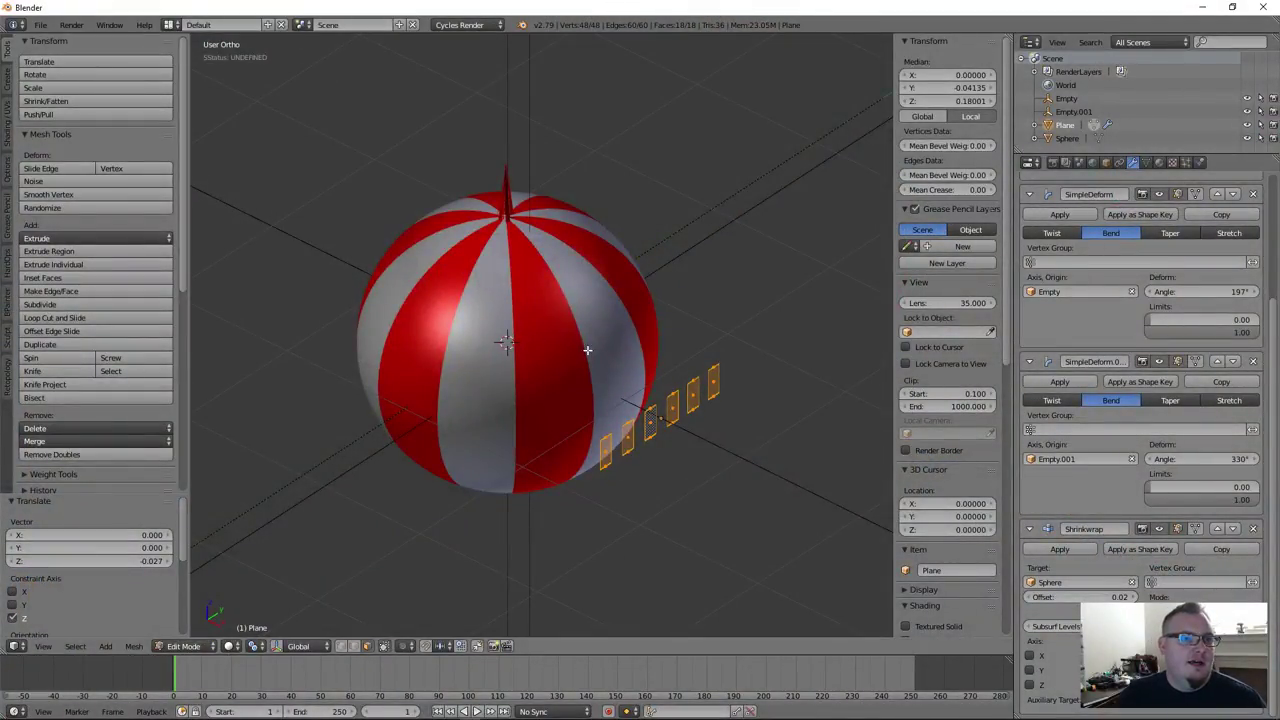
# Return the striped ball to Object Mode, minimize Blender, and move the Downloads window left
pyautogui.moveTo(625, 383); pyautogui.dragTo(640, 360, button='middle')
pyautogui.press('Tab')
pyautogui.scroll(-3, 615, 366)
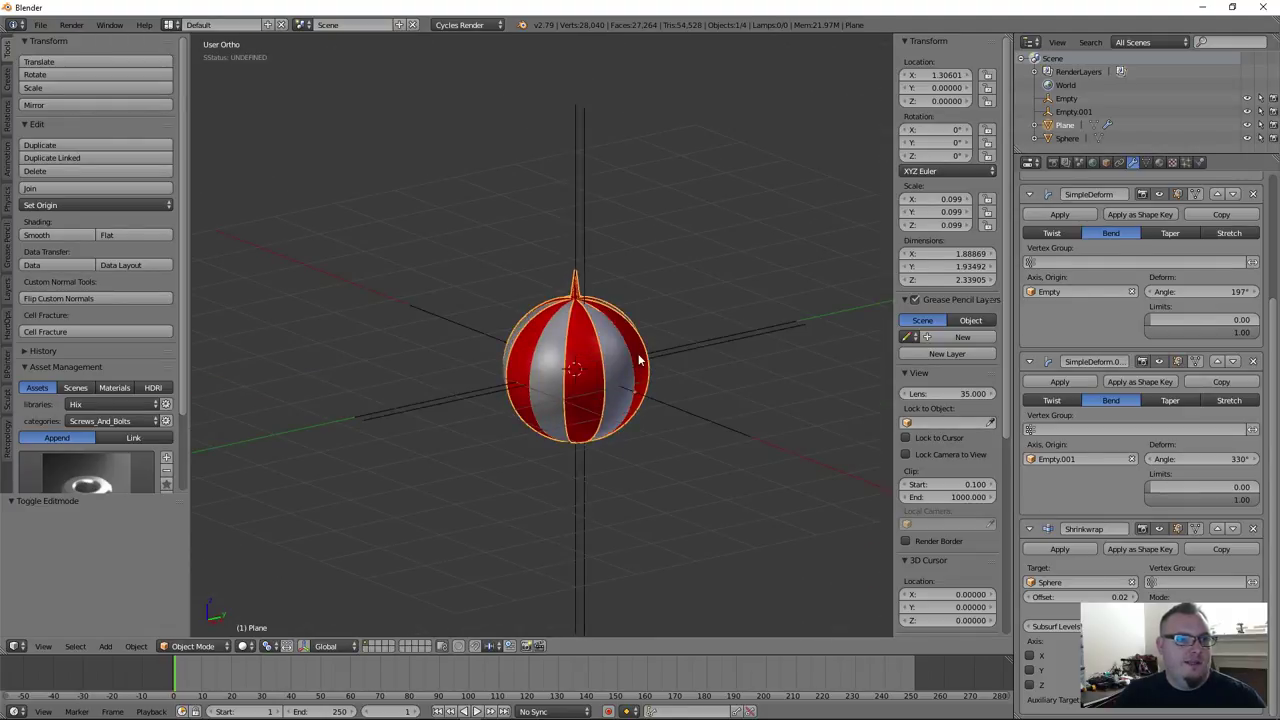
pyautogui.click(1202, 8)
pyautogui.moveTo(697, 130); pyautogui.dragTo(453, 106)
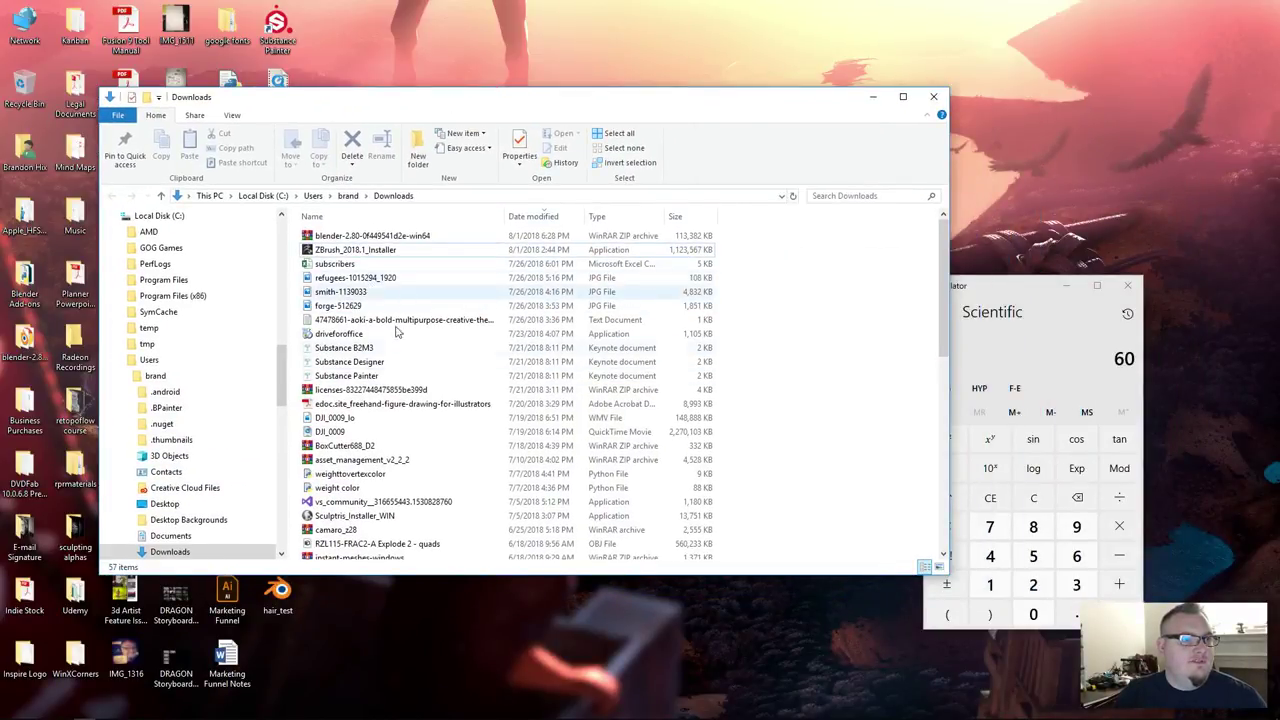
# Open the blender-2.80.0-git folder in Downloads and launch blender.exe from it
pyautogui.scroll(-10, 408, 378)
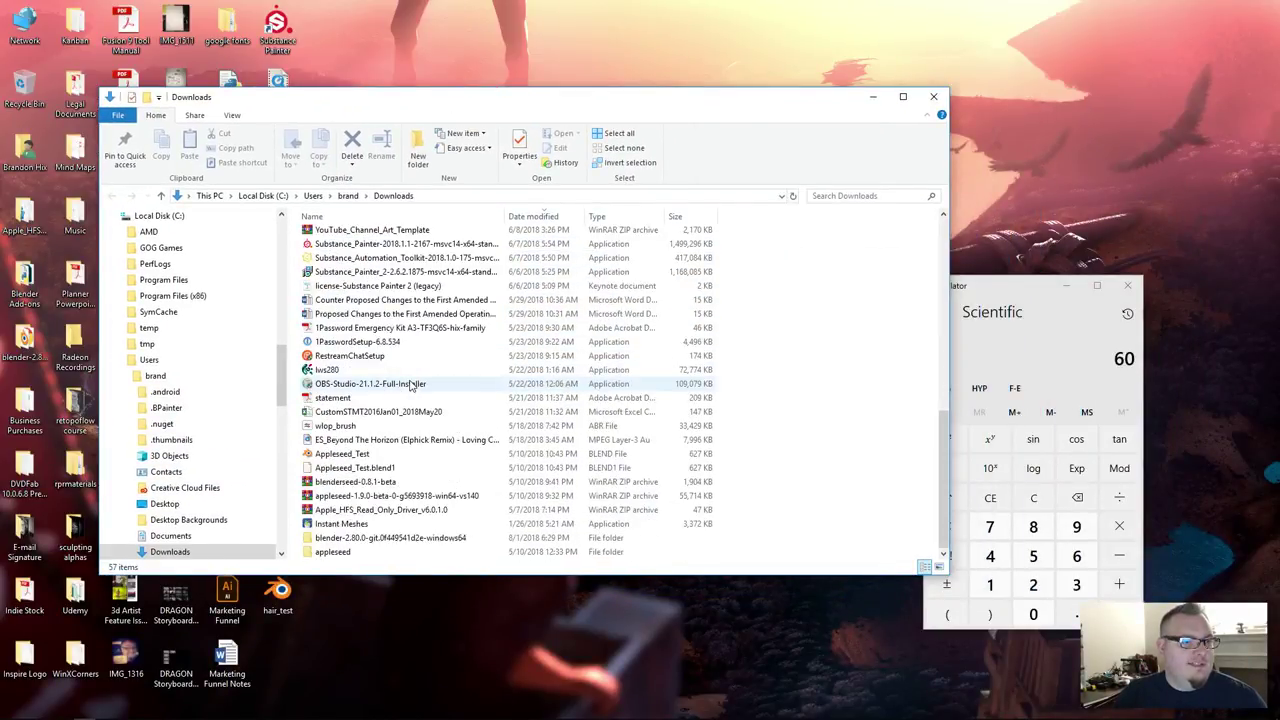
pyautogui.doubleClick(360, 538)
pyautogui.scroll(-12, 347, 279)
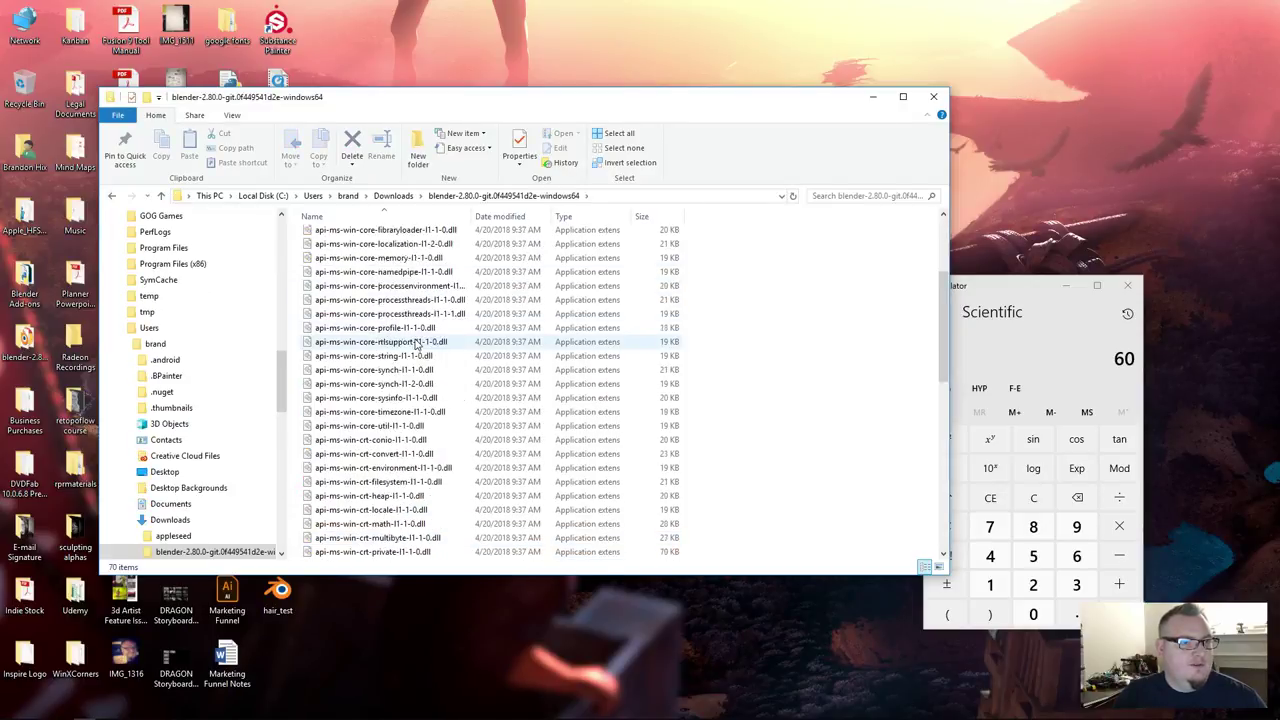
pyautogui.doubleClick(330, 328)
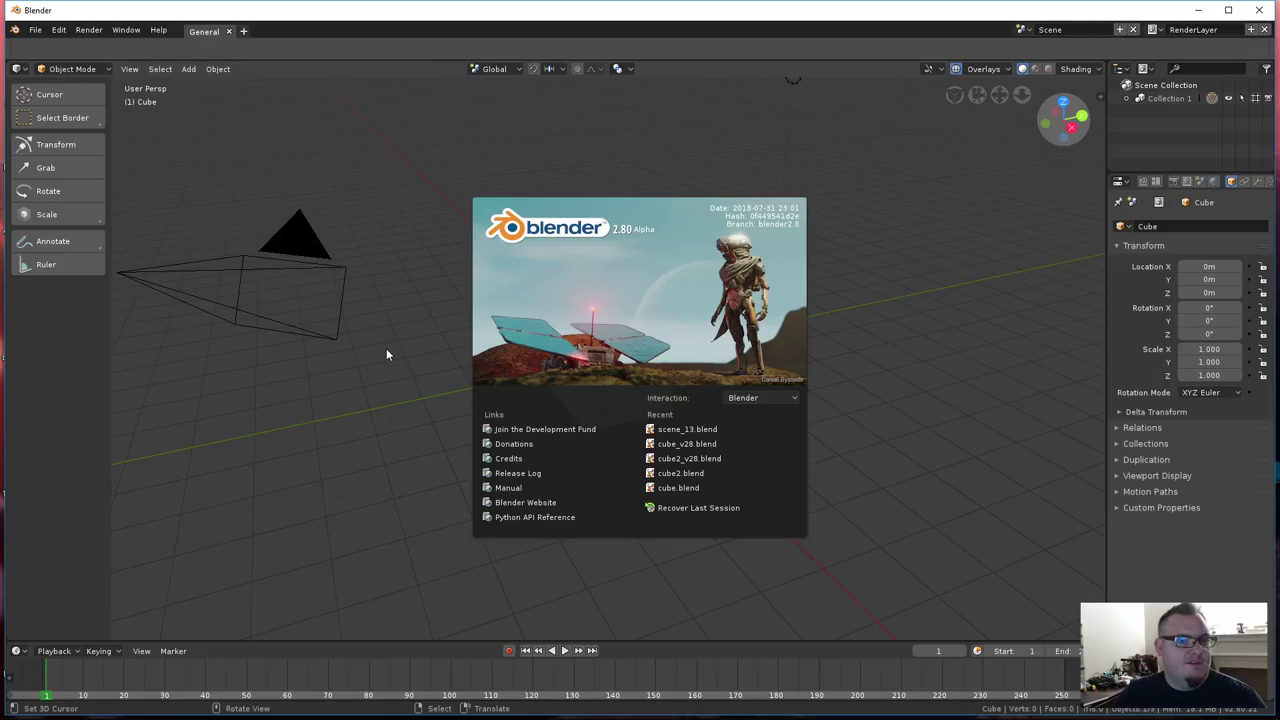
# Dismiss the Blender 2.80 splash screen and maximize the window over the default scene
pyautogui.click(410, 224)
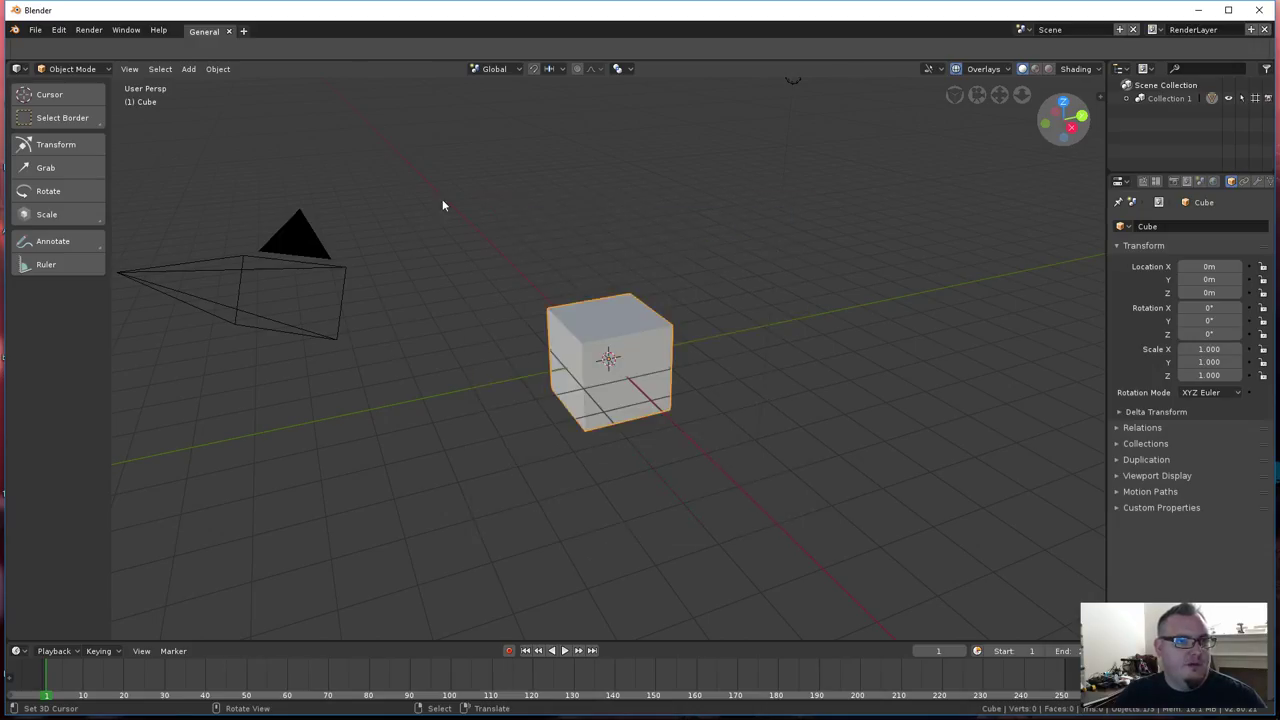
pyautogui.doubleClick(532, 14)
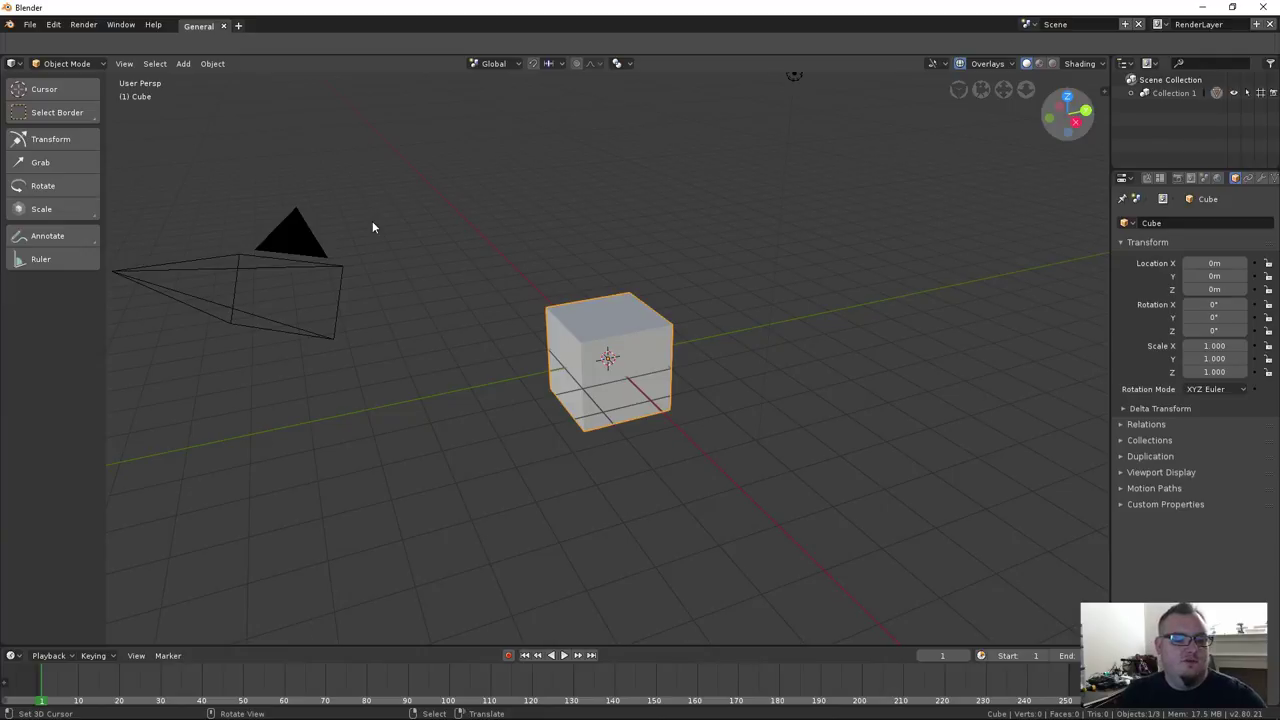
pyautogui.moveTo(574, 323); pyautogui.dragTo(598, 358, button='middle')
pyautogui.scroll(-2, 546, 343)
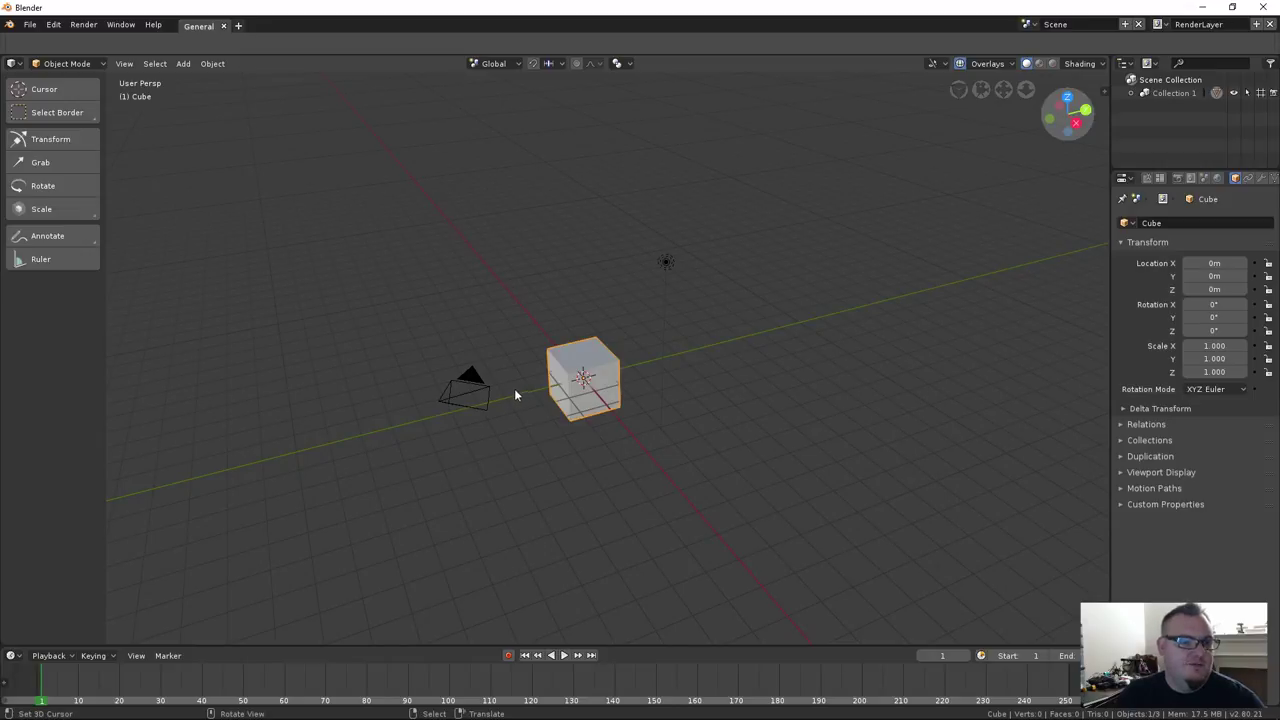
# Delete the default camera and light so only the cube remains, then start Save As
pyautogui.click(468, 396)
pyautogui.keyDown('shift'); pyautogui.click(662, 264); pyautogui.keyUp('shift')
pyautogui.press('Delete')
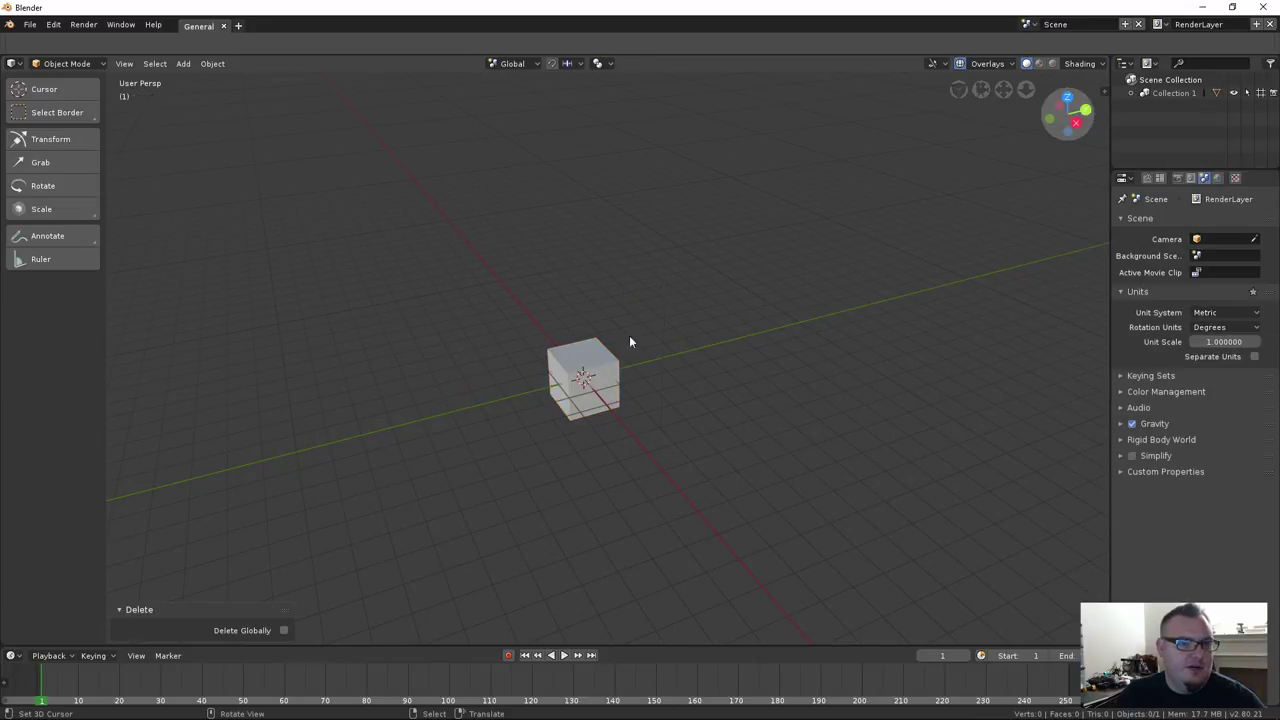
pyautogui.scroll(3, 554, 395)
pyautogui.moveTo(574, 374)
pyautogui.mouseDown(button='middle')
pyautogui.moveTo(560, 383)
pyautogui.moveTo(574, 380)
pyautogui.mouseUp(button='middle')
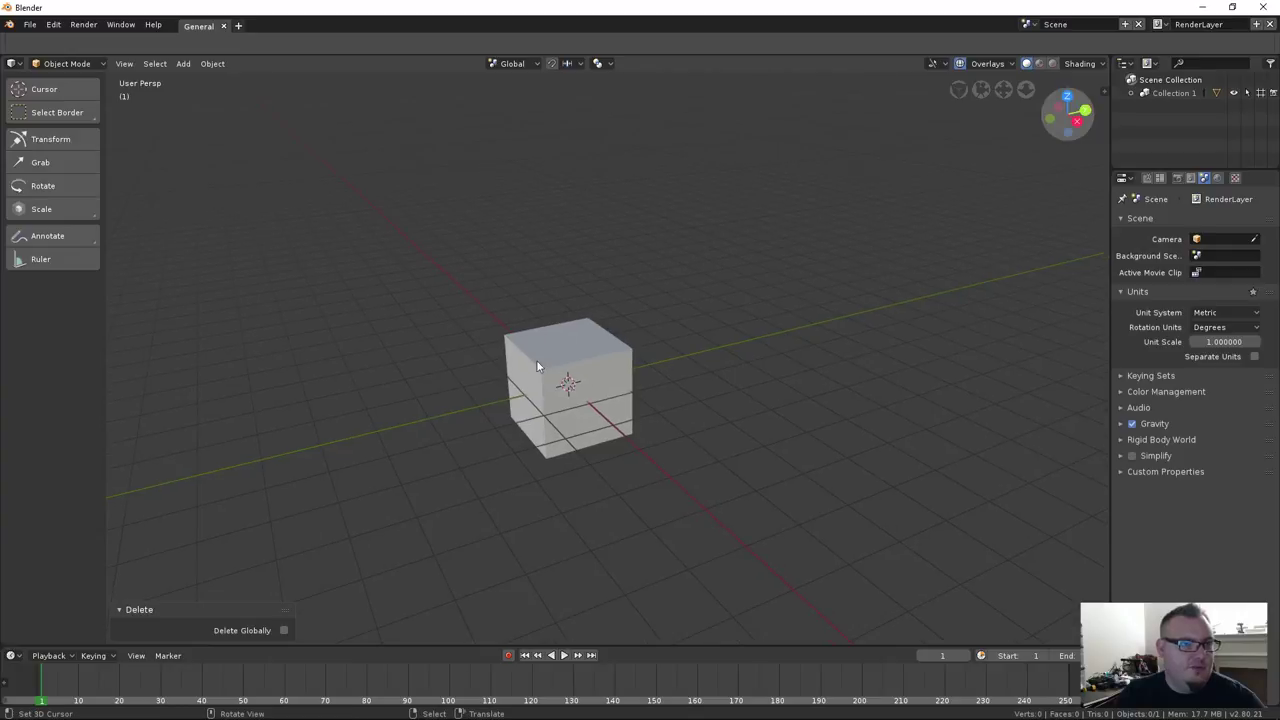
pyautogui.click(30, 24)
pyautogui.click(60, 140)
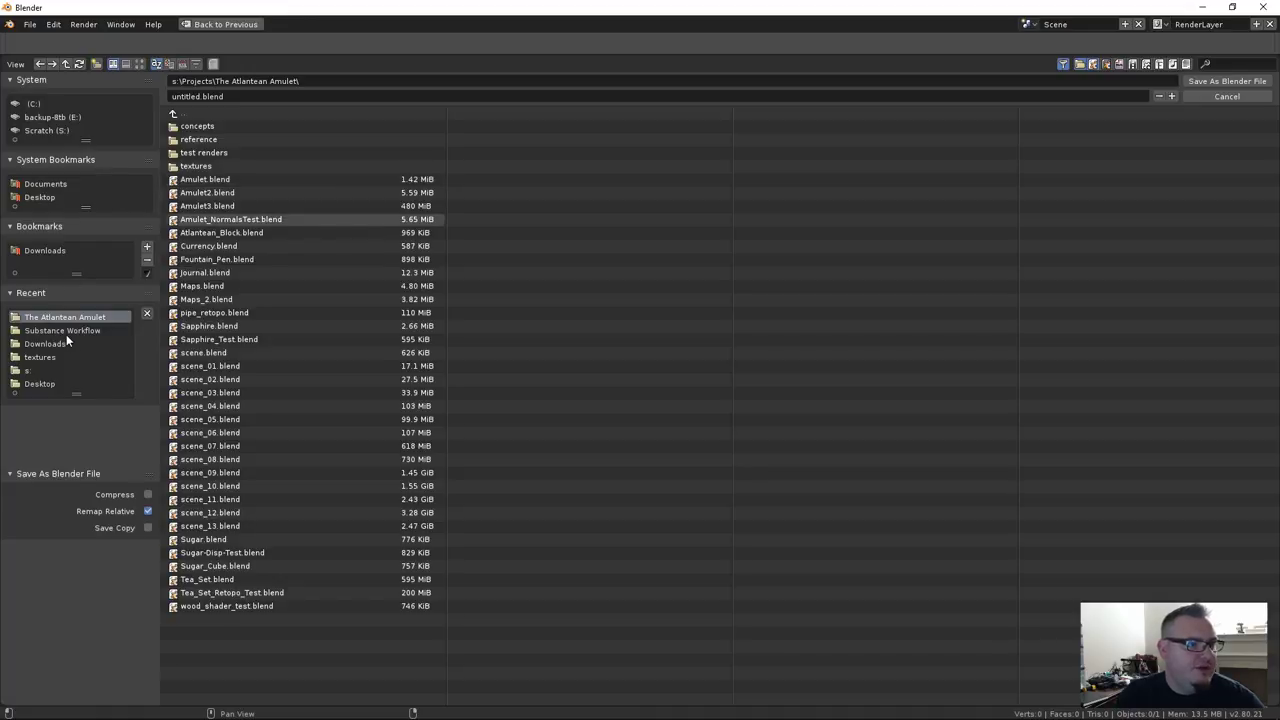
# Create and enter a 'Pixar Ball' folder under S:\The Orange Guild\Streaming
pyautogui.click(54, 131)
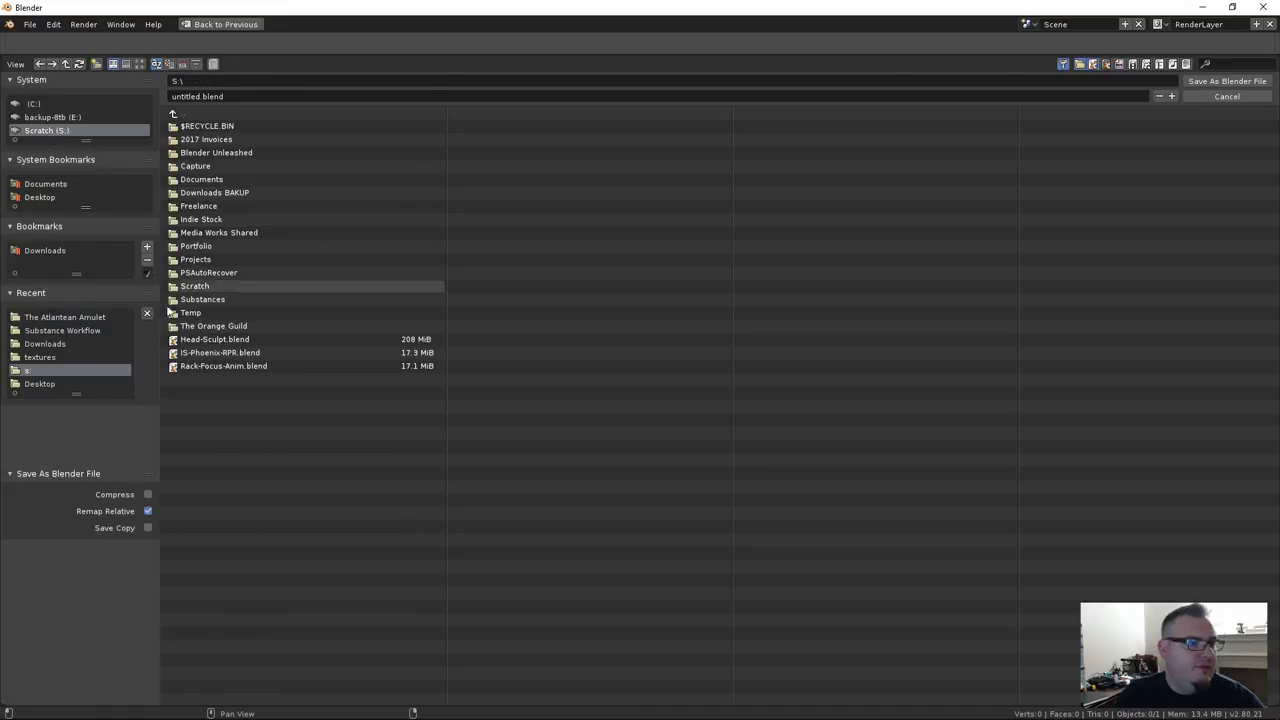
pyautogui.click(190, 330)
pyautogui.click(224, 219)
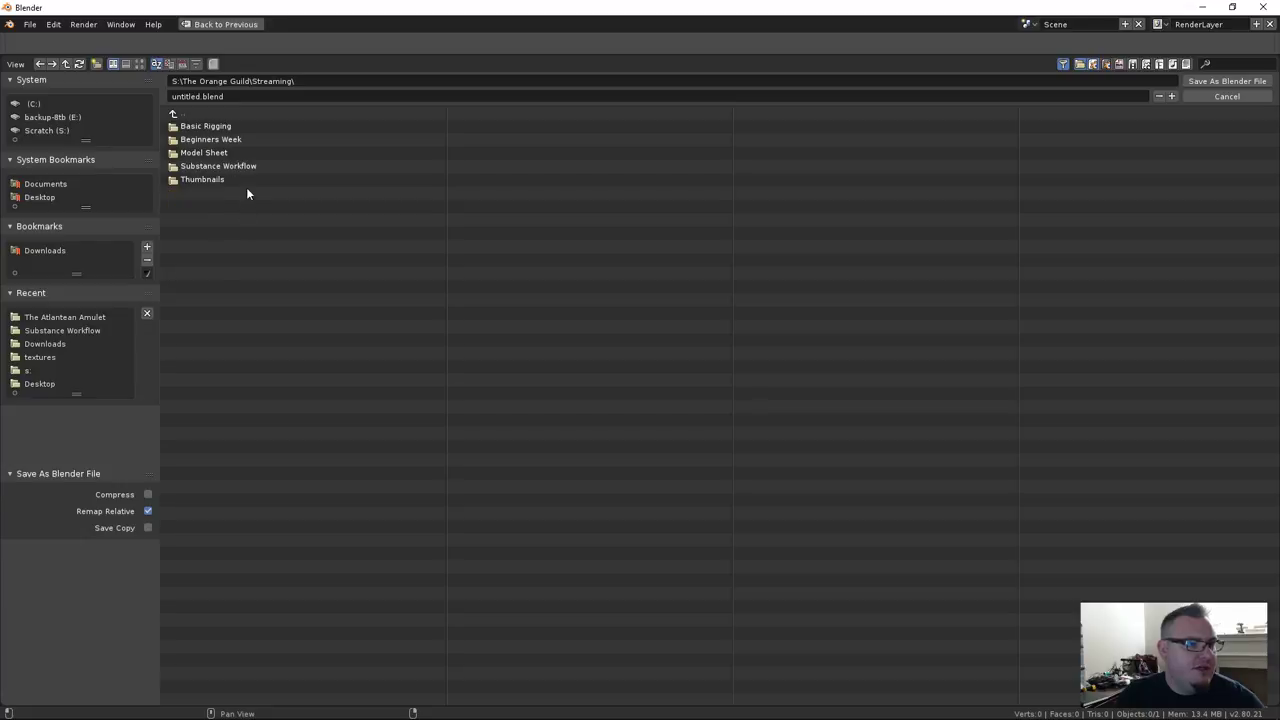
pyautogui.click(96, 63)
pyautogui.write('Pixar Ball')
pyautogui.press('Return')
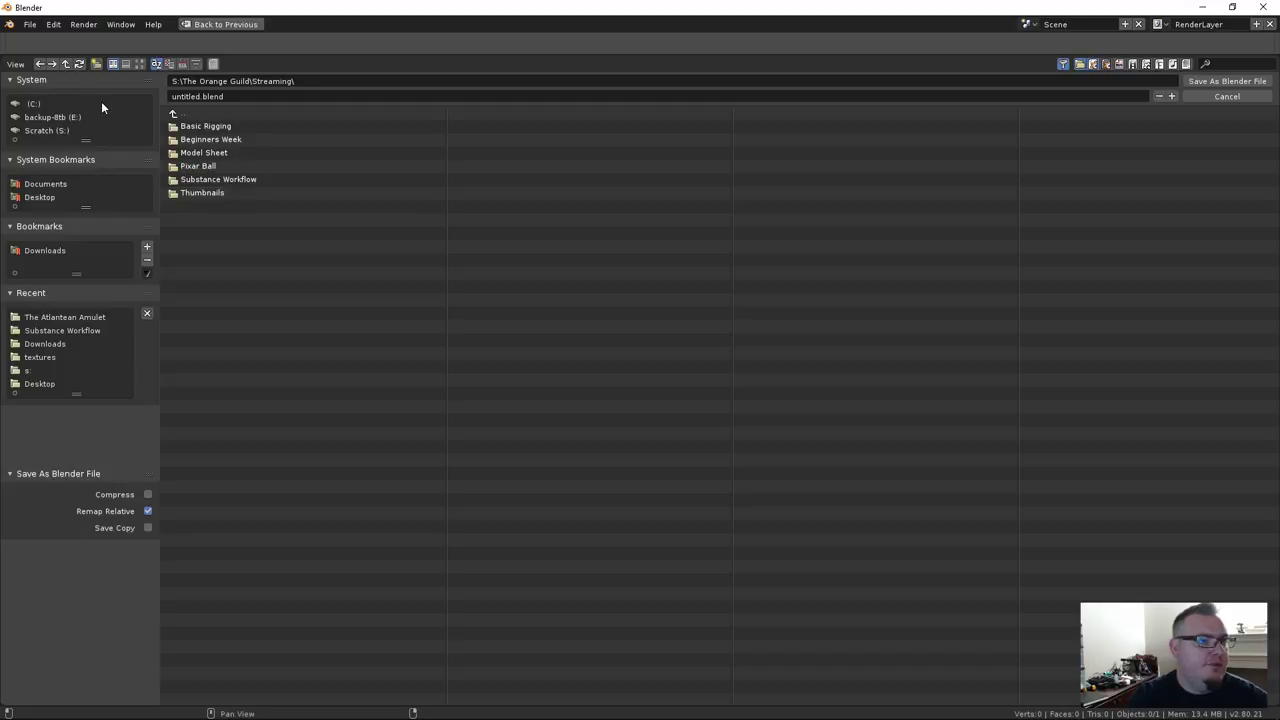
pyautogui.click(195, 166)
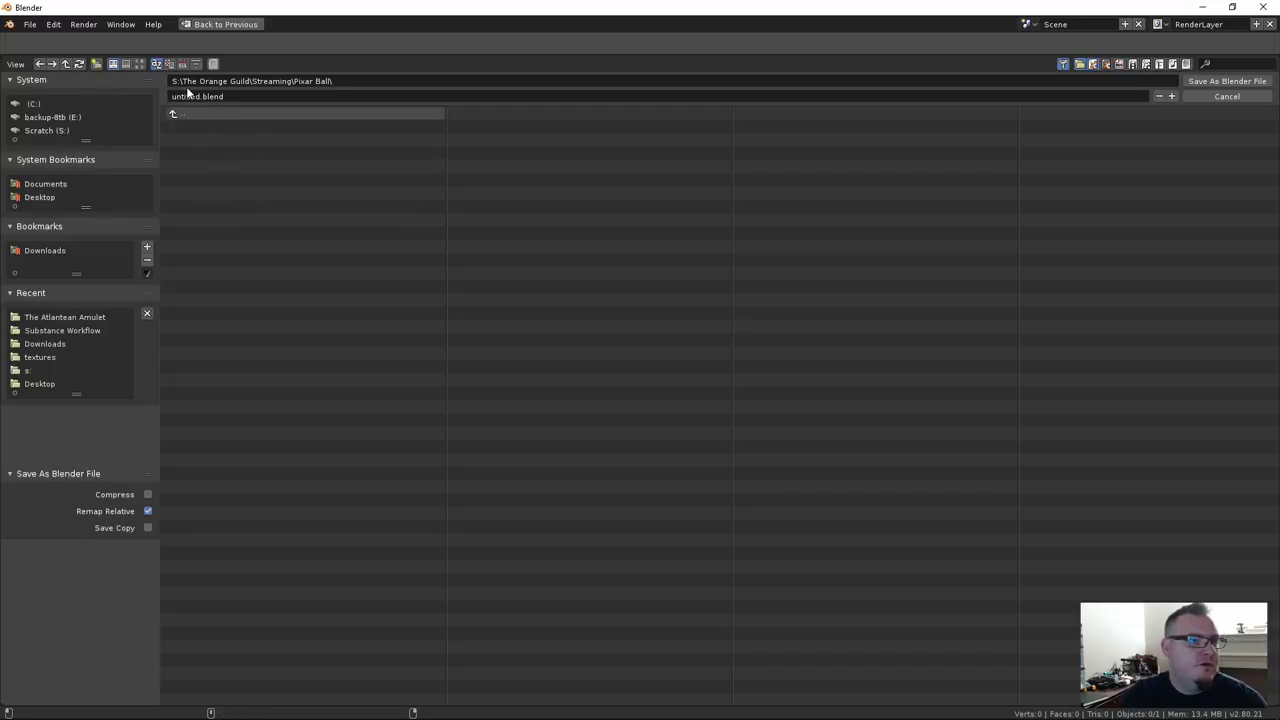
# Save the scene there as ball_01.blend
pyautogui.doubleClick(185, 96)
pyautogui.write('ball')
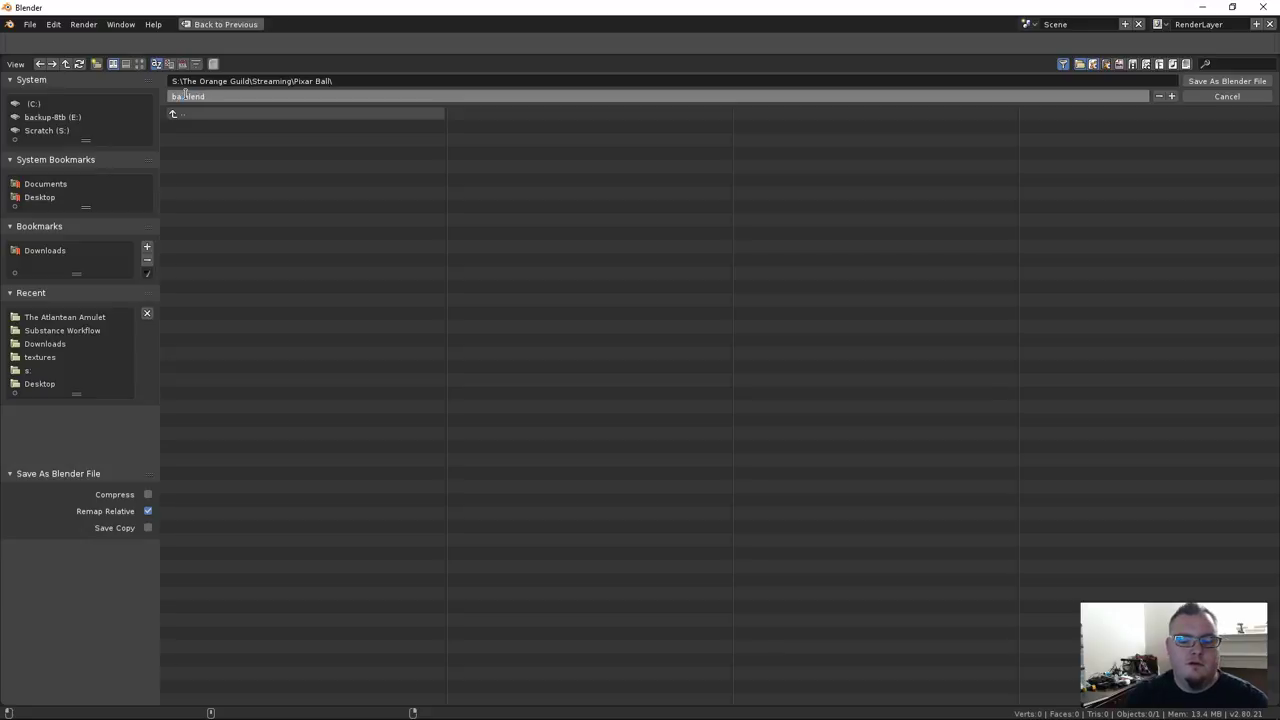
pyautogui.write('_01')
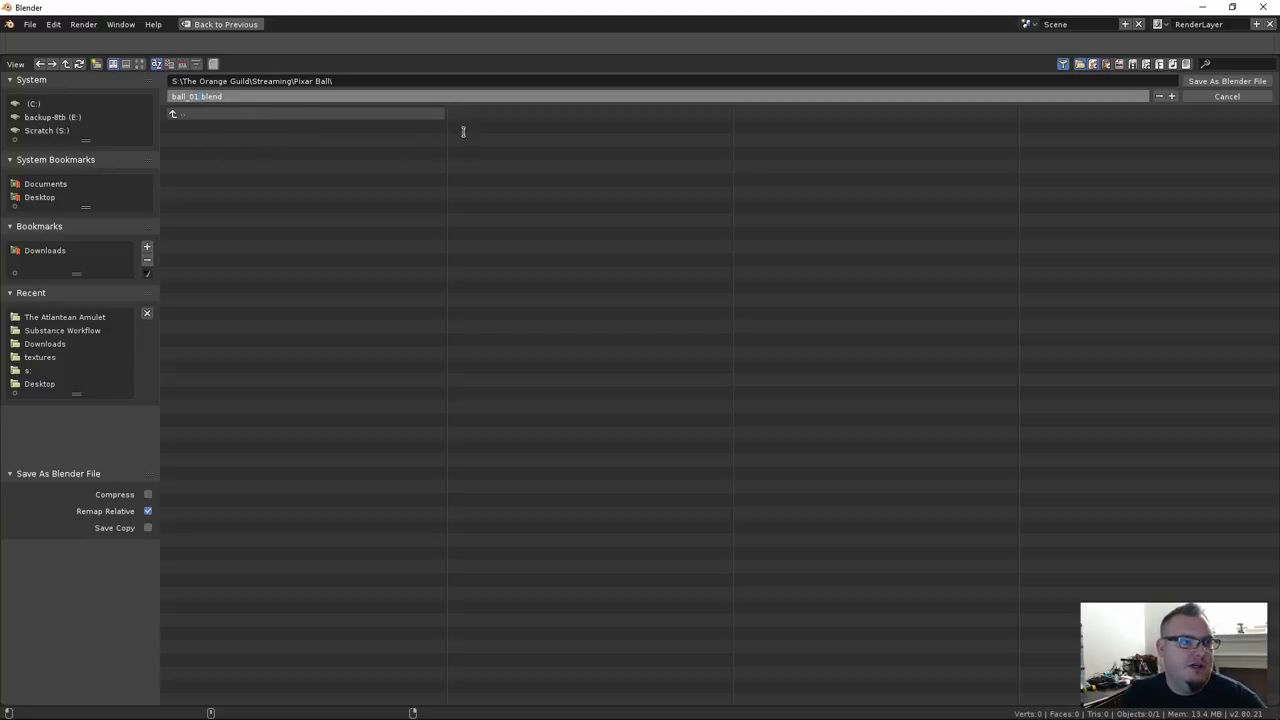
pyautogui.click(1218, 80)
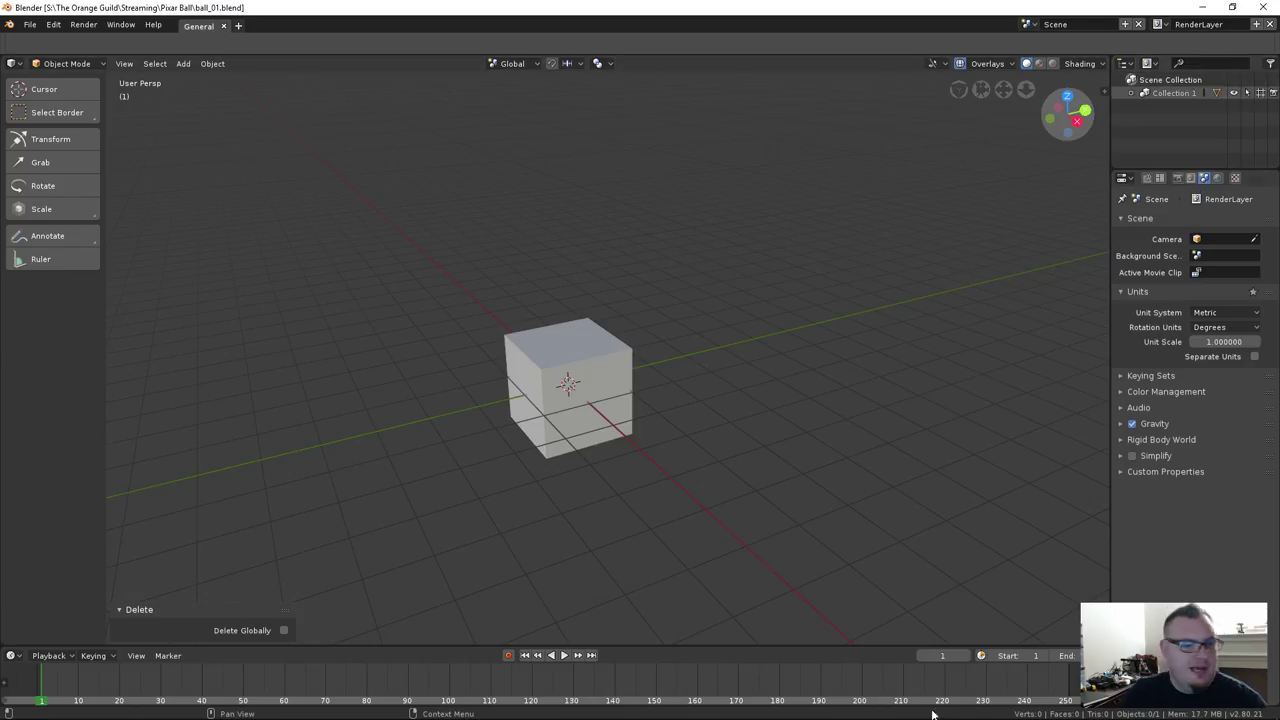
# Select the default cube in the ball_01 scene, showing its object properties
pyautogui.moveTo(1092, 716)
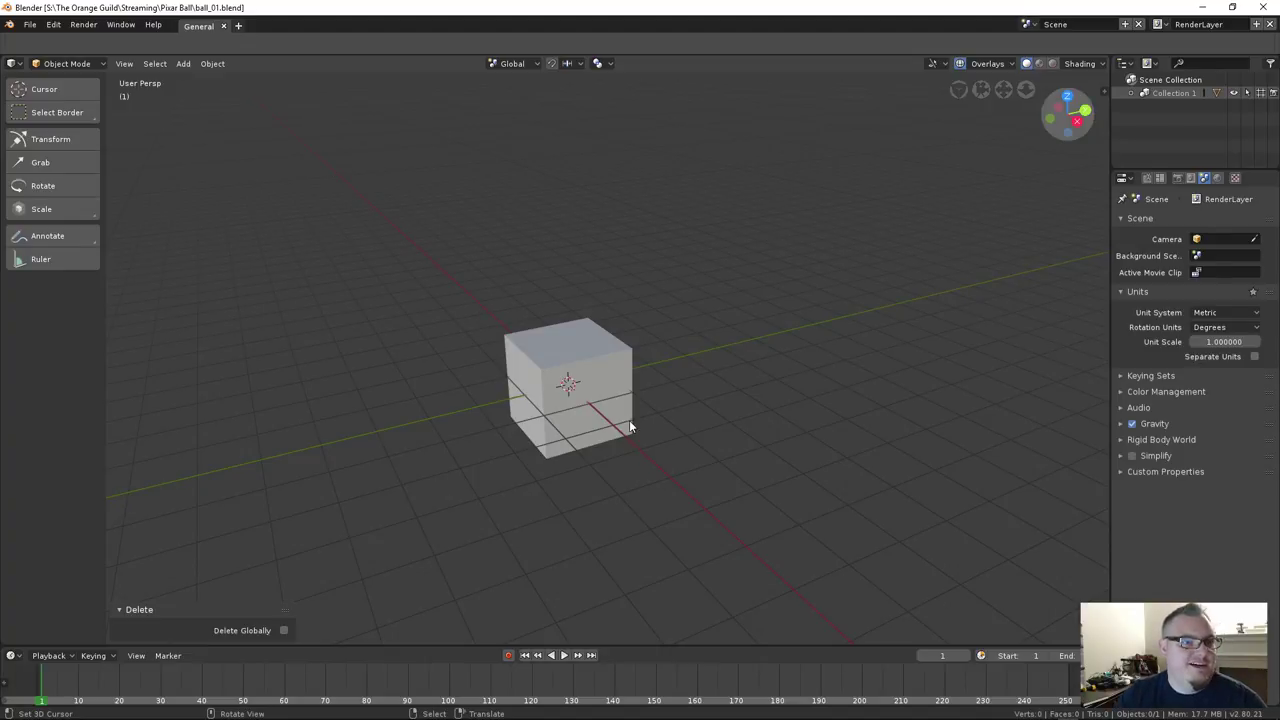
pyautogui.click(598, 369)
pyautogui.moveTo(600, 373)
pyautogui.mouseDown(button='middle')
pyautogui.moveTo(580, 383)
pyautogui.moveTo(605, 375)
pyautogui.mouseUp(button='middle')
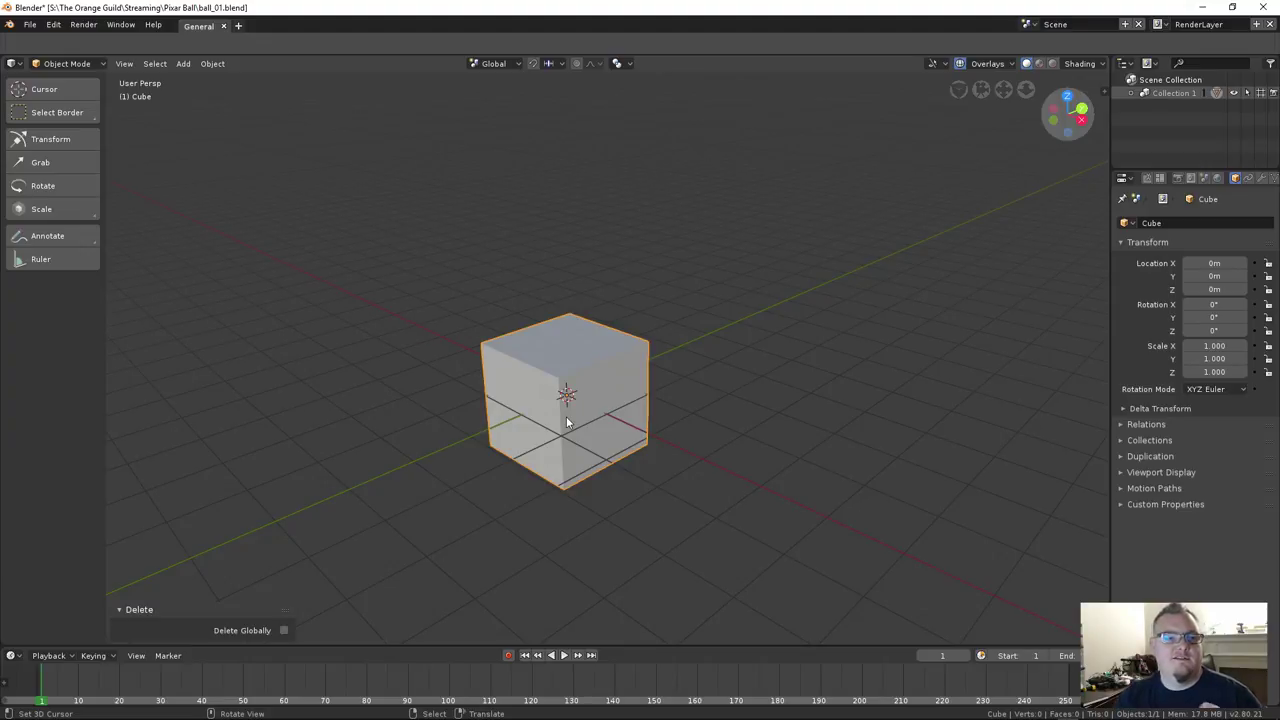
# Delete the cube and add a UV sphere with 12 segments and 12 rings
pyautogui.press('x')
pyautogui.click(536, 375)
pyautogui.hotkey('shift', 'a')
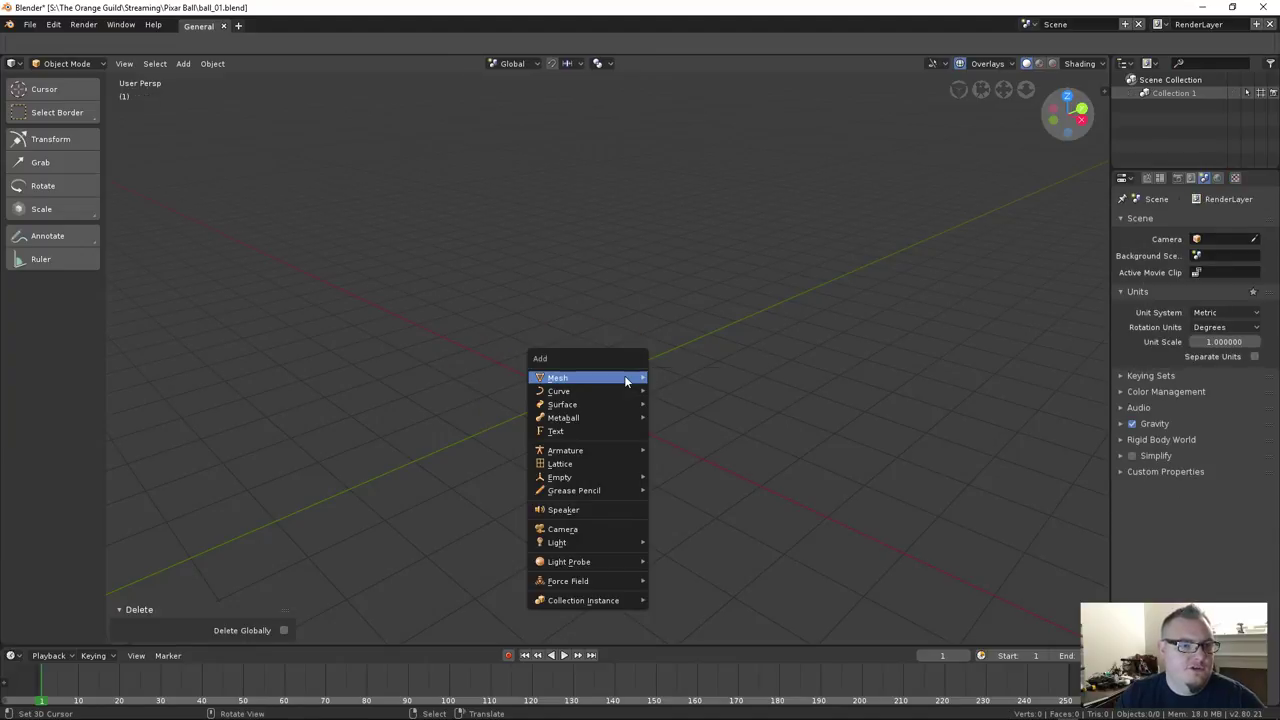
pyautogui.moveTo(615, 377)
pyautogui.click(689, 417)
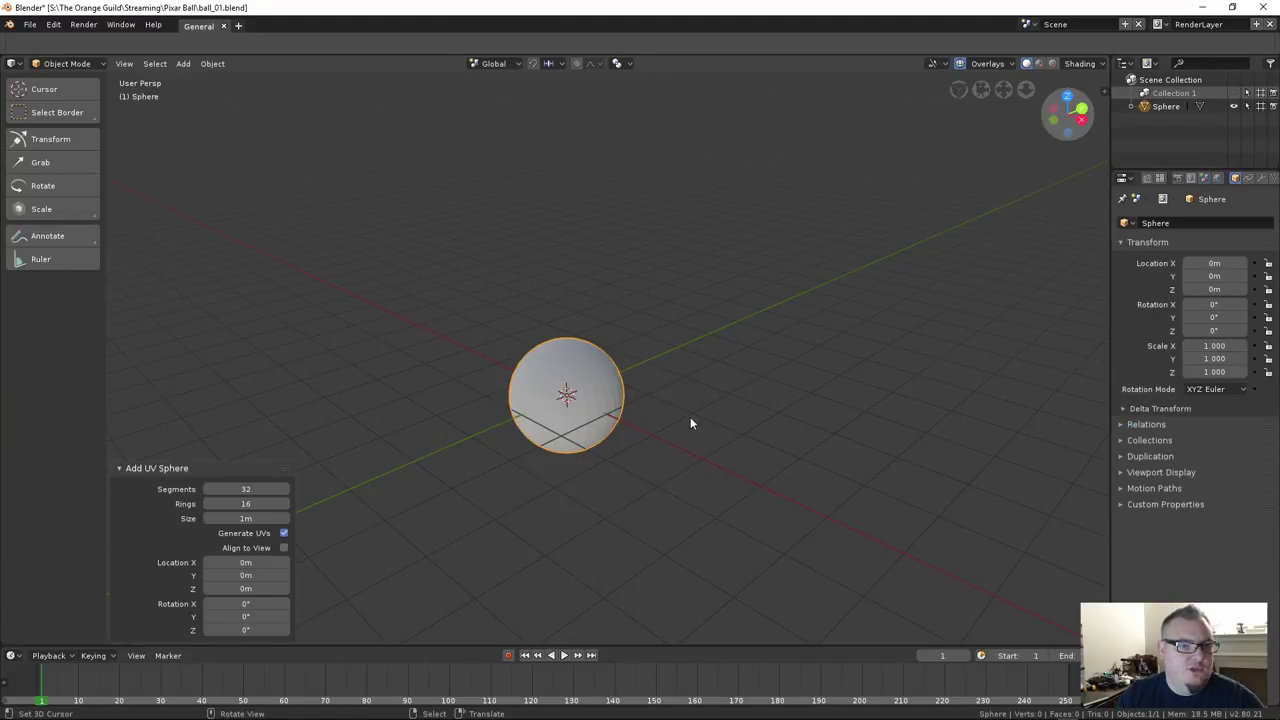
pyautogui.click(237, 489)
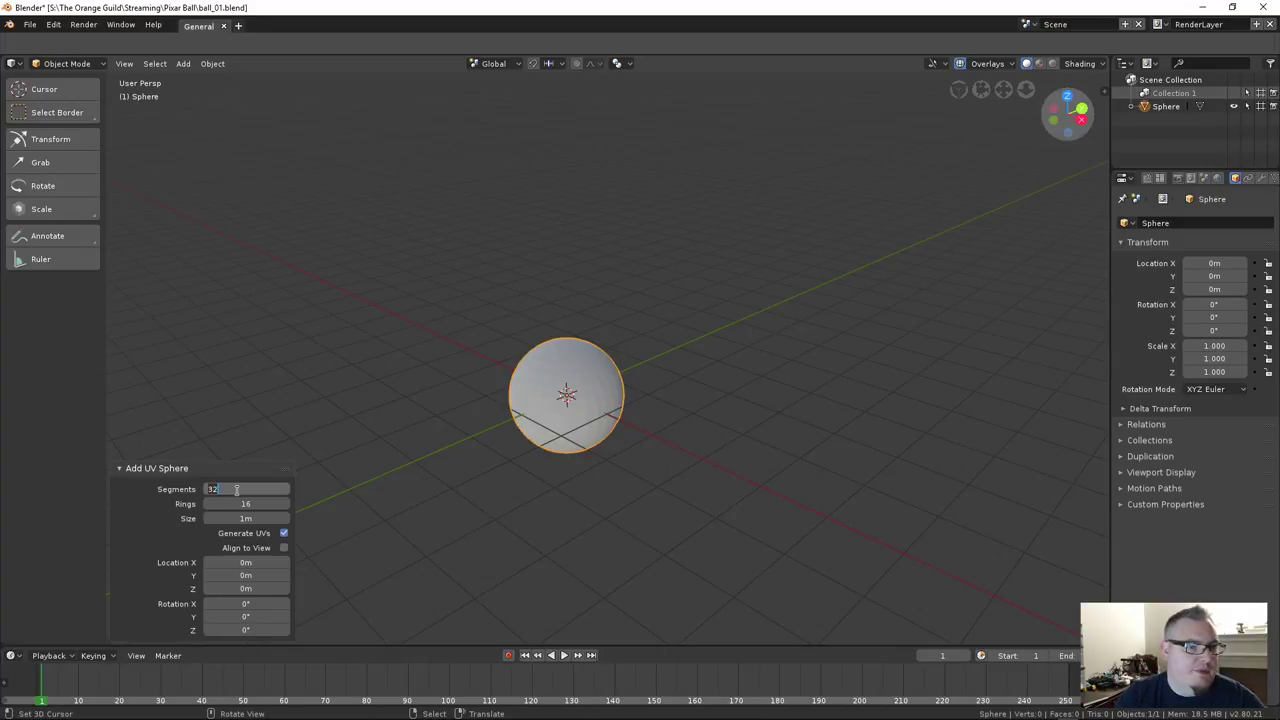
pyautogui.write('12')
pyautogui.press('Tab')
pyautogui.write('12')
pyautogui.press('Return')
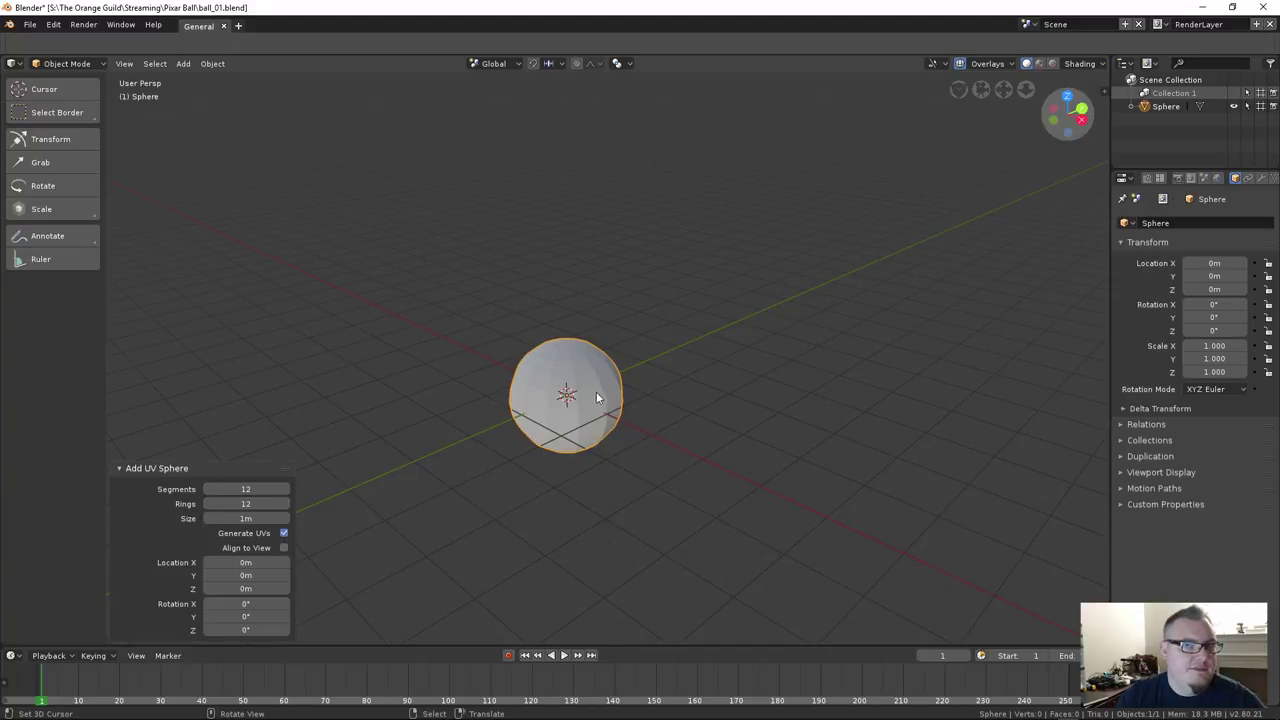
# Turn on the wireframe overlay at 1.000 opacity and frame the sphere in view
pyautogui.click(980, 64)
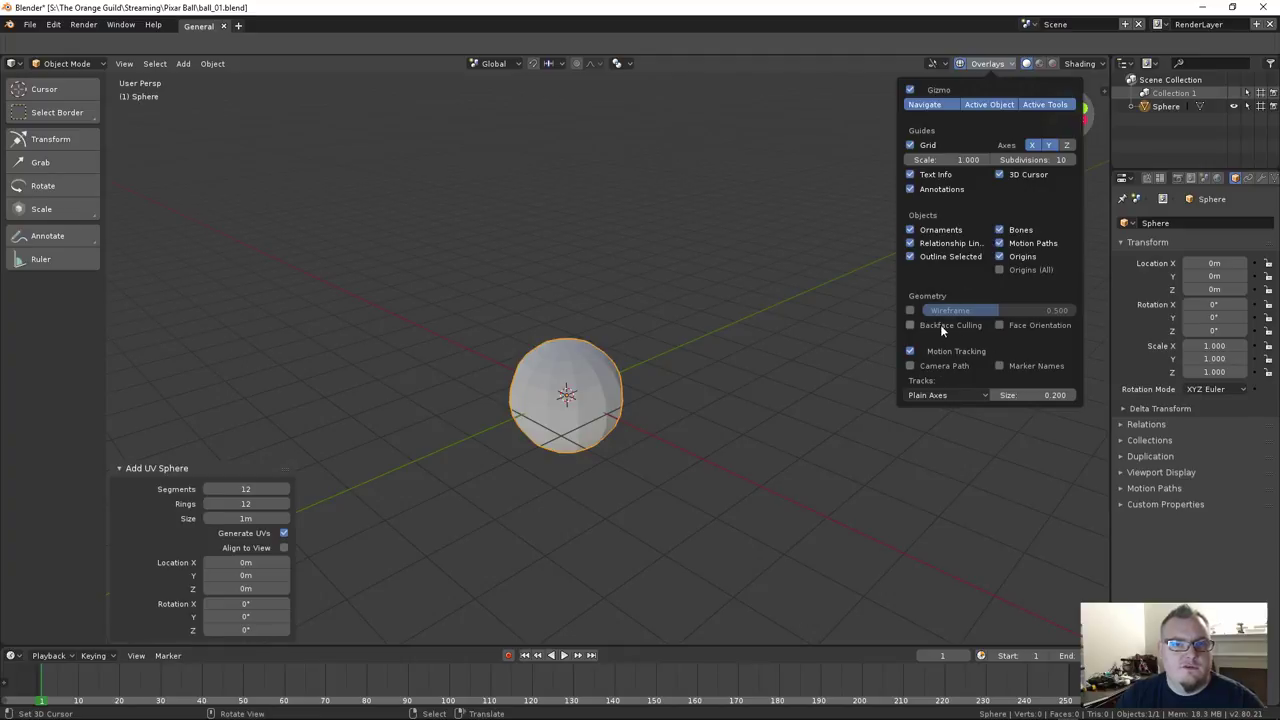
pyautogui.click(911, 310)
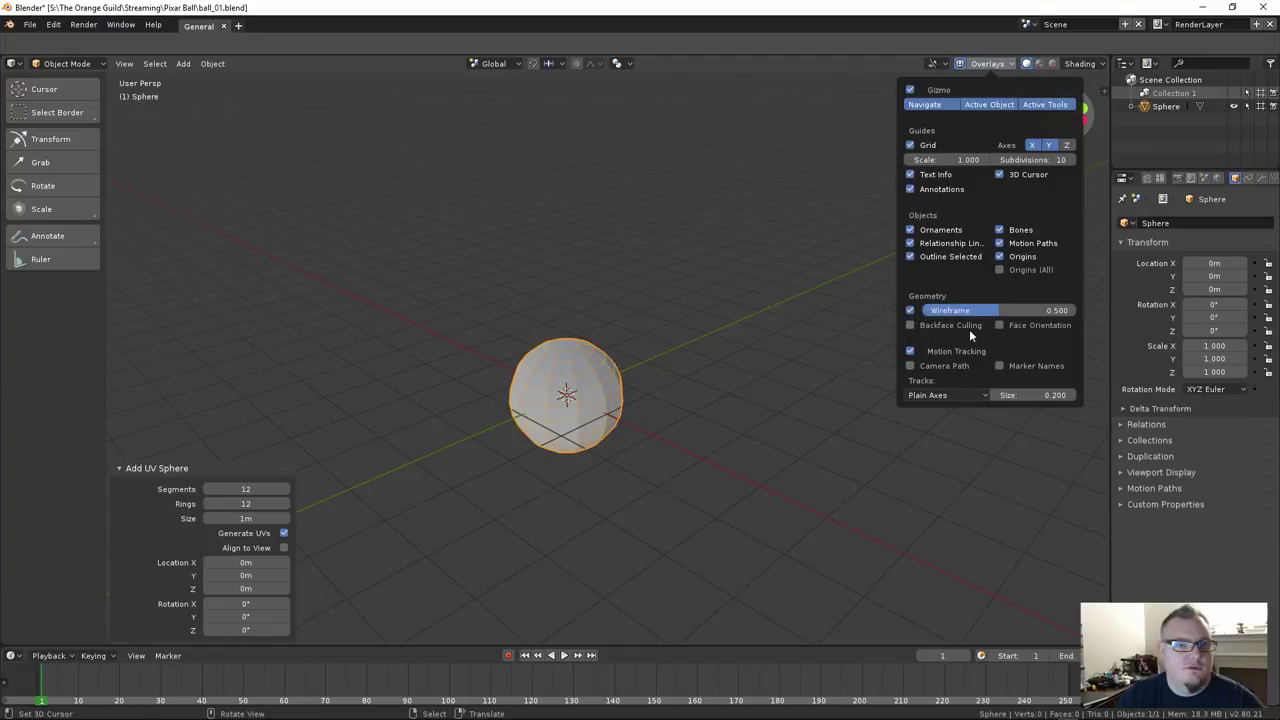
pyautogui.moveTo(1004, 313); pyautogui.dragTo(1085, 313)
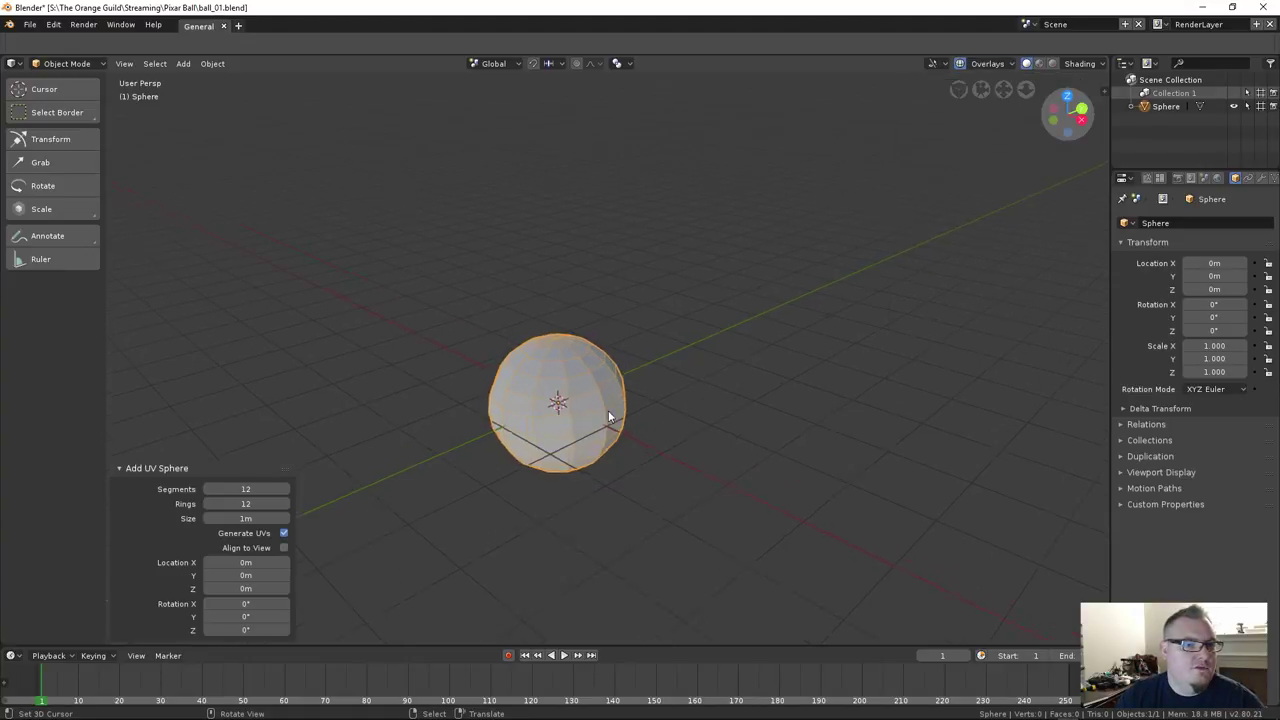
pyautogui.press('KP_Decimal')
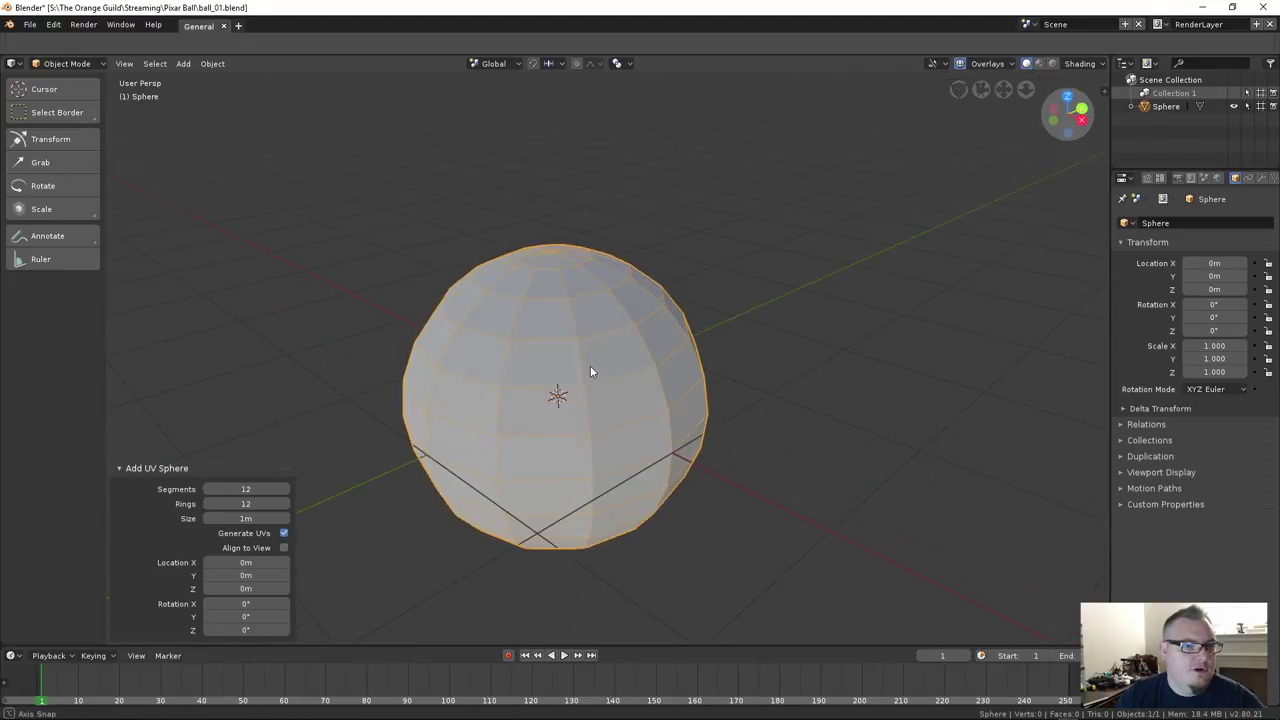
pyautogui.scroll(-3, 636, 360)
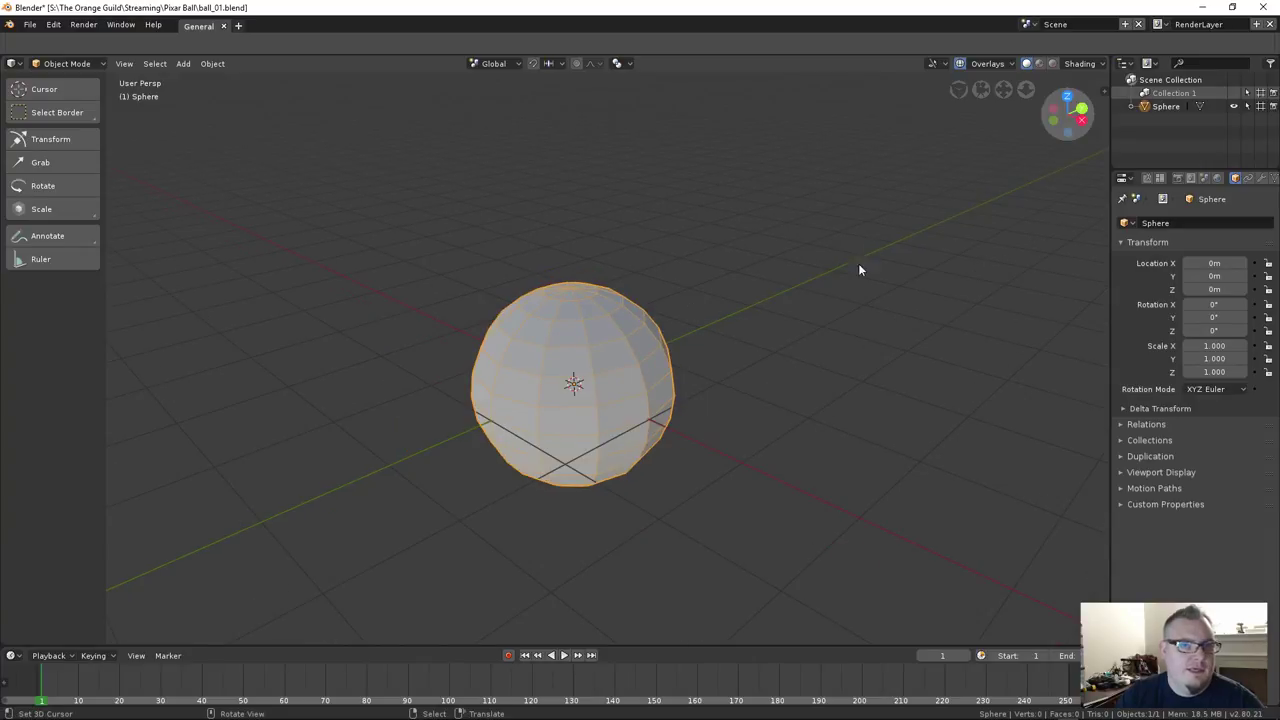
pyautogui.moveTo(1110, 218); pyautogui.dragTo(1076, 223)
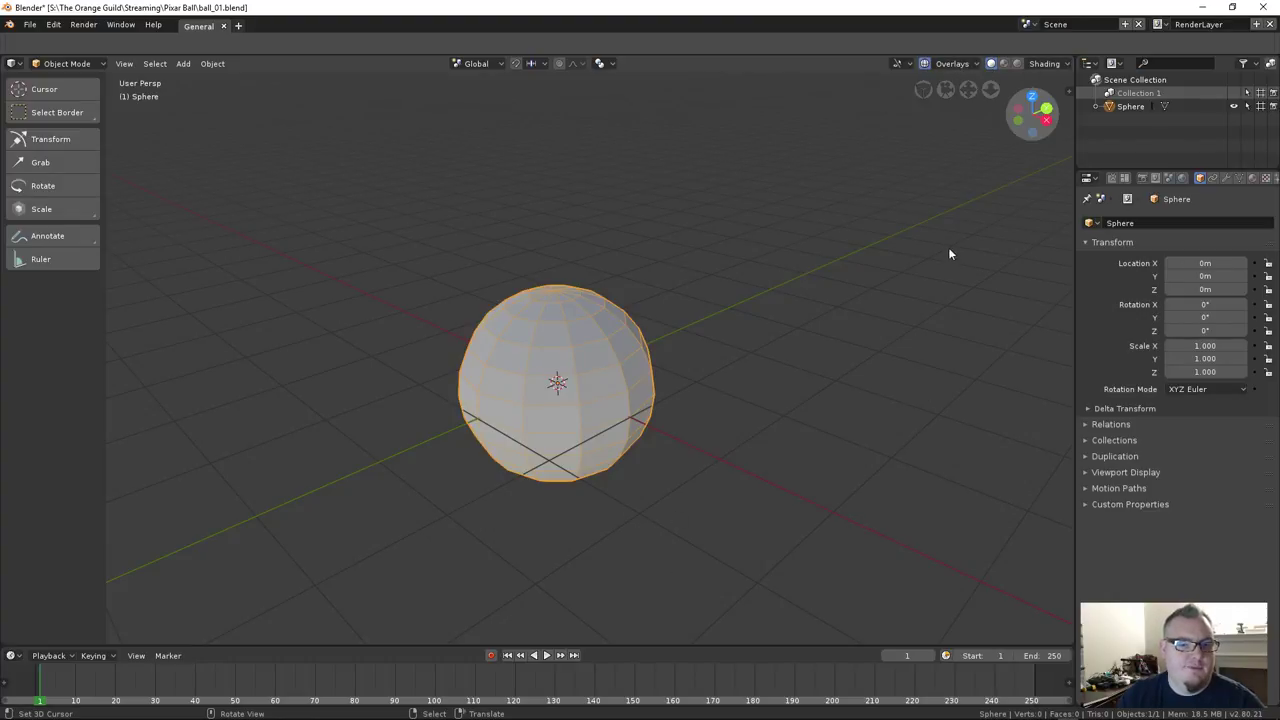
# Preview the sphere in Wireframe and LookDev shading, then return to Solid shading
pyautogui.click(1041, 64)
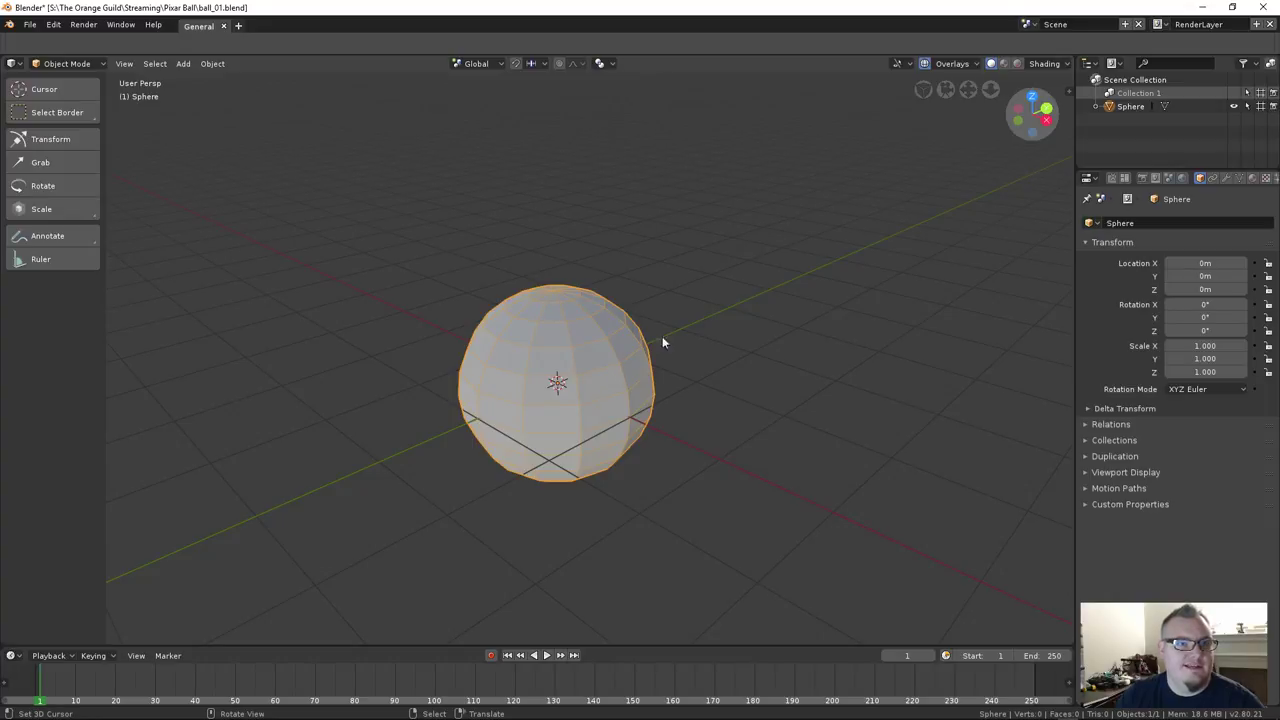
pyautogui.click(1009, 66)
pyautogui.moveTo(580, 292)
pyautogui.mouseDown(button='middle')
pyautogui.moveTo(523, 300)
pyautogui.moveTo(534, 316)
pyautogui.mouseUp(button='middle')
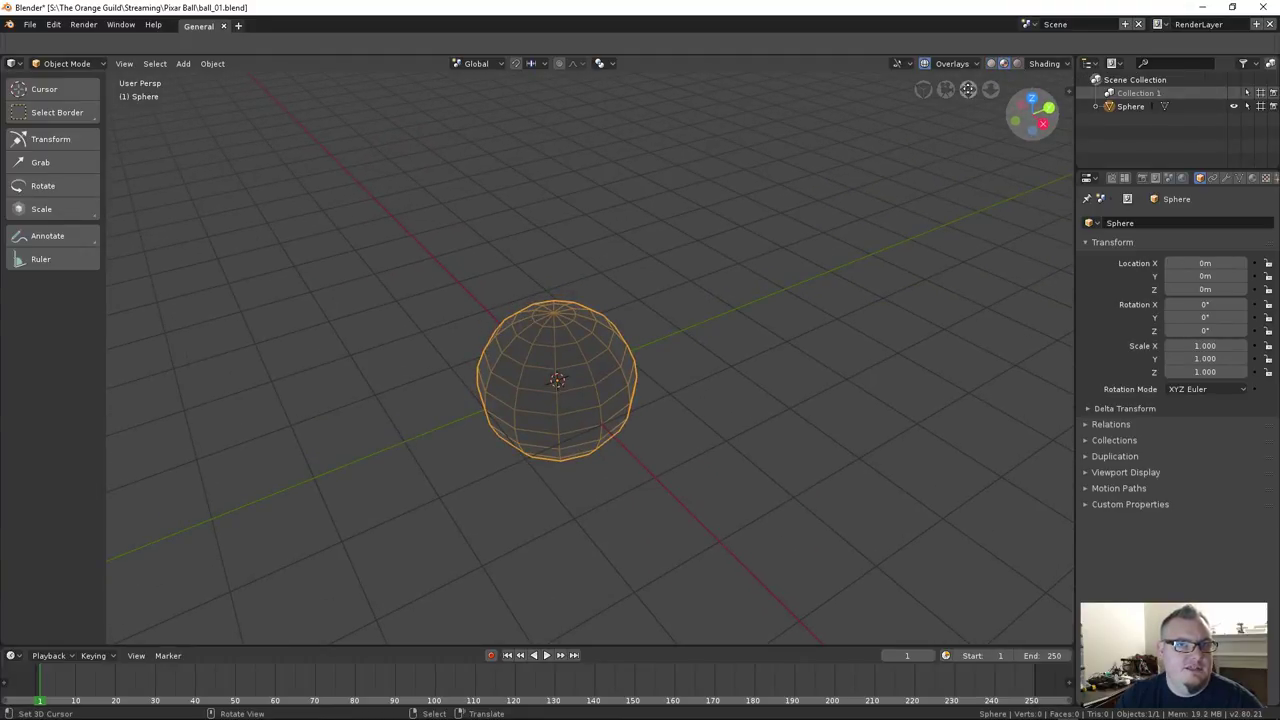
pyautogui.click(1005, 64)
pyautogui.scroll(4, 578, 358)
pyautogui.moveTo(578, 358); pyautogui.dragTo(588, 327, button='middle')
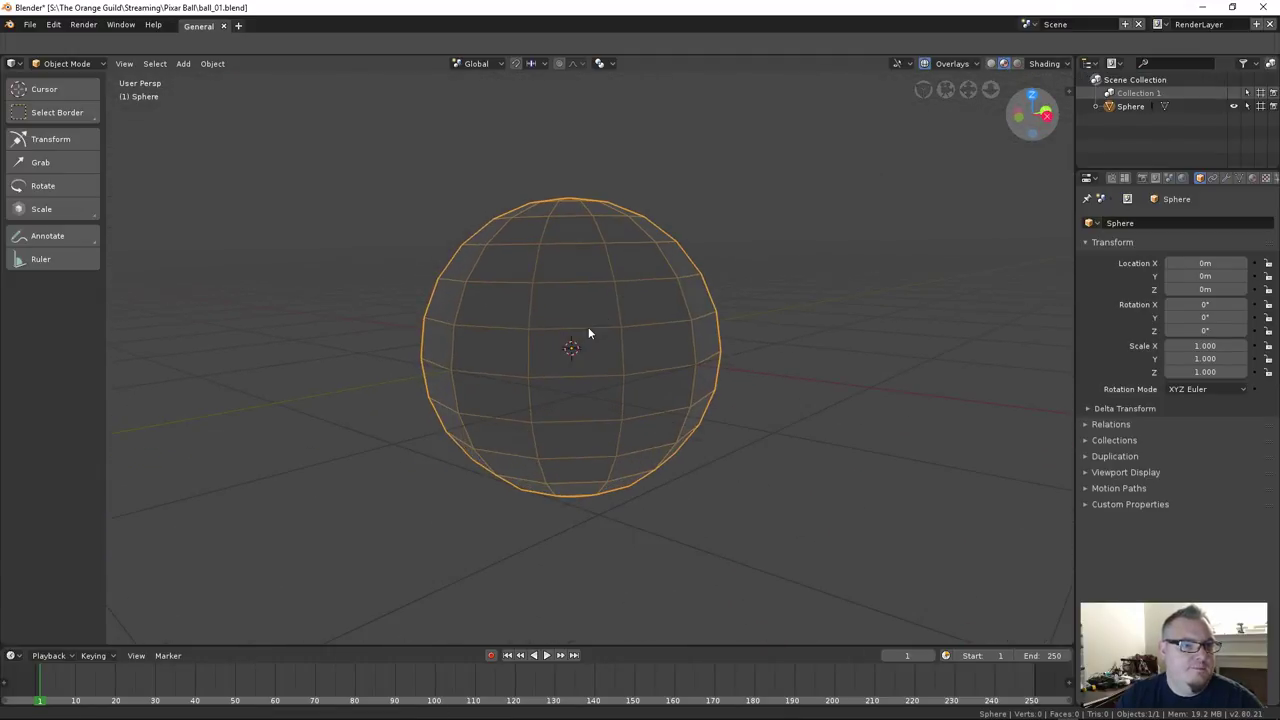
pyautogui.click(996, 65)
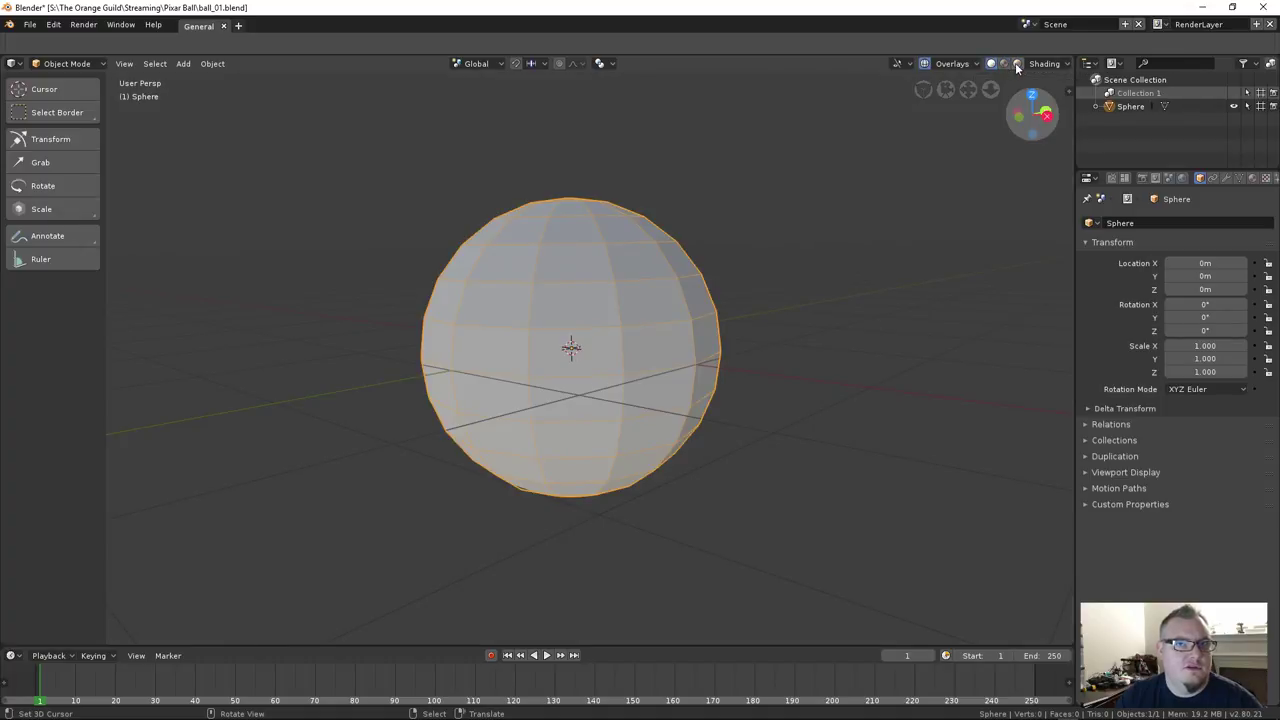
pyautogui.moveTo(1032, 115); pyautogui.dragTo(1040, 150)
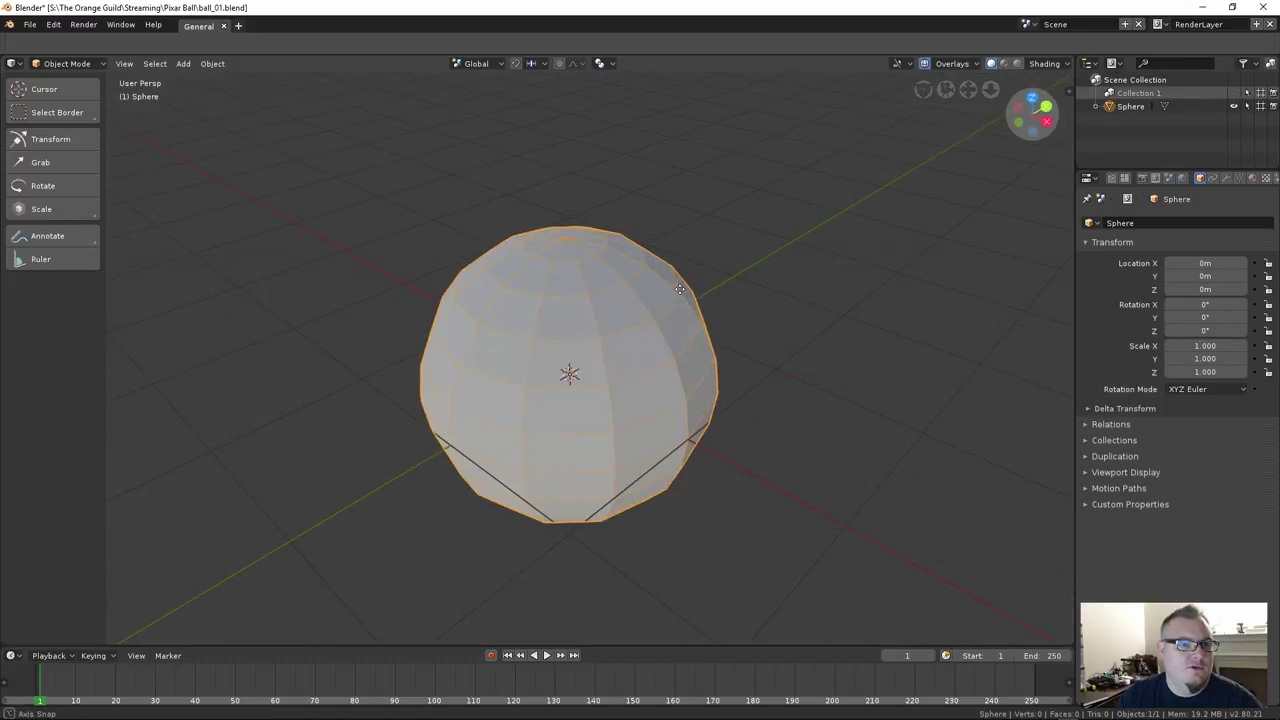
# Set the Render Engine to Cycles in the Render properties
pyautogui.click(1144, 178)
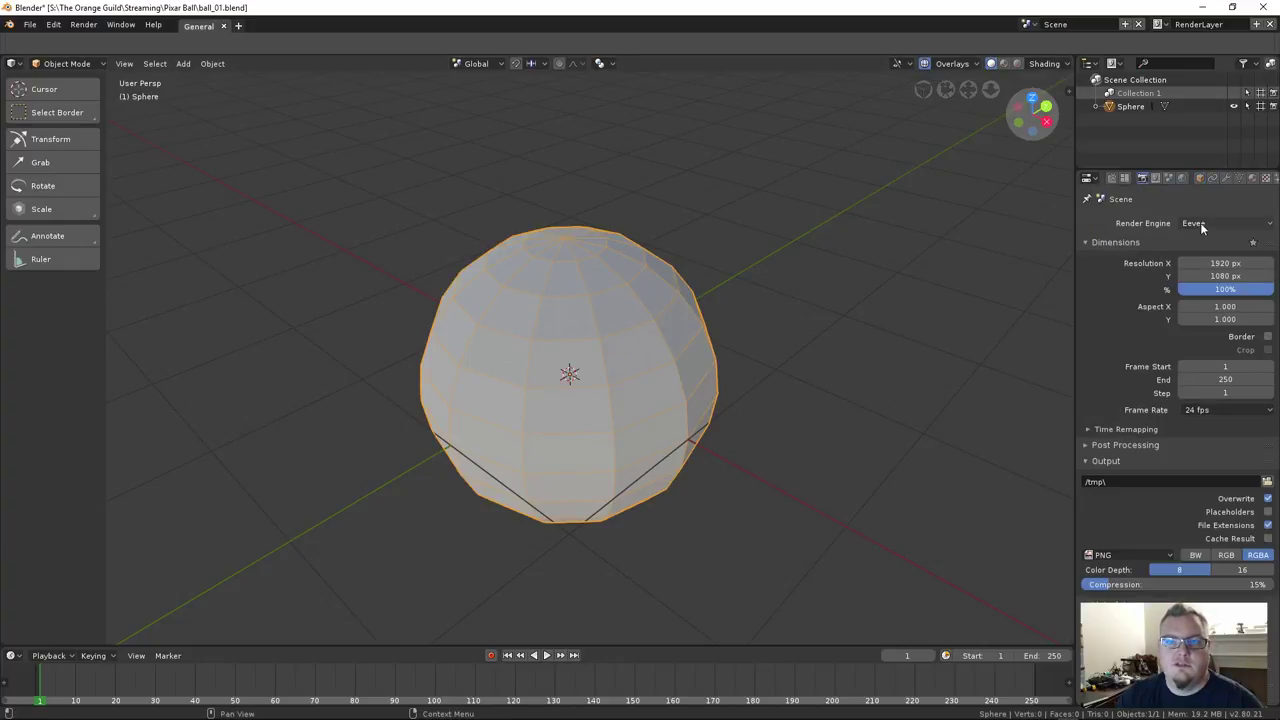
pyautogui.click(1200, 222)
pyautogui.click(1195, 179)
pyautogui.scroll(-3, 725, 278)
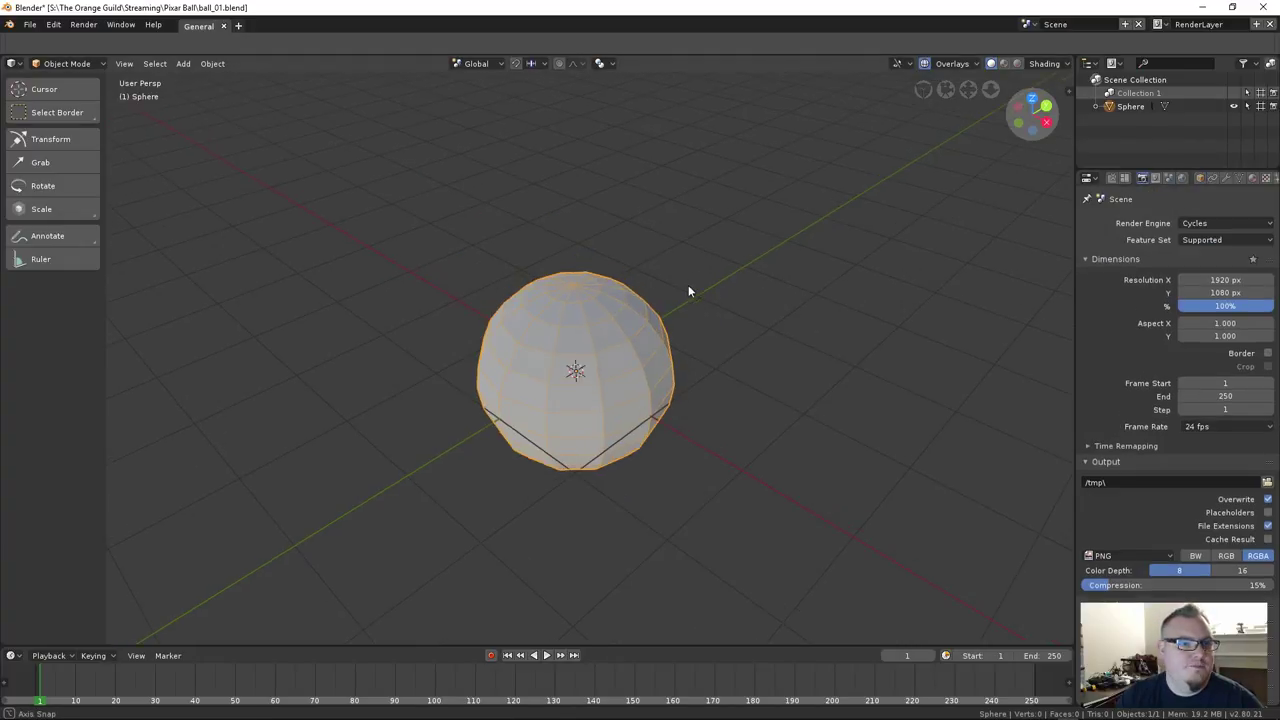
pyautogui.click(33, 25)
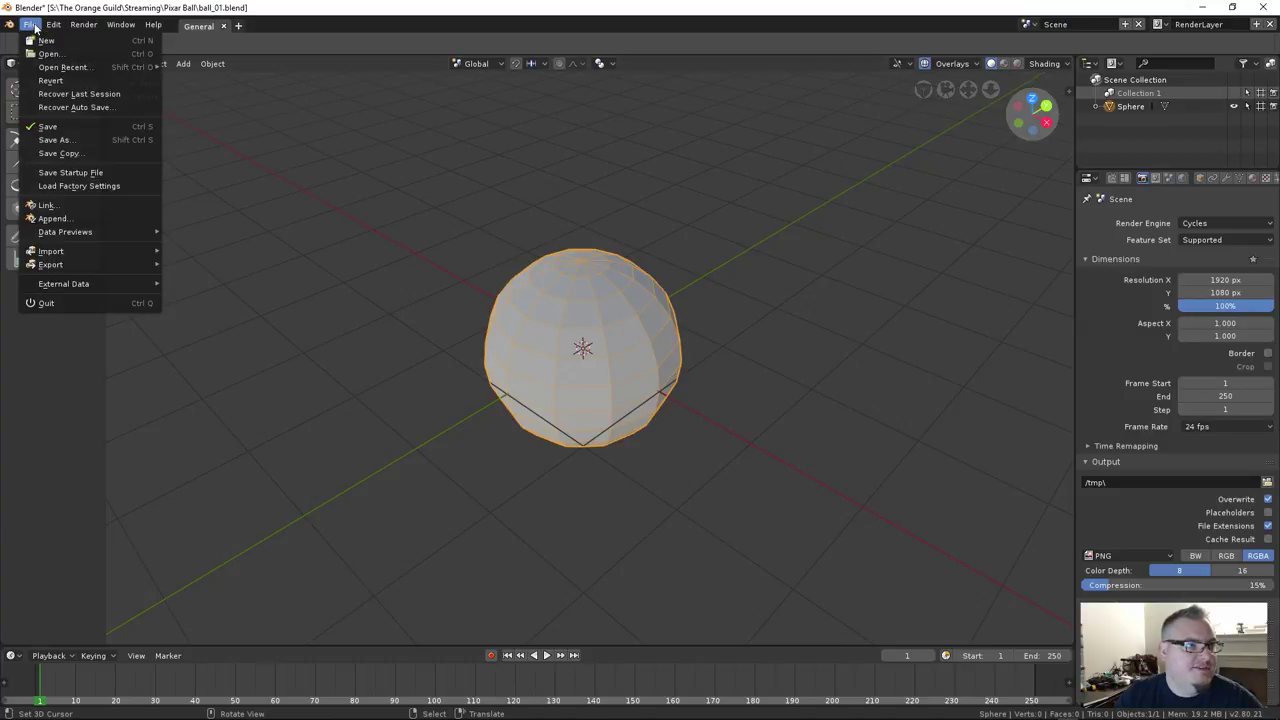
# Open User Preferences, save settings, browse Interface, Editing and Add-ons, then close it
pyautogui.moveTo(53, 24)
pyautogui.click(95, 183)
pyautogui.moveTo(457, 25); pyautogui.dragTo(543, 63)
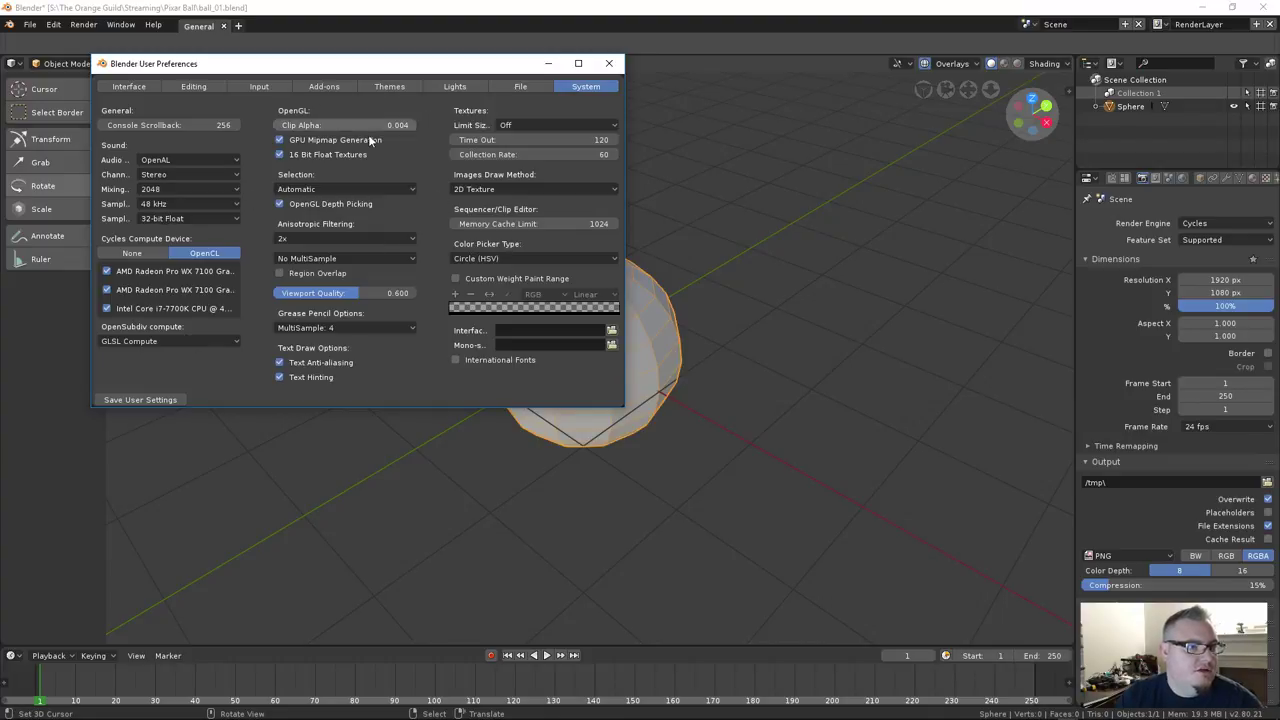
pyautogui.click(140, 399)
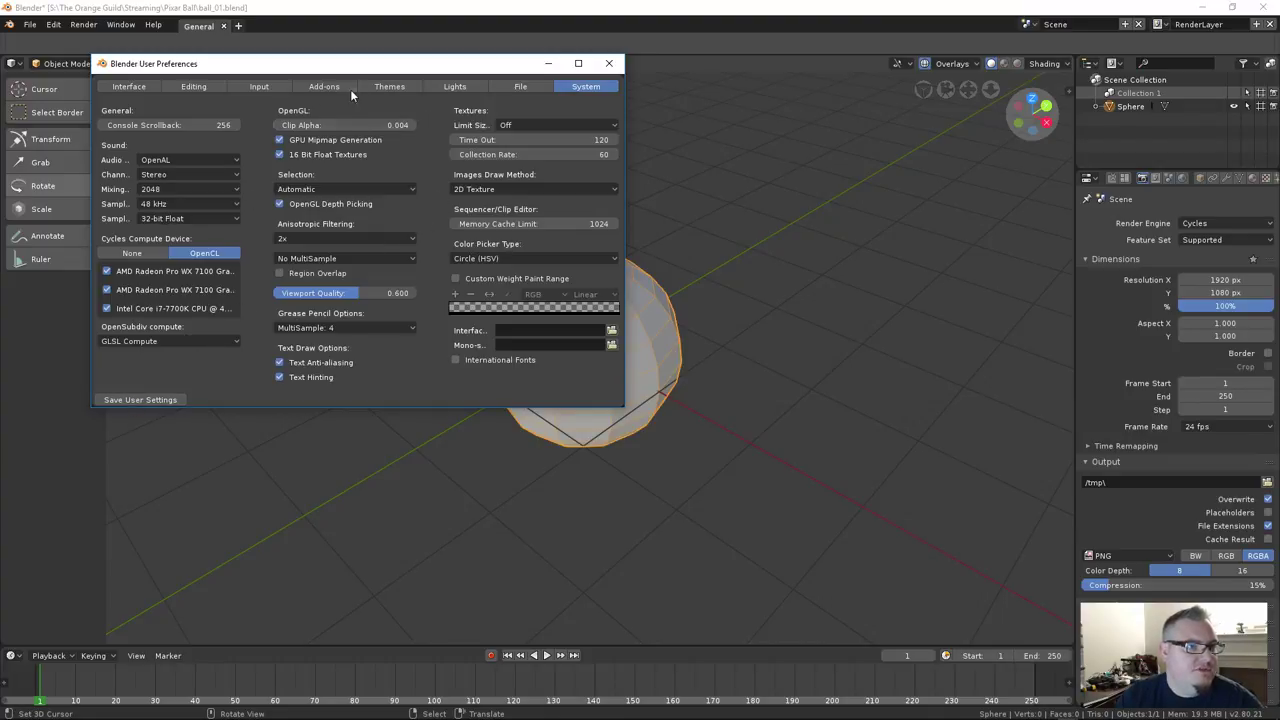
pyautogui.click(153, 89)
pyautogui.click(180, 90)
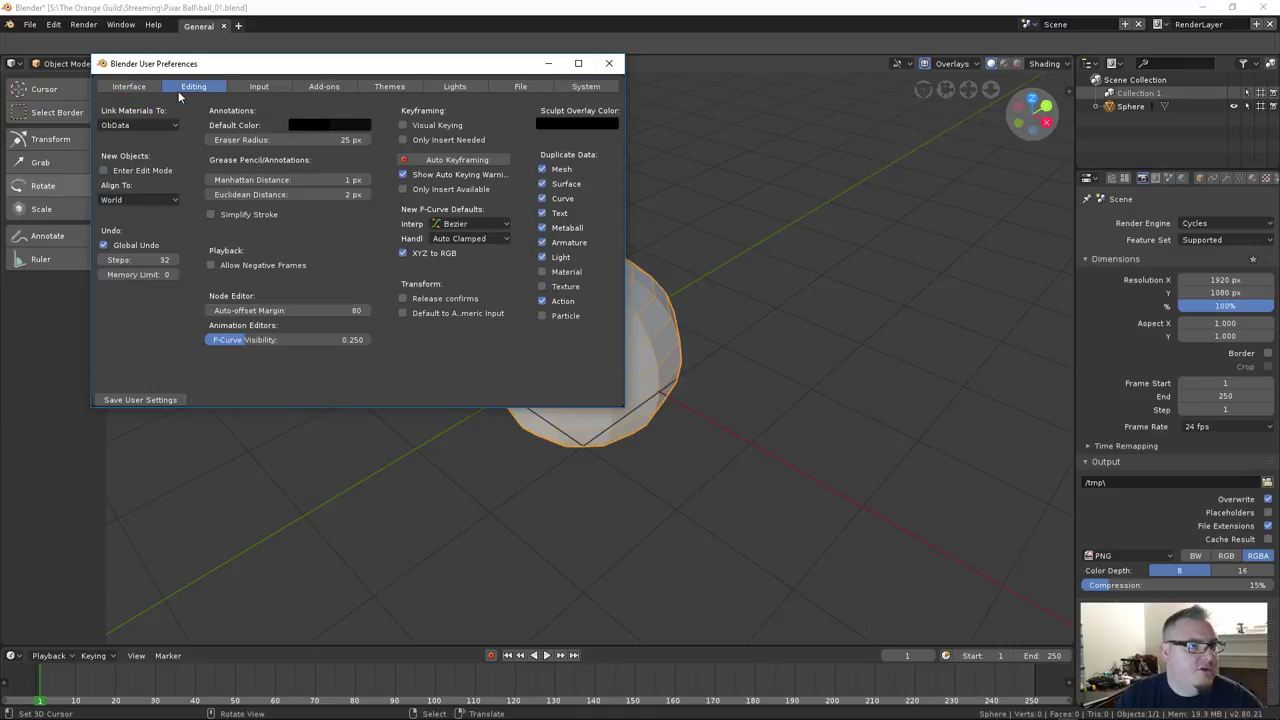
pyautogui.click(312, 88)
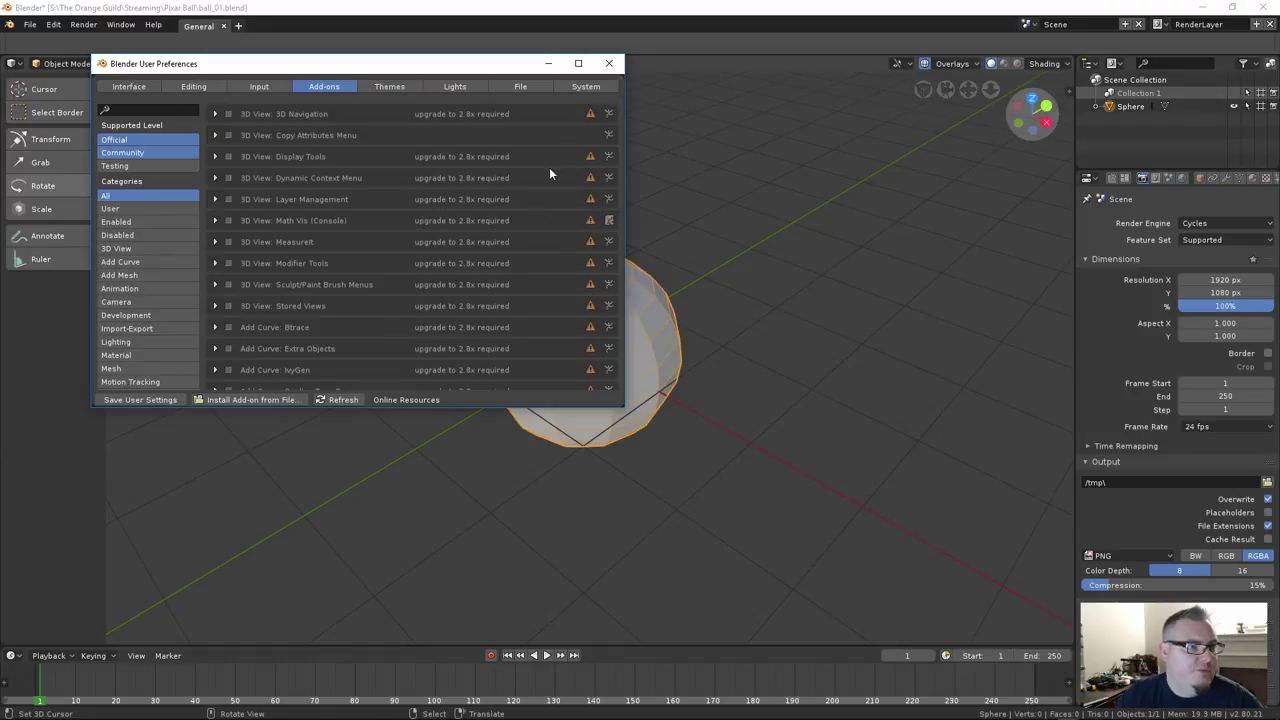
pyautogui.click(609, 63)
# Widen the Properties area and show the sphere's Material settings
pyautogui.moveTo(509, 268); pyautogui.dragTo(578, 340, button='middle')
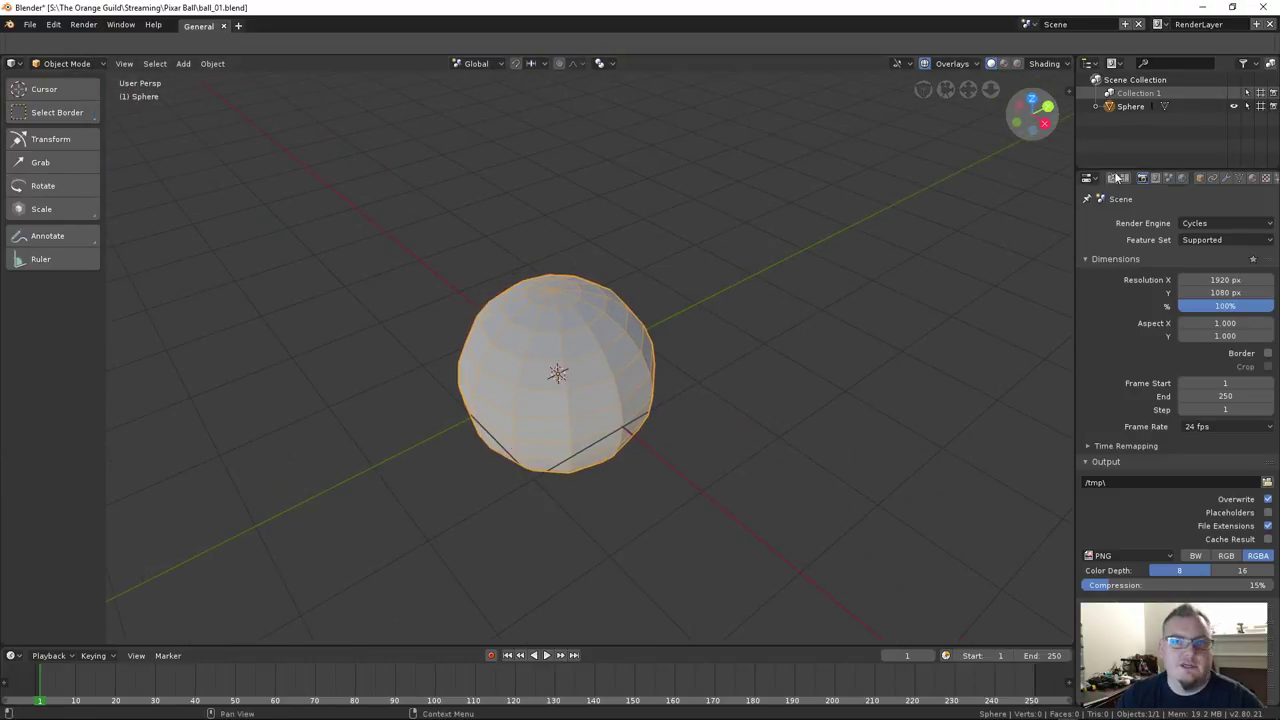
pyautogui.moveTo(1077, 226); pyautogui.dragTo(1061, 228)
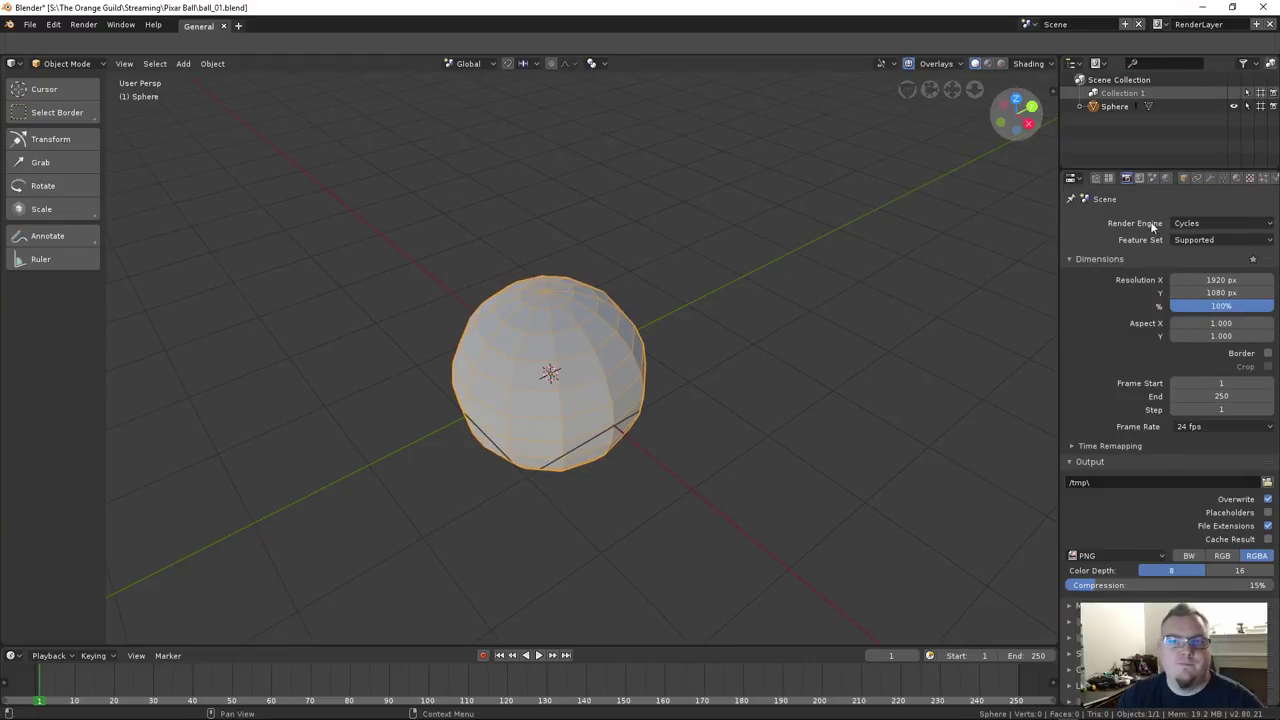
pyautogui.click(1236, 178)
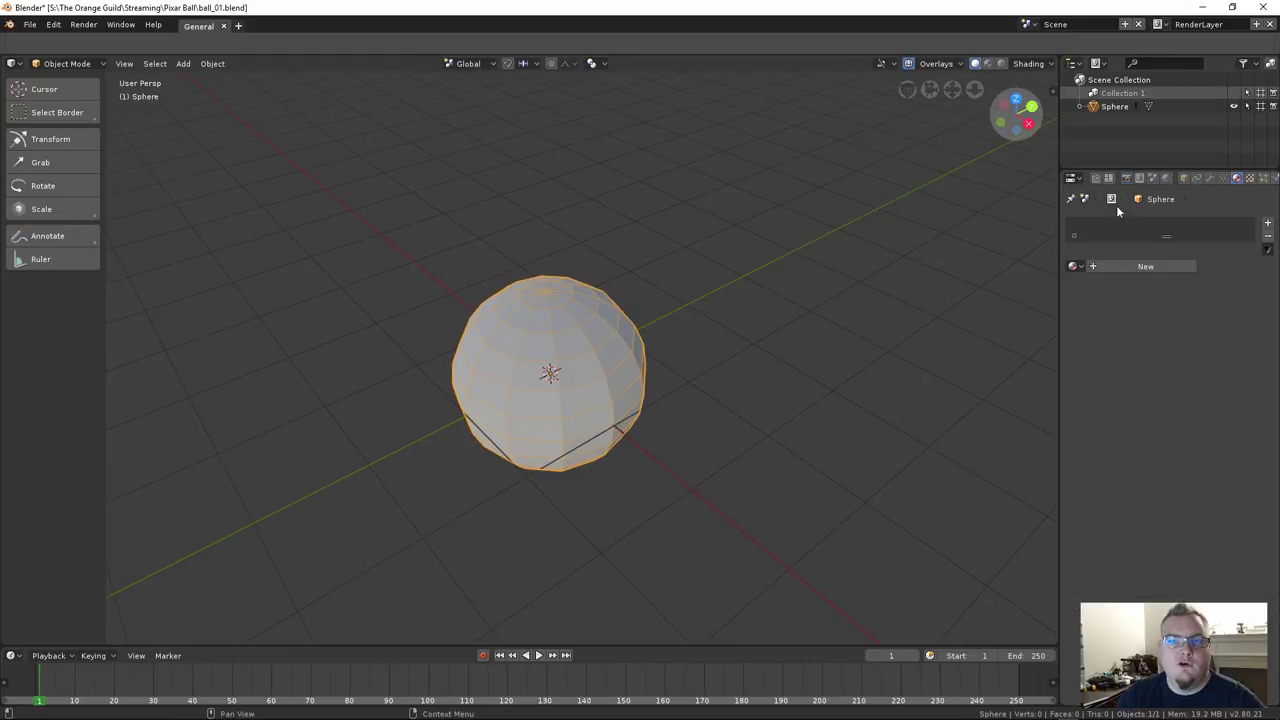
# In Right Ortho view, add a Subdivision Surface modifier with viewport level 3 and render 2
pyautogui.click(1210, 178)
pyautogui.moveTo(1058, 228); pyautogui.dragTo(948, 229)
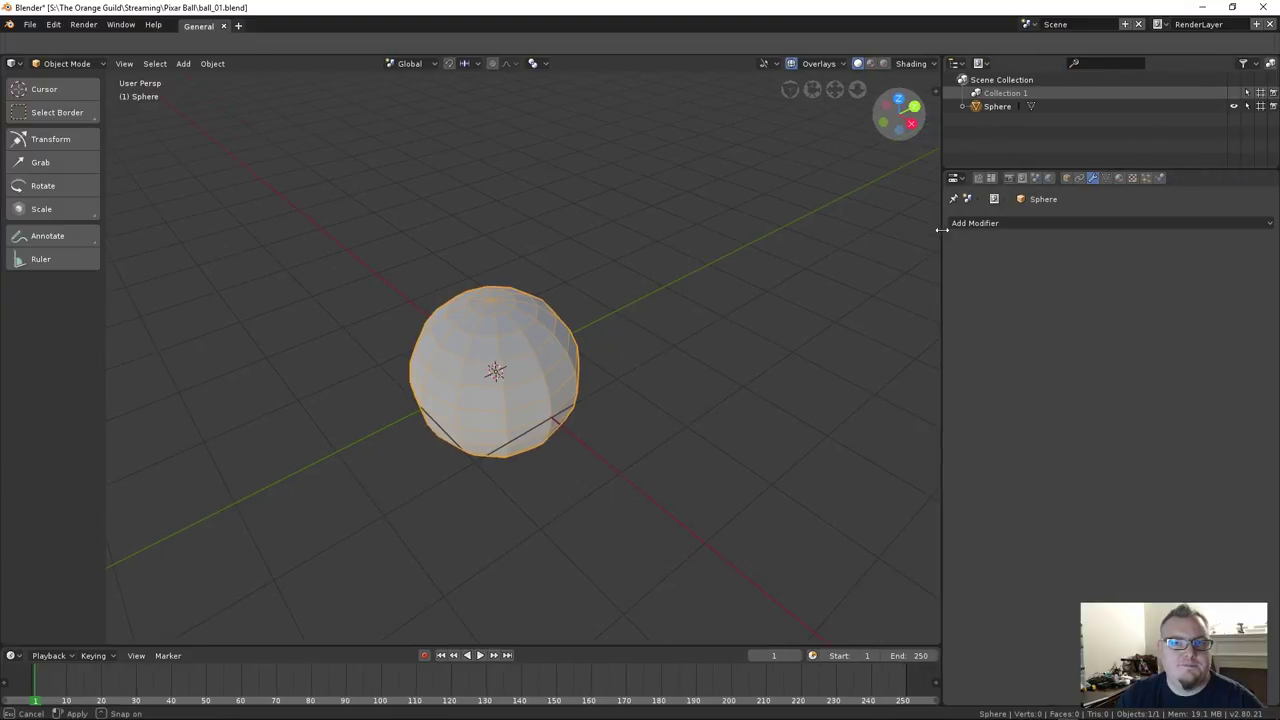
pyautogui.moveTo(466, 389); pyautogui.dragTo(371, 340, button='middle')
pyautogui.press('KP_3')
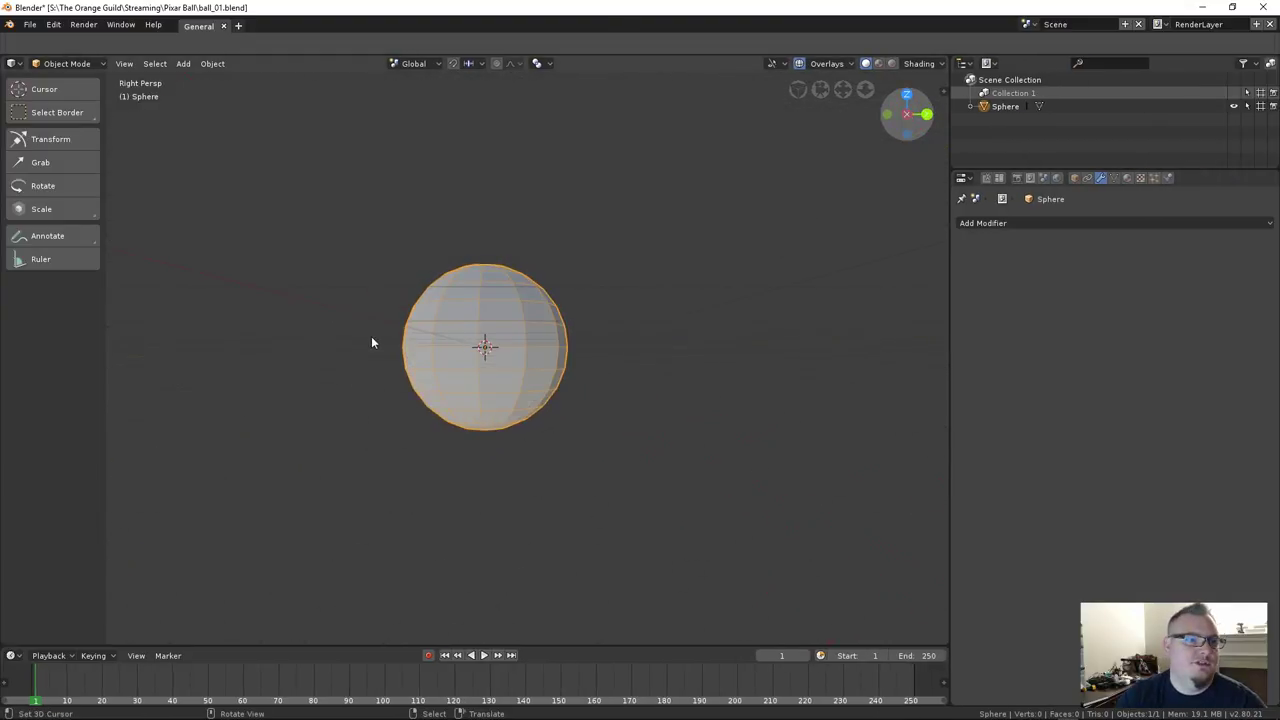
pyautogui.scroll(4, 548, 345)
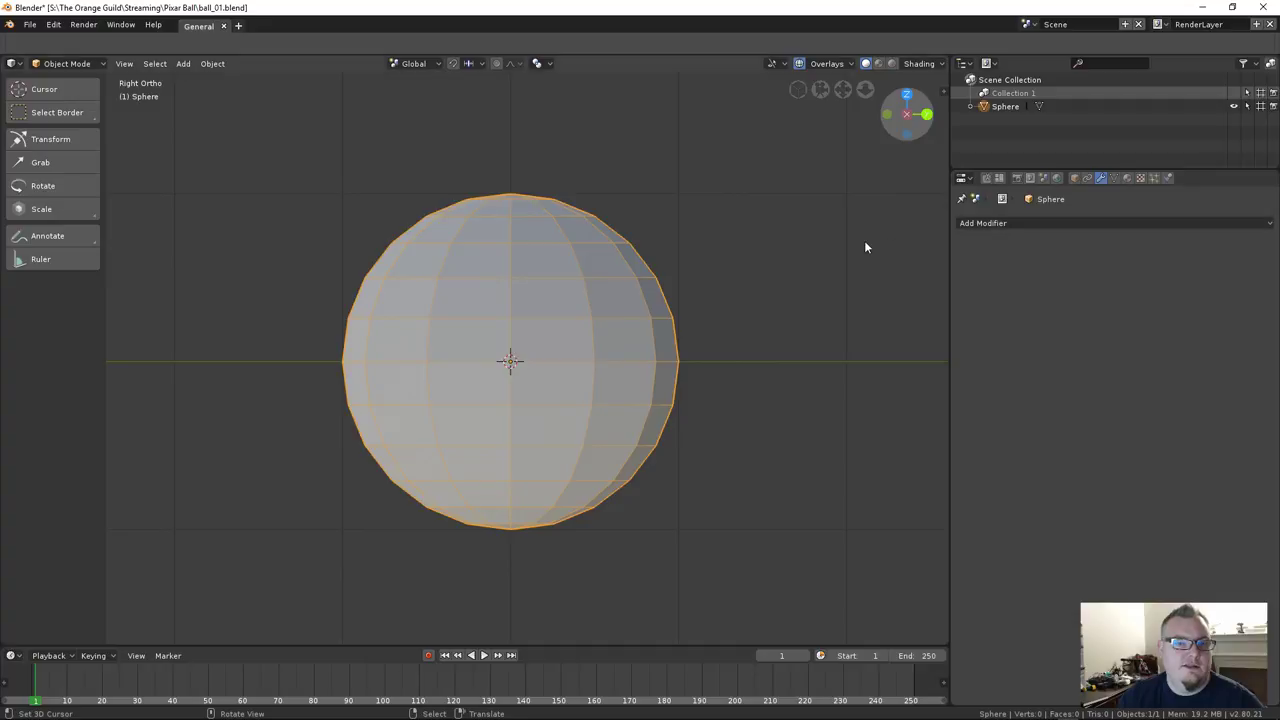
pyautogui.hotkey('ctrl', '3')
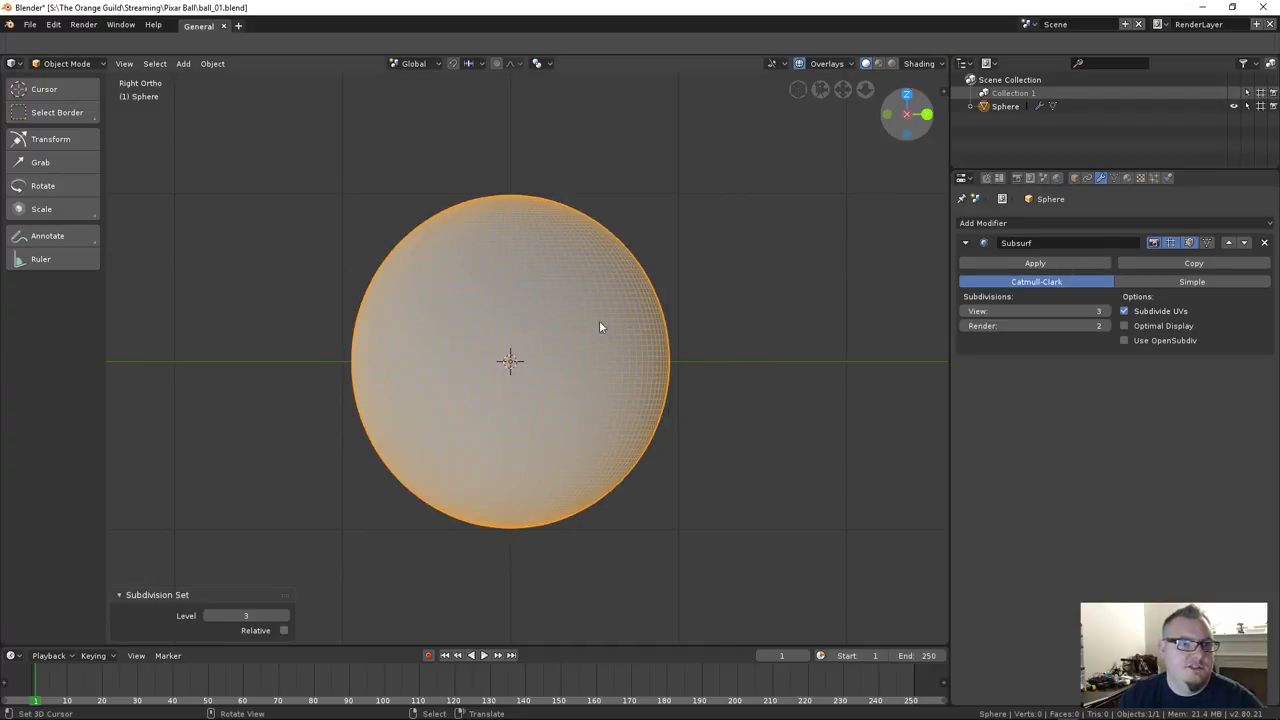
# Add a Cast modifier with Cast Type Sphere and Factor 1.00
pyautogui.click(995, 224)
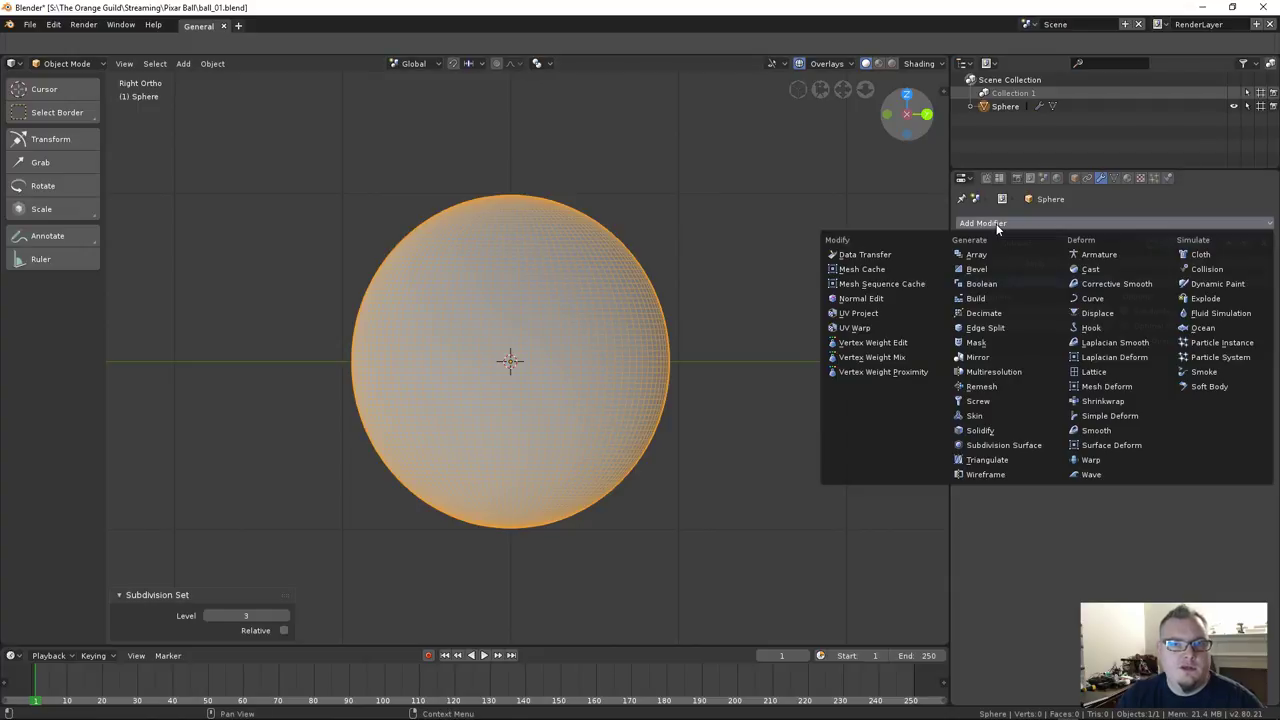
pyautogui.click(1108, 270)
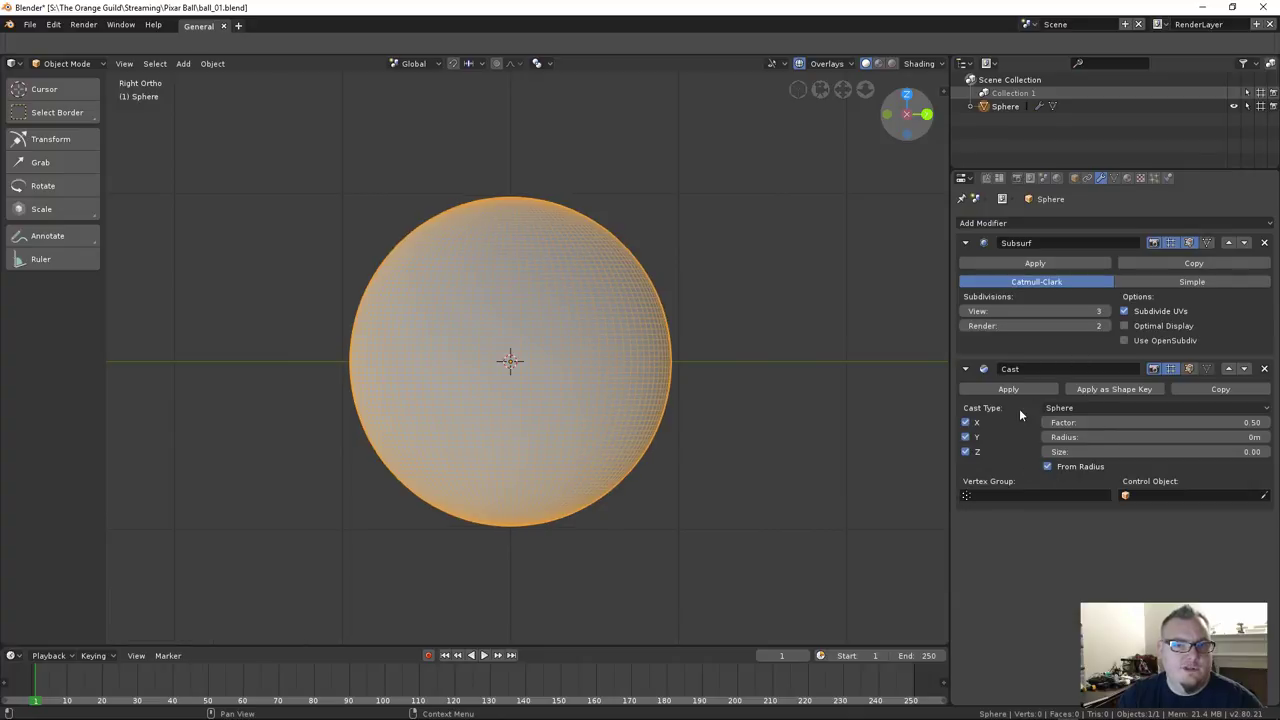
pyautogui.click(1066, 408)
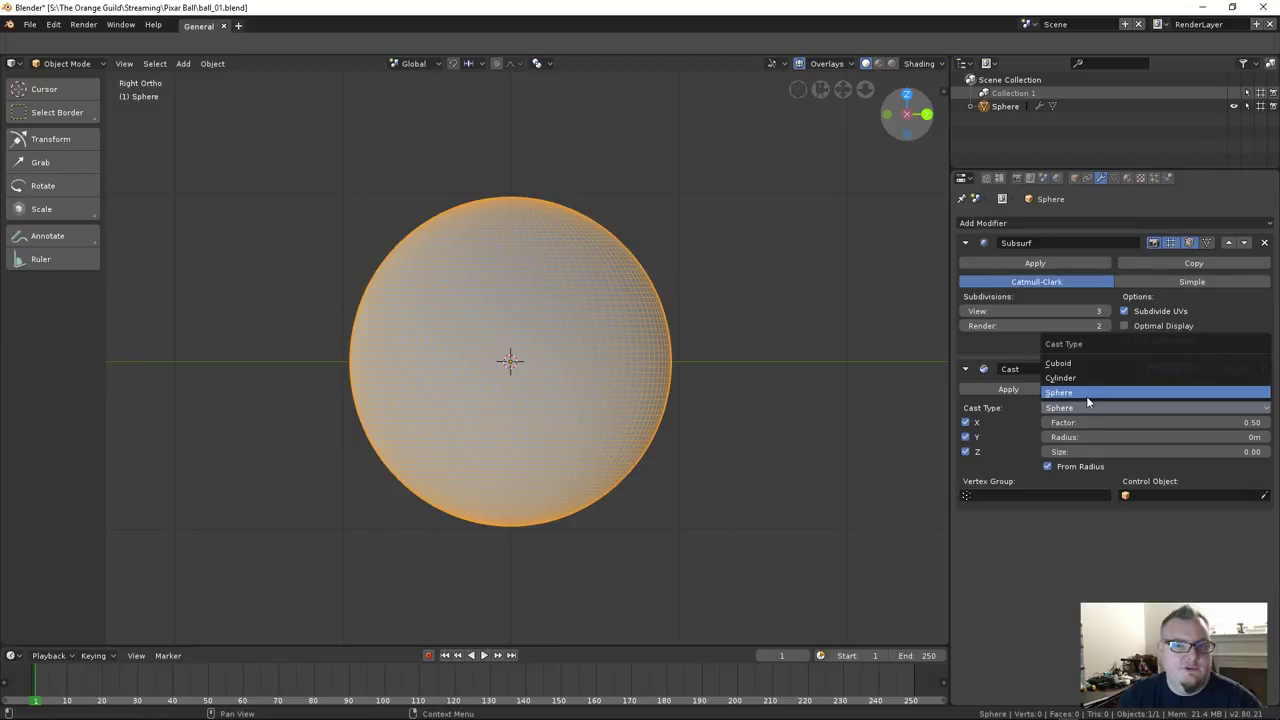
pyautogui.click(1087, 395)
pyautogui.click(1090, 422)
pyautogui.write('1')
pyautogui.press('Return')
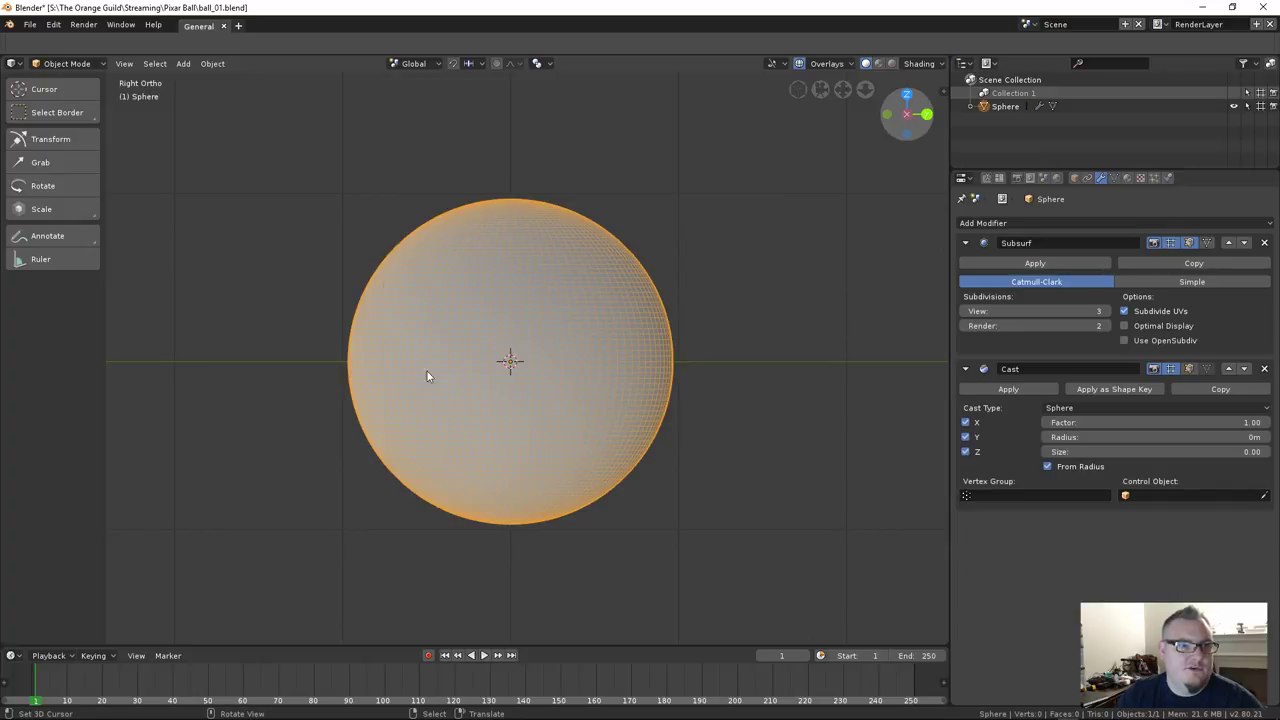
# Toggle the Cast modifier's viewport display to compare the sphere with and without it
pyautogui.click(1172, 369)
pyautogui.click(1172, 369)
pyautogui.click(1172, 369)
pyautogui.click(1172, 369)
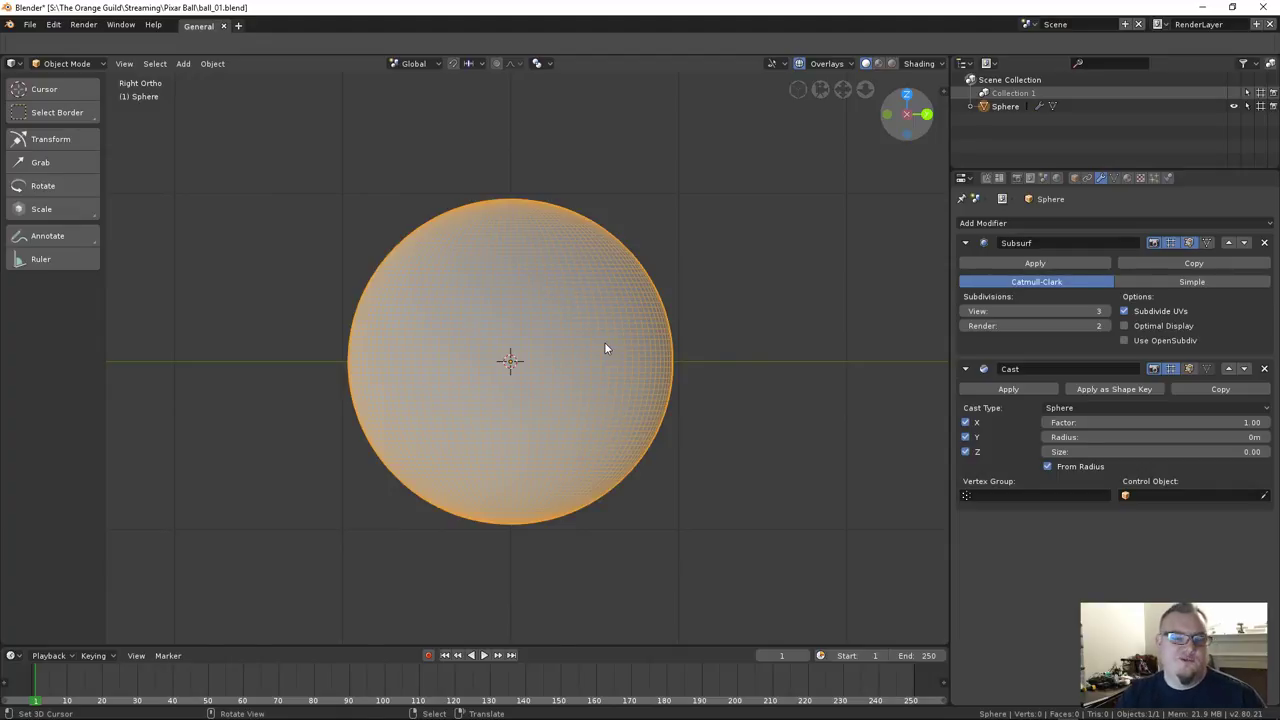
pyautogui.moveTo(594, 320); pyautogui.dragTo(641, 374, button='middle')
pyautogui.scroll(2, 570, 366)
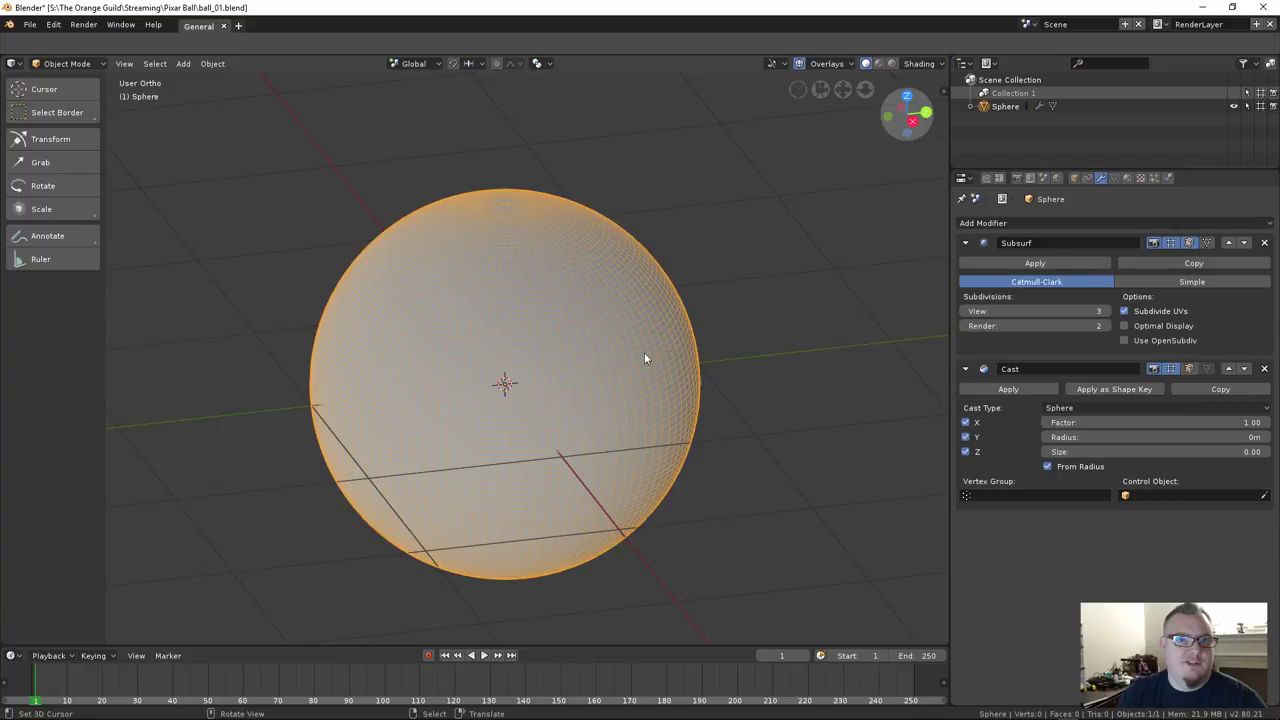
pyautogui.scroll(-3, 557, 428)
pyautogui.moveTo(565, 404); pyautogui.dragTo(603, 386, button='middle')
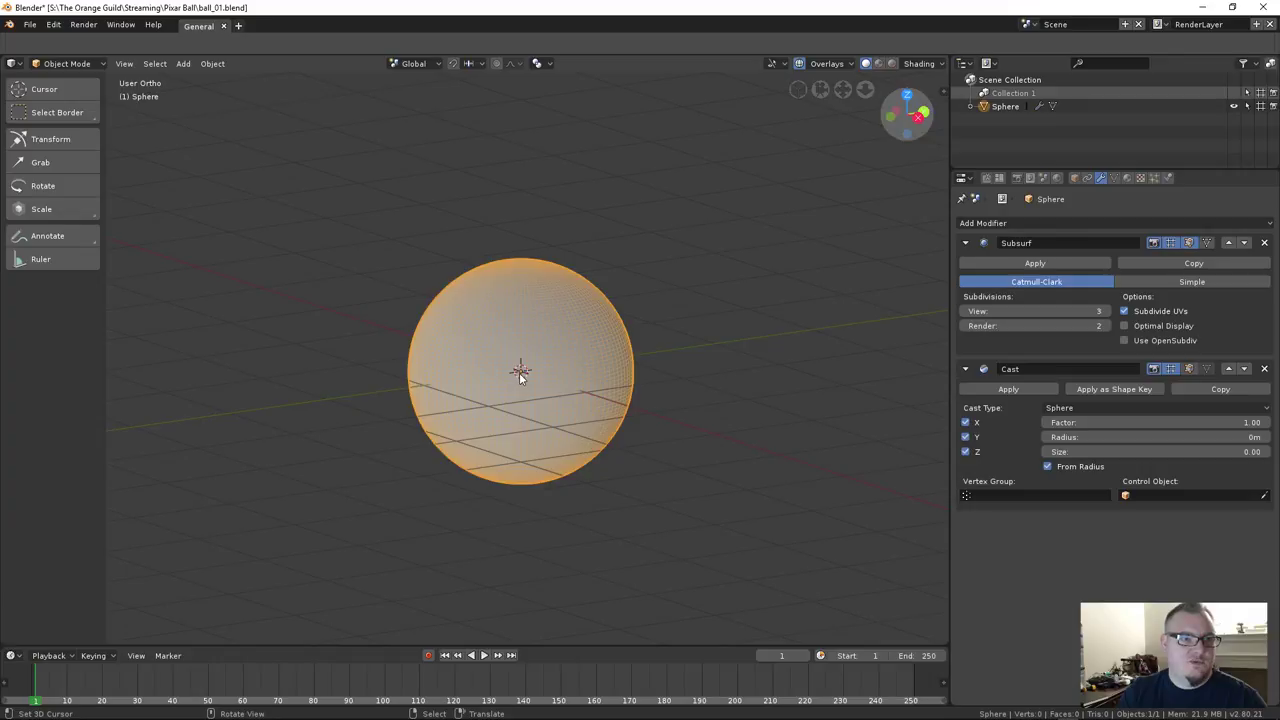
pyautogui.moveTo(520, 393)
pyautogui.mouseDown(button='middle')
pyautogui.moveTo(500, 392)
pyautogui.moveTo(513, 393)
pyautogui.mouseUp(button='middle')
pyautogui.moveTo(585, 333); pyautogui.dragTo(590, 415, button='middle')
pyautogui.press('g')
pyautogui.press('Escape')
pyautogui.press('n')
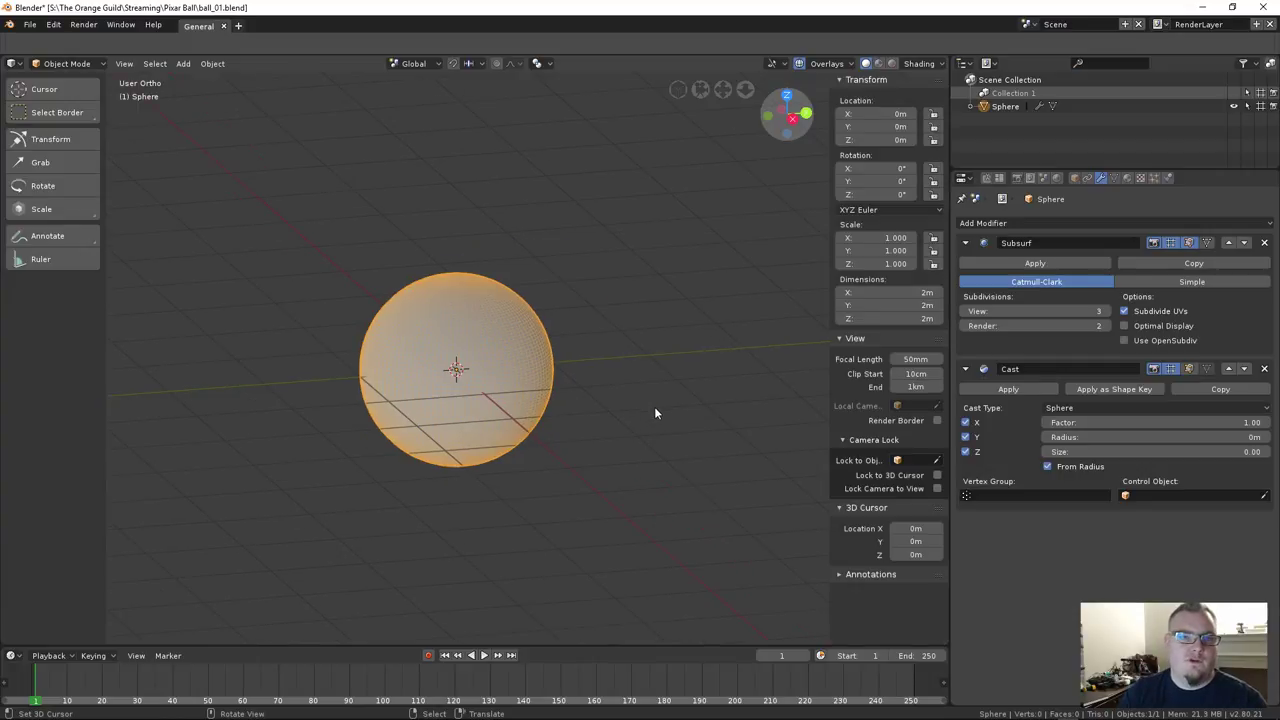
pyautogui.click(872, 140)
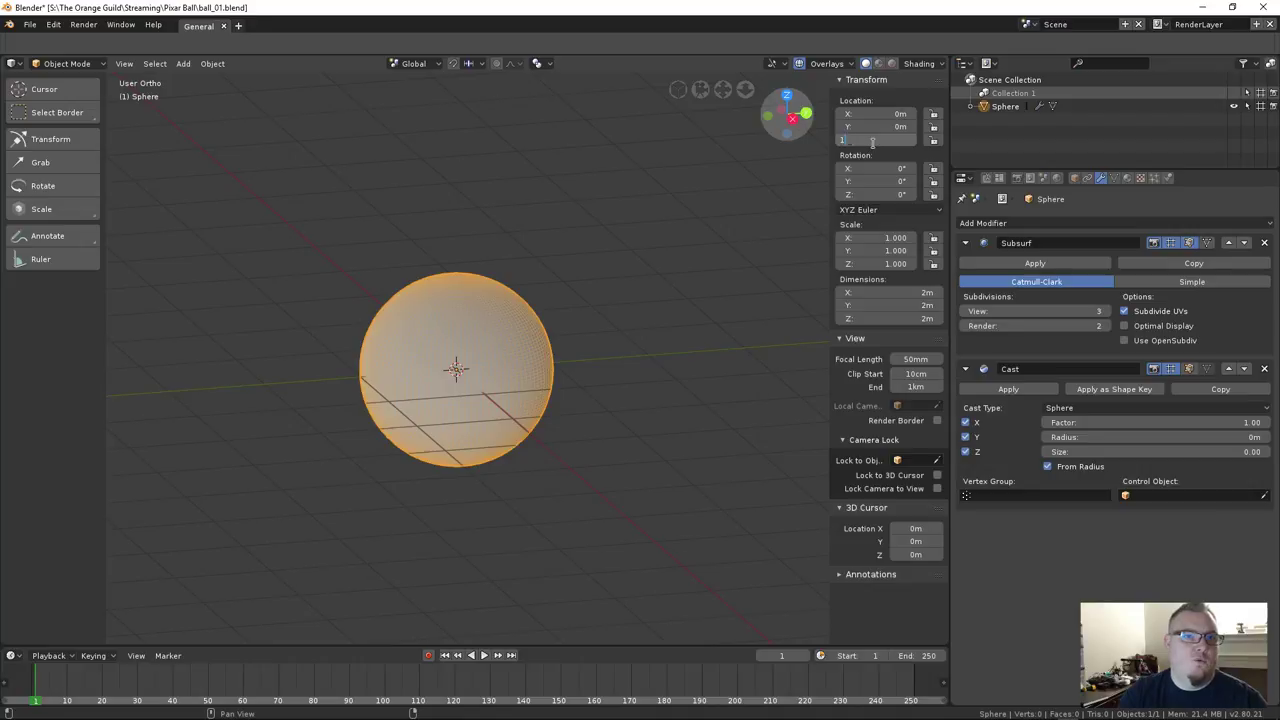
pyautogui.write('1')
pyautogui.press('Return')
pyautogui.keyDown('alt'); pyautogui.moveTo(679, 190); pyautogui.dragTo(555, 370, button='middle'); pyautogui.keyUp('alt')
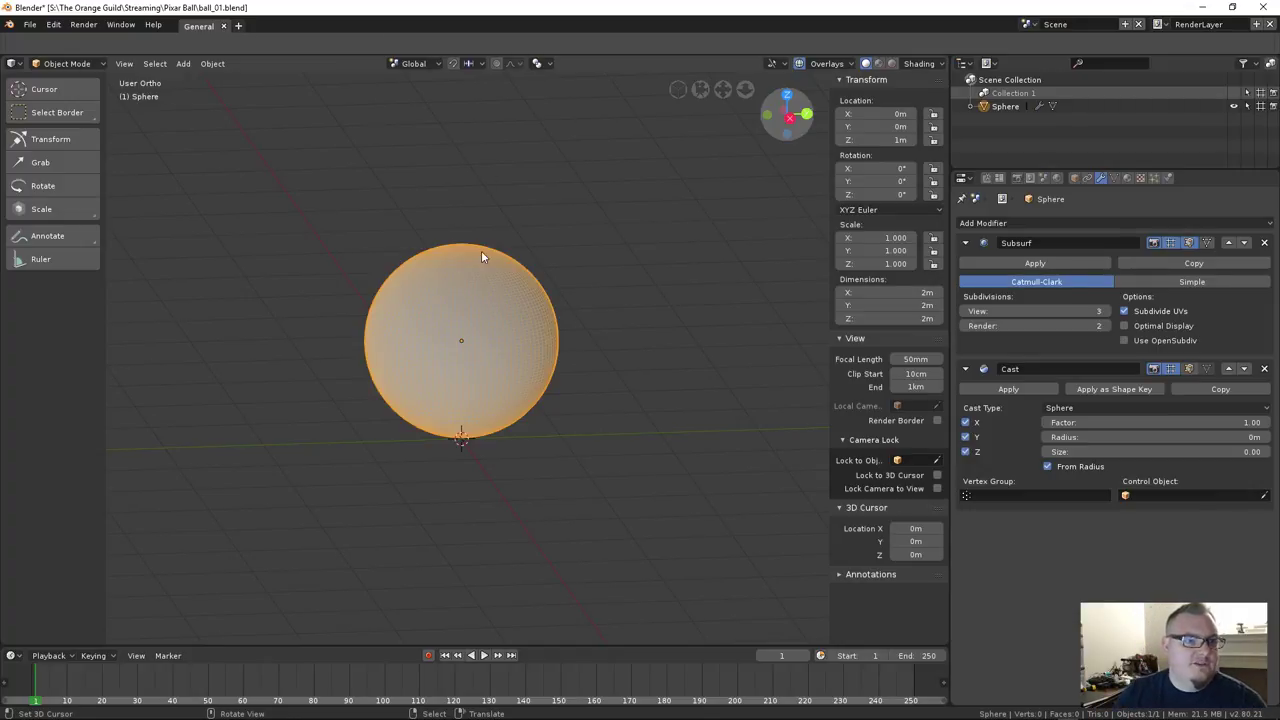
pyautogui.scroll(-2, 471, 332)
pyautogui.moveTo(471, 332); pyautogui.dragTo(516, 362, button='middle')
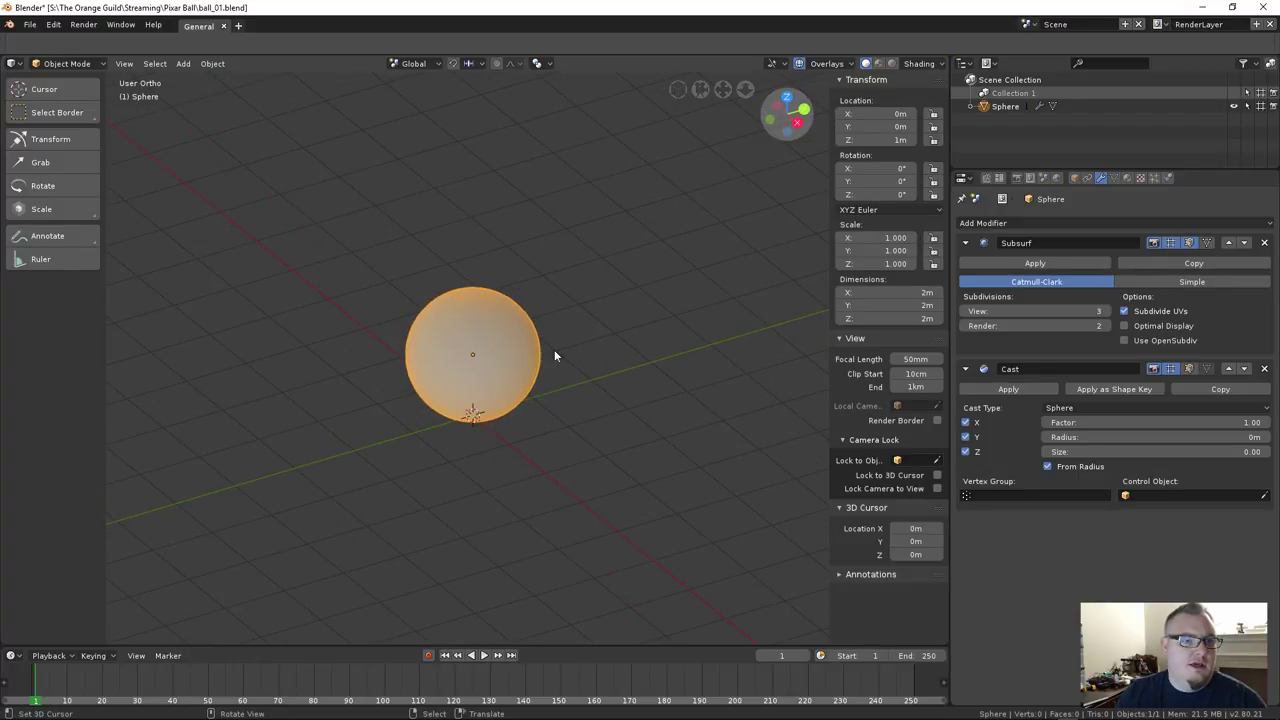
pyautogui.scroll(-4, 525, 338)
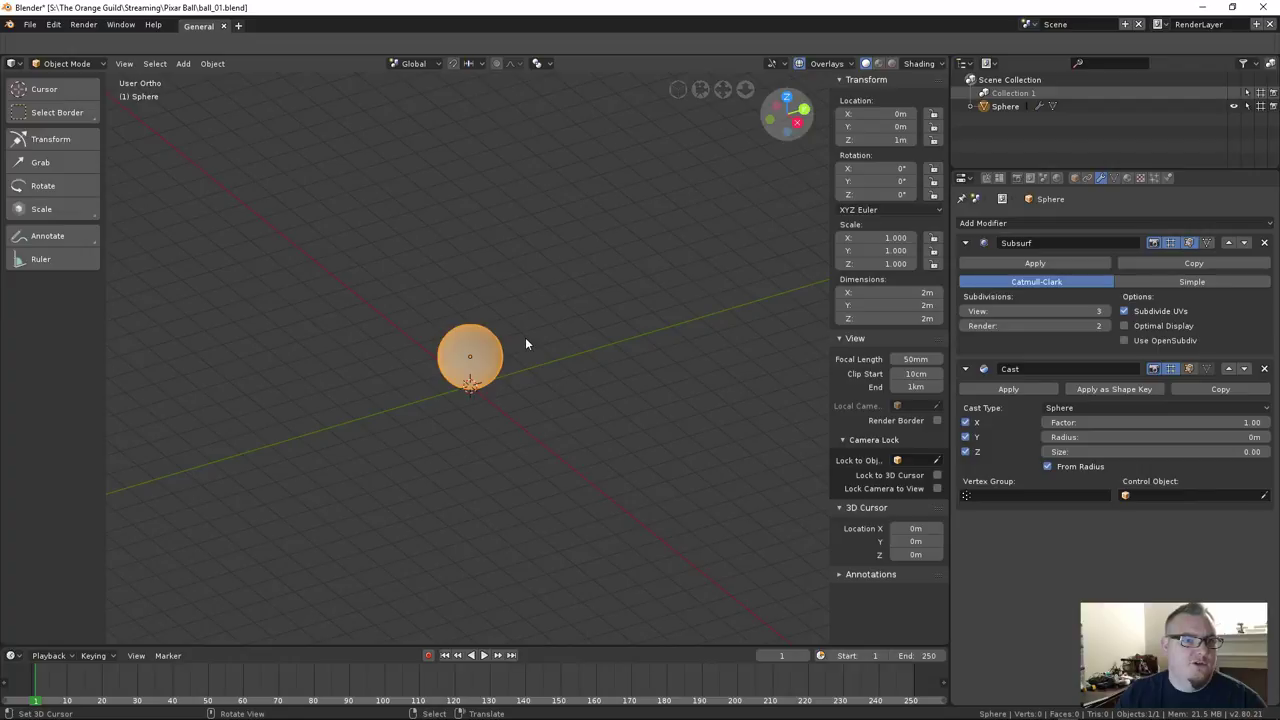
pyautogui.scroll(5, 473, 375)
pyautogui.keyDown('shift'); pyautogui.moveTo(473, 375); pyautogui.dragTo(489, 397, button='middle'); pyautogui.keyUp('shift')
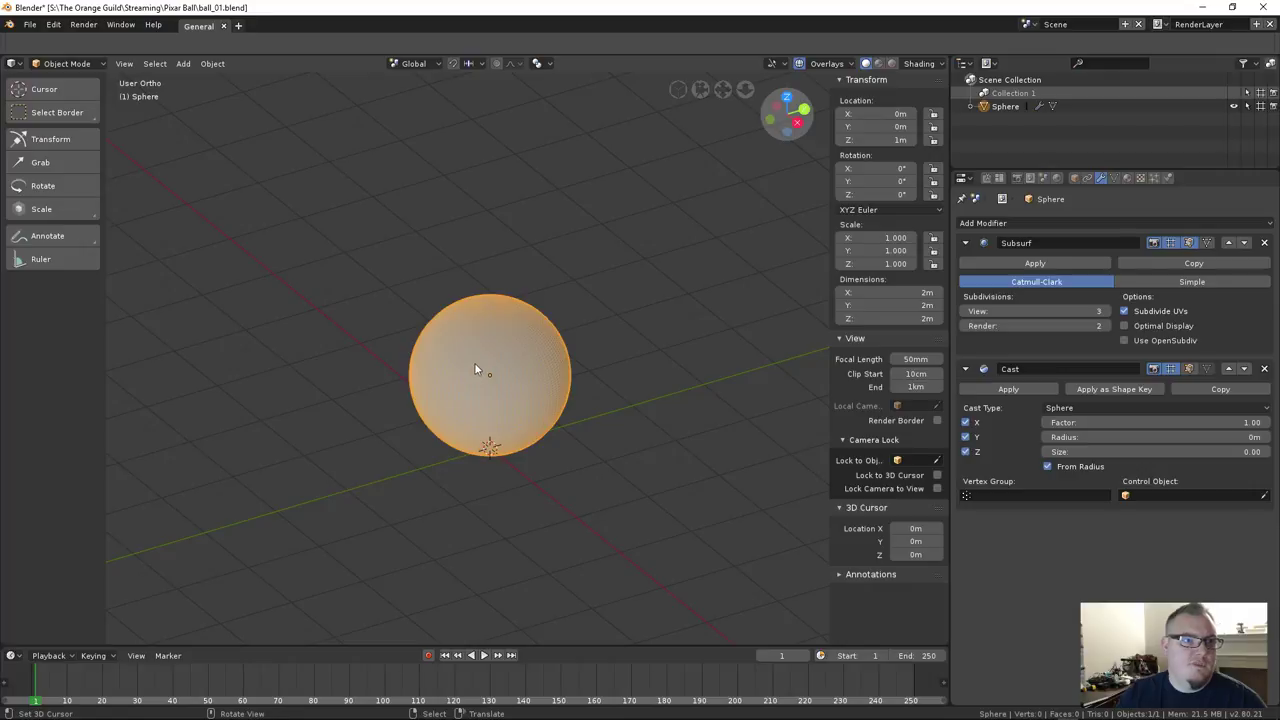
pyautogui.hotkey('shift', 'a')
pyautogui.moveTo(469, 352)
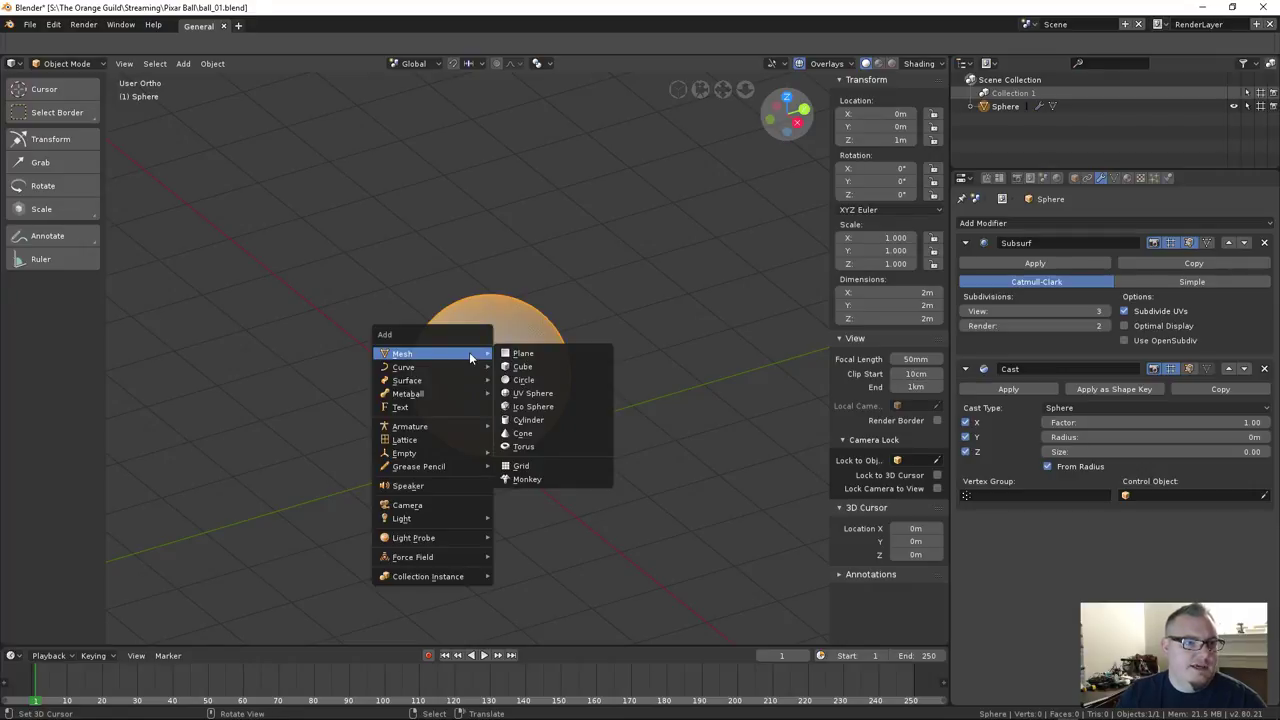
# Add a 2 m plane beneath the sphere and switch it into Edit Mode
pyautogui.click(535, 354)
pyautogui.moveTo(598, 458); pyautogui.dragTo(476, 454, button='middle')
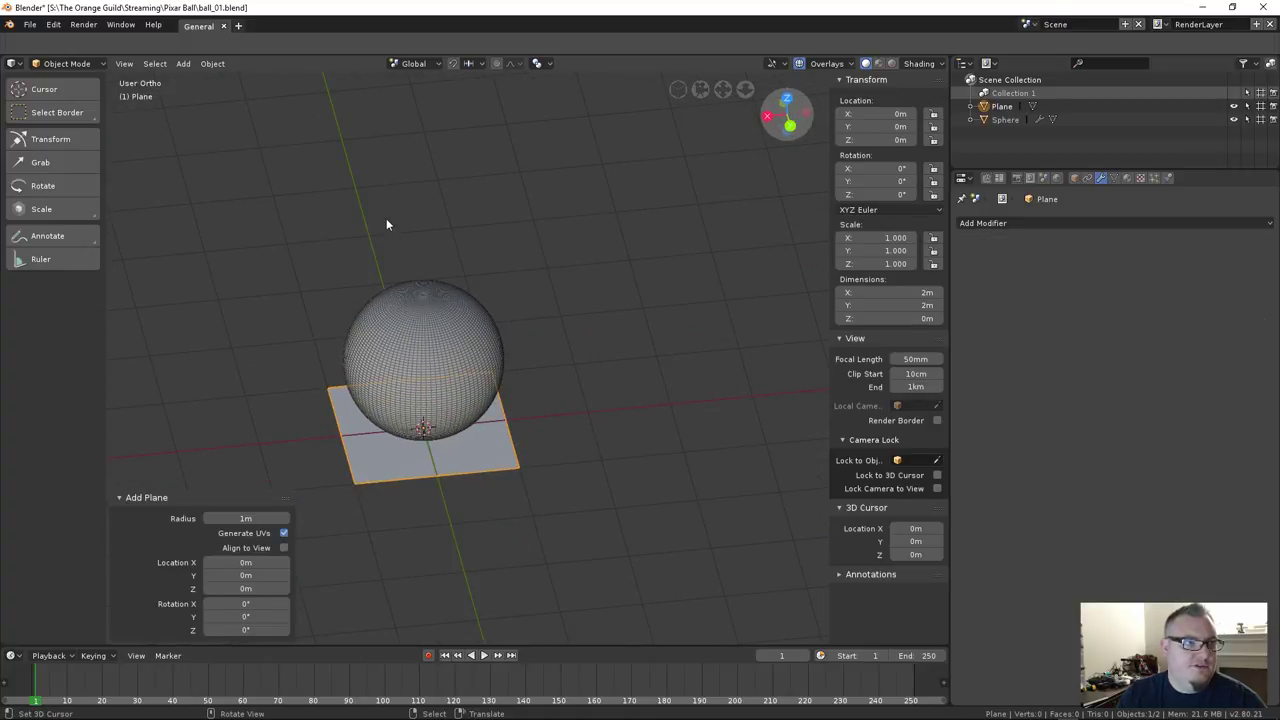
pyautogui.click(55, 64)
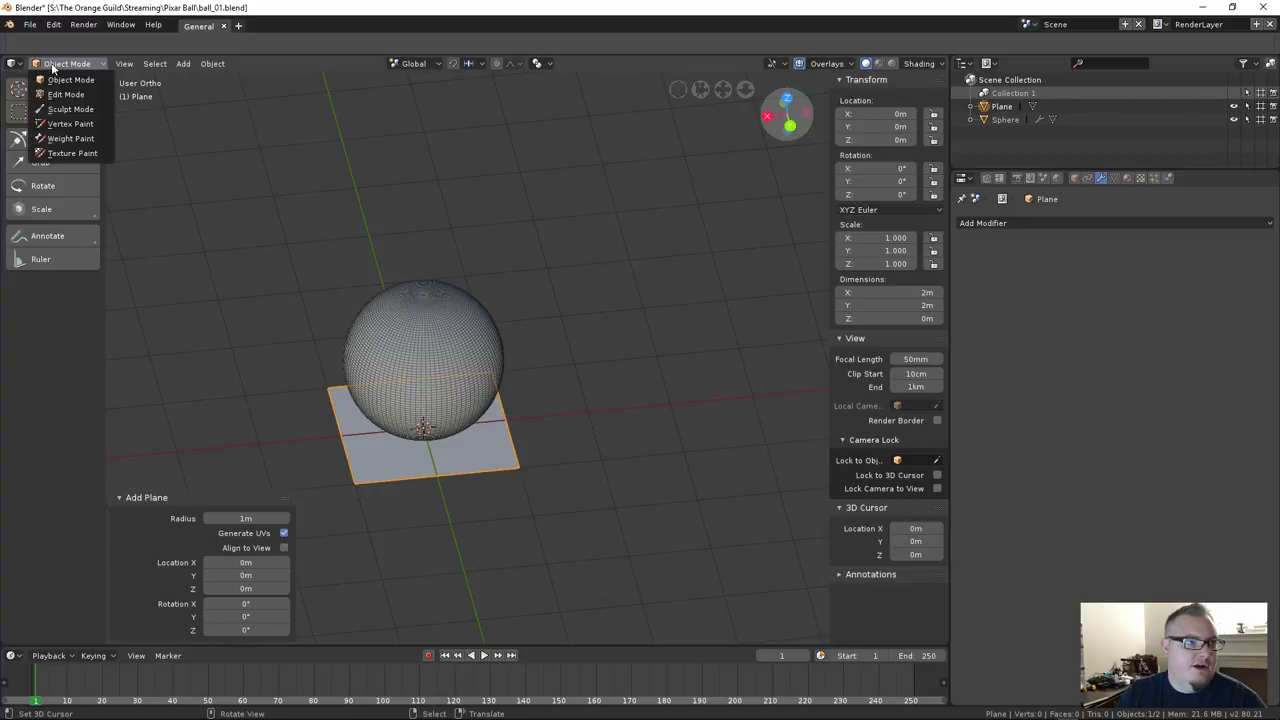
pyautogui.click(66, 94)
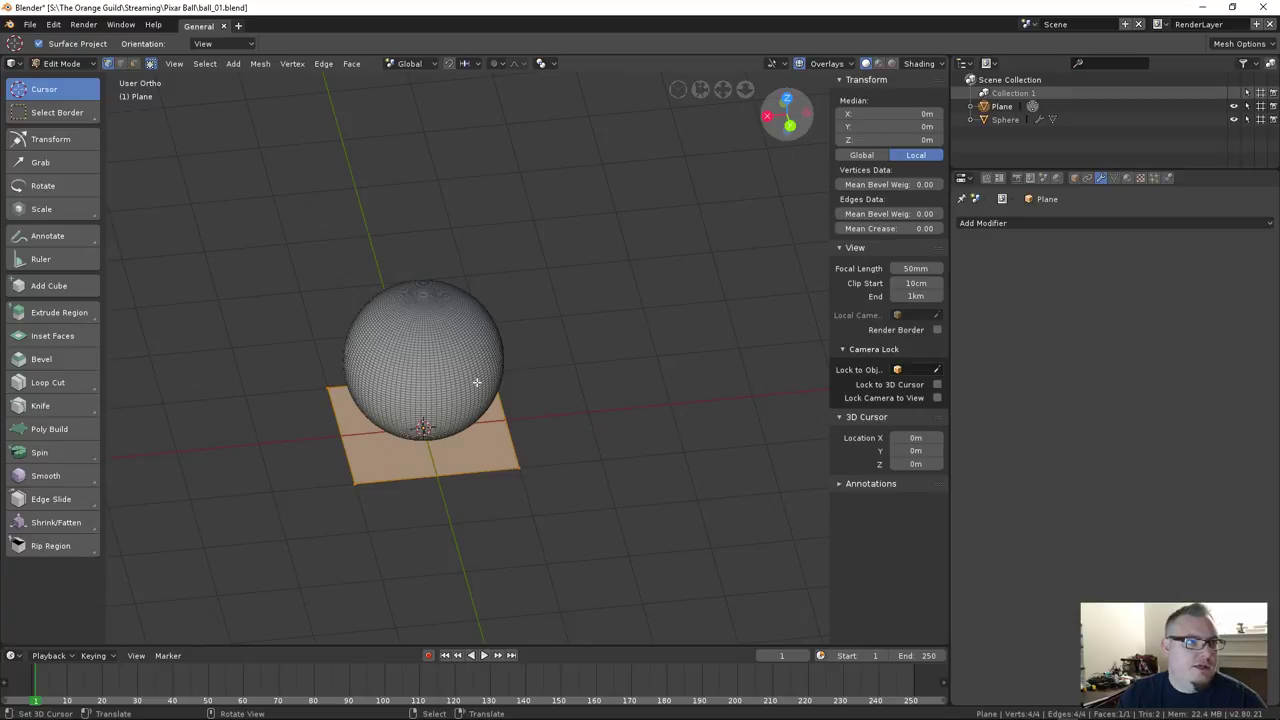
# Select the whole plane and scale it up about 5.161 times into a wide floor
pyautogui.click(30, 24)
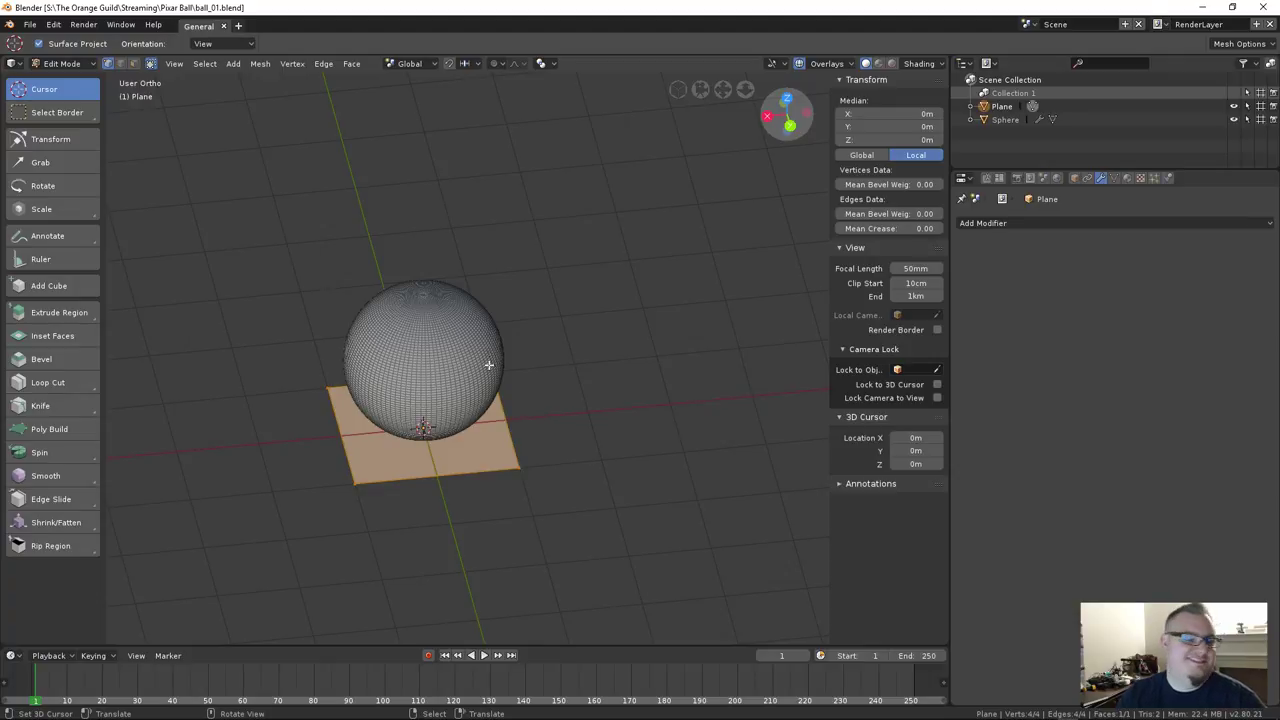
pyautogui.click(519, 456)
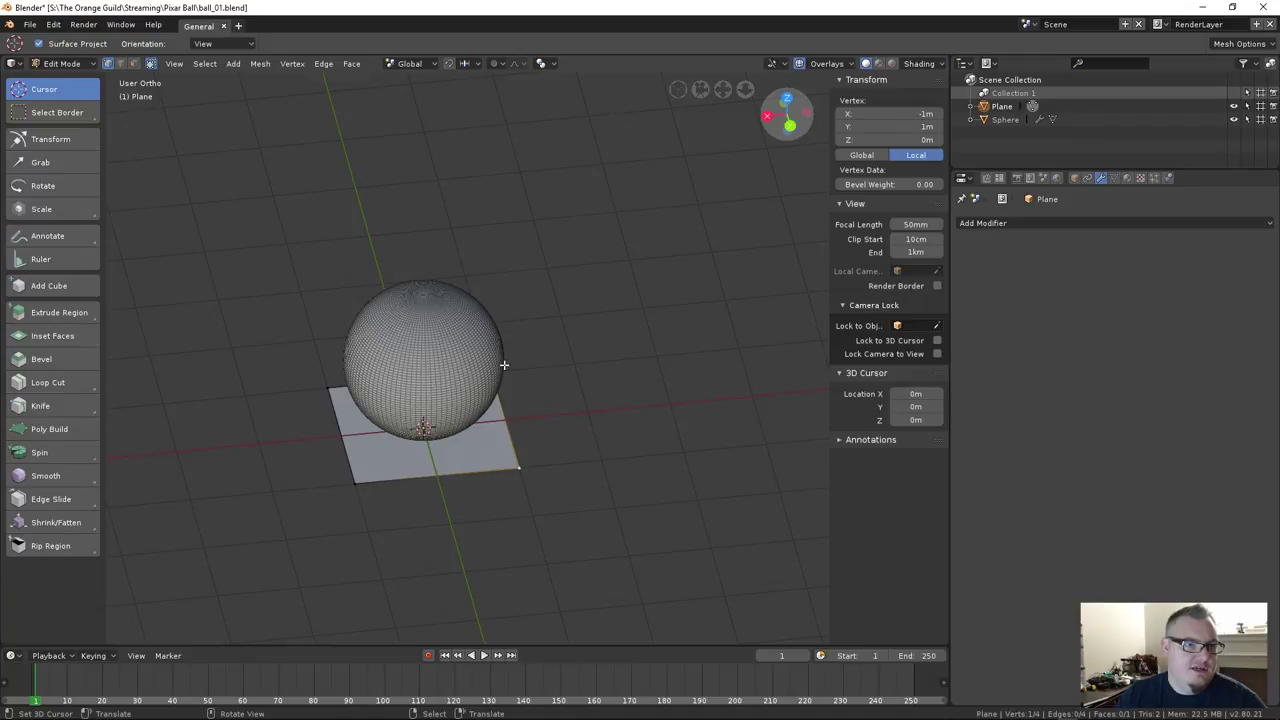
pyautogui.scroll(-3, 500, 395)
pyautogui.moveTo(500, 395)
pyautogui.mouseDown(button='middle')
pyautogui.moveTo(586, 434)
pyautogui.moveTo(629, 437)
pyautogui.moveTo(492, 415)
pyautogui.mouseUp(button='middle')
pyautogui.press('a')
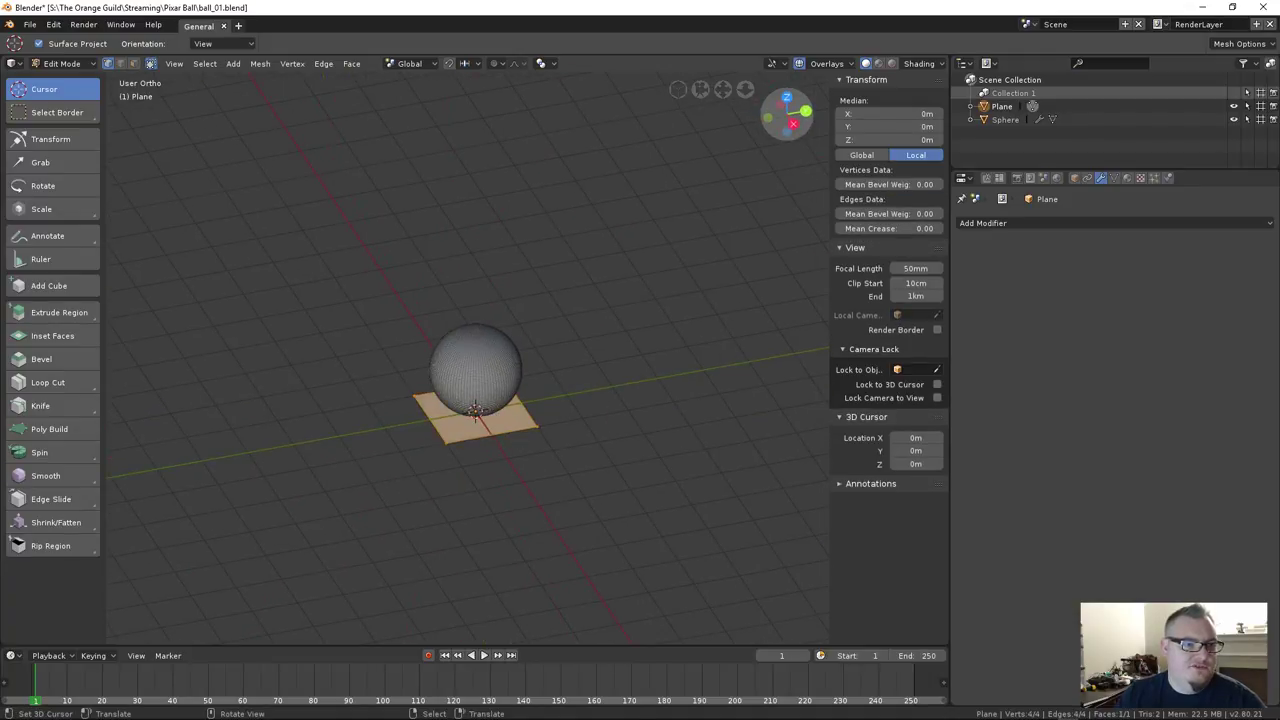
pyautogui.press('s')
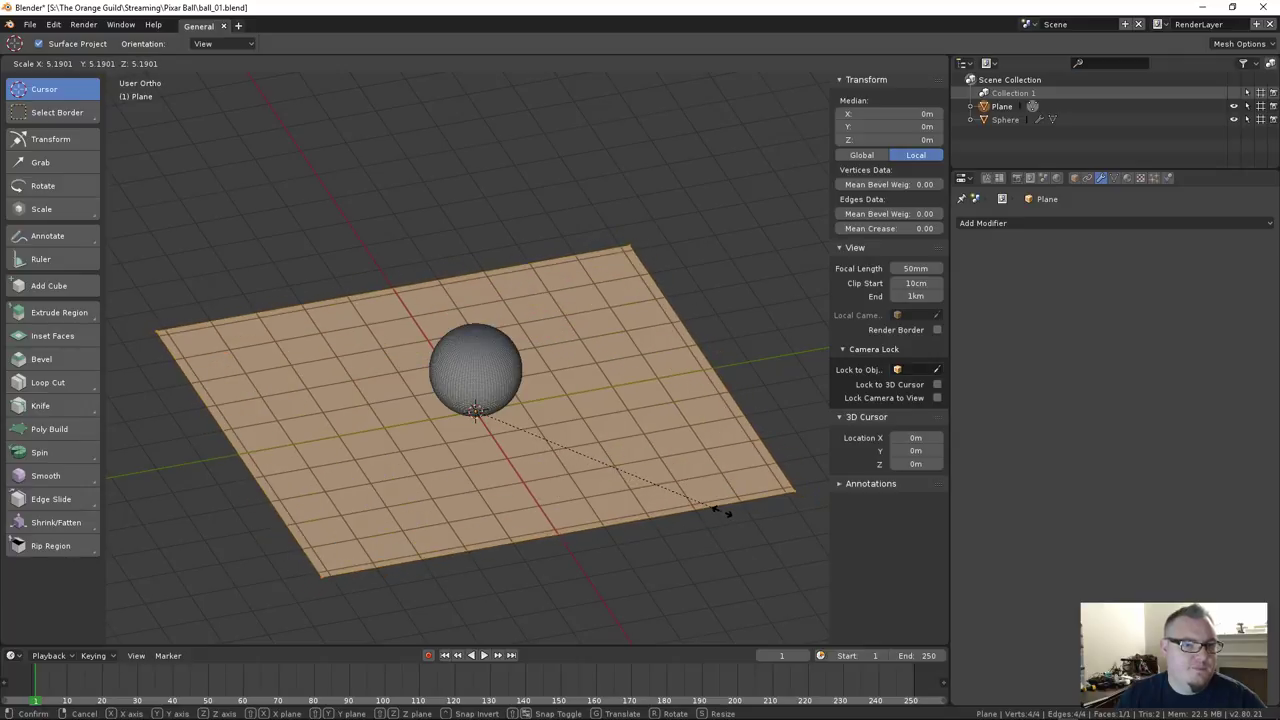
pyautogui.click(714, 509)
pyautogui.moveTo(362, 406); pyautogui.dragTo(306, 434, button='middle')
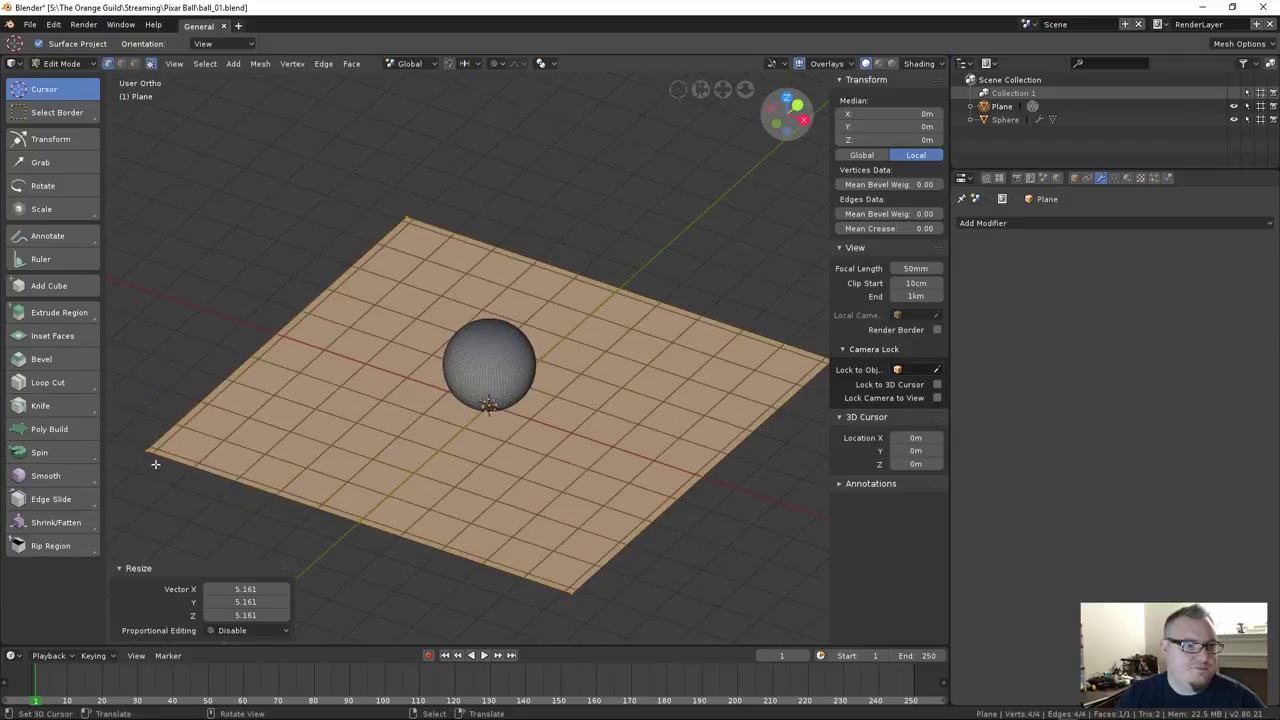
# Select the plane's corner vertices, then box-select its right end in Right Ortho view
pyautogui.rightClick(156, 466)
pyautogui.keyDown('shift'); pyautogui.rightClick(415, 225); pyautogui.keyUp('shift')
pyautogui.moveTo(415, 225); pyautogui.dragTo(455, 383, button='middle')
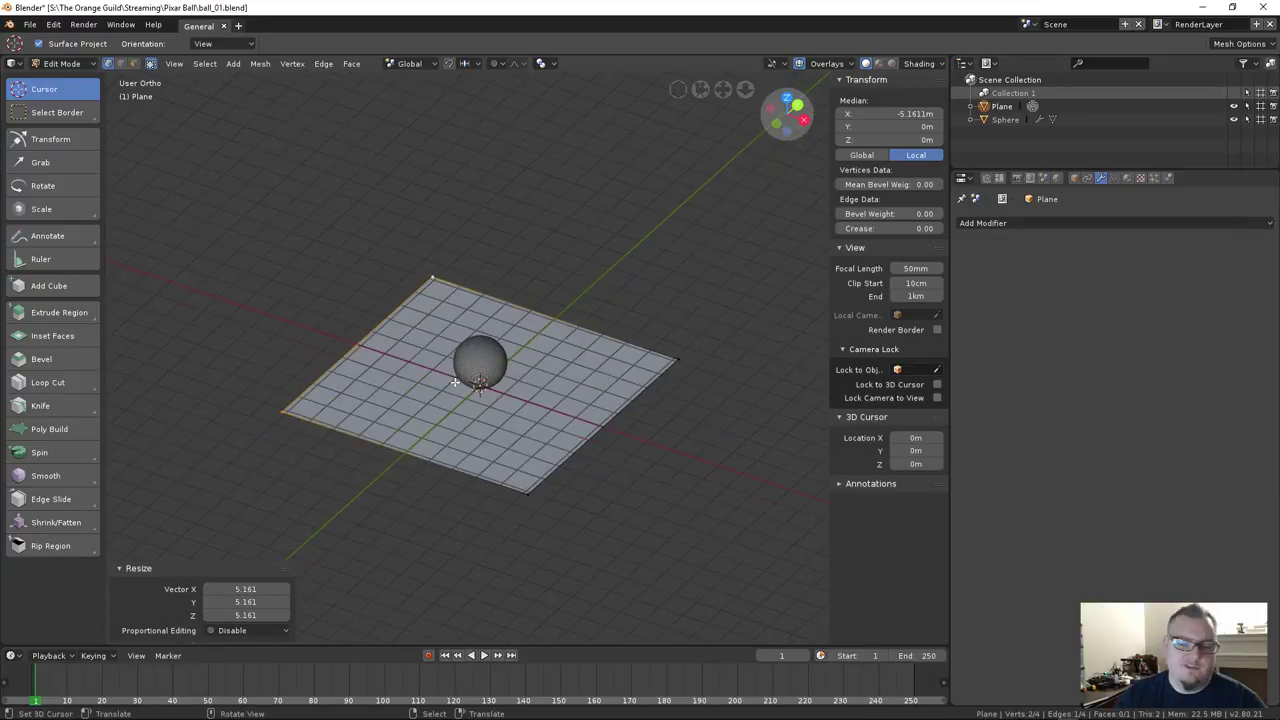
pyautogui.press('KP_3')
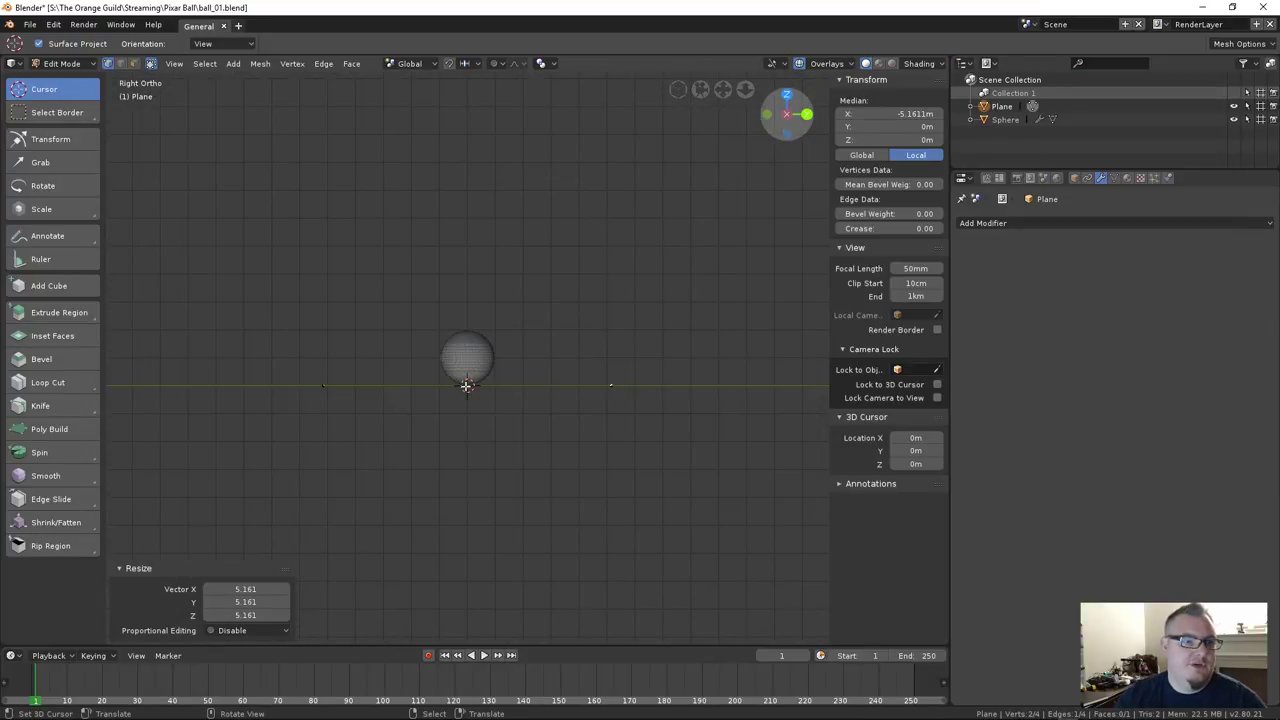
pyautogui.scroll(1, 461, 383)
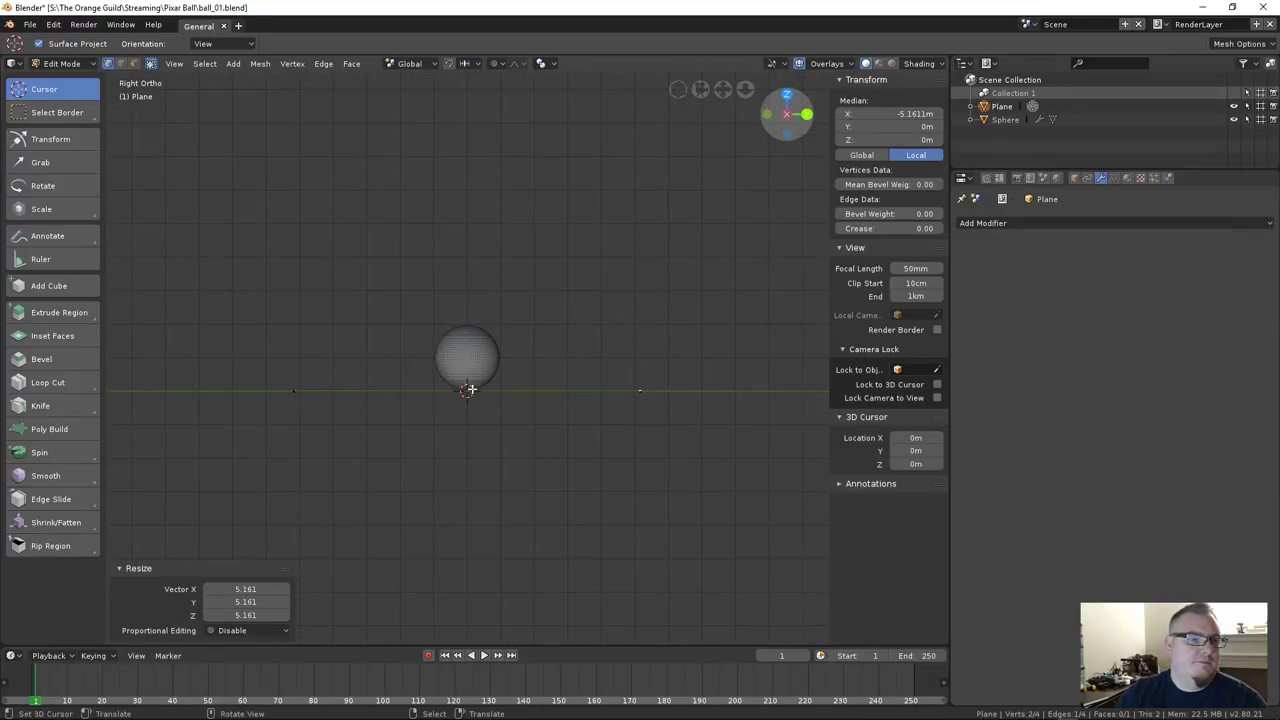
pyautogui.press('b')
pyautogui.moveTo(608, 346); pyautogui.dragTo(671, 437)
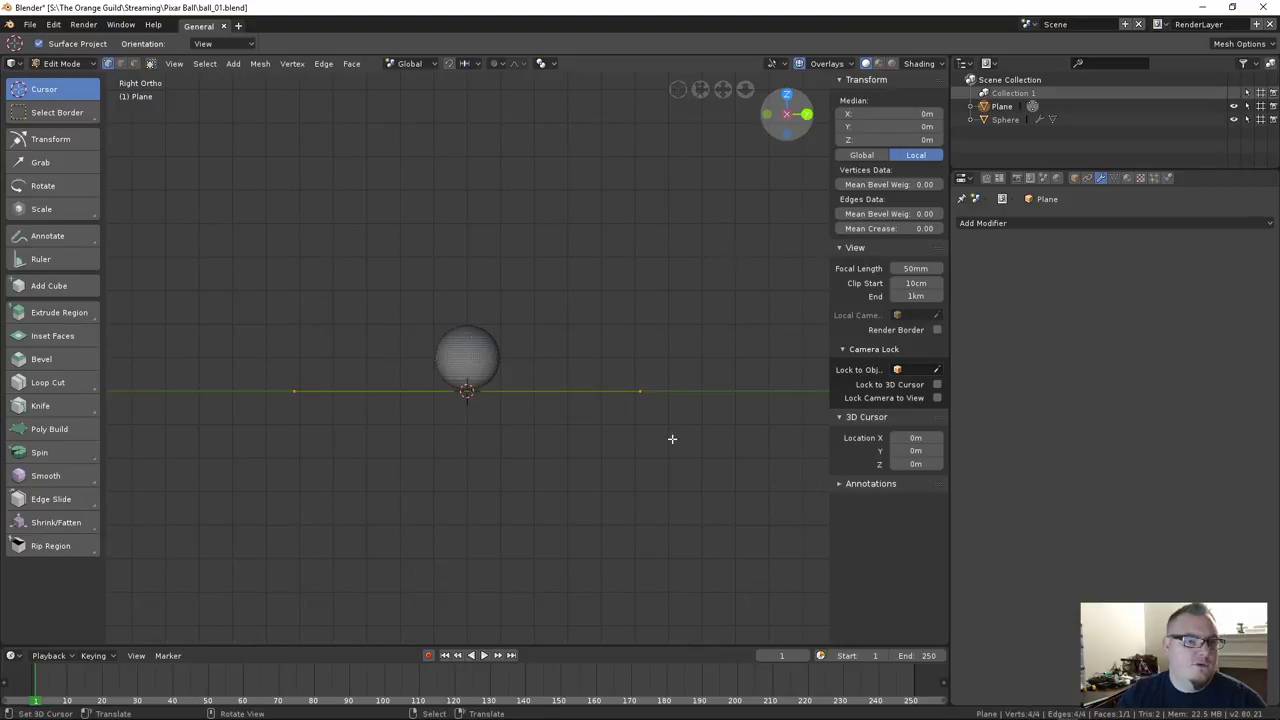
# Box-select the two right-end vertices from an angled view, then clear all selection
pyautogui.press('KP_8')
pyautogui.press('b')
pyautogui.press('Escape')
pyautogui.hotkey('alt', 'a')
pyautogui.press('b')
pyautogui.moveTo(614, 346); pyautogui.dragTo(697, 471)
pyautogui.scroll(1, 577, 407)
pyautogui.press('a')
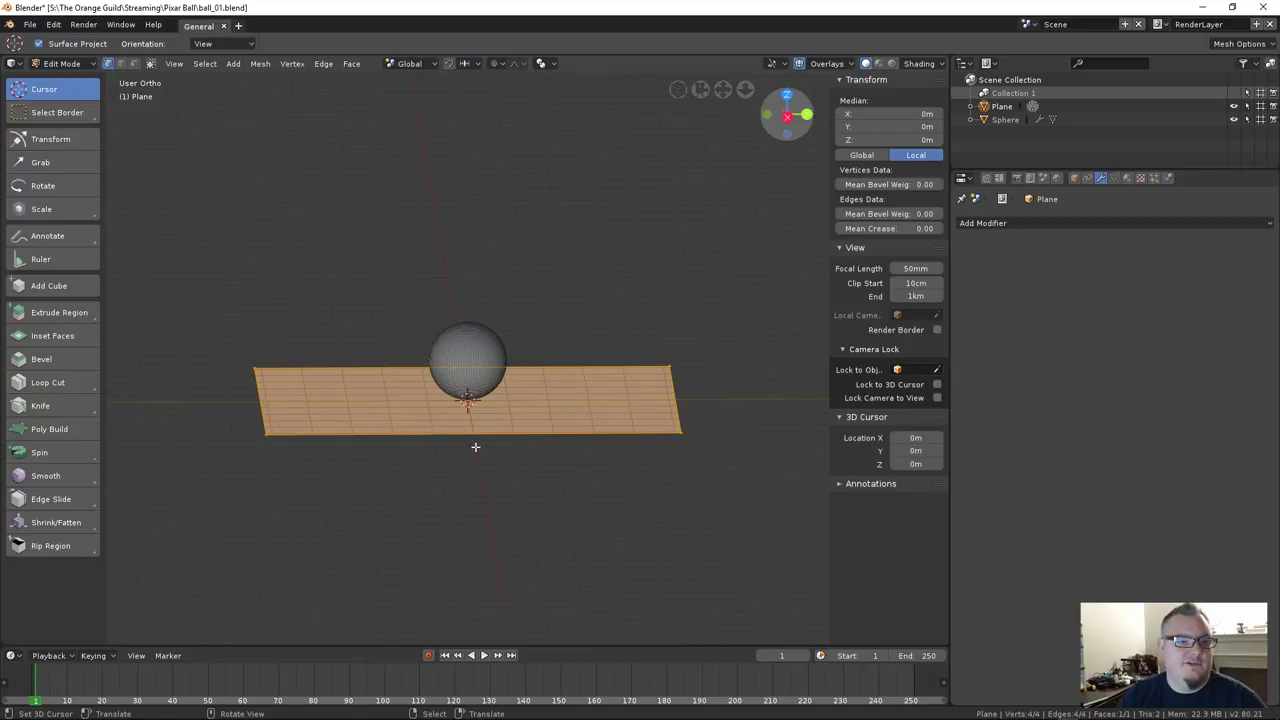
pyautogui.hotkey('alt', 'a')
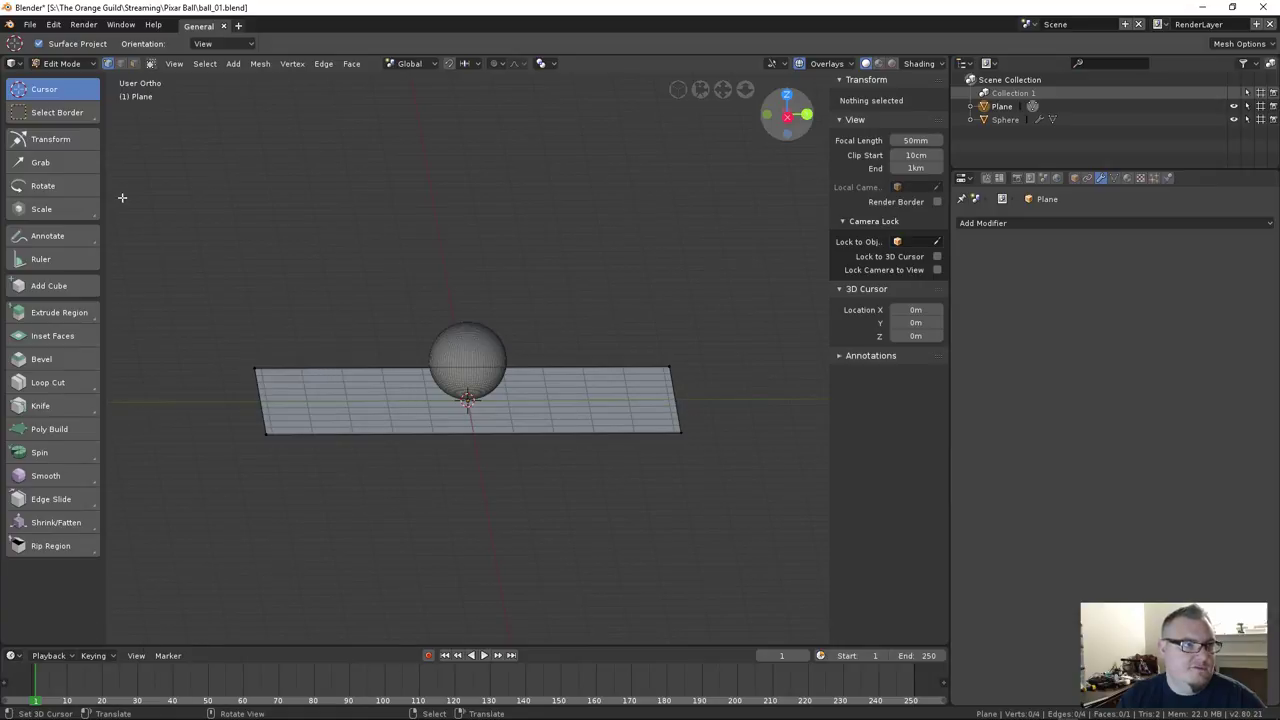
# Deselect everything and select the plane's far right edge, viewed from Right Ortho
pyautogui.click(206, 64)
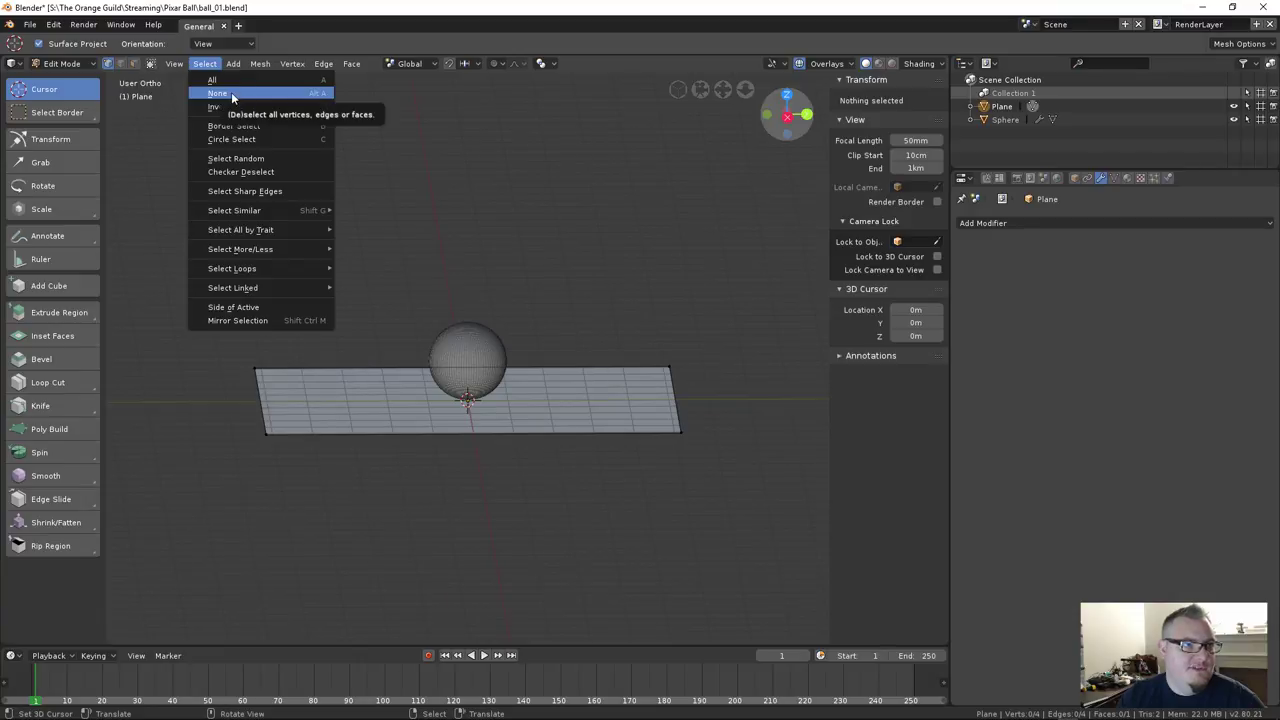
pyautogui.click(307, 93)
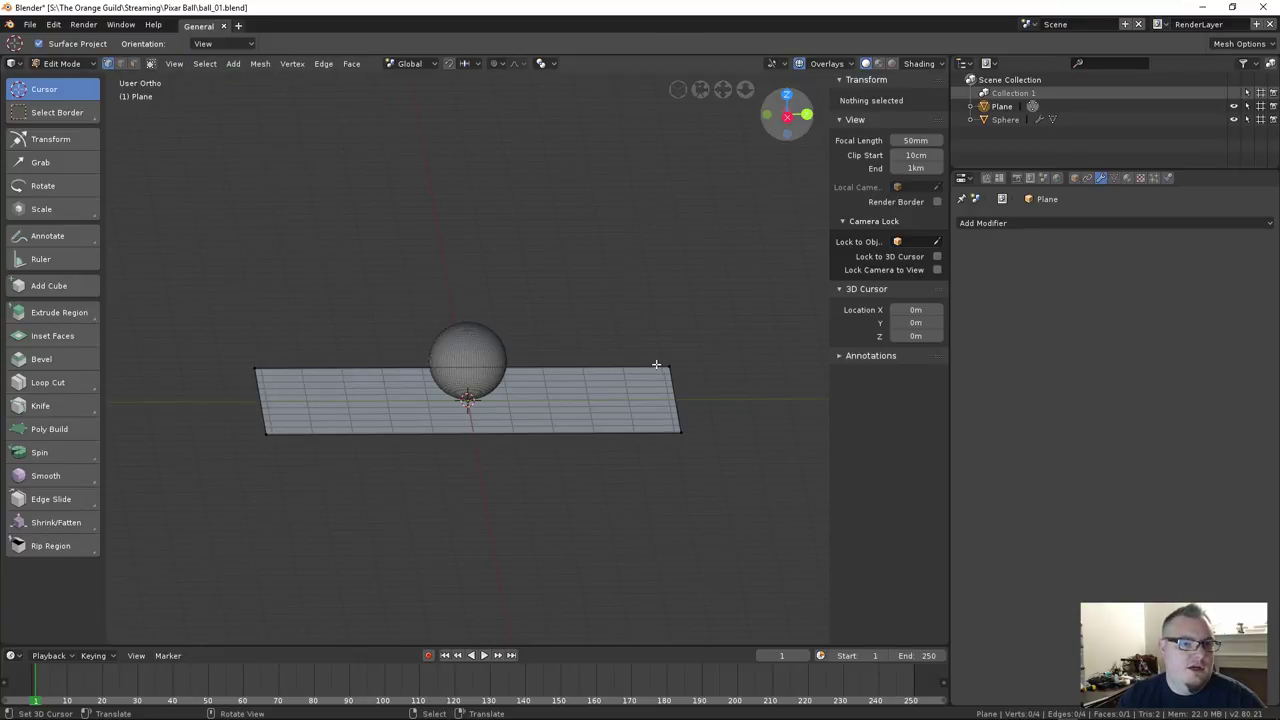
pyautogui.rightClick(673, 415)
pyautogui.press('KP_3')
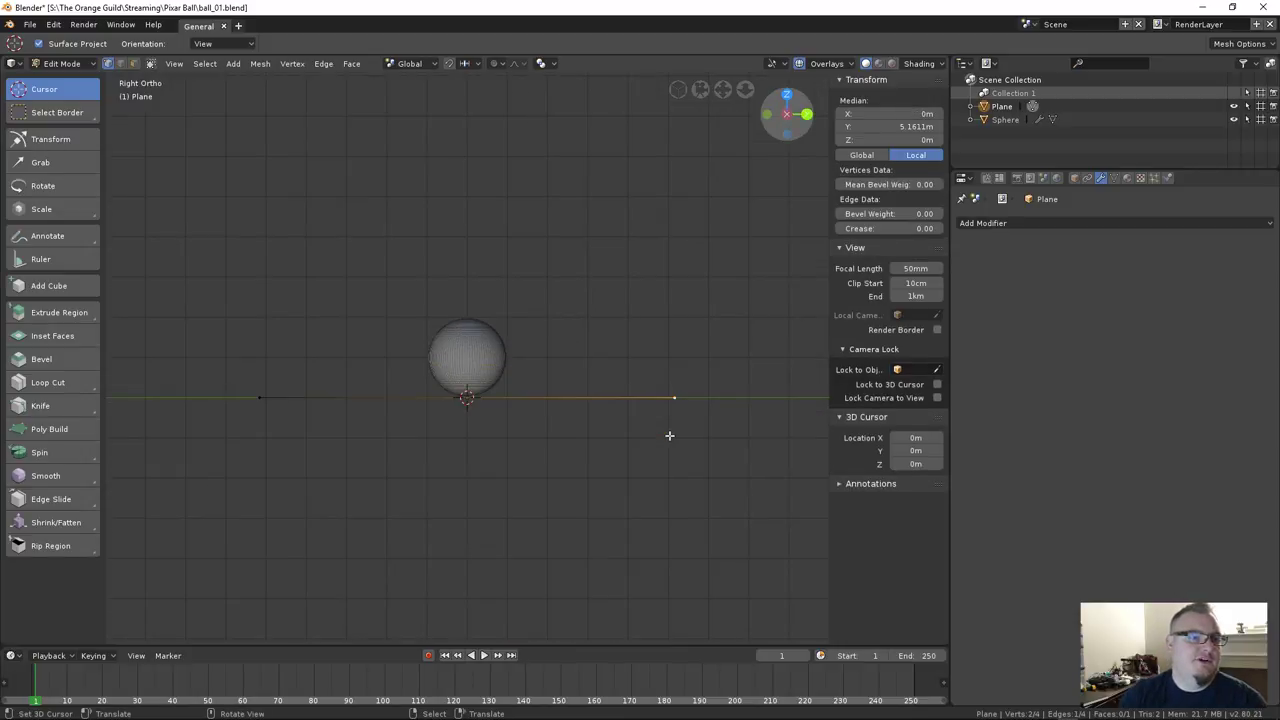
pyautogui.keyDown('shift'); pyautogui.moveTo(620, 430); pyautogui.dragTo(520, 448, button='middle'); pyautogui.keyUp('shift')
# Extrude the far edge four times, each section steeper, curving up into a ramp
pyautogui.press('e')
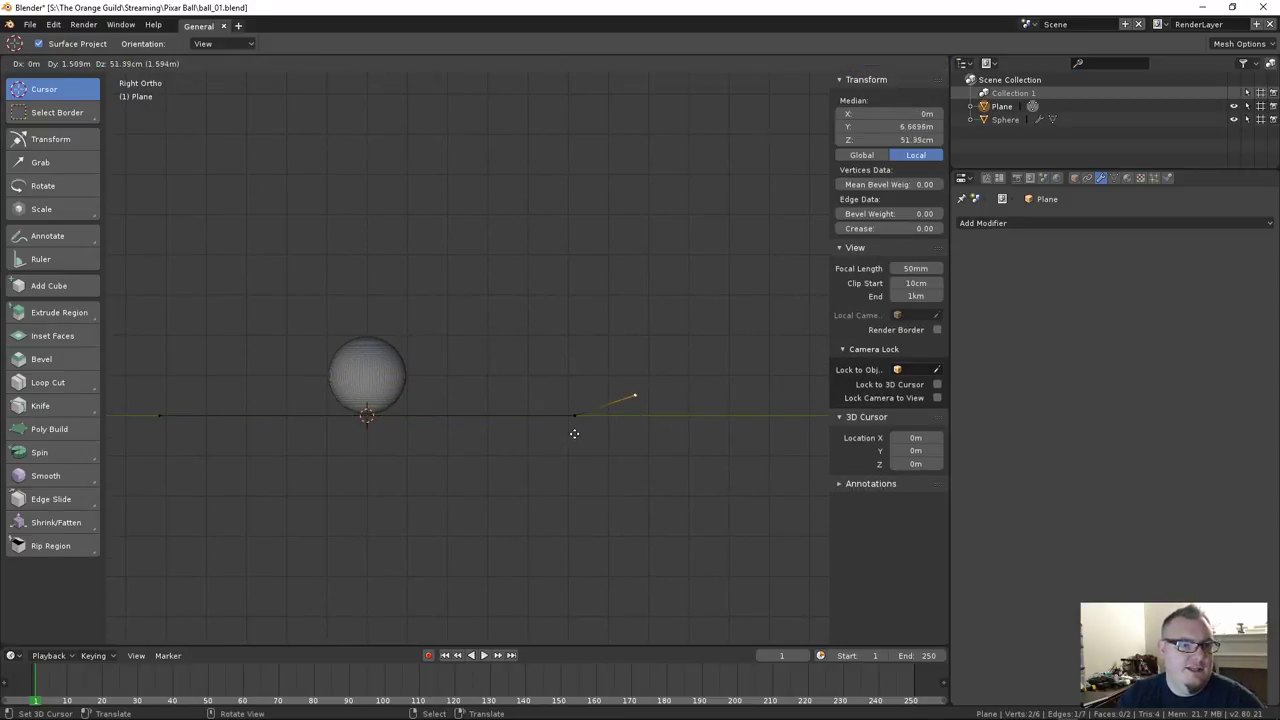
pyautogui.click(574, 434)
pyautogui.press('e')
pyautogui.click(626, 389)
pyautogui.press('e')
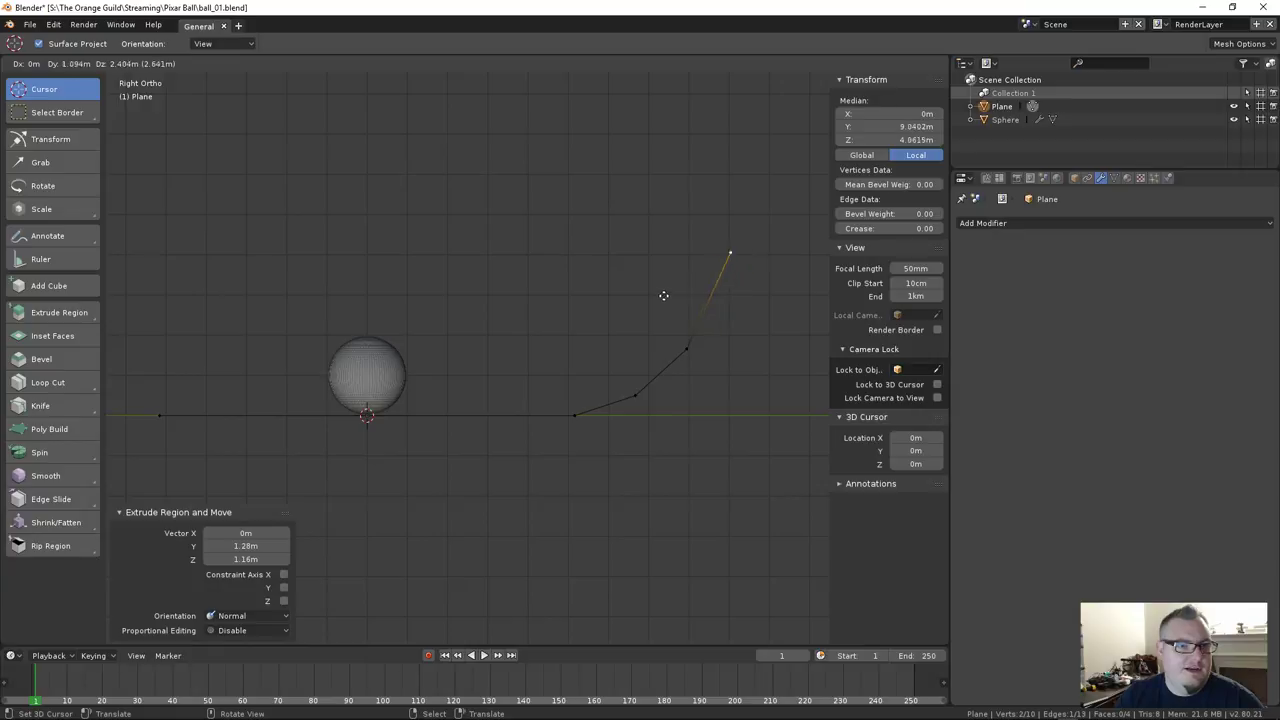
pyautogui.click(679, 291)
pyautogui.press('e')
pyautogui.click(703, 177)
pyautogui.scroll(-1, 620, 417)
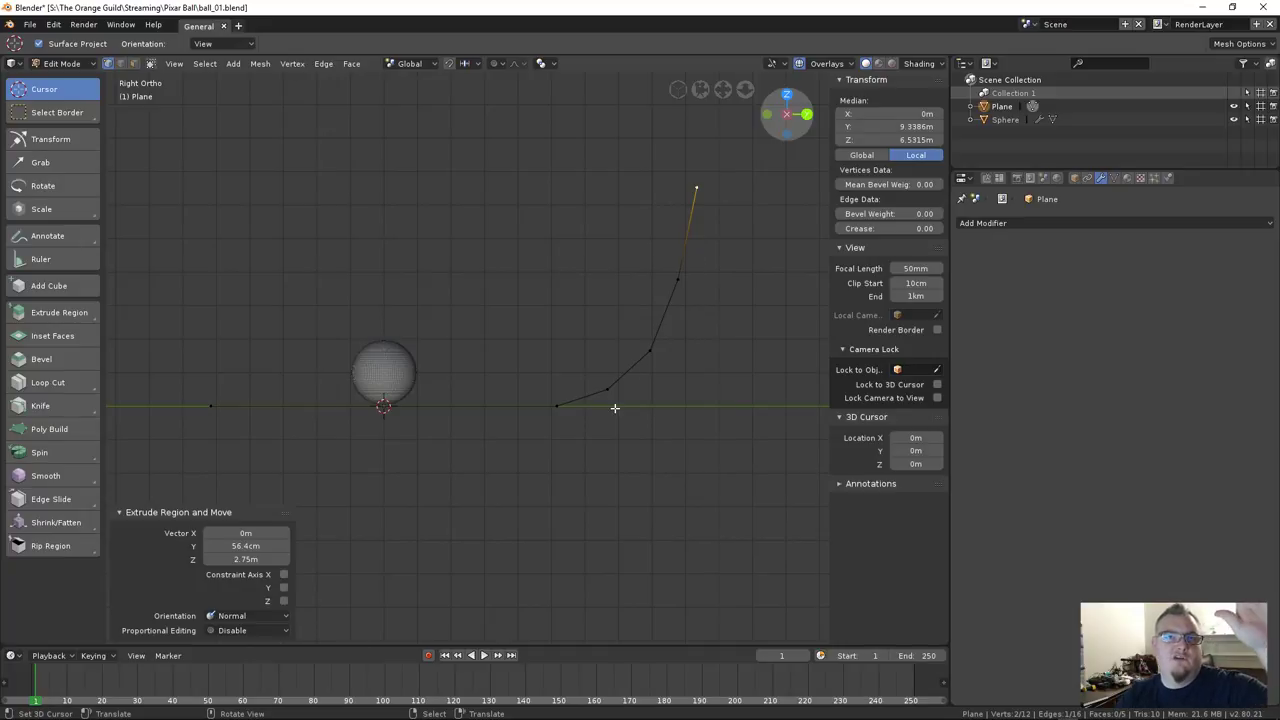
pyautogui.scroll(1, 623, 409)
# Box-select the edge at the lower bend and the curve's upper vertices
pyautogui.press('a')
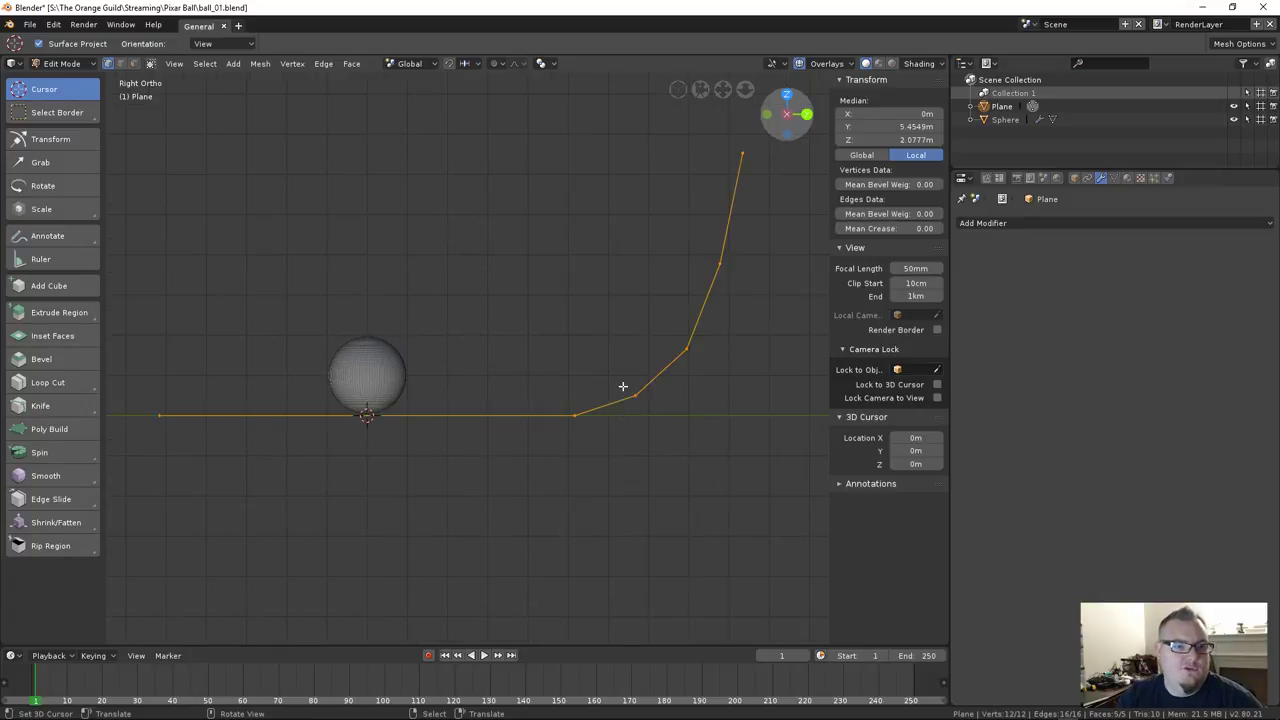
pyautogui.hotkey('alt', 'a')
pyautogui.press('b')
pyautogui.moveTo(626, 383); pyautogui.dragTo(648, 406)
pyautogui.keyDown('shift'); pyautogui.moveTo(663, 292); pyautogui.dragTo(560, 357, button='middle'); pyautogui.keyUp('shift')
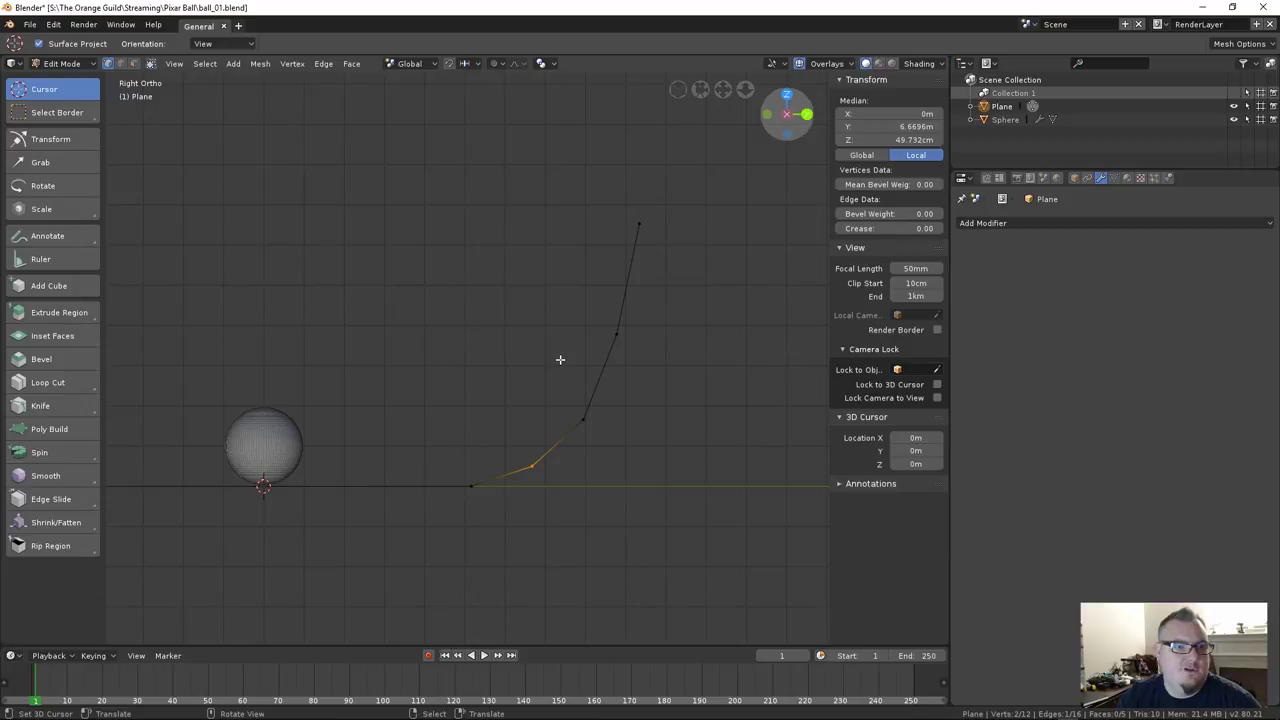
pyautogui.press('b')
pyautogui.moveTo(586, 217); pyautogui.dragTo(731, 513)
pyautogui.moveTo(583, 411); pyautogui.dragTo(563, 456, button='middle')
# Select the strip's bend and upper faces and move them in Right Ortho view
pyautogui.press('a')
pyautogui.hotkey('alt', 'a')
pyautogui.click(576, 460)
pyautogui.keyDown('shift'); pyautogui.click(585, 421); pyautogui.keyUp('shift')
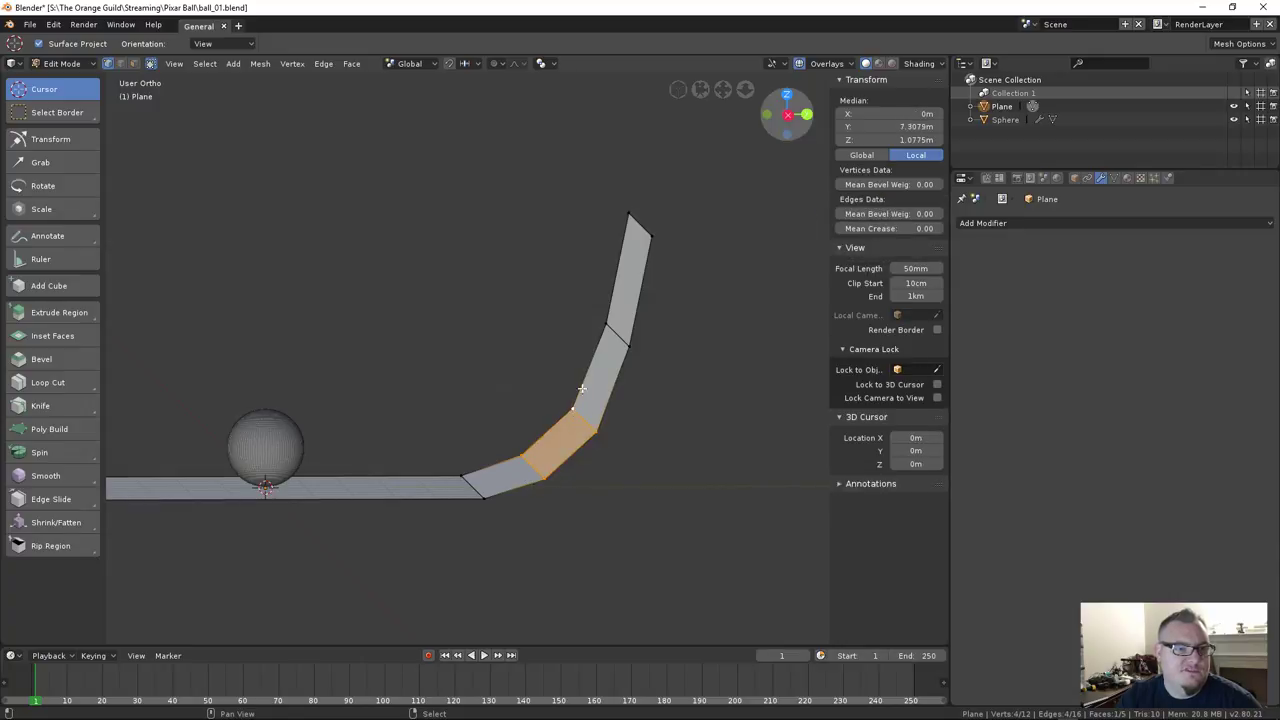
pyautogui.keyDown('shift'); pyautogui.click(625, 340); pyautogui.keyUp('shift')
pyautogui.keyDown('shift'); pyautogui.click(638, 222); pyautogui.keyUp('shift')
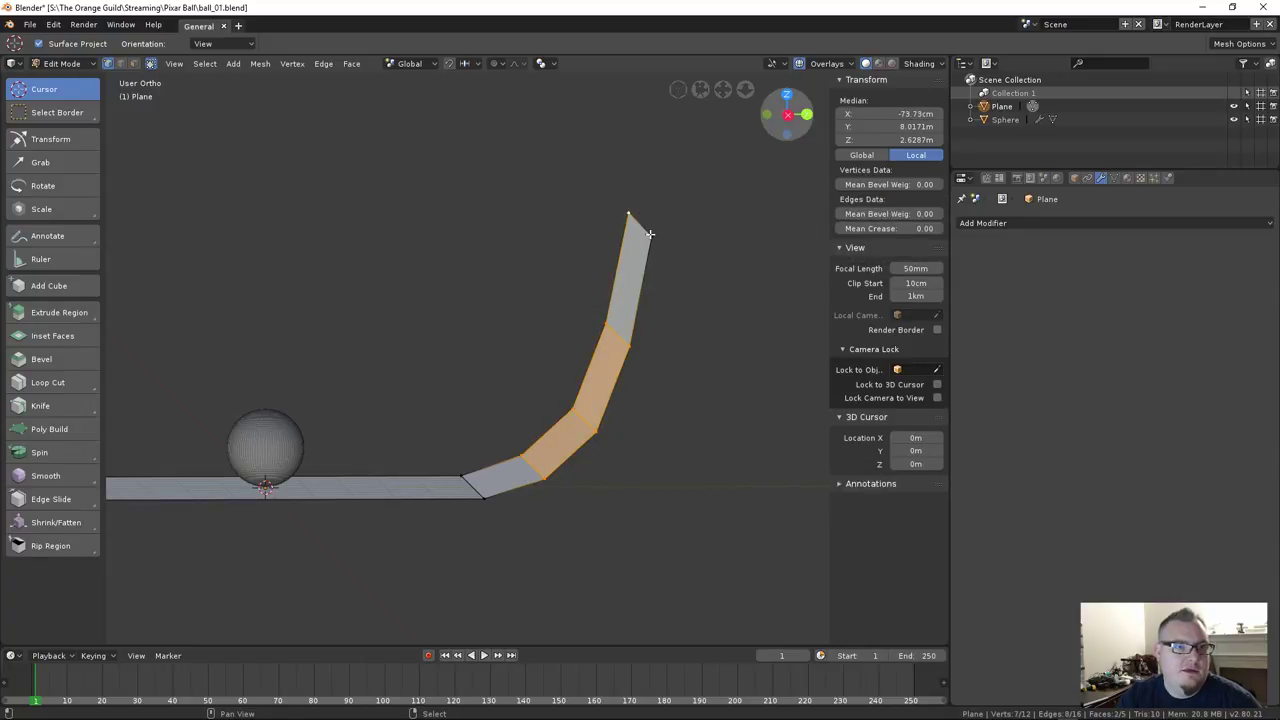
pyautogui.press('KP_3')
pyautogui.press('g')
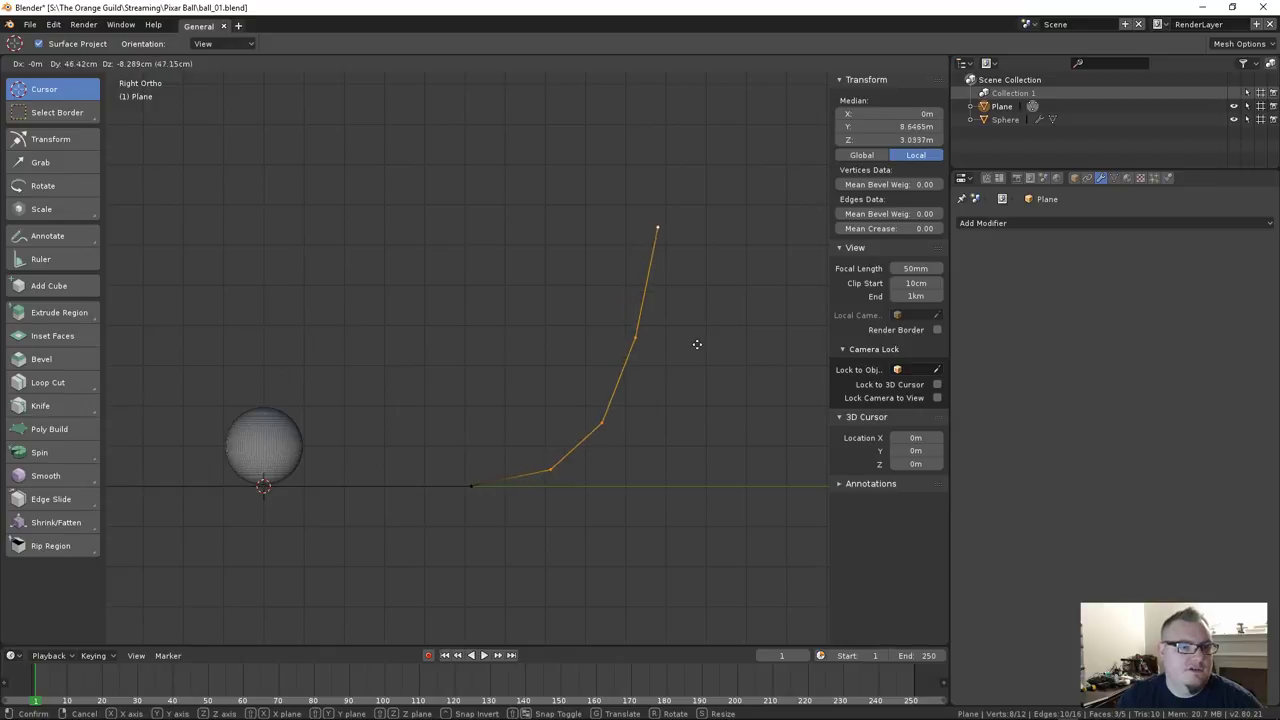
pyautogui.click(690, 355)
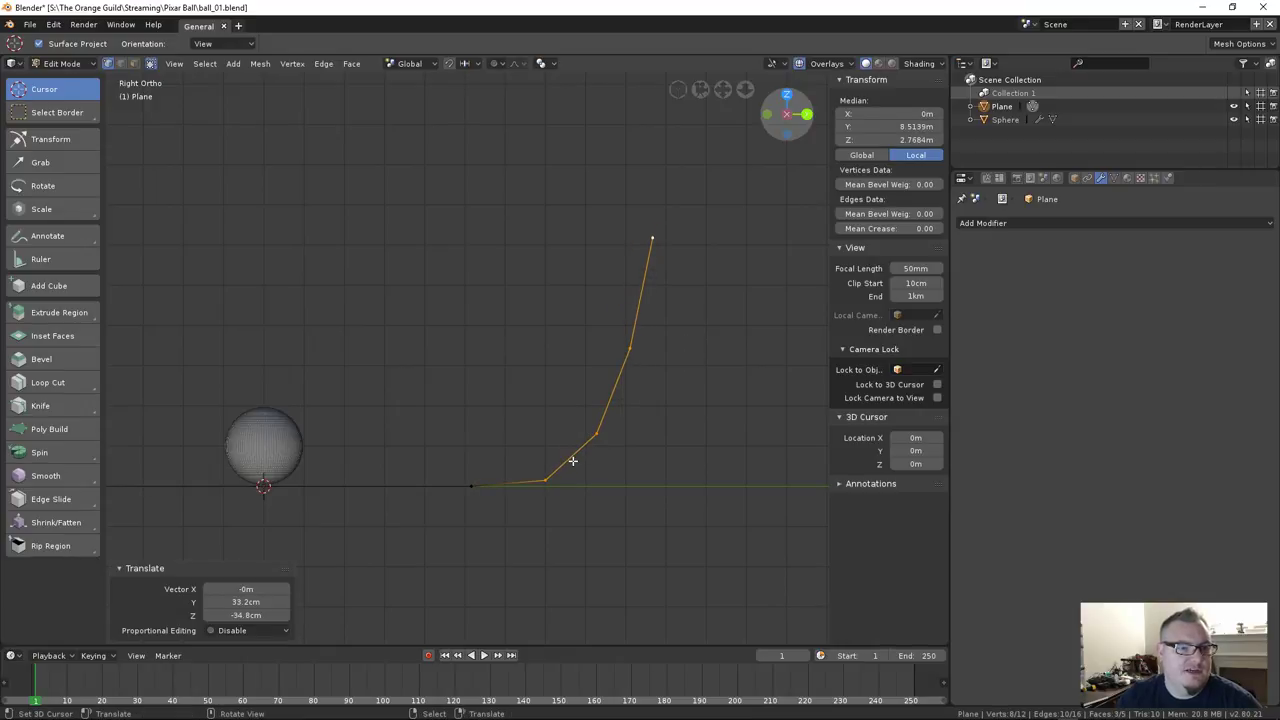
# Clear the selection and try box selections on the backdrop profile's vertices and edges
pyautogui.press('a')
pyautogui.hotkey('alt', 'a')
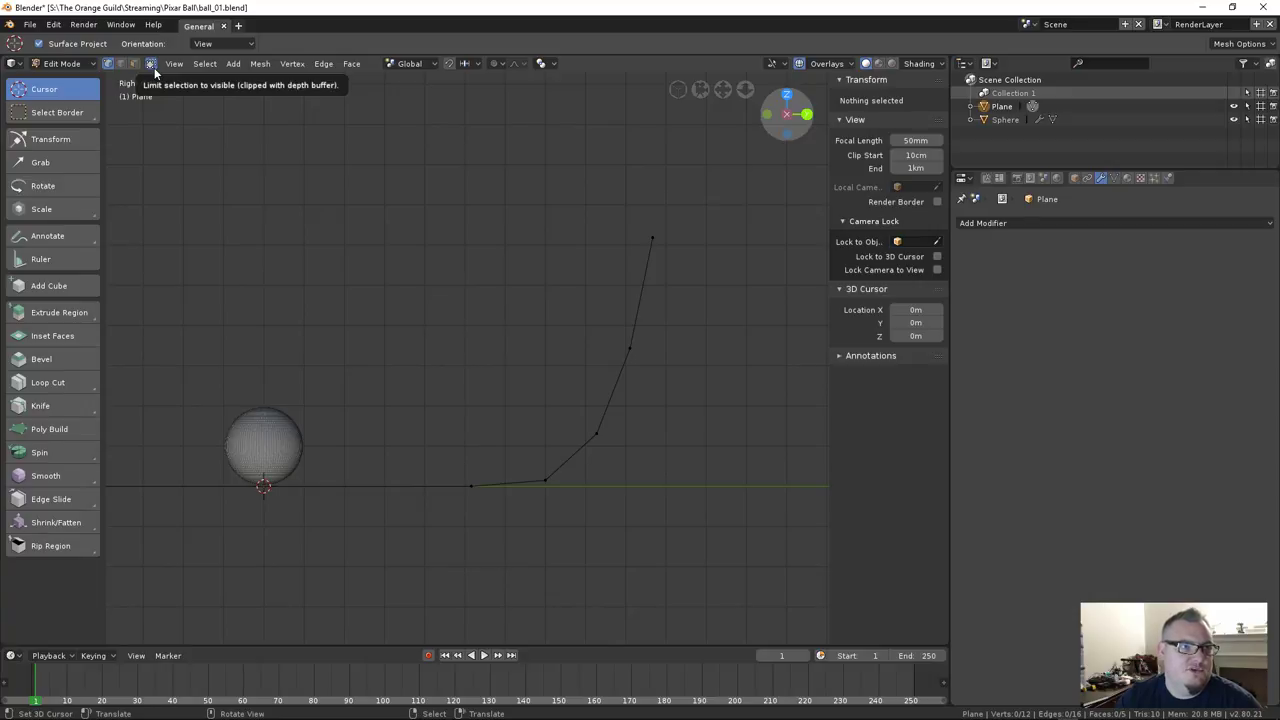
pyautogui.moveTo(572, 395); pyautogui.dragTo(643, 486)
pyautogui.press('a')
pyautogui.press('b')
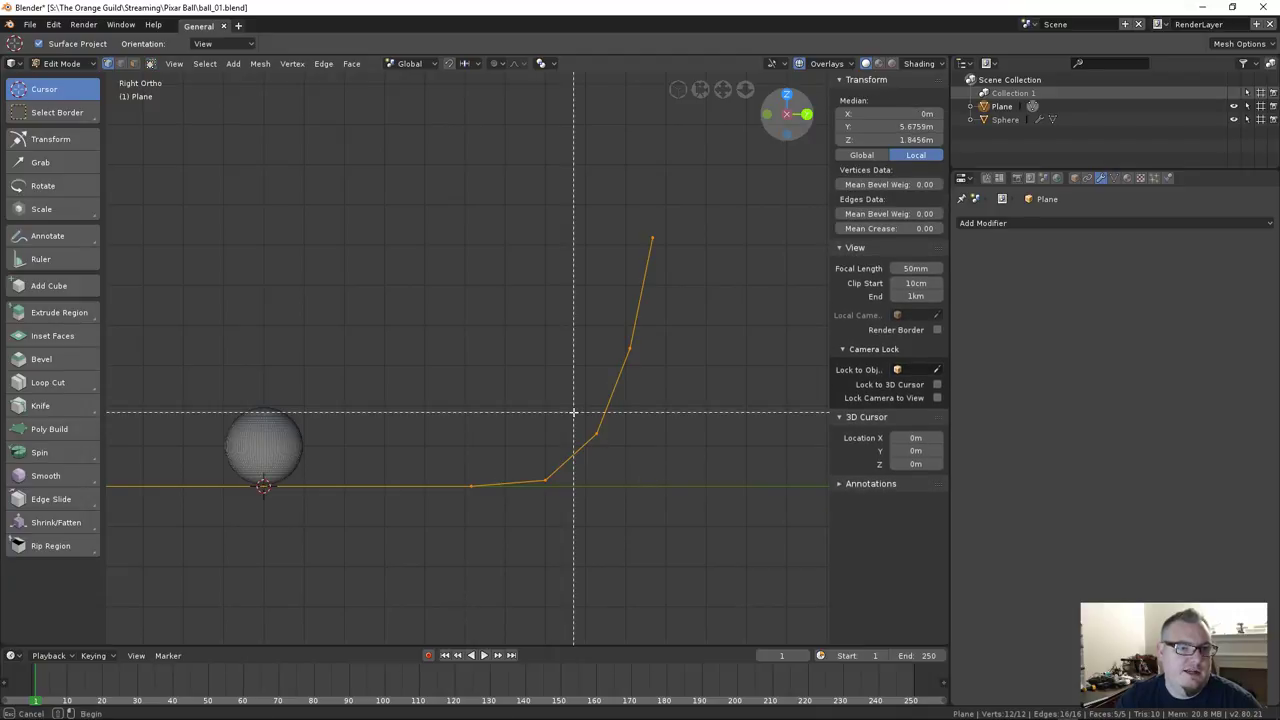
pyautogui.moveTo(574, 411); pyautogui.dragTo(680, 503)
pyautogui.press('b')
pyautogui.moveTo(680, 503); pyautogui.dragTo(655, 457, button='middle')
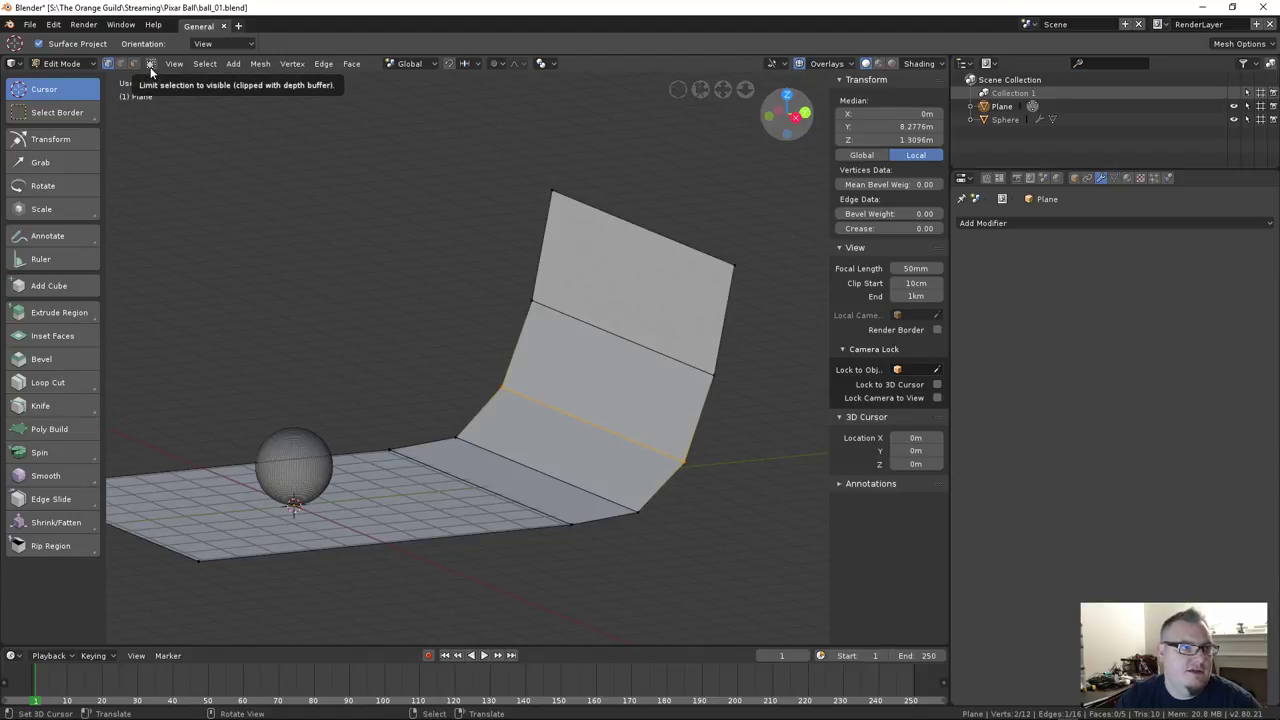
# Box-select the upper profile vertices in side view and move them lower and further out
pyautogui.press('KP_3')
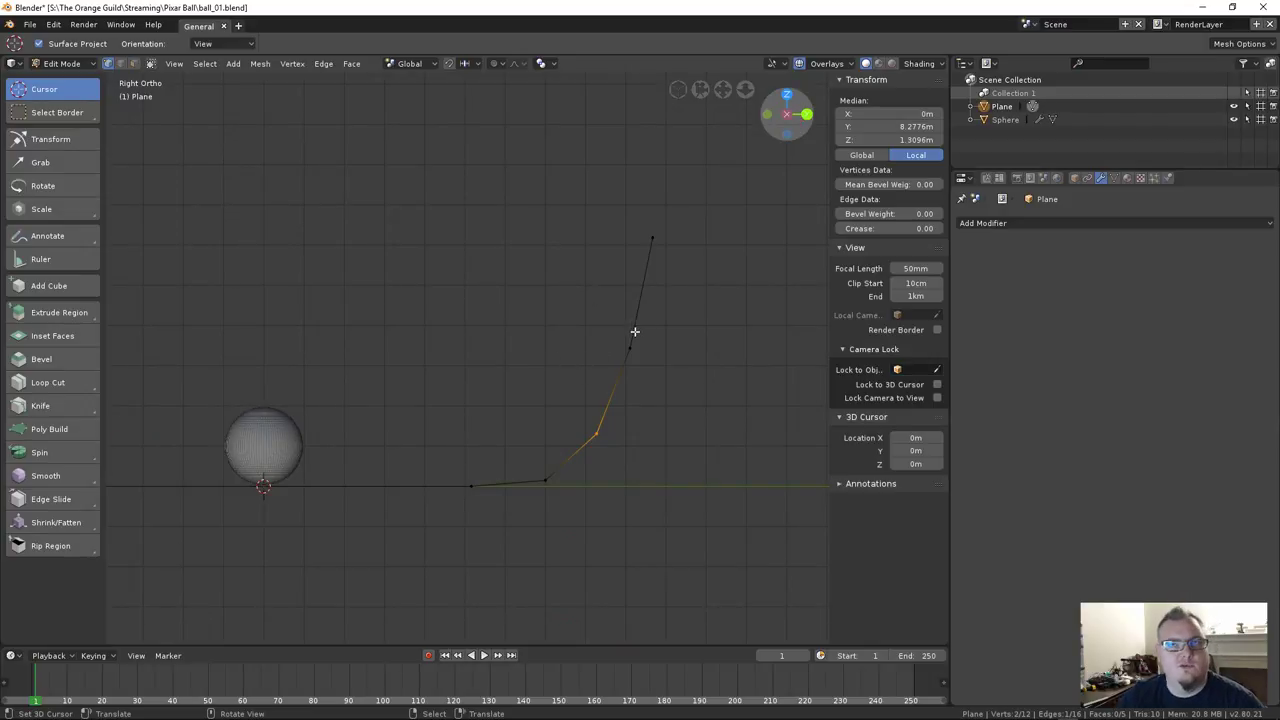
pyautogui.press('b')
pyautogui.moveTo(551, 294); pyautogui.dragTo(637, 357)
pyautogui.press('b')
pyautogui.moveTo(591, 226); pyautogui.dragTo(662, 322)
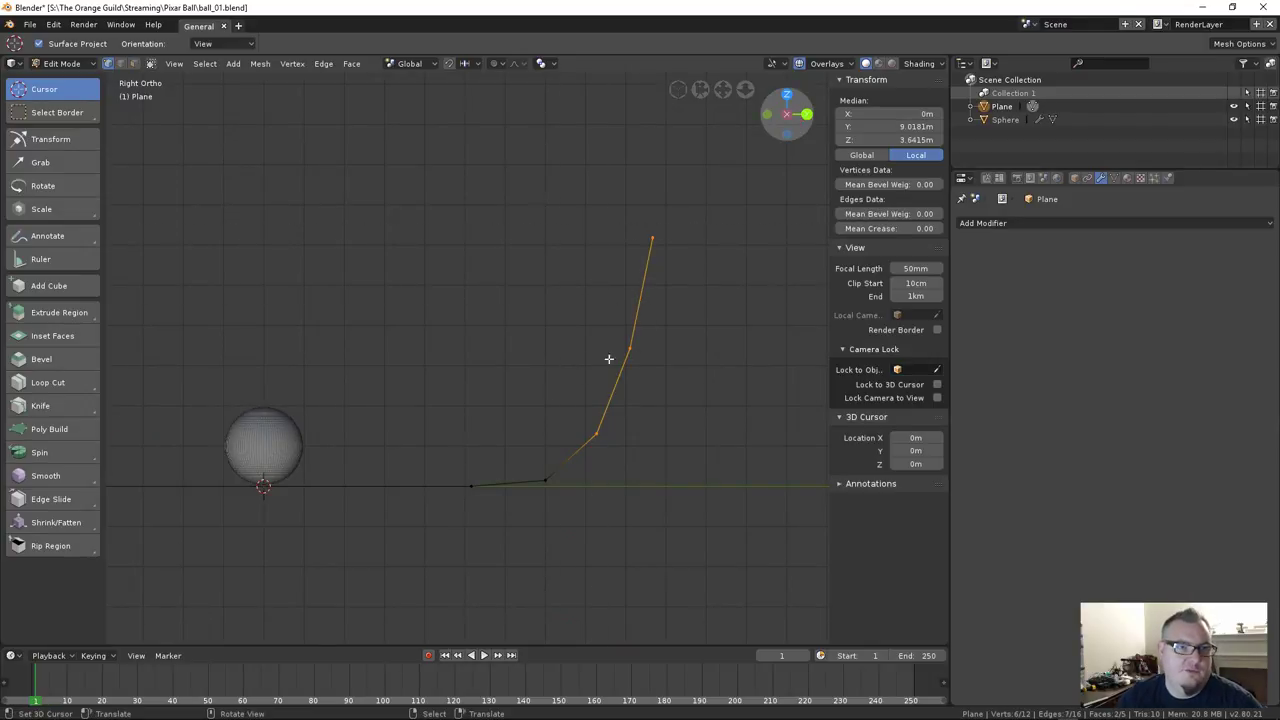
pyautogui.moveTo(624, 431)
pyautogui.mouseDown(button='middle')
pyautogui.moveTo(640, 420)
pyautogui.moveTo(639, 431)
pyautogui.mouseUp(button='middle')
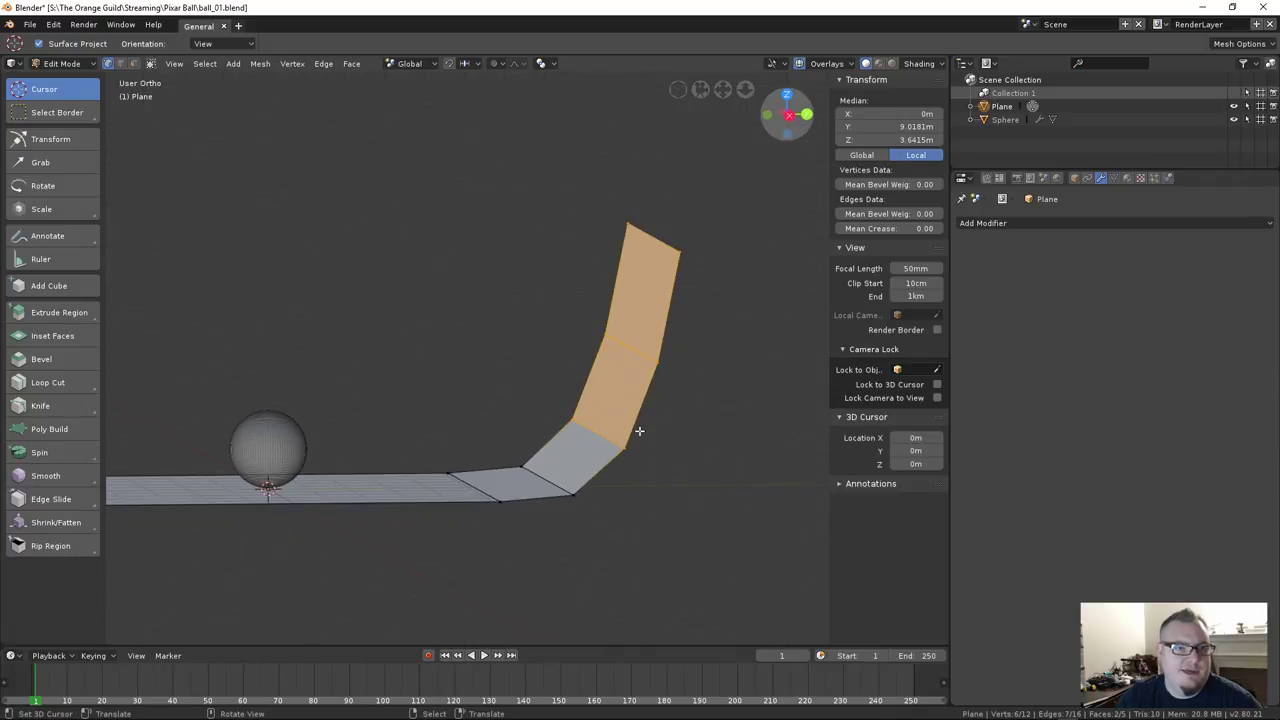
pyautogui.press('KP_3')
pyautogui.press('g')
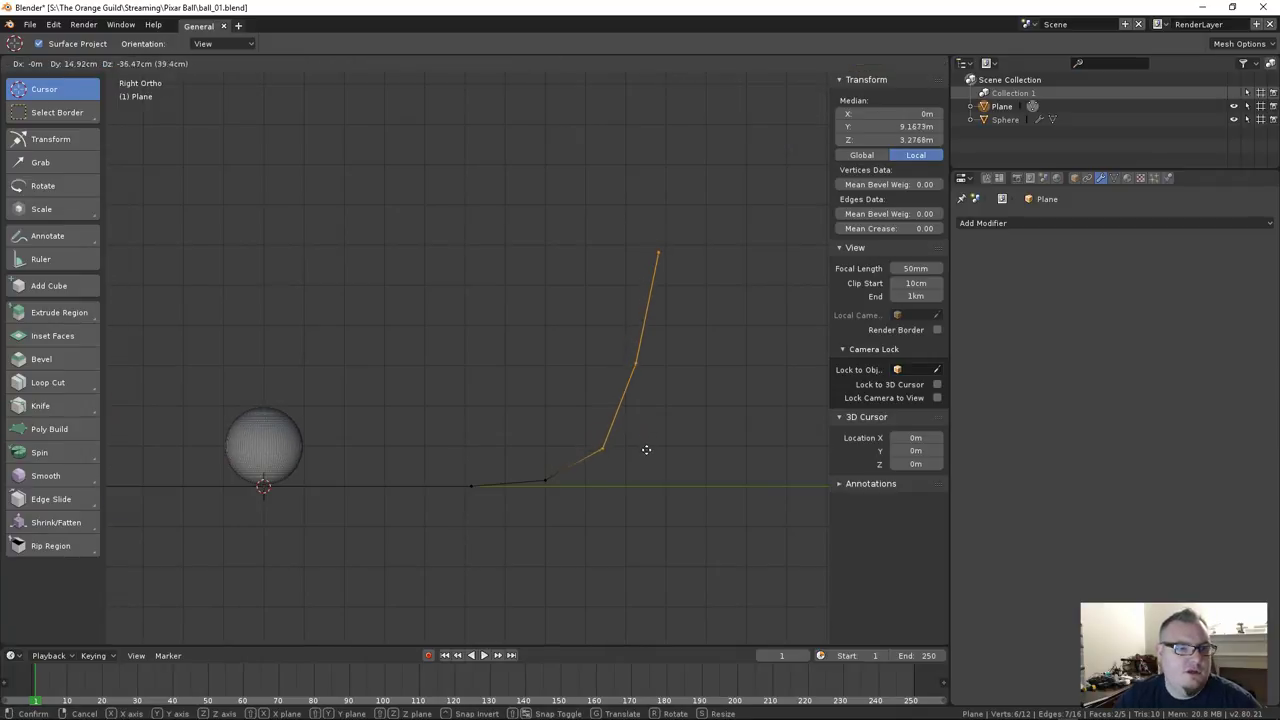
pyautogui.click(649, 461)
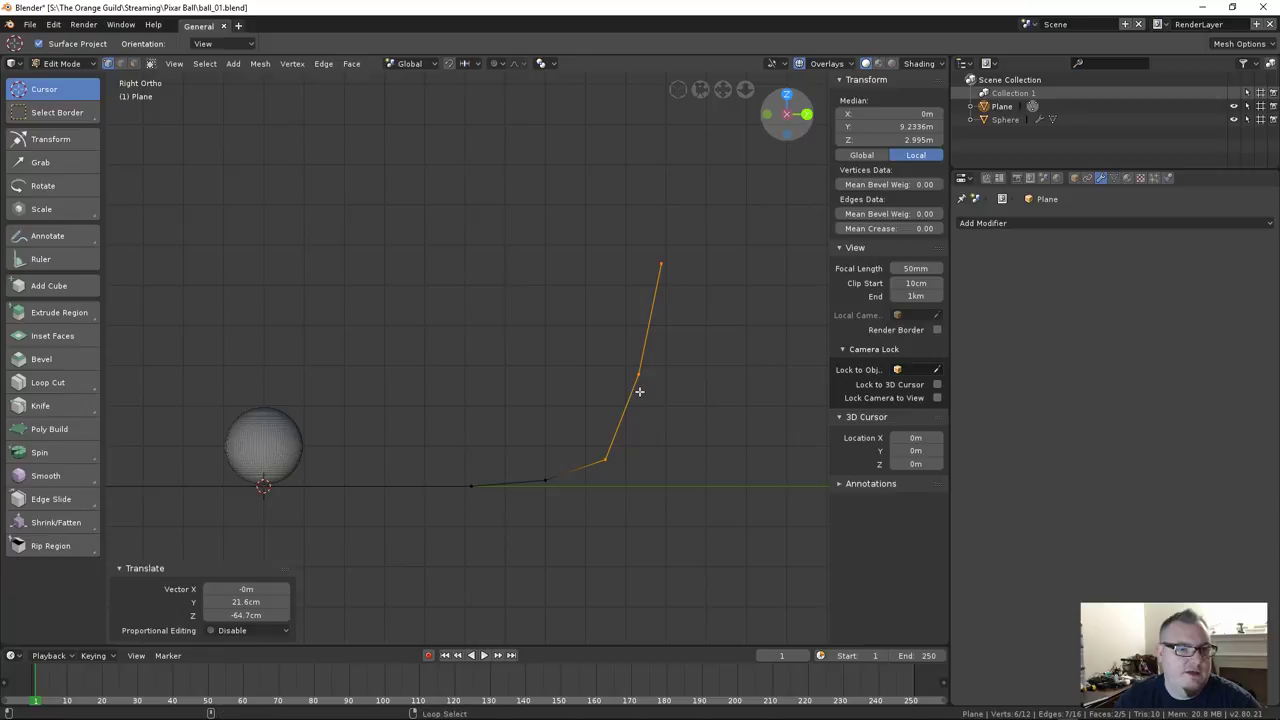
# Select the profile's two top vertices and move them to a new position
pyautogui.hotkey('alt', 'a')
pyautogui.press('b')
pyautogui.moveTo(594, 203); pyautogui.dragTo(677, 371)
pyautogui.press('b')
pyautogui.moveTo(611, 333); pyautogui.dragTo(683, 380)
pyautogui.press('g')
pyautogui.click(691, 423)
# Select only the profile's top vertex and move it down
pyautogui.press('a')
pyautogui.press('b')
pyautogui.press('Escape')
pyautogui.hotkey('alt', 'a')
pyautogui.press('b')
pyautogui.moveTo(643, 280); pyautogui.dragTo(723, 369)
pyautogui.press('g')
pyautogui.click(699, 373)
# Extrude the top edge upward twice and adjust the top vertex height
pyautogui.press('e')
pyautogui.click(707, 321)
pyautogui.click(707, 321)
pyautogui.press('e')
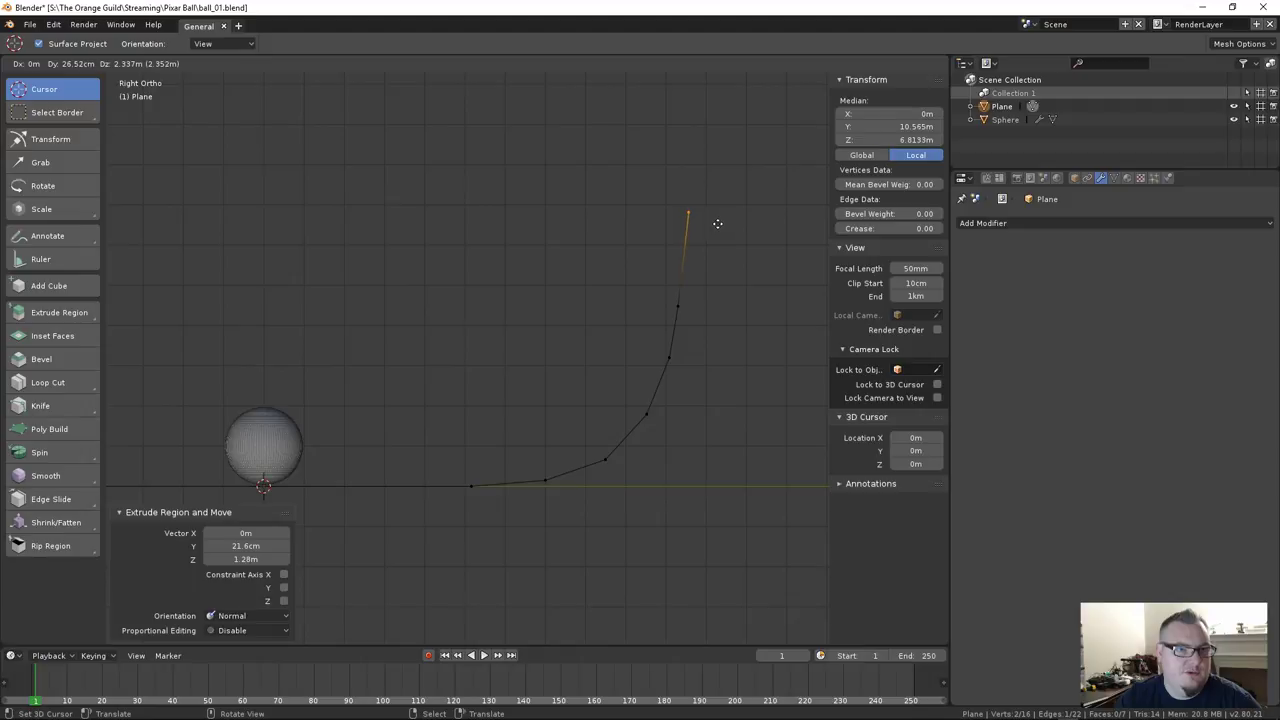
pyautogui.click(713, 222)
pyautogui.press('g')
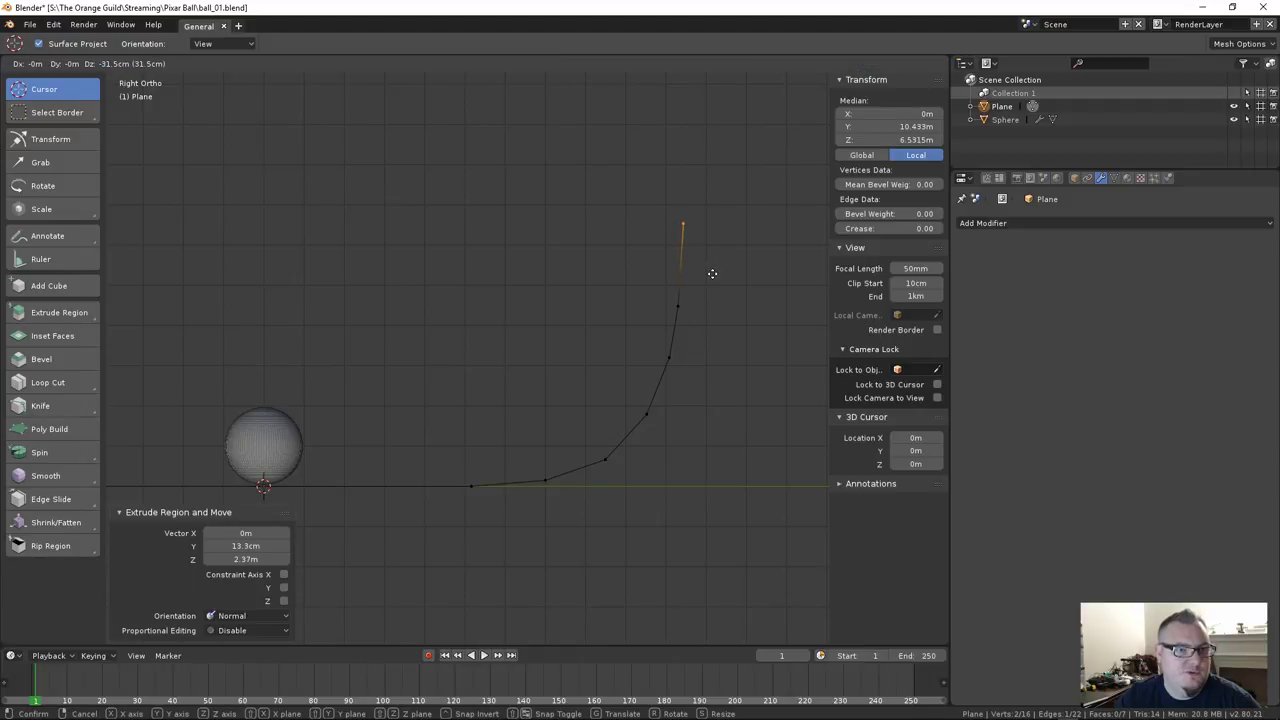
pyautogui.click(712, 273)
# Inspect the finished 6.53 m curved backdrop and return to Object Mode
pyautogui.press('a')
pyautogui.moveTo(626, 374); pyautogui.dragTo(625, 441, button='middle')
pyautogui.hotkey('alt', 'a')
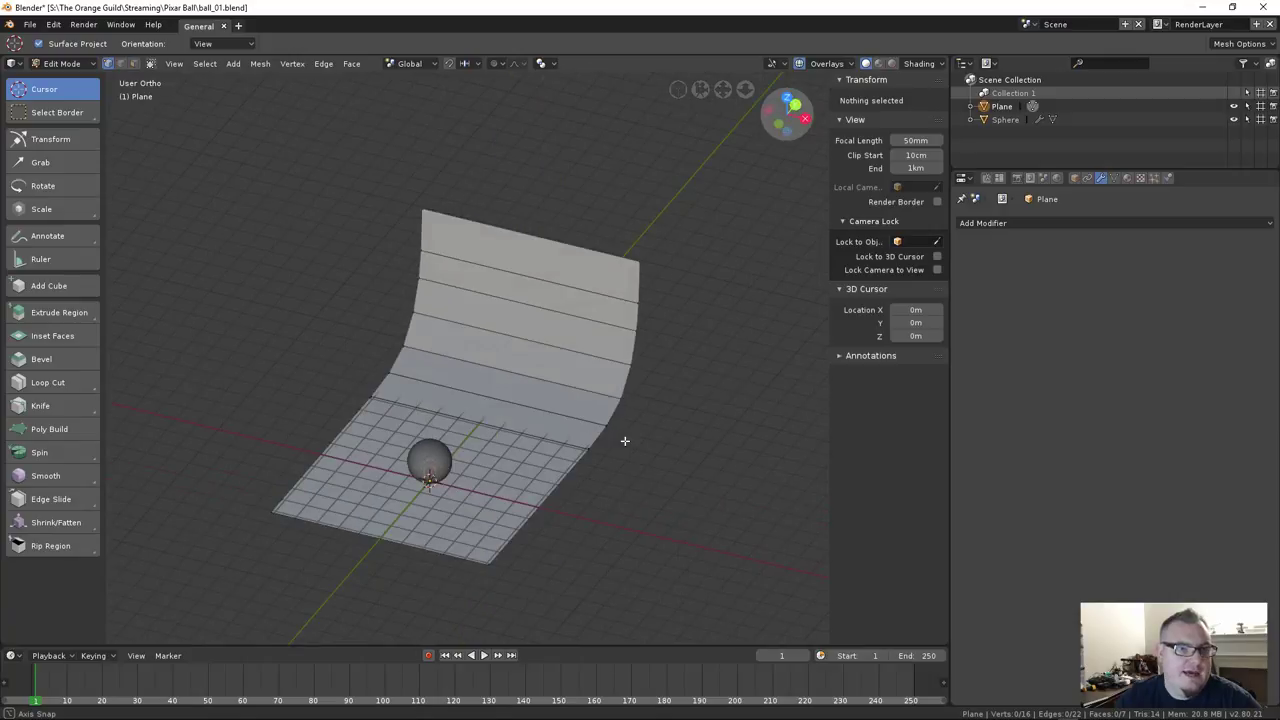
pyautogui.press('Tab')
pyautogui.moveTo(530, 383); pyautogui.dragTo(549, 349, button='middle')
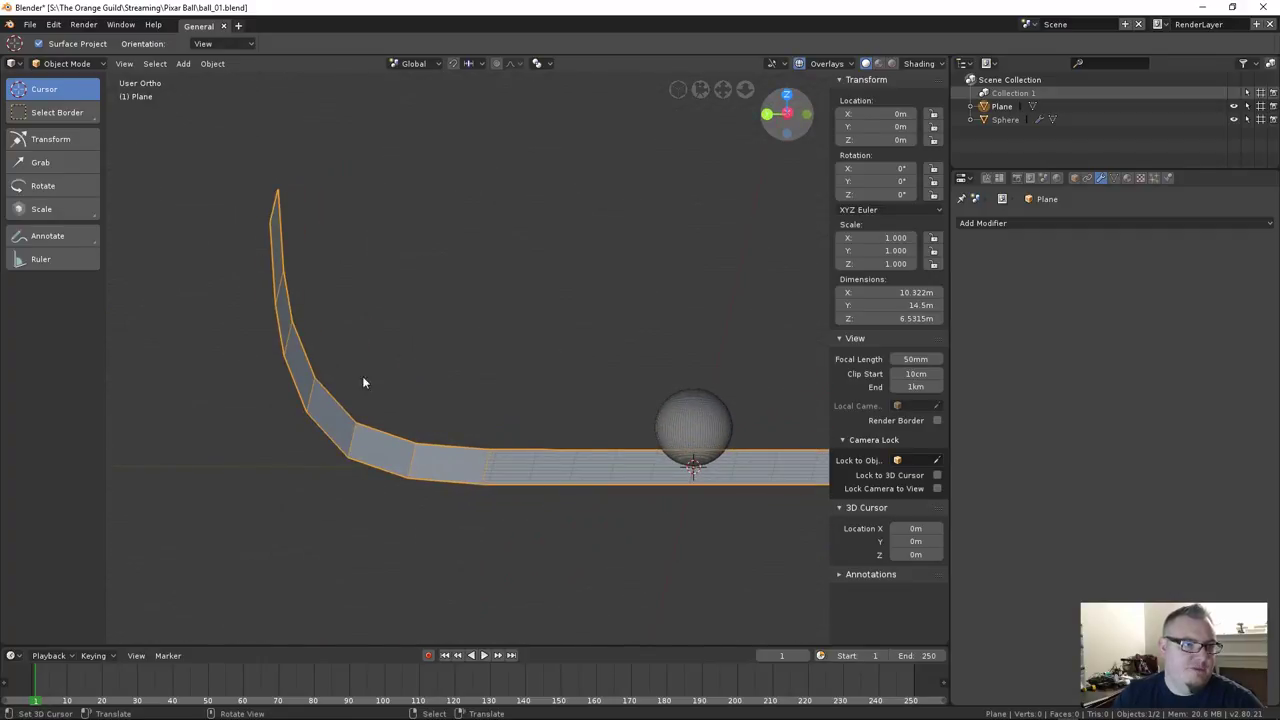
# Apply Shade Smooth to the backdrop plane from the Object menu
pyautogui.moveTo(365, 329); pyautogui.dragTo(414, 289, button='middle')
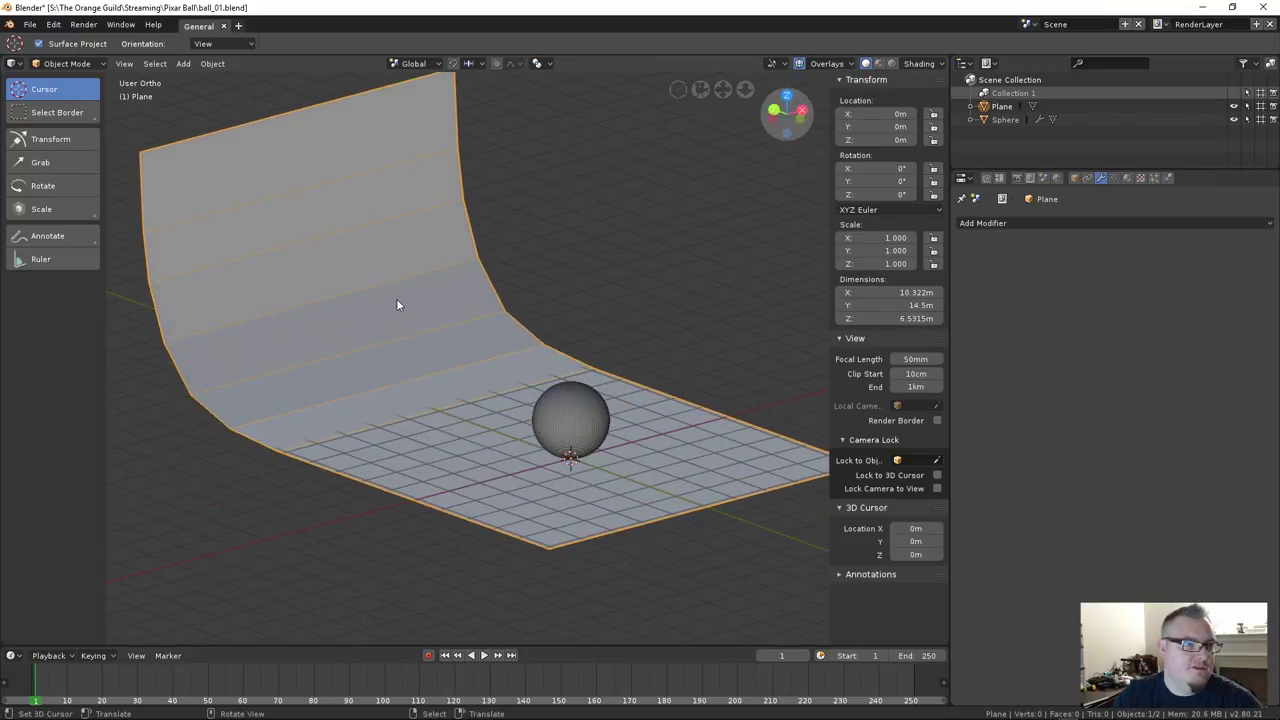
pyautogui.click(211, 64)
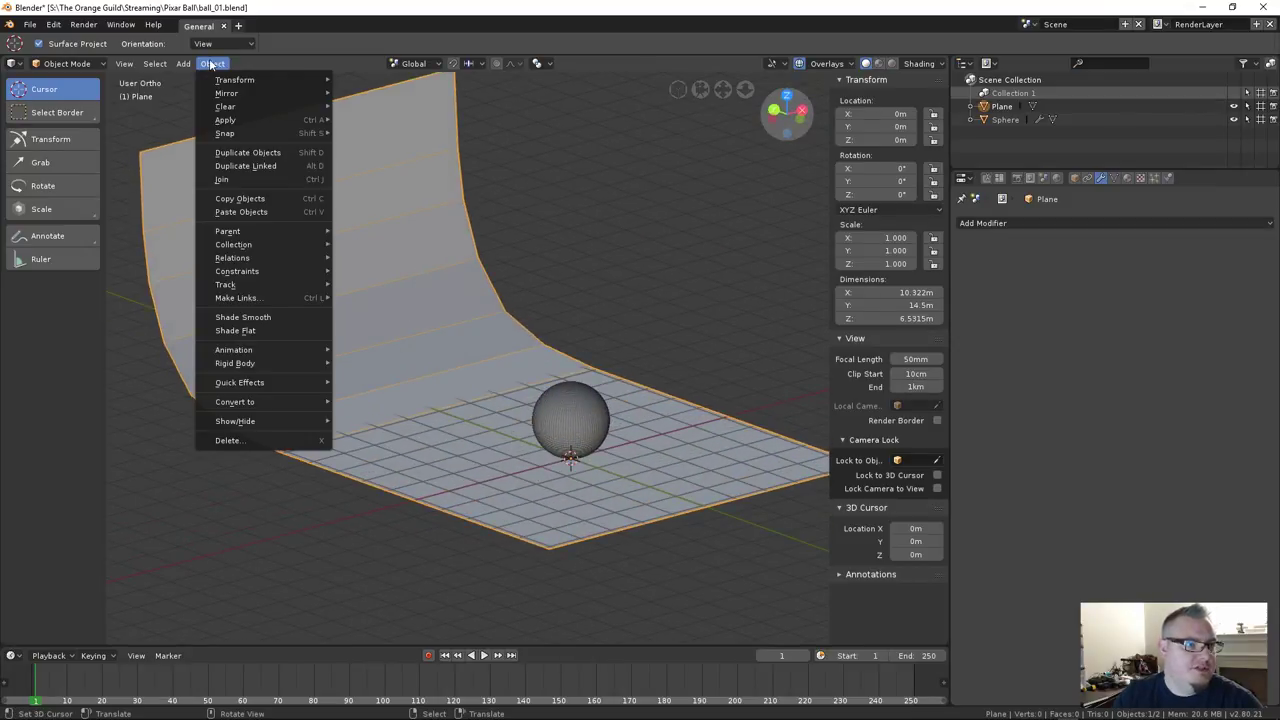
pyautogui.click(256, 318)
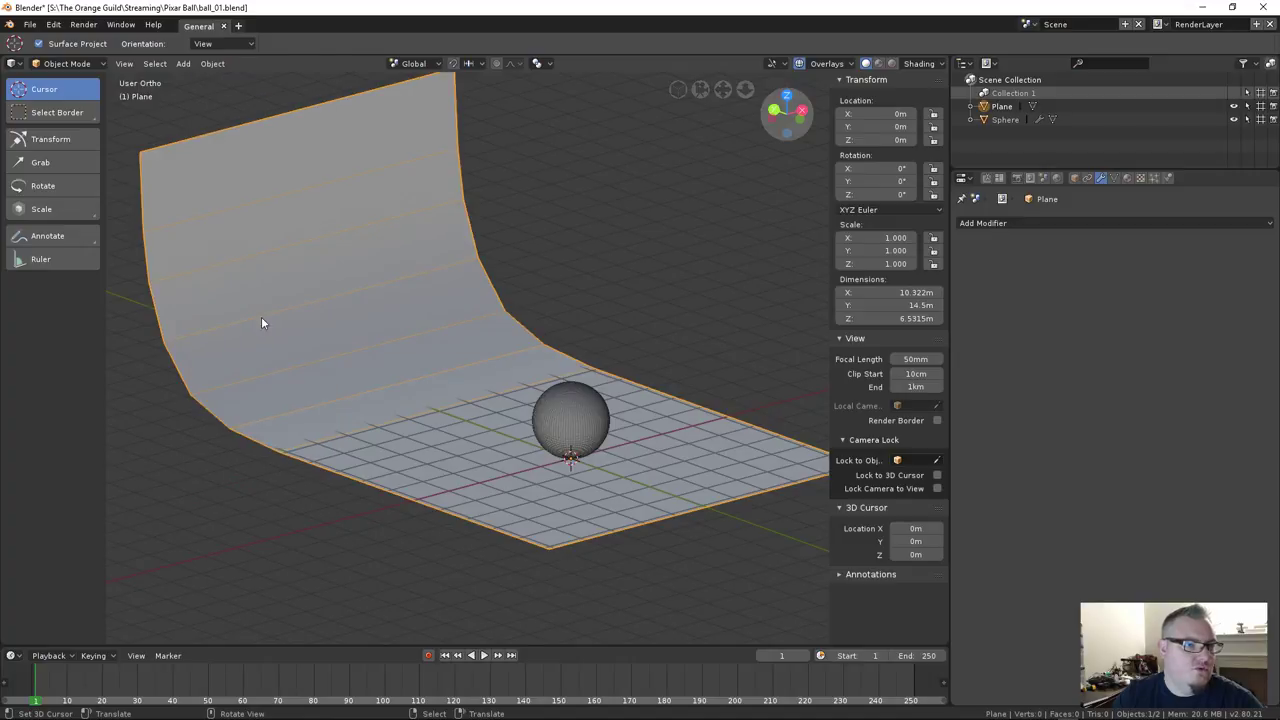
pyautogui.moveTo(261, 322); pyautogui.dragTo(427, 363, button='middle')
pyautogui.scroll(-2, 427, 363)
# Reselect the backdrop plane from a frontal view and bring up the Add menu
pyautogui.press('a')
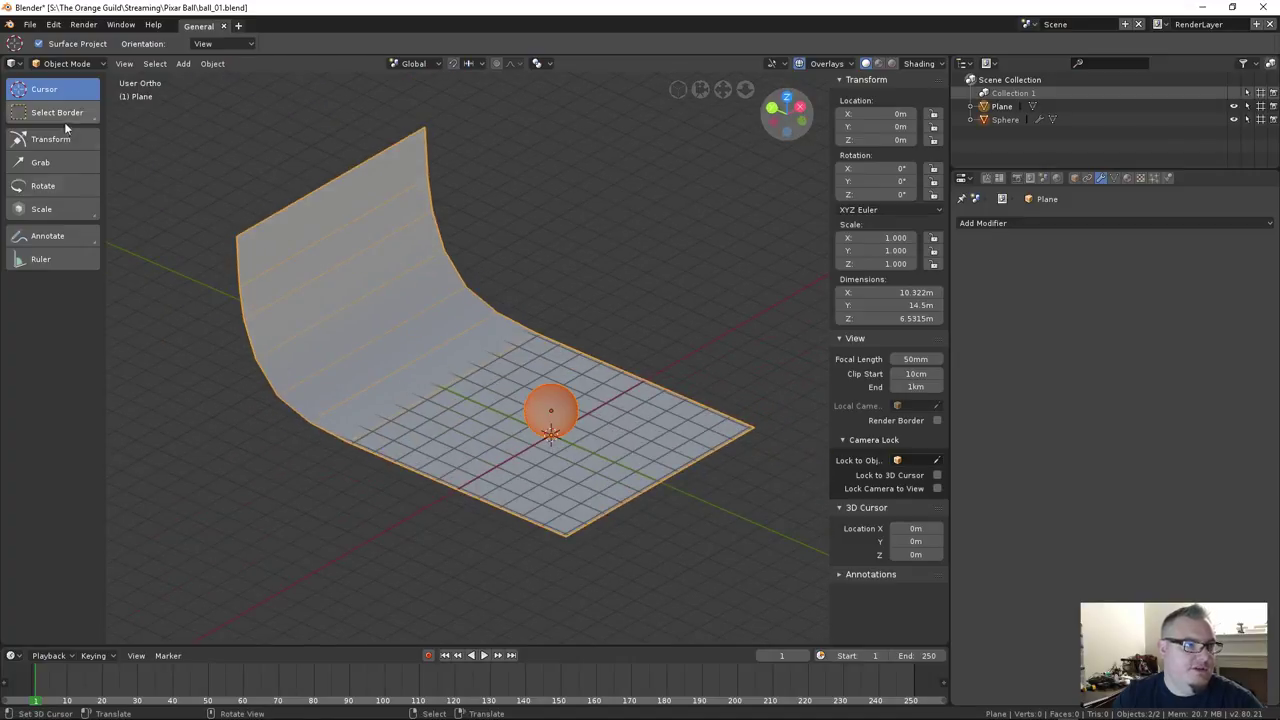
pyautogui.hotkey('alt', 'a')
pyautogui.moveTo(486, 363); pyautogui.dragTo(120, 95, button='middle')
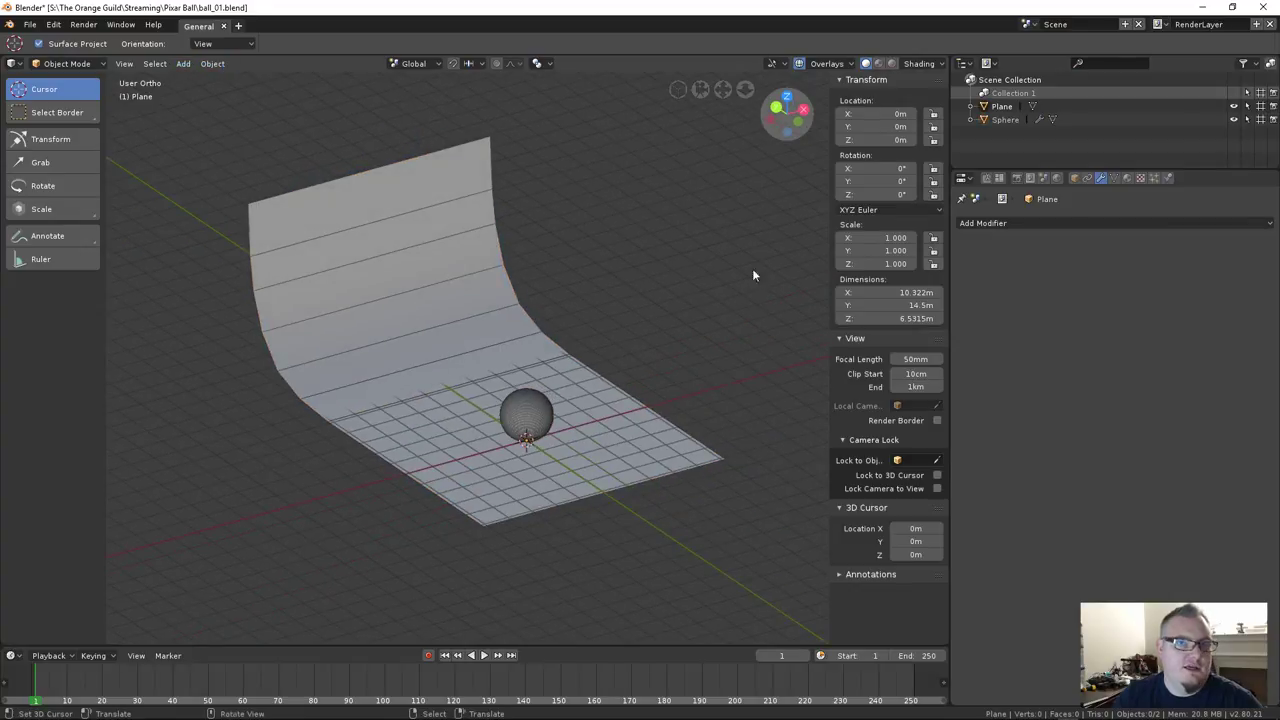
pyautogui.click(371, 286)
pyautogui.moveTo(509, 402); pyautogui.dragTo(474, 316, button='middle')
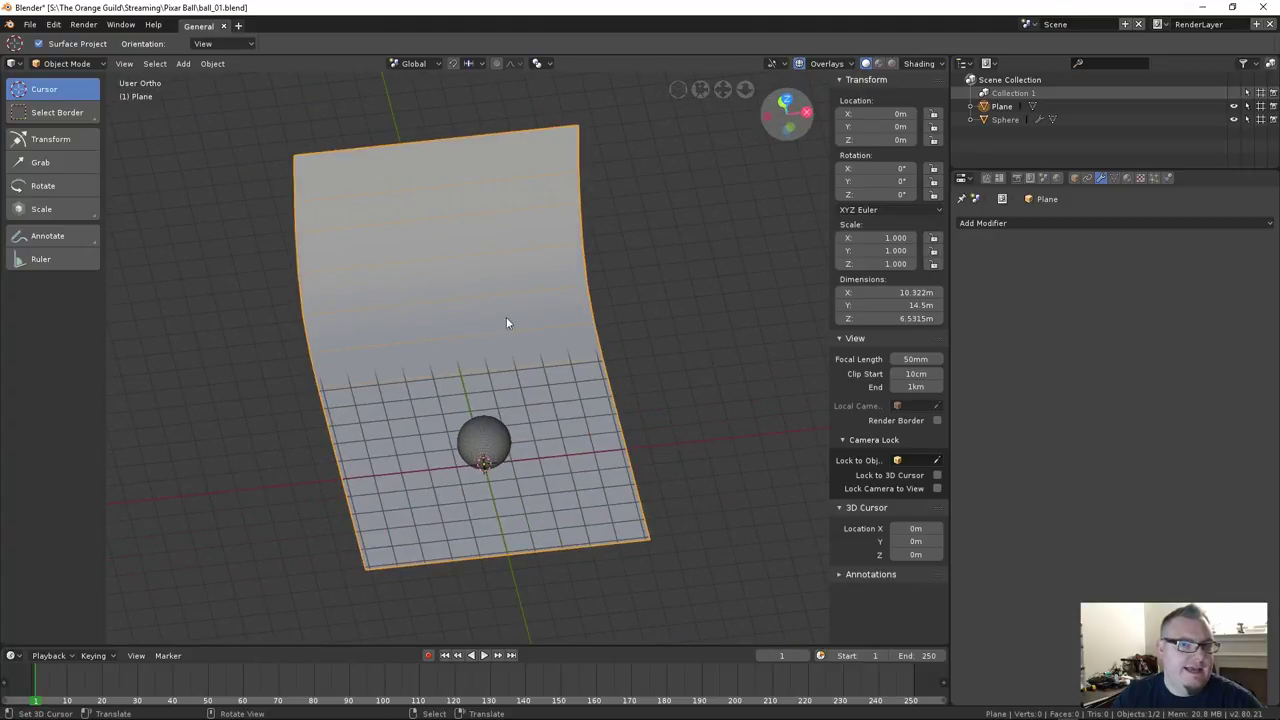
pyautogui.hotkey('shift', 'a')
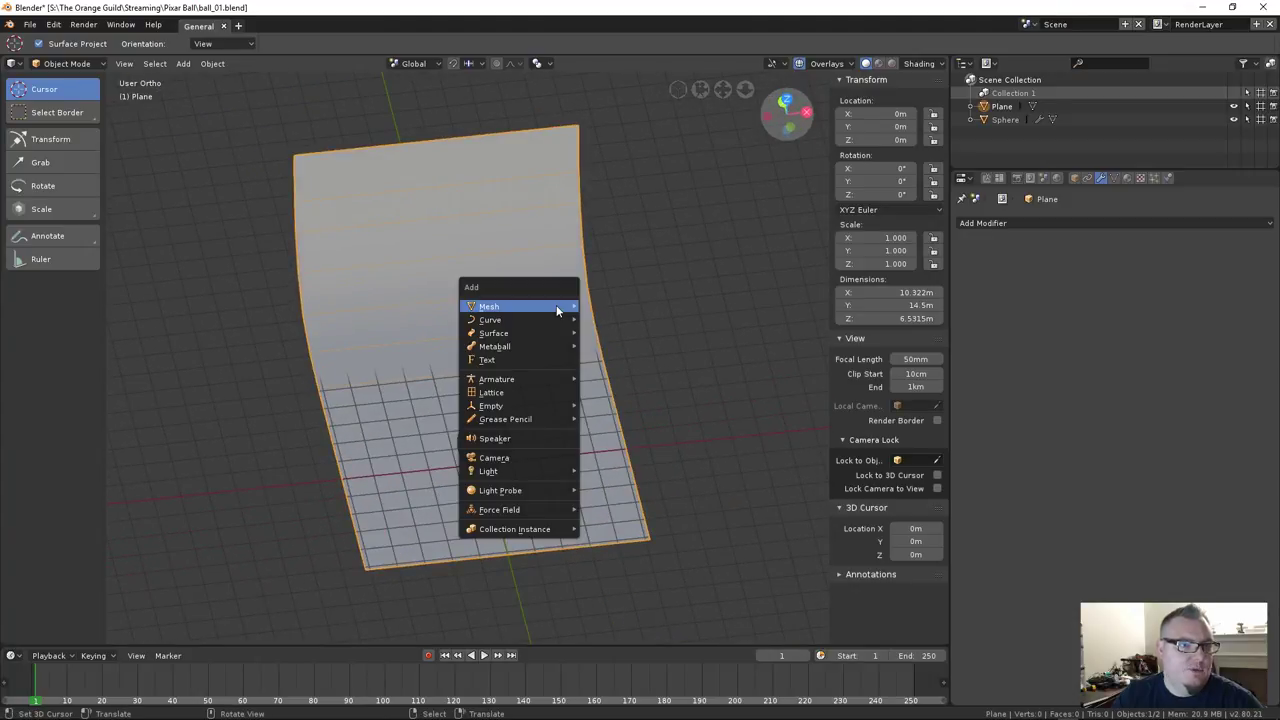
# Add a camera and align it to the straight-on front view
pyautogui.click(506, 461)
pyautogui.moveTo(523, 417); pyautogui.dragTo(443, 306, button='middle')
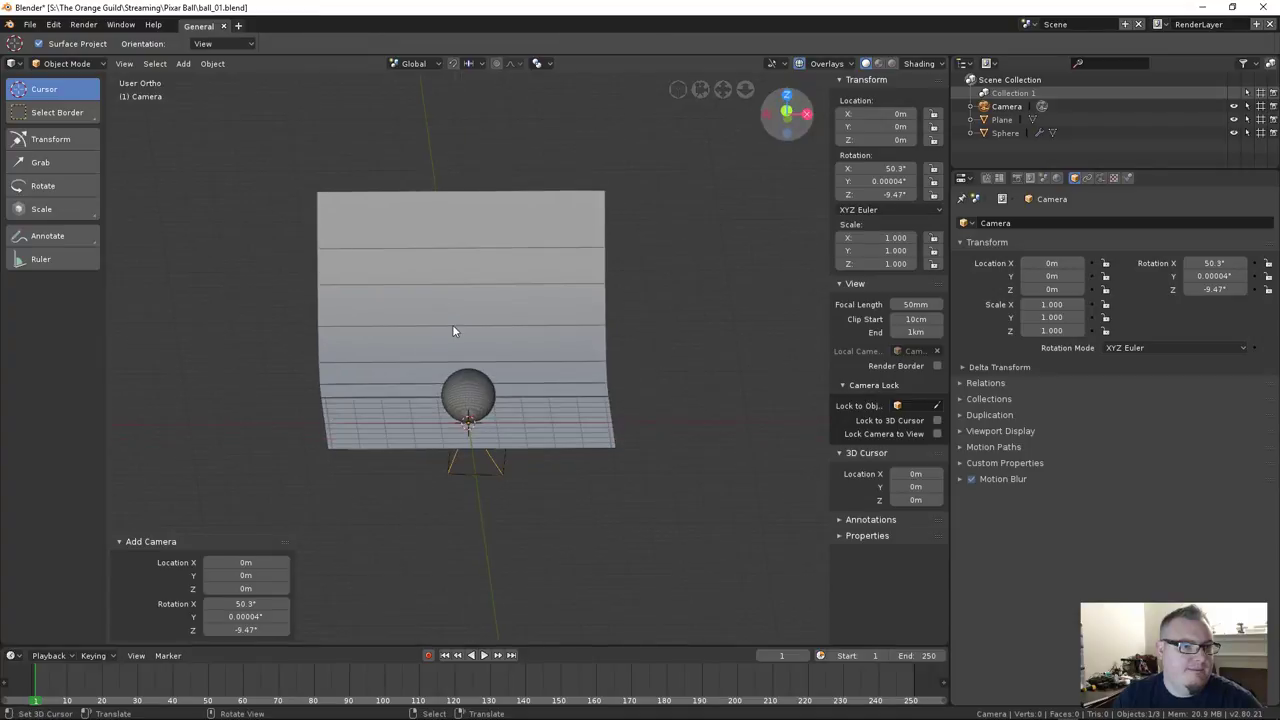
pyautogui.scroll(1, 453, 331)
pyautogui.press('KP_1')
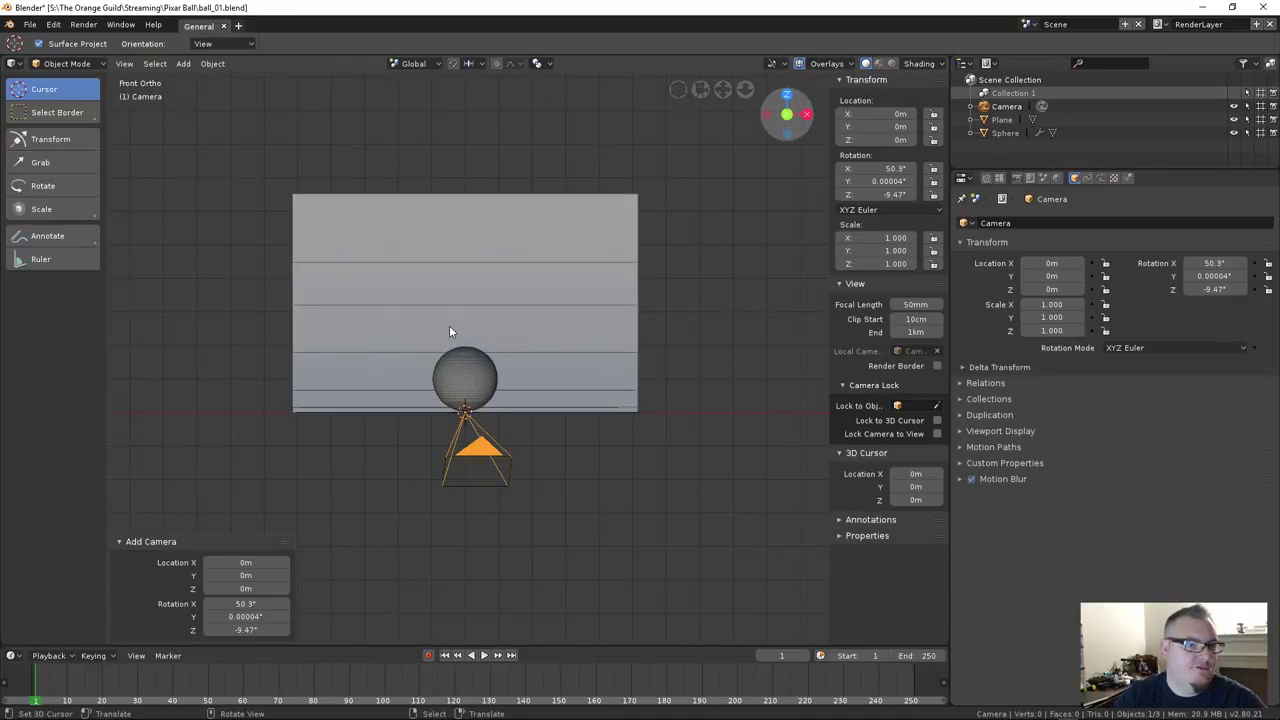
pyautogui.scroll(3, 455, 318)
pyautogui.keyDown('shift'); pyautogui.moveTo(463, 314); pyautogui.dragTo(494, 350, button='middle'); pyautogui.keyUp('shift')
pyautogui.scroll(1, 515, 335)
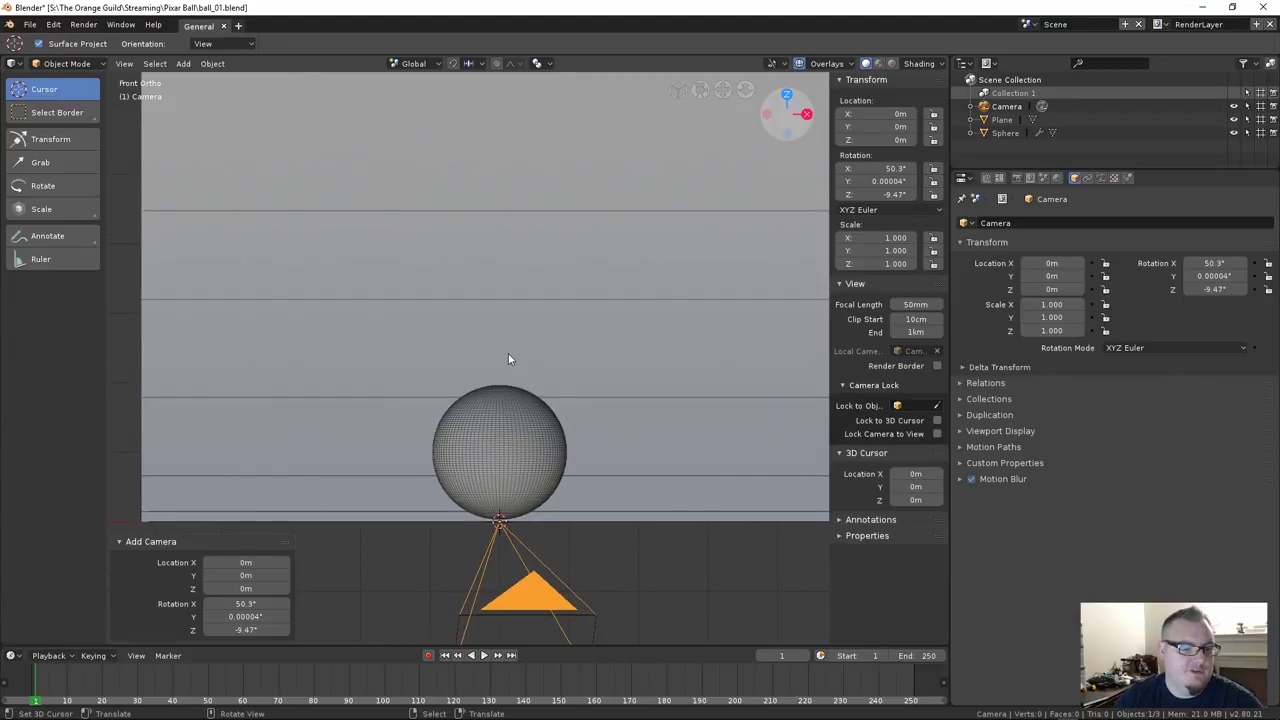
pyautogui.press('KP_0')
pyautogui.moveTo(508, 358); pyautogui.dragTo(406, 342, button='middle')
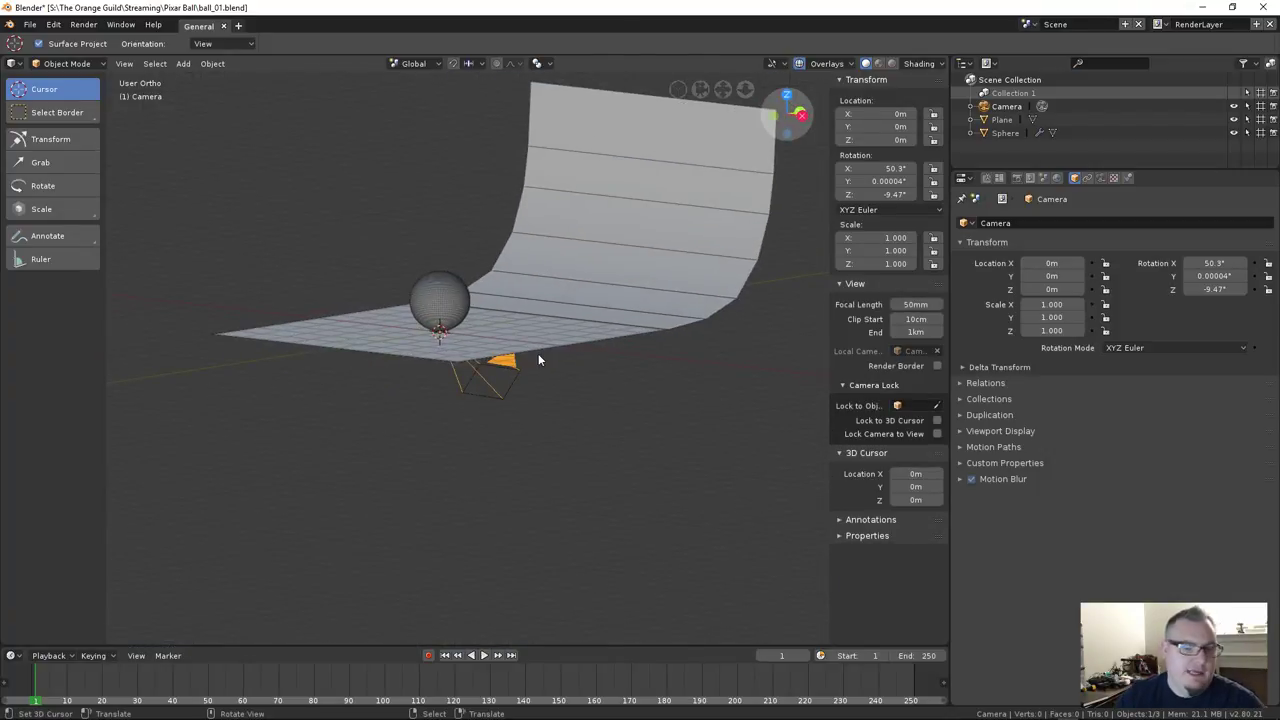
pyautogui.press('KP_1')
pyautogui.scroll(4, 523, 354)
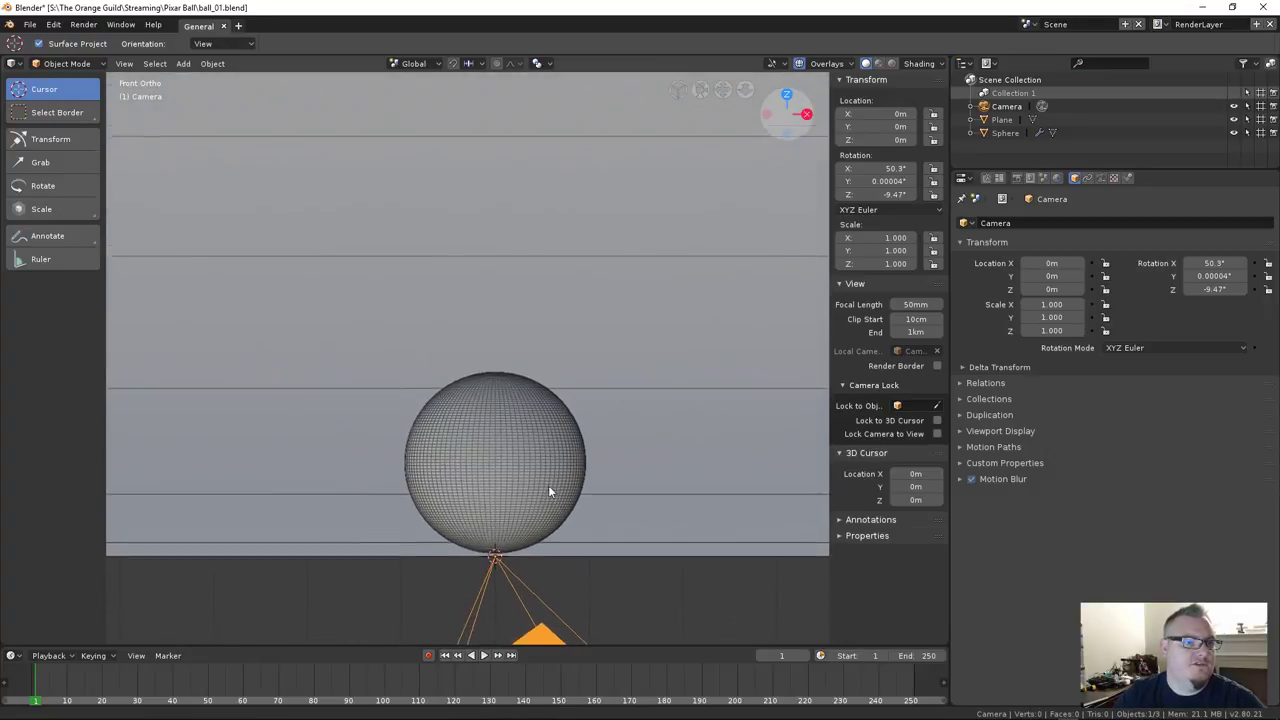
pyautogui.press('ctrl+alt+KP_0')
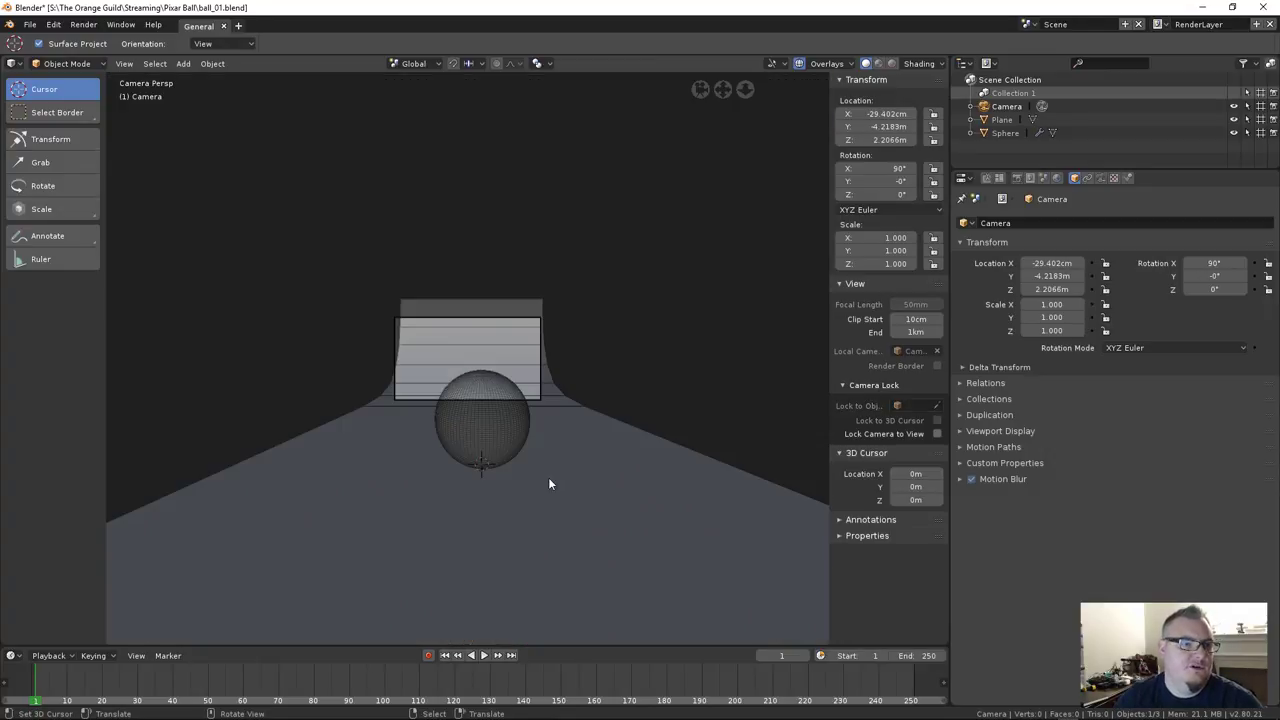
# Raise the camera, tilt it down about 73.8° on X, and pull it back to frame the ball
pyautogui.click(535, 403)
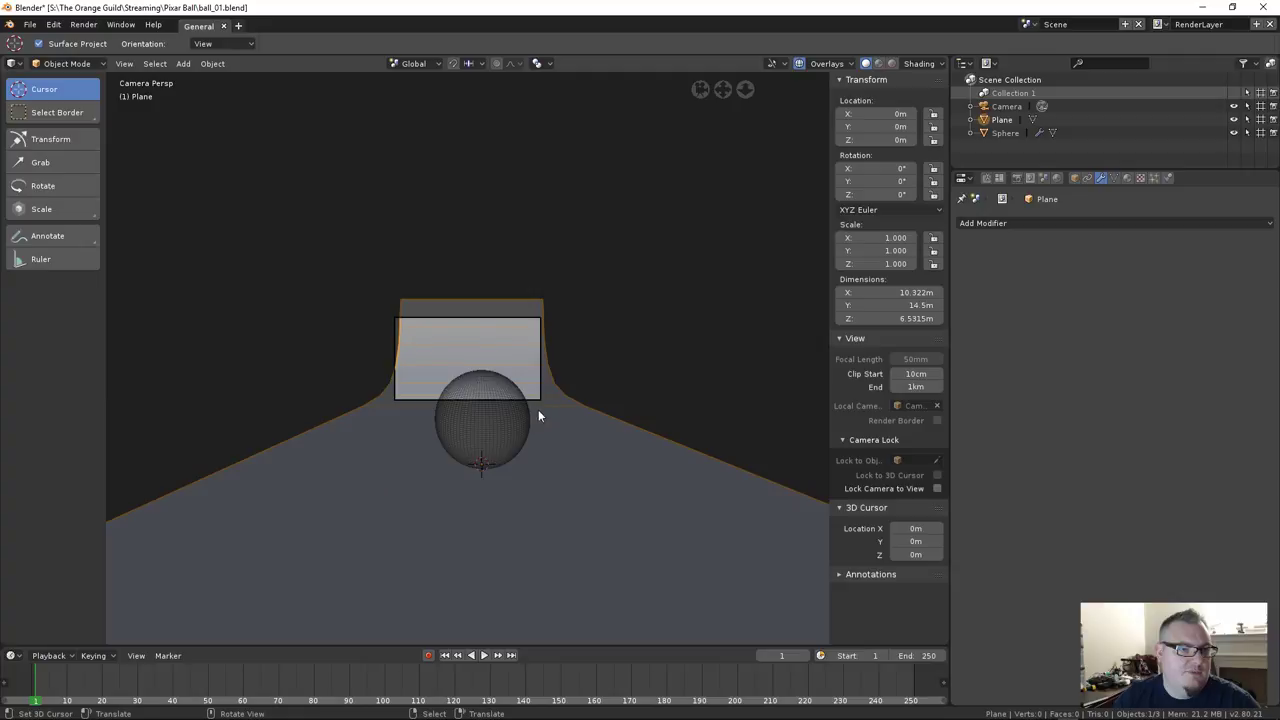
pyautogui.press('g')
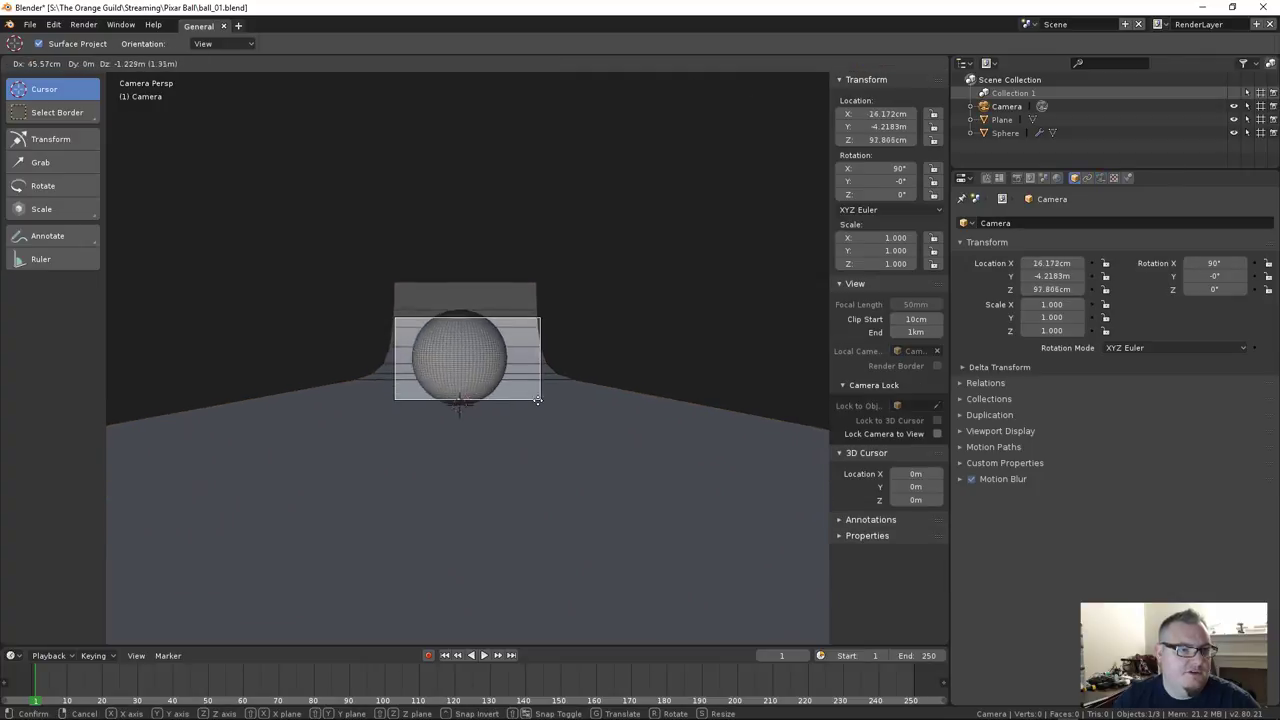
pyautogui.click(529, 397)
pyautogui.scroll(5, 530, 403)
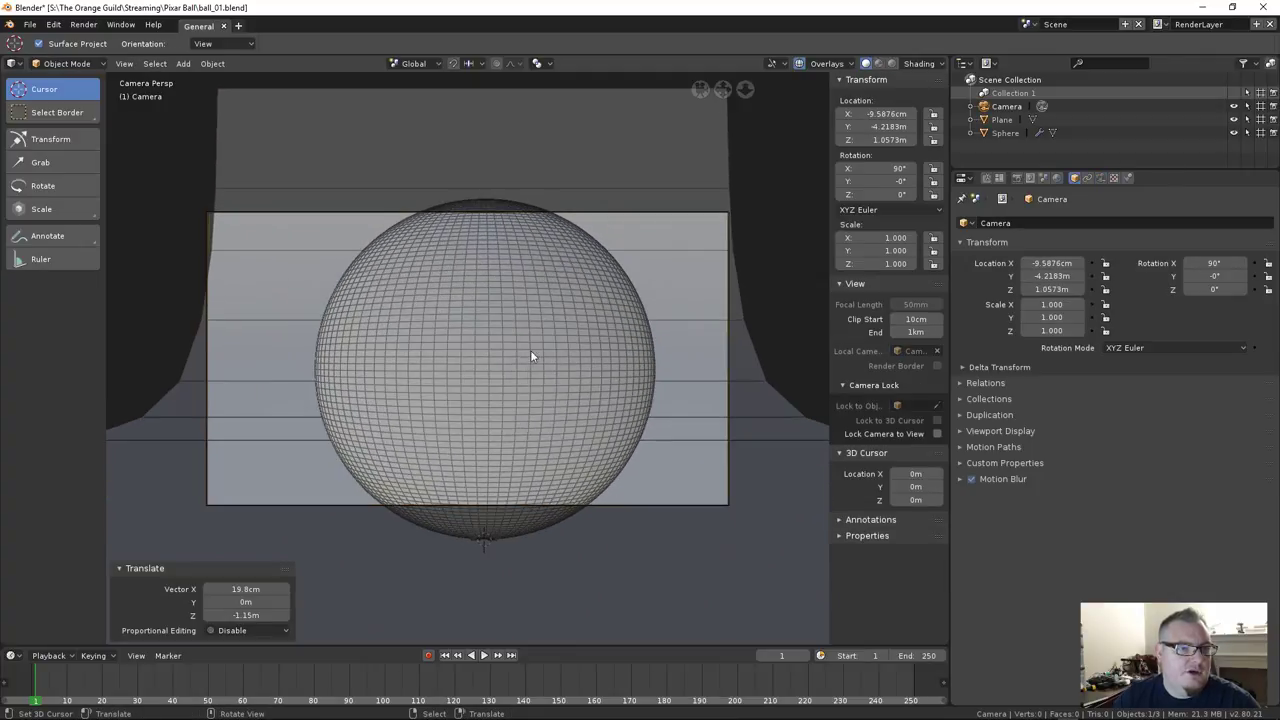
pyautogui.press('g')
pyautogui.press('z')
pyautogui.click(677, 397)
pyautogui.press('r')
pyautogui.press('x')
pyautogui.press('x')
pyautogui.click(625, 300)
pyautogui.press('g')
pyautogui.press('z')
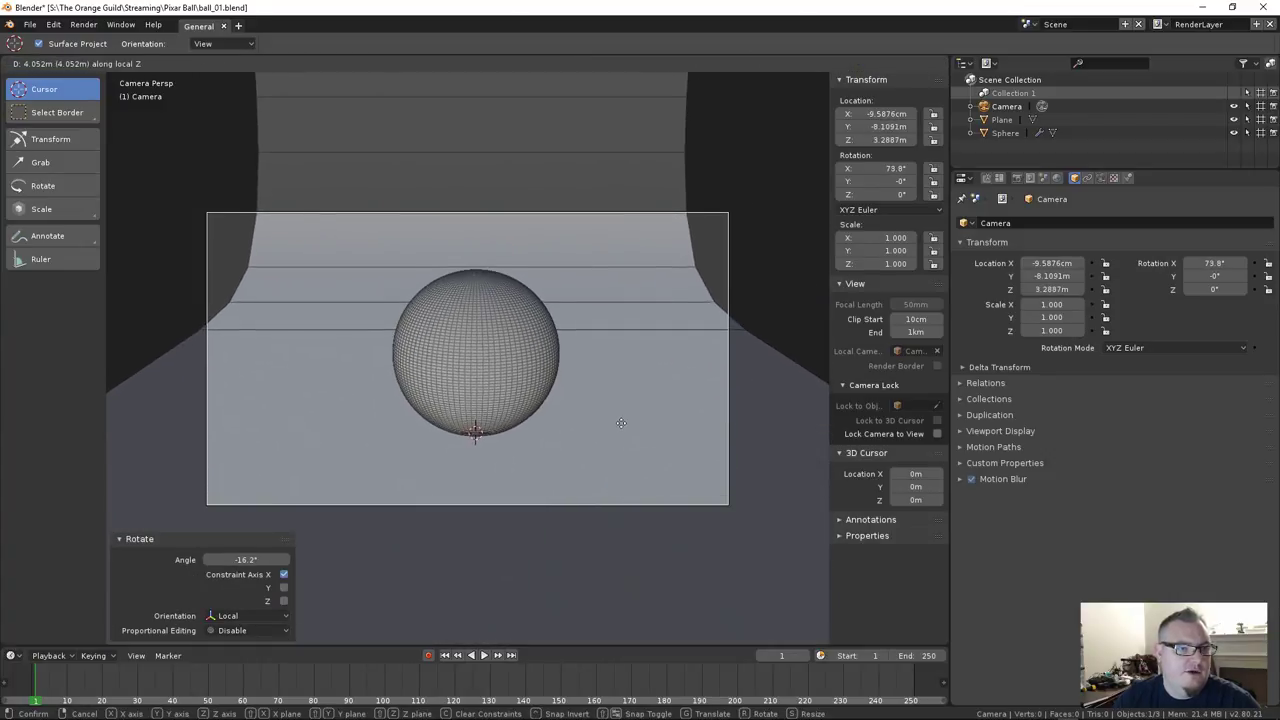
pyautogui.click(621, 431)
# Scale the whole backdrop mesh wider along X, then return to Object Mode
pyautogui.click(689, 330)
pyautogui.press('Tab')
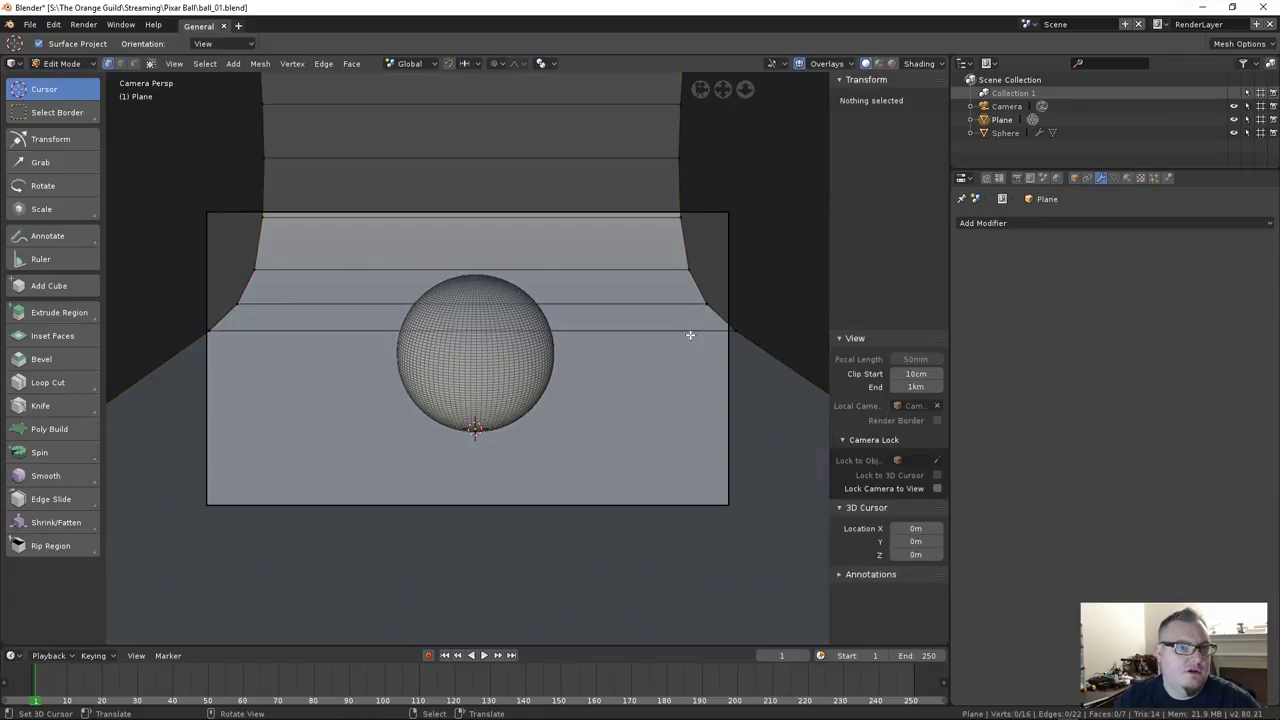
pyautogui.press('a')
pyautogui.press('s')
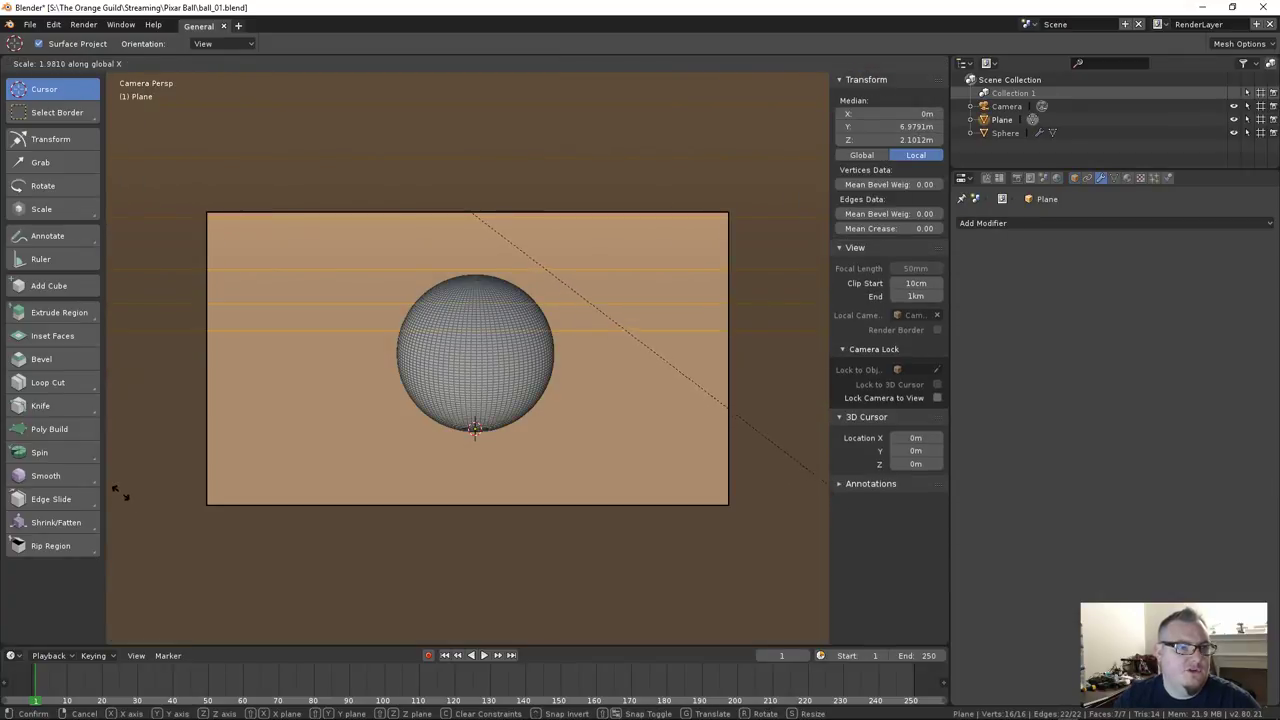
pyautogui.press('x')
pyautogui.click(789, 423)
pyautogui.scroll(-2, 538, 354)
pyautogui.press('Tab')
pyautogui.scroll(2, 513, 340)
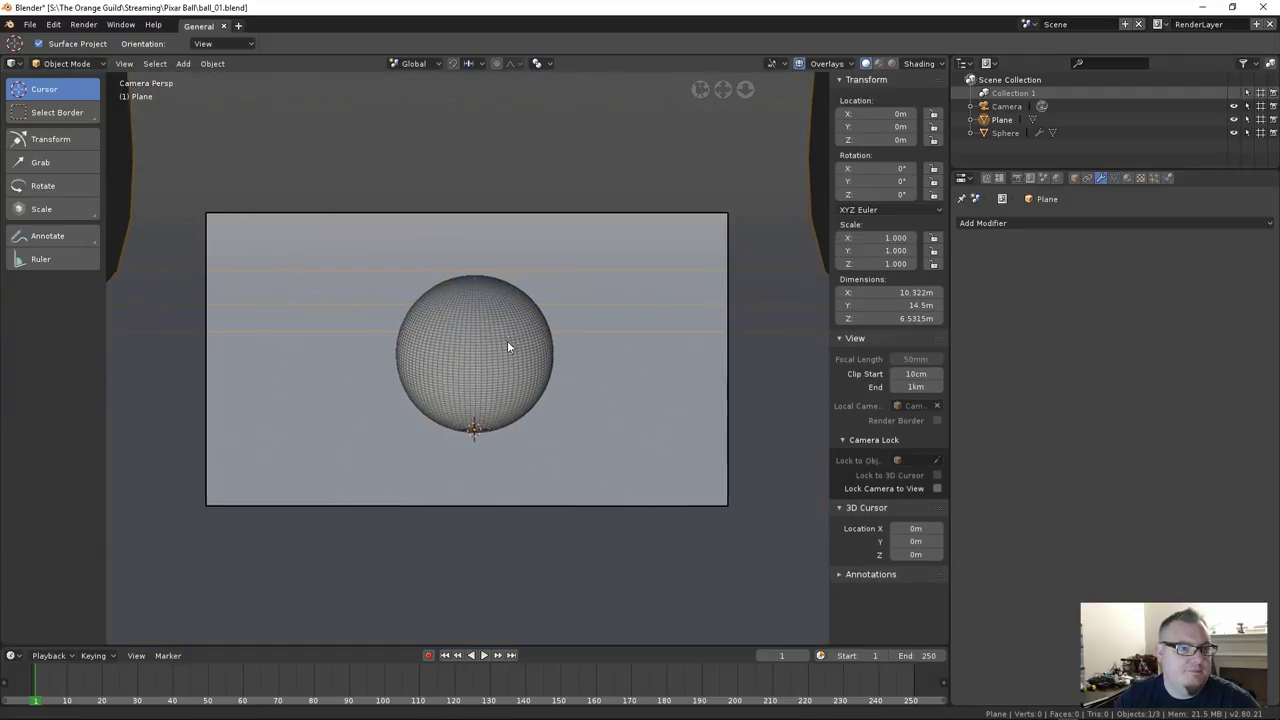
# Create a new material named Clay on the backdrop
pyautogui.click(1128, 178)
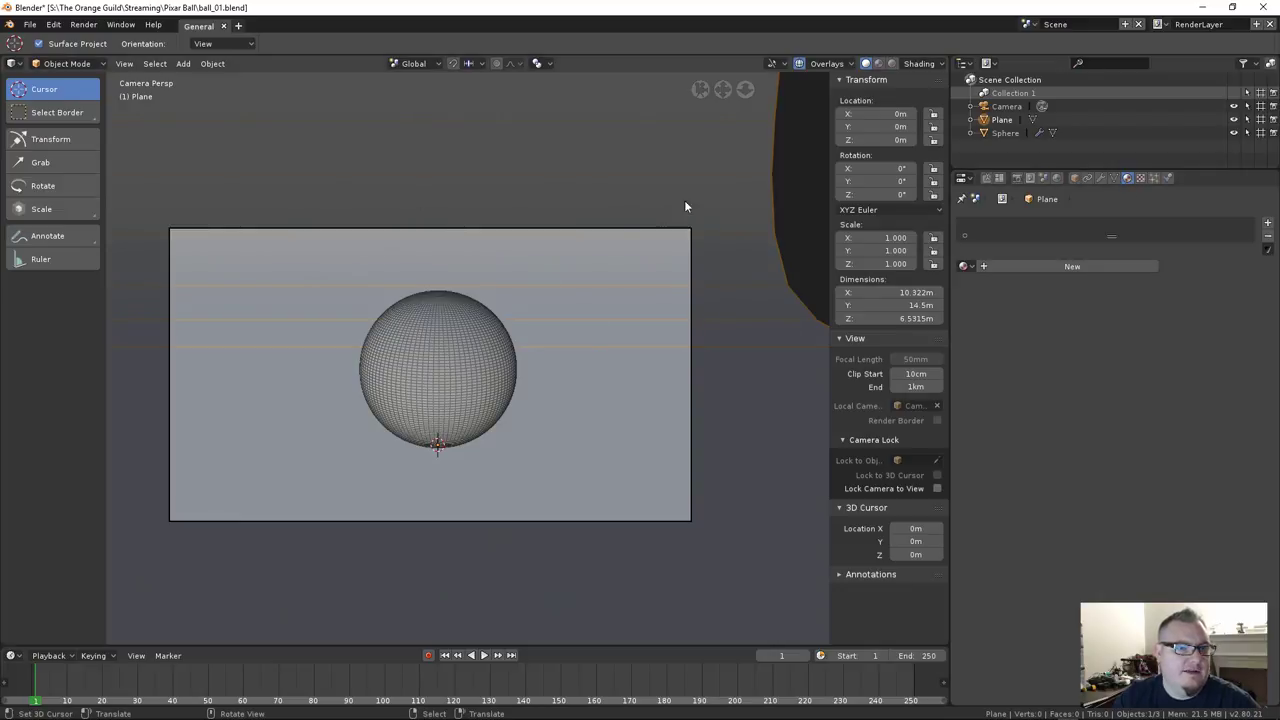
pyautogui.click(1046, 267)
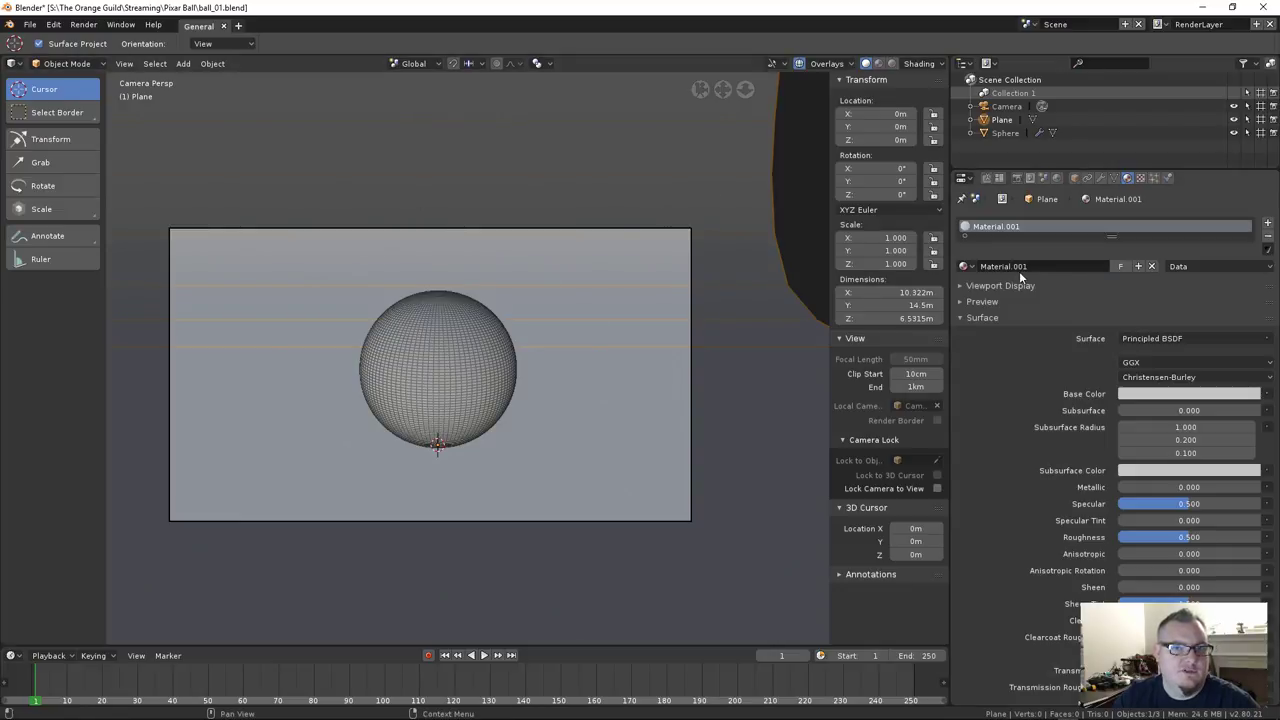
pyautogui.write('Cla')
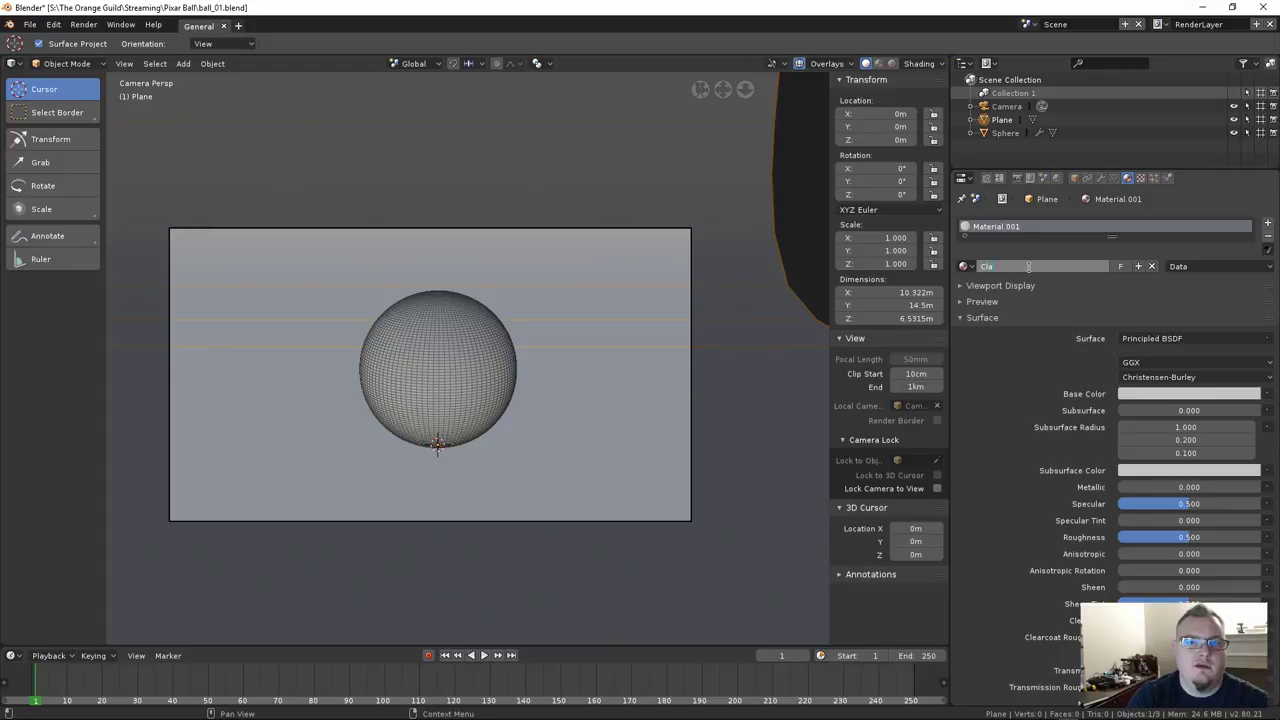
pyautogui.write('y')
pyautogui.press('Return')
# Assign the existing Clay material to the sphere and deselect everything
pyautogui.click(469, 339)
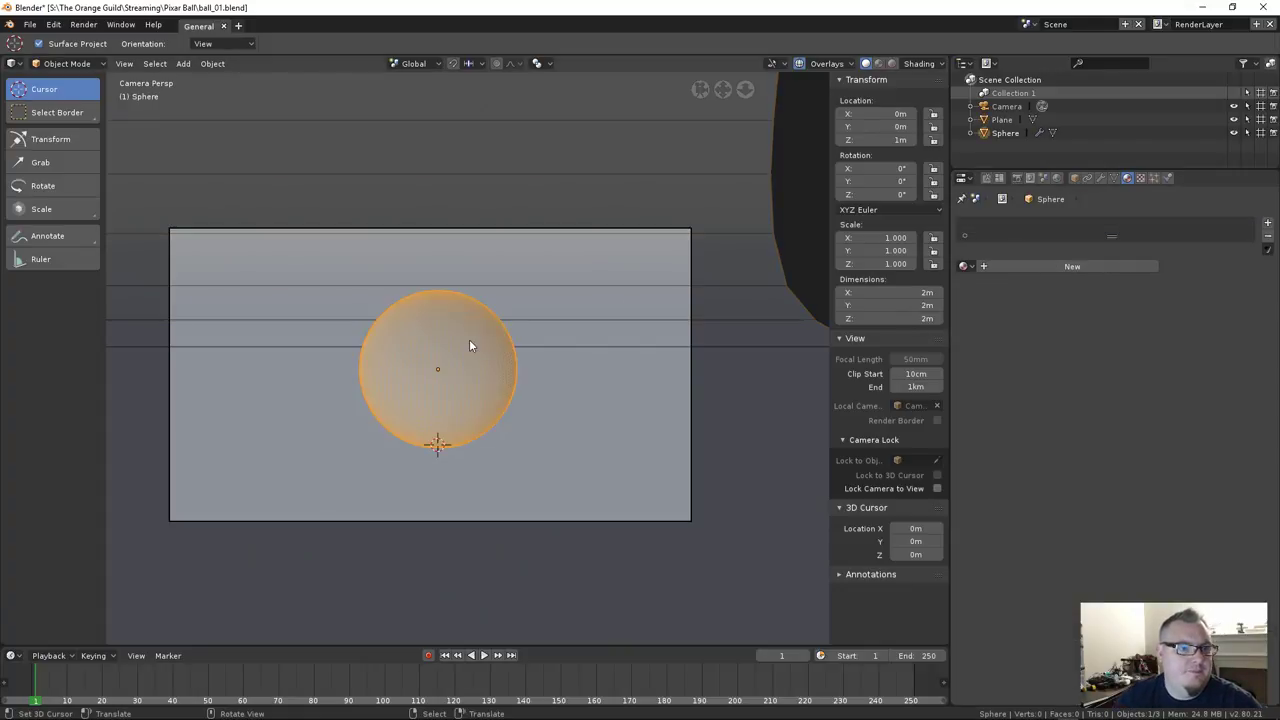
pyautogui.click(965, 266)
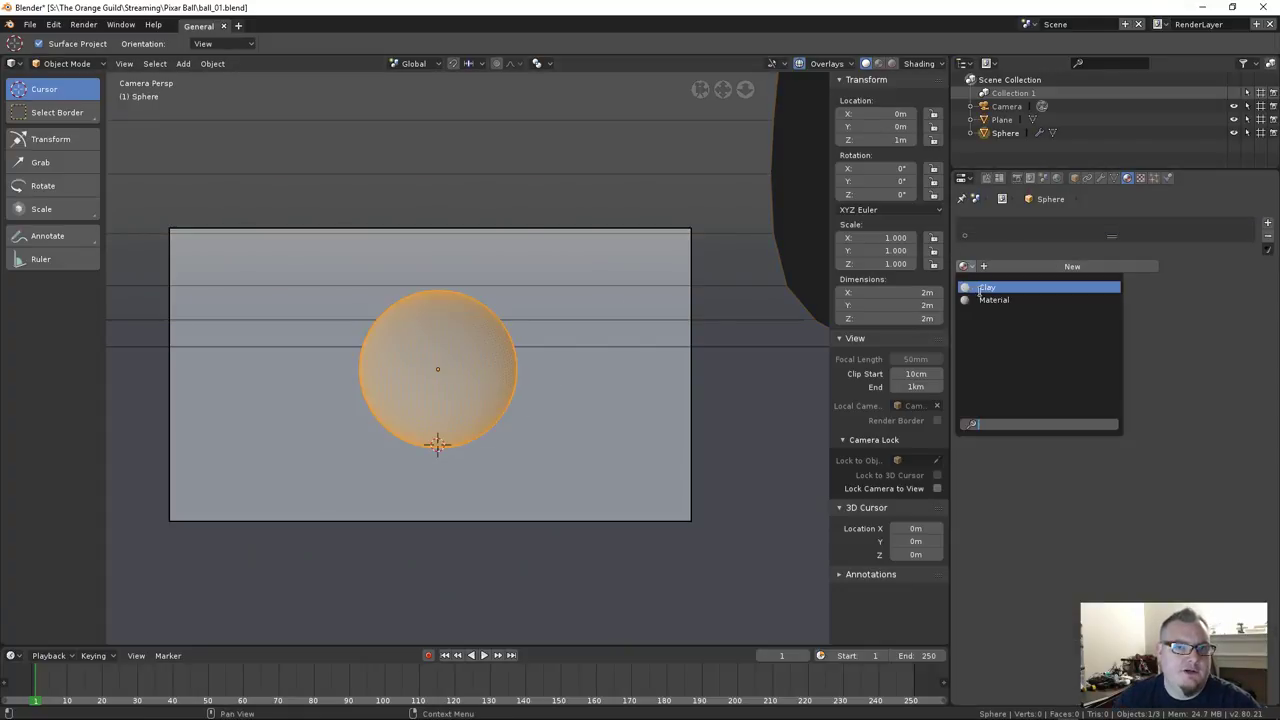
pyautogui.click(986, 288)
pyautogui.scroll(-3, 448, 352)
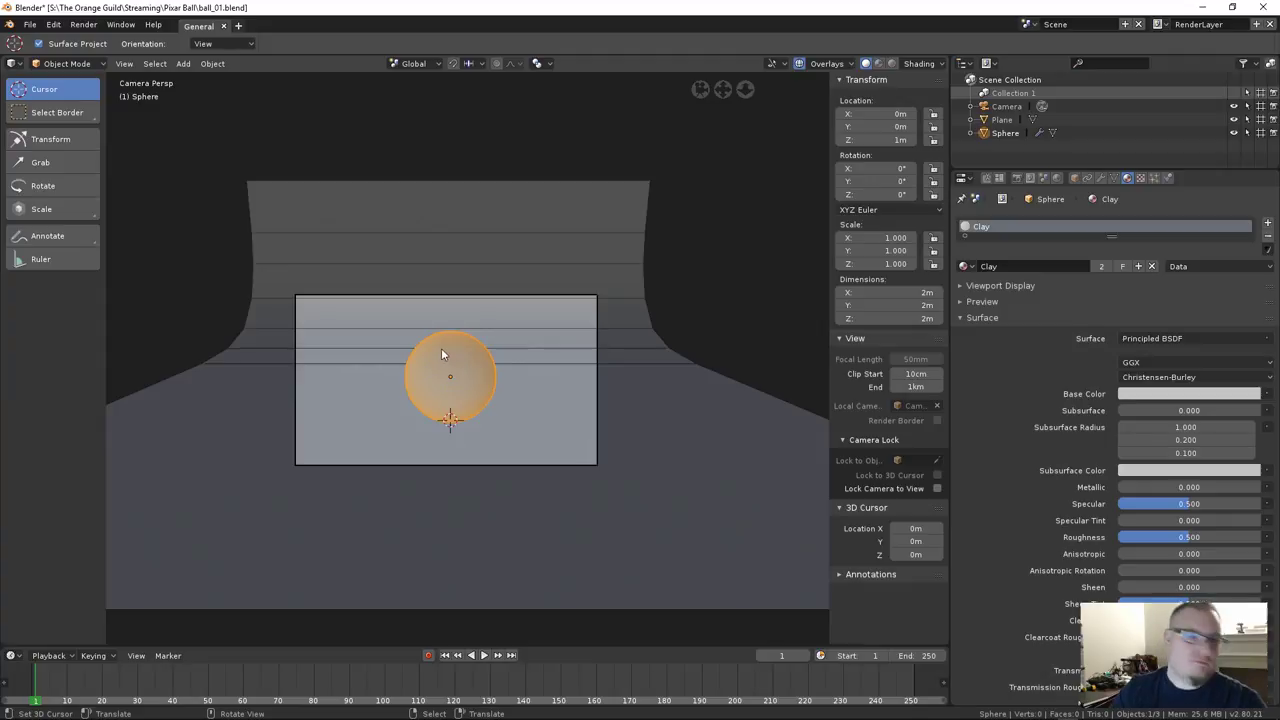
pyautogui.moveTo(455, 363); pyautogui.dragTo(539, 394, button='middle')
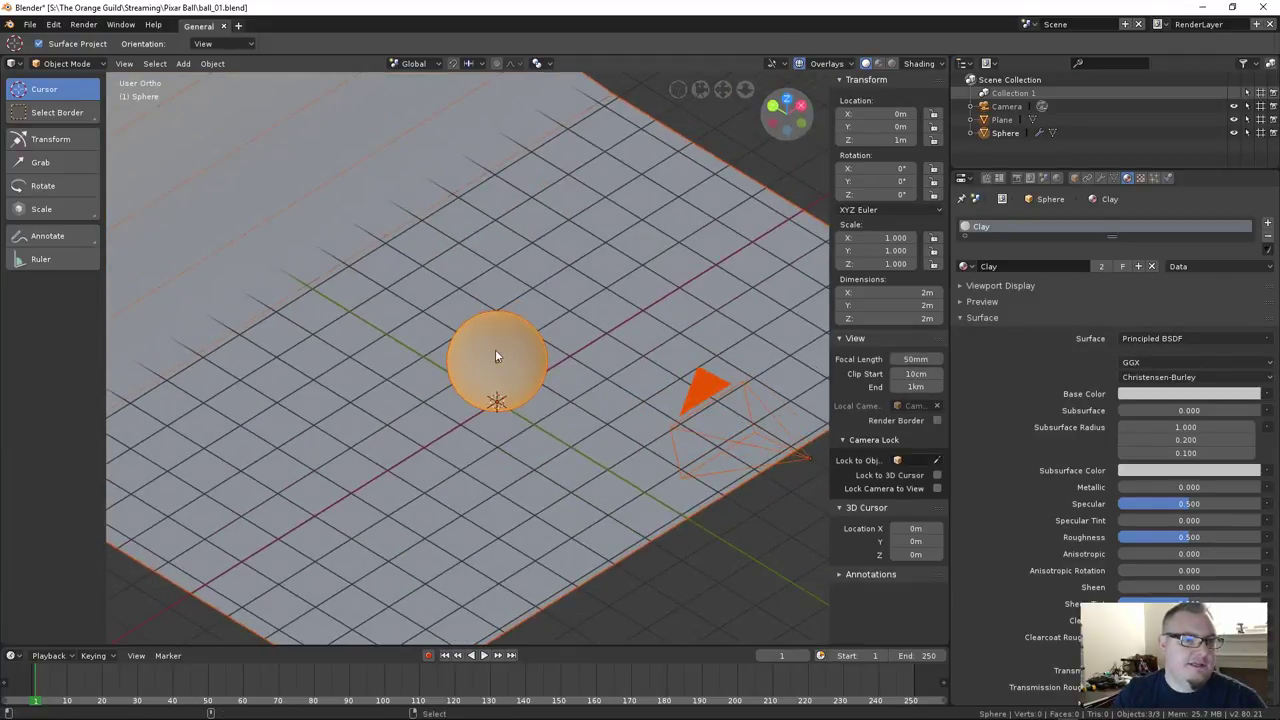
pyautogui.hotkey('alt', 'a')
pyautogui.hotkey('shift', 'a')
# Add an area light and raise it vertically to about 4.67 m
pyautogui.moveTo(482, 308)
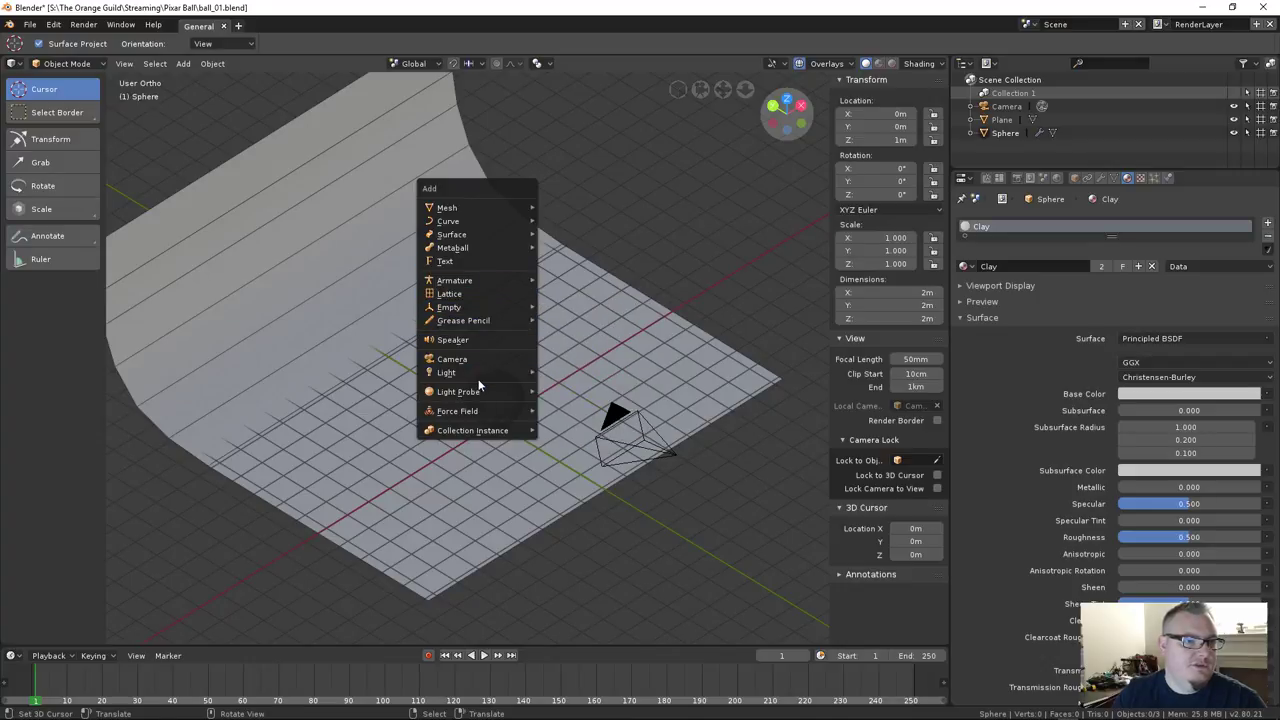
pyautogui.moveTo(478, 374)
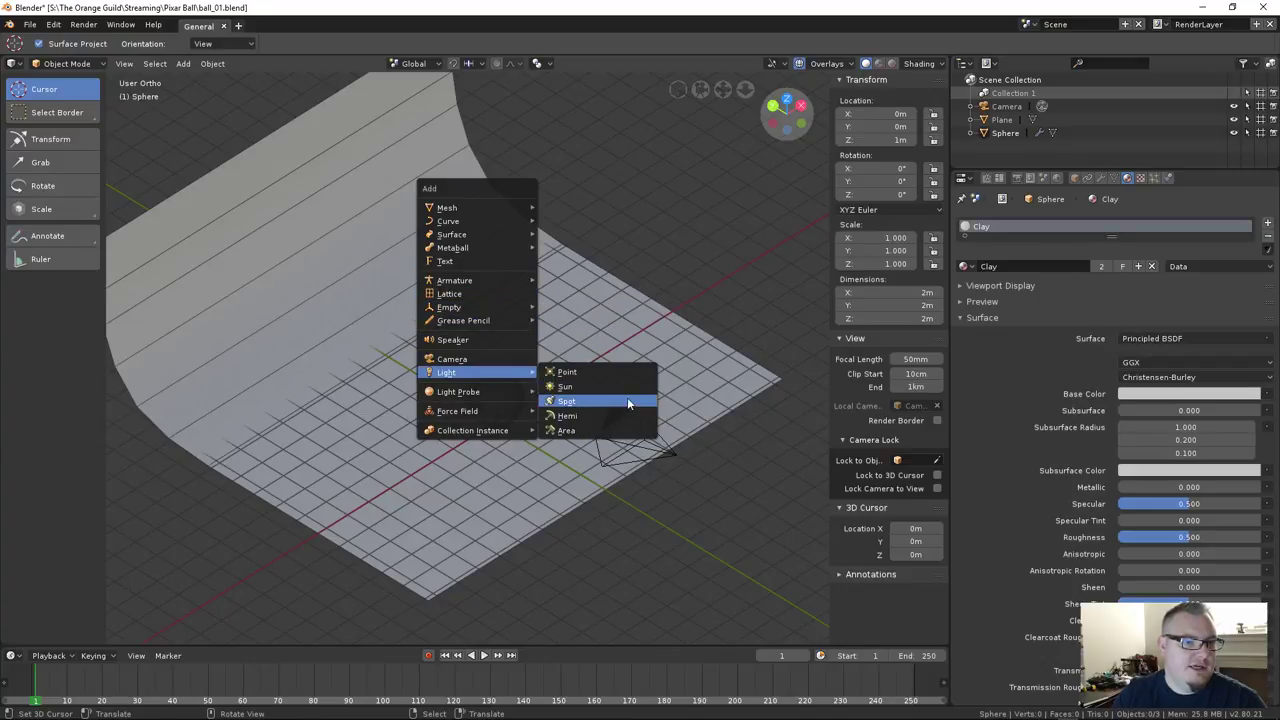
pyautogui.click(578, 431)
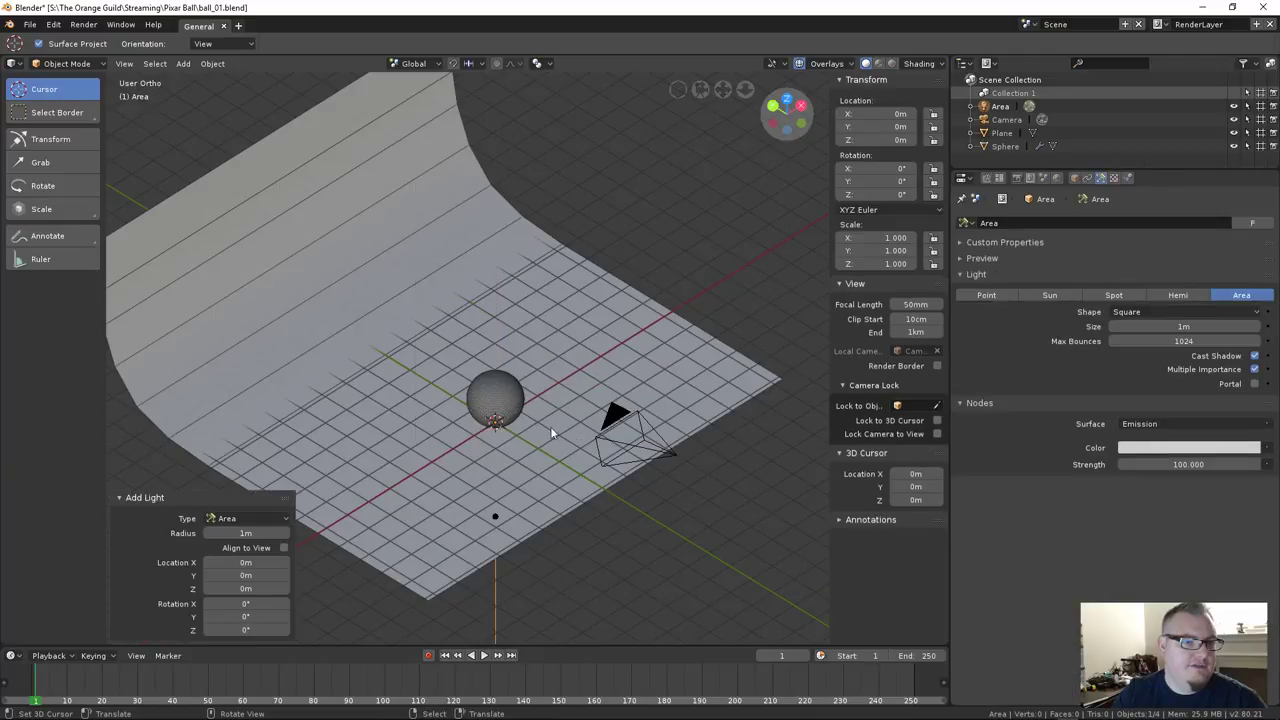
pyautogui.press('g')
pyautogui.press('z')
pyautogui.click(522, 310)
pyautogui.moveTo(522, 310); pyautogui.dragTo(524, 297, button='middle')
pyautogui.press('KP_3')
# From the right side view, tilt and reposition the light to aim down at the ball
pyautogui.press('r')
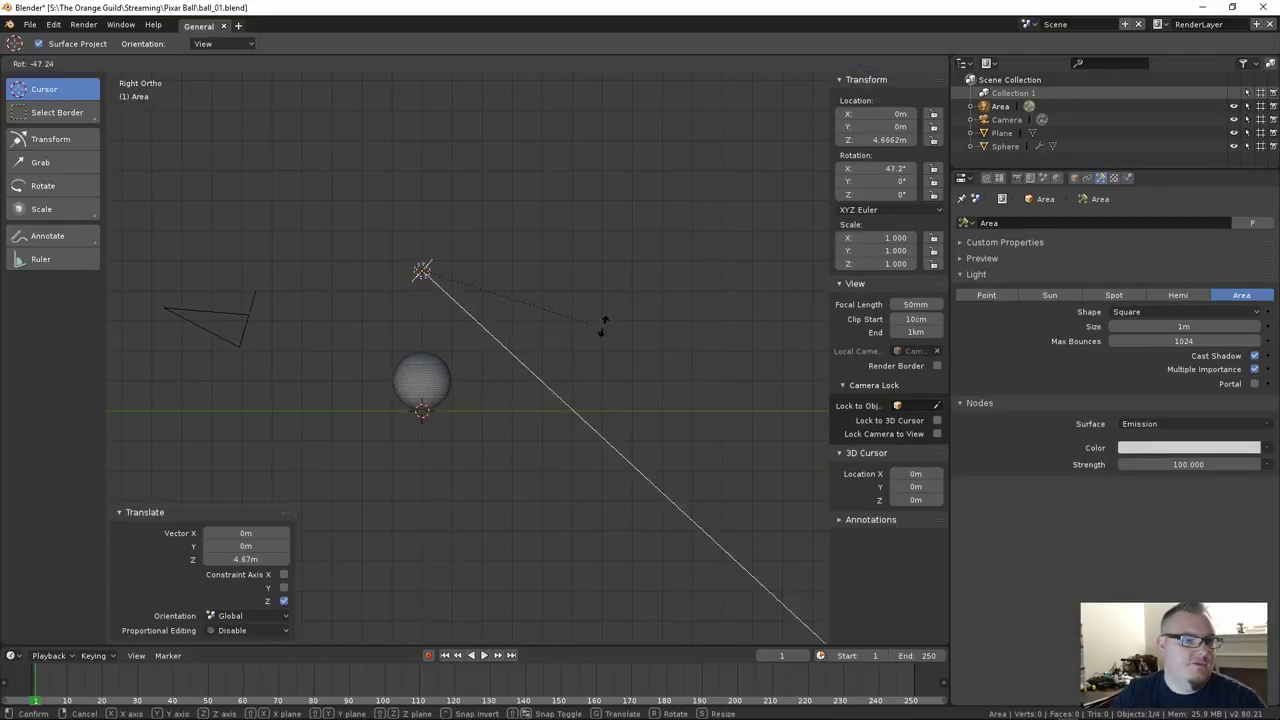
pyautogui.click(600, 314)
pyautogui.press('g')
pyautogui.click(499, 295)
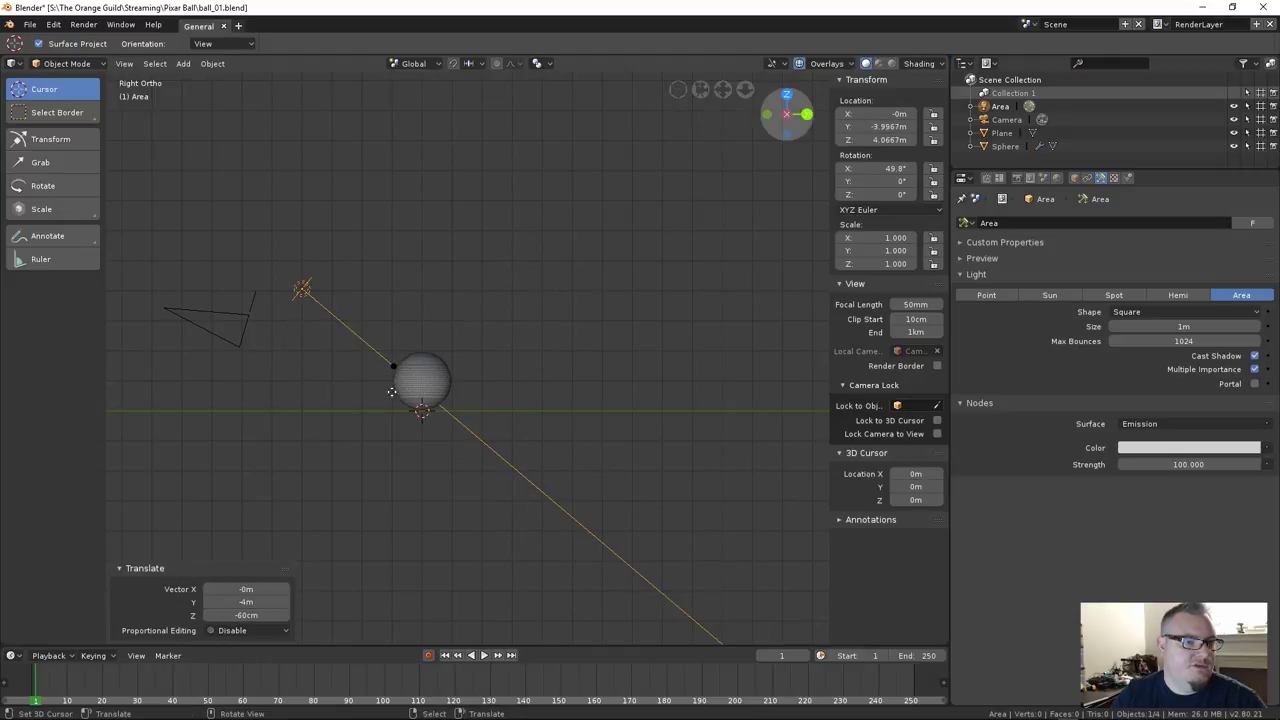
pyautogui.press('r')
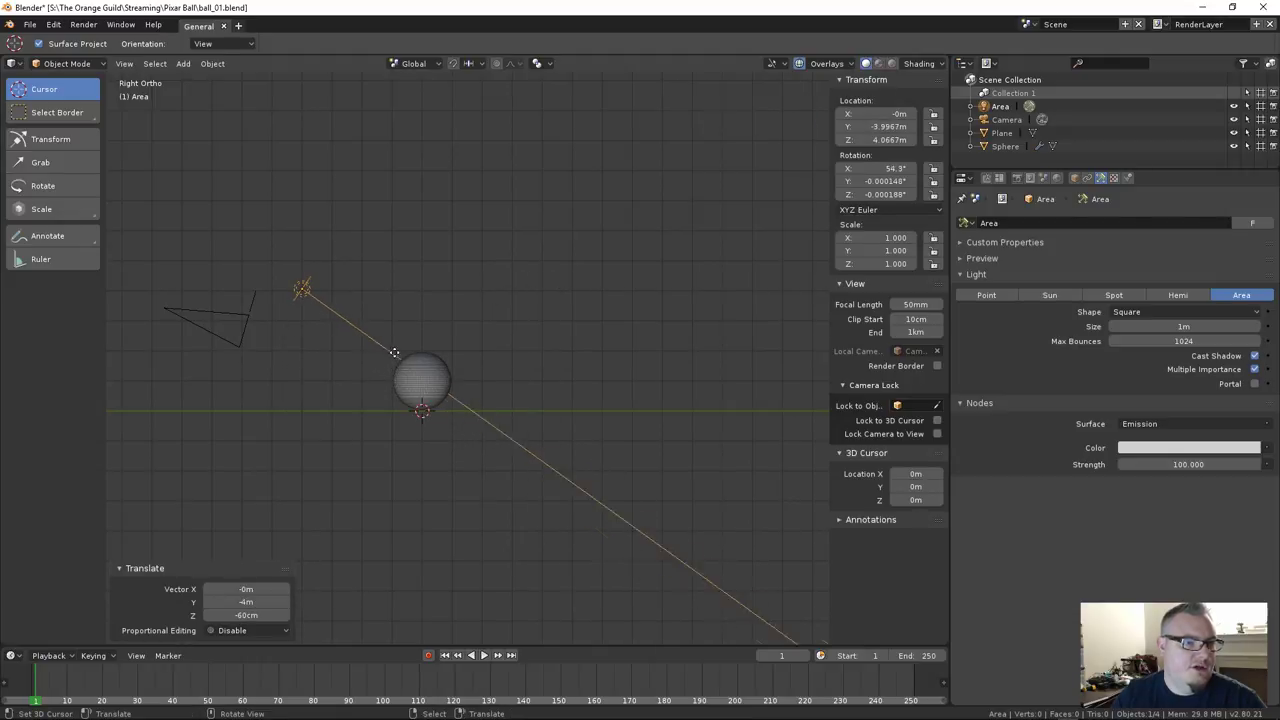
pyautogui.click(375, 386)
pyautogui.scroll(4, 375, 386)
pyautogui.keyDown('shift'); pyautogui.moveTo(200, 300); pyautogui.dragTo(337, 355, button='middle'); pyautogui.keyUp('shift')
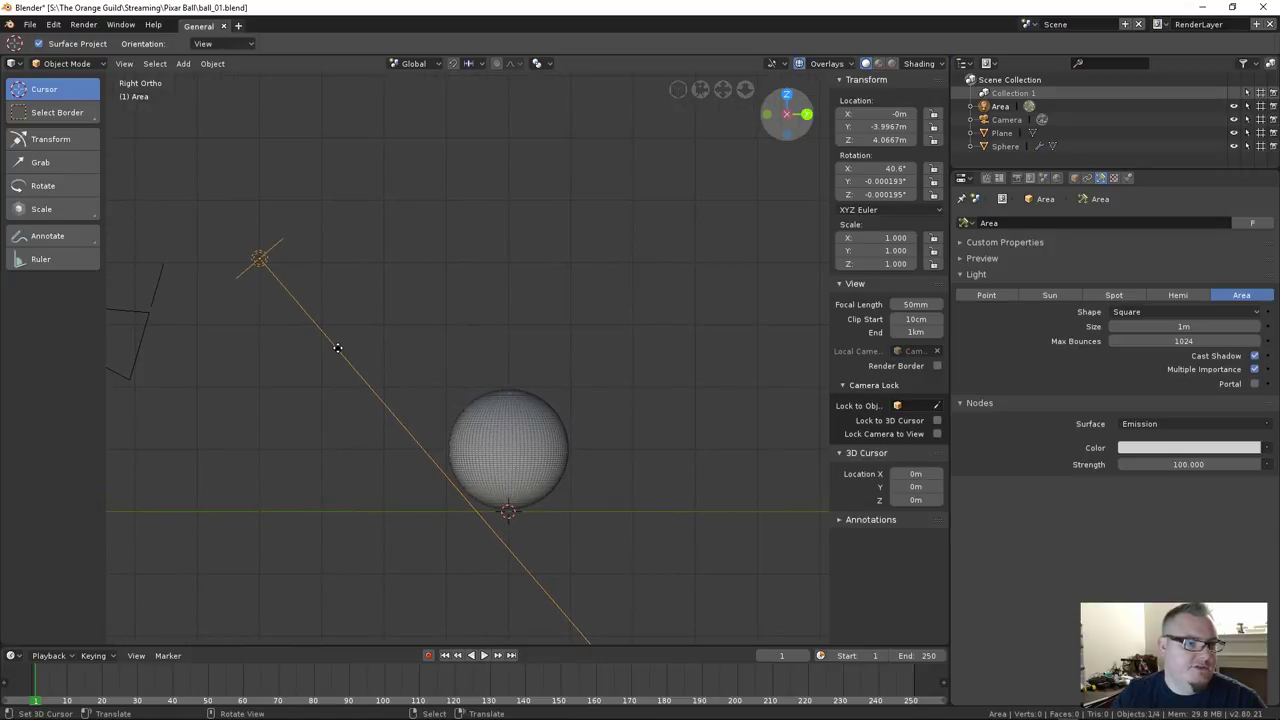
pyautogui.press('r')
pyautogui.click(499, 337)
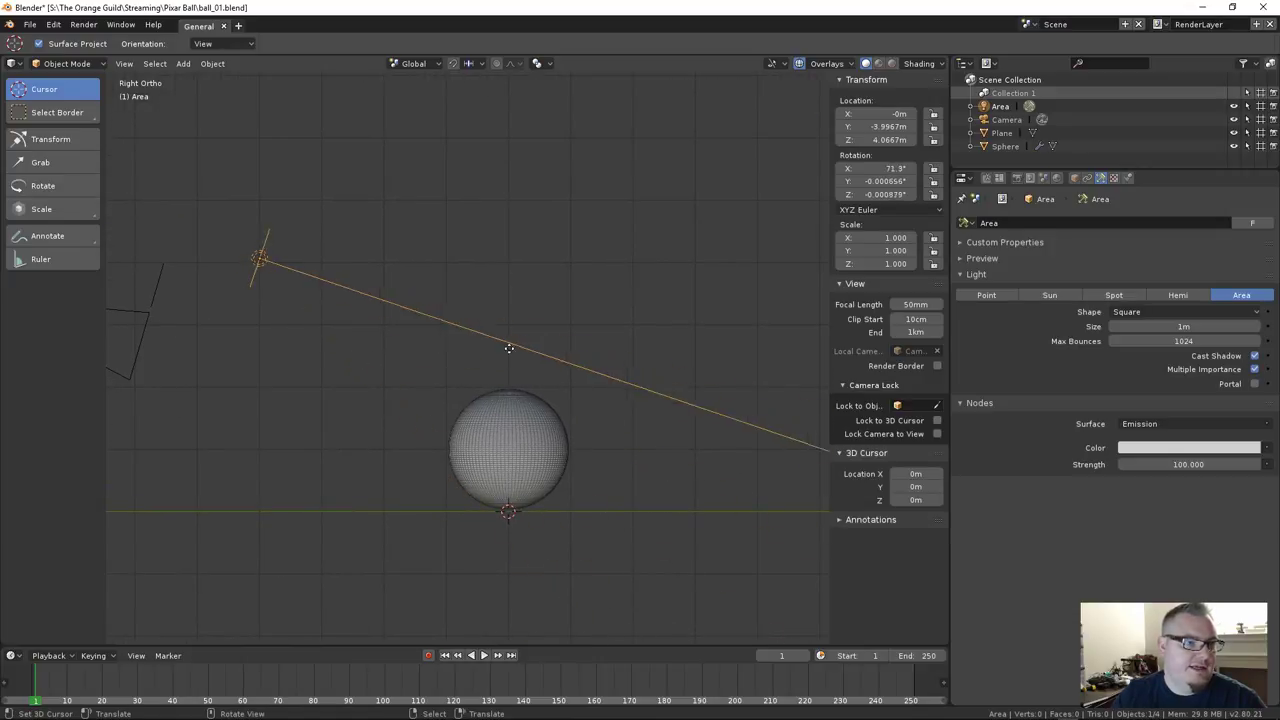
pyautogui.click(382, 402)
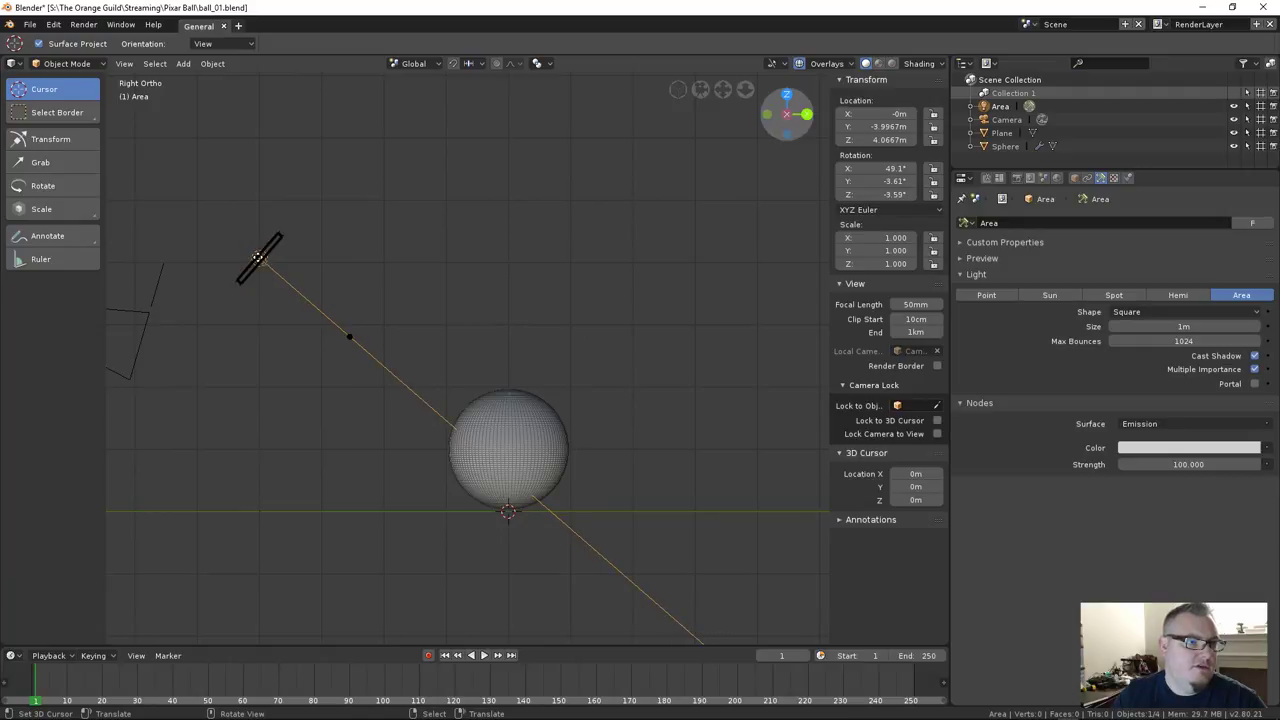
# Scale the light up to about 4.09 and set its Size to 2 m
pyautogui.press('s')
pyautogui.click(306, 282)
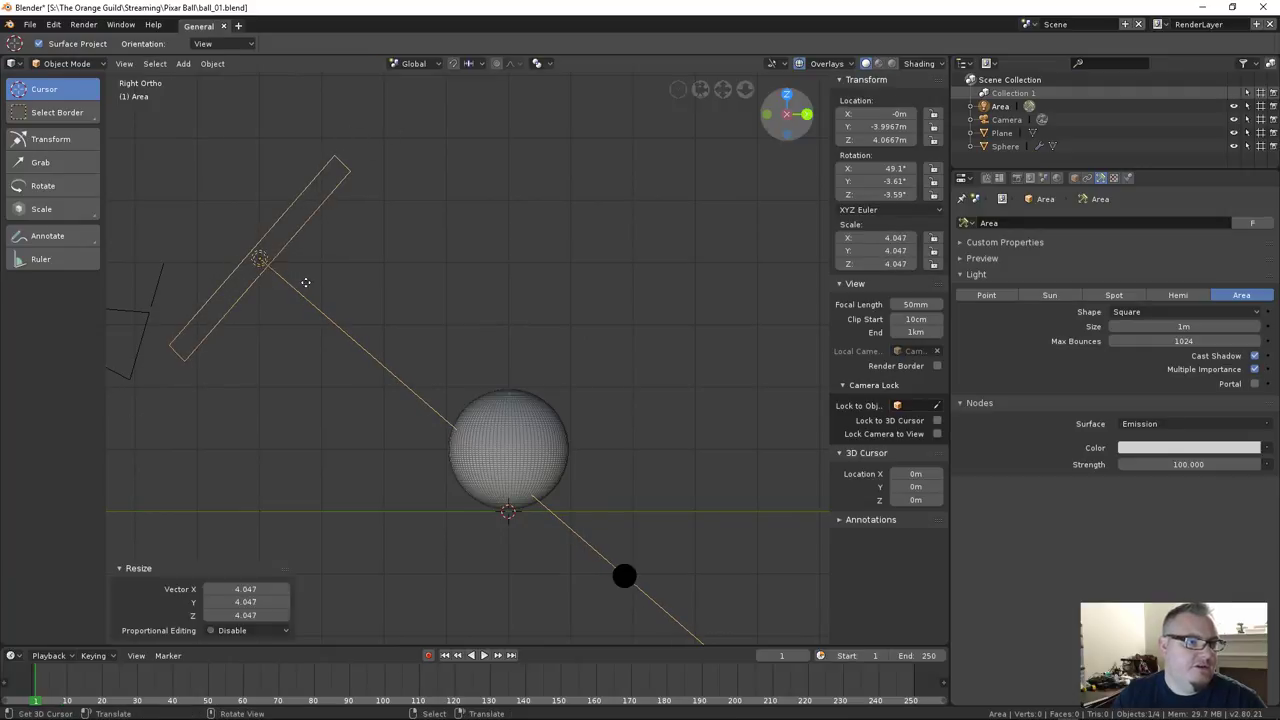
pyautogui.scroll(-2, 306, 282)
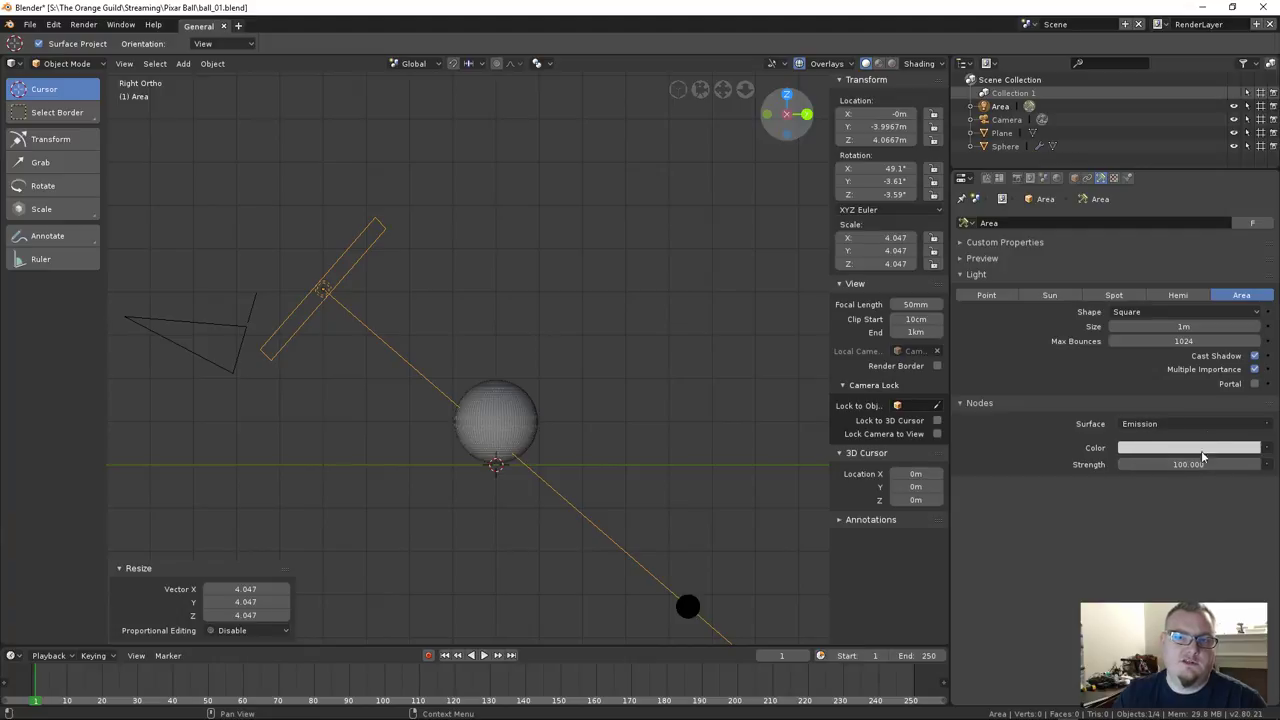
pyautogui.press('s')
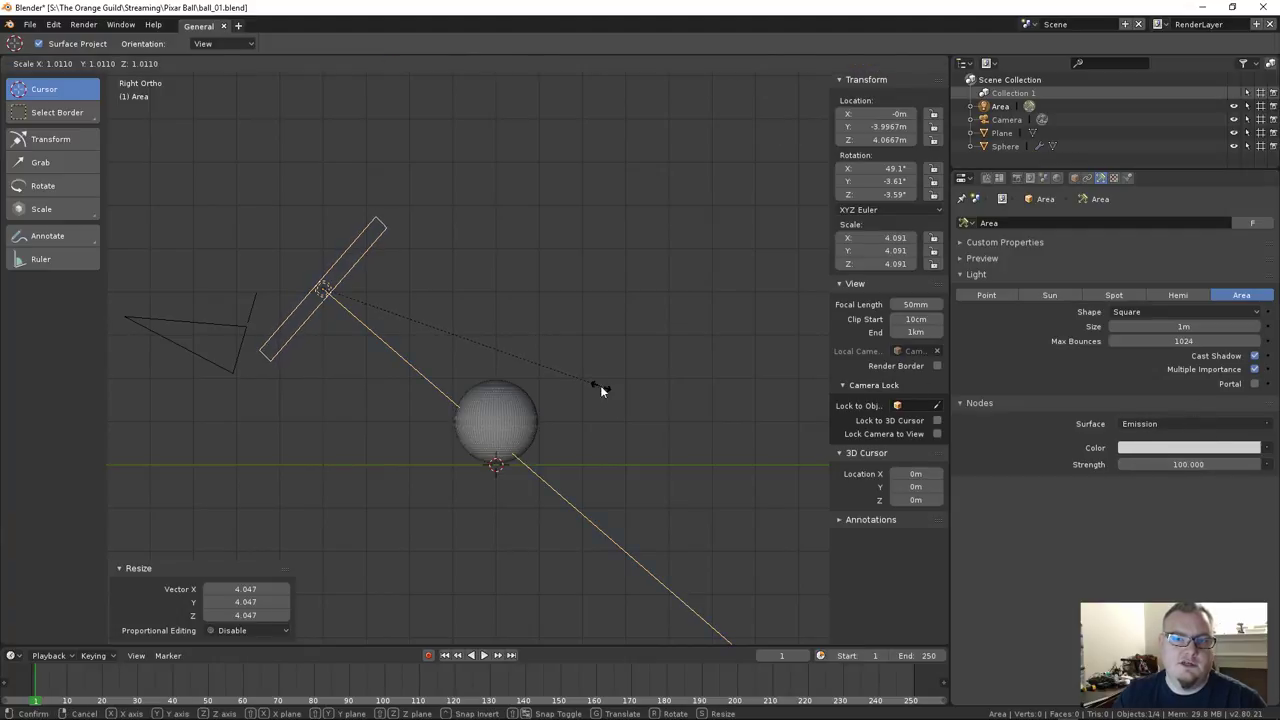
pyautogui.click(600, 381)
pyautogui.moveTo(1184, 326); pyautogui.dragTo(1246, 326)
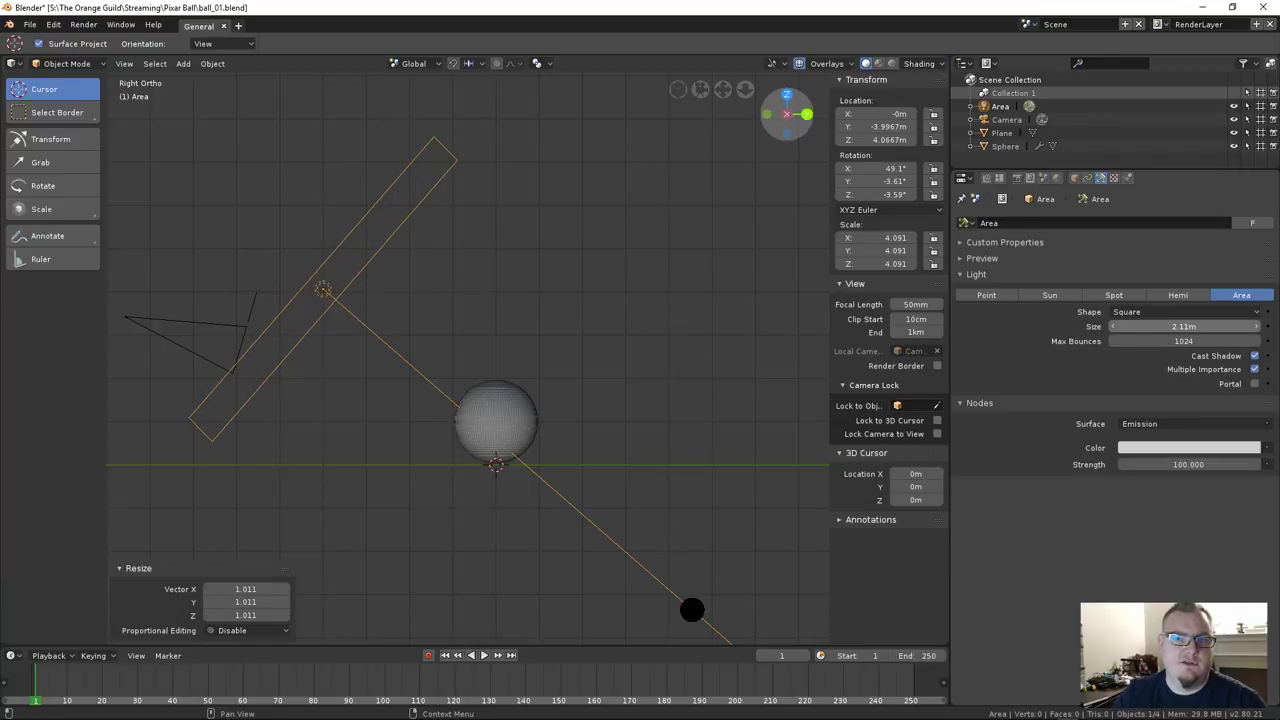
pyautogui.click(1165, 326)
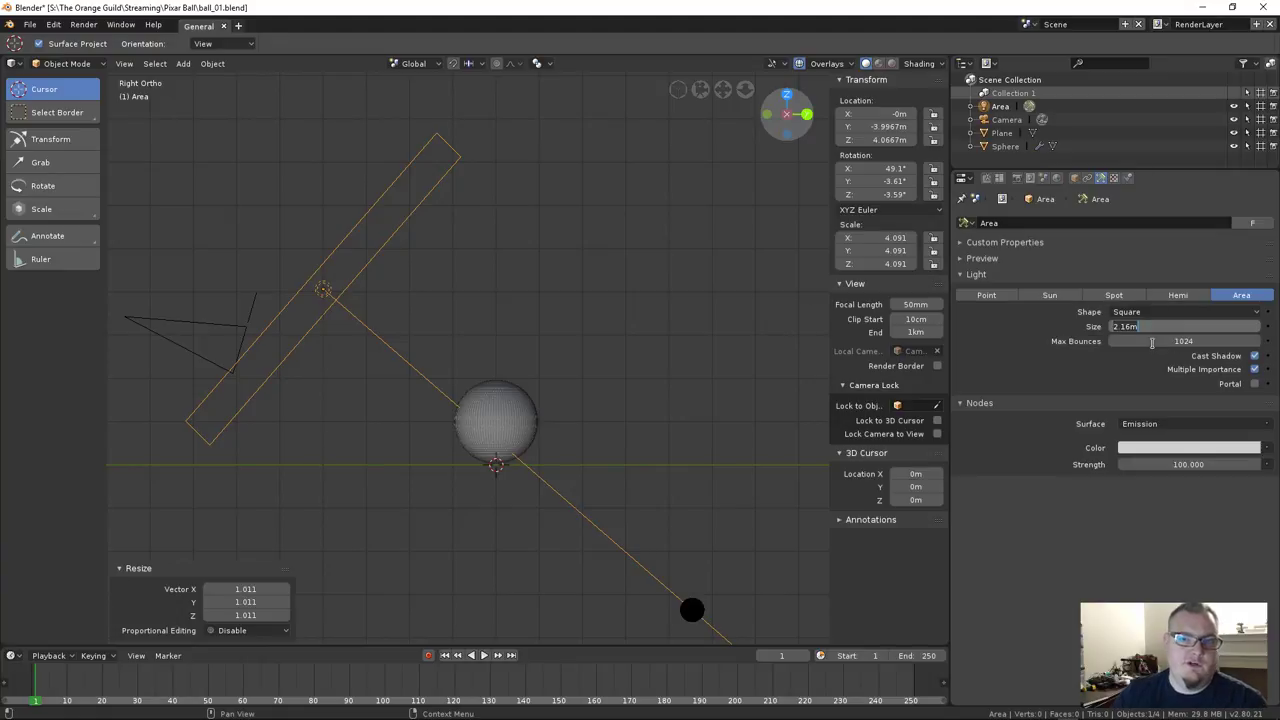
pyautogui.write('2')
pyautogui.press('Return')
pyautogui.scroll(-2, 430, 320)
pyautogui.moveTo(430, 320); pyautogui.dragTo(560, 392, button='middle')
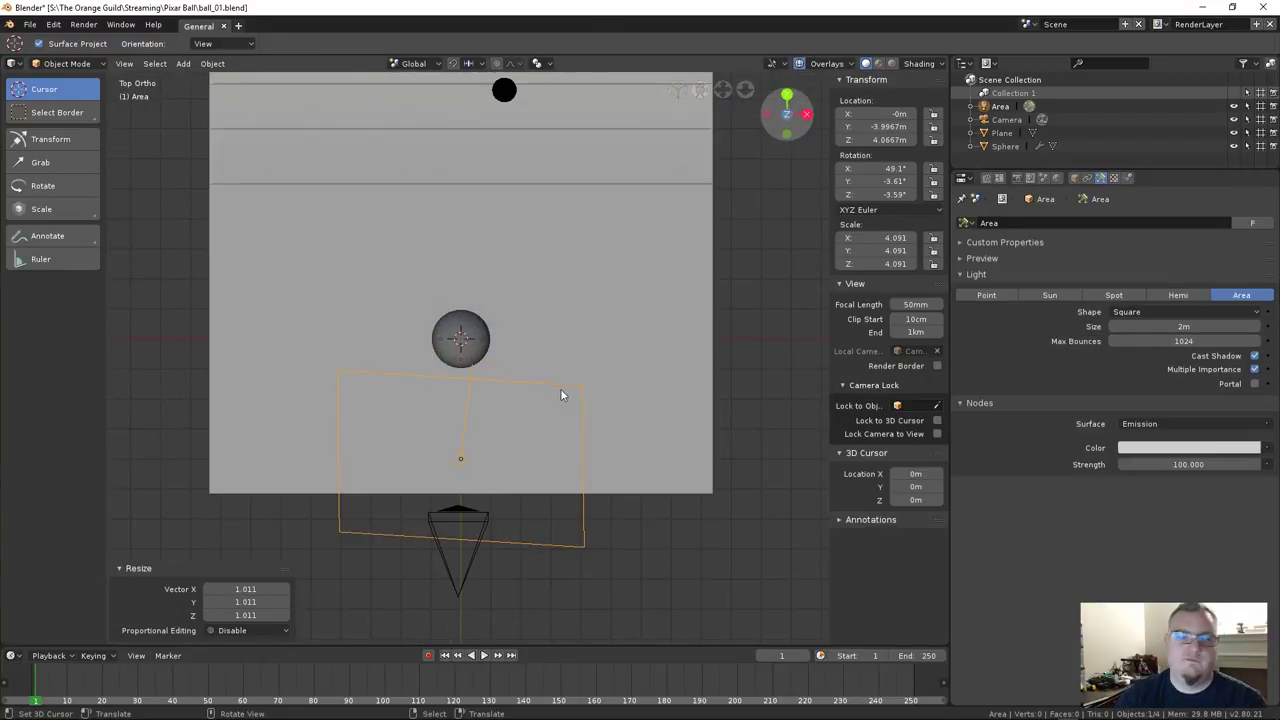
# Move the area light to X -8.63 m and rotate it about -58.4° on Z toward the ball
pyautogui.scroll(-2, 560, 394)
pyautogui.press('g')
pyautogui.press('x')
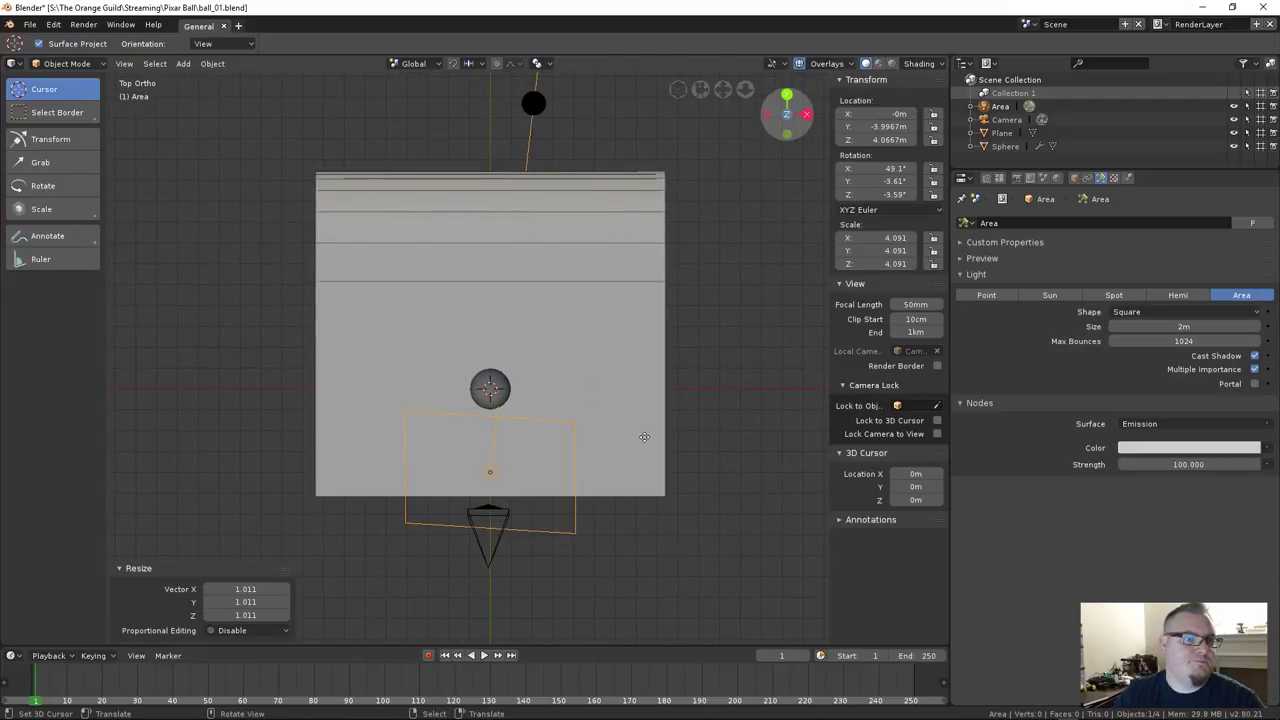
pyautogui.click(463, 419)
pyautogui.press('r')
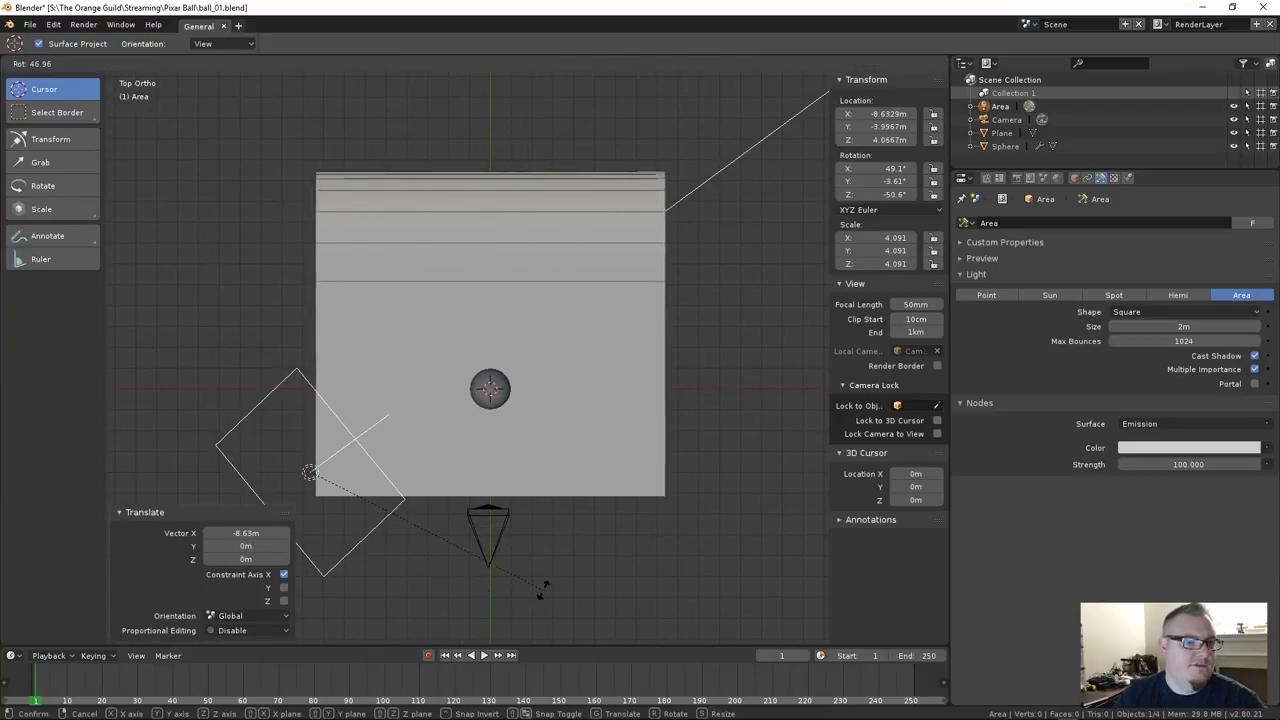
pyautogui.click(527, 600)
# Split the Properties area and make the new area a 3D Viewport
pyautogui.scroll(1, 495, 474)
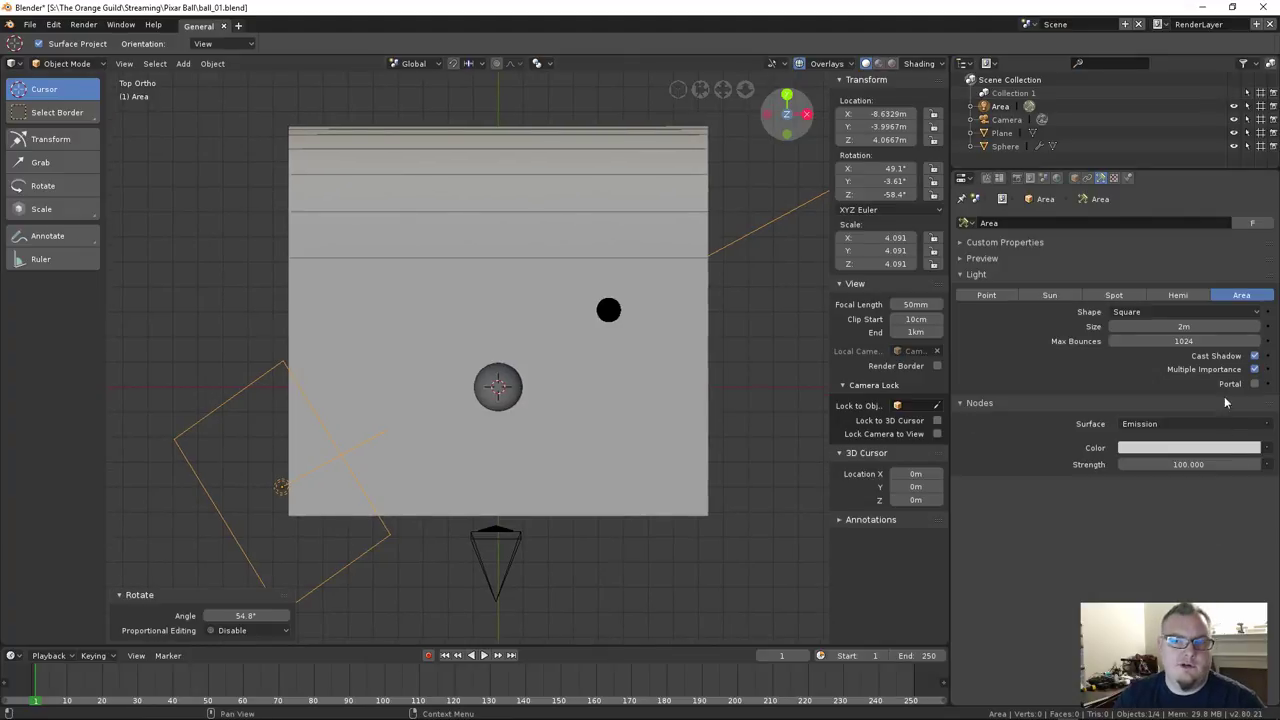
pyautogui.moveTo(1274, 179); pyautogui.dragTo(1237, 508)
pyautogui.click(963, 516)
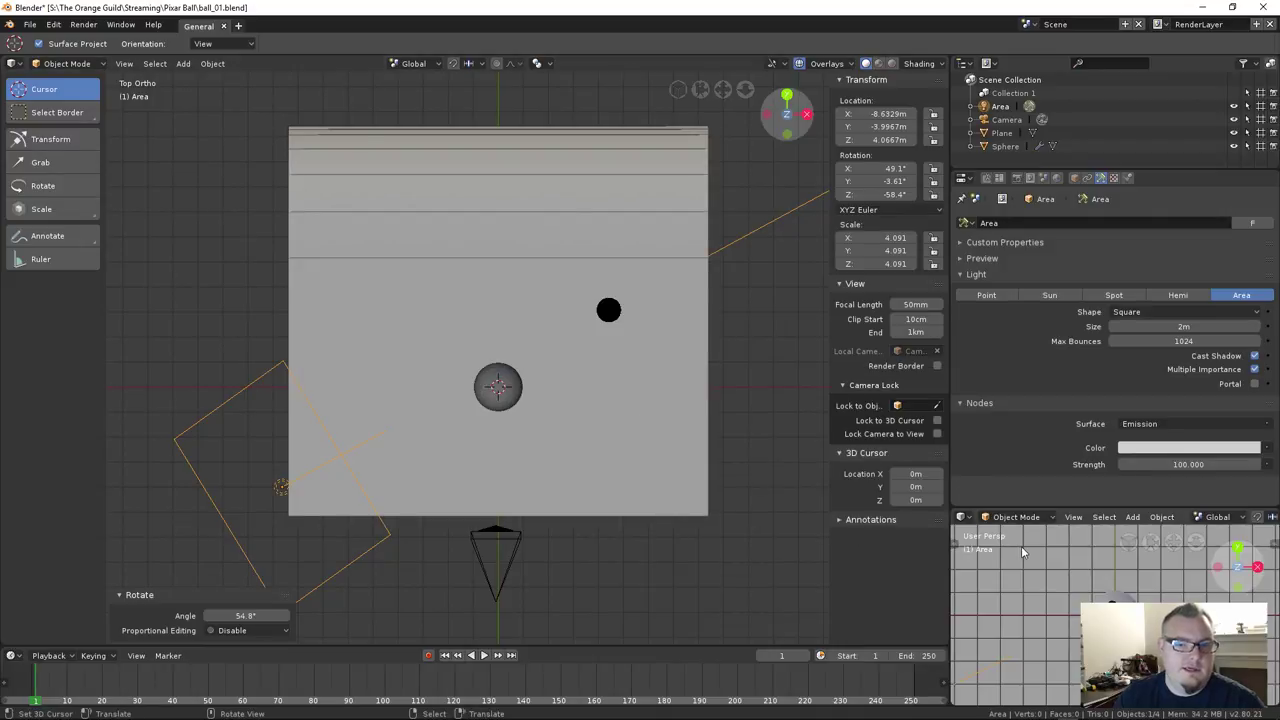
# Show the camera view in the small viewport and maximize it to fill the window
pyautogui.press('KP_0')
pyautogui.press('space')
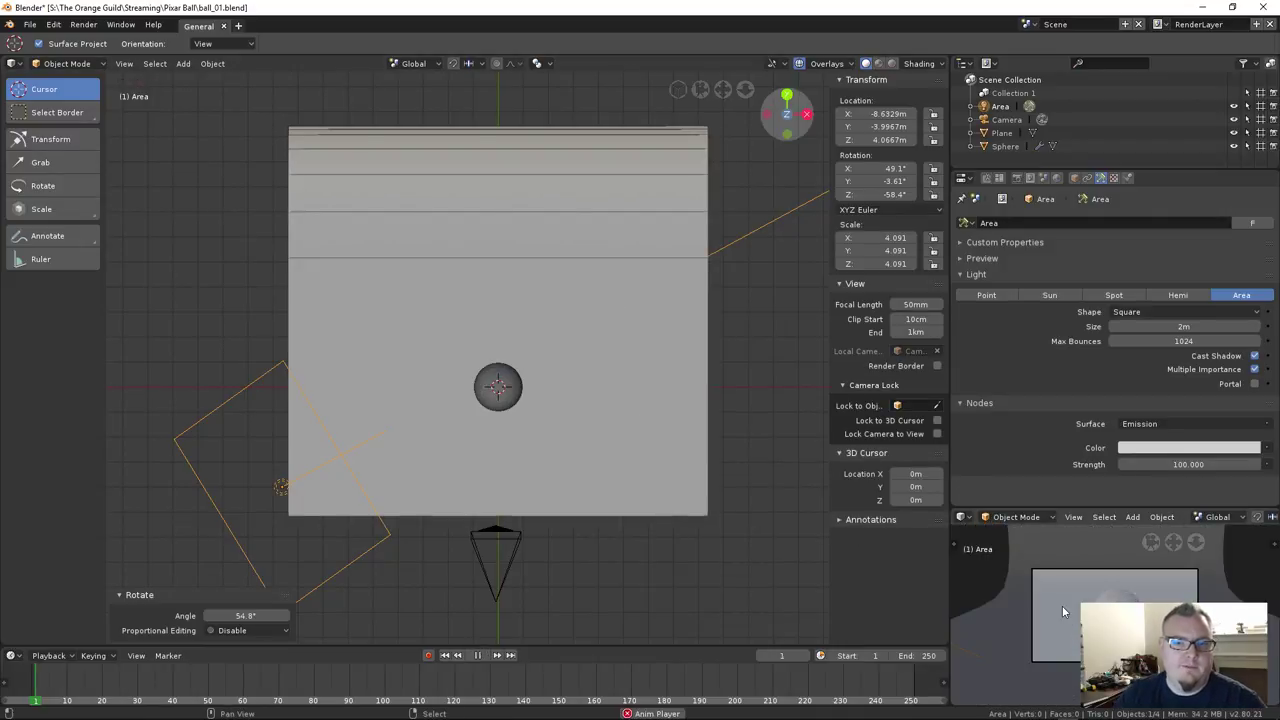
pyautogui.press('Escape')
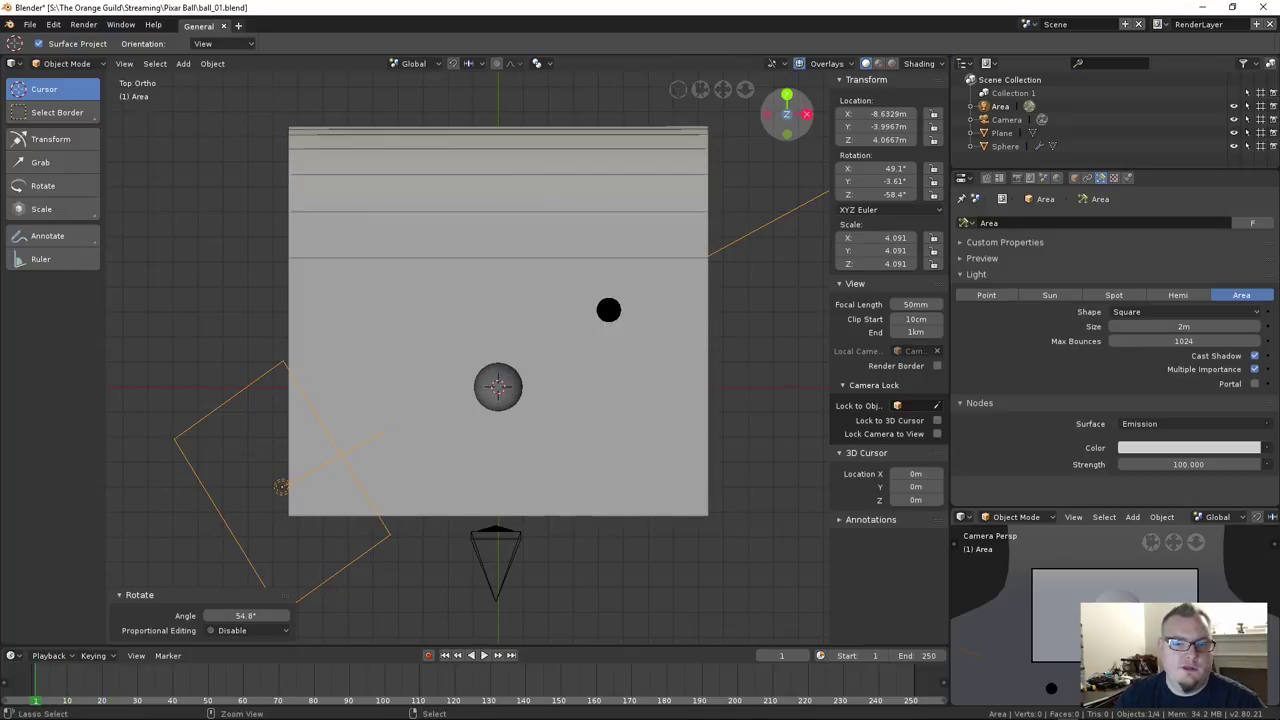
pyautogui.hotkey('ctrl', 'space')
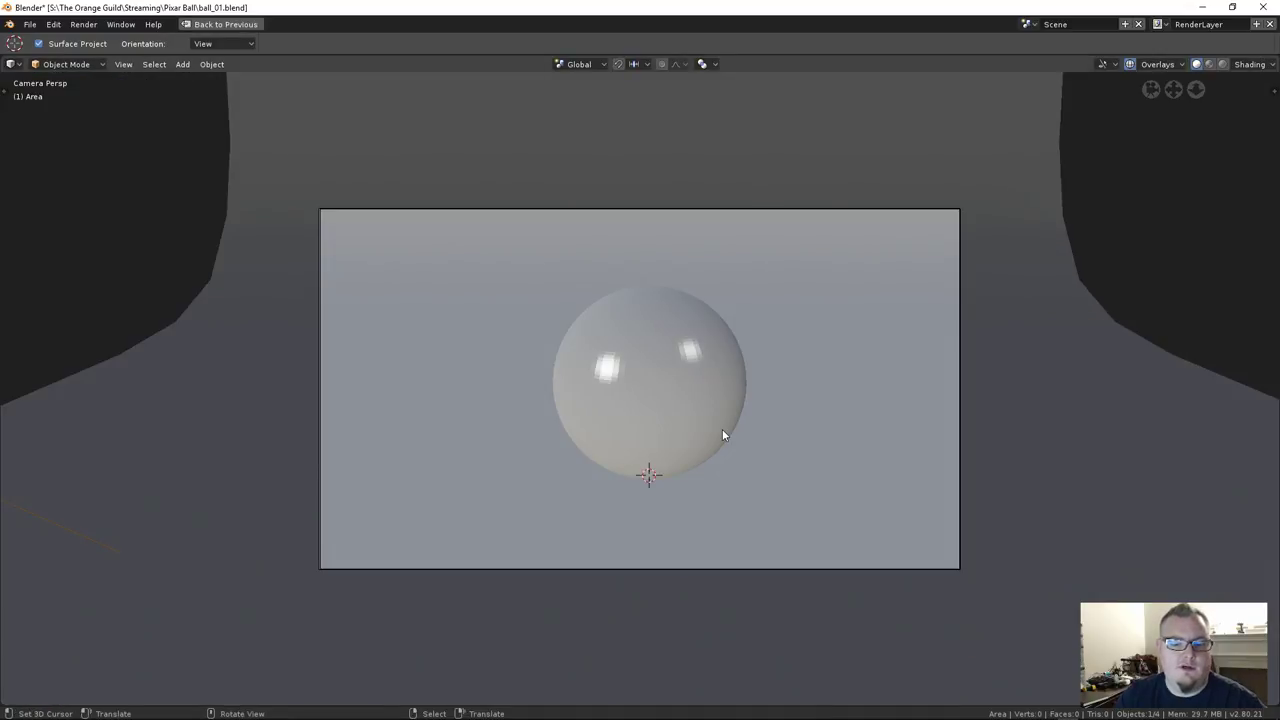
# Toggle the sidebar and viewport overlays, then restore the normal multi-panel layout
pyautogui.press('n')
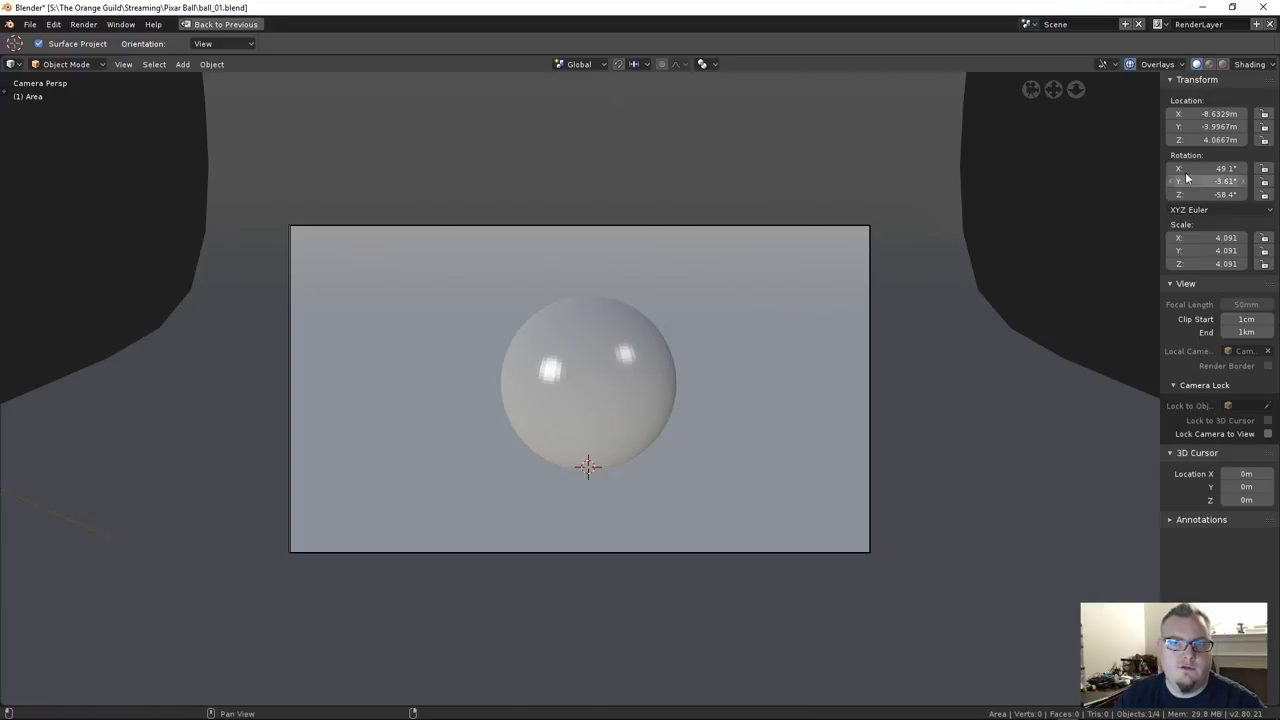
pyautogui.click(1130, 64)
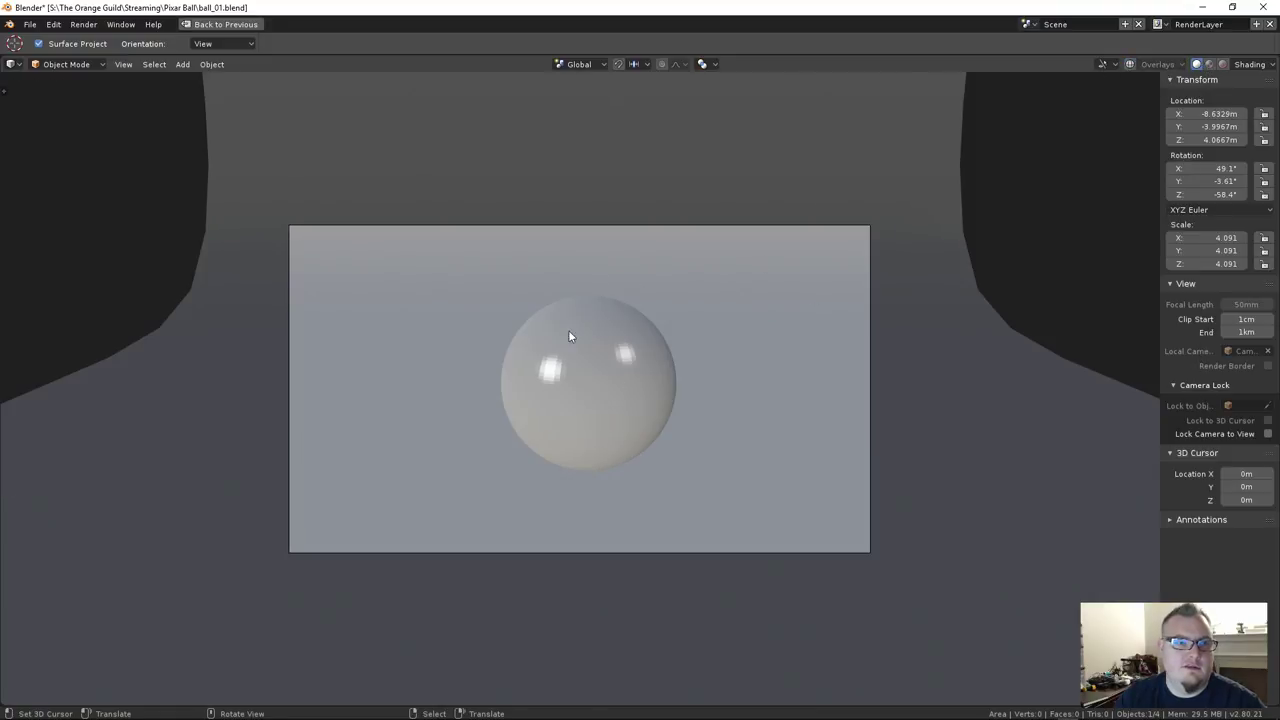
pyautogui.click(1146, 64)
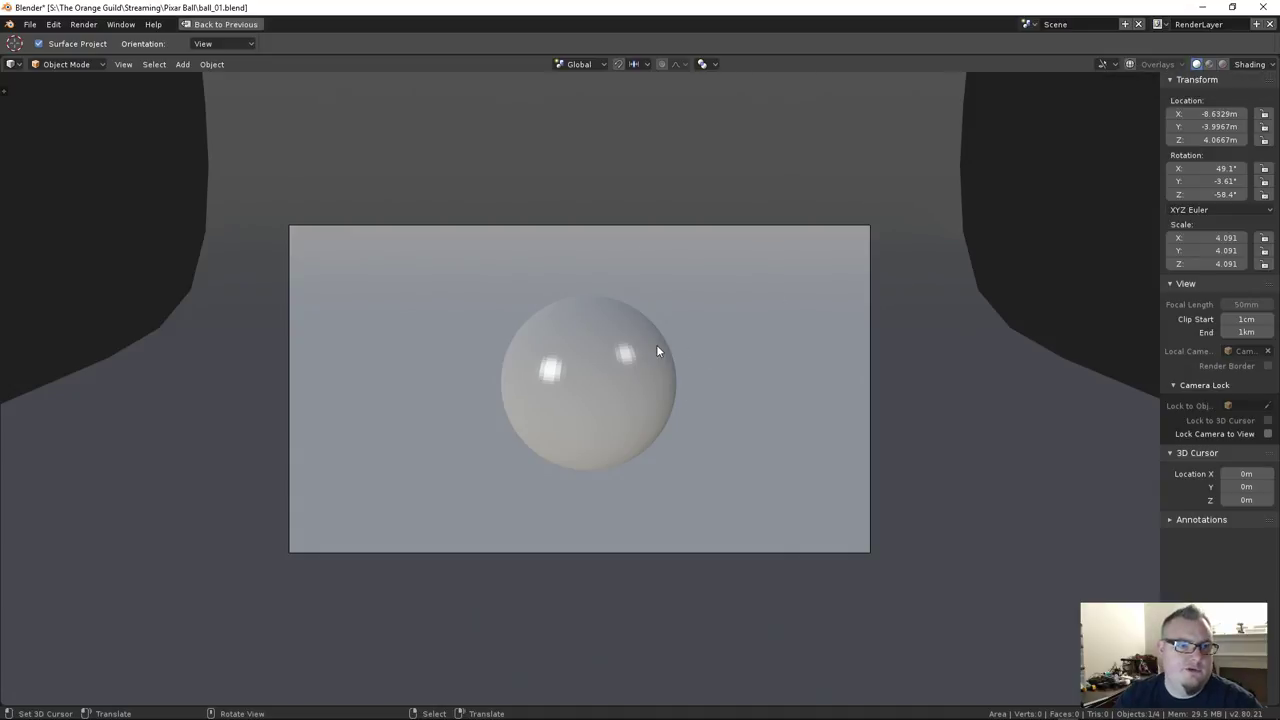
pyautogui.hotkey('ctrl', 'z')
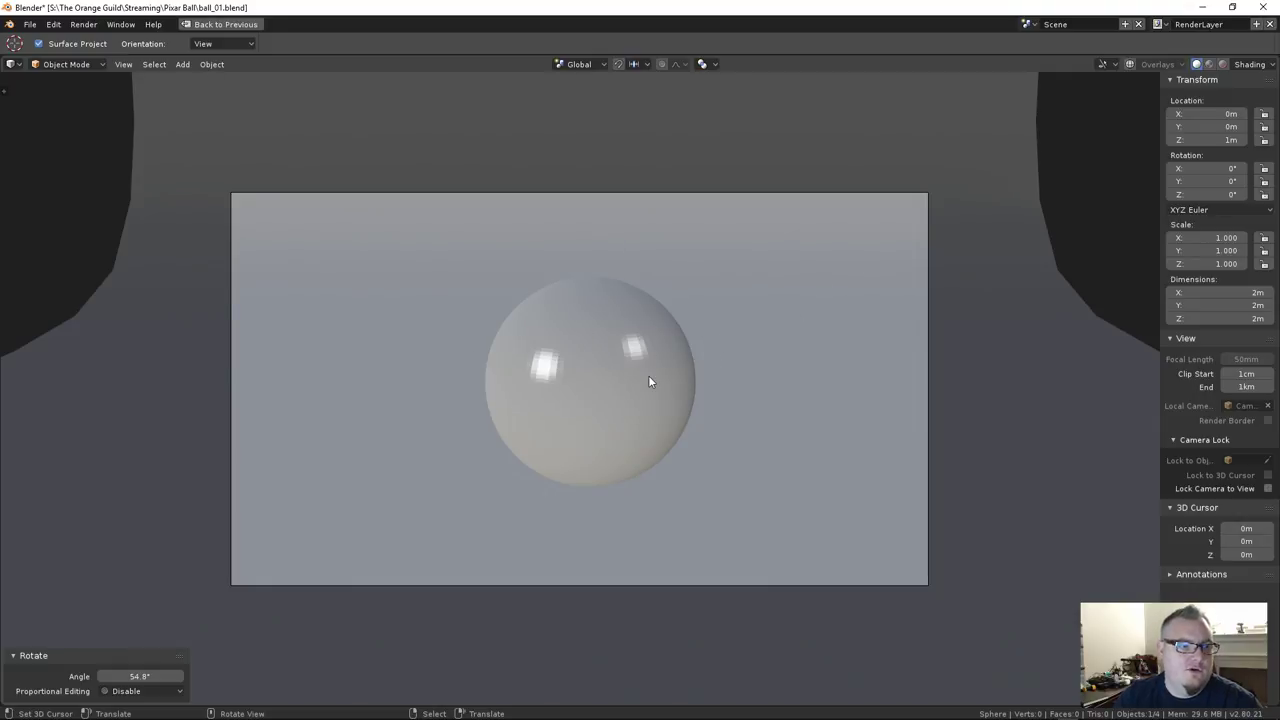
pyautogui.hotkey('ctrl', 'space')
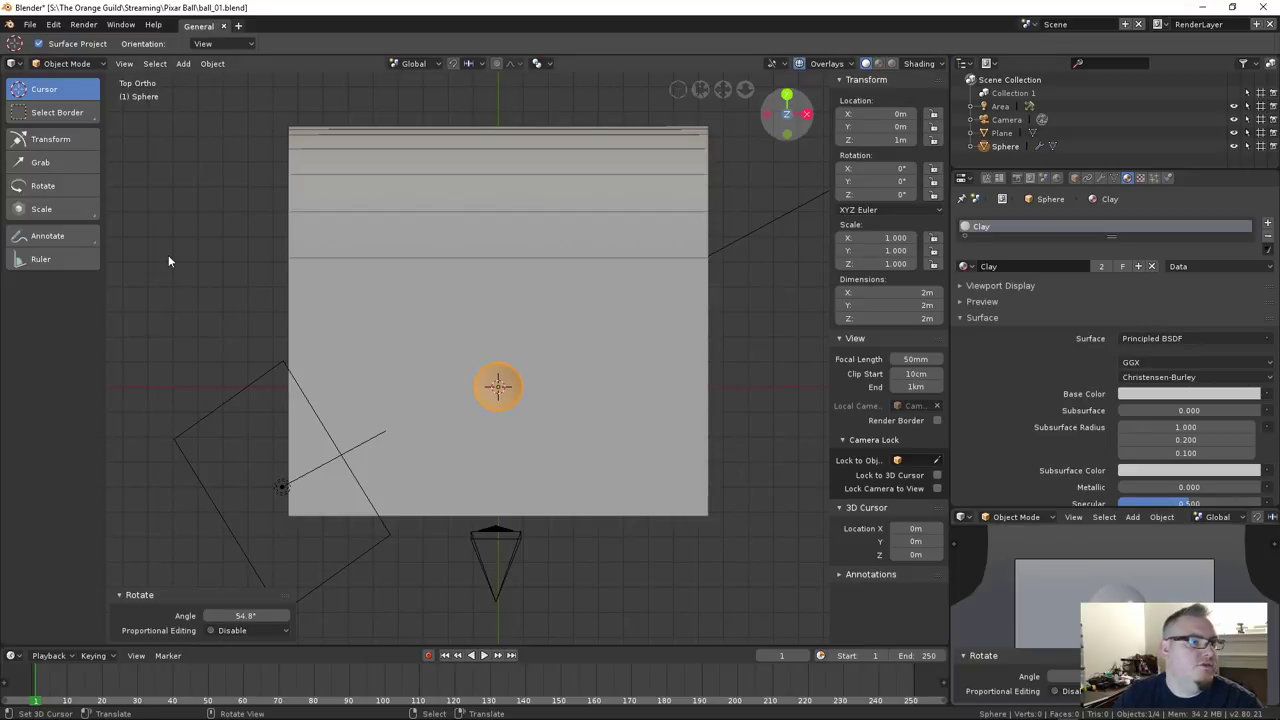
pyautogui.click(500, 385)
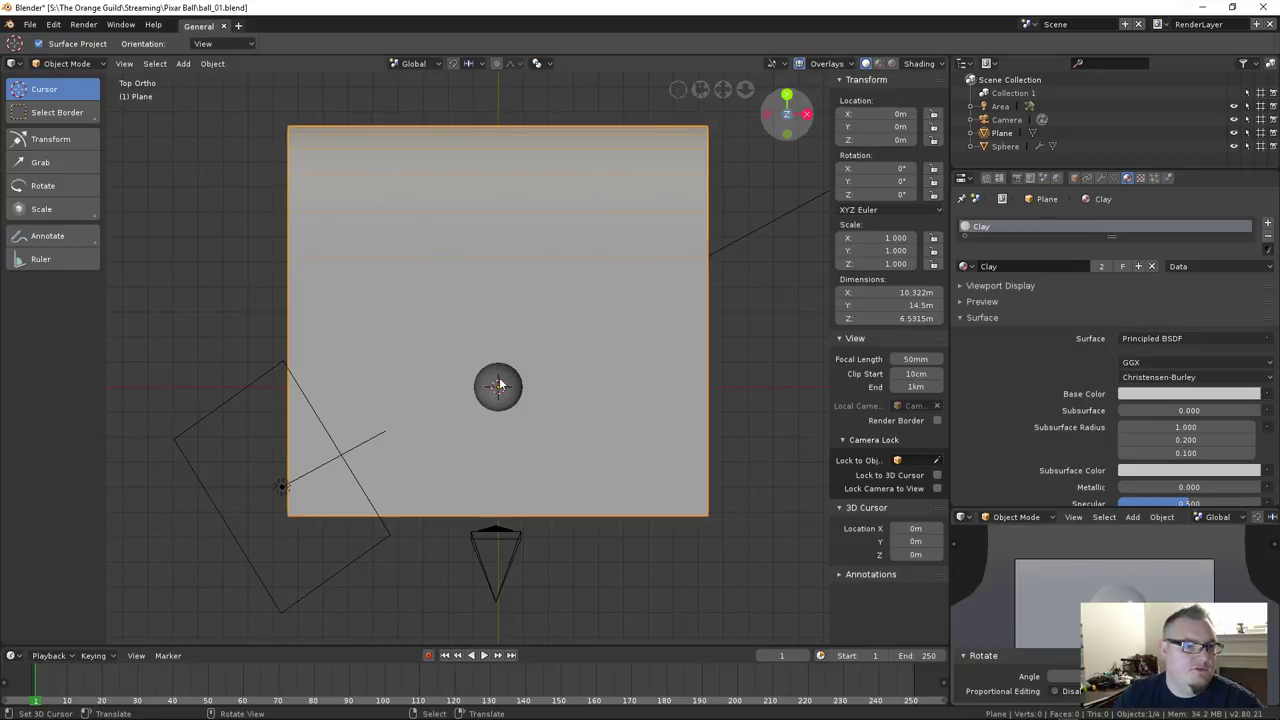
# Frame the ball and apply Object > Shade Smooth to it
pyautogui.click(500, 385)
pyautogui.press('KP_Decimal')
pyautogui.click(212, 63)
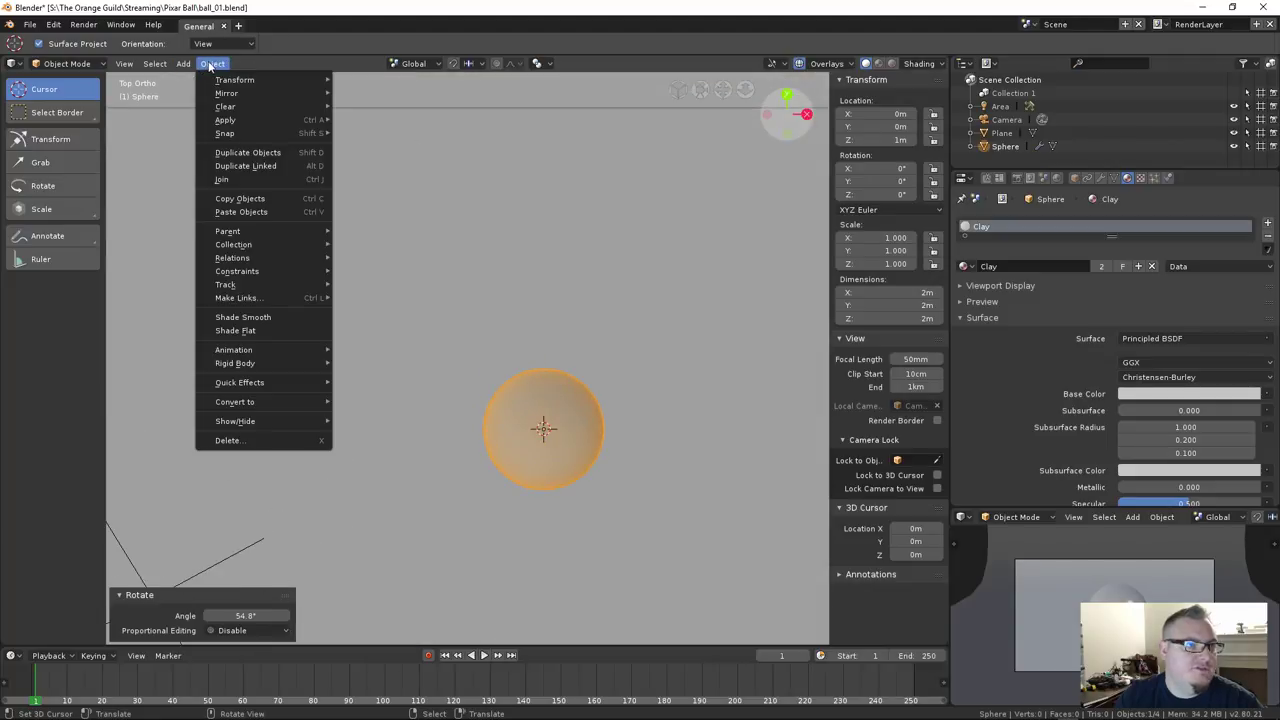
pyautogui.click(280, 316)
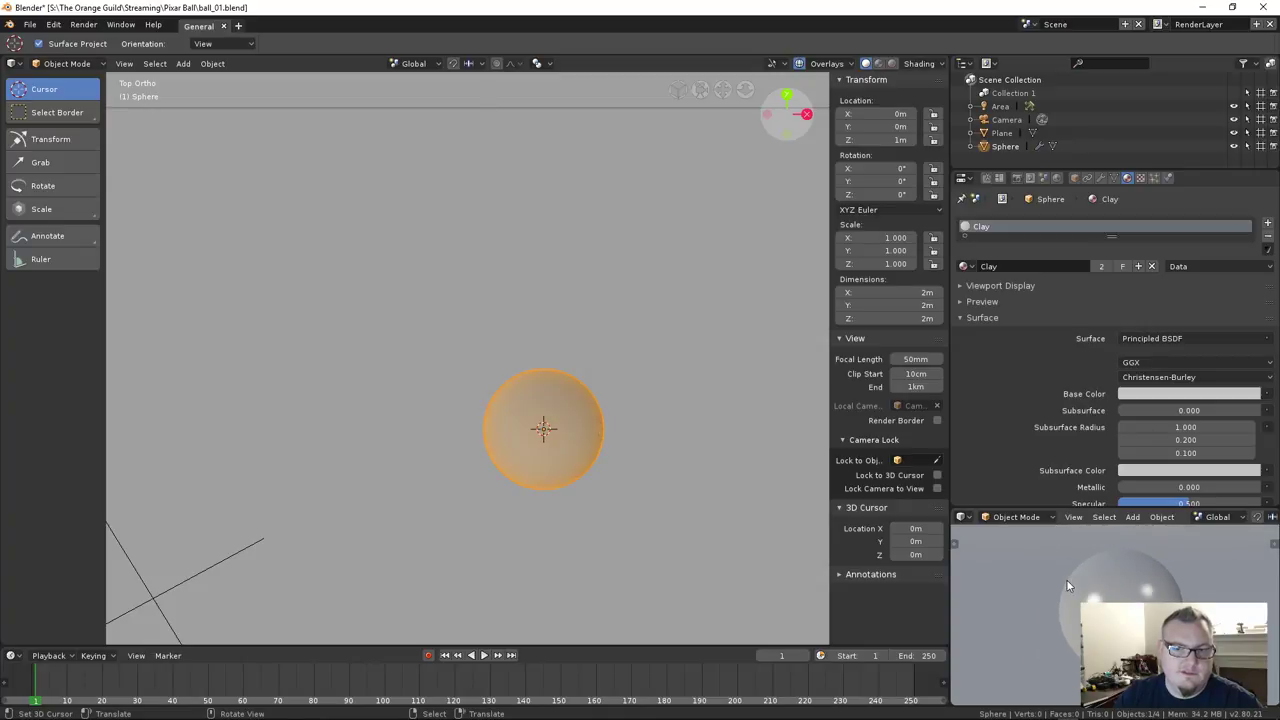
# Switch the small preview to the camera view, then start and cancel a render border
pyautogui.press('KP_0')
pyautogui.scroll(2, 1138, 601)
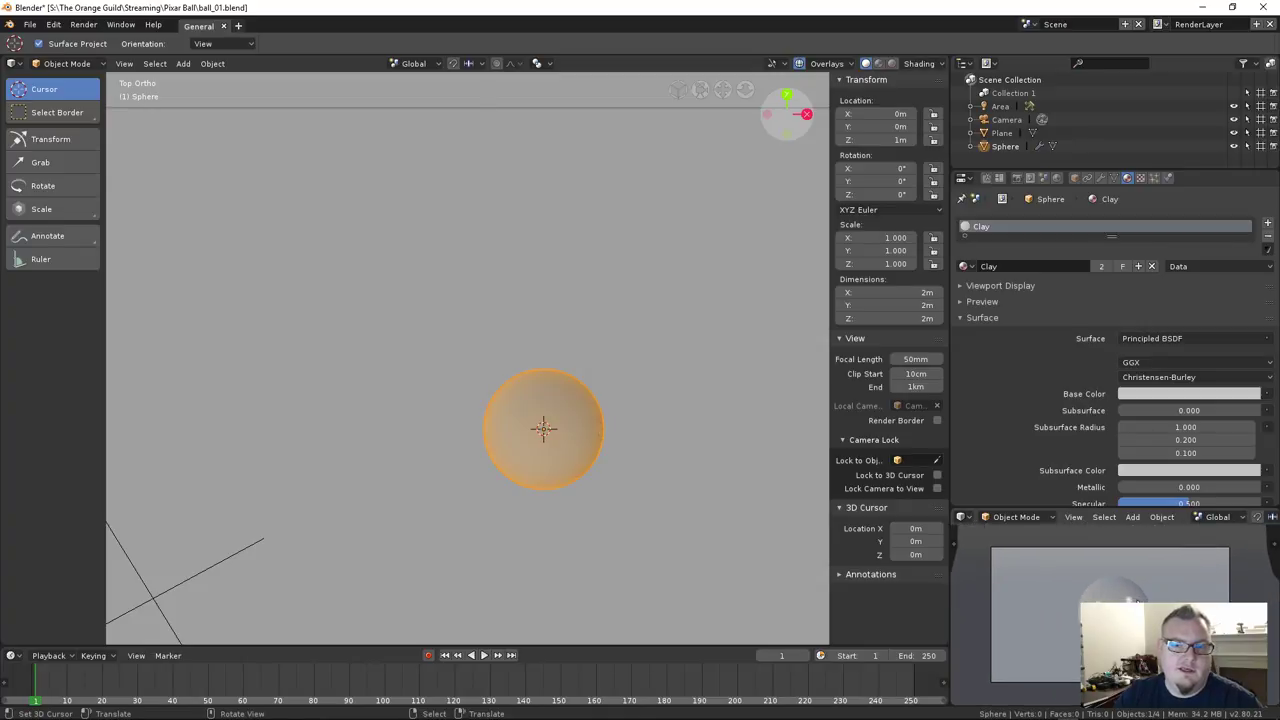
pyautogui.hotkey('ctrl', 'b')
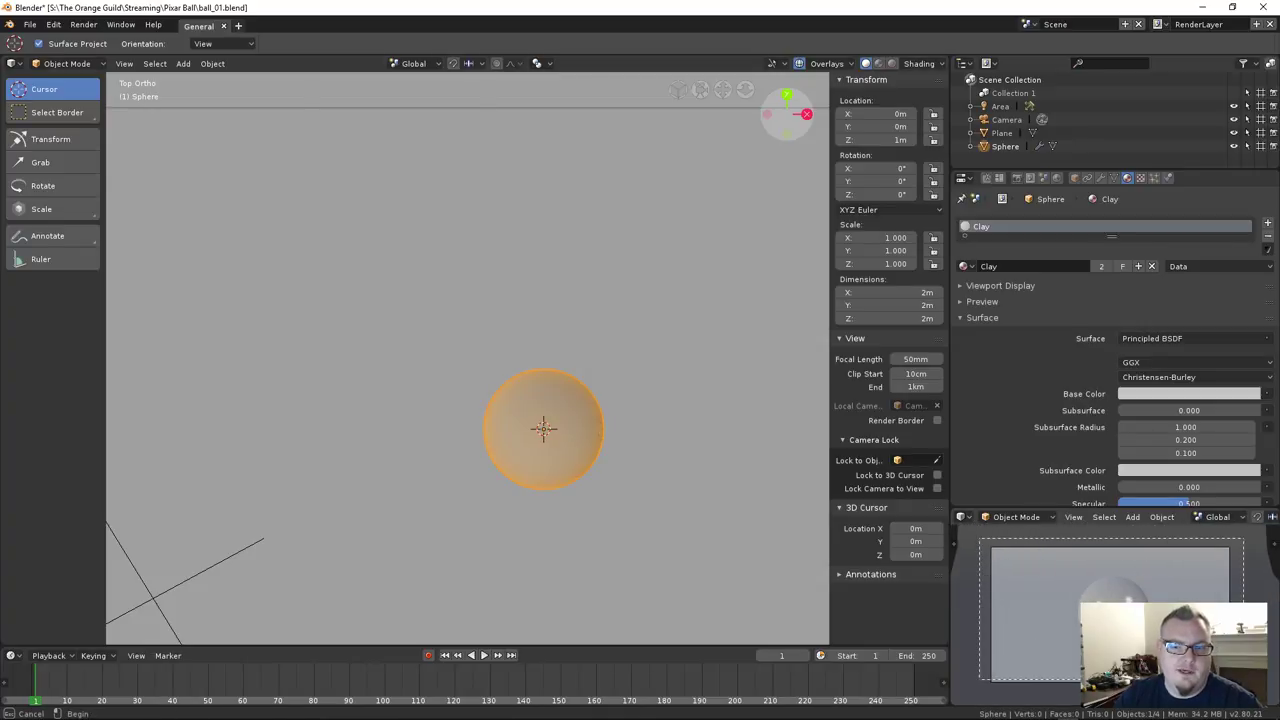
pyautogui.press('Escape')
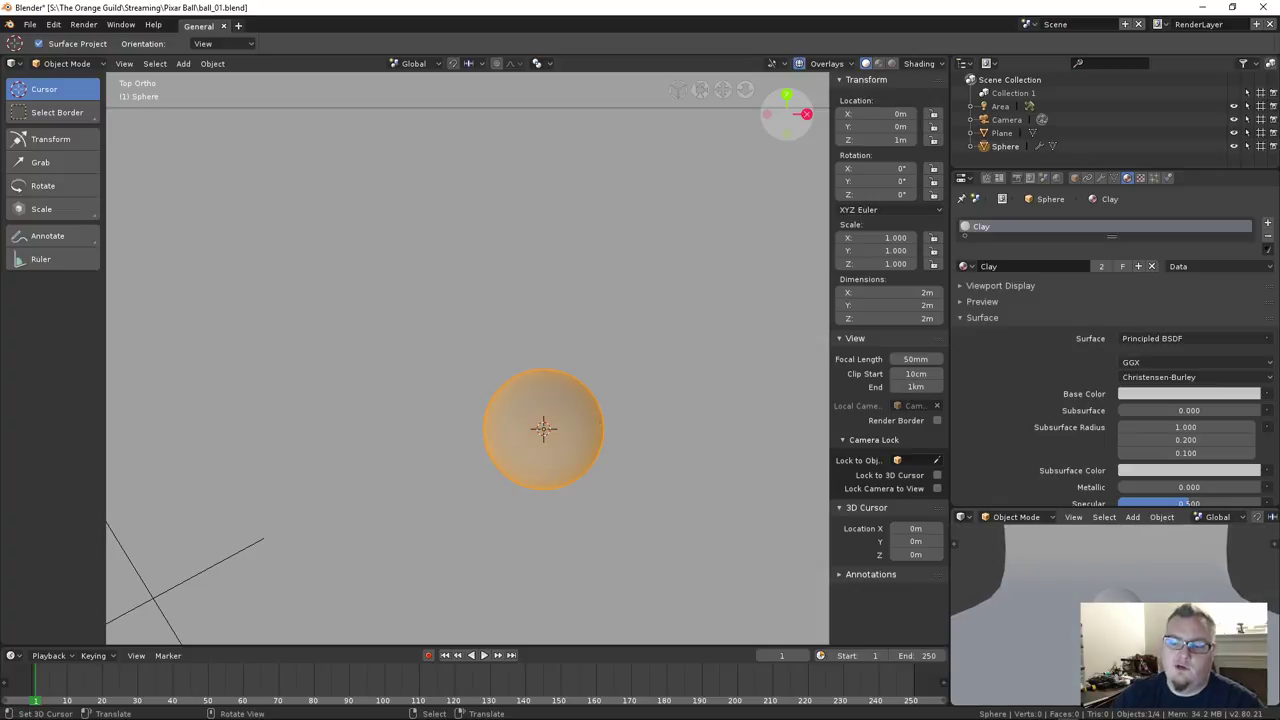
# Tick Border under Output Dimensions and fit the camera frame to the preview
pyautogui.click(1018, 179)
pyautogui.scroll(-8, 1069, 390)
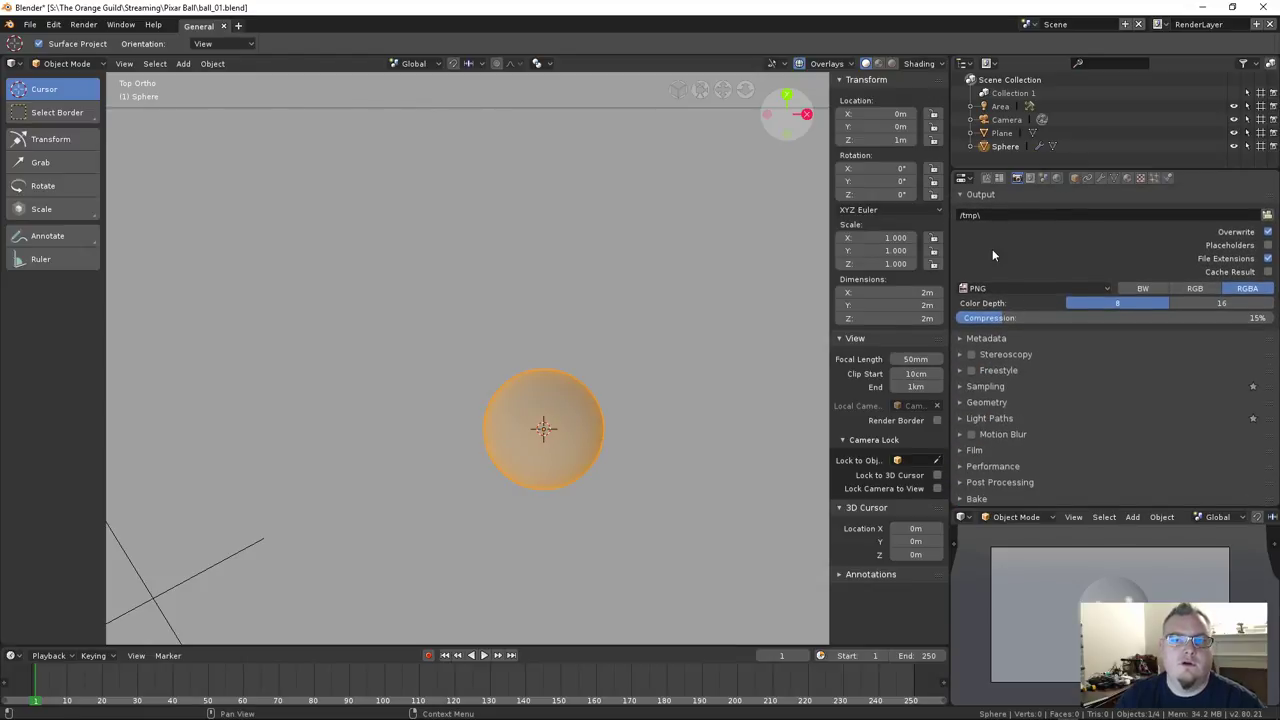
pyautogui.scroll(8, 1010, 257)
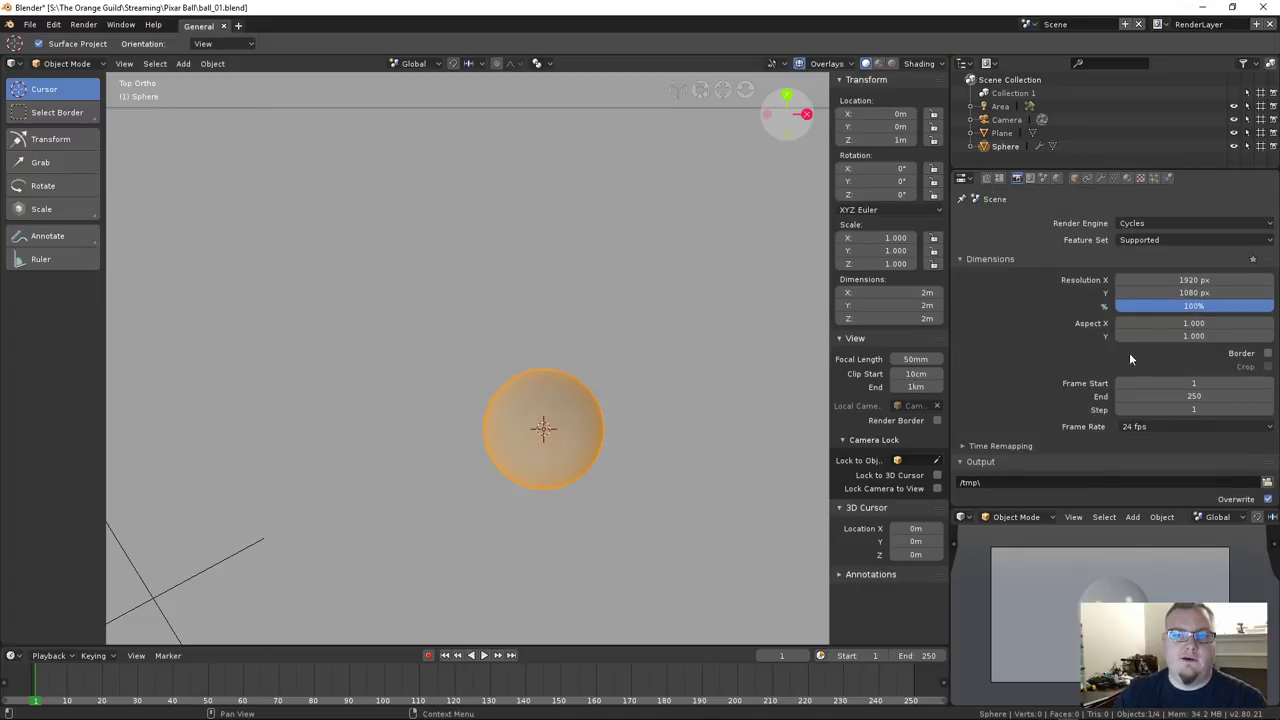
pyautogui.click(1268, 353)
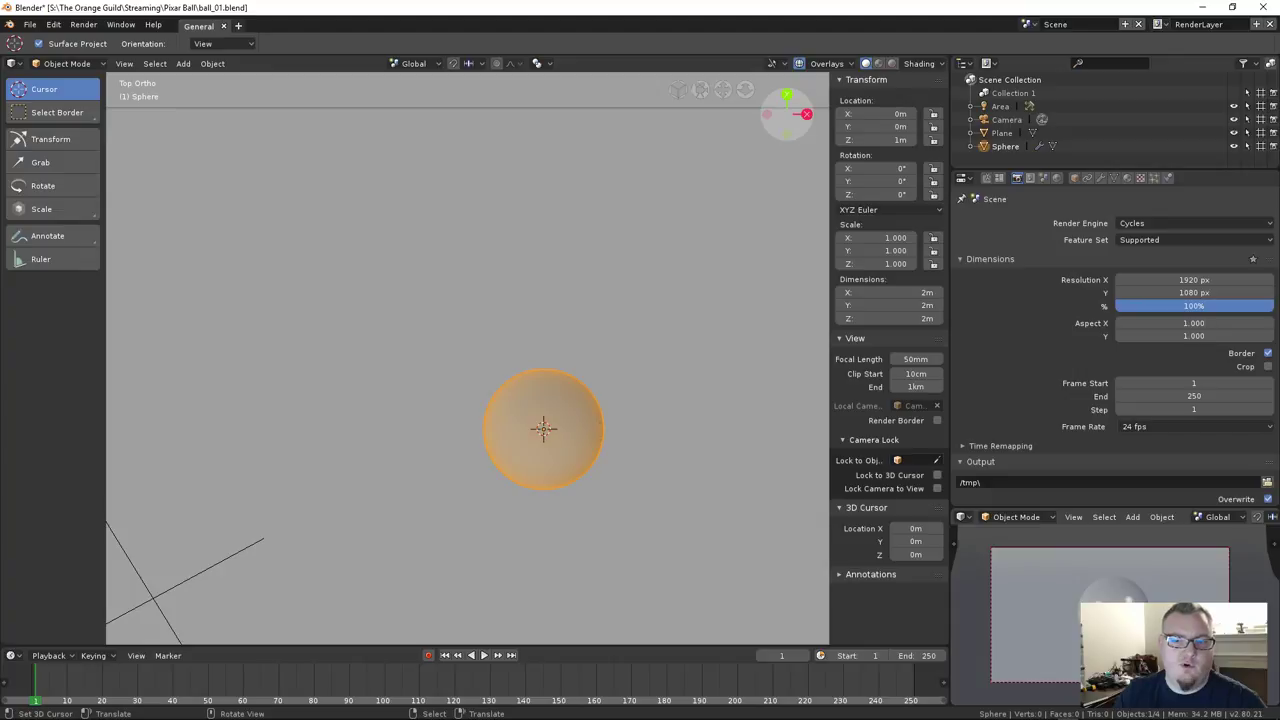
pyautogui.press('Home')
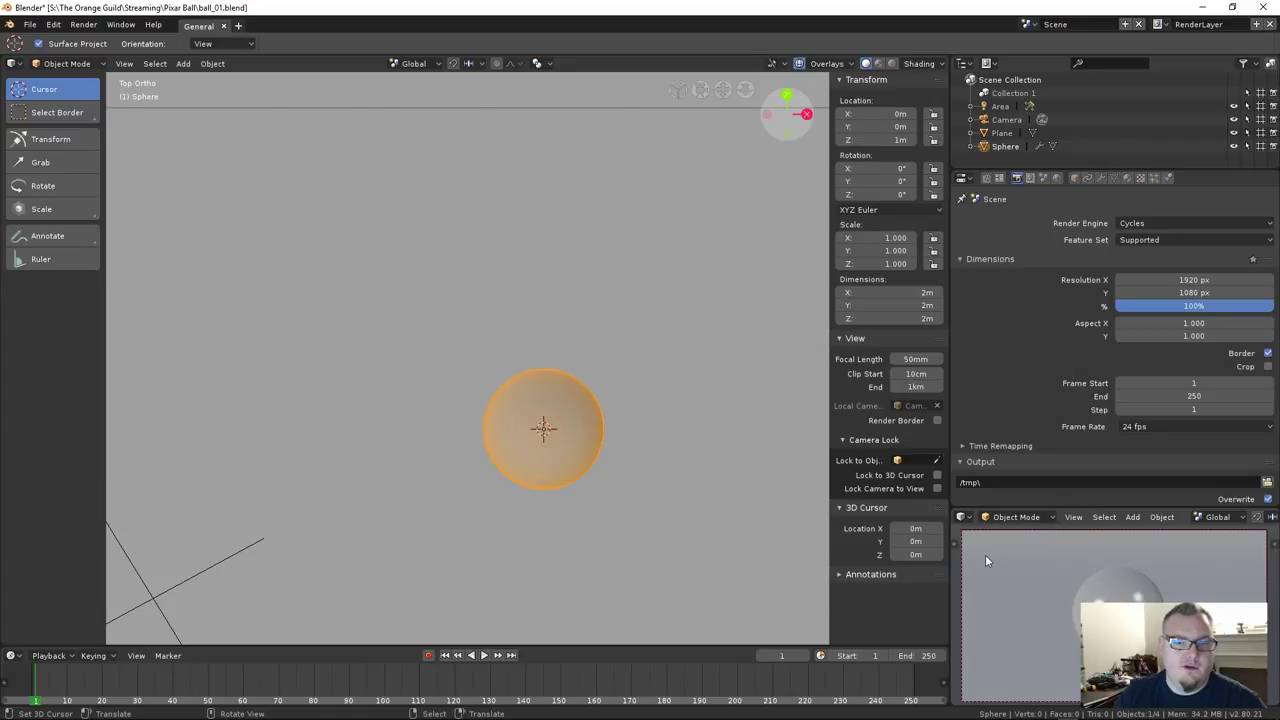
# Preview the ball in rendered Cycles shading, then return to solid shading
pyautogui.hotkey('shift', 'z')
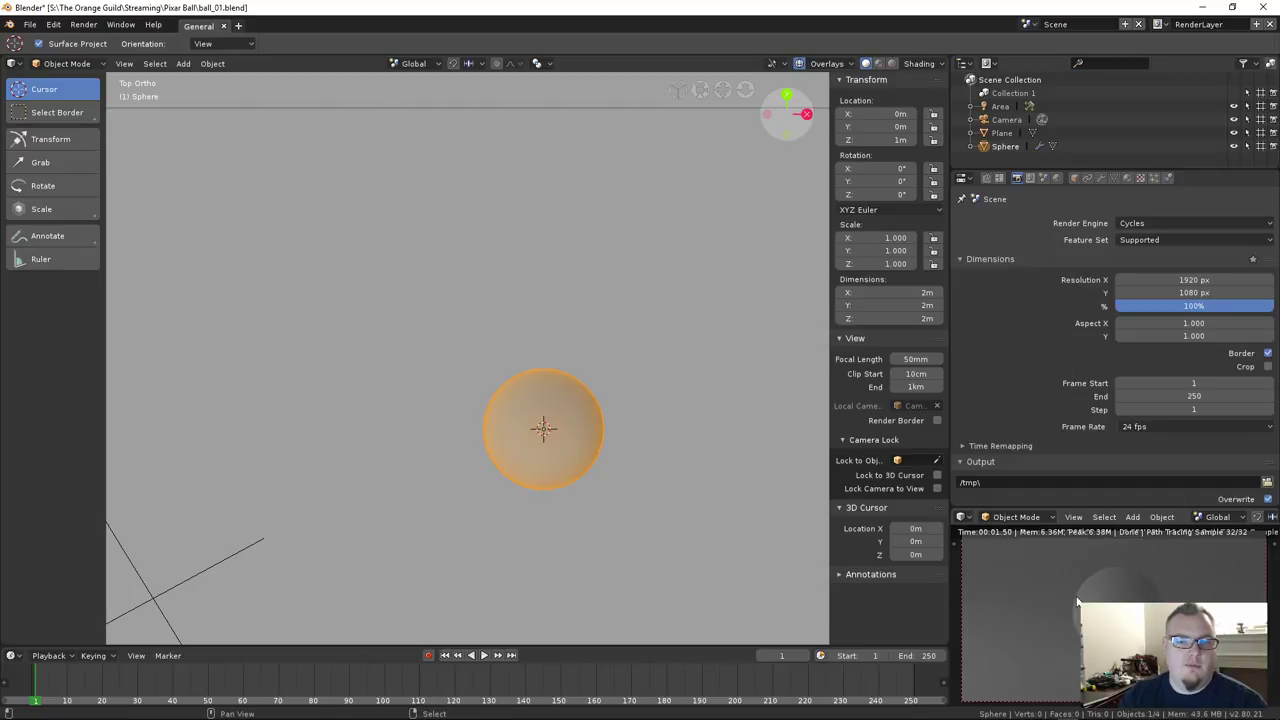
pyautogui.hotkey('shift', 'z')
pyautogui.click(962, 63)
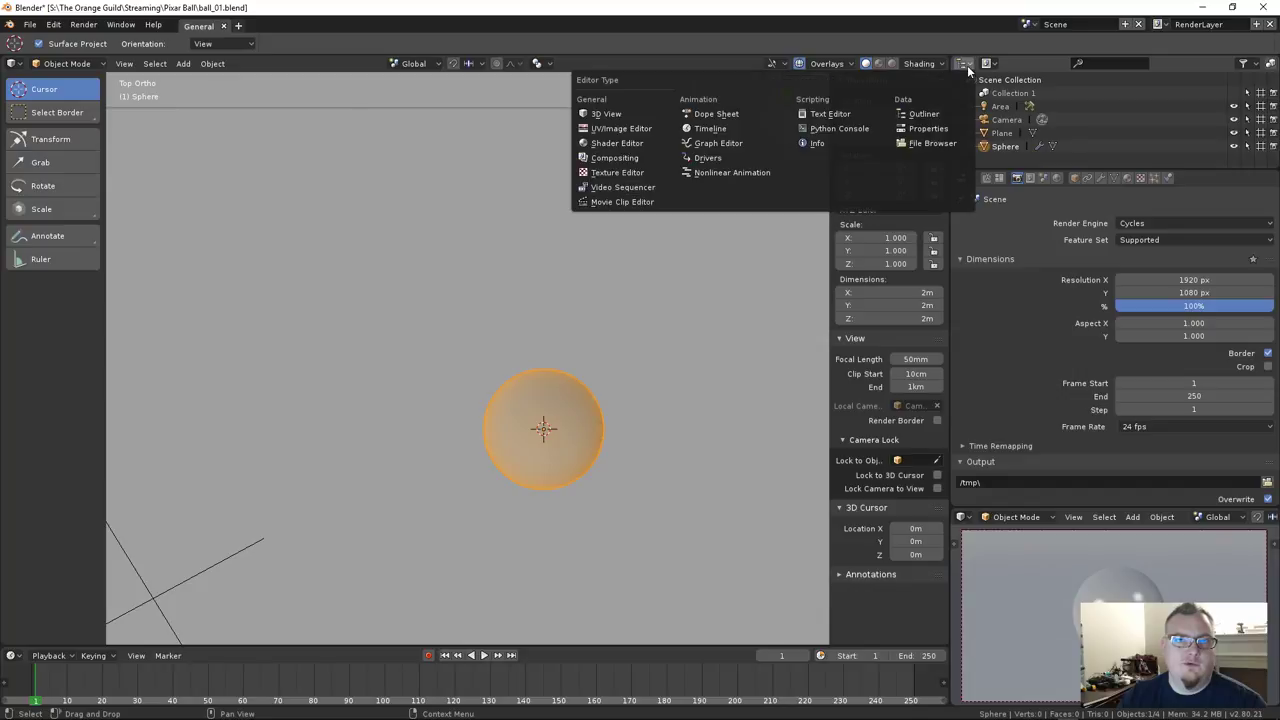
# Turn the outliner into an enlarged rendered camera view and remove the lower preview viewport
pyautogui.click(645, 114)
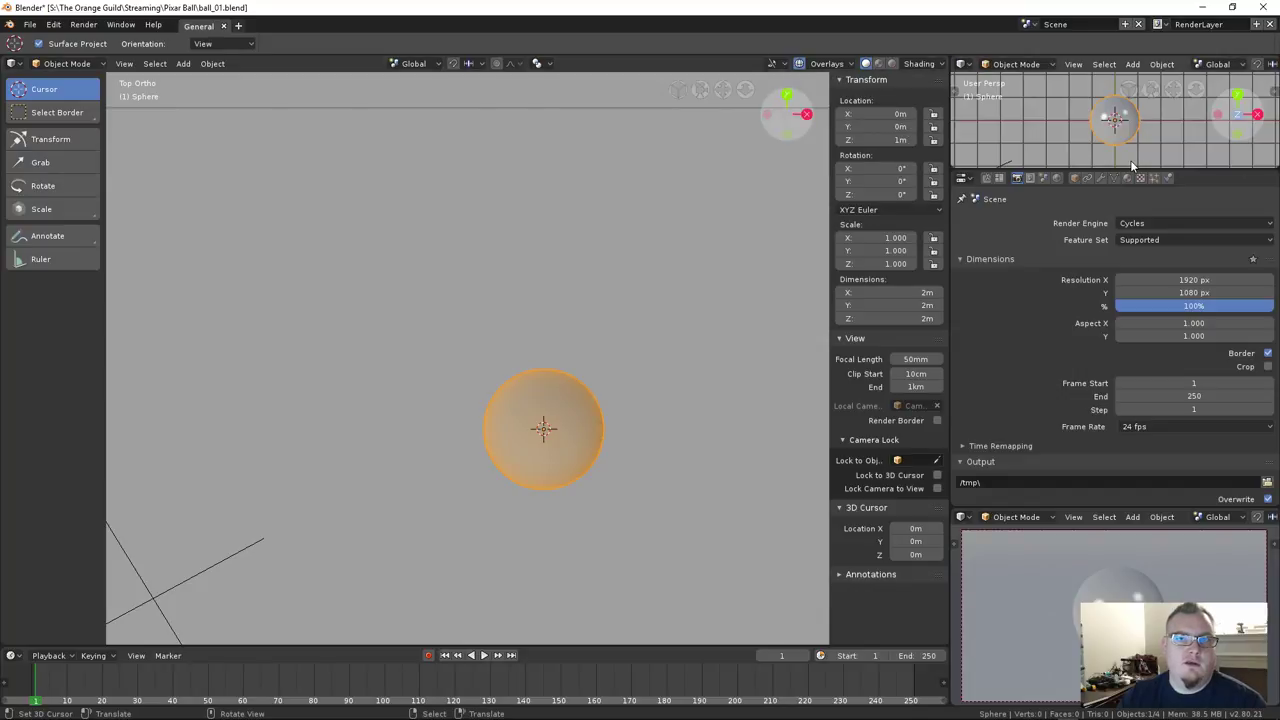
pyautogui.moveTo(1125, 170); pyautogui.dragTo(1111, 265)
pyautogui.press('KP_0')
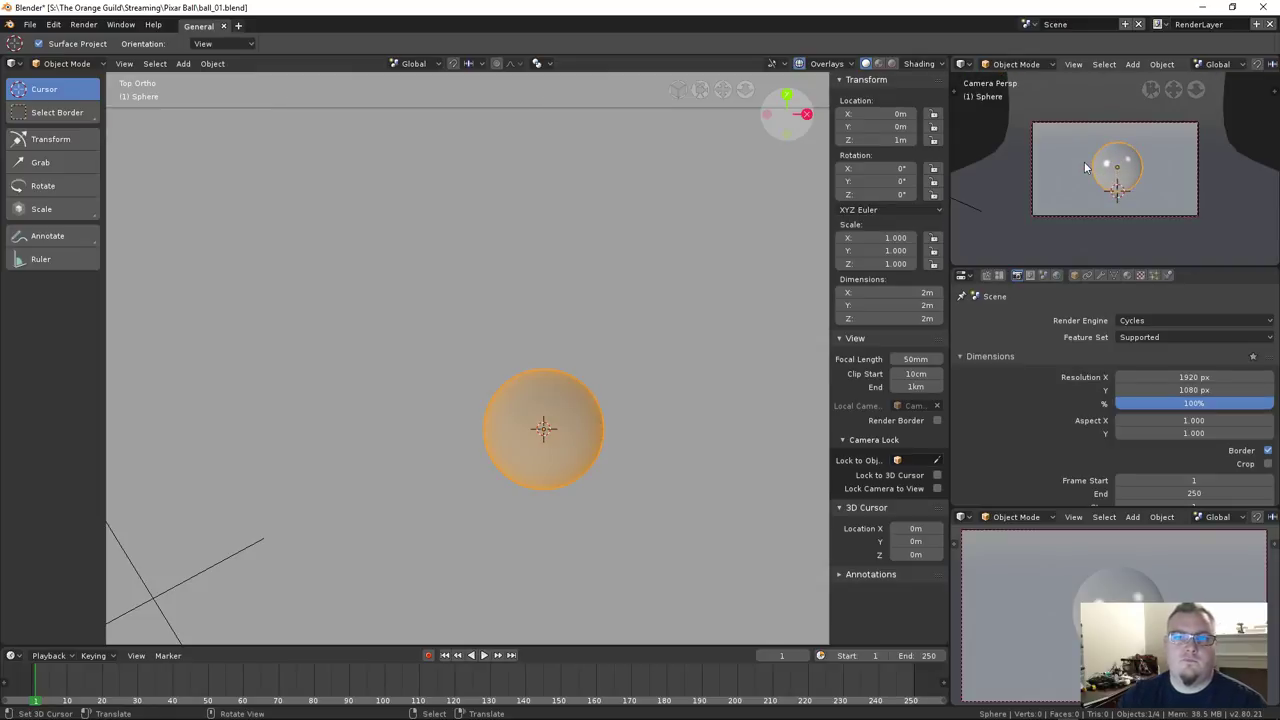
pyautogui.press('Home')
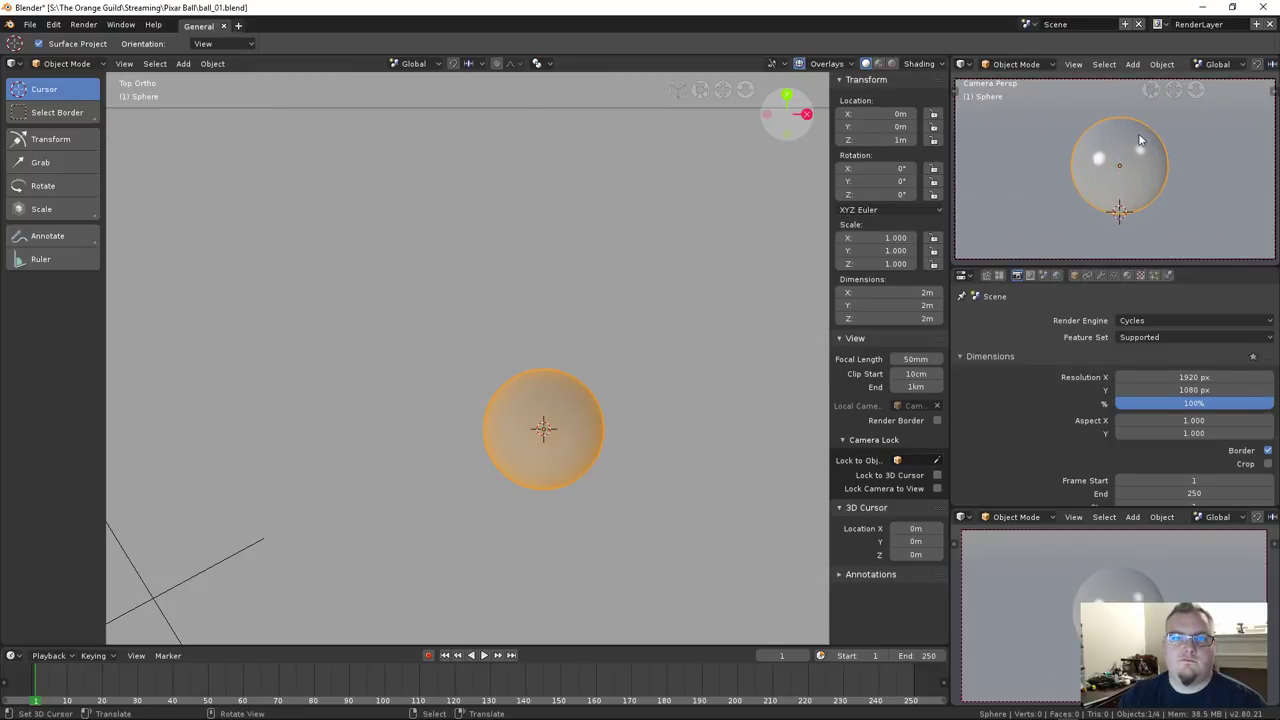
pyautogui.moveTo(1272, 511); pyautogui.dragTo(1228, 570)
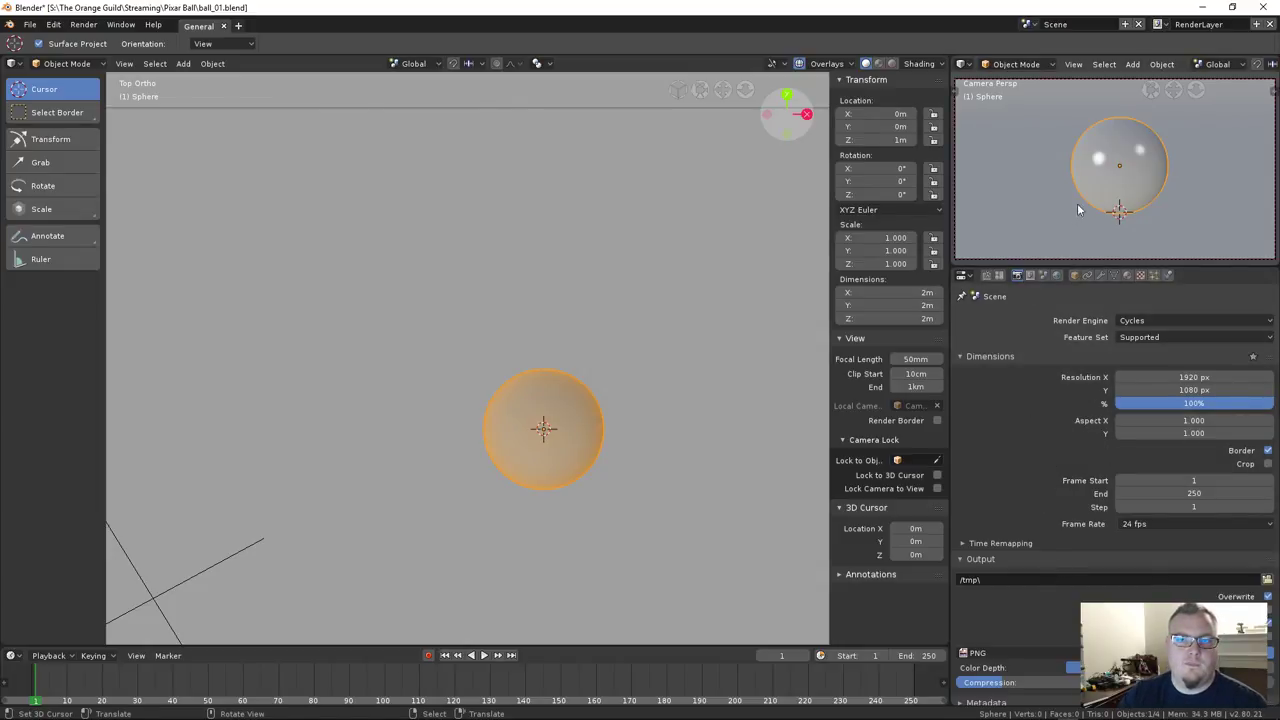
pyautogui.hotkey('shift', 'z')
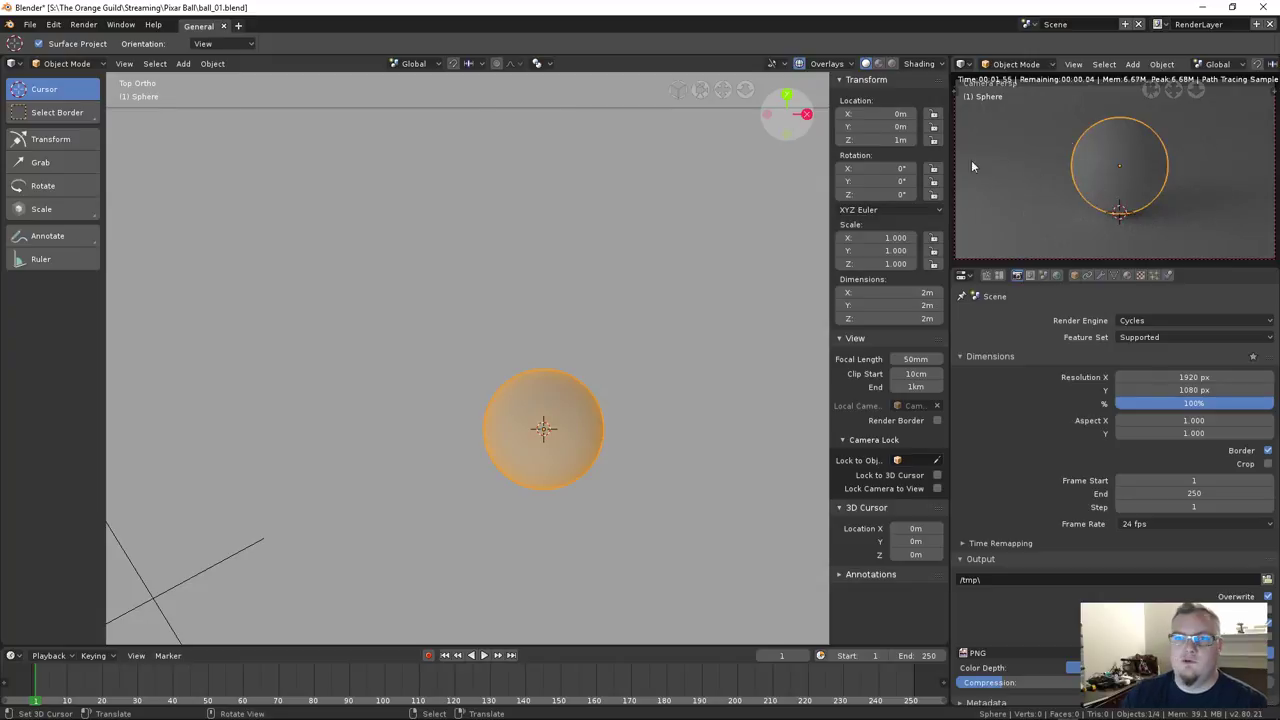
# Deselect all, move the 3D cursor off the ball, and select the area light
pyautogui.hotkey('alt', 'a')
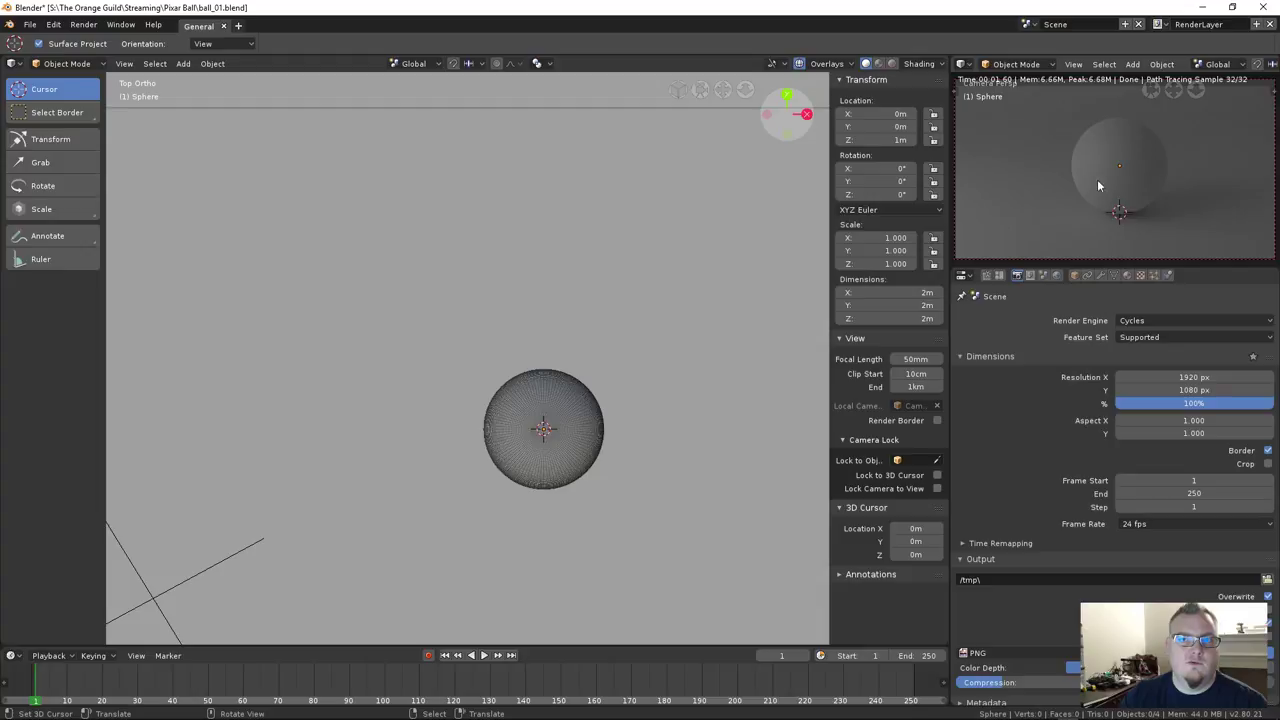
pyautogui.click(1266, 256)
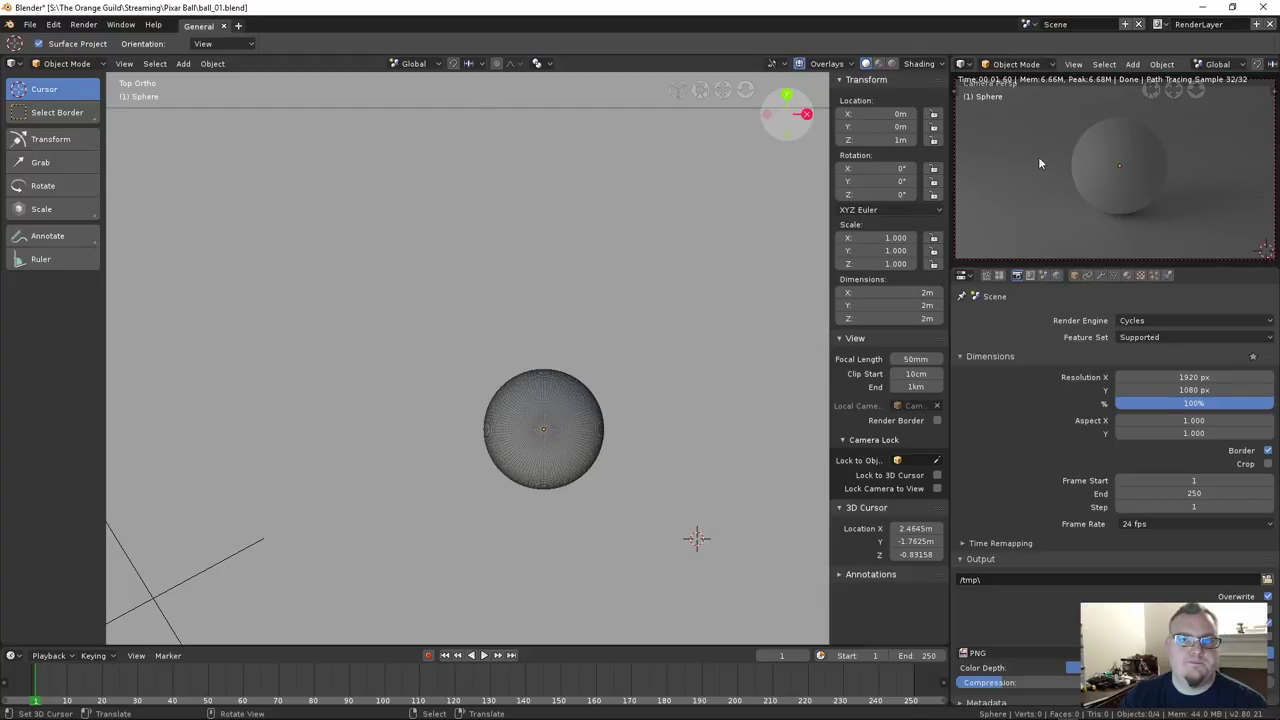
pyautogui.moveTo(509, 421); pyautogui.dragTo(382, 425, button='middle')
pyautogui.click(369, 441)
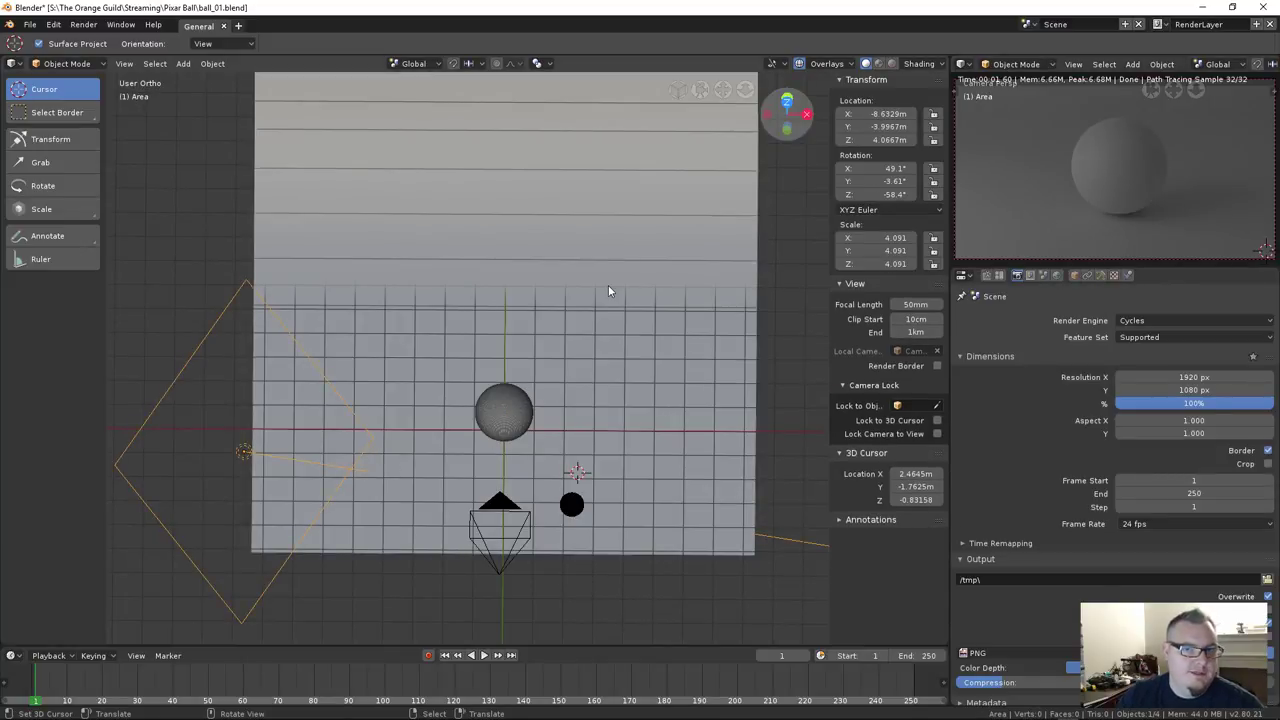
# Duplicate the area light as Area.001 and place it right of the ball, rotated toward it
pyautogui.click(1102, 276)
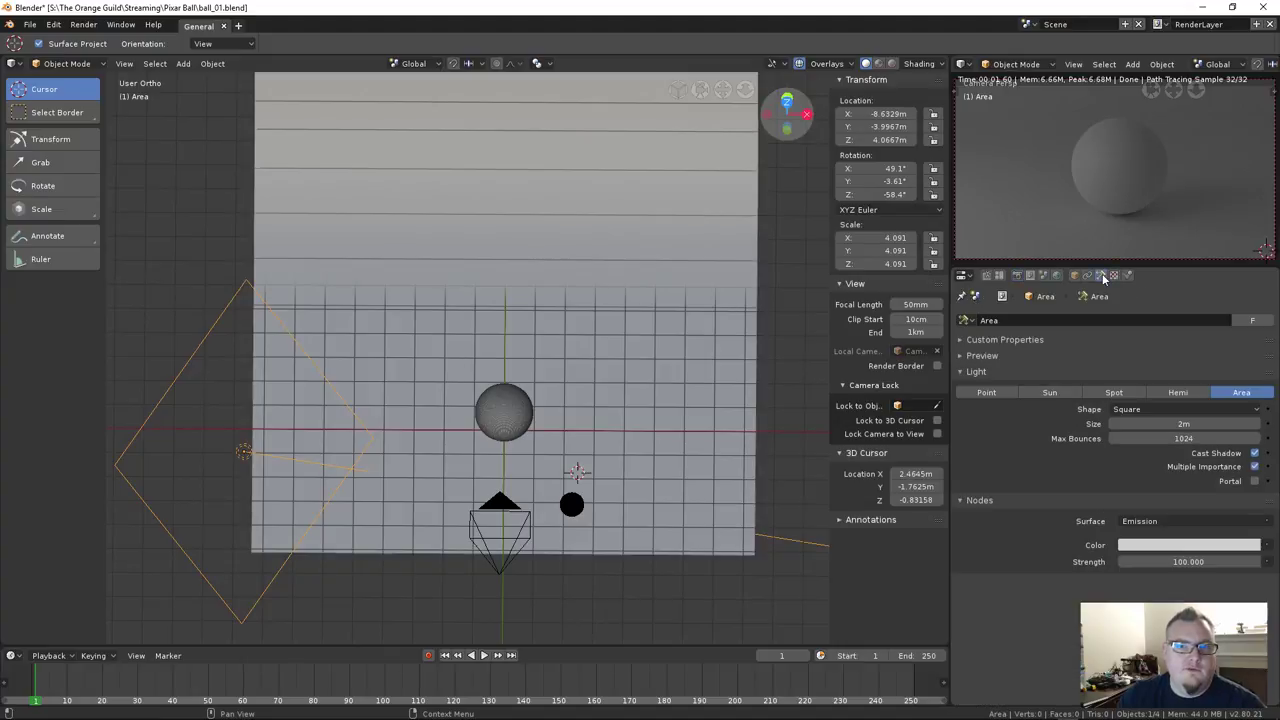
pyautogui.press('KP_7')
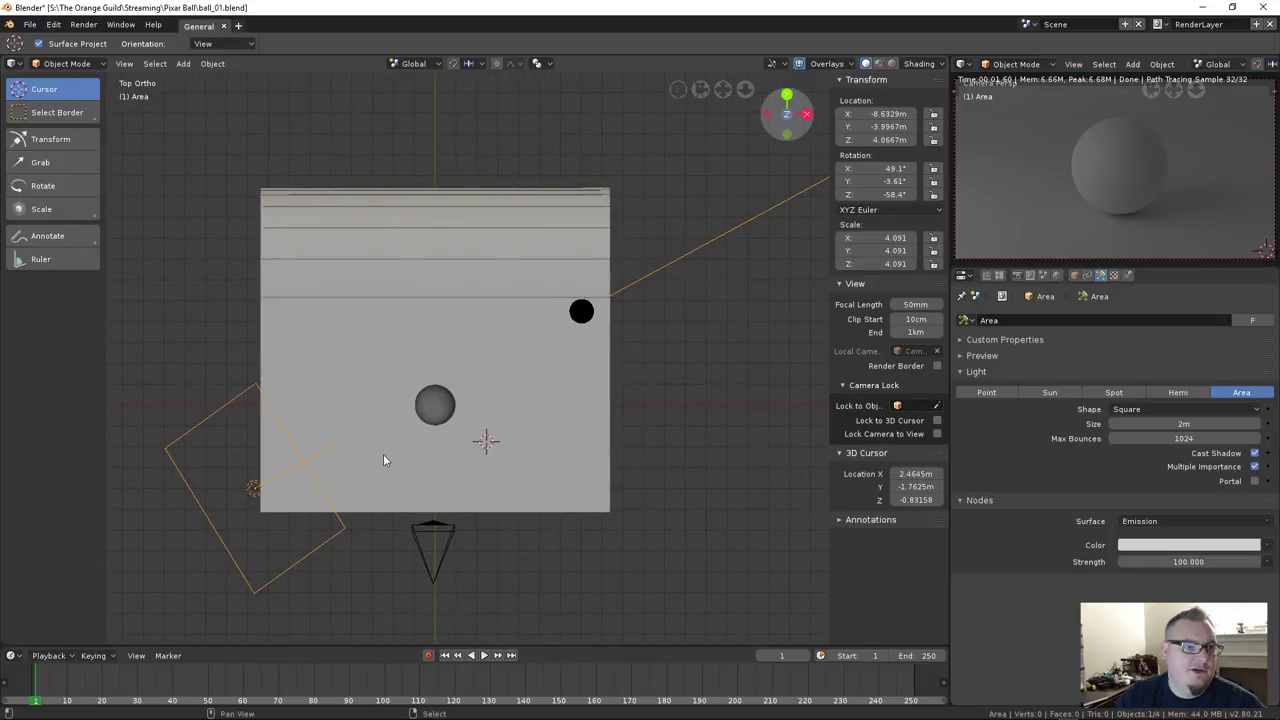
pyautogui.hotkey('shift', 'd')
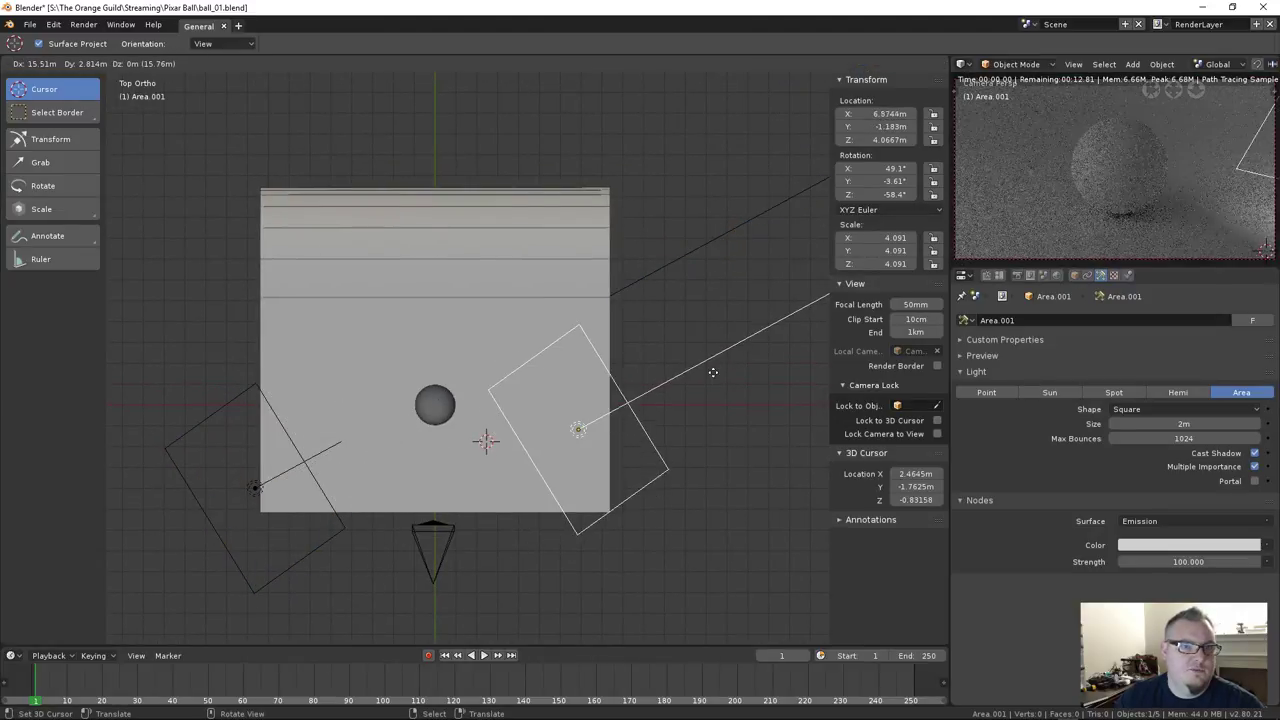
pyautogui.click(728, 480)
pyautogui.press('r')
pyautogui.click(523, 203)
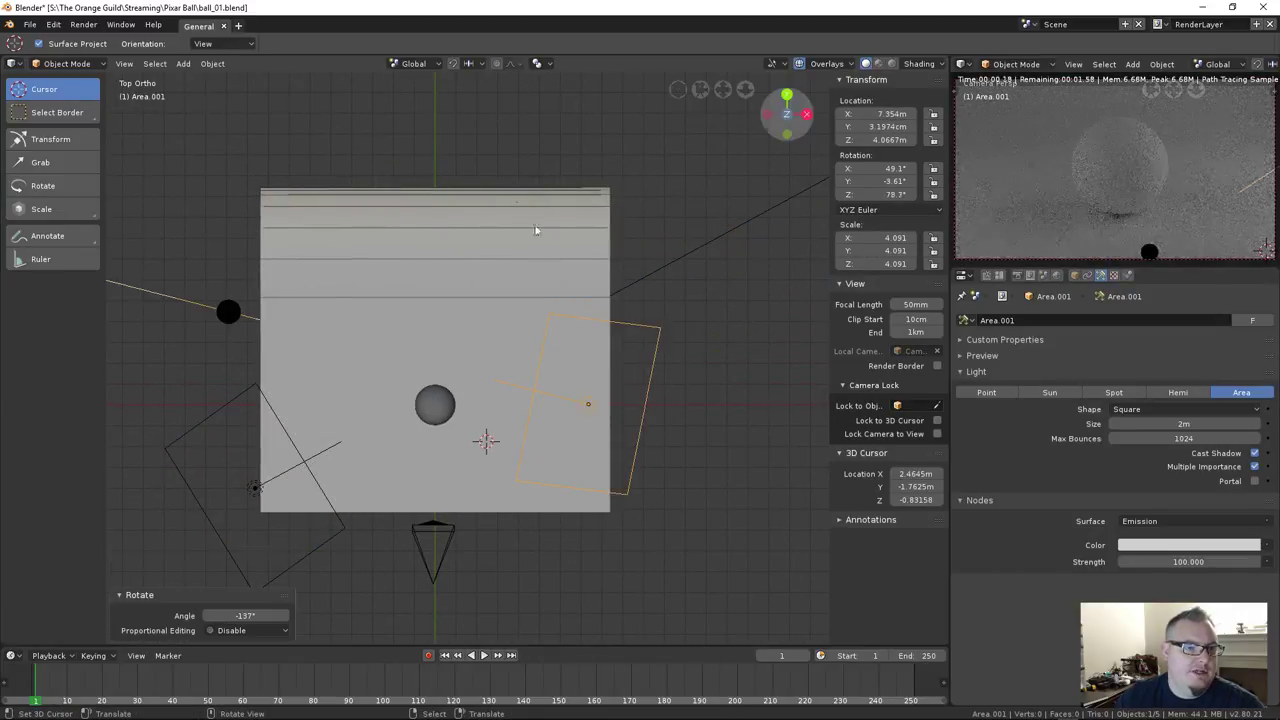
pyautogui.press('g')
pyautogui.click(652, 369)
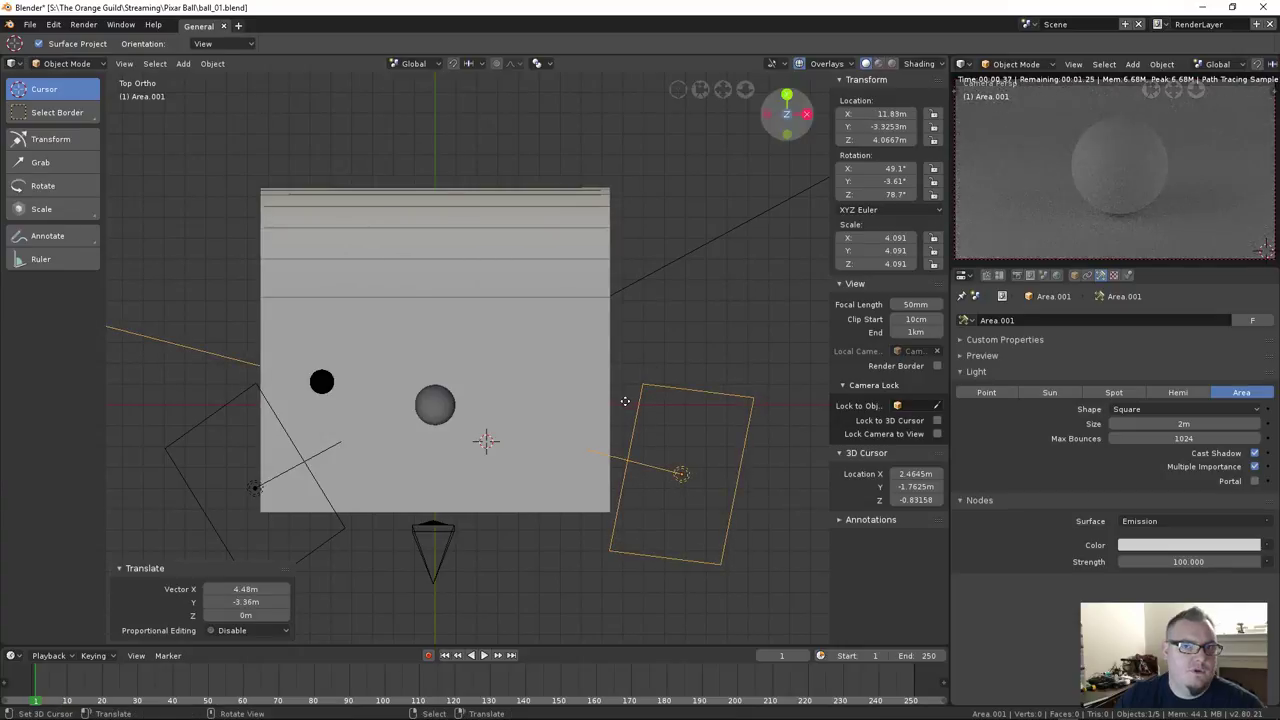
# In front view, tilt Area.001 upright to about 86.1° on X and lower it
pyautogui.press('KP_1')
pyautogui.press('r')
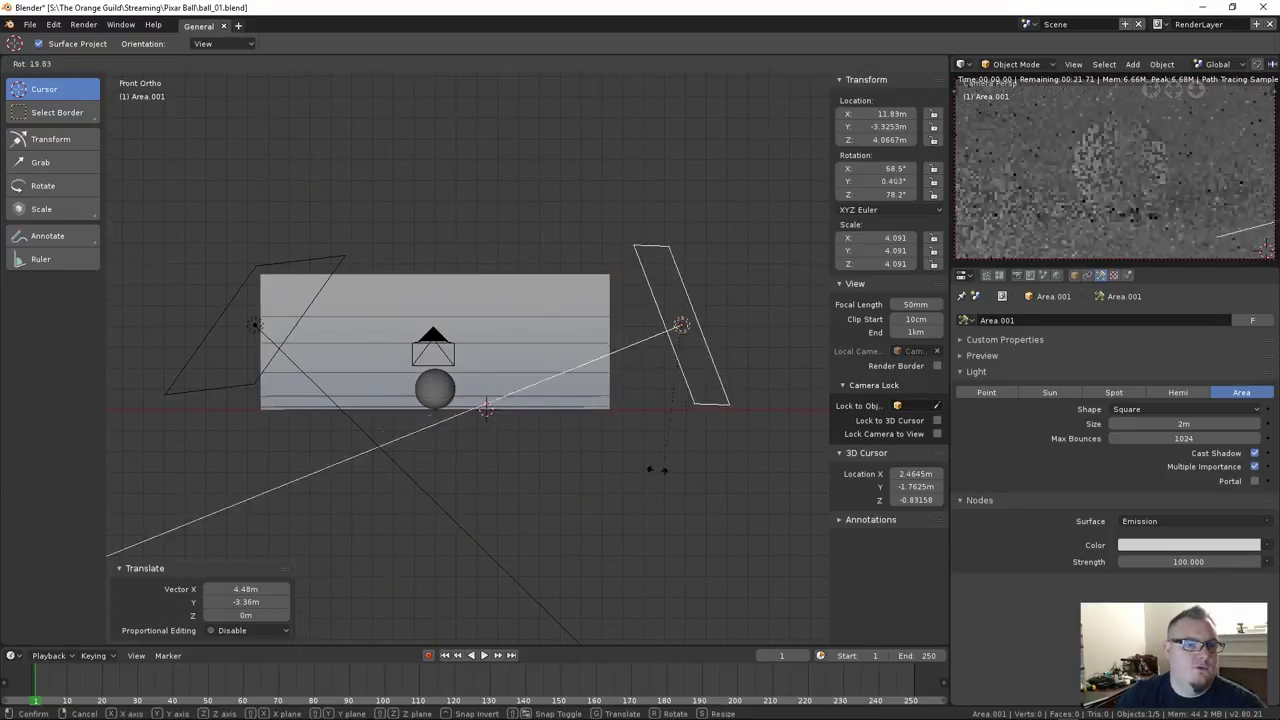
pyautogui.click(605, 450)
pyautogui.press('g')
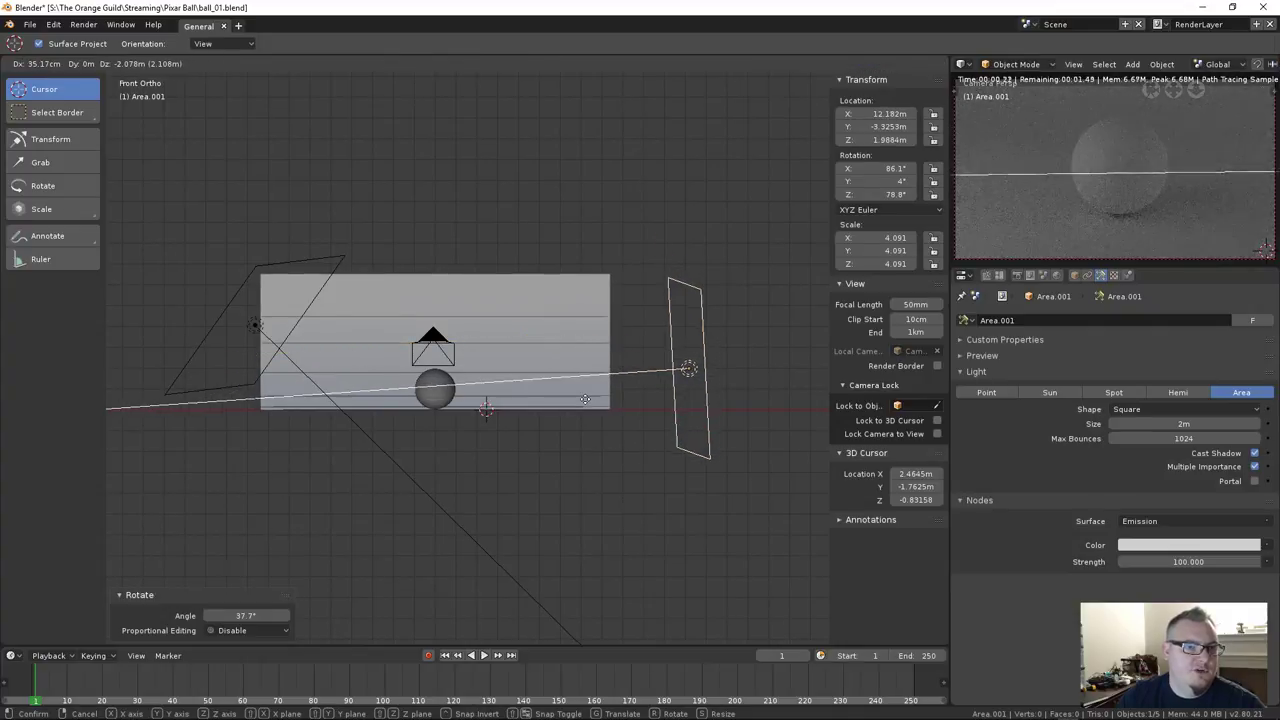
pyautogui.click(619, 431)
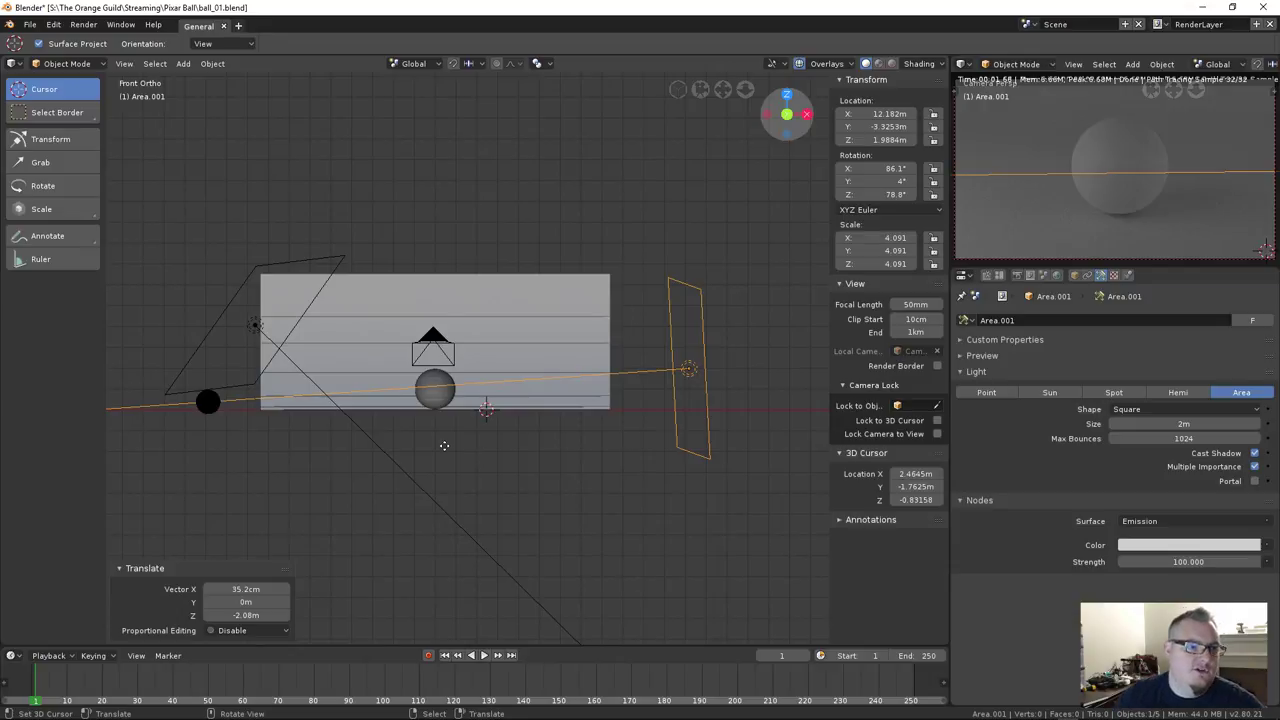
# Make Area.001 a Disk with size 1.95 m and strength 235.4, then save over the file
pyautogui.click(1127, 409)
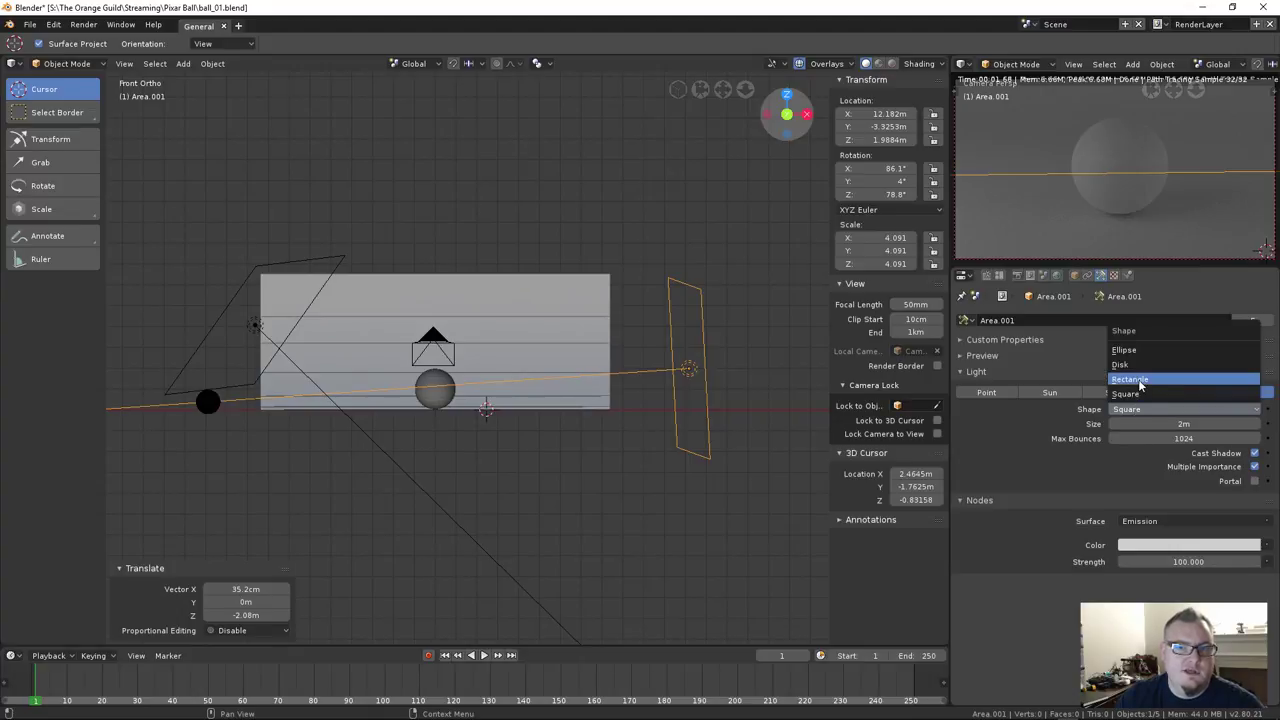
pyautogui.click(1142, 365)
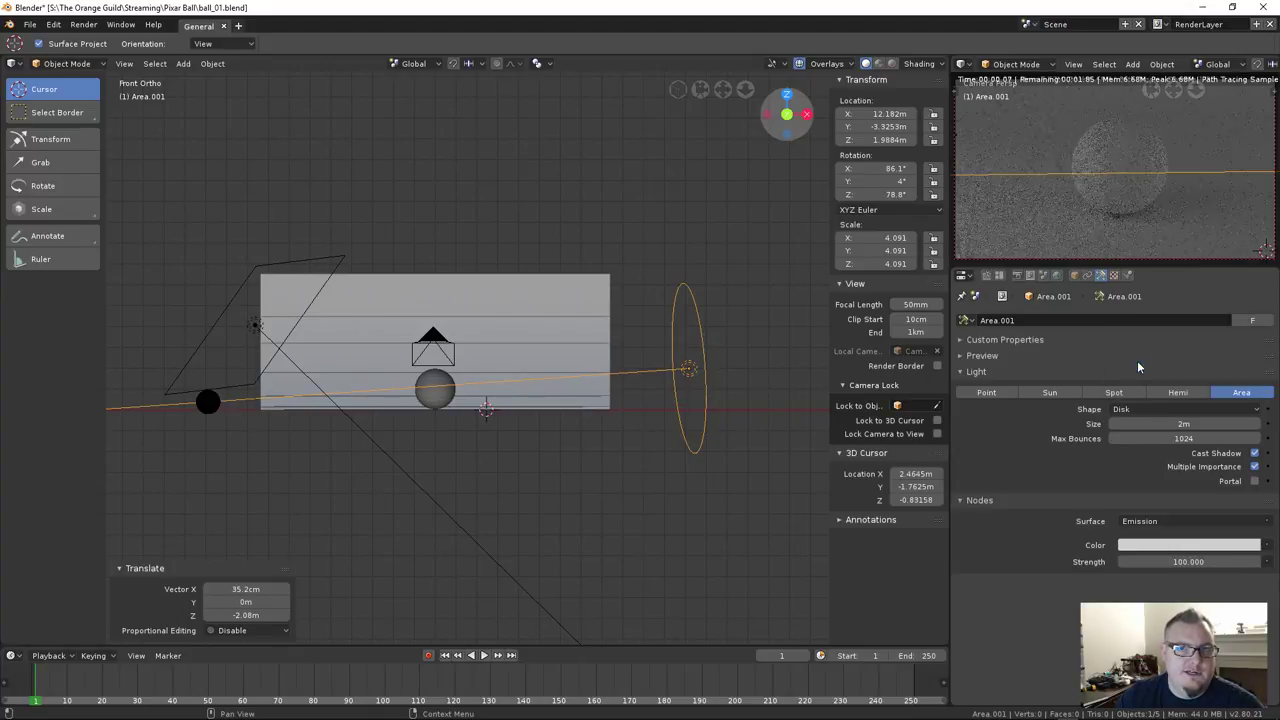
pyautogui.moveTo(714, 363); pyautogui.dragTo(673, 430, button='middle')
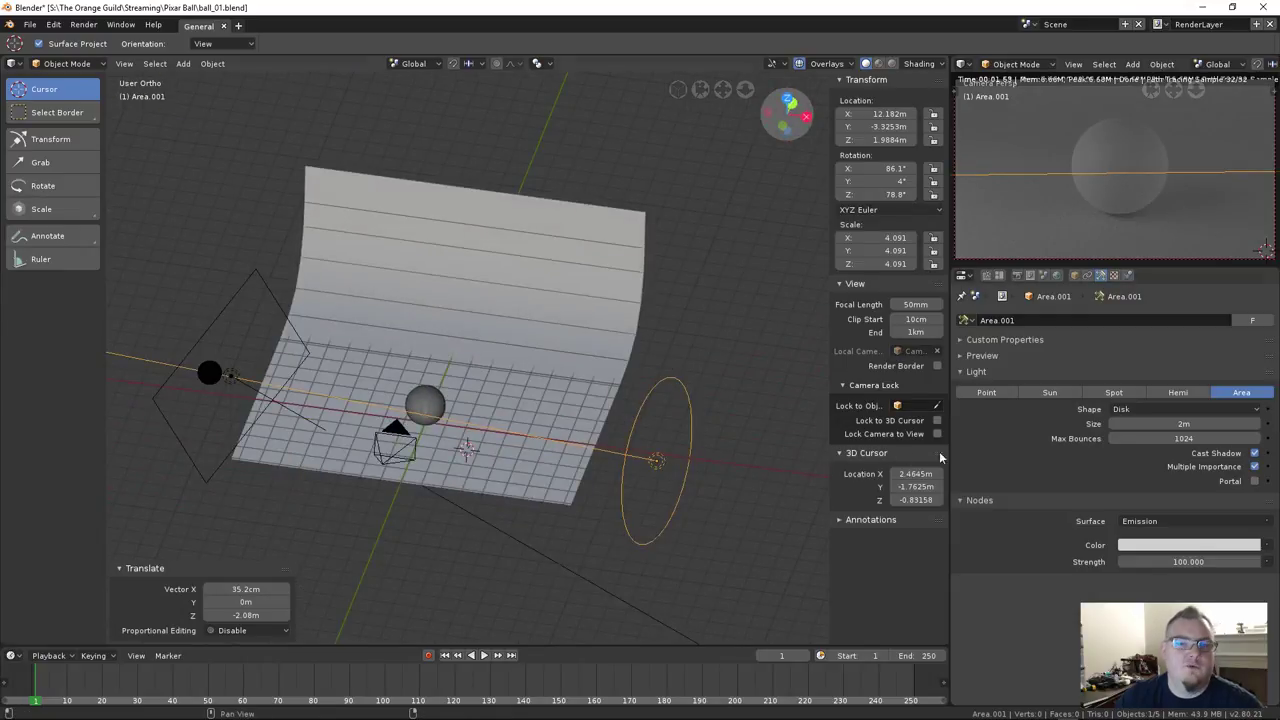
pyautogui.moveTo(1162, 424); pyautogui.dragTo(1125, 424)
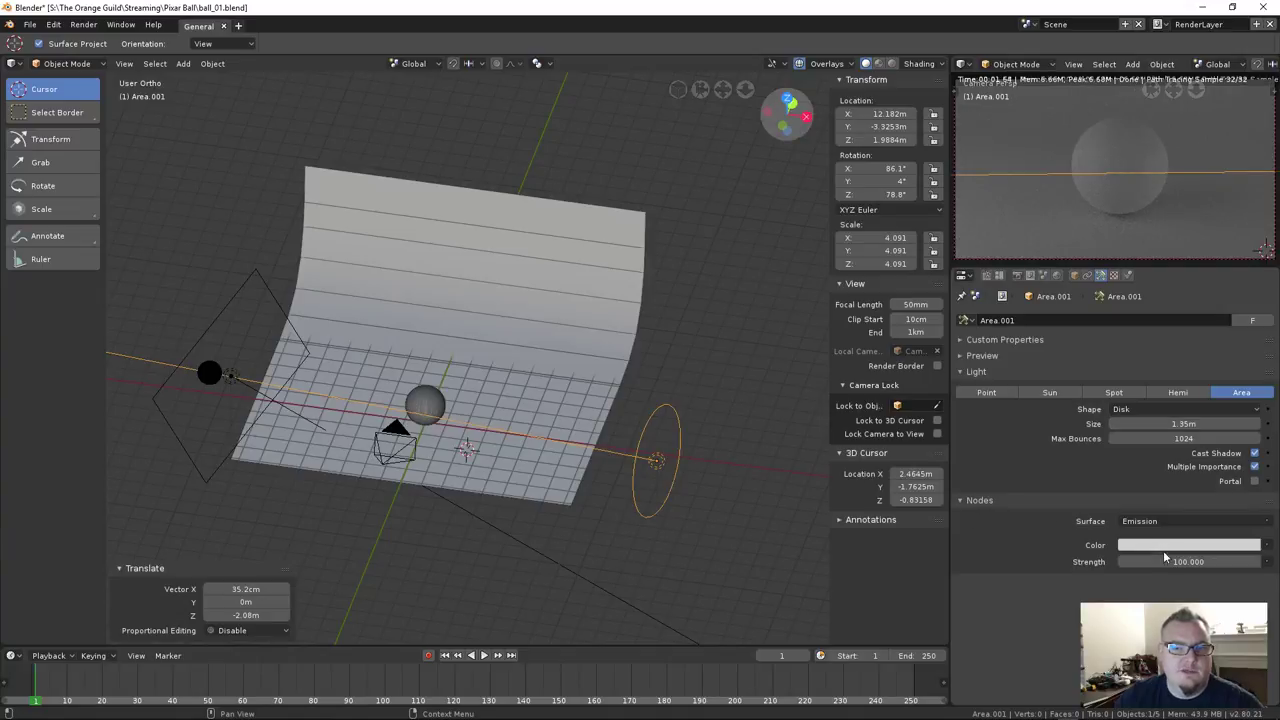
pyautogui.moveTo(1160, 561); pyautogui.dragTo(1217, 561)
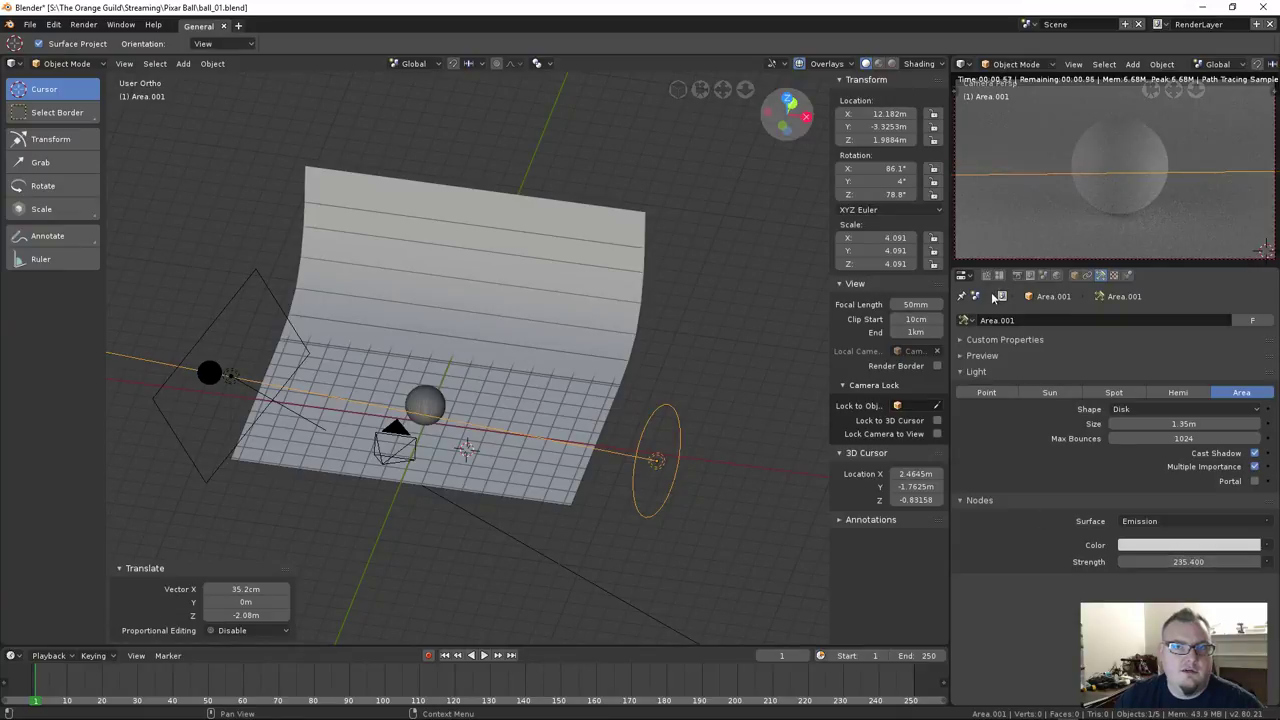
pyautogui.hotkey('ctrl', 's')
pyautogui.click(375, 180)
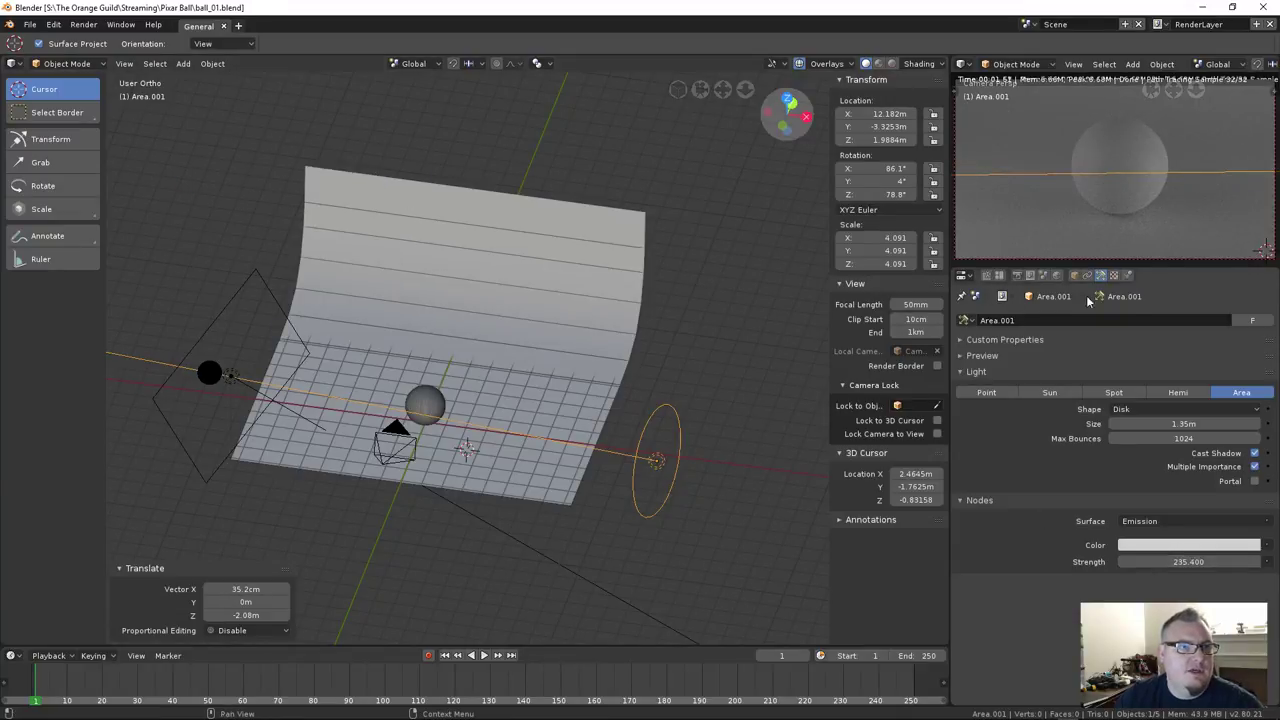
# Expand Color Management in the Scene properties and keep View Transform on Filmic
pyautogui.click(1016, 275)
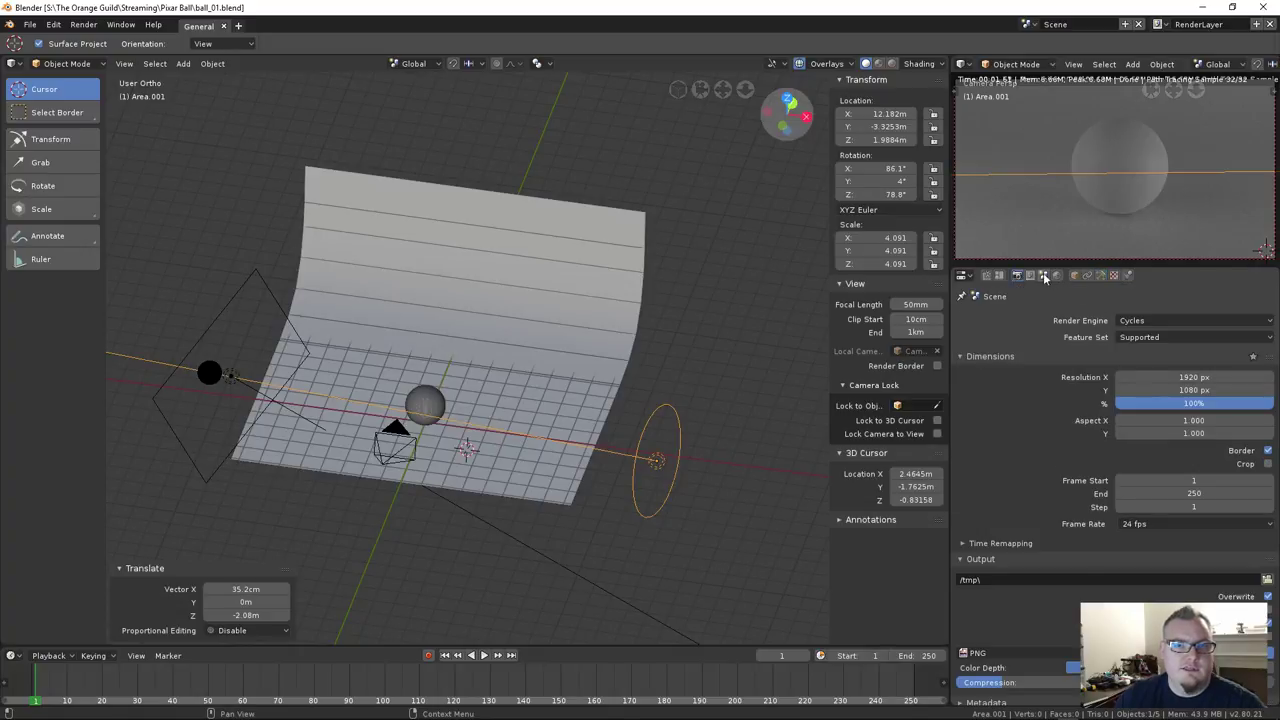
pyautogui.click(1042, 276)
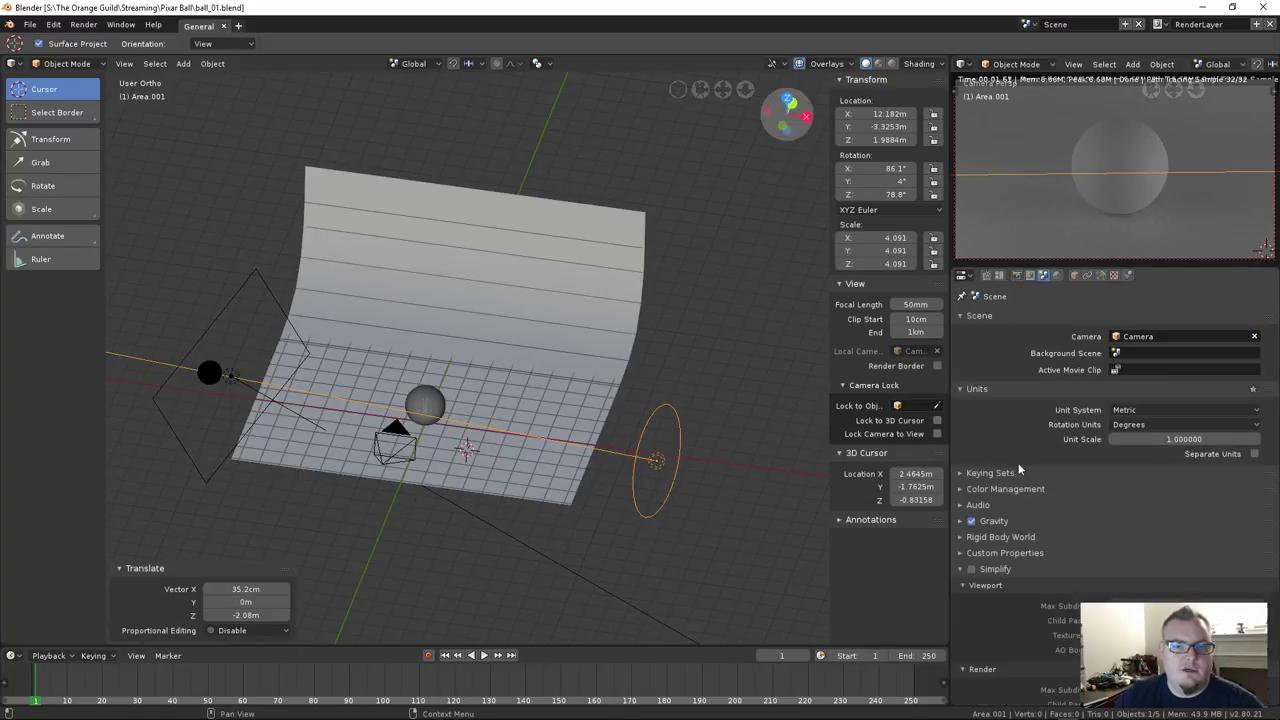
pyautogui.scroll(-2, 1053, 522)
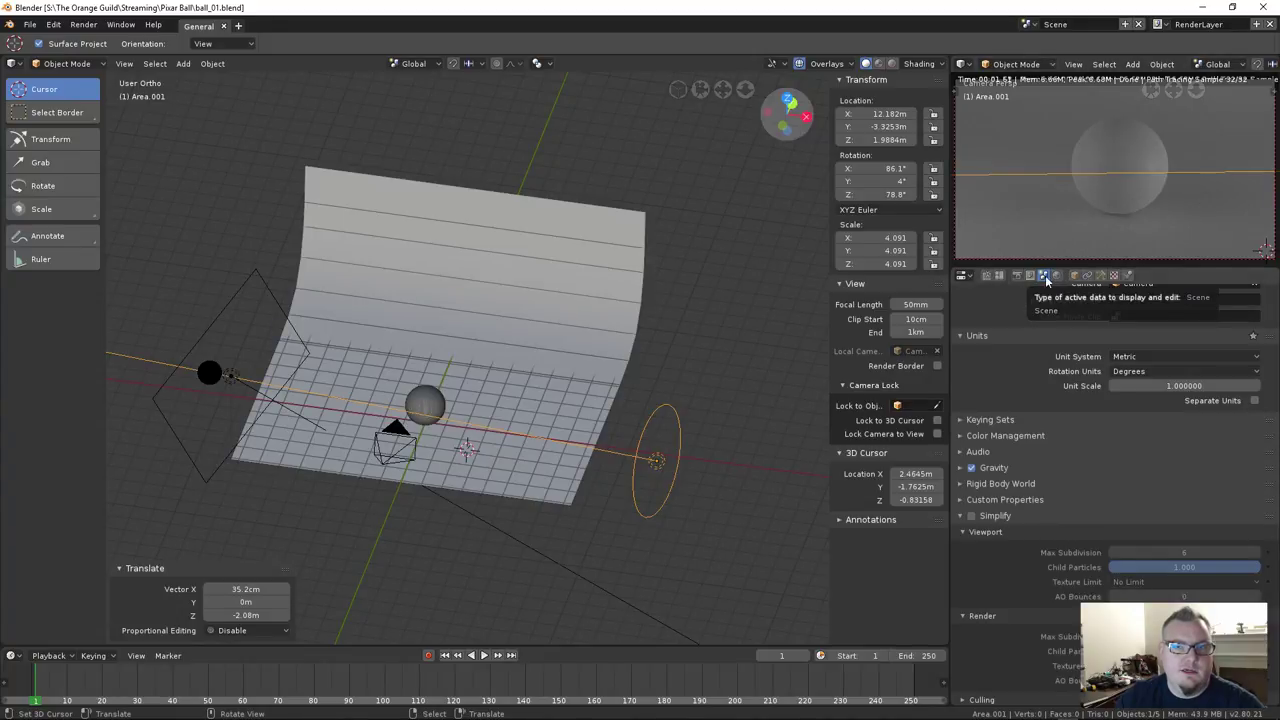
pyautogui.click(1025, 435)
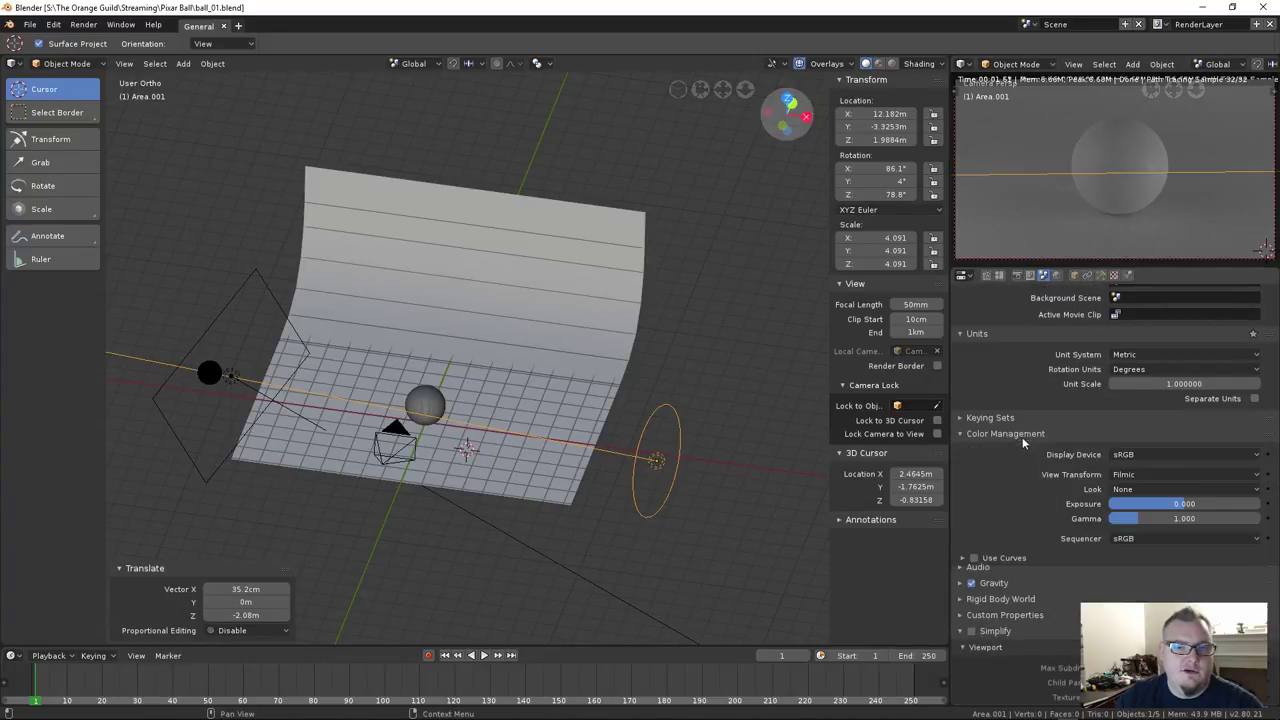
pyautogui.click(1138, 474)
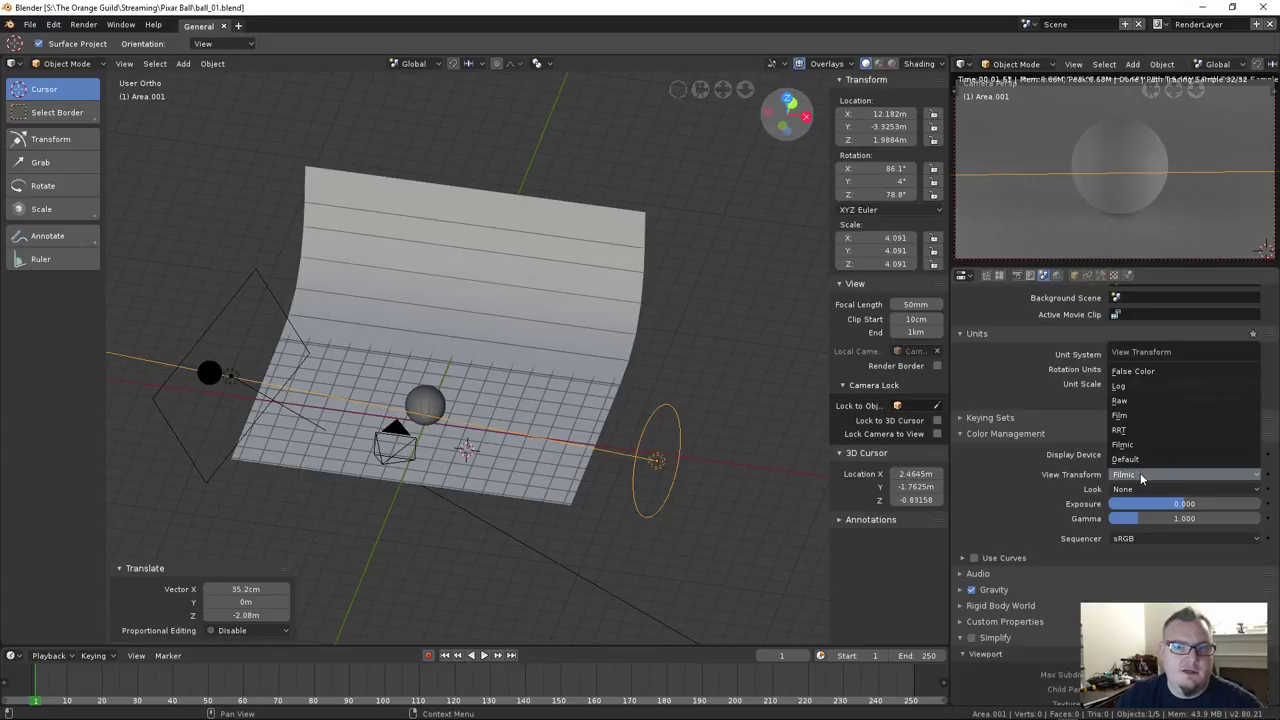
pyautogui.click(1141, 478)
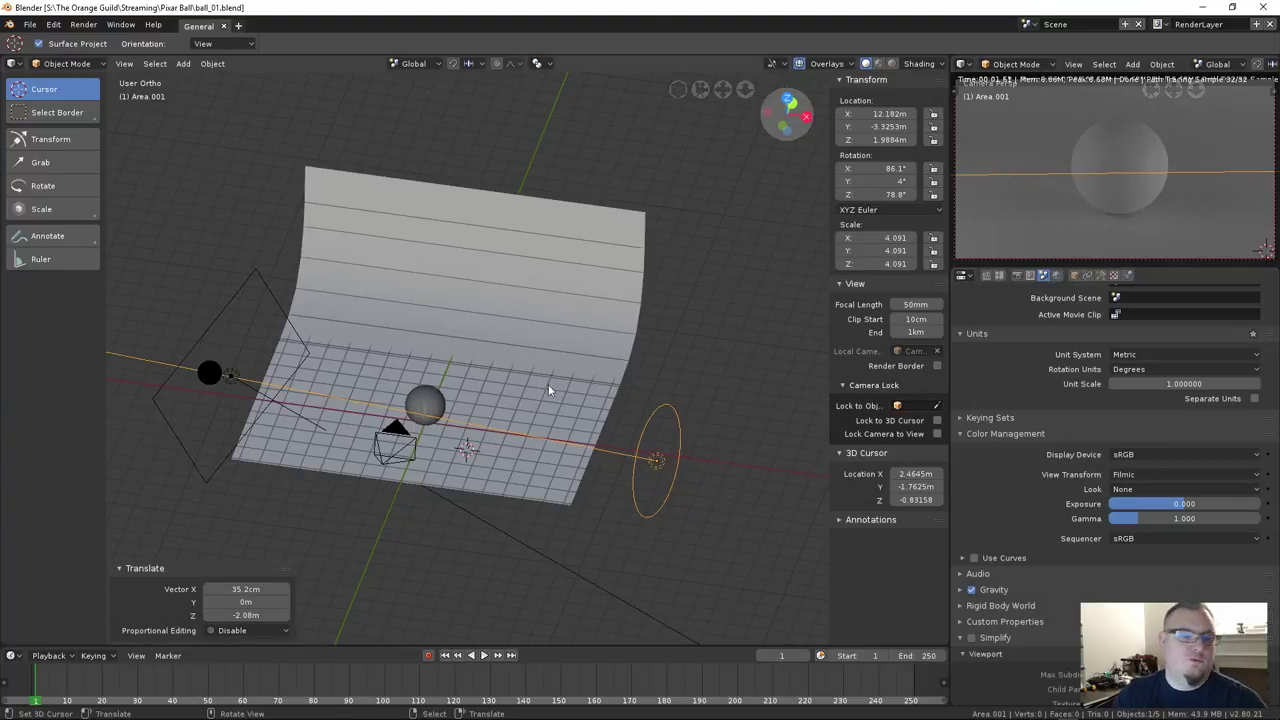
pyautogui.moveTo(482, 405); pyautogui.dragTo(531, 474, button='middle')
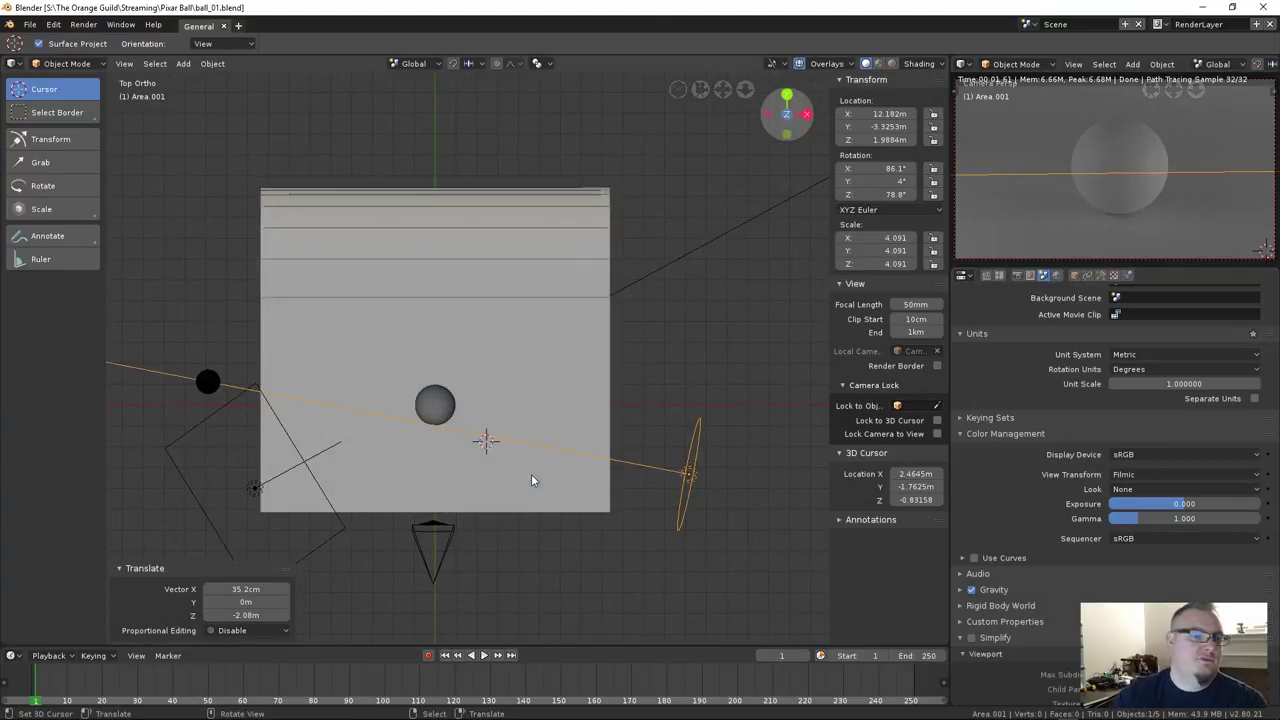
# Drag Area.001 in Top Ortho toward the ball, to about X 6.81 m, Y −3.42 m
pyautogui.moveTo(683, 500); pyautogui.dragTo(647, 475, button='right')
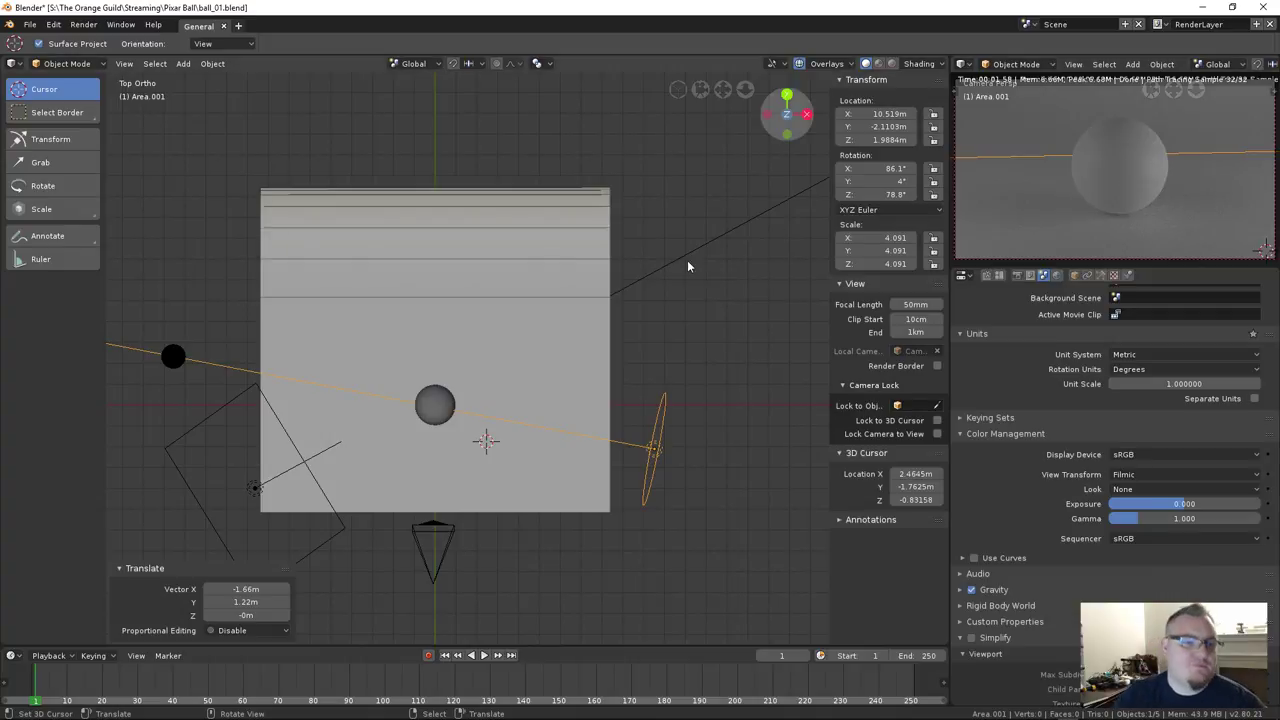
# Reposition the disk light Area.001 from above and turn it slightly
pyautogui.press('g')
pyautogui.click(624, 451)
pyautogui.press('r')
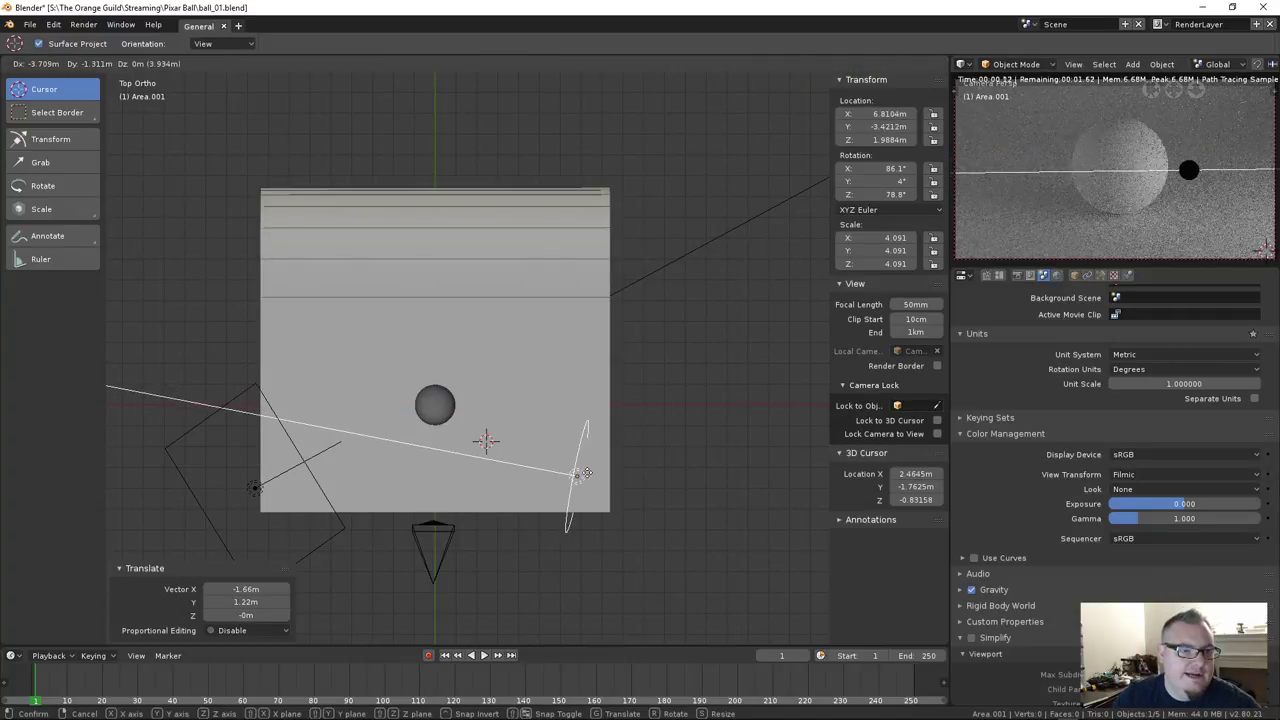
pyautogui.click(710, 452)
pyautogui.press('g')
pyautogui.click(470, 425)
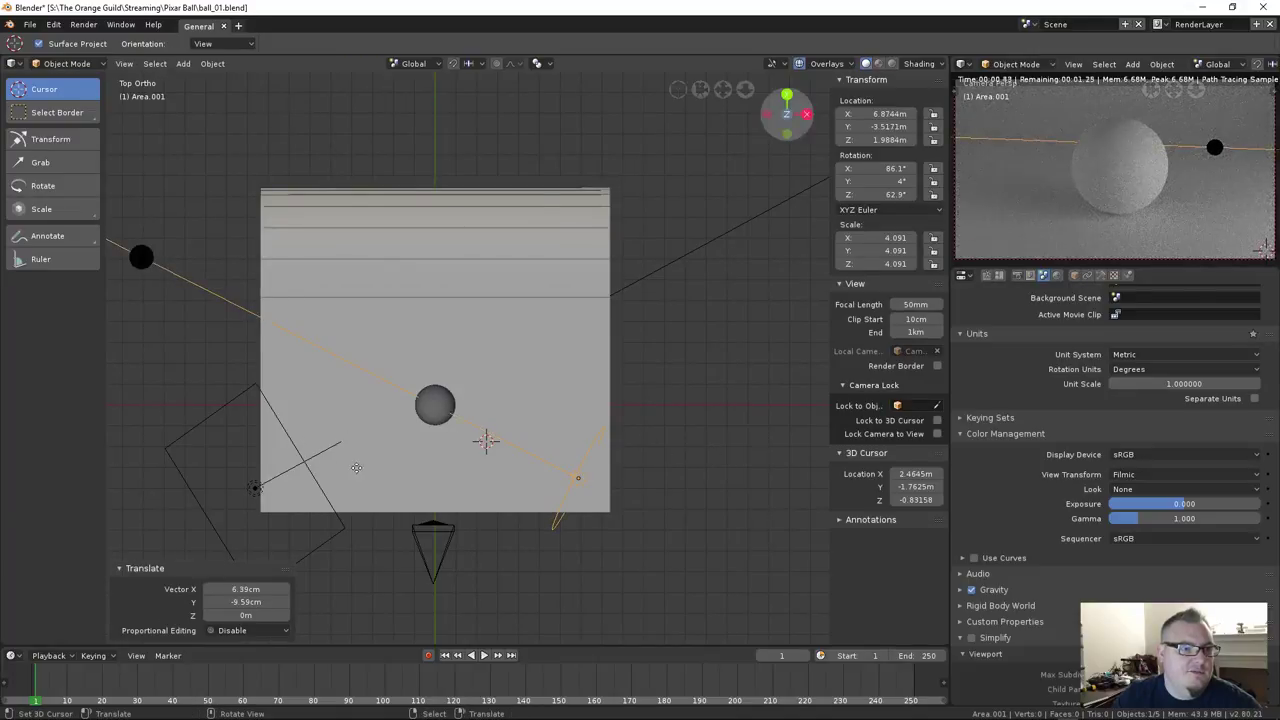
# Duplicate the disk light as Area.002 and place it, angled, behind the backdrop corner
pyautogui.hotkey('shift', 'd')
pyautogui.click(760, 325)
pyautogui.press('r')
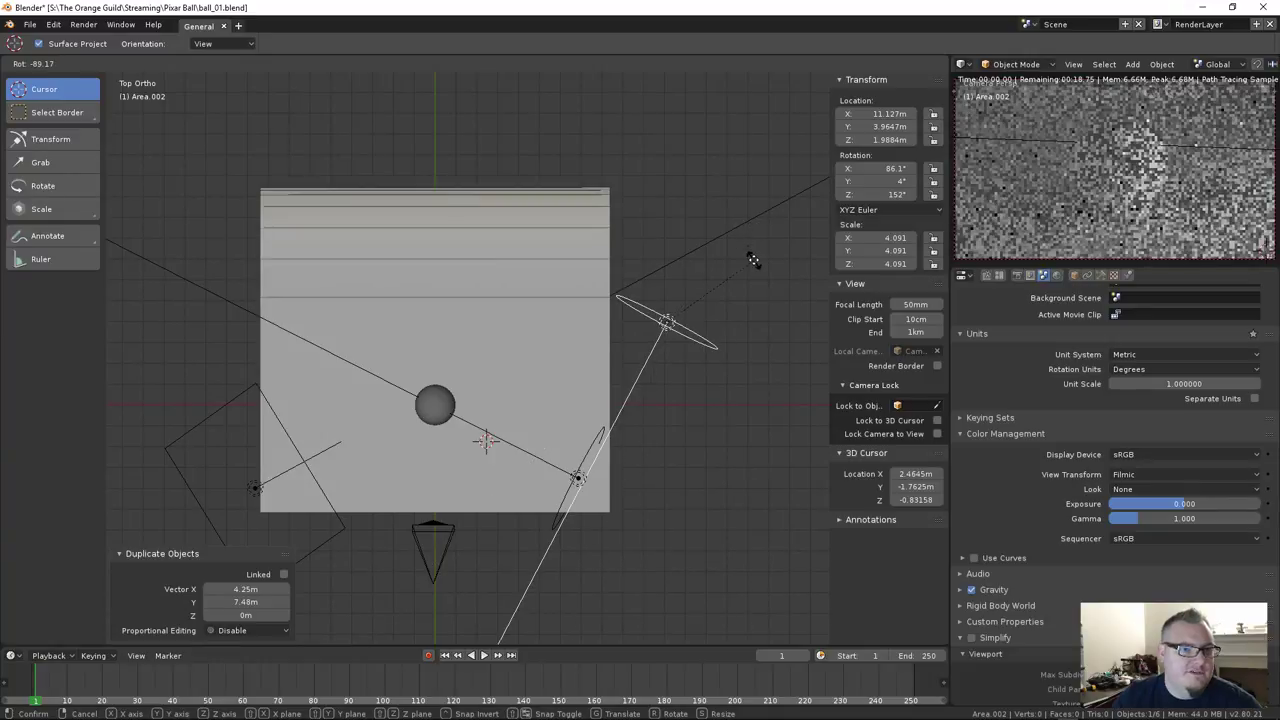
pyautogui.click(750, 257)
pyautogui.press('g')
pyautogui.click(702, 196)
pyautogui.press('r')
pyautogui.click(737, 266)
pyautogui.press('g')
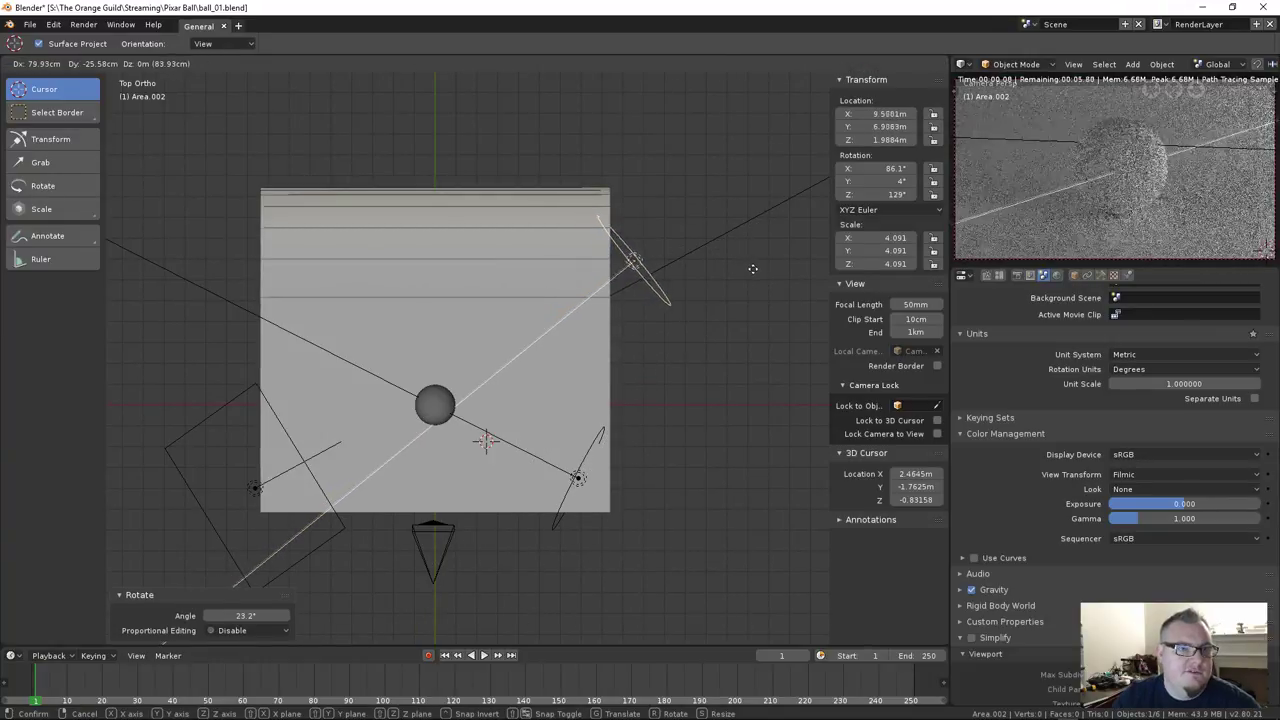
pyautogui.click(754, 270)
# Move the left Area light up and left, rotate it, and raise it along Z
pyautogui.keyDown('shift'); pyautogui.moveTo(322, 429); pyautogui.dragTo(443, 401, button='middle'); pyautogui.keyUp('shift')
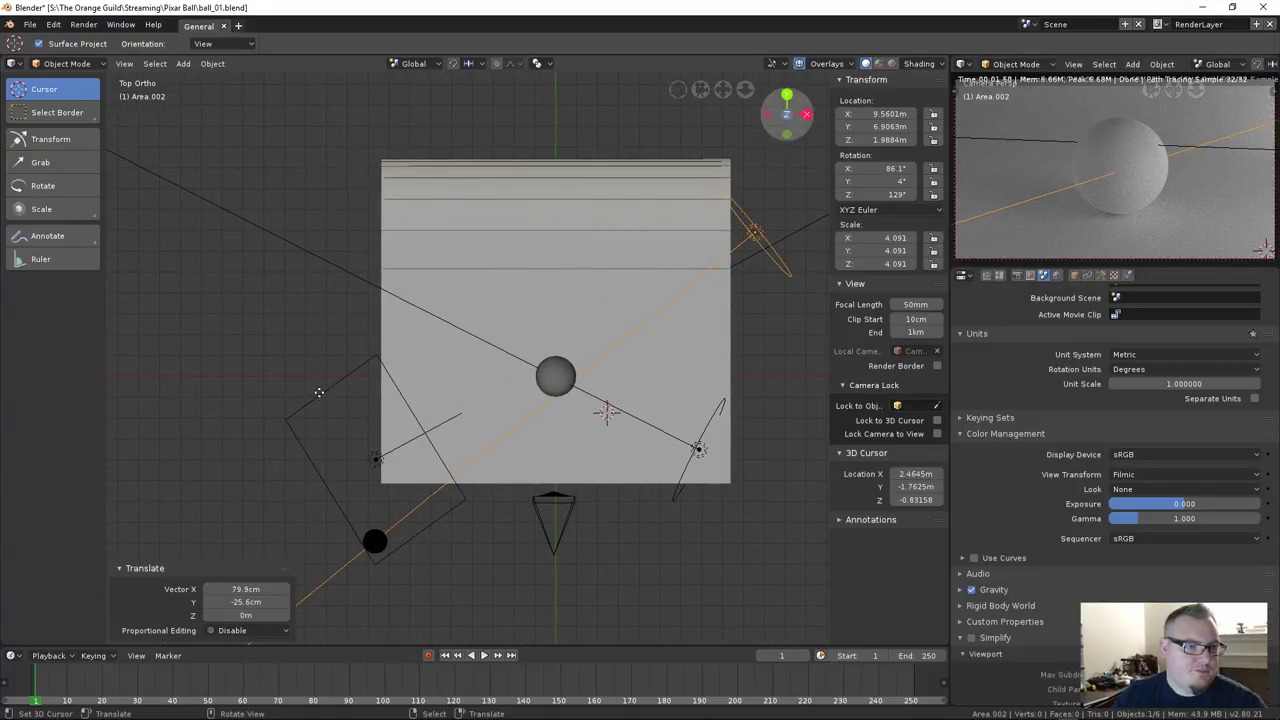
pyautogui.moveTo(318, 392); pyautogui.dragTo(238, 354, button='right')
pyautogui.press('r')
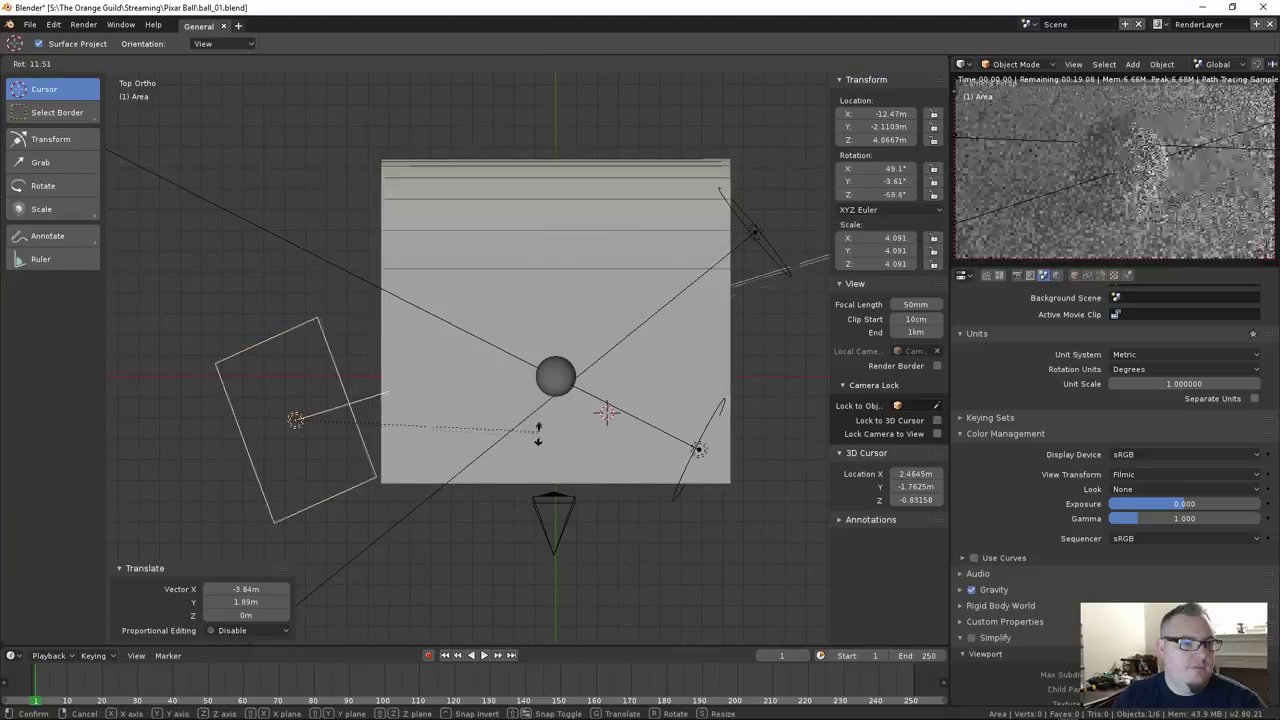
pyautogui.click(541, 467)
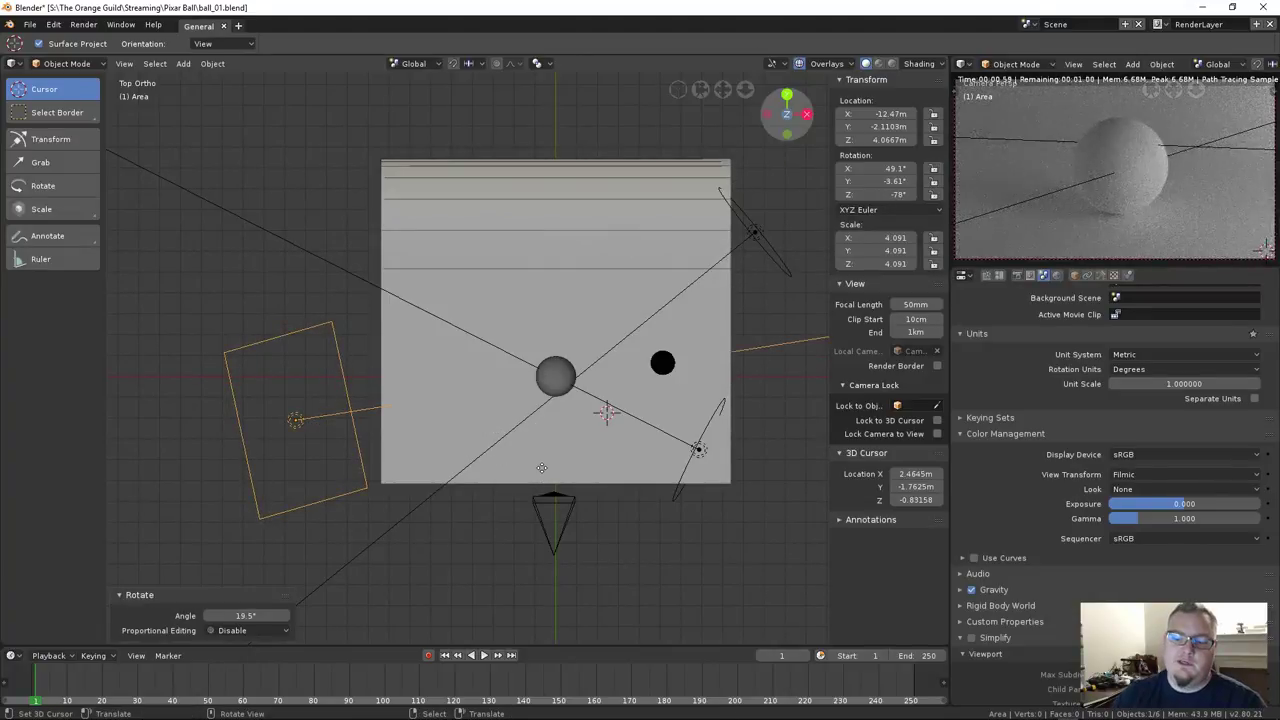
pyautogui.press('KP_1')
pyautogui.press('g')
pyautogui.press('z')
pyautogui.press('Return')
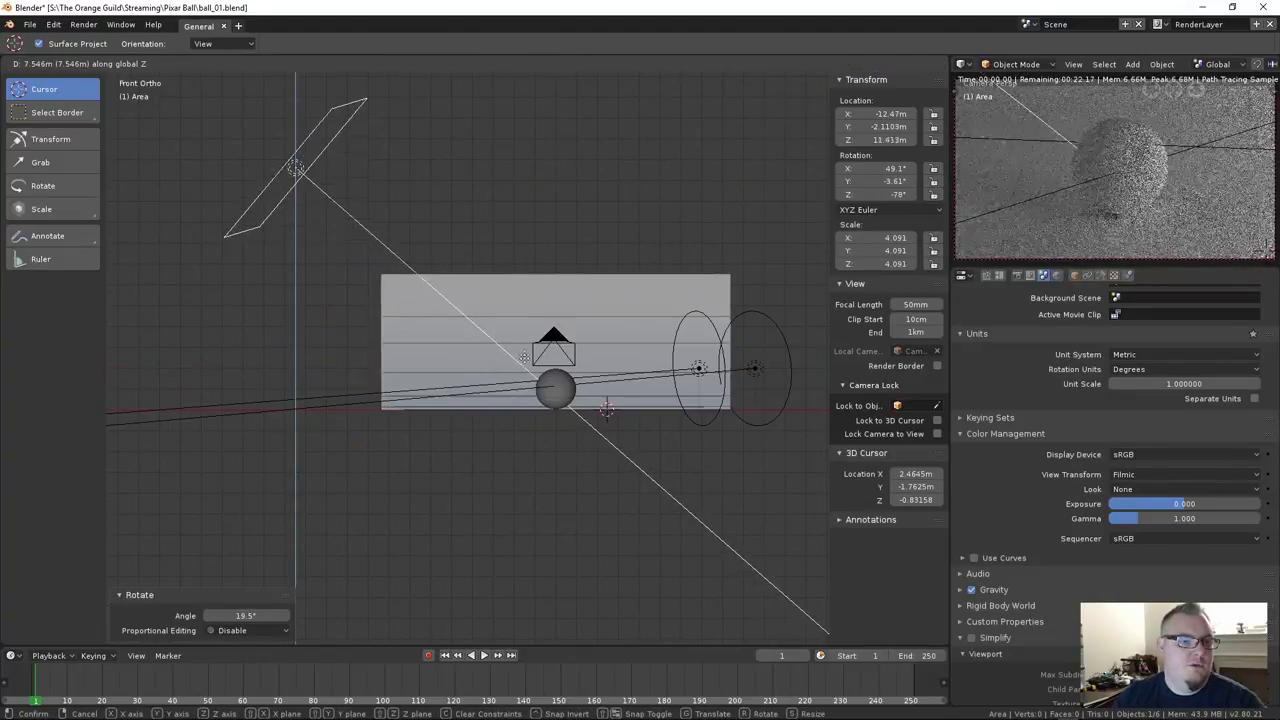
pyautogui.press('g')
pyautogui.click(578, 370)
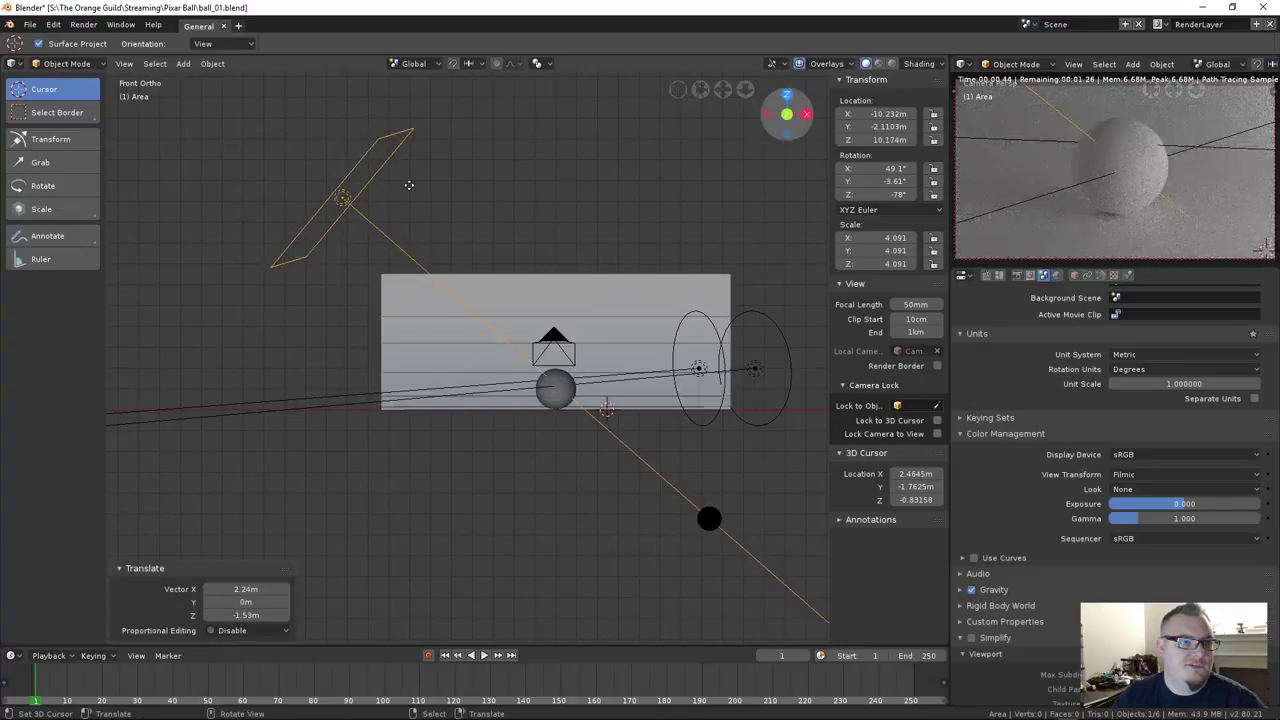
# Raise Area.001 by 1.5 m and tilt it around its X axis
pyautogui.click(352, 166)
pyautogui.moveTo(752, 331); pyautogui.dragTo(747, 402, button='middle')
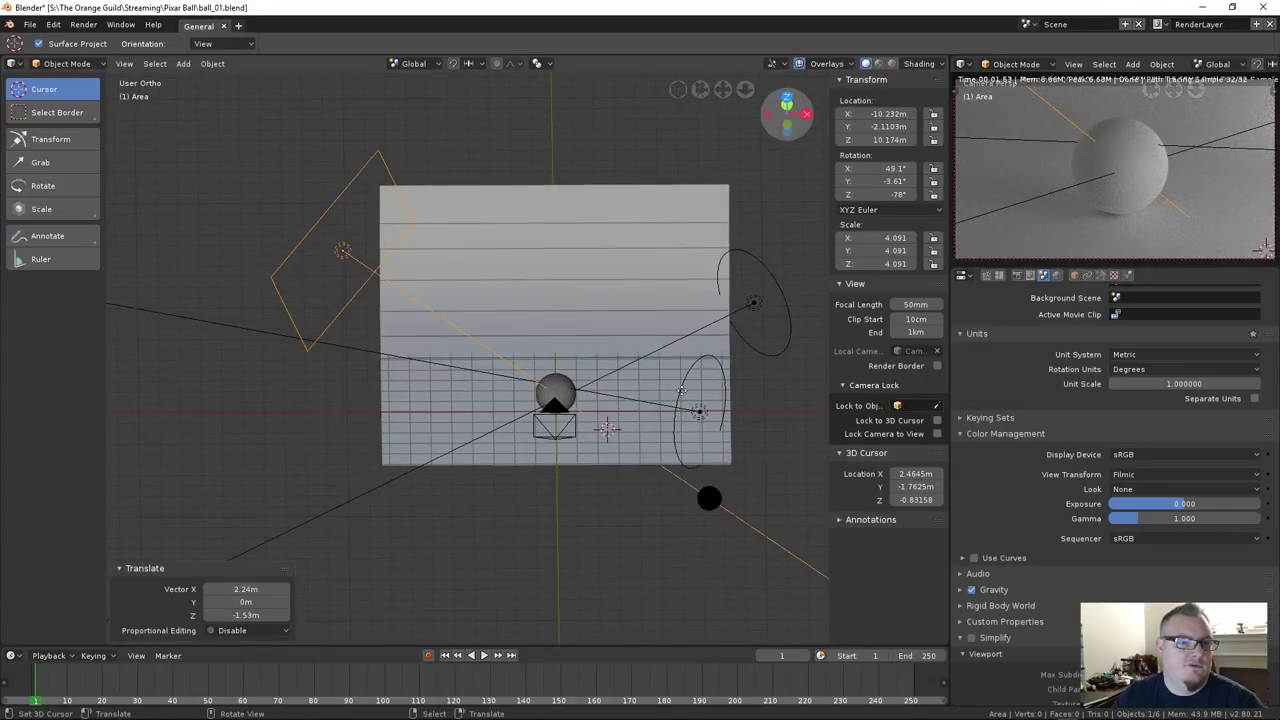
pyautogui.press('KP_1')
pyautogui.click(700, 374)
pyautogui.write('gz')
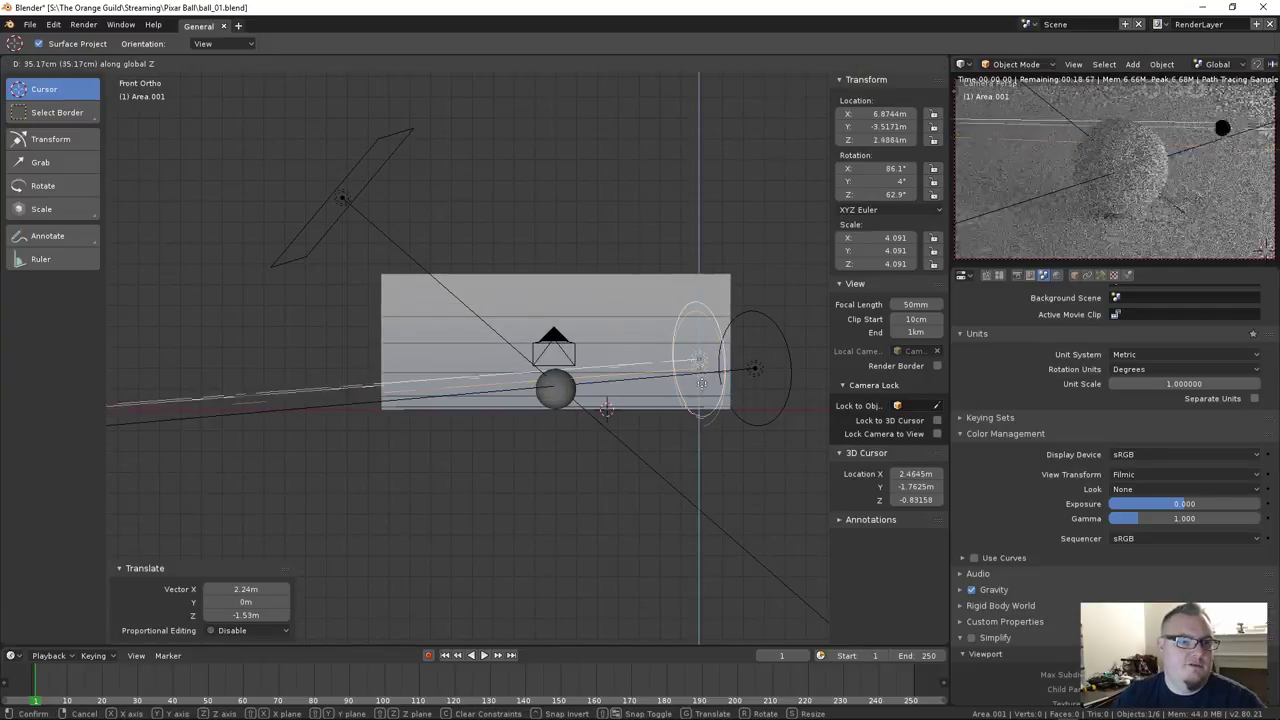
pyautogui.write('1.5')
pyautogui.press('Return')
pyautogui.press('r')
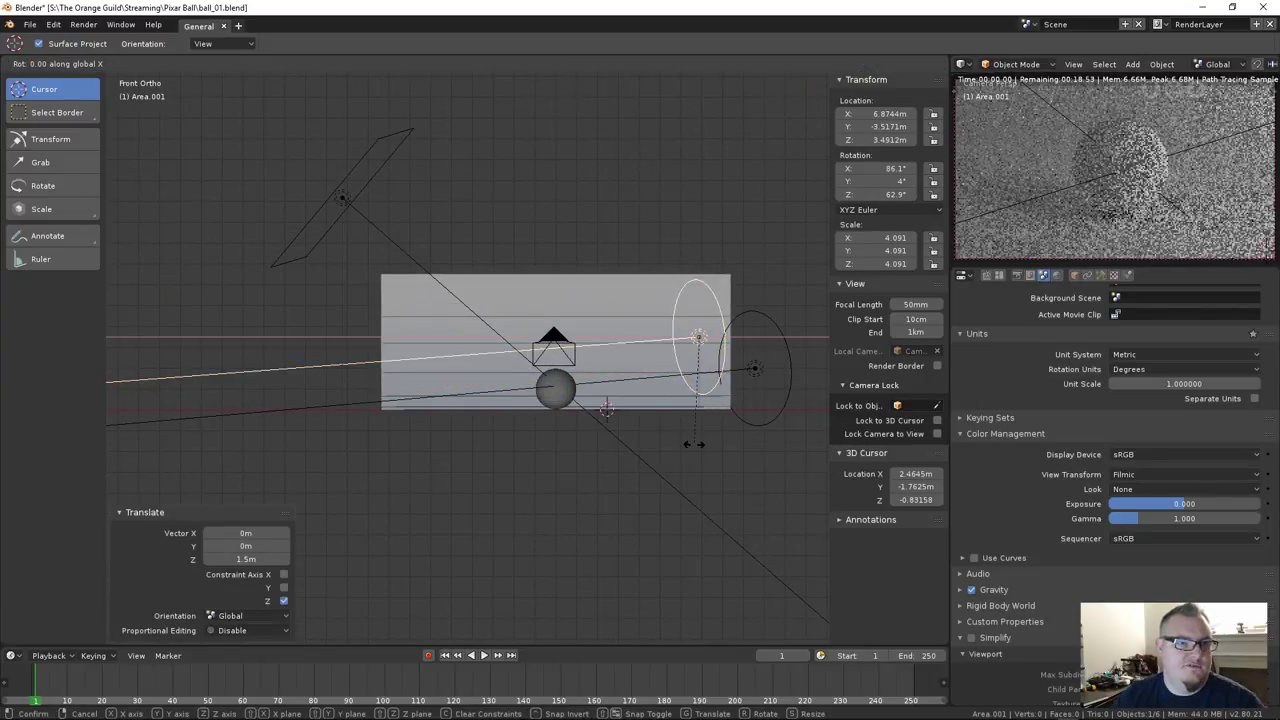
pyautogui.press('x')
pyautogui.press('x')
pyautogui.click(717, 424)
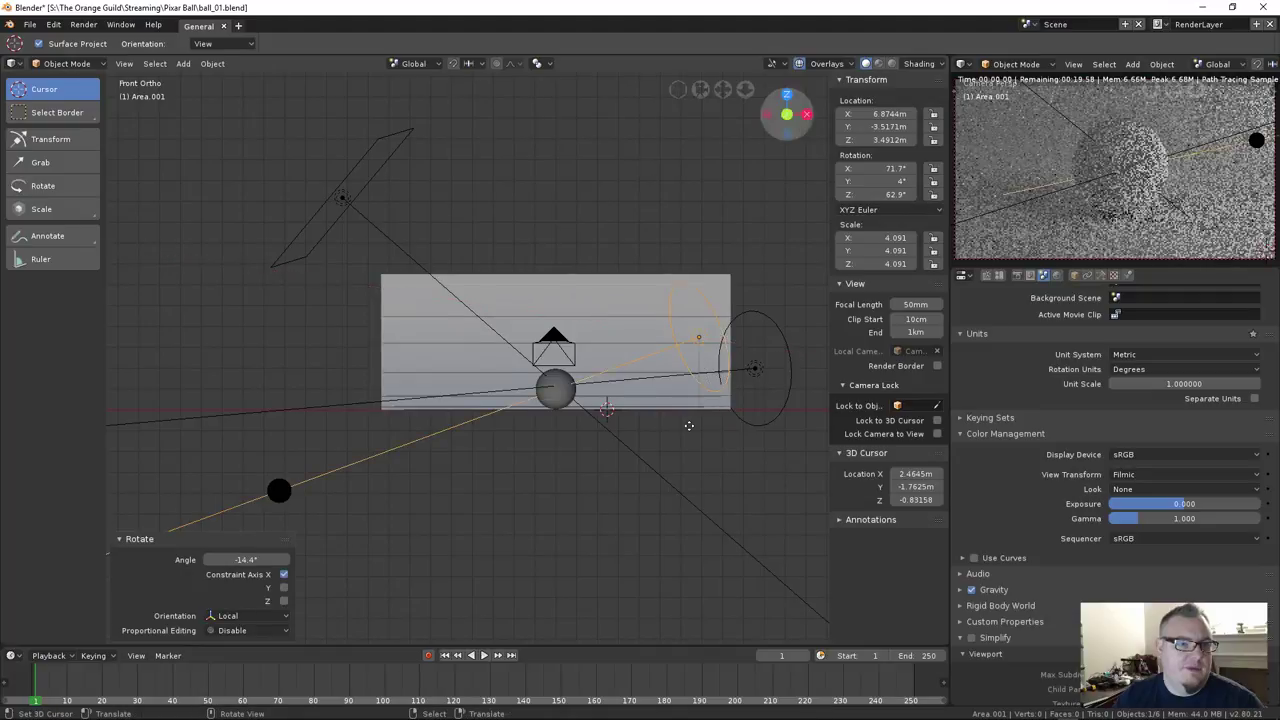
# Shift Area.002 slightly sideways in top view and turn it a few degrees
pyautogui.scroll(-1, 717, 424)
pyautogui.click(548, 386)
pyautogui.click(718, 410)
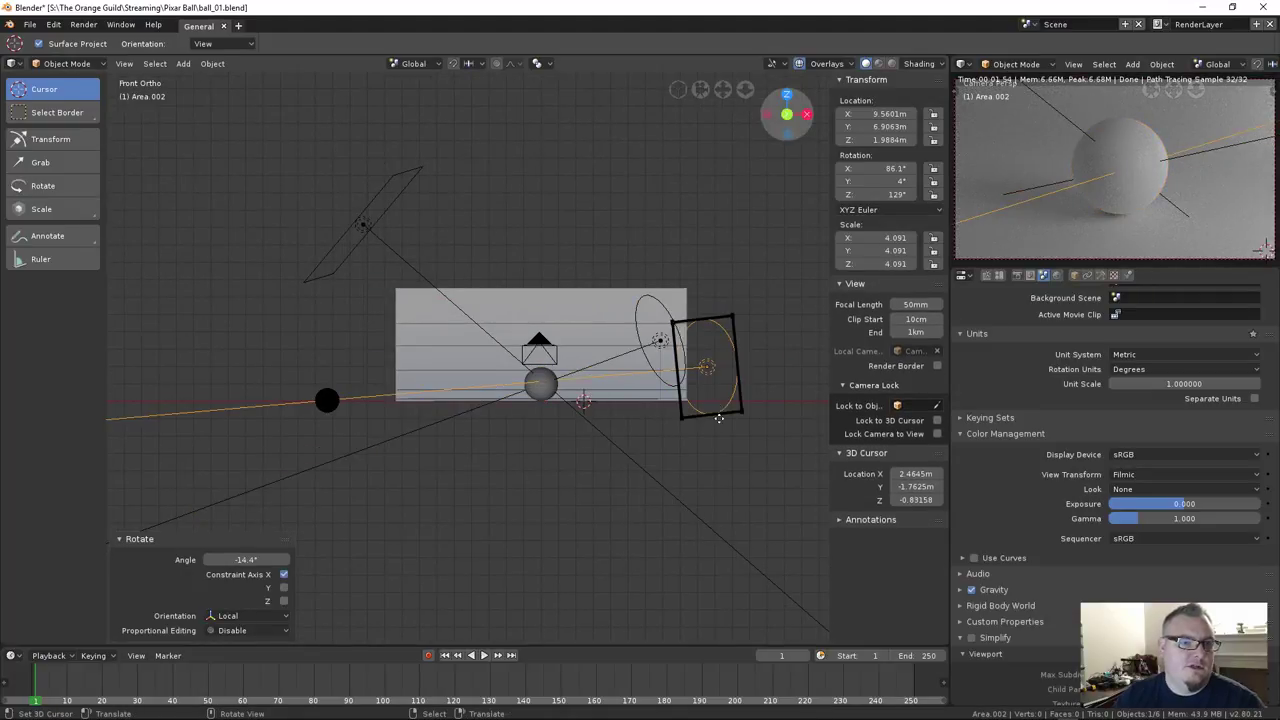
pyautogui.press('KP_7')
pyautogui.press('g')
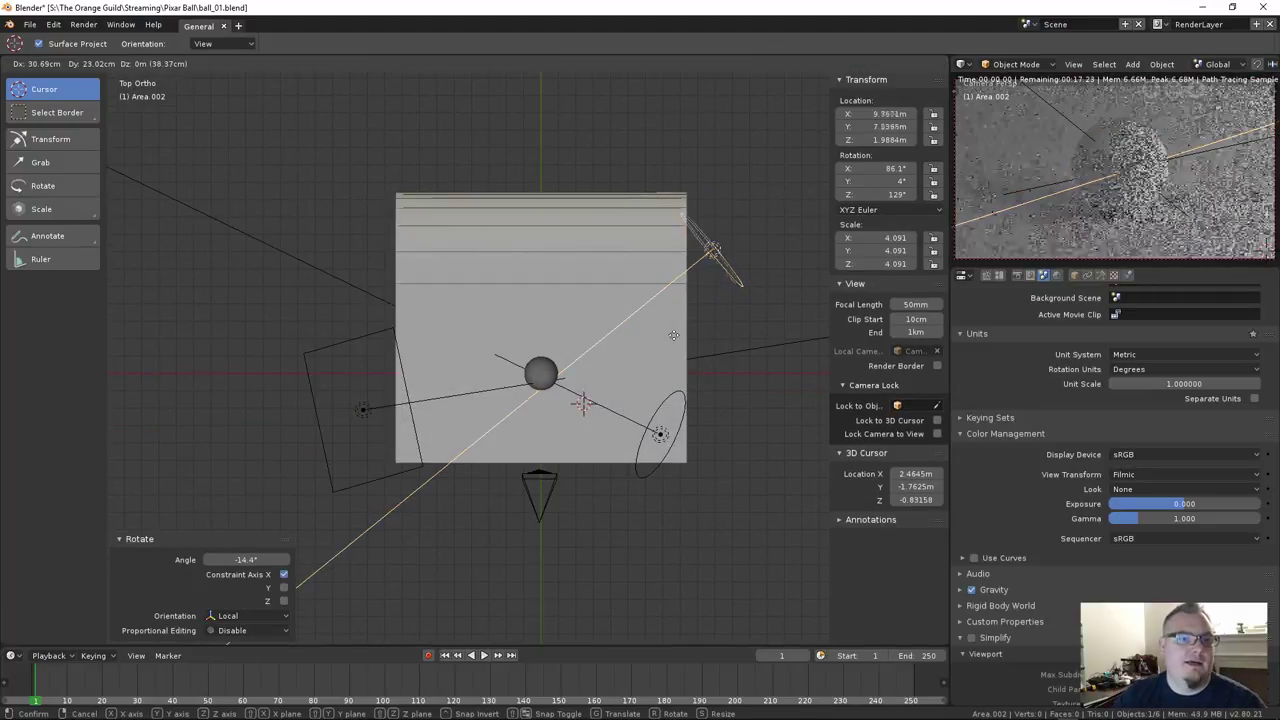
pyautogui.click(677, 333)
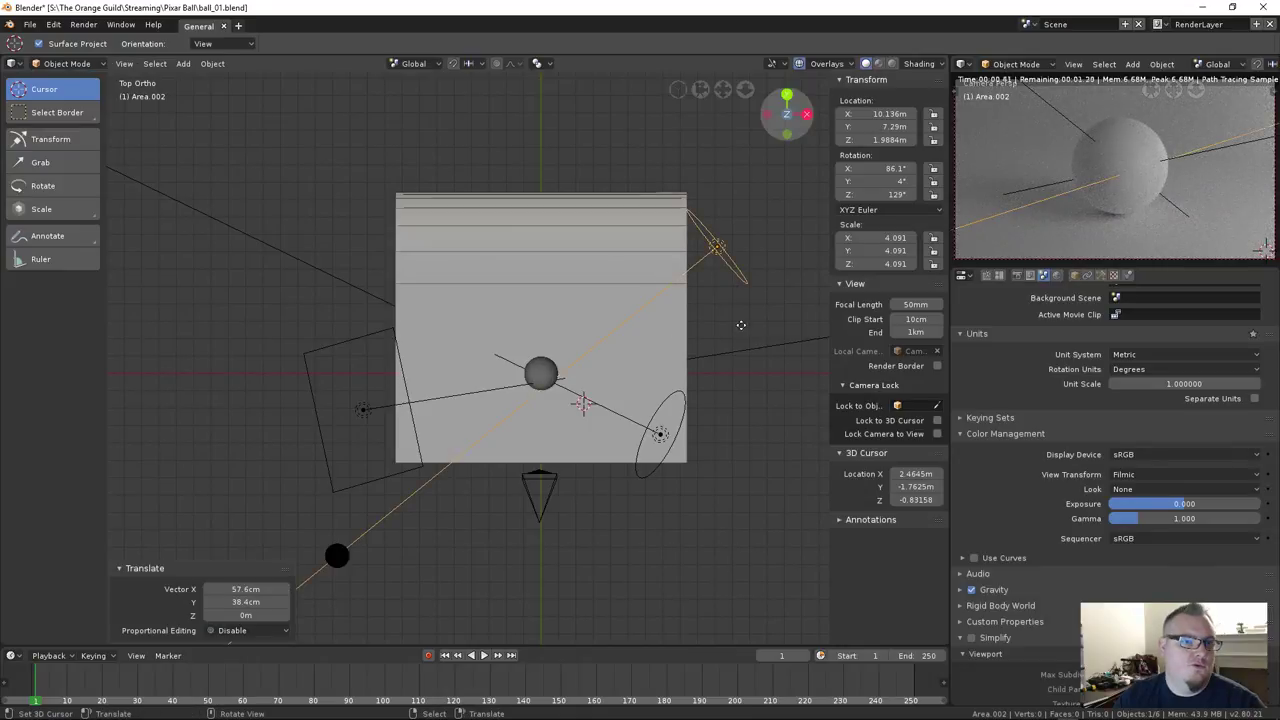
pyautogui.press('r')
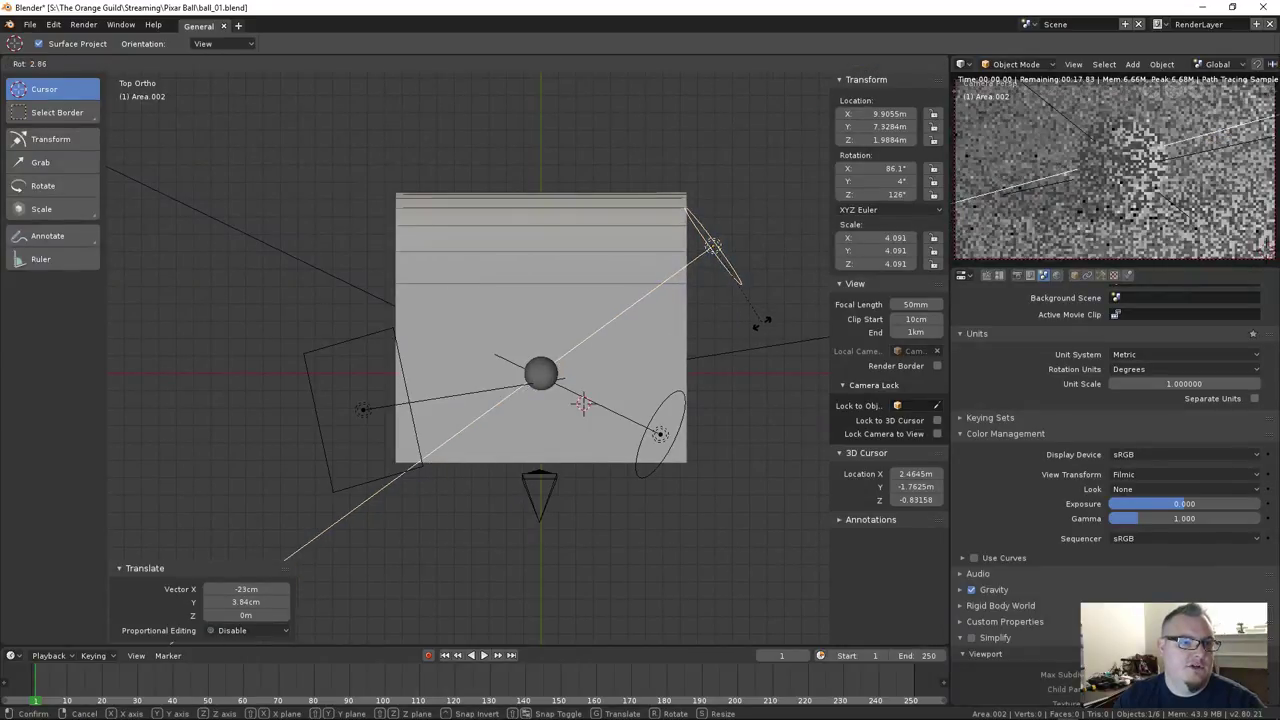
pyautogui.click(763, 322)
# Select Area.001 and bring up its light properties
pyautogui.click(312, 402)
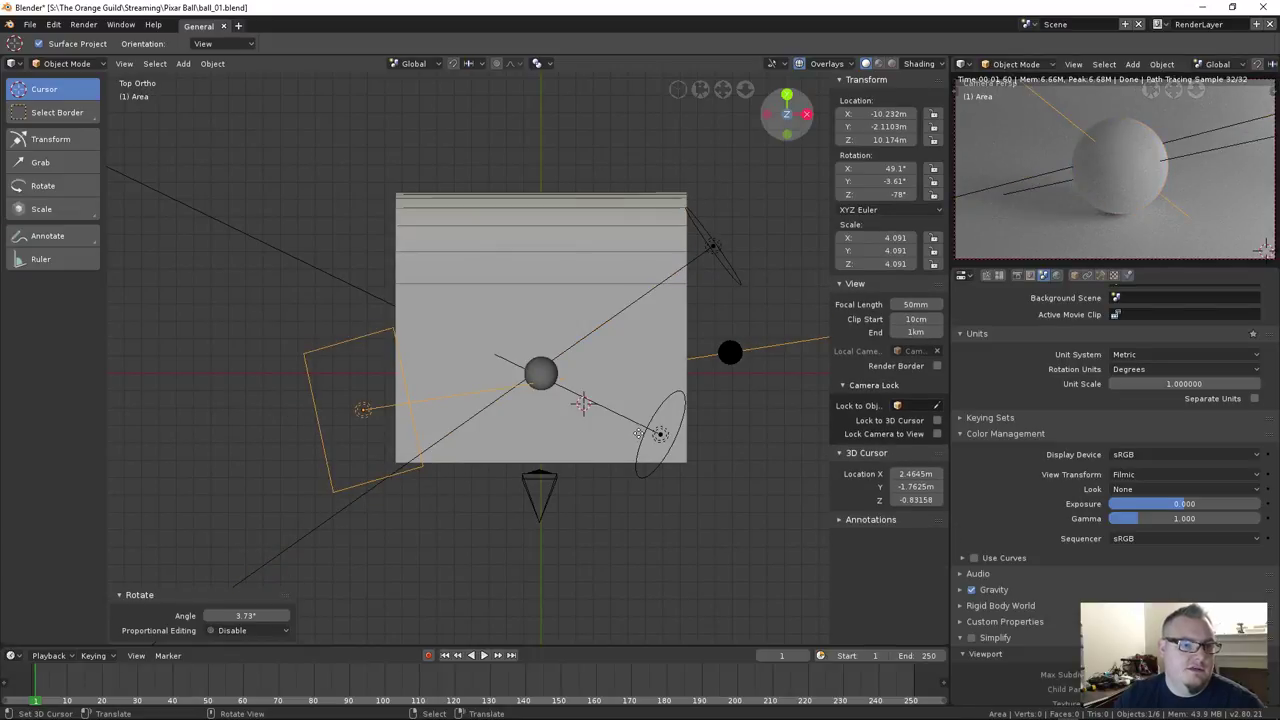
pyautogui.click(674, 442)
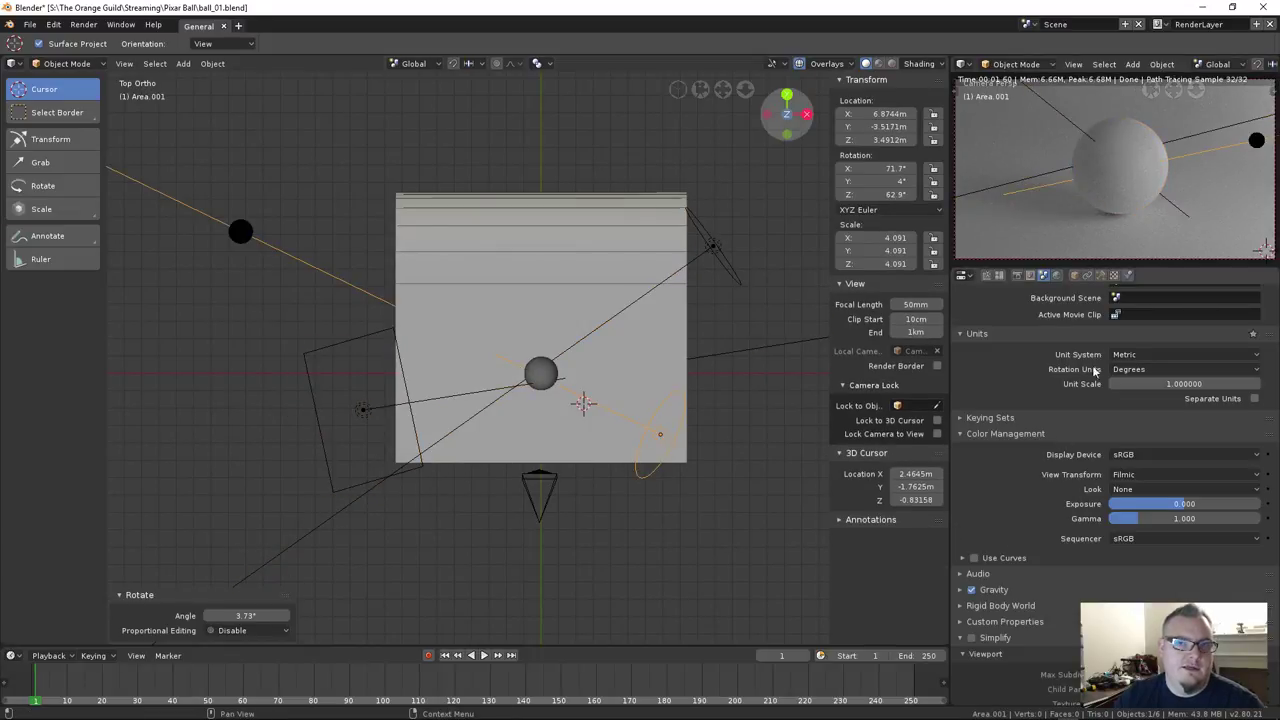
pyautogui.click(1101, 275)
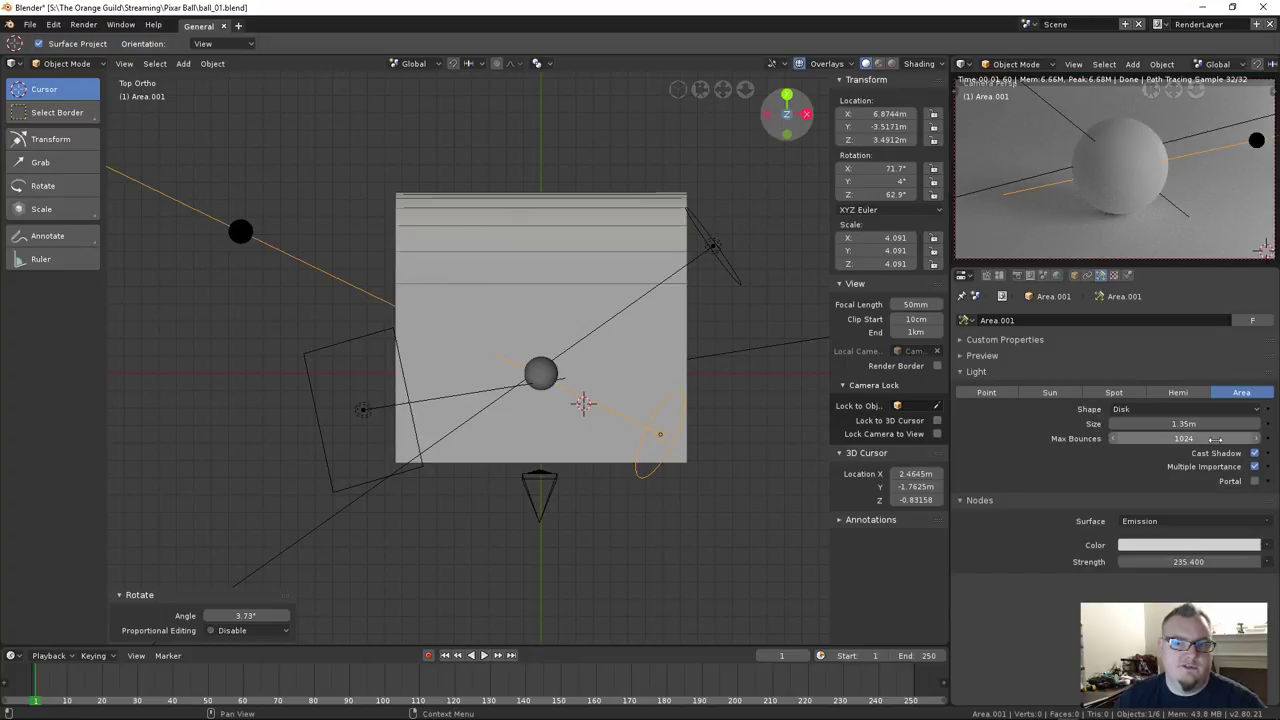
# Set Area.001's strength to 300
pyautogui.click(1187, 562)
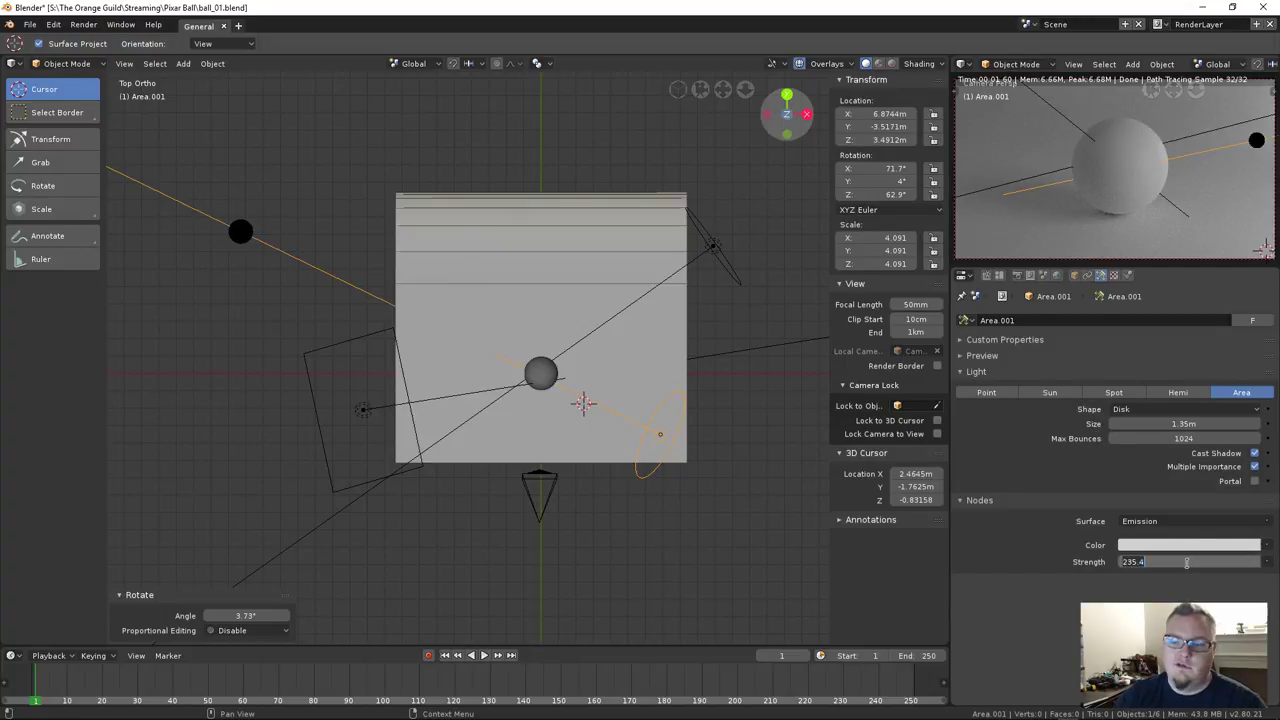
pyautogui.write('300')
pyautogui.press('Return')
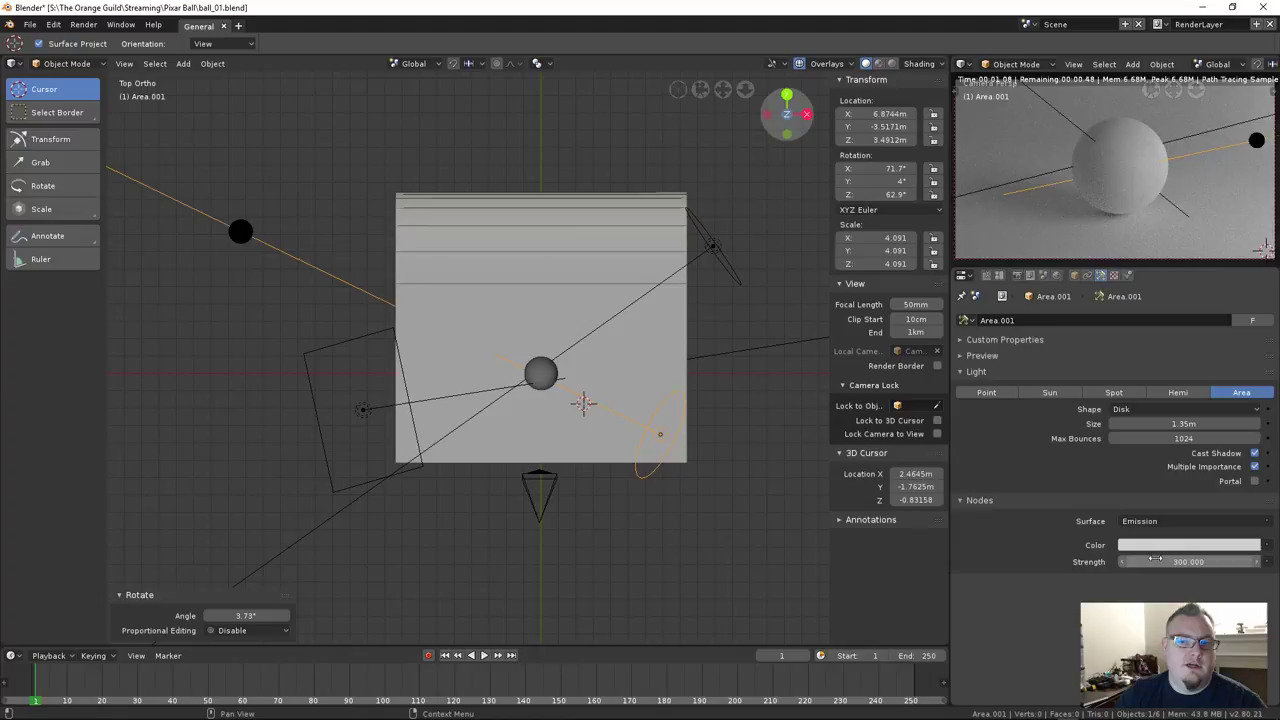
# Make Area.002 a rectangle light sized 95 cm by 2.27 m
pyautogui.click(540, 373)
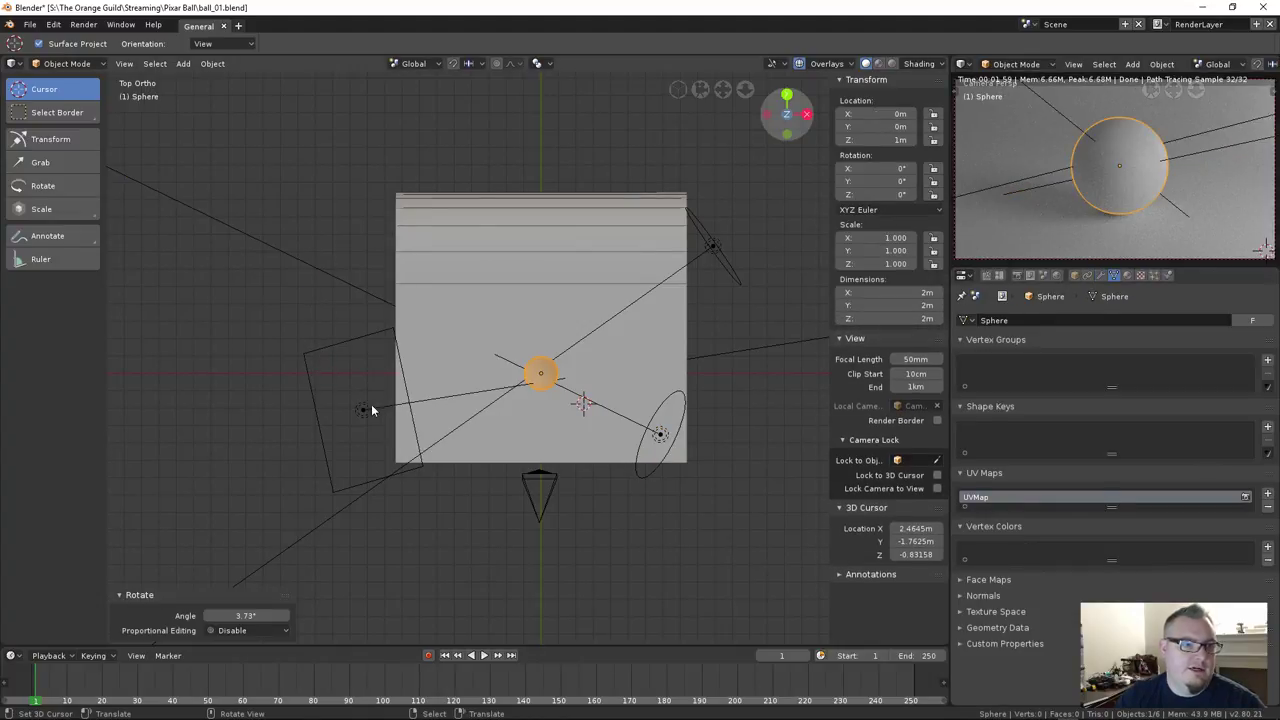
pyautogui.click(363, 410)
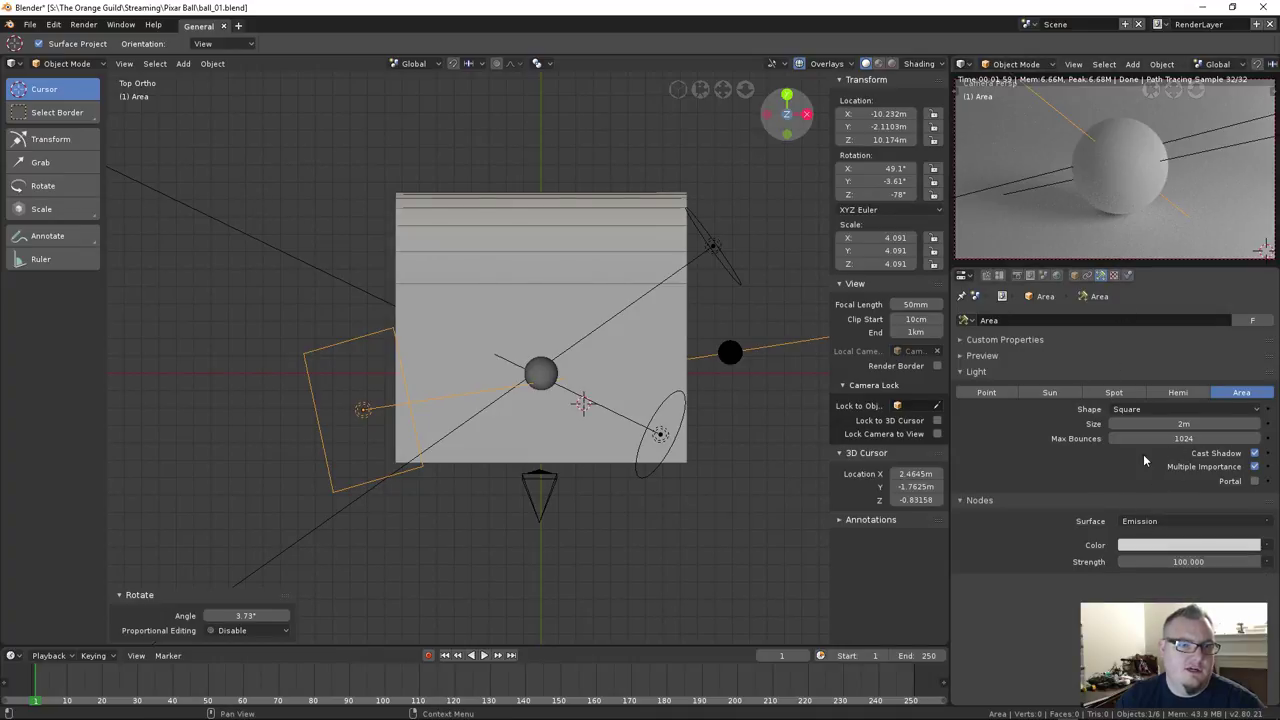
pyautogui.rightClick(682, 270)
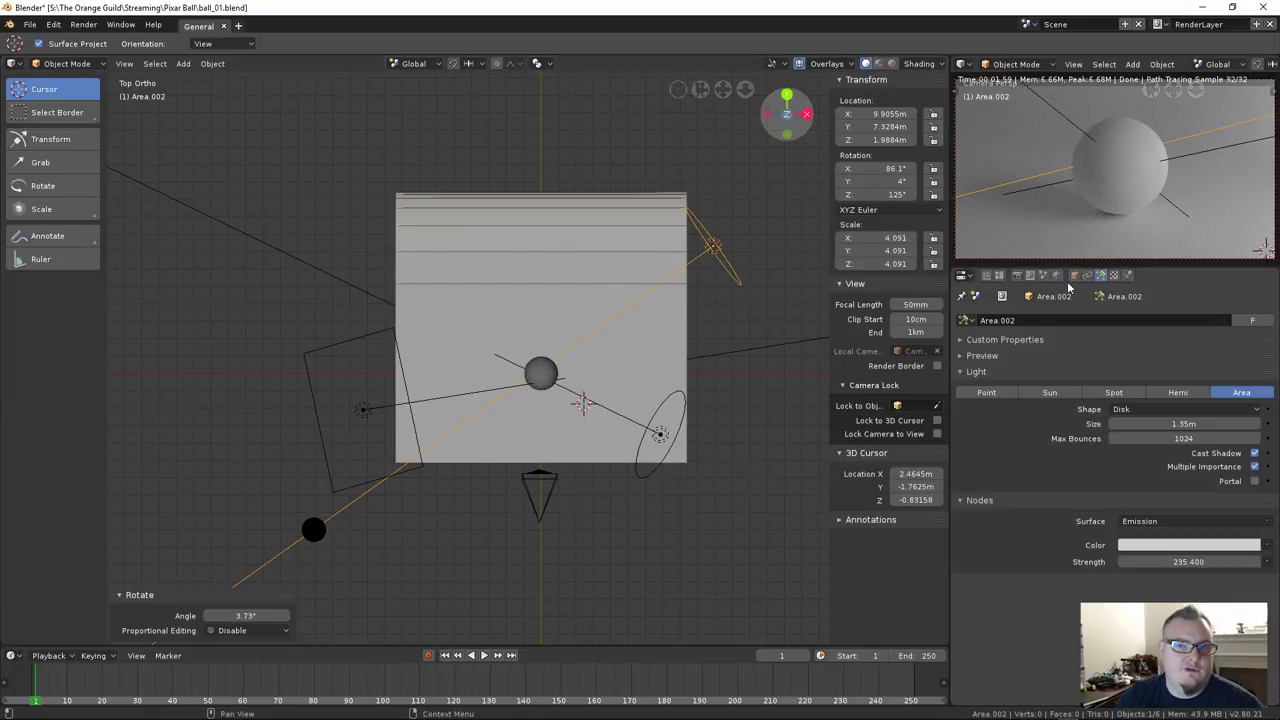
pyautogui.click(1150, 409)
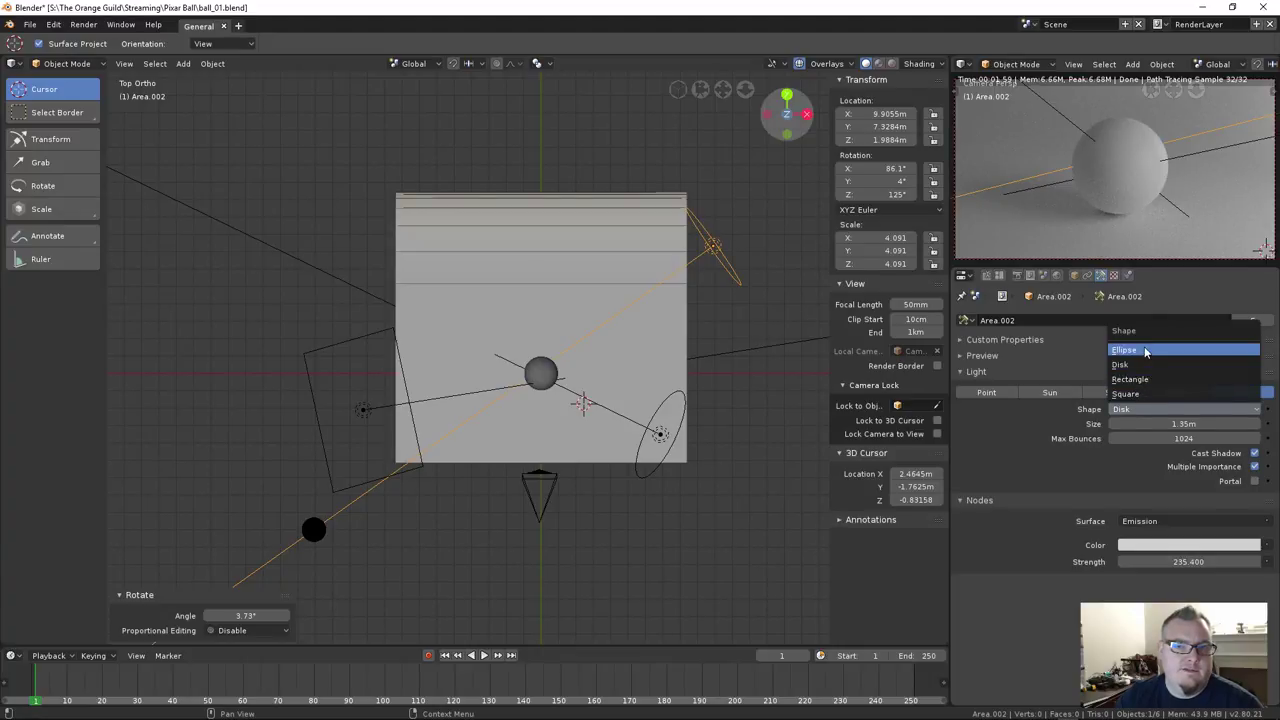
pyautogui.click(1144, 348)
pyautogui.click(1158, 408)
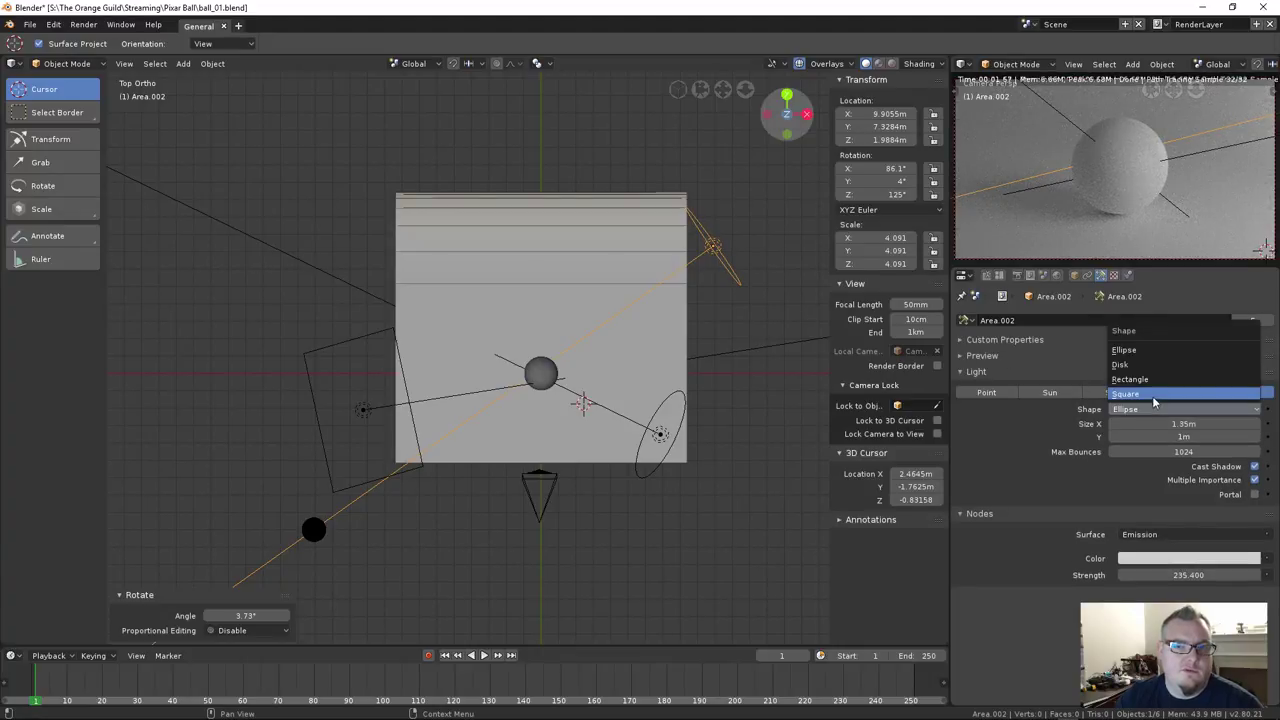
pyautogui.click(1156, 379)
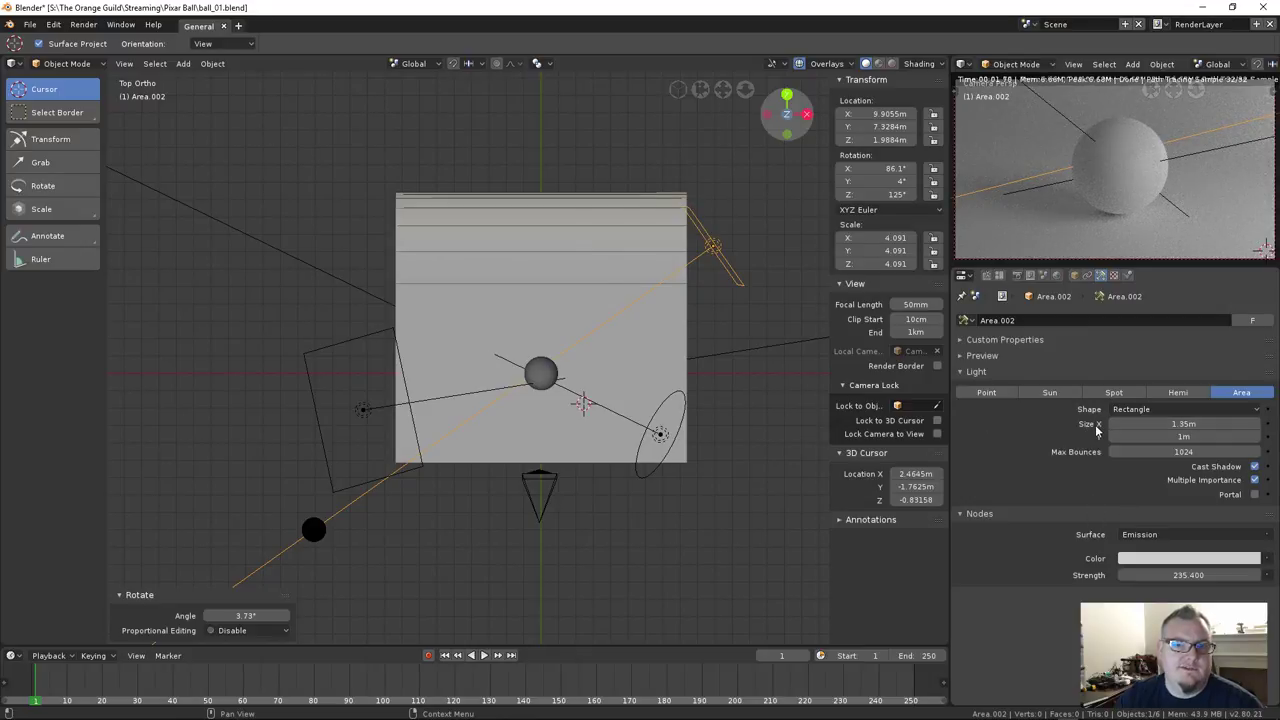
pyautogui.moveTo(1183, 423); pyautogui.dragTo(1224, 423)
pyautogui.moveTo(738, 352); pyautogui.dragTo(770, 272, button='middle')
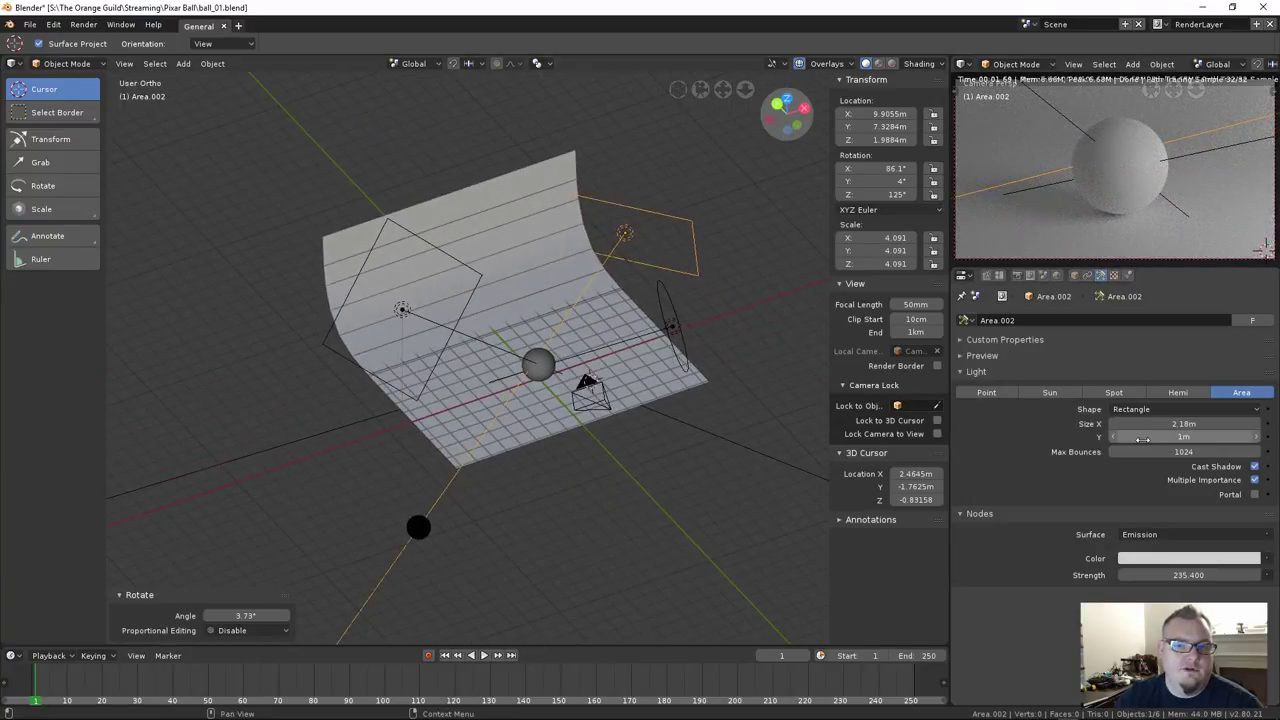
pyautogui.moveTo(1180, 437)
pyautogui.mouseDown()
pyautogui.moveTo(1210, 437)
pyautogui.moveTo(1160, 423)
pyautogui.mouseUp()
pyautogui.moveTo(644, 343)
pyautogui.mouseDown(button='middle')
pyautogui.moveTo(600, 306)
pyautogui.moveTo(621, 305)
pyautogui.moveTo(632, 363)
pyautogui.mouseUp(button='middle')
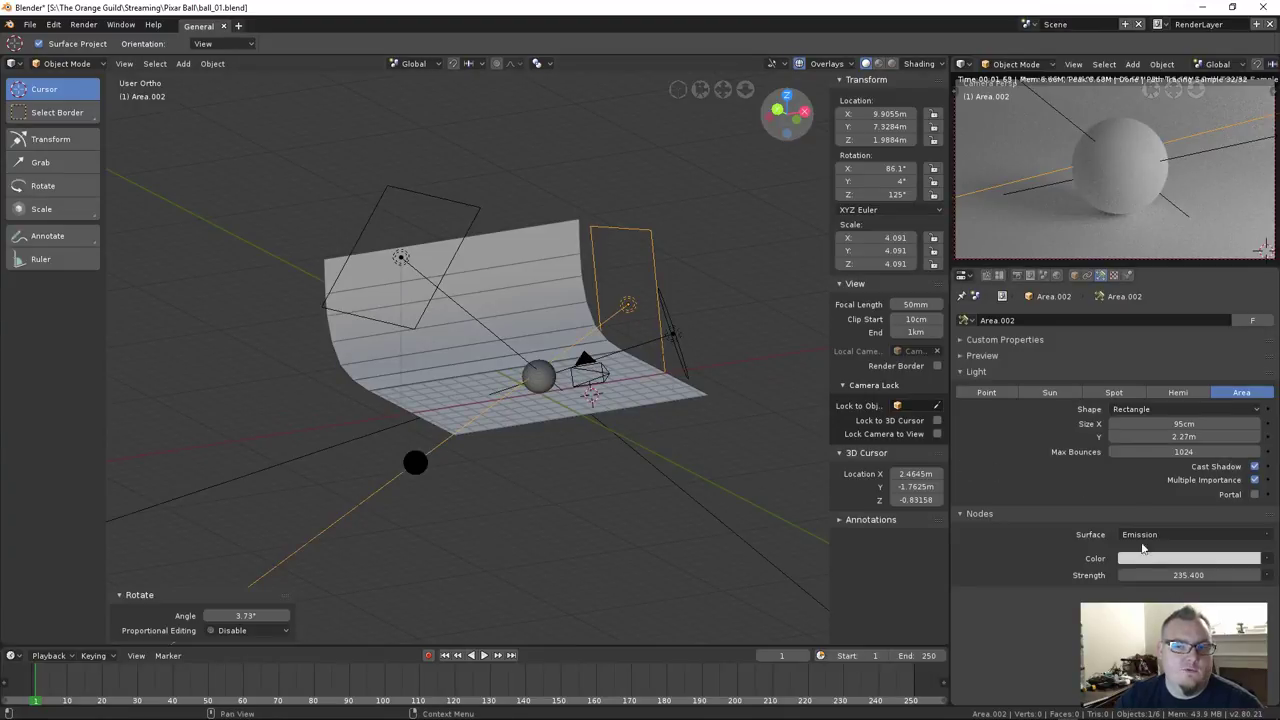
# Set Area.002's strength to 3000
pyautogui.click(1152, 574)
pyautogui.write('100')
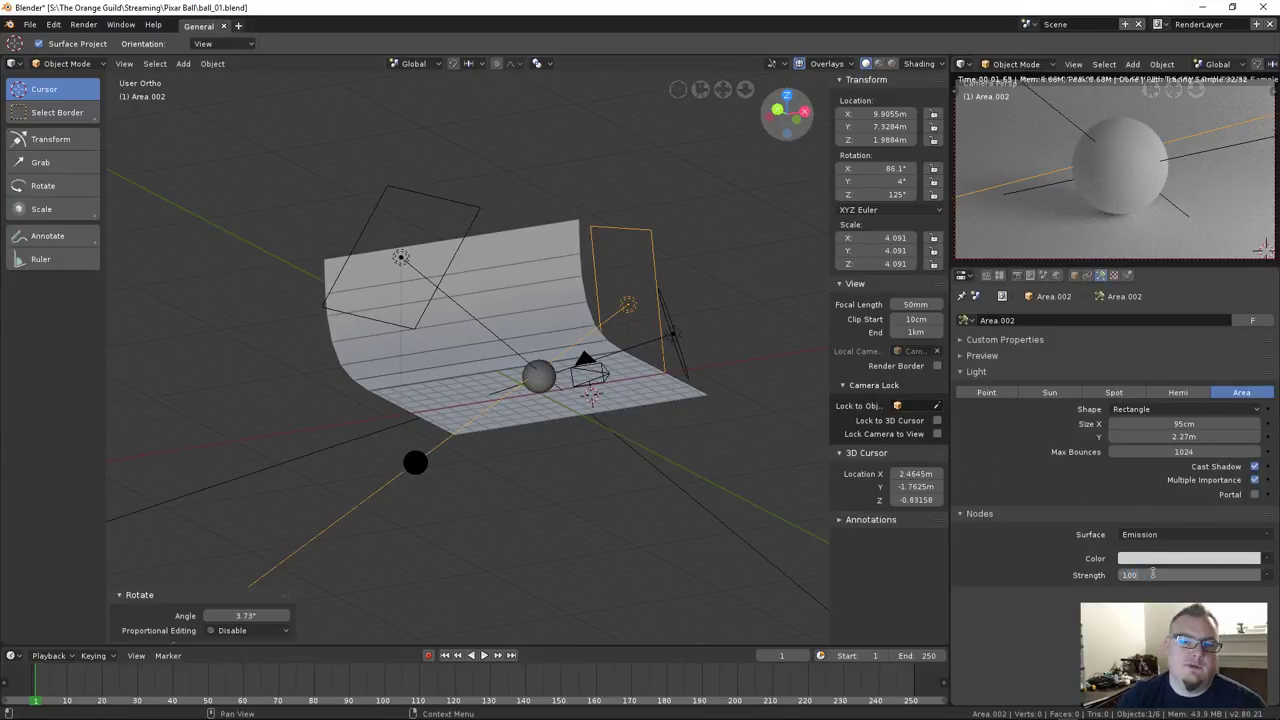
pyautogui.write('0')
pyautogui.press('Return')
pyautogui.moveTo(628, 366); pyautogui.dragTo(640, 380, button='middle')
pyautogui.click(1192, 575)
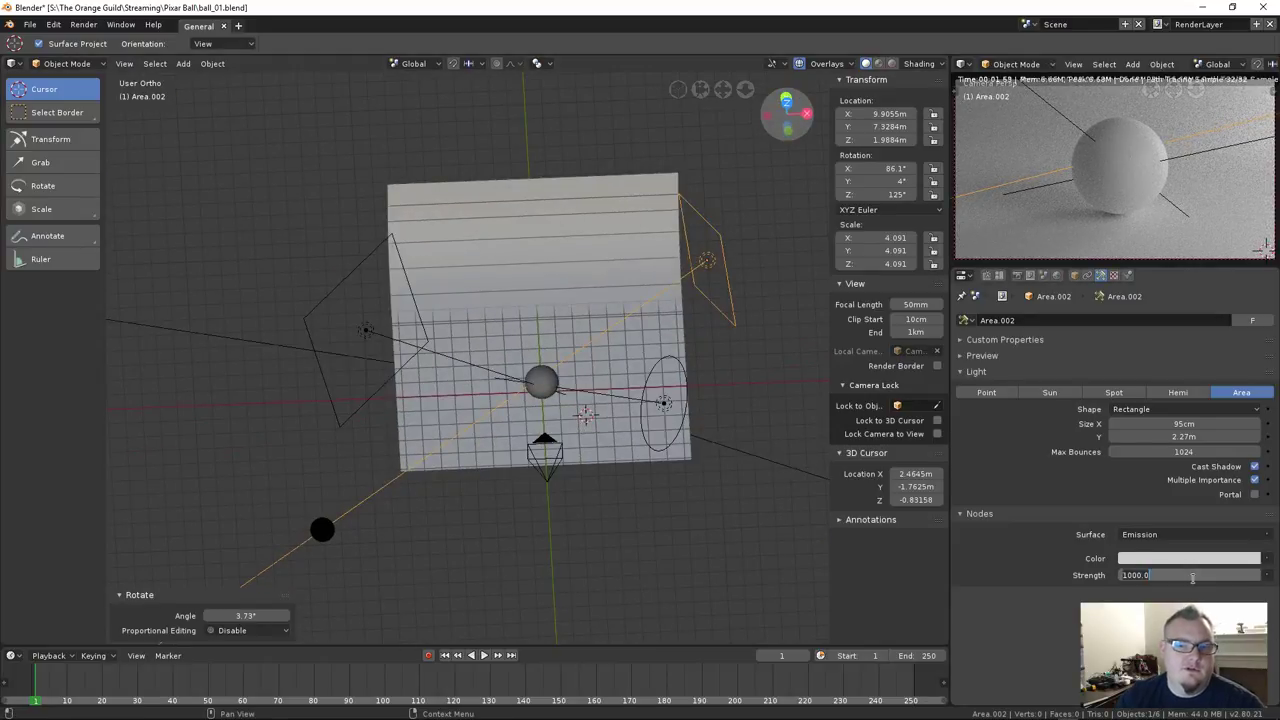
pyautogui.write('3000')
pyautogui.press('Return')
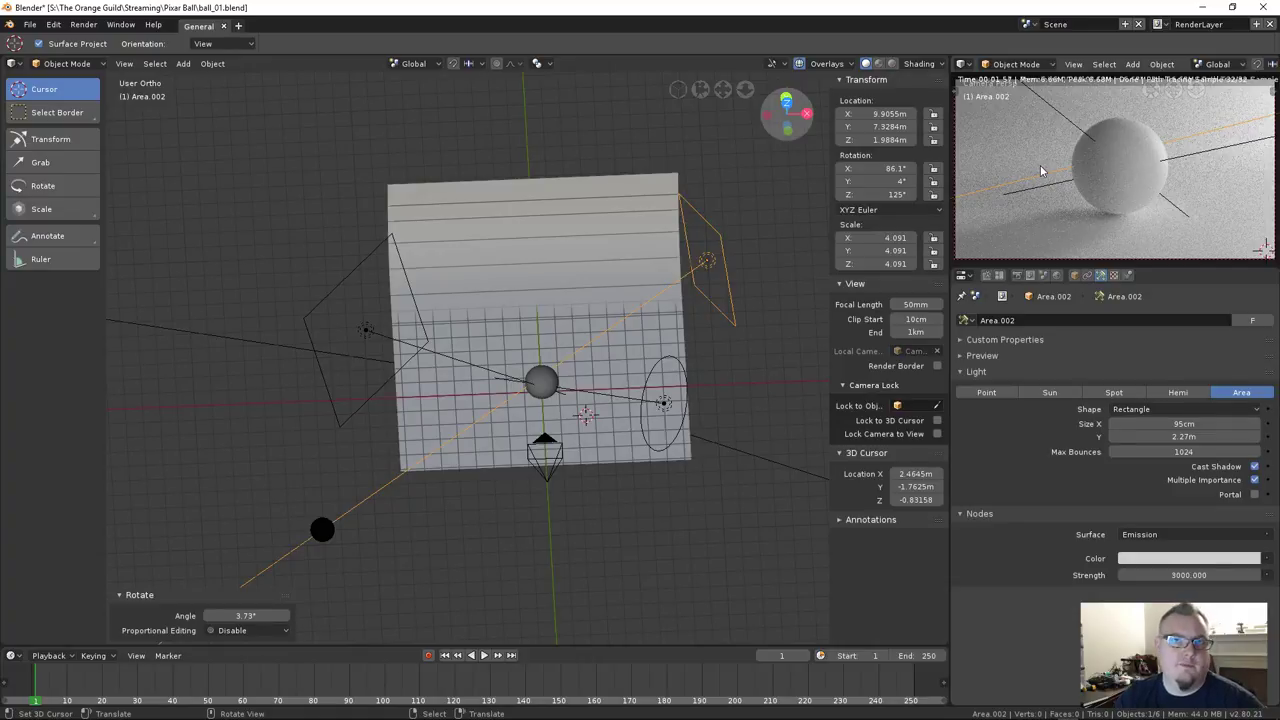
# Select the curved backdrop and begin rotating it around Z
pyautogui.moveTo(670, 368); pyautogui.dragTo(730, 445, button='middle')
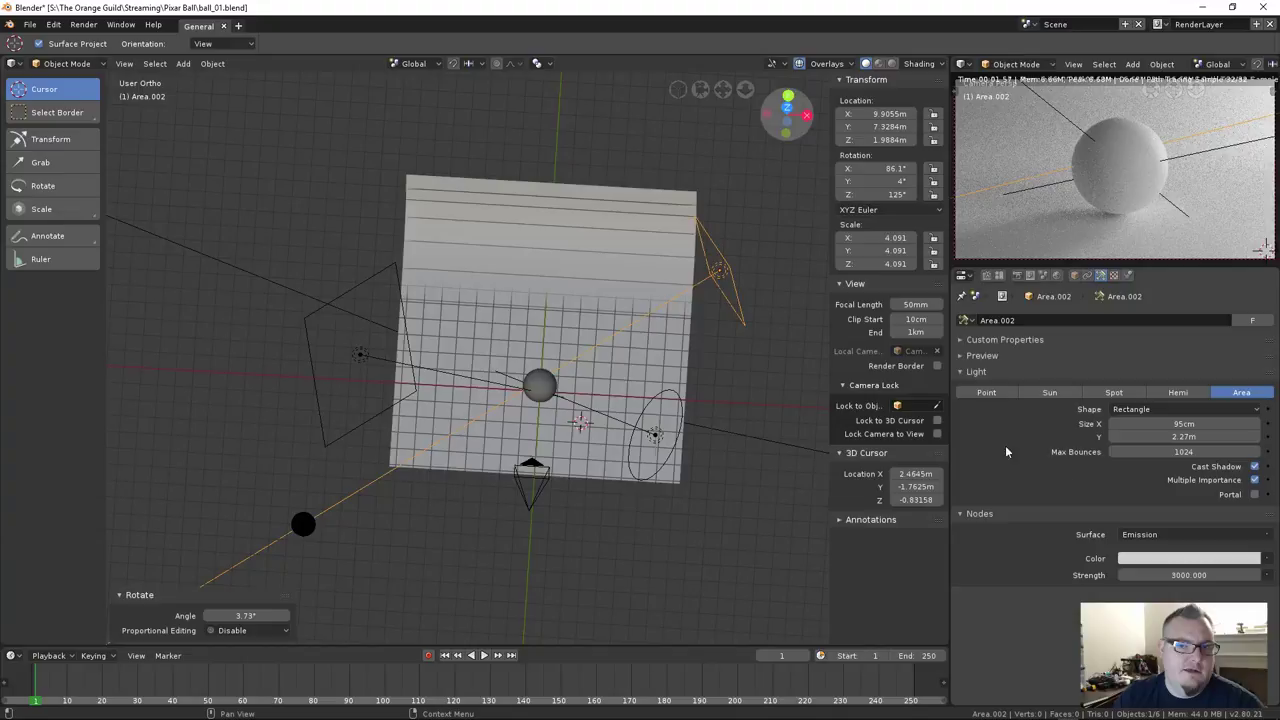
pyautogui.click(614, 228)
pyautogui.press('r')
pyautogui.press('z')
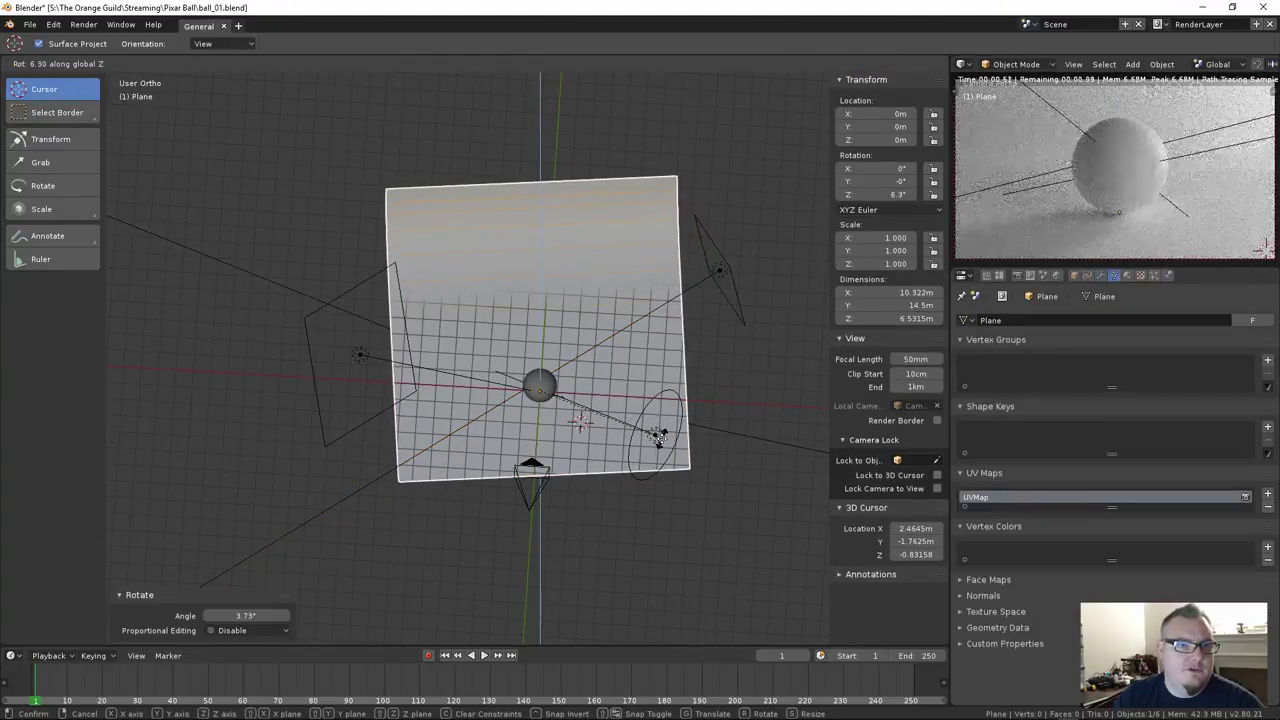
# Settle the backdrop at a 6.3° Z turn, then rotate Area.002 and raise it to 4.68 m
pyautogui.click(650, 311)
pyautogui.moveTo(628, 177); pyautogui.dragTo(650, 214, button='middle')
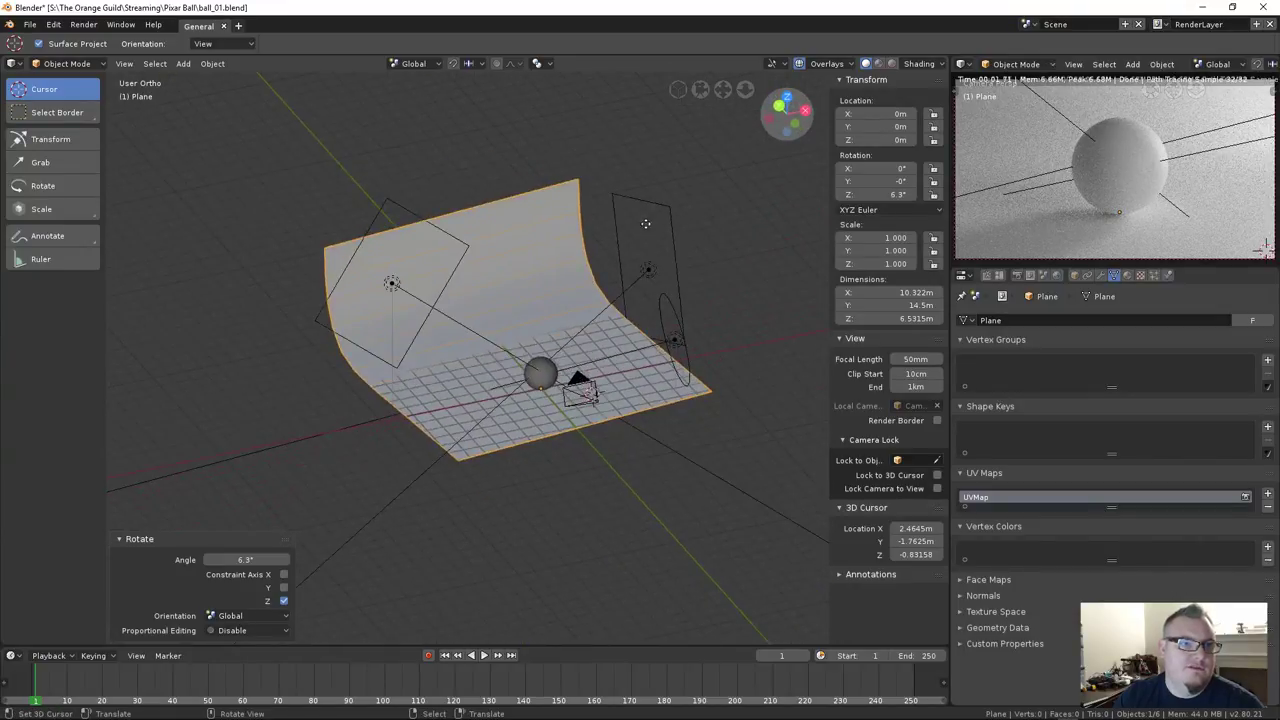
pyautogui.click(627, 266)
pyautogui.moveTo(627, 266); pyautogui.dragTo(700, 289, button='middle')
pyautogui.press('r')
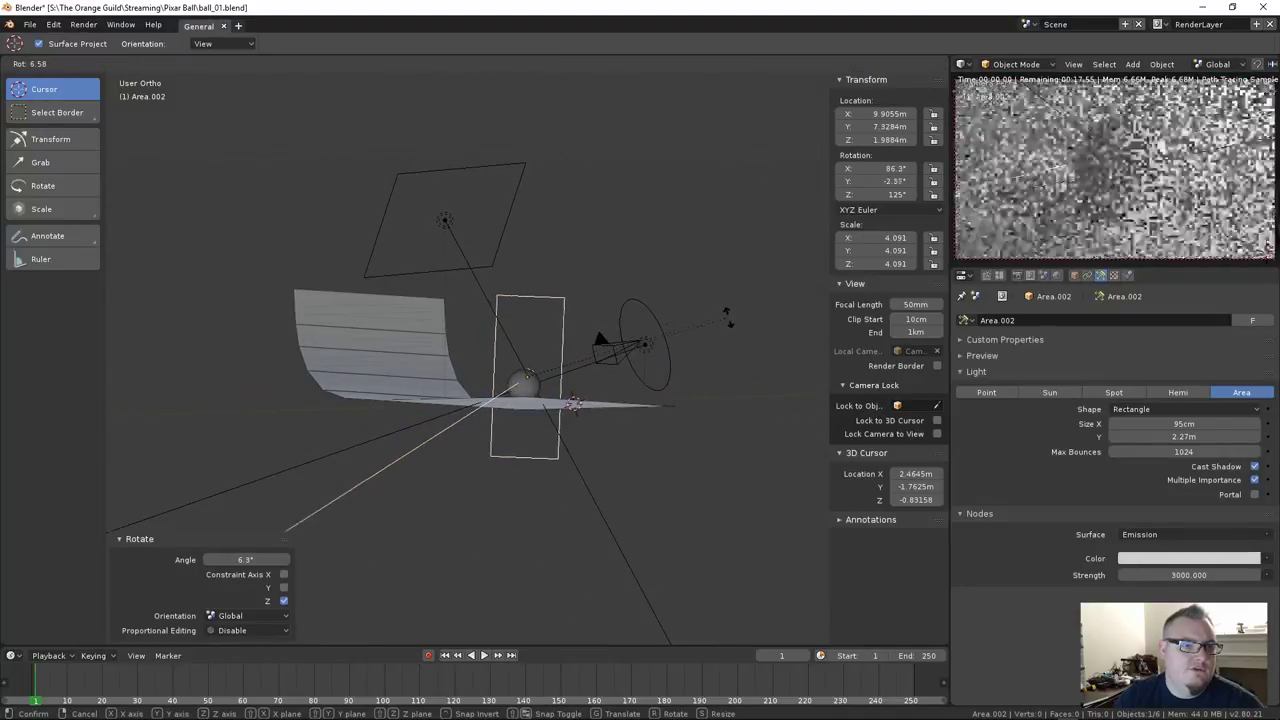
pyautogui.click(722, 305)
pyautogui.press('g')
pyautogui.press('z')
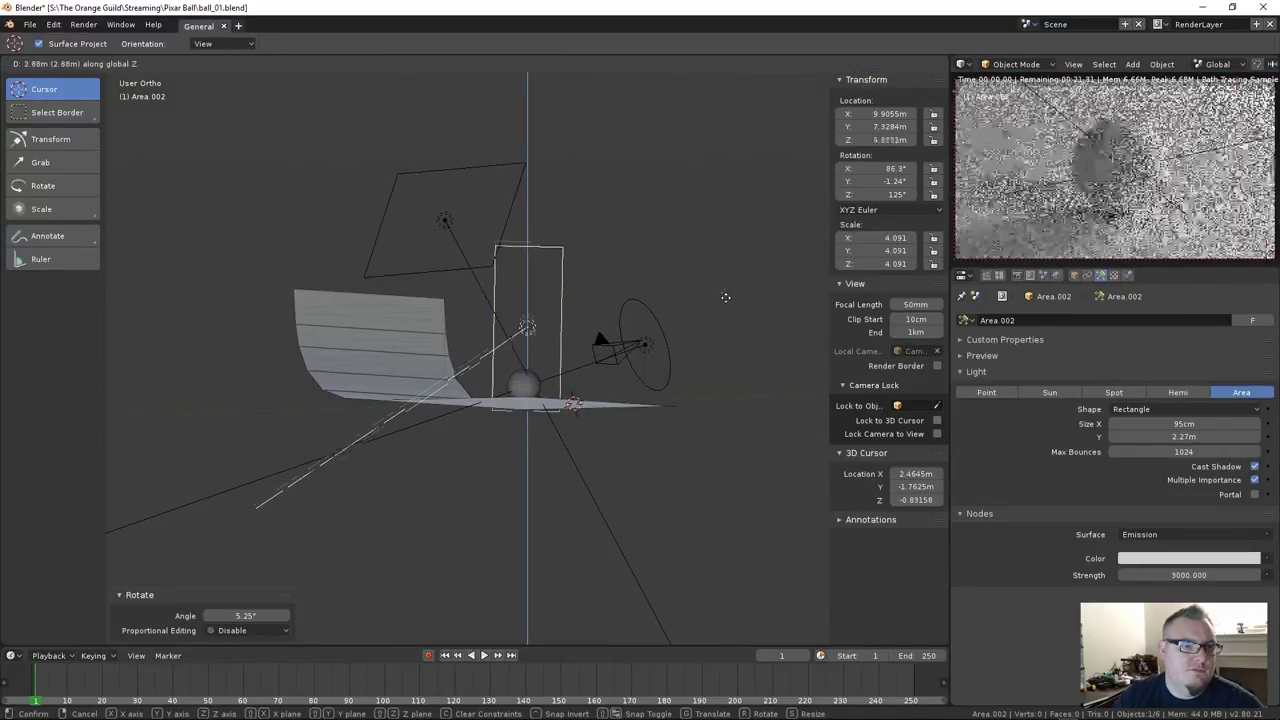
pyautogui.click(706, 294)
# Tilt Area.002 by −13.1°, check the lighting from above, and select Area.001
pyautogui.moveTo(706, 294); pyautogui.dragTo(323, 340, button='middle')
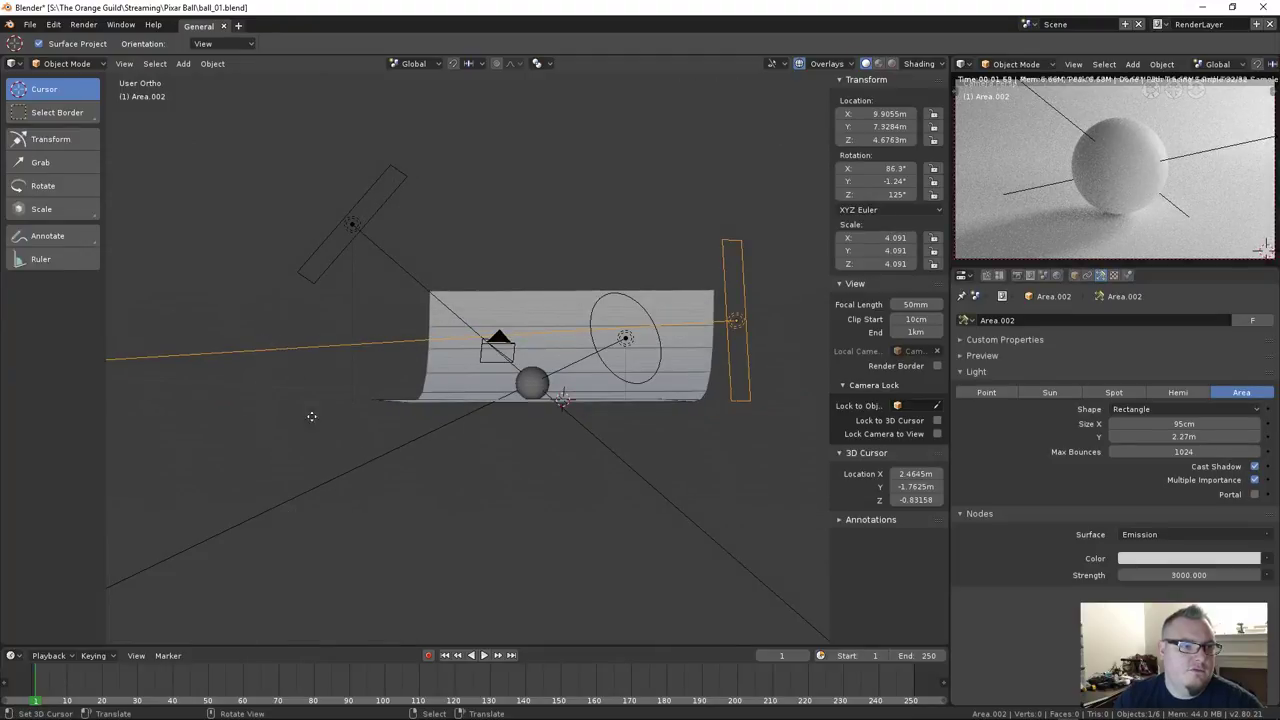
pyautogui.press('r')
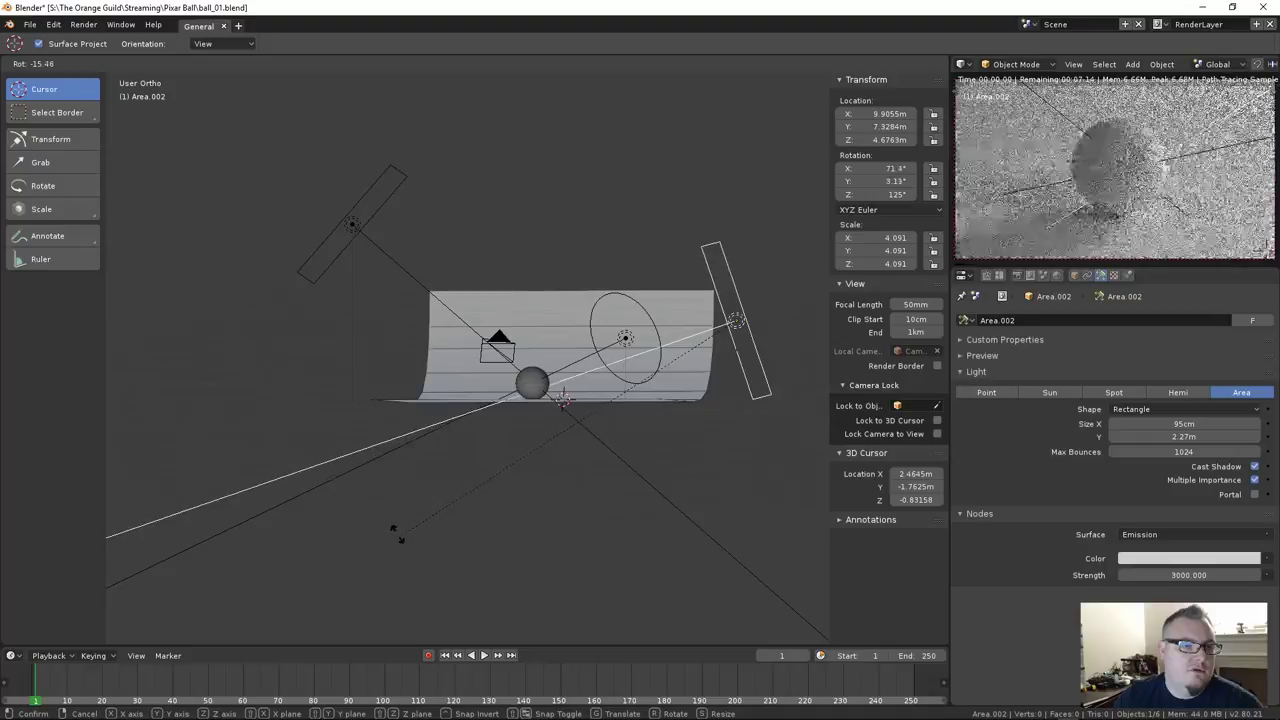
pyautogui.click(355, 541)
pyautogui.moveTo(355, 541); pyautogui.dragTo(487, 476, button='middle')
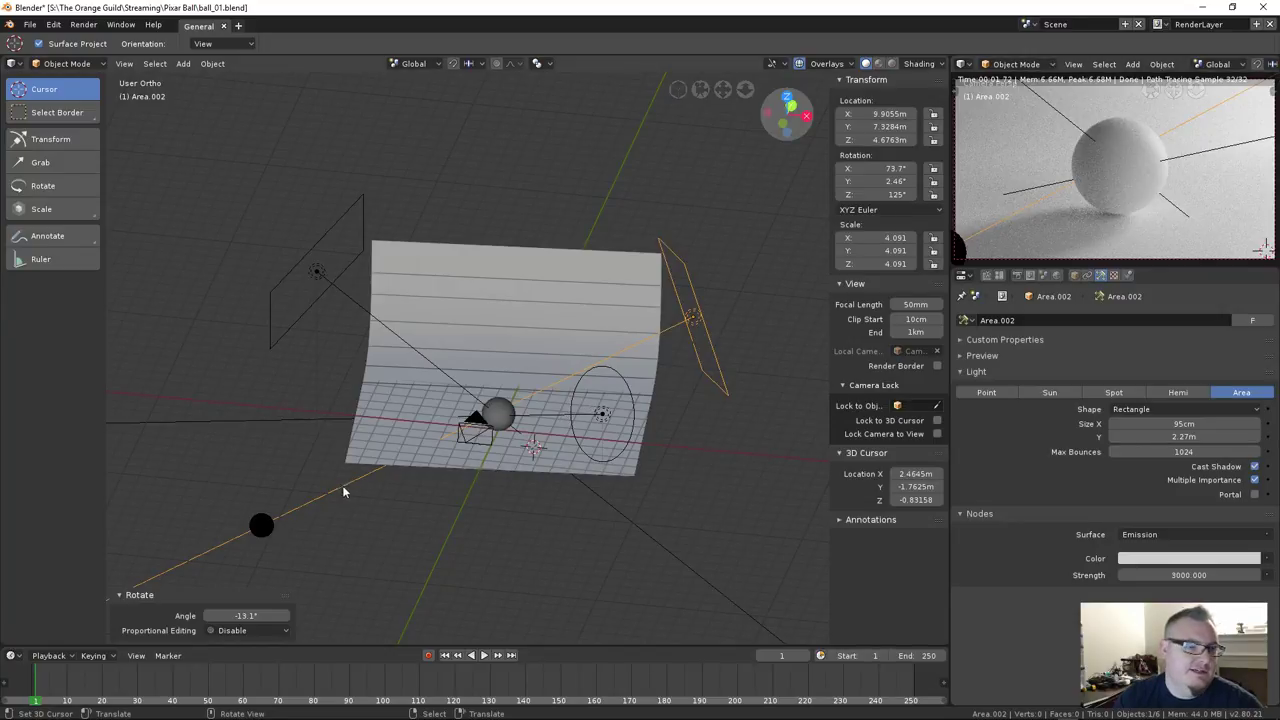
pyautogui.moveTo(435, 457); pyautogui.dragTo(389, 512, button='middle')
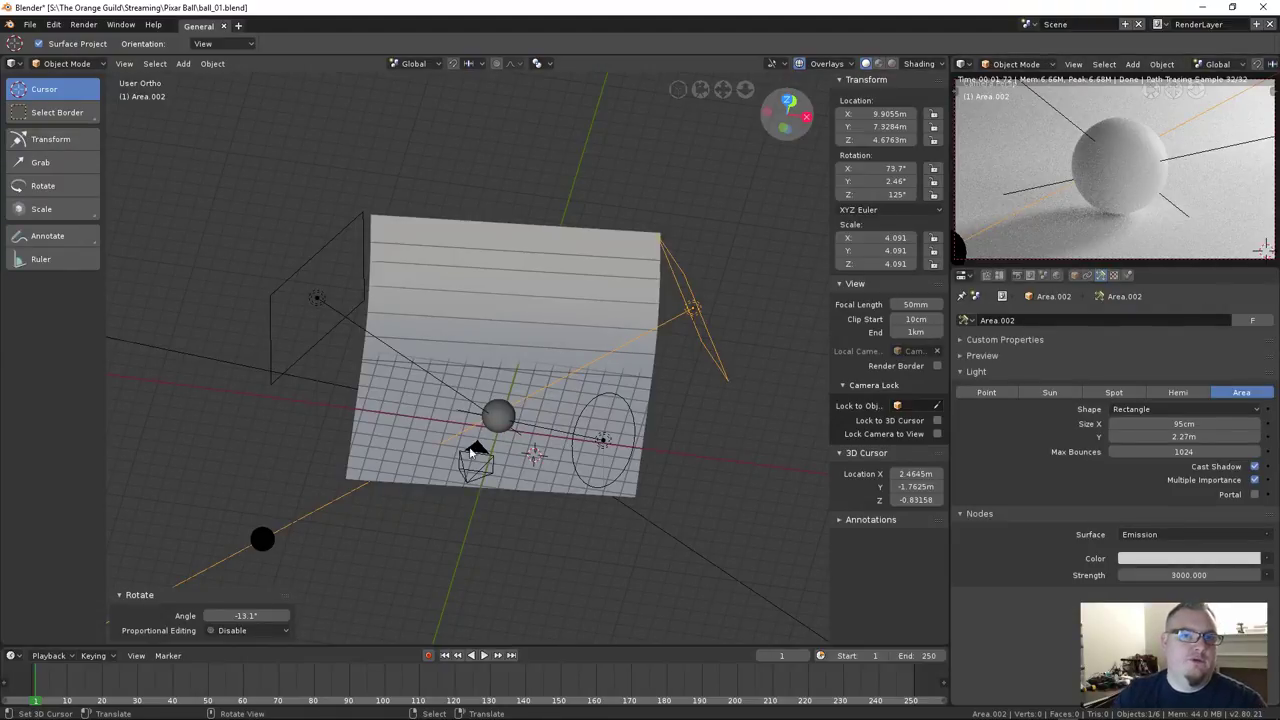
pyautogui.moveTo(446, 496); pyautogui.dragTo(524, 336, button='middle')
pyautogui.scroll(4, 455, 480)
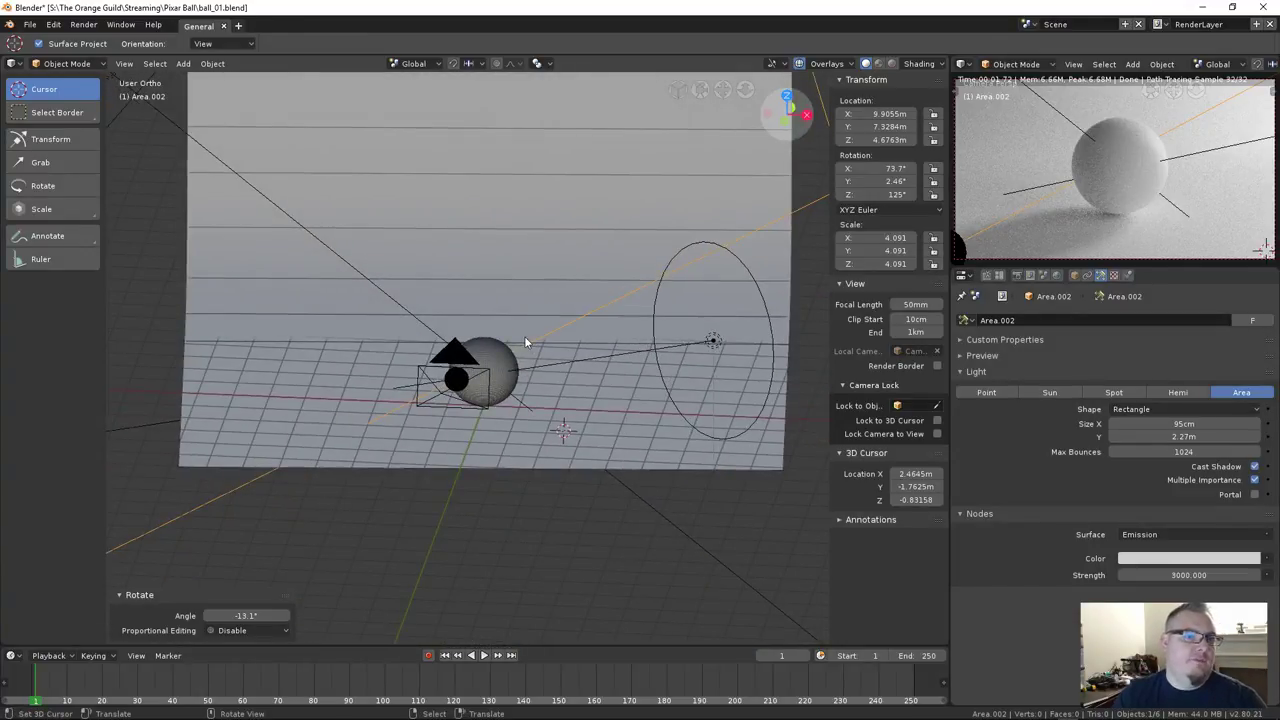
pyautogui.rightClick(762, 308)
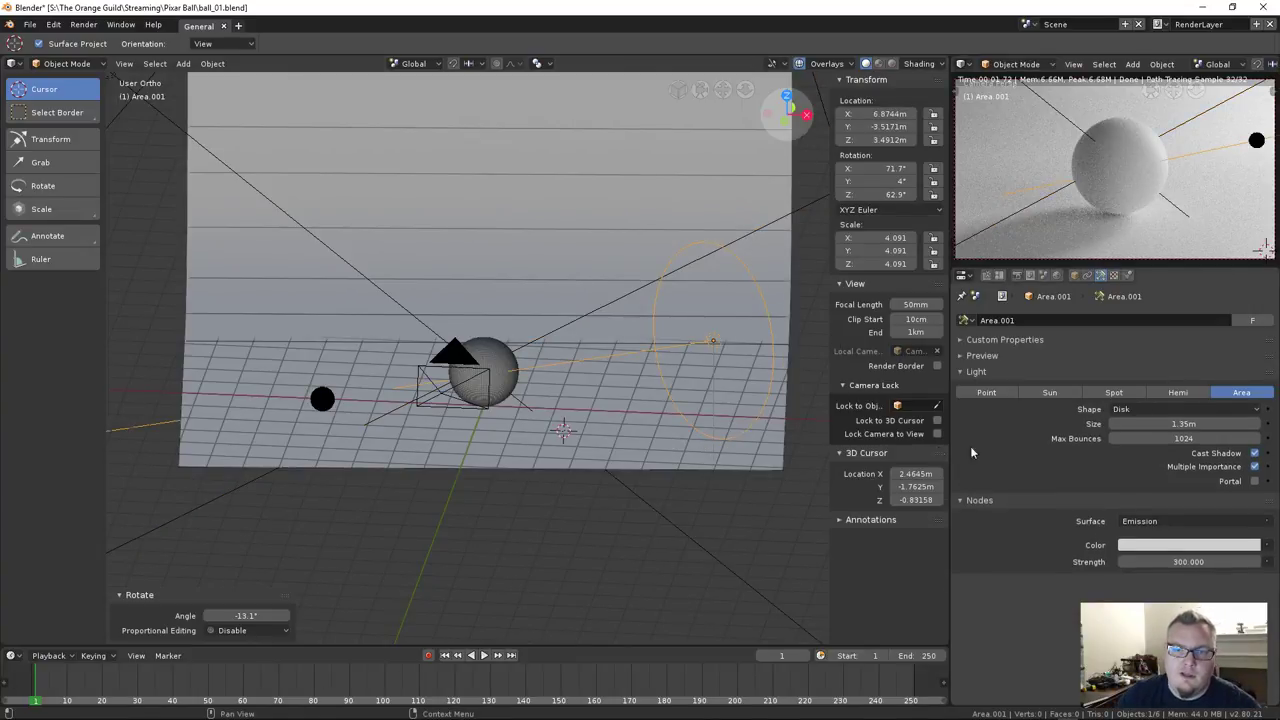
# Turn the square Area light 25.8° around Z and reposition it
pyautogui.moveTo(500, 416); pyautogui.dragTo(529, 402, button='middle')
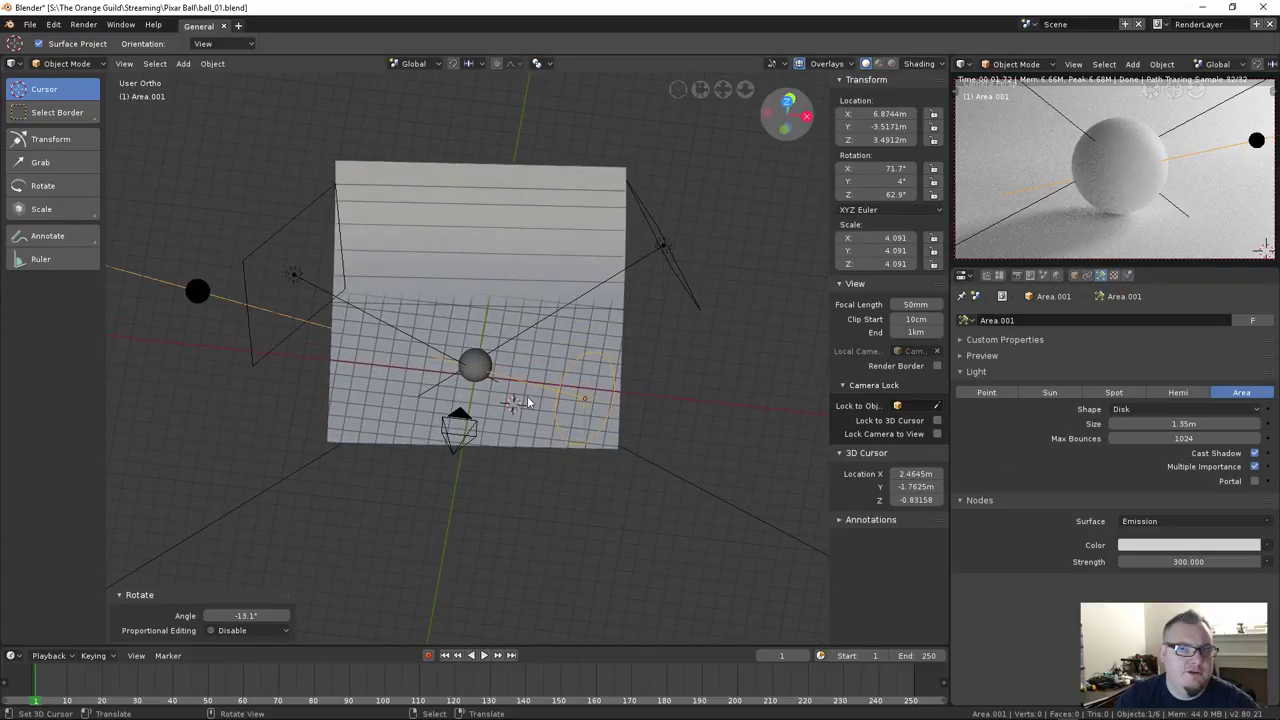
pyautogui.click(308, 282)
pyautogui.moveTo(450, 425)
pyautogui.mouseDown(button='middle')
pyautogui.moveTo(463, 388)
pyautogui.moveTo(428, 315)
pyautogui.moveTo(472, 431)
pyautogui.moveTo(446, 432)
pyautogui.mouseUp(button='middle')
pyautogui.press('r')
pyautogui.press('z')
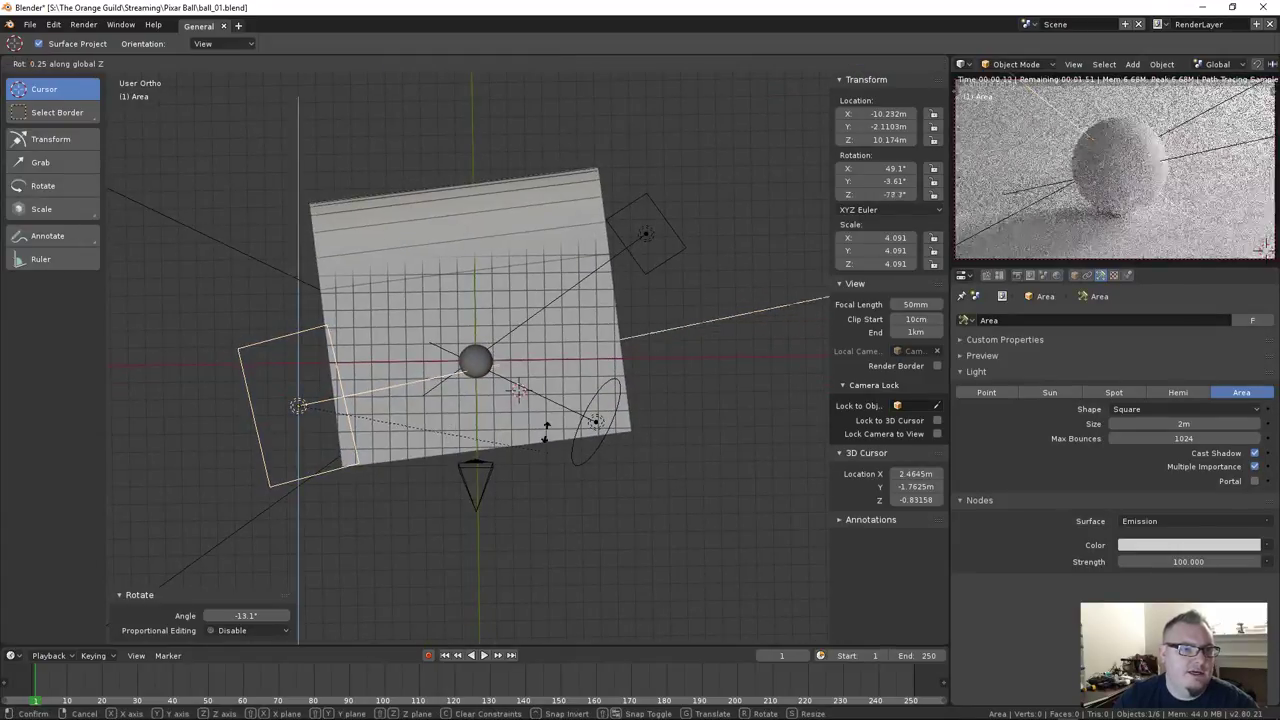
pyautogui.click(425, 480)
pyautogui.press('g')
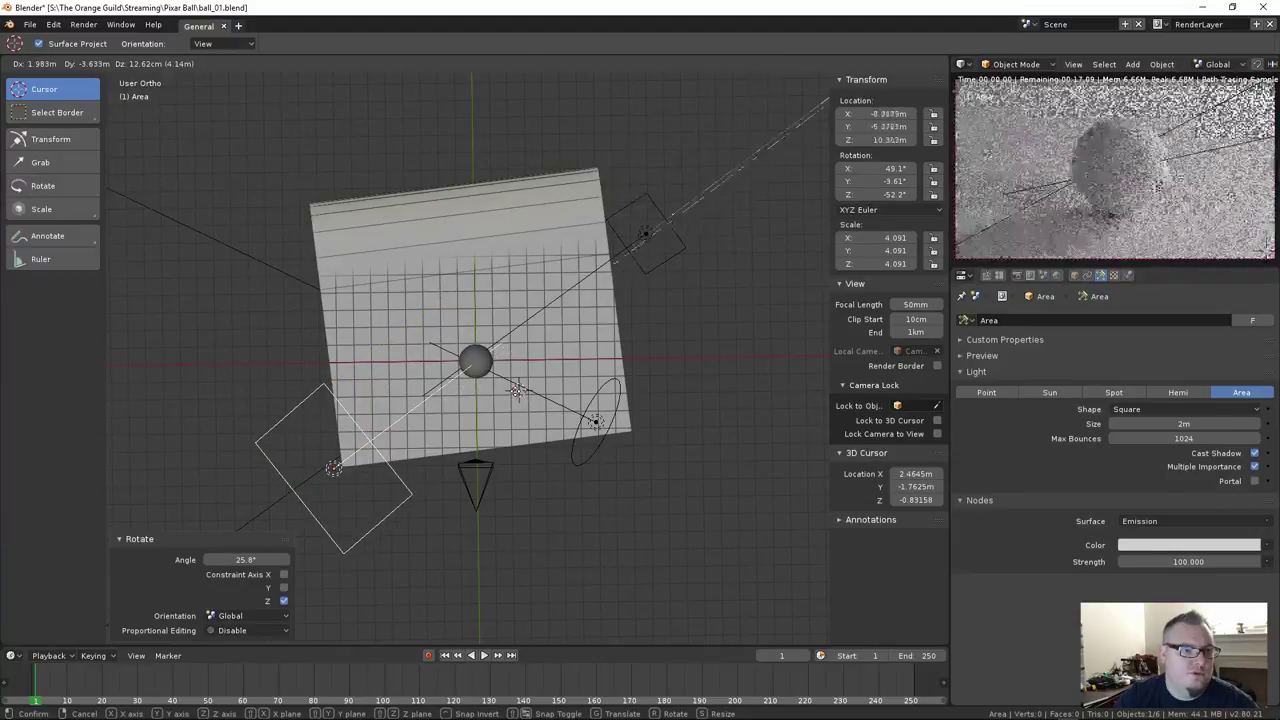
pyautogui.click(507, 424)
pyautogui.moveTo(507, 424); pyautogui.dragTo(647, 450, button='middle')
# Tilt the square light and lower it by 3.33 m
pyautogui.press('r')
pyautogui.click(528, 284)
pyautogui.press('g')
pyautogui.press('z')
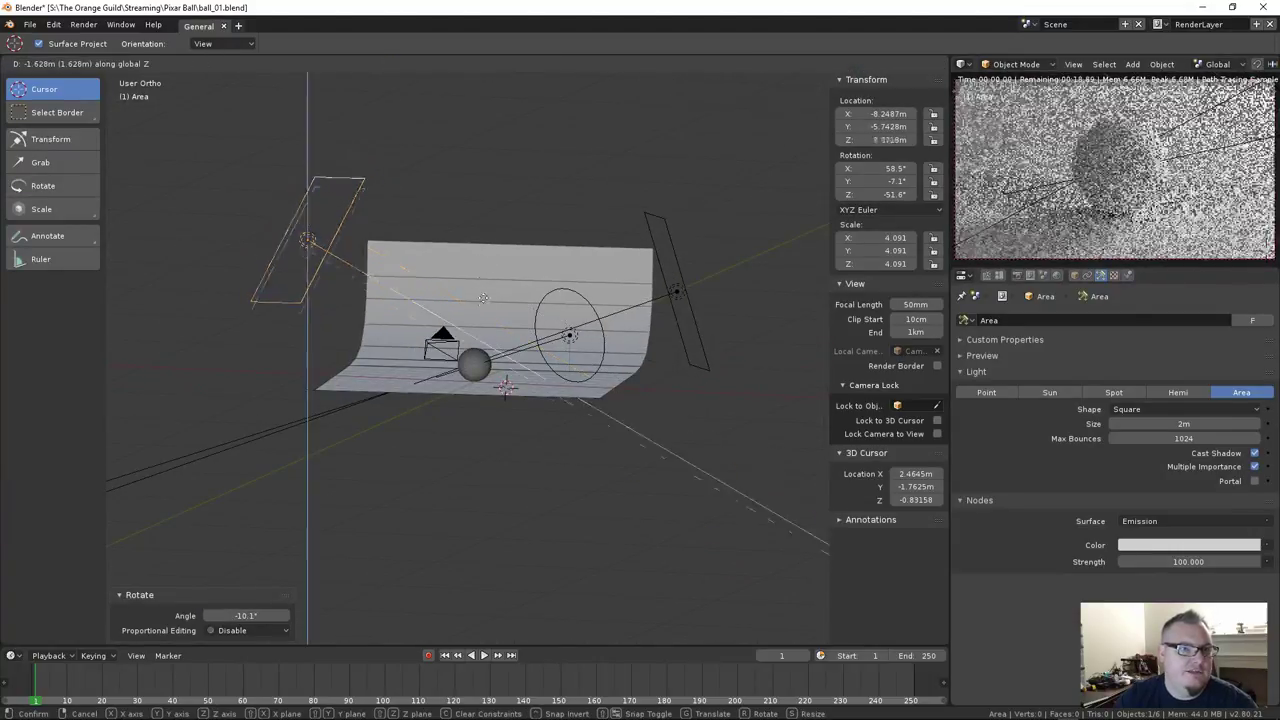
pyautogui.click(482, 315)
pyautogui.moveTo(549, 304); pyautogui.dragTo(580, 335, button='middle')
# Set the square light's strength to 50, then select the disk light Area.001
pyautogui.click(1160, 561)
pyautogui.write('50')
pyautogui.press('Return')
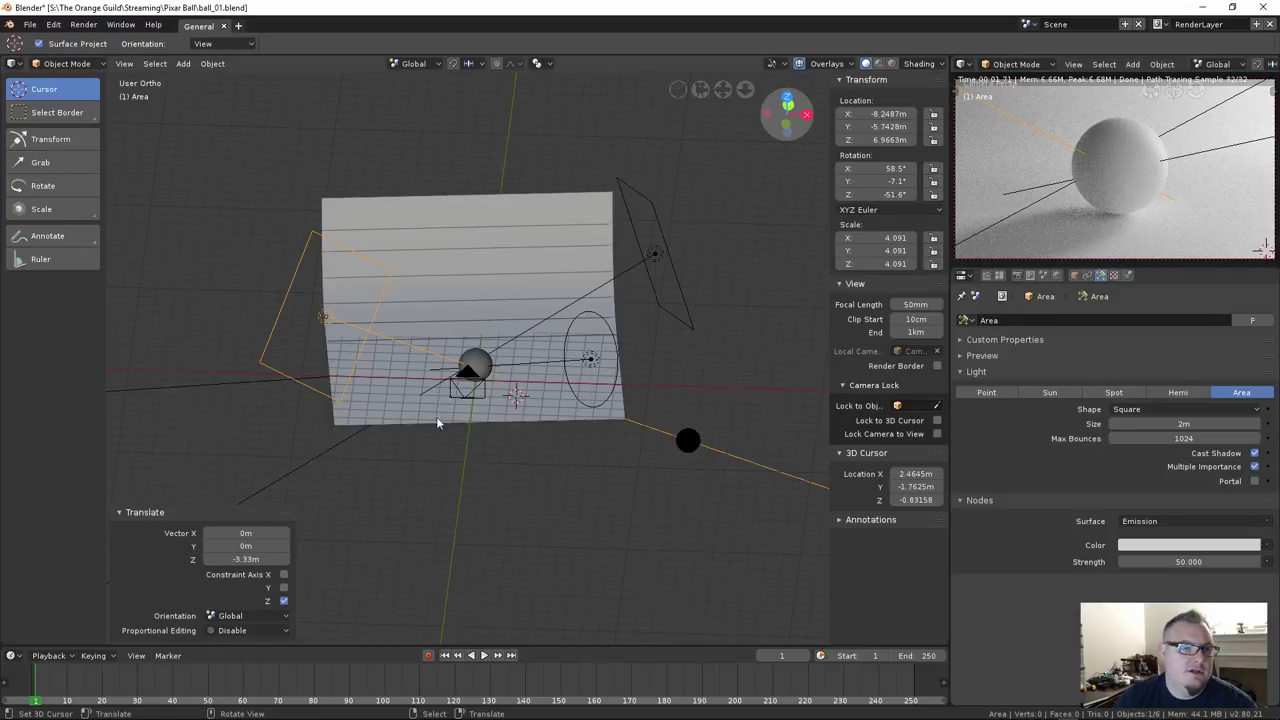
pyautogui.click(572, 356)
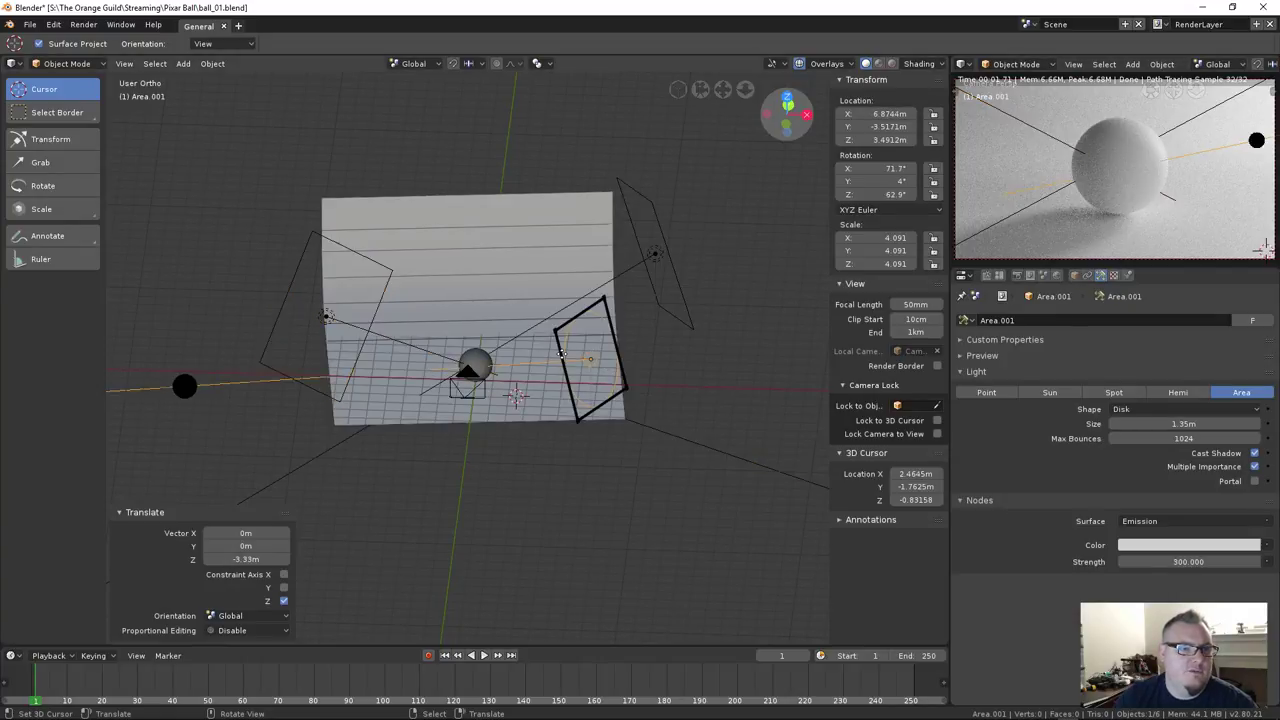
# Set the disk light Area.001's strength to 150
pyautogui.click(1205, 562)
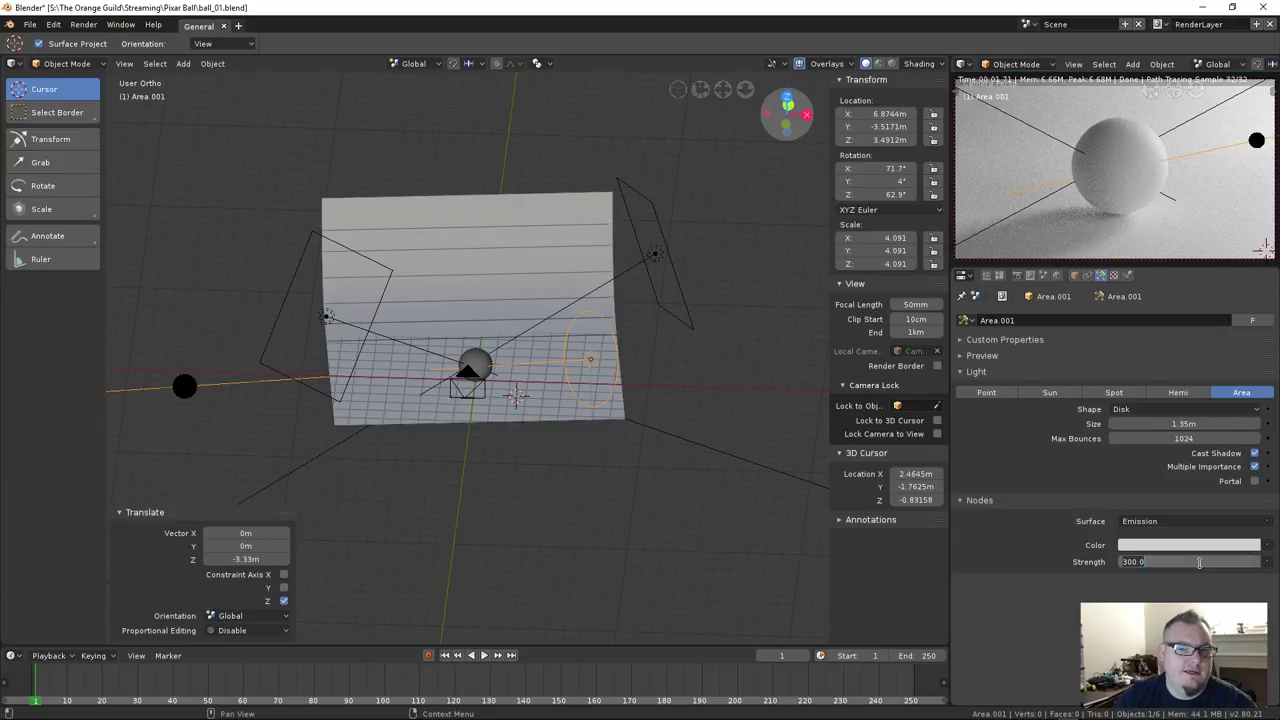
pyautogui.write('150')
pyautogui.press('Return')
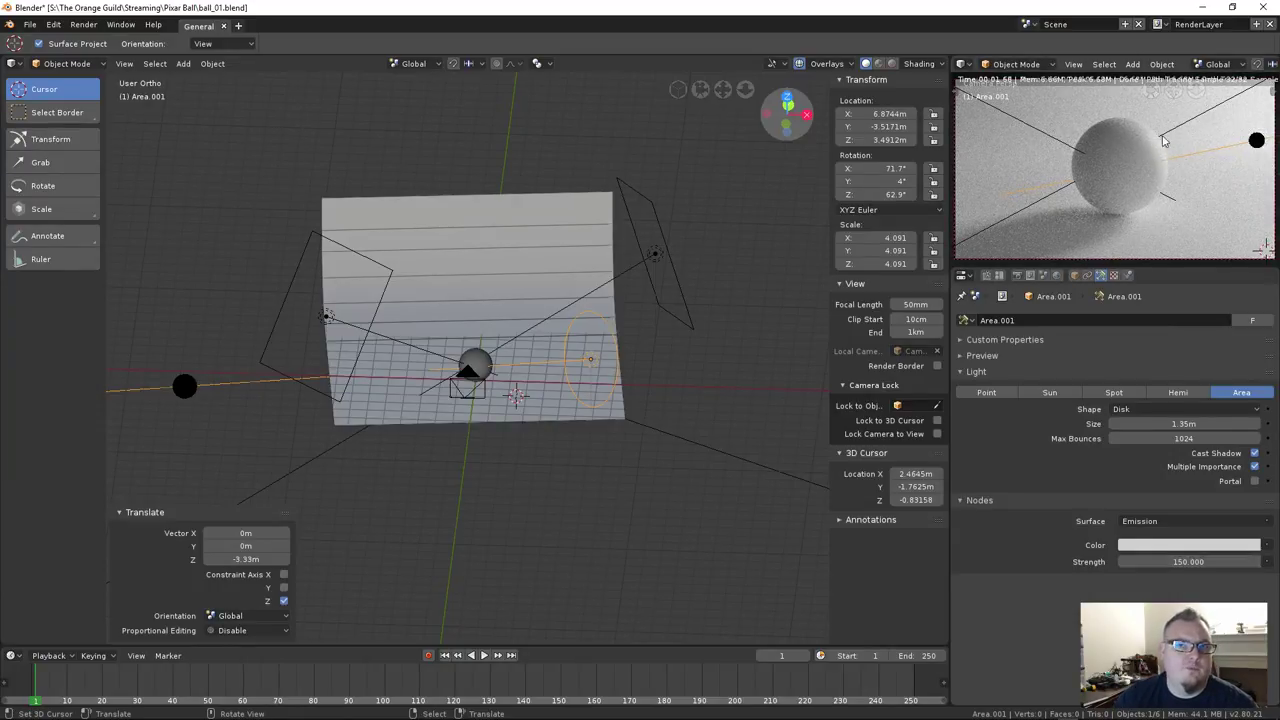
pyautogui.moveTo(565, 305); pyautogui.dragTo(535, 425, button='middle')
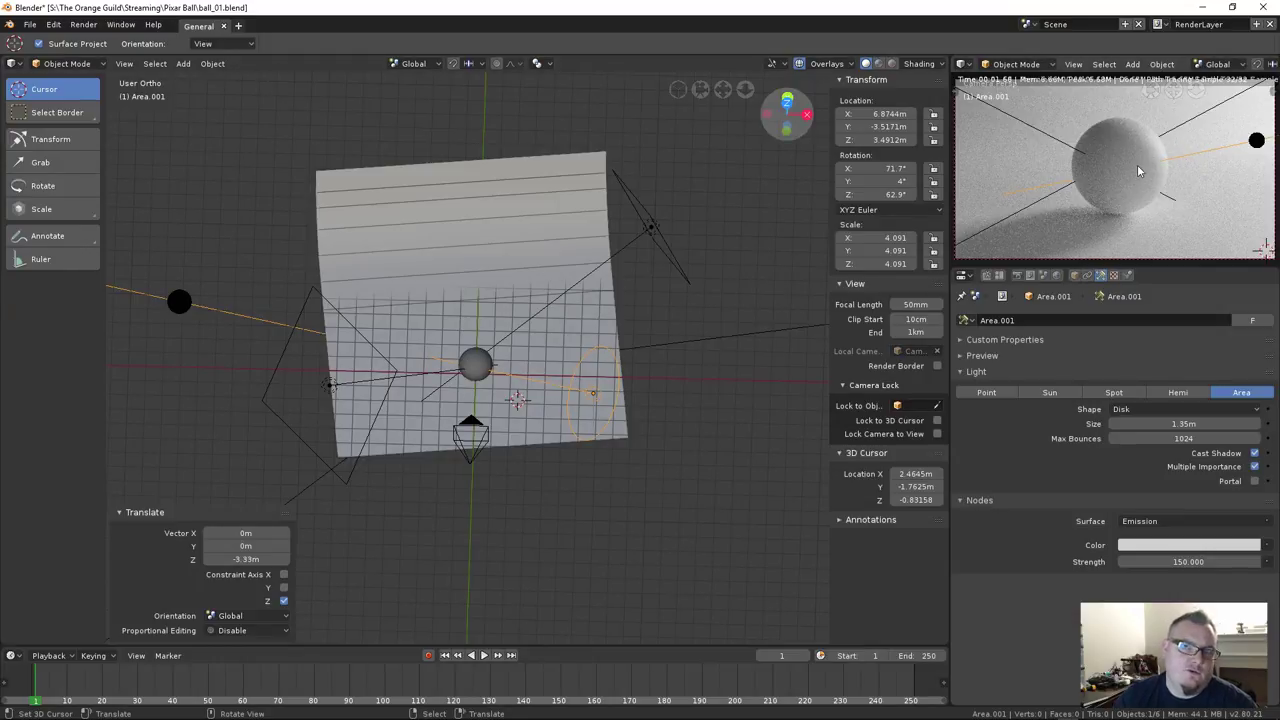
# Make the Area light a 2.66 m by 2.02 m rectangle with strength 200
pyautogui.click(393, 374)
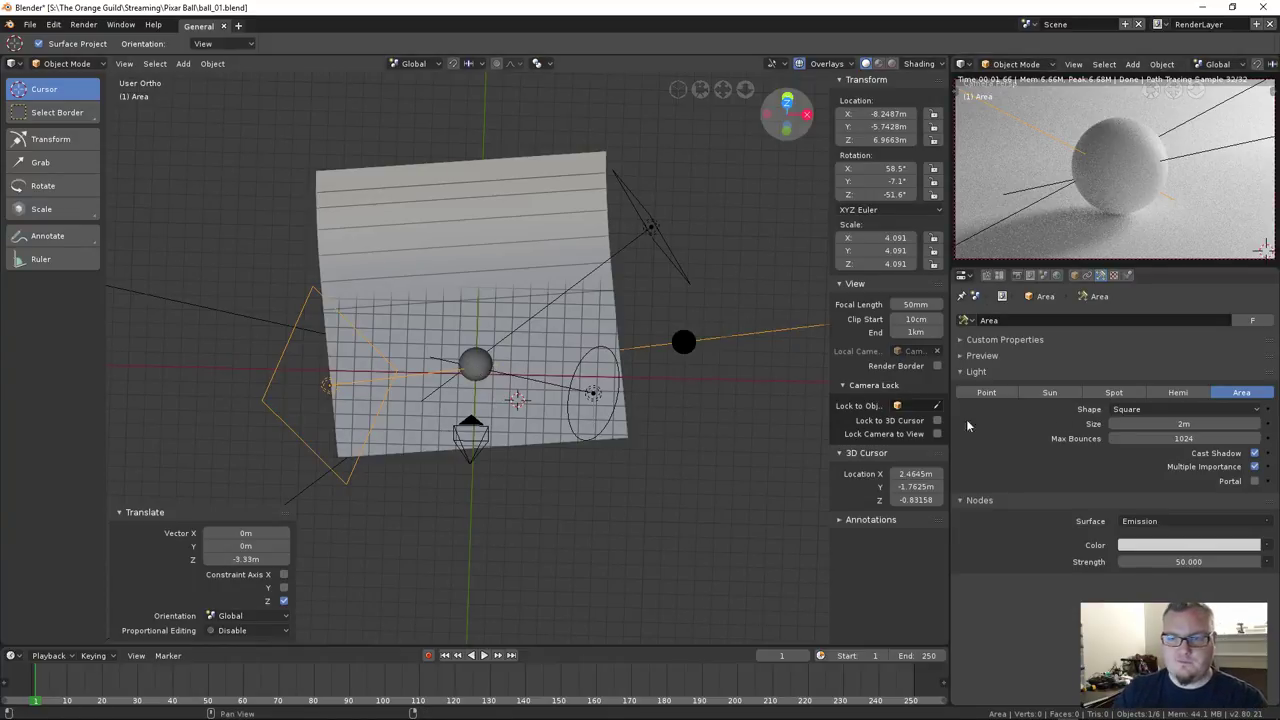
pyautogui.click(1160, 404)
pyautogui.click(1160, 383)
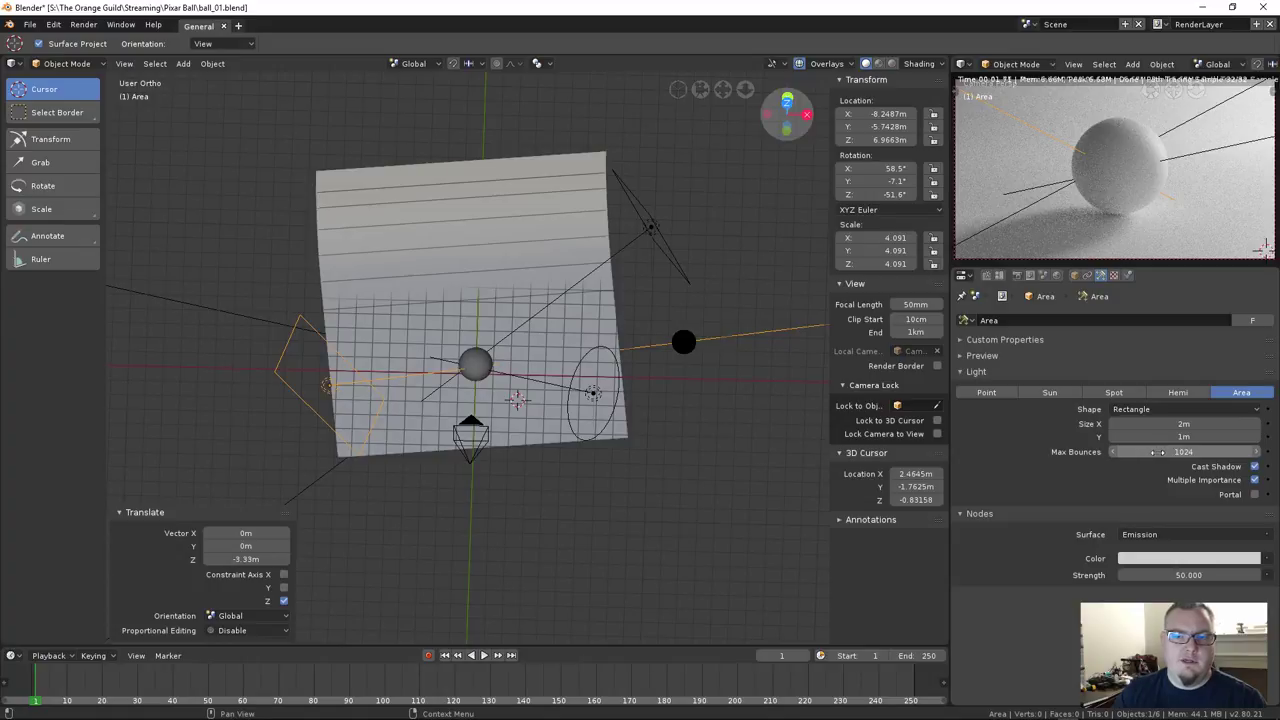
pyautogui.moveTo(1167, 421); pyautogui.dragTo(1215, 437)
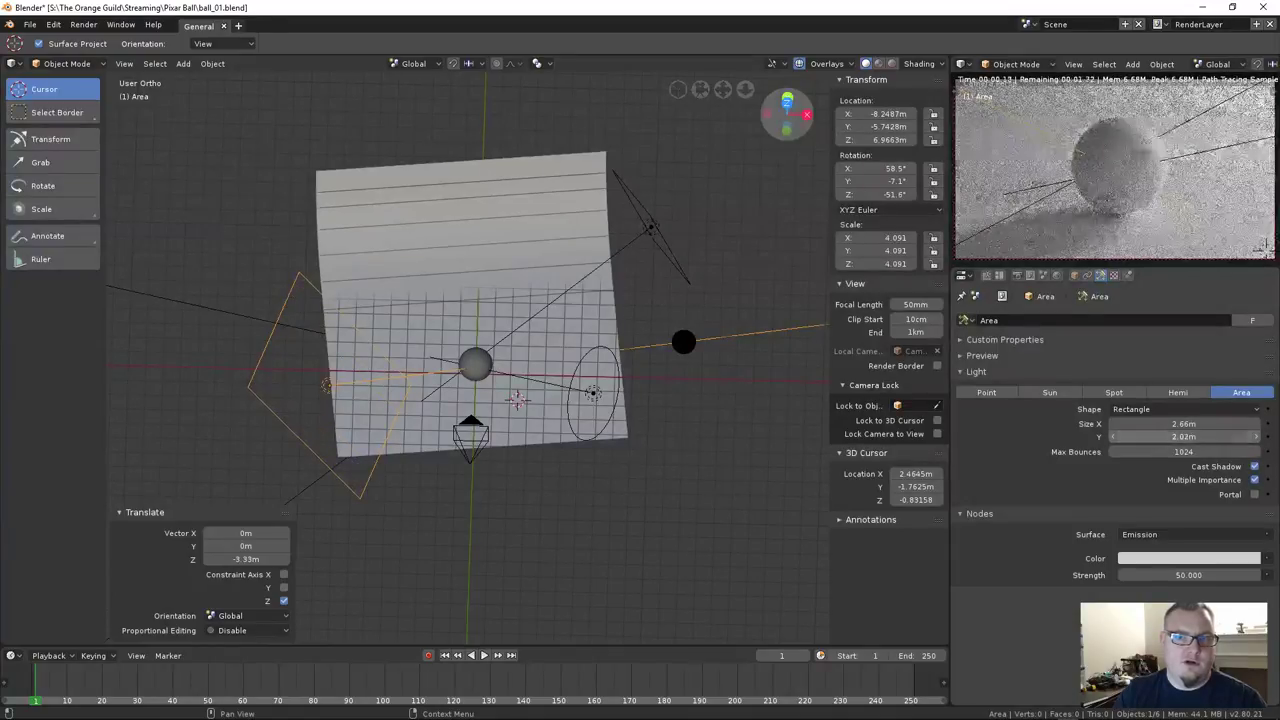
pyautogui.click(1183, 574)
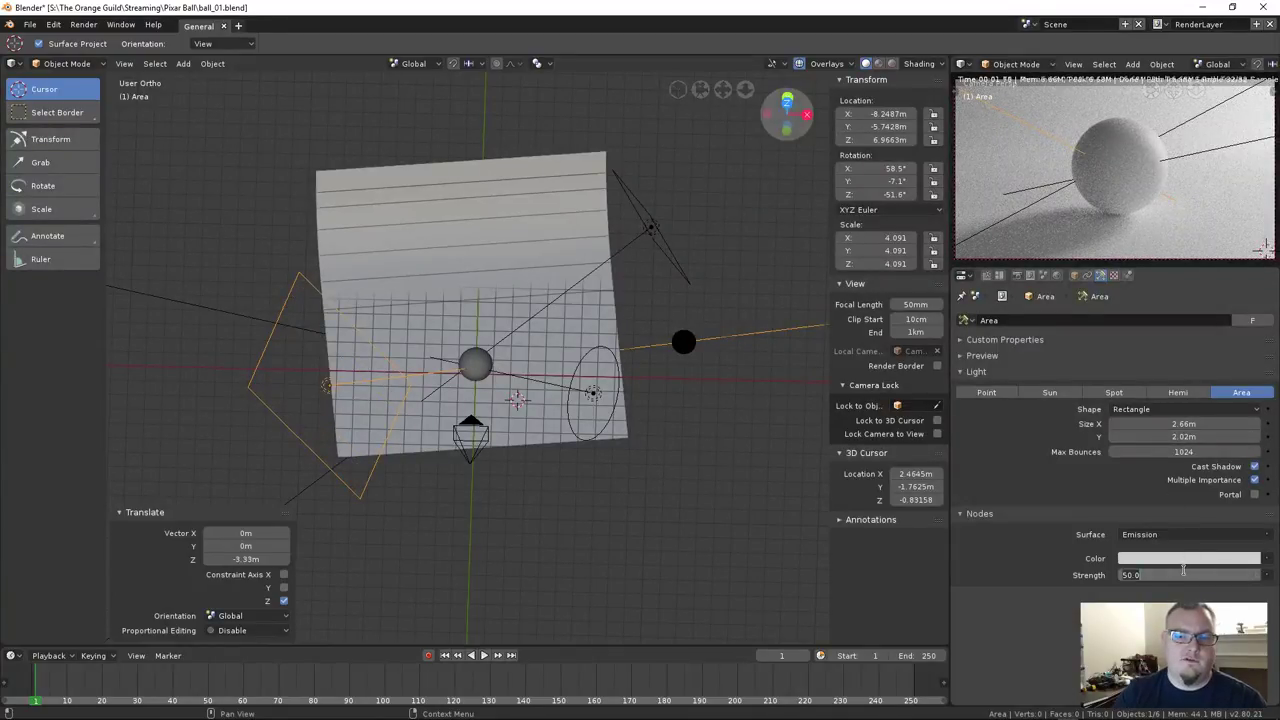
pyautogui.write('200')
pyautogui.press('Return')
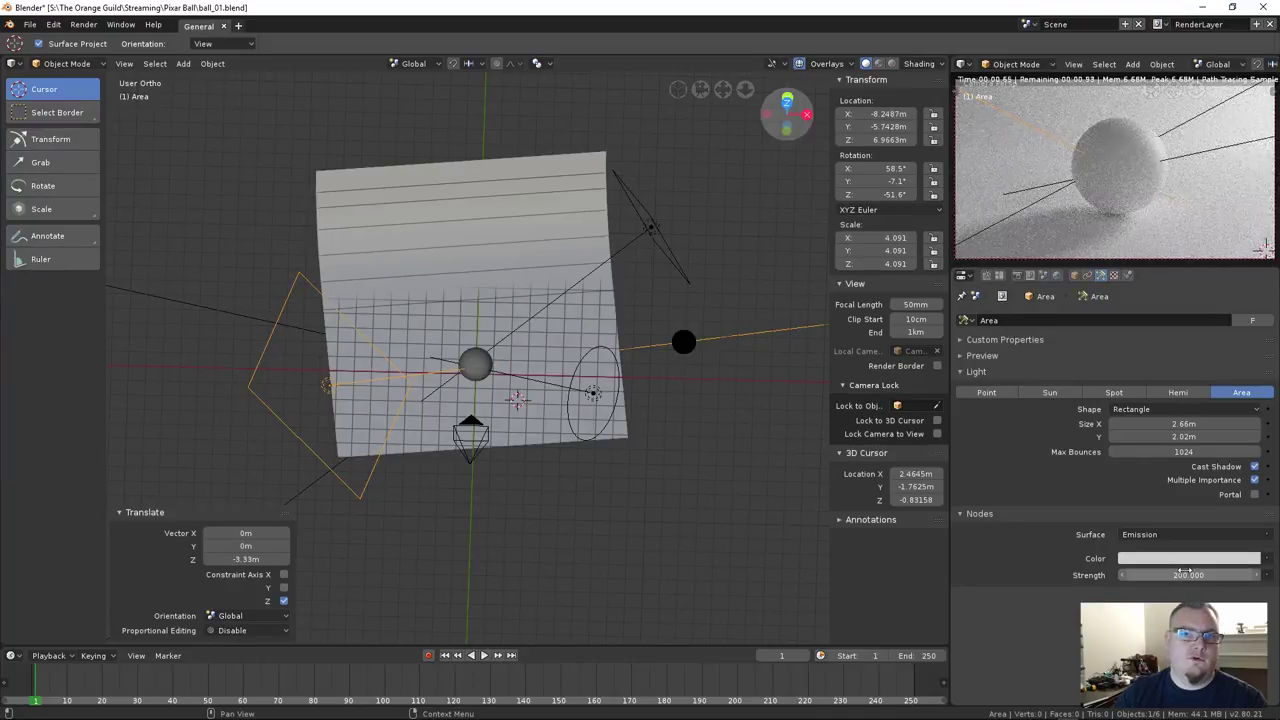
pyautogui.click(575, 392)
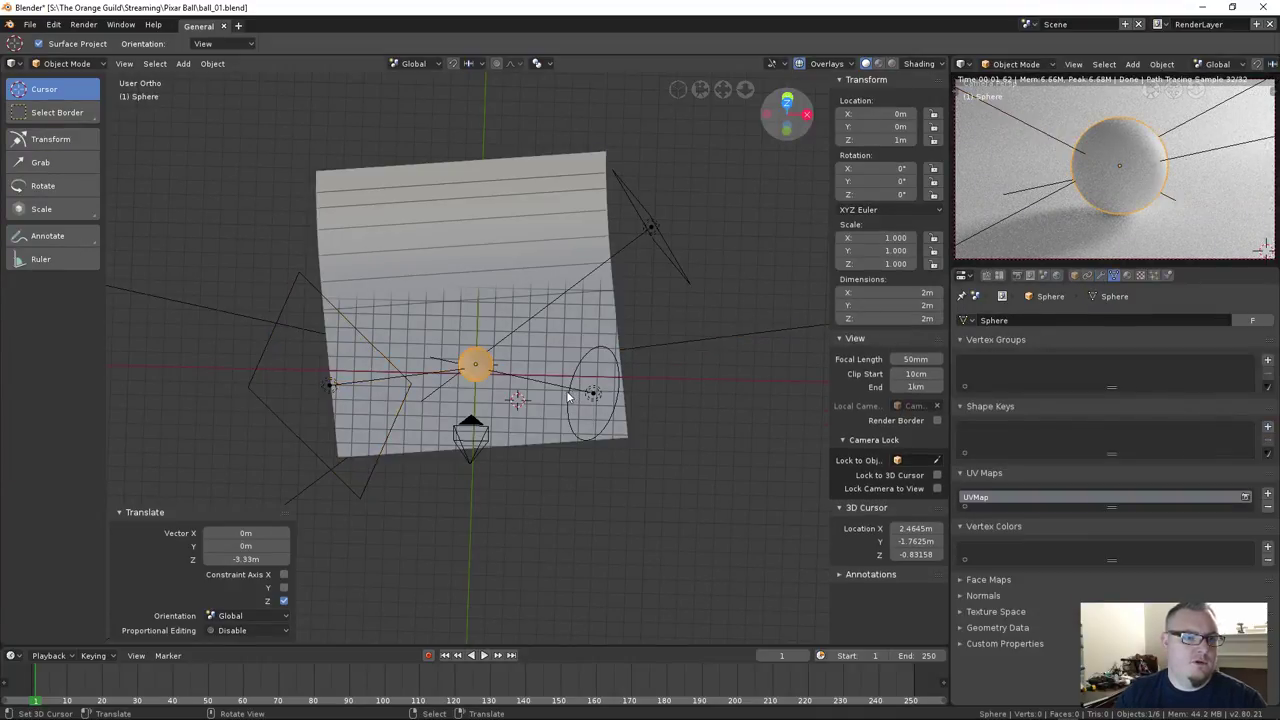
# Move the disk light Area.001 out to the right of the backdrop
pyautogui.click(575, 392)
pyautogui.moveTo(450, 376); pyautogui.dragTo(451, 432, button='middle')
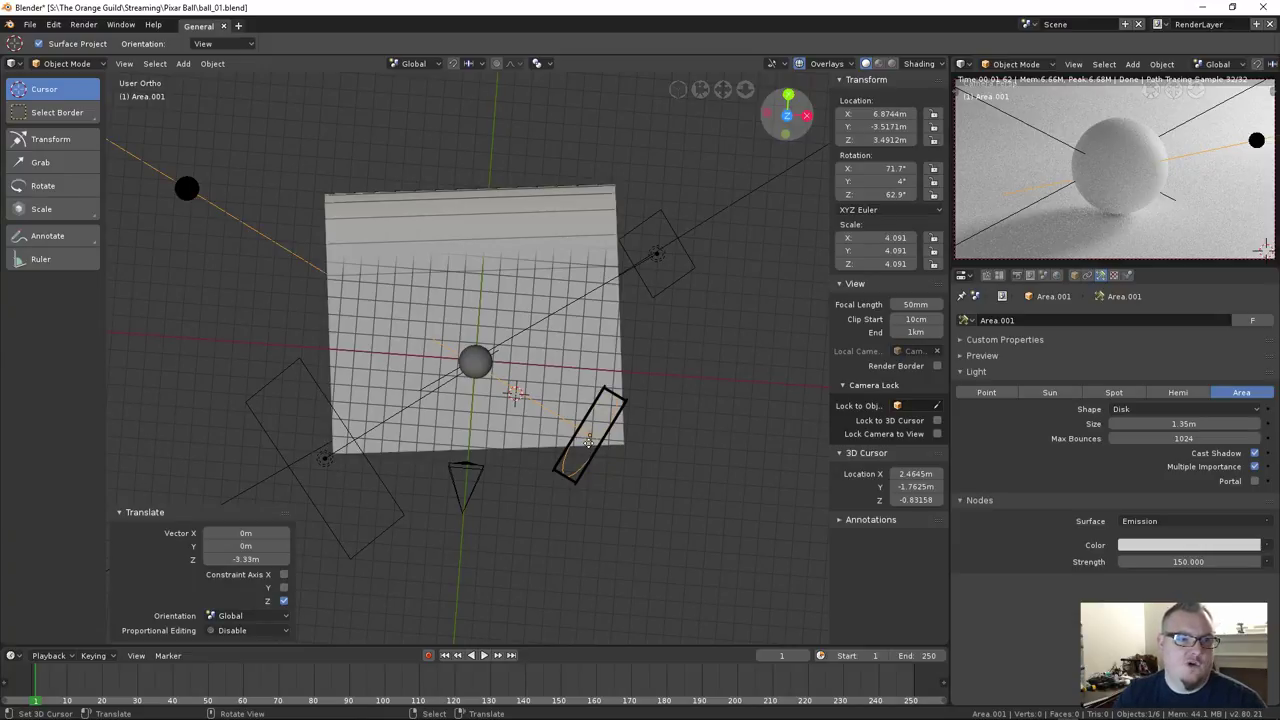
pyautogui.press('g')
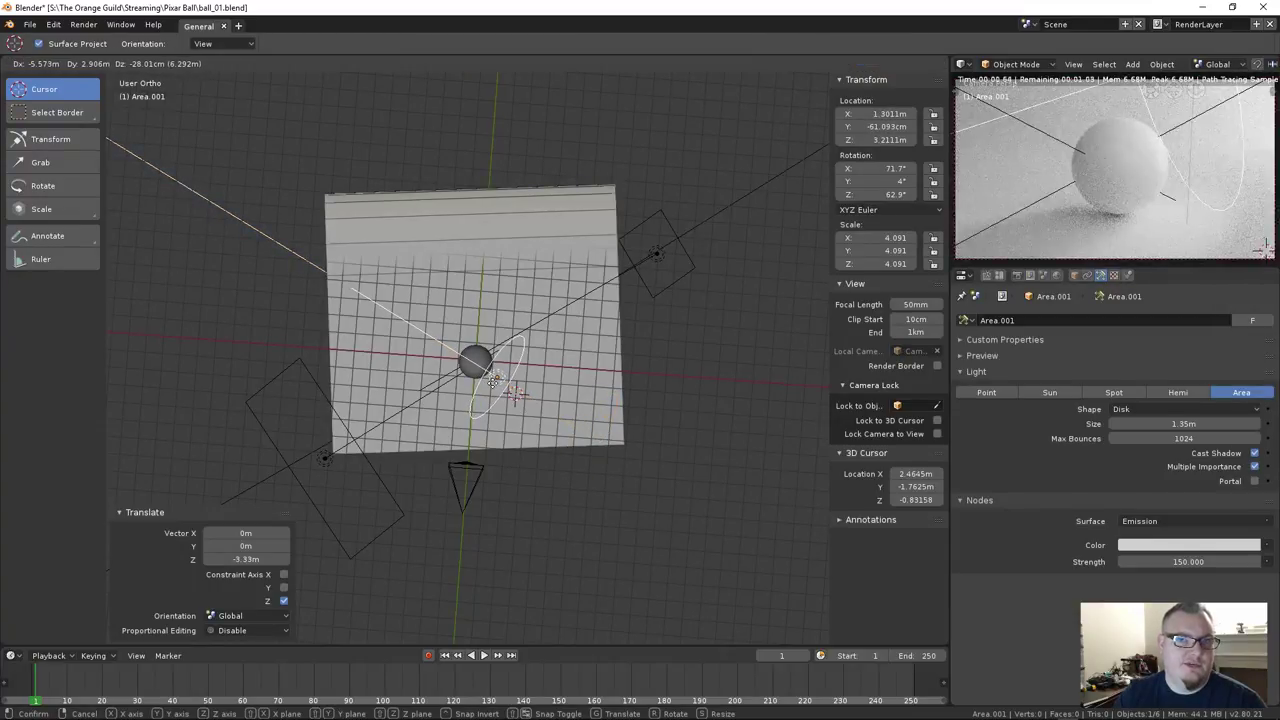
pyautogui.click(493, 383)
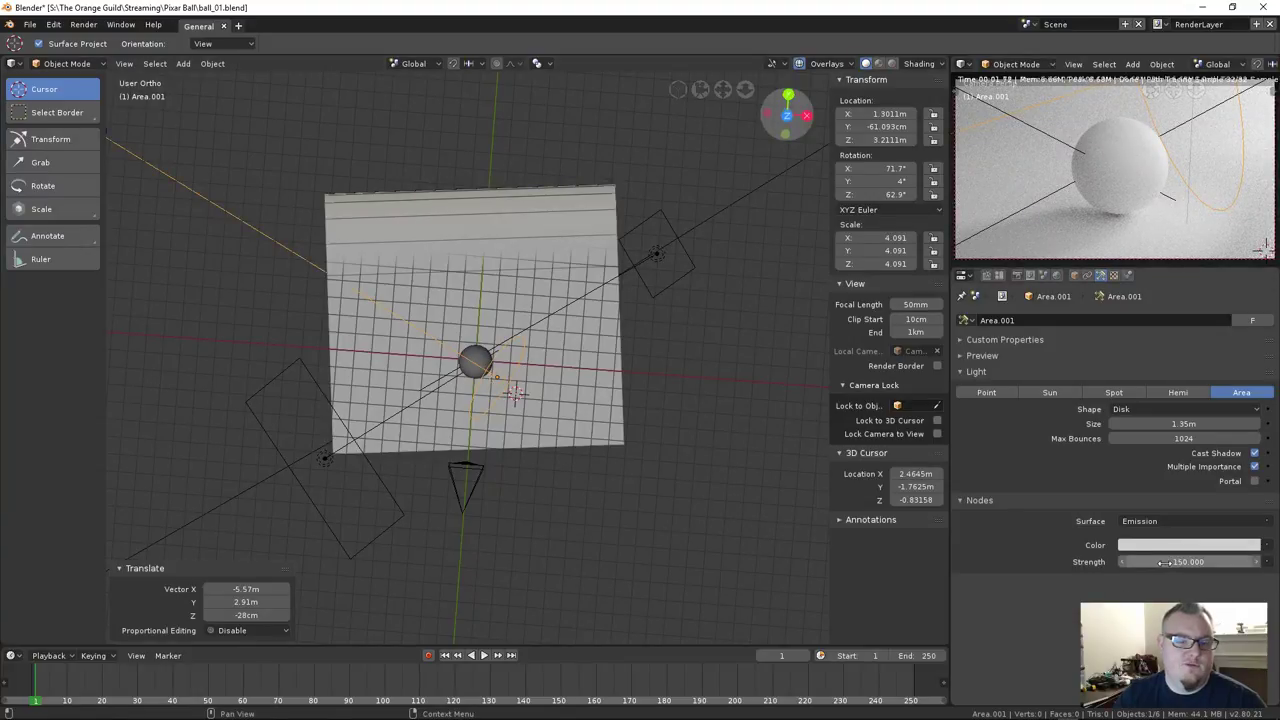
pyautogui.press('g')
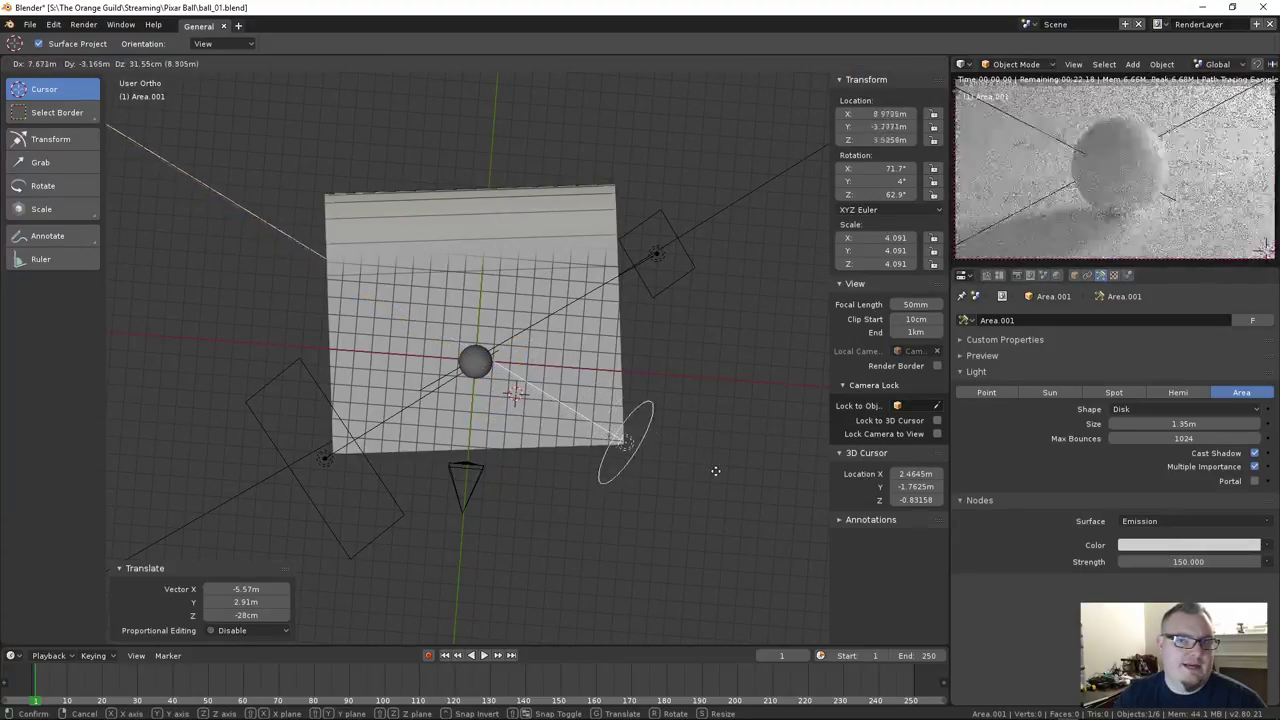
pyautogui.click(780, 508)
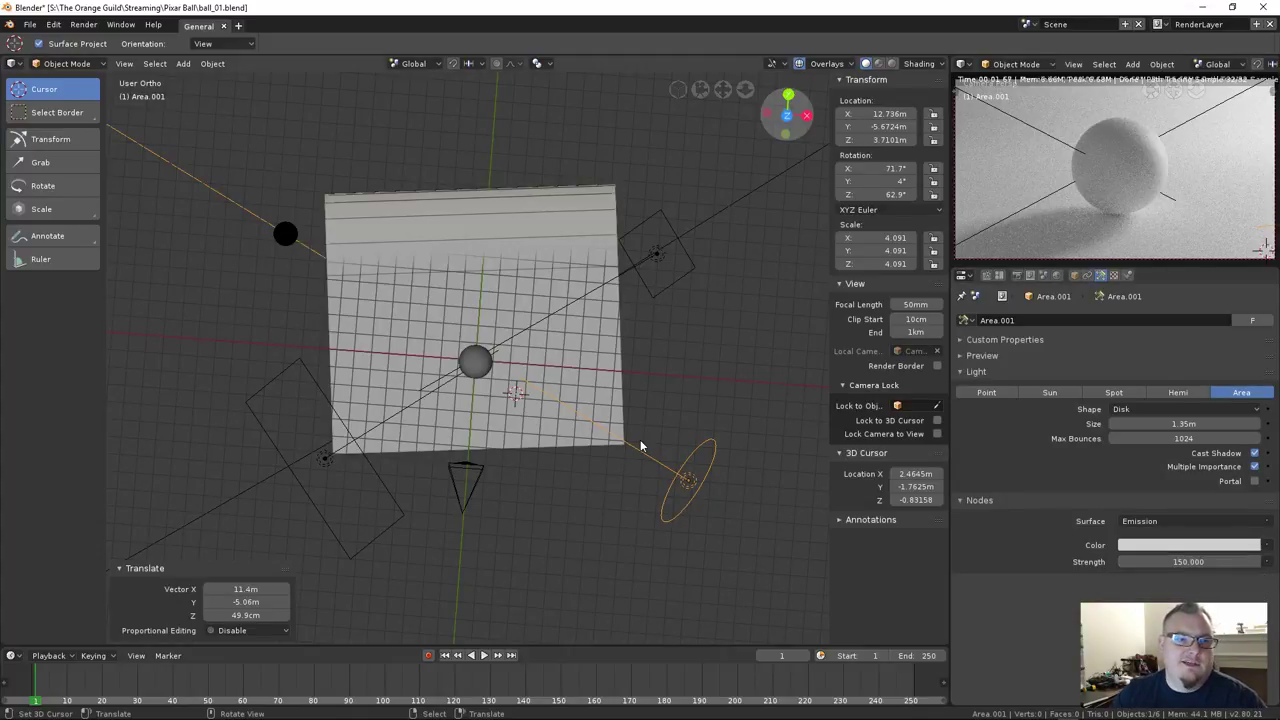
# Raise Area.001 85.8cm along Z and nudge its strength up slightly
pyautogui.moveTo(654, 506); pyautogui.dragTo(660, 400, button='middle')
pyautogui.press('g')
pyautogui.press('z')
pyautogui.click(674, 416)
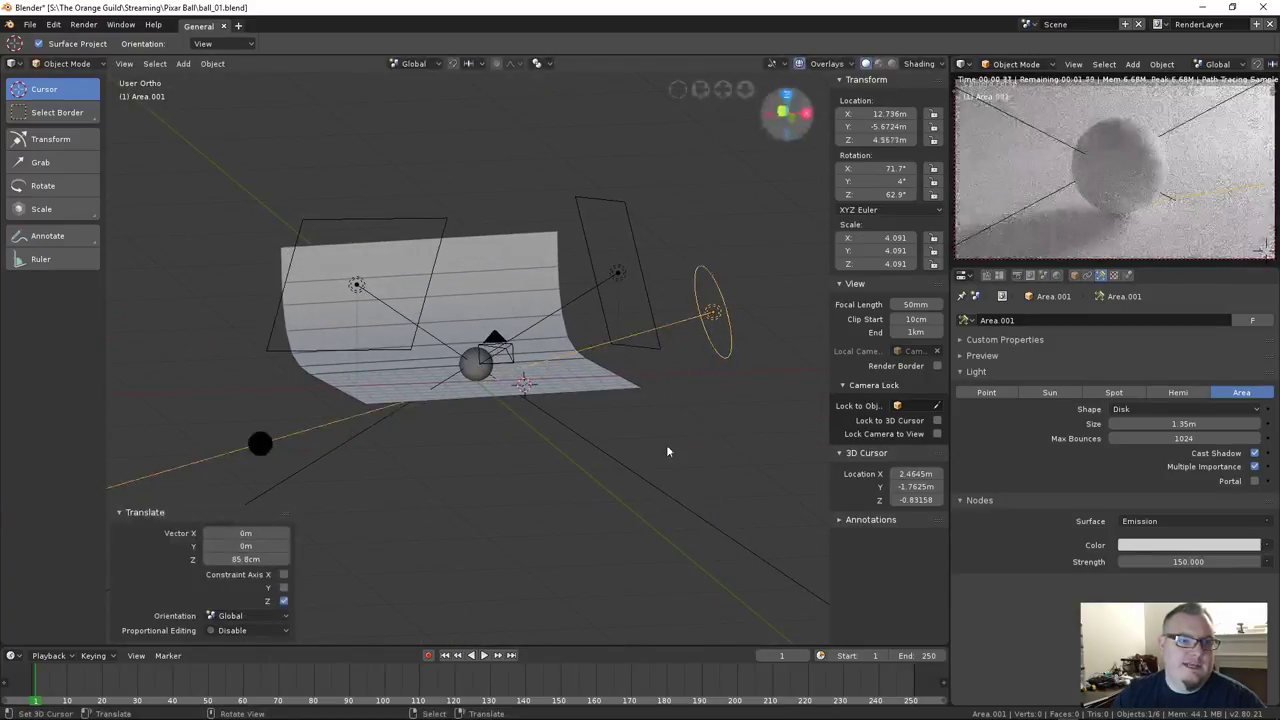
pyautogui.moveTo(666, 445); pyautogui.dragTo(651, 483, button='middle')
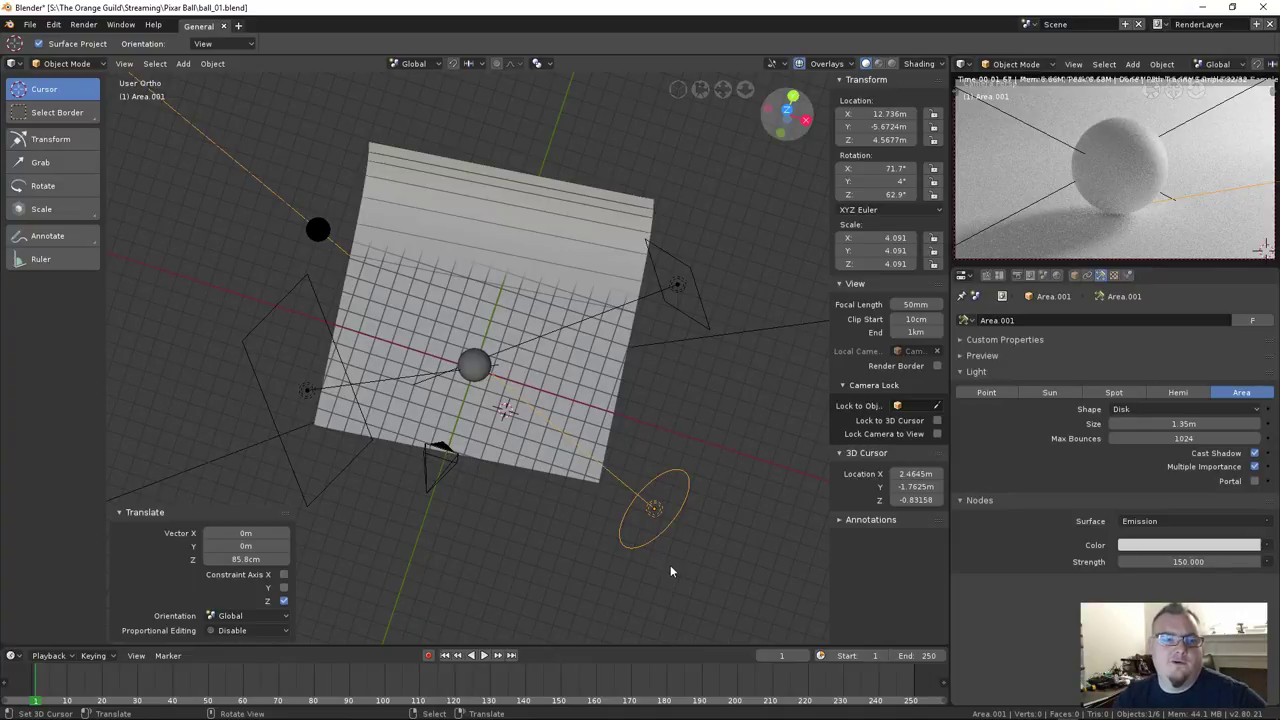
pyautogui.moveTo(1188, 561); pyautogui.dragTo(1262, 561)
# Make the Area light a 2.66m × 4.54m rectangle with strength 598.6
pyautogui.click(309, 391)
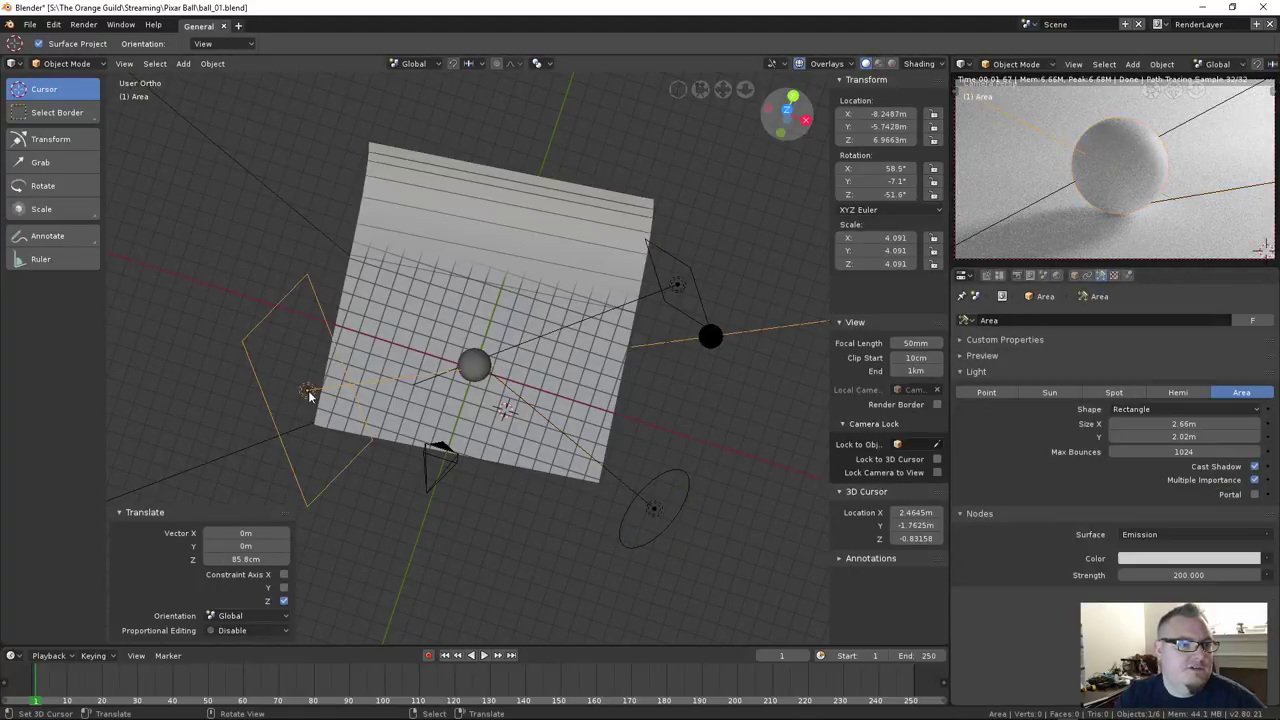
pyautogui.moveTo(1165, 436); pyautogui.dragTo(1260, 436)
pyautogui.moveTo(1165, 575); pyautogui.dragTo(995, 560)
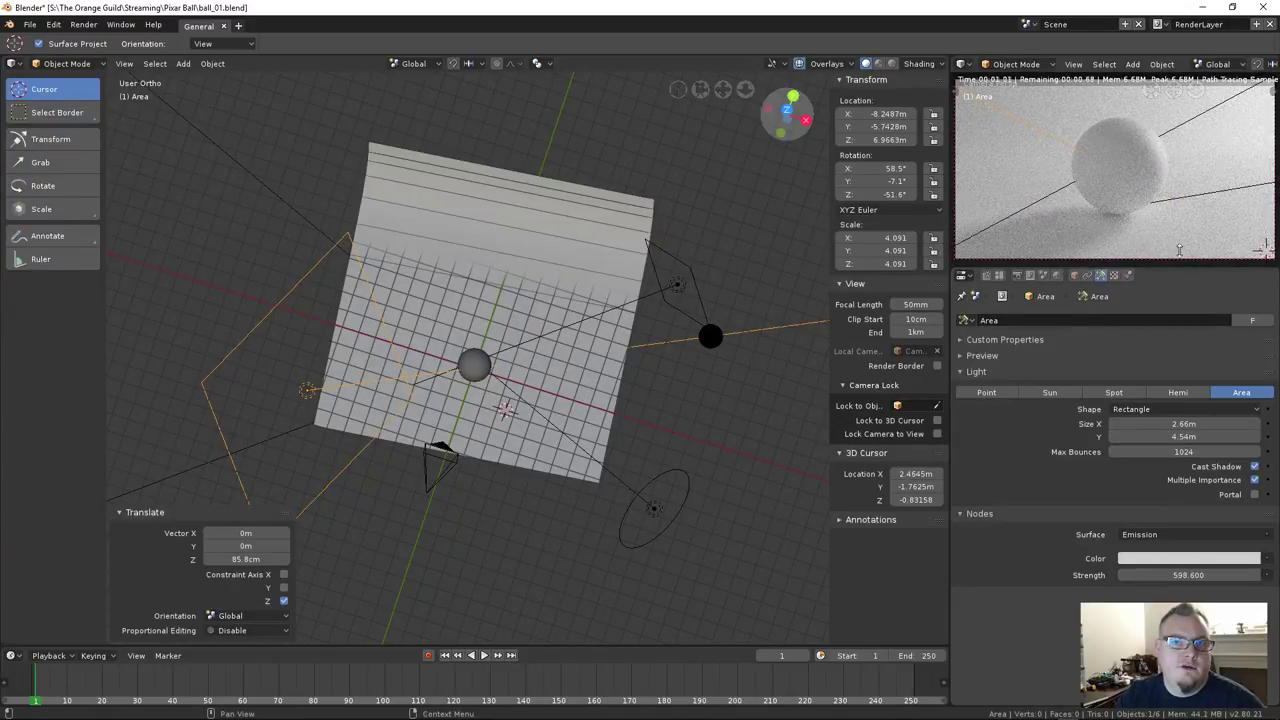
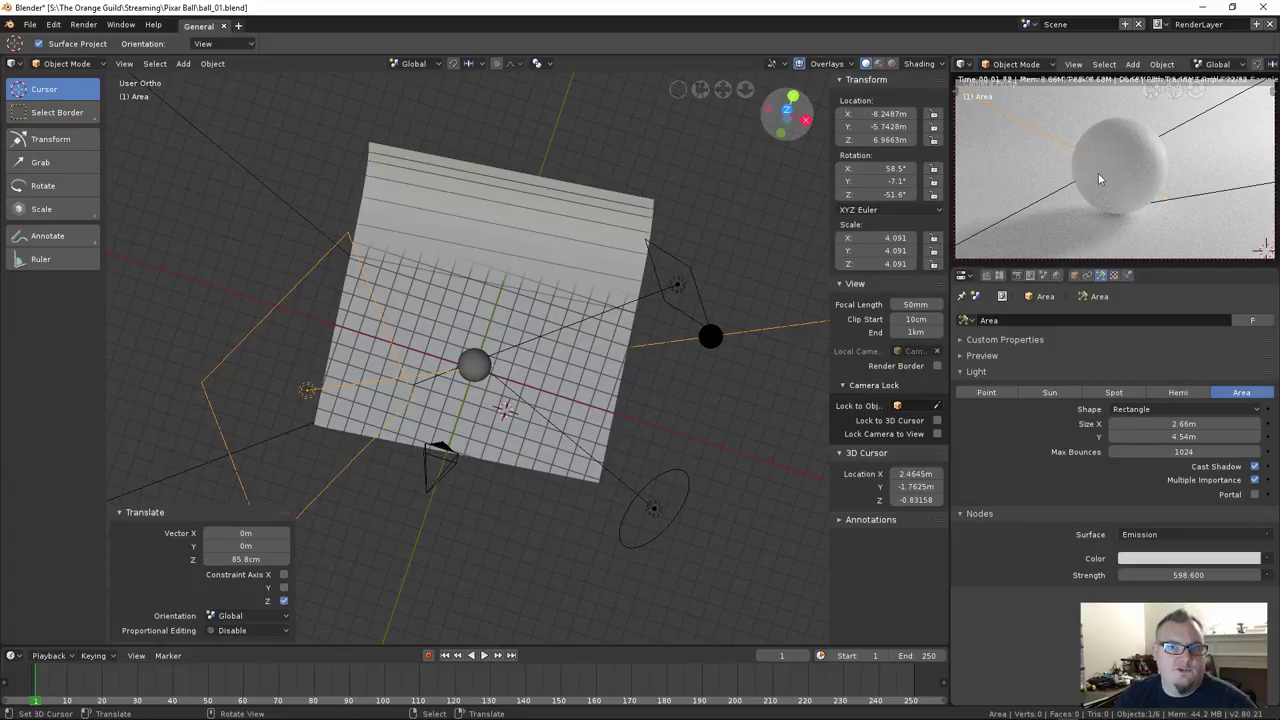
# Select the disk light Area.001 and switch the Pivot Point to 3D Cursor
pyautogui.moveTo(652, 300); pyautogui.dragTo(516, 296, button='middle')
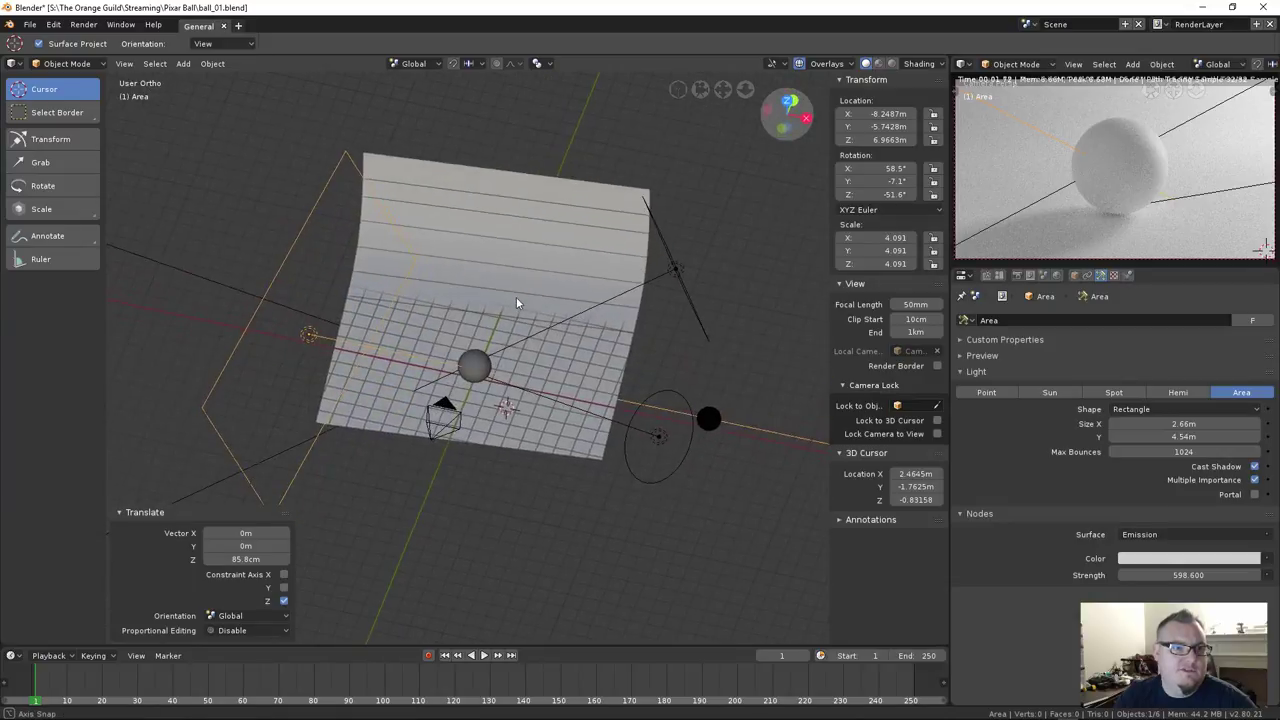
pyautogui.click(631, 423)
pyautogui.moveTo(631, 423); pyautogui.dragTo(472, 270, button='middle')
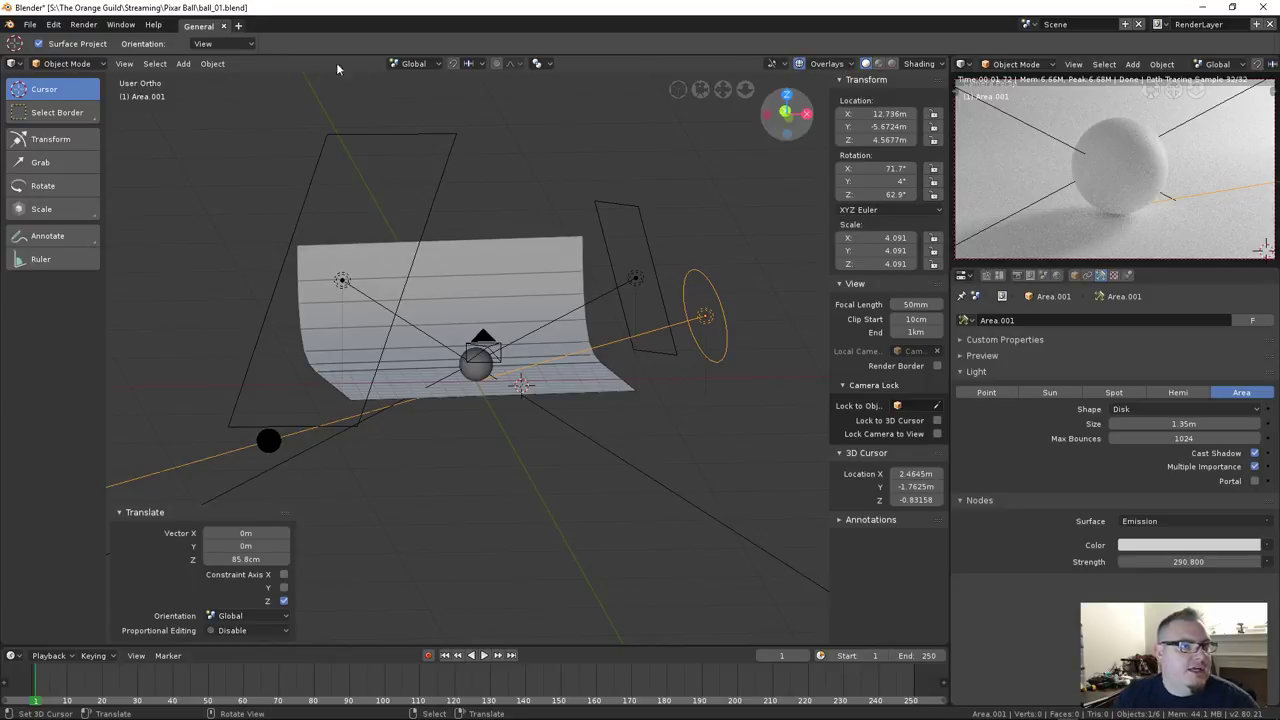
pyautogui.click(426, 64)
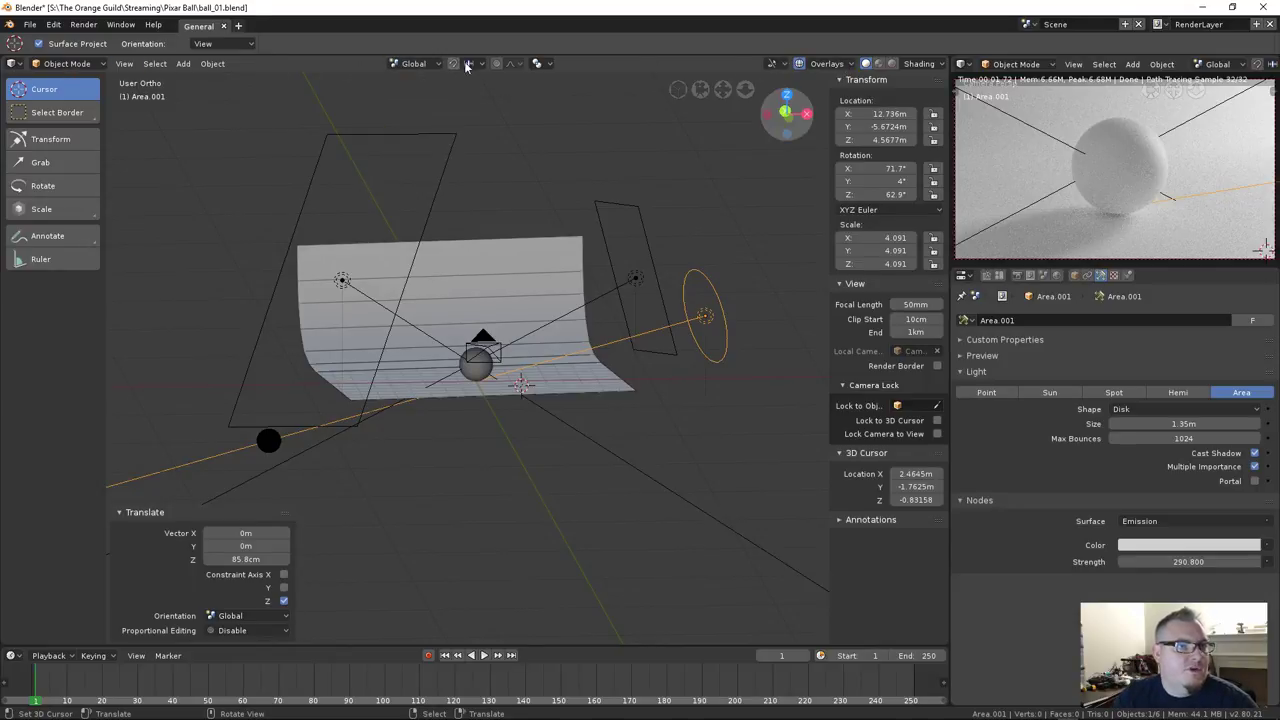
pyautogui.click(538, 64)
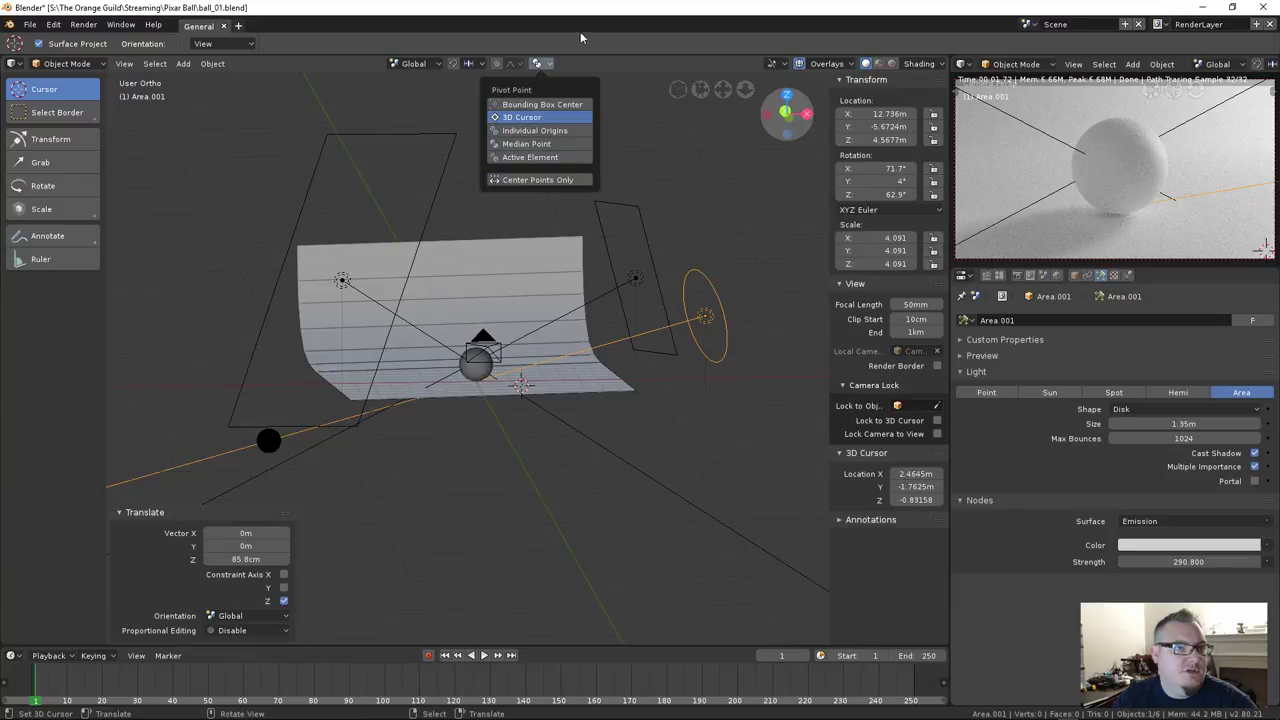
pyautogui.moveTo(500, 383); pyautogui.dragTo(516, 433, button='middle')
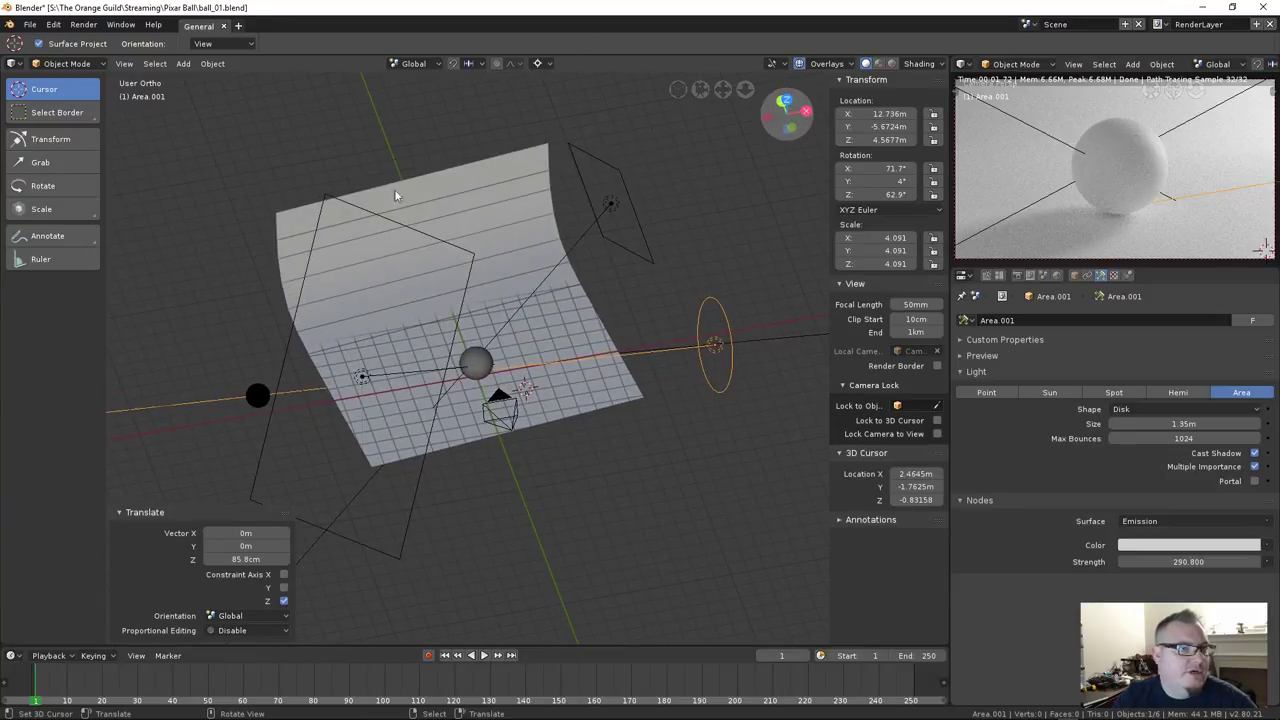
# Snap the 3D cursor to the world center and begin rotating Area.001 around it
pyautogui.click(151, 65)
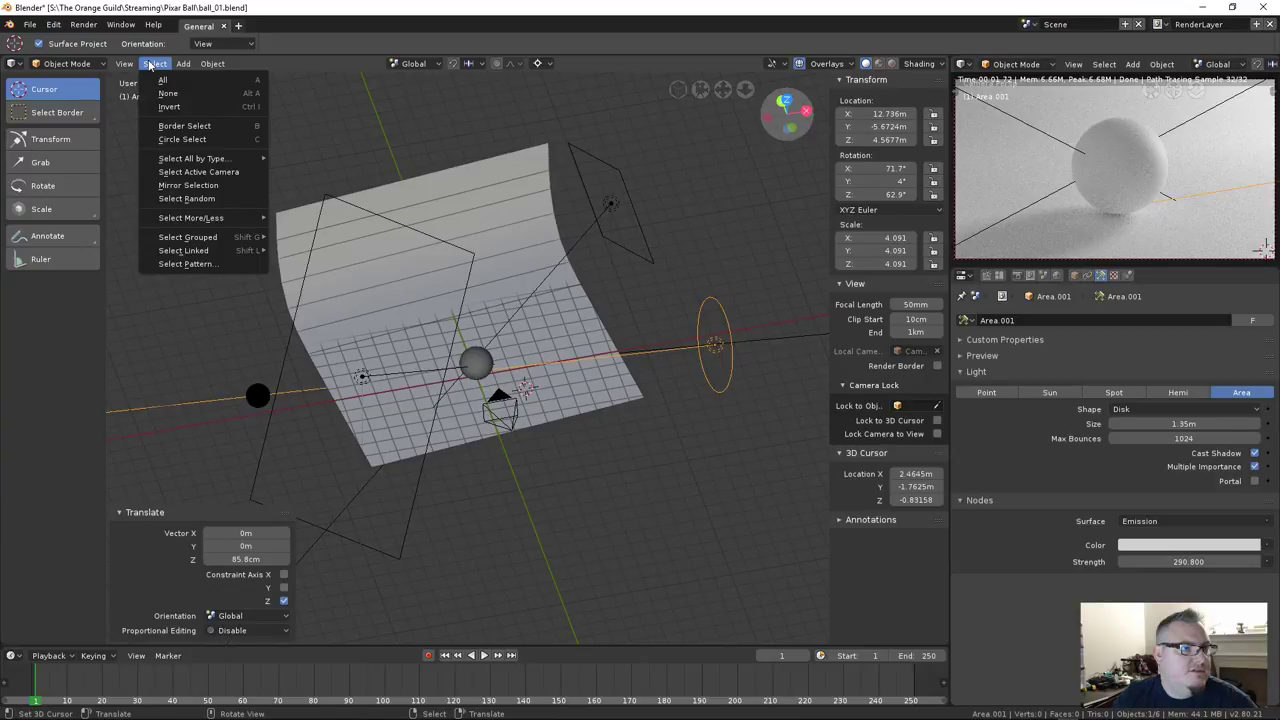
pyautogui.moveTo(193, 220)
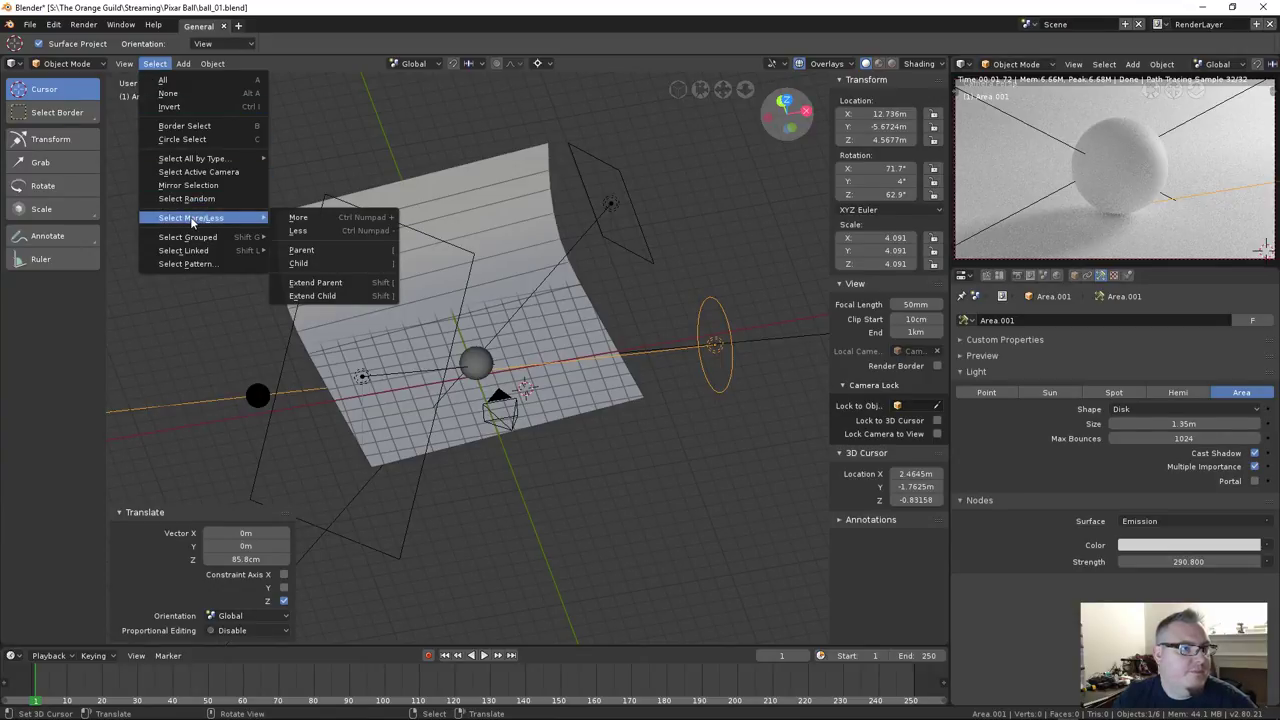
pyautogui.press('Escape')
pyautogui.hotkey('shift', 'space')
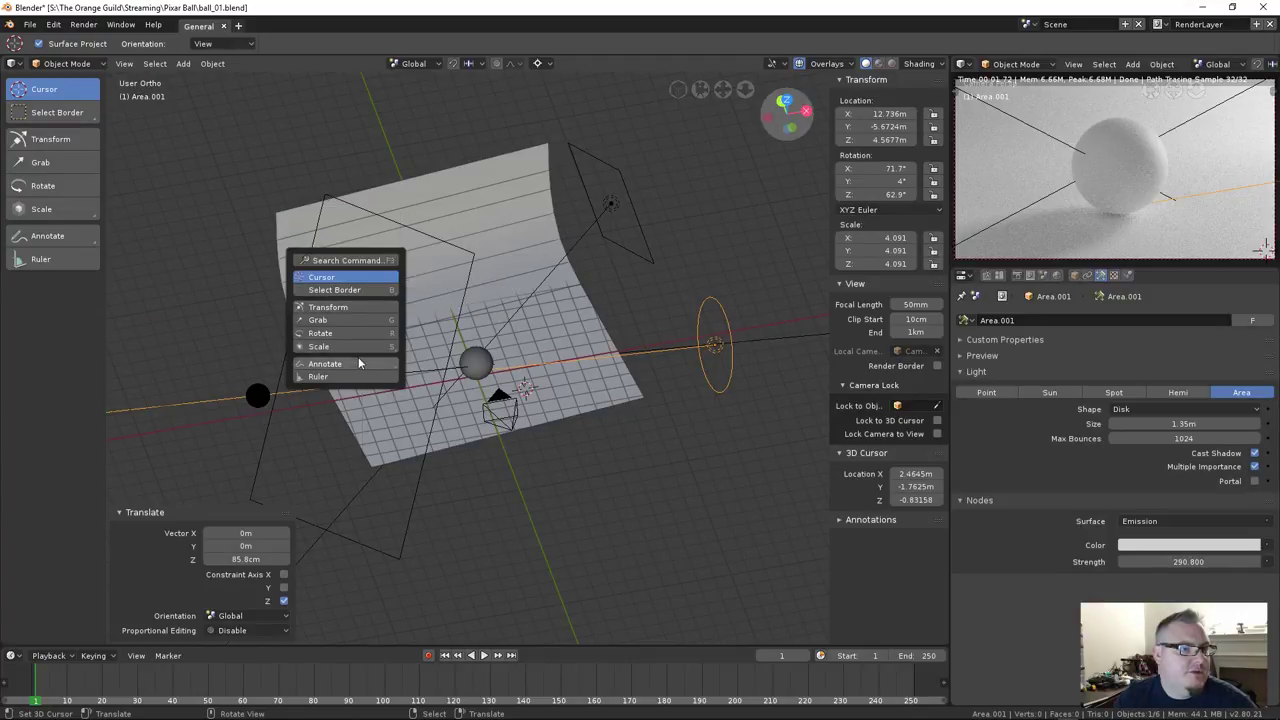
pyautogui.click(366, 261)
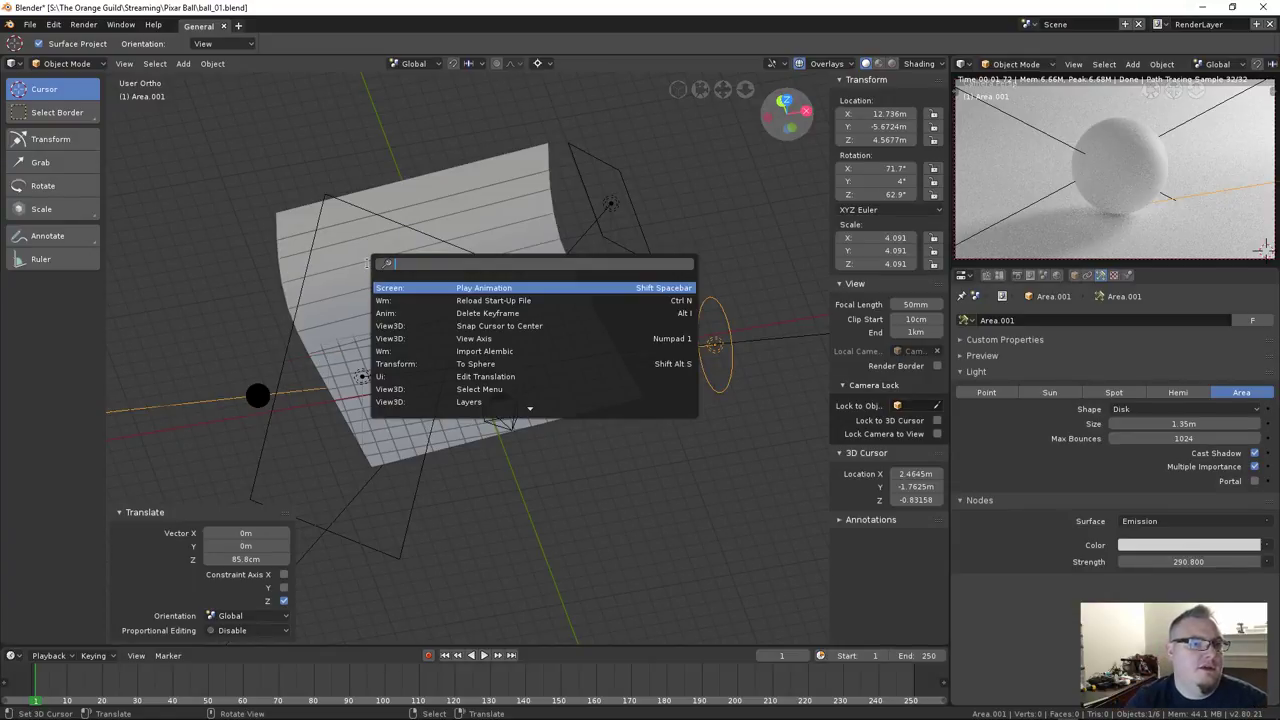
pyautogui.click(545, 325)
pyautogui.moveTo(485, 349); pyautogui.dragTo(624, 391, button='middle')
pyautogui.press('r')
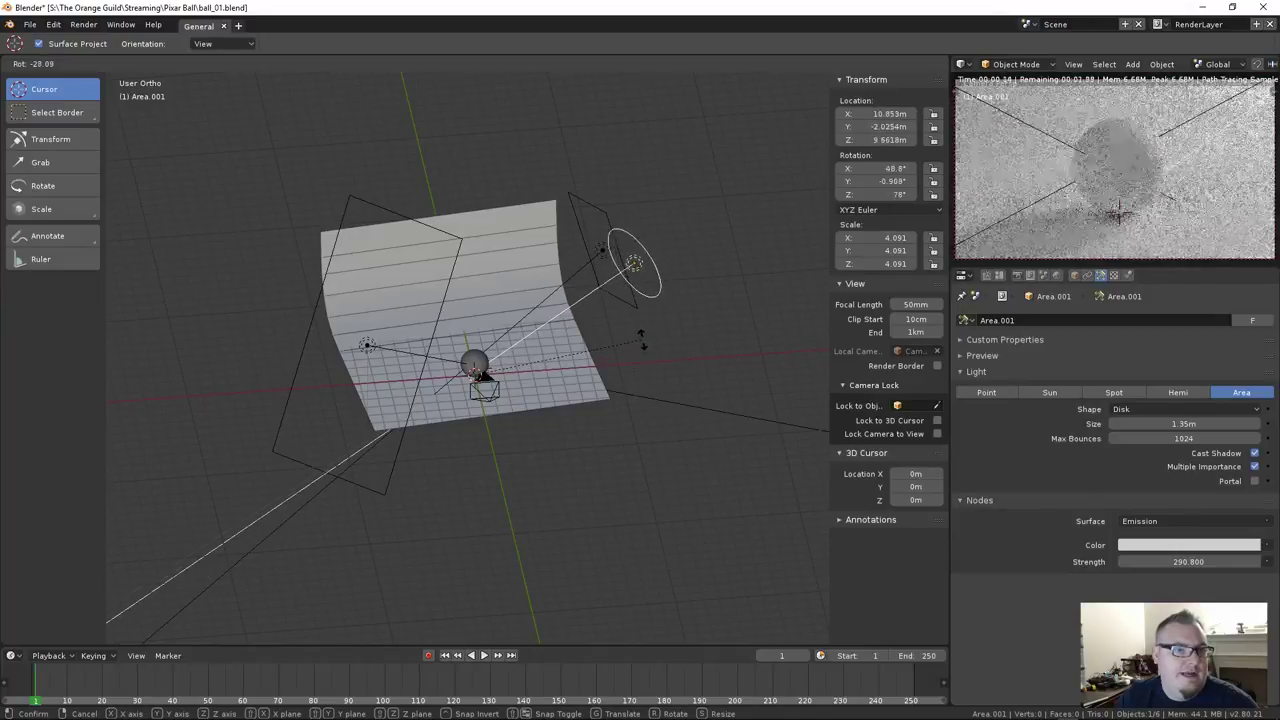
# Rotate Area.001 around the origin and confirm it at -15°
pyautogui.click(641, 344)
pyautogui.moveTo(641, 344); pyautogui.dragTo(640, 385, button='middle')
pyautogui.press('r')
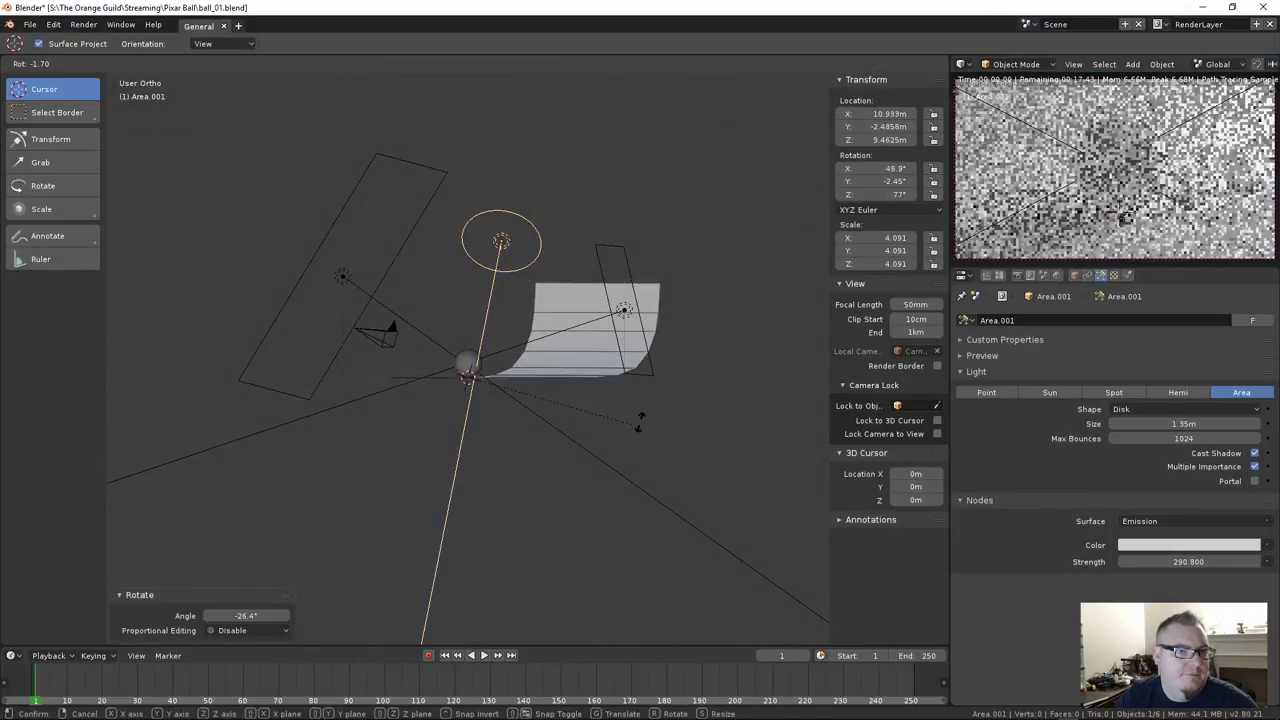
pyautogui.click(643, 392)
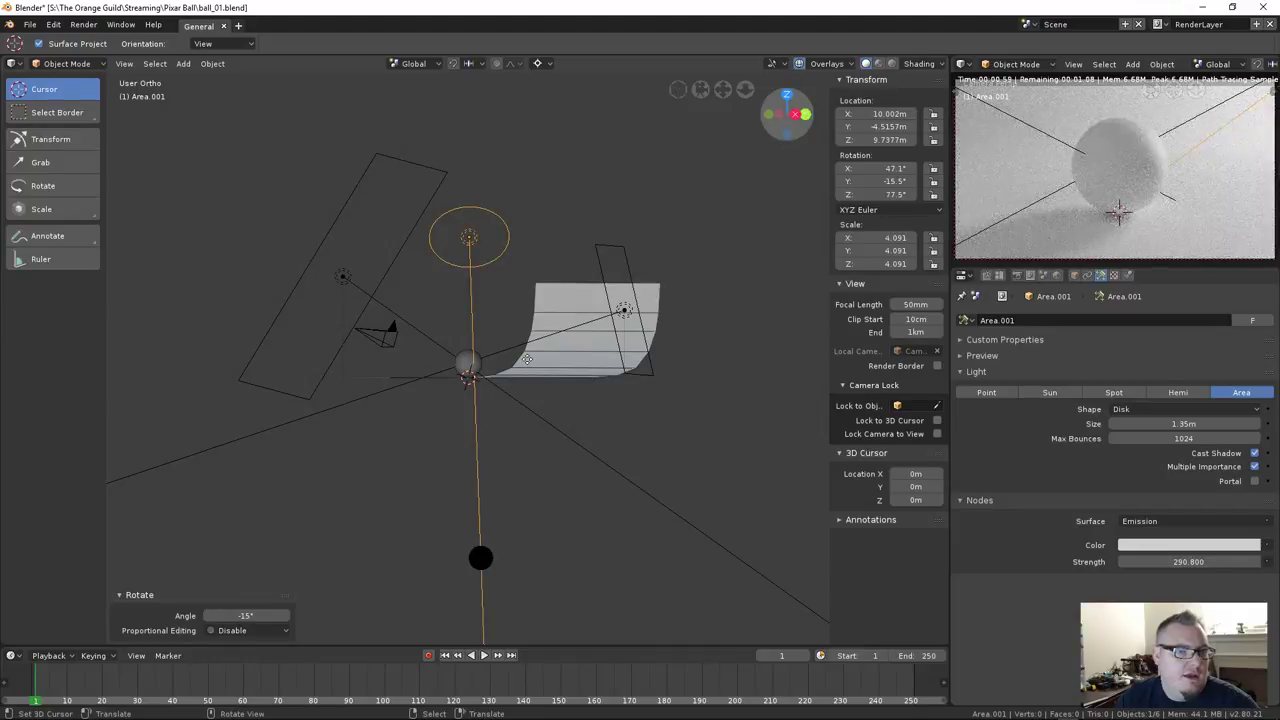
pyautogui.moveTo(527, 361); pyautogui.dragTo(661, 425, button='middle')
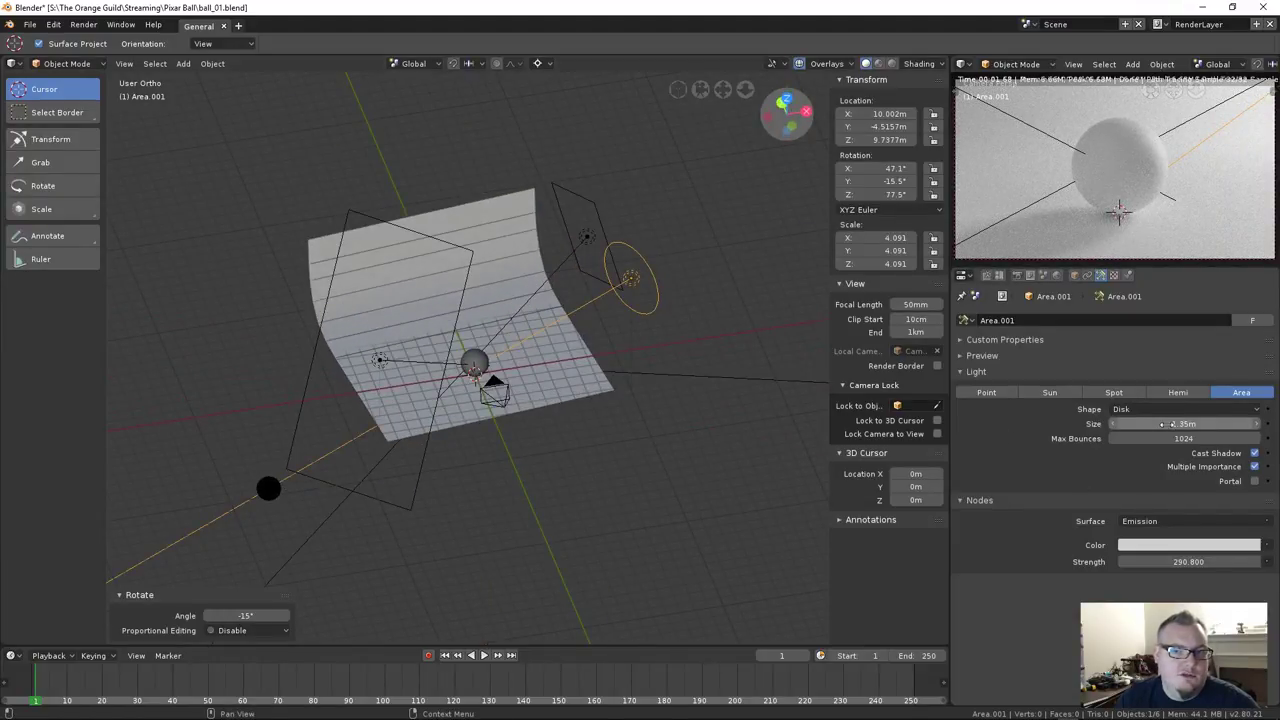
# Enlarge the disk light's Size from 1.35 m to 4.21 m
pyautogui.moveTo(1170, 423); pyautogui.dragTo(1212, 423)
pyautogui.moveTo(520, 360)
pyautogui.mouseDown(button='middle')
pyautogui.moveTo(575, 357)
pyautogui.moveTo(520, 340)
pyautogui.mouseUp(button='middle')
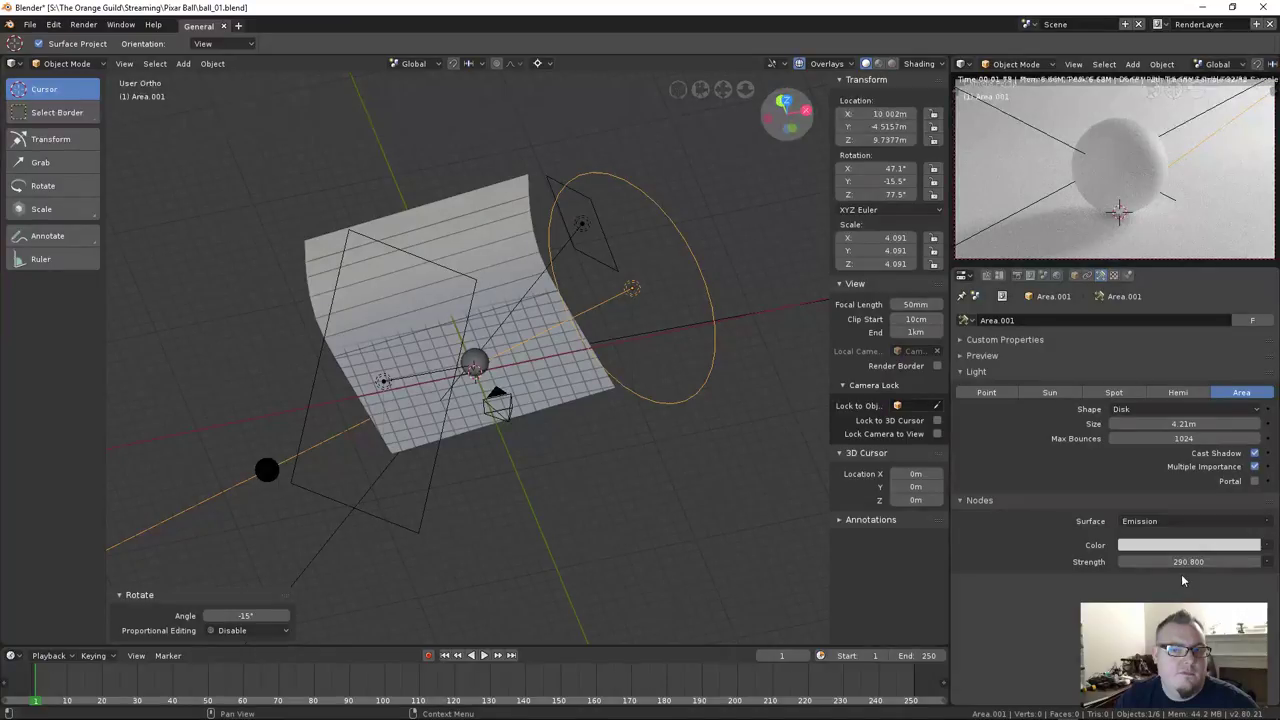
pyautogui.click(449, 274)
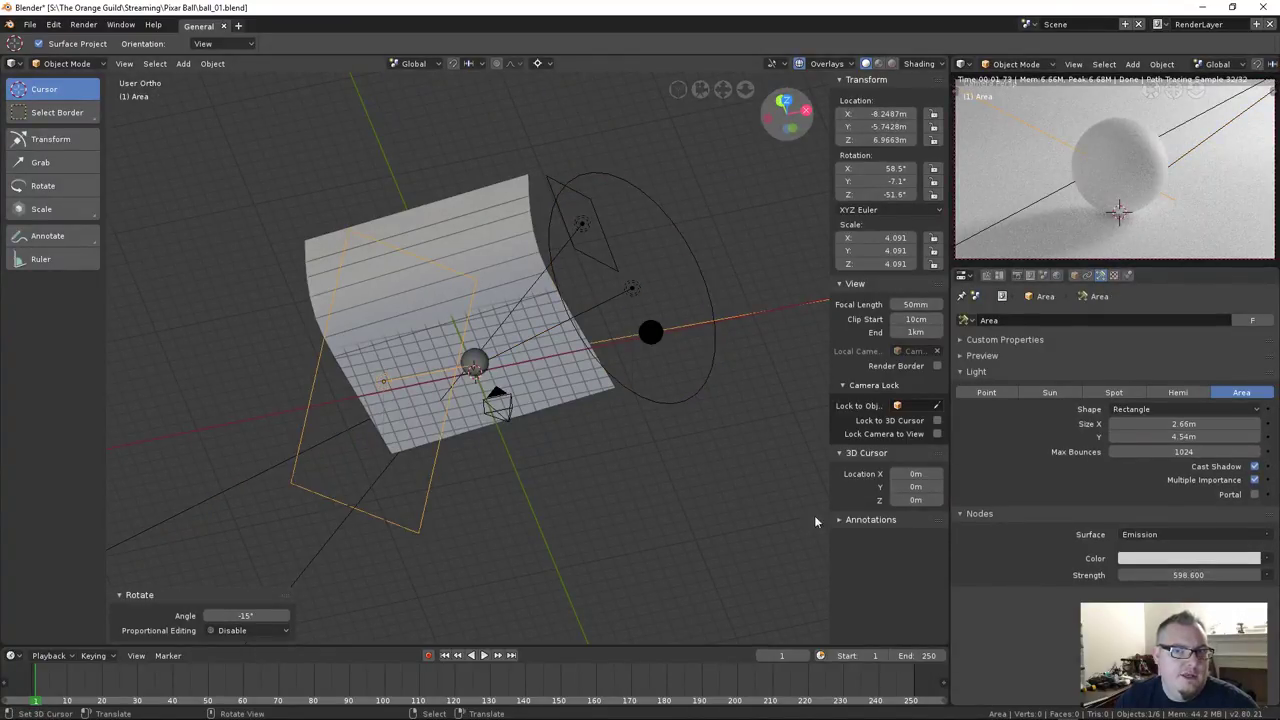
# Slightly tint the rectangular Area light and give the disk light Area.001 a warm colour
pyautogui.click(1188, 558)
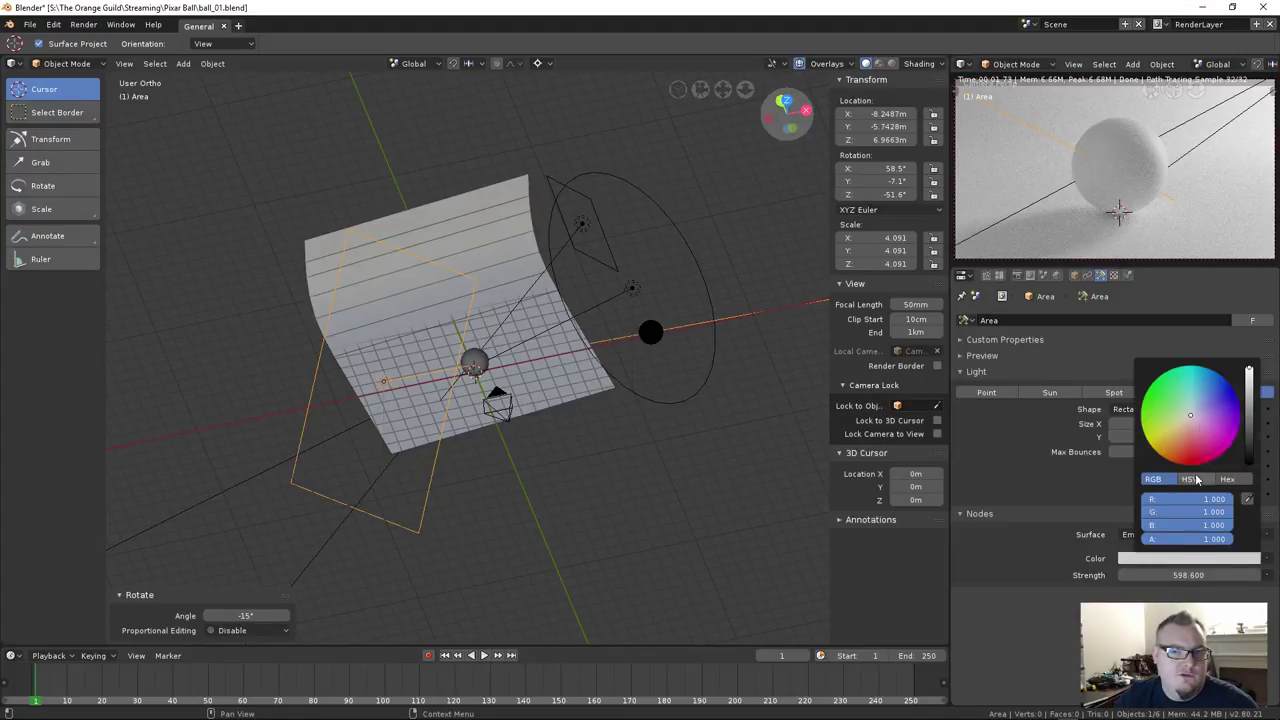
pyautogui.click(1190, 413)
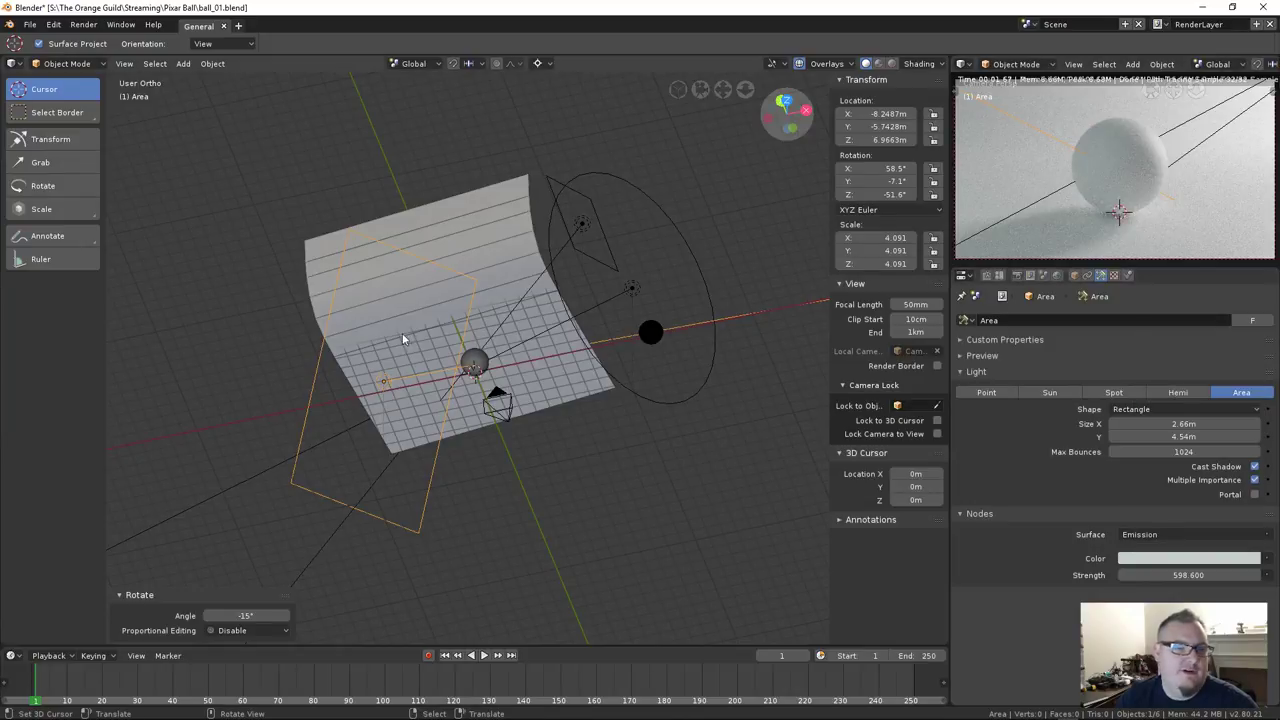
pyautogui.click(690, 278)
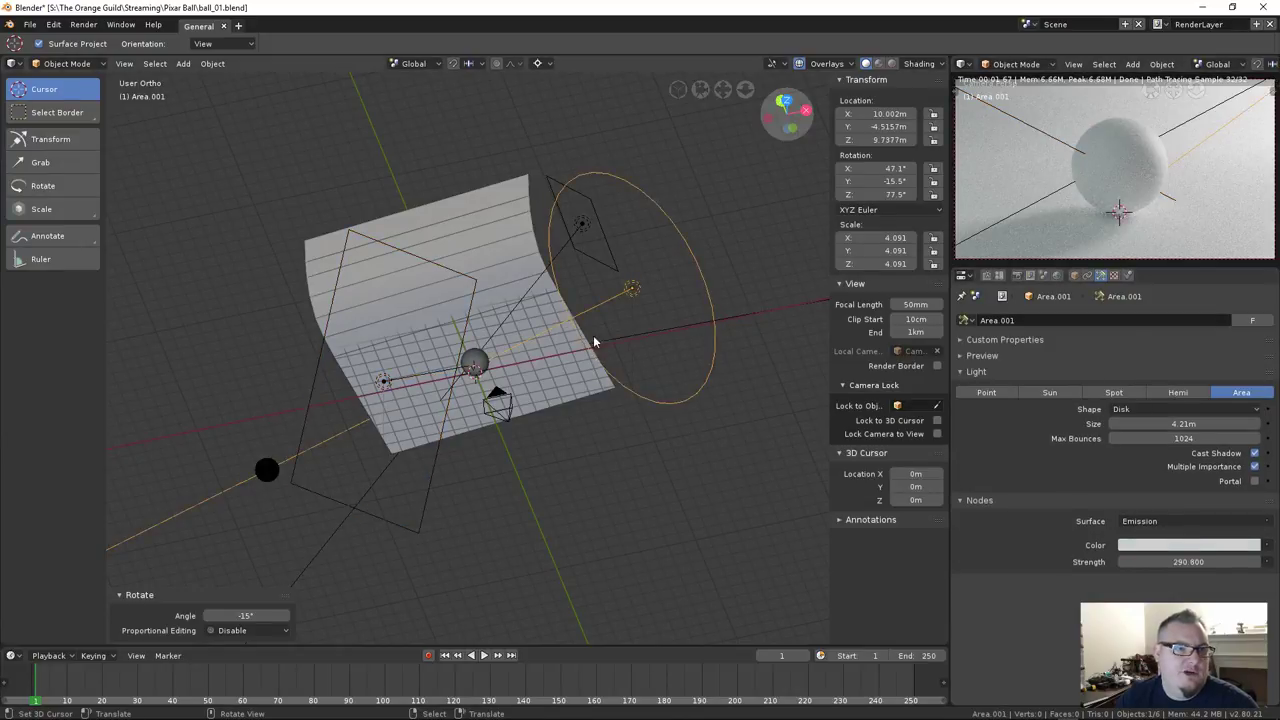
pyautogui.click(1170, 546)
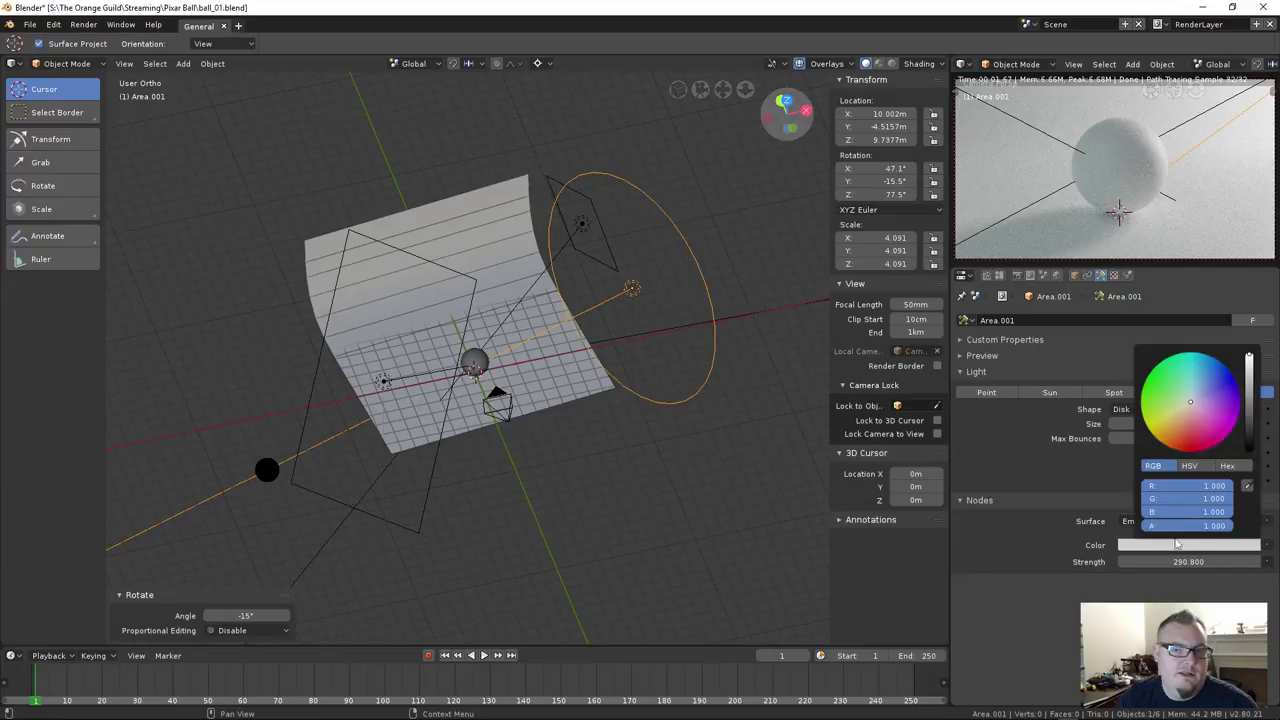
pyautogui.click(1190, 405)
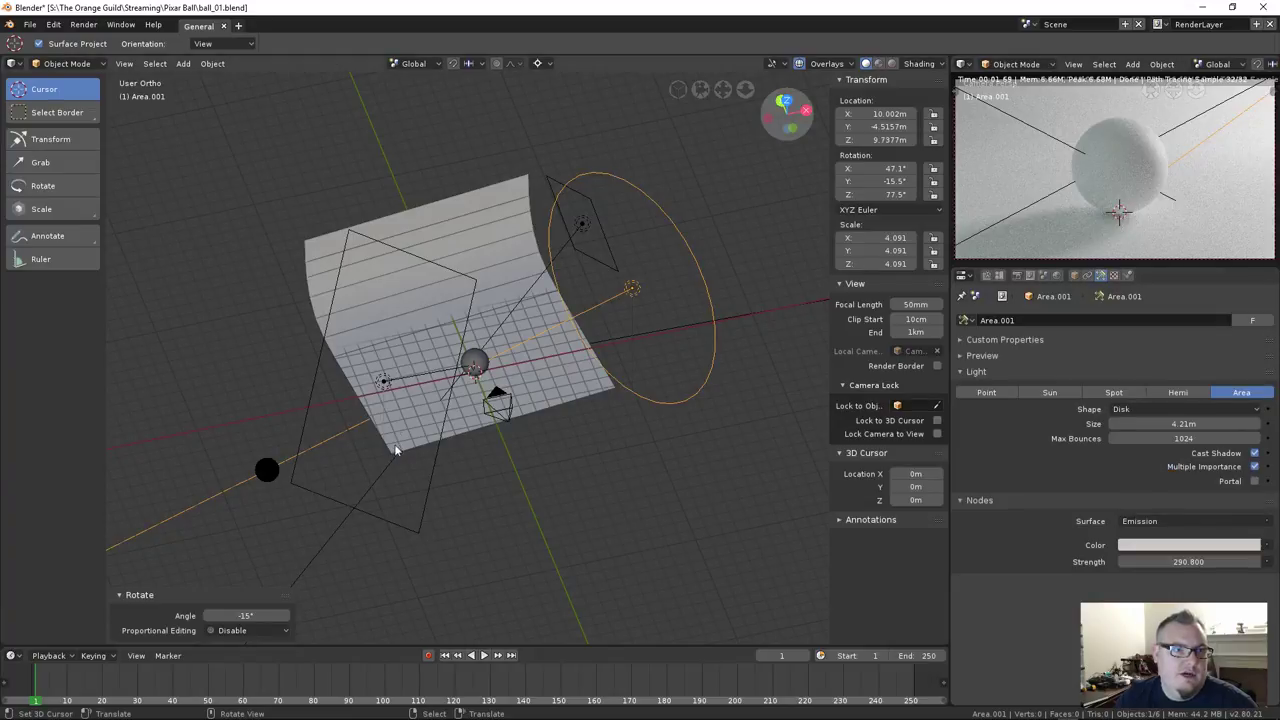
# Tune the rectangular Area light to pale cyan (R 0.620, G 0.806, B 0.756)
pyautogui.click(421, 490)
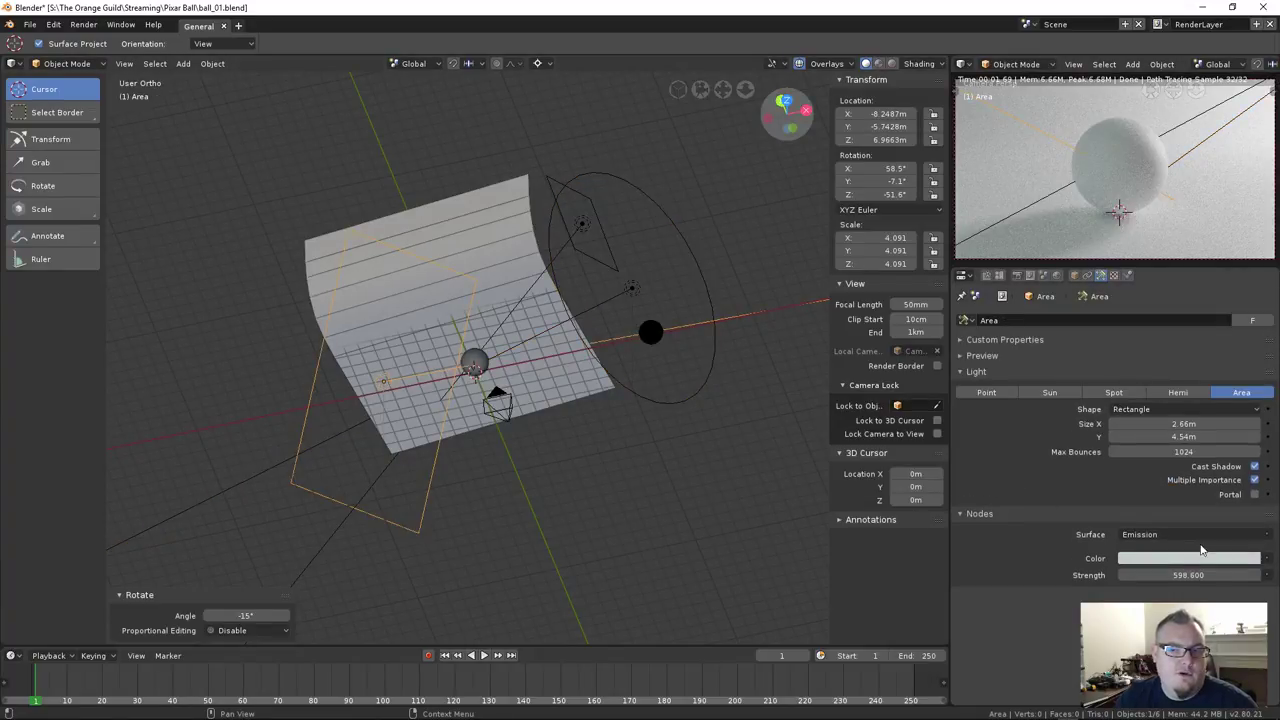
pyautogui.click(1202, 562)
pyautogui.click(1249, 392)
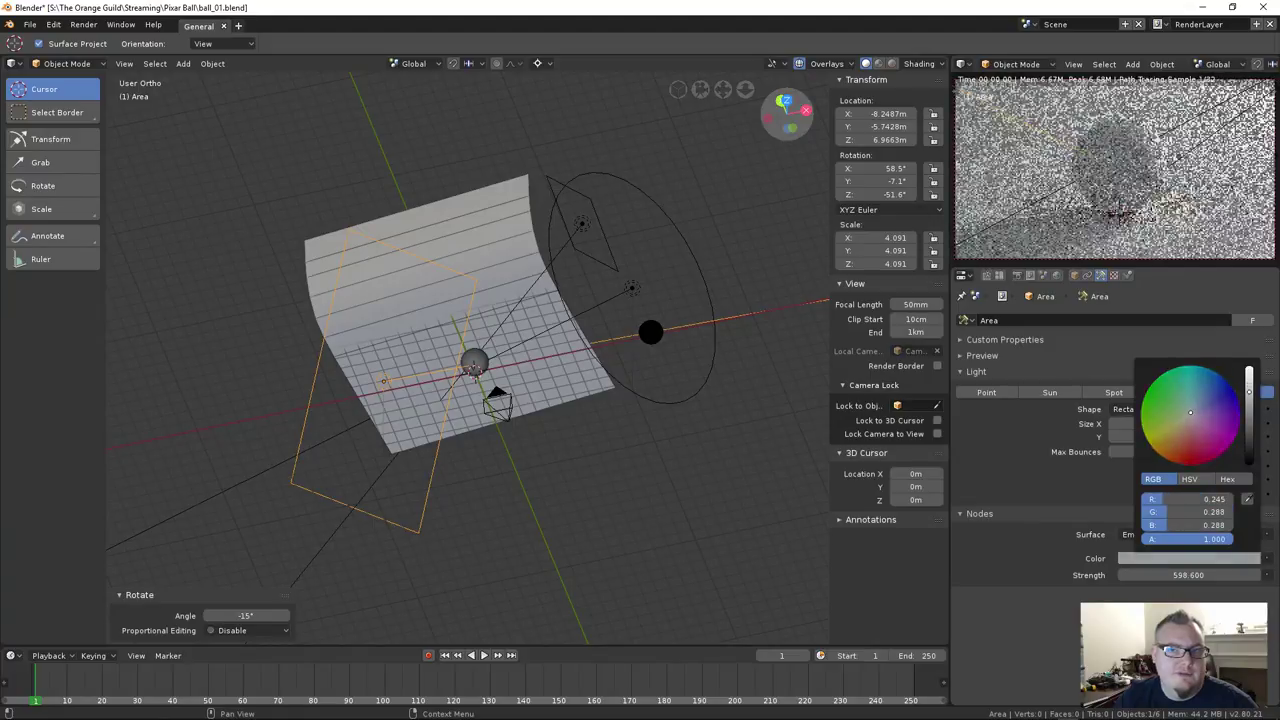
pyautogui.moveTo(1249, 392); pyautogui.dragTo(1249, 372)
pyautogui.moveTo(1190, 412); pyautogui.dragTo(1195, 409)
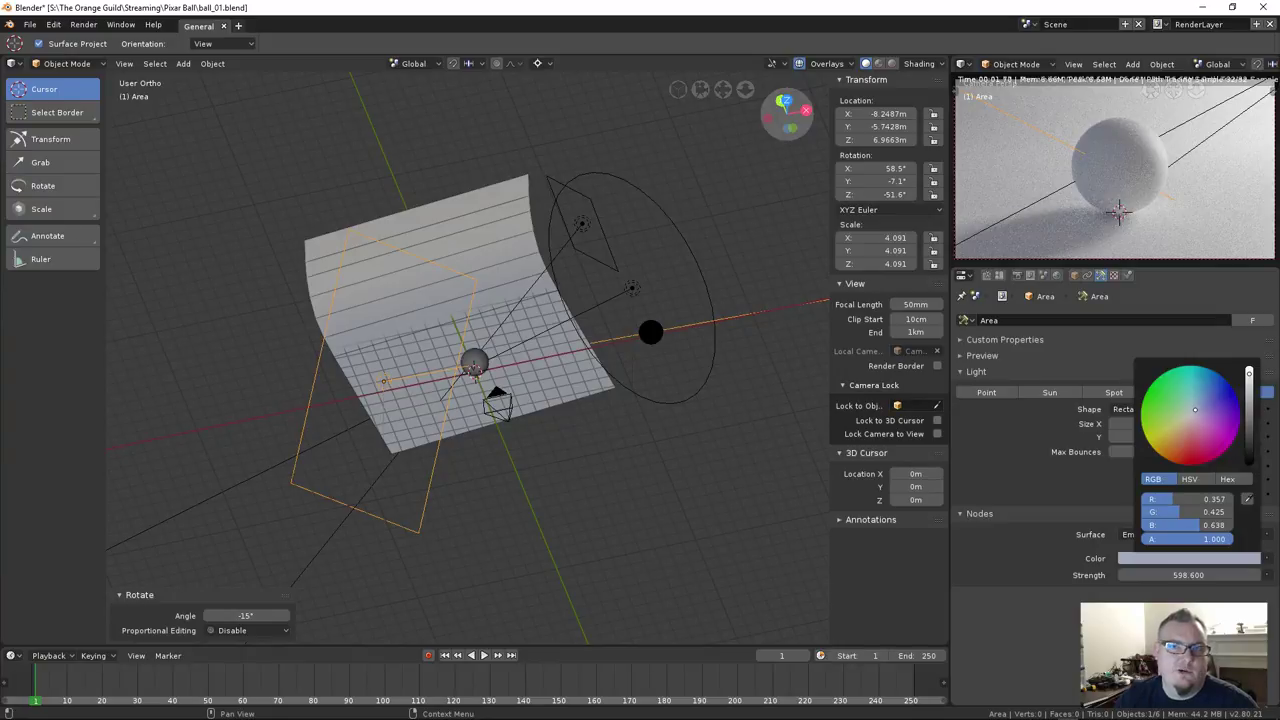
pyautogui.moveTo(1195, 409); pyautogui.dragTo(1191, 410)
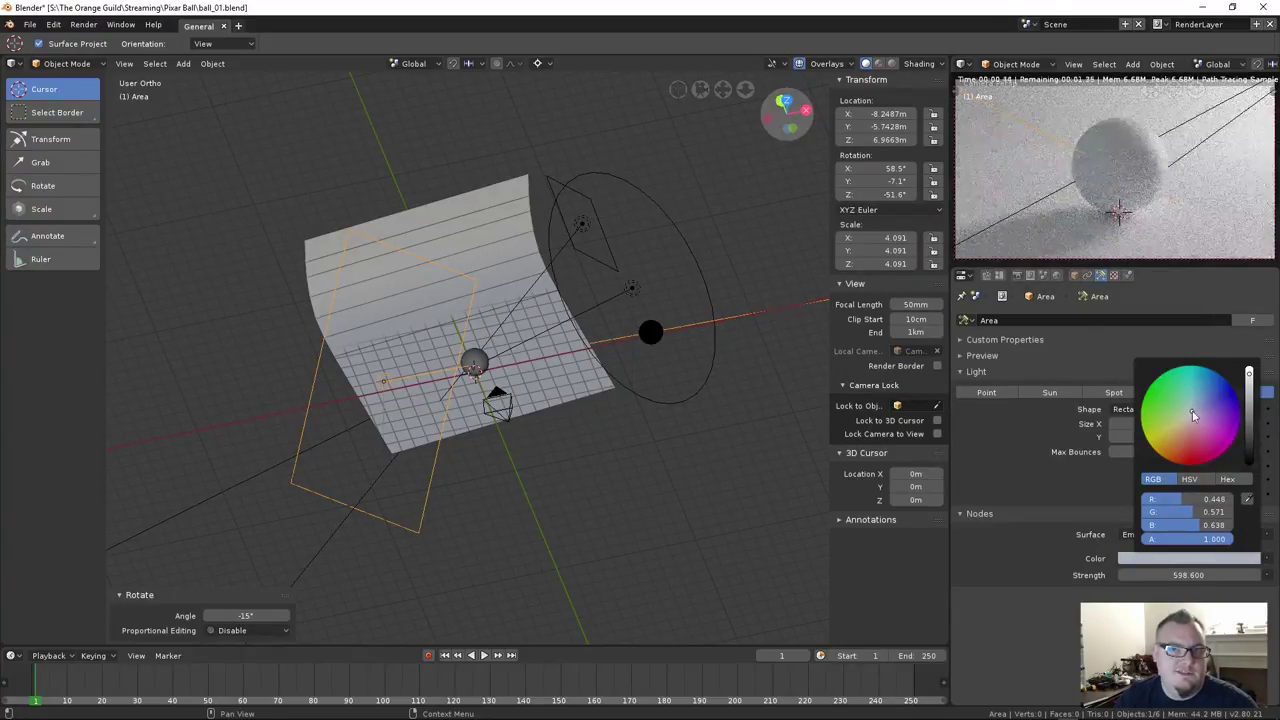
pyautogui.moveTo(1252, 374); pyautogui.dragTo(1249, 369)
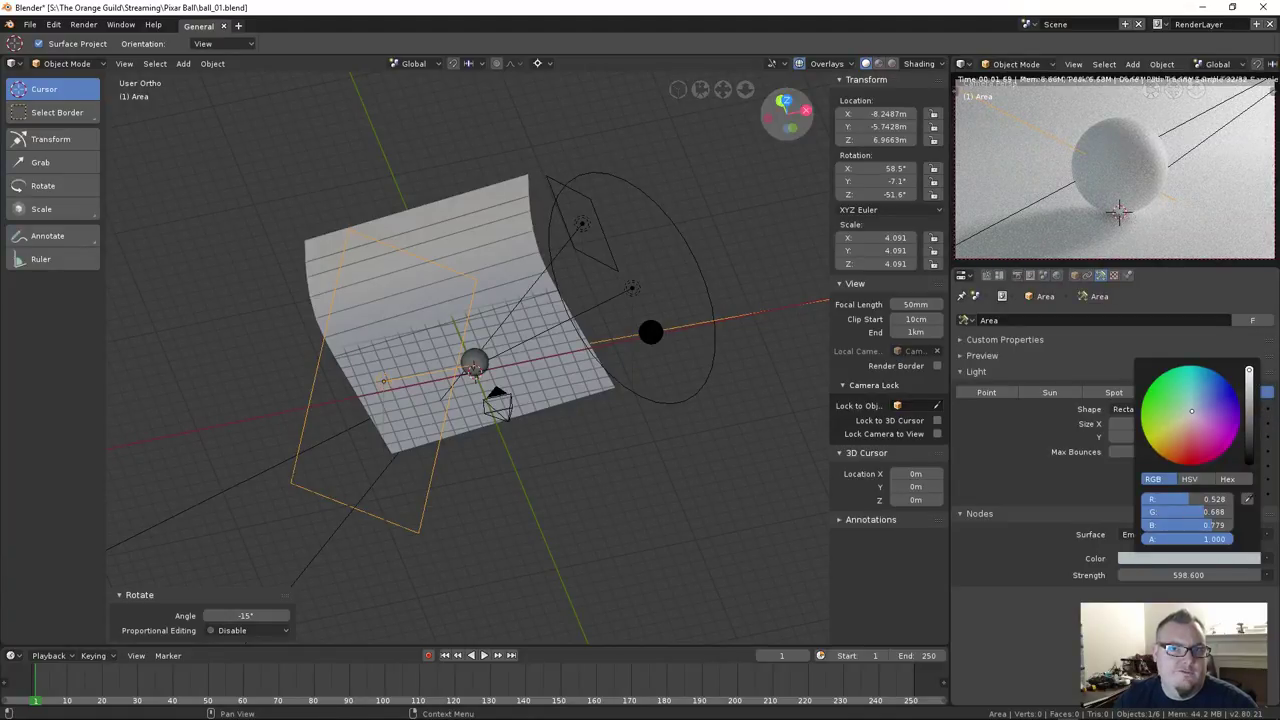
pyautogui.moveTo(1191, 410); pyautogui.dragTo(1190, 412)
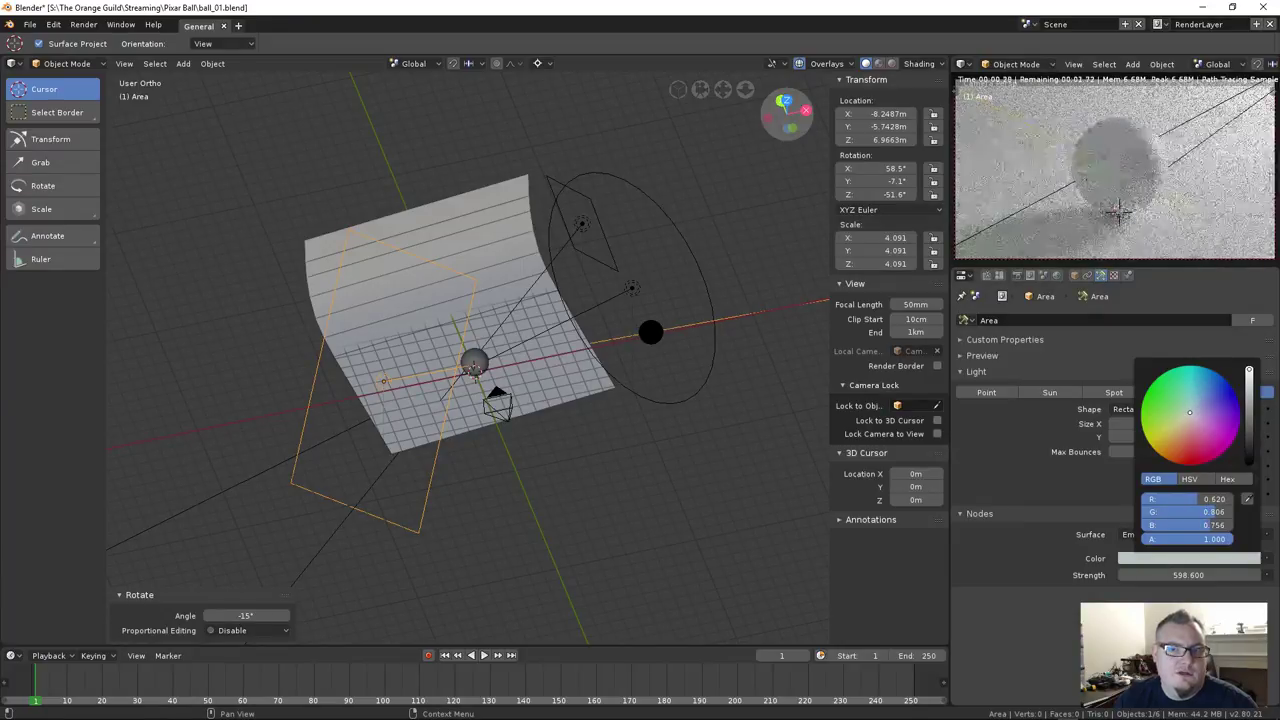
pyautogui.click(1190, 412)
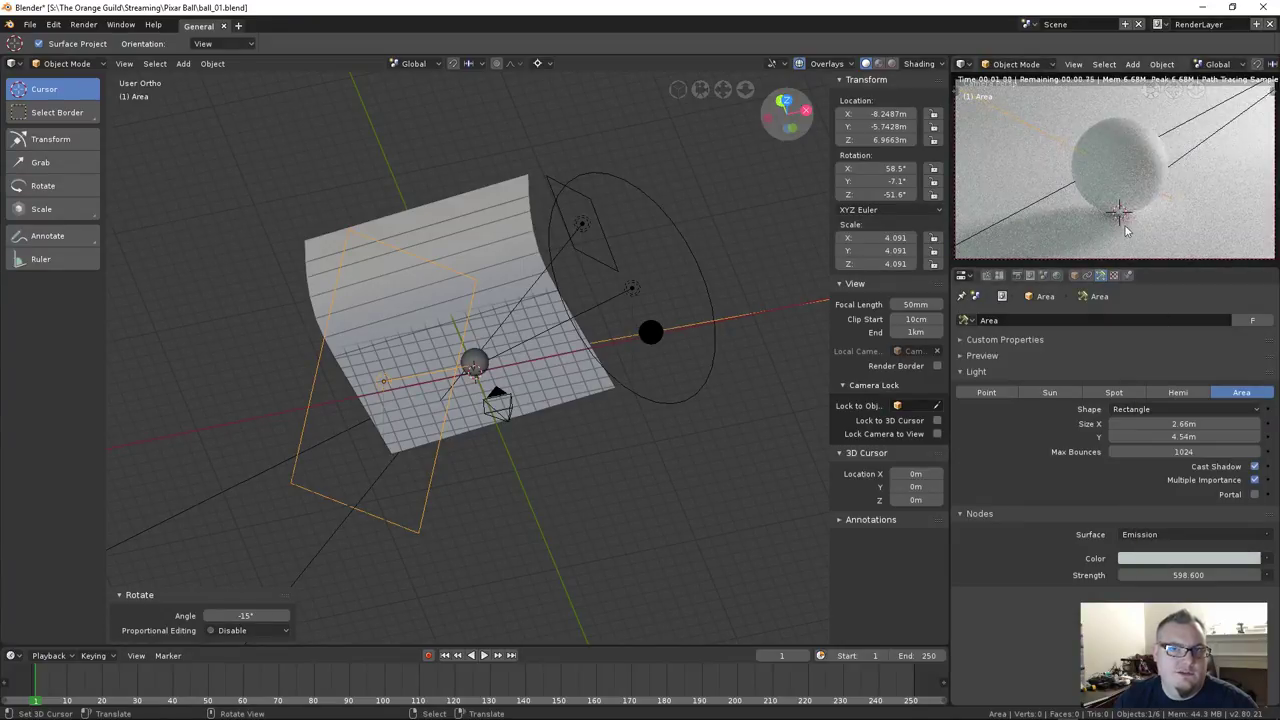
pyautogui.moveTo(666, 234); pyautogui.dragTo(600, 171, button='middle')
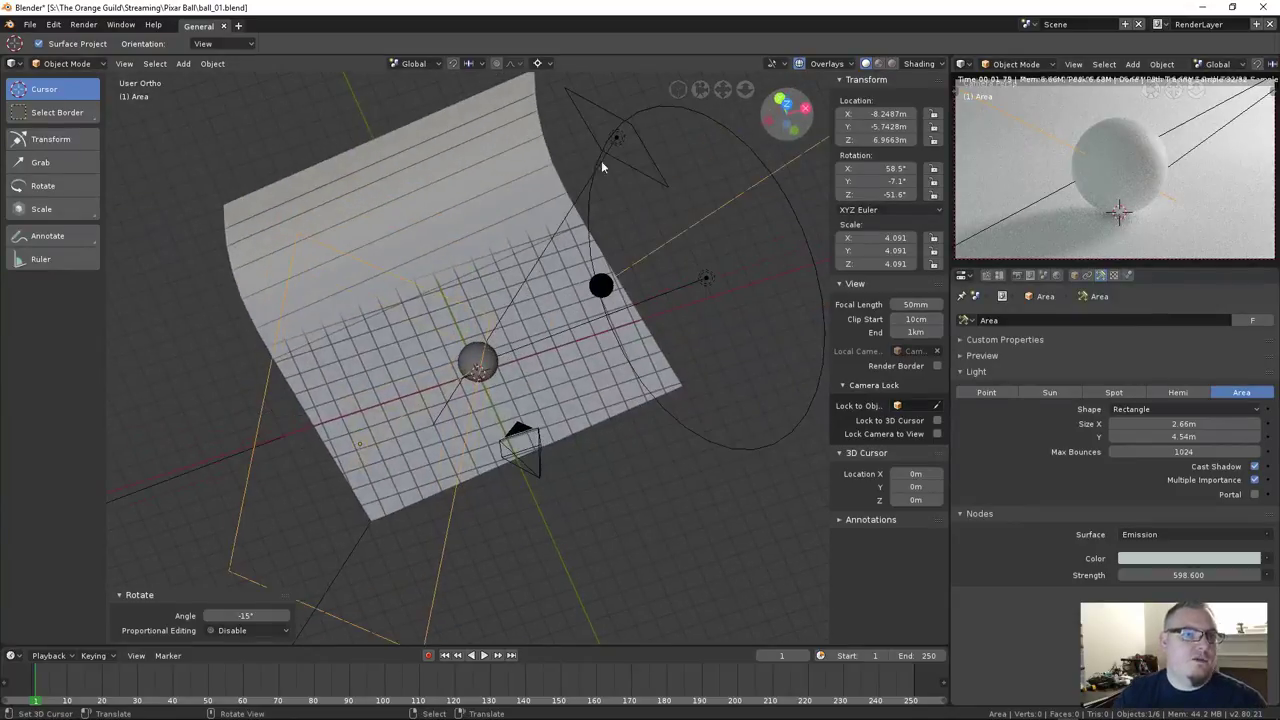
# Give the top light Area.002 a faint greenish, near-white tint
pyautogui.click(594, 131)
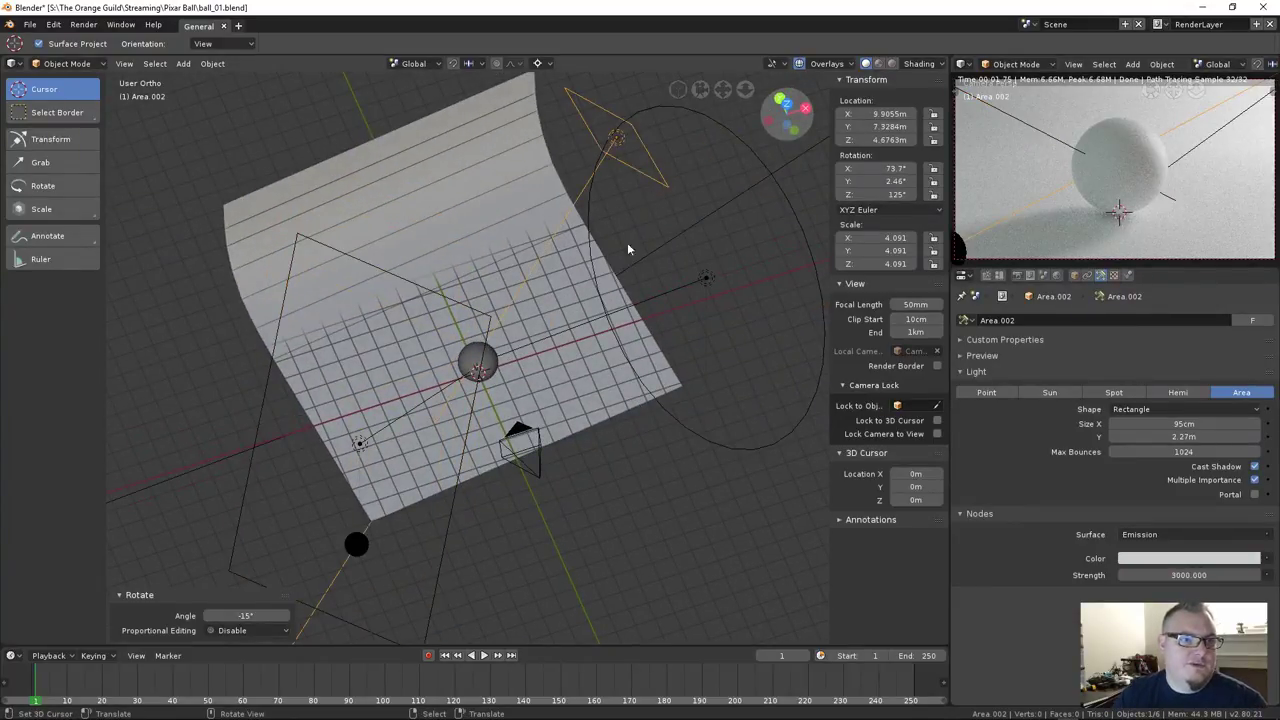
pyautogui.click(1178, 560)
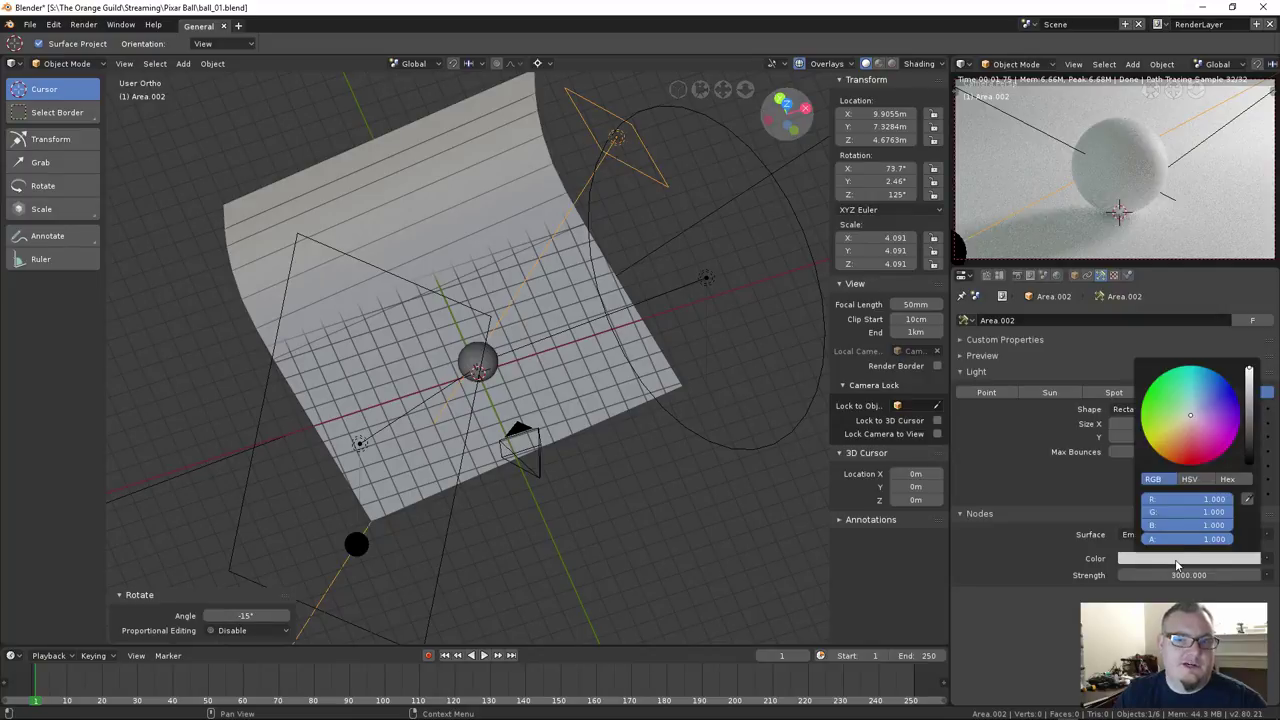
pyautogui.click(1191, 421)
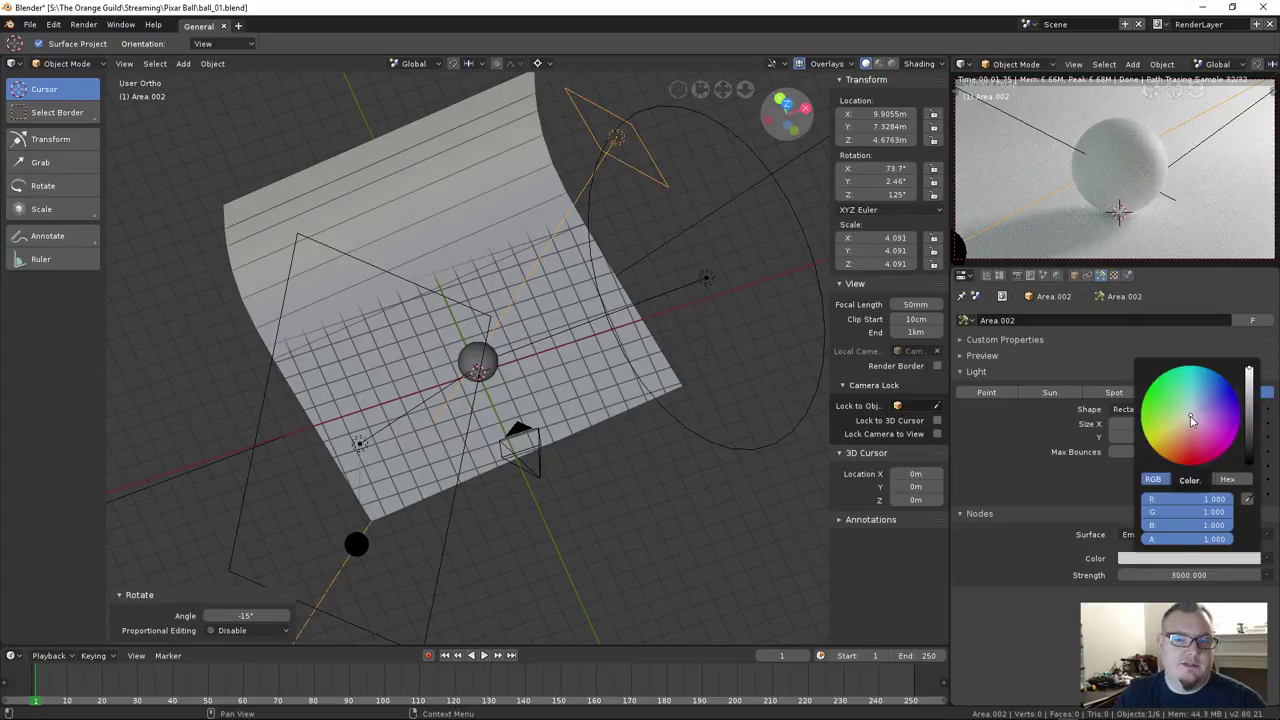
pyautogui.click(1190, 415)
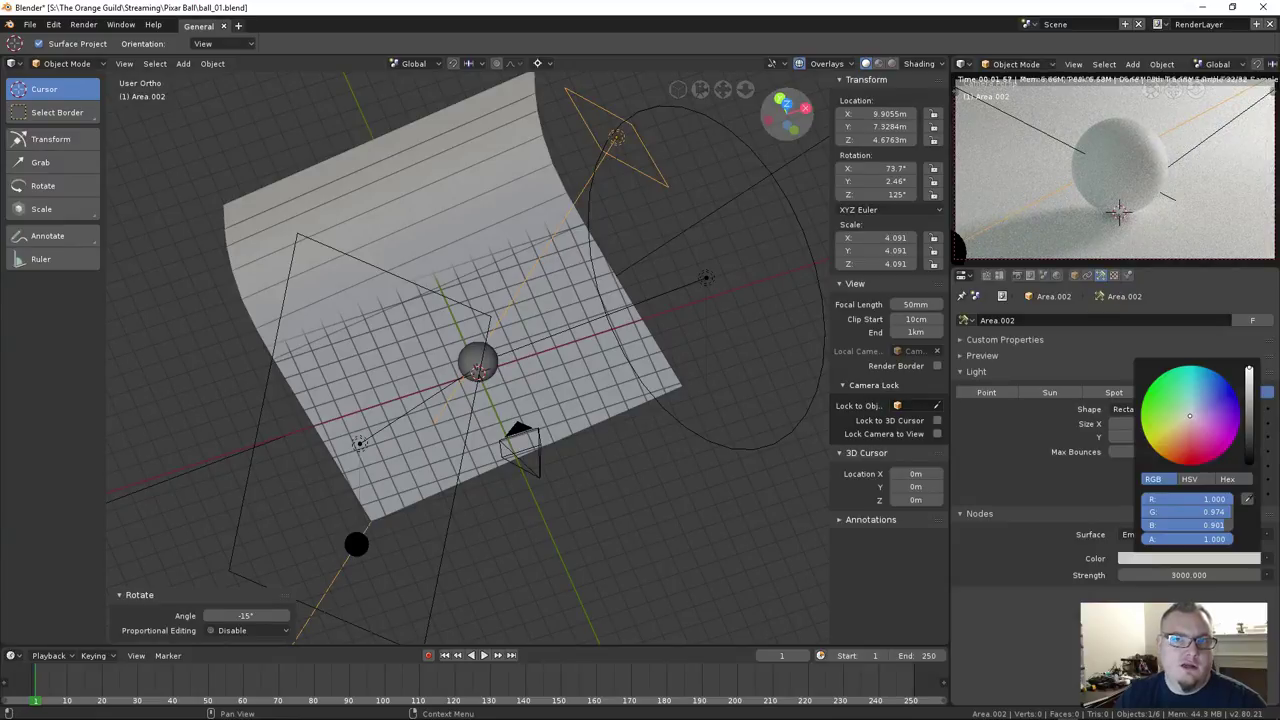
pyautogui.click(1189, 414)
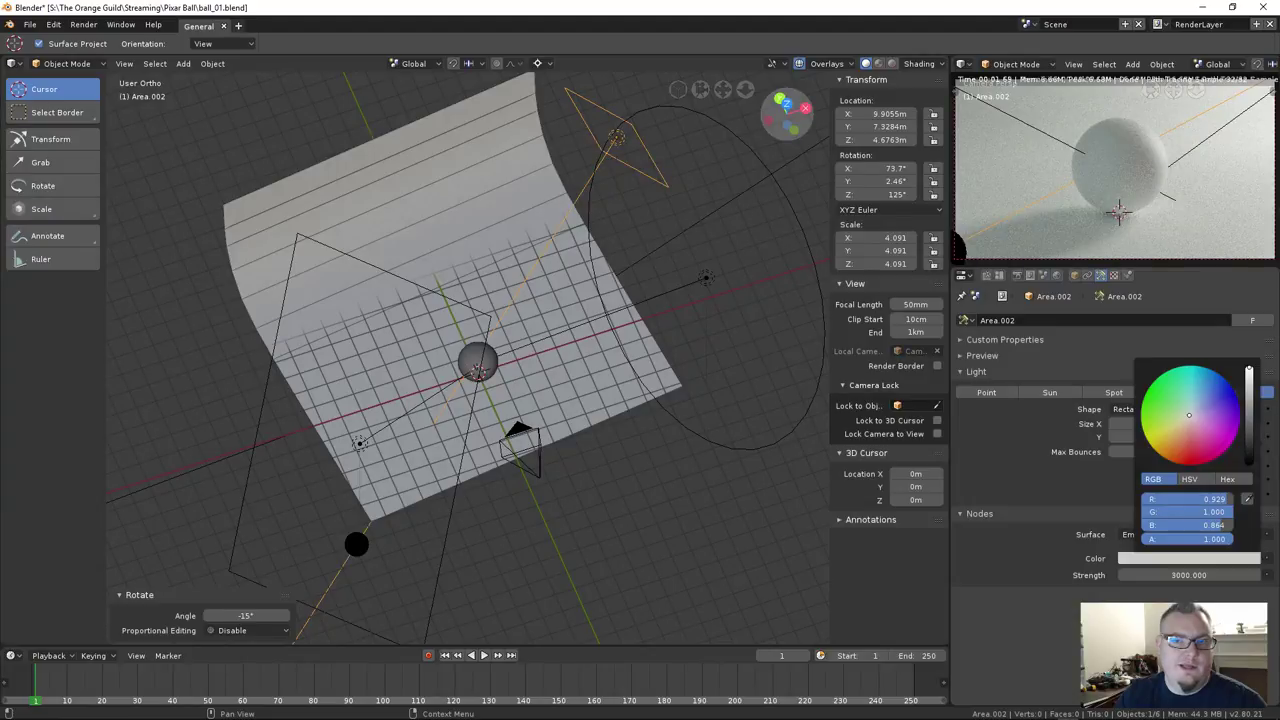
# Retune the large Area light's colour to R 0.574, G 0.806, B 0.710
pyautogui.click(457, 474)
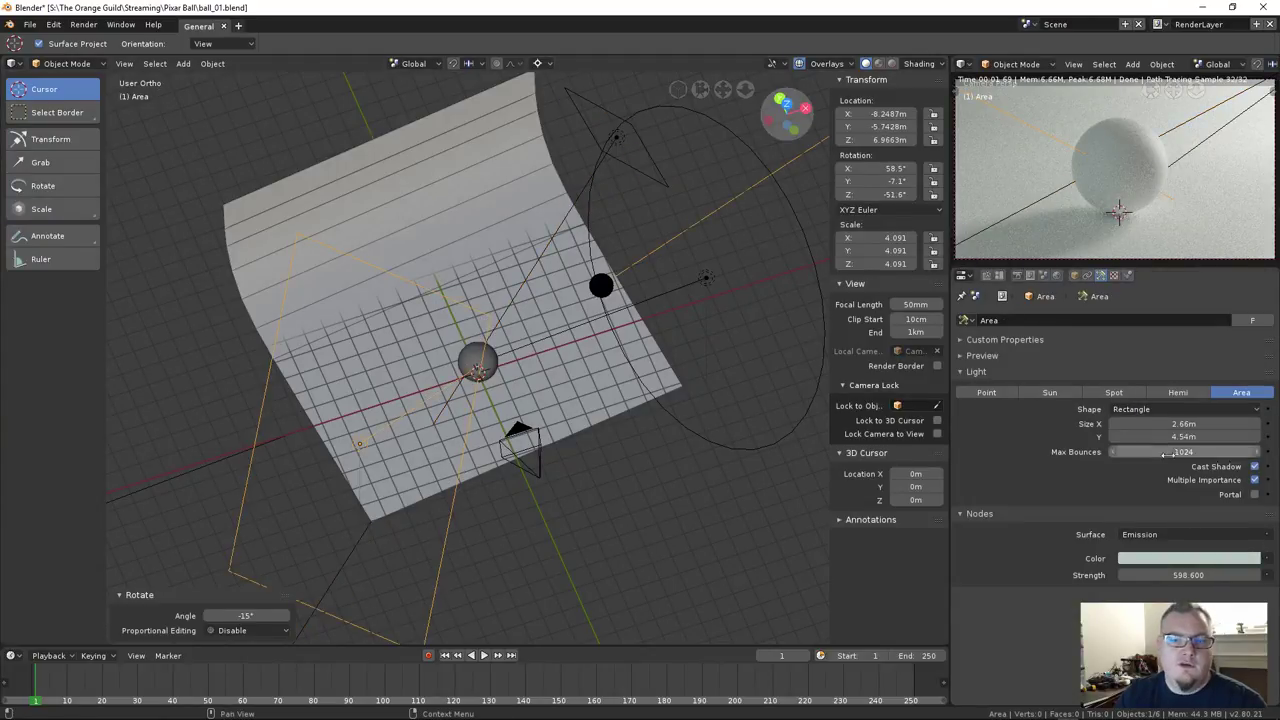
pyautogui.click(1157, 566)
pyautogui.click(1188, 413)
pyautogui.moveTo(1189, 412); pyautogui.dragTo(1189, 411)
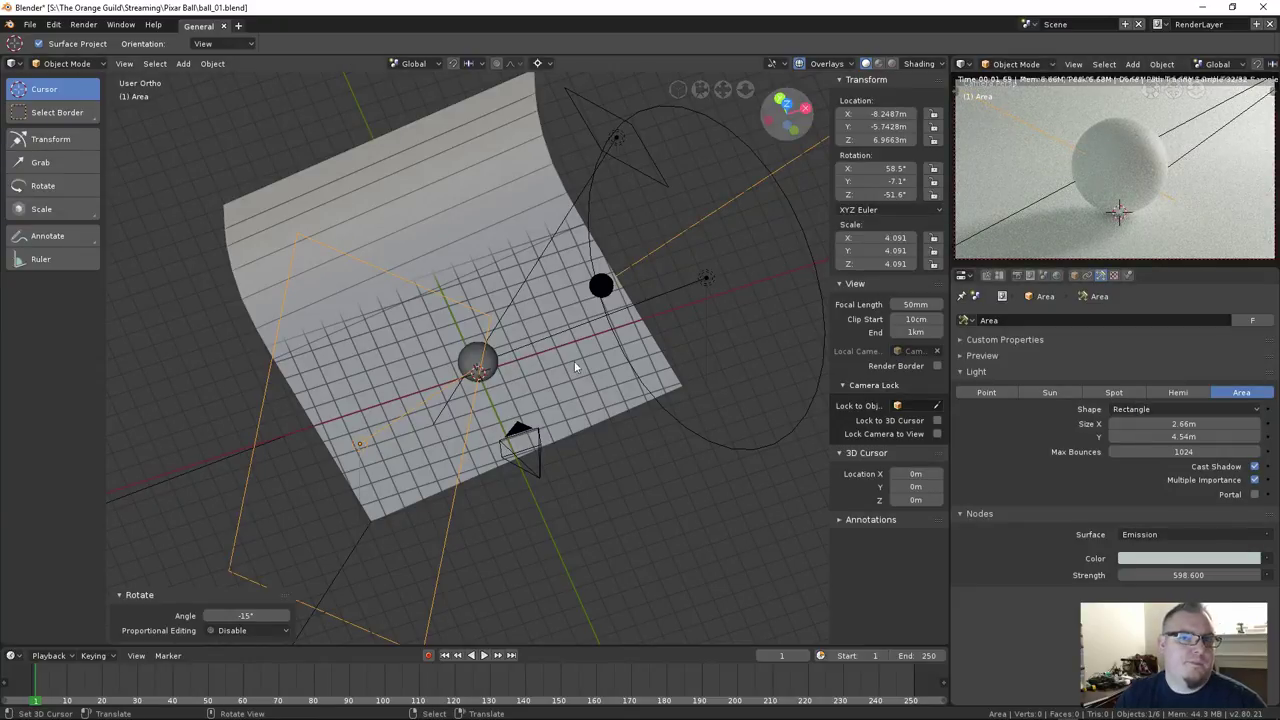
pyautogui.moveTo(578, 408); pyautogui.dragTo(500, 348, button='middle')
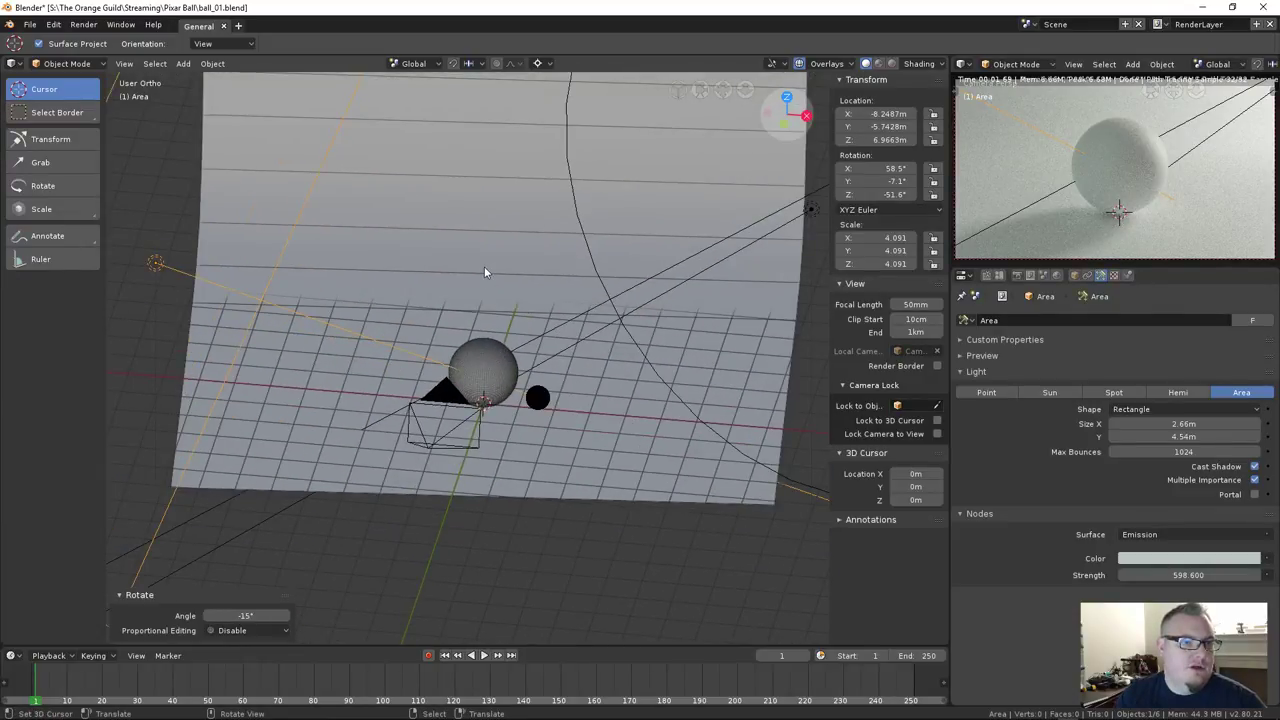
# Make the backdrop plane's material a single-user copy named Floor
pyautogui.rightClick(715, 378)
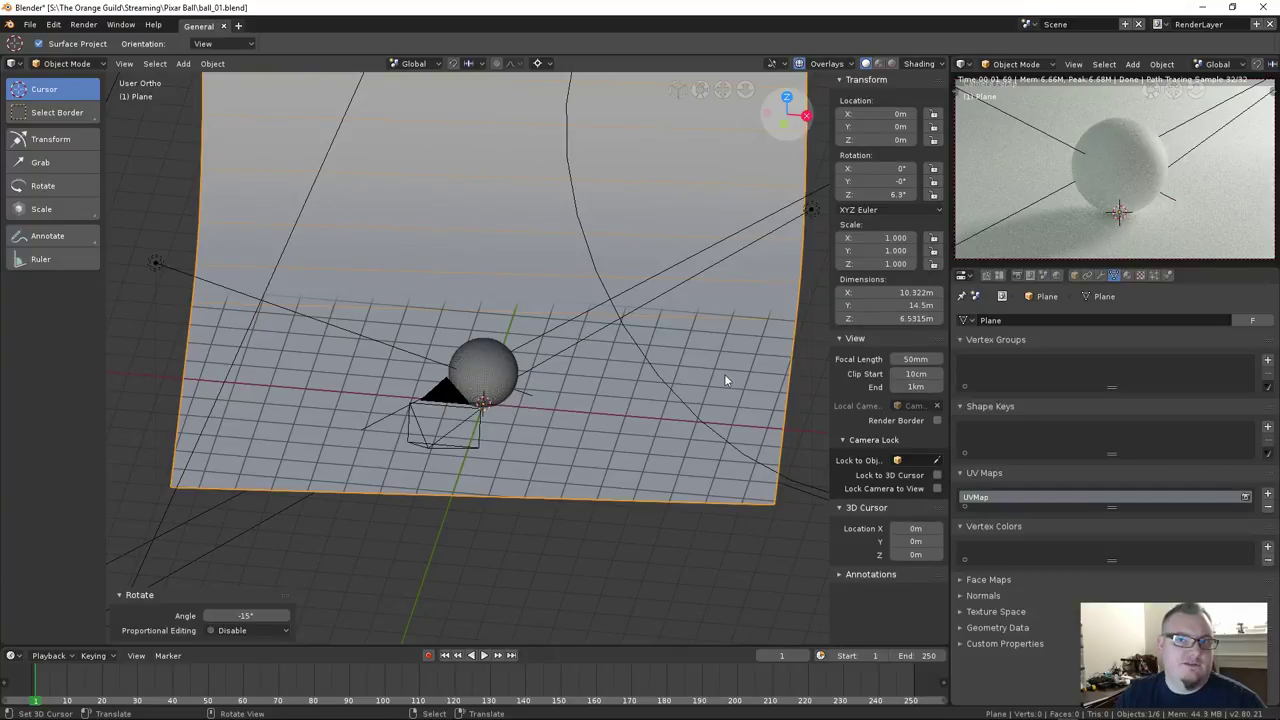
pyautogui.click(1127, 275)
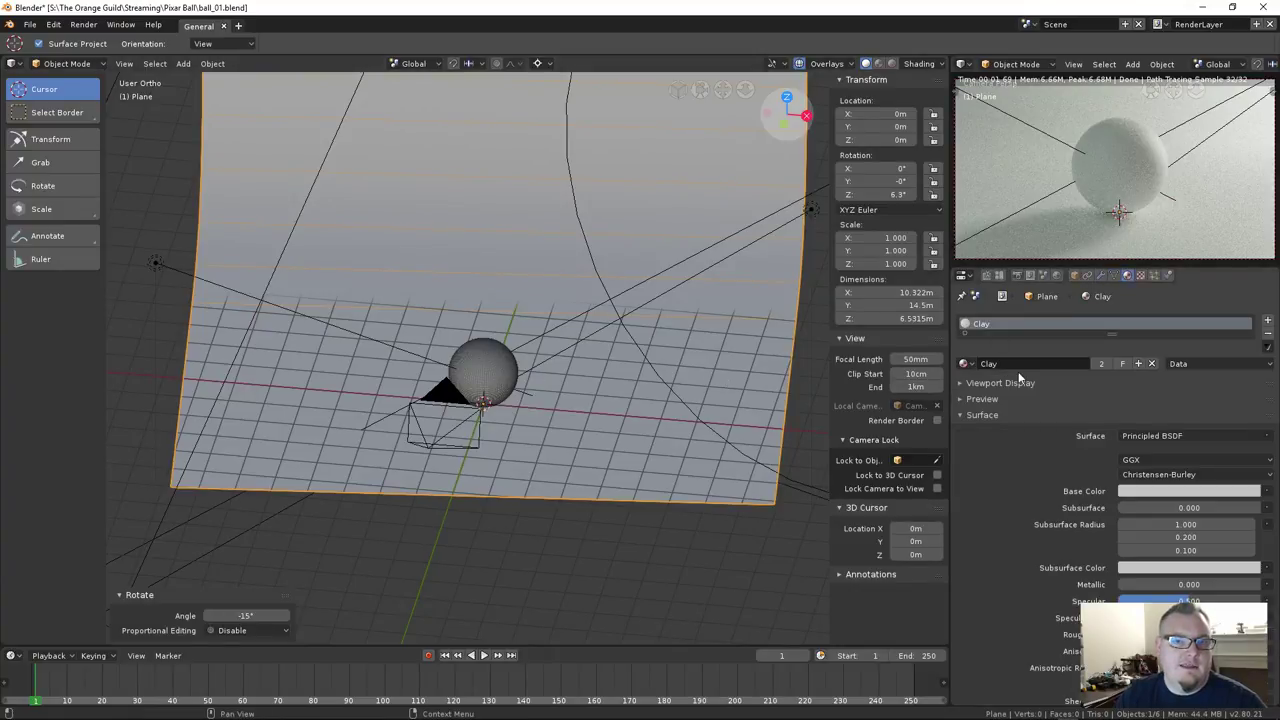
pyautogui.click(1103, 363)
pyautogui.click(1048, 362)
pyautogui.write('Floo')
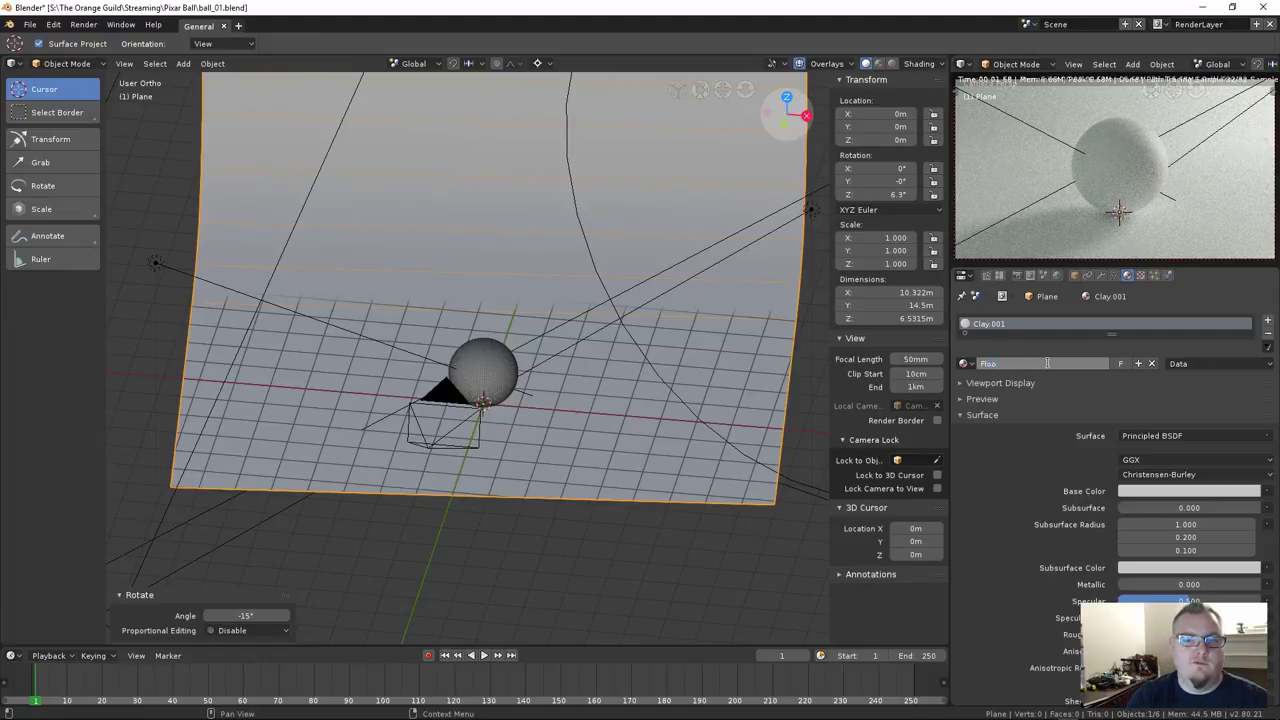
pyautogui.write('r')
pyautogui.press('Return')
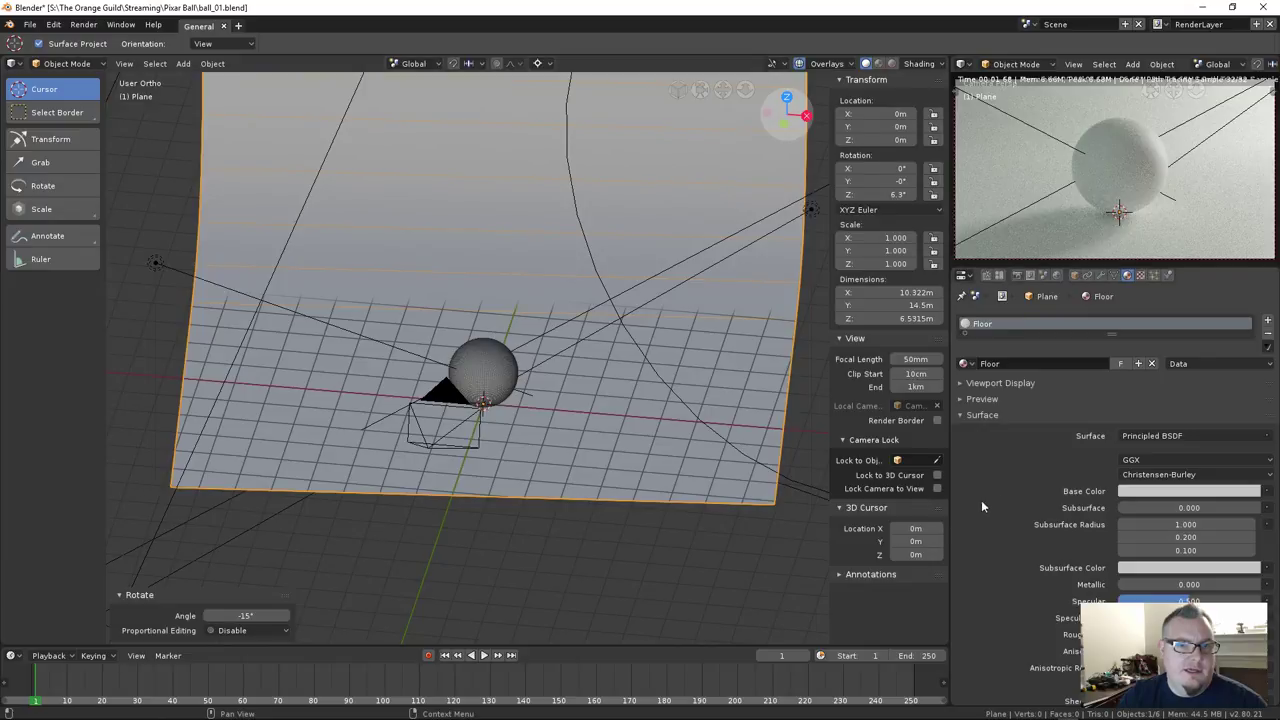
# Darken the Floor material's Base Color
pyautogui.click(1128, 491)
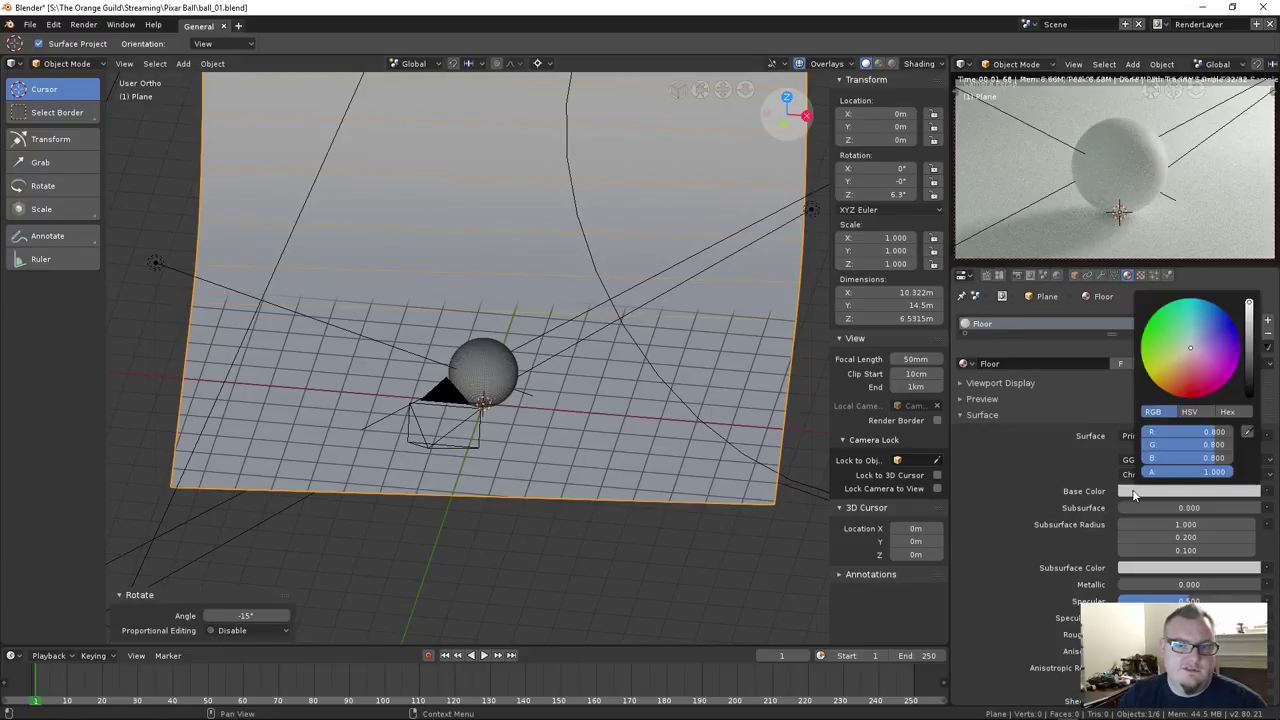
pyautogui.click(1250, 346)
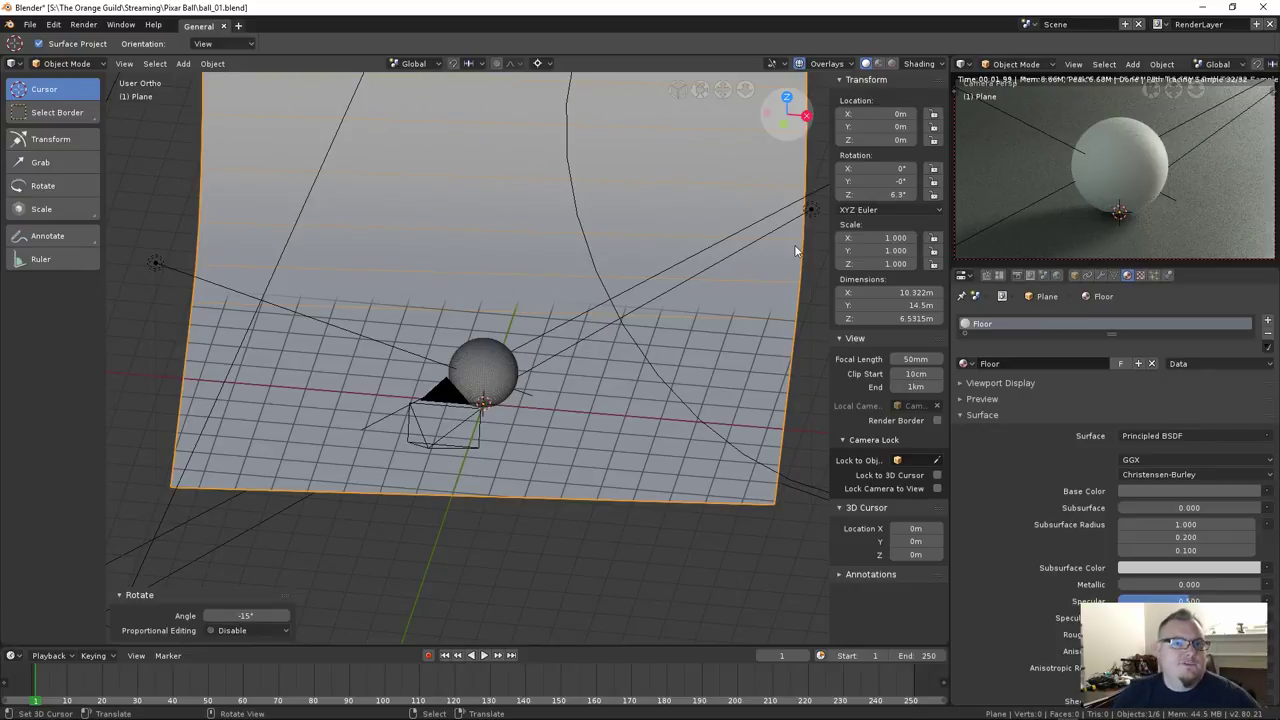
pyautogui.hotkey('ctrl', 'shift', 'o')
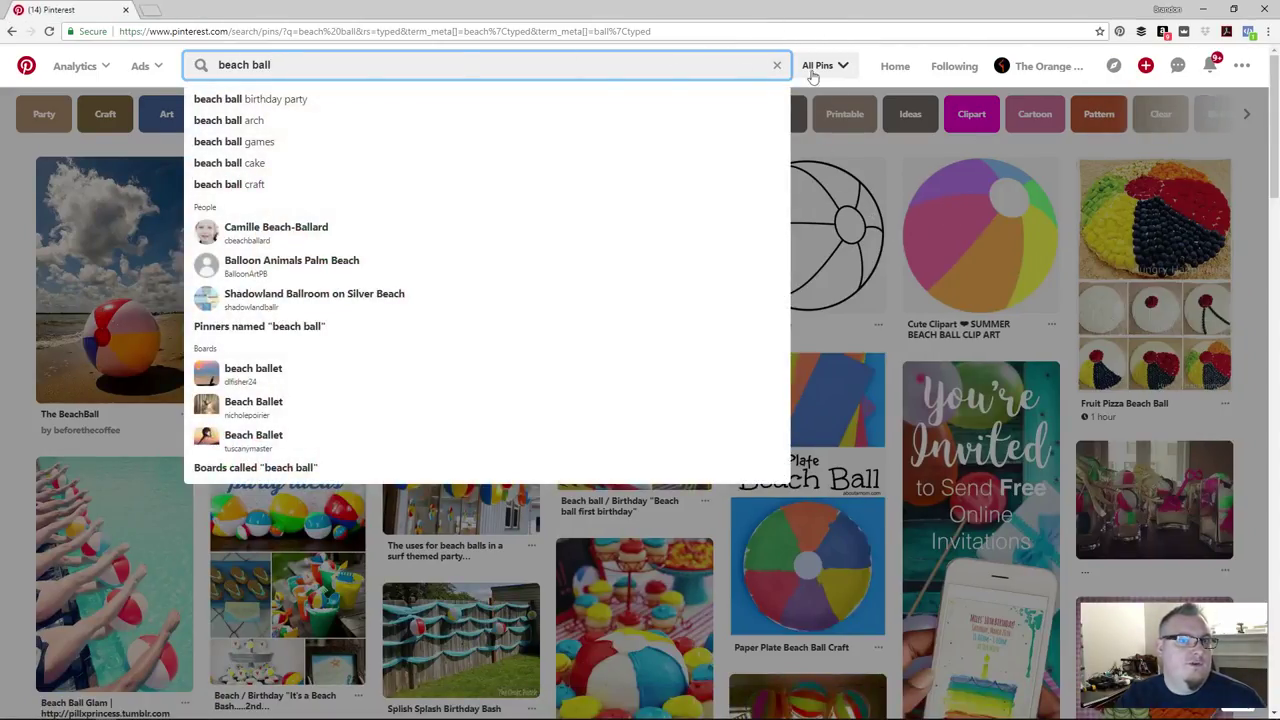
# Scroll through the beach ball pins for reference, then select the search query
pyautogui.click(23, 214)
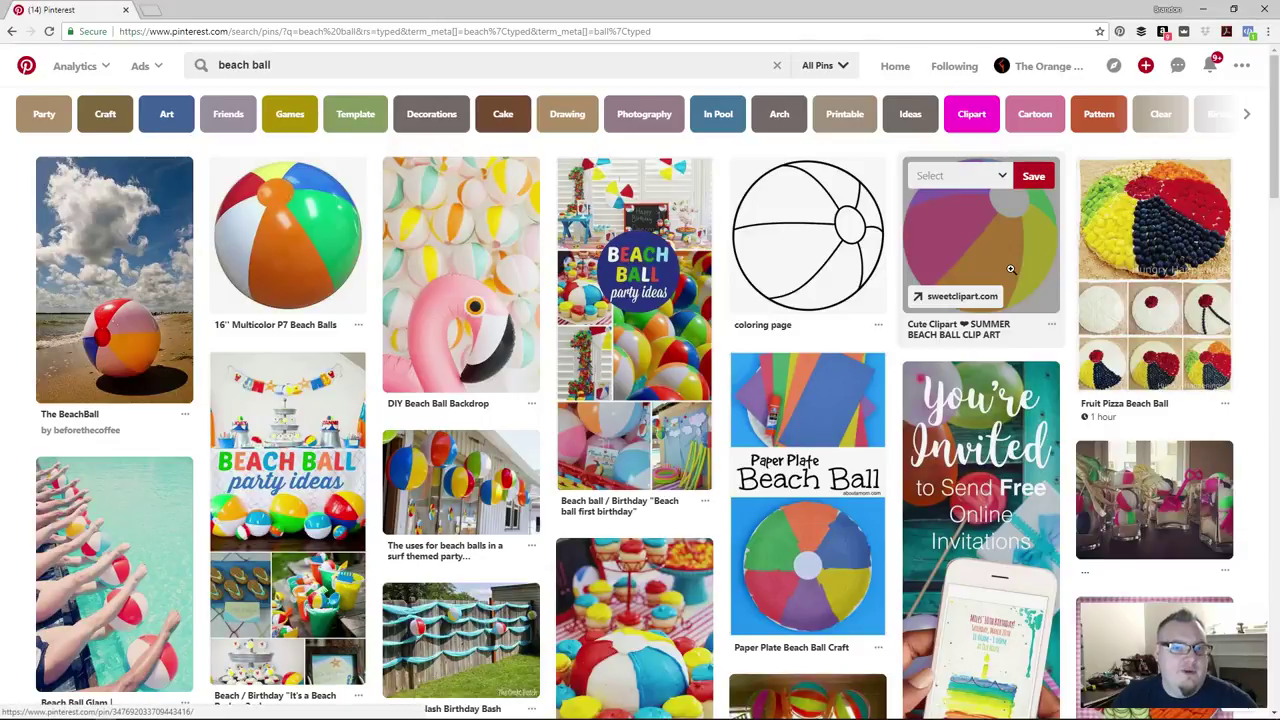
pyautogui.scroll(-1, 1010, 268)
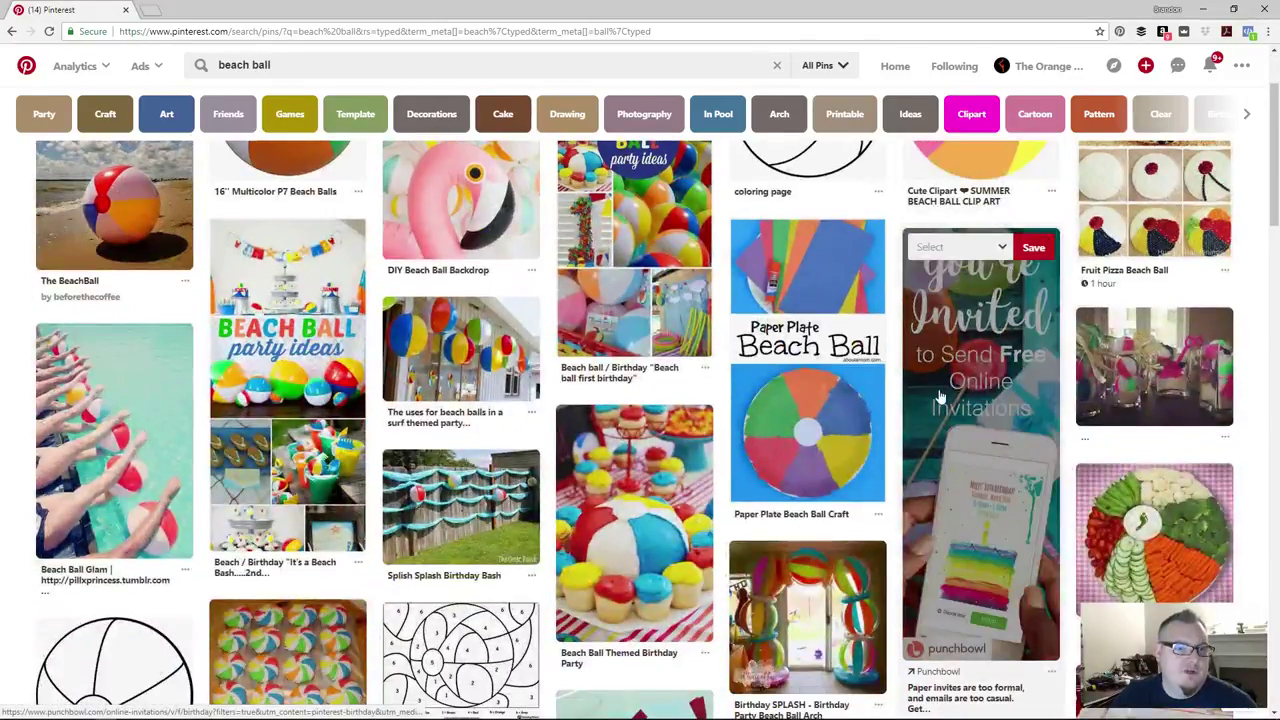
pyautogui.scroll(-2, 800, 320)
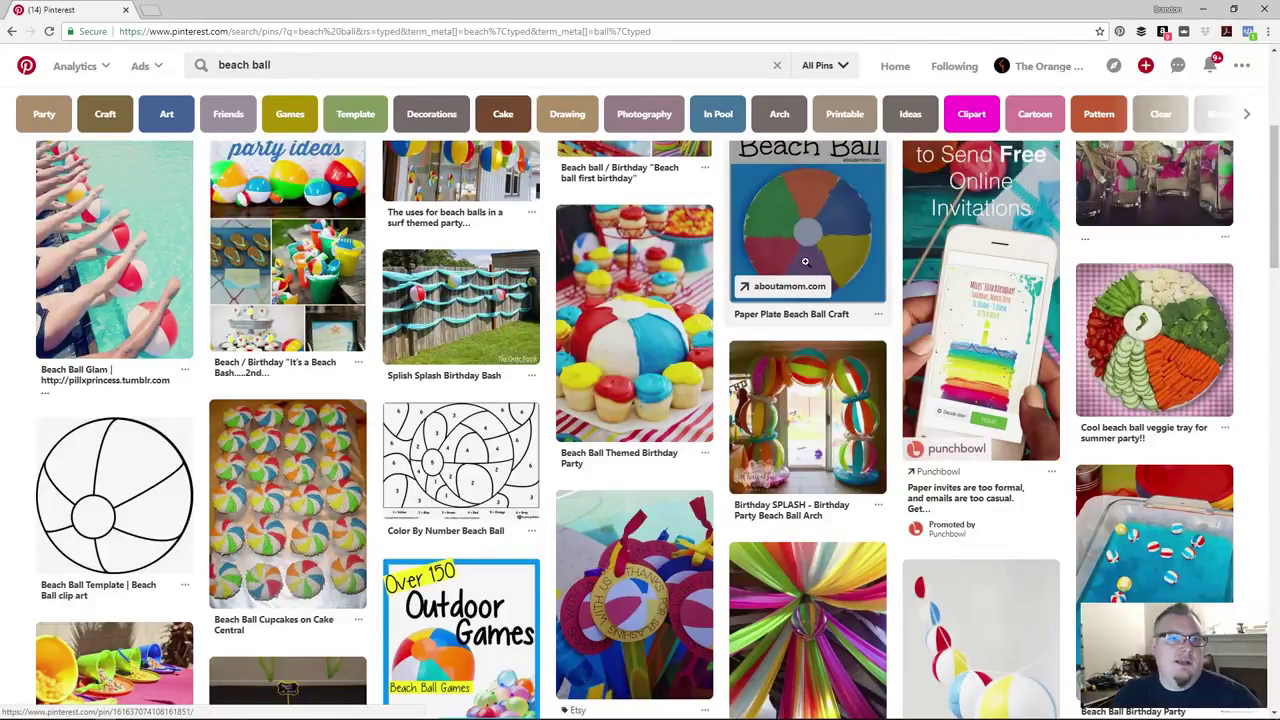
pyautogui.scroll(-1, 805, 261)
pyautogui.scroll(-2, 838, 203)
pyautogui.scroll(-3, 760, 260)
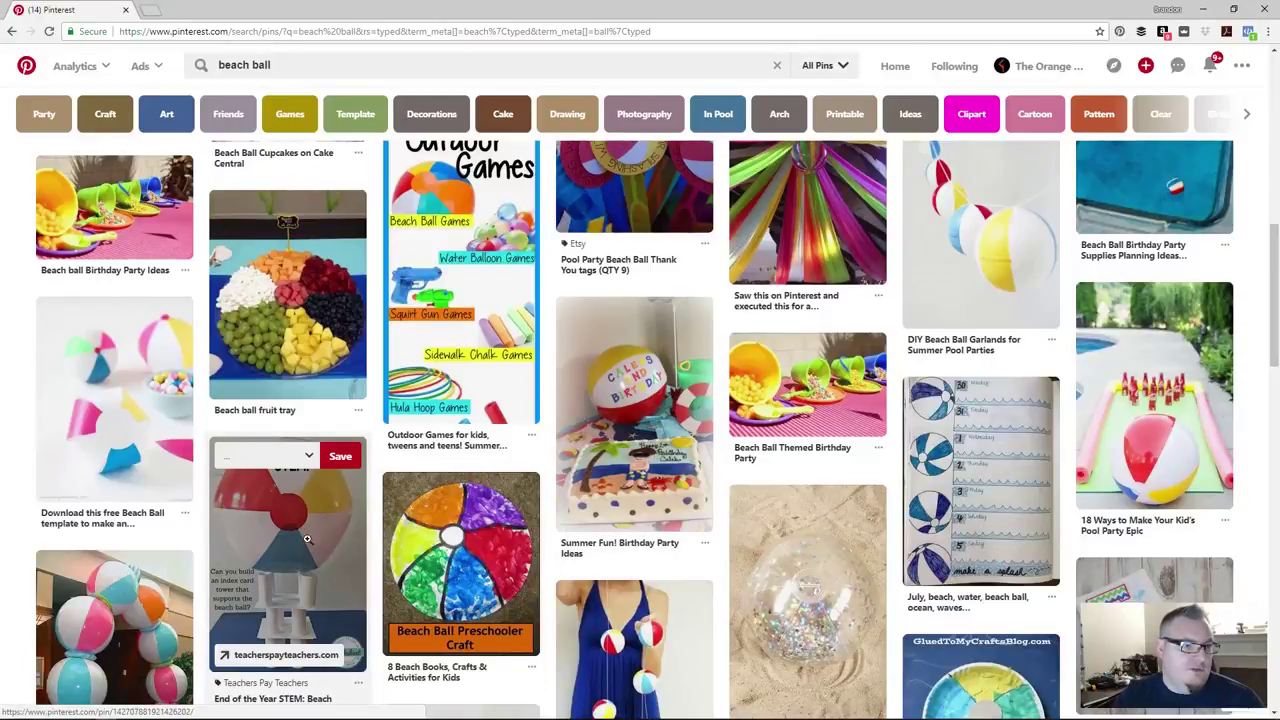
pyautogui.scroll(-2, 280, 527)
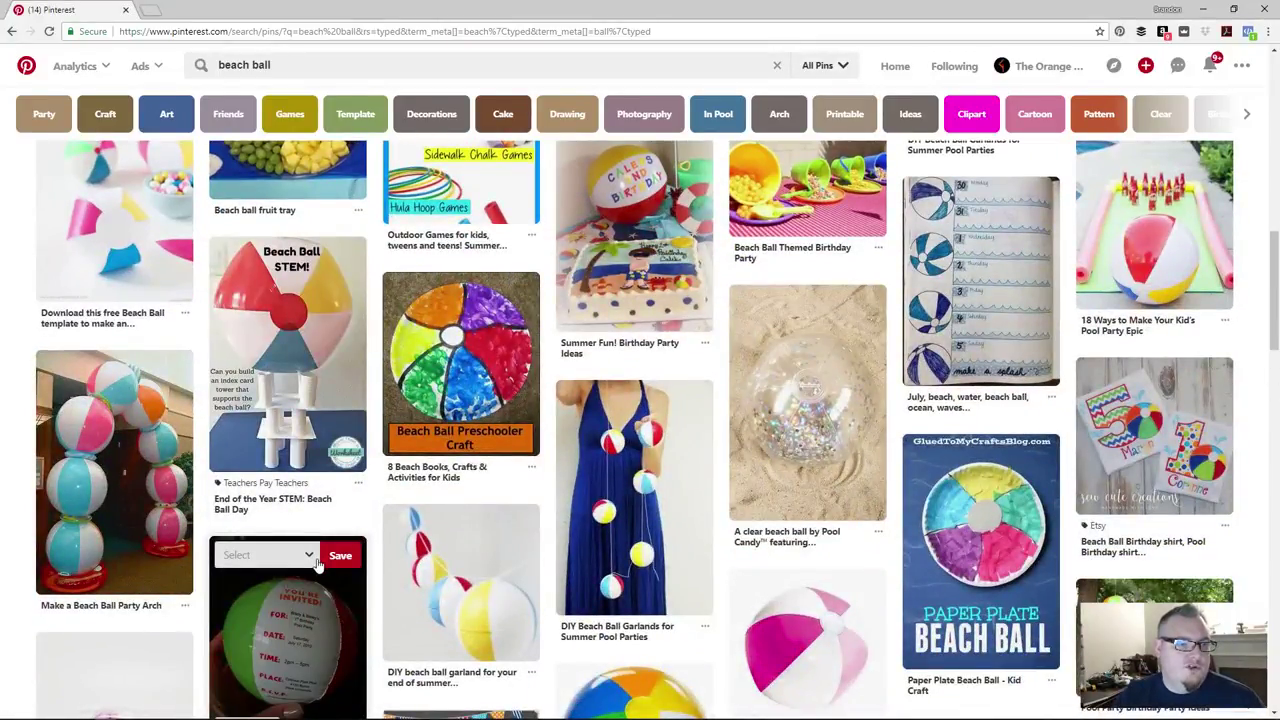
pyautogui.scroll(-1, 316, 565)
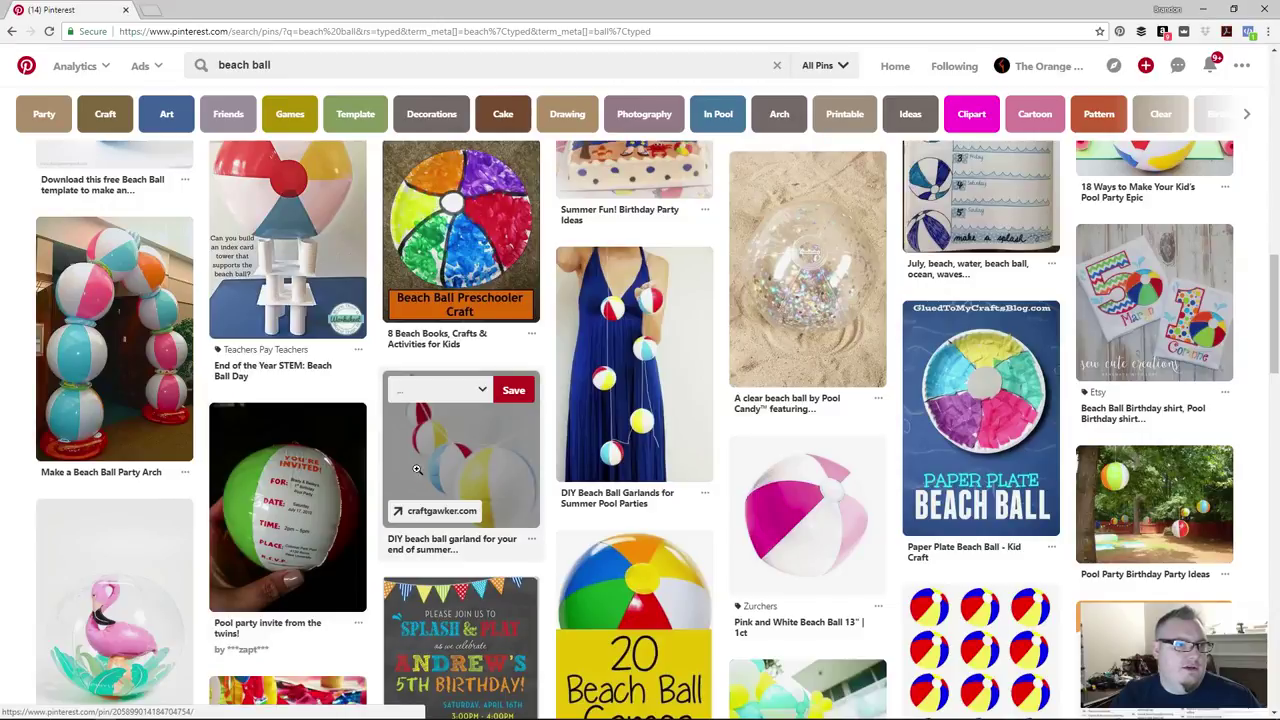
pyautogui.scroll(-3, 565, 385)
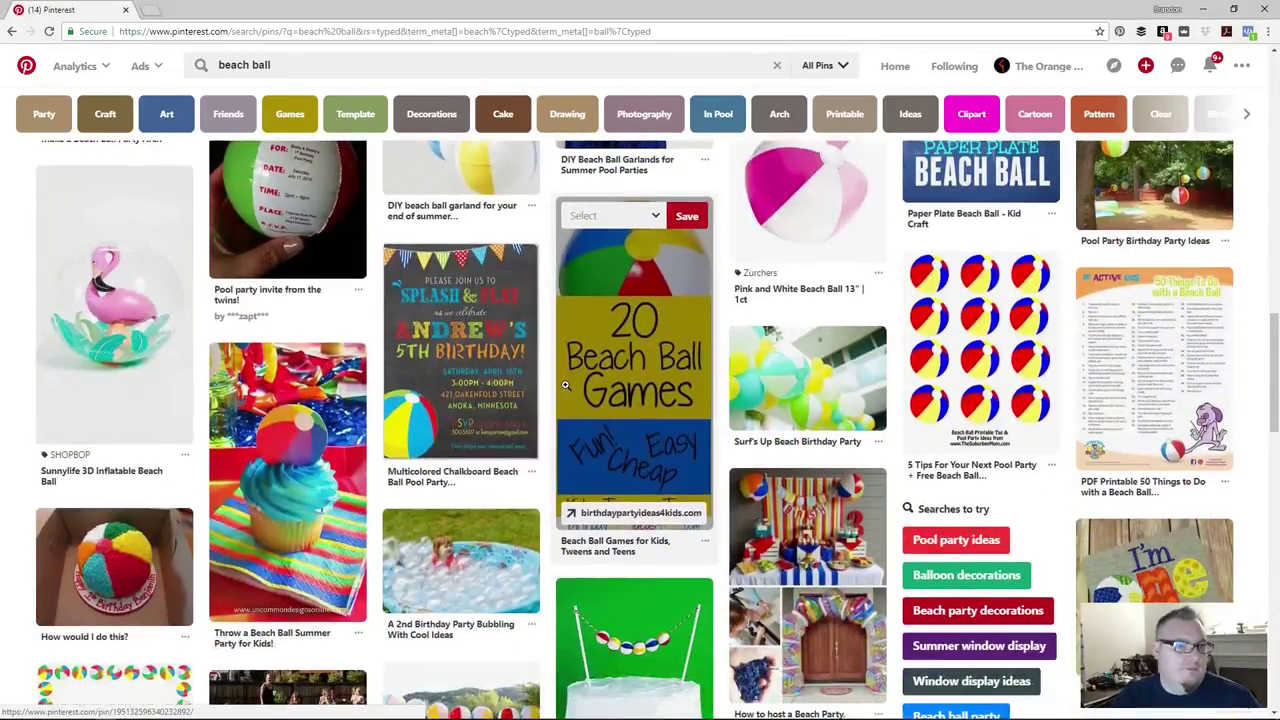
pyautogui.scroll(-3, 572, 388)
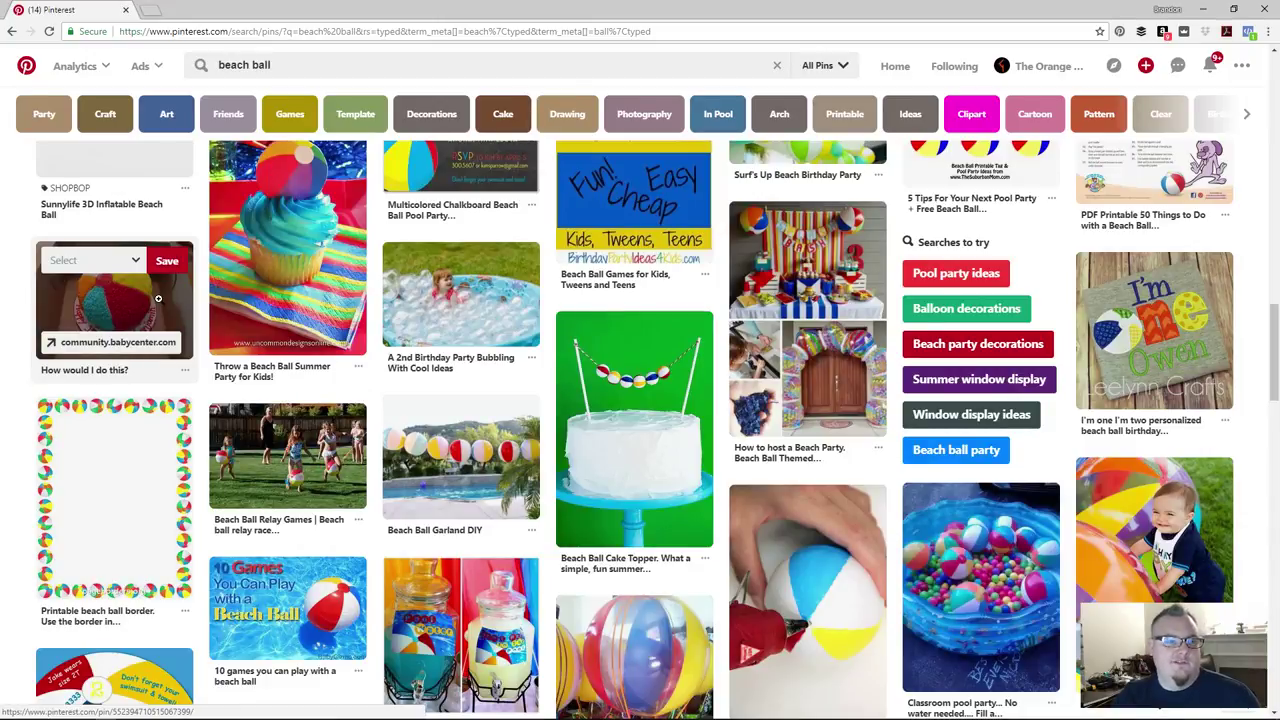
pyautogui.scroll(-1, 545, 391)
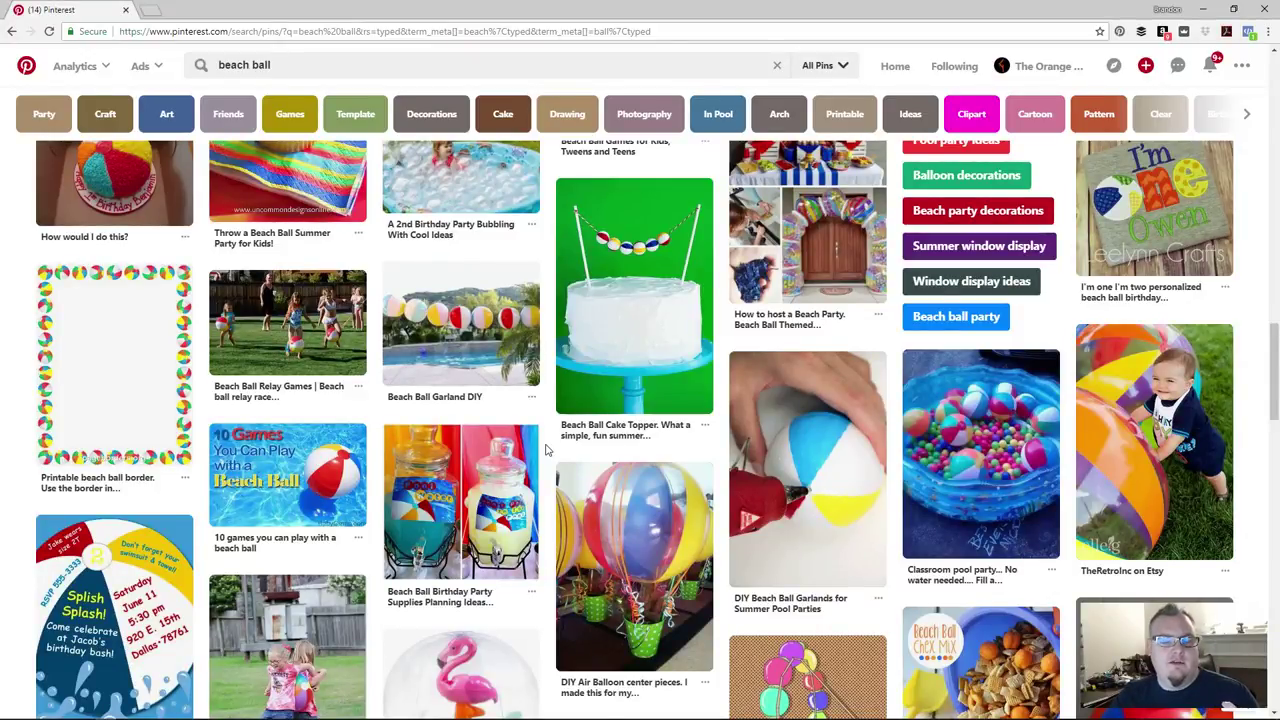
pyautogui.scroll(-2, 545, 450)
pyautogui.scroll(-3, 649, 446)
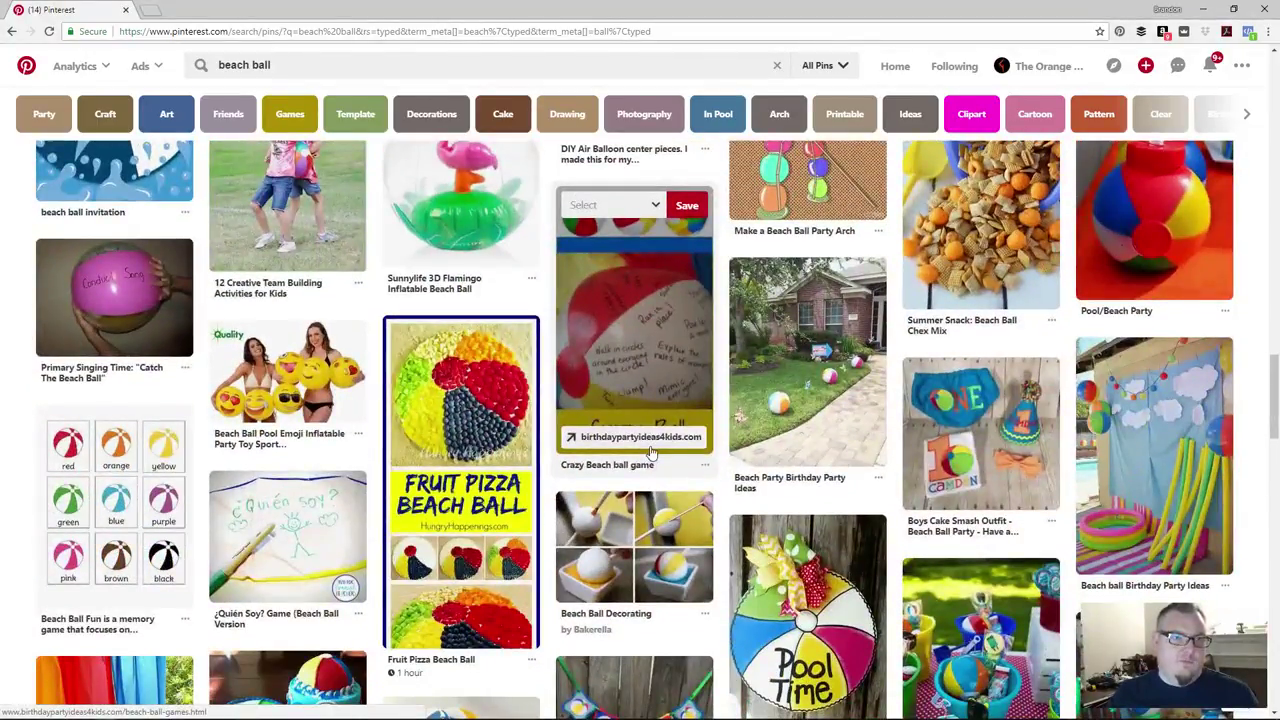
pyautogui.scroll(-2, 651, 452)
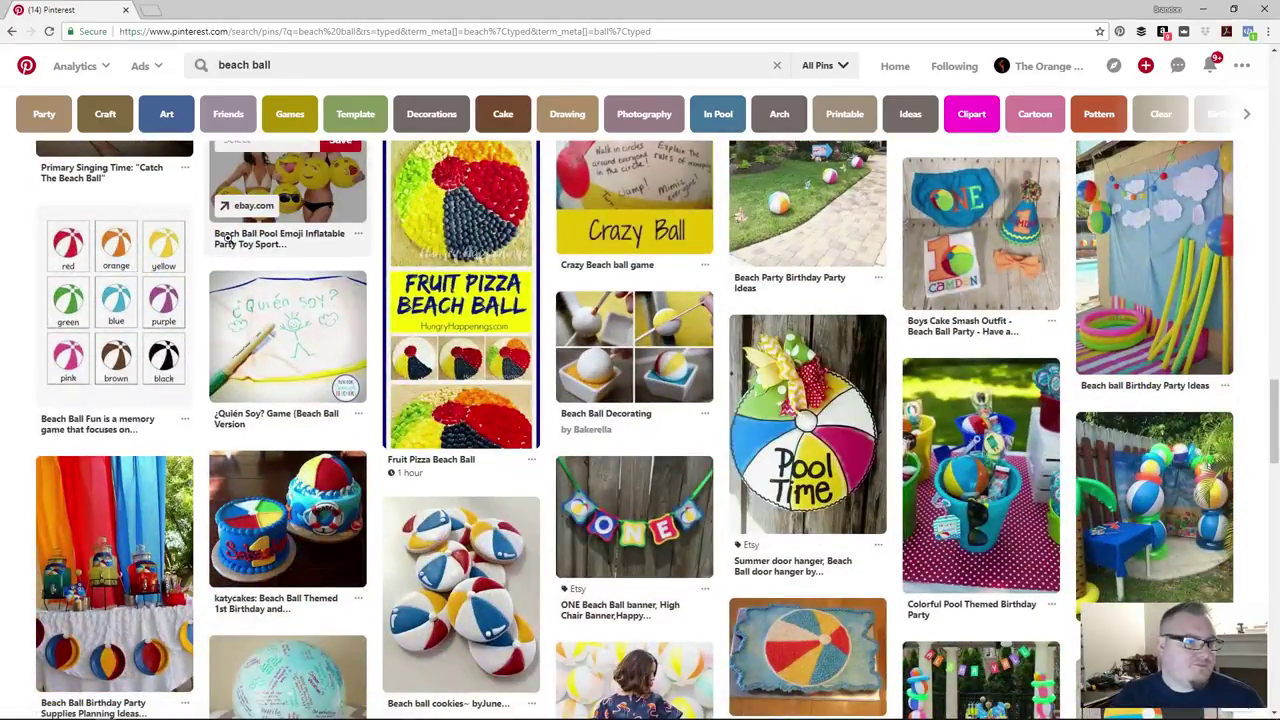
pyautogui.click(215, 66)
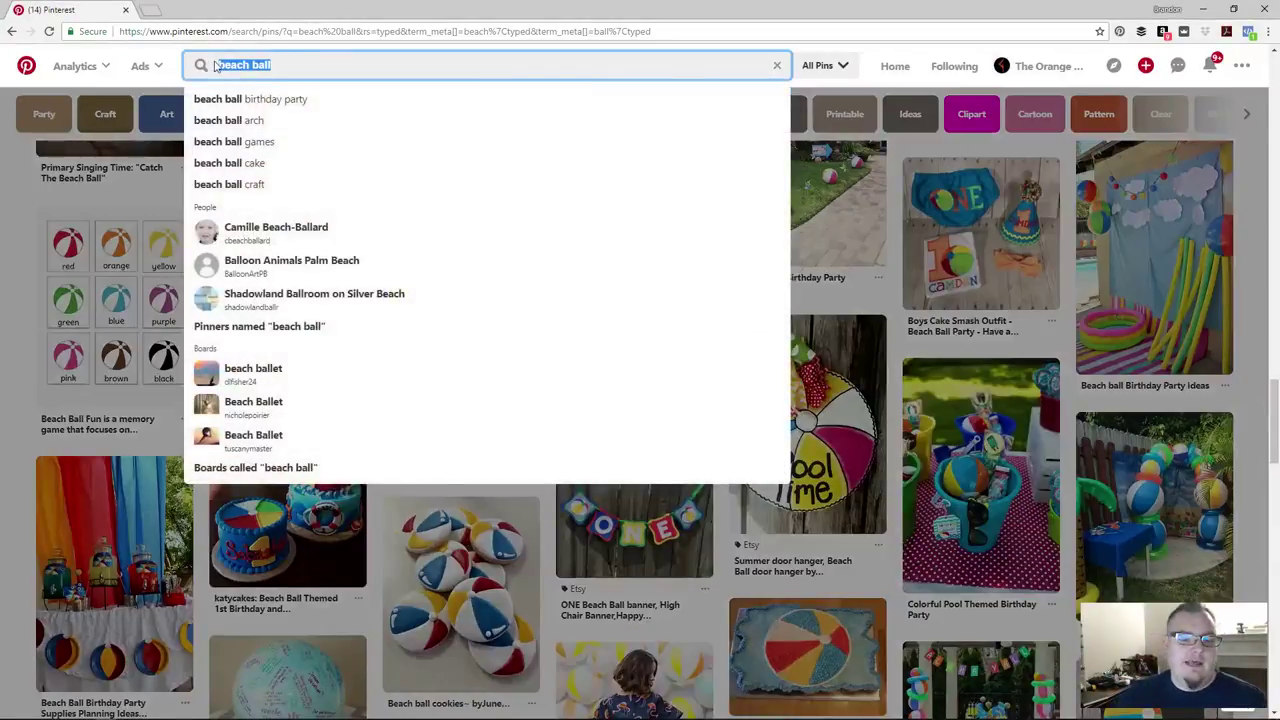
# Search for 'pixar movies', then change the query to 'pixar frames'
pyautogui.write('pixar')
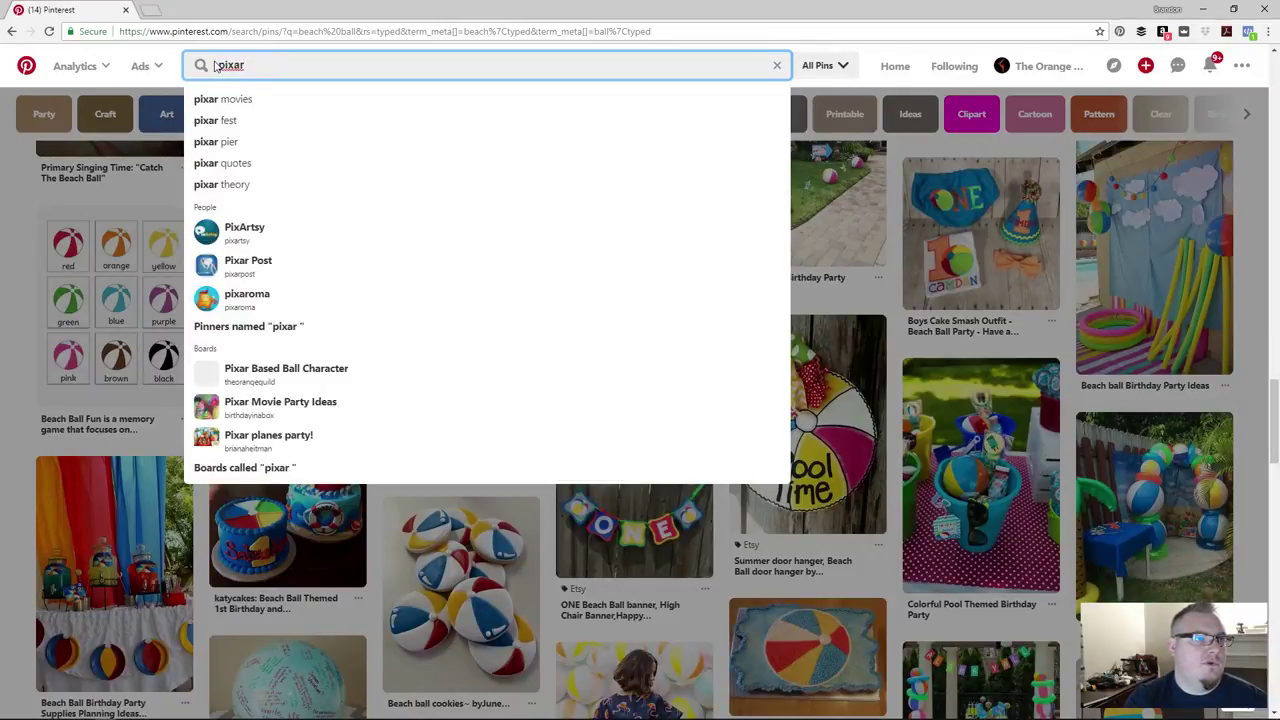
pyautogui.write(' movies')
pyautogui.press('Return')
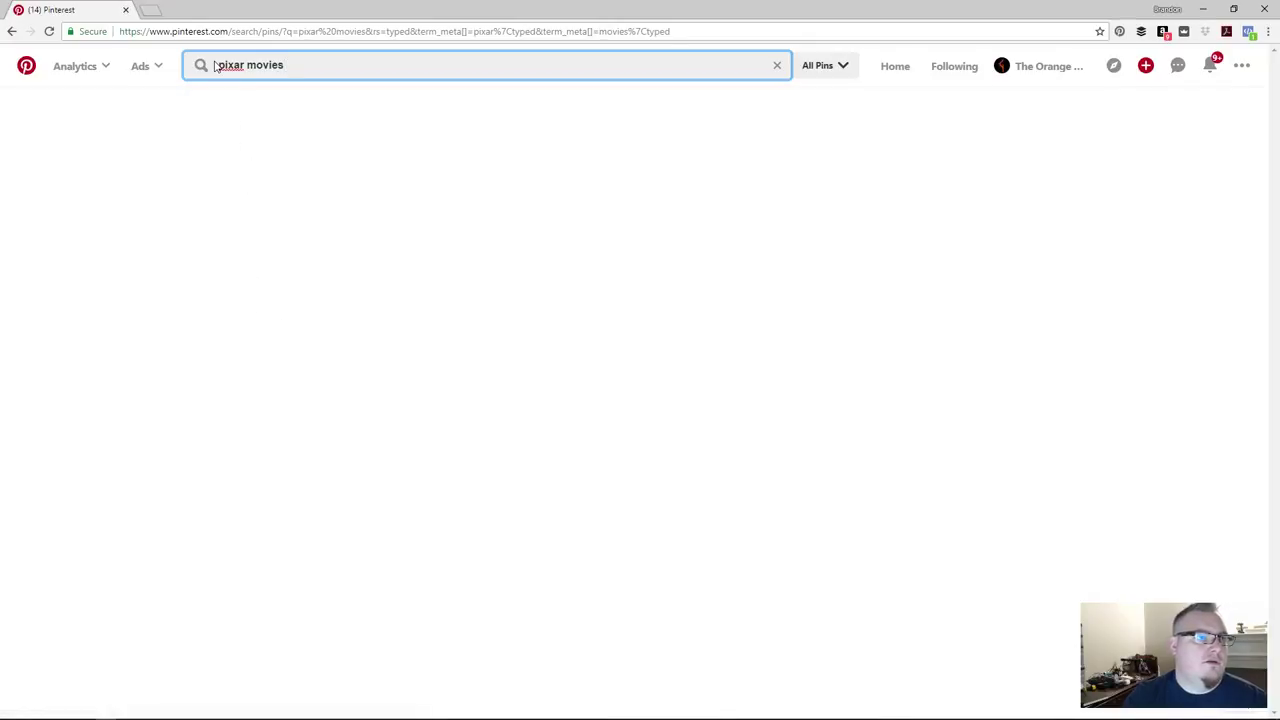
pyautogui.doubleClick(262, 64)
pyautogui.write('frames')
pyautogui.press('Return')
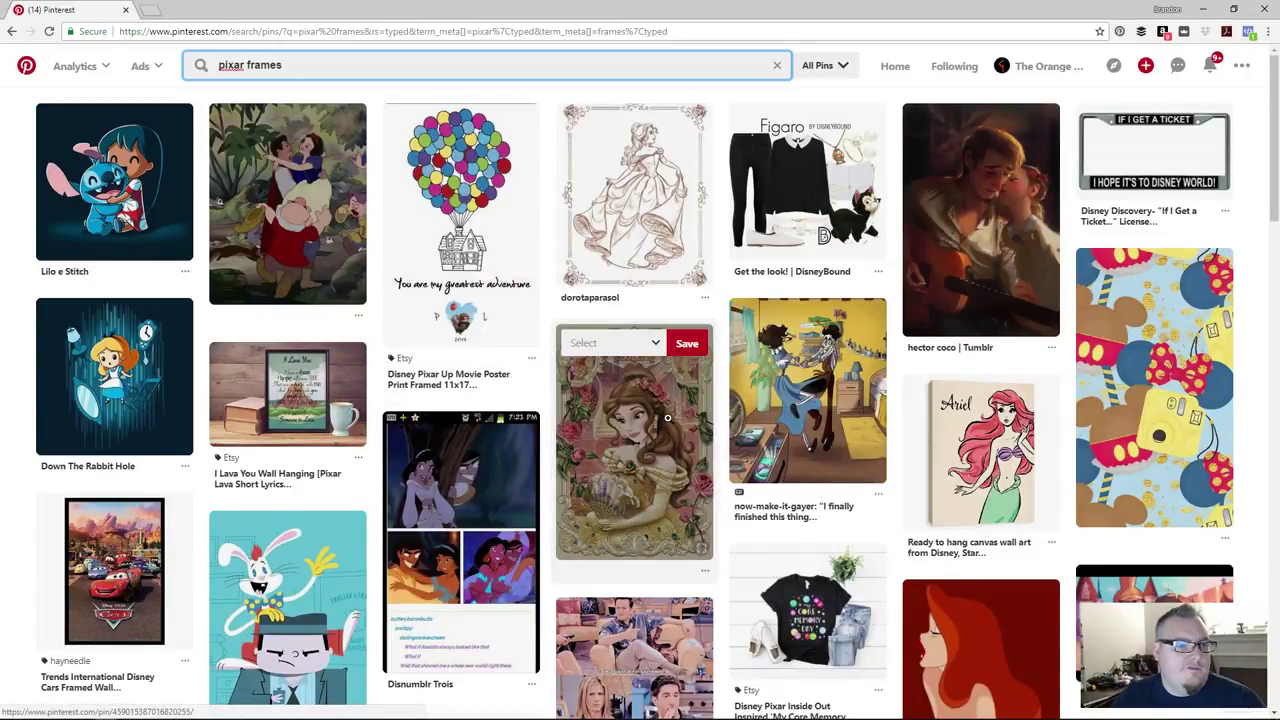
# Save the Moana pin to the Pixar Based Ball Character board
pyautogui.scroll(-4, 667, 418)
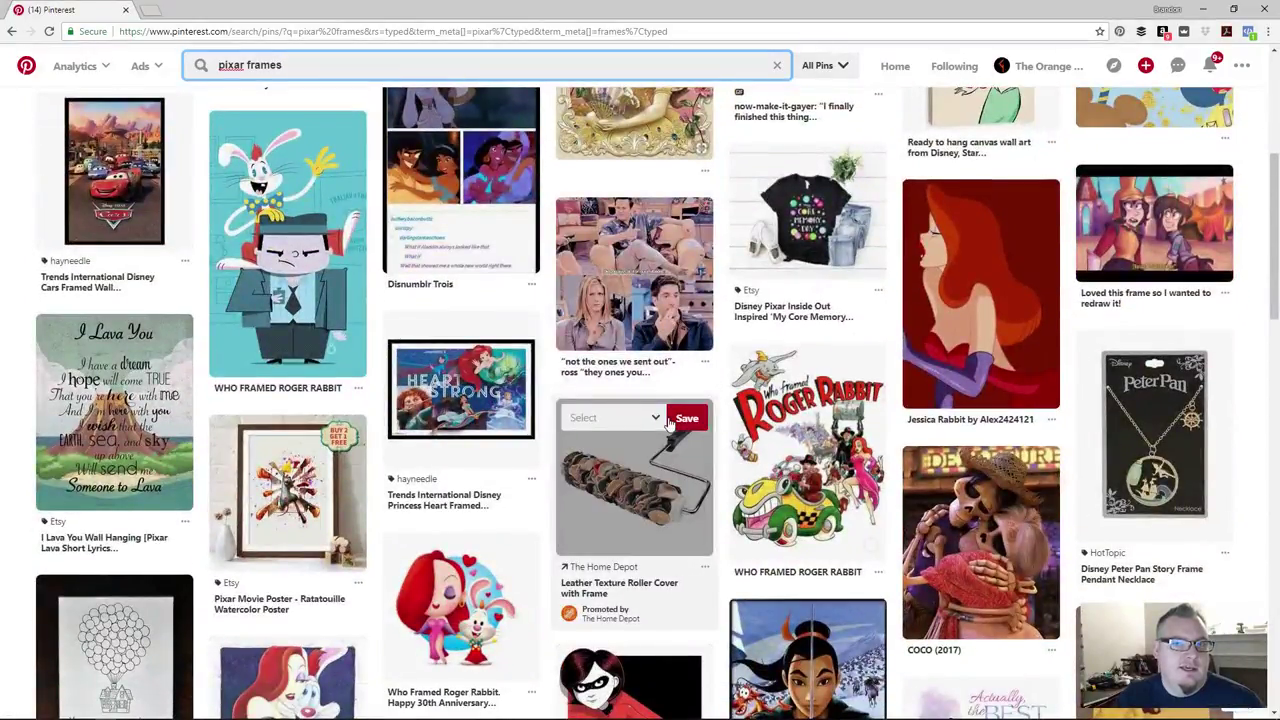
pyautogui.scroll(-2, 667, 418)
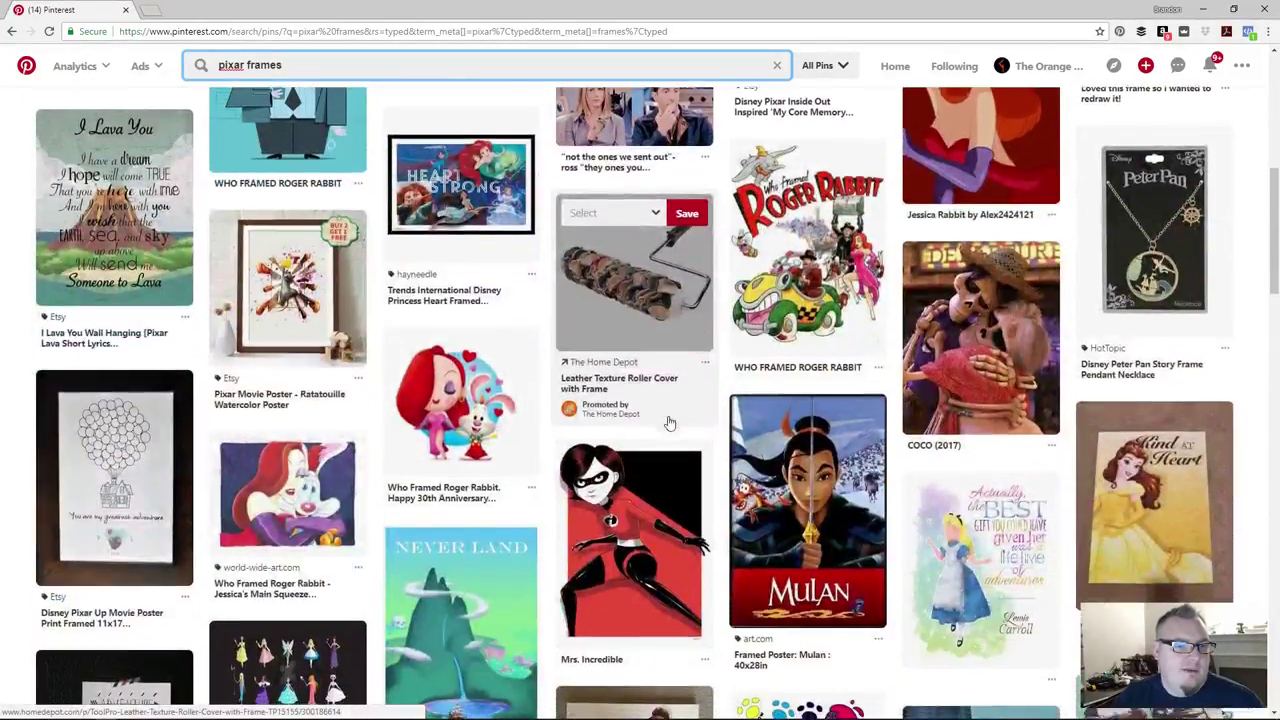
pyautogui.scroll(-2, 667, 418)
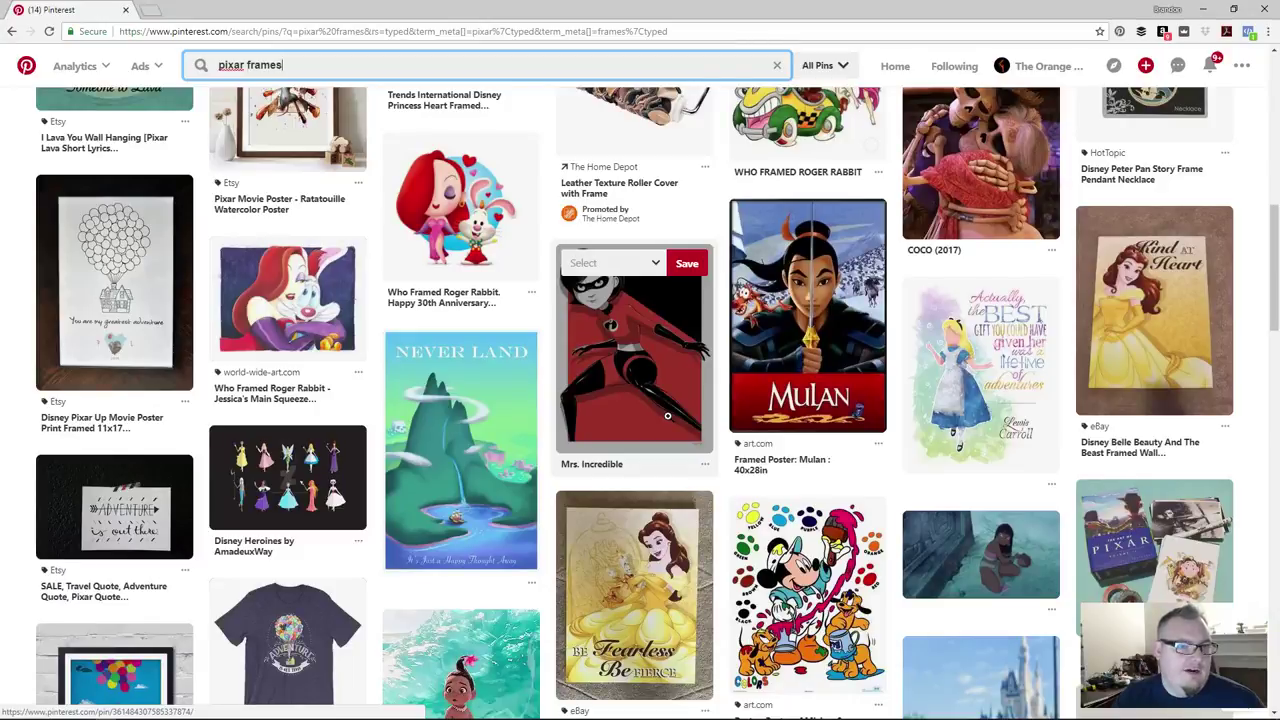
pyautogui.scroll(-2, 667, 418)
pyautogui.scroll(-3, 667, 418)
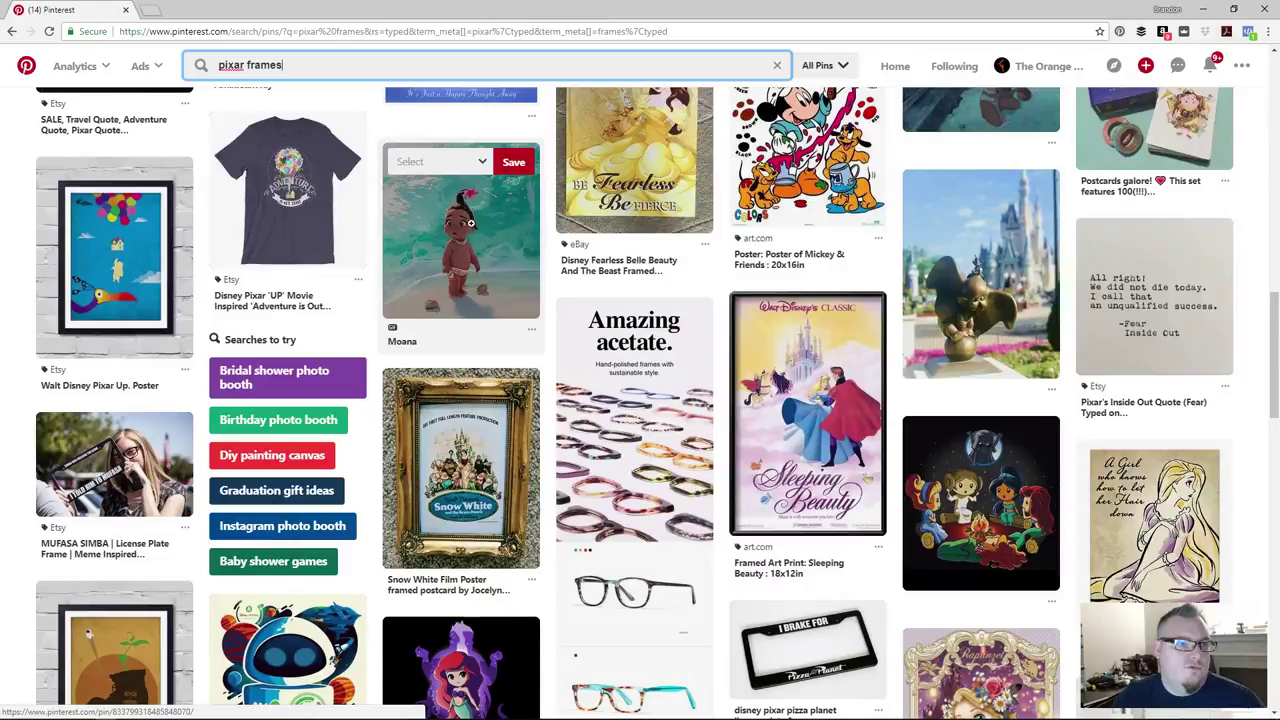
pyautogui.click(480, 168)
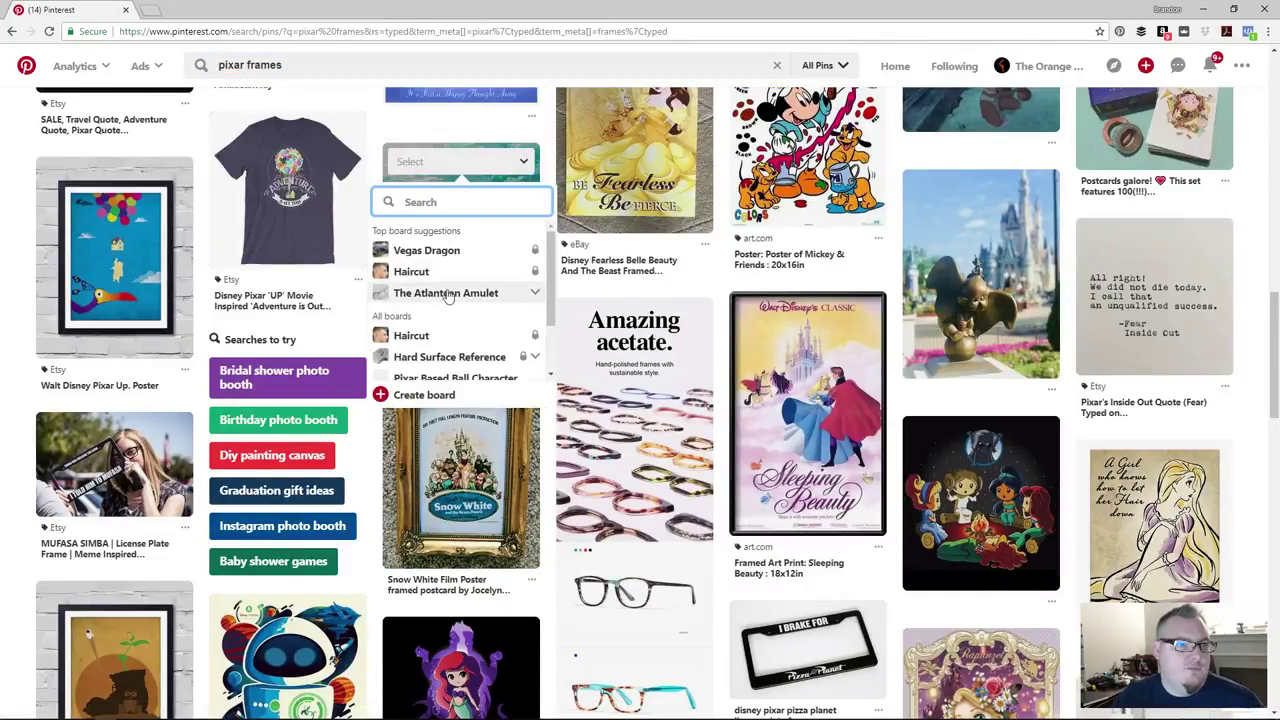
pyautogui.scroll(-2, 470, 298)
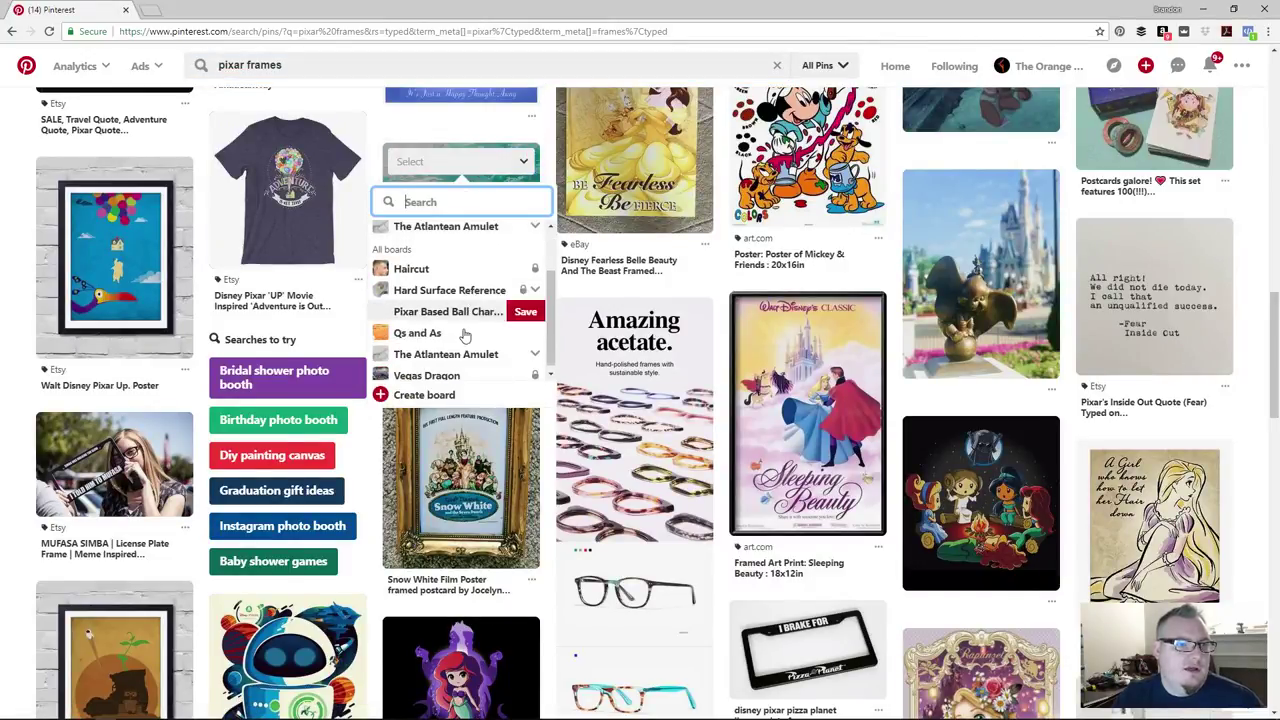
pyautogui.click(514, 312)
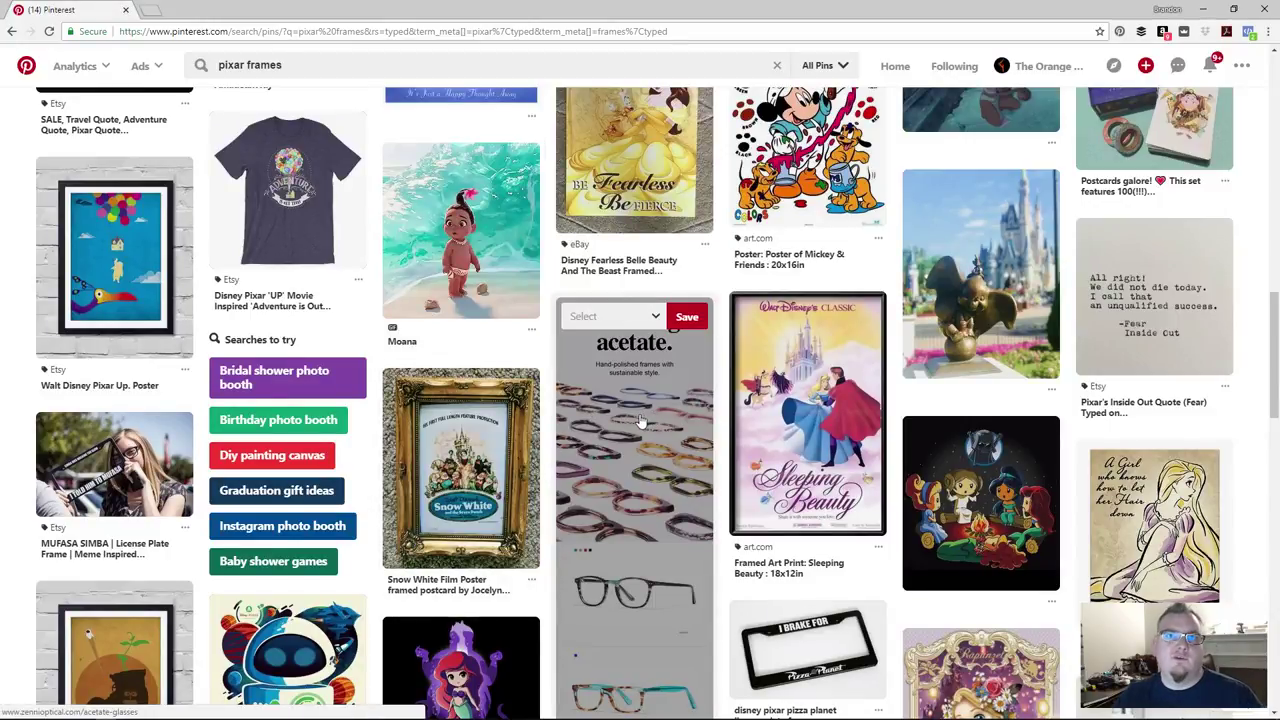
# Scroll further through the pixar frames results and select 'frames' in the query
pyautogui.scroll(-2, 640, 422)
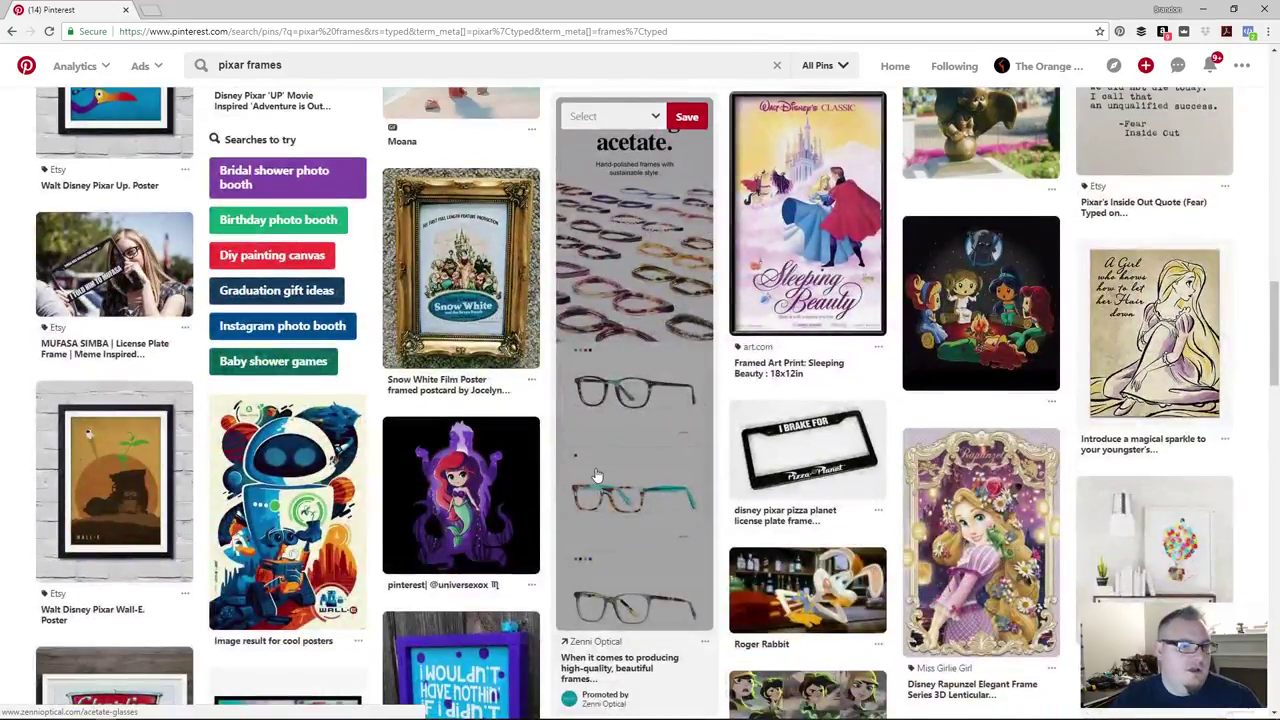
pyautogui.scroll(-3, 618, 435)
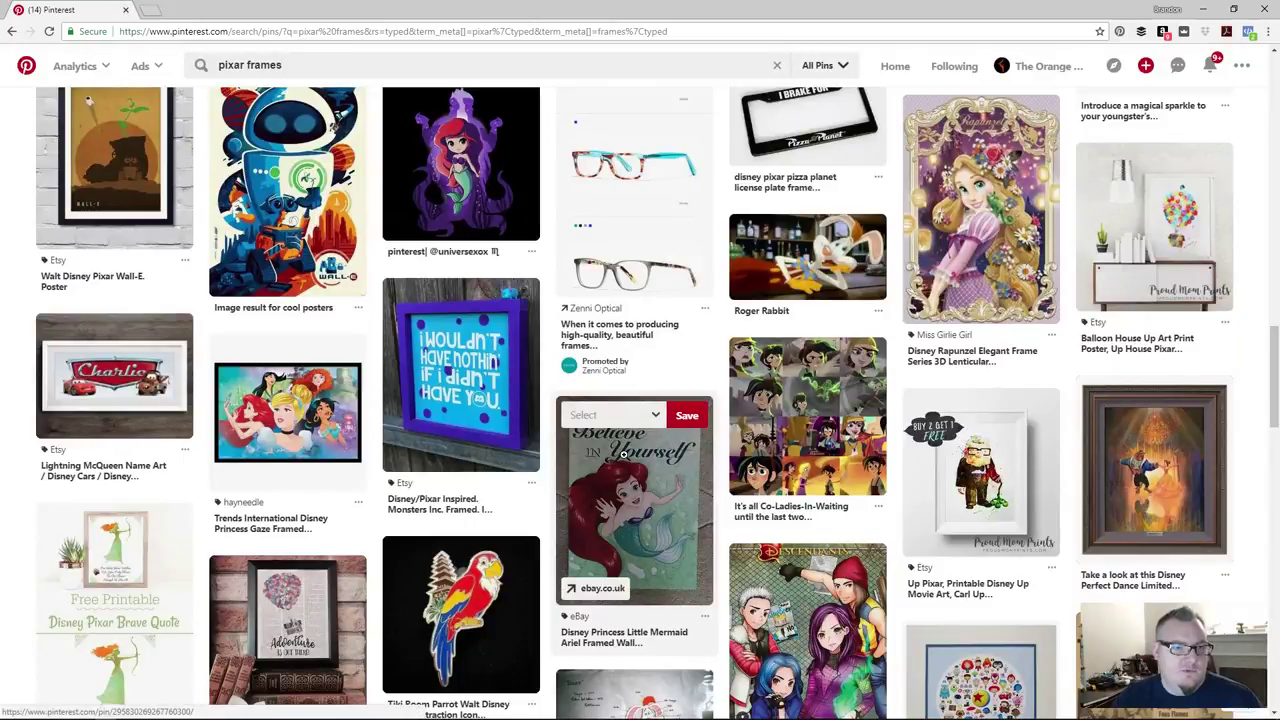
pyautogui.scroll(3, 620, 435)
pyautogui.doubleClick(265, 65)
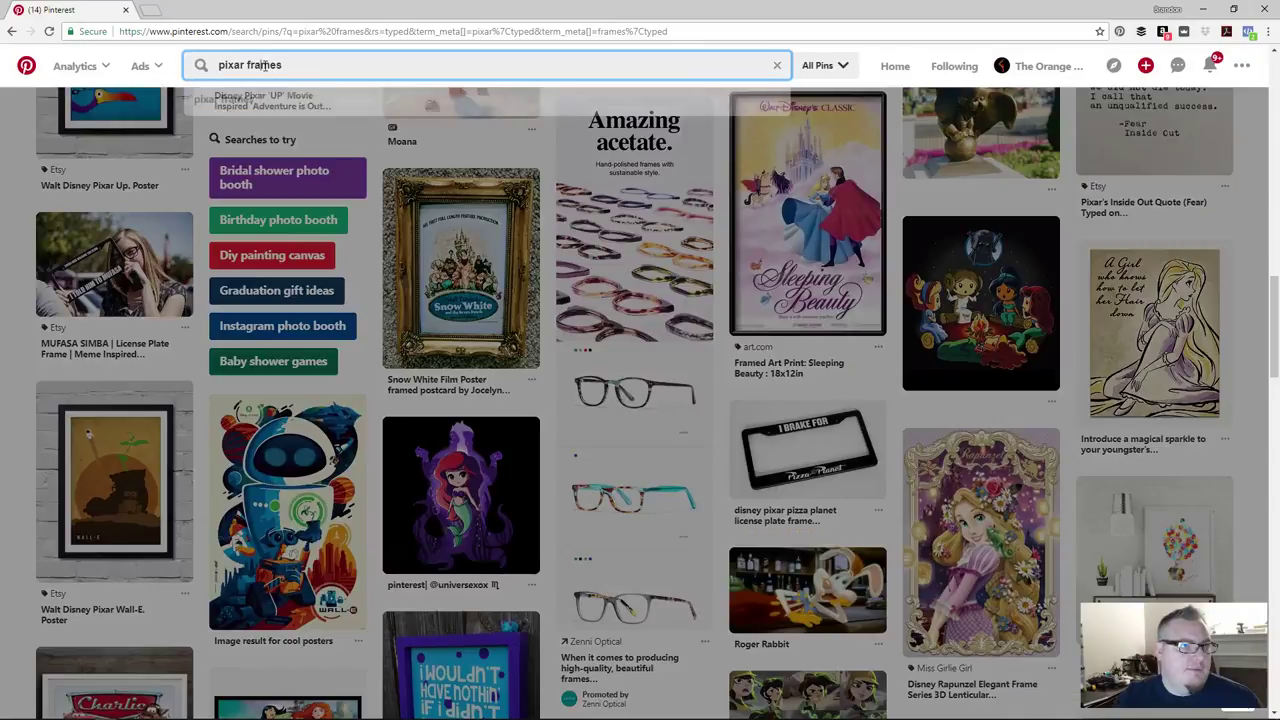
# Search 'pixar movies', save the Monsters, Inc. pin to Pixar Based Ball Character, and open it
pyautogui.write('movies')
pyautogui.press('Return')
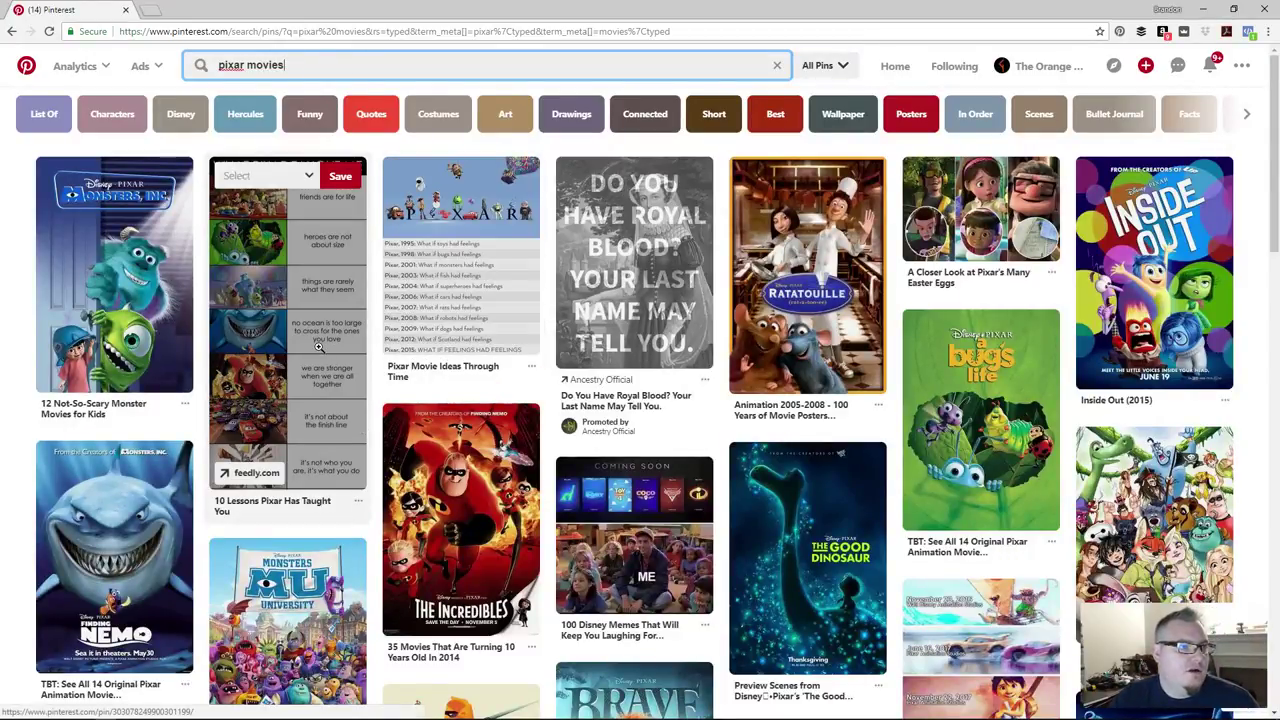
pyautogui.click(137, 177)
pyautogui.click(170, 266)
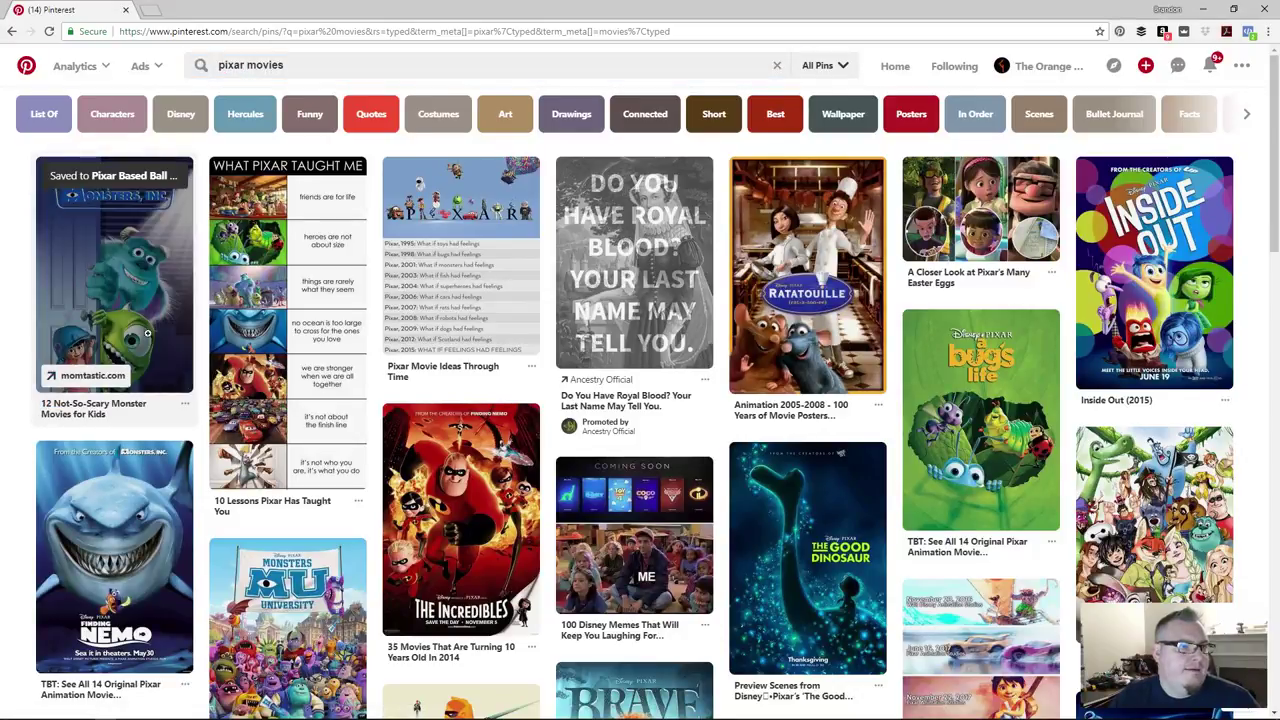
pyautogui.click(160, 290)
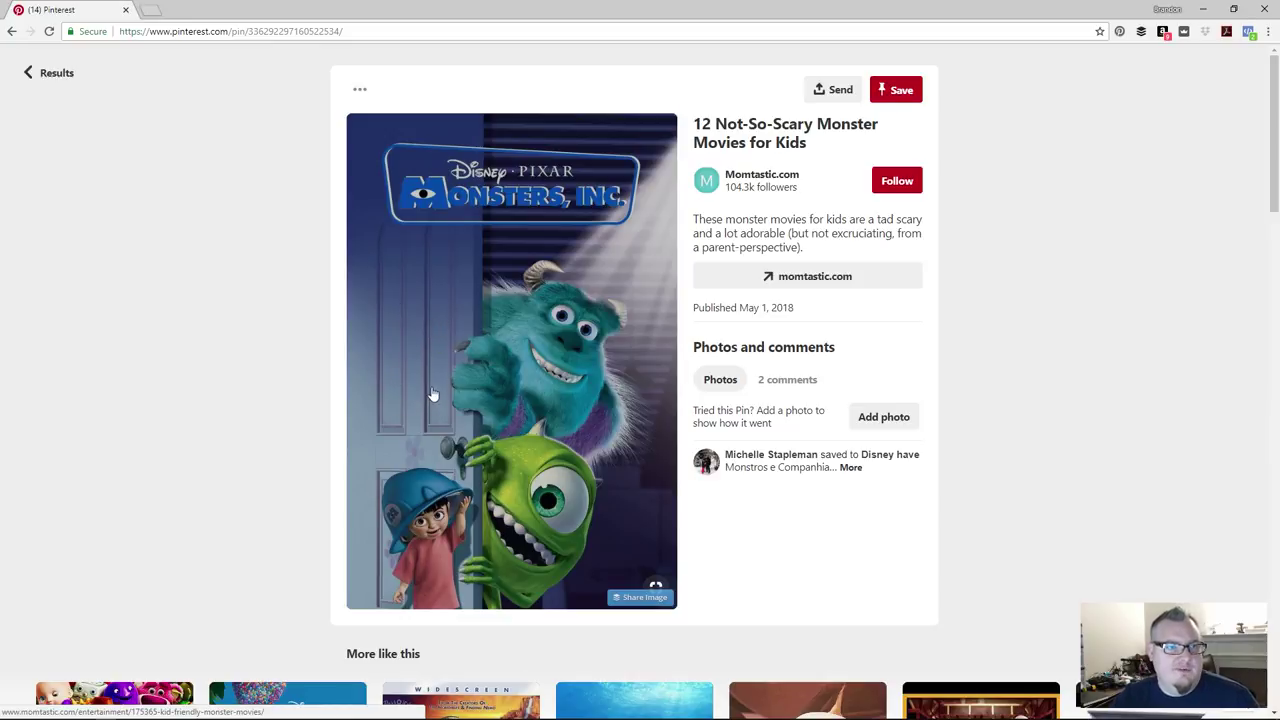
# Back in the results, save the Ratatouille pin to Pixar Based Ball Character and open the WALL-E pin
pyautogui.click(64, 73)
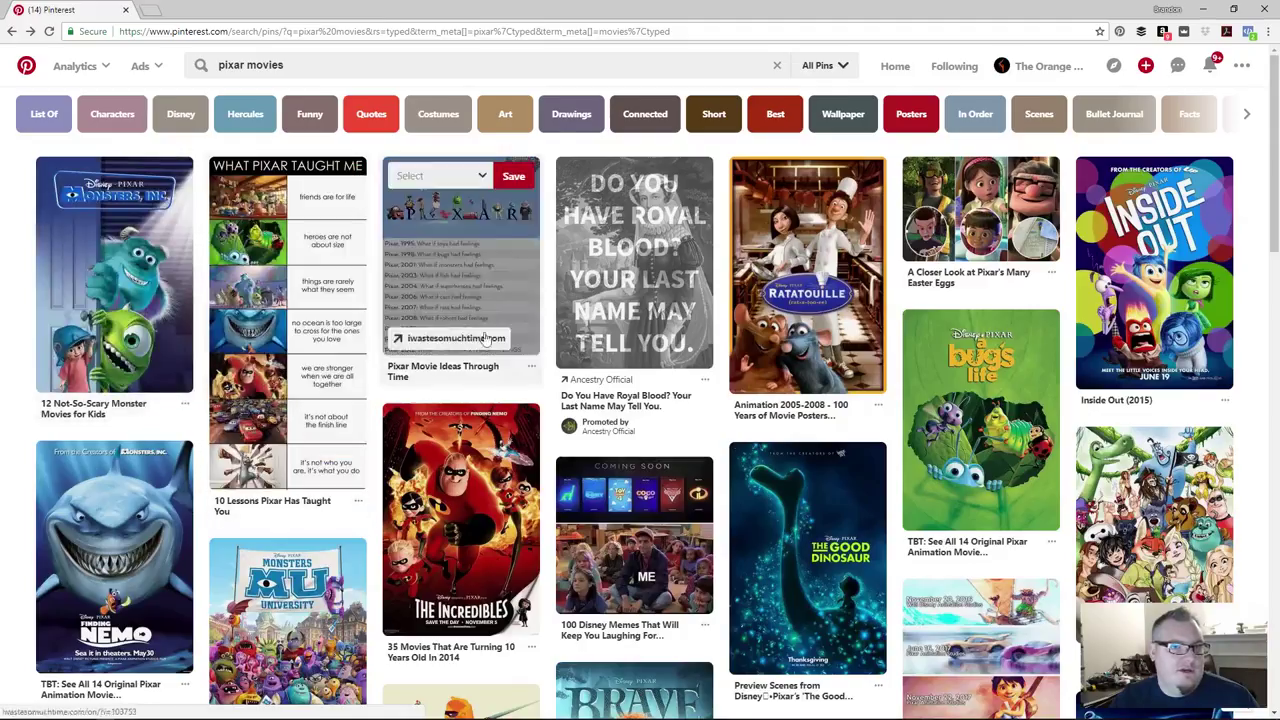
pyautogui.click(805, 177)
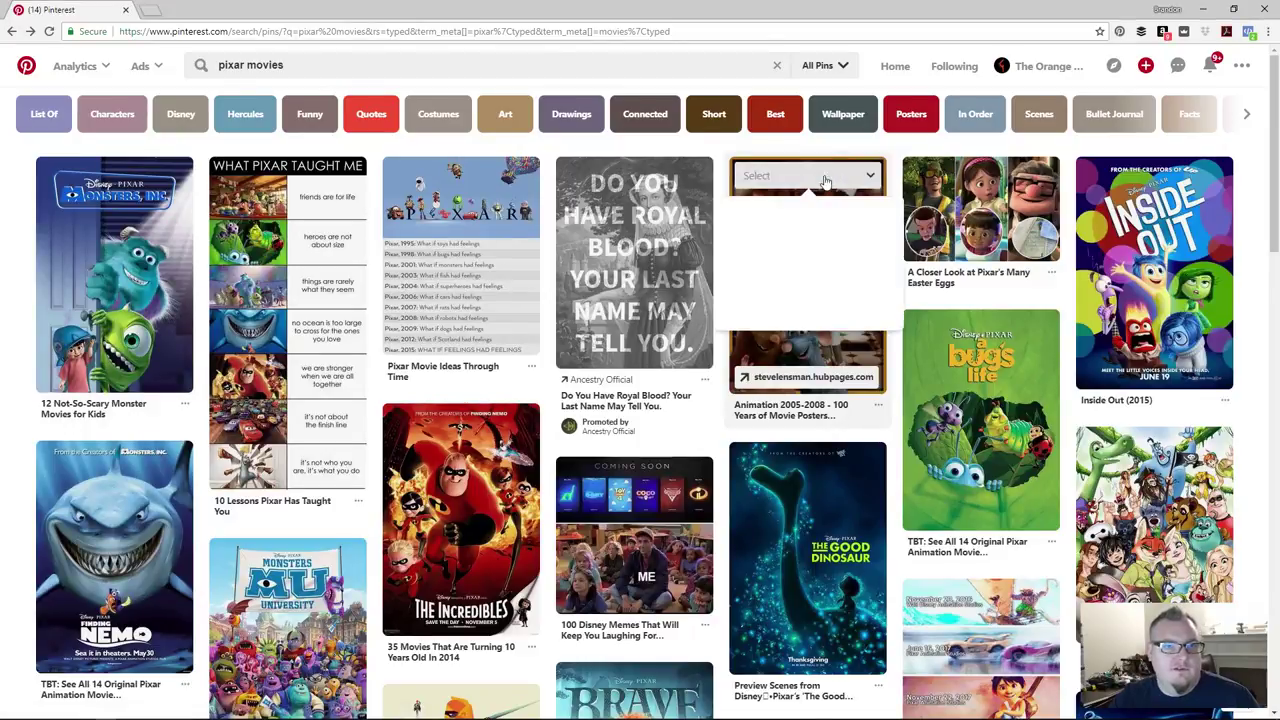
pyautogui.click(845, 268)
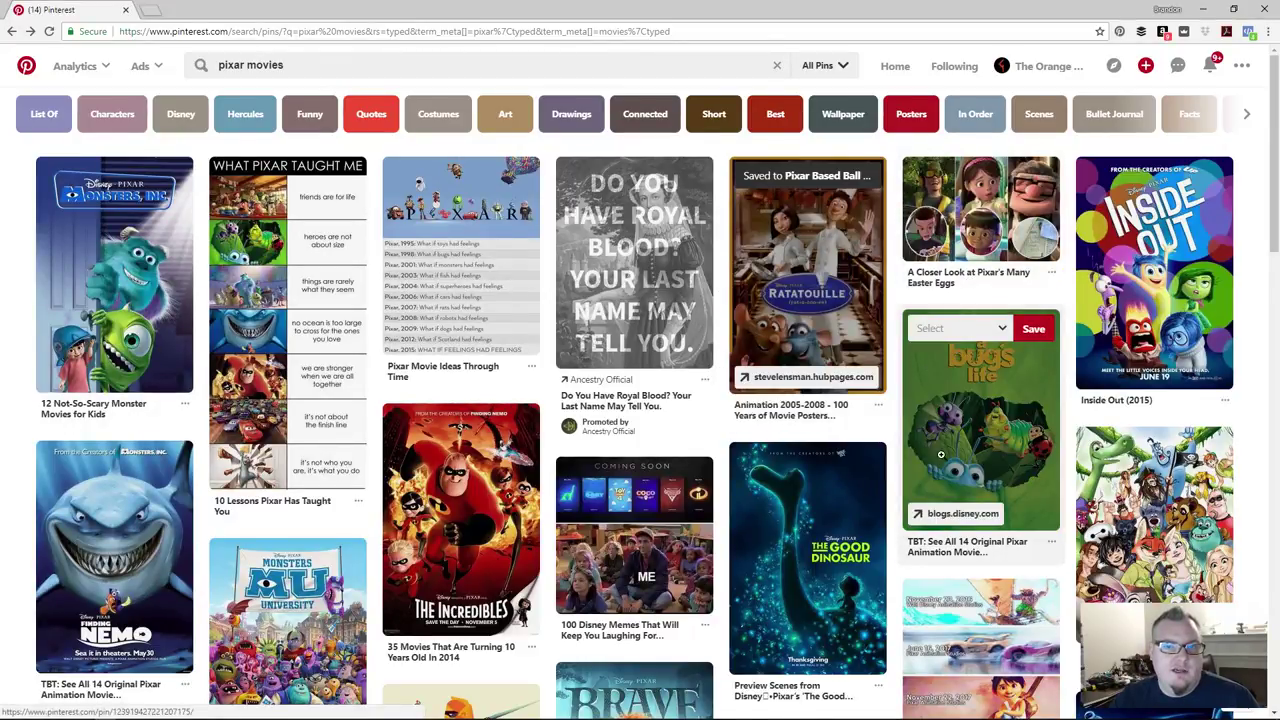
pyautogui.scroll(-2, 772, 444)
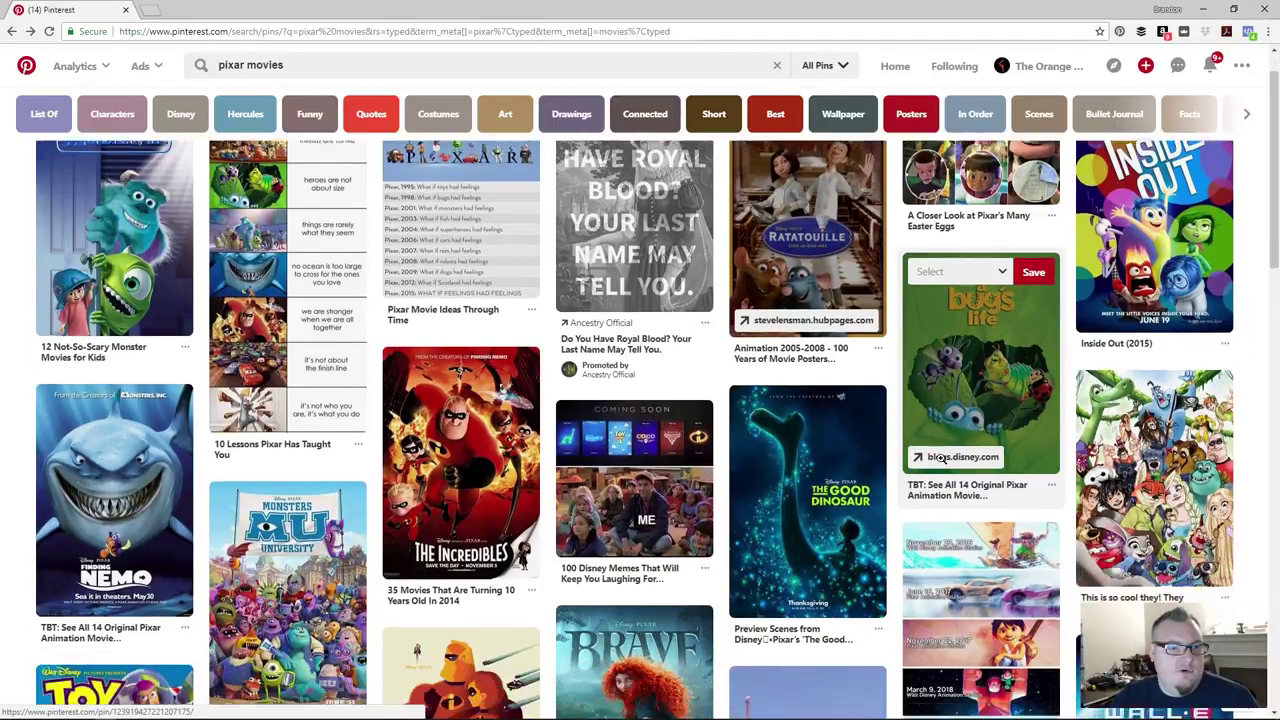
pyautogui.scroll(-4, 772, 444)
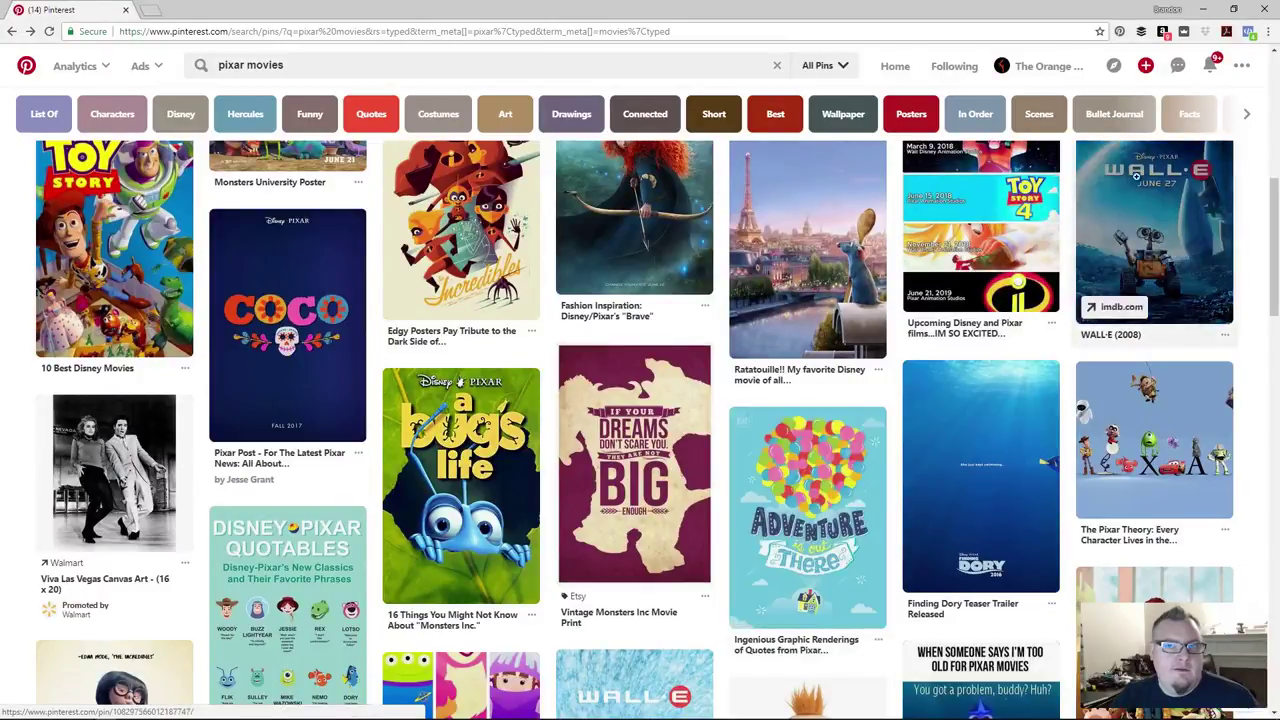
pyautogui.click(1143, 184)
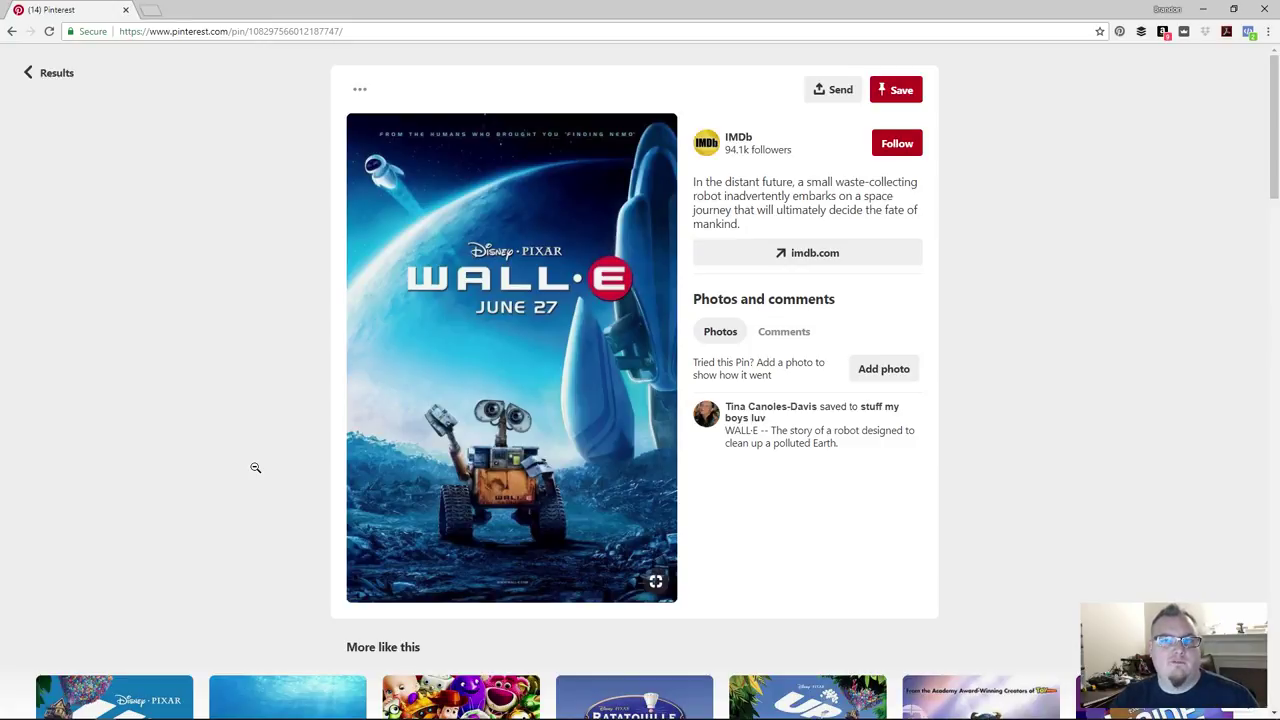
# Save the WALL-E poster to Pixar Based Ball Character and return to the pixar movies results
pyautogui.click(888, 91)
pyautogui.click(862, 267)
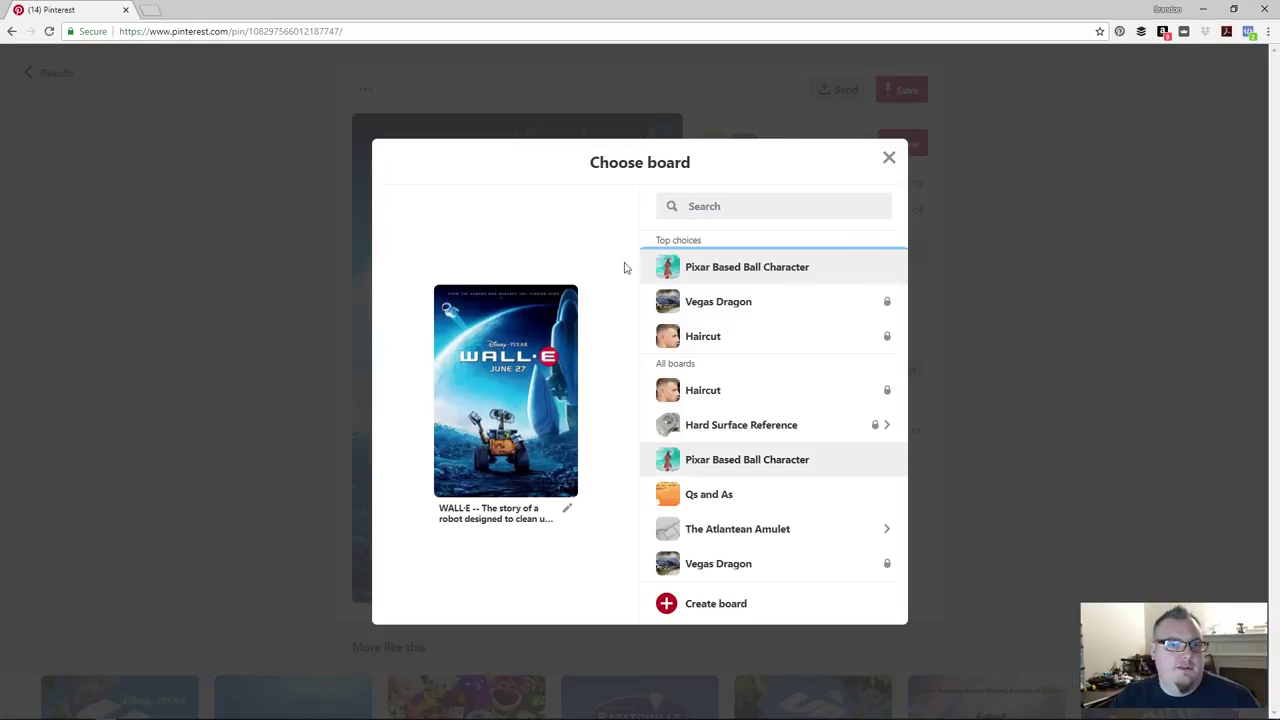
pyautogui.click(45, 73)
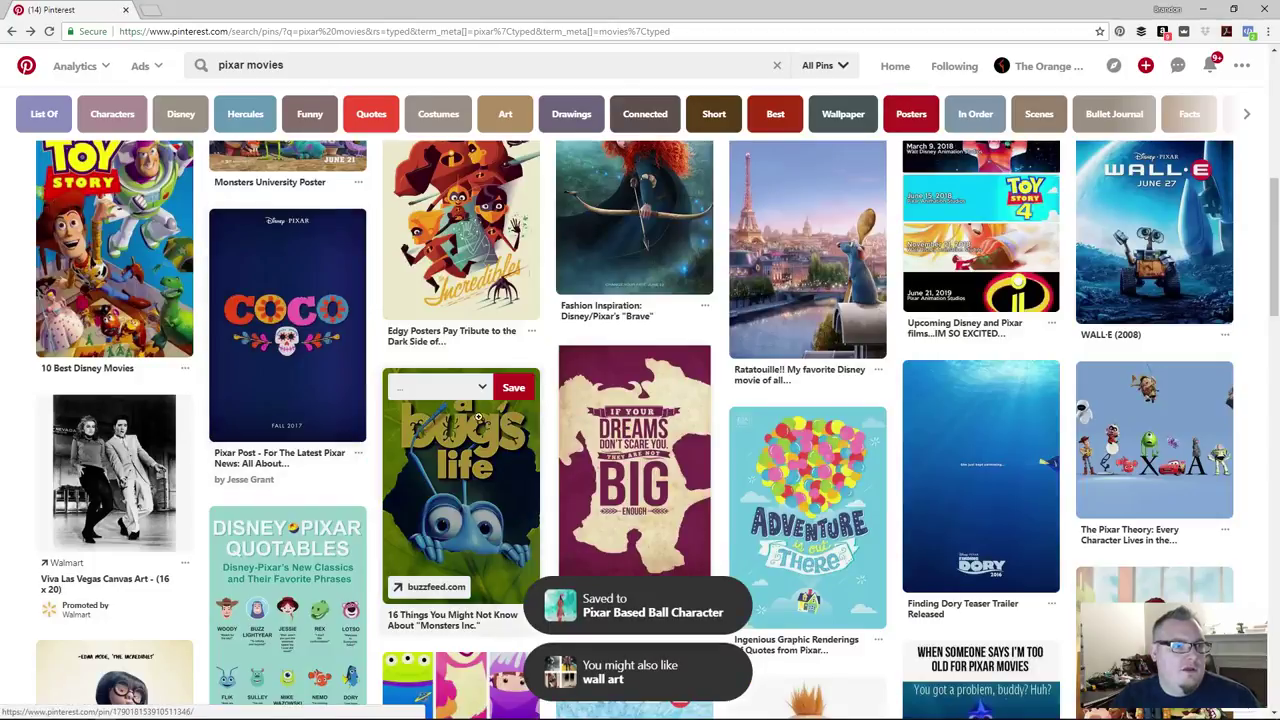
# Save the Toy Story '10 Best Disney Movies' pin to Pixar Based Ball Character
pyautogui.scroll(2, 115, 300)
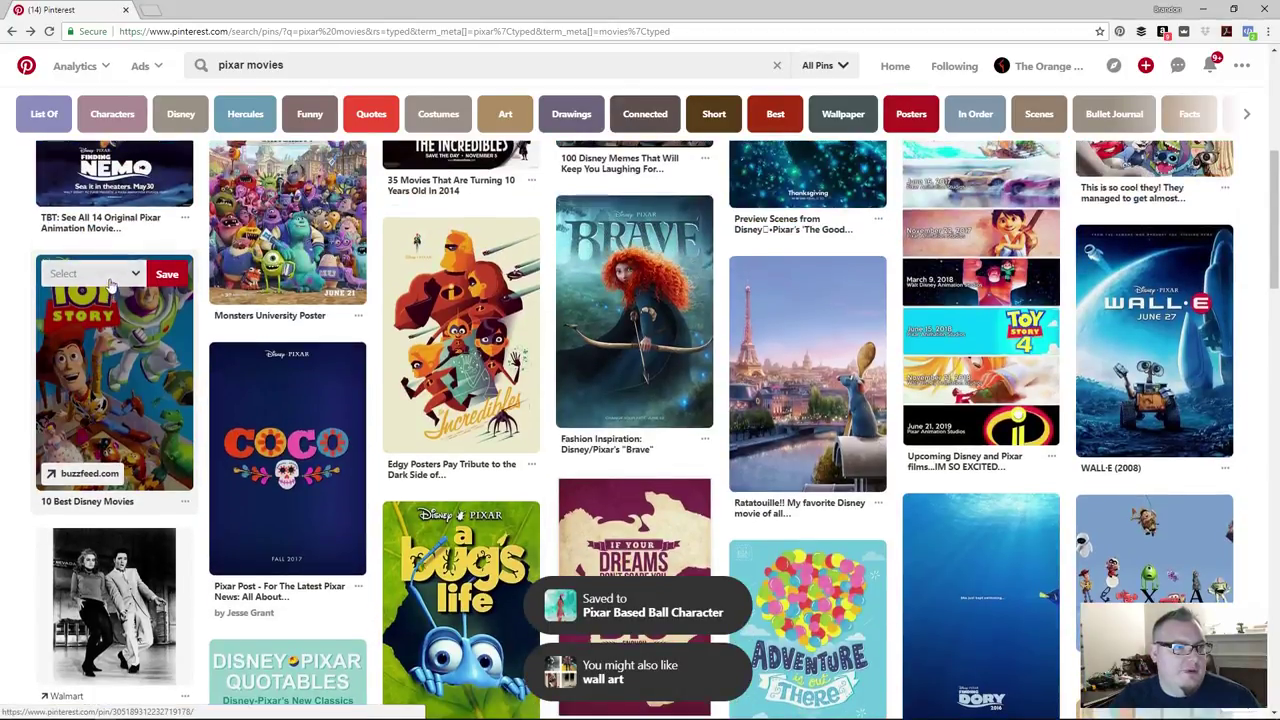
pyautogui.click(115, 273)
pyautogui.click(179, 362)
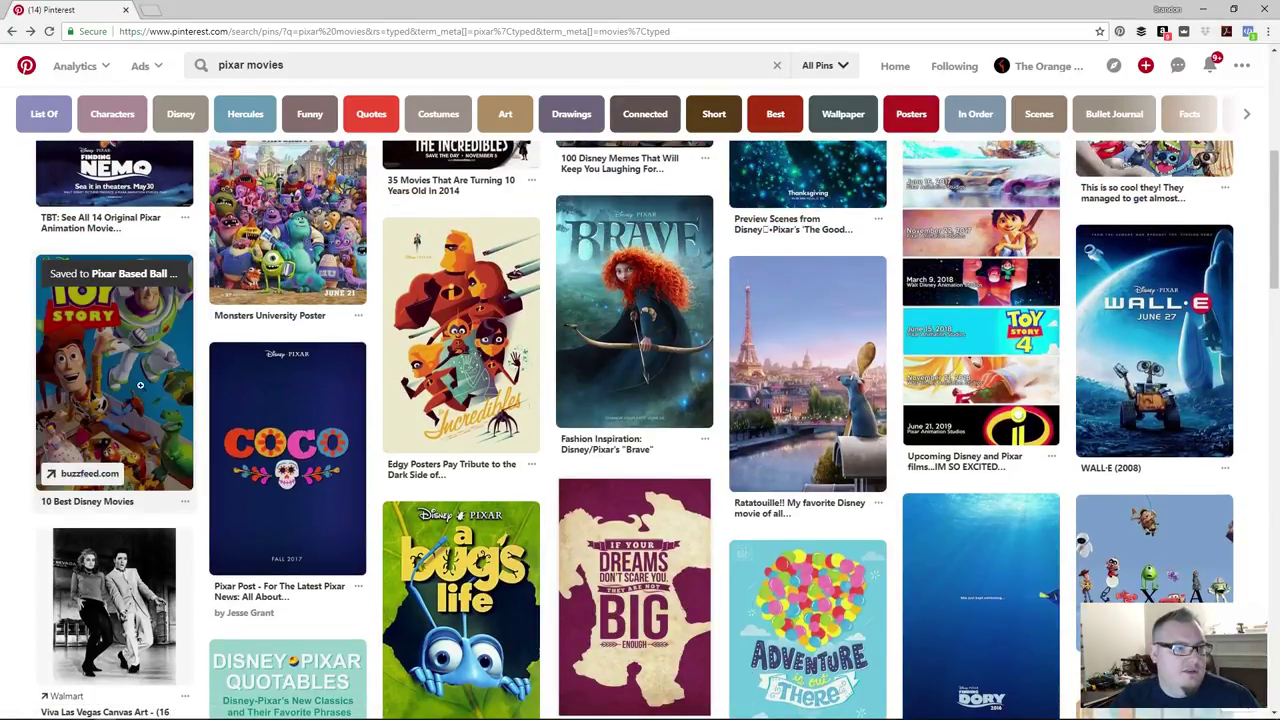
pyautogui.scroll(-4, 512, 432)
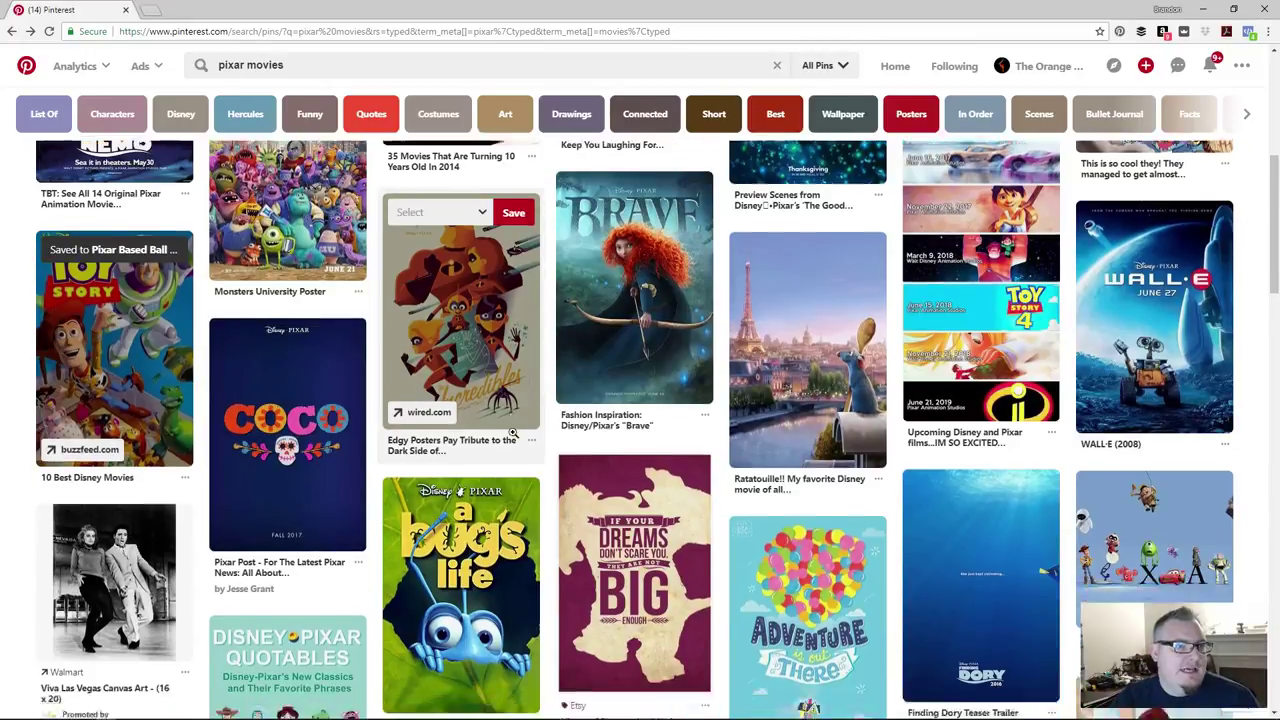
# Scroll the pixar movies results and save the Piper pin to Pixar Based Ball Character
pyautogui.scroll(-1, 513, 432)
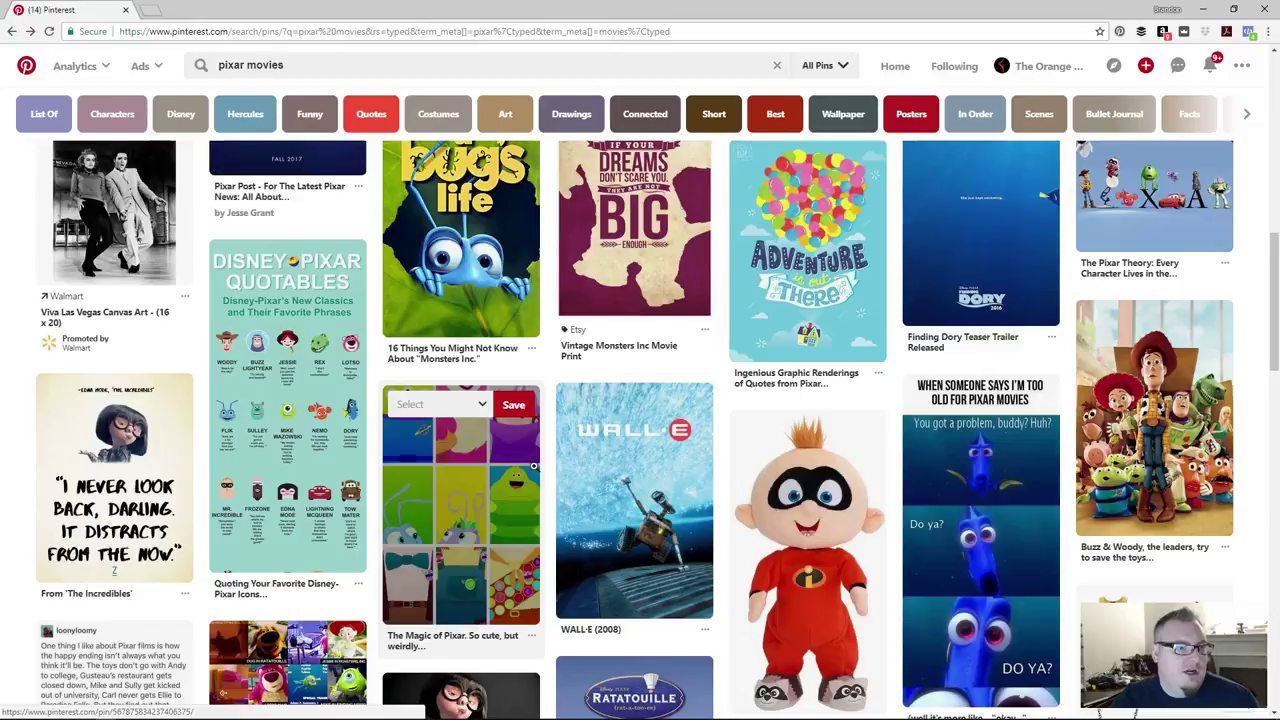
pyautogui.scroll(-1, 533, 466)
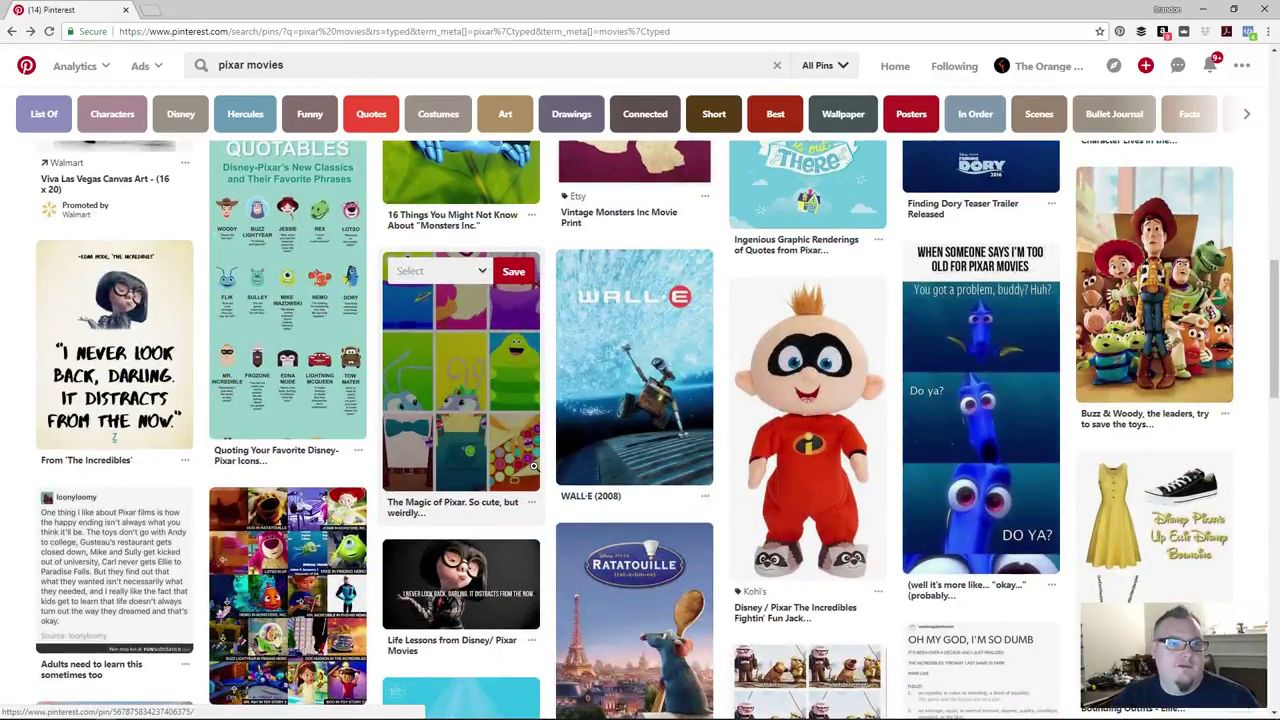
pyautogui.scroll(-2, 533, 466)
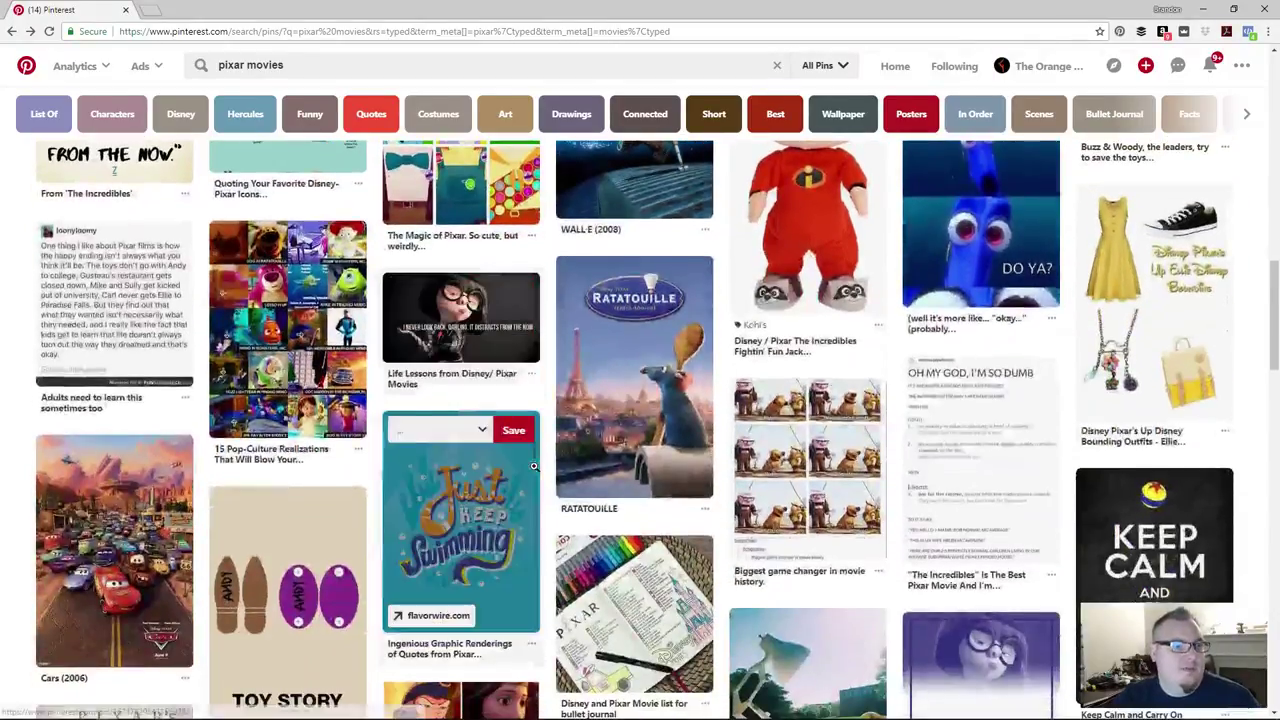
pyautogui.scroll(-2, 546, 466)
pyautogui.scroll(-1, 546, 466)
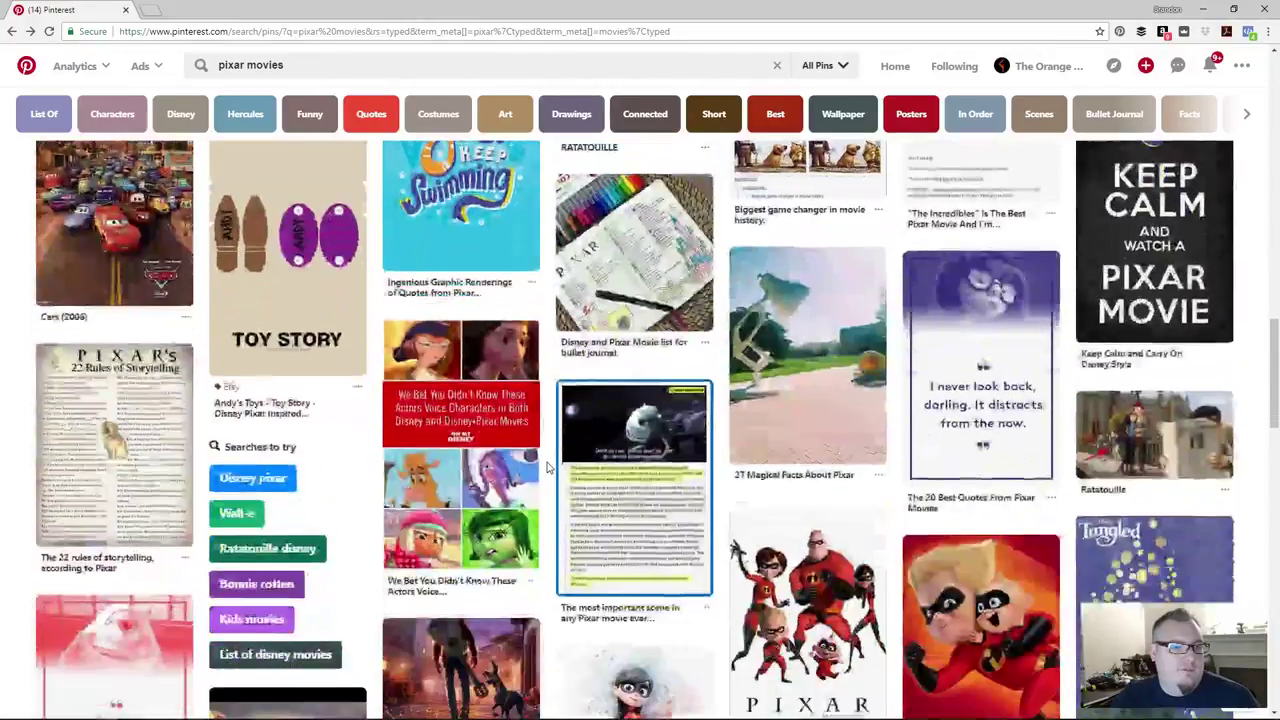
pyautogui.scroll(-3, 624, 458)
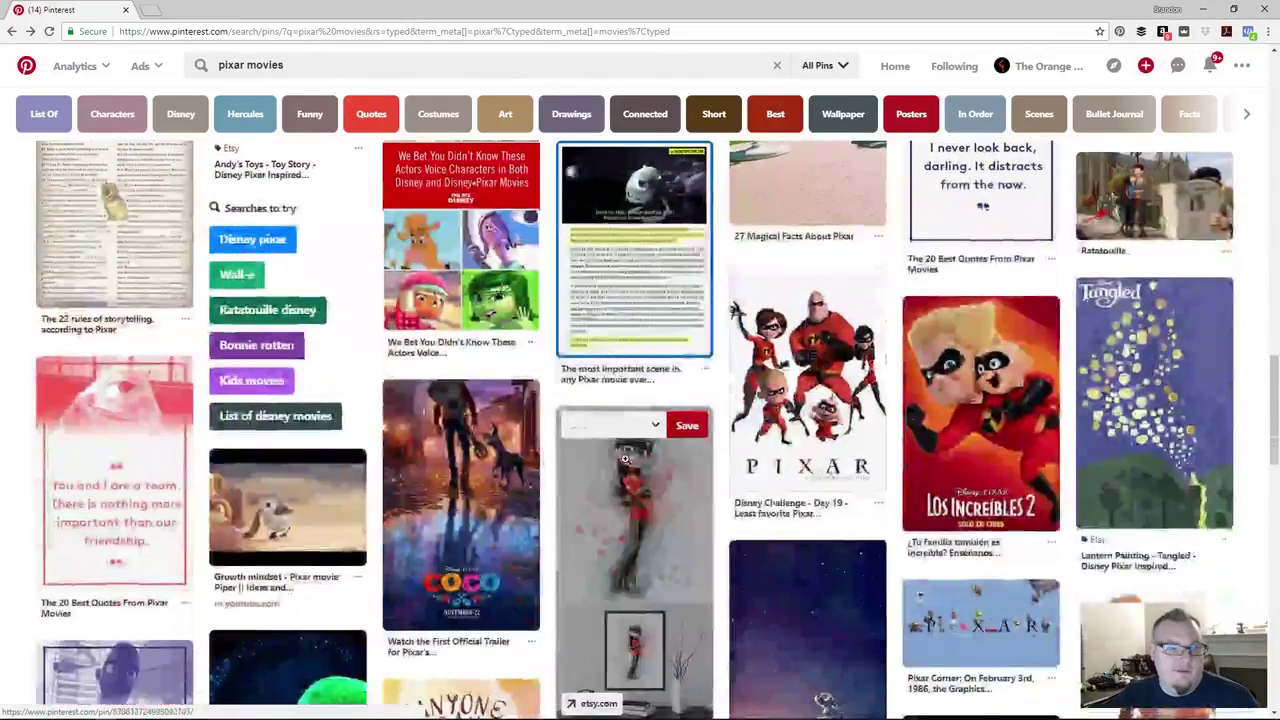
pyautogui.scroll(-2, 625, 458)
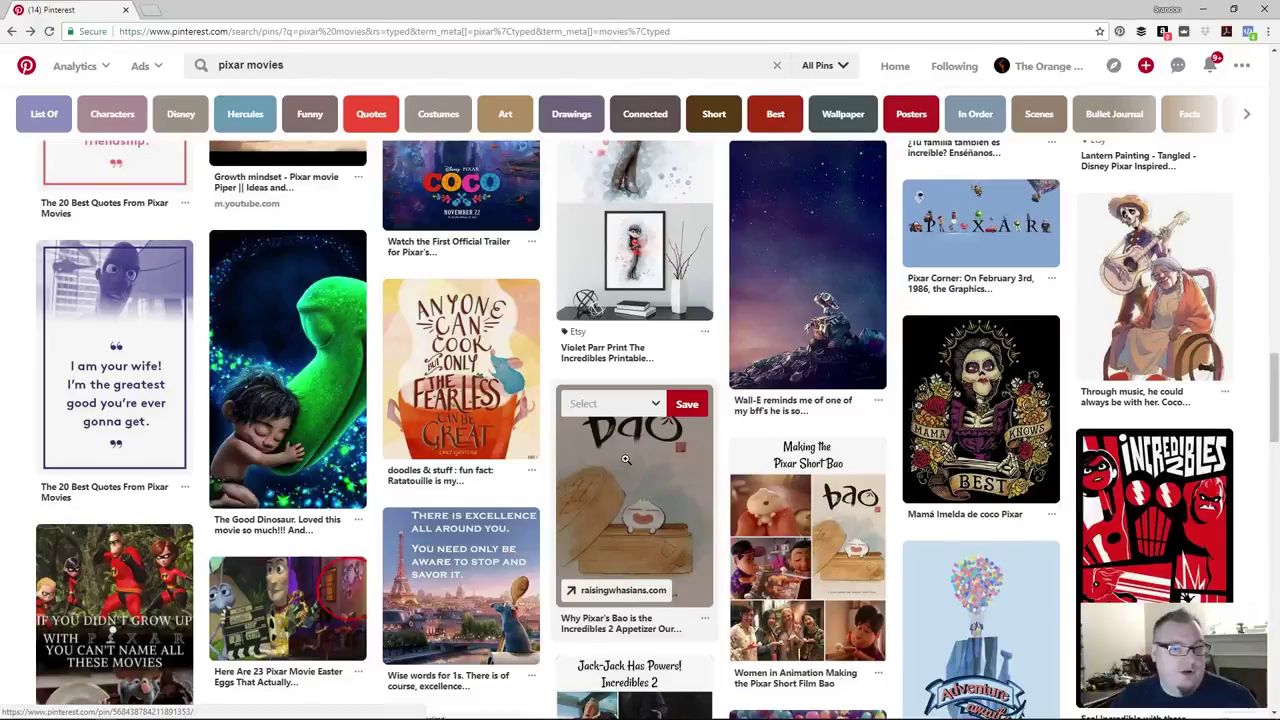
pyautogui.scroll(-2, 625, 458)
pyautogui.scroll(-2, 650, 457)
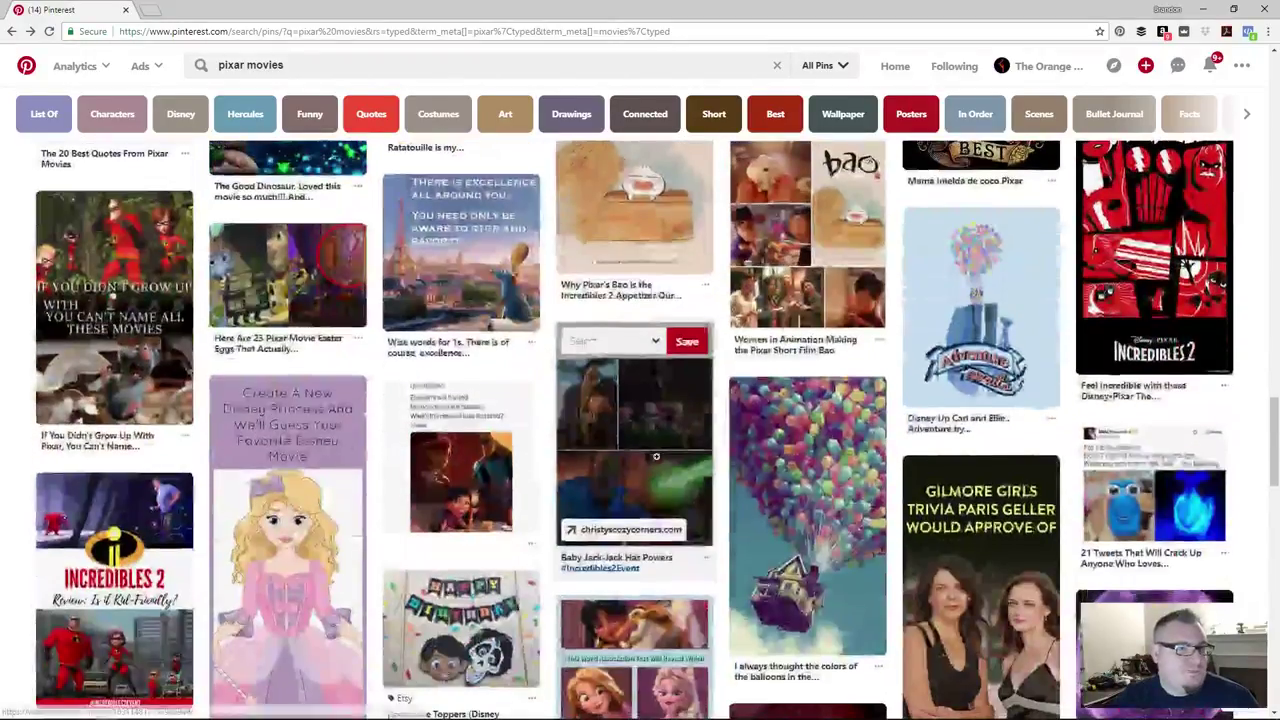
pyautogui.scroll(-1, 656, 457)
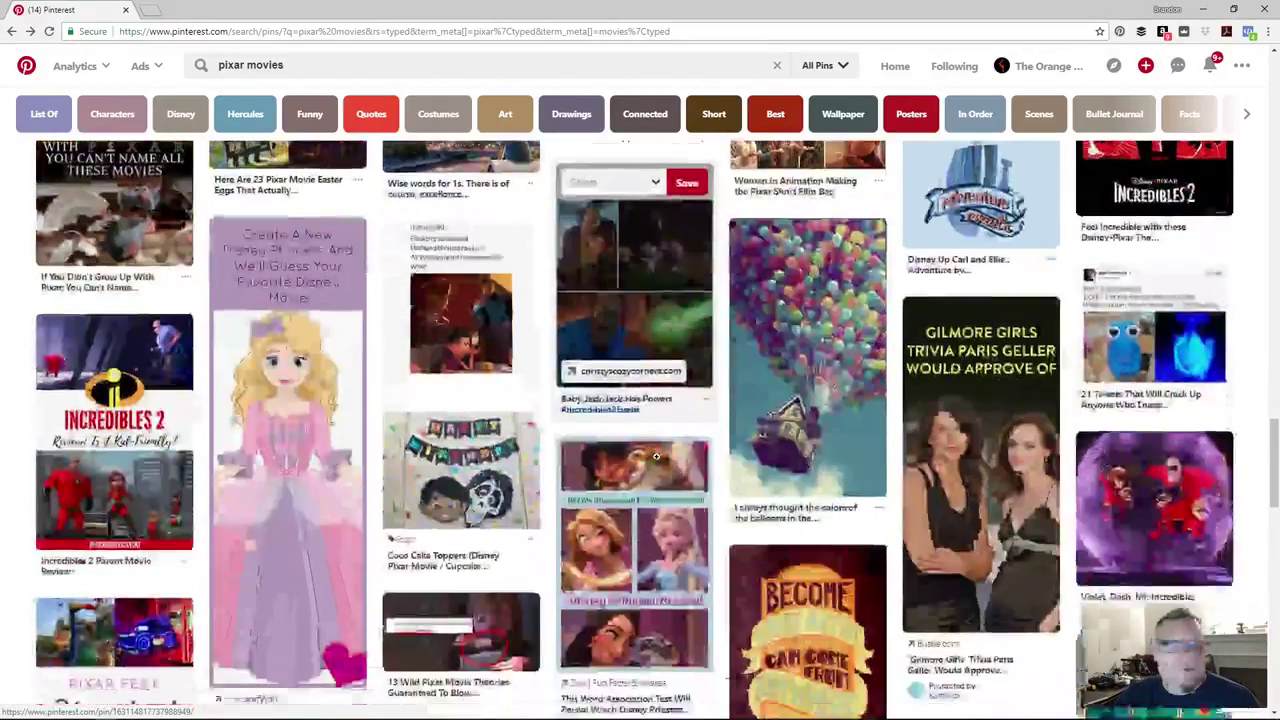
pyautogui.scroll(-2, 613, 543)
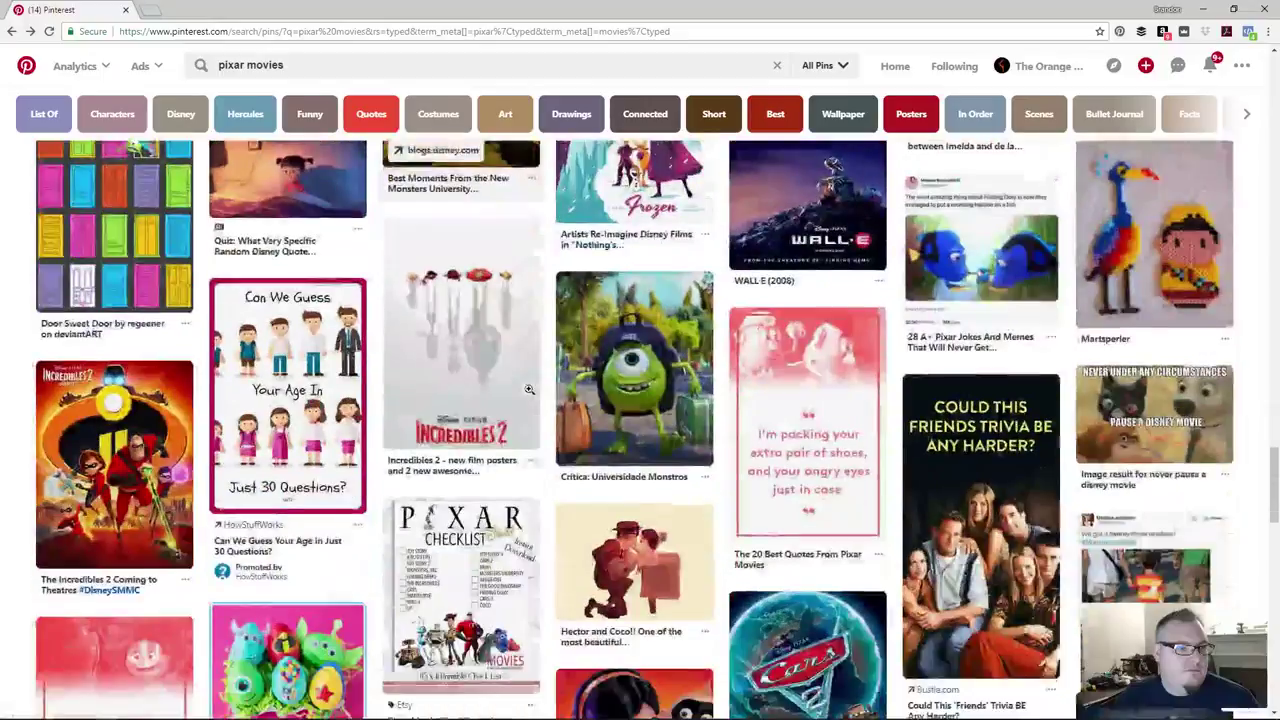
pyautogui.scroll(-5, 529, 390)
pyautogui.scroll(1, 600, 390)
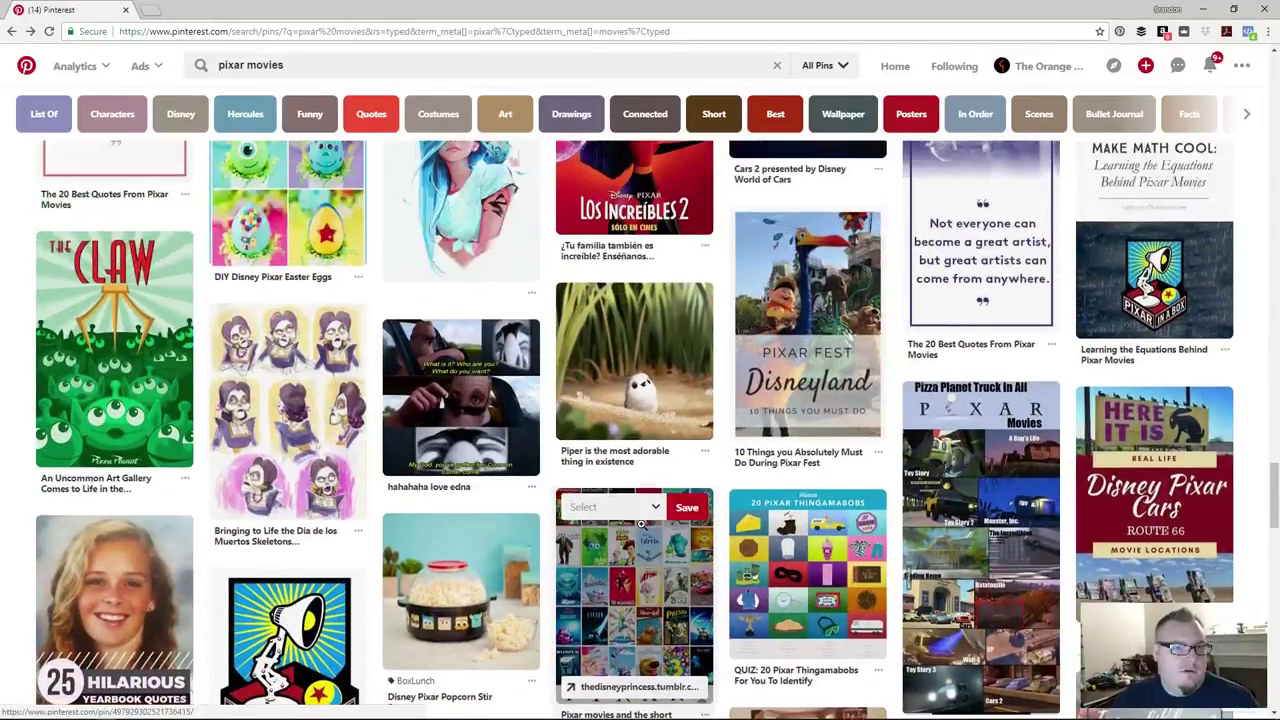
pyautogui.click(615, 293)
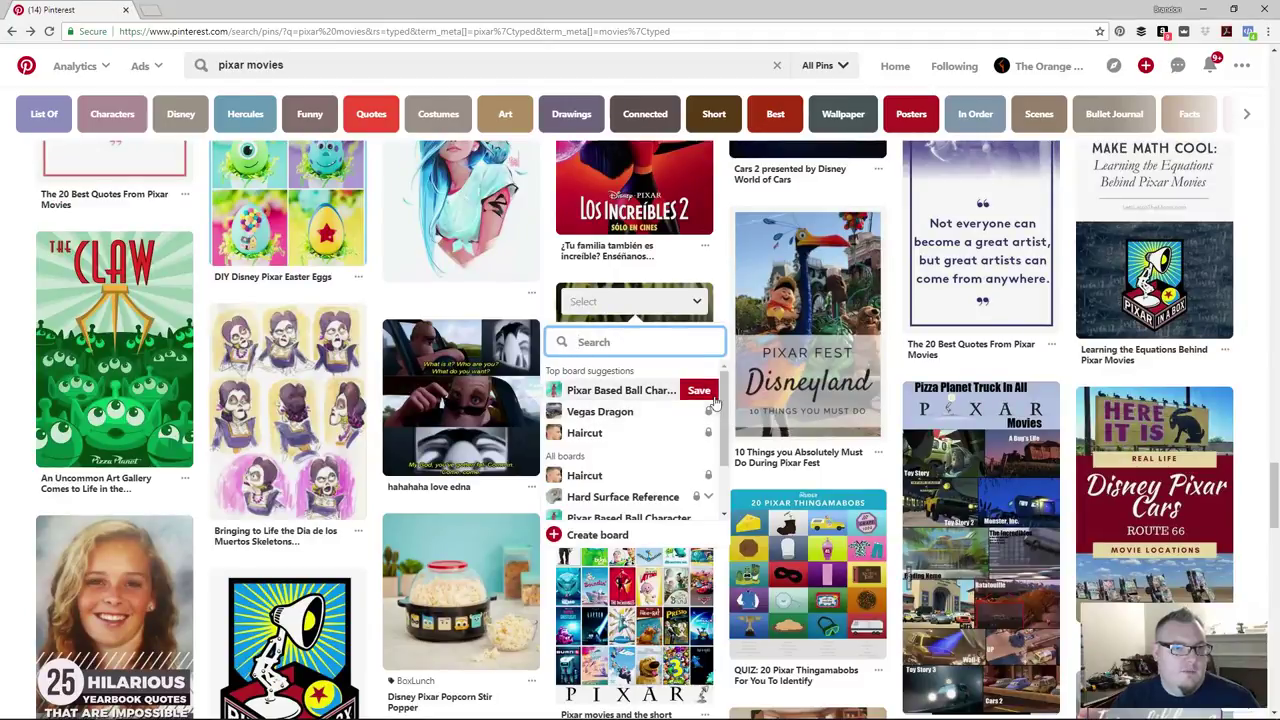
pyautogui.click(712, 394)
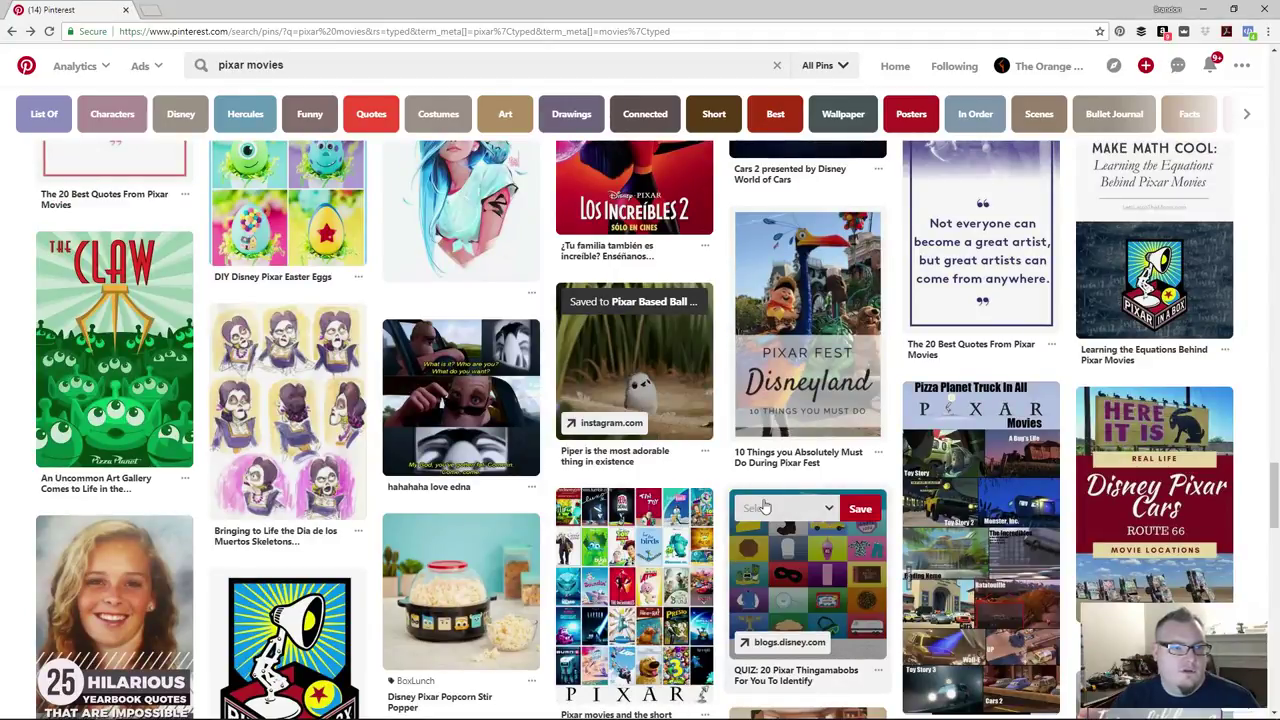
# Save the Brave Merida pin to Pixar Based Ball Character
pyautogui.scroll(-5, 763, 507)
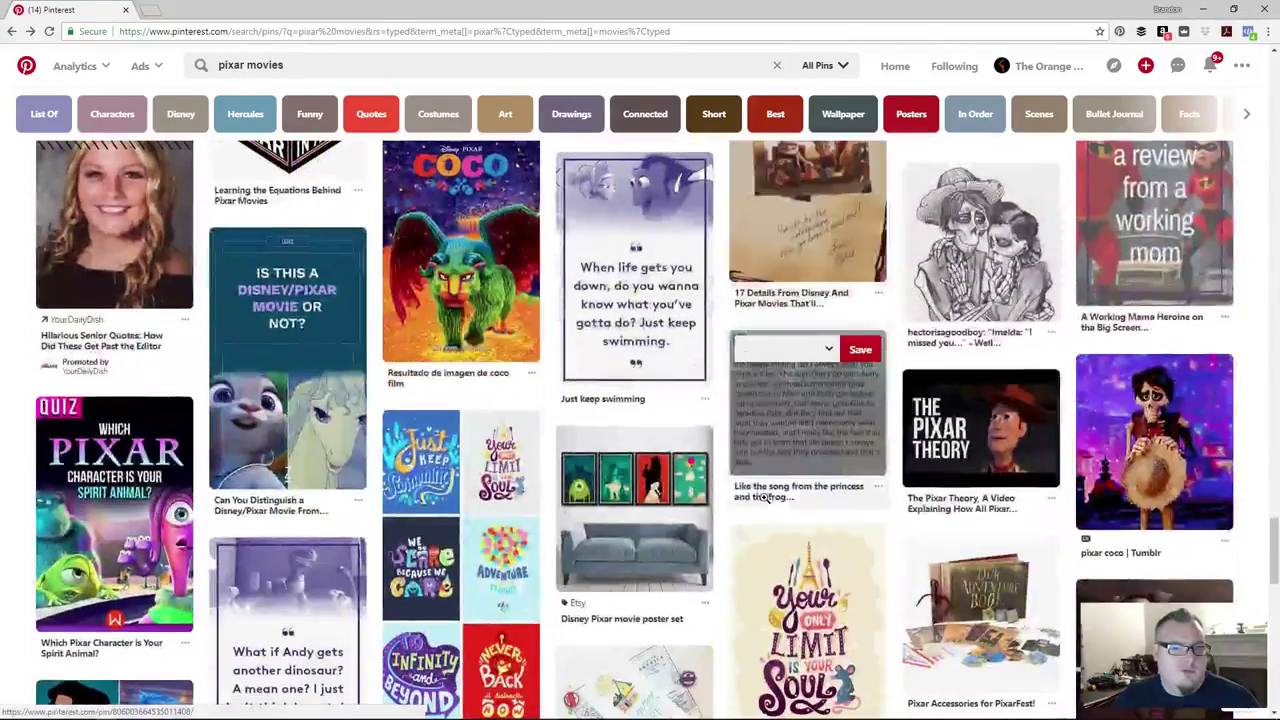
pyautogui.scroll(-2, 763, 497)
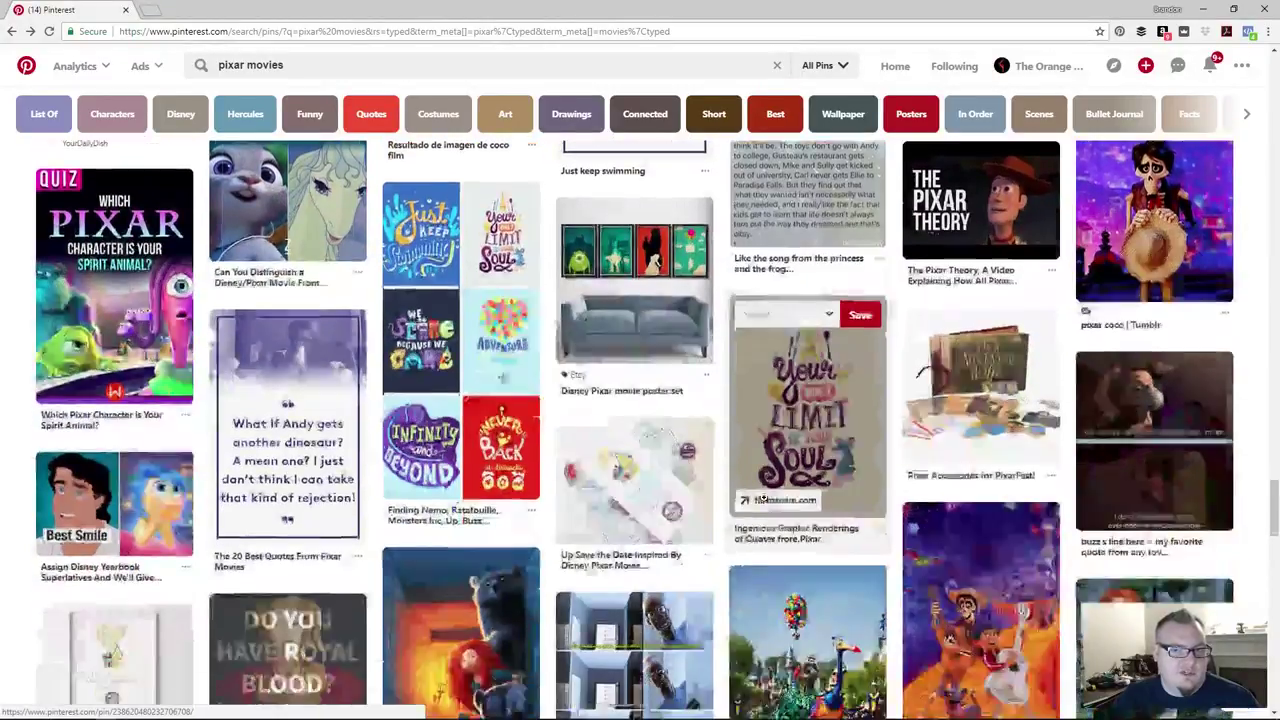
pyautogui.scroll(-2, 763, 498)
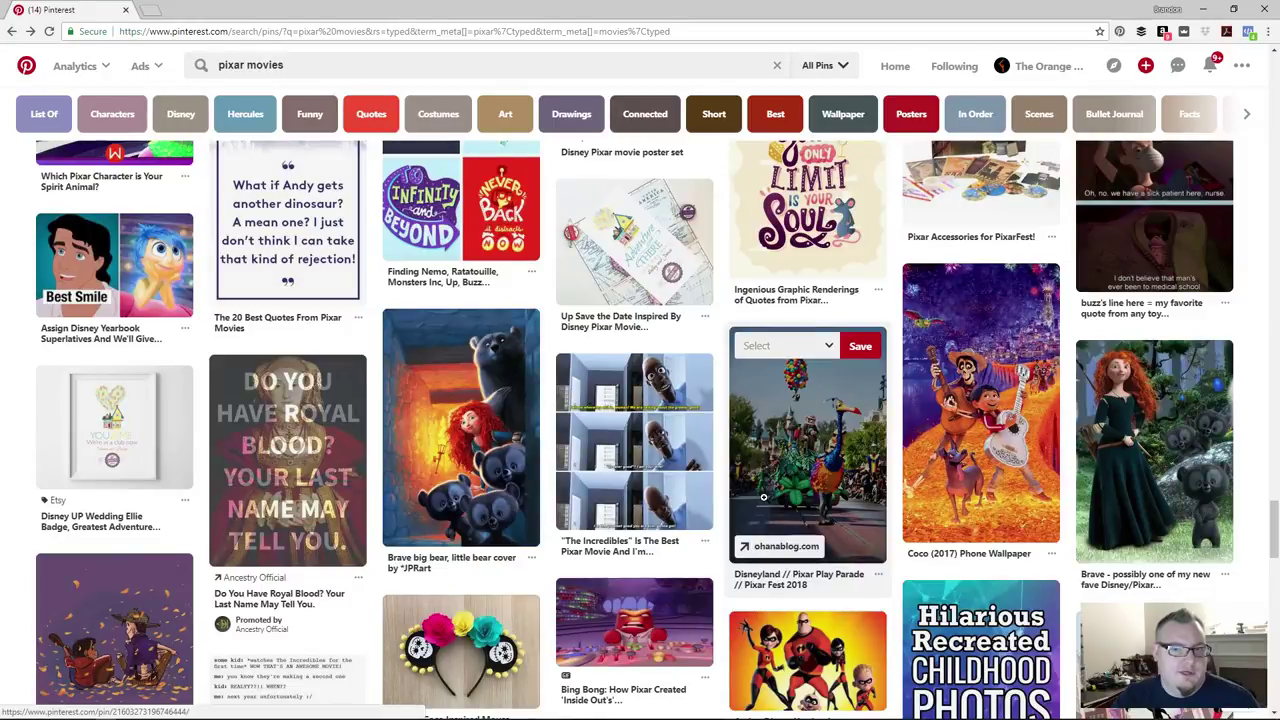
pyautogui.scroll(-1, 763, 497)
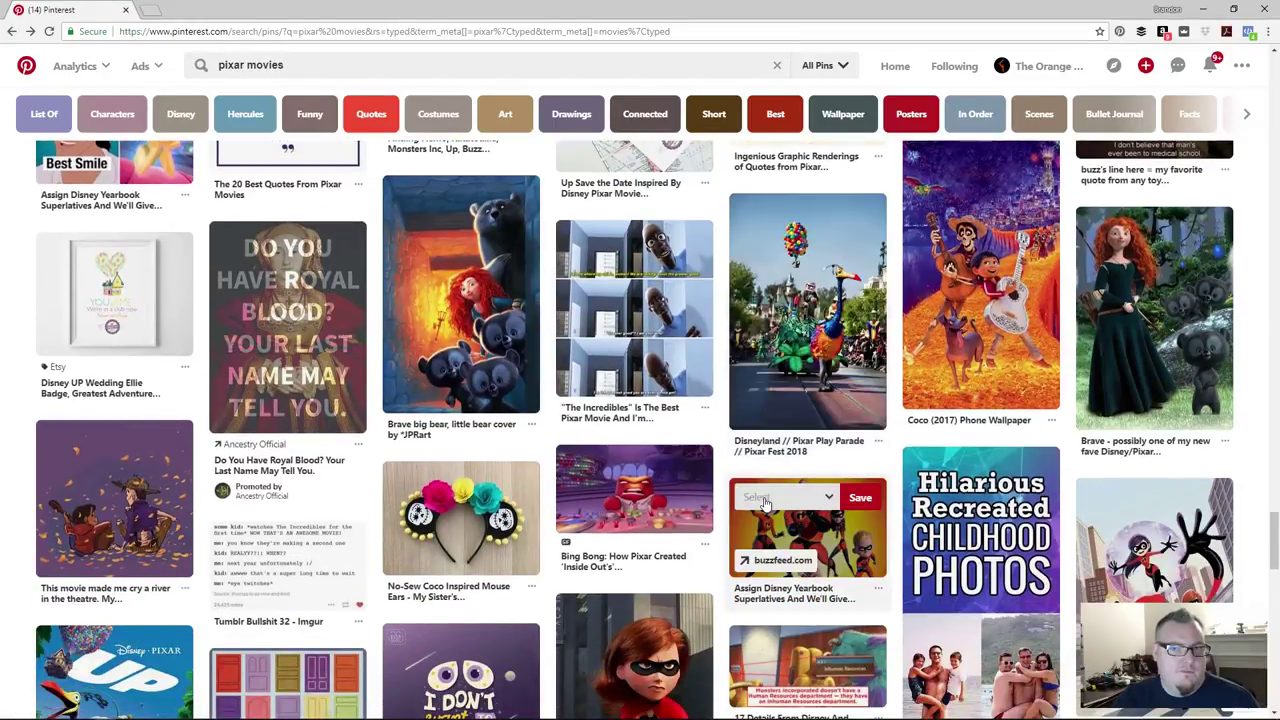
pyautogui.click(1160, 226)
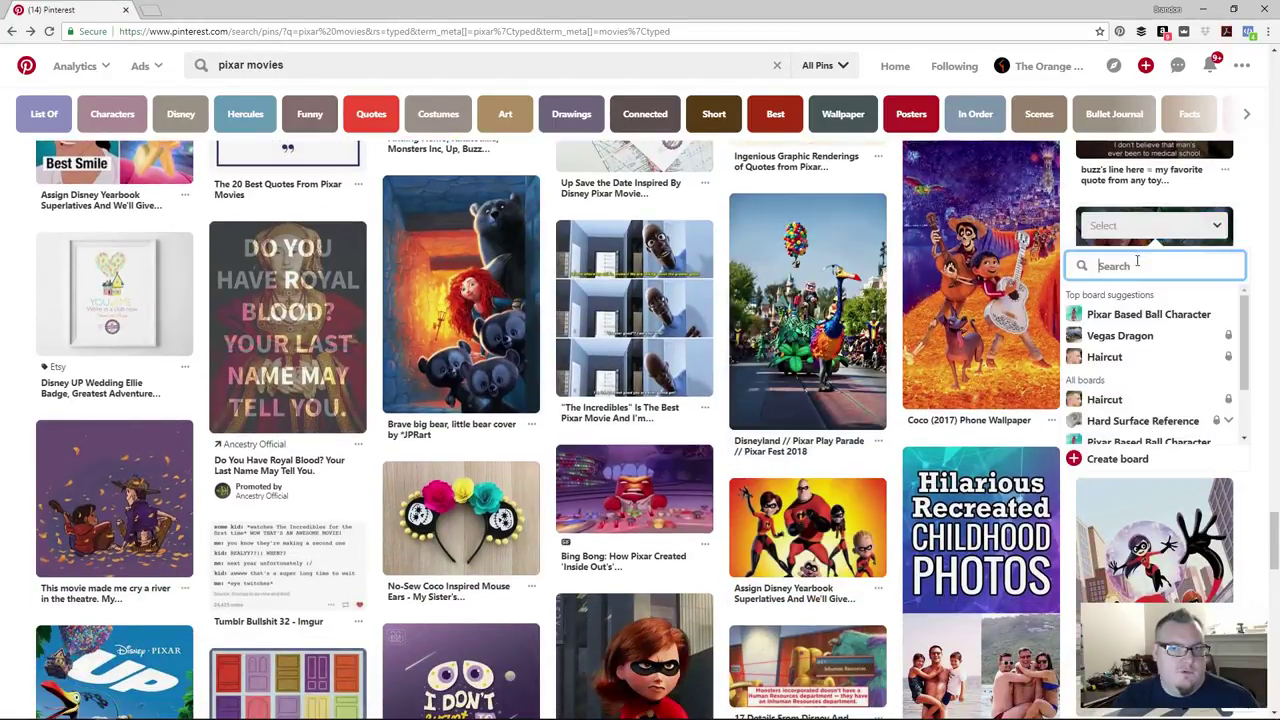
pyautogui.click(1187, 312)
# Save the Up poster pin to the board and select 'movies' in the search query
pyautogui.scroll(-2, 760, 360)
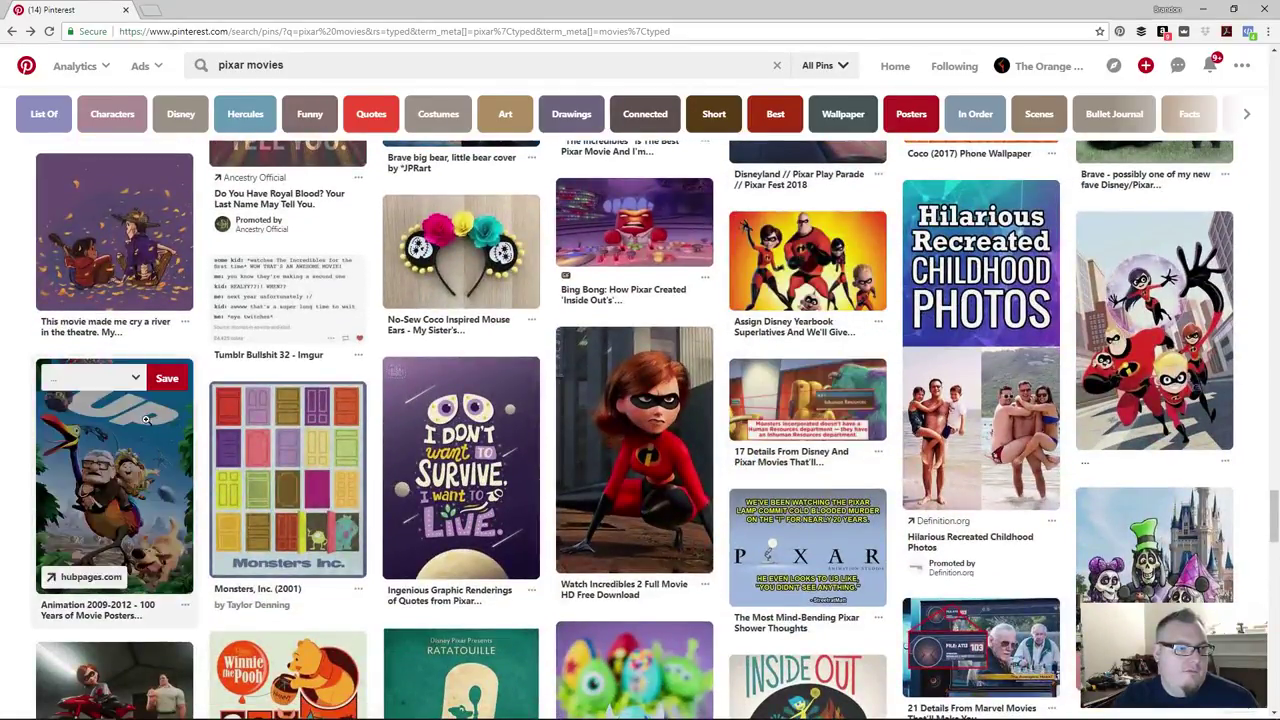
pyautogui.click(110, 377)
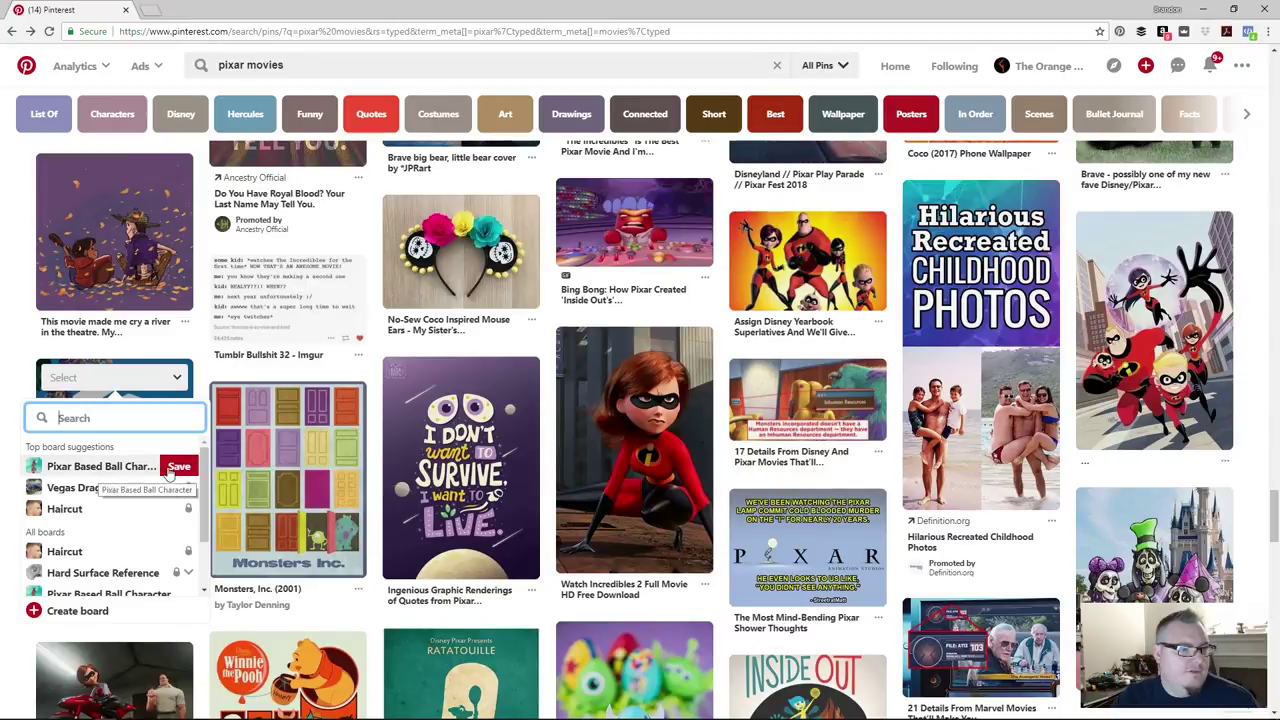
pyautogui.click(95, 466)
pyautogui.scroll(-2, 427, 451)
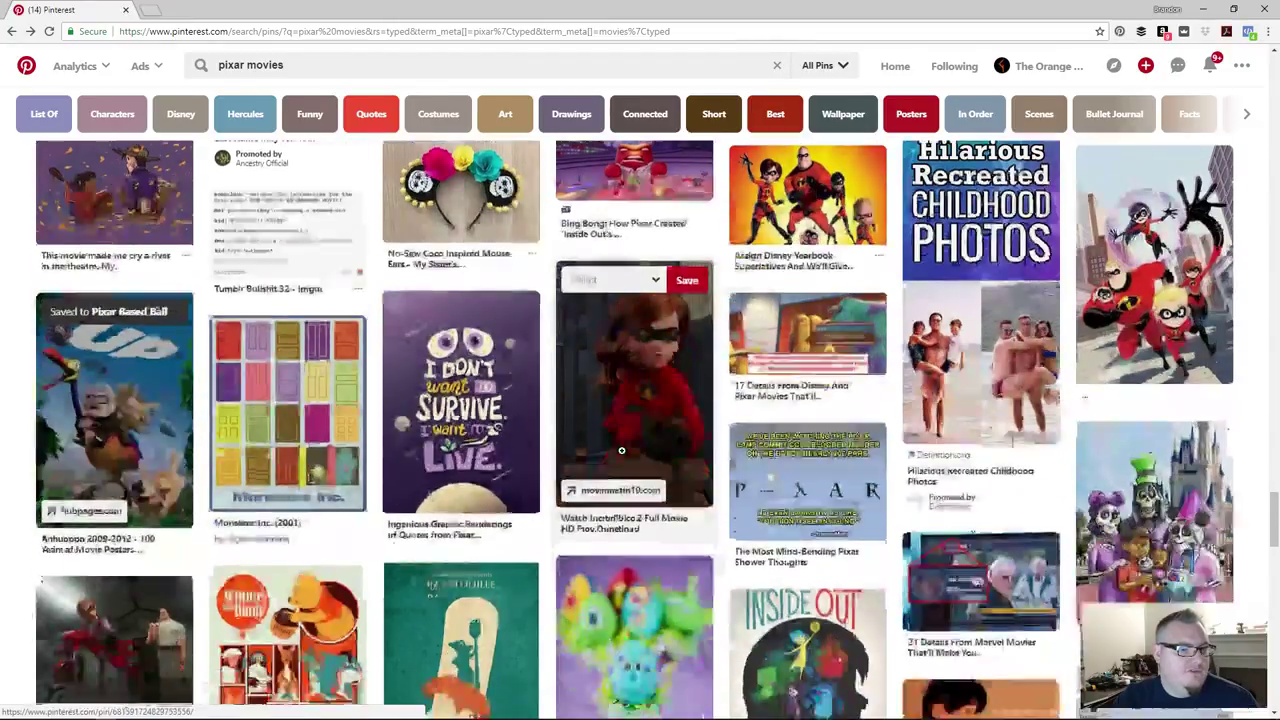
pyautogui.scroll(5, 630, 500)
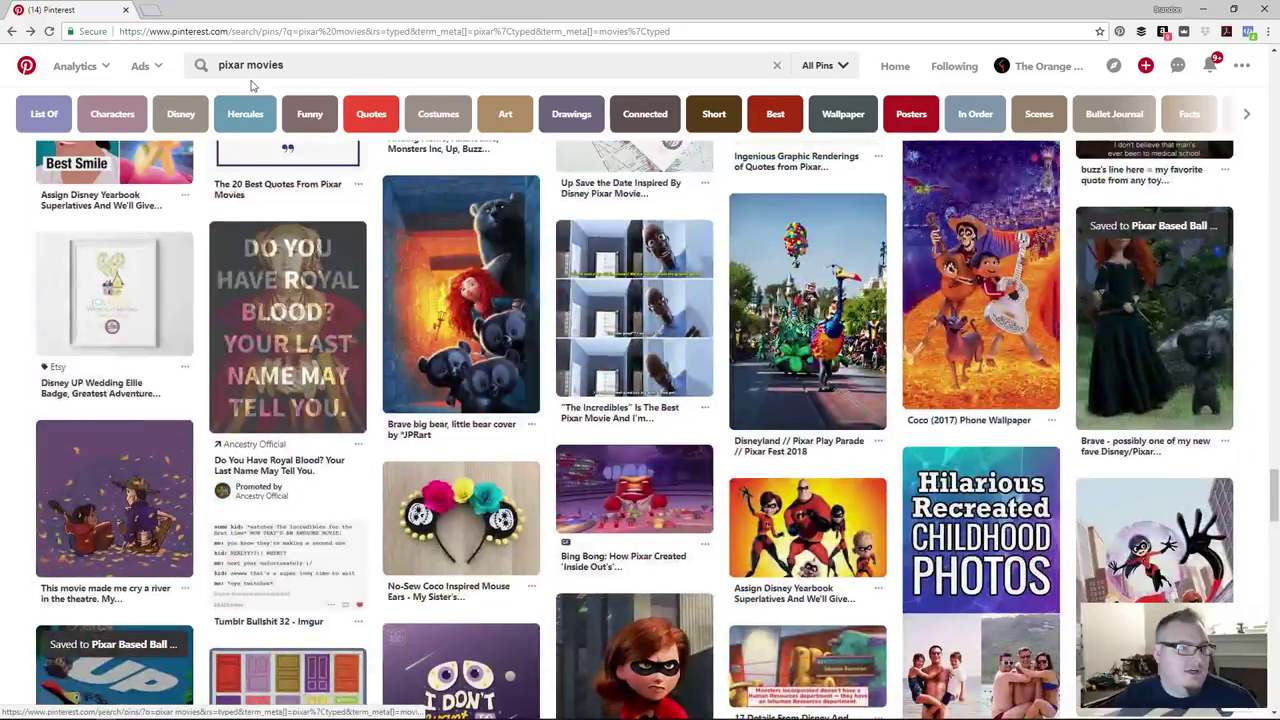
pyautogui.doubleClick(265, 65)
# Search Pinterest for 'pixar up frames', then refine it to 'pixar up screen'
pyautogui.write('u')
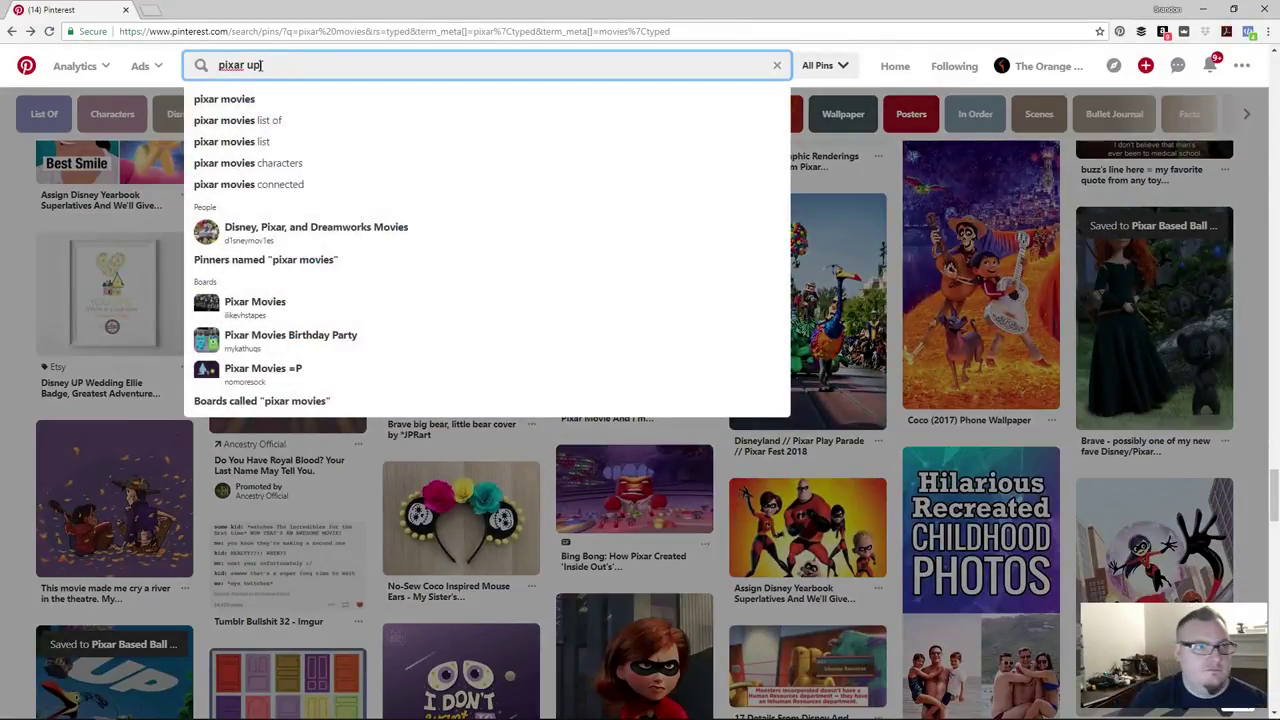
pyautogui.write('p frames')
pyautogui.press('Return')
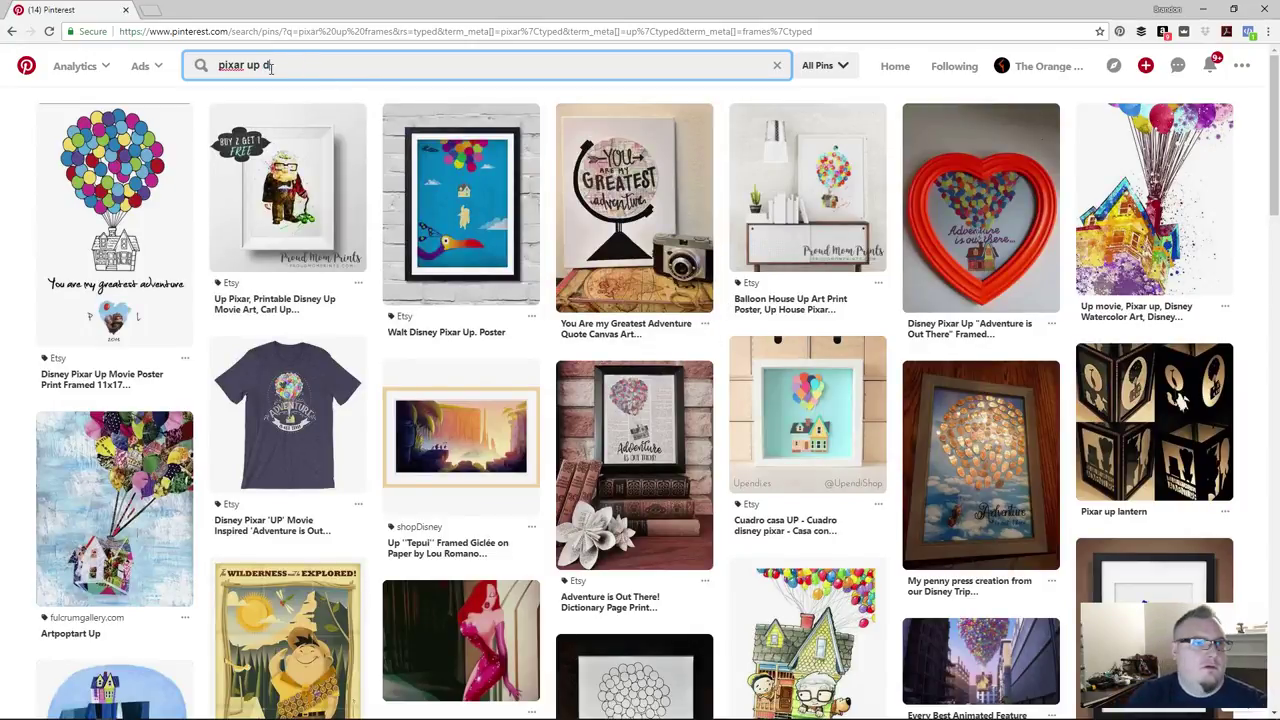
pyautogui.write('screen')
pyautogui.press('Return')
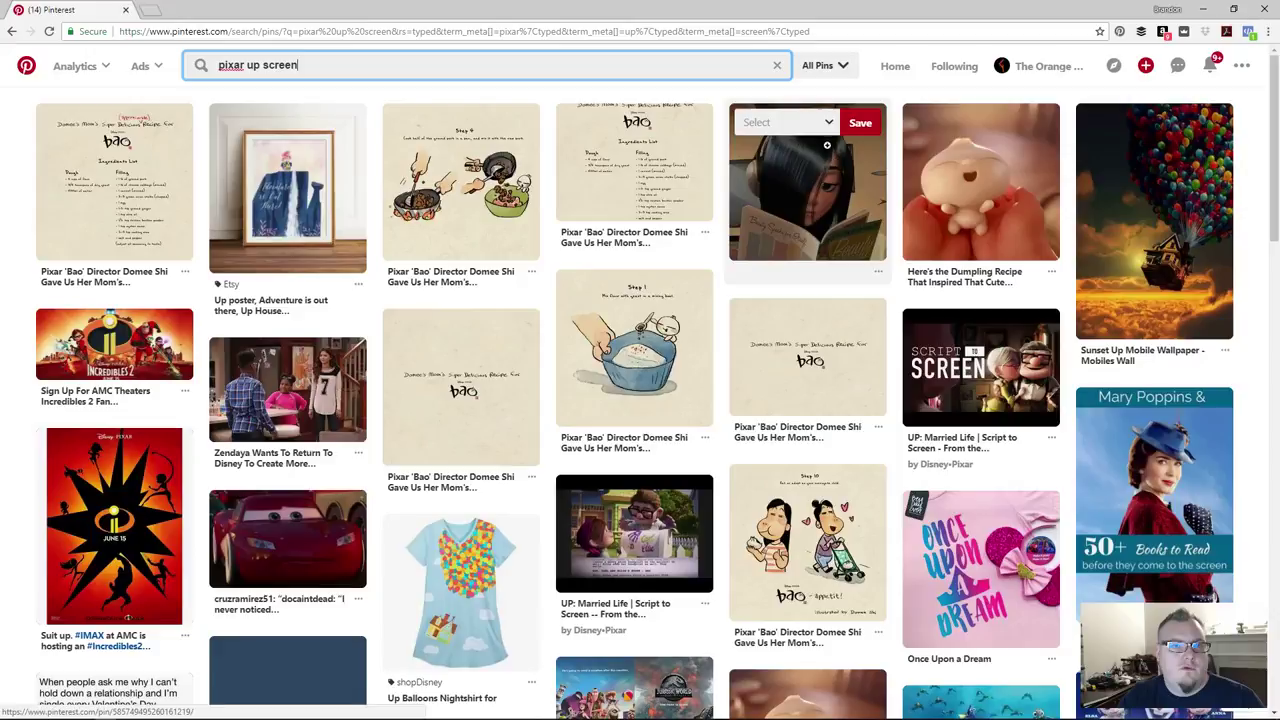
# Save the Violet reading pin to Pixar Based Ball Character and select 'screen' in the query
pyautogui.click(818, 170)
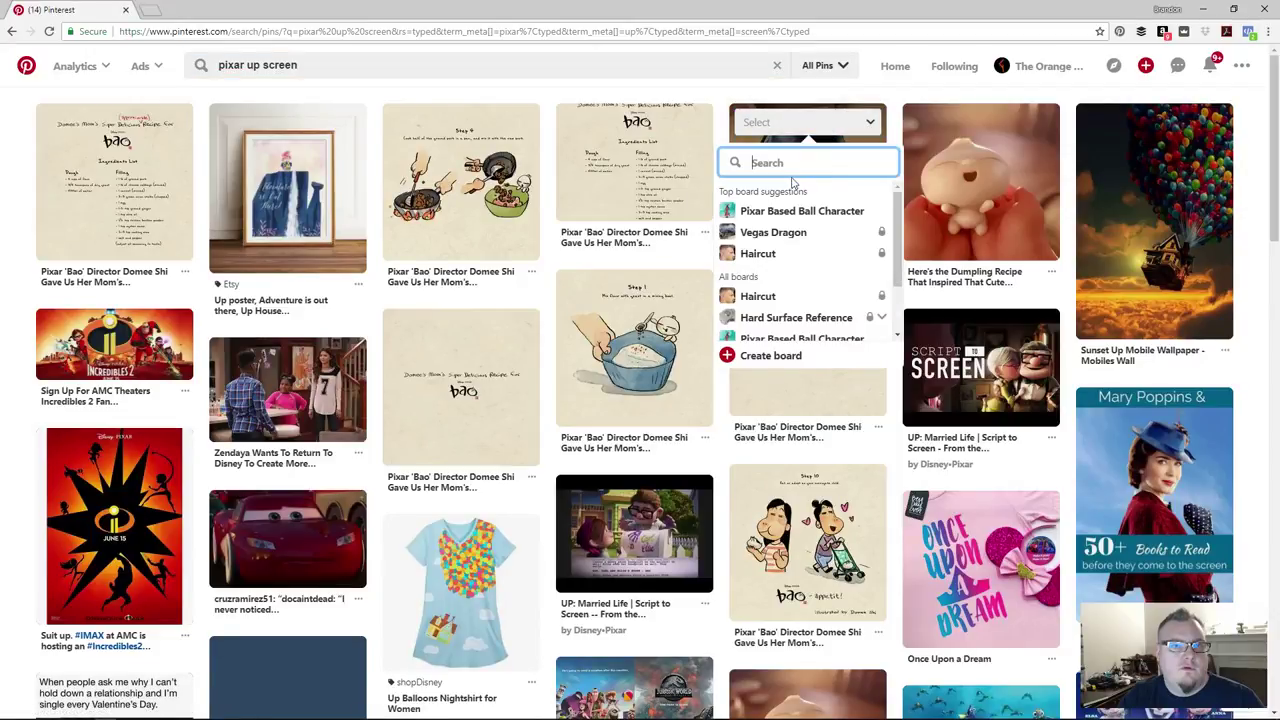
pyautogui.click(869, 212)
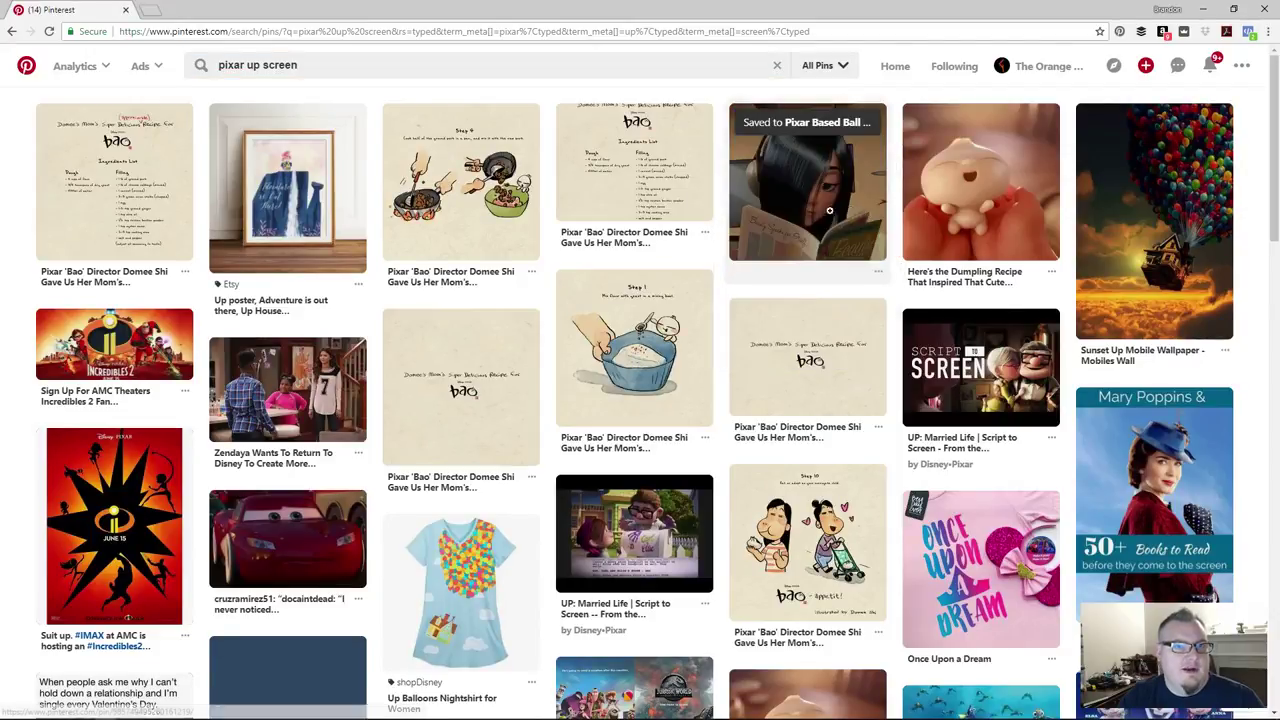
pyautogui.scroll(-1, 630, 291)
pyautogui.scroll(-1, 630, 291)
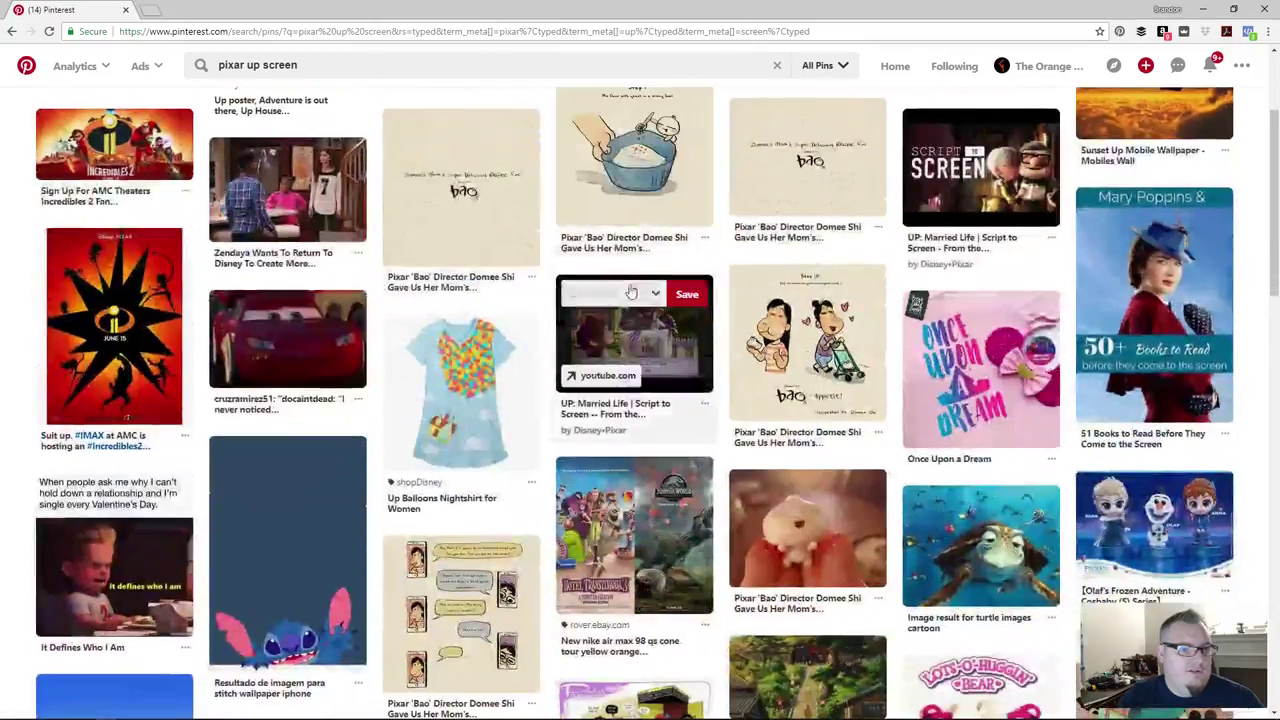
pyautogui.scroll(-1, 630, 291)
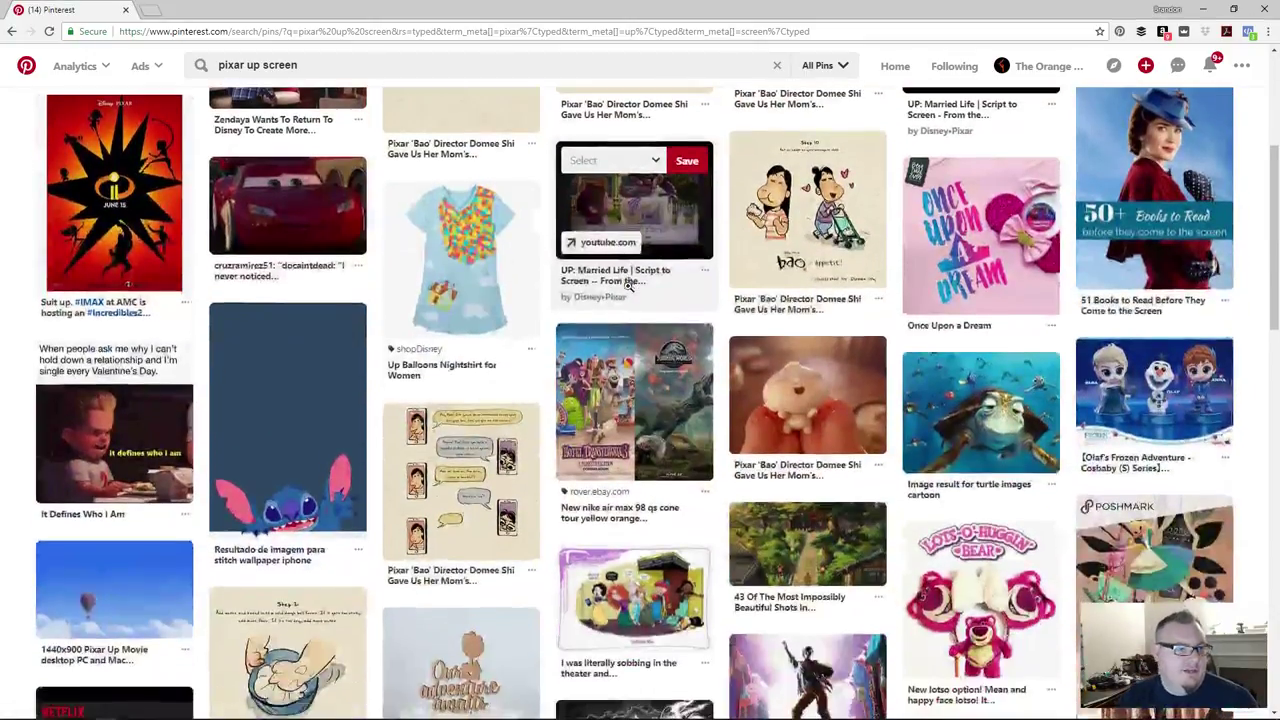
pyautogui.scroll(-1, 460, 430)
pyautogui.scroll(-1, 460, 400)
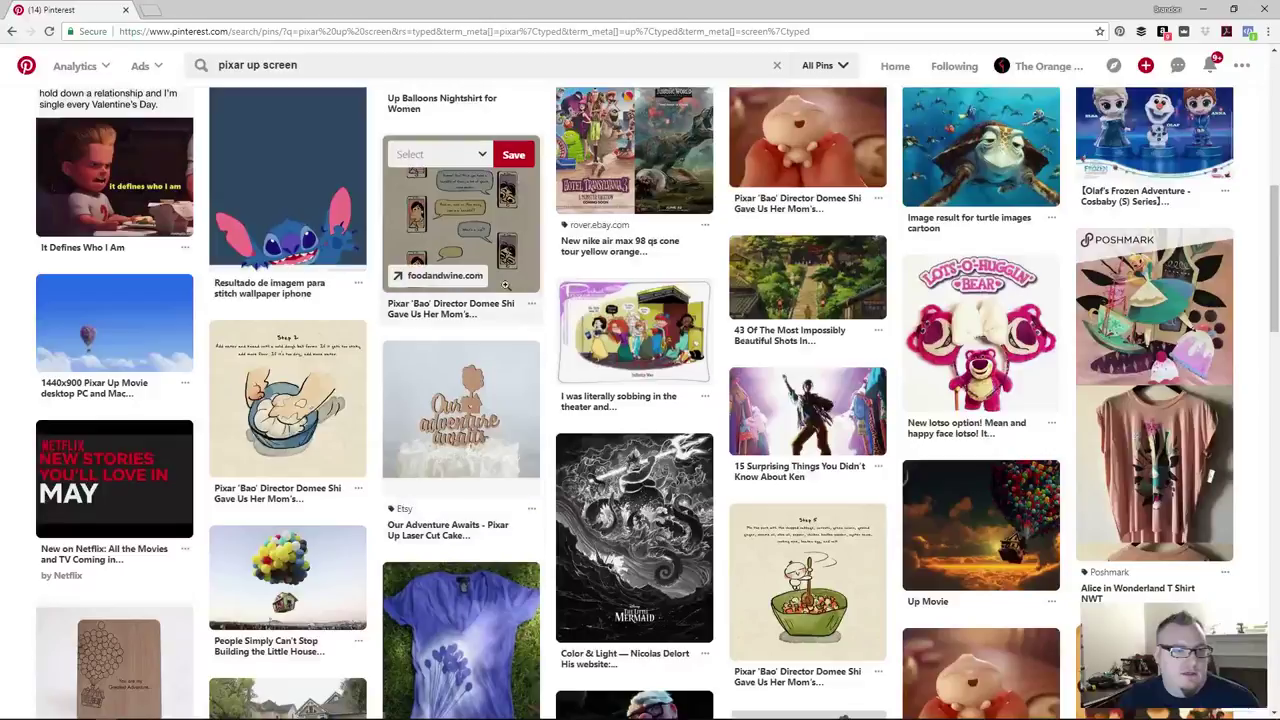
pyautogui.scroll(3, 449, 233)
pyautogui.scroll(2, 449, 233)
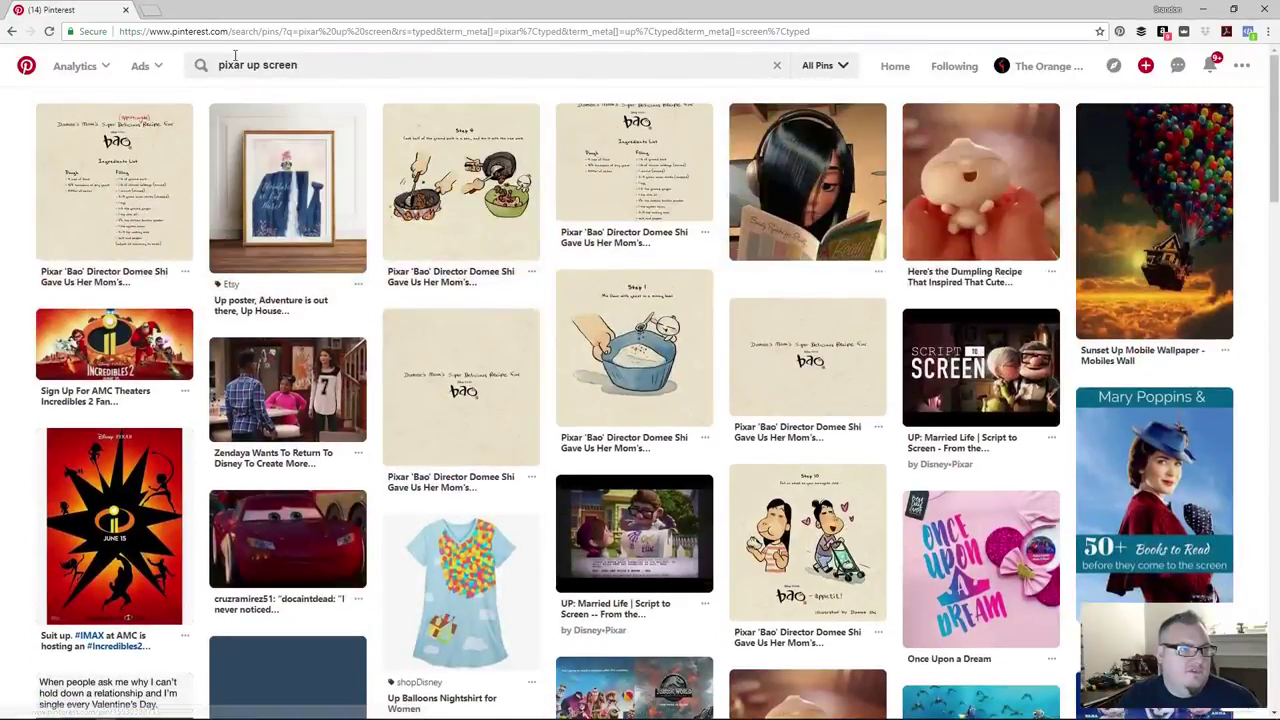
pyautogui.click(283, 66)
pyautogui.doubleClick(283, 66)
# Search for 'pixar up' and browse the results, opening a balloon house pin's board choices
pyautogui.press('BackSpace')
pyautogui.press('BackSpace')
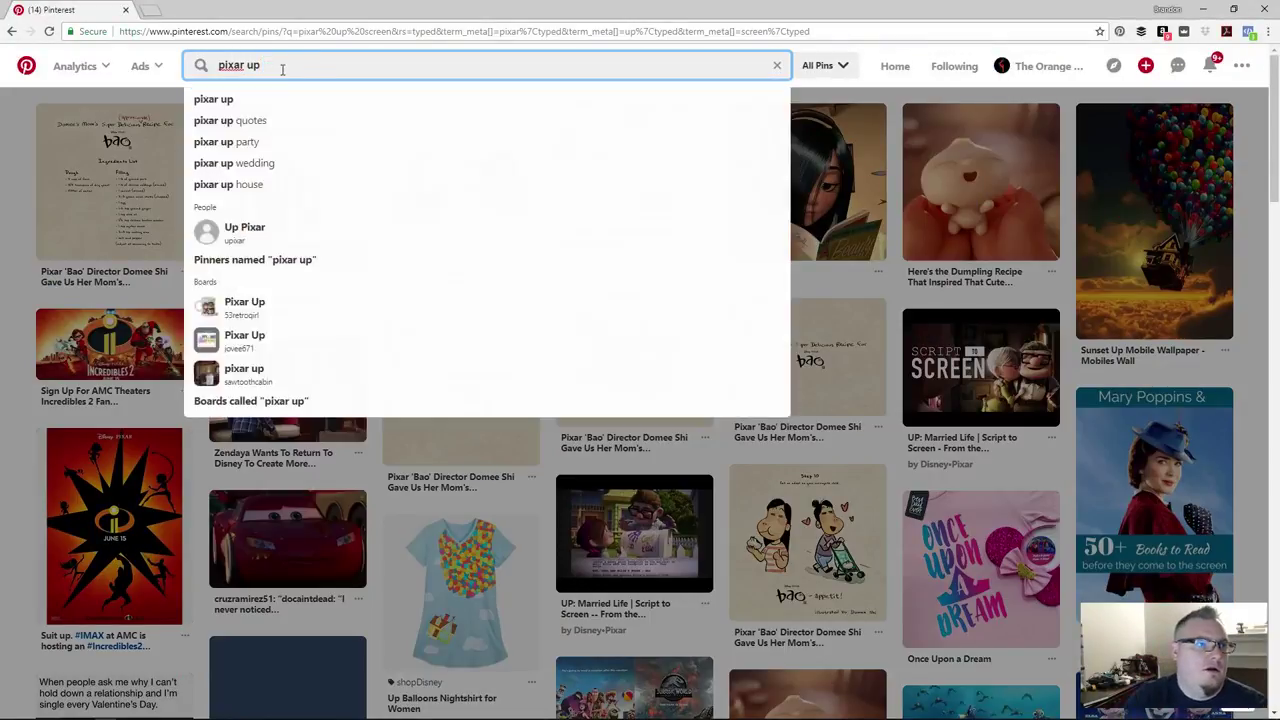
pyautogui.press('Return')
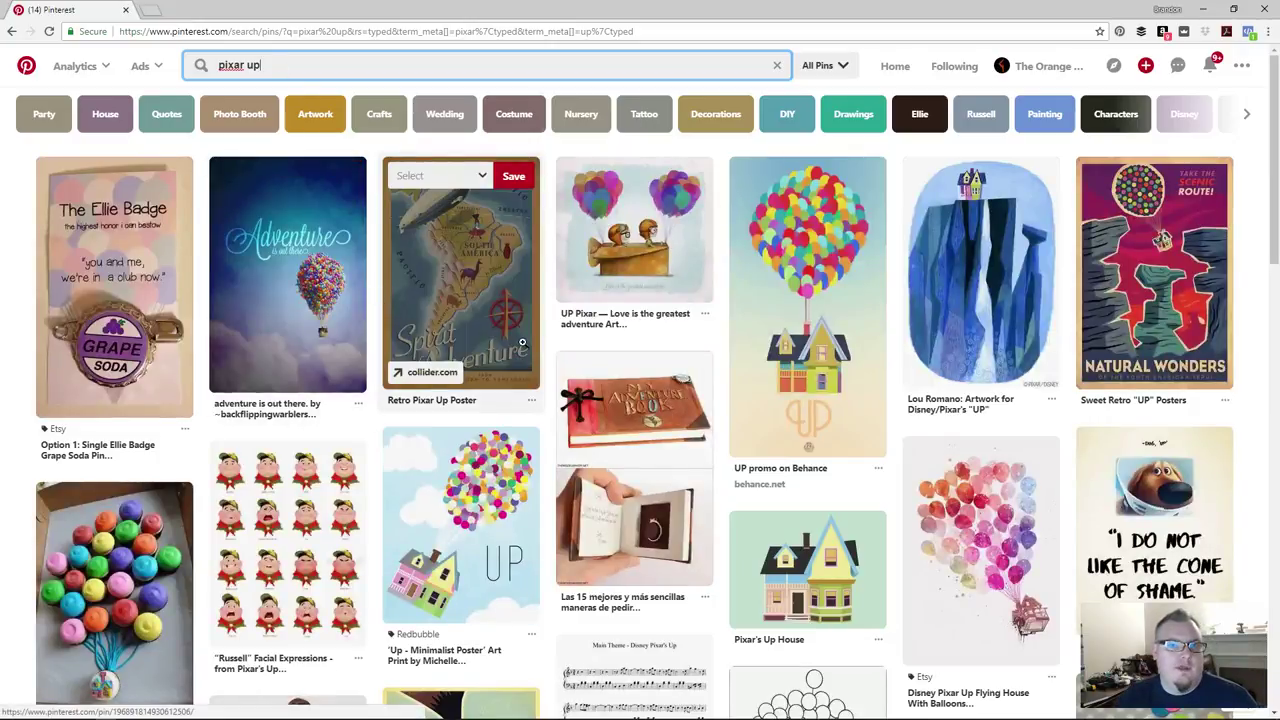
pyautogui.scroll(-1, 543, 325)
pyautogui.scroll(-6, 543, 325)
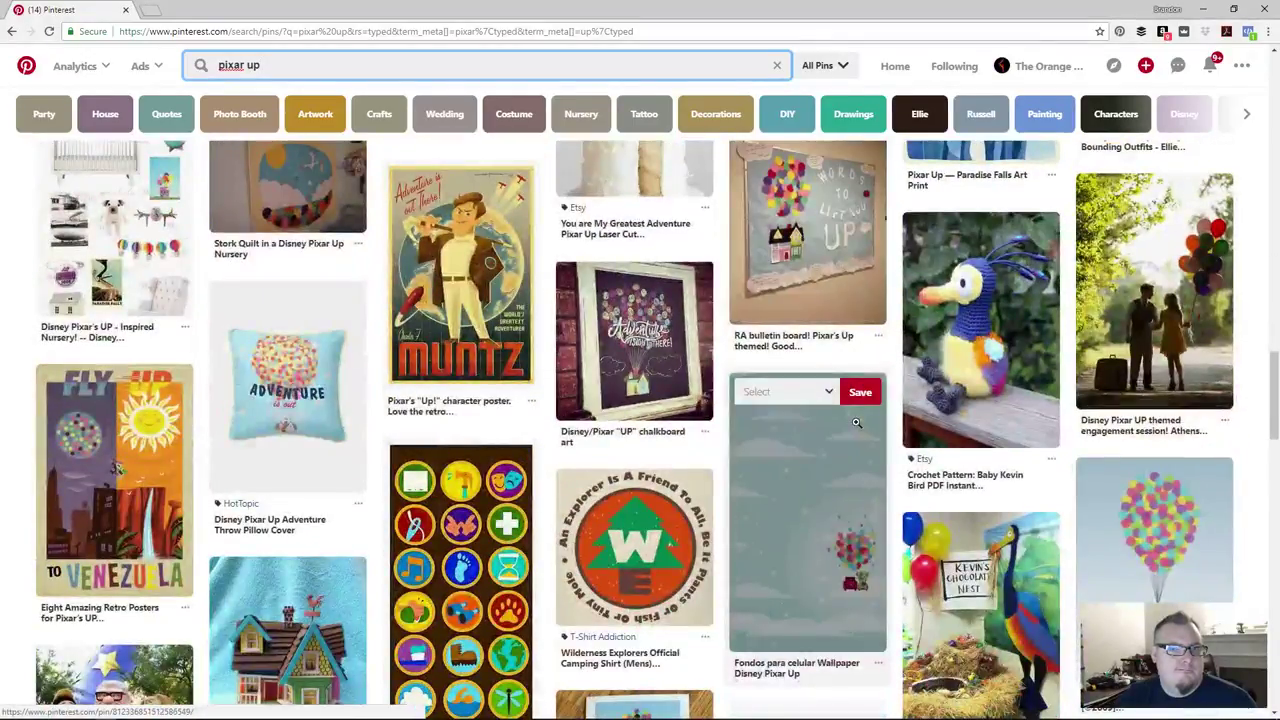
pyautogui.scroll(-3, 856, 428)
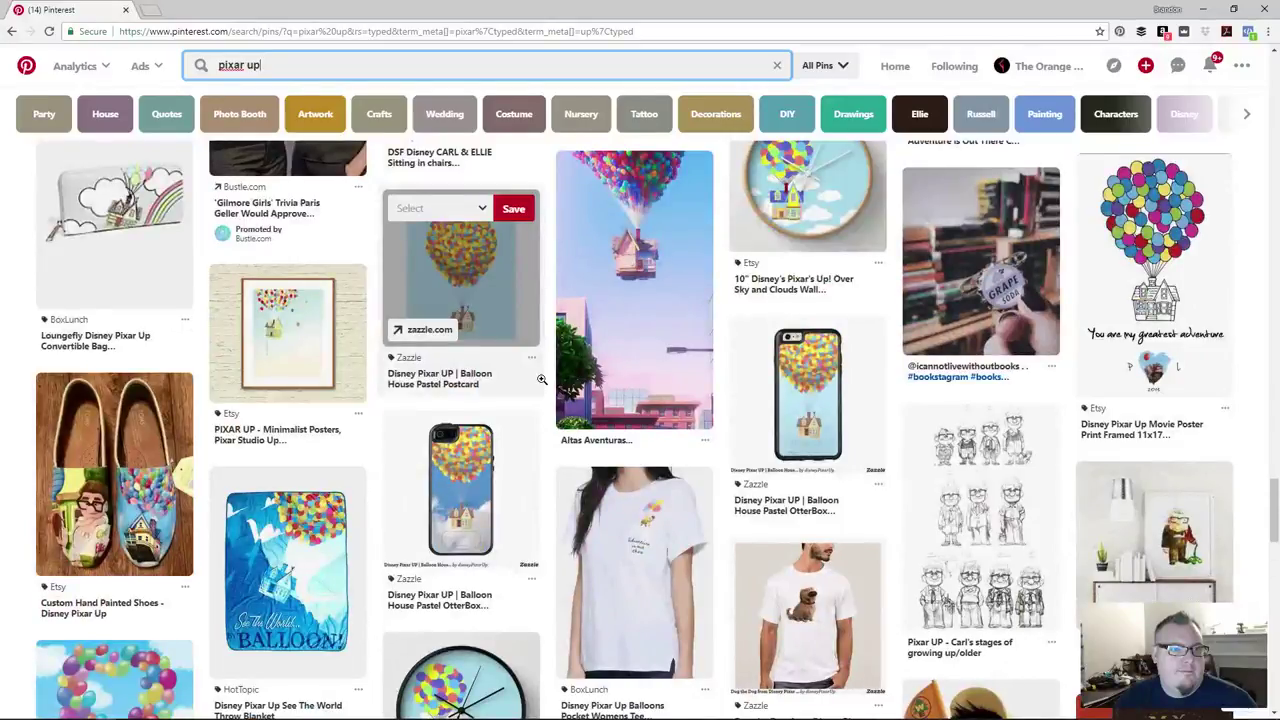
pyautogui.scroll(1, 548, 376)
pyautogui.click(661, 245)
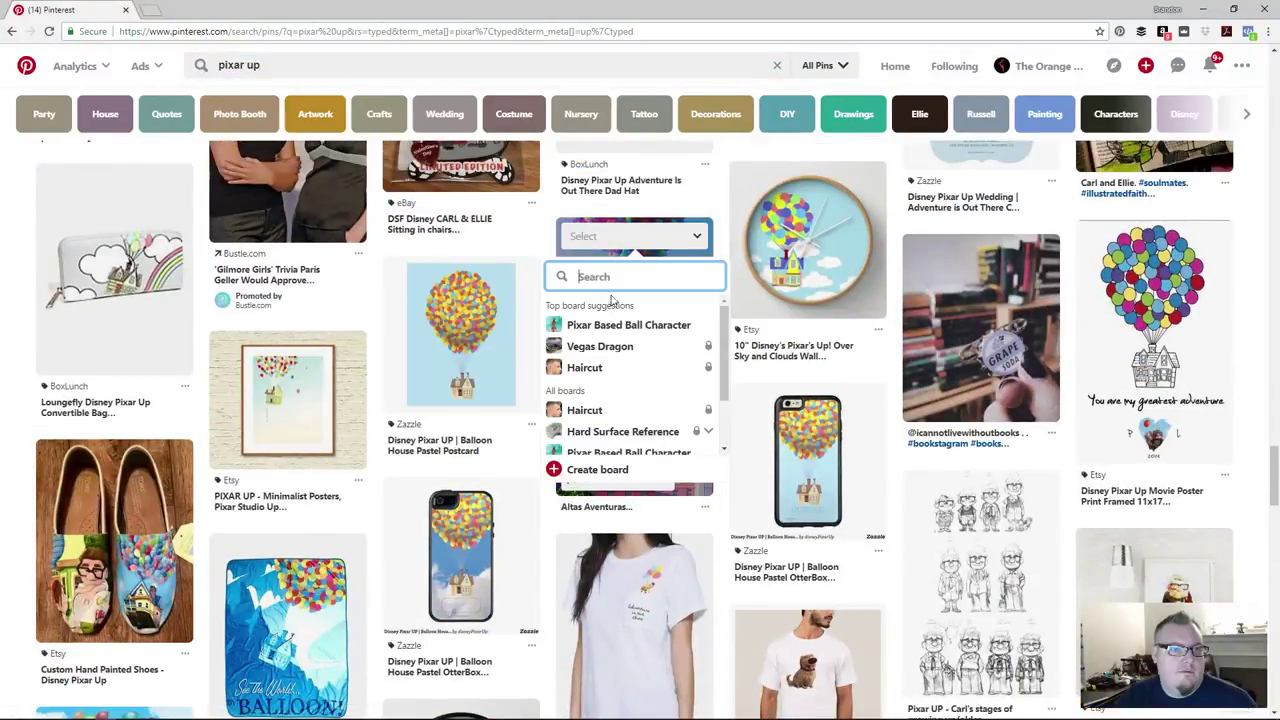
pyautogui.scroll(-5, 597, 368)
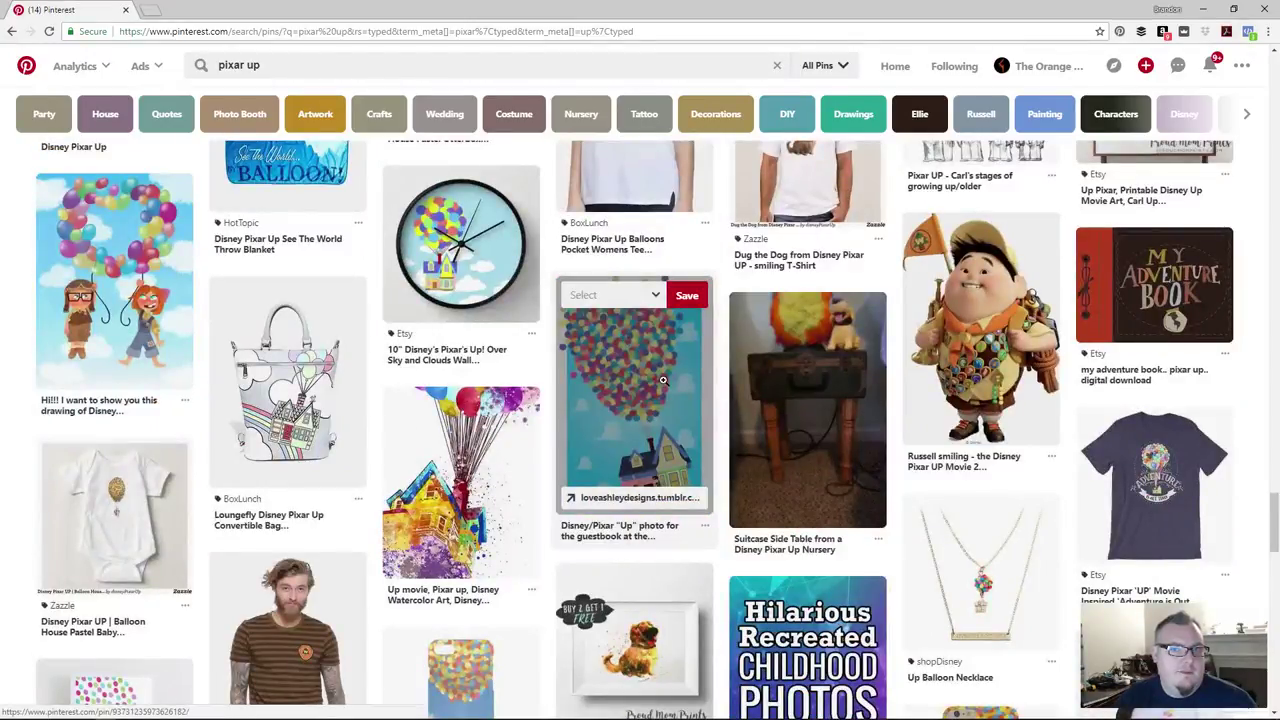
pyautogui.scroll(-5, 663, 380)
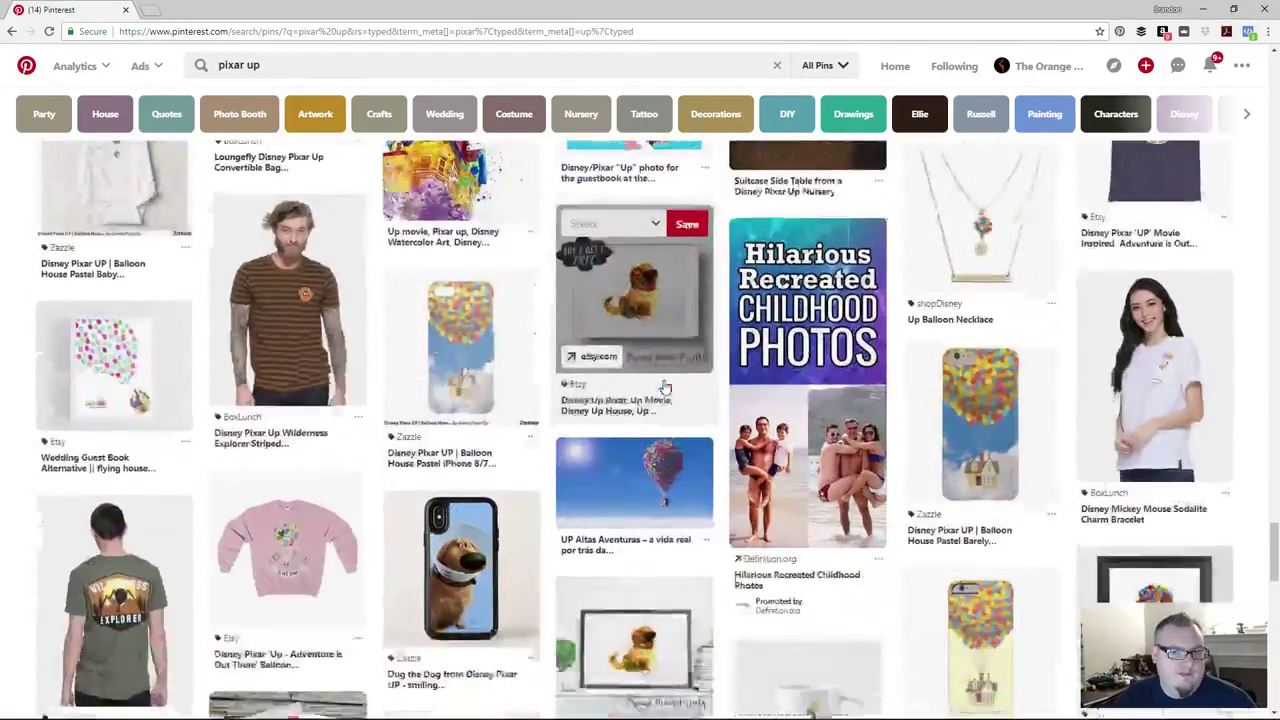
pyautogui.scroll(-12, 663, 380)
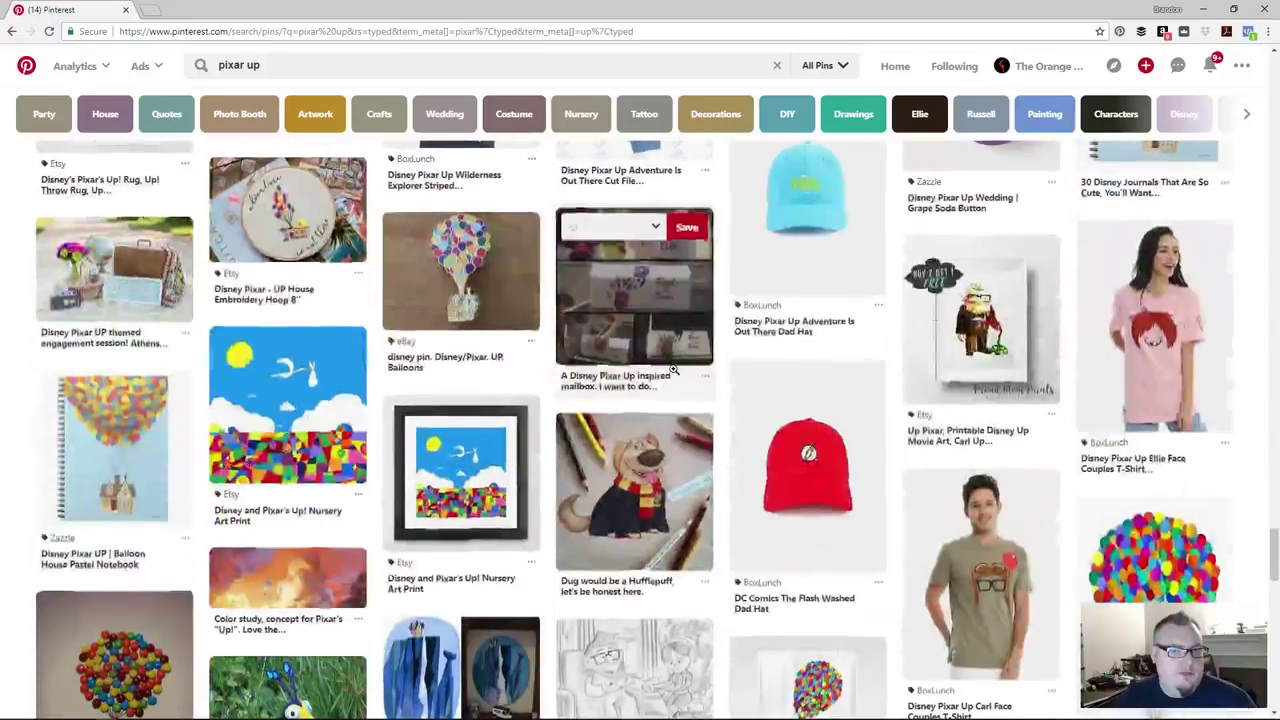
pyautogui.scroll(-6, 674, 370)
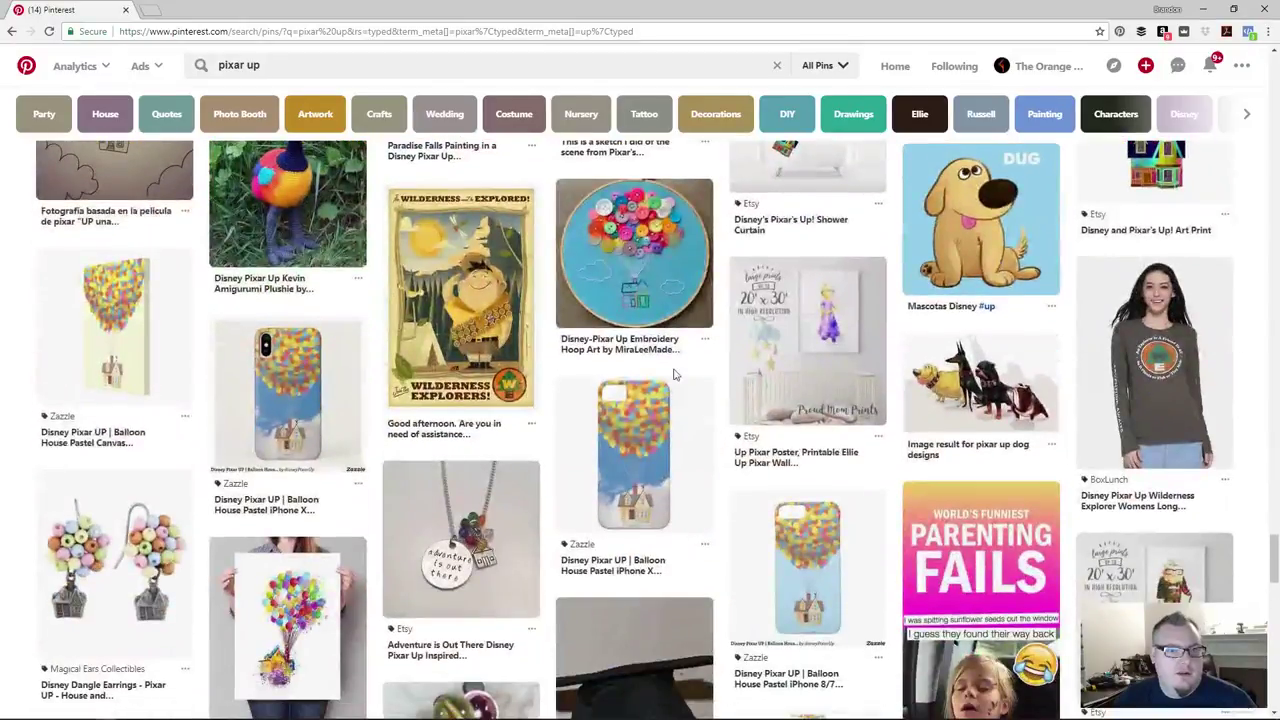
pyautogui.scroll(2, 674, 373)
# Replace 'up' with 'toy story', search, and browse the Toy Story pins
pyautogui.click(280, 64)
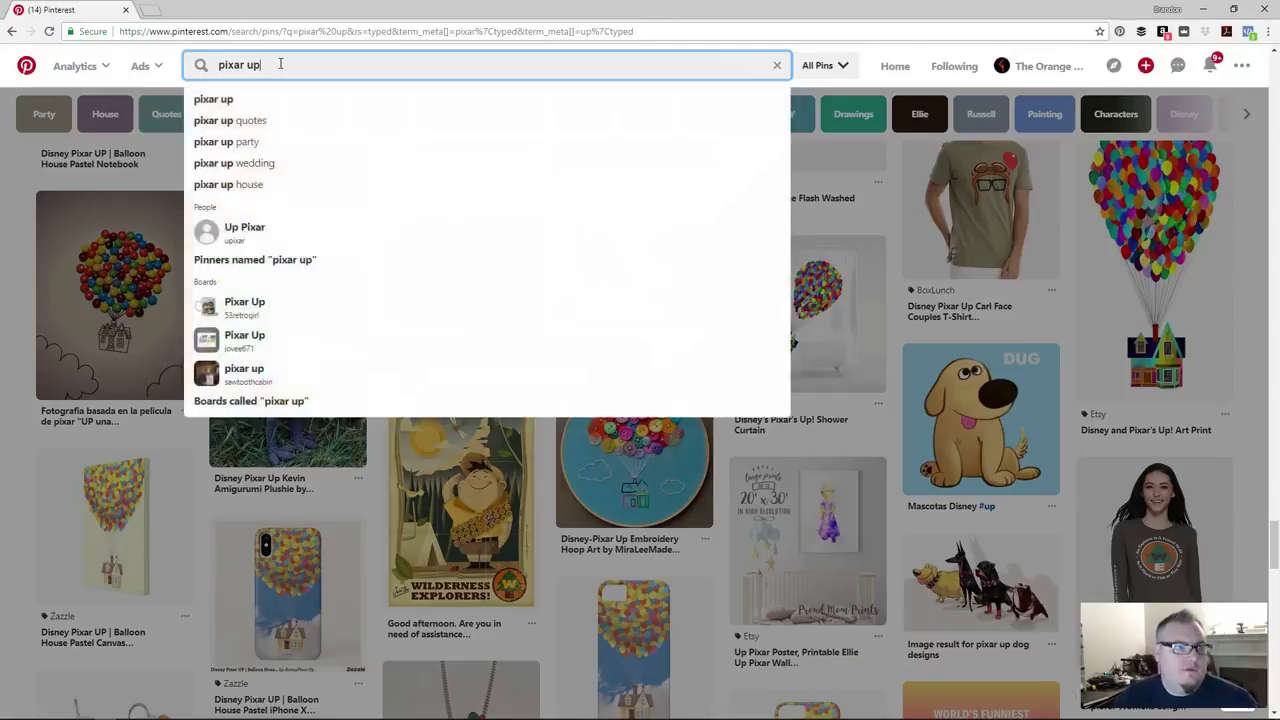
pyautogui.press('BackSpace')
pyautogui.write('toy stor')
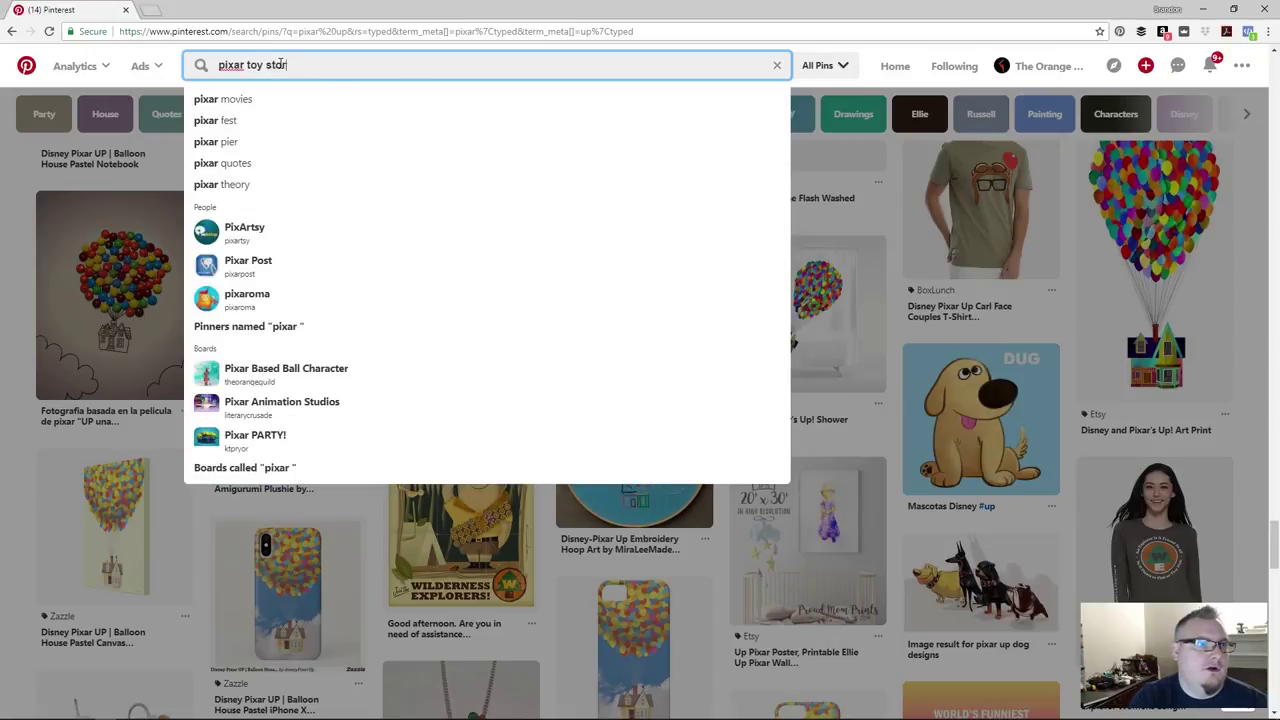
pyautogui.write('y')
pyautogui.press('Return')
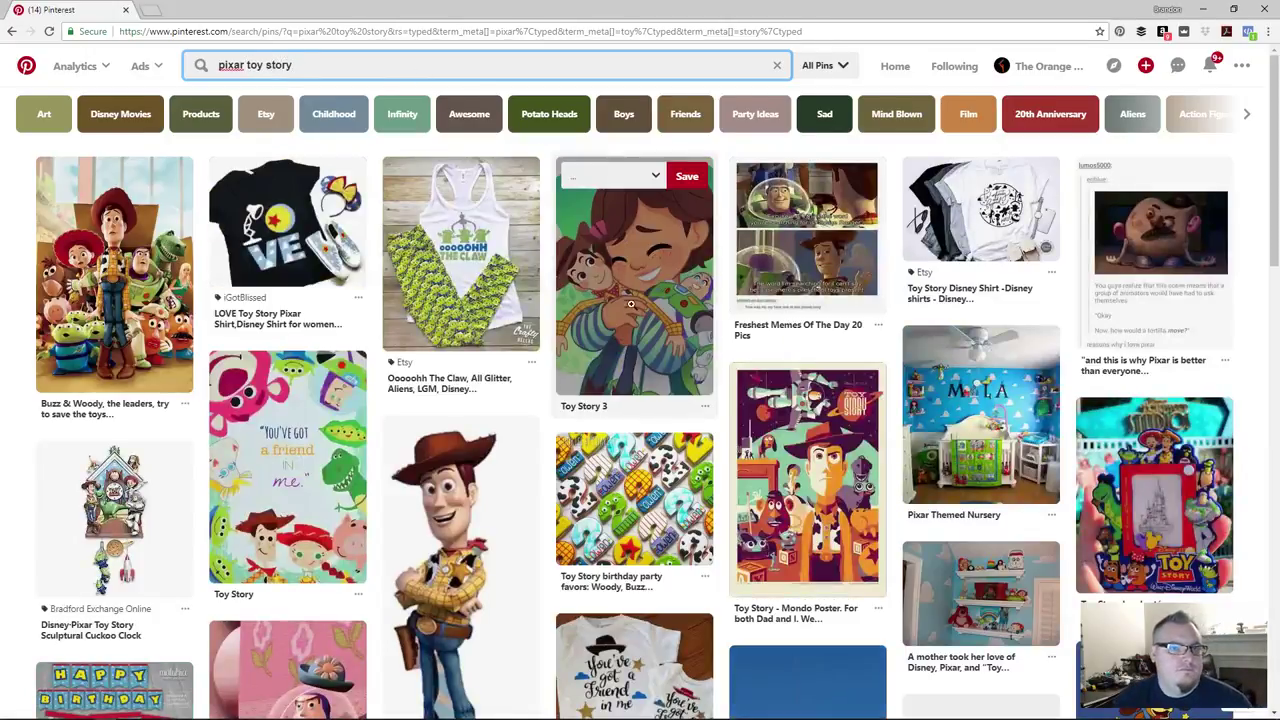
pyautogui.scroll(-2, 634, 323)
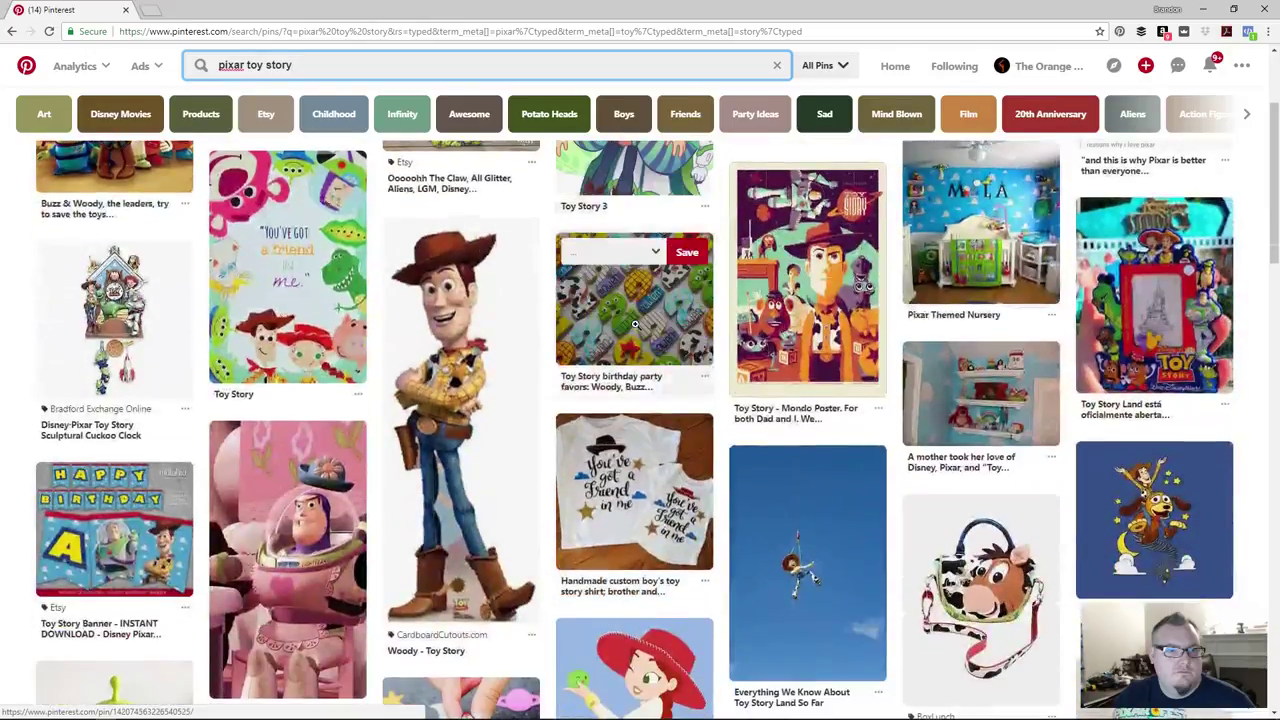
pyautogui.scroll(-8, 634, 323)
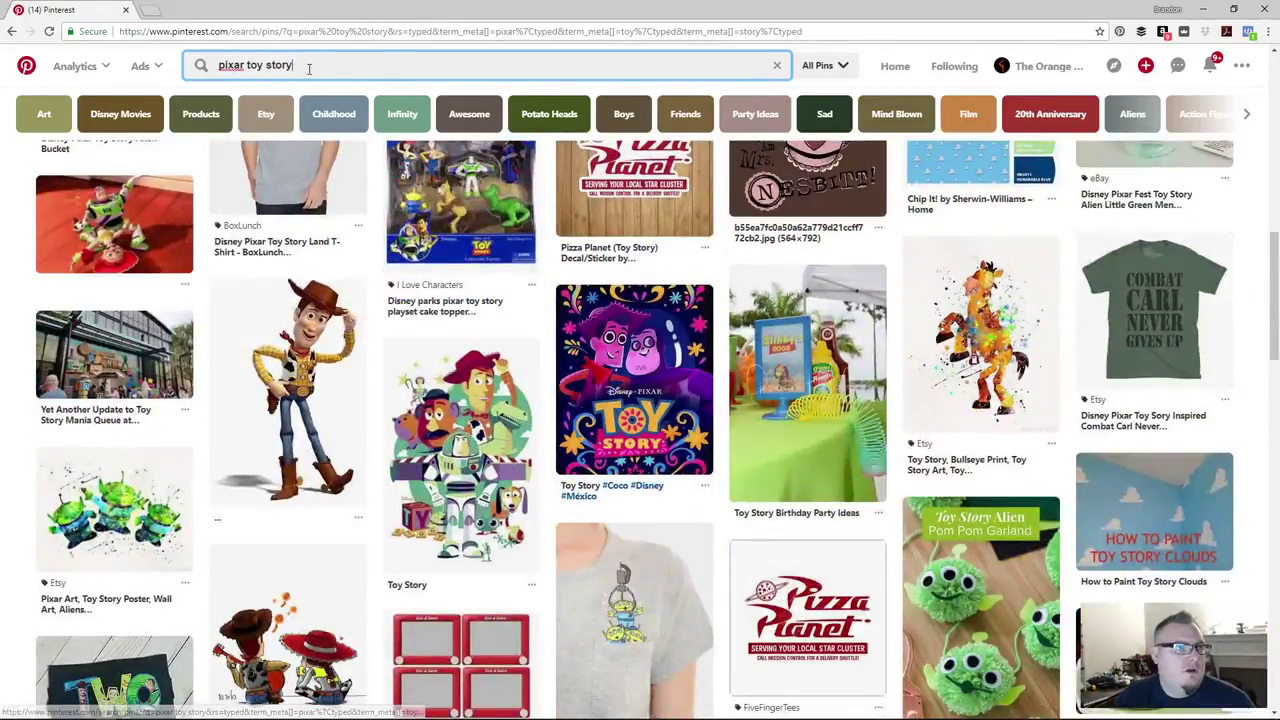
pyautogui.click(815, 31)
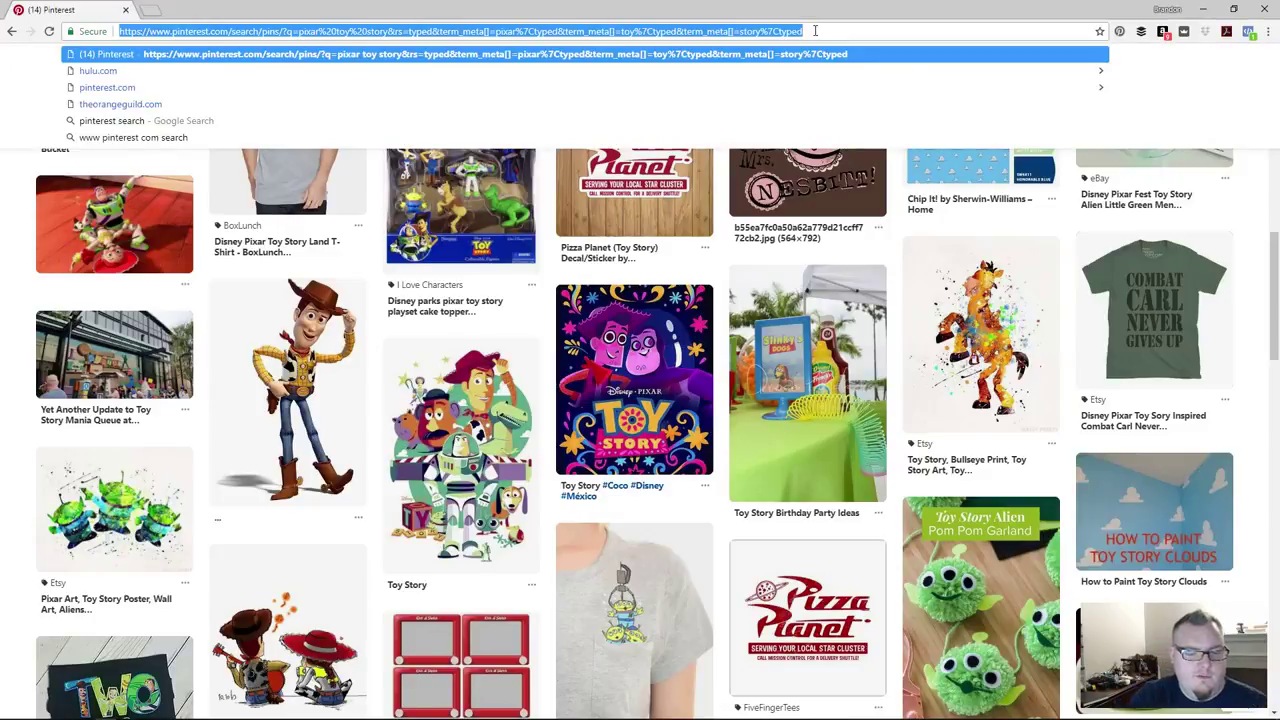
pyautogui.hotkey('ctrl', 't')
pyautogui.write('google.')
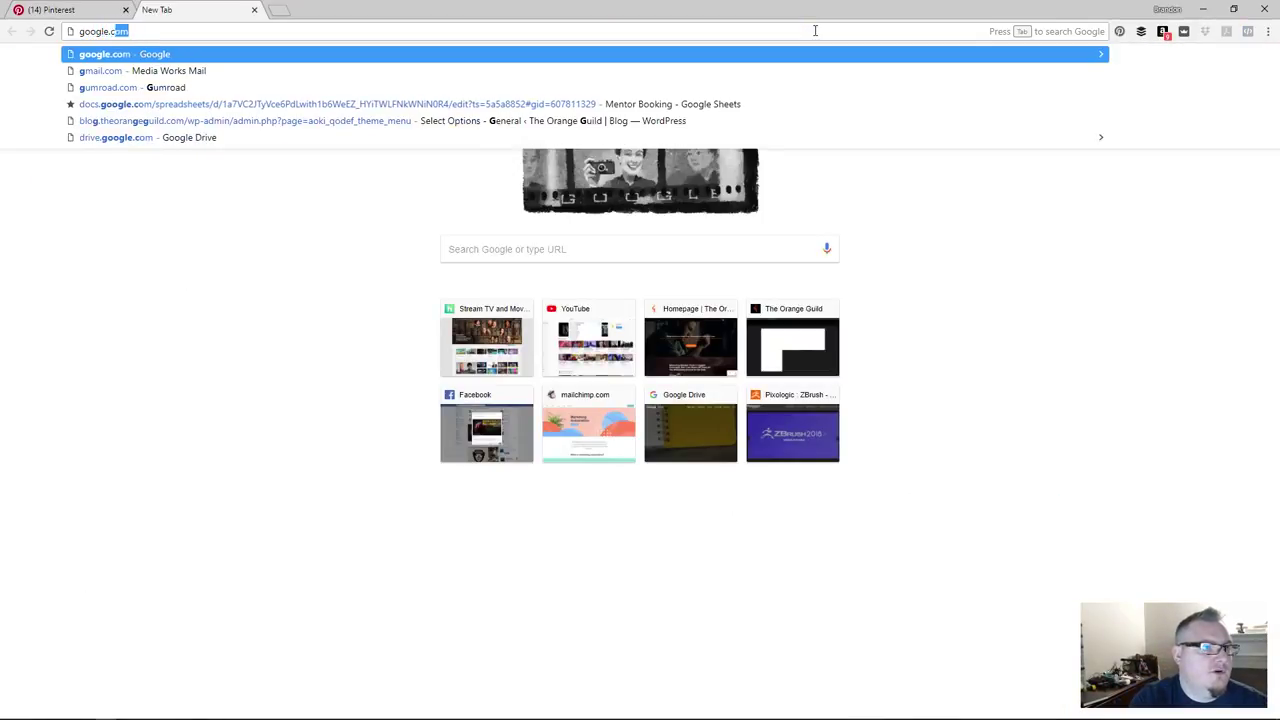
pyautogui.press('Return')
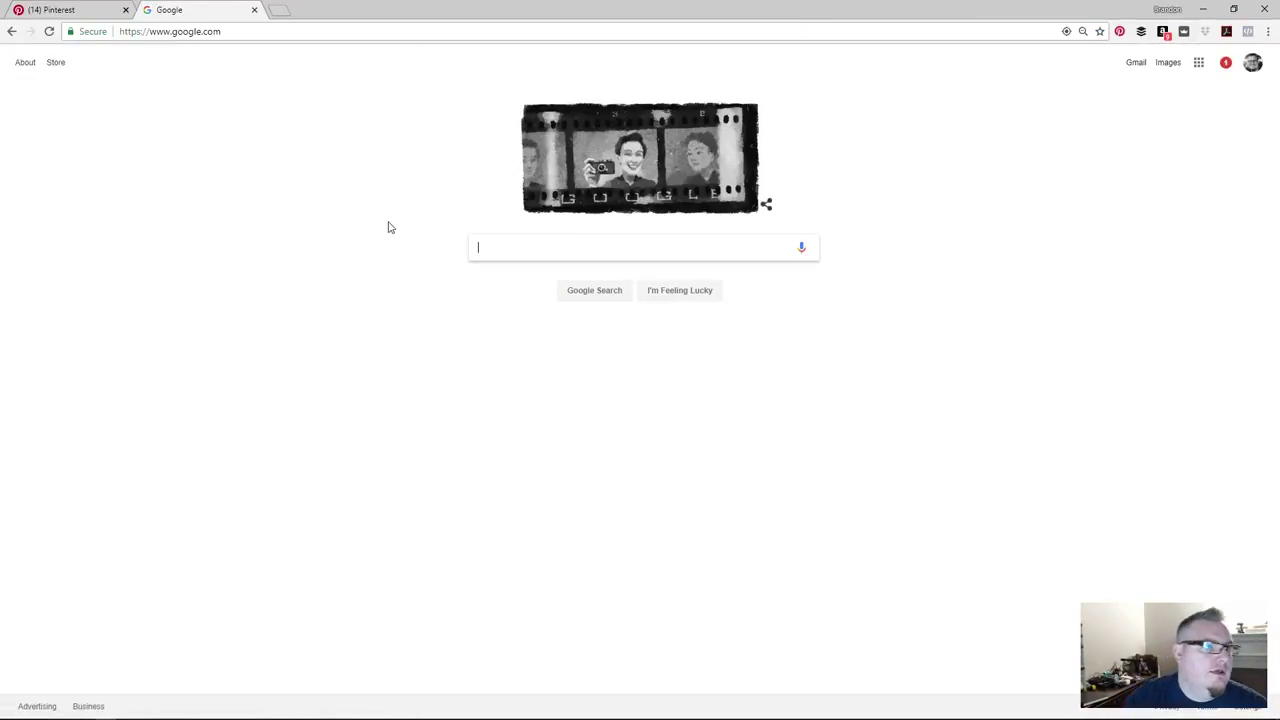
pyautogui.write('pixar toy story')
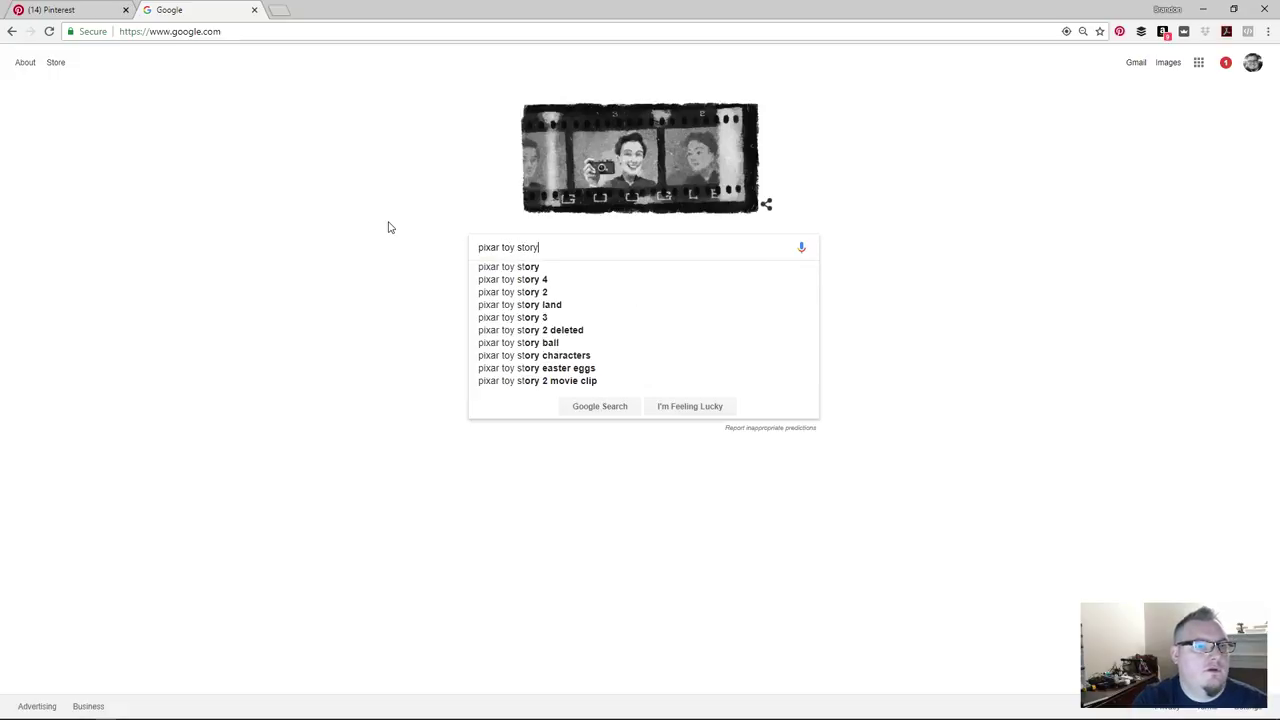
pyautogui.press('Return')
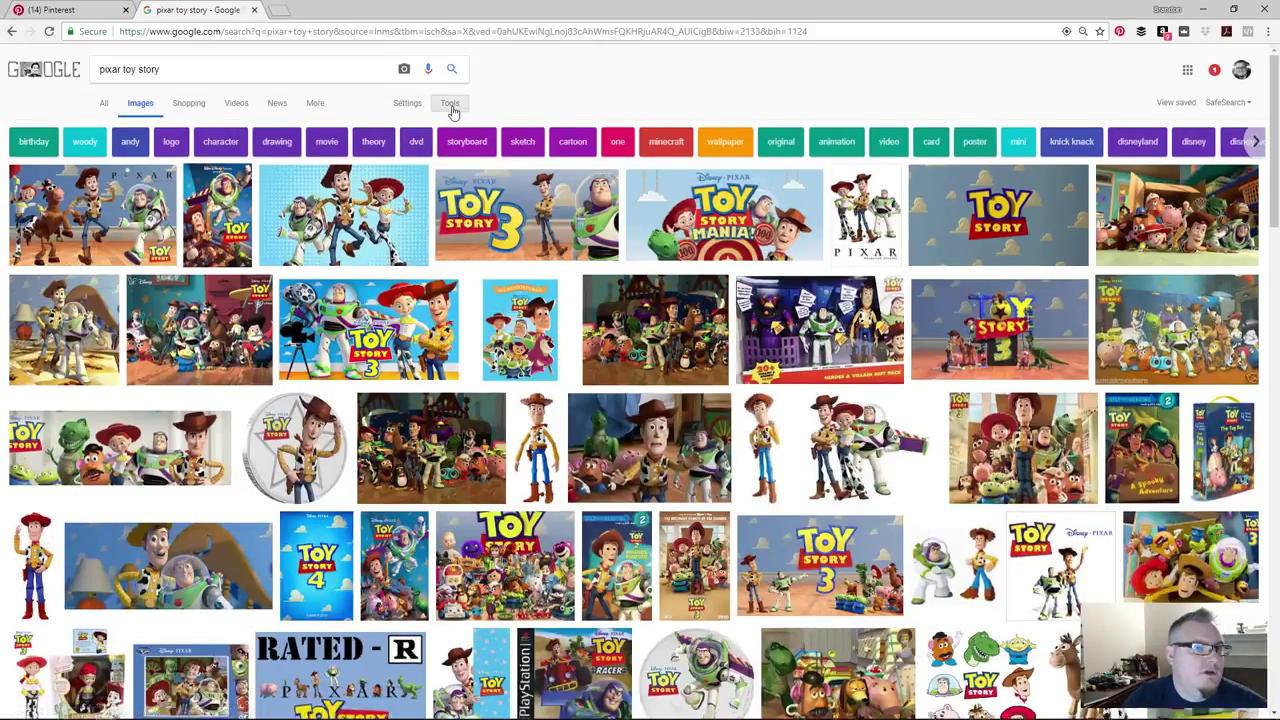
pyautogui.click(450, 104)
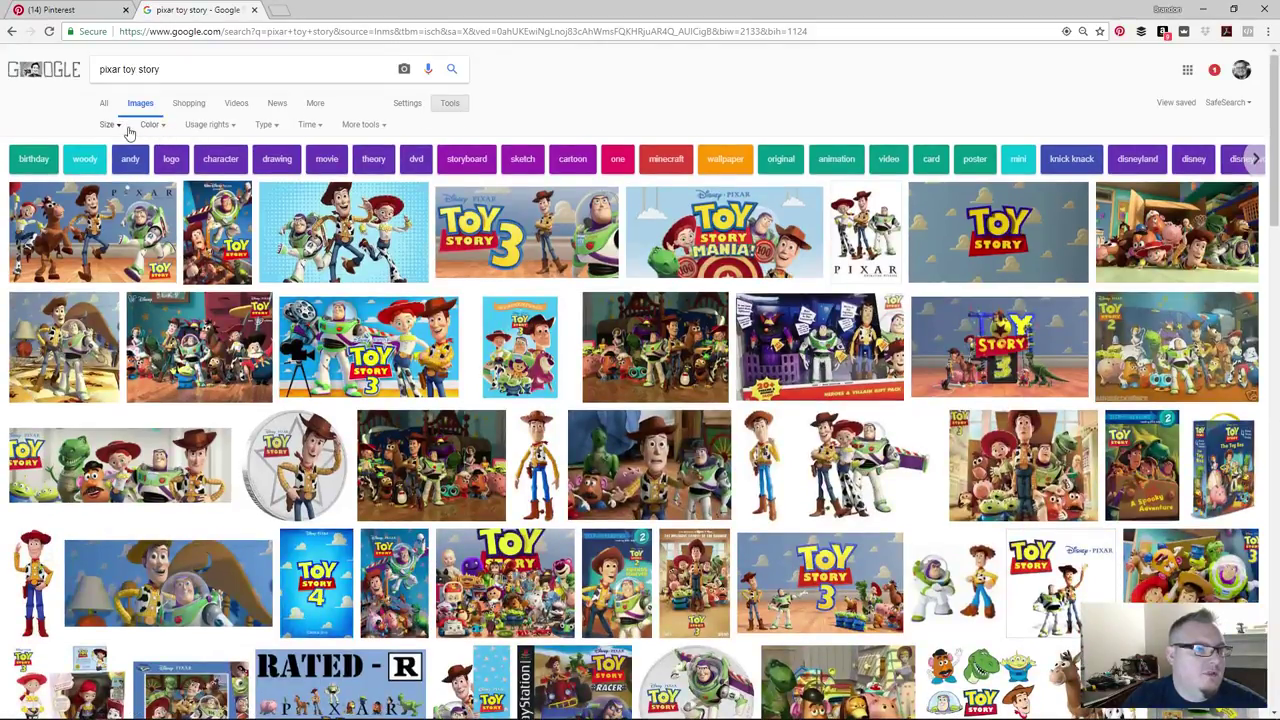
pyautogui.click(362, 127)
pyautogui.click(364, 126)
pyautogui.click(308, 125)
pyautogui.click(310, 130)
pyautogui.click(110, 124)
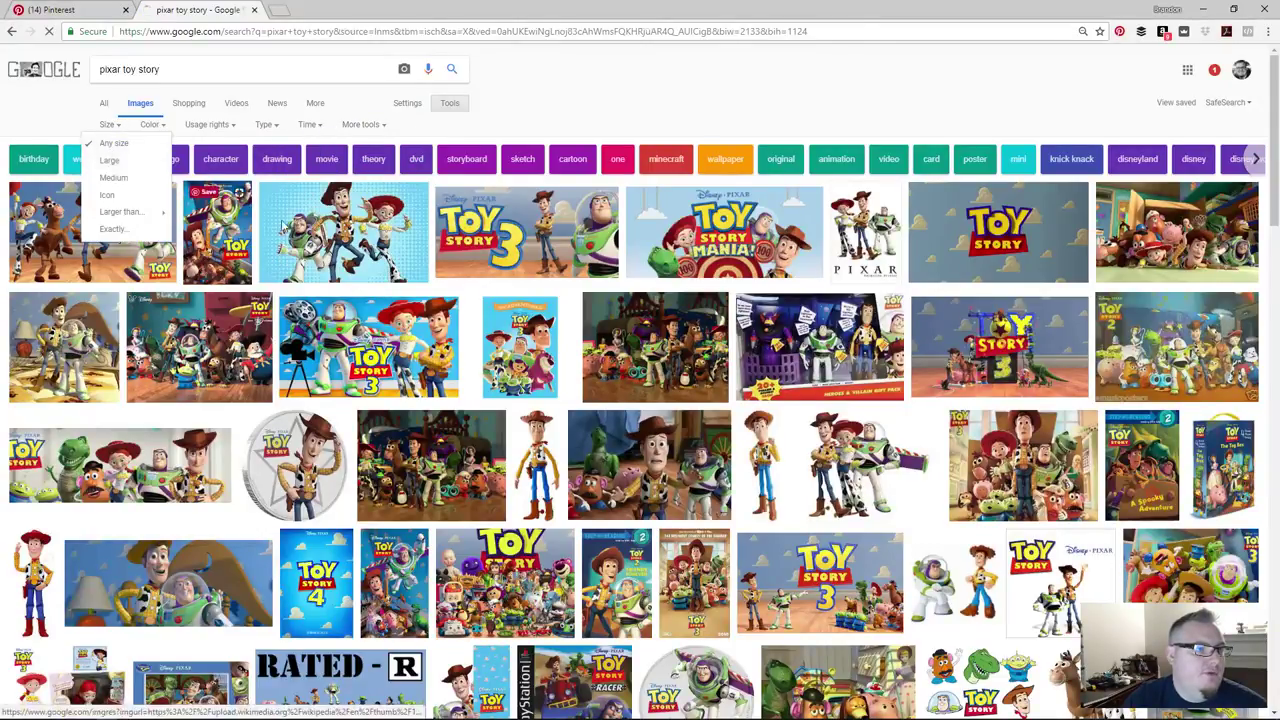
pyautogui.click(108, 163)
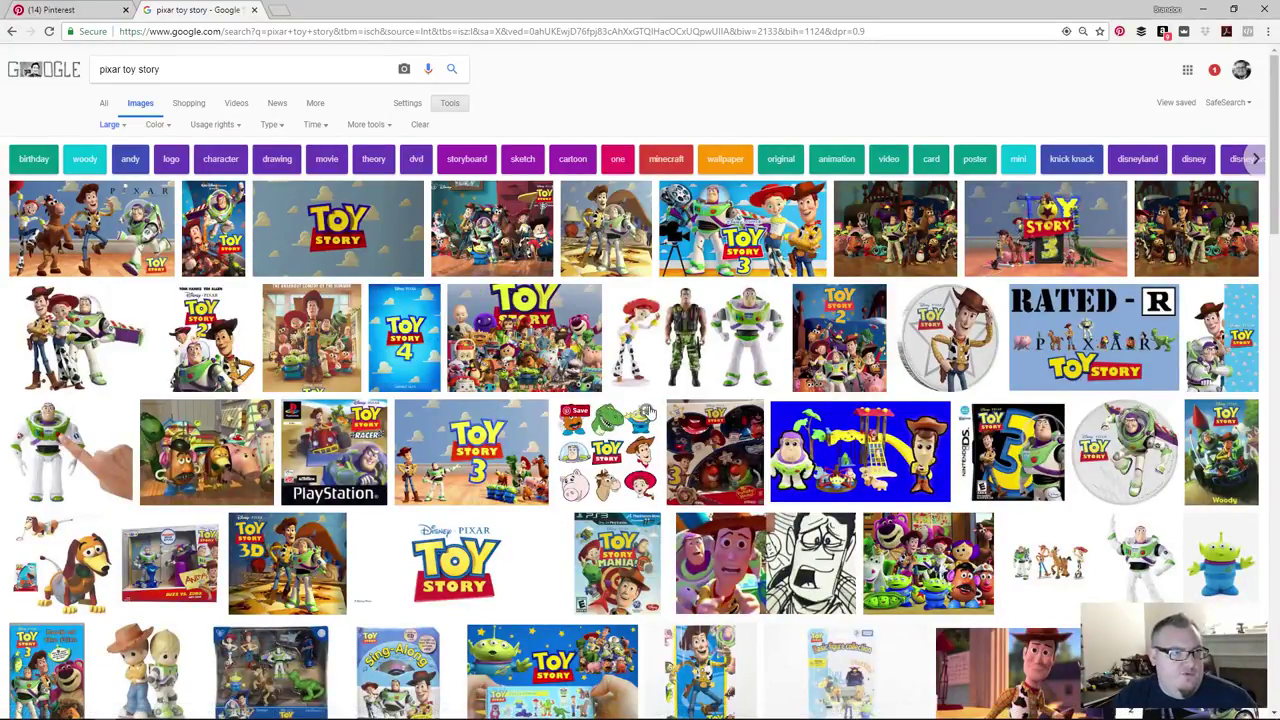
pyautogui.scroll(-4, 648, 411)
pyautogui.scroll(-4, 281, 298)
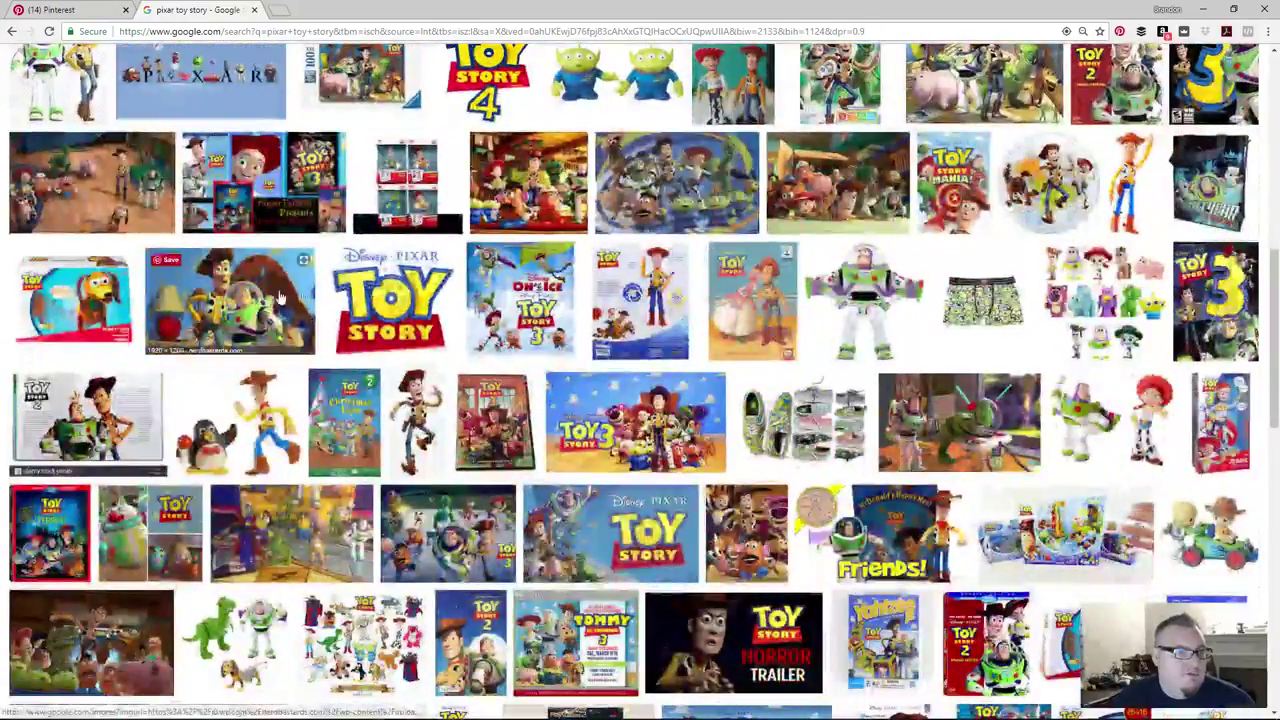
pyautogui.click(91, 185)
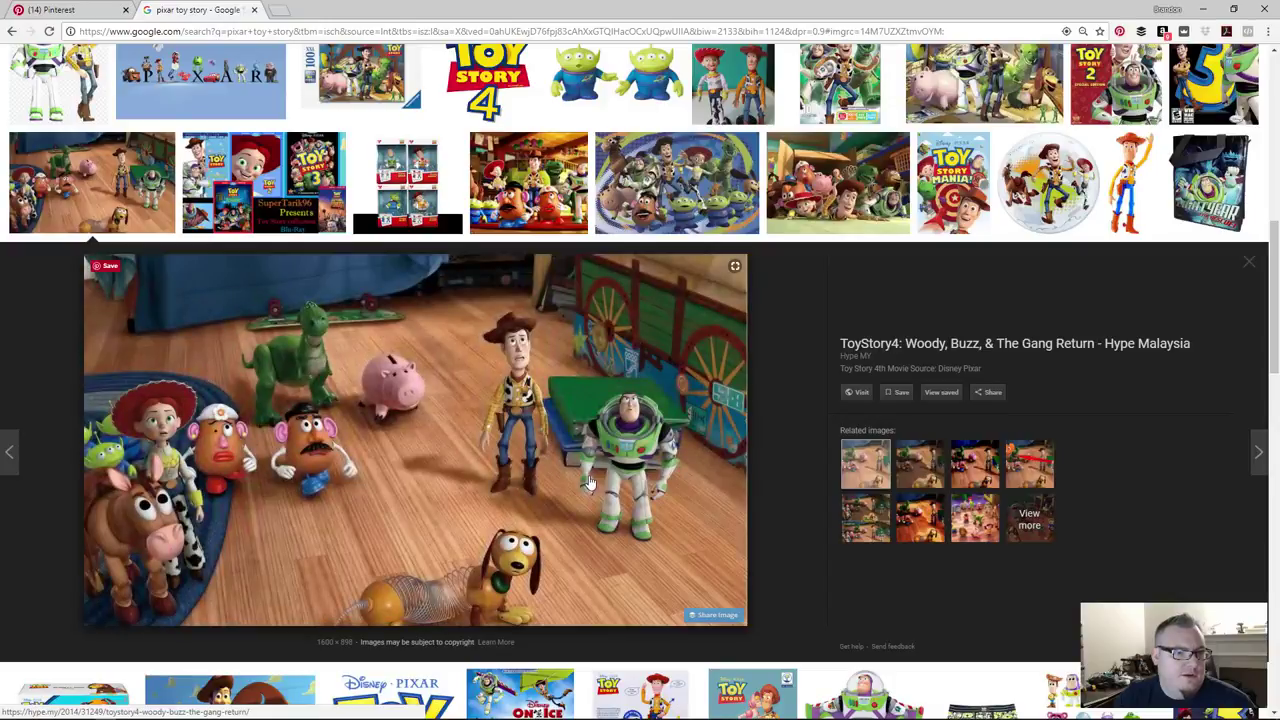
pyautogui.rightClick(595, 419)
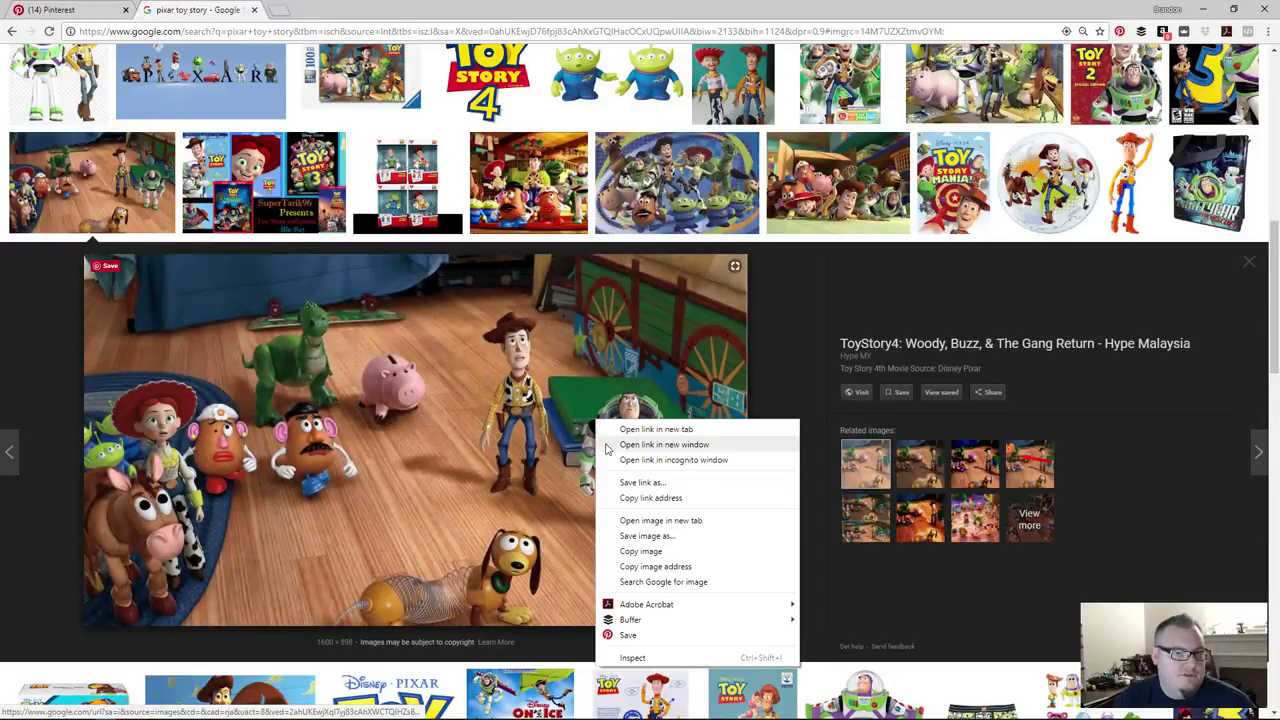
pyautogui.click(660, 520)
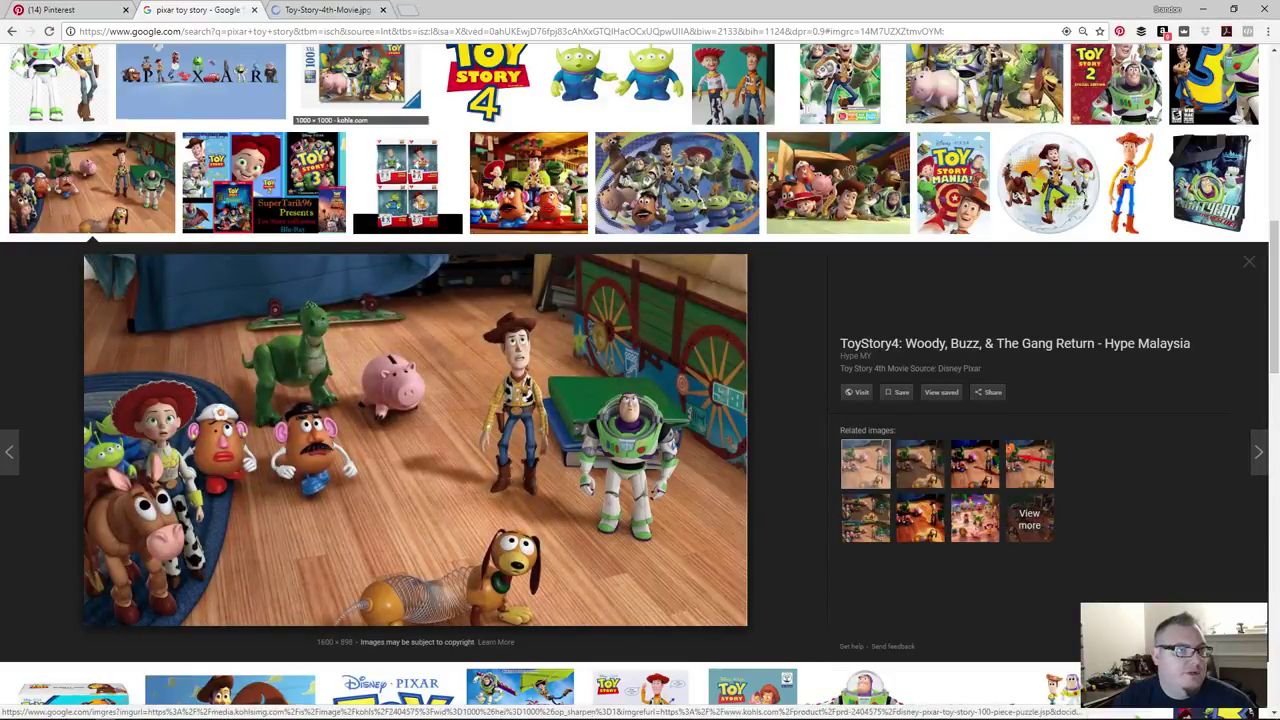
pyautogui.hotkey('ctrl', 'Tab')
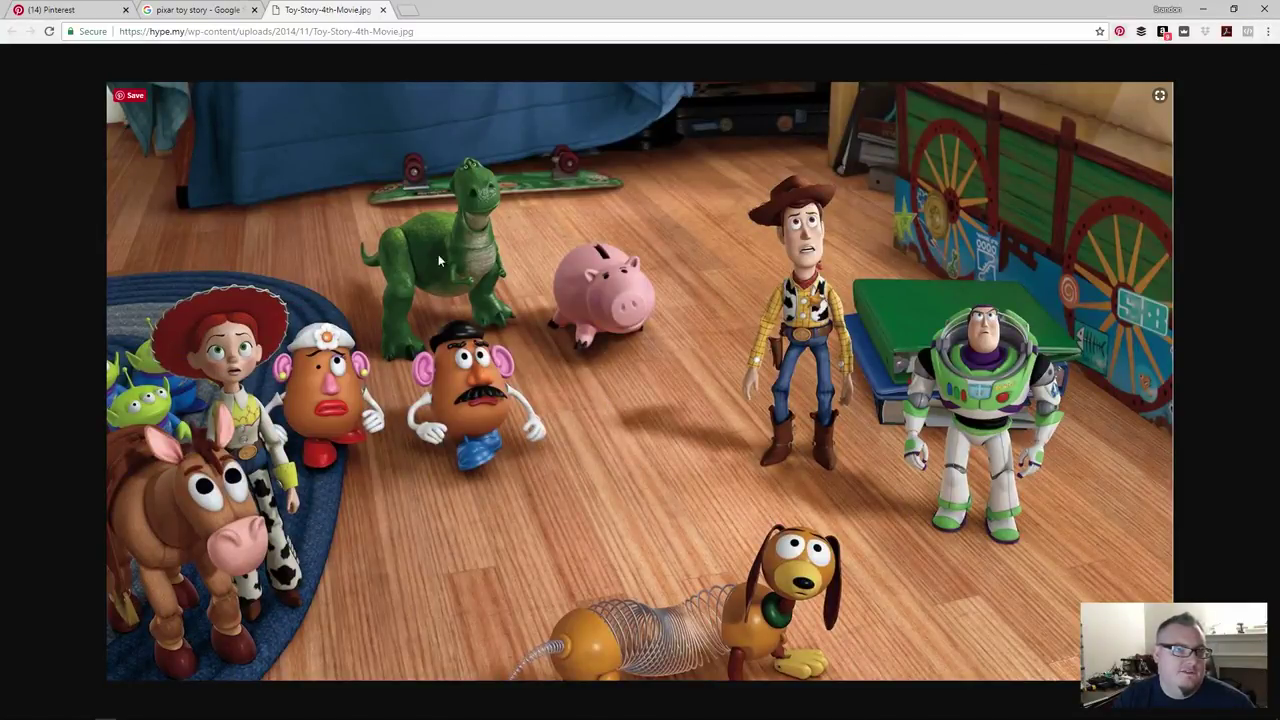
pyautogui.click(135, 96)
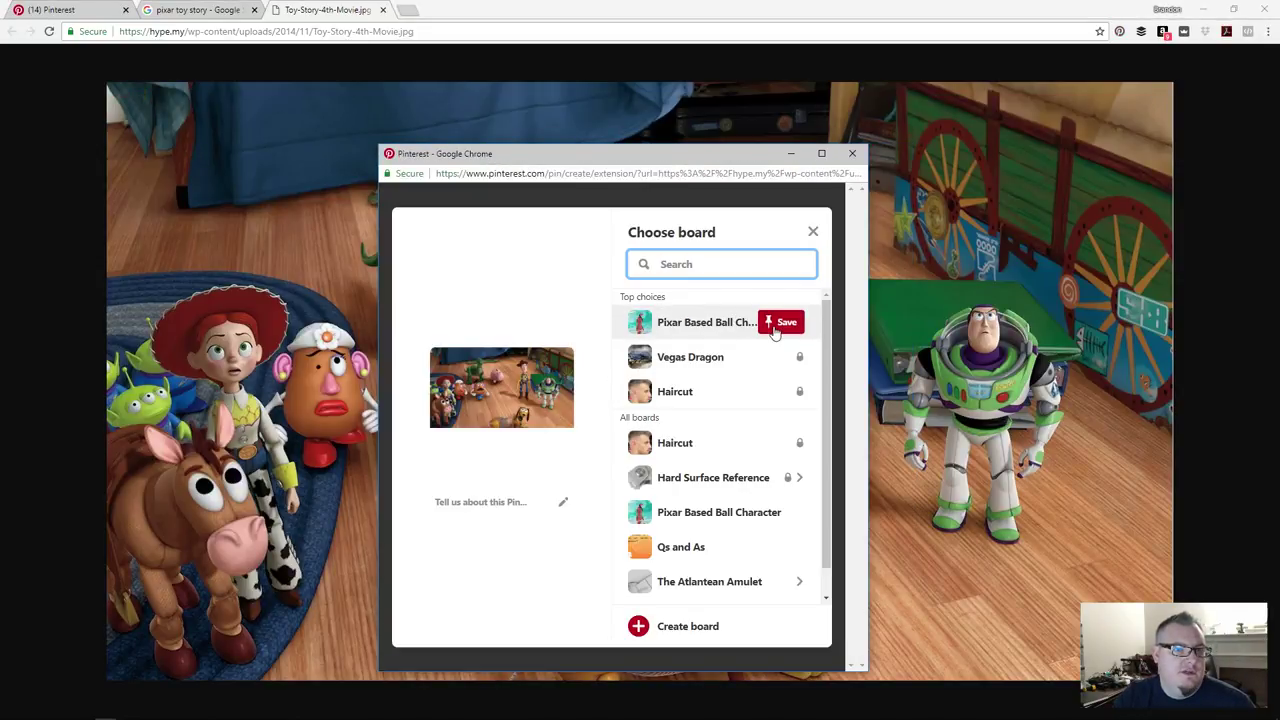
pyautogui.click(773, 330)
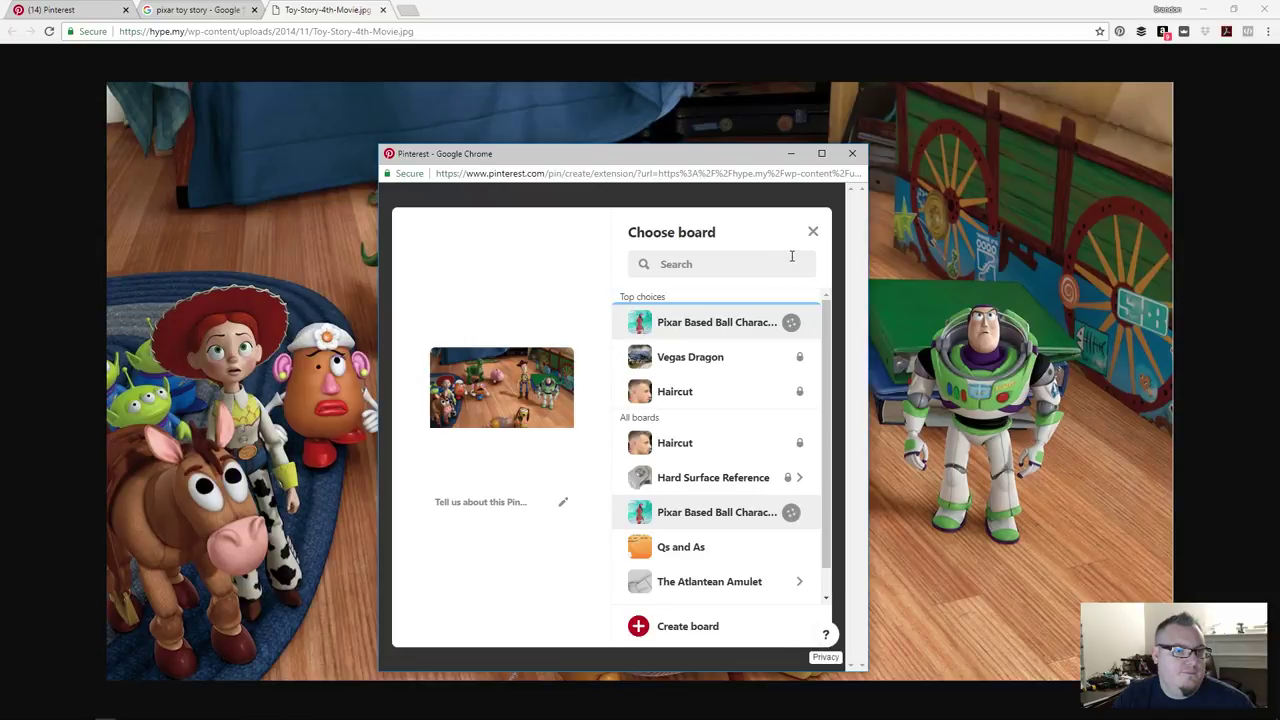
pyautogui.click(855, 155)
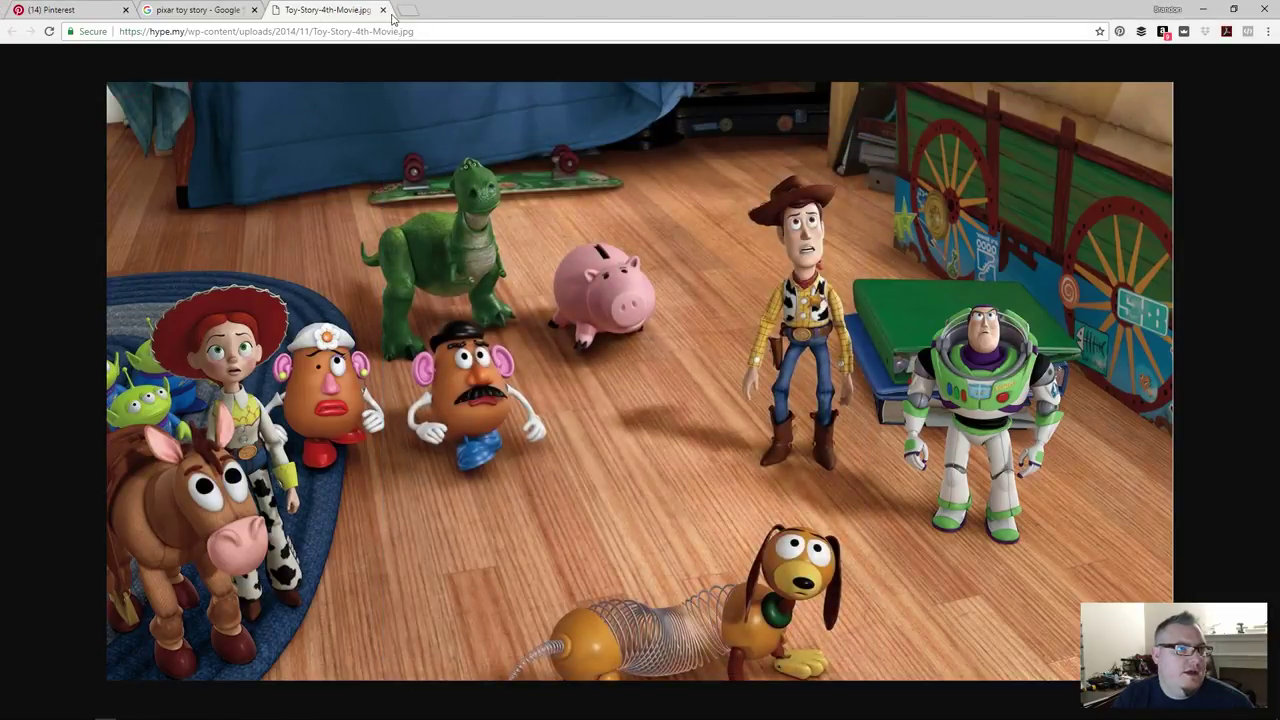
pyautogui.click(382, 10)
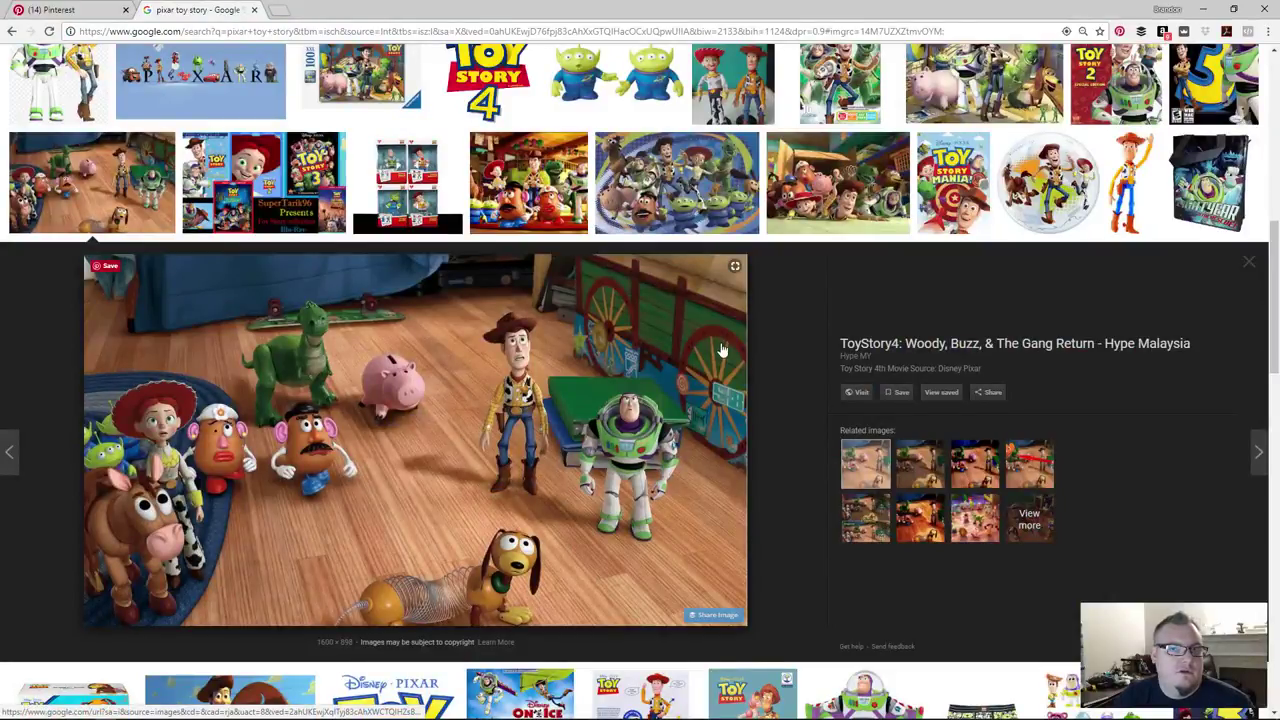
pyautogui.scroll(-6, 722, 349)
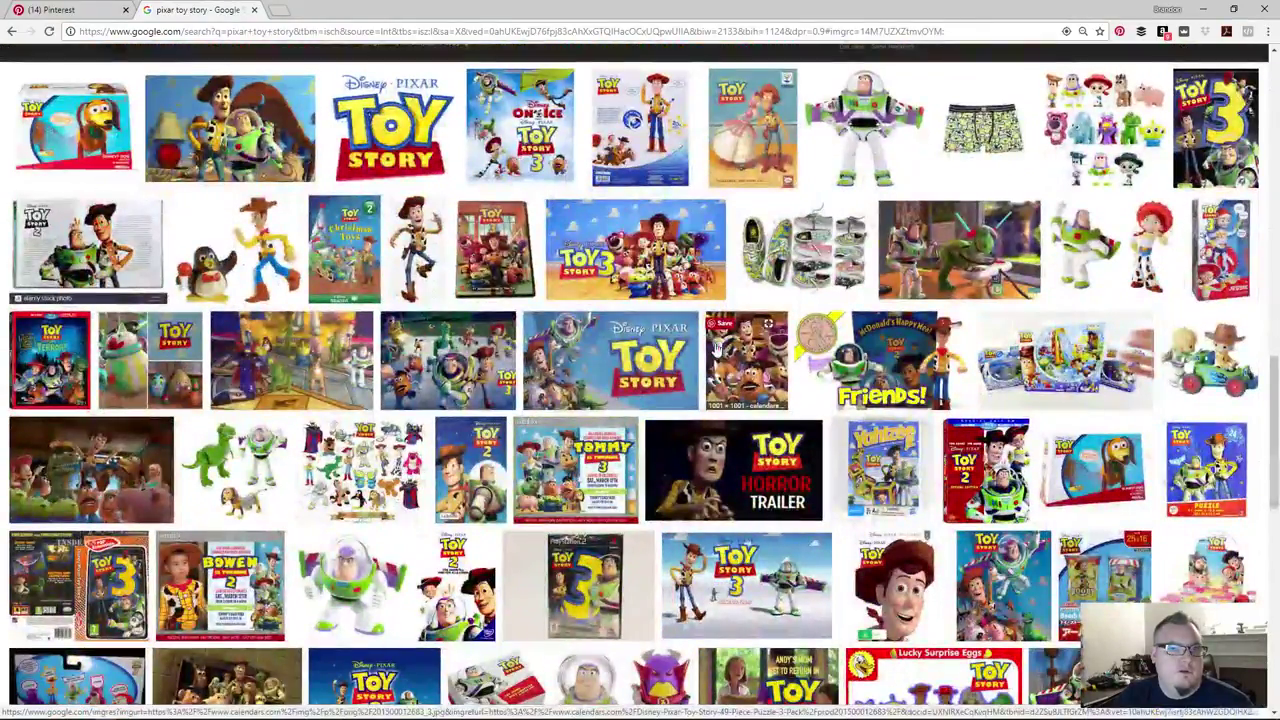
pyautogui.scroll(-5, 715, 347)
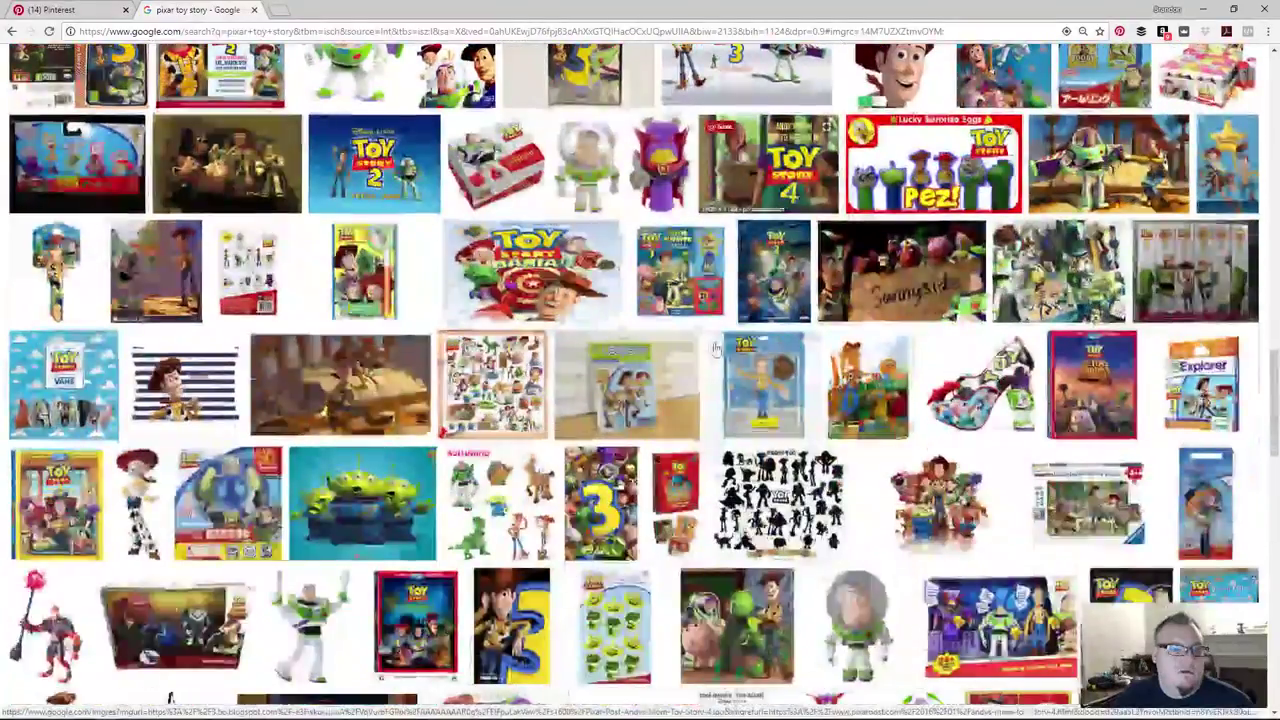
pyautogui.click(340, 415)
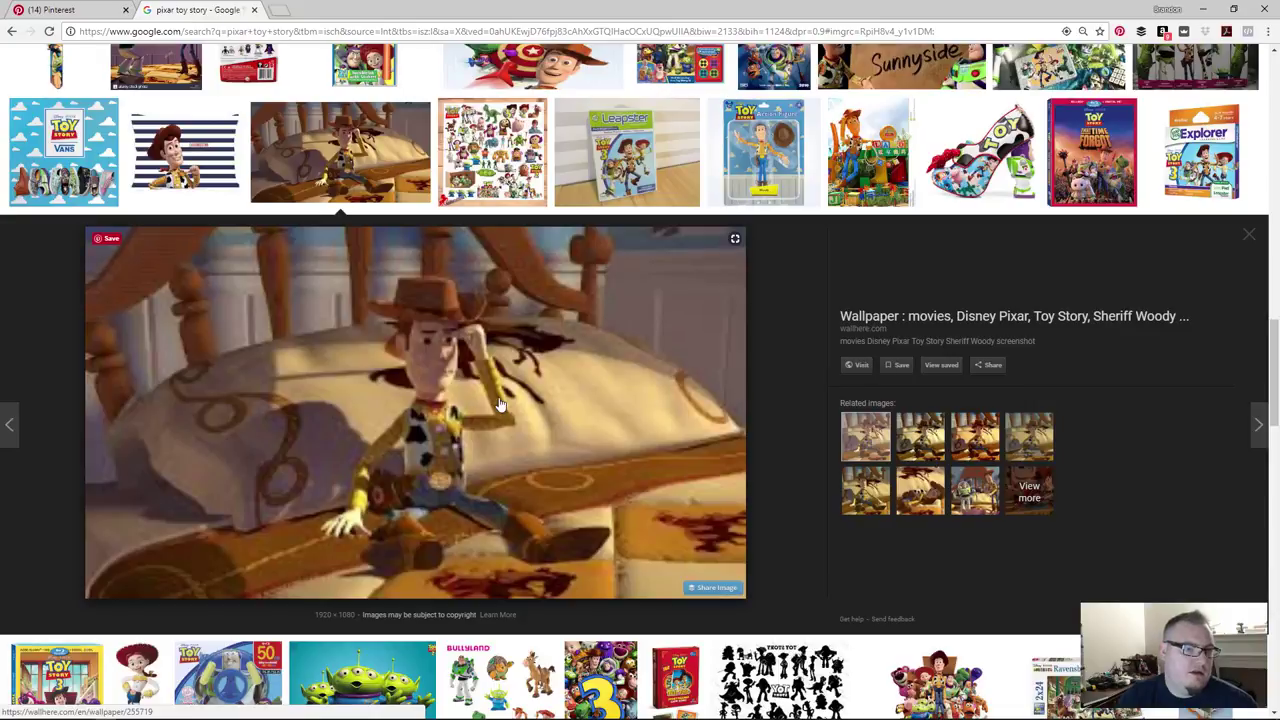
pyautogui.rightClick(579, 366)
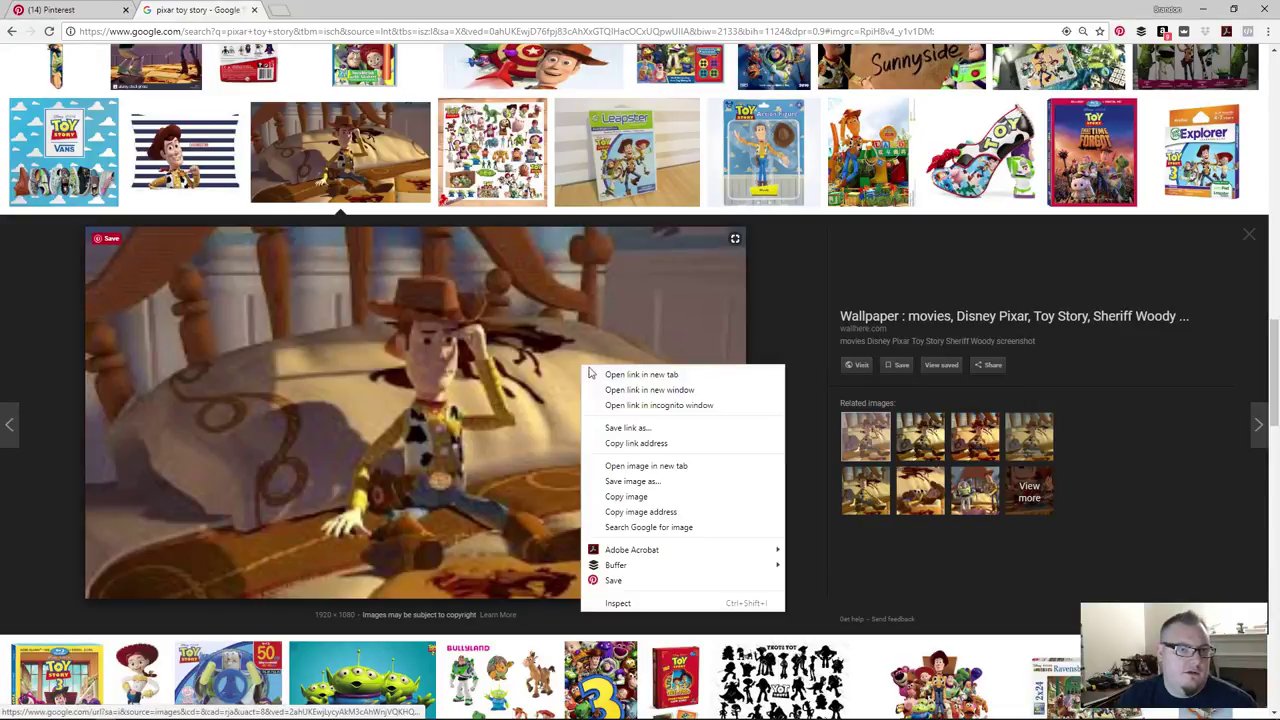
pyautogui.click(632, 463)
pyautogui.click(325, 10)
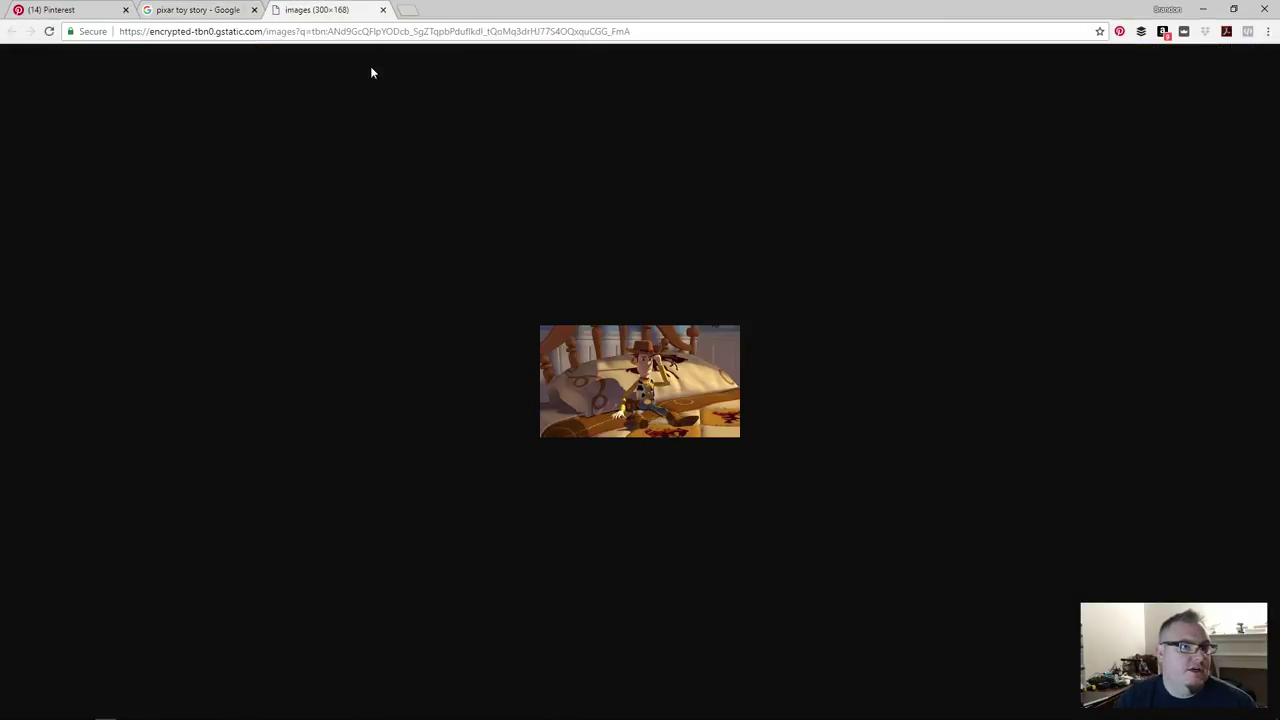
pyautogui.click(384, 10)
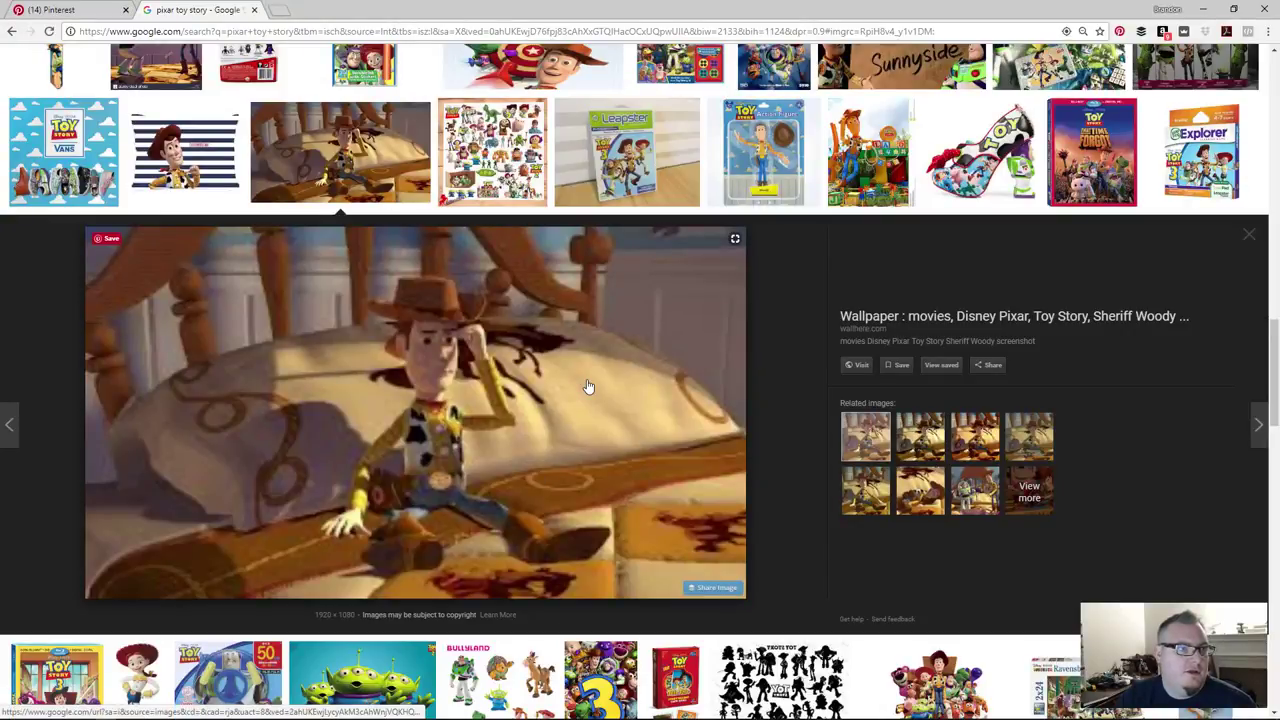
pyautogui.scroll(-4, 588, 387)
pyautogui.scroll(-2, 503, 450)
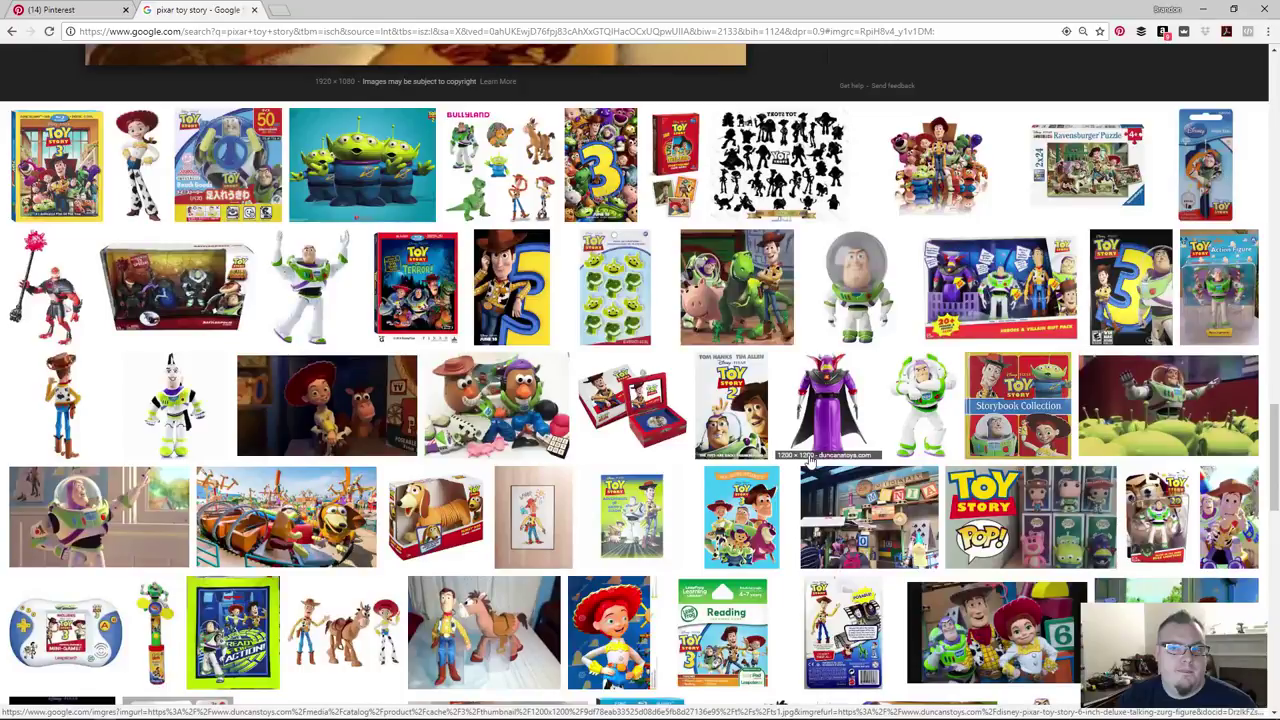
pyautogui.scroll(-3, 617, 465)
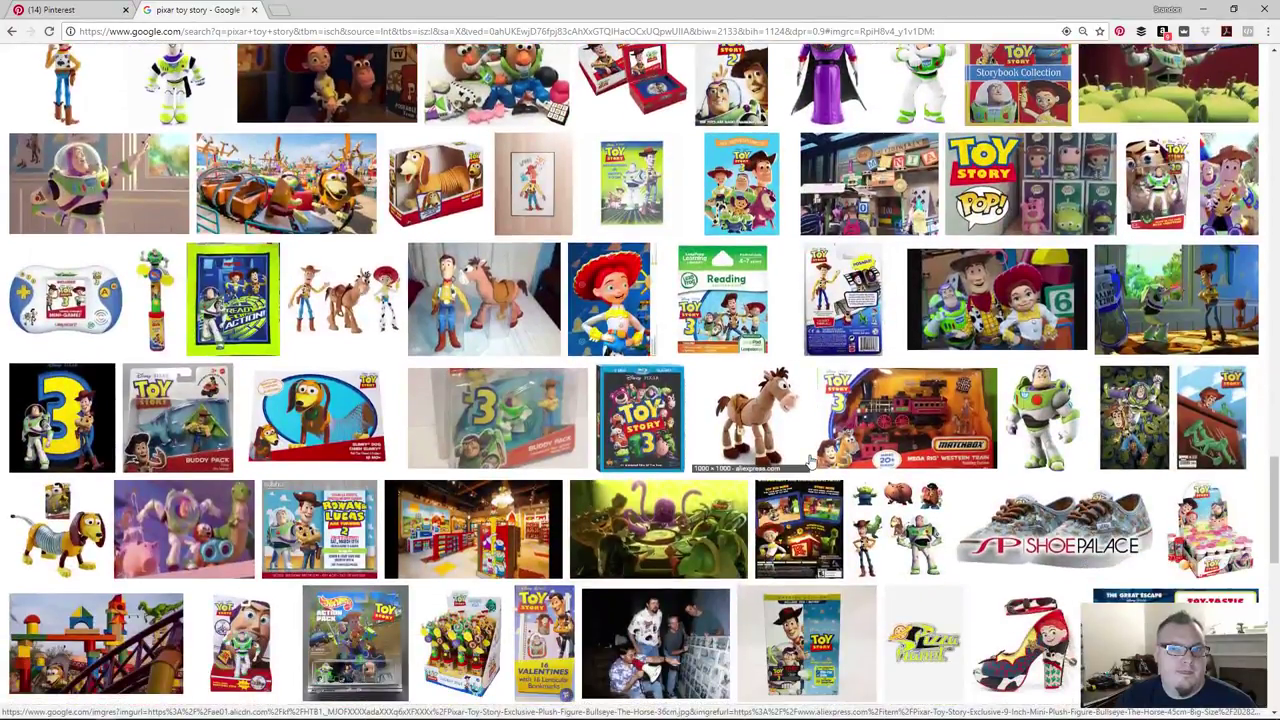
pyautogui.scroll(-2, 812, 458)
pyautogui.scroll(-2, 592, 447)
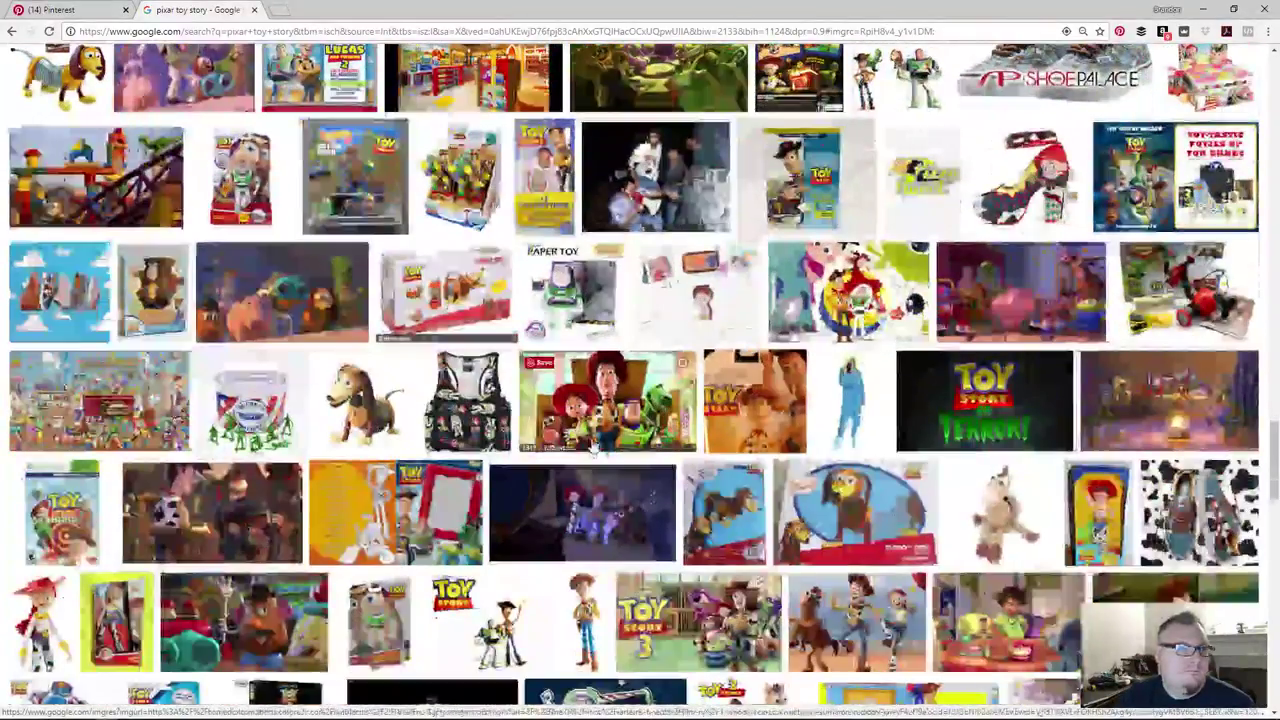
pyautogui.scroll(-1, 592, 447)
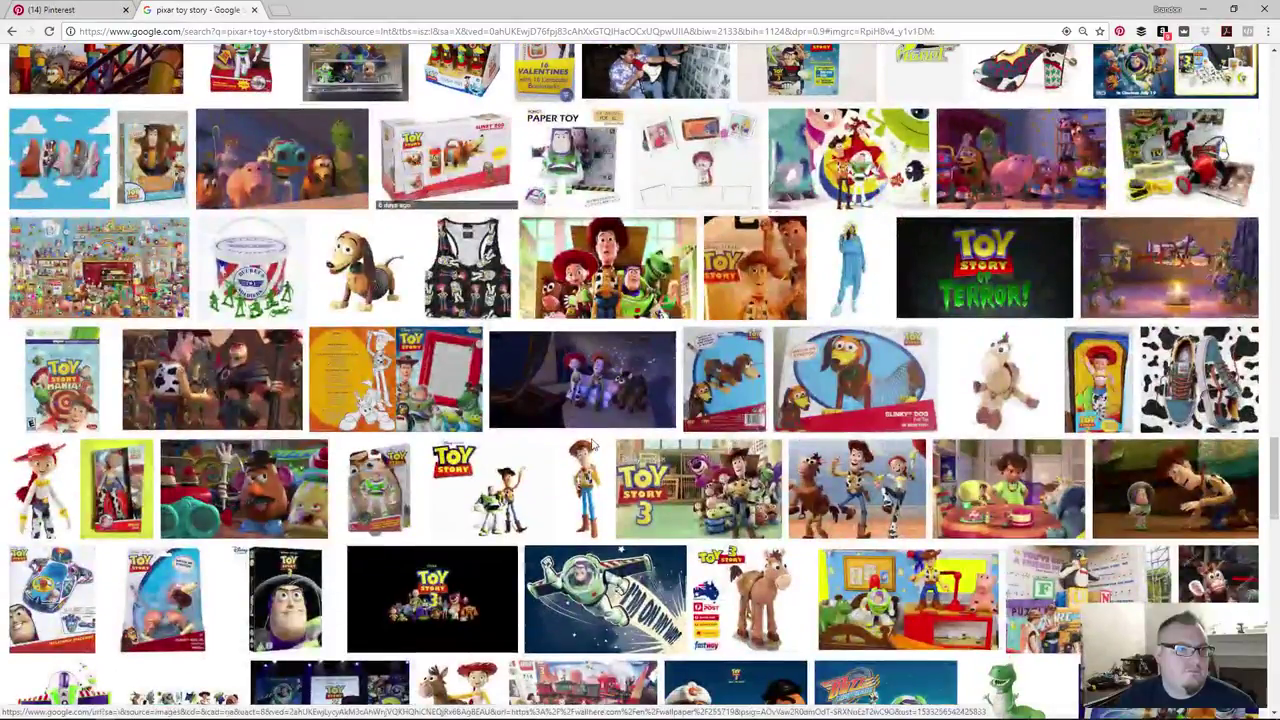
pyautogui.rightClick(283, 172)
# Open the Toy Story 2 toys image result and its full-size image in new tabs
pyautogui.click(322, 176)
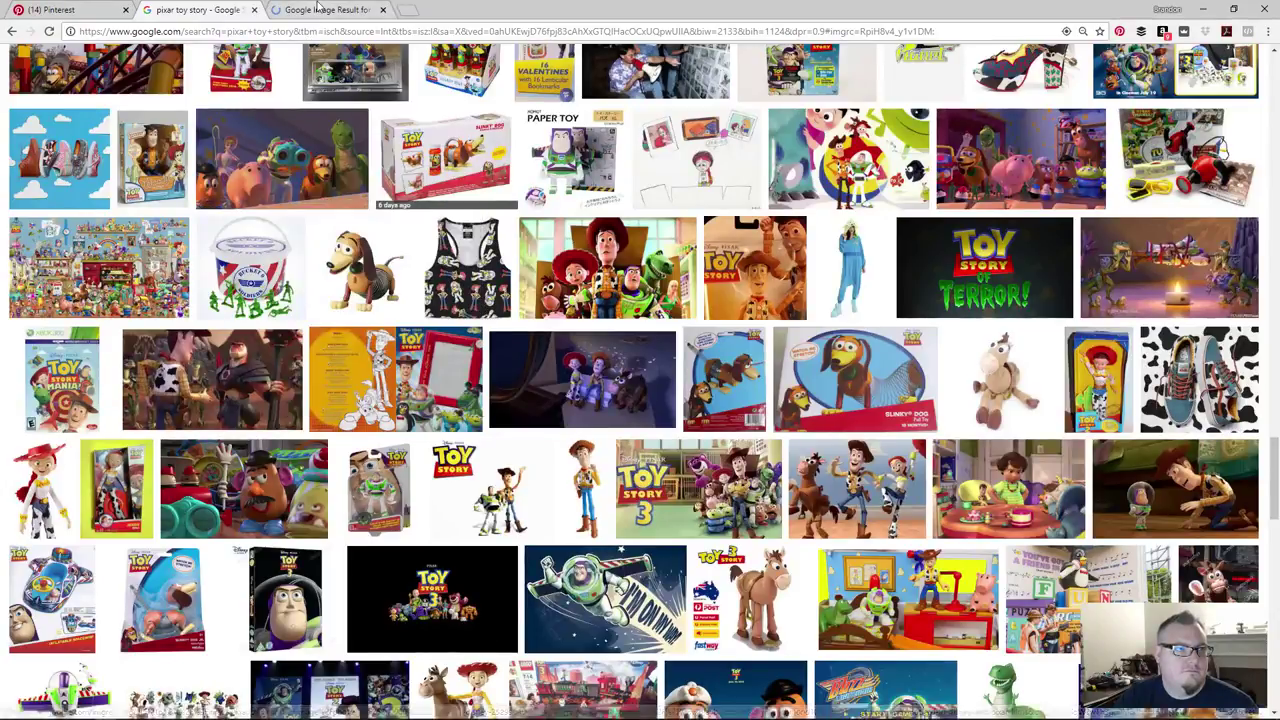
pyautogui.click(318, 8)
pyautogui.rightClick(657, 296)
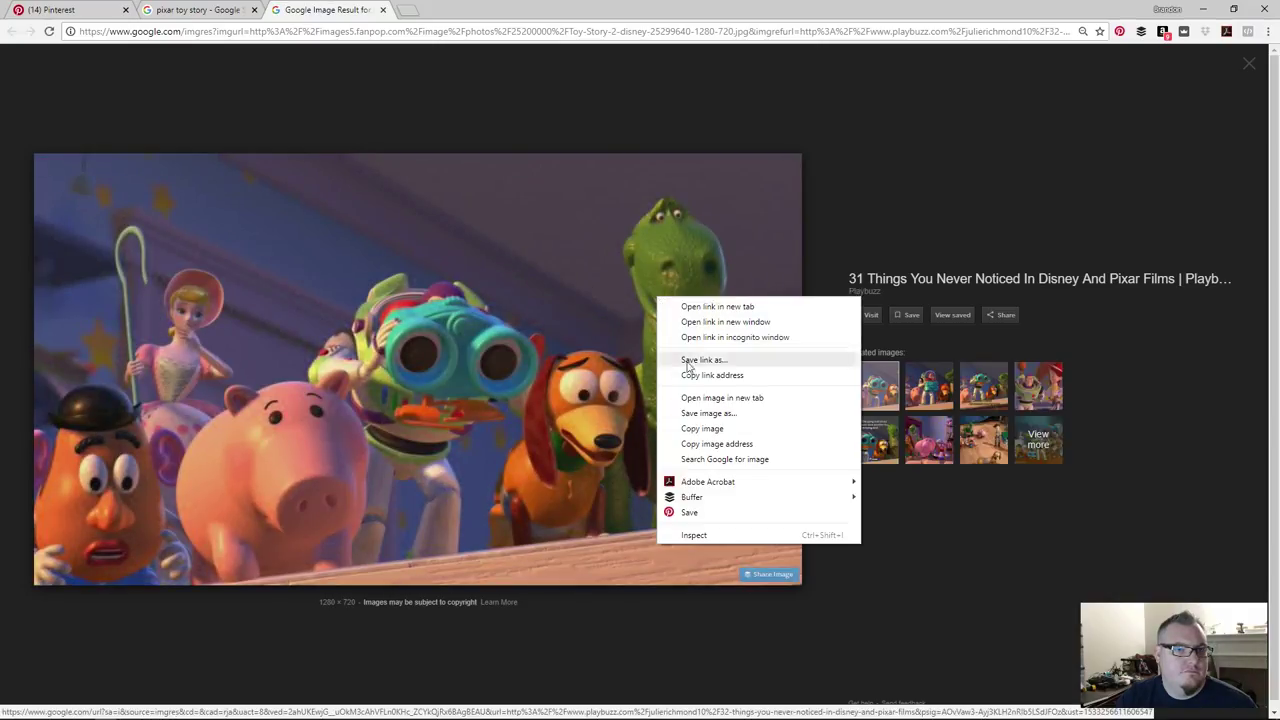
pyautogui.click(700, 401)
pyautogui.click(465, 9)
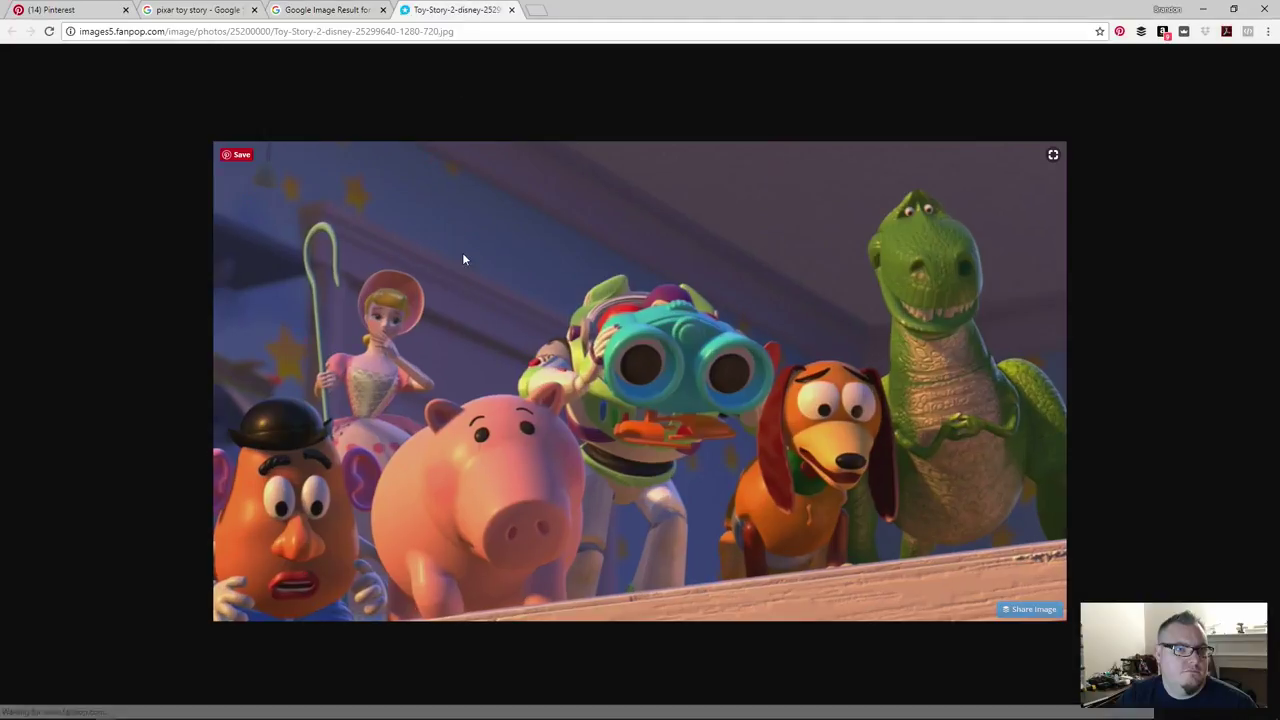
# Pin the full-size image to Pixar Based Ball Character, then close that tab
pyautogui.click(236, 156)
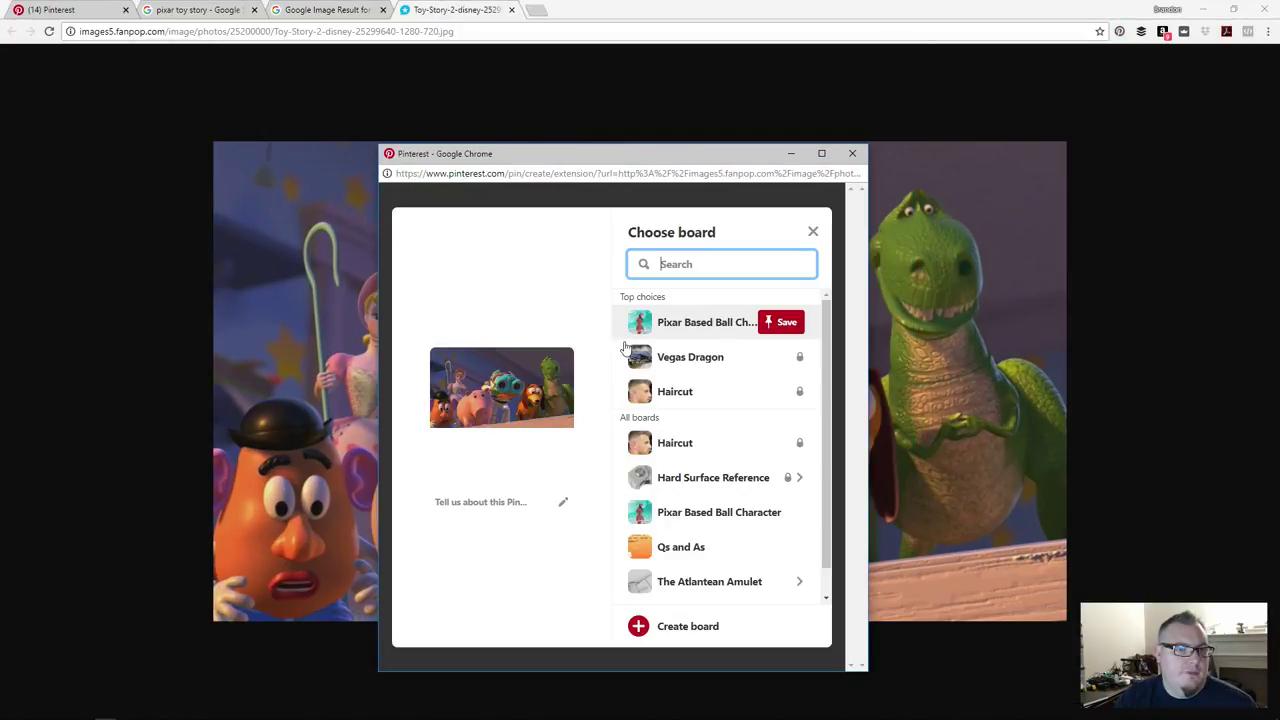
pyautogui.click(786, 324)
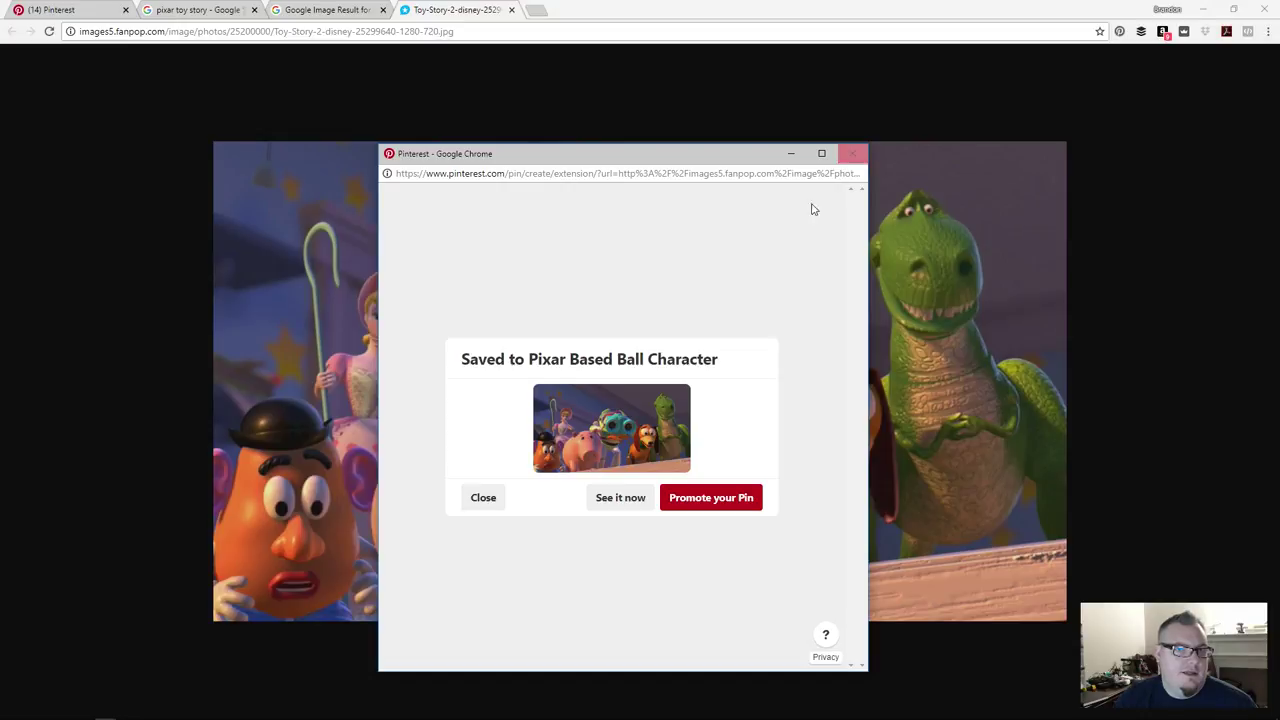
pyautogui.click(852, 153)
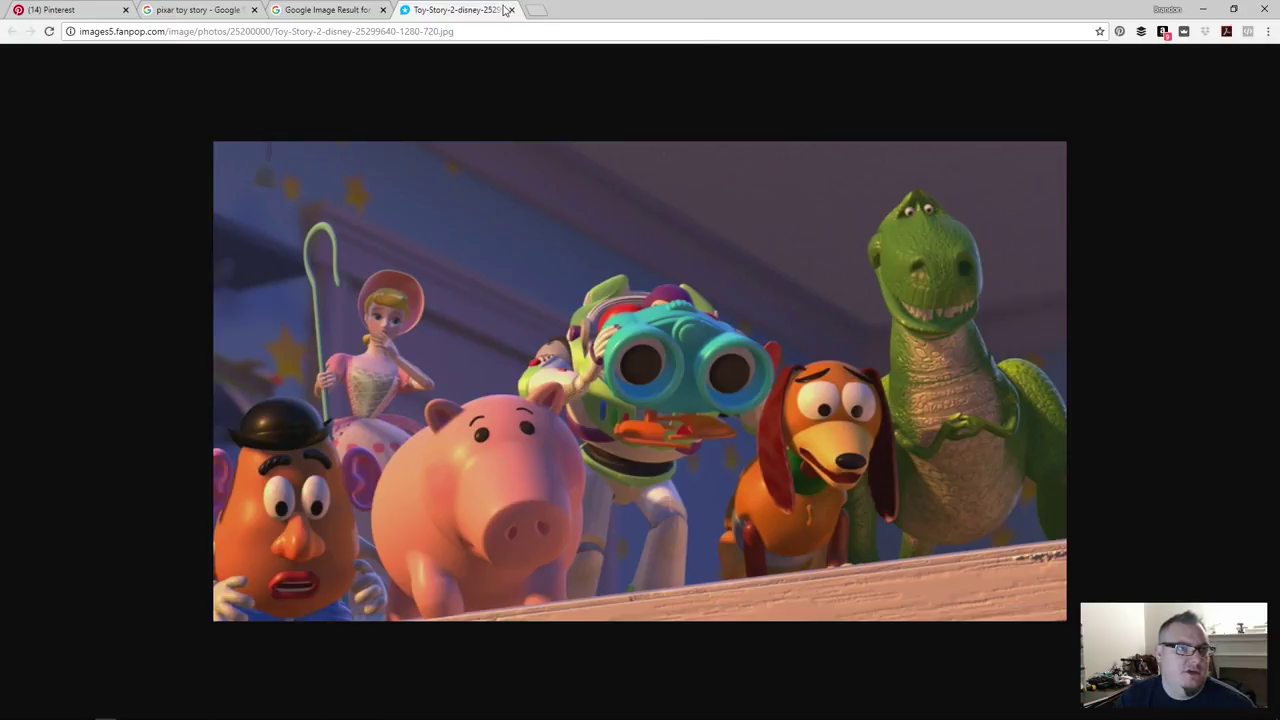
pyautogui.click(511, 9)
# Close the Google image tabs and go to The Orange Guild Pinterest profile
pyautogui.click(382, 9)
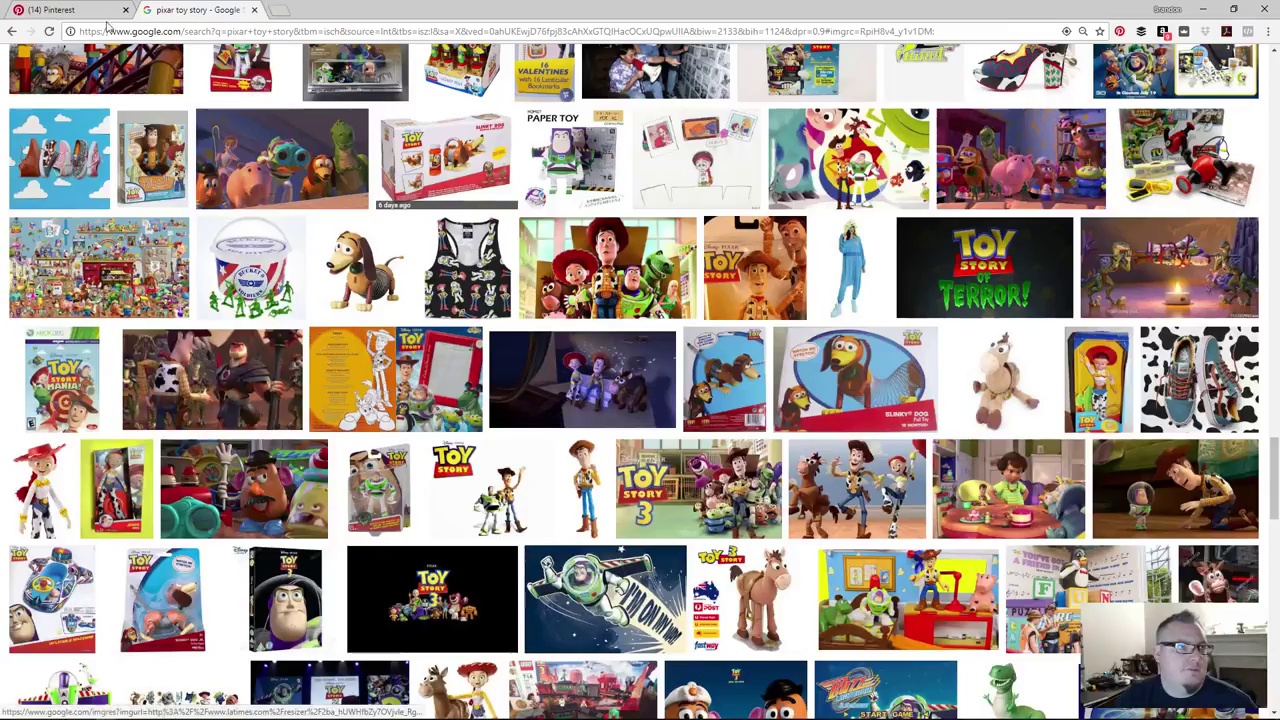
pyautogui.click(254, 9)
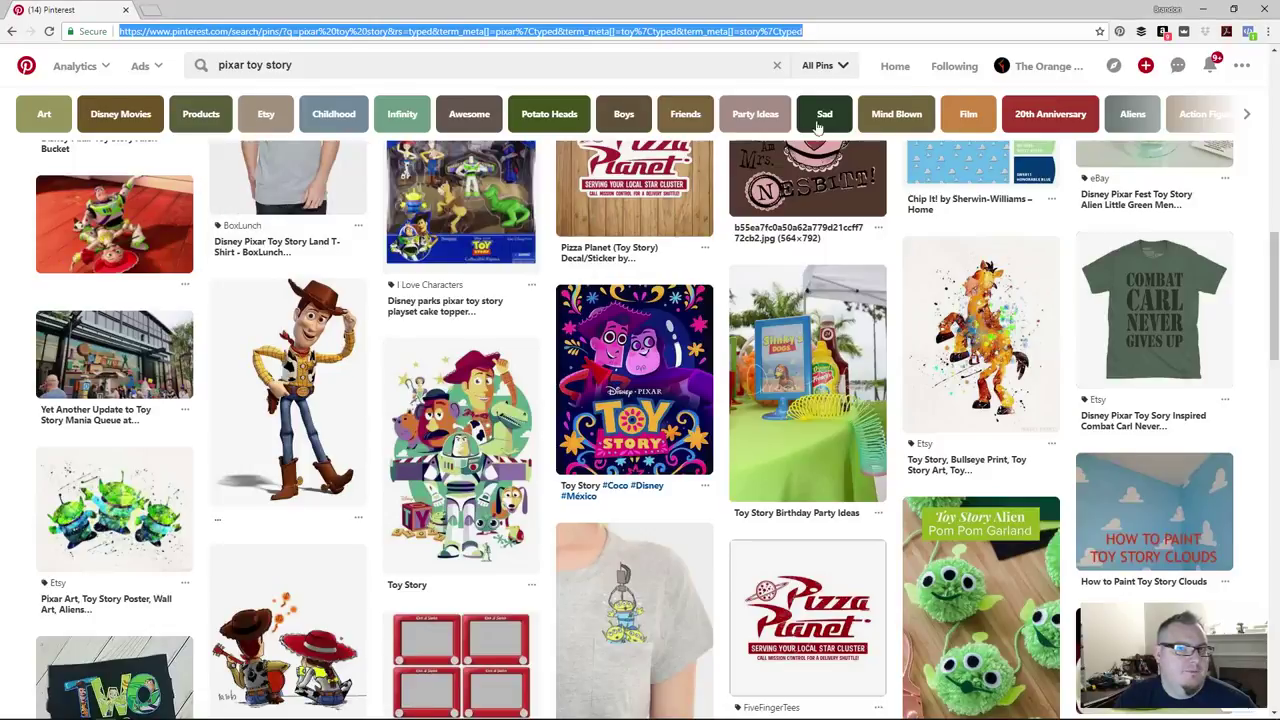
pyautogui.click(955, 66)
pyautogui.click(995, 68)
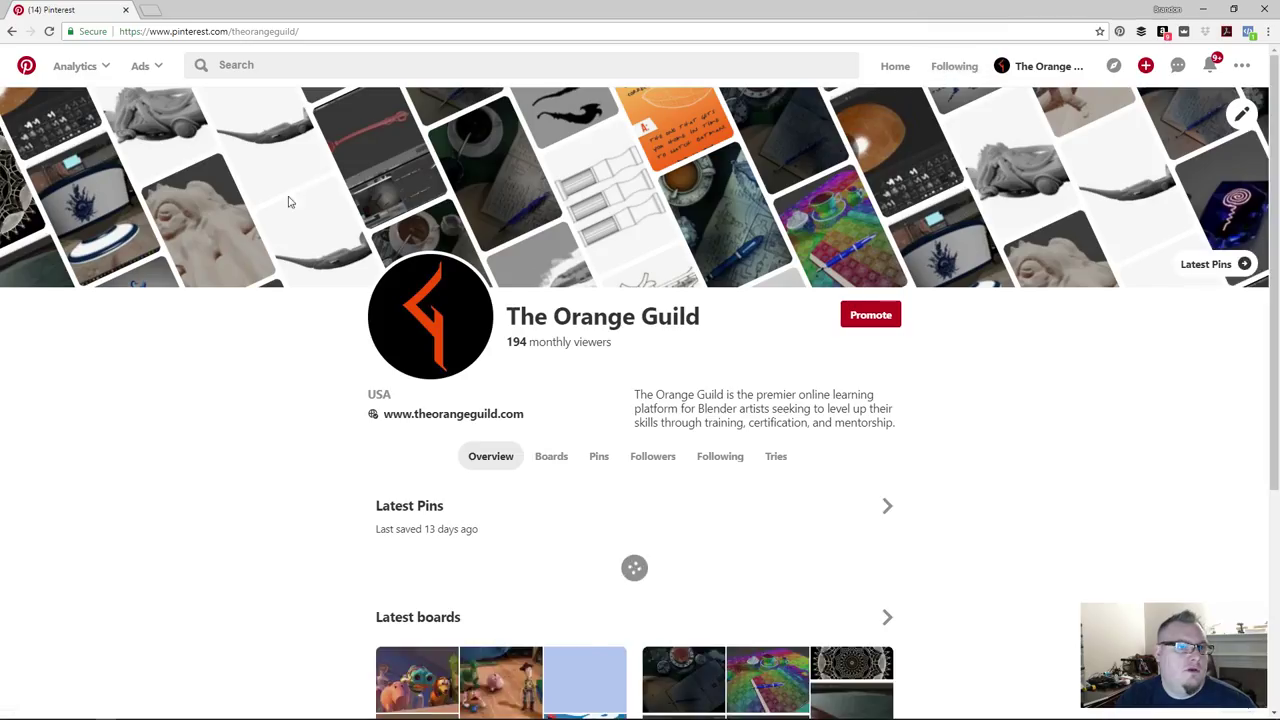
pyautogui.scroll(-1, 465, 350)
pyautogui.scroll(-2, 465, 350)
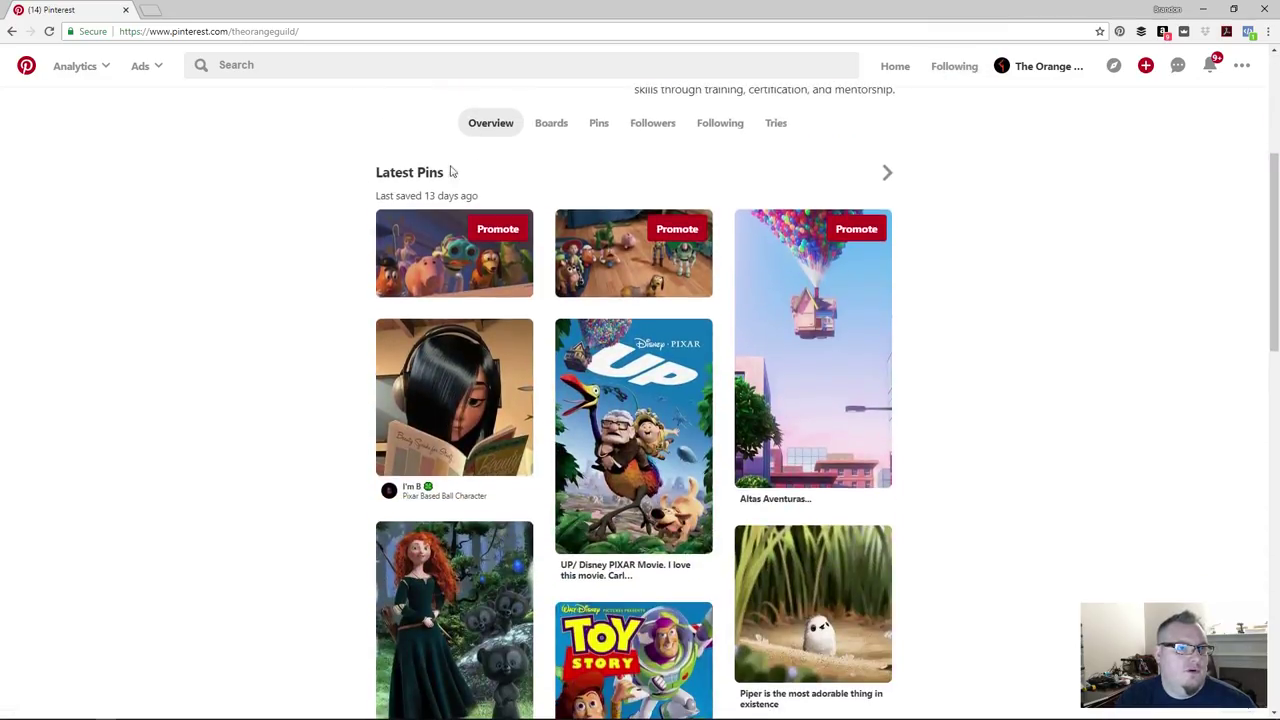
# Open the Pixar Based Ball Character board from Boards and view the Toy Story toys pin
pyautogui.click(551, 125)
pyautogui.scroll(-2, 289, 377)
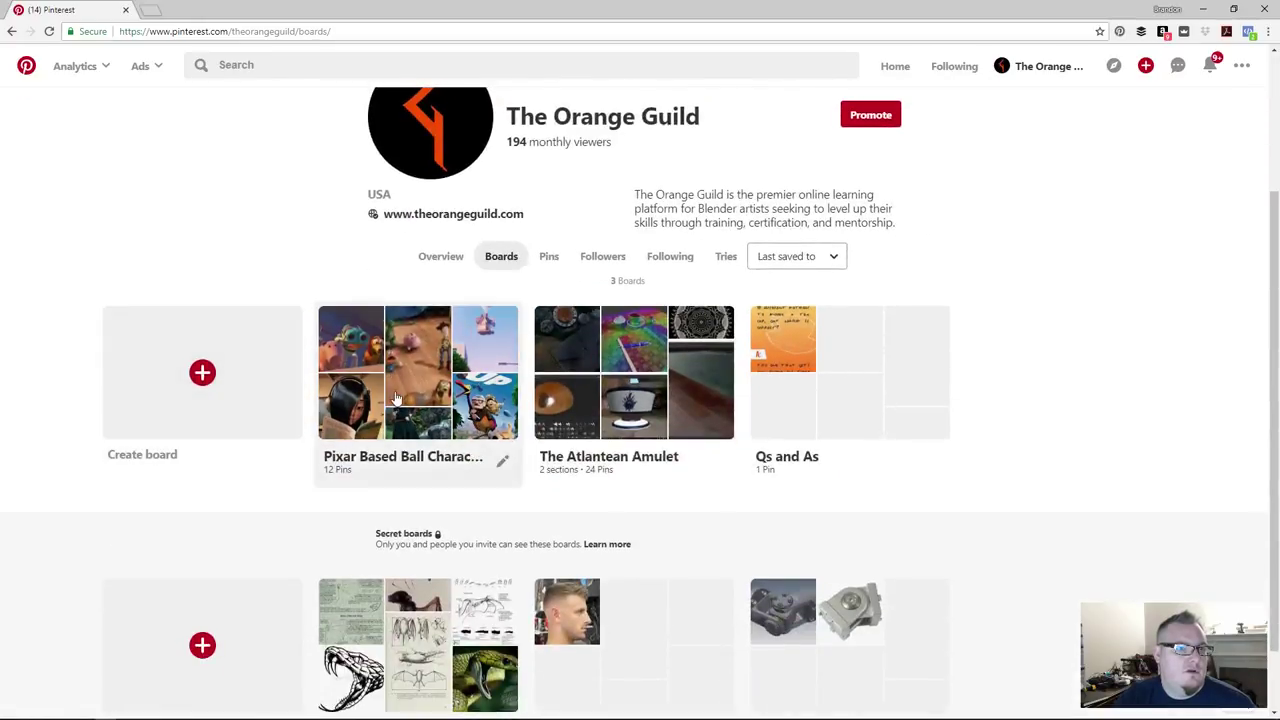
pyautogui.click(350, 375)
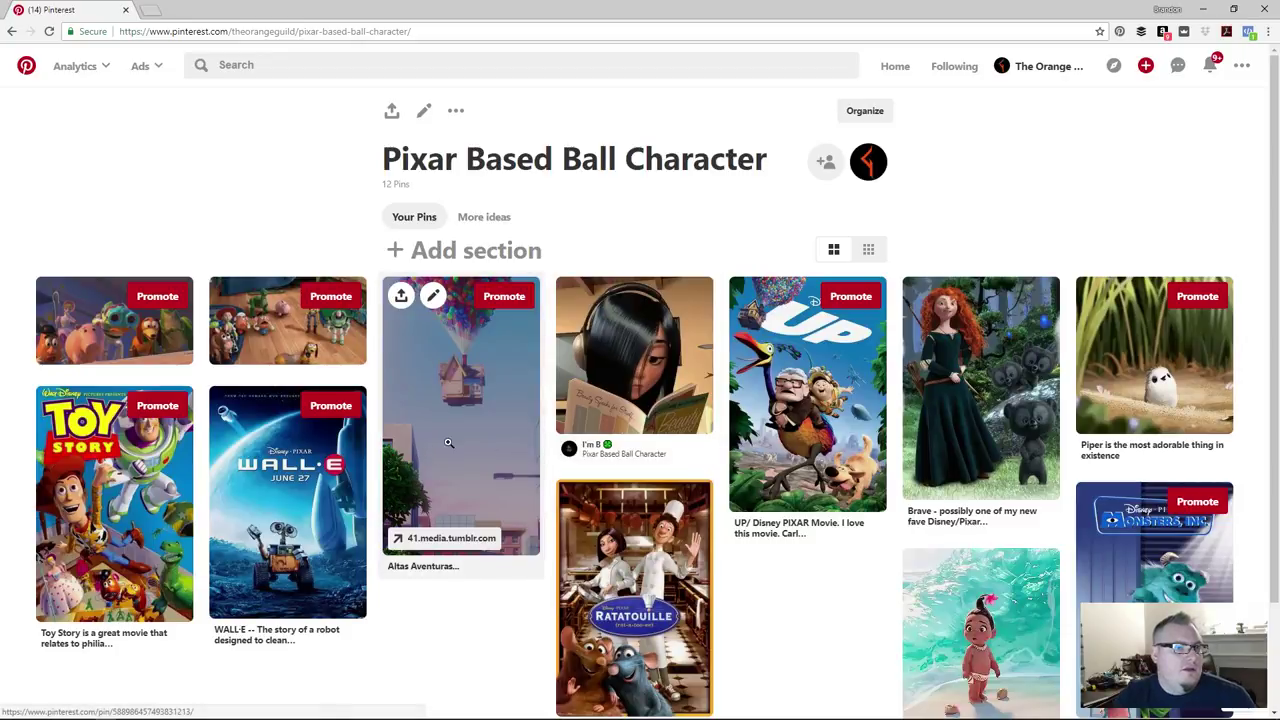
pyautogui.click(290, 340)
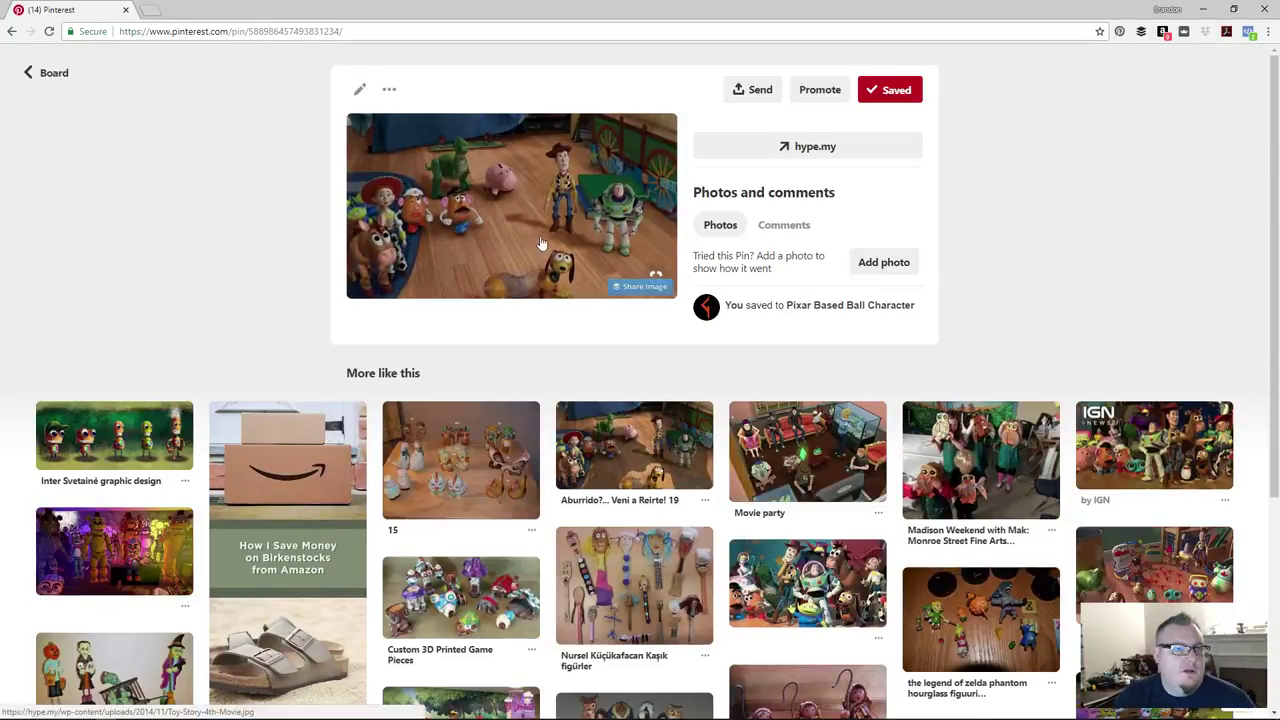
pyautogui.rightClick(540, 237)
pyautogui.click(580, 338)
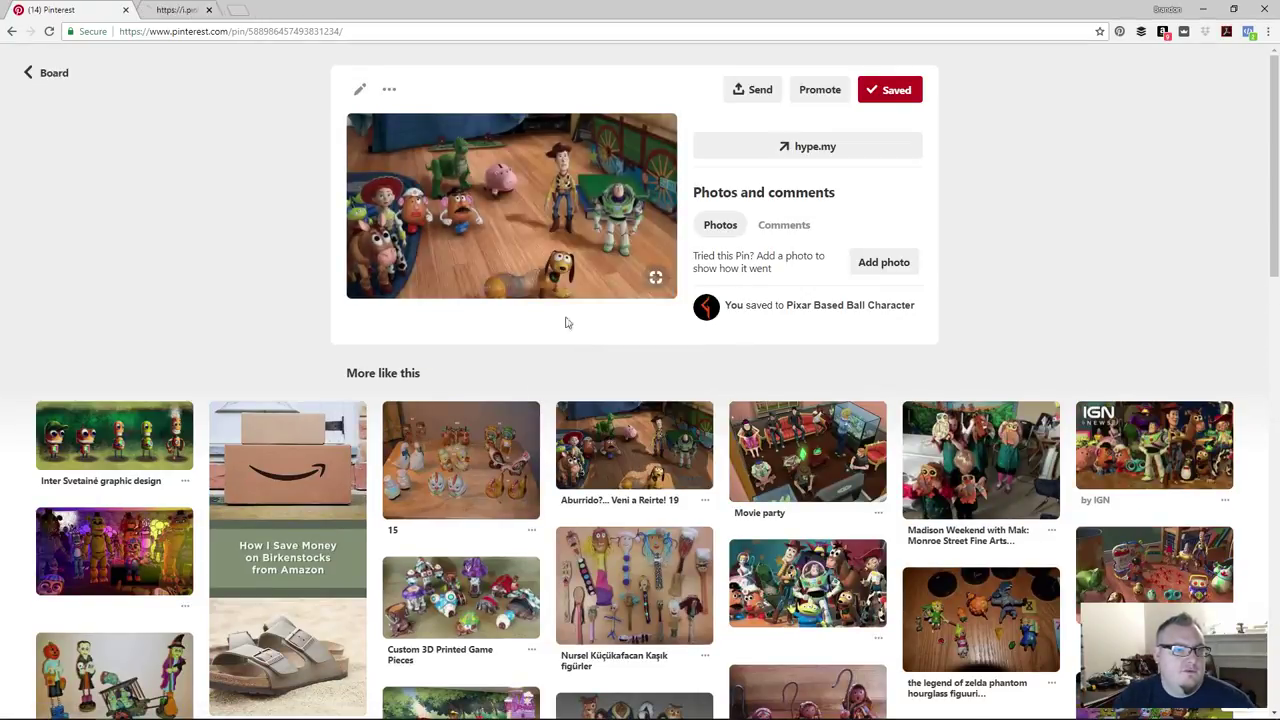
pyautogui.click(183, 11)
pyautogui.moveTo(582, 408)
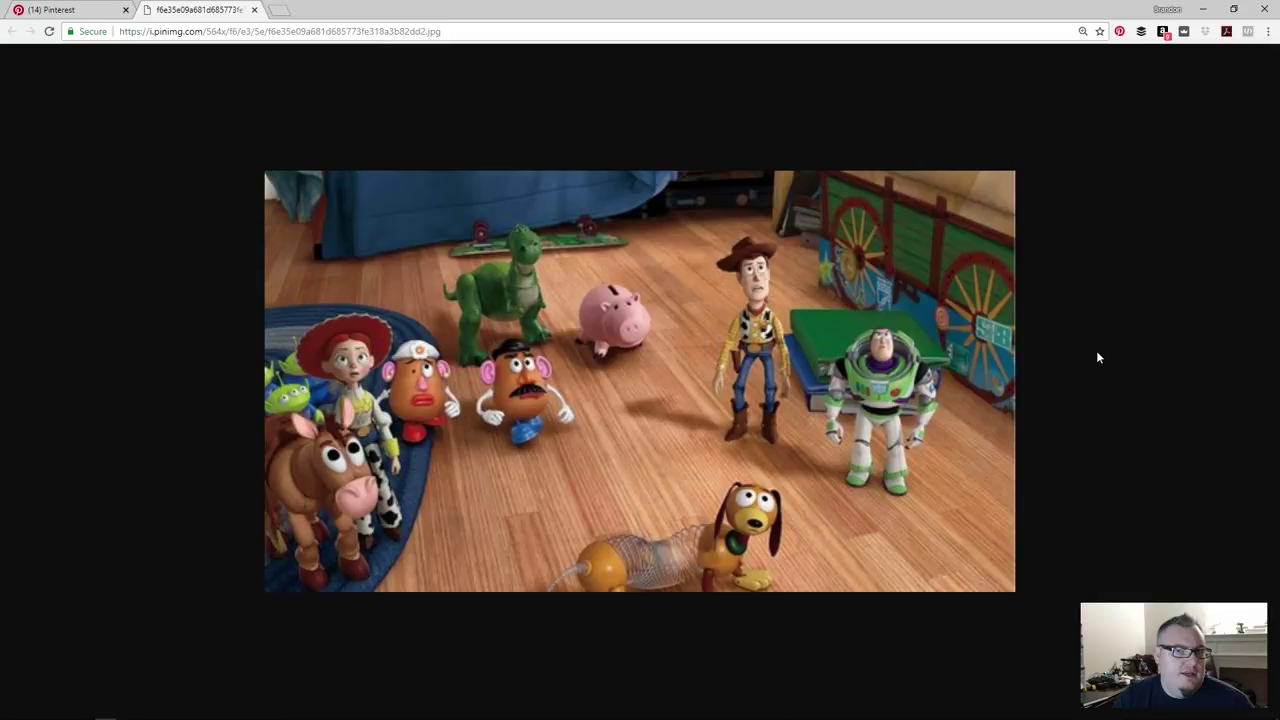
pyautogui.moveTo(422, 472)
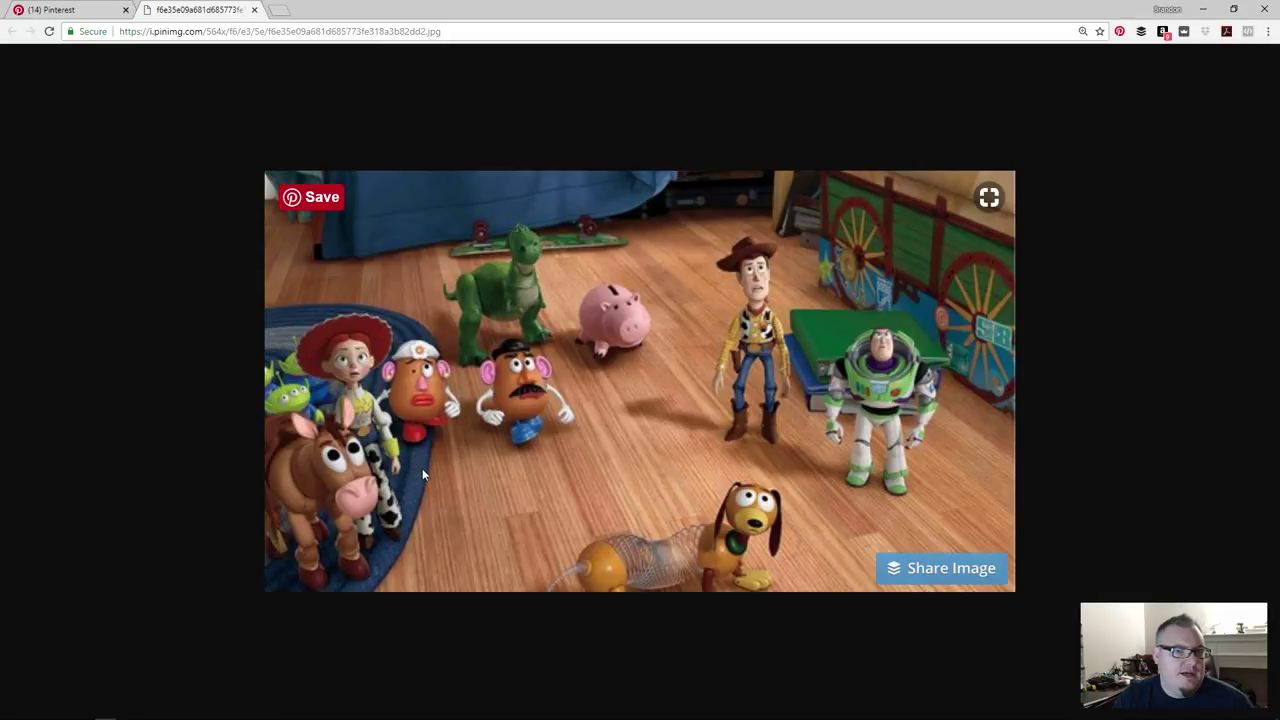
pyautogui.click(252, 10)
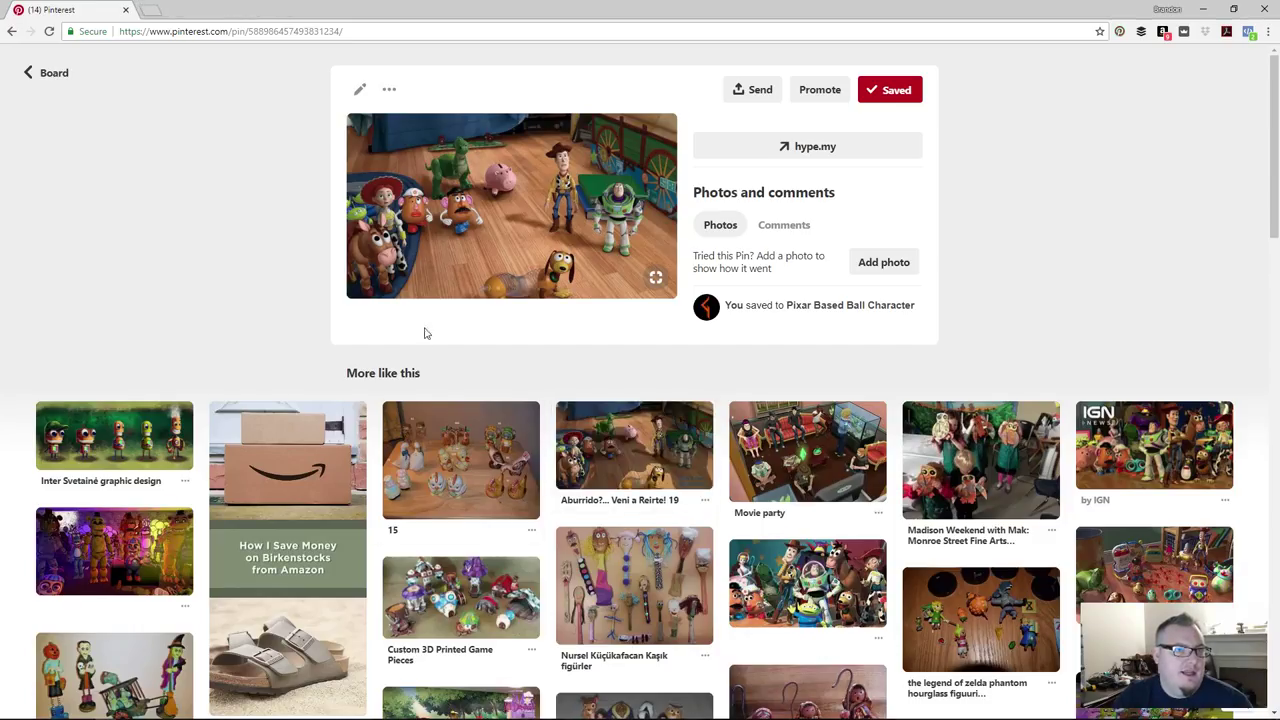
pyautogui.click(51, 72)
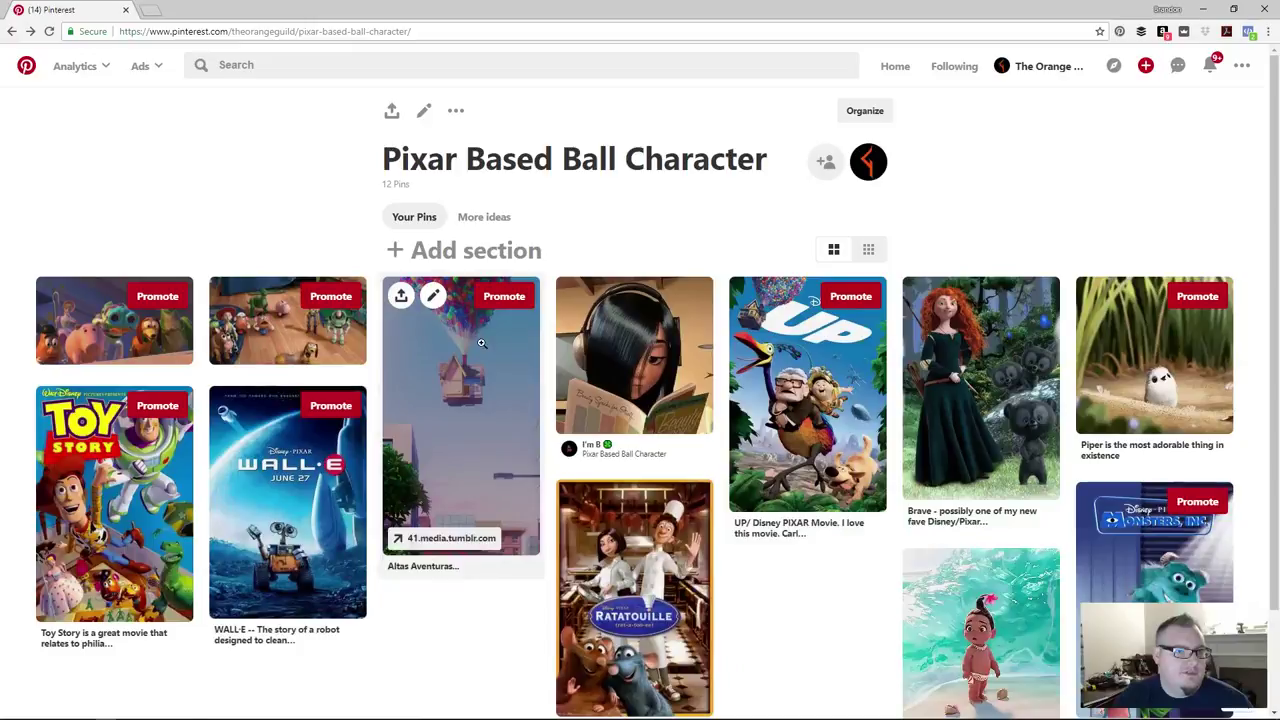
pyautogui.scroll(-1, 811, 528)
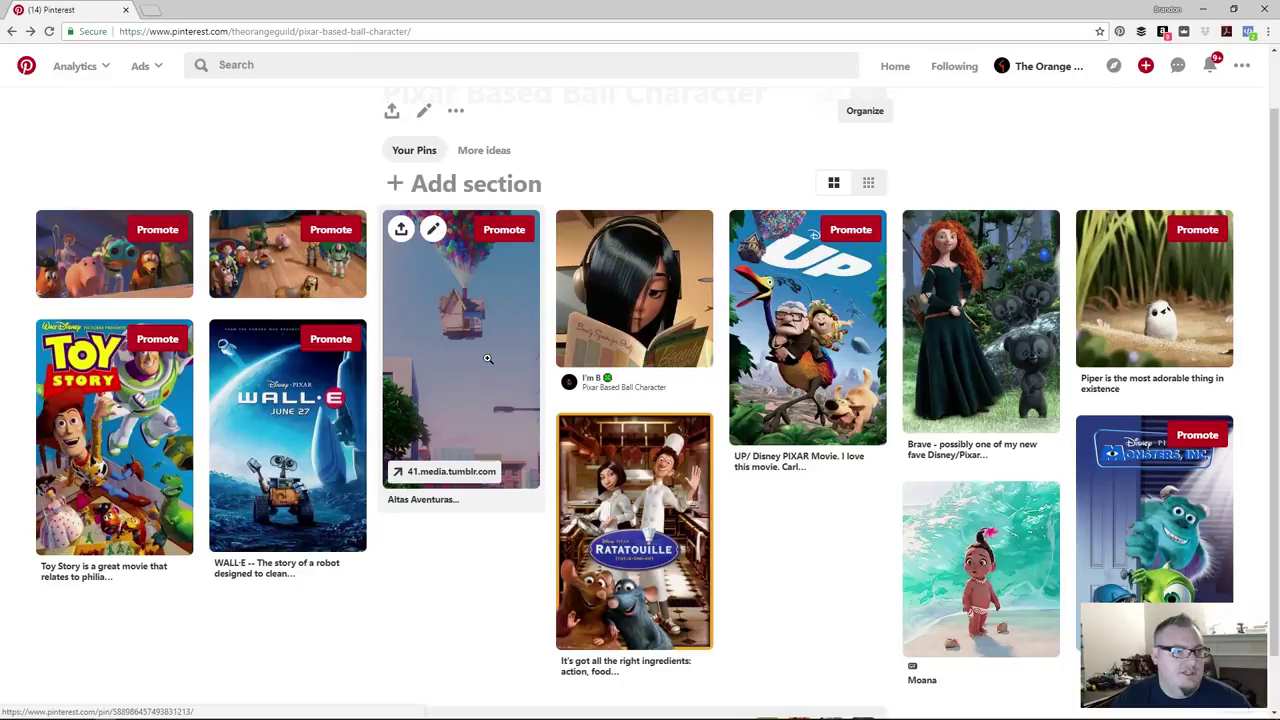
pyautogui.click(473, 300)
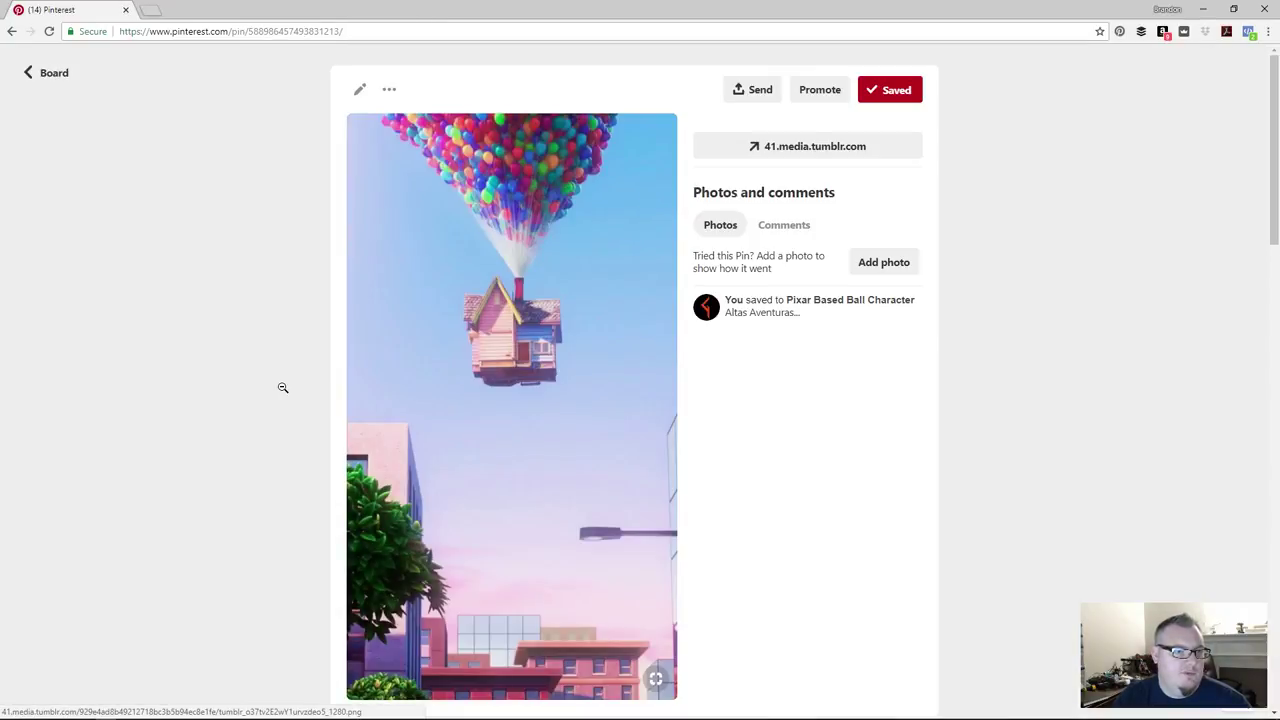
pyautogui.scroll(-2, 283, 387)
pyautogui.scroll(1, 283, 387)
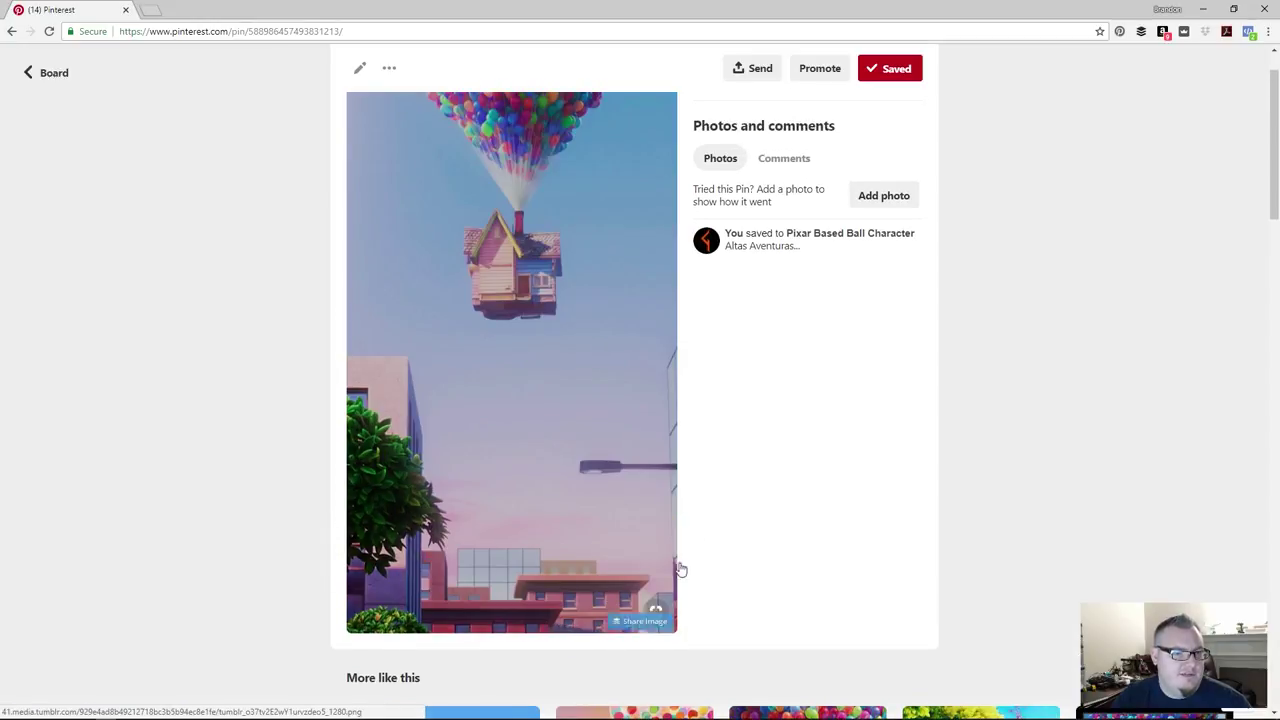
pyautogui.scroll(-1, 780, 469)
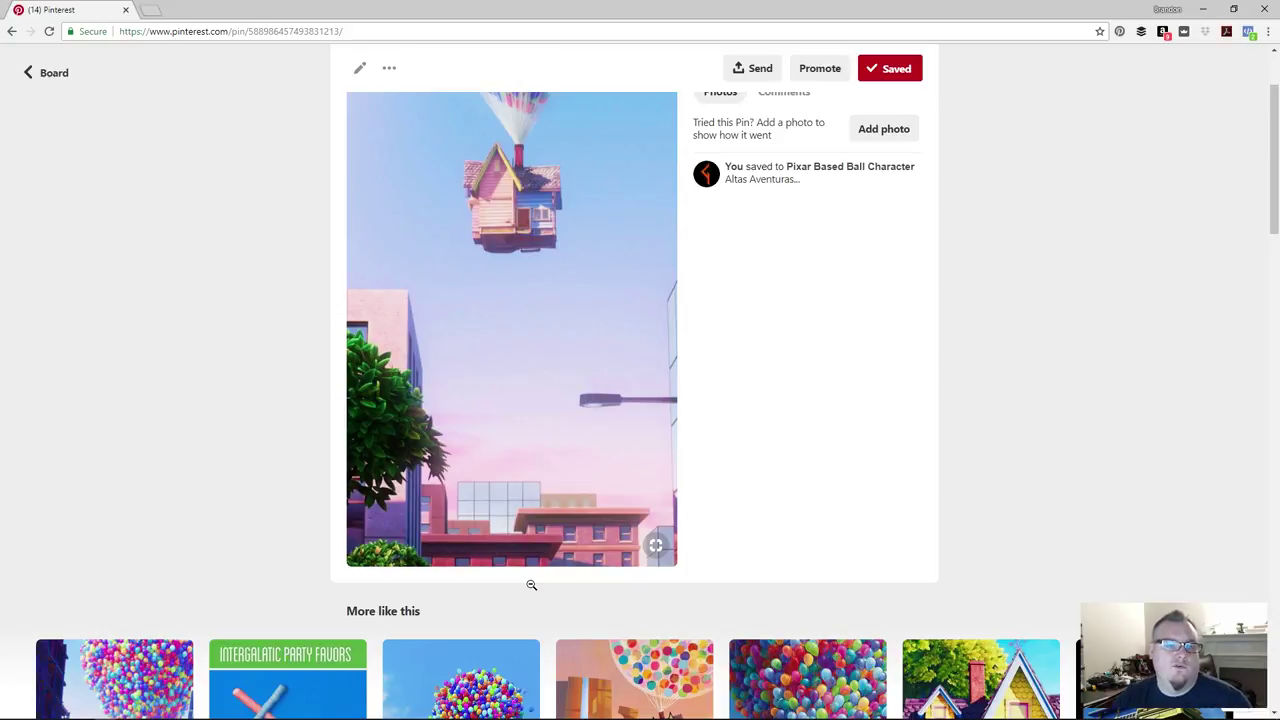
pyautogui.scroll(2, 751, 429)
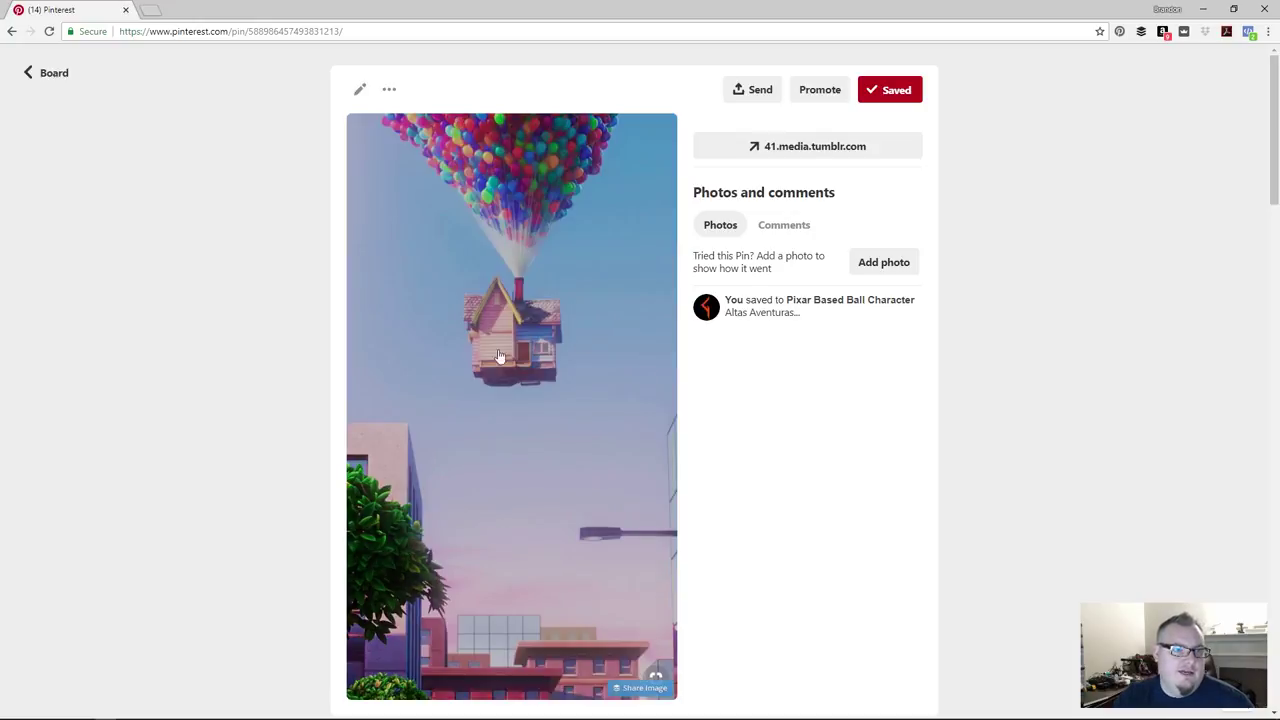
pyautogui.scroll(-1, 729, 420)
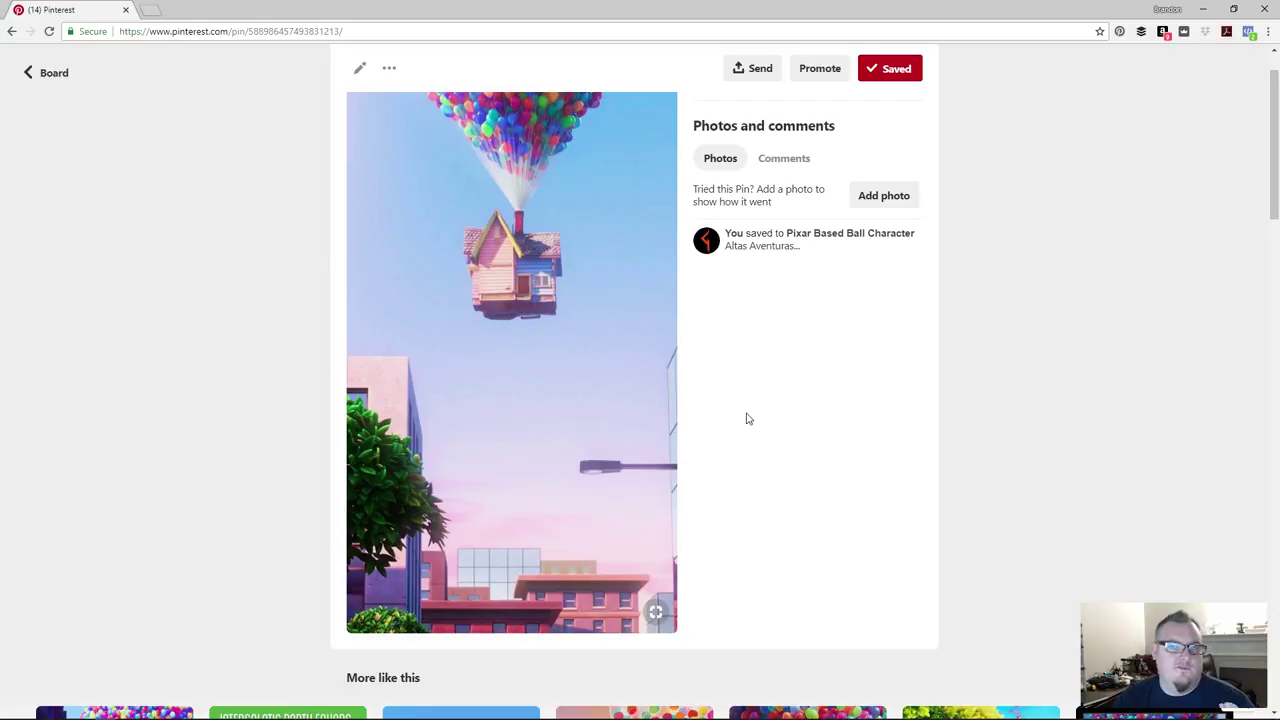
pyautogui.scroll(1, 747, 419)
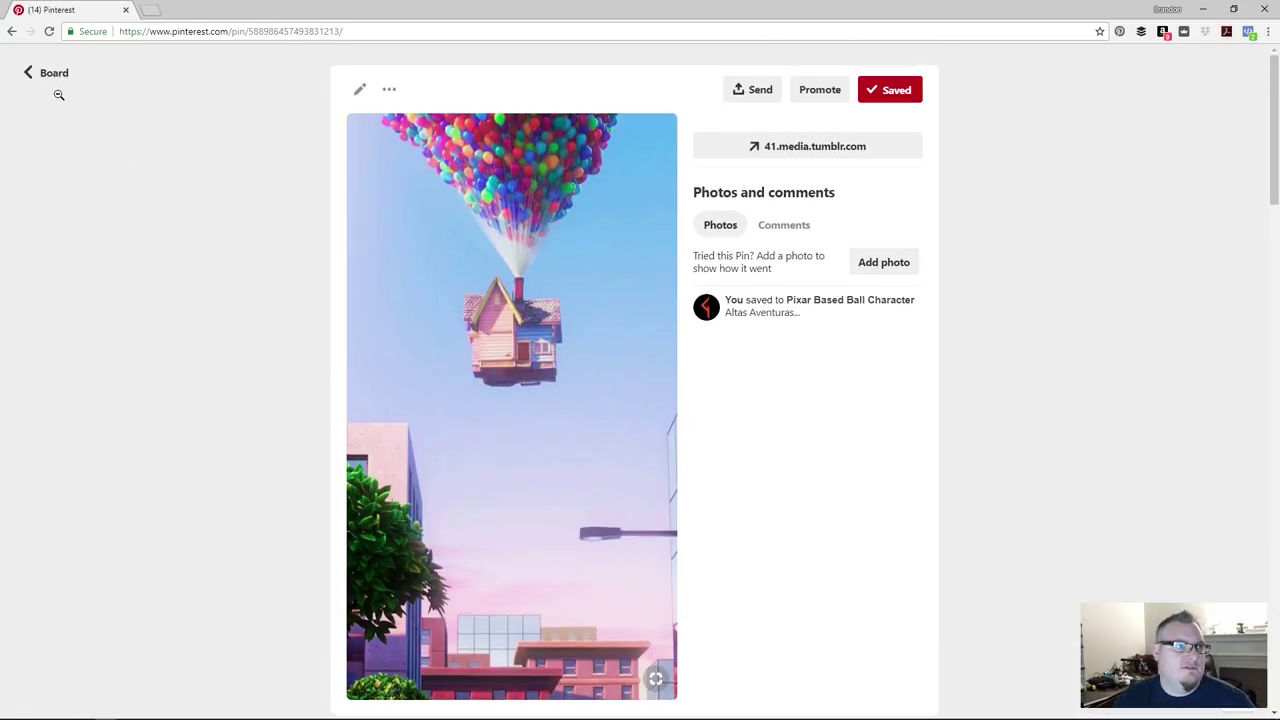
pyautogui.click(58, 87)
pyautogui.scroll(1, 829, 591)
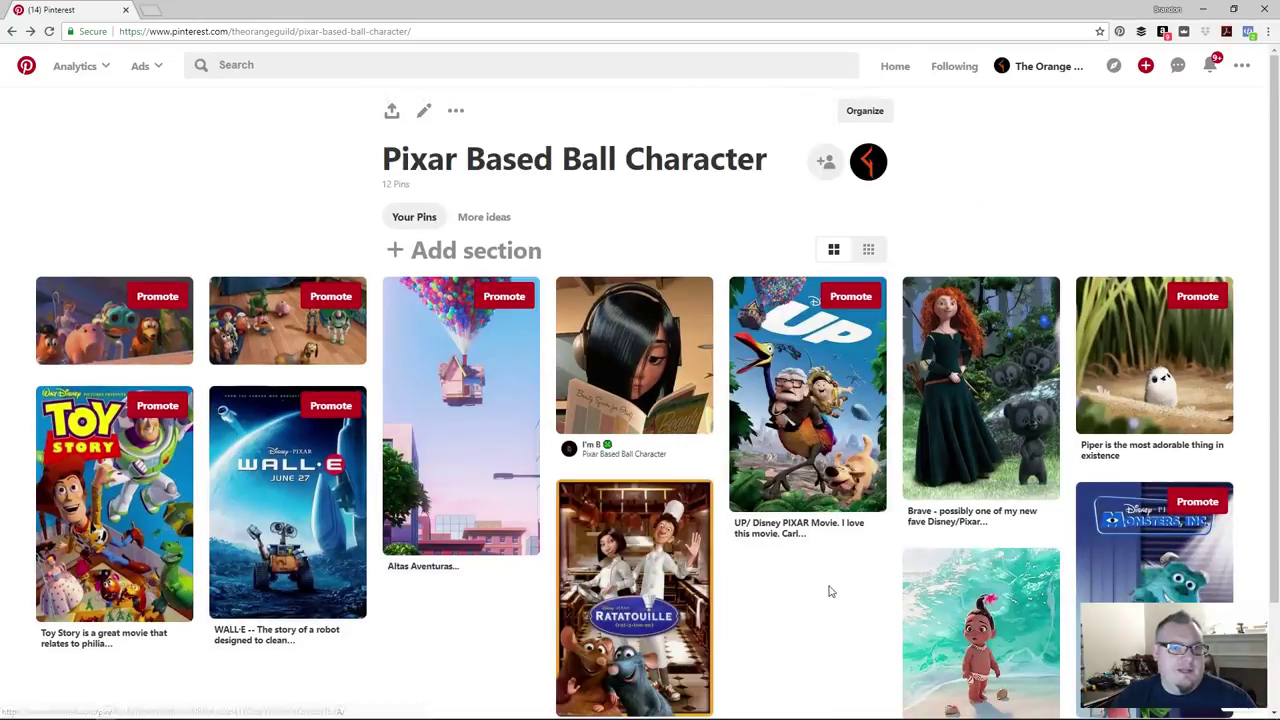
pyautogui.click(825, 452)
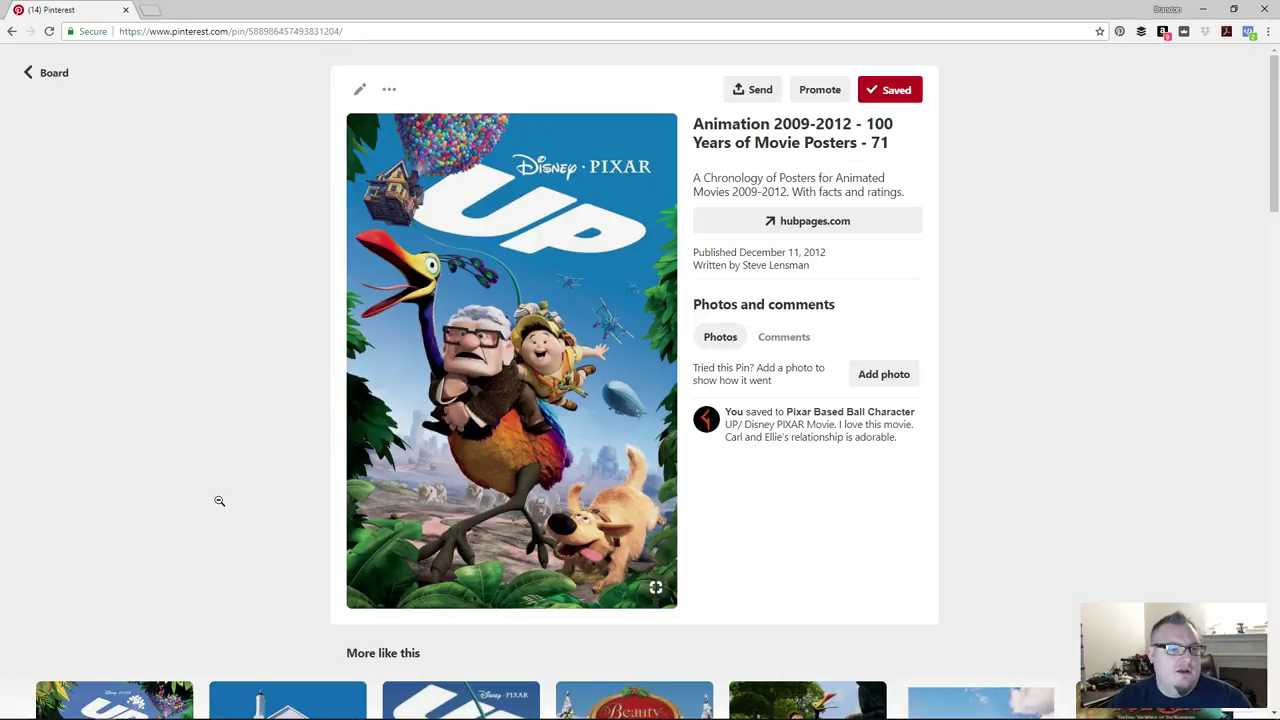
# Go back from the Up pin to the board, view the Moana pin, then return to the board
pyautogui.moveTo(507, 530)
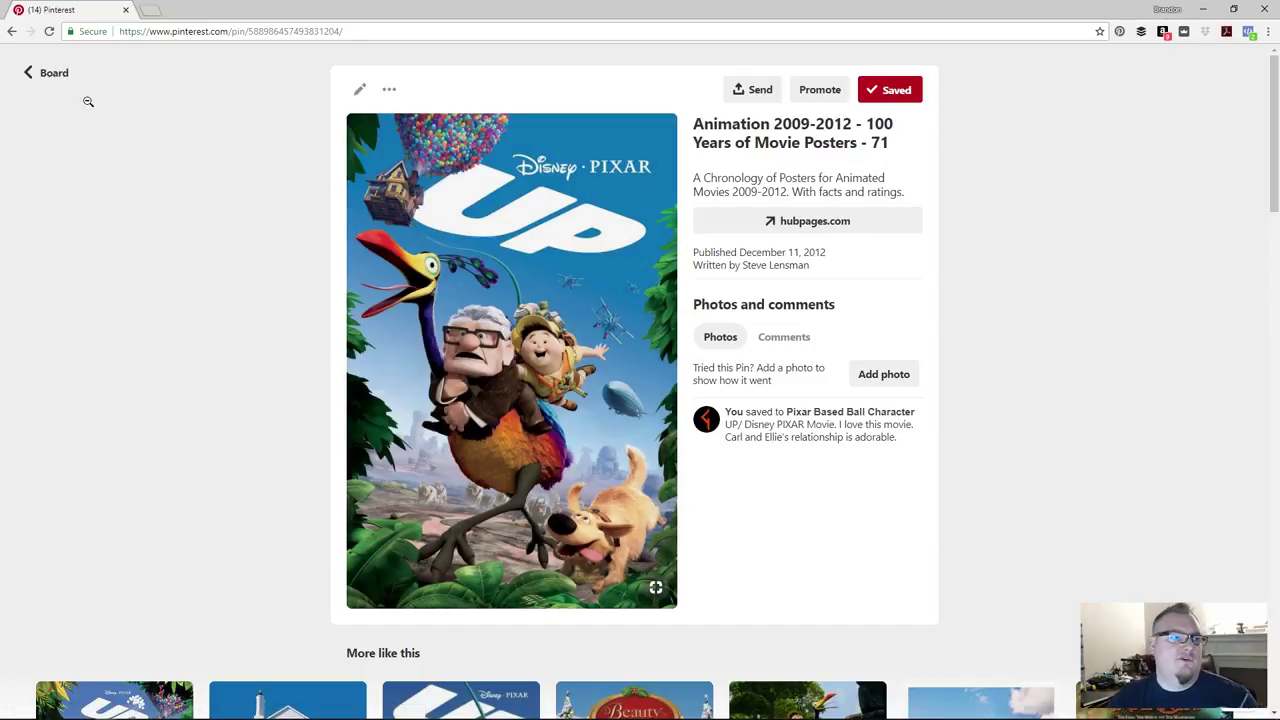
pyautogui.click(60, 84)
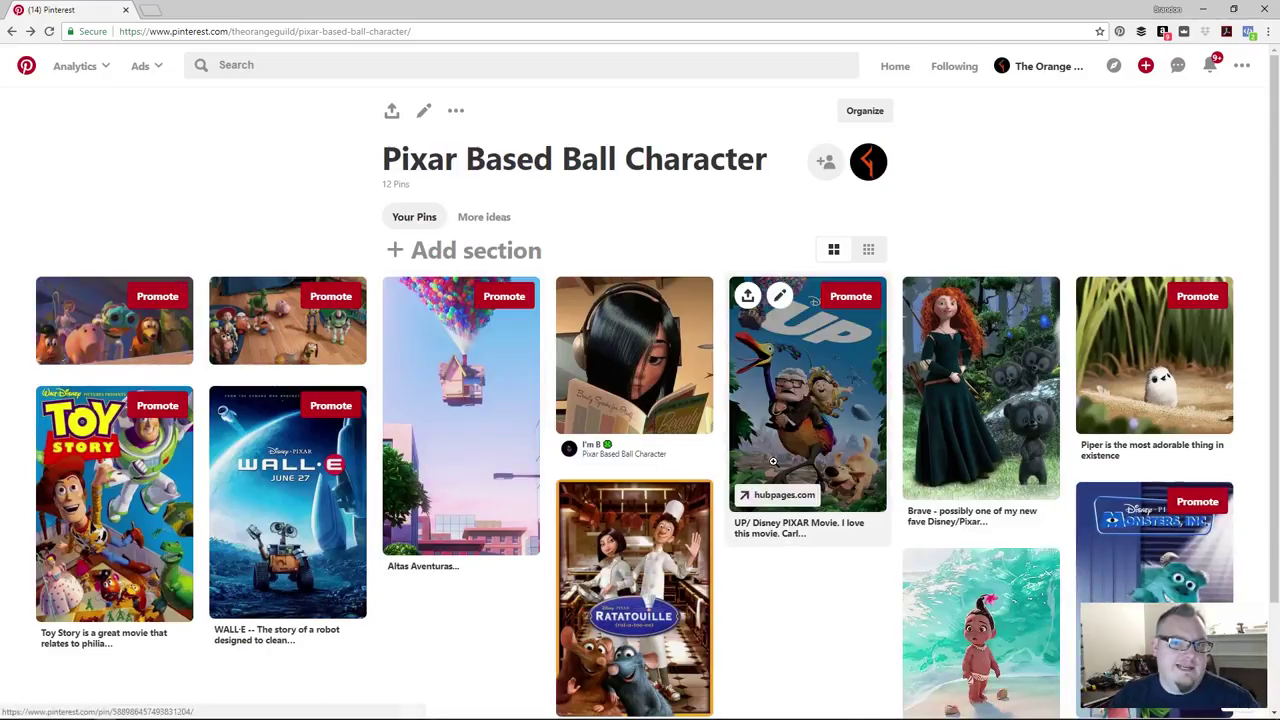
pyautogui.scroll(-1, 785, 460)
pyautogui.click(925, 505)
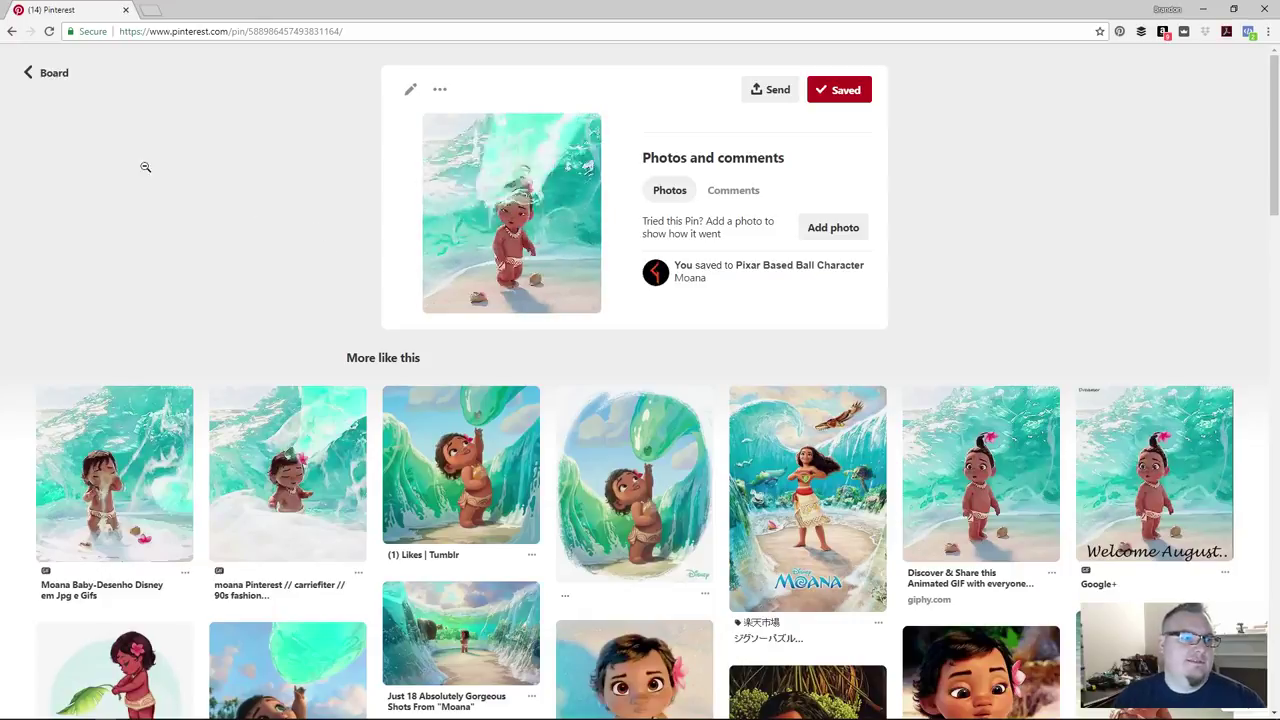
pyautogui.click(30, 72)
pyautogui.scroll(2, 758, 485)
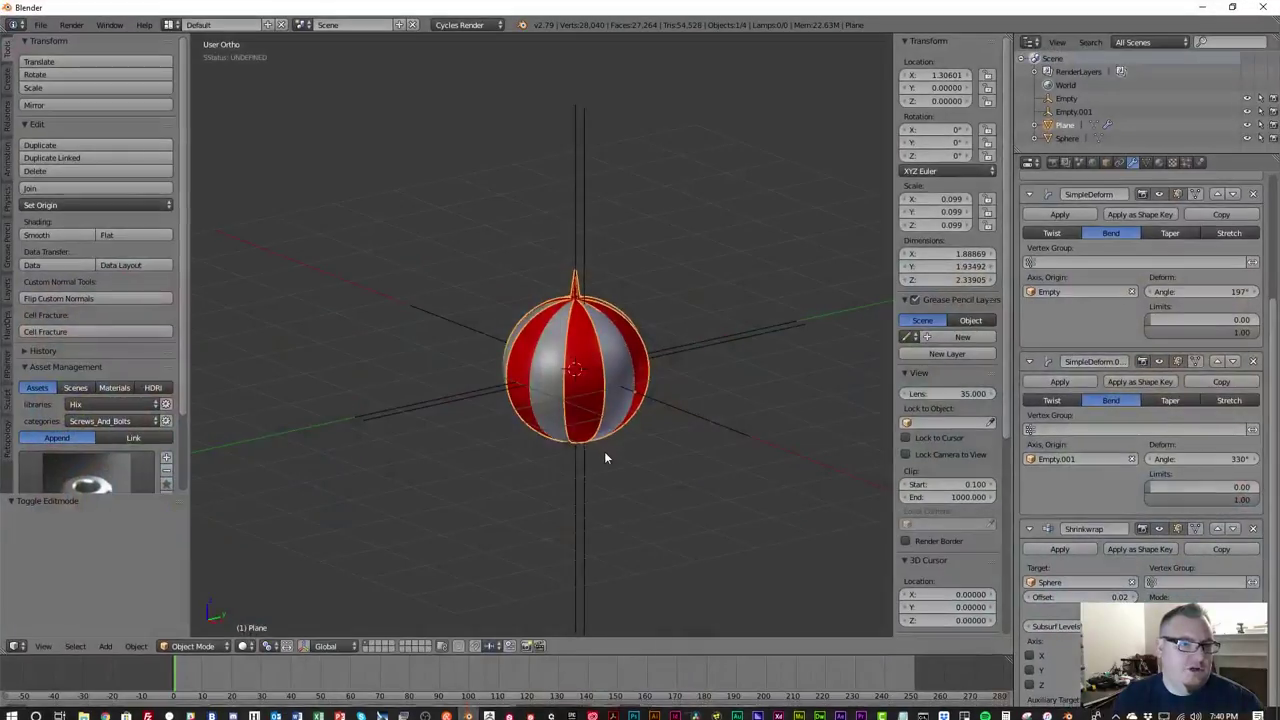
# Orbit the red-and-grey striped ball model, then switch to the ball_01.blend window
pyautogui.moveTo(604, 458); pyautogui.dragTo(615, 428, button='middle')
pyautogui.scroll(4, 550, 384)
pyautogui.scroll(-2, 594, 411)
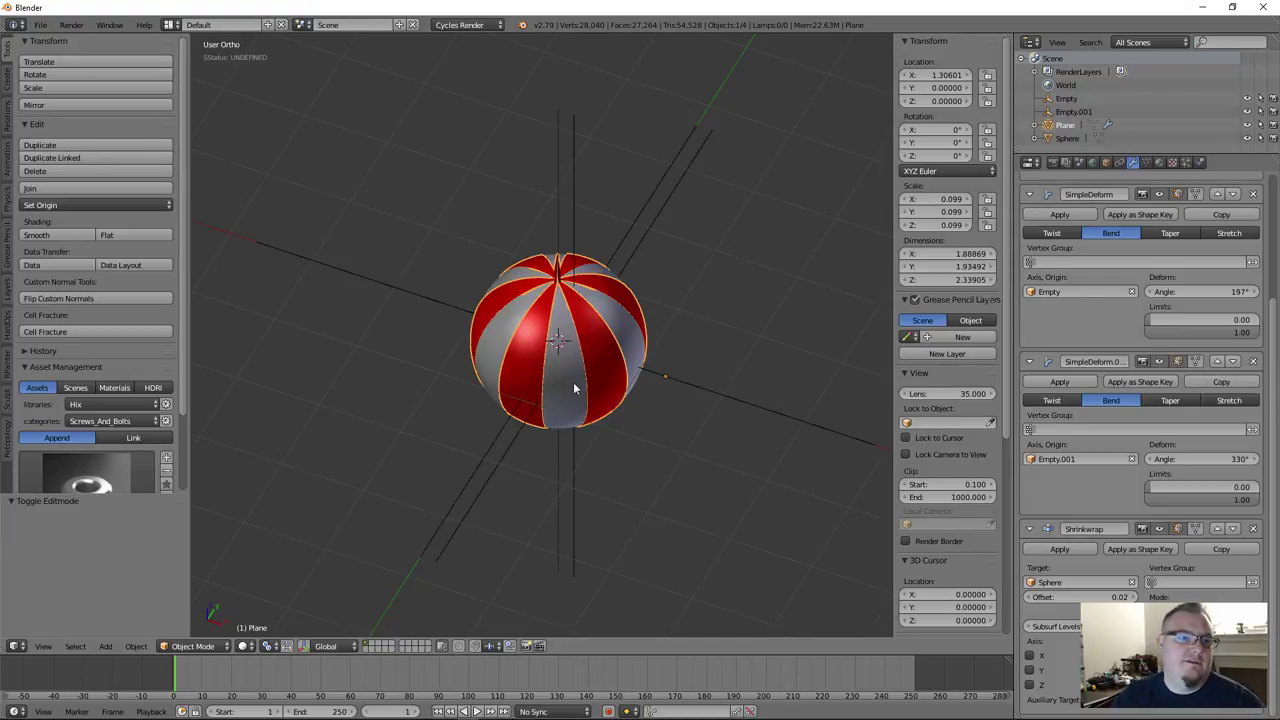
pyautogui.moveTo(538, 712)
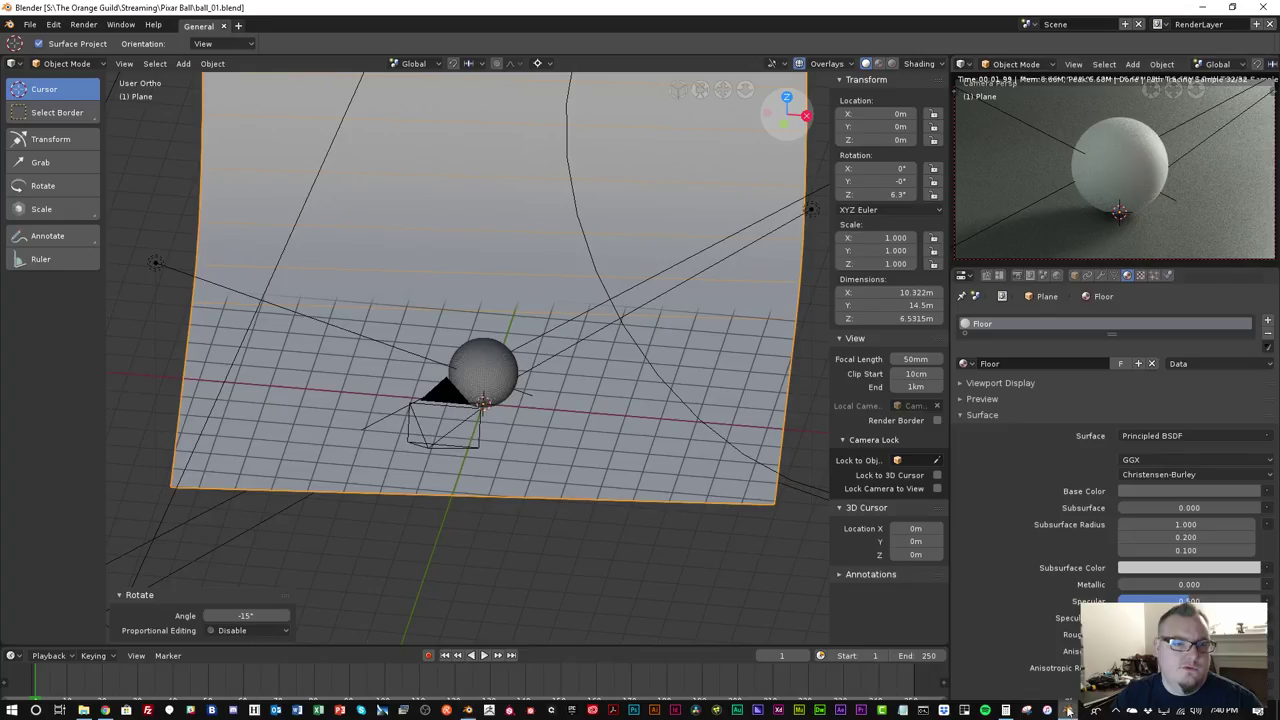
pyautogui.click(1068, 711)
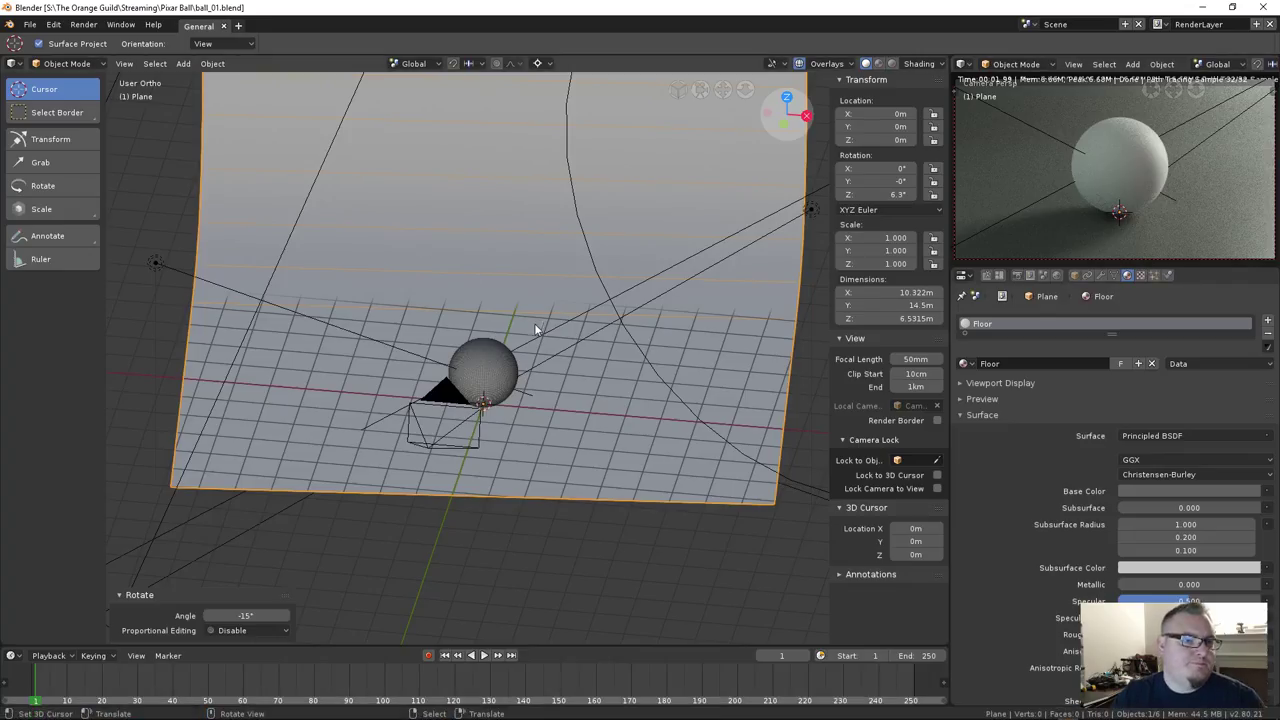
pyautogui.scroll(4, 445, 344)
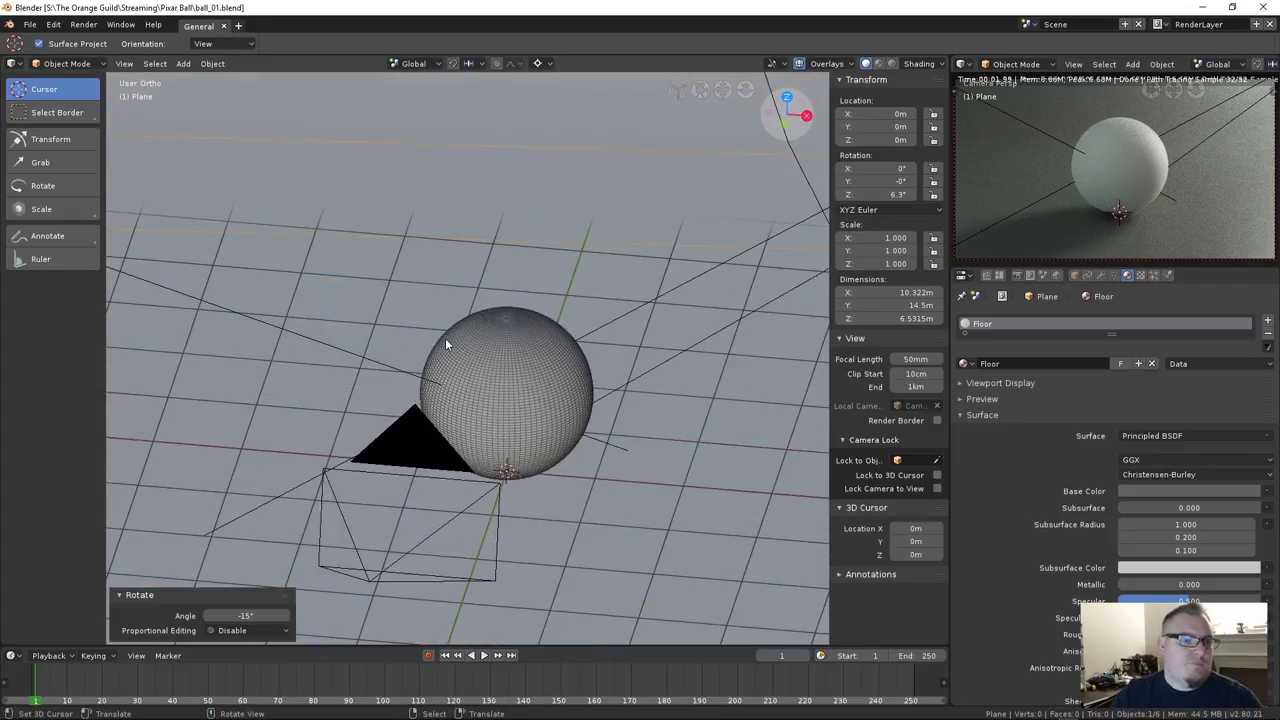
# Turn off the Wireframe overlay on the sphere and orbit to look down on the floor
pyautogui.click(826, 63)
pyautogui.click(750, 309)
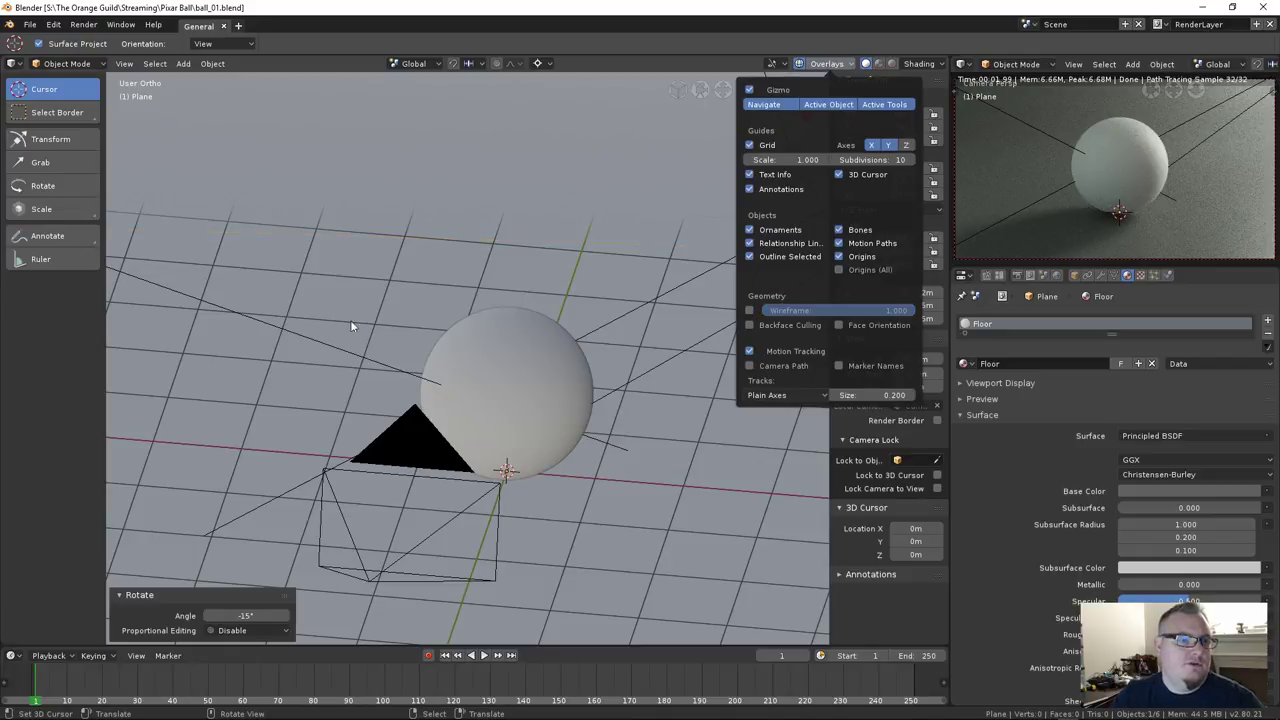
pyautogui.click(826, 63)
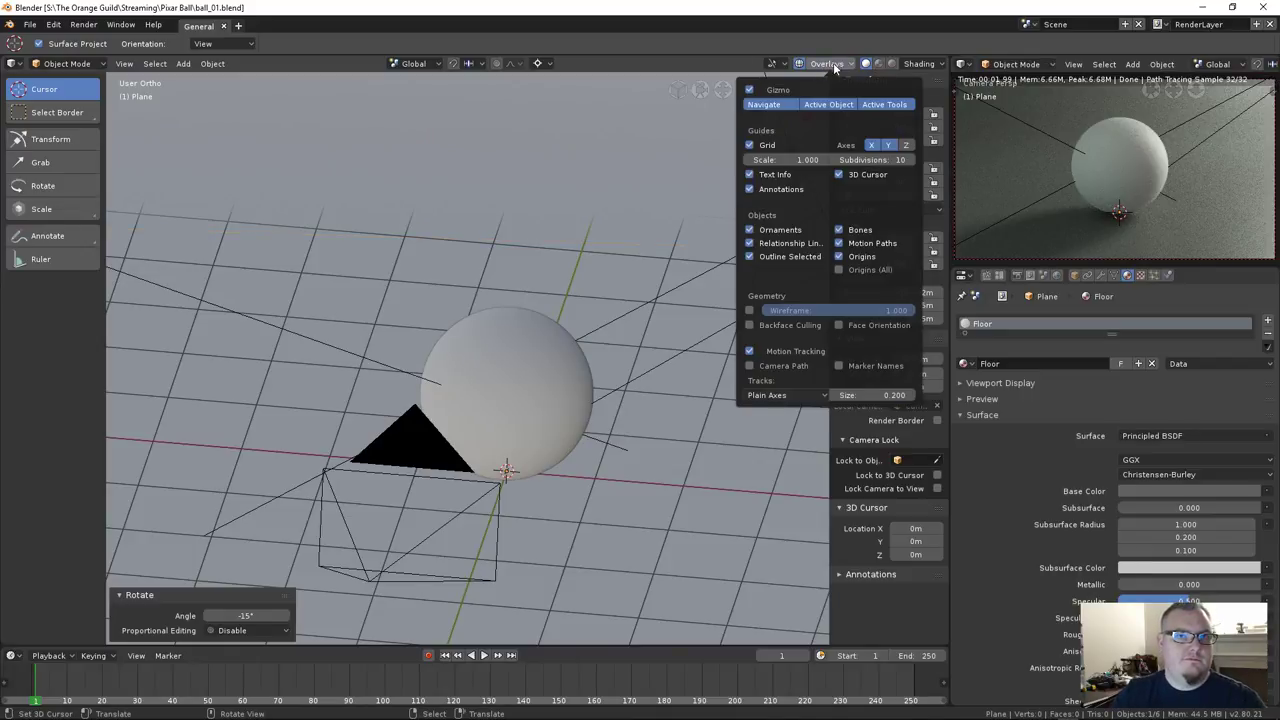
pyautogui.moveTo(572, 334); pyautogui.dragTo(536, 420, button='middle')
pyautogui.scroll(-4, 484, 353)
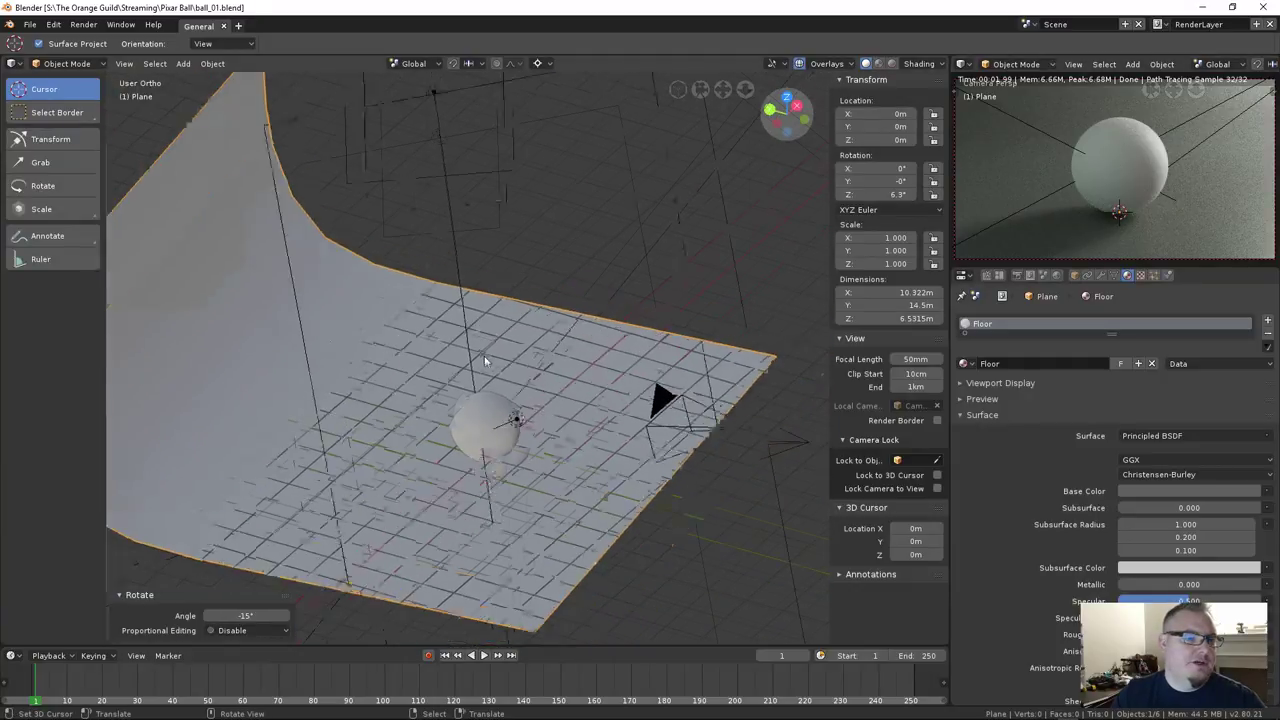
# Split the viewport into two stacked areas, keeping the lower one a 3D view
pyautogui.moveTo(944, 62); pyautogui.dragTo(908, 305)
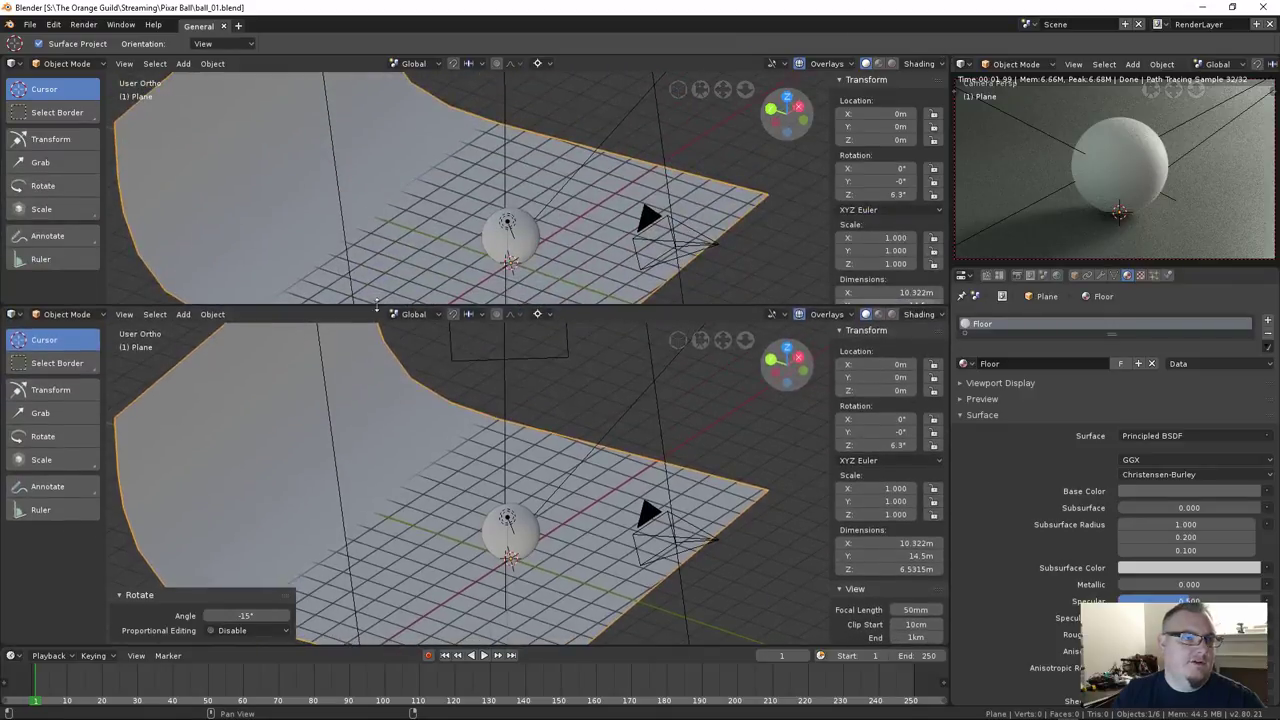
pyautogui.click(17, 314)
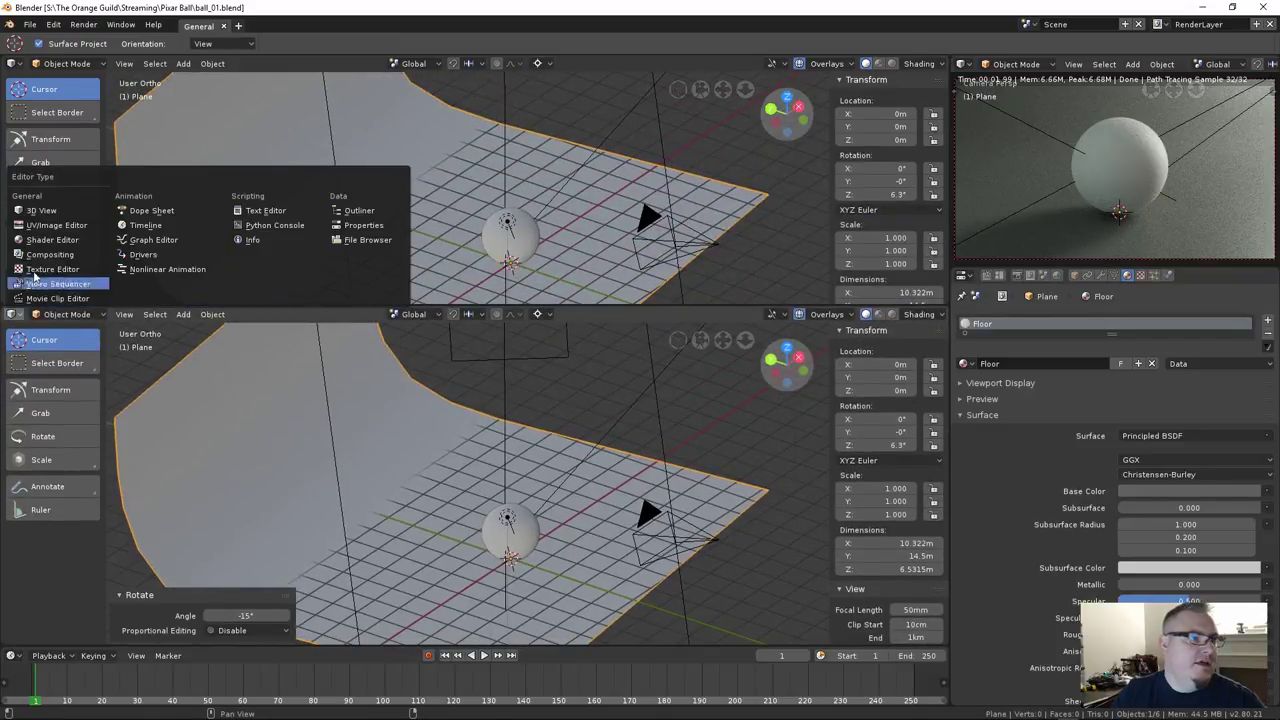
pyautogui.click(87, 241)
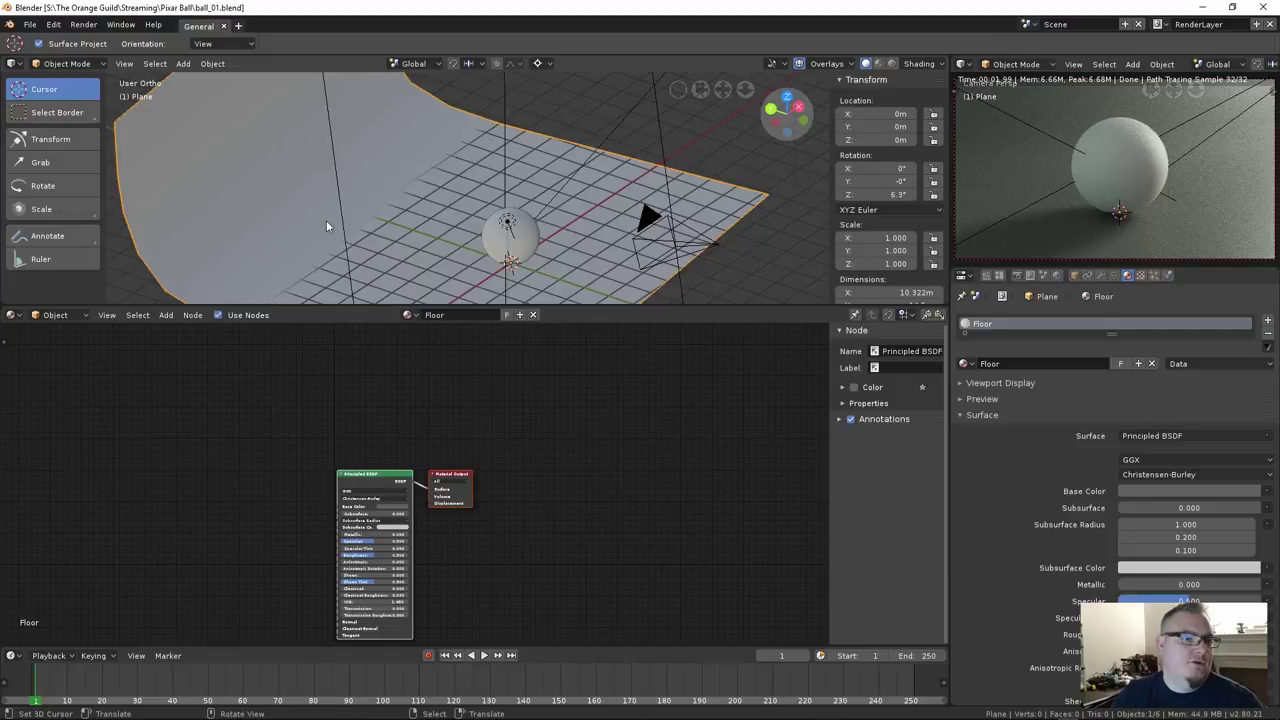
pyautogui.click(11, 315)
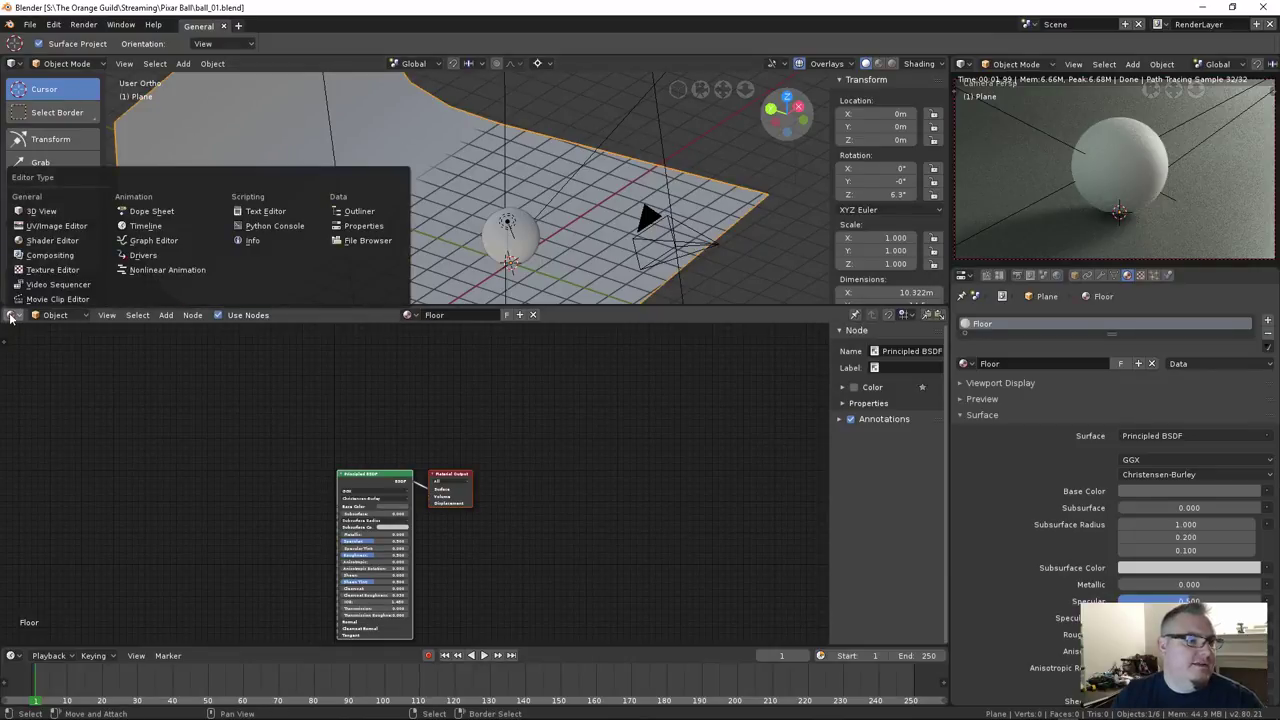
pyautogui.click(11, 318)
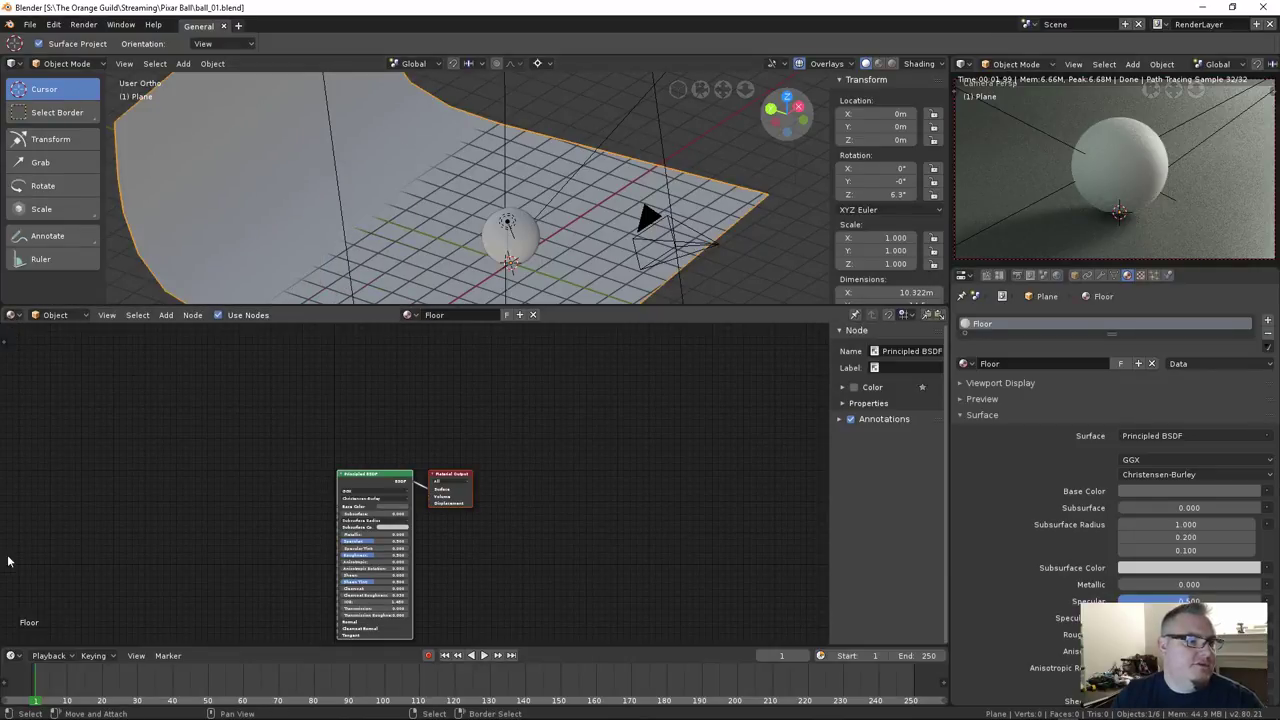
pyautogui.click(12, 316)
pyautogui.click(28, 211)
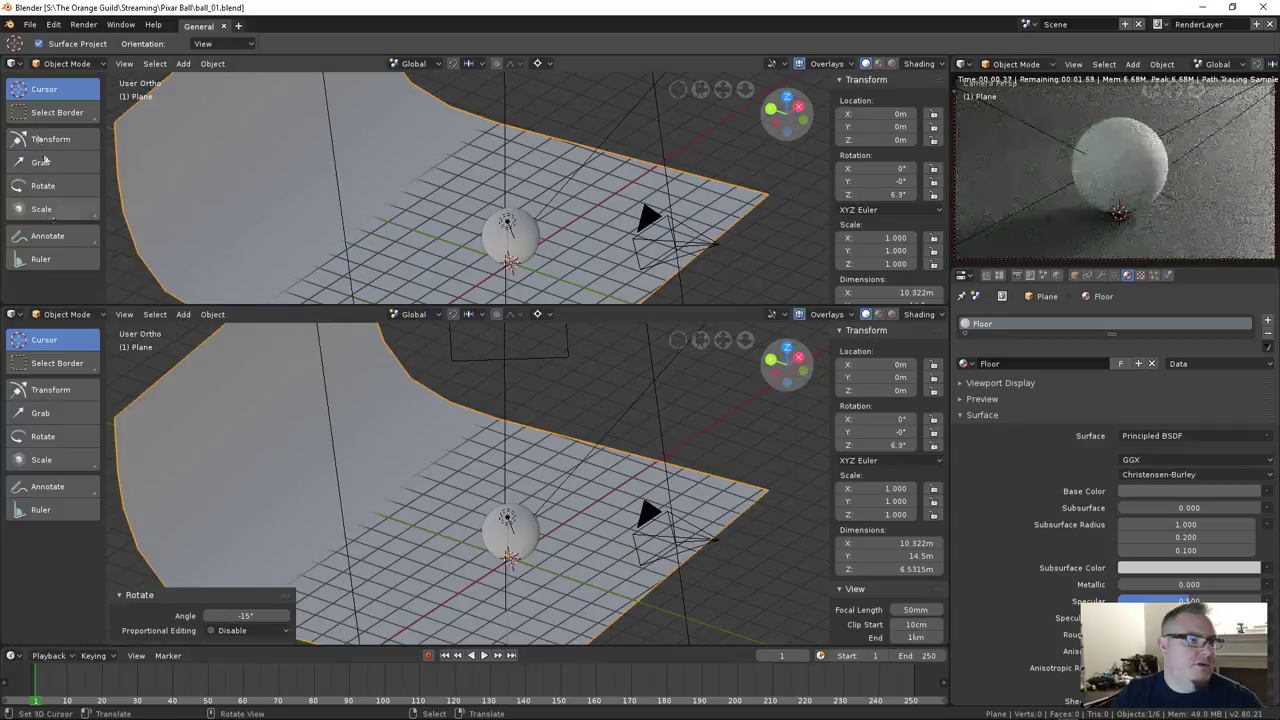
# Make the top area a Shader Editor with the Floor nodes and show Render properties
pyautogui.click(14, 63)
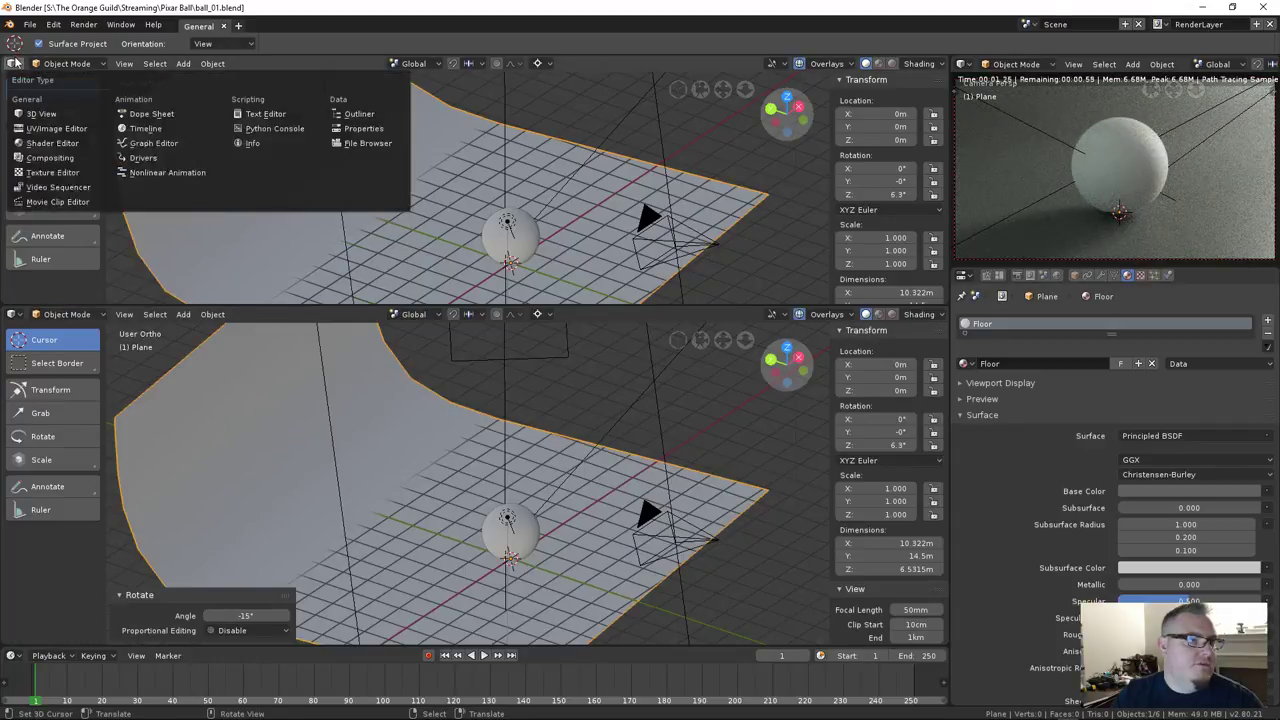
pyautogui.click(52, 143)
pyautogui.scroll(4, 485, 232)
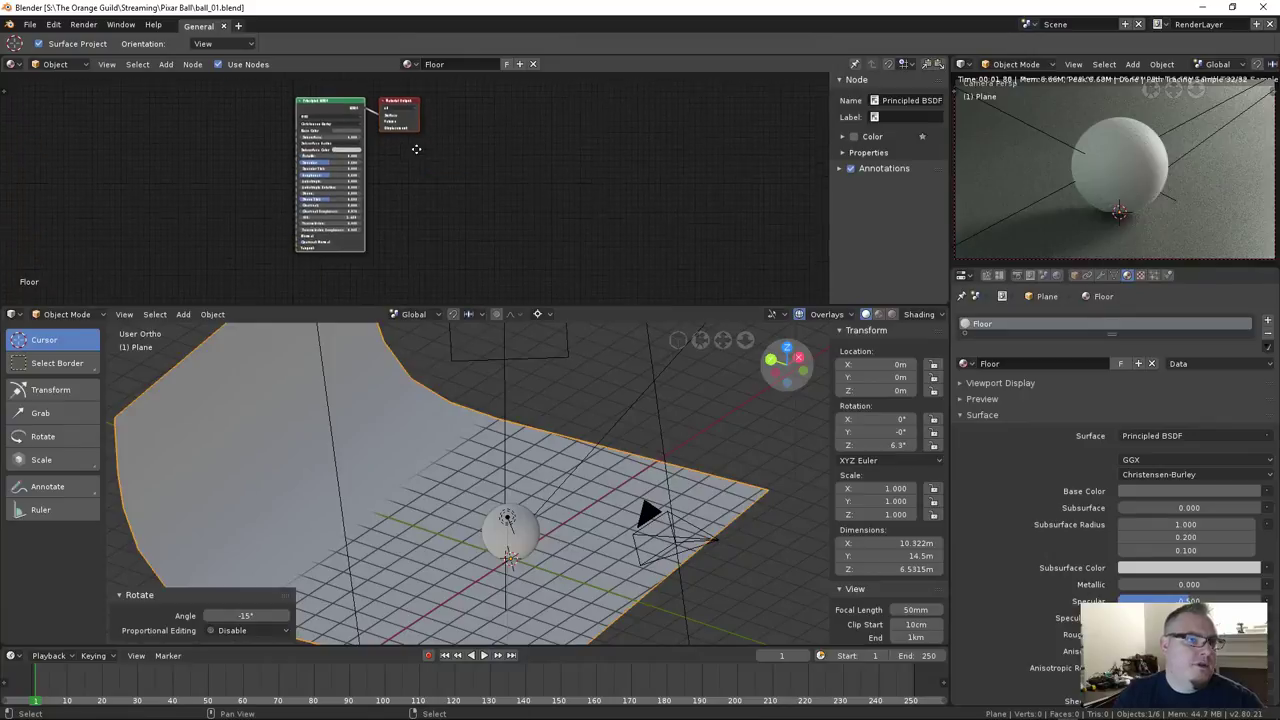
pyautogui.scroll(-2, 348, 208)
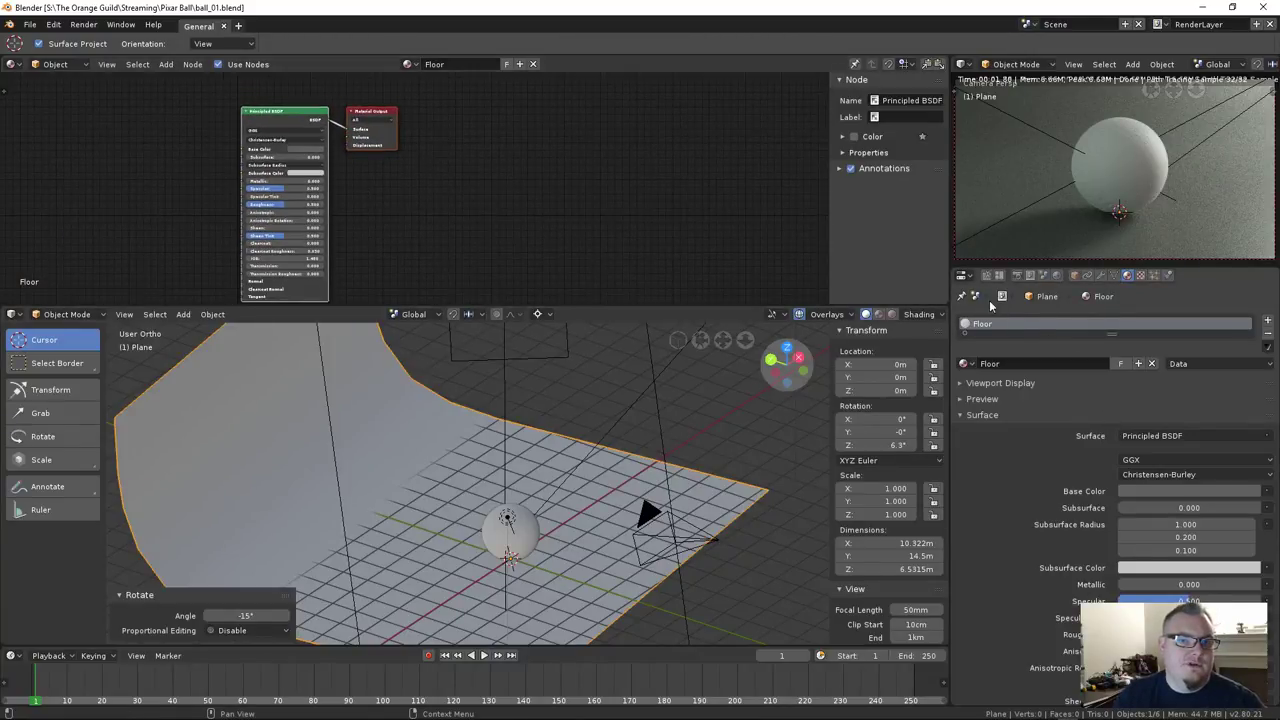
pyautogui.click(1016, 275)
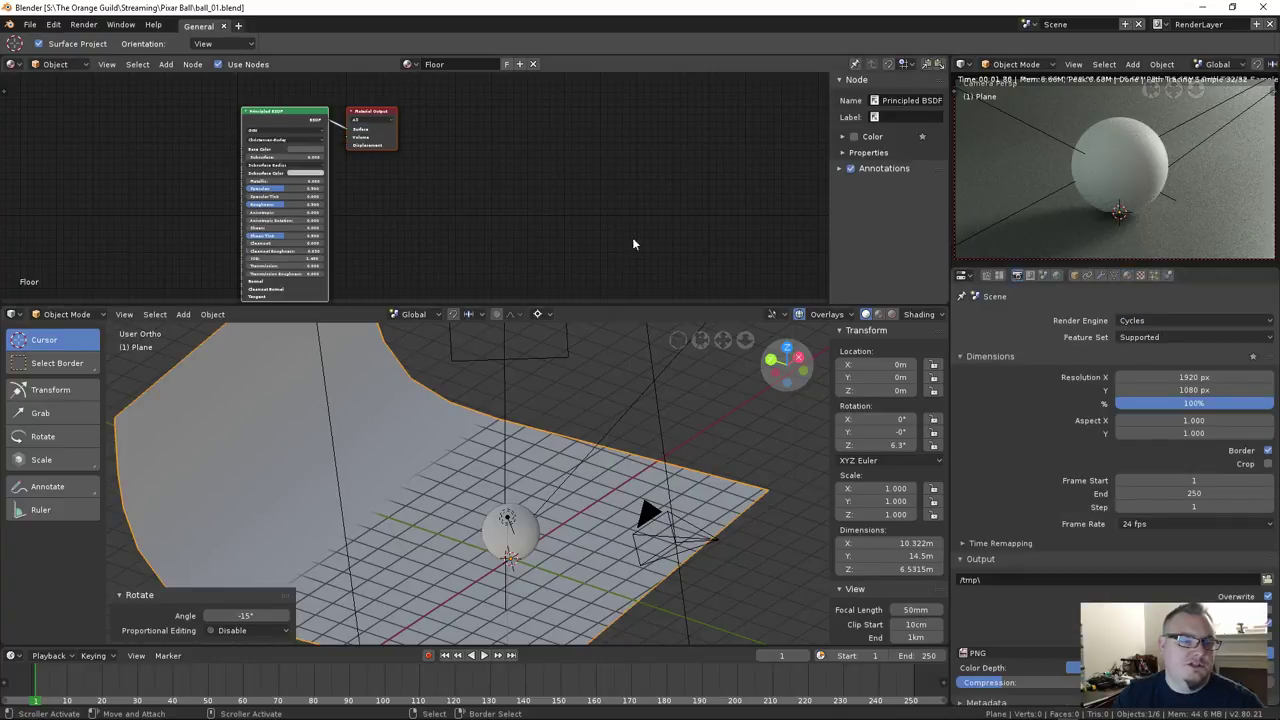
# Nudge the Floor's Principled BSDF and Material Output nodes into a tidier layout
pyautogui.click(287, 118)
pyautogui.scroll(3, 400, 214)
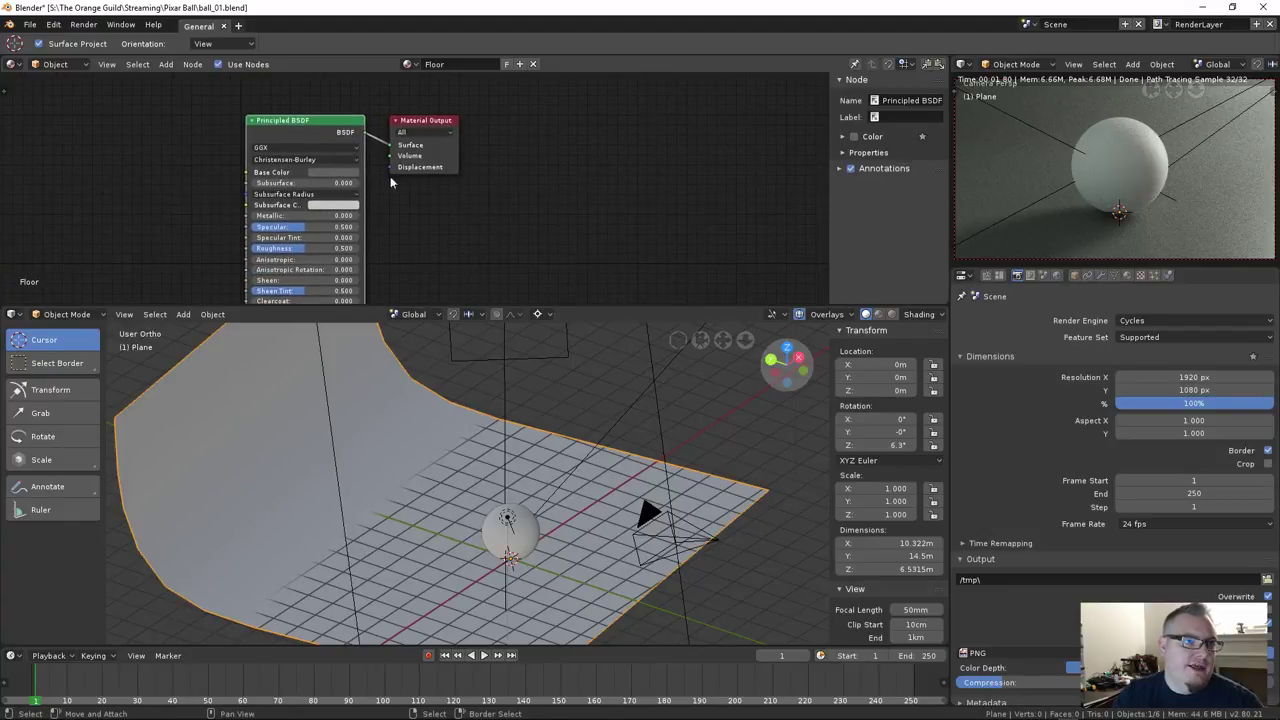
pyautogui.moveTo(435, 122); pyautogui.dragTo(455, 122)
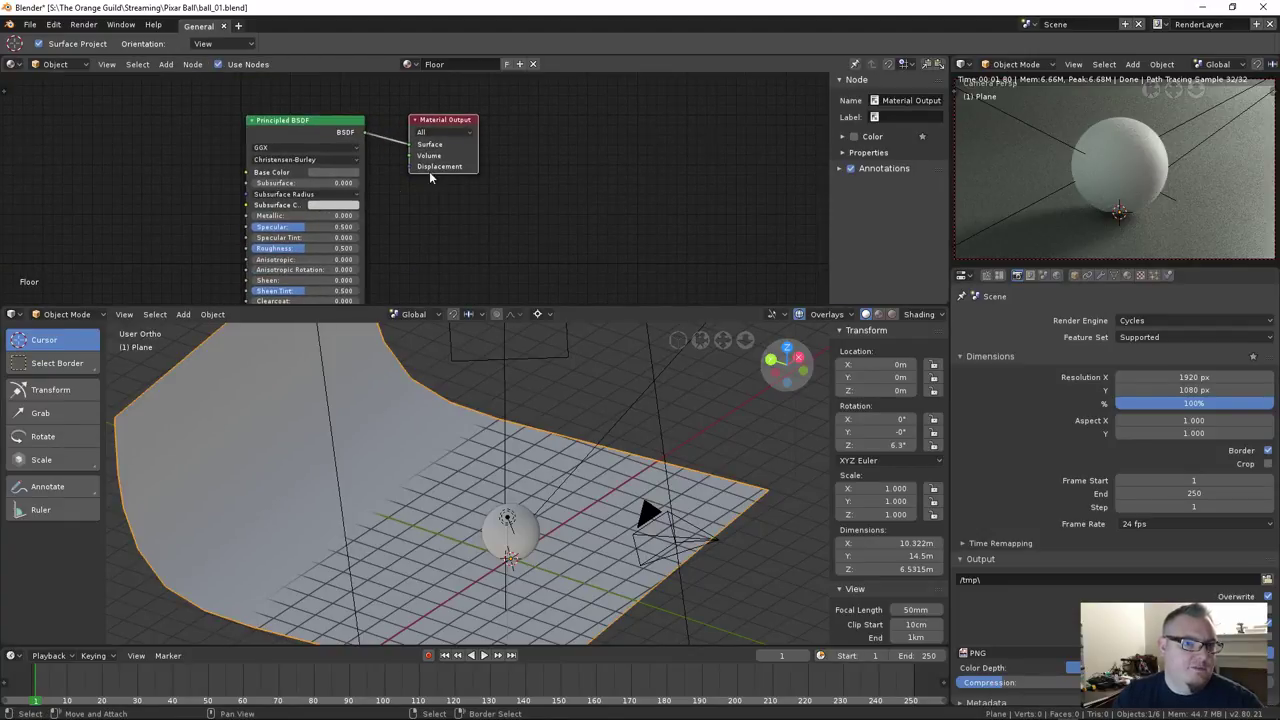
pyautogui.moveTo(287, 133)
pyautogui.mouseDown()
pyautogui.moveTo(274, 126)
pyautogui.moveTo(297, 128)
pyautogui.mouseUp()
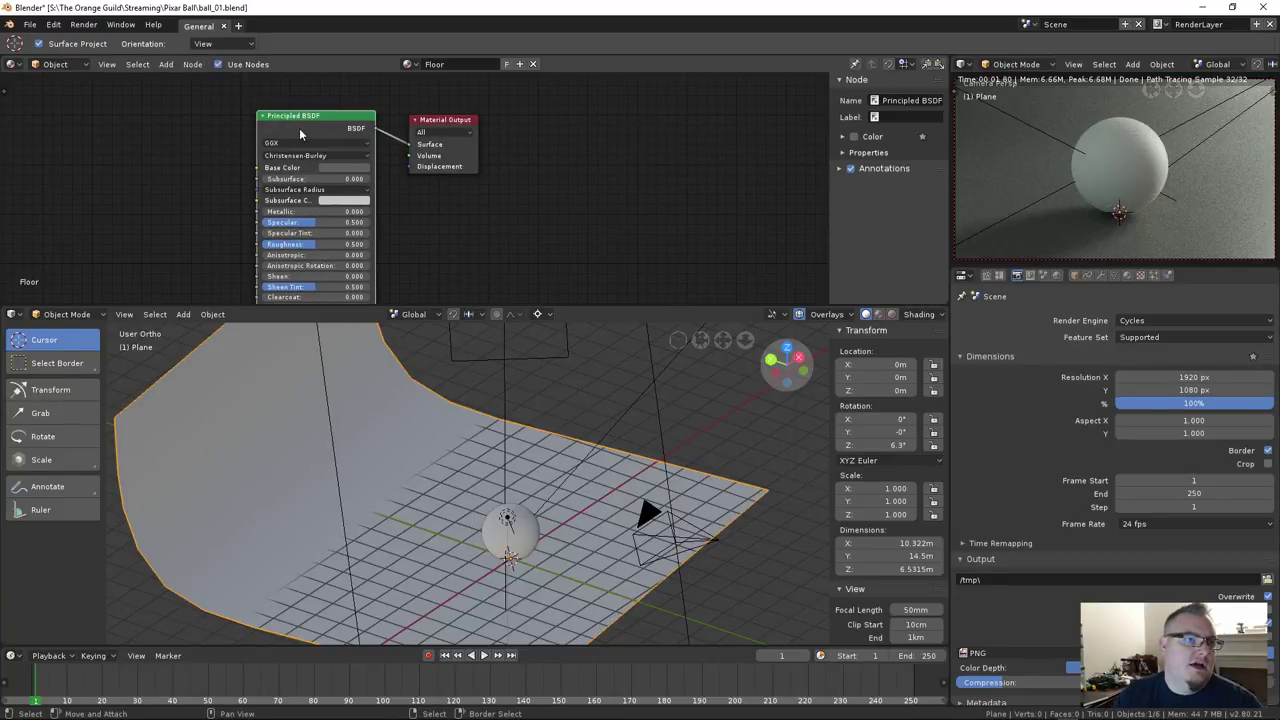
# Try a dark red Floor base colour, revert to dark grey, and select the sphere
pyautogui.scroll(2, 372, 216)
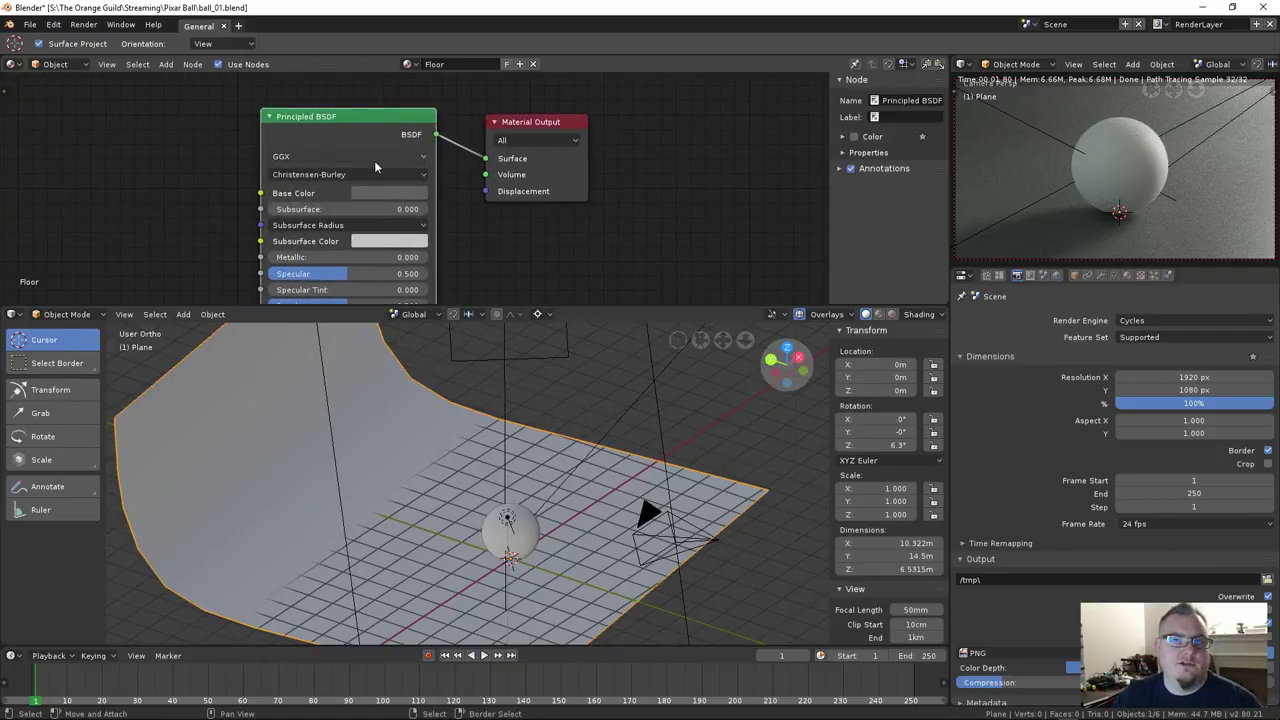
pyautogui.click(373, 190)
pyautogui.moveTo(420, 299); pyautogui.dragTo(409, 306)
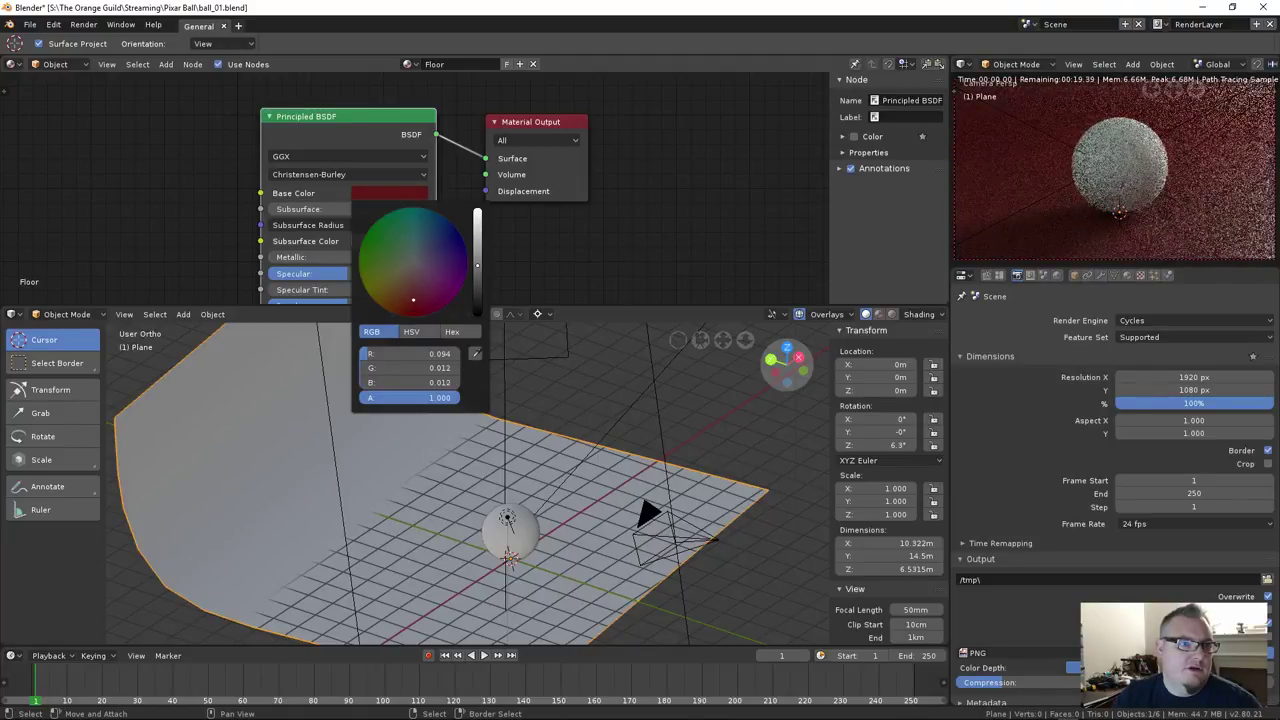
pyautogui.press('Escape')
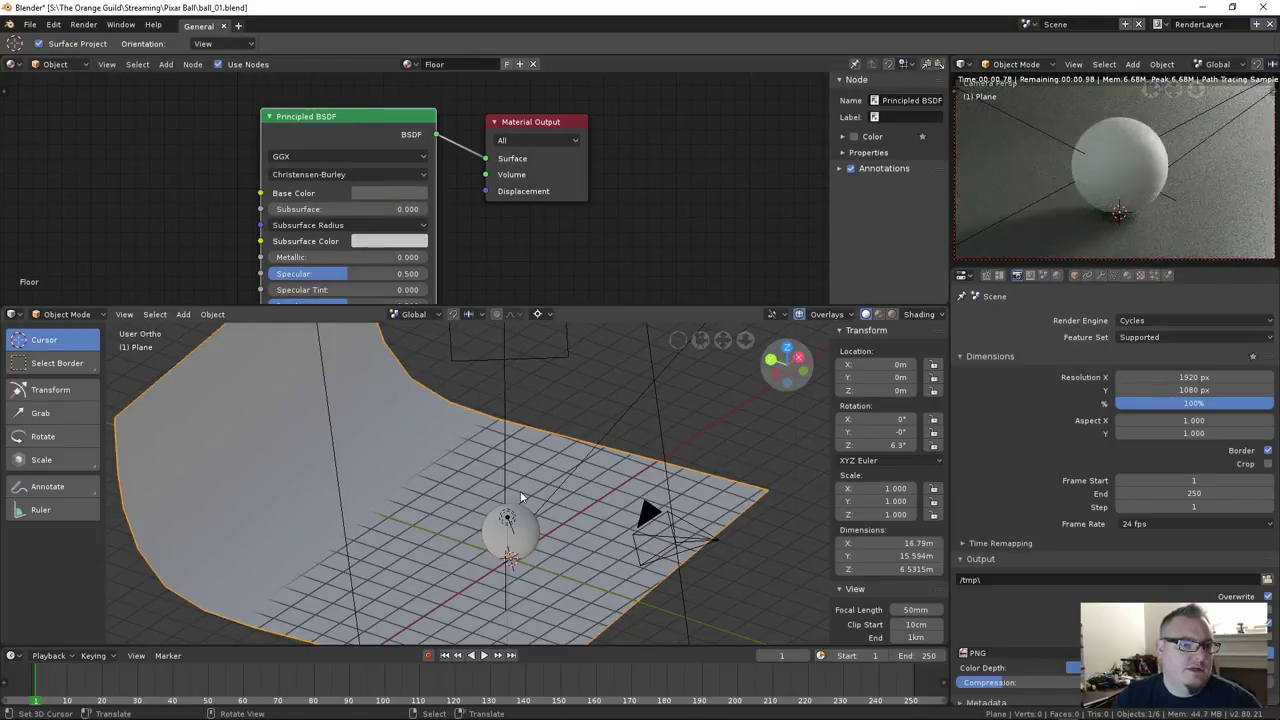
pyautogui.click(510, 530)
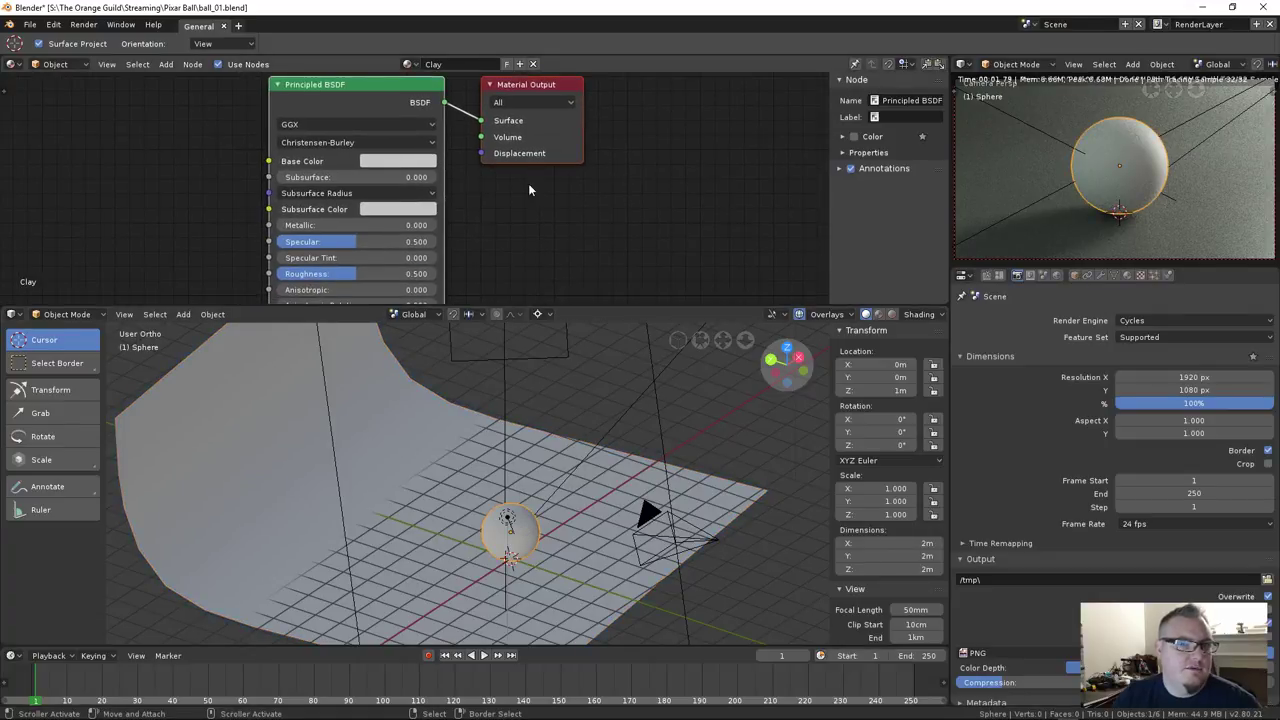
# Brighten the Principled BSDF base colour to white
pyautogui.scroll(2, 470, 185)
pyautogui.click(417, 153)
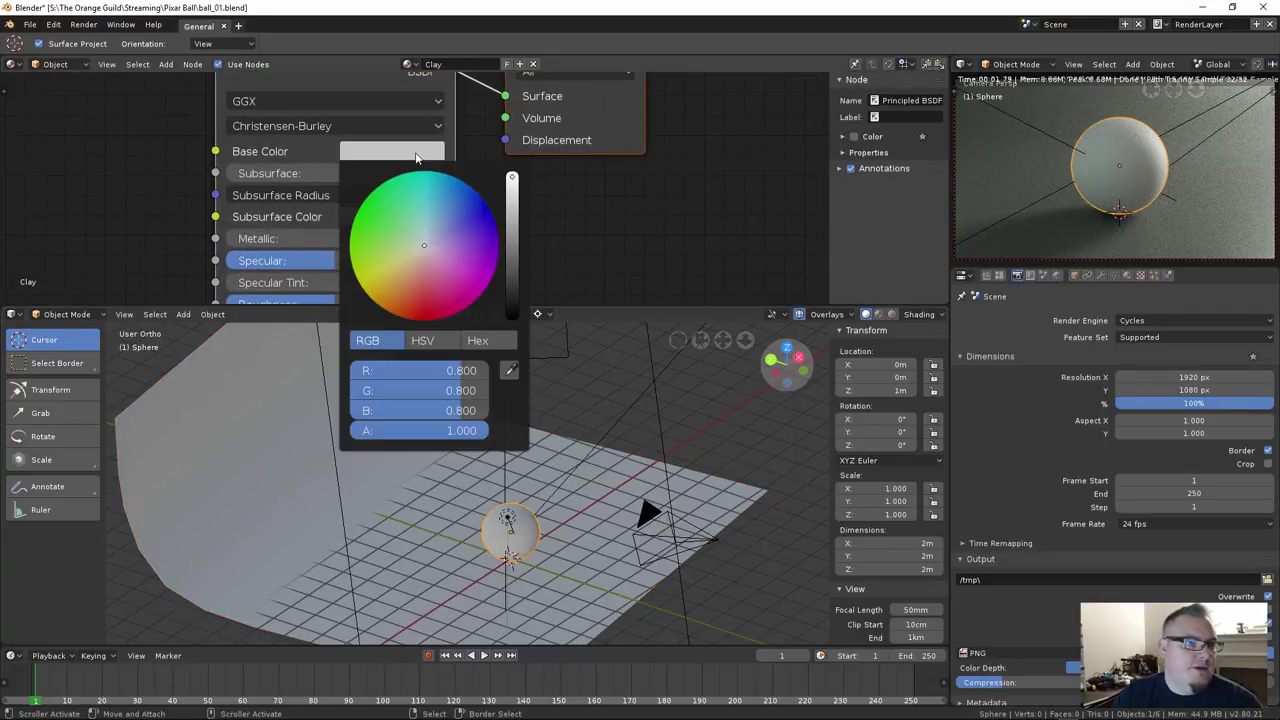
pyautogui.click(513, 182)
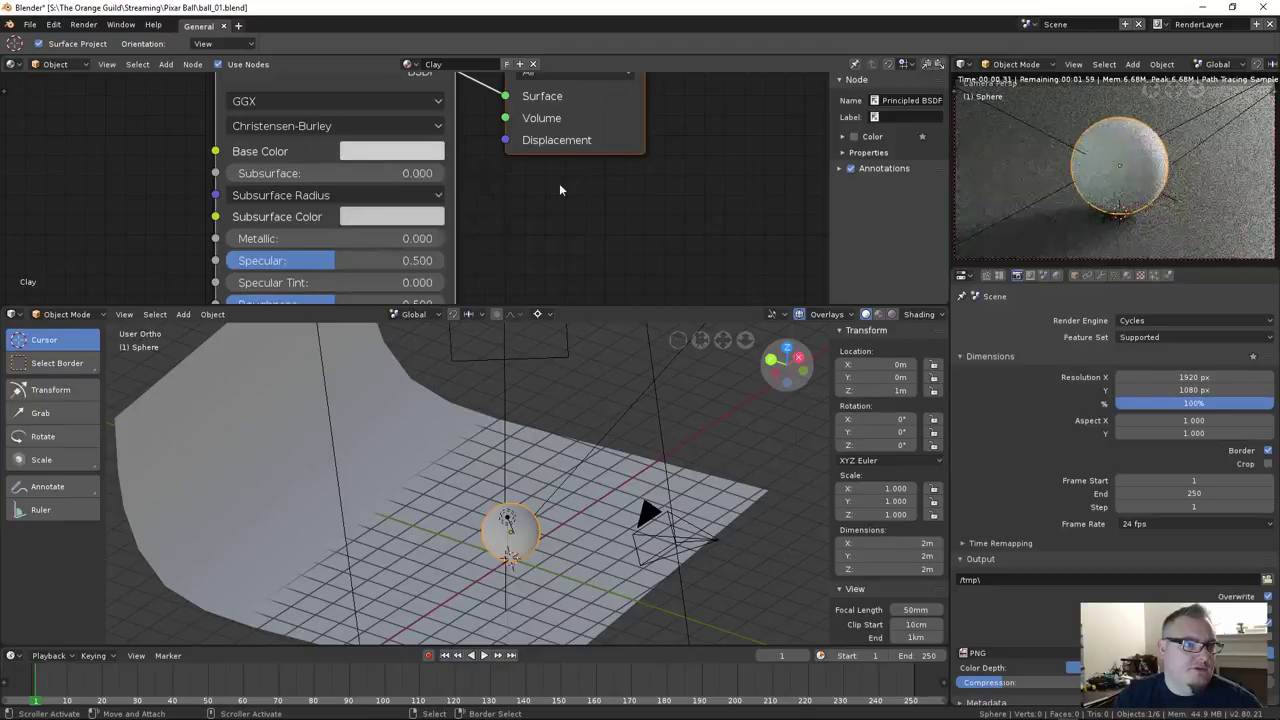
# Set the Principled BSDF Roughness to 0.150
pyautogui.scroll(-2, 474, 192)
pyautogui.moveTo(473, 210); pyautogui.dragTo(512, 173, button='middle')
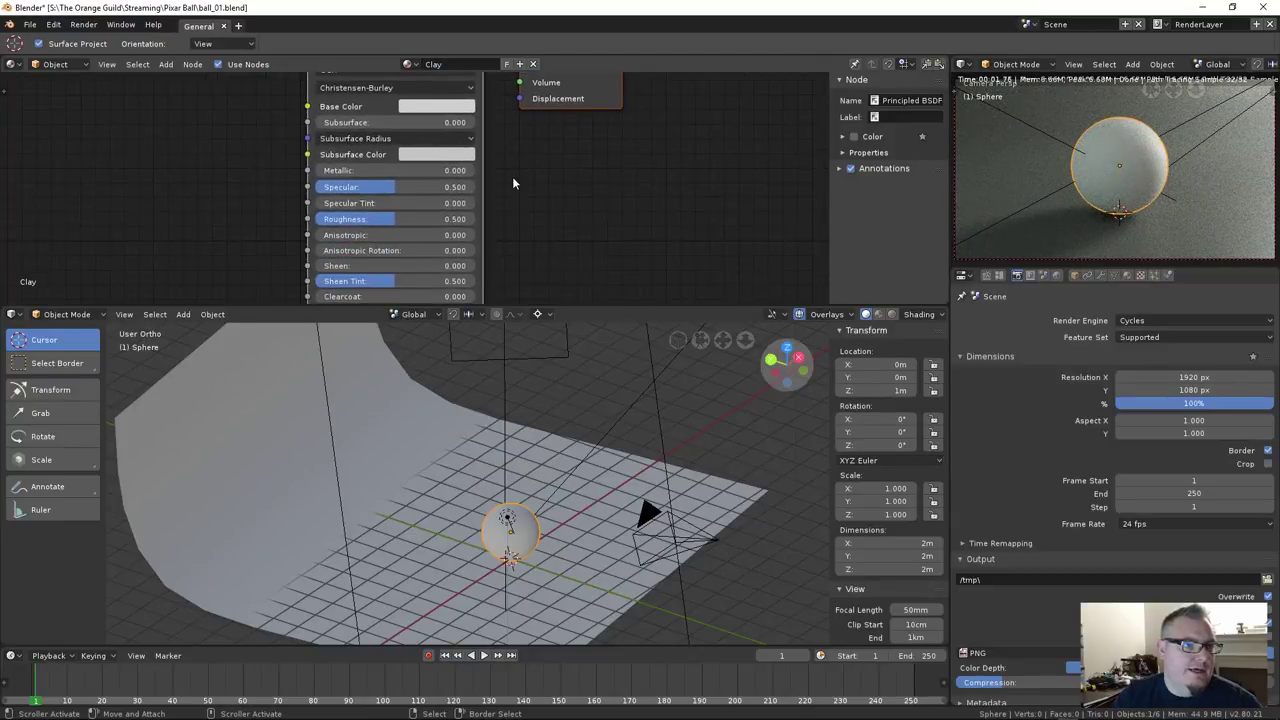
pyautogui.scroll(3, 560, 178)
pyautogui.moveTo(604, 184); pyautogui.dragTo(600, 134, button='middle')
pyautogui.moveTo(391, 185); pyautogui.dragTo(303, 185)
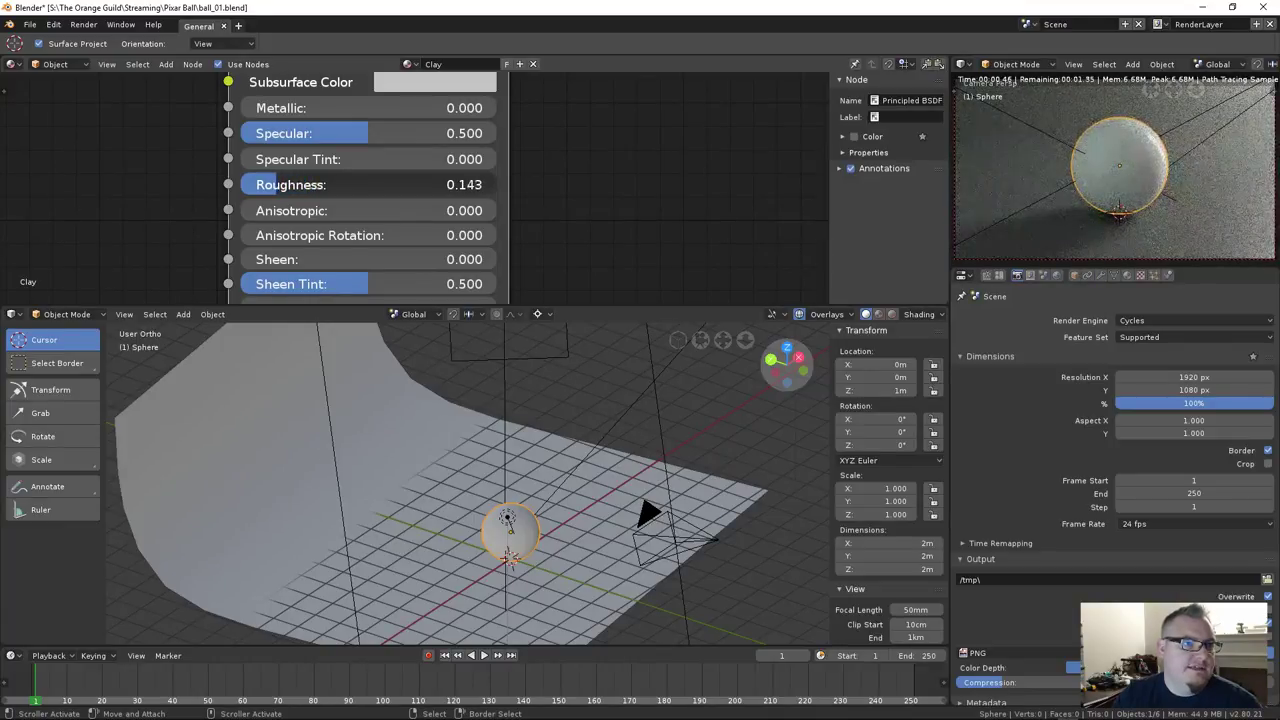
pyautogui.click(293, 184)
pyautogui.write('.15')
pyautogui.press('Return')
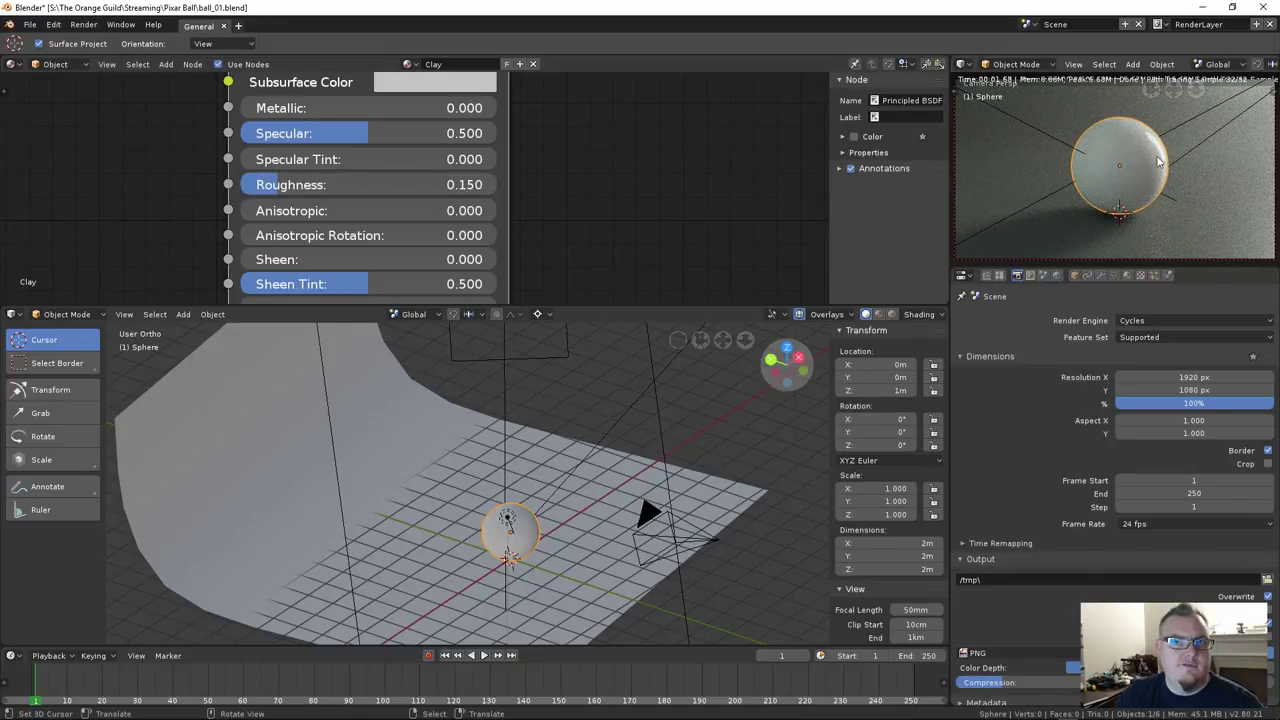
# Raise the Principled BSDF Clearcoat to 1.000
pyautogui.scroll(-1, 564, 231)
pyautogui.keyDown('shift'); pyautogui.scroll(-4, 564, 226); pyautogui.keyUp('shift')
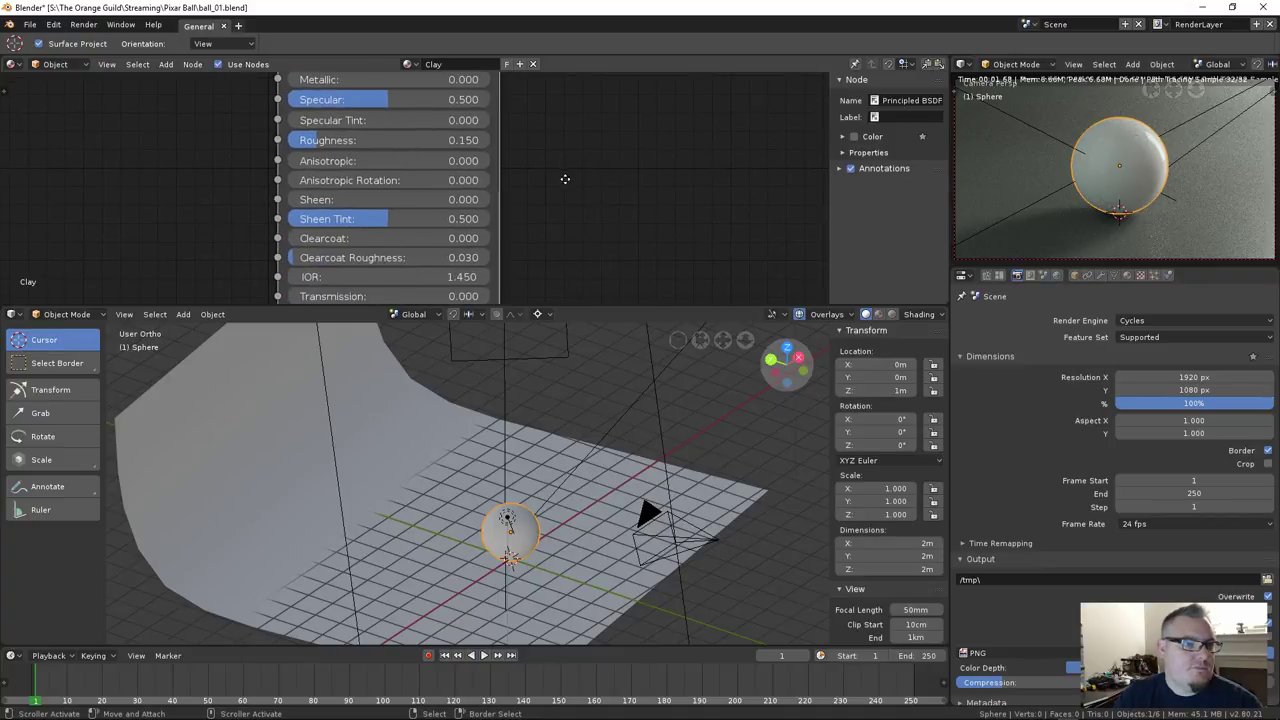
pyautogui.scroll(1, 546, 176)
pyautogui.moveTo(353, 172); pyautogui.dragTo(590, 172)
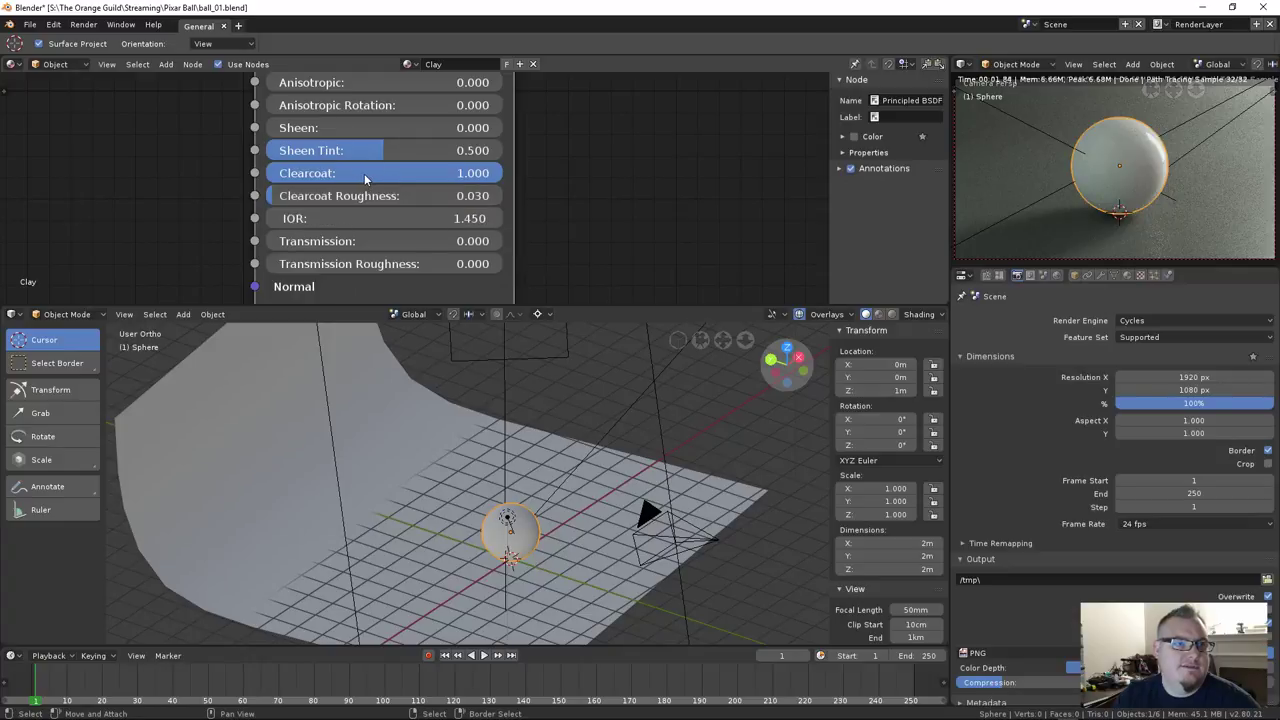
# Try some Sheen, then reset Sheen back to 0
pyautogui.keyDown('shift'); pyautogui.scroll(2, 366, 177); pyautogui.keyUp('shift')
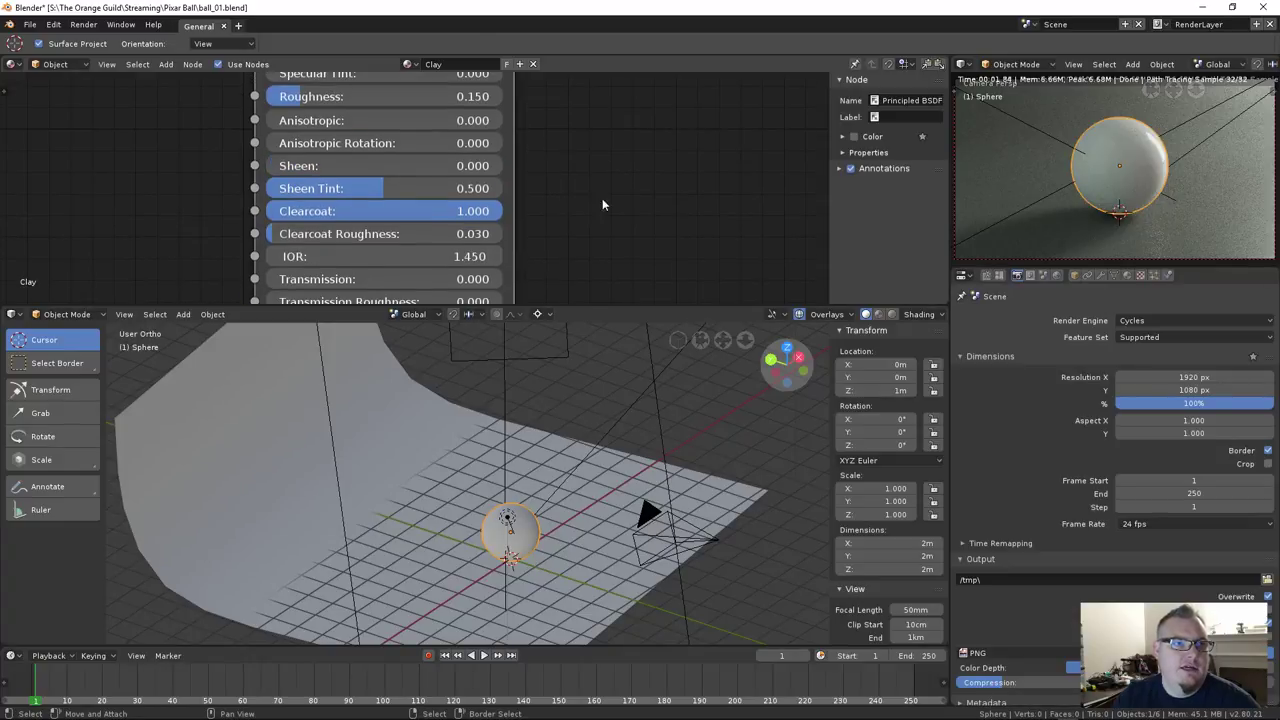
pyautogui.moveTo(377, 171); pyautogui.dragTo(487, 171)
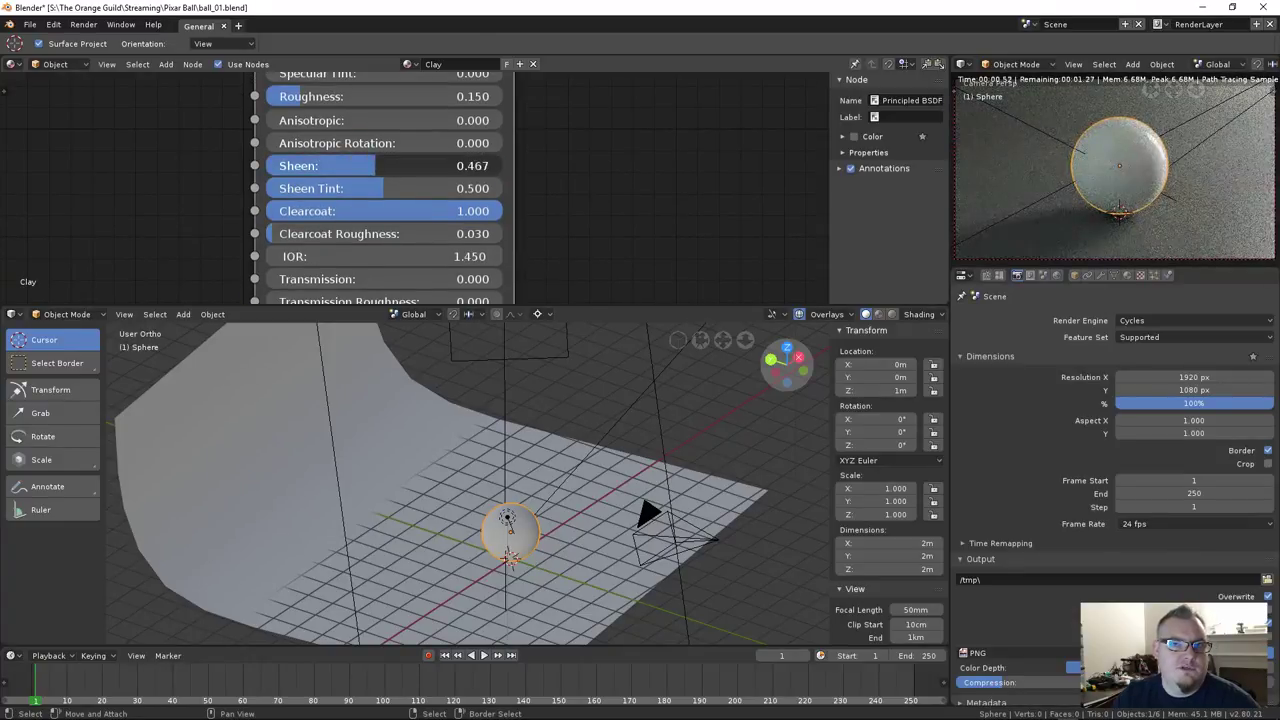
pyautogui.moveTo(376, 166); pyautogui.dragTo(466, 166)
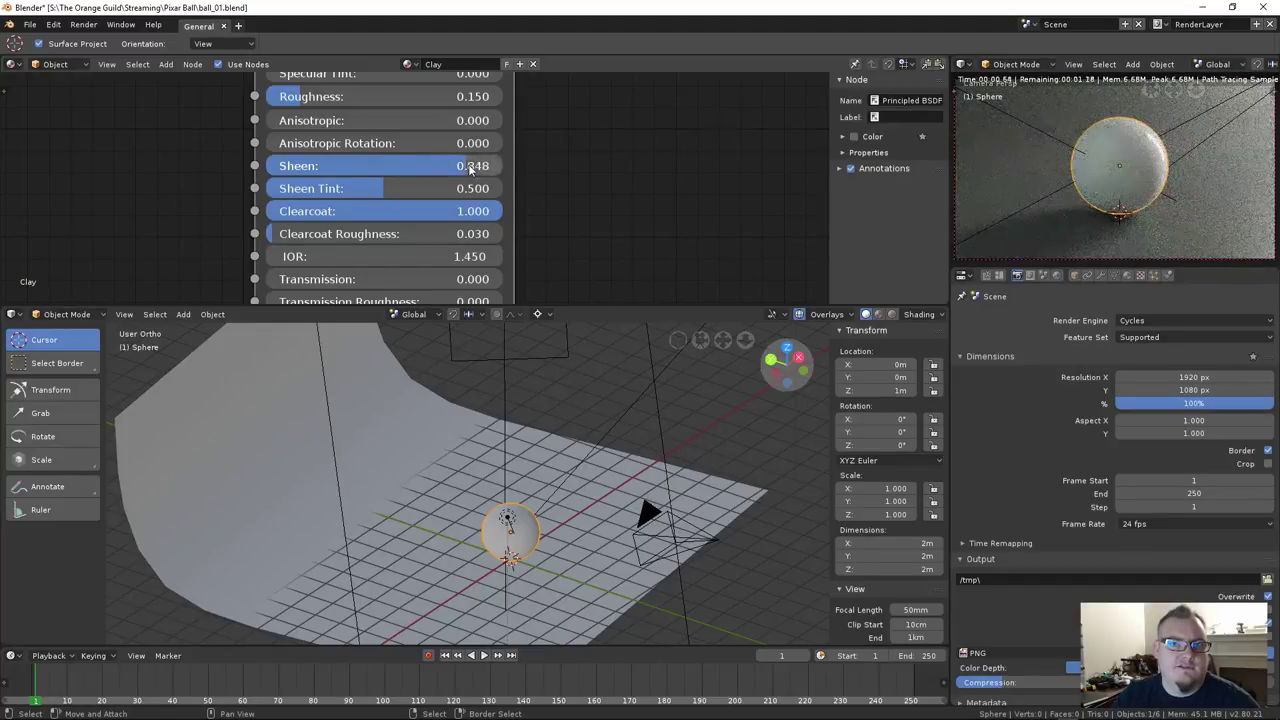
pyautogui.press('BackSpace')
pyautogui.scroll(-3, 468, 233)
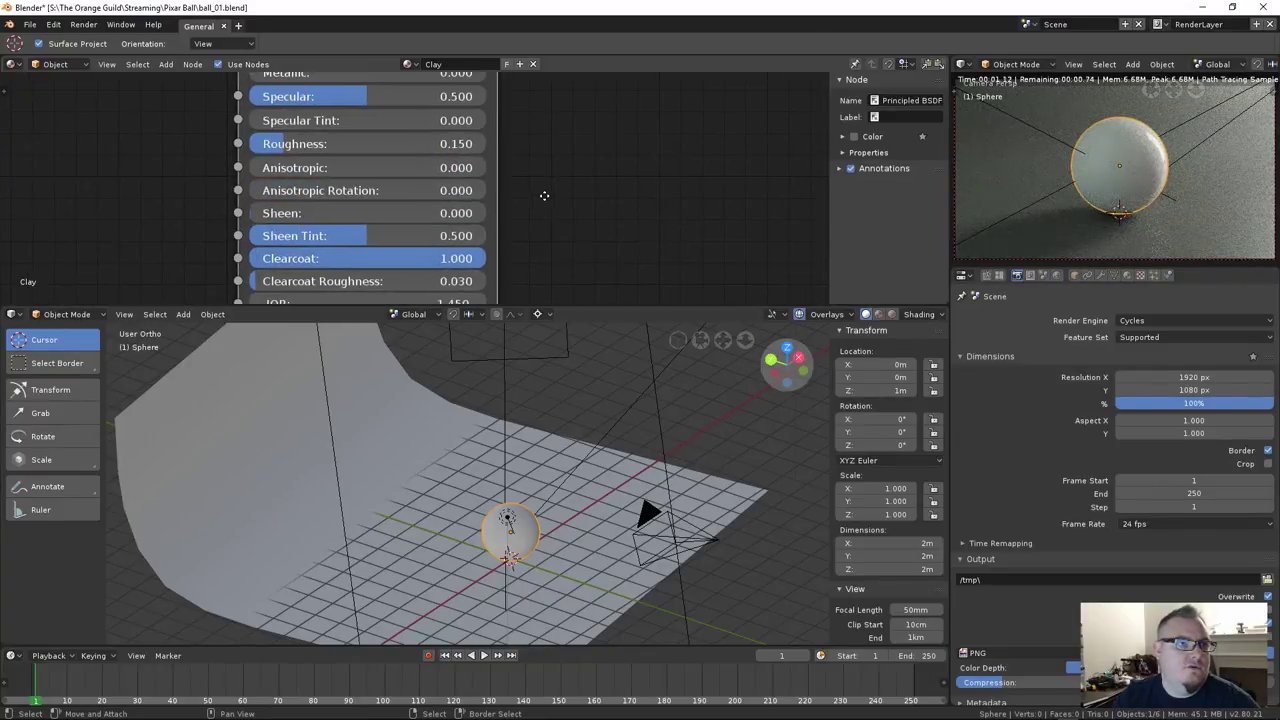
pyautogui.scroll(-1, 527, 182)
pyautogui.moveTo(511, 197); pyautogui.dragTo(523, 131, button='middle')
pyautogui.moveTo(500, 177); pyautogui.dragTo(573, 236, button='middle')
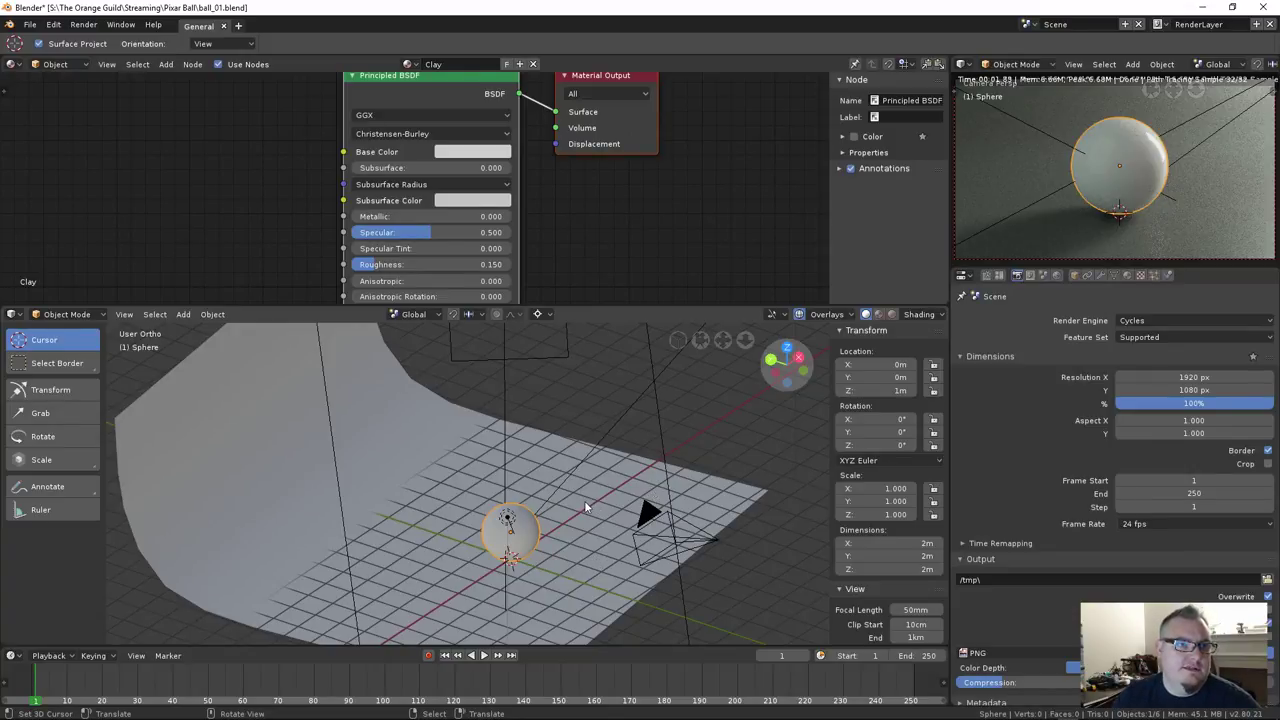
# Move Material Output right and Principled BSDF left, and collapse the Principled BSDF node
pyautogui.scroll(-3, 560, 174)
pyautogui.keyDown('ctrl'); pyautogui.moveTo(538, 181); pyautogui.dragTo(527, 227, button='middle'); pyautogui.keyUp('ctrl')
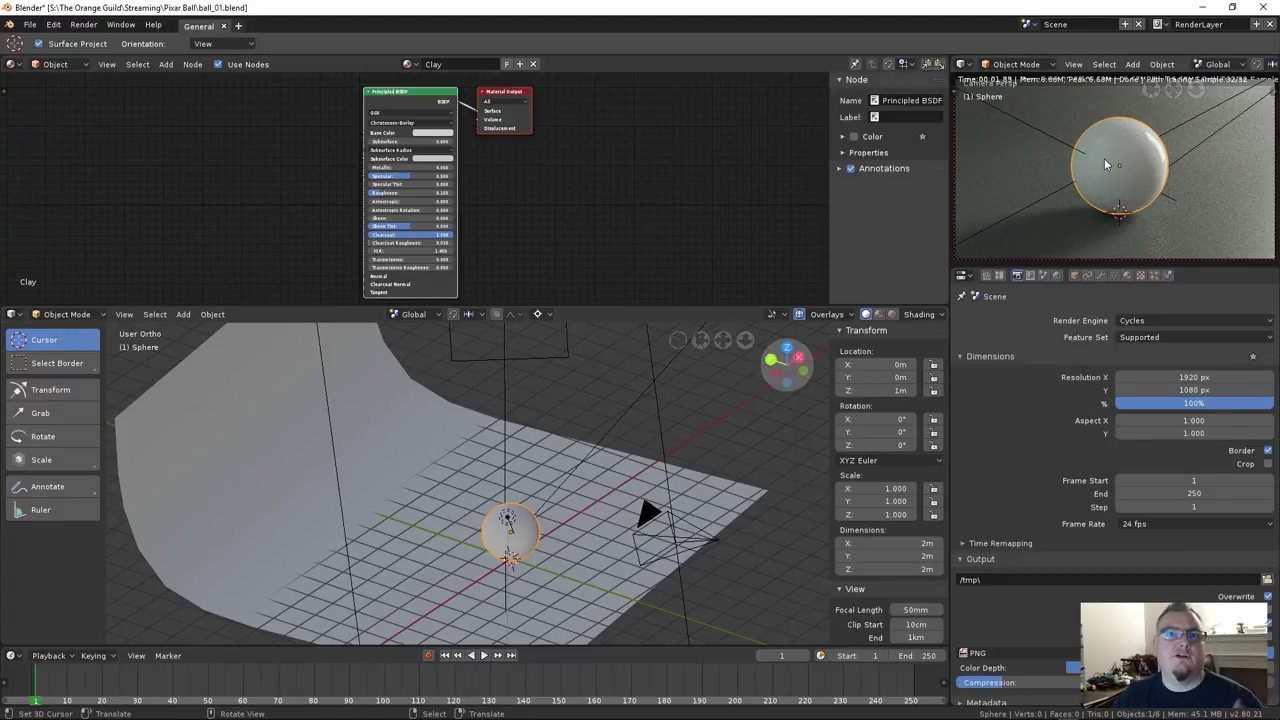
pyautogui.moveTo(534, 186); pyautogui.dragTo(626, 184, button='middle')
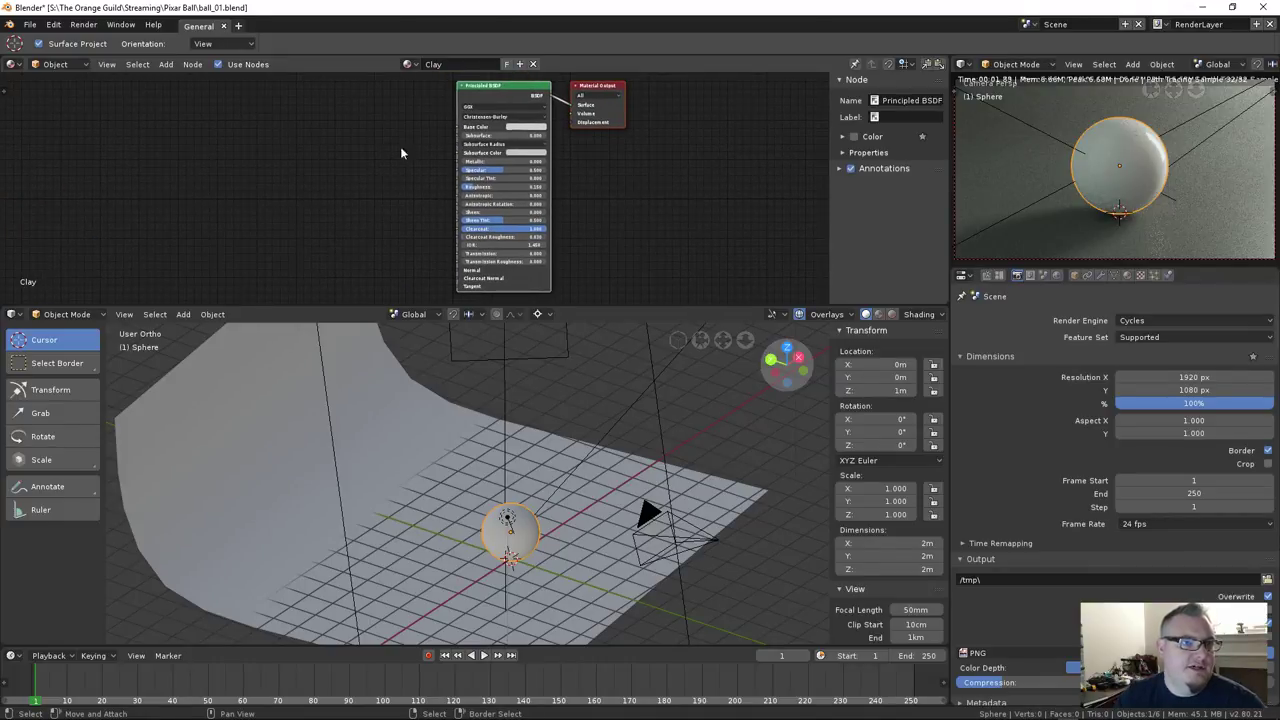
pyautogui.moveTo(583, 88); pyautogui.dragTo(670, 136)
pyautogui.moveTo(491, 97); pyautogui.dragTo(457, 150)
pyautogui.click(438, 86)
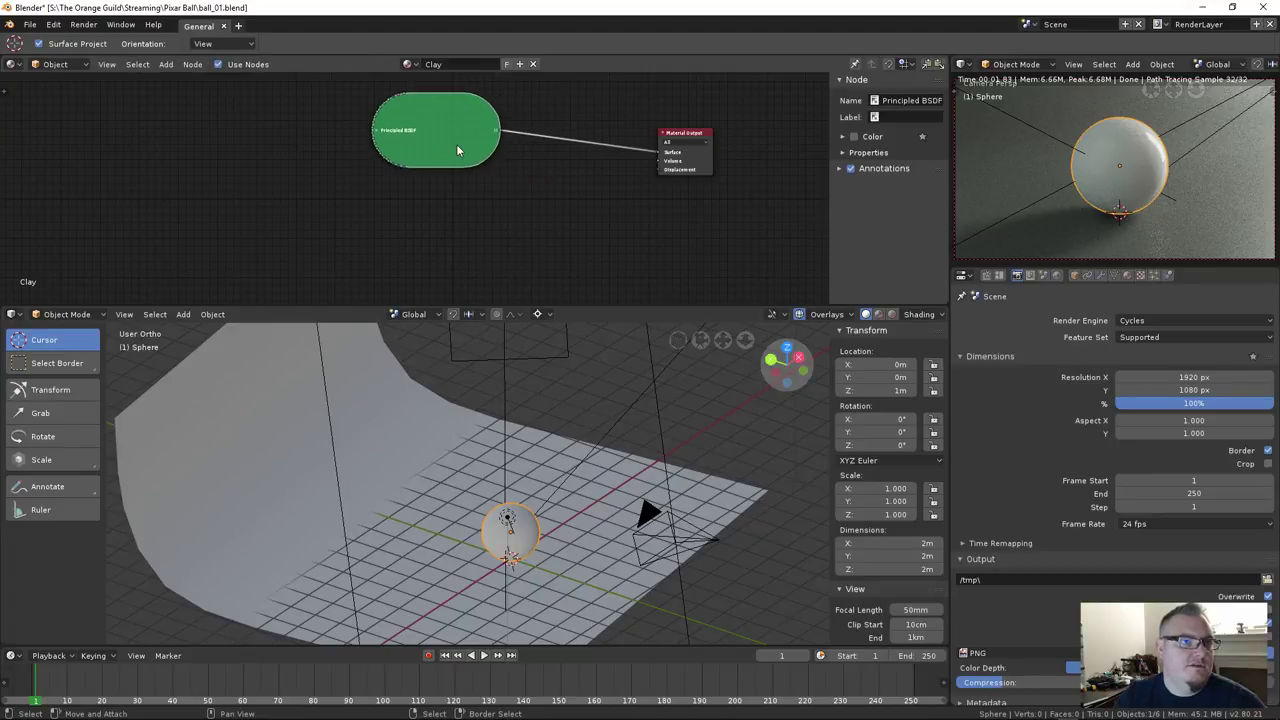
pyautogui.moveTo(667, 138); pyautogui.dragTo(667, 183)
# Add a Diffuse BSDF shader node to the Clay material
pyautogui.scroll(1, 480, 177)
pyautogui.hotkey('shift', 'a')
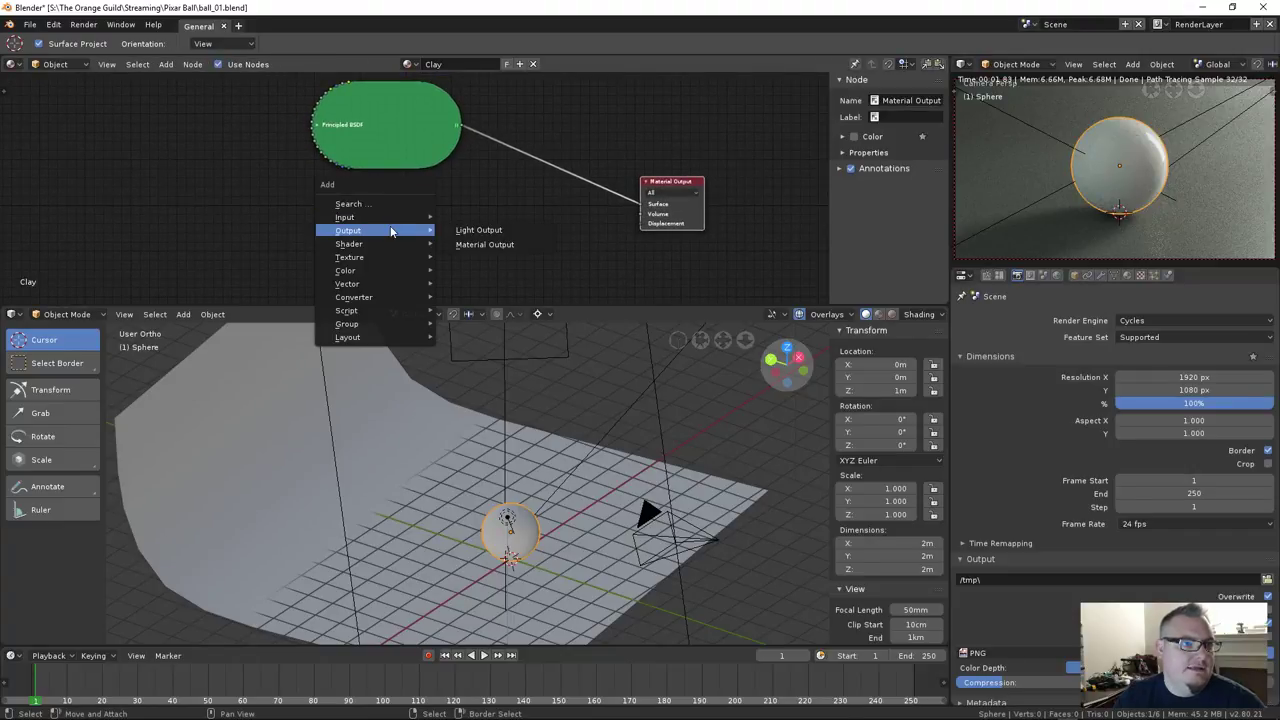
pyautogui.moveTo(387, 246)
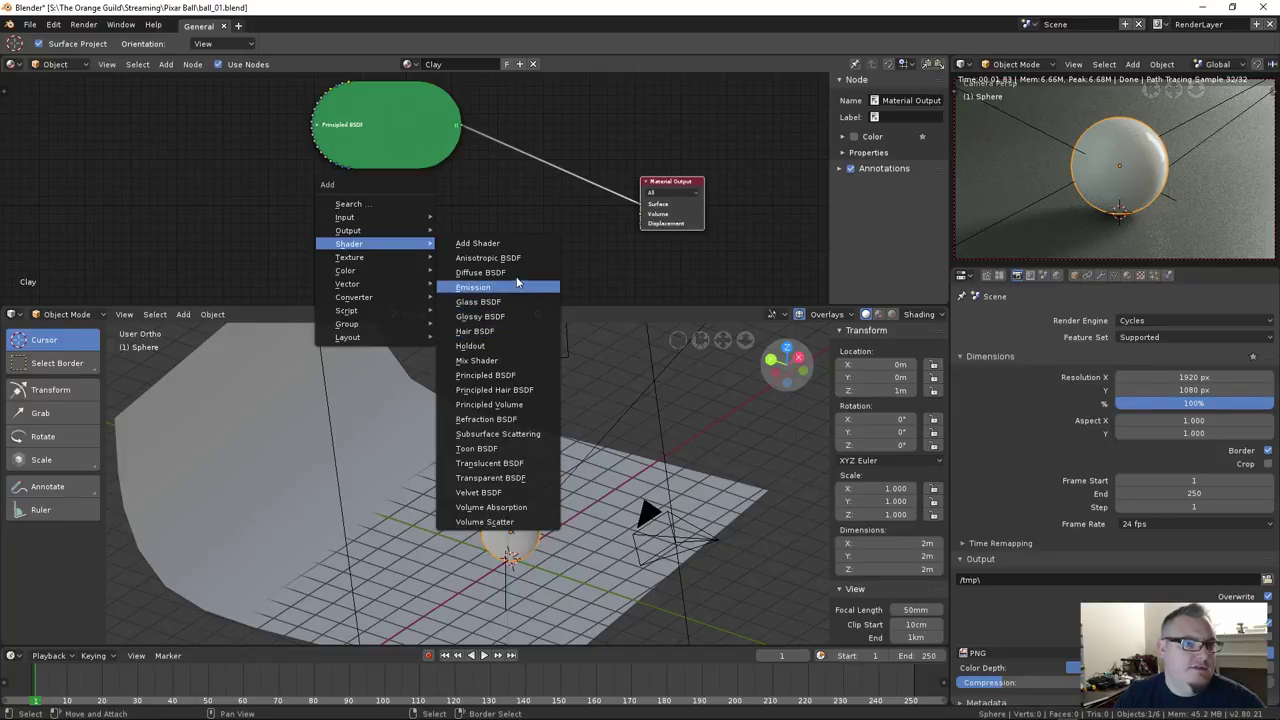
pyautogui.click(480, 272)
pyautogui.click(512, 233)
# Insert a Mix Shader on the output link and connect Diffuse BSDF to its second input
pyautogui.hotkey('shift', 'a')
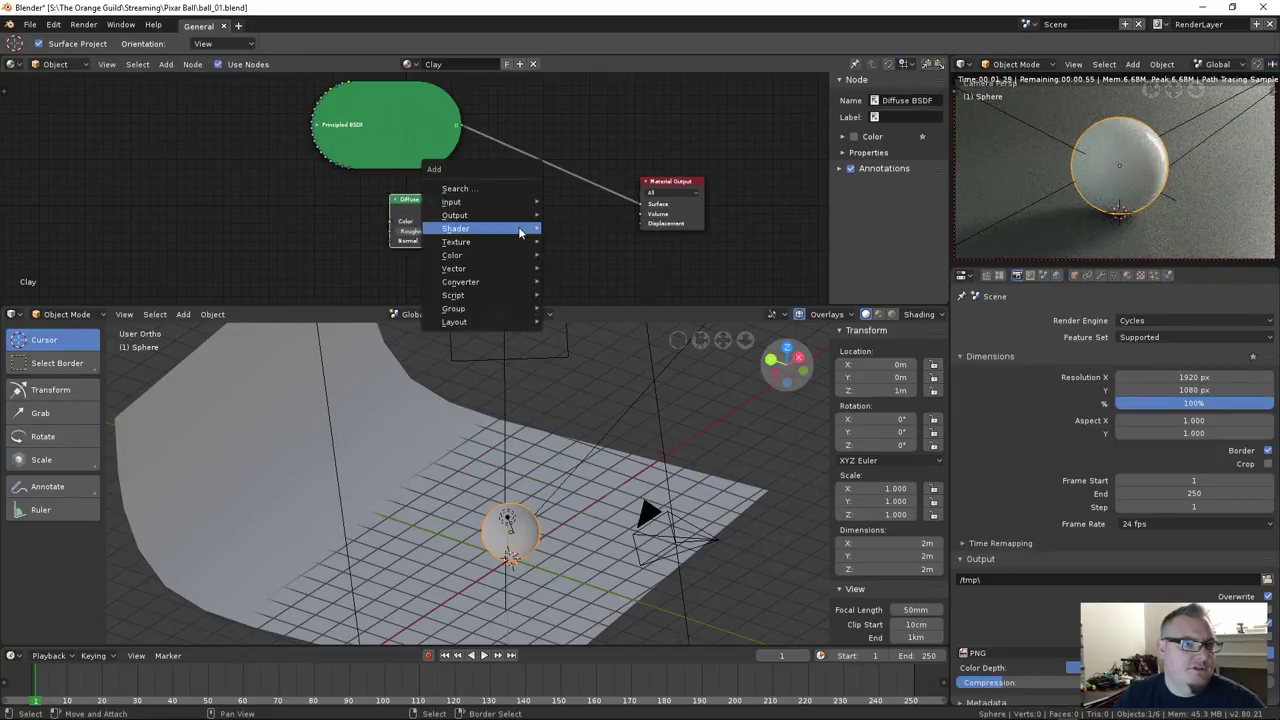
pyautogui.moveTo(512, 230)
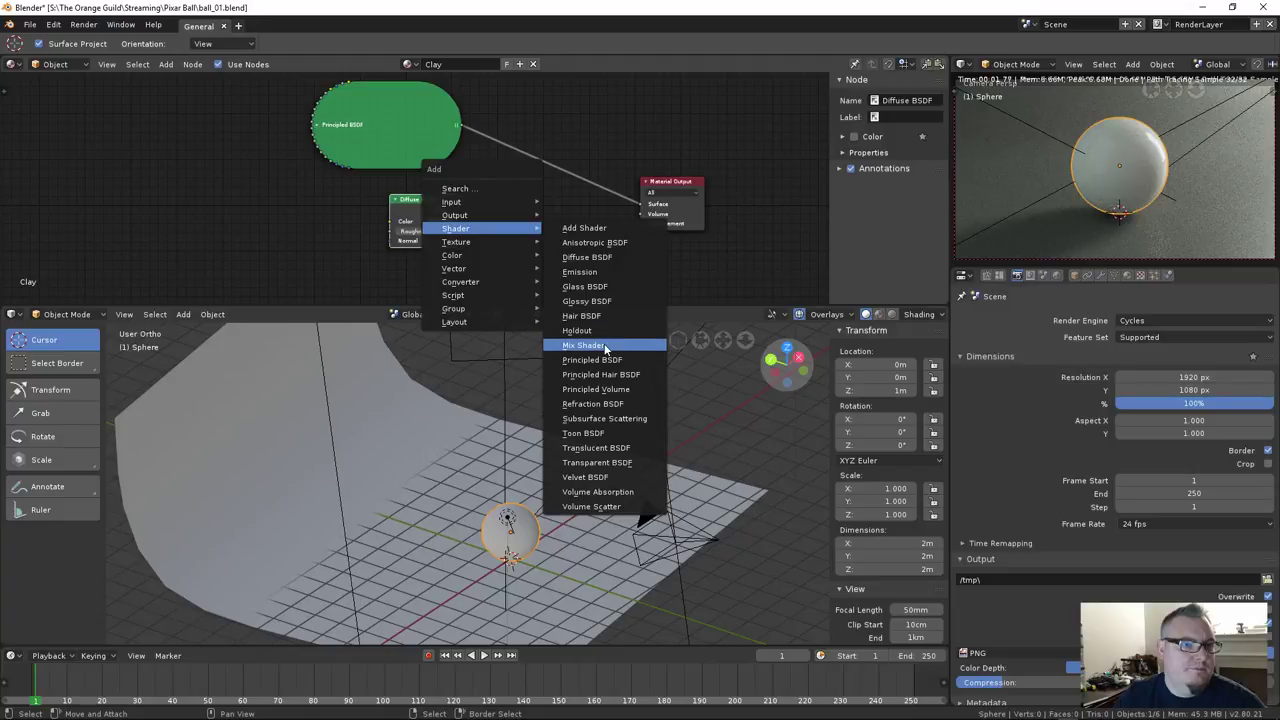
pyautogui.click(585, 345)
pyautogui.click(545, 166)
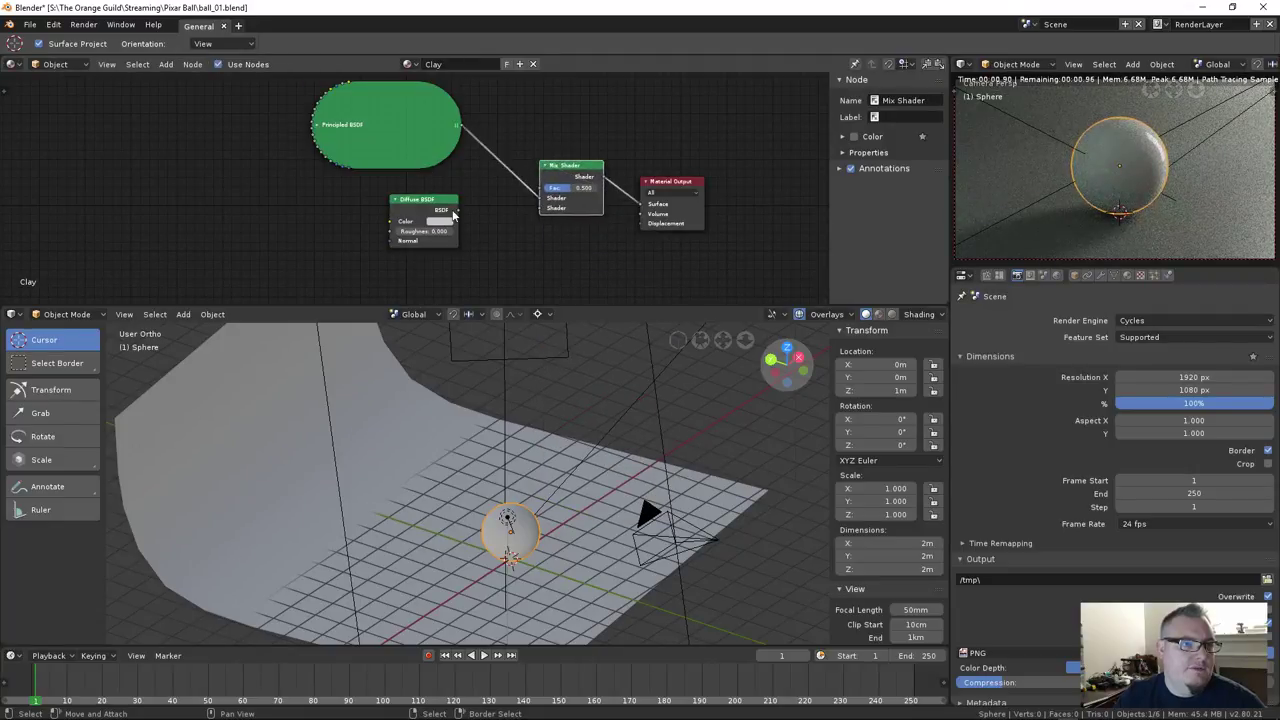
pyautogui.moveTo(455, 213); pyautogui.dragTo(543, 207)
# Arrange the shader nodes to the left and make the Diffuse BSDF colour red
pyautogui.moveTo(434, 202)
pyautogui.mouseDown()
pyautogui.moveTo(428, 231)
pyautogui.moveTo(425, 198)
pyautogui.mouseUp()
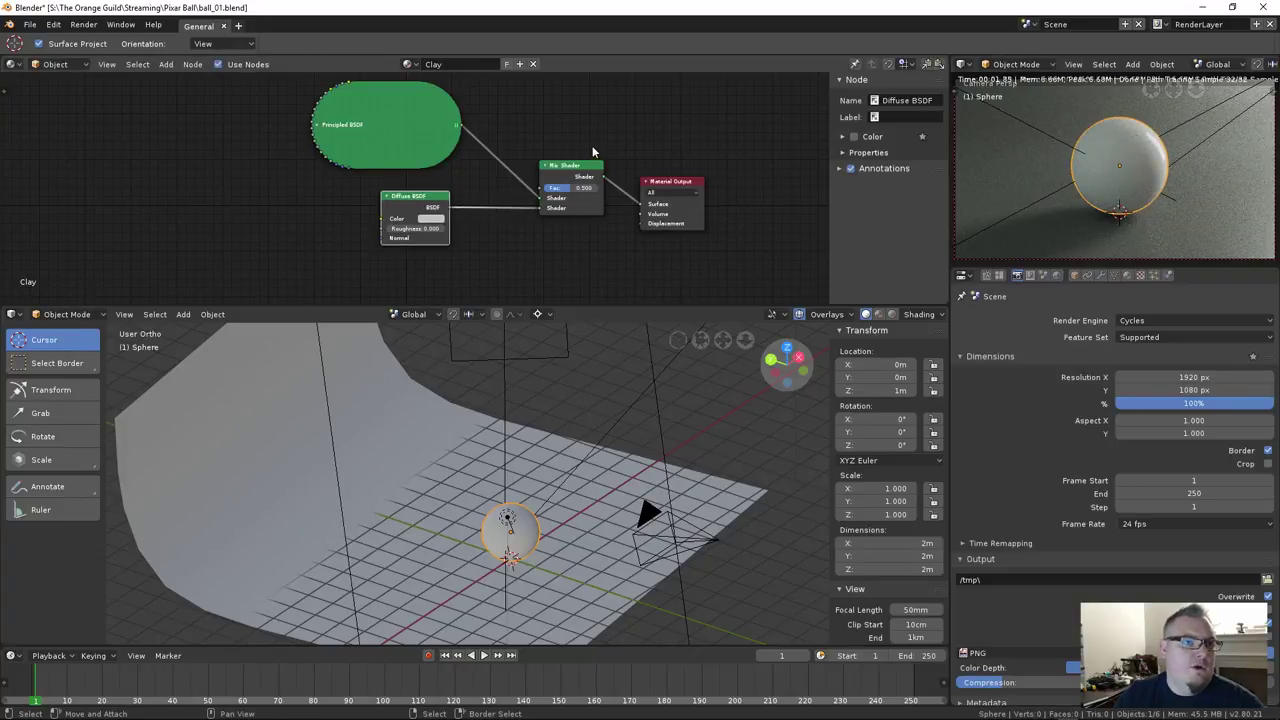
pyautogui.moveTo(397, 123); pyautogui.dragTo(277, 133)
pyautogui.moveTo(418, 206); pyautogui.dragTo(314, 206)
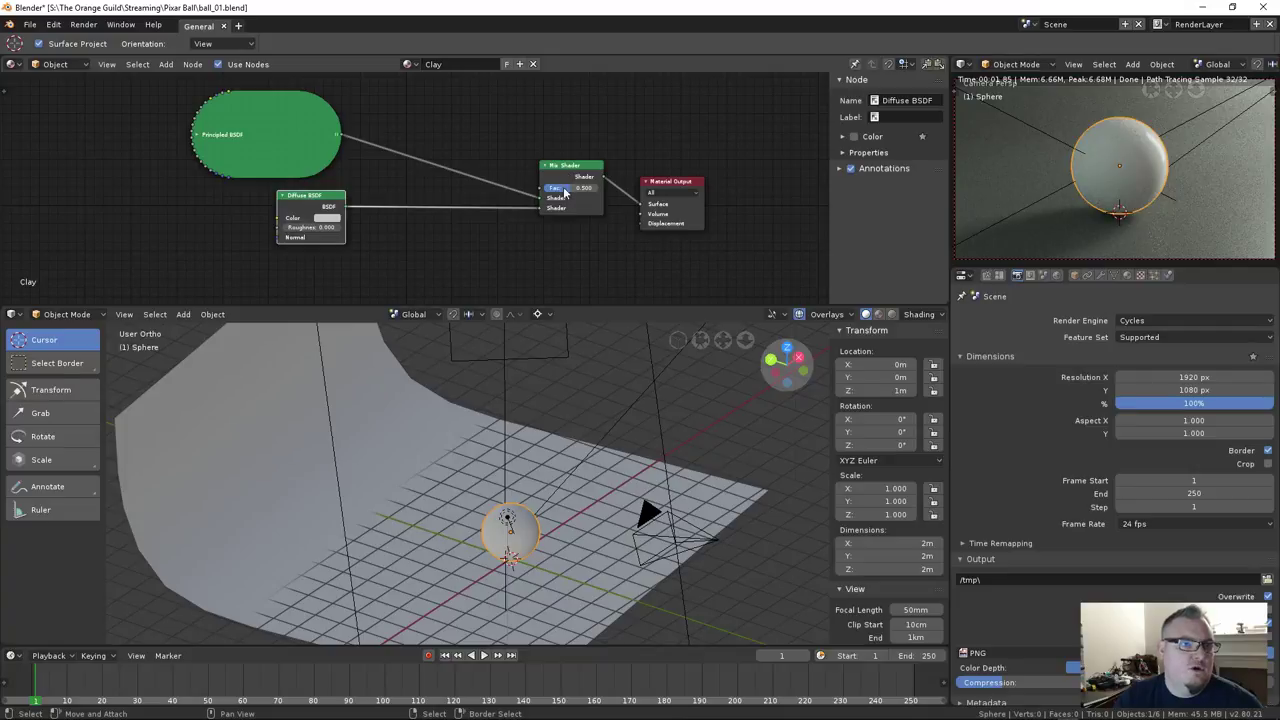
pyautogui.click(327, 217)
pyautogui.click(351, 147)
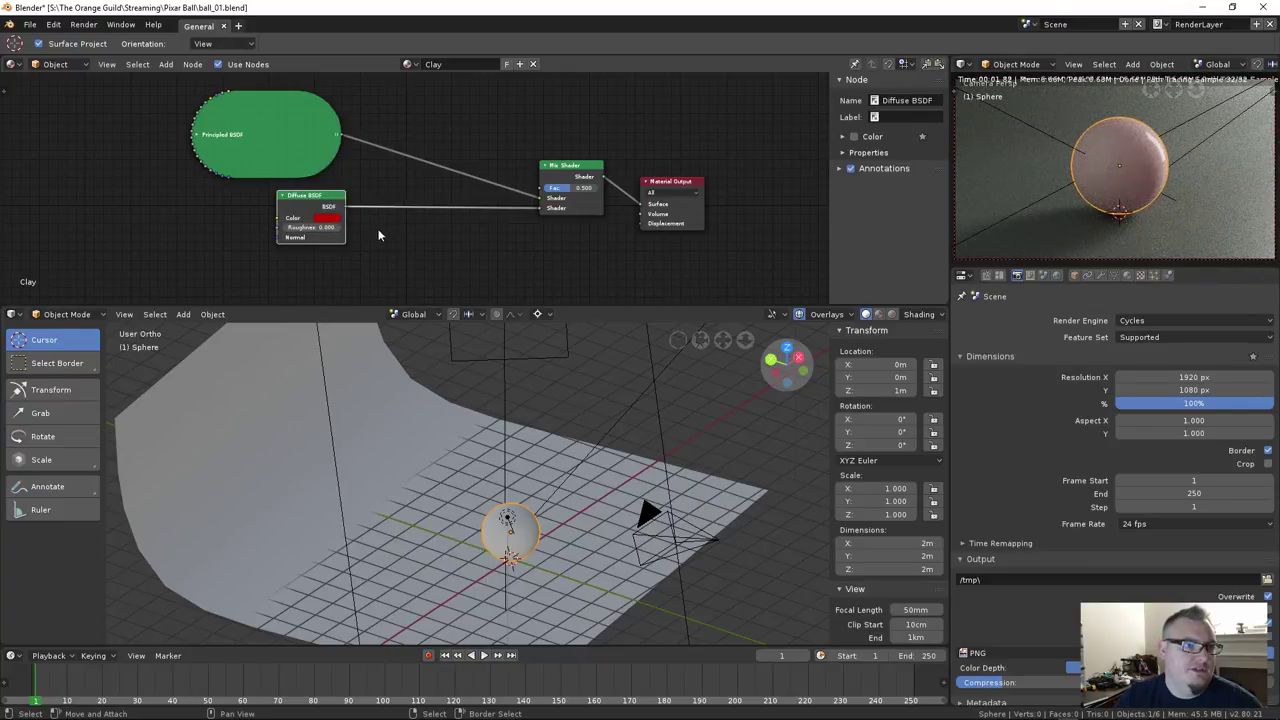
# Frame the sphere from a more top-down view and switch it into Edit Mode
pyautogui.scroll(2, 380, 230)
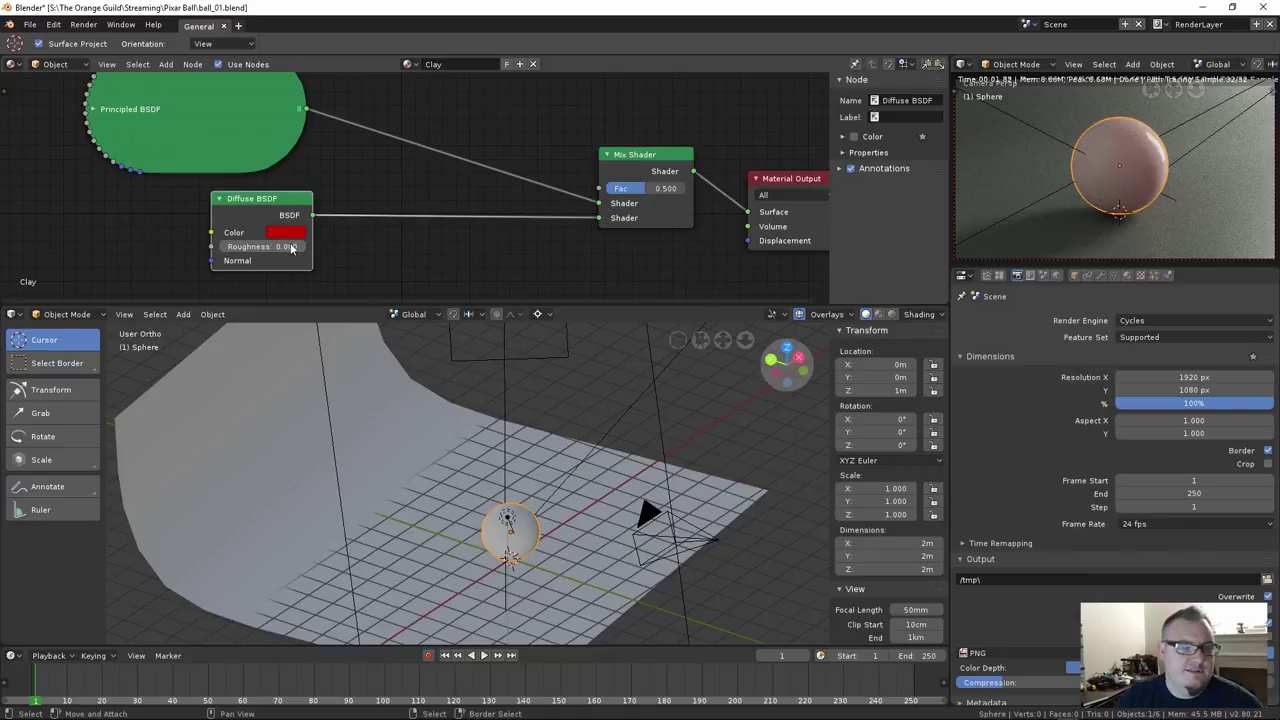
pyautogui.moveTo(571, 246); pyautogui.dragTo(529, 250, button='middle')
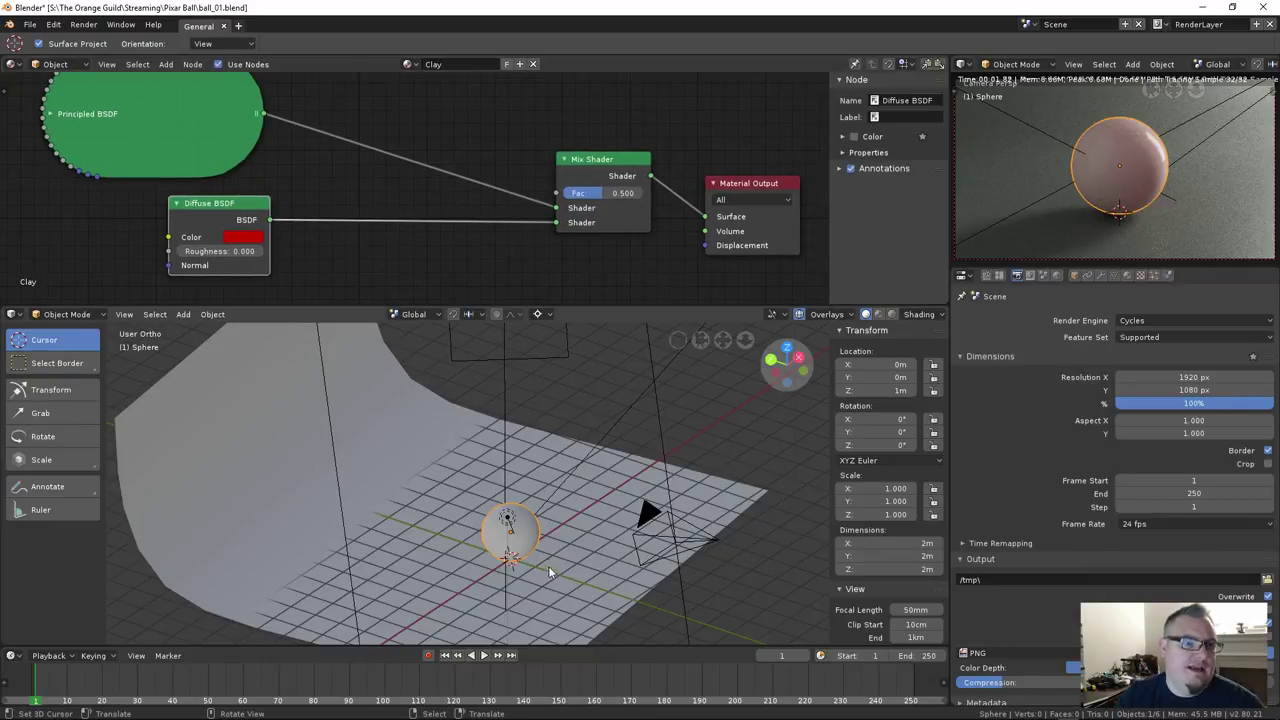
pyautogui.press('KP_Decimal')
pyautogui.moveTo(530, 525); pyautogui.dragTo(461, 455, button='middle')
pyautogui.press('Tab')
pyautogui.scroll(3, 461, 455)
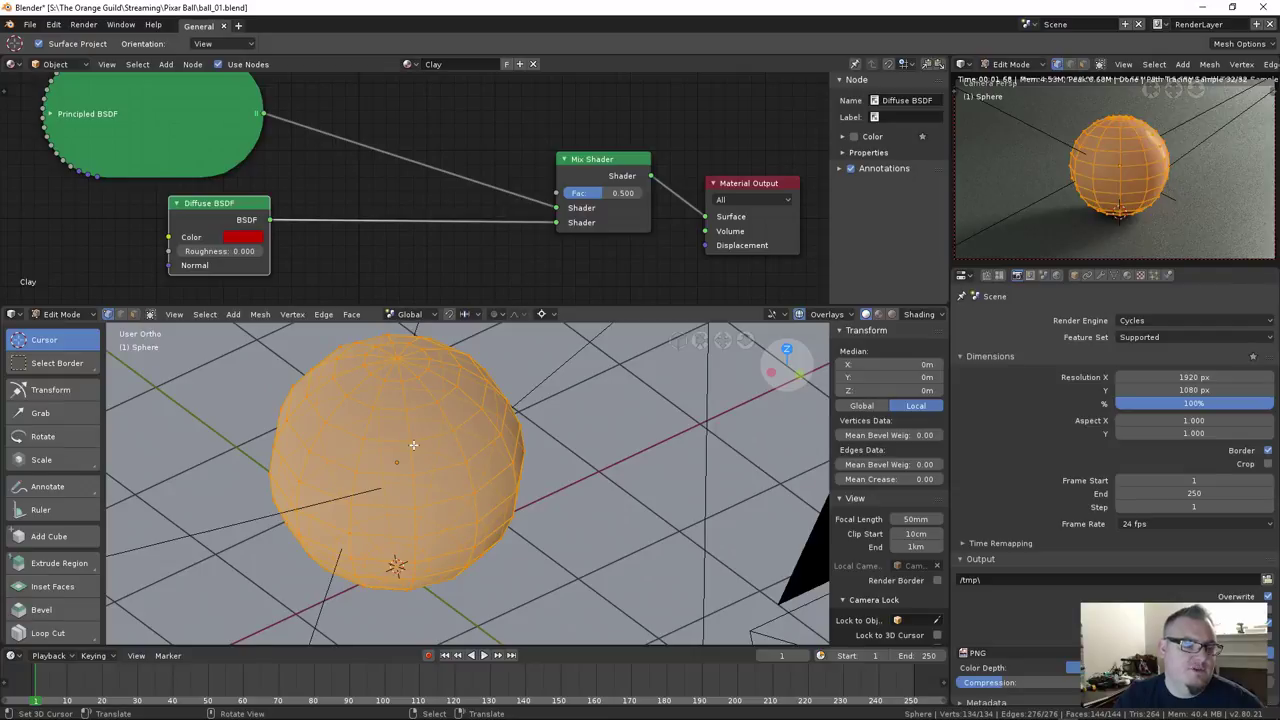
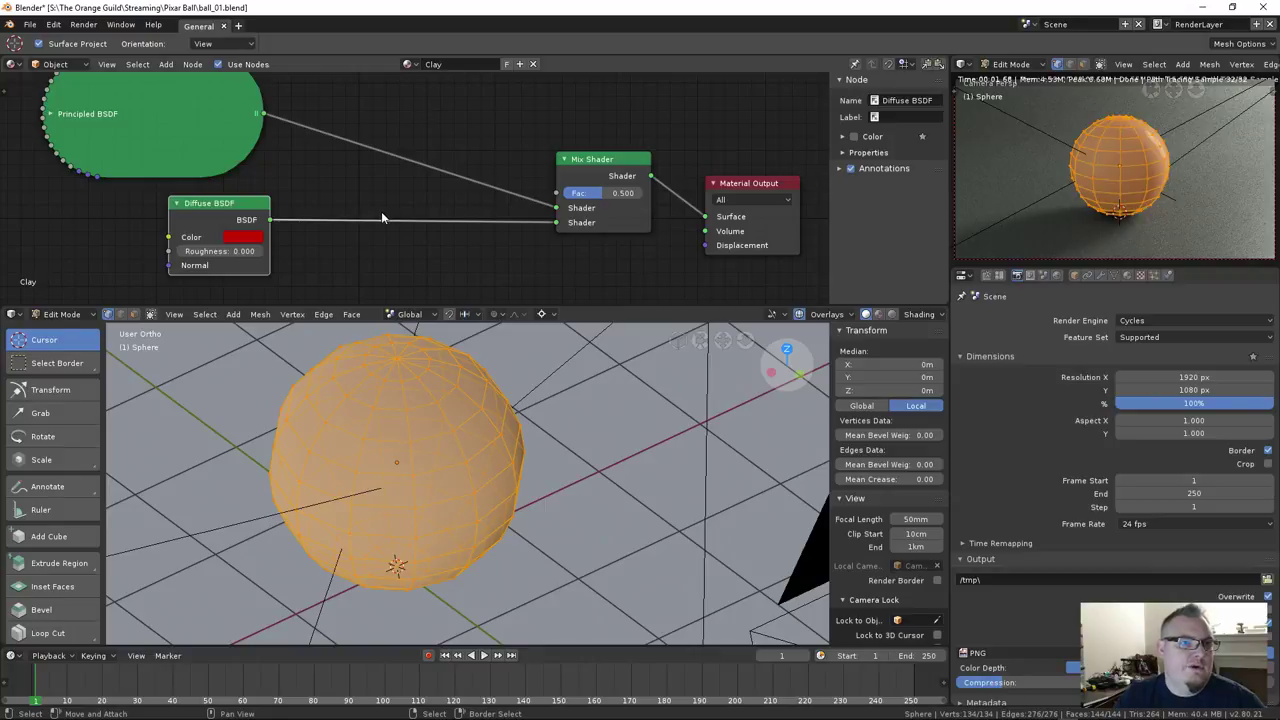
# Switch the sphere back to Object Mode and rename its material from Clay to Ball
pyautogui.scroll(-1, 352, 181)
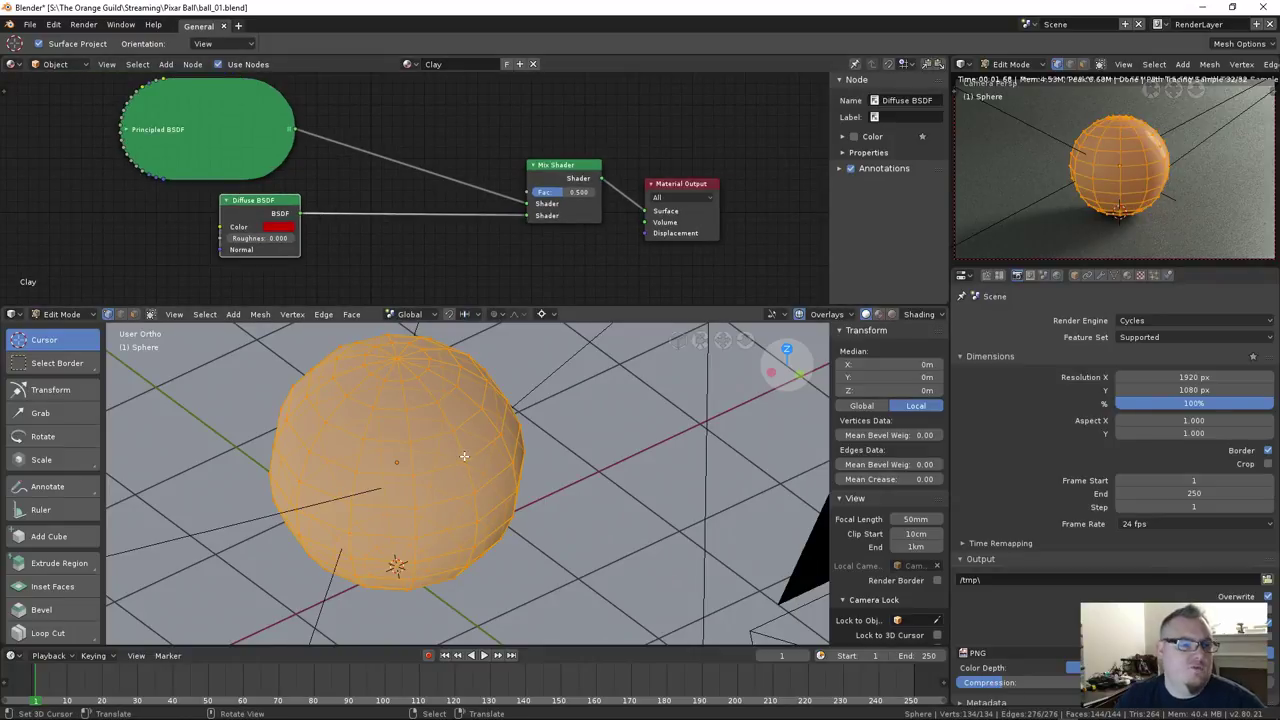
pyautogui.press('Tab')
pyautogui.scroll(-1, 420, 180)
pyautogui.moveTo(411, 216); pyautogui.dragTo(450, 186, button='middle')
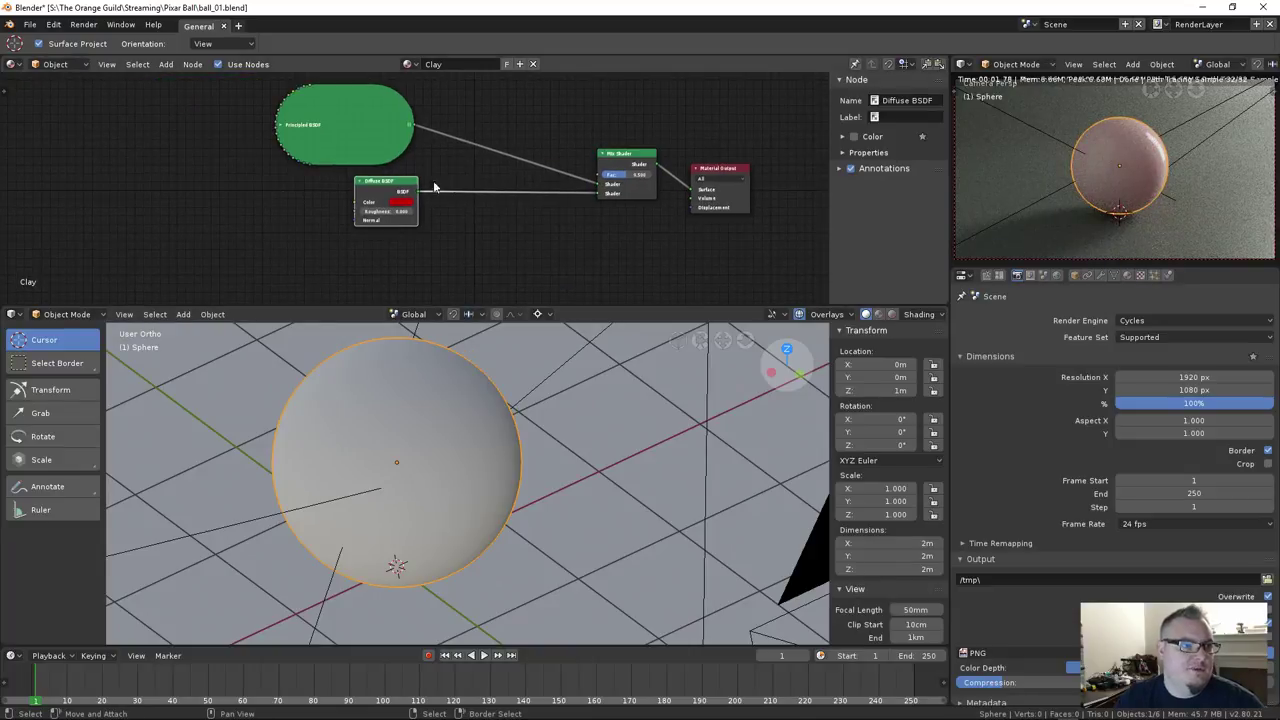
pyautogui.hotkey('shift', 'a')
pyautogui.moveTo(188, 195)
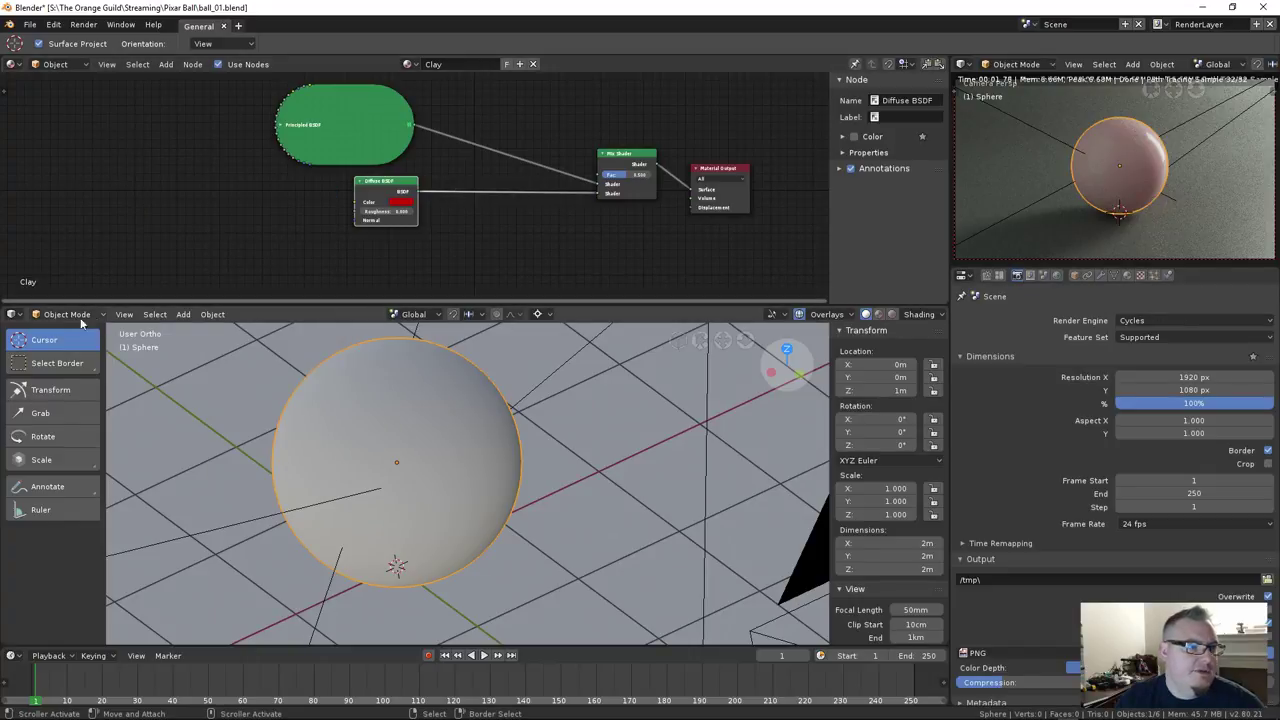
pyautogui.click(434, 64)
pyautogui.write('Ball')
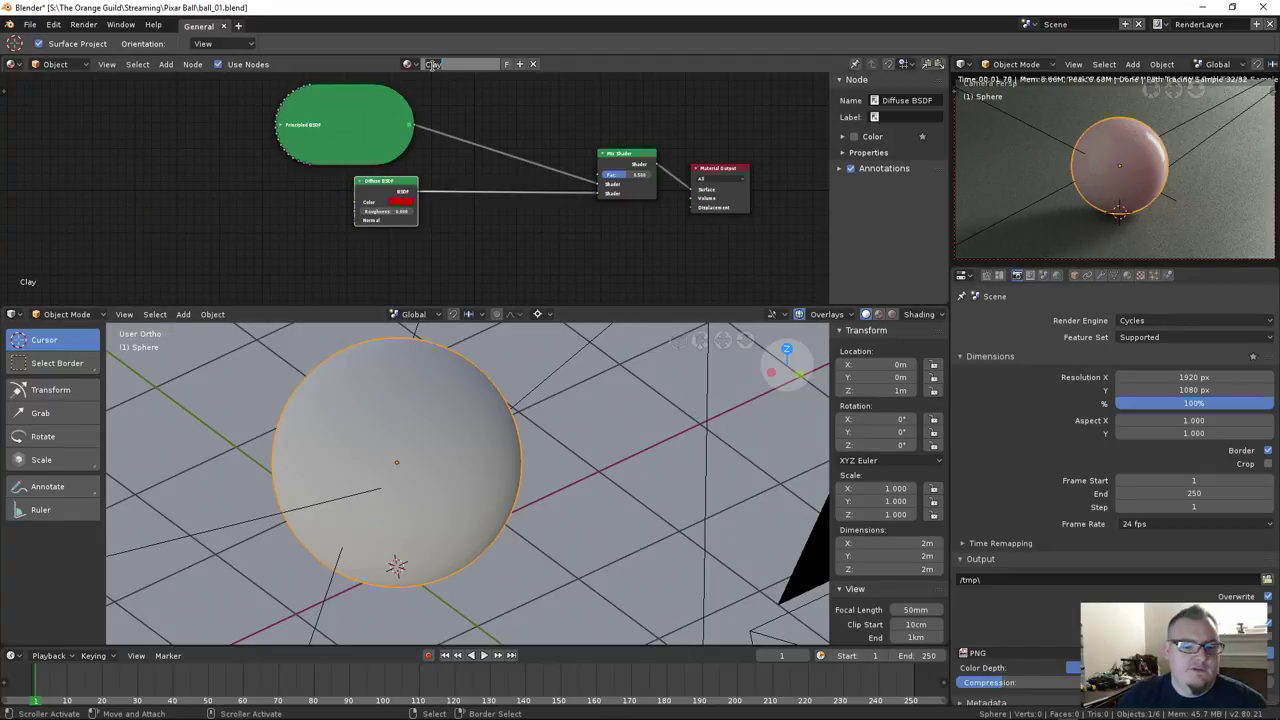
pyautogui.press('Return')
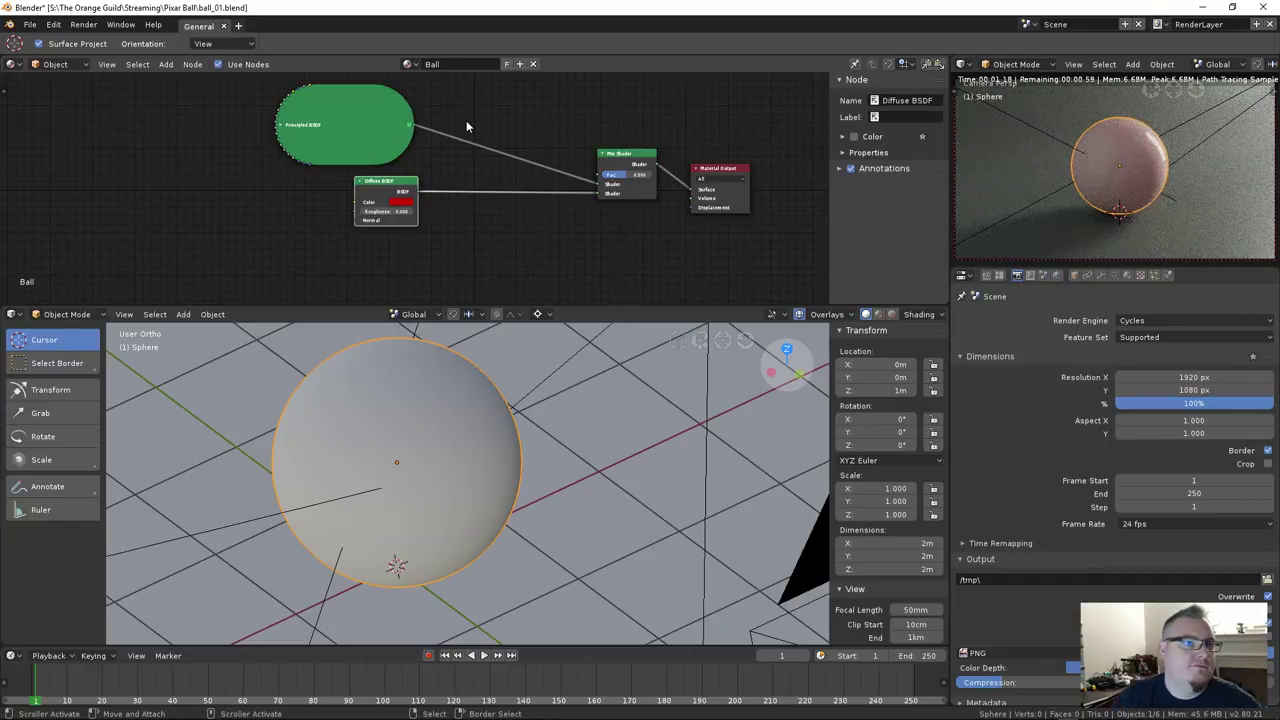
# Add a Texture Coordinate node at the left of the Ball node tree, then open Preferences on Add-ons
pyautogui.moveTo(299, 218); pyautogui.dragTo(307, 228, button='middle')
pyautogui.hotkey('shift', 'a')
pyautogui.moveTo(183, 240)
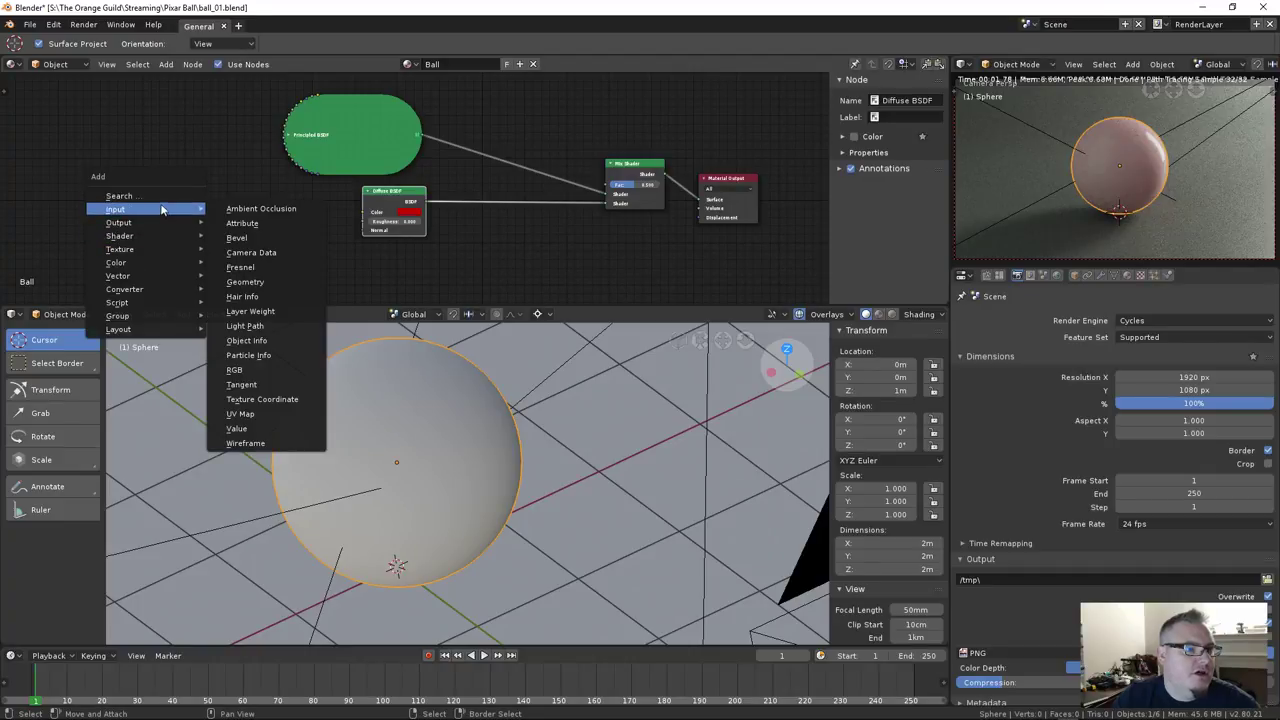
pyautogui.click(262, 399)
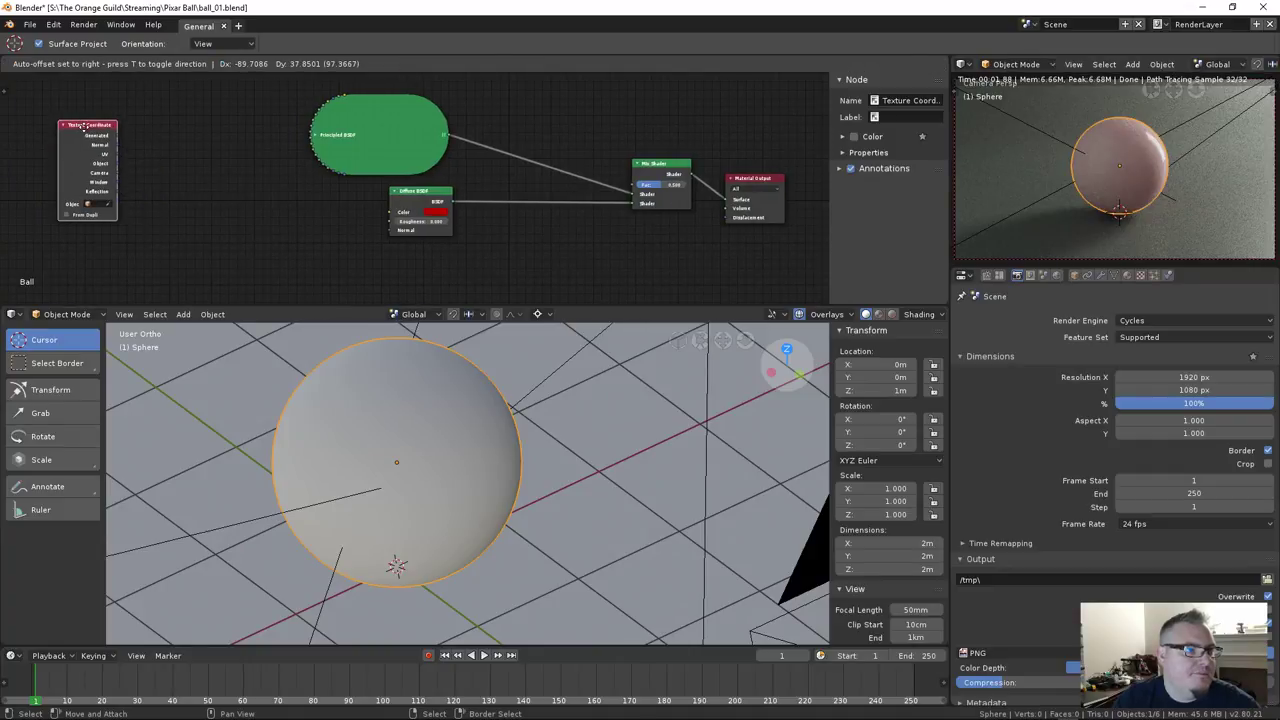
pyautogui.click(85, 125)
pyautogui.hotkey('shift', 'a')
pyautogui.click(420, 204)
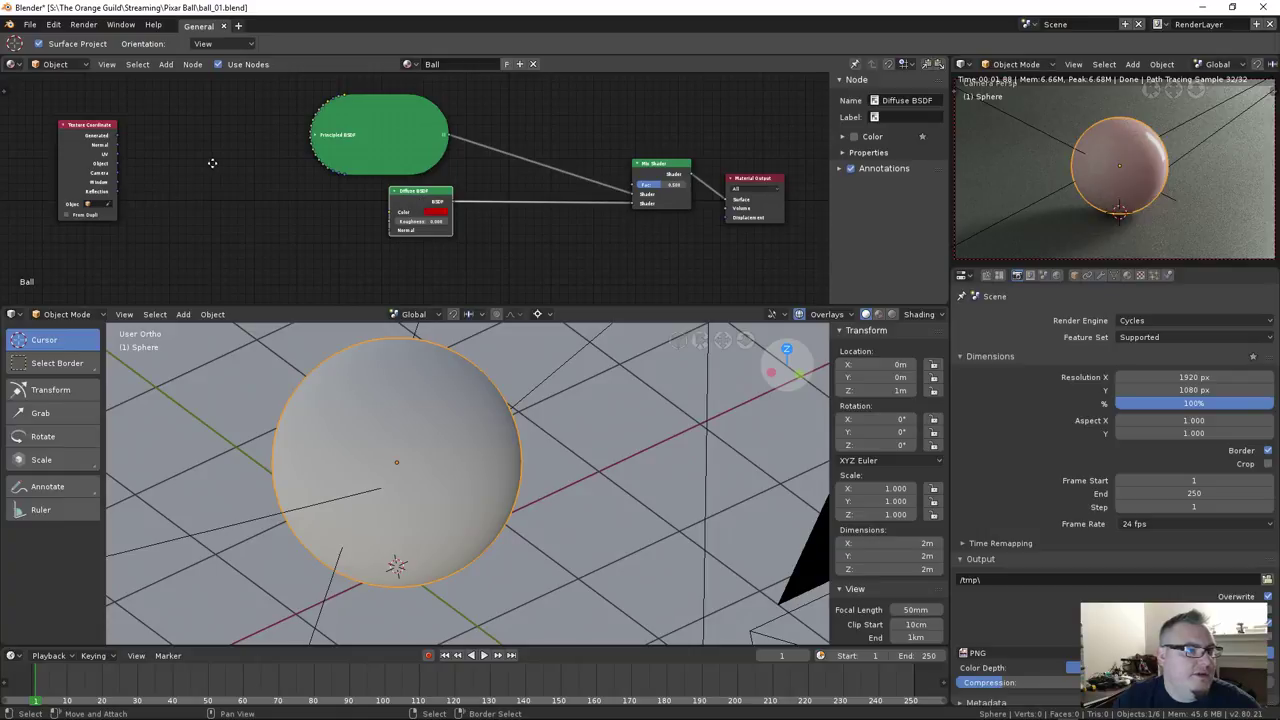
pyautogui.moveTo(211, 169); pyautogui.dragTo(219, 171, button='middle')
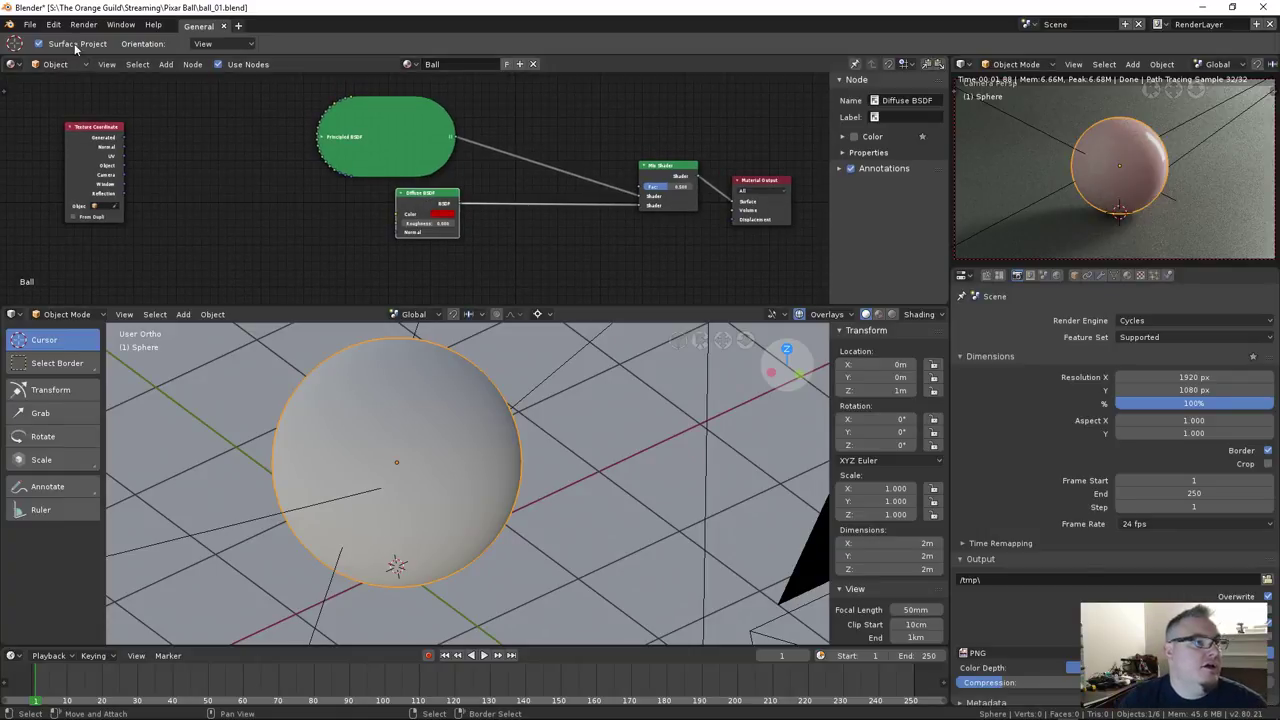
pyautogui.click(53, 24)
pyautogui.click(100, 184)
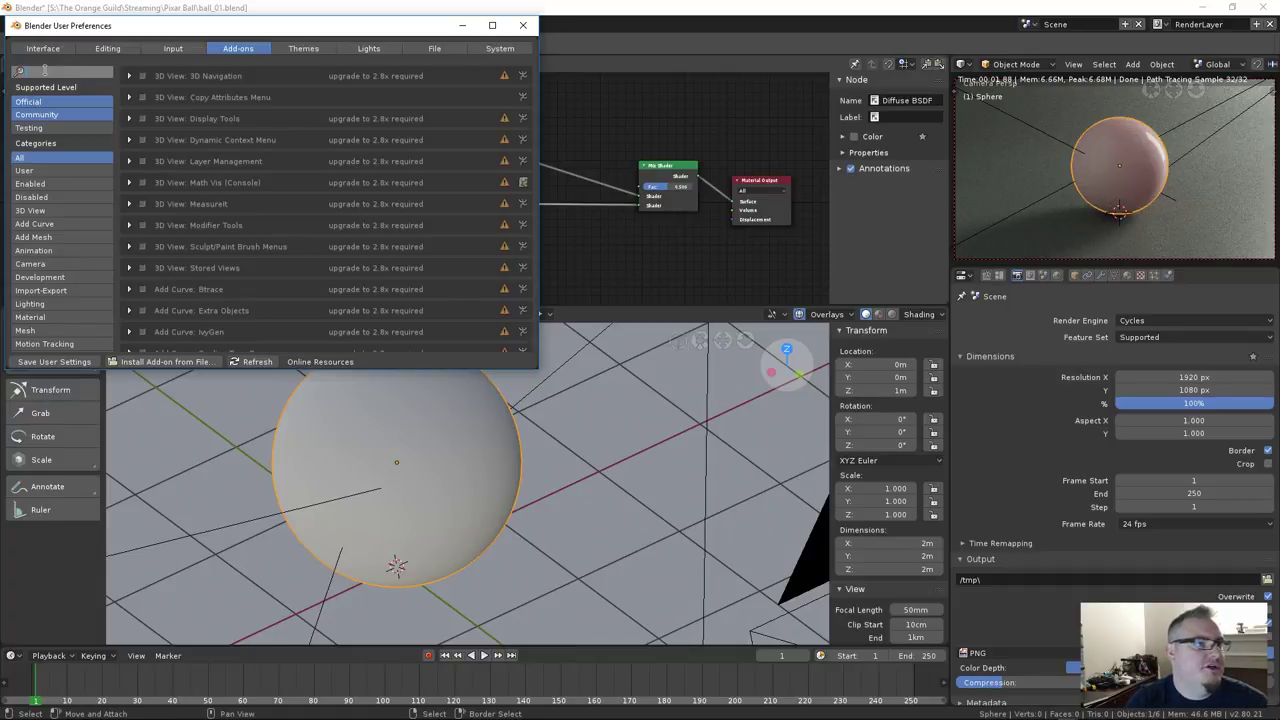
pyautogui.click(44, 69)
pyautogui.write('node')
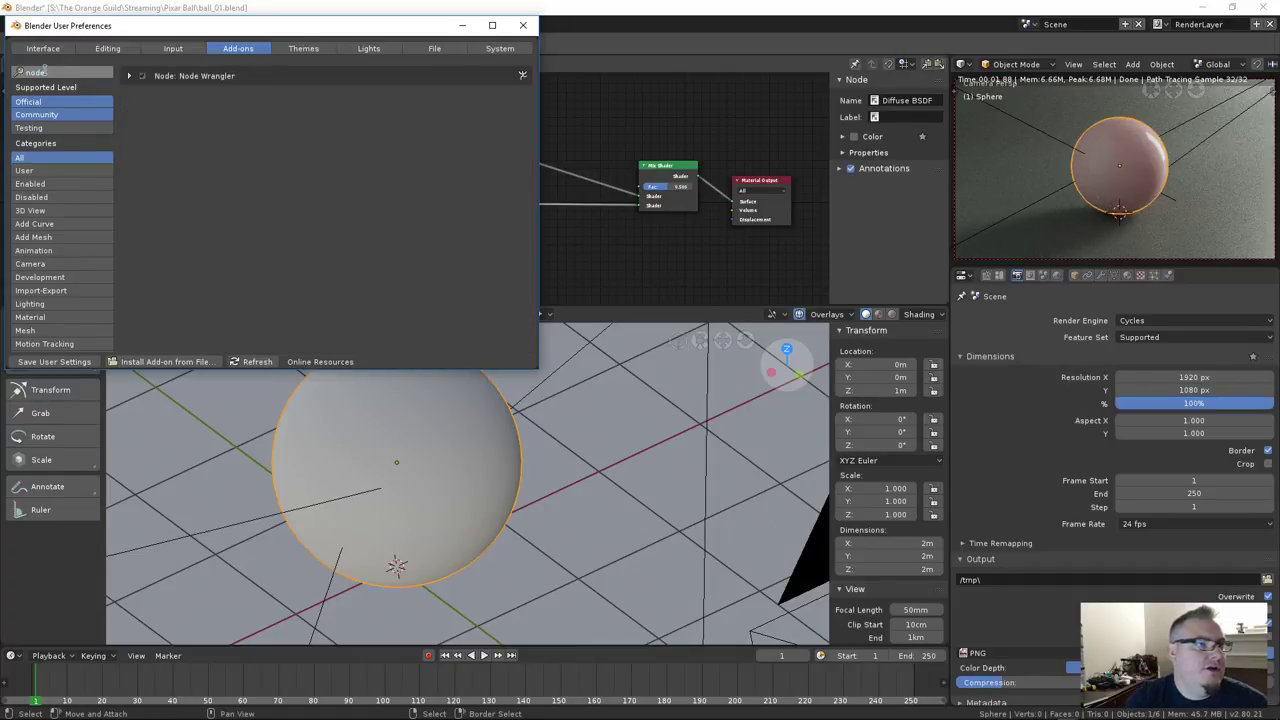
pyautogui.click(128, 76)
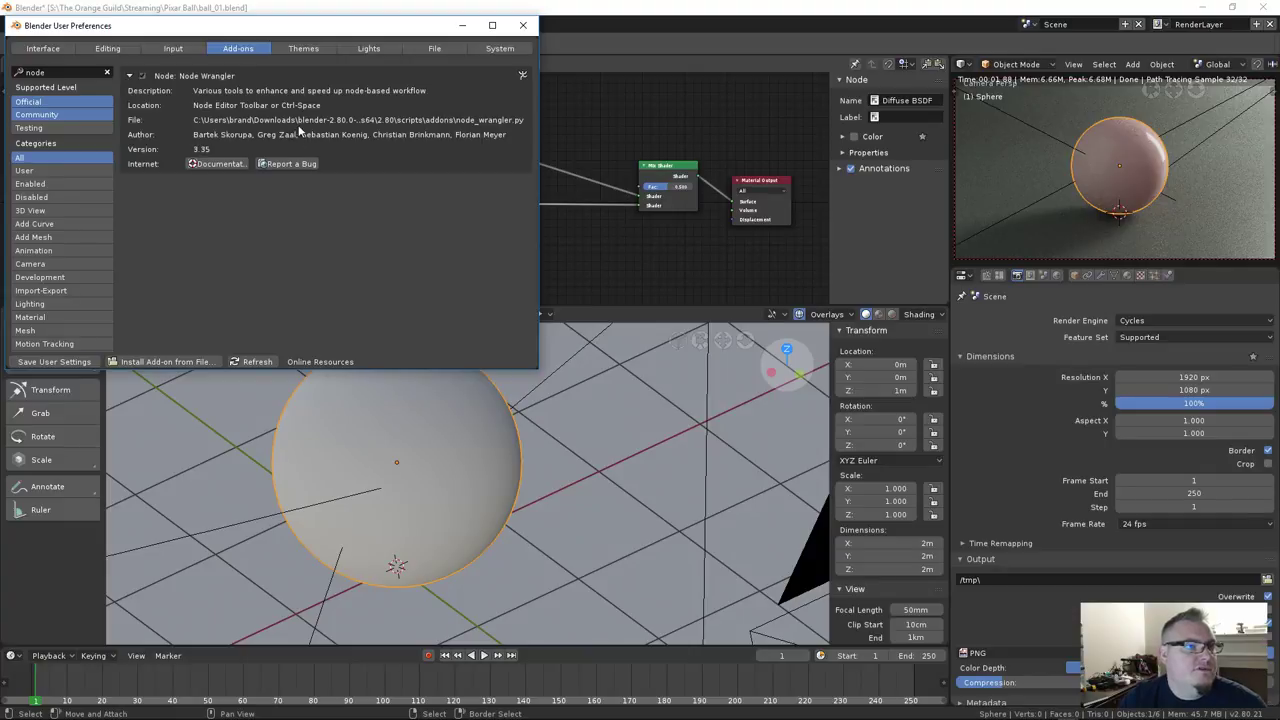
pyautogui.click(522, 25)
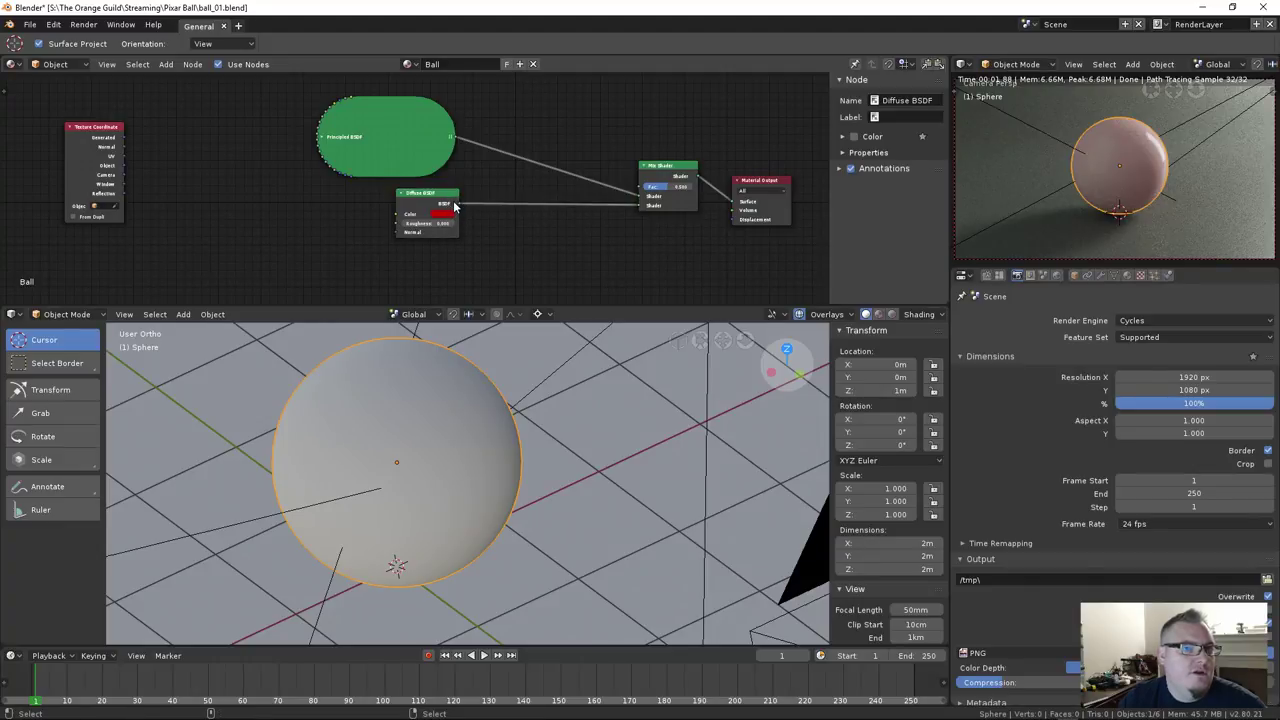
# Shift the Mix Shader, Diffuse BSDF and Texture Coordinate nodes to tidy the layout
pyautogui.moveTo(658, 174); pyautogui.dragTo(625, 168)
pyautogui.moveTo(406, 202); pyautogui.dragTo(377, 216)
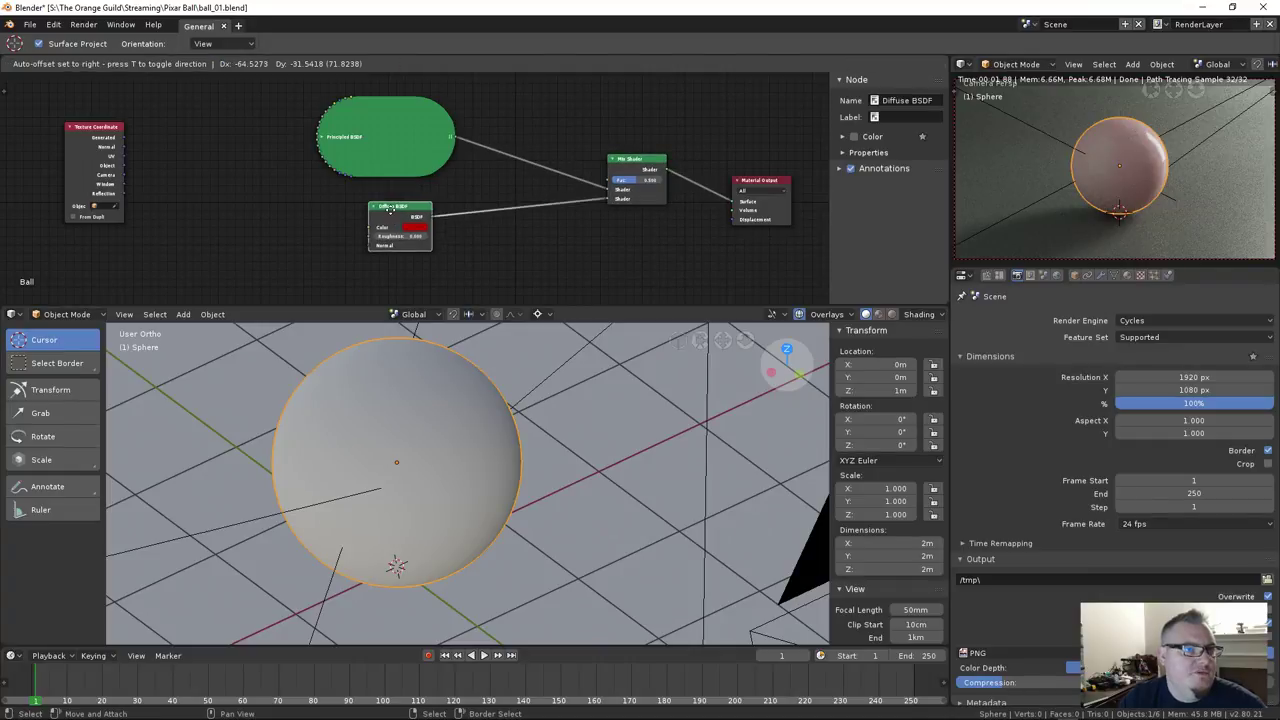
pyautogui.moveTo(91, 138); pyautogui.dragTo(119, 147)
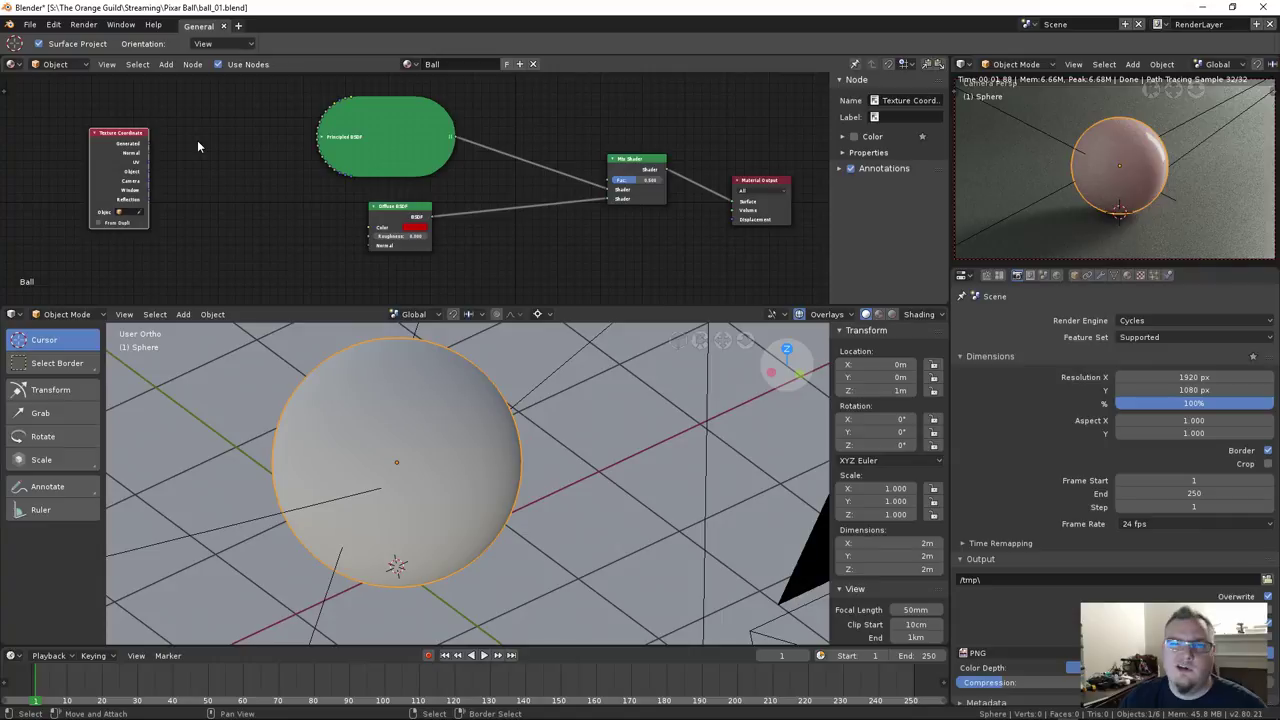
# Add a Mapping node beside the Texture Coordinate node
pyautogui.hotkey('shift', 'a')
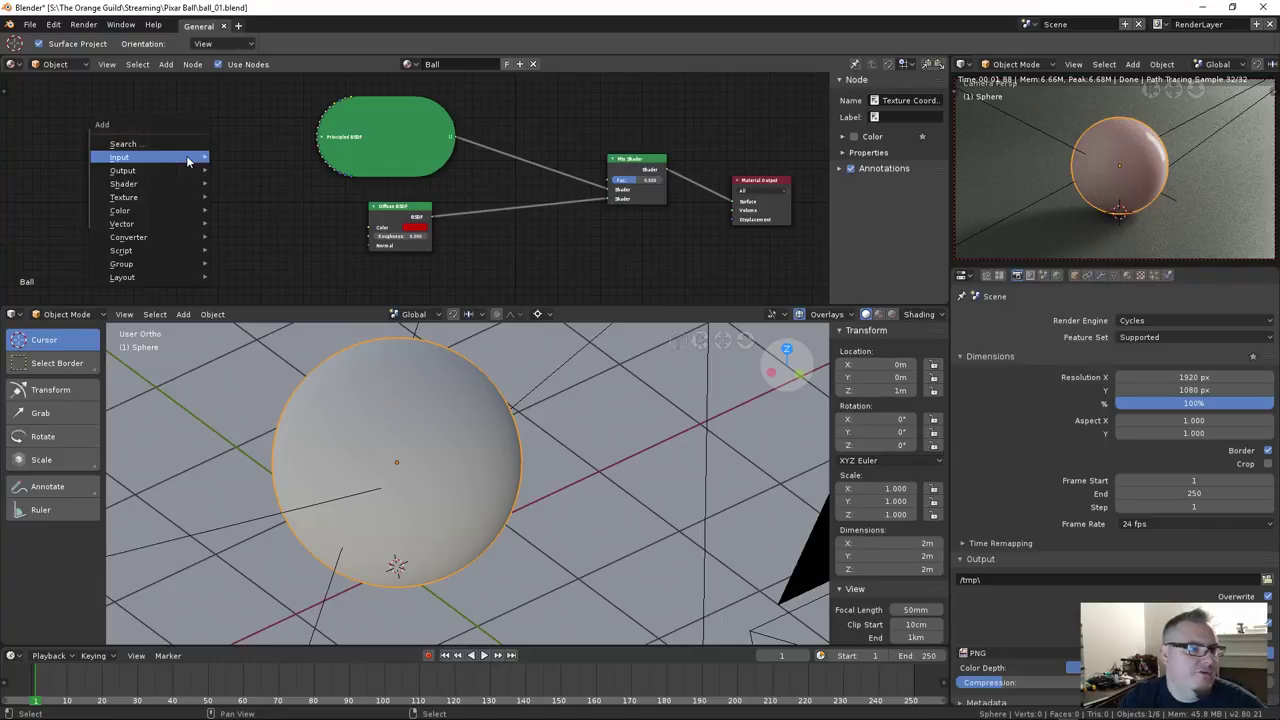
pyautogui.moveTo(151, 200)
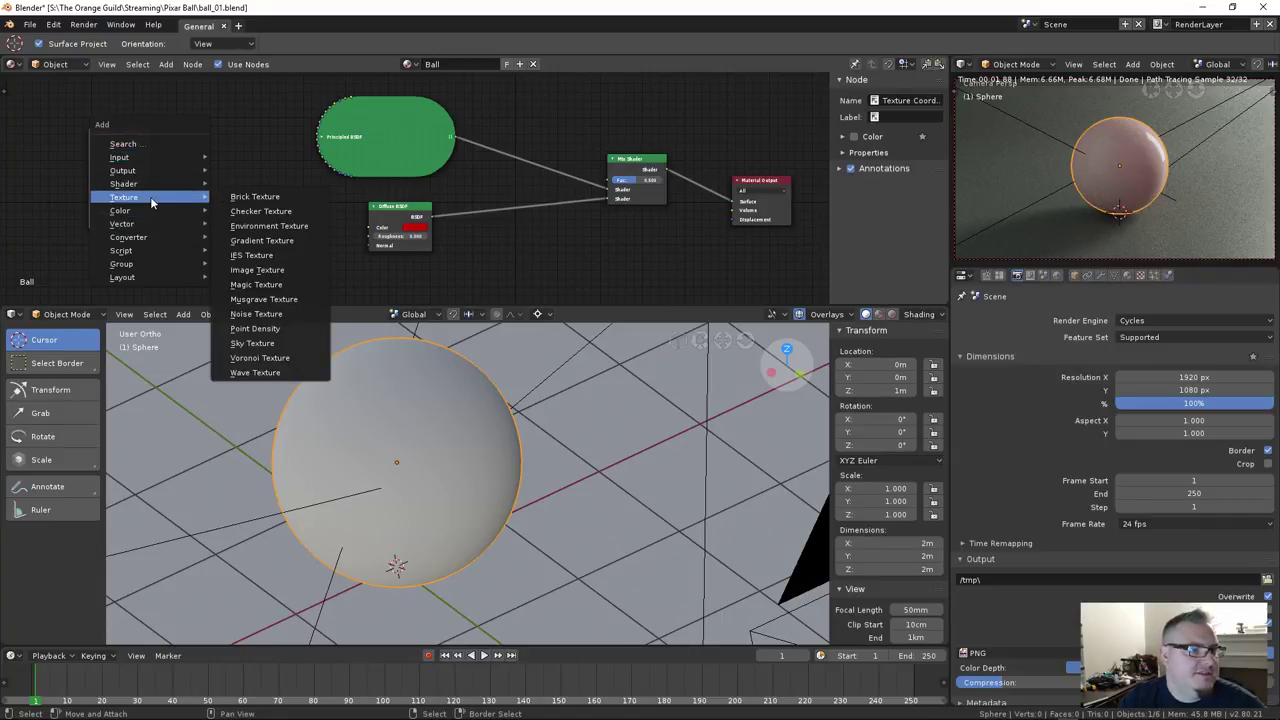
pyautogui.moveTo(138, 238)
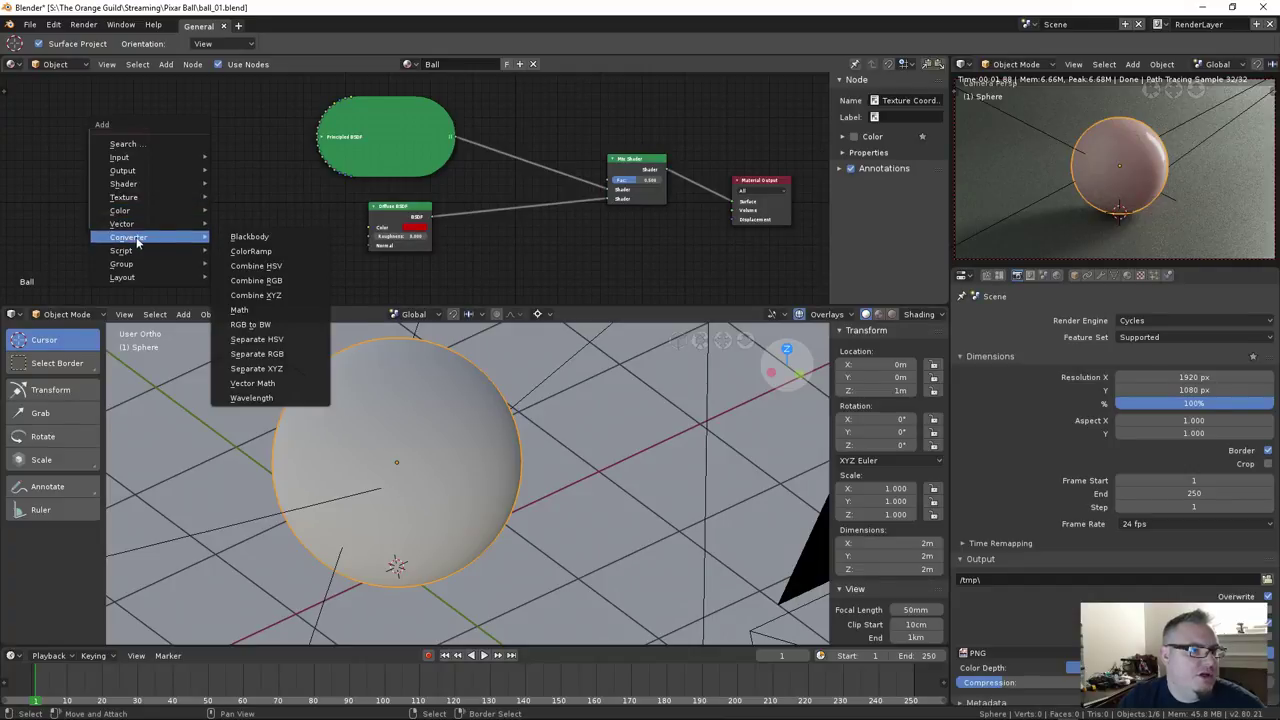
pyautogui.click(246, 253)
pyautogui.click(143, 152)
pyautogui.moveTo(141, 152); pyautogui.dragTo(166, 274)
# Link Mapping's Vector output to the Diffuse BSDF Normal input and reposition the Diffuse BSDF node
pyautogui.moveTo(302, 183); pyautogui.dragTo(367, 257)
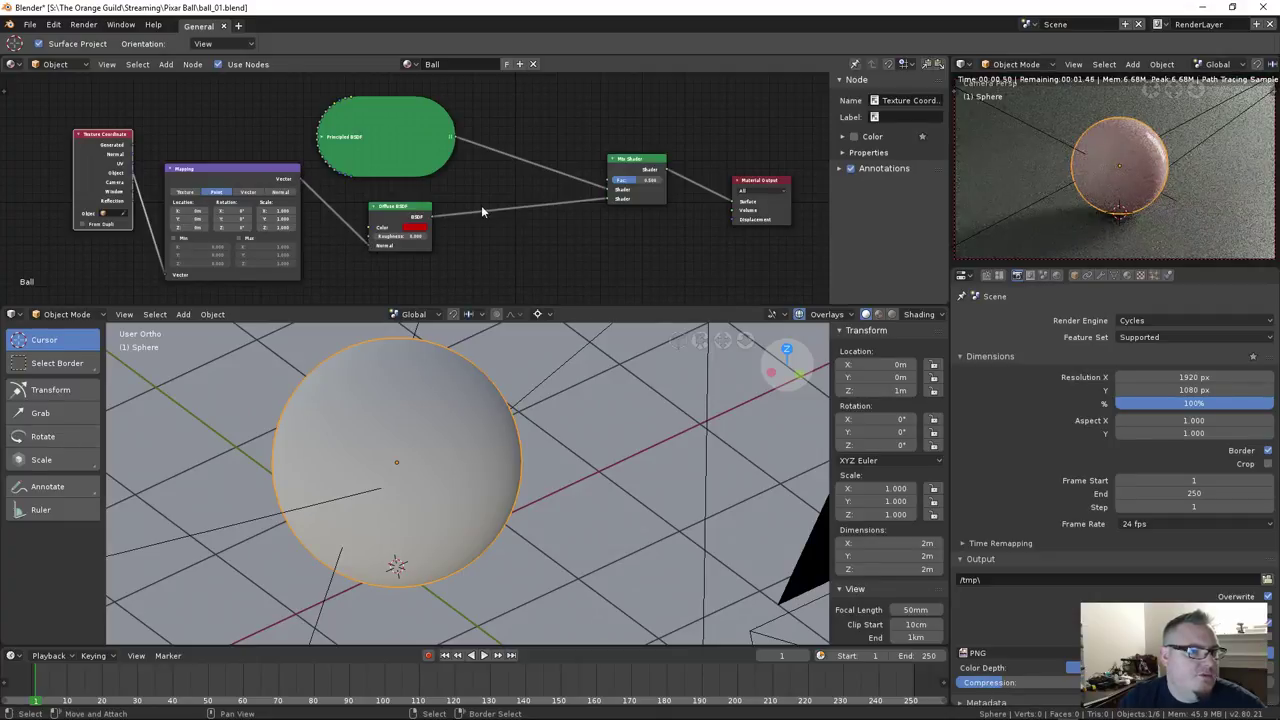
pyautogui.moveTo(530, 253); pyautogui.dragTo(509, 209, button='middle')
pyautogui.scroll(1, 489, 212)
pyautogui.scroll(1, 489, 212)
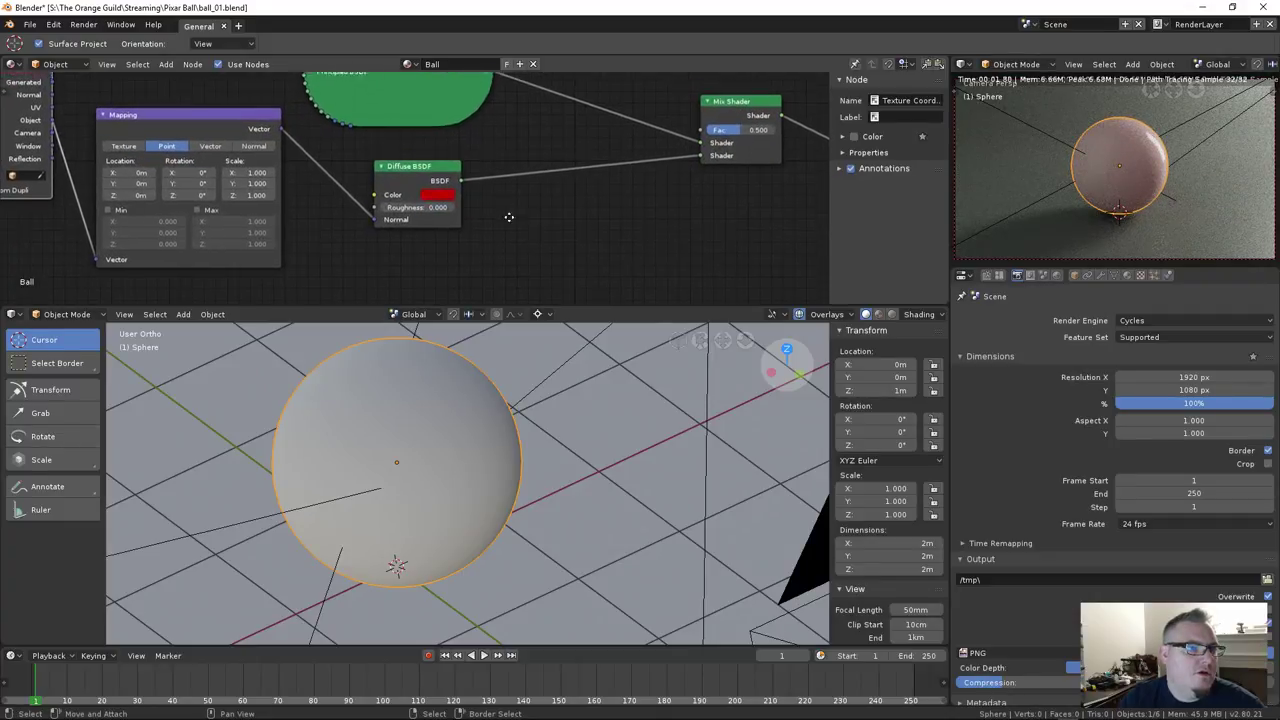
pyautogui.moveTo(400, 215); pyautogui.dragTo(402, 227, button='middle')
pyautogui.moveTo(383, 225); pyautogui.dragTo(440, 270)
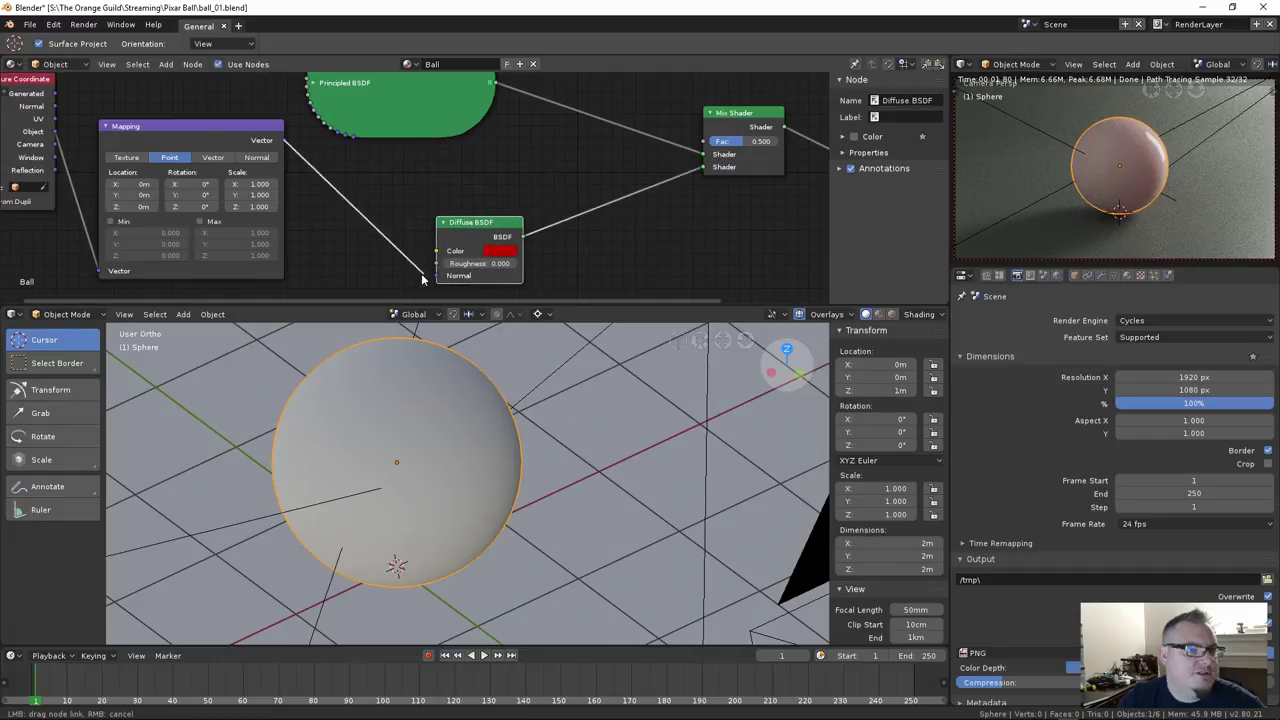
# Add a Brick Texture node to the Ball material
pyautogui.hotkey('shift', 'a')
pyautogui.moveTo(360, 182)
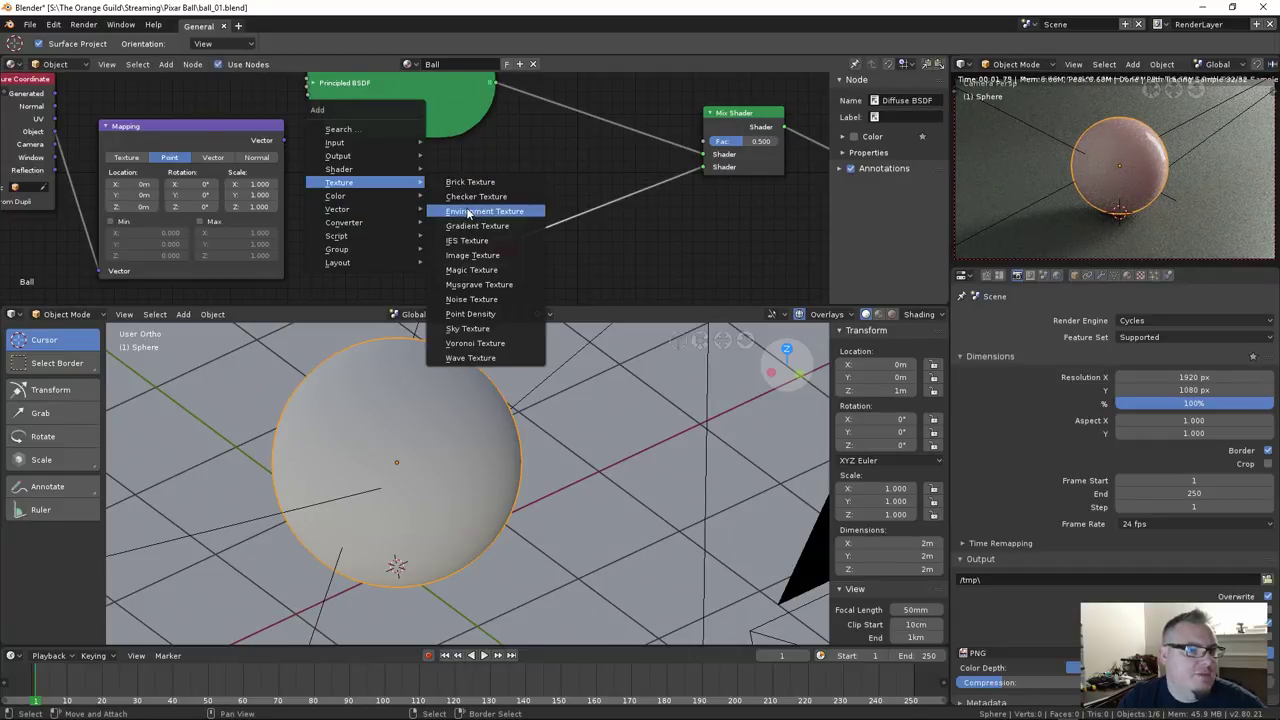
pyautogui.click(480, 182)
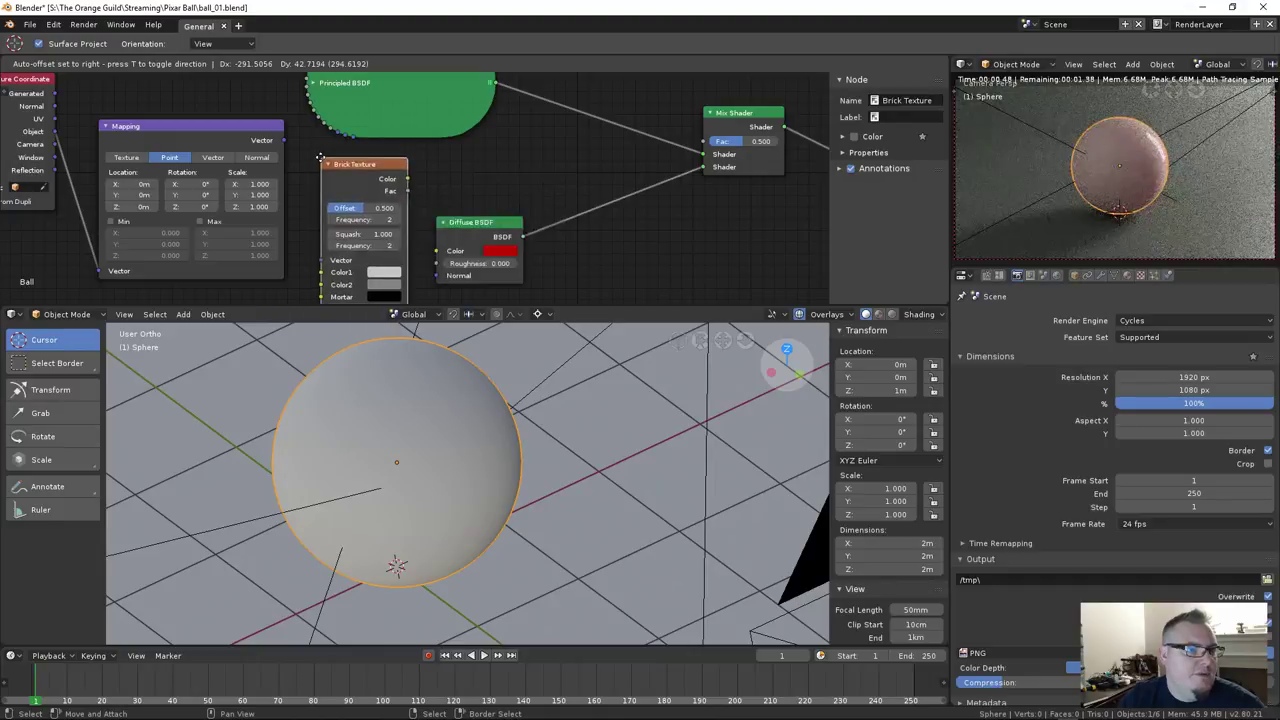
pyautogui.click(320, 157)
pyautogui.scroll(-2, 328, 178)
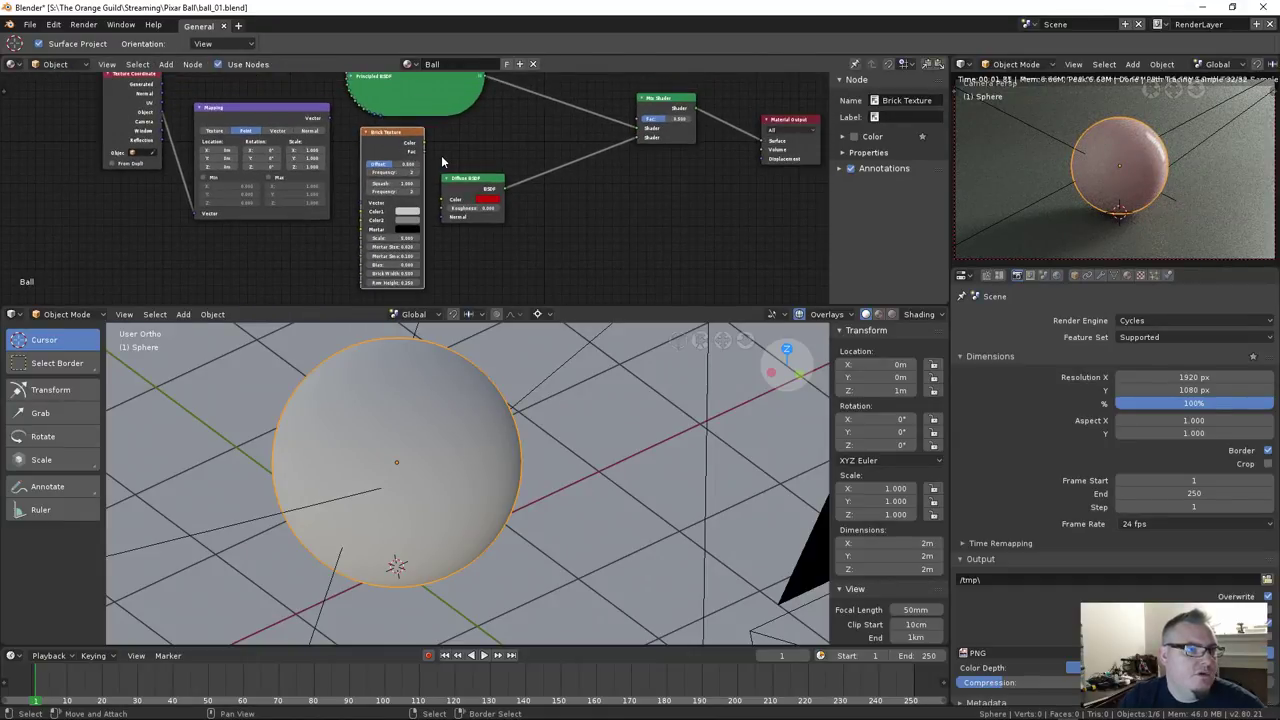
pyautogui.scroll(1, 441, 155)
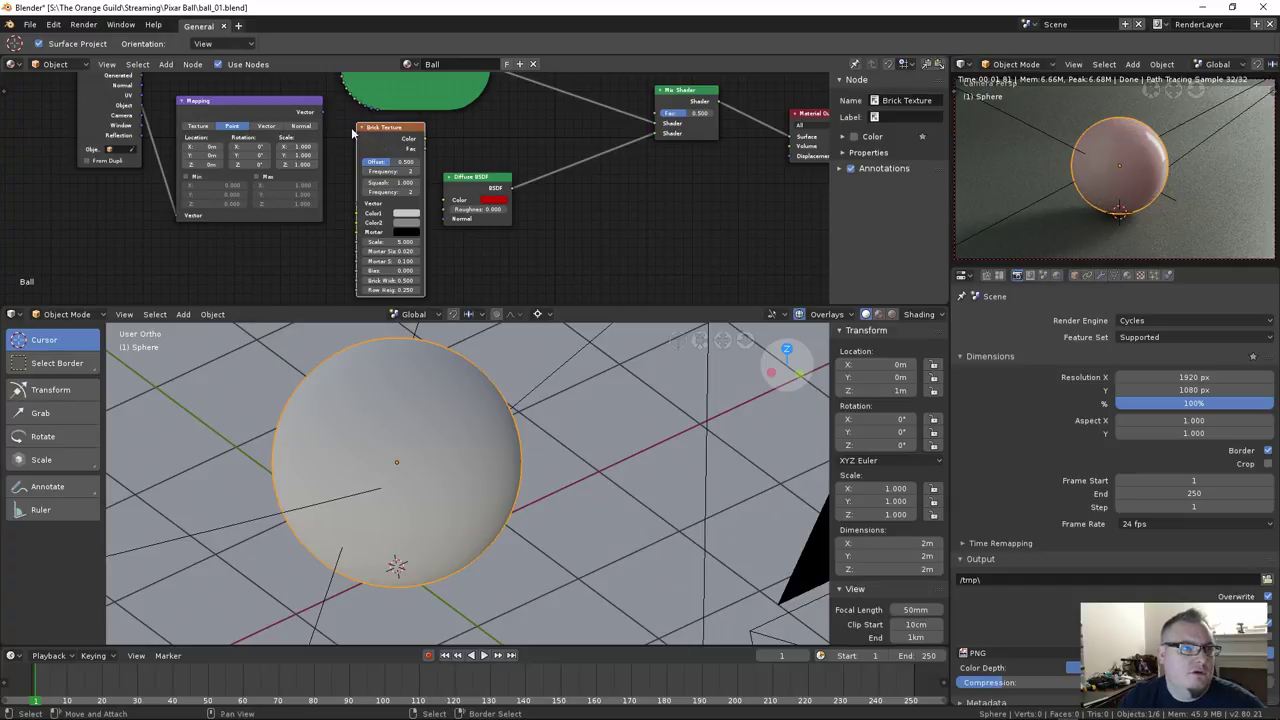
# Feed Mapping's Vector into the Brick Texture and wire its output to the Material Output Surface
pyautogui.moveTo(322, 112); pyautogui.dragTo(326, 124)
pyautogui.moveTo(353, 203); pyautogui.dragTo(357, 203)
pyautogui.scroll(2, 396, 150)
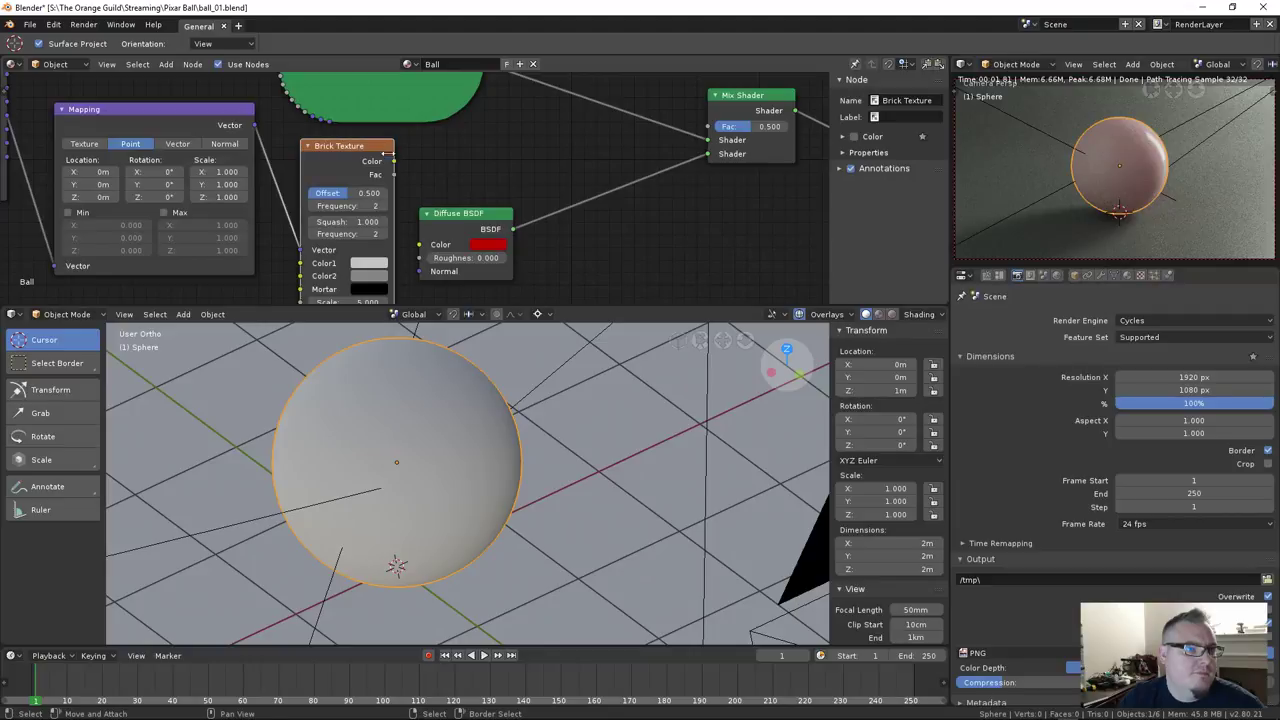
pyautogui.moveTo(396, 150); pyautogui.dragTo(280, 231, button='middle')
pyautogui.scroll(-1, 212, 222)
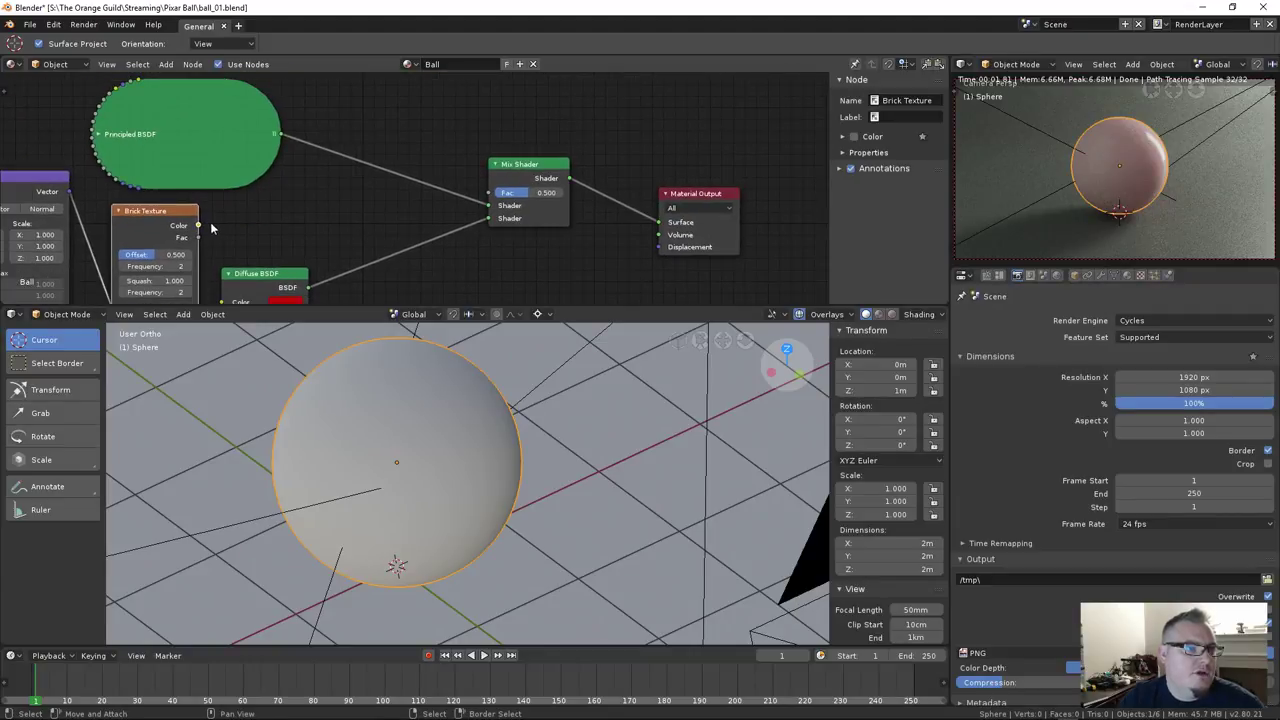
pyautogui.moveTo(200, 224); pyautogui.dragTo(659, 222)
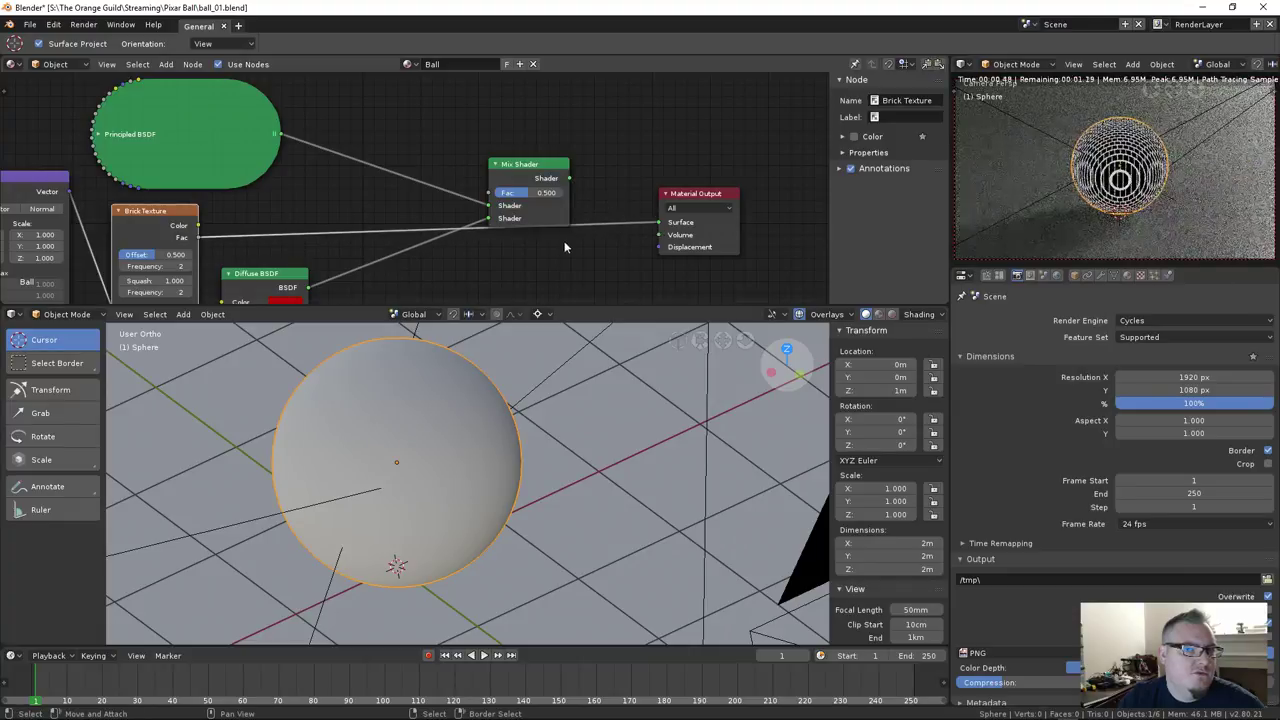
# Test a Mapping X scale of 20 and a Z rotation, then set X scale back to 1
pyautogui.moveTo(520, 257); pyautogui.dragTo(637, 184, button='middle')
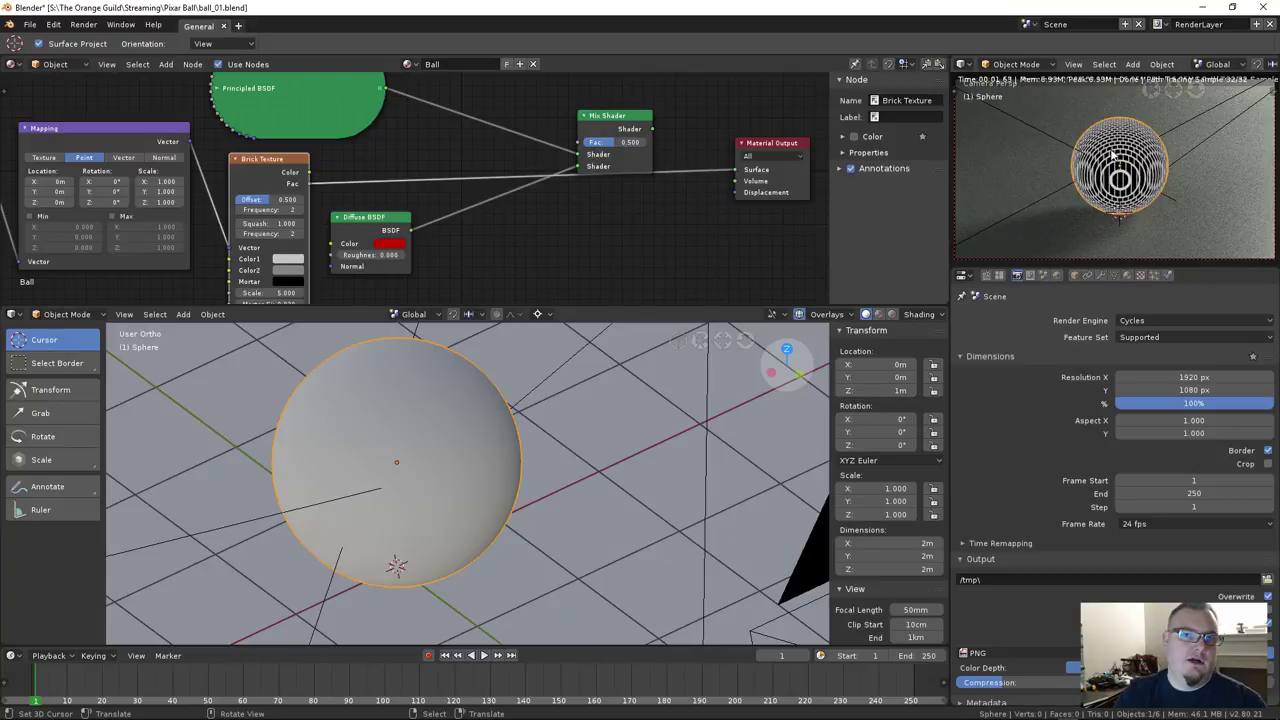
pyautogui.keyDown('ctrl'); pyautogui.moveTo(356, 178); pyautogui.dragTo(513, 167, button='middle'); pyautogui.keyUp('ctrl')
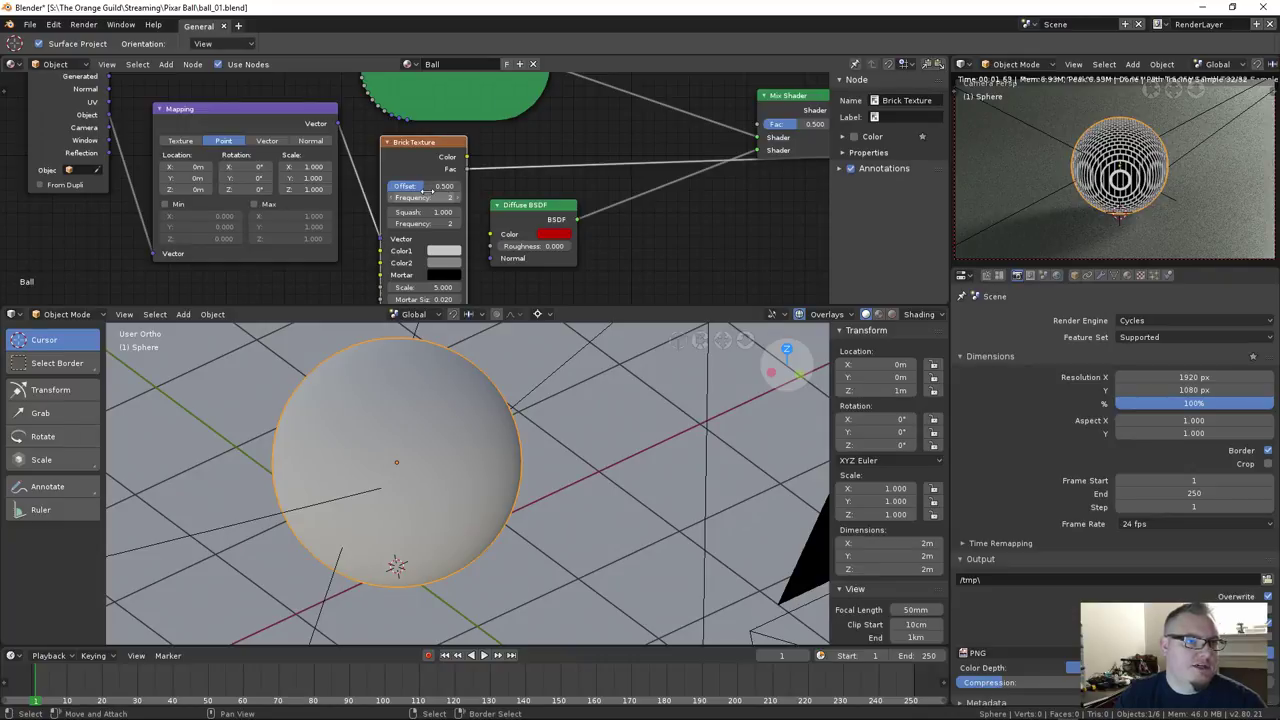
pyautogui.click(305, 166)
pyautogui.write('20')
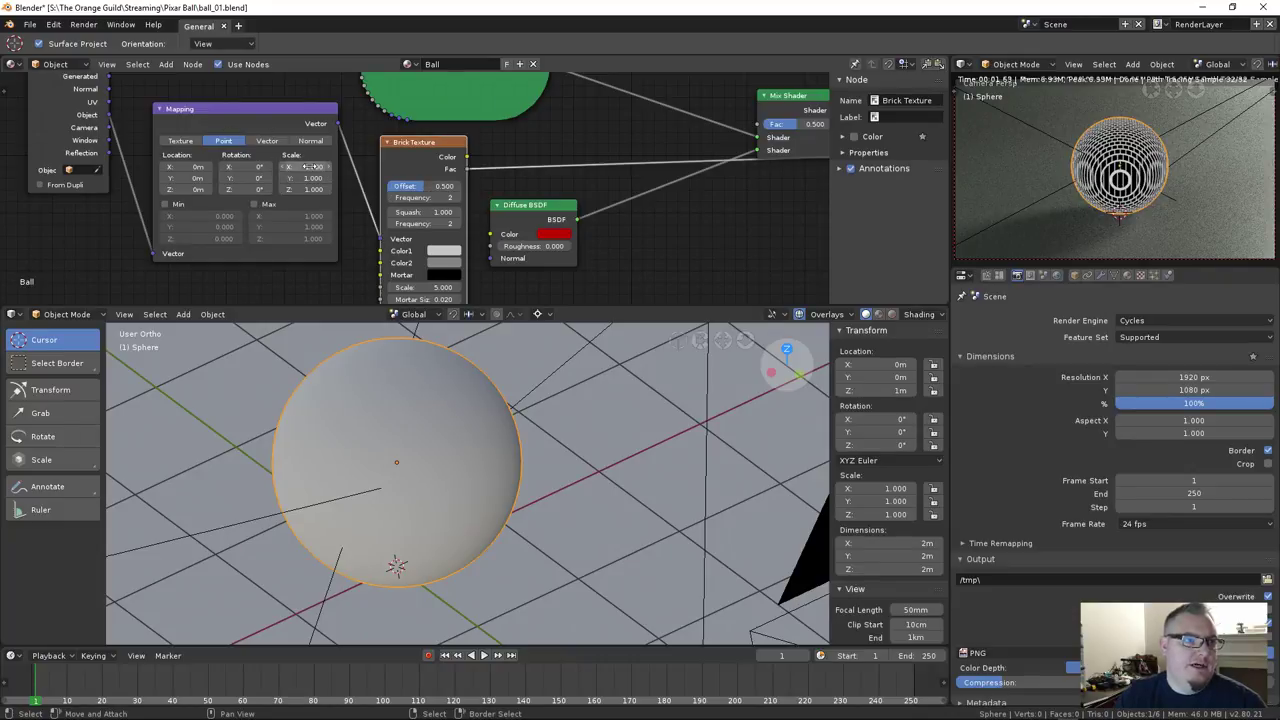
pyautogui.press('Return')
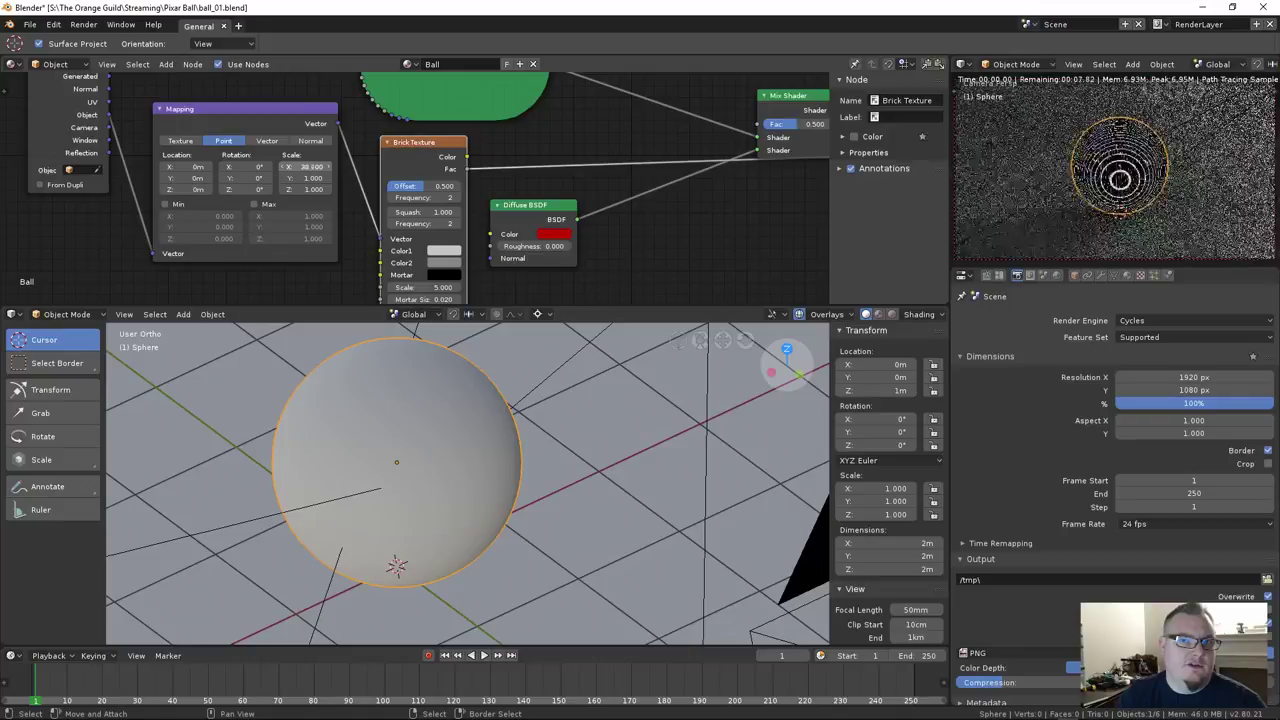
pyautogui.click(305, 166)
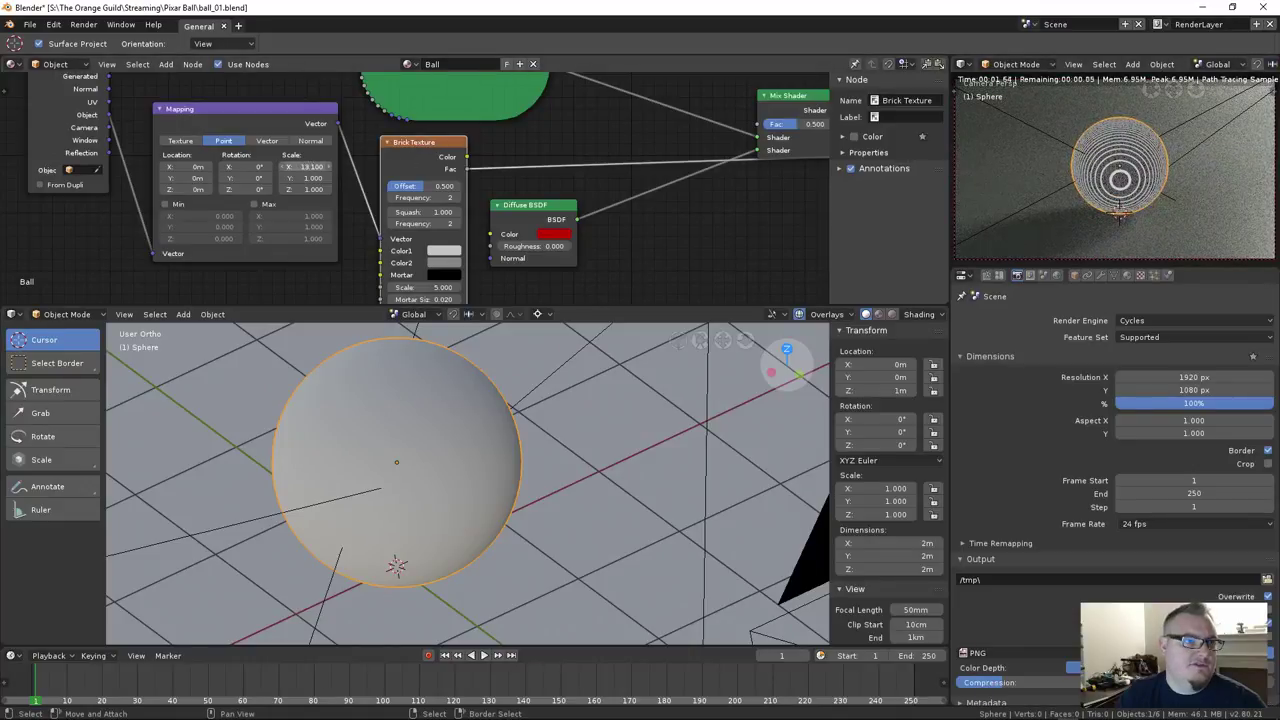
pyautogui.write('1')
pyautogui.click(250, 189)
pyautogui.moveTo(250, 189); pyautogui.dragTo(298, 197)
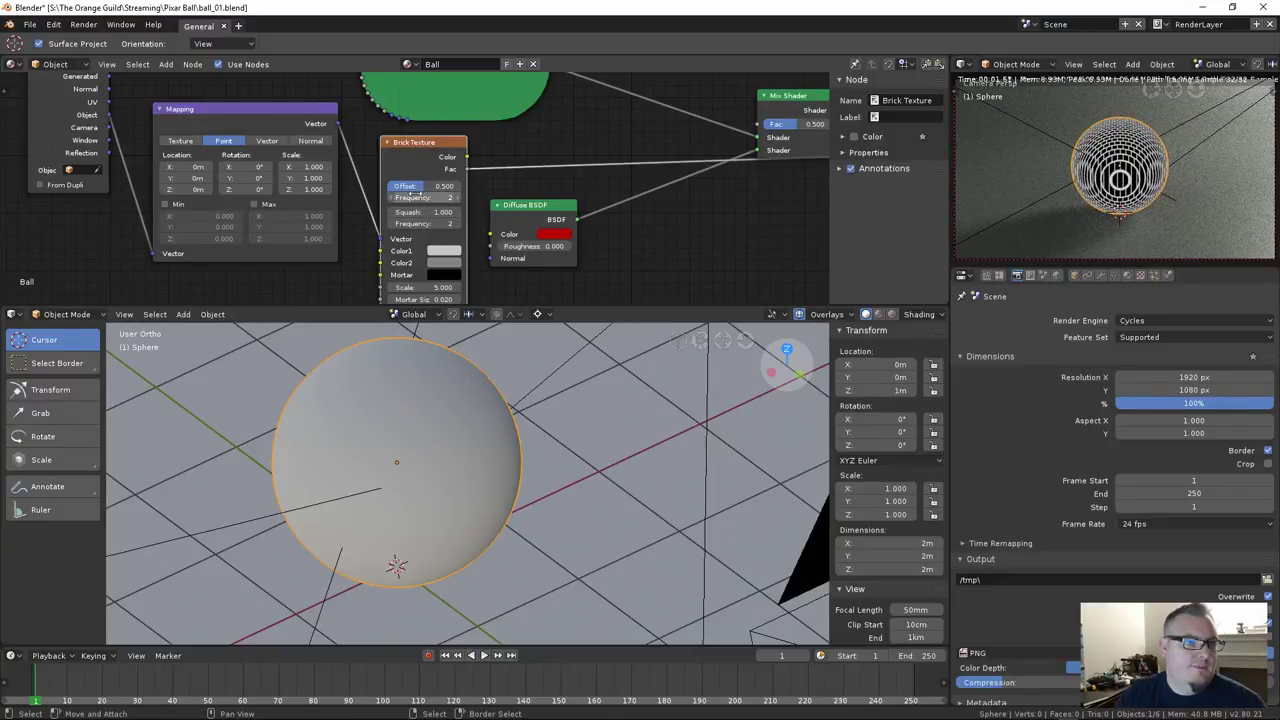
# Set the Brick Texture squash frequency to 1, offset to 0.350 and scale about 1.390
pyautogui.moveTo(431, 195); pyautogui.dragTo(417, 172, button='middle')
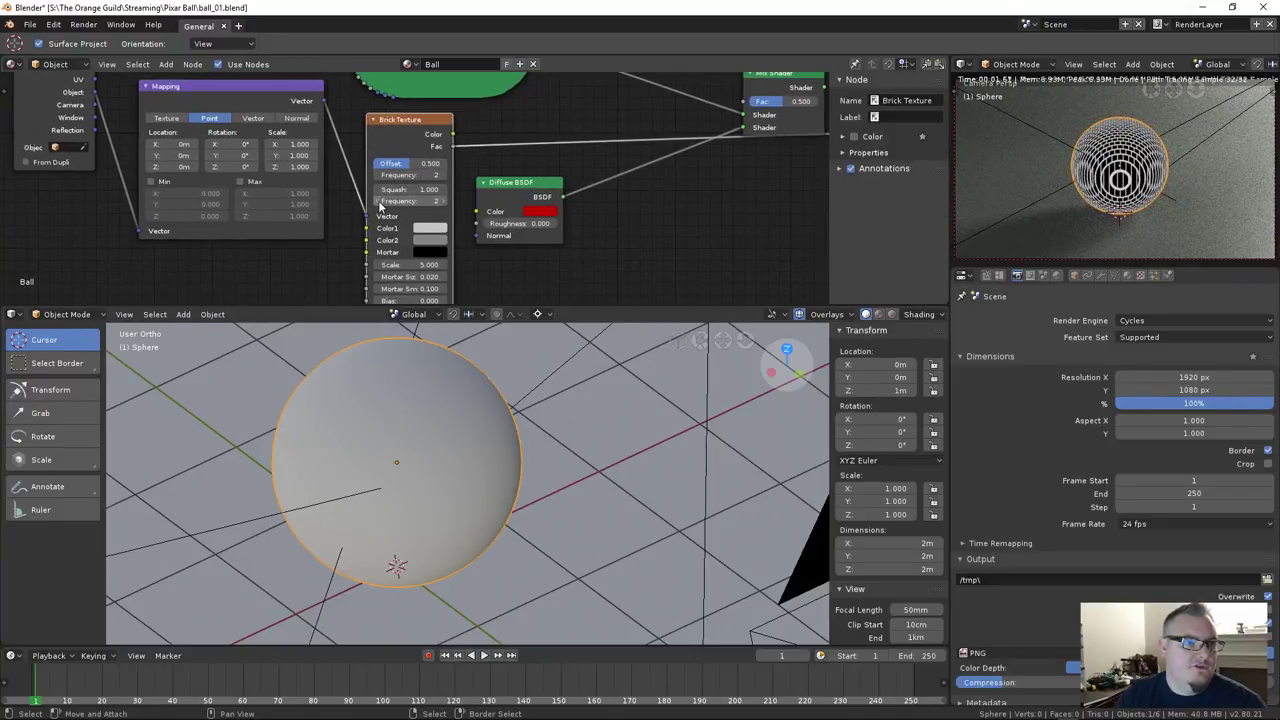
pyautogui.click(379, 201)
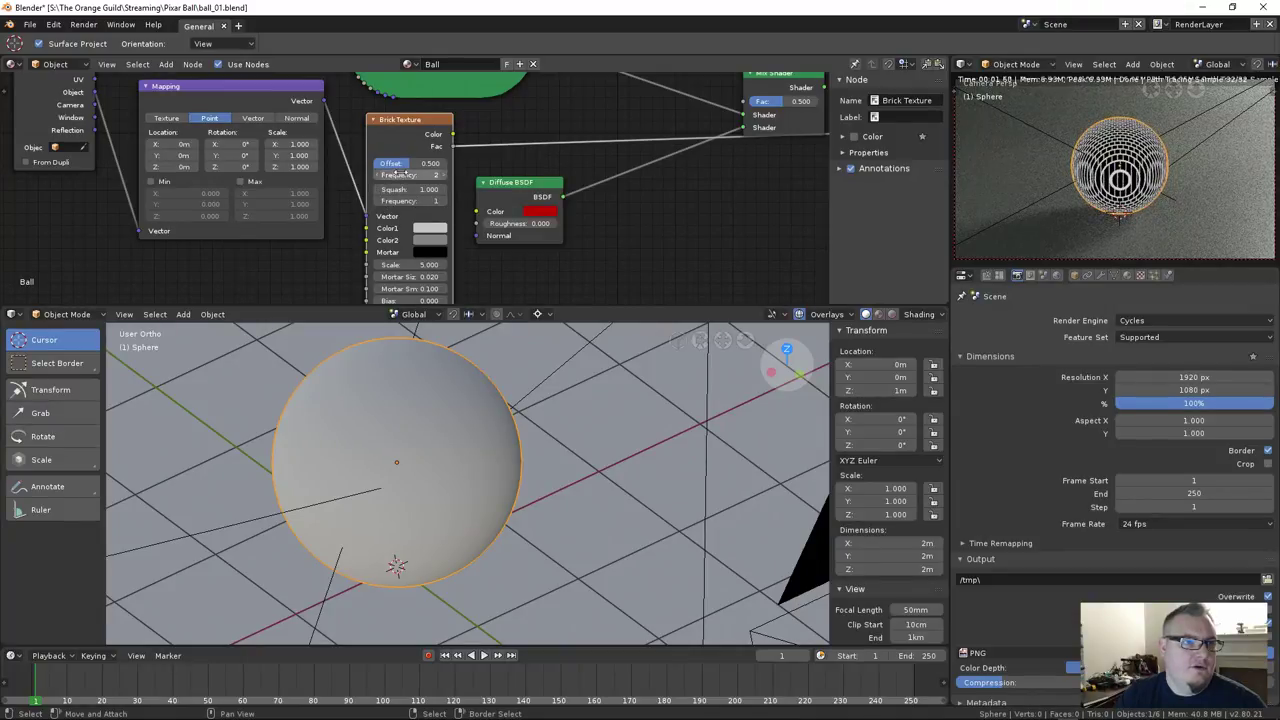
pyautogui.moveTo(400, 163)
pyautogui.mouseDown()
pyautogui.moveTo(378, 163)
pyautogui.moveTo(440, 163)
pyautogui.moveTo(375, 163)
pyautogui.moveTo(413, 175)
pyautogui.mouseUp()
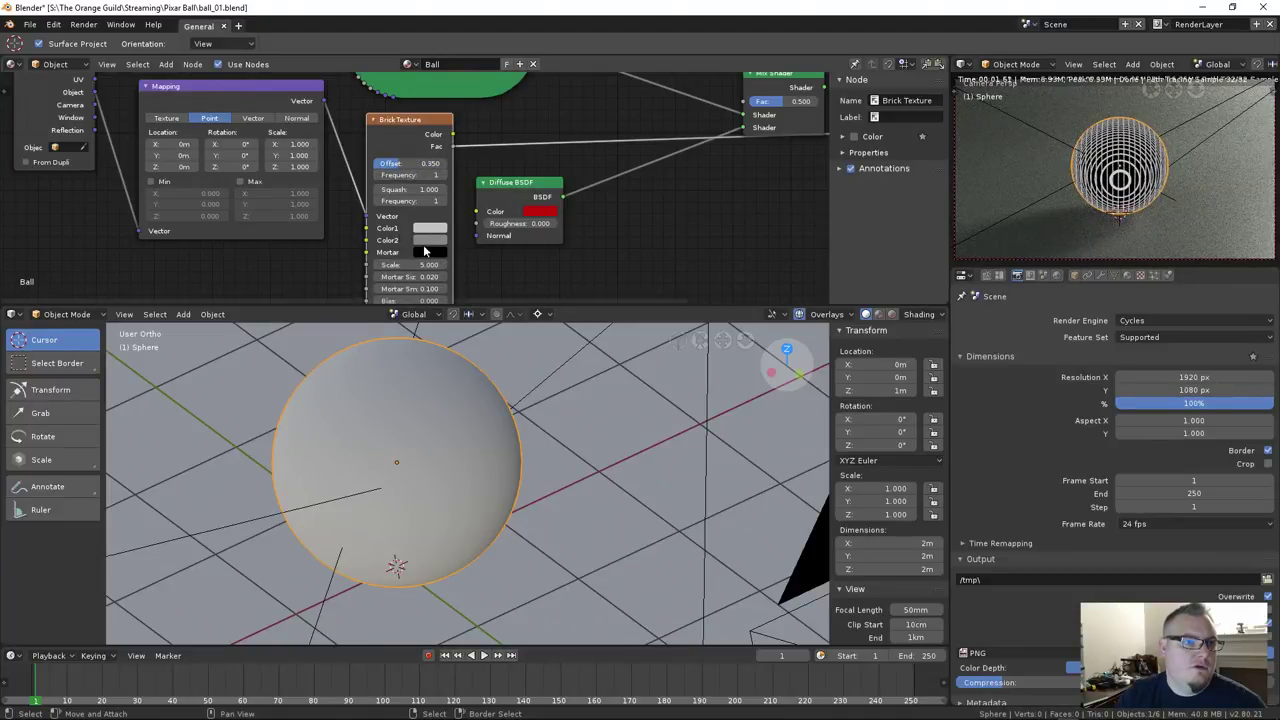
pyautogui.keyDown('shift'); pyautogui.scroll(-2, 481, 256); pyautogui.keyUp('shift')
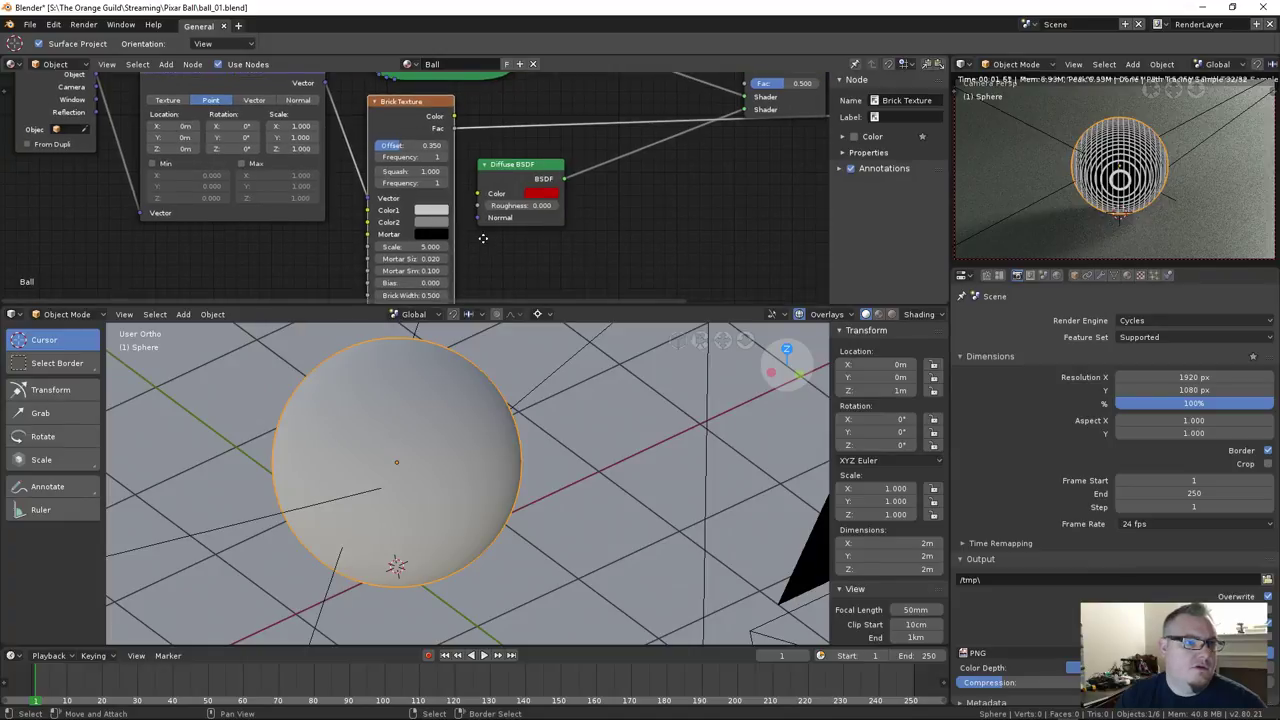
pyautogui.moveTo(425, 211)
pyautogui.mouseDown()
pyautogui.moveTo(380, 211)
pyautogui.moveTo(414, 211)
pyautogui.mouseUp()
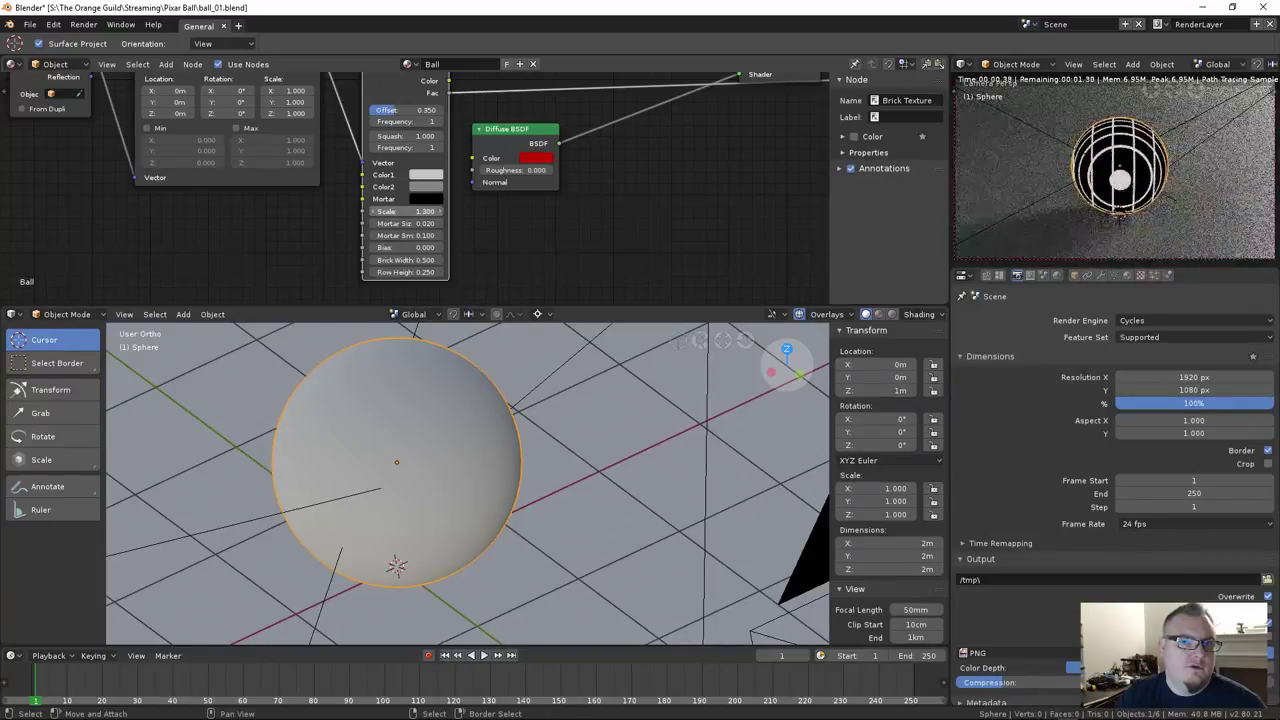
# Set the Brick Texture to scale 3.600 with brick width 1 and row height 1
pyautogui.moveTo(263, 245); pyautogui.dragTo(286, 257, button='middle')
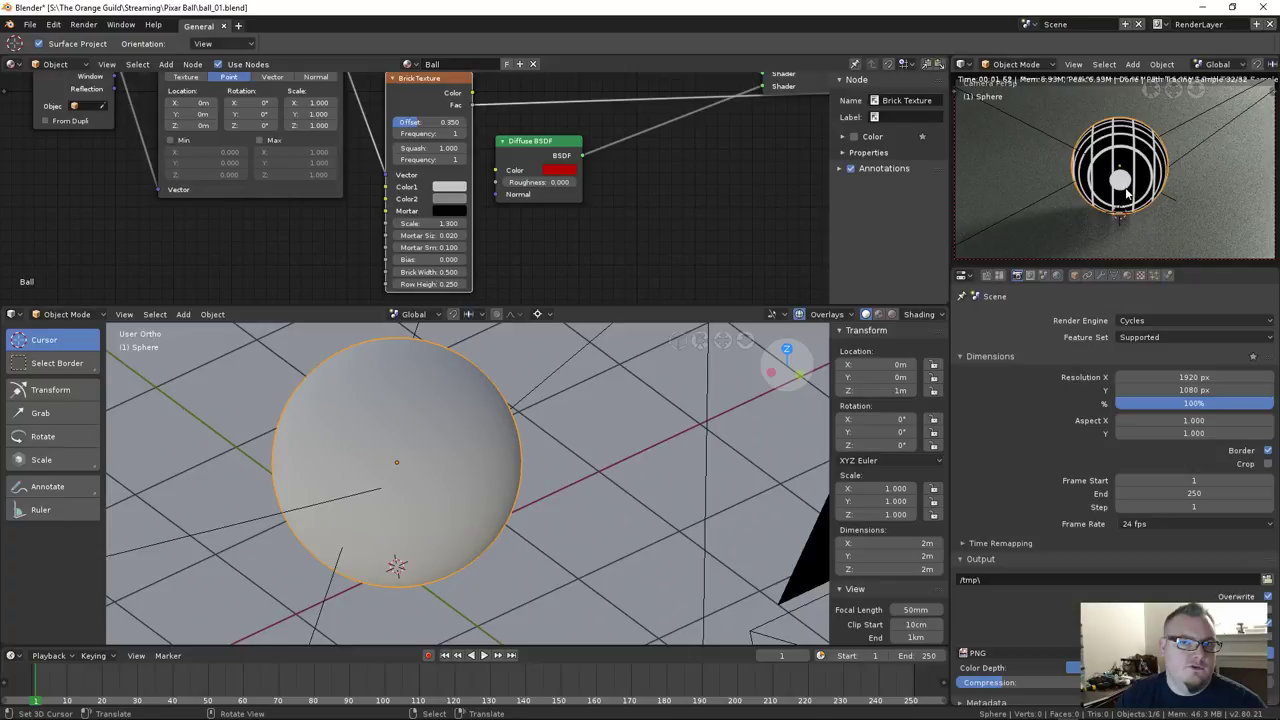
pyautogui.moveTo(529, 263); pyautogui.dragTo(527, 266, button='middle')
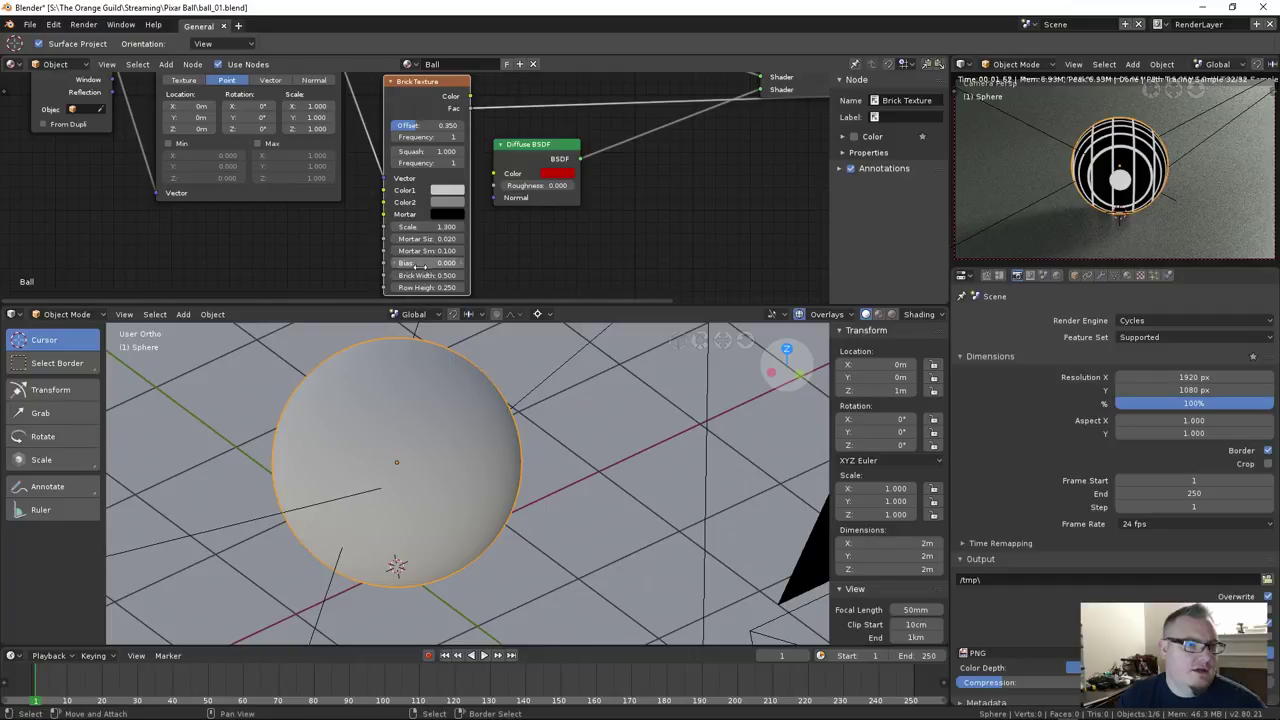
pyautogui.moveTo(420, 276); pyautogui.dragTo(455, 275)
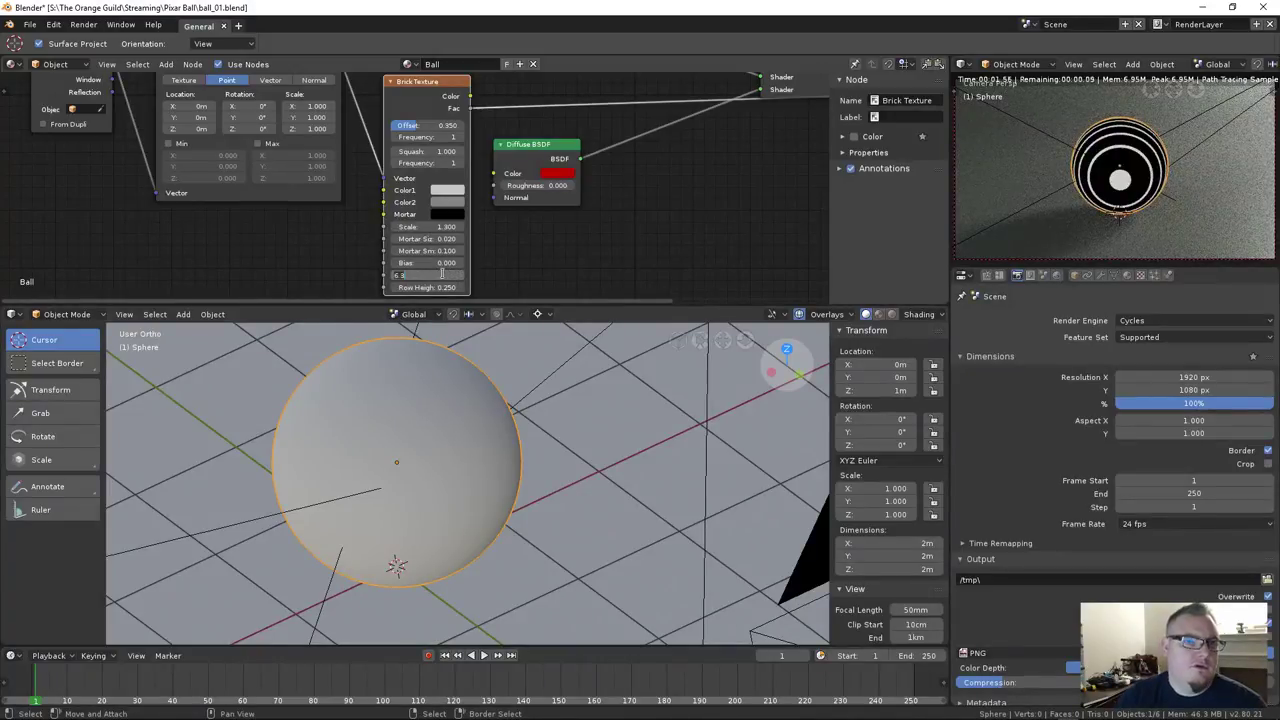
pyautogui.press('Return')
pyautogui.write('5')
pyautogui.press('Return')
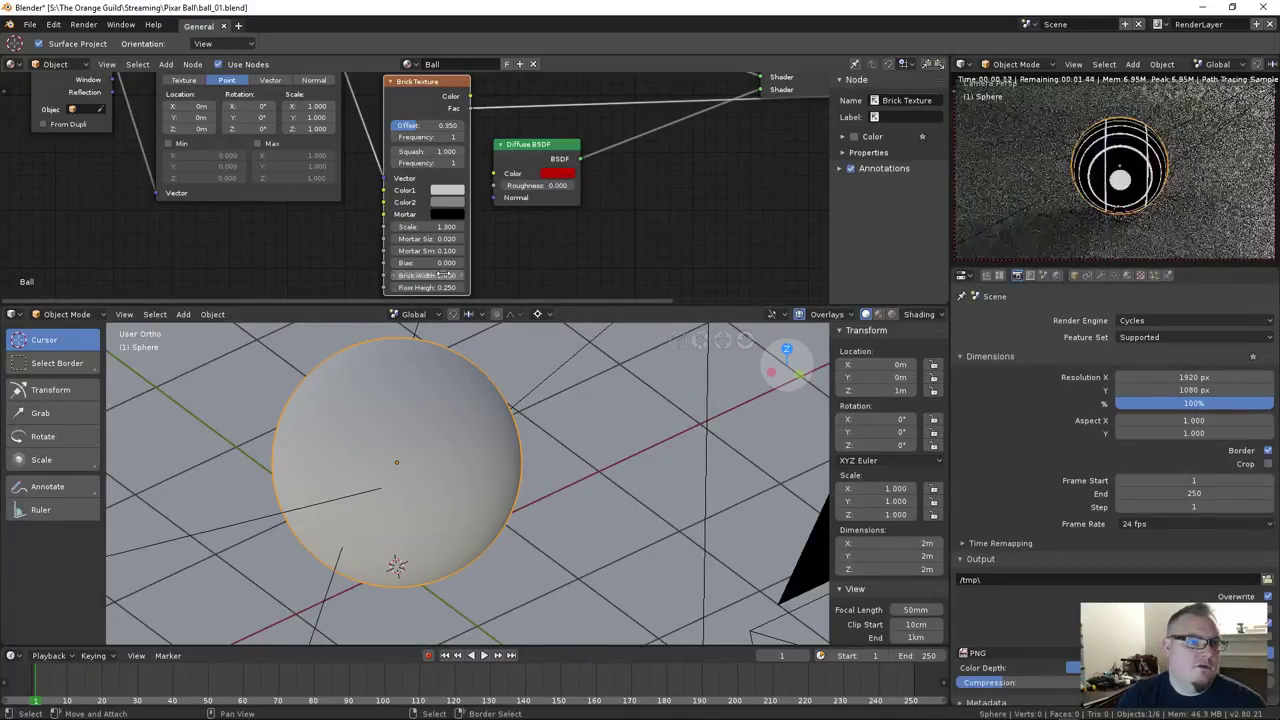
pyautogui.moveTo(425, 287); pyautogui.dragTo(460, 287)
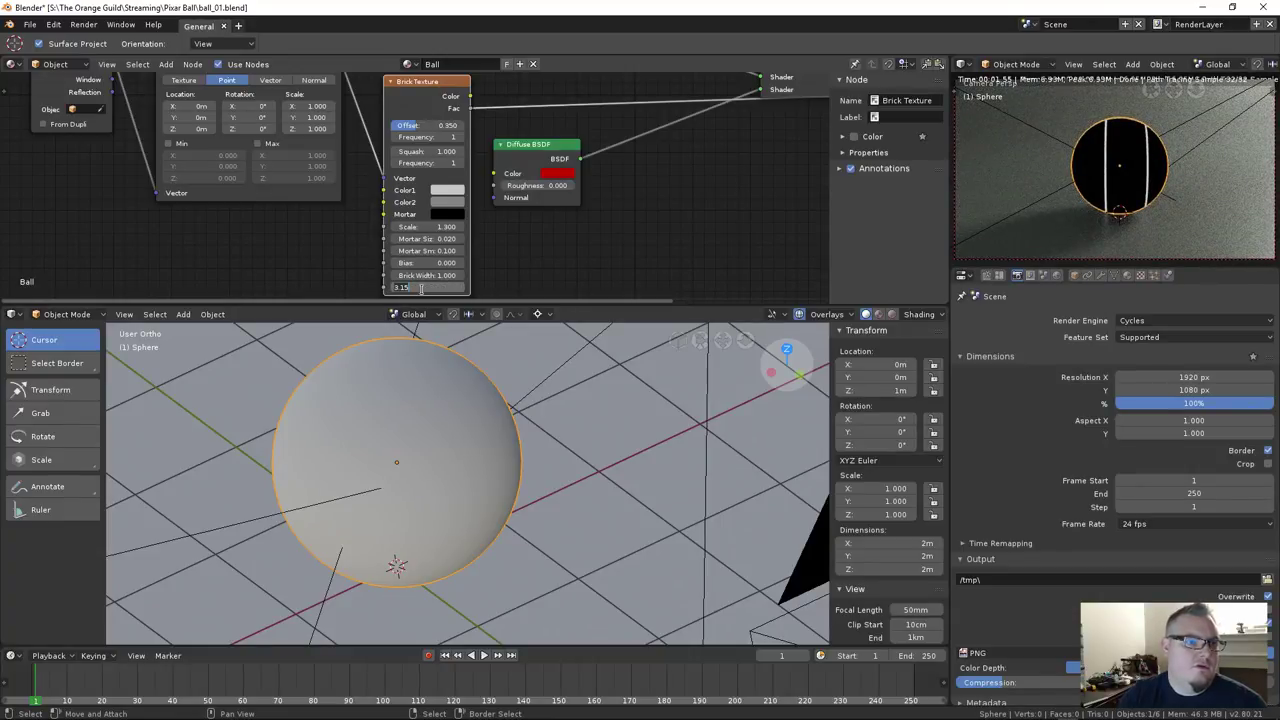
pyautogui.press('Return')
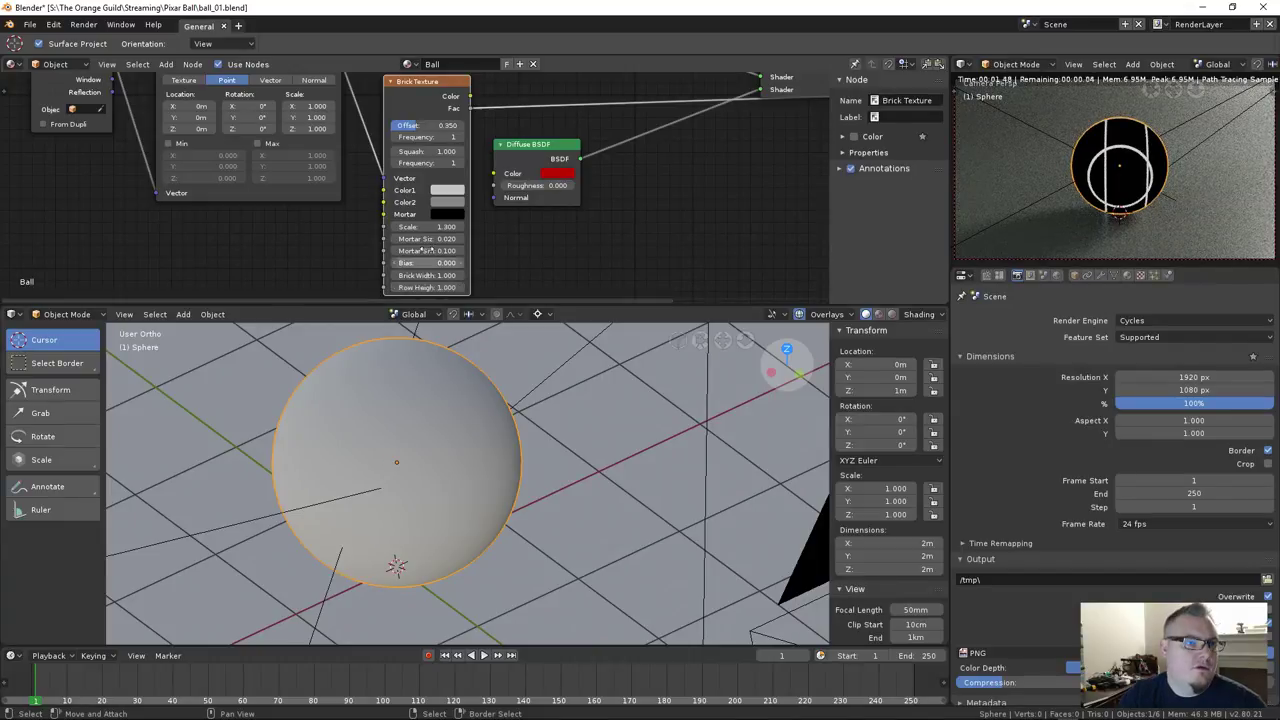
# Reduce mortar smoothness and size, make Color2 black, and raise squash to 11.500
pyautogui.moveTo(428, 251); pyautogui.dragTo(349, 256)
pyautogui.moveTo(425, 245)
pyautogui.mouseDown()
pyautogui.moveTo(397, 245)
pyautogui.moveTo(470, 227)
pyautogui.moveTo(432, 228)
pyautogui.mouseUp()
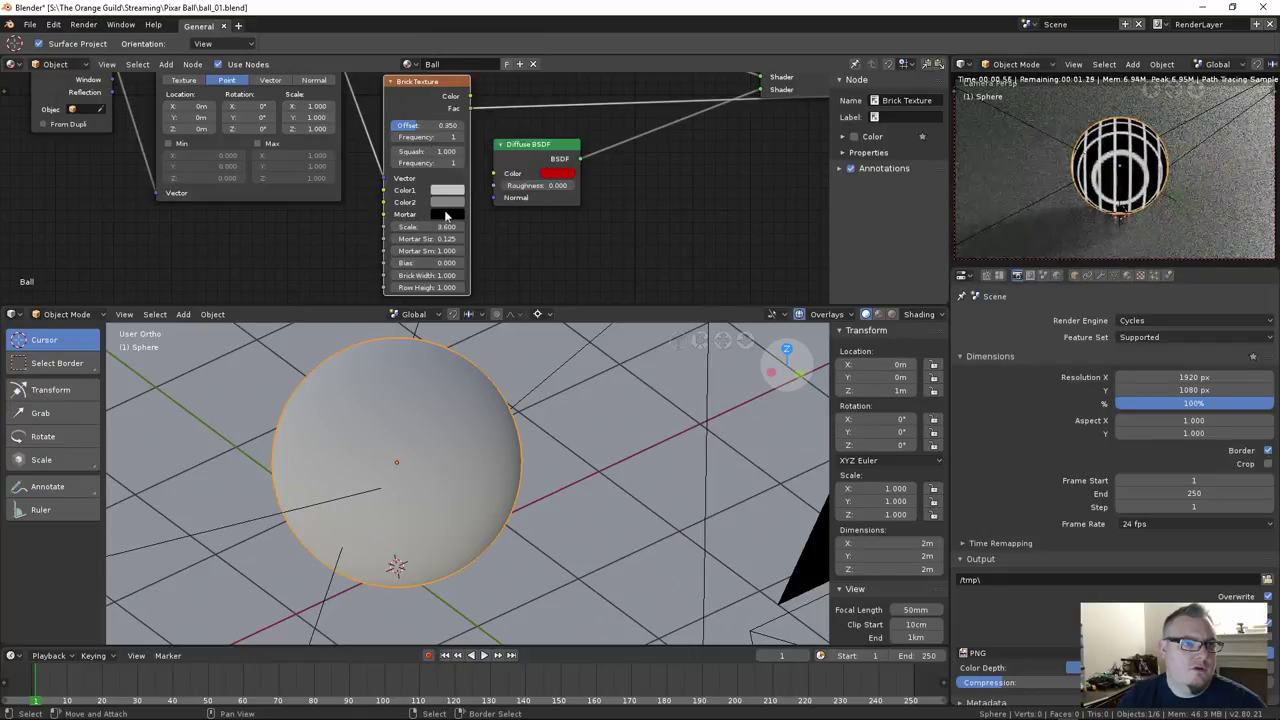
pyautogui.click(446, 204)
pyautogui.click(531, 108)
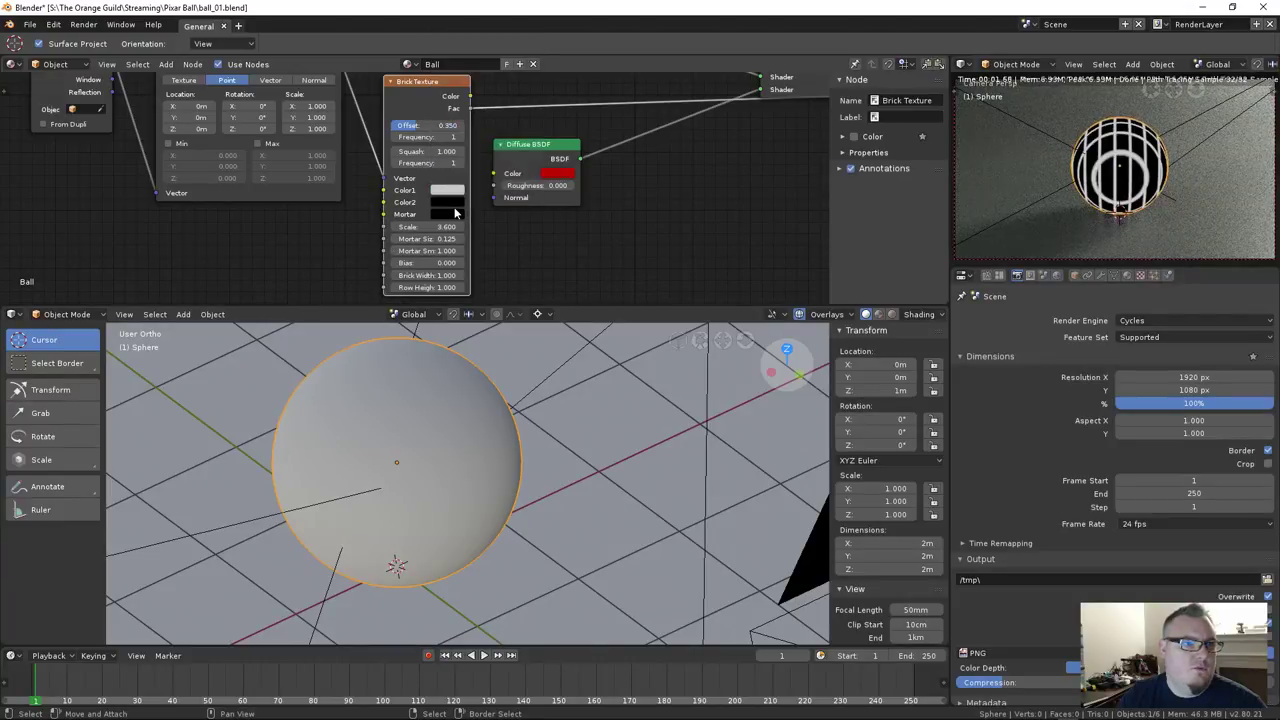
pyautogui.moveTo(425, 151); pyautogui.dragTo(584, 151)
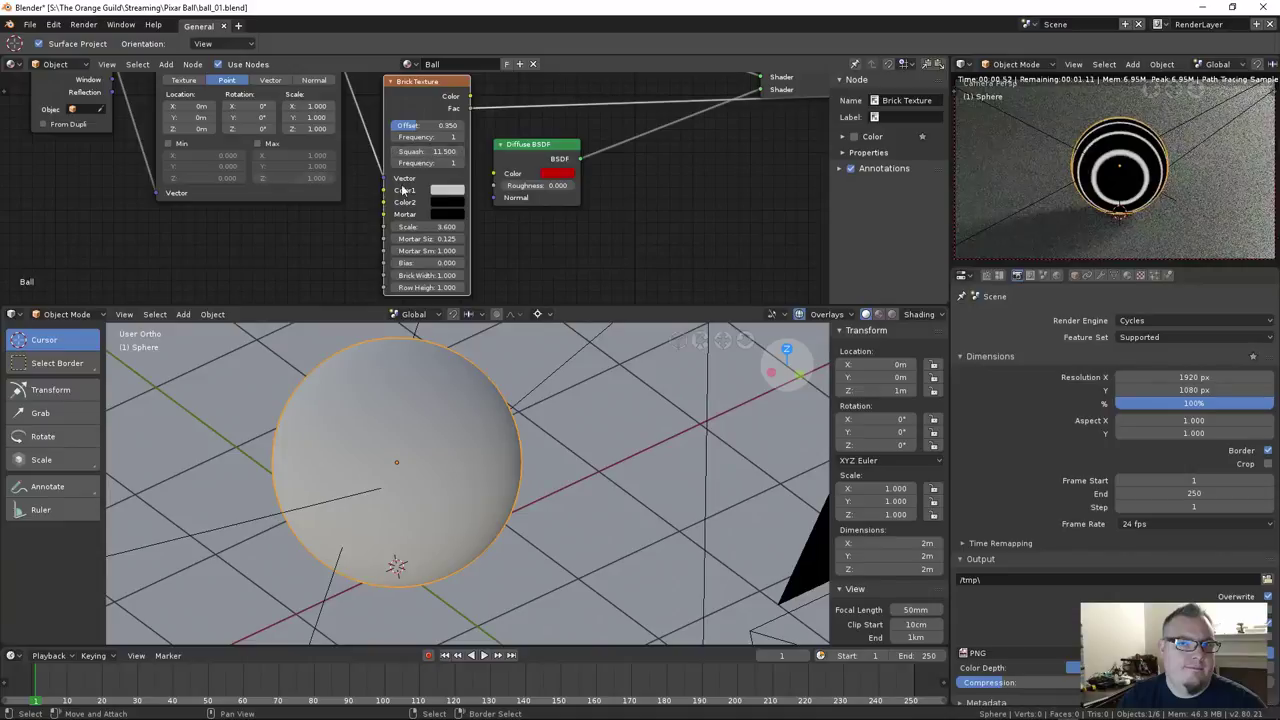
# Try a 90° Mapping X rotation and a Y tilt, undoing the tilt
pyautogui.click(250, 107)
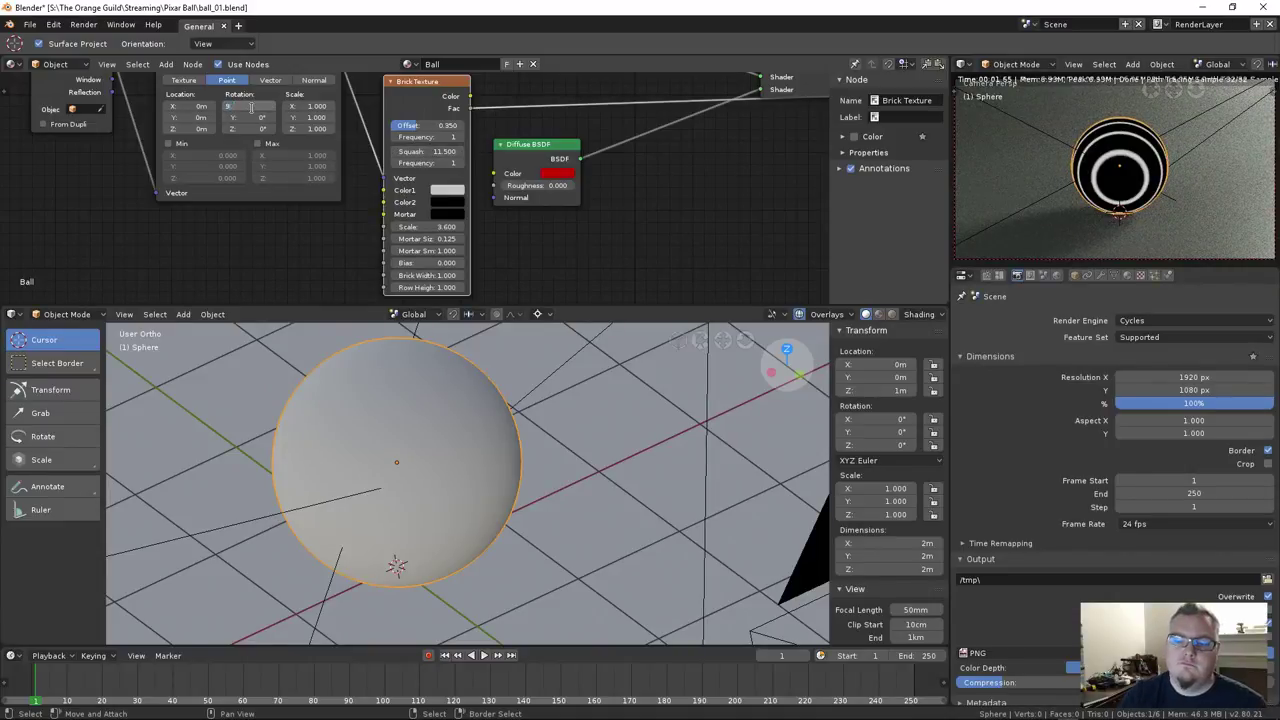
pyautogui.write('90')
pyautogui.press('Return')
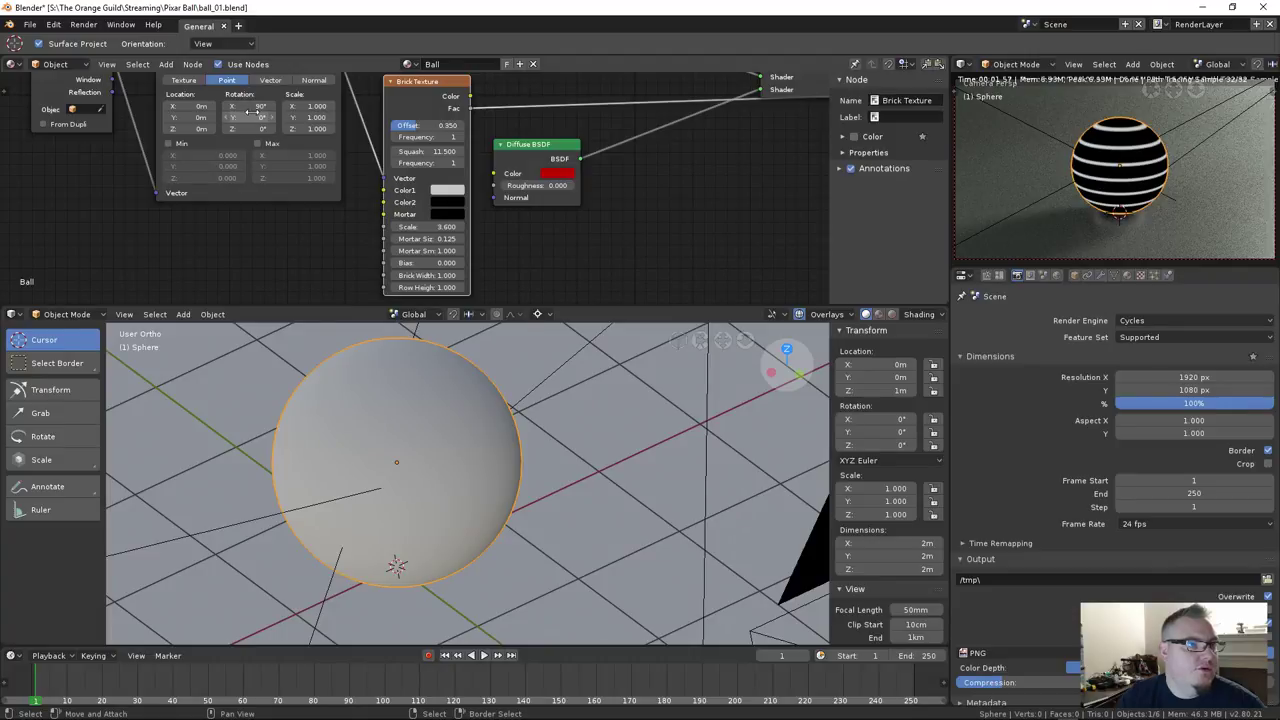
pyautogui.moveTo(250, 117); pyautogui.dragTo(312, 129)
pyautogui.hotkey('ctrl', 'z')
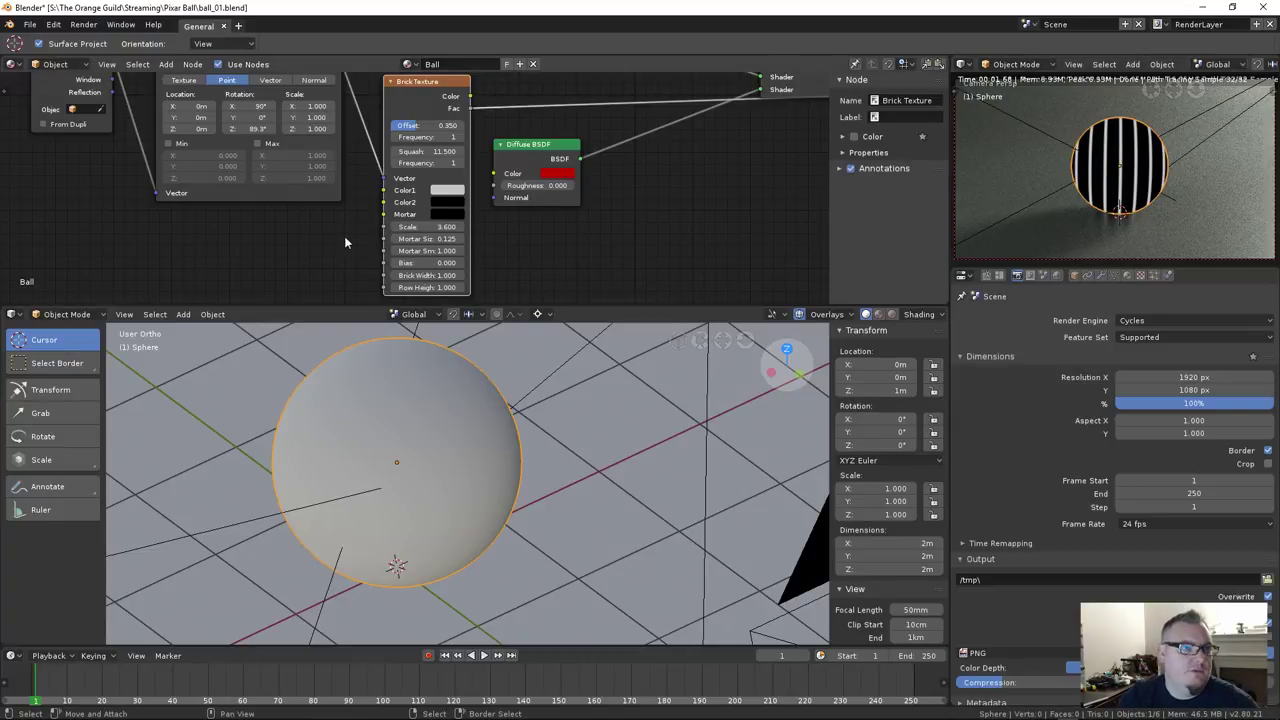
# Switch the Mapping type to Vector, then Texture, with rotations returned to 0°
pyautogui.moveTo(345, 242); pyautogui.dragTo(349, 284, button='middle')
pyautogui.click(275, 127)
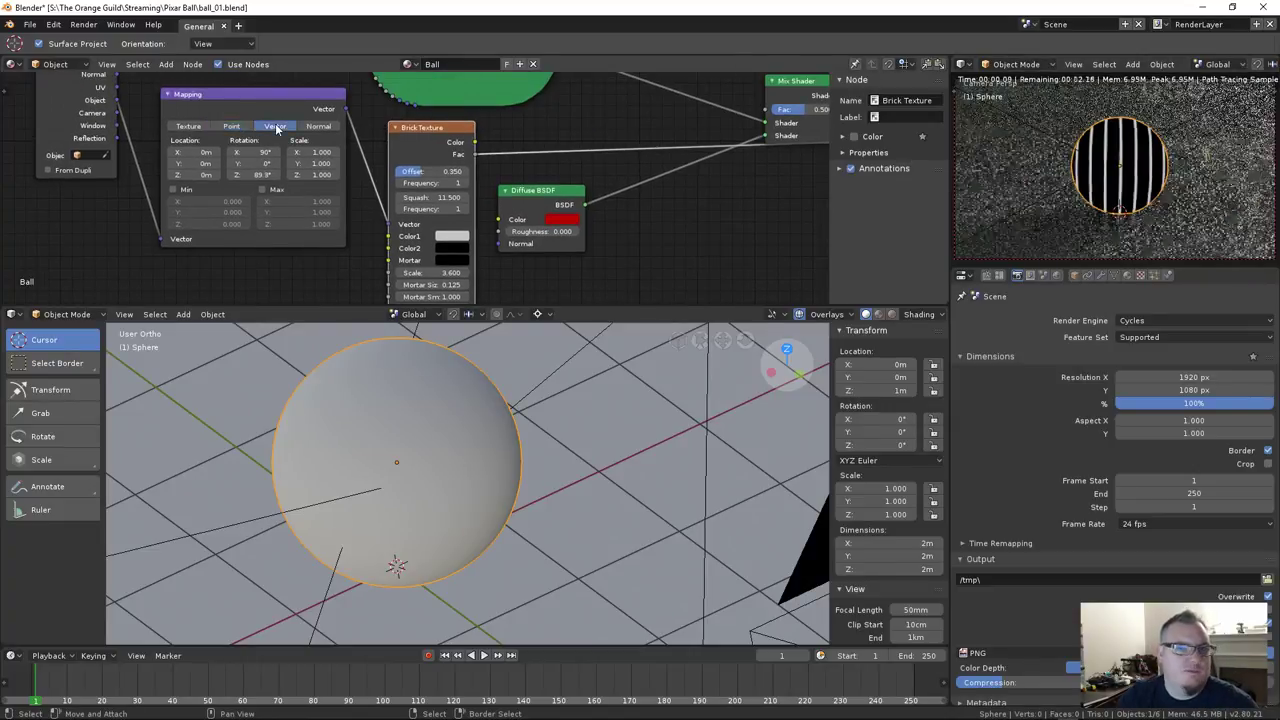
pyautogui.click(189, 127)
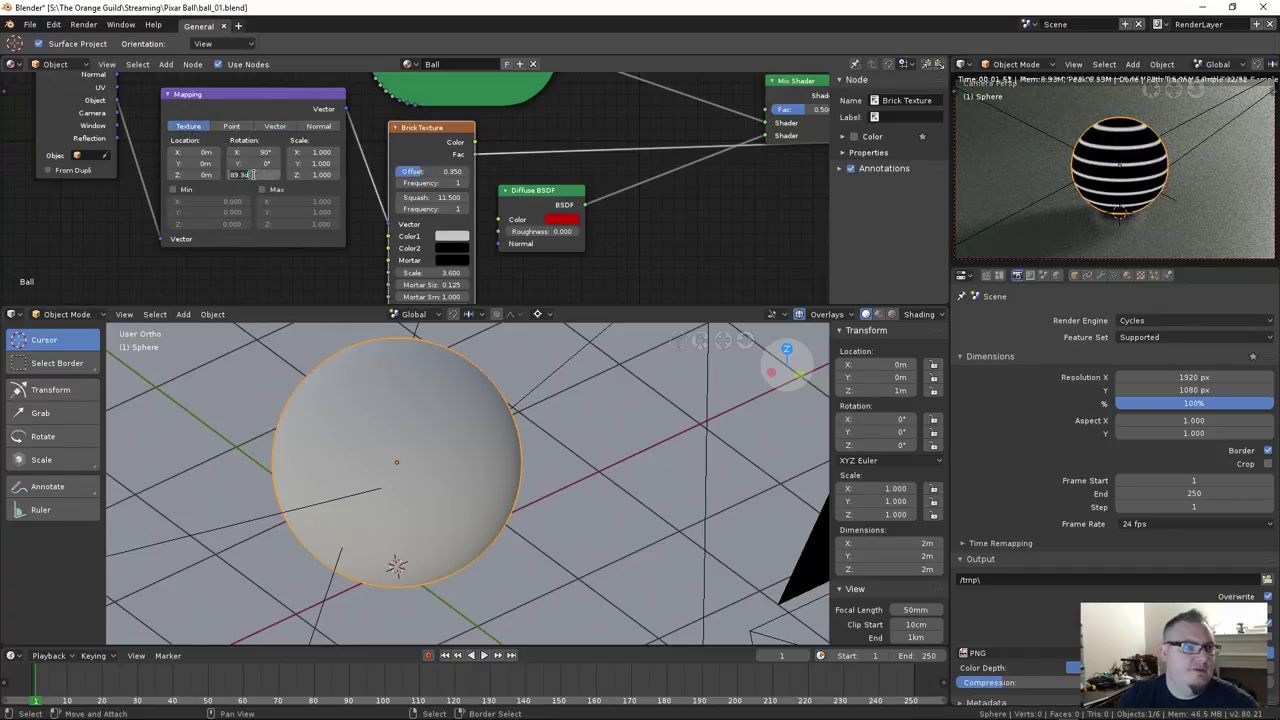
pyautogui.press('Escape')
pyautogui.press('Return')
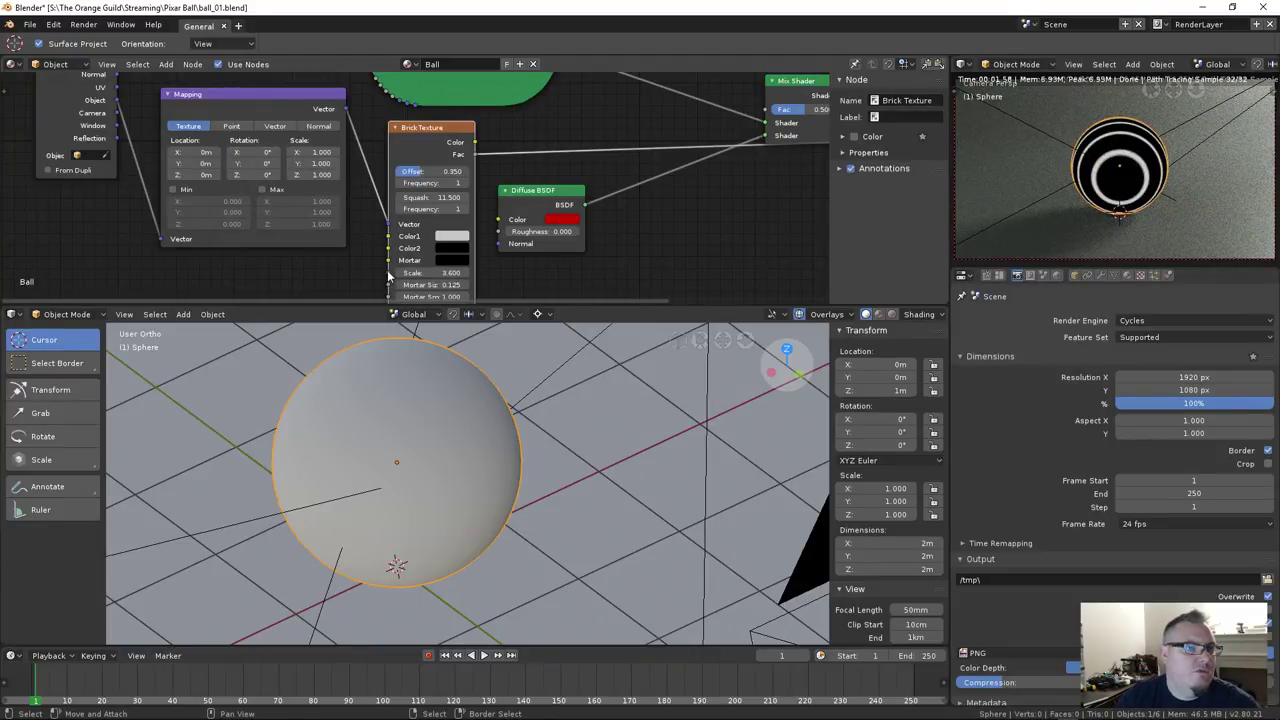
pyautogui.moveTo(382, 266); pyautogui.dragTo(378, 256, button='middle')
pyautogui.scroll(-5, 368, 254)
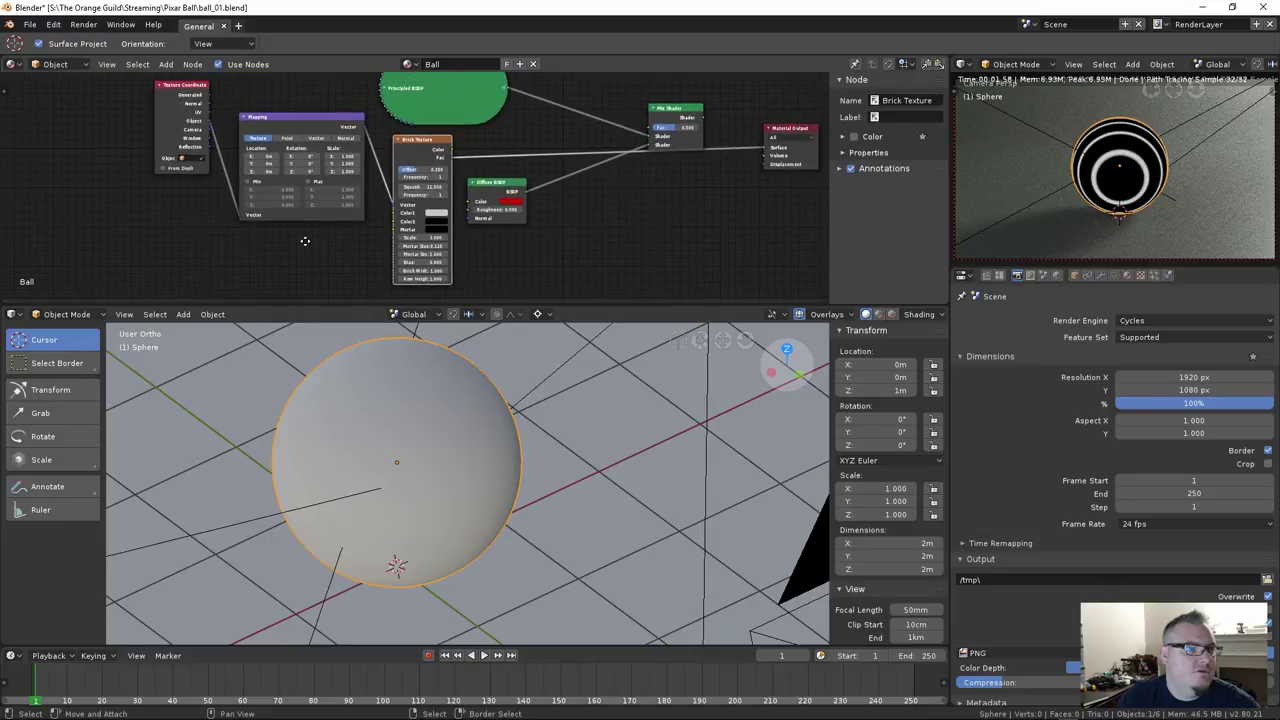
# Add a Plain Axes empty at the scene origin and set its display size to 4m
pyautogui.scroll(2, 175, 238)
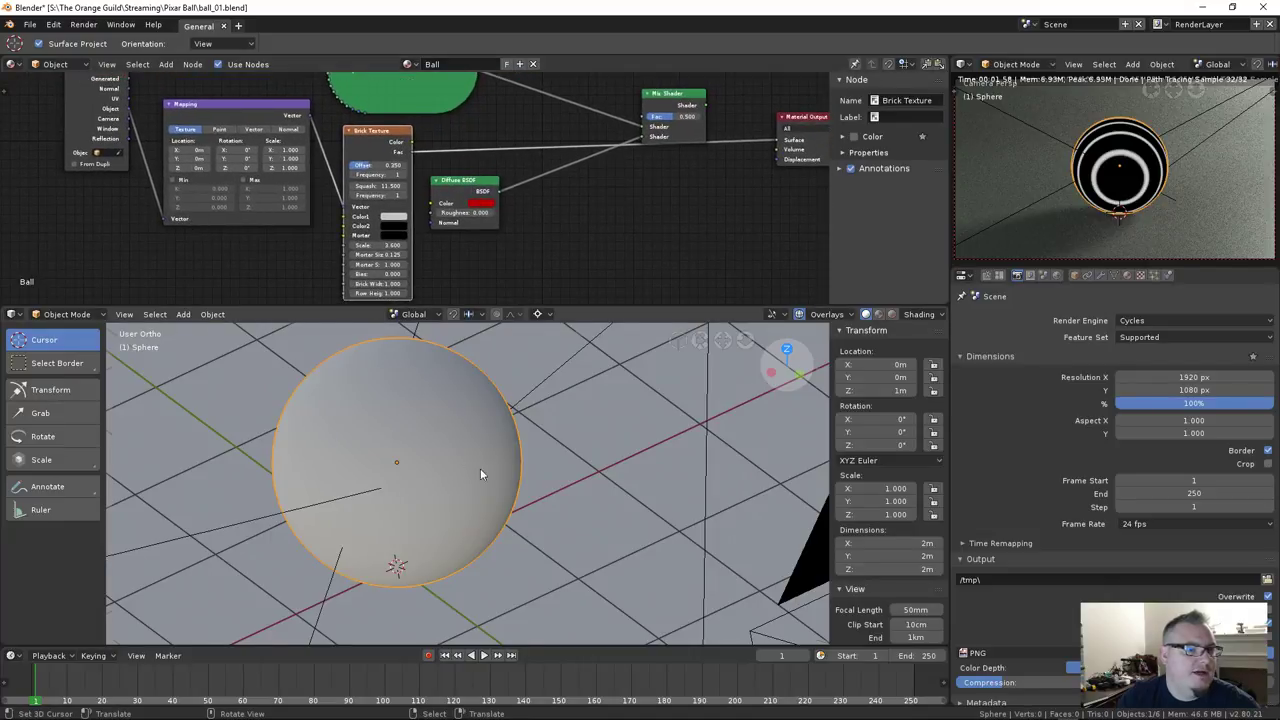
pyautogui.scroll(-4, 490, 475)
pyautogui.hotkey('shift', 'a')
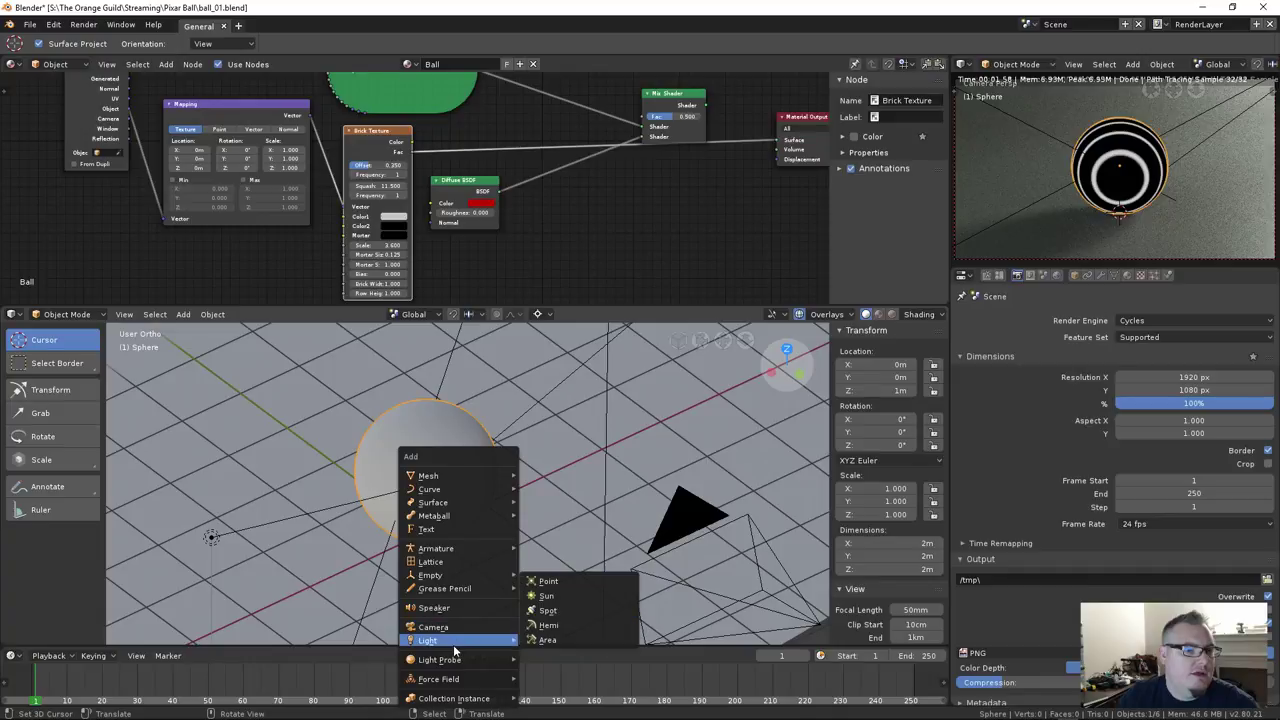
pyautogui.moveTo(440, 575)
pyautogui.click(560, 574)
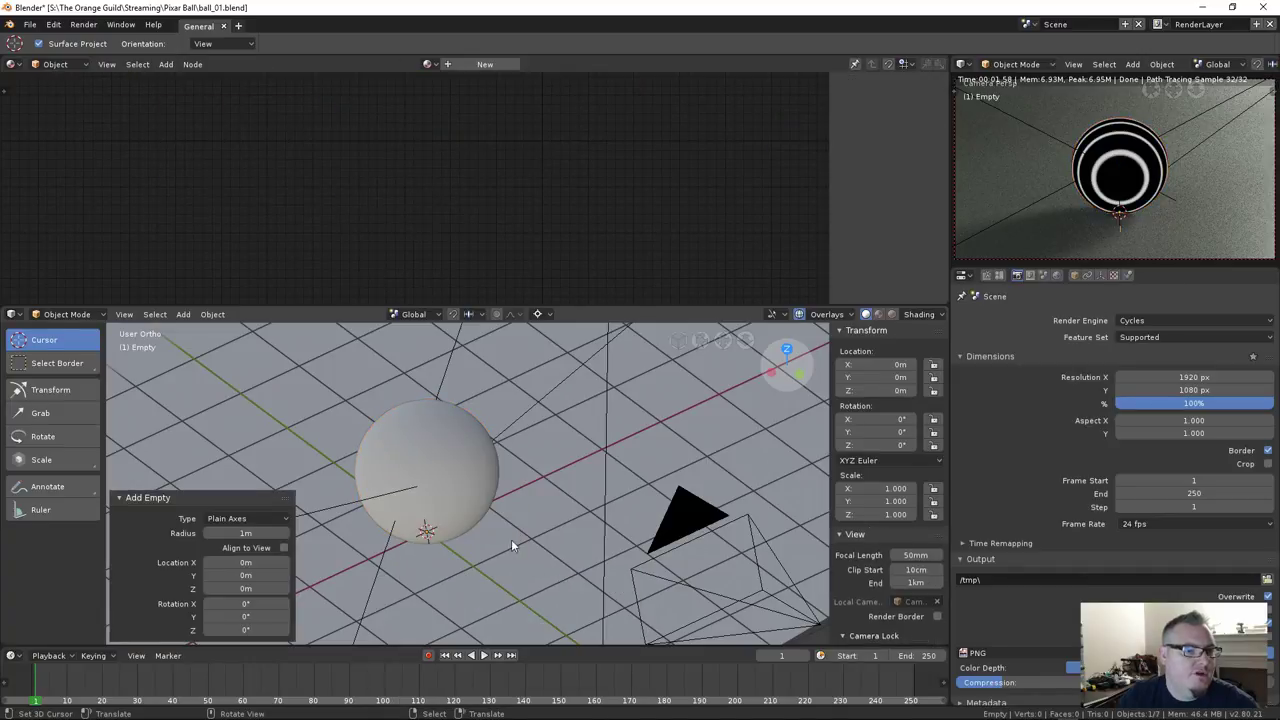
pyautogui.scroll(-3, 423, 451)
pyautogui.moveTo(433, 461); pyautogui.dragTo(470, 455, button='middle')
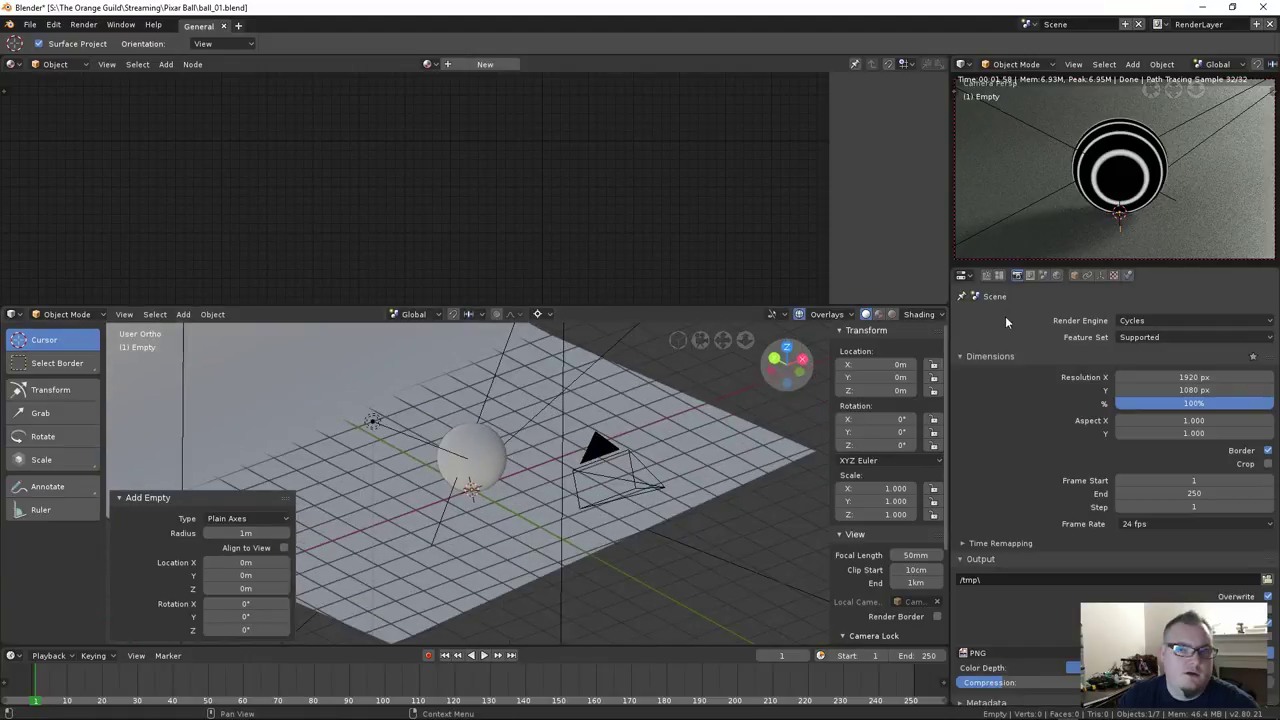
pyautogui.click(1102, 276)
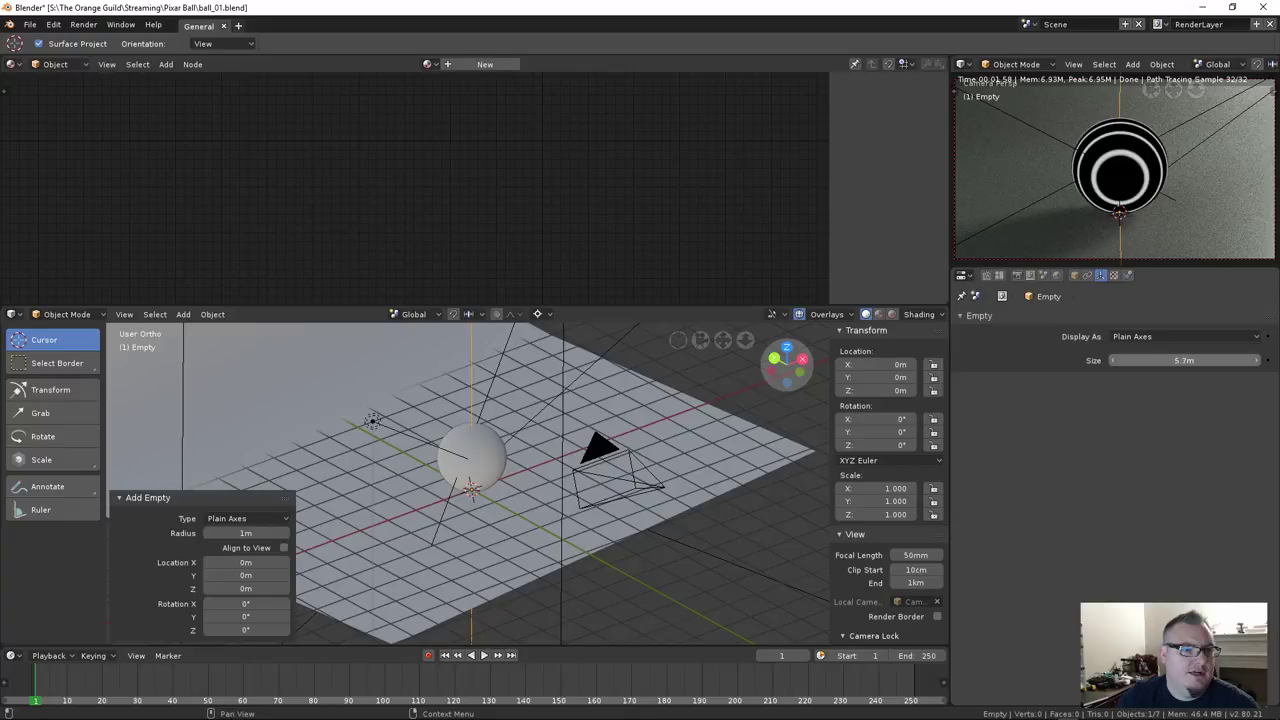
pyautogui.moveTo(480, 440); pyautogui.dragTo(495, 485, button='middle')
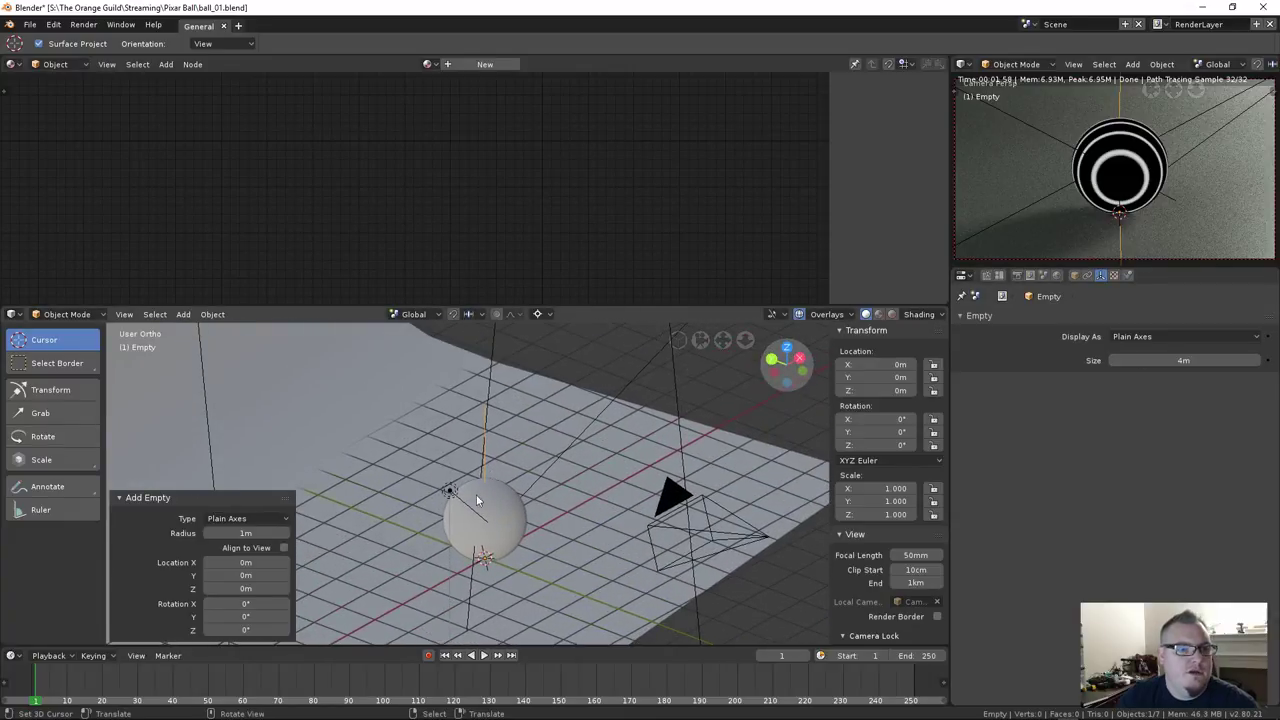
pyautogui.rightClick(493, 510)
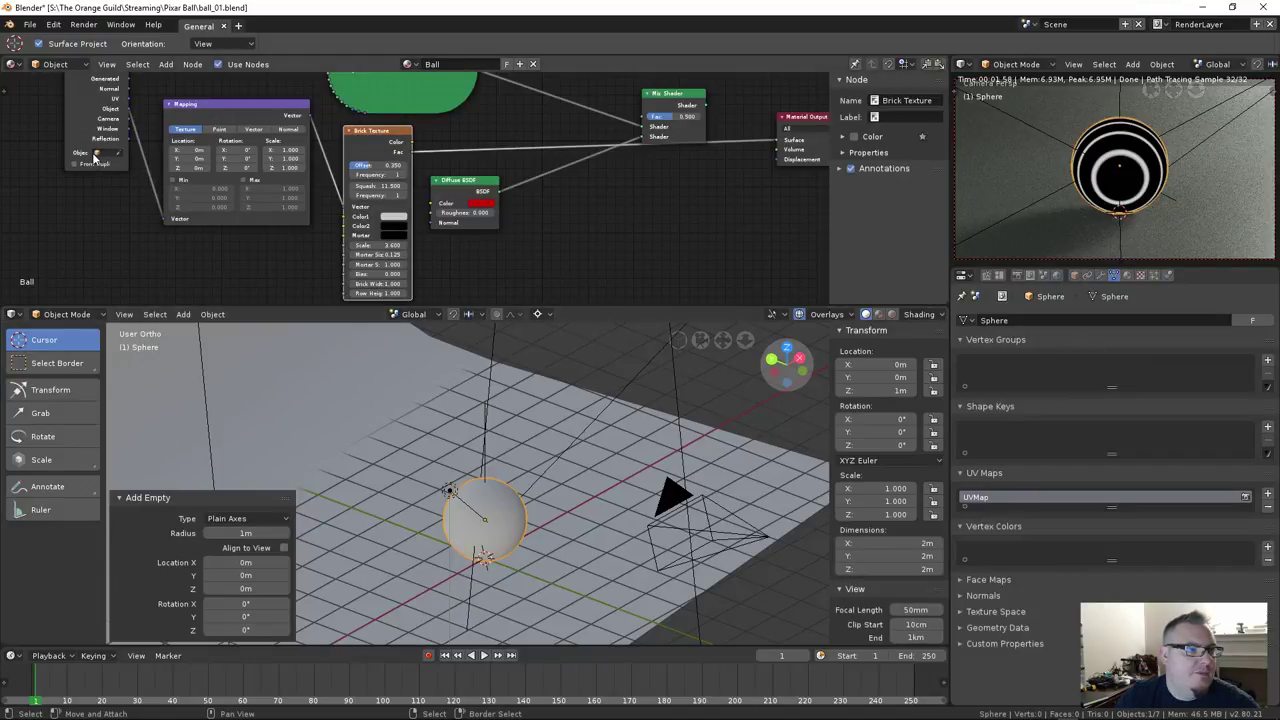
# Set the Texture Coordinate node's Object field to the Empty using the eyedropper
pyautogui.moveTo(65, 127); pyautogui.dragTo(57, 161, button='middle')
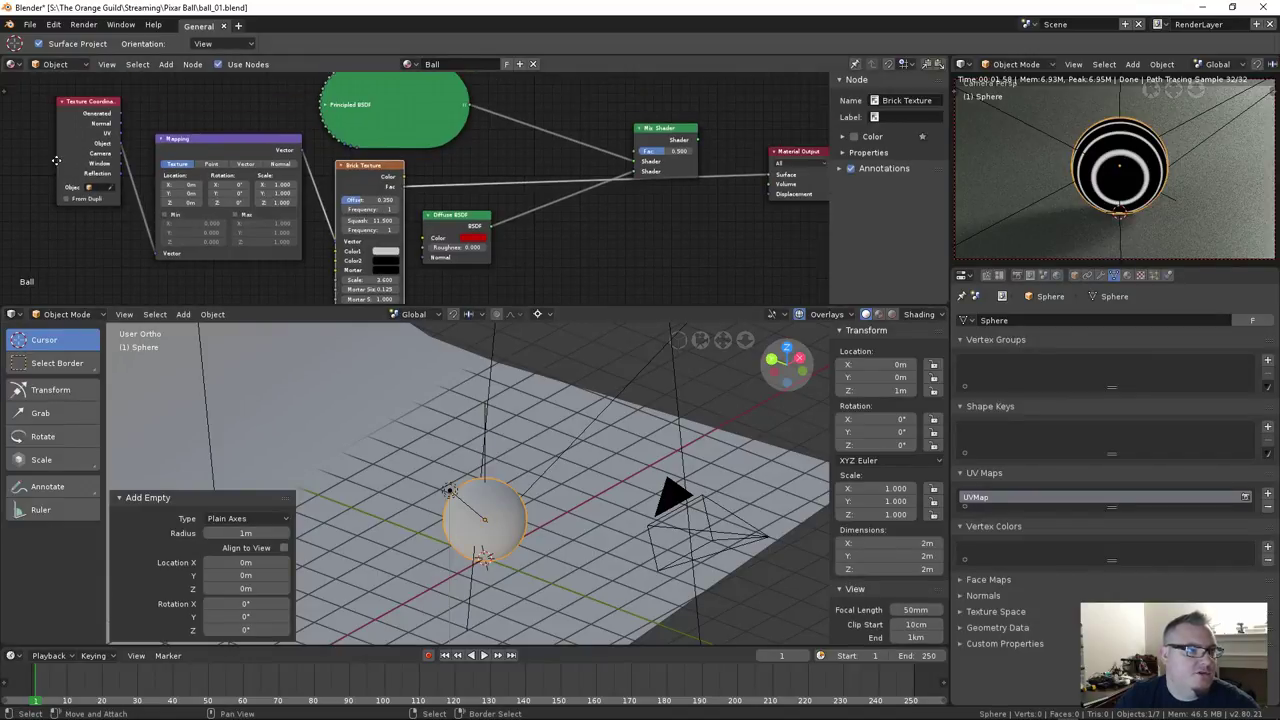
pyautogui.moveTo(71, 108); pyautogui.dragTo(73, 153)
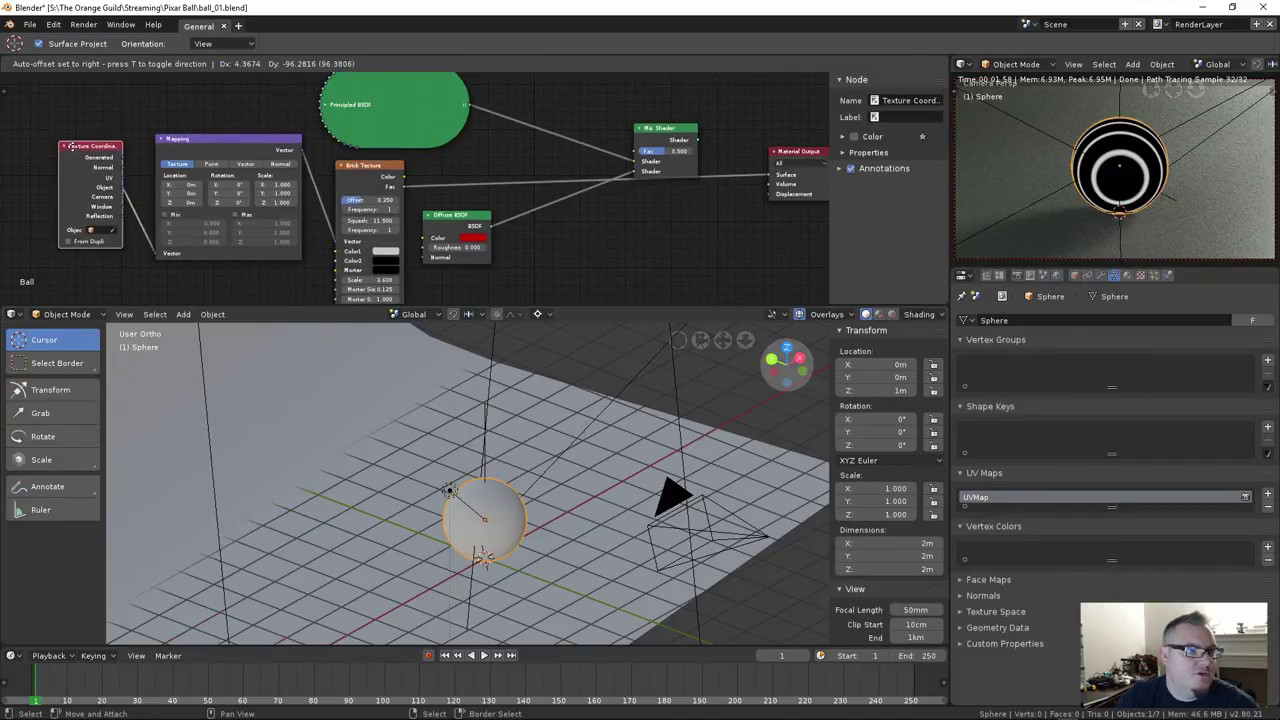
pyautogui.click(113, 232)
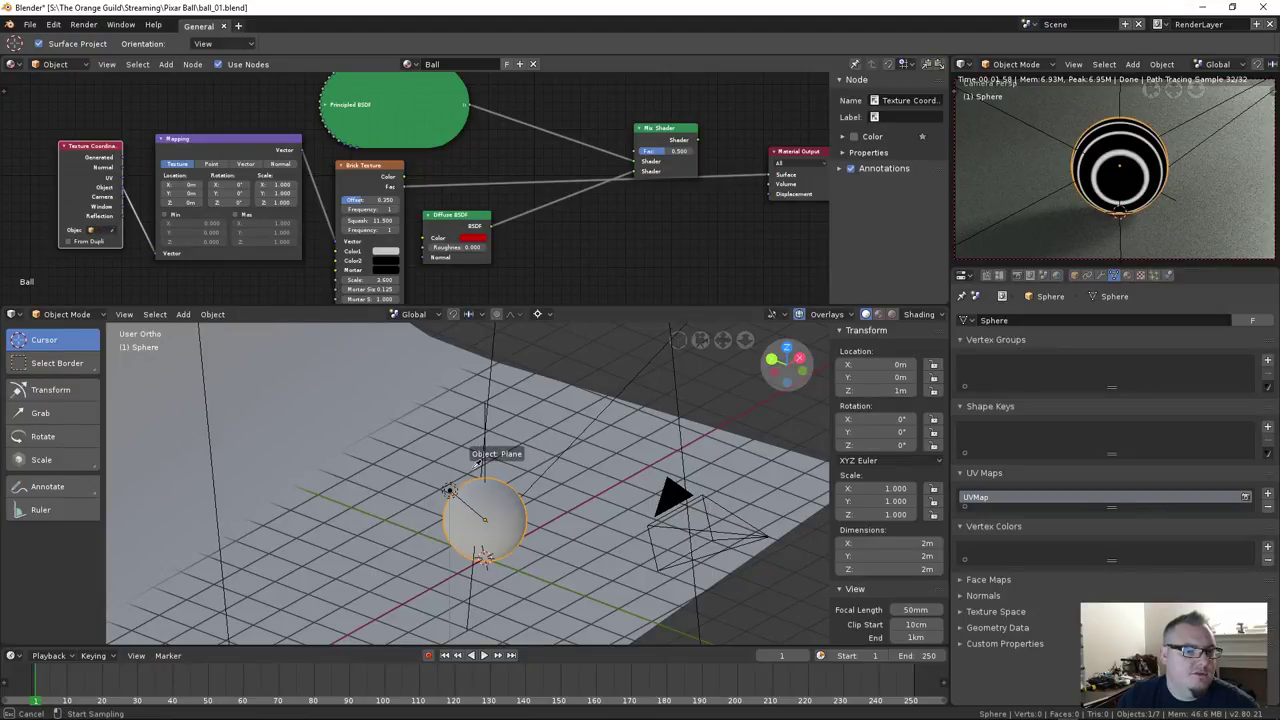
pyautogui.click(489, 399)
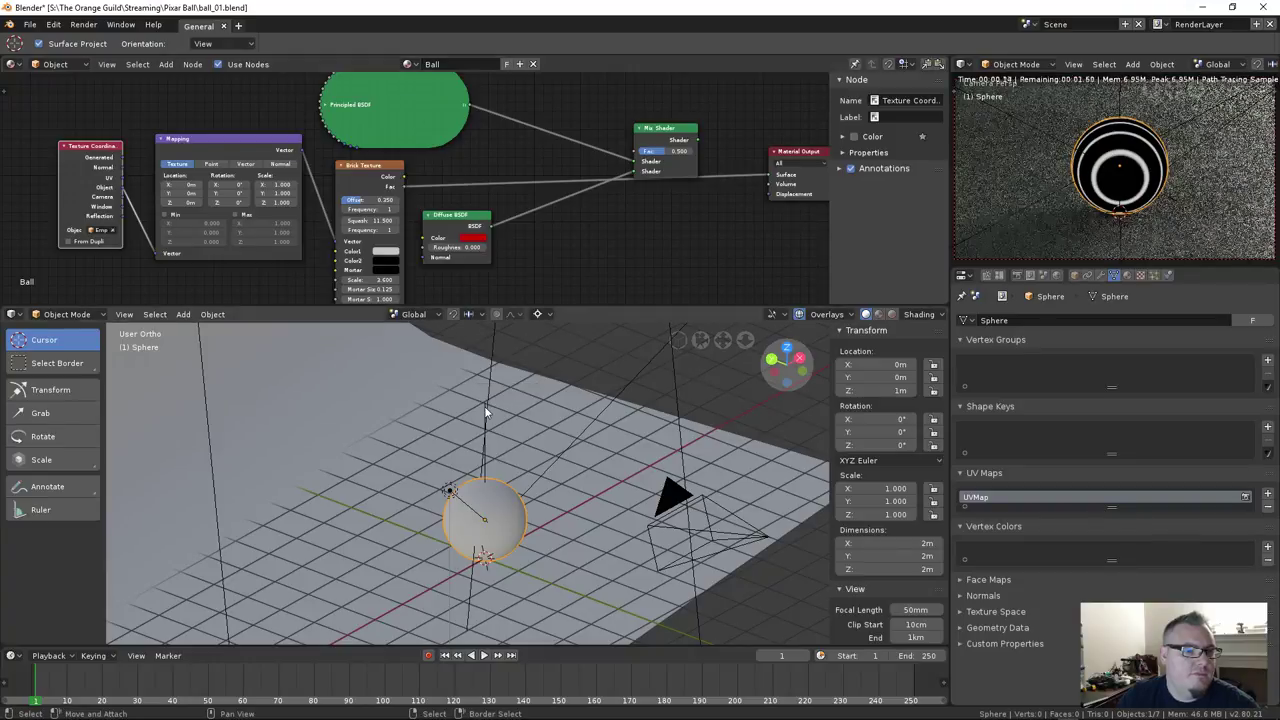
# Try moving the empty and rotating it around Z, cancelling both to watch the stripes
pyautogui.moveTo(526, 574); pyautogui.dragTo(473, 351, button='middle')
pyautogui.click(535, 400)
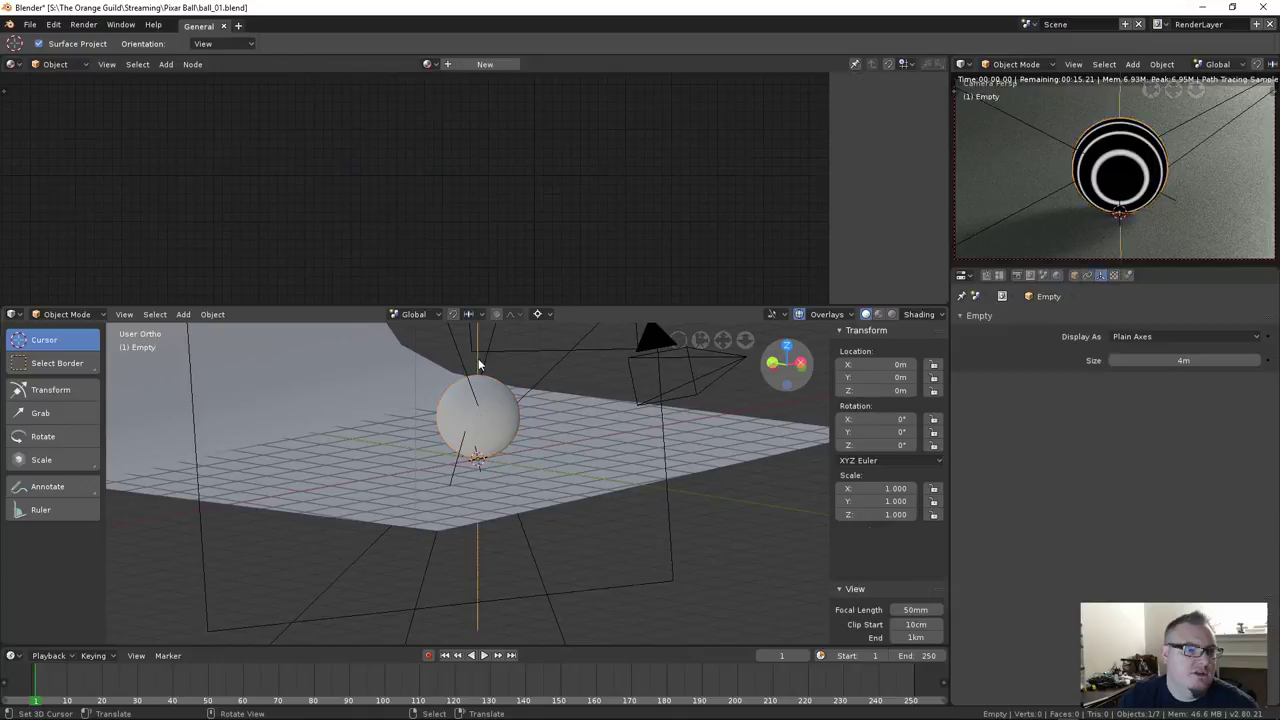
pyautogui.press('g')
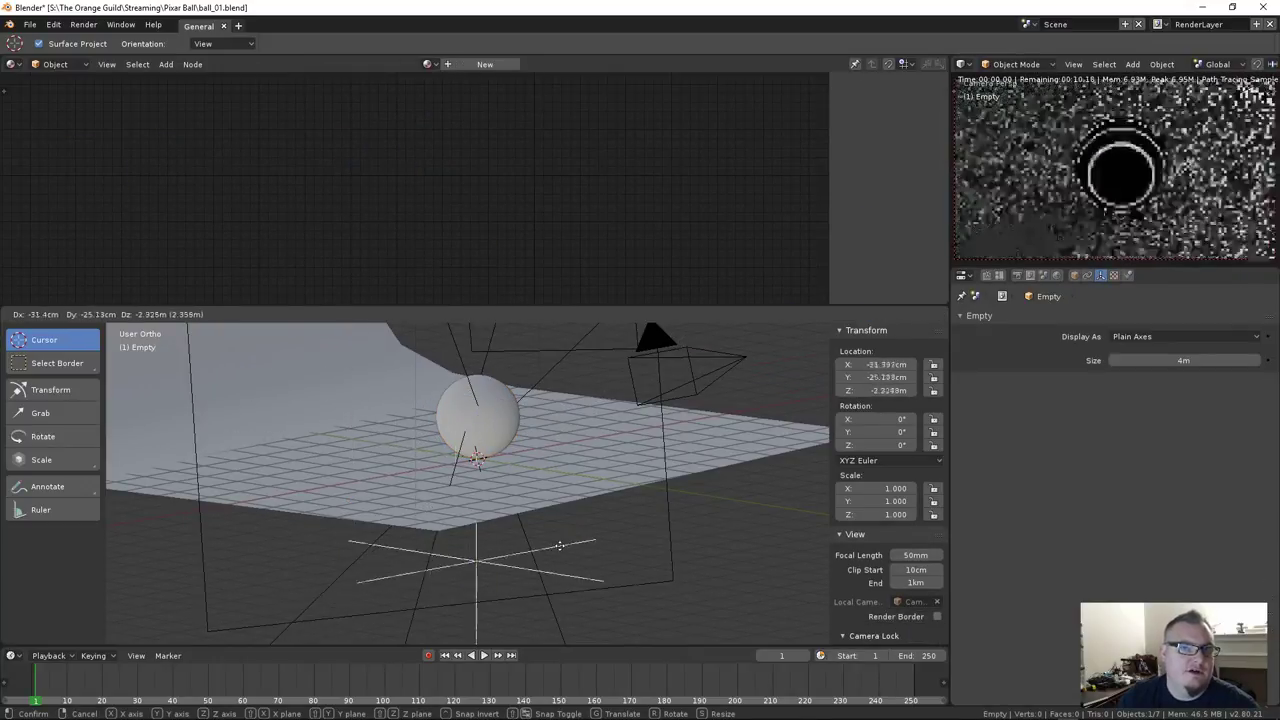
pyautogui.press('Escape')
pyautogui.press('r')
pyautogui.press('z')
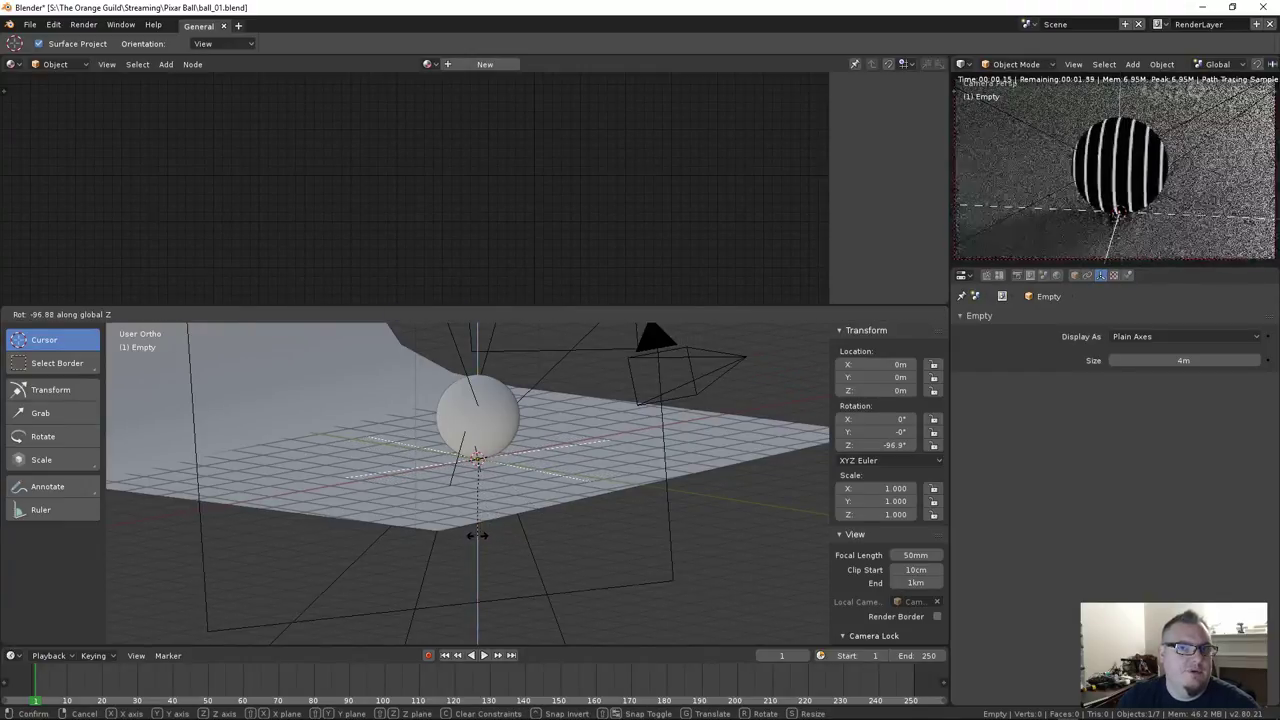
pyautogui.press('Escape')
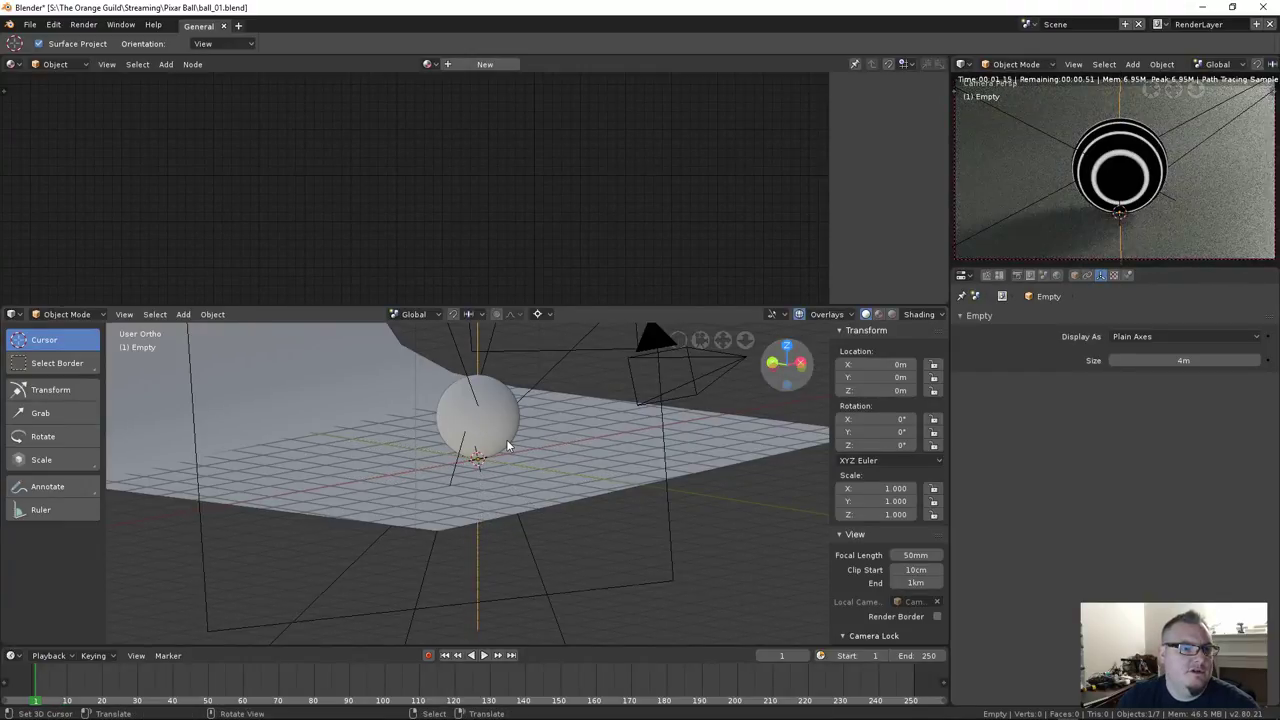
pyautogui.click(505, 440)
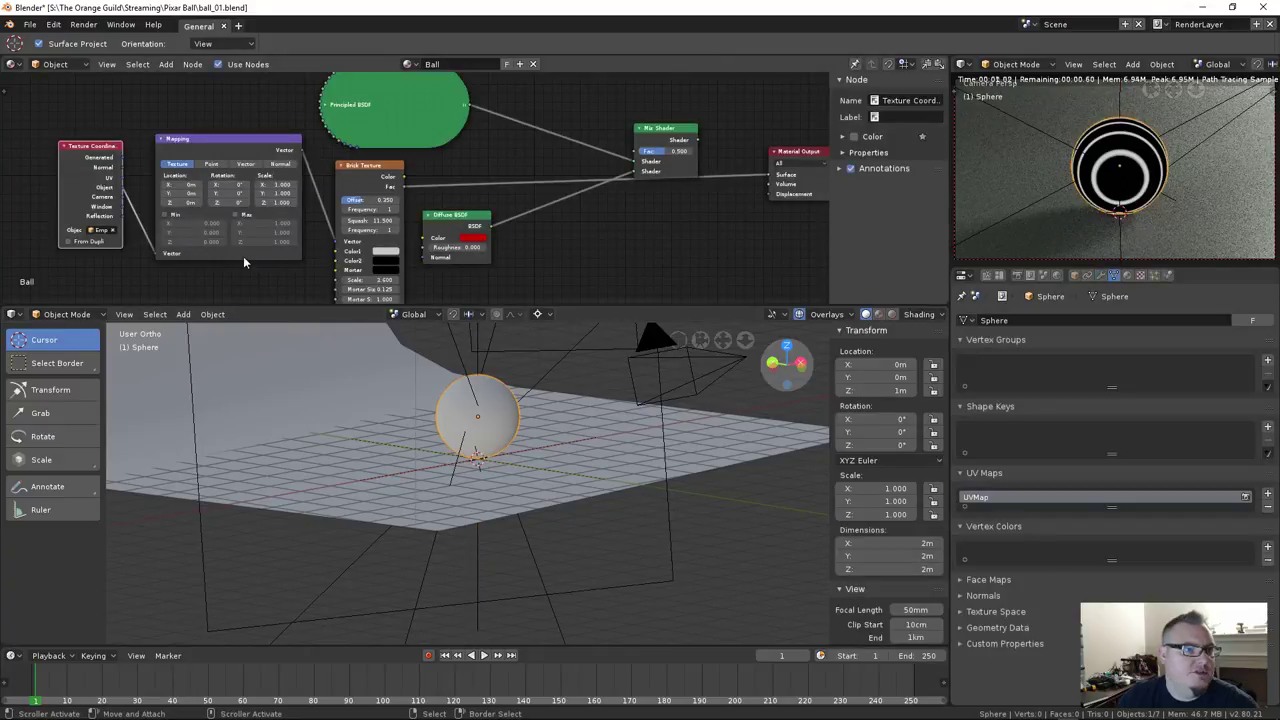
# Try scaling the empty and rotating it around X and Y, leaving it at defaults
pyautogui.click(478, 382)
pyautogui.press('s')
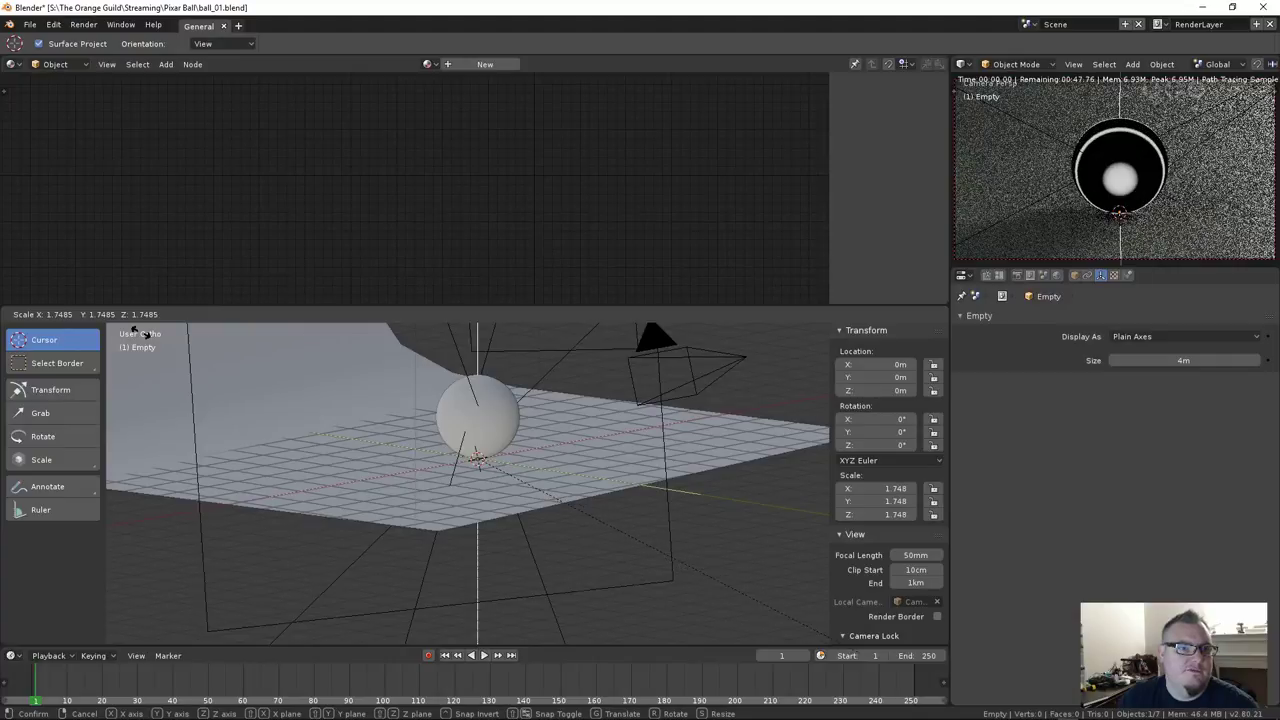
pyautogui.rightClick(450, 517)
pyautogui.press('r')
pyautogui.press('x')
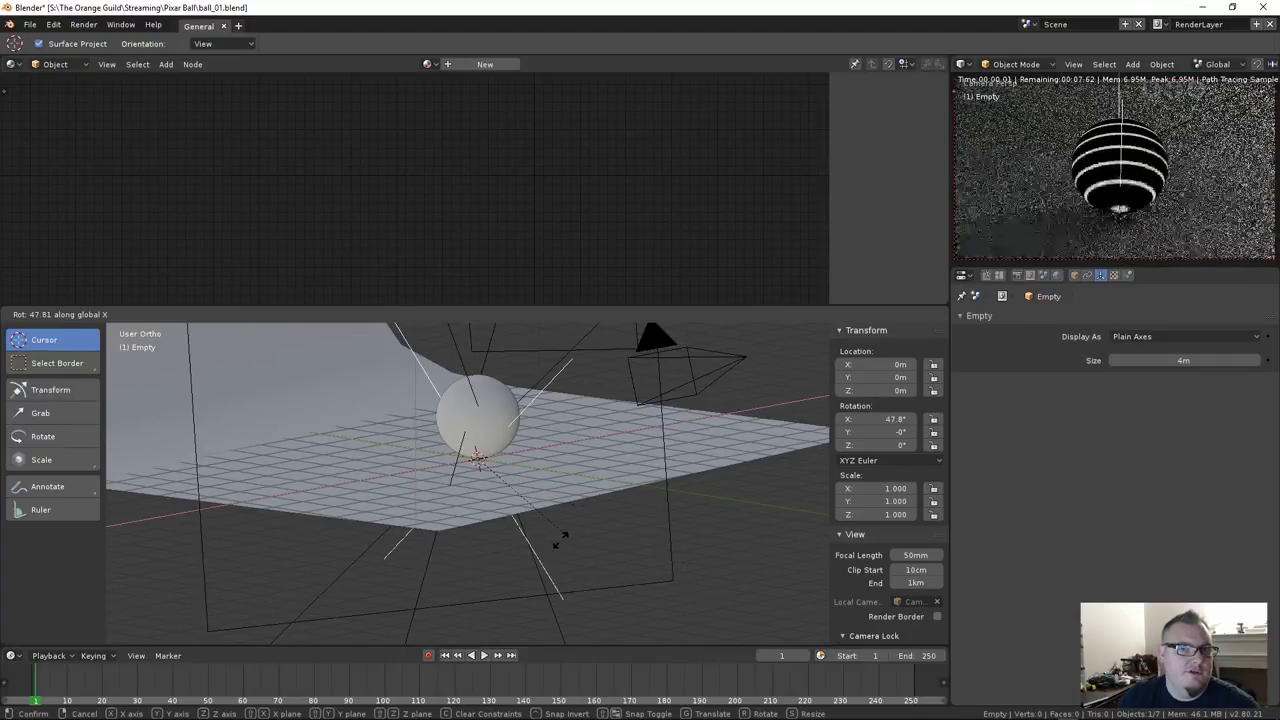
pyautogui.press('y')
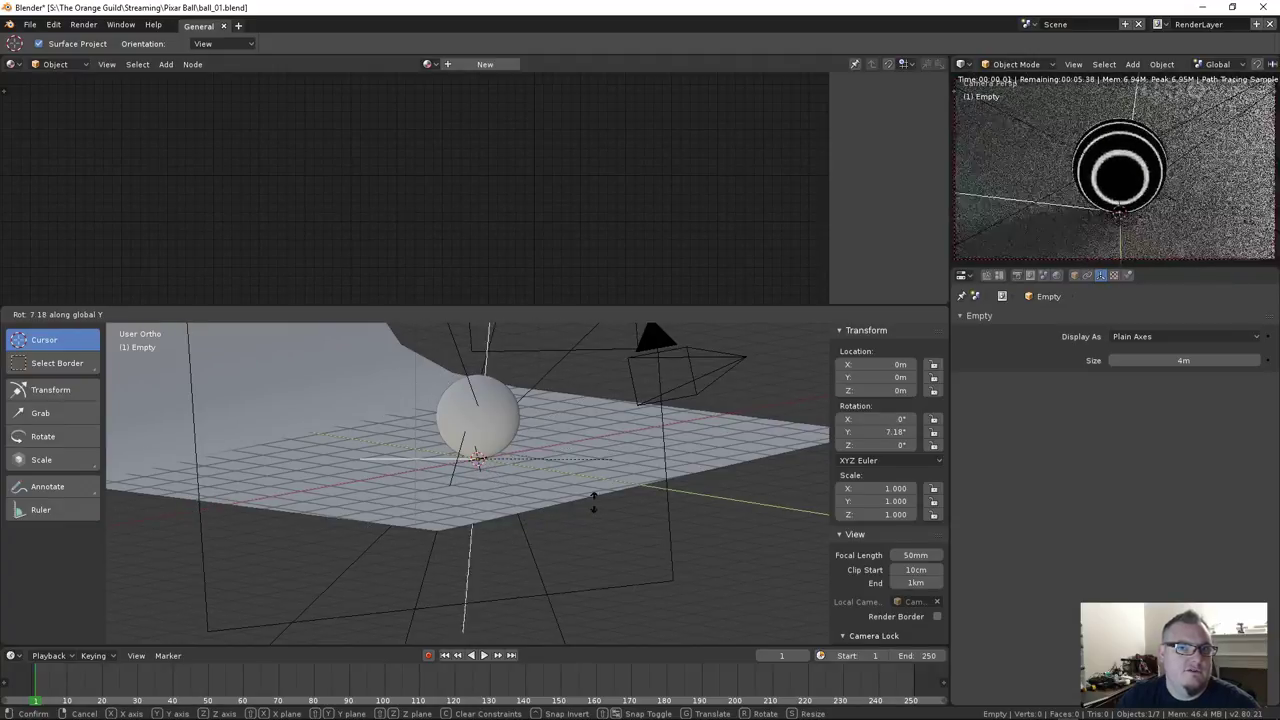
pyautogui.click(491, 423)
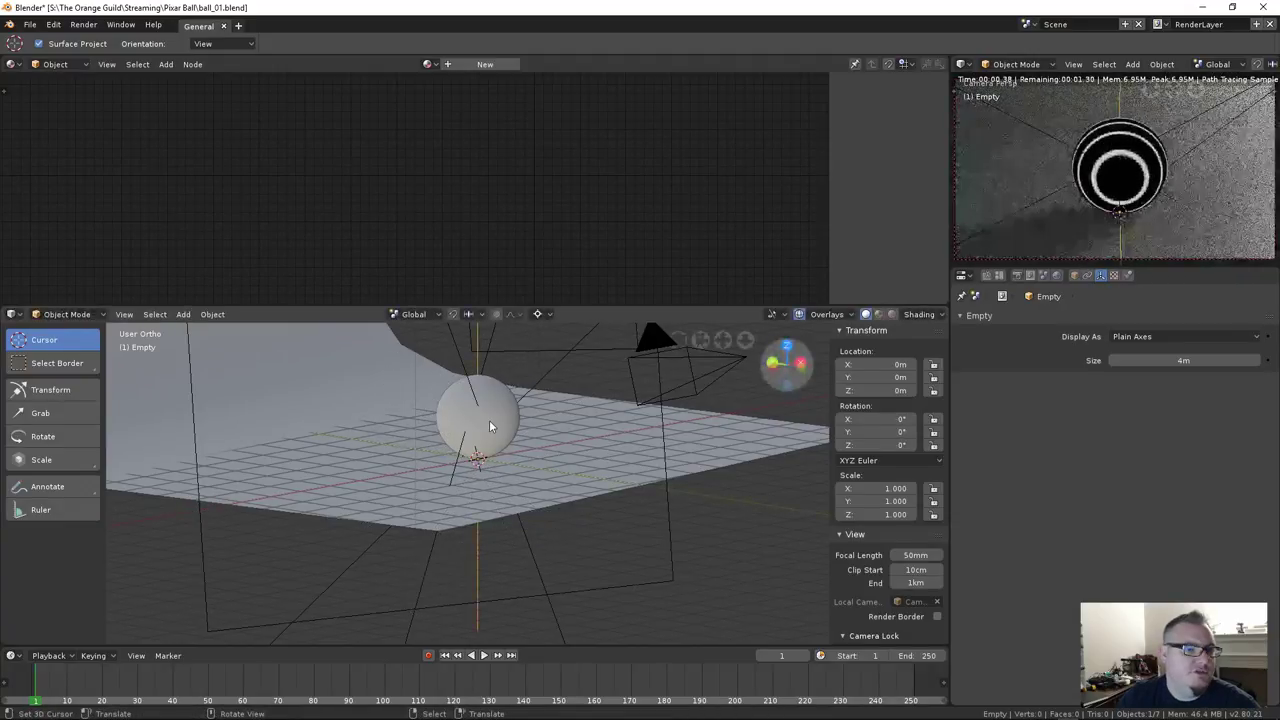
pyautogui.click(480, 420)
pyautogui.click(346, 167)
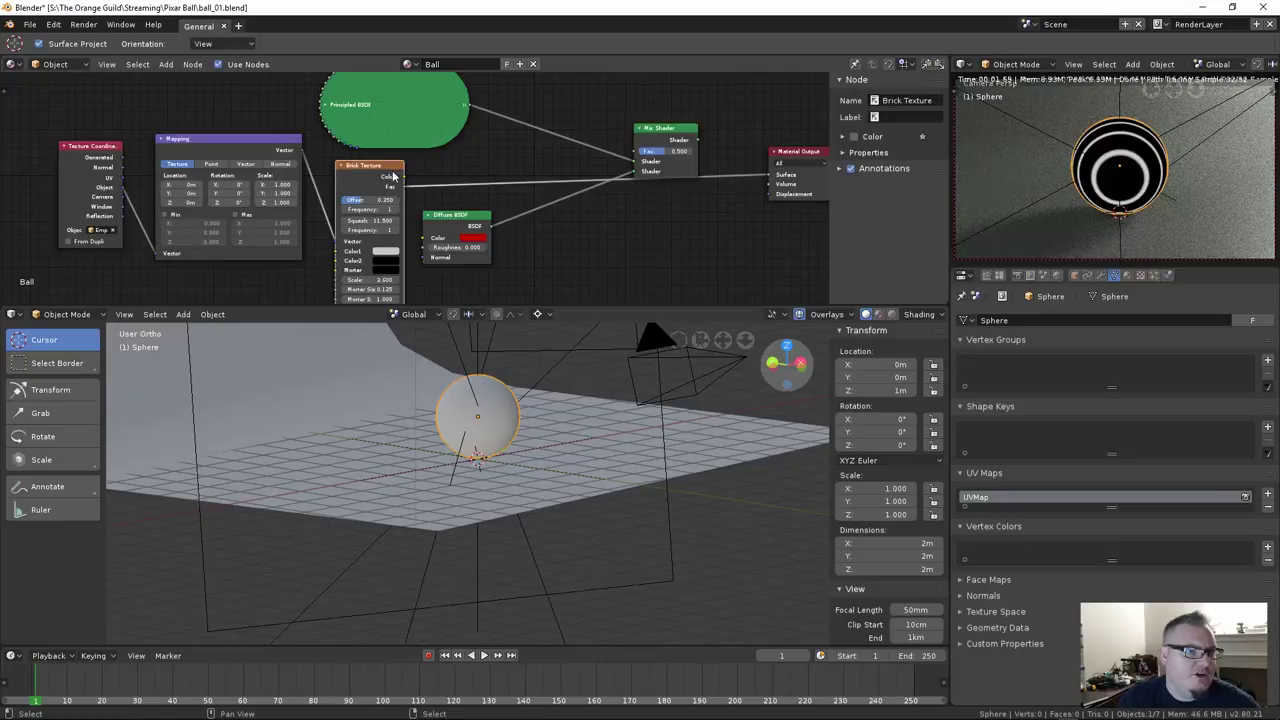
# Delete the Brick Texture and put a Gradient Texture node in its place
pyautogui.moveTo(393, 158); pyautogui.dragTo(399, 152, button='middle')
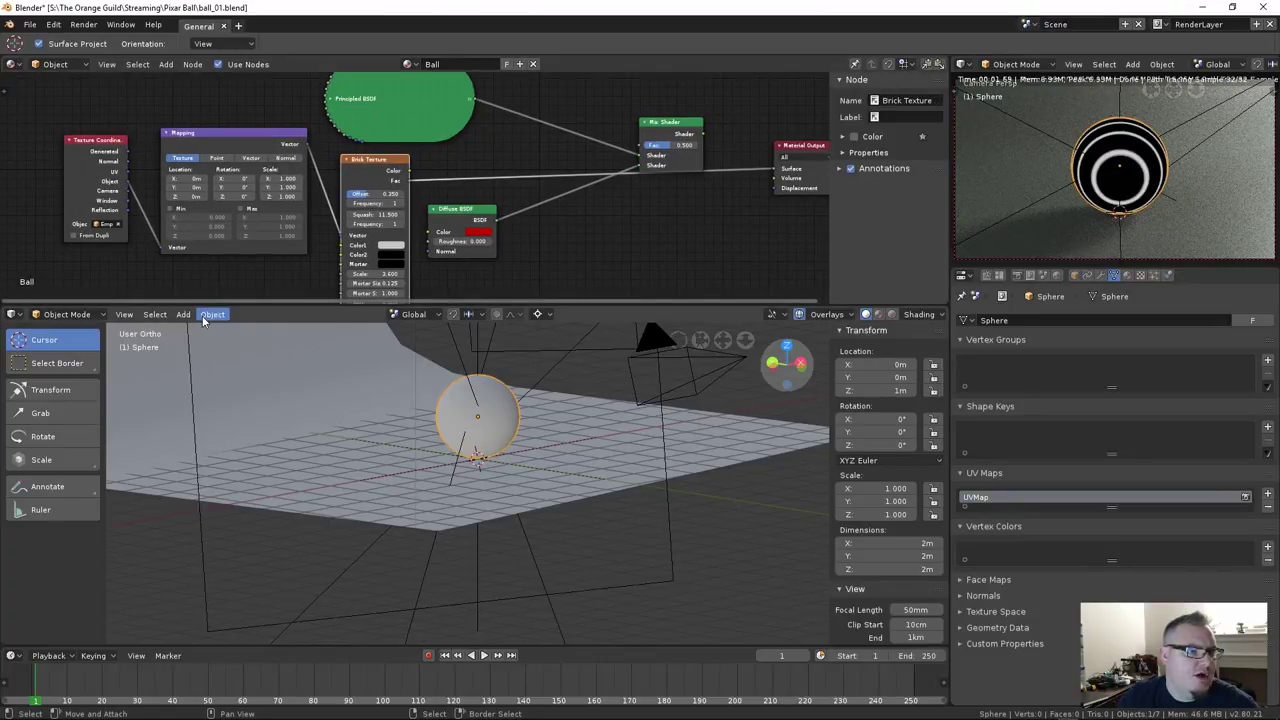
pyautogui.press('x')
pyautogui.hotkey('shift', 'a')
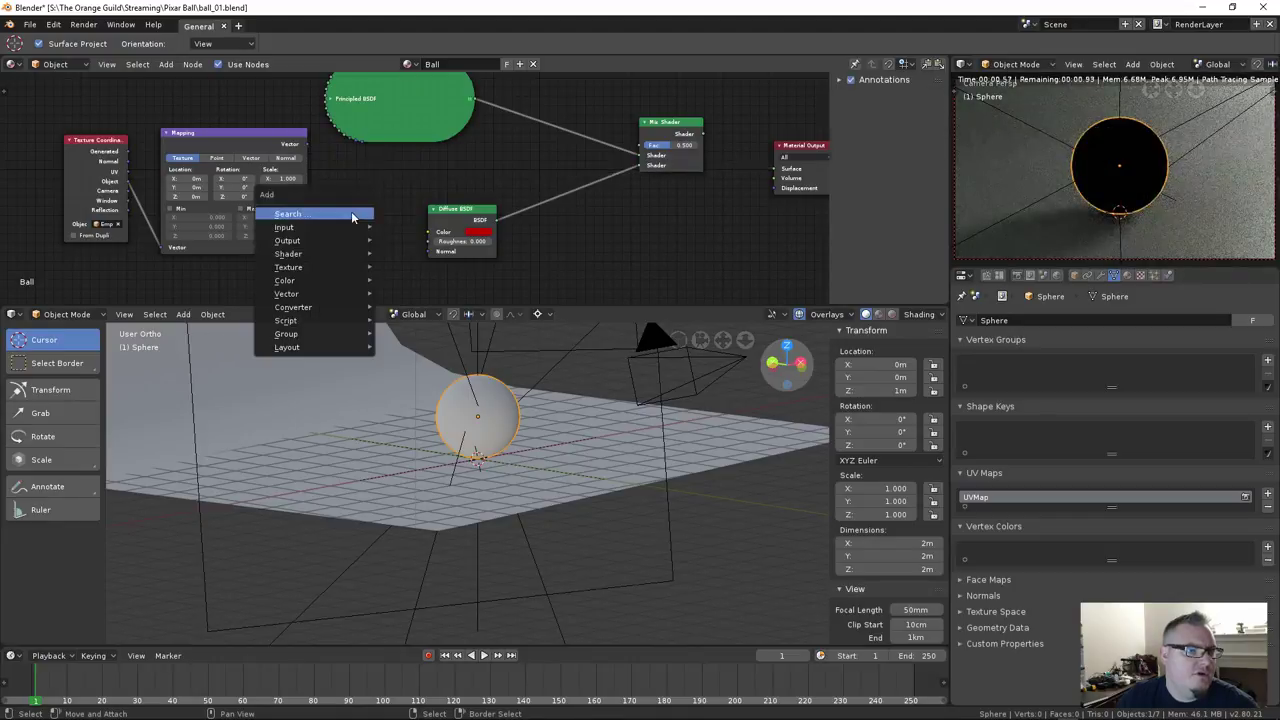
pyautogui.moveTo(314, 254)
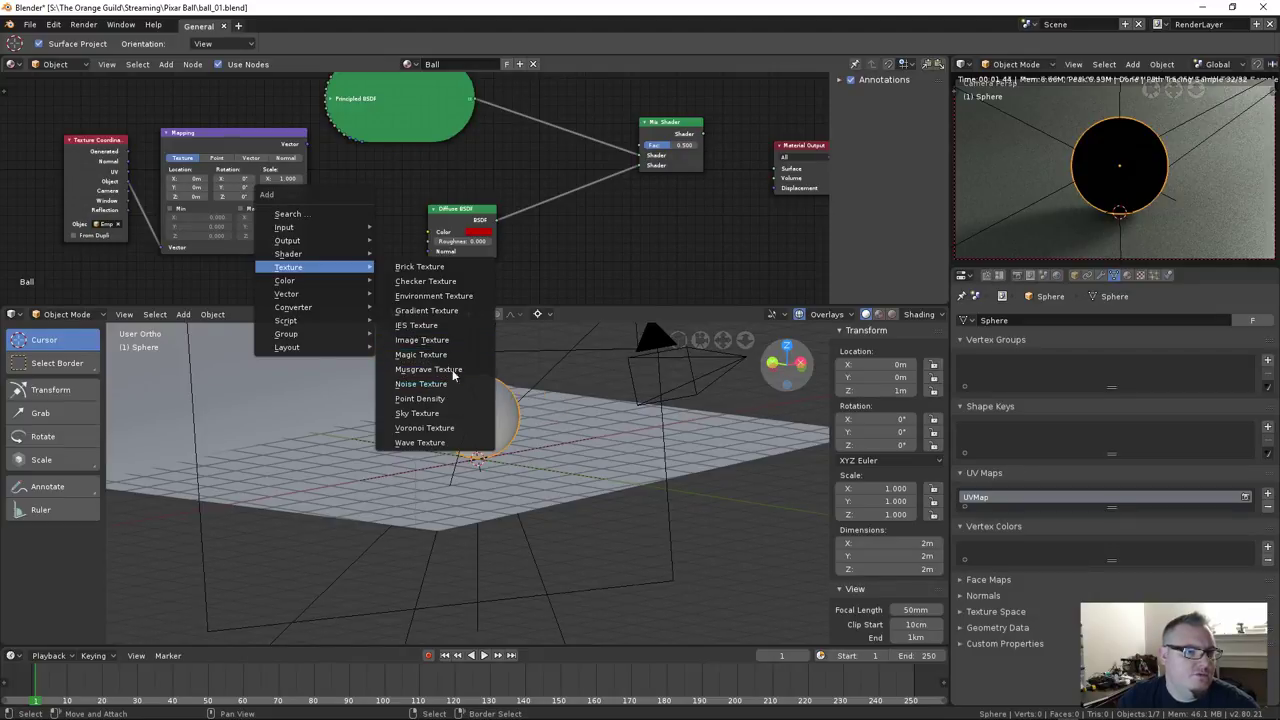
pyautogui.click(451, 313)
pyautogui.click(372, 251)
# Wire the Gradient Texture to the Material Output Surface and feed it the Mapping Vector
pyautogui.moveTo(459, 219); pyautogui.dragTo(607, 216)
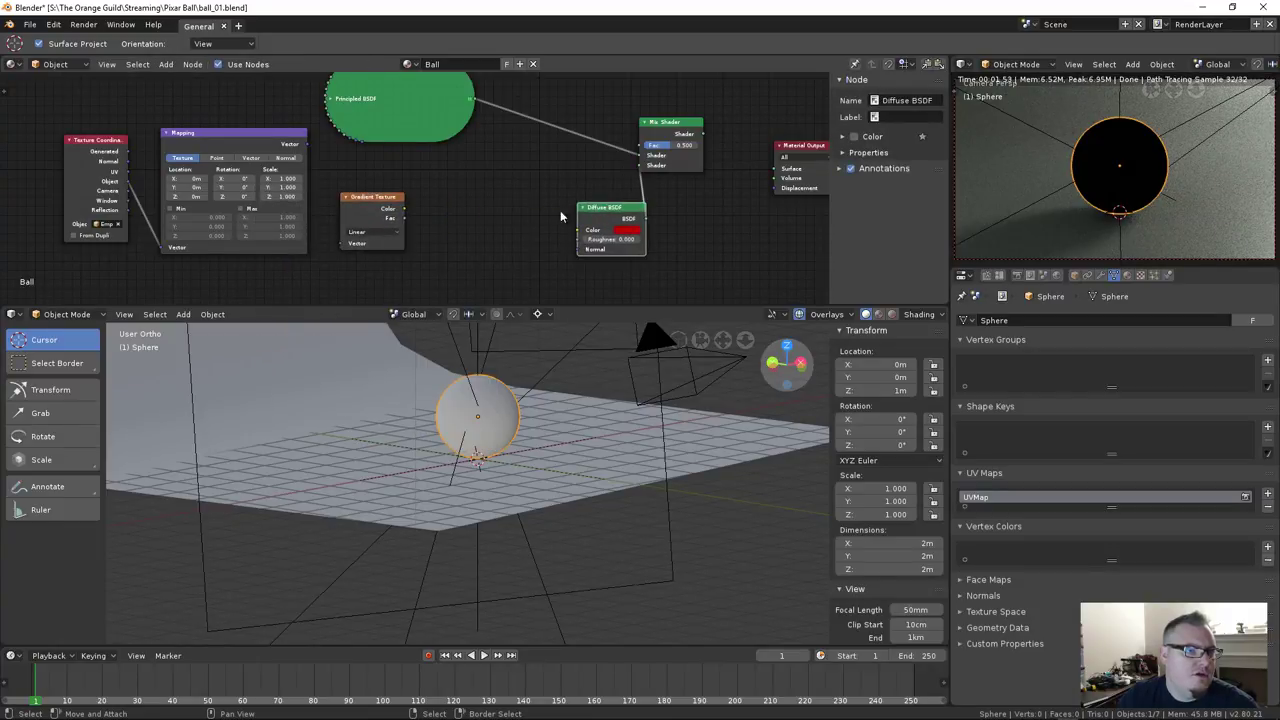
pyautogui.click(391, 207)
pyautogui.moveTo(402, 217); pyautogui.dragTo(776, 168)
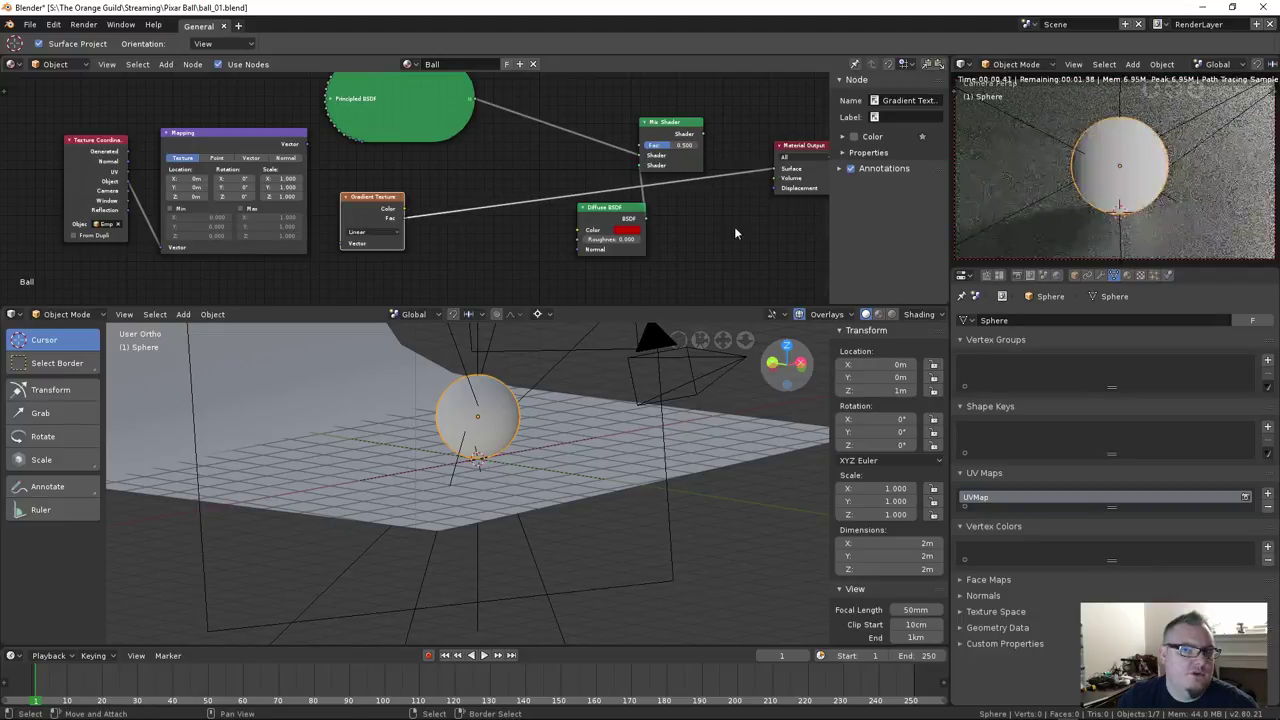
pyautogui.moveTo(520, 200); pyautogui.dragTo(505, 199, button='middle')
pyautogui.moveTo(291, 143); pyautogui.dragTo(326, 242)
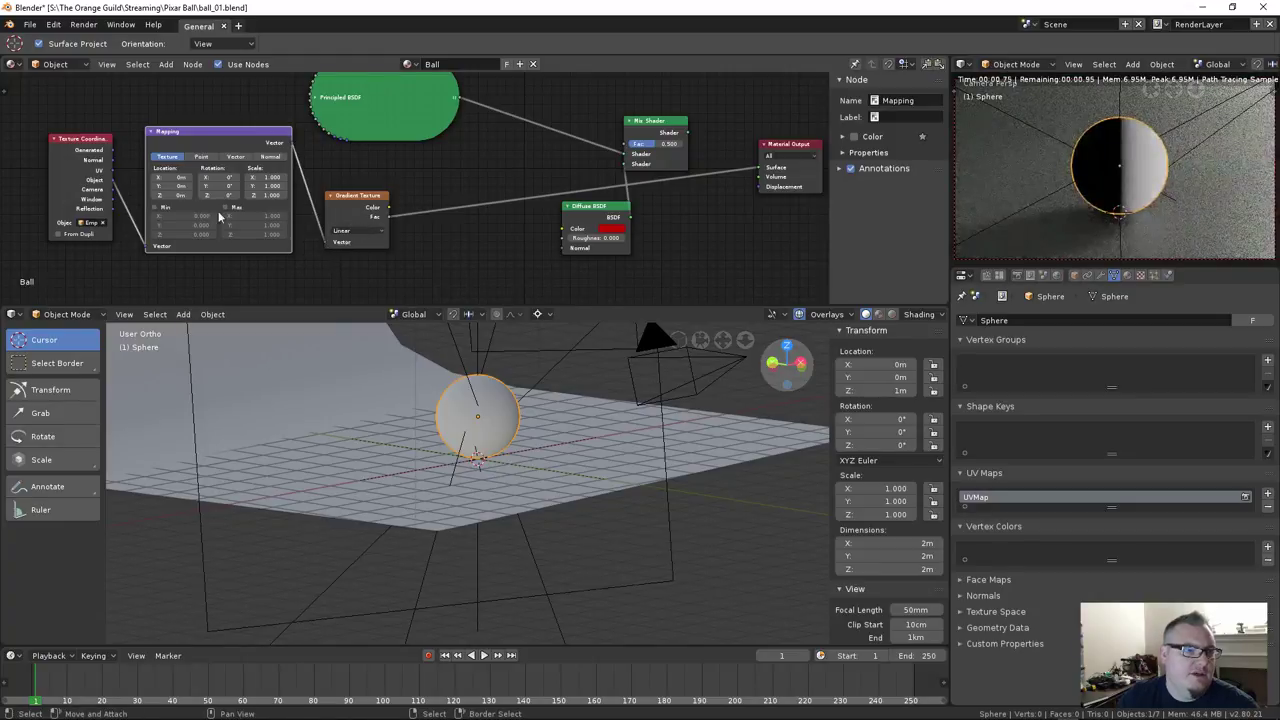
# Test moving the empty without keeping the change, then reselect the ball
pyautogui.hotkey('shift', 'a')
pyautogui.click(488, 368)
pyautogui.press('g')
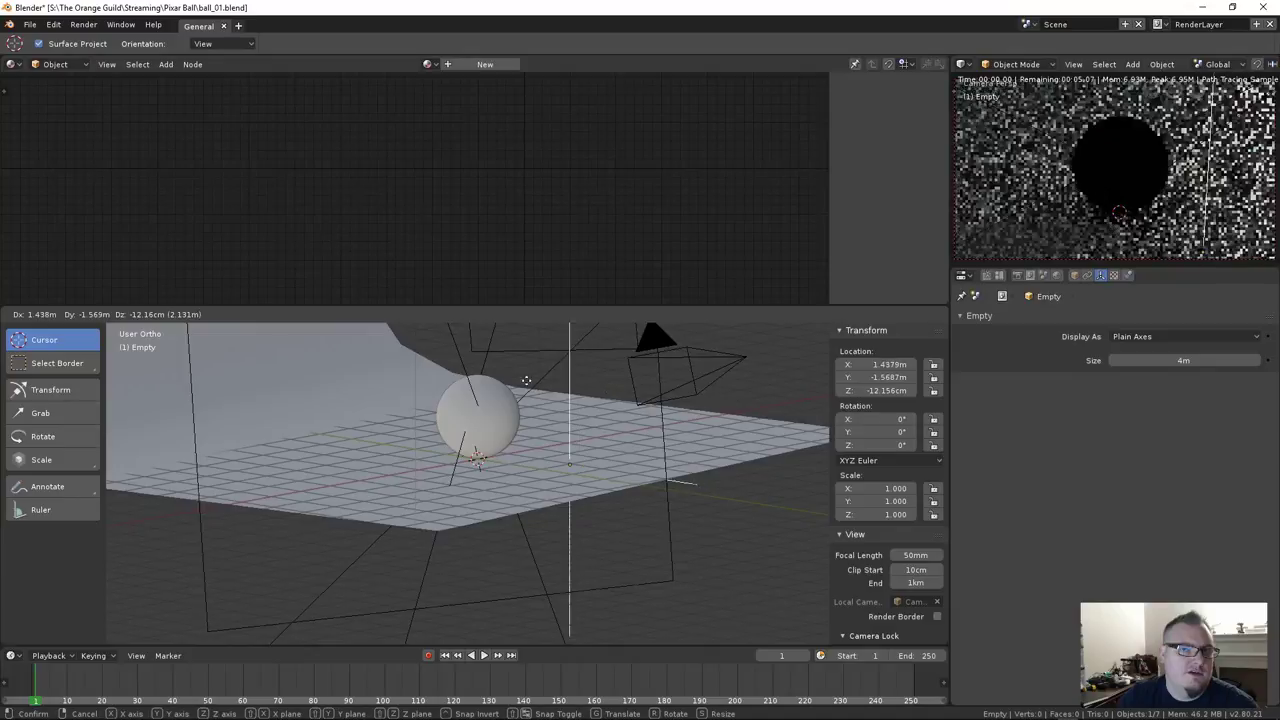
pyautogui.press('Escape')
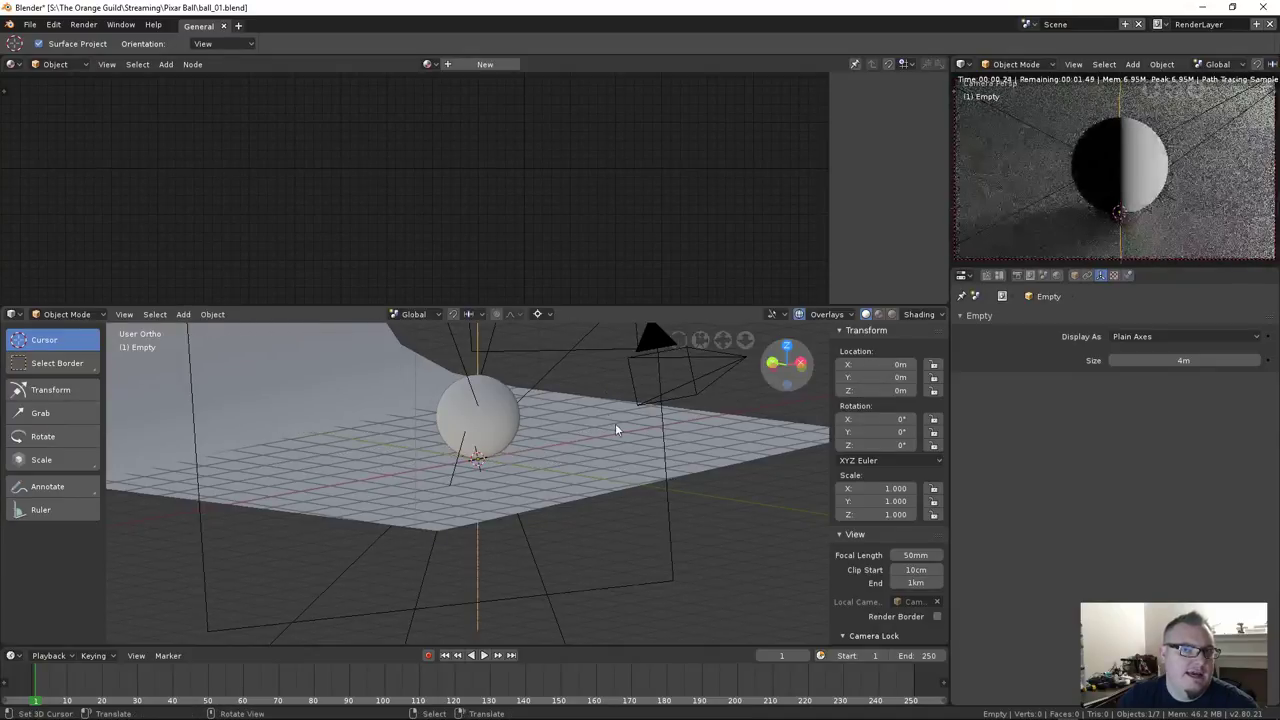
pyautogui.click(480, 418)
pyautogui.hotkey('shift', 'a')
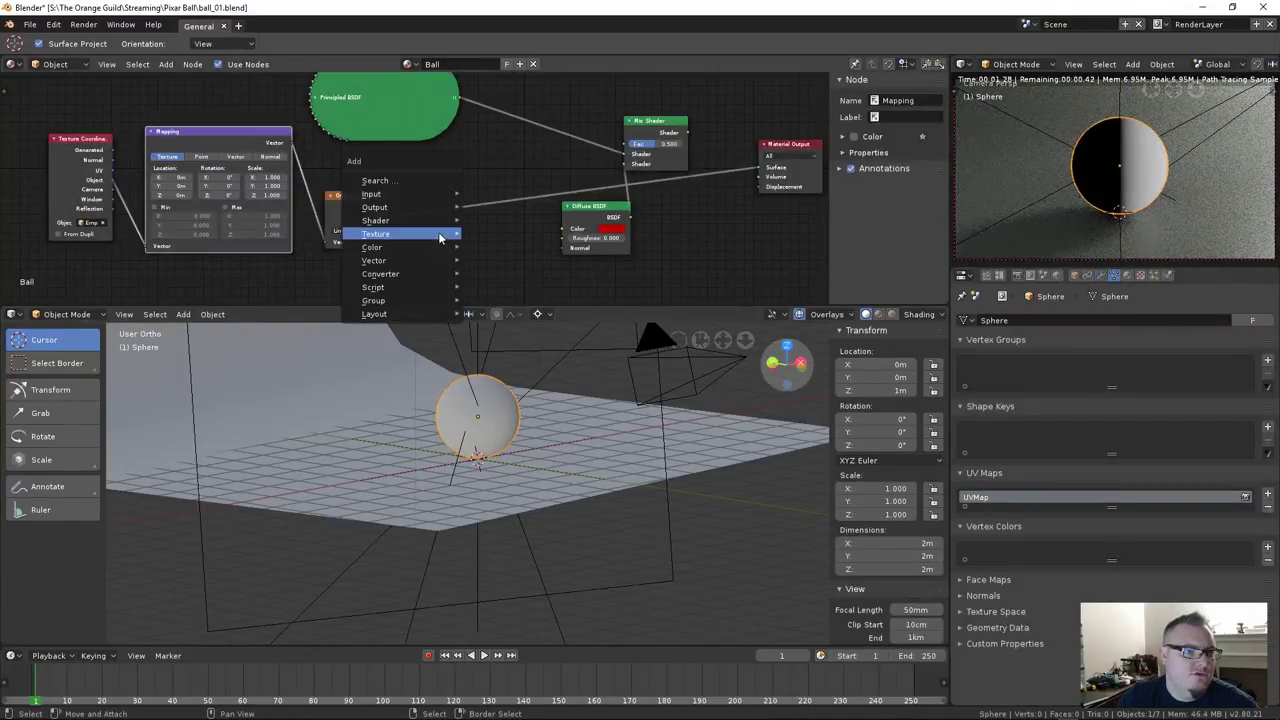
# Insert a ColorRamp on the gradient link, moving its black stop to 0.369 and changing a ramp colour
pyautogui.moveTo(416, 260)
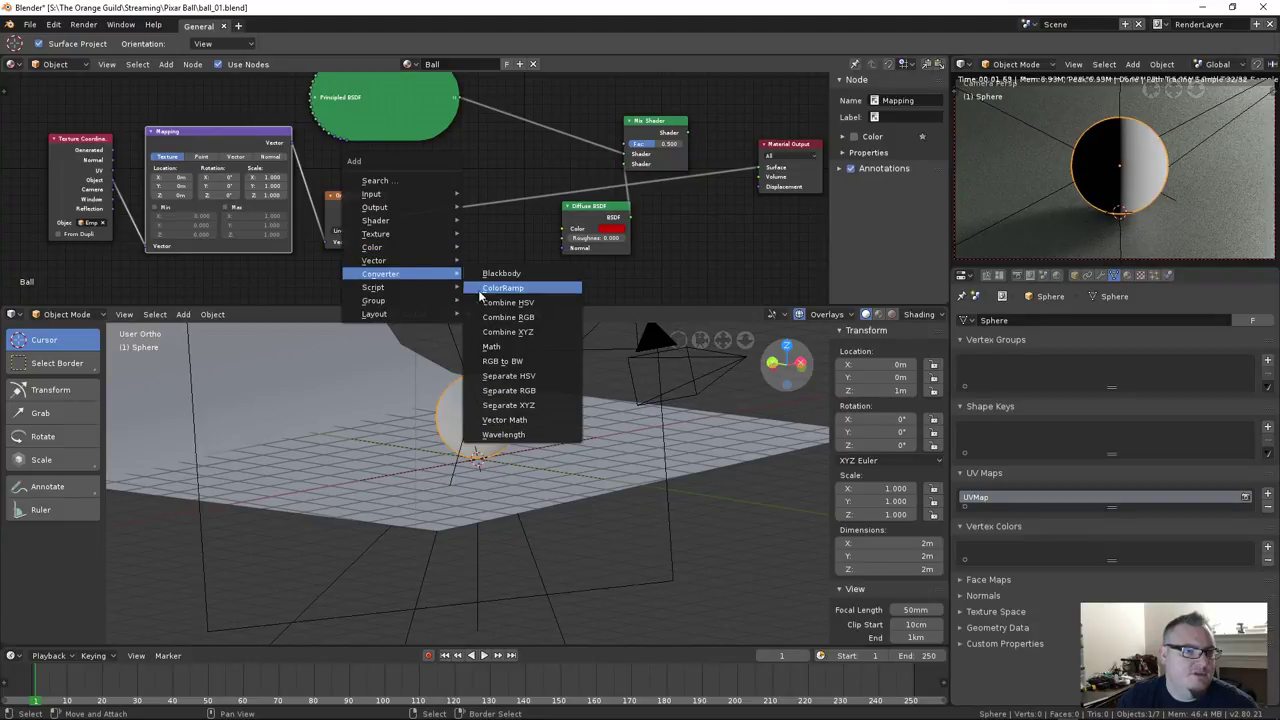
pyautogui.click(505, 274)
pyautogui.click(435, 265)
pyautogui.moveTo(435, 258); pyautogui.dragTo(523, 254)
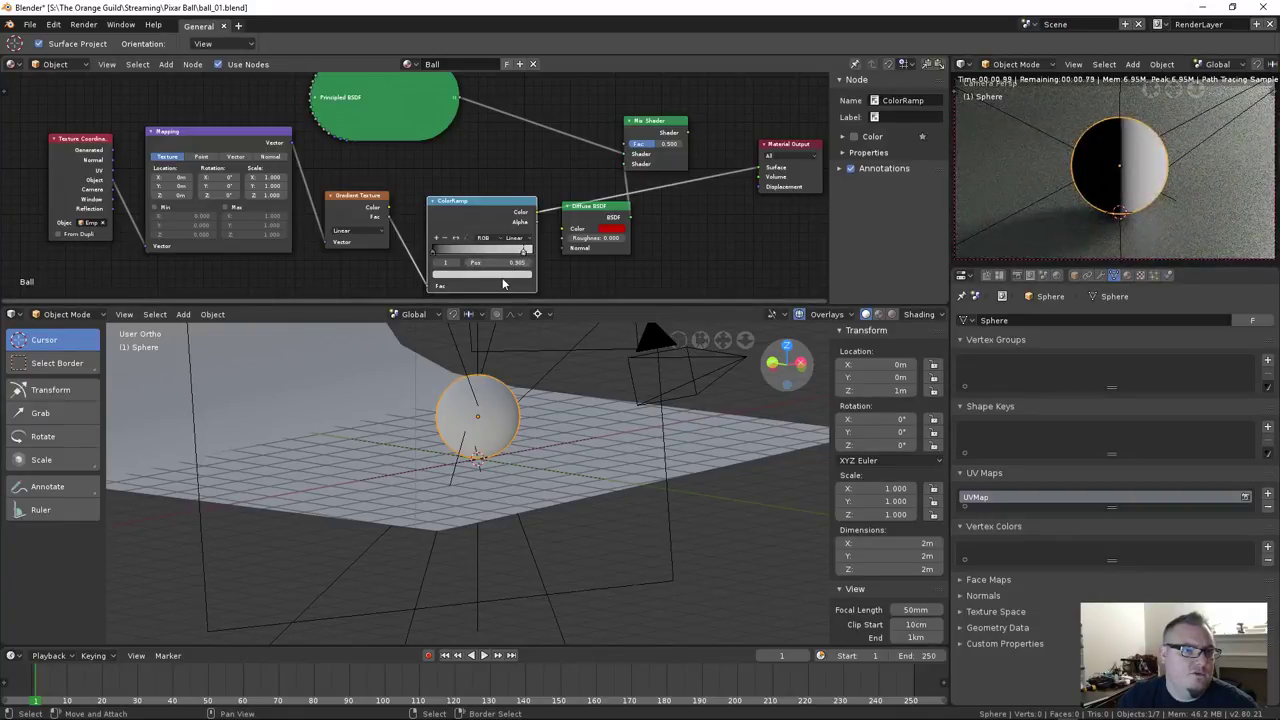
pyautogui.click(504, 275)
pyautogui.click(511, 150)
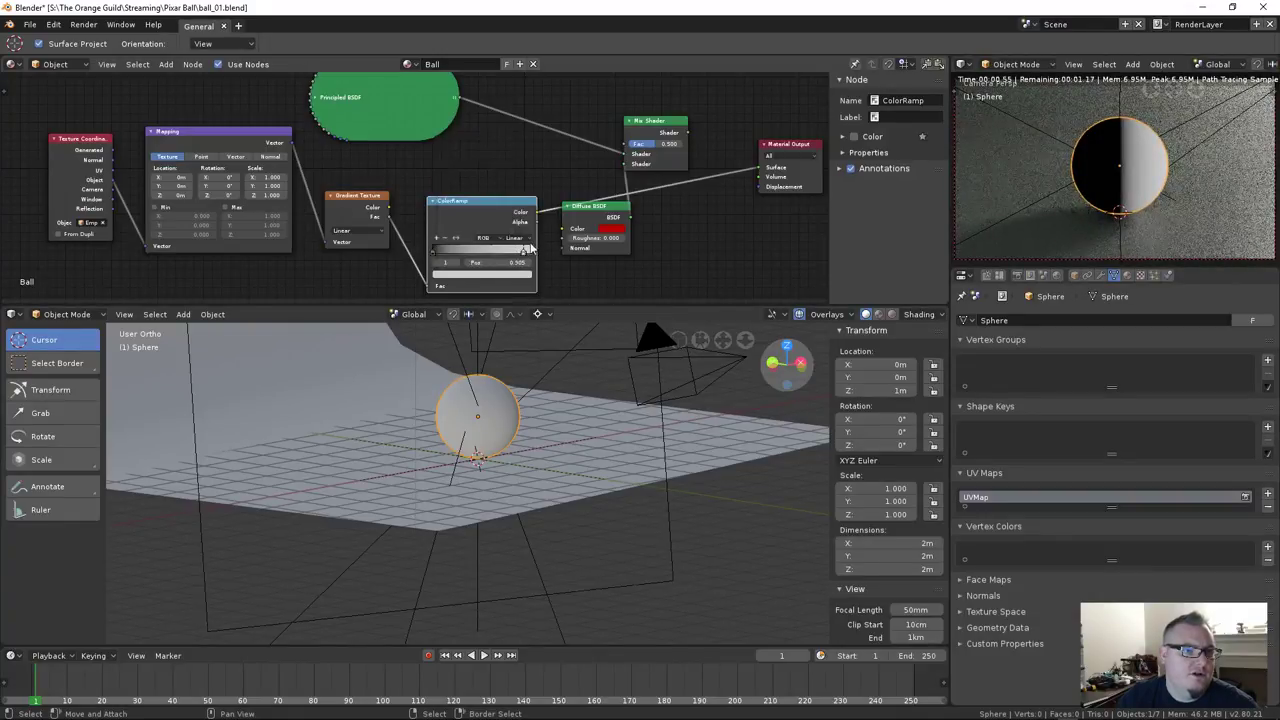
# Set the ColorRamp interpolation to Constant and nudge the first stop along
pyautogui.click(514, 239)
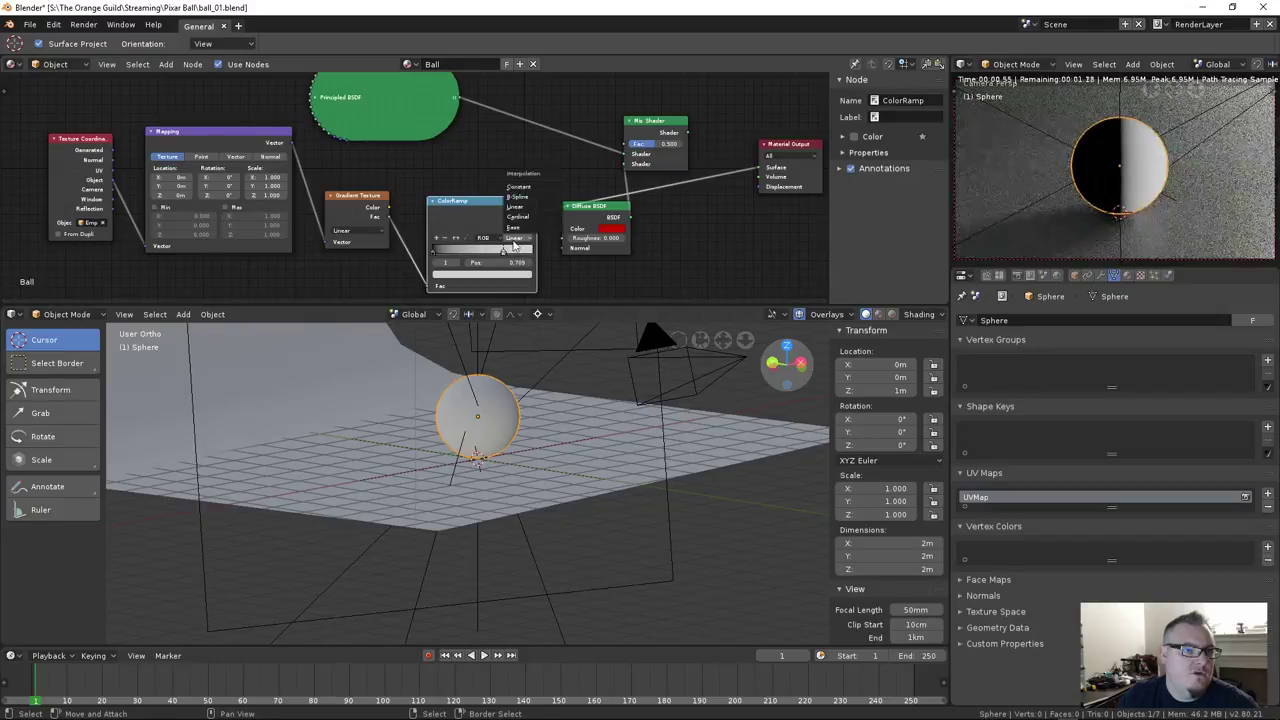
pyautogui.click(518, 187)
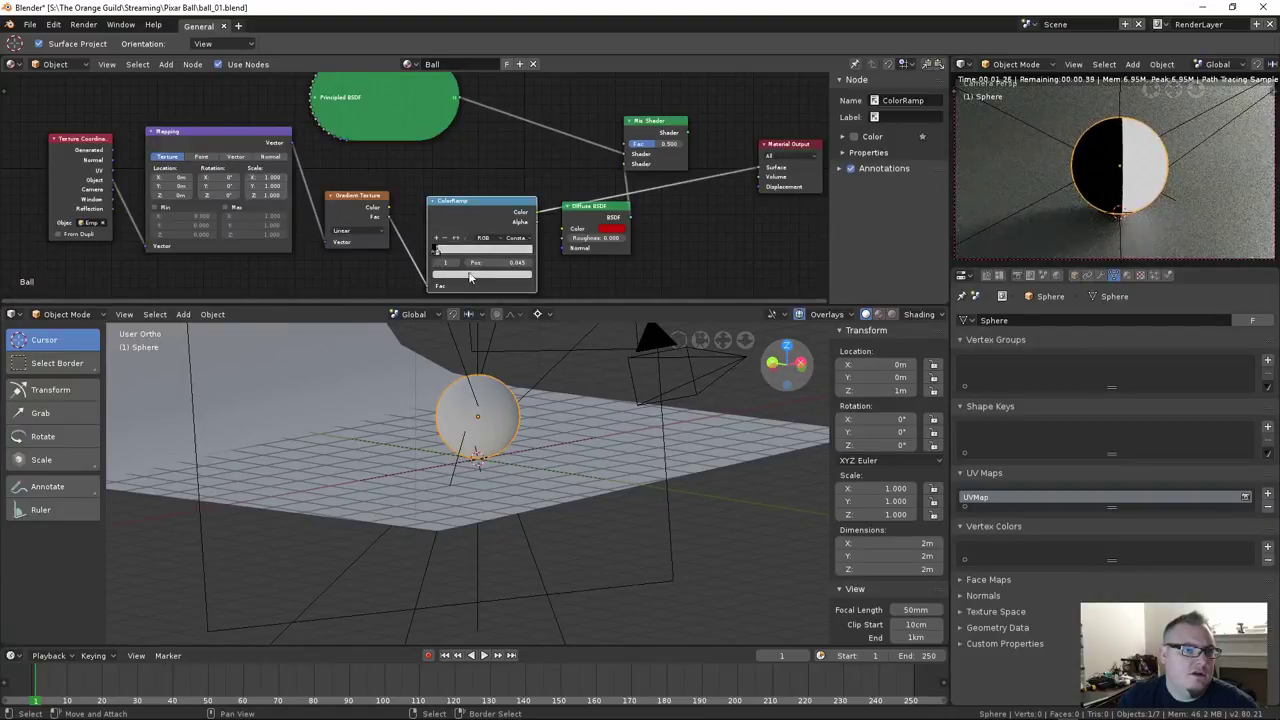
pyautogui.moveTo(437, 245); pyautogui.dragTo(440, 257)
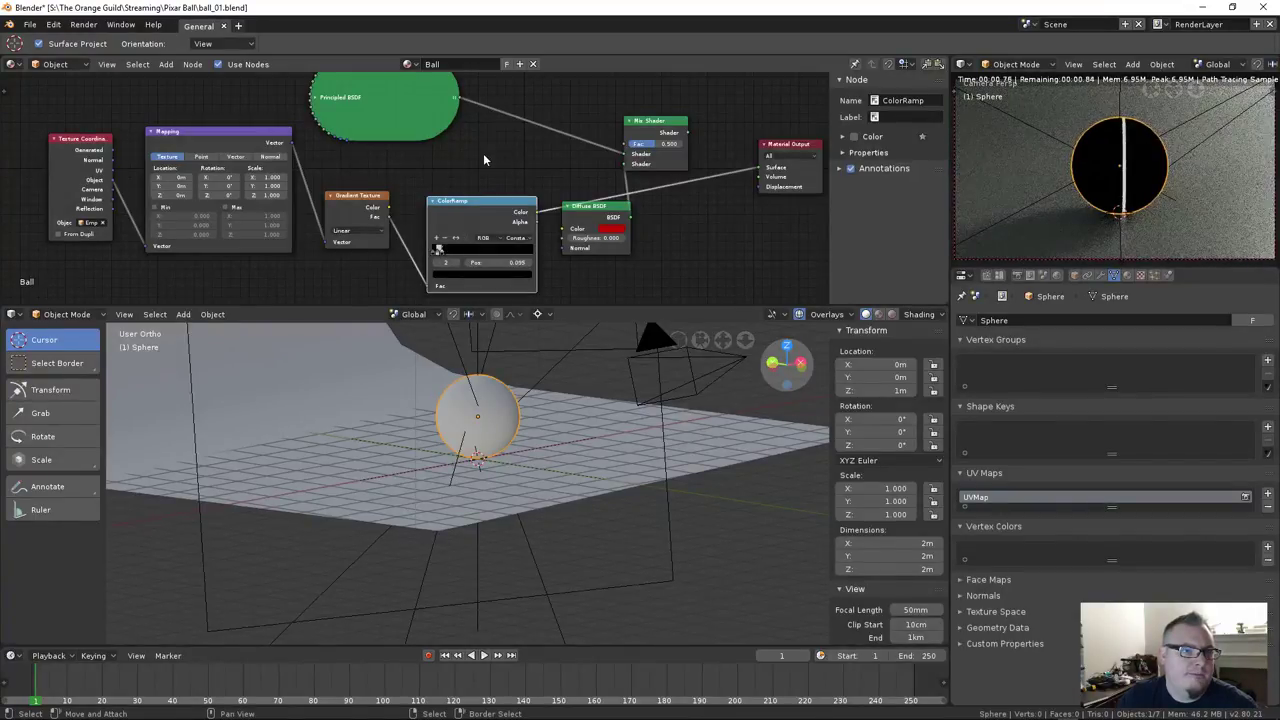
# Add a third and fourth colour stop and slide them to form narrow white bands
pyautogui.scroll(3, 448, 153)
pyautogui.moveTo(448, 153); pyautogui.dragTo(419, 120, button='middle')
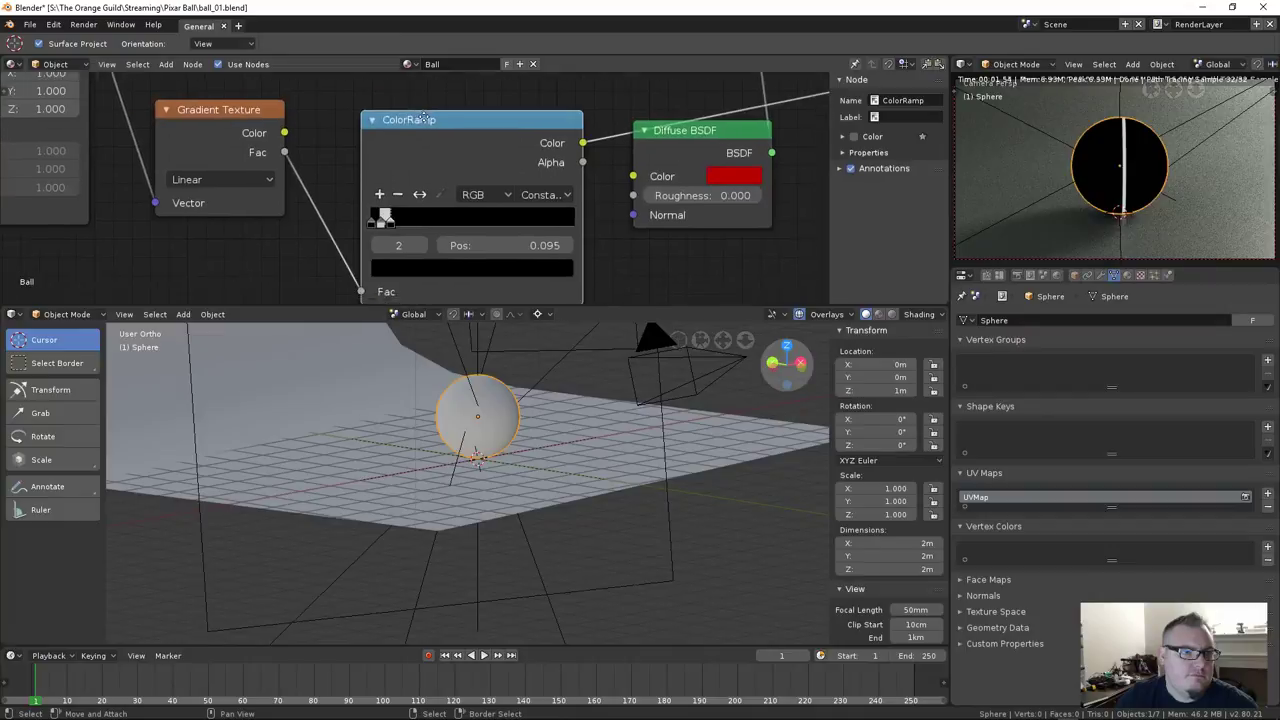
pyautogui.click(376, 191)
pyautogui.moveTo(380, 216); pyautogui.dragTo(395, 227)
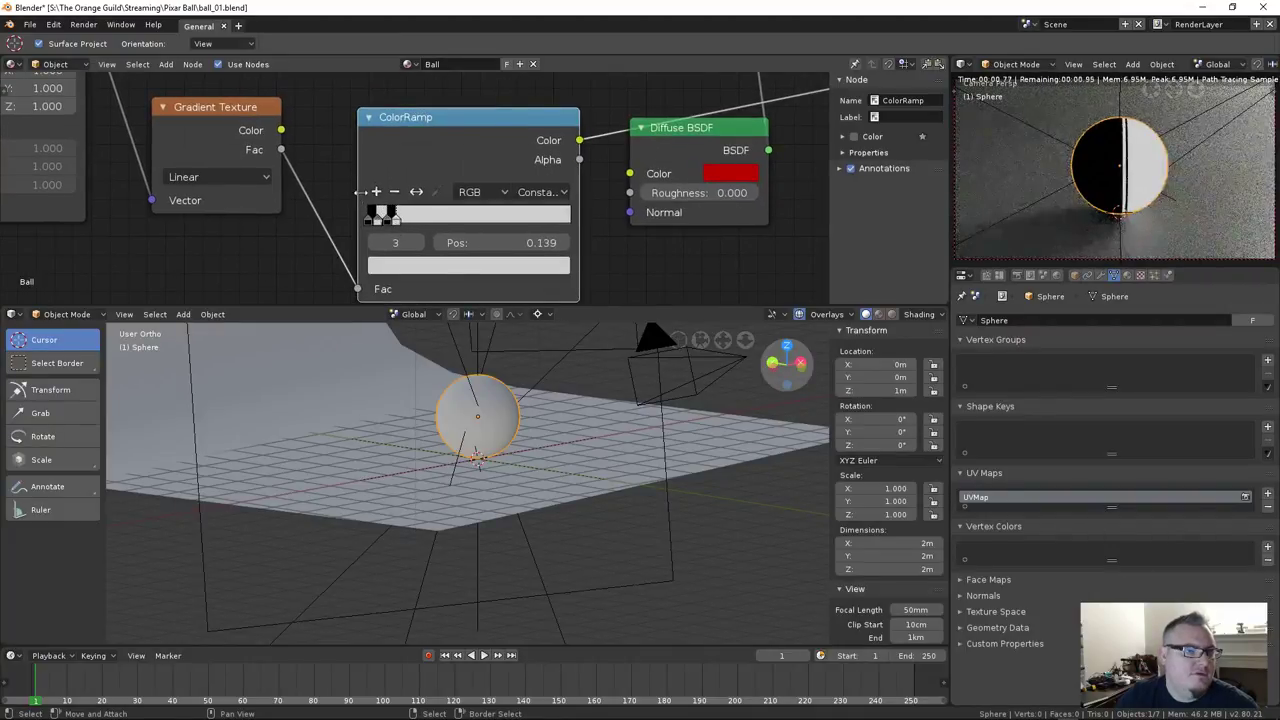
pyautogui.click(392, 217)
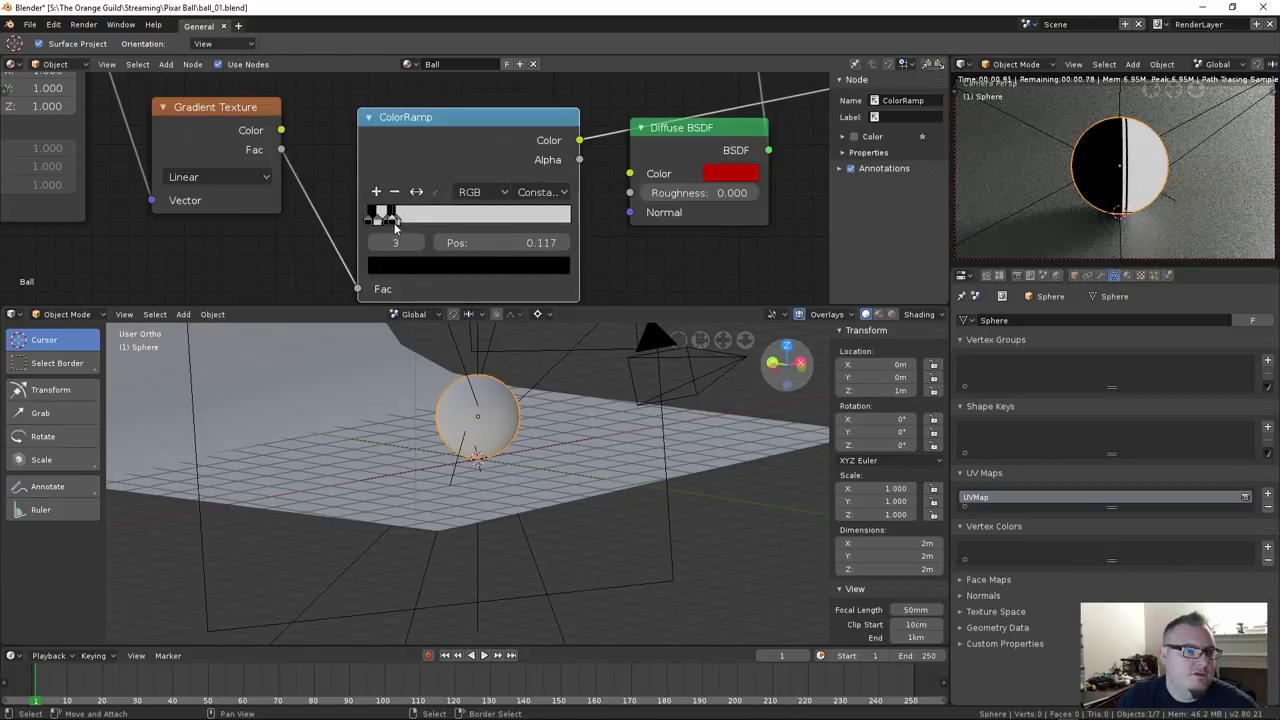
pyautogui.keyDown('ctrl'); pyautogui.click(395, 217); pyautogui.keyUp('ctrl')
pyautogui.moveTo(398, 217); pyautogui.dragTo(425, 225)
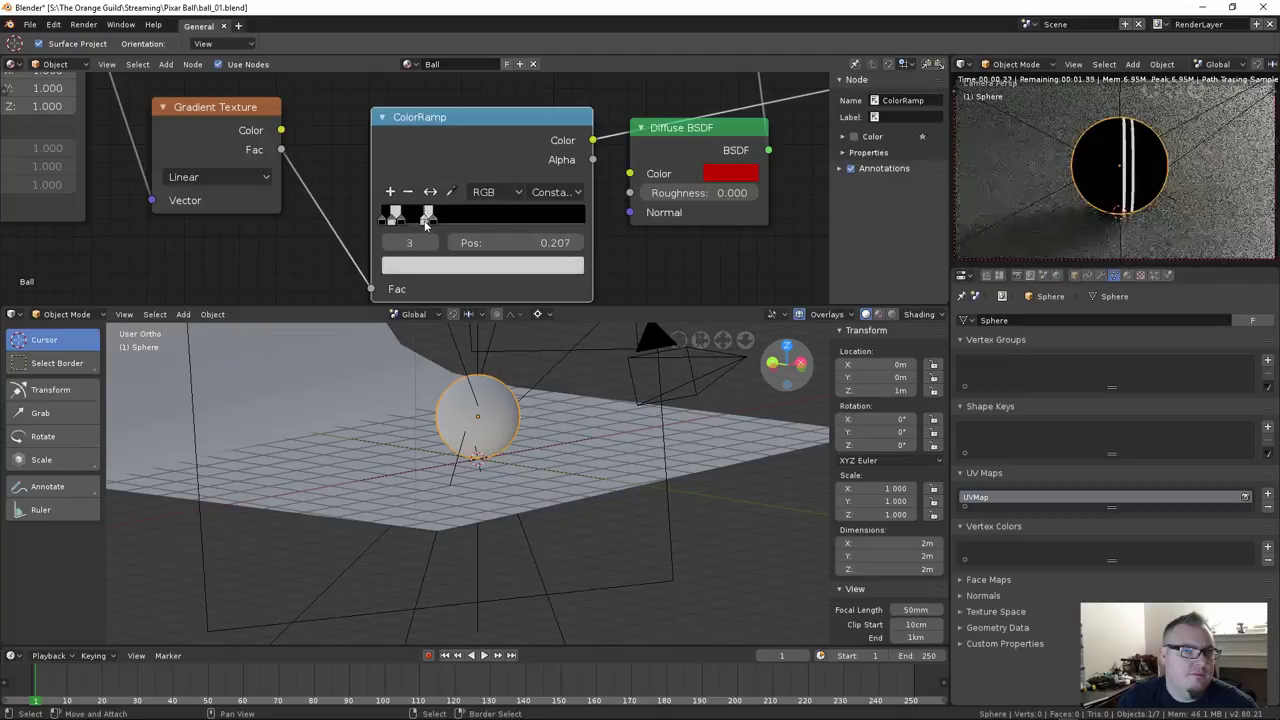
# Pan the node editor to the Mapping and Texture Coordinate nodes and pull the 3D view back
pyautogui.scroll(-2, 320, 160)
pyautogui.moveTo(322, 158); pyautogui.dragTo(502, 197, button='middle')
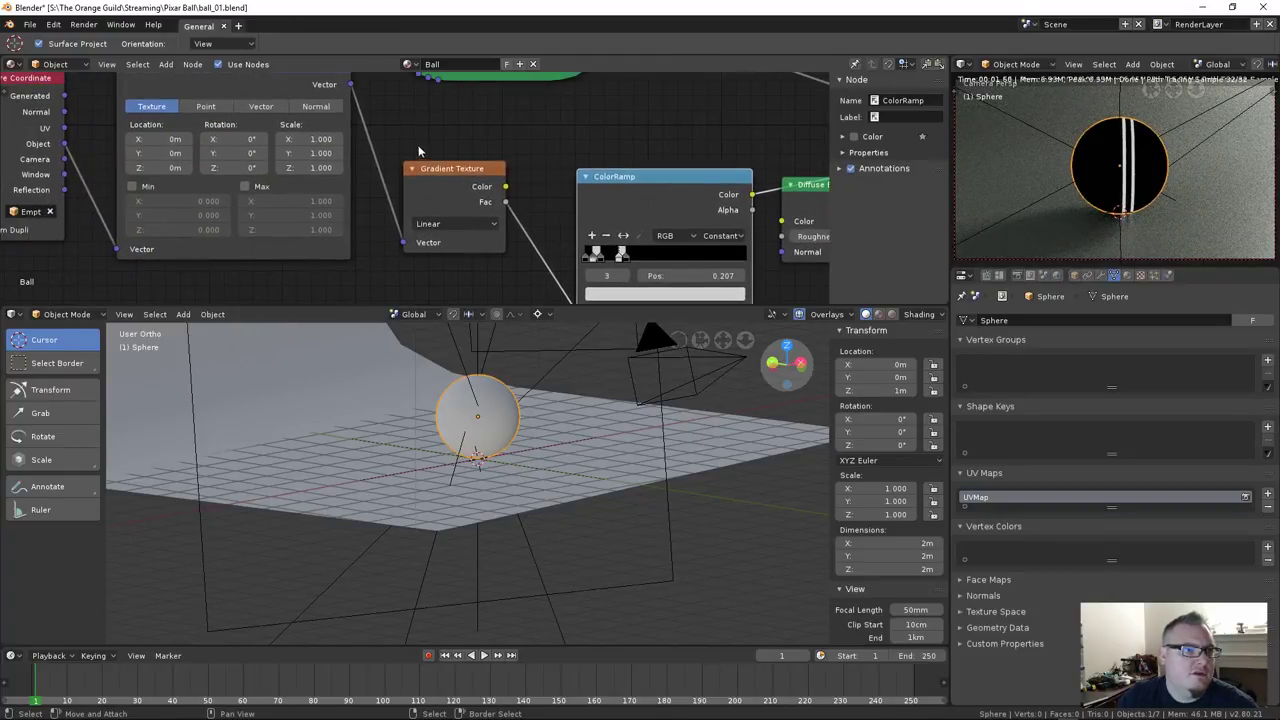
pyautogui.moveTo(417, 152); pyautogui.dragTo(477, 190, button='middle')
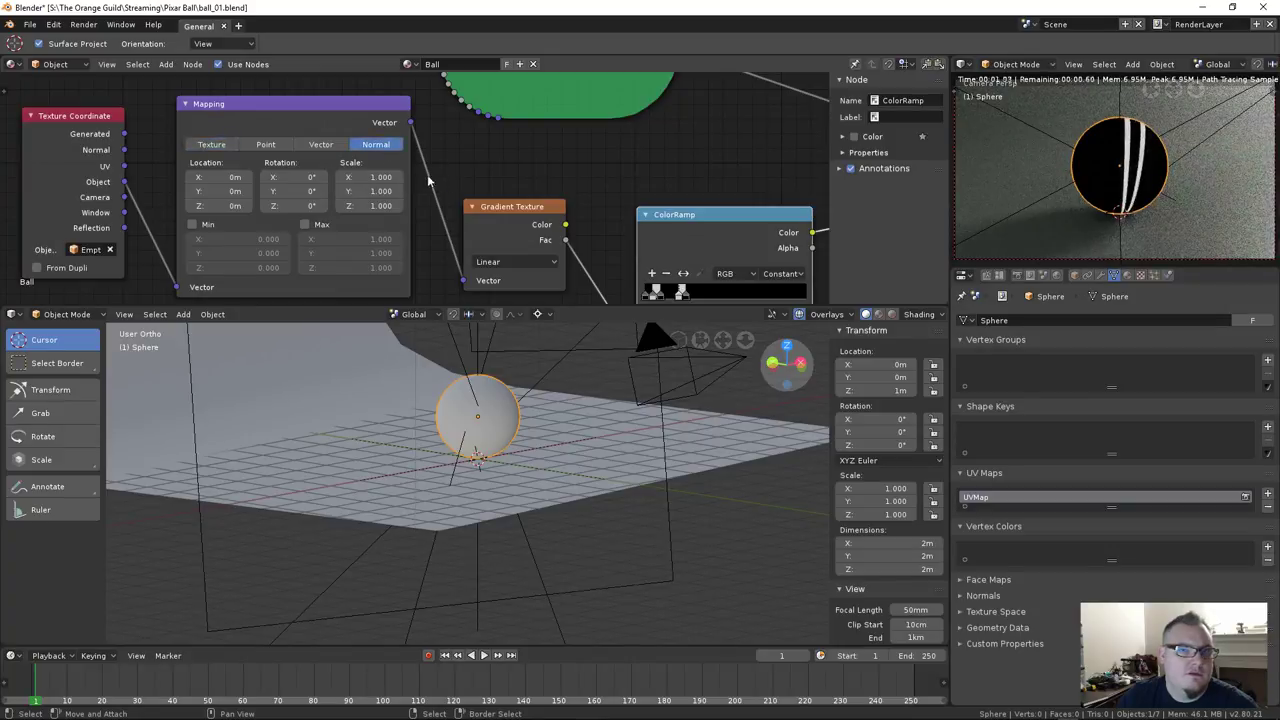
pyautogui.moveTo(432, 143); pyautogui.dragTo(404, 125, button='middle')
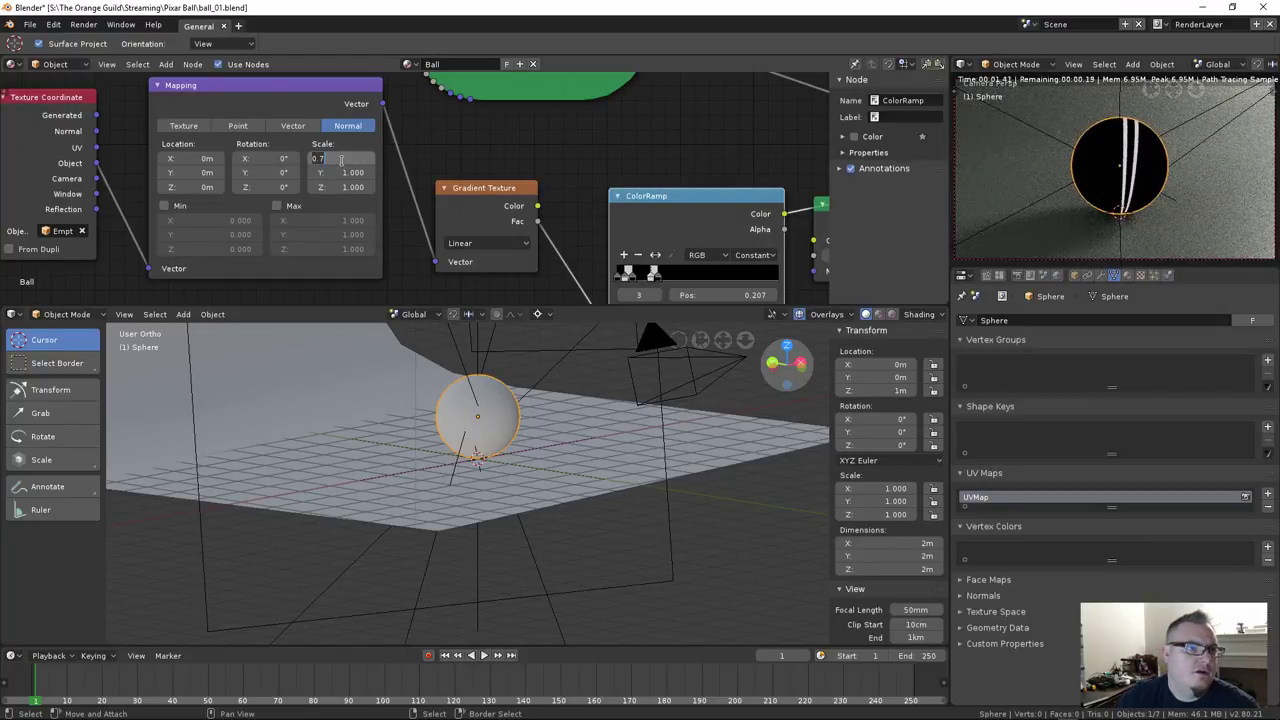
pyautogui.scroll(-3, 536, 394)
pyautogui.moveTo(536, 394); pyautogui.dragTo(491, 403, button='middle')
# Select the Empty and raise it 1 m along Z from the side view
pyautogui.click(472, 390)
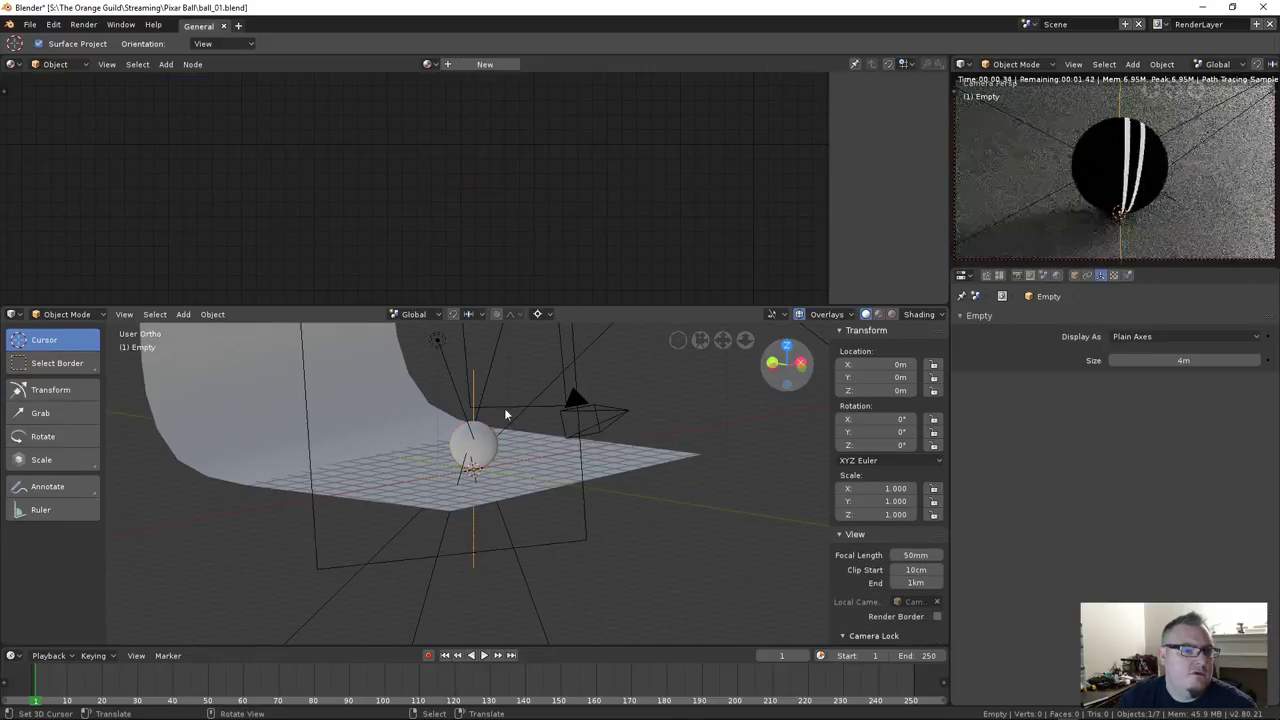
pyautogui.press('r')
pyautogui.press('z')
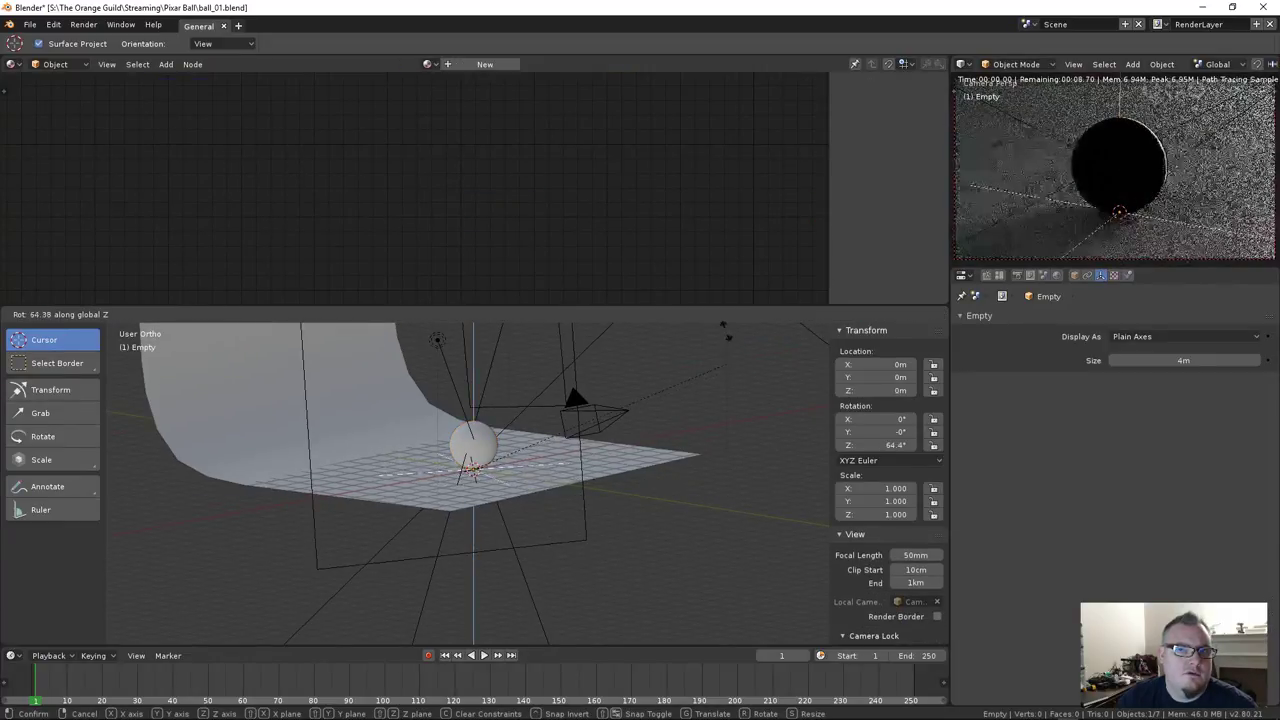
pyautogui.press('Escape')
pyautogui.press('g')
pyautogui.press('z')
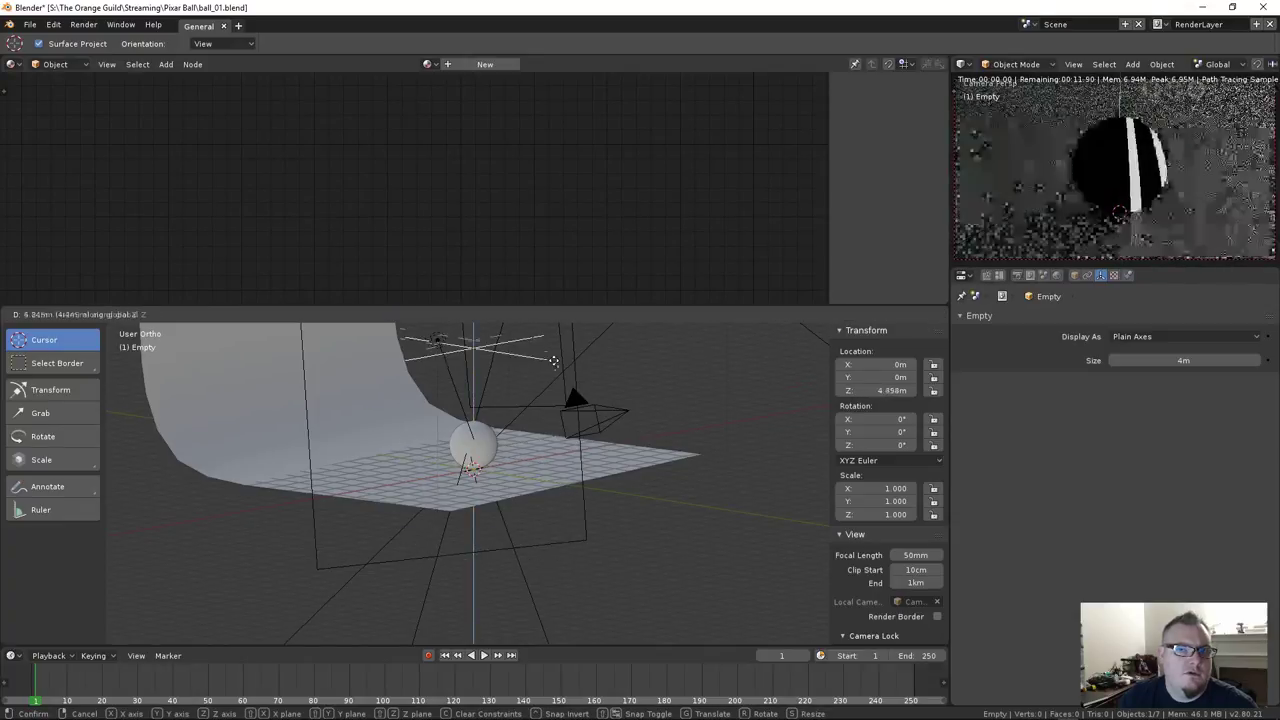
pyautogui.press('Escape')
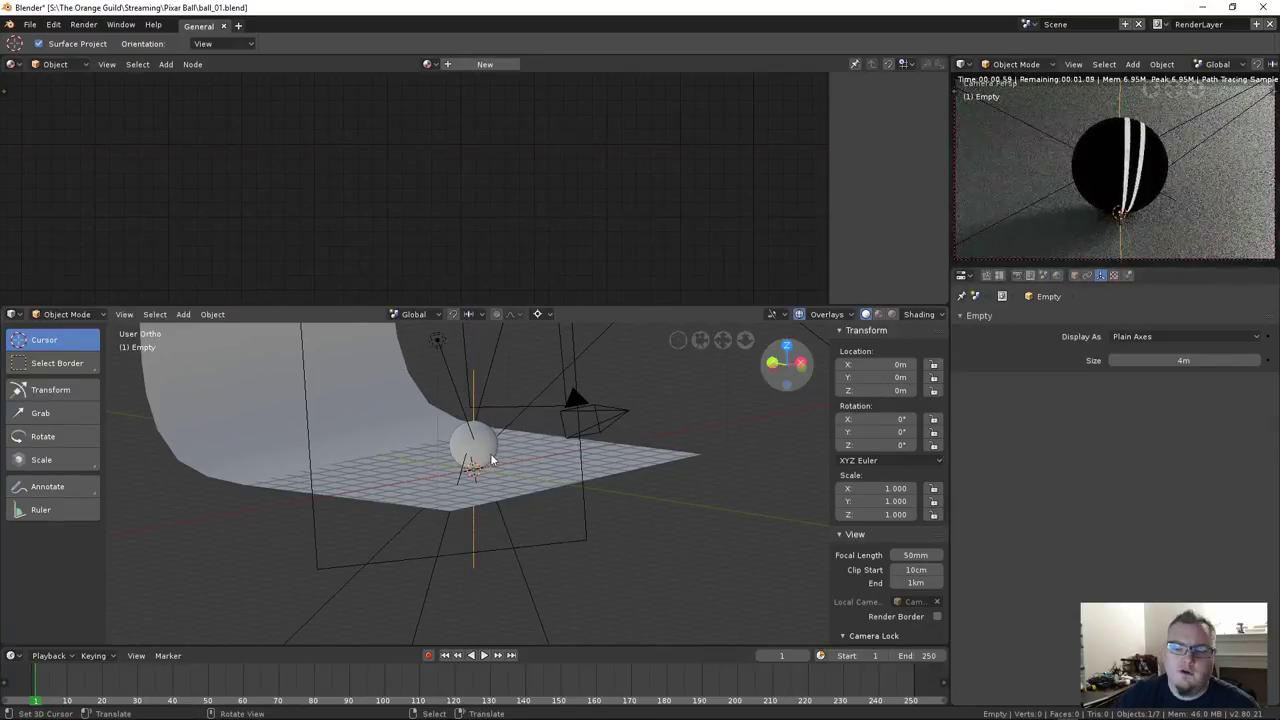
pyautogui.press('KP_3')
pyautogui.press('g')
pyautogui.press('z')
pyautogui.press('1')
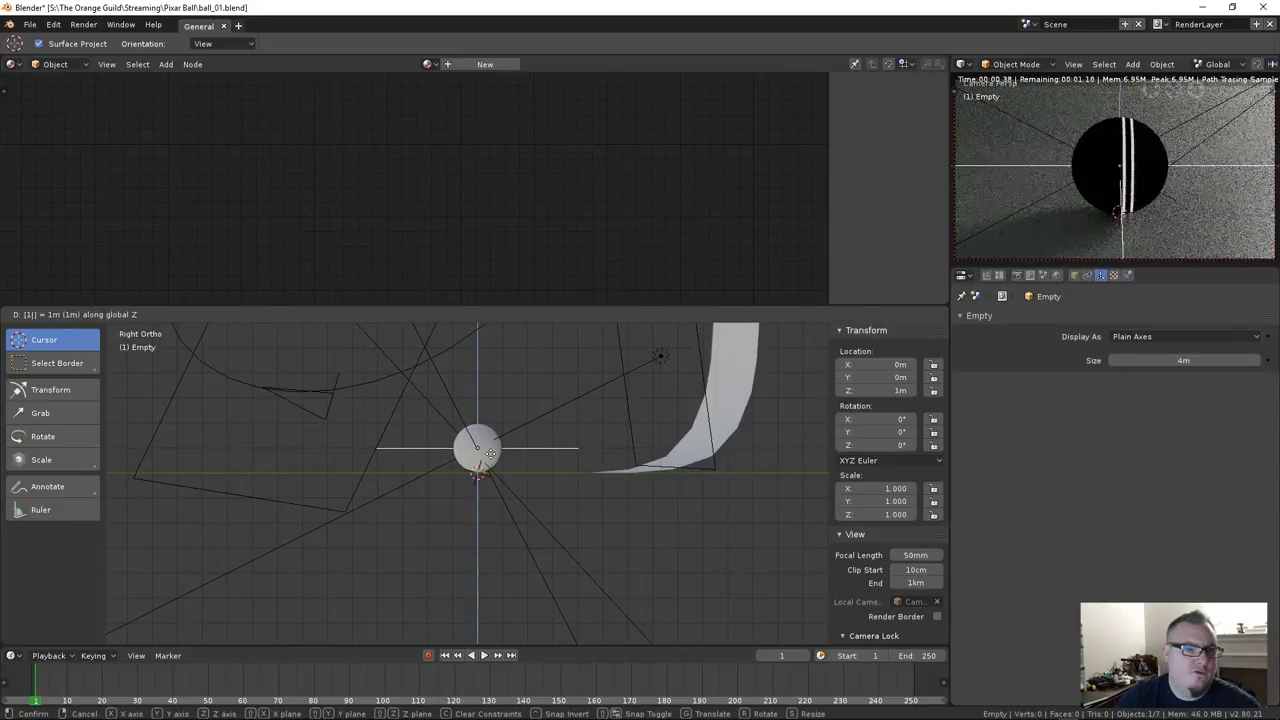
pyautogui.press('Return')
# Orbit to an angled view and try moving and rotating the Empty along X, cancelling each
pyautogui.moveTo(474, 443); pyautogui.dragTo(598, 476, button='middle')
pyautogui.press('g')
pyautogui.press('x')
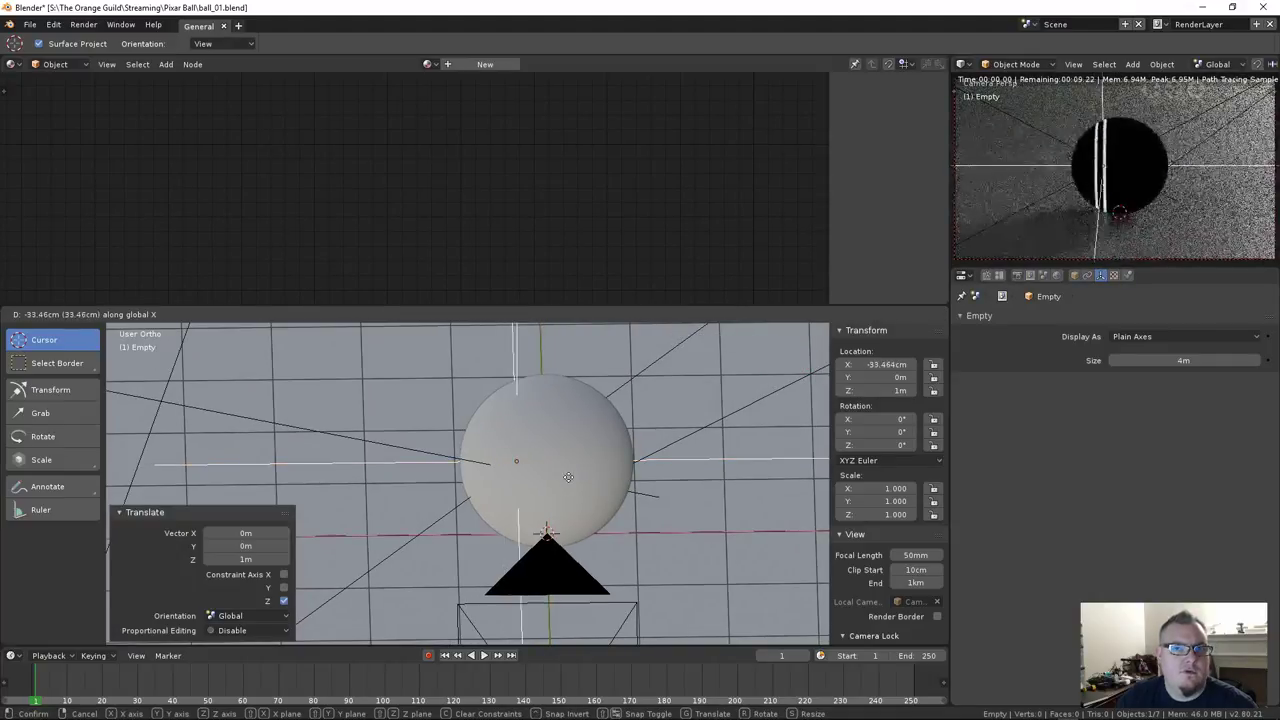
pyautogui.press('r')
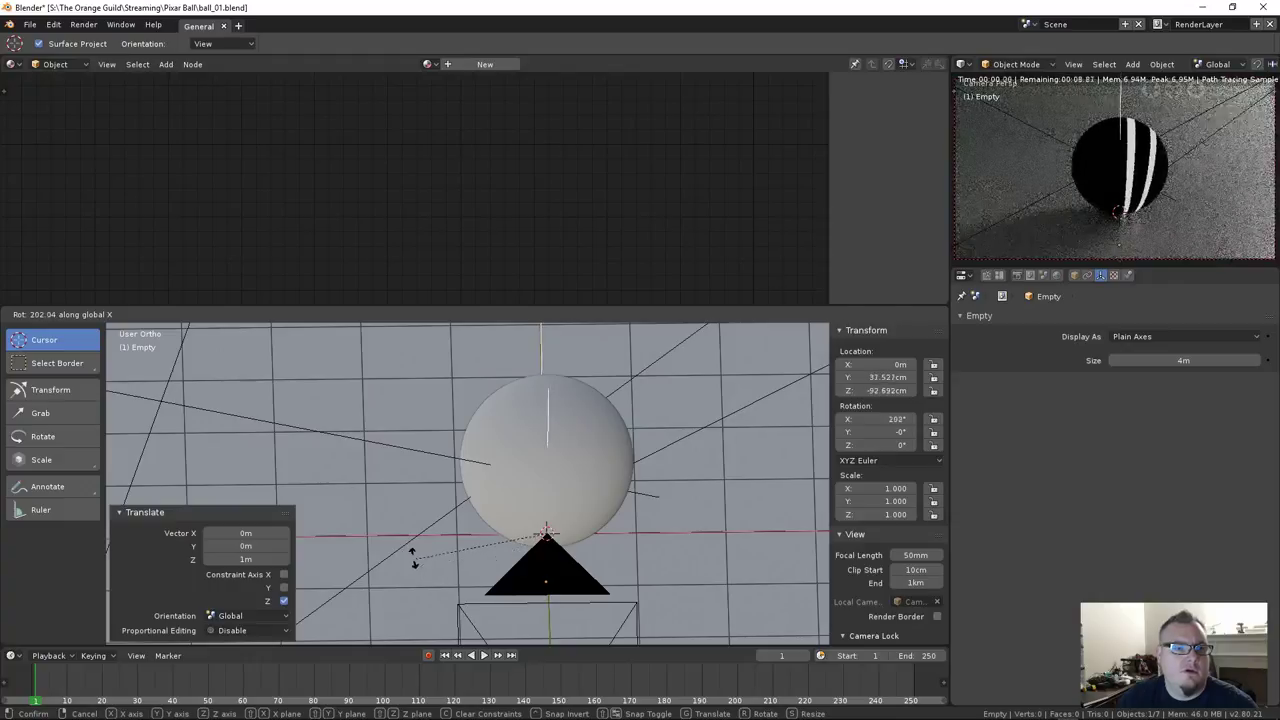
pyautogui.press('Escape')
pyautogui.moveTo(414, 557); pyautogui.dragTo(555, 451, button='middle')
pyautogui.press('r')
pyautogui.press('x')
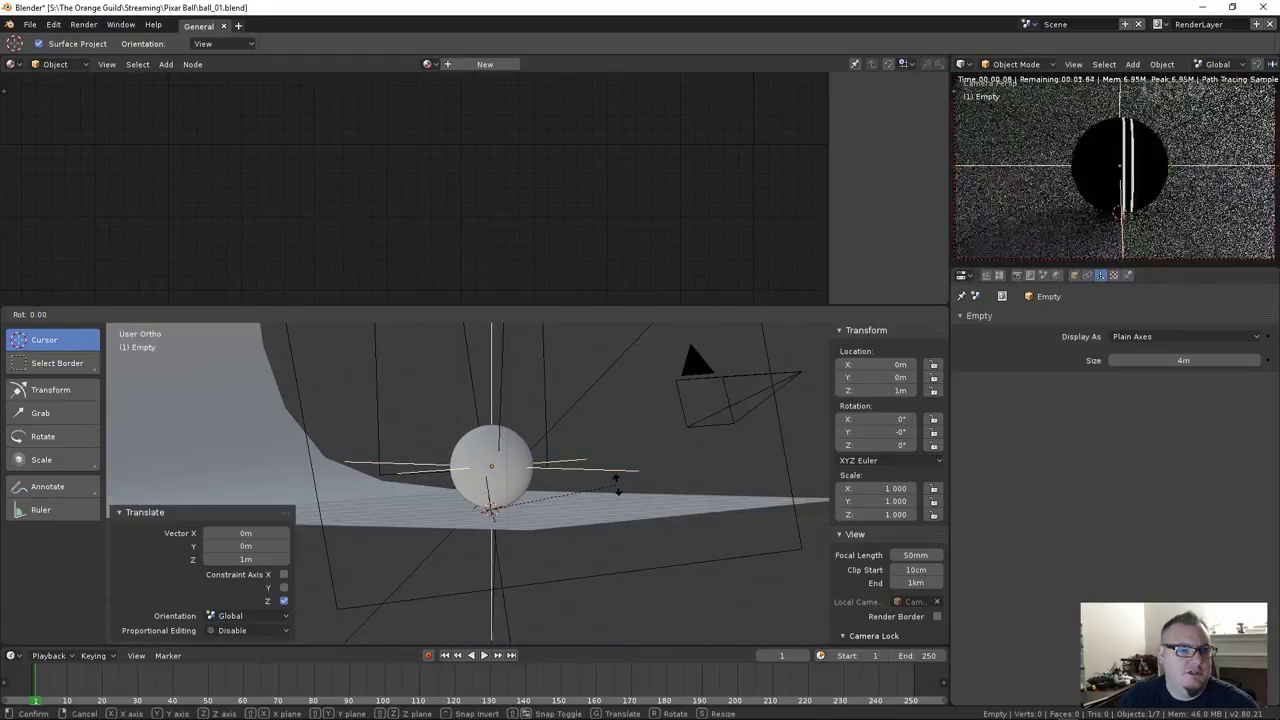
pyautogui.press('Escape')
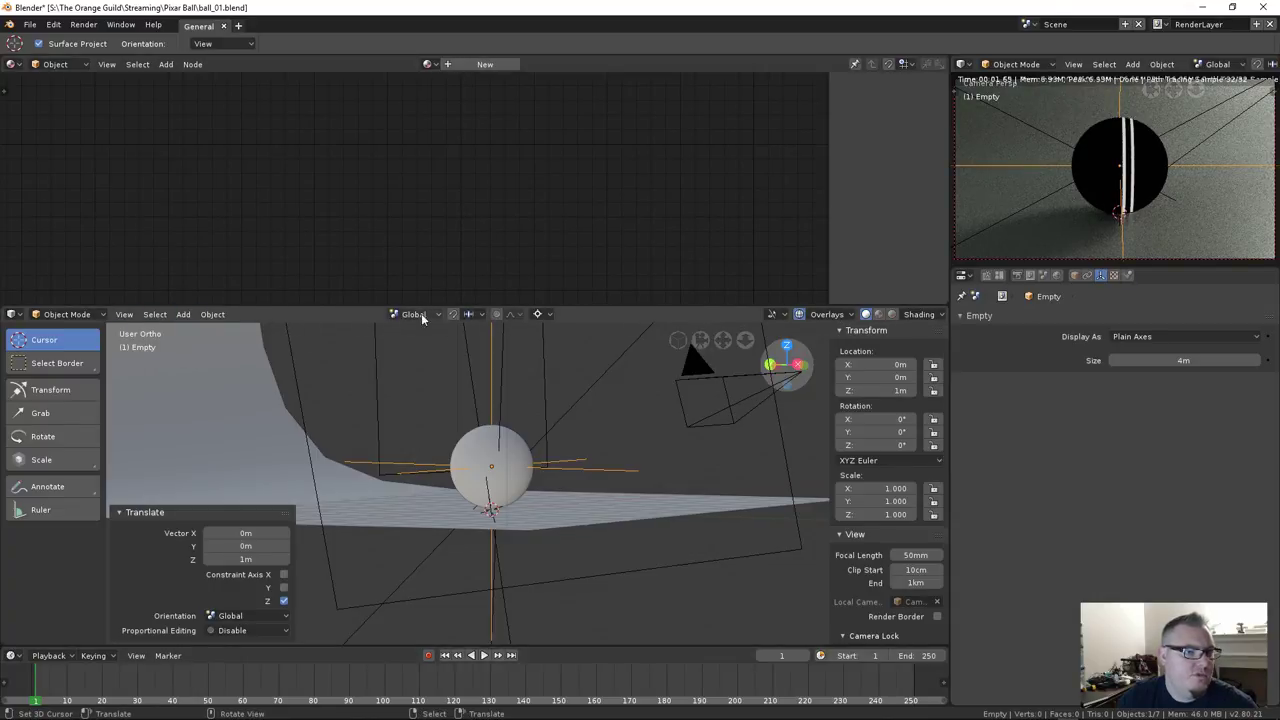
# Set the transform Pivot Point to Median Point
pyautogui.click(551, 314)
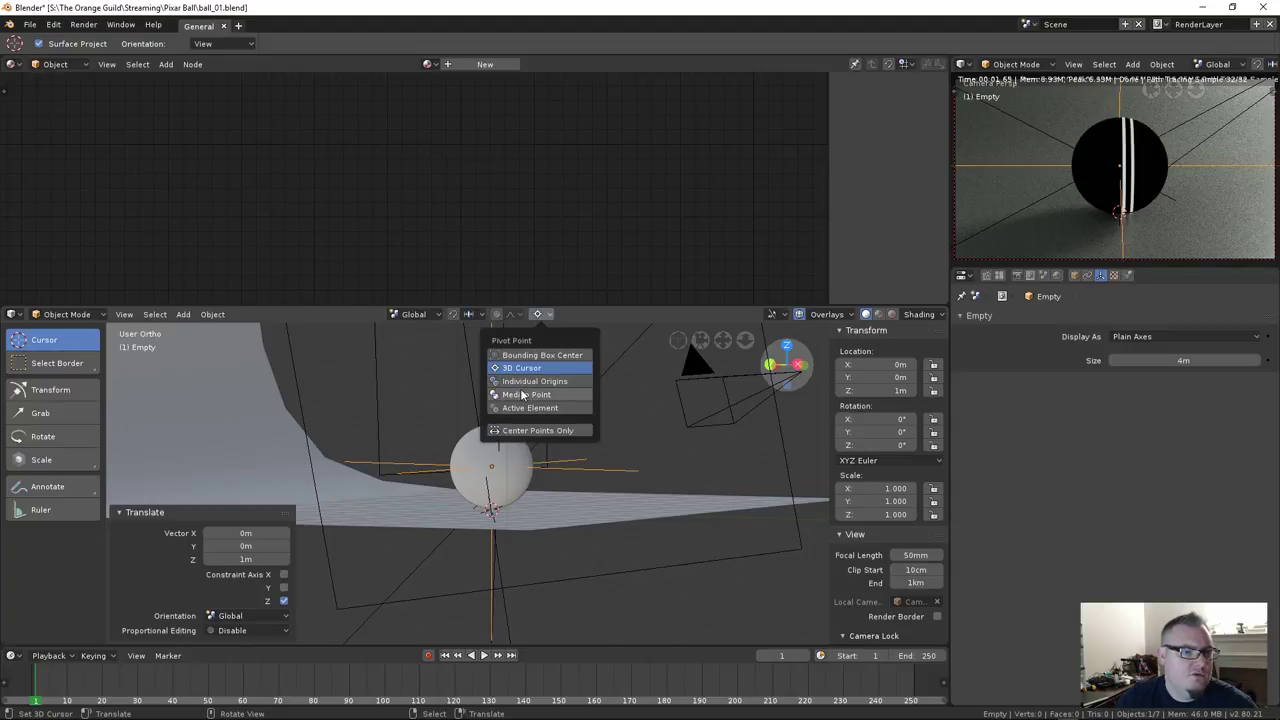
pyautogui.click(556, 394)
pyautogui.click(550, 314)
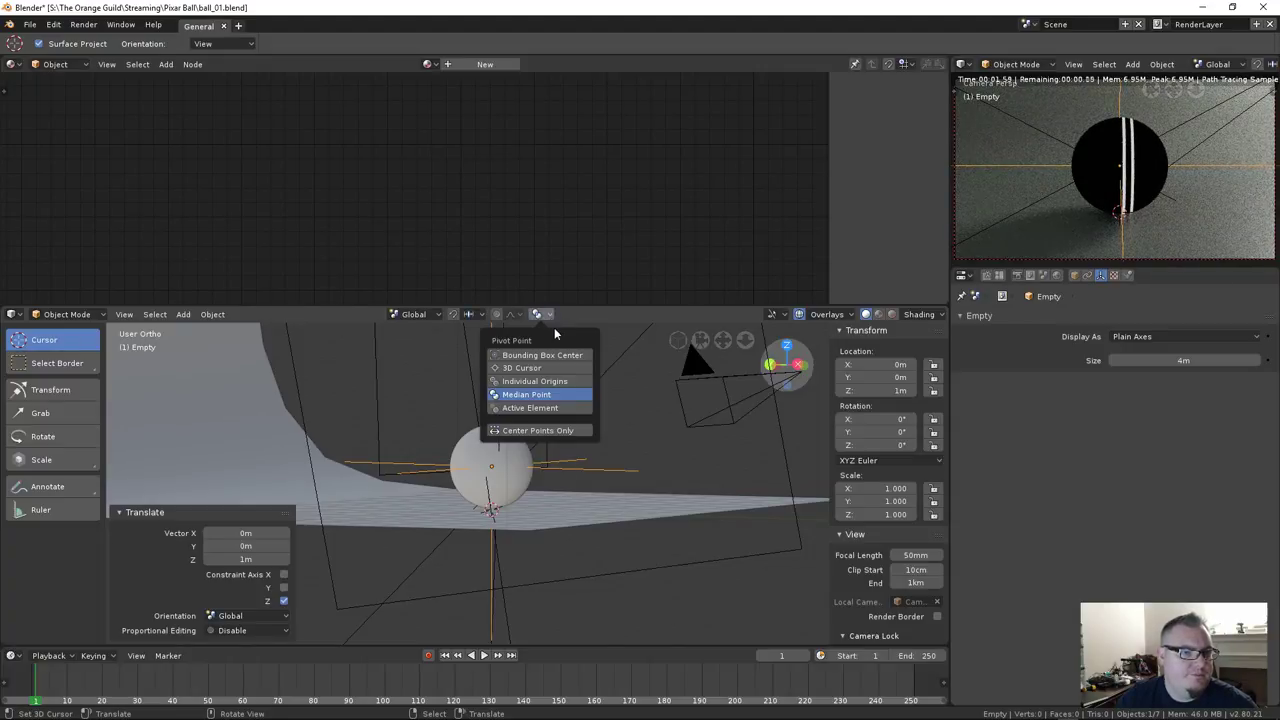
# Rotate the Empty about 90° around Y, then select the ball
pyautogui.press('r')
pyautogui.press('x')
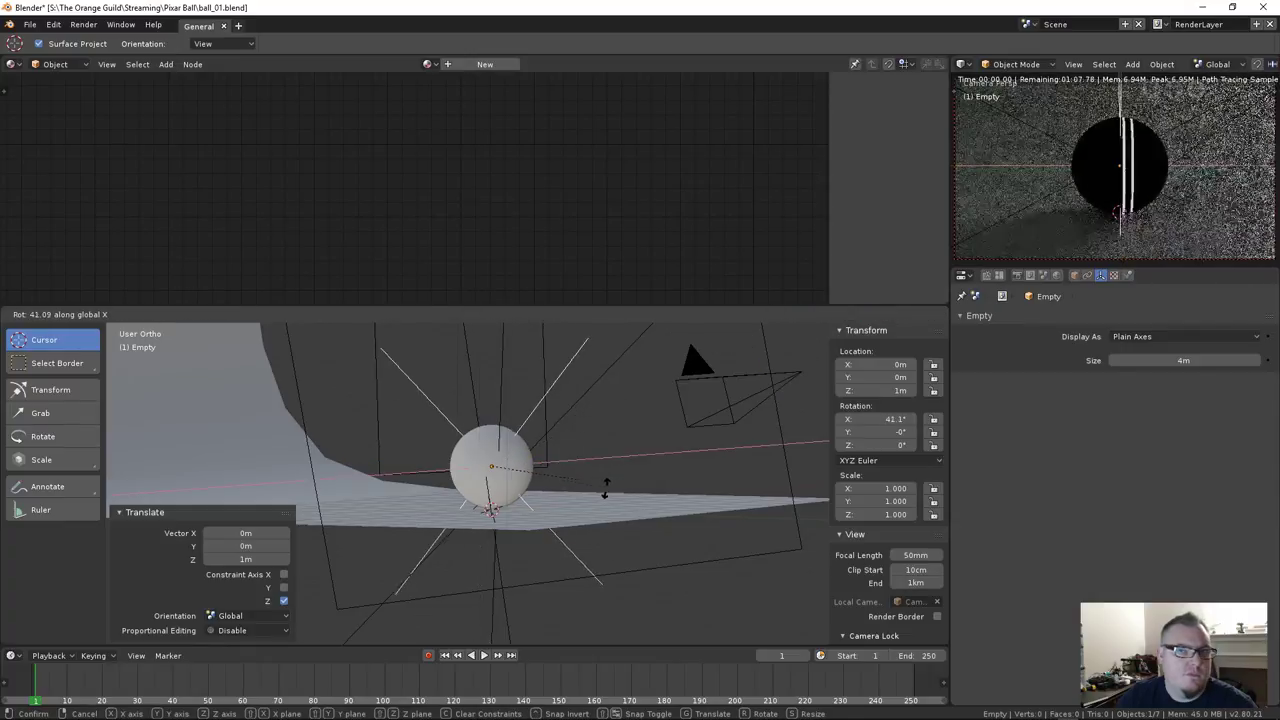
pyautogui.press('y')
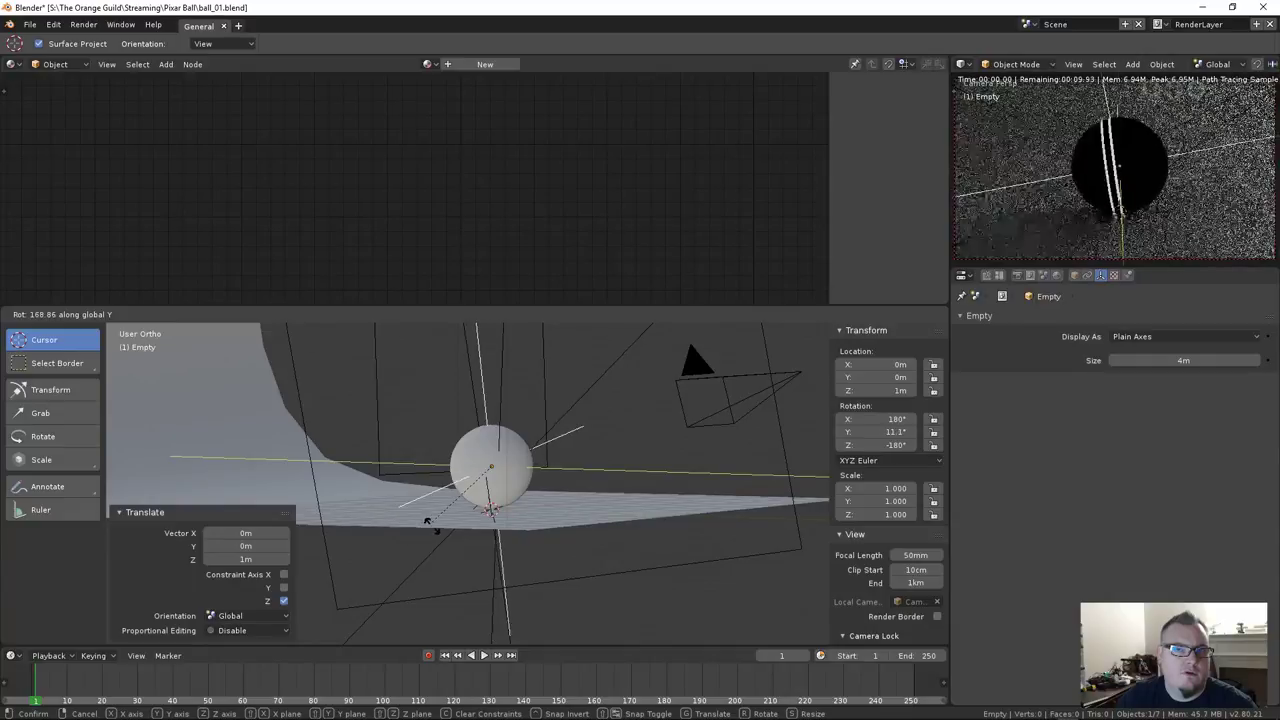
pyautogui.click(517, 500)
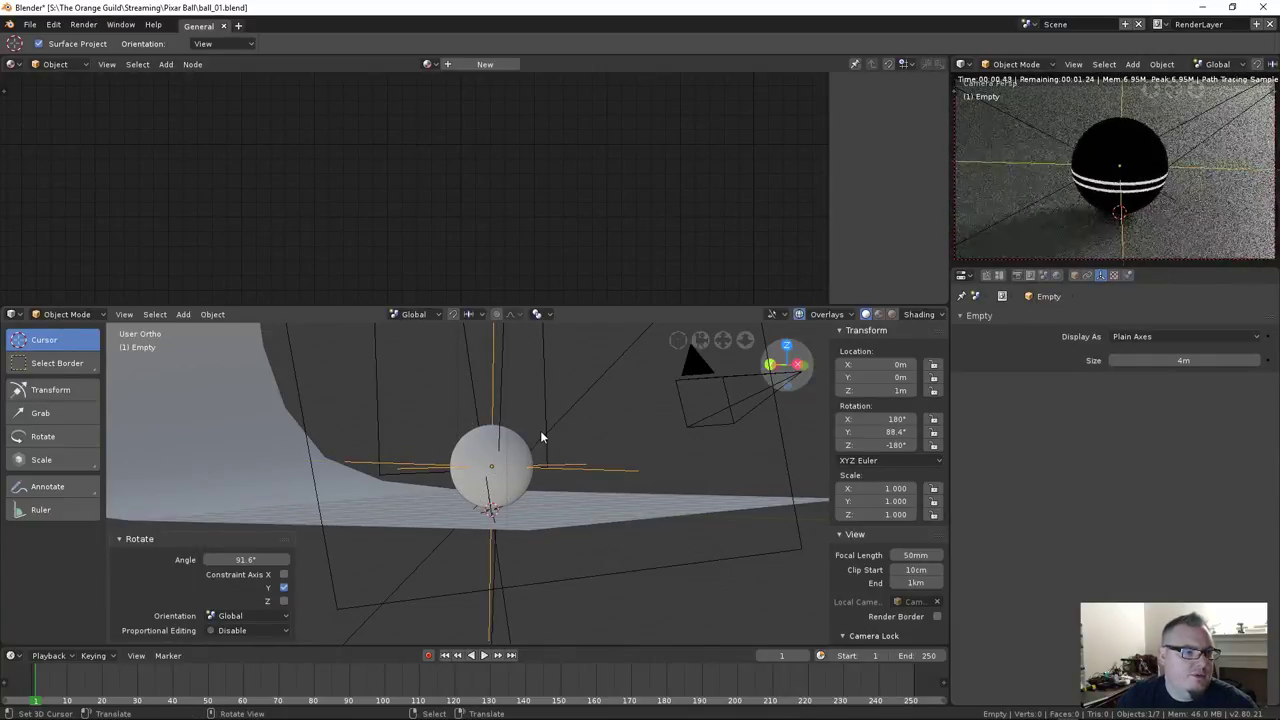
pyautogui.moveTo(540, 431); pyautogui.dragTo(580, 480, button='middle')
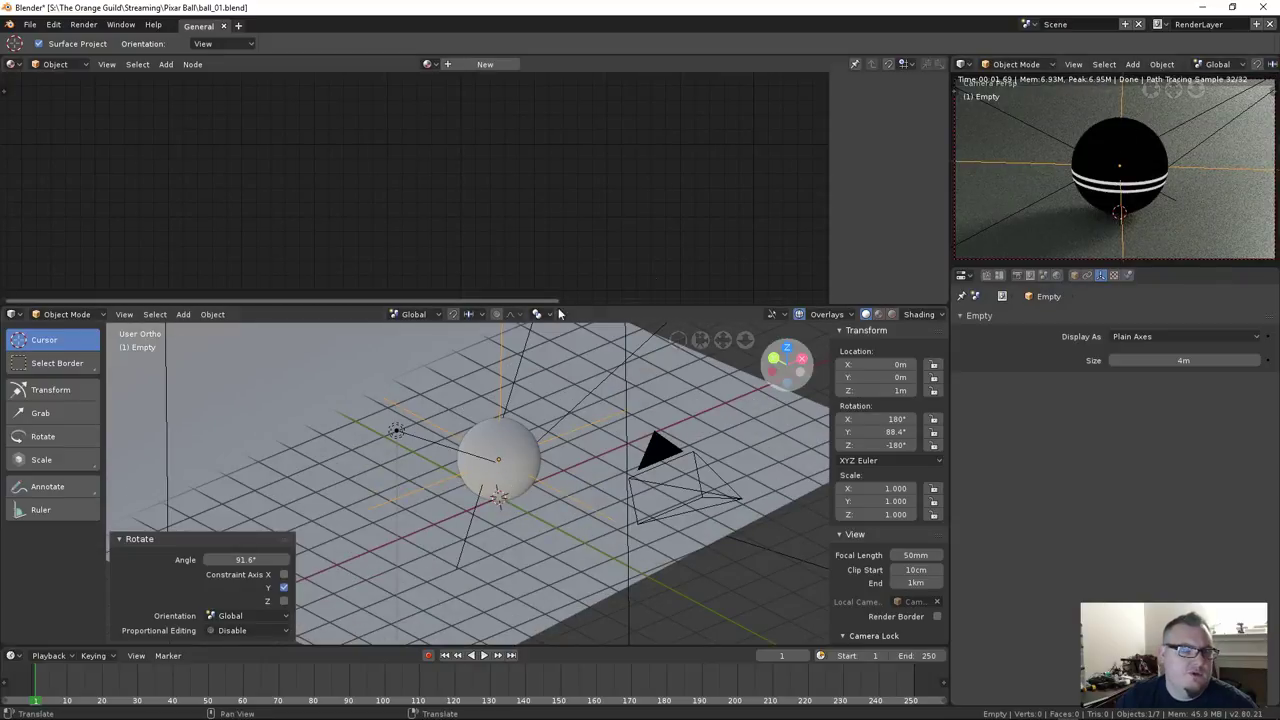
pyautogui.rightClick(514, 446)
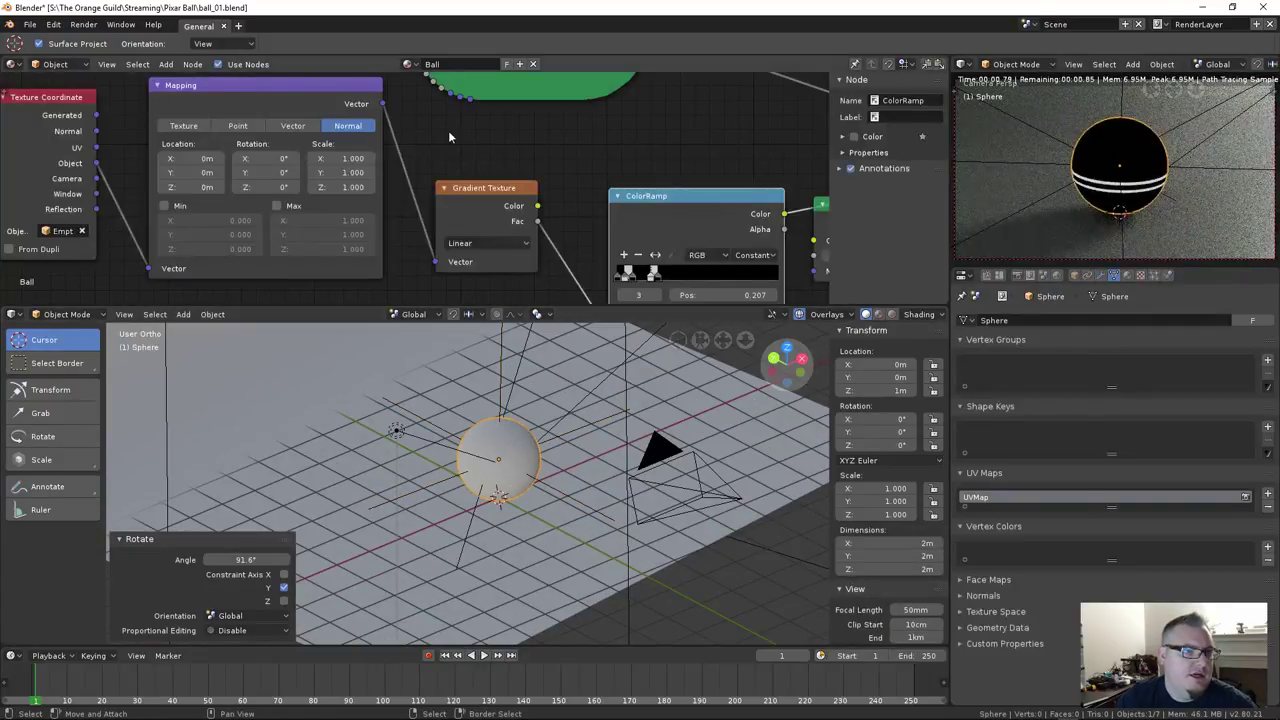
# Link Normal coordinates into the Mapping node and set its type to Texture
pyautogui.scroll(-2, 448, 130)
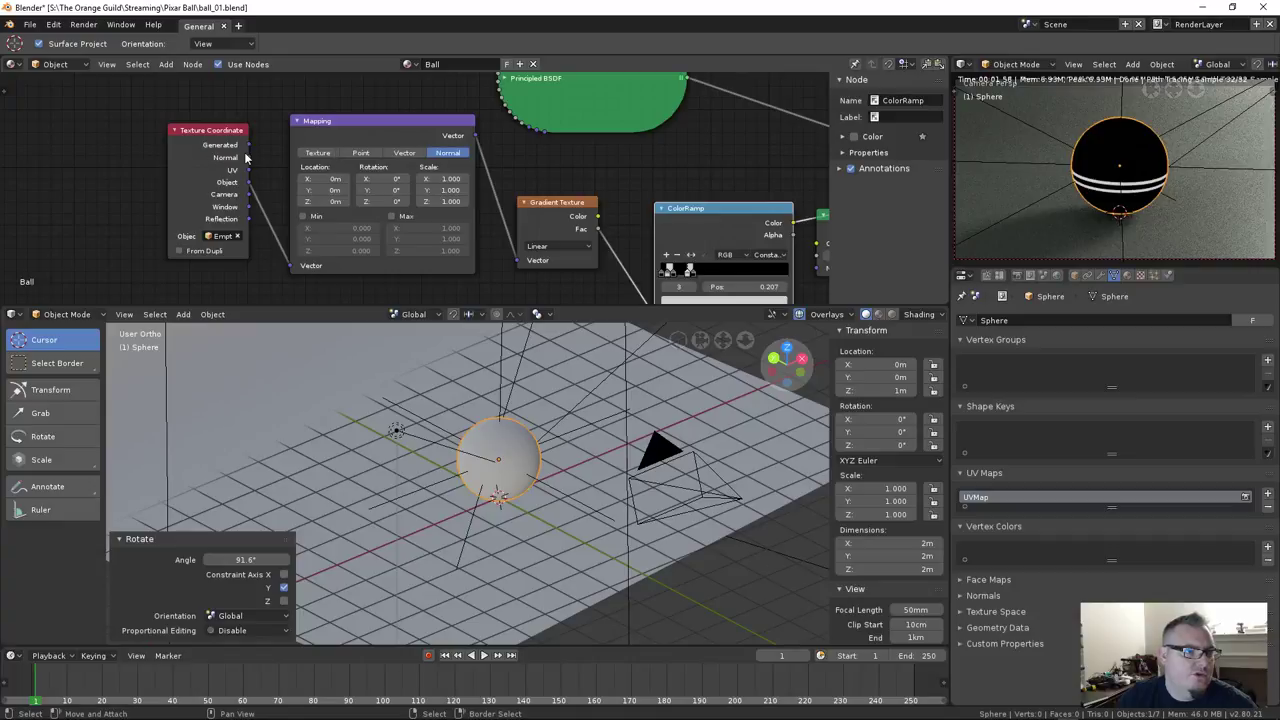
pyautogui.moveTo(248, 160); pyautogui.dragTo(291, 266)
pyautogui.moveTo(195, 142); pyautogui.dragTo(171, 140)
pyautogui.click(361, 153)
pyautogui.click(405, 153)
pyautogui.click(361, 153)
pyautogui.click(317, 153)
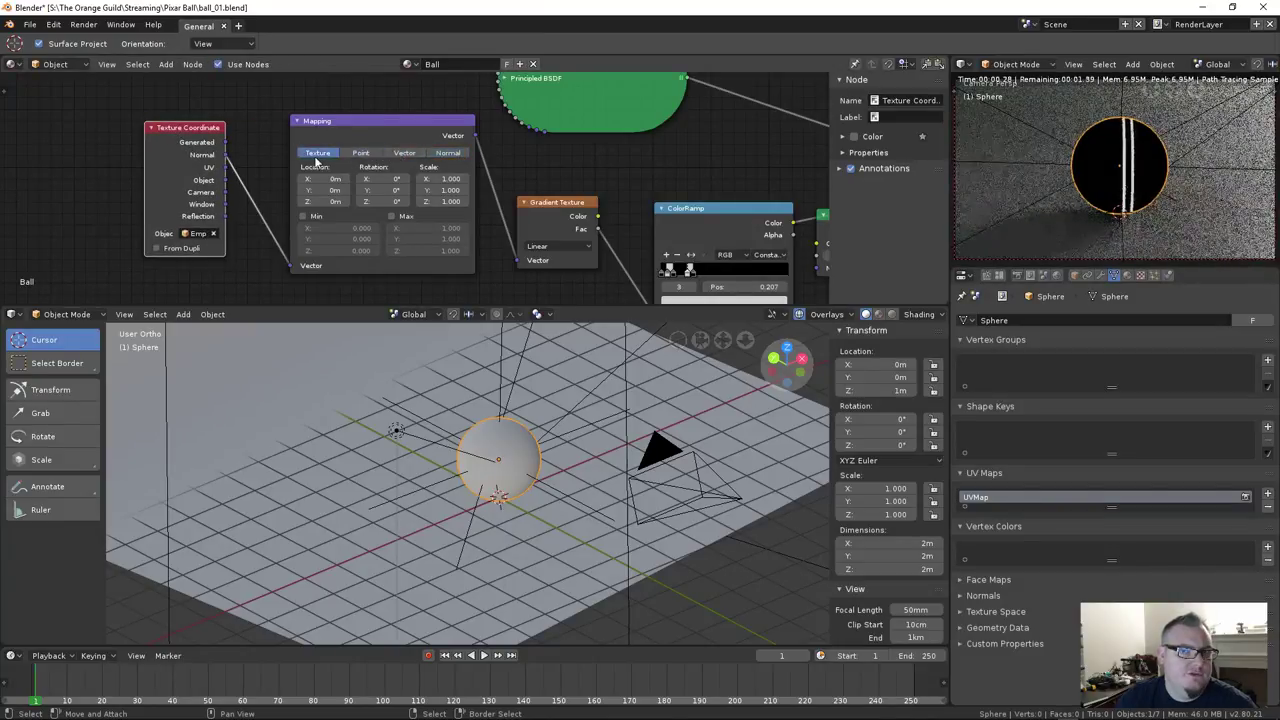
# Feed Generated and another coordinate output into the Mapping Vector, then nudge the Texture Coordinate node
pyautogui.moveTo(223, 143); pyautogui.dragTo(290, 266)
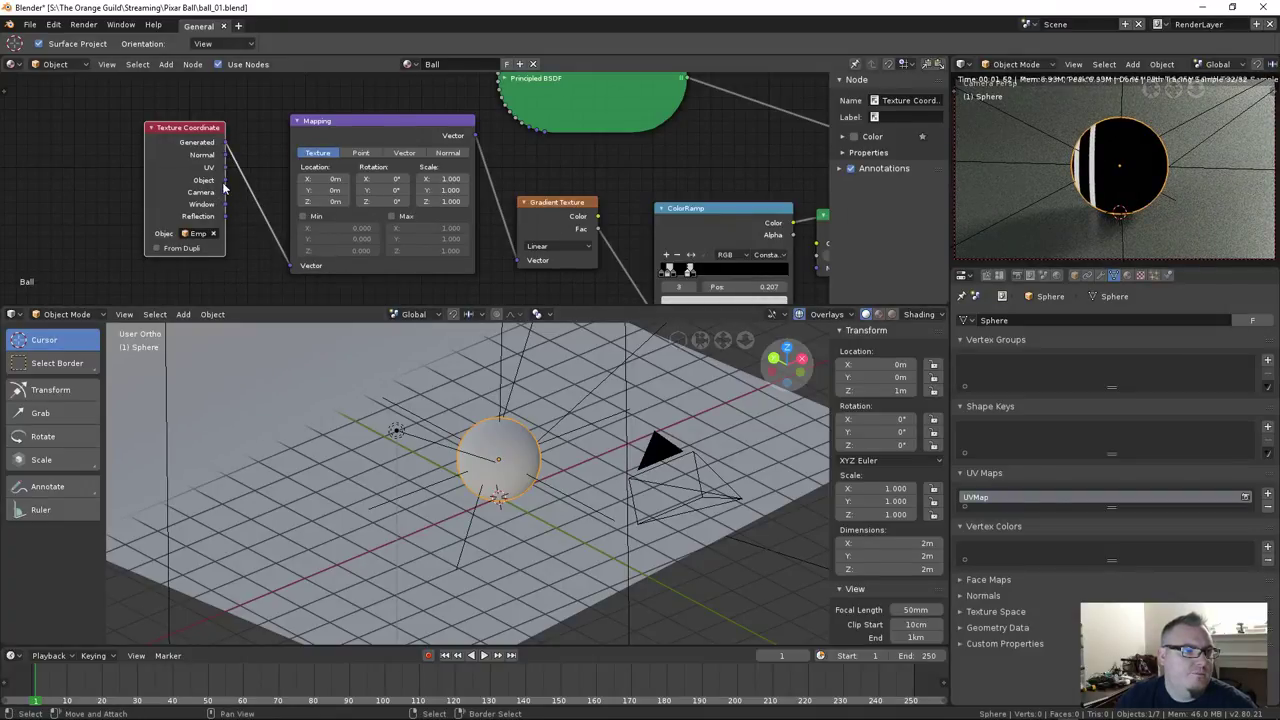
pyautogui.moveTo(224, 197); pyautogui.dragTo(289, 266)
pyautogui.moveTo(1110, 185); pyautogui.dragTo(1052, 232, button='middle')
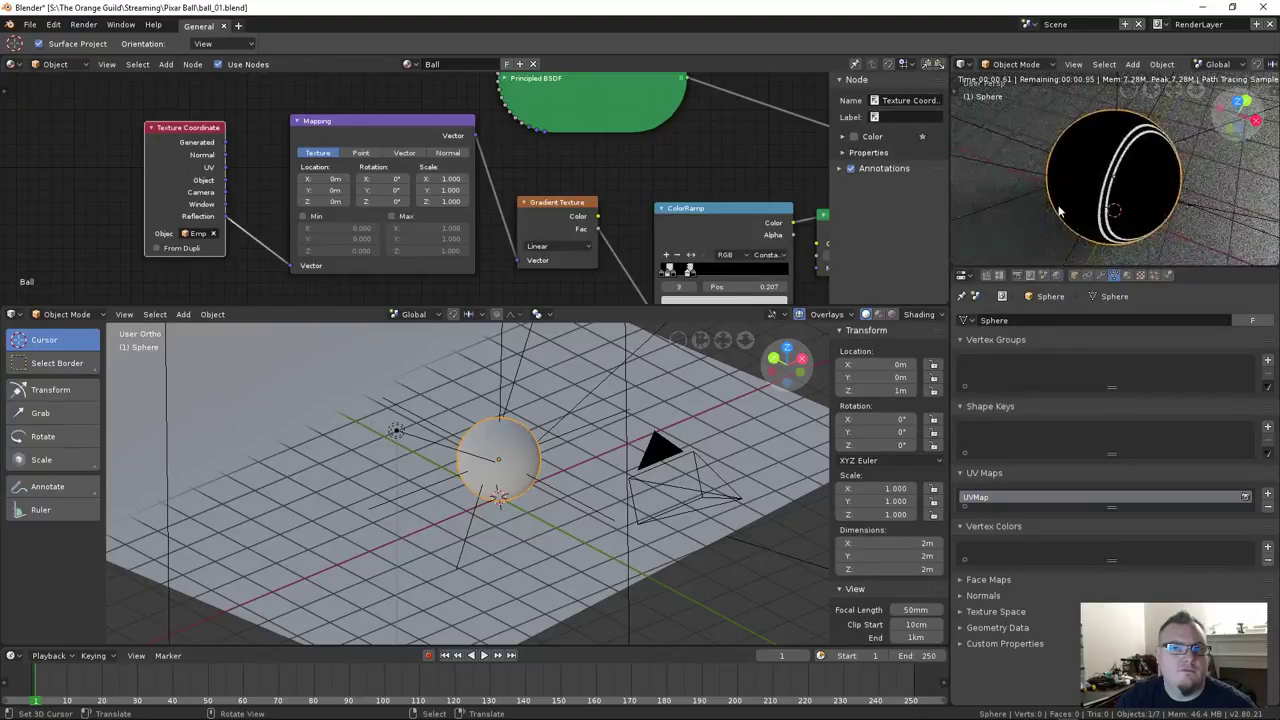
pyautogui.moveTo(170, 141); pyautogui.dragTo(160, 139)
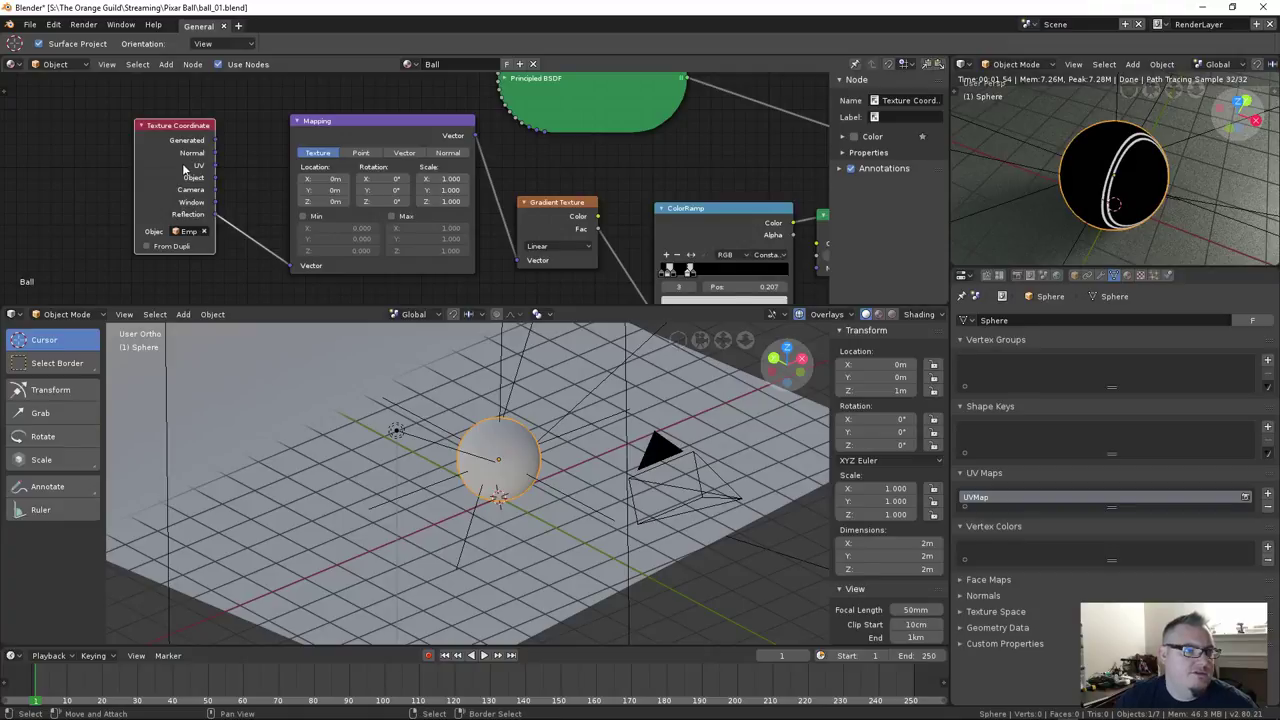
pyautogui.scroll(-2, 183, 168)
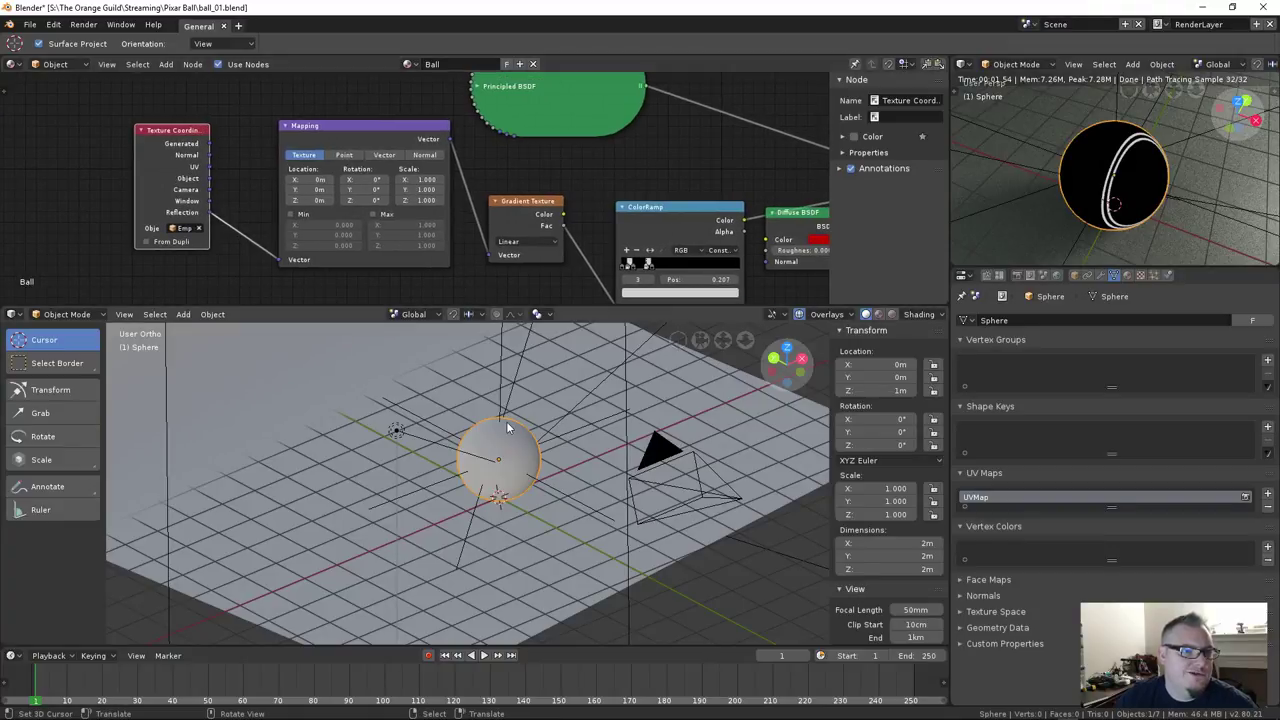
pyautogui.moveTo(590, 192); pyautogui.dragTo(472, 187, button='middle')
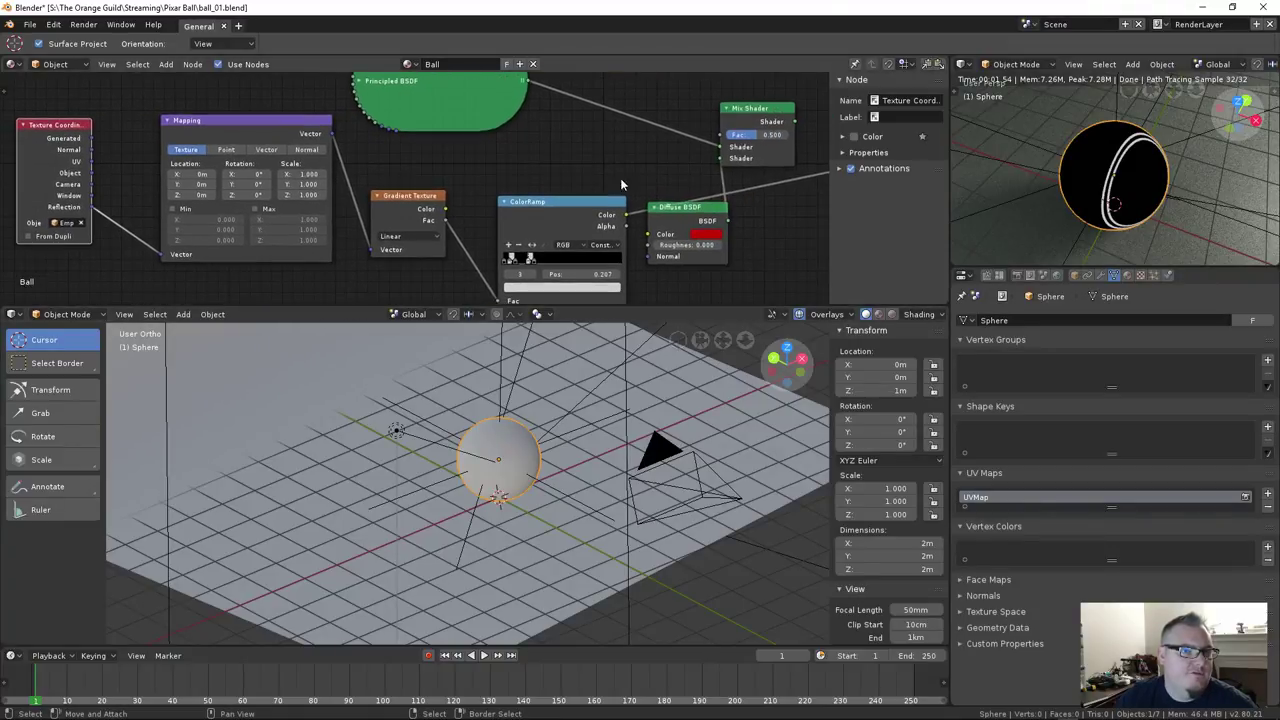
# Delete the Texture Coordinate, Mapping, Gradient Texture and ColorRamp nodes
pyautogui.moveTo(561, 177); pyautogui.dragTo(589, 187, button='middle')
pyautogui.keyDown('shift'); pyautogui.click(80, 134); pyautogui.keyUp('shift')
pyautogui.keyDown('shift'); pyautogui.click(250, 131); pyautogui.keyUp('shift')
pyautogui.keyDown('shift'); pyautogui.click(433, 222); pyautogui.keyUp('shift')
pyautogui.press('x')
pyautogui.click(577, 210)
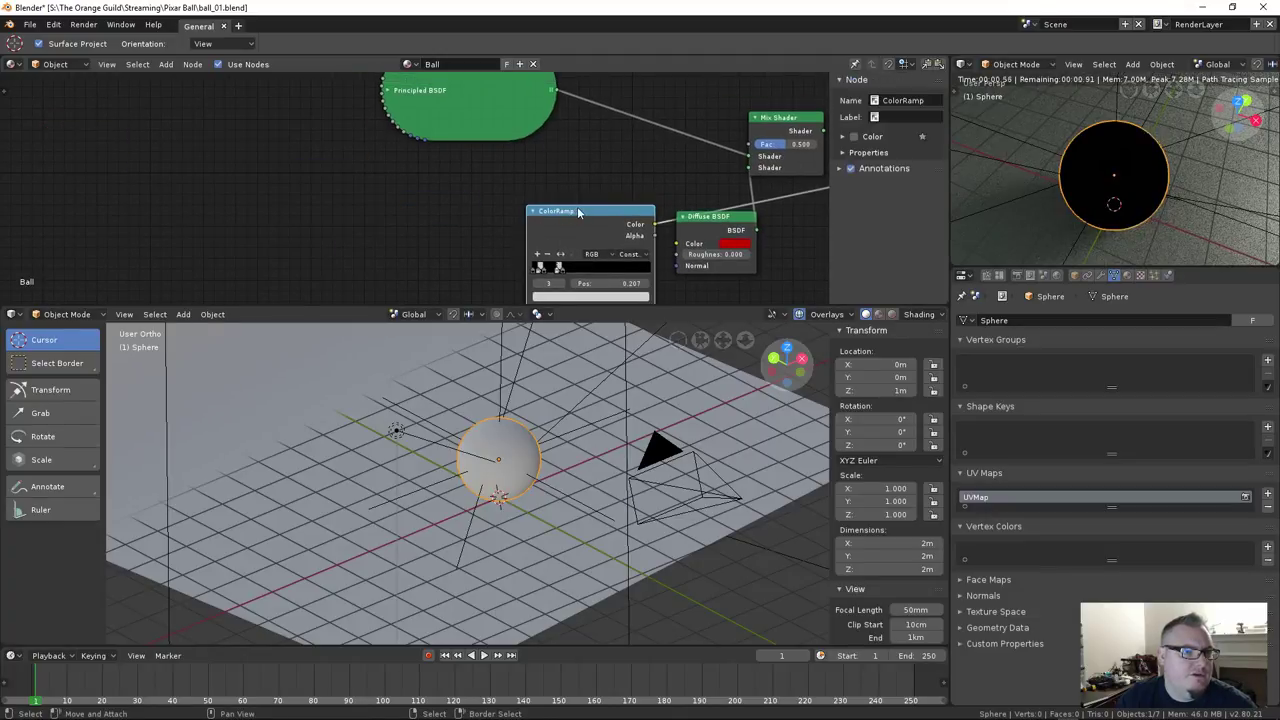
pyautogui.press('x')
# Connect the Mix Shader to the Material Output Surface
pyautogui.moveTo(652, 169); pyautogui.dragTo(534, 180, button='middle')
pyautogui.moveTo(660, 141); pyautogui.dragTo(683, 149)
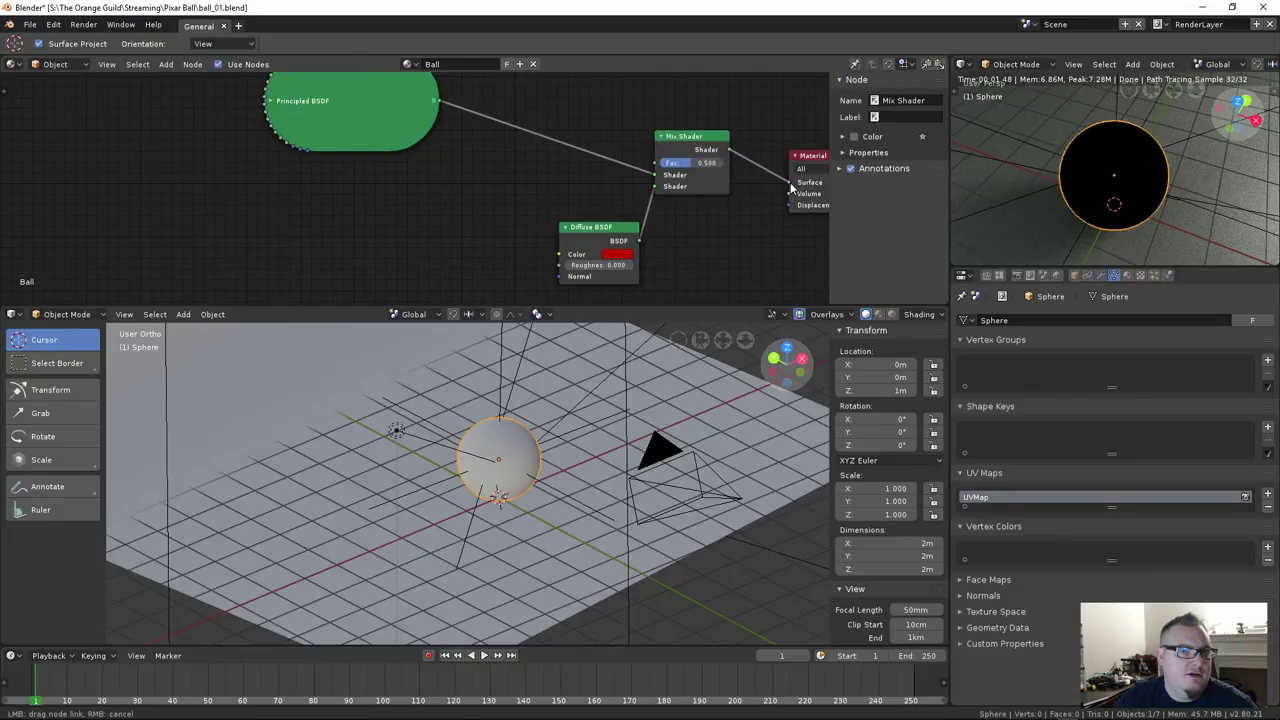
pyautogui.moveTo(790, 190); pyautogui.dragTo(794, 183)
# Try adding a Texture Coordinate node and a Value node, removing each
pyautogui.hotkey('shift', 'a')
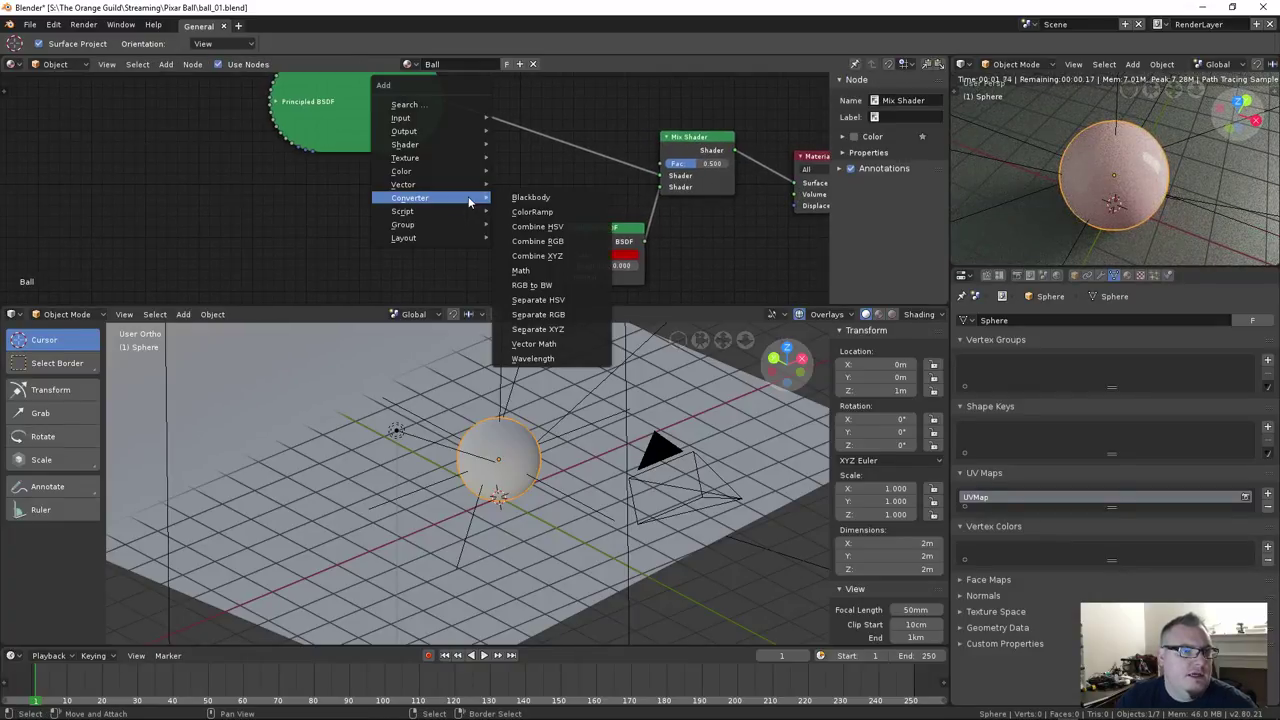
pyautogui.moveTo(470, 119)
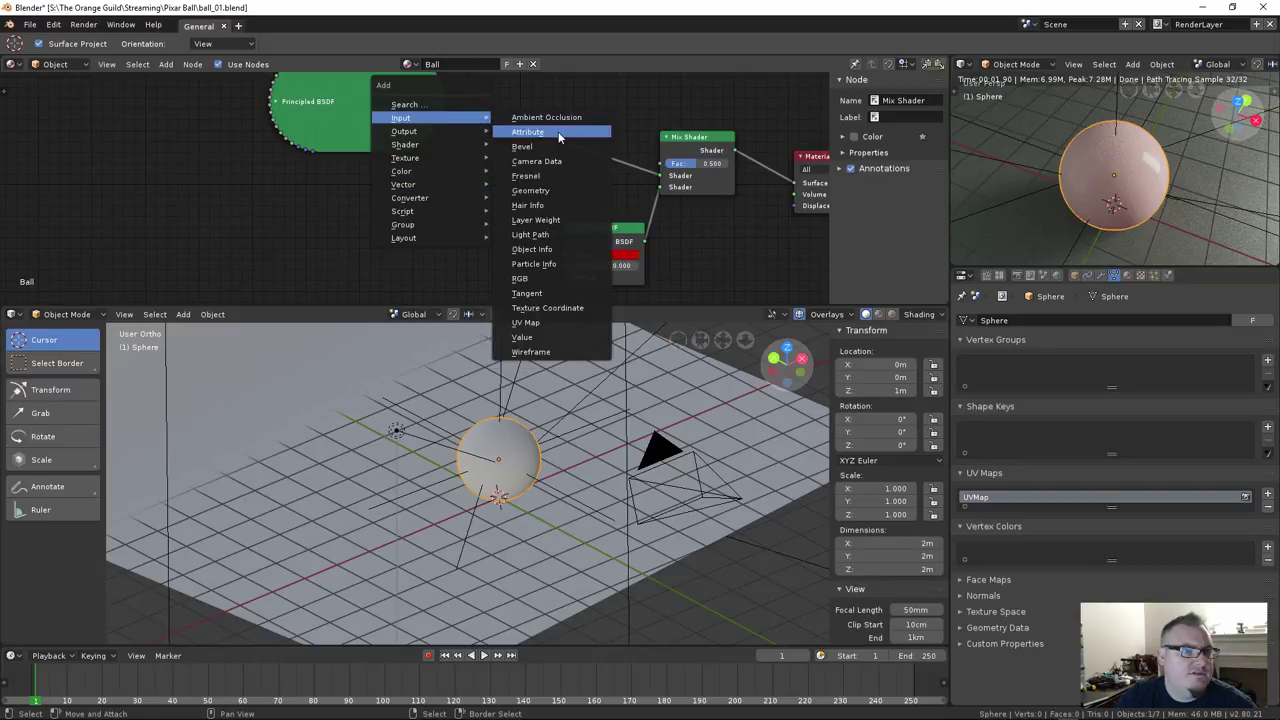
pyautogui.click(548, 307)
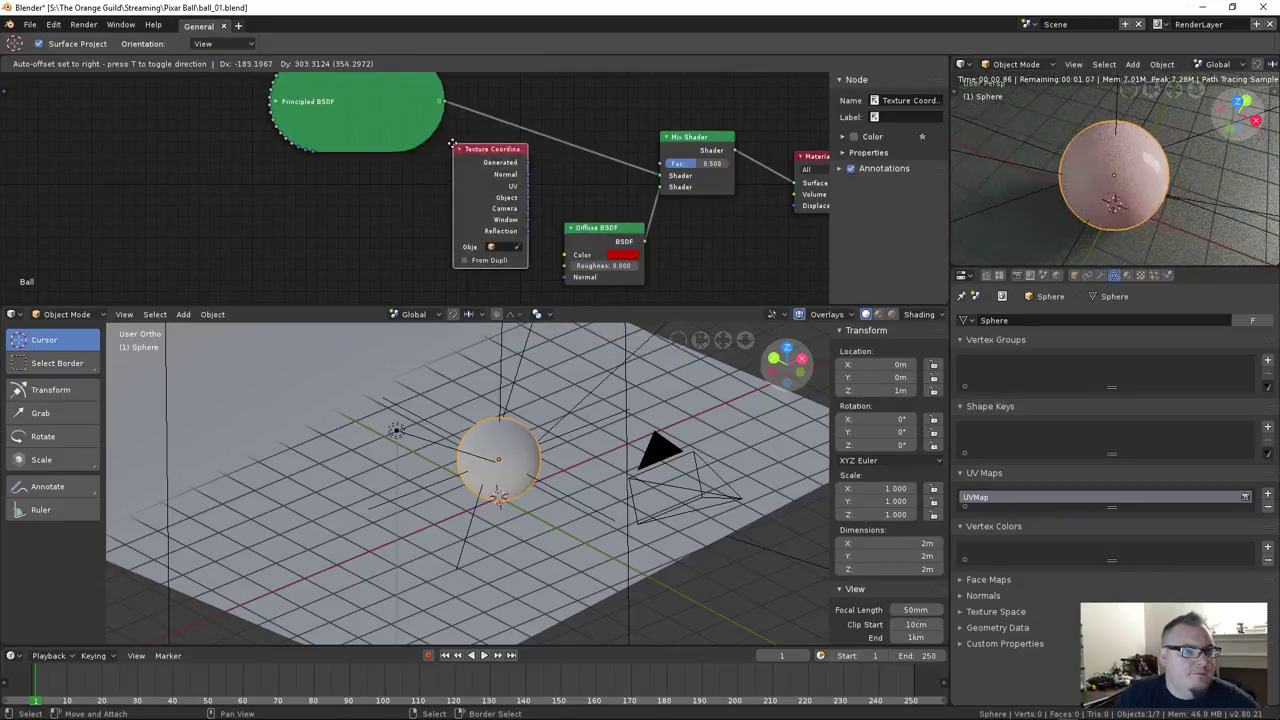
pyautogui.click(450, 145)
pyautogui.press('x')
pyautogui.hotkey('shift', 'a')
pyautogui.moveTo(470, 178)
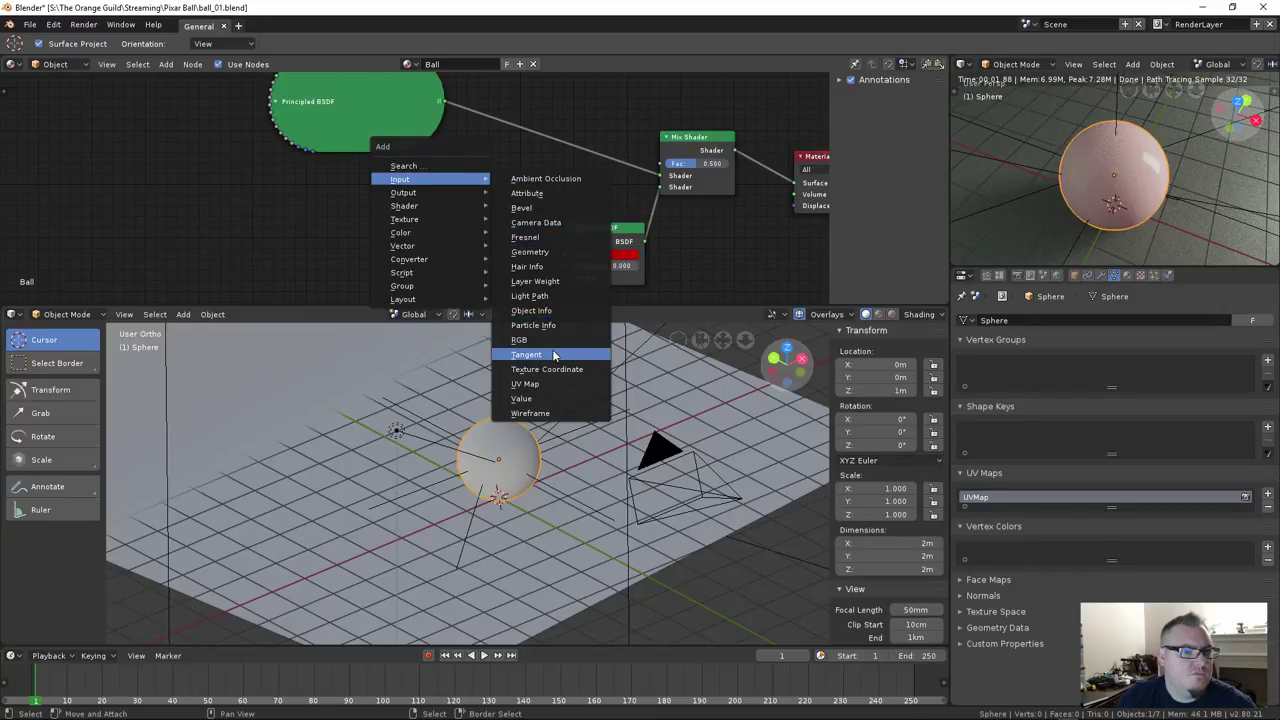
pyautogui.click(541, 399)
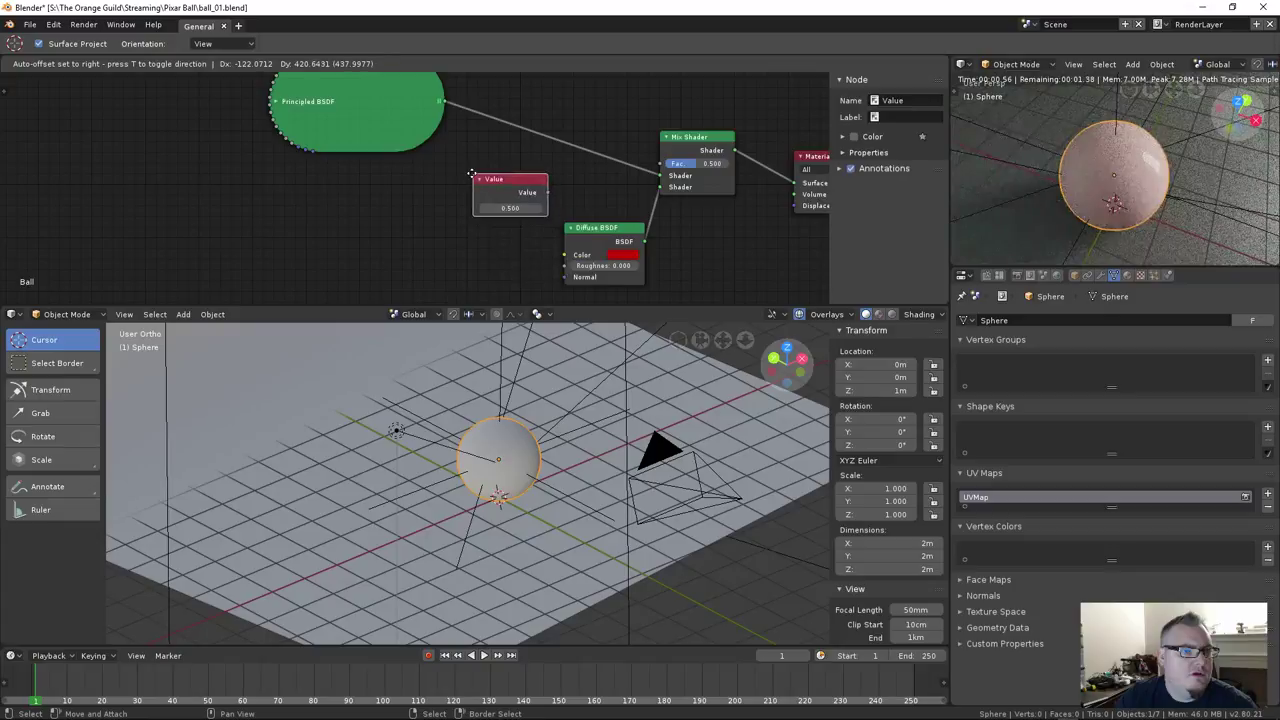
pyautogui.click(504, 184)
pyautogui.press('x')
# Add an Attribute input node named vCol and add a vertex colour layer to the sphere
pyautogui.hotkey('shift', 'a')
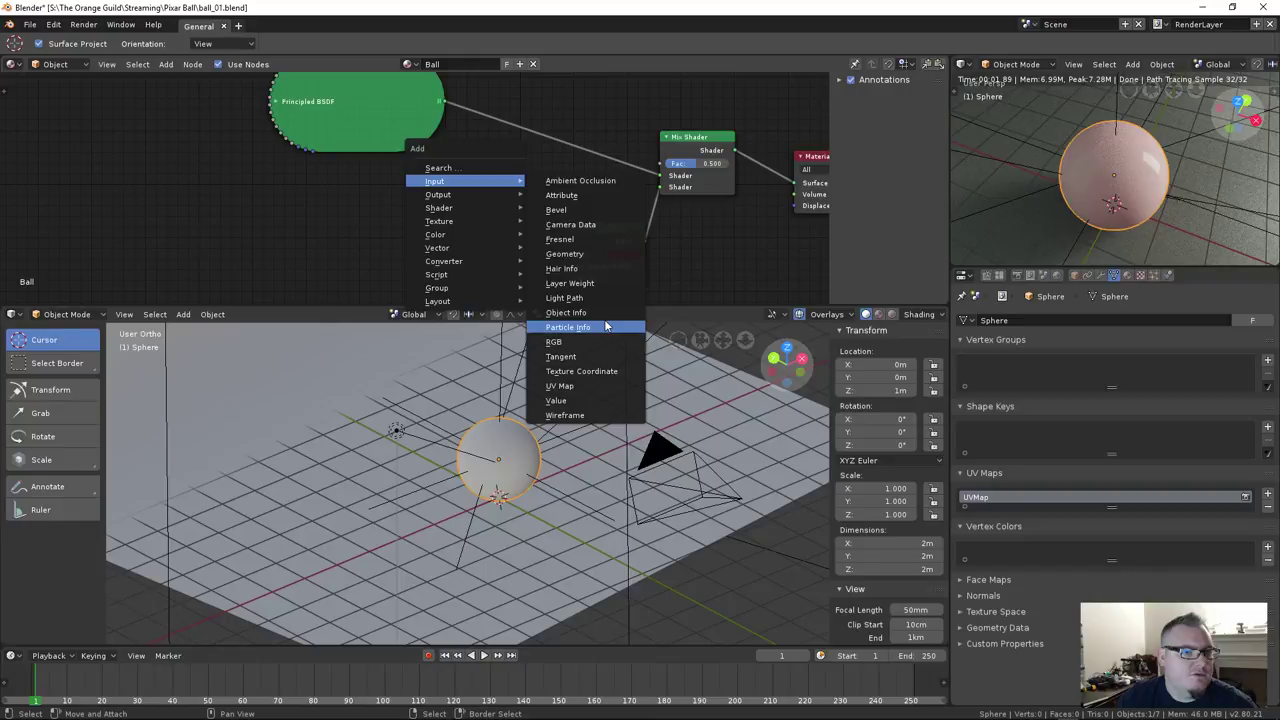
pyautogui.moveTo(479, 236)
pyautogui.moveTo(478, 184)
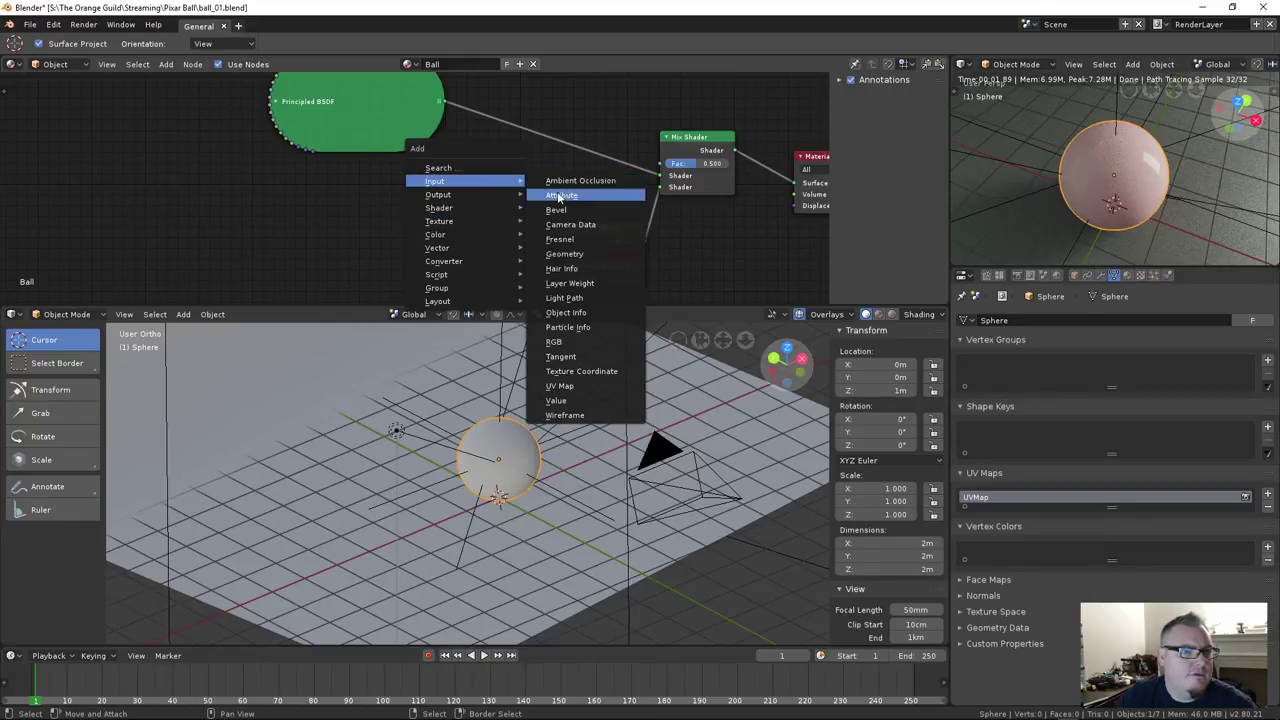
pyautogui.click(557, 191)
pyautogui.click(510, 212)
pyautogui.write('vCol')
pyautogui.press('Return')
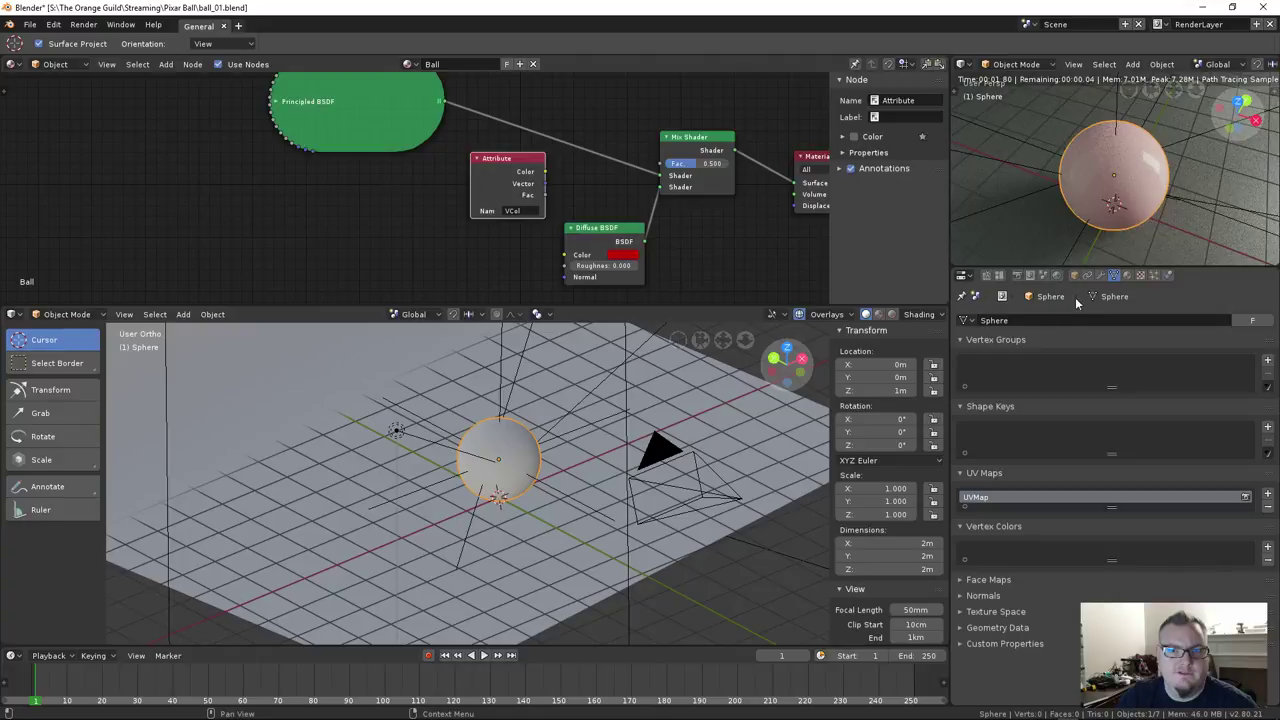
pyautogui.click(1267, 549)
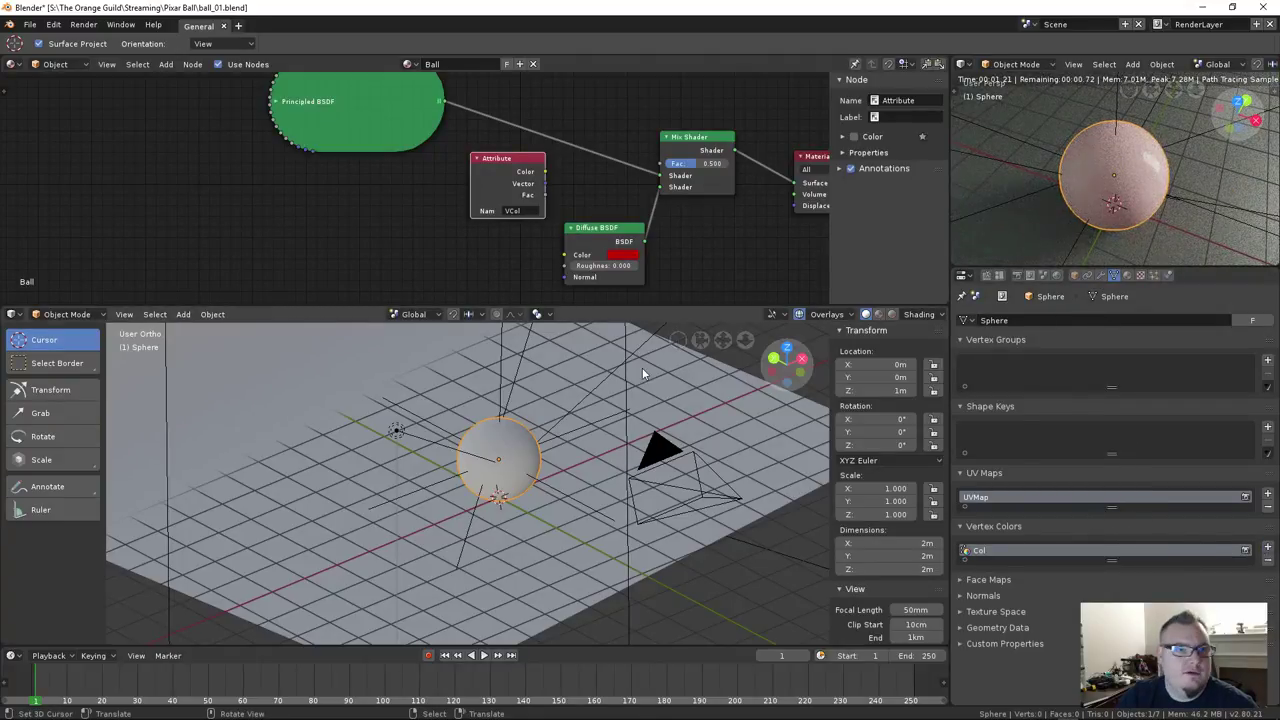
# Rename the Attribute node's name to Col
pyautogui.click(508, 211)
pyautogui.press('BackSpace')
pyautogui.write('Col')
pyautogui.press('Return')
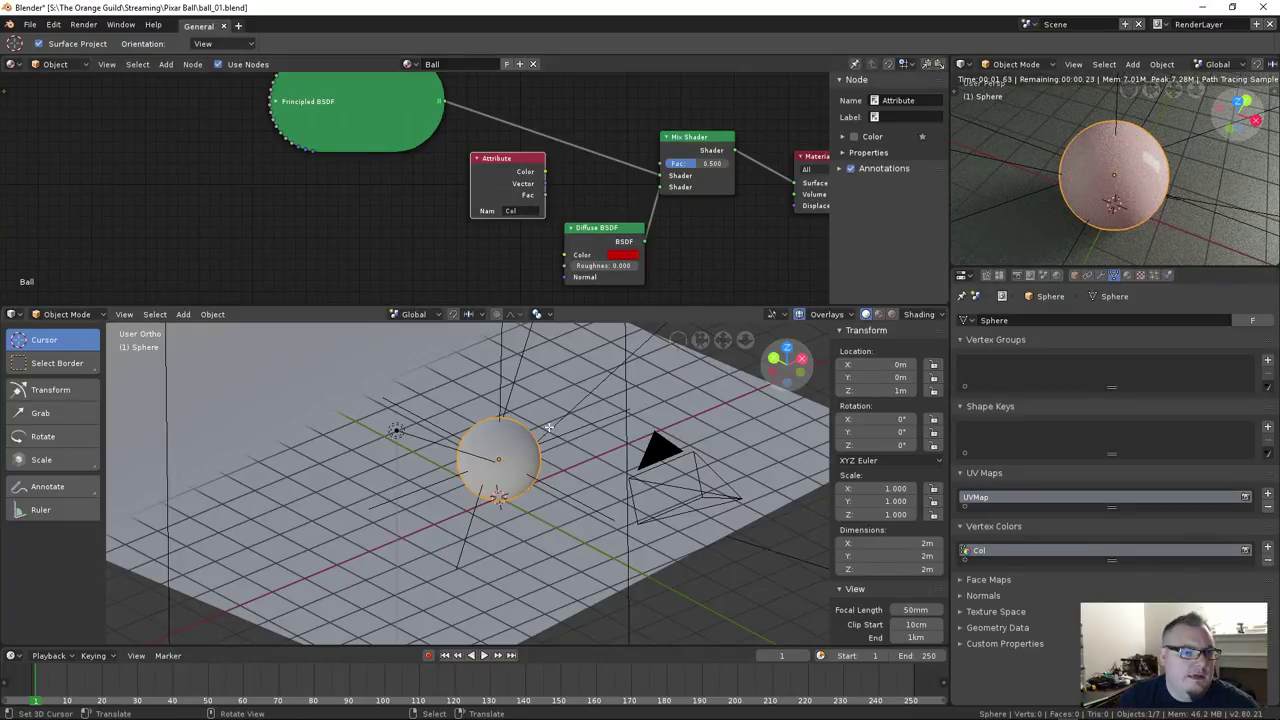
# Enter Edit Mode on the sphere, try Texture Paint, then return to Edit Mode
pyautogui.press('Tab')
pyautogui.scroll(5, 605, 434)
pyautogui.moveTo(605, 434); pyautogui.dragTo(499, 479, button='middle')
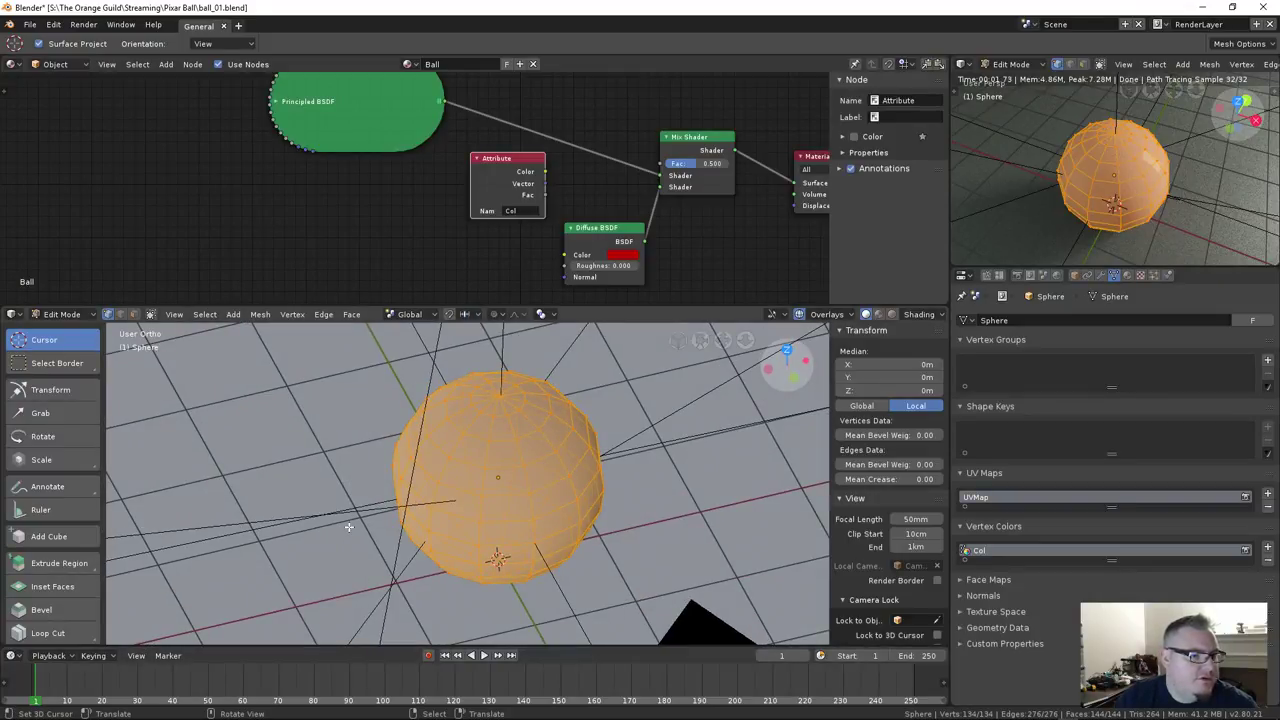
pyautogui.hotkey('ctrl', 'Tab')
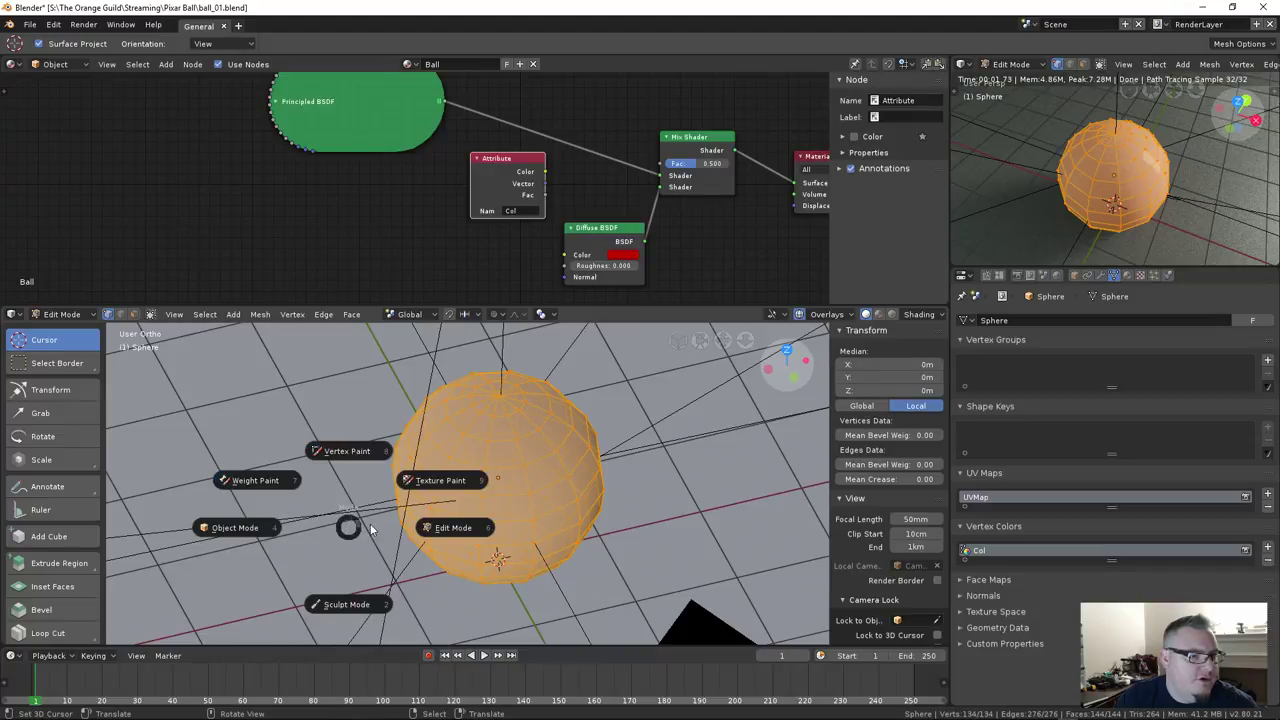
pyautogui.click(541, 349)
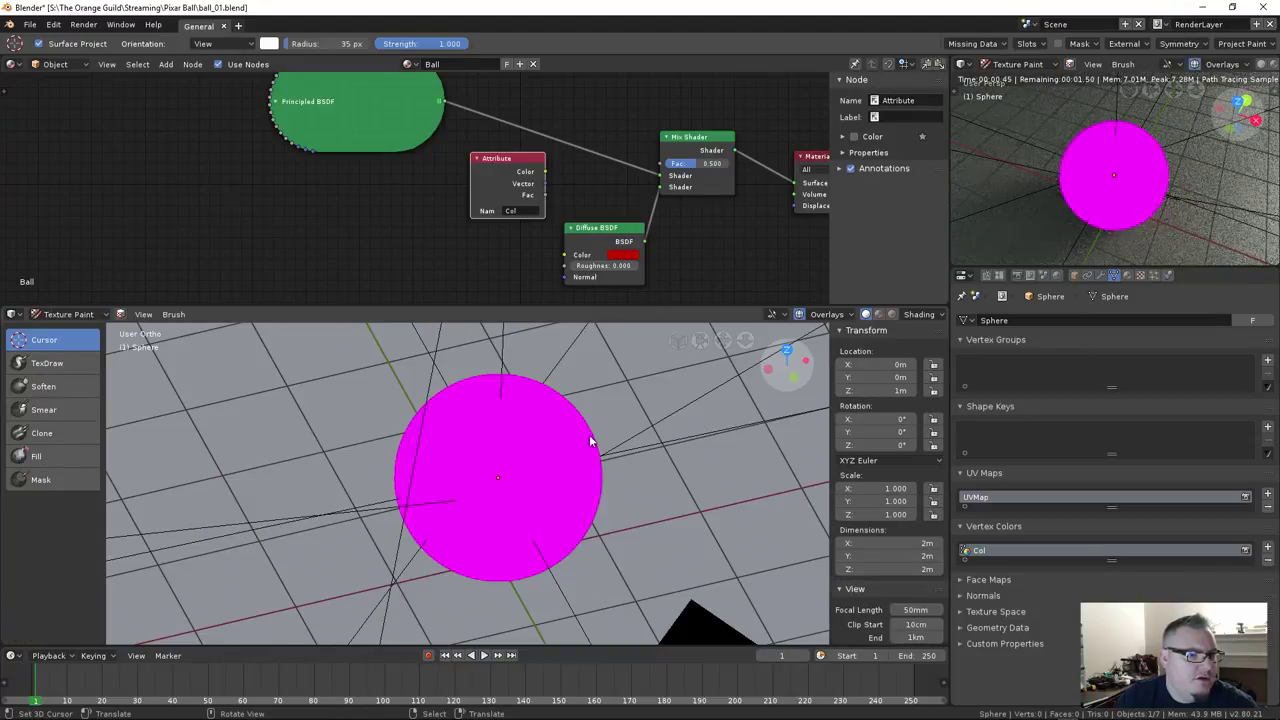
pyautogui.hotkey('ctrl', 'Tab')
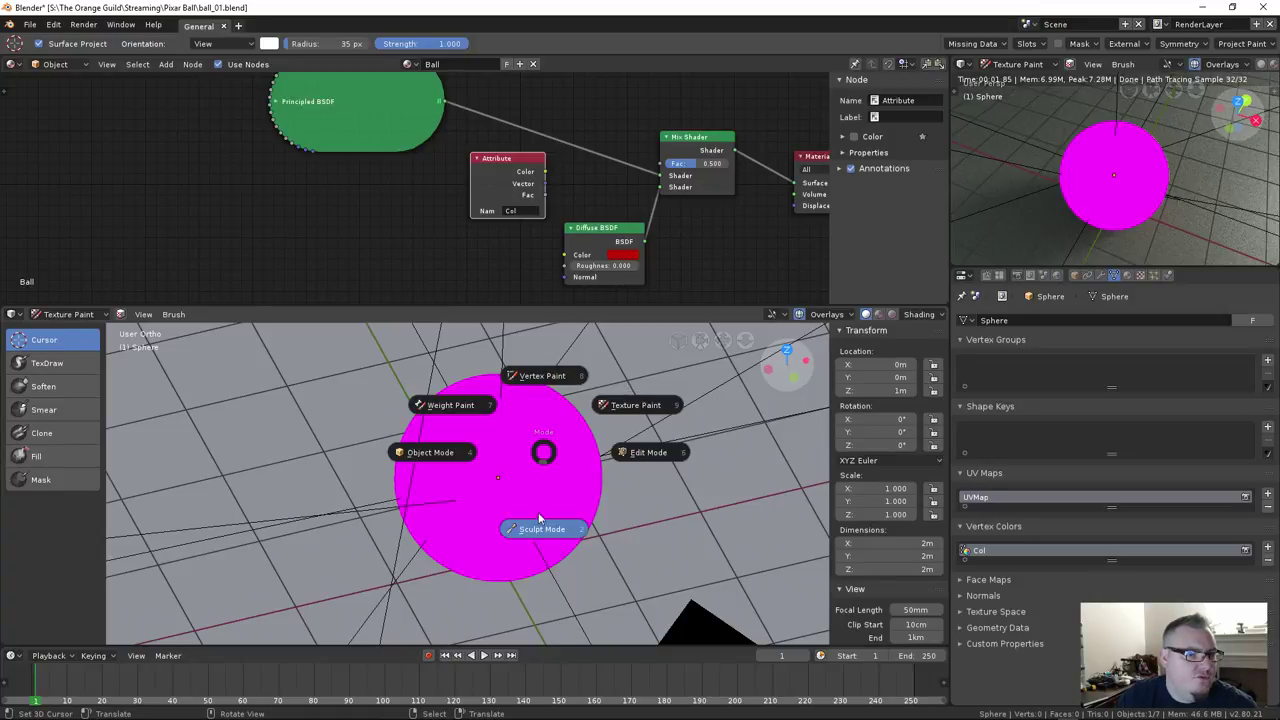
pyautogui.click(566, 449)
pyautogui.hotkey('shift', 'ctrl', 'Tab')
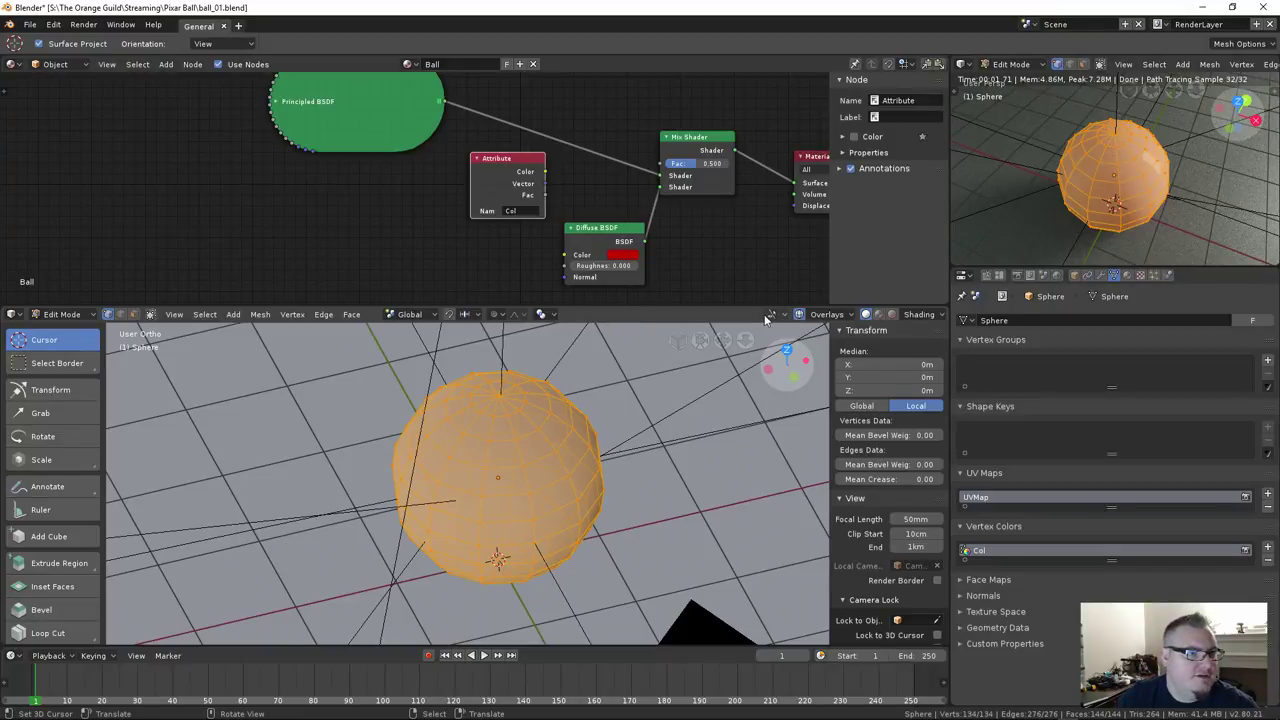
# Switch to Face select mode and deselect all of the sphere's geometry
pyautogui.click(122, 318)
pyautogui.scroll(4, 521, 438)
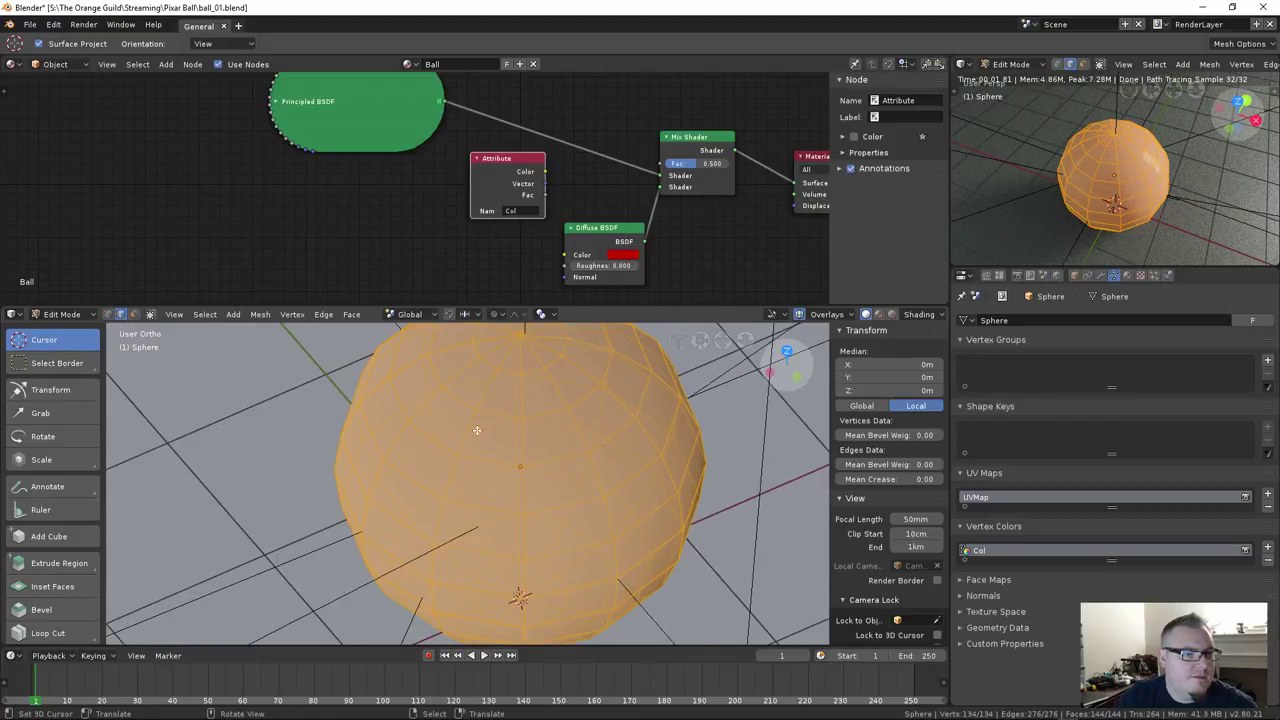
pyautogui.click(134, 314)
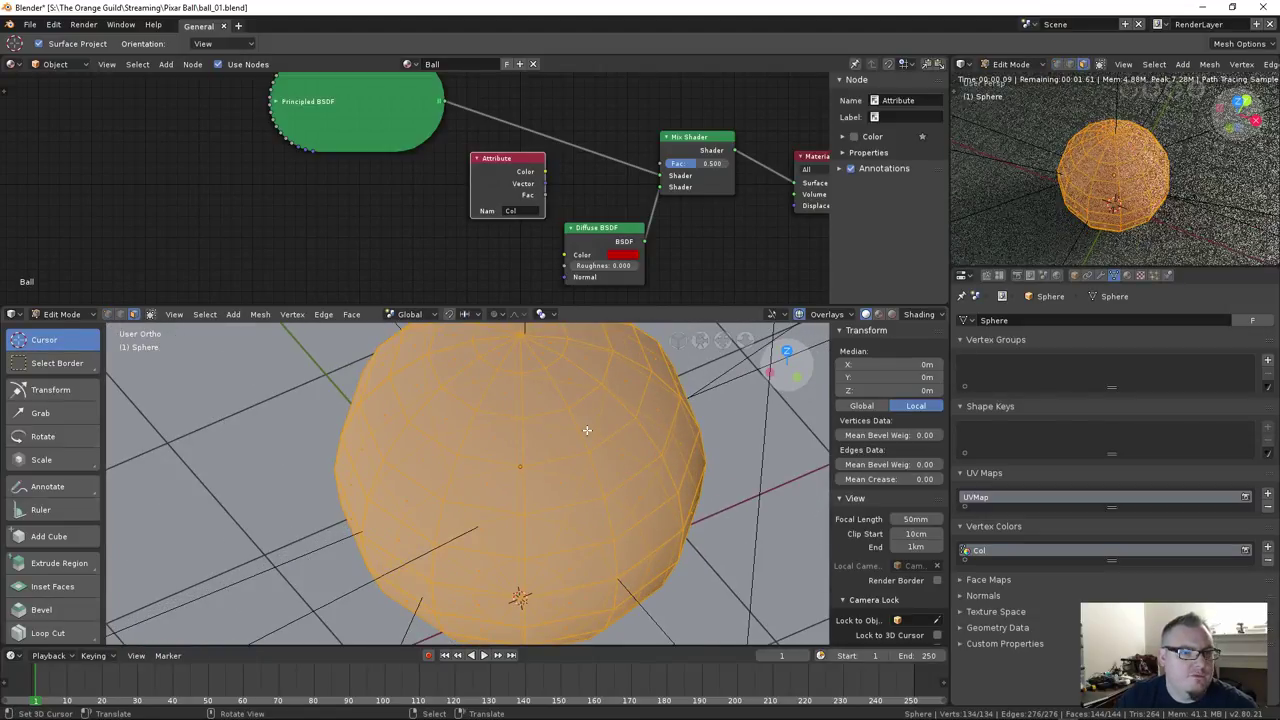
pyautogui.scroll(-2, 587, 430)
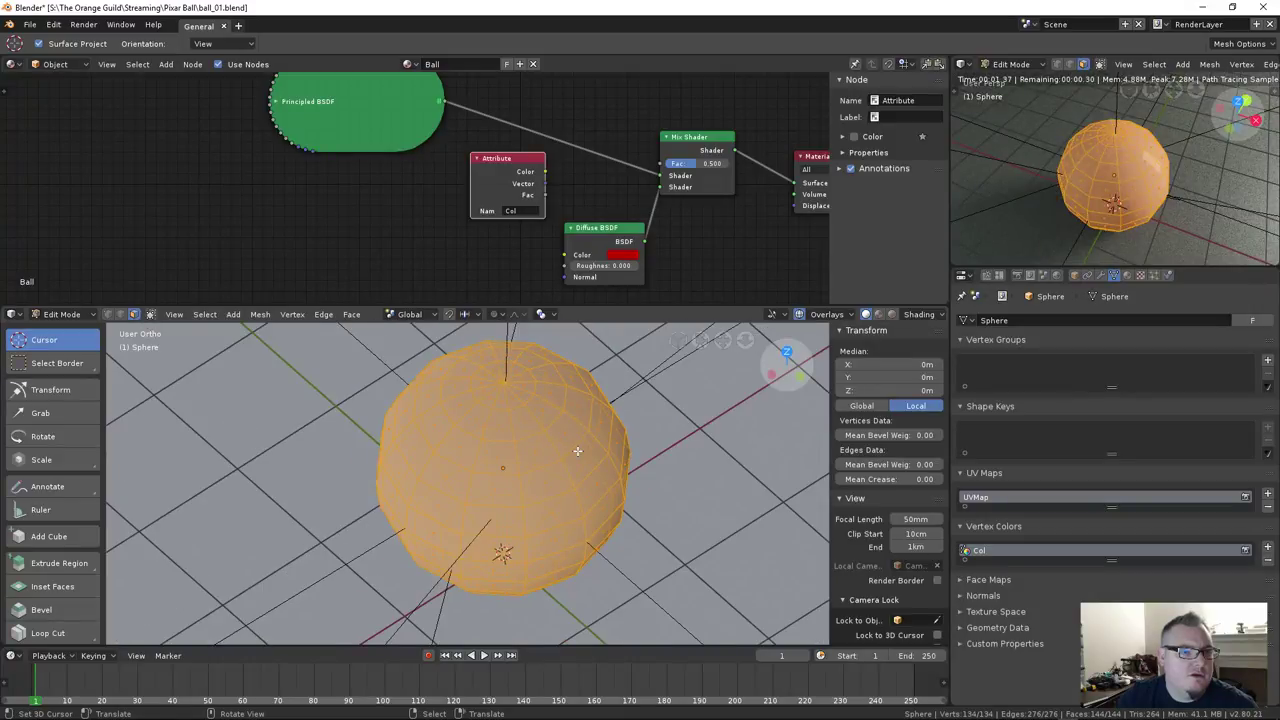
pyautogui.moveTo(577, 451); pyautogui.dragTo(554, 456, button='middle')
pyautogui.scroll(-2, 552, 456)
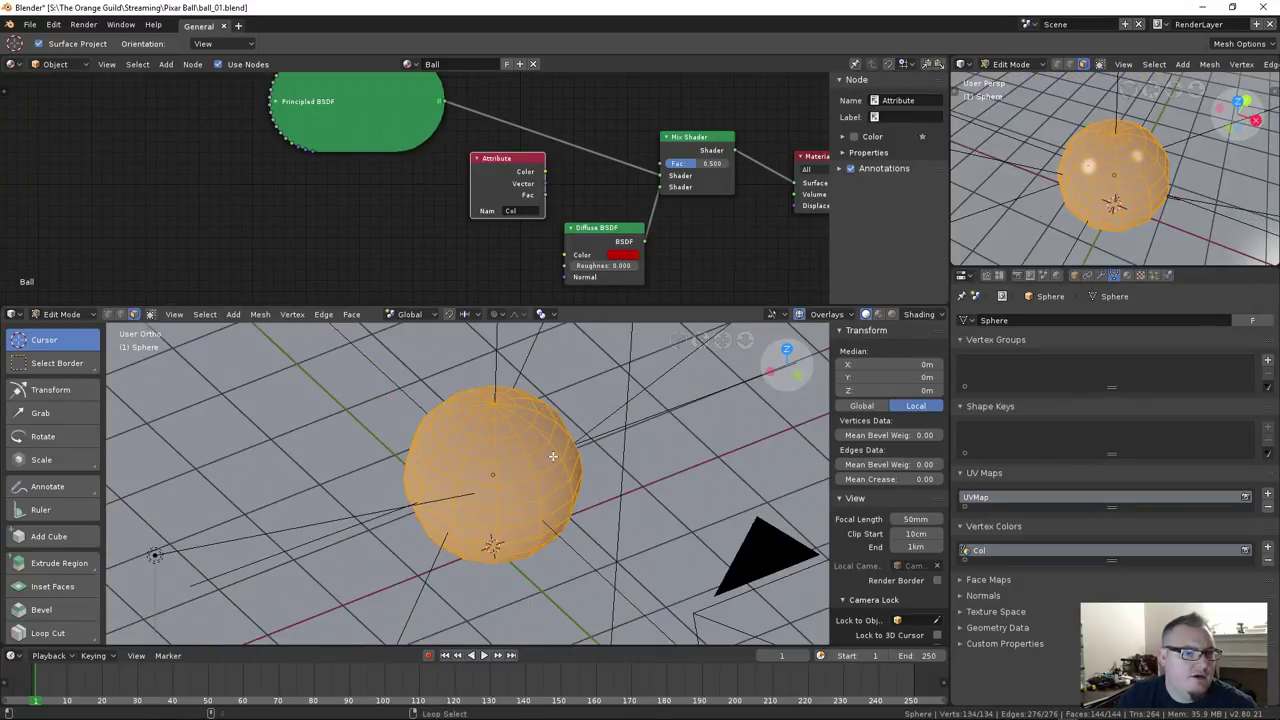
pyautogui.hotkey('alt', 'a')
pyautogui.scroll(3, 540, 446)
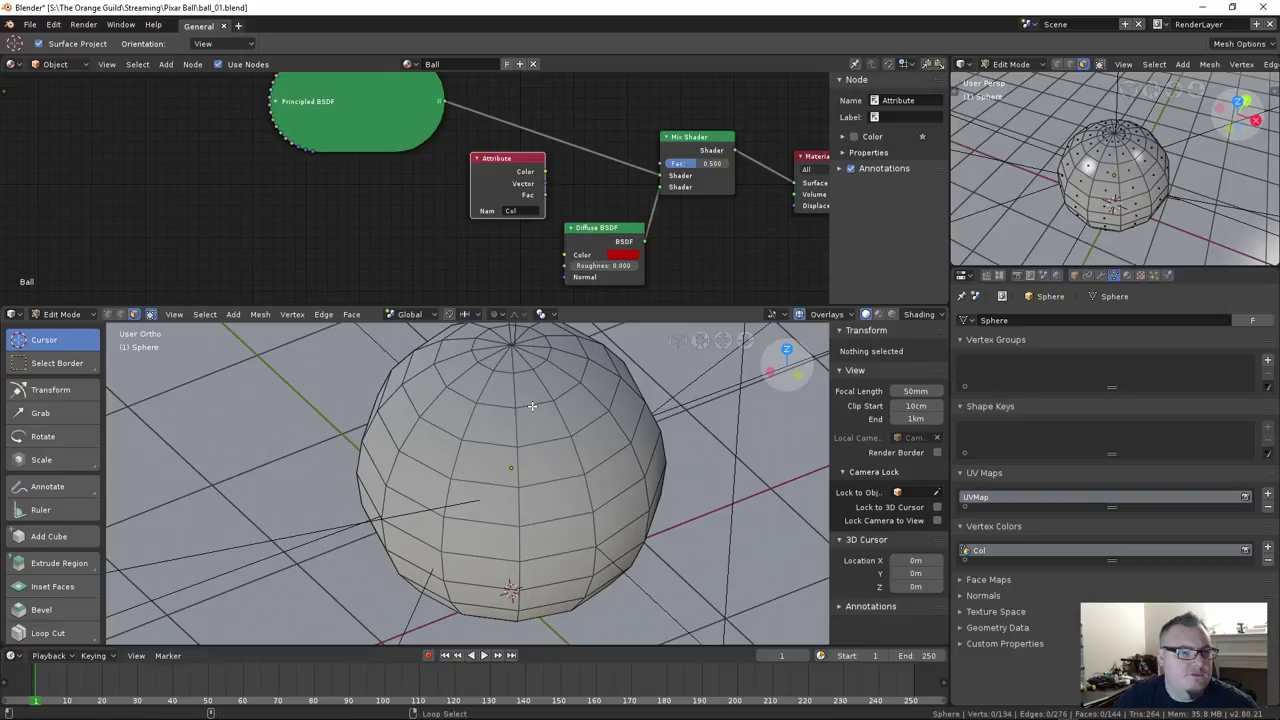
# Select six alternating vertical face loops around the sphere
pyautogui.keyDown('alt'); pyautogui.click(529, 402); pyautogui.keyUp('alt')
pyautogui.scroll(-2, 529, 402)
pyautogui.moveTo(529, 402); pyautogui.dragTo(483, 448, button='middle')
pyautogui.keyDown('alt'); pyautogui.keyDown('shift'); pyautogui.click(515, 431); pyautogui.keyUp('shift'); pyautogui.keyUp('alt')
pyautogui.keyDown('alt'); pyautogui.keyDown('shift'); pyautogui.click(495, 450); pyautogui.keyUp('shift'); pyautogui.keyUp('alt')
pyautogui.keyDown('alt'); pyautogui.keyDown('shift'); pyautogui.click(467, 459); pyautogui.keyUp('shift'); pyautogui.keyUp('alt')
pyautogui.keyDown('alt'); pyautogui.keyDown('shift'); pyautogui.click(484, 421); pyautogui.keyUp('shift'); pyautogui.keyUp('alt')
pyautogui.keyDown('alt'); pyautogui.keyDown('shift'); pyautogui.click(487, 403); pyautogui.keyUp('shift'); pyautogui.keyUp('alt')
pyautogui.moveTo(487, 403); pyautogui.dragTo(512, 498, button='middle')
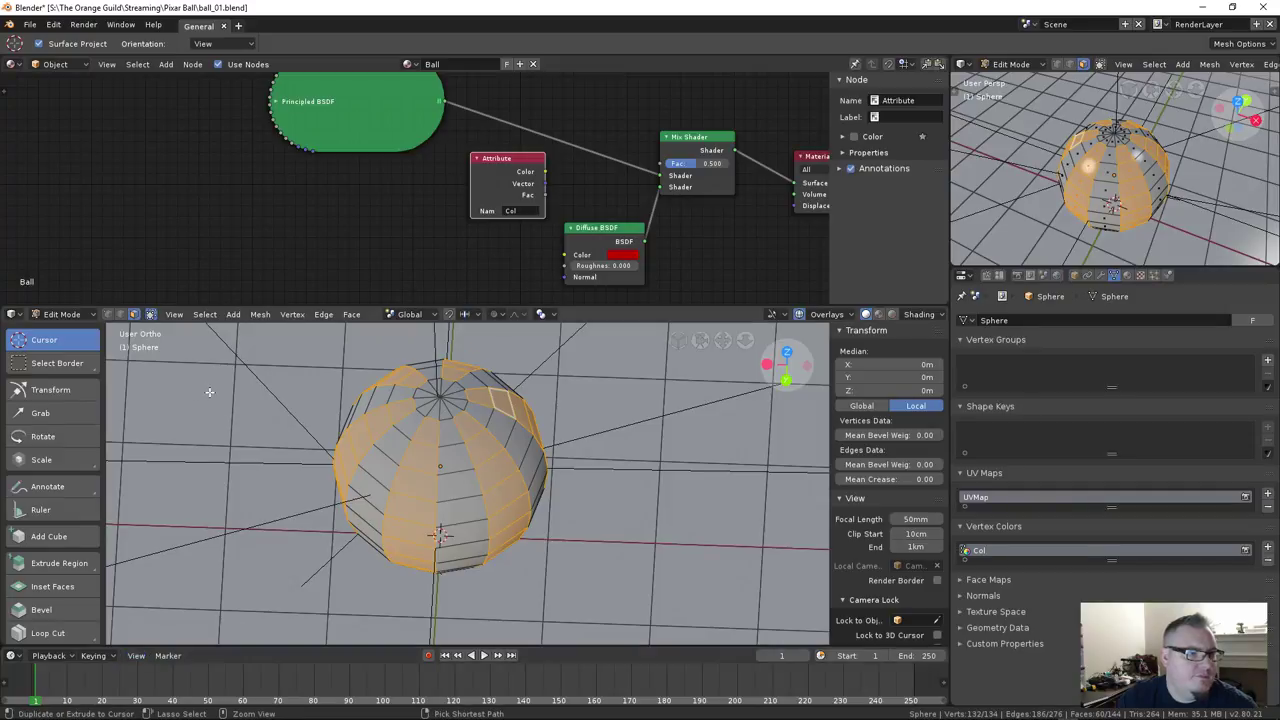
pyautogui.hotkey('ctrl', 'Tab')
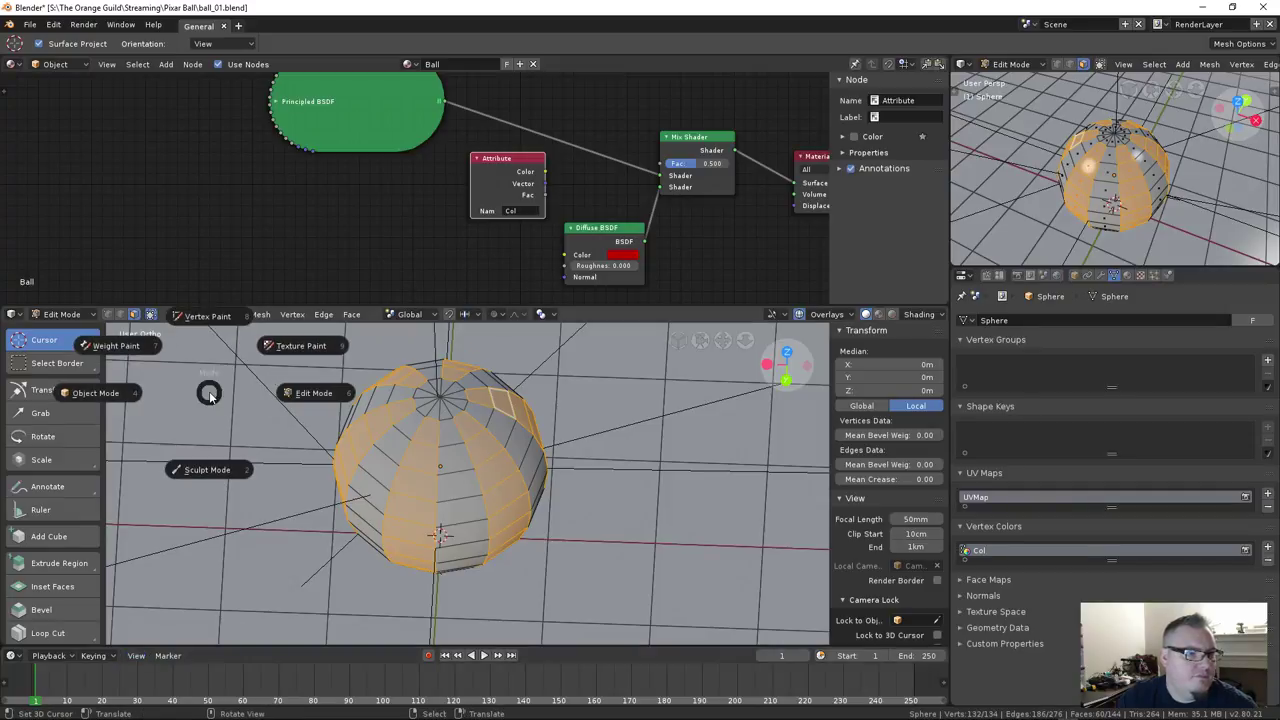
# Put the sphere in Vertex Paint with the Draw brush at a 44 px radius
pyautogui.click(211, 324)
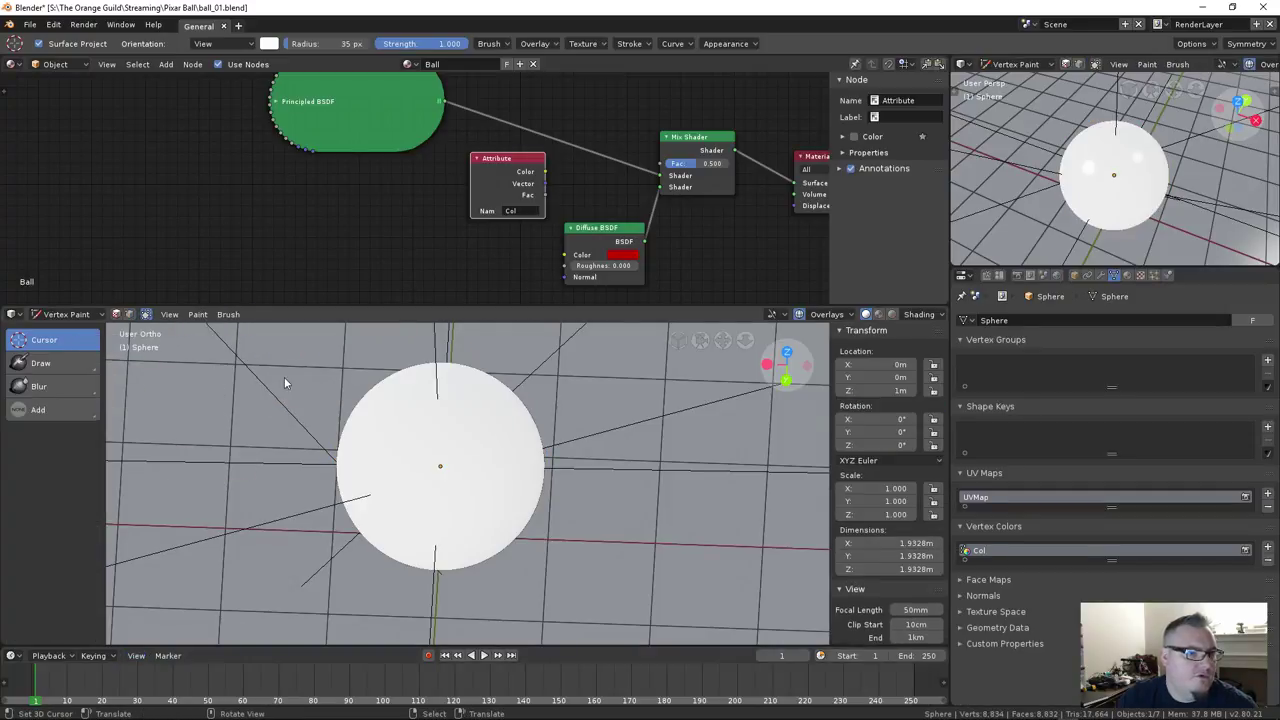
pyautogui.click(69, 362)
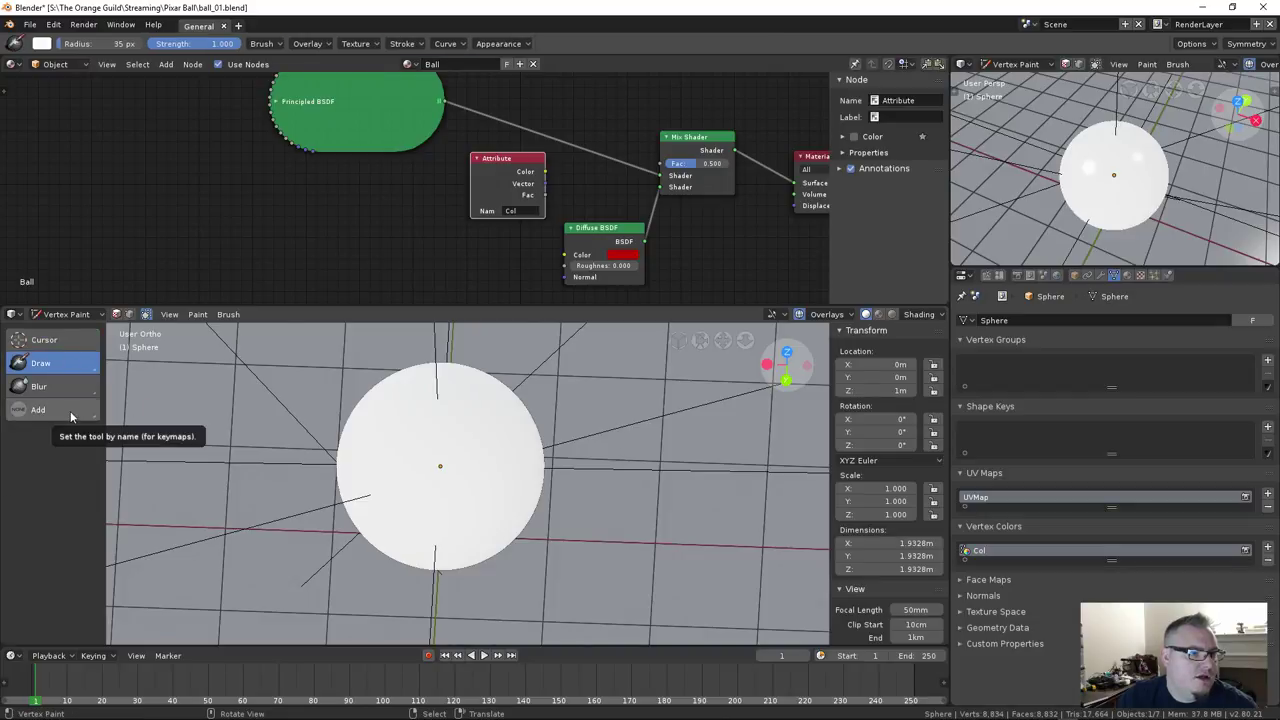
pyautogui.scroll(-5, 494, 500)
pyautogui.moveTo(494, 500); pyautogui.dragTo(470, 488, button='middle')
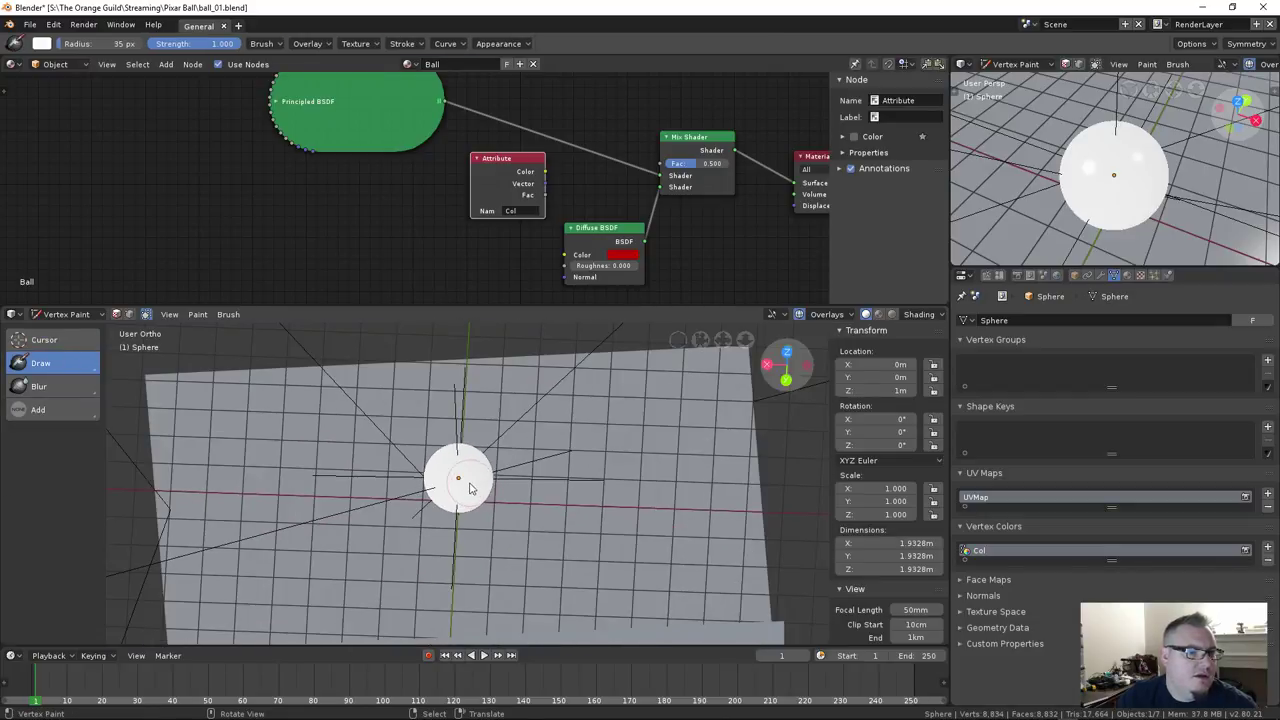
pyautogui.press('f')
pyautogui.click(398, 426)
pyautogui.moveTo(398, 426); pyautogui.dragTo(421, 442, button='middle')
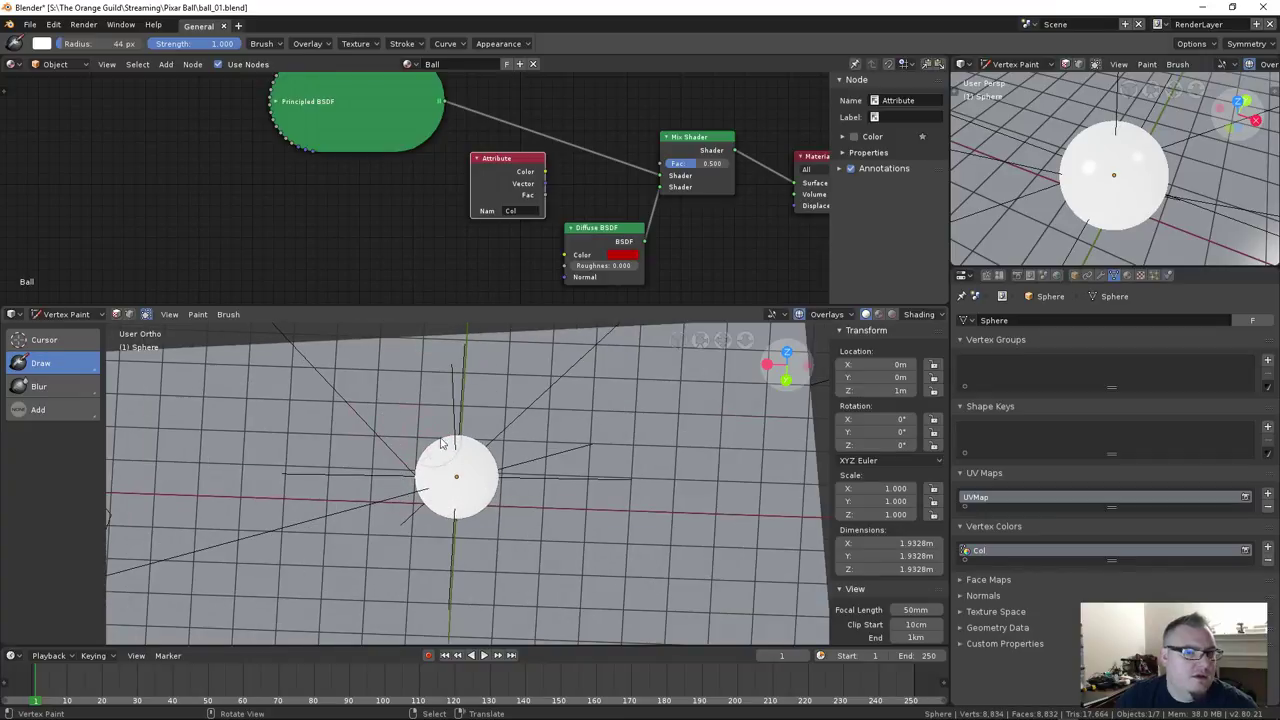
# Set the brush colour to black and switch to the Mix brush
pyautogui.click(41, 45)
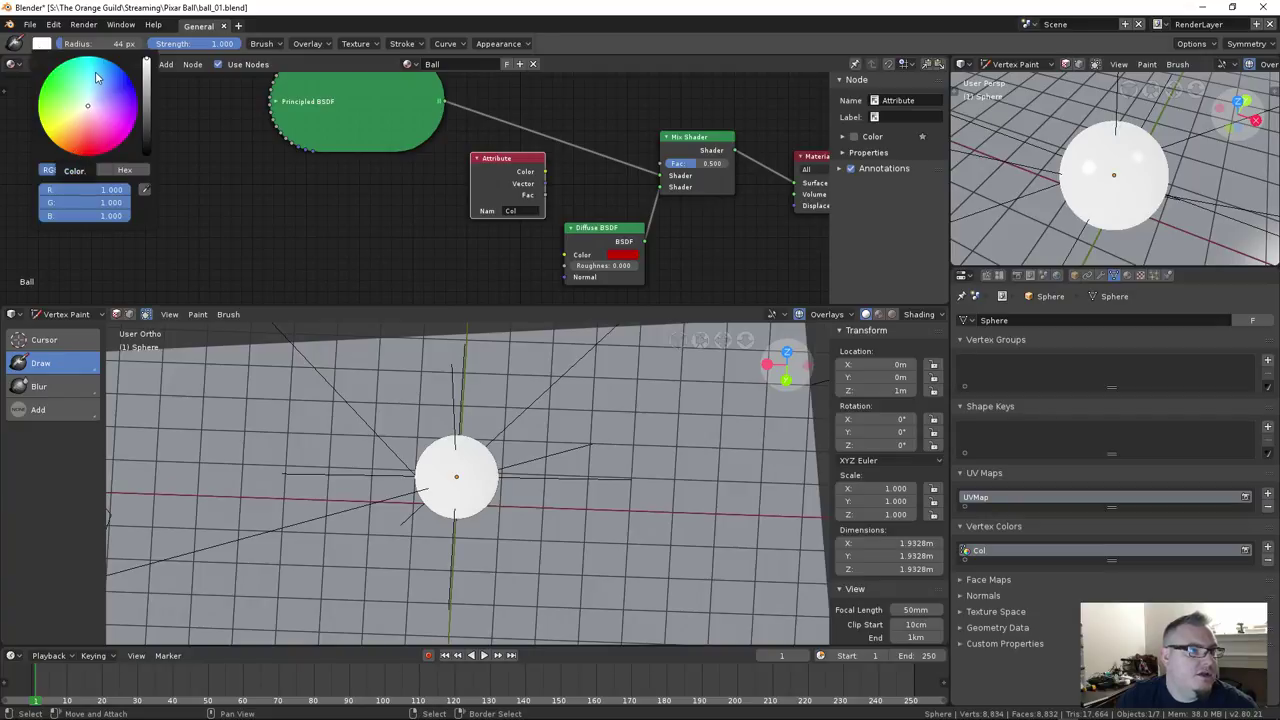
pyautogui.click(41, 44)
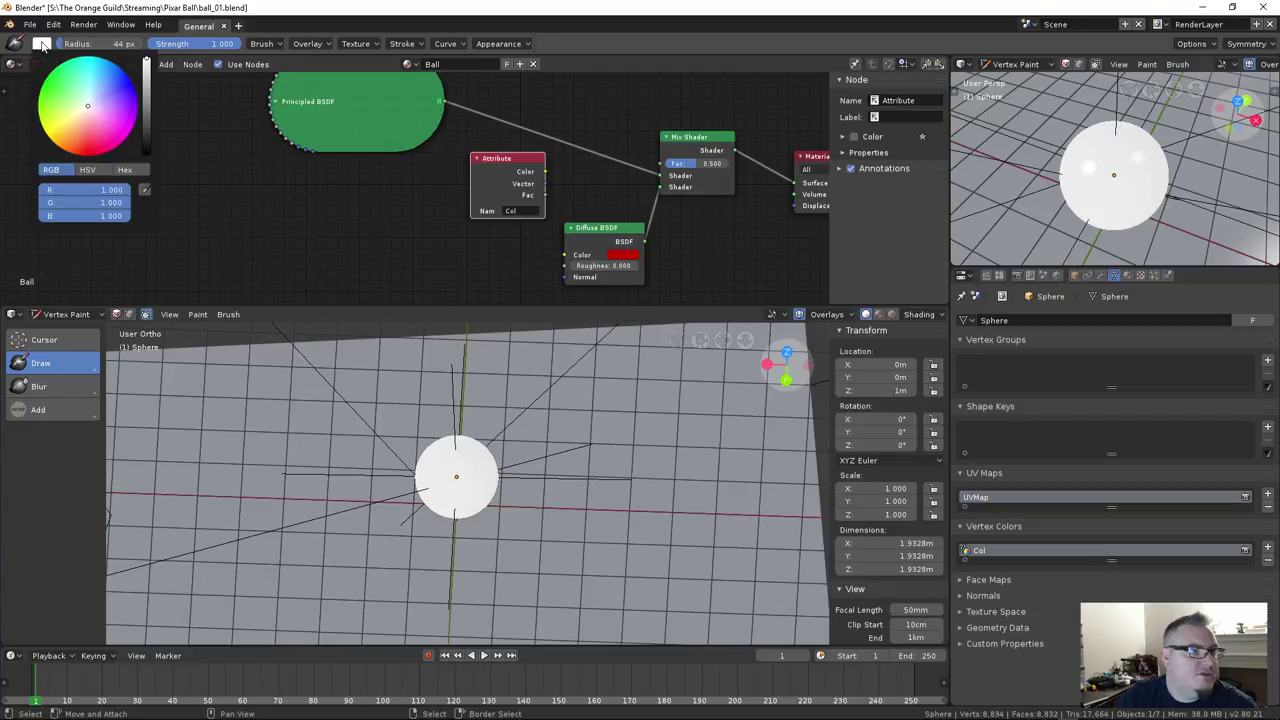
pyautogui.click(146, 141)
pyautogui.click(401, 44)
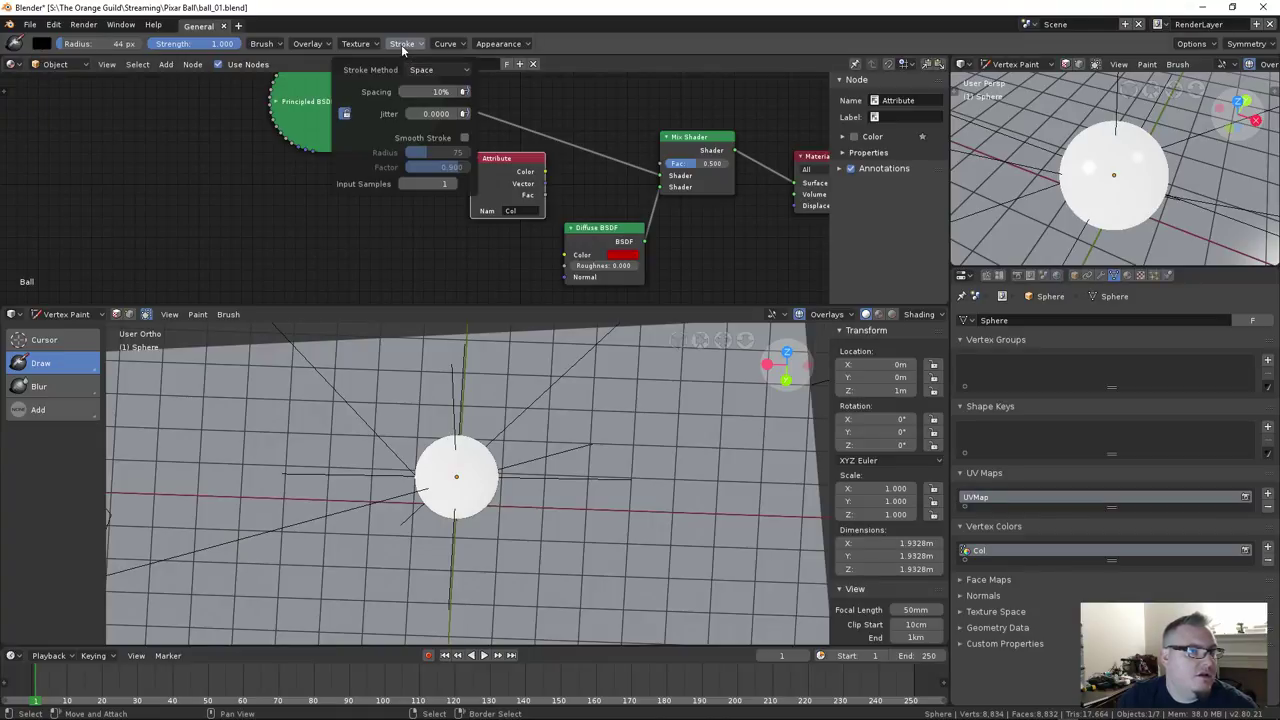
pyautogui.click(283, 44)
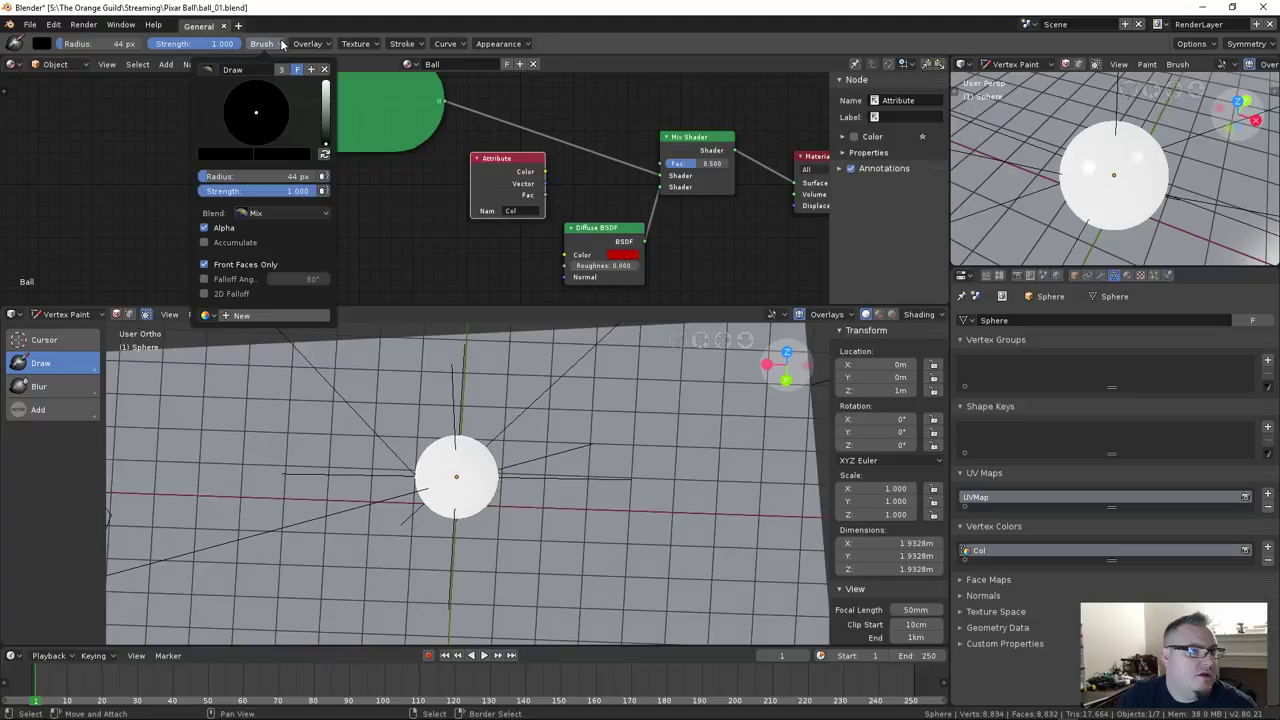
pyautogui.click(208, 69)
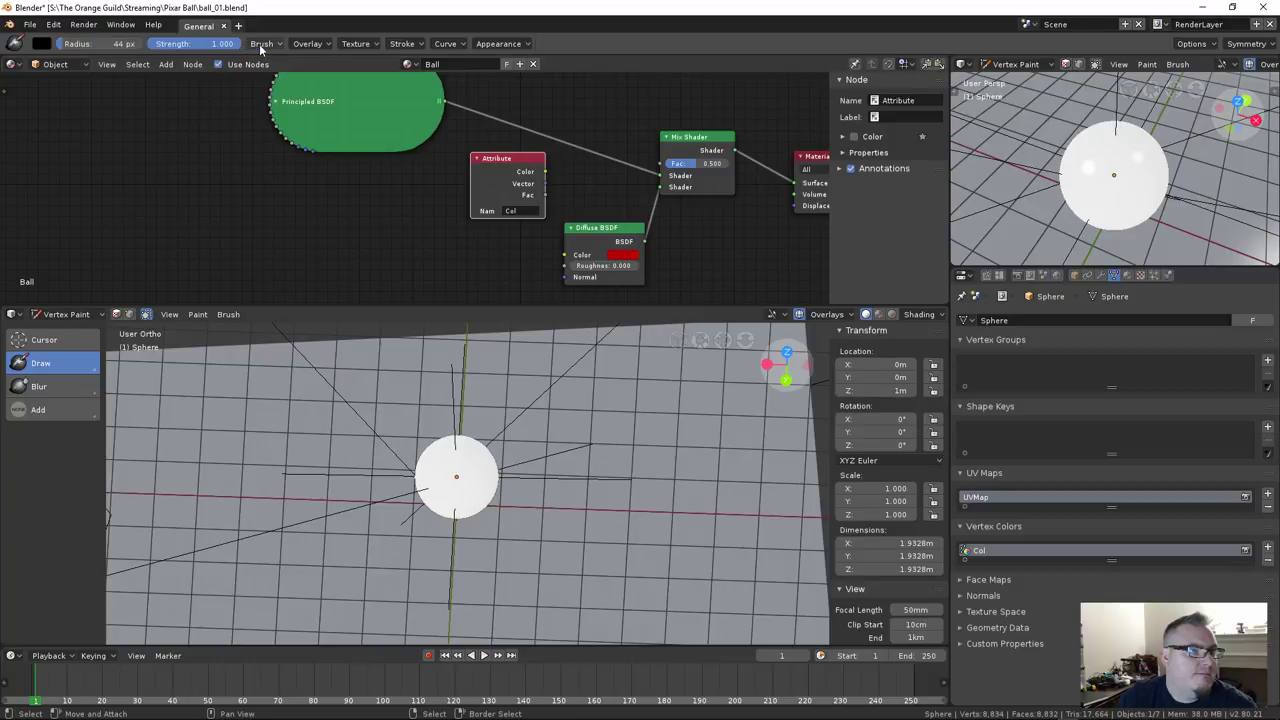
pyautogui.click(260, 45)
pyautogui.click(212, 72)
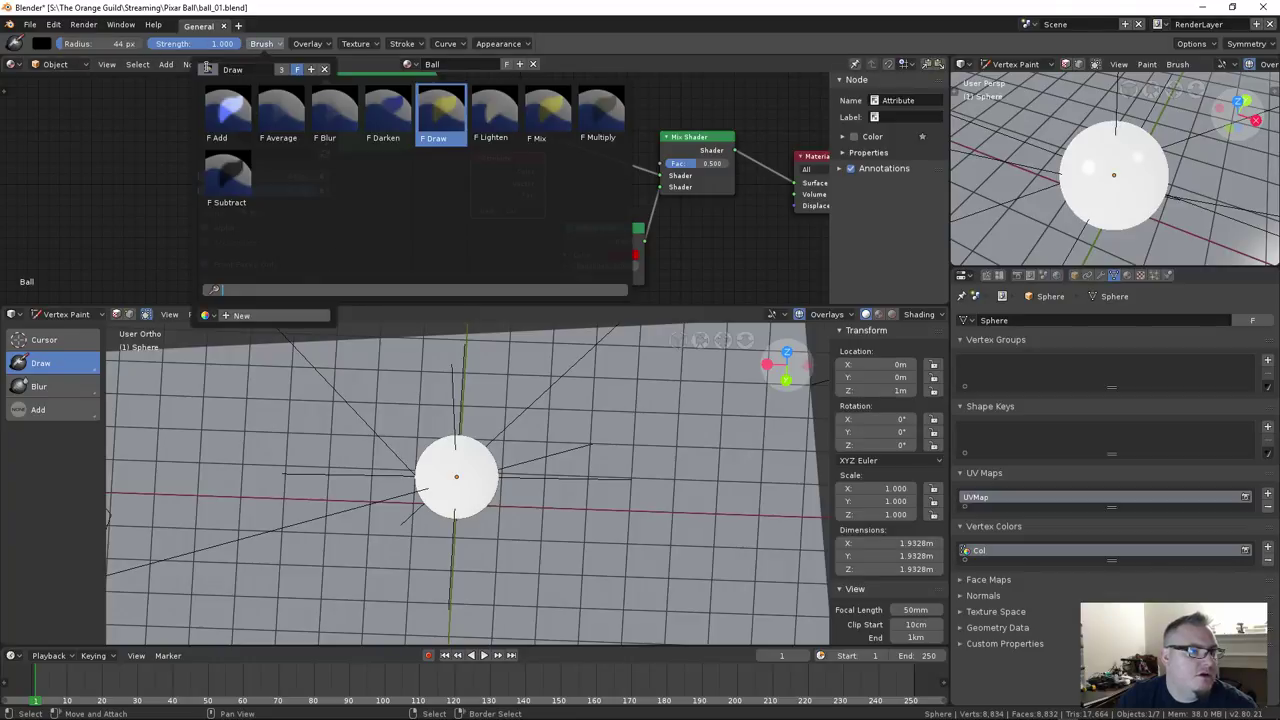
pyautogui.click(536, 113)
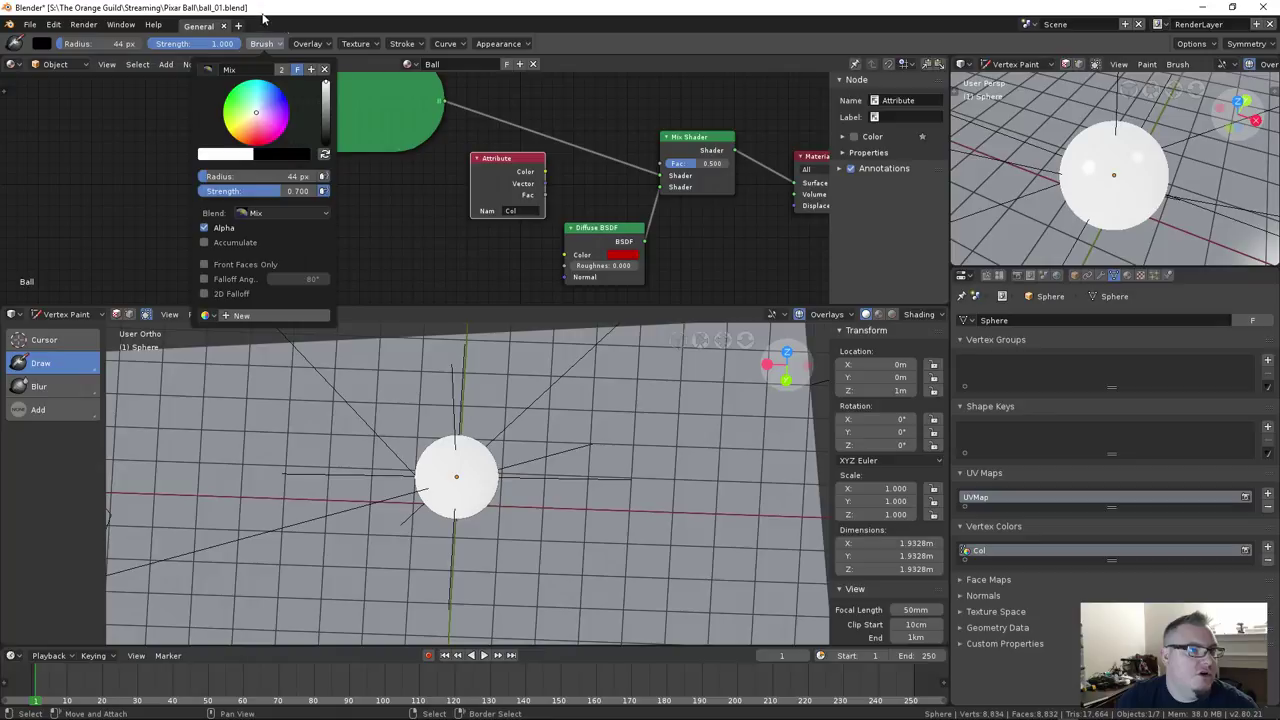
# Recolour the brush black, paint a dark test dab on the sphere, then undo it
pyautogui.click(41, 46)
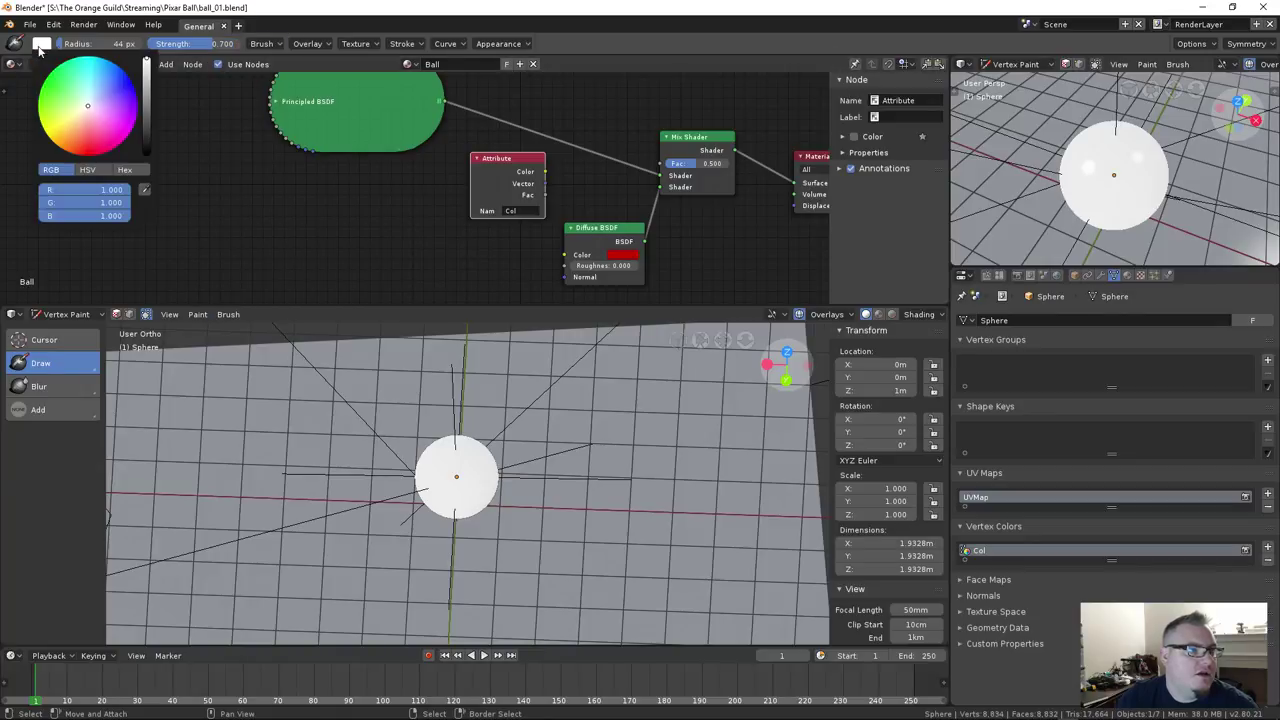
pyautogui.click(148, 152)
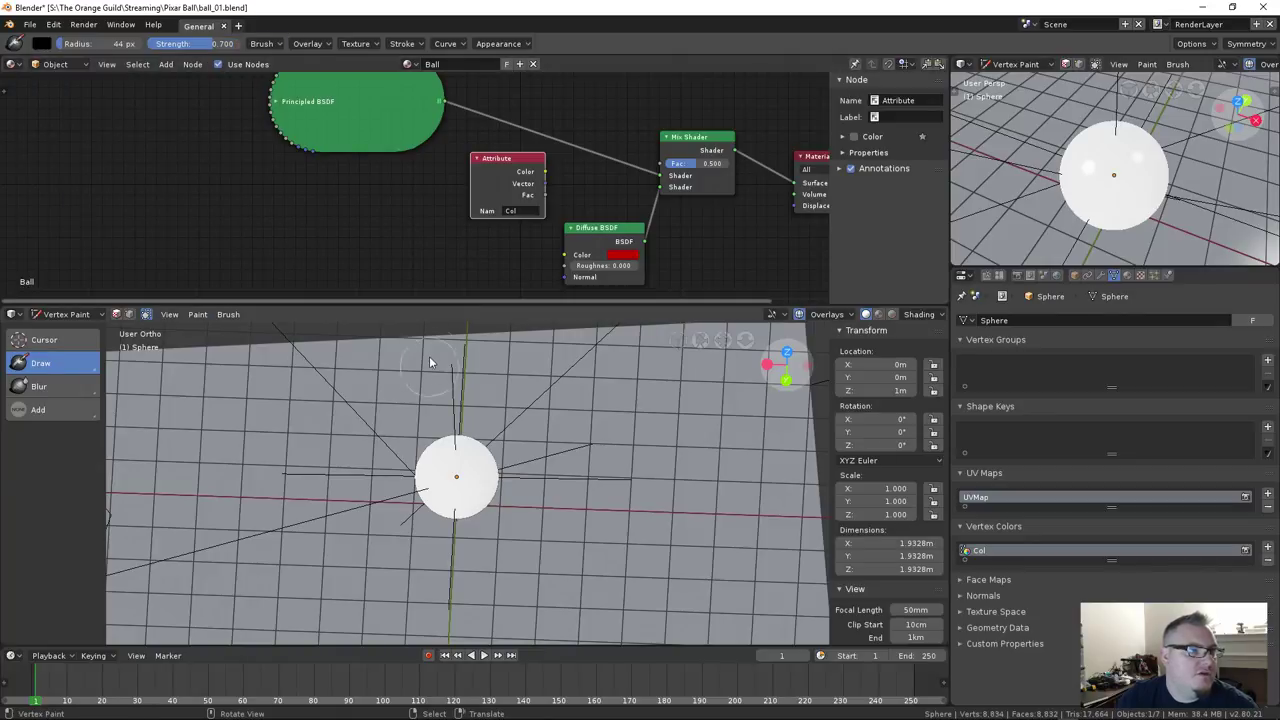
pyautogui.moveTo(438, 468)
pyautogui.mouseDown()
pyautogui.moveTo(469, 501)
pyautogui.moveTo(451, 508)
pyautogui.moveTo(452, 478)
pyautogui.mouseUp()
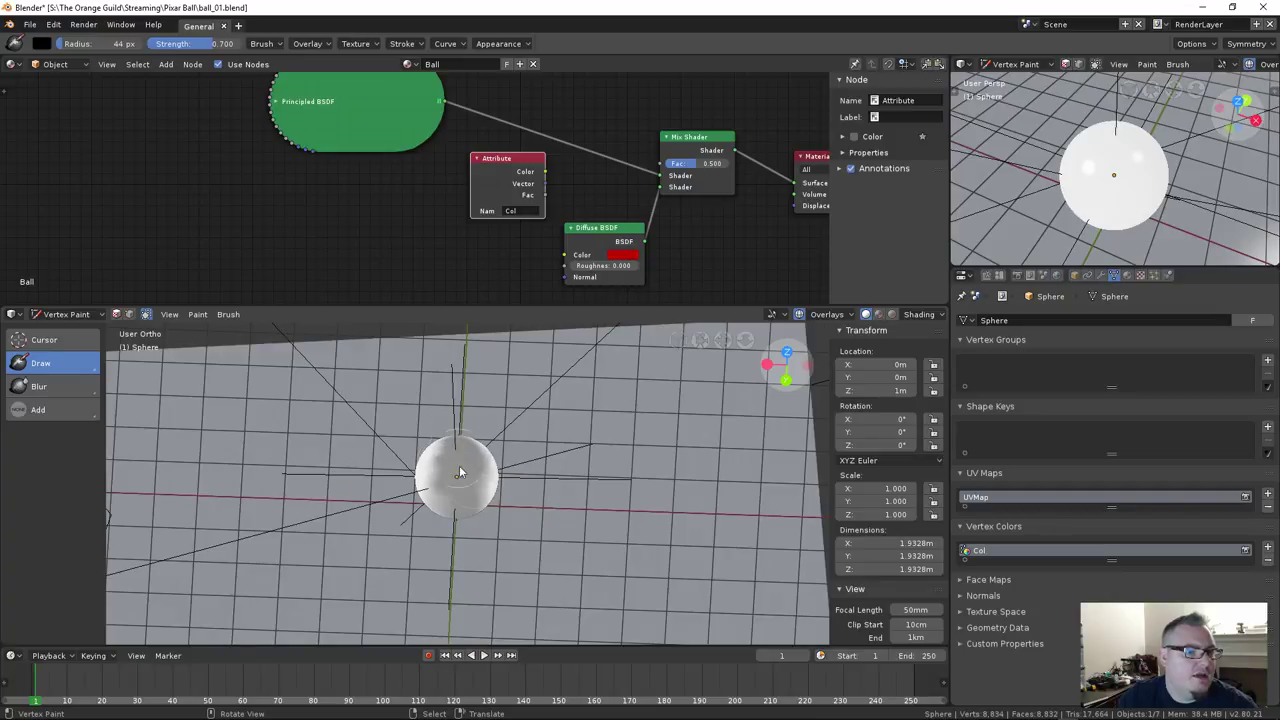
pyautogui.scroll(5, 490, 488)
pyautogui.hotkey('ctrl', 'z')
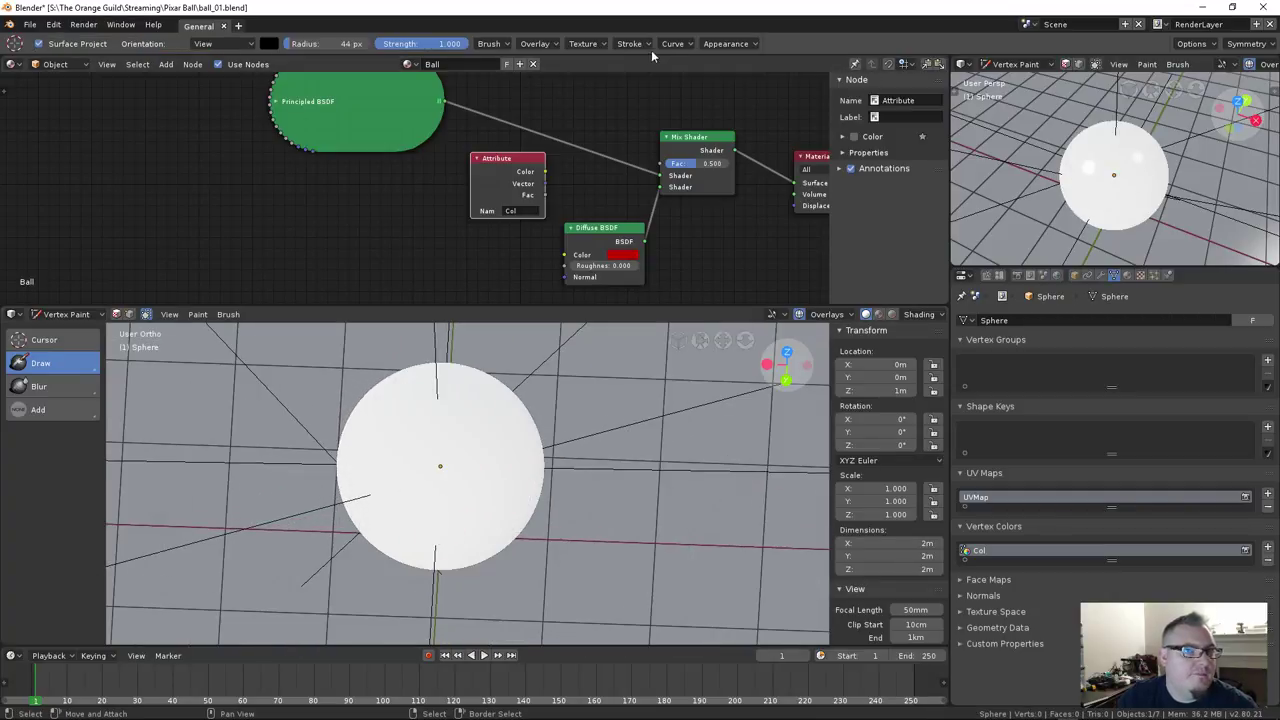
# Check the brush Appearance and falloff Curve settings
pyautogui.click(712, 46)
pyautogui.click(674, 45)
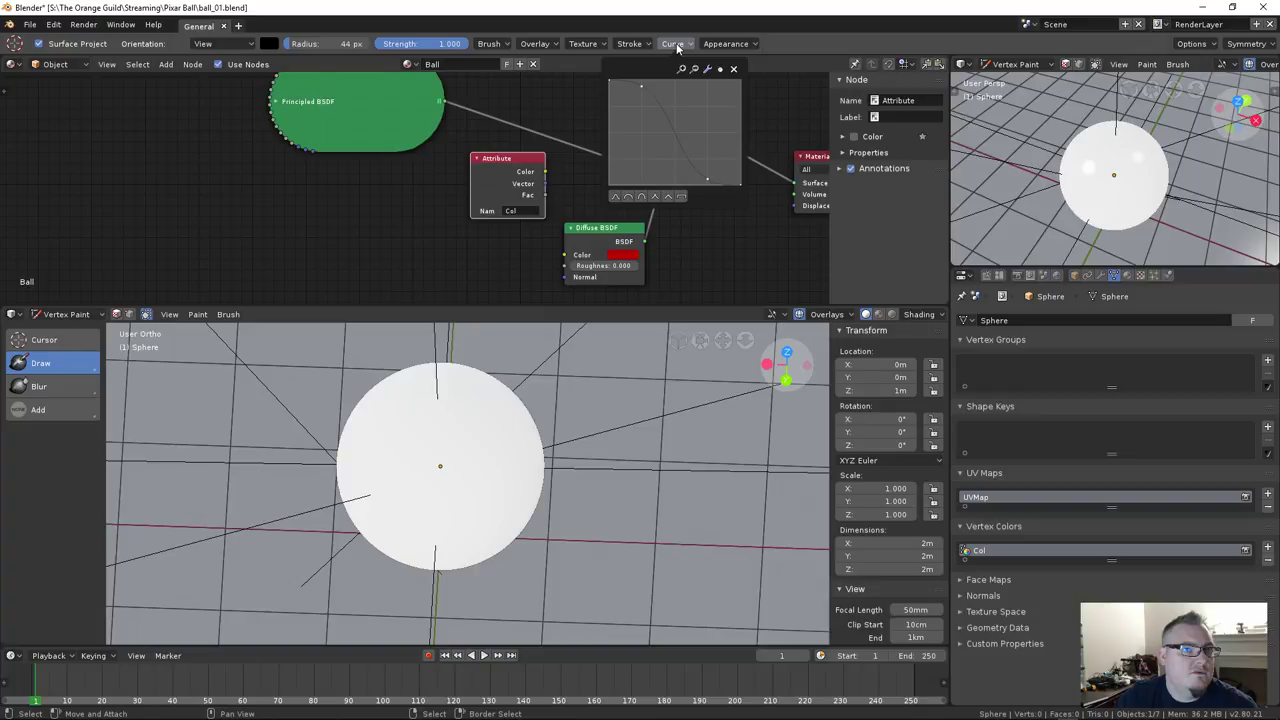
pyautogui.click(676, 46)
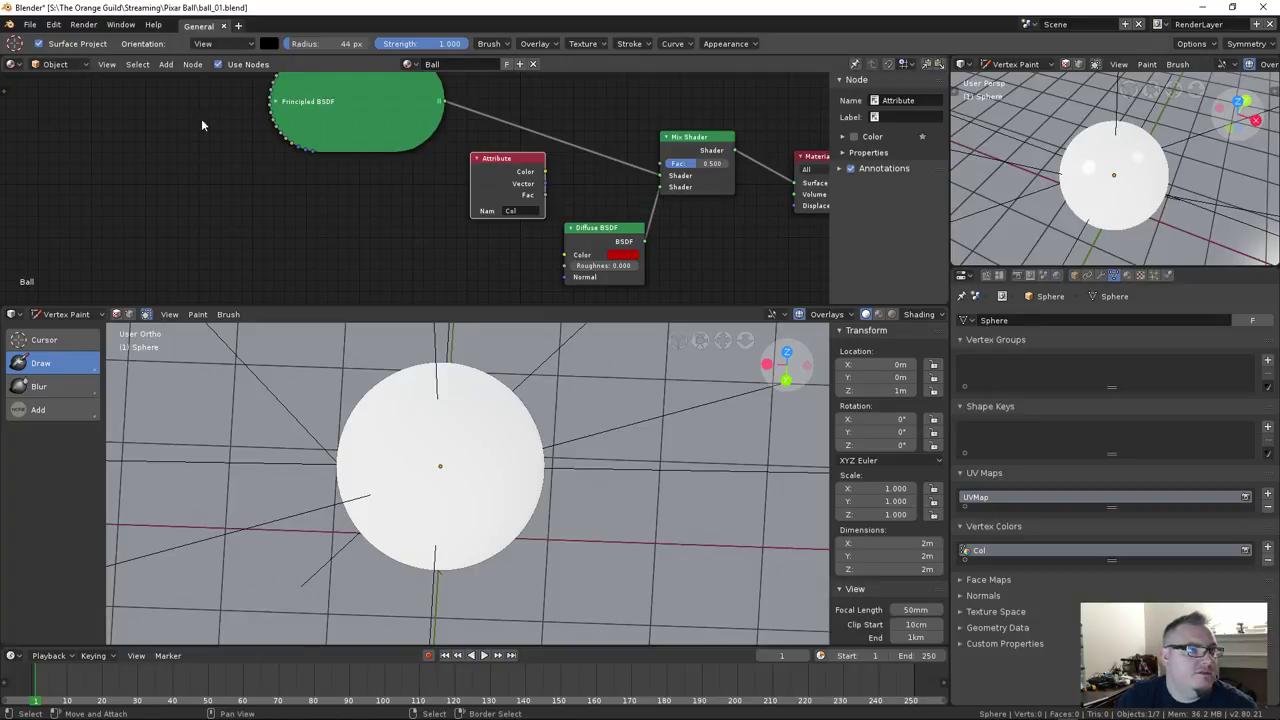
pyautogui.moveTo(437, 431)
pyautogui.mouseDown(button='middle')
pyautogui.moveTo(470, 418)
pyautogui.moveTo(466, 428)
pyautogui.mouseUp(button='middle')
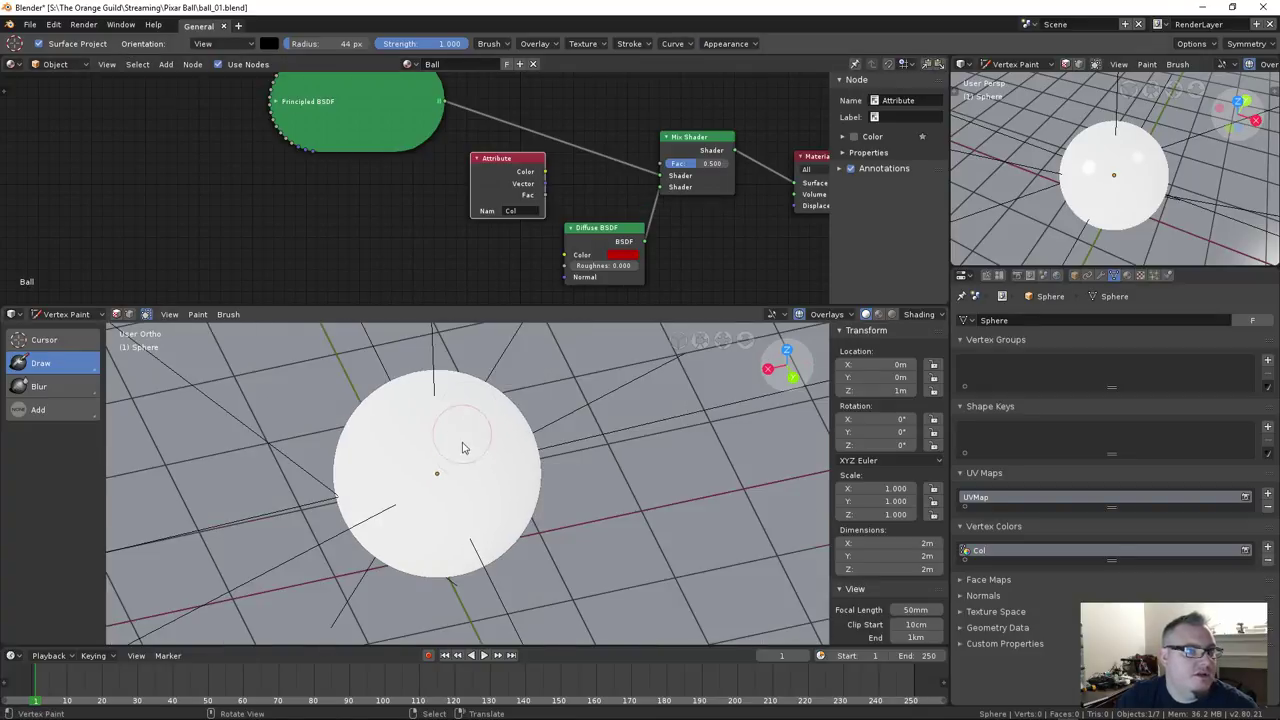
# Cycle through Sculpt and Texture Paint back to Edit Mode, nudging the Attribute node left
pyautogui.hotkey('ctrl', 'Tab')
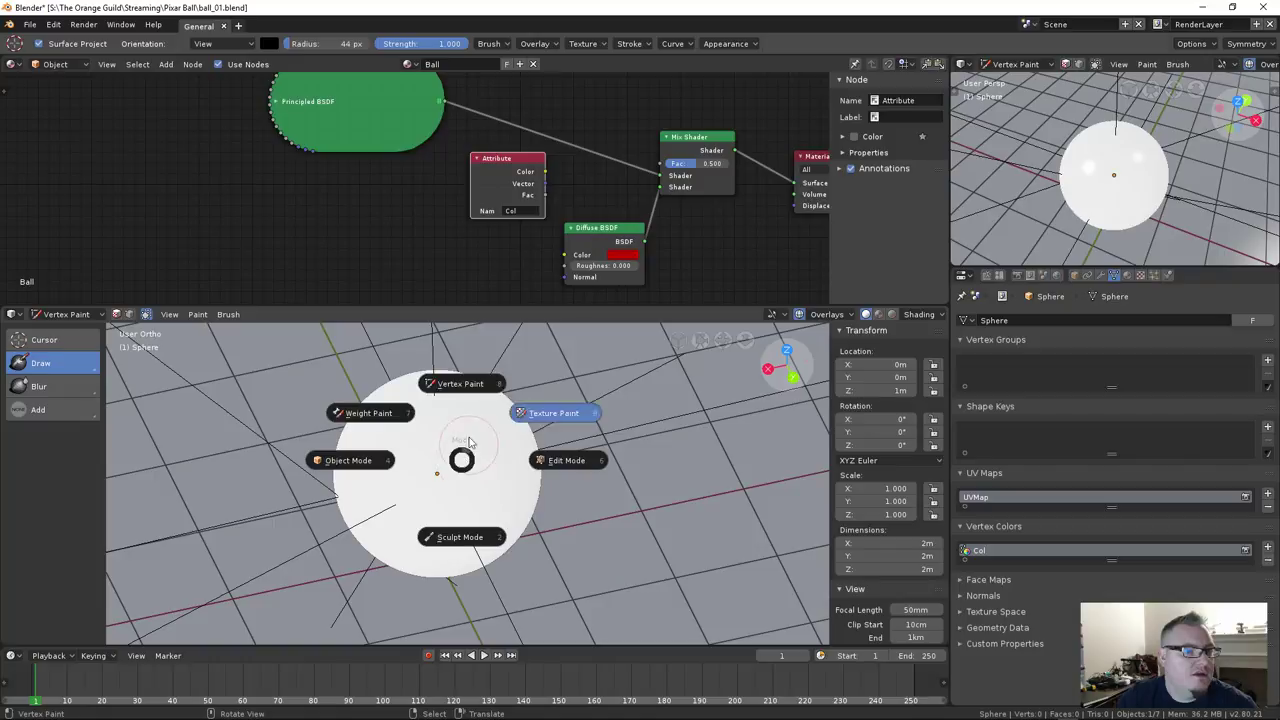
pyautogui.click(472, 545)
pyautogui.moveTo(451, 517); pyautogui.dragTo(437, 474, button='middle')
pyautogui.hotkey('ctrl', 'Tab')
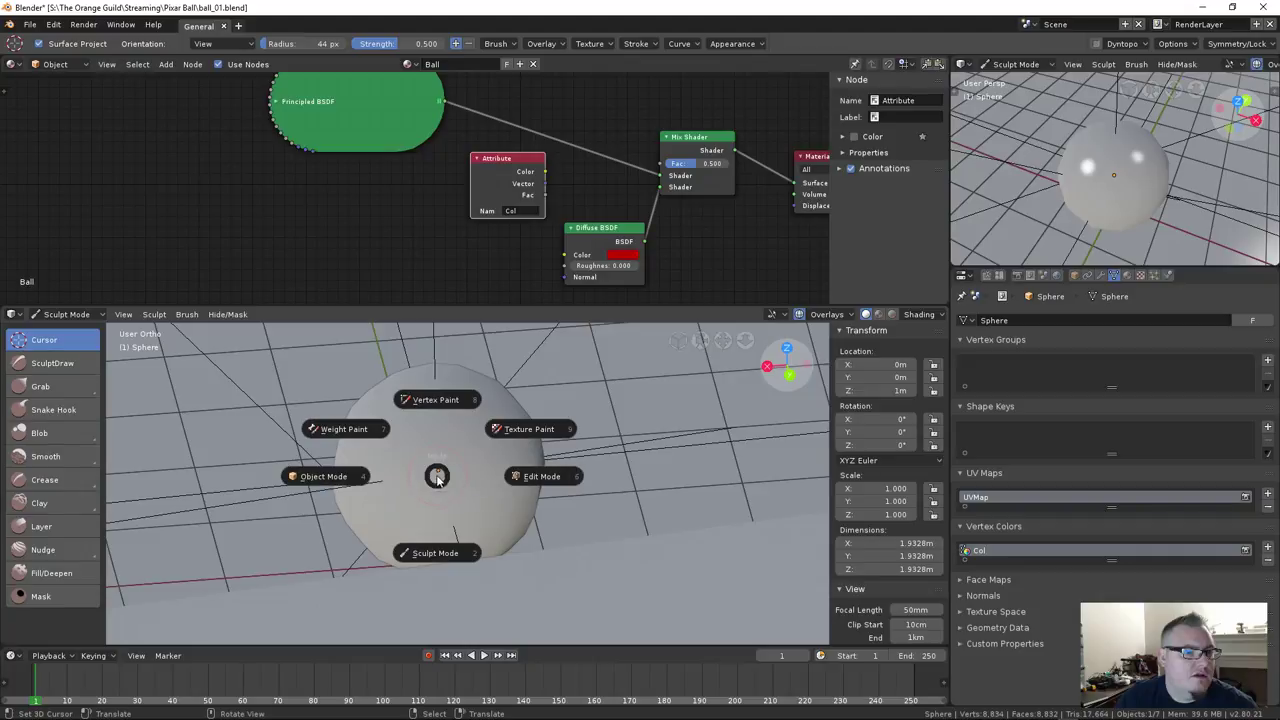
pyautogui.click(538, 432)
pyautogui.hotkey('ctrl', 'Tab')
pyautogui.click(540, 492)
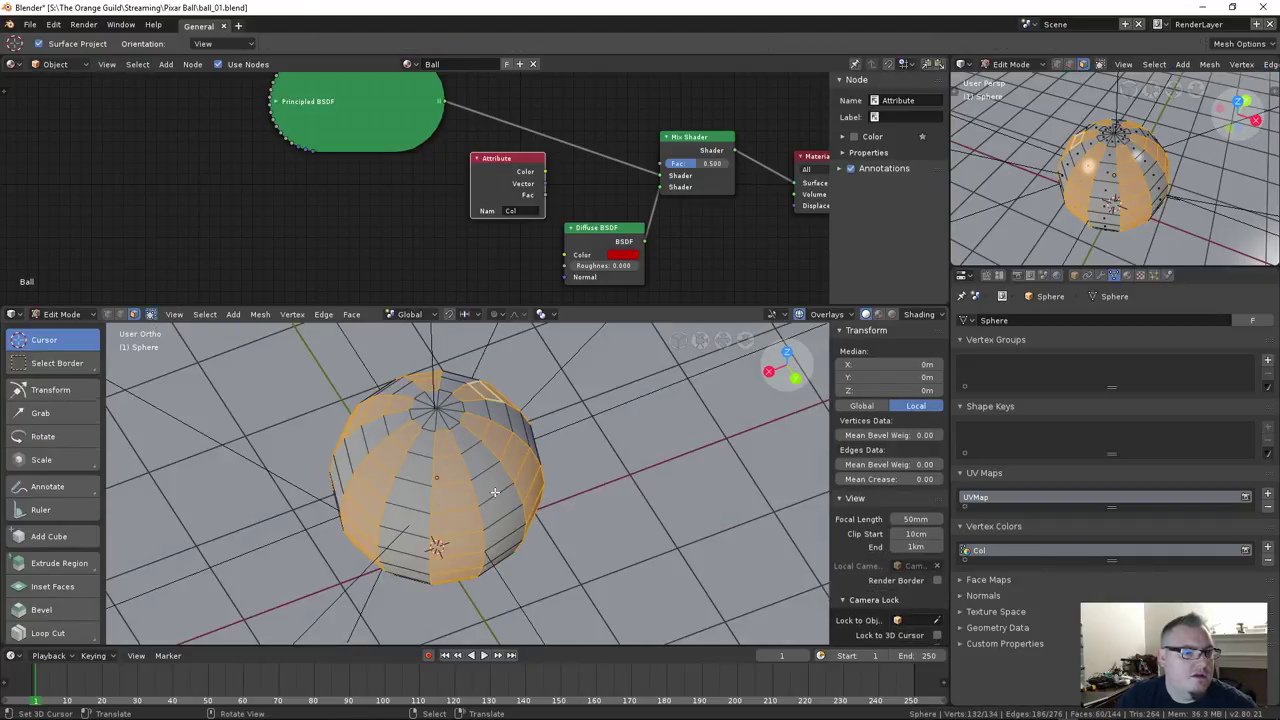
pyautogui.moveTo(498, 500); pyautogui.dragTo(433, 491, button='middle')
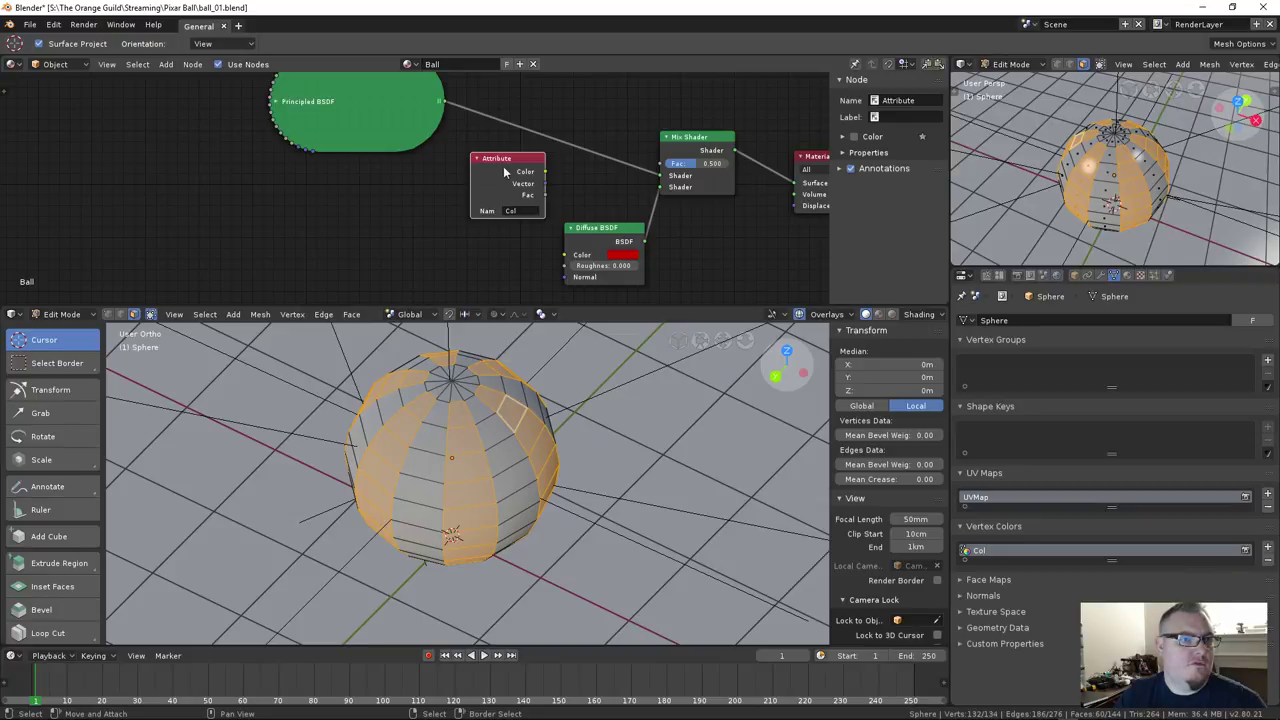
pyautogui.moveTo(502, 165); pyautogui.dragTo(479, 165)
# Link the Attribute node's Color output into the Mix Shader's Fac input
pyautogui.moveTo(488, 396); pyautogui.dragTo(500, 385, button='middle')
pyautogui.moveTo(521, 172); pyautogui.dragTo(660, 163)
pyautogui.moveTo(480, 158); pyautogui.dragTo(526, 115)
pyautogui.moveTo(431, 426); pyautogui.dragTo(465, 537, button='middle')
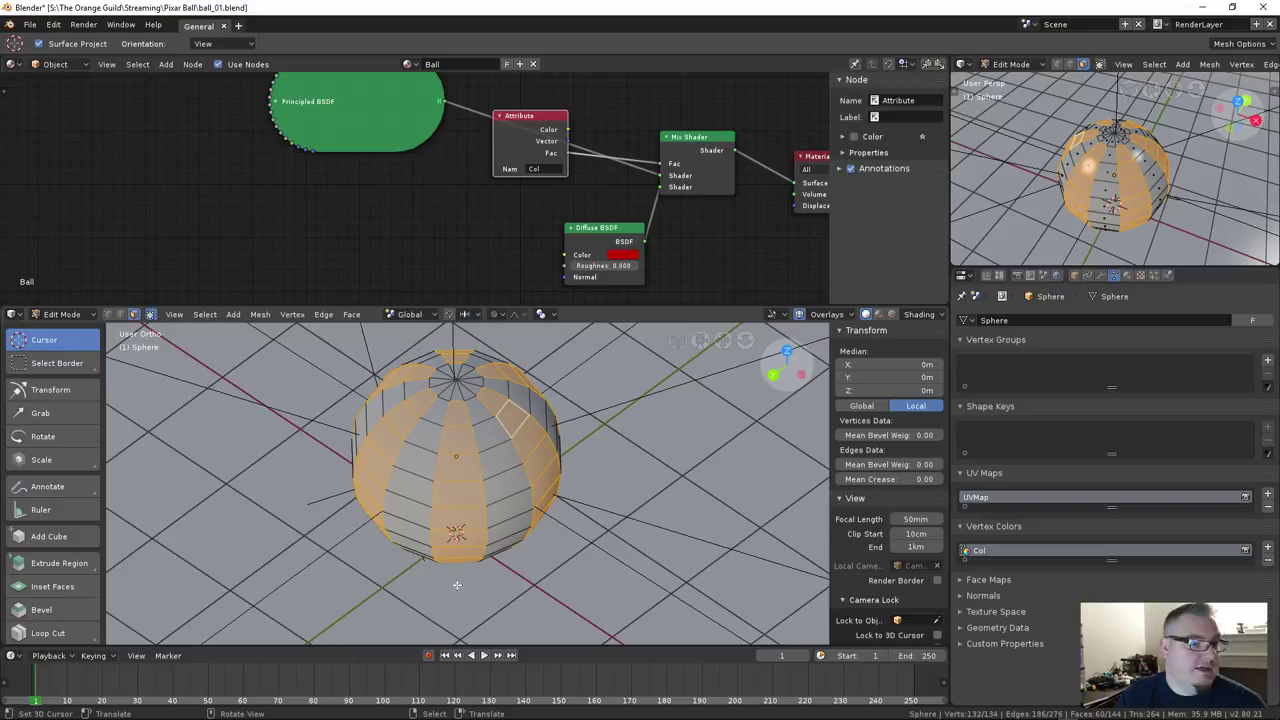
pyautogui.click(250, 41)
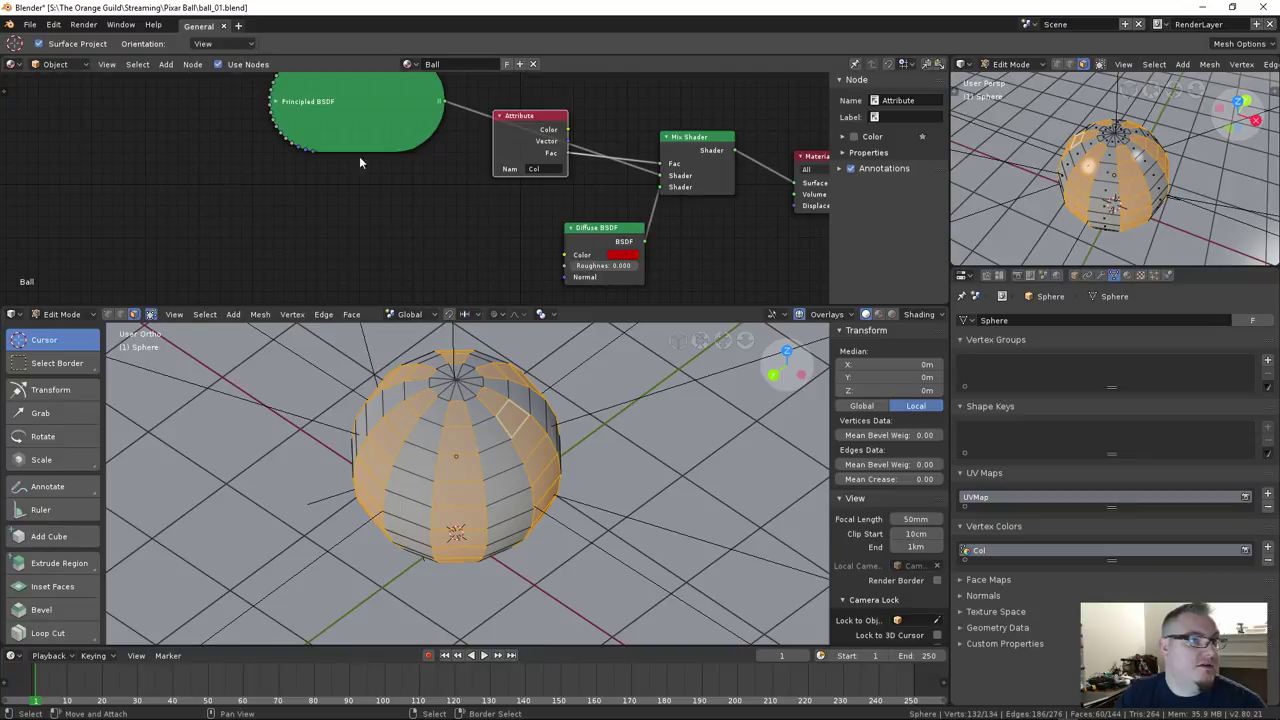
pyautogui.hotkey('ctrl', 'Tab')
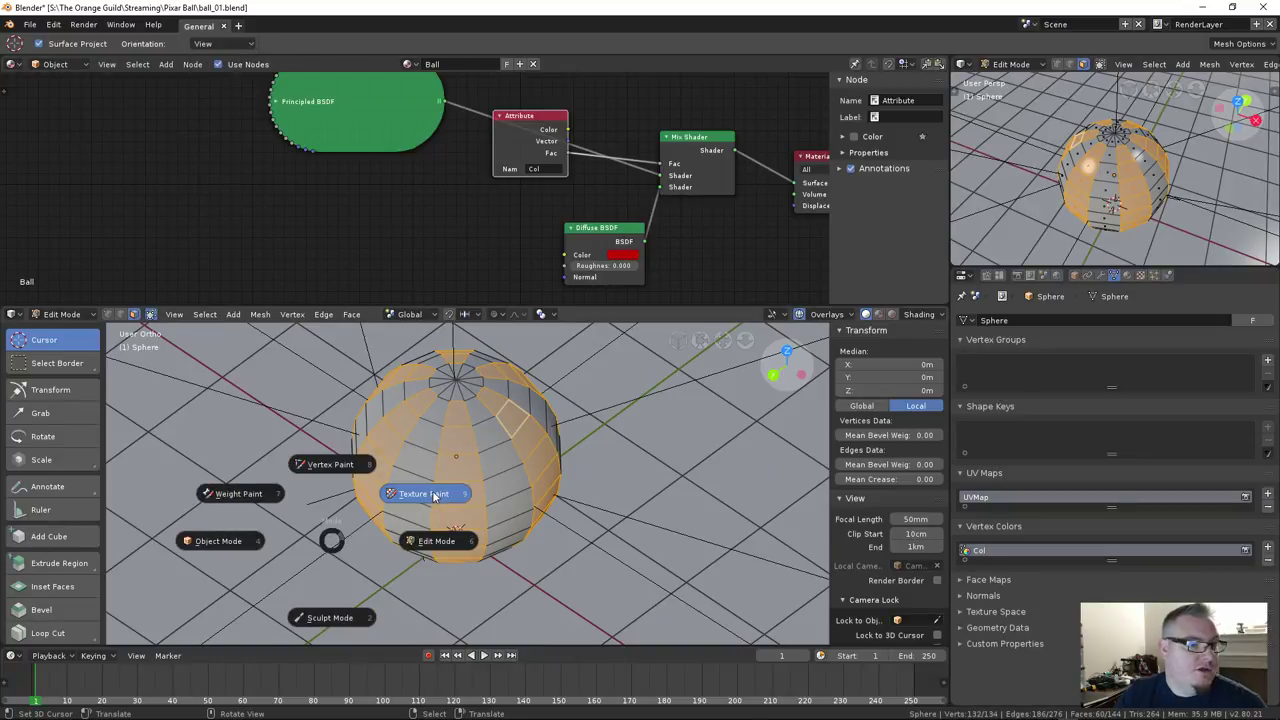
# Return the sphere to Vertex Paint and select the Mix brush
pyautogui.click(330, 464)
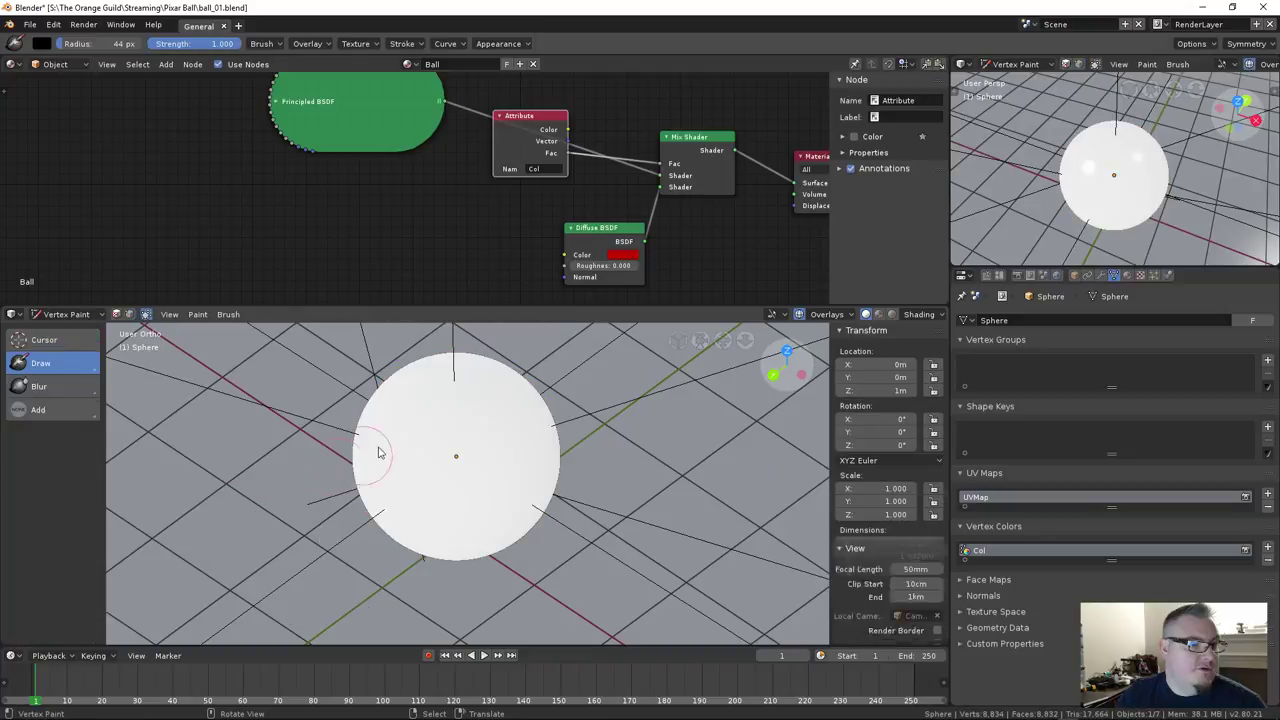
pyautogui.click(264, 45)
pyautogui.click(242, 99)
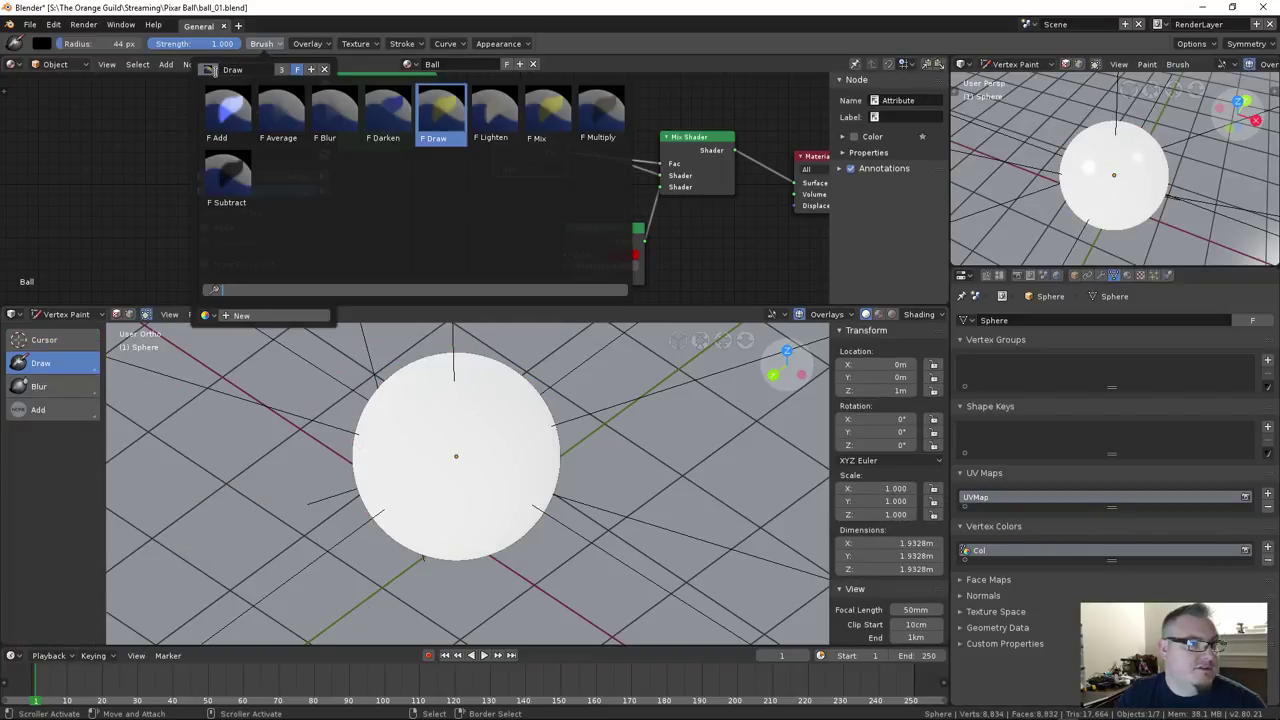
pyautogui.click(540, 112)
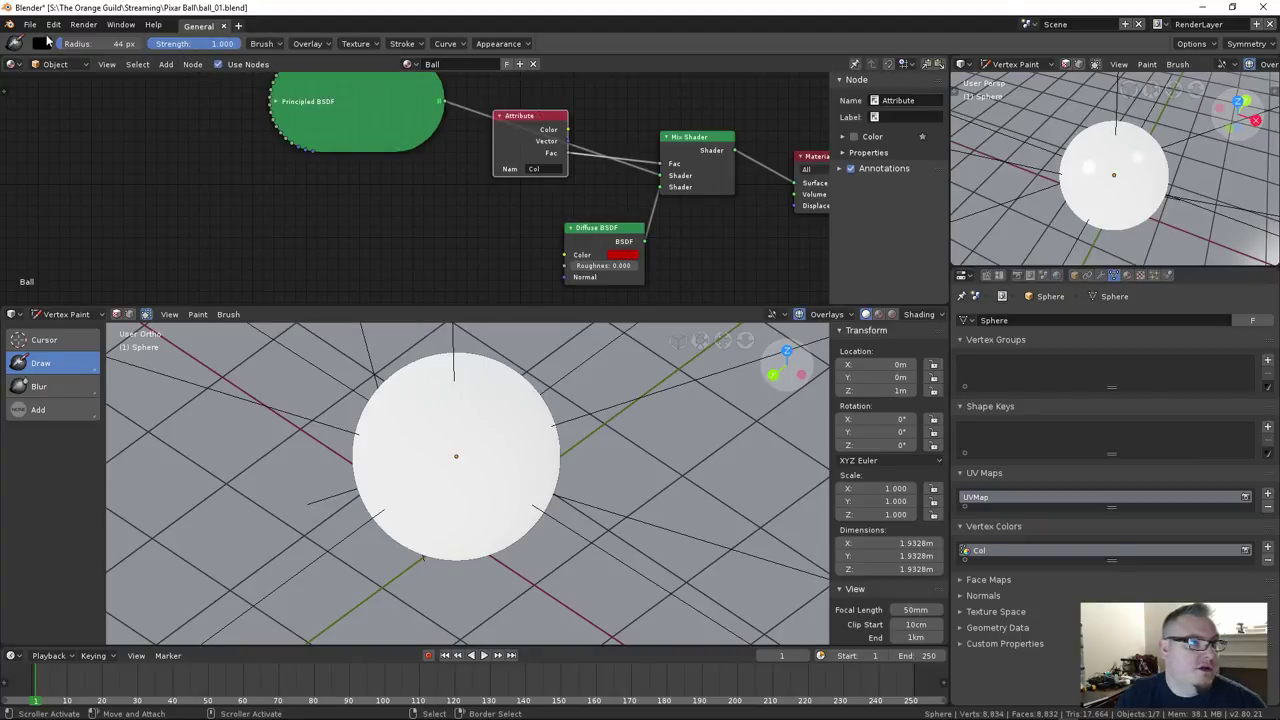
pyautogui.moveTo(423, 451)
pyautogui.mouseDown(button='middle')
pyautogui.moveTo(491, 449)
pyautogui.moveTo(447, 472)
pyautogui.moveTo(483, 429)
pyautogui.mouseUp(button='middle')
# Paint a dark vertical stripe and darken the sphere's top, middle and lower areas
pyautogui.moveTo(483, 429)
pyautogui.mouseDown()
pyautogui.moveTo(471, 549)
pyautogui.moveTo(485, 487)
pyautogui.moveTo(489, 535)
pyautogui.mouseUp()
pyautogui.moveTo(489, 535); pyautogui.dragTo(459, 442, button='middle')
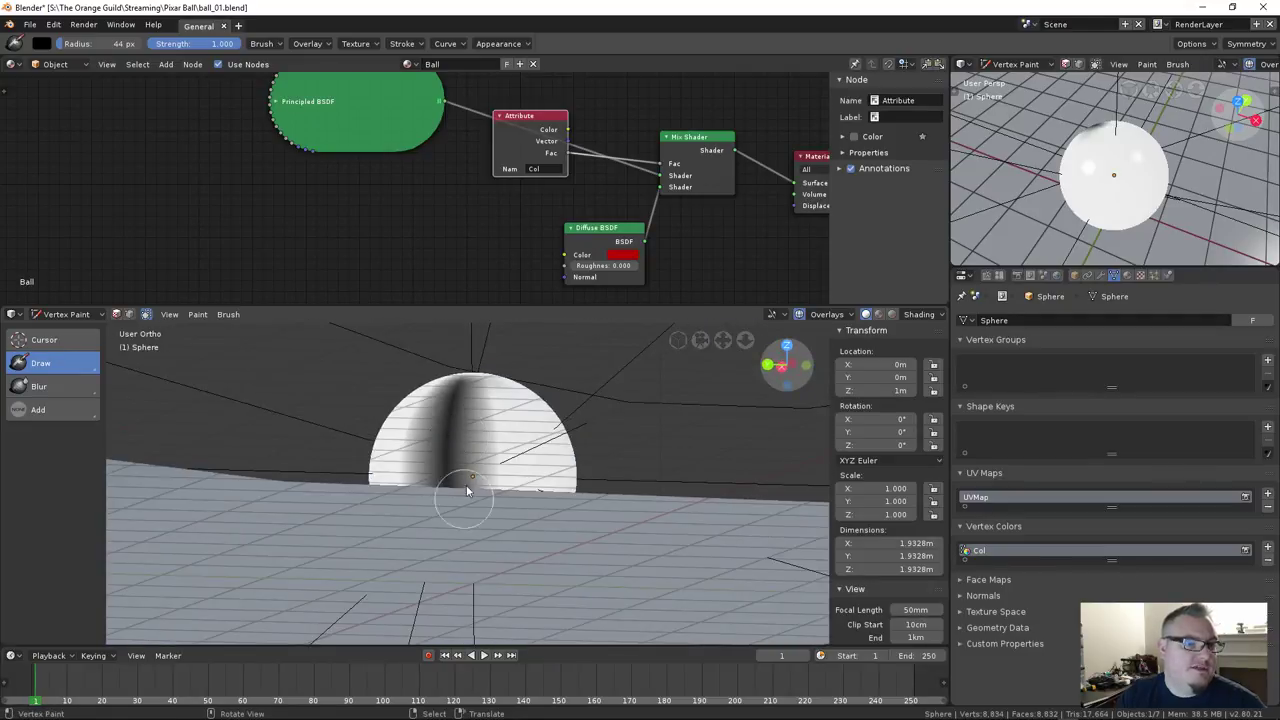
pyautogui.moveTo(467, 490); pyautogui.dragTo(485, 477, button='middle')
pyautogui.moveTo(466, 422); pyautogui.dragTo(464, 428)
pyautogui.moveTo(471, 510)
pyautogui.mouseDown(button='middle')
pyautogui.moveTo(466, 430)
pyautogui.moveTo(461, 472)
pyautogui.mouseUp(button='middle')
pyautogui.moveTo(461, 530)
pyautogui.mouseDown()
pyautogui.moveTo(465, 566)
pyautogui.moveTo(453, 528)
pyautogui.mouseUp()
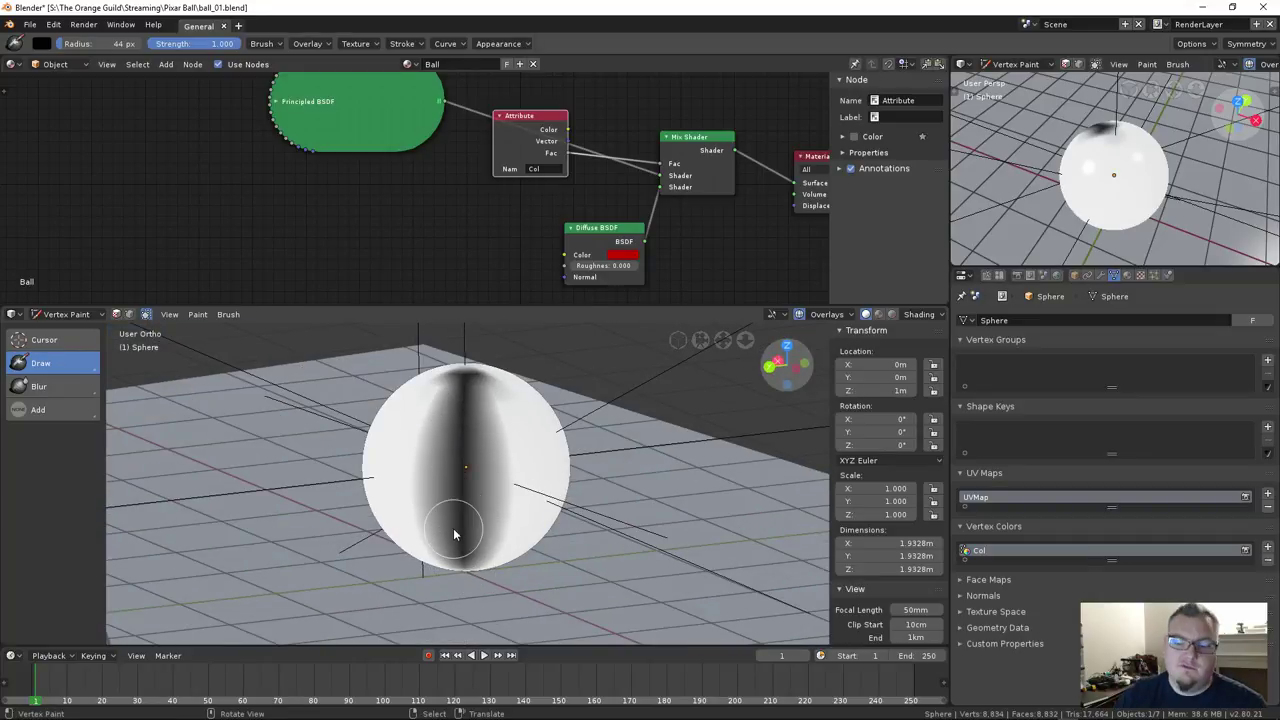
pyautogui.moveTo(453, 528); pyautogui.dragTo(501, 418, button='middle')
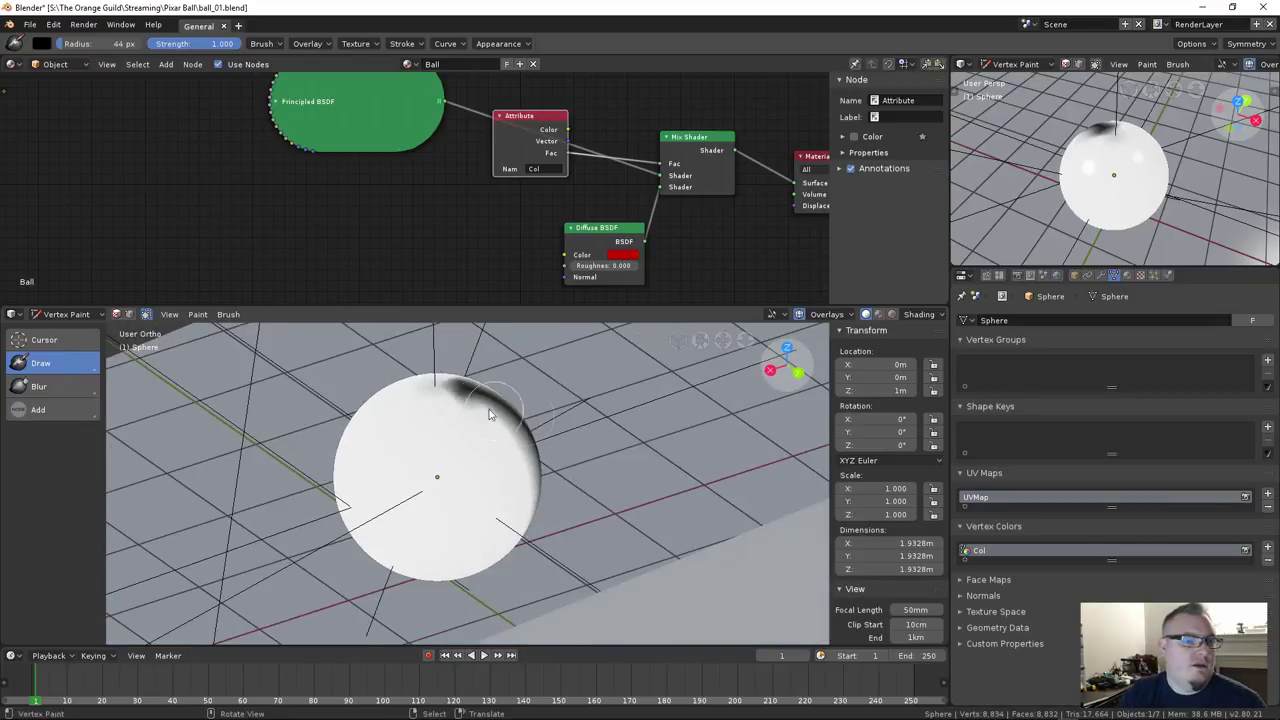
pyautogui.moveTo(453, 405)
pyautogui.mouseDown()
pyautogui.moveTo(468, 593)
pyautogui.moveTo(458, 481)
pyautogui.moveTo(475, 512)
pyautogui.mouseUp()
pyautogui.moveTo(461, 457)
pyautogui.mouseDown()
pyautogui.moveTo(449, 539)
pyautogui.moveTo(443, 413)
pyautogui.moveTo(448, 470)
pyautogui.mouseUp()
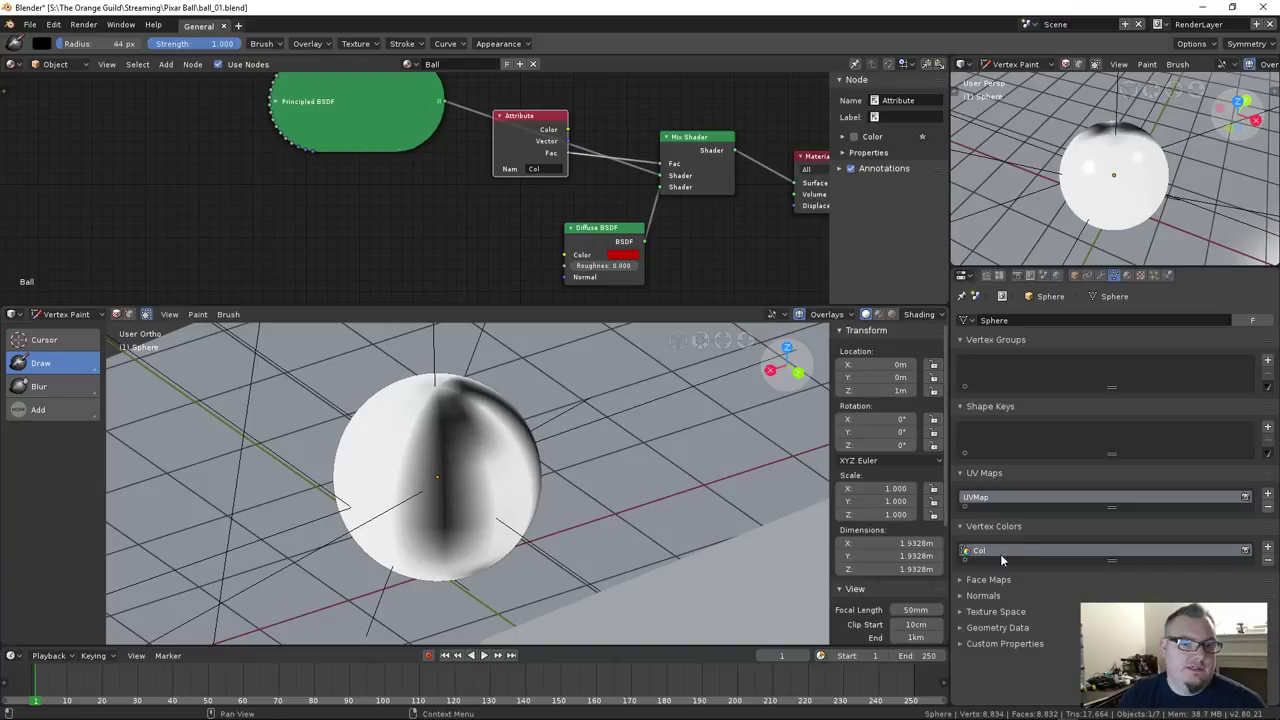
pyautogui.moveTo(349, 470); pyautogui.dragTo(386, 457, button='middle')
pyautogui.moveTo(465, 505)
pyautogui.mouseDown()
pyautogui.moveTo(485, 583)
pyautogui.moveTo(509, 578)
pyautogui.mouseUp()
pyautogui.moveTo(514, 580)
pyautogui.mouseDown(button='middle')
pyautogui.moveTo(514, 600)
pyautogui.moveTo(462, 448)
pyautogui.mouseUp(button='middle')
# Paint more dark vertical stripes around the rest of the ball
pyautogui.click(457, 440)
pyautogui.moveTo(457, 440)
pyautogui.mouseDown()
pyautogui.moveTo(461, 519)
pyautogui.moveTo(463, 410)
pyautogui.moveTo(451, 592)
pyautogui.moveTo(435, 525)
pyautogui.moveTo(438, 543)
pyautogui.moveTo(444, 464)
pyautogui.moveTo(447, 518)
pyautogui.mouseUp()
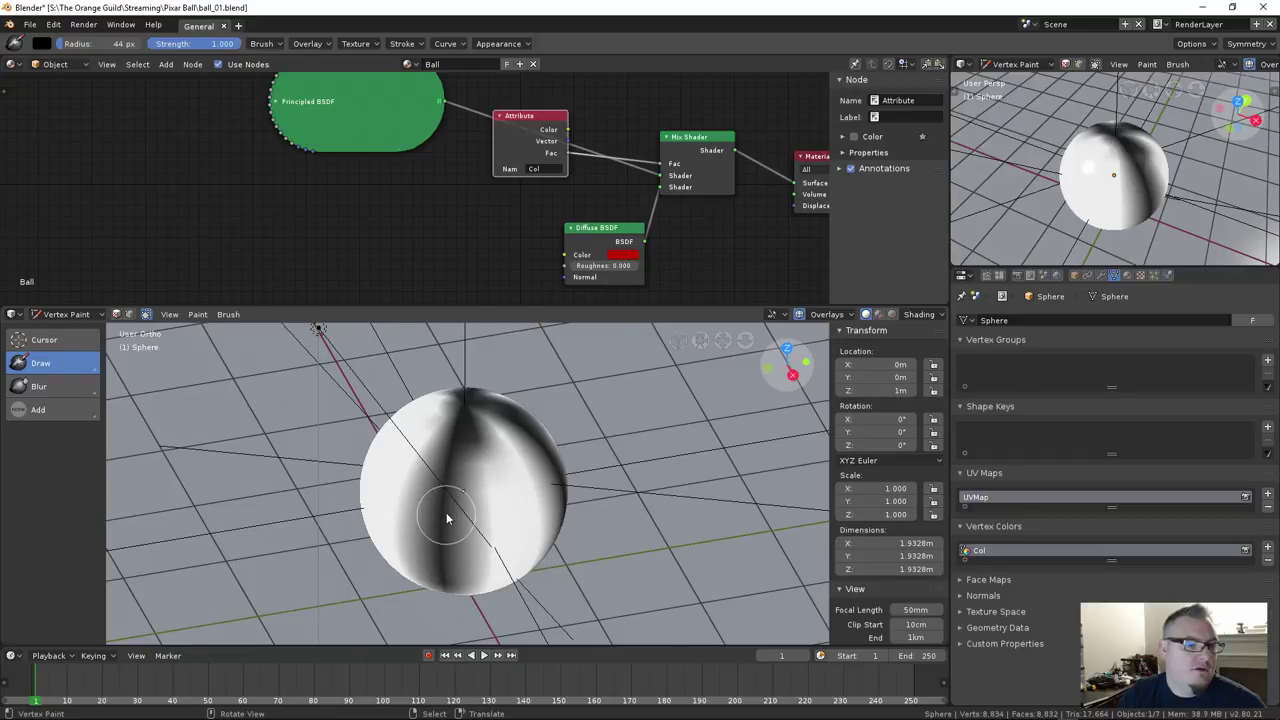
pyautogui.moveTo(447, 518); pyautogui.dragTo(468, 405, button='middle')
pyautogui.moveTo(468, 405)
pyautogui.mouseDown()
pyautogui.moveTo(486, 486)
pyautogui.moveTo(466, 560)
pyautogui.moveTo(456, 528)
pyautogui.mouseUp()
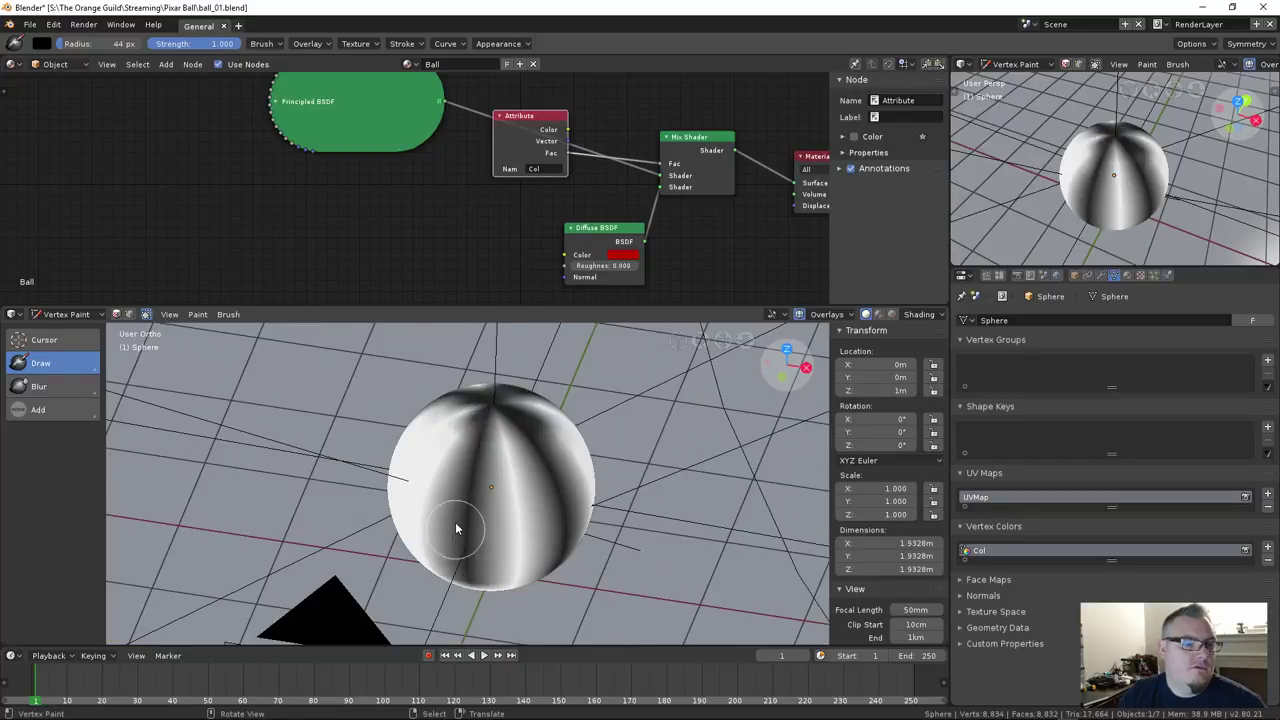
pyautogui.moveTo(456, 528); pyautogui.dragTo(530, 520, button='middle')
pyautogui.moveTo(530, 520); pyautogui.dragTo(515, 600)
pyautogui.moveTo(515, 600)
pyautogui.mouseDown(button='middle')
pyautogui.moveTo(520, 496)
pyautogui.moveTo(480, 400)
pyautogui.mouseUp(button='middle')
pyautogui.moveTo(480, 400)
pyautogui.mouseDown()
pyautogui.moveTo(479, 590)
pyautogui.moveTo(500, 466)
pyautogui.mouseUp()
pyautogui.moveTo(500, 466)
pyautogui.mouseDown(button='middle')
pyautogui.moveTo(471, 506)
pyautogui.moveTo(471, 471)
pyautogui.mouseUp(button='middle')
pyautogui.moveTo(471, 471); pyautogui.dragTo(494, 573)
pyautogui.moveTo(494, 573); pyautogui.dragTo(515, 520, button='middle')
pyautogui.moveTo(515, 520)
pyautogui.mouseDown()
pyautogui.moveTo(523, 491)
pyautogui.moveTo(491, 429)
pyautogui.moveTo(470, 460)
pyautogui.mouseUp()
pyautogui.moveTo(470, 460)
pyautogui.mouseDown(button='middle')
pyautogui.moveTo(484, 472)
pyautogui.moveTo(402, 493)
pyautogui.mouseUp(button='middle')
pyautogui.hotkey('ctrl', 'Tab')
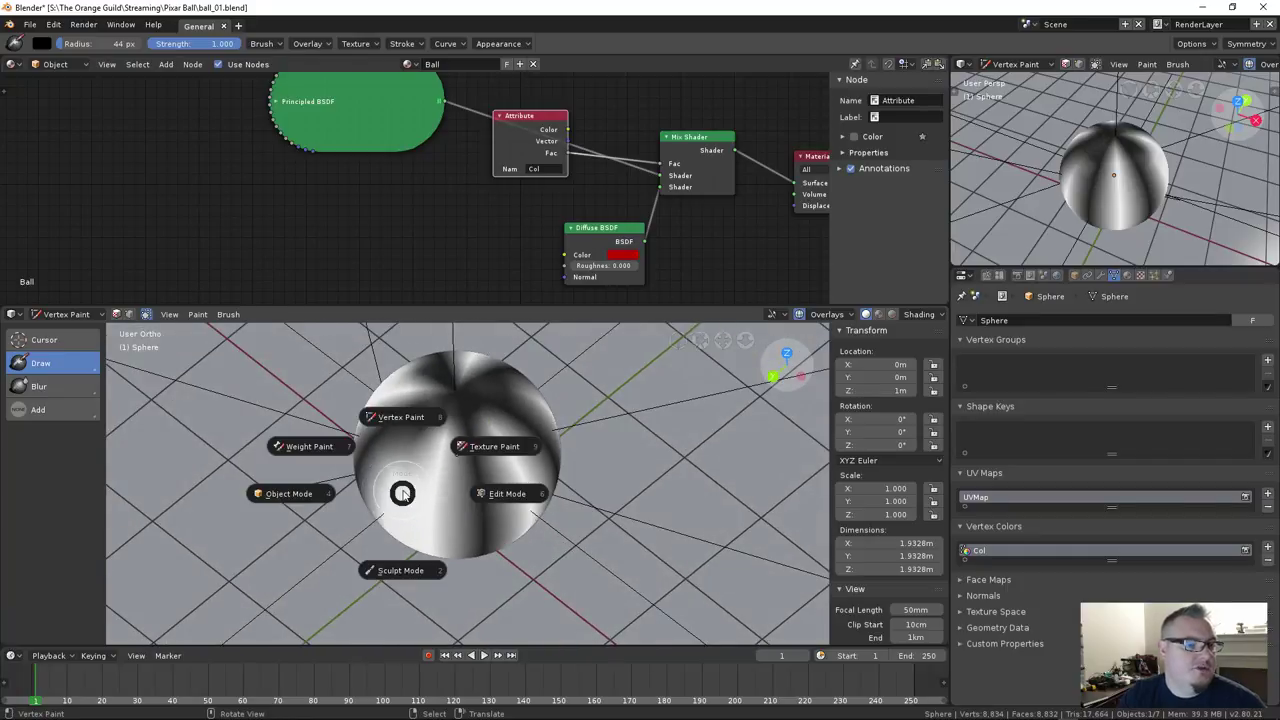
# Select a single face in Edit Mode, return to Object Mode, and frame all material nodes
pyautogui.click(482, 507)
pyautogui.press('a')
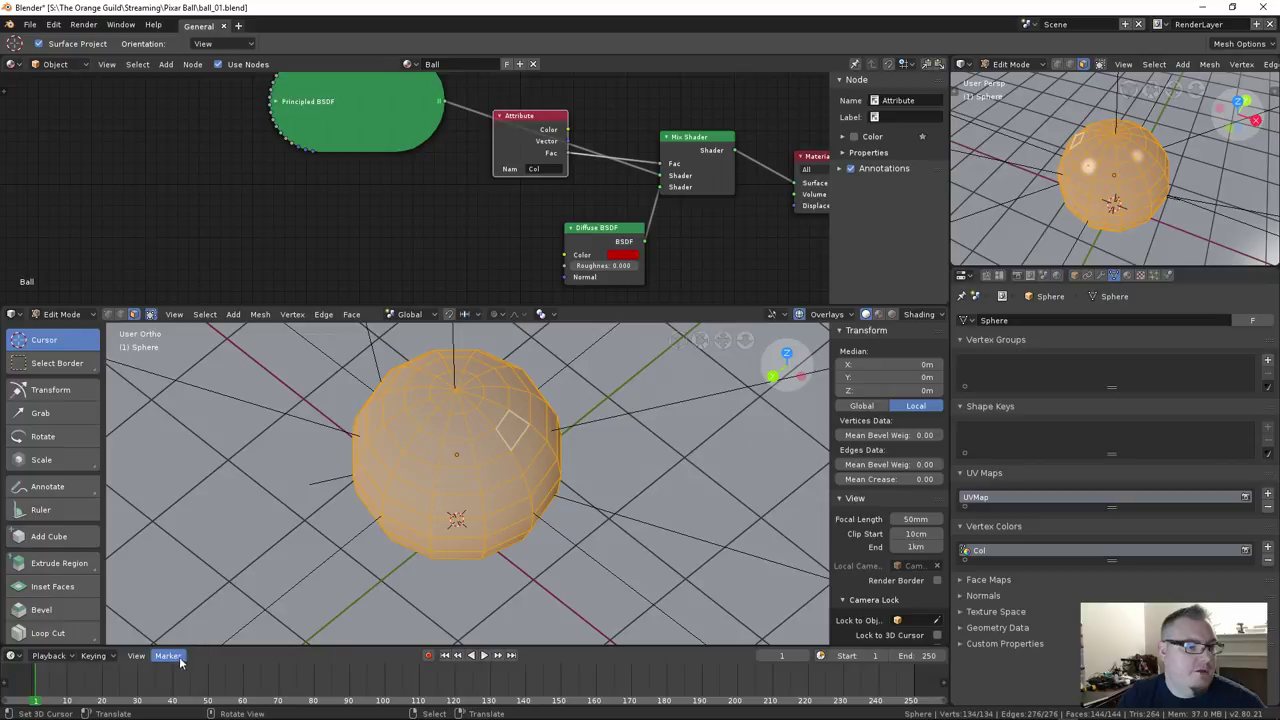
pyautogui.moveTo(420, 500); pyautogui.dragTo(482, 462, button='middle')
pyautogui.rightClick(482, 462)
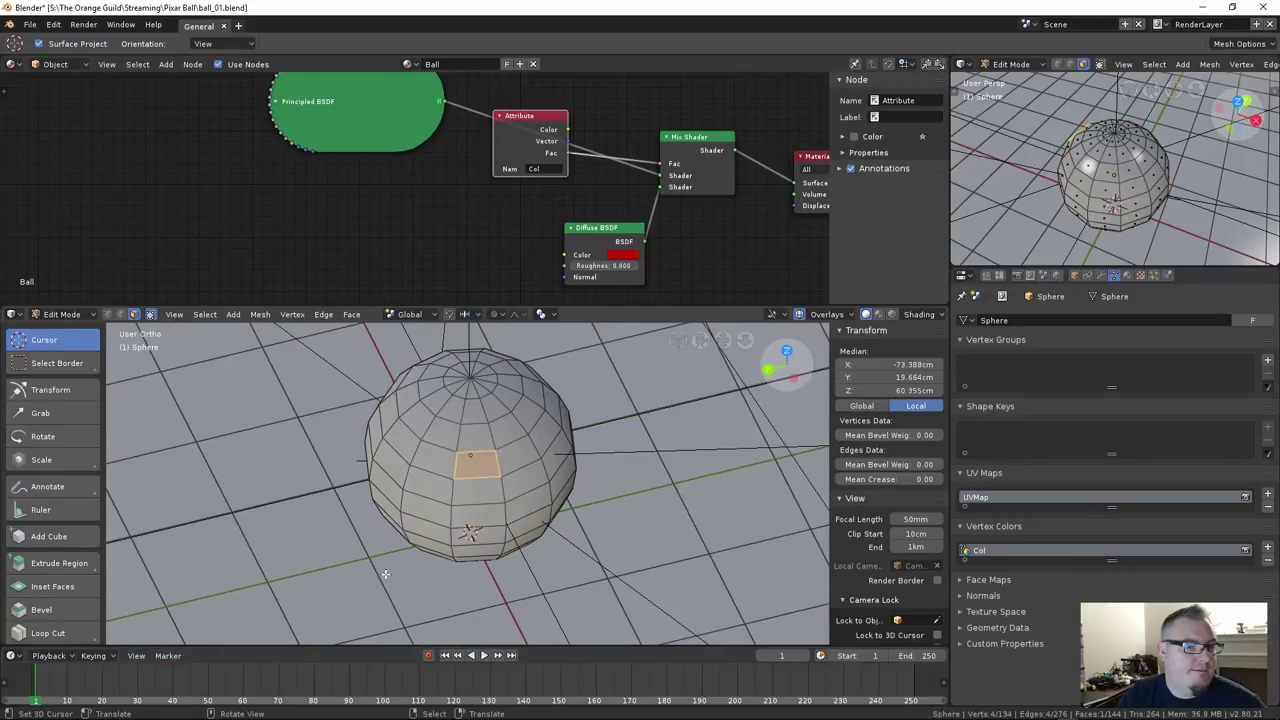
pyautogui.press('Tab')
pyautogui.scroll(-2, 530, 447)
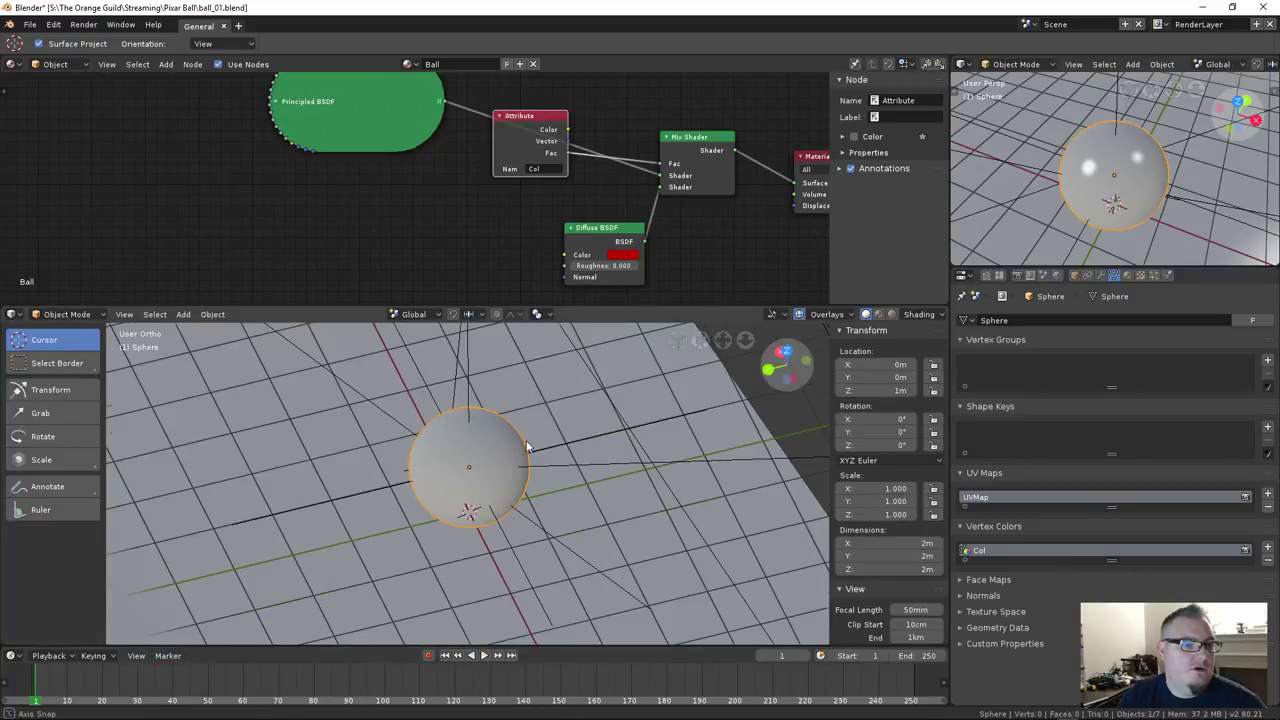
pyautogui.moveTo(530, 447); pyautogui.dragTo(540, 380, button='middle')
pyautogui.press('Home')
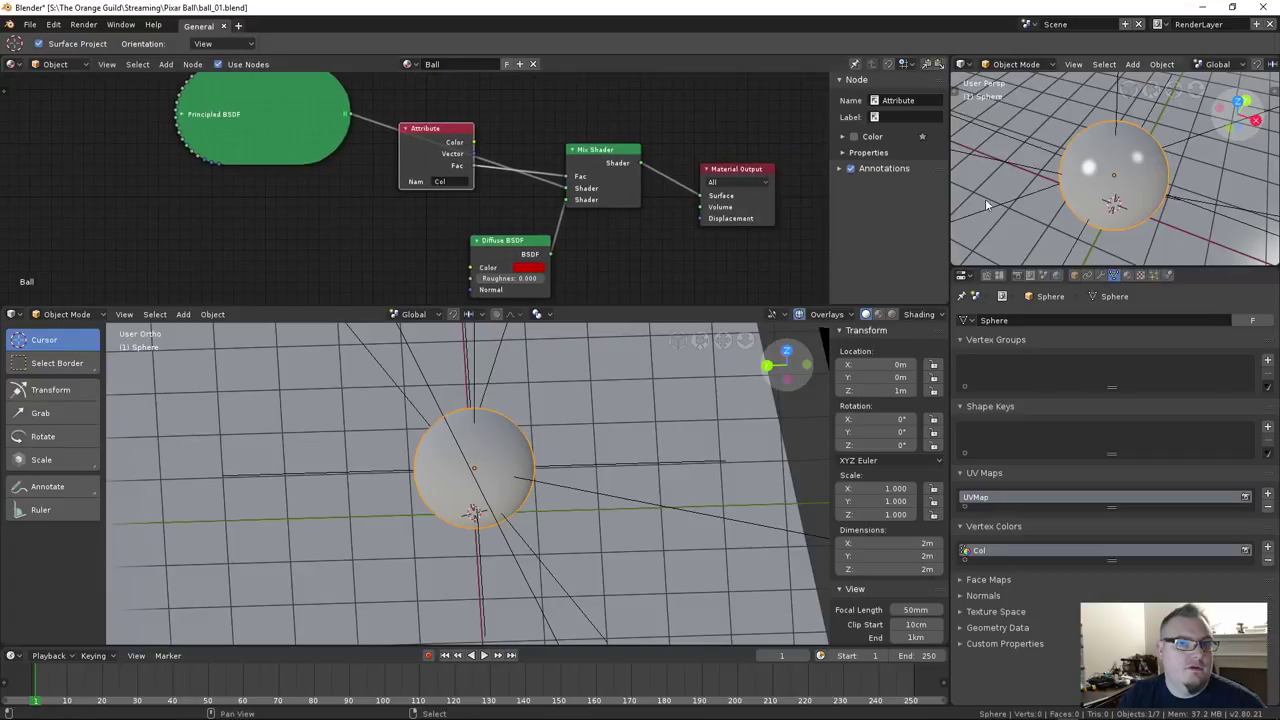
# Switch the preview to Rendered shading, move the Attribute node, and inspect the Col layer
pyautogui.hotkey('shift', 'z')
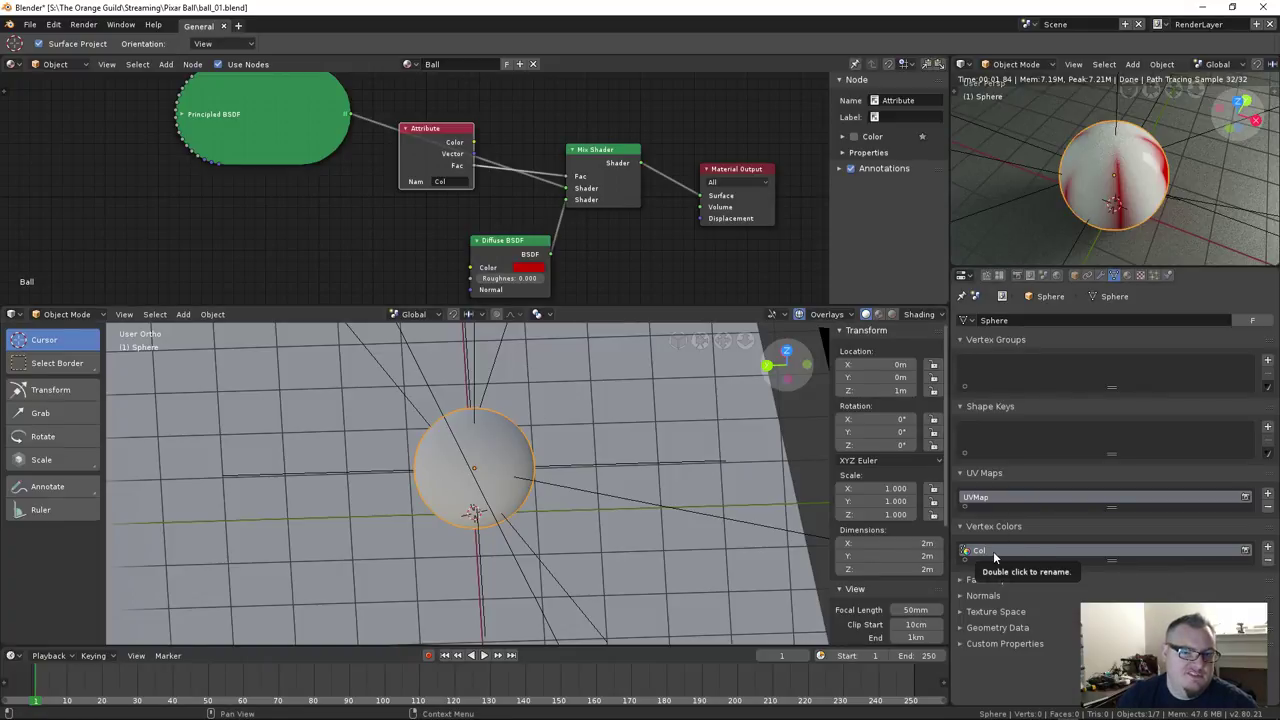
pyautogui.moveTo(425, 128); pyautogui.dragTo(451, 122)
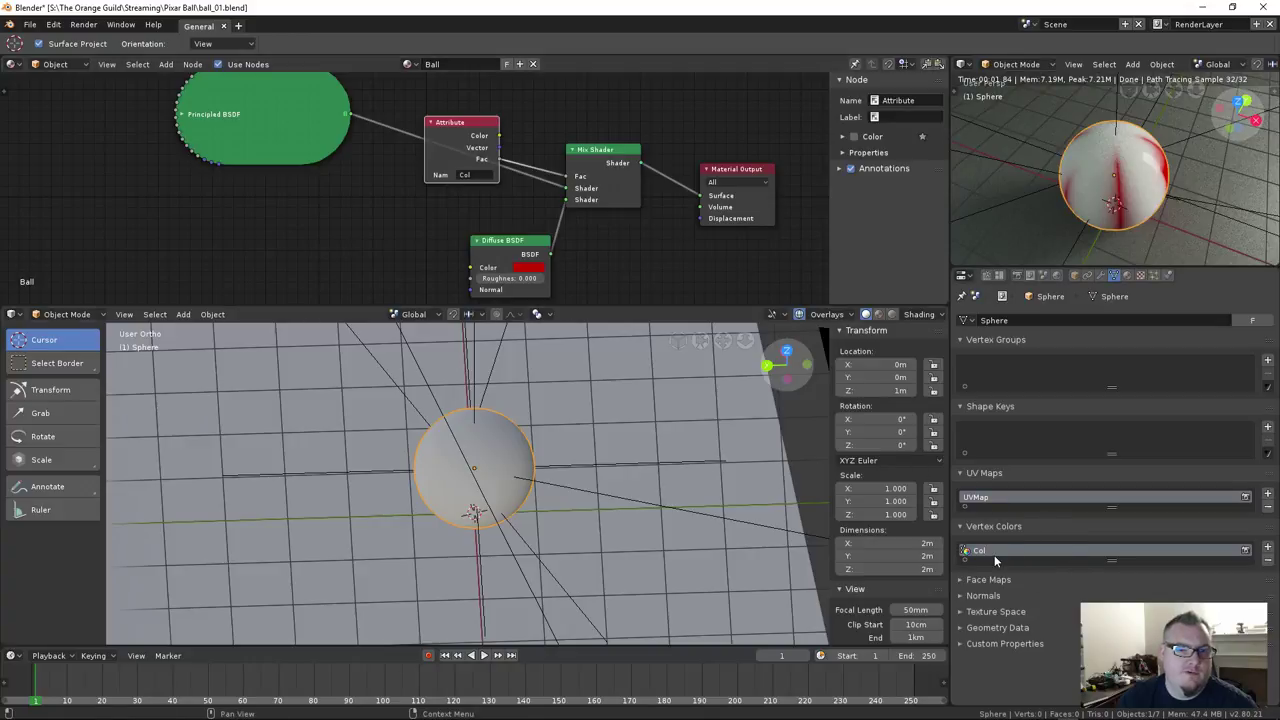
pyautogui.click(964, 550)
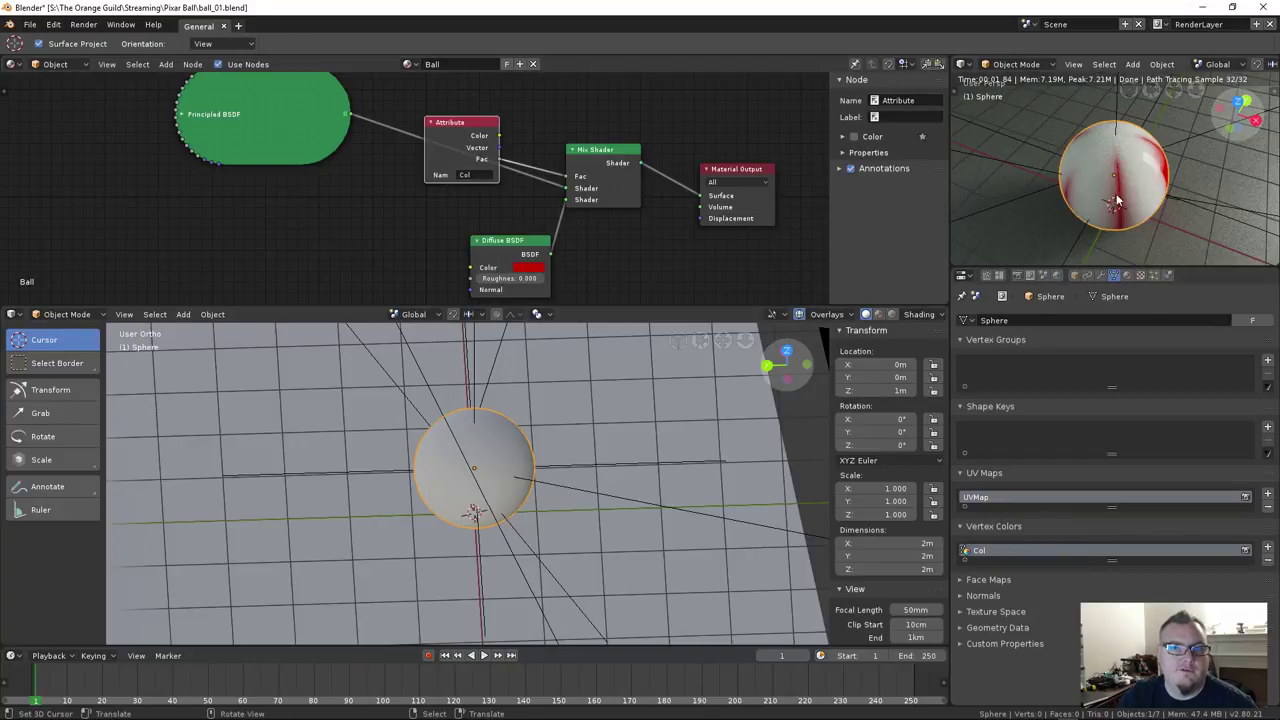
pyautogui.moveTo(1070, 185)
pyautogui.mouseDown(button='middle')
pyautogui.moveTo(1043, 202)
pyautogui.moveTo(1073, 197)
pyautogui.moveTo(1066, 208)
pyautogui.moveTo(1069, 155)
pyautogui.moveTo(1085, 185)
pyautogui.mouseUp(button='middle')
# Rearrange the Diffuse BSDF and Principled BSDF nodes and select the Attribute node
pyautogui.moveTo(519, 243); pyautogui.dragTo(489, 238)
pyautogui.moveTo(280, 128); pyautogui.dragTo(307, 166)
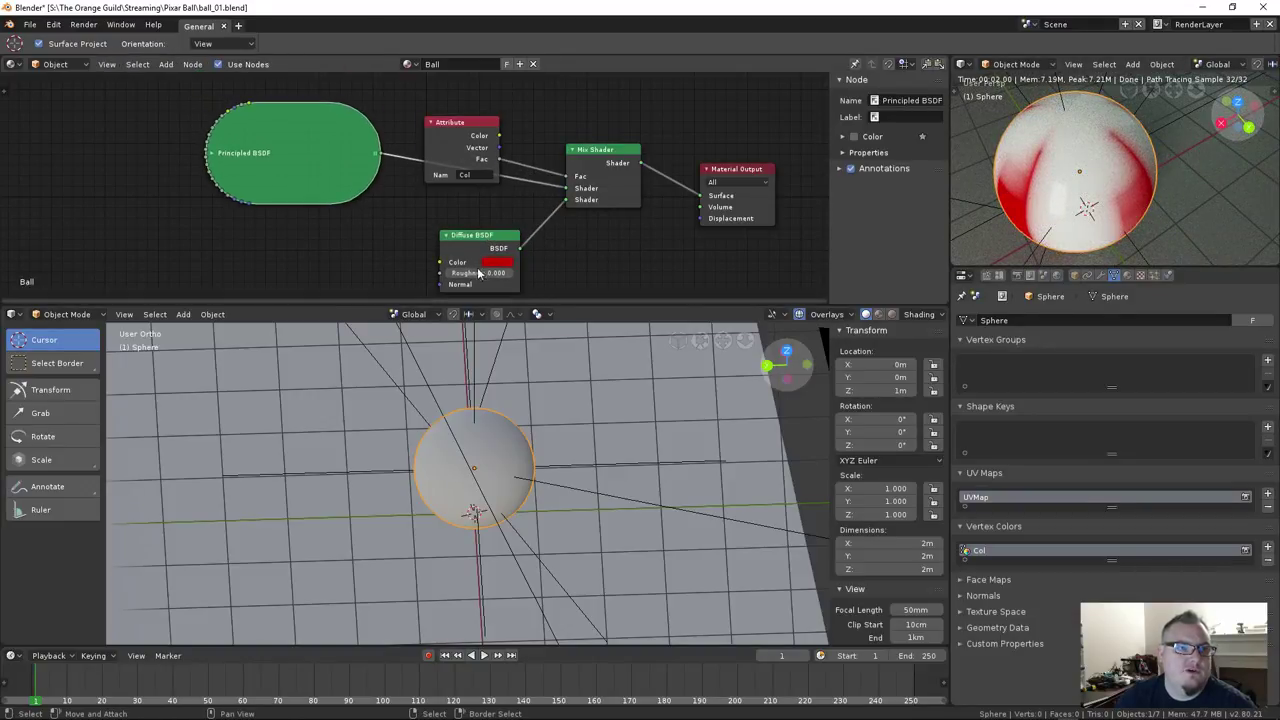
pyautogui.moveTo(484, 238)
pyautogui.mouseDown()
pyautogui.moveTo(468, 230)
pyautogui.moveTo(500, 237)
pyautogui.mouseUp()
pyautogui.moveTo(1092, 190); pyautogui.dragTo(1079, 195, button='middle')
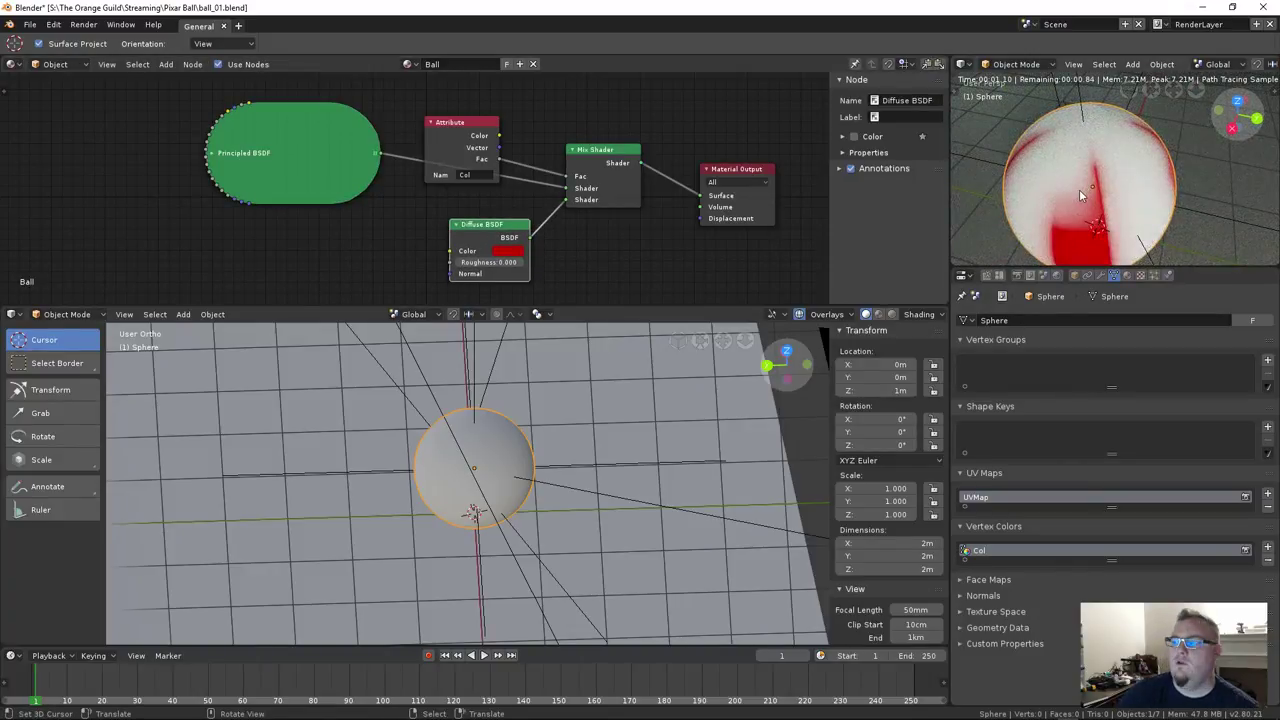
pyautogui.scroll(-3, 1079, 192)
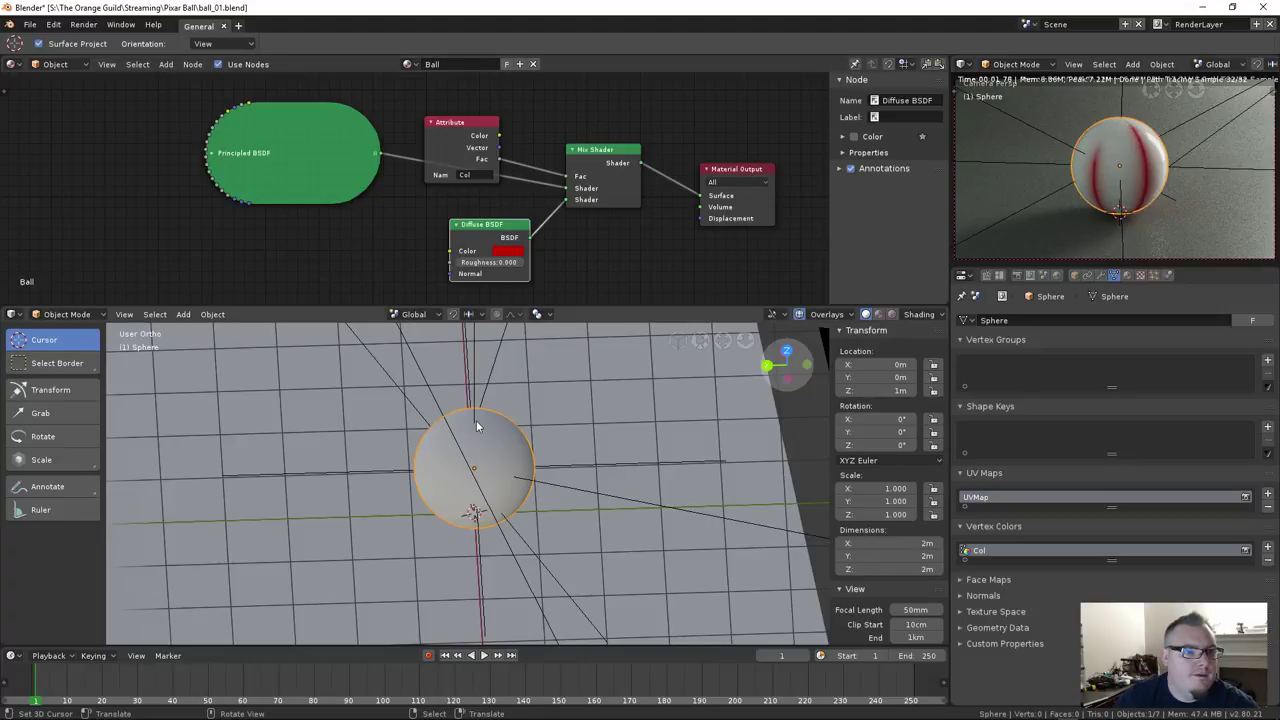
pyautogui.click(467, 147)
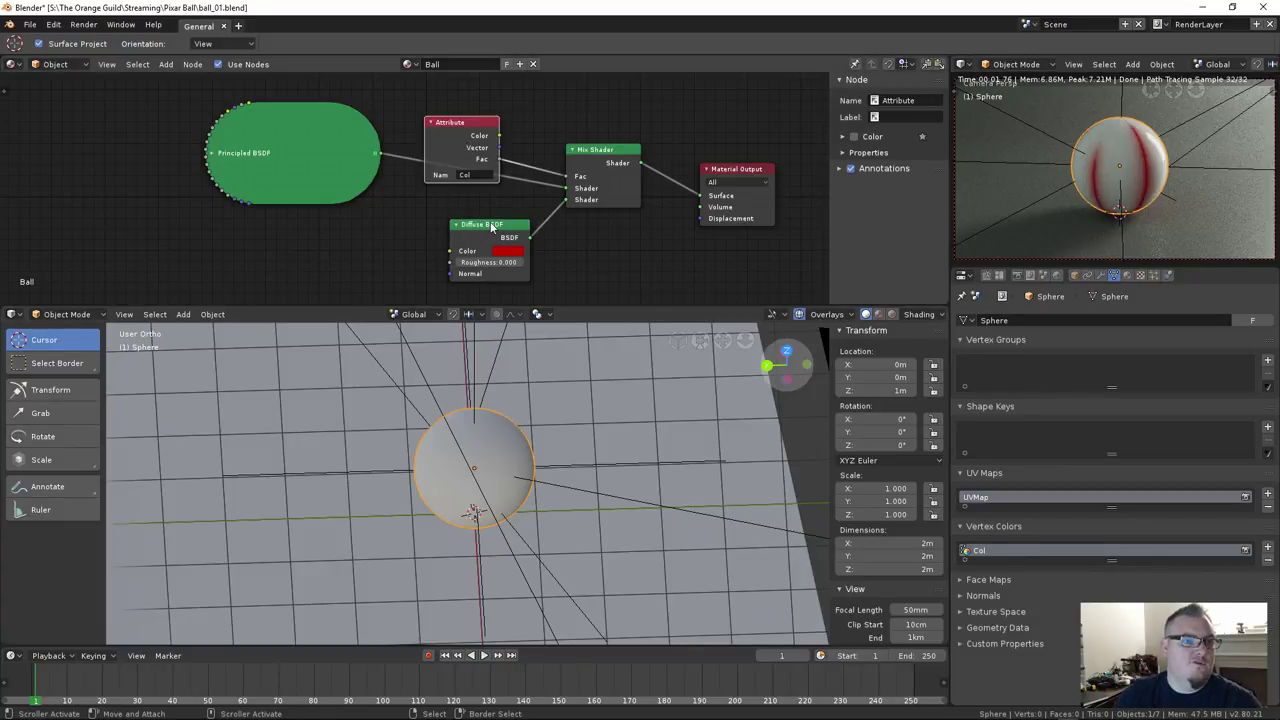
# Delete the Attribute node and shift the Mix Shader node slightly left and down
pyautogui.press('x')
pyautogui.press('x')
pyautogui.click(590, 162)
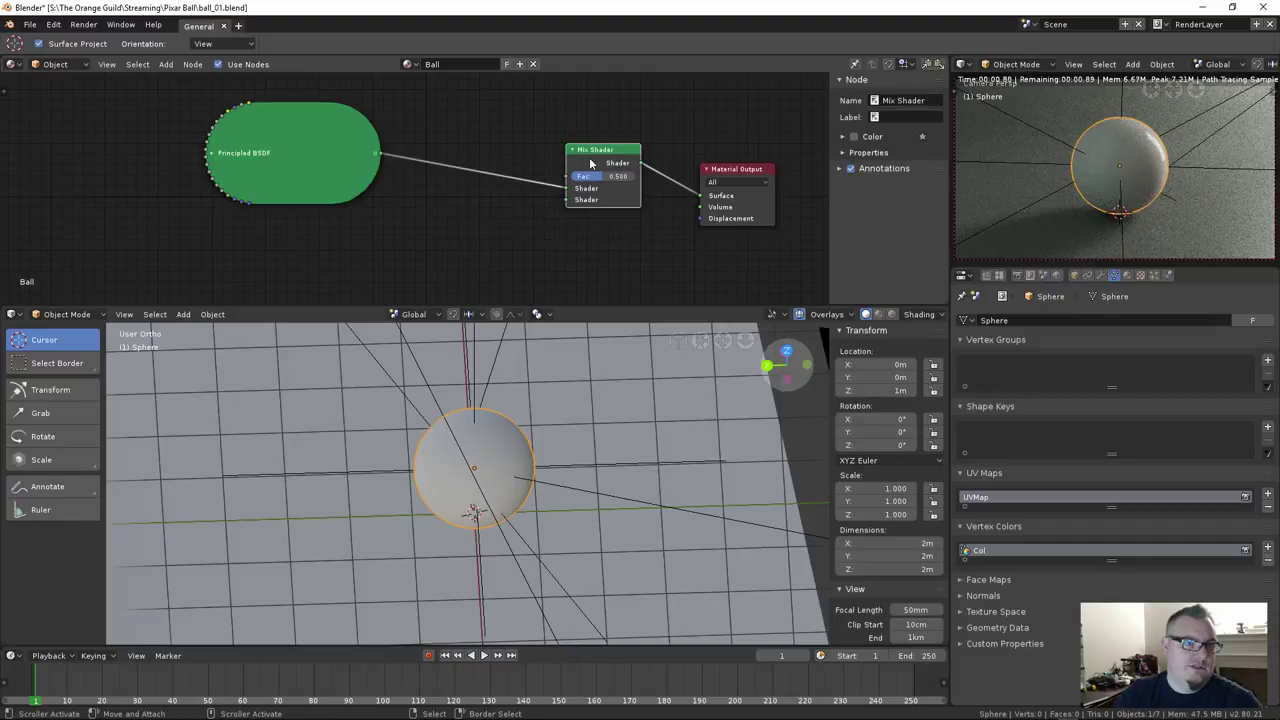
pyautogui.moveTo(590, 162); pyautogui.dragTo(567, 176)
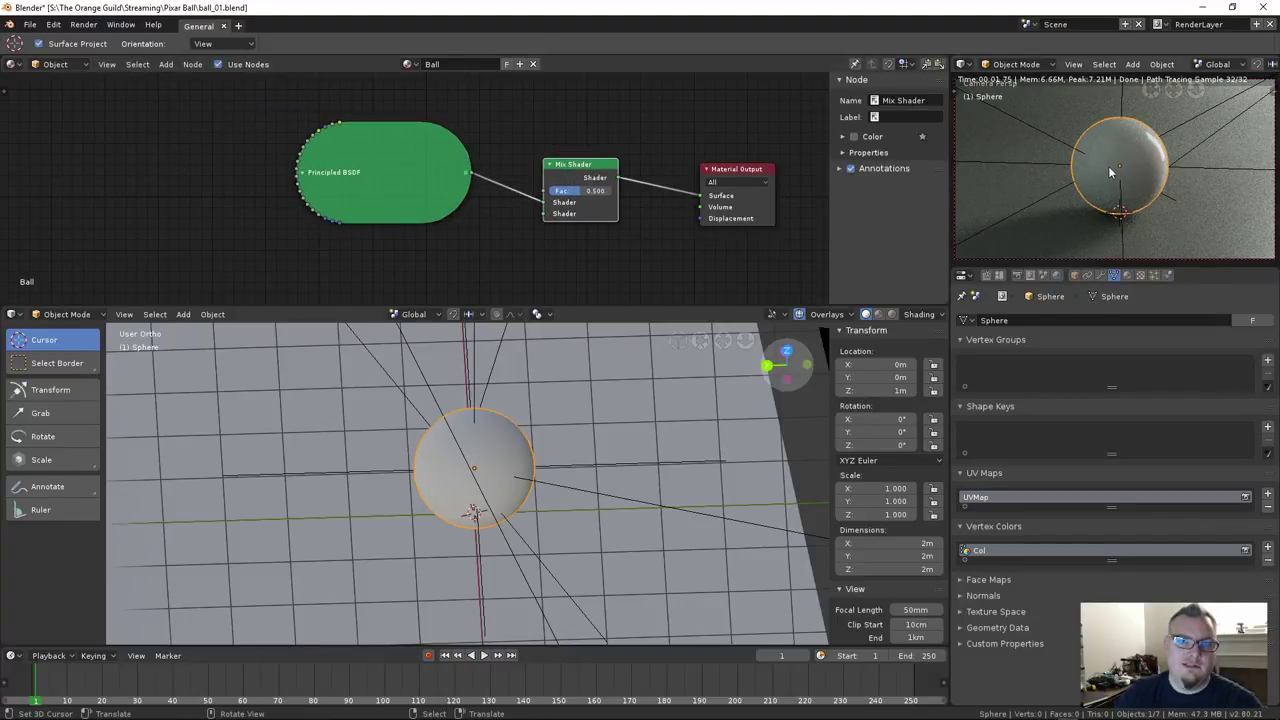
# Rename the Ball material to Ball-White and put the sphere in Edit Mode
pyautogui.click(1127, 275)
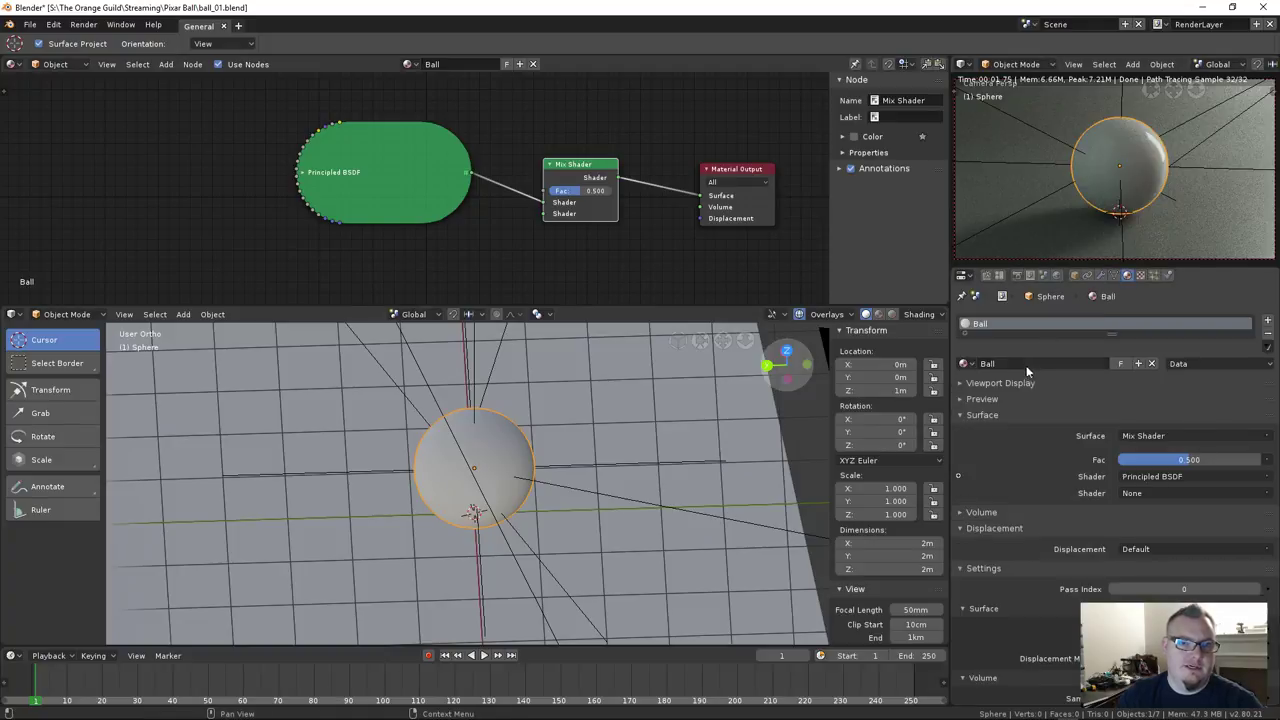
pyautogui.press('Escape')
pyautogui.write('-White')
pyautogui.press('Return')
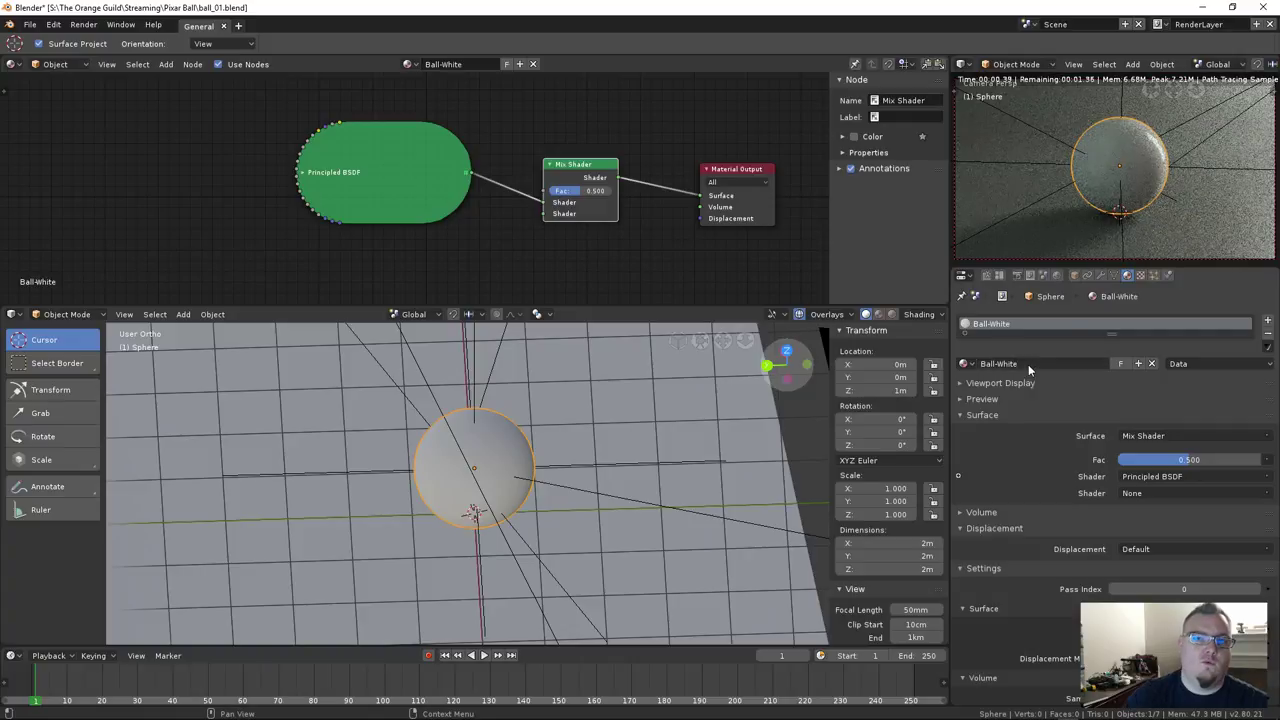
pyautogui.press('Tab')
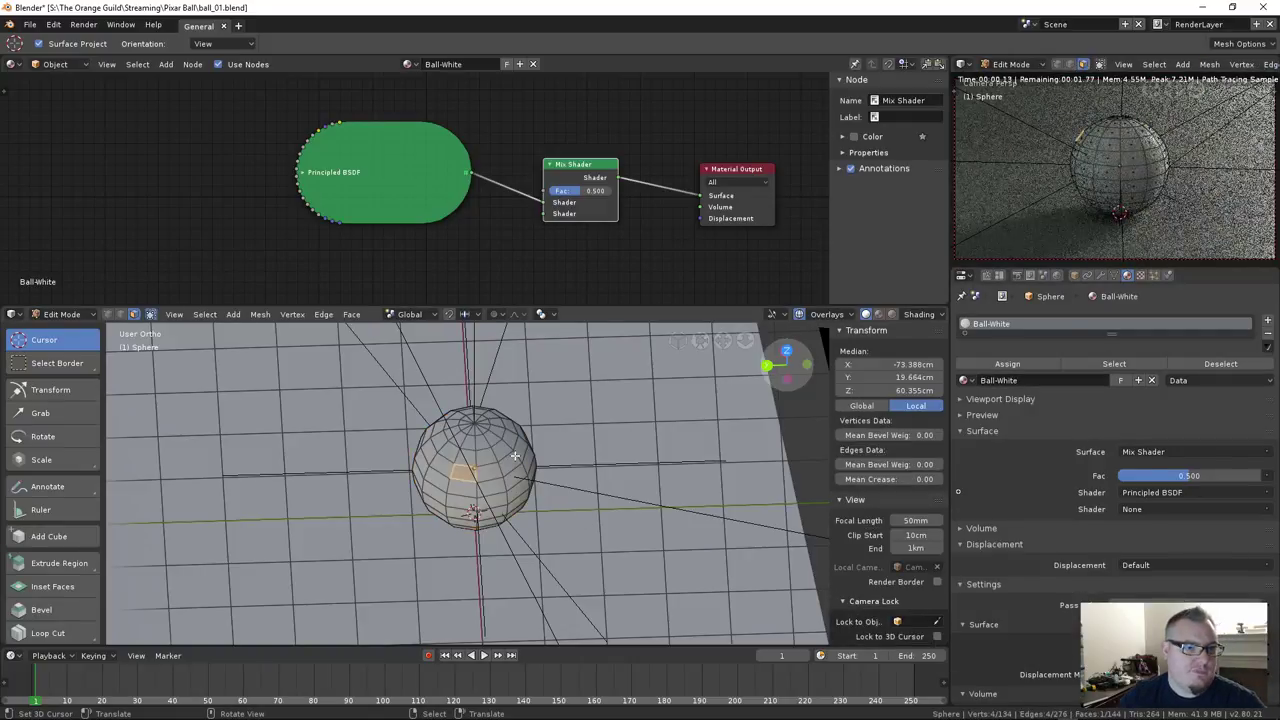
# Deselect all, select every other vertical face strip around the sphere, and add a material slot
pyautogui.moveTo(515, 455); pyautogui.dragTo(490, 458, button='middle')
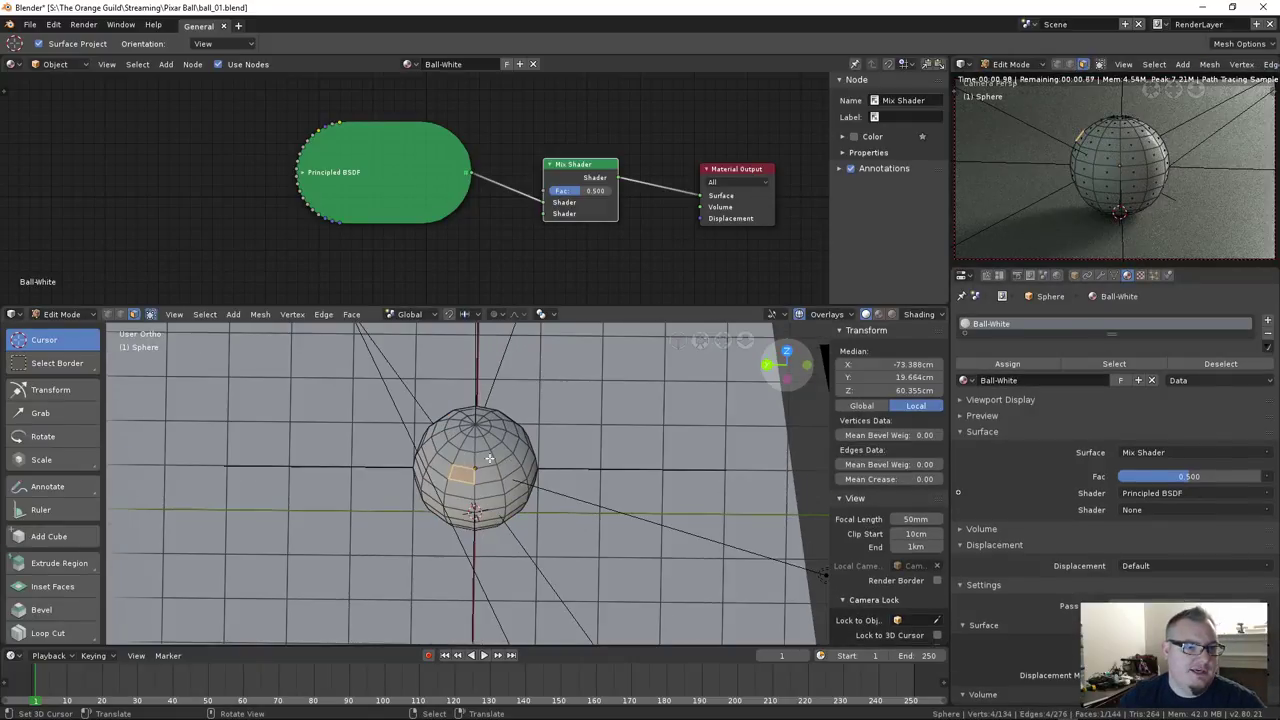
pyautogui.scroll(3, 489, 458)
pyautogui.hotkey('alt', 'a')
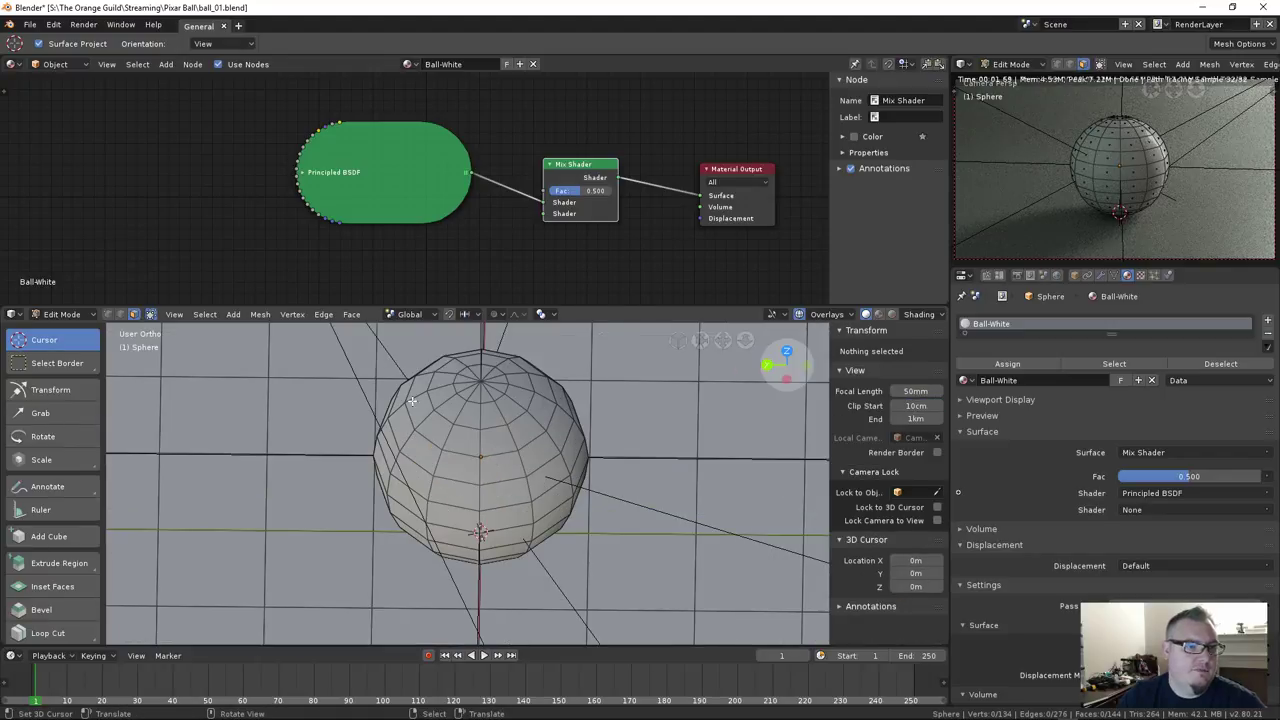
pyautogui.keyDown('alt'); pyautogui.click(498, 419); pyautogui.keyUp('alt')
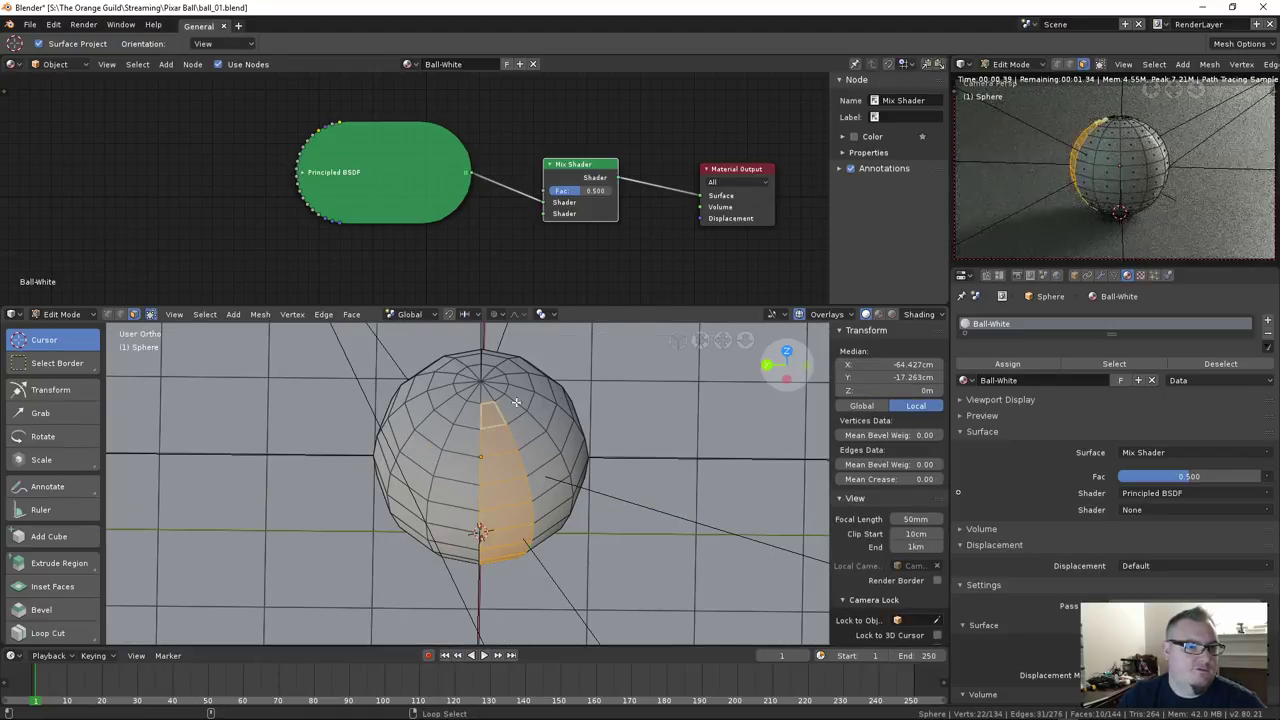
pyautogui.keyDown('alt'); pyautogui.keyDown('shift'); pyautogui.click(537, 399); pyautogui.keyUp('shift'); pyautogui.keyUp('alt')
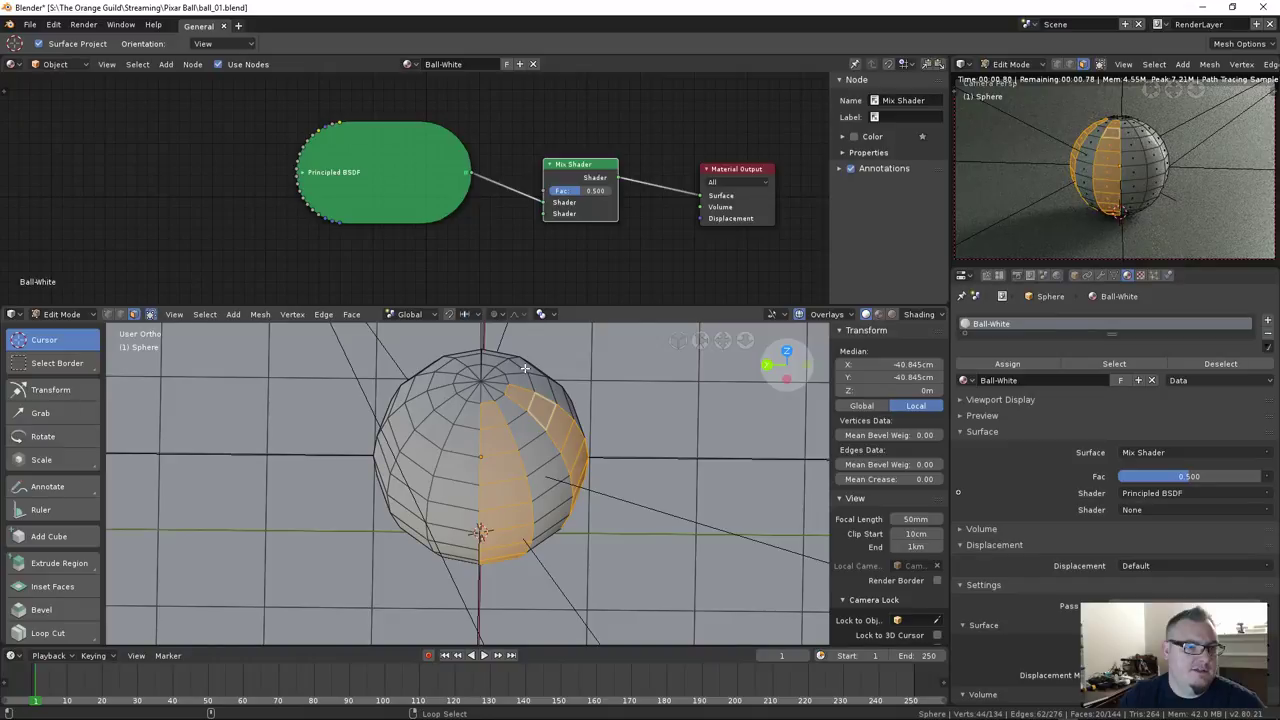
pyautogui.keyDown('alt'); pyautogui.keyDown('shift'); pyautogui.click(474, 355); pyautogui.keyUp('shift'); pyautogui.keyUp('alt')
pyautogui.keyDown('alt'); pyautogui.keyDown('shift'); pyautogui.click(435, 413); pyautogui.keyUp('shift'); pyautogui.keyUp('alt')
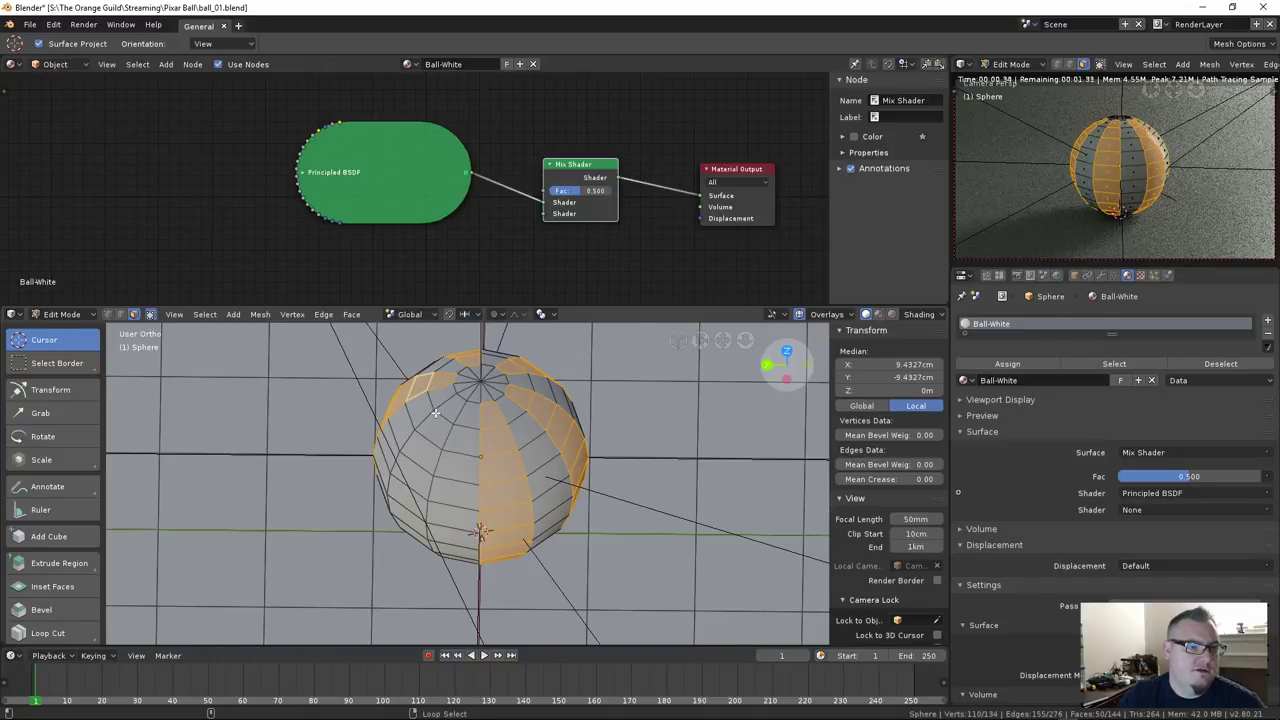
pyautogui.moveTo(435, 413); pyautogui.dragTo(560, 455, button='middle')
pyautogui.keyDown('alt'); pyautogui.keyDown('shift'); pyautogui.click(515, 465); pyautogui.keyUp('shift'); pyautogui.keyUp('alt')
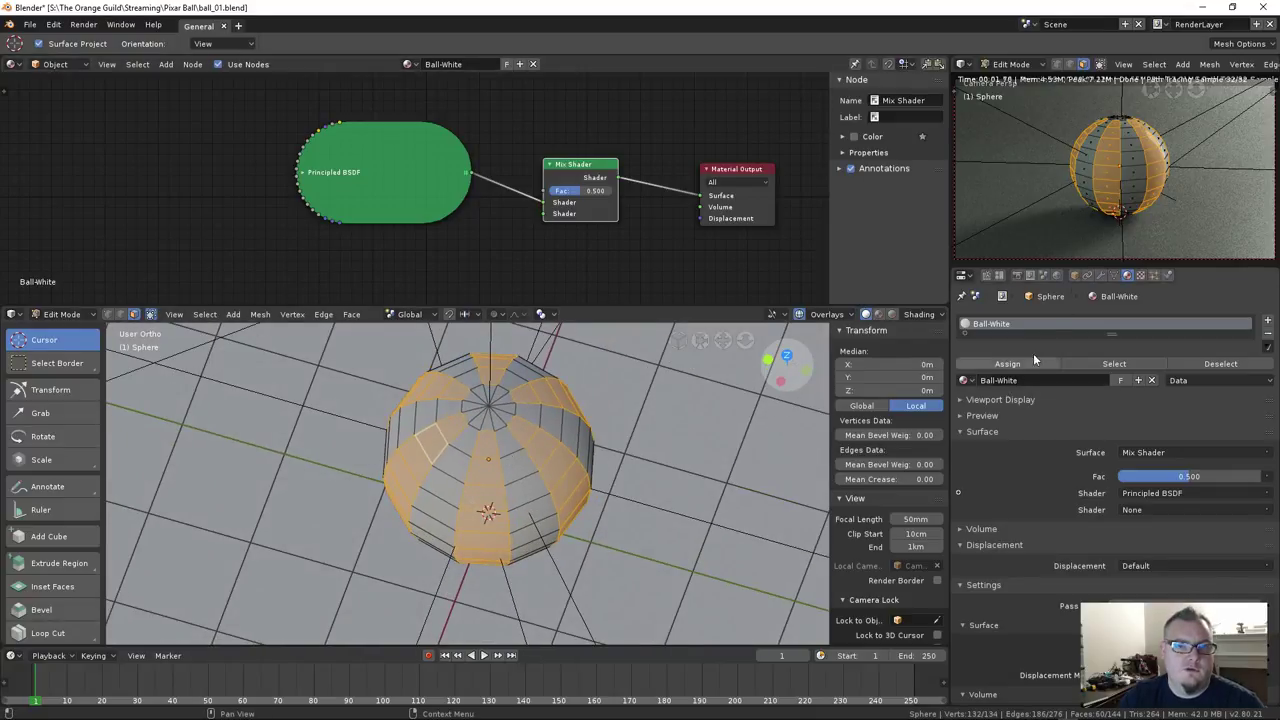
pyautogui.click(1268, 320)
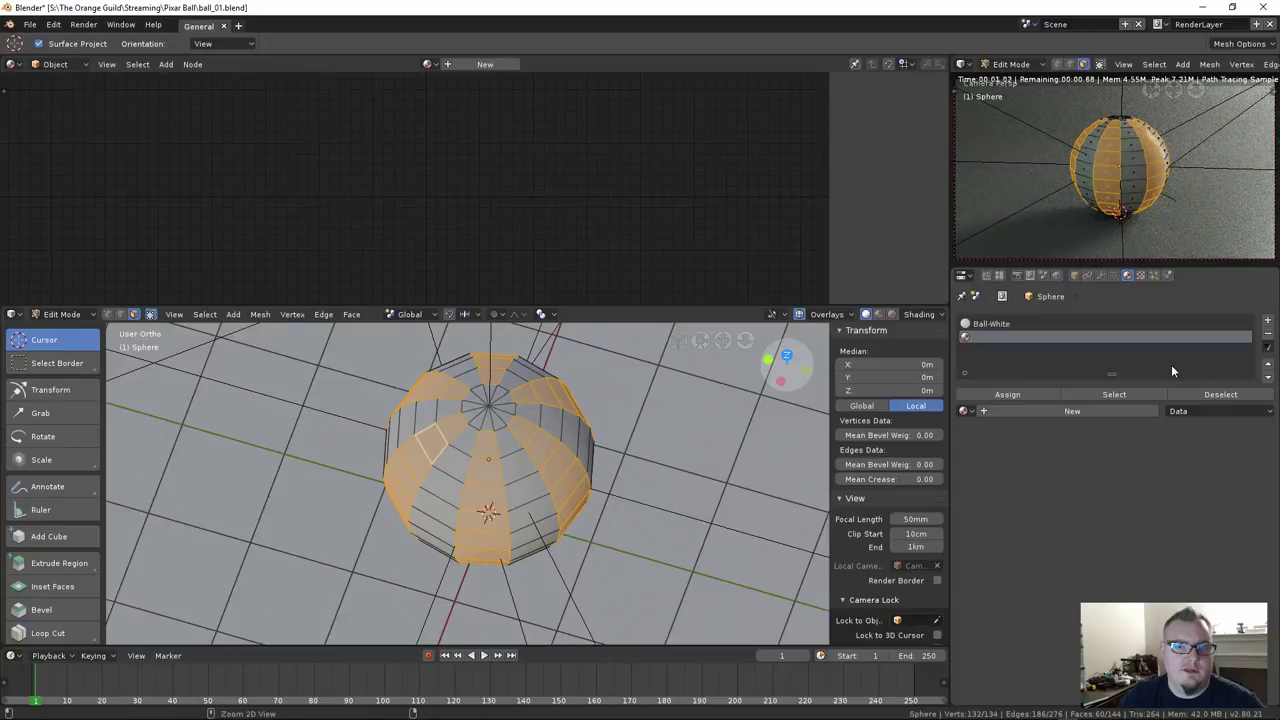
# Put a separate copy of Ball-White in the second slot and name it Ball-Red
pyautogui.click(1266, 336)
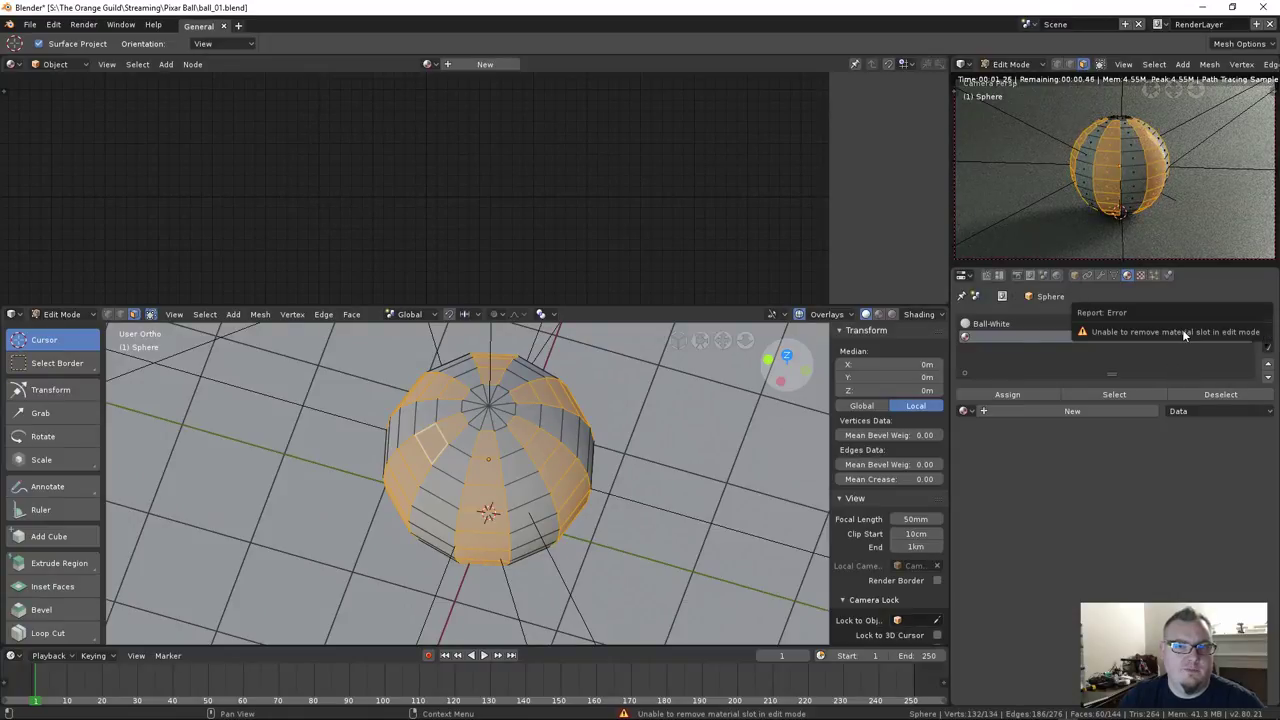
pyautogui.click(964, 411)
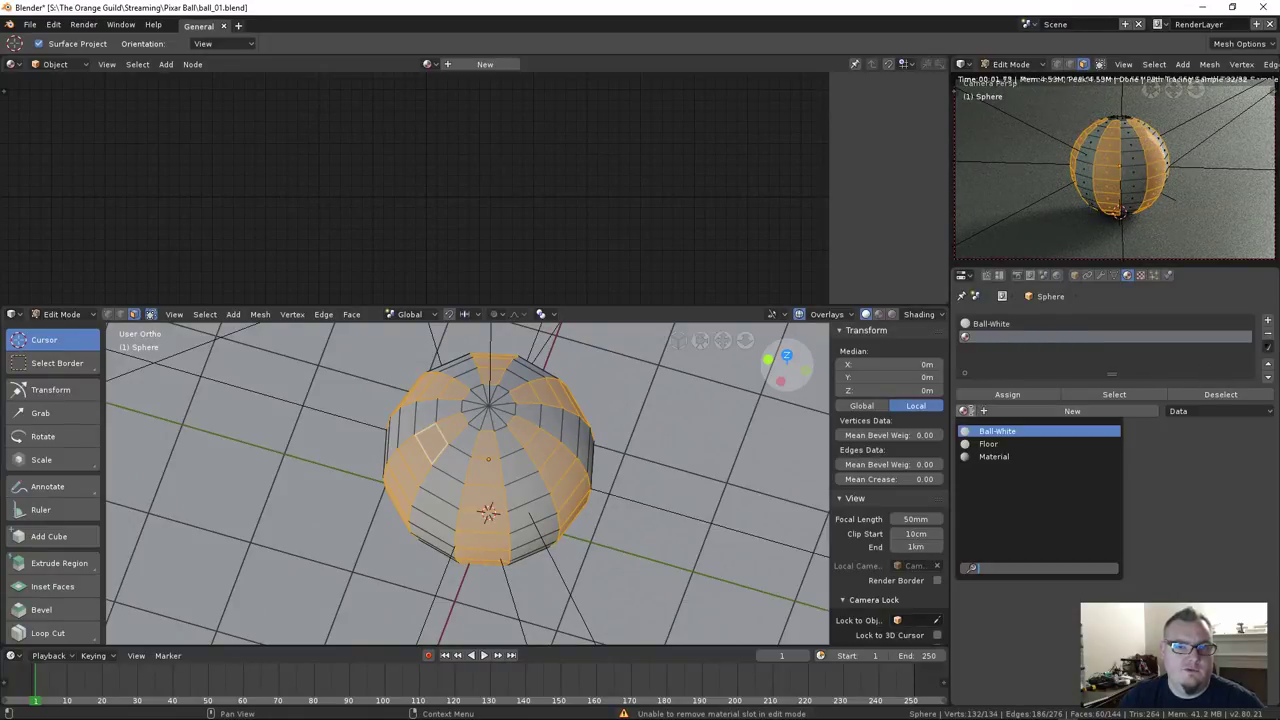
pyautogui.click(995, 431)
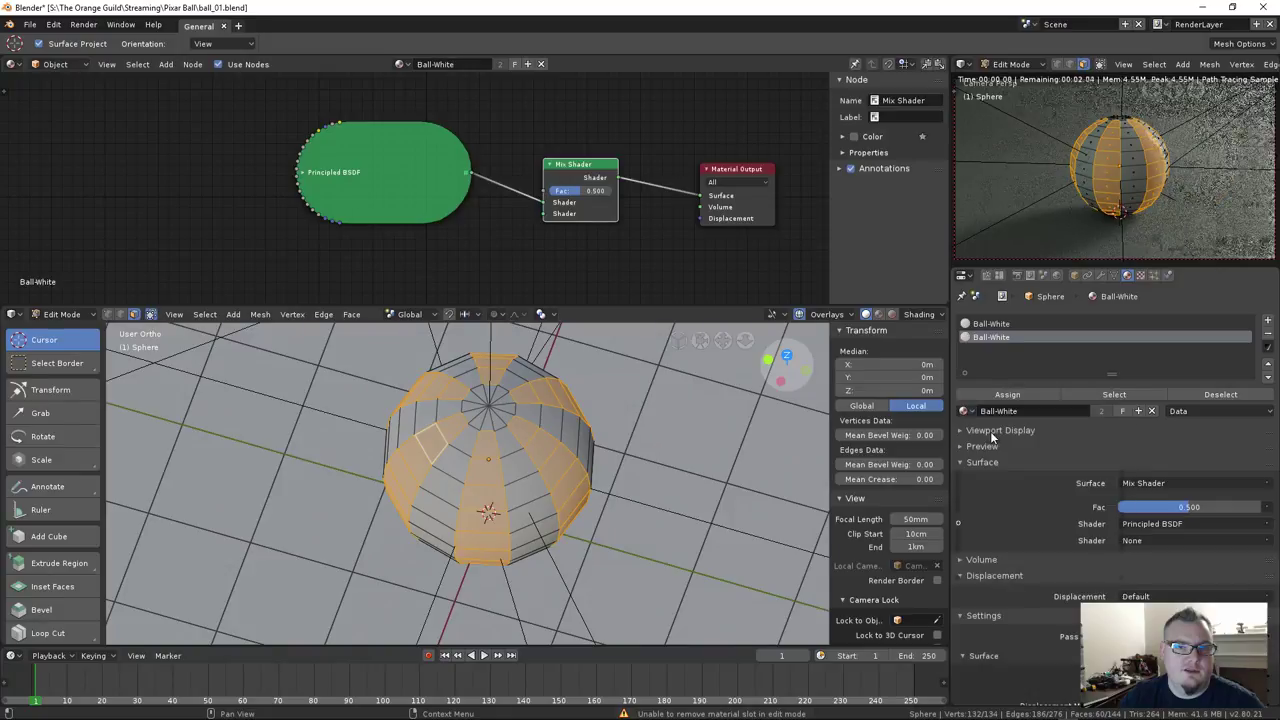
pyautogui.click(1137, 410)
pyautogui.doubleClick(1044, 410)
pyautogui.press('BackSpace')
pyautogui.press('BackSpace')
pyautogui.press('BackSpace')
pyautogui.press('BackSpace')
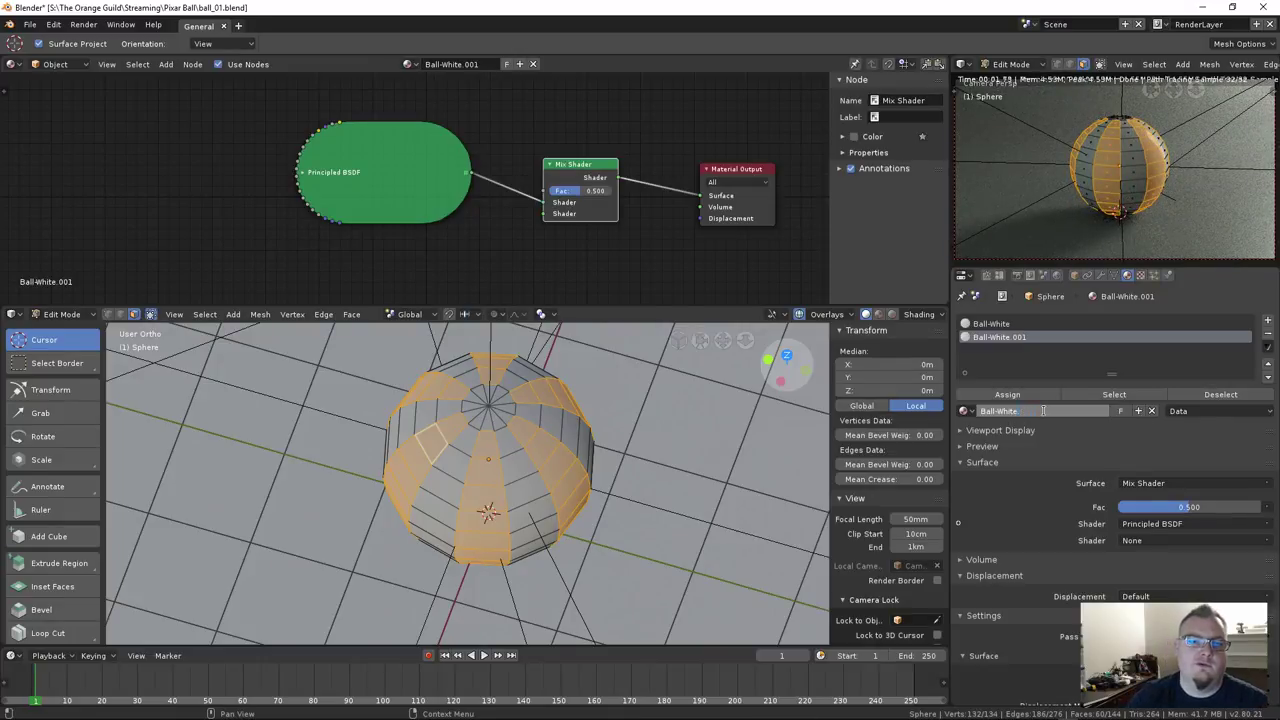
pyautogui.press('BackSpace')
pyautogui.press('BackSpace')
pyautogui.write('Red')
pyautogui.press('Return')
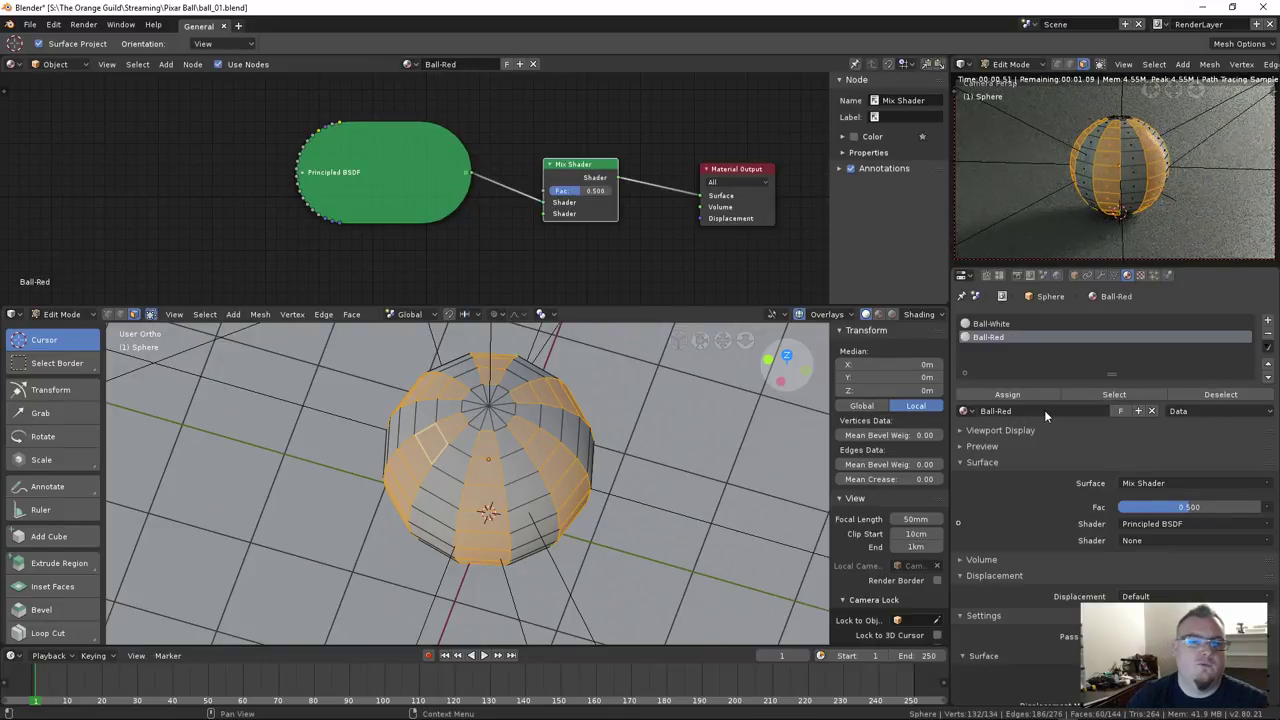
# Set Ball-Red's Principled BSDF base colour to pure red
pyautogui.moveTo(376, 163); pyautogui.dragTo(403, 133)
pyautogui.press('h')
pyautogui.click(428, 183)
pyautogui.click(451, 102)
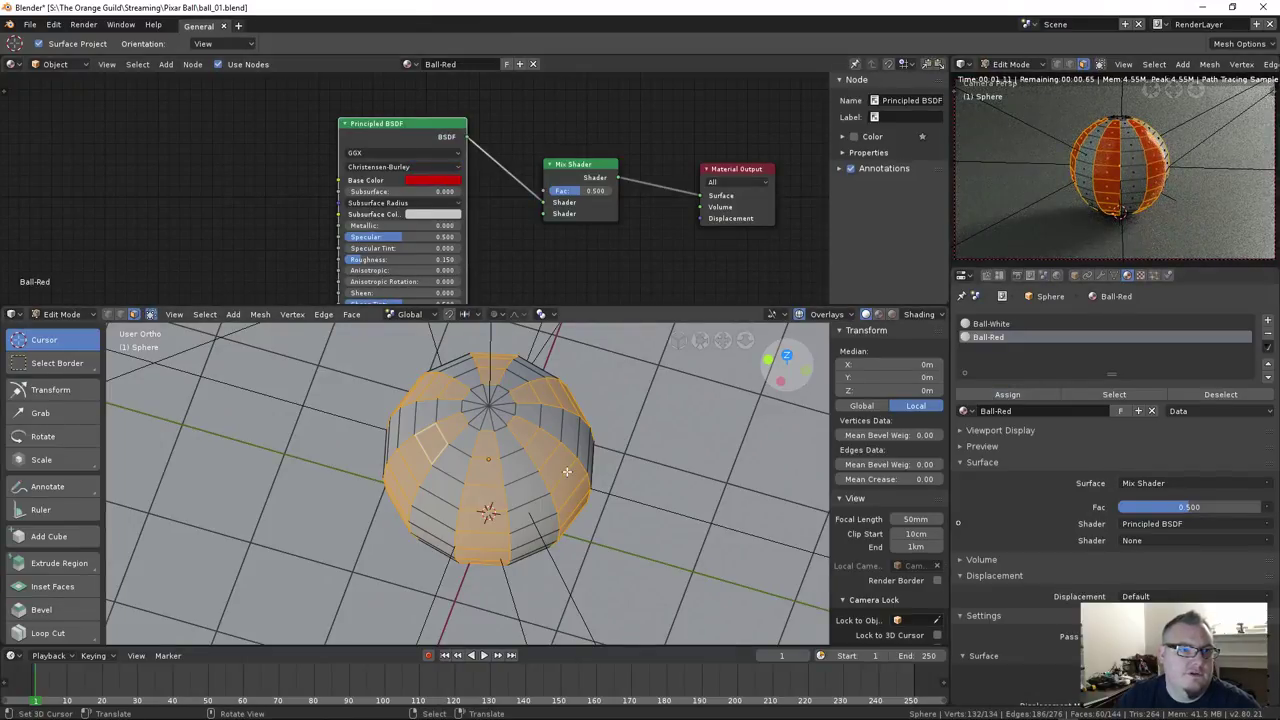
pyautogui.press('Tab')
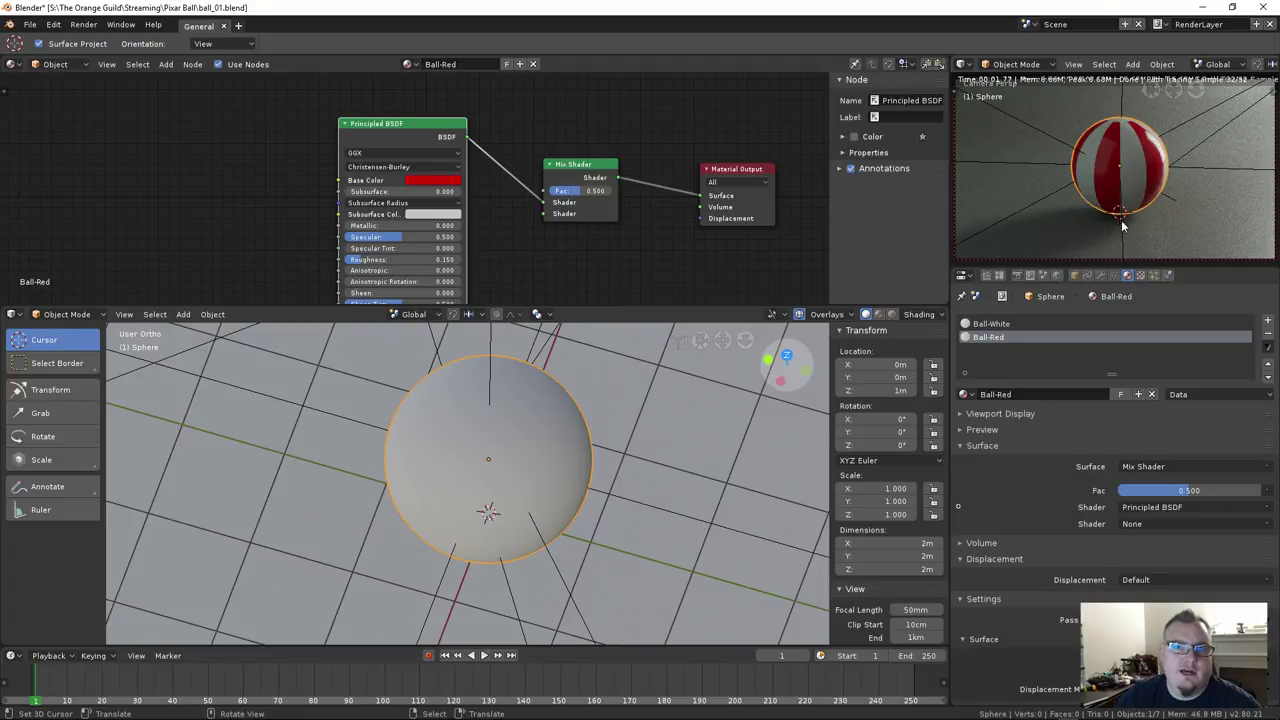
pyautogui.moveTo(569, 259); pyautogui.dragTo(536, 253, button='middle')
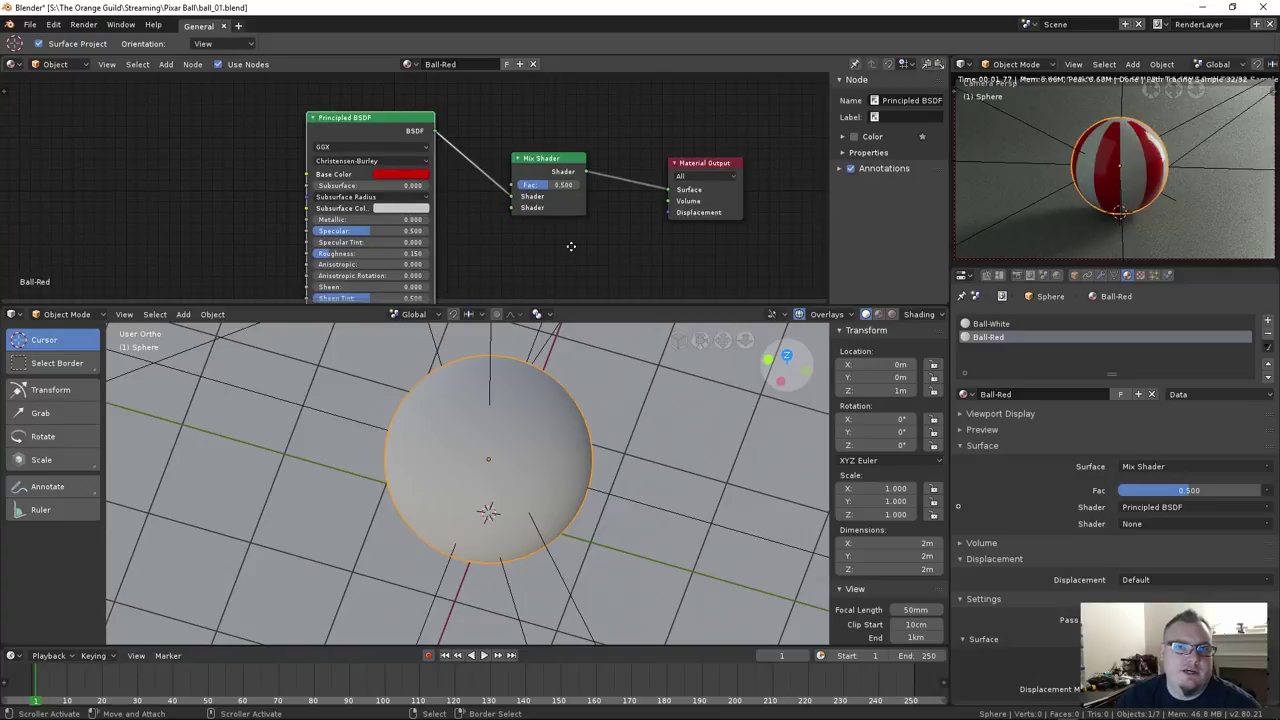
pyautogui.moveTo(500, 472)
pyautogui.mouseDown(button='middle')
pyautogui.moveTo(450, 468)
pyautogui.moveTo(522, 474)
pyautogui.mouseUp(button='middle')
pyautogui.press('Tab')
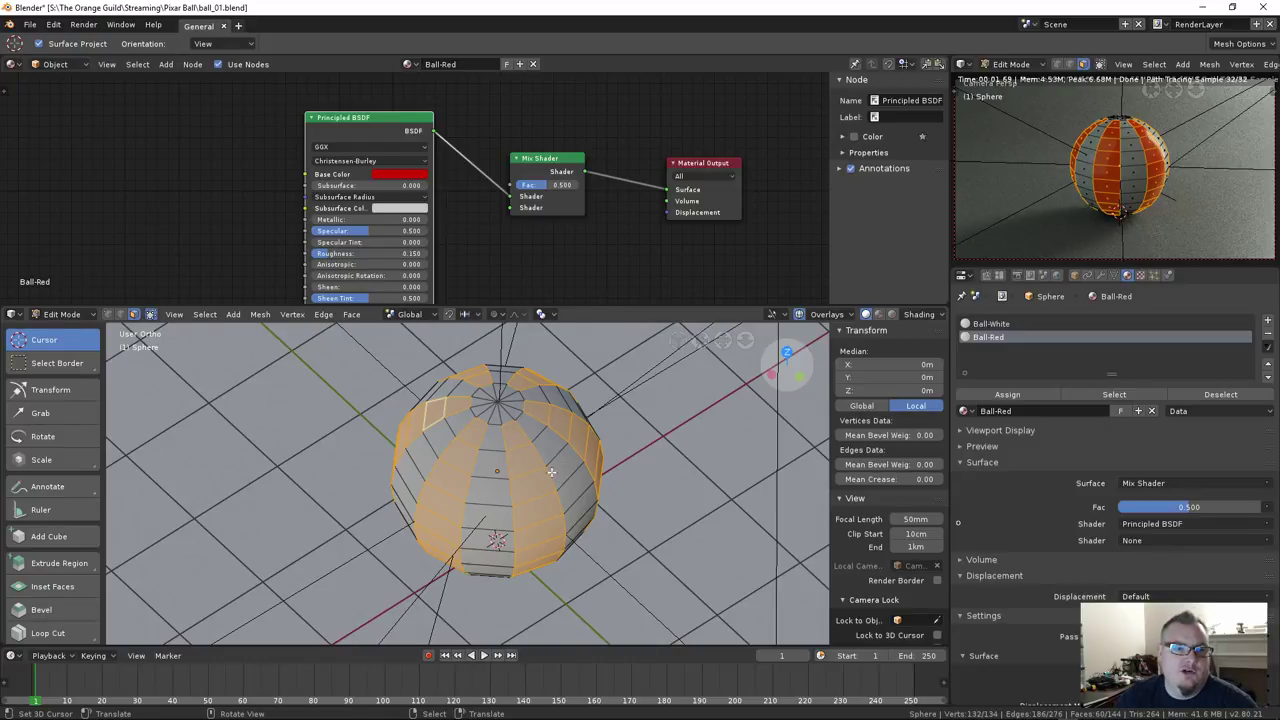
# Select all faces, then deselect and pick a horizontal face ring on the upper half
pyautogui.scroll(1, 552, 466)
pyautogui.press('a')
pyautogui.hotkey('ctrl', 'Tab')
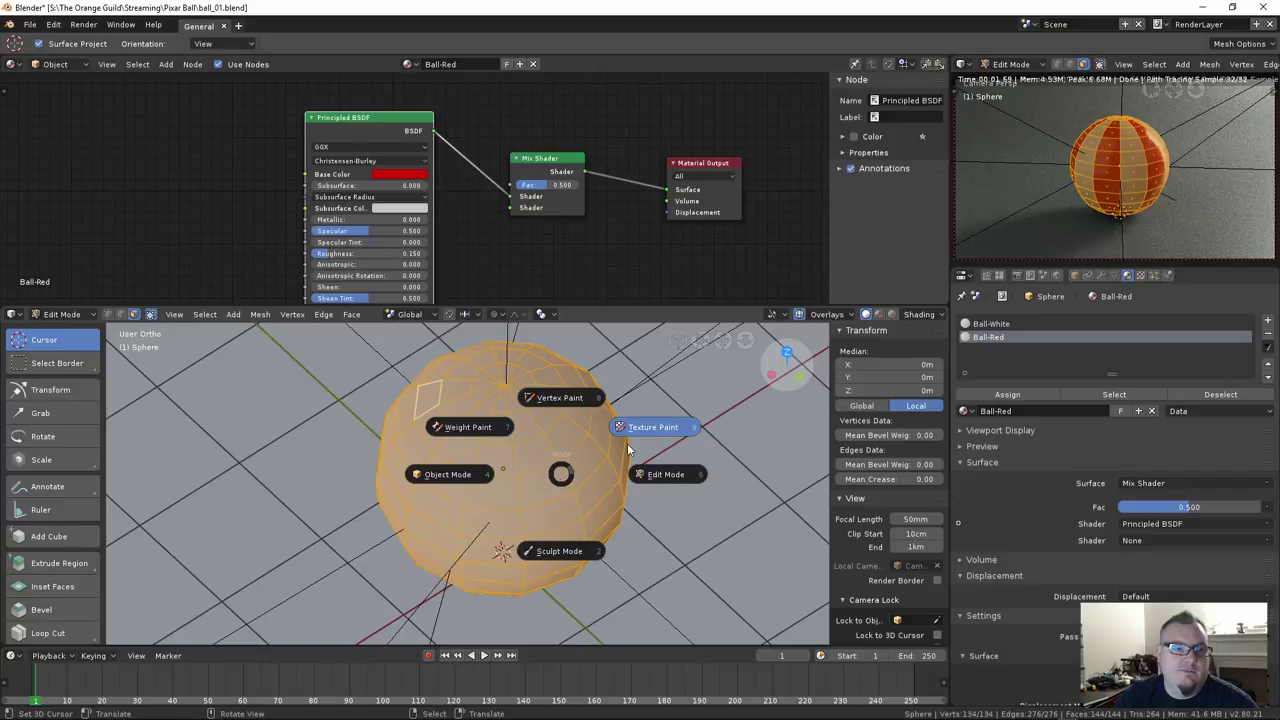
pyautogui.click(550, 466)
pyautogui.hotkey('alt', 'a')
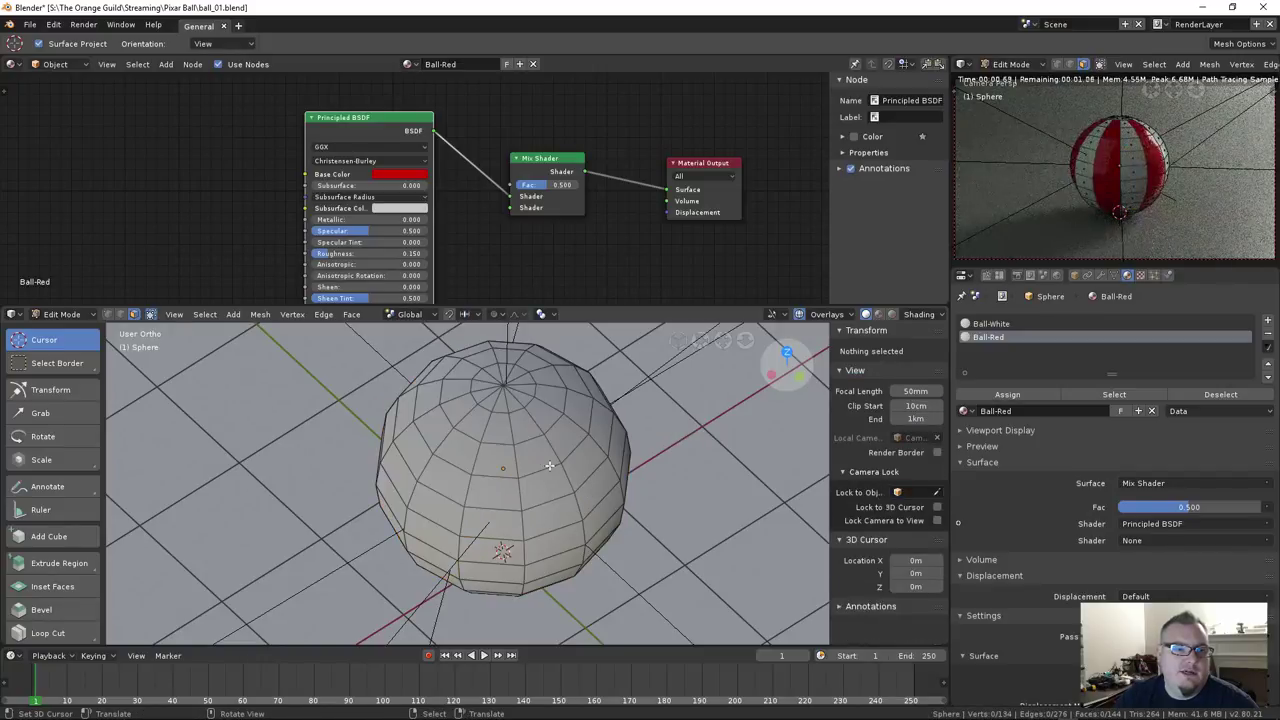
pyautogui.keyDown('alt'); pyautogui.click(565, 473); pyautogui.keyUp('alt')
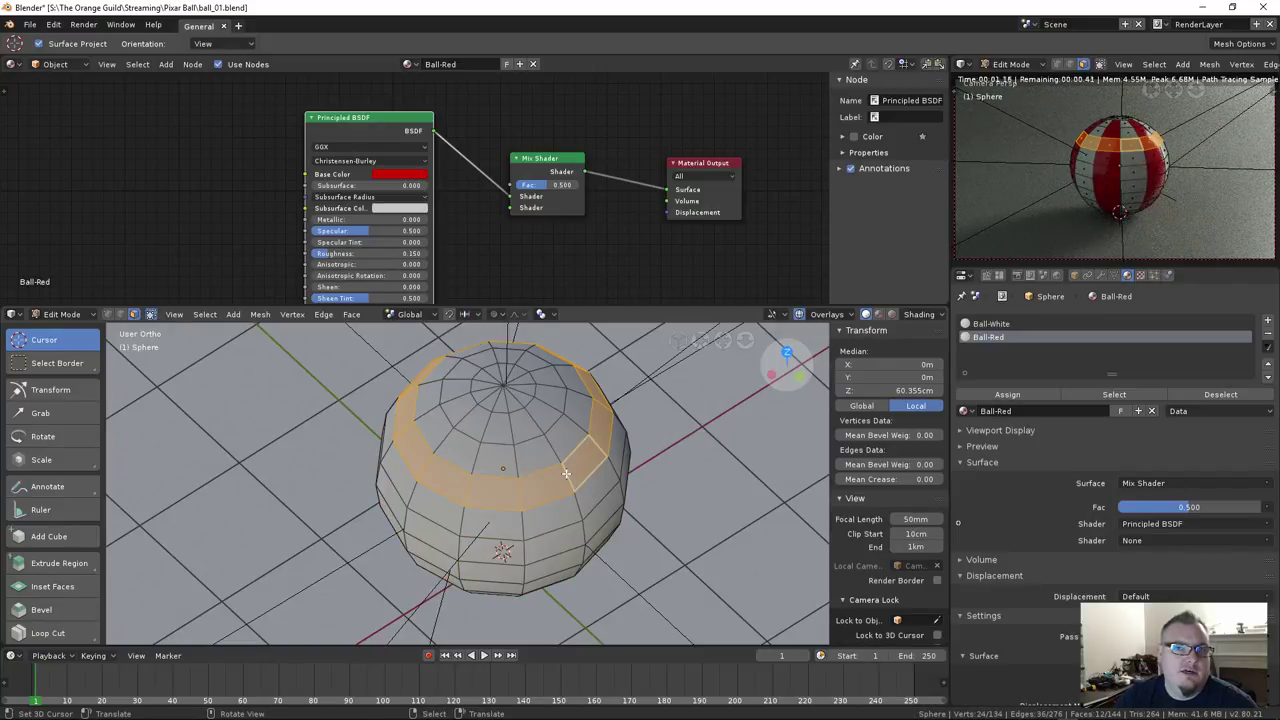
# Select a vertical edge loop, cancel an edge slide, and show the sphere's modifier stack
pyautogui.click(128, 316)
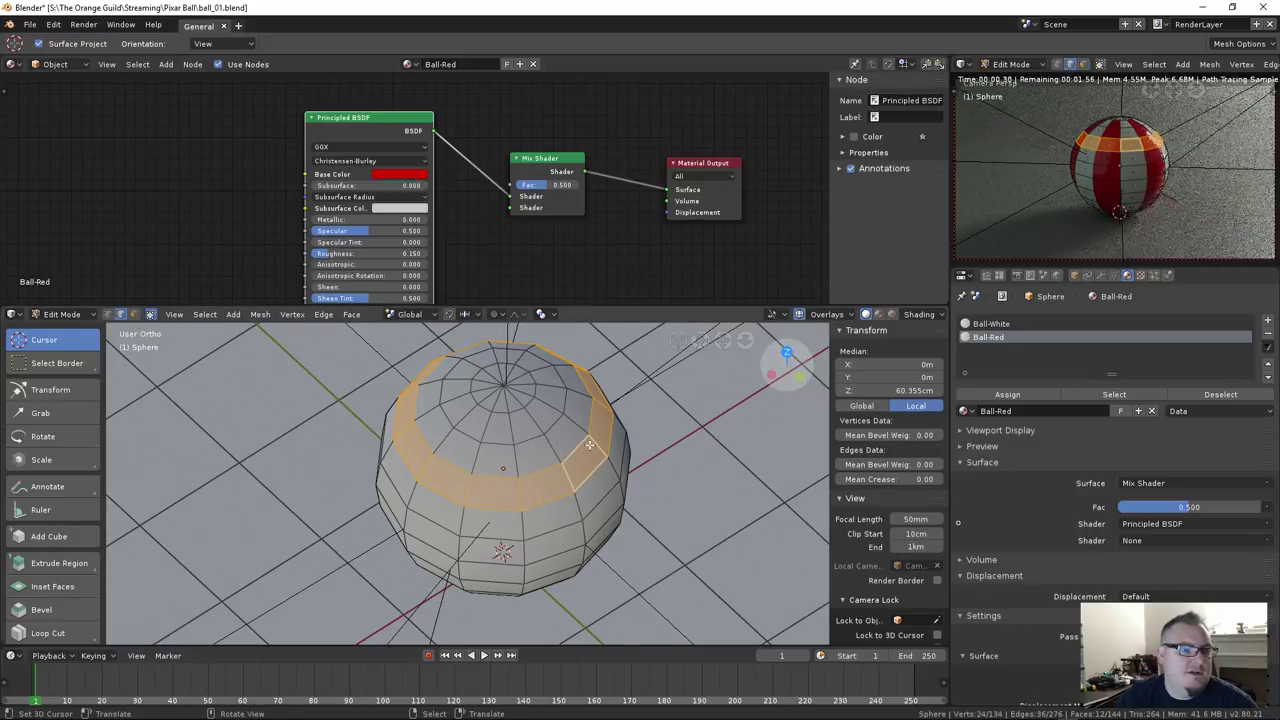
pyautogui.press('a')
pyautogui.keyDown('alt'); pyautogui.click(588, 480); pyautogui.keyUp('alt')
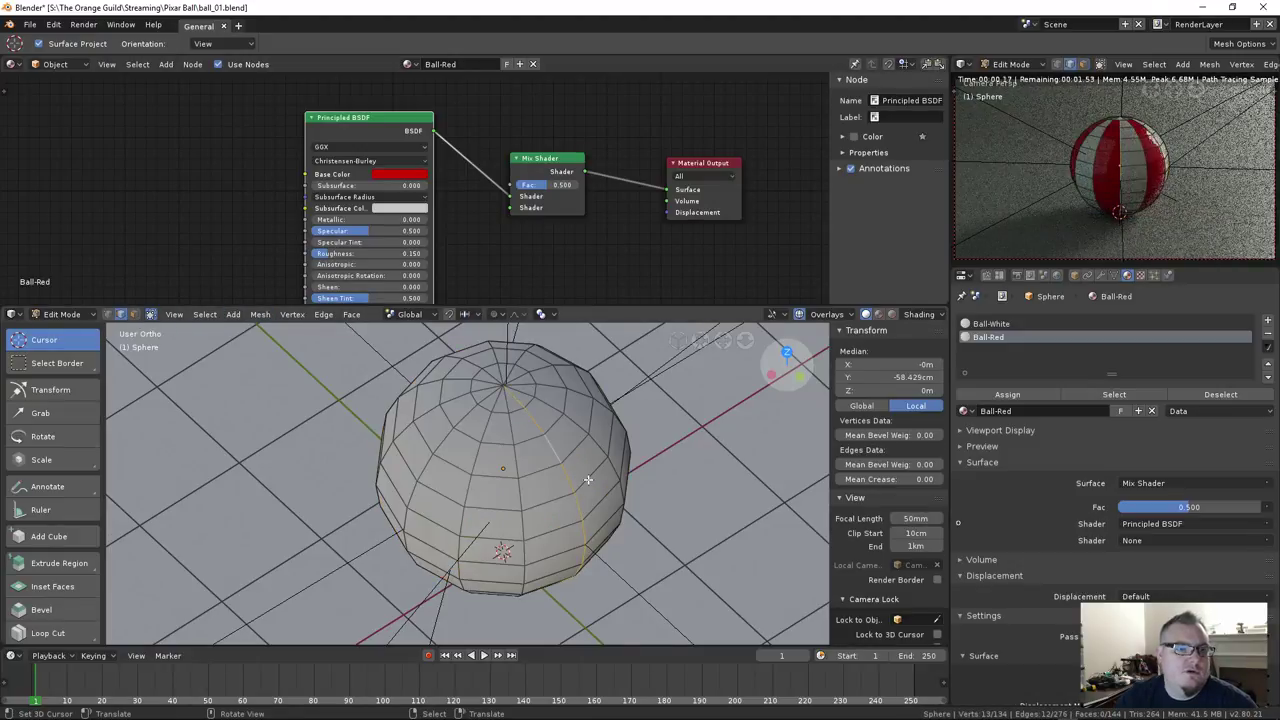
pyautogui.press('g')
pyautogui.press('g')
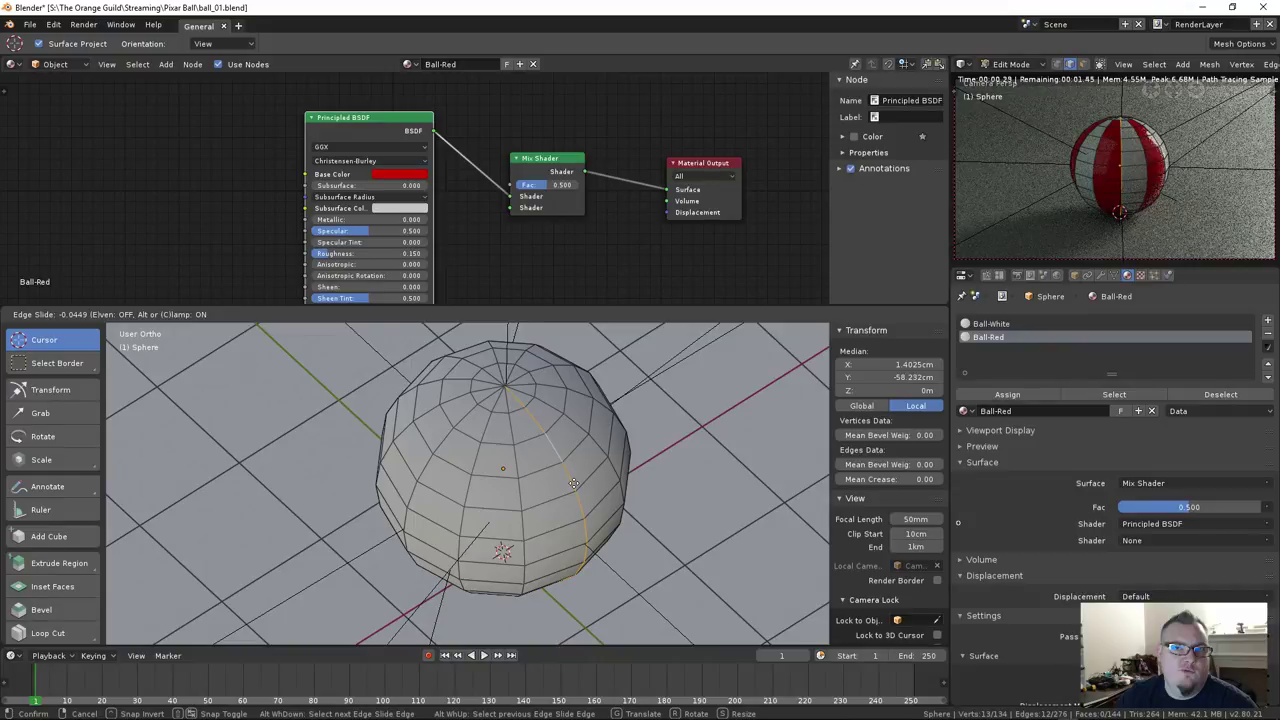
pyautogui.rightClick(573, 483)
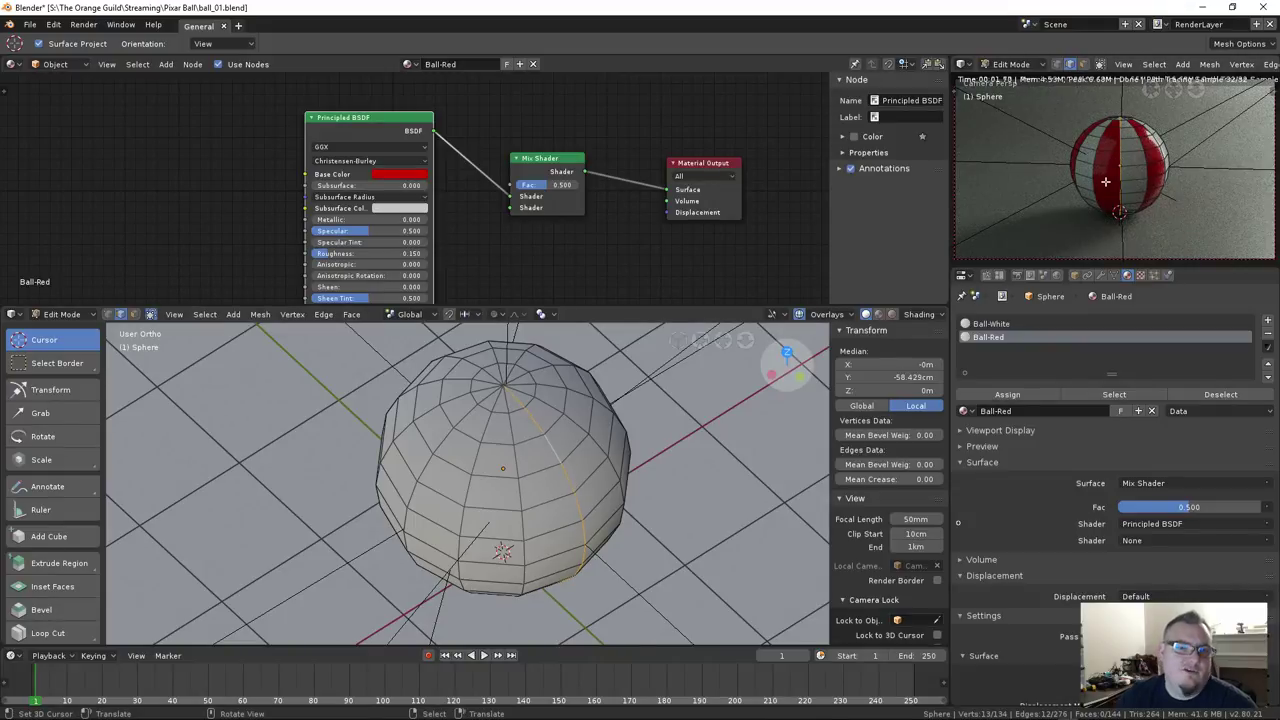
pyautogui.click(1101, 275)
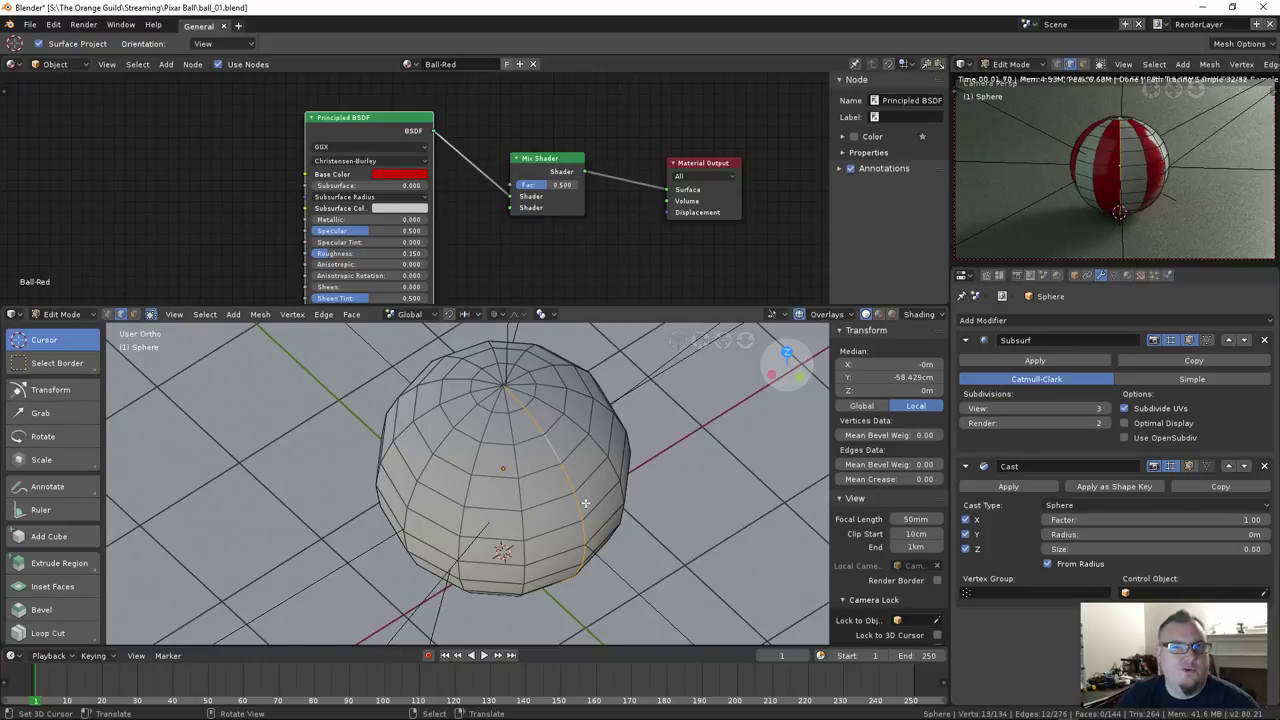
# Deselect all vertices and leave Edit Mode so the striped red-and-white ball shows in Object Mode
pyautogui.moveTo(482, 530); pyautogui.dragTo(497, 500, button='middle')
pyautogui.scroll(-2, 497, 500)
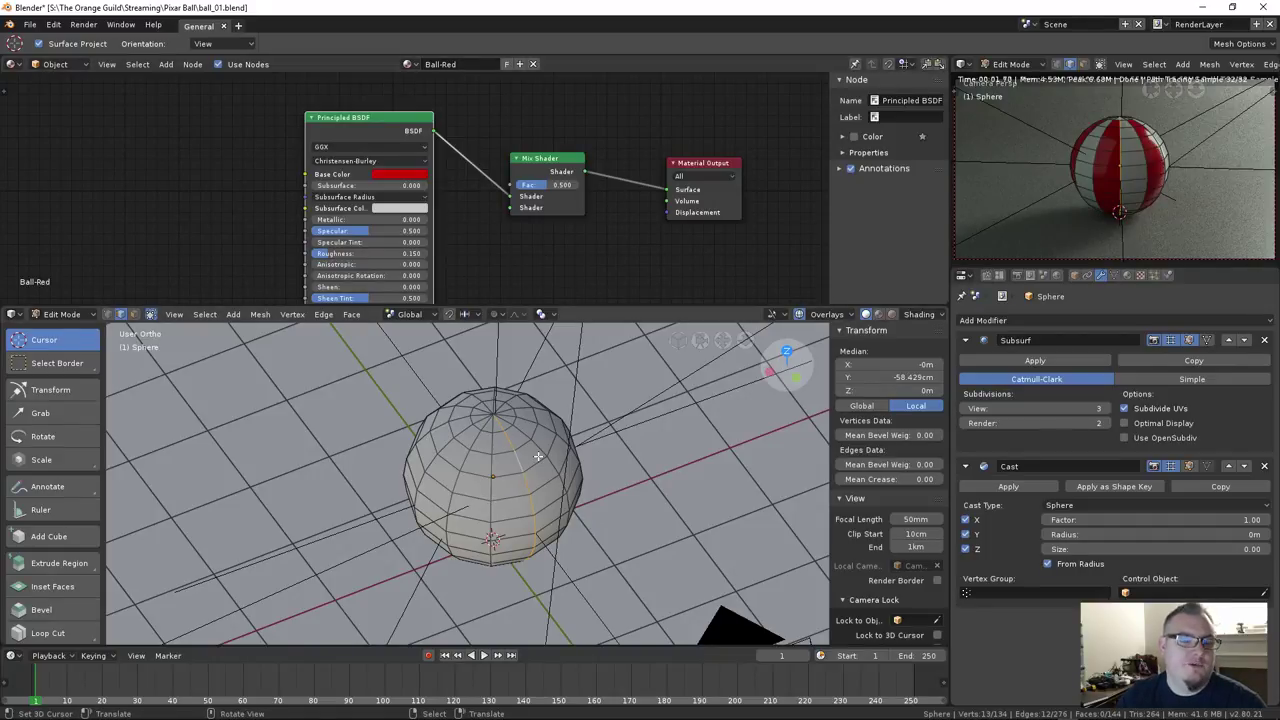
pyautogui.hotkey('alt', 'a')
pyautogui.moveTo(536, 458); pyautogui.dragTo(528, 470, button='middle')
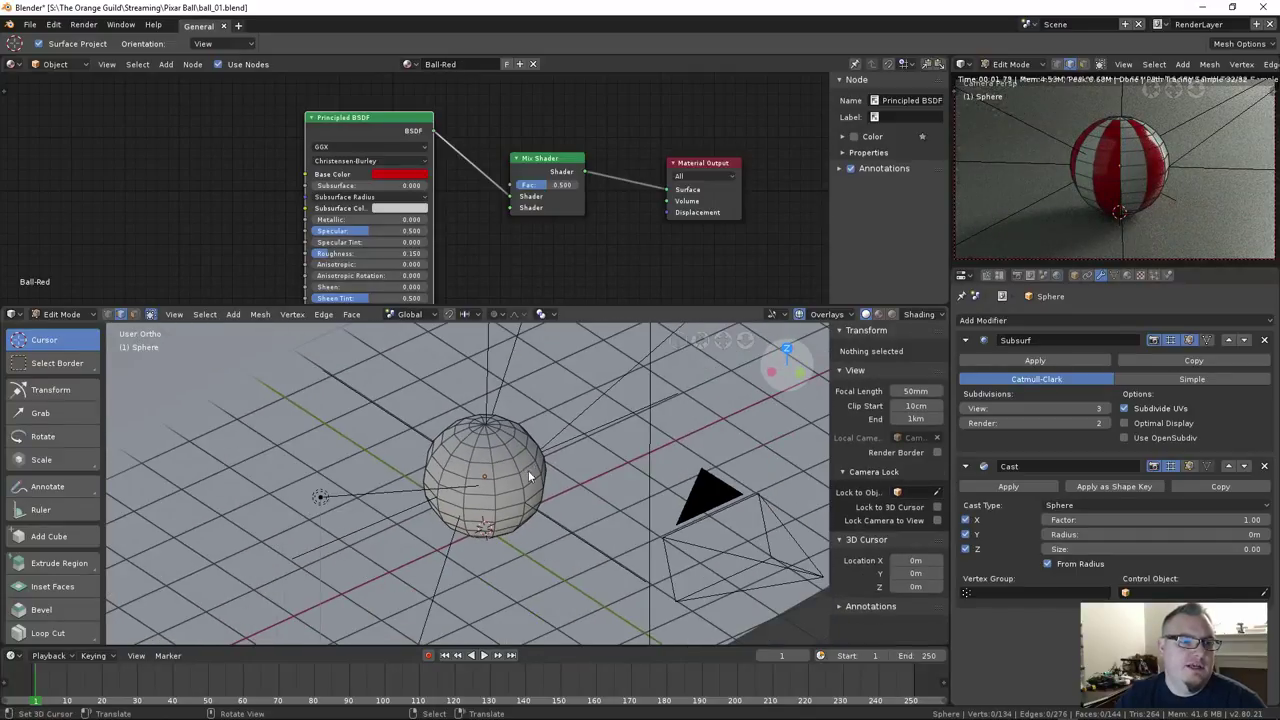
pyautogui.press('Tab')
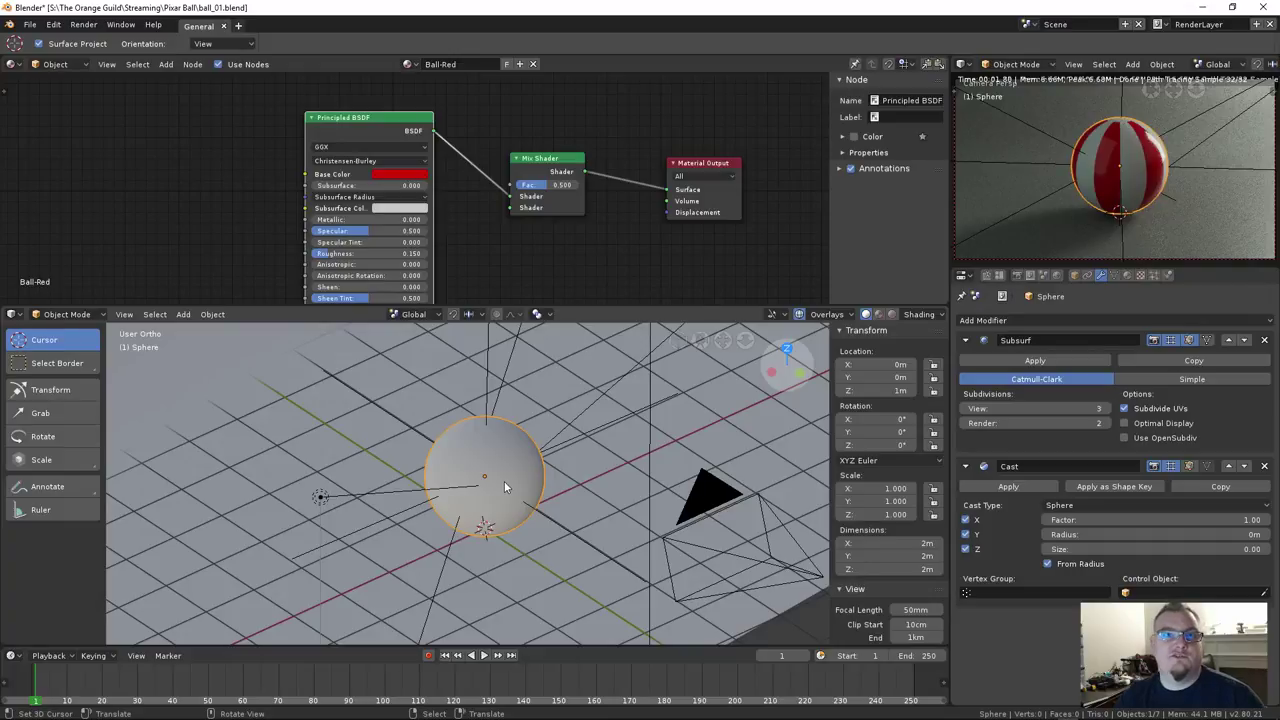
pyautogui.scroll(2, 474, 464)
pyautogui.moveTo(474, 464)
pyautogui.mouseDown(button='middle')
pyautogui.moveTo(504, 460)
pyautogui.moveTo(487, 454)
pyautogui.mouseUp(button='middle')
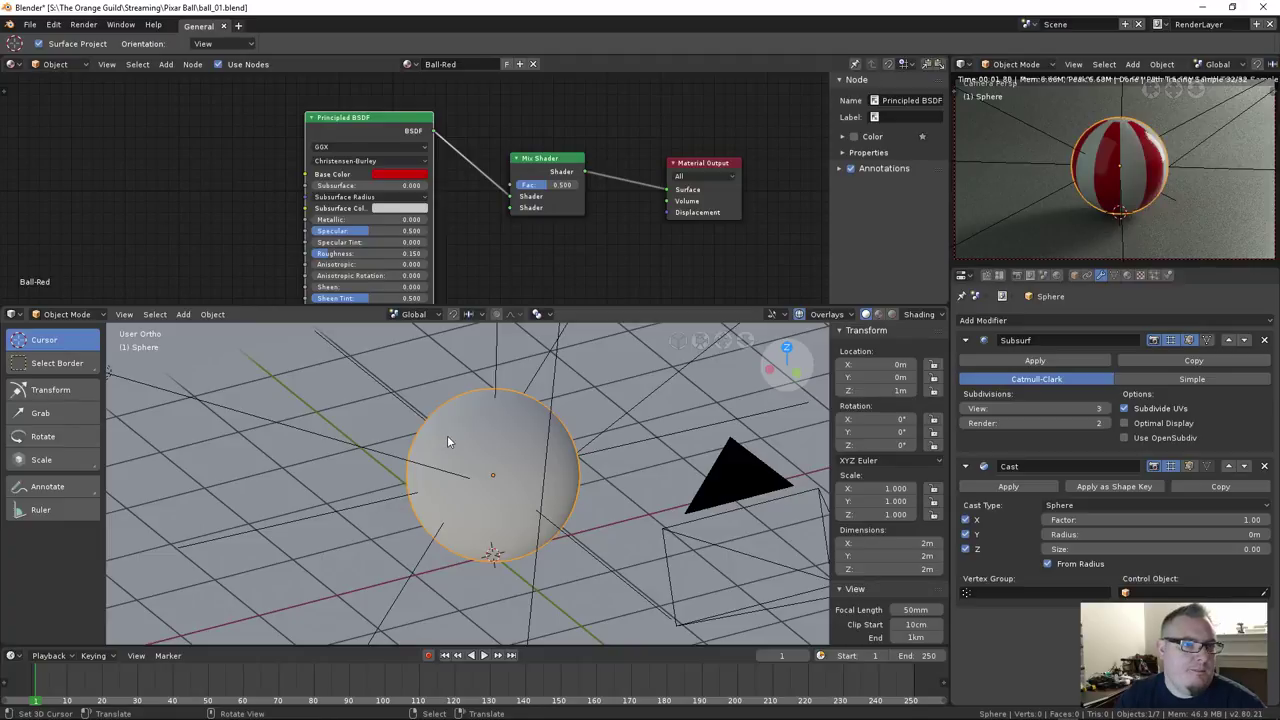
pyautogui.moveTo(450, 437); pyautogui.dragTo(545, 440, button='middle')
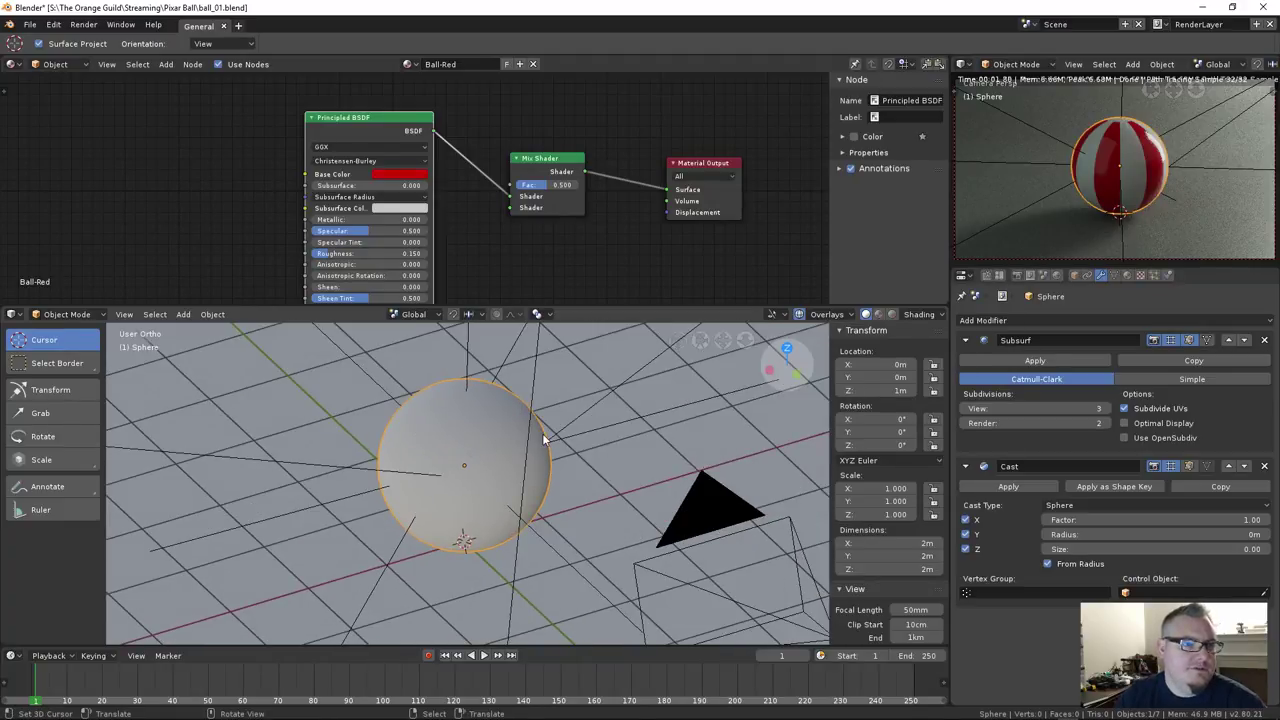
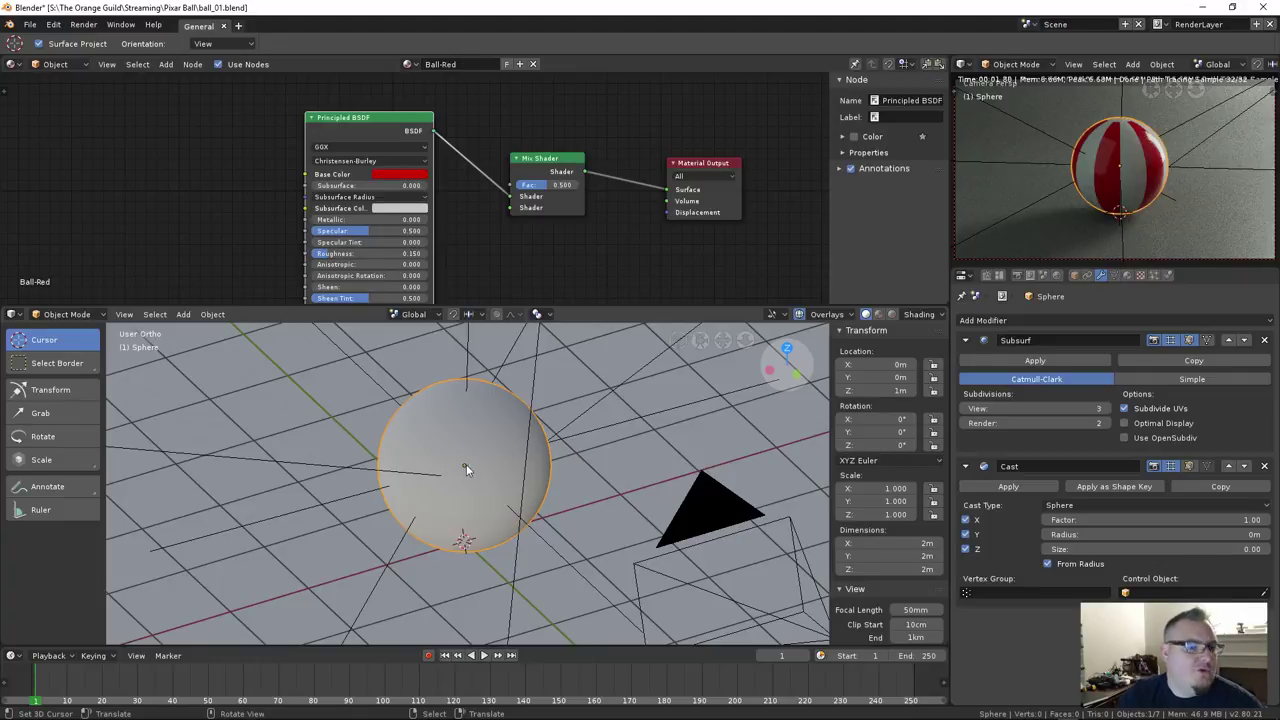
# Orbit around the sphere and split the Properties editor into two stacked areas
pyautogui.scroll(-1, 496, 467)
pyautogui.moveTo(545, 475); pyautogui.dragTo(507, 462, button='middle')
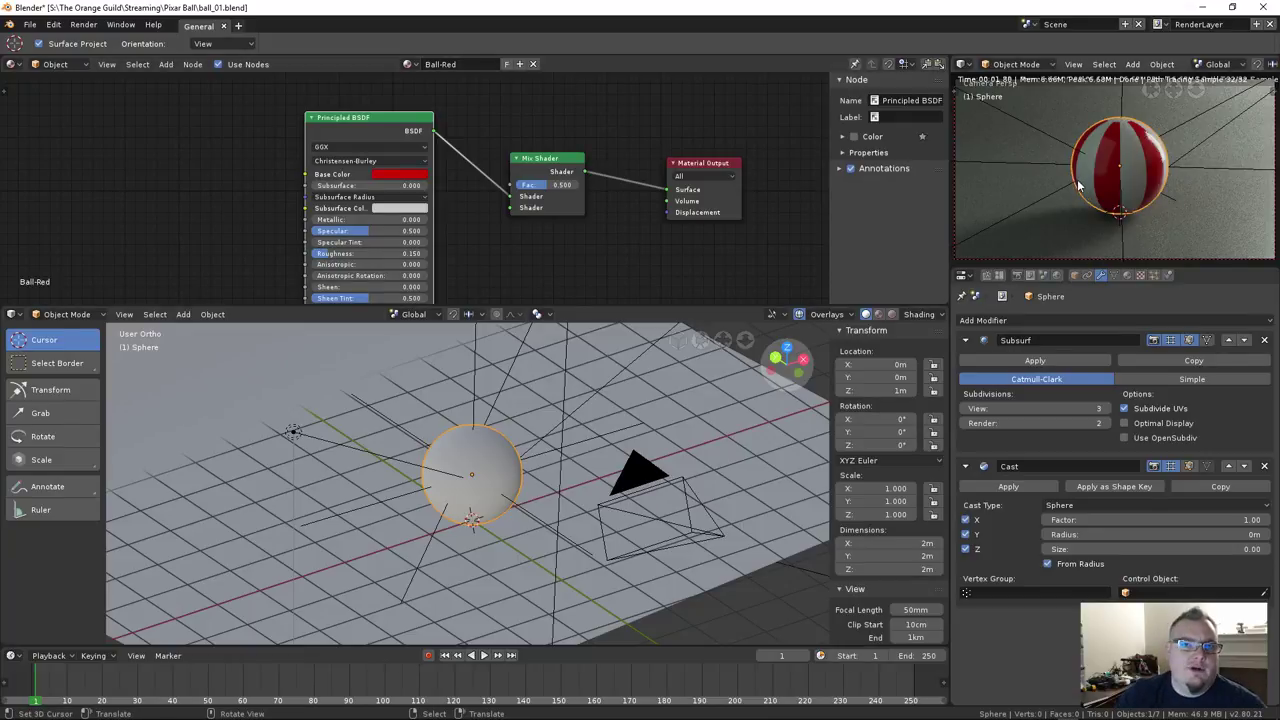
pyautogui.moveTo(390, 483); pyautogui.dragTo(595, 441, button='middle')
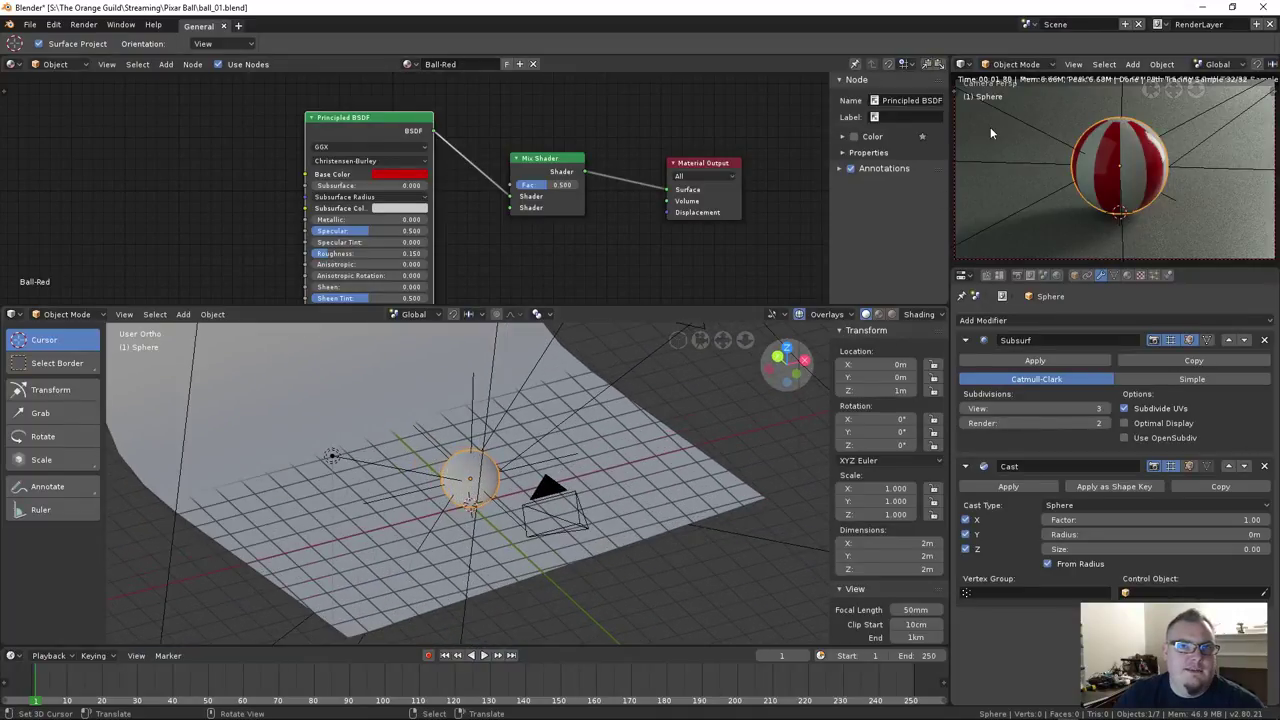
pyautogui.moveTo(1274, 270); pyautogui.dragTo(1150, 452)
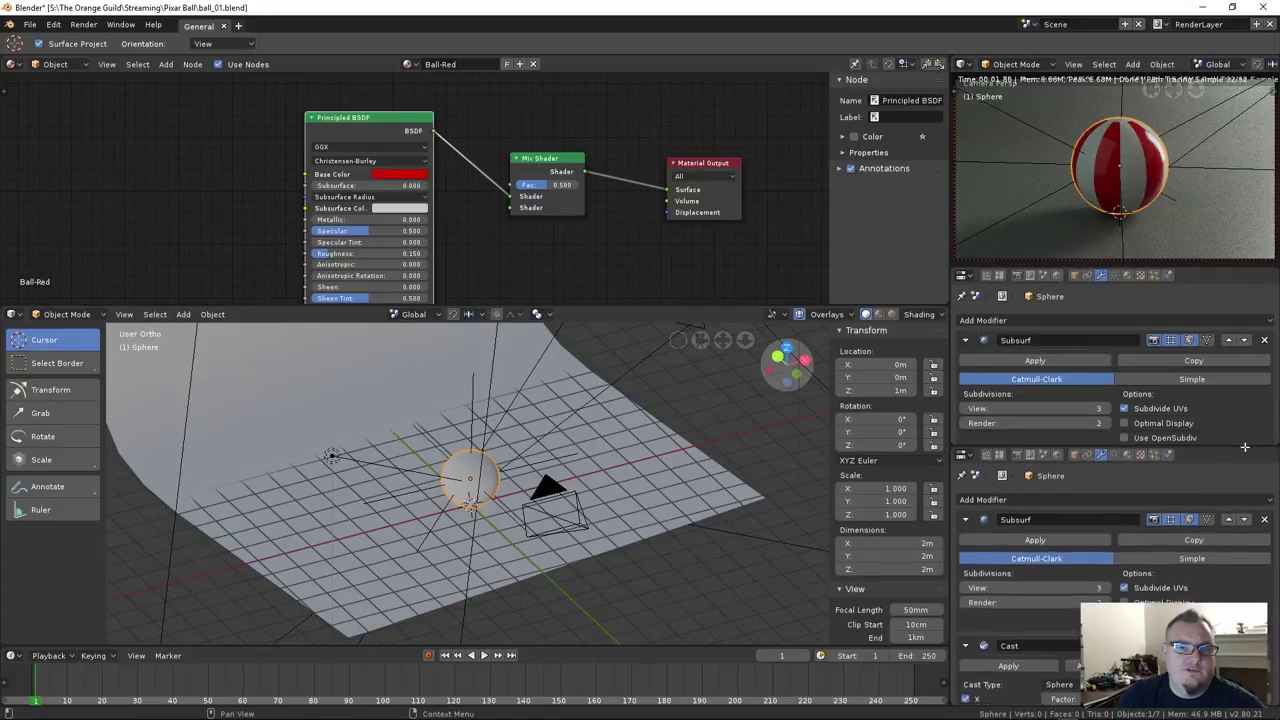
# Turn the new area into an Outliner and expand Scene Collection to show Collection 1
pyautogui.click(961, 277)
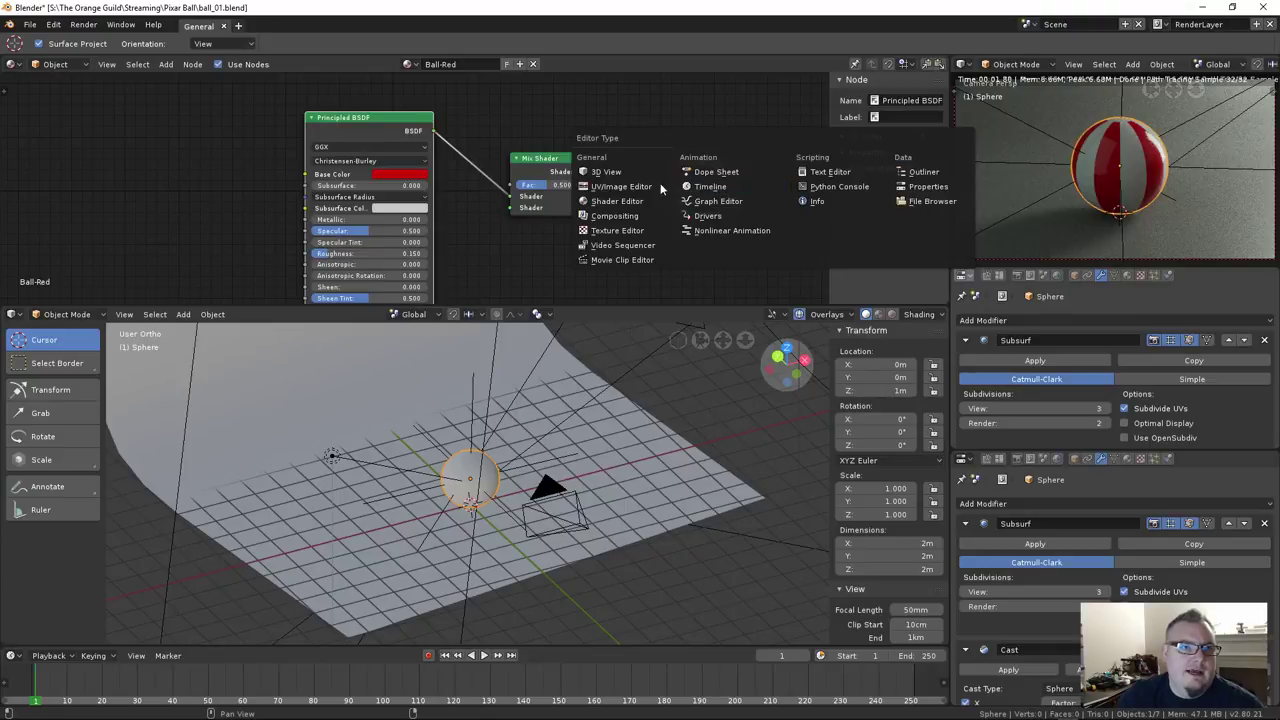
pyautogui.click(924, 171)
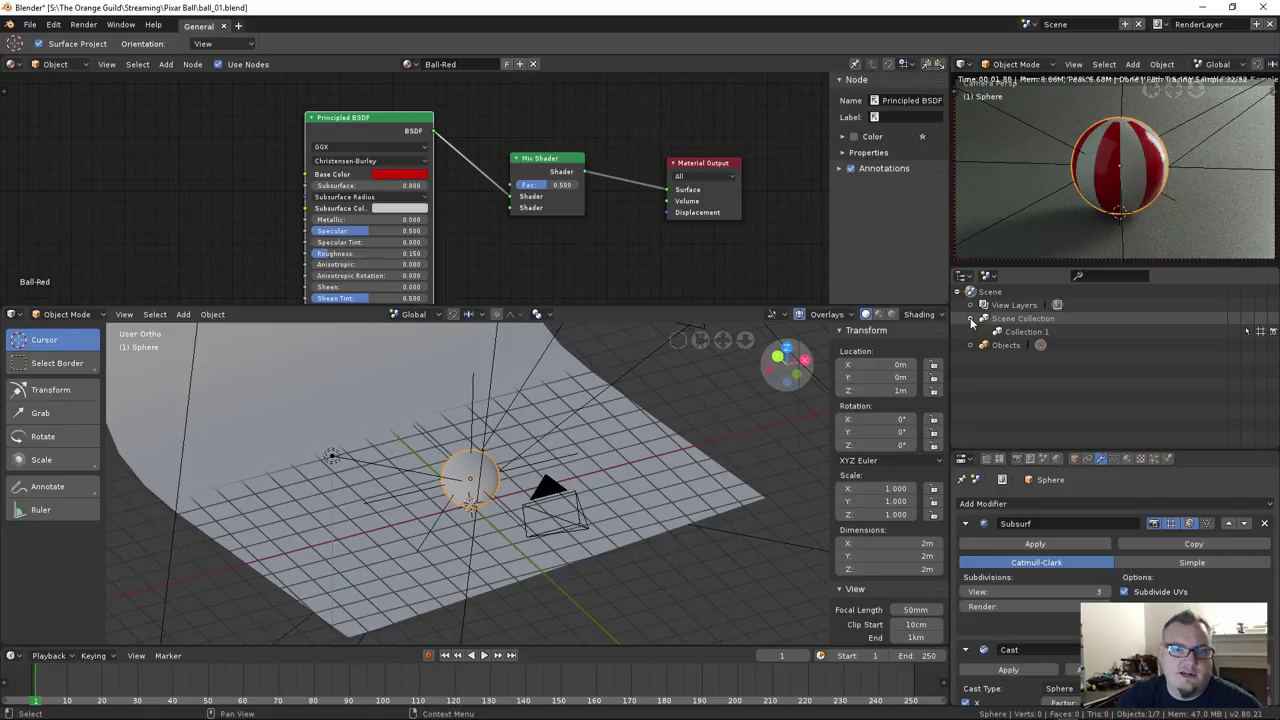
pyautogui.click(970, 318)
pyautogui.click(1014, 331)
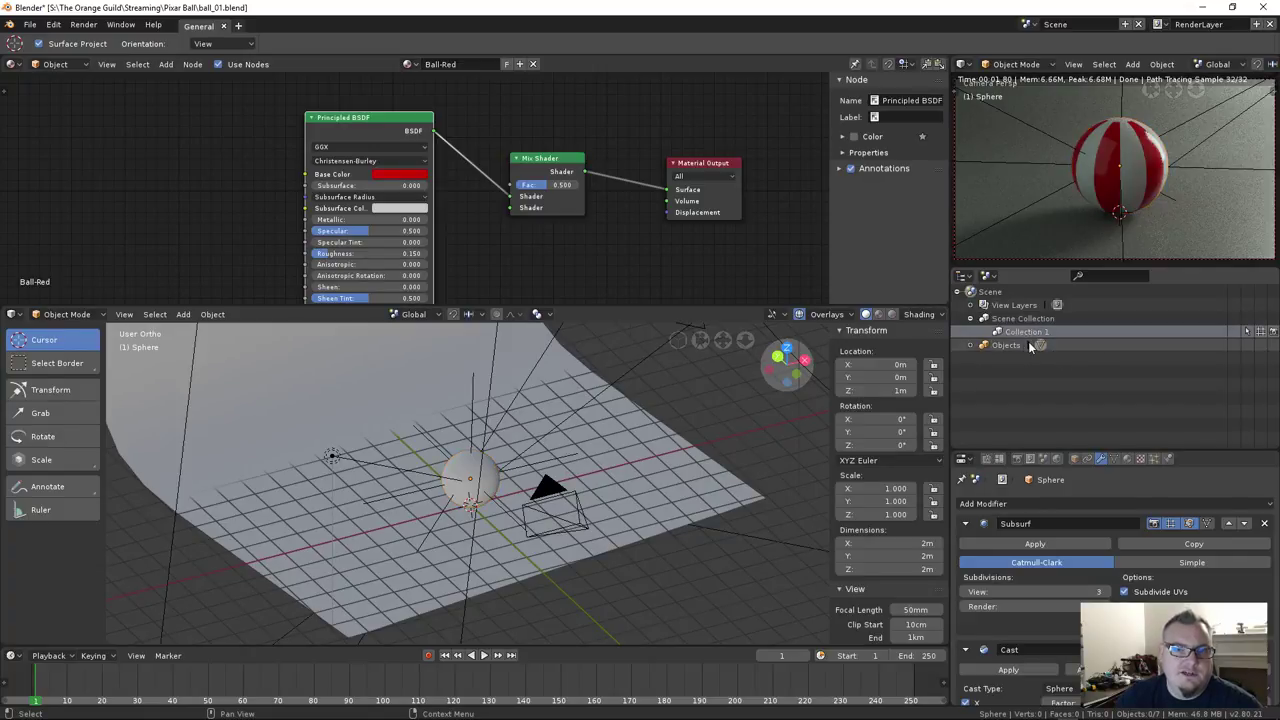
# Expand Objects and the Sphere to inspect its modifiers, then collapse them and select Collection 1
pyautogui.click(970, 345)
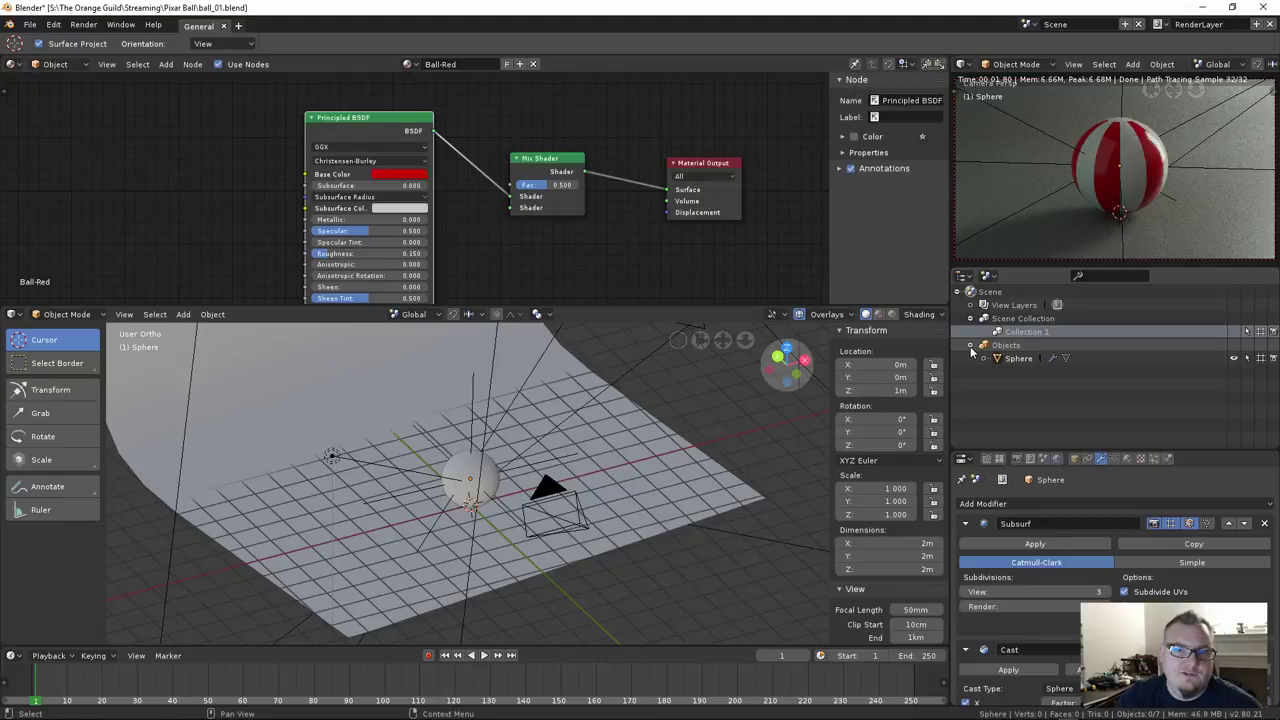
pyautogui.click(1017, 359)
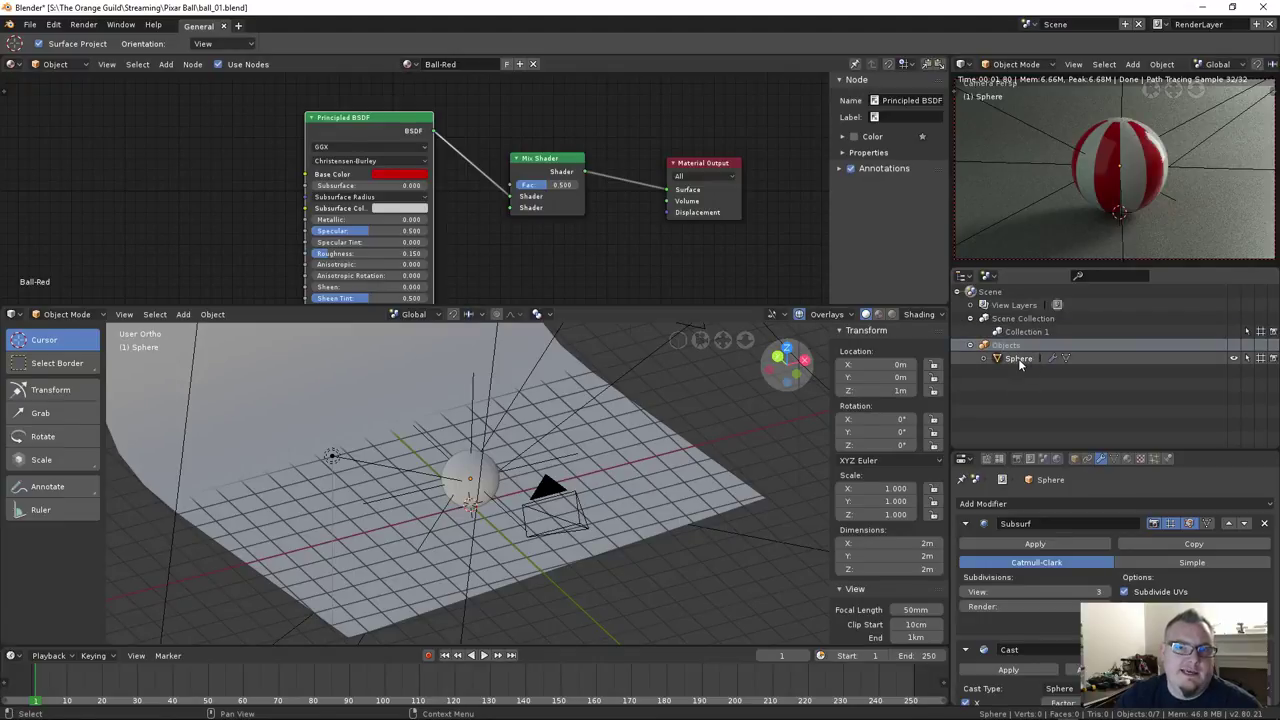
pyautogui.click(1018, 359)
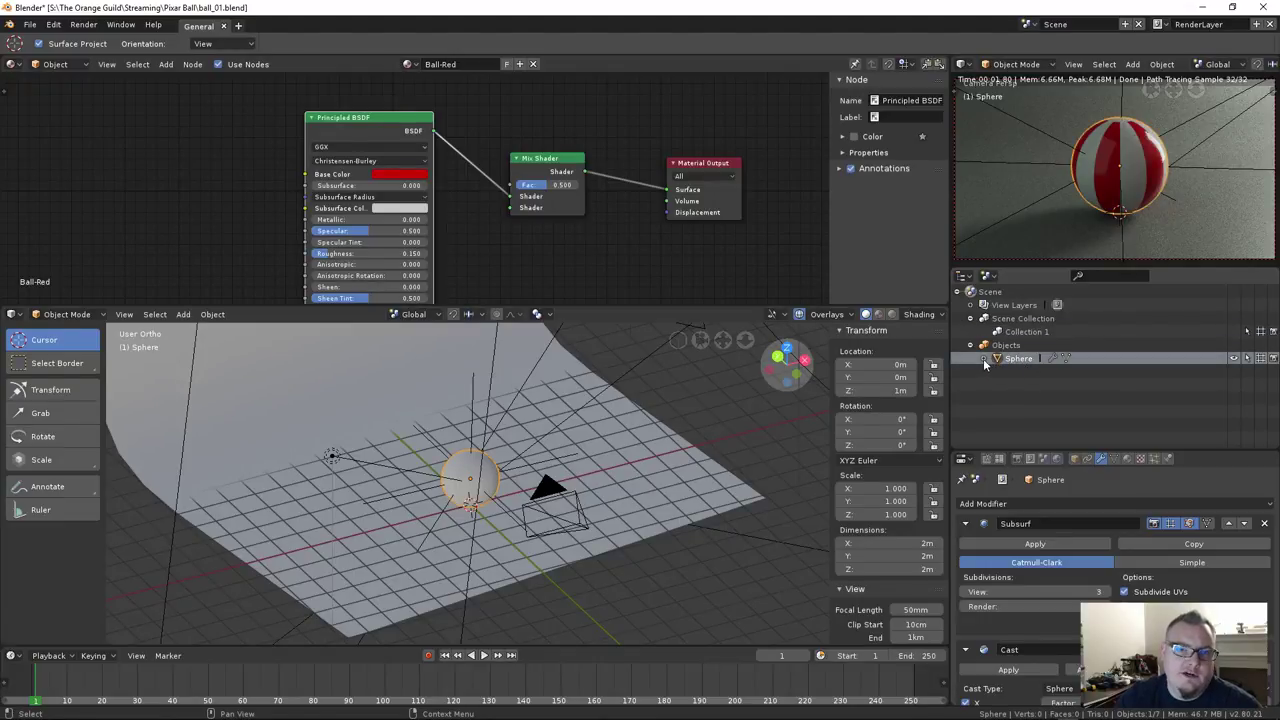
pyautogui.click(984, 358)
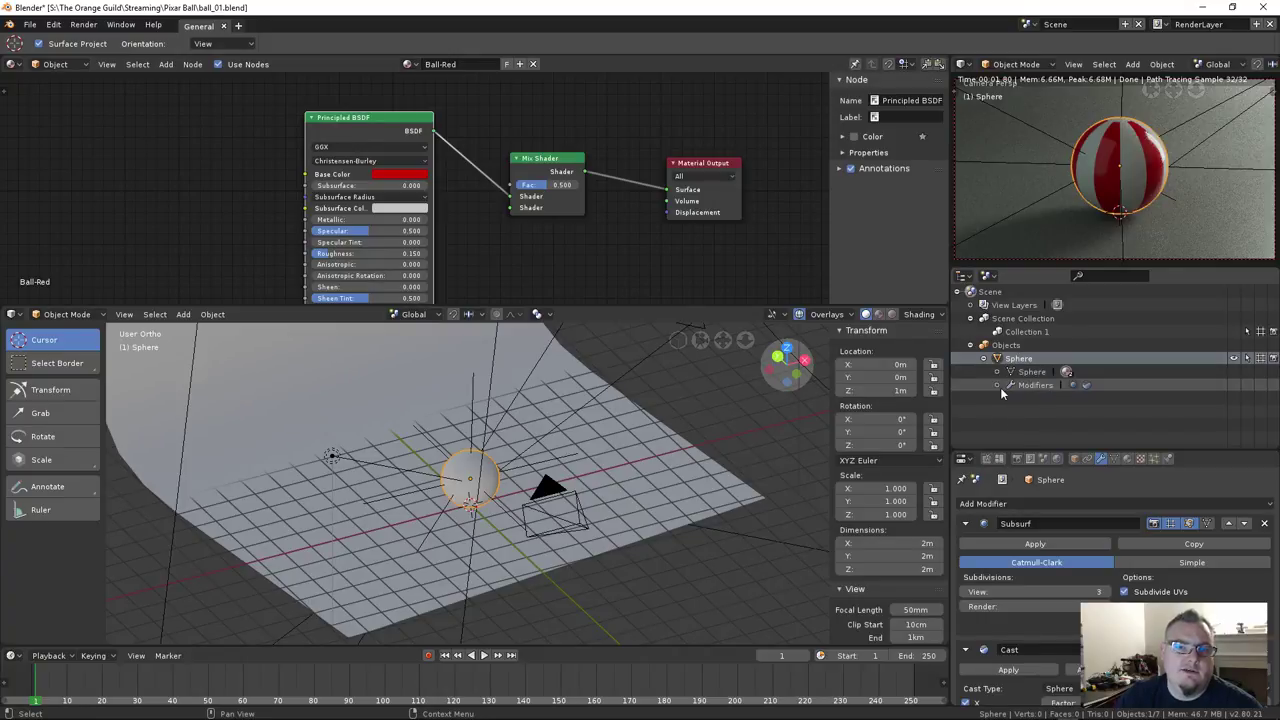
pyautogui.click(997, 386)
pyautogui.click(997, 386)
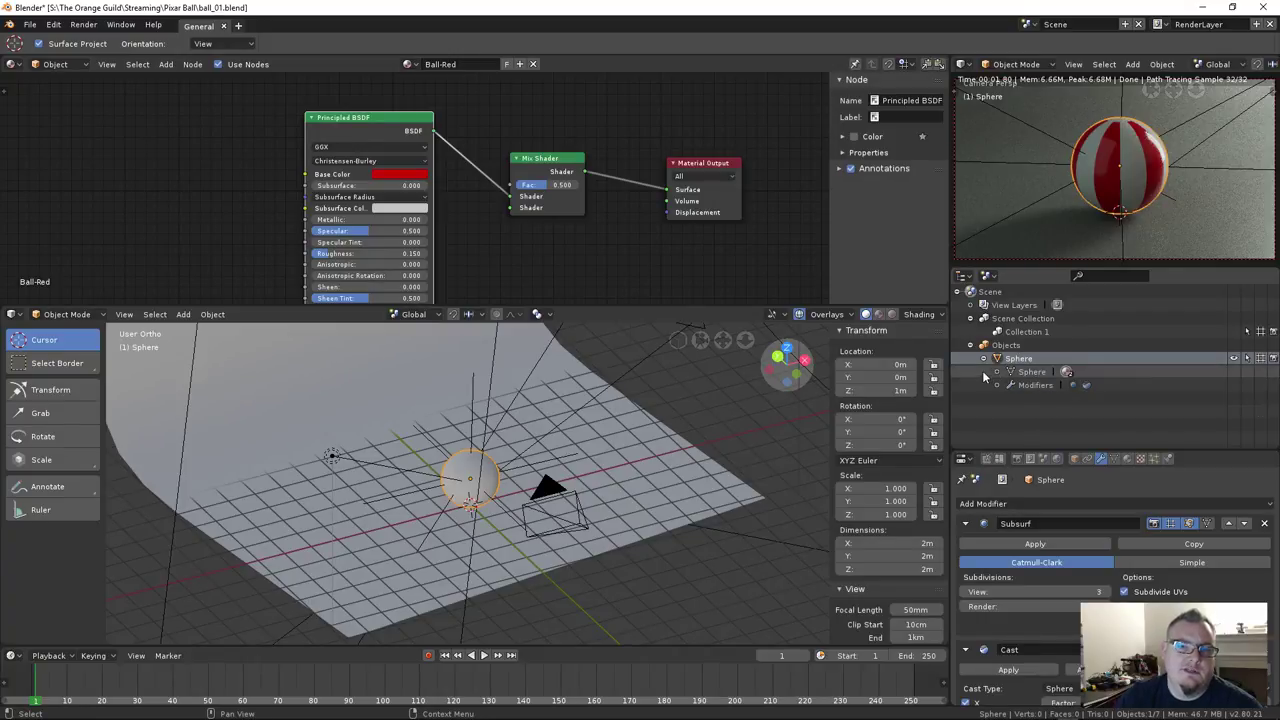
pyautogui.click(984, 359)
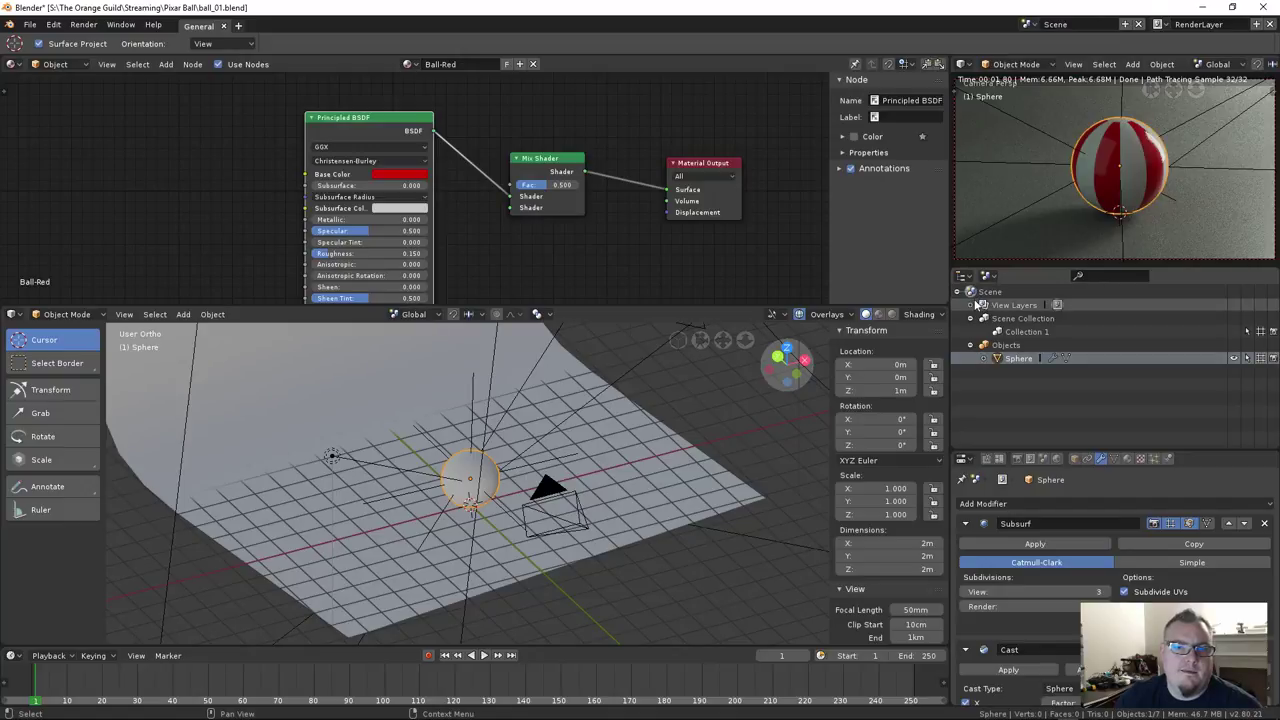
pyautogui.click(1014, 336)
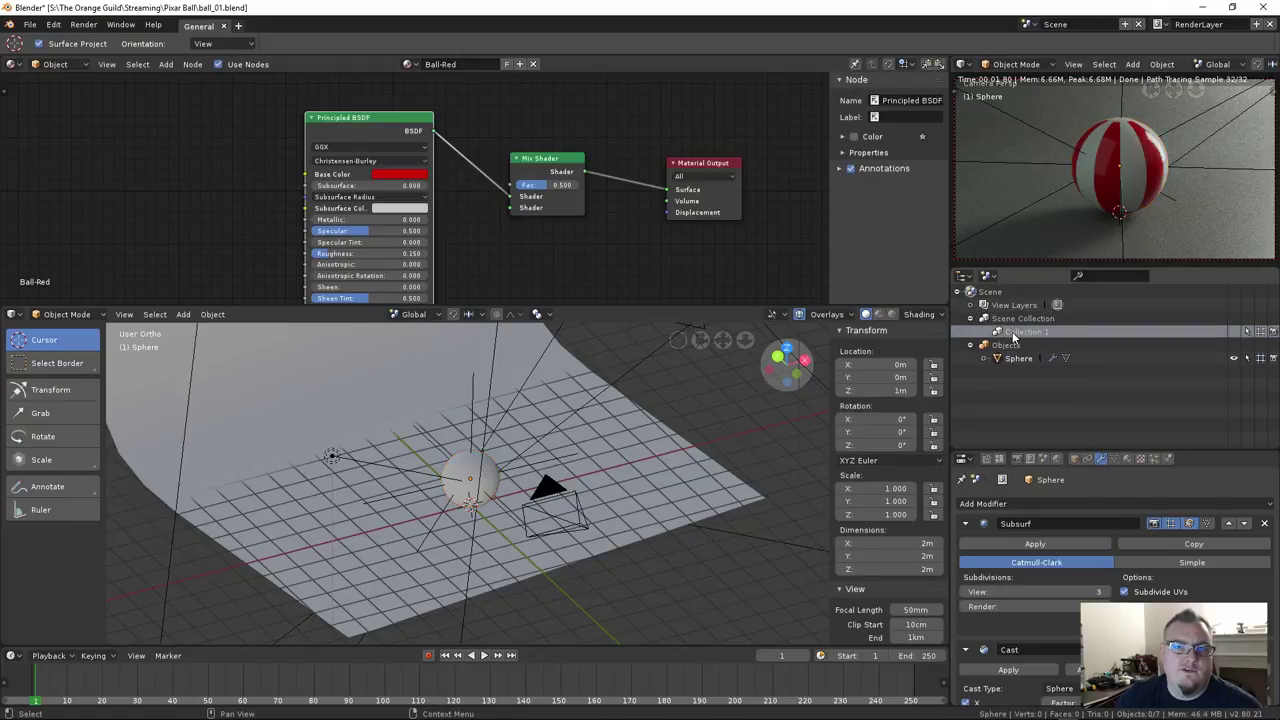
# Select the floor plane and toggle the Sphere's visibility in the Outliner several times
pyautogui.click(698, 482)
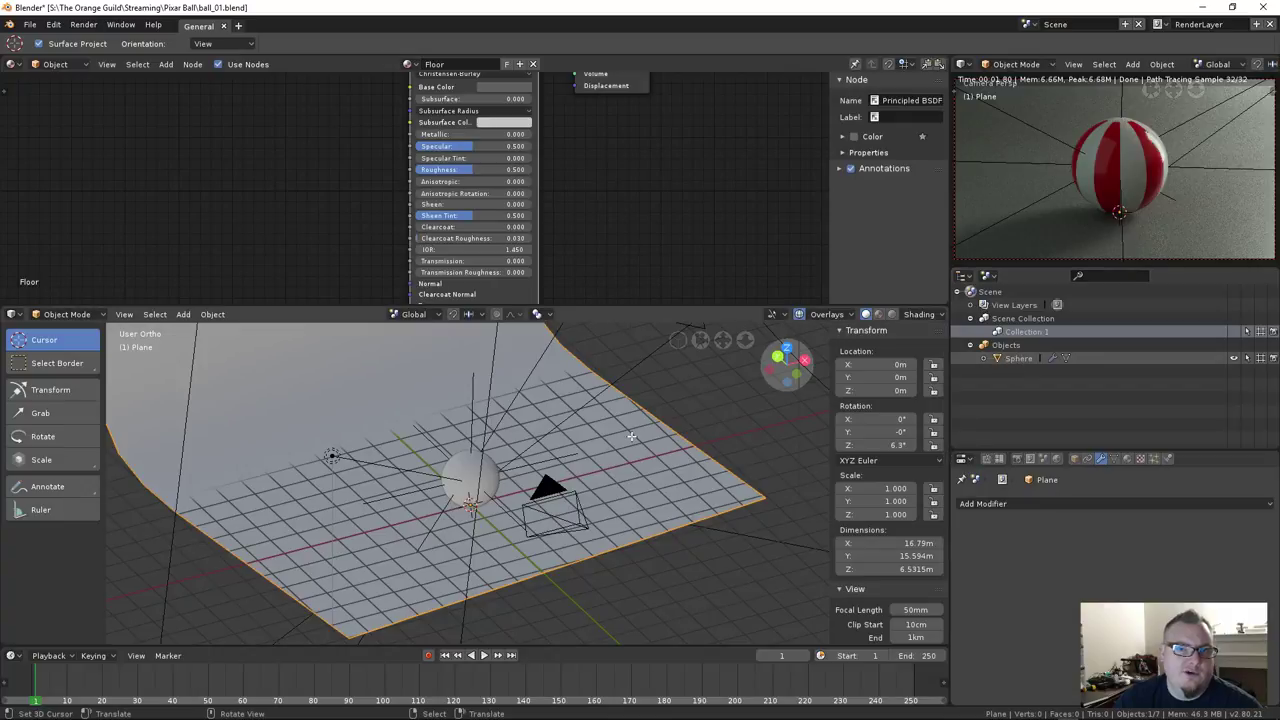
pyautogui.click(998, 347)
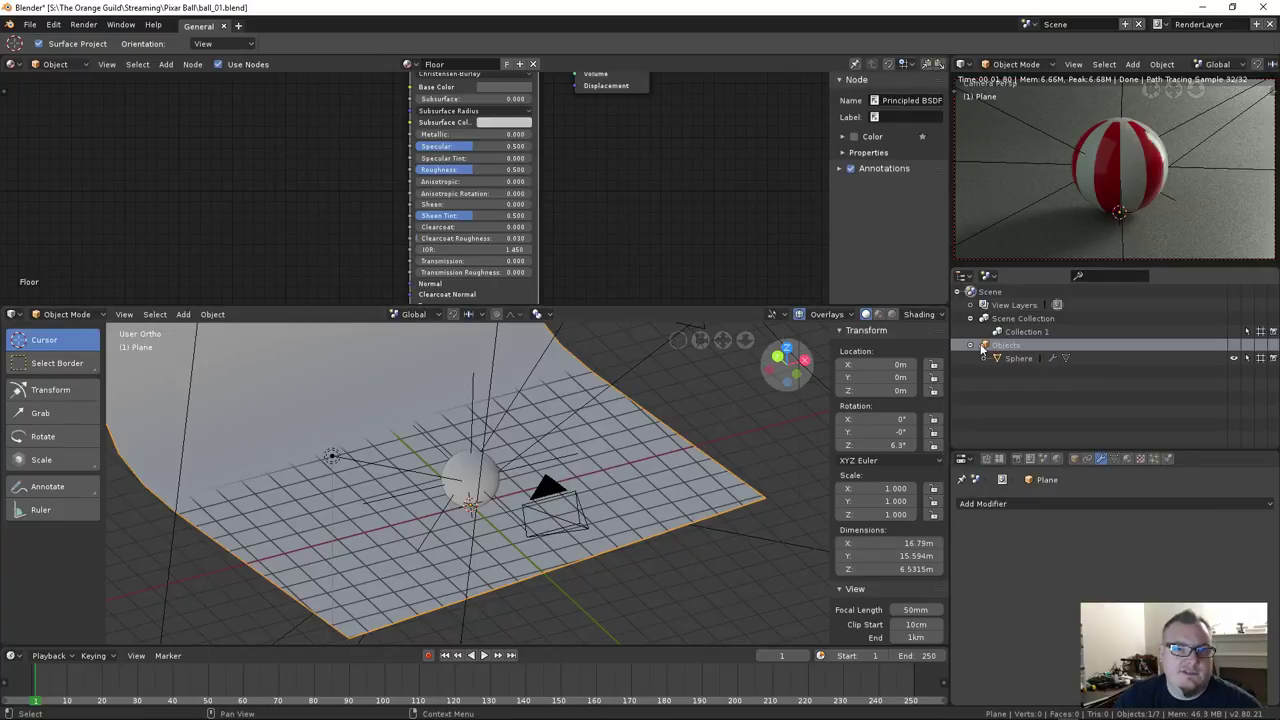
pyautogui.click(1234, 359)
pyautogui.click(1234, 359)
pyautogui.click(1234, 359)
pyautogui.click(1234, 359)
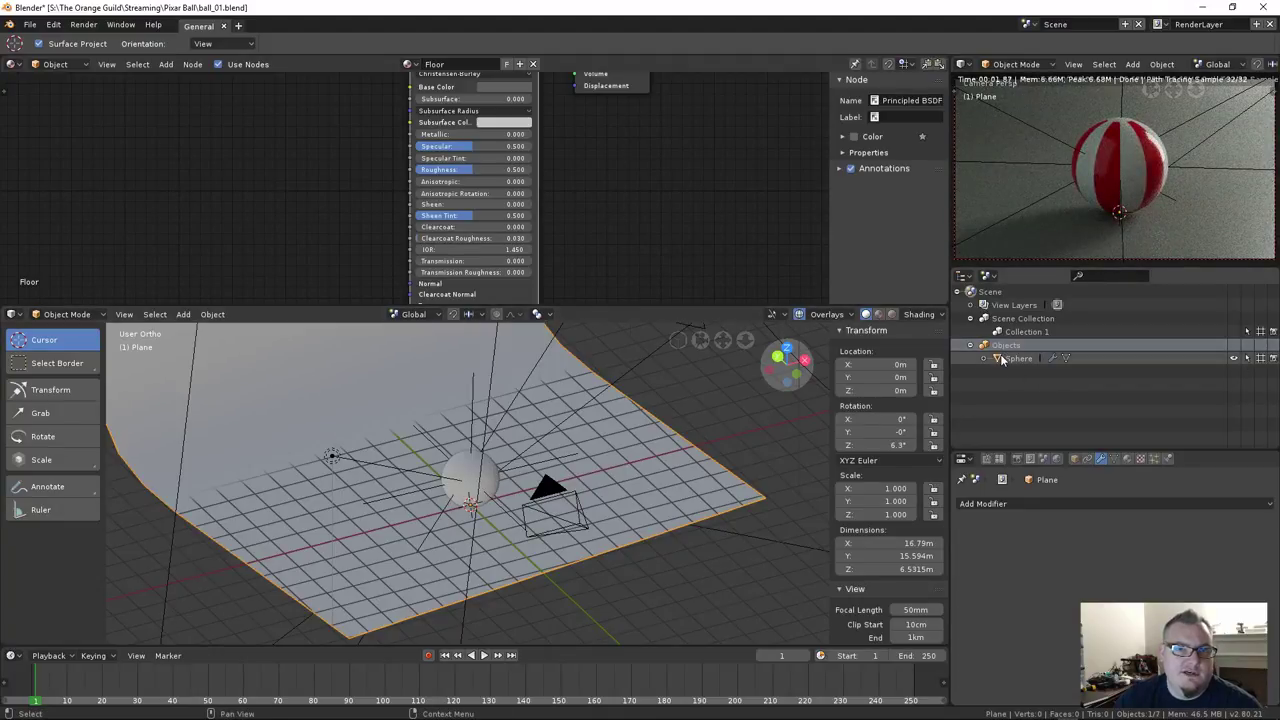
pyautogui.click(1234, 359)
pyautogui.click(1234, 359)
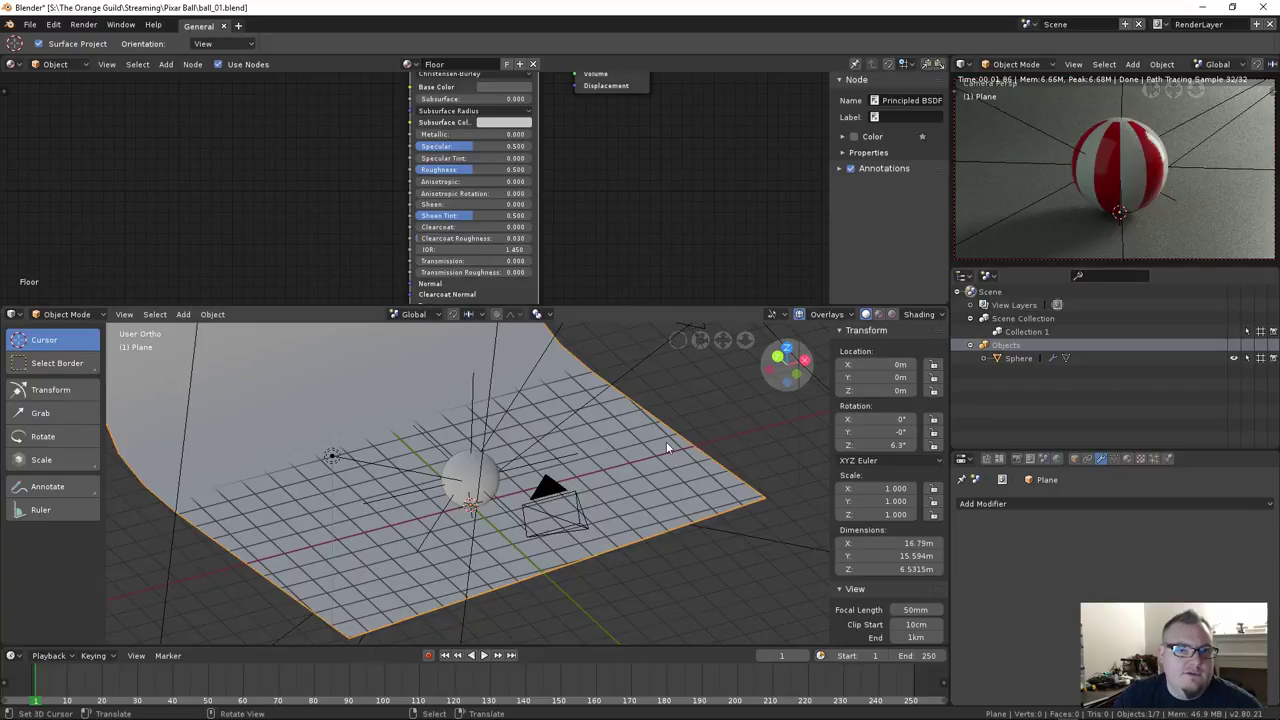
# Browse the Object > Collection options for the floor plane without choosing one
pyautogui.click(211, 316)
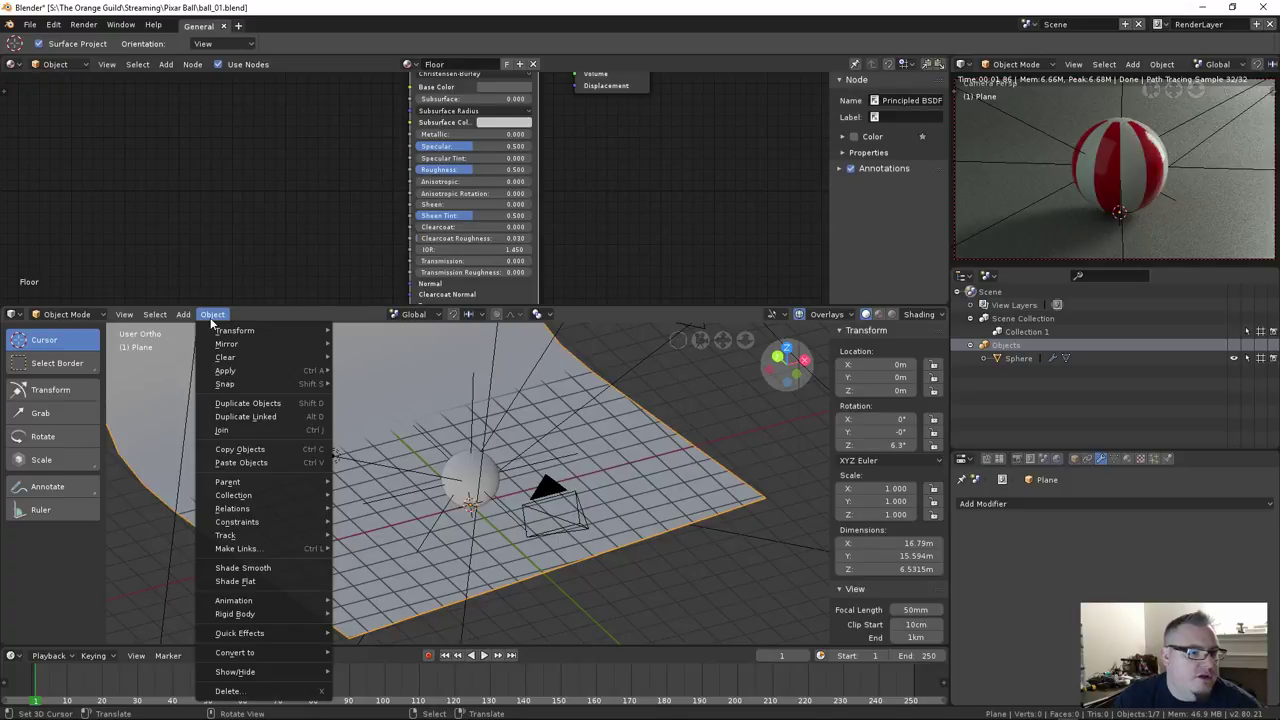
pyautogui.moveTo(280, 493)
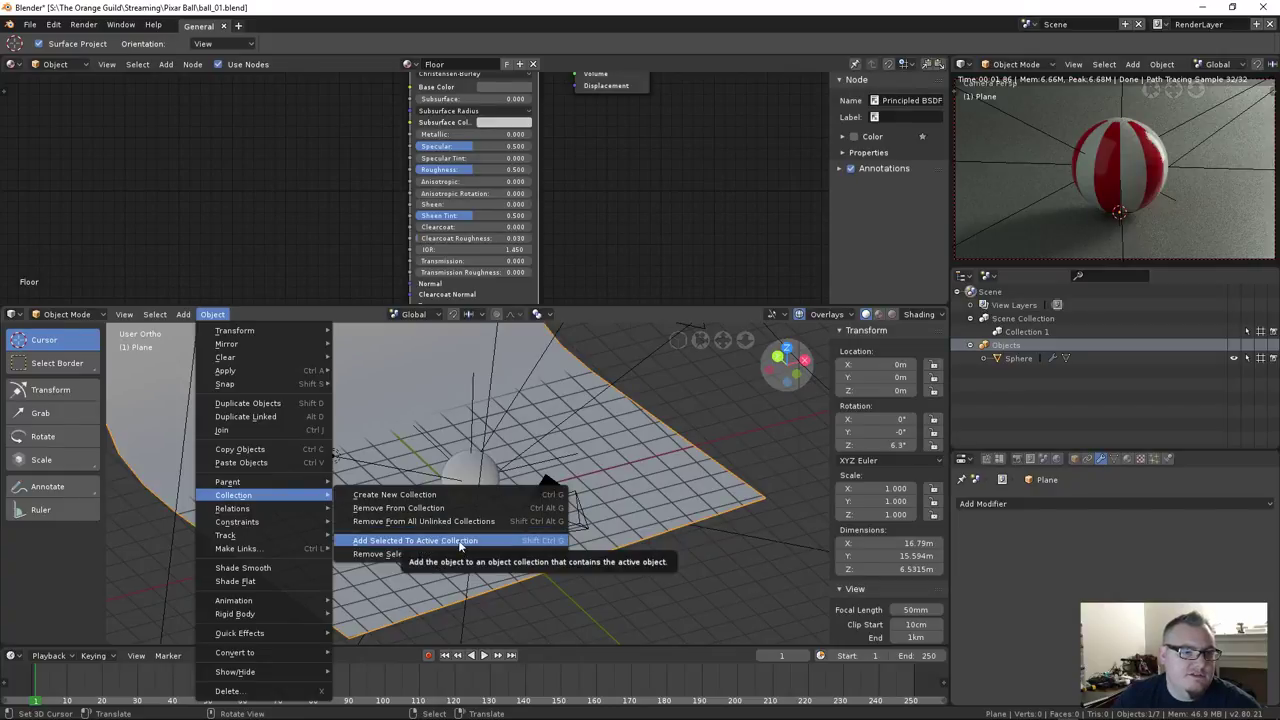
pyautogui.click(424, 545)
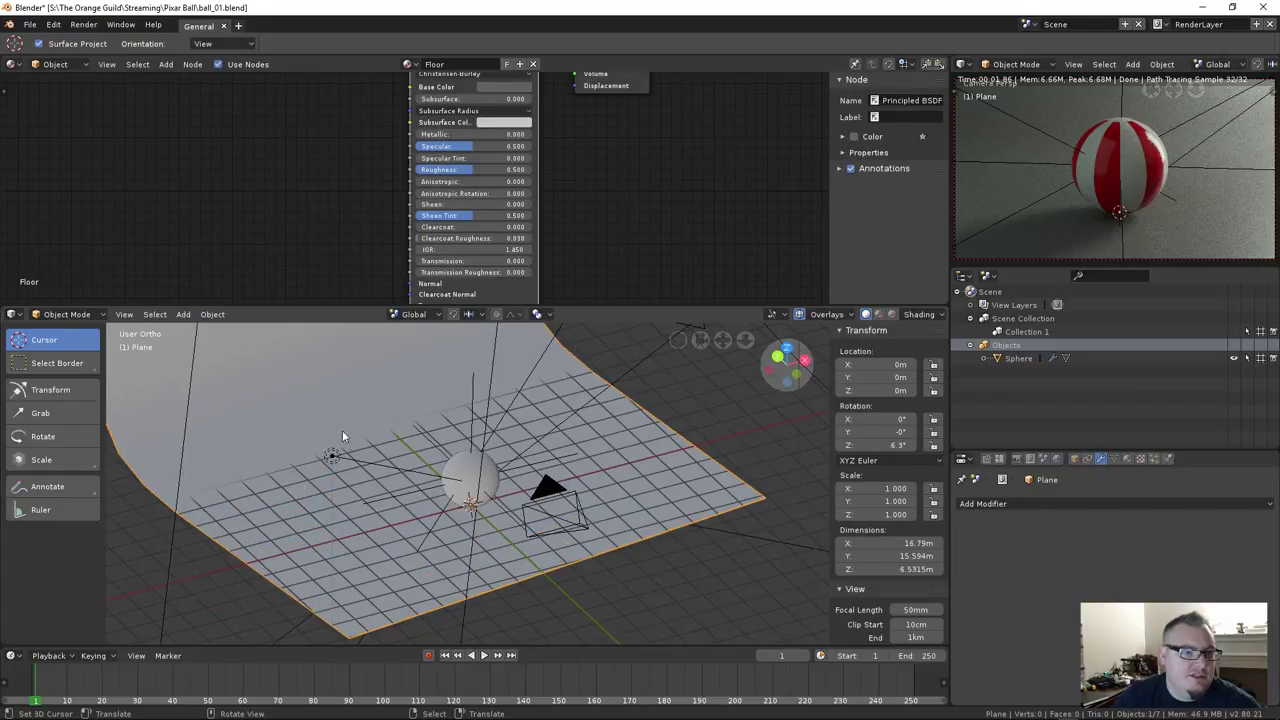
pyautogui.click(220, 316)
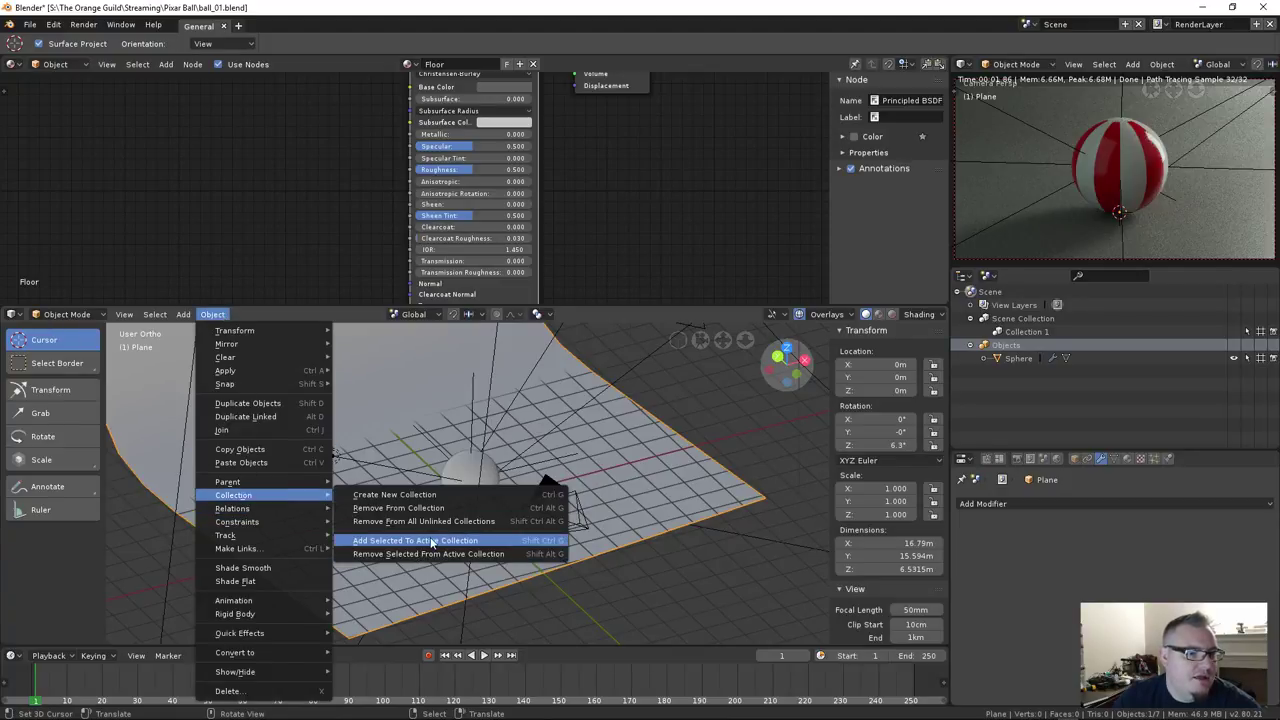
pyautogui.click(430, 541)
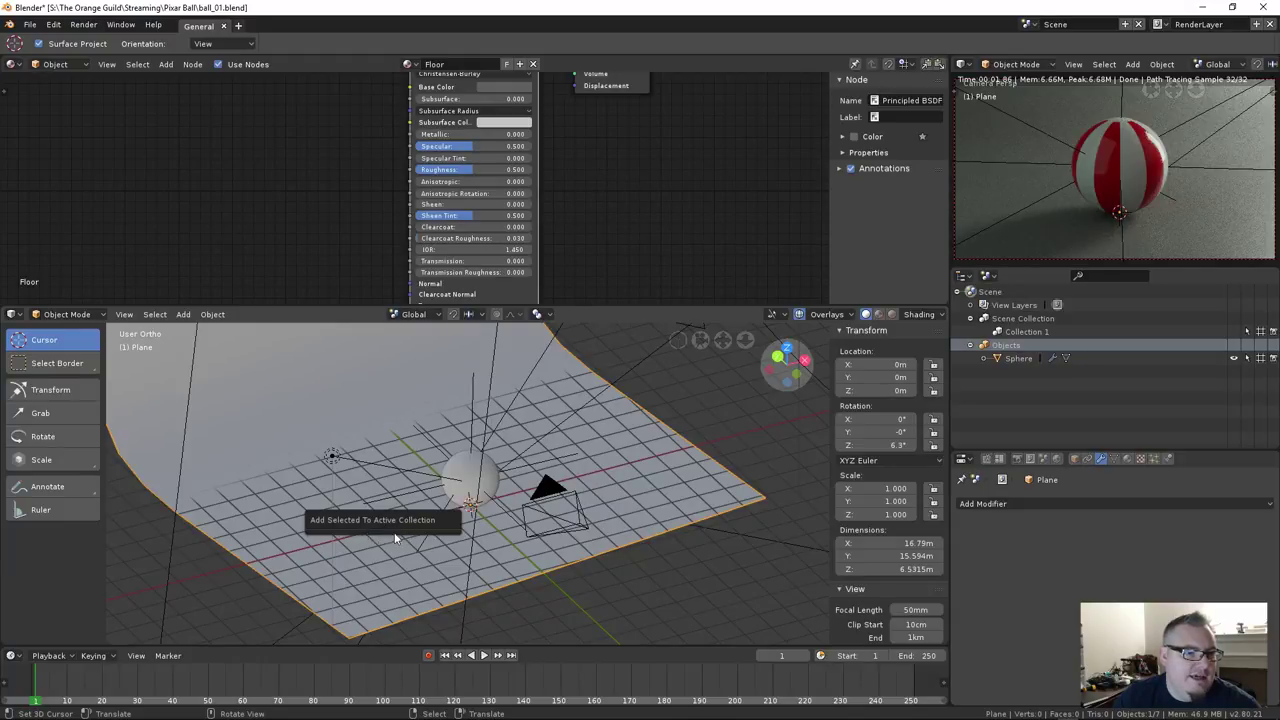
# Check the Sphere's Outliner context options, then reselect the floor plane
pyautogui.click(1000, 357)
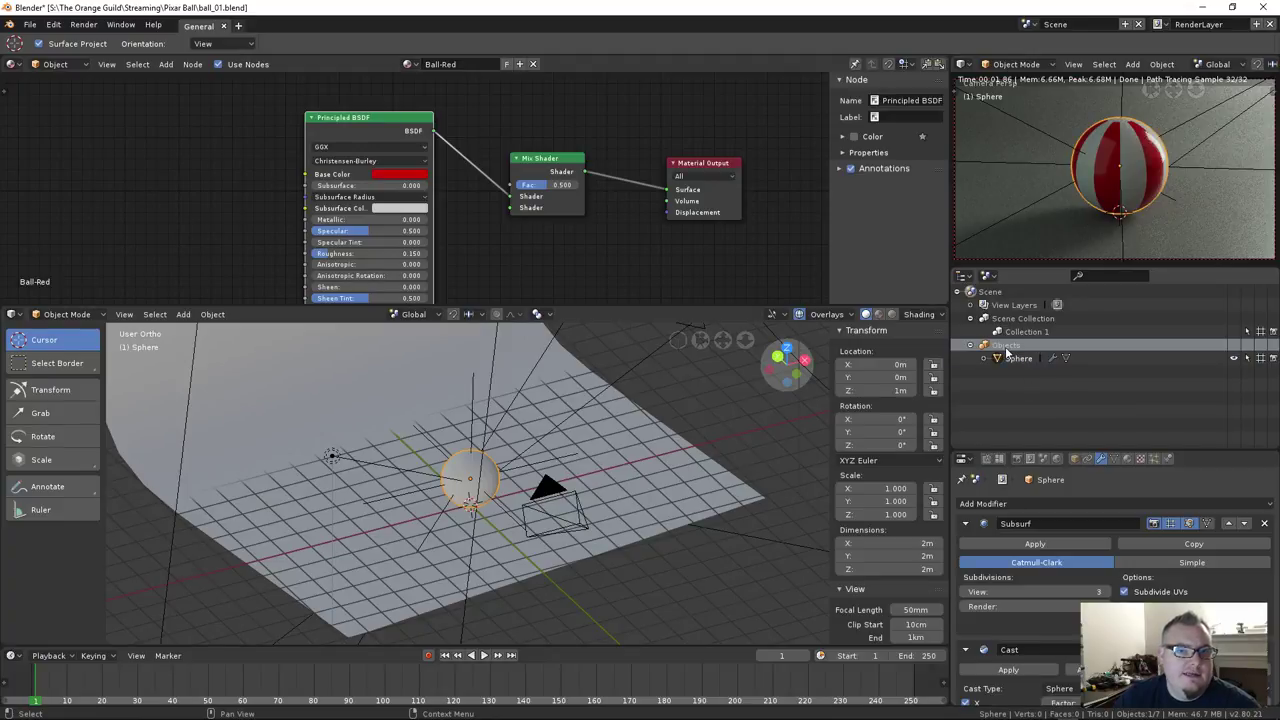
pyautogui.rightClick(1005, 356)
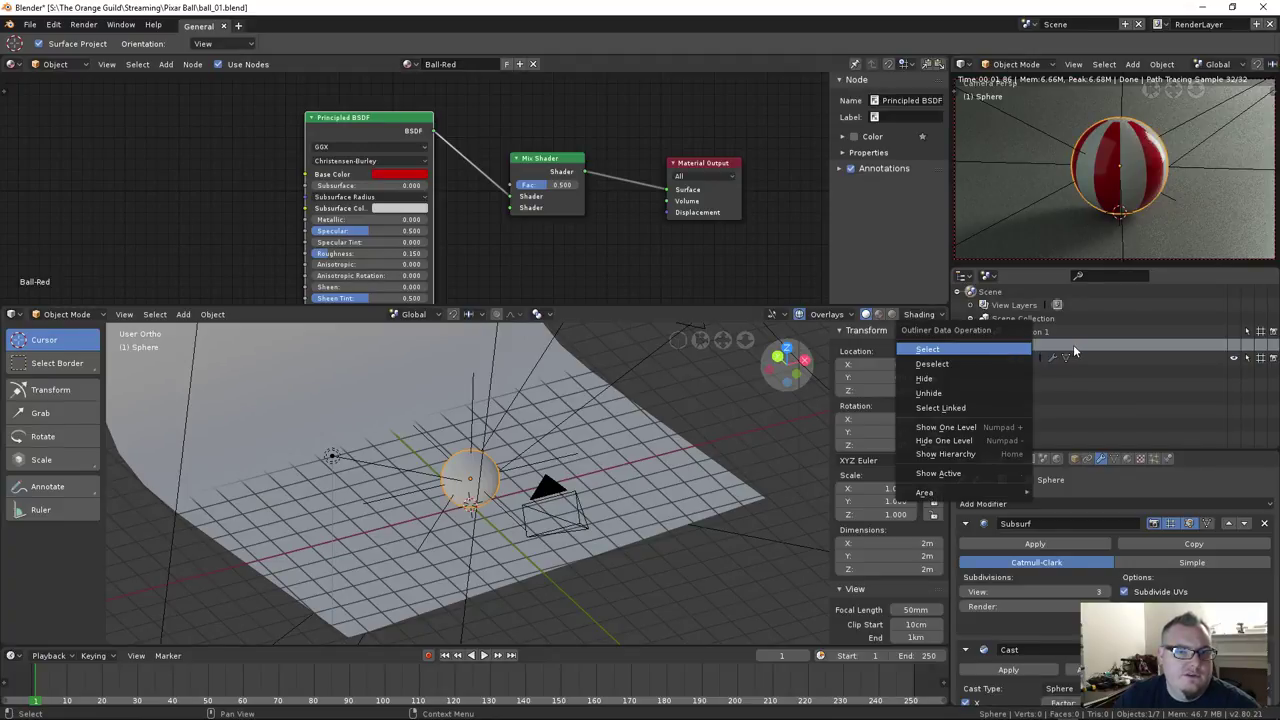
pyautogui.click(1005, 348)
pyautogui.click(505, 470)
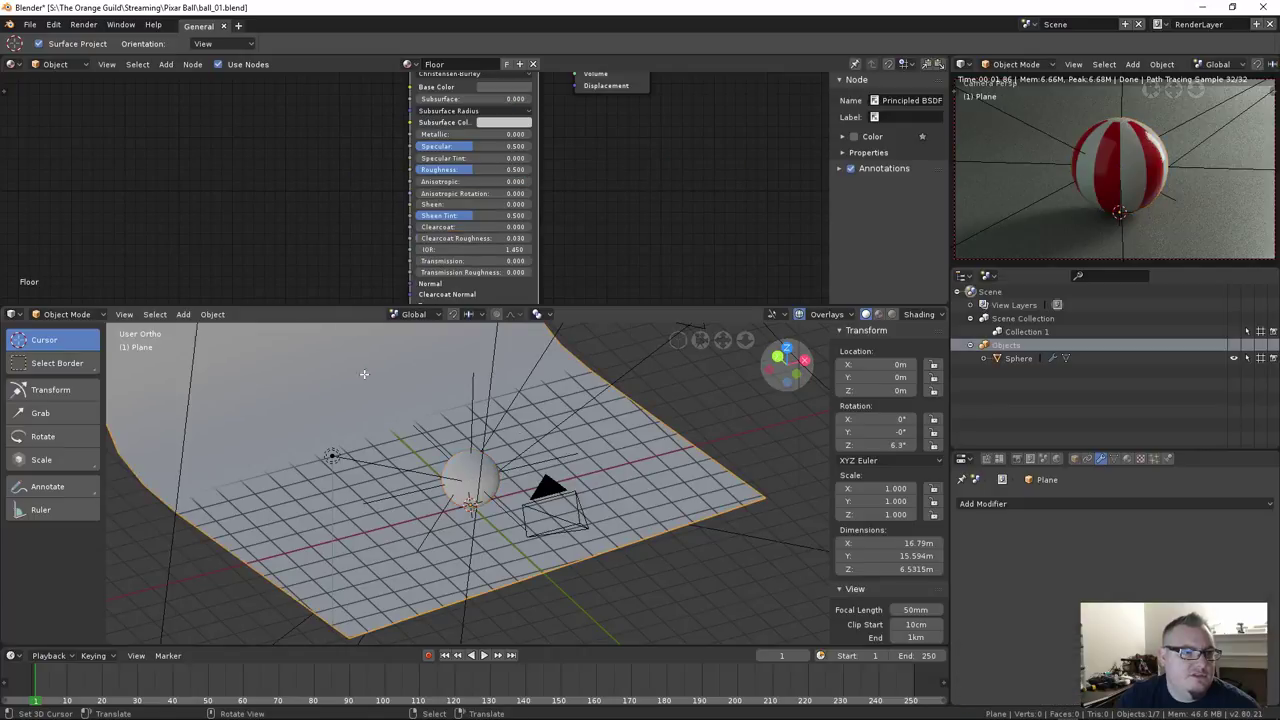
pyautogui.click(186, 314)
# Put the floor plane into a new collection via Object > Collection, naming it 'Background'
pyautogui.moveTo(212, 314)
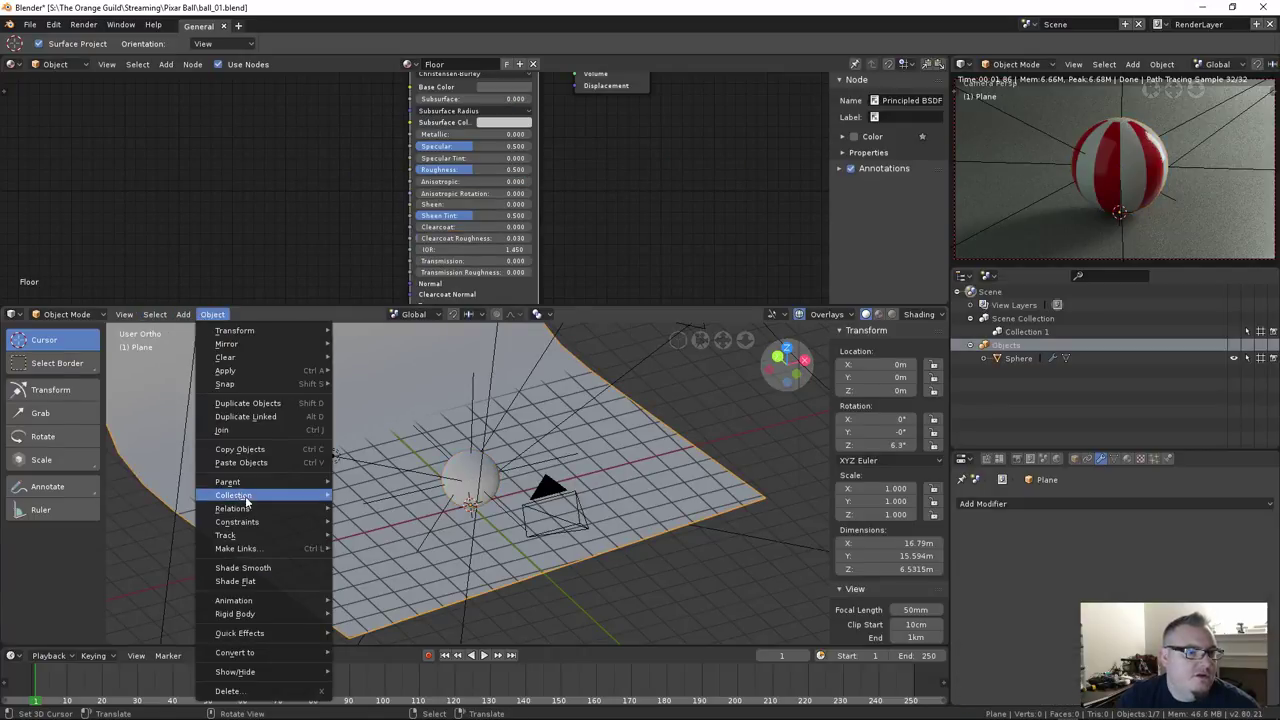
pyautogui.moveTo(243, 495)
pyautogui.click(410, 495)
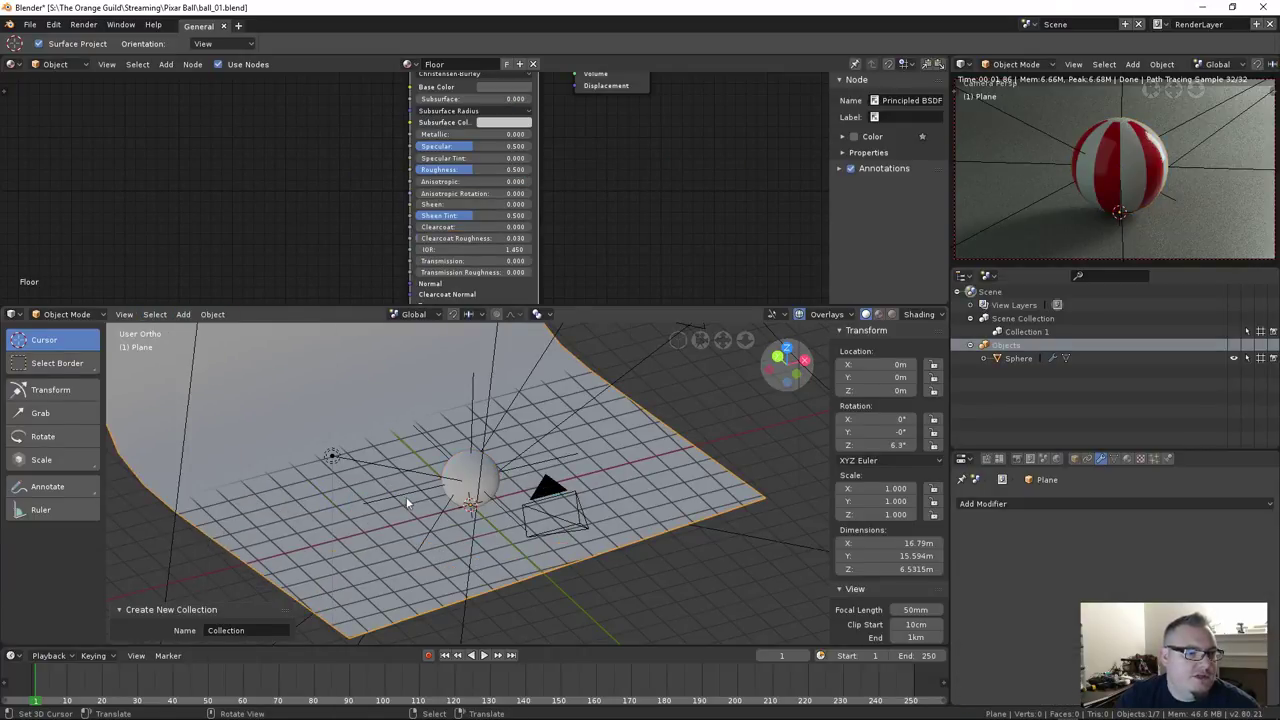
pyautogui.click(243, 630)
pyautogui.write('Background')
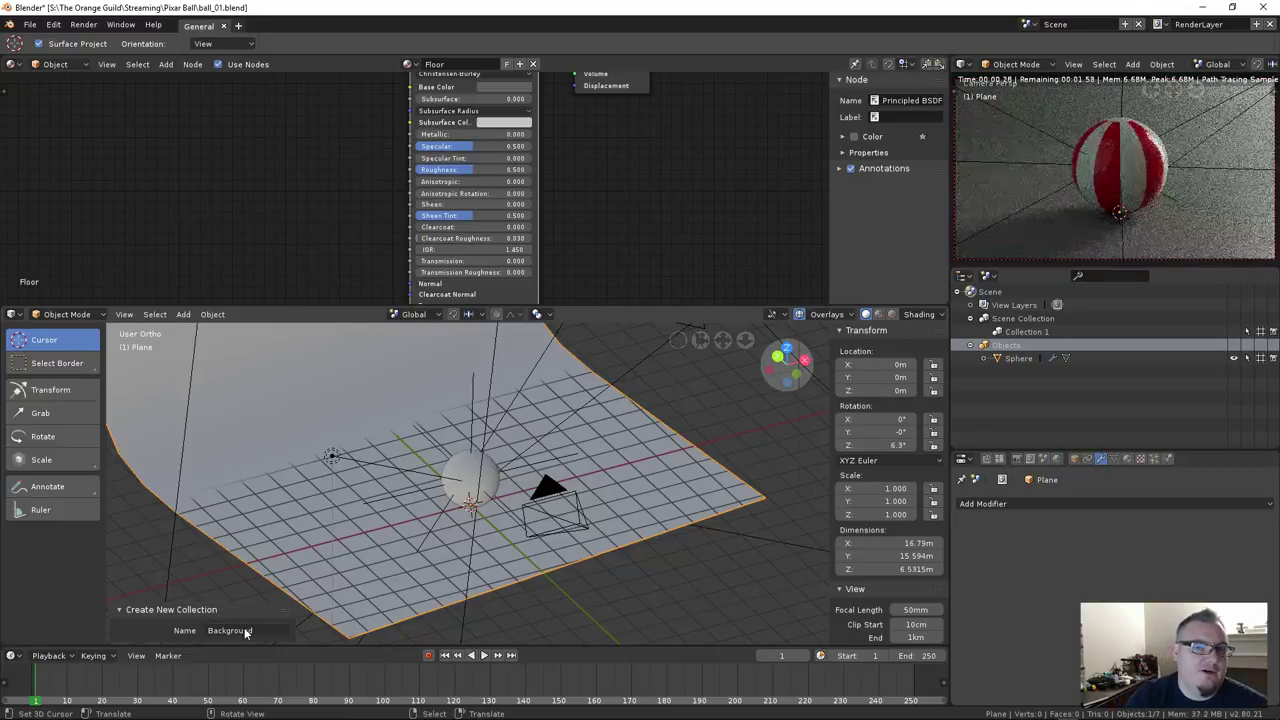
pyautogui.press('Return')
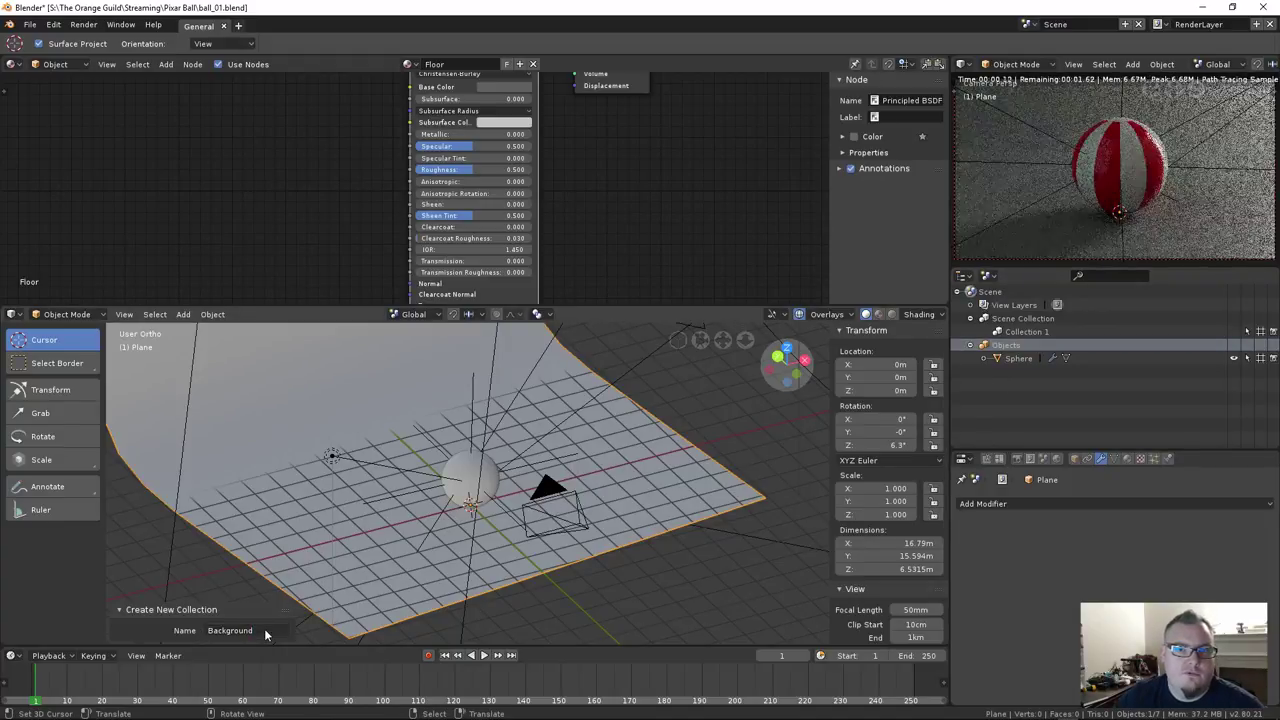
pyautogui.click(973, 319)
pyautogui.click(973, 319)
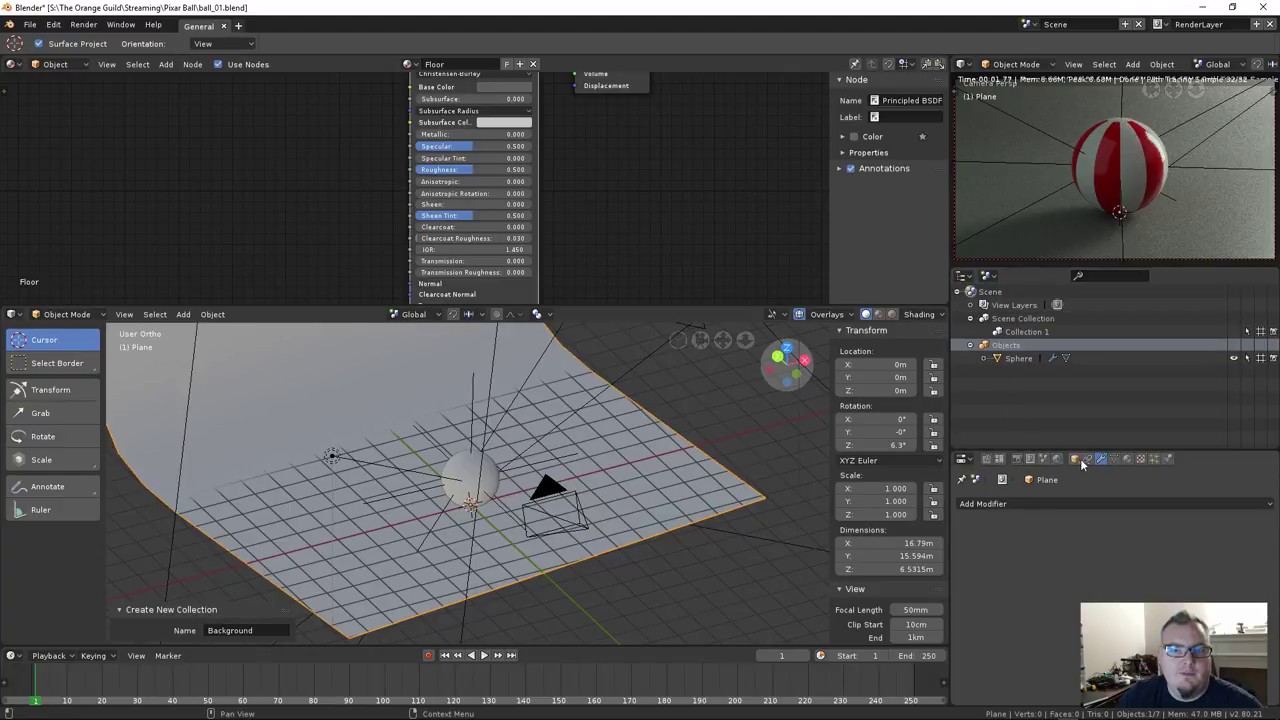
# Open the floor plane's Object properties Collections panel, confirming its membership in Background
pyautogui.click(1045, 461)
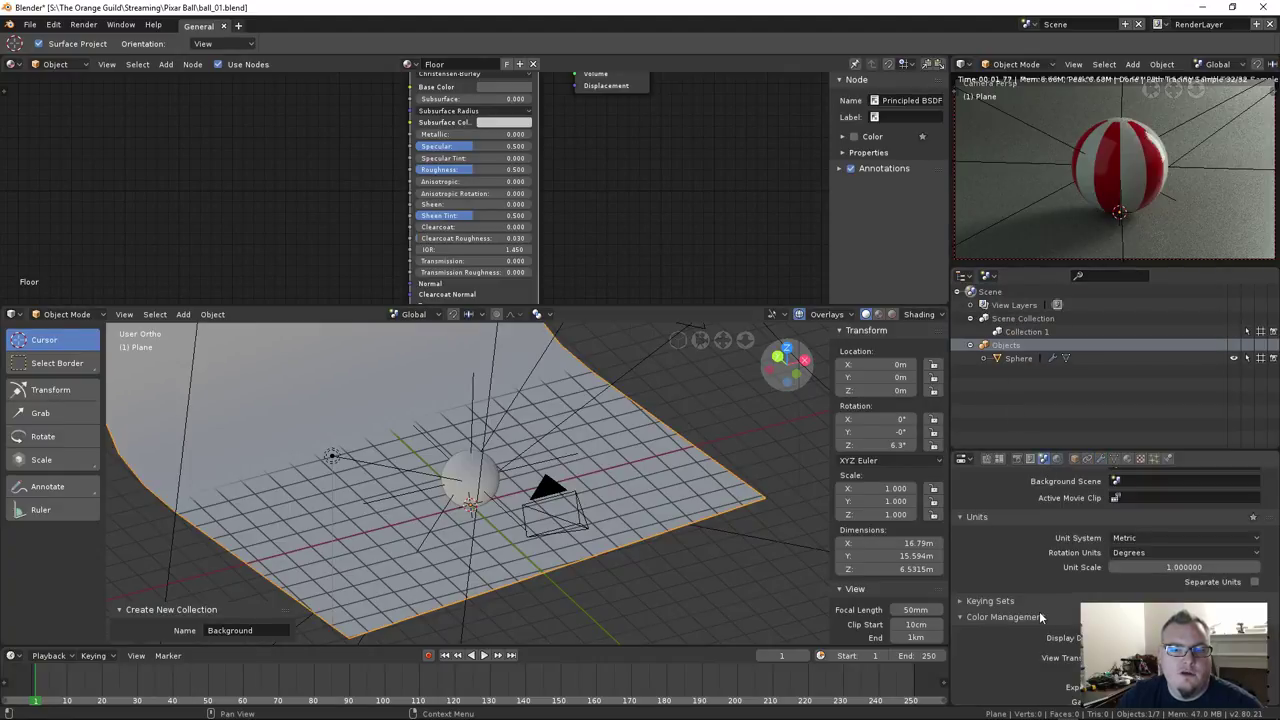
pyautogui.click(1030, 461)
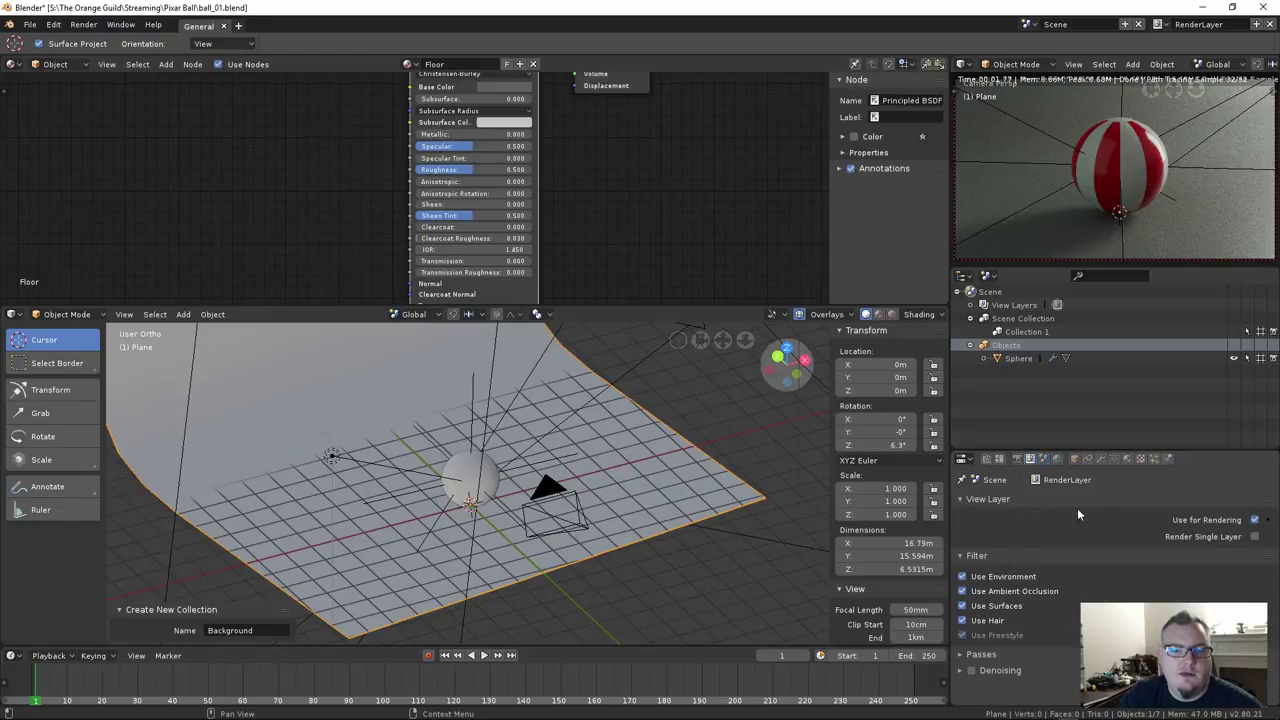
pyautogui.click(1112, 458)
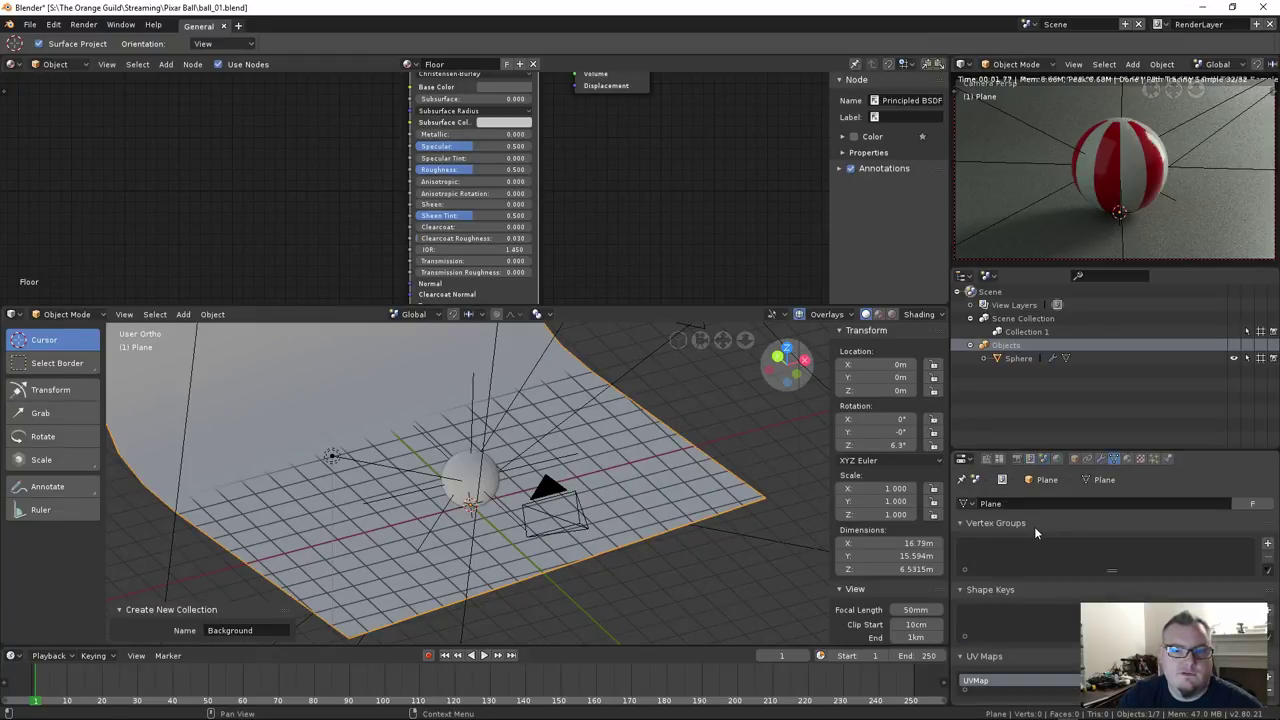
pyautogui.scroll(-3, 1035, 530)
pyautogui.scroll(3, 1060, 515)
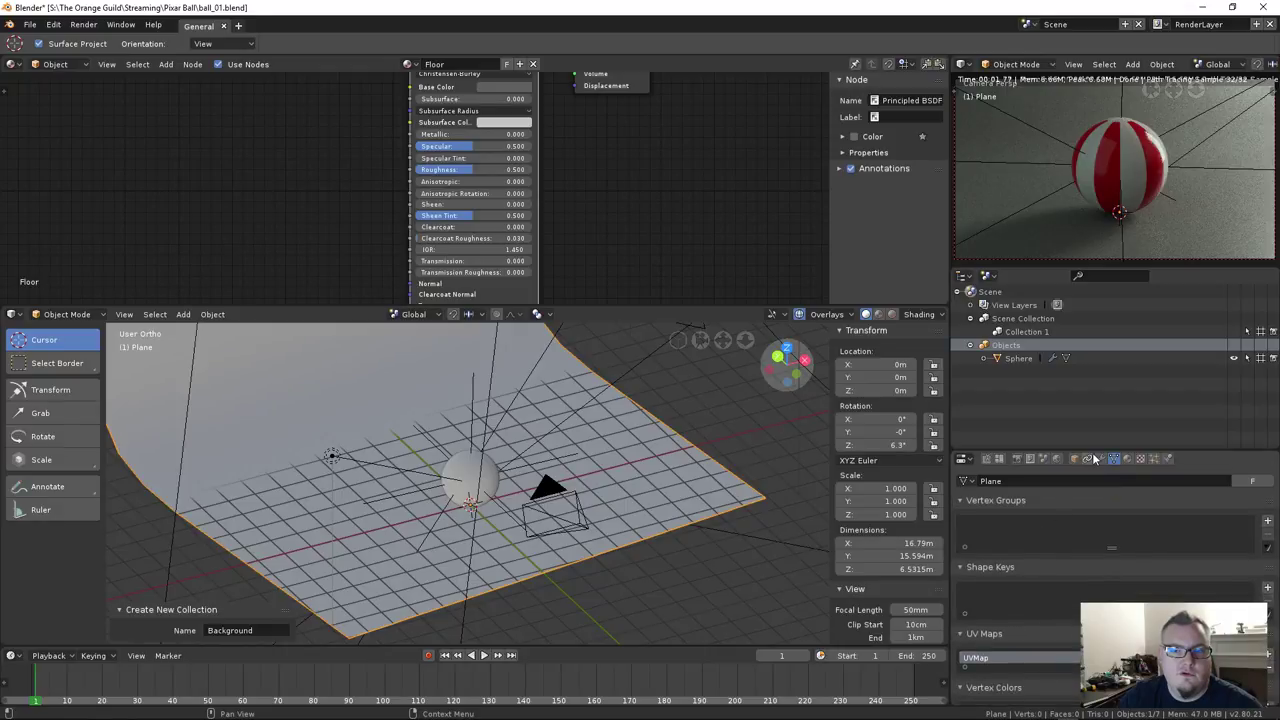
pyautogui.click(1074, 458)
pyautogui.scroll(-3, 1041, 581)
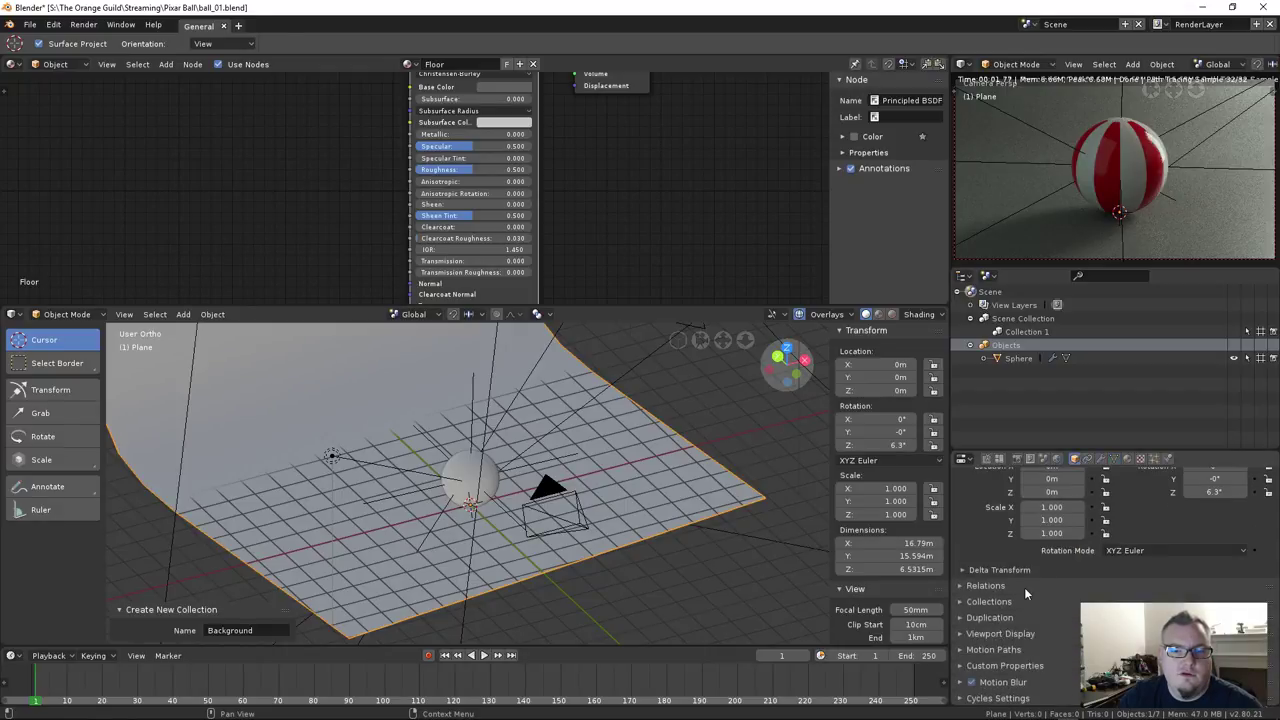
pyautogui.click(1014, 600)
pyautogui.scroll(-2, 1011, 608)
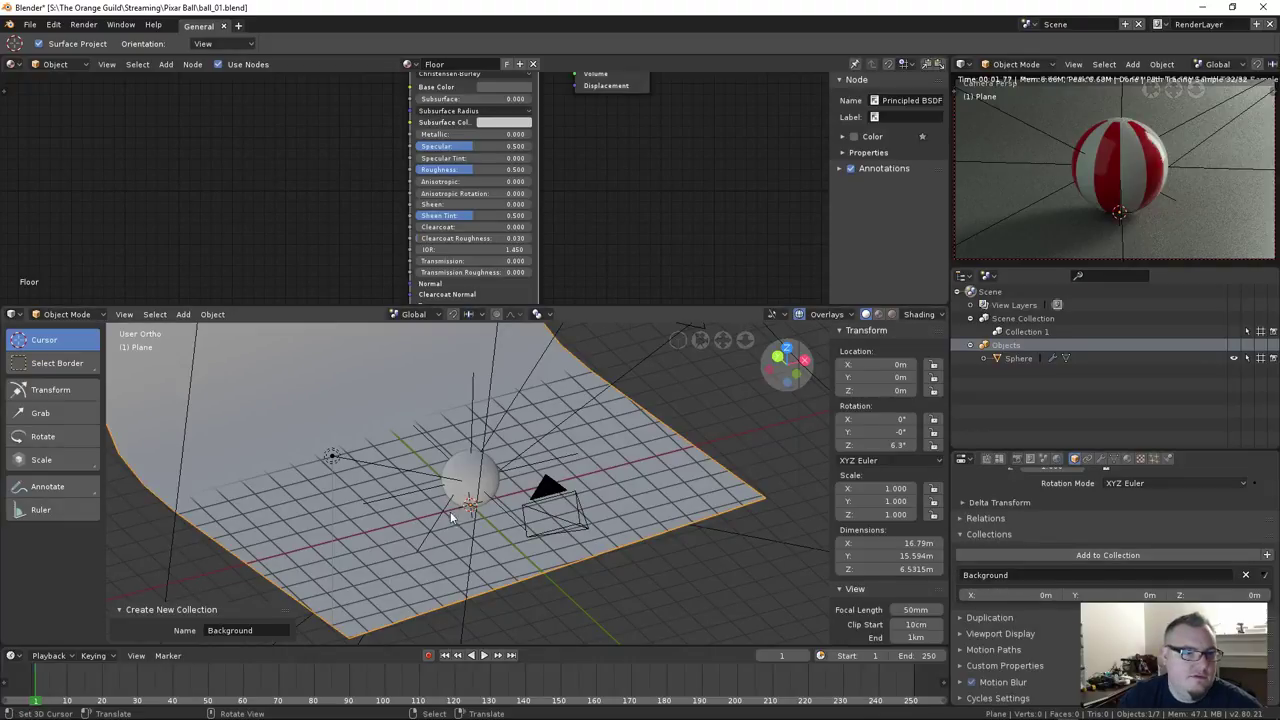
pyautogui.moveTo(430, 465); pyautogui.dragTo(397, 458, button='middle')
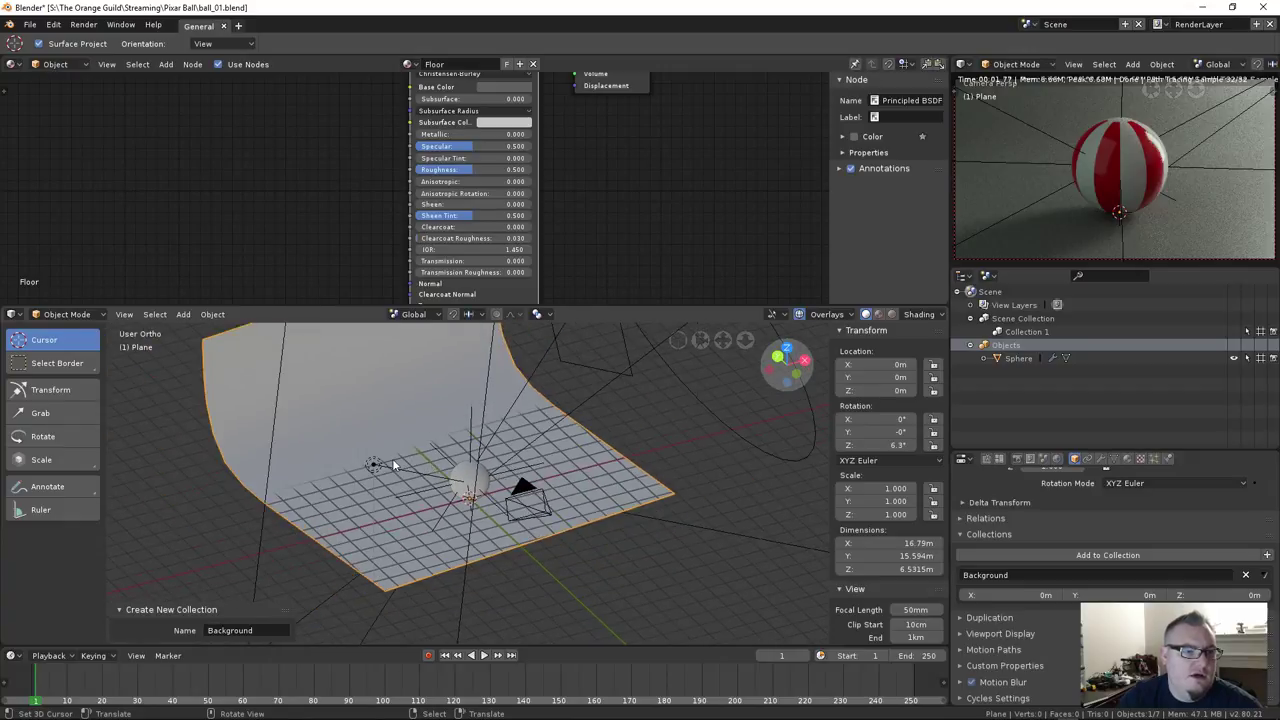
# Link the area lights to the Background collection
pyautogui.click(385, 464)
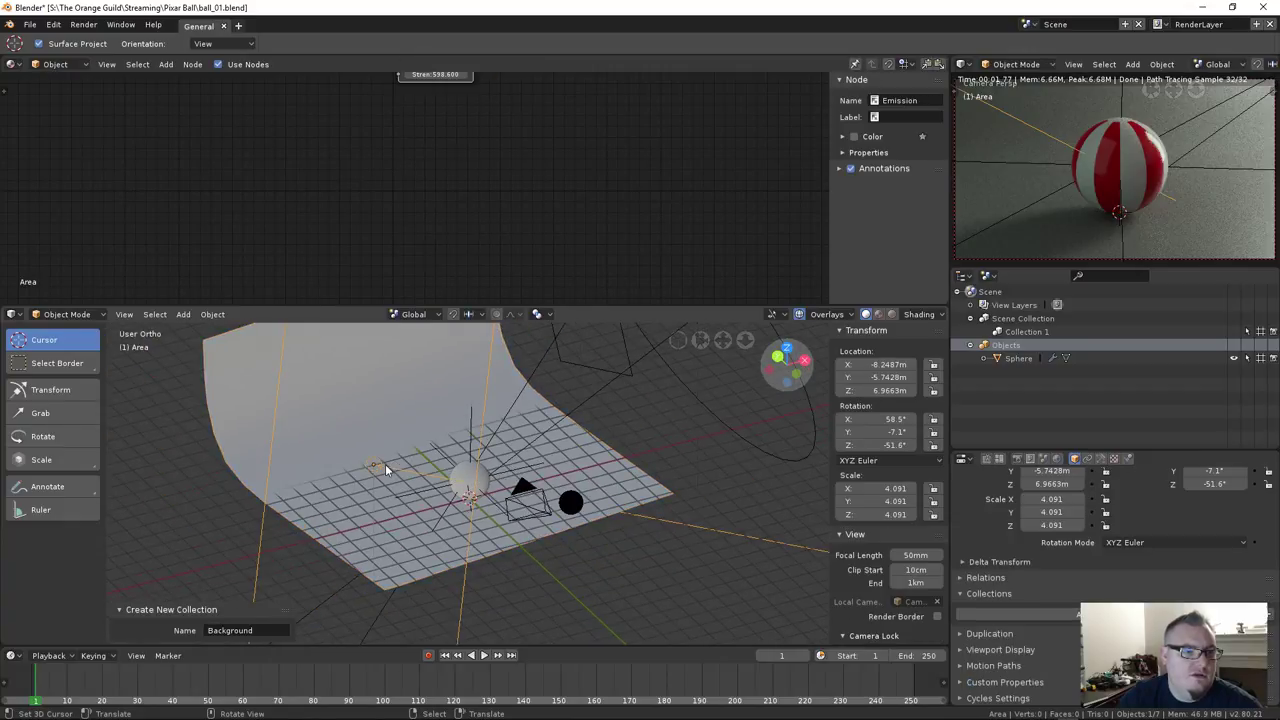
pyautogui.click(1012, 611)
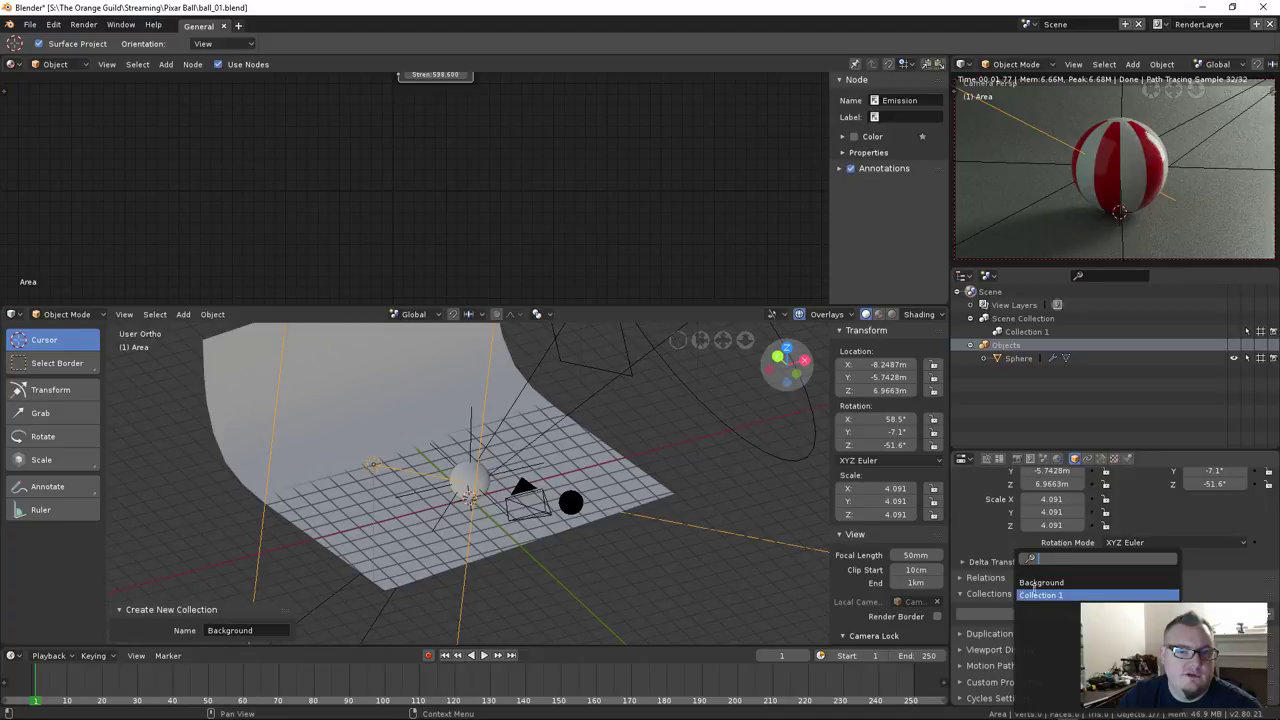
pyautogui.click(1035, 583)
pyautogui.click(552, 342)
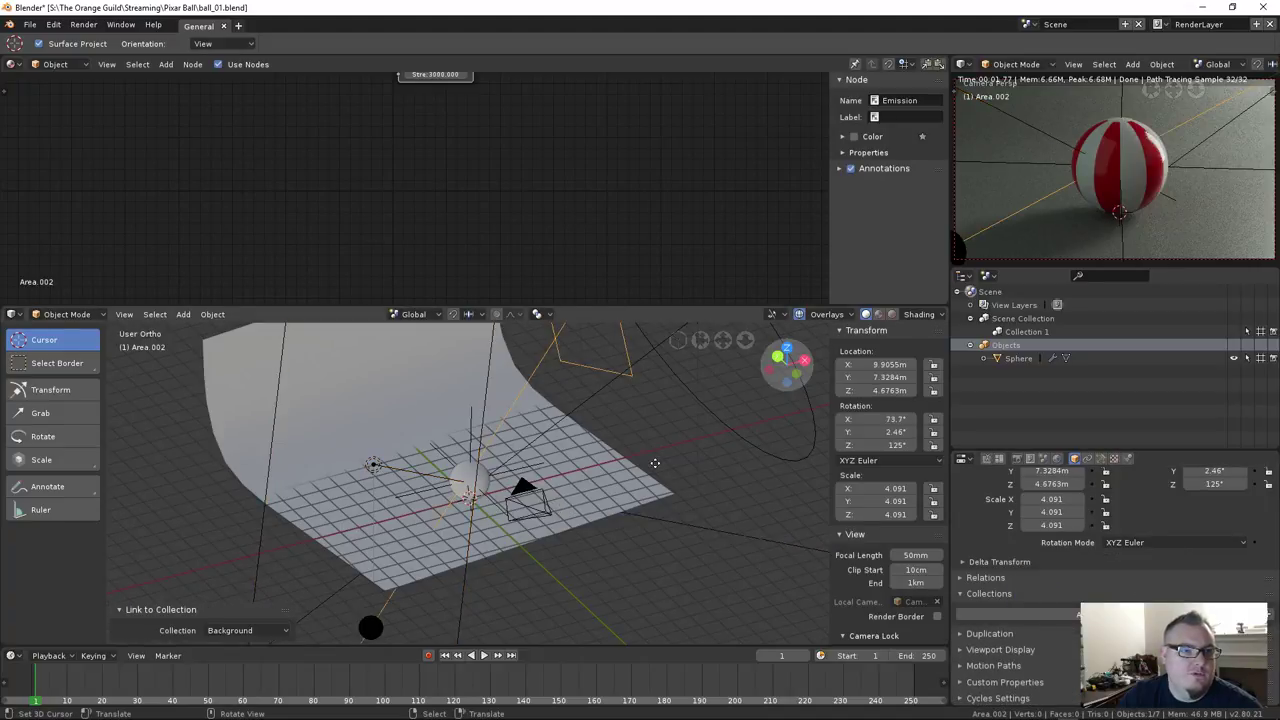
pyautogui.click(705, 432)
pyautogui.moveTo(705, 432); pyautogui.dragTo(667, 515, button='middle')
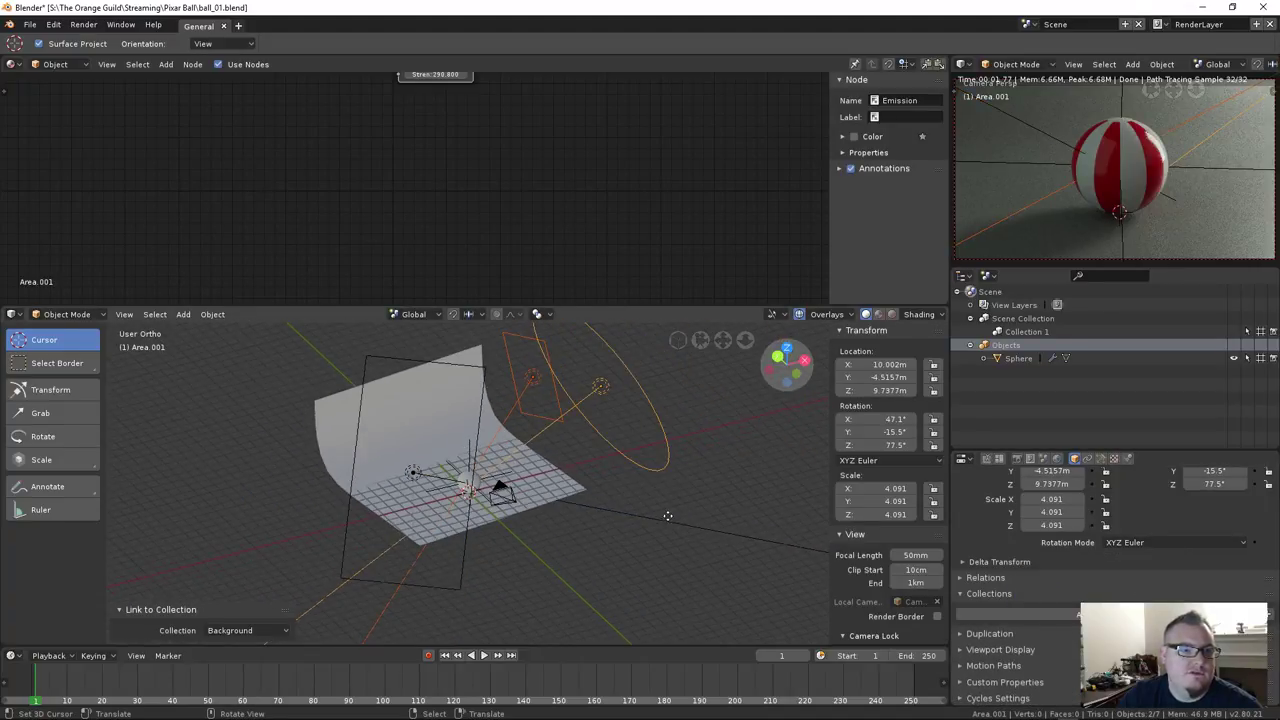
pyautogui.click(669, 512)
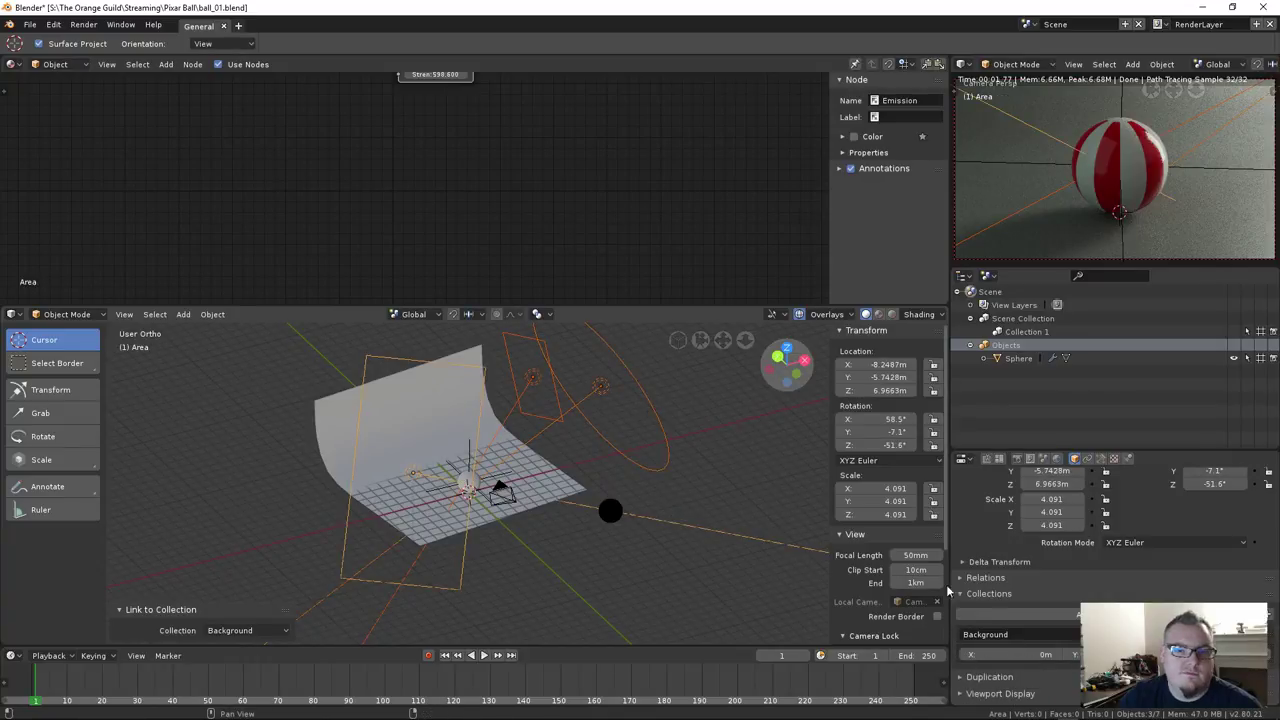
pyautogui.click(1016, 612)
pyautogui.click(1035, 583)
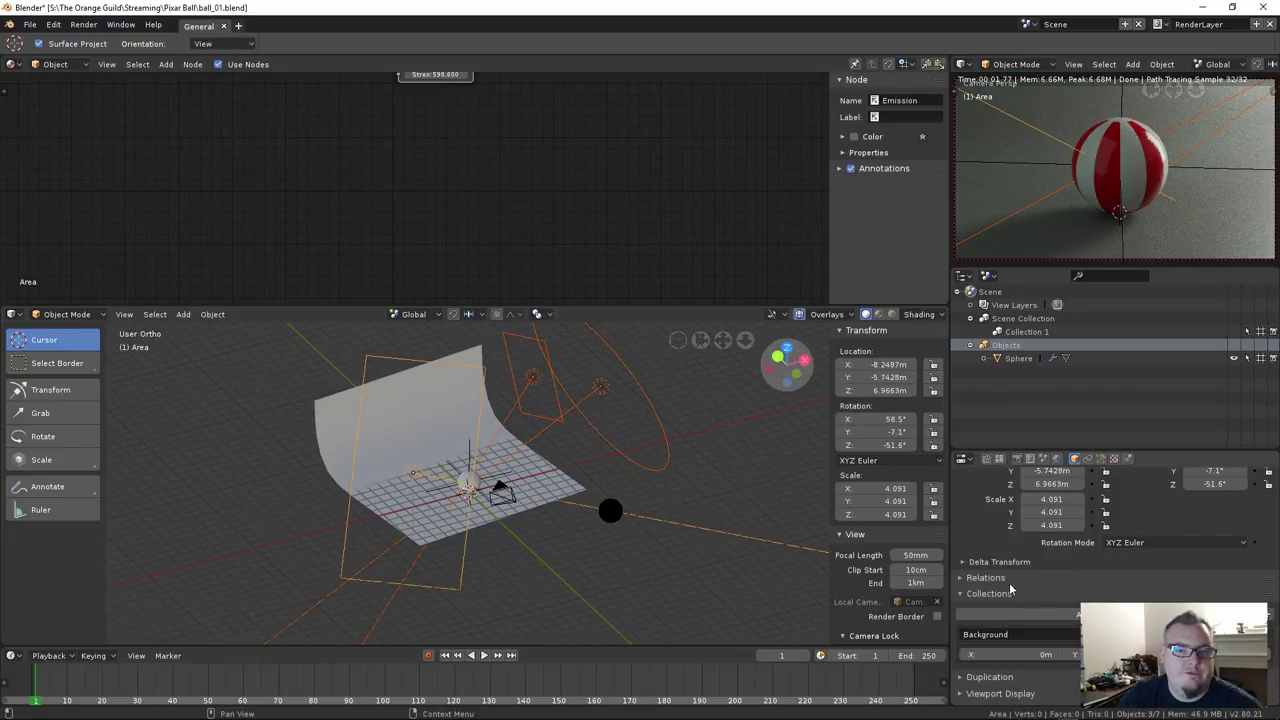
# Link the camera to Background, then browse the Scene and View Layers entries in the Outliner
pyautogui.click(513, 500)
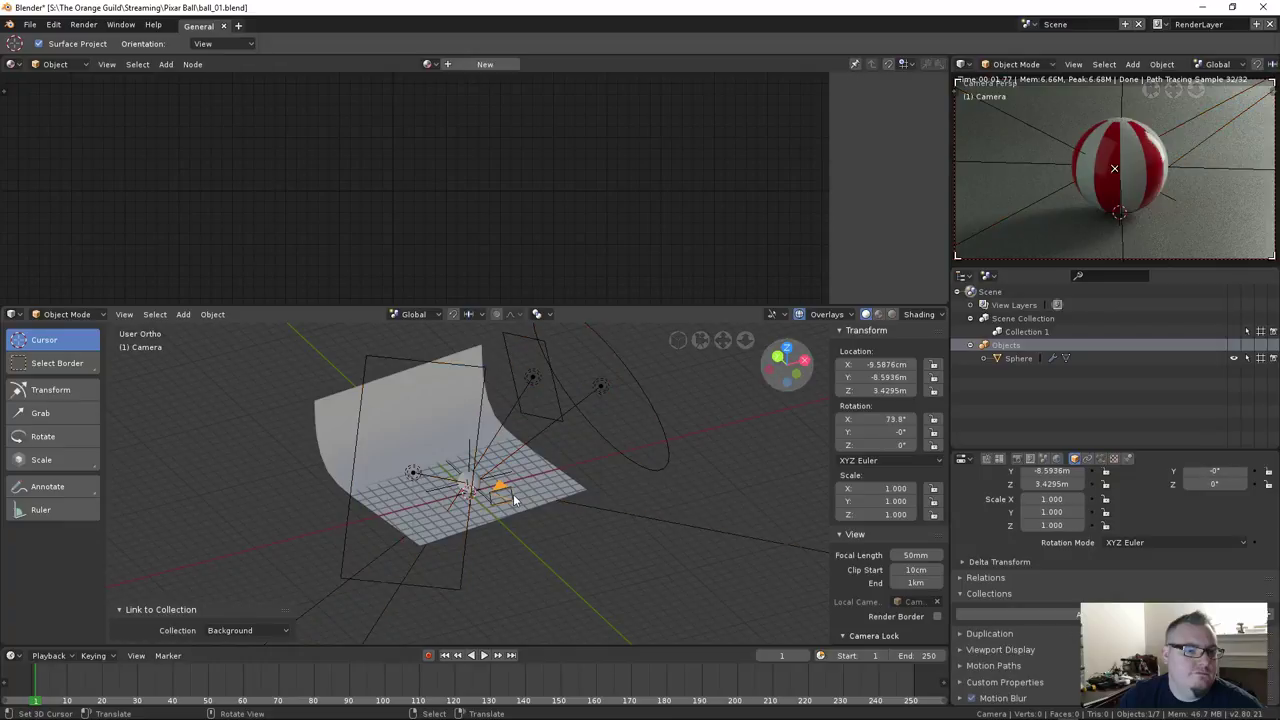
pyautogui.click(1055, 613)
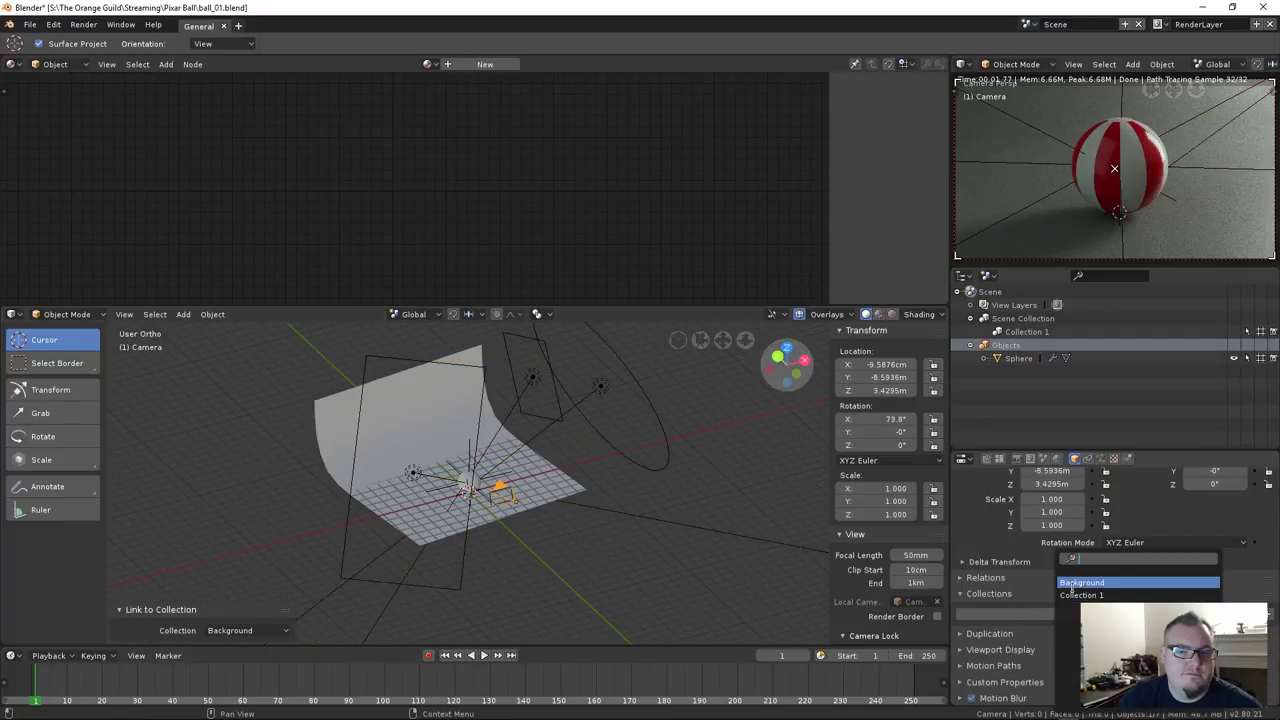
pyautogui.click(1075, 582)
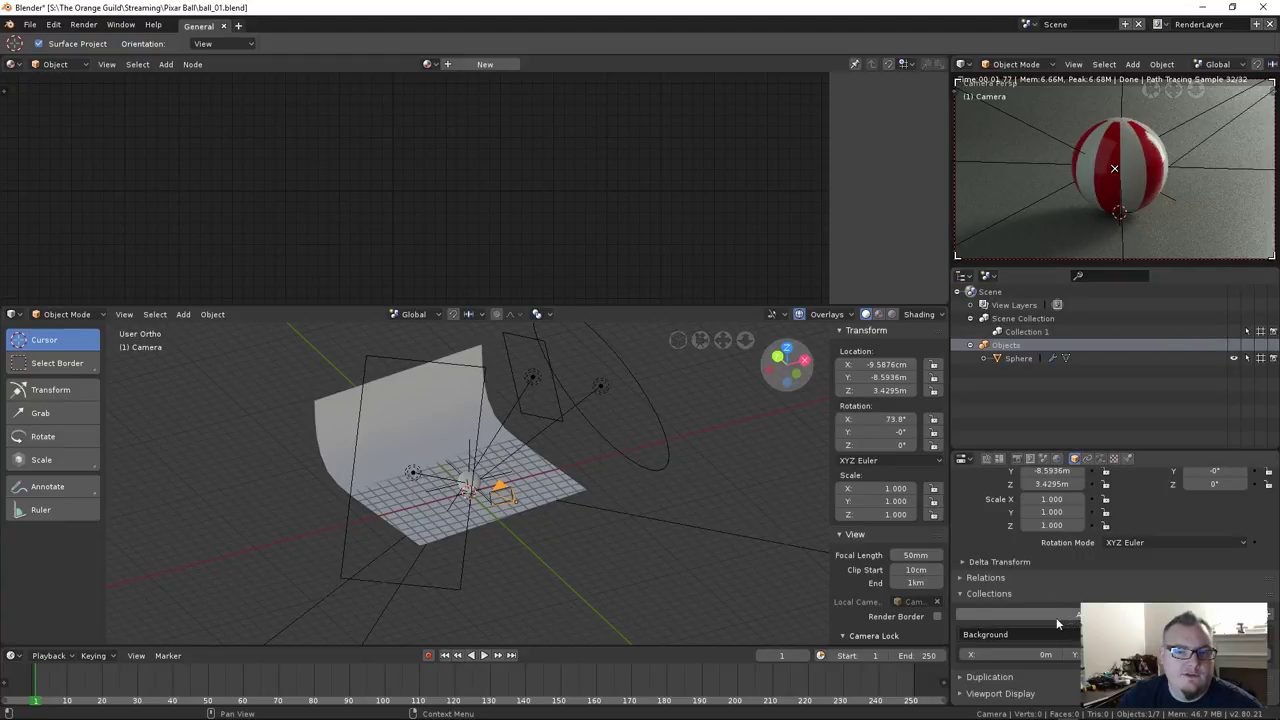
pyautogui.scroll(-2, 1010, 652)
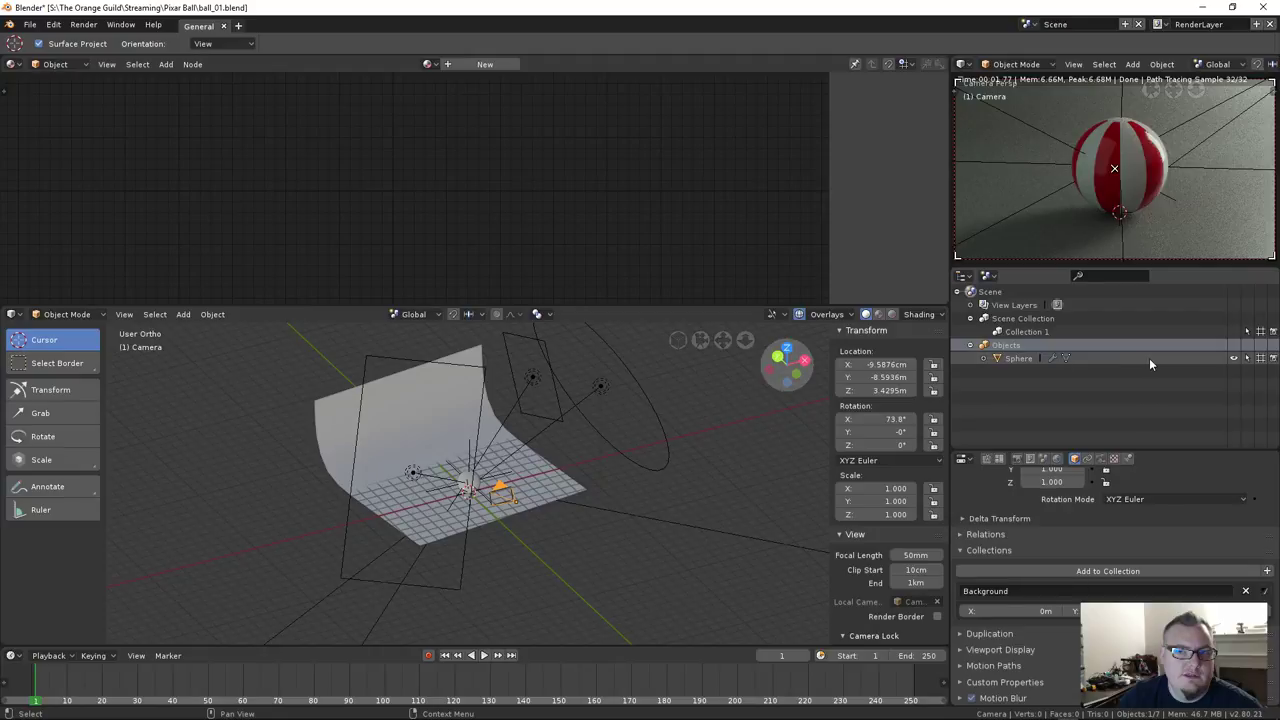
pyautogui.click(1006, 320)
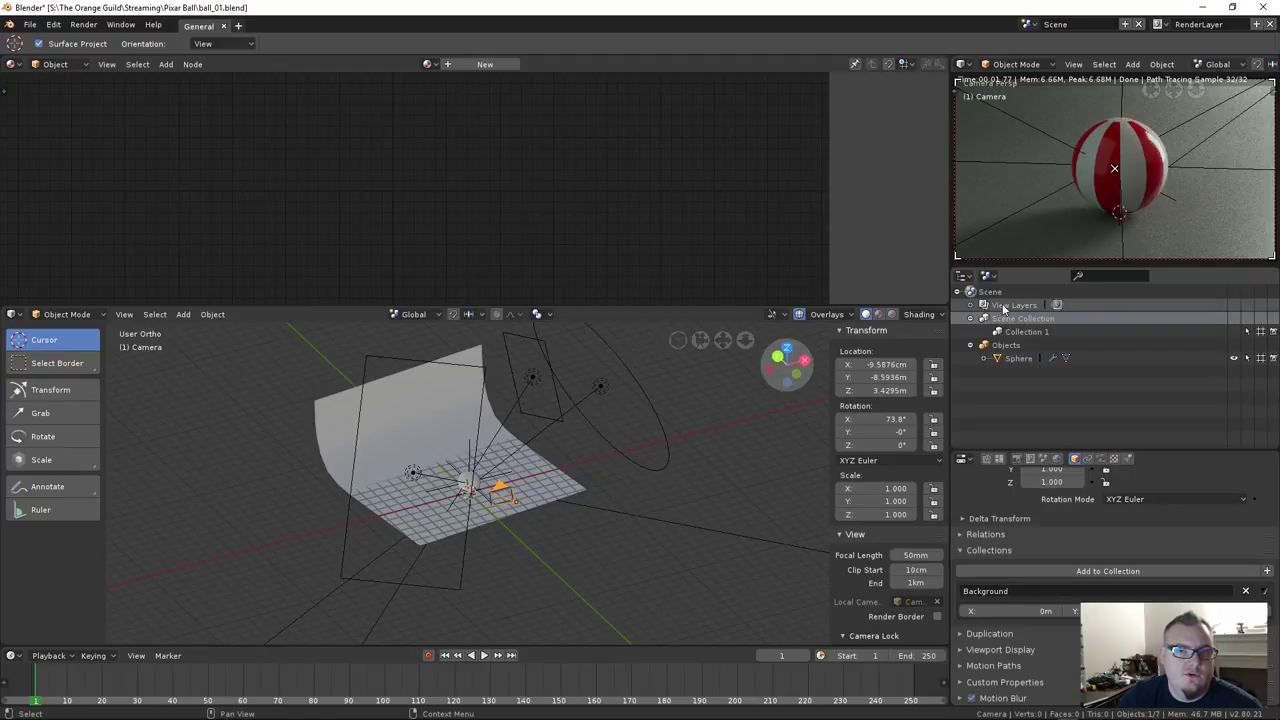
pyautogui.click(969, 306)
pyautogui.click(969, 306)
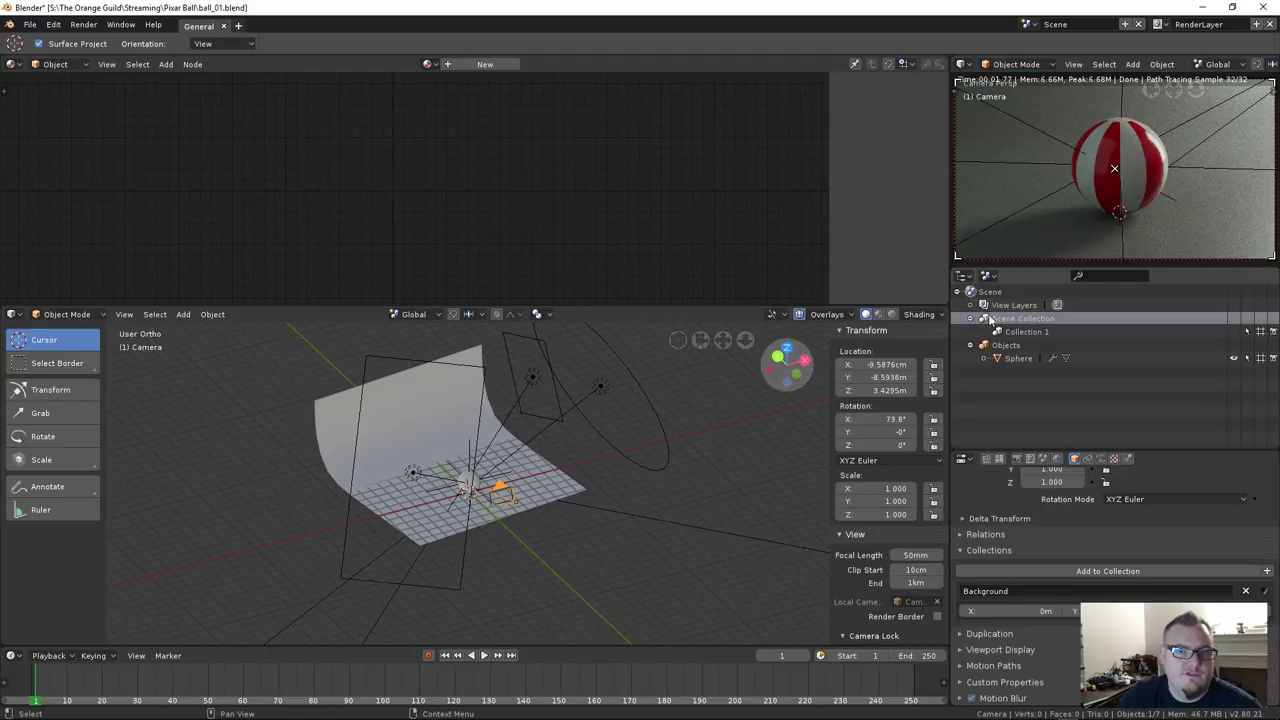
pyautogui.click(990, 291)
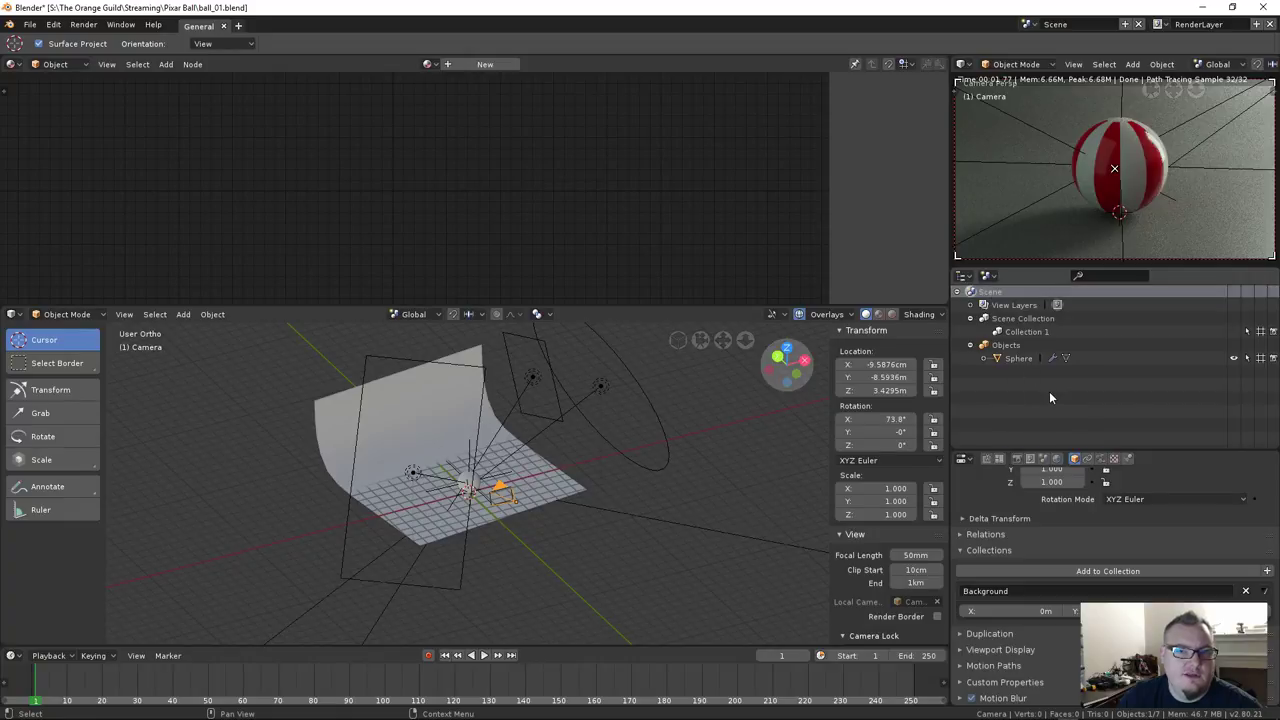
# Reselect the floor plane and check Collection 1's Outliner options
pyautogui.scroll(3, 596, 508)
pyautogui.moveTo(596, 508); pyautogui.dragTo(525, 448, button='middle')
pyautogui.click(576, 401)
pyautogui.moveTo(576, 401); pyautogui.dragTo(546, 437, button='middle')
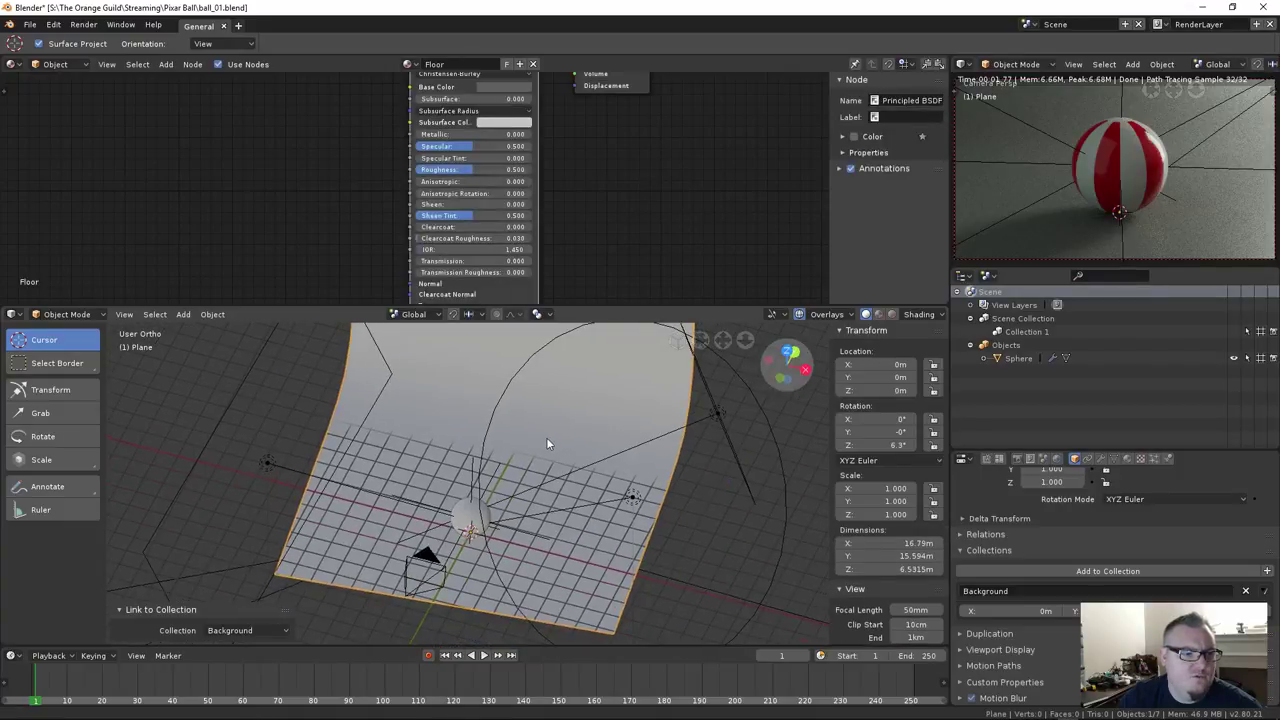
pyautogui.click(1012, 332)
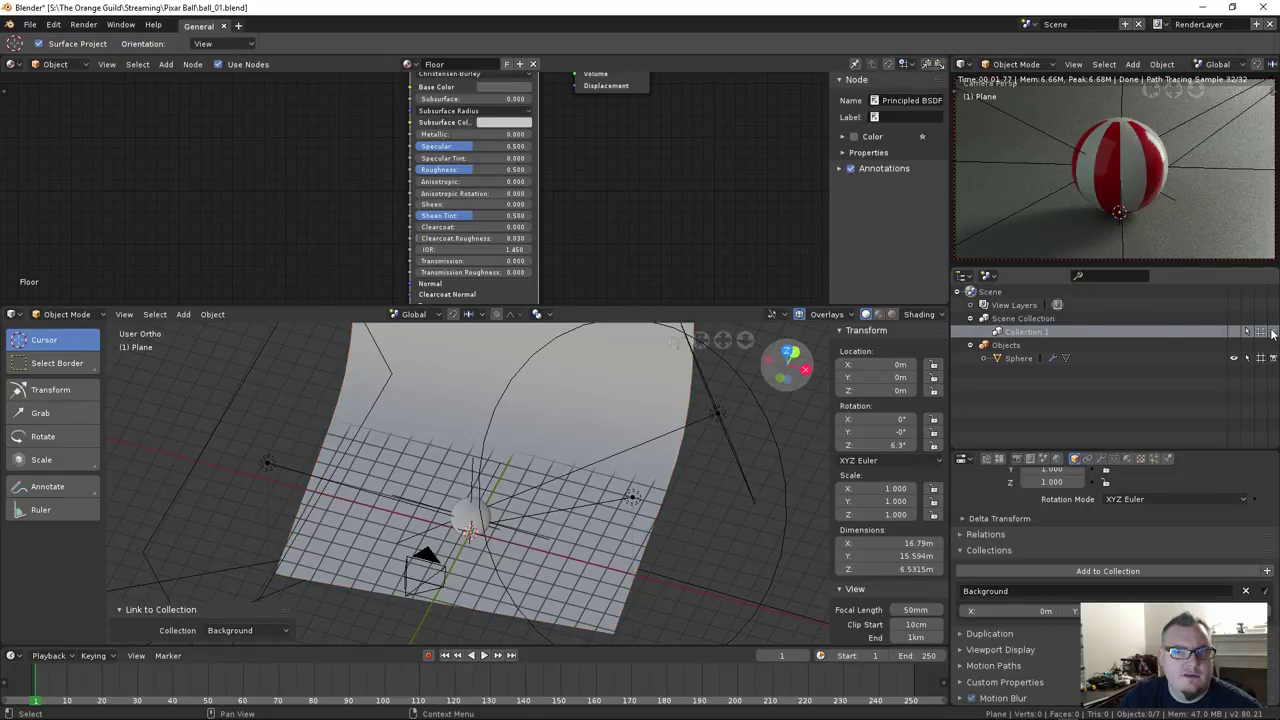
pyautogui.rightClick(1031, 333)
pyautogui.click(1022, 362)
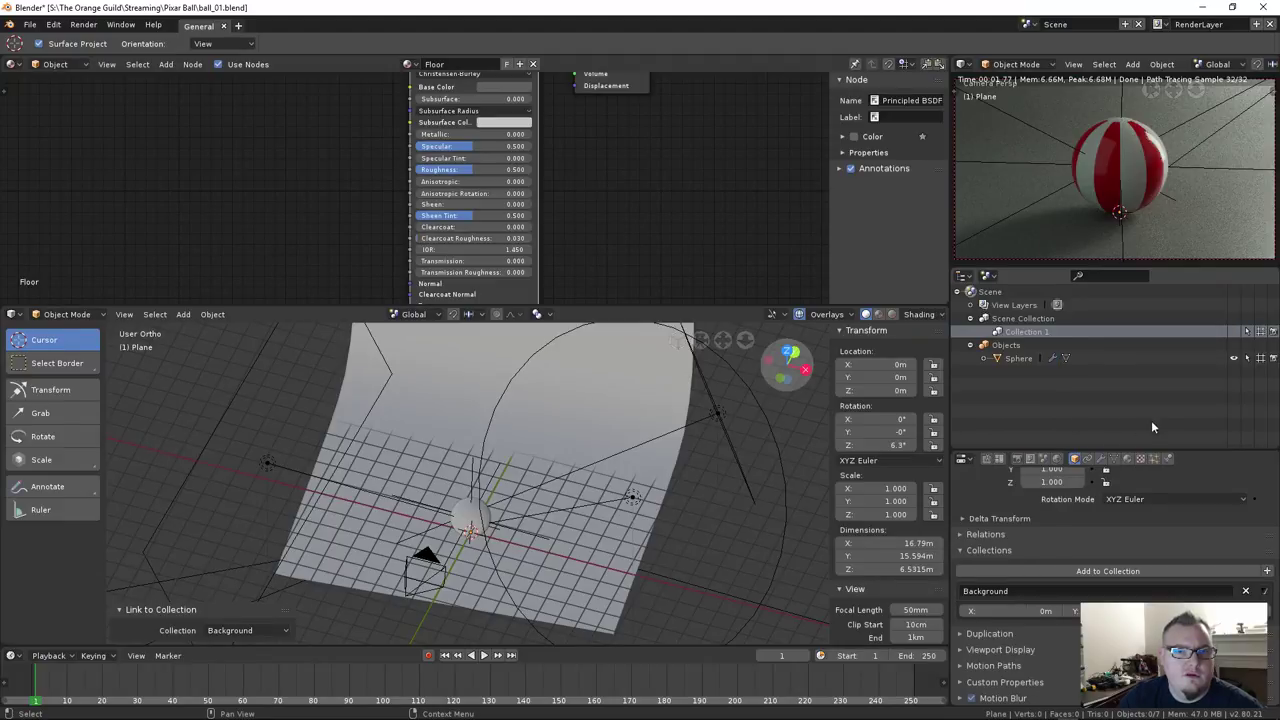
# Reveal the active object in the Outliner and select the Sphere with its Ball-Red material
pyautogui.rightClick(616, 404)
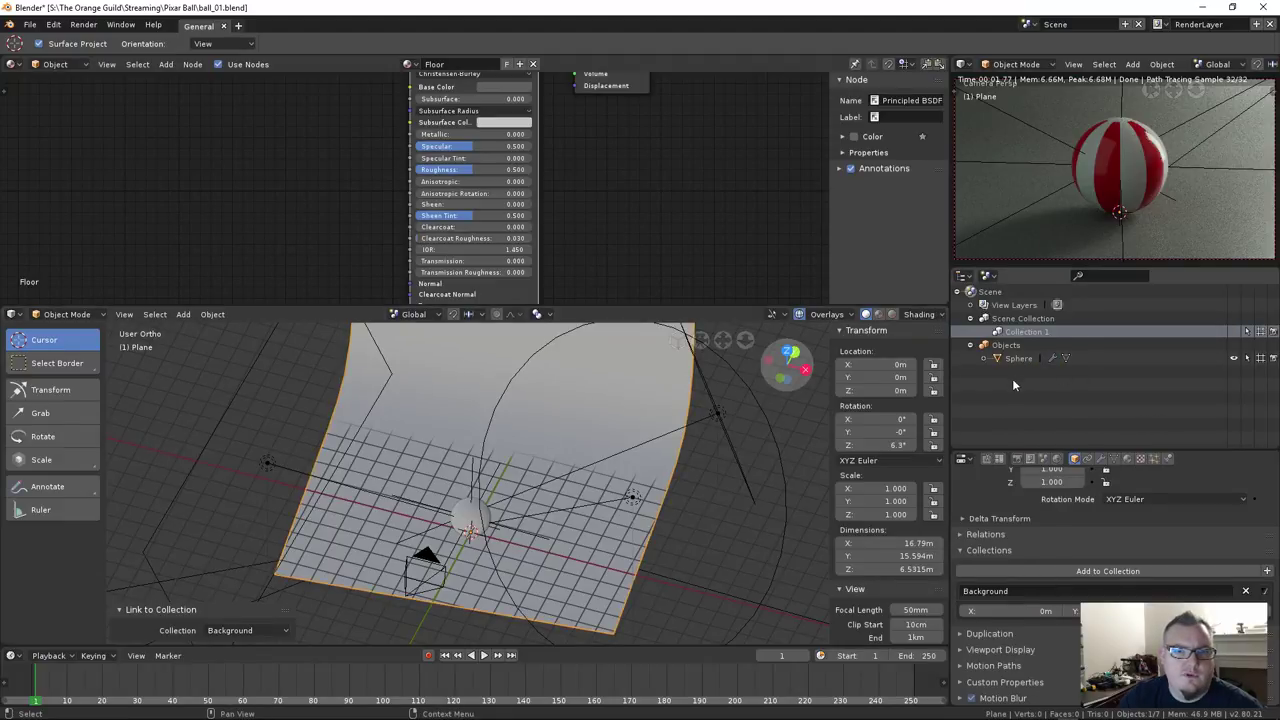
pyautogui.rightClick(1012, 378)
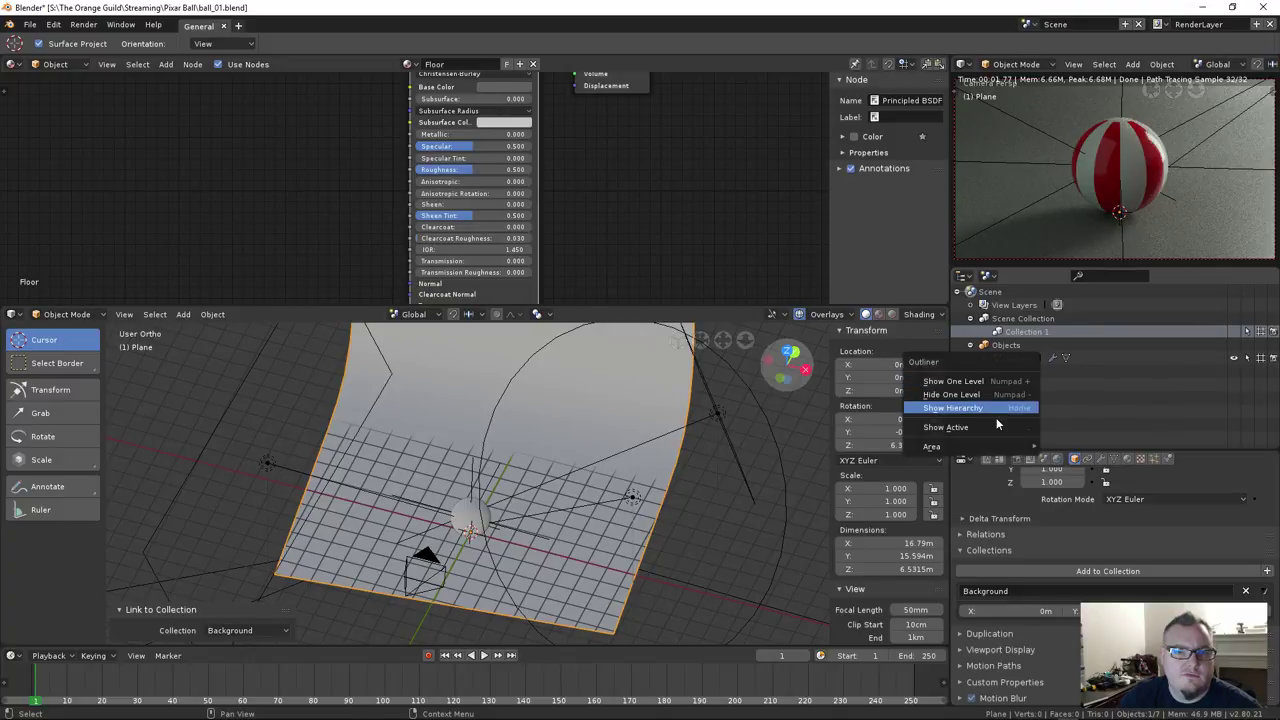
pyautogui.moveTo(987, 448)
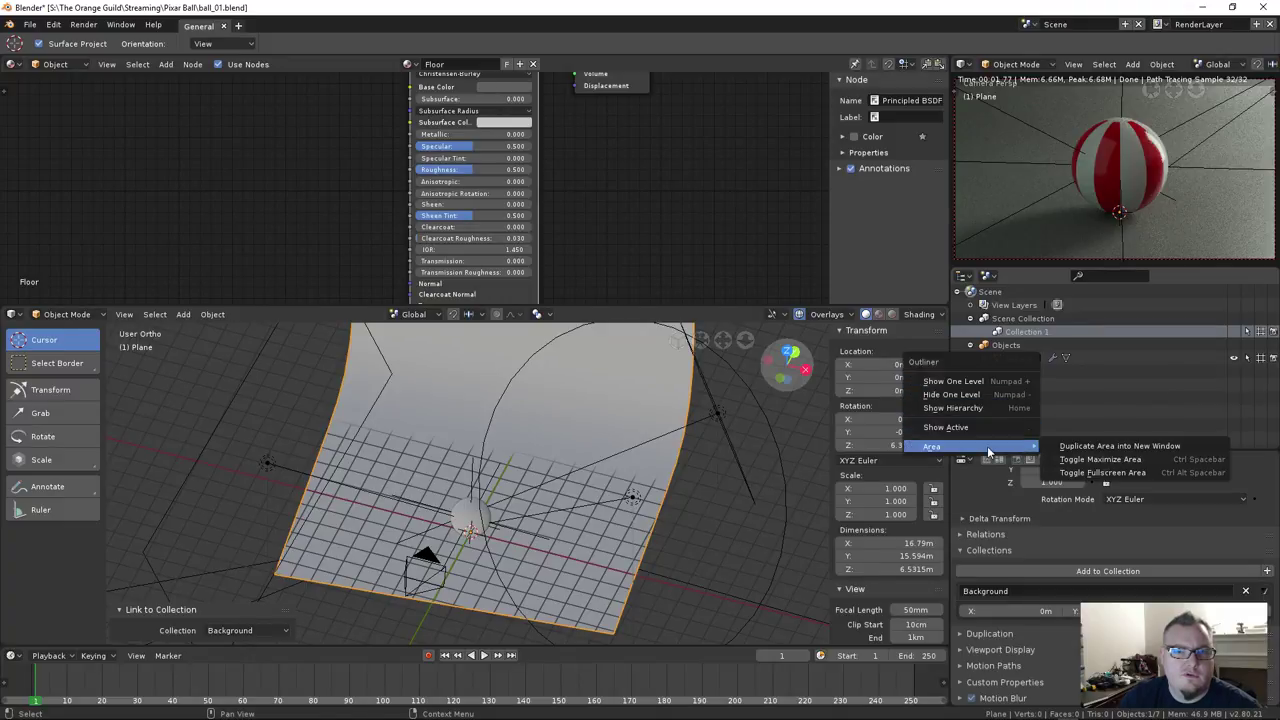
pyautogui.click(988, 426)
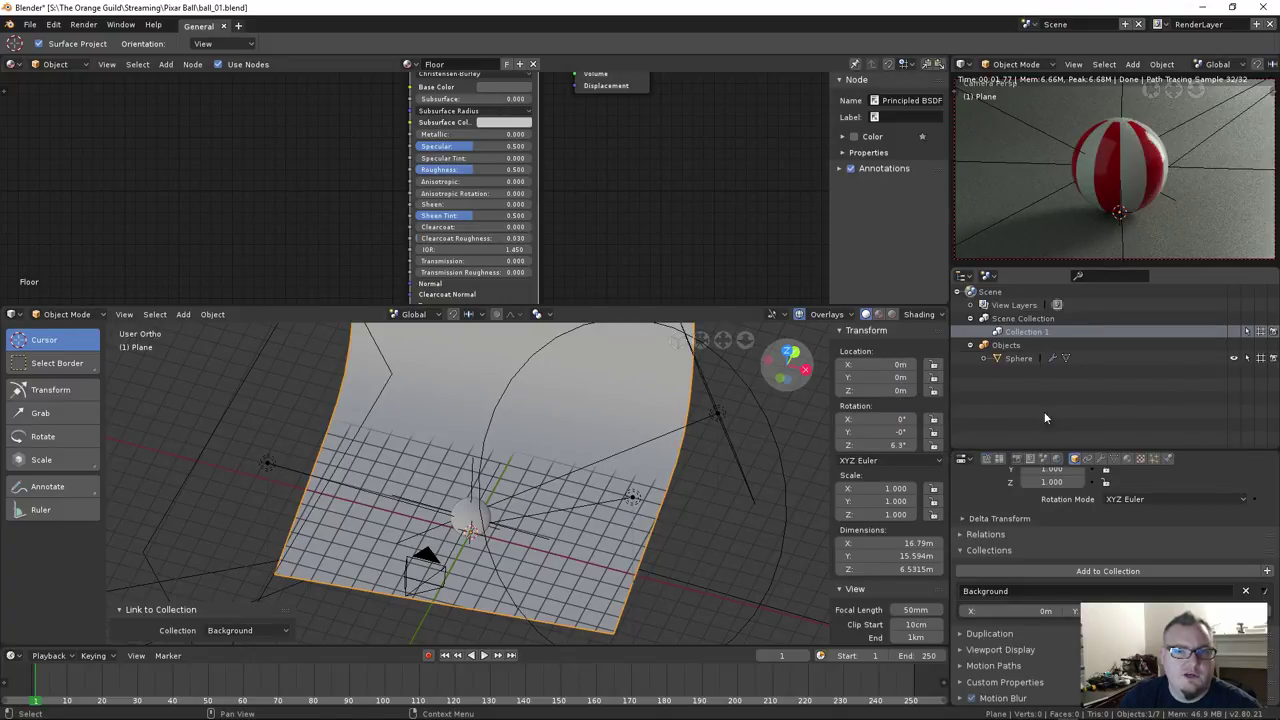
pyautogui.click(1009, 359)
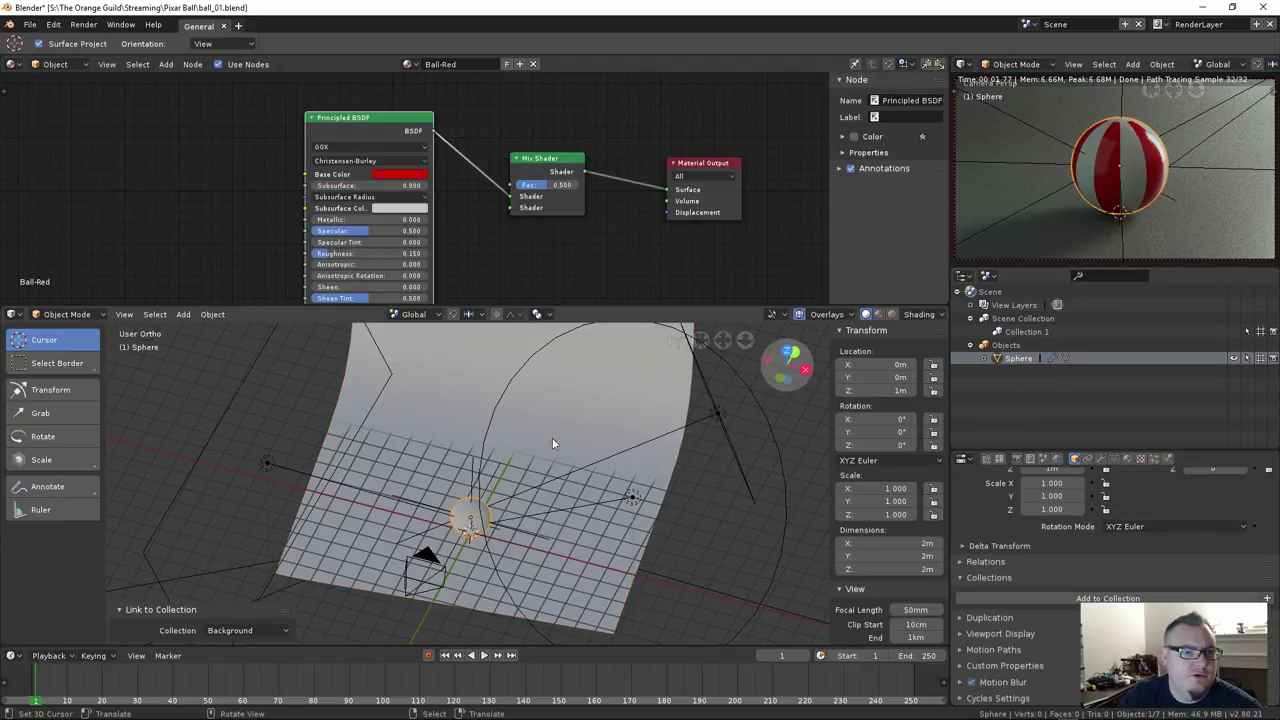
# Select the floor plane and start a move, then cancel it
pyautogui.click(585, 415)
pyautogui.moveTo(614, 466); pyautogui.dragTo(590, 458, button='middle')
pyautogui.press('g')
pyautogui.press('Escape')
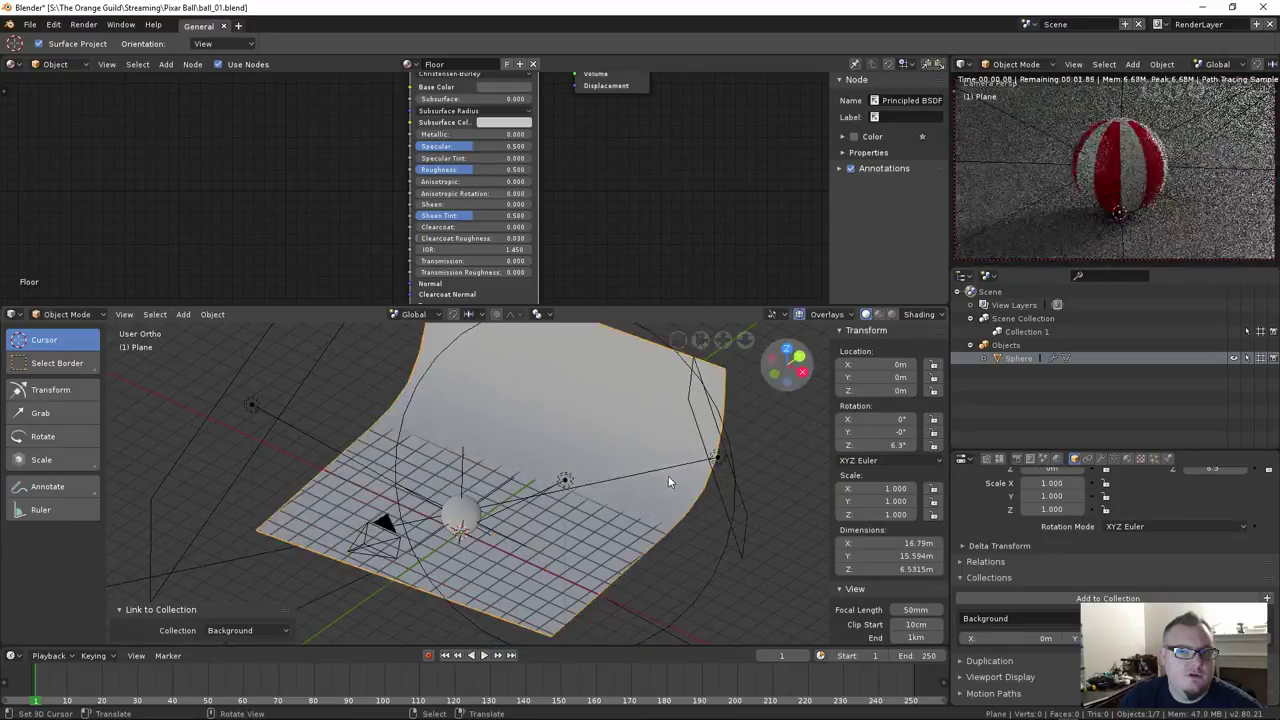
pyautogui.hotkey('shift', 'a')
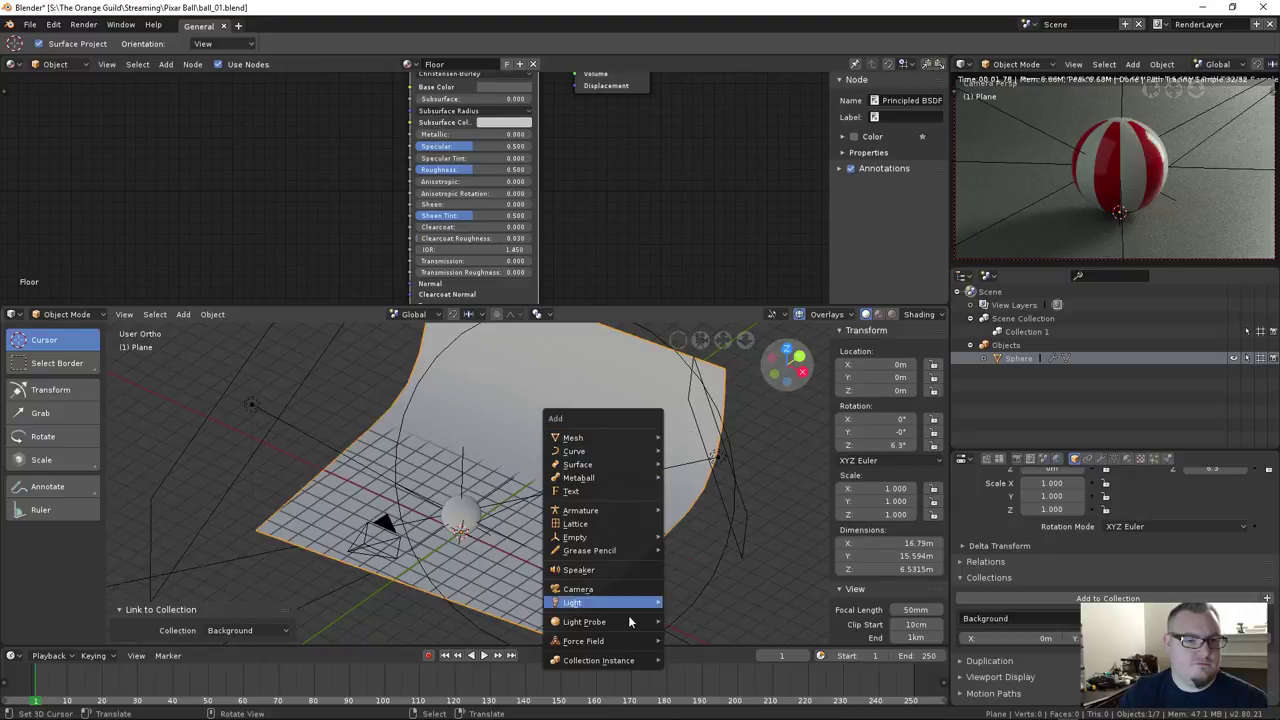
pyautogui.moveTo(623, 667)
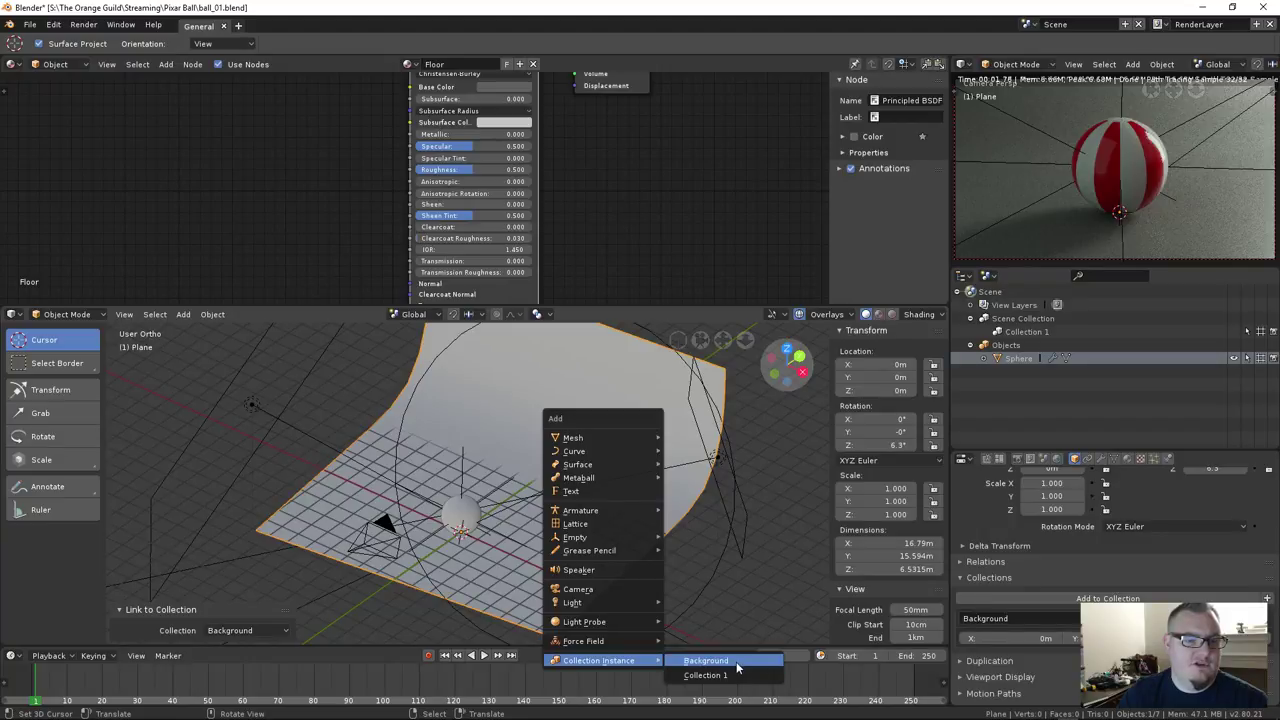
# Delete the curved backdrop plane, then restore it with undo
pyautogui.moveTo(530, 378); pyautogui.dragTo(570, 404, button='middle')
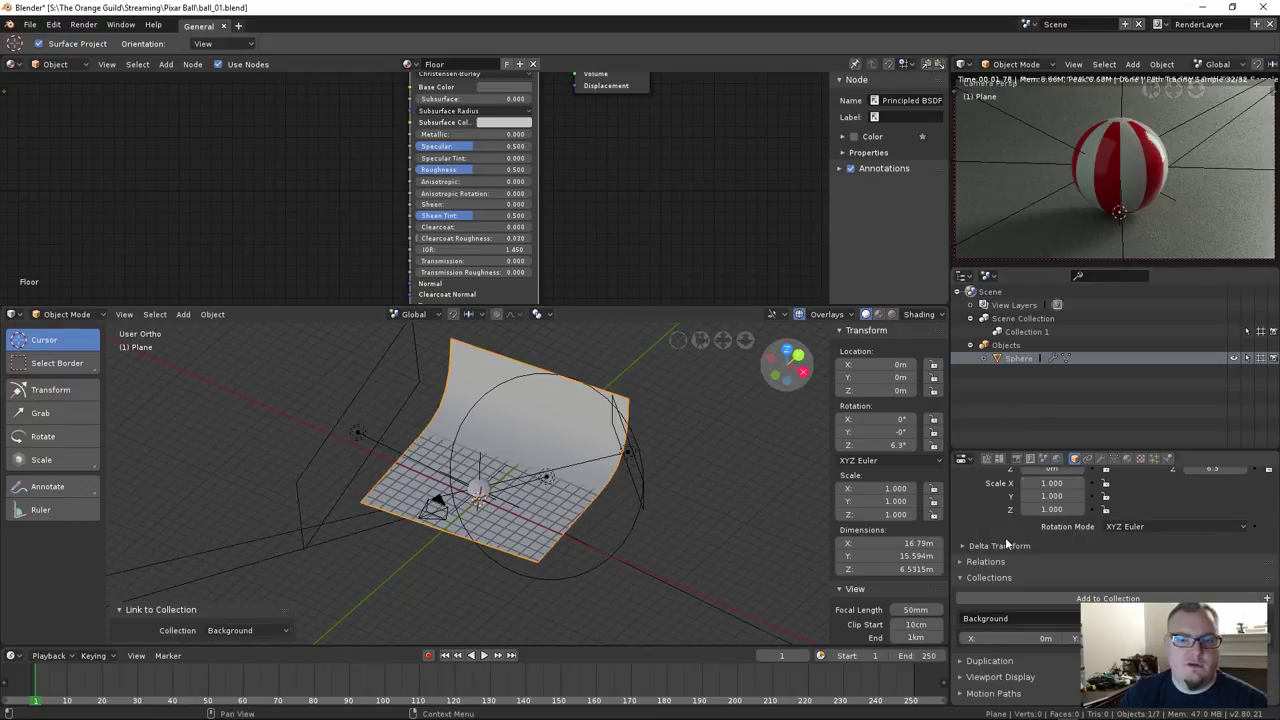
pyautogui.scroll(4, 1040, 588)
pyautogui.scroll(-5, 1040, 588)
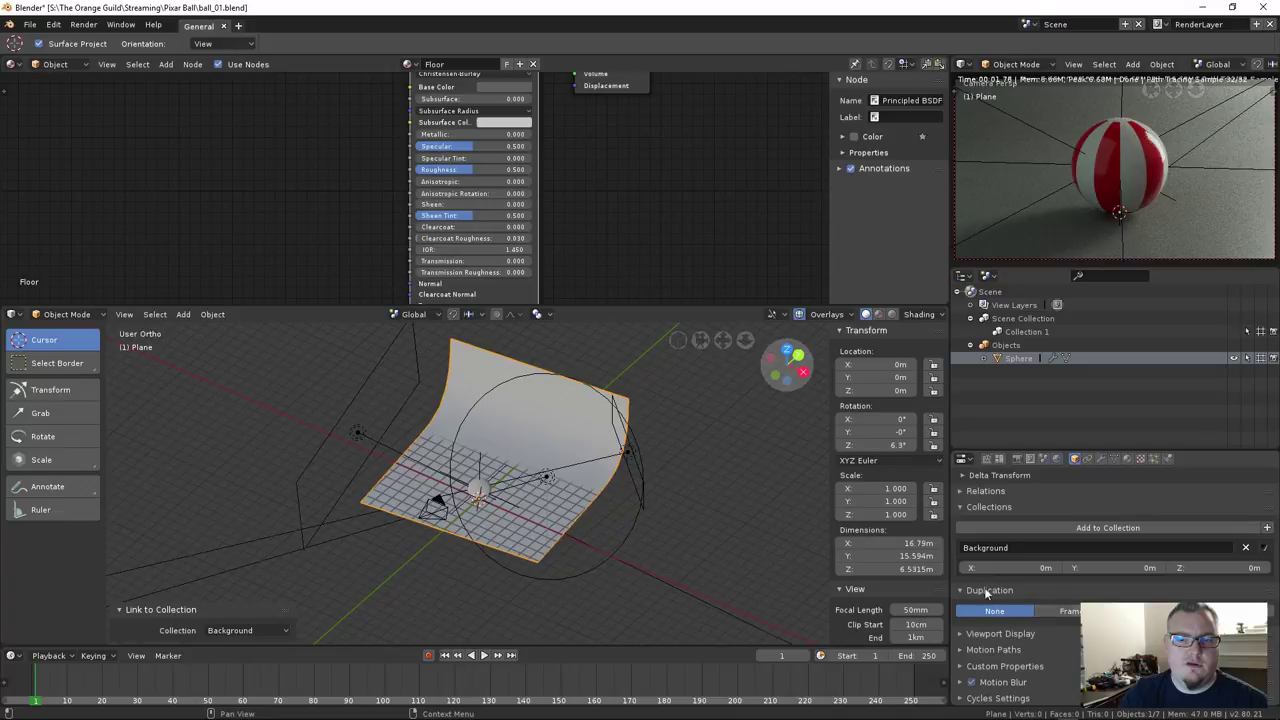
pyautogui.scroll(5, 983, 591)
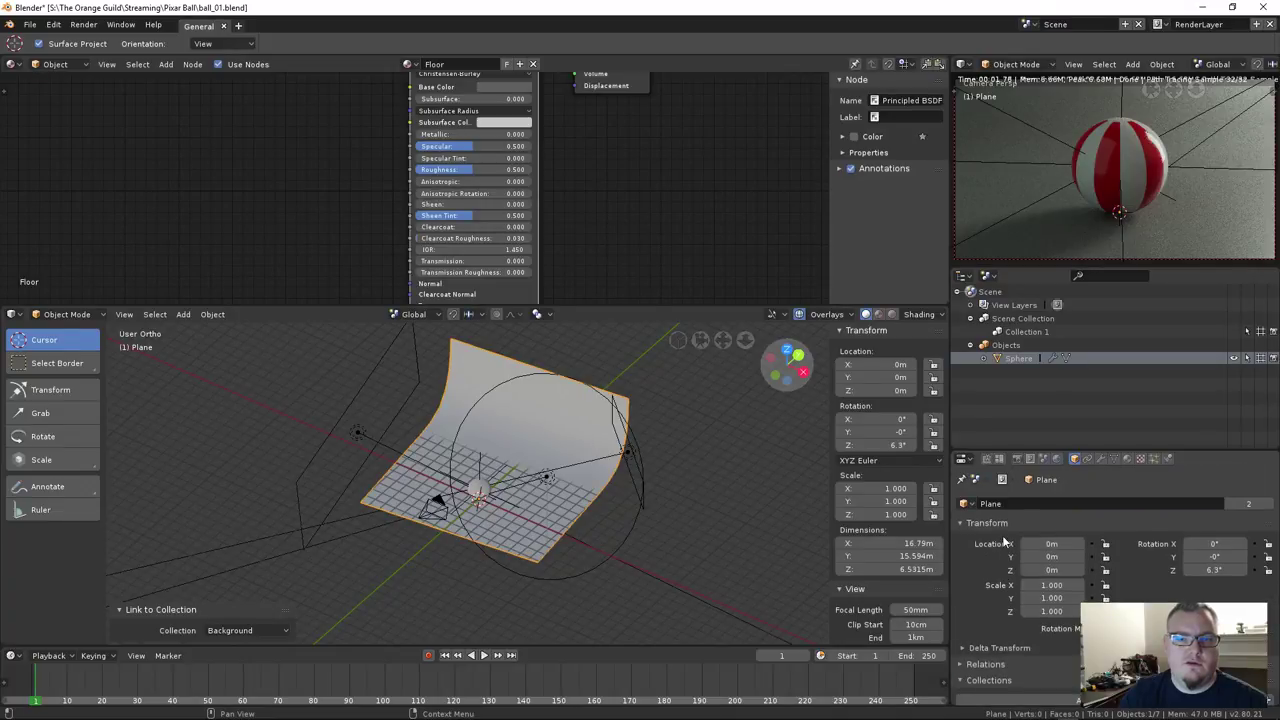
pyautogui.moveTo(603, 382); pyautogui.dragTo(585, 470, button='middle')
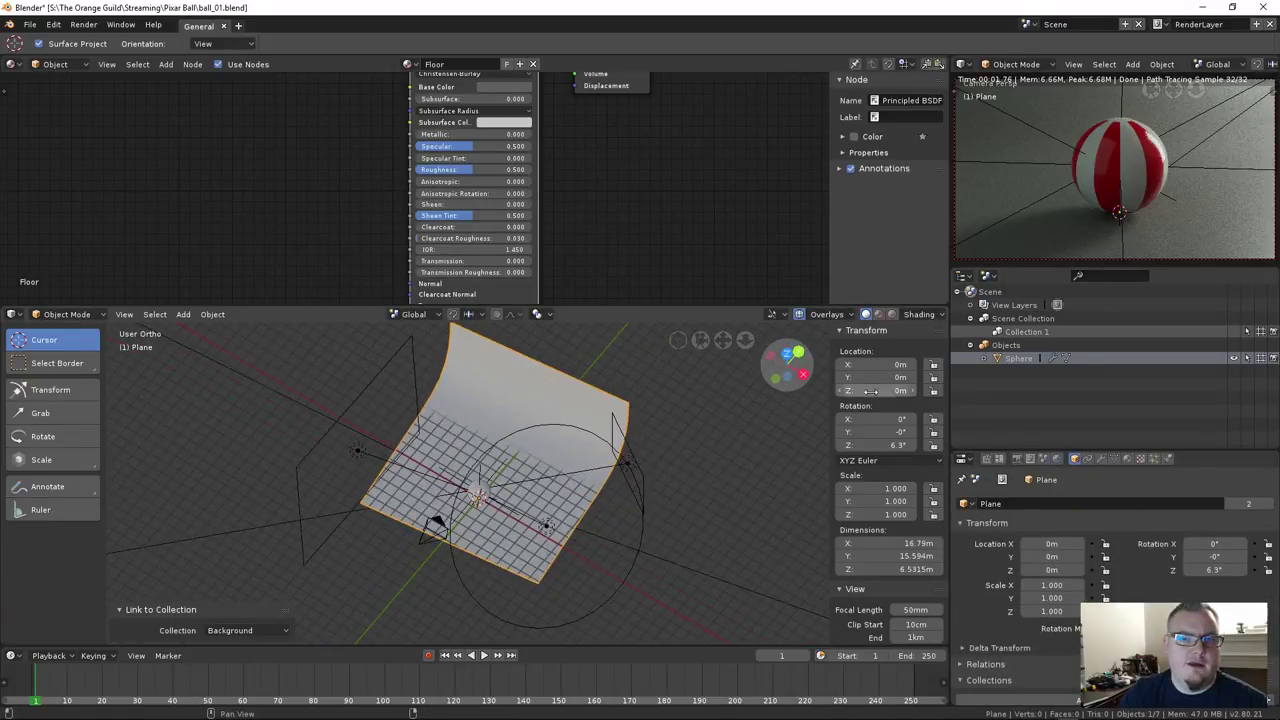
pyautogui.press('Delete')
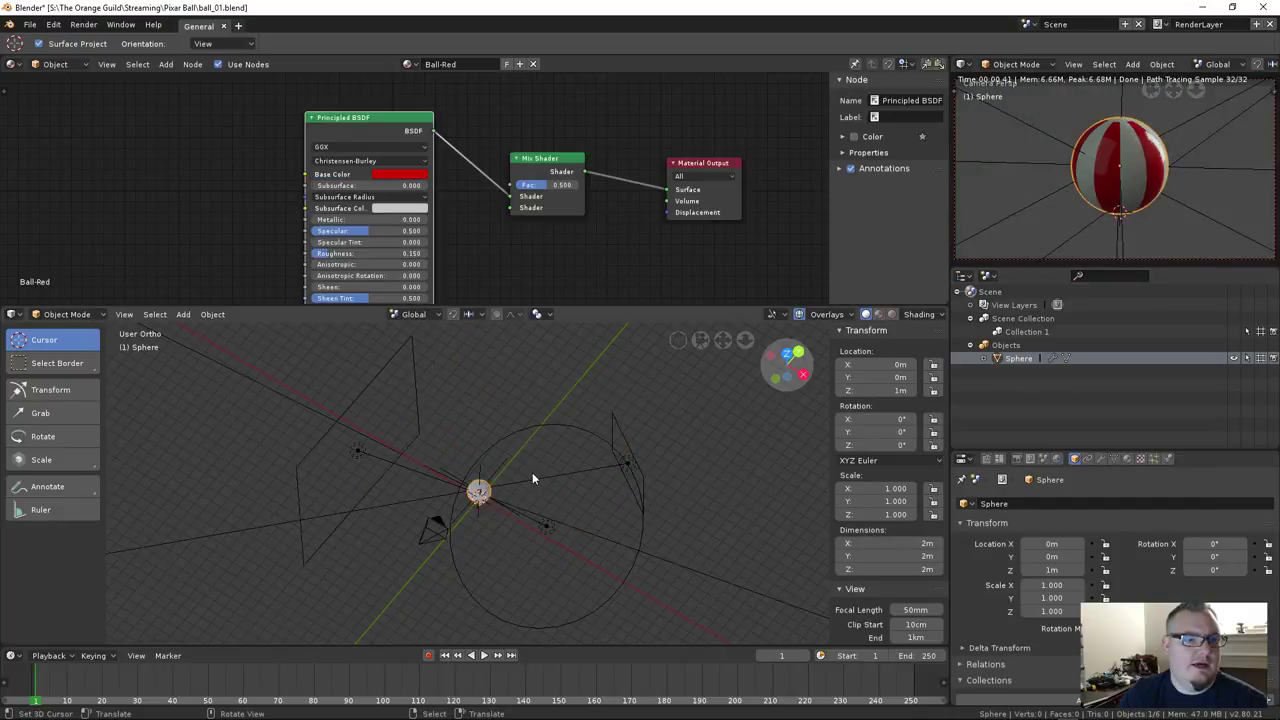
pyautogui.hotkey('ctrl', 'z')
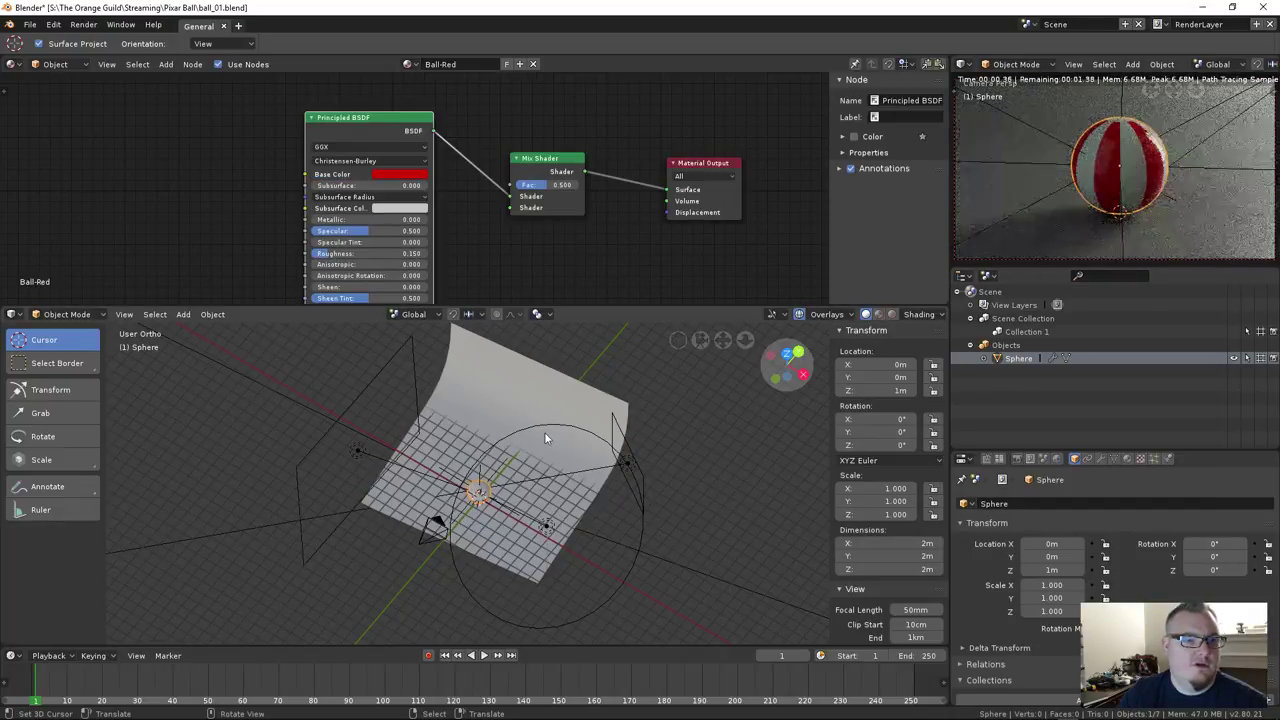
# Search for the 'local' view command, then dismiss the search without running it
pyautogui.scroll(3, 500, 485)
pyautogui.scroll(3, 497, 484)
pyautogui.scroll(-4, 497, 484)
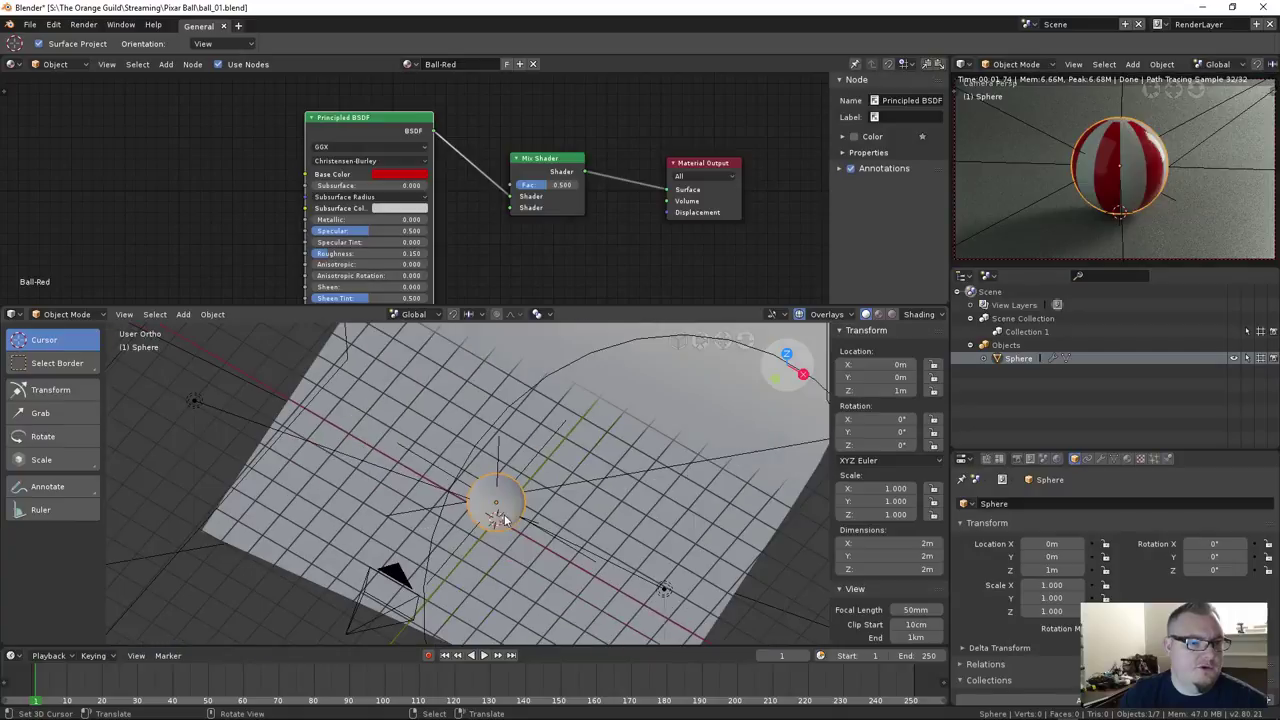
pyautogui.moveTo(497, 484); pyautogui.dragTo(501, 497, button='middle')
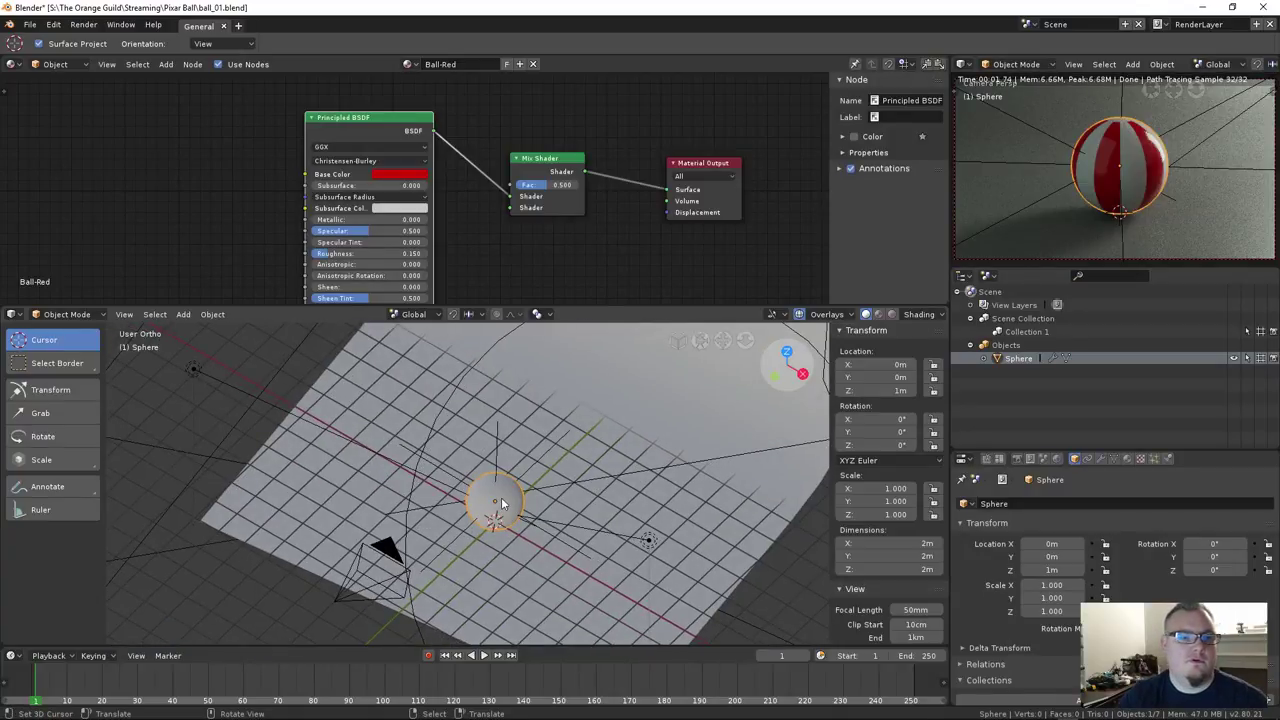
pyautogui.hotkey('shift', 's')
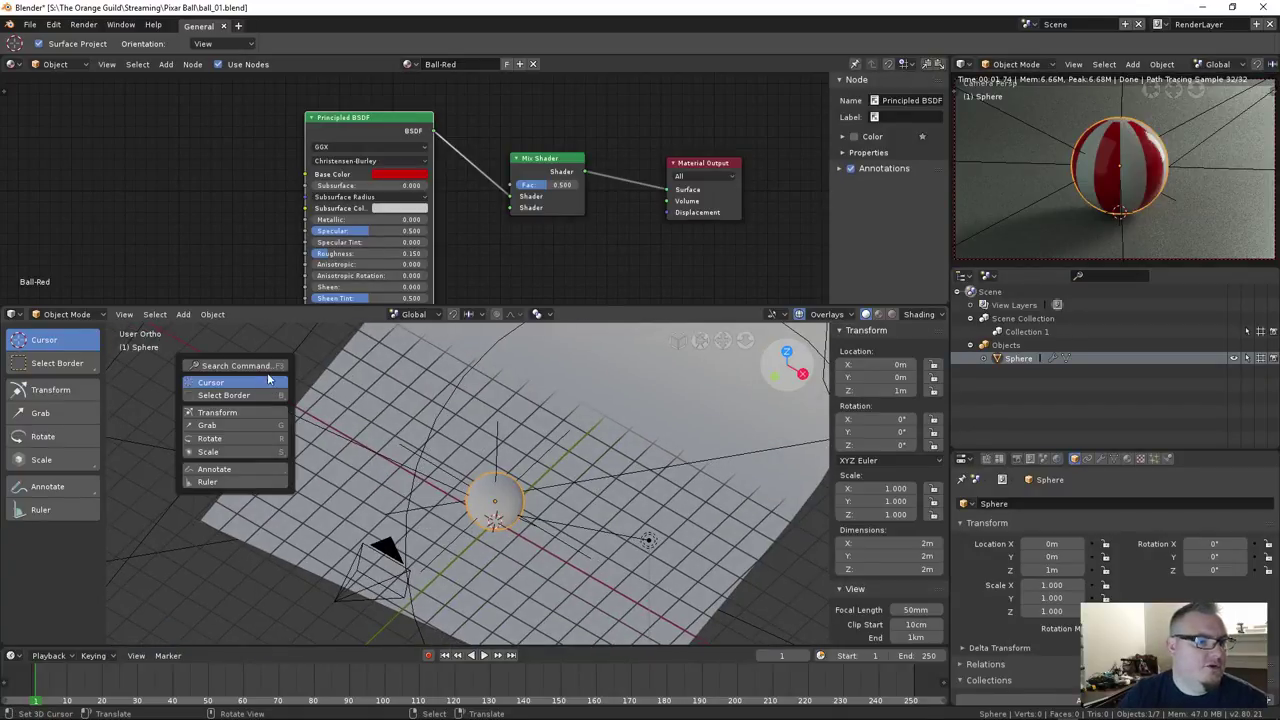
pyautogui.press('F3')
pyautogui.write('local view')
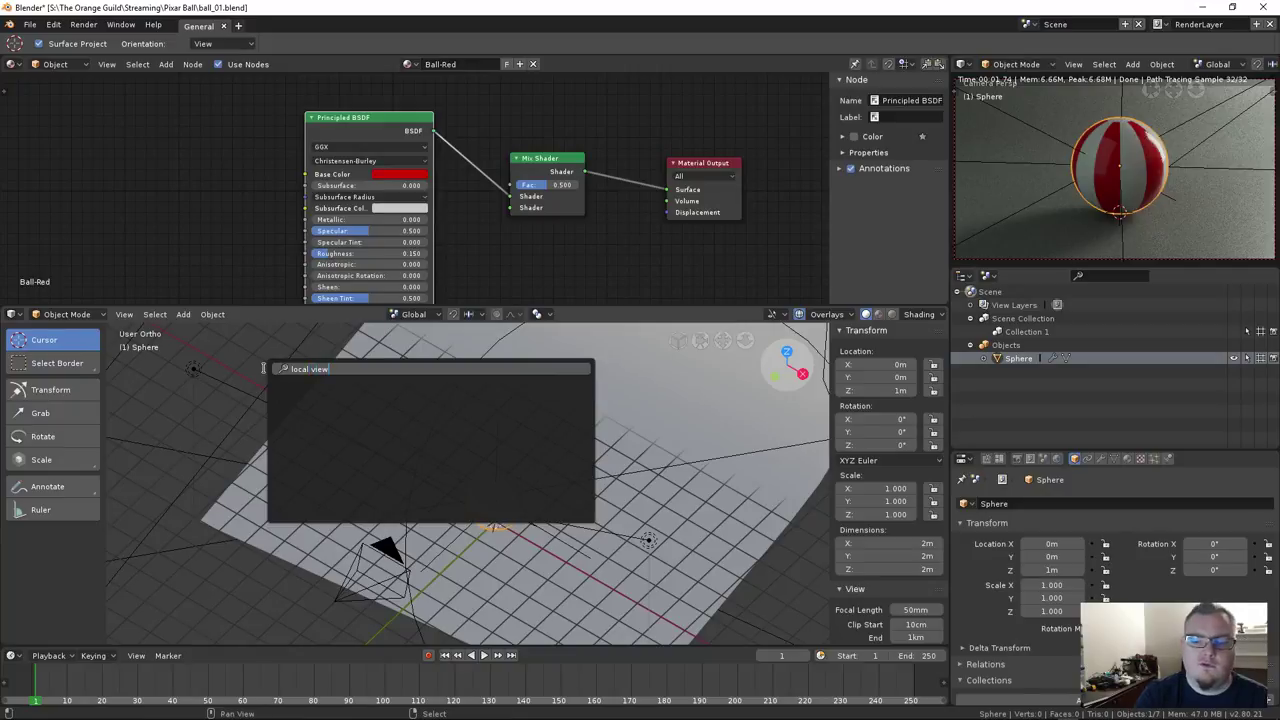
pyautogui.hotkey('ctrl', 'a')
pyautogui.press('BackSpace')
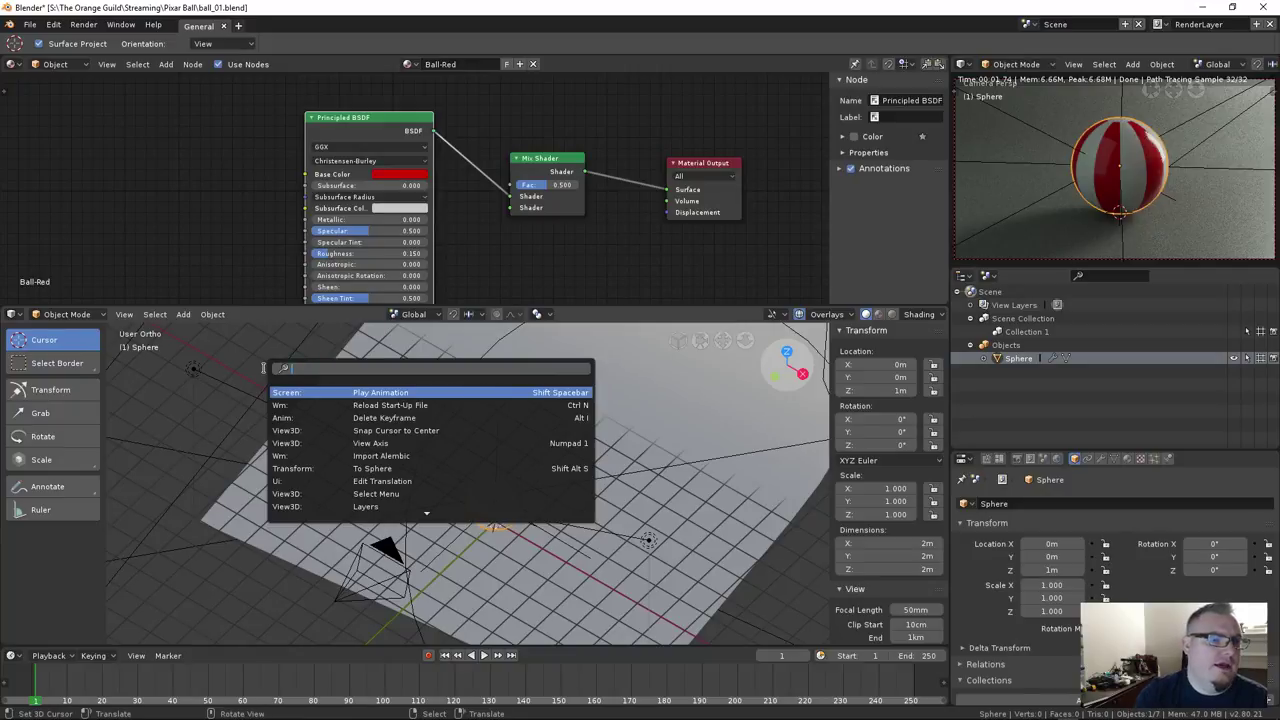
pyautogui.press('Escape')
# Isolate the sphere by hiding every other object, then select it and orbit around it
pyautogui.moveTo(517, 470); pyautogui.dragTo(495, 440, button='middle')
pyautogui.press('a')
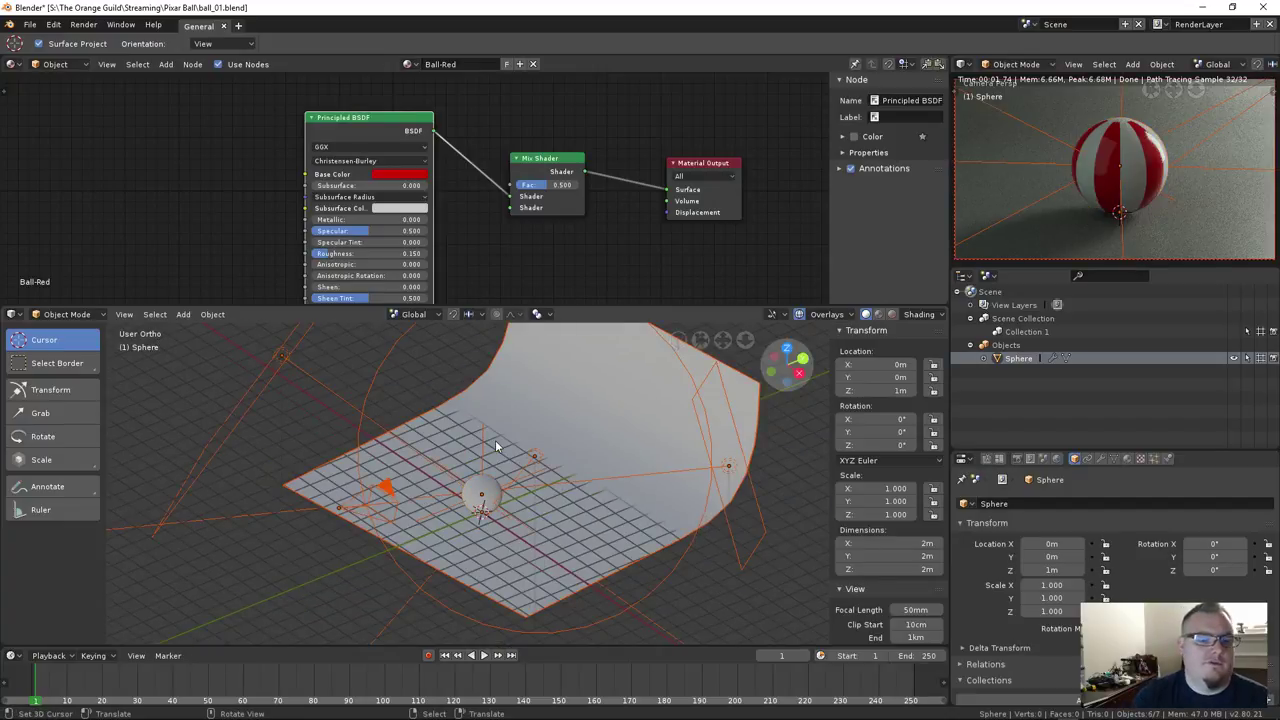
pyautogui.press('h')
pyautogui.scroll(3, 502, 501)
pyautogui.click(502, 501)
pyautogui.moveTo(568, 501); pyautogui.dragTo(583, 470, button='middle')
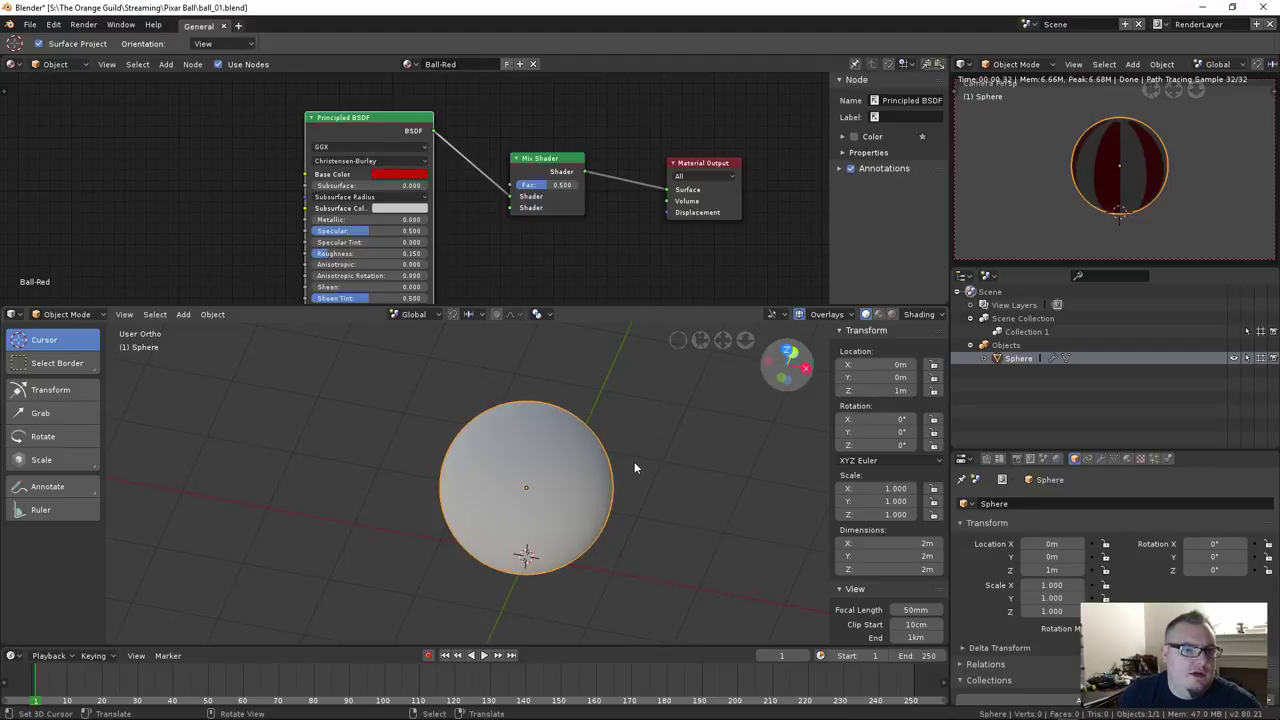
pyautogui.scroll(-3, 580, 457)
pyautogui.moveTo(580, 457)
pyautogui.mouseDown(button='middle')
pyautogui.moveTo(615, 462)
pyautogui.moveTo(564, 442)
pyautogui.mouseUp(button='middle')
pyautogui.hotkey('shift', 'a')
# Add a plane, rotate it -90° on X to stand upright, and apply the rotation
pyautogui.moveTo(564, 442)
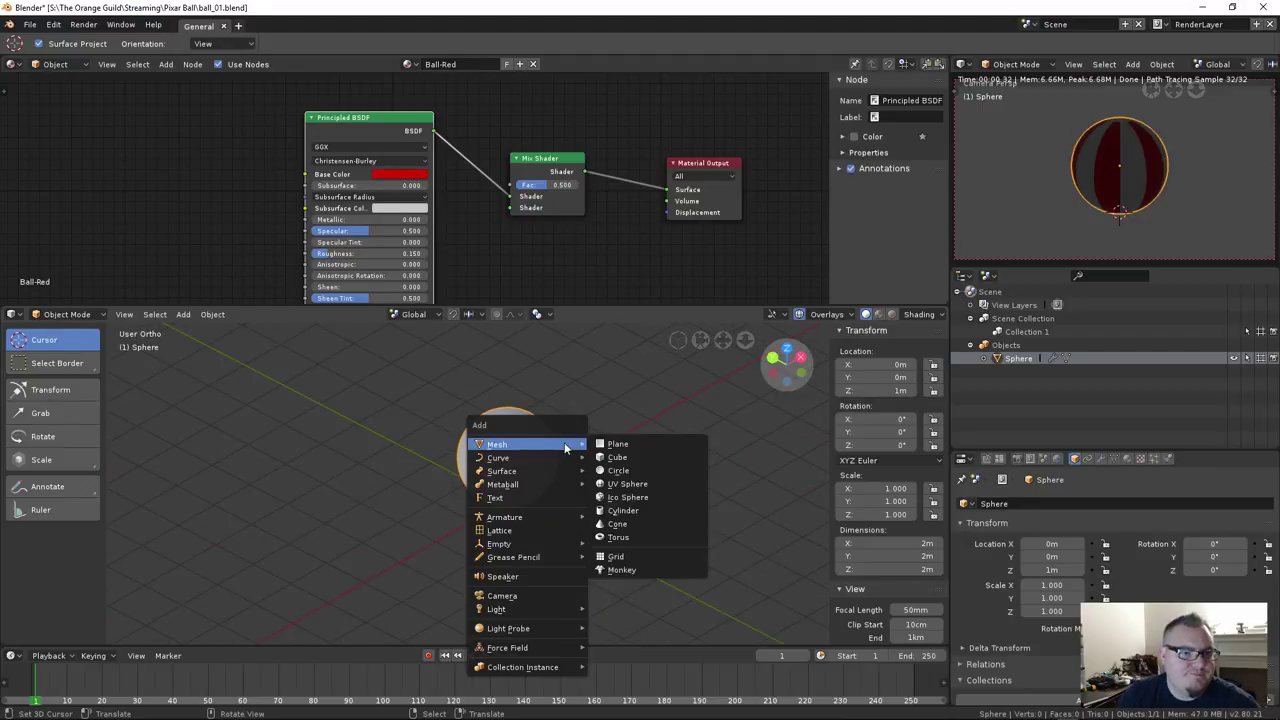
pyautogui.click(610, 444)
pyautogui.press('KP_3')
pyautogui.press('r')
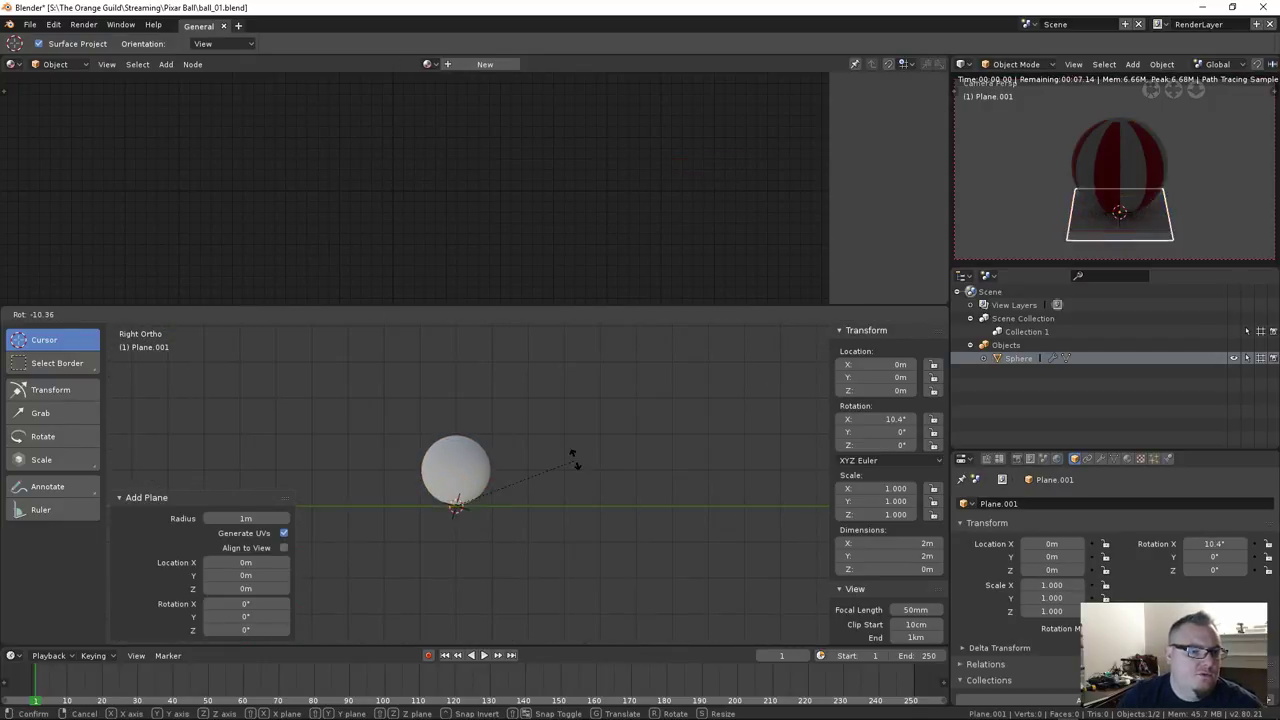
pyautogui.write('-90')
pyautogui.press('Return')
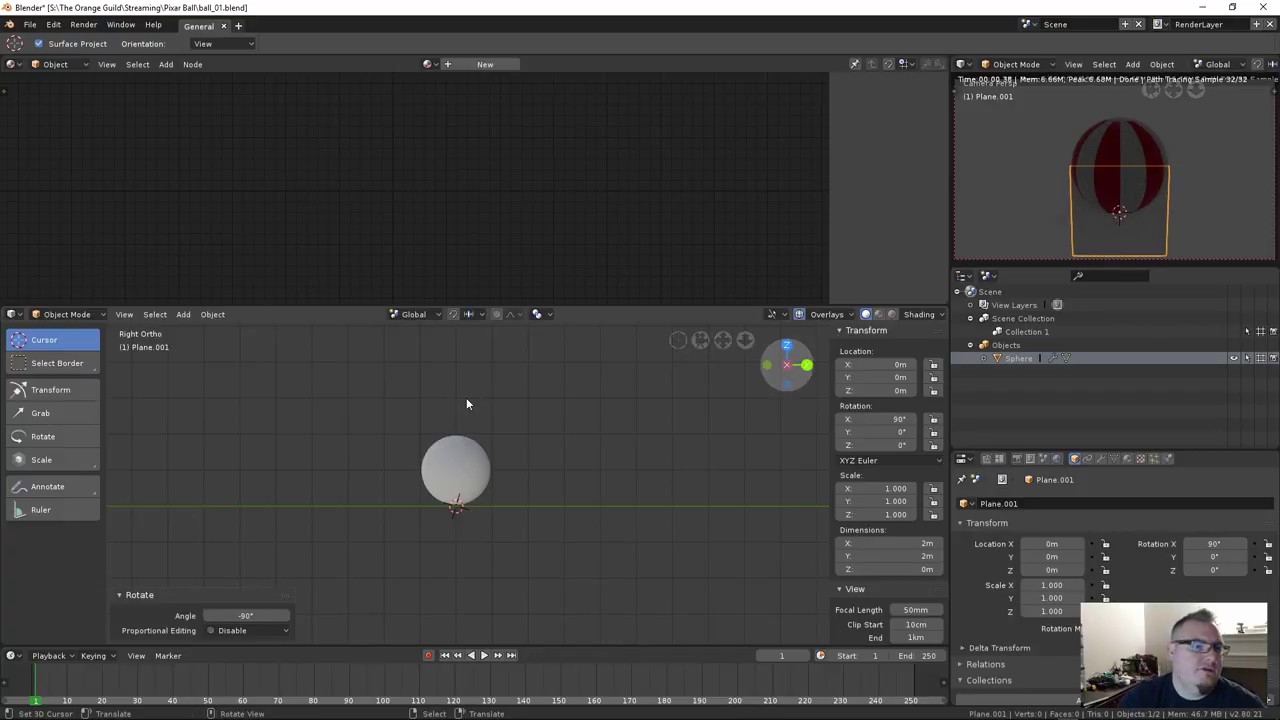
pyautogui.press('KP_1')
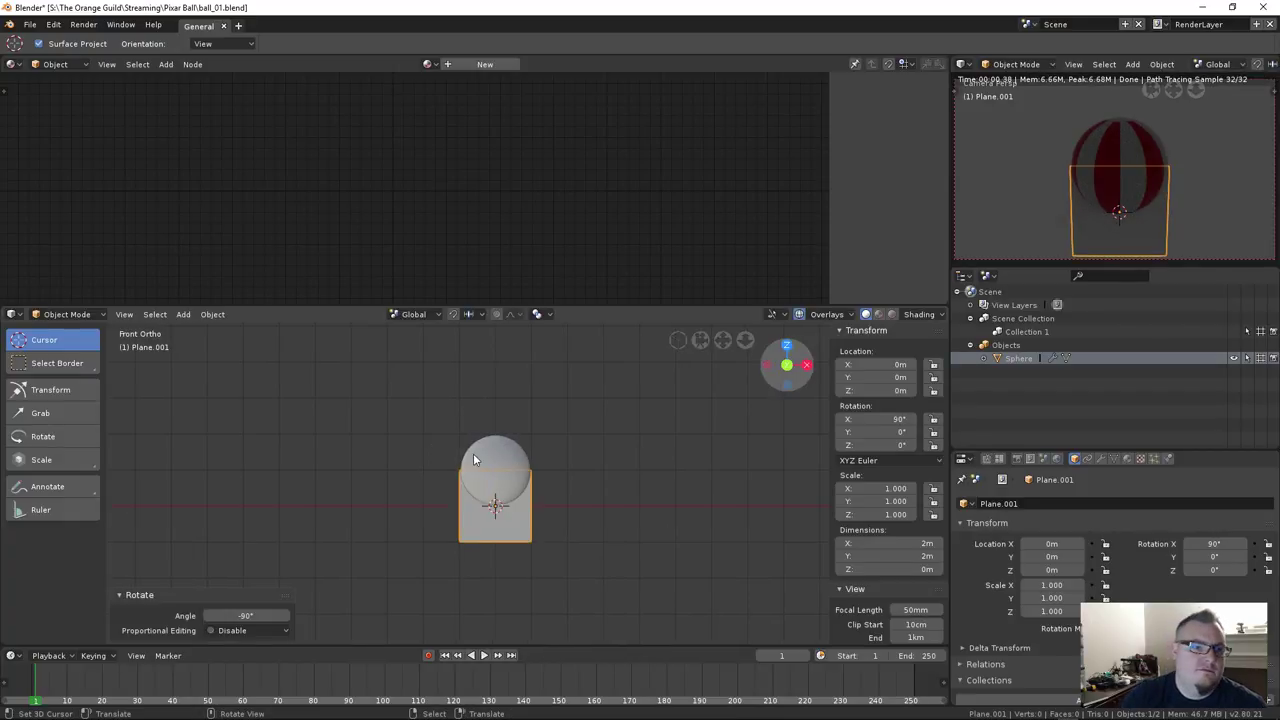
pyautogui.hotkey('ctrl', 'a')
pyautogui.click(438, 469)
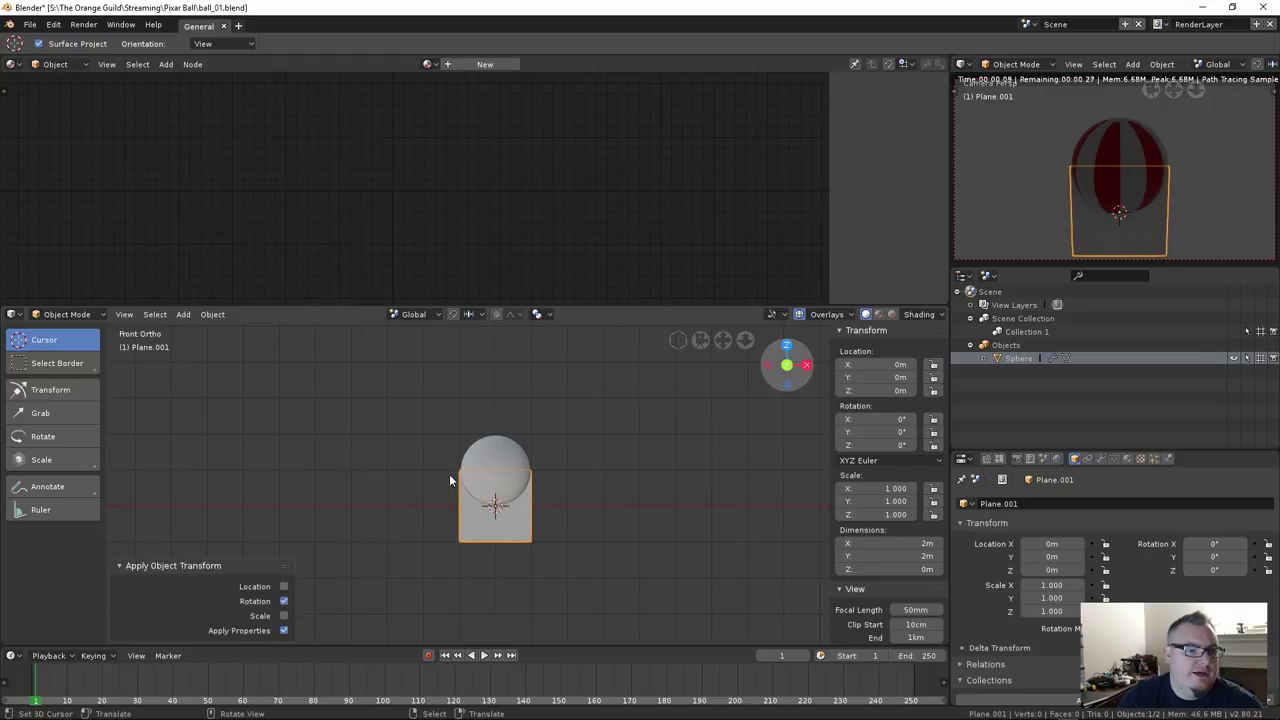
# In Edit Mode, enlarge the plane to 3.853 and raise it 1 m along Z
pyautogui.press('Tab')
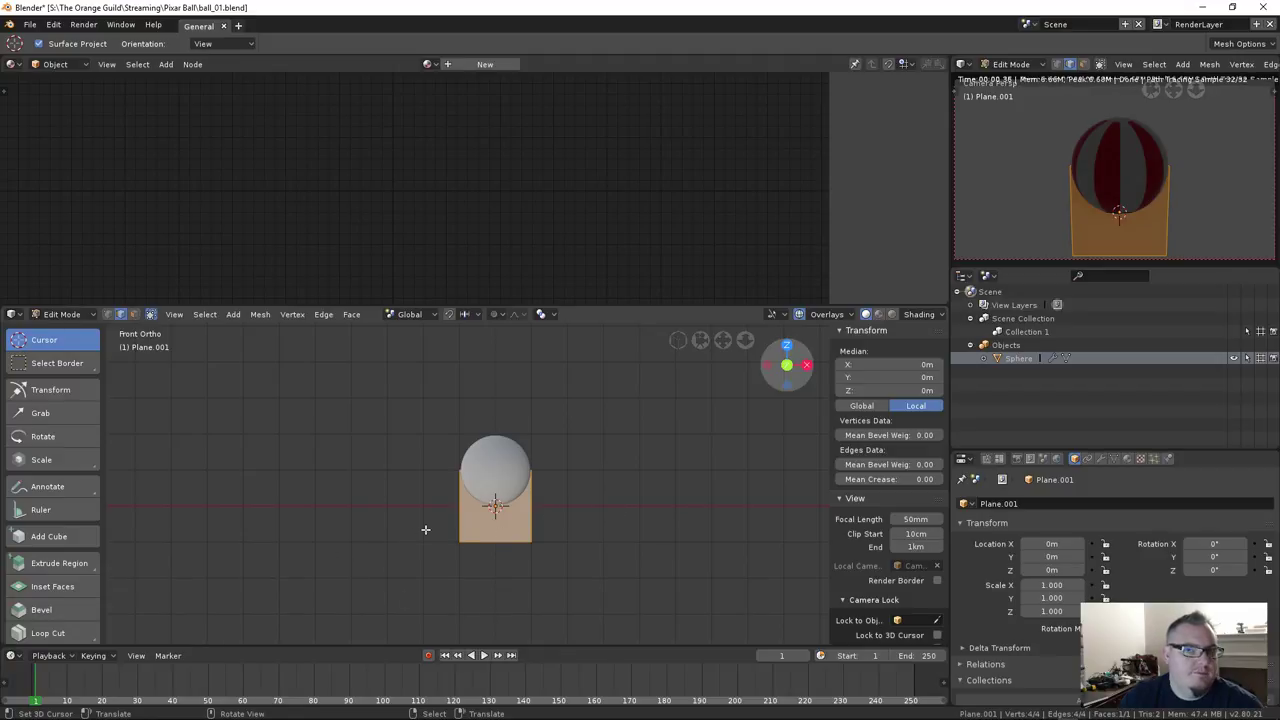
pyautogui.hotkey('shift', 'z')
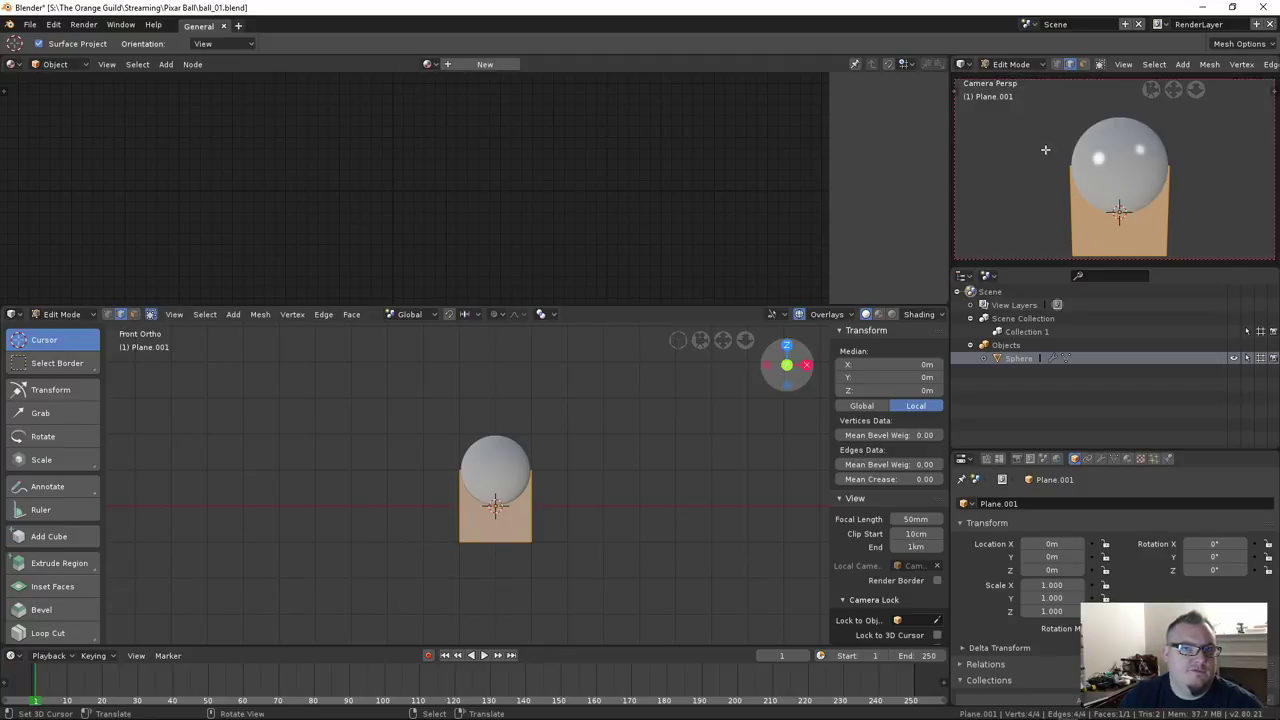
pyautogui.press('s')
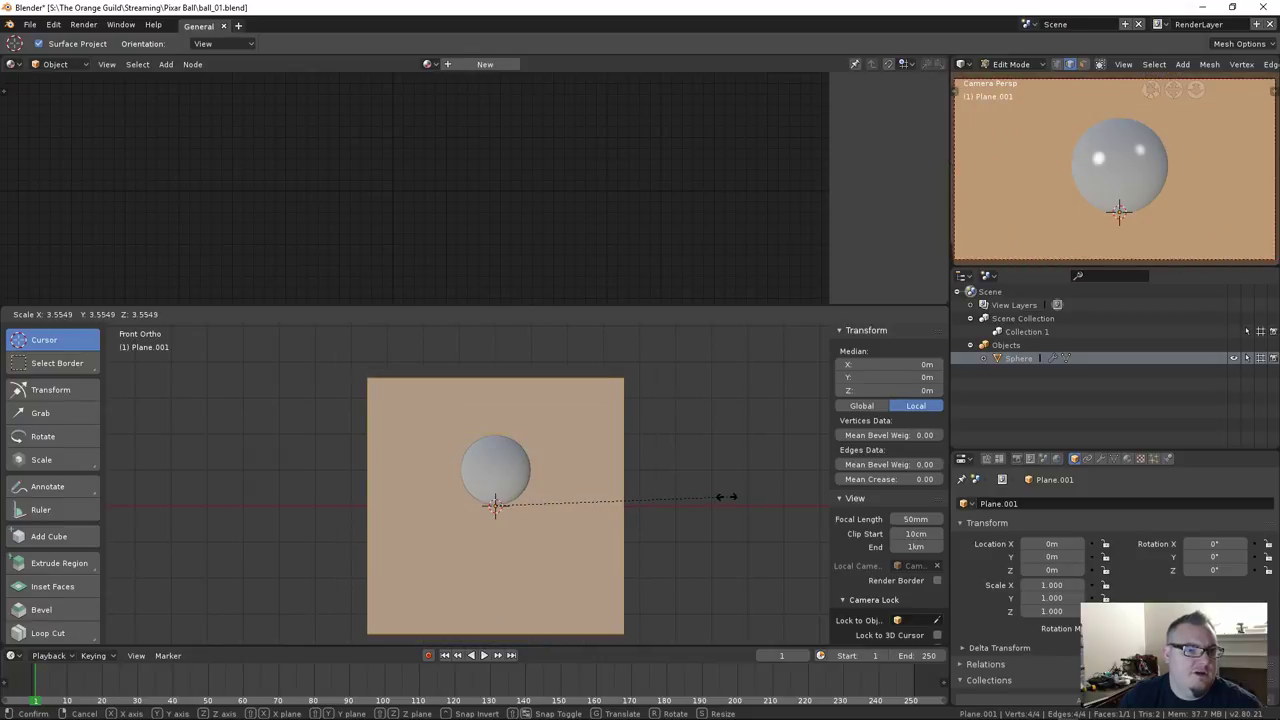
pyautogui.click(745, 498)
pyautogui.keyDown('shift'); pyautogui.moveTo(600, 491); pyautogui.dragTo(597, 460, button='middle'); pyautogui.keyUp('shift')
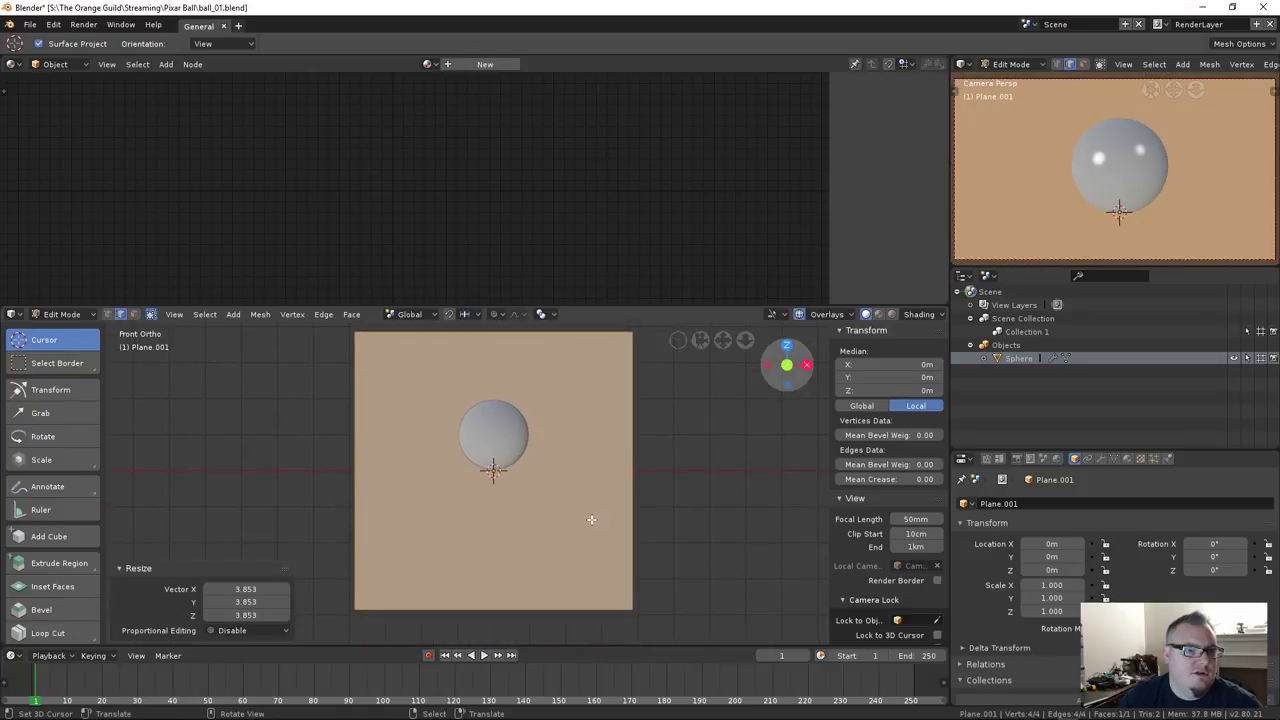
pyautogui.press('g')
pyautogui.press('z')
pyautogui.press('1')
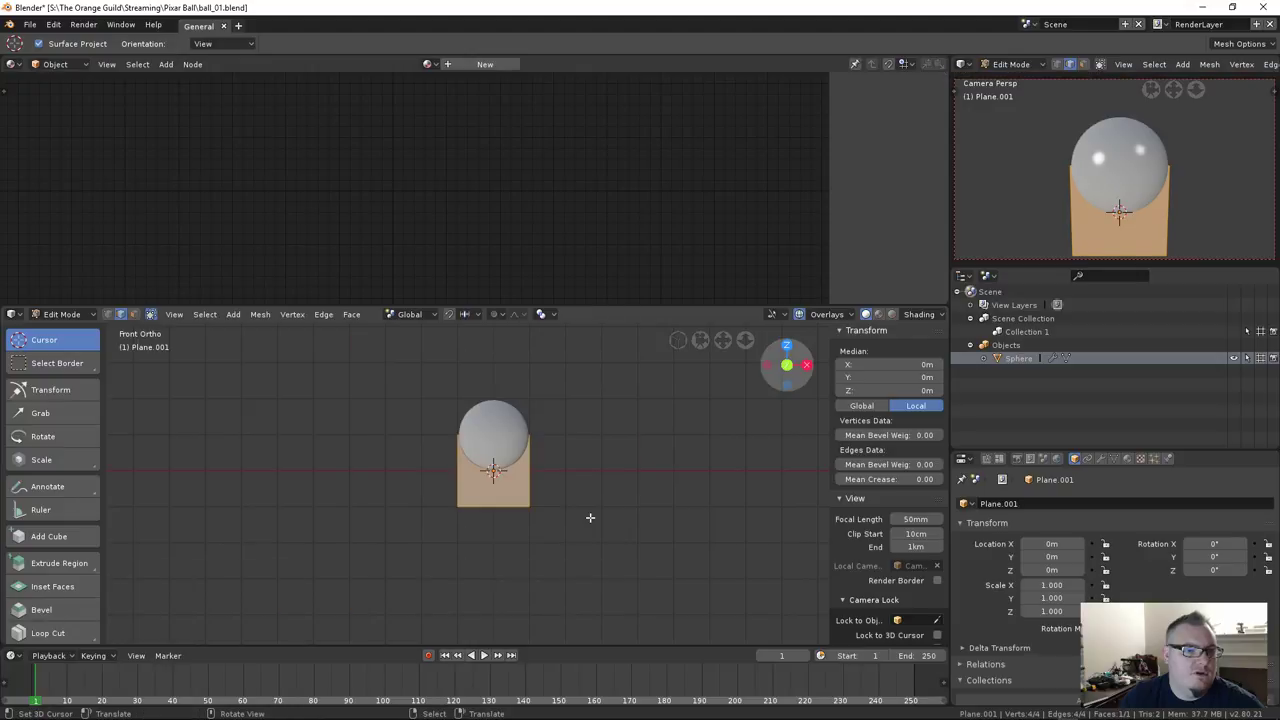
pyautogui.press('Return')
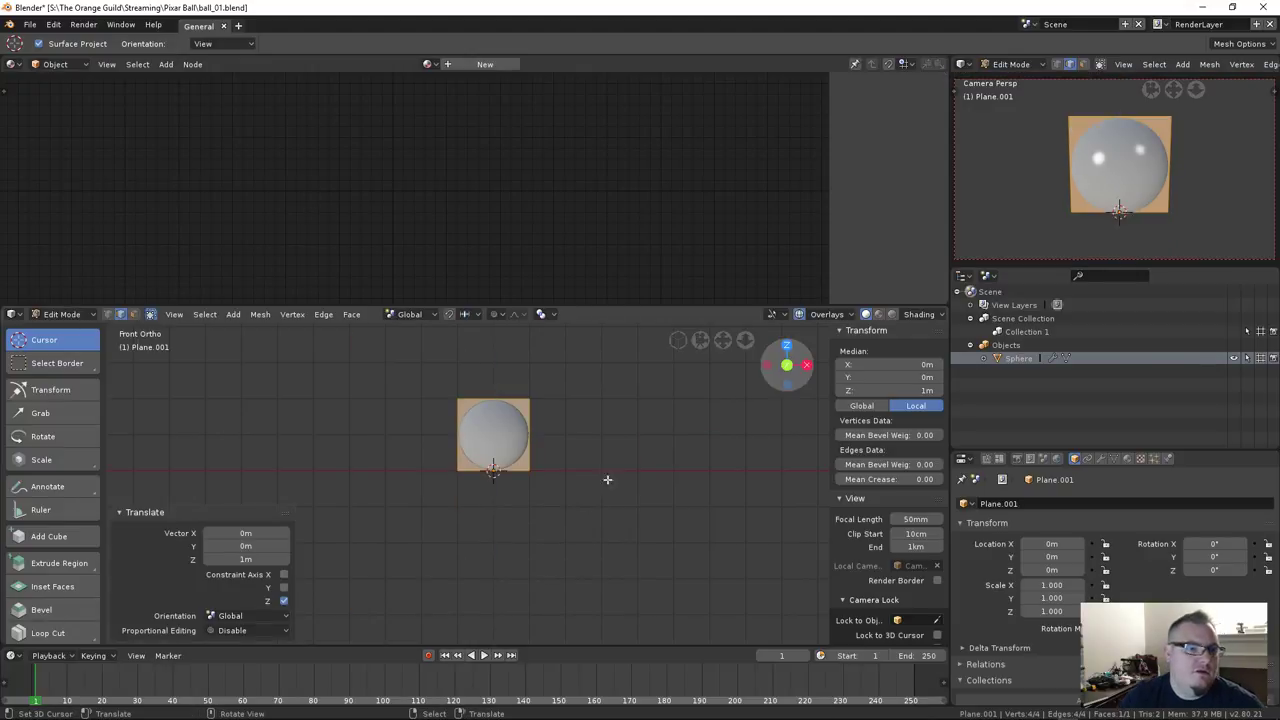
# Rescale the plane several times, settling at a 0.890 scale
pyautogui.press('s')
pyautogui.click(640, 515)
pyautogui.scroll(-2, 557, 485)
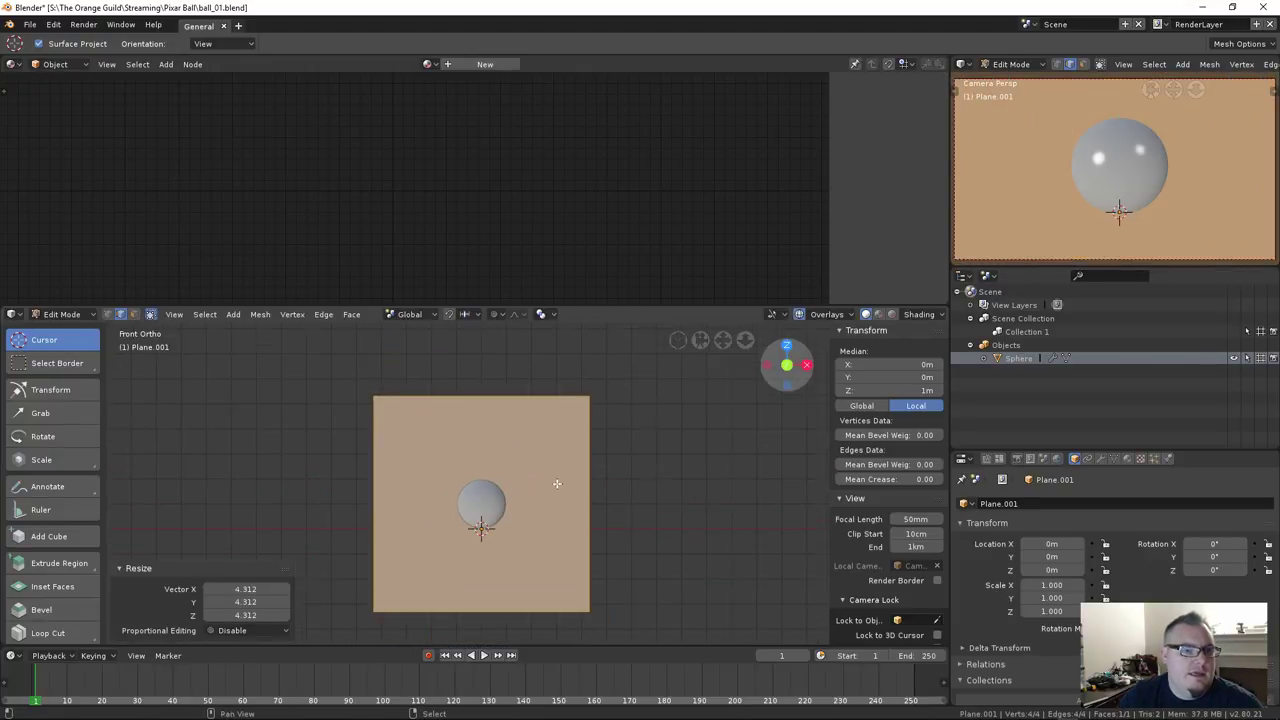
pyautogui.press('s')
pyautogui.click(565, 478)
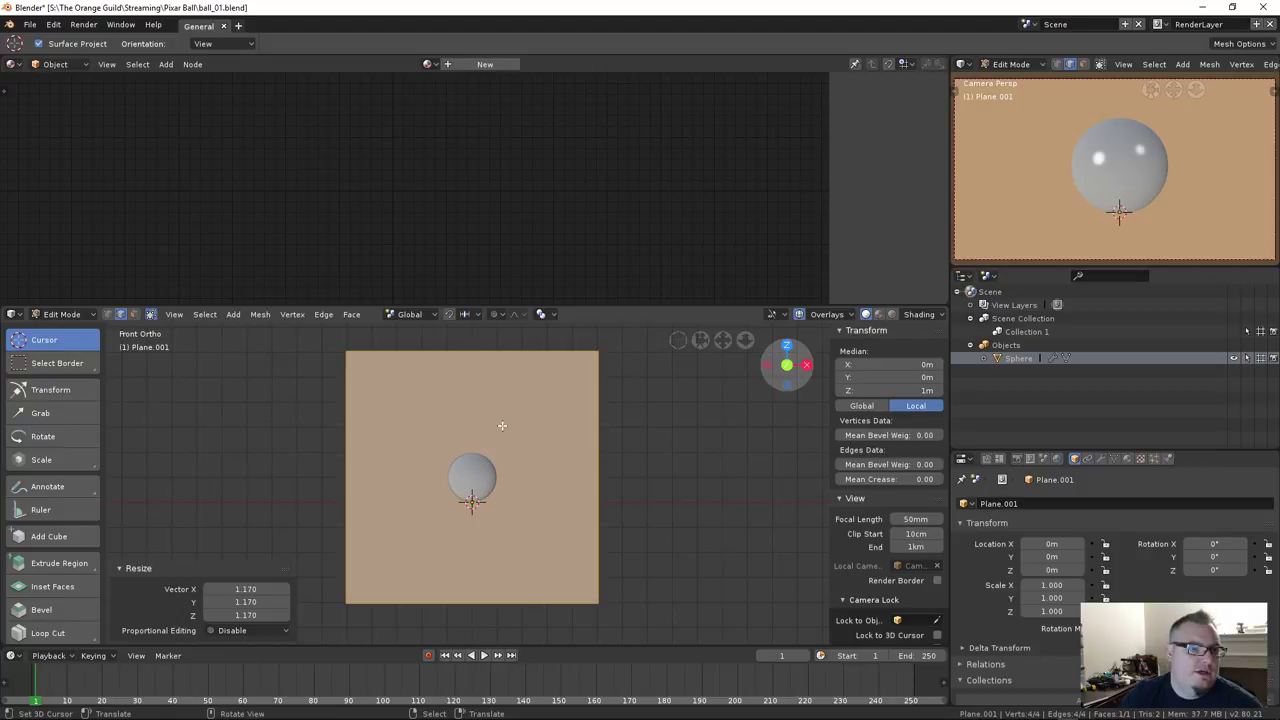
pyautogui.moveTo(492, 465); pyautogui.dragTo(600, 538, button='middle')
pyautogui.press('s')
pyautogui.click(556, 512)
pyautogui.press('s')
pyautogui.click(499, 503)
pyautogui.scroll(3, 499, 503)
pyautogui.moveTo(499, 503); pyautogui.dragTo(451, 380, button='middle')
# Slice the plane into nine vertical strips with eight evenly spaced loop cuts
pyautogui.hotkey('ctrl', 'r')
pyautogui.scroll(7, 451, 380)
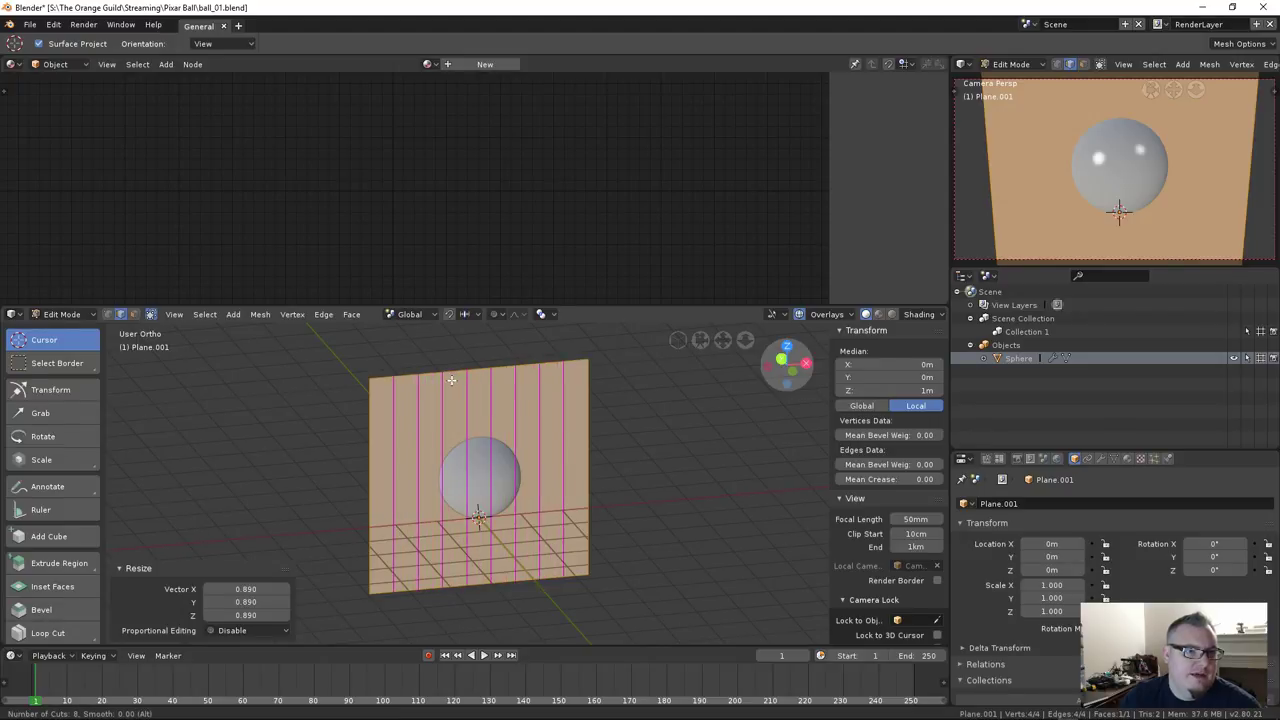
pyautogui.click(451, 380)
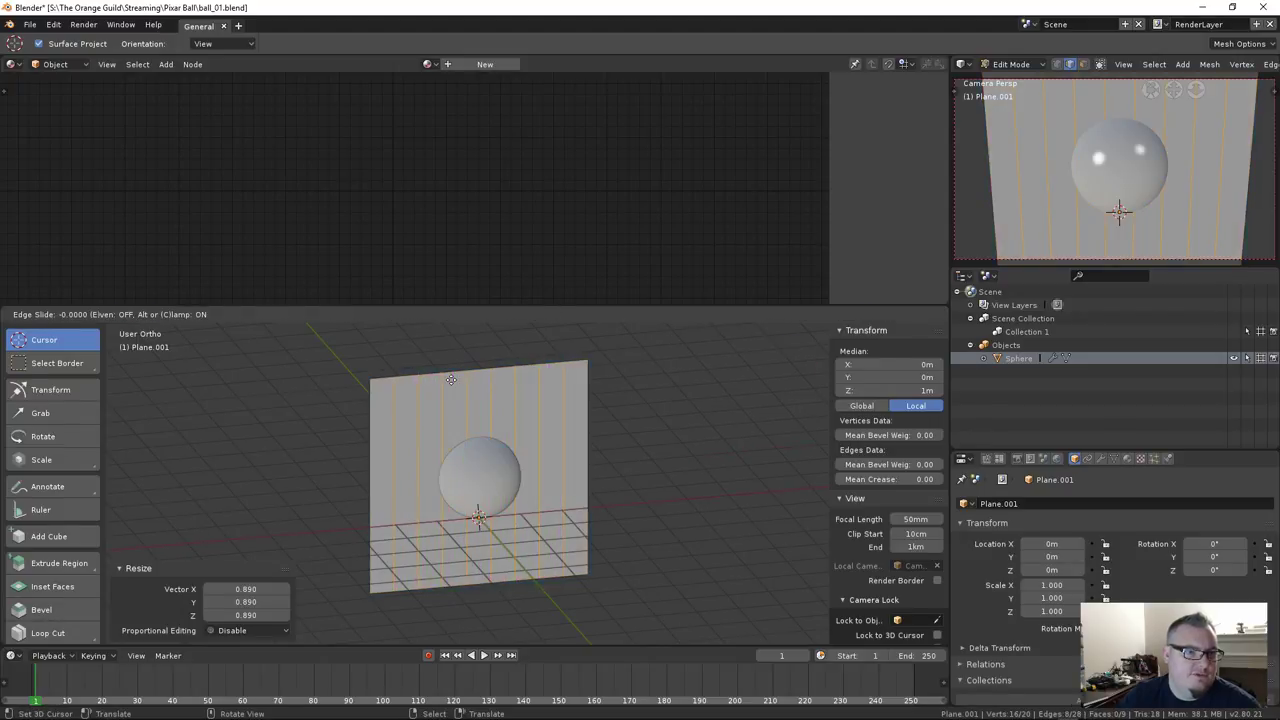
pyautogui.rightClick(453, 380)
pyautogui.press('a')
pyautogui.hotkey('ctrl', 'Tab')
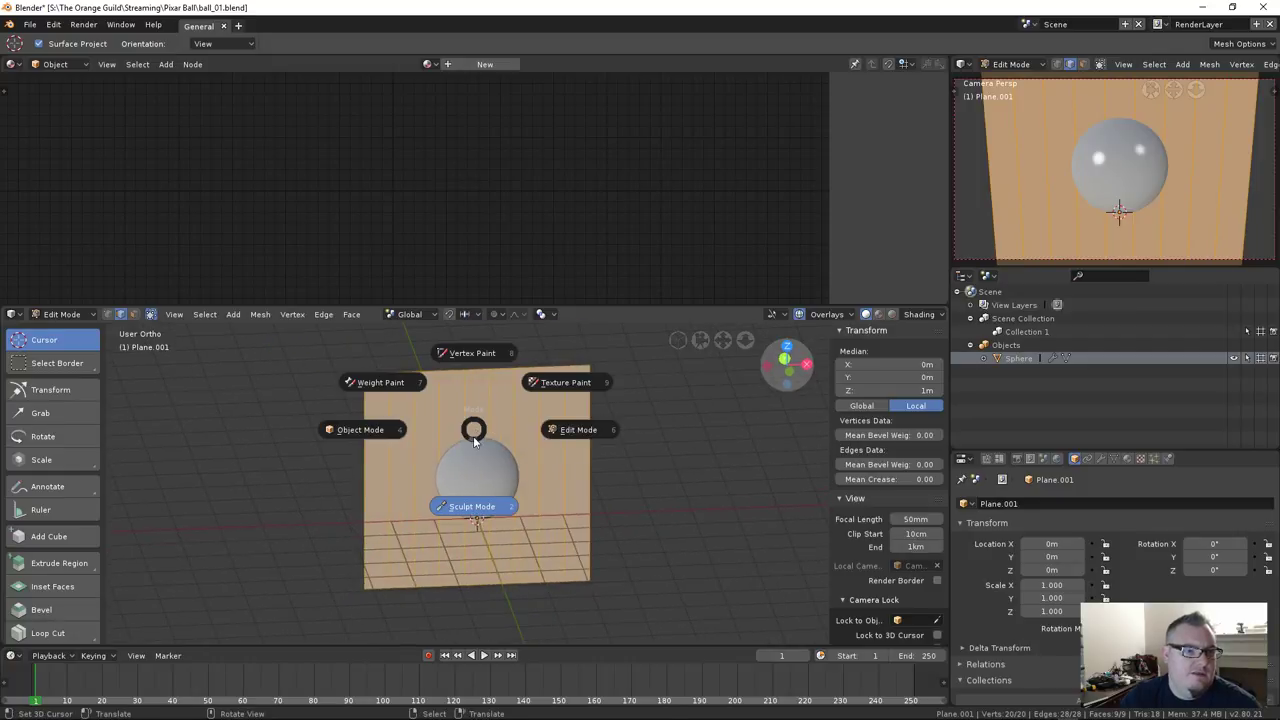
pyautogui.click(182, 336)
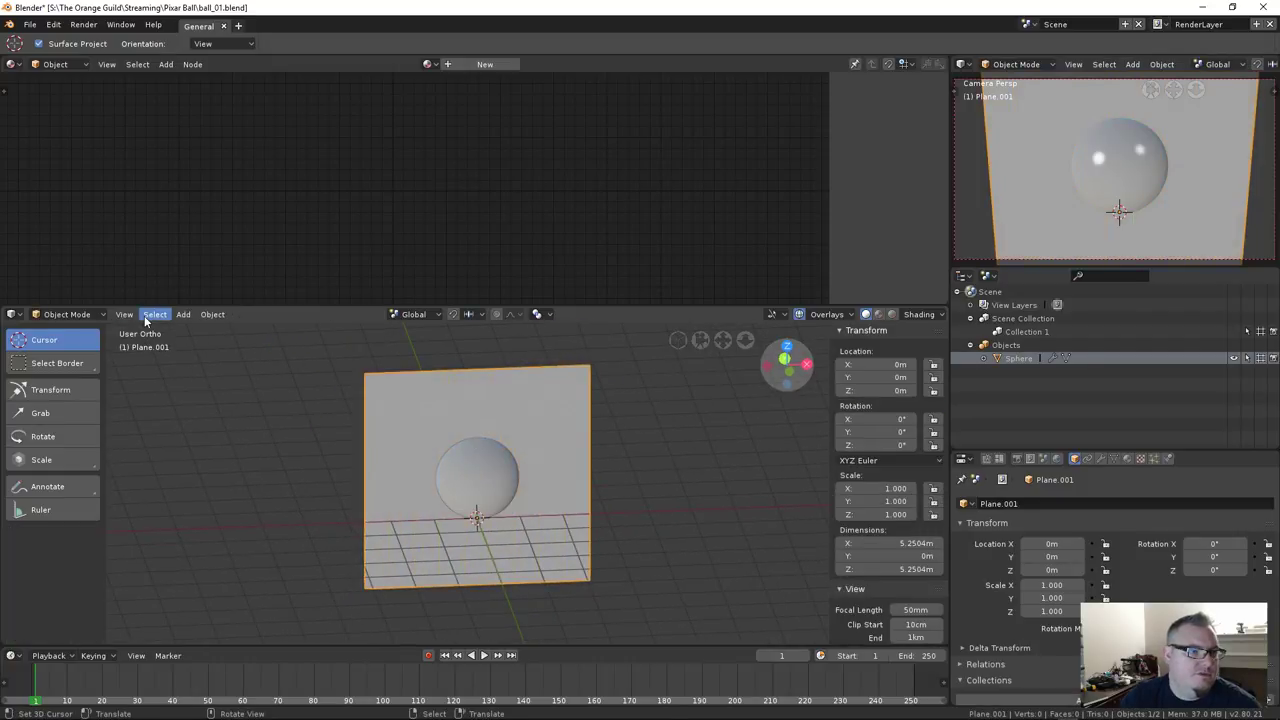
pyautogui.press('Tab')
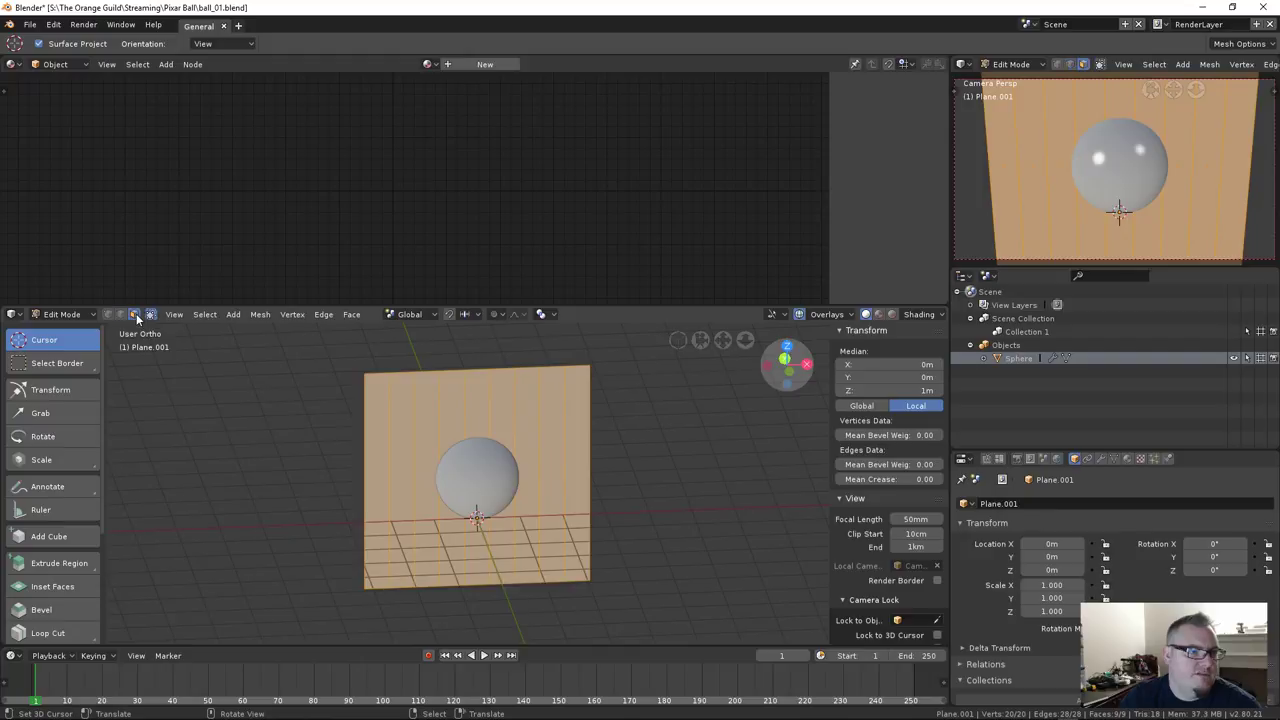
# Select alternate face strips, invert the selection, and delete those faces to leave five strips
pyautogui.click(384, 441)
pyautogui.scroll(2, 398, 462)
pyautogui.keyDown('shift'); pyautogui.click(405, 460); pyautogui.keyUp('shift')
pyautogui.keyDown('shift'); pyautogui.click(482, 412); pyautogui.keyUp('shift')
pyautogui.keyDown('shift'); pyautogui.click(556, 398); pyautogui.keyUp('shift')
pyautogui.keyDown('shift'); pyautogui.click(619, 404); pyautogui.keyUp('shift')
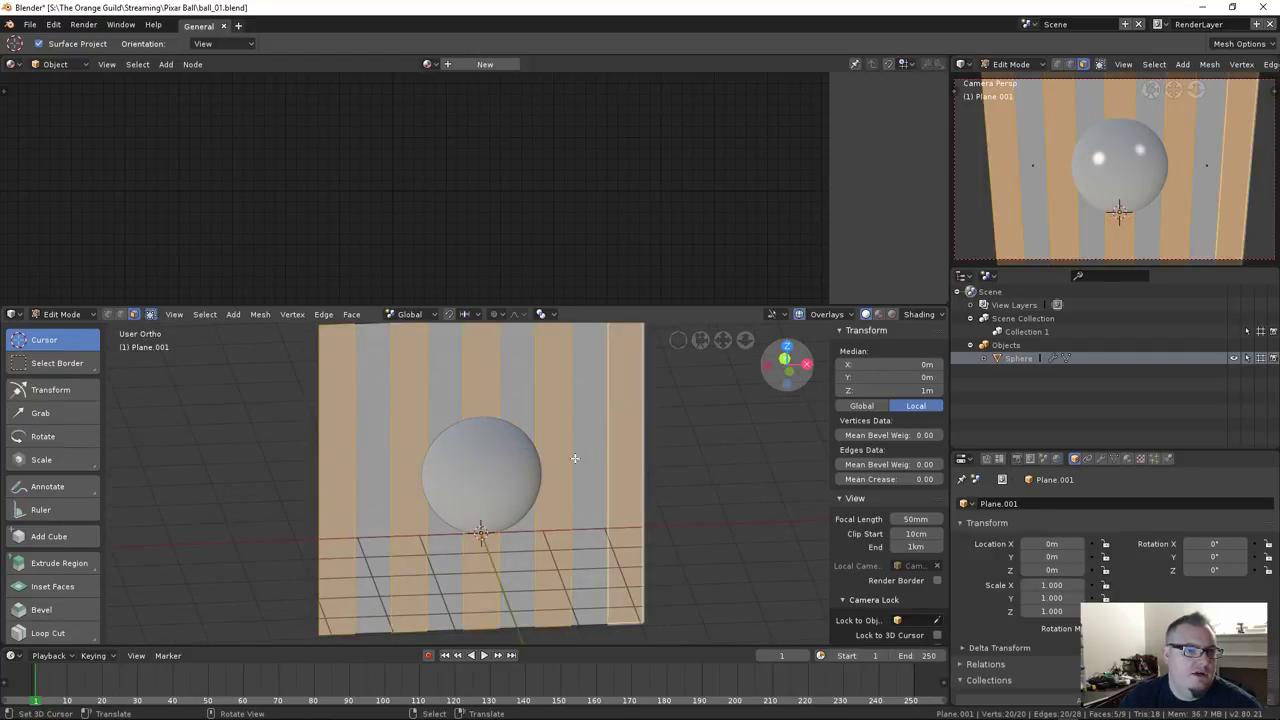
pyautogui.scroll(-3, 565, 457)
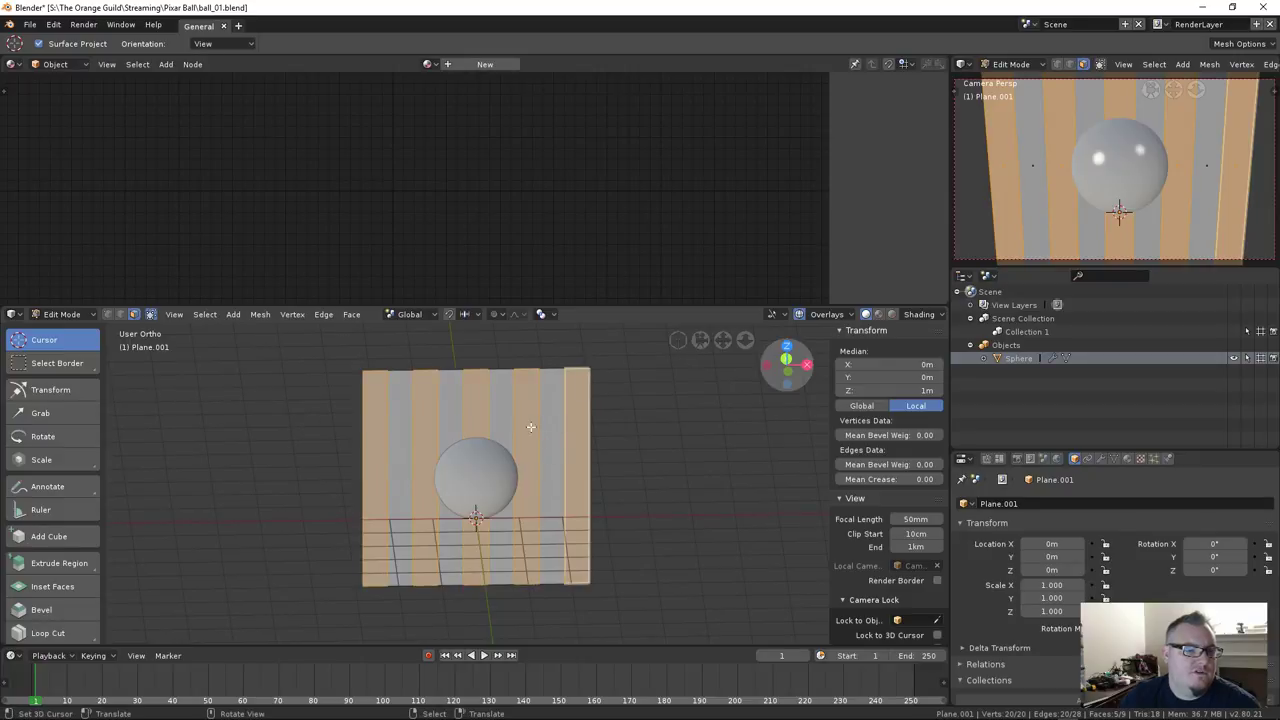
pyautogui.hotkey('ctrl', 'i')
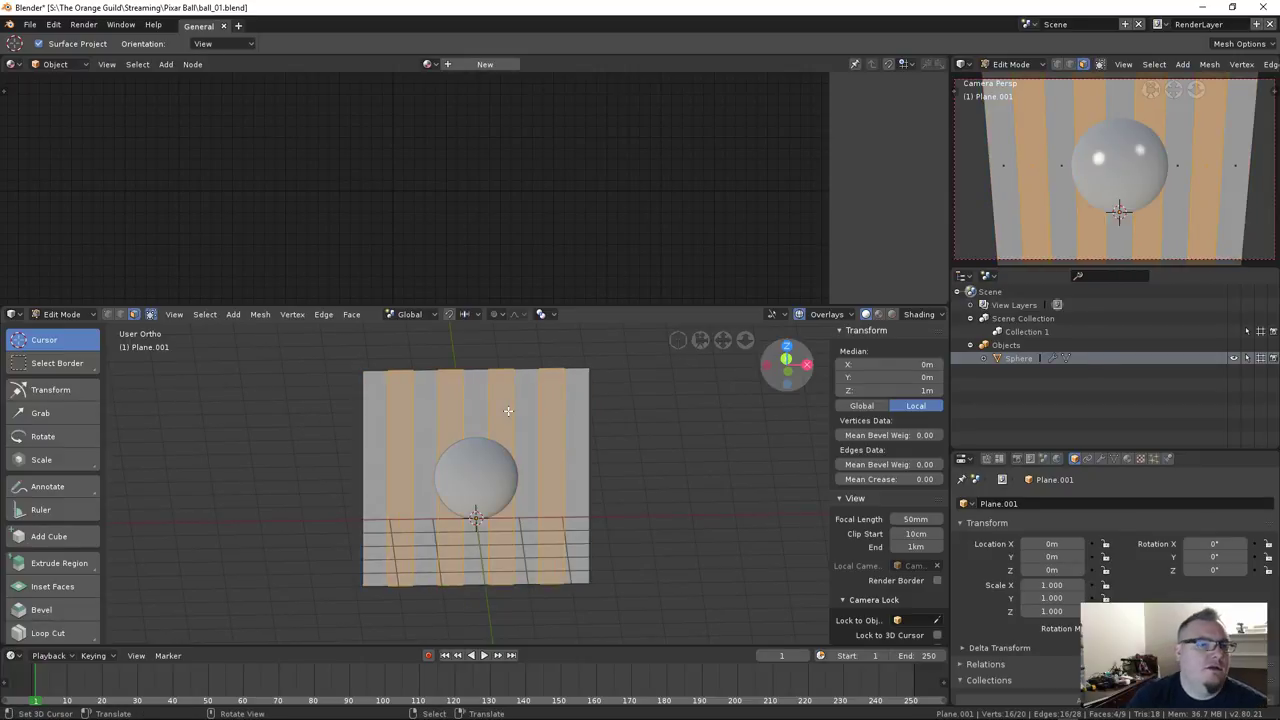
pyautogui.press('x')
pyautogui.click(500, 442)
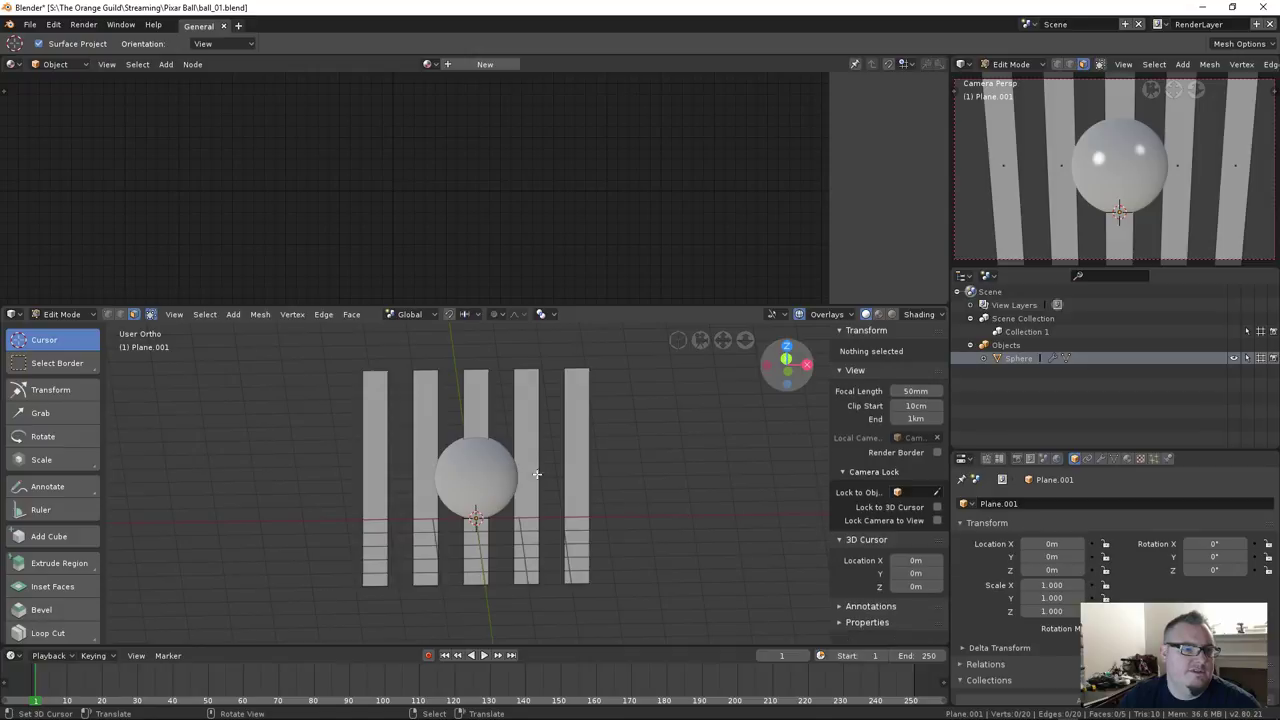
# In Object Mode, move the five strips 1.55 m along negative Y in front of the sphere
pyautogui.moveTo(564, 480); pyautogui.dragTo(598, 494, button='middle')
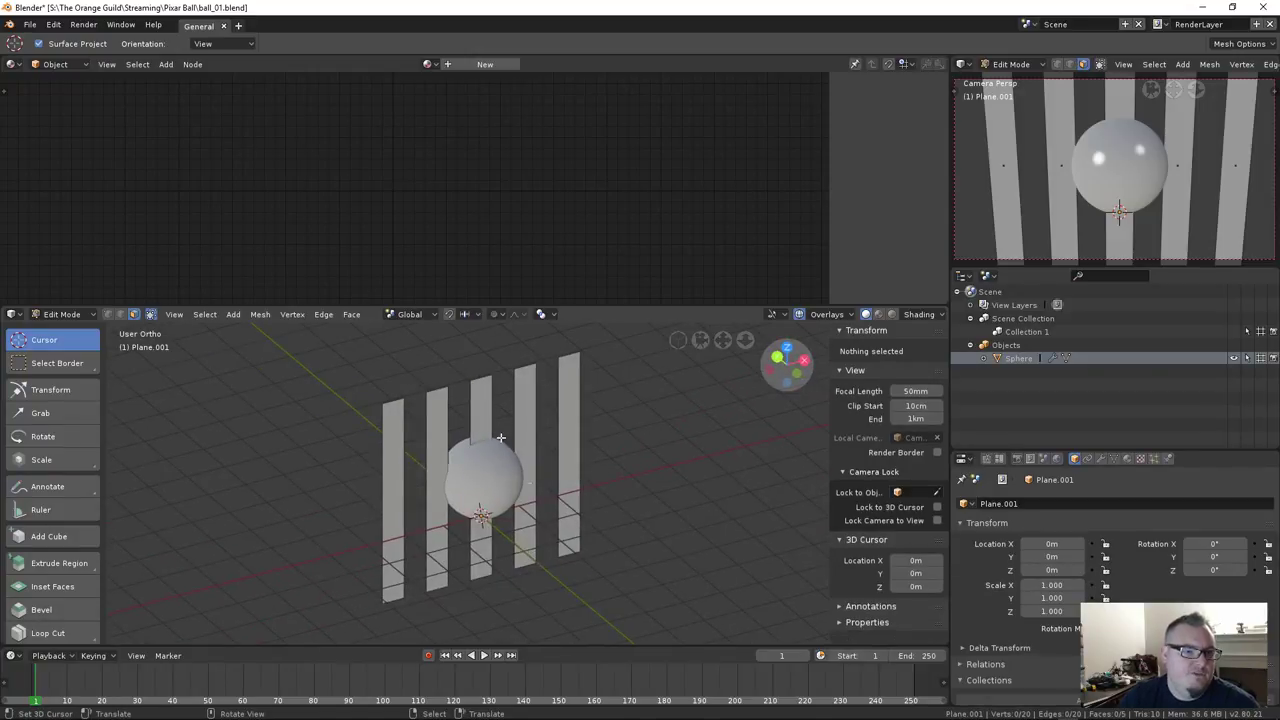
pyautogui.press('Tab')
pyautogui.moveTo(588, 412); pyautogui.dragTo(596, 427, button='middle')
pyautogui.moveTo(686, 517); pyautogui.dragTo(760, 537, button='middle')
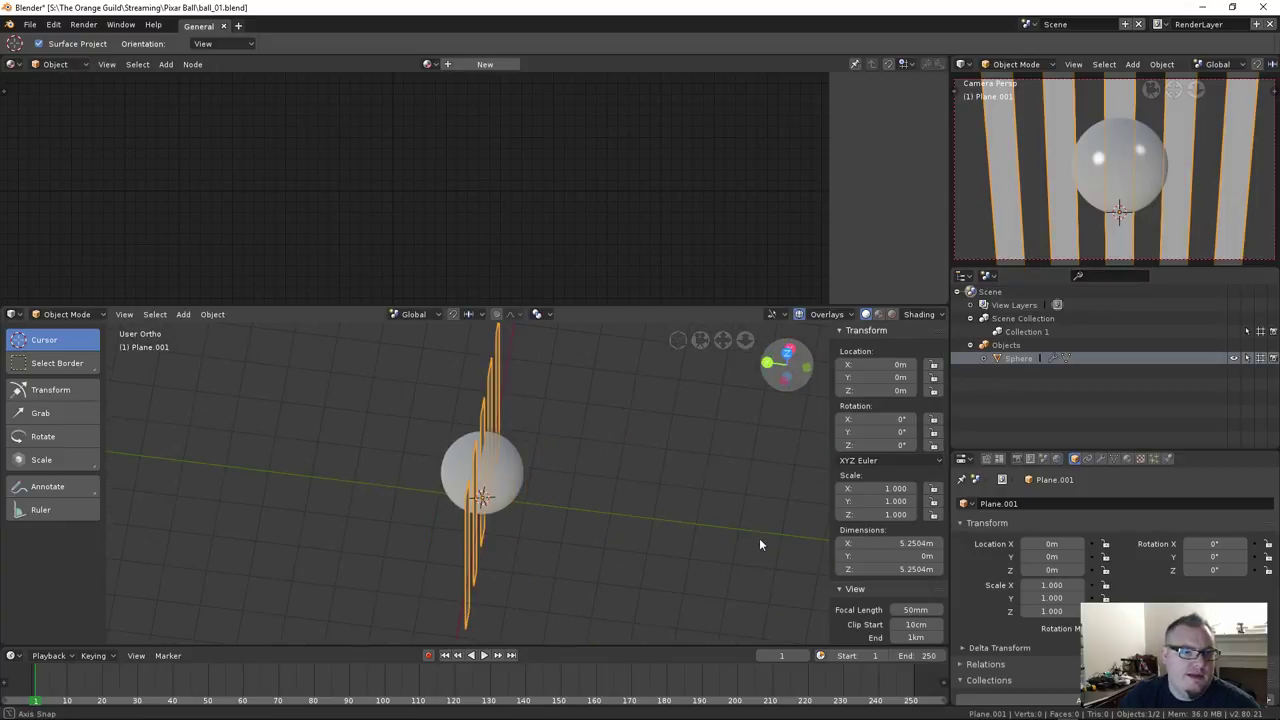
pyautogui.press('g')
pyautogui.press('x')
pyautogui.press('y')
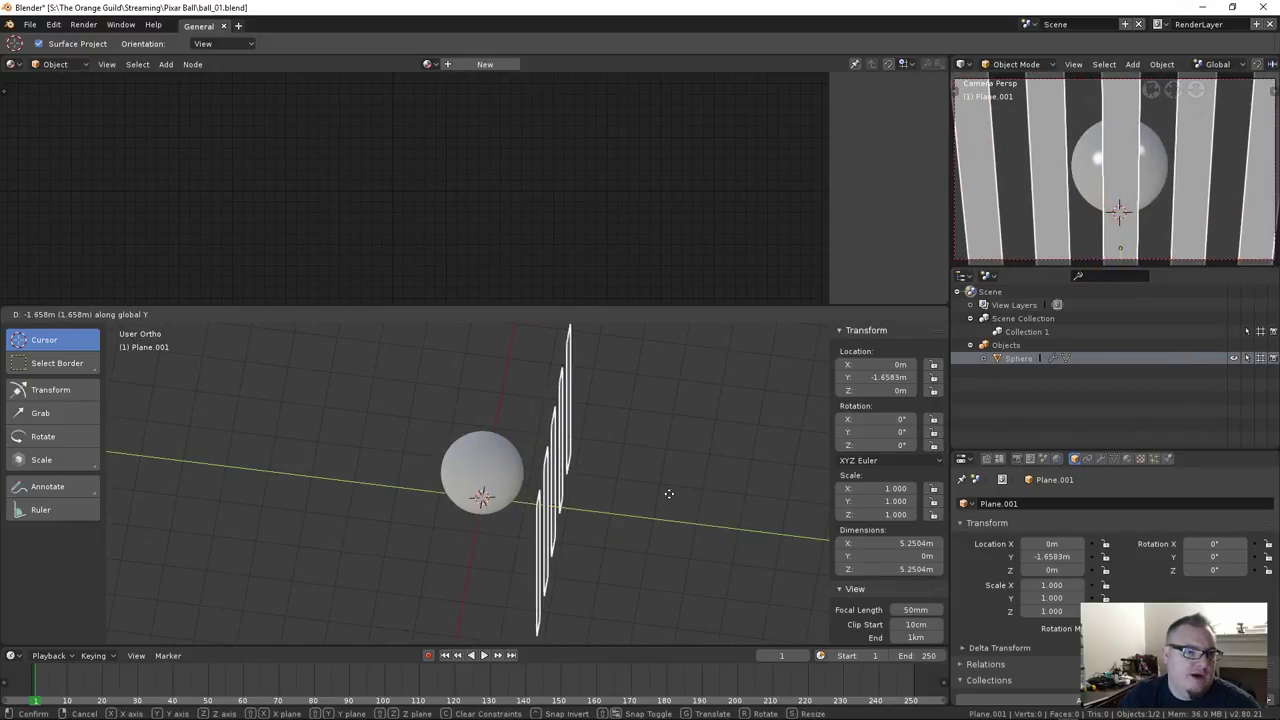
pyautogui.click(594, 509)
pyautogui.moveTo(594, 509); pyautogui.dragTo(560, 490, button='middle')
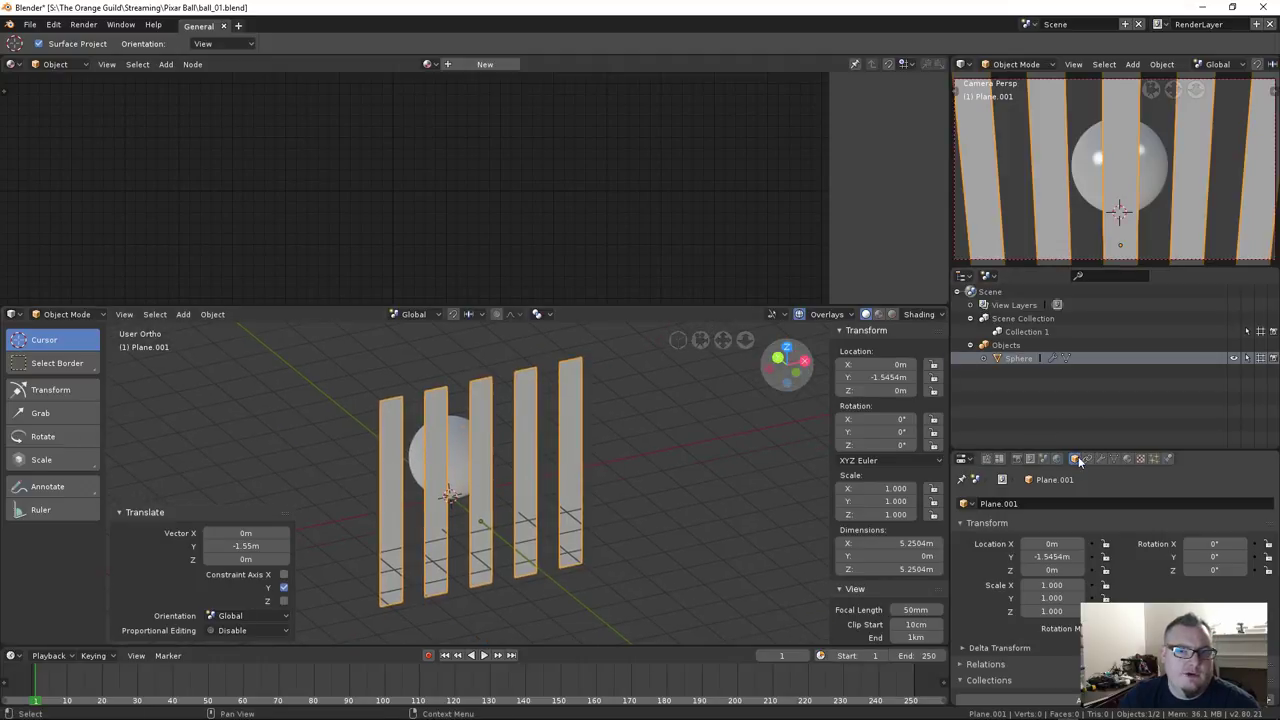
pyautogui.click(1127, 458)
# Assign the Ball-Red material to the strips and set their viewport display colour to red
pyautogui.click(967, 547)
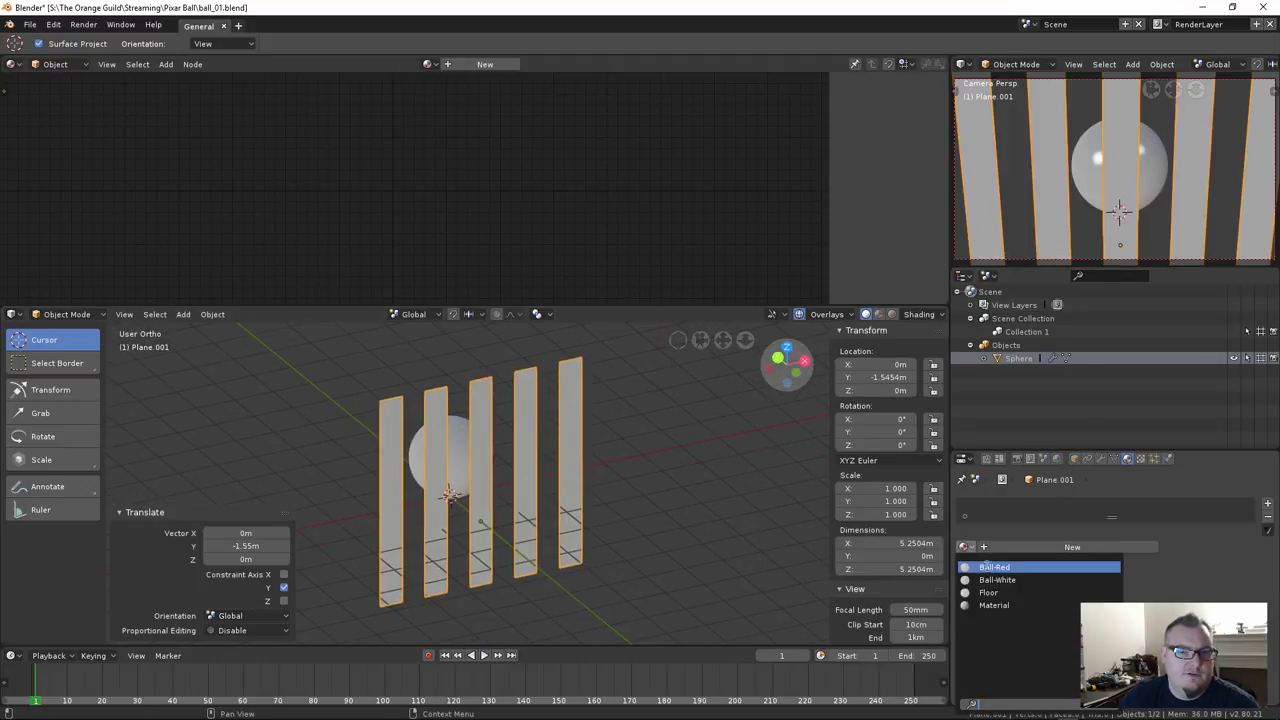
pyautogui.click(992, 568)
pyautogui.scroll(-5, 998, 580)
pyautogui.click(998, 577)
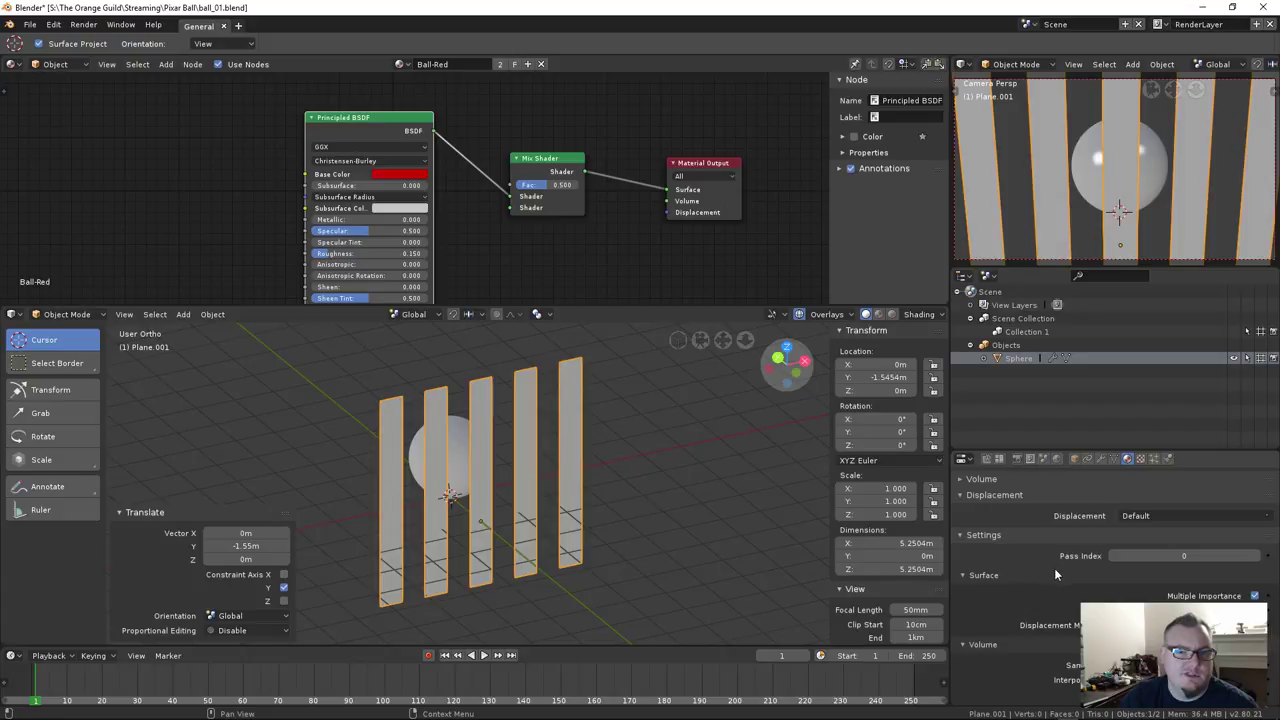
pyautogui.scroll(4, 1020, 560)
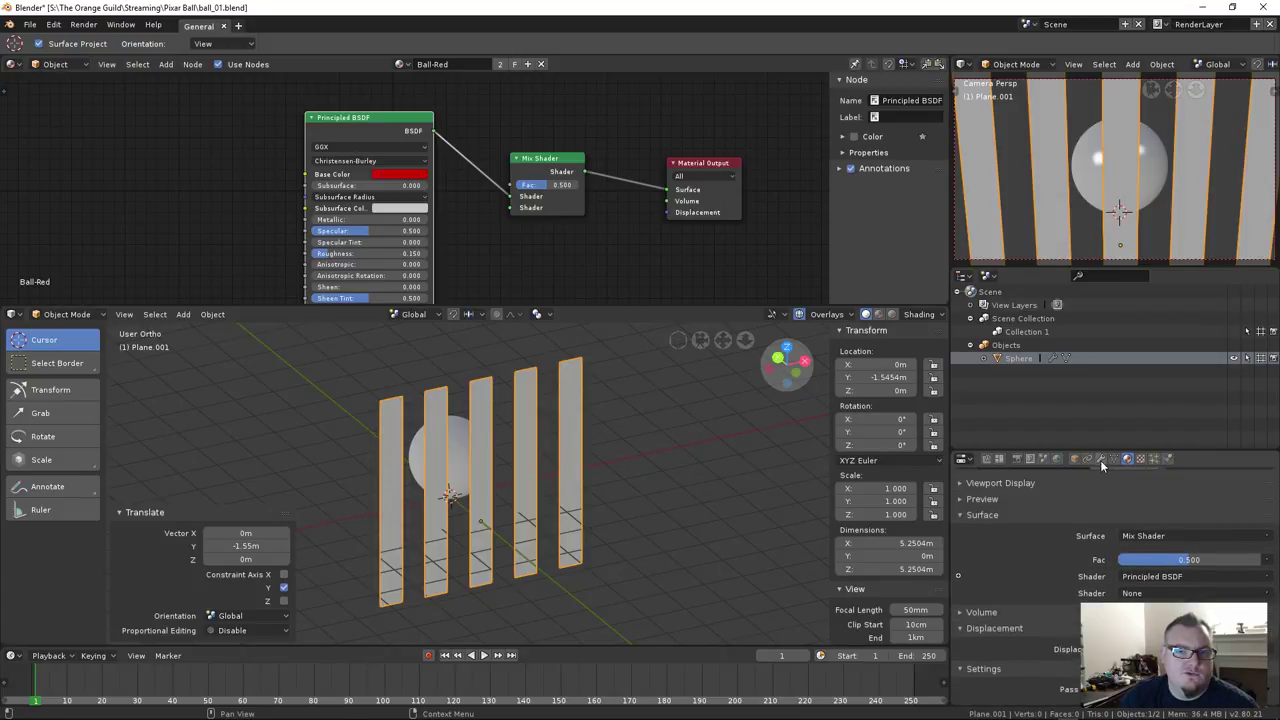
pyautogui.scroll(1, 1030, 500)
pyautogui.click(1000, 510)
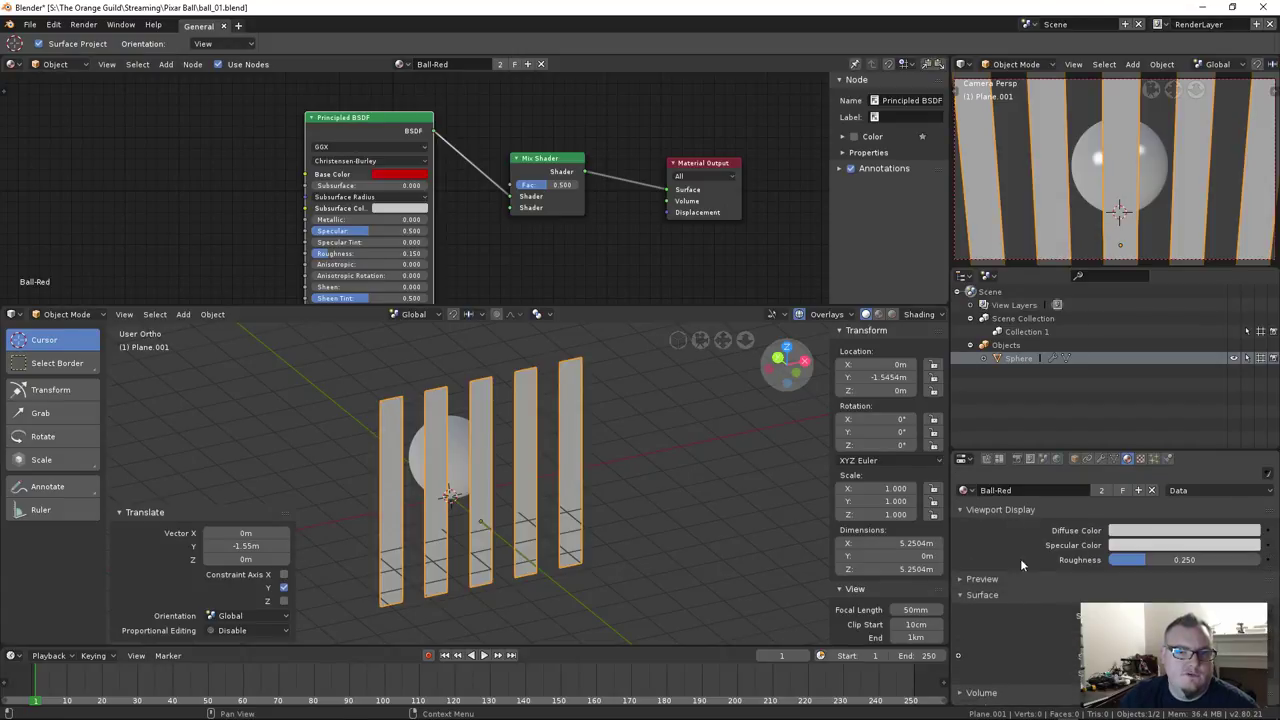
pyautogui.hotkey('ctrl', 'v')
# Select the sphere and remove its Ball-Red material slot so it stays white
pyautogui.moveTo(537, 451); pyautogui.dragTo(394, 523, button='middle')
pyautogui.scroll(5, 480, 473)
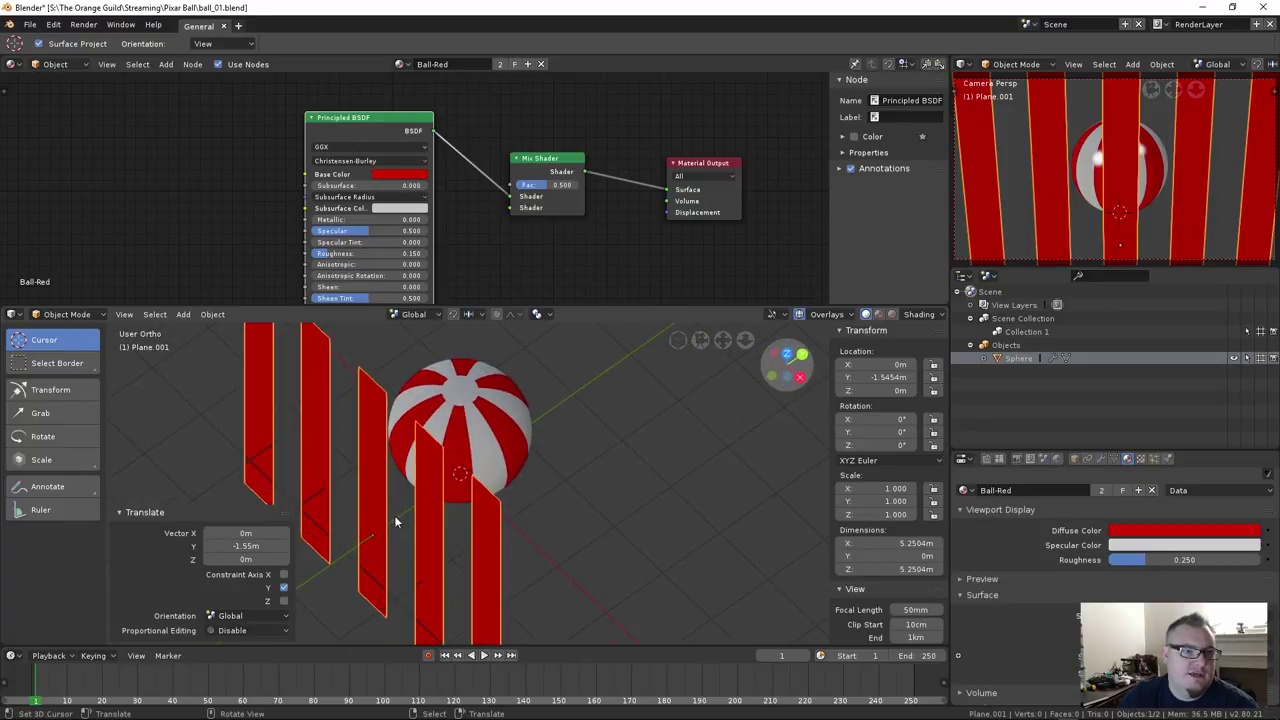
pyautogui.click(460, 430)
pyautogui.scroll(-2, 543, 481)
pyautogui.moveTo(543, 481); pyautogui.dragTo(620, 451, button='middle')
pyautogui.scroll(3, 549, 475)
pyautogui.moveTo(549, 475); pyautogui.dragTo(478, 500, button='middle')
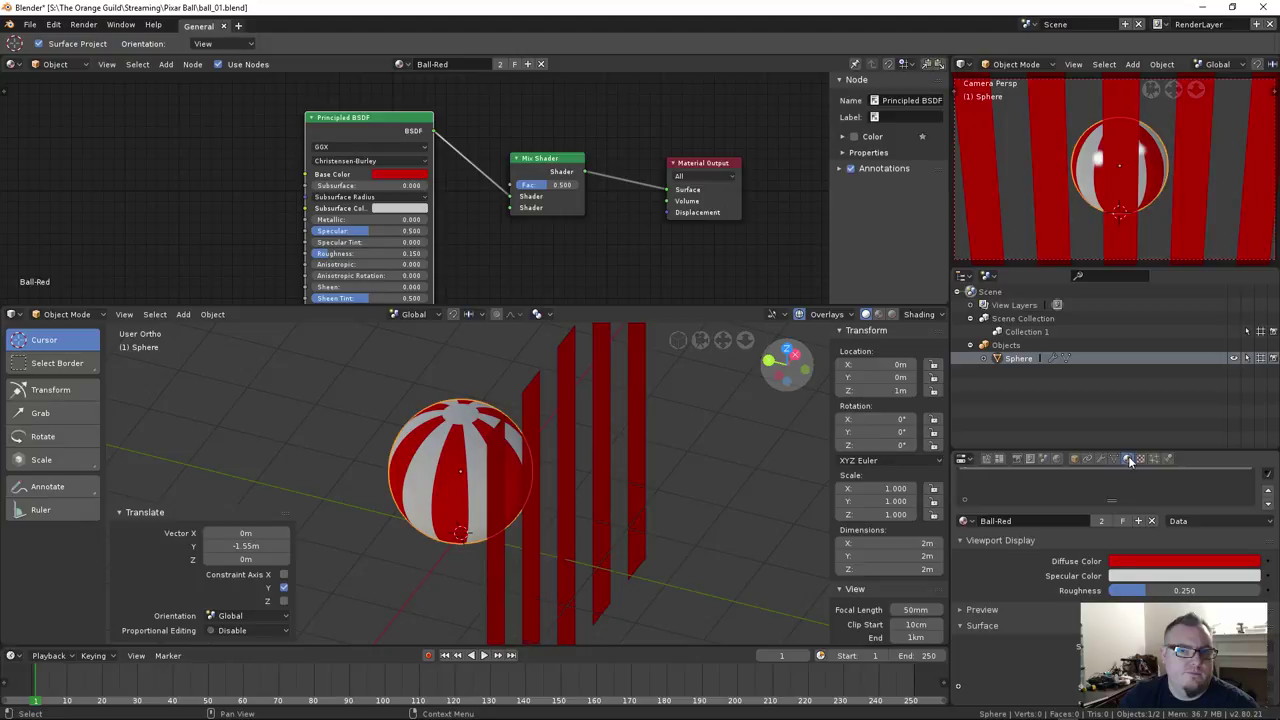
pyautogui.moveTo(331, 122); pyautogui.dragTo(315, 122)
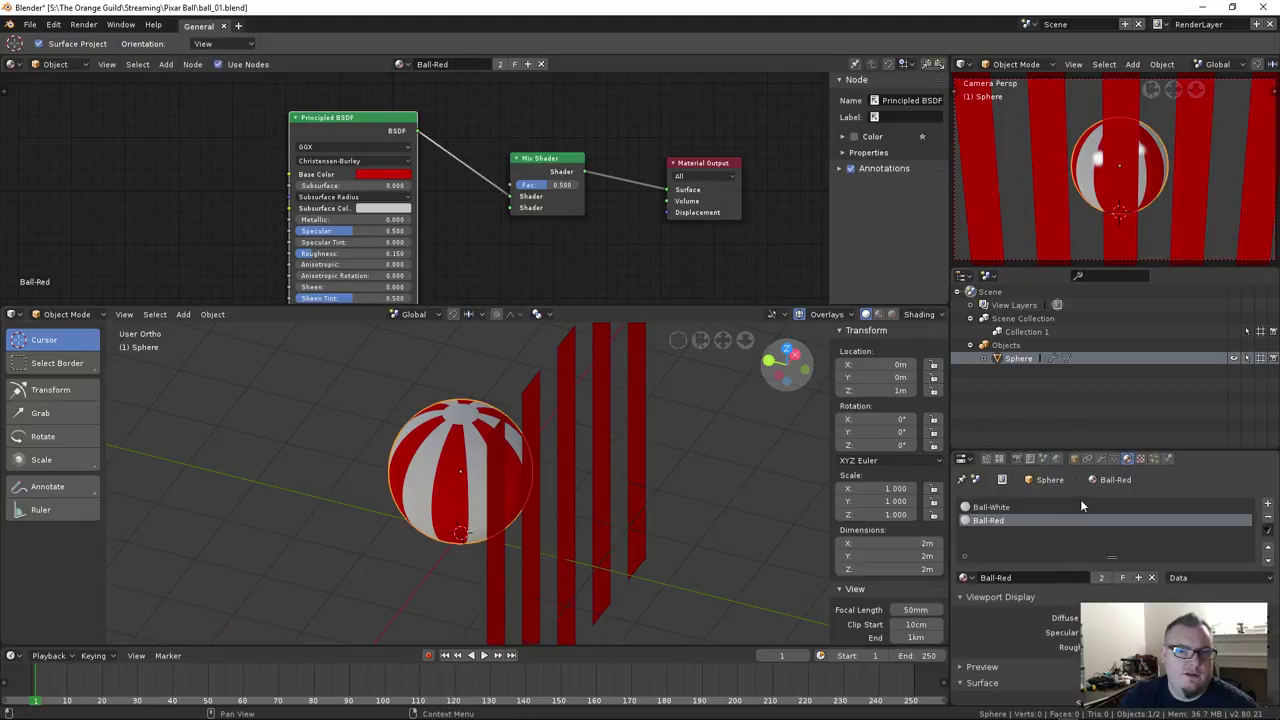
pyautogui.click(1268, 517)
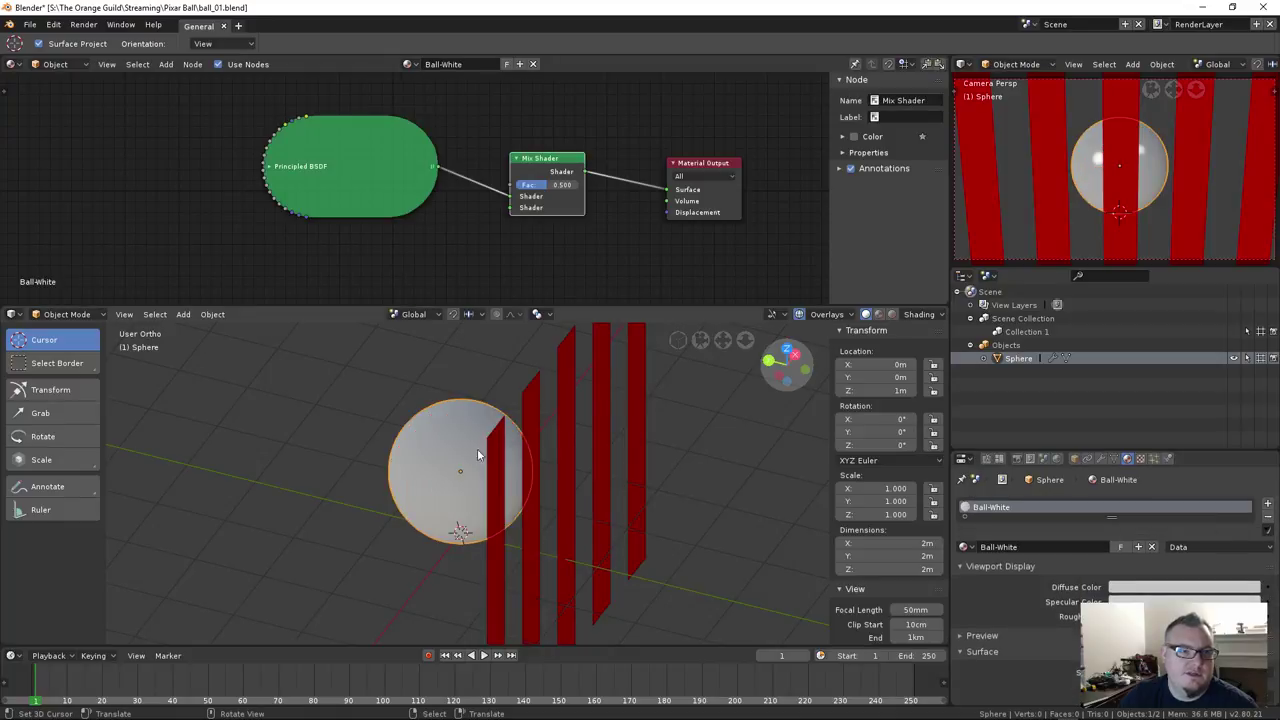
pyautogui.moveTo(498, 500); pyautogui.dragTo(682, 492, button='middle')
pyautogui.click(592, 484)
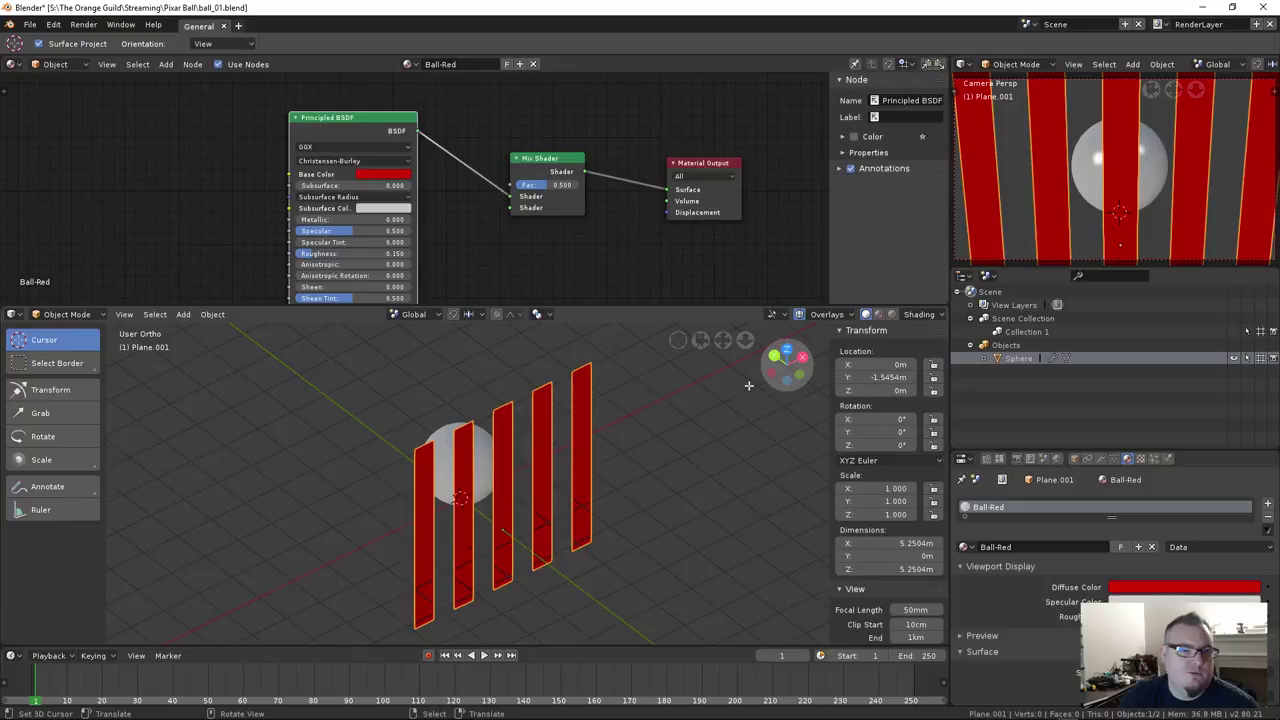
pyautogui.moveTo(1114, 452); pyautogui.dragTo(1118, 330)
# Add a Subdivision Surface modifier to the strips with viewport level 6, then enter Edit Mode
pyautogui.click(1101, 339)
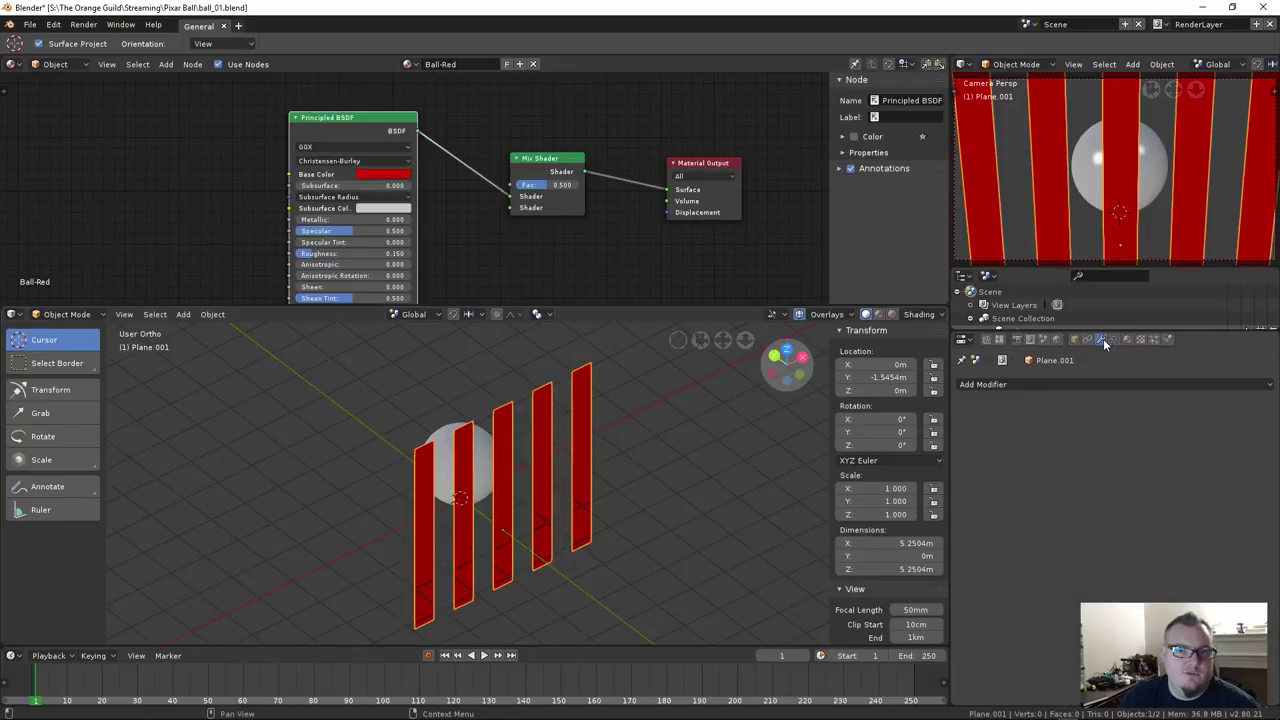
pyautogui.click(994, 385)
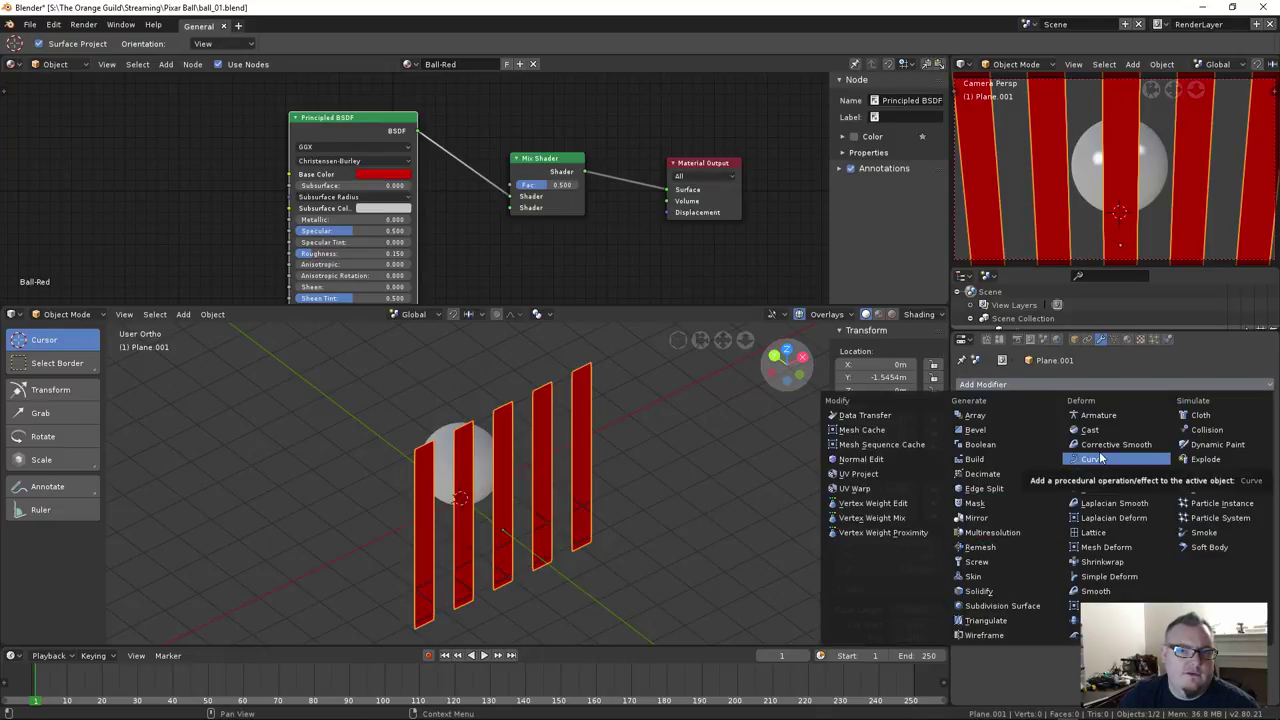
pyautogui.click(1005, 606)
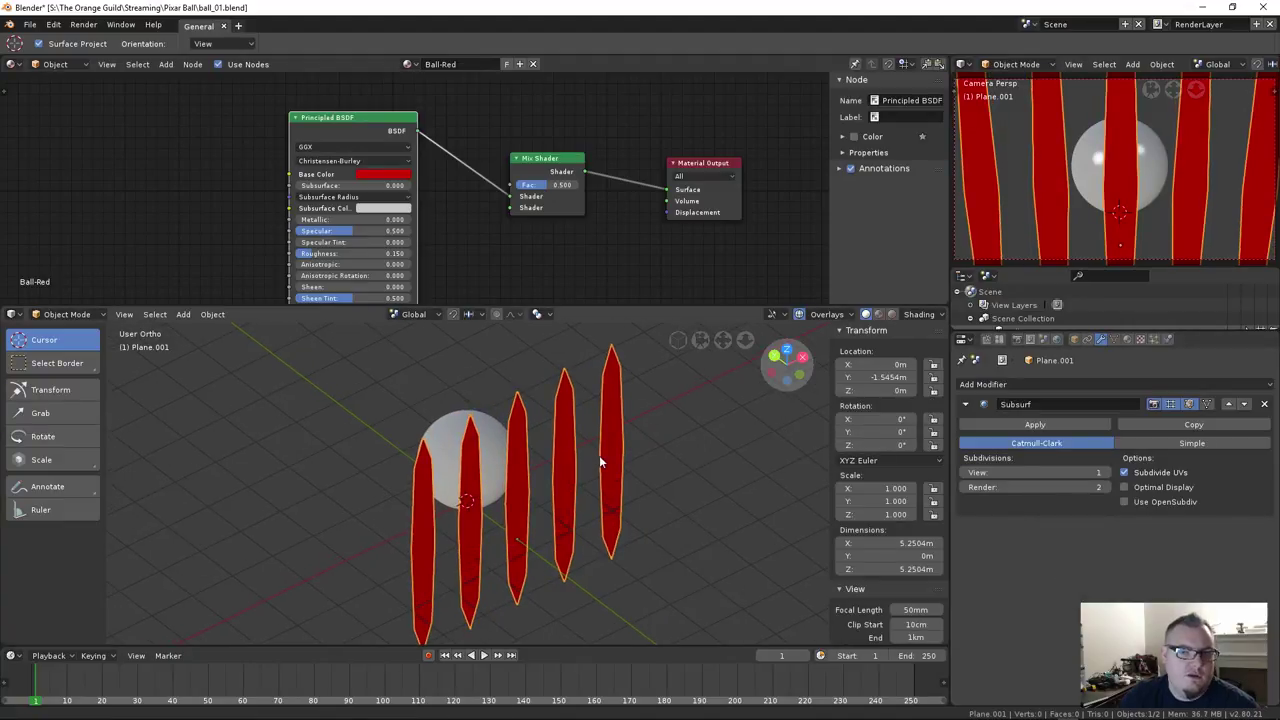
pyautogui.click(1100, 472)
pyautogui.click(1100, 472)
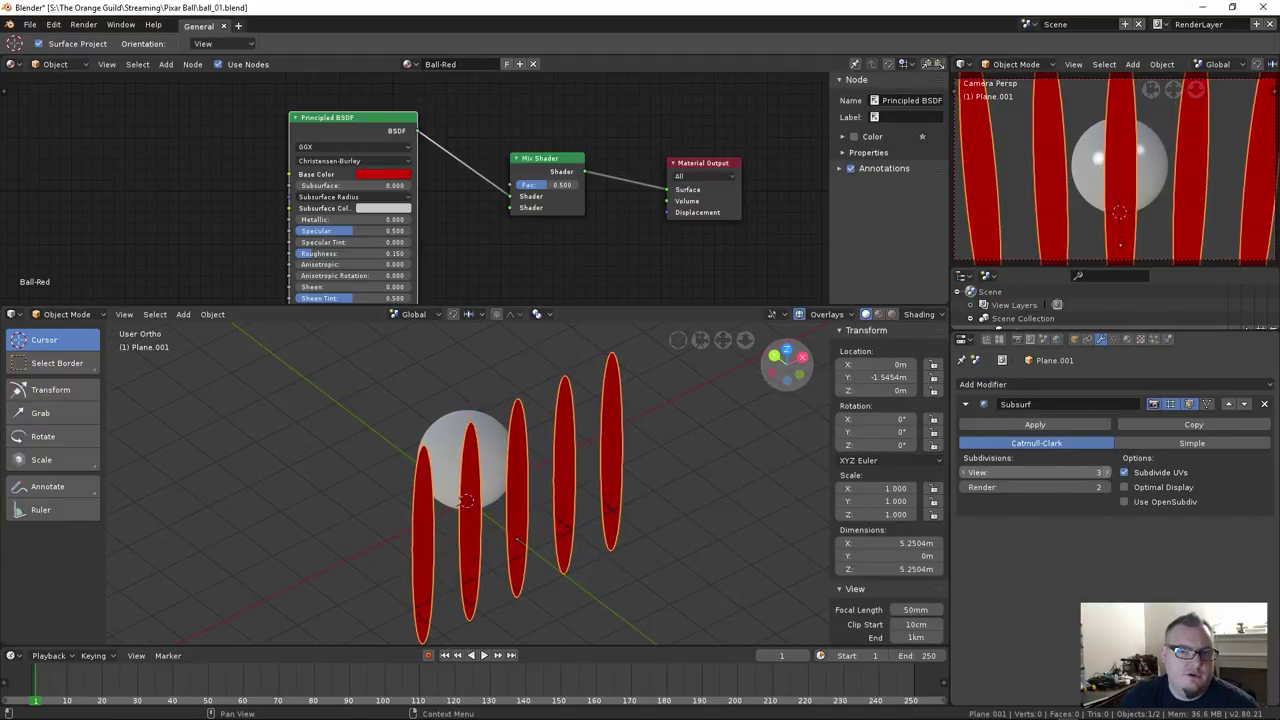
pyautogui.moveTo(606, 476); pyautogui.dragTo(503, 400, button='middle')
pyautogui.press('Tab')
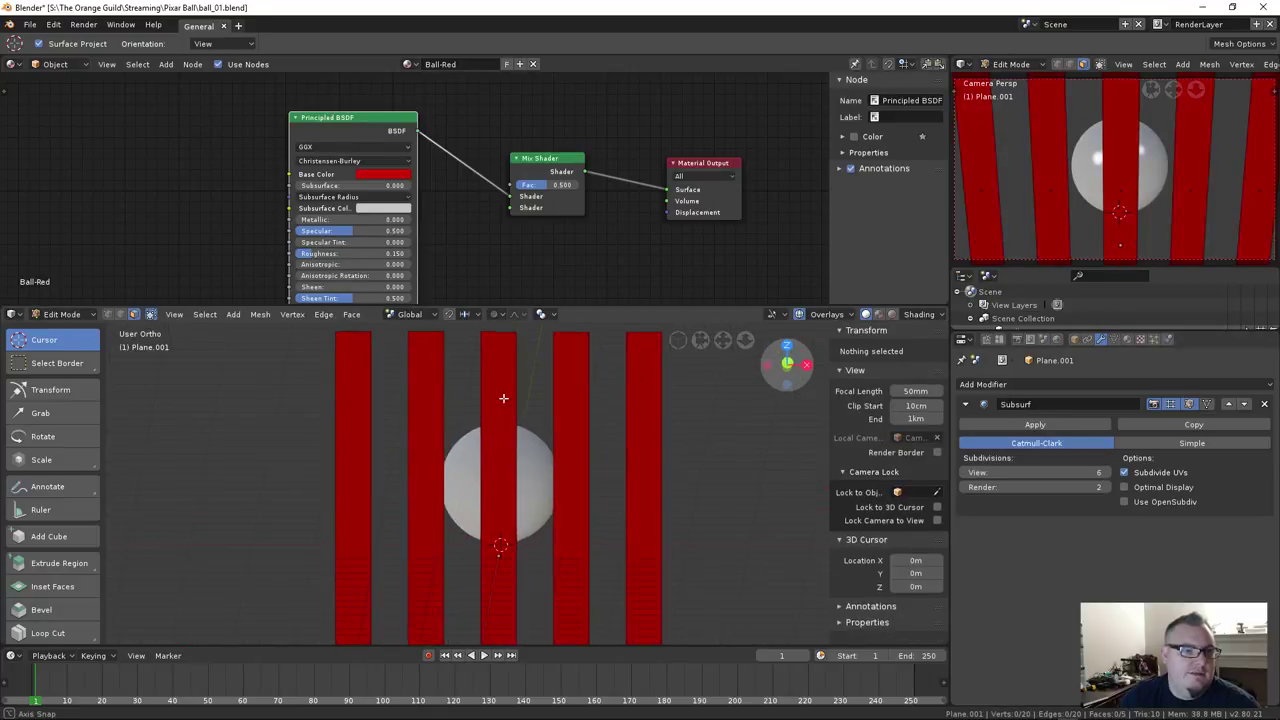
pyautogui.scroll(-4, 491, 431)
pyautogui.moveTo(473, 454); pyautogui.dragTo(371, 440, button='middle')
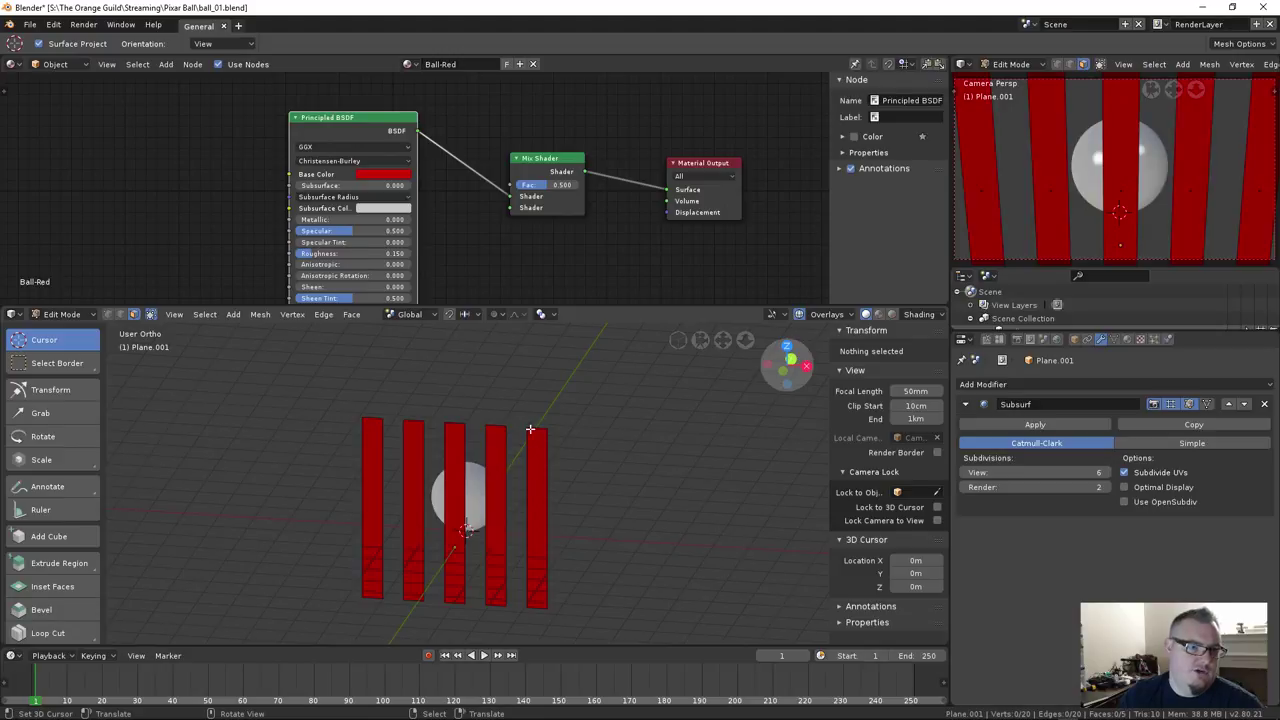
pyautogui.hotkey('ctrl', 'r')
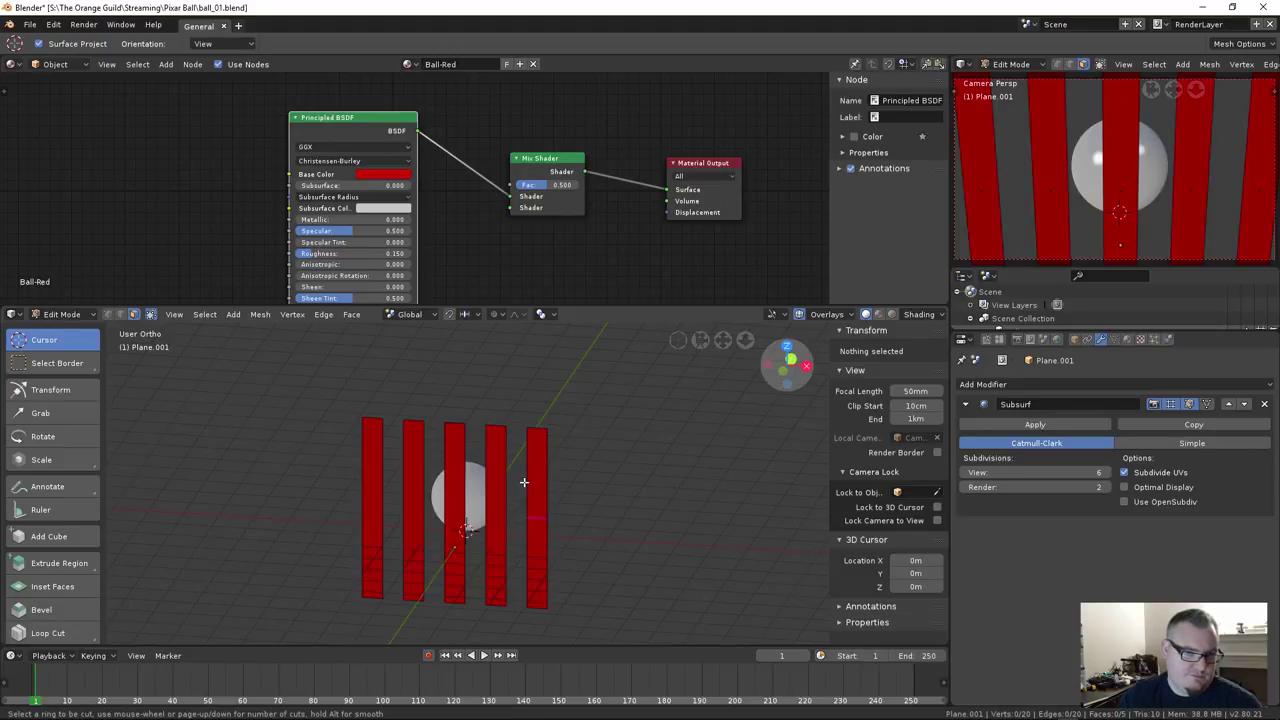
# In front view, knife an angle-constrained through-cut across the strips near their top
pyautogui.press('Escape')
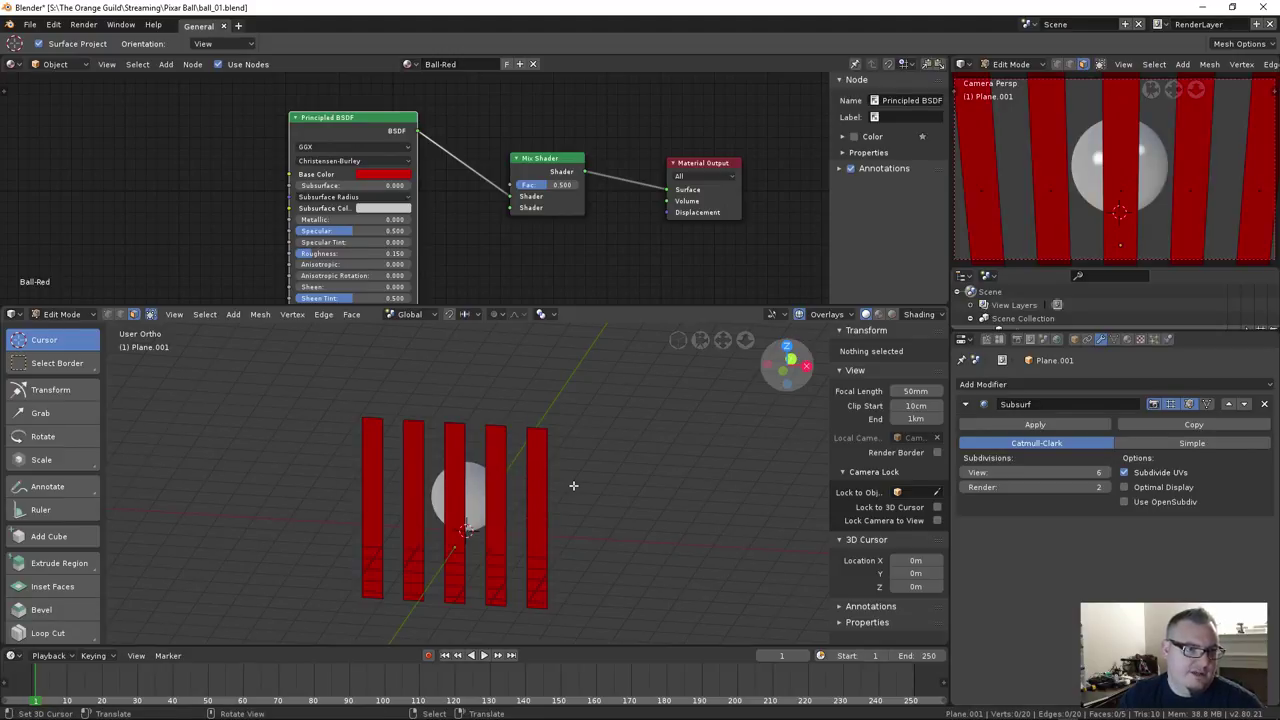
pyautogui.press('KP_1')
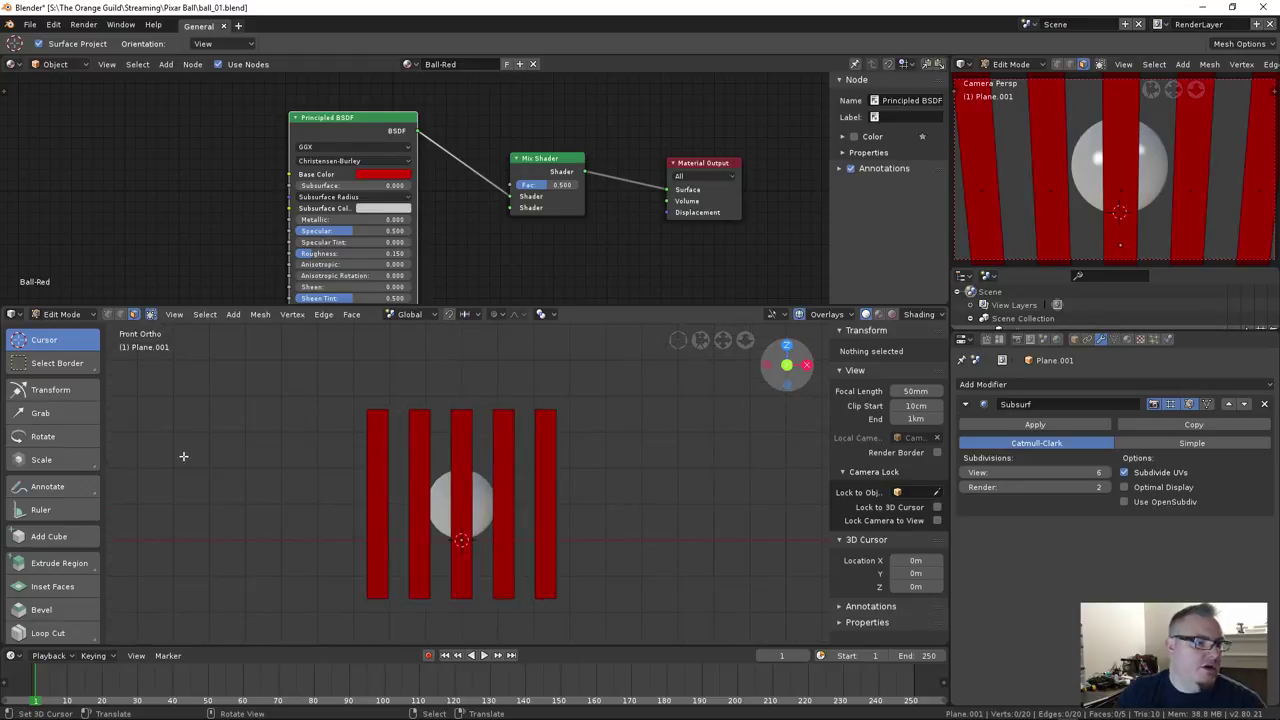
pyautogui.press('k')
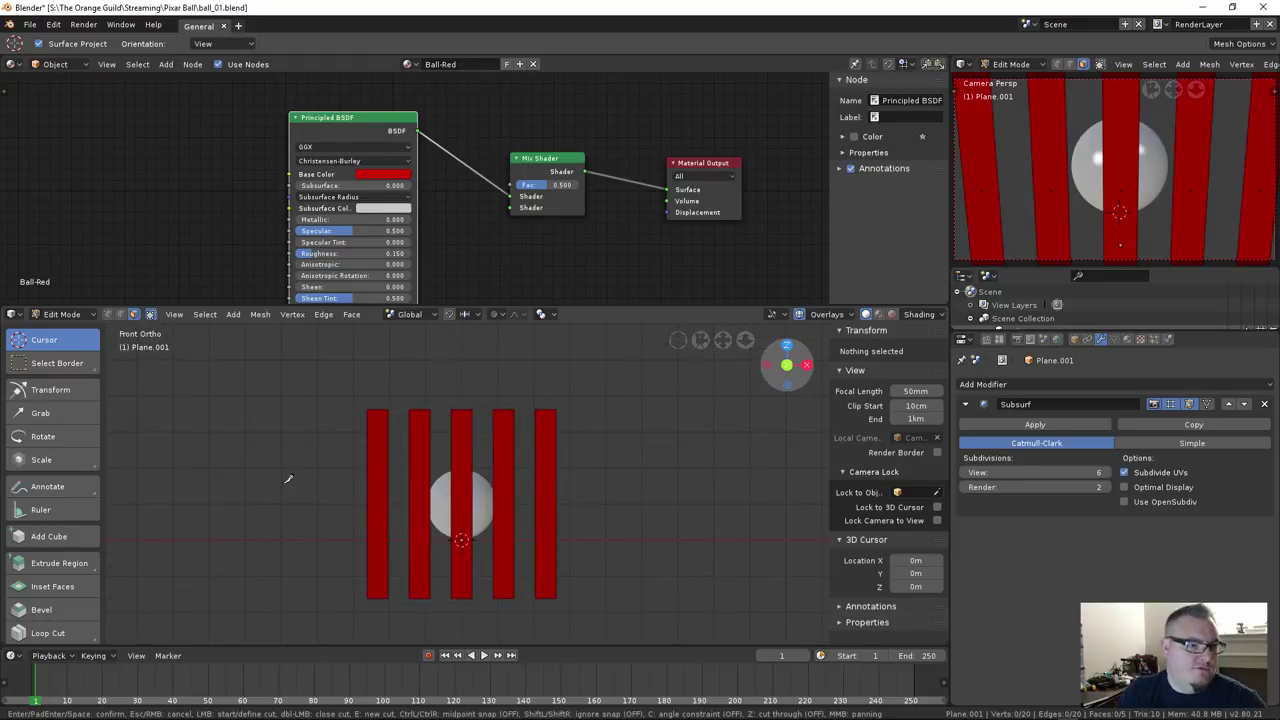
pyautogui.press('z')
pyautogui.click(359, 411)
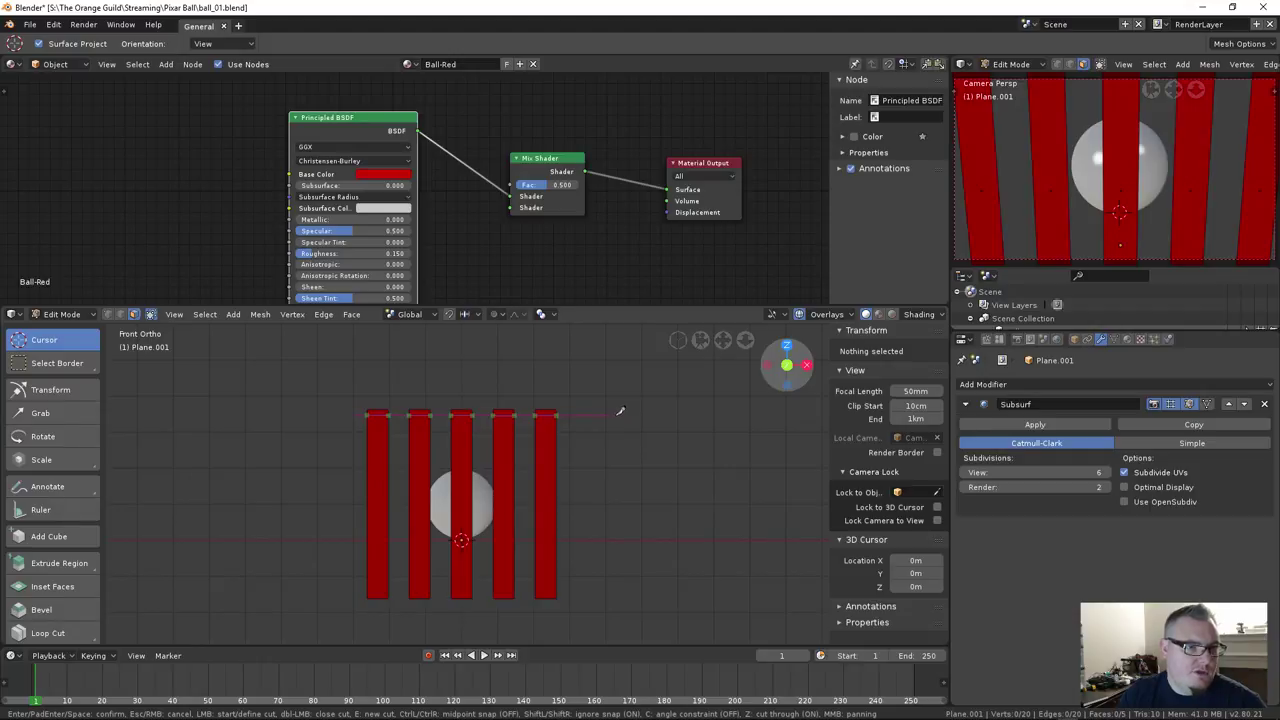
pyautogui.press('c')
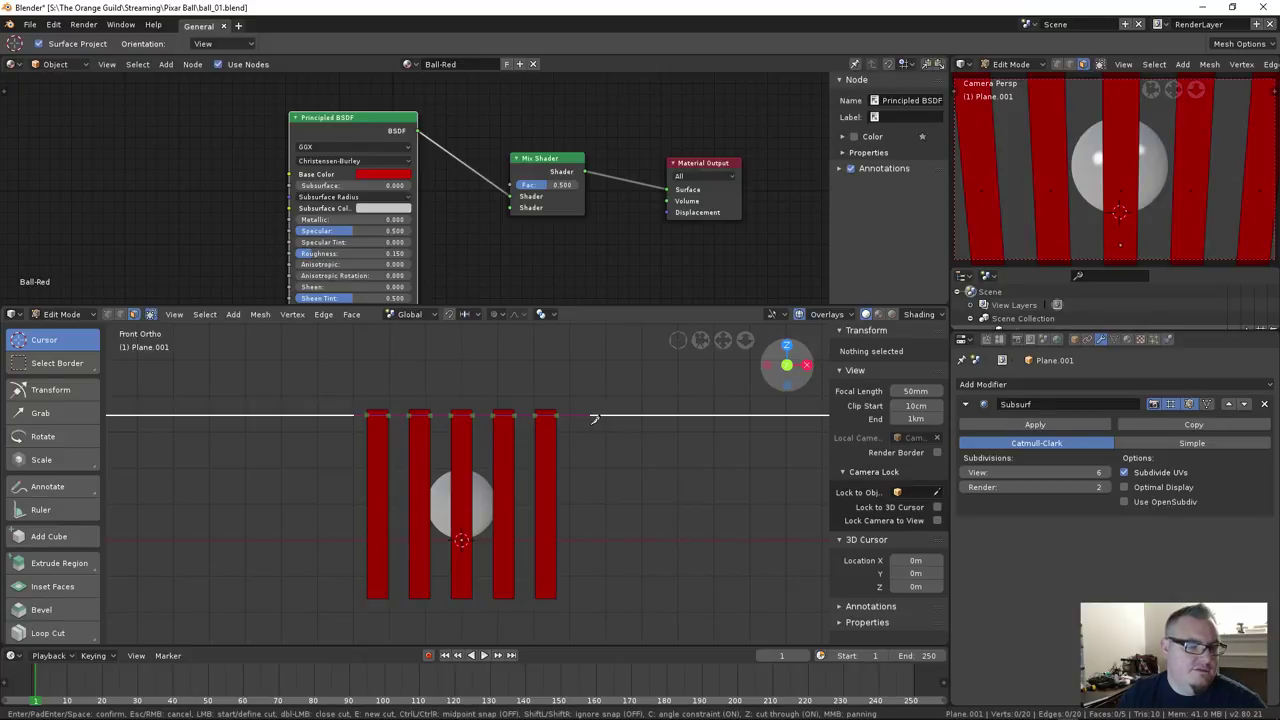
pyautogui.click(592, 416)
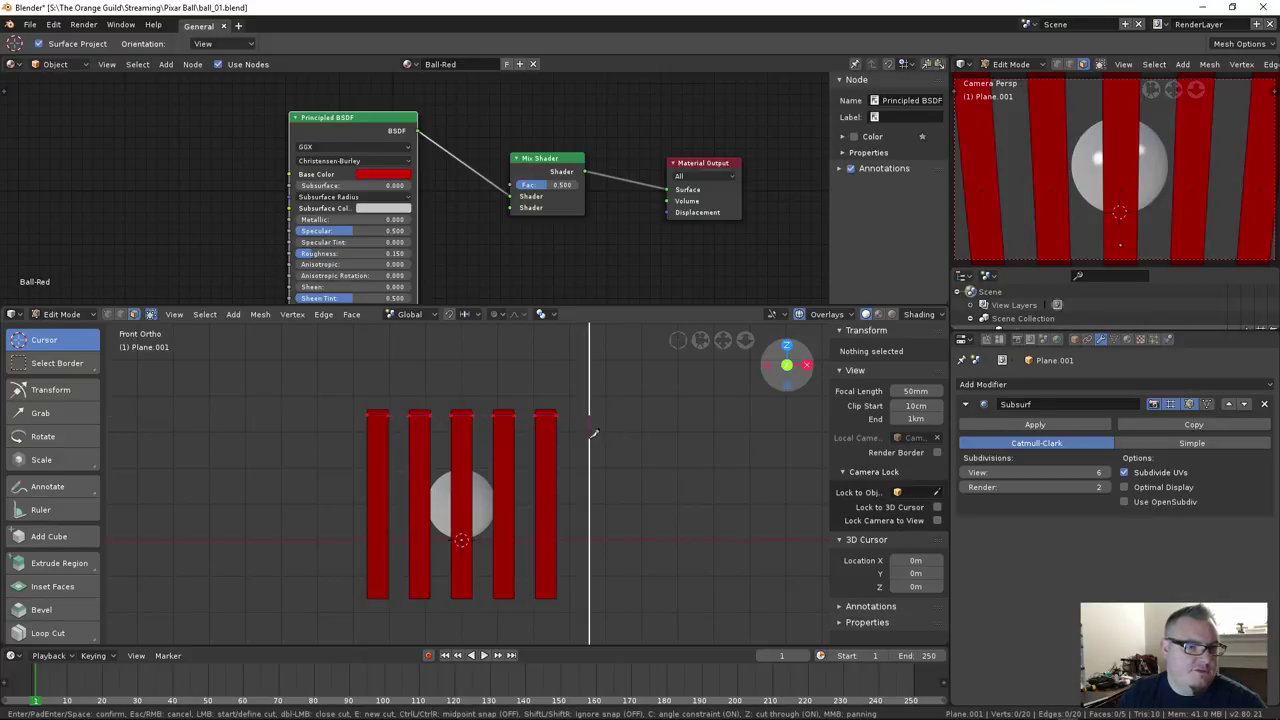
pyautogui.click(606, 416)
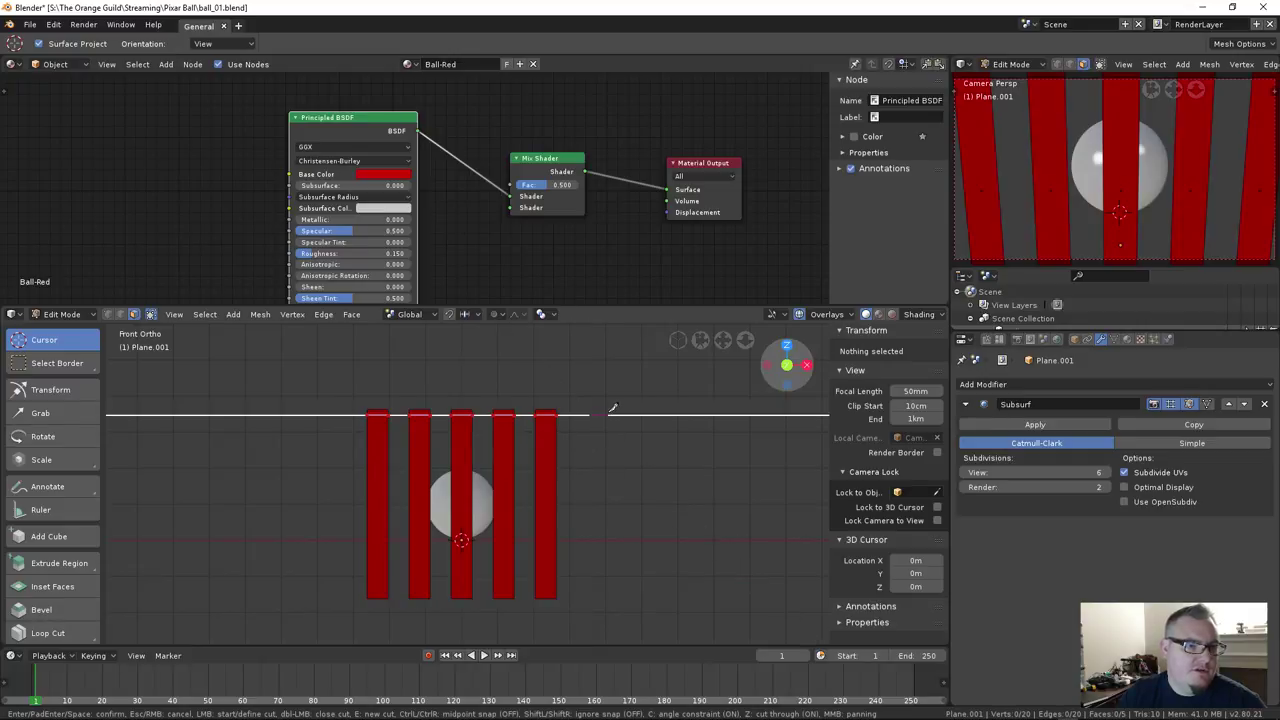
pyautogui.press('Return')
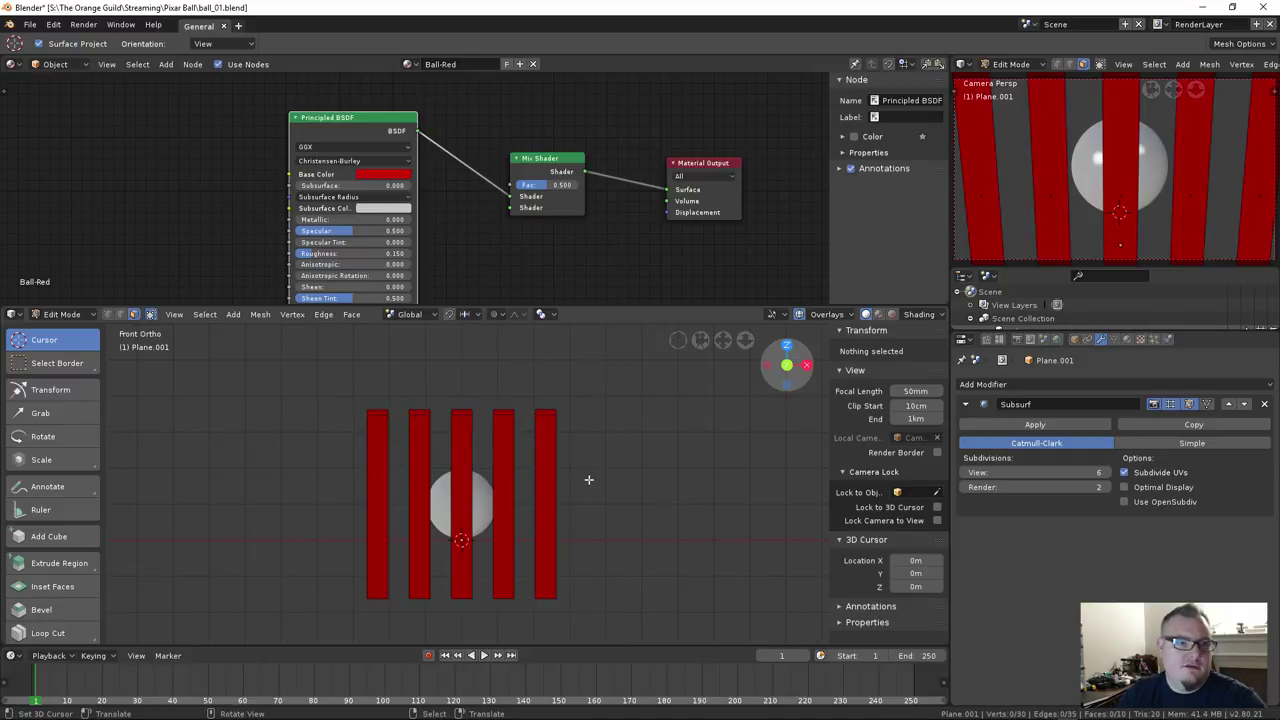
pyautogui.scroll(3, 558, 422)
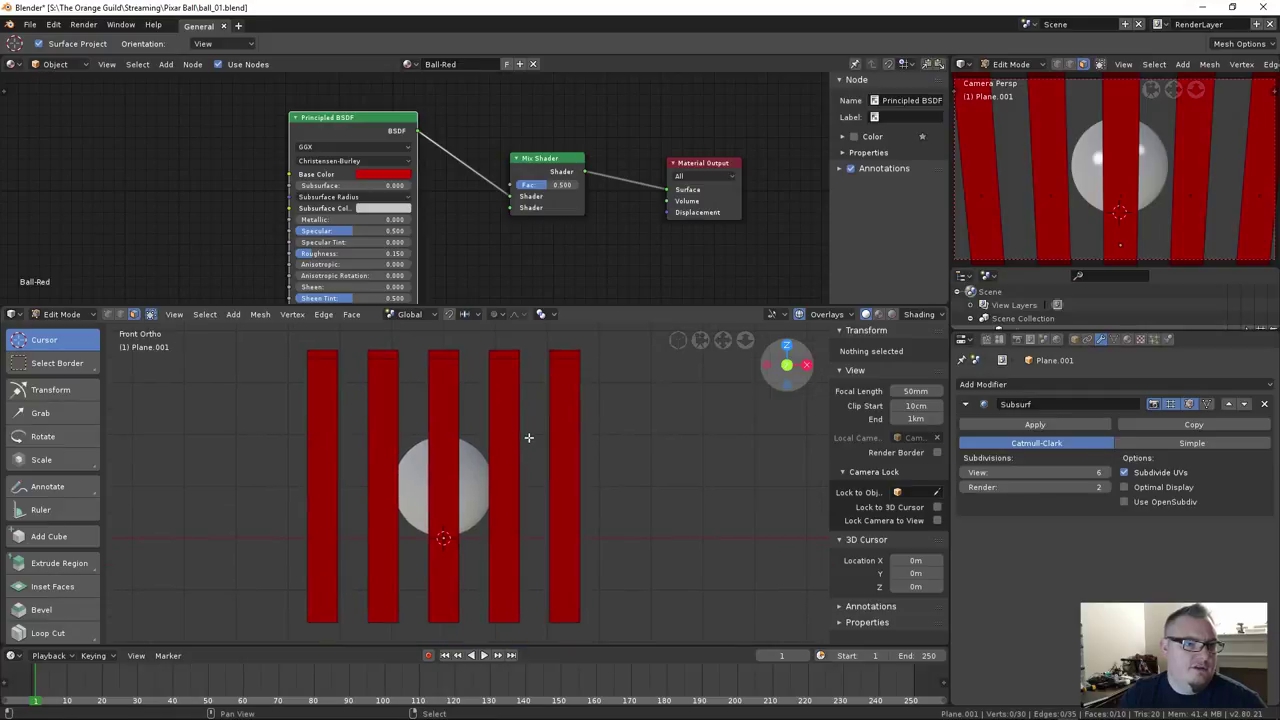
# Knife a straight horizontal through-cut across the bottoms of all five strips
pyautogui.press('k')
pyautogui.press('z')
pyautogui.click(279, 610)
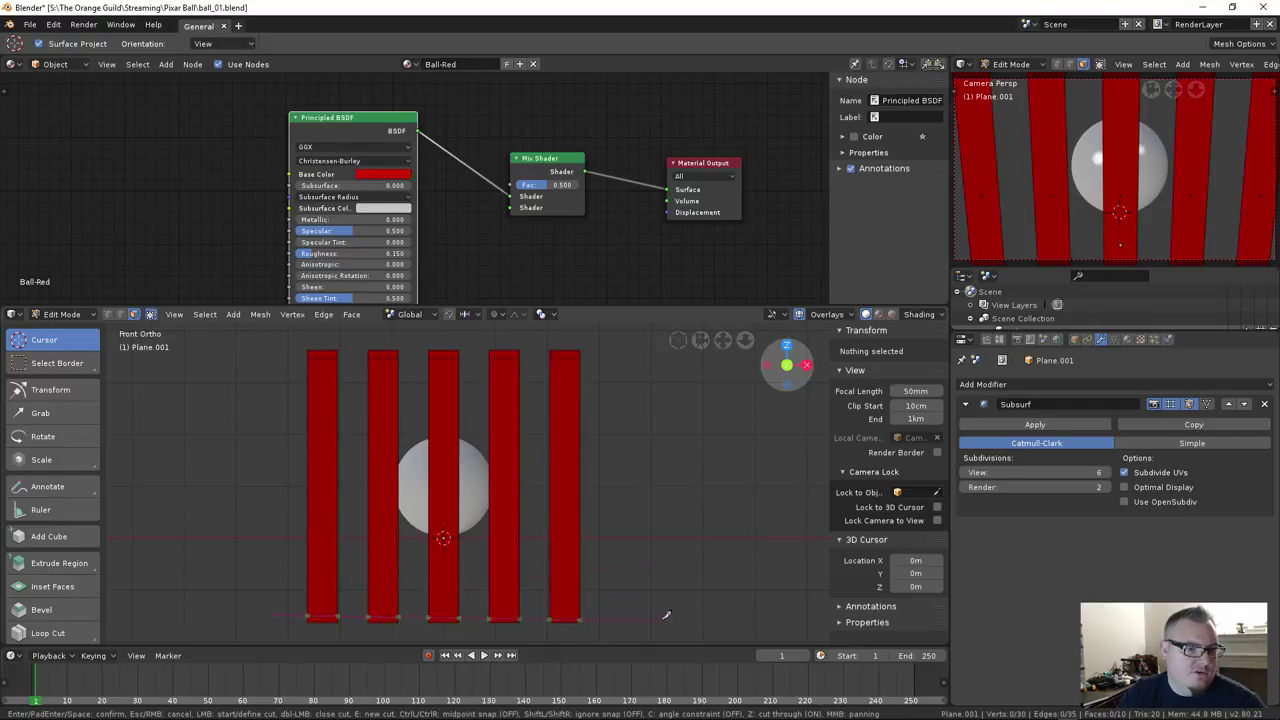
pyautogui.press('c')
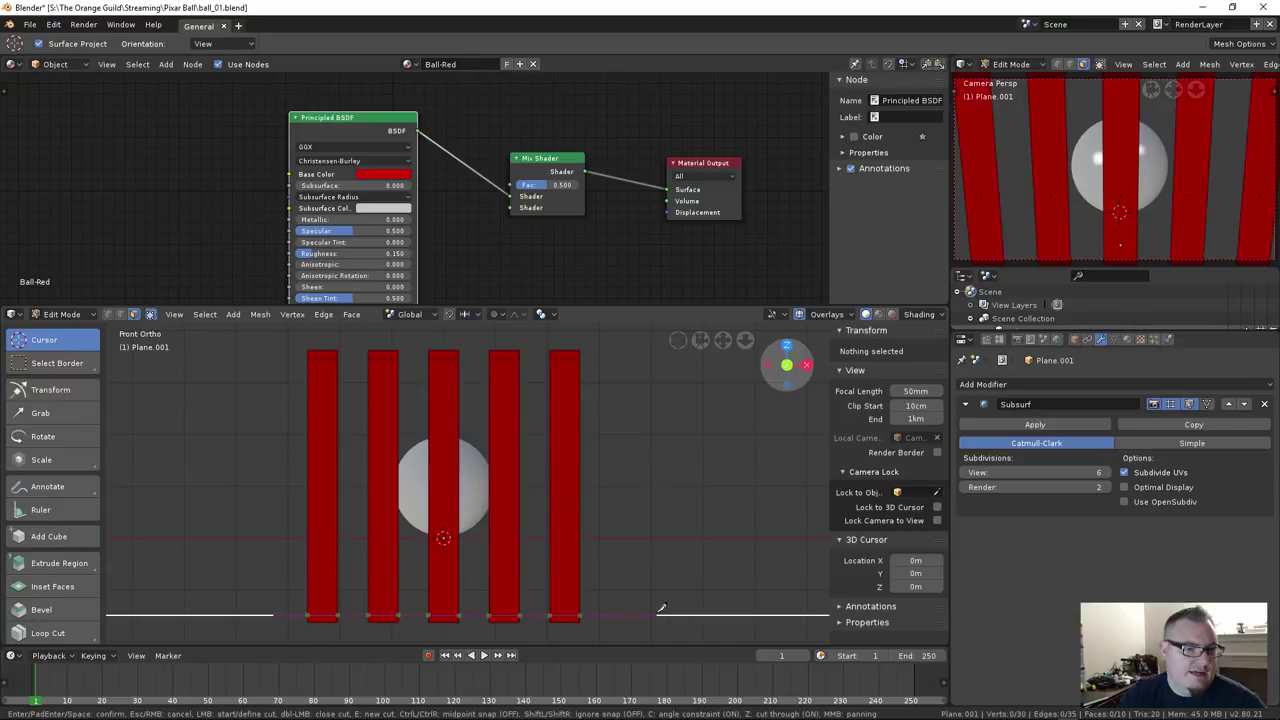
pyautogui.click(660, 607)
pyautogui.press('Return')
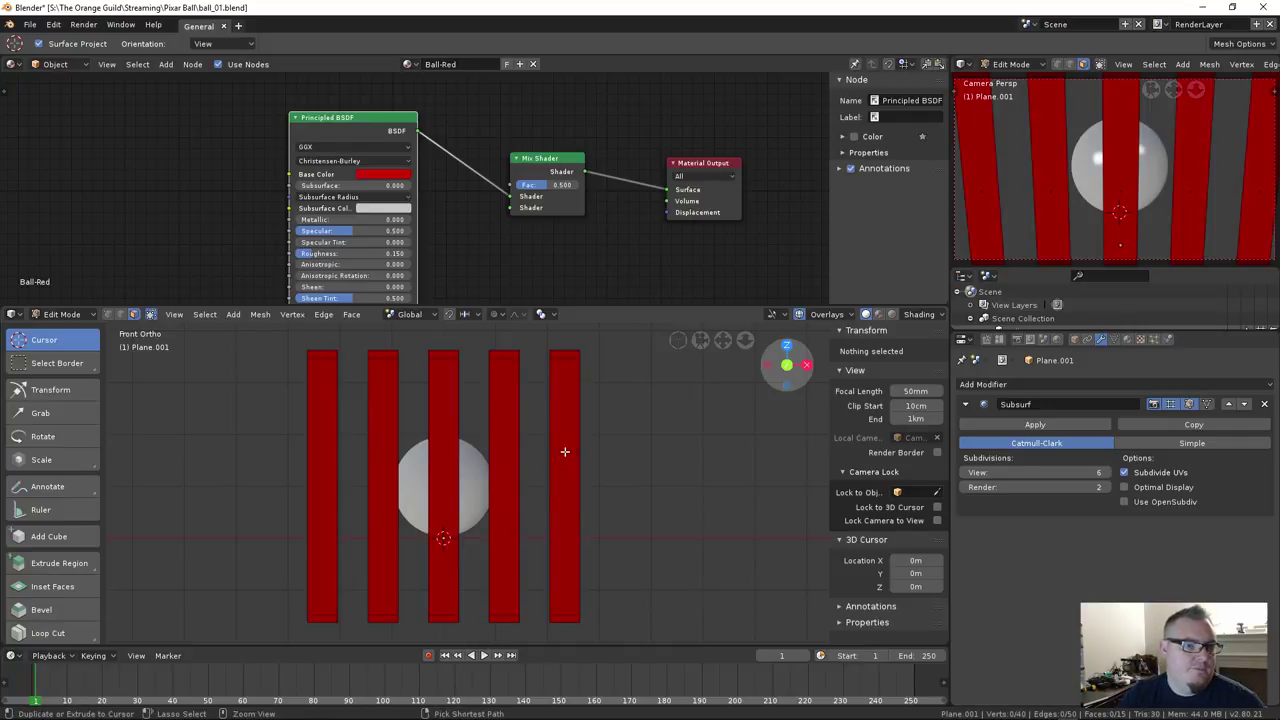
# Select the strips' top and bottom edges, scale them along Z, and shift them 1.8 cm along Z
pyautogui.hotkey('ctrl', 'Tab')
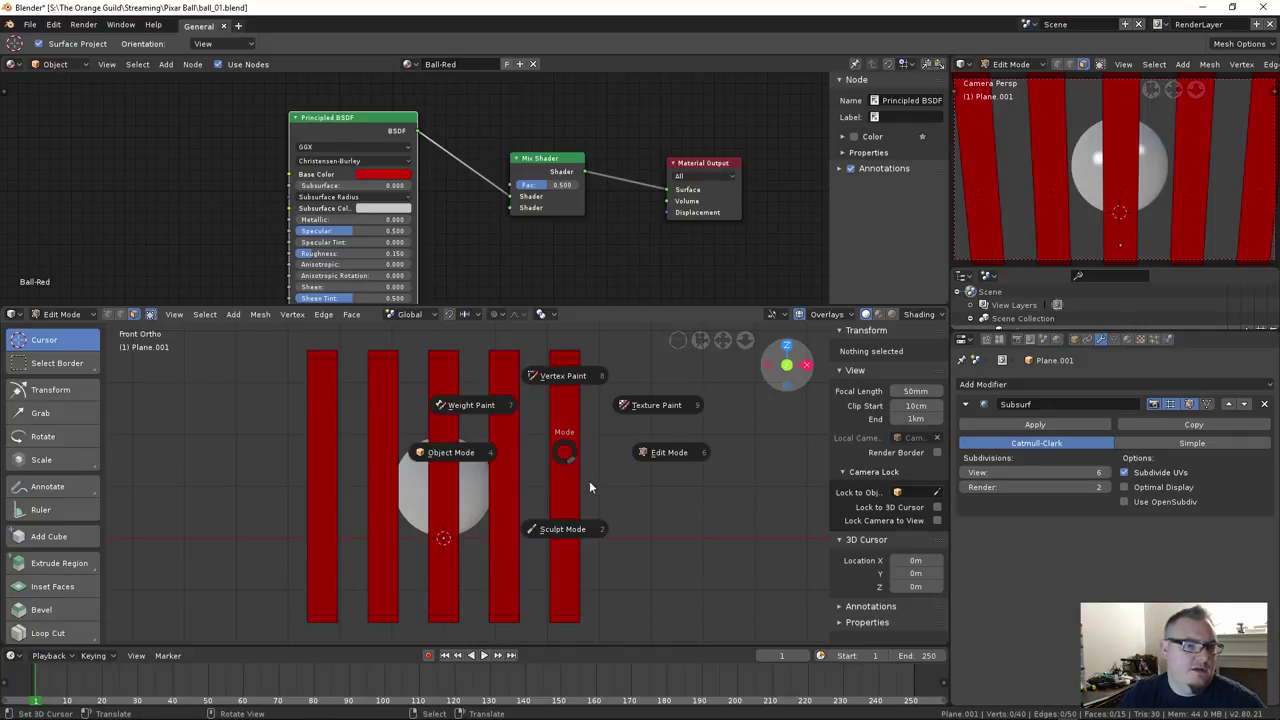
pyautogui.press('Escape')
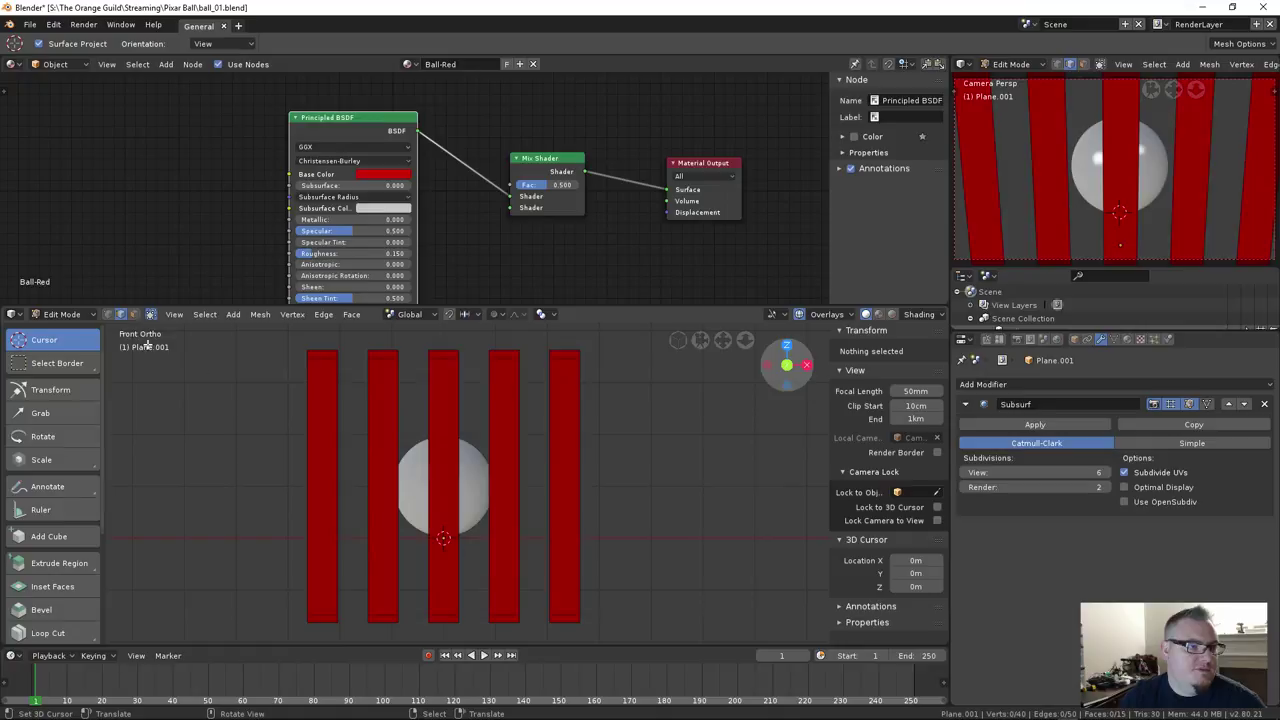
pyautogui.click(323, 355)
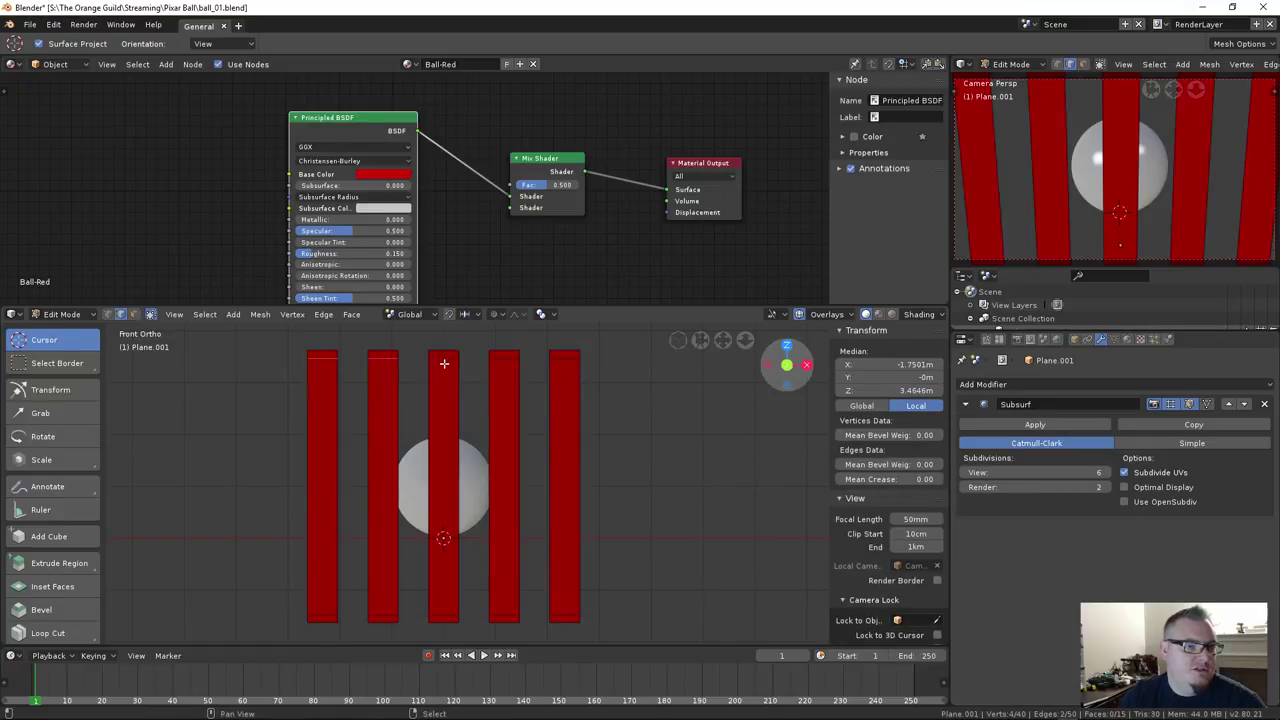
pyautogui.keyDown('shift'); pyautogui.click(563, 355); pyautogui.keyUp('shift')
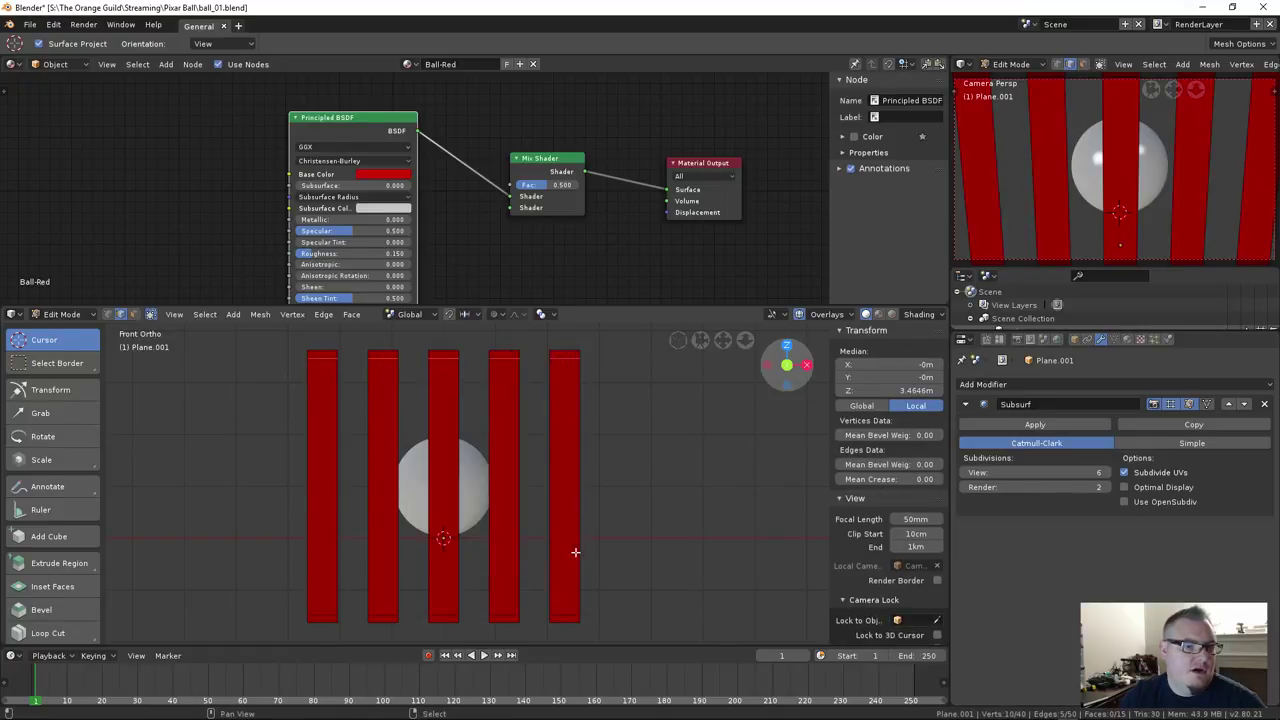
pyautogui.keyDown('shift'); pyautogui.click(573, 610); pyautogui.keyUp('shift')
pyautogui.keyDown('shift'); pyautogui.click(438, 611); pyautogui.keyUp('shift')
pyautogui.keyDown('shift'); pyautogui.click(383, 611); pyautogui.keyUp('shift')
pyautogui.keyDown('shift'); pyautogui.click(323, 611); pyautogui.keyUp('shift')
pyautogui.press('s')
pyautogui.press('z')
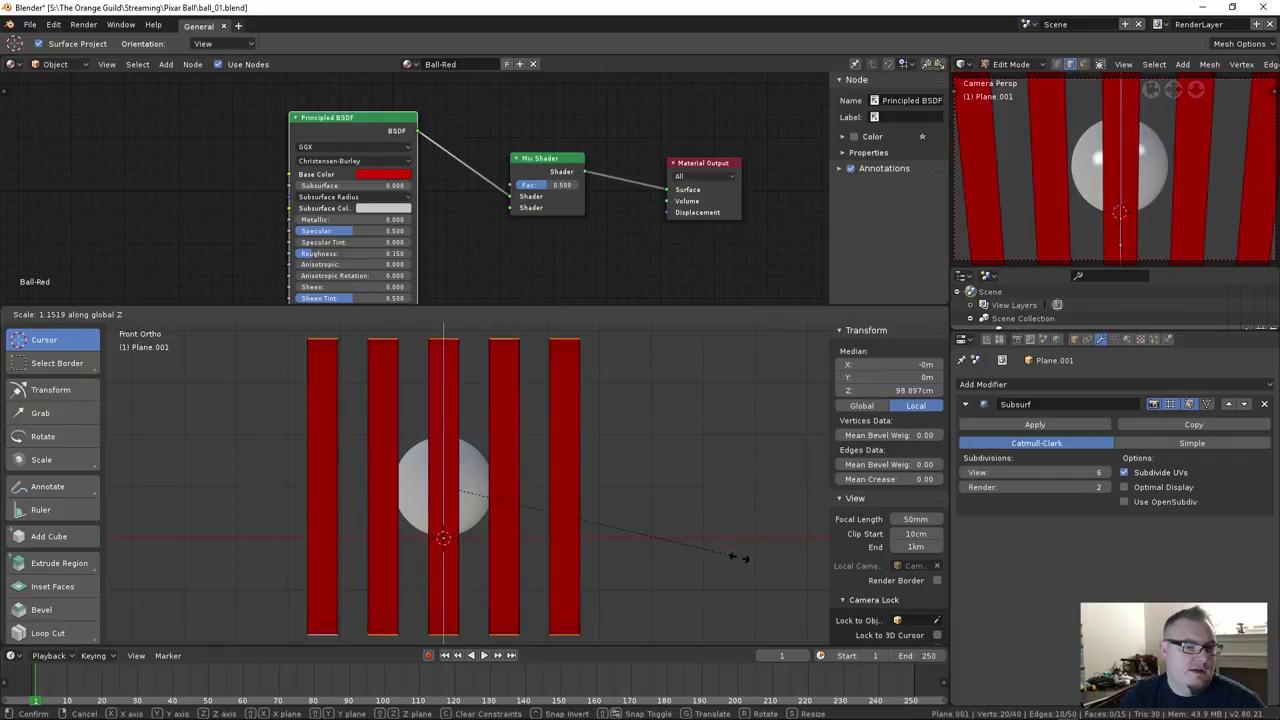
pyautogui.click(632, 532)
pyautogui.press('g')
pyautogui.press('z')
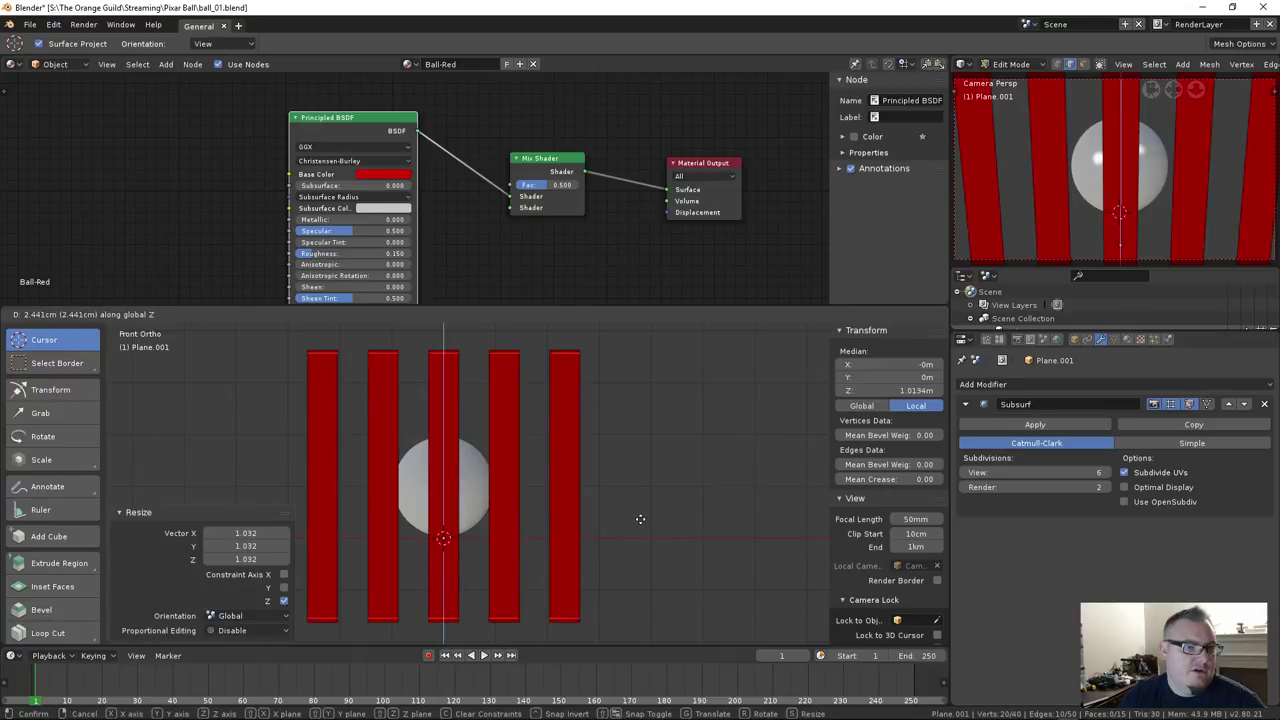
pyautogui.click(640, 518)
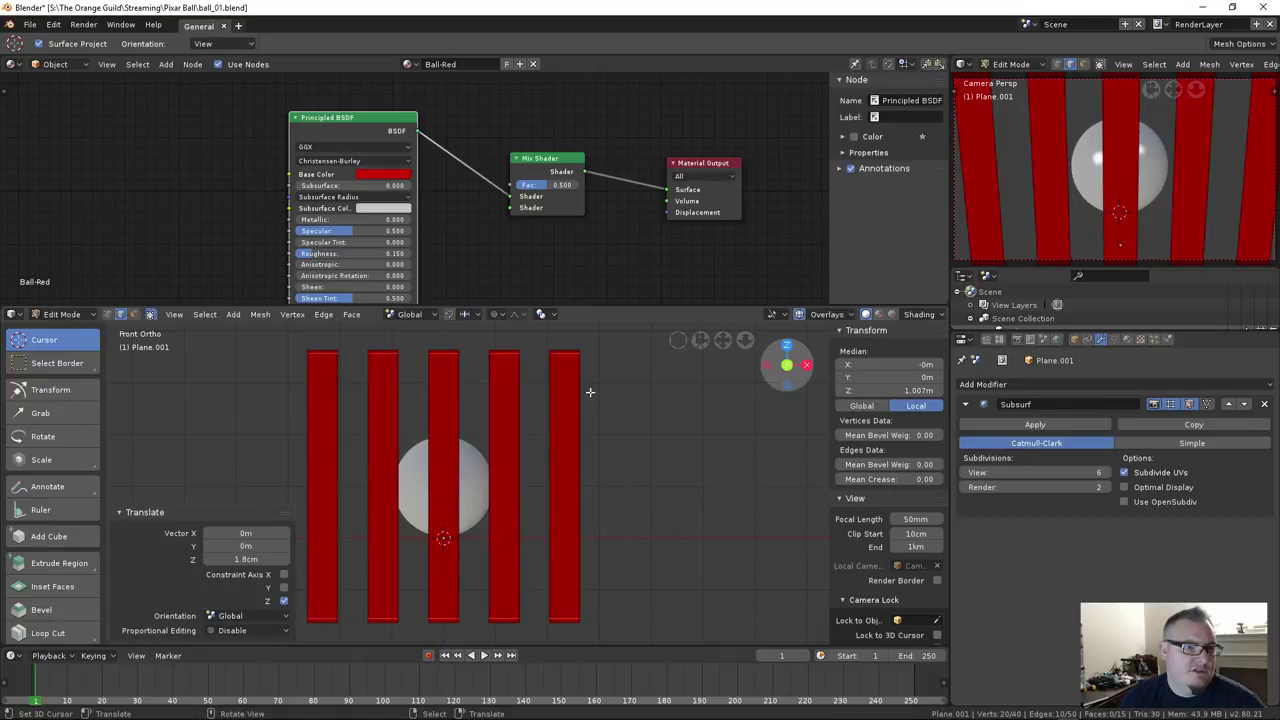
# Stretch the end edges slightly more along Z, return to Object Mode, and collapse the Subsurf panel
pyautogui.press('s')
pyautogui.press('z')
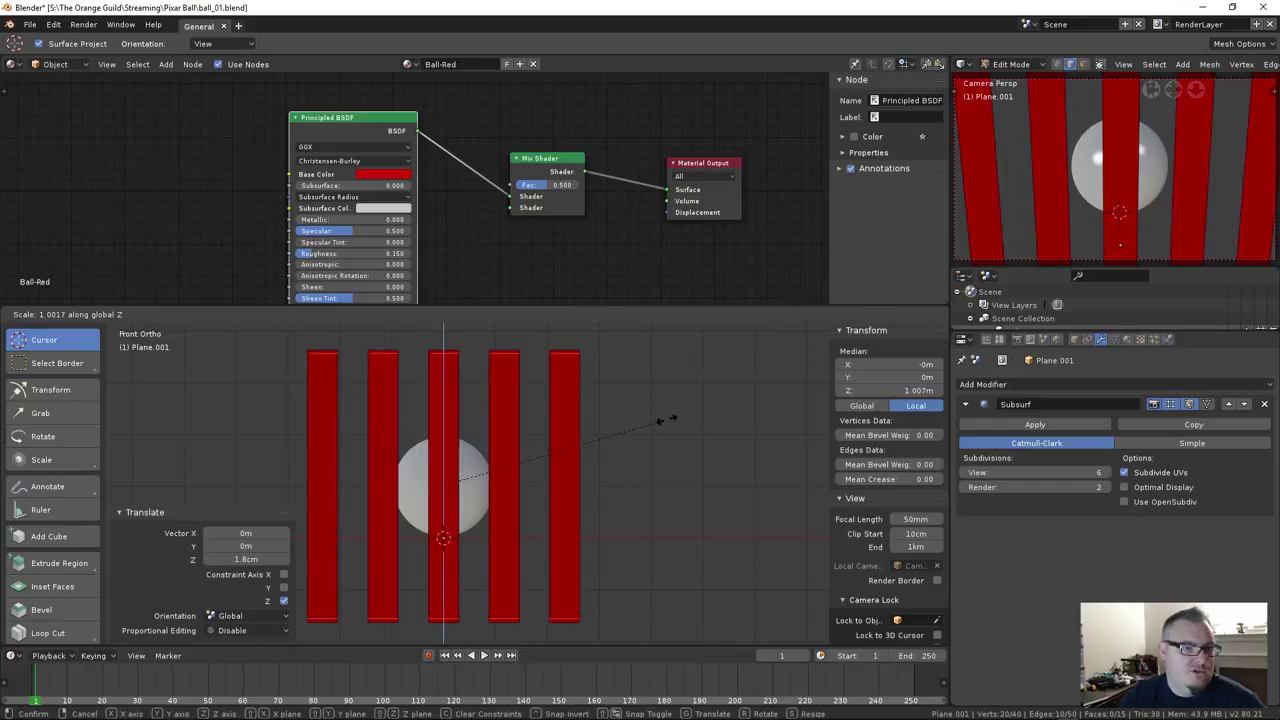
pyautogui.click(690, 422)
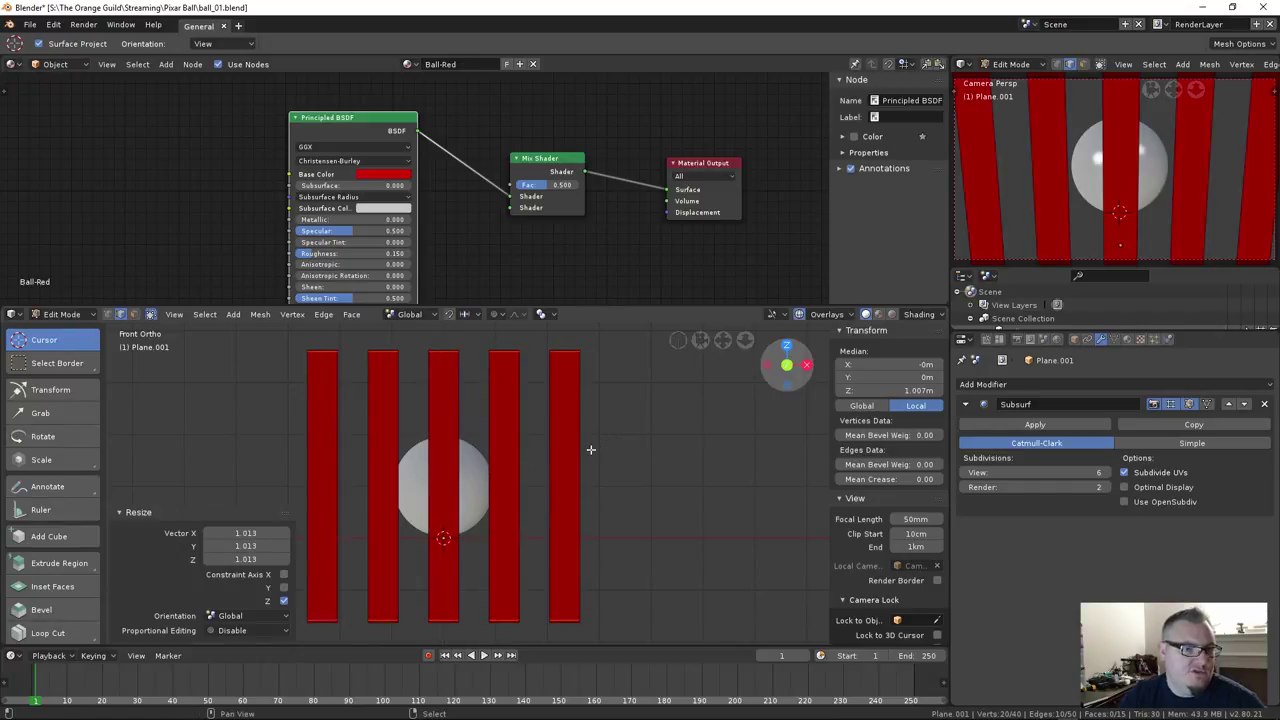
pyautogui.scroll(-3, 543, 463)
pyautogui.press('Tab')
pyautogui.moveTo(543, 466); pyautogui.dragTo(620, 458, button='middle')
pyautogui.scroll(3, 533, 446)
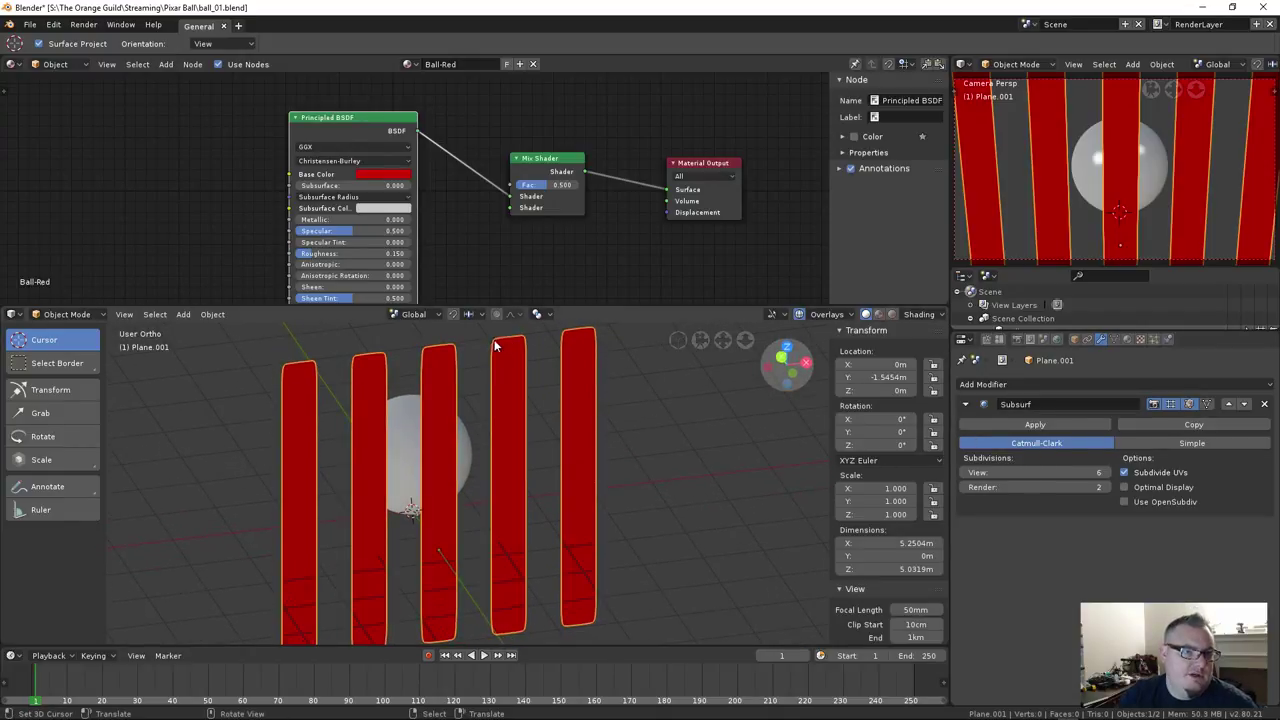
pyautogui.moveTo(569, 347); pyautogui.dragTo(544, 472, button='middle')
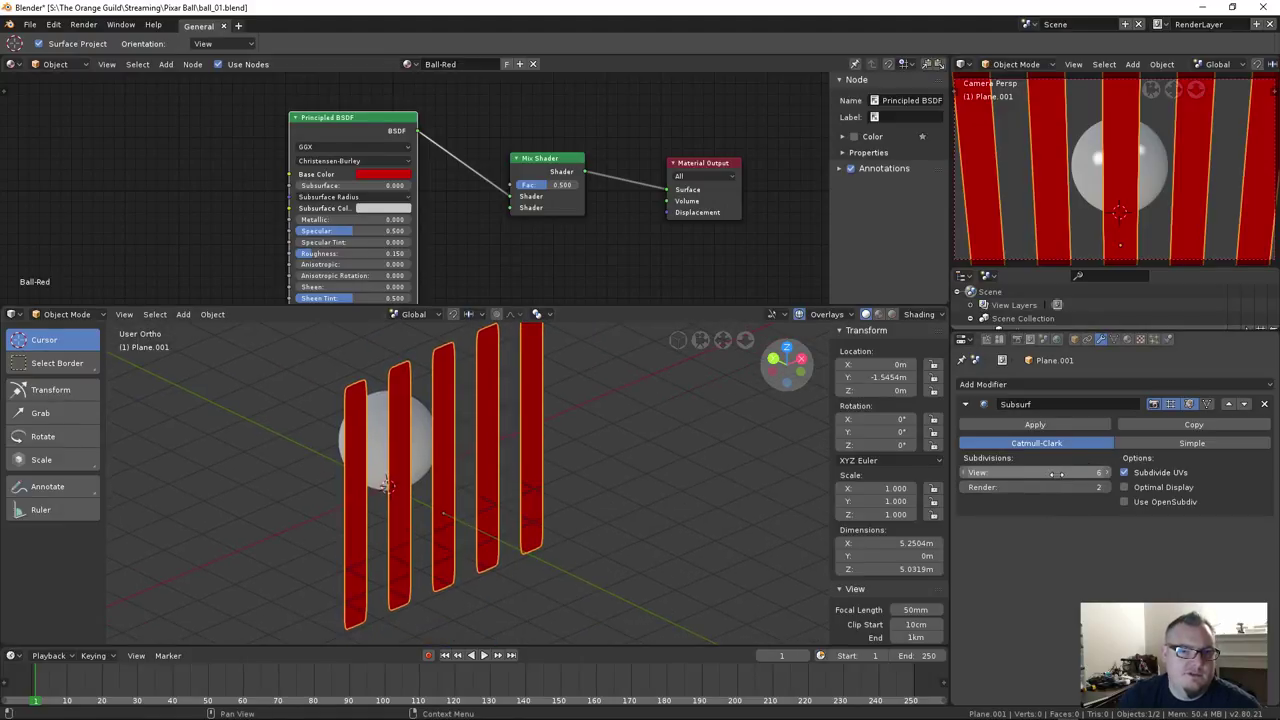
pyautogui.click(977, 400)
pyautogui.click(982, 385)
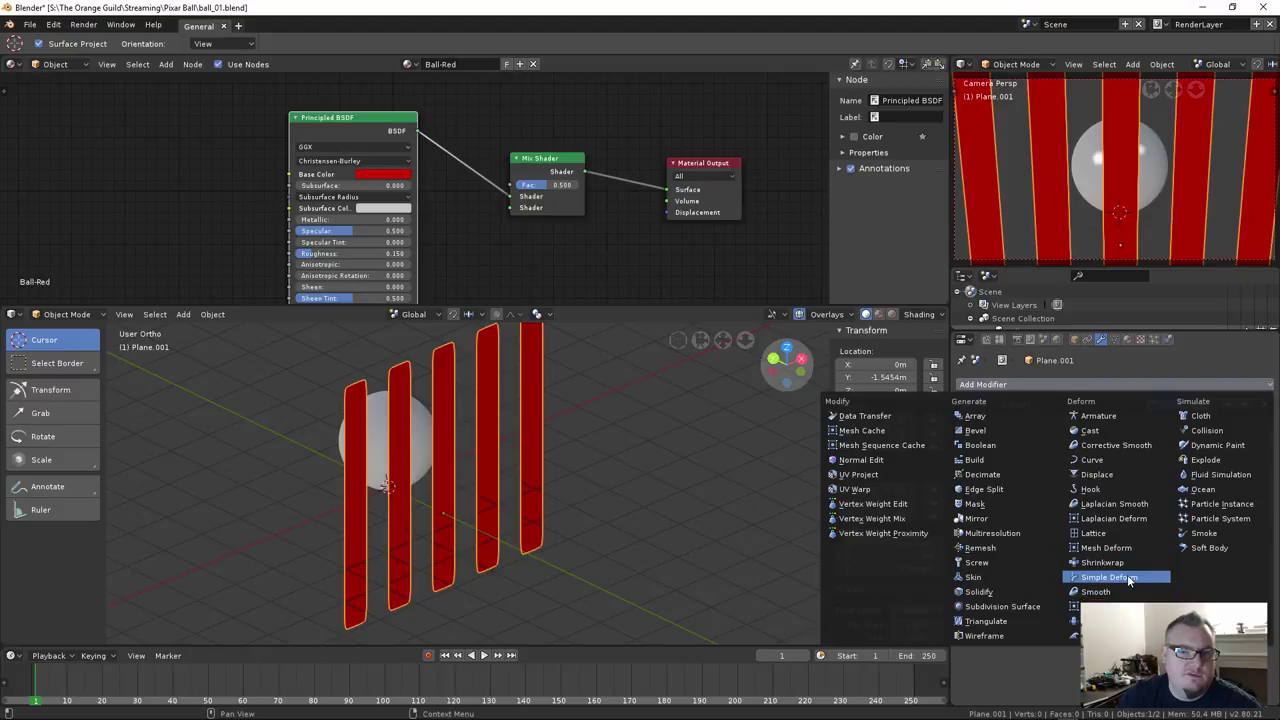
# Add a Simple Deform modifier to the strips set to Bend with a 180° angle
pyautogui.click(1110, 578)
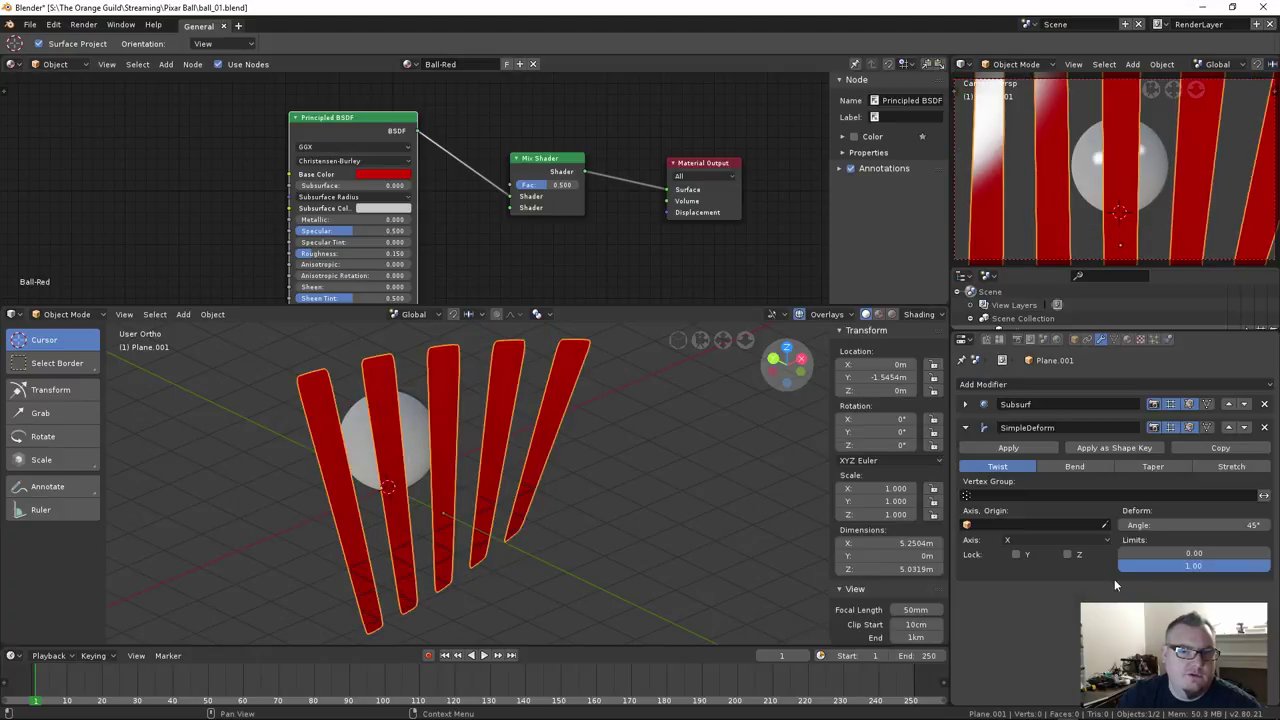
pyautogui.click(1066, 467)
pyautogui.moveTo(633, 462); pyautogui.dragTo(660, 448, button='middle')
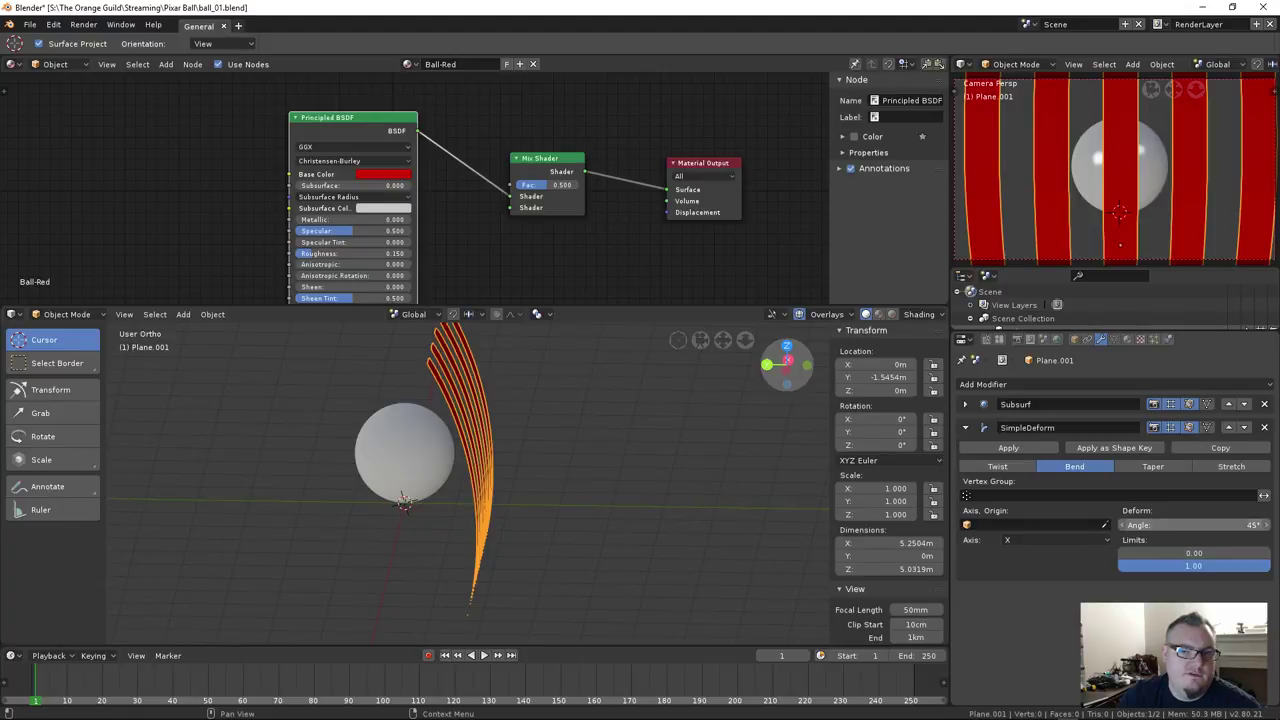
pyautogui.click(1166, 526)
pyautogui.write('180')
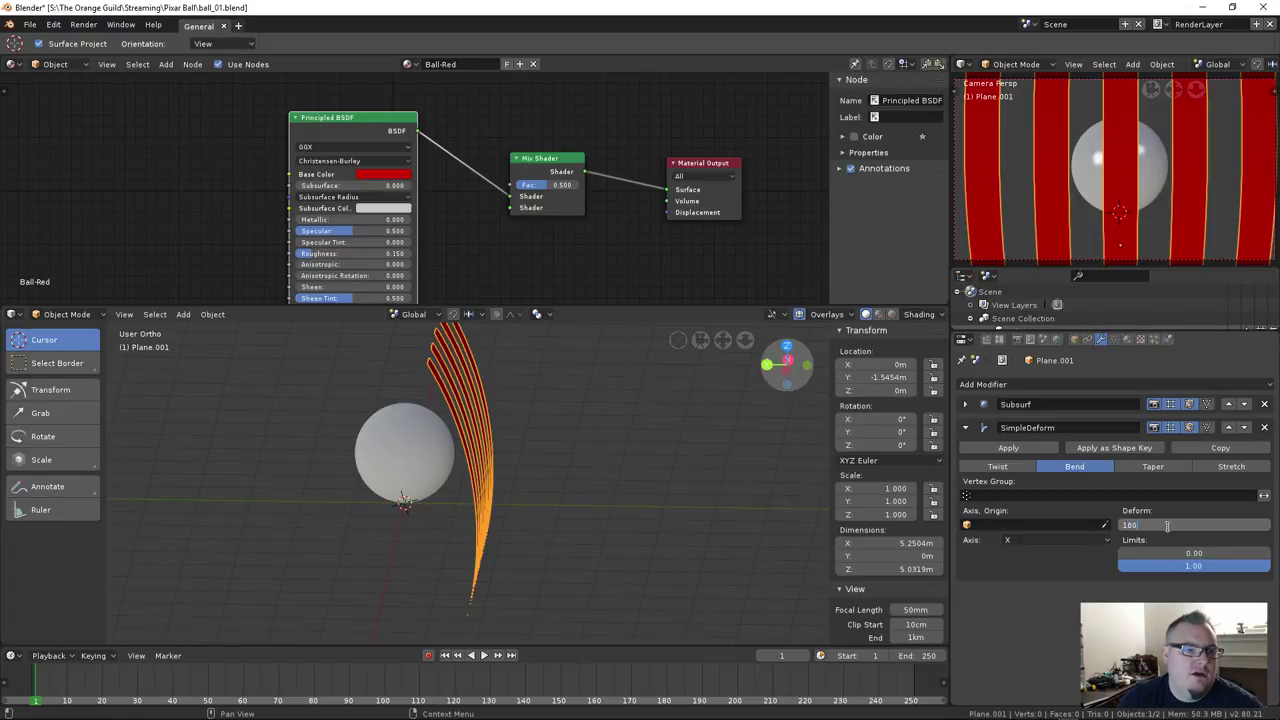
pyautogui.press('Return')
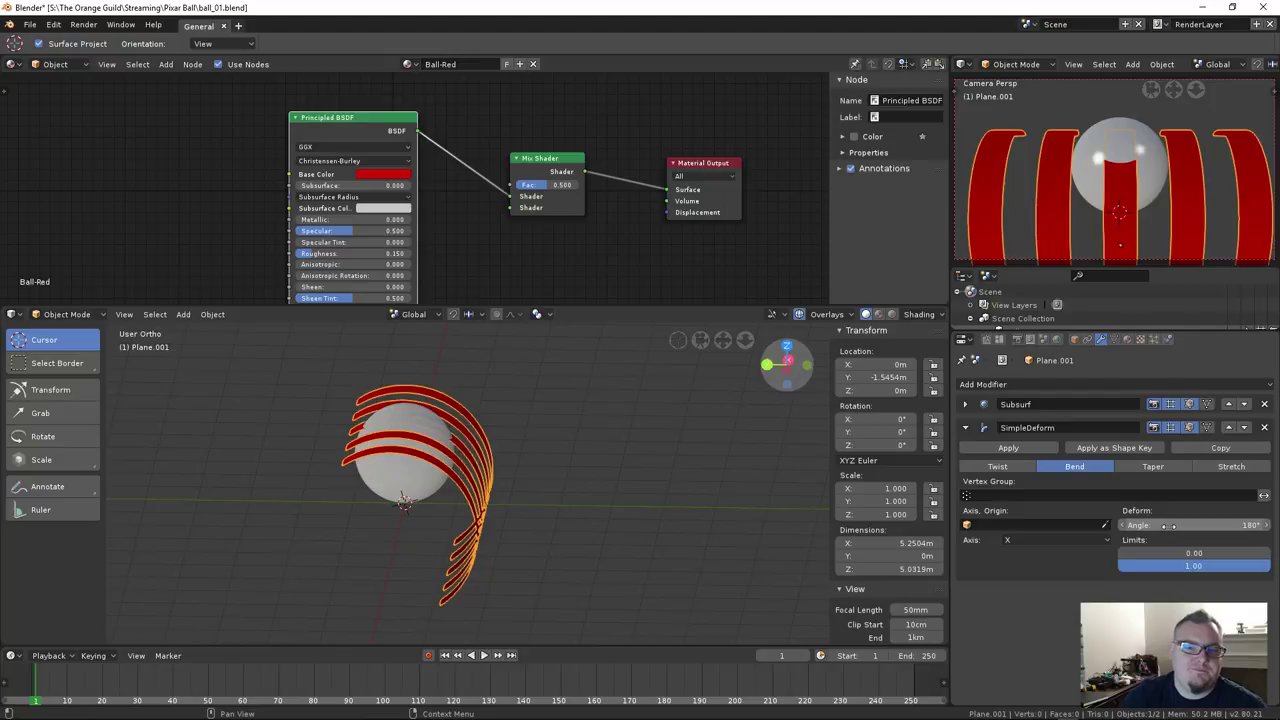
pyautogui.hotkey('shift', 'a')
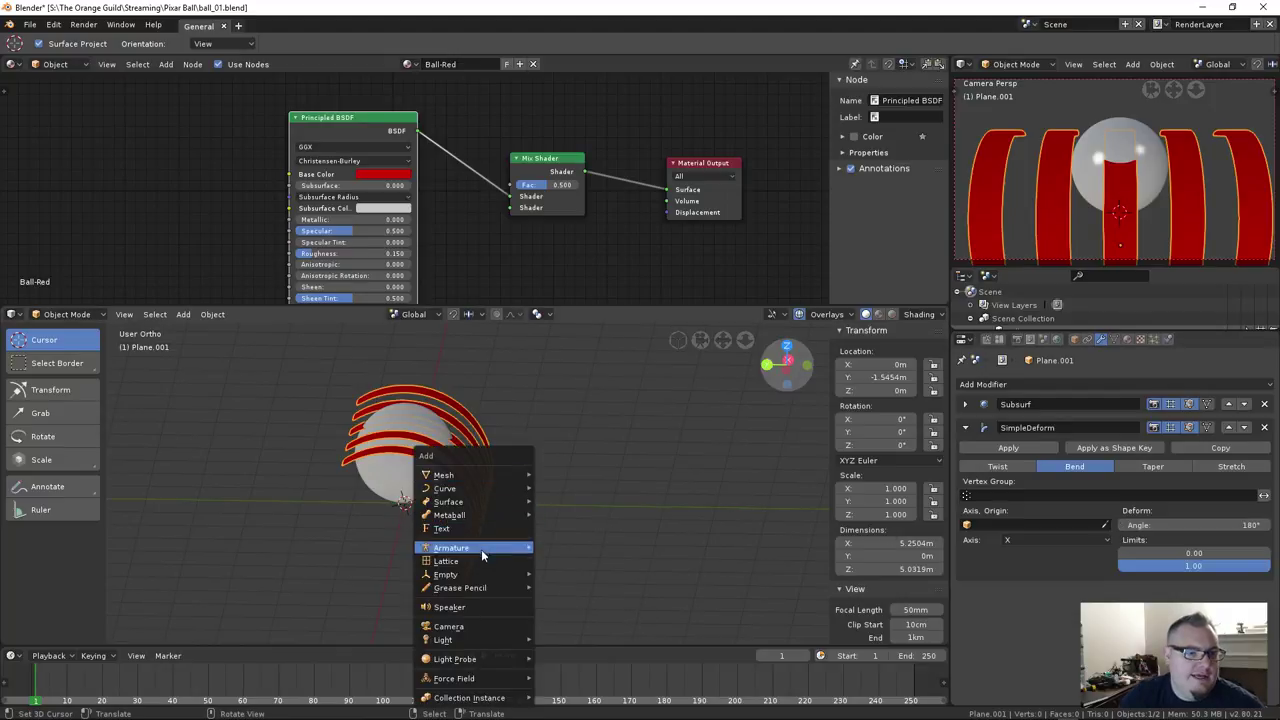
# Add a Plain Axes empty at the world origin with a 4.3 m display size
pyautogui.moveTo(481, 578)
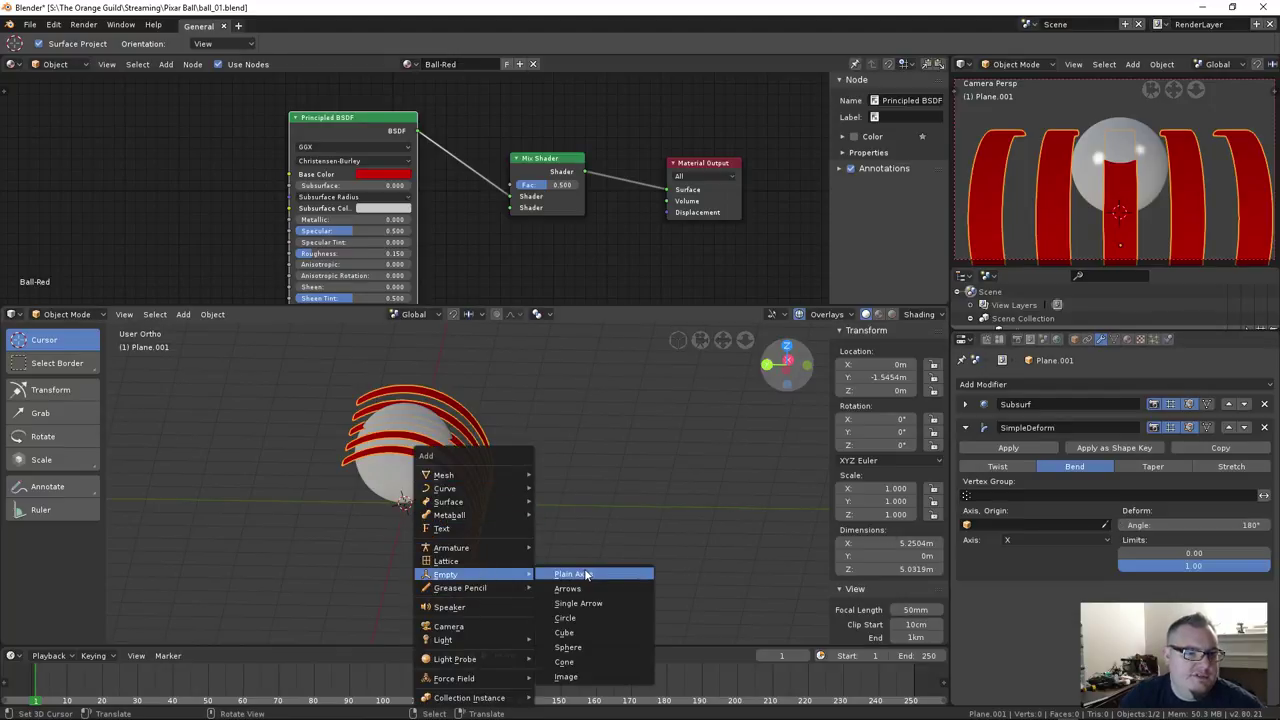
pyautogui.click(580, 574)
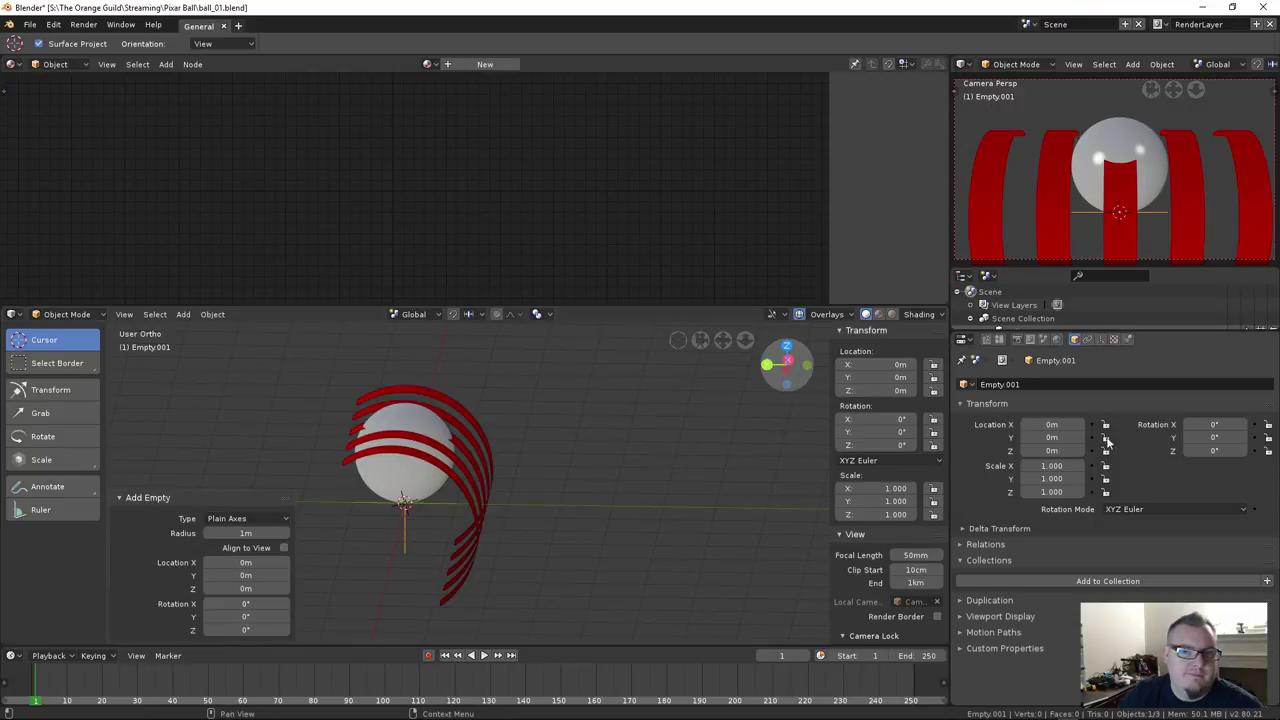
pyautogui.click(1100, 340)
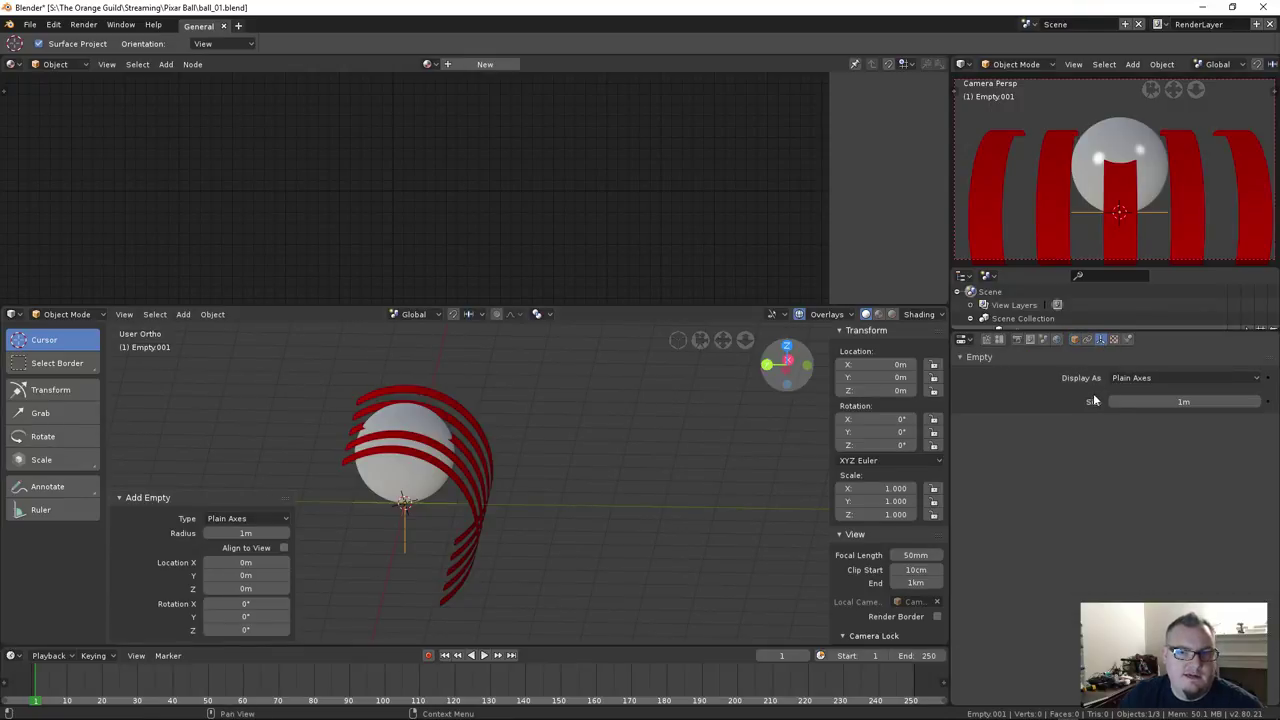
pyautogui.moveTo(1150, 425); pyautogui.dragTo(1240, 425)
pyautogui.moveTo(530, 492); pyautogui.dragTo(627, 466, button='middle')
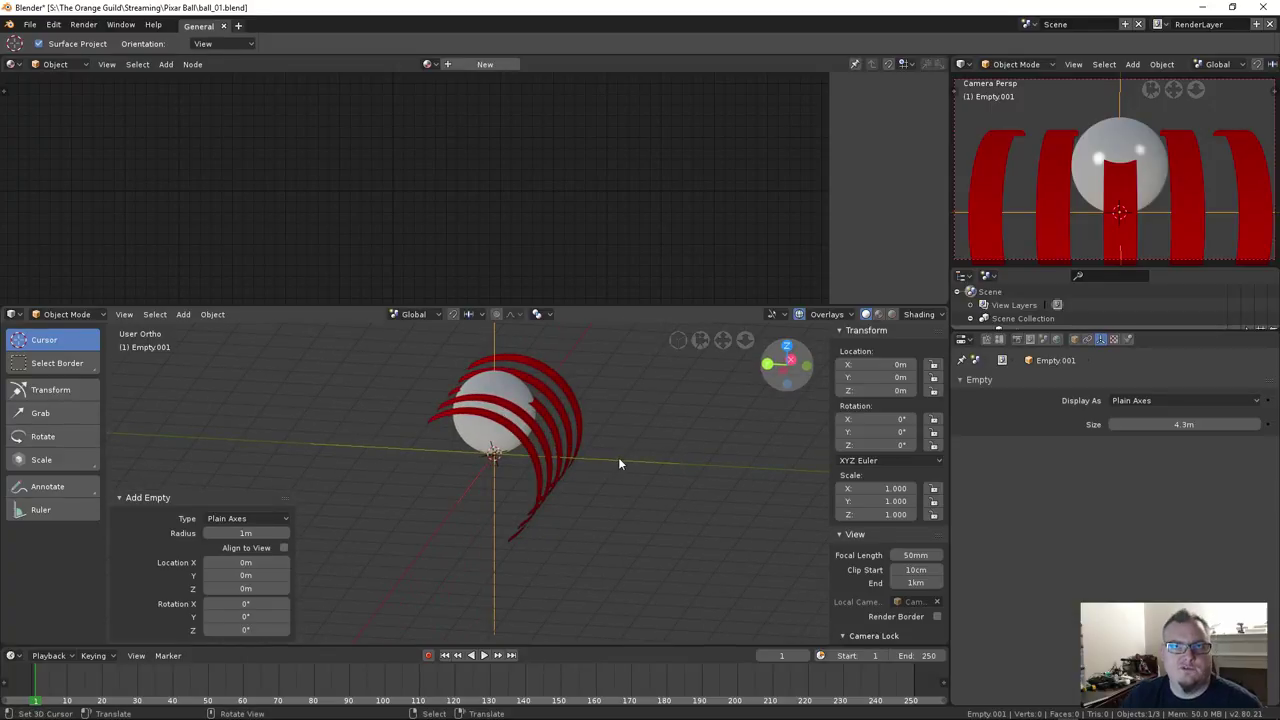
pyautogui.moveTo(618, 457); pyautogui.dragTo(748, 509, button='middle')
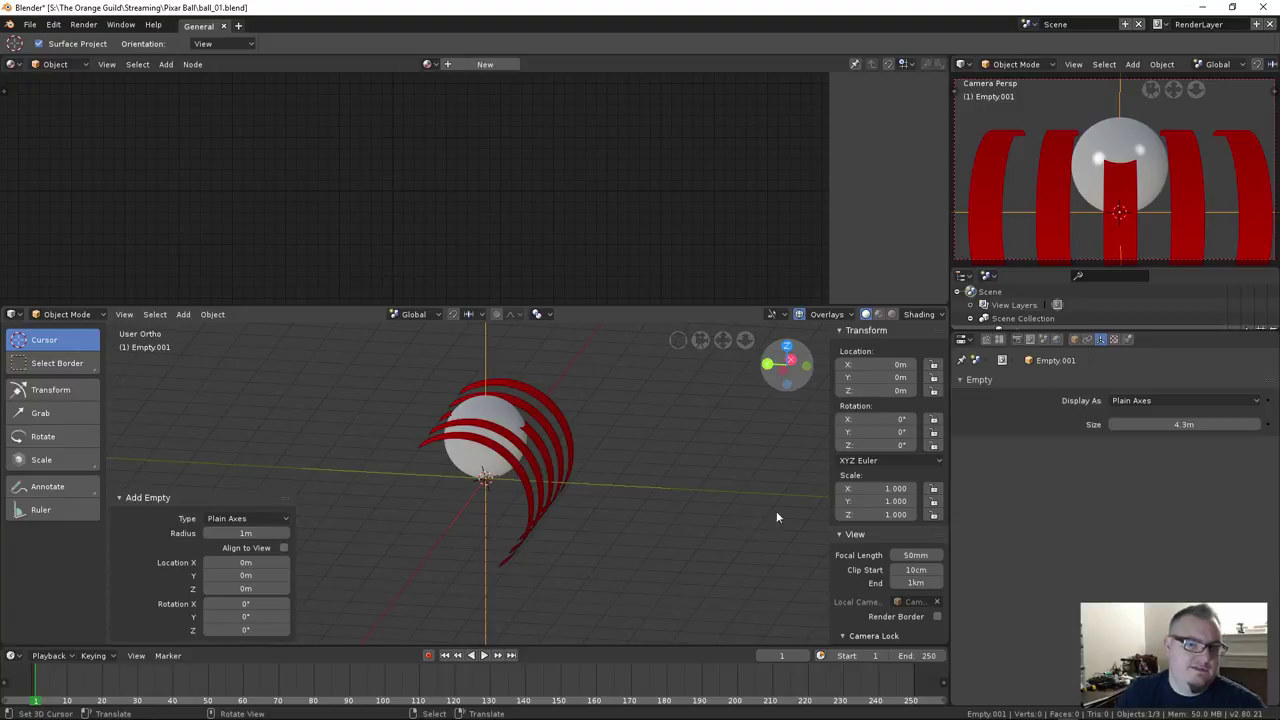
# Set Empty.001 as the red strips' Simple Deform origin, then select Empty.001
pyautogui.click(551, 462)
pyautogui.click(595, 487)
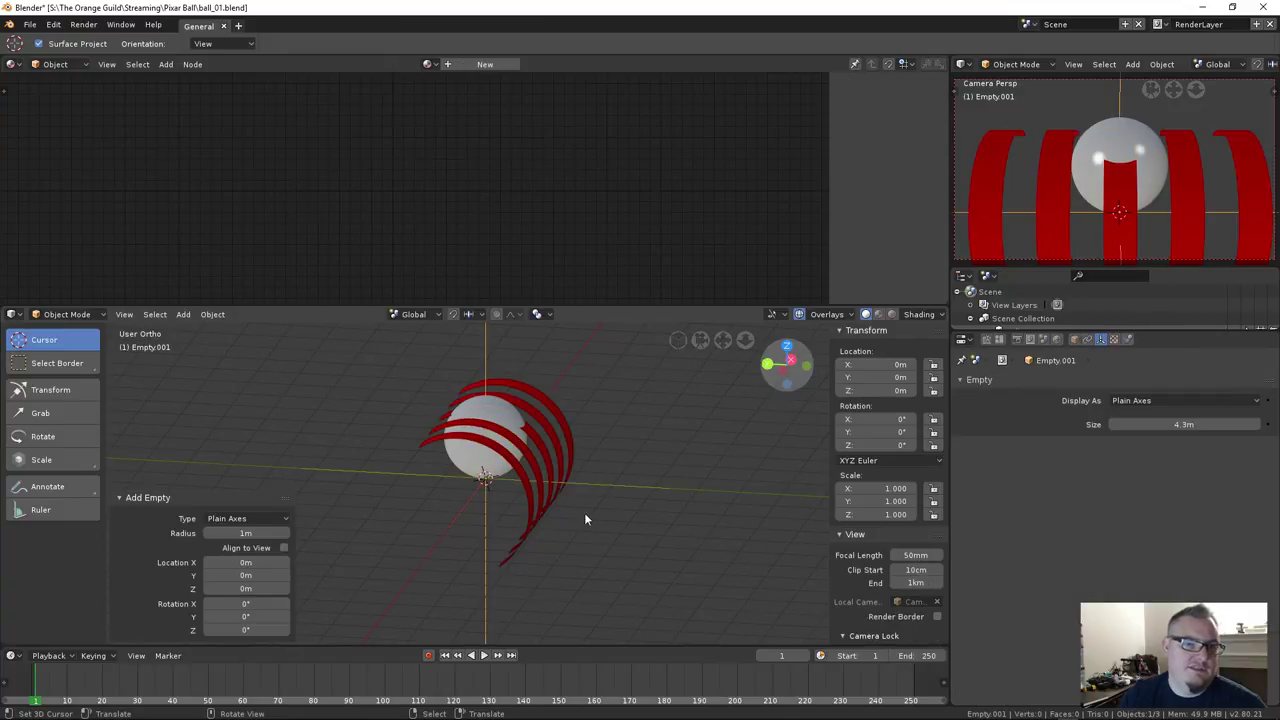
pyautogui.click(566, 460)
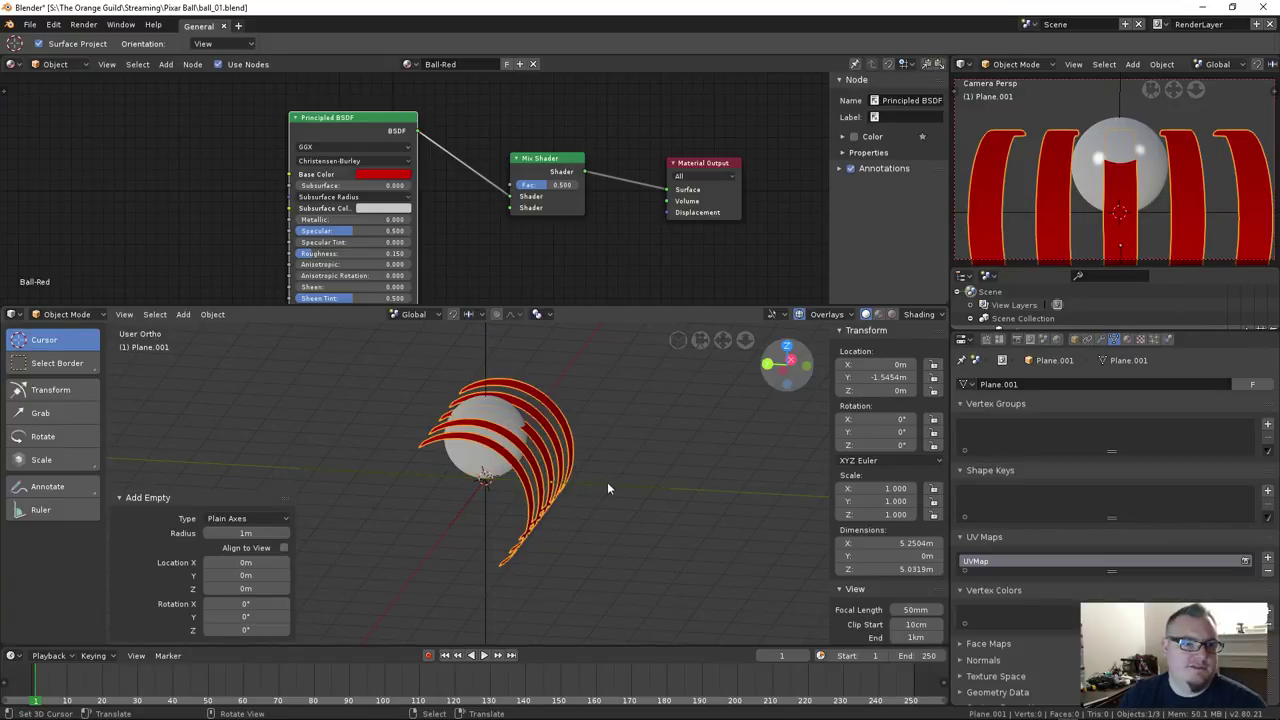
pyautogui.click(480, 470)
pyautogui.click(1101, 340)
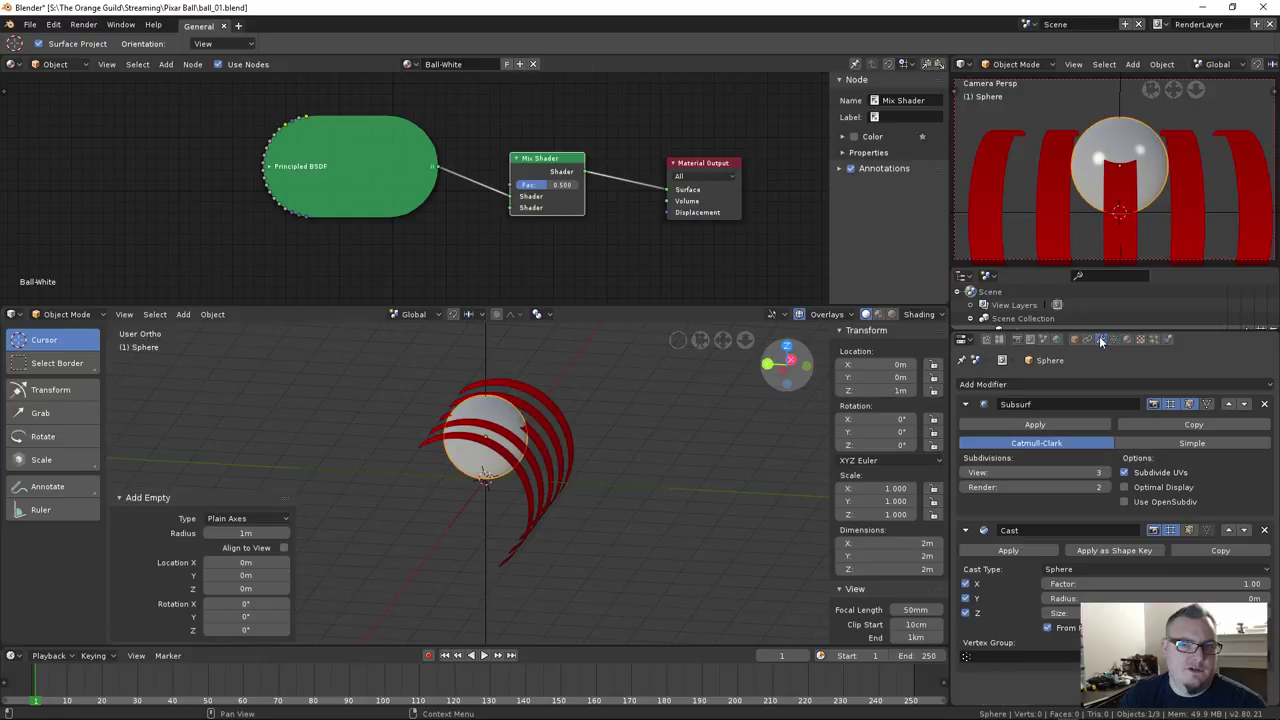
pyautogui.click(566, 409)
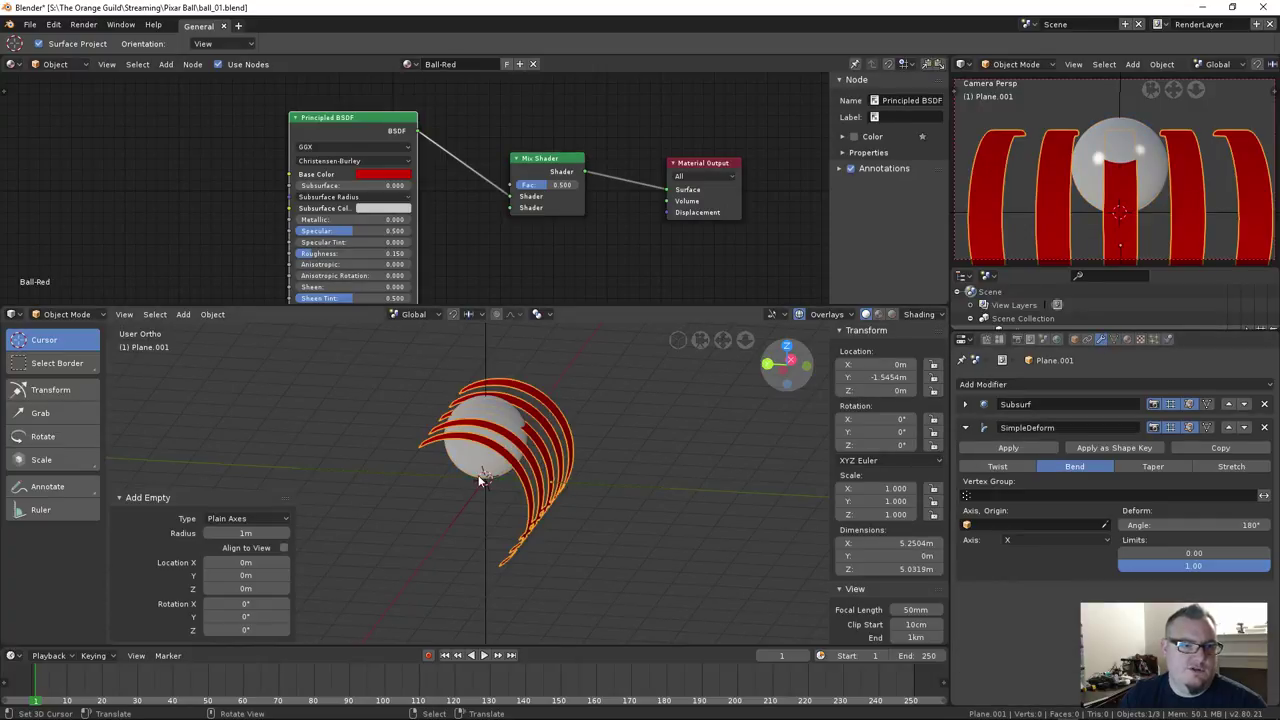
pyautogui.click(1104, 525)
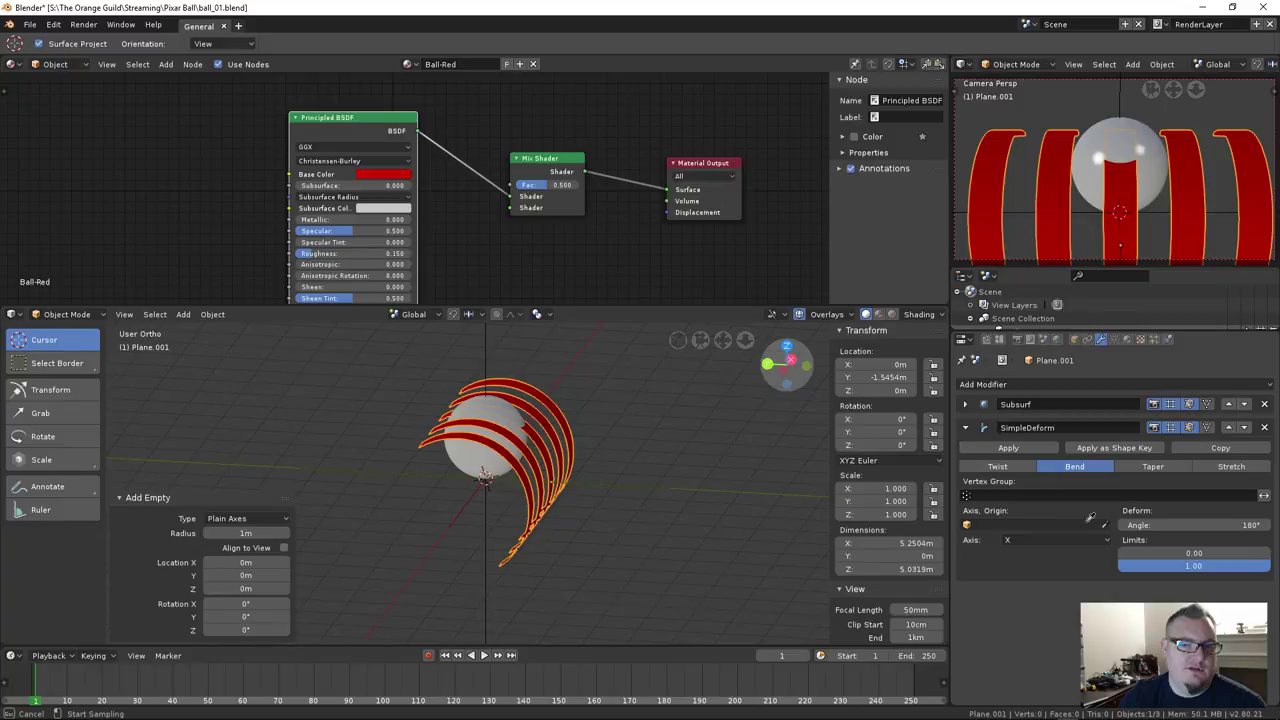
pyautogui.click(490, 527)
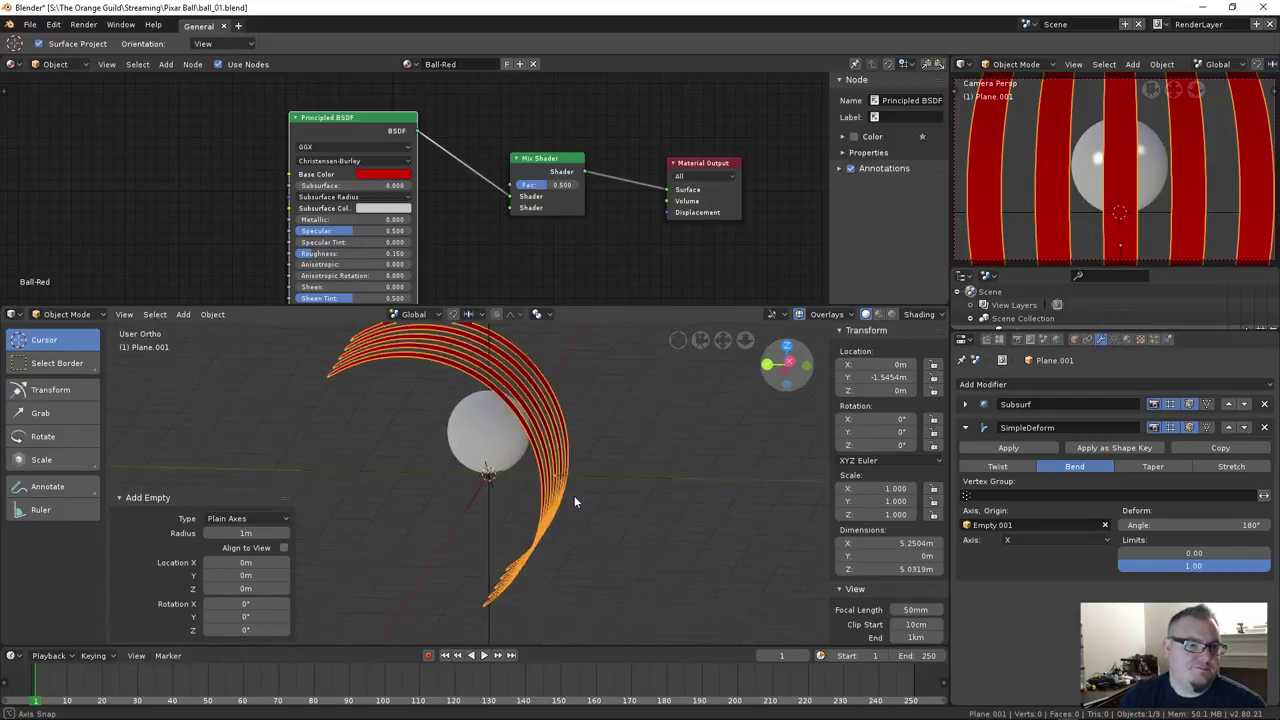
pyautogui.click(487, 508)
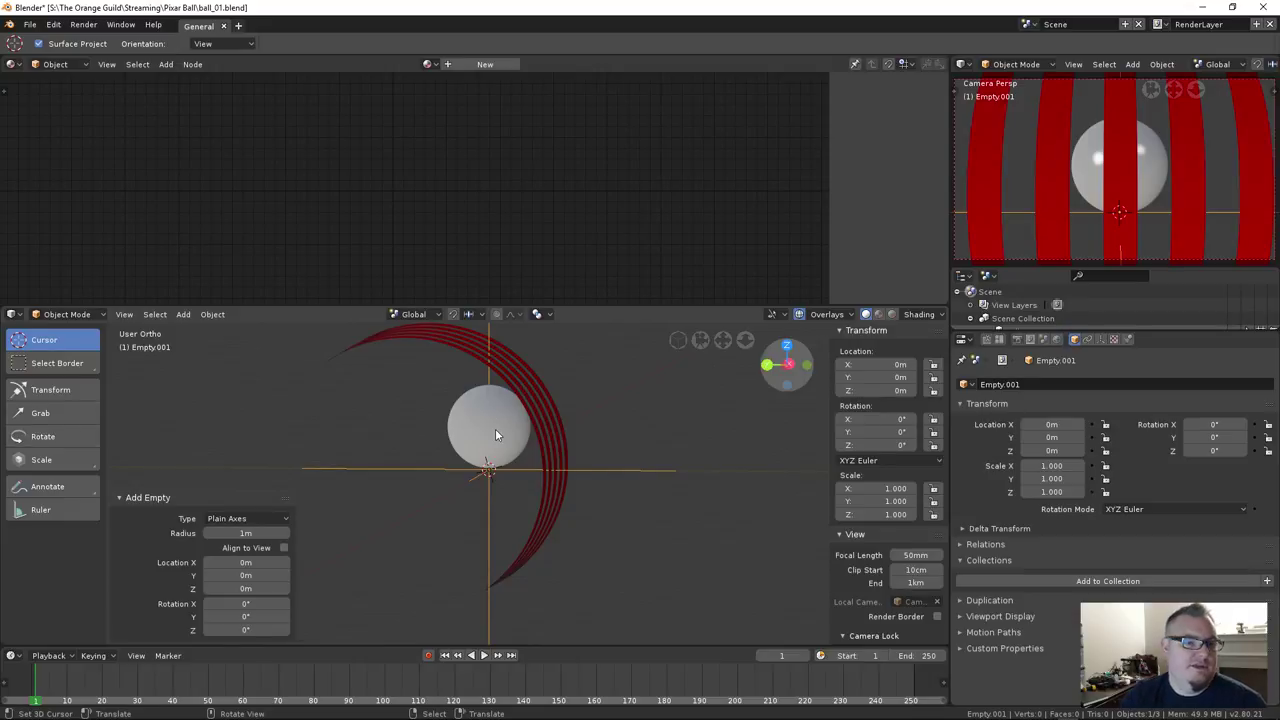
# Raise Empty.001 1 m along Z
pyautogui.press('g')
pyautogui.press('z')
pyautogui.press('1')
pyautogui.press('Return')
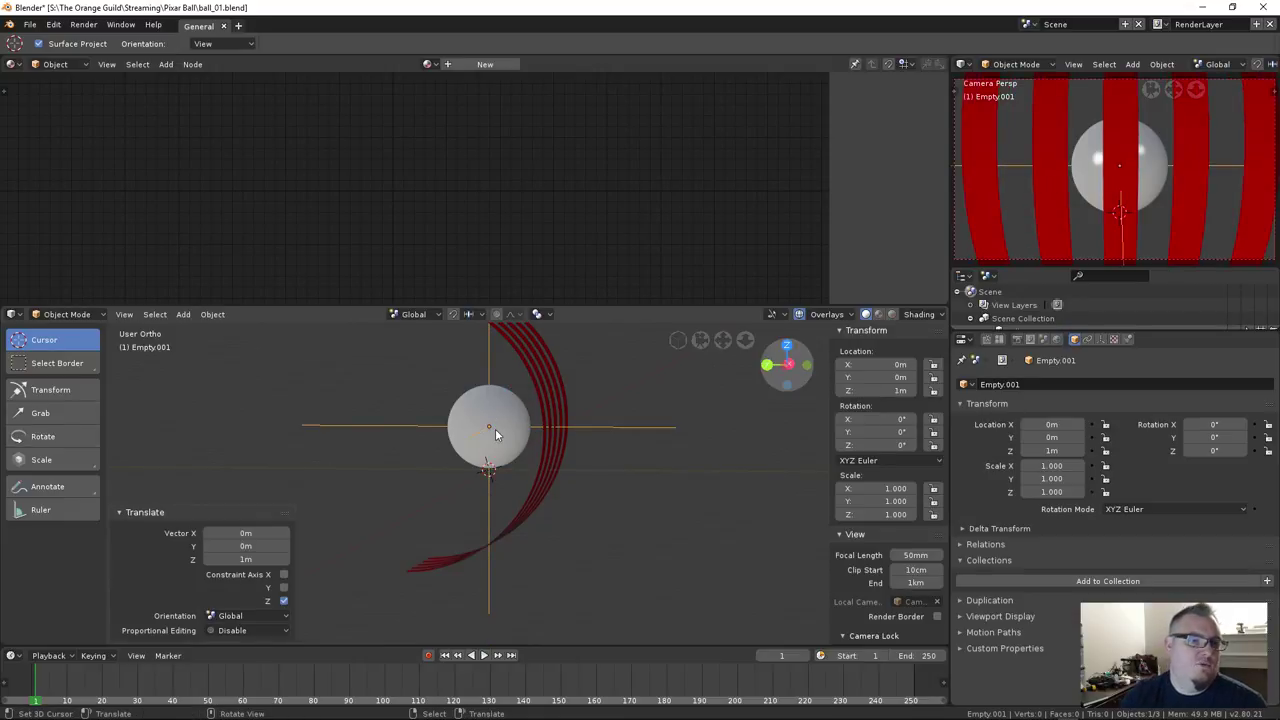
pyautogui.moveTo(495, 428); pyautogui.dragTo(591, 470, button='middle')
# Scale the red strips' mesh to 0.724 in Edit Mode and duplicate the Simple Deform modifier
pyautogui.click(516, 490)
pyautogui.moveTo(505, 437); pyautogui.dragTo(548, 425, button='middle')
pyautogui.press('Tab')
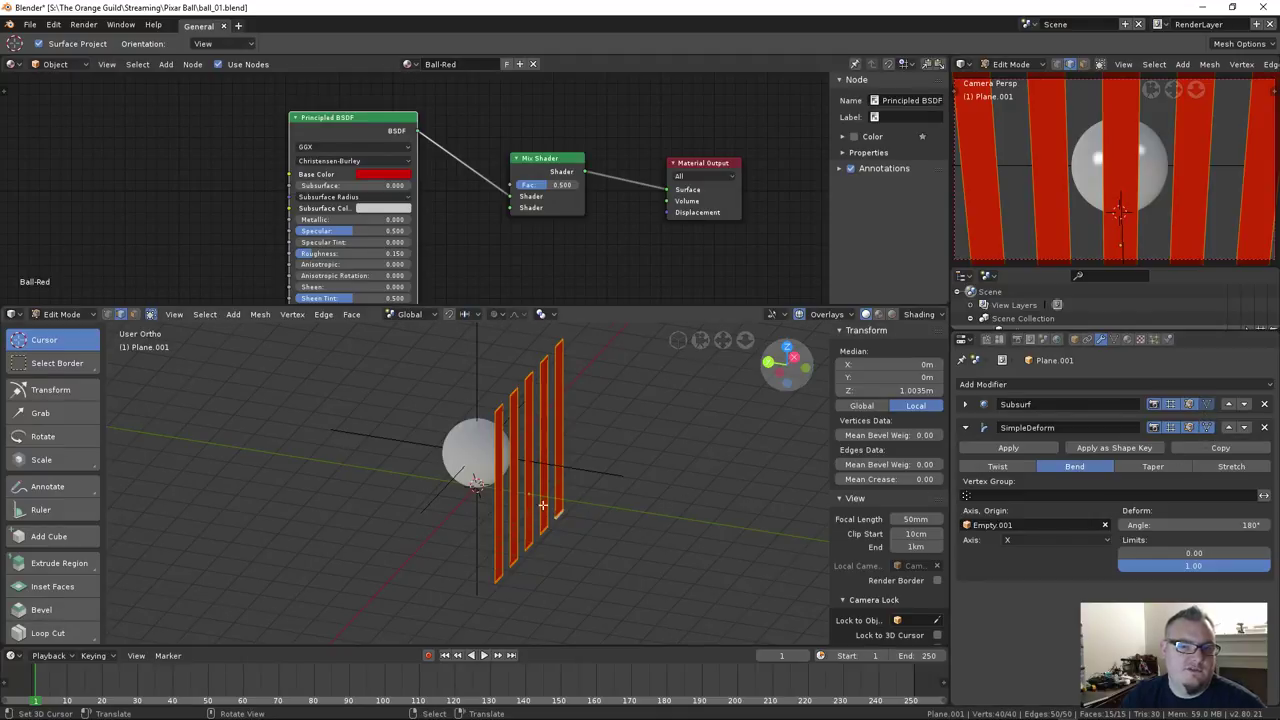
pyautogui.press('s')
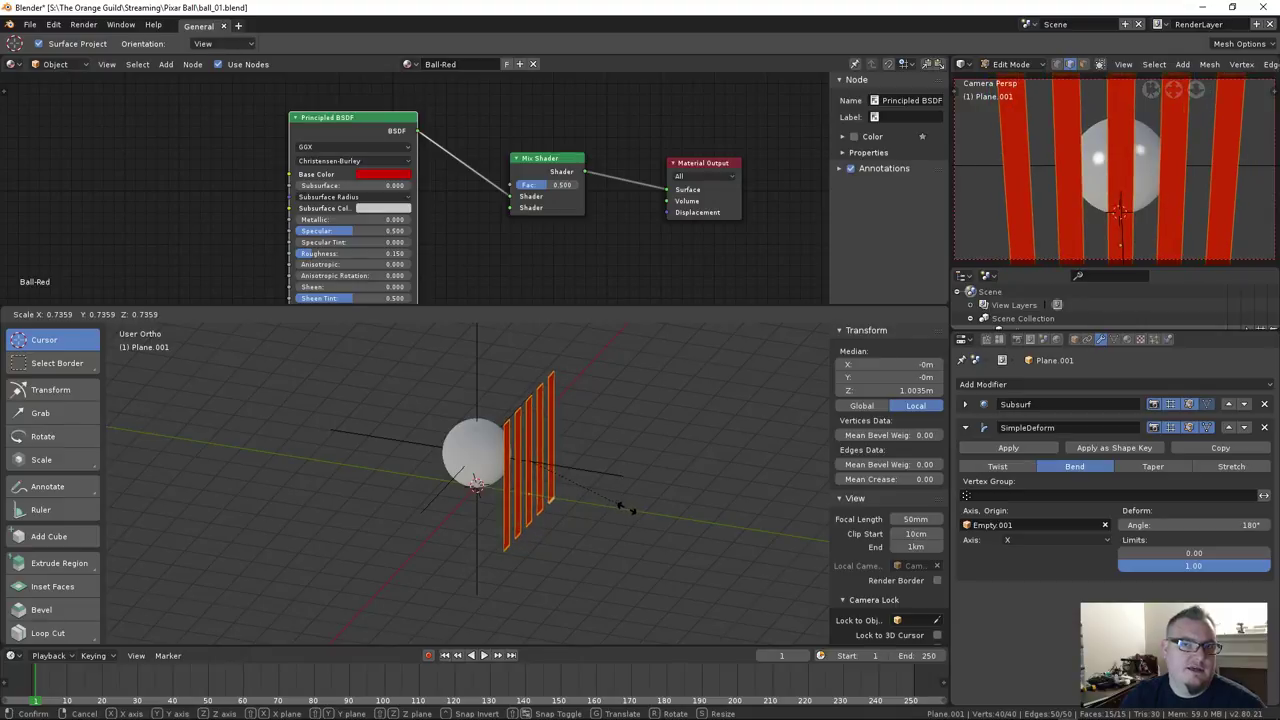
pyautogui.click(618, 506)
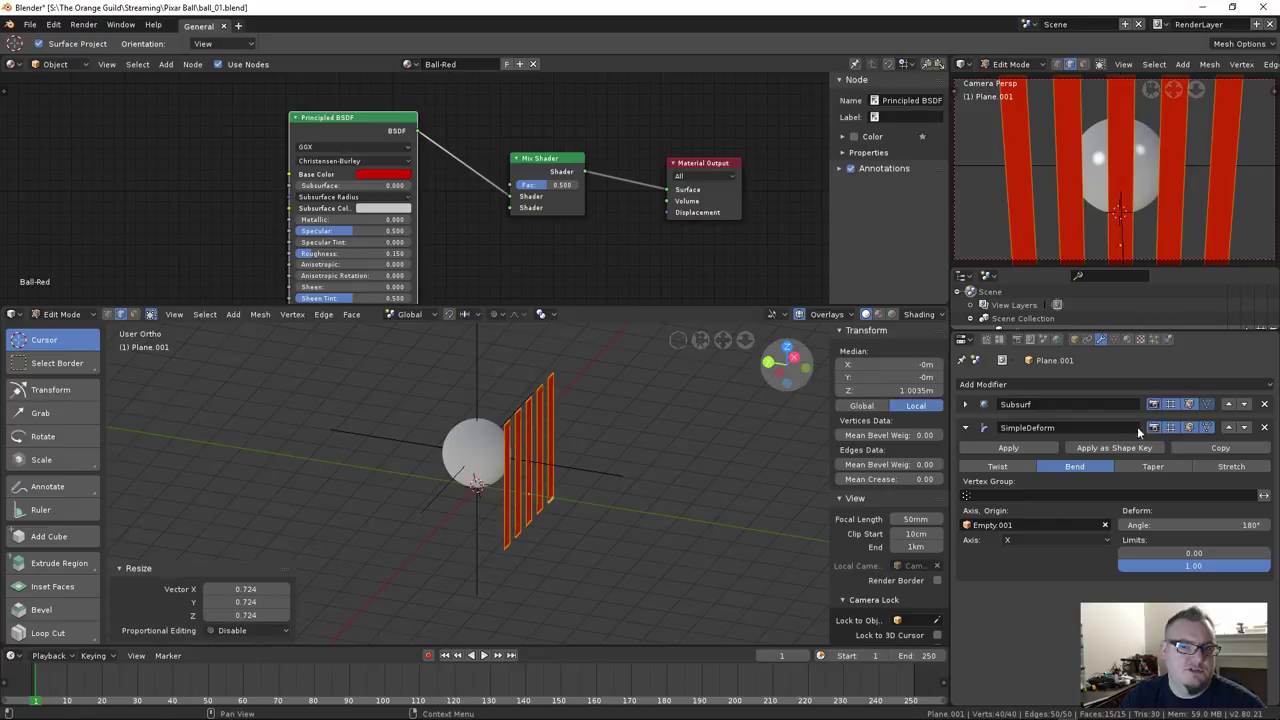
pyautogui.press('Tab')
pyautogui.moveTo(514, 500); pyautogui.dragTo(544, 481, button='middle')
pyautogui.moveTo(492, 435)
pyautogui.mouseDown(button='middle')
pyautogui.moveTo(521, 408)
pyautogui.moveTo(504, 444)
pyautogui.mouseUp(button='middle')
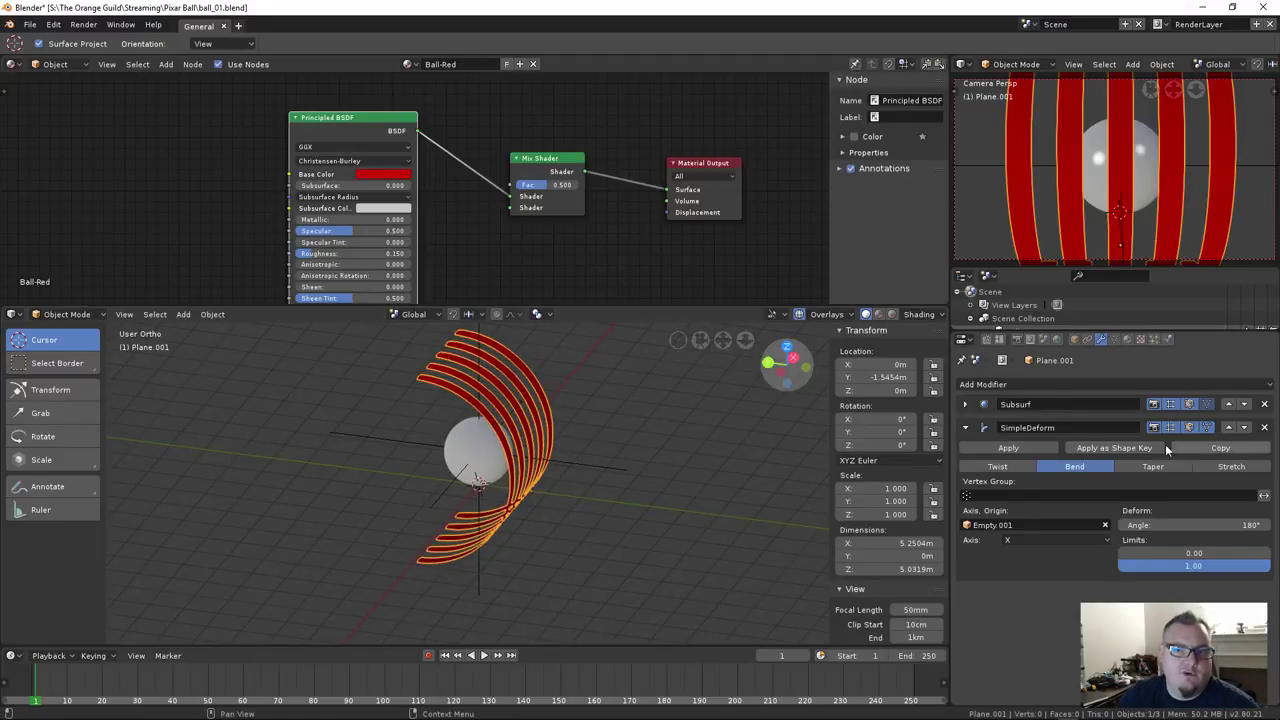
pyautogui.click(1224, 448)
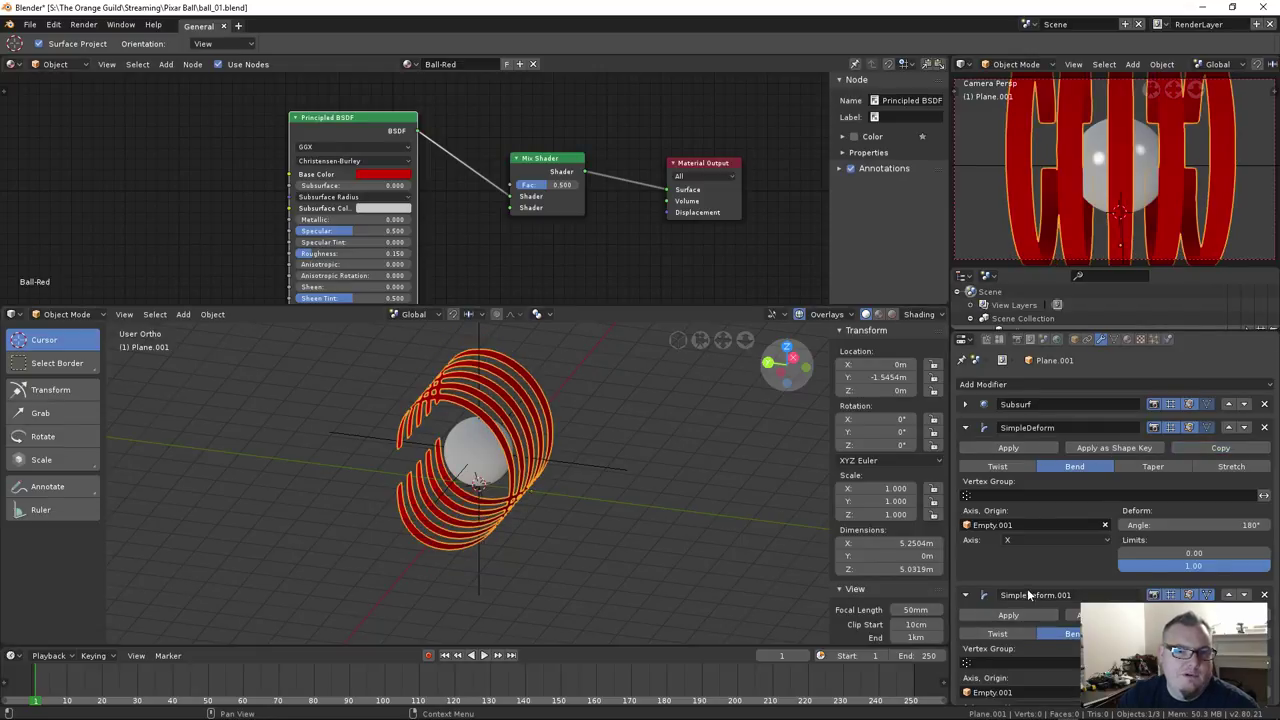
# Duplicate Empty.001, keeping the copy at the origin
pyautogui.scroll(-2, 1026, 591)
pyautogui.moveTo(388, 460); pyautogui.dragTo(548, 418, button='middle')
pyautogui.hotkey('shift', 'a')
pyautogui.click(544, 403)
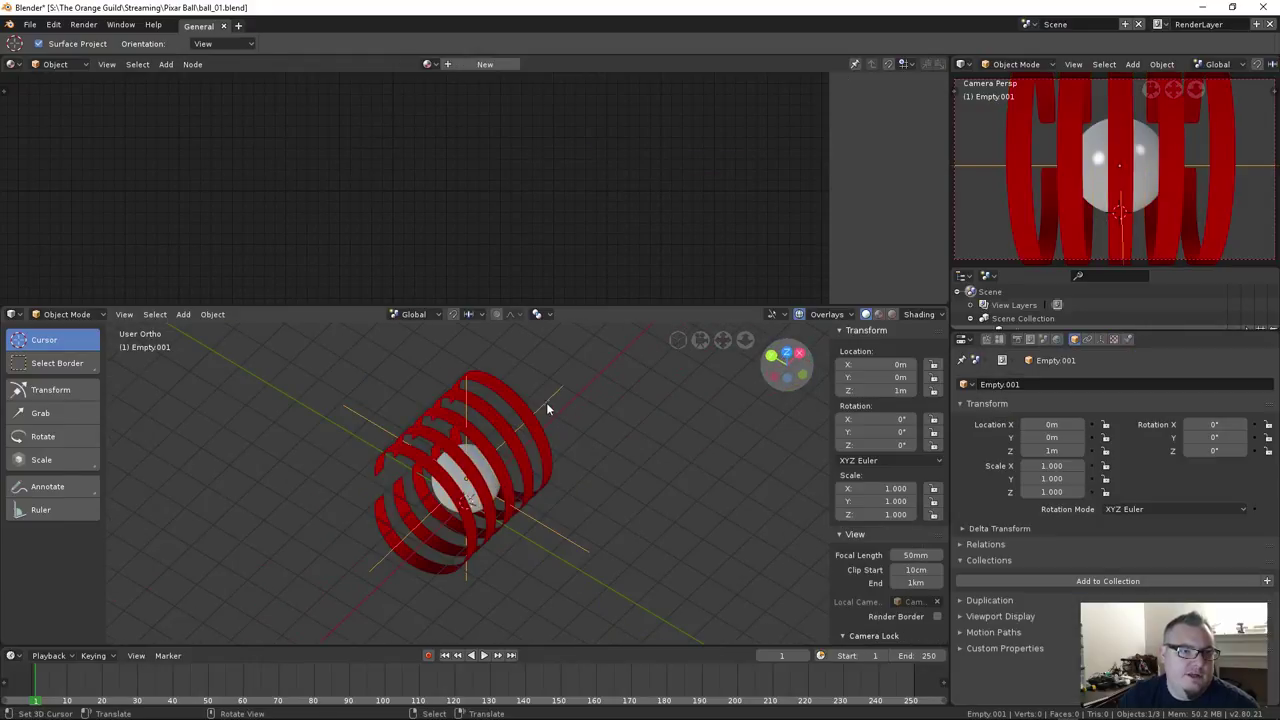
pyautogui.press('g')
pyautogui.rightClick(598, 450)
pyautogui.moveTo(600, 459); pyautogui.dragTo(489, 516, button='middle')
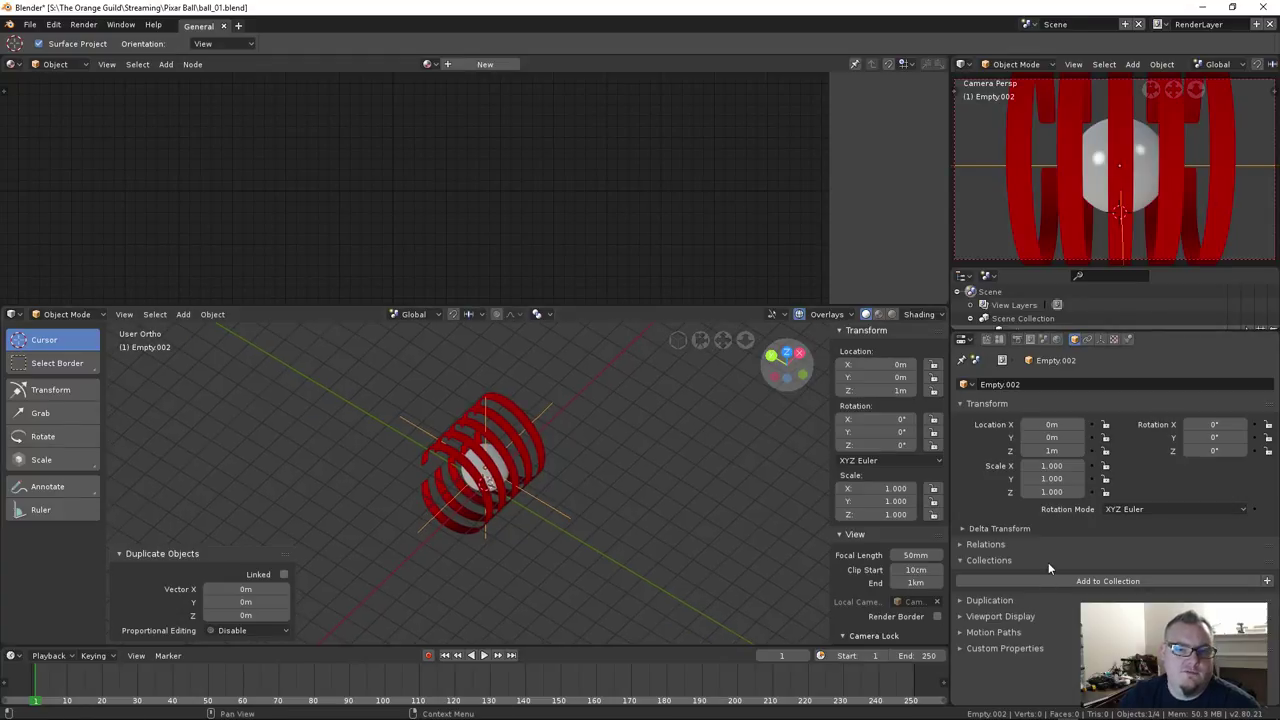
# Rename the new empty to 'Horizontal-Wrap' and display it as a Circle
pyautogui.click(1018, 384)
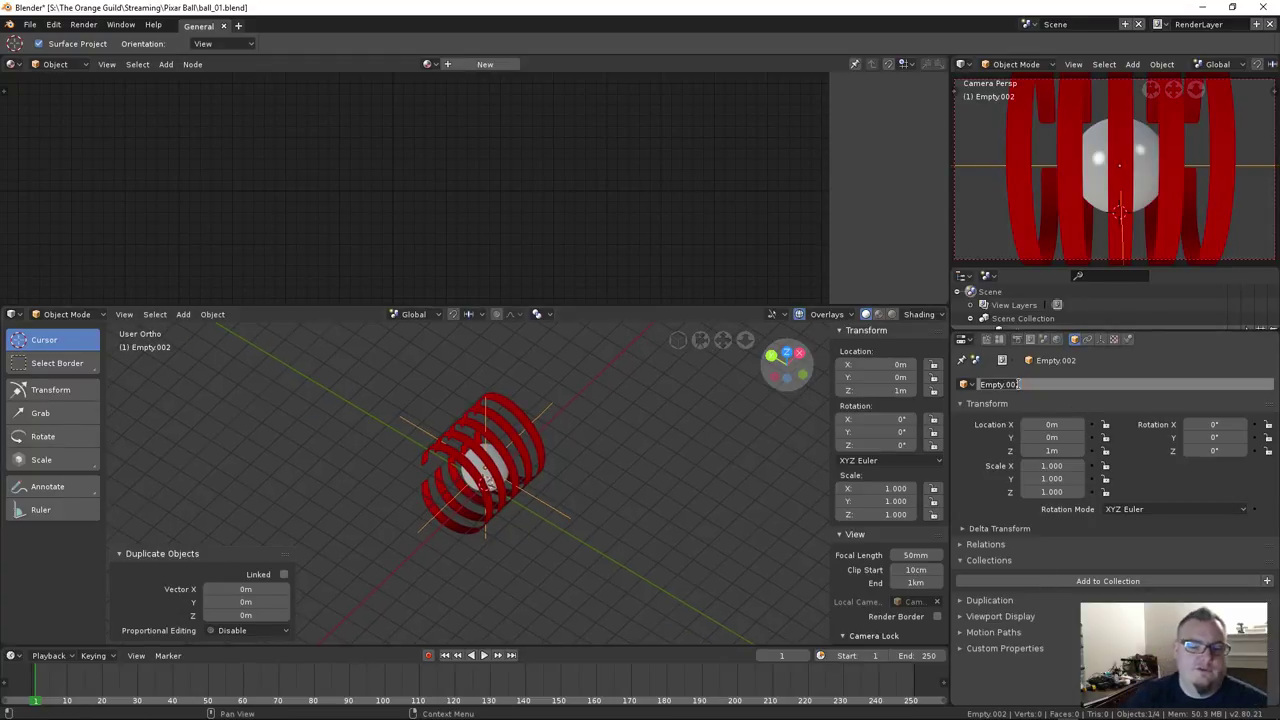
pyautogui.write('wrap')
pyautogui.press('Home')
pyautogui.write('Horizontal')
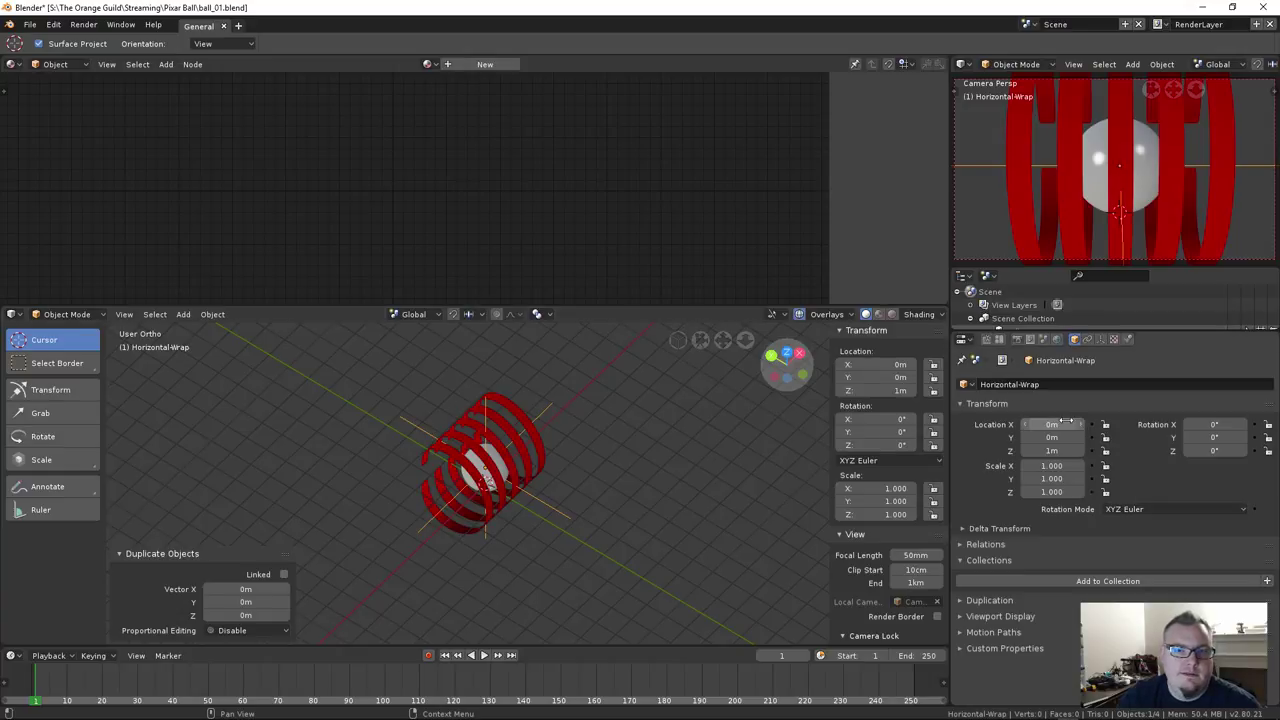
pyautogui.click(1100, 340)
pyautogui.click(1132, 401)
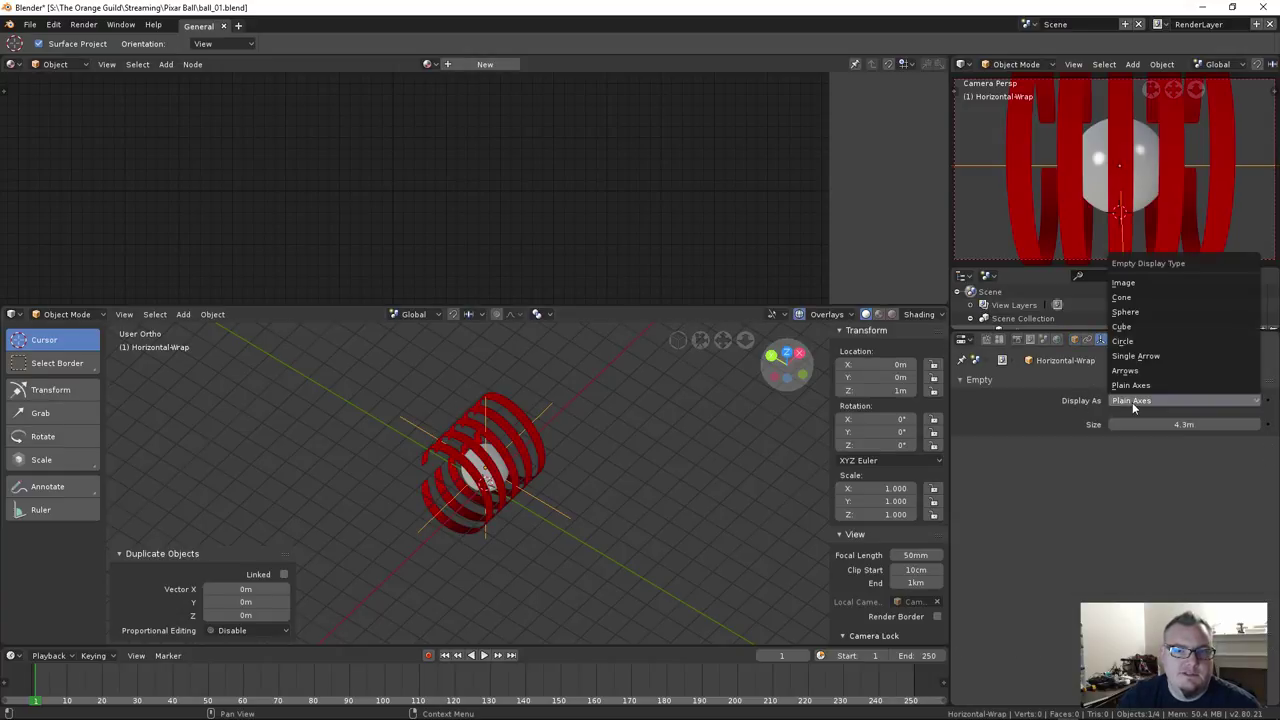
pyautogui.click(1133, 342)
# Make Horizontal-Wrap the origin of the strips' SimpleDeform.001, then select Empty.001
pyautogui.moveTo(443, 523); pyautogui.dragTo(567, 457, button='middle')
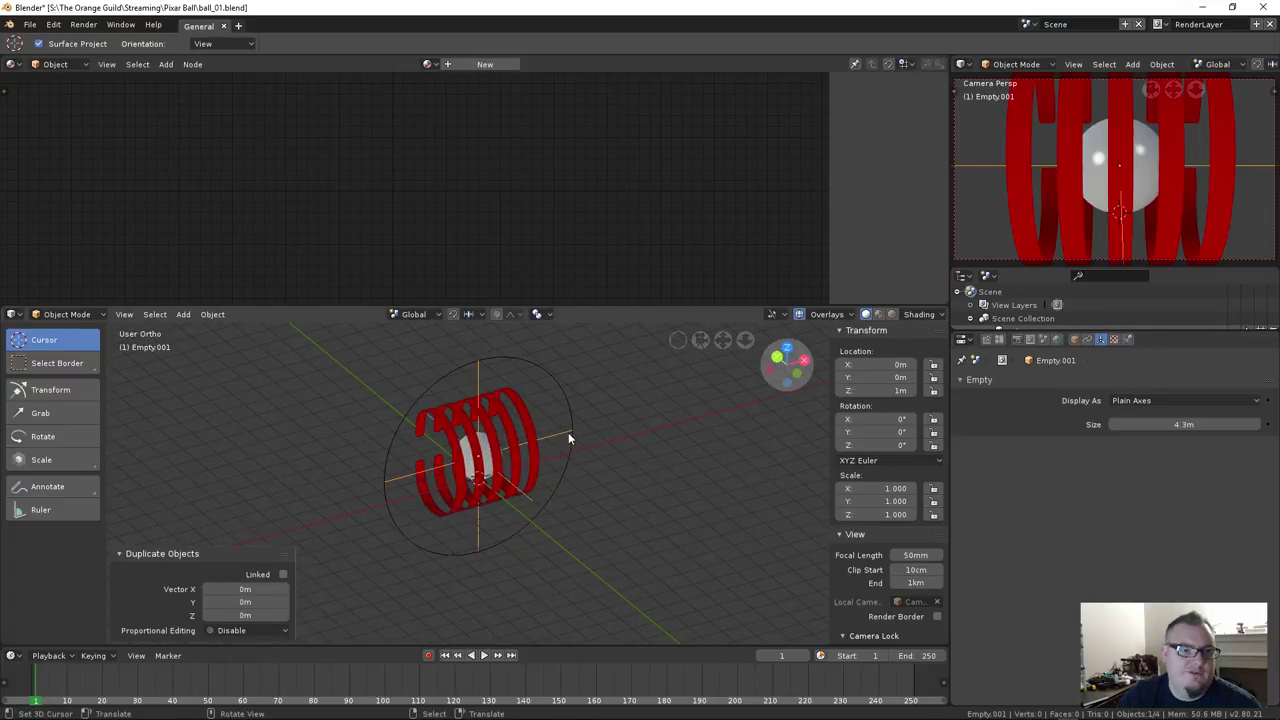
pyautogui.moveTo(596, 493); pyautogui.dragTo(606, 491, button='middle')
pyautogui.click(566, 438)
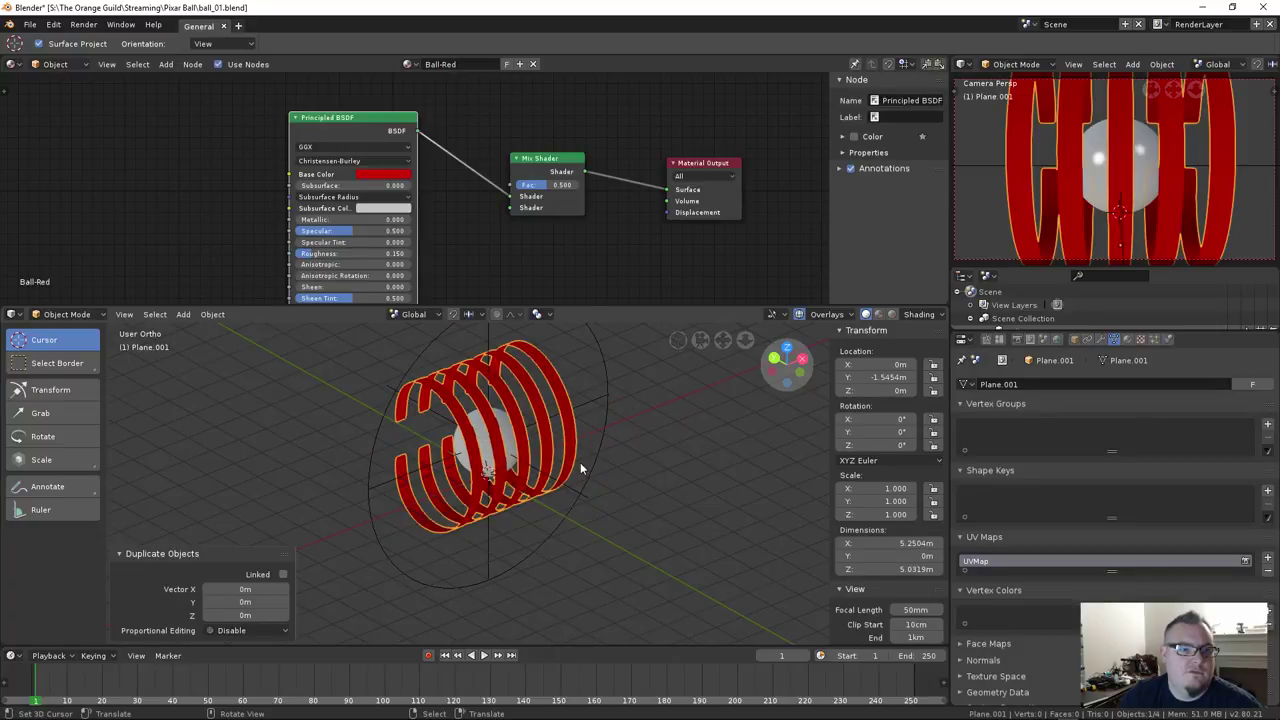
pyautogui.click(1101, 340)
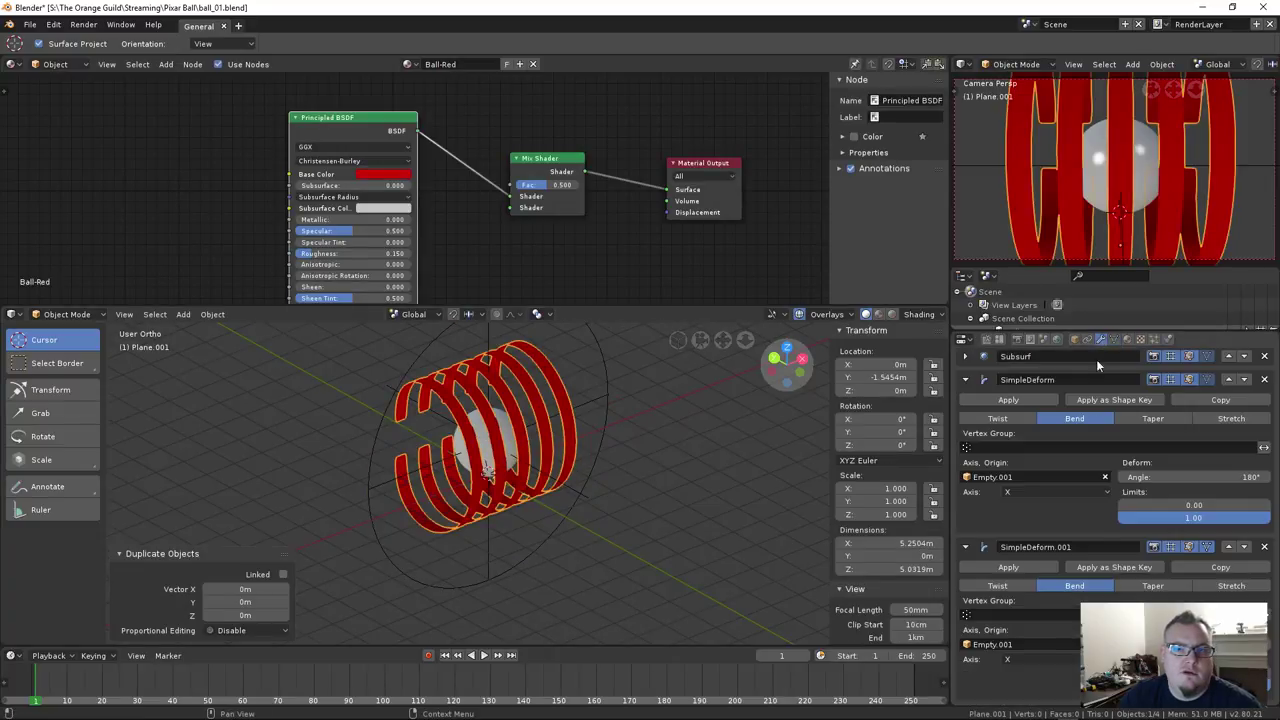
pyautogui.click(1105, 644)
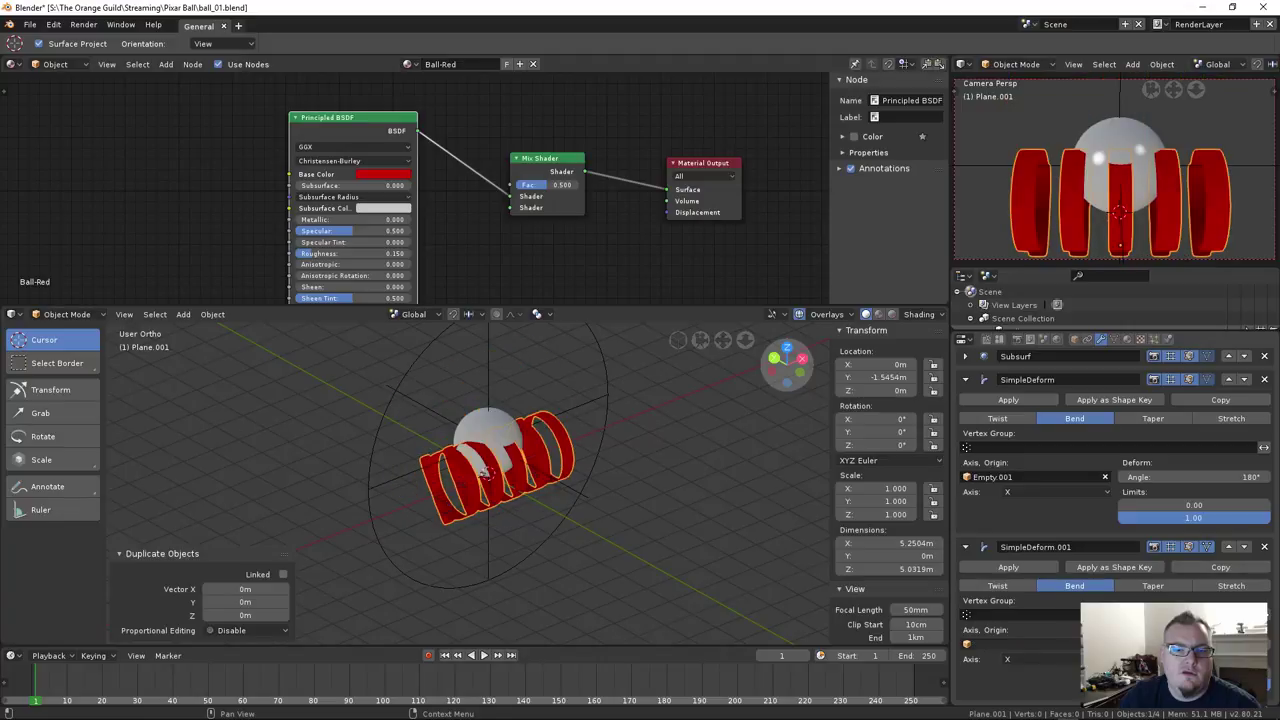
pyautogui.click(1040, 644)
pyautogui.click(1030, 590)
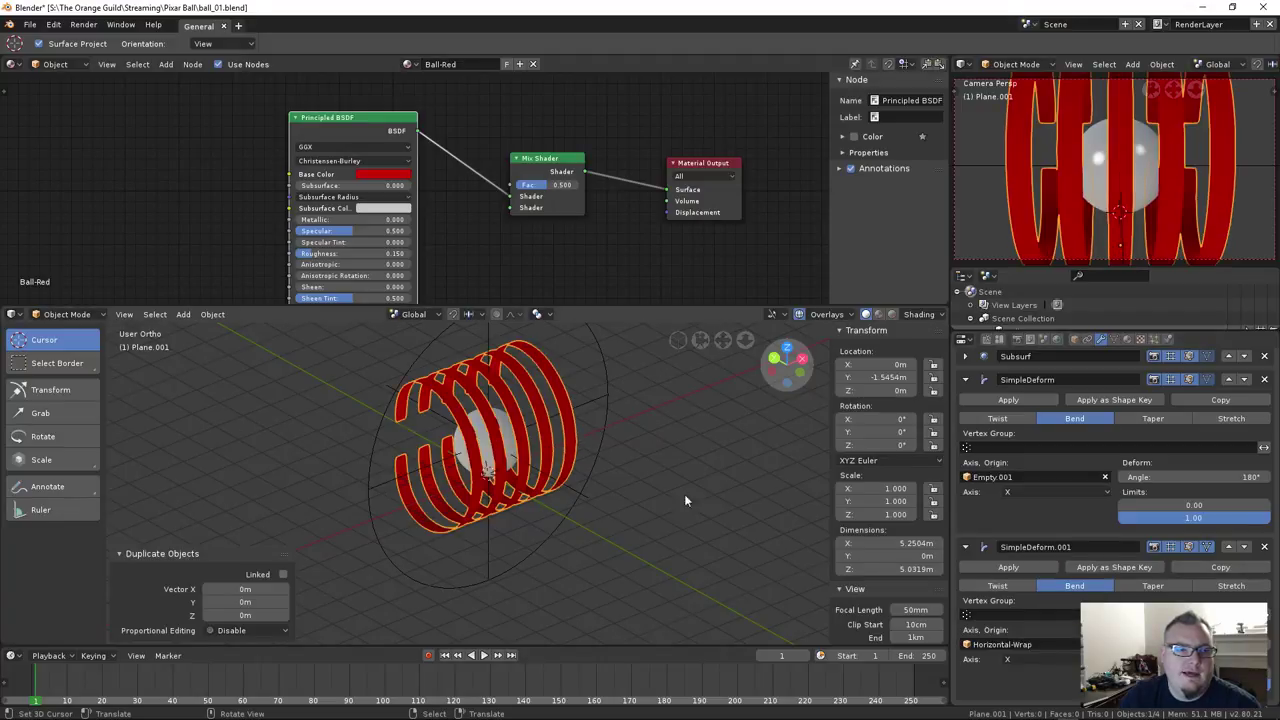
pyautogui.moveTo(630, 505); pyautogui.dragTo(651, 504, button='middle')
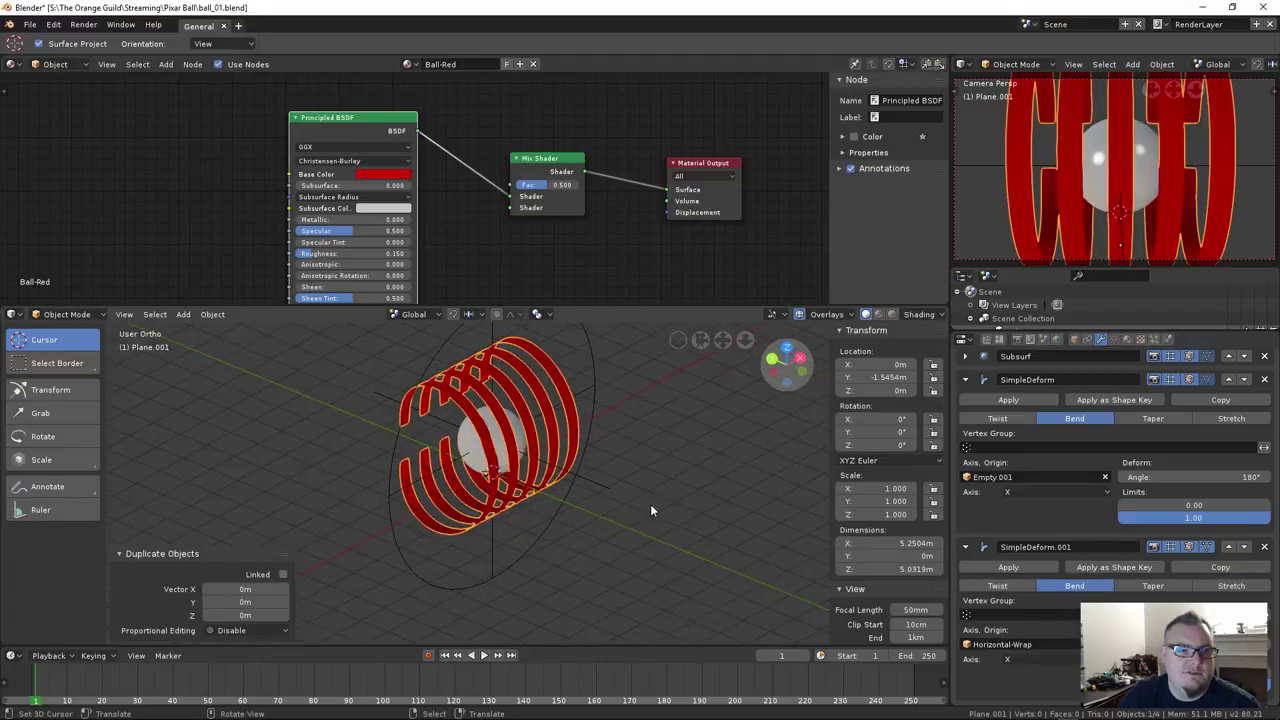
pyautogui.click(595, 406)
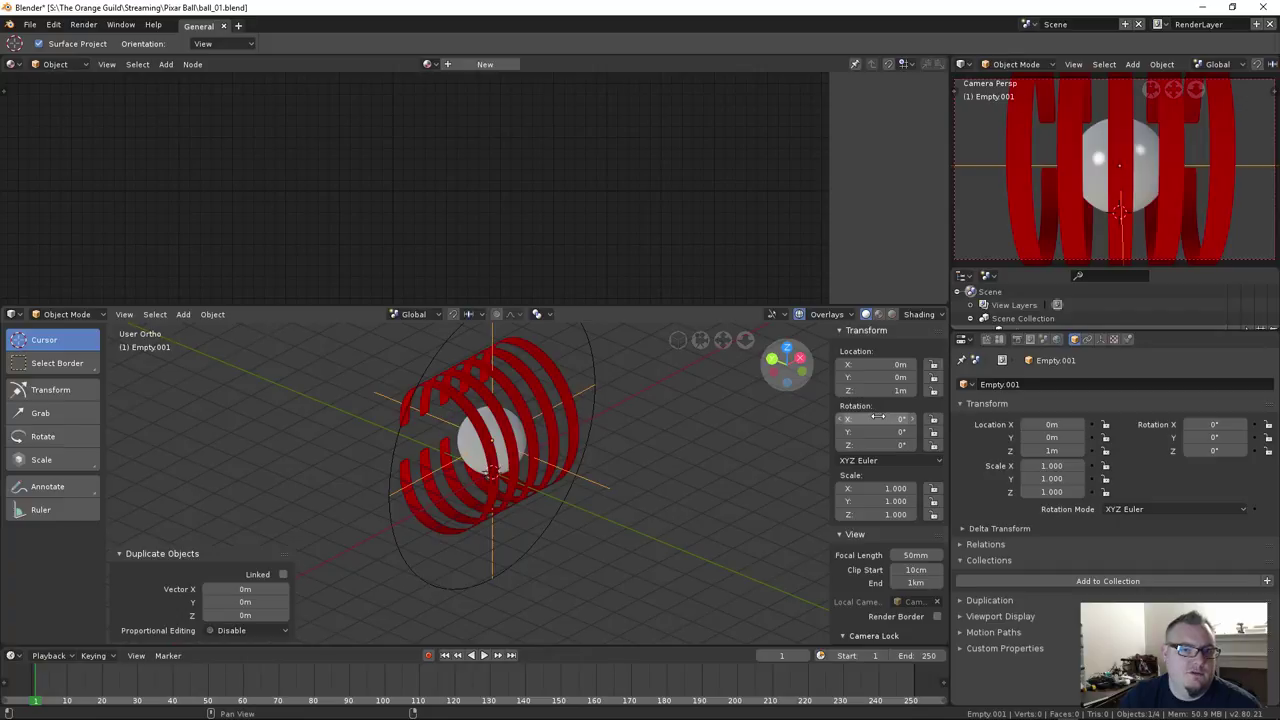
# Preview Empty.001 rotations, trying 90° on Y
pyautogui.moveTo(880, 418)
pyautogui.mouseDown()
pyautogui.moveTo(925, 418)
pyautogui.moveTo(887, 418)
pyautogui.mouseUp()
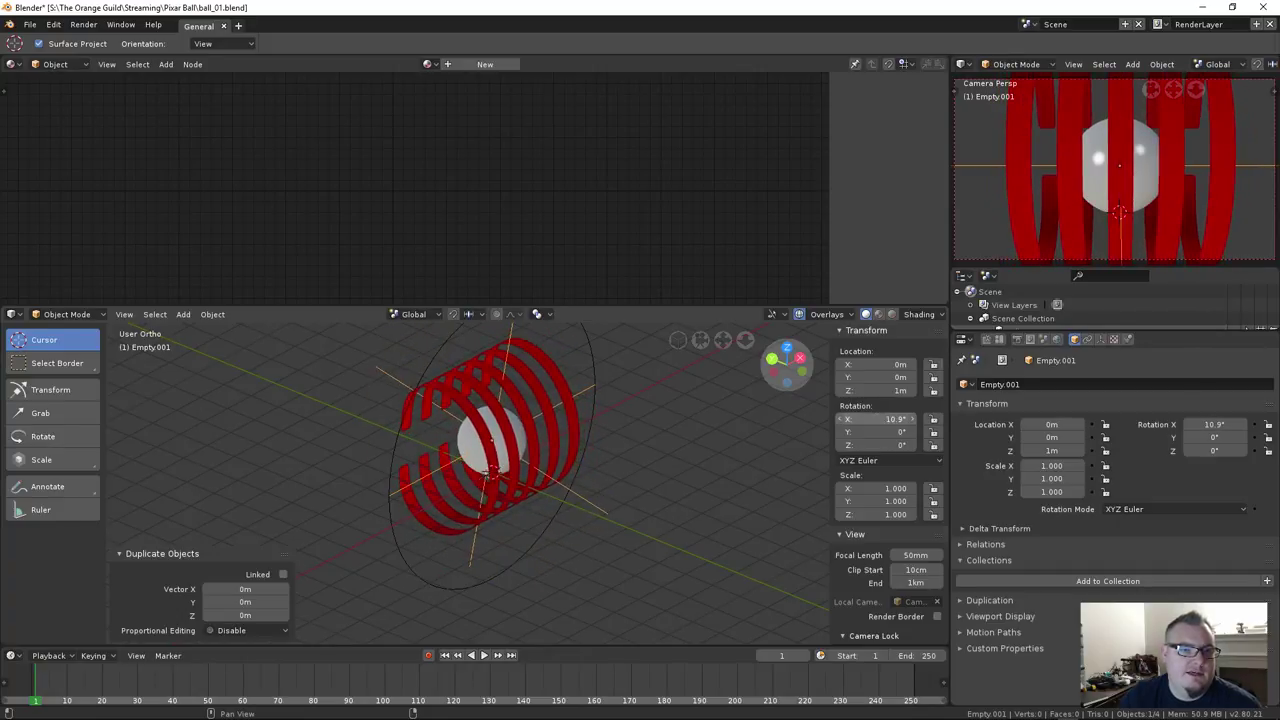
pyautogui.press('Tab')
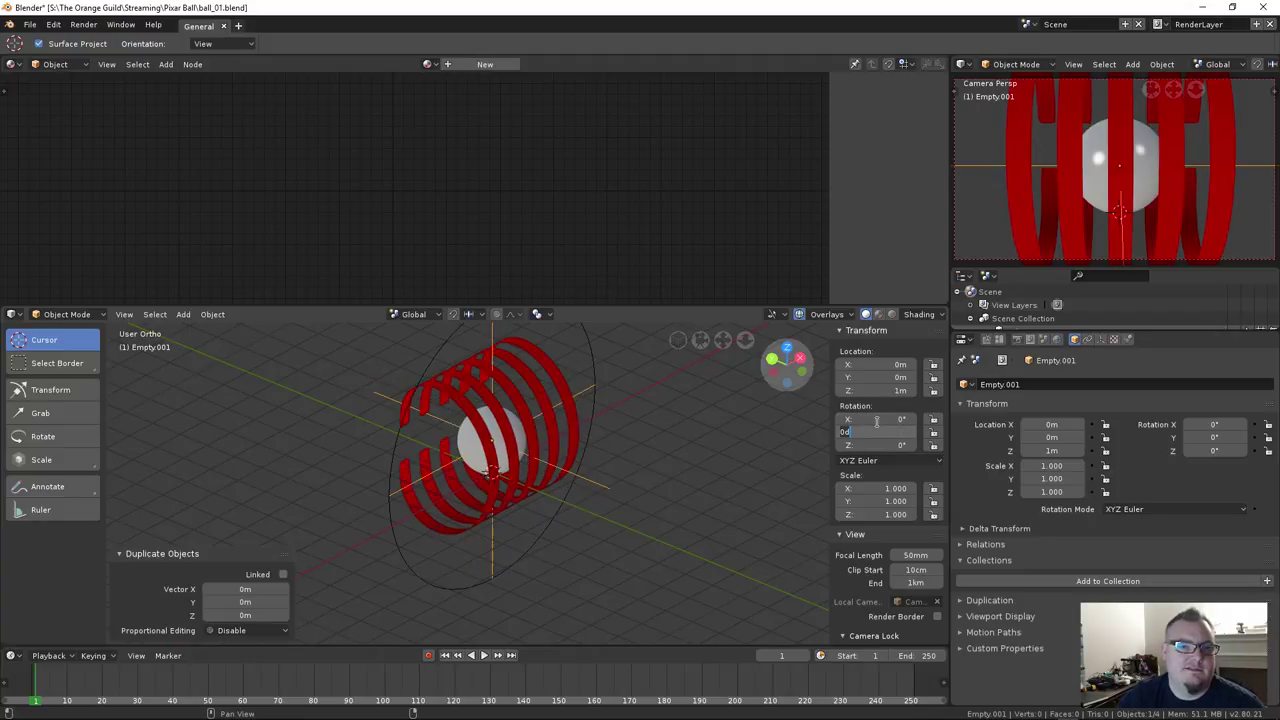
pyautogui.press('Return')
pyautogui.moveTo(430, 482); pyautogui.dragTo(594, 500, button='middle')
pyautogui.moveTo(899, 432)
pyautogui.mouseDown()
pyautogui.moveTo(830, 432)
pyautogui.moveTo(892, 432)
pyautogui.mouseUp()
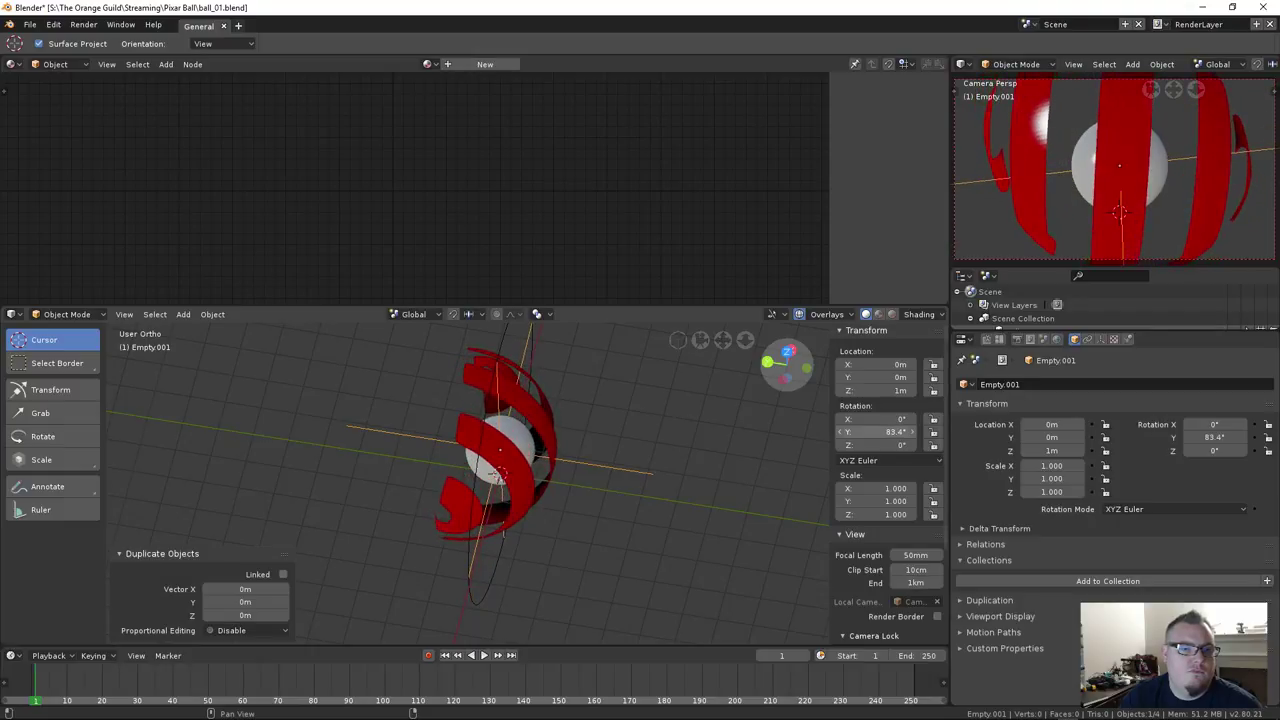
pyautogui.write('90')
pyautogui.press('Return')
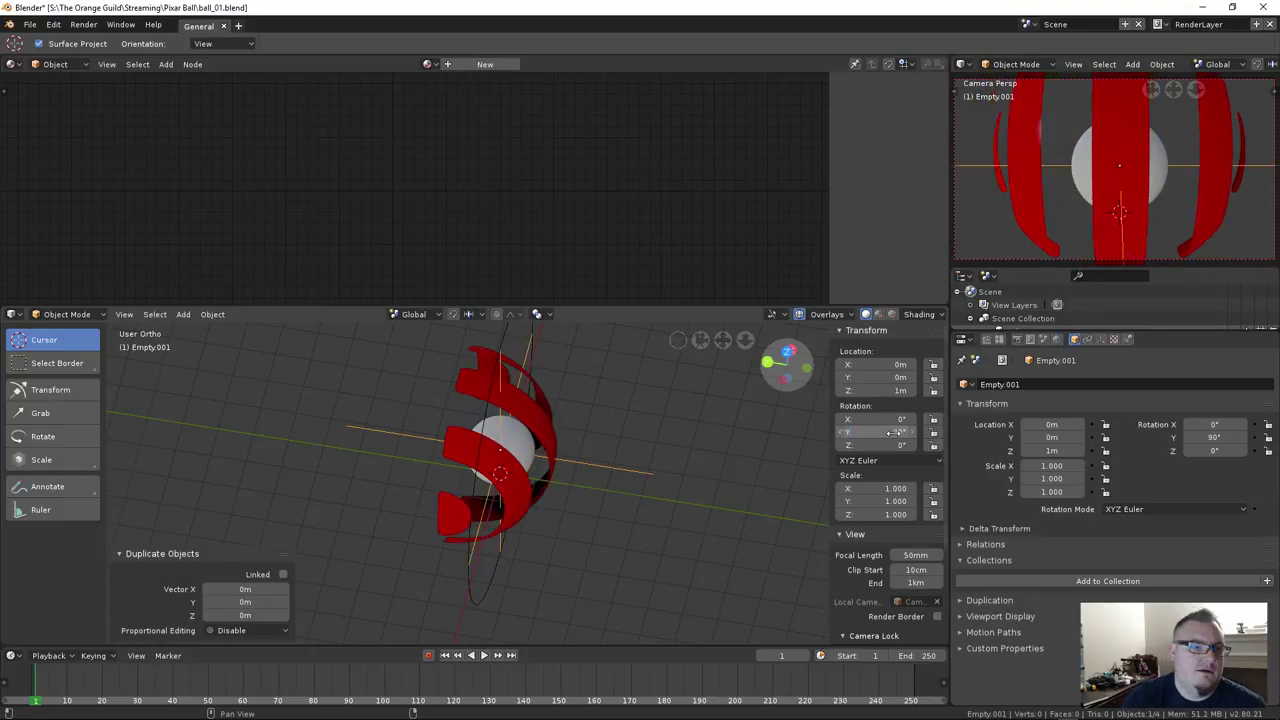
# Undo and set Empty.001's Y rotation back to 0°
pyautogui.moveTo(586, 475); pyautogui.dragTo(552, 465, button='middle')
pyautogui.moveTo(603, 498); pyautogui.dragTo(592, 497, button='middle')
pyautogui.hotkey('ctrl', 'z')
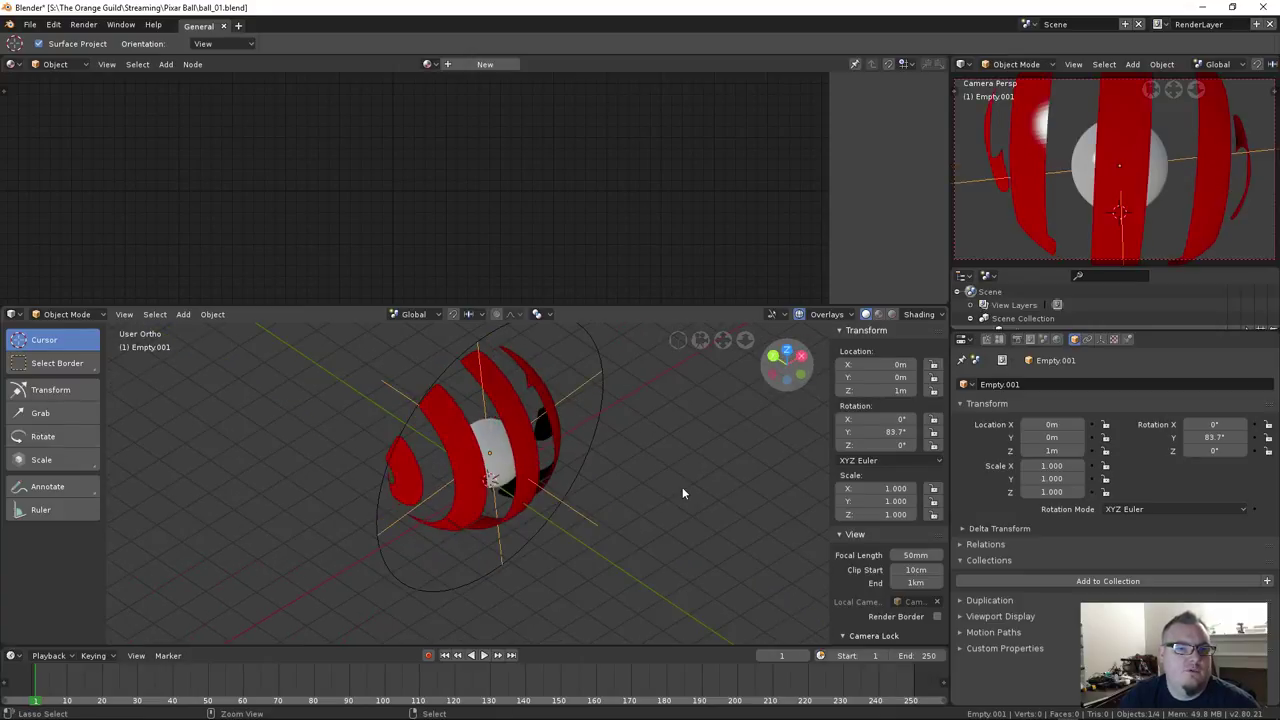
pyautogui.click(882, 428)
pyautogui.write('0')
pyautogui.press('Return')
# Rotate Horizontal-Wrap to 0° on X and -90° on Y, then select the red strips
pyautogui.click(598, 400)
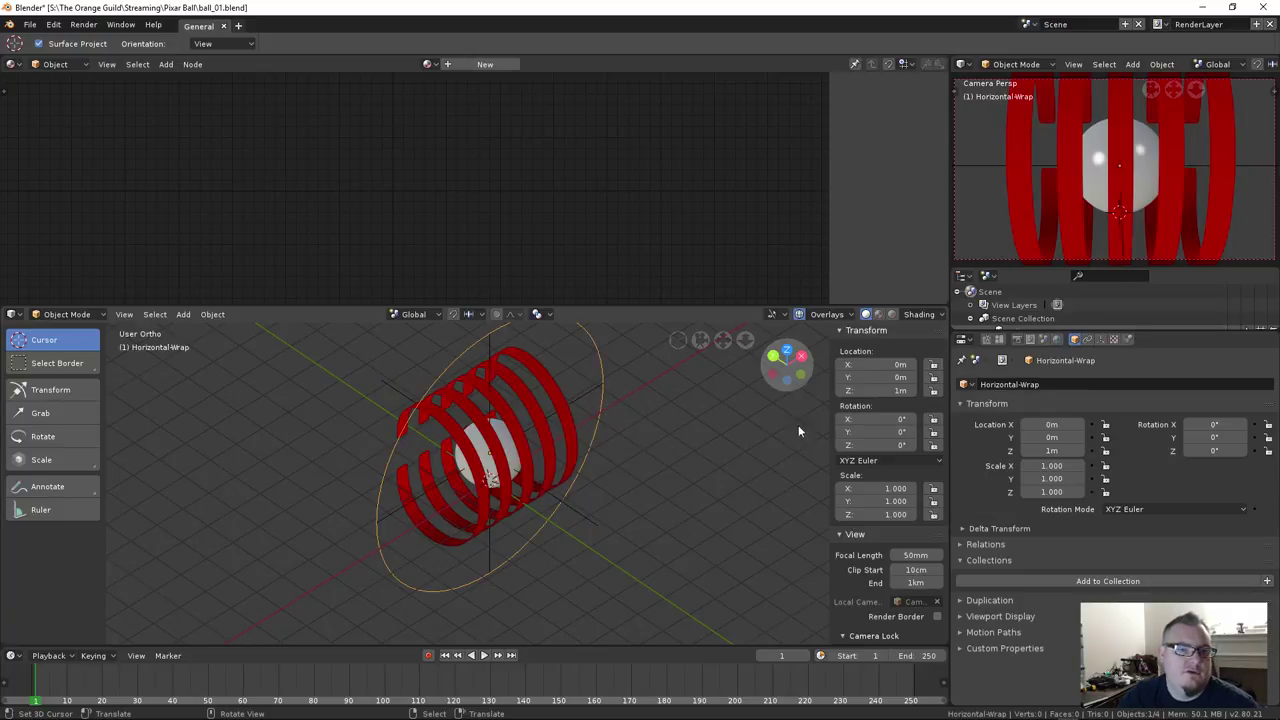
pyautogui.moveTo(882, 418); pyautogui.dragTo(800, 431)
pyautogui.press('BackSpace')
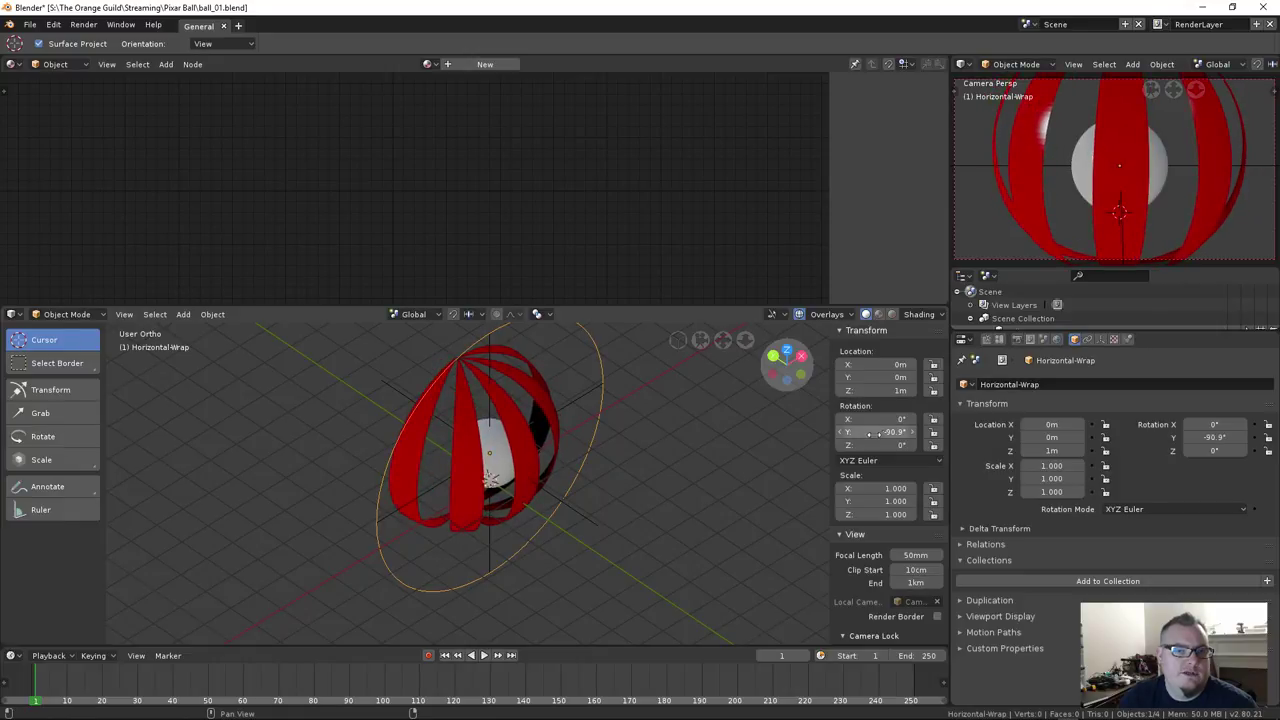
pyautogui.write('-90')
pyautogui.press('Return')
pyautogui.moveTo(744, 456); pyautogui.dragTo(616, 645, button='middle')
pyautogui.moveTo(518, 512); pyautogui.dragTo(558, 430, button='middle')
pyautogui.moveTo(422, 456); pyautogui.dragTo(624, 476, button='middle')
pyautogui.click(466, 510)
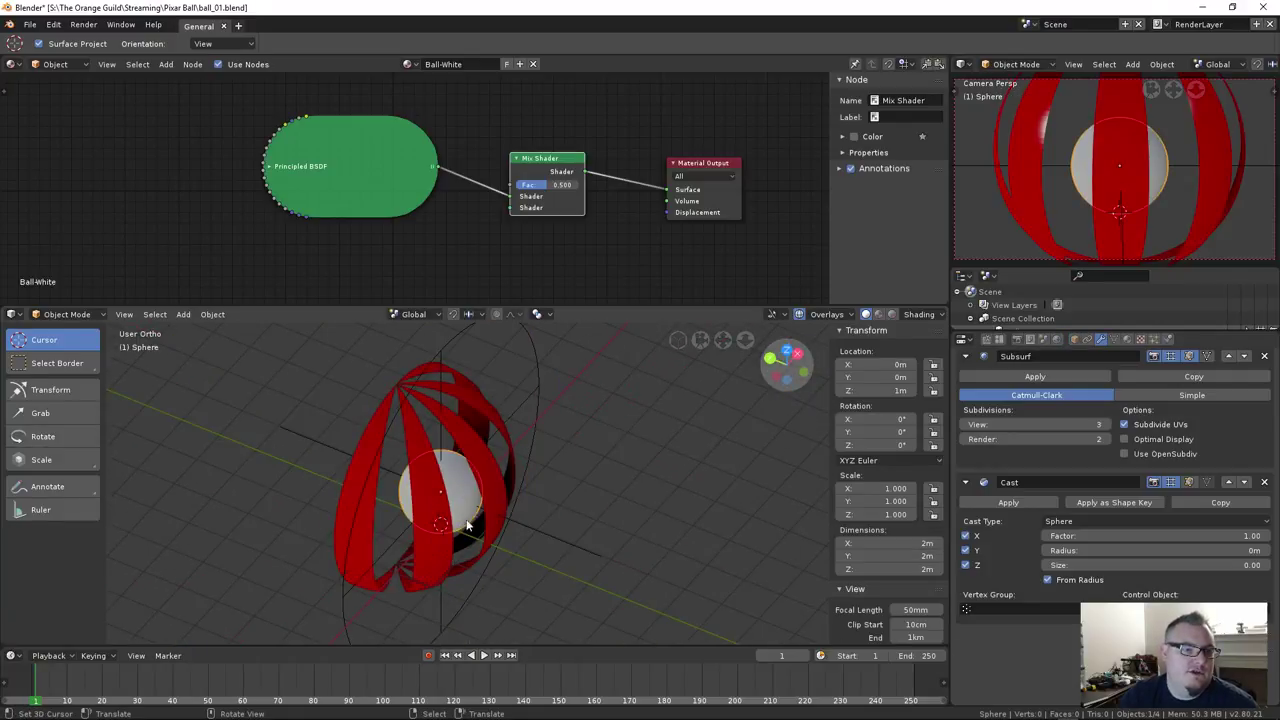
pyautogui.click(488, 500)
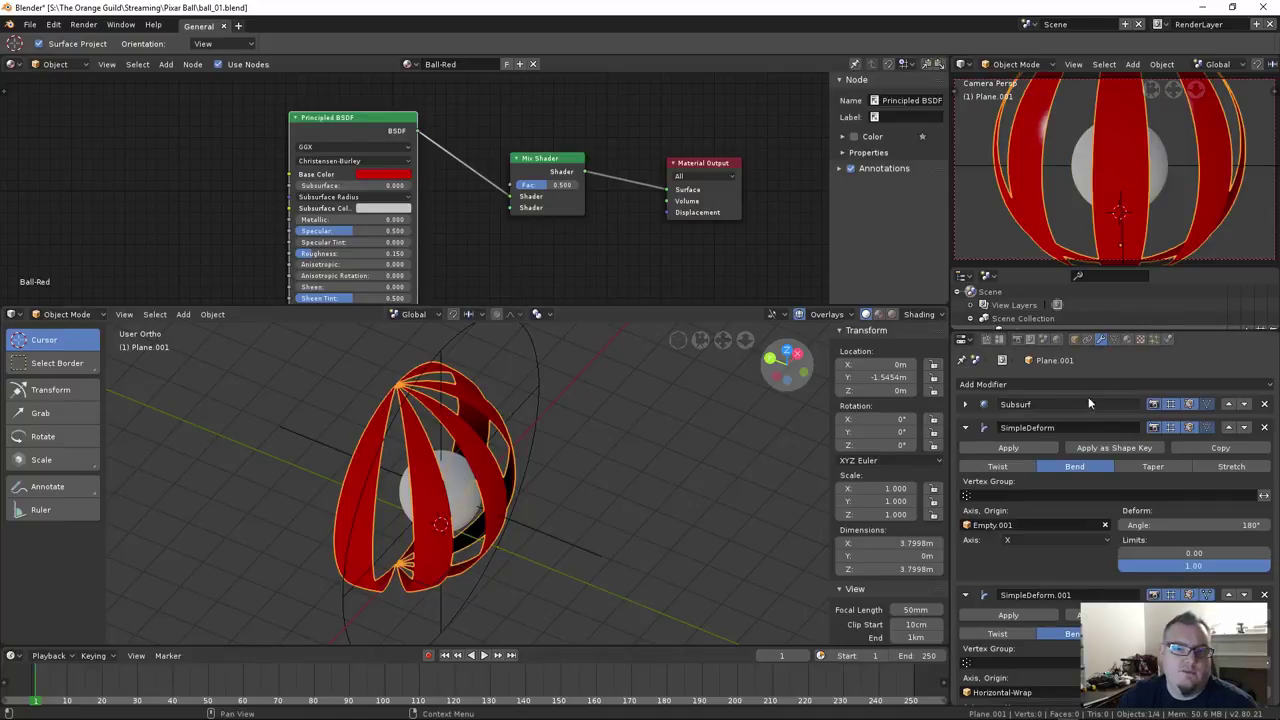
# Add a Shrinkwrap modifier to the red strips targeting Sphere with a 0.02 offset
pyautogui.click(966, 428)
pyautogui.click(966, 450)
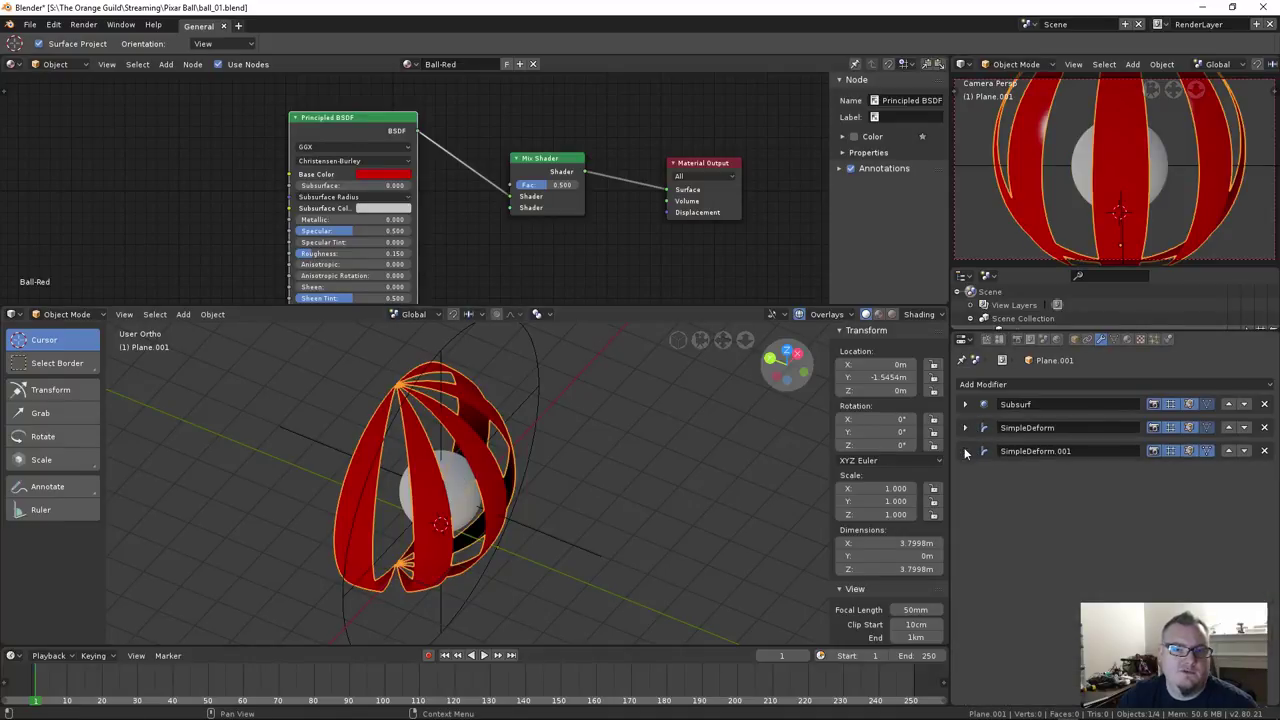
pyautogui.click(1040, 384)
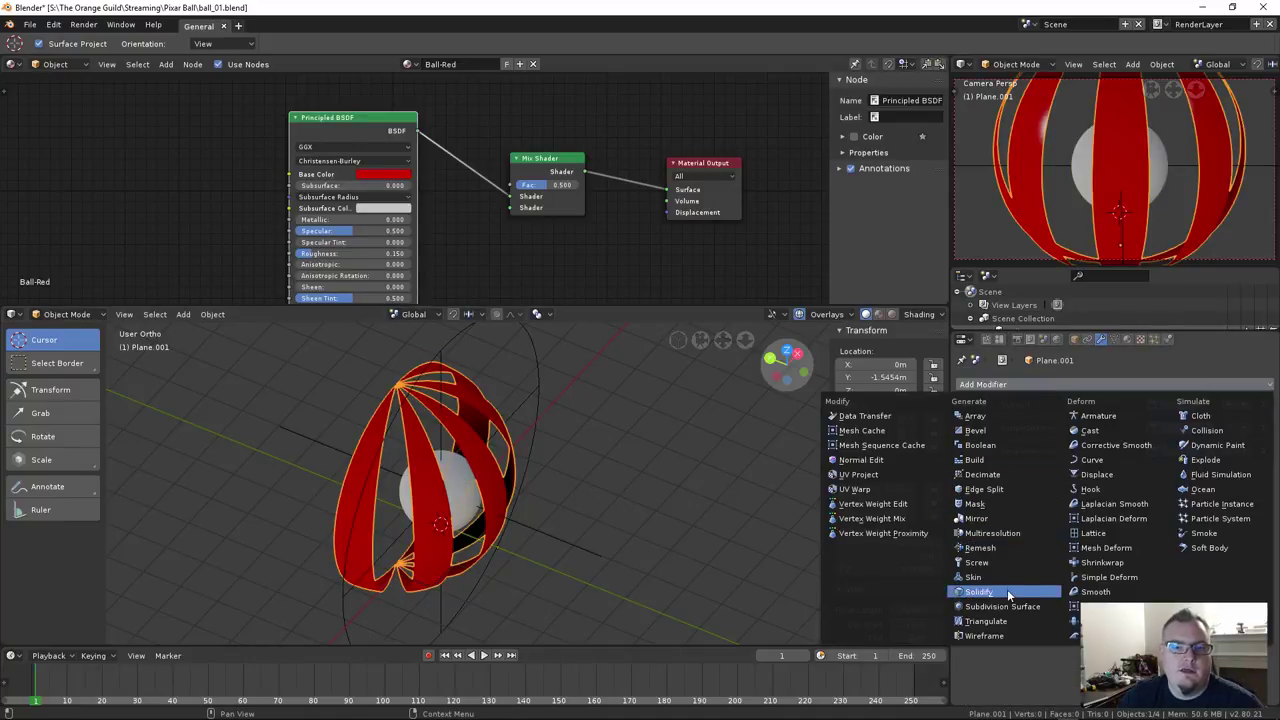
pyautogui.click(1105, 562)
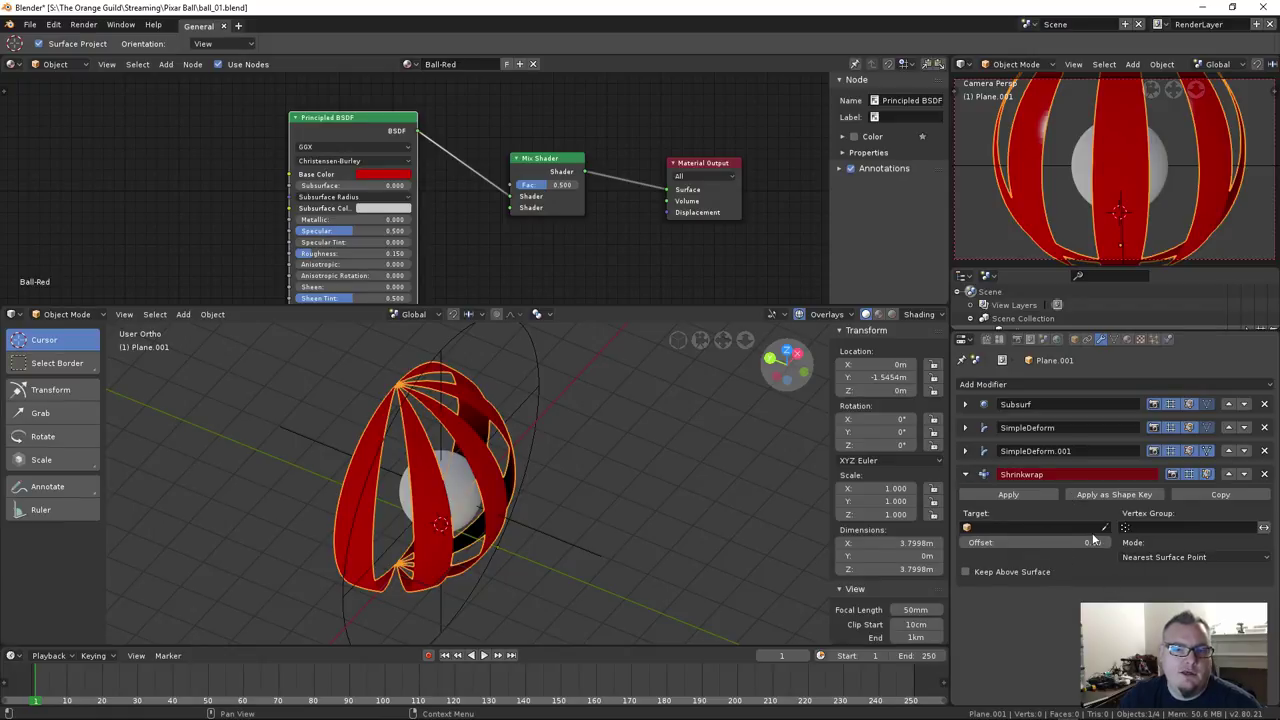
pyautogui.click(460, 483)
pyautogui.scroll(5, 464, 491)
pyautogui.moveTo(464, 491)
pyautogui.mouseDown(button='middle')
pyautogui.moveTo(450, 450)
pyautogui.moveTo(535, 444)
pyautogui.moveTo(531, 460)
pyautogui.moveTo(428, 500)
pyautogui.moveTo(471, 501)
pyautogui.mouseUp(button='middle')
pyautogui.scroll(-3, 535, 444)
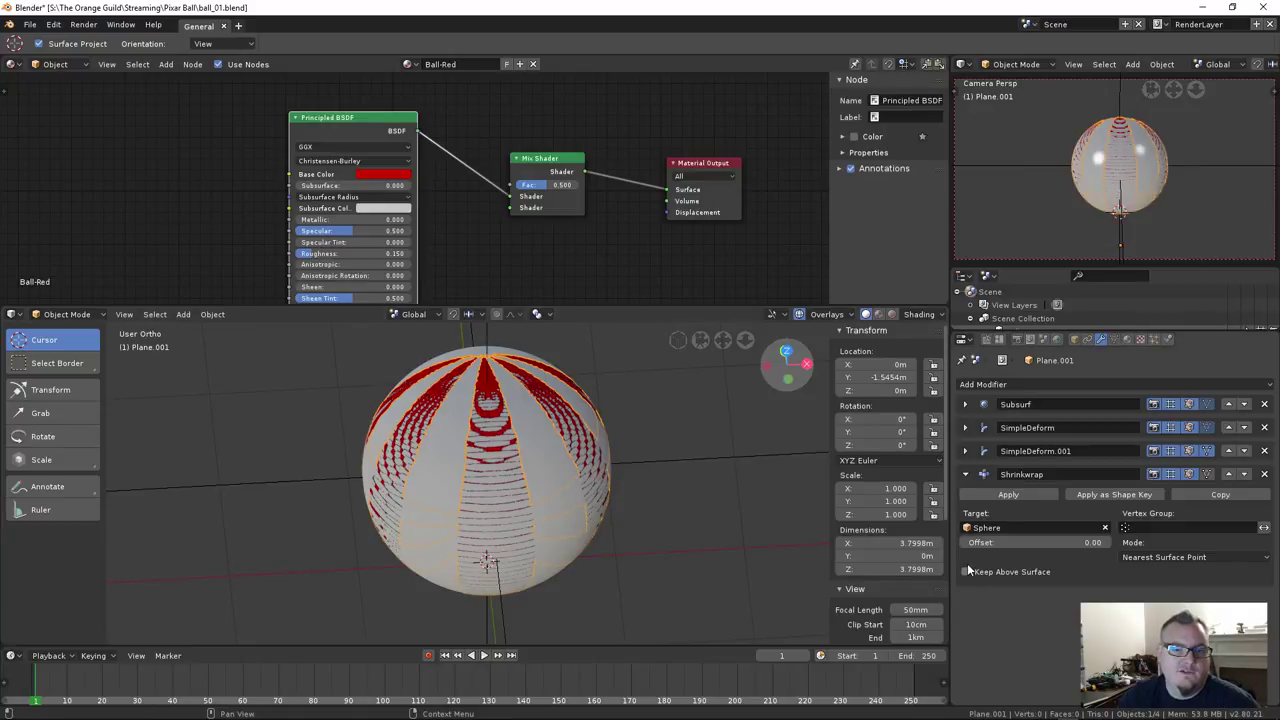
pyautogui.click(1110, 545)
pyautogui.click(1109, 541)
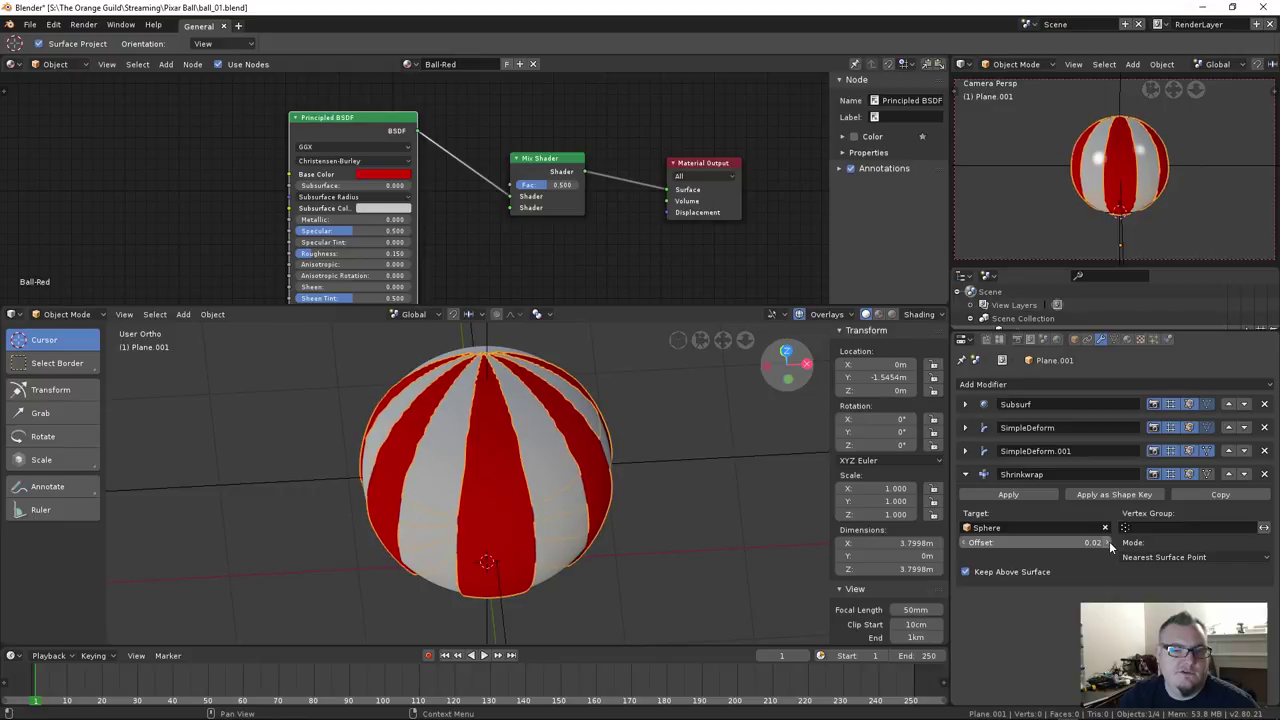
pyautogui.moveTo(791, 476); pyautogui.dragTo(537, 450, button='middle')
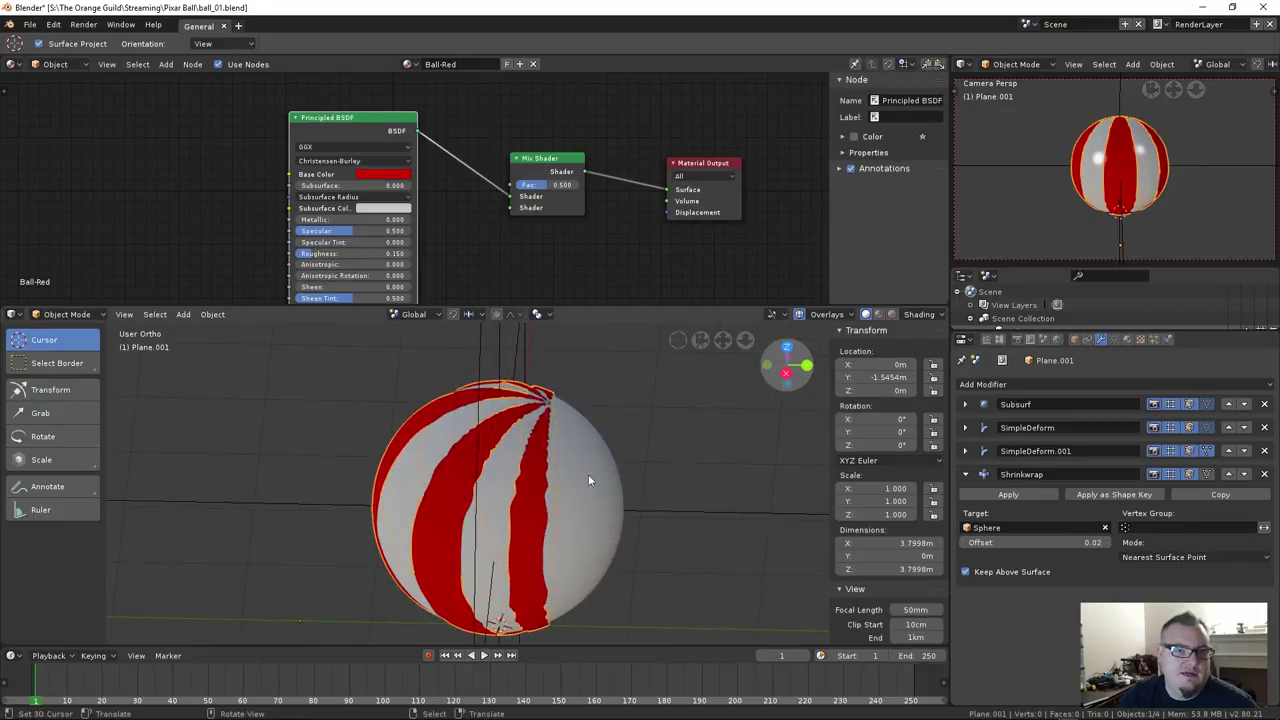
# Switch the Shrinkwrap to Project mode with both Negative and Positive directions
pyautogui.click(1205, 557)
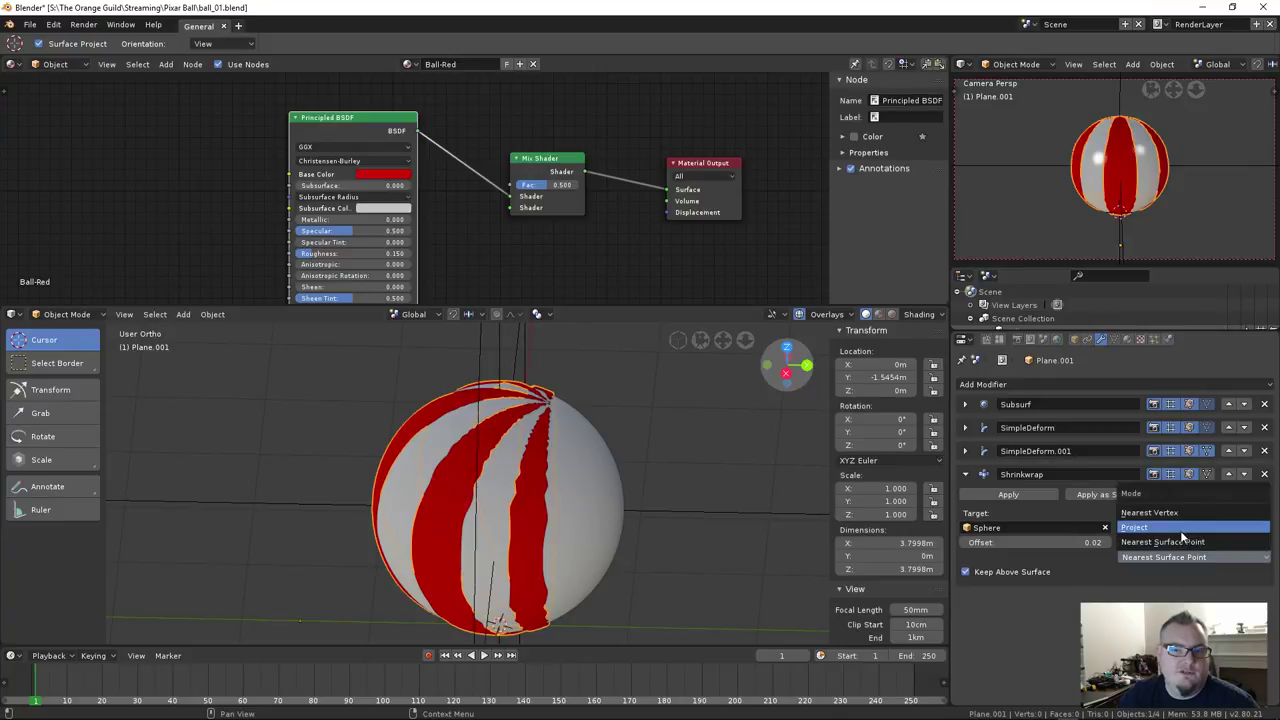
pyautogui.click(1181, 527)
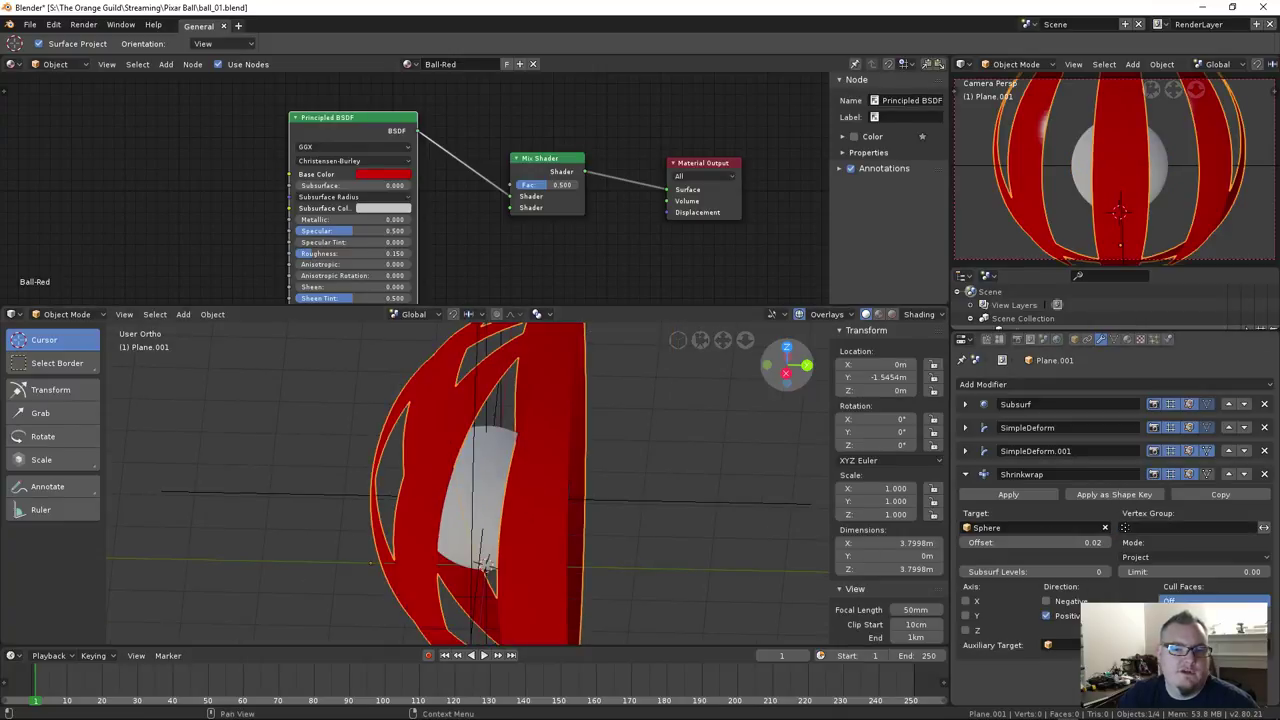
pyautogui.click(1046, 601)
pyautogui.moveTo(625, 484); pyautogui.dragTo(590, 487, button='middle')
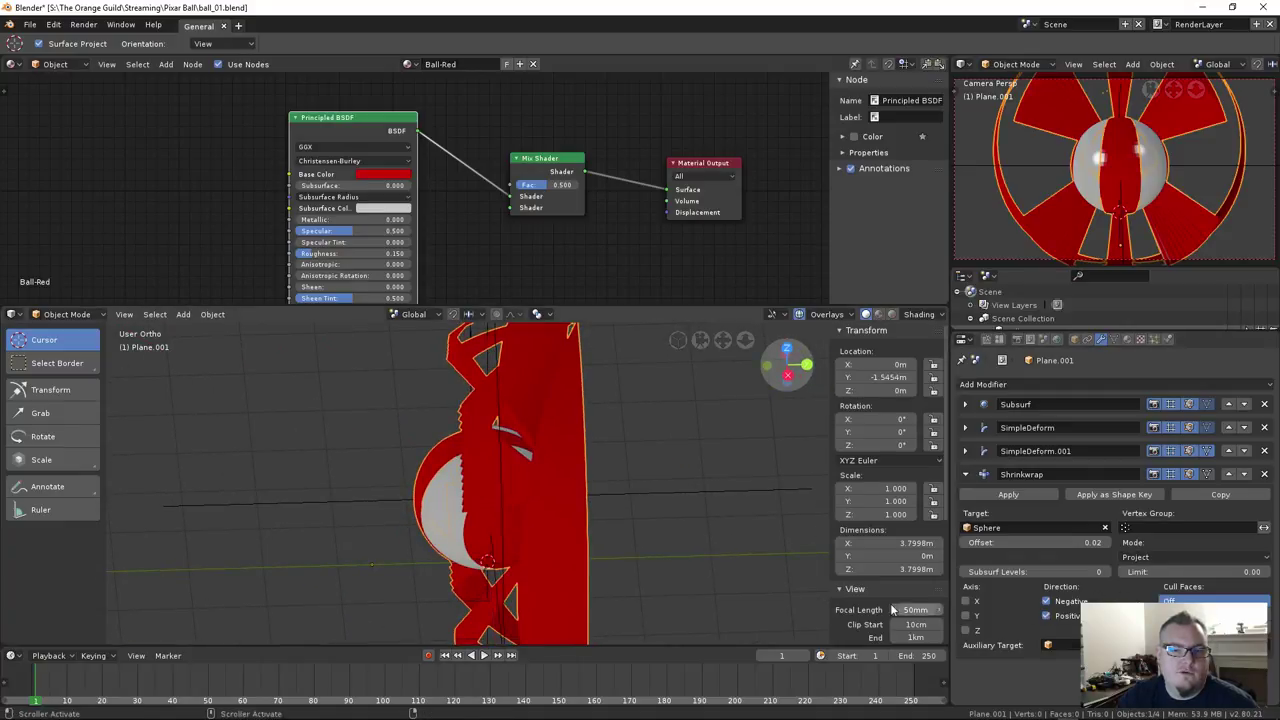
pyautogui.moveTo(601, 500); pyautogui.dragTo(654, 476, button='middle')
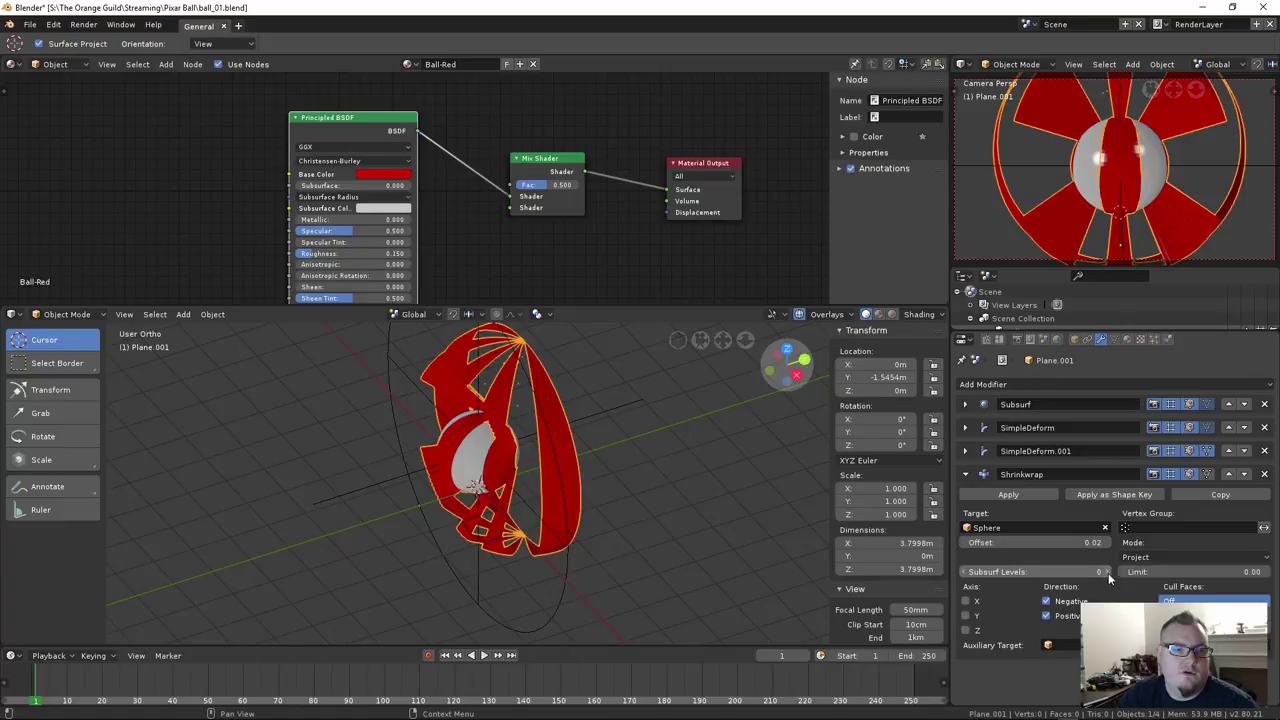
pyautogui.moveTo(509, 495); pyautogui.dragTo(615, 488, button='middle')
pyautogui.press('Tab')
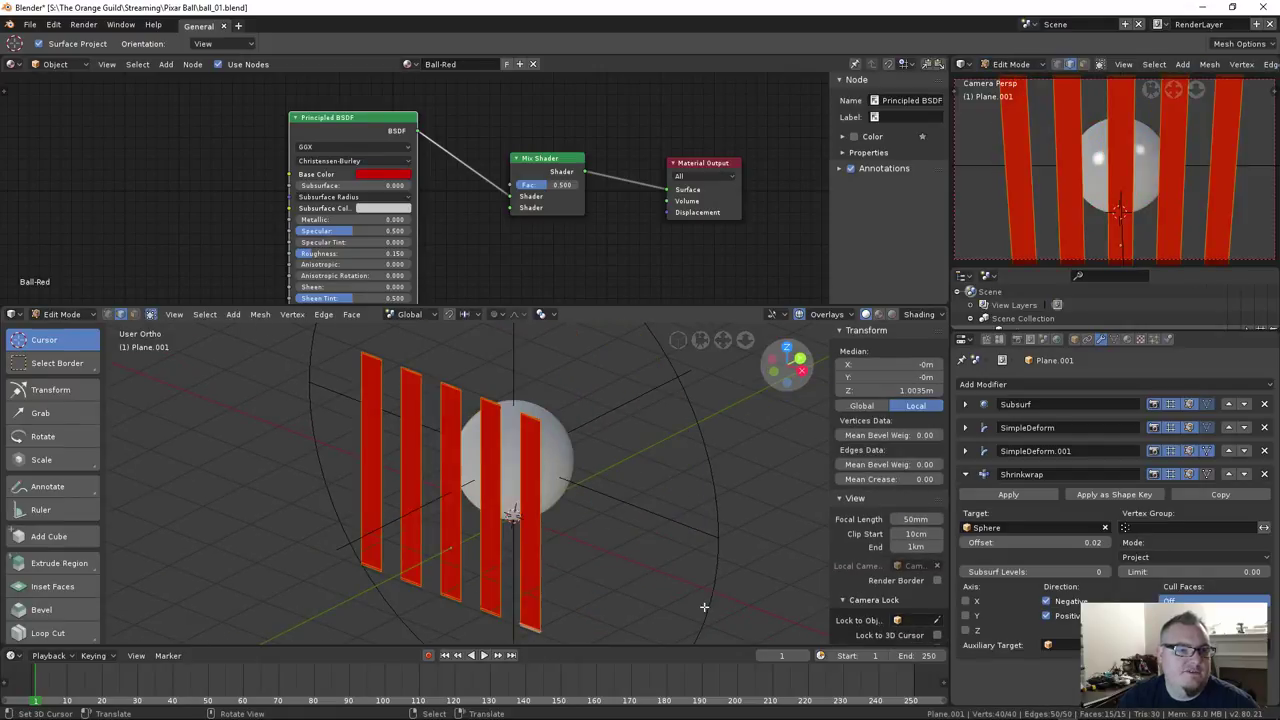
# Scale the base strip mesh down to 0.8621 and return to Object Mode
pyautogui.scroll(-2, 629, 533)
pyautogui.press('s')
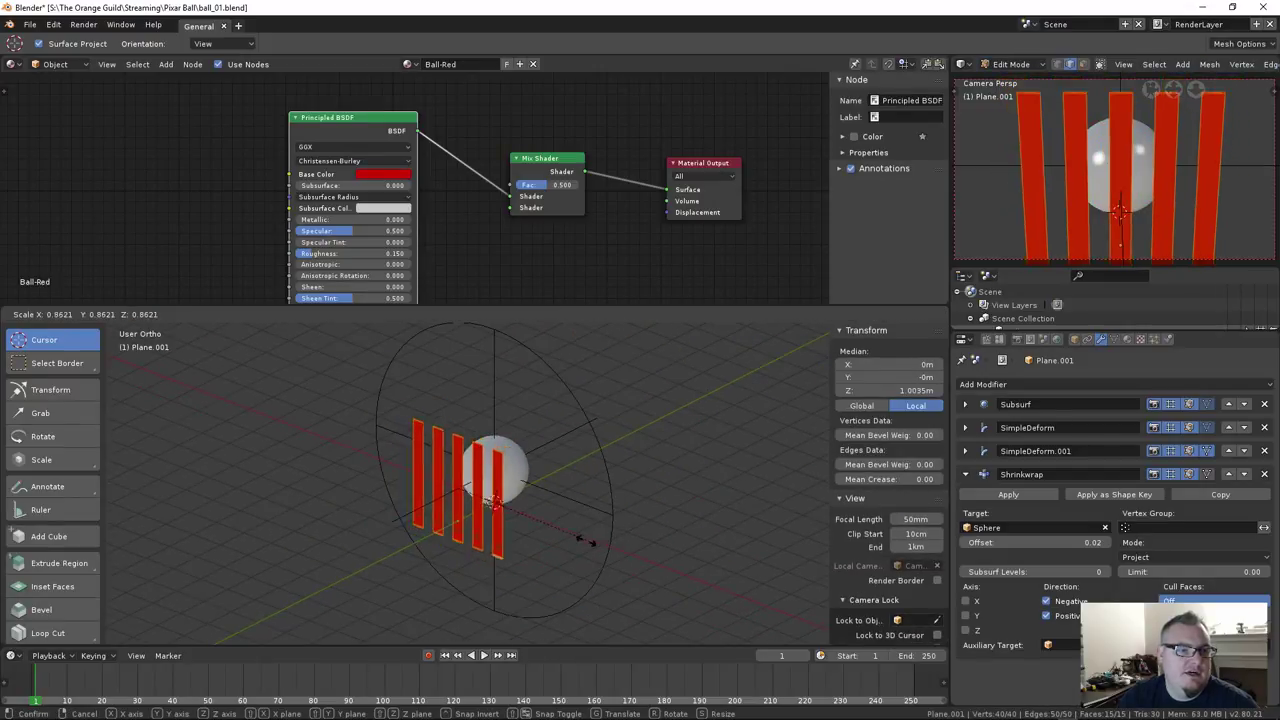
pyautogui.click(572, 533)
pyautogui.press('Tab')
pyautogui.moveTo(569, 546); pyautogui.dragTo(492, 535, button='middle')
# Select Horizontal-Wrap and start a global-Y move, then cancel it
pyautogui.click(484, 552)
pyautogui.press('g')
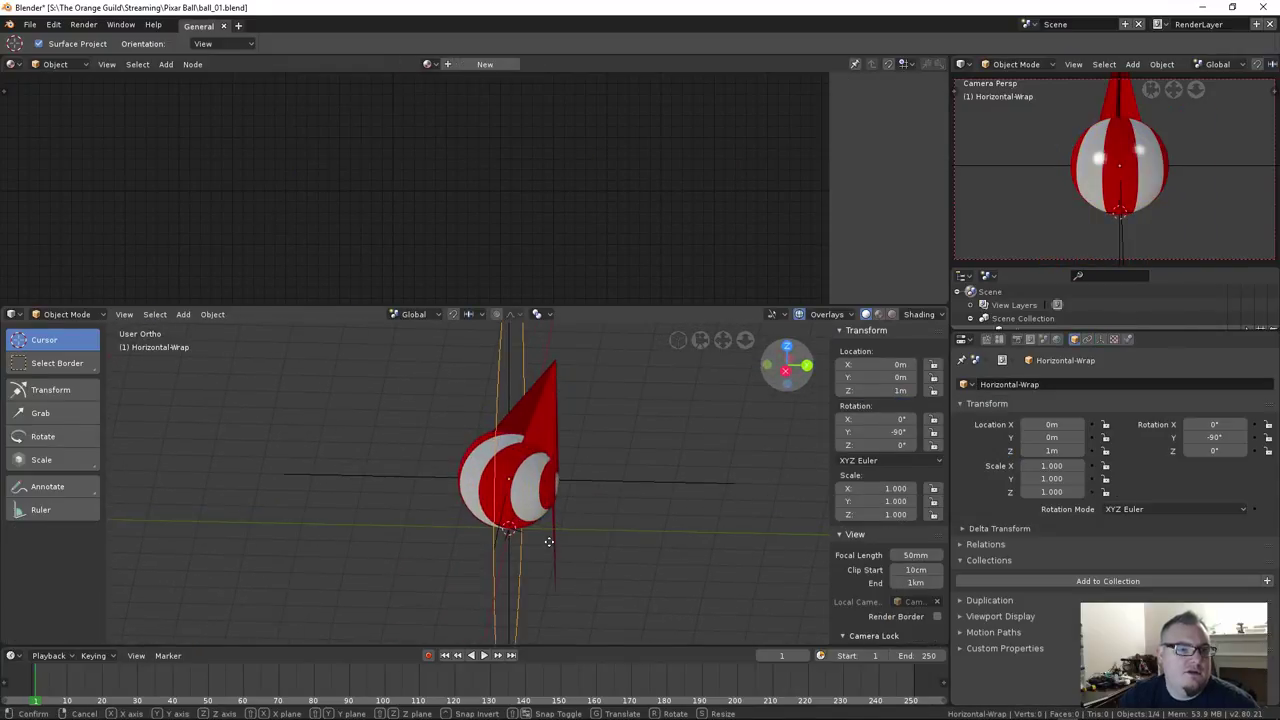
pyautogui.press('y')
pyautogui.press('Escape')
pyautogui.moveTo(520, 535); pyautogui.dragTo(512, 478, button='middle')
pyautogui.click(472, 476)
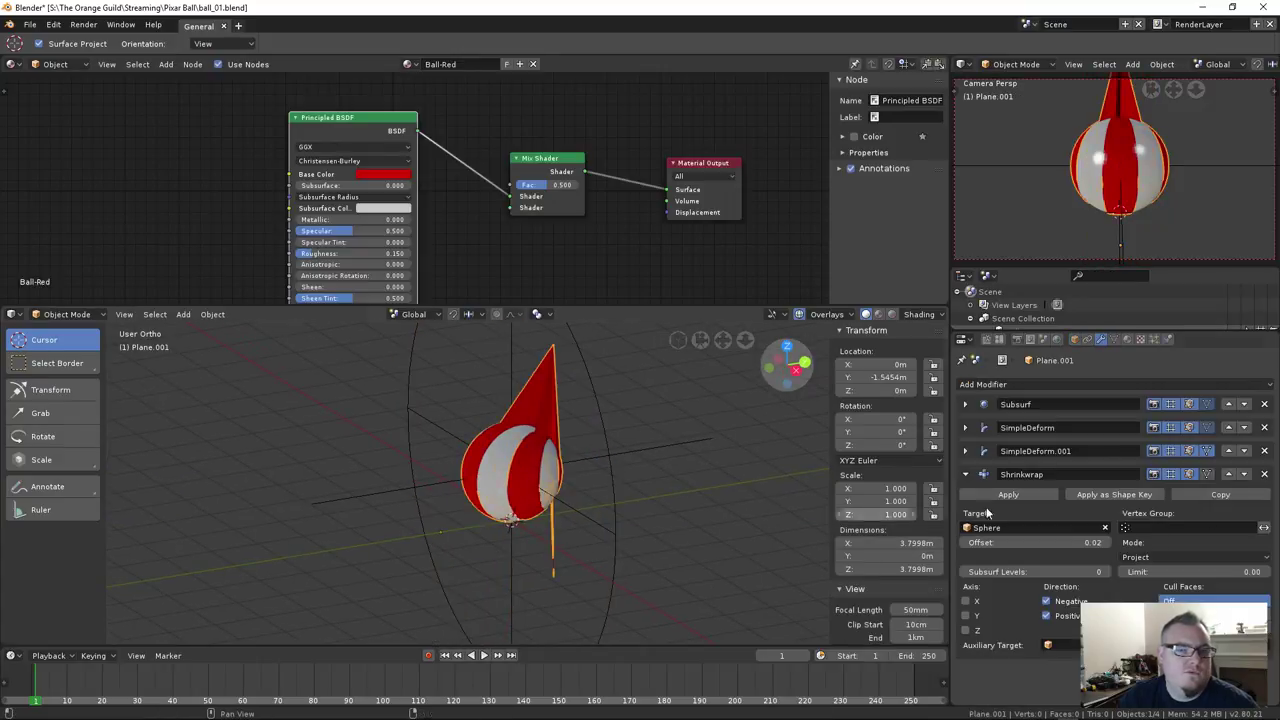
# Set SimpleDeform.001's bend angle to 360°, keeping the first bend at 180°
pyautogui.click(965, 451)
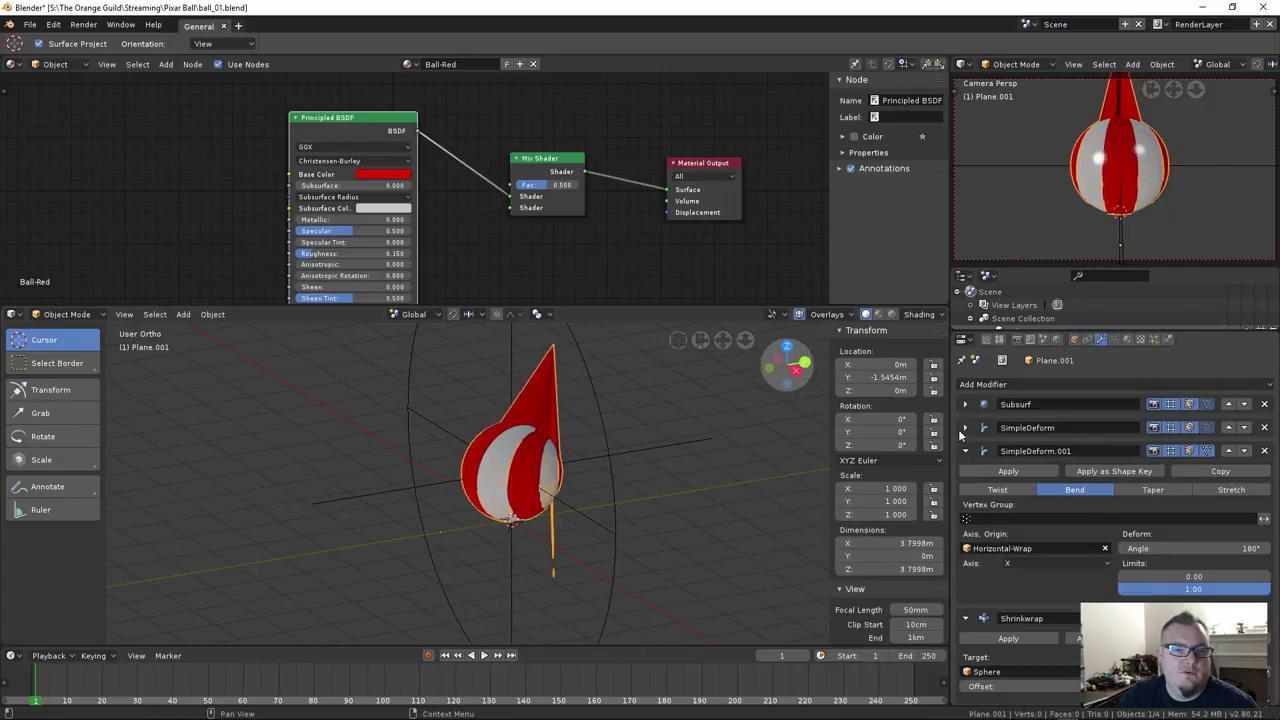
pyautogui.click(965, 427)
pyautogui.moveTo(600, 470); pyautogui.dragTo(534, 529, button='middle')
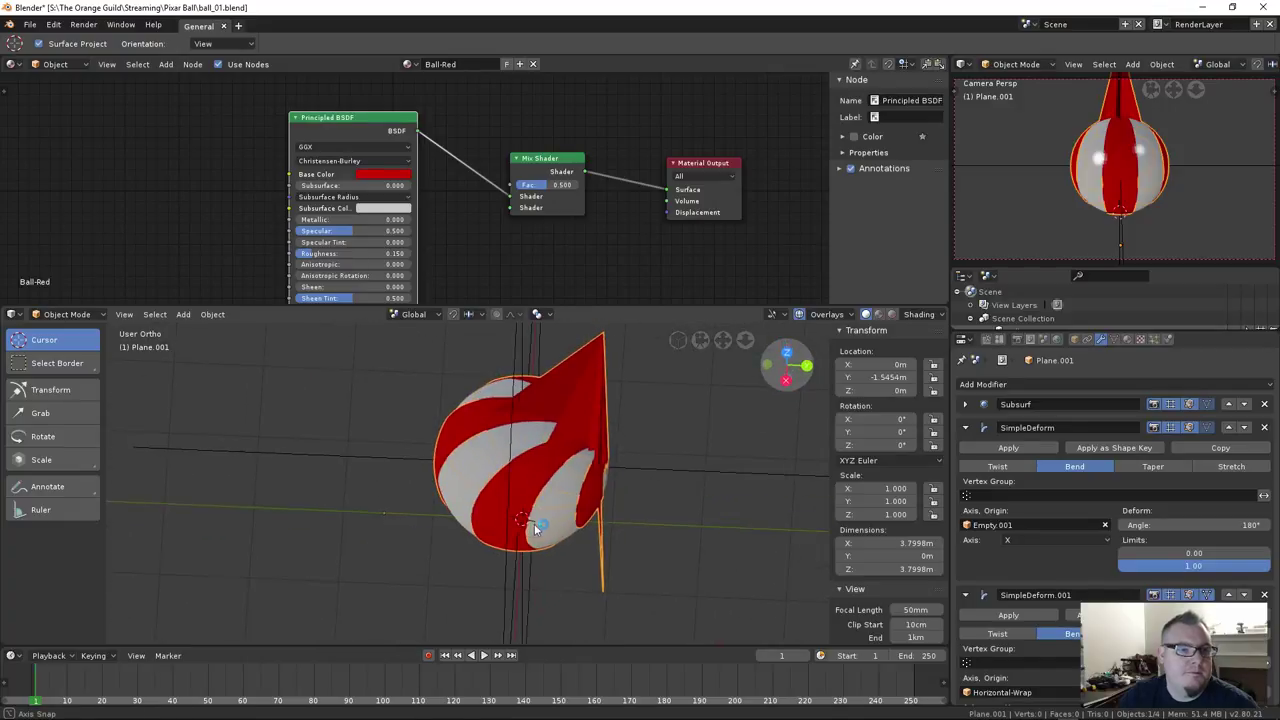
pyautogui.scroll(-3, 576, 515)
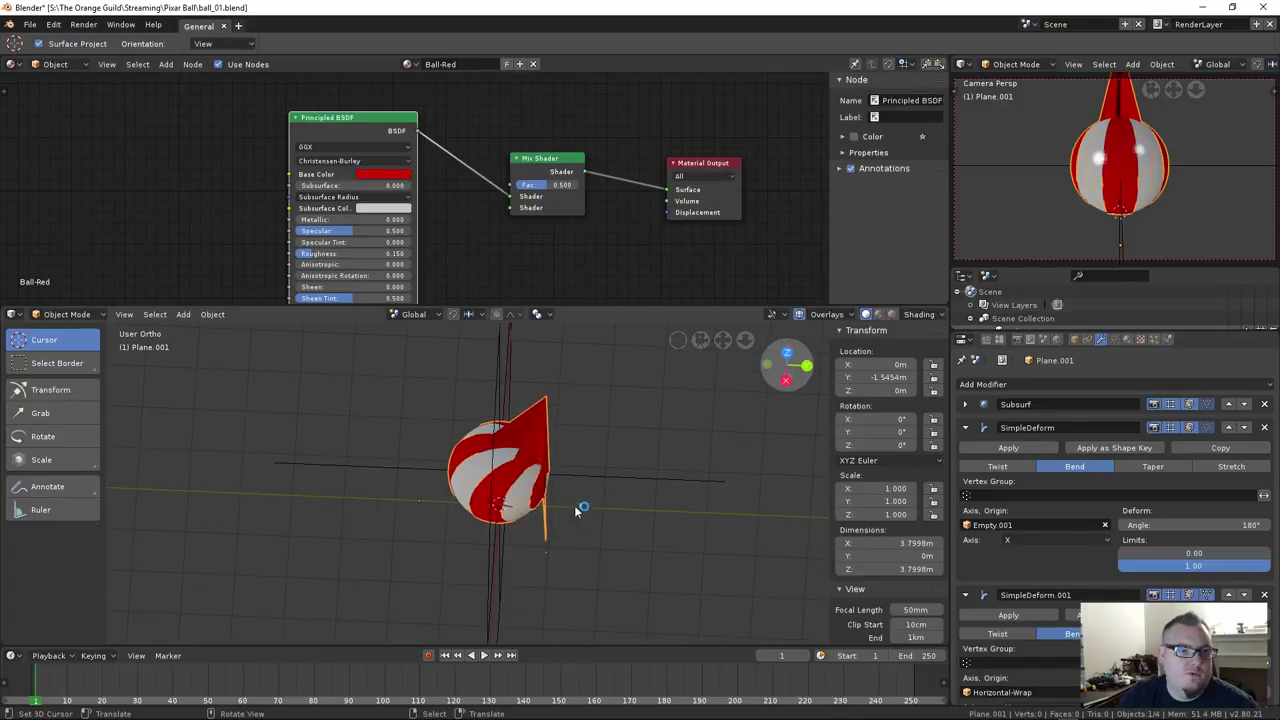
pyautogui.moveTo(1108, 527); pyautogui.dragTo(1165, 525)
pyautogui.scroll(-3, 1170, 555)
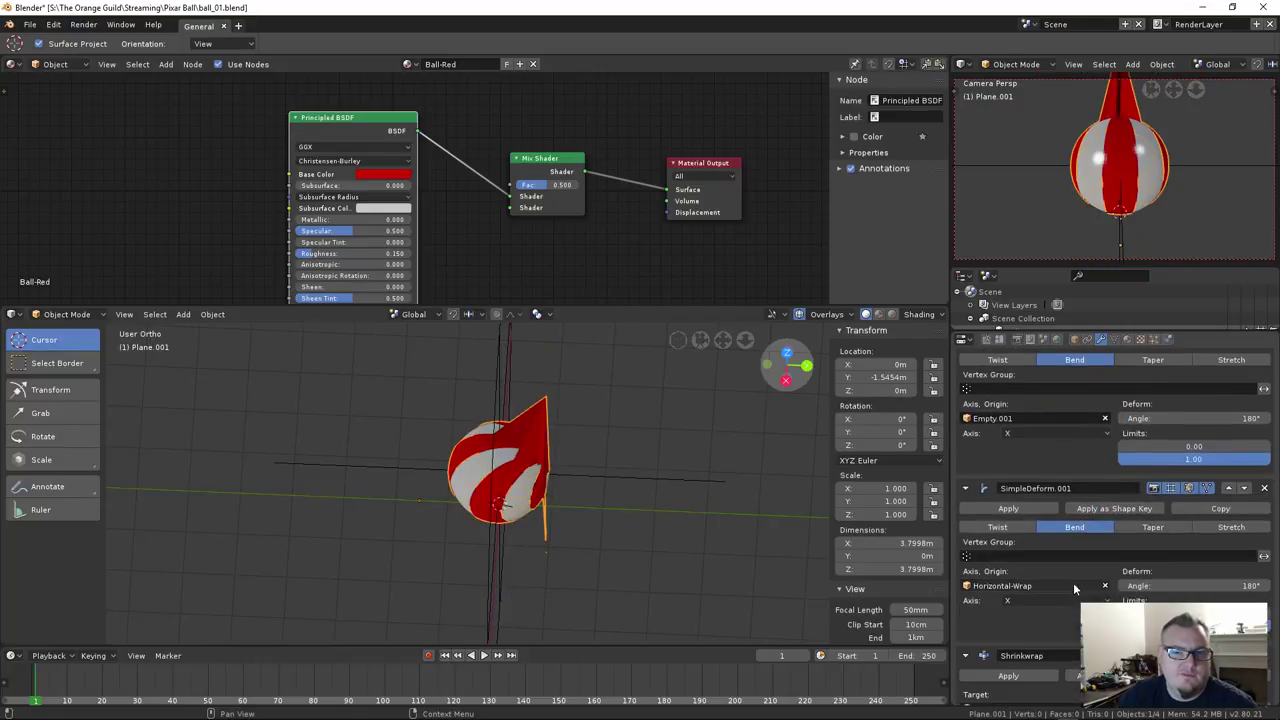
pyautogui.moveTo(1183, 587)
pyautogui.mouseDown()
pyautogui.moveTo(1240, 587)
pyautogui.moveTo(1174, 587)
pyautogui.mouseUp()
pyautogui.click(1174, 587)
pyautogui.write('360')
pyautogui.press('Return')
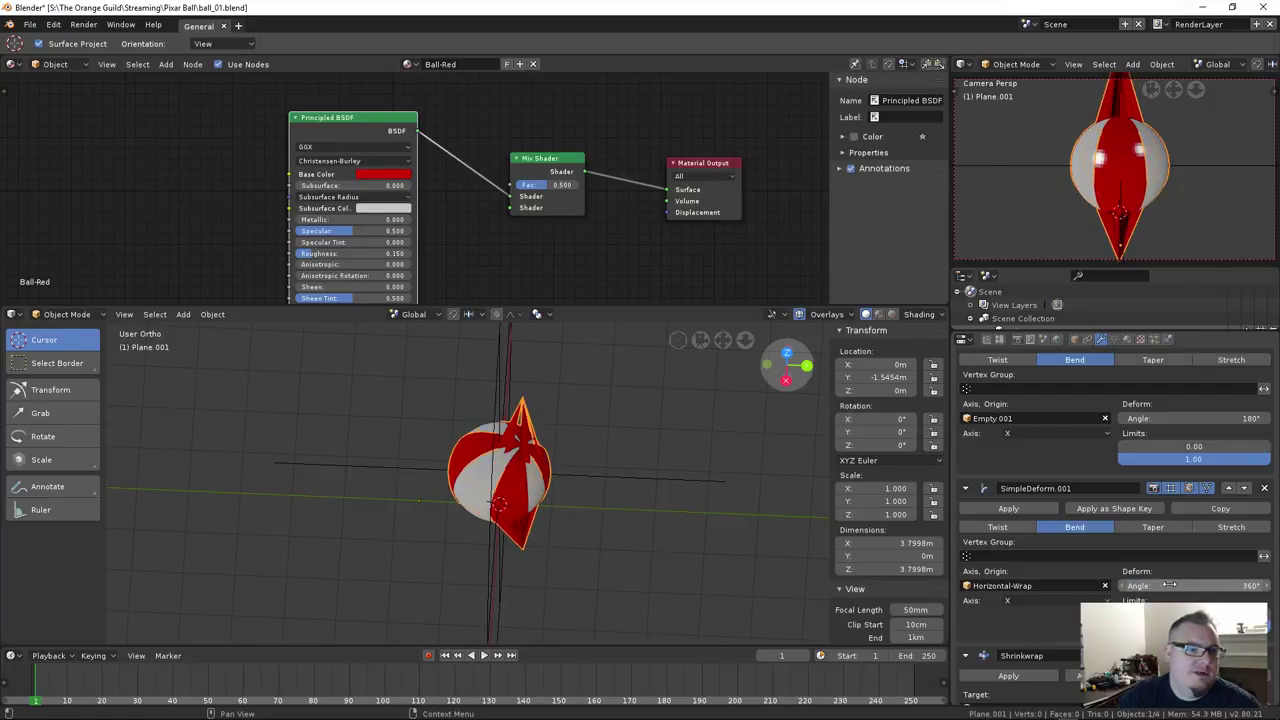
pyautogui.moveTo(536, 490); pyautogui.dragTo(532, 510, button='middle')
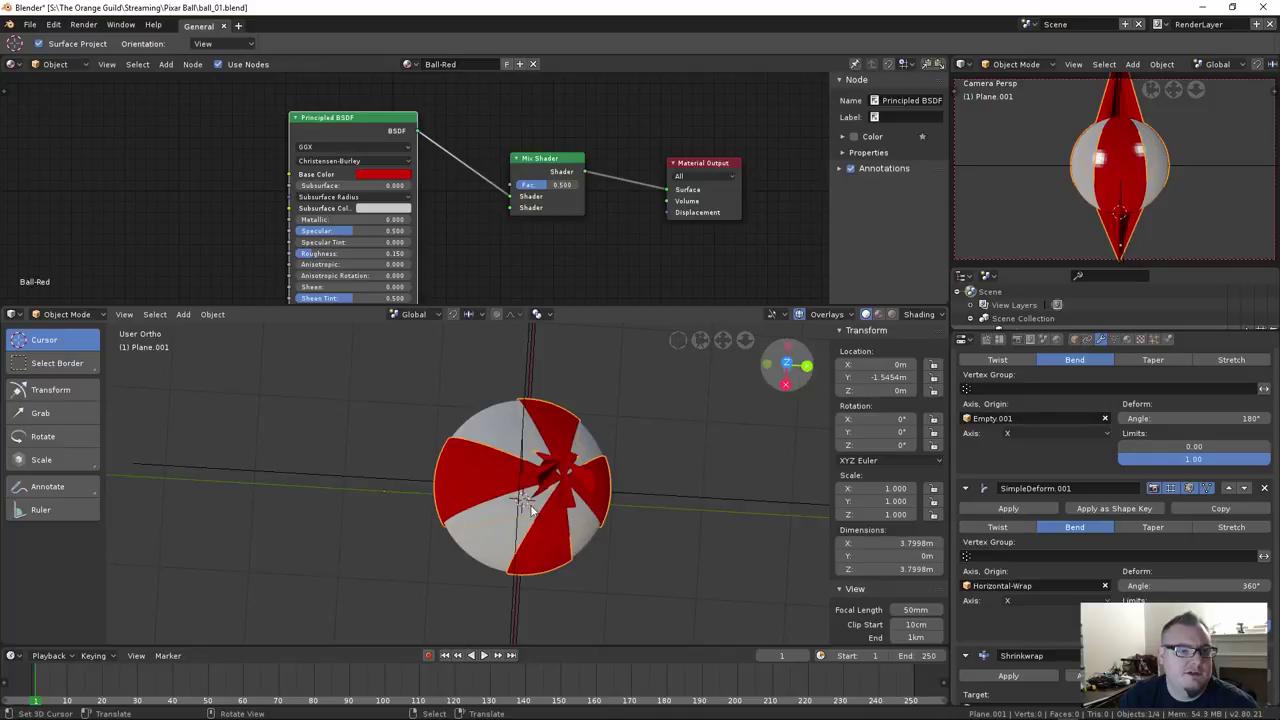
pyautogui.rightClick(522, 358)
pyautogui.press('g')
pyautogui.press('x')
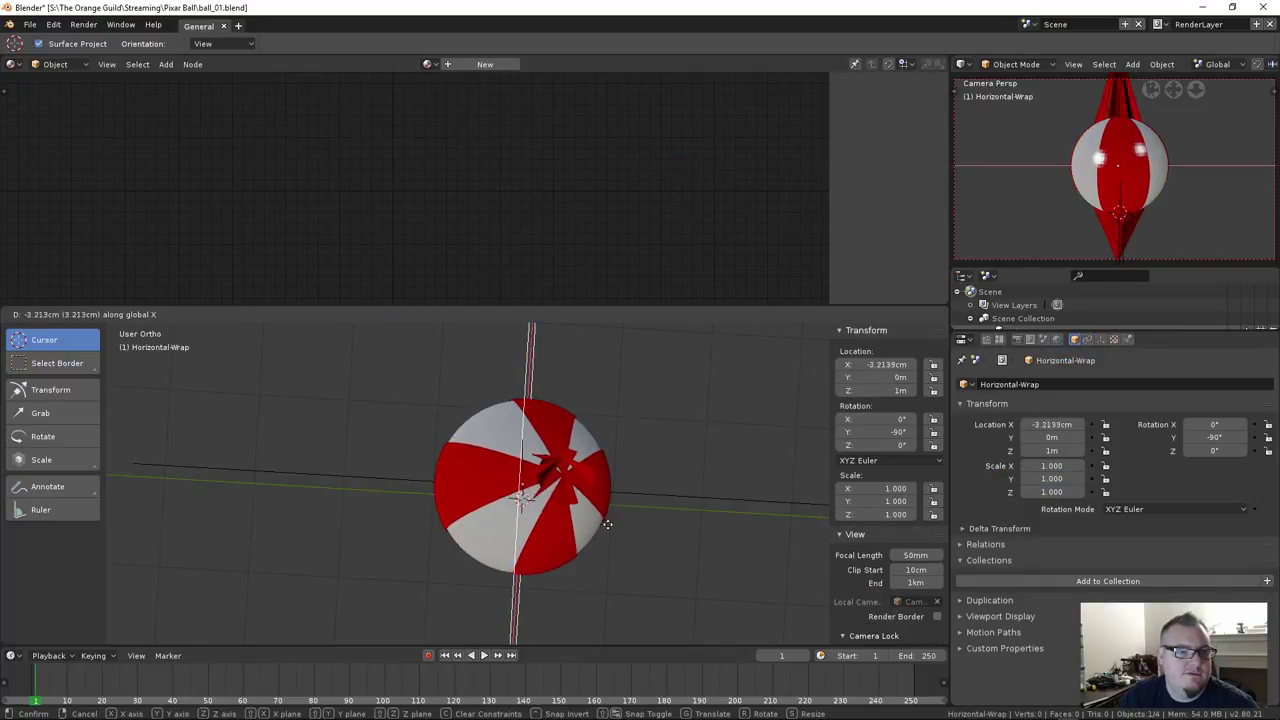
pyautogui.press('Escape')
pyautogui.moveTo(606, 536); pyautogui.dragTo(543, 486, button='middle')
pyautogui.press('g')
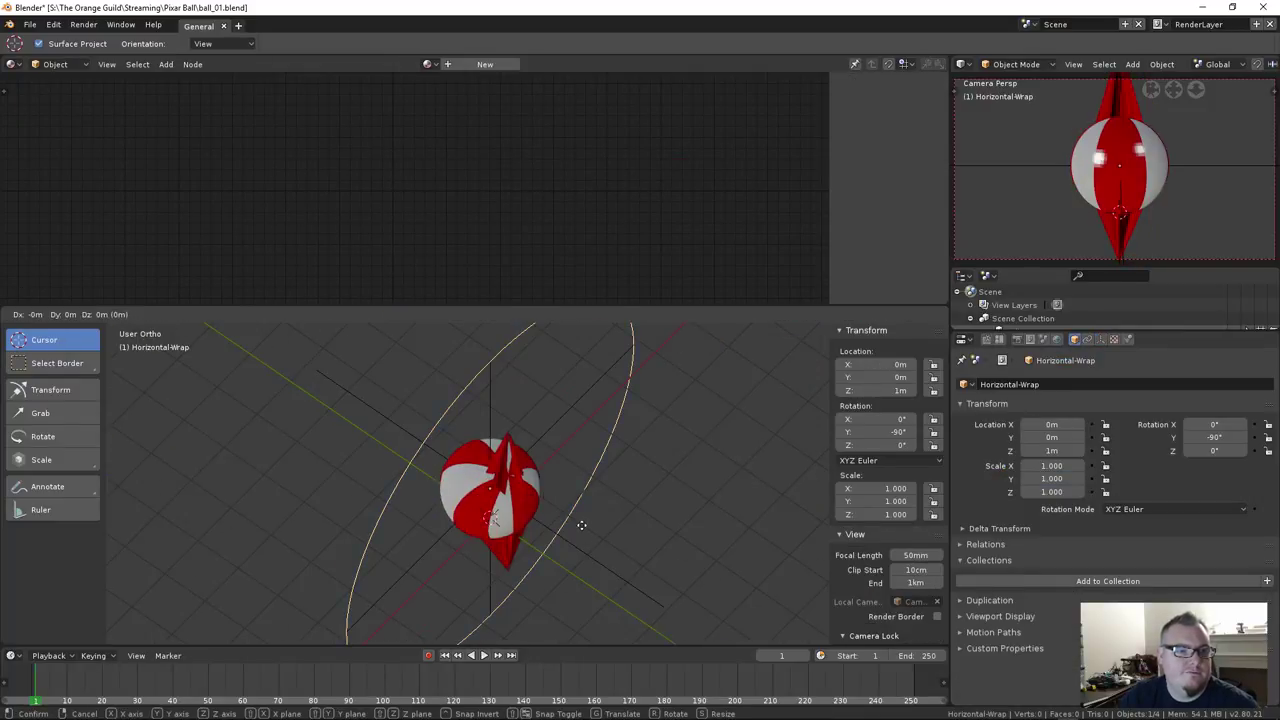
pyautogui.press('y')
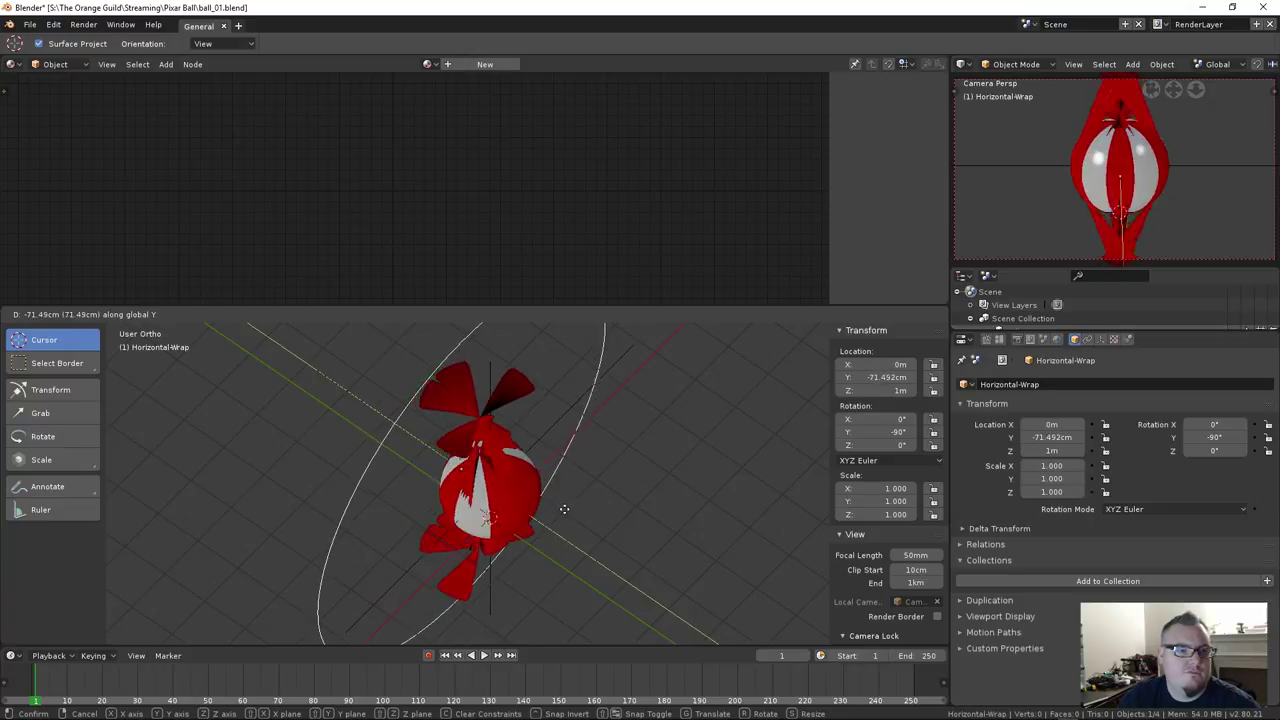
pyautogui.press('Escape')
pyautogui.press('s')
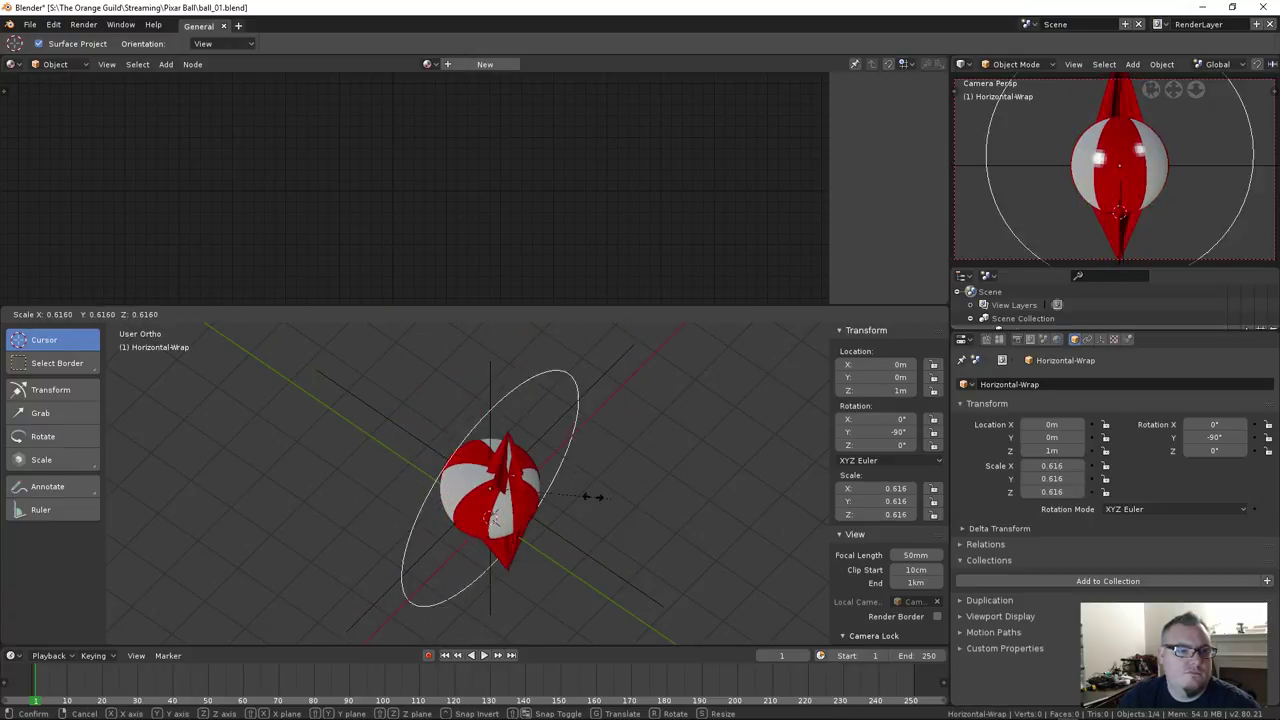
pyautogui.press('Escape')
pyautogui.click(509, 414)
pyautogui.press('s')
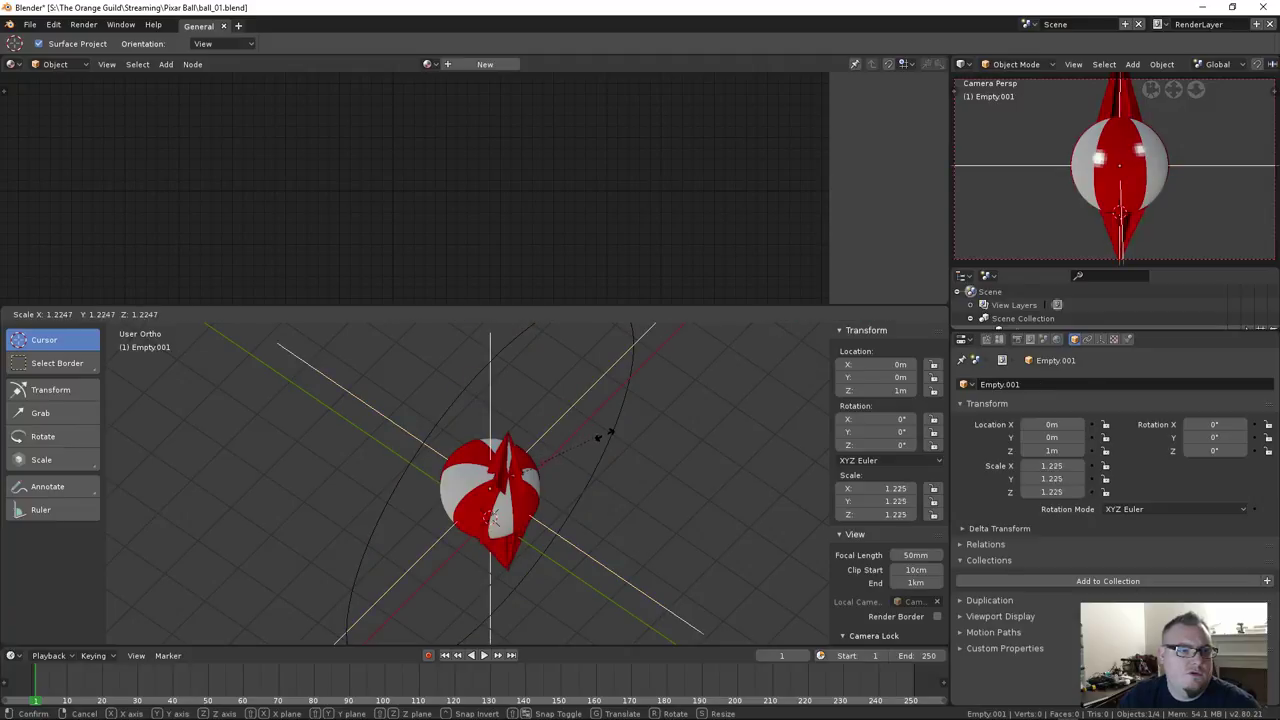
pyautogui.press('Escape')
pyautogui.click(600, 455)
pyautogui.moveTo(596, 502); pyautogui.dragTo(548, 483, button='middle')
pyautogui.press('g')
pyautogui.press('y')
pyautogui.press('Escape')
pyautogui.click(513, 426)
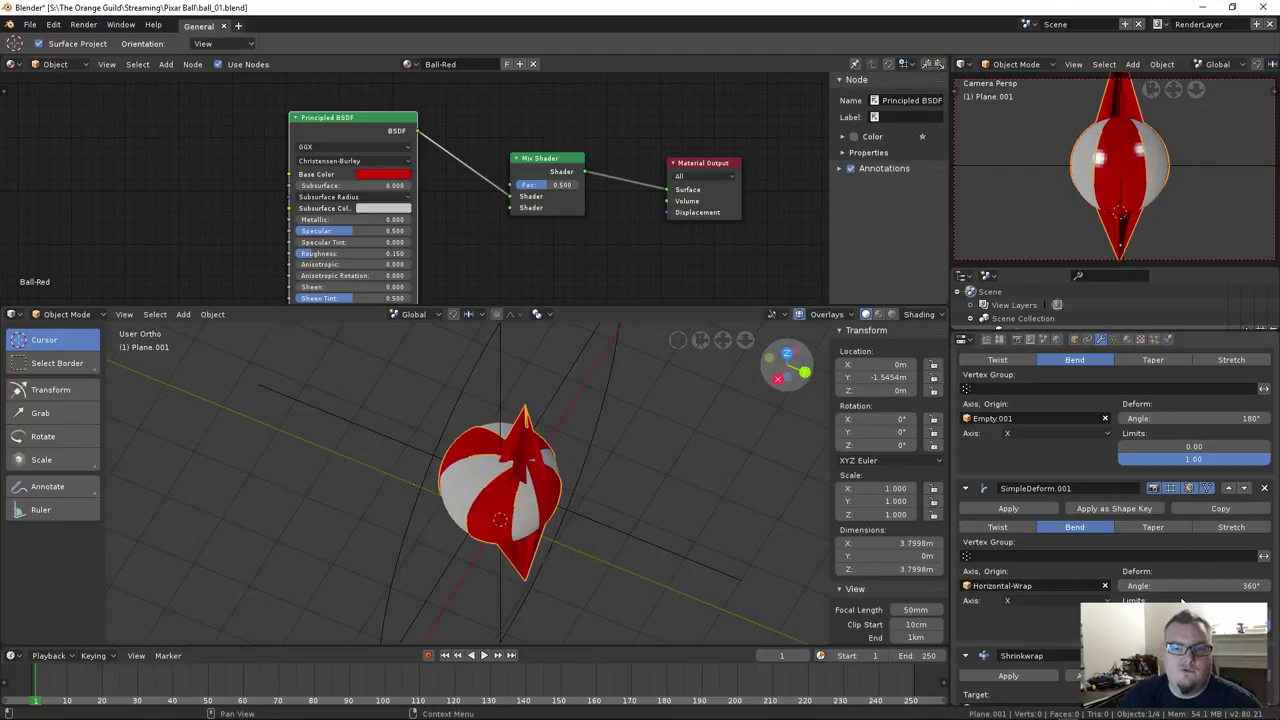
# Experiment with a lower first bend angle, Shrinkwrap subsurf levels and Nearest Vertex mode
pyautogui.moveTo(1198, 420); pyautogui.dragTo(1032, 444)
pyautogui.scroll(-4, 1044, 453)
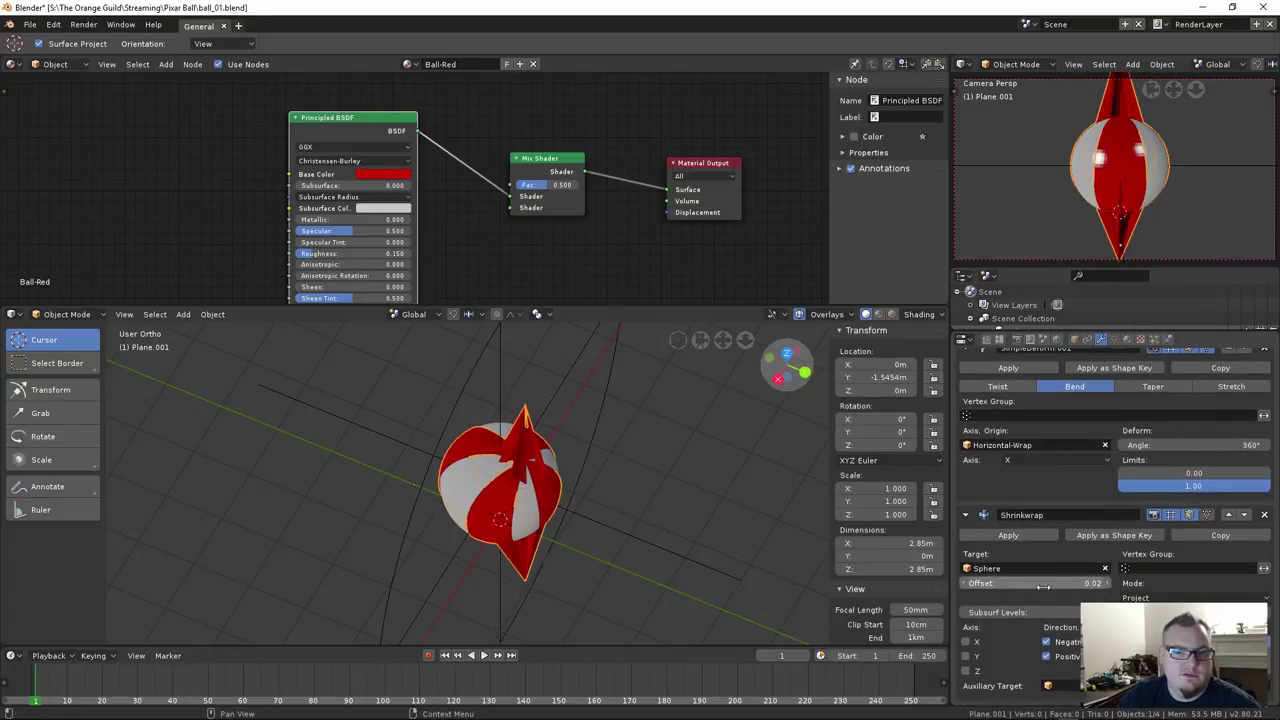
pyautogui.moveTo(1020, 614); pyautogui.dragTo(1055, 611)
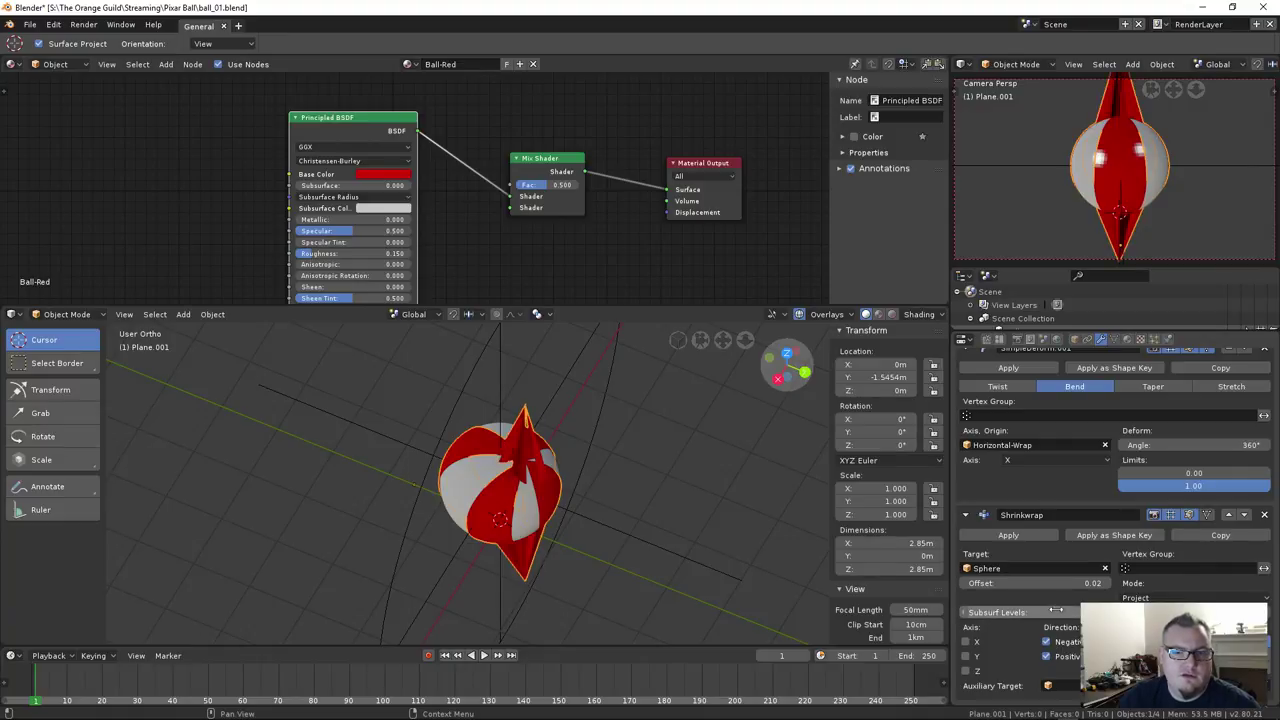
pyautogui.click(1124, 596)
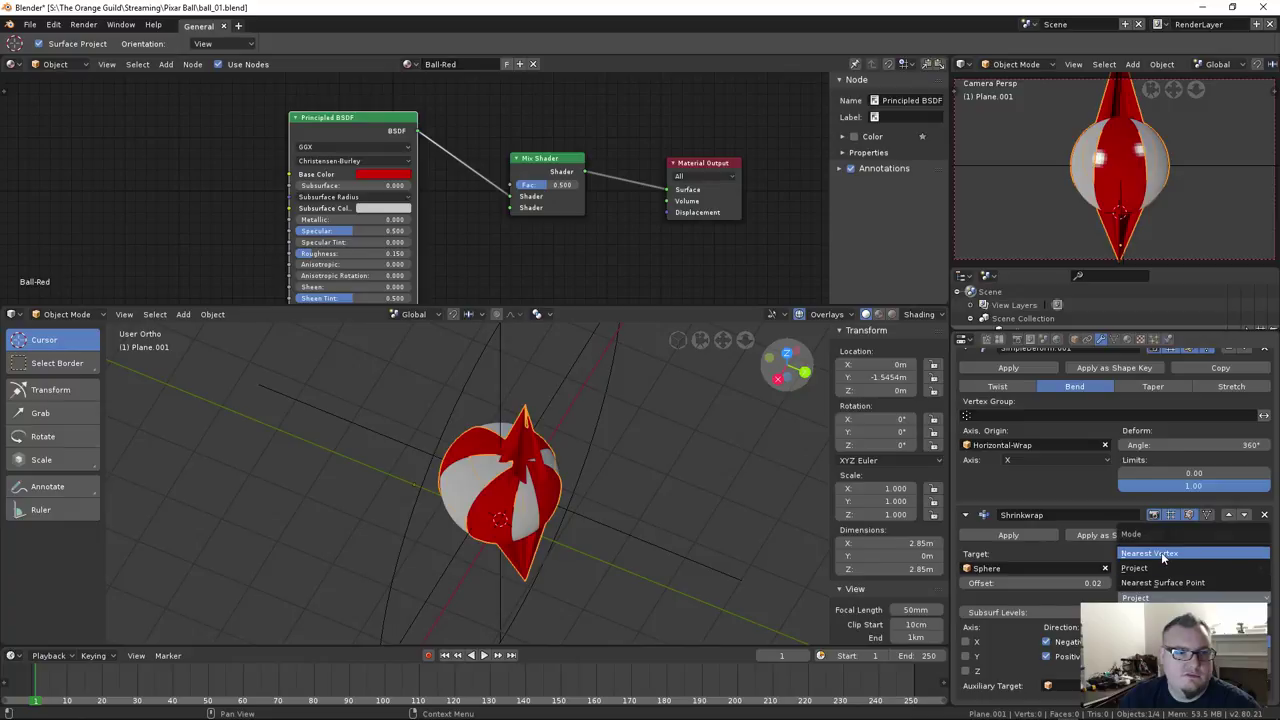
pyautogui.click(1161, 552)
pyautogui.scroll(3, 595, 489)
pyautogui.moveTo(595, 489); pyautogui.dragTo(425, 500, button='middle')
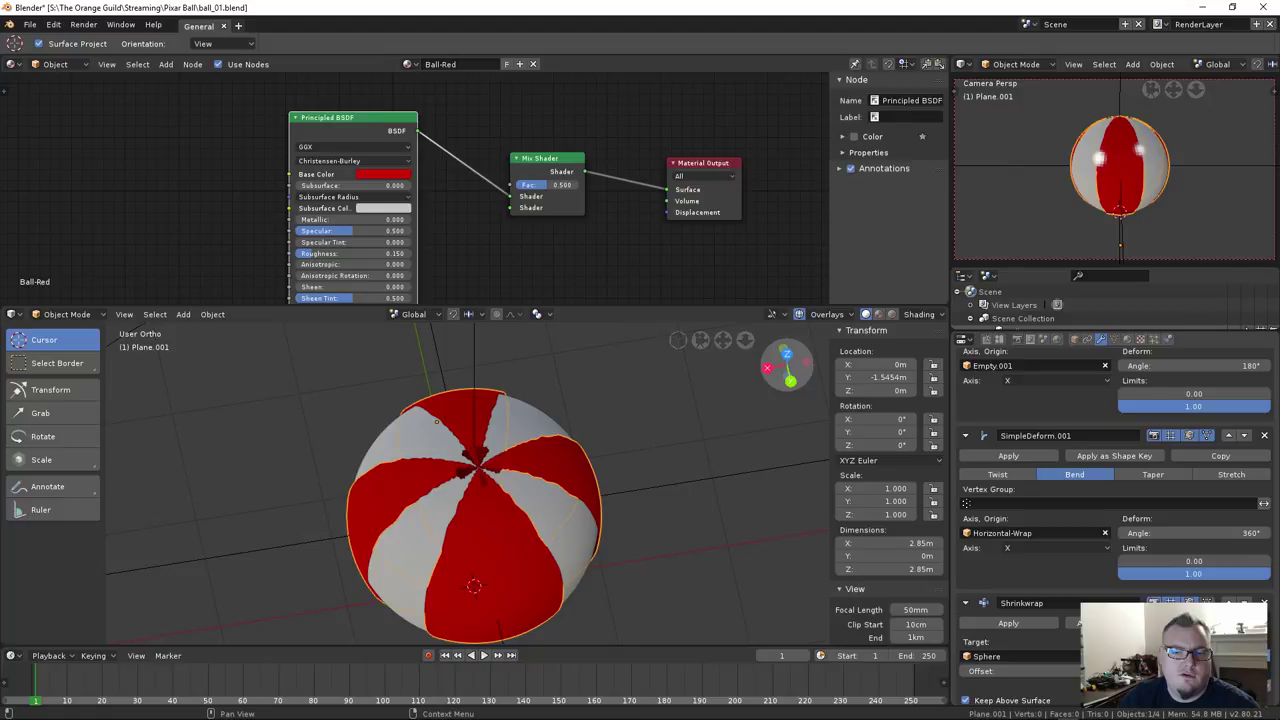
# Turn off the Shrinkwrap modifier's Edit Mode and viewport display
pyautogui.scroll(-3, 1115, 500)
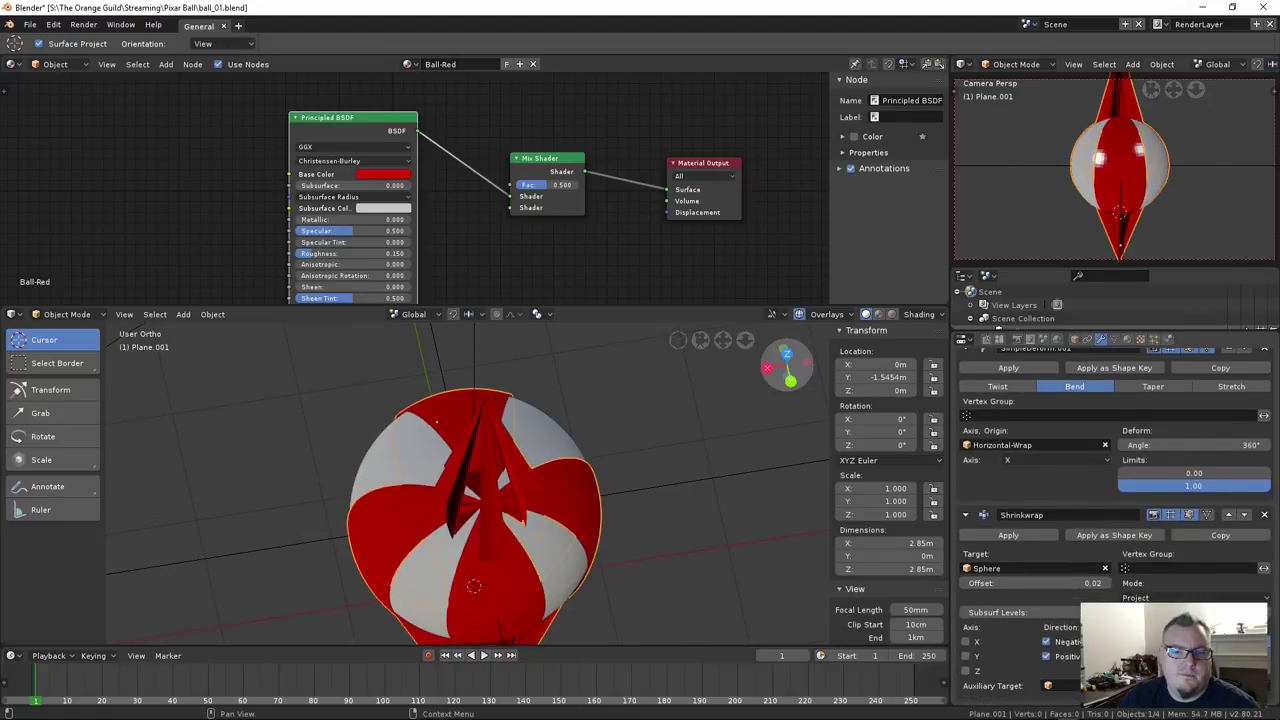
pyautogui.moveTo(500, 483); pyautogui.dragTo(573, 489, button='middle')
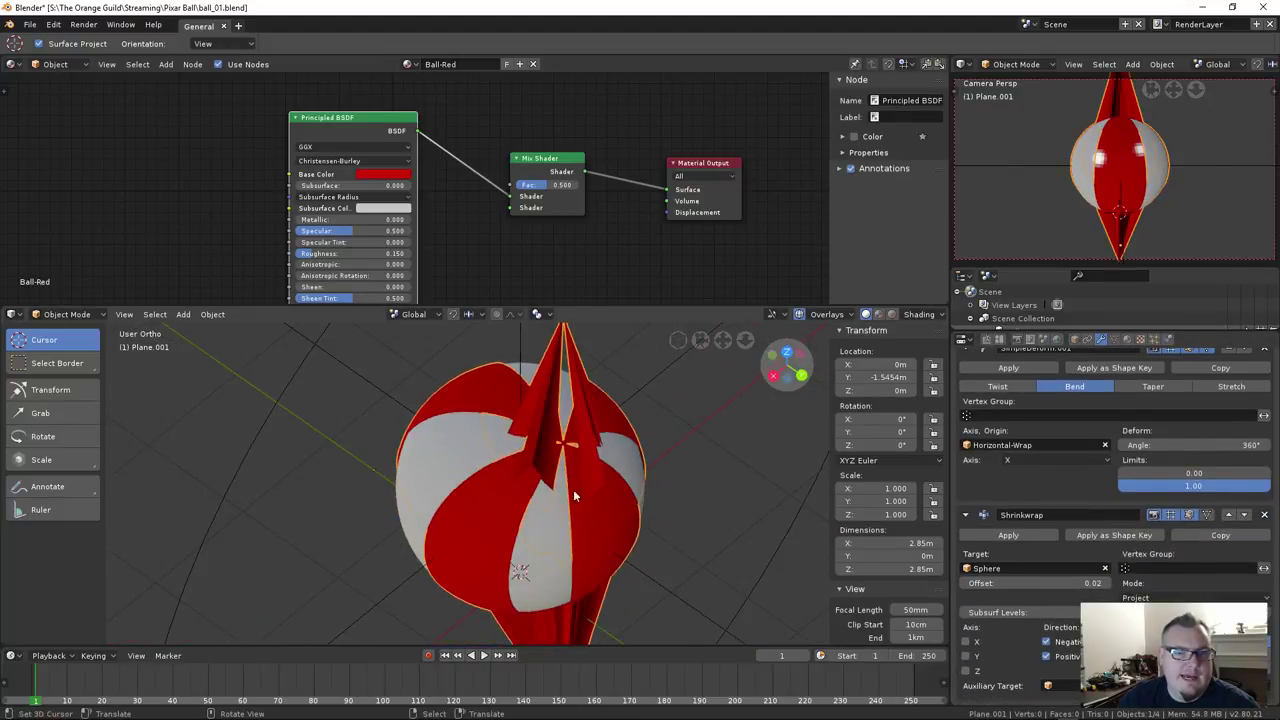
pyautogui.click(1190, 514)
pyautogui.click(1175, 515)
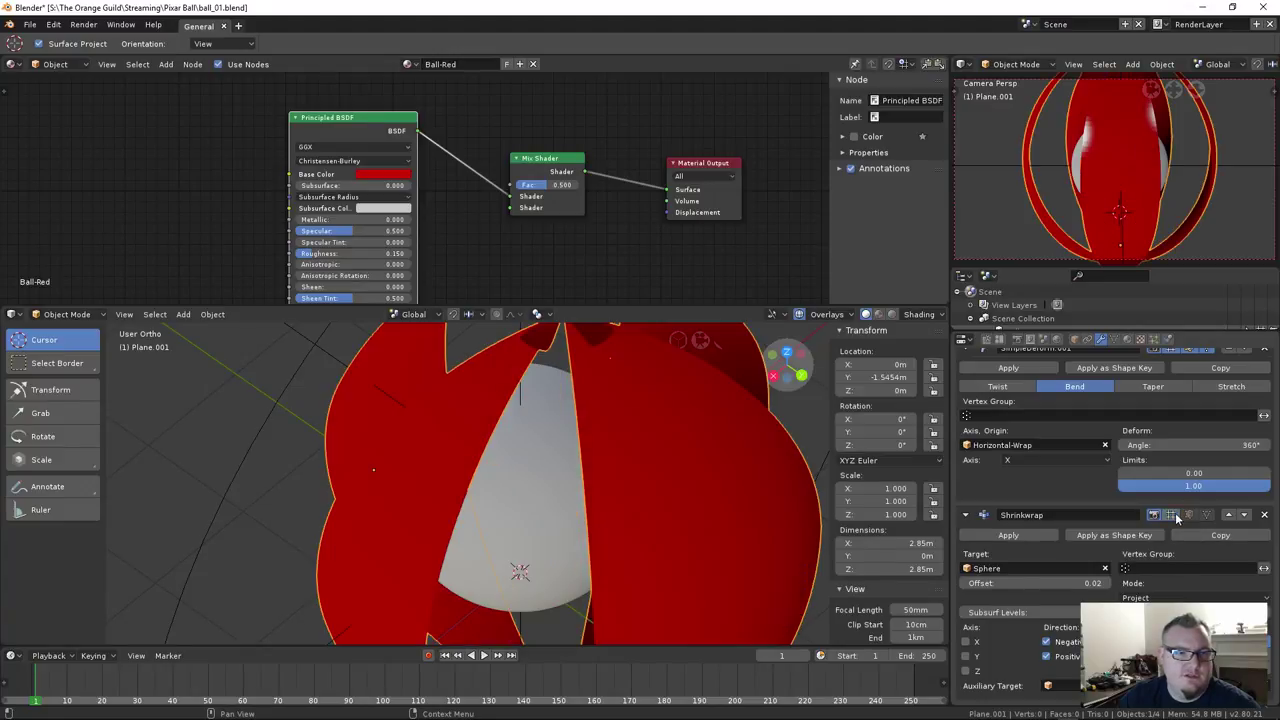
# Collapse the Shrinkwrap panel and move Horizontal-Wrap along global Y to about -46 cm
pyautogui.click(966, 515)
pyautogui.scroll(-5, 690, 519)
pyautogui.moveTo(707, 486); pyautogui.dragTo(651, 482, button='middle')
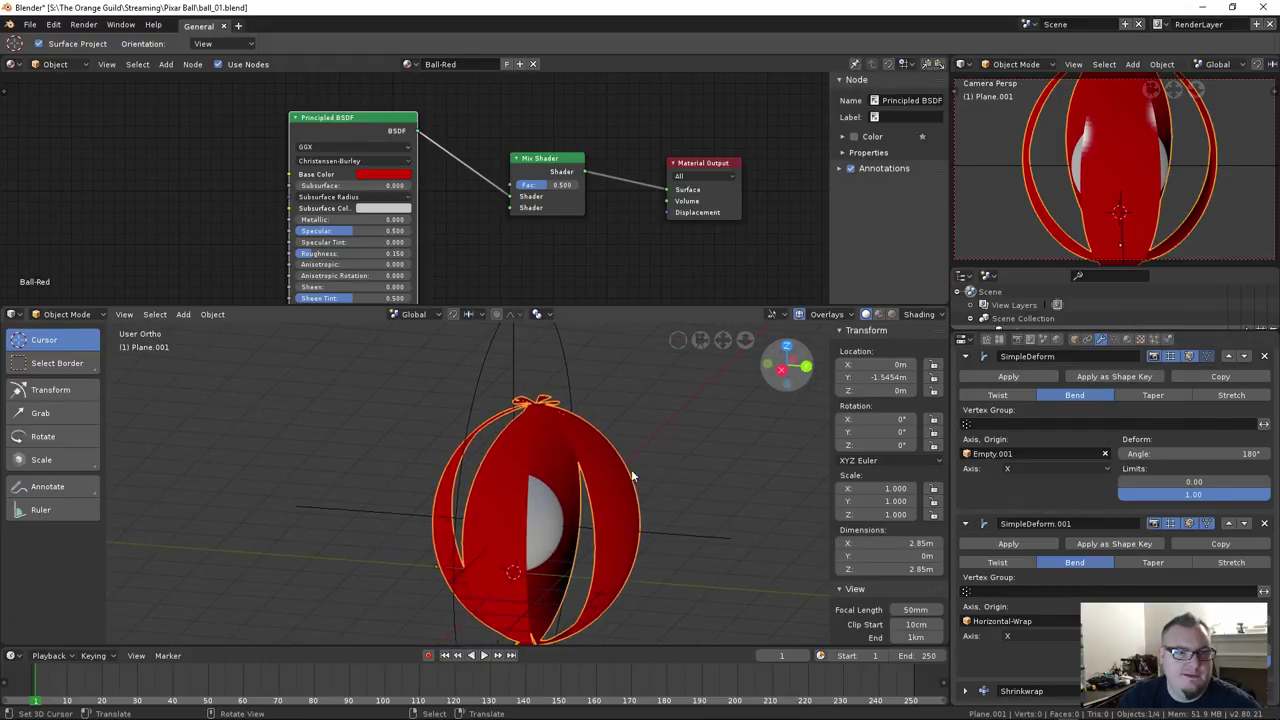
pyautogui.moveTo(525, 396); pyautogui.dragTo(521, 441, button='middle')
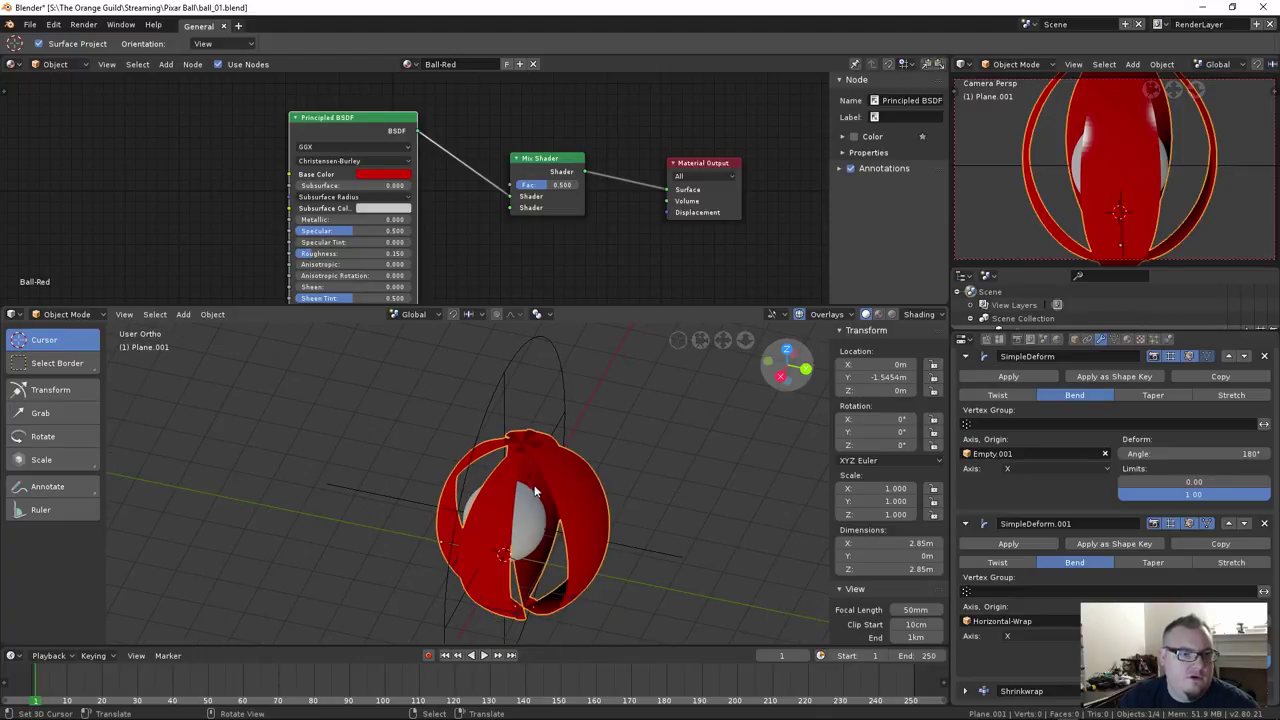
pyautogui.moveTo(599, 486); pyautogui.dragTo(624, 469, button='middle')
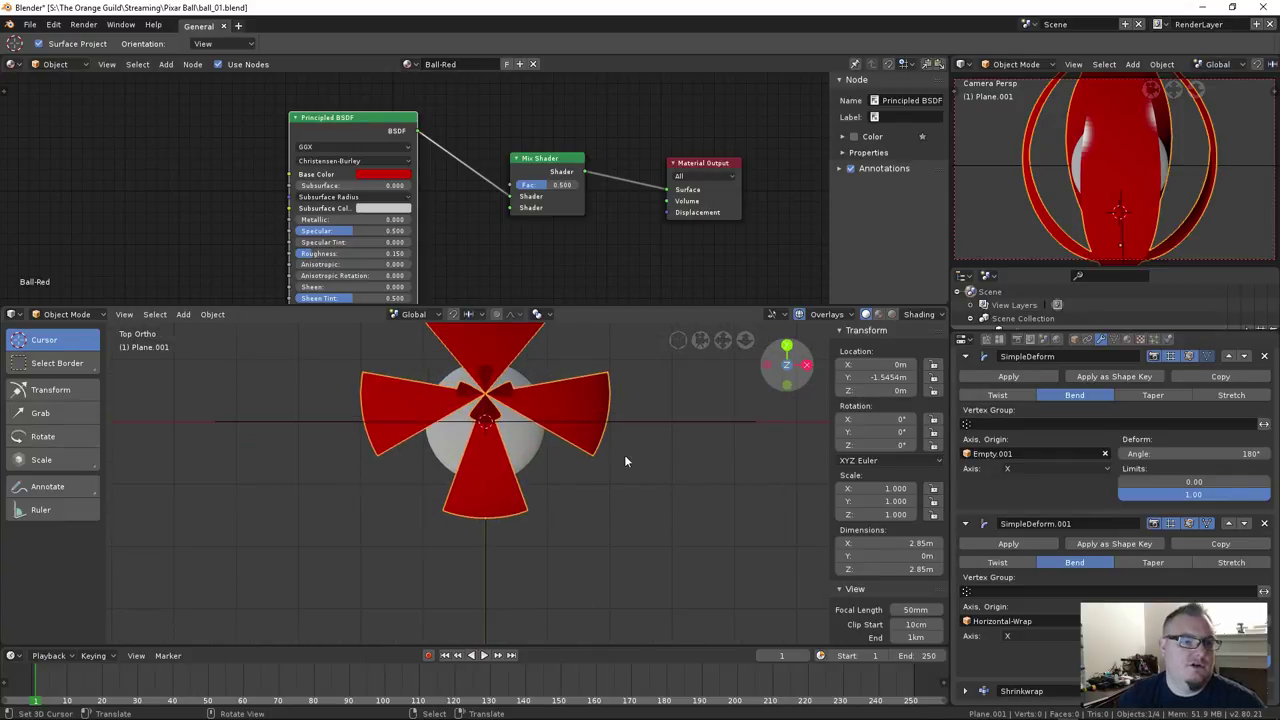
pyautogui.rightClick(639, 458)
pyautogui.press('g')
pyautogui.press('y')
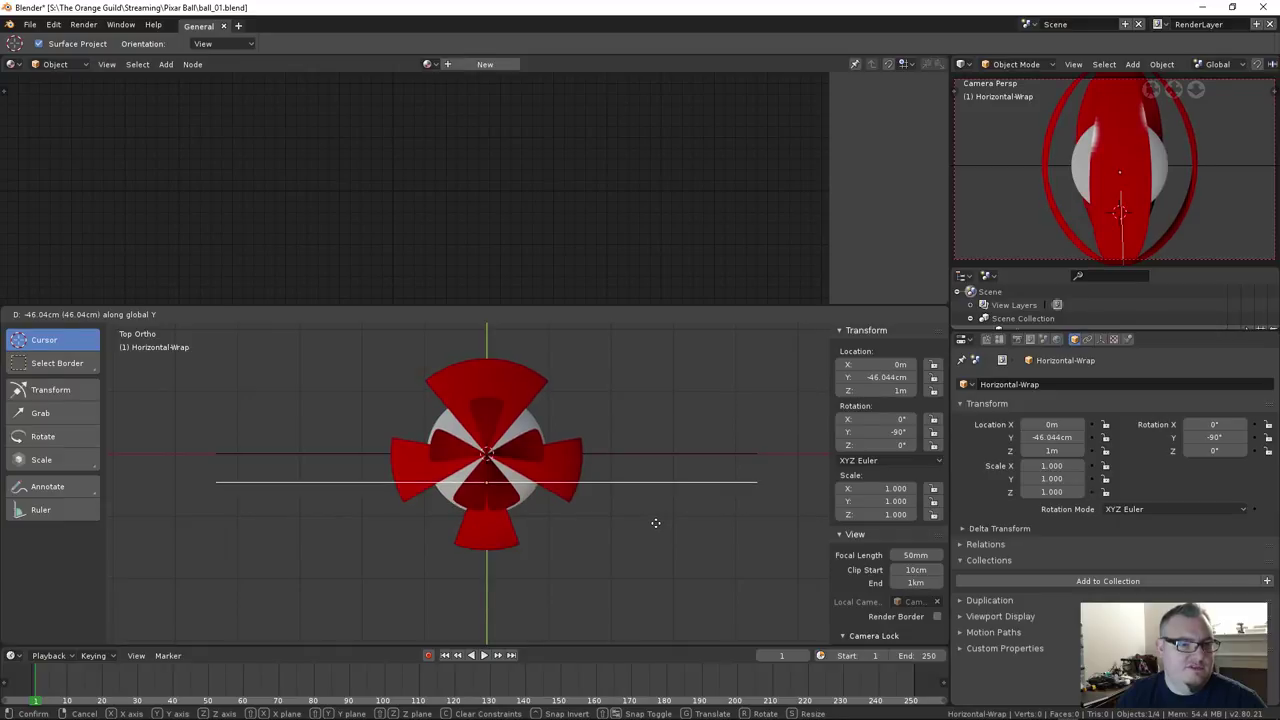
# Turn on X-ray and nudge the Horizontal-Wrap empty slightly along Y
pyautogui.click(650, 518)
pyautogui.scroll(6, 580, 477)
pyautogui.keyDown('shift'); pyautogui.moveTo(574, 388); pyautogui.dragTo(492, 541, button='middle'); pyautogui.keyUp('shift')
pyautogui.scroll(3, 493, 543)
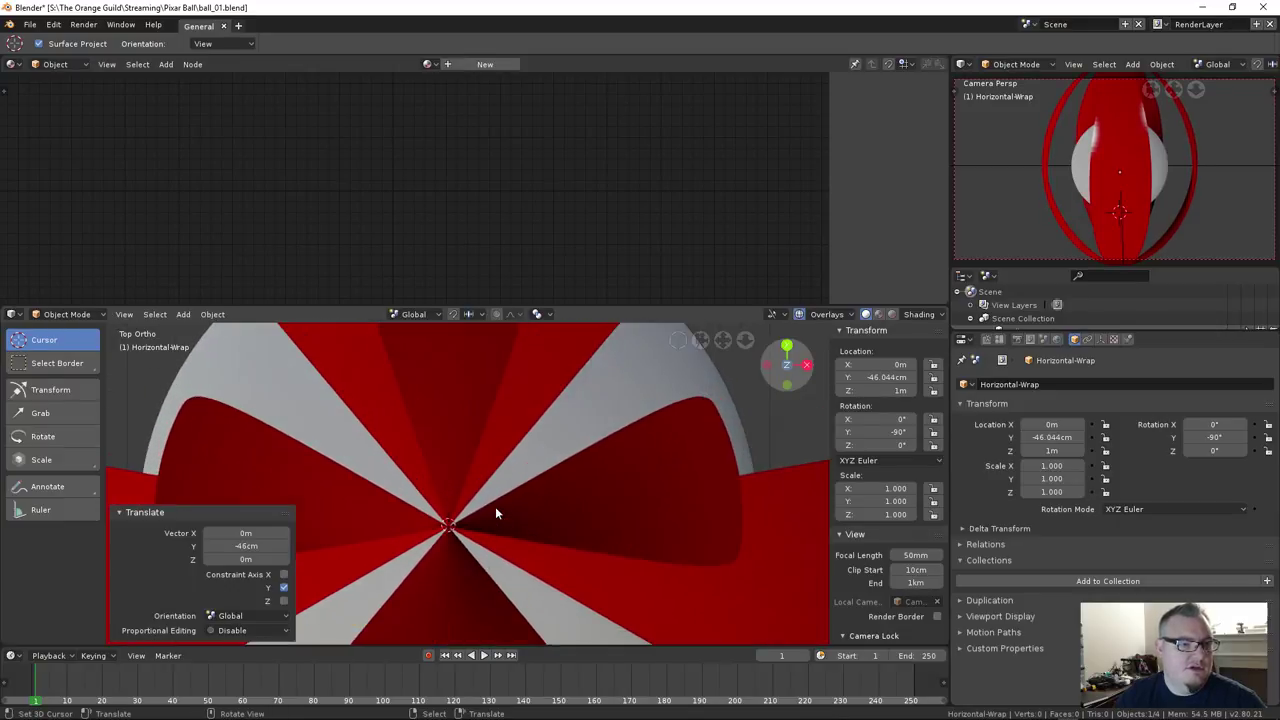
pyautogui.scroll(-3, 512, 508)
pyautogui.hotkey('alt', 'z')
pyautogui.scroll(3, 544, 482)
pyautogui.press('g')
pyautogui.press('y')
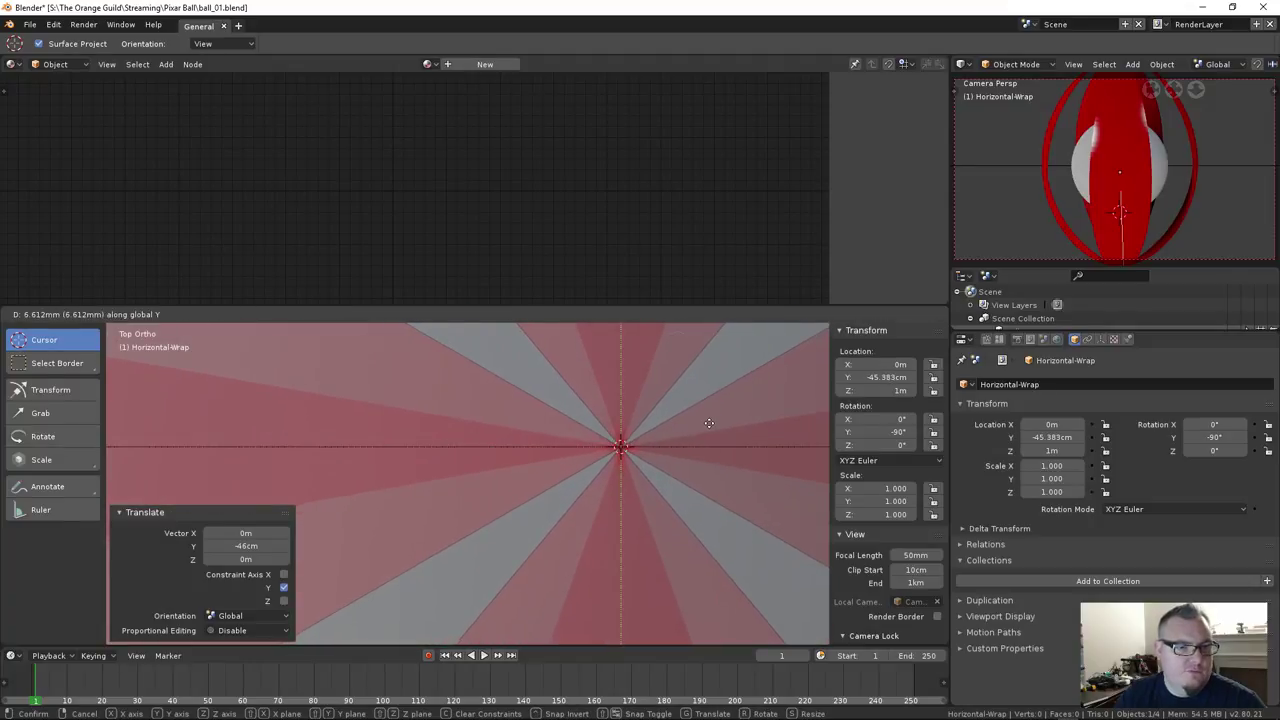
pyautogui.click(710, 433)
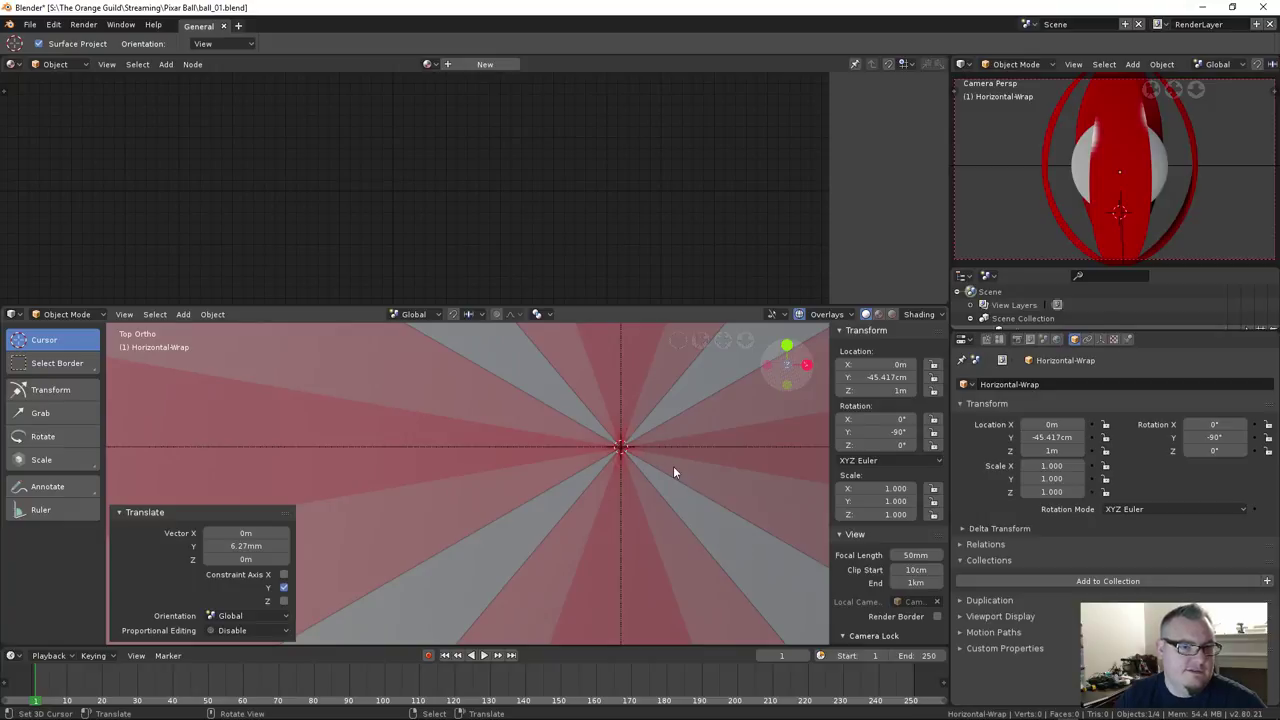
# Select the red strips and disable the SimpleDeform.001 second bend in the viewport
pyautogui.keyDown('shift'); pyautogui.moveTo(620, 440); pyautogui.dragTo(380, 392, button='middle'); pyautogui.keyUp('shift')
pyautogui.scroll(-4, 485, 494)
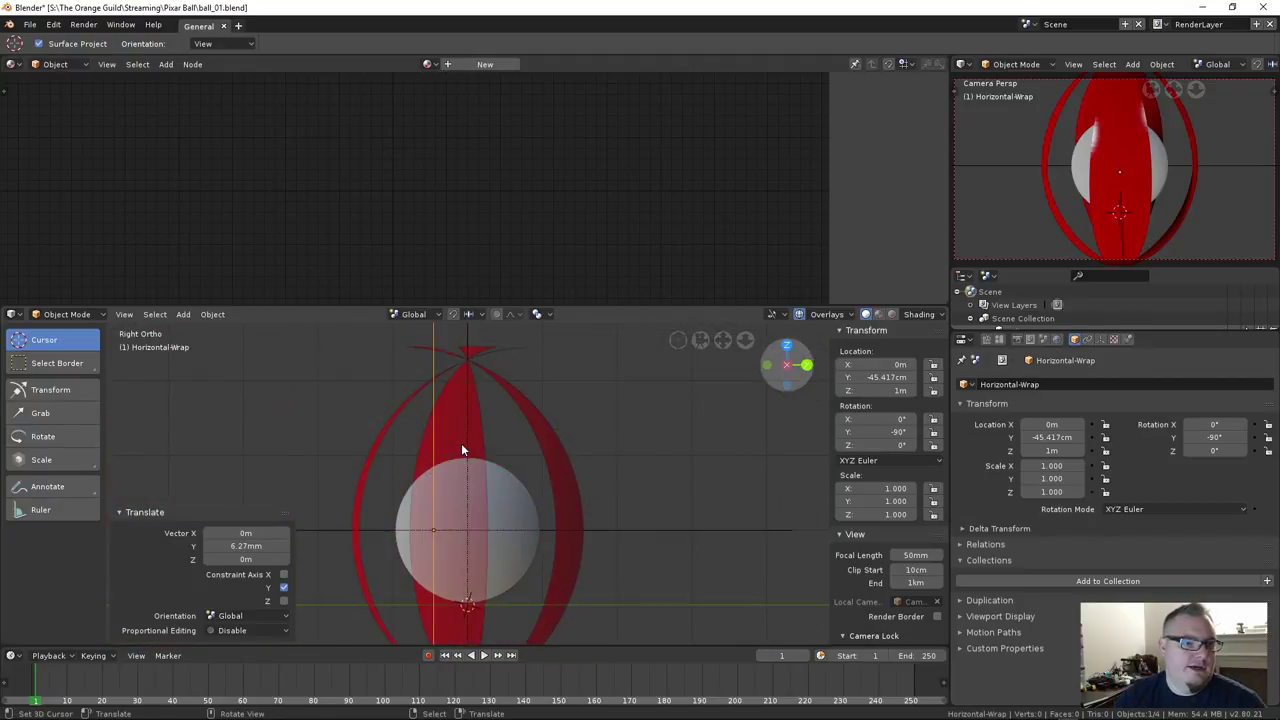
pyautogui.scroll(2, 466, 499)
pyautogui.keyDown('shift'); pyautogui.moveTo(466, 504); pyautogui.dragTo(452, 457, button='middle'); pyautogui.keyUp('shift')
pyautogui.scroll(-2, 487, 538)
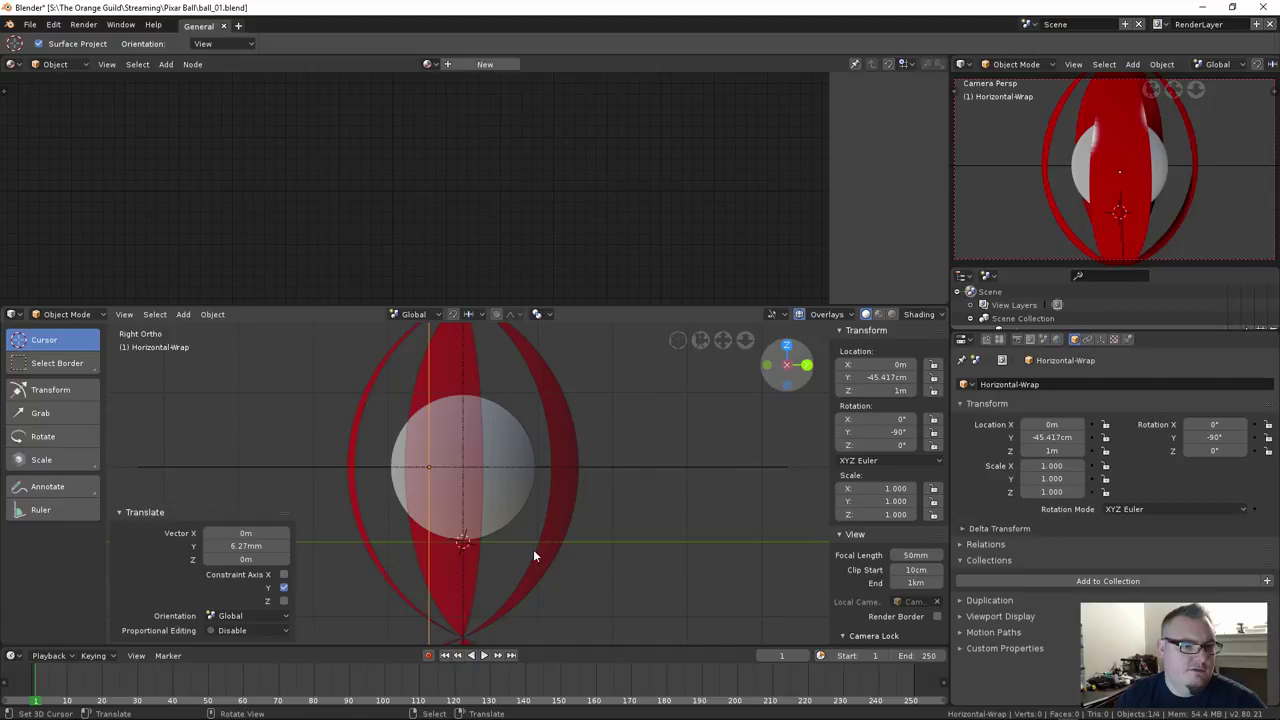
pyautogui.scroll(-2, 534, 556)
pyautogui.click(540, 475)
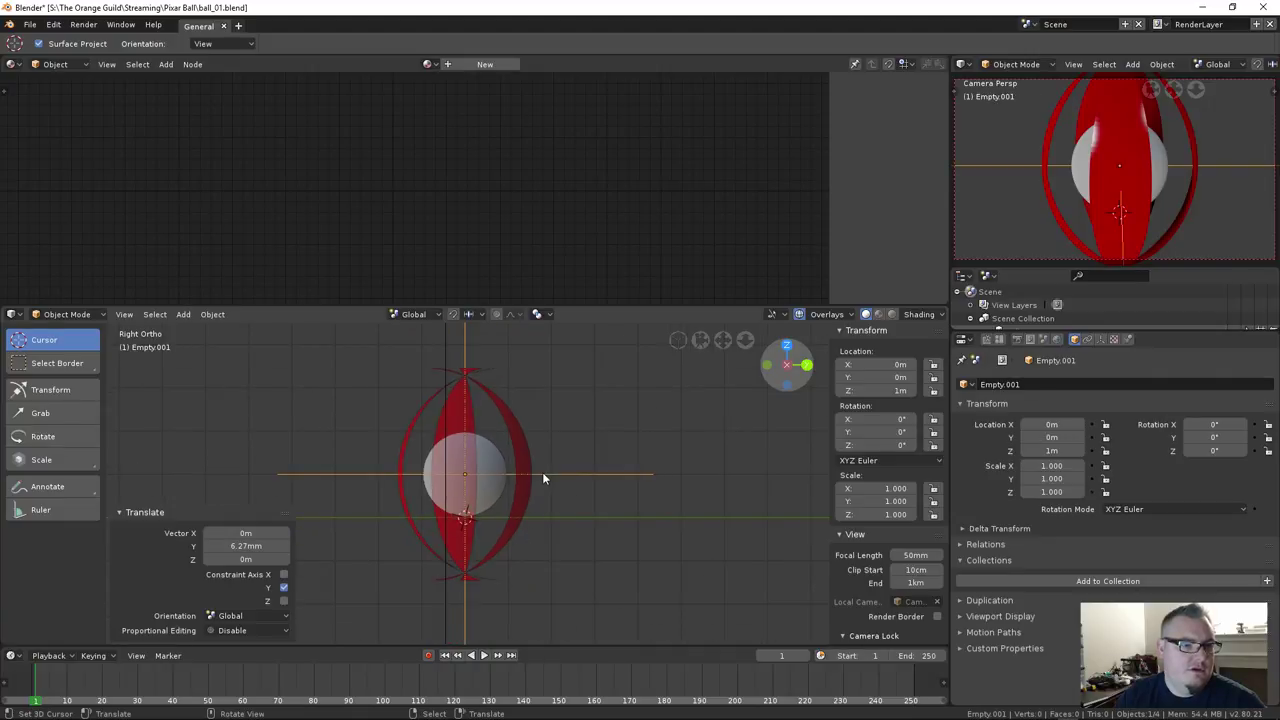
pyautogui.scroll(3, 478, 480)
pyautogui.scroll(-5, 478, 482)
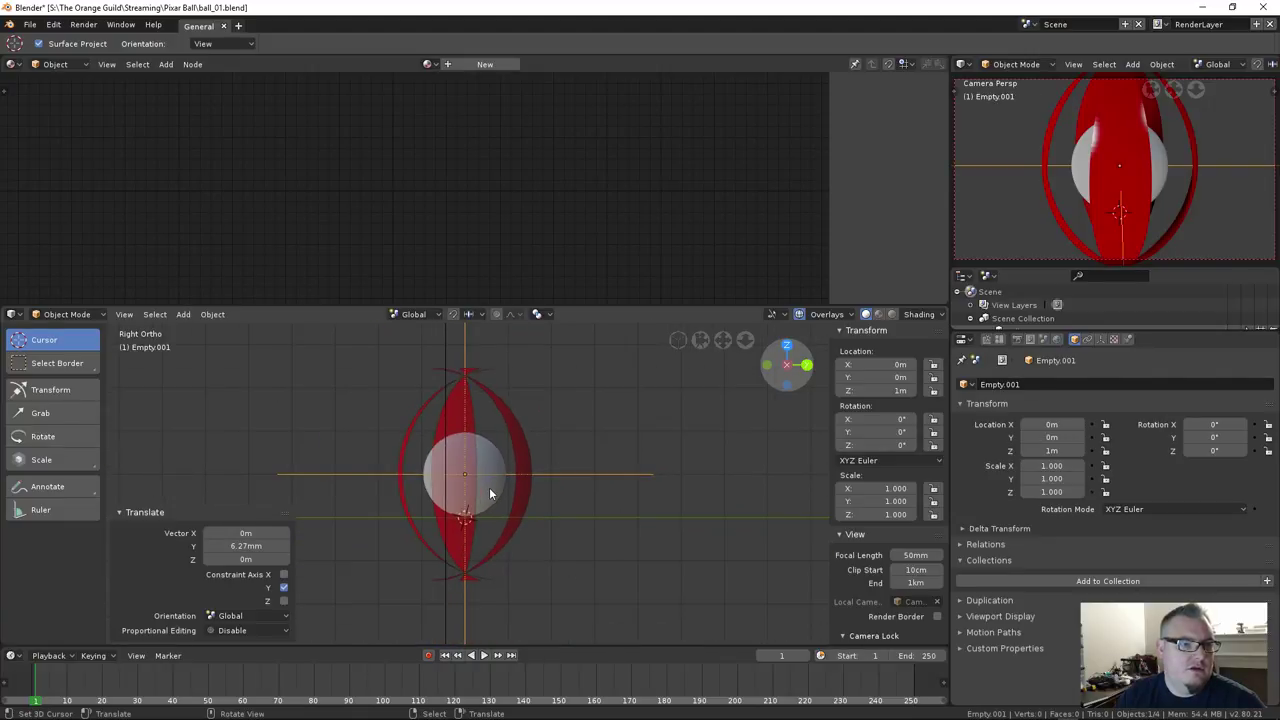
pyautogui.click(524, 440)
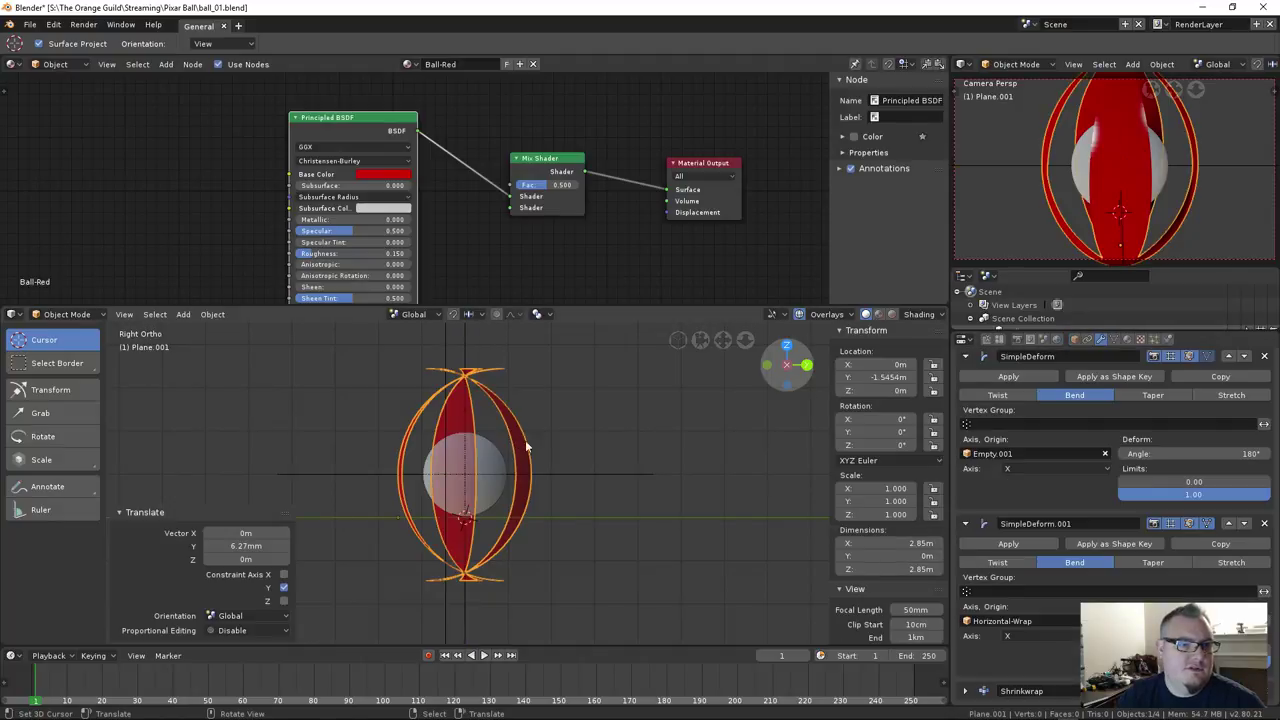
pyautogui.click(1174, 524)
# Select Empty.001 and inspect the unbent strips from side and front views
pyautogui.moveTo(640, 470); pyautogui.dragTo(658, 434, button='middle')
pyautogui.click(658, 432)
pyautogui.click(603, 475)
pyautogui.press('KP_3')
pyautogui.press('KP_1')
pyautogui.press('KP_3')
pyautogui.scroll(3, 586, 482)
pyautogui.scroll(-3, 537, 476)
pyautogui.moveTo(536, 476)
pyautogui.mouseDown(button='middle')
pyautogui.moveTo(496, 494)
pyautogui.moveTo(516, 513)
pyautogui.moveTo(531, 489)
pyautogui.mouseUp(button='middle')
# In top view, move Empty.001 along Y to -90.1 cm, curving the strips beside the sphere
pyautogui.press('KP_7')
pyautogui.scroll(3, 530, 493)
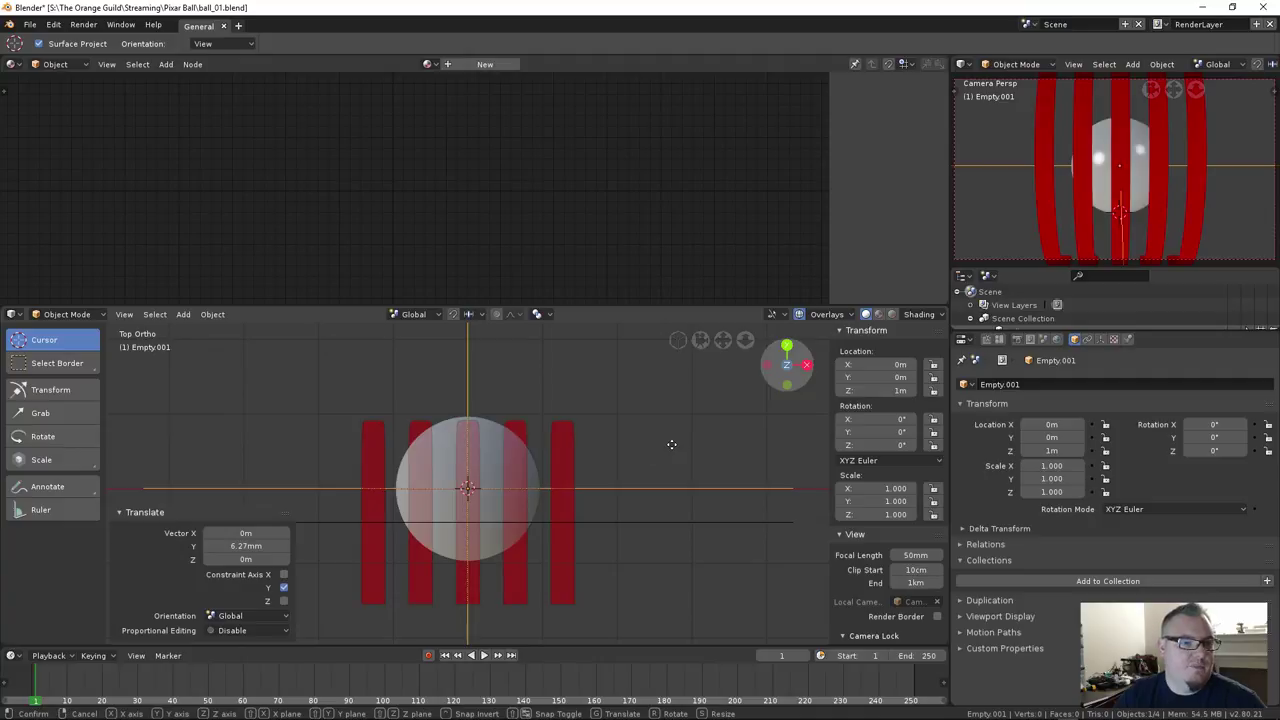
pyautogui.press('g')
pyautogui.press('y')
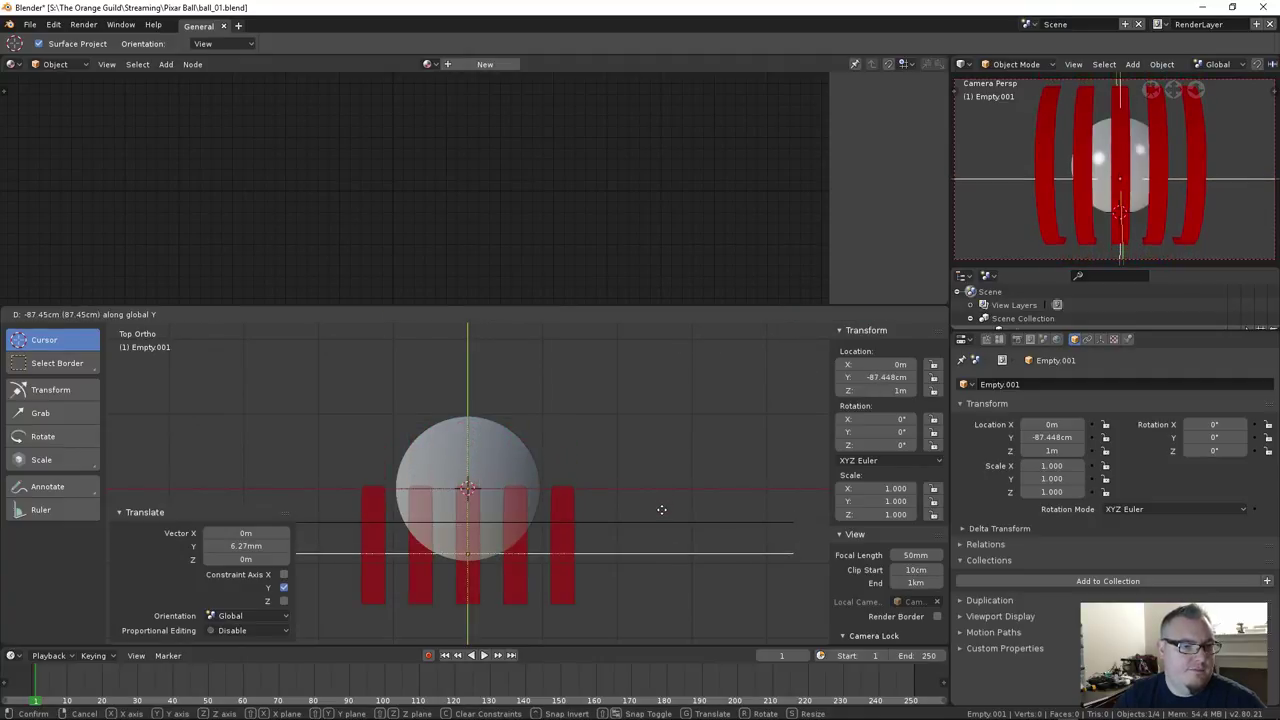
pyautogui.click(661, 511)
pyautogui.moveTo(658, 510); pyautogui.dragTo(504, 446, button='middle')
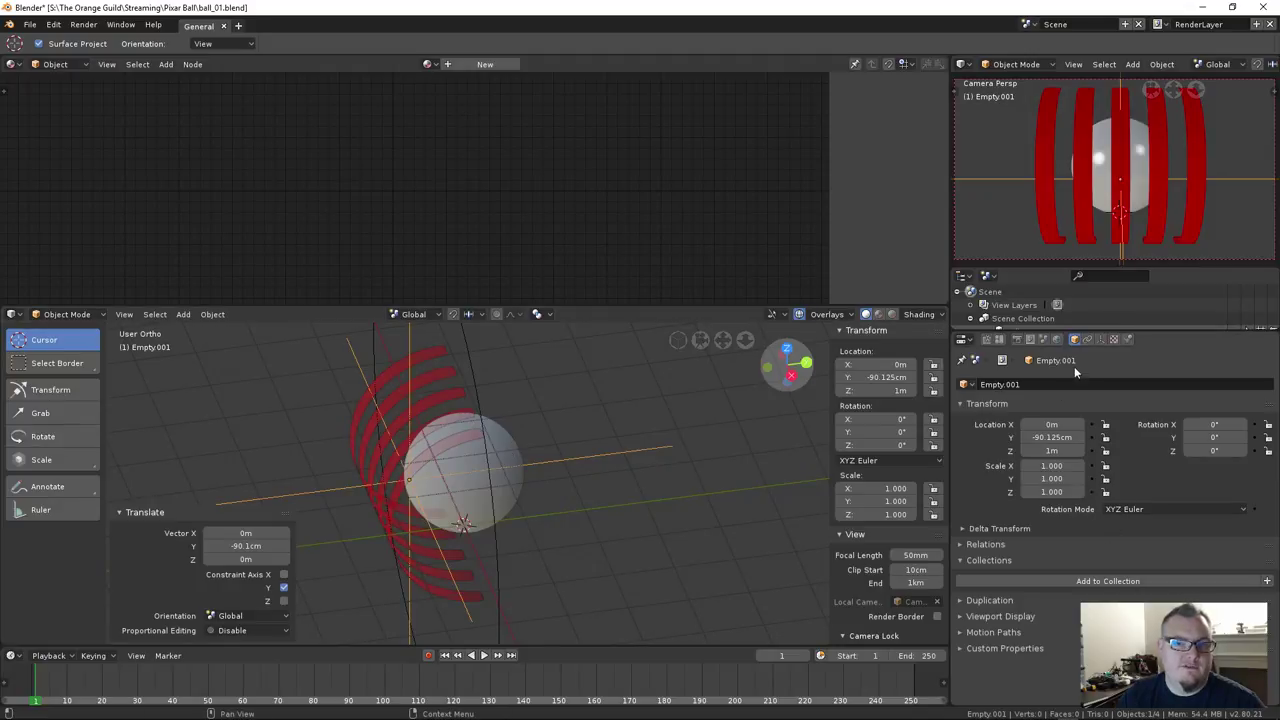
pyautogui.click(405, 388)
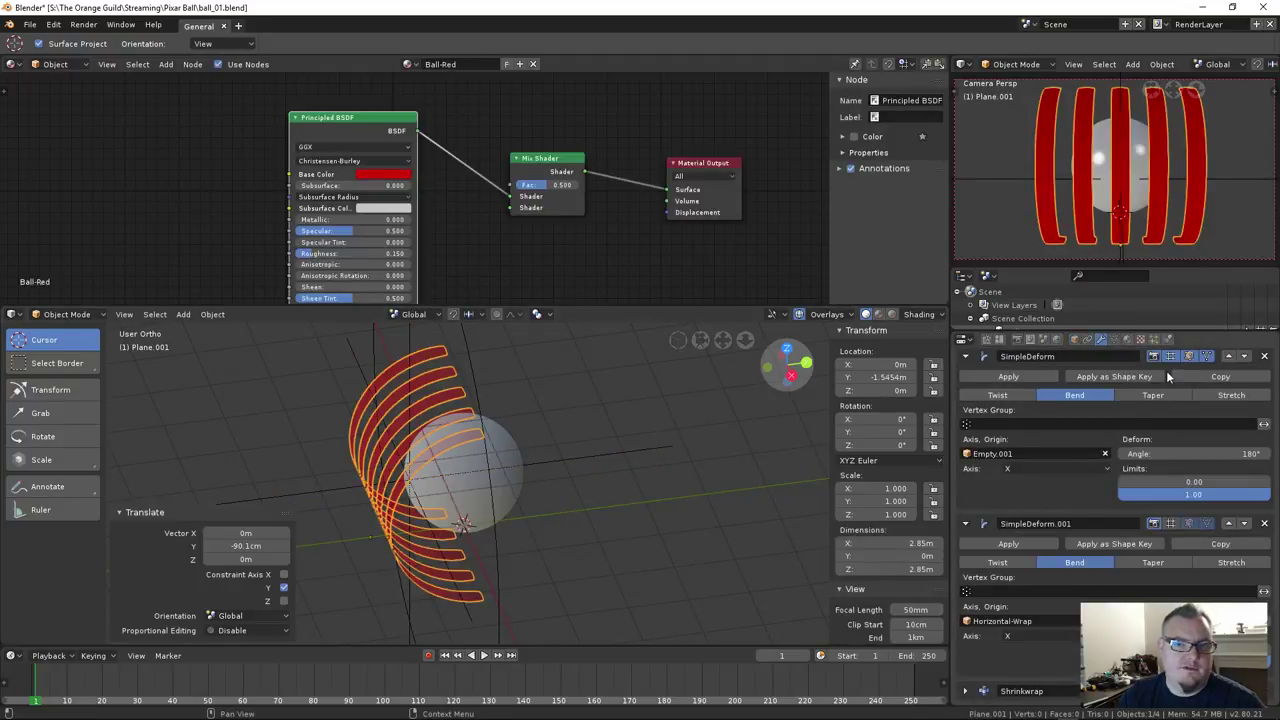
# Re-enable the SimpleDeform.001 second bend and orbit around the wrapped strips
pyautogui.click(1170, 524)
pyautogui.moveTo(624, 463); pyautogui.dragTo(502, 468, button='middle')
pyautogui.scroll(6, 478, 402)
pyautogui.moveTo(492, 363); pyautogui.dragTo(657, 523, button='middle')
pyautogui.scroll(-5, 485, 475)
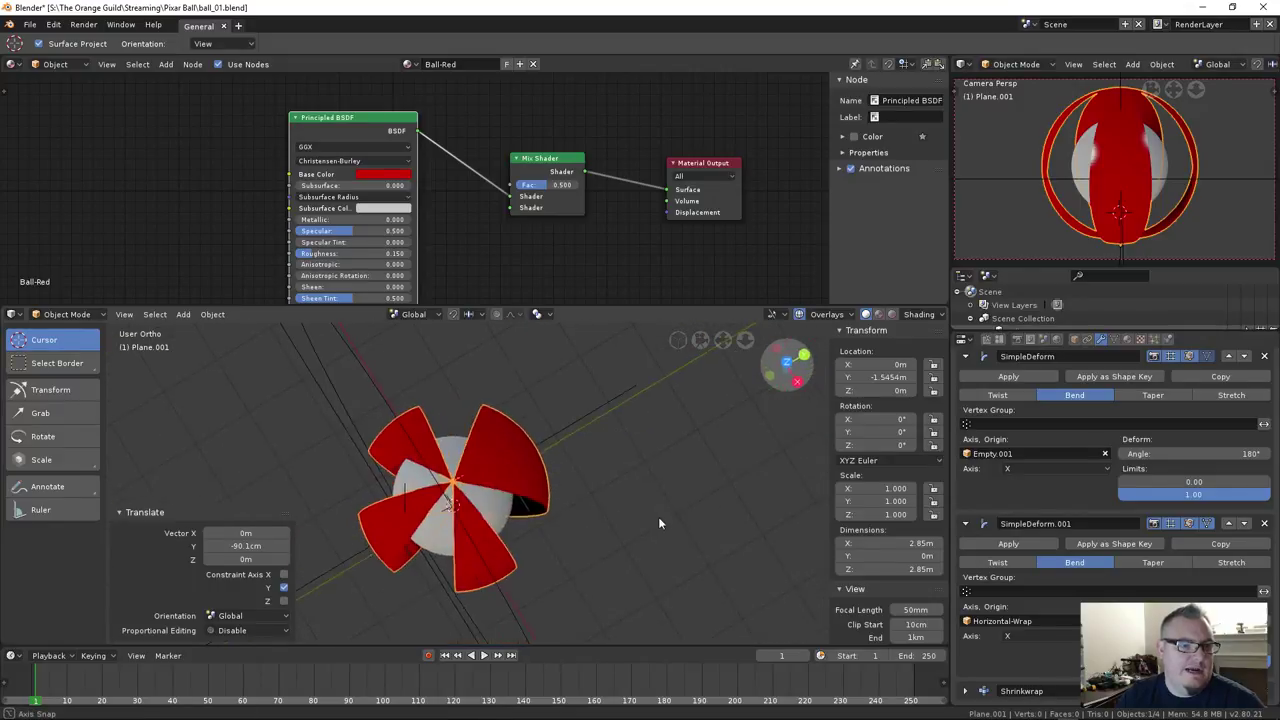
pyautogui.scroll(5, 540, 446)
pyautogui.moveTo(546, 437); pyautogui.dragTo(574, 448, button='middle')
pyautogui.scroll(-4, 484, 445)
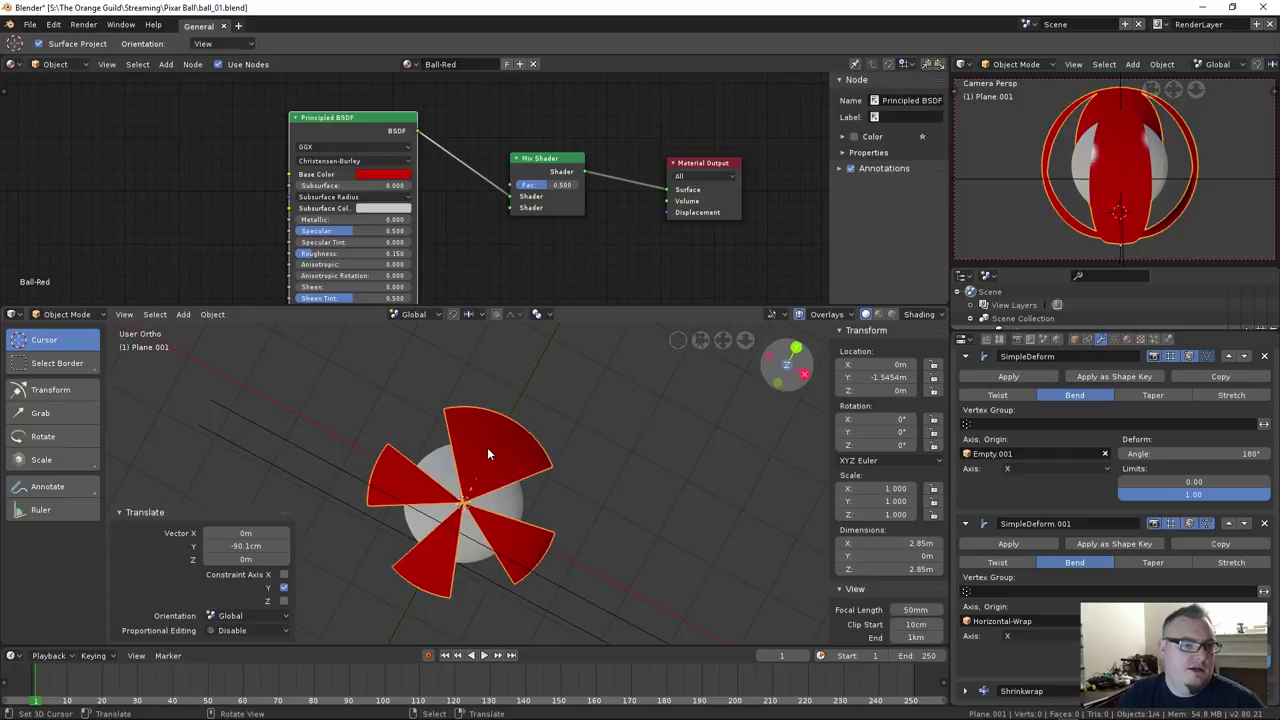
# Adjust the second bend's Angle, then collapse both SimpleDeform panels
pyautogui.moveTo(1190, 620); pyautogui.dragTo(1230, 620)
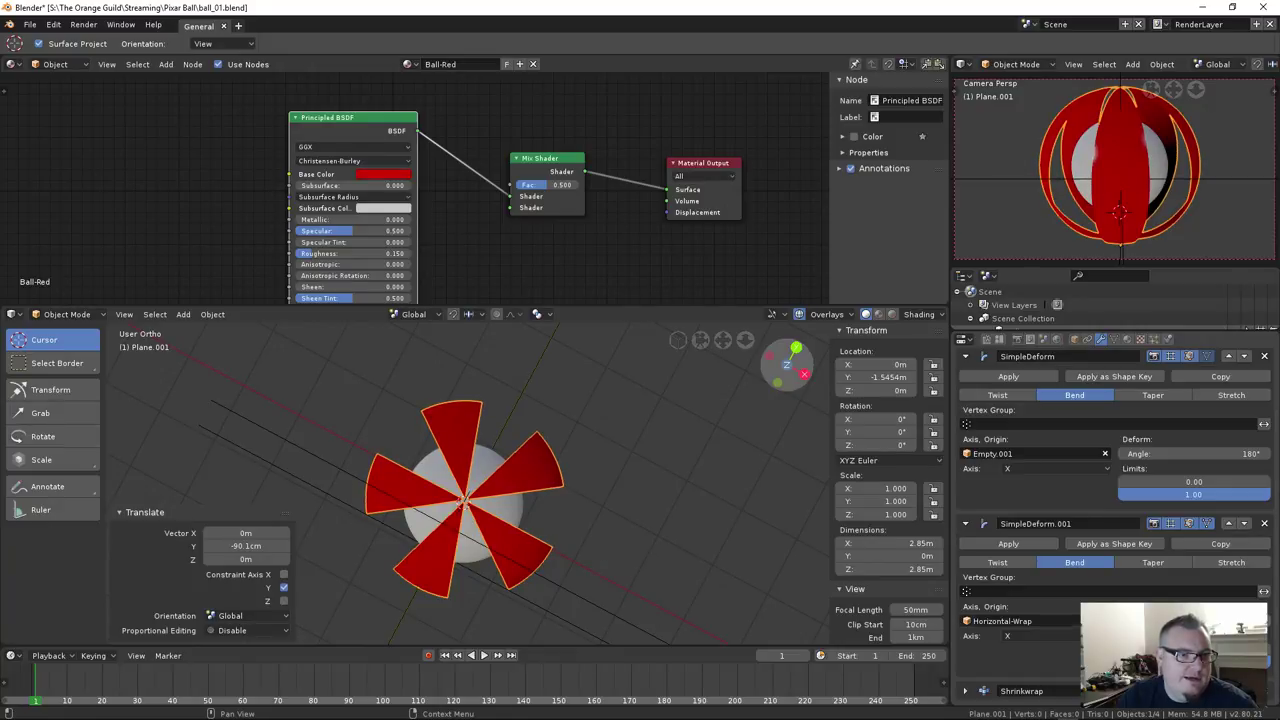
pyautogui.scroll(3, 490, 500)
pyautogui.scroll(-3, 523, 457)
pyautogui.moveTo(512, 467); pyautogui.dragTo(540, 620, button='middle')
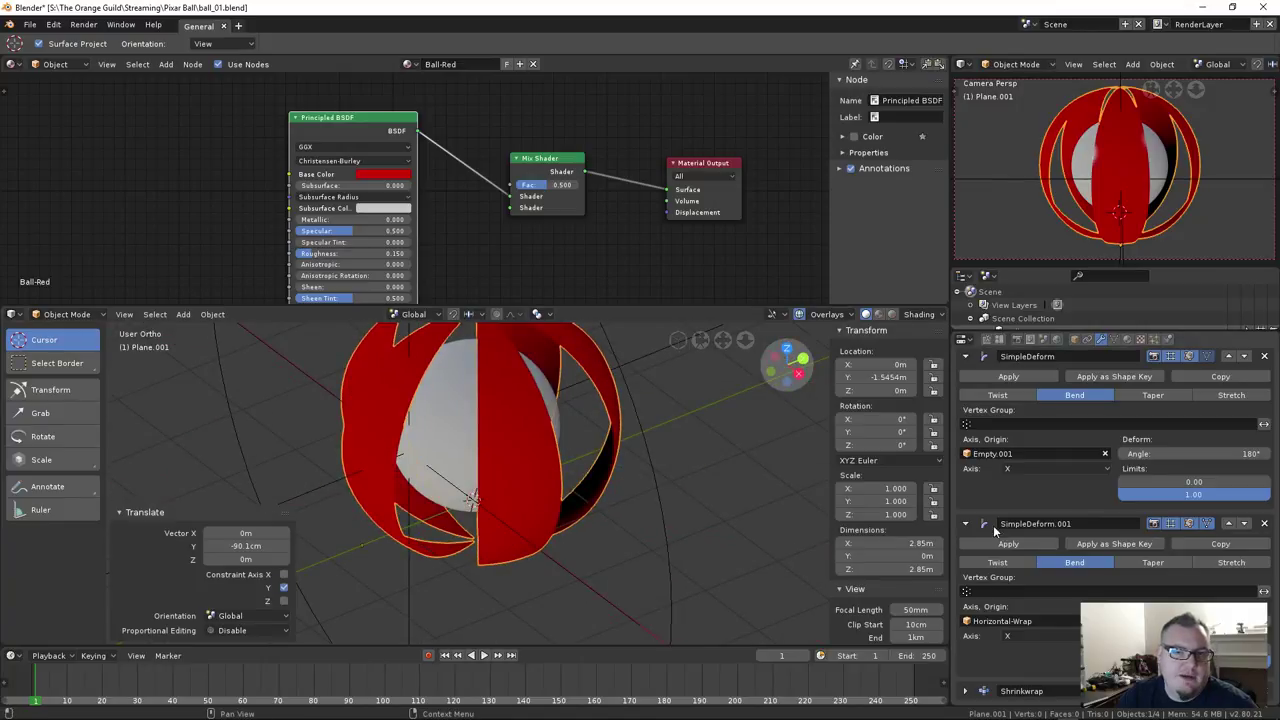
pyautogui.click(966, 524)
pyautogui.click(963, 428)
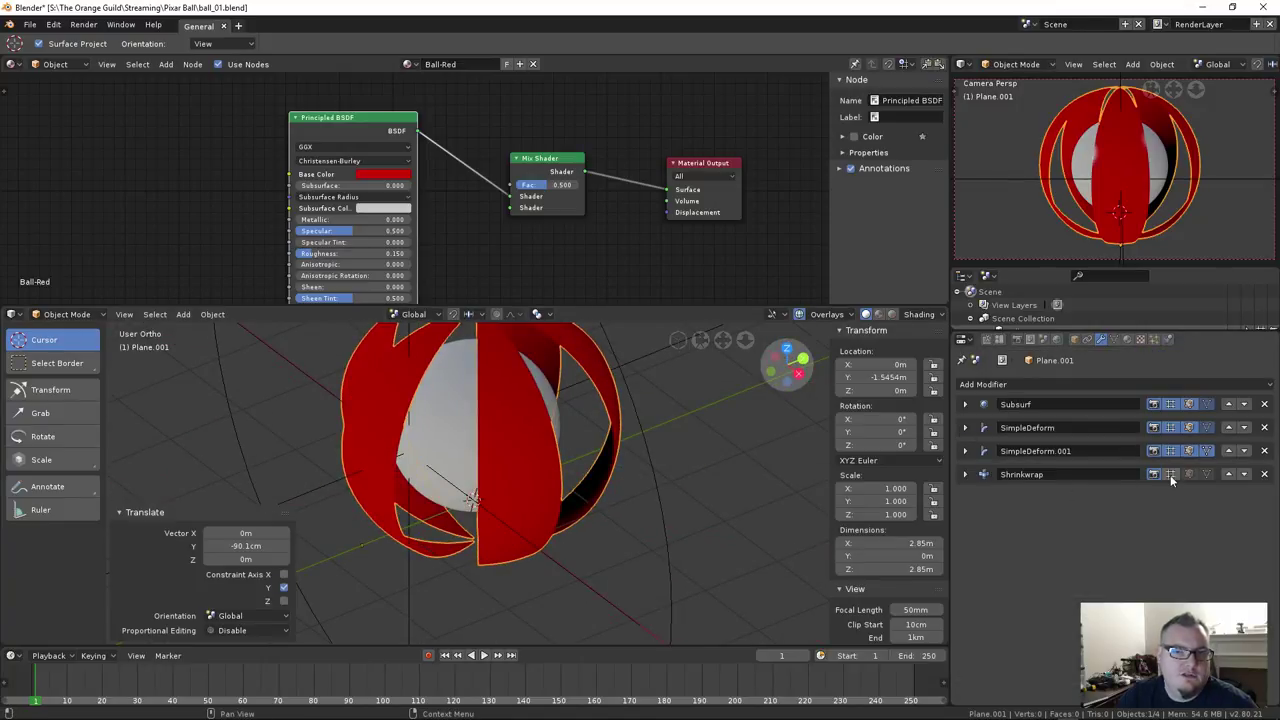
# Enable the Shrinkwrap modifier in the viewport and view the striped ball from above
pyautogui.click(1170, 474)
pyautogui.moveTo(485, 438); pyautogui.dragTo(465, 509, button='middle')
pyautogui.scroll(4, 466, 460)
pyautogui.moveTo(466, 443); pyautogui.dragTo(517, 485, button='middle')
pyautogui.scroll(-3, 600, 462)
# Lower the Shrinkwrap Offset from 0.02 to 0.005
pyautogui.click(966, 474)
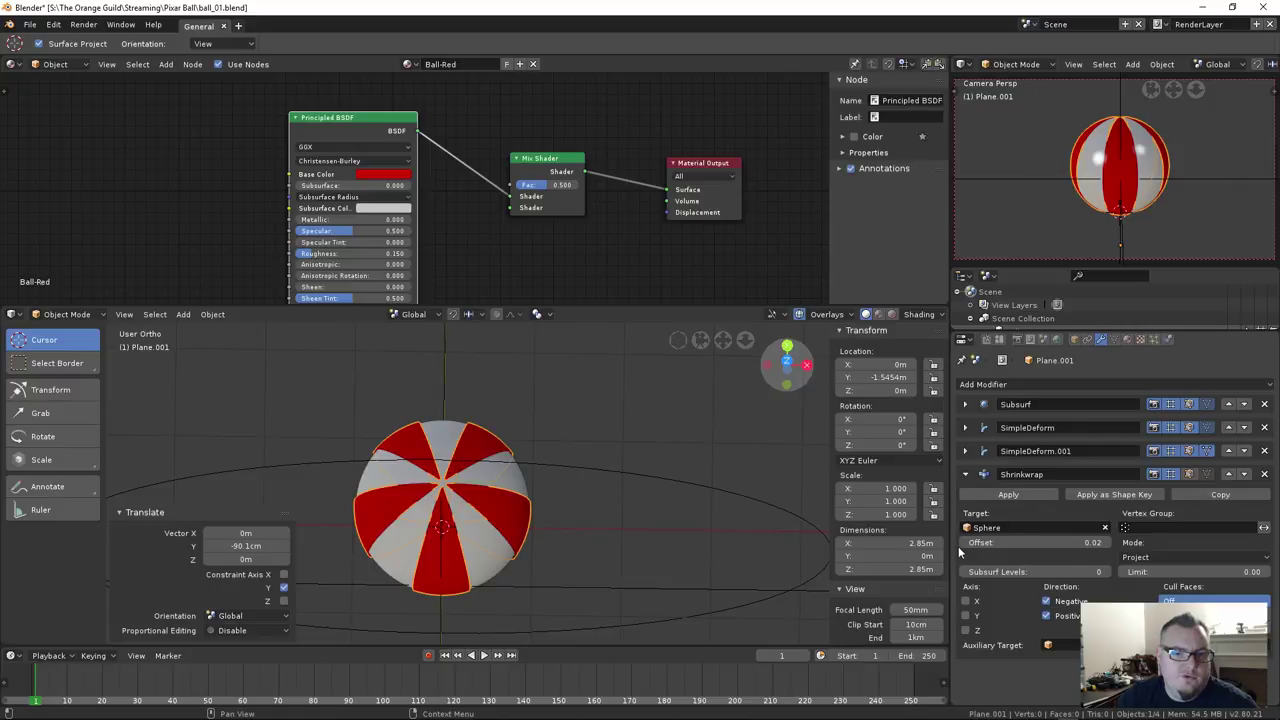
pyautogui.click(966, 543)
pyautogui.scroll(5, 505, 482)
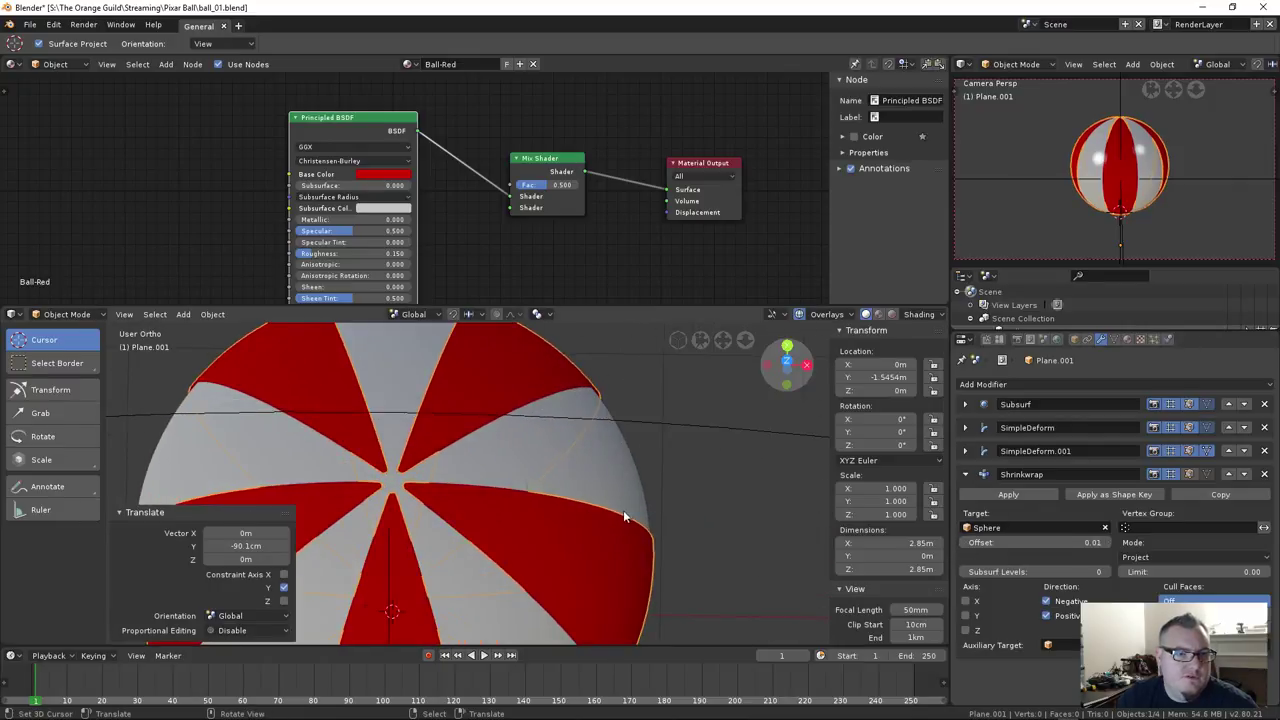
pyautogui.click(966, 543)
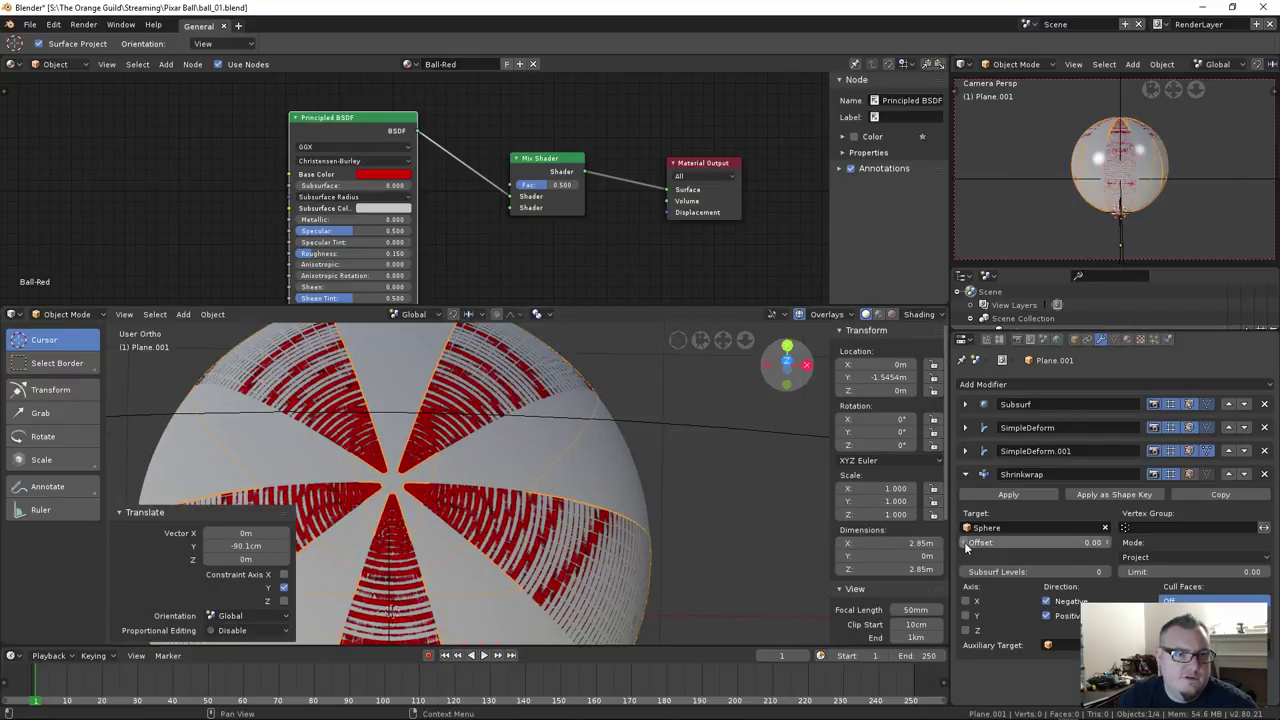
pyautogui.click(1027, 542)
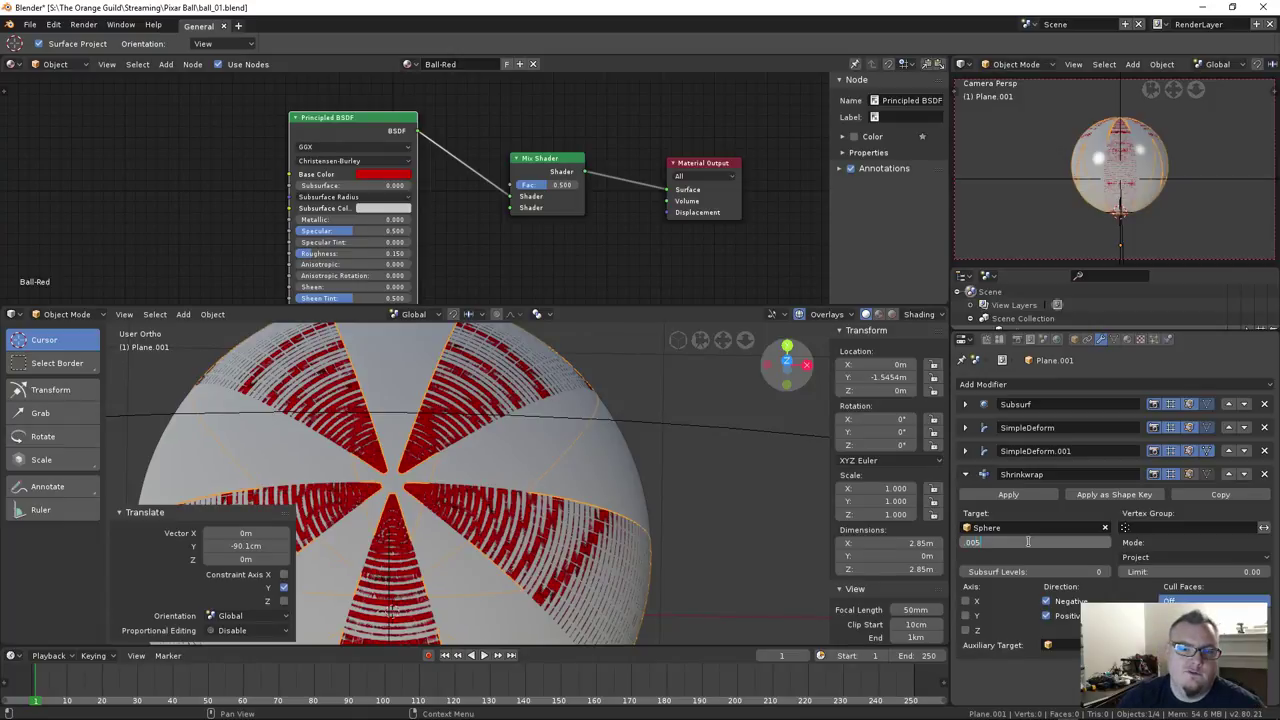
pyautogui.write('.005')
pyautogui.press('Return')
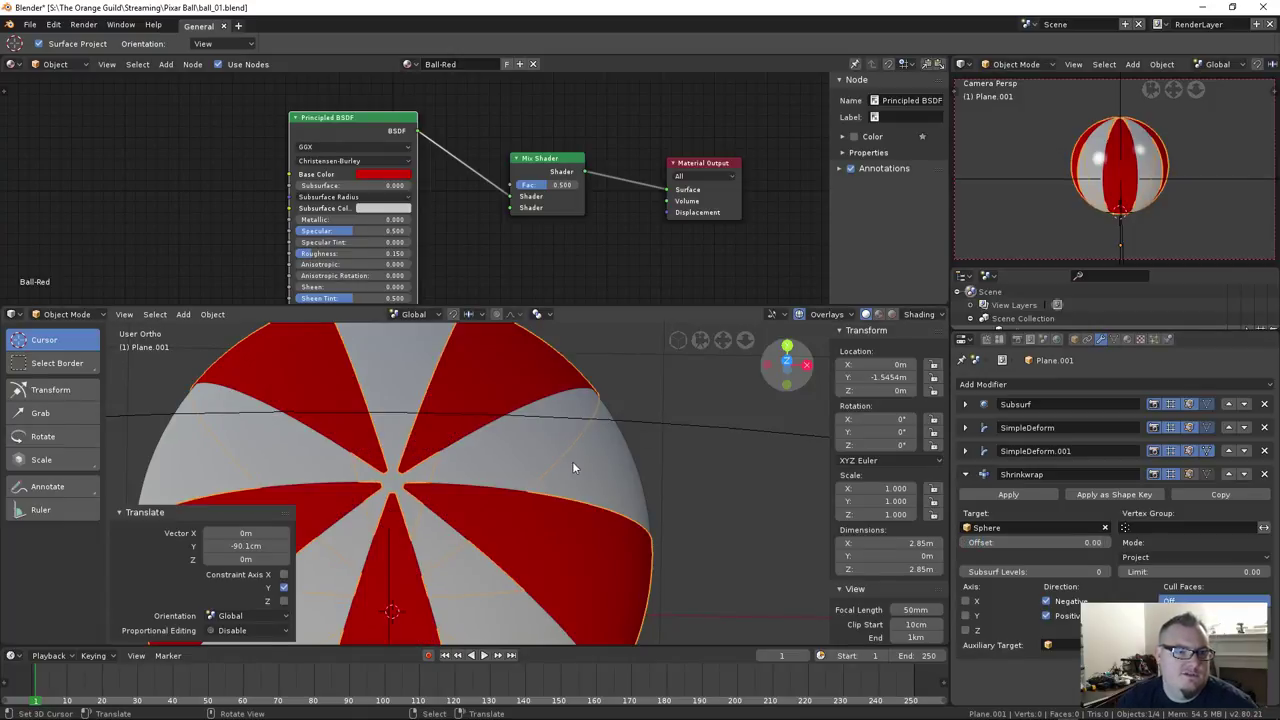
pyautogui.scroll(-7, 573, 467)
# Deselect the strips and preview the striped ball rendered from the side
pyautogui.click(539, 476)
pyautogui.moveTo(537, 478)
pyautogui.mouseDown(button='middle')
pyautogui.moveTo(507, 440)
pyautogui.moveTo(494, 451)
pyautogui.moveTo(600, 425)
pyautogui.mouseUp(button='middle')
pyautogui.scroll(3, 489, 457)
pyautogui.hotkey('shift', 'z')
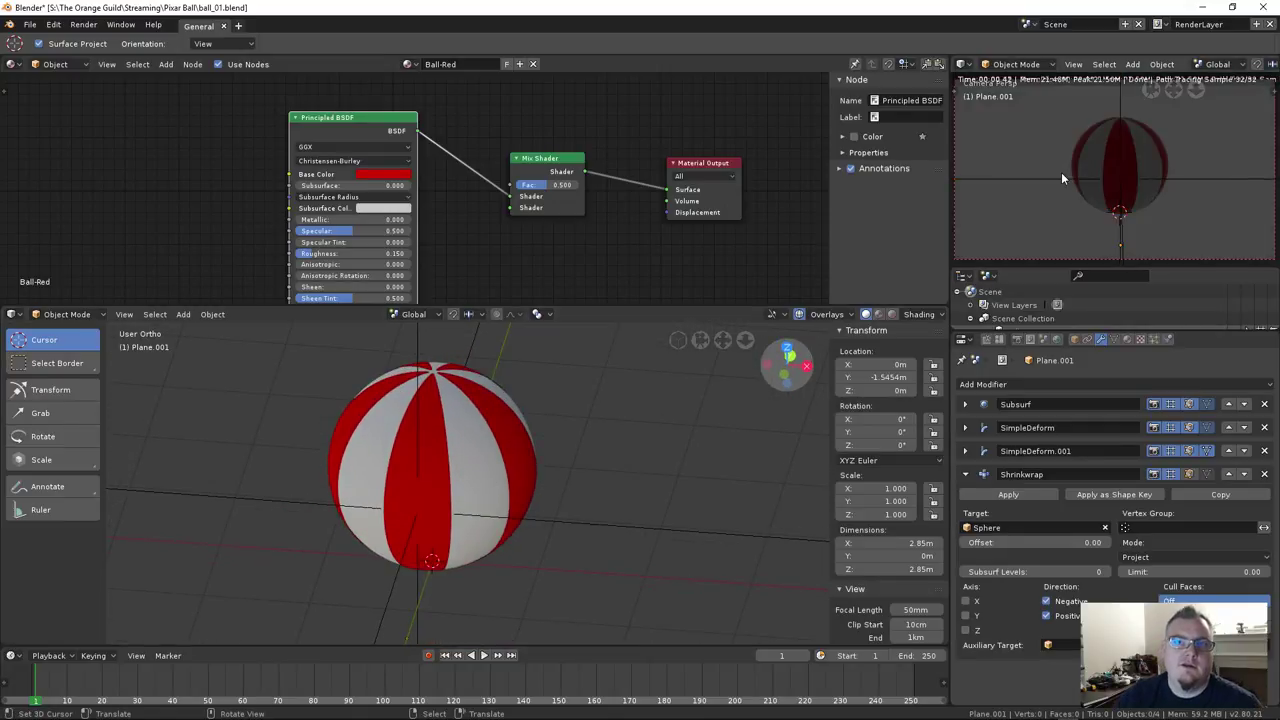
# Reveal all hidden objects and render the camera preview again
pyautogui.hotkey('shift', 'z')
pyautogui.scroll(-3, 560, 421)
pyautogui.moveTo(560, 421)
pyautogui.mouseDown(button='middle')
pyautogui.moveTo(551, 449)
pyautogui.moveTo(508, 466)
pyautogui.moveTo(470, 470)
pyautogui.moveTo(450, 455)
pyautogui.mouseUp(button='middle')
pyautogui.hotkey('alt', 'h')
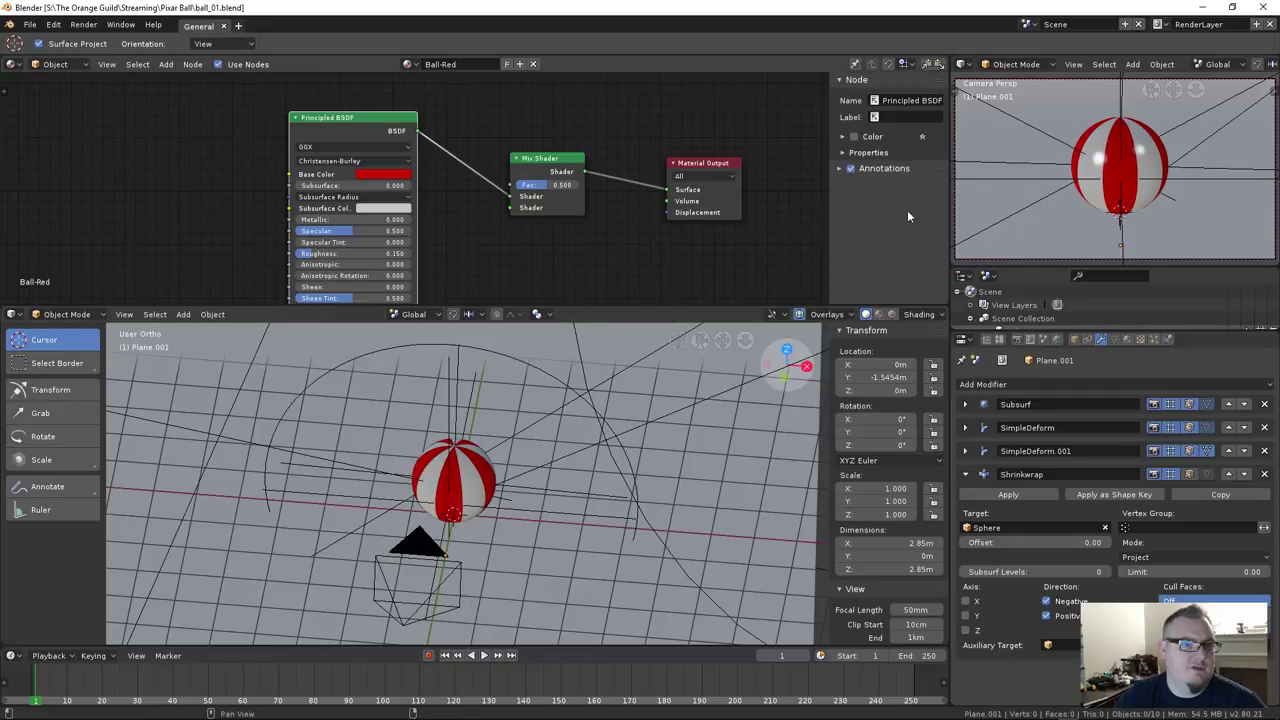
pyautogui.hotkey('shift', 'z')
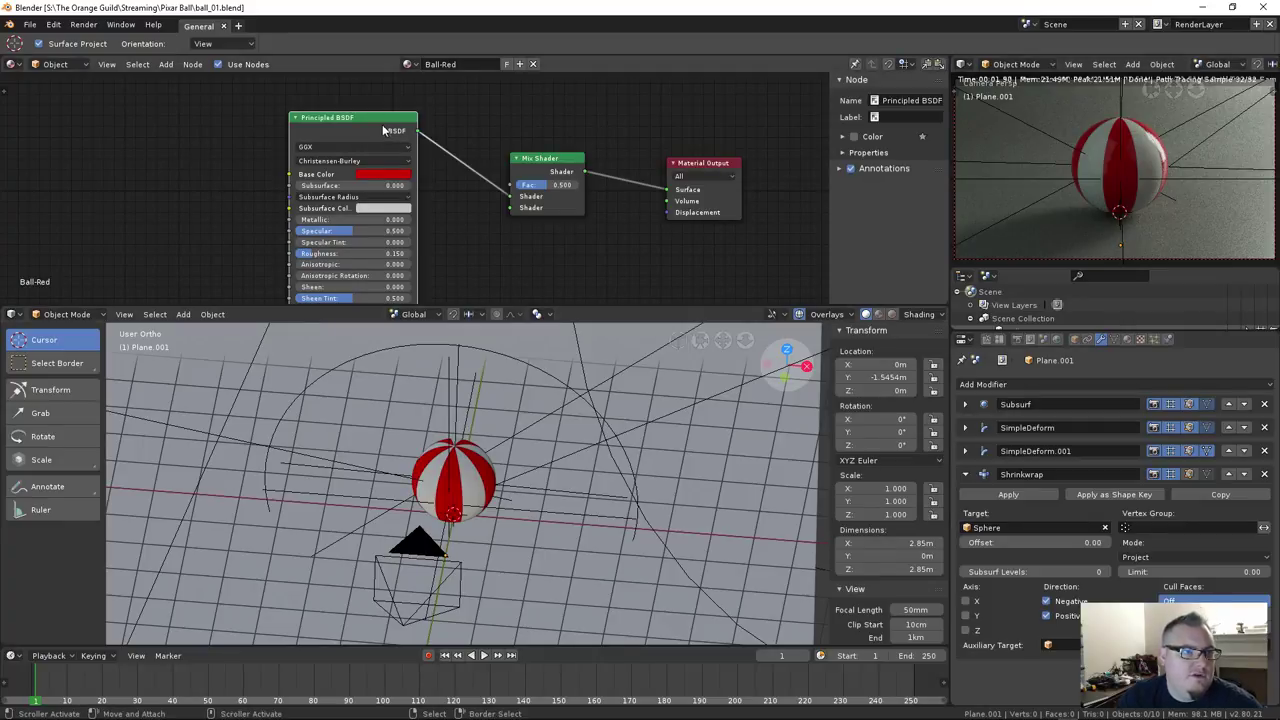
# Remove Ball-Red's Mix Shader so its Principled BSDF feeds Material Output directly
pyautogui.moveTo(383, 131); pyautogui.dragTo(409, 134)
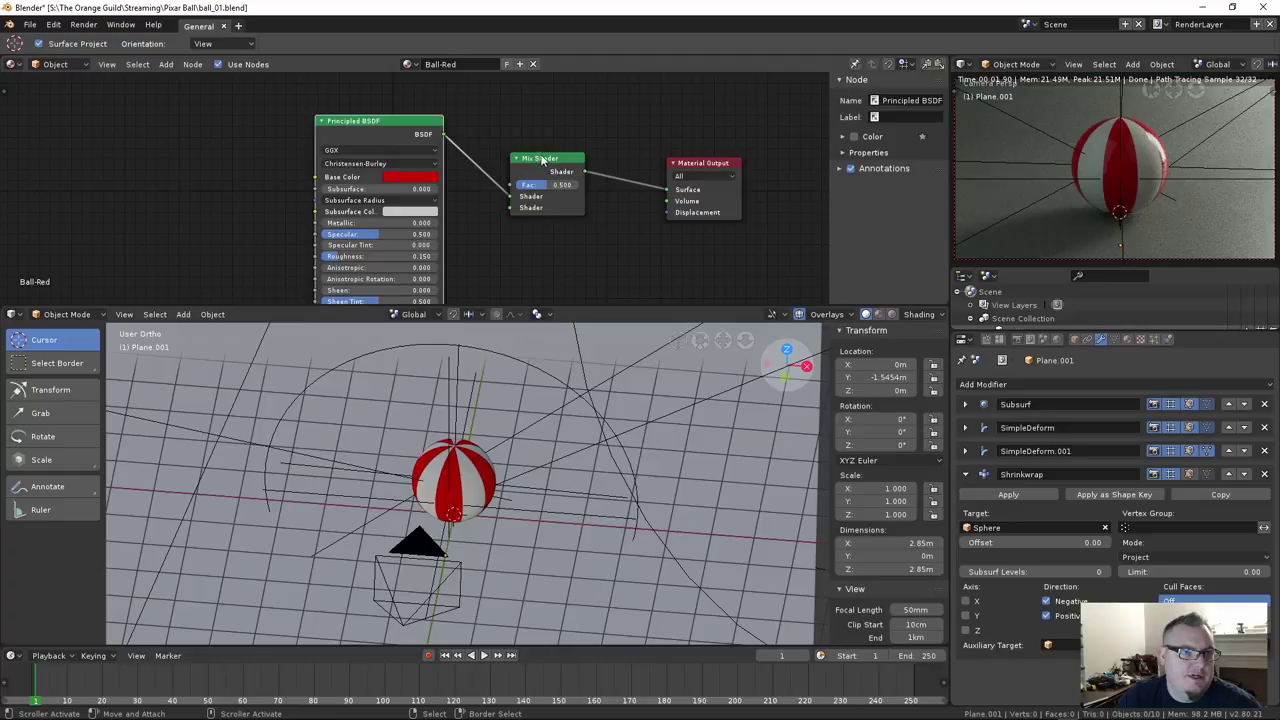
pyautogui.hotkey('ctrl', 'x')
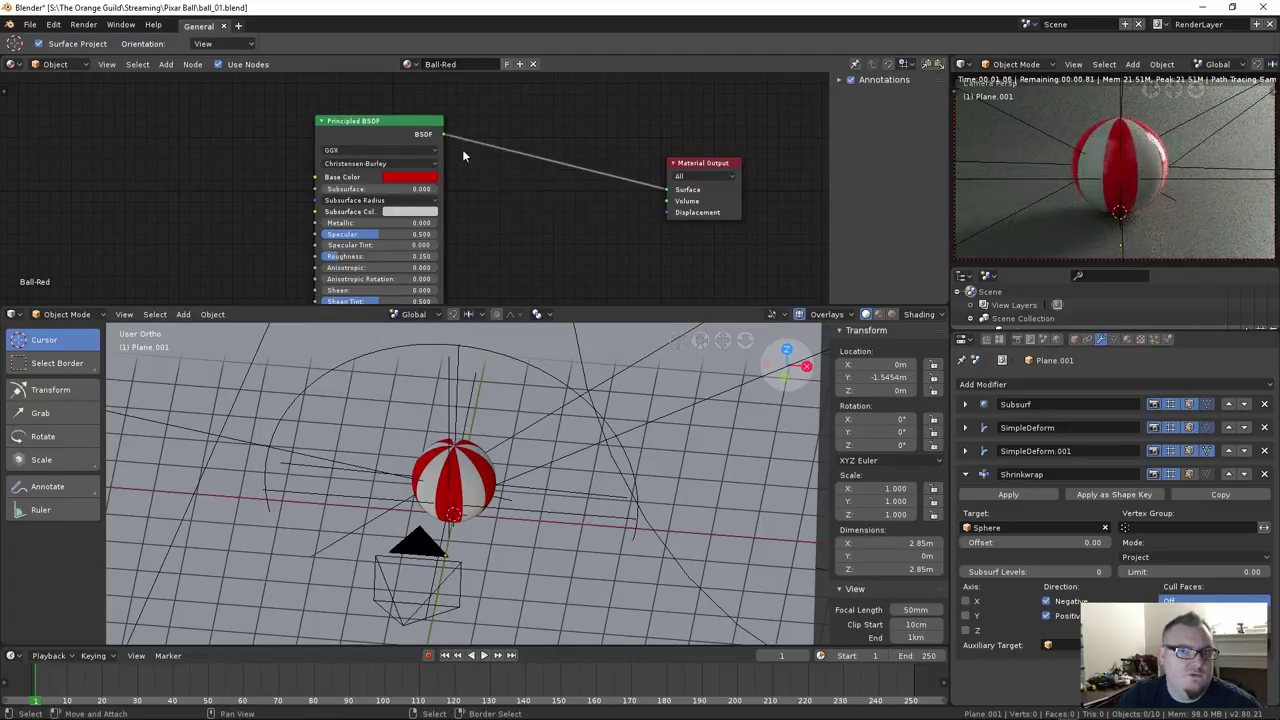
pyautogui.moveTo(388, 135); pyautogui.dragTo(508, 146)
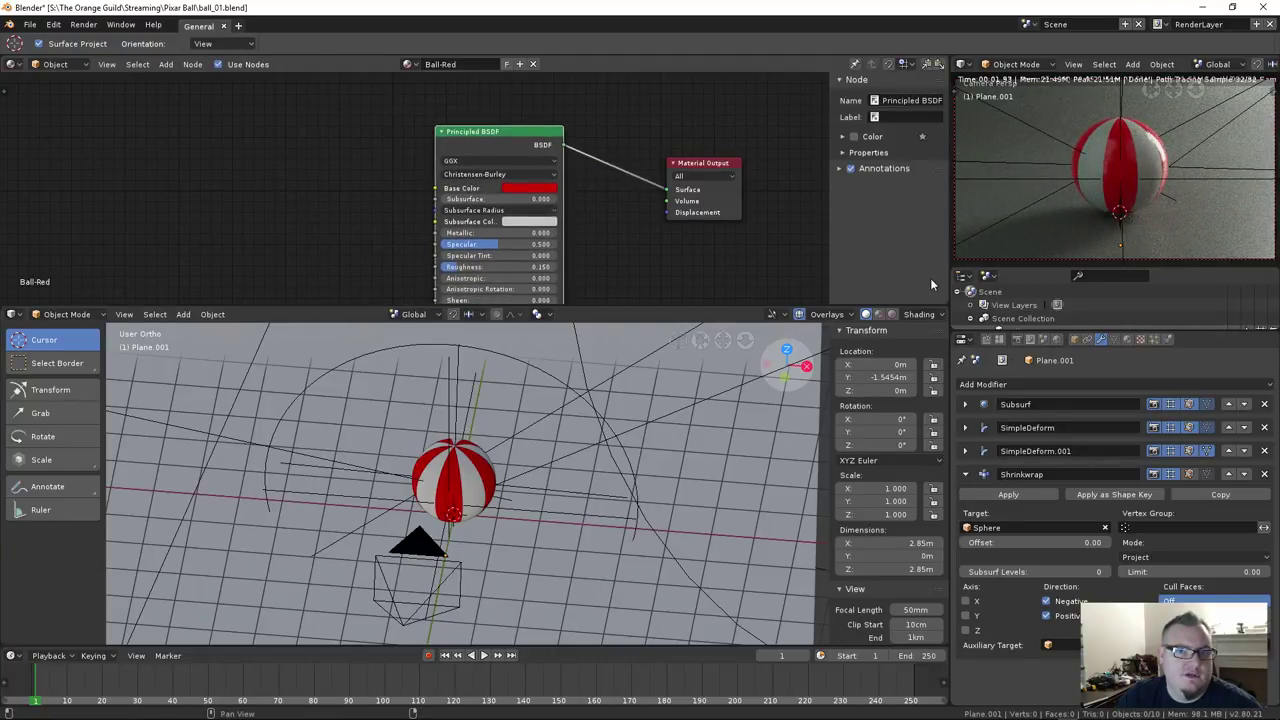
pyautogui.click(1127, 339)
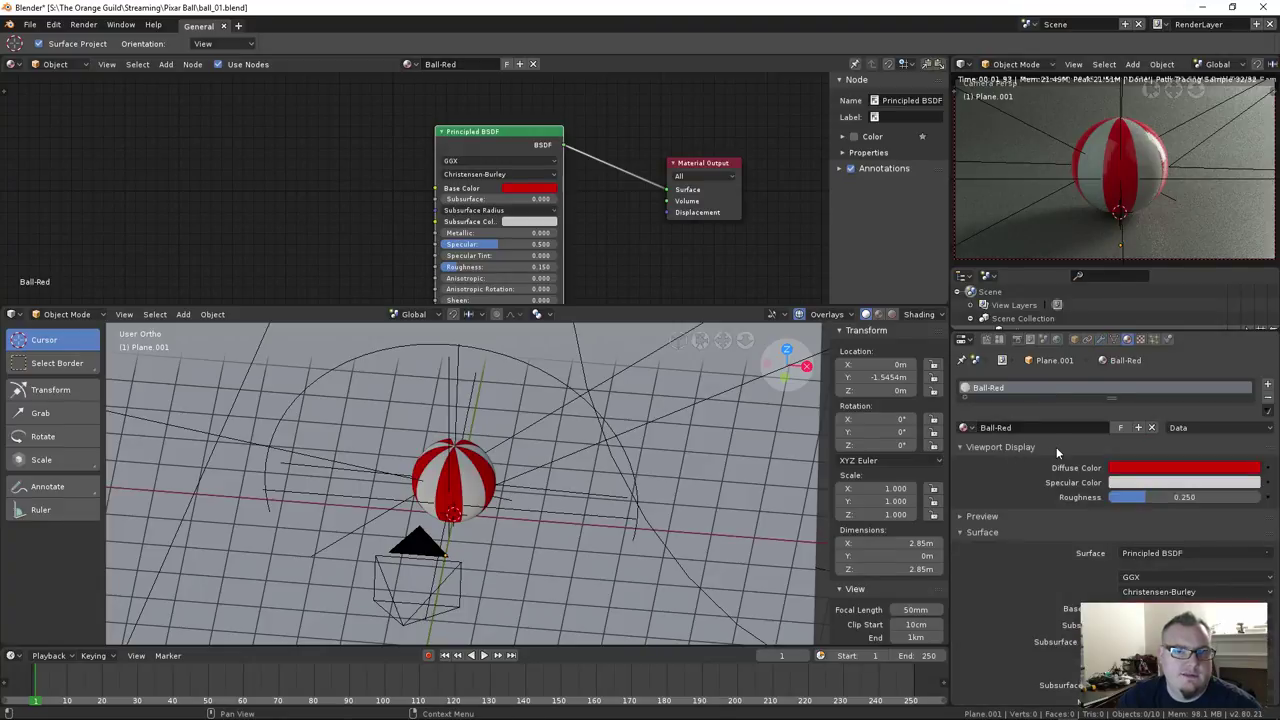
# Select the white sphere to bring up its Ball-White node tree
pyautogui.moveTo(1110, 399)
pyautogui.mouseDown()
pyautogui.moveTo(1110, 468)
pyautogui.moveTo(1110, 411)
pyautogui.mouseUp()
pyautogui.scroll(4, 444, 461)
pyautogui.click(444, 461)
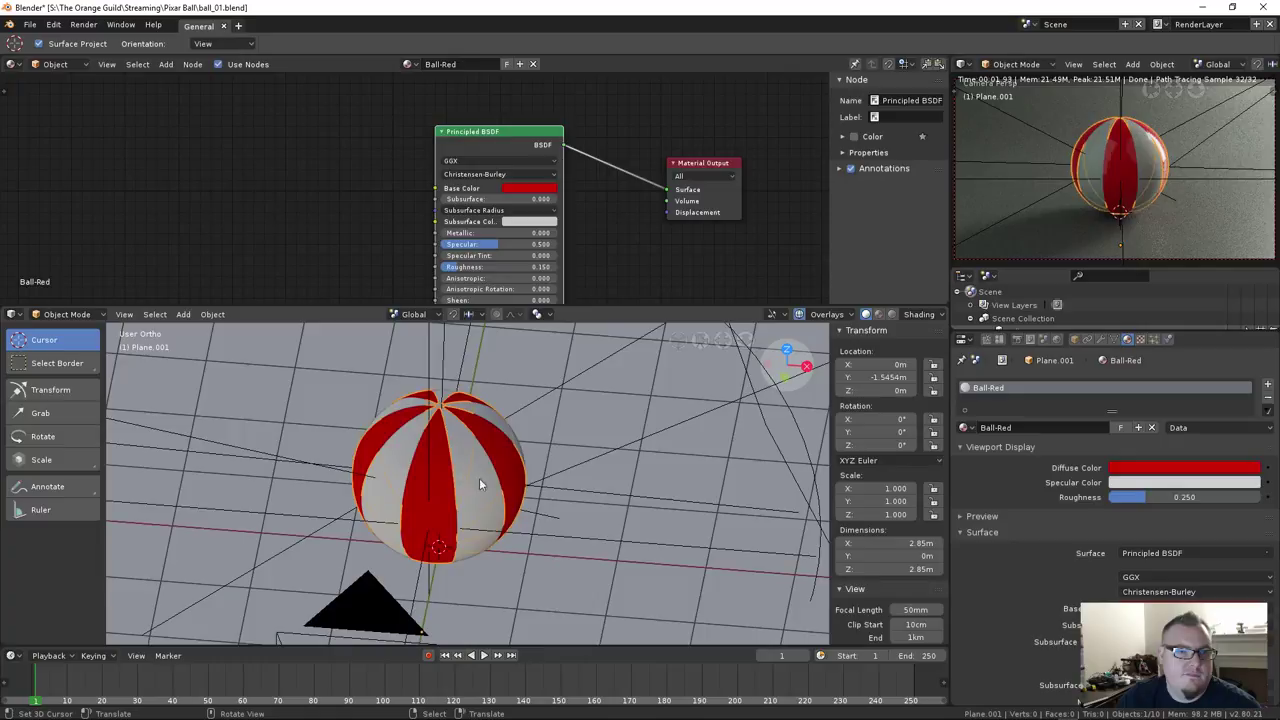
pyautogui.click(474, 461)
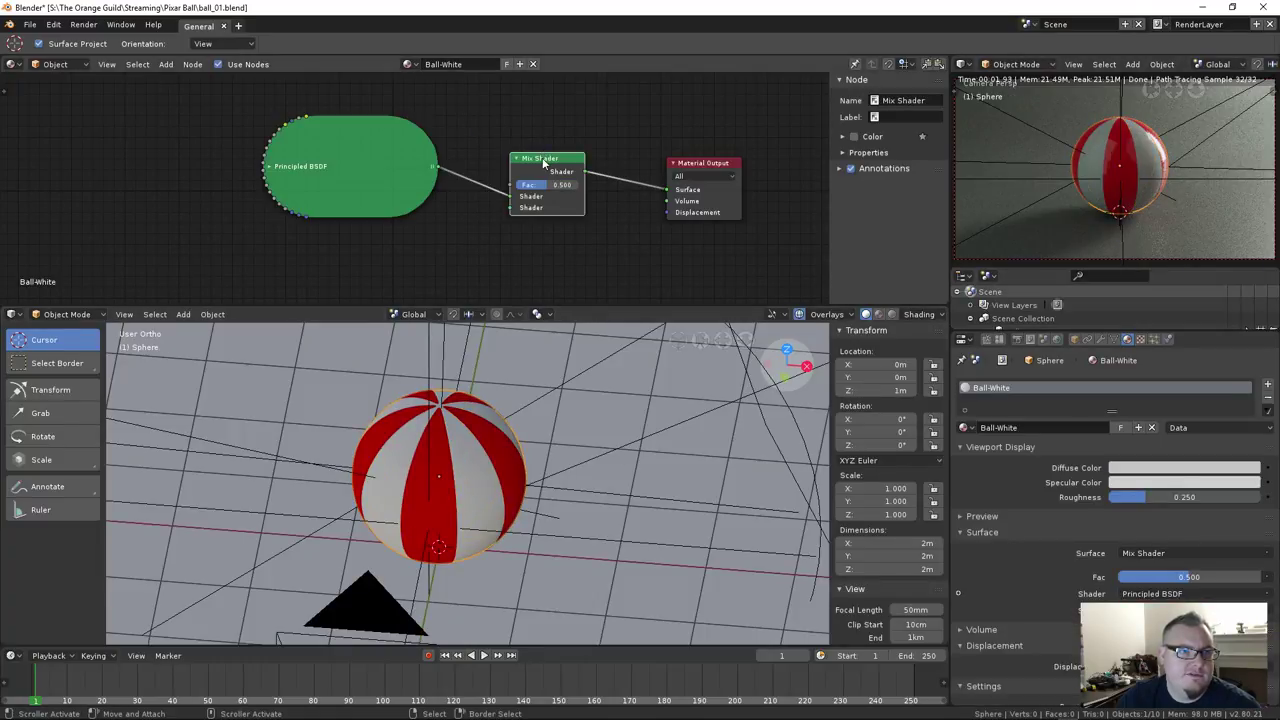
# Dissolve Ball-White's Mix Shader, then expand and reposition its Principled BSDF node
pyautogui.hotkey('ctrl', 'x')
pyautogui.click(349, 143)
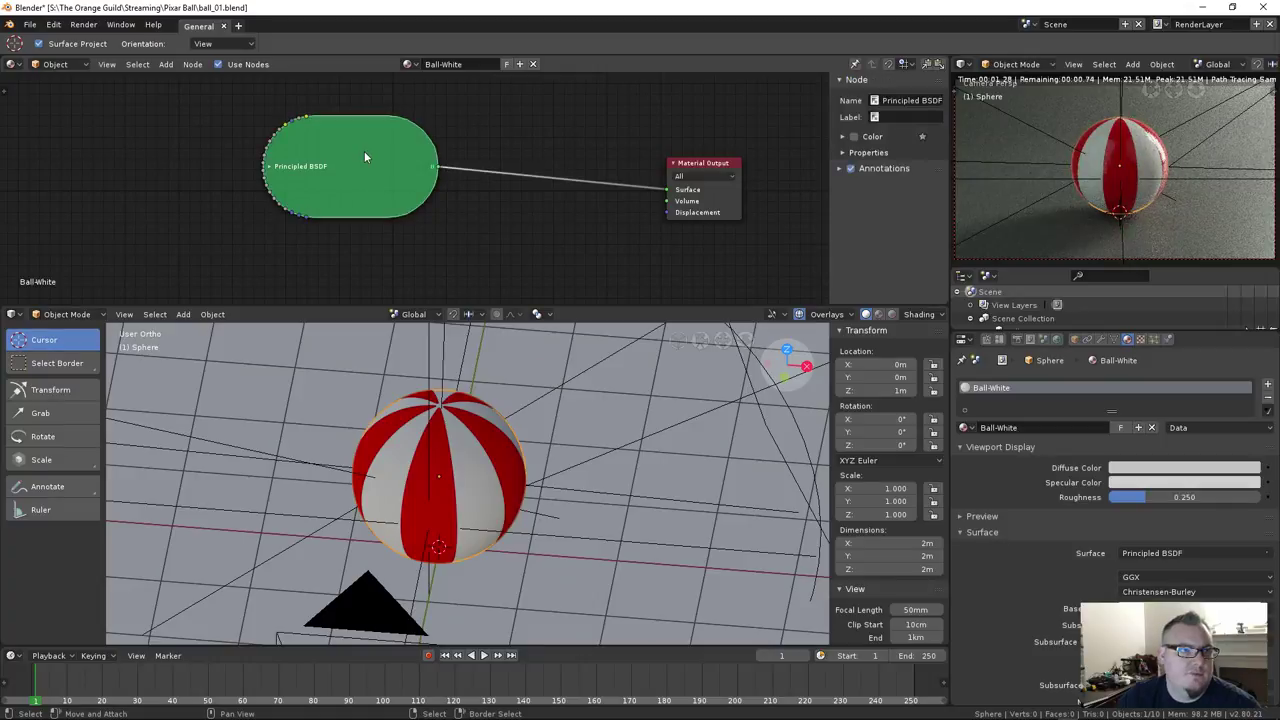
pyautogui.press('h')
pyautogui.moveTo(364, 151); pyautogui.dragTo(550, 135)
pyautogui.moveTo(650, 248); pyautogui.dragTo(530, 223, button='middle')
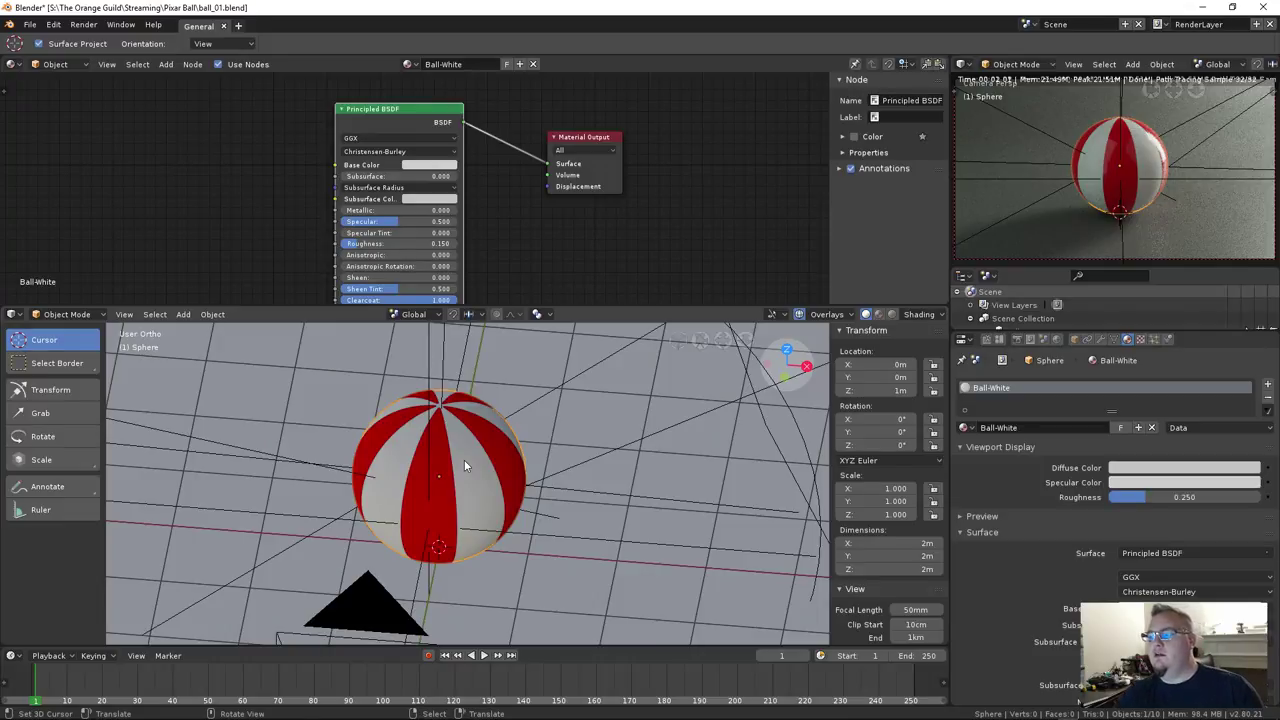
# Orbit around the ball and select the red stripes object again
pyautogui.moveTo(464, 459); pyautogui.dragTo(475, 539, button='middle')
pyautogui.click(457, 494)
pyautogui.scroll(-4, 457, 494)
pyautogui.scroll(3, 509, 476)
# Enter Edit Mode on Plane.001 and choose a Pivot Point setting
pyautogui.press('Tab')
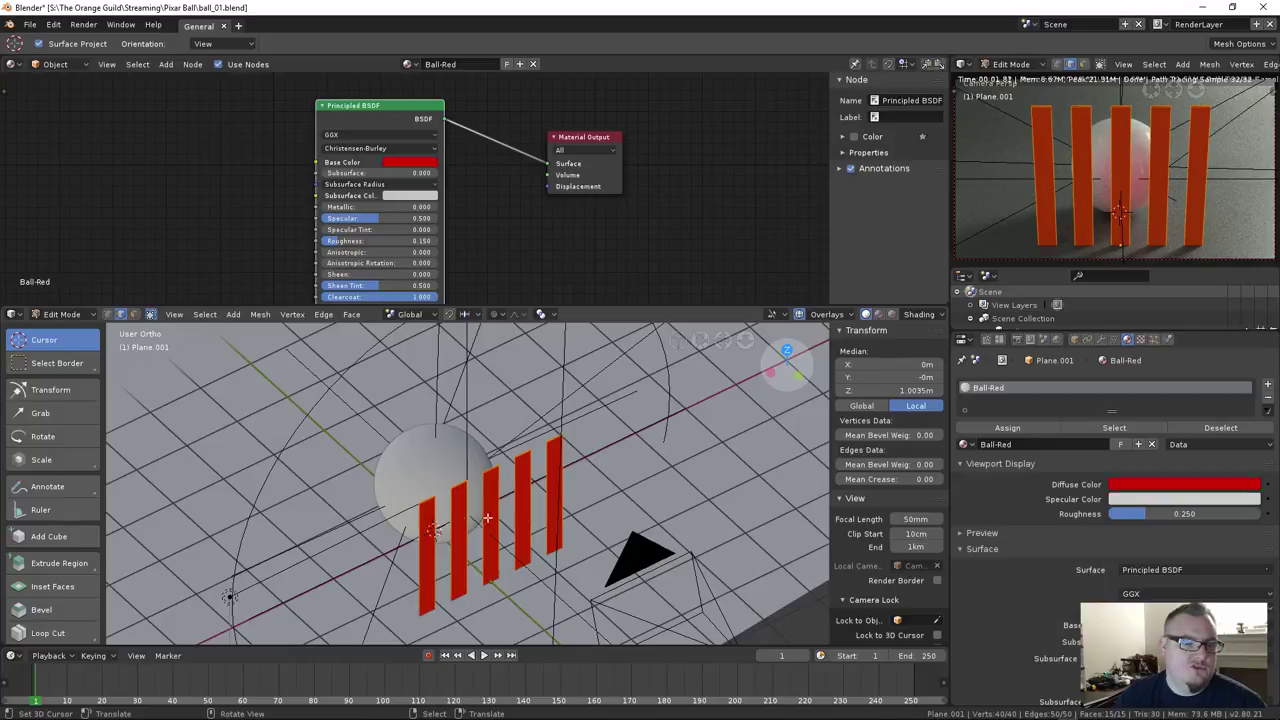
pyautogui.scroll(2, 509, 496)
pyautogui.moveTo(509, 496); pyautogui.dragTo(212, 343, button='middle')
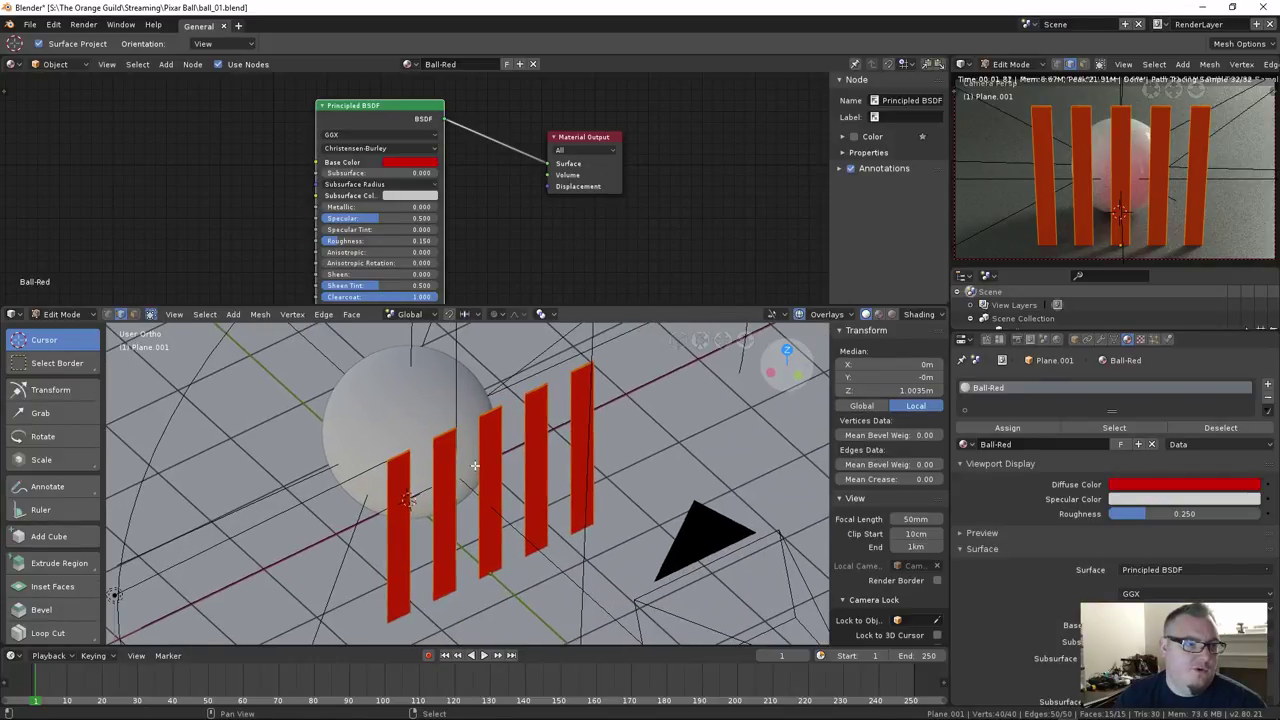
pyautogui.click(542, 314)
pyautogui.click(545, 314)
pyautogui.click(550, 315)
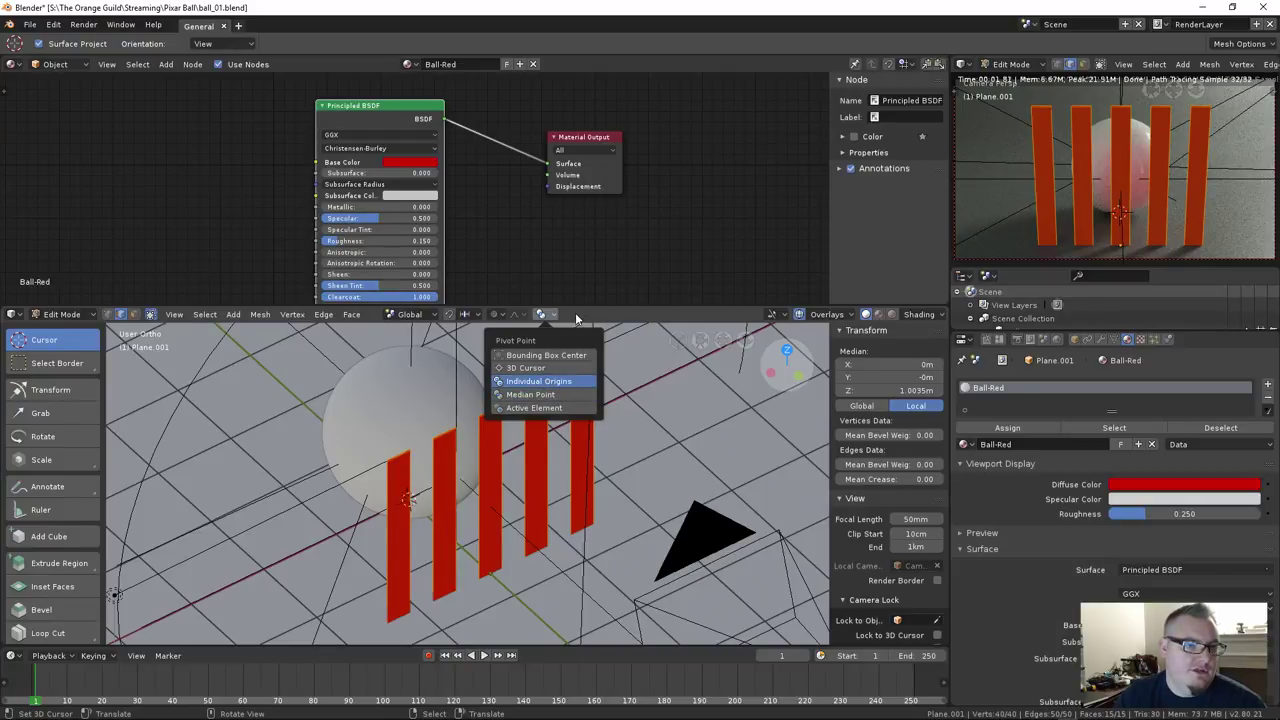
pyautogui.click(555, 394)
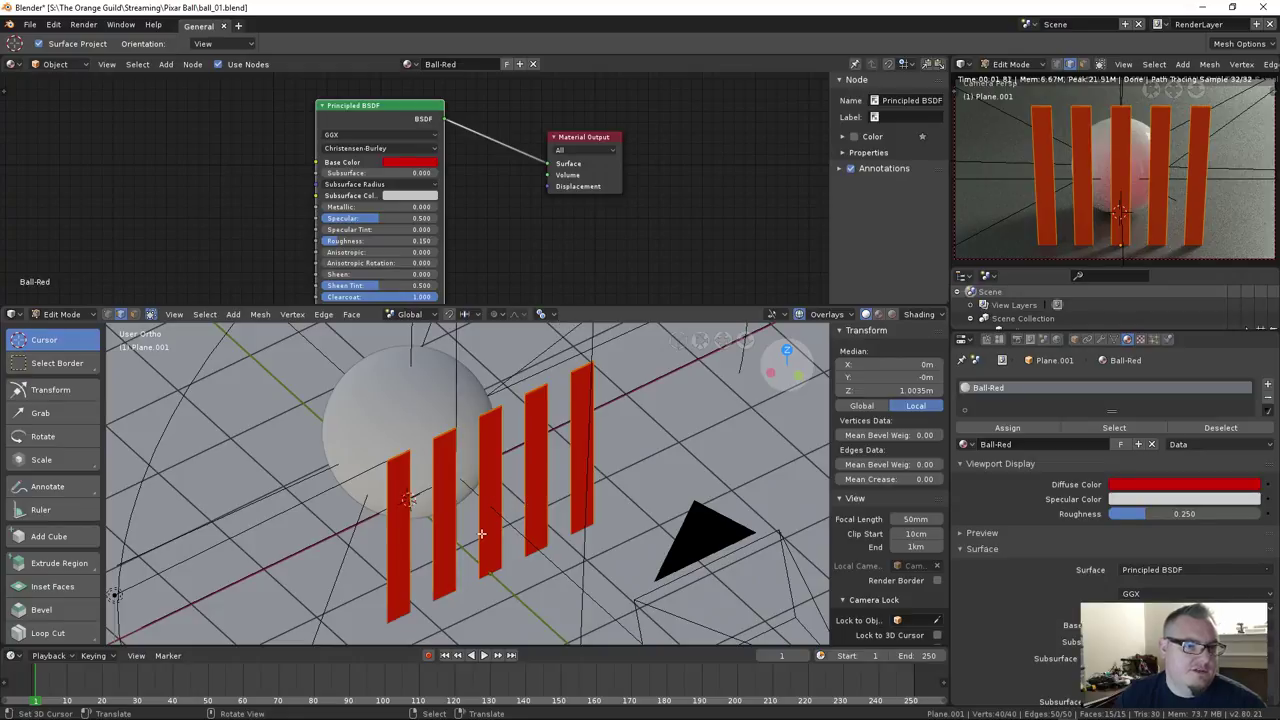
# Try an X-axis scale on the strips, cancel it, and bring up the modifier stack
pyautogui.press('s')
pyautogui.press('y')
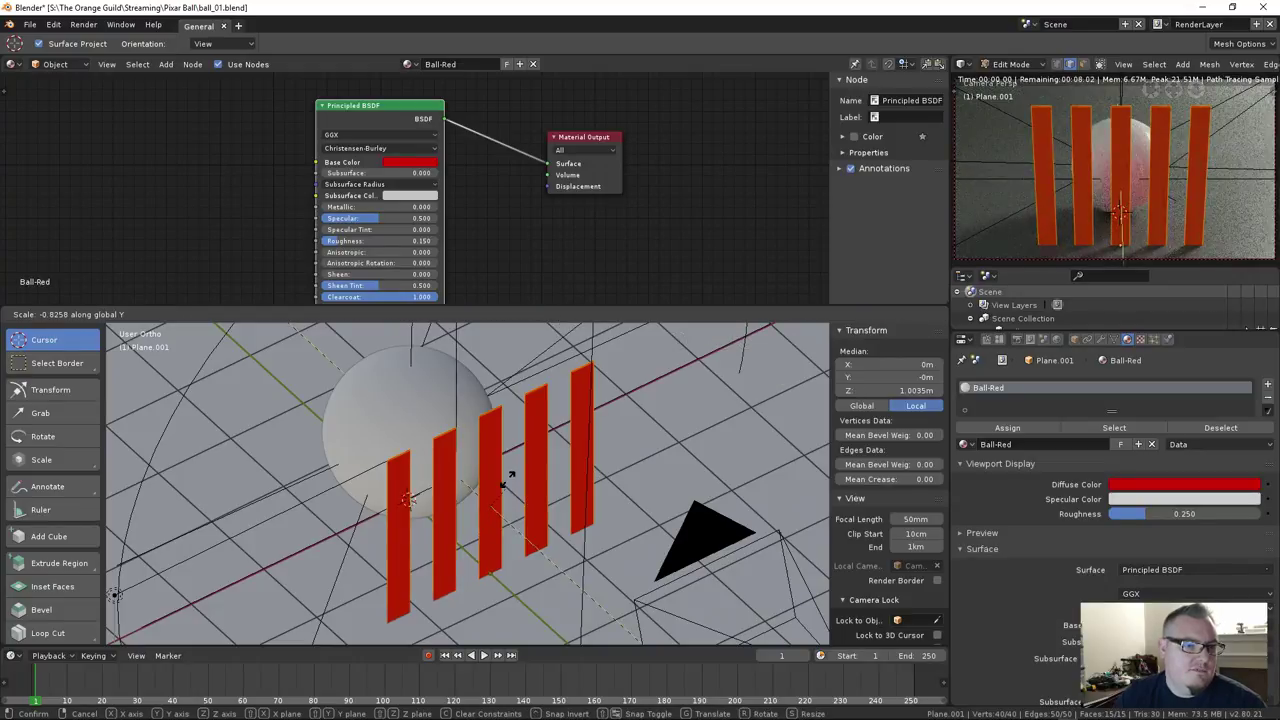
pyautogui.press('x')
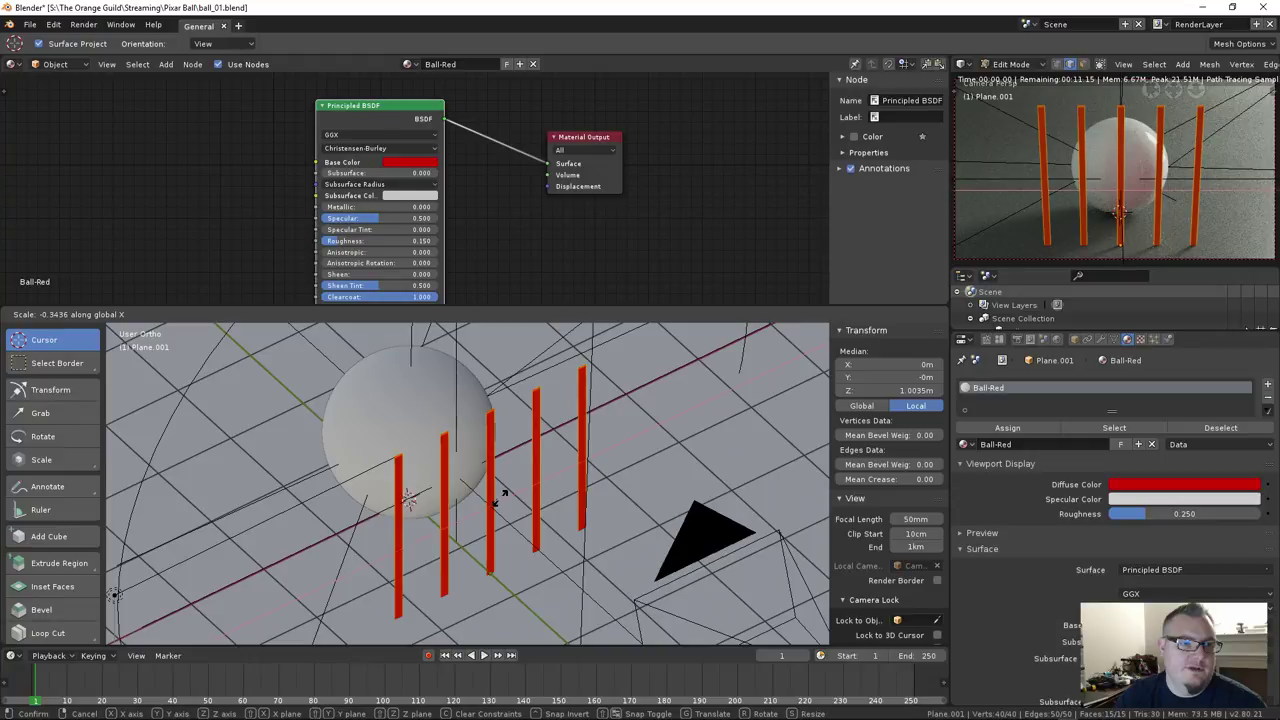
pyautogui.press('Escape')
pyautogui.keyDown('shift'); pyautogui.moveTo(950, 265); pyautogui.dragTo(601, 432, button='middle'); pyautogui.keyUp('shift')
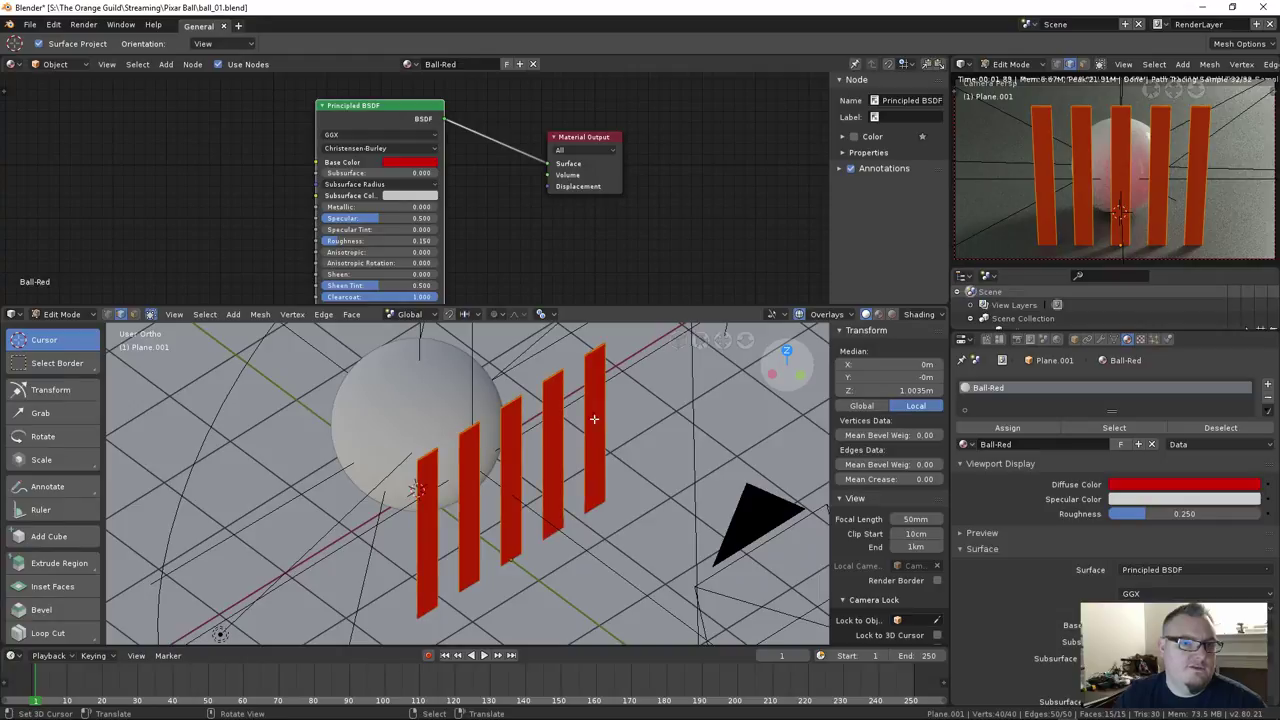
pyautogui.click(1102, 340)
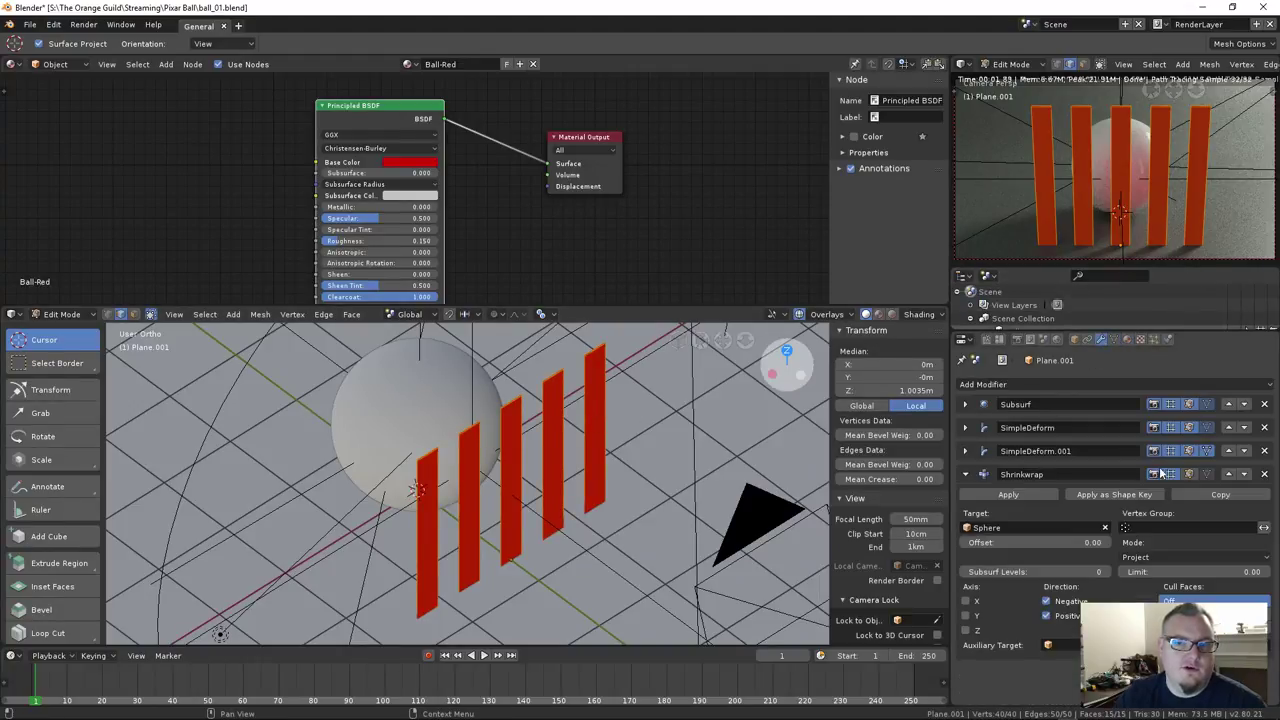
# Collapse the Shrinkwrap panel, scale the strips to 1.376 along X, and preview
pyautogui.click(1200, 474)
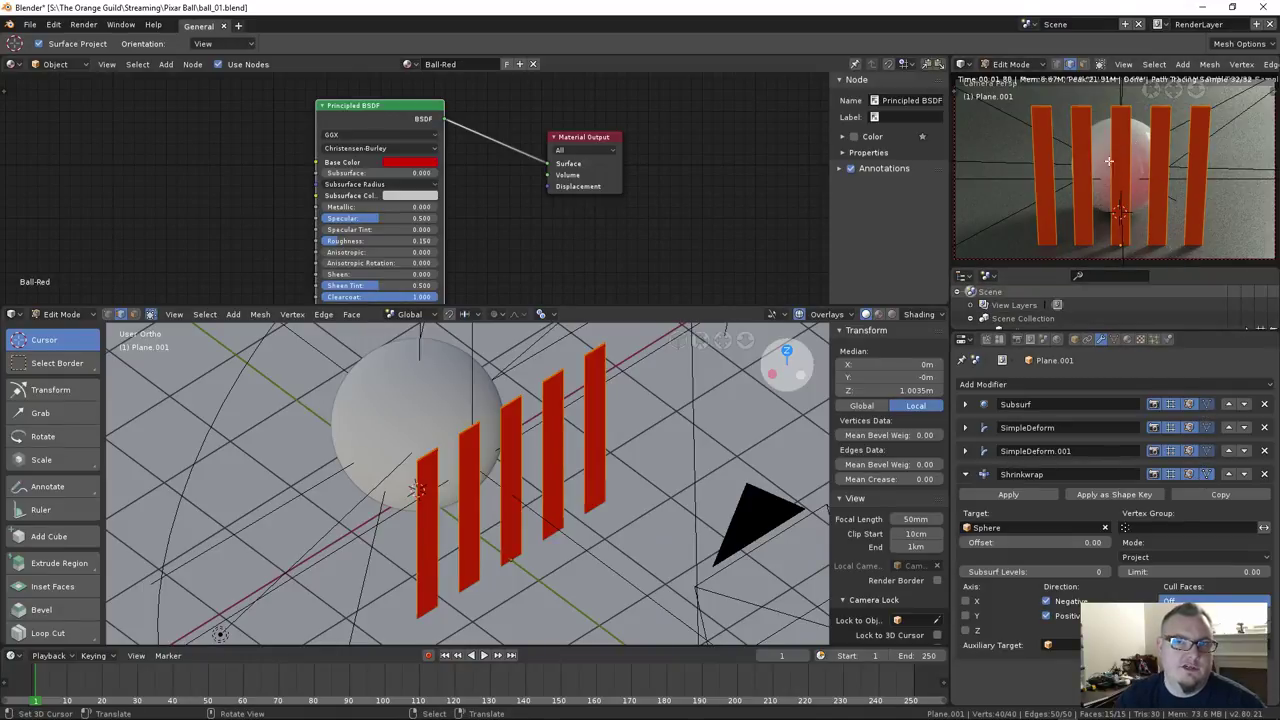
pyautogui.moveTo(508, 466); pyautogui.dragTo(560, 468, button='middle')
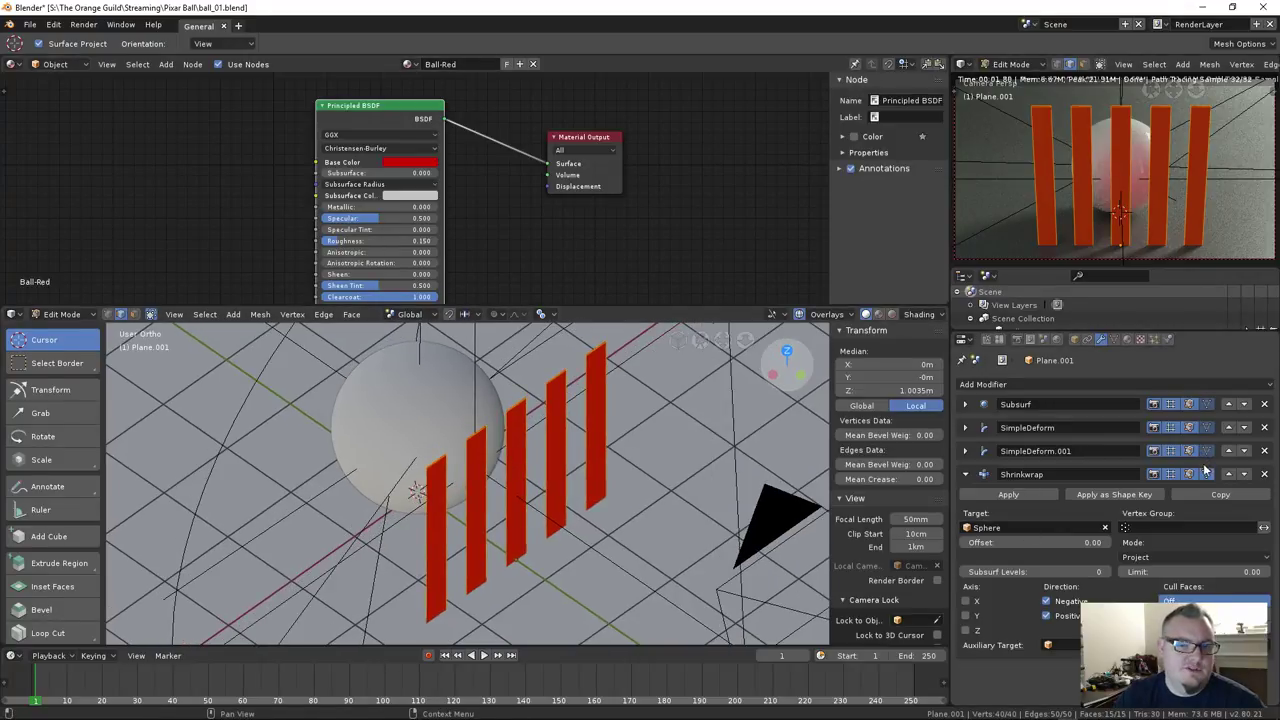
pyautogui.click(965, 474)
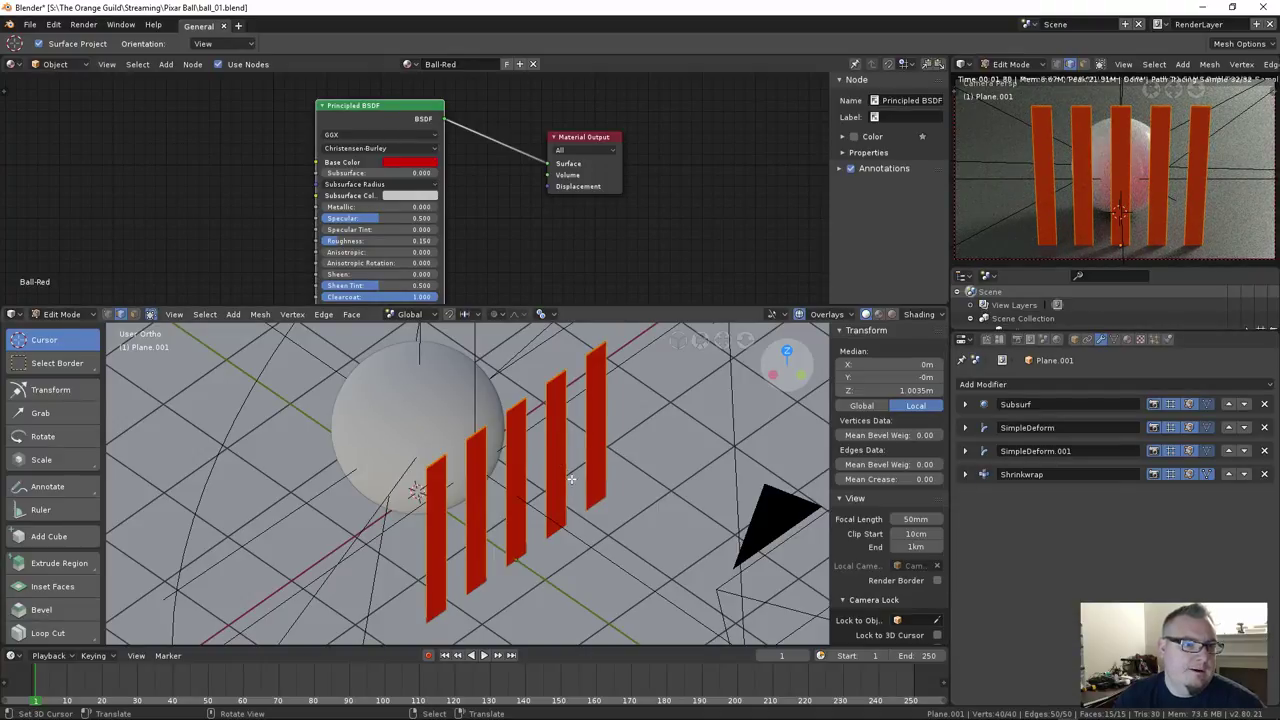
pyautogui.press('s')
pyautogui.press('x')
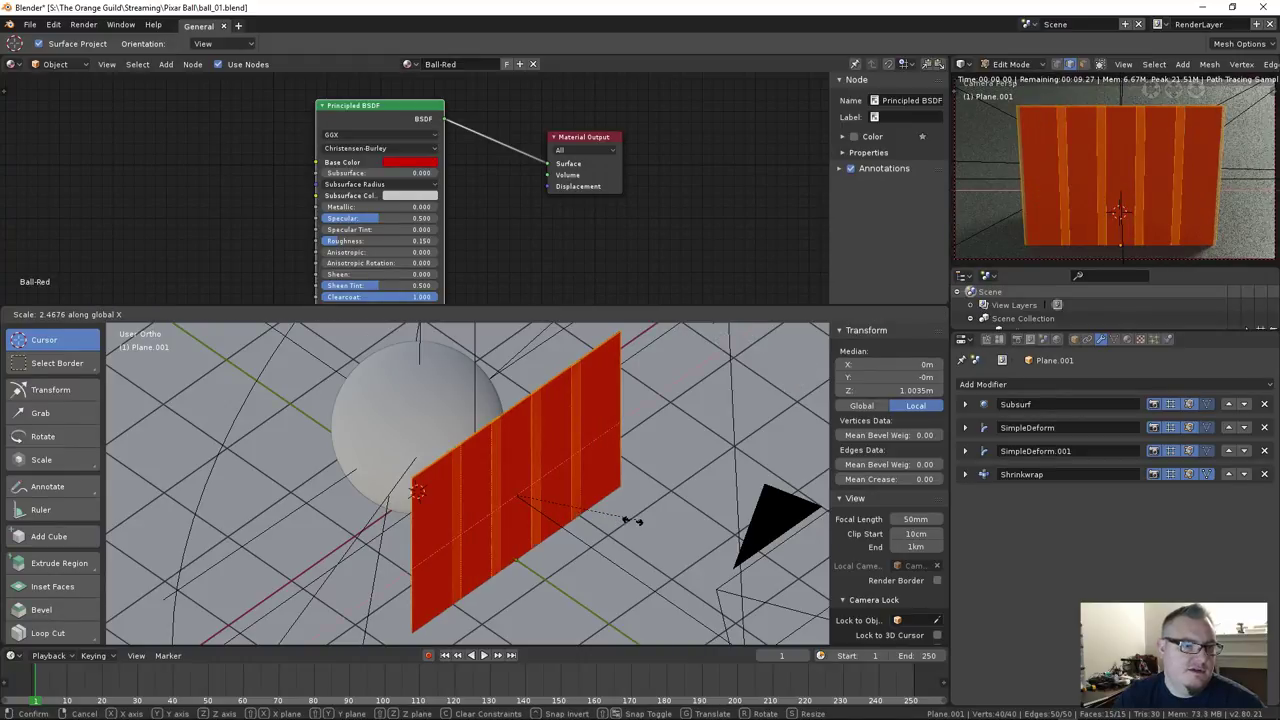
pyautogui.click(552, 508)
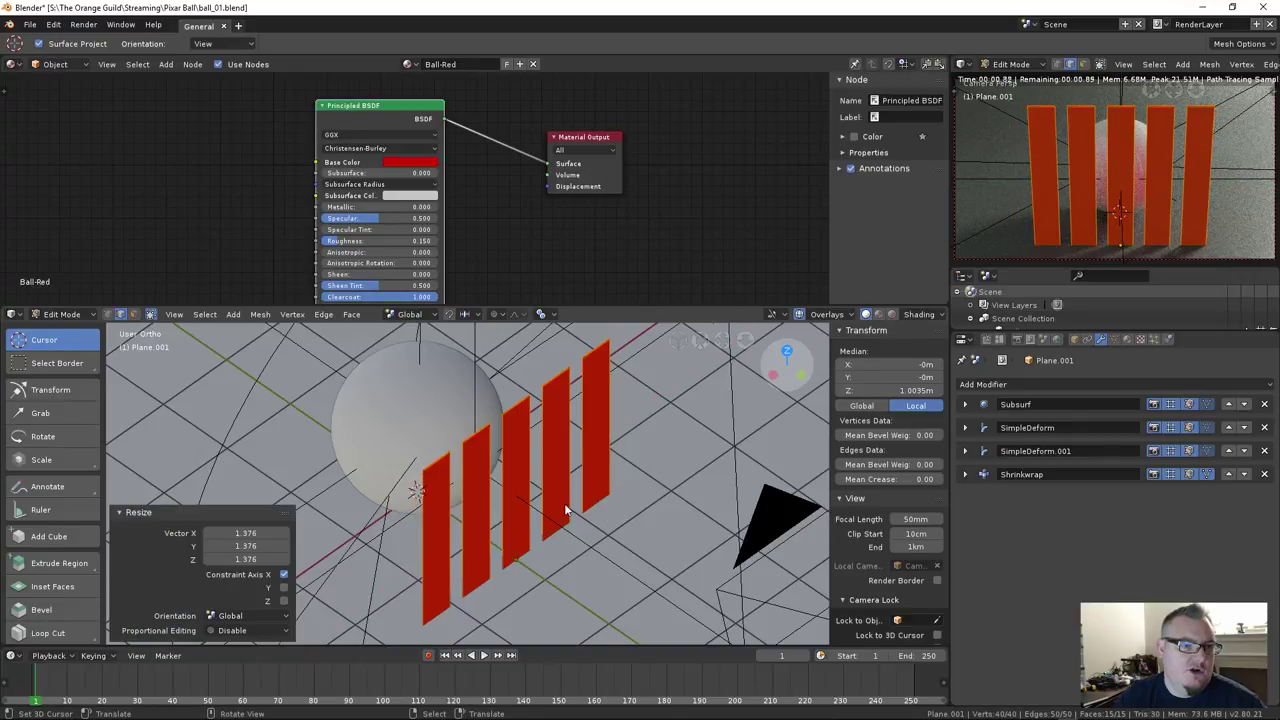
pyautogui.press('Tab')
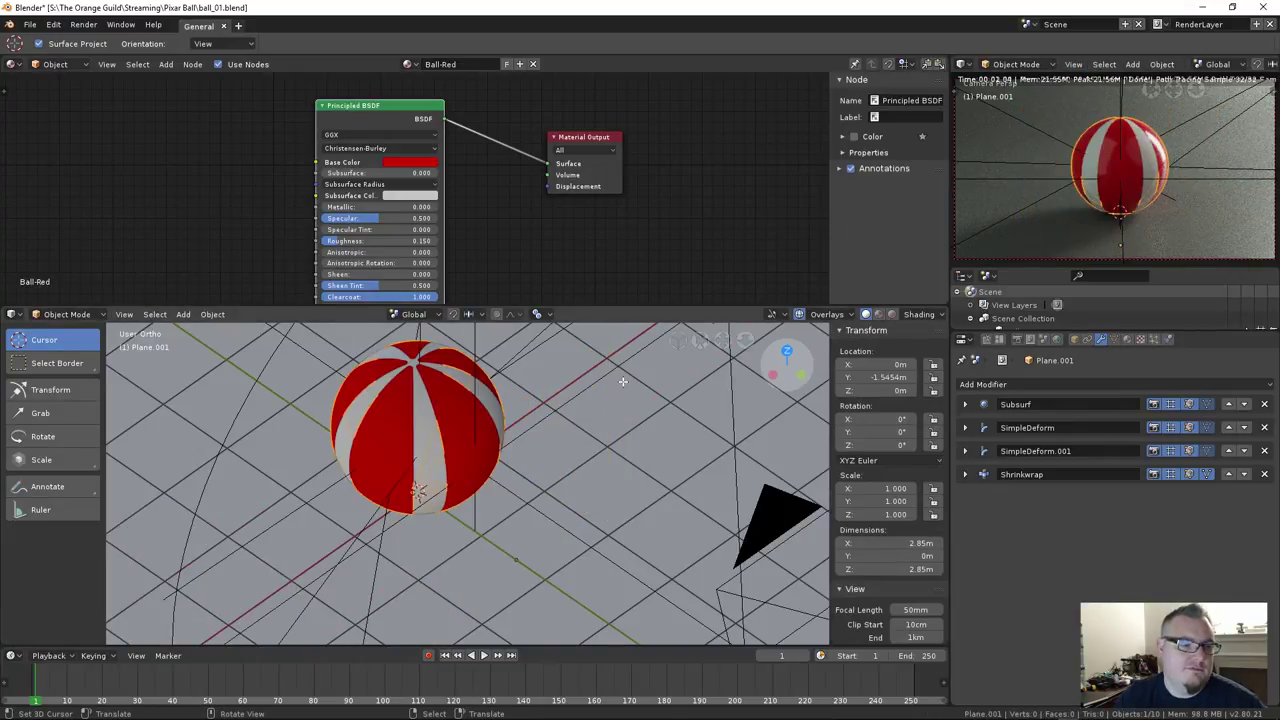
pyautogui.press('Tab')
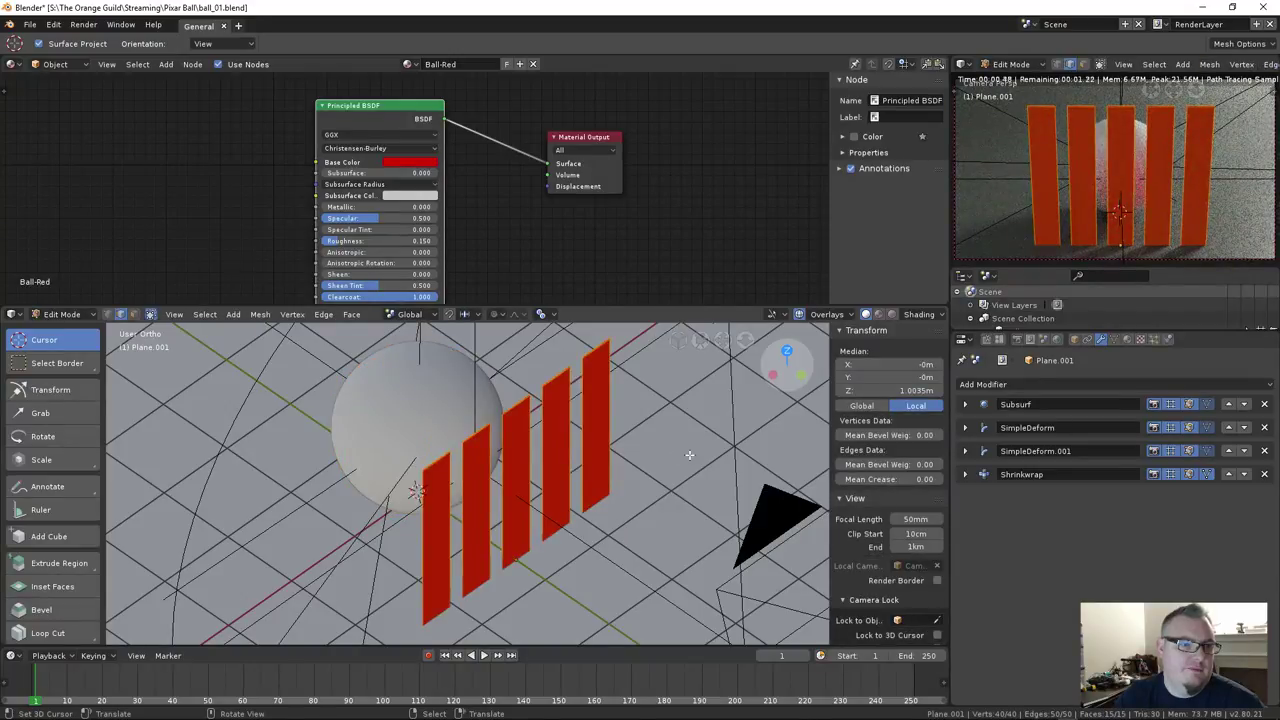
# Scale the strips to 0.294 along X and preview the thin stripes on the ball
pyautogui.press('s')
pyautogui.press('x')
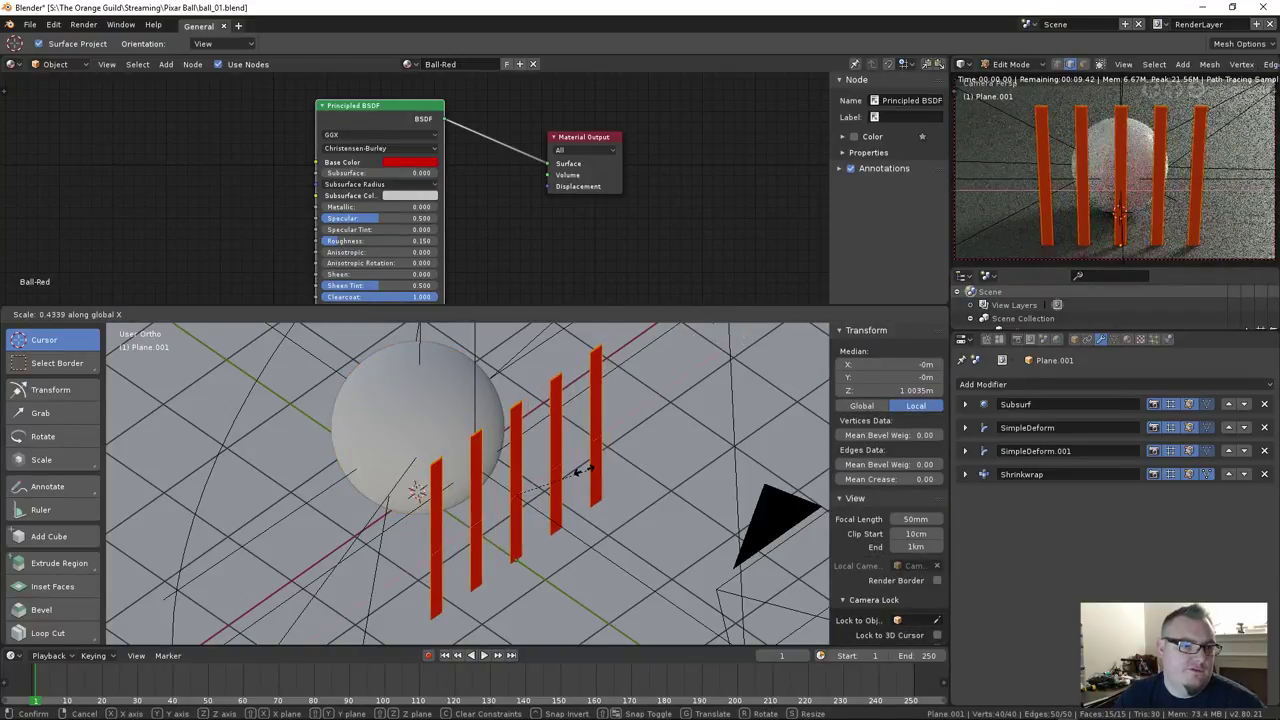
pyautogui.click(565, 475)
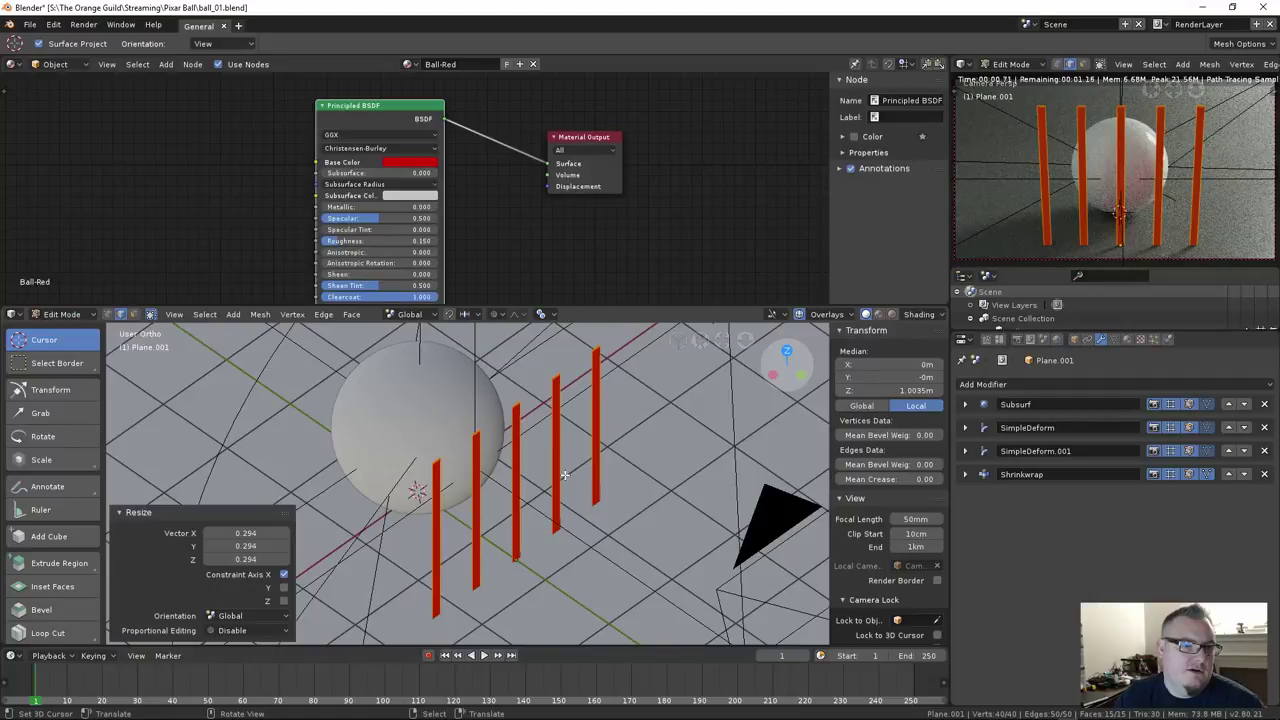
pyautogui.press('Tab')
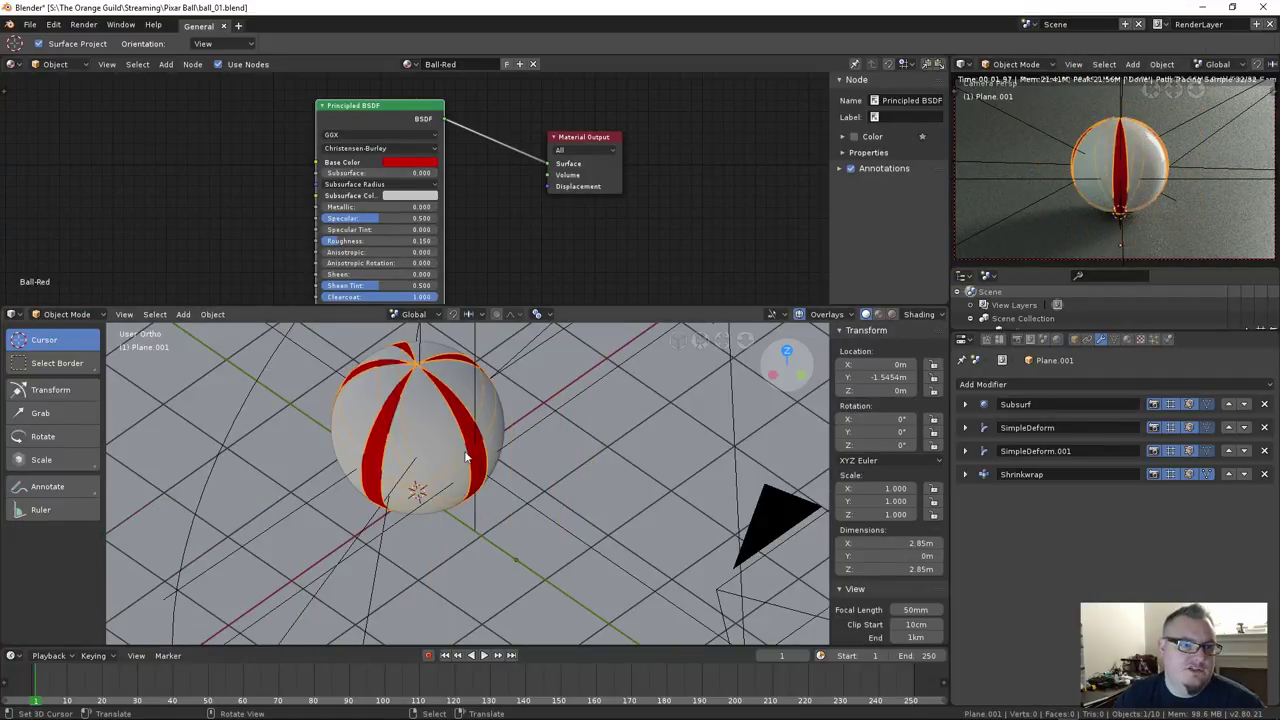
pyautogui.press('Tab')
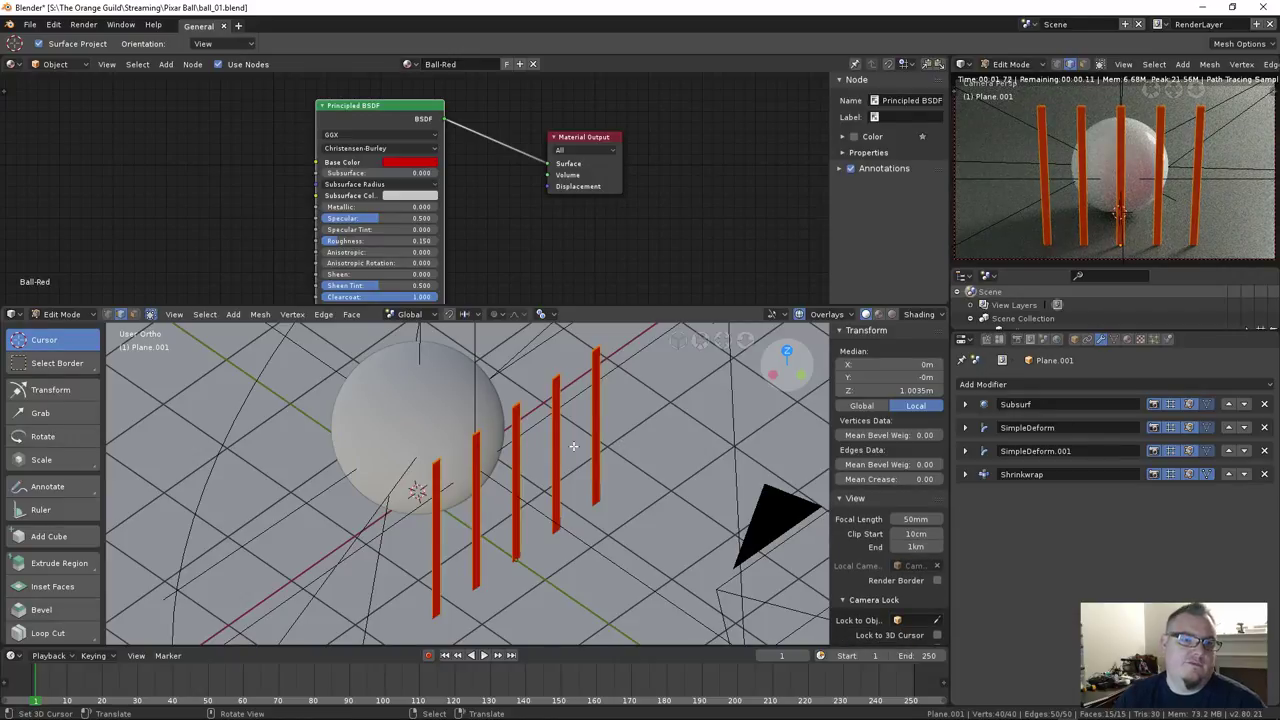
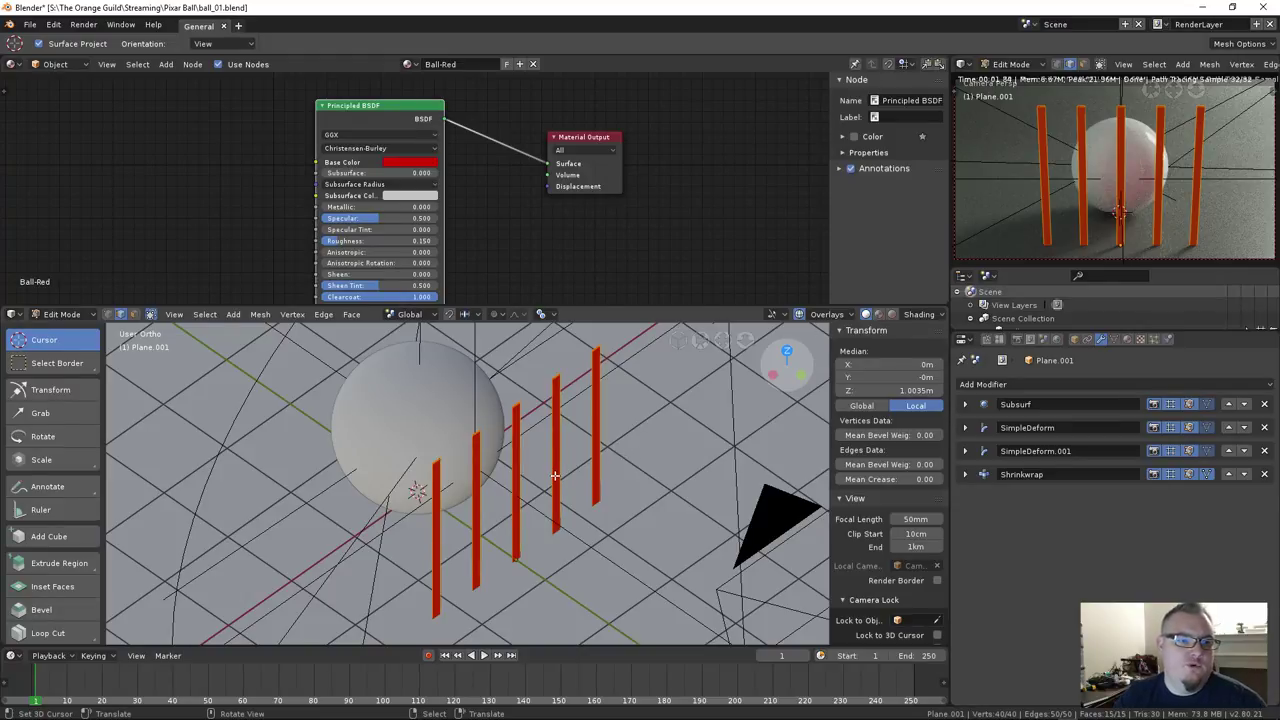
# Widen the red stripe planes along X and return to Object Mode
pyautogui.press('s')
pyautogui.press('x')
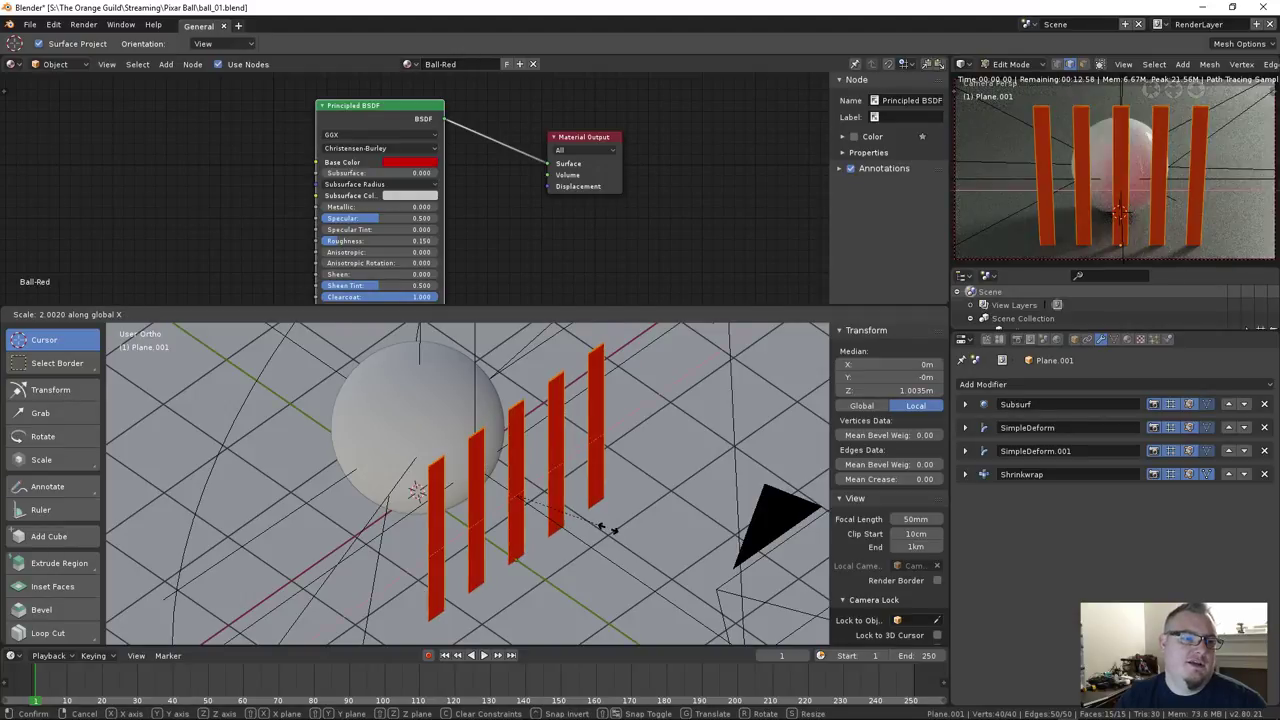
pyautogui.click(602, 527)
pyautogui.press('Tab')
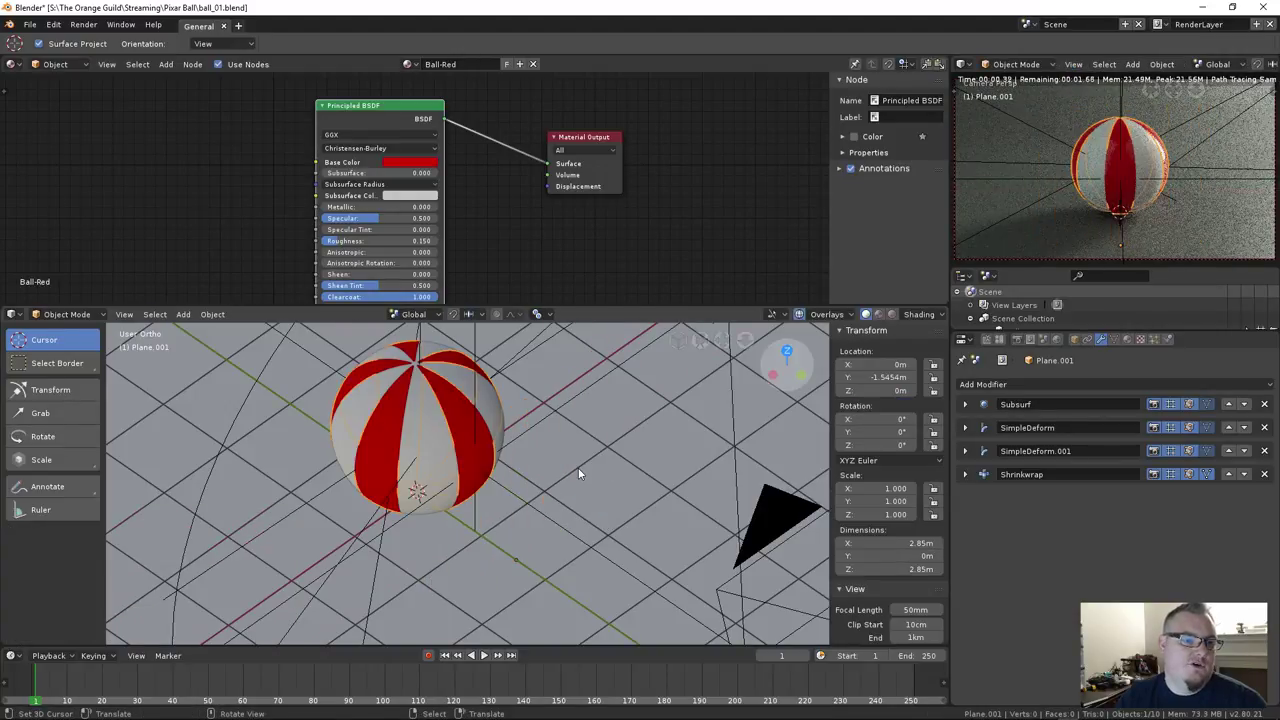
# Orbit around the striped ball and switch to the other Blender window
pyautogui.moveTo(578, 474); pyautogui.dragTo(520, 405, button='middle')
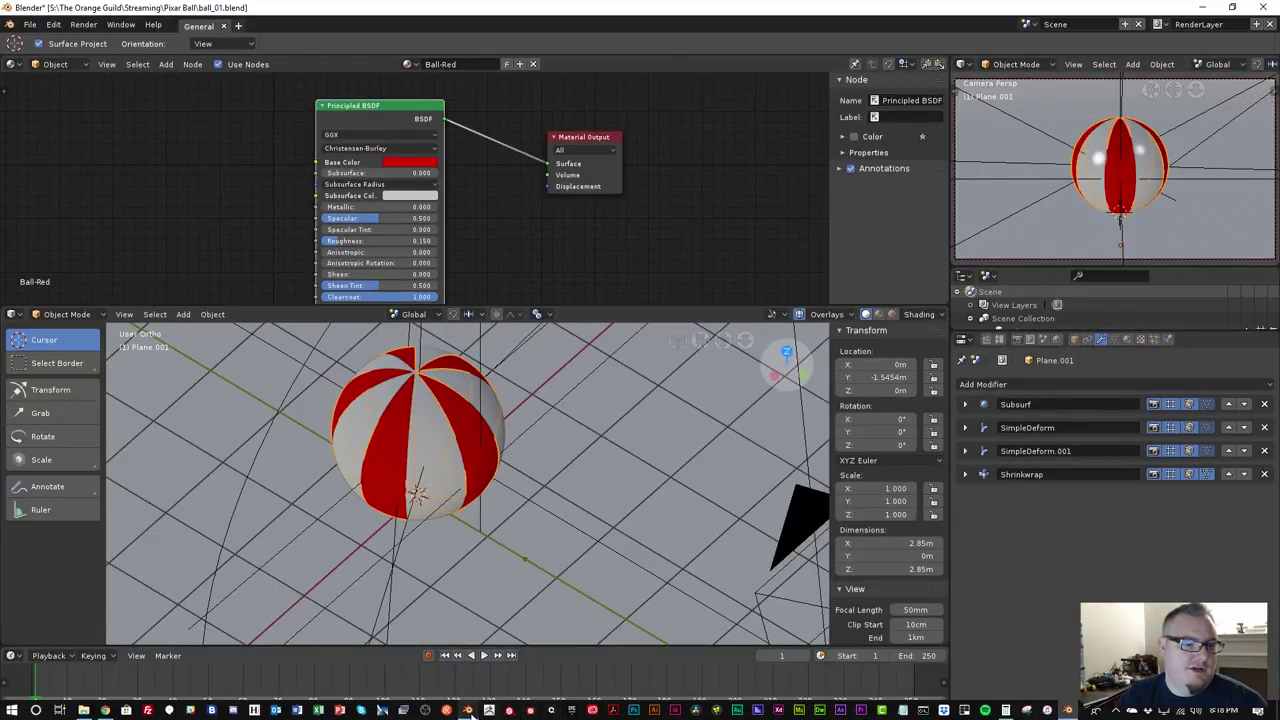
pyautogui.click(467, 710)
pyautogui.moveTo(589, 370)
pyautogui.mouseDown(button='middle')
pyautogui.moveTo(634, 337)
pyautogui.moveTo(615, 312)
pyautogui.moveTo(600, 362)
pyautogui.mouseUp(button='middle')
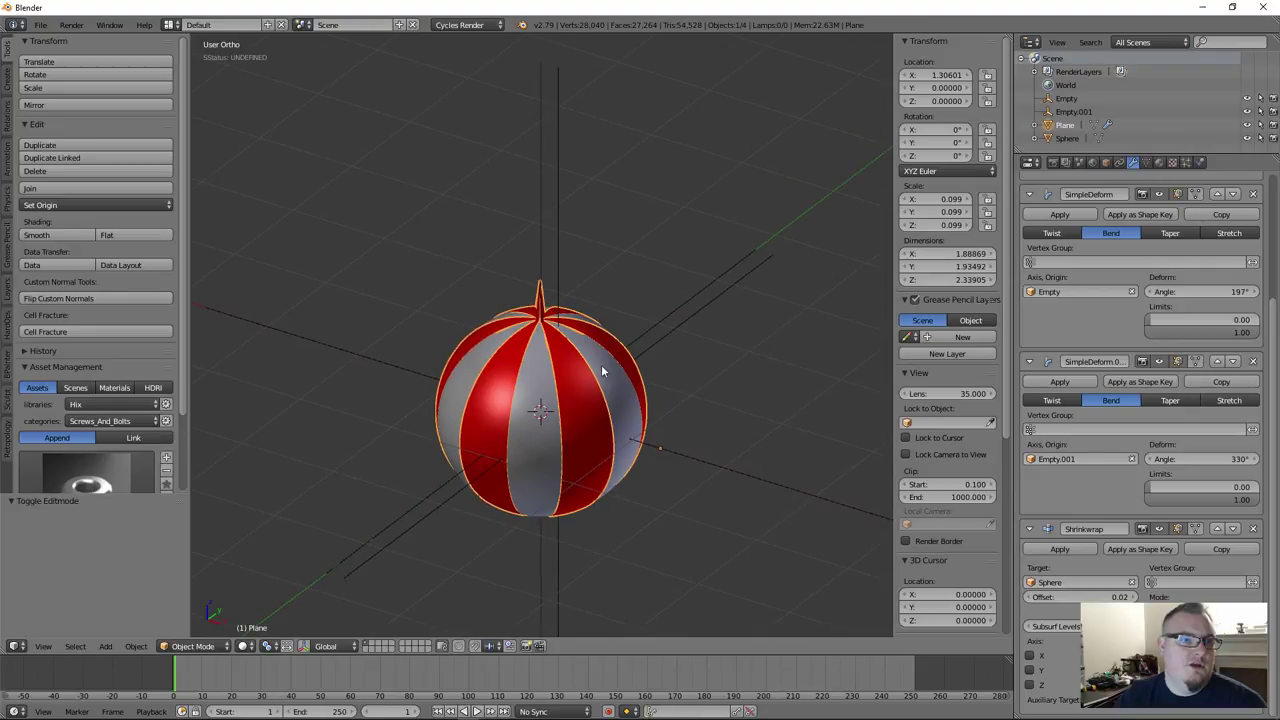
# In Edit Mode, rescale the 2.79 stripe planes narrower along the Y axis
pyautogui.press('Tab')
pyautogui.scroll(1, 601, 366)
pyautogui.keyDown('shift'); pyautogui.moveTo(614, 422); pyautogui.dragTo(598, 407, button='middle'); pyautogui.keyUp('shift')
pyautogui.press('s')
pyautogui.press('x')
pyautogui.press('y')
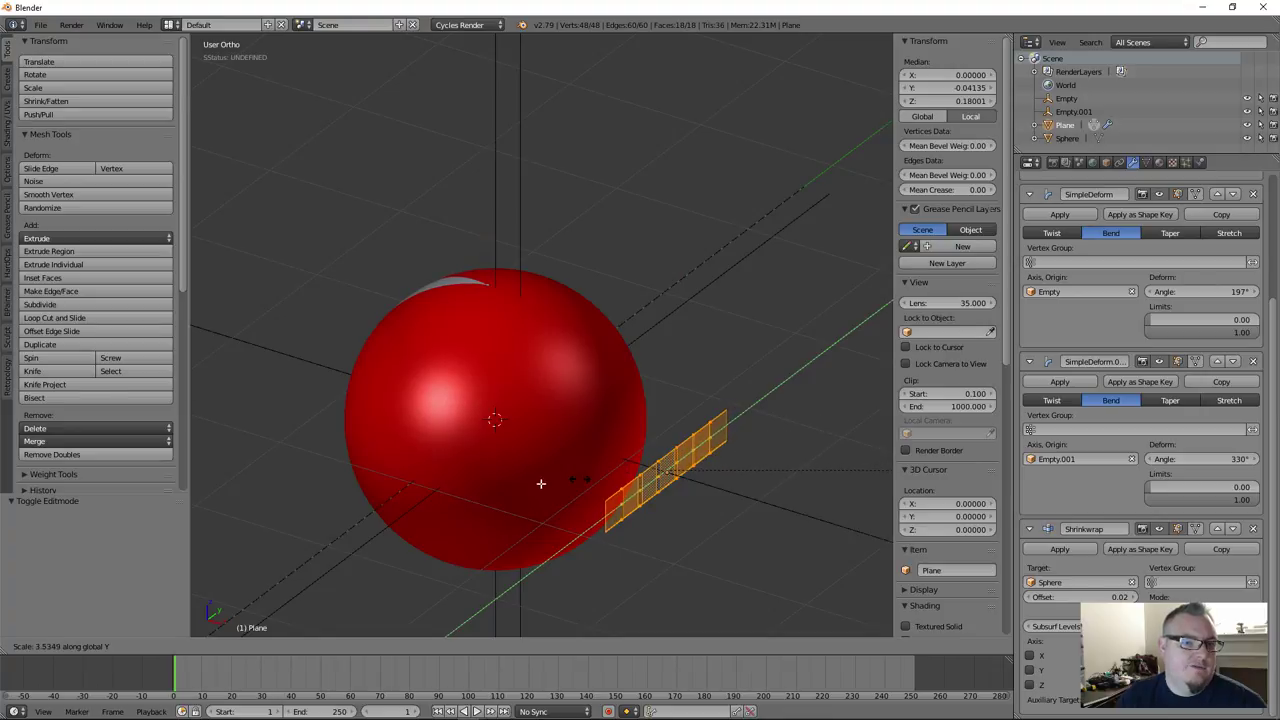
pyautogui.click(369, 505)
# Stretch the strips taller along Z, then rescale them along Y
pyautogui.moveTo(607, 501); pyautogui.dragTo(720, 490, button='middle')
pyautogui.scroll(3, 729, 491)
pyautogui.press('s')
pyautogui.press('z')
pyautogui.moveTo(604, 478); pyautogui.dragTo(766, 486, button='middle')
pyautogui.click(600, 497)
pyautogui.scroll(-1, 598, 428)
pyautogui.press('s')
pyautogui.press('y')
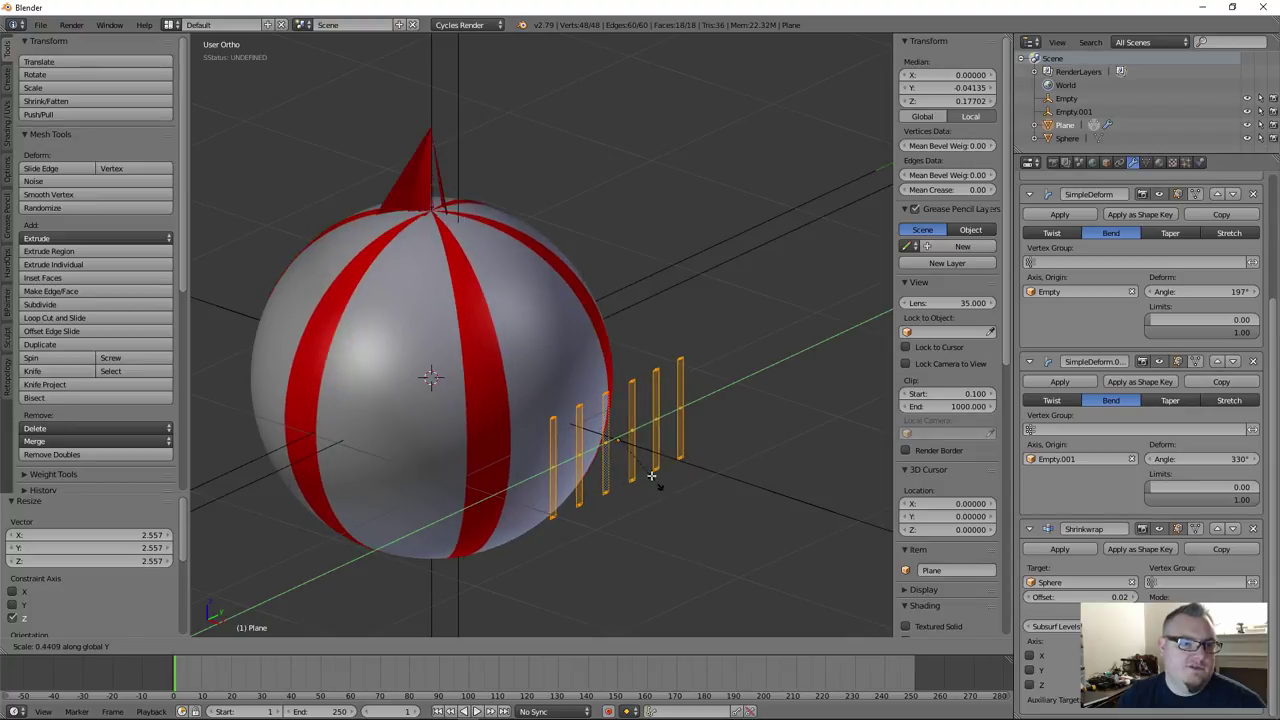
pyautogui.click(695, 515)
# Select a single strip with its connected faces and try a Y resize, then cancel it
pyautogui.scroll(3, 592, 448)
pyautogui.press('a')
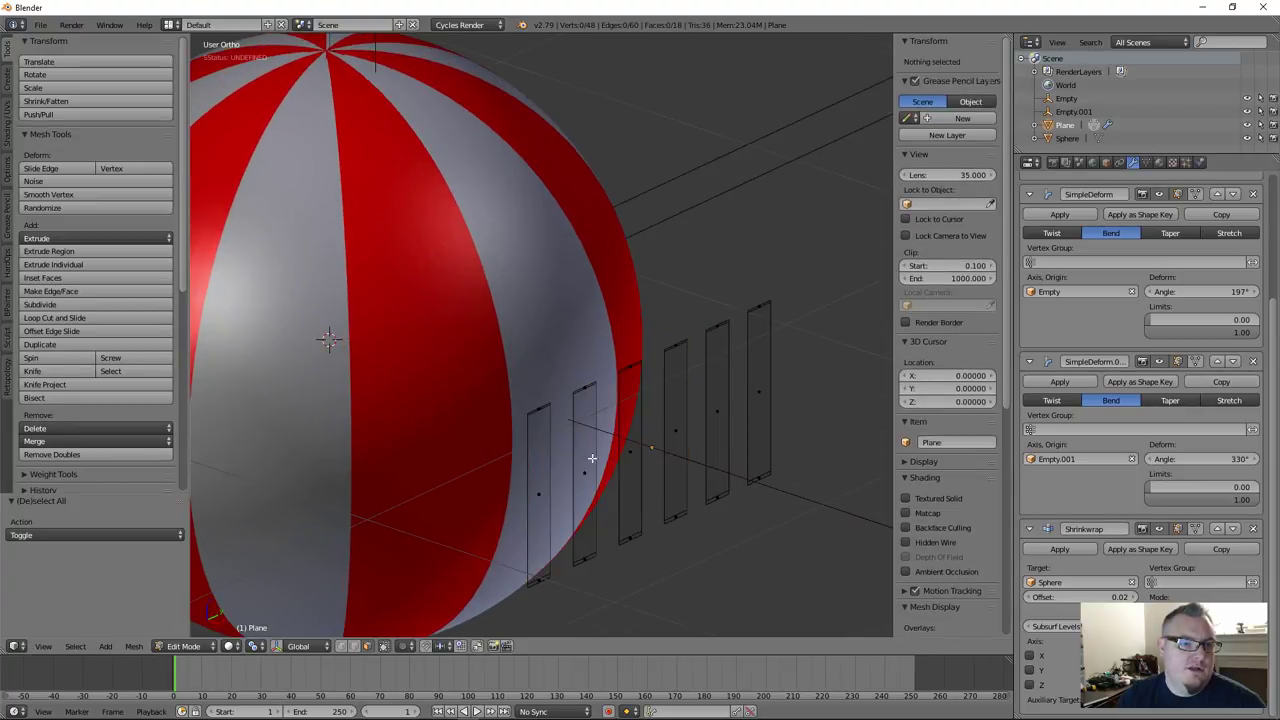
pyautogui.press('l')
pyautogui.scroll(-4, 592, 470)
pyautogui.press('s')
pyautogui.press('y')
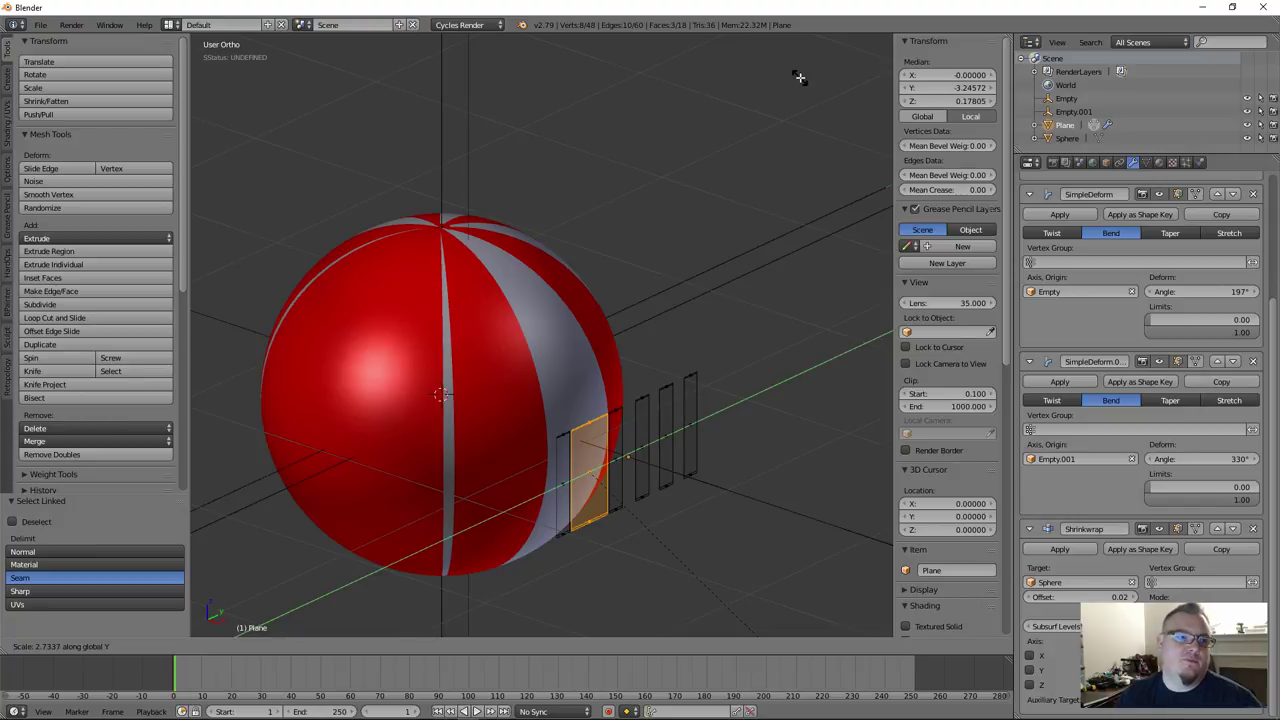
pyautogui.press('Escape')
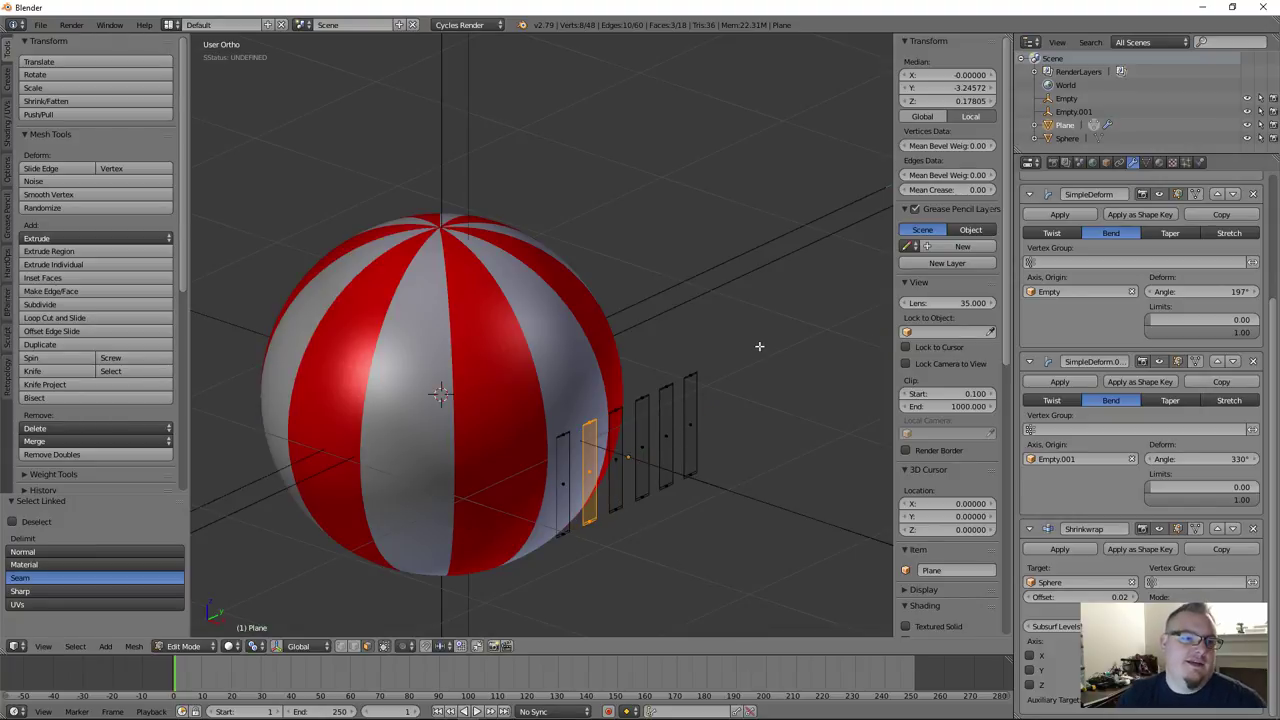
# Scale all strips thinner along Y for even stripes, then return to the 2.8 file
pyautogui.press('a')
pyautogui.press('a')
pyautogui.press('s')
pyautogui.press('y')
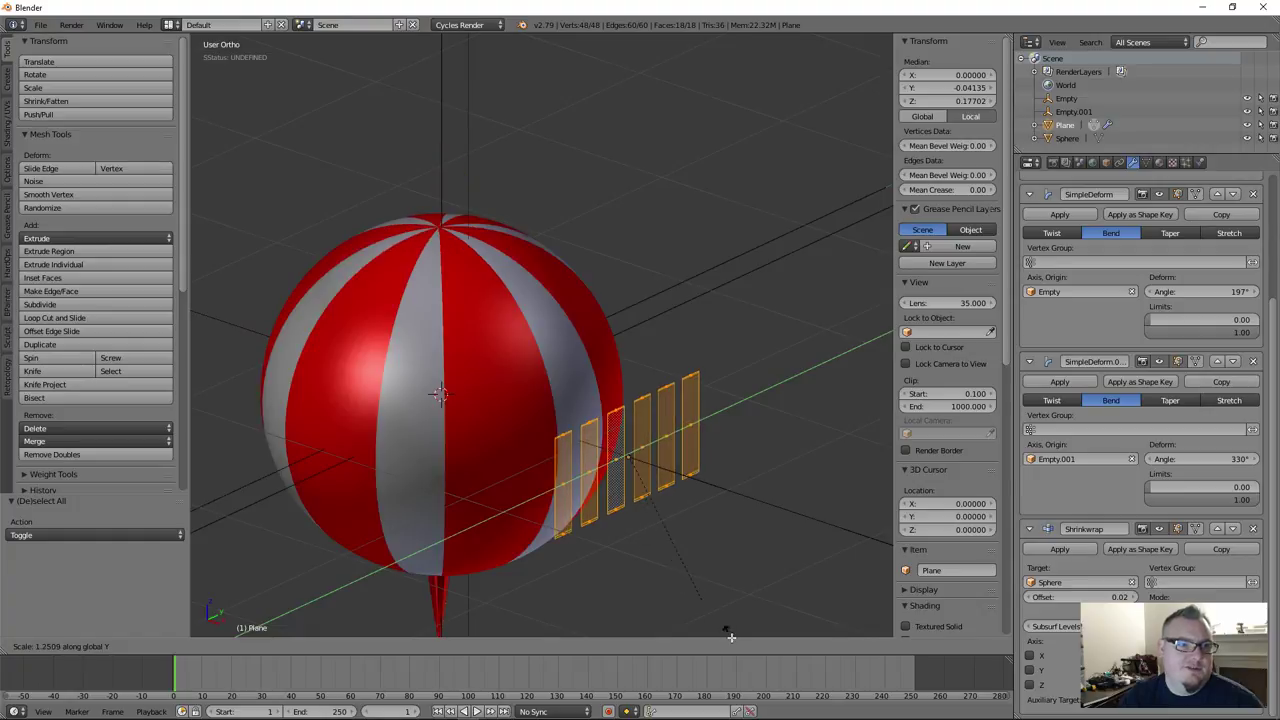
pyautogui.click(576, 399)
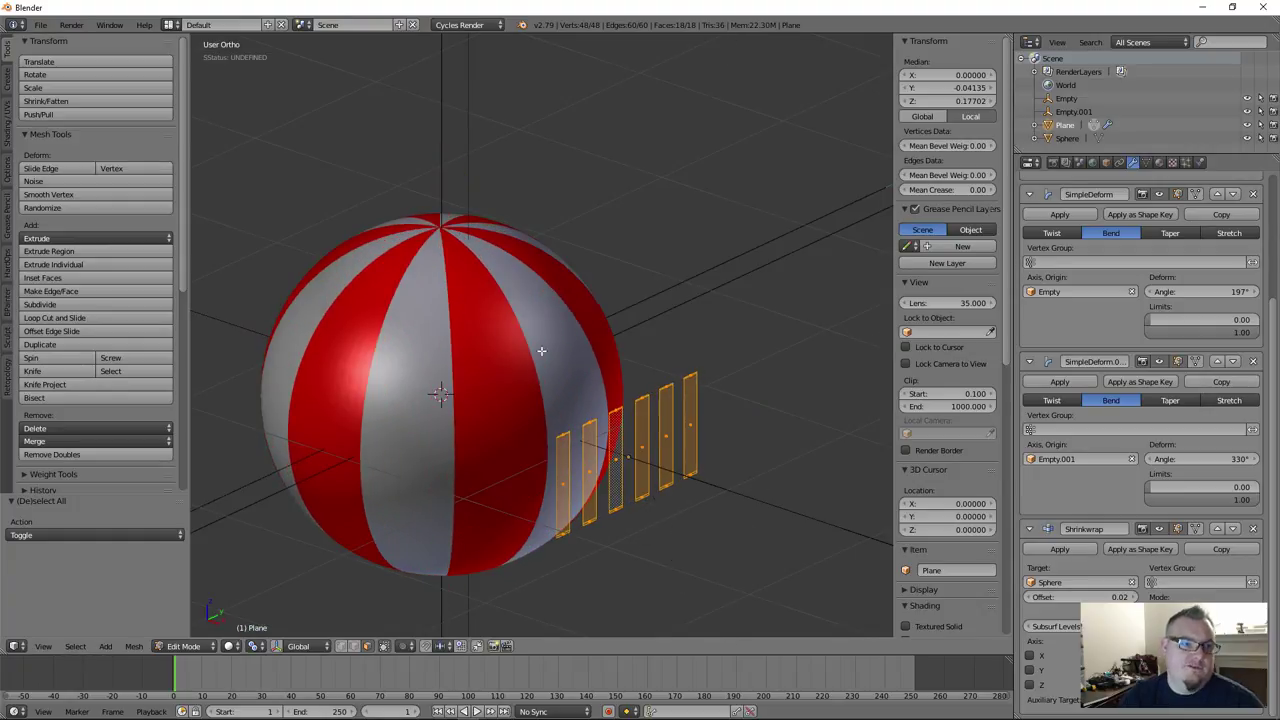
pyautogui.press('Tab')
pyautogui.moveTo(562, 341); pyautogui.dragTo(617, 388, button='middle')
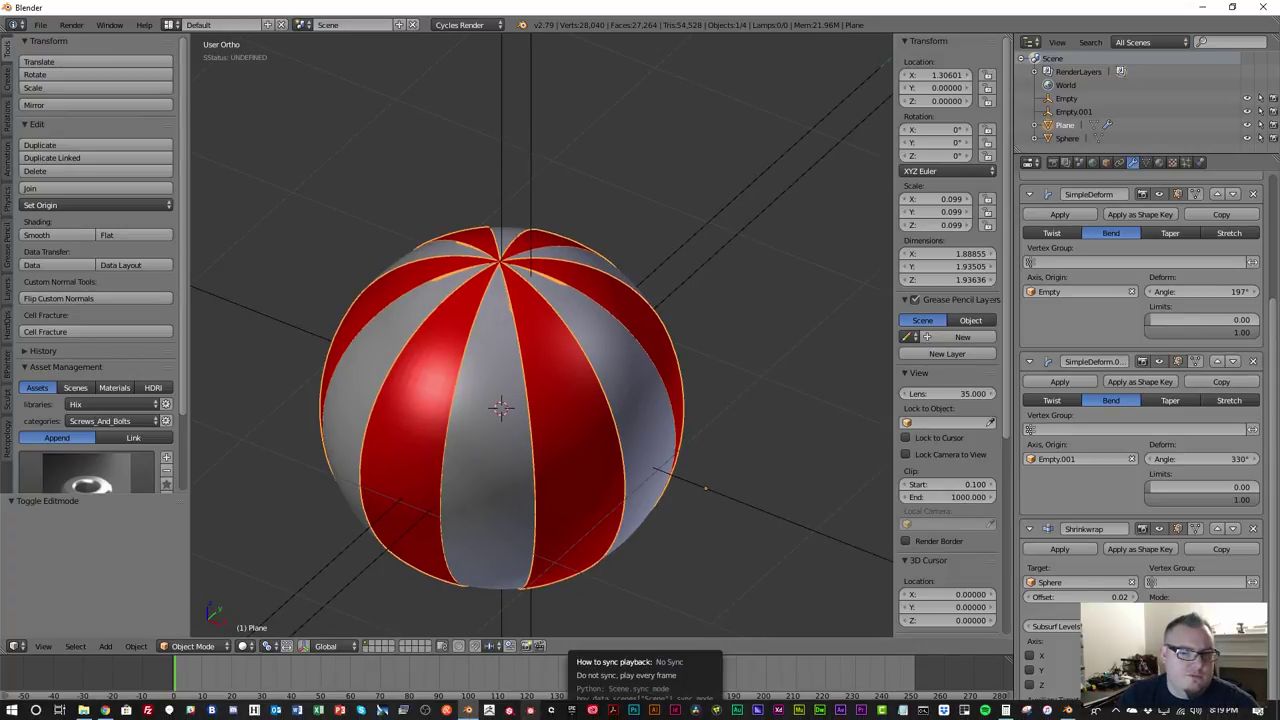
pyautogui.moveTo(467, 710)
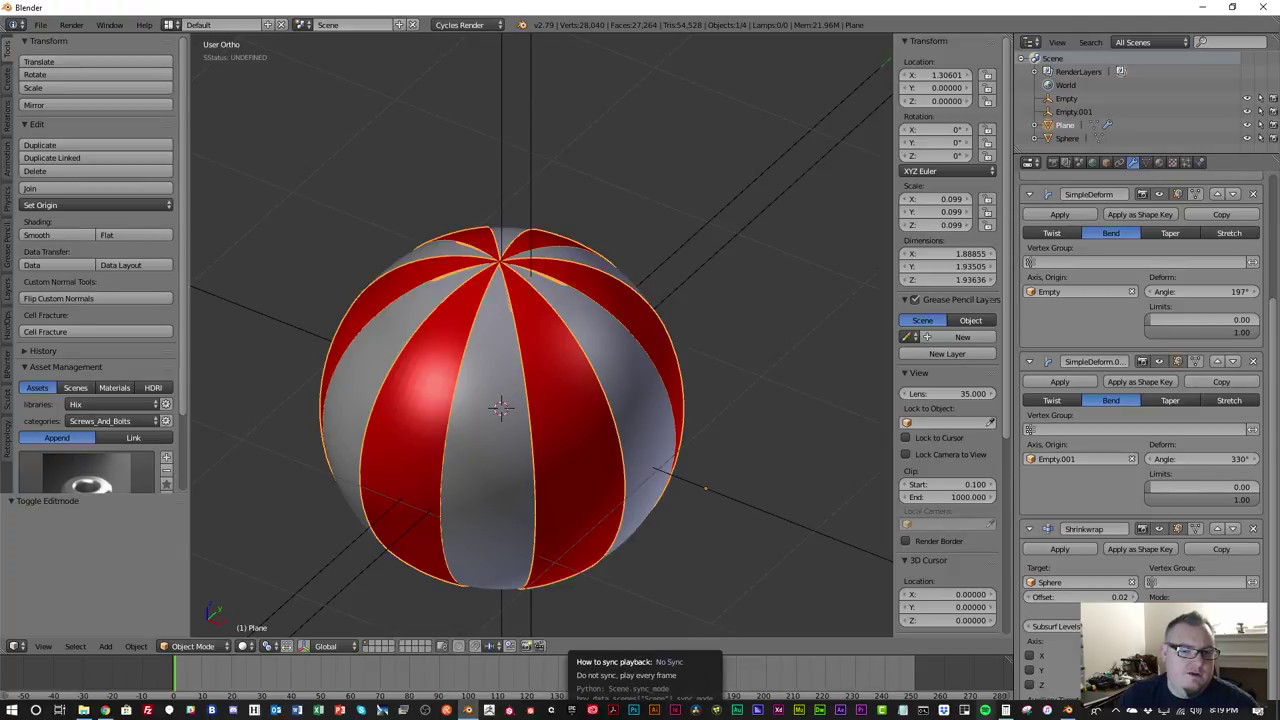
pyautogui.click(1068, 711)
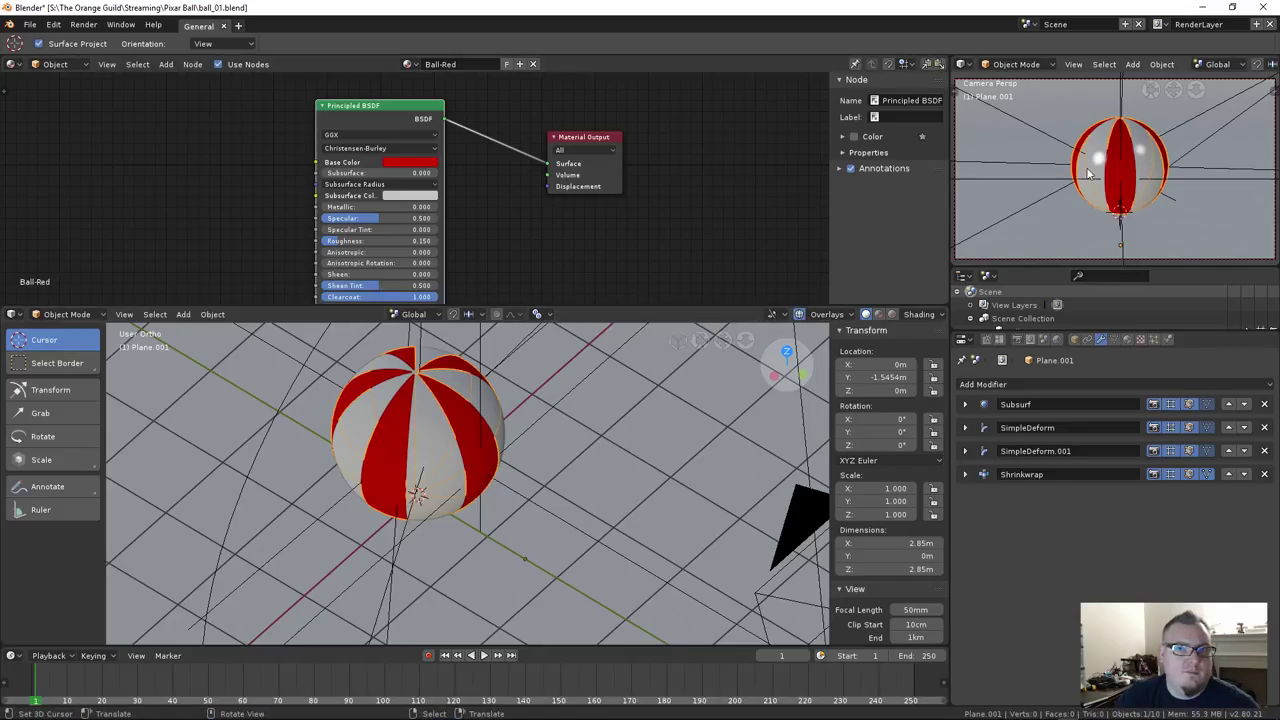
# Tidy the Material Output and Principled BSDF nodes and reselect the red stripe object
pyautogui.moveTo(562, 142); pyautogui.dragTo(579, 155)
pyautogui.moveTo(350, 105); pyautogui.dragTo(353, 96)
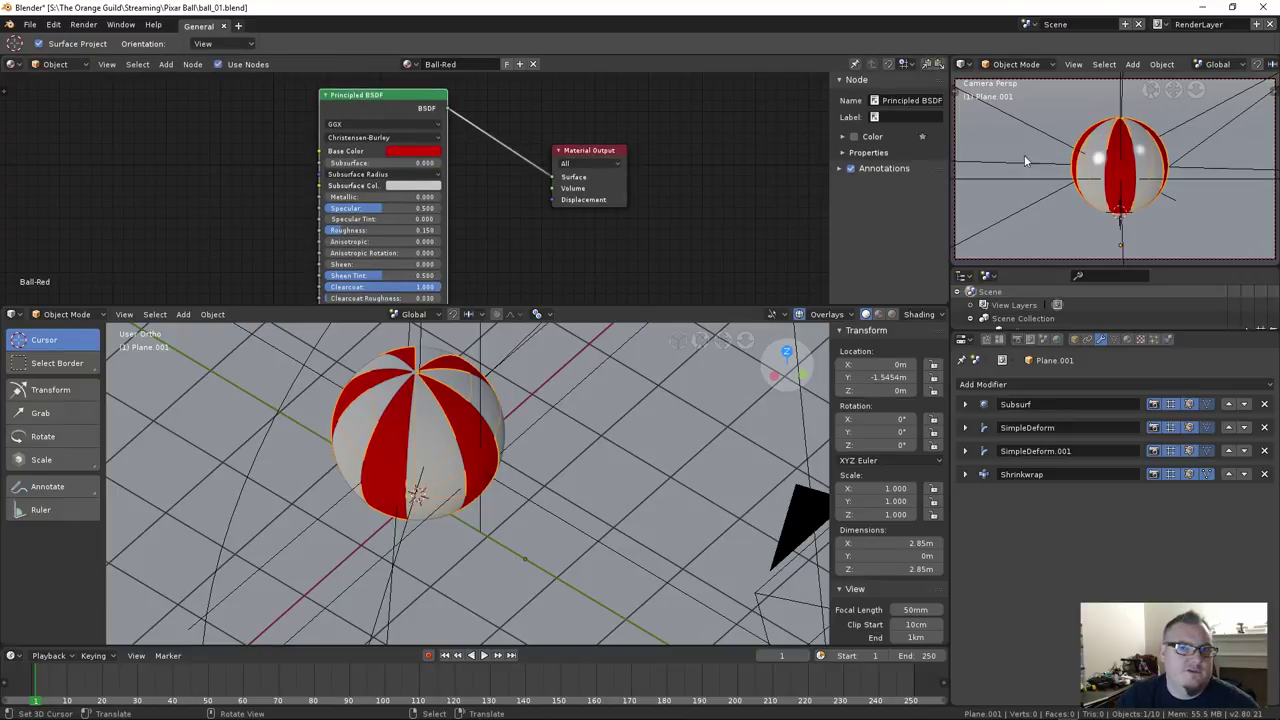
pyautogui.moveTo(420, 392); pyautogui.dragTo(524, 497, button='middle')
pyautogui.scroll(2, 524, 497)
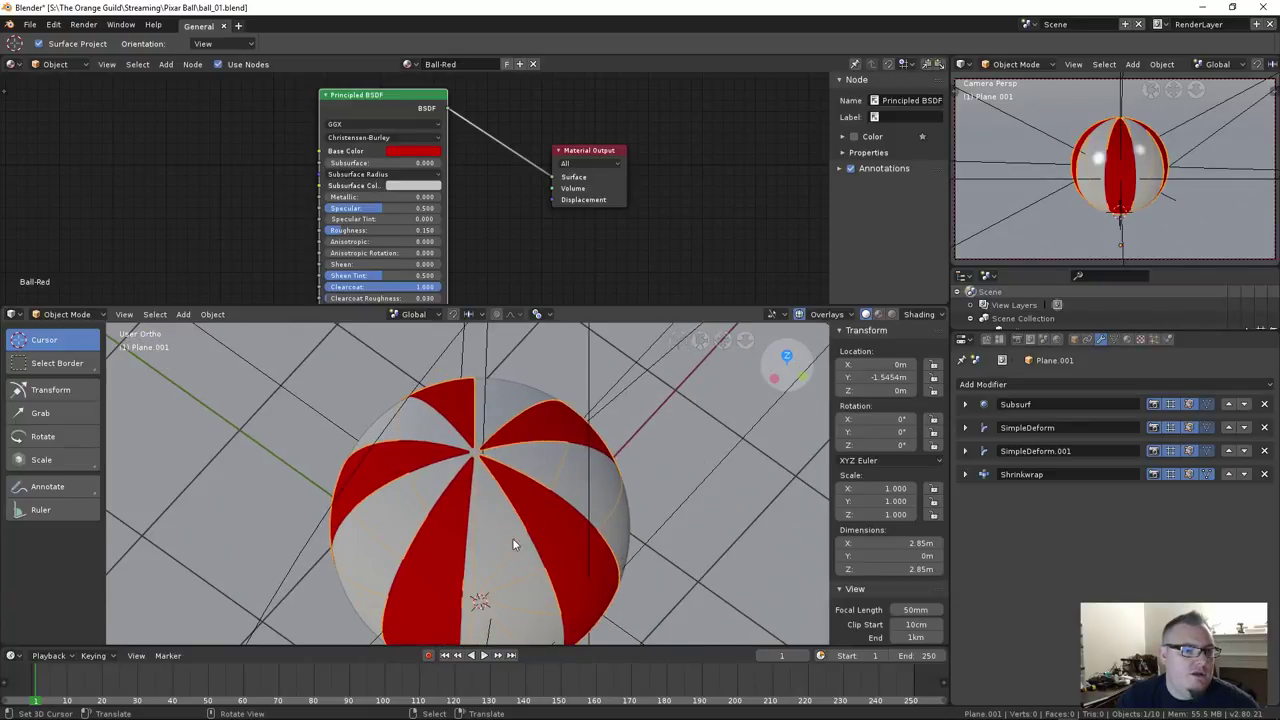
pyautogui.click(503, 533)
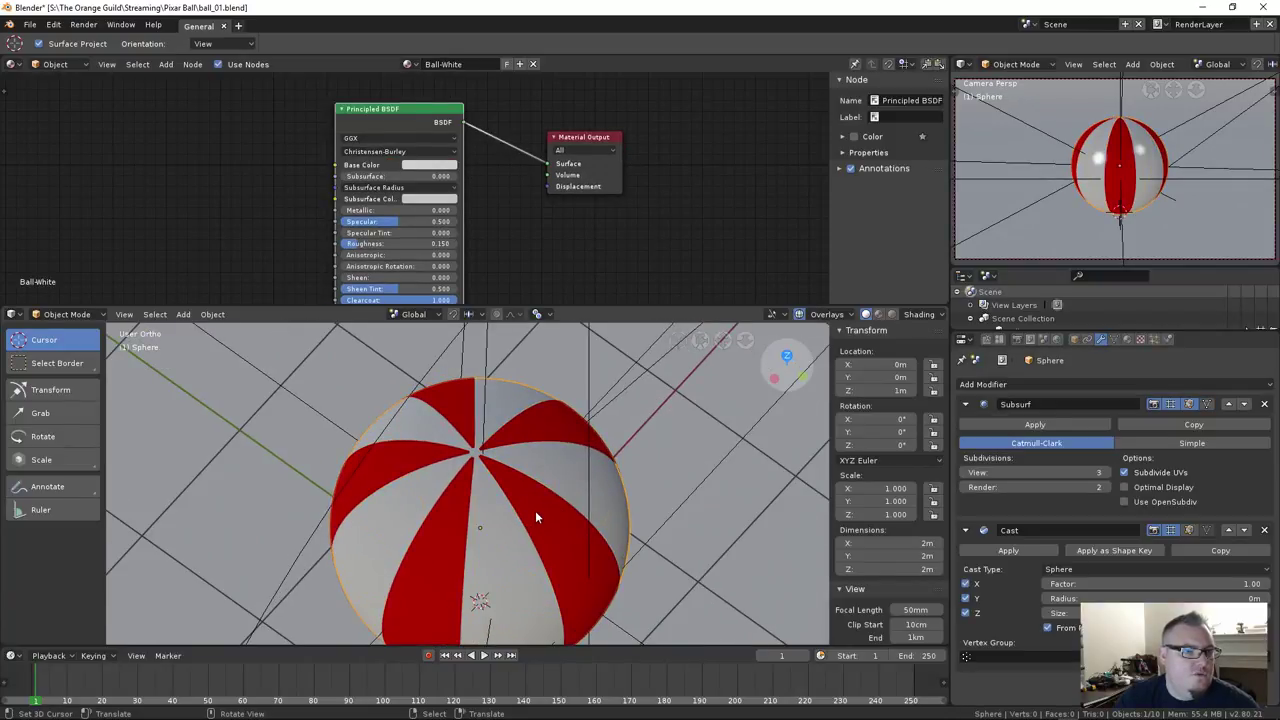
pyautogui.click(535, 515)
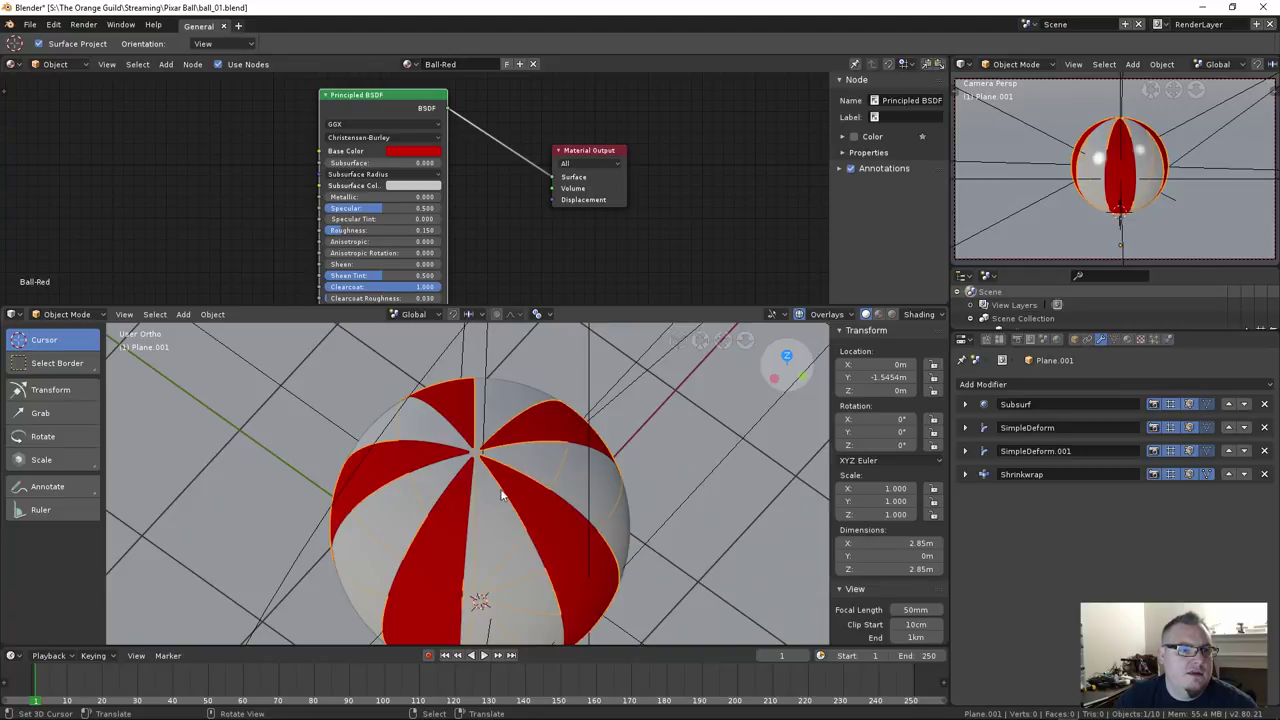
# Scale the stripe strips shorter along Z so they stop before the poles
pyautogui.press('Tab')
pyautogui.moveTo(503, 491); pyautogui.dragTo(528, 584, button='middle')
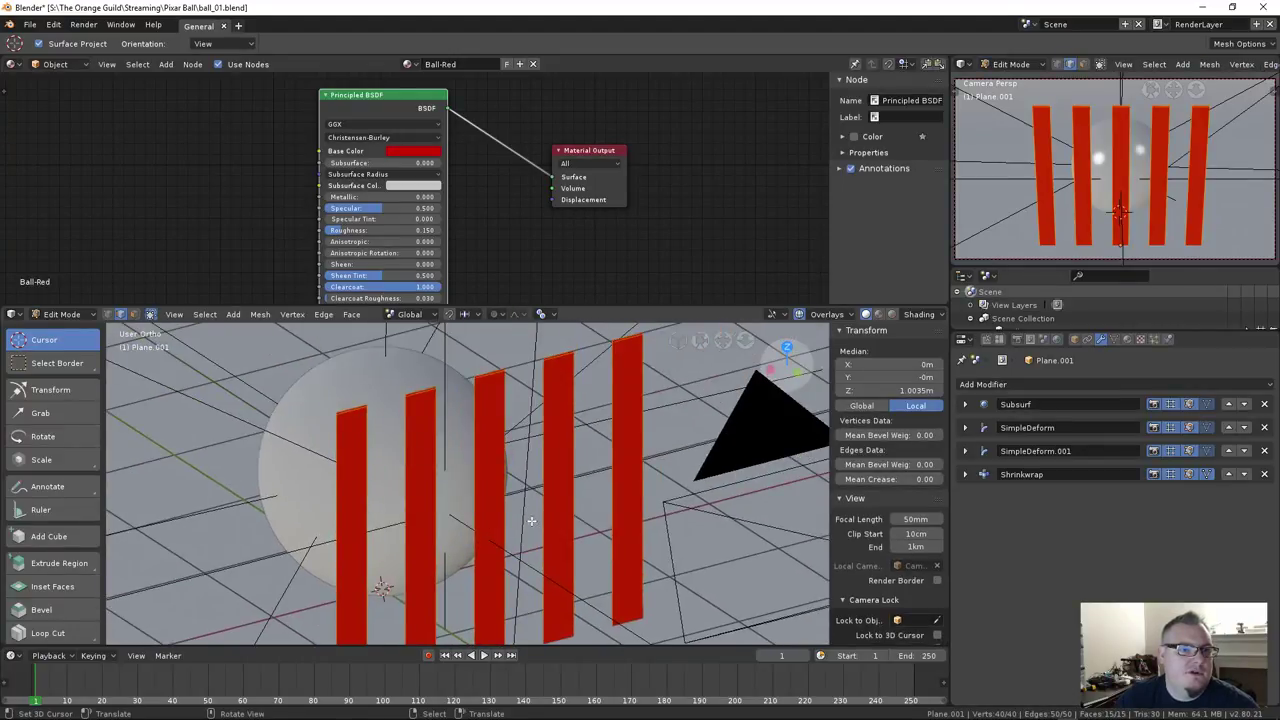
pyautogui.moveTo(531, 521); pyautogui.dragTo(397, 478, button='middle')
pyautogui.press('s')
pyautogui.press('z')
pyautogui.click(517, 551)
pyautogui.press('Tab')
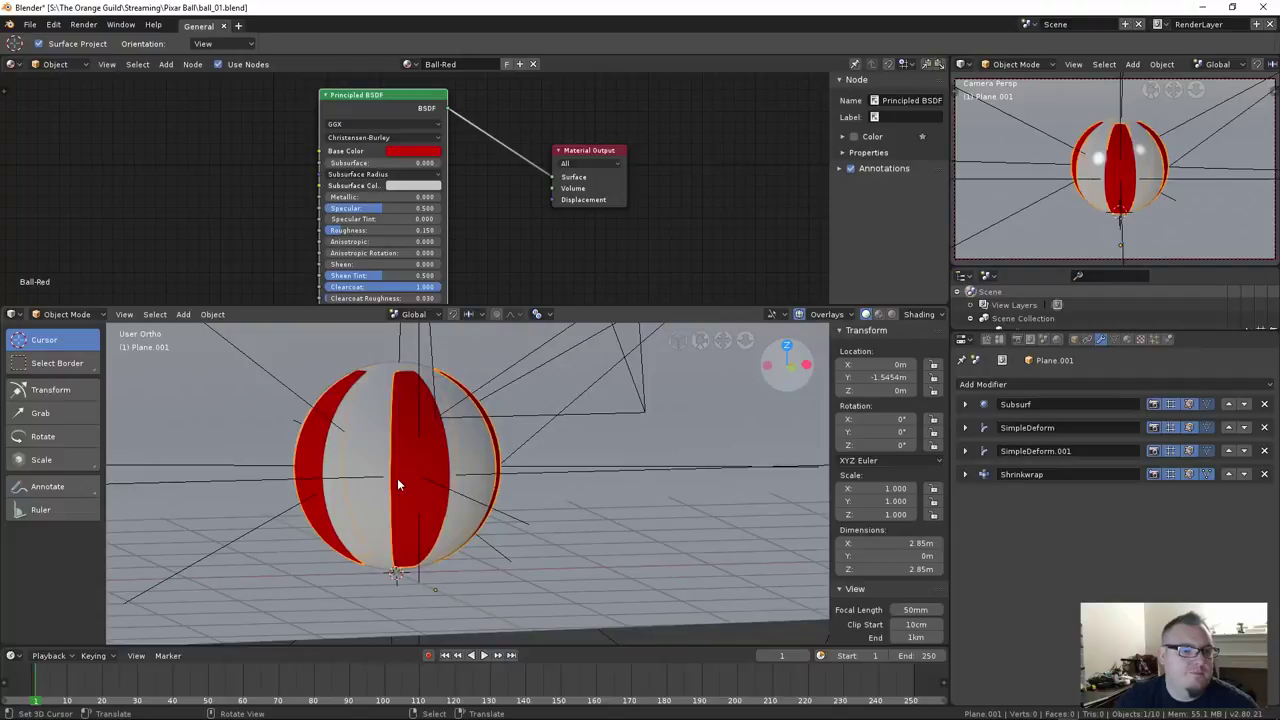
# Orbit to a top-down view of the ball to check the white cap
pyautogui.click(418, 600)
pyautogui.moveTo(420, 600); pyautogui.dragTo(420, 480, button='middle')
pyautogui.scroll(2, 383, 412)
pyautogui.moveTo(383, 412); pyautogui.dragTo(431, 485, button='middle')
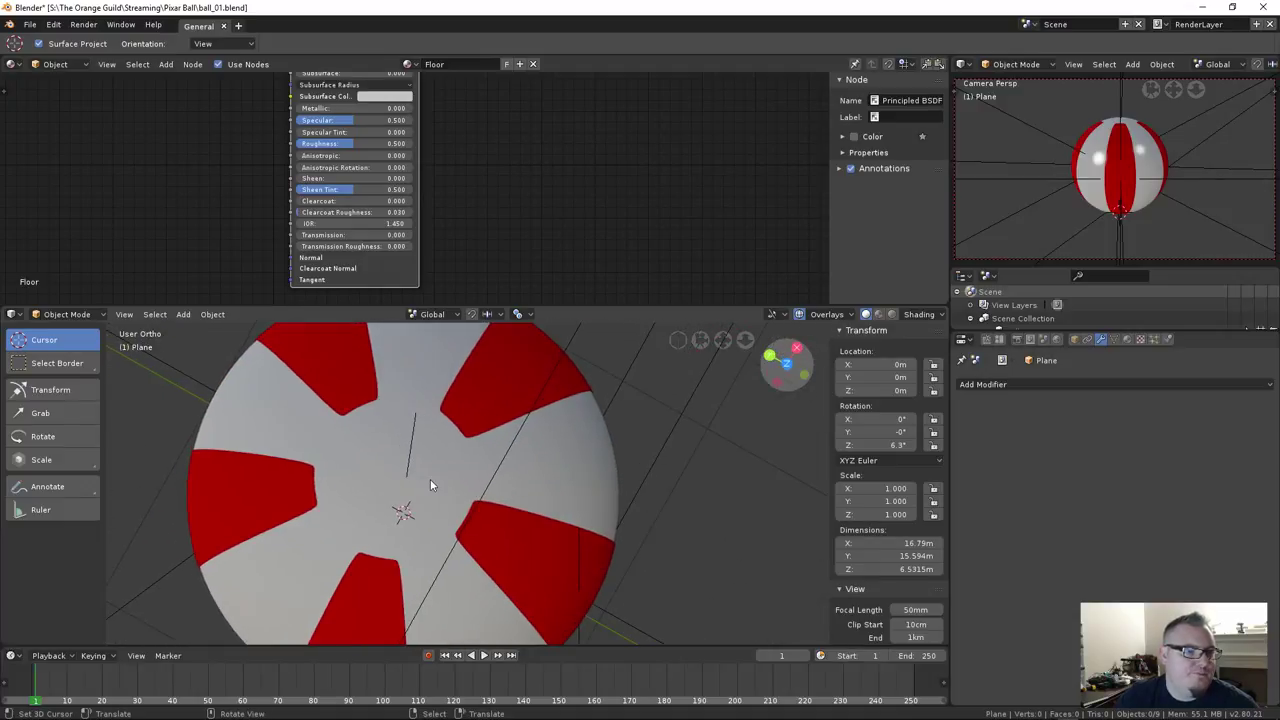
pyautogui.rightClick(424, 474)
pyautogui.press('Tab')
pyautogui.scroll(1, 425, 470)
pyautogui.scroll(-1, 427, 467)
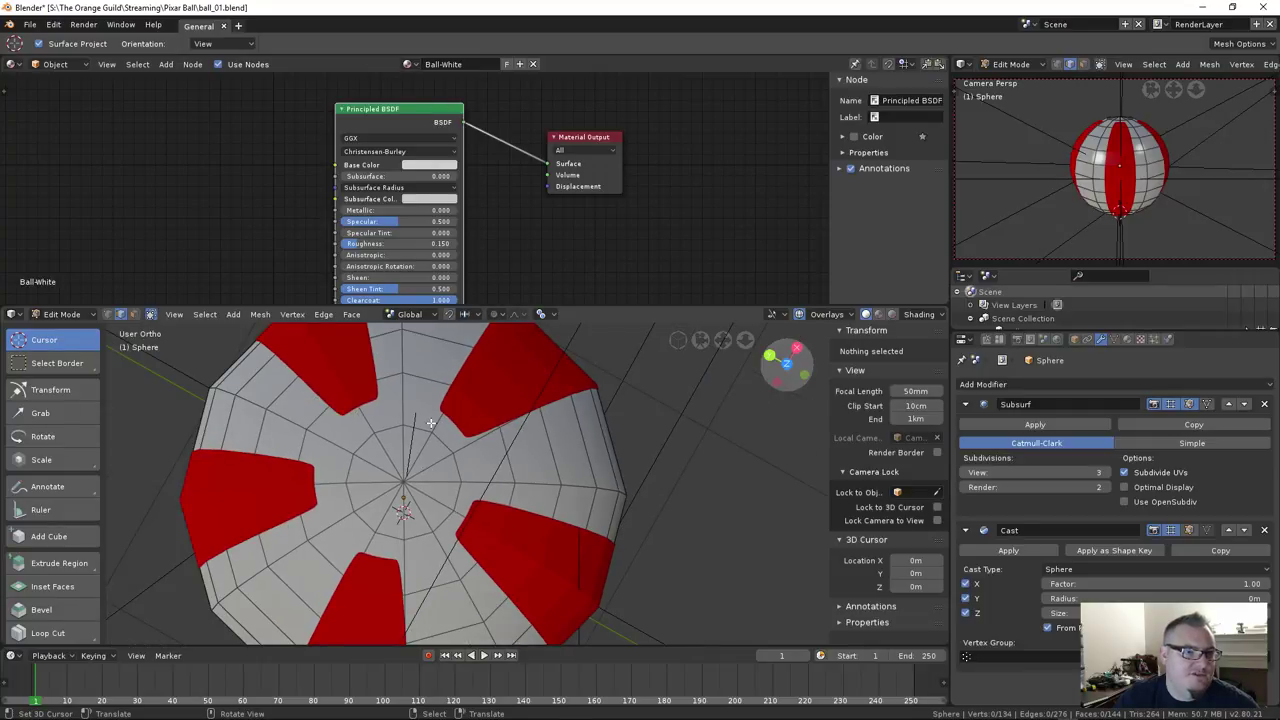
pyautogui.press('Tab')
pyautogui.rightClick(528, 423)
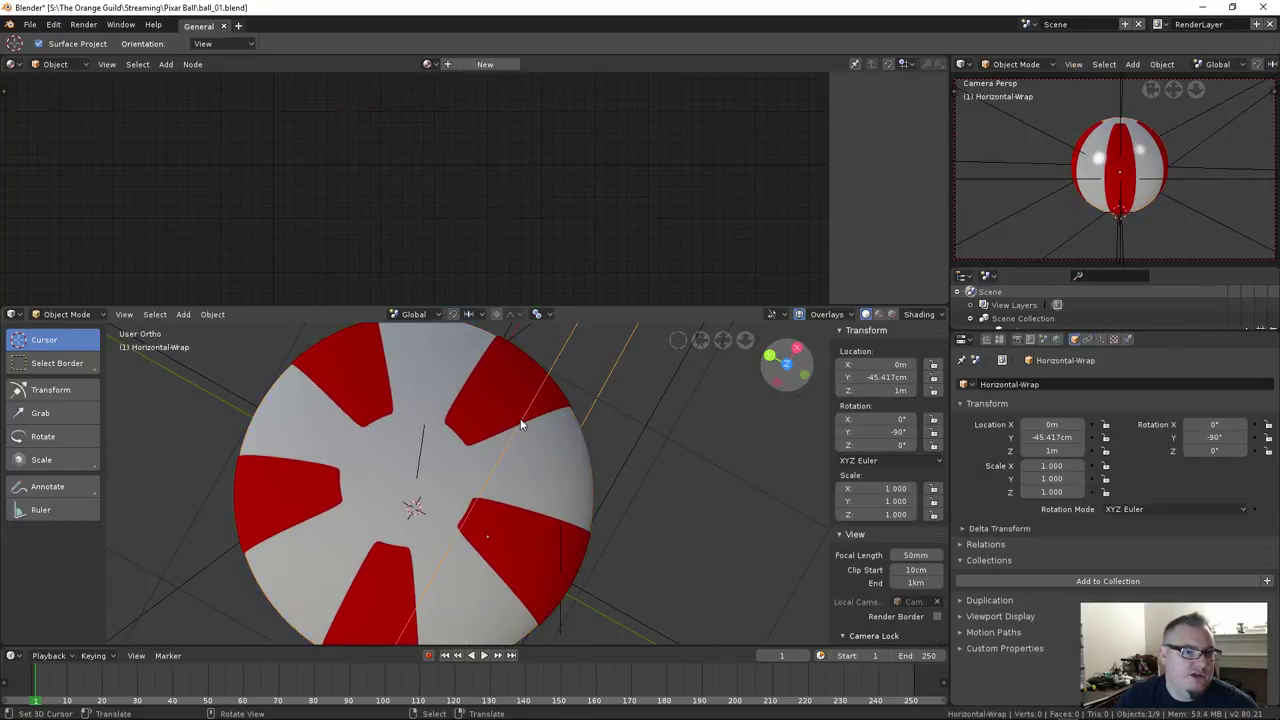
pyautogui.rightClick(514, 406)
pyautogui.press('Tab')
pyautogui.press('s')
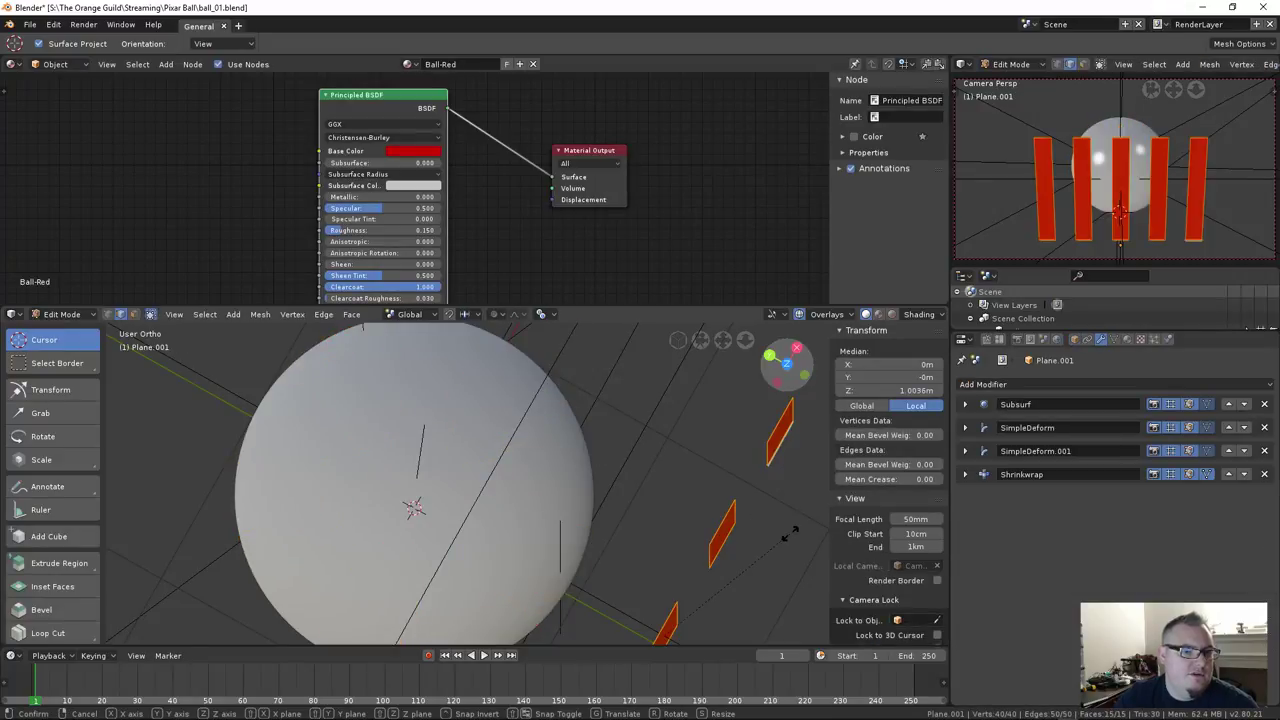
pyautogui.press('z')
pyautogui.press('Tab')
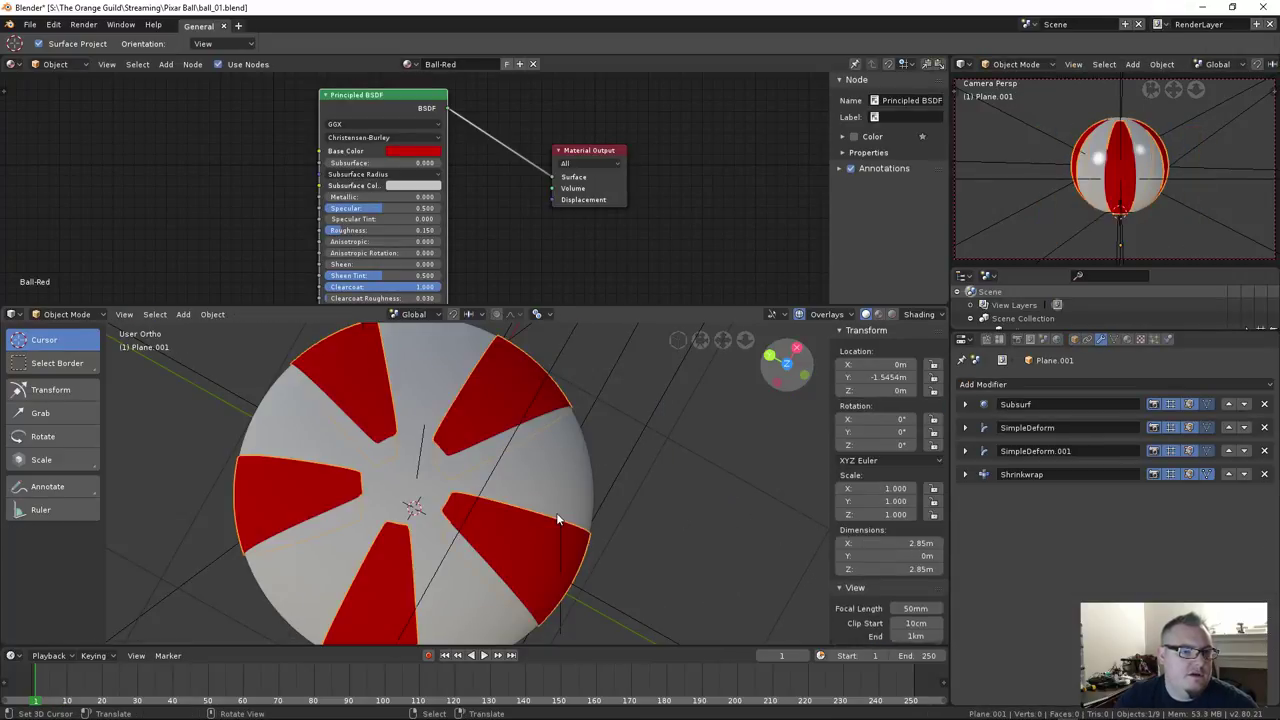
pyautogui.click(520, 470)
pyautogui.press('Tab')
pyautogui.scroll(3, 438, 452)
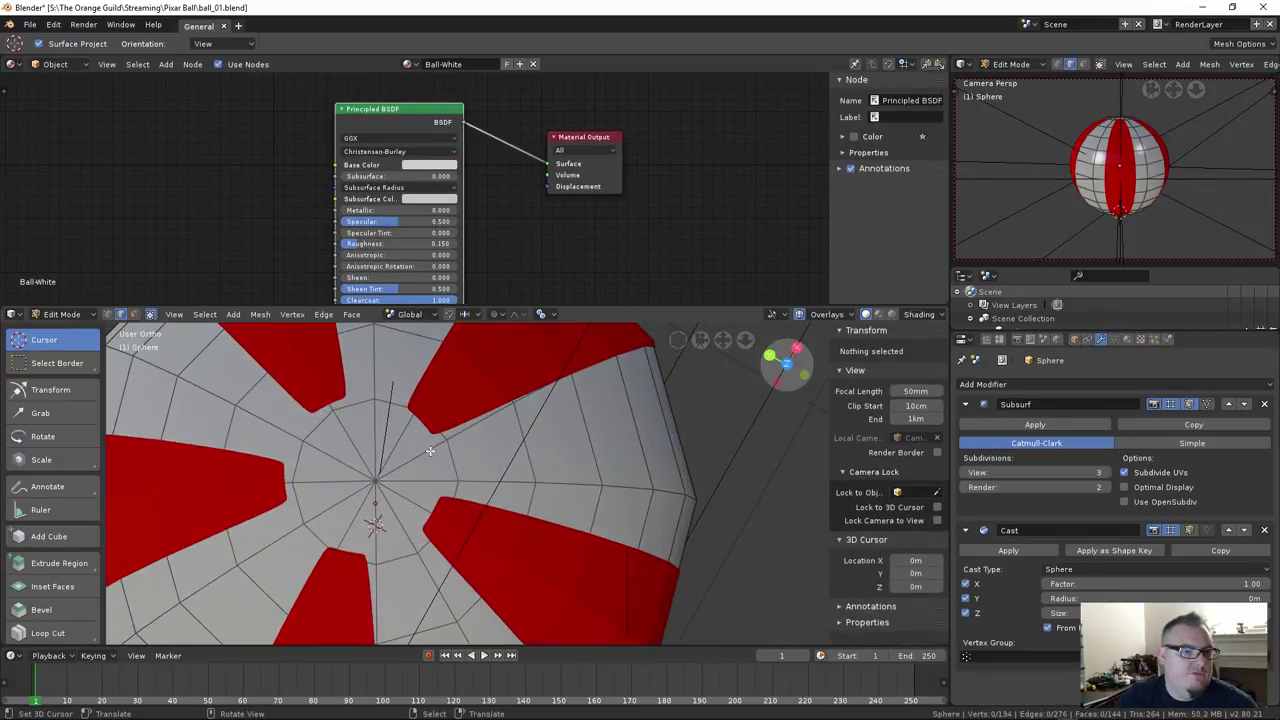
pyautogui.scroll(-3, 440, 480)
pyautogui.moveTo(440, 496)
pyautogui.mouseDown(button='middle')
pyautogui.moveTo(420, 605)
pyautogui.moveTo(406, 515)
pyautogui.moveTo(420, 580)
pyautogui.moveTo(447, 483)
pyautogui.mouseUp(button='middle')
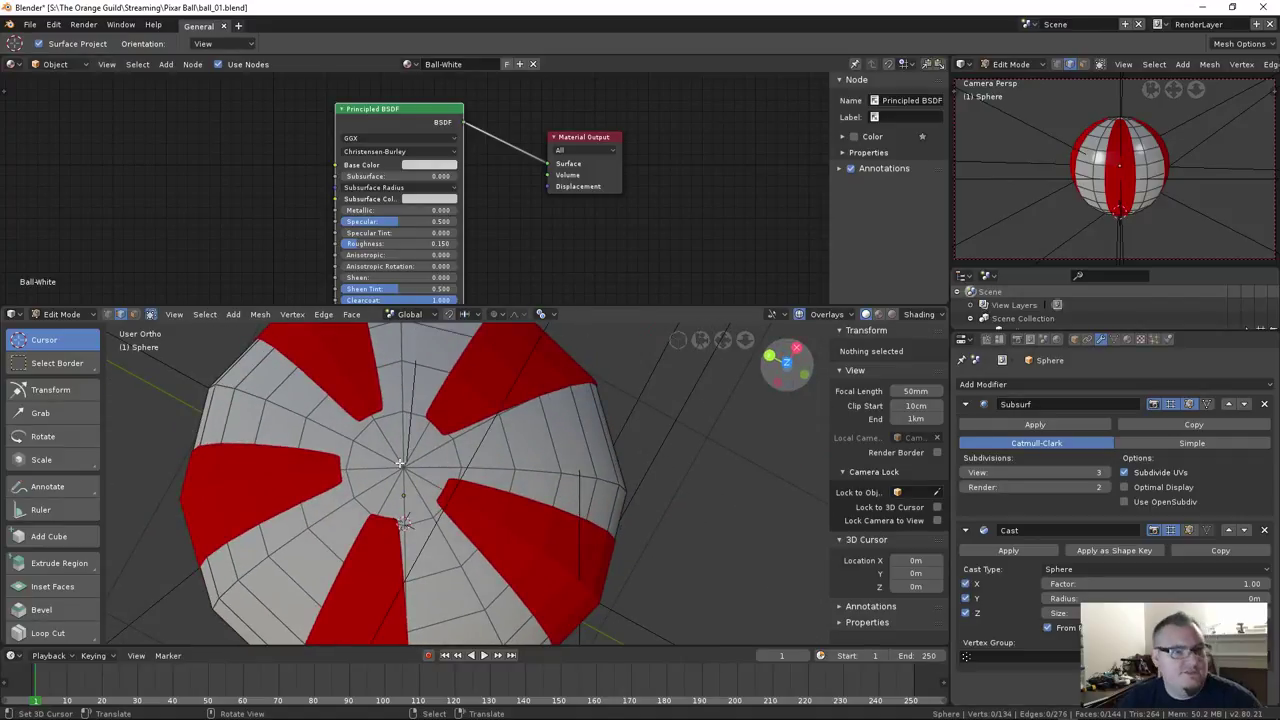
pyautogui.scroll(-2, 435, 460)
pyautogui.moveTo(435, 460)
pyautogui.mouseDown(button='middle')
pyautogui.moveTo(403, 542)
pyautogui.moveTo(437, 450)
pyautogui.mouseUp(button='middle')
pyautogui.press('Tab')
pyautogui.scroll(-3, 436, 525)
pyautogui.scroll(4, 429, 453)
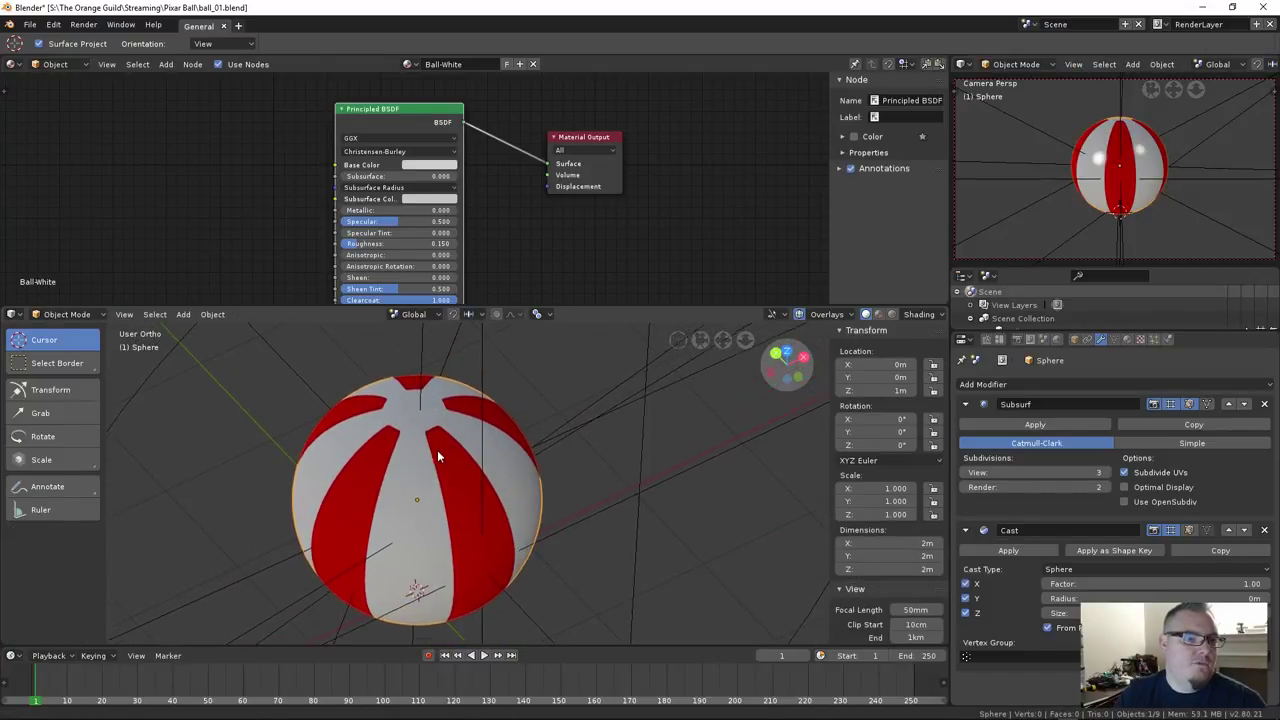
pyautogui.click(1095, 260)
# Move the camera along its local Z and set its focal length to 100mm
pyautogui.press('g')
pyautogui.press('z')
pyautogui.press('z')
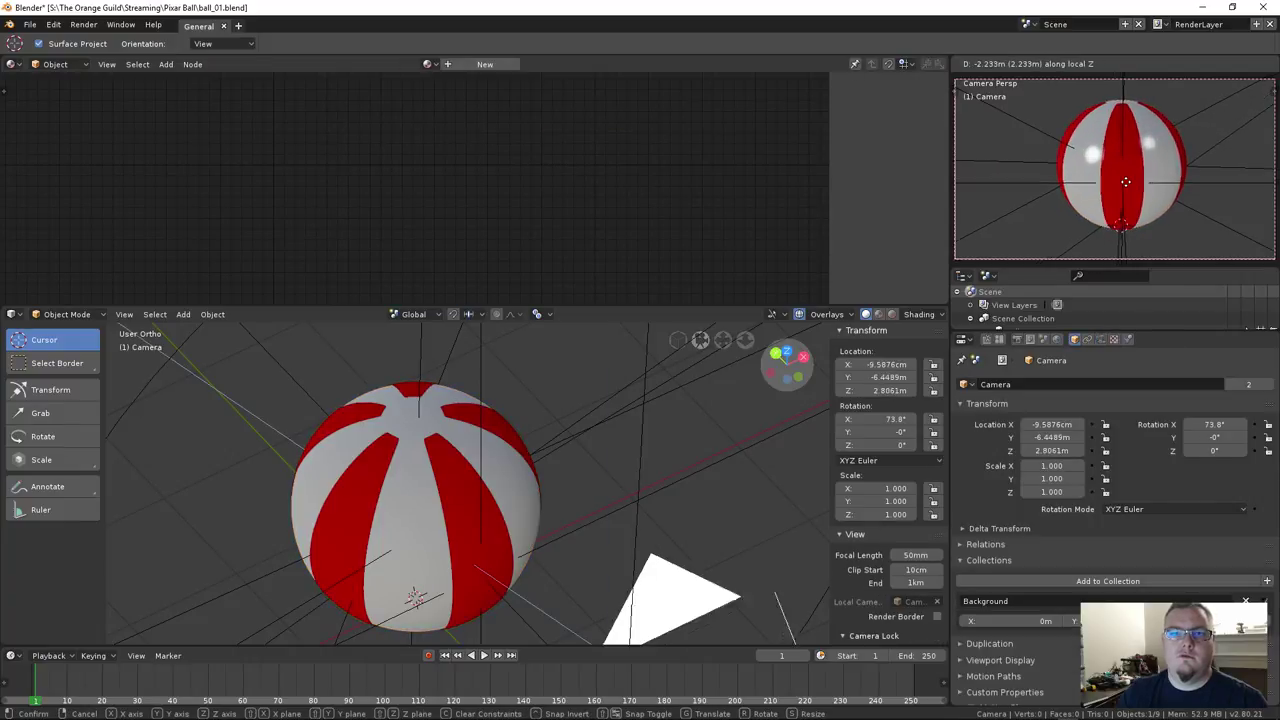
pyautogui.click(1127, 190)
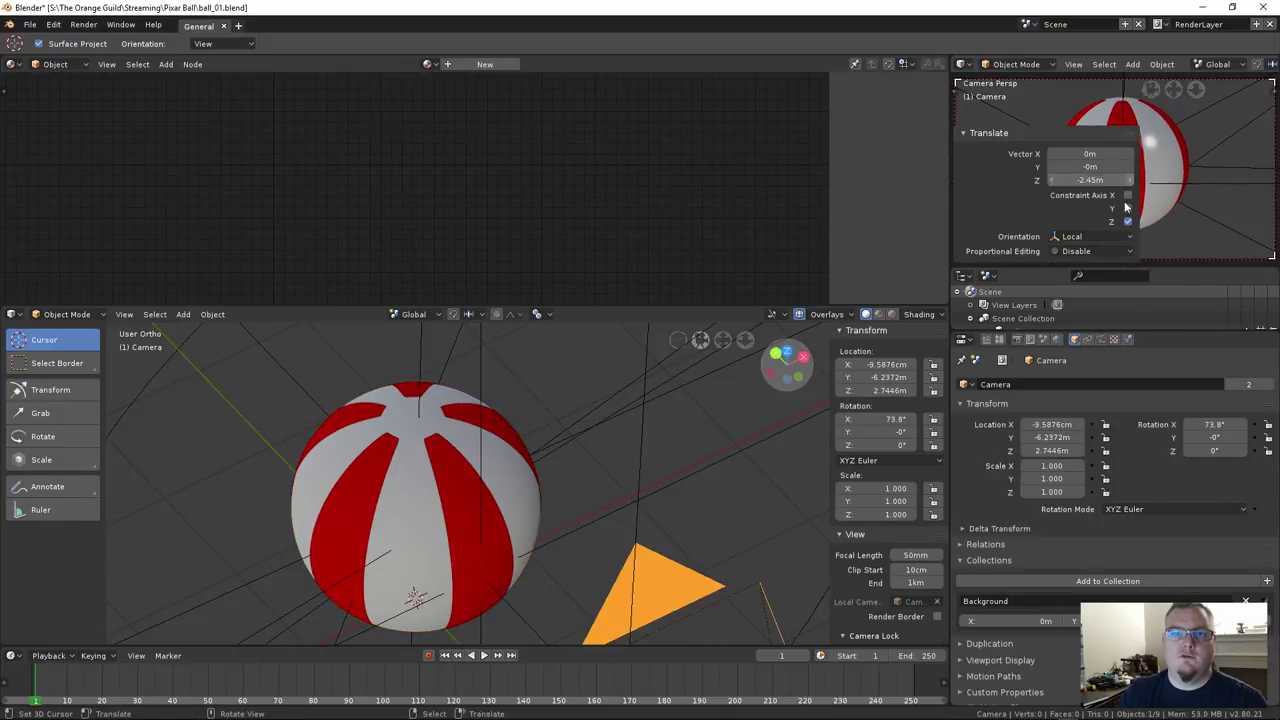
pyautogui.click(1101, 339)
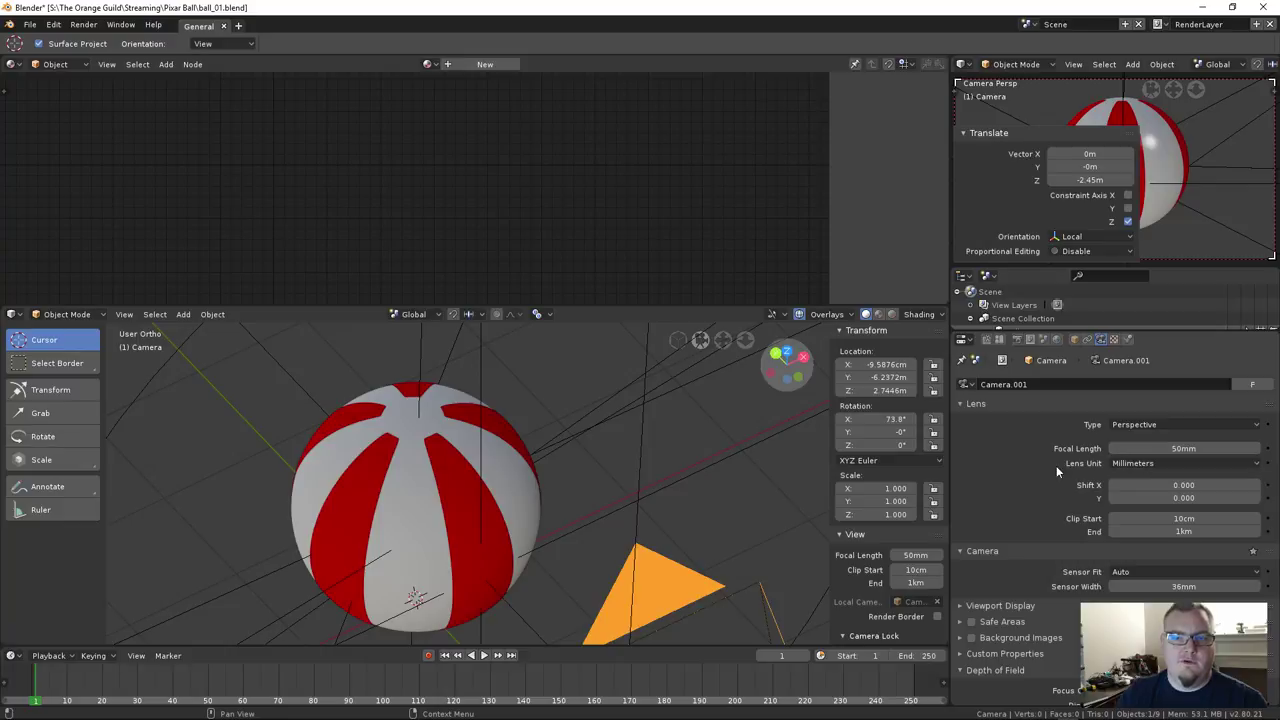
pyautogui.click(1140, 448)
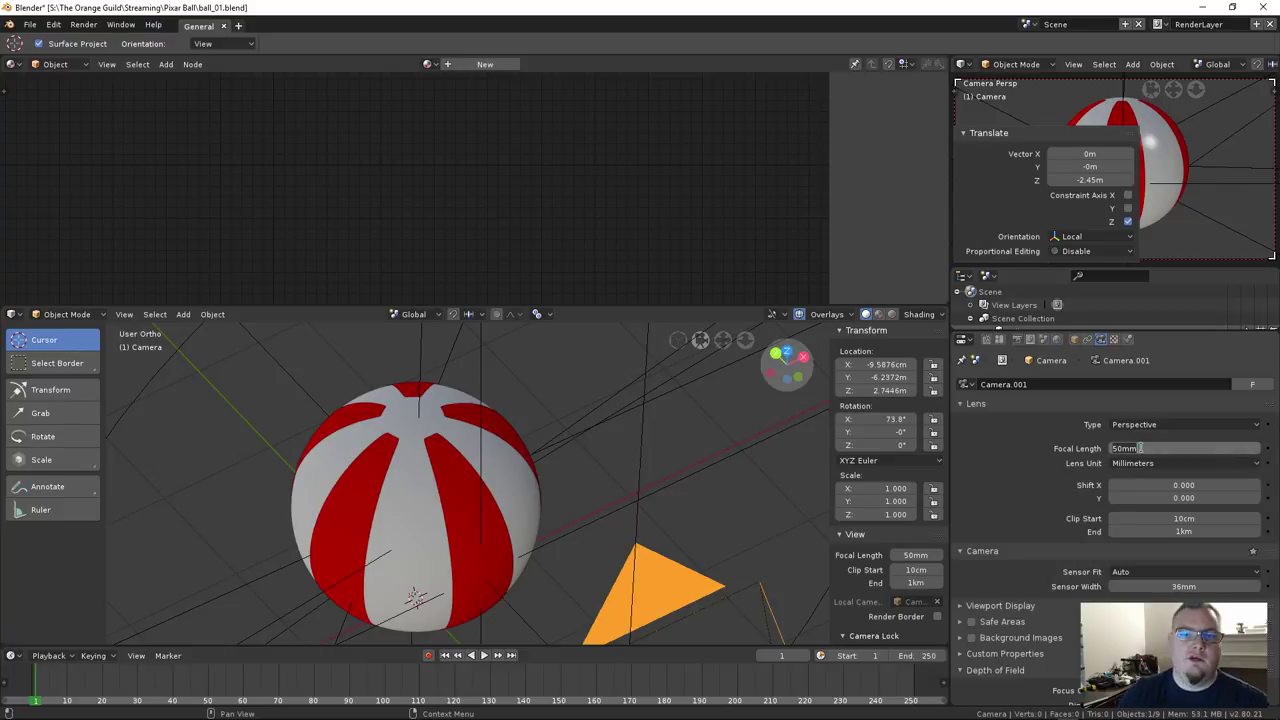
pyautogui.write('100')
pyautogui.press('Return')
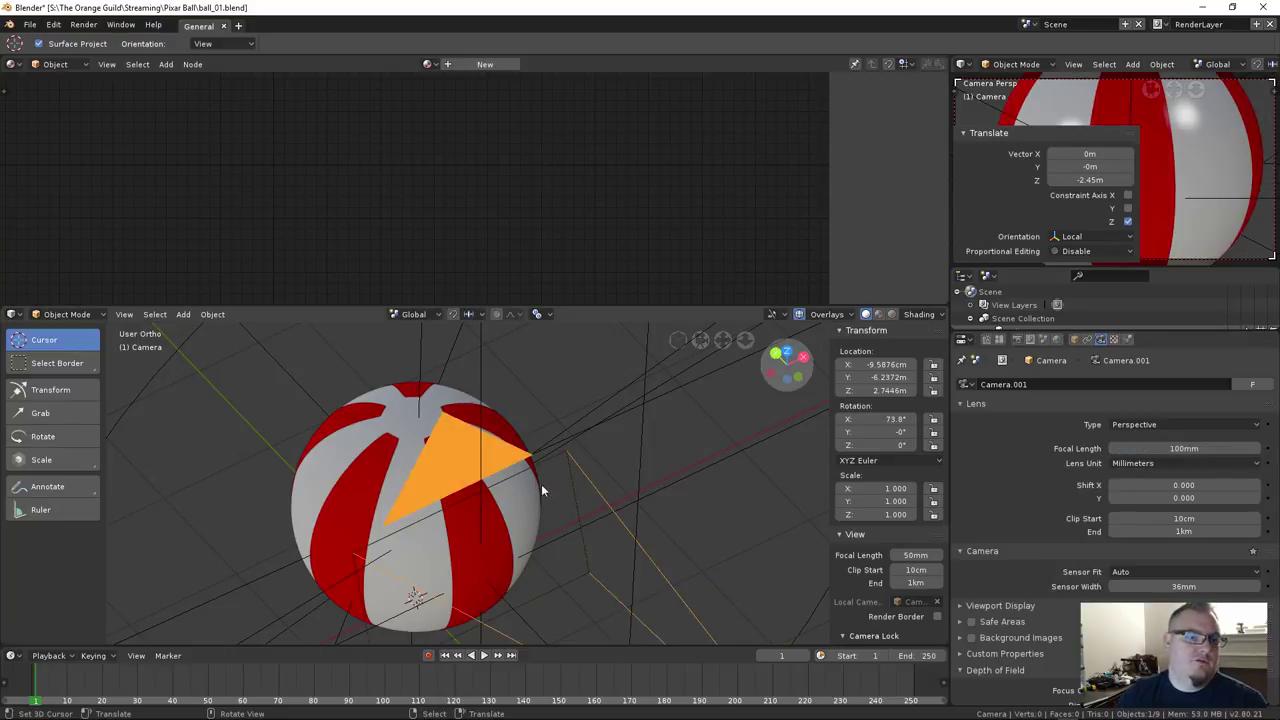
# Pull the camera back until the whole striped ball fits the frame
pyautogui.press('g')
pyautogui.press('z')
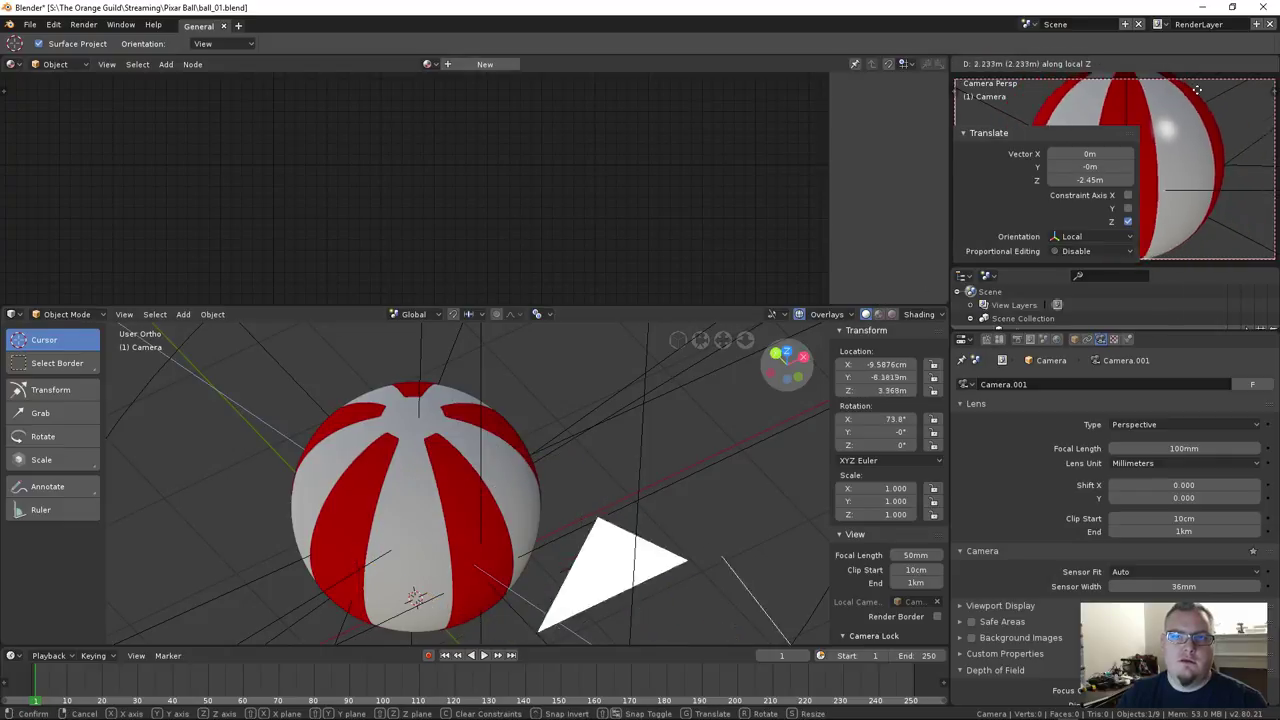
pyautogui.click(1204, 126)
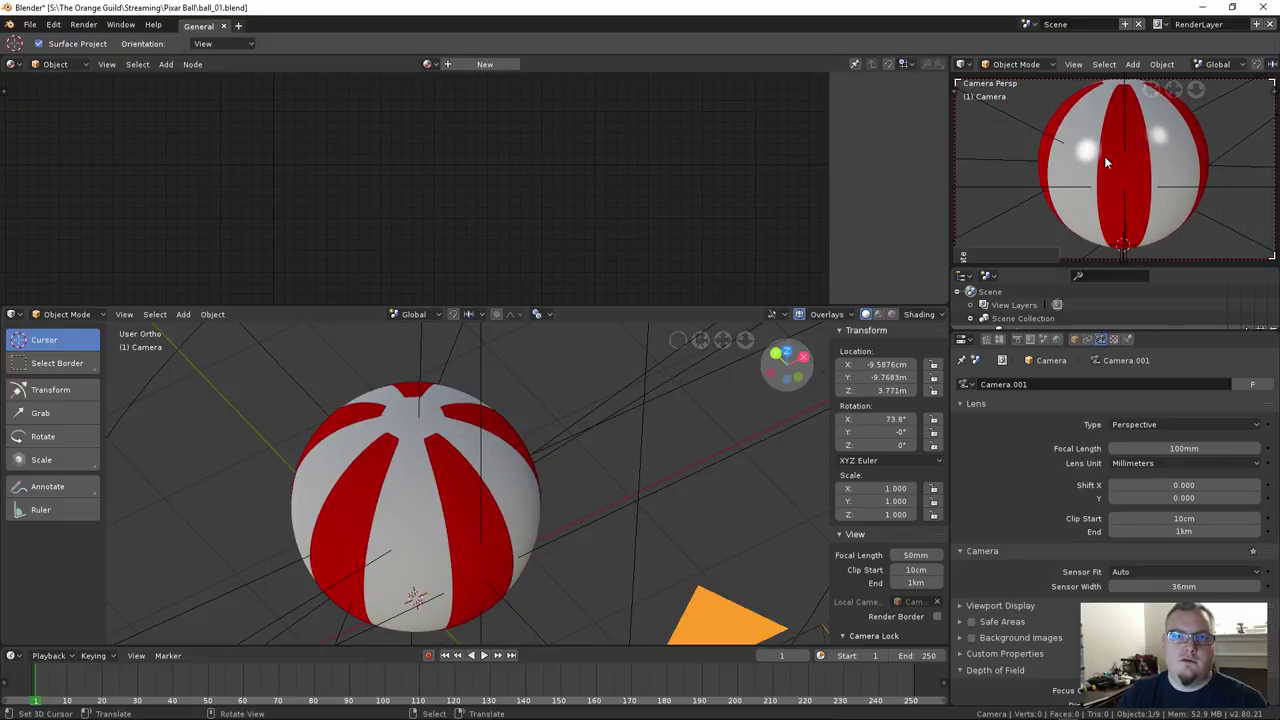
pyautogui.press('g')
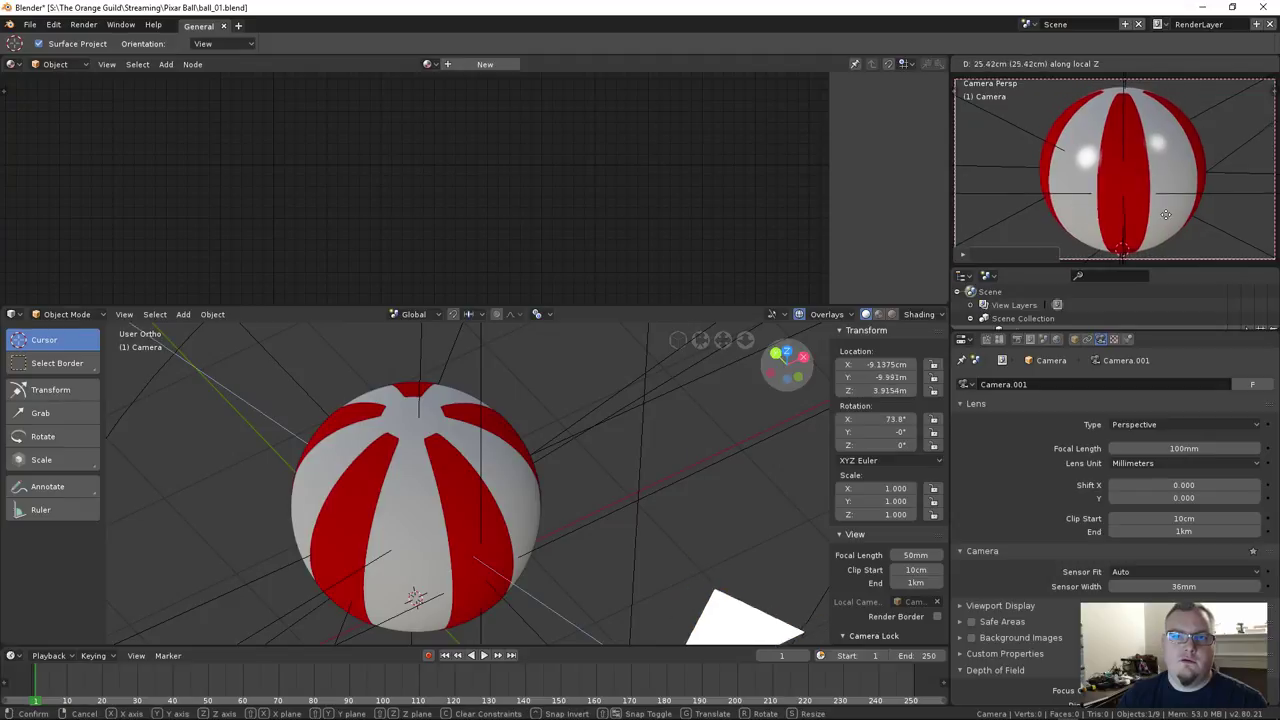
pyautogui.click(1166, 203)
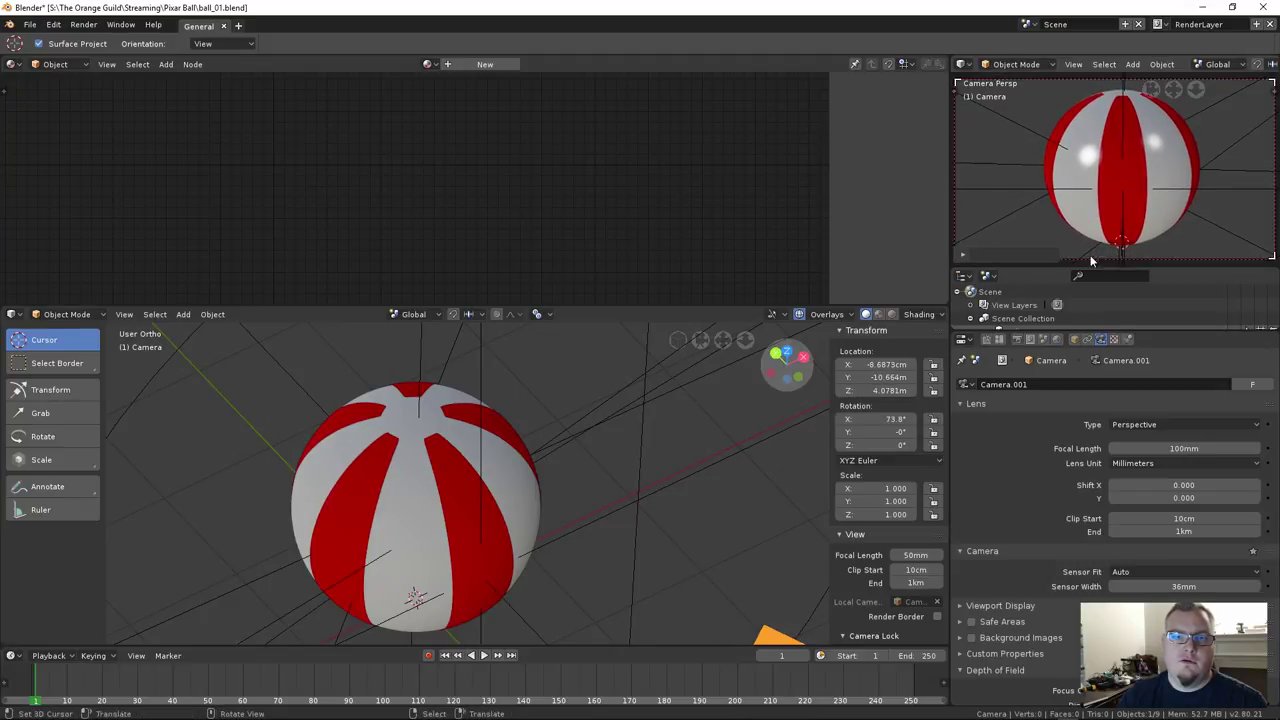
pyautogui.click(1018, 339)
# Set Resolution X to 1080 for a square frame and recentre the ball in the camera
pyautogui.doubleClick(1183, 443)
pyautogui.write('1080')
pyautogui.press('Return')
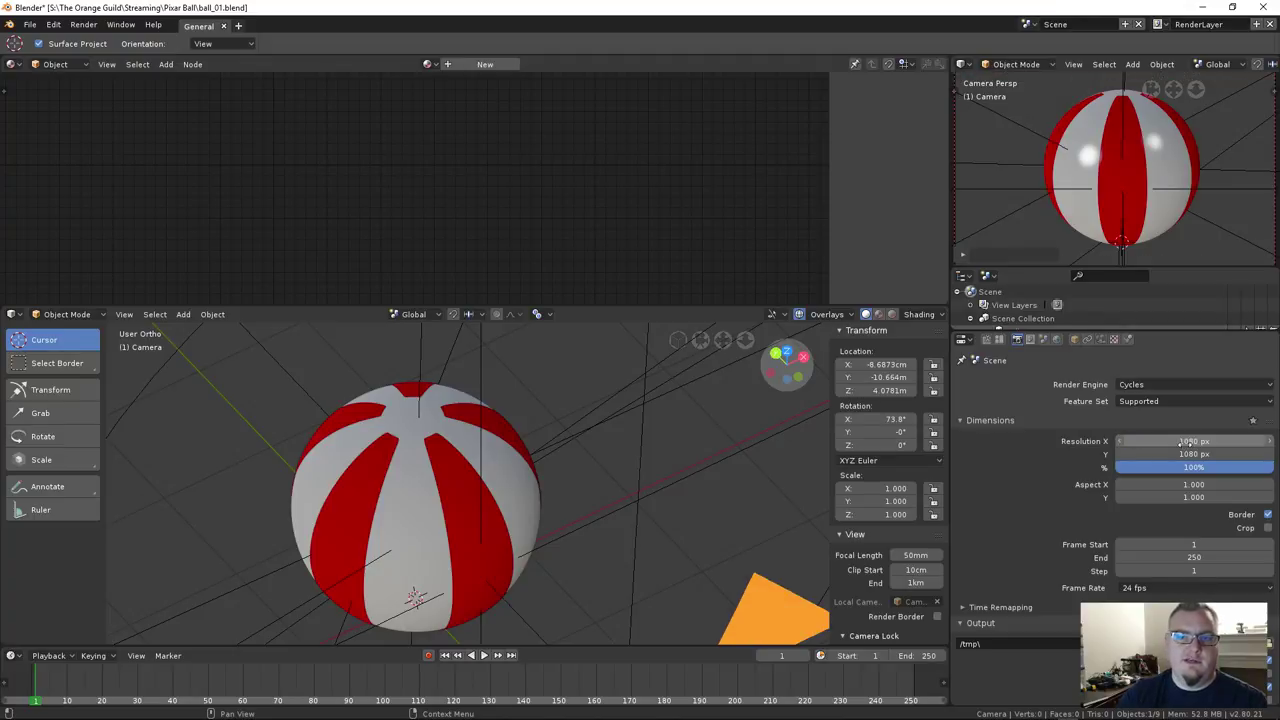
pyautogui.scroll(-5, 1164, 189)
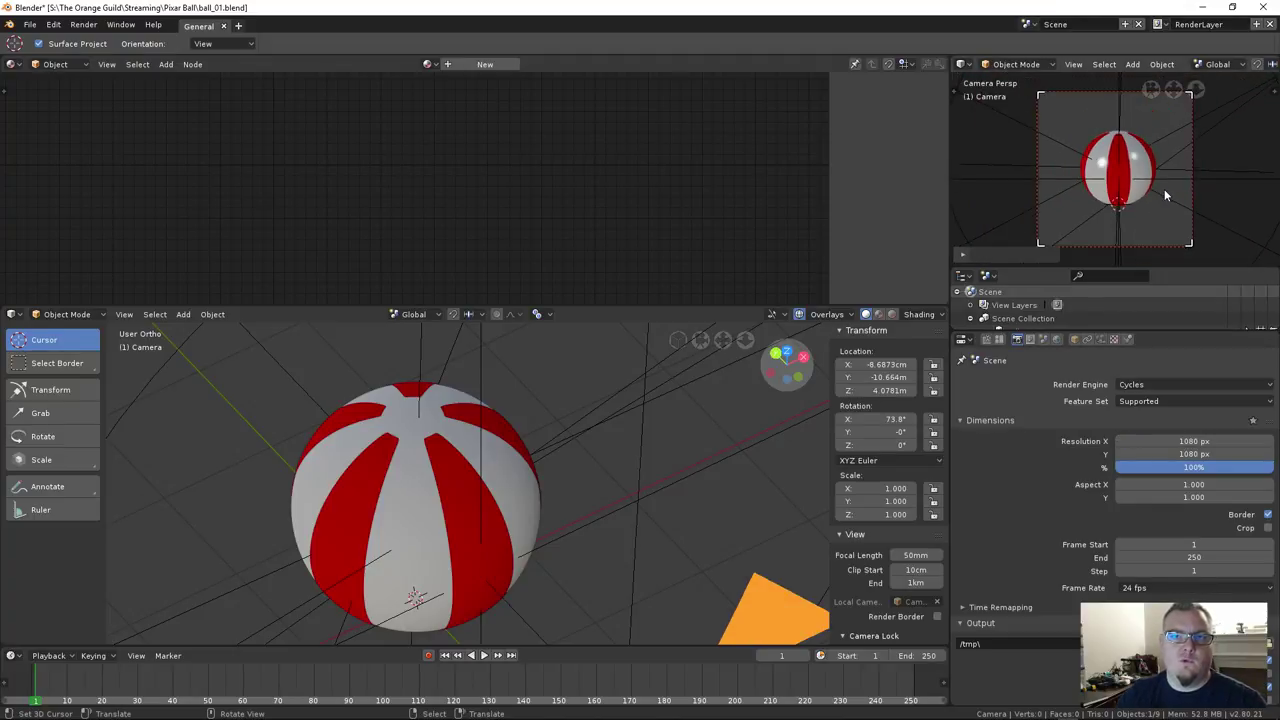
pyautogui.scroll(6, 1172, 212)
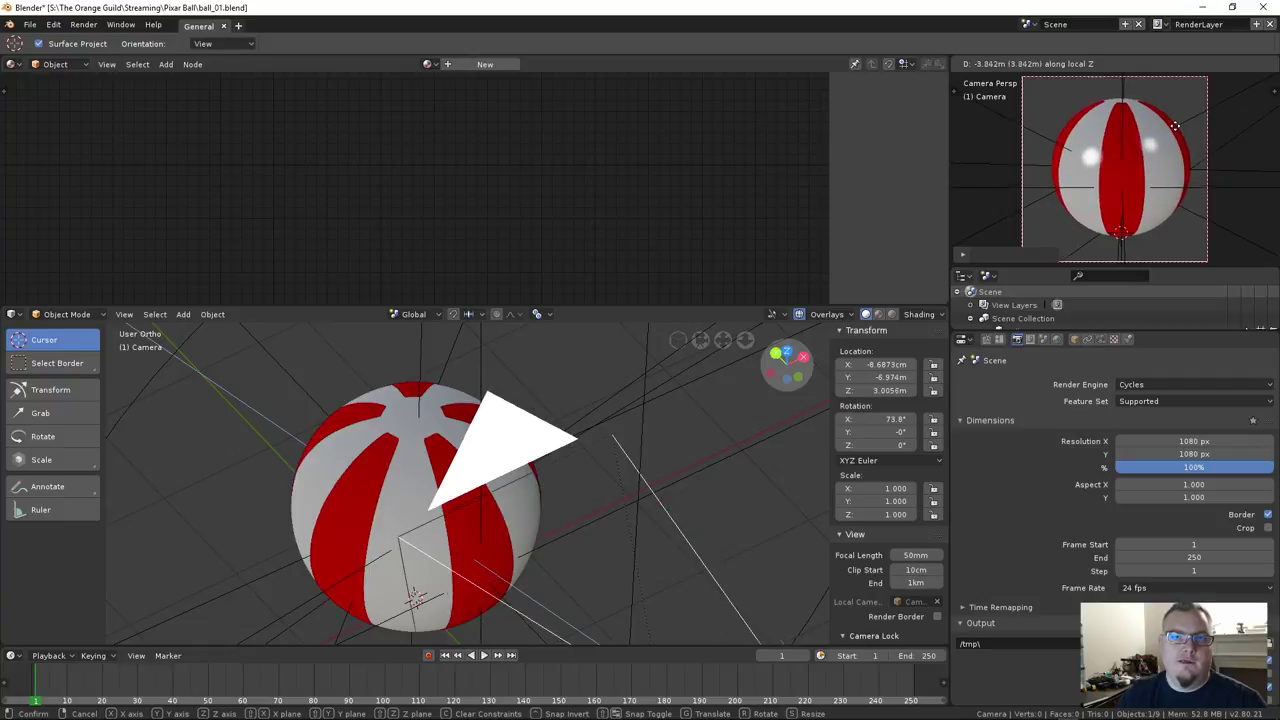
pyautogui.keyDown('shift'); pyautogui.moveTo(1176, 131); pyautogui.dragTo(1131, 160, button='middle'); pyautogui.keyUp('shift')
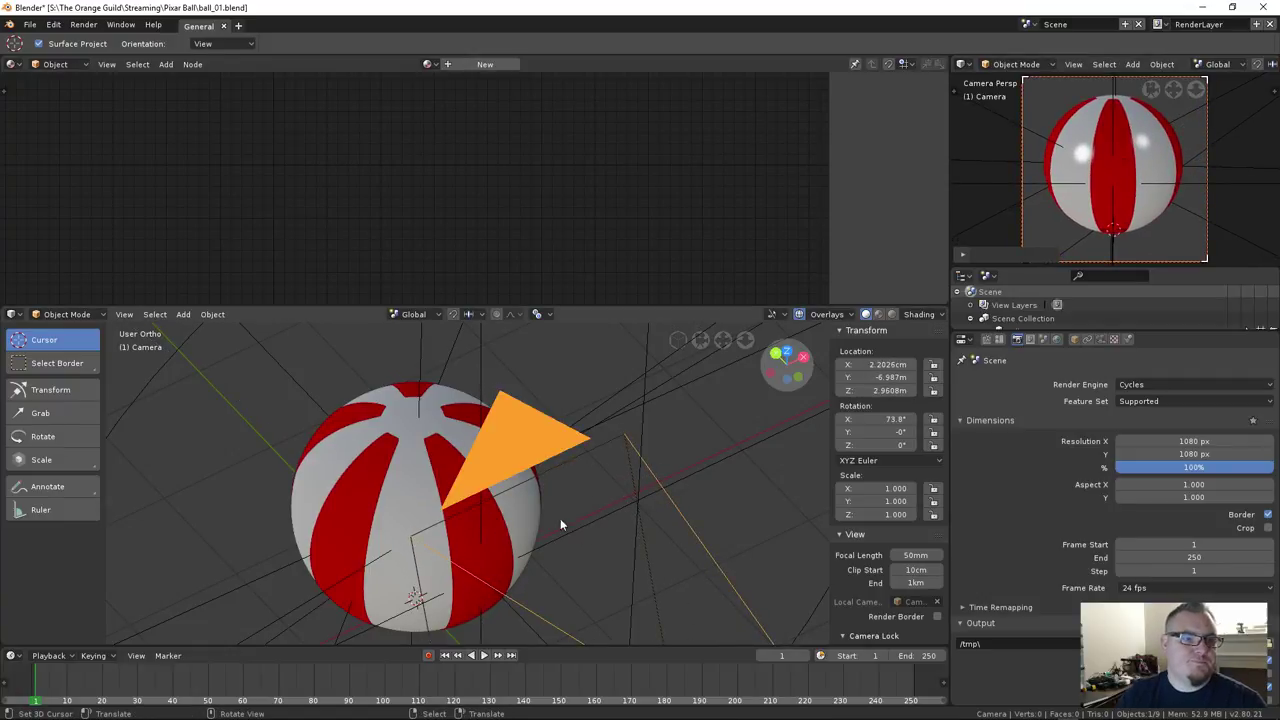
pyautogui.scroll(-3, 523, 507)
pyautogui.moveTo(523, 507); pyautogui.dragTo(464, 486, button='middle')
pyautogui.scroll(2, 487, 446)
# Save the file and switch both viewports to Cycles Rendered shading
pyautogui.hotkey('ctrl', 's')
pyautogui.press('Return')
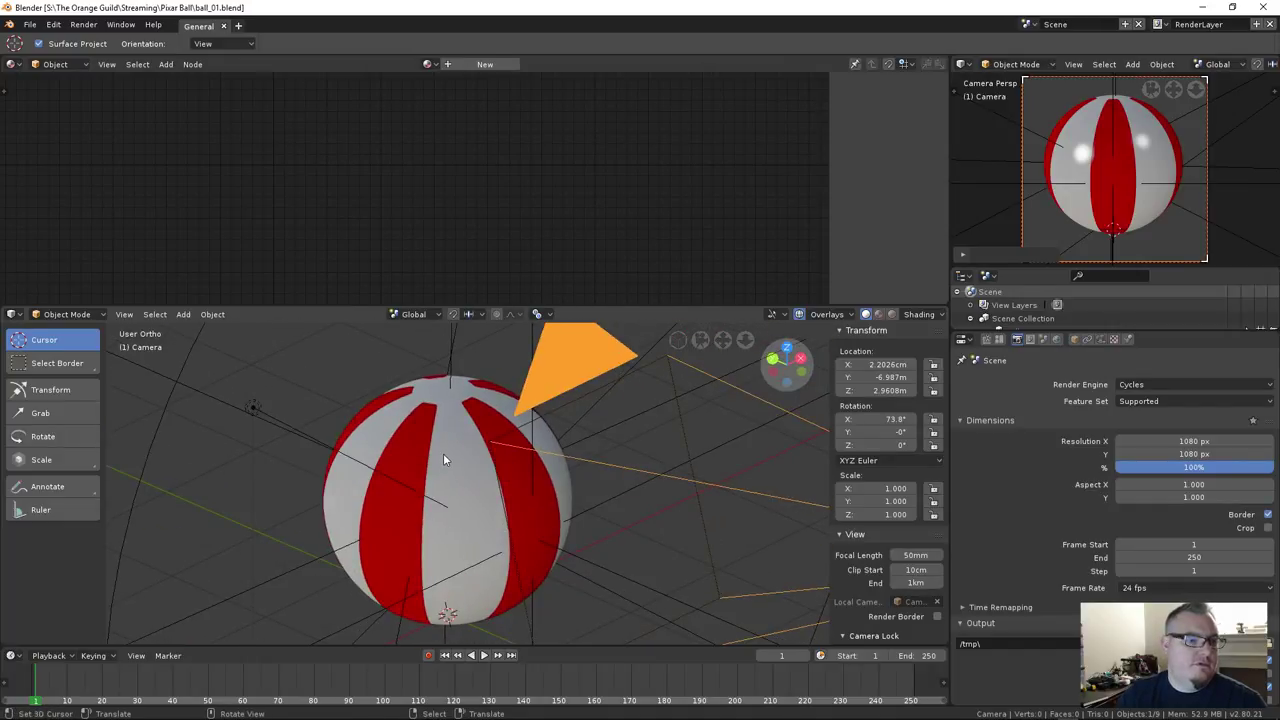
pyautogui.click(443, 453)
pyautogui.moveTo(415, 108); pyautogui.dragTo(384, 96)
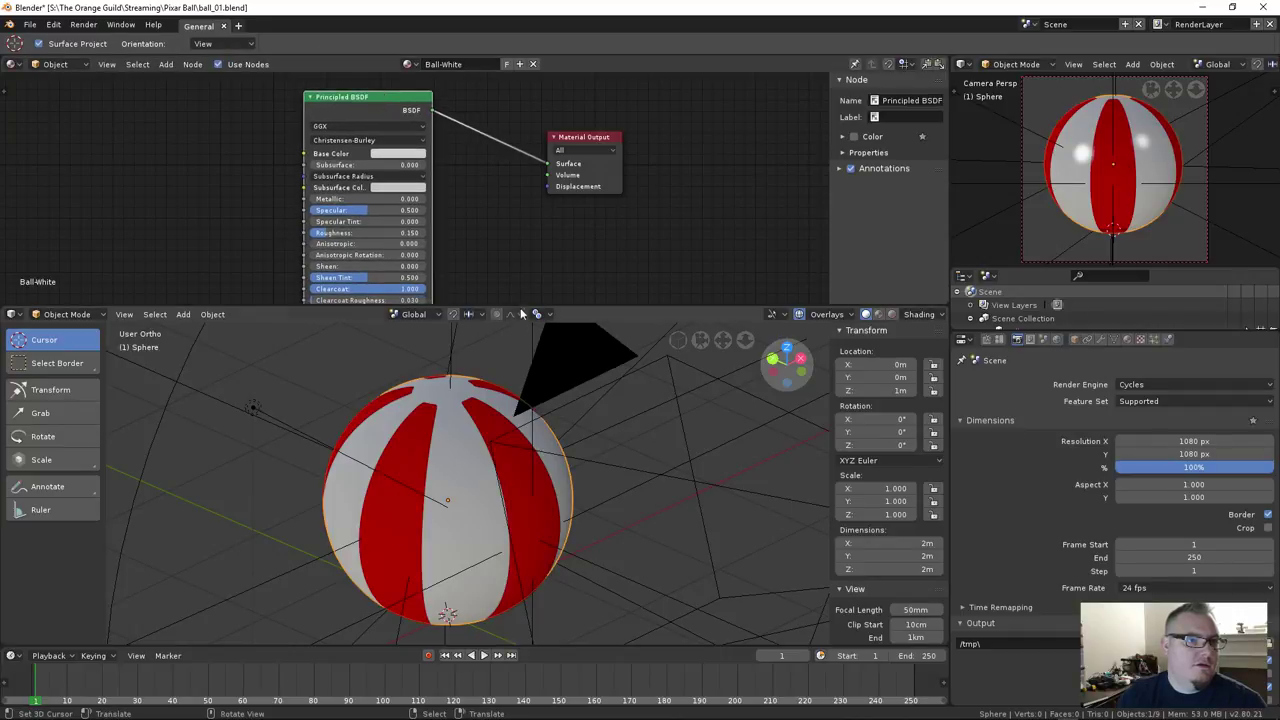
pyautogui.hotkey('shift', 'z')
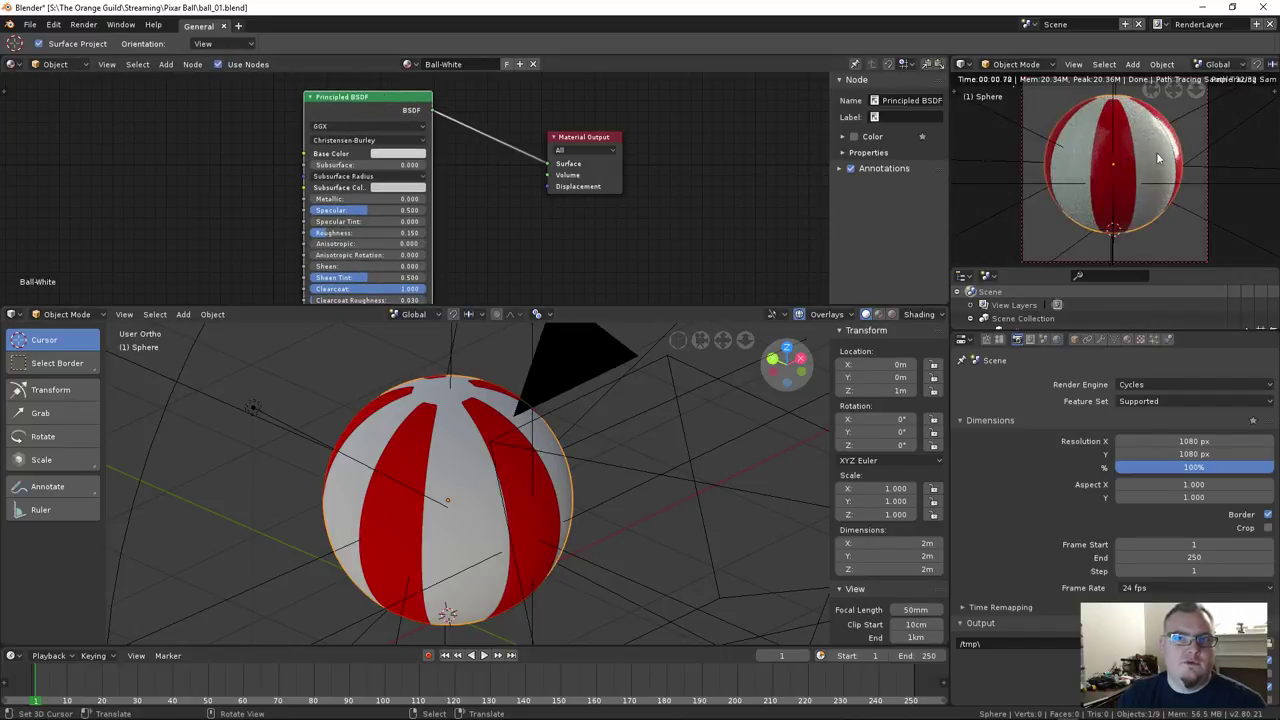
pyautogui.hotkey('shift', 'z')
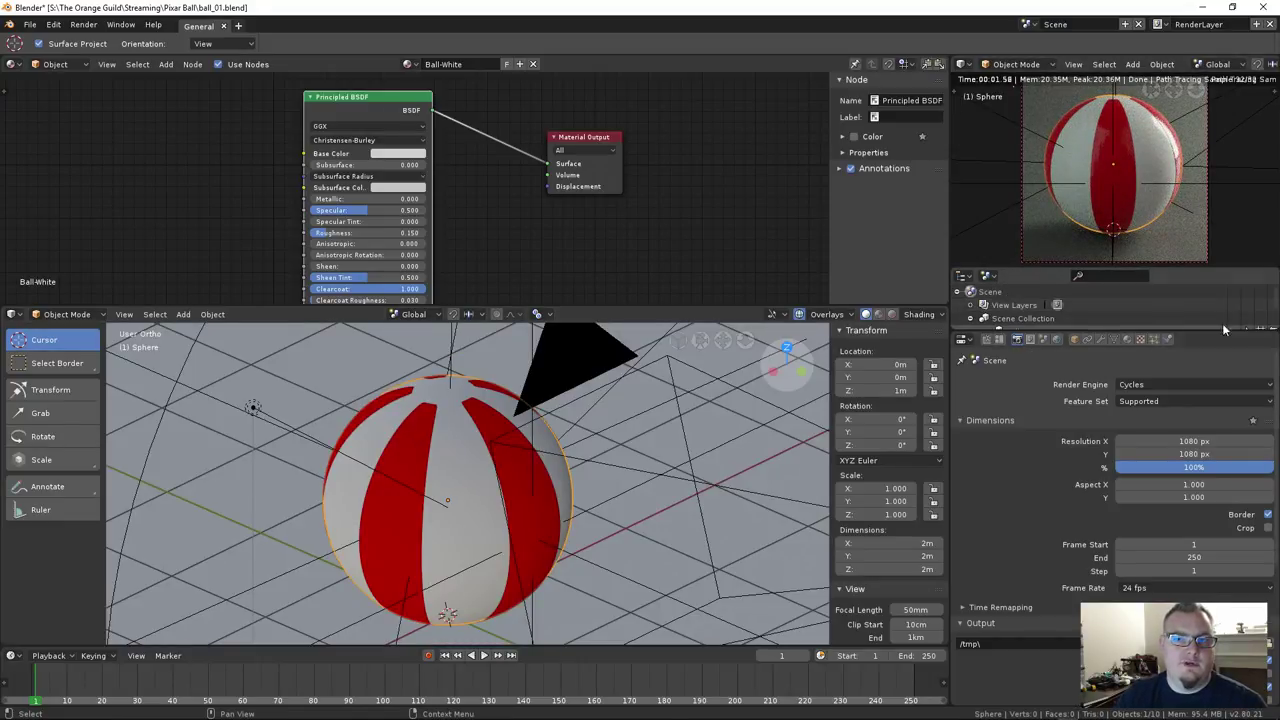
# Enlarge the outliner and camera preview areas and tidy the material node layout
pyautogui.moveTo(1181, 329); pyautogui.dragTo(1150, 442)
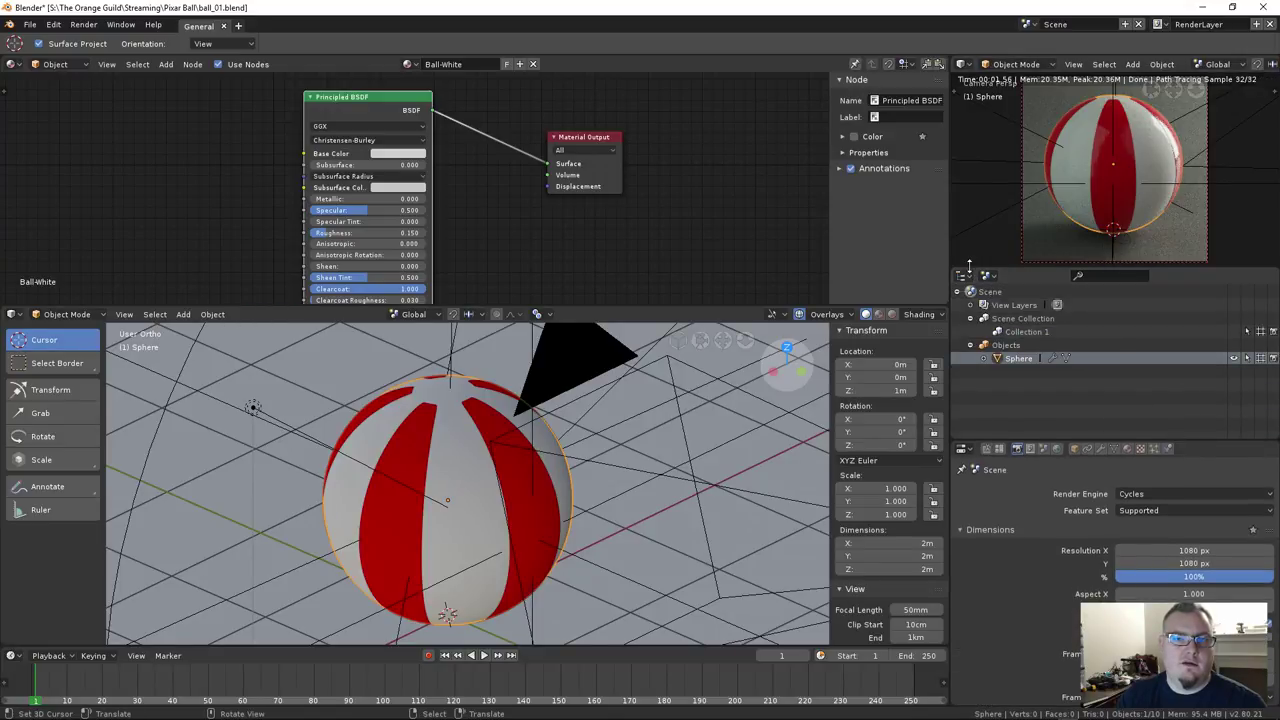
pyautogui.moveTo(968, 265); pyautogui.dragTo(968, 364)
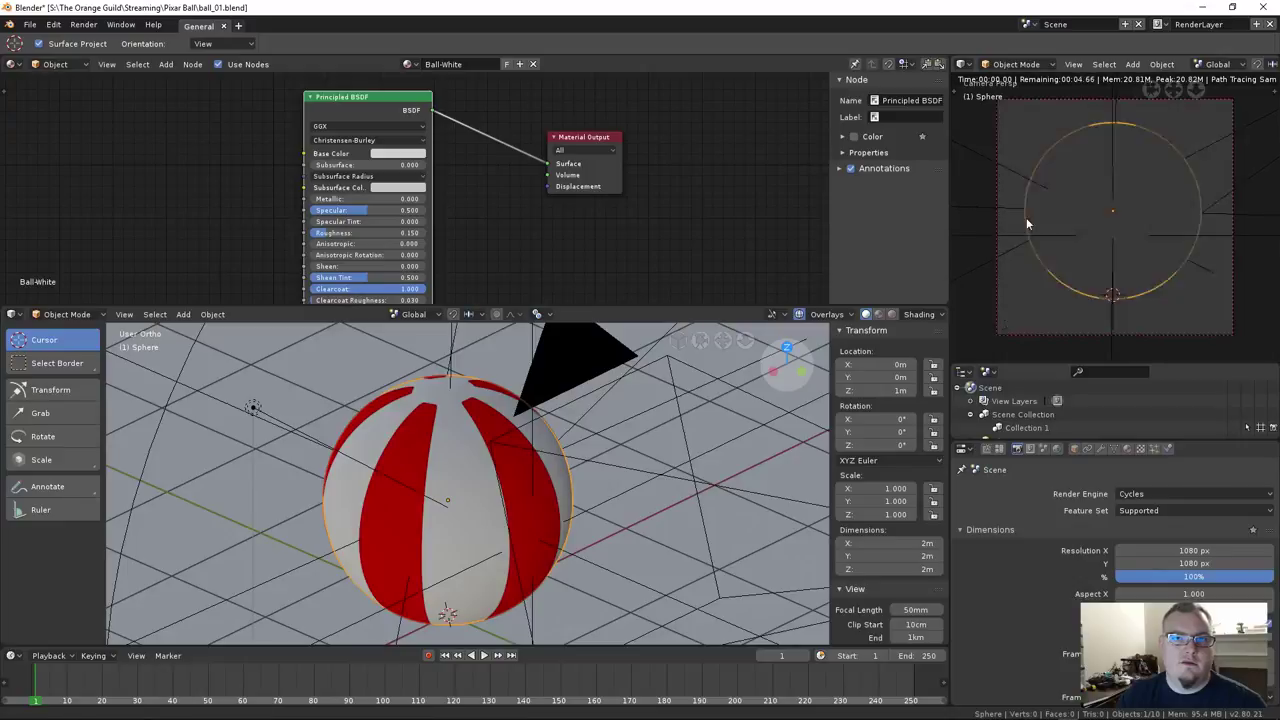
pyautogui.scroll(3, 1030, 205)
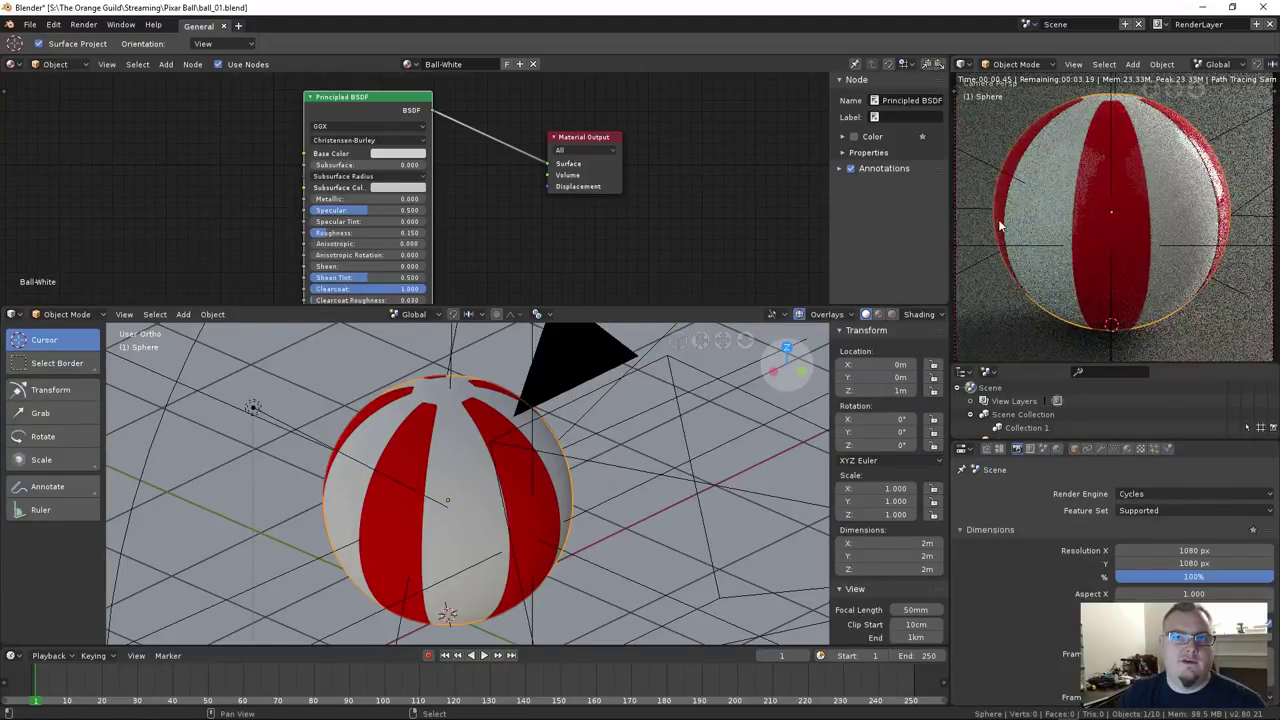
pyautogui.moveTo(700, 450); pyautogui.dragTo(586, 507, button='middle')
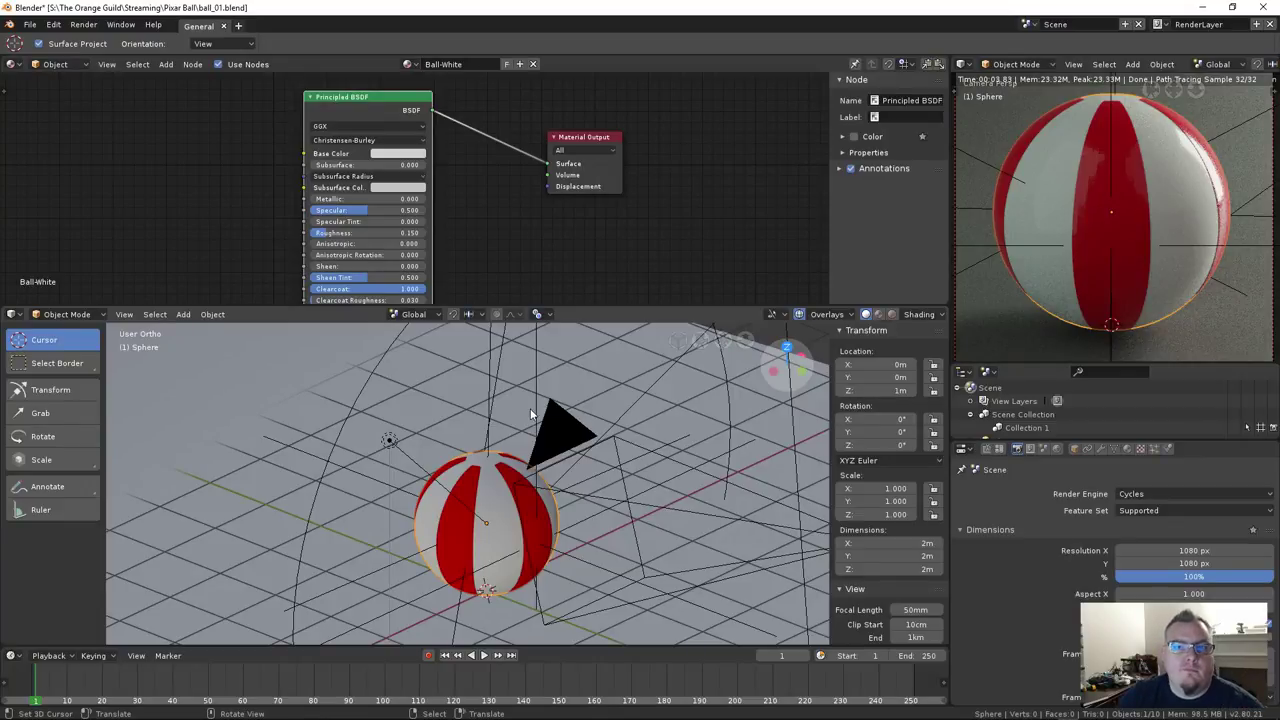
pyautogui.moveTo(347, 103); pyautogui.dragTo(342, 103)
pyautogui.moveTo(603, 140); pyautogui.dragTo(566, 125)
pyautogui.moveTo(556, 224); pyautogui.dragTo(654, 250, button='middle')
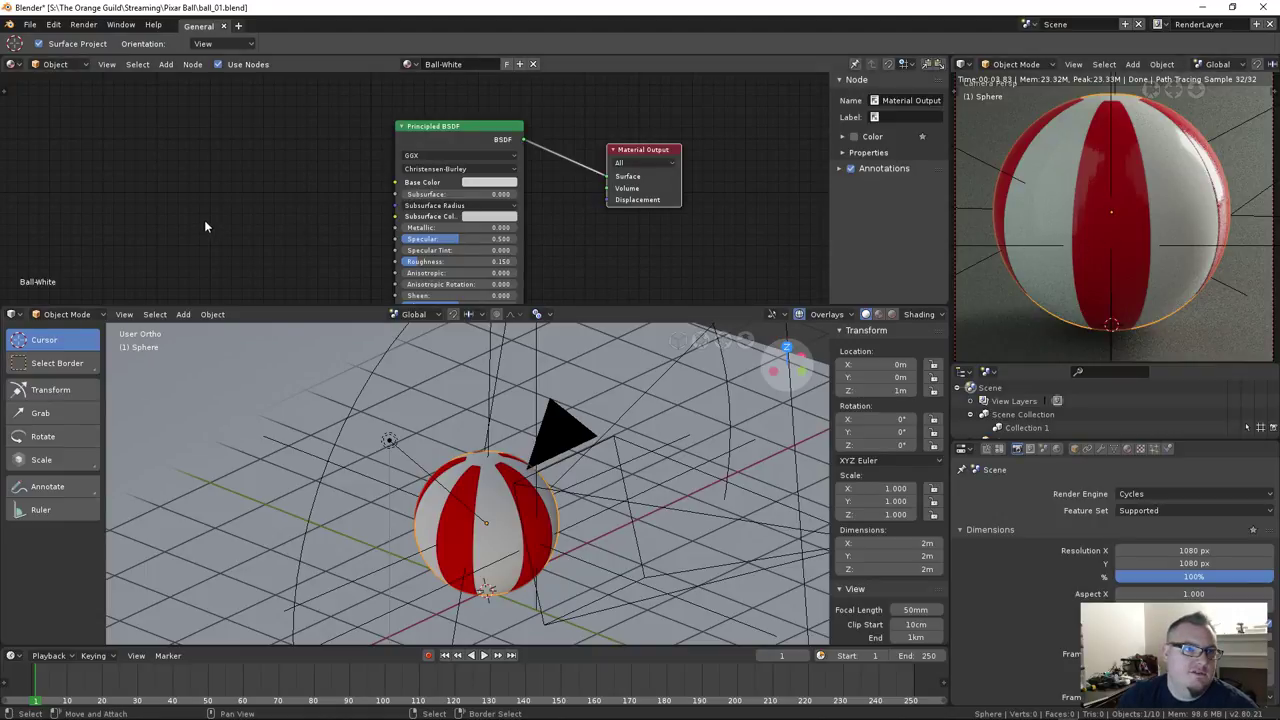
pyautogui.moveTo(204, 220); pyautogui.dragTo(240, 197, button='middle')
pyautogui.scroll(6, 498, 482)
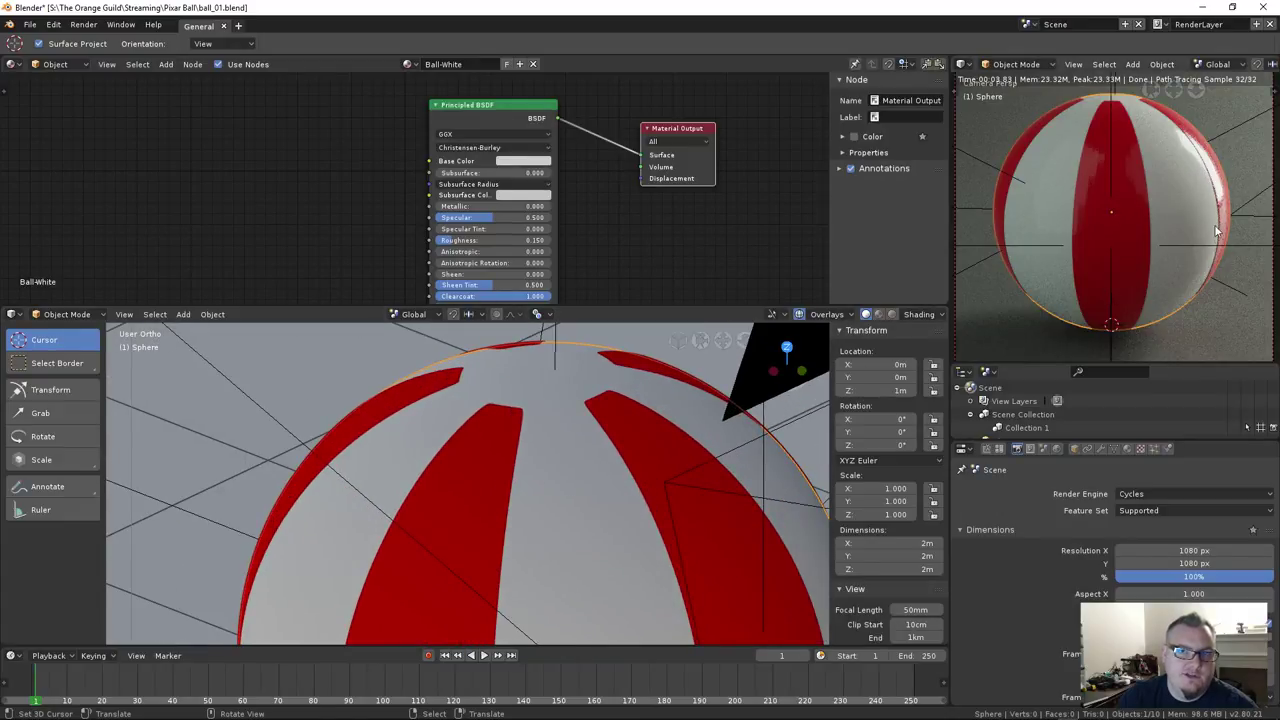
# Set the stripes' Shrinkwrap modifier Offset to 0.005, then deselect everything
pyautogui.click(497, 440)
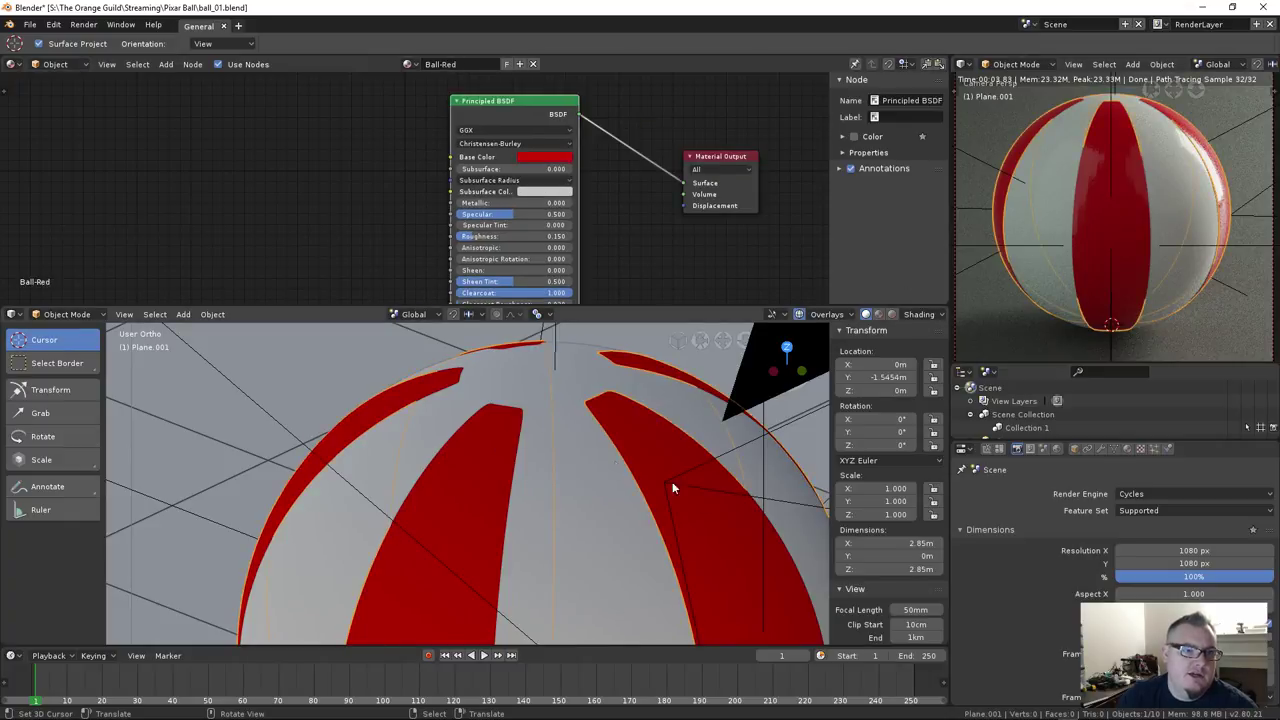
pyautogui.click(1127, 448)
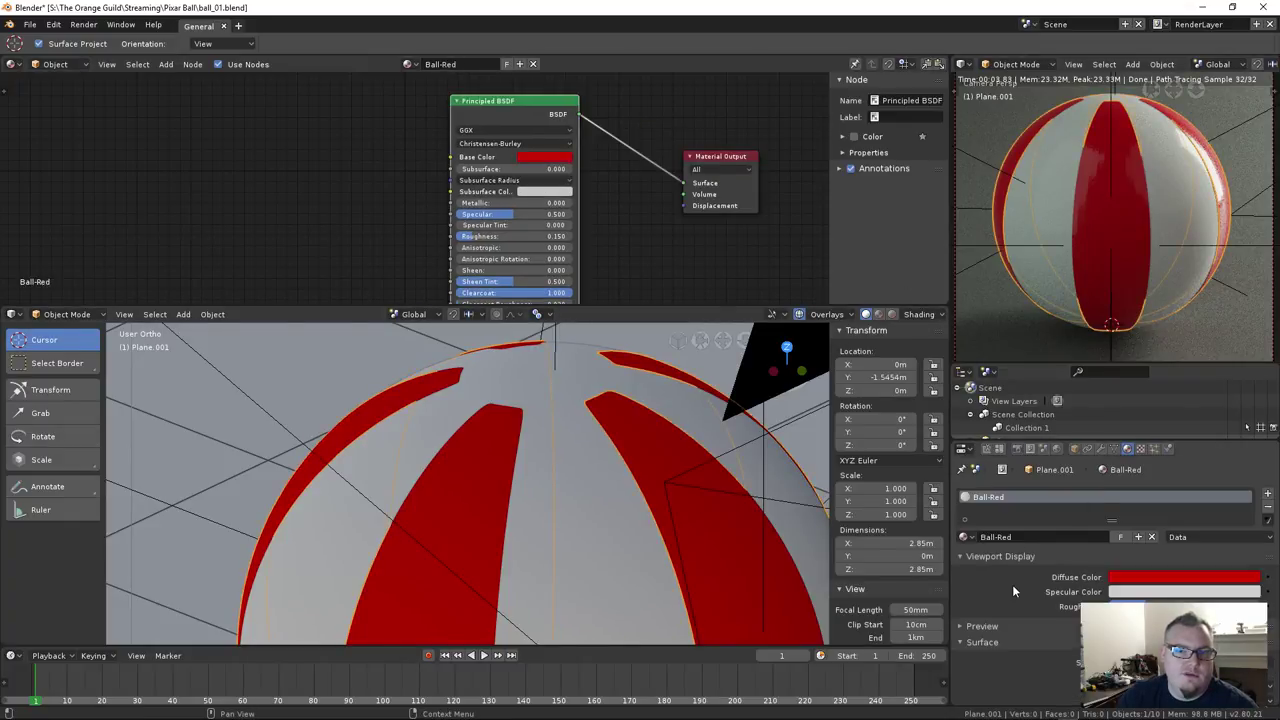
pyautogui.click(1102, 448)
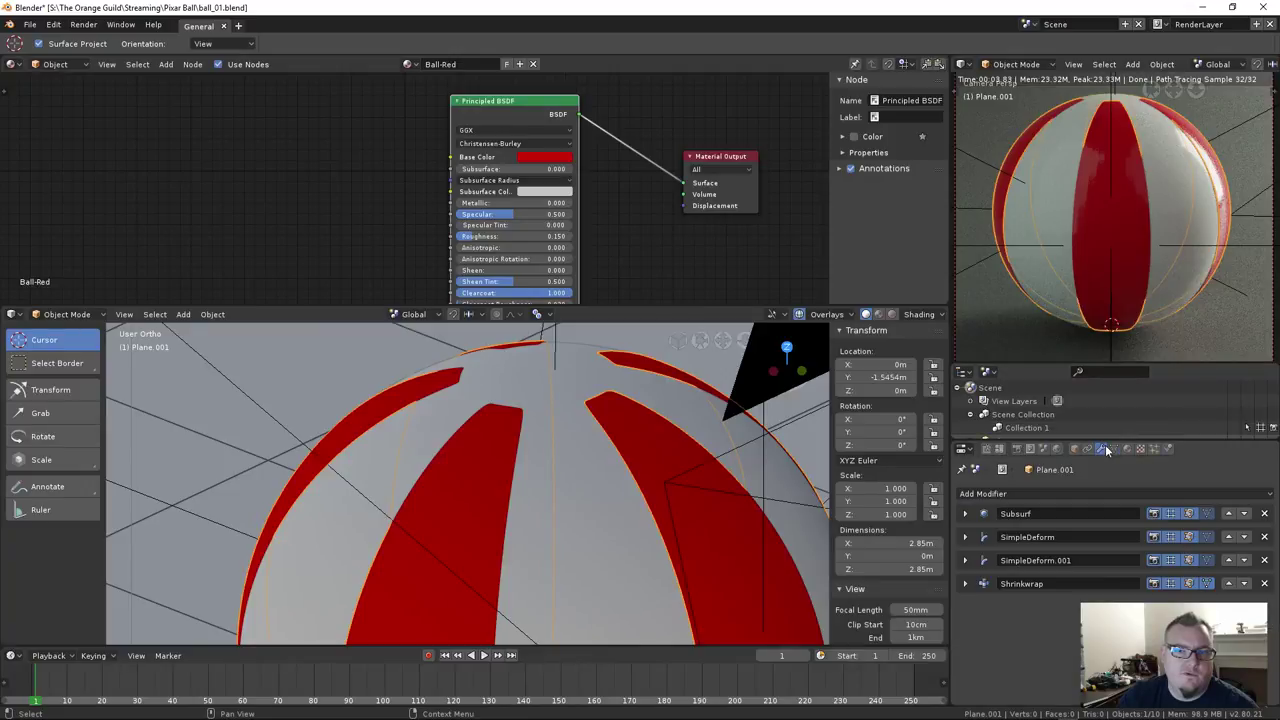
pyautogui.click(962, 584)
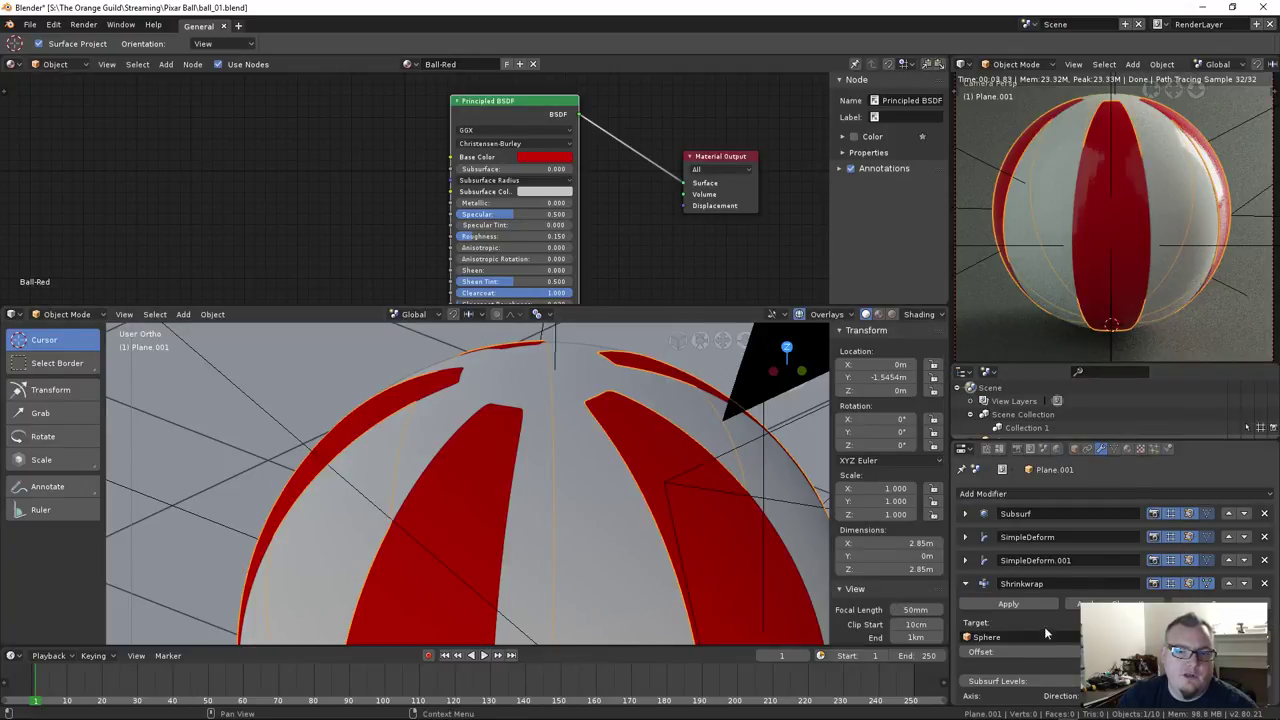
pyautogui.scroll(-2, 1044, 628)
pyautogui.click(1062, 584)
pyautogui.write('0.005')
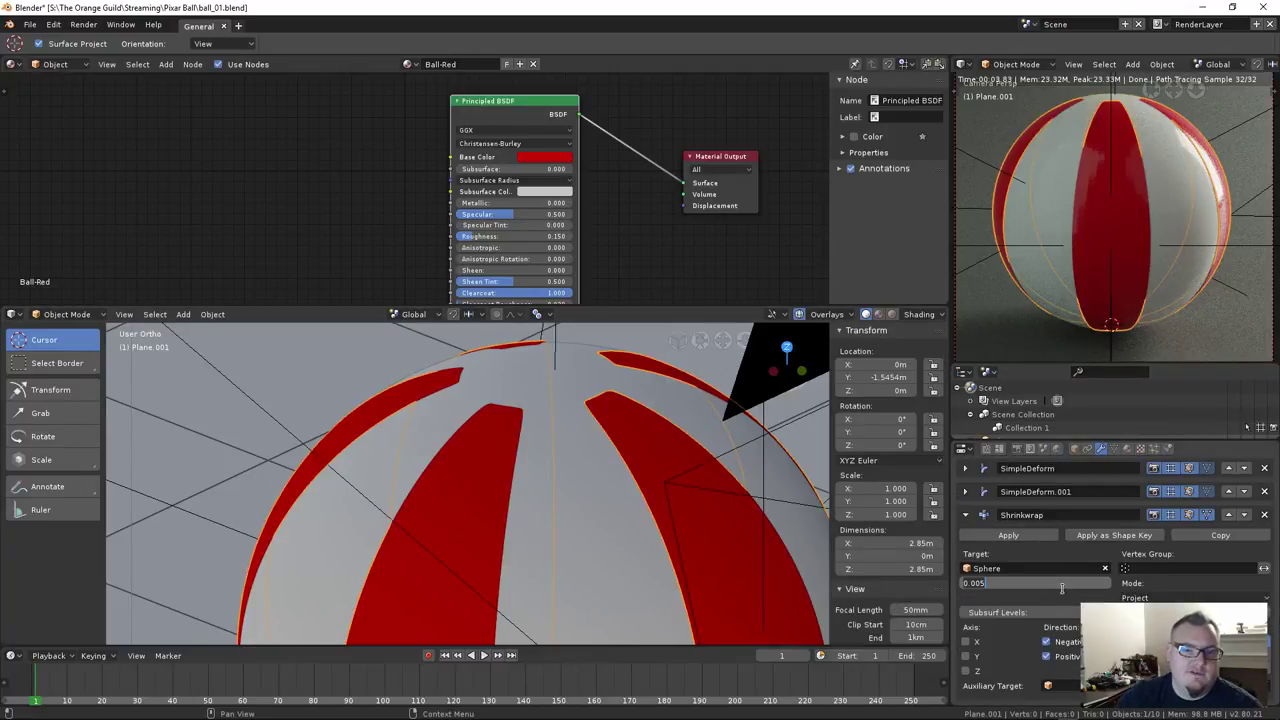
pyautogui.press('Return')
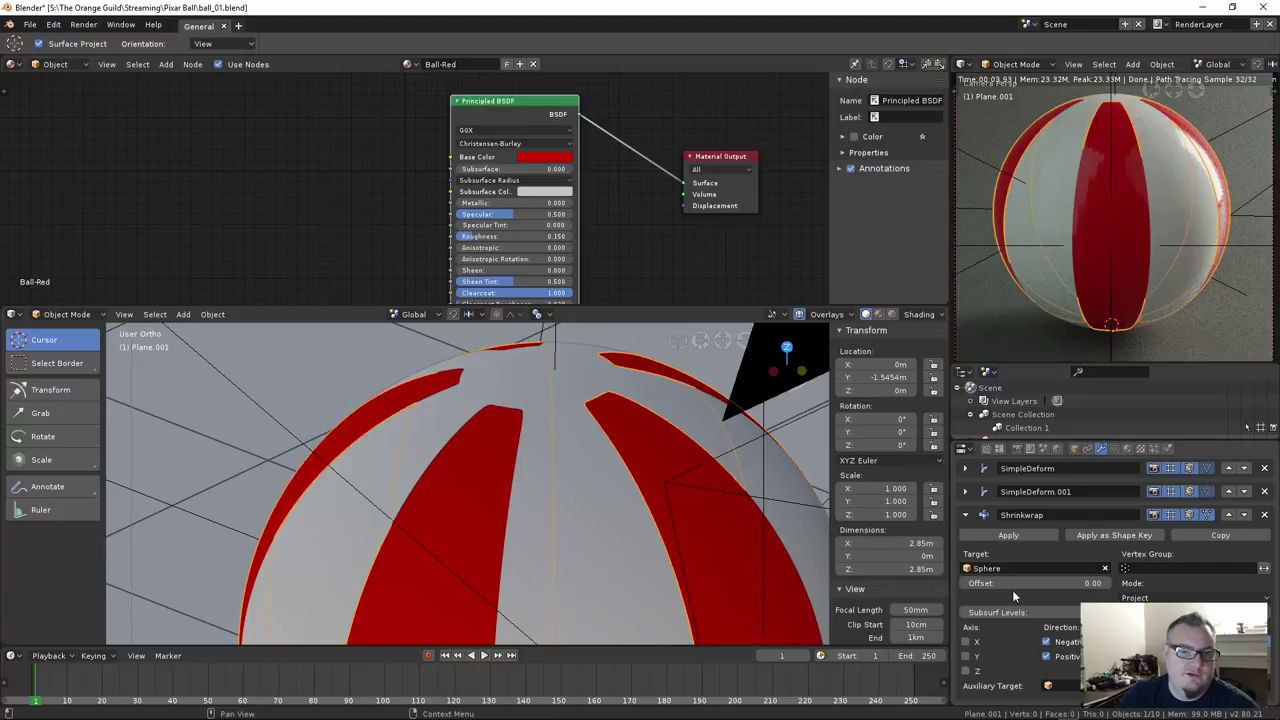
pyautogui.click(965, 515)
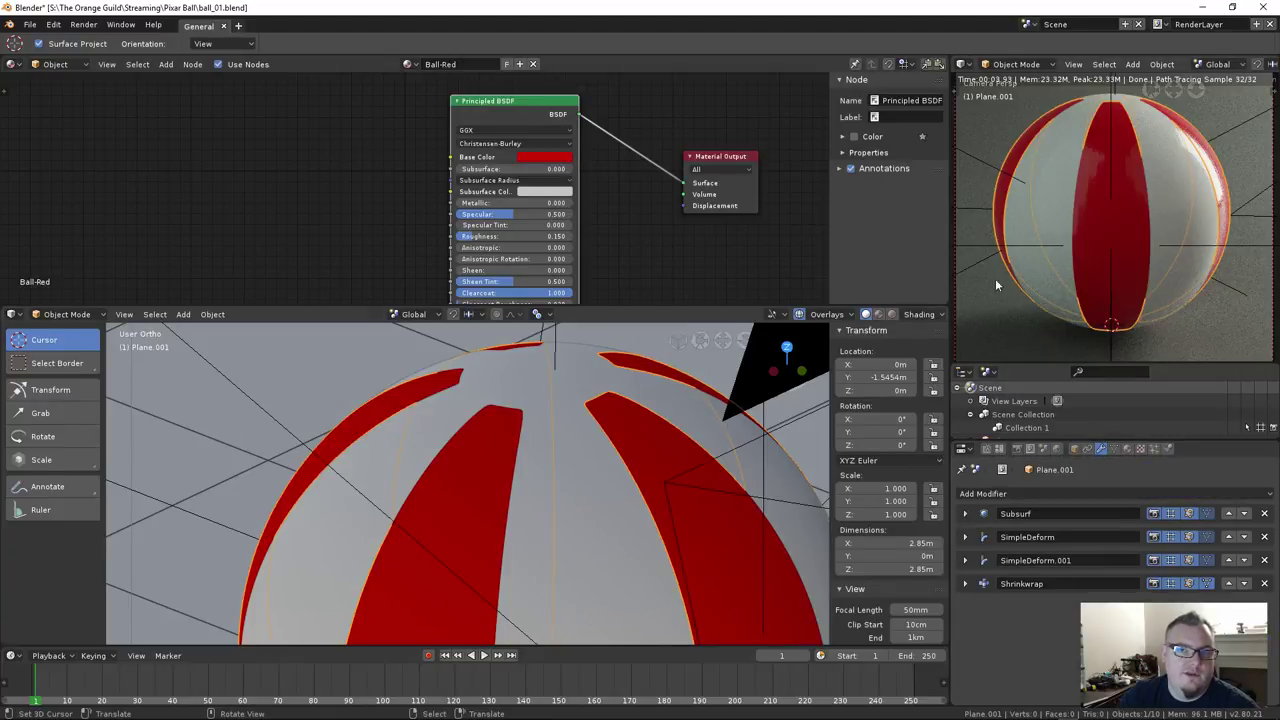
pyautogui.press('a')
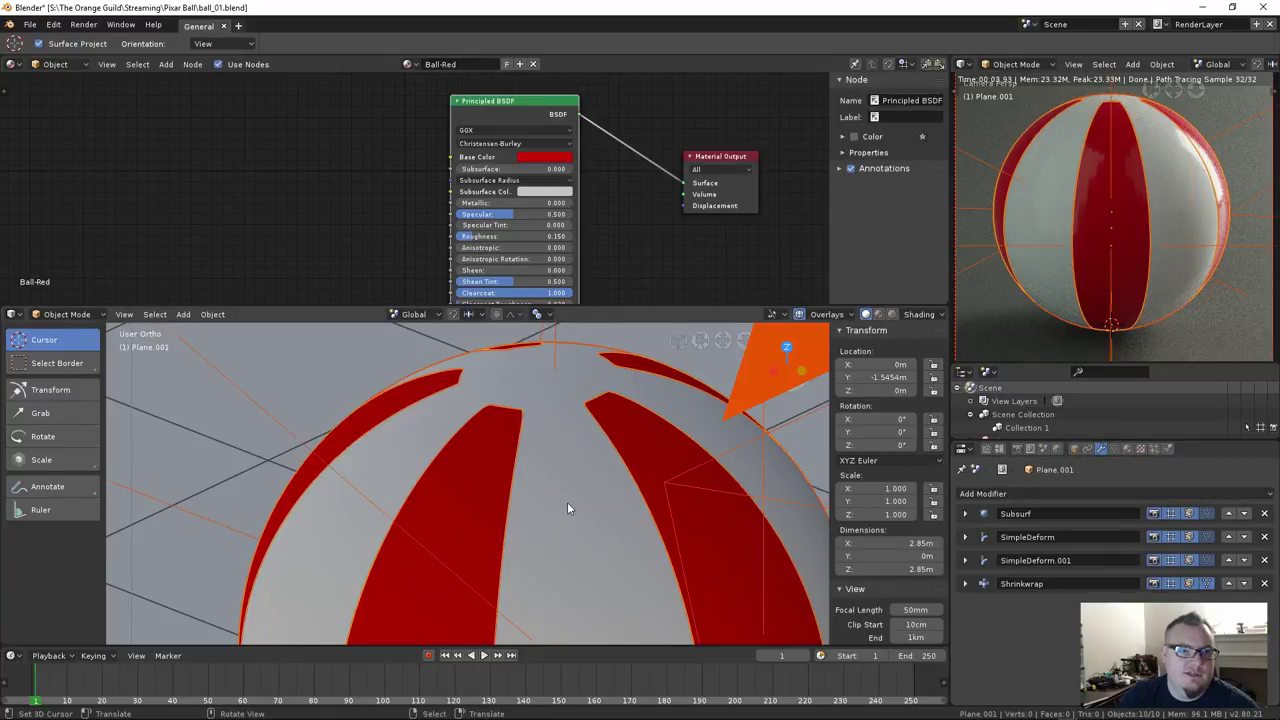
pyautogui.hotkey('alt', 'a')
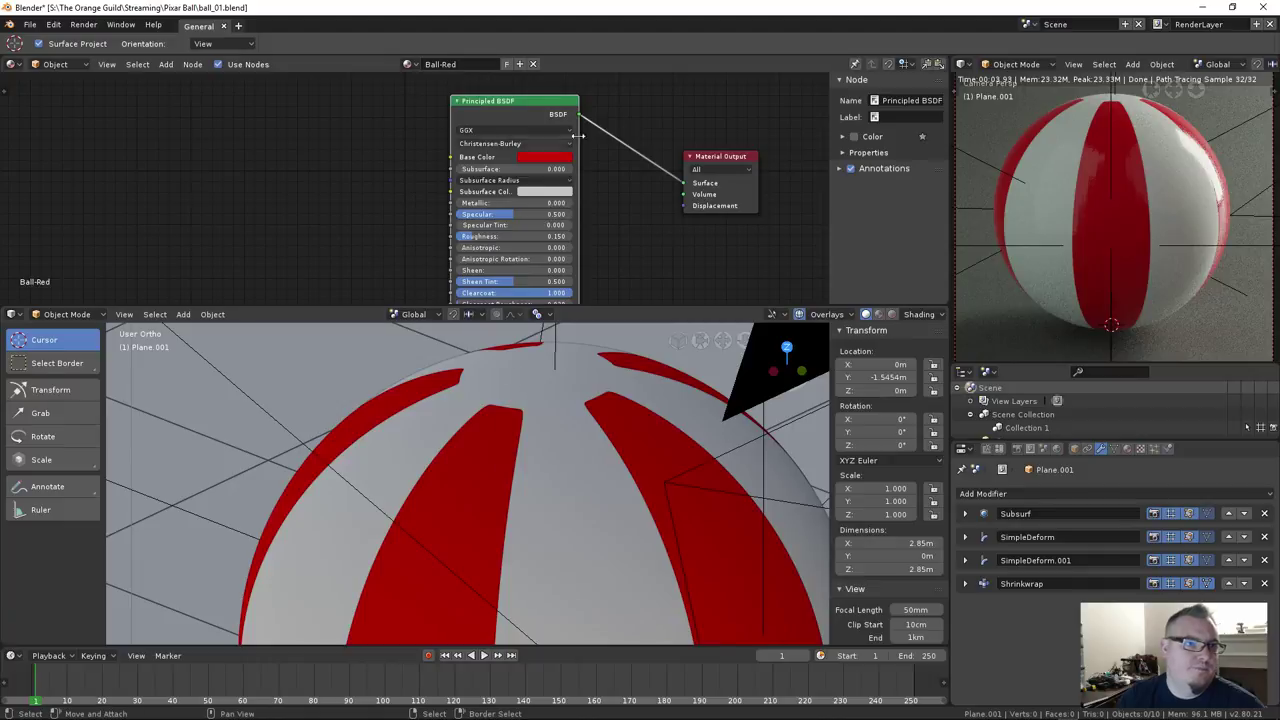
# Add a Noise Texture node left of the shader, then delete it
pyautogui.moveTo(623, 194); pyautogui.dragTo(654, 109, button='middle')
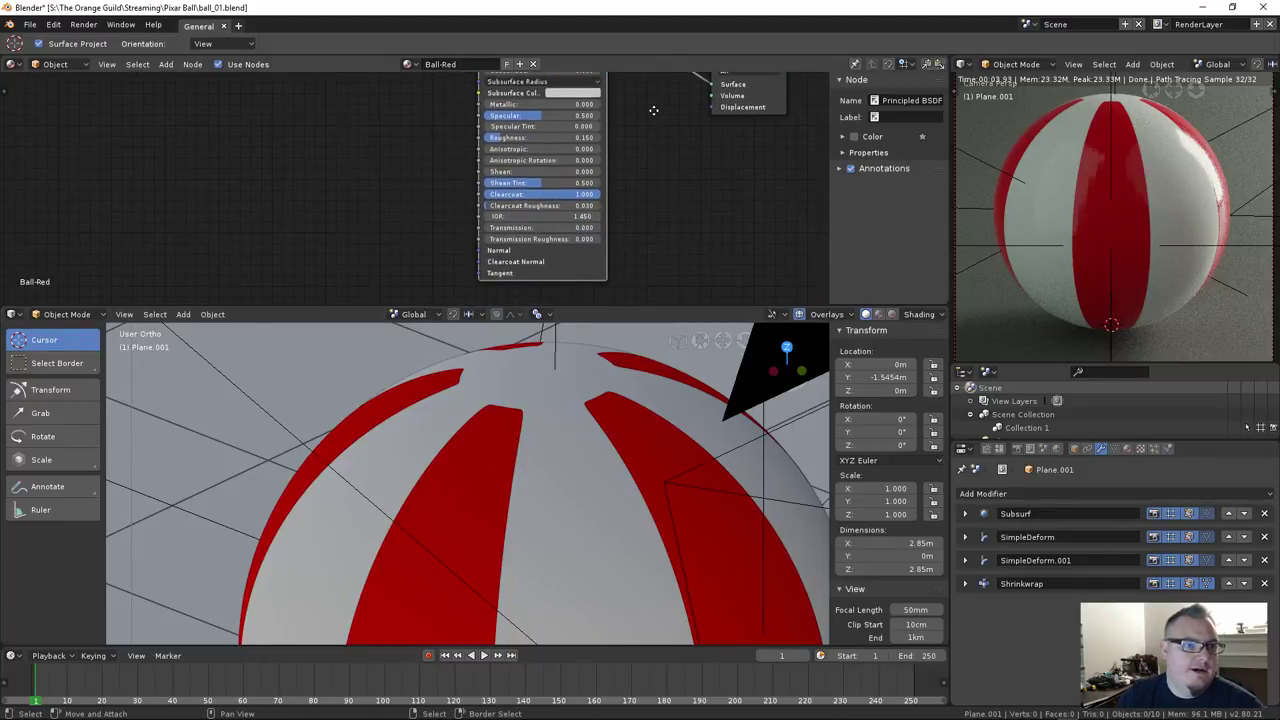
pyautogui.hotkey('shift', 'a')
pyautogui.moveTo(302, 243)
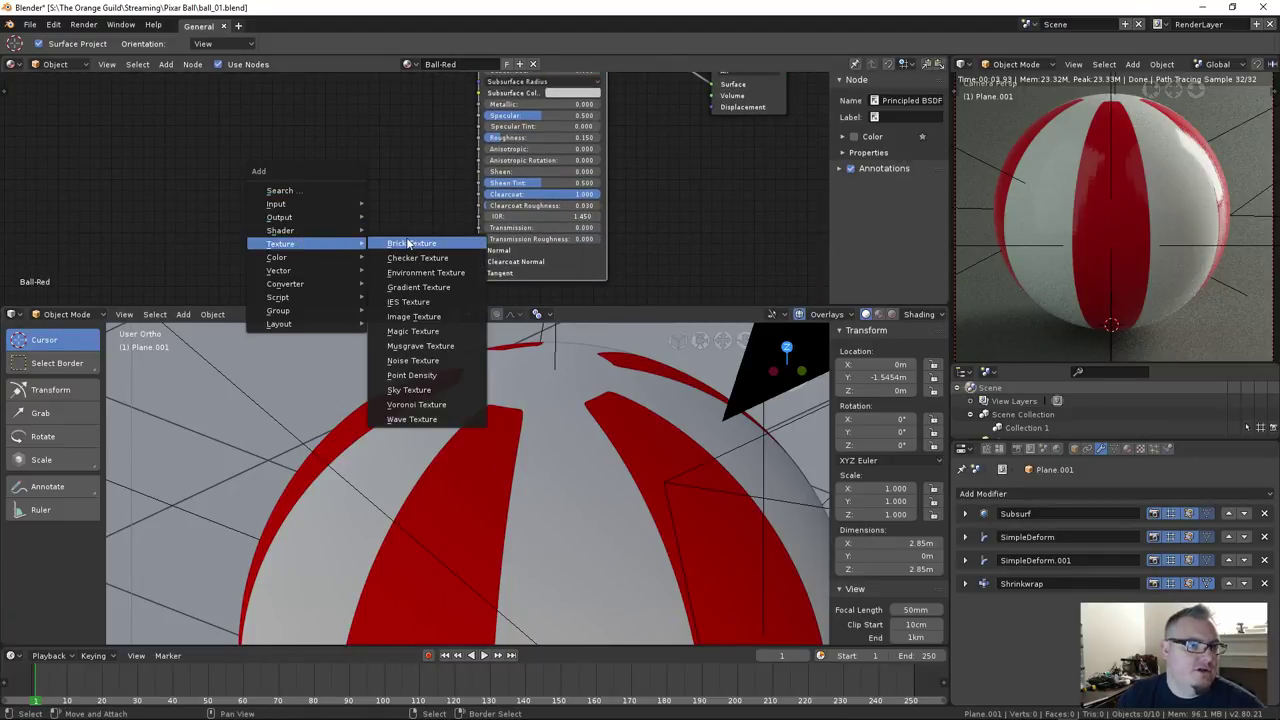
pyautogui.click(437, 360)
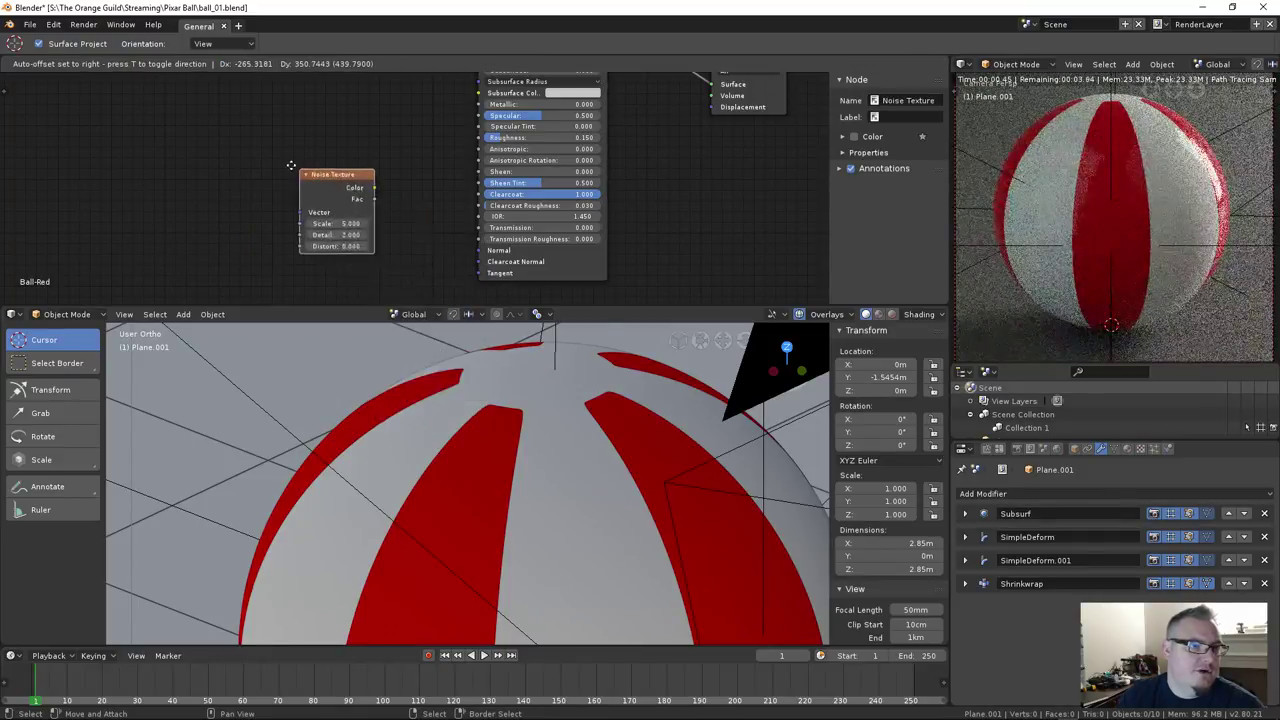
pyautogui.click(285, 210)
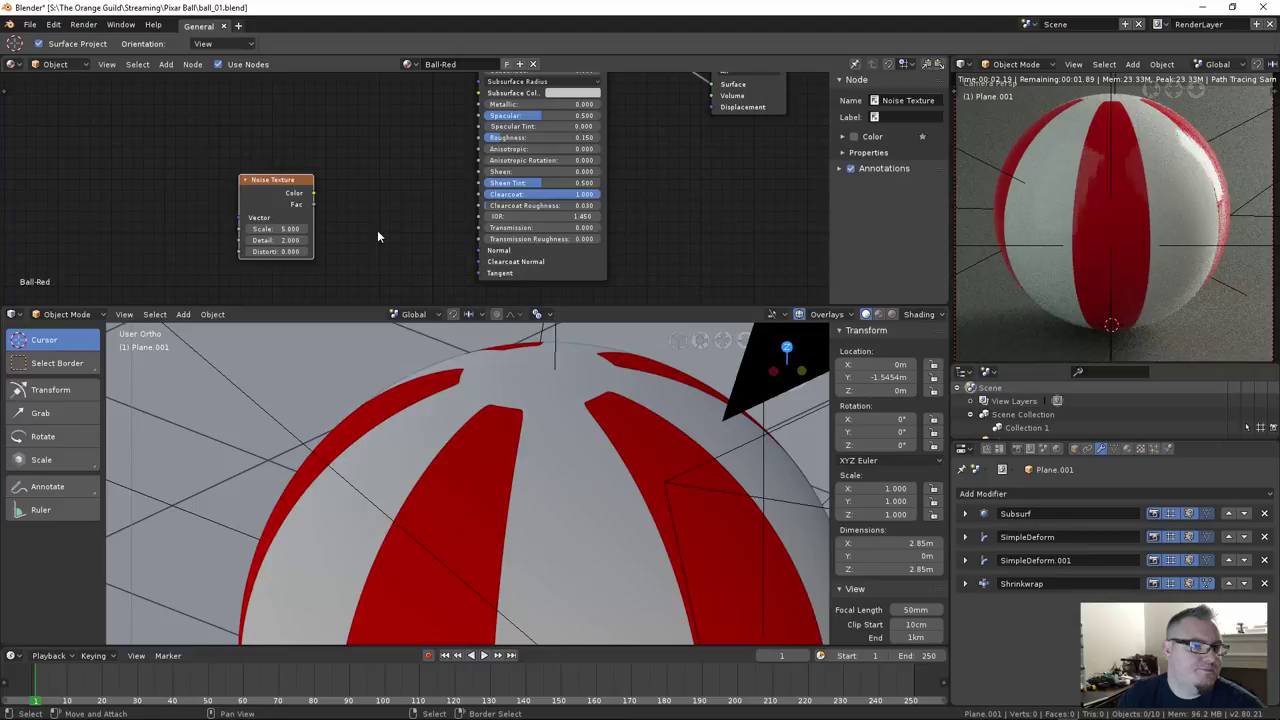
pyautogui.scroll(1, 377, 230)
pyautogui.press('x')
# Add a Musgrave Texture node and wire its Color into the Material Output Surface
pyautogui.hotkey('shift', 'a')
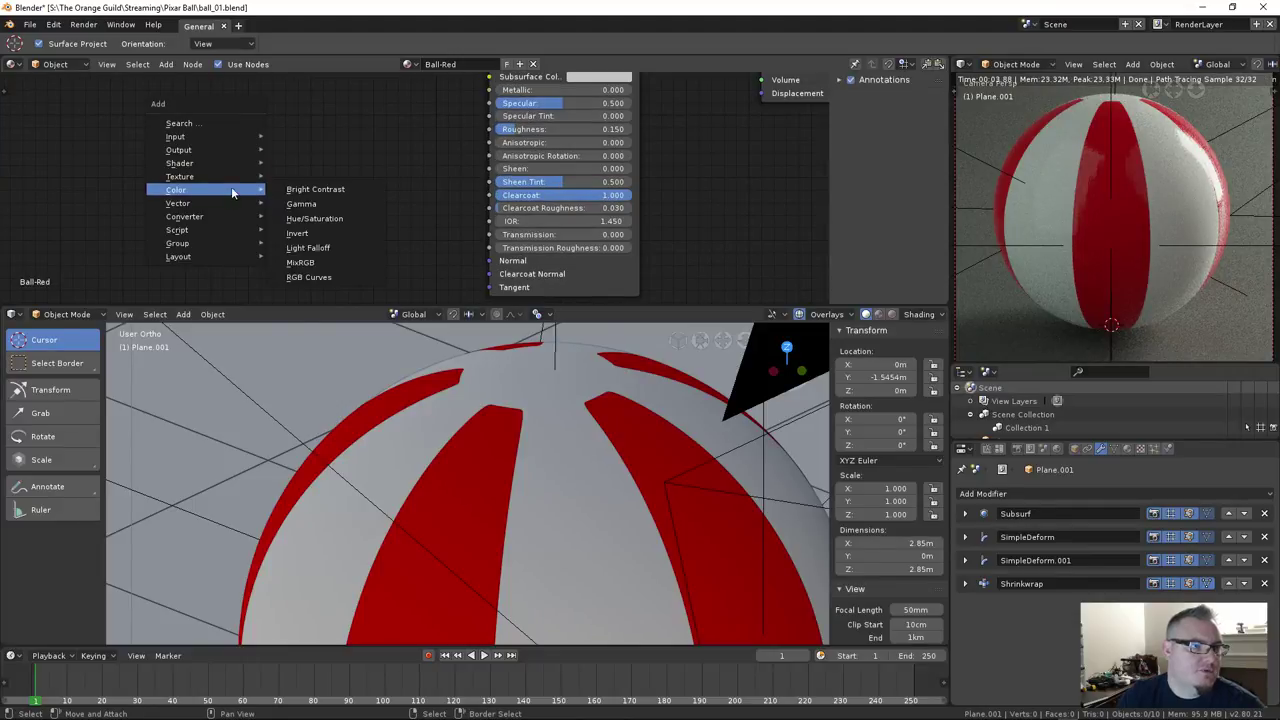
pyautogui.moveTo(200, 176)
pyautogui.click(340, 281)
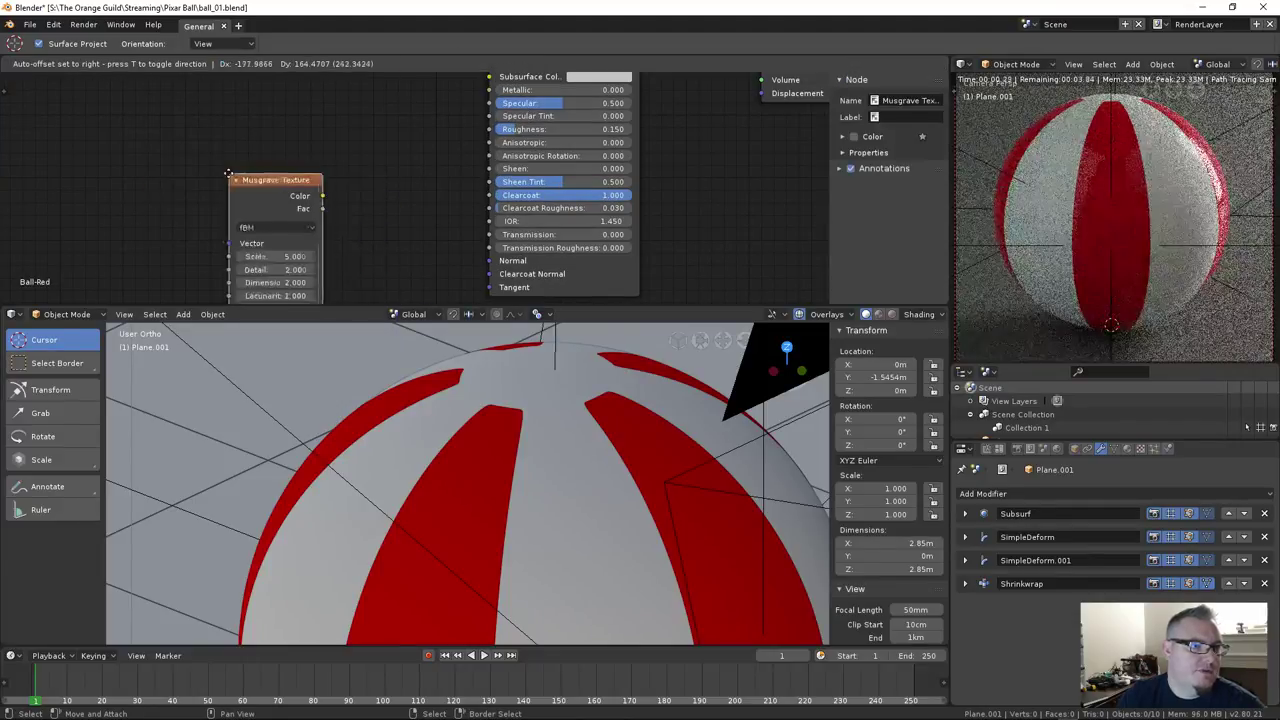
pyautogui.click(292, 240)
pyautogui.moveTo(311, 167); pyautogui.dragTo(213, 205, button='middle')
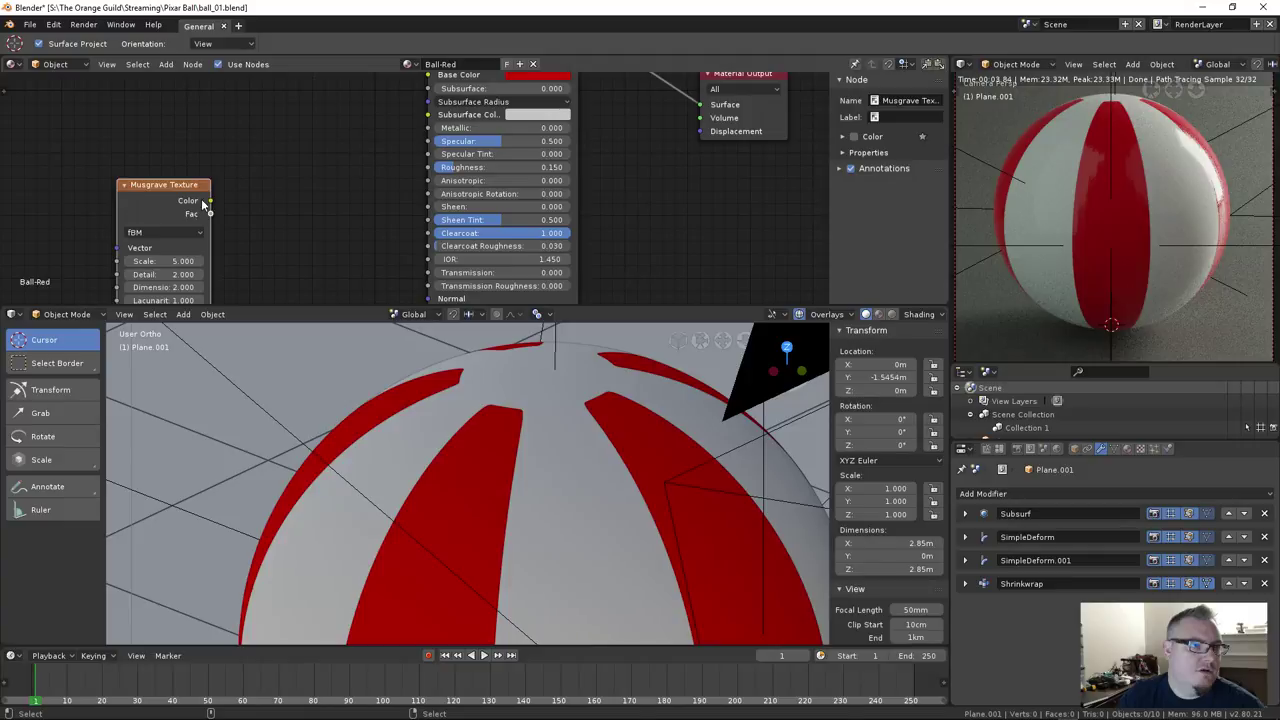
pyautogui.scroll(-2, 318, 204)
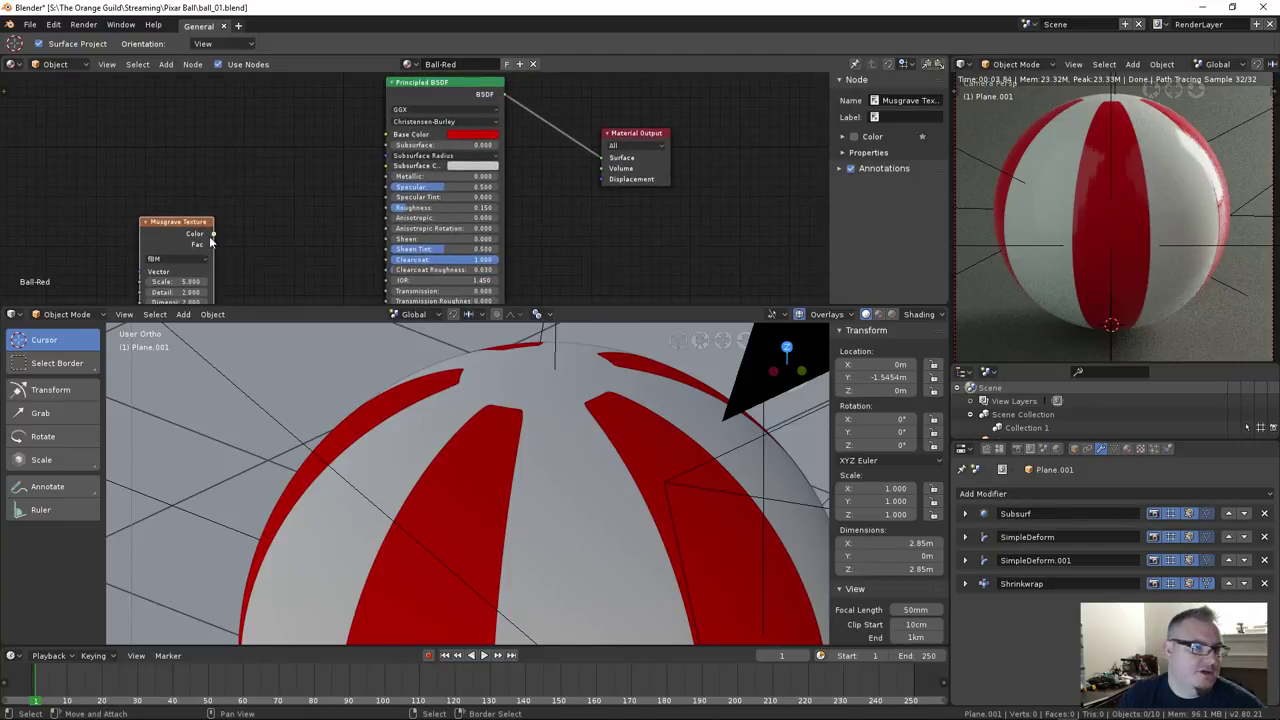
pyautogui.moveTo(213, 246); pyautogui.dragTo(603, 158)
pyautogui.moveTo(526, 249); pyautogui.dragTo(634, 206, button='middle')
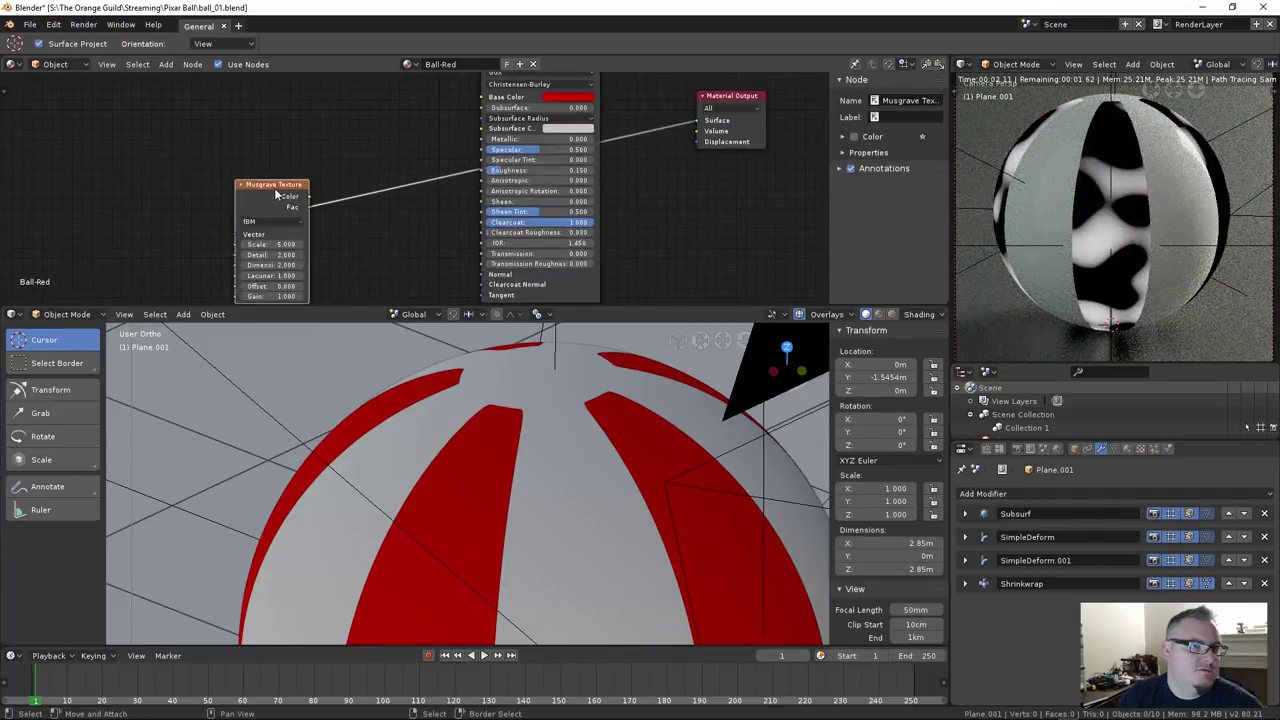
# Review the Musgrave pattern types, keep fBM, and make room left of the nodes
pyautogui.keyDown('ctrl'); pyautogui.moveTo(274, 188); pyautogui.dragTo(425, 187, button='middle'); pyautogui.keyUp('ctrl')
pyautogui.click(358, 188)
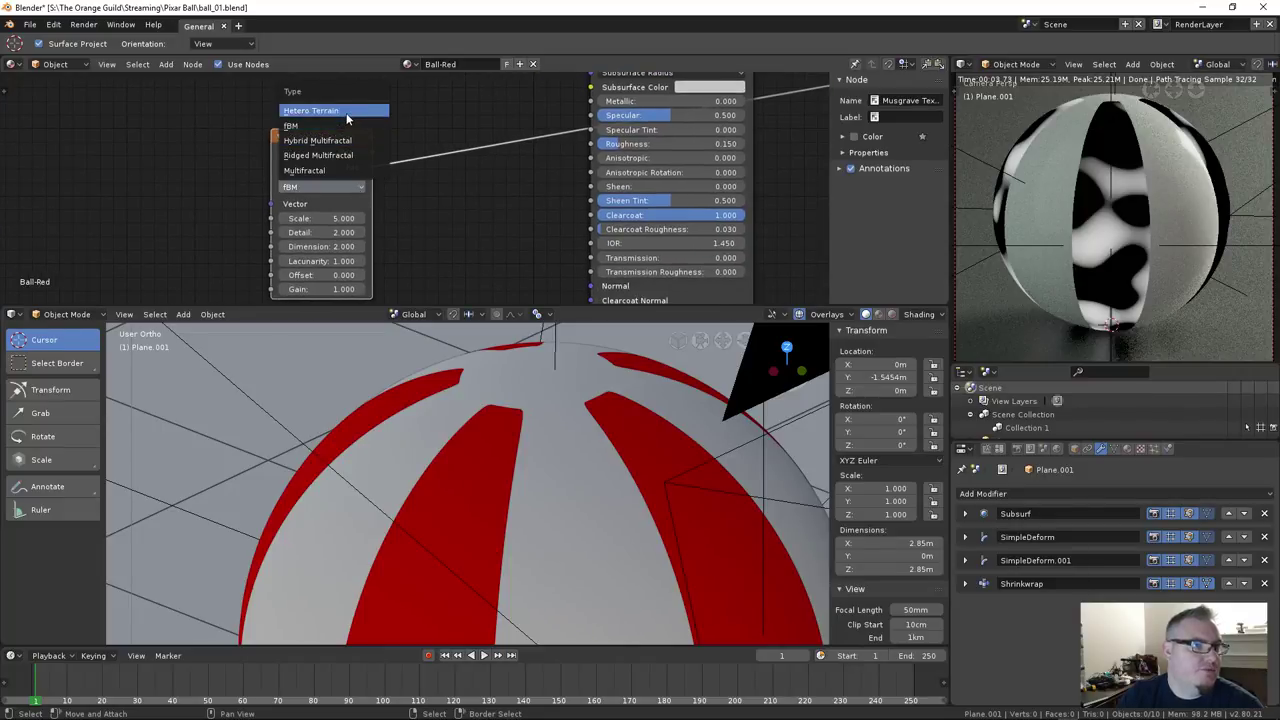
pyautogui.moveTo(404, 195); pyautogui.dragTo(421, 200, button='middle')
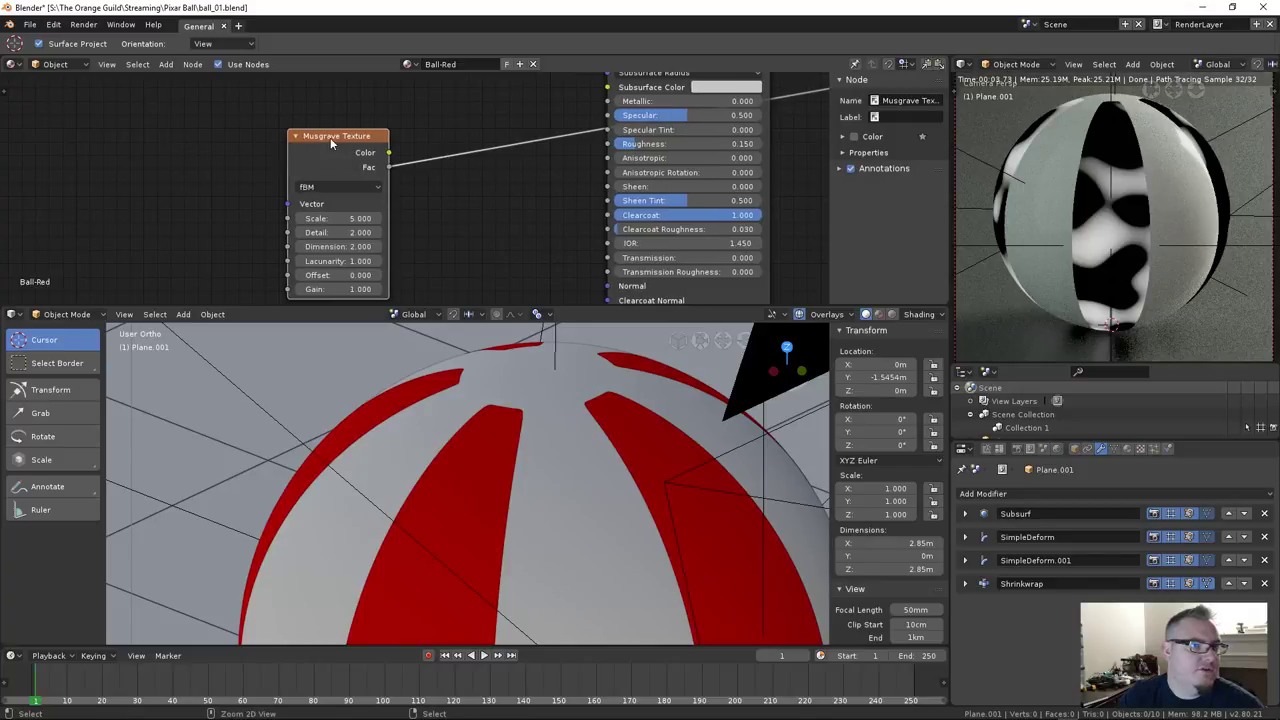
pyautogui.moveTo(339, 174); pyautogui.dragTo(407, 181, button='middle')
pyautogui.scroll(-1, 270, 226)
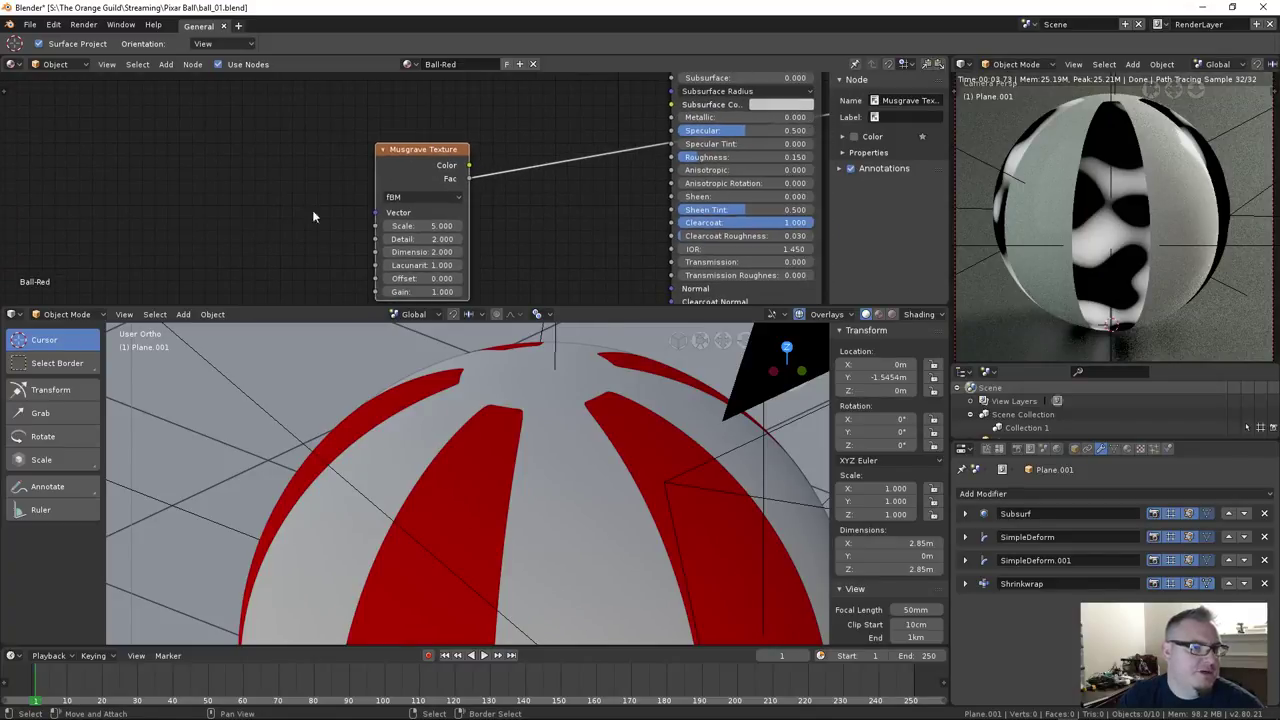
pyautogui.hotkey('shift', 'a')
pyautogui.moveTo(229, 156)
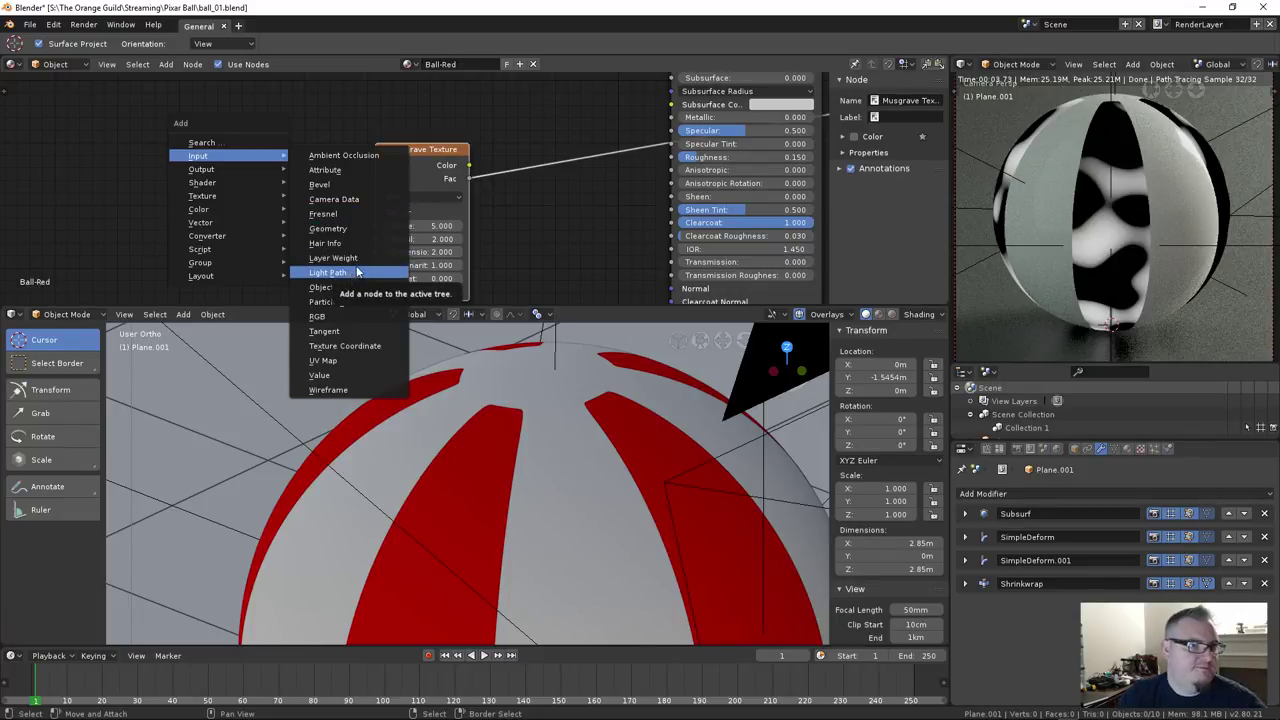
# Add Texture Coordinate and Mapping nodes and link Generated through Mapping into the Musgrave Vector
pyautogui.click(358, 346)
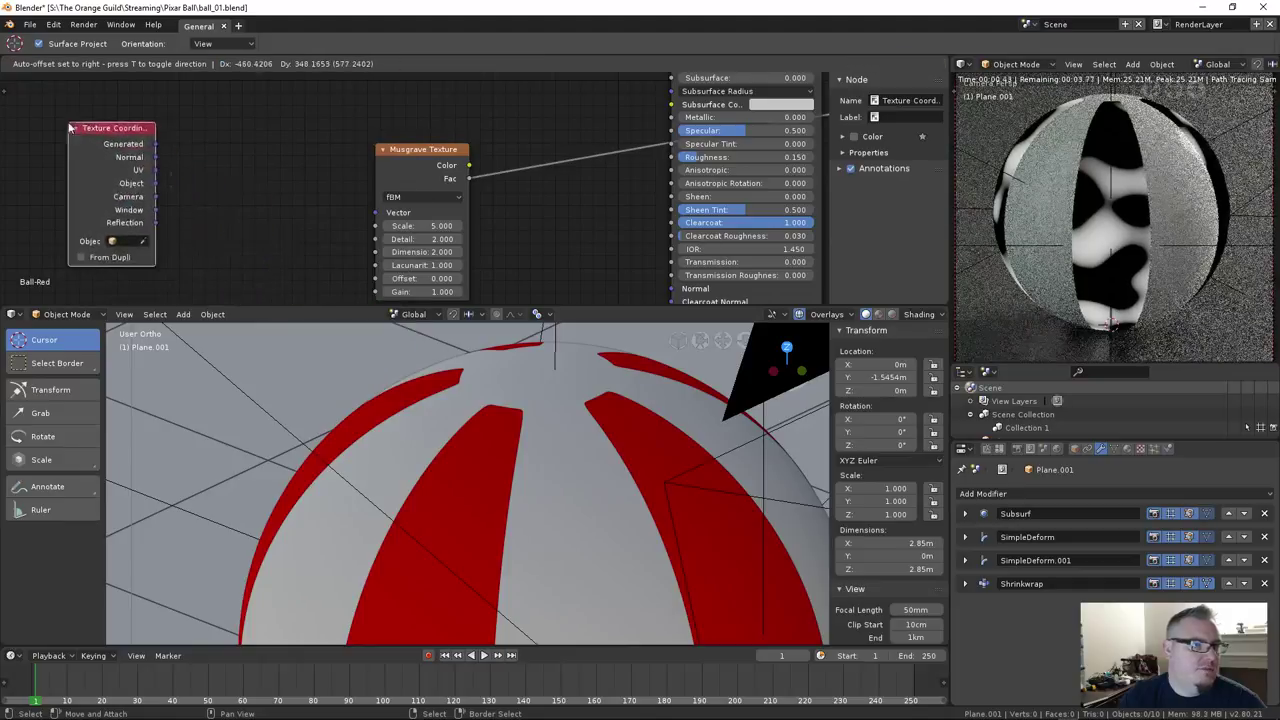
pyautogui.click(70, 127)
pyautogui.hotkey('shift', 'a')
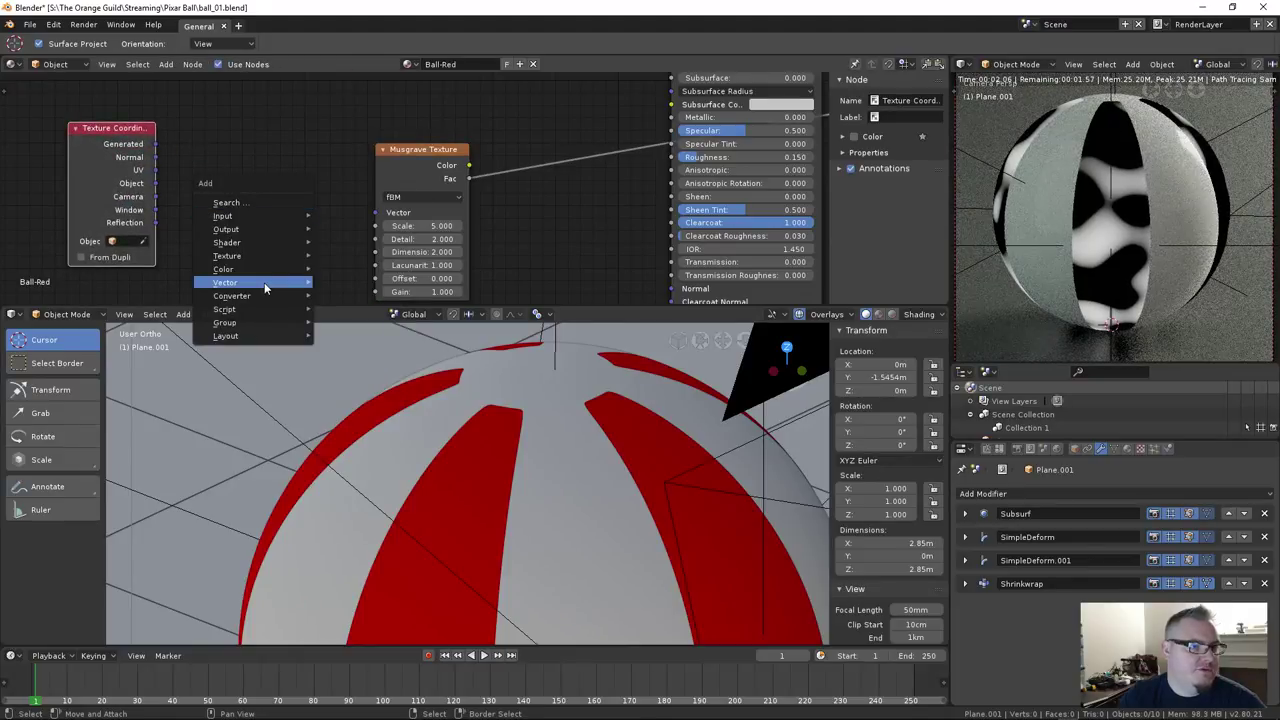
pyautogui.moveTo(232, 282)
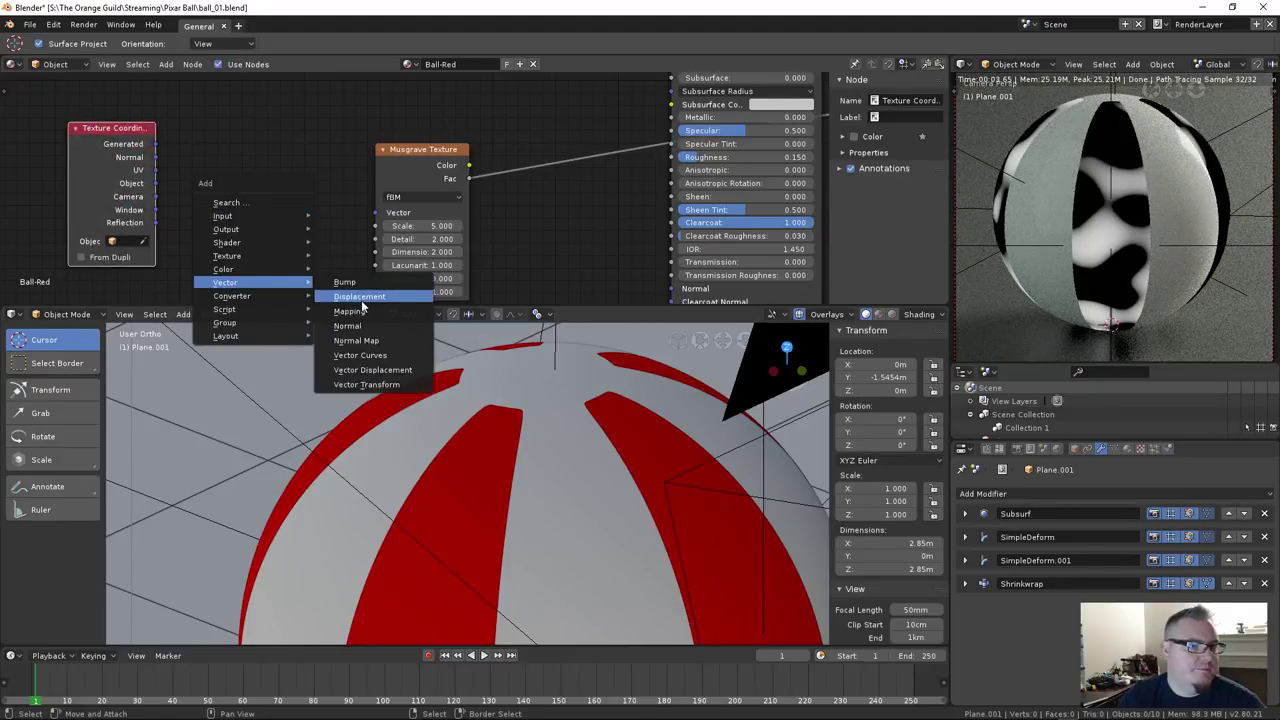
pyautogui.click(340, 308)
pyautogui.click(146, 125)
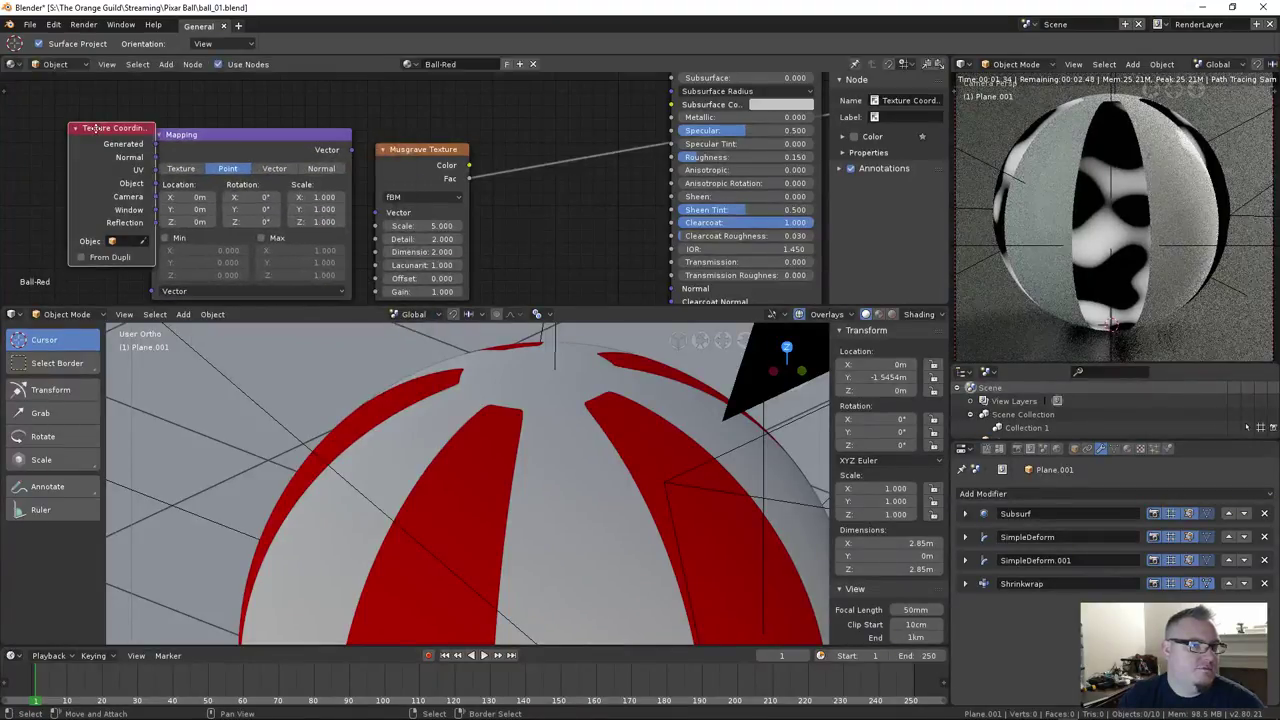
pyautogui.moveTo(106, 128); pyautogui.dragTo(74, 91)
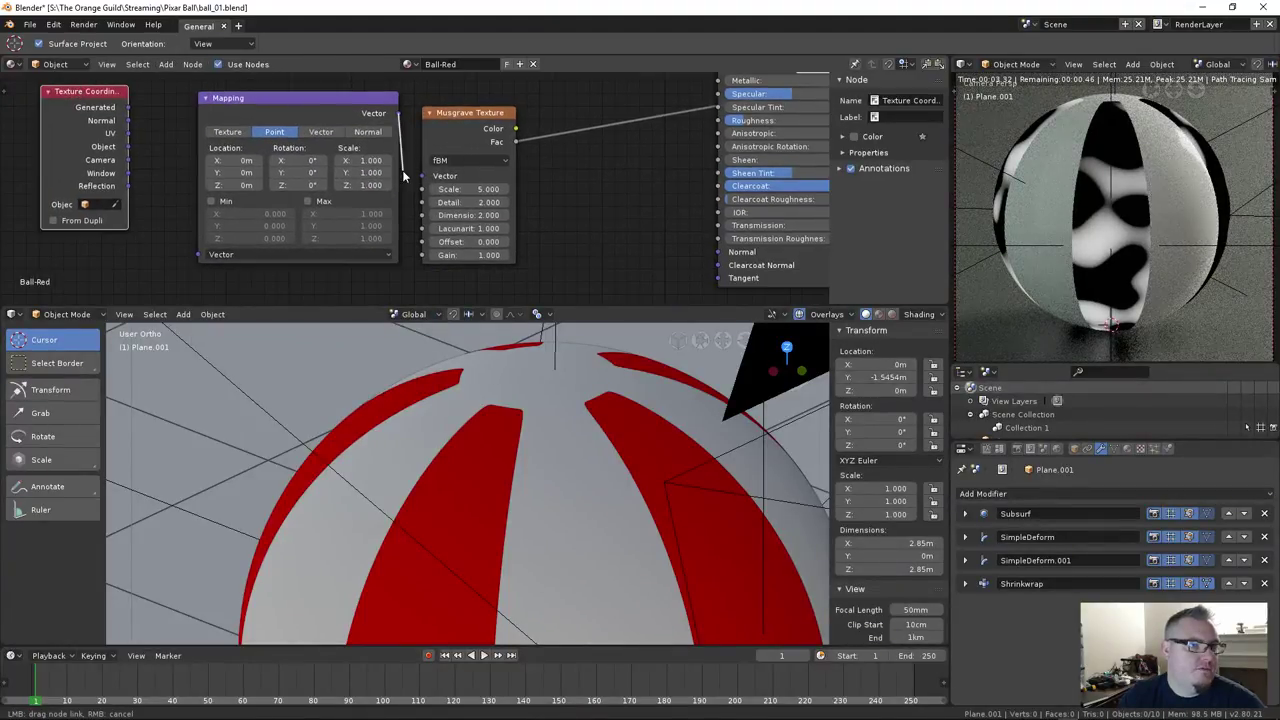
pyautogui.moveTo(398, 113); pyautogui.dragTo(432, 178)
pyautogui.moveTo(128, 120); pyautogui.dragTo(203, 253)
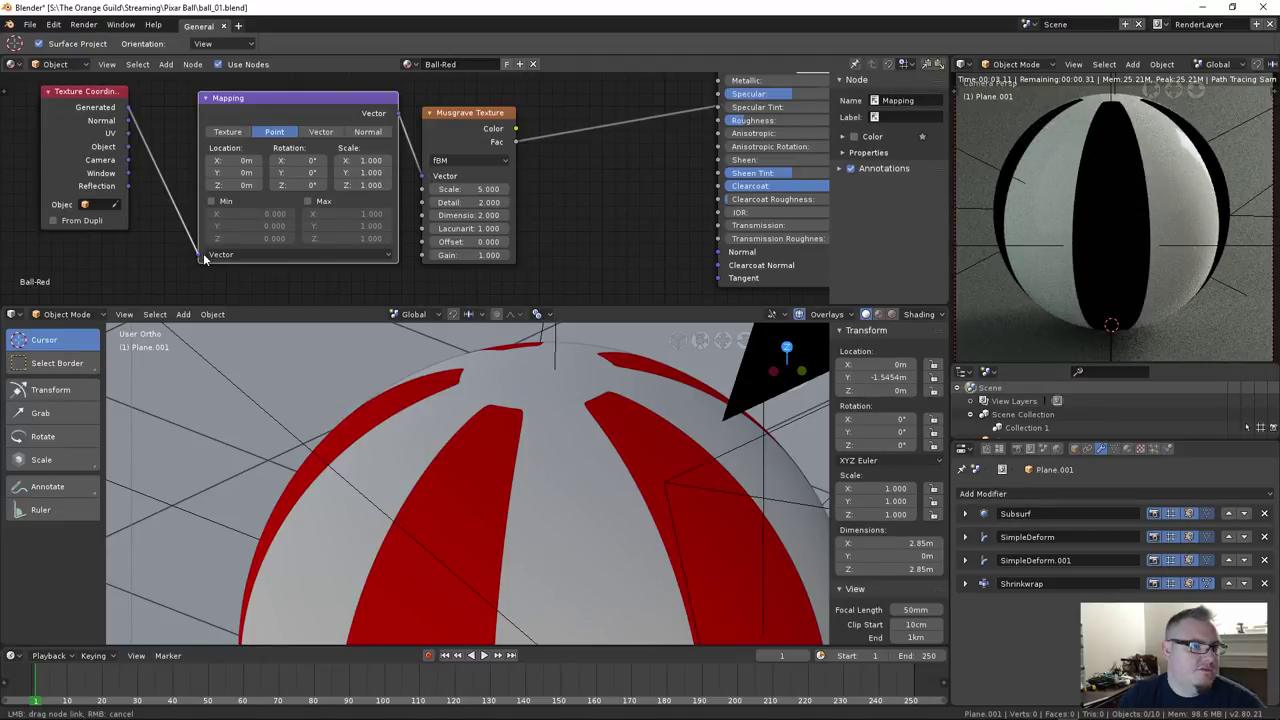
pyautogui.moveTo(203, 253); pyautogui.dragTo(203, 253)
# Set the Musgrave texture Scale to 616.7 and its Detail to 1
pyautogui.moveTo(203, 253); pyautogui.dragTo(56, 271, button='middle')
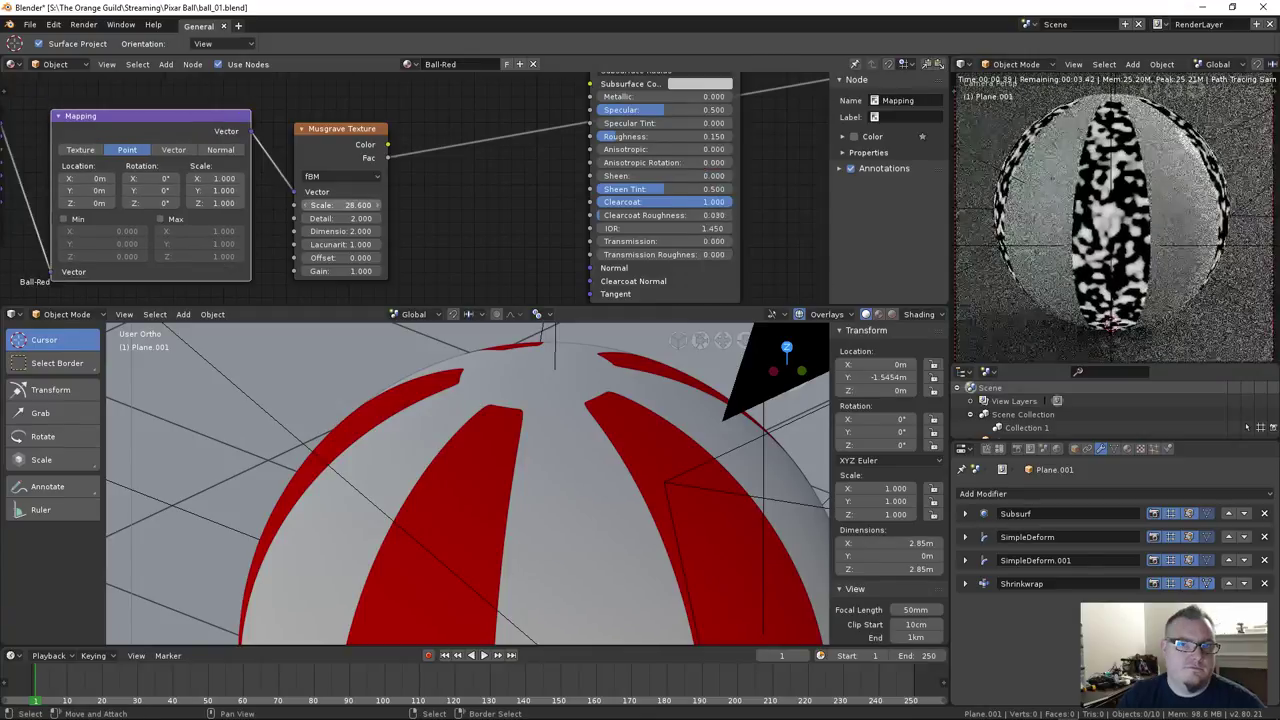
pyautogui.moveTo(340, 205); pyautogui.dragTo(420, 205)
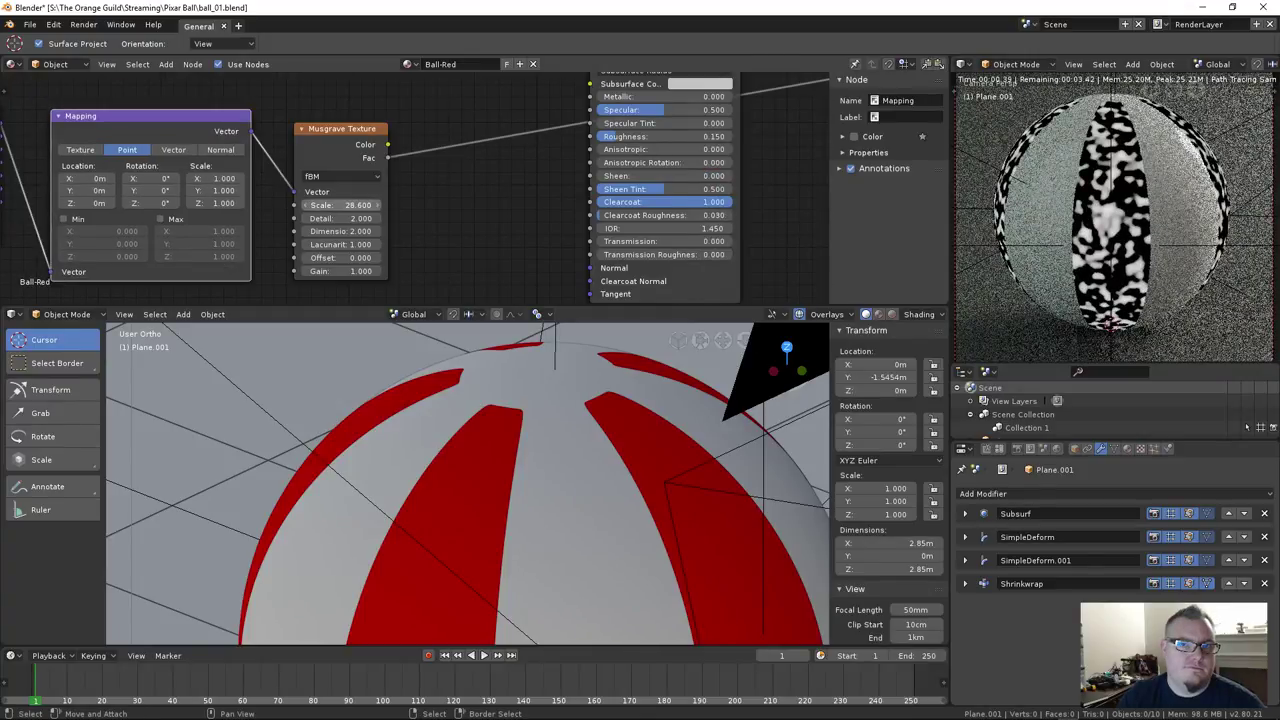
pyautogui.moveTo(340, 205); pyautogui.dragTo(332, 205)
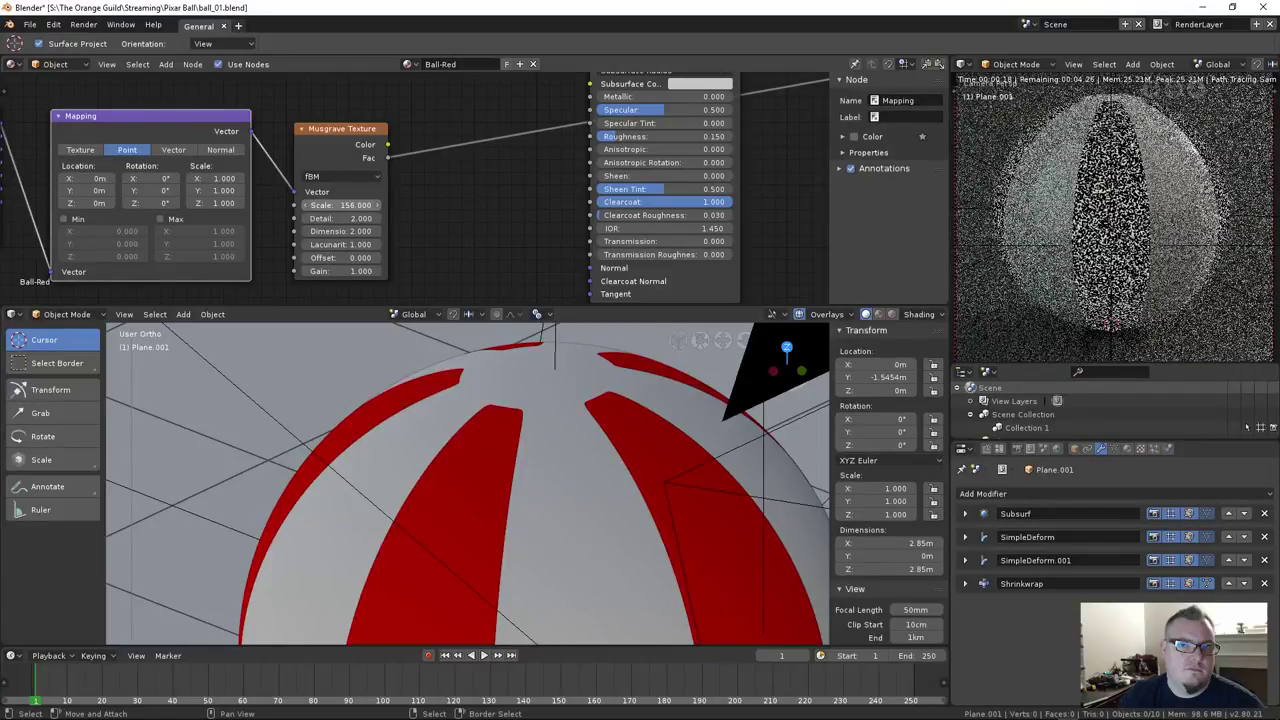
pyautogui.moveTo(332, 205); pyautogui.dragTo(350, 205)
pyautogui.click(305, 218)
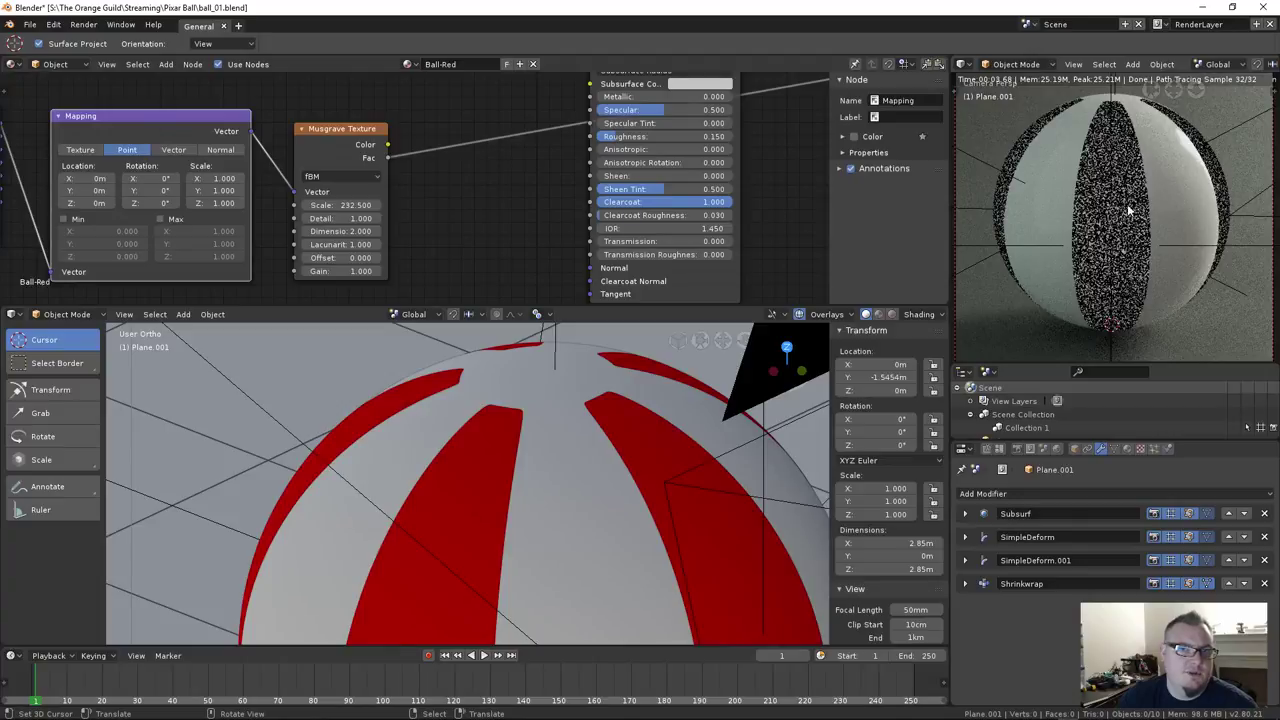
pyautogui.click(328, 216)
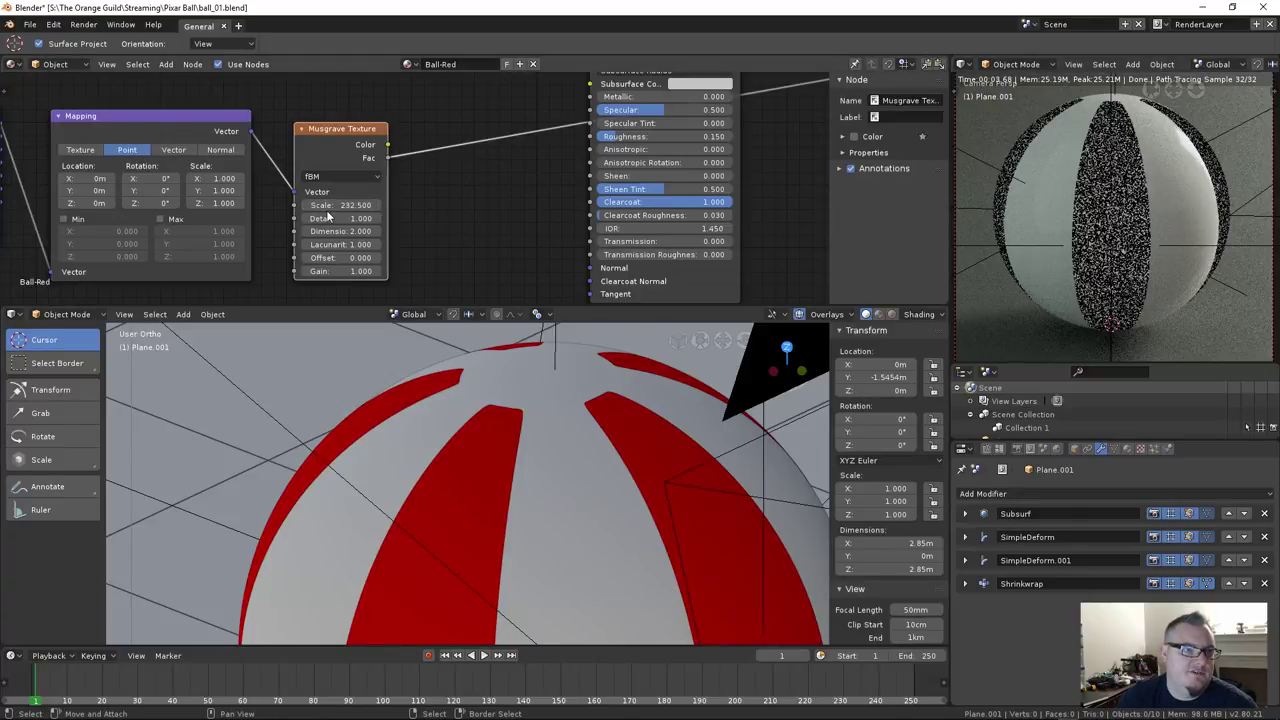
pyautogui.moveTo(328, 206); pyautogui.dragTo(380, 206)
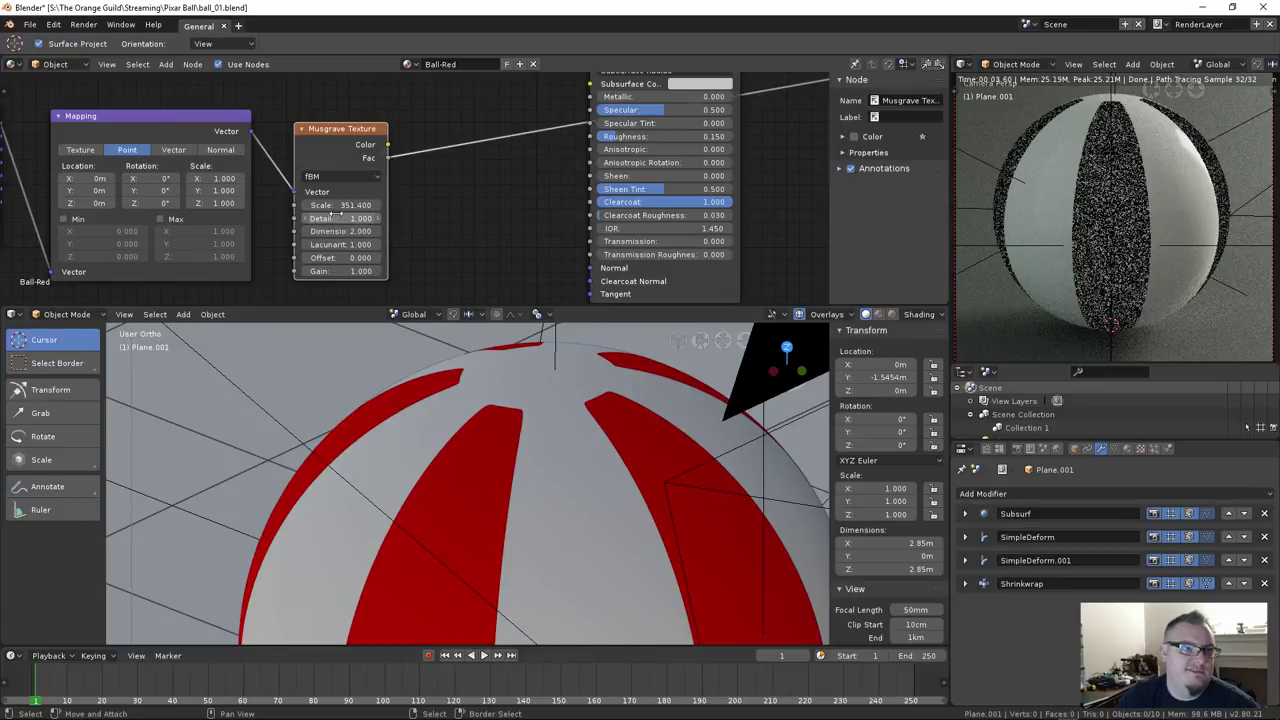
pyautogui.moveTo(335, 205); pyautogui.dragTo(420, 205)
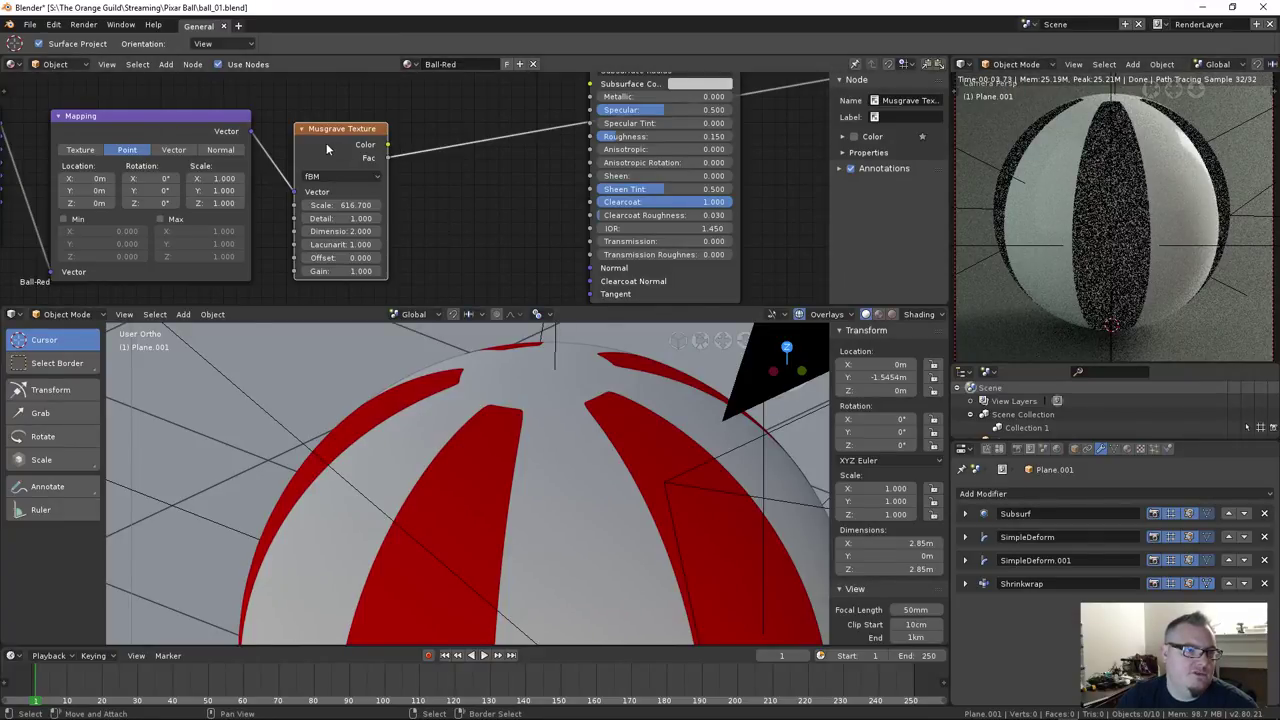
pyautogui.moveTo(326, 143); pyautogui.dragTo(319, 138)
pyautogui.hotkey('shift', 'a')
# Insert a ColorRamp node onto the Musgrave output link
pyautogui.moveTo(437, 178)
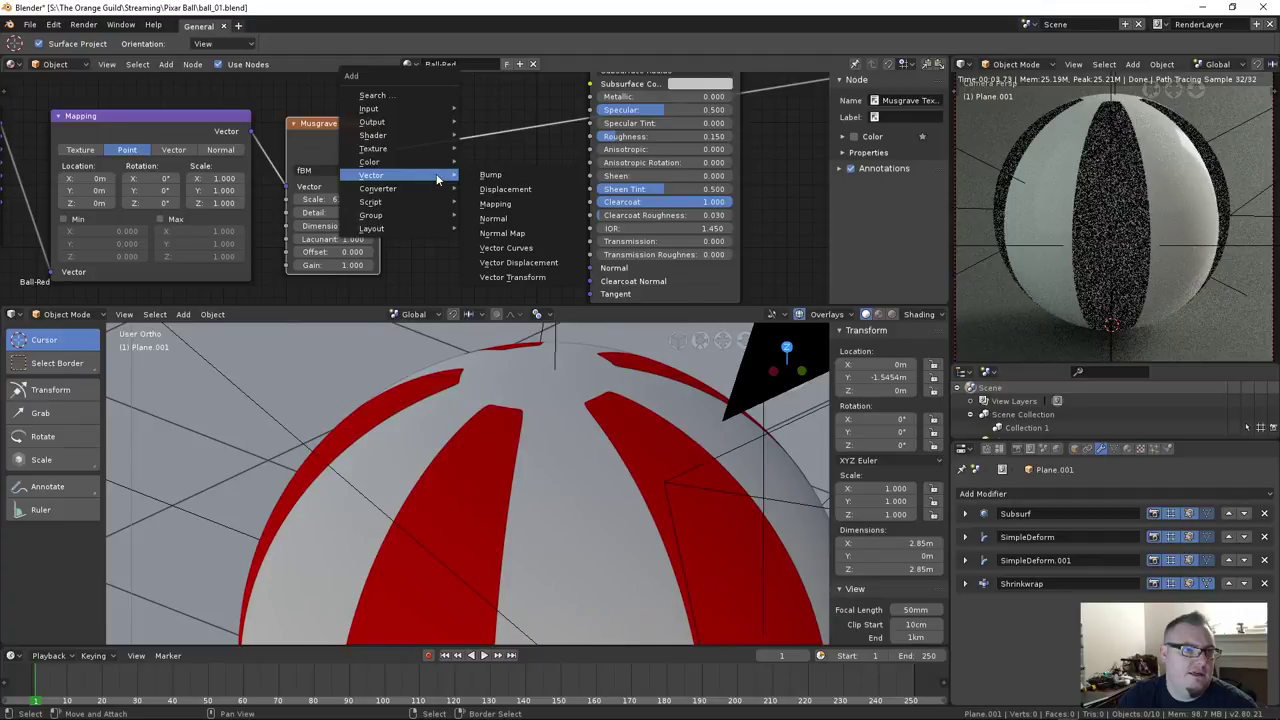
pyautogui.click(547, 201)
pyautogui.click(427, 128)
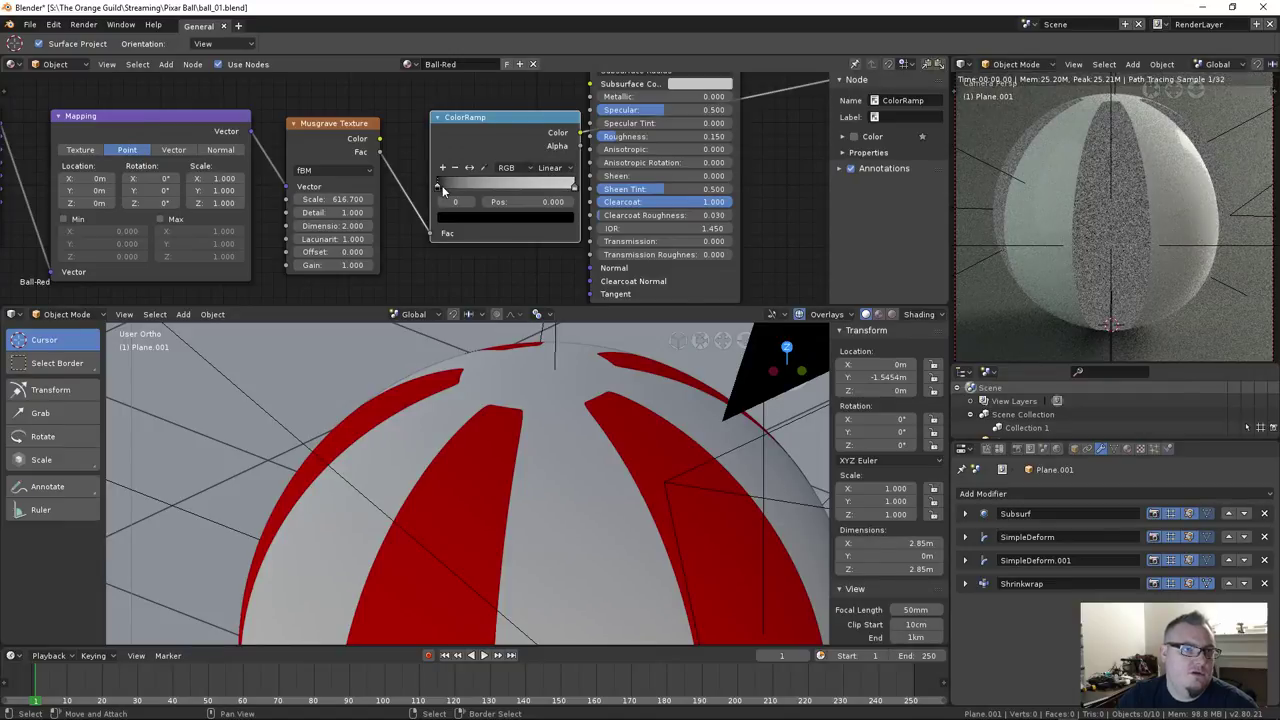
pyautogui.moveTo(440, 183); pyautogui.dragTo(468, 184)
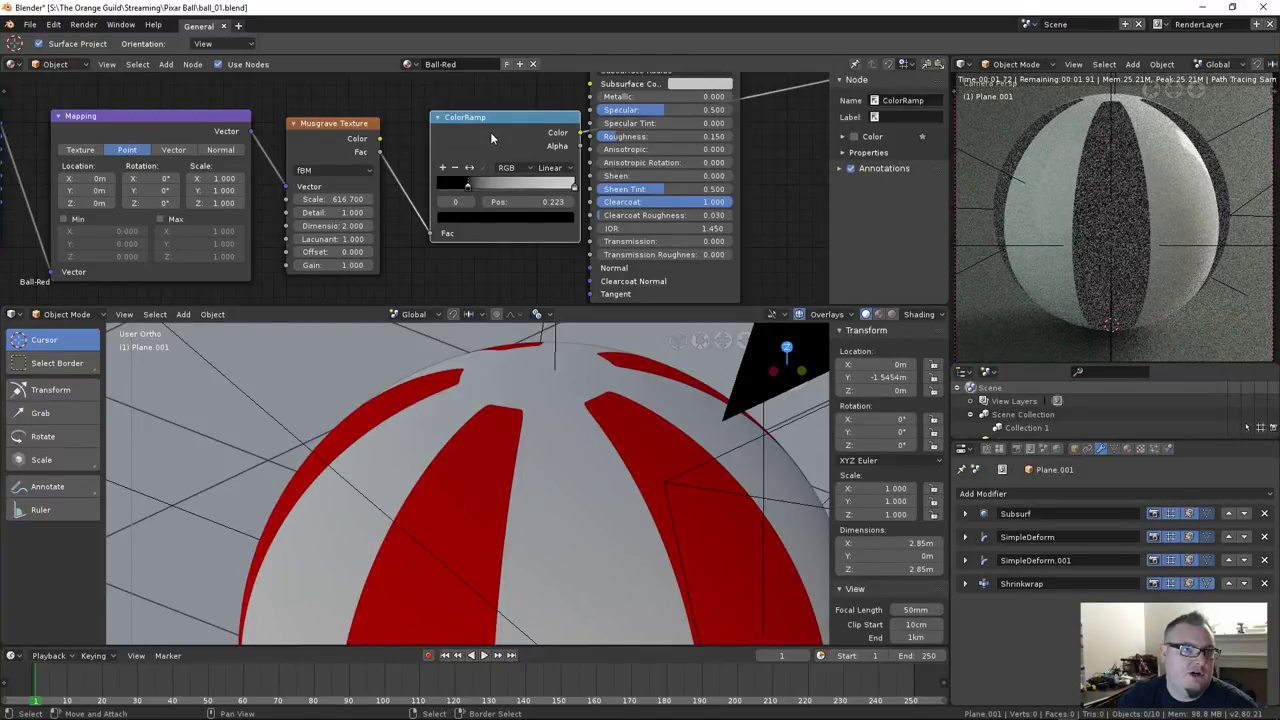
# Frame the node tree and shift the four texture chain nodes further left
pyautogui.moveTo(458, 273); pyautogui.dragTo(396, 285, button='middle')
pyautogui.press('Home')
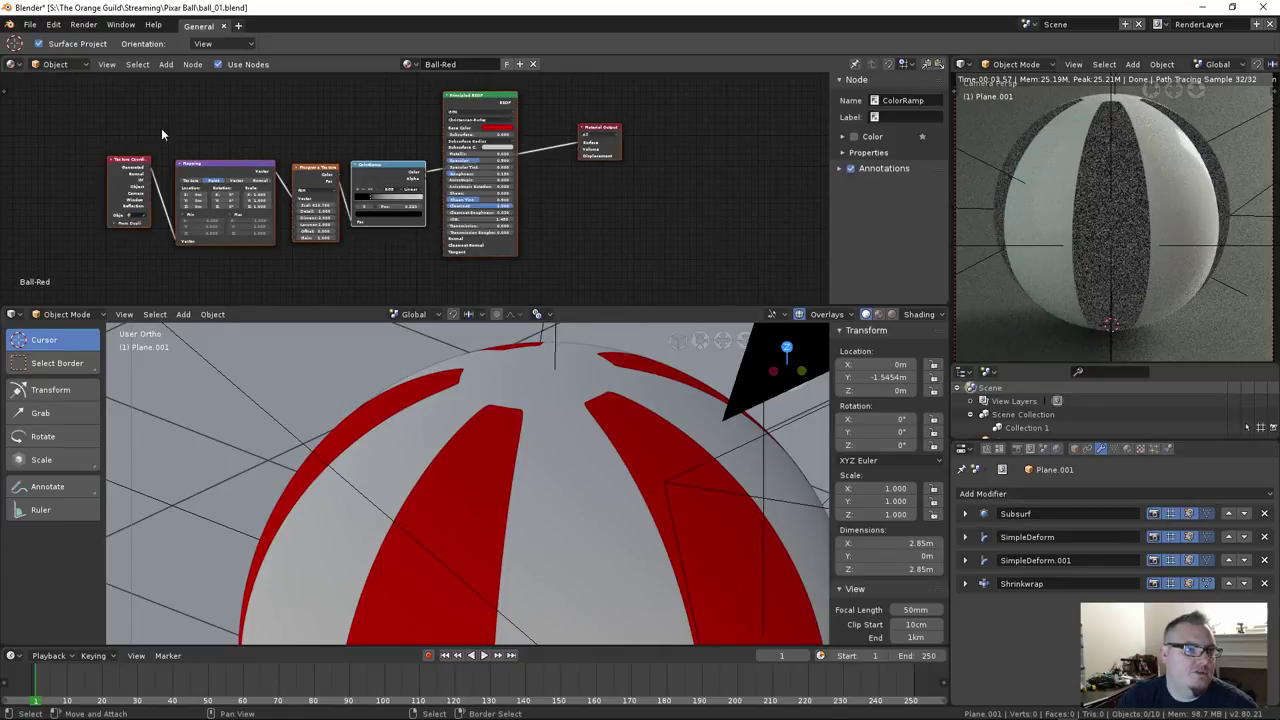
pyautogui.moveTo(88, 130); pyautogui.dragTo(434, 266)
pyautogui.press('g')
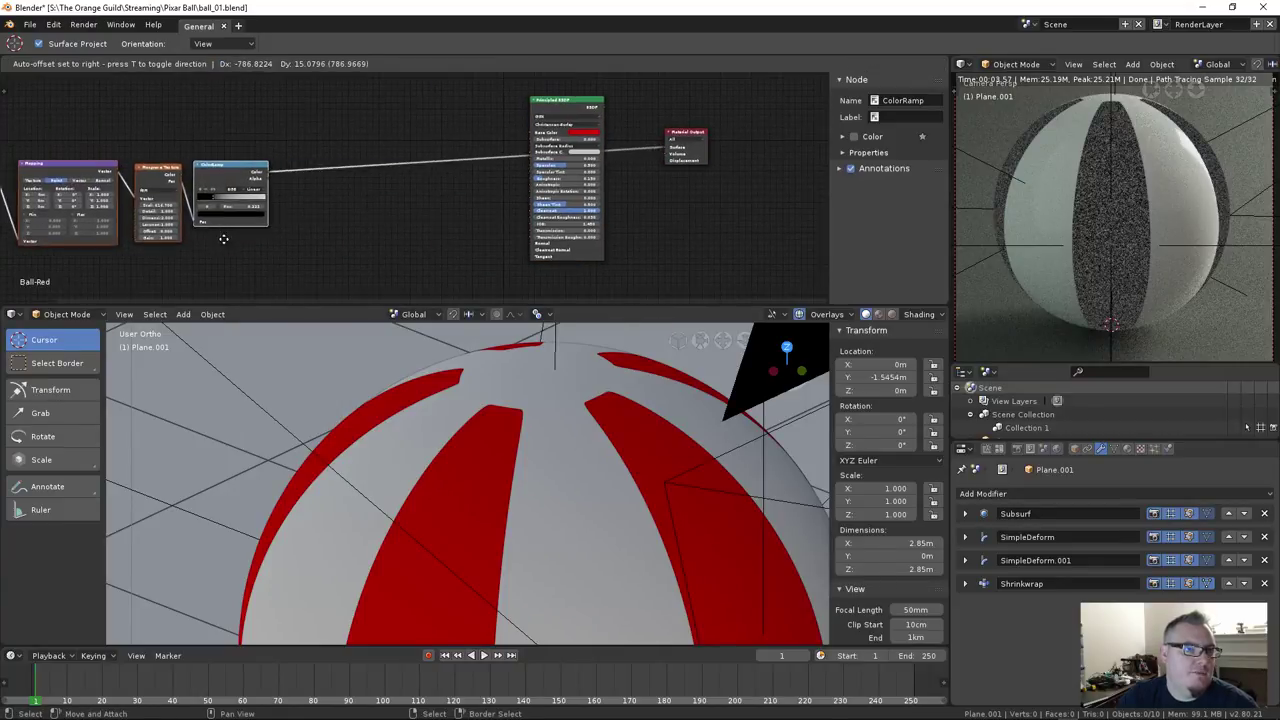
pyautogui.click(283, 236)
pyautogui.scroll(4, 534, 198)
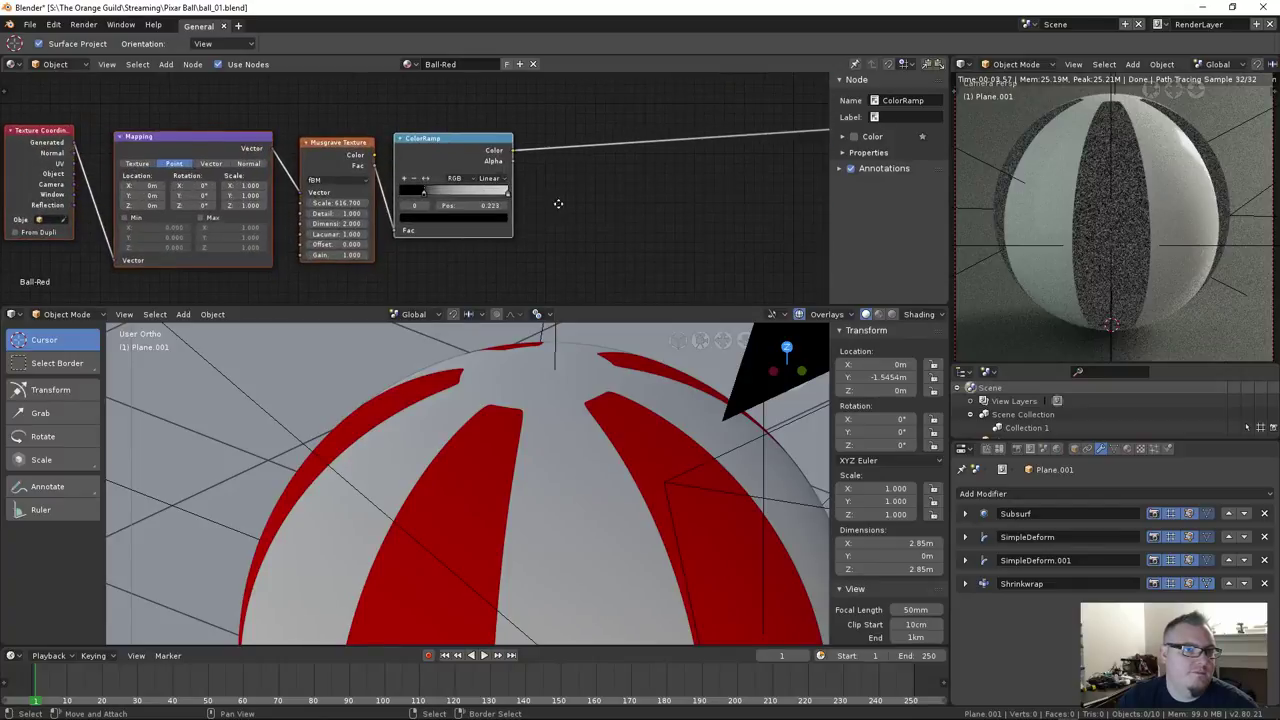
pyautogui.moveTo(558, 204); pyautogui.dragTo(398, 204, button='middle')
pyautogui.scroll(1, 448, 218)
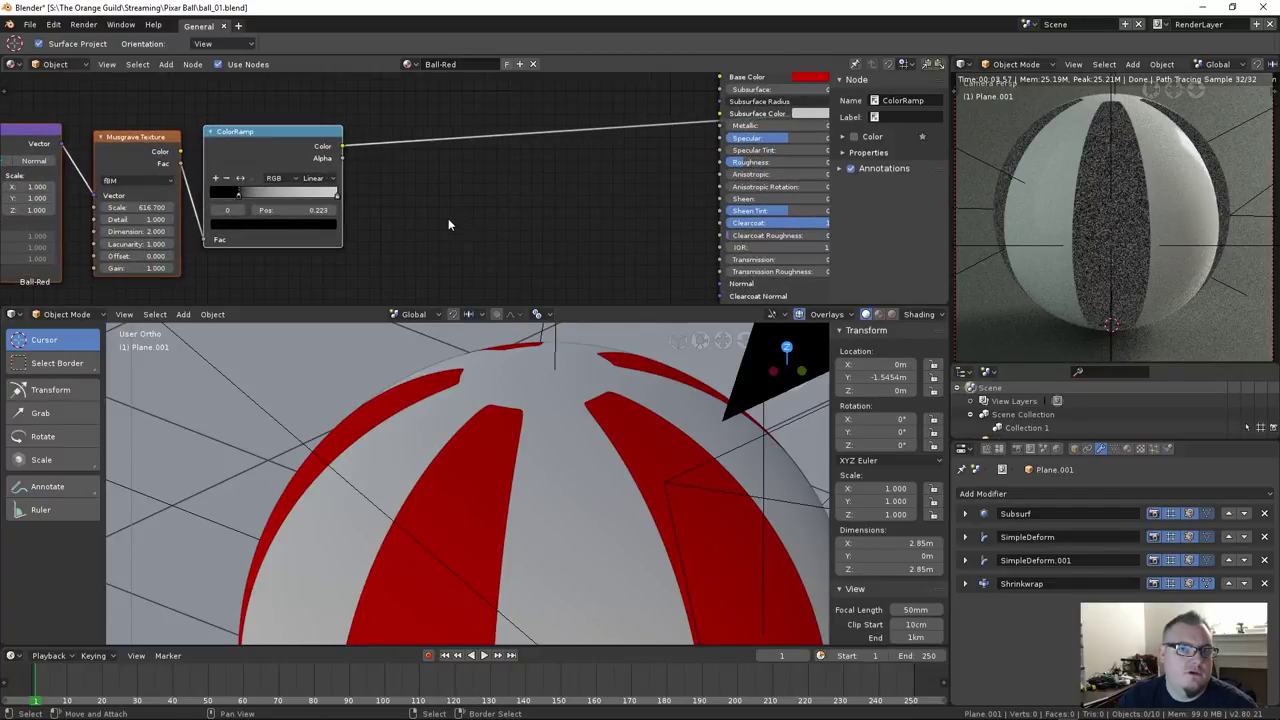
# Pull the ColorRamp's white stop in to about 0.709 and set the black stop's HSV value to 0.5
pyautogui.click(332, 196)
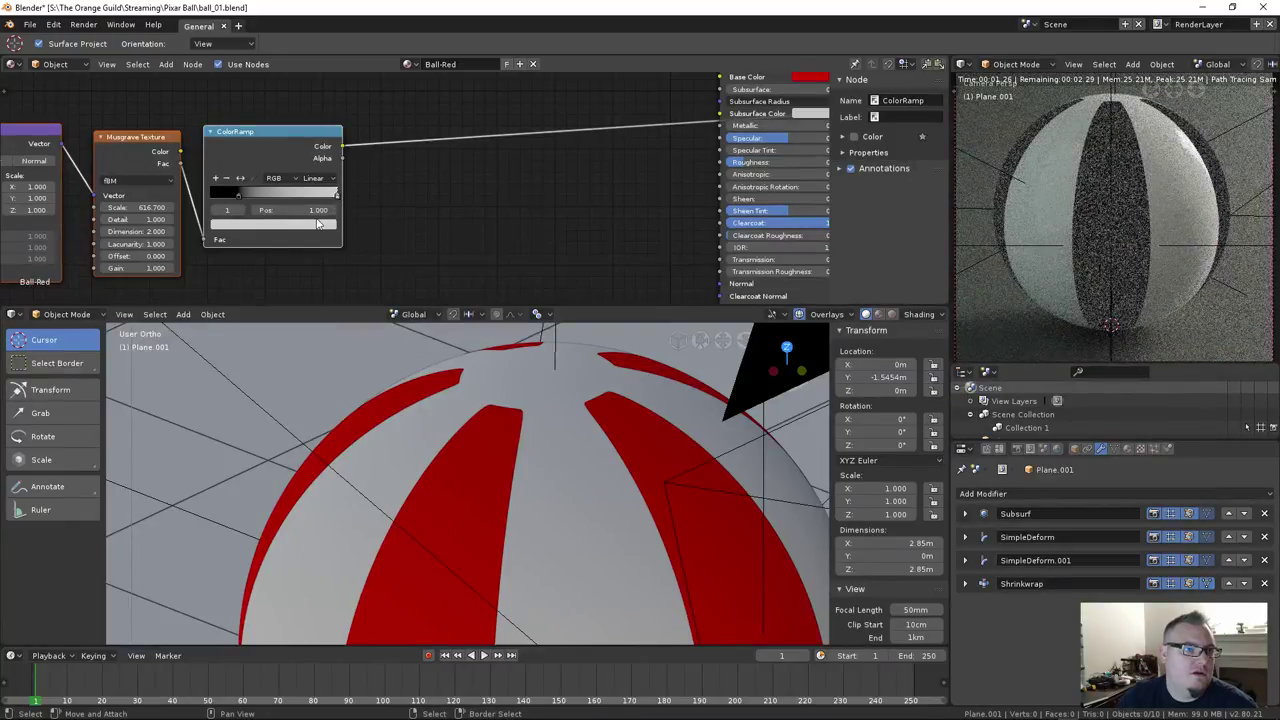
pyautogui.click(318, 224)
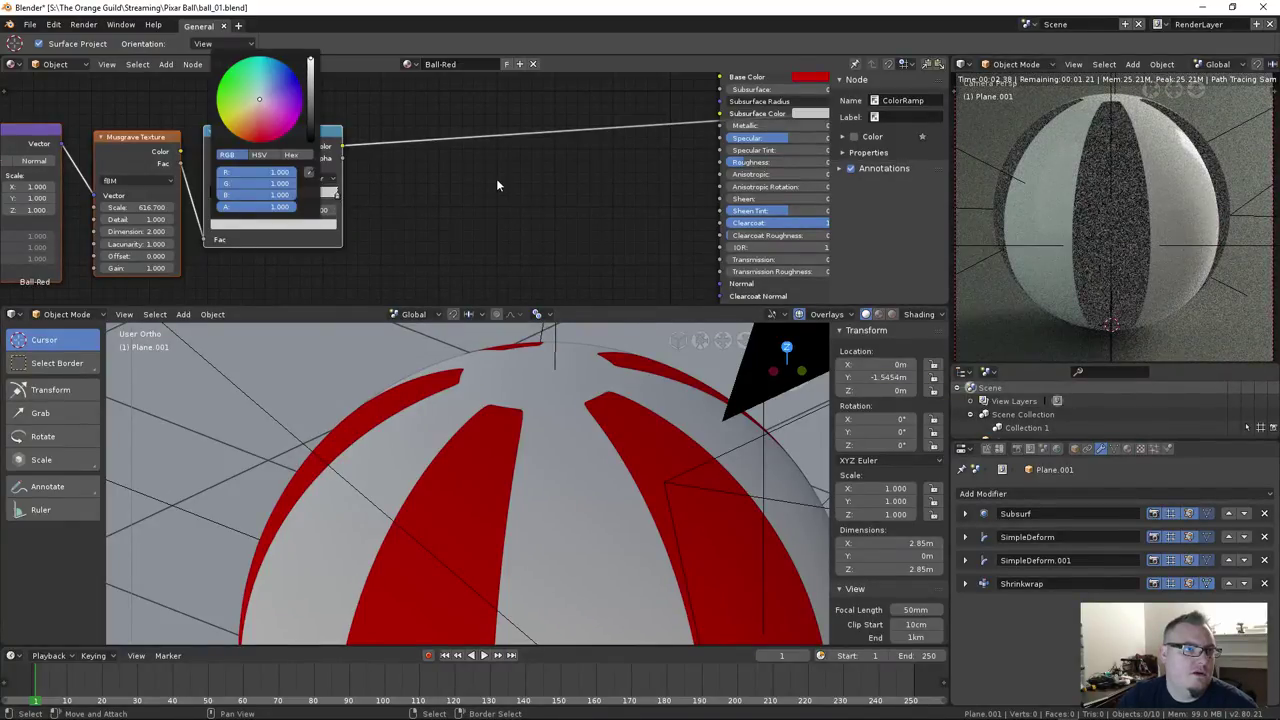
pyautogui.moveTo(332, 193); pyautogui.dragTo(295, 201)
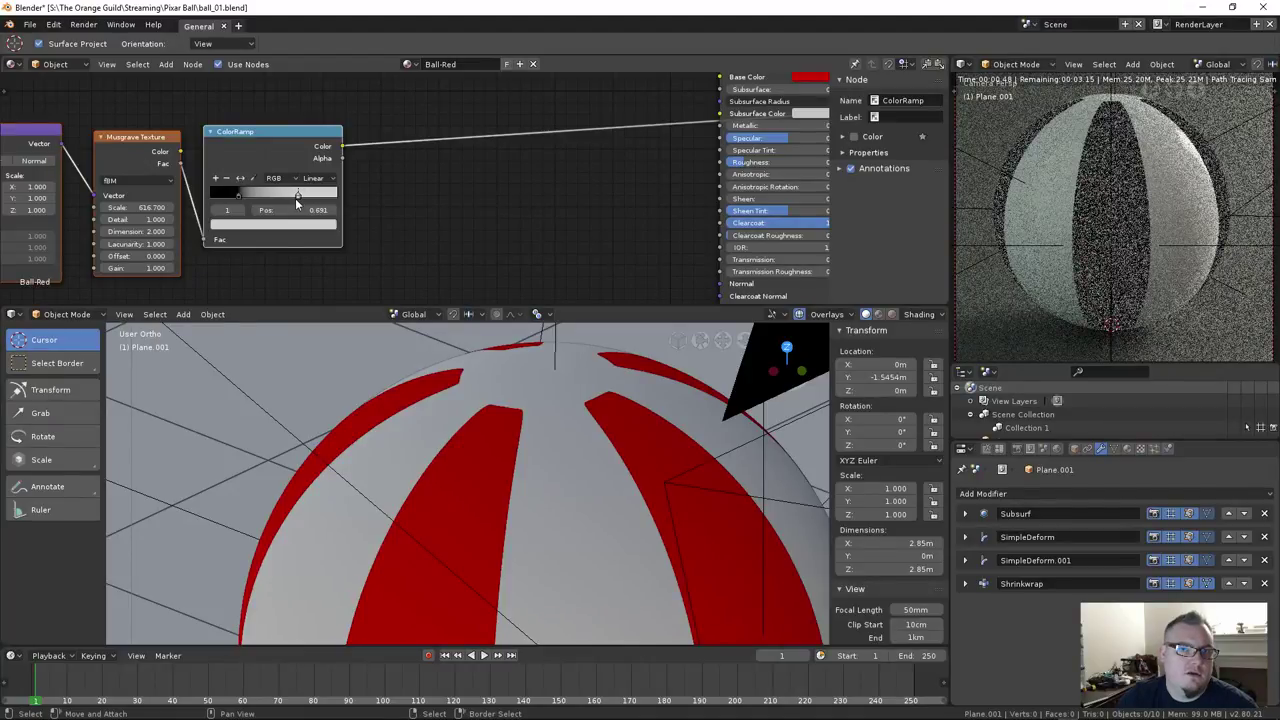
pyautogui.click(238, 193)
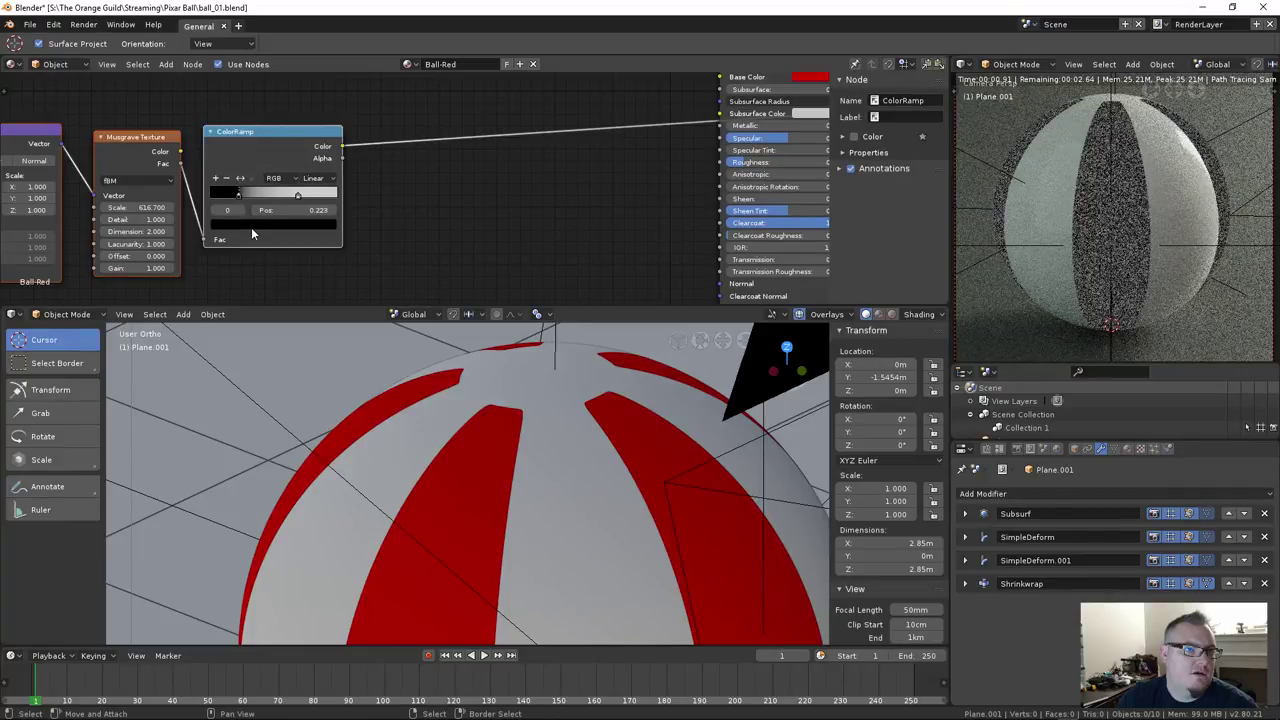
pyautogui.click(252, 226)
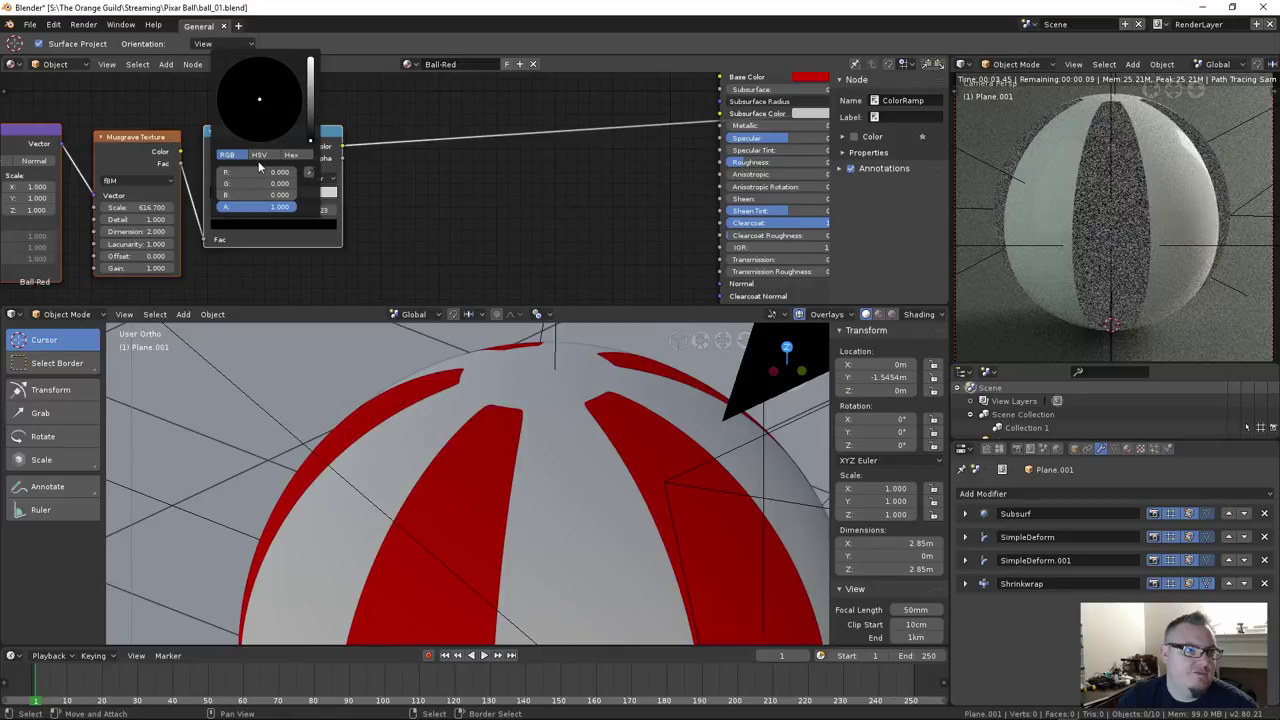
pyautogui.click(259, 154)
pyautogui.click(255, 194)
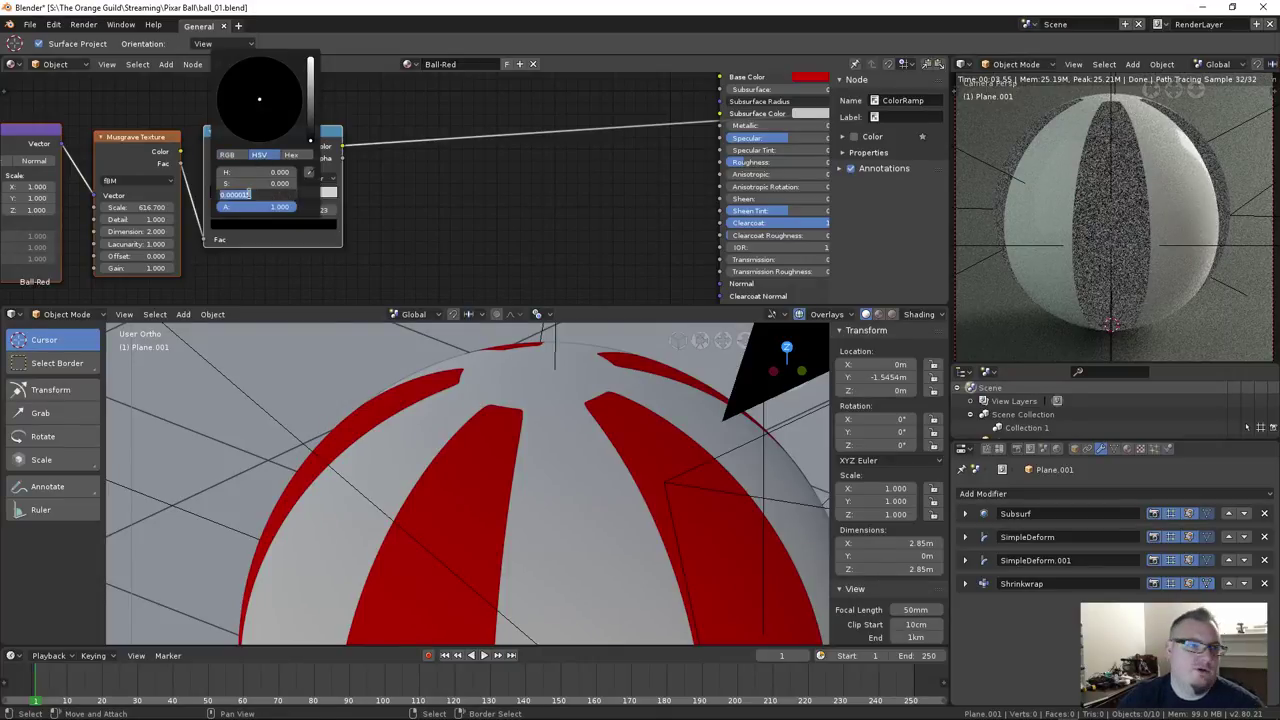
pyautogui.write('.5')
pyautogui.press('Return')
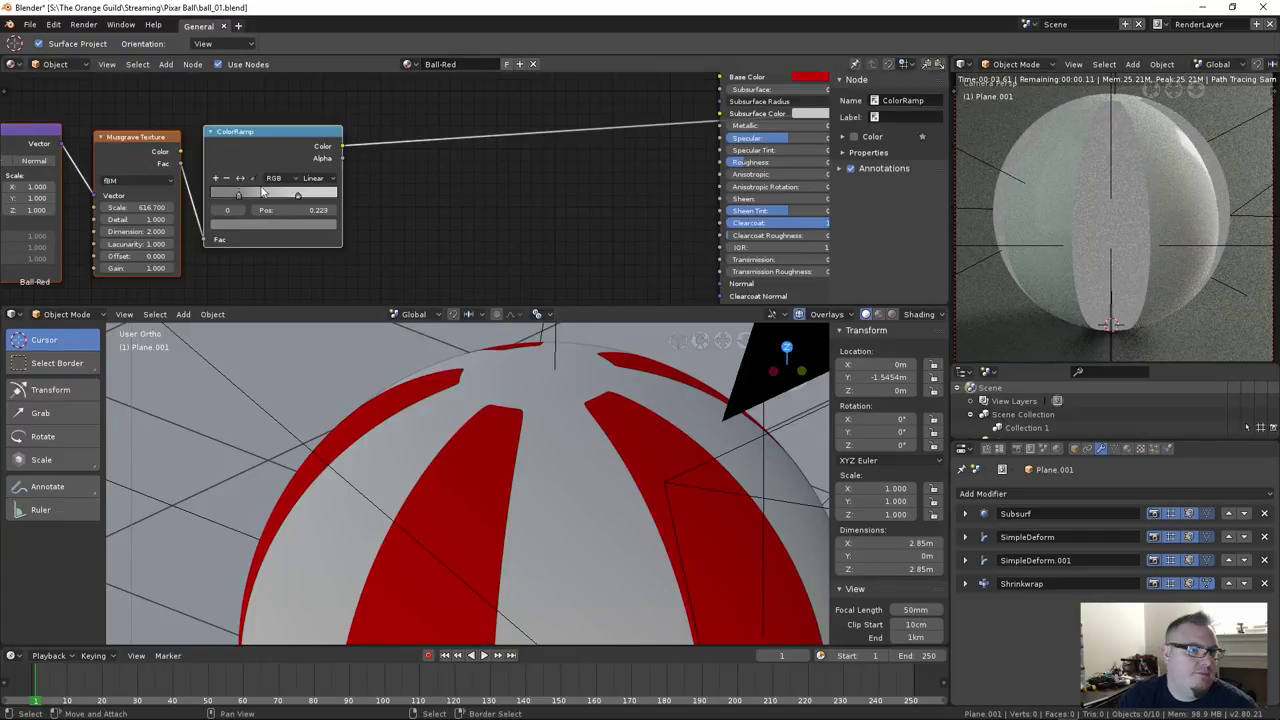
pyautogui.click(299, 195)
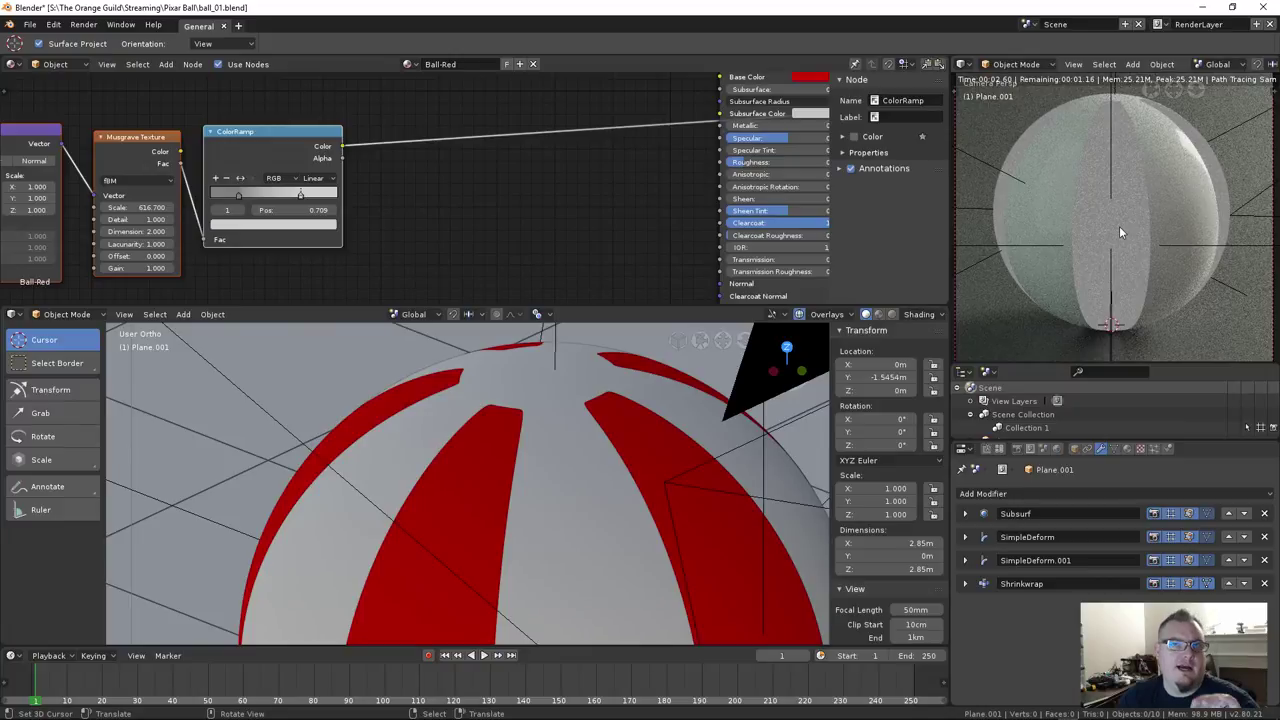
pyautogui.moveTo(255, 138); pyautogui.dragTo(255, 142)
# Set the Musgrave Scale to 1000, then drag it down to 200
pyautogui.doubleClick(143, 207)
pyautogui.write('100')
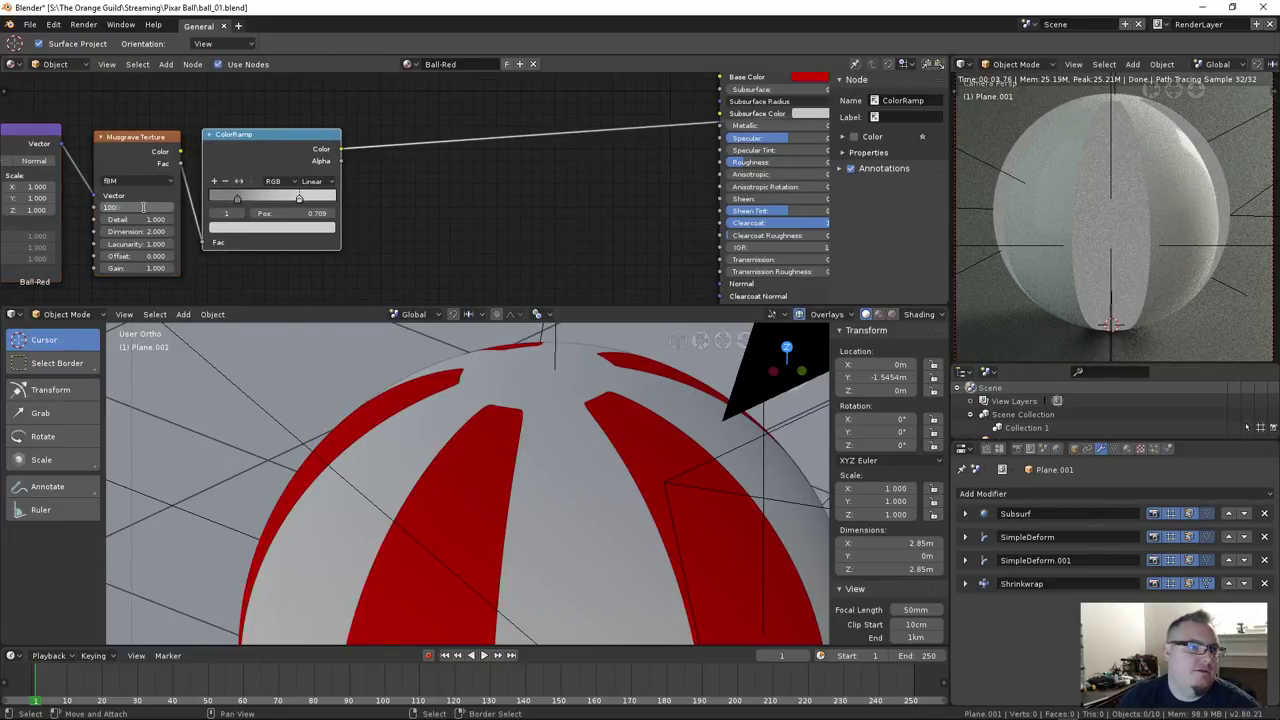
pyautogui.press('Return')
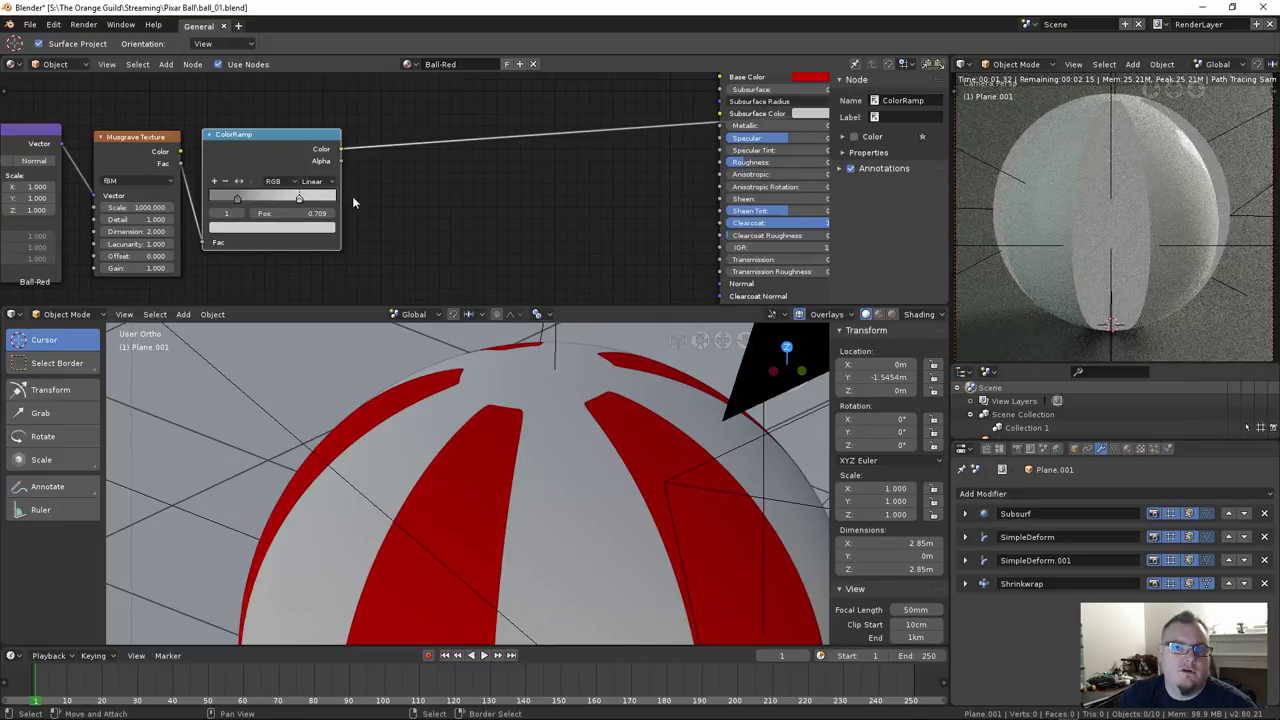
pyautogui.doubleClick(131, 207)
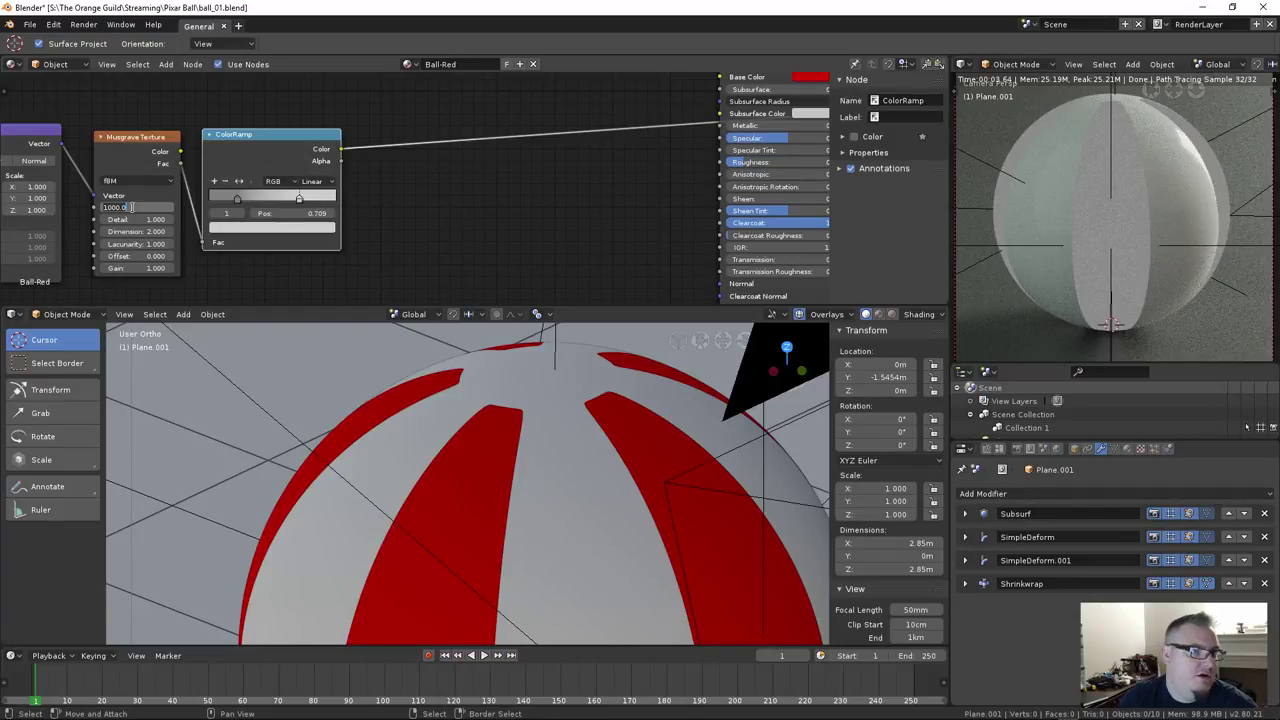
pyautogui.press('Return')
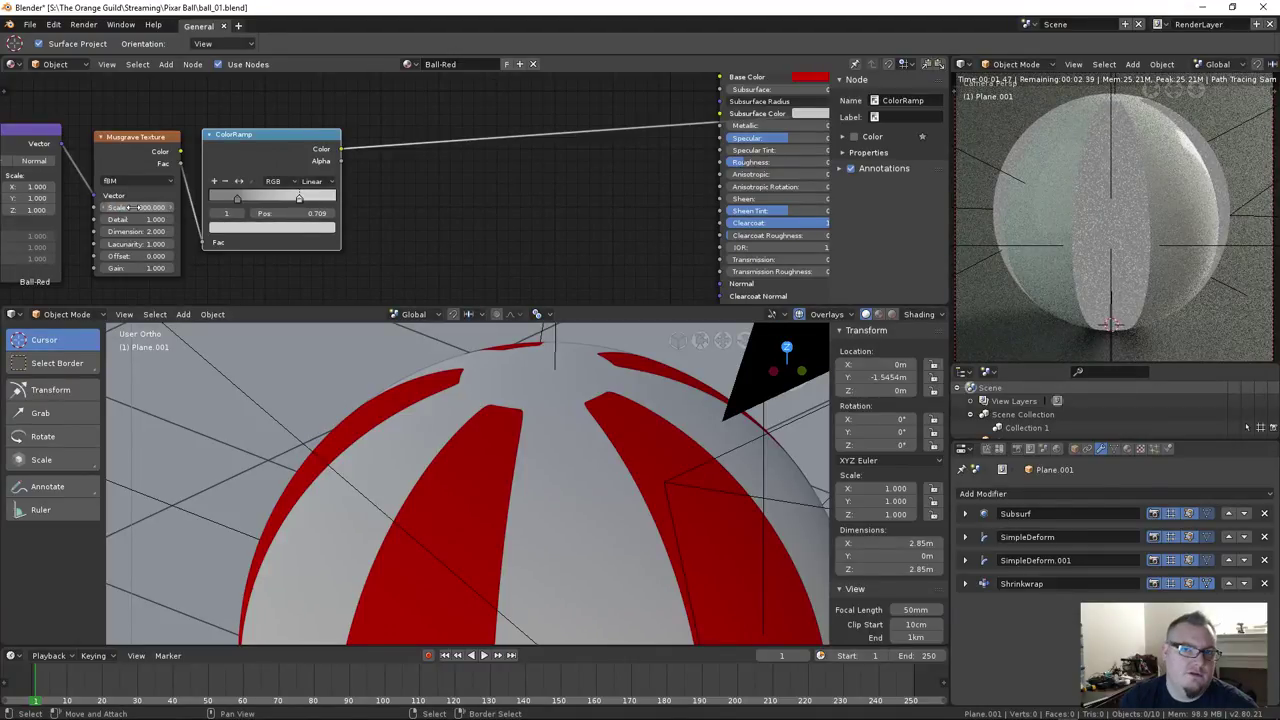
pyautogui.moveTo(130, 207); pyautogui.dragTo(134, 207)
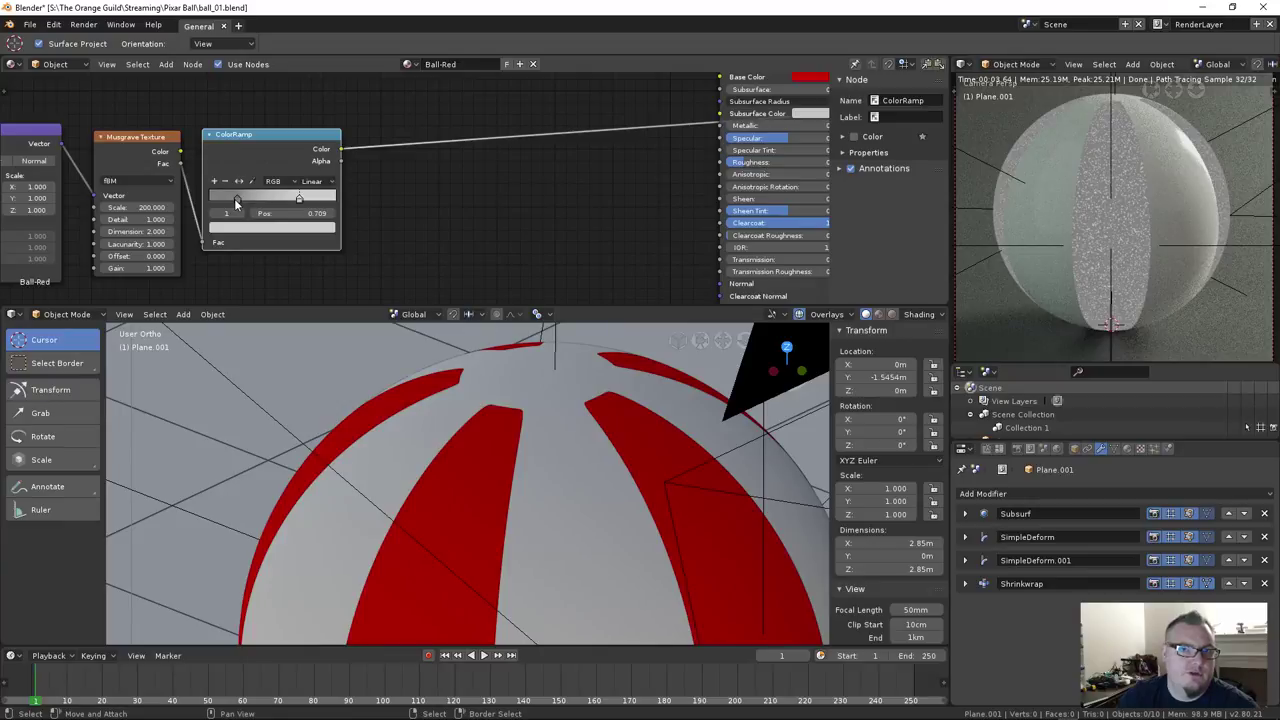
# Drag the ColorRamp stops to about 0.065 and 0.579
pyautogui.moveTo(236, 203); pyautogui.dragTo(208, 201)
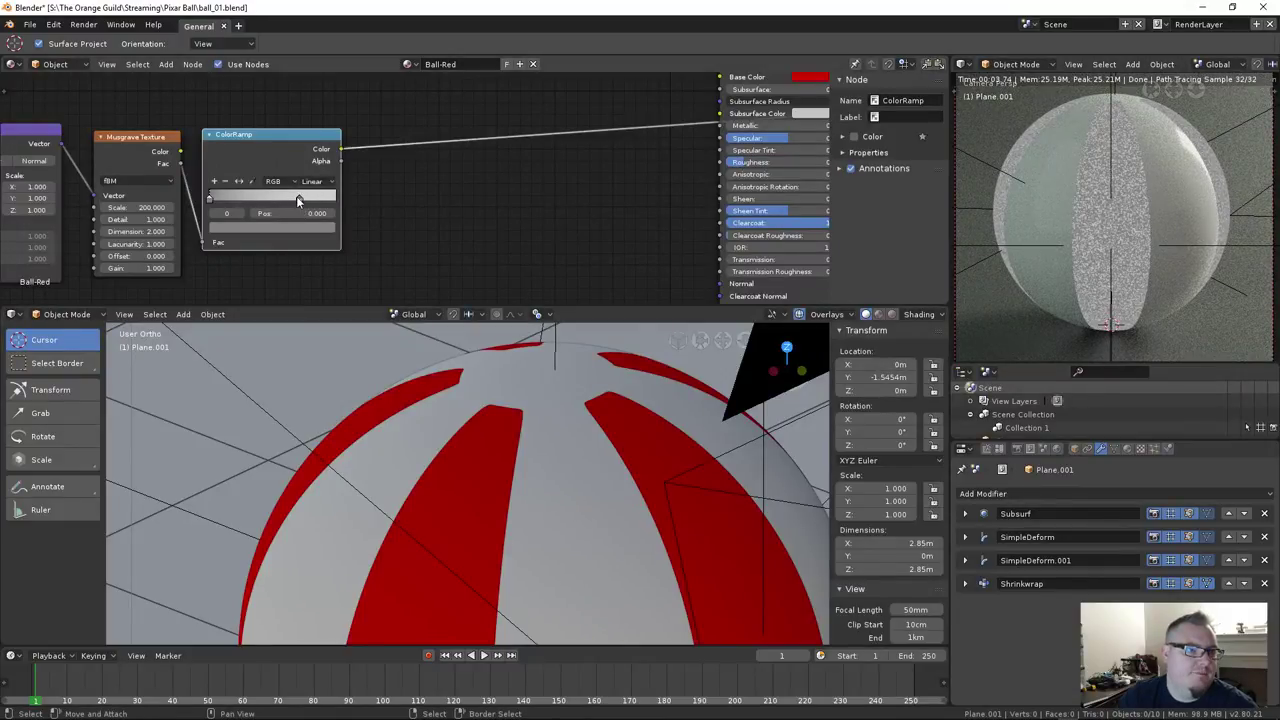
pyautogui.moveTo(298, 199); pyautogui.dragTo(329, 200)
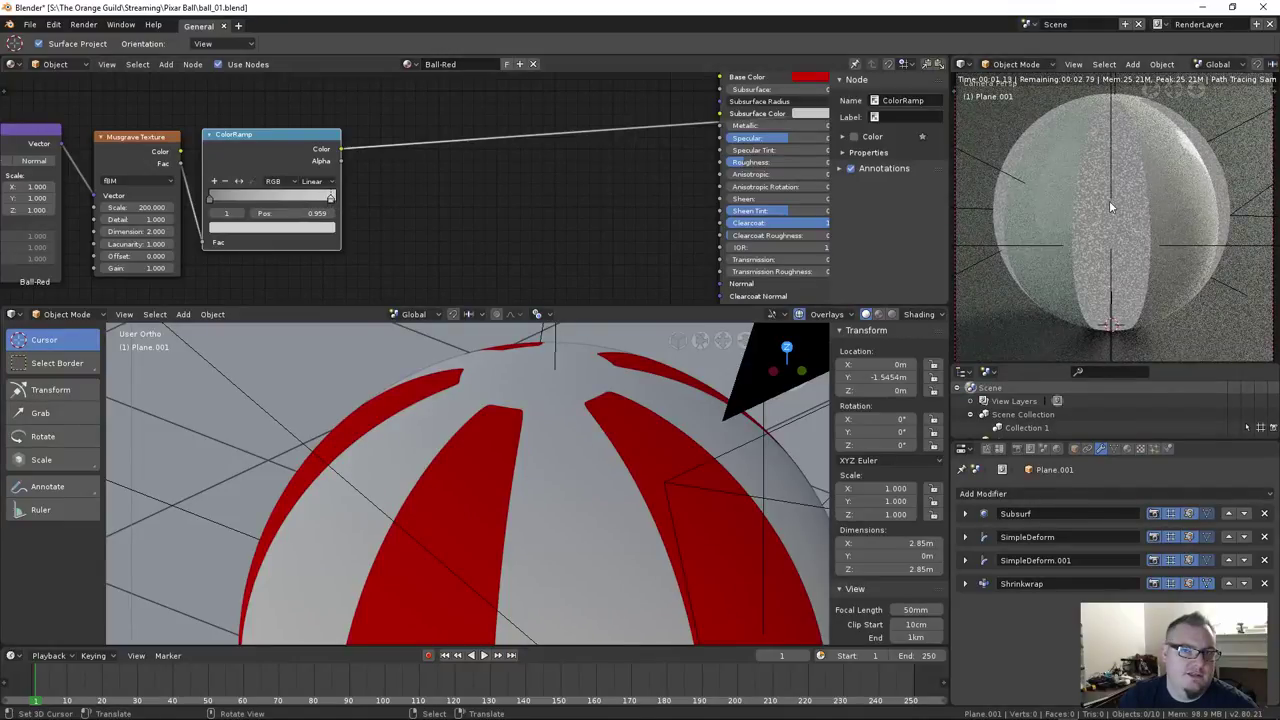
pyautogui.moveTo(330, 199); pyautogui.dragTo(222, 198)
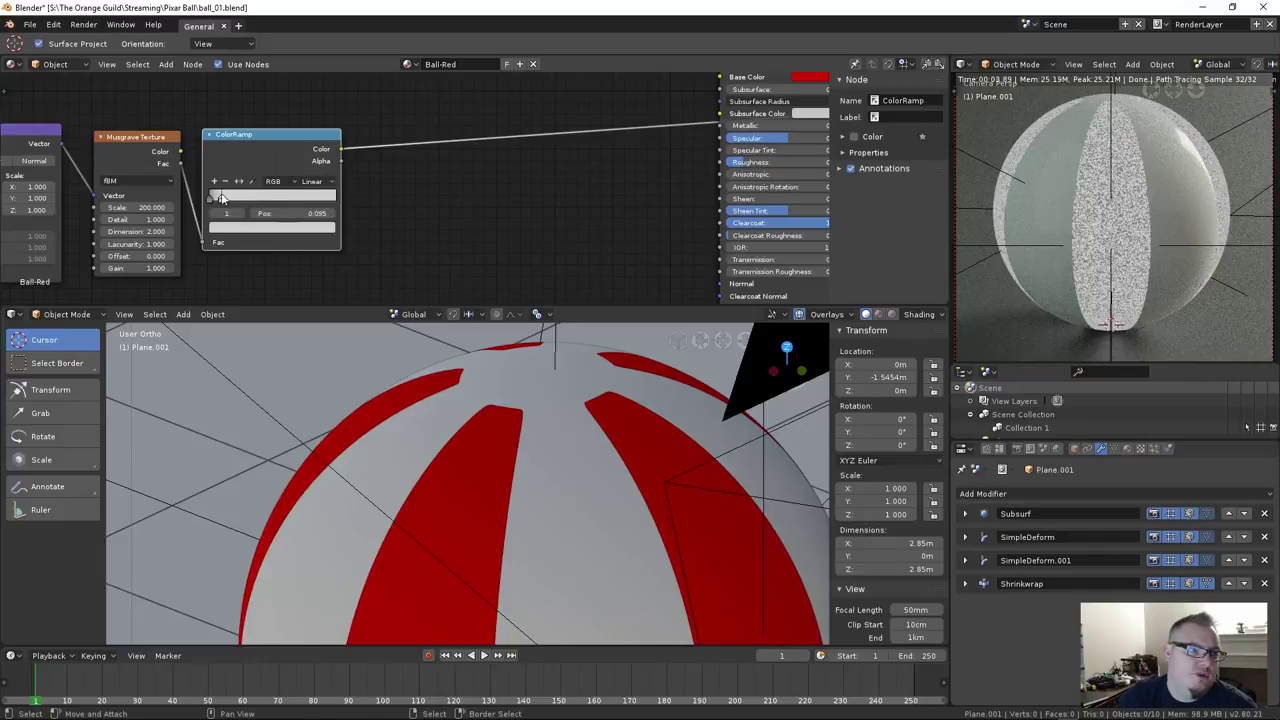
pyautogui.moveTo(221, 197); pyautogui.dragTo(319, 201)
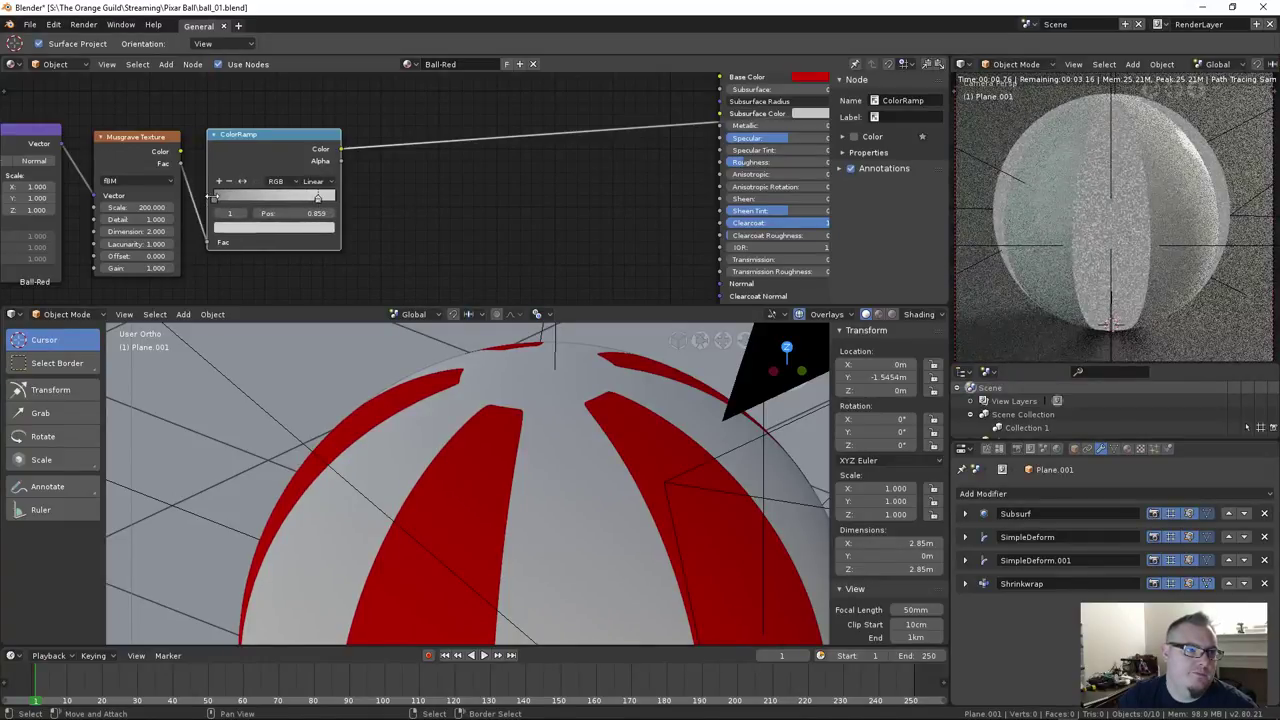
pyautogui.moveTo(226, 199); pyautogui.dragTo(288, 200)
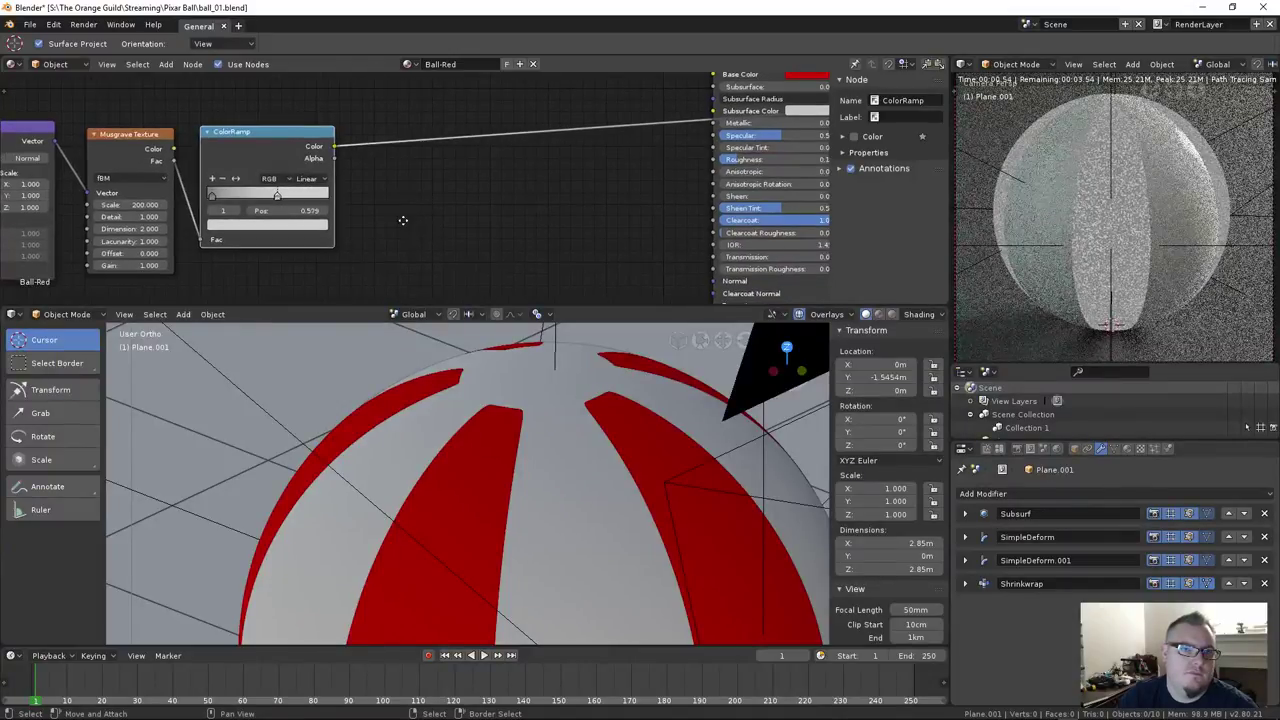
# Add a Bump node fed by the ColorRamp into the BSDF Normal, keeping BSDF linked to Surface
pyautogui.keyDown('ctrl'); pyautogui.scroll(-2, 403, 220); pyautogui.keyUp('ctrl')
pyautogui.hotkey('shift', 'a')
pyautogui.moveTo(343, 208)
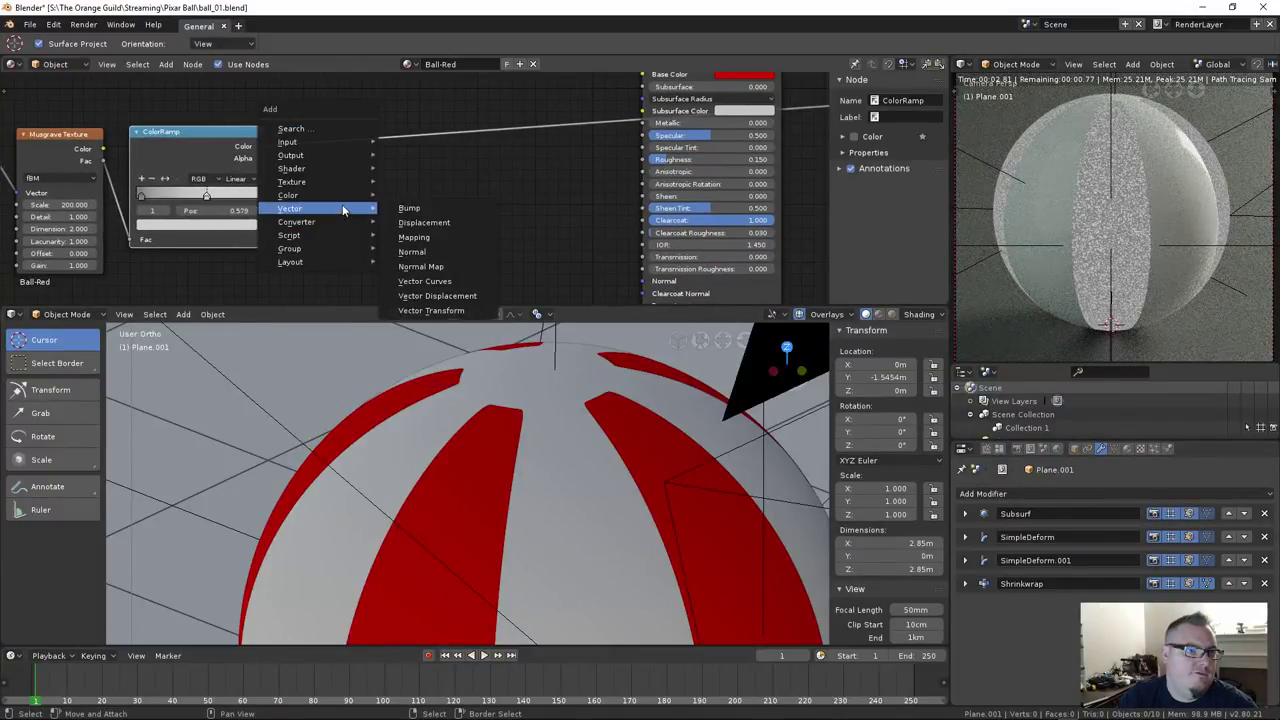
pyautogui.click(409, 209)
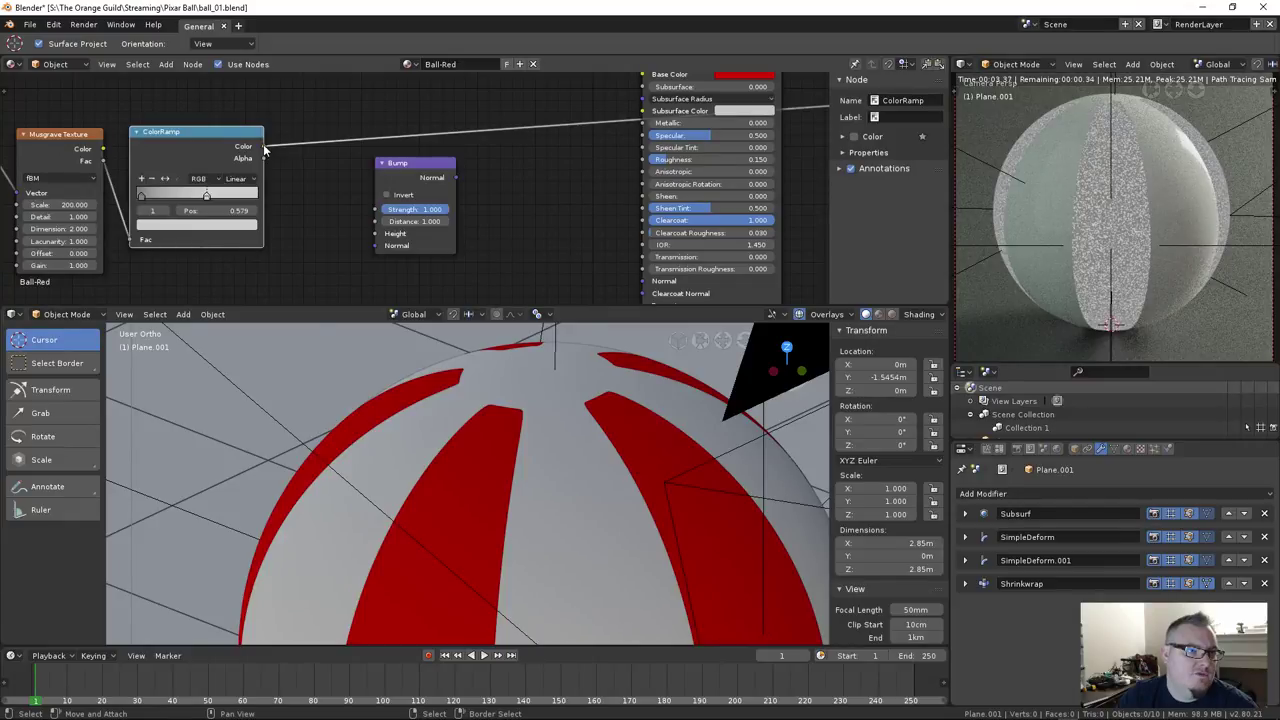
pyautogui.moveTo(263, 146); pyautogui.dragTo(376, 233)
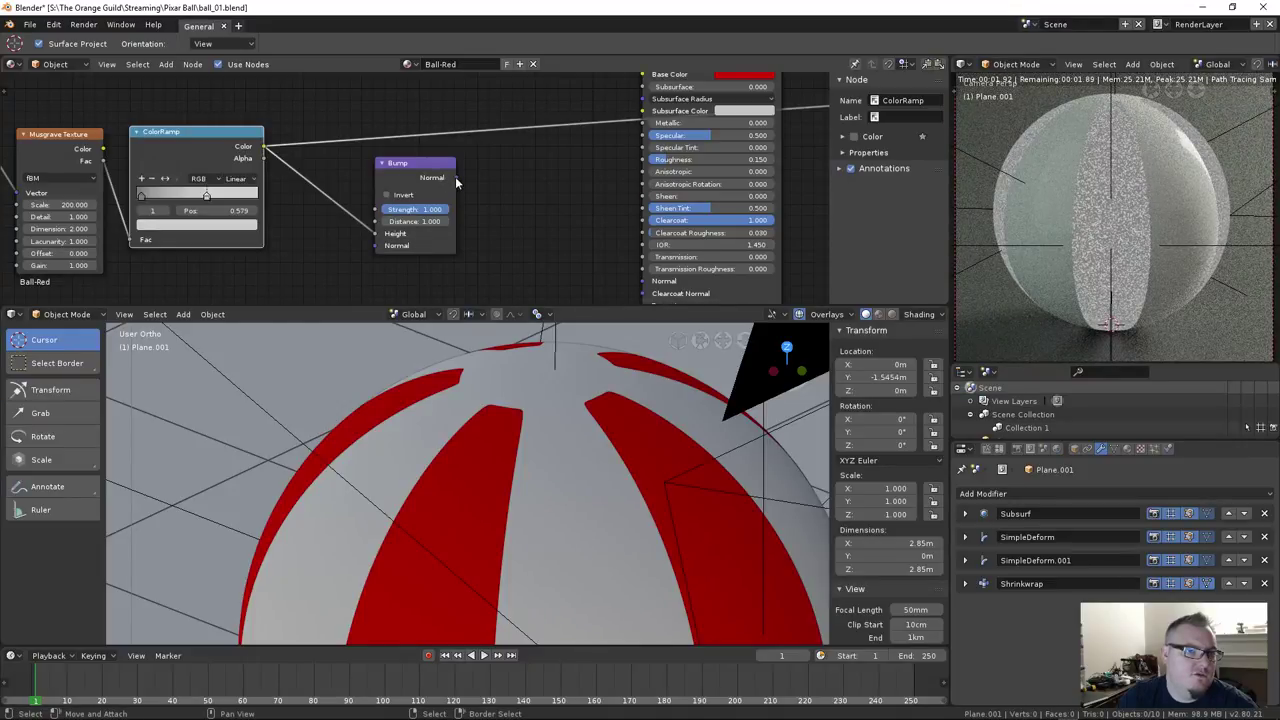
pyautogui.moveTo(455, 176); pyautogui.dragTo(643, 281)
pyautogui.moveTo(822, 180); pyautogui.dragTo(567, 249, button='middle')
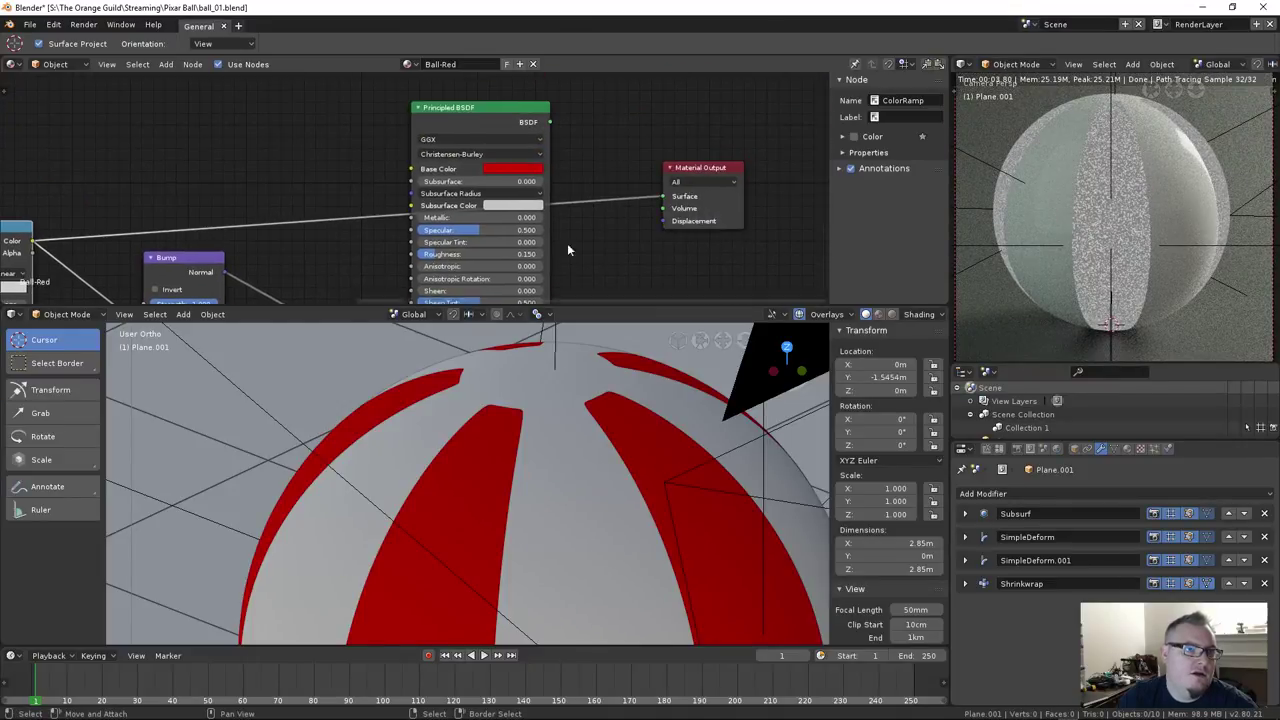
pyautogui.moveTo(549, 122); pyautogui.dragTo(610, 251)
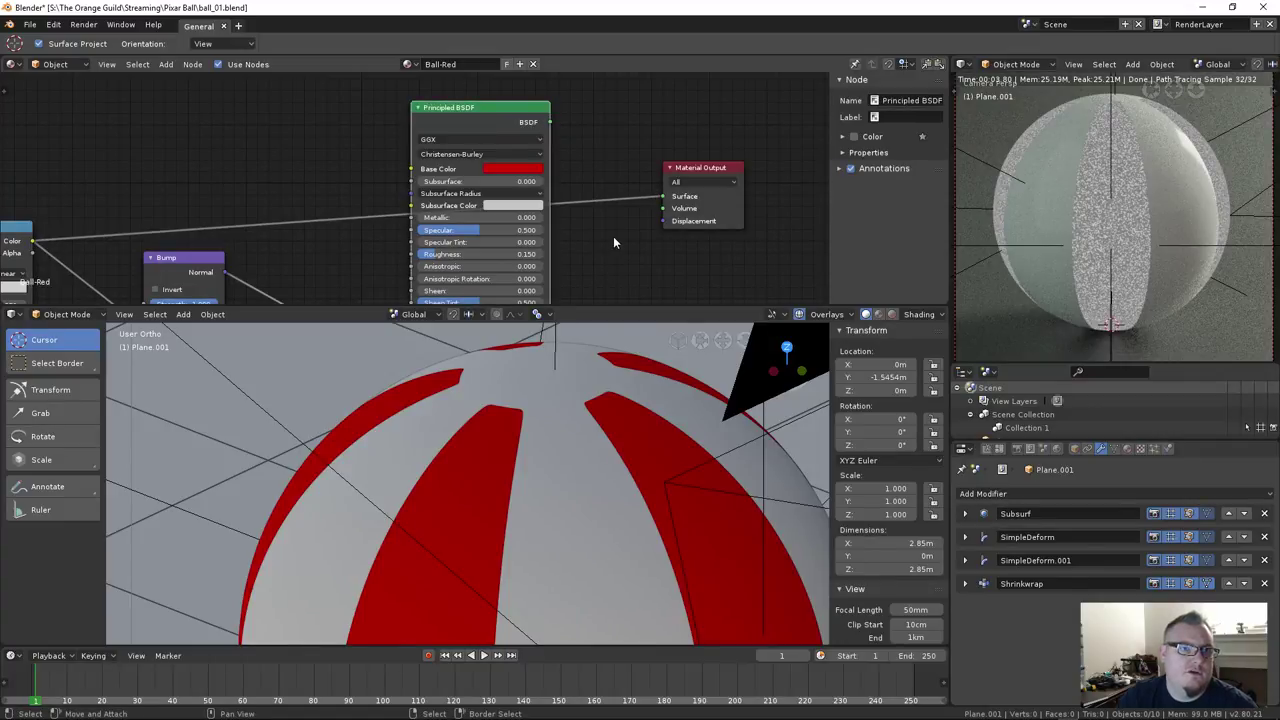
pyautogui.moveTo(549, 122); pyautogui.dragTo(666, 197)
pyautogui.moveTo(597, 231); pyautogui.dragTo(655, 208, button='middle')
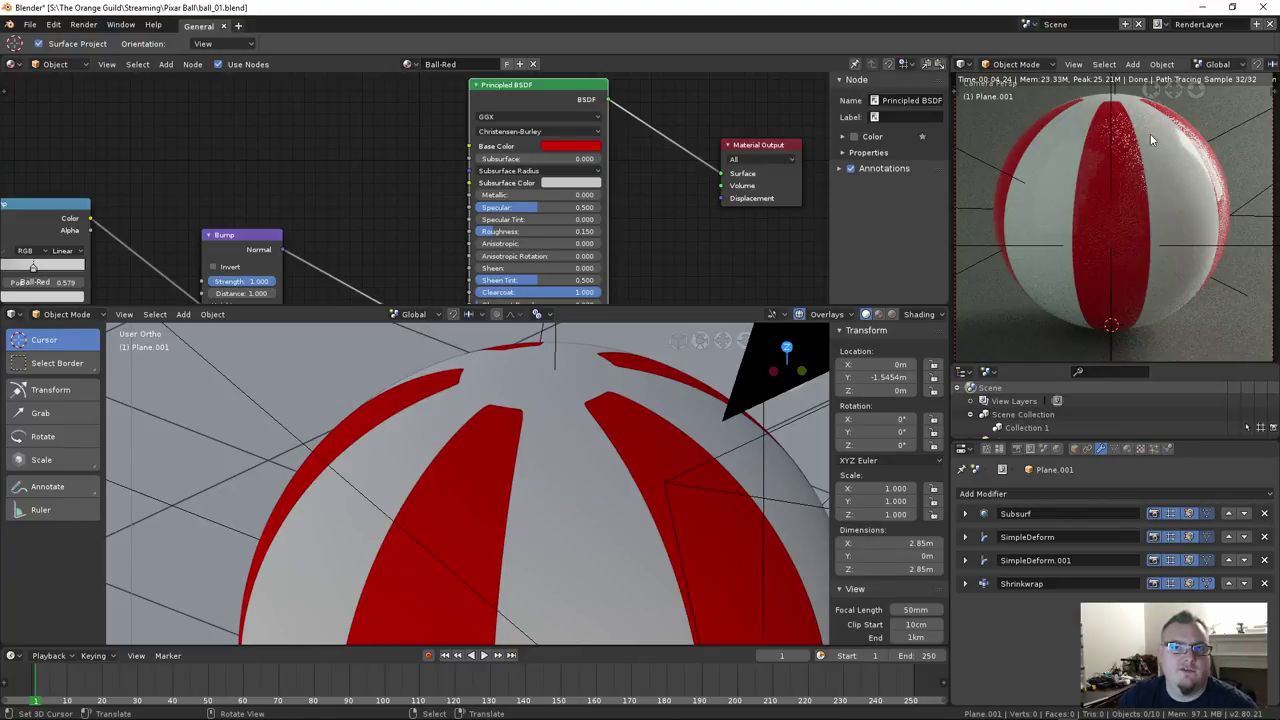
# Set the Bump node's Strength to 0.05
pyautogui.scroll(2, 227, 207)
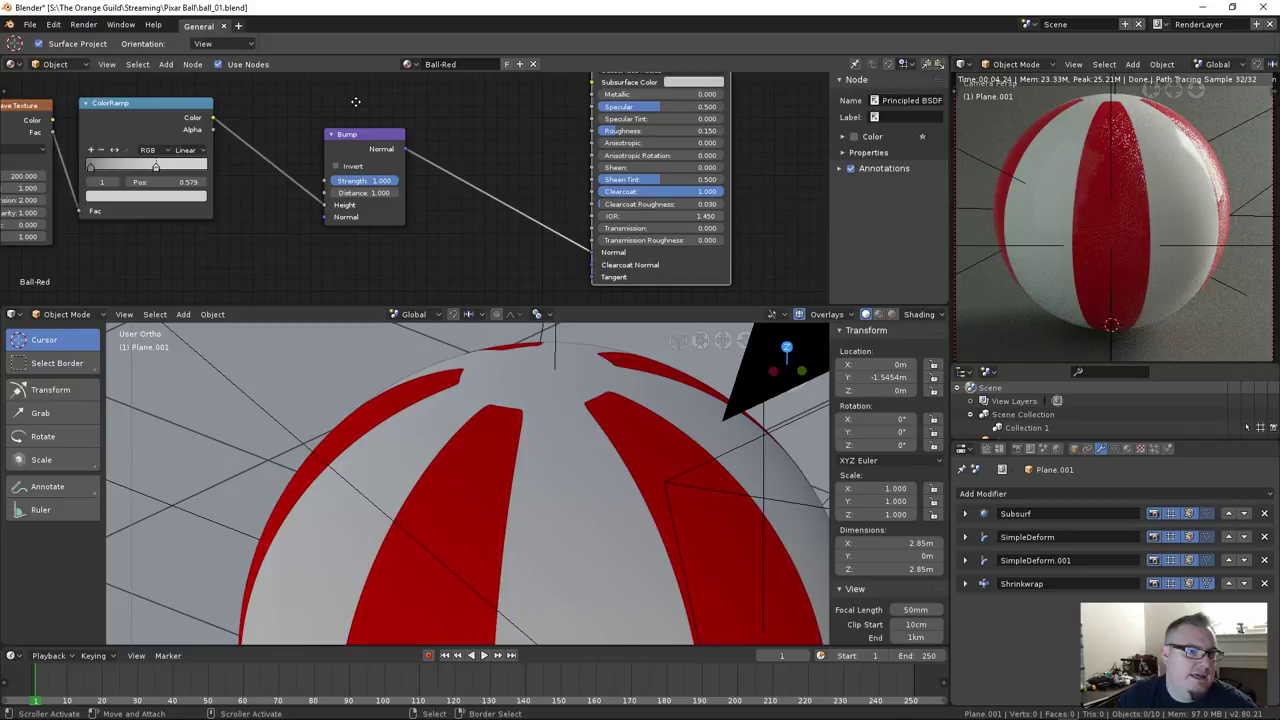
pyautogui.moveTo(227, 207); pyautogui.dragTo(351, 178, button='middle')
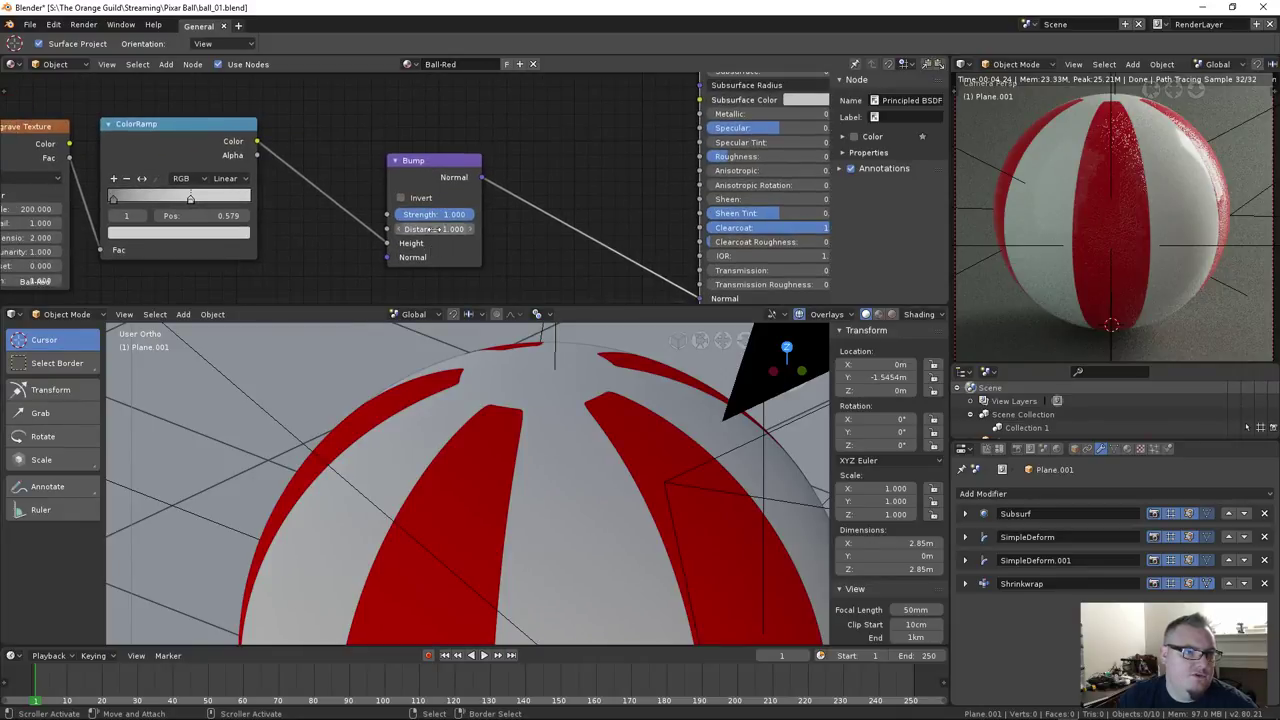
pyautogui.click(437, 215)
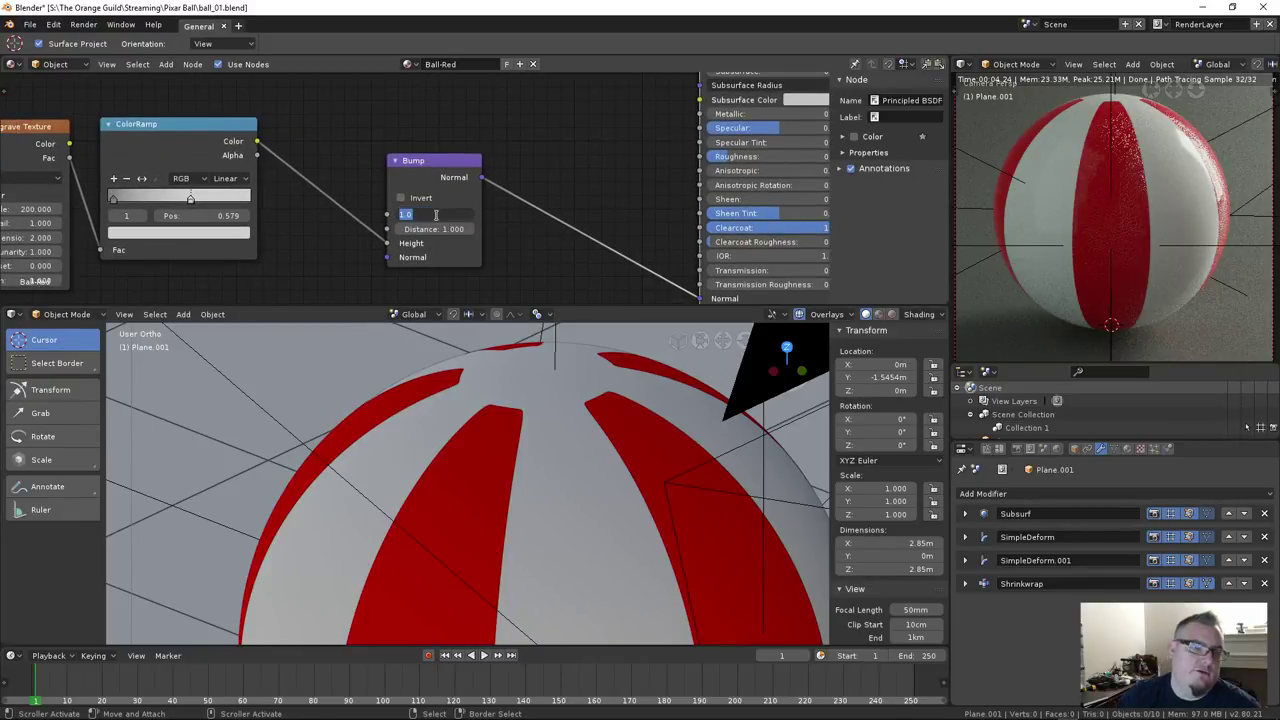
pyautogui.write('0.05')
pyautogui.press('Return')
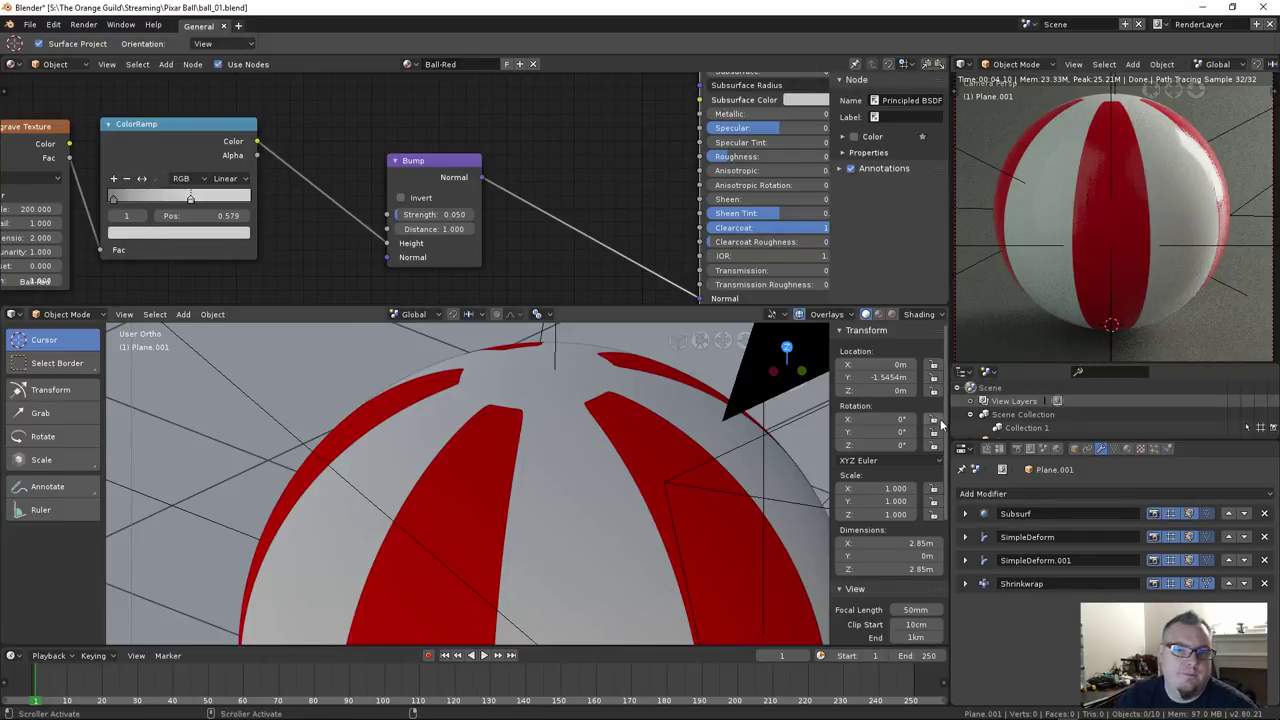
pyautogui.click(1014, 449)
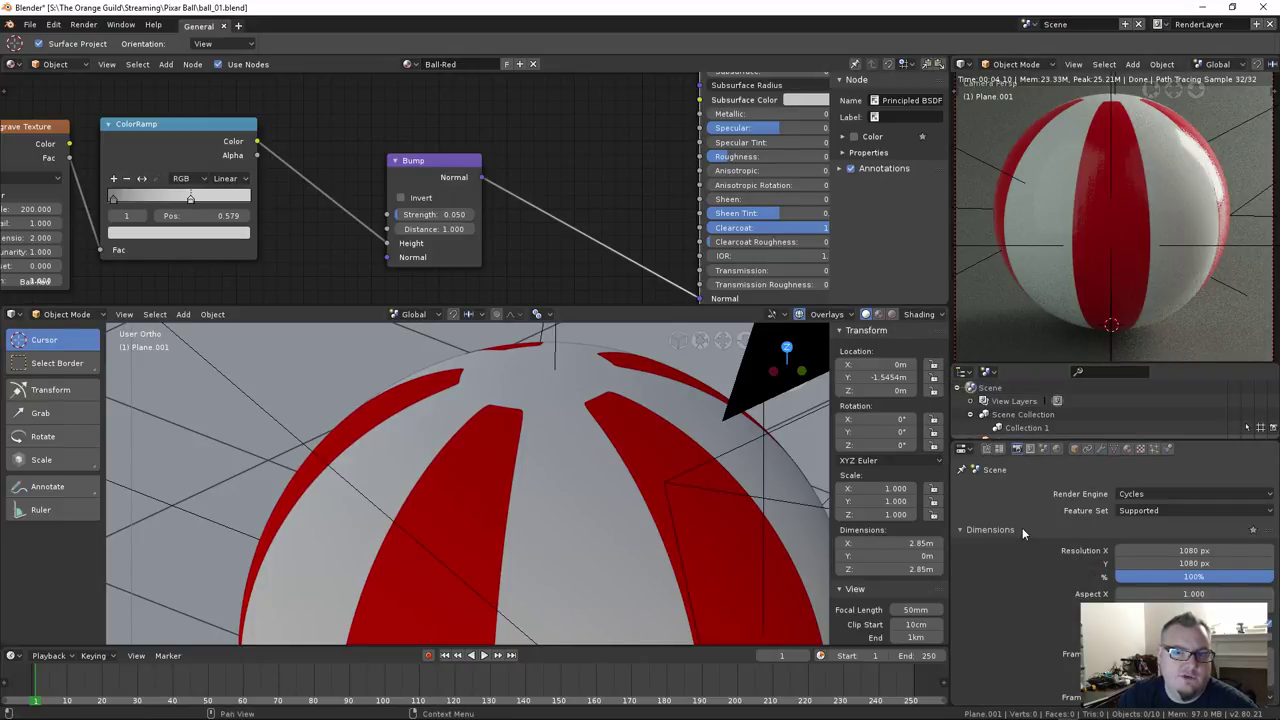
# Set the Cycles viewport samples to 128 in the Render Sampling panel
pyautogui.scroll(-5, 1022, 527)
pyautogui.scroll(-5, 1042, 519)
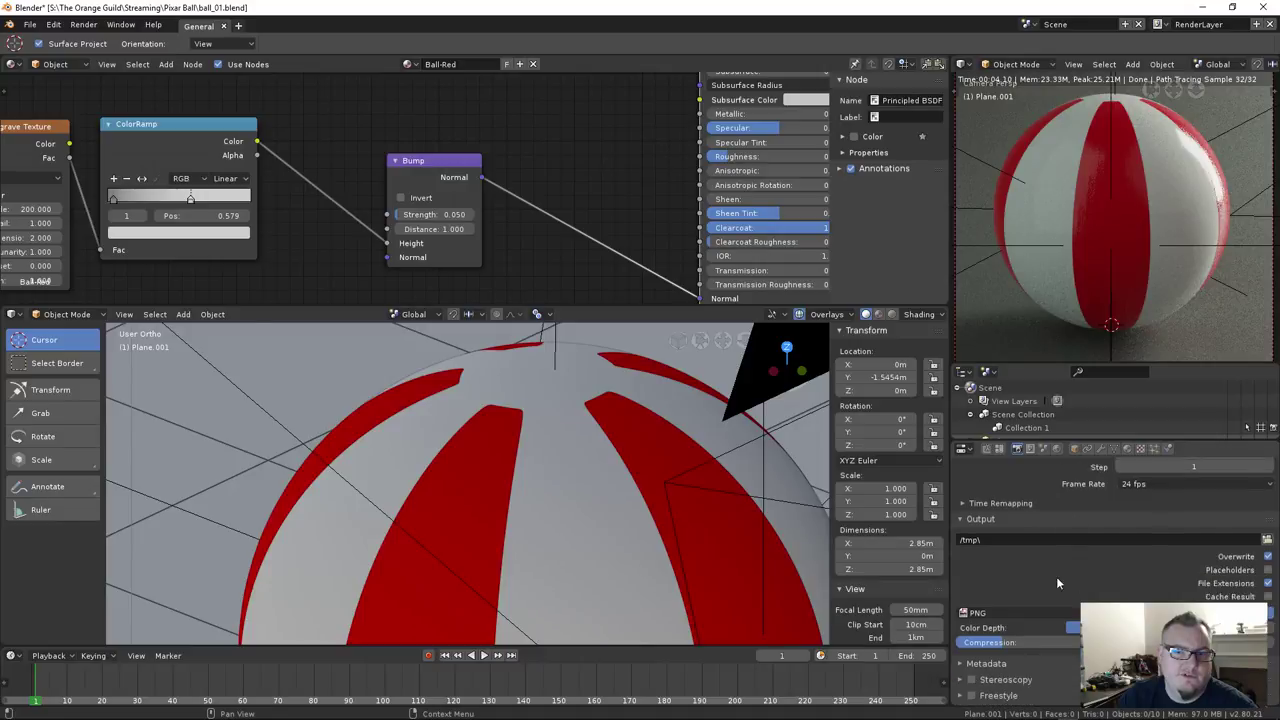
pyautogui.click(985, 585)
pyautogui.scroll(-2, 1050, 575)
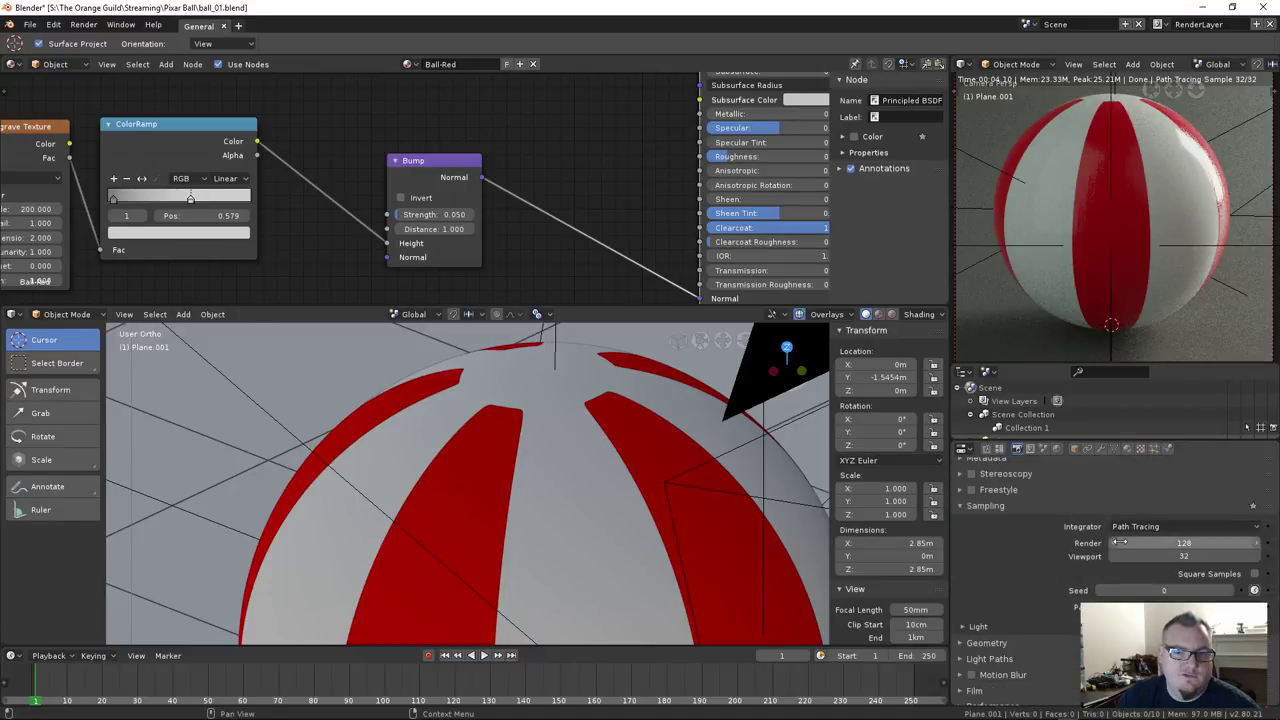
pyautogui.click(1155, 558)
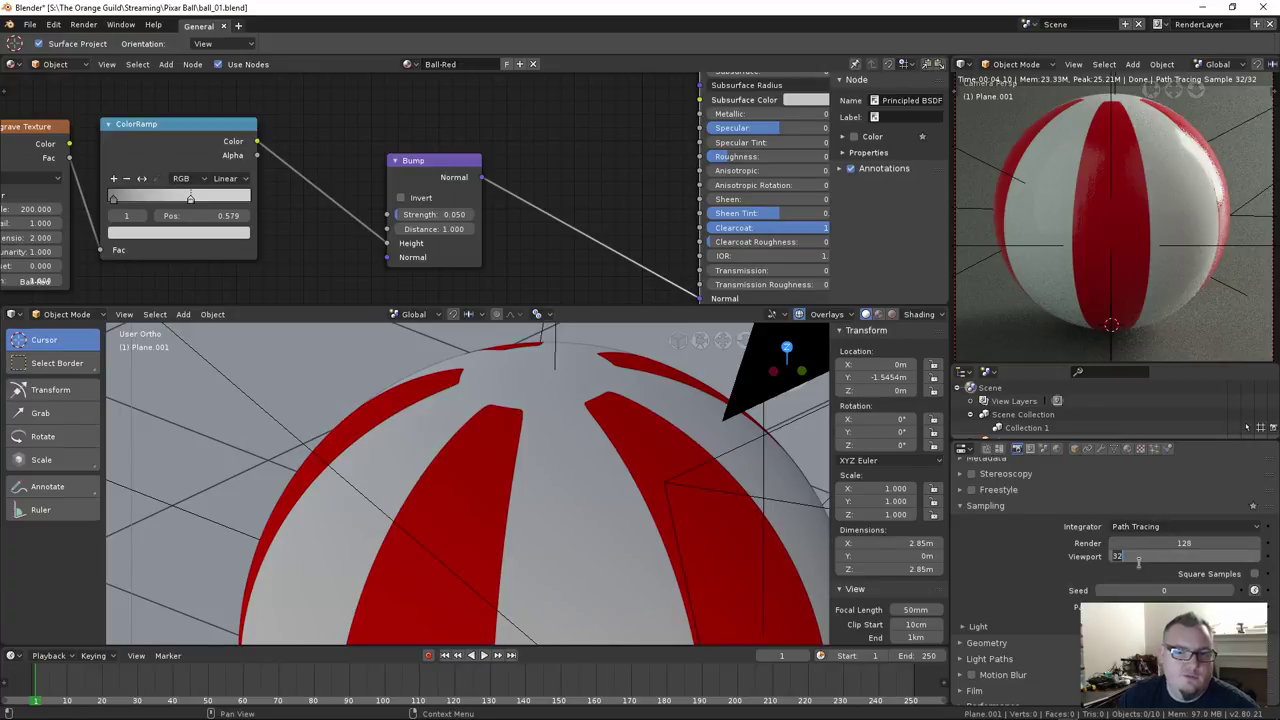
pyautogui.write('128')
pyautogui.press('Return')
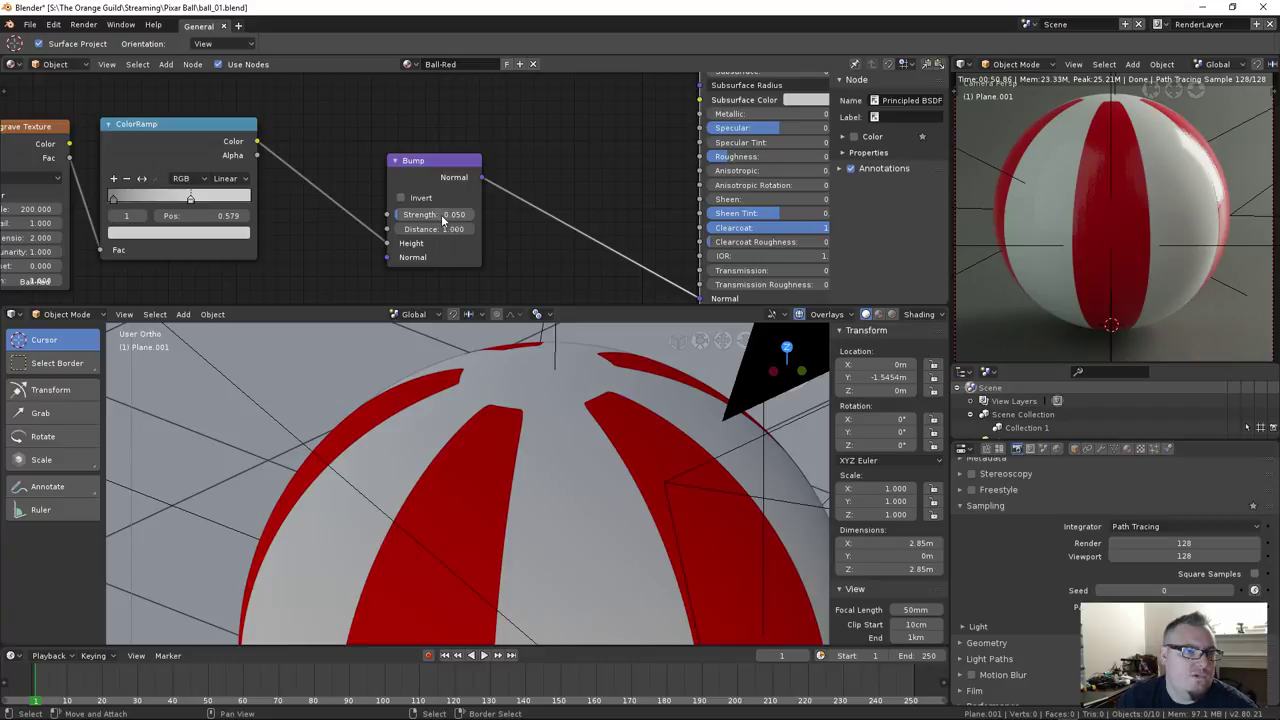
pyautogui.moveTo(275, 213); pyautogui.dragTo(511, 206, button='middle')
# Set the Musgrave Texture Scale to 100
pyautogui.moveTo(441, 138); pyautogui.dragTo(478, 144)
pyautogui.moveTo(429, 143); pyautogui.dragTo(520, 140, button='middle')
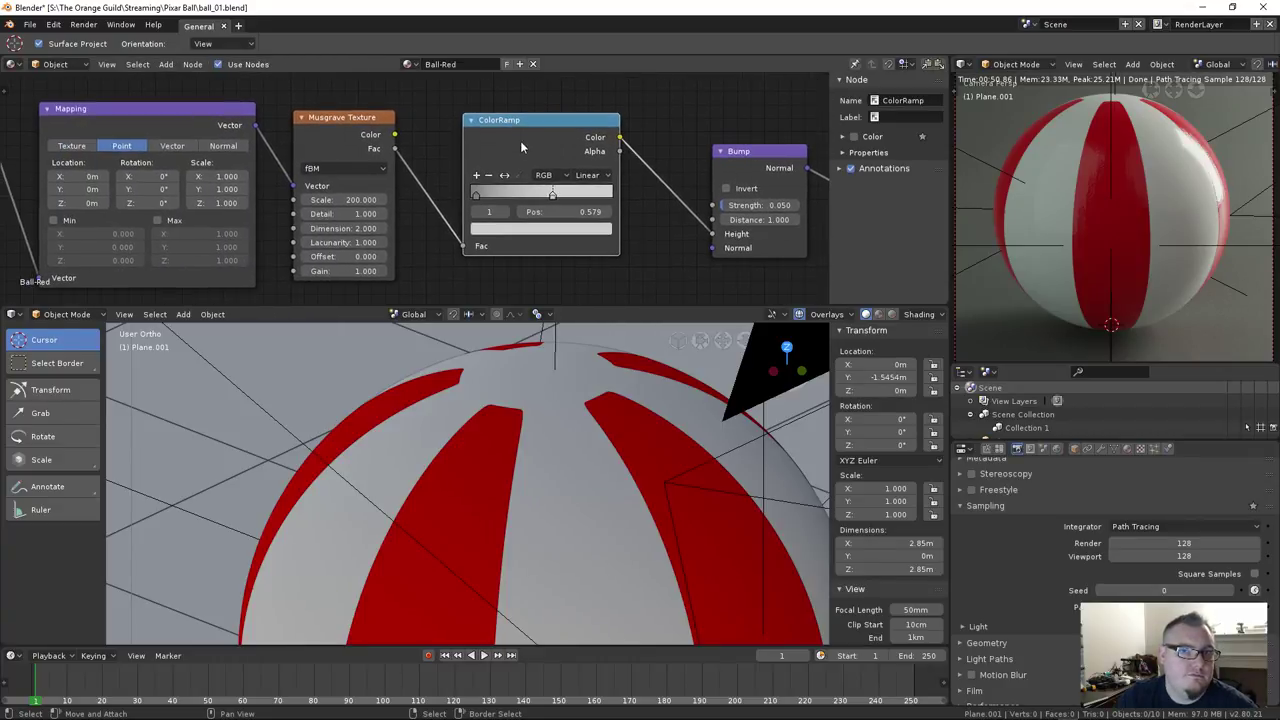
pyautogui.click(344, 201)
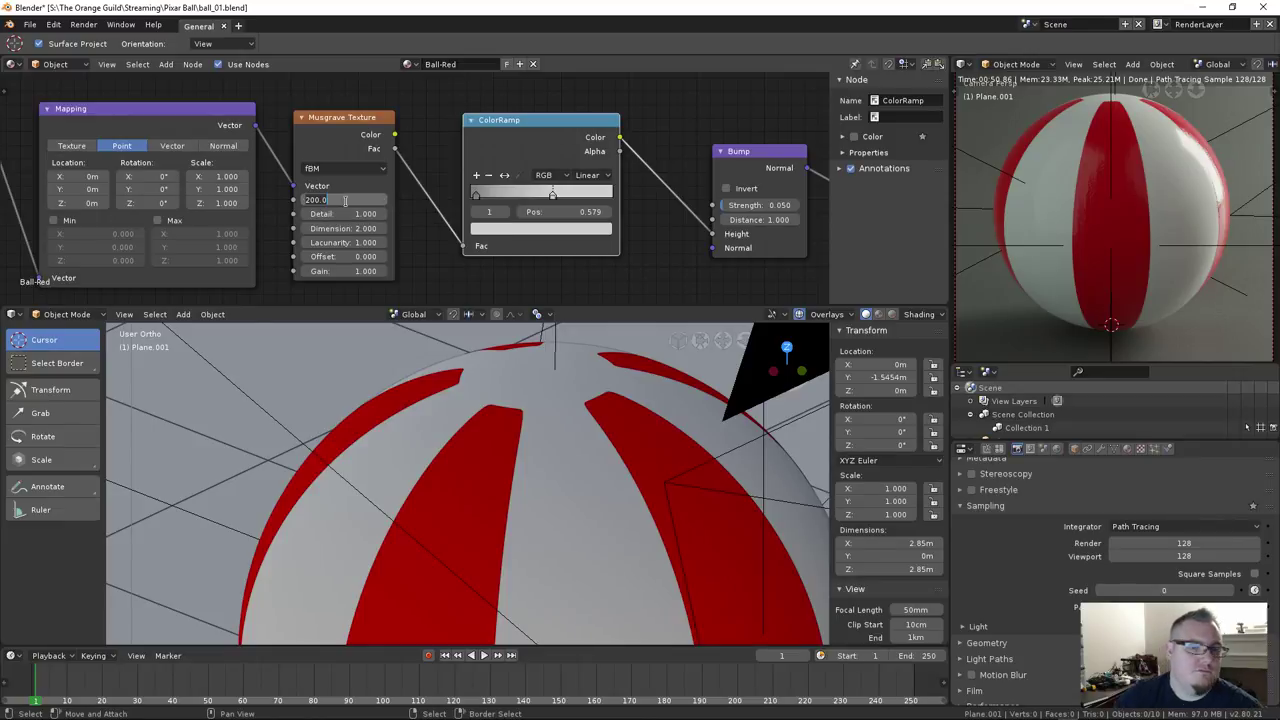
pyautogui.press('Return')
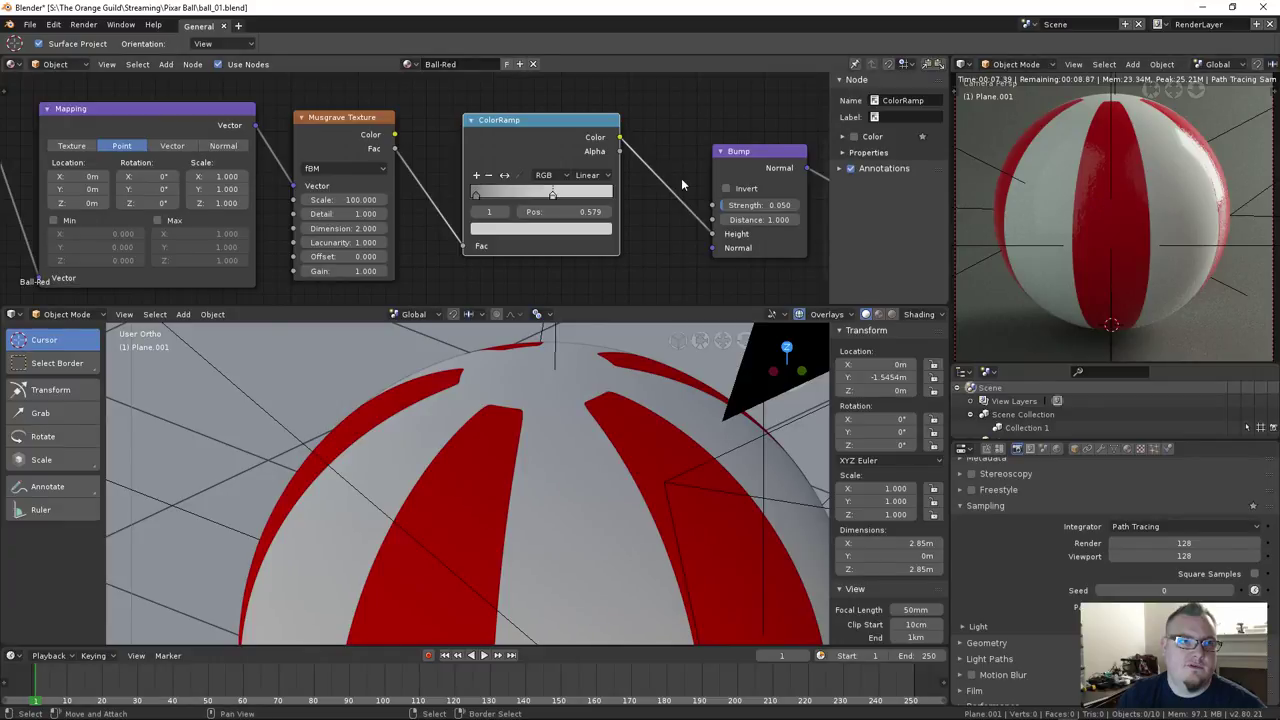
# Slide the ColorRamp stop to about 0.341 after trying 0.205 and 0.507
pyautogui.moveTo(682, 184); pyautogui.dragTo(594, 184, button='middle')
pyautogui.moveTo(464, 194); pyautogui.dragTo(412, 198)
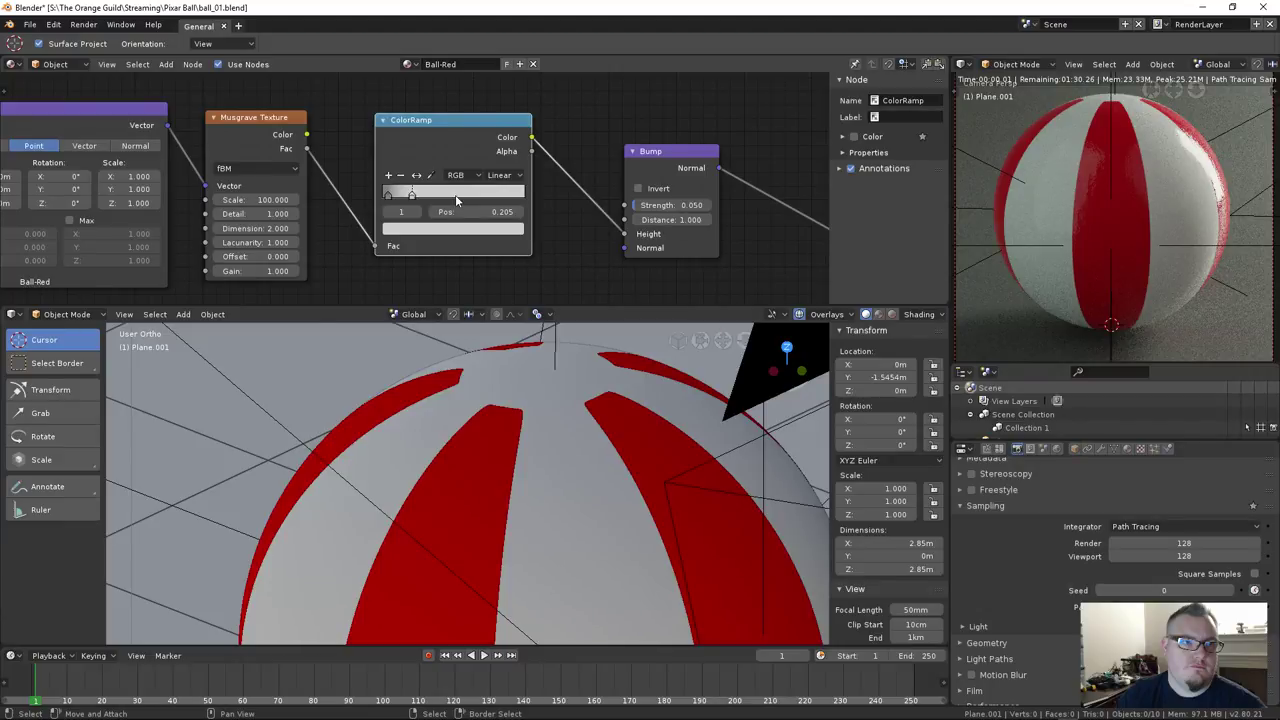
pyautogui.hotkey('ctrl', 'z')
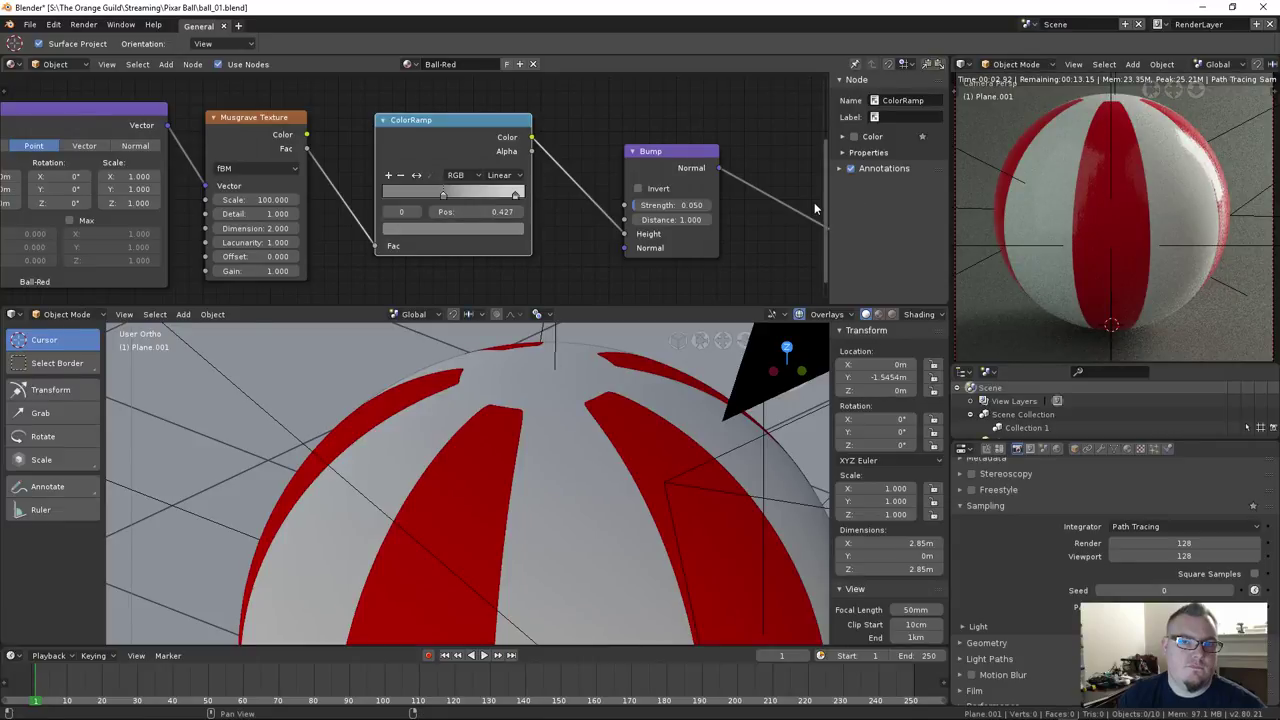
pyautogui.moveTo(443, 195); pyautogui.dragTo(459, 198)
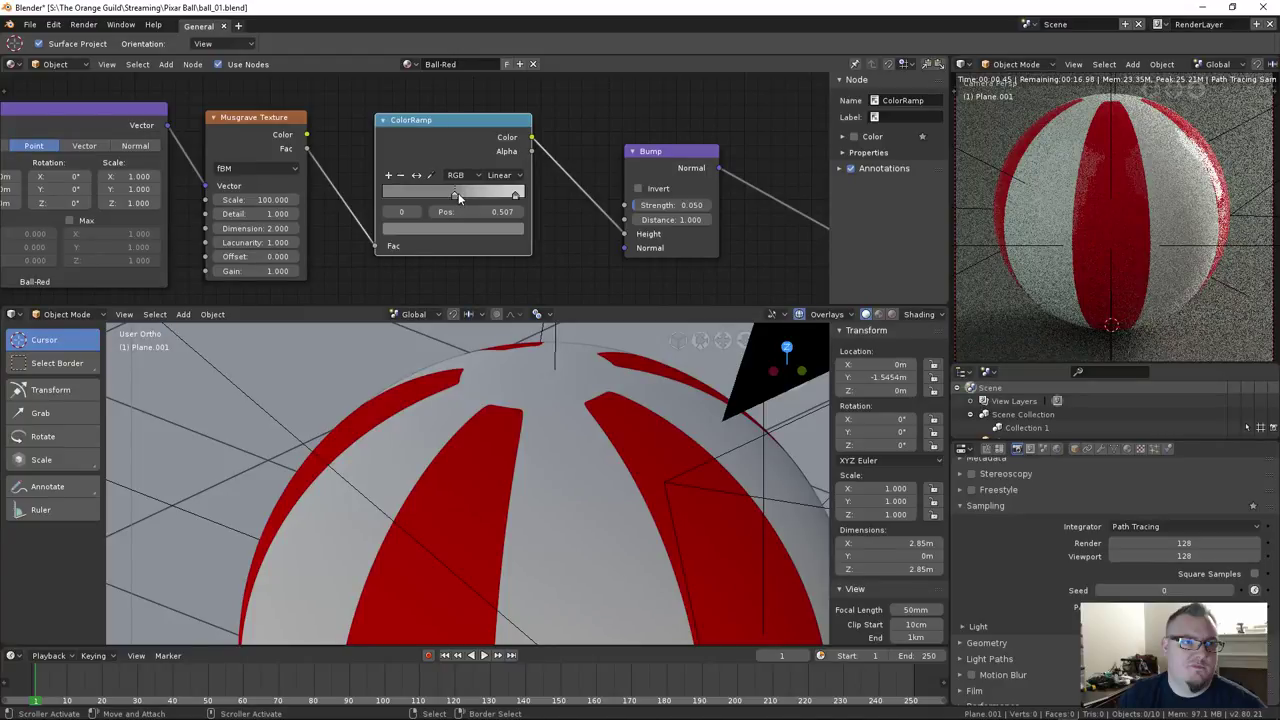
pyautogui.moveTo(458, 193); pyautogui.dragTo(431, 192)
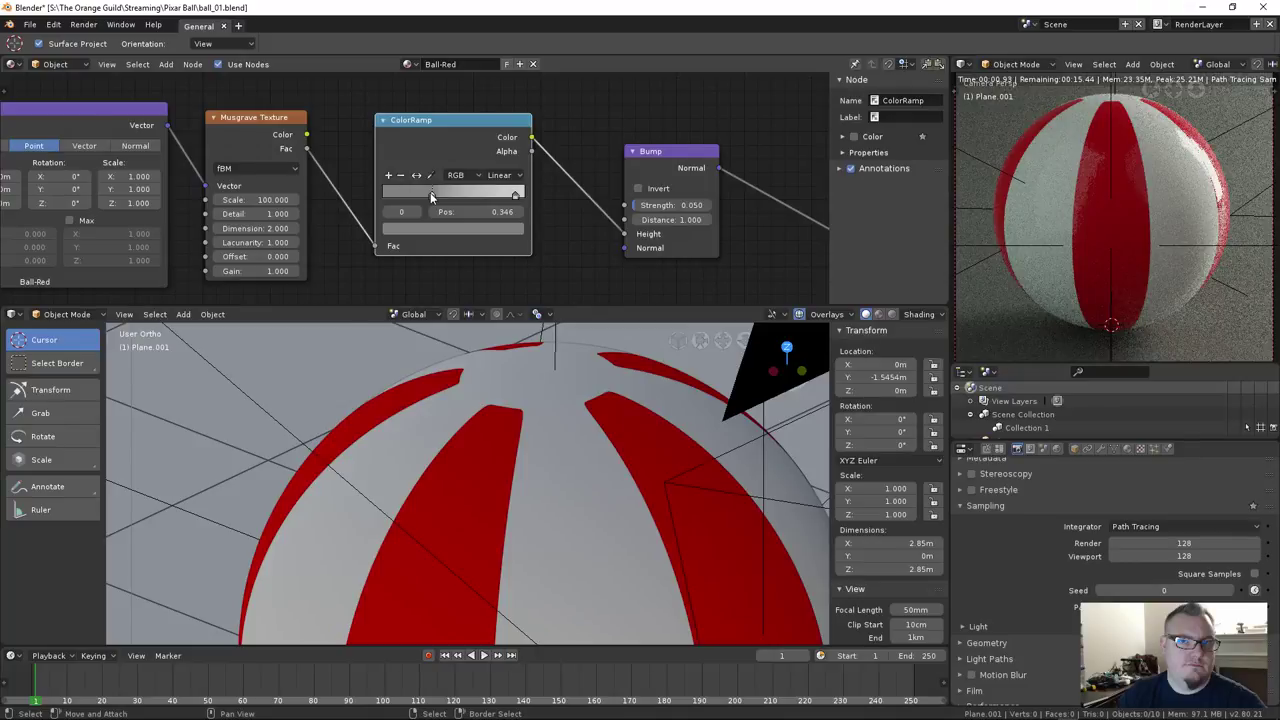
pyautogui.click(430, 192)
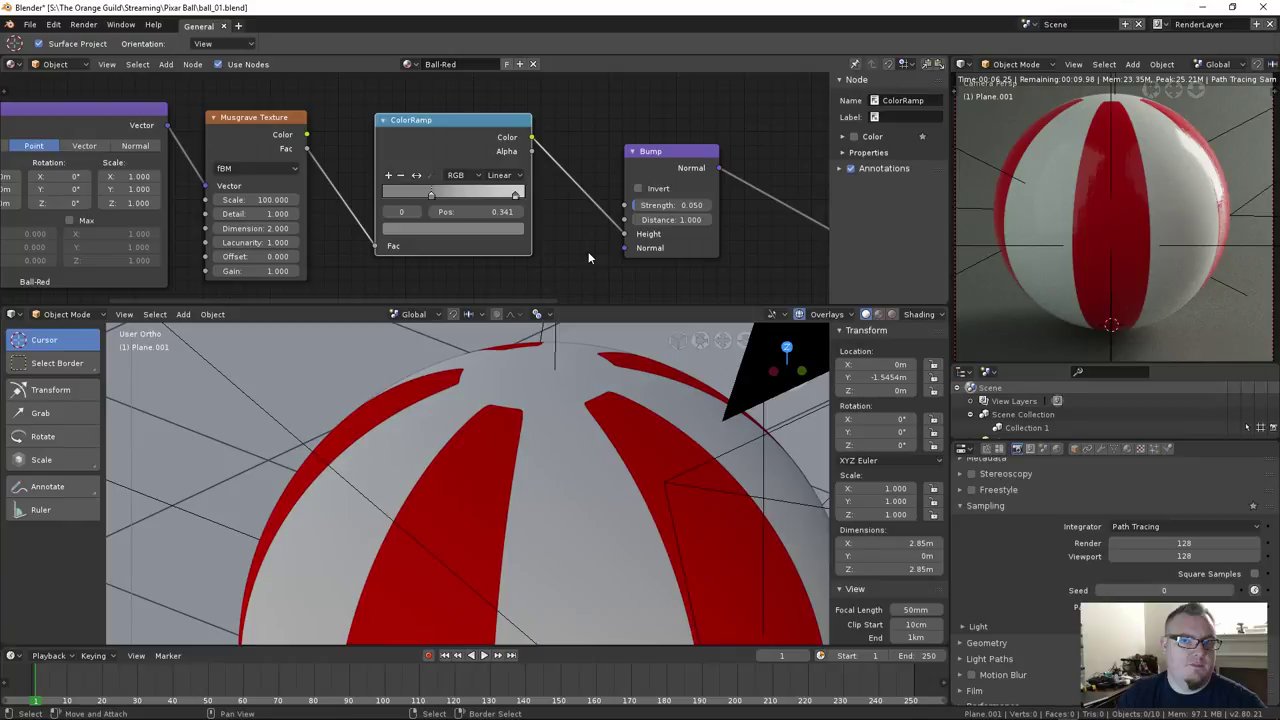
pyautogui.scroll(-3, 588, 257)
pyautogui.click(1127, 448)
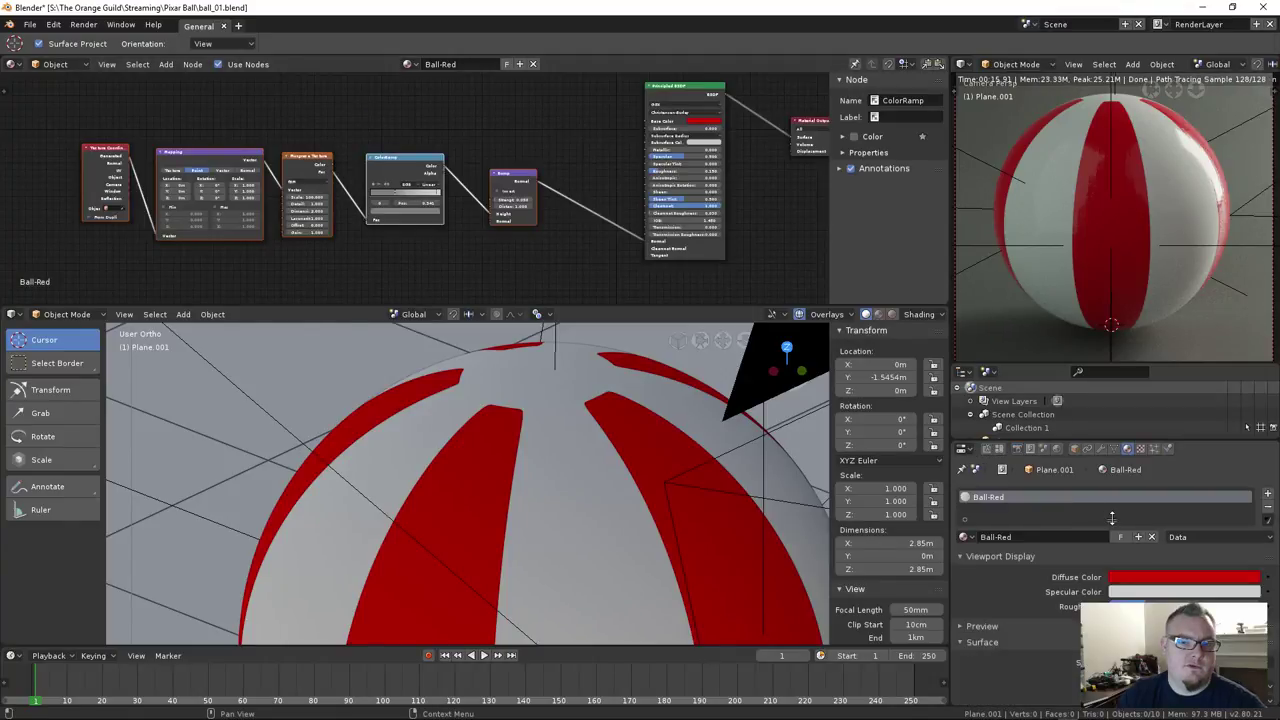
# Paste the copied bump node chain into the sphere's Ball-White material and wire Bump into BSDF Normal
pyautogui.click(568, 455)
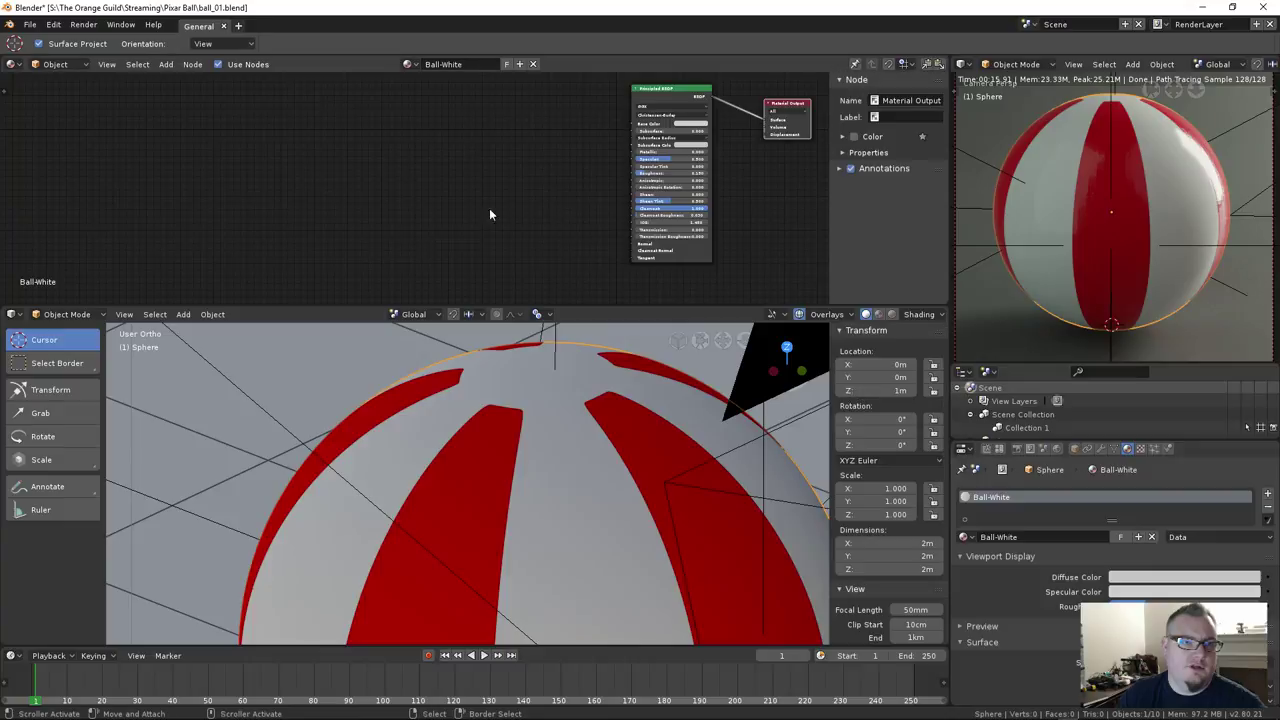
pyautogui.hotkey('ctrl', 'v')
pyautogui.press('g')
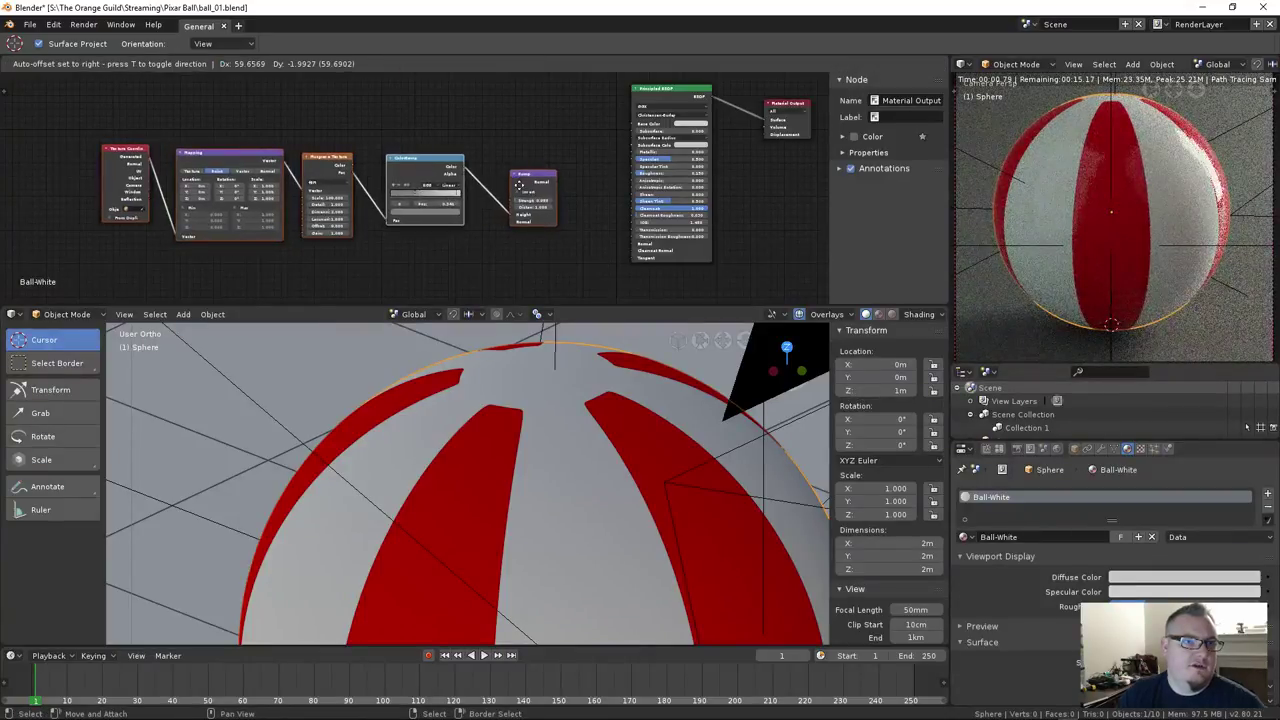
pyautogui.click(540, 195)
pyautogui.scroll(2, 650, 234)
pyautogui.moveTo(648, 228); pyautogui.dragTo(545, 193, button='middle')
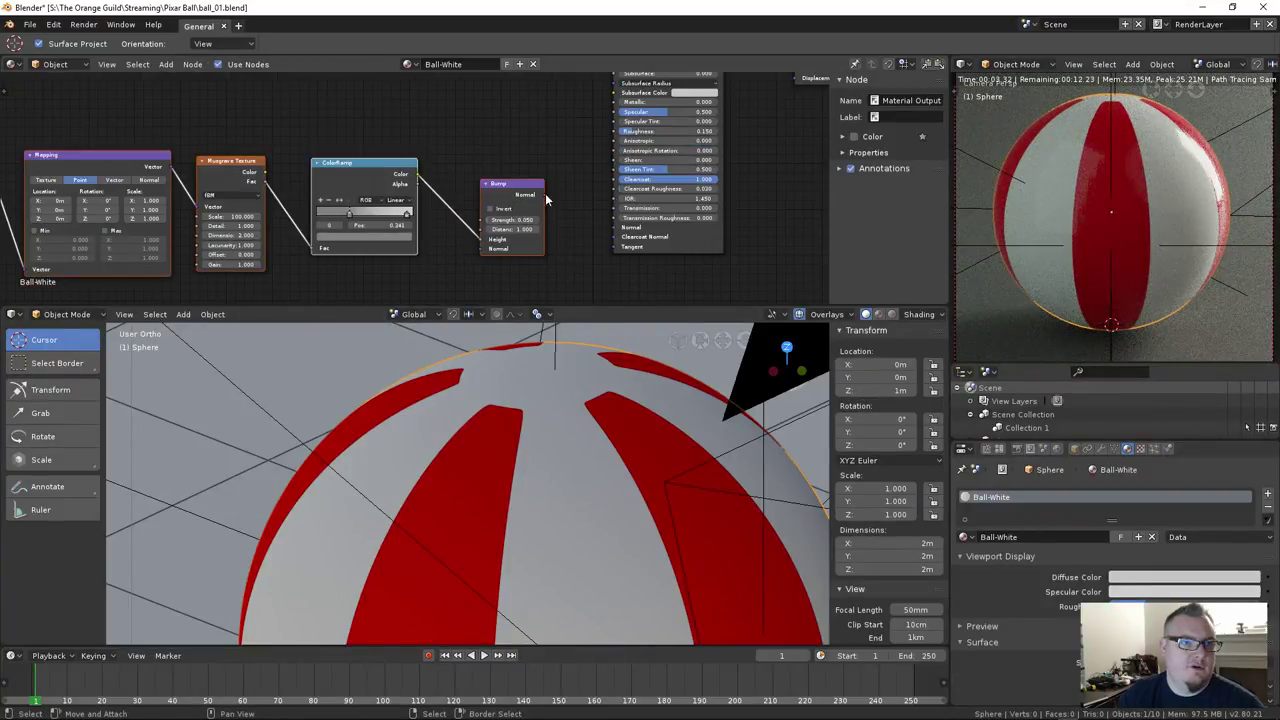
pyautogui.moveTo(545, 193); pyautogui.dragTo(569, 210)
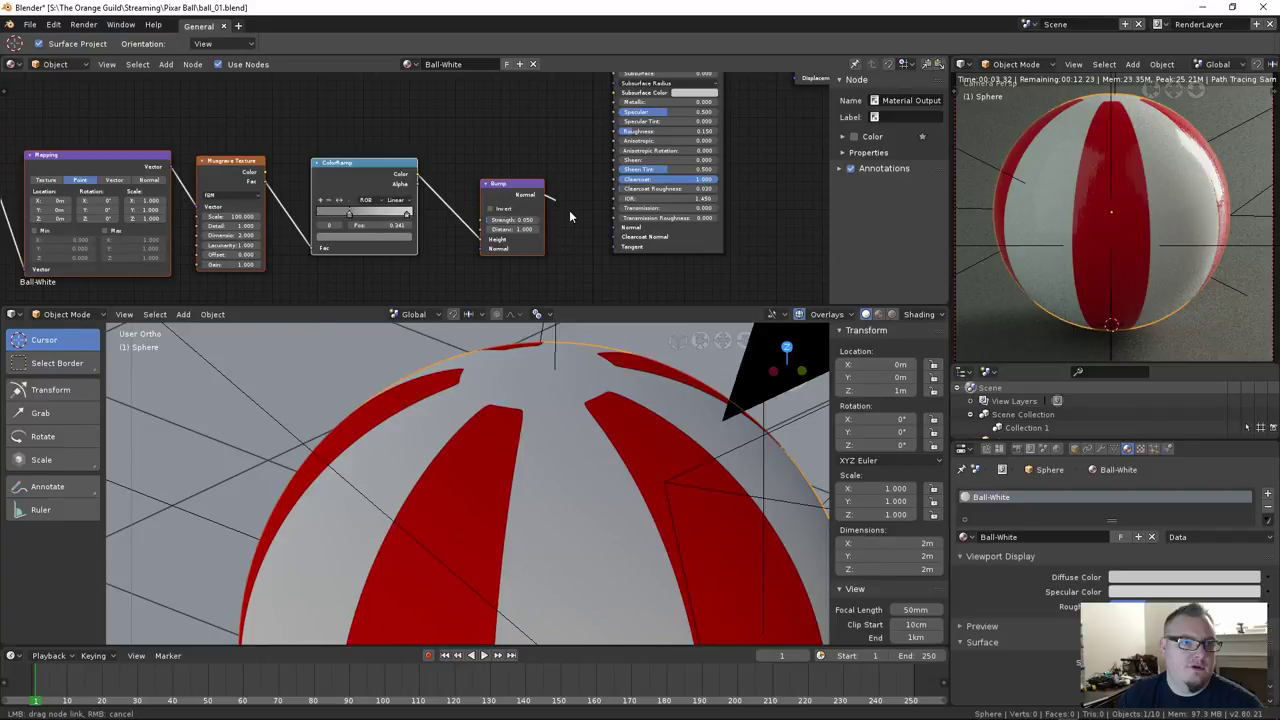
pyautogui.moveTo(569, 210); pyautogui.dragTo(620, 228)
pyautogui.scroll(-2, 624, 236)
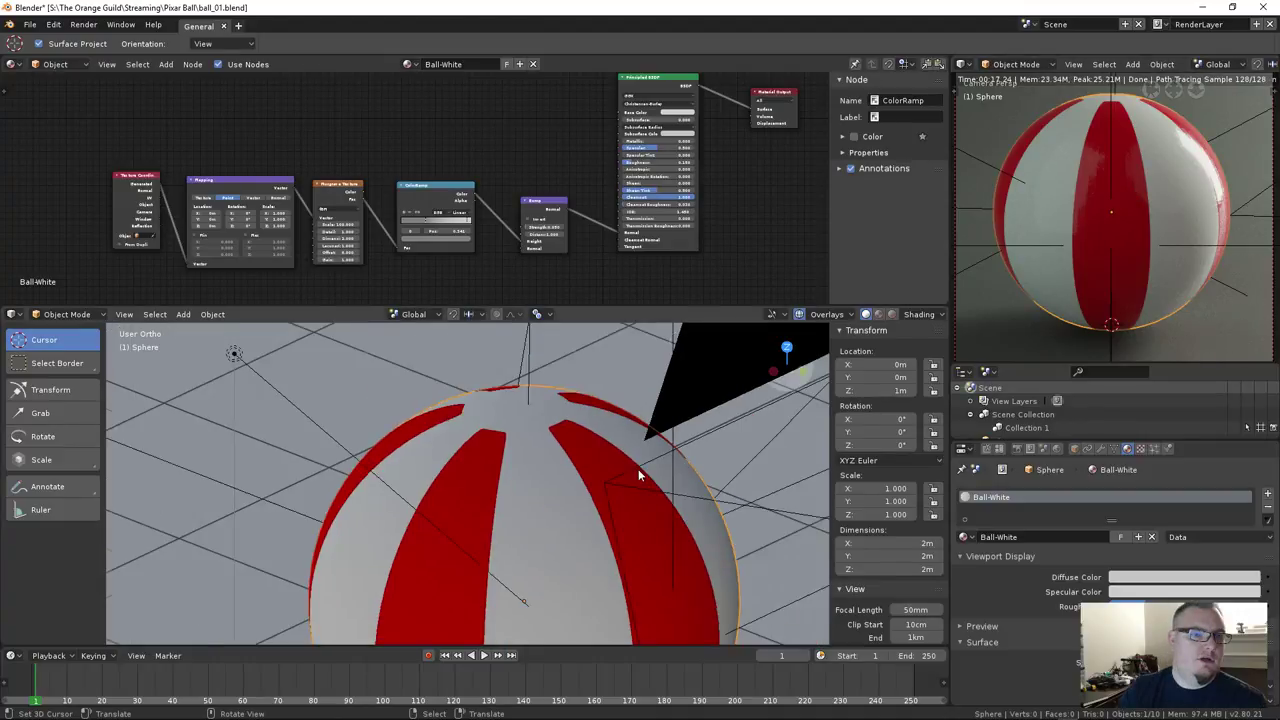
# Inspect the rendered ball outside the camera view, then show the sphere's Subsurf and Cast modifiers
pyautogui.scroll(-3, 638, 469)
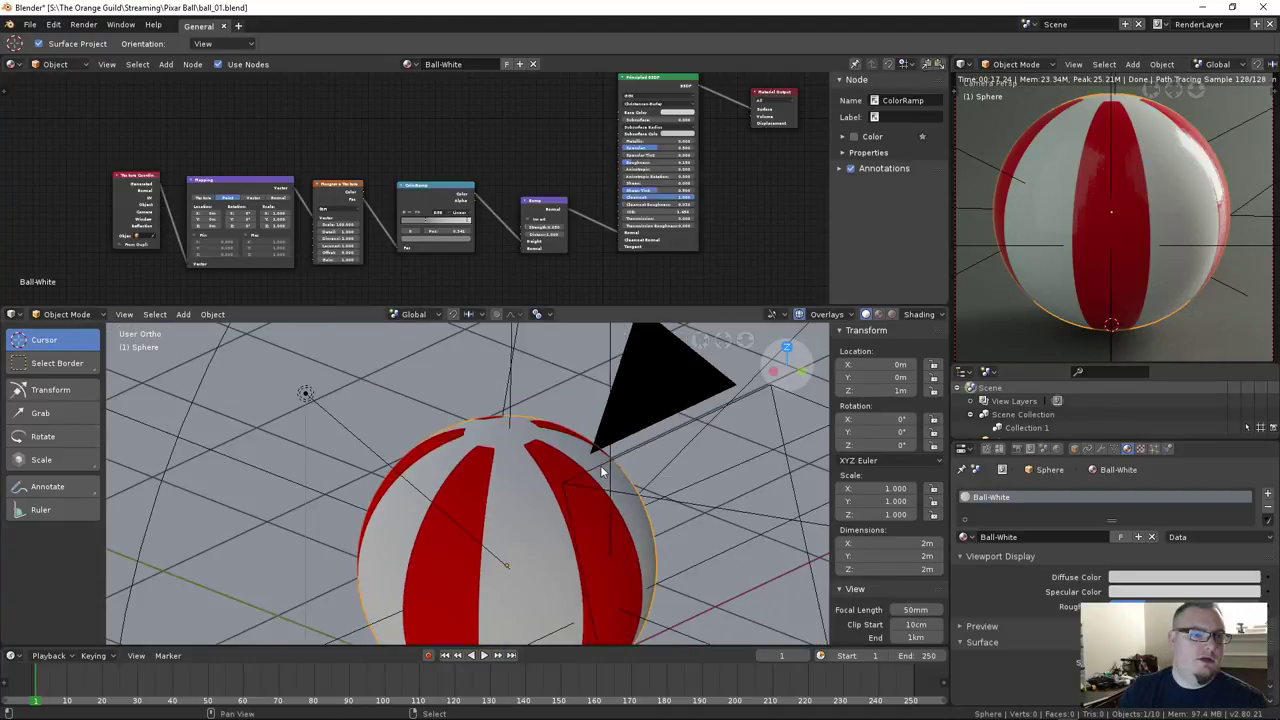
pyautogui.scroll(-2, 601, 470)
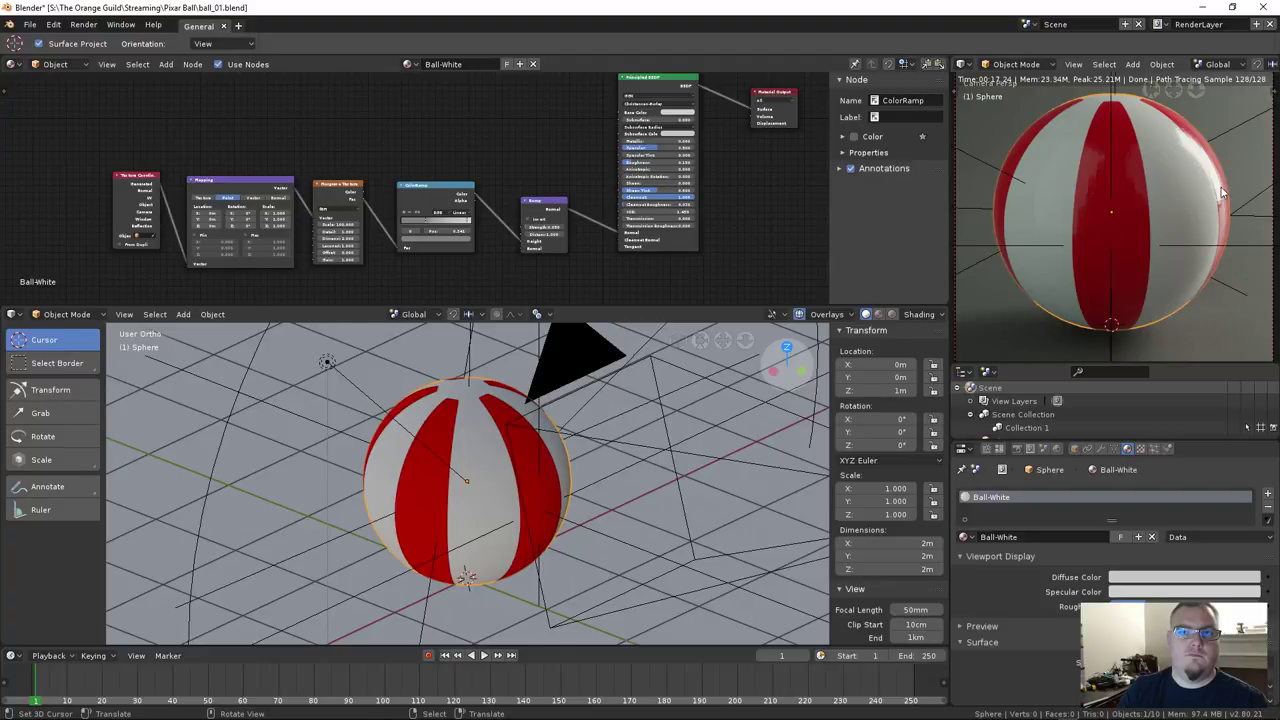
pyautogui.press('KP_0')
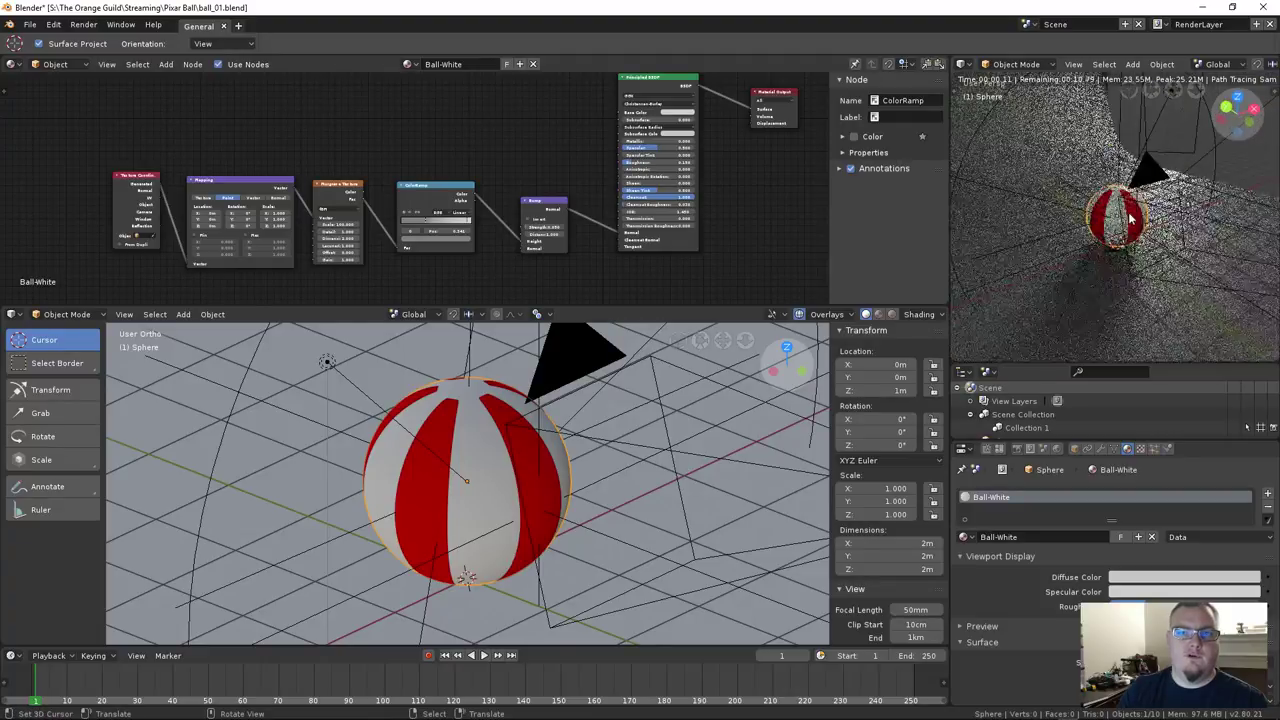
pyautogui.scroll(3, 1131, 218)
pyautogui.scroll(4, 1130, 218)
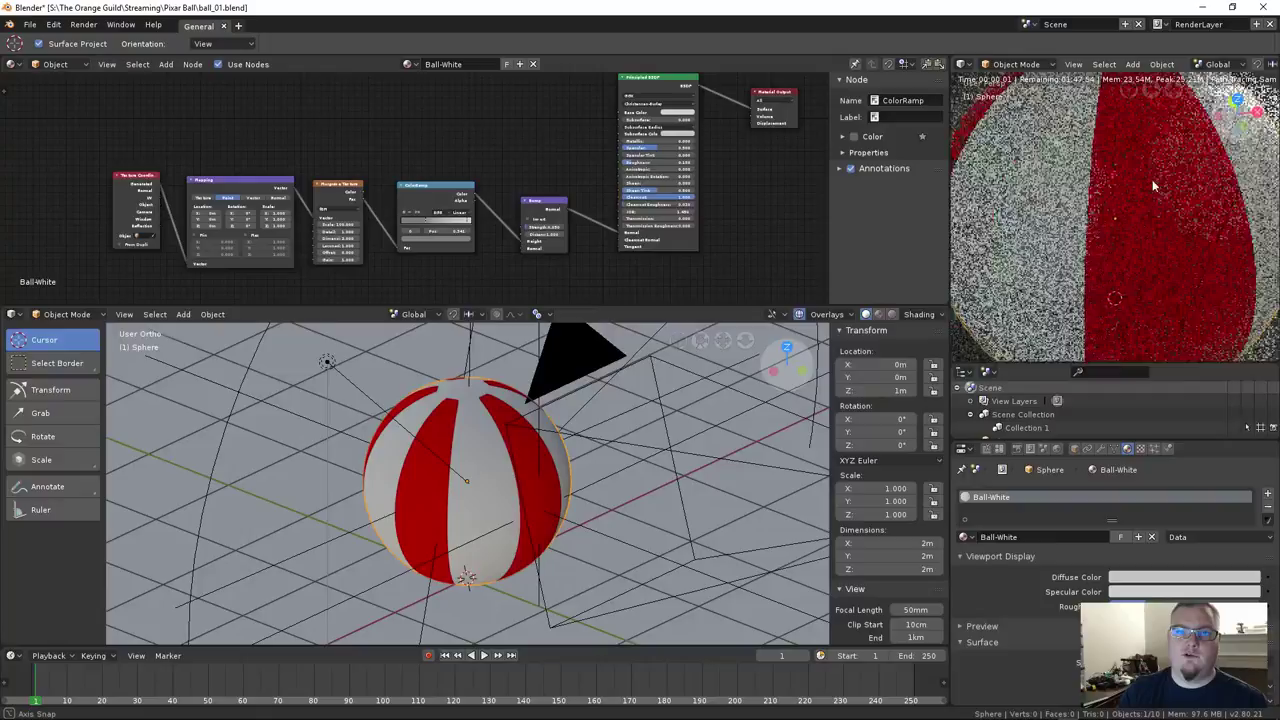
pyautogui.scroll(-3, 1094, 187)
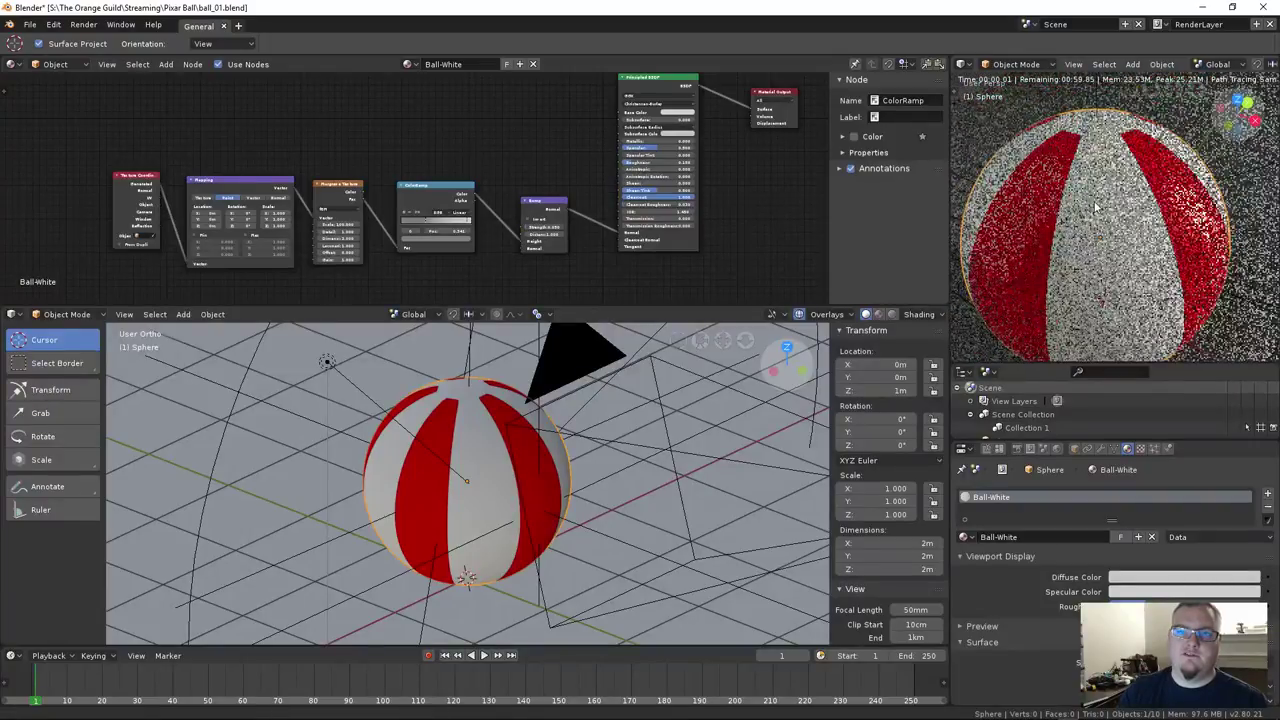
pyautogui.moveTo(1096, 213); pyautogui.dragTo(1083, 207, button='middle')
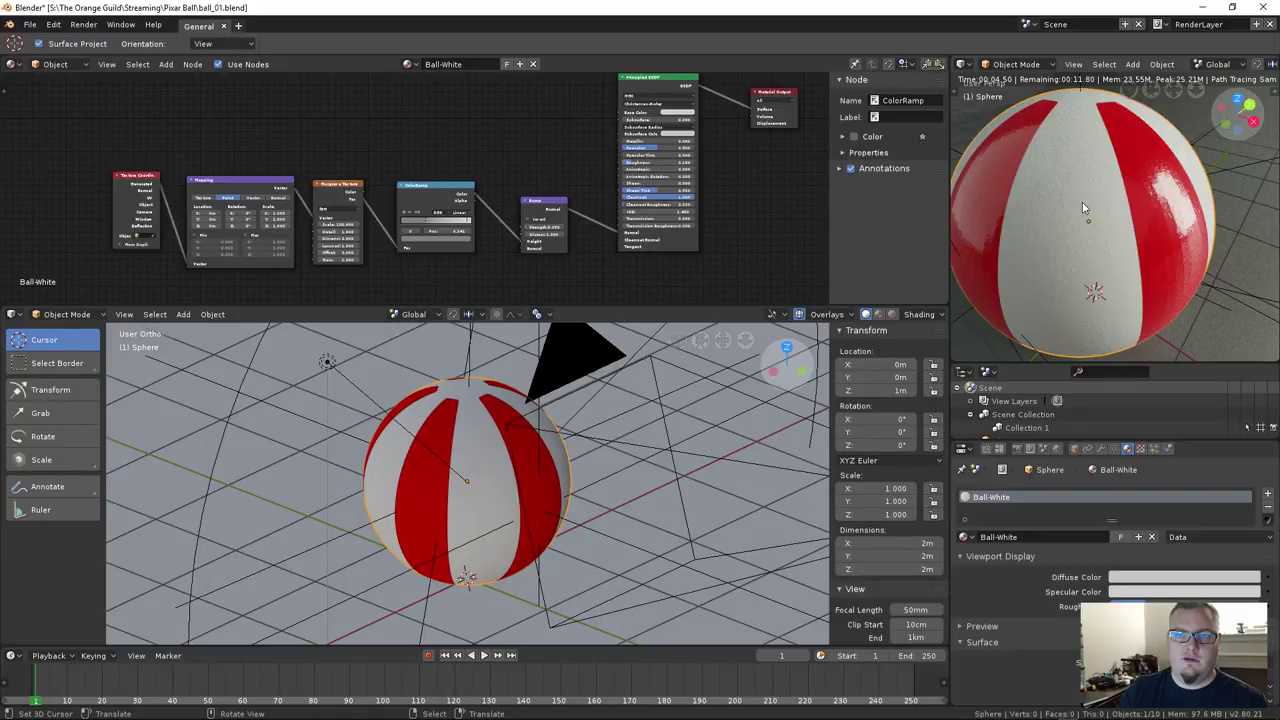
pyautogui.click(1101, 448)
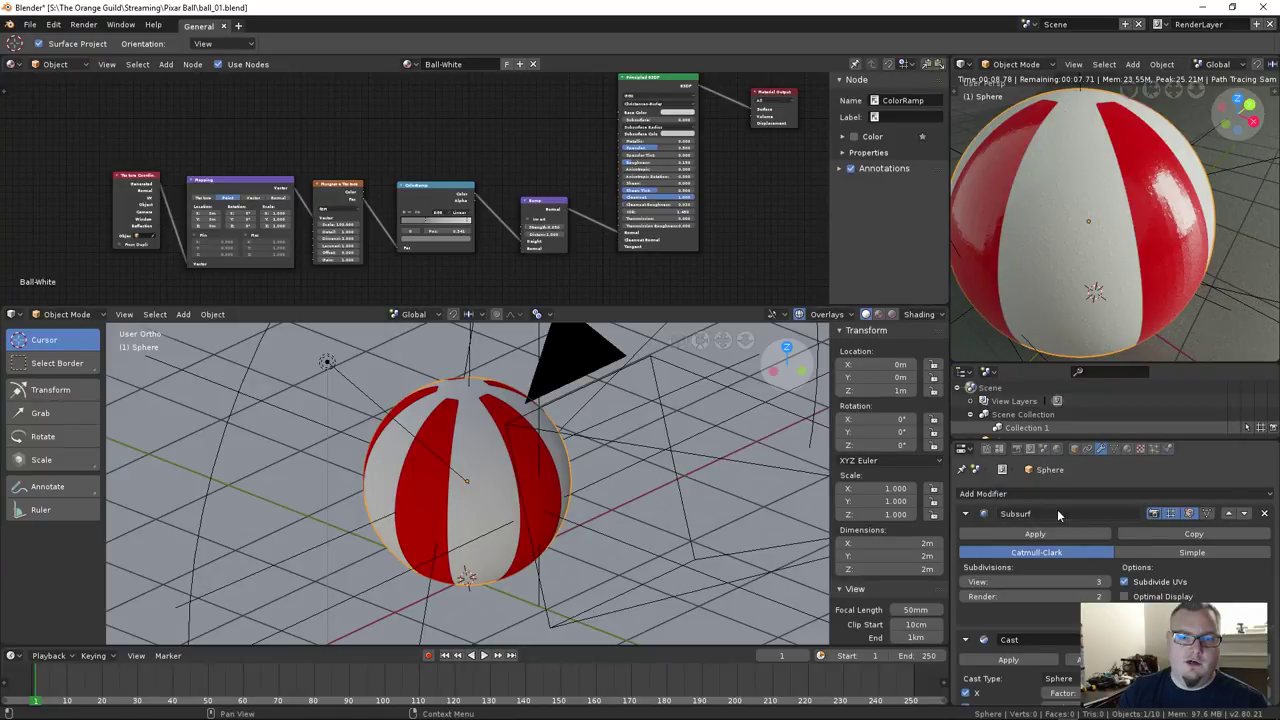
# Raise the Subsurf modifier's viewport subdivisions from 3 to 4
pyautogui.scroll(-1, 1057, 511)
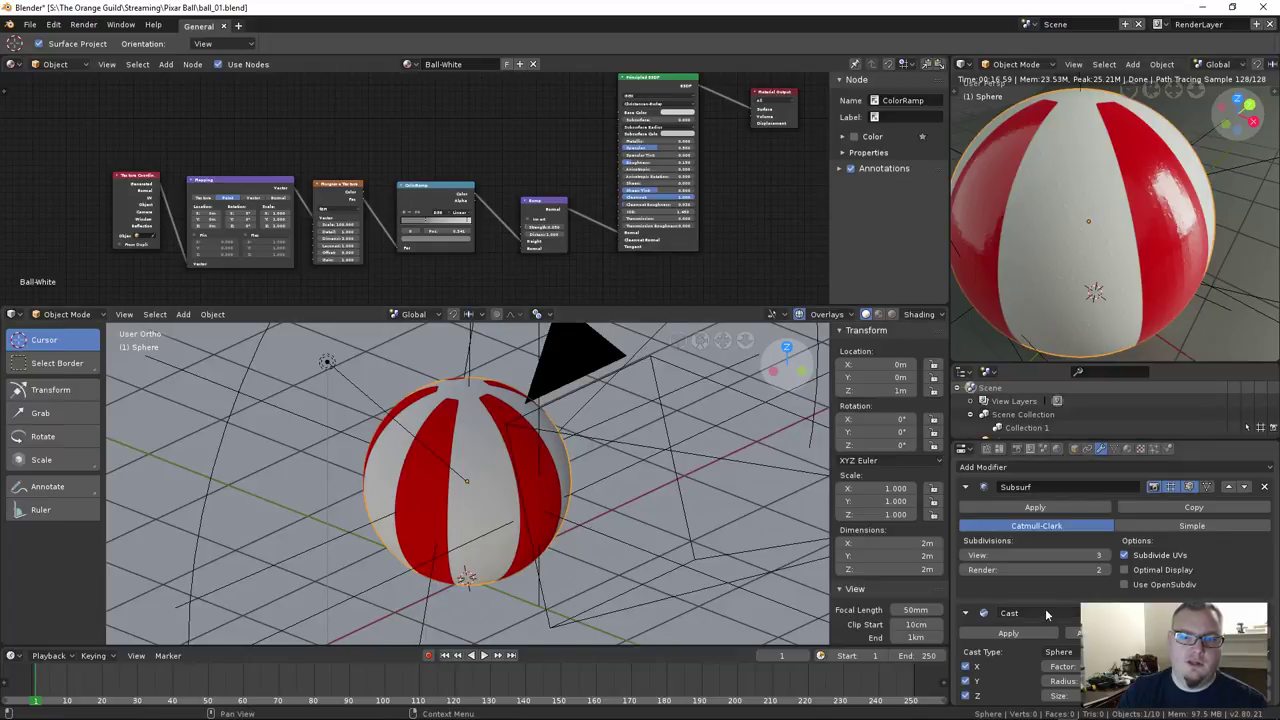
pyautogui.click(1105, 556)
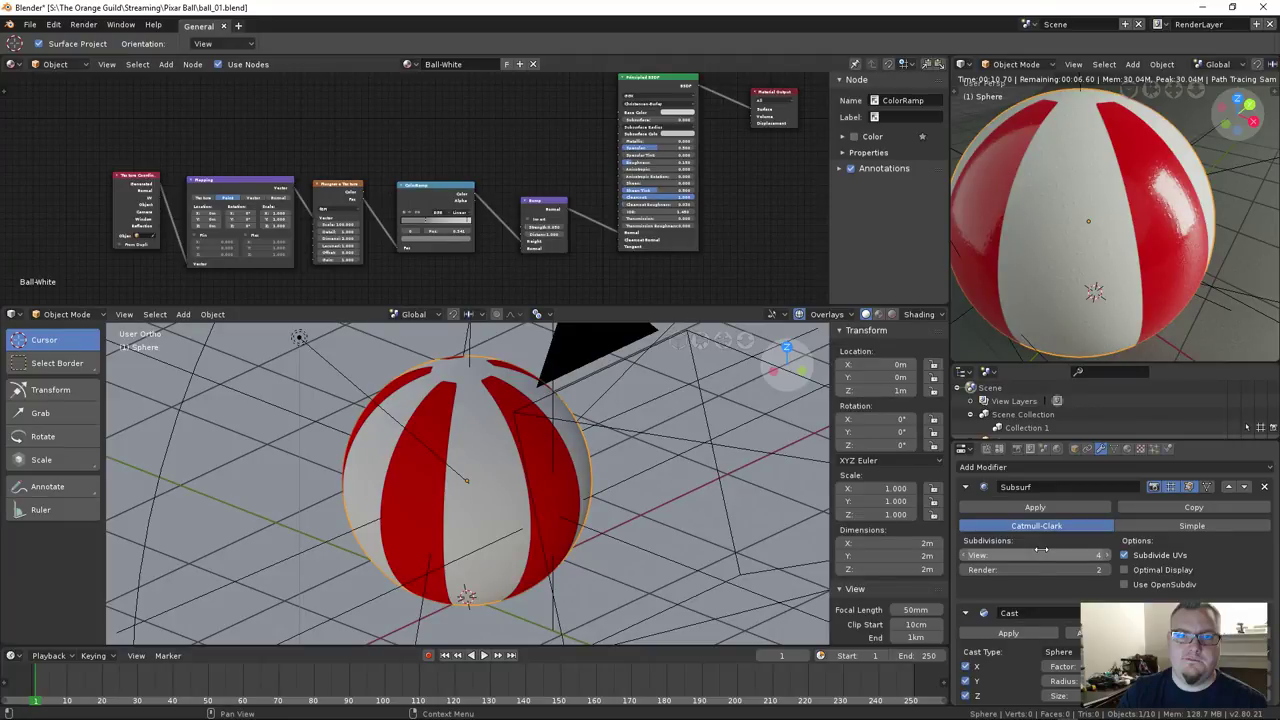
pyautogui.click(514, 414)
# On Ball-Red, enter Musgrave Scale 300 and drag the ColorRamp stops to 0.104 and 0.575
pyautogui.scroll(4, 532, 205)
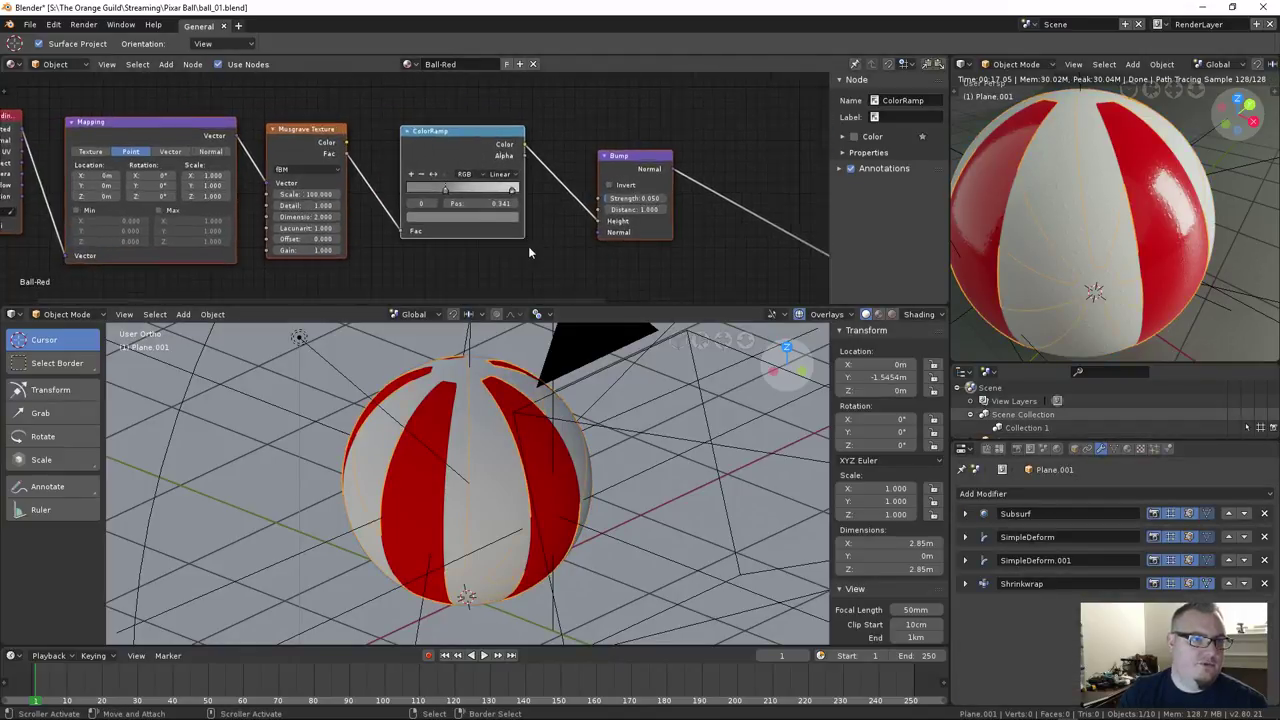
pyautogui.scroll(2, 513, 242)
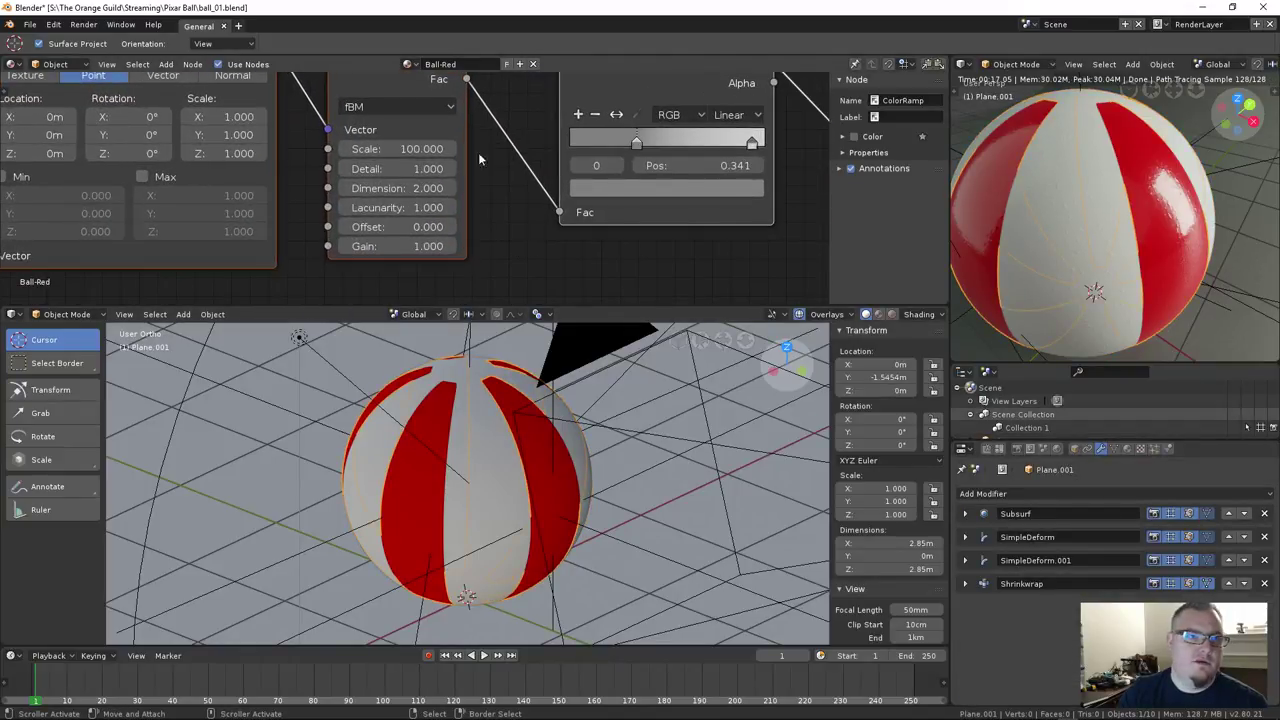
pyautogui.click(399, 150)
pyautogui.write('300')
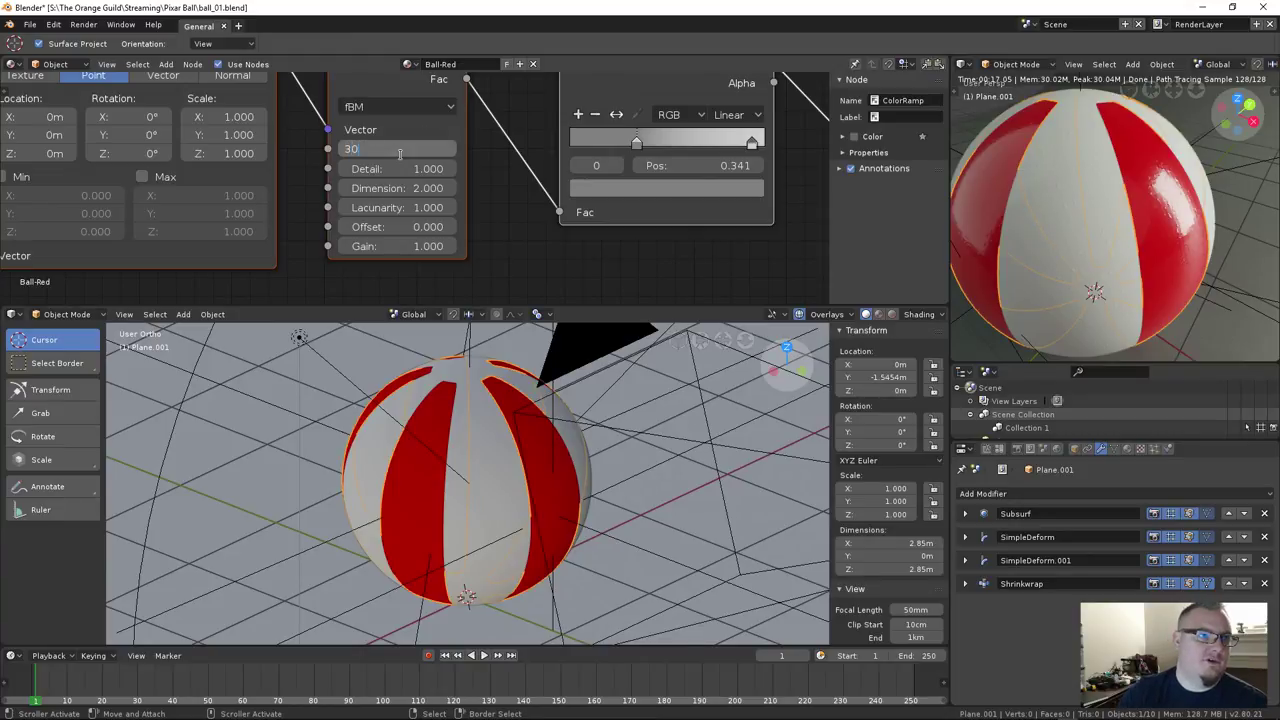
pyautogui.press('Return')
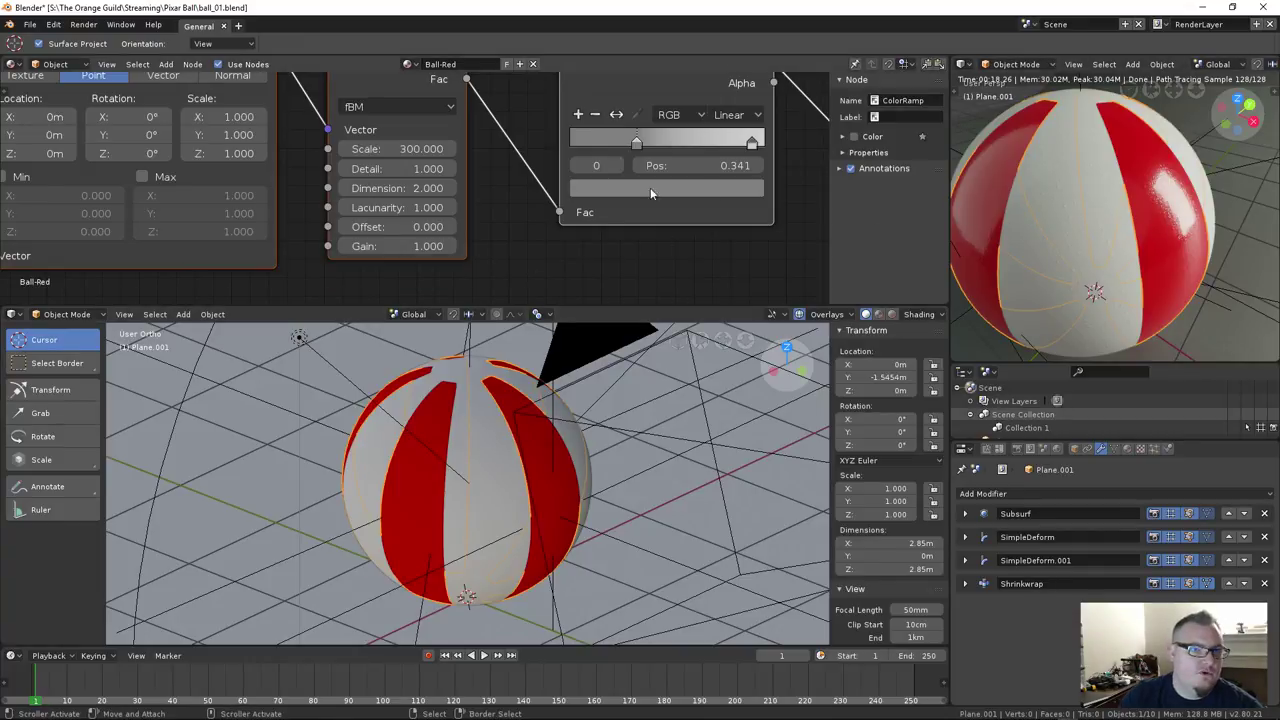
pyautogui.moveTo(636, 143); pyautogui.dragTo(602, 146)
pyautogui.moveTo(752, 142); pyautogui.dragTo(682, 143)
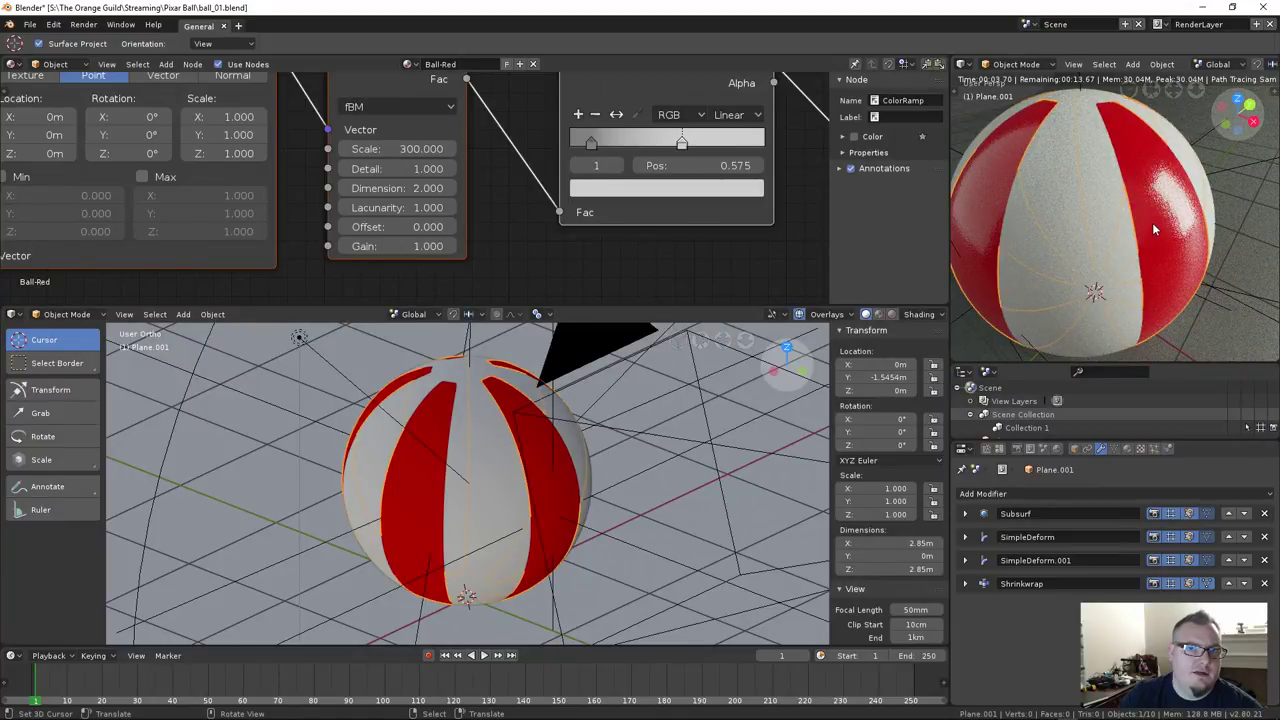
pyautogui.moveTo(1152, 222); pyautogui.dragTo(972, 168, button='middle')
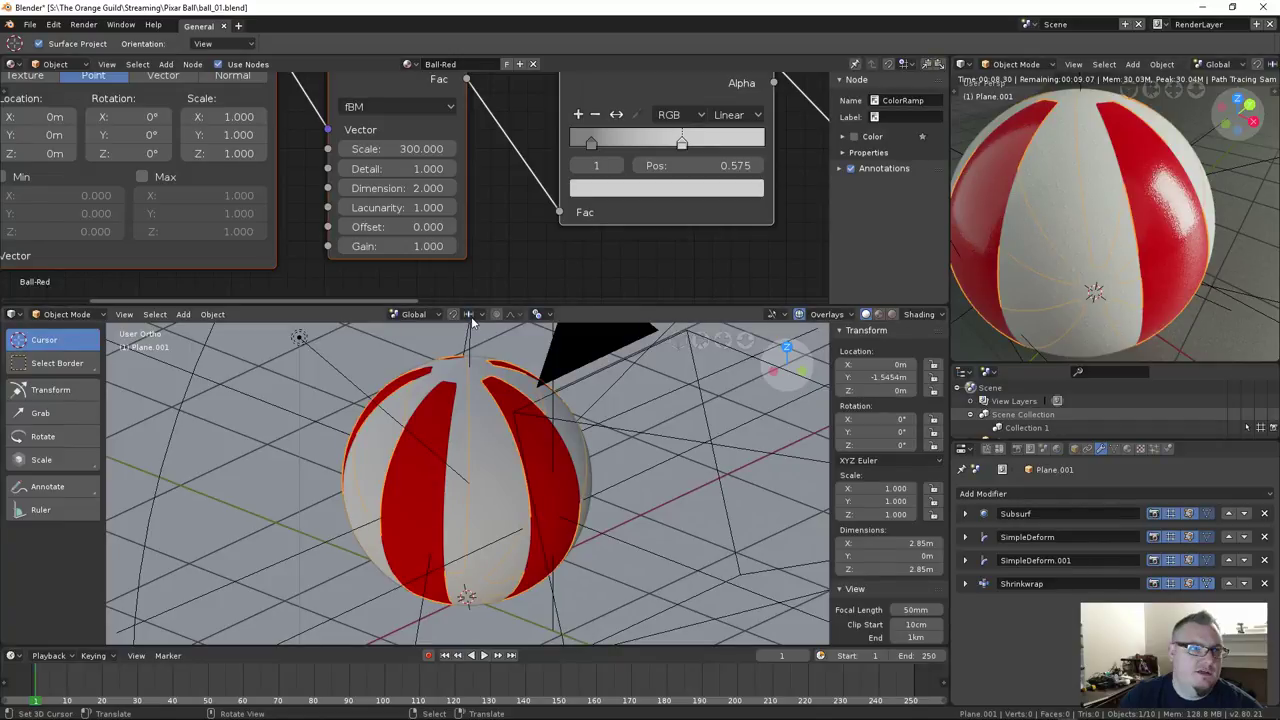
pyautogui.press('Home')
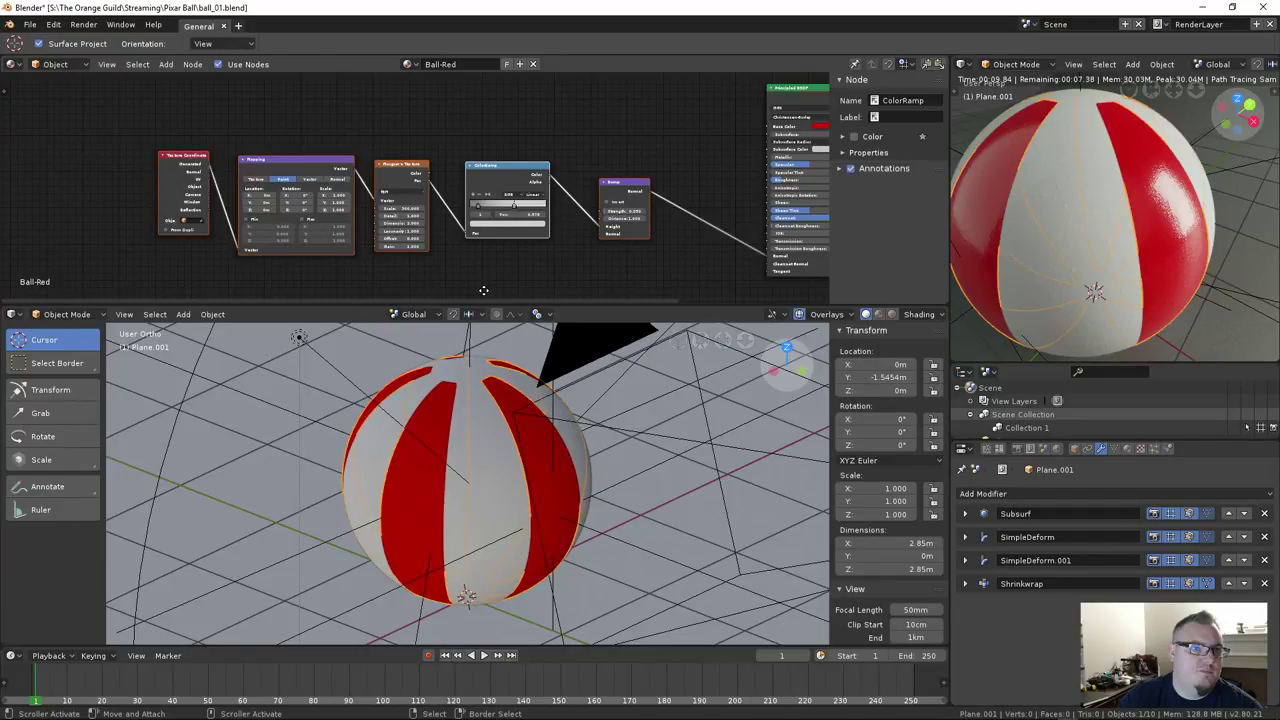
# Replace the Ball-White sphere's old bump nodes with the red material's copied bump chain
pyautogui.moveTo(483, 290); pyautogui.dragTo(581, 317)
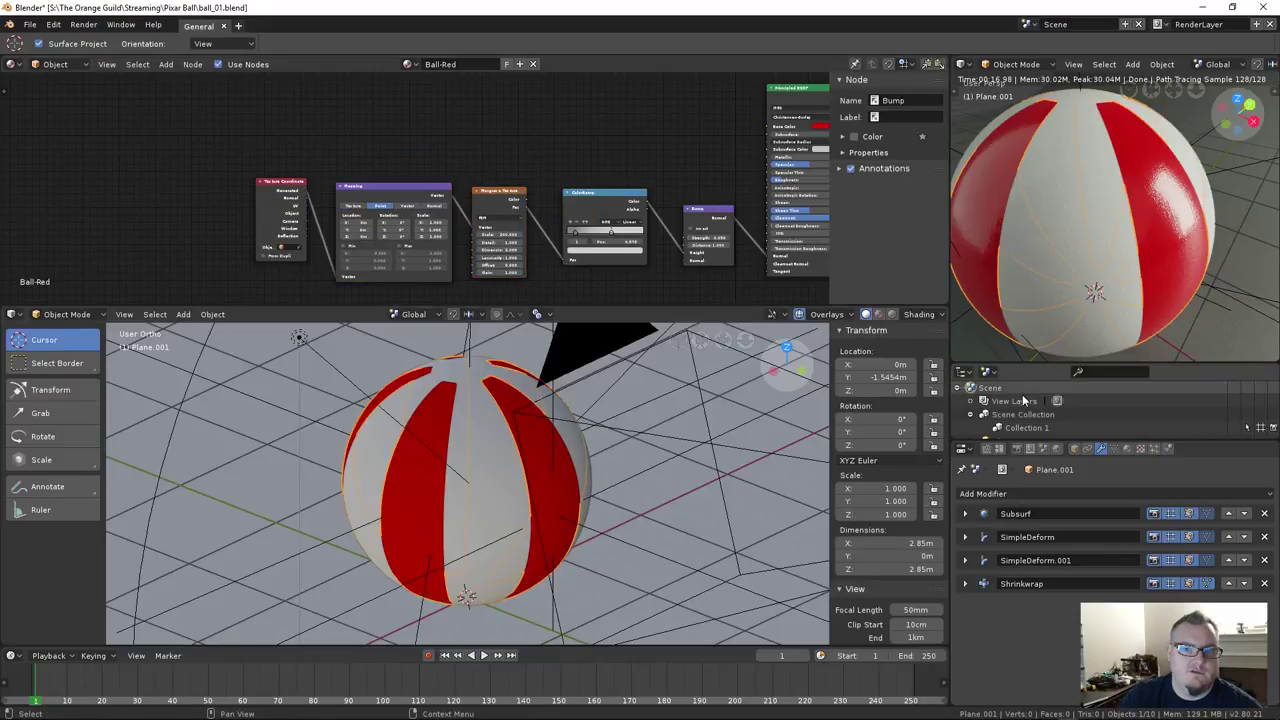
pyautogui.click(1045, 250)
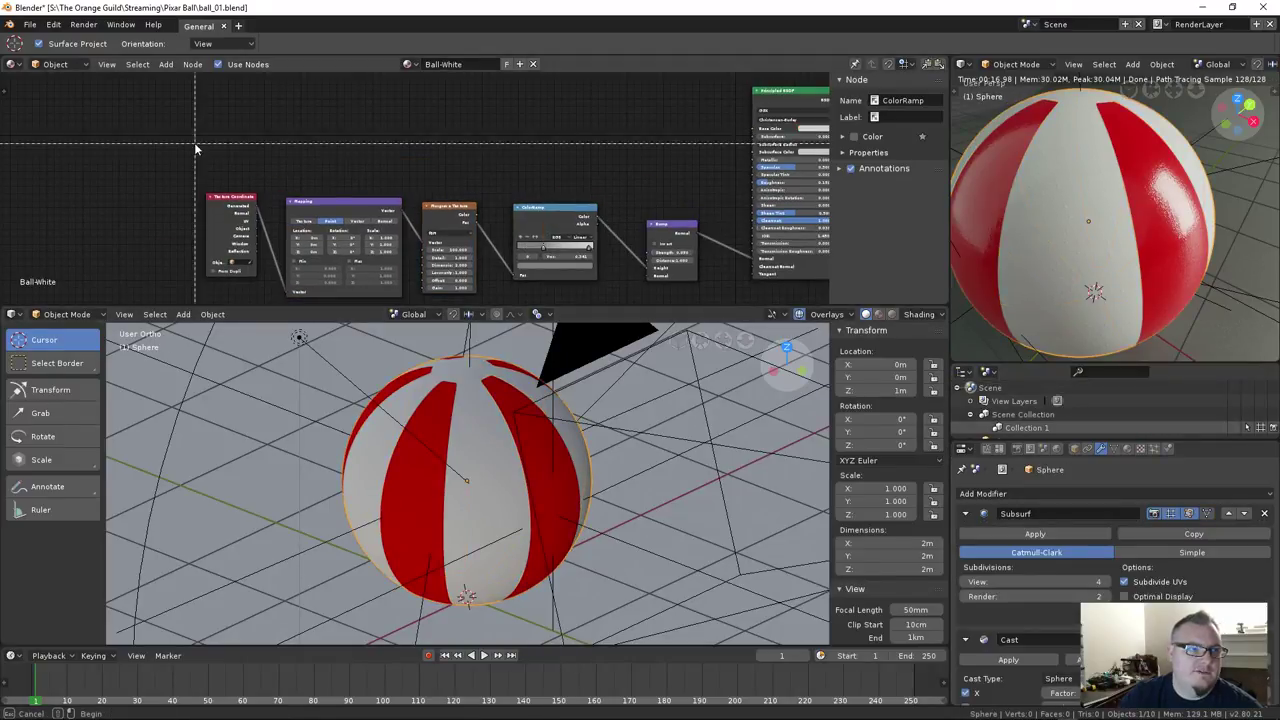
pyautogui.moveTo(208, 155); pyautogui.dragTo(757, 295)
pyautogui.press('x')
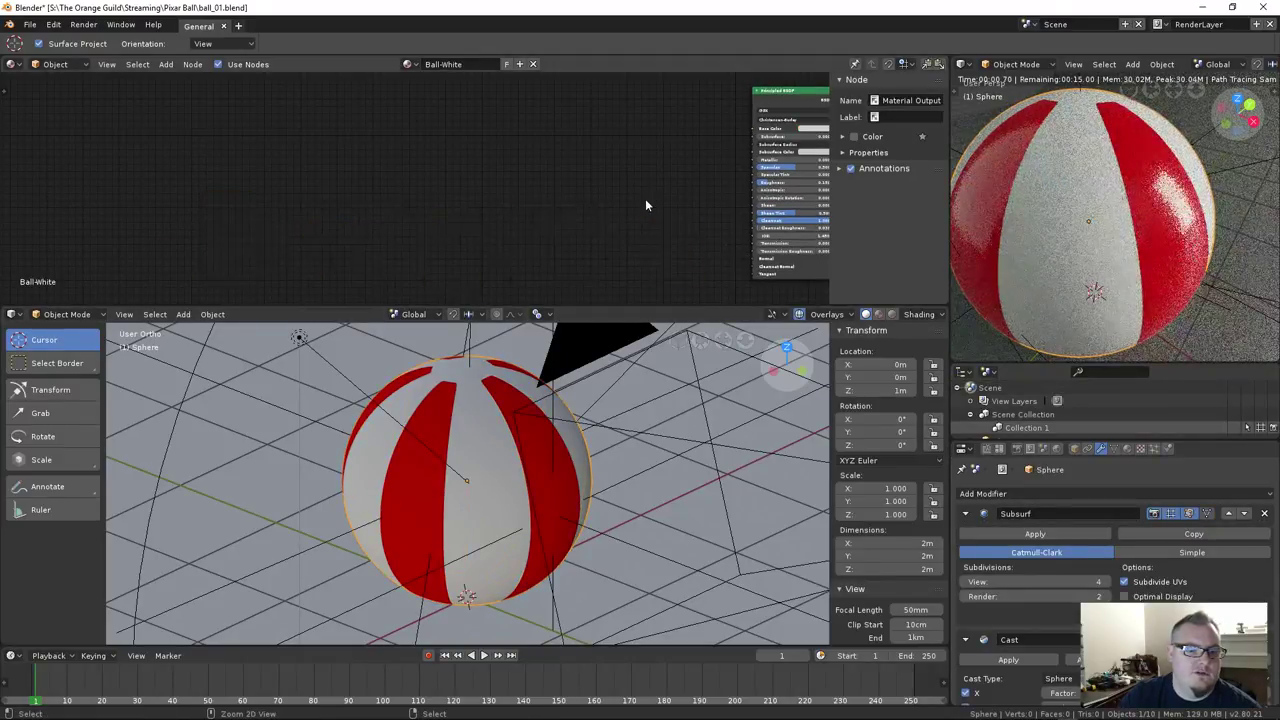
pyautogui.hotkey('ctrl', 'z')
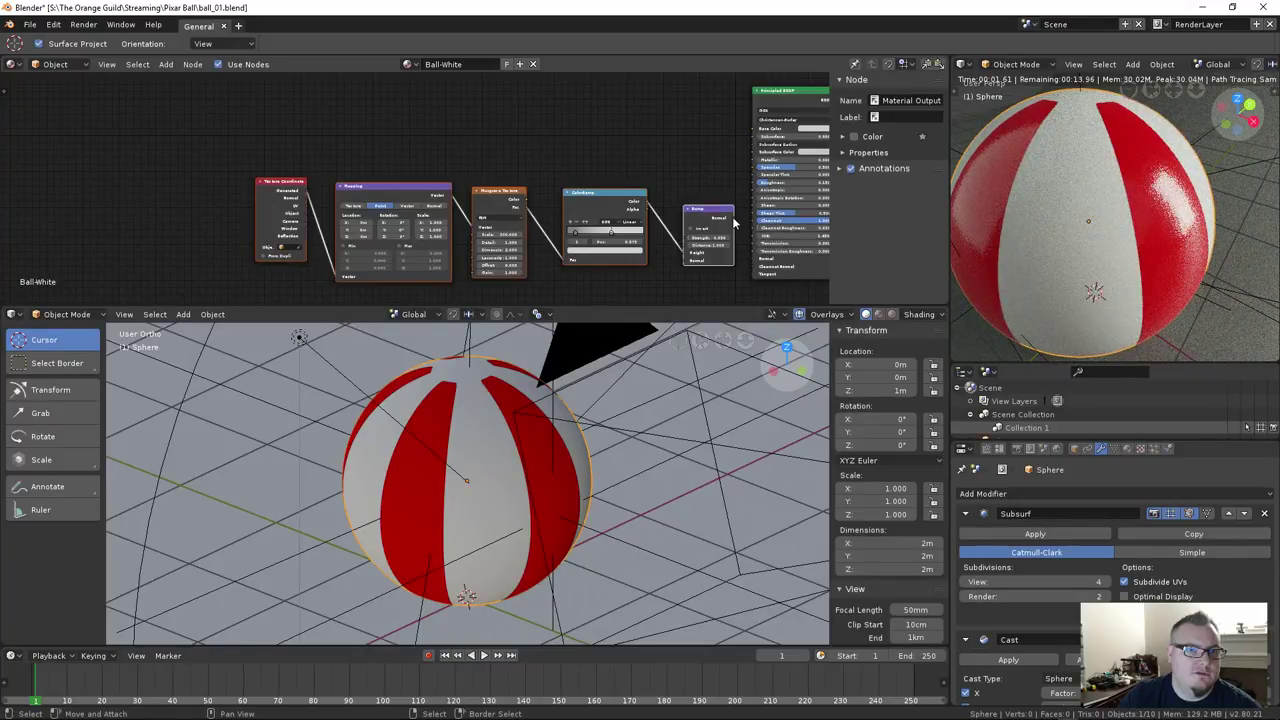
pyautogui.click(699, 260)
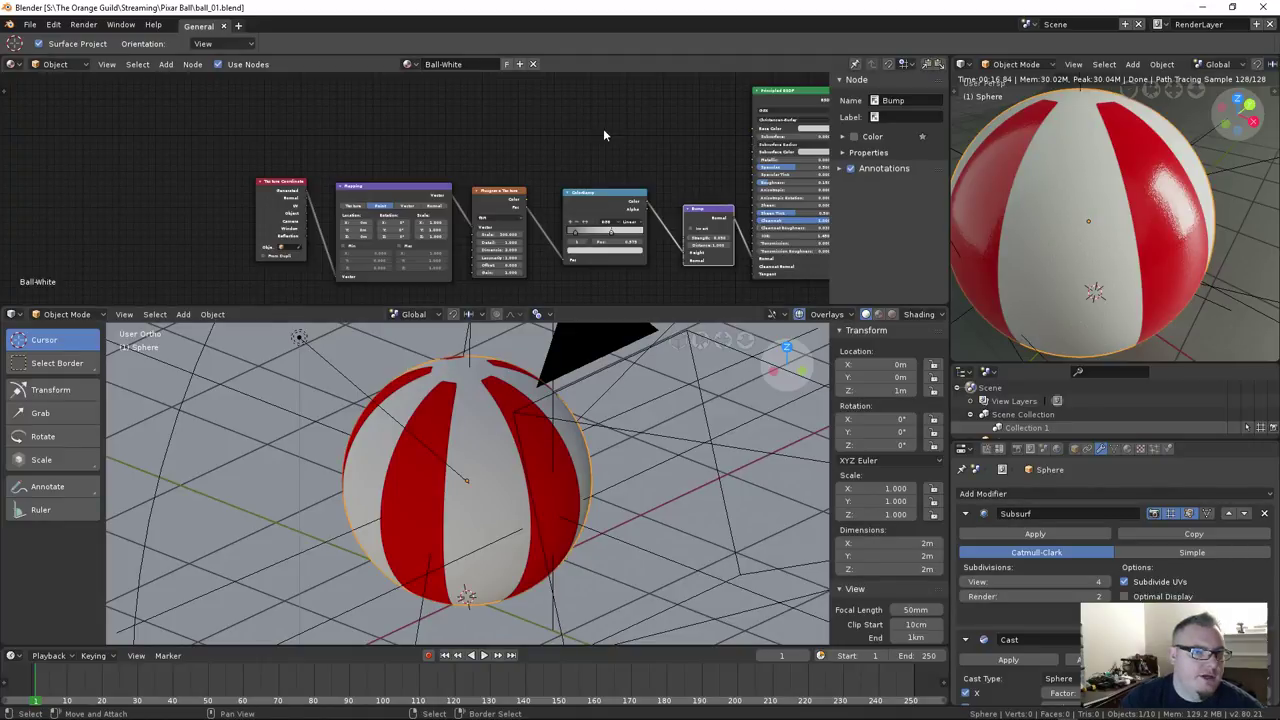
# Select the scene camera and begin moving it along its local Z axis
pyautogui.moveTo(603, 130); pyautogui.dragTo(408, 138, button='middle')
pyautogui.scroll(-6, 557, 563)
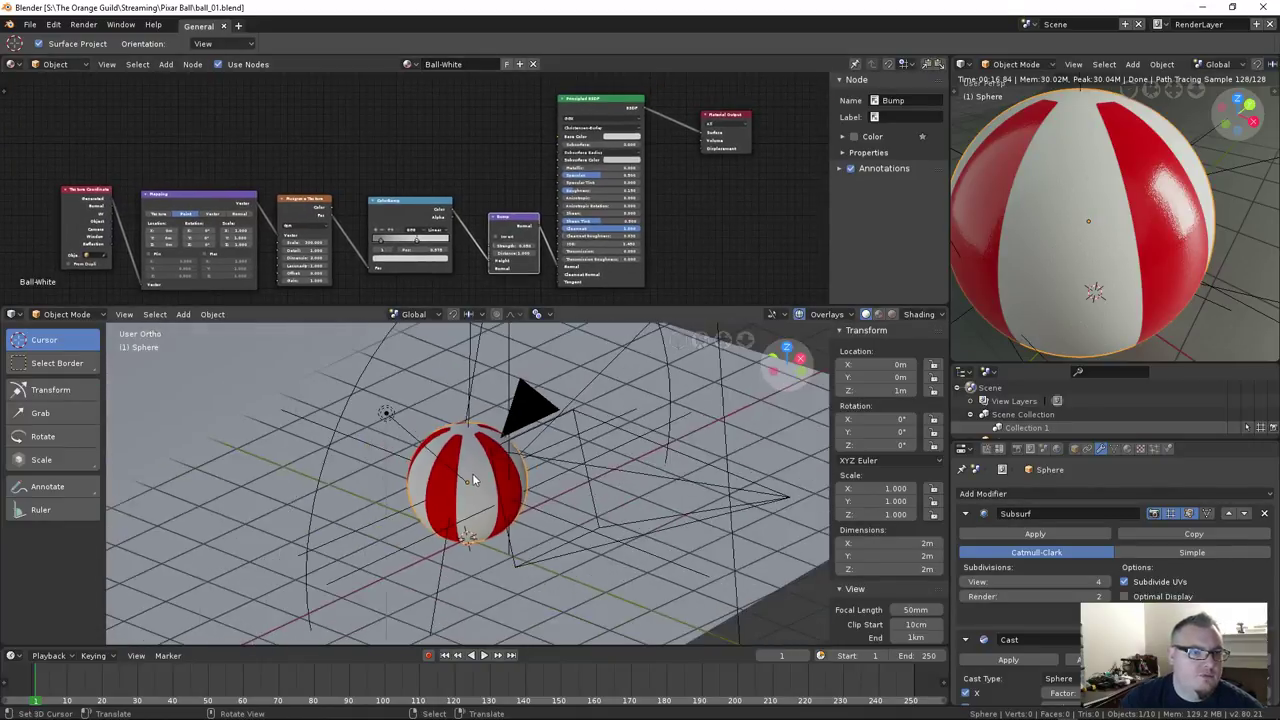
pyautogui.moveTo(472, 473); pyautogui.dragTo(362, 480, button='middle')
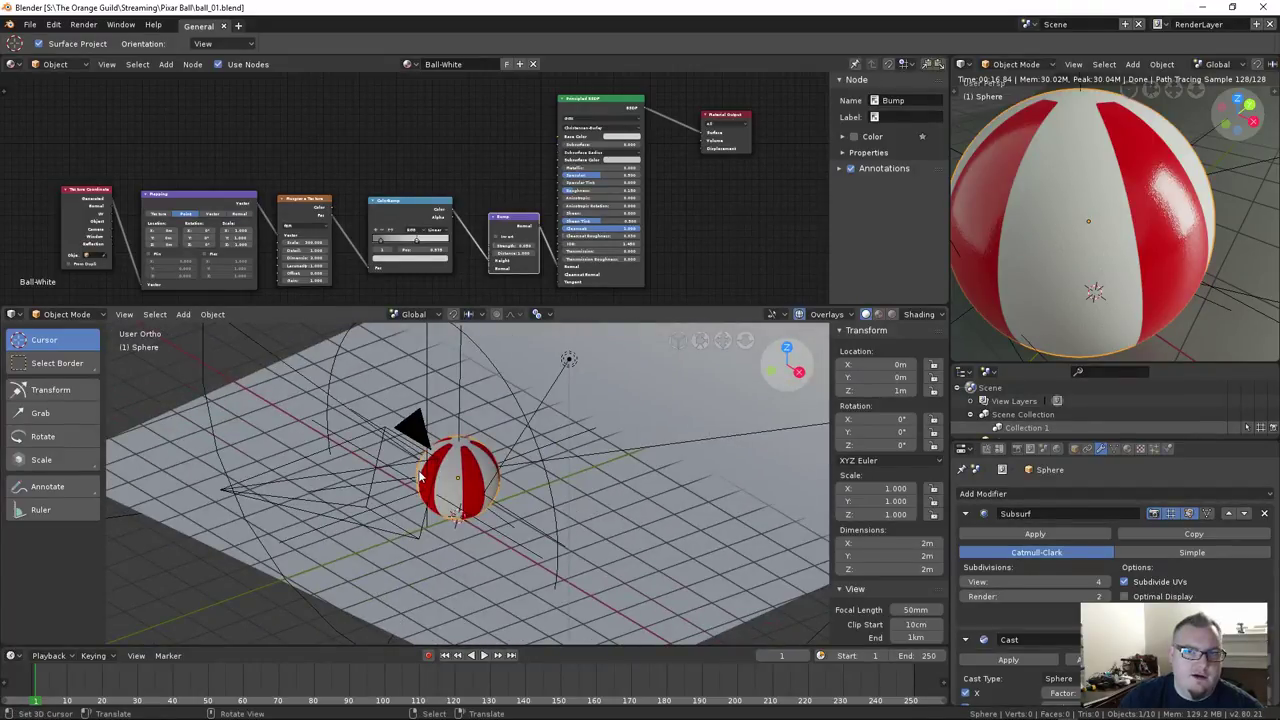
pyautogui.moveTo(1085, 210); pyautogui.dragTo(1020, 240, button='middle')
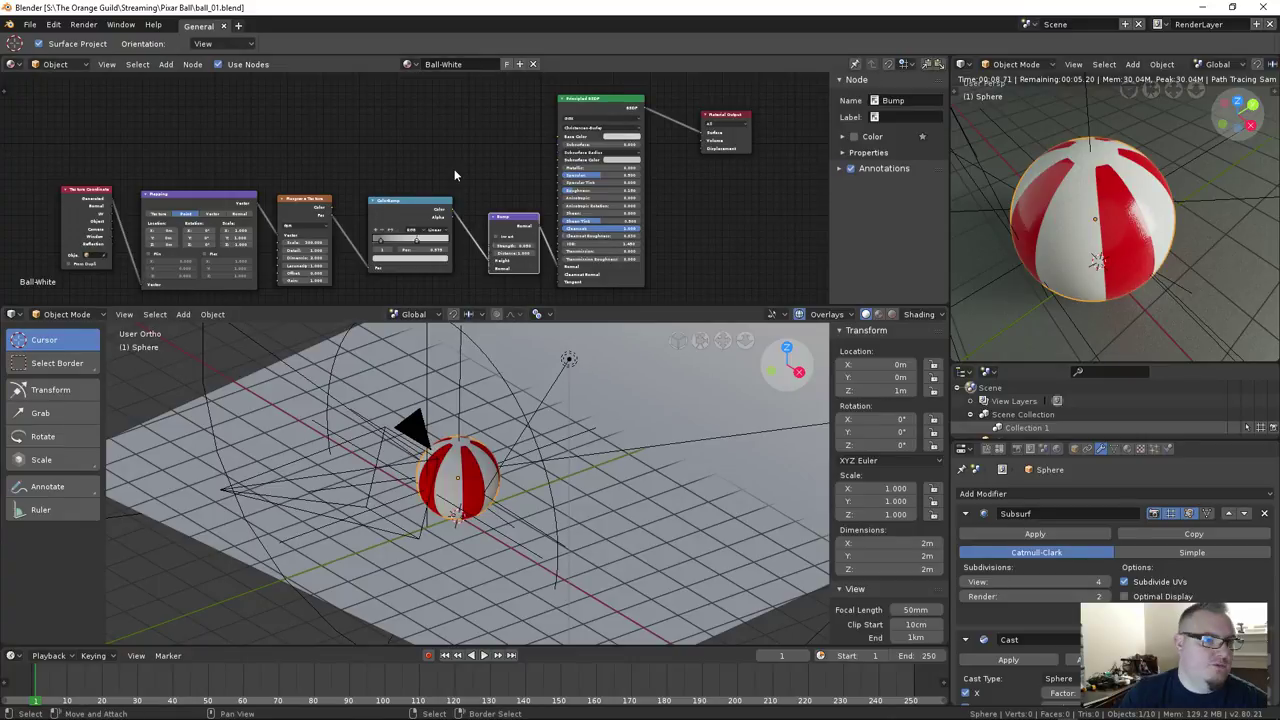
pyautogui.moveTo(519, 192); pyautogui.dragTo(547, 190, button='middle')
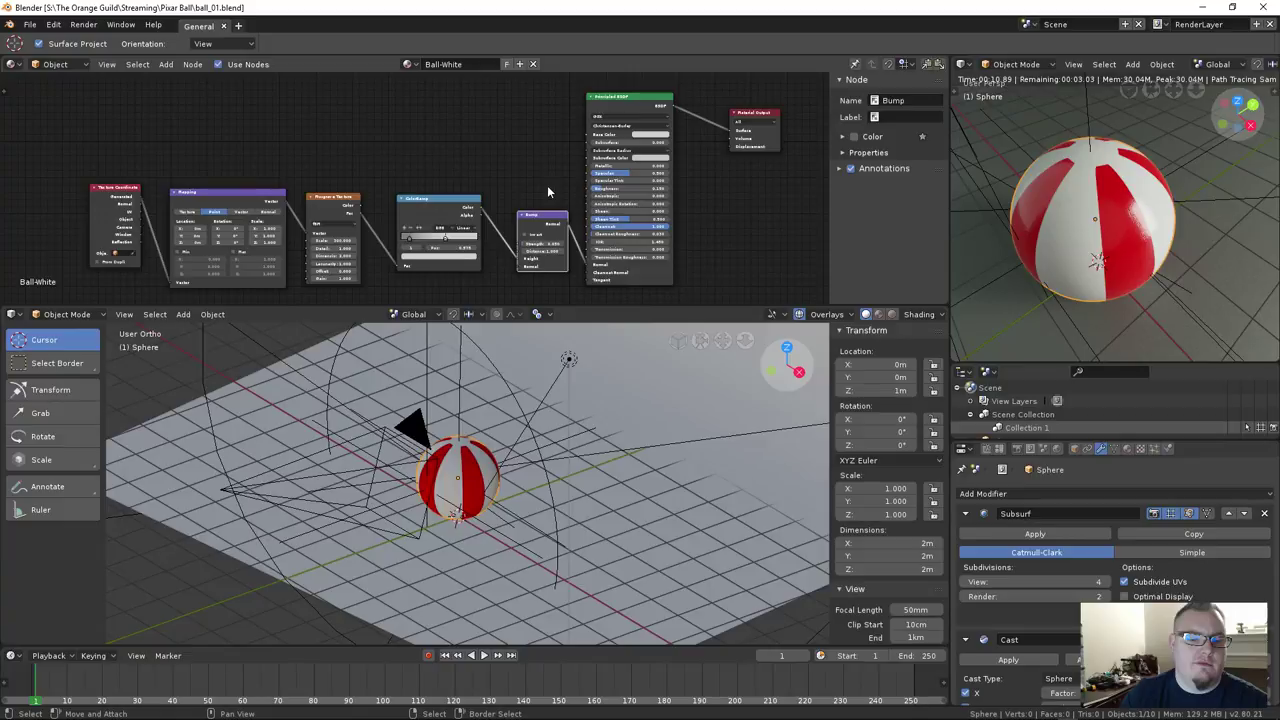
pyautogui.keyDown('ctrl'); pyautogui.scroll(2, 560, 182); pyautogui.keyUp('ctrl')
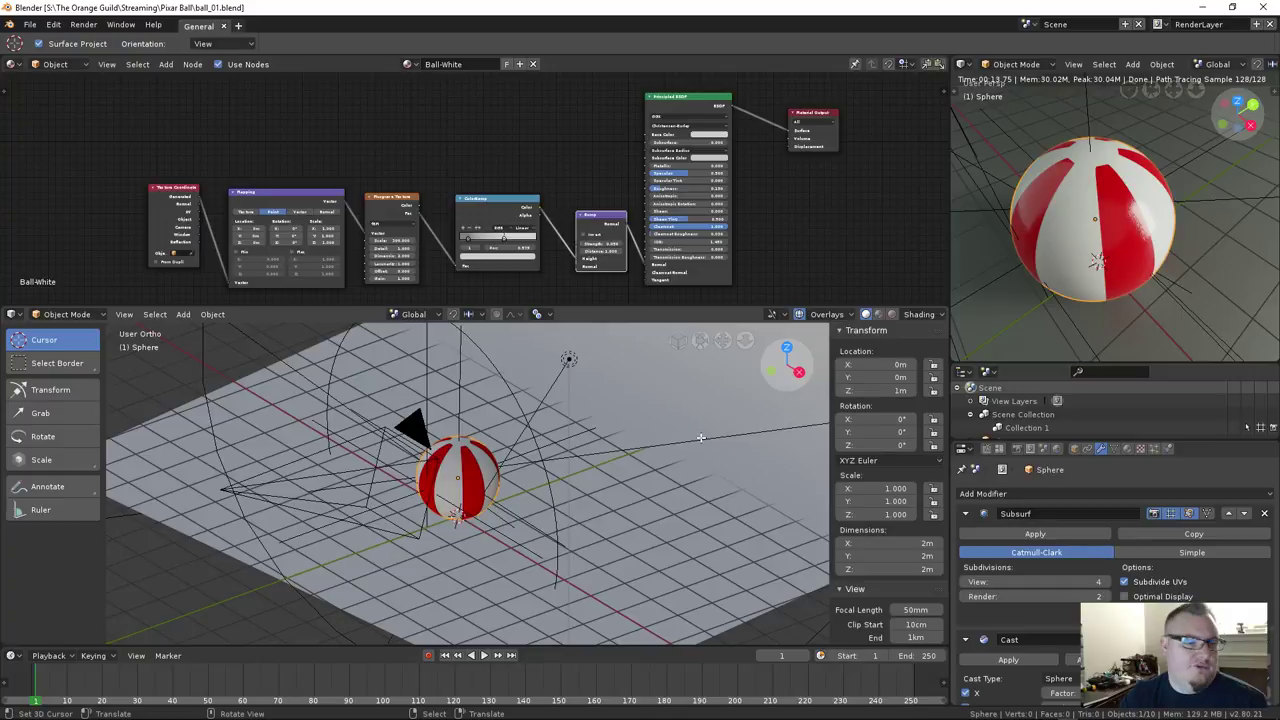
pyautogui.moveTo(466, 466)
pyautogui.mouseDown(button='middle')
pyautogui.moveTo(613, 504)
pyautogui.moveTo(663, 557)
pyautogui.moveTo(562, 489)
pyautogui.moveTo(600, 470)
pyautogui.mouseUp(button='middle')
pyautogui.click(561, 487)
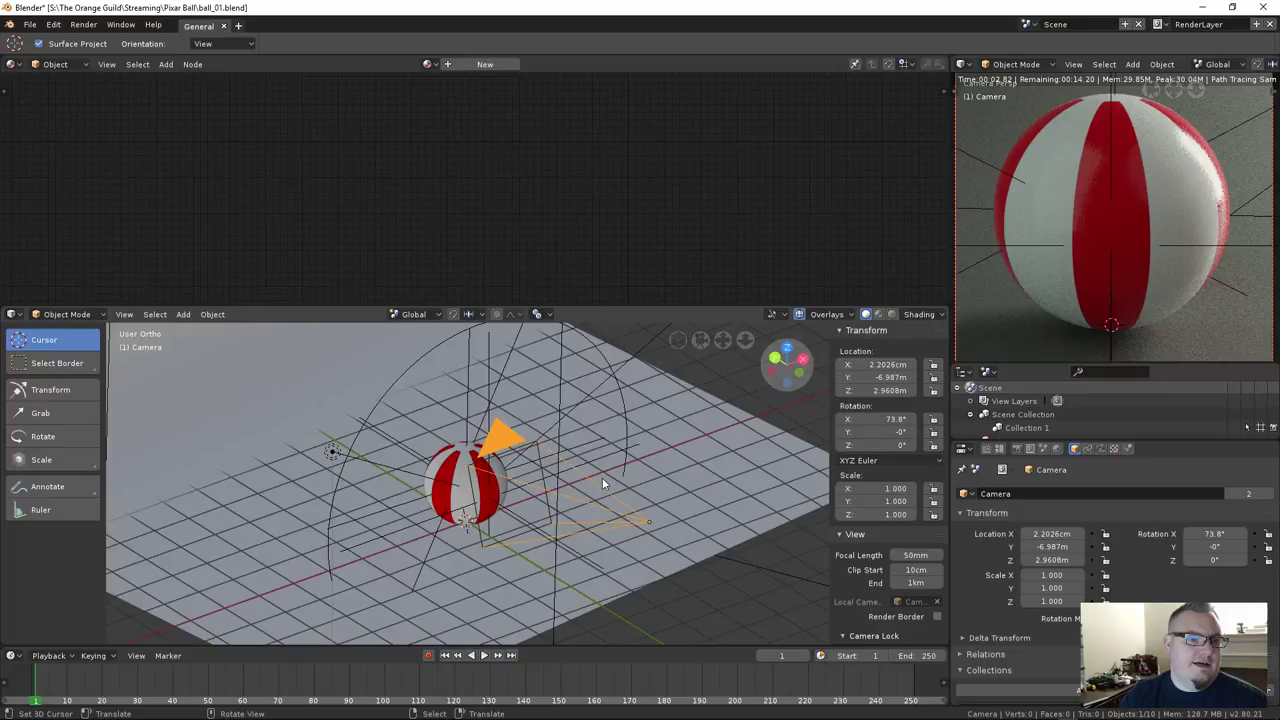
pyautogui.press('g')
pyautogui.press('z')
pyautogui.press('z')
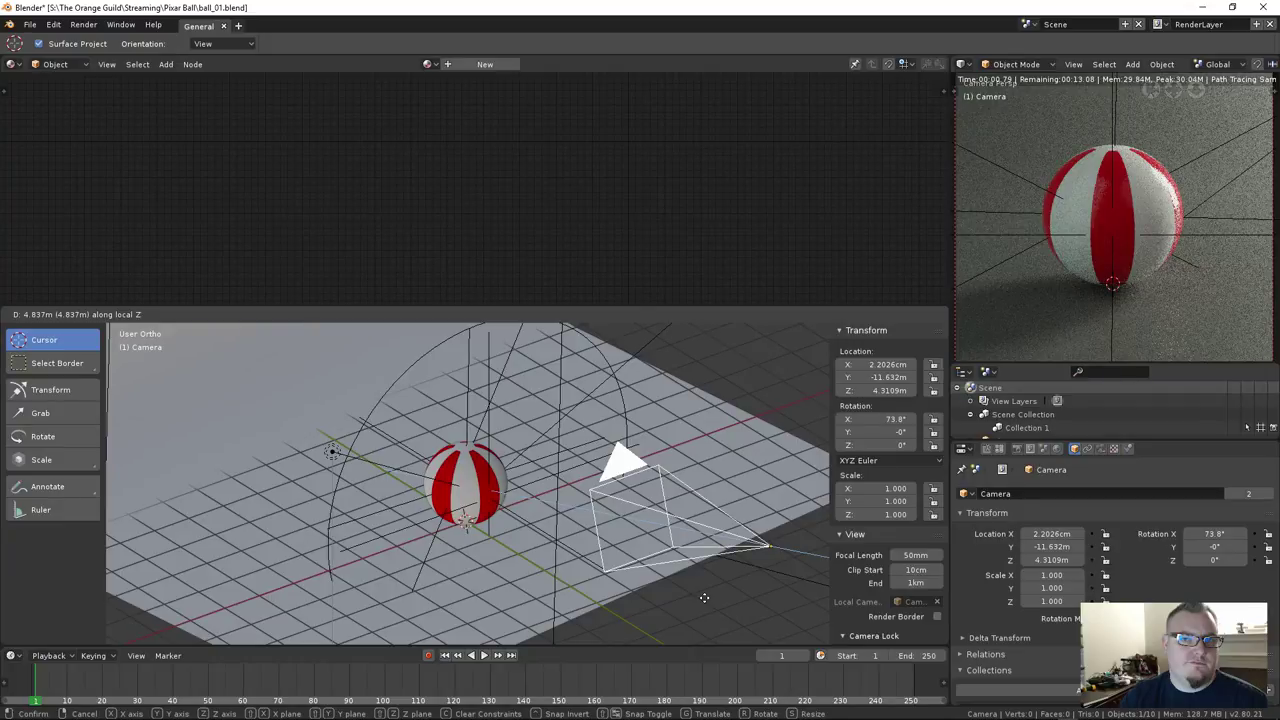
# Confirm the camera 4.81 m back along local Z and save over the blend file
pyautogui.click(704, 597)
pyautogui.moveTo(704, 597); pyautogui.dragTo(496, 458, button='middle')
pyautogui.click(511, 487)
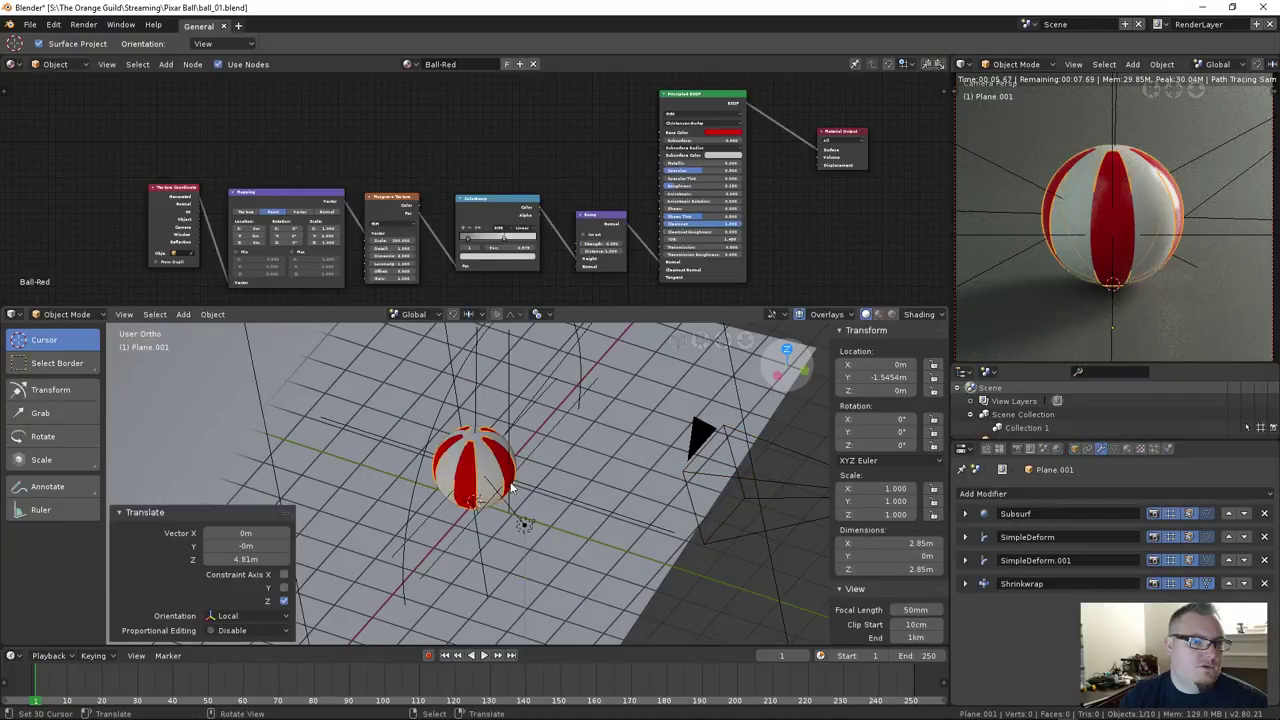
pyautogui.hotkey('ctrl', 's')
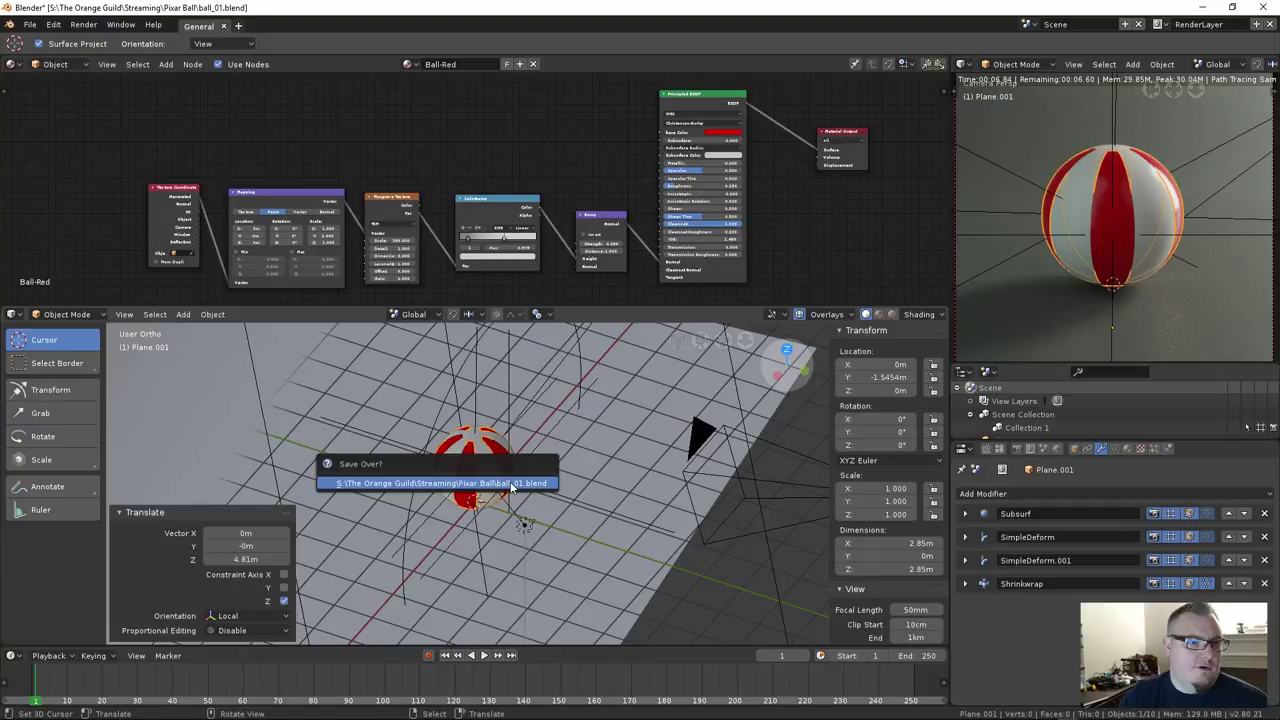
pyautogui.click(511, 487)
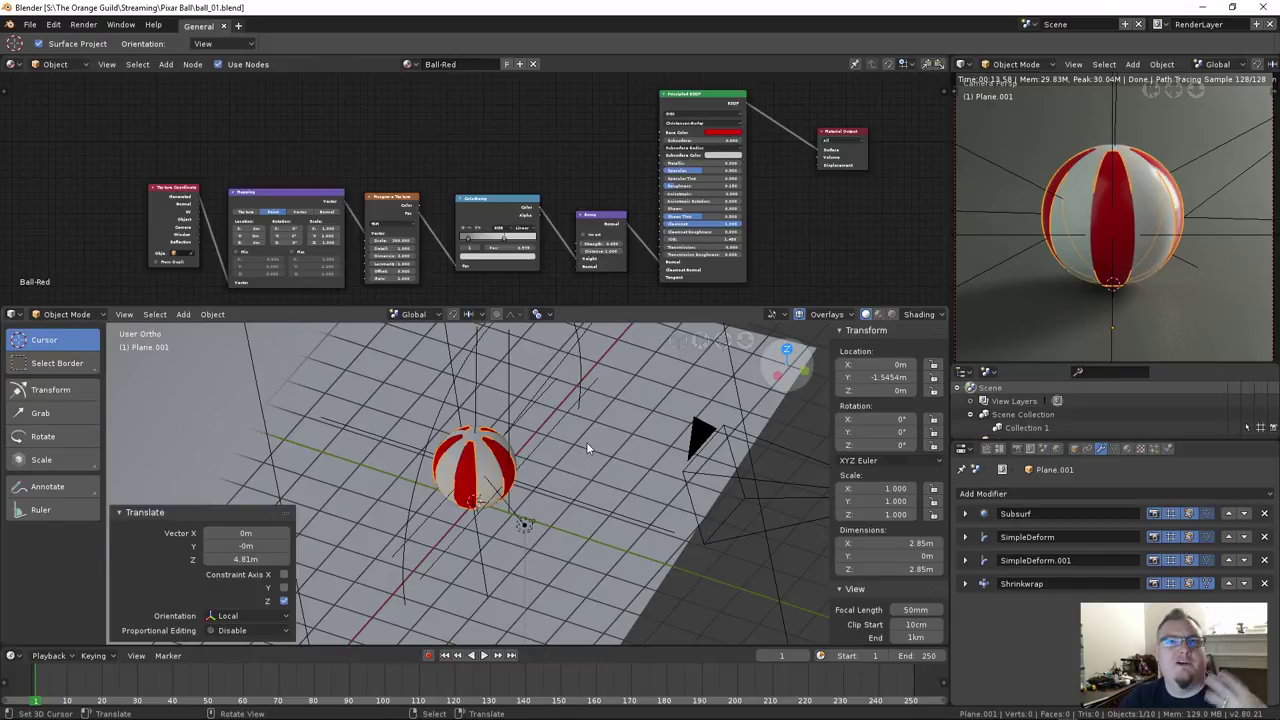
pyautogui.click(491, 470)
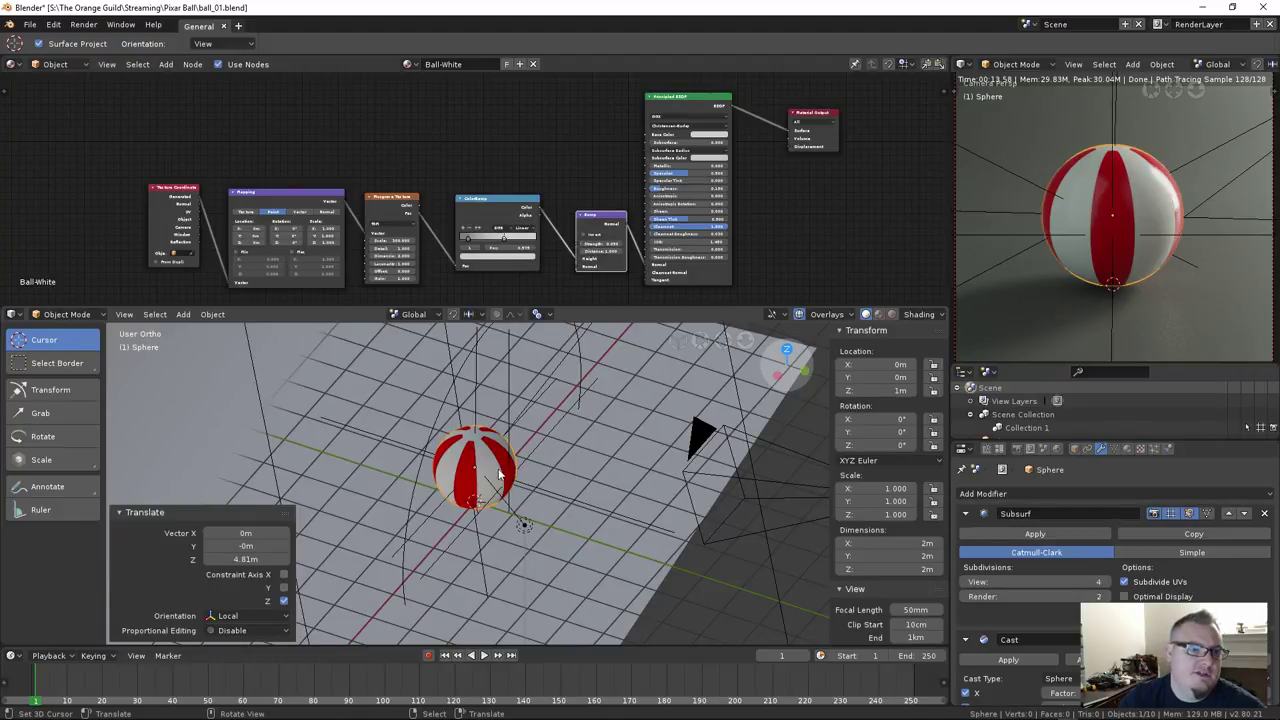
pyautogui.moveTo(500, 480); pyautogui.dragTo(483, 451, button='middle')
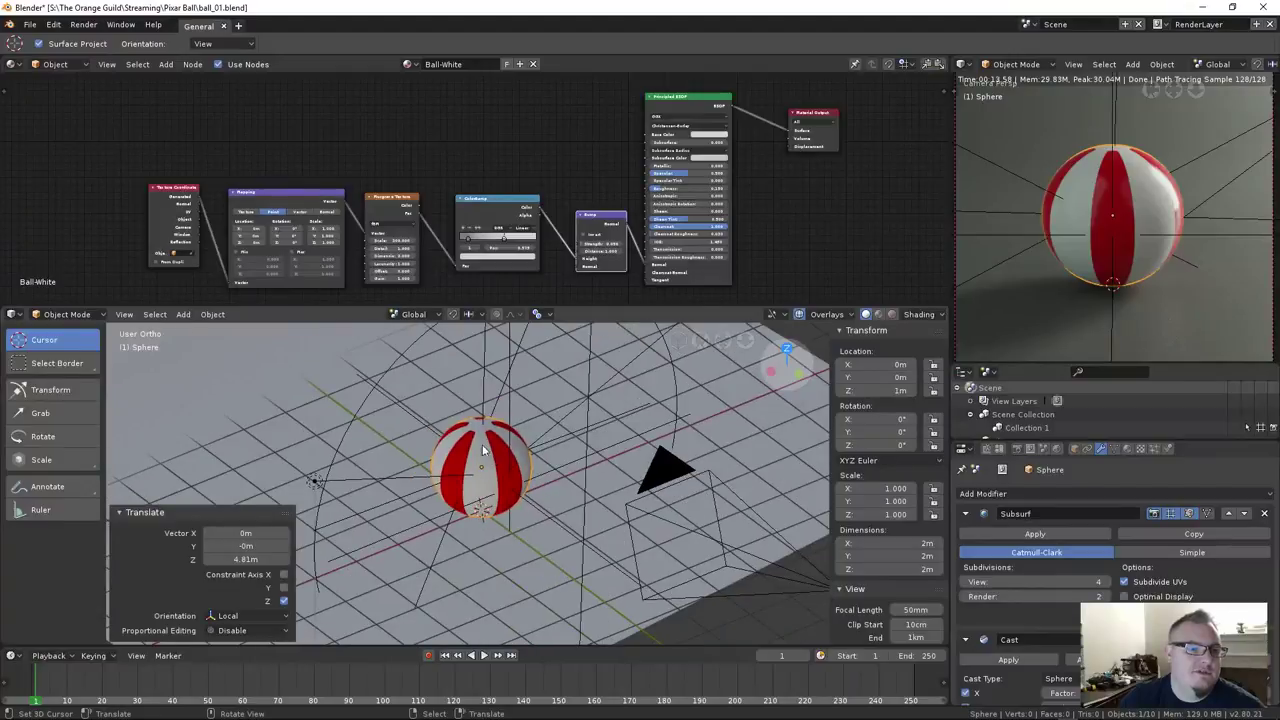
pyautogui.scroll(3, 480, 445)
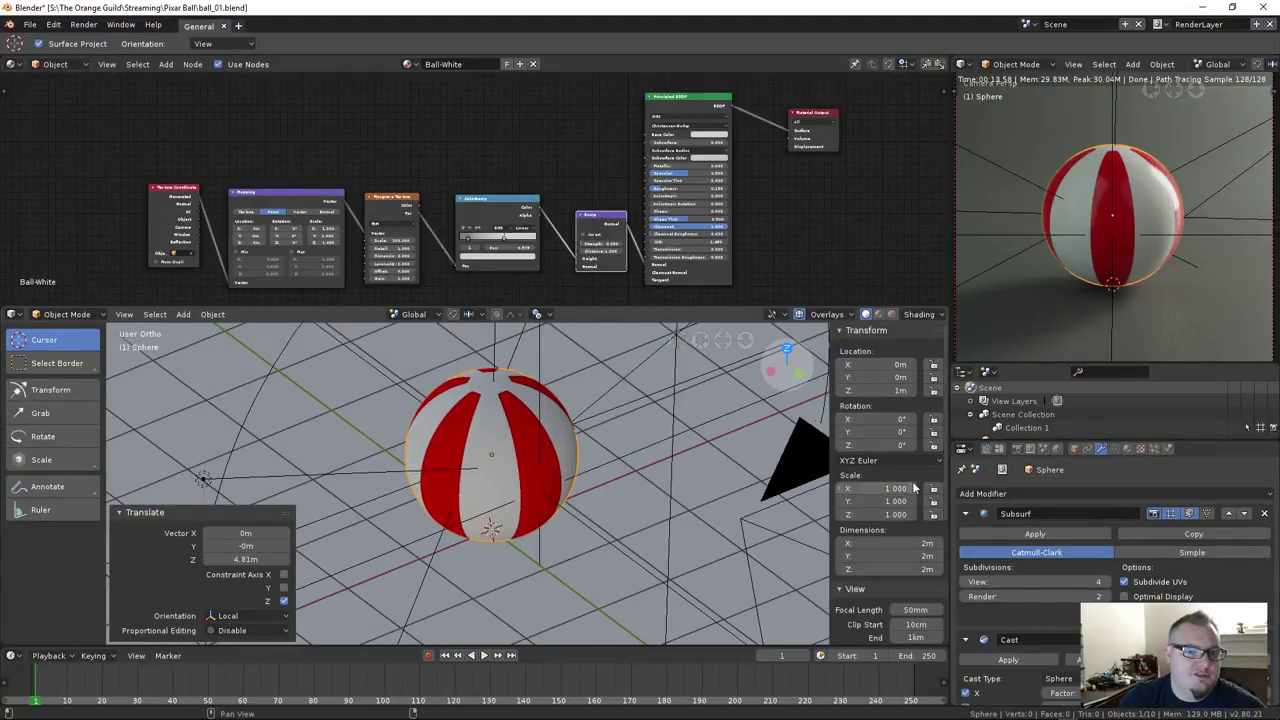
pyautogui.press('s')
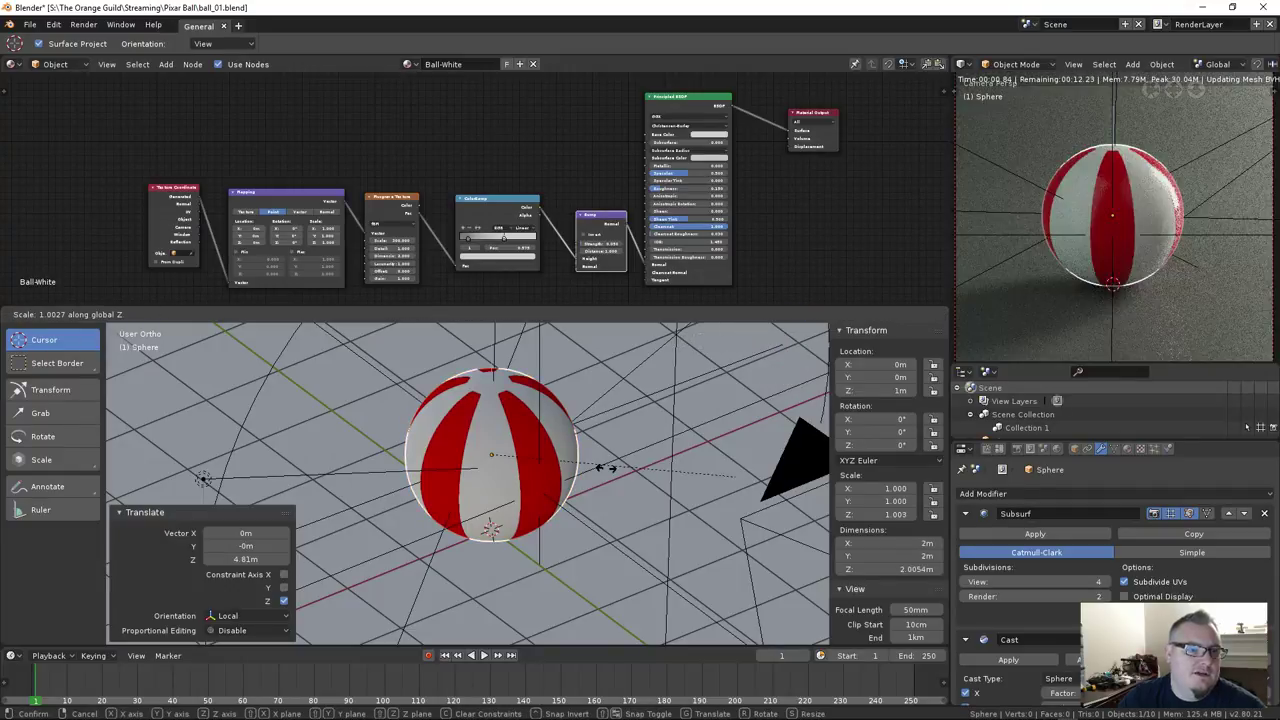
pyautogui.press('z')
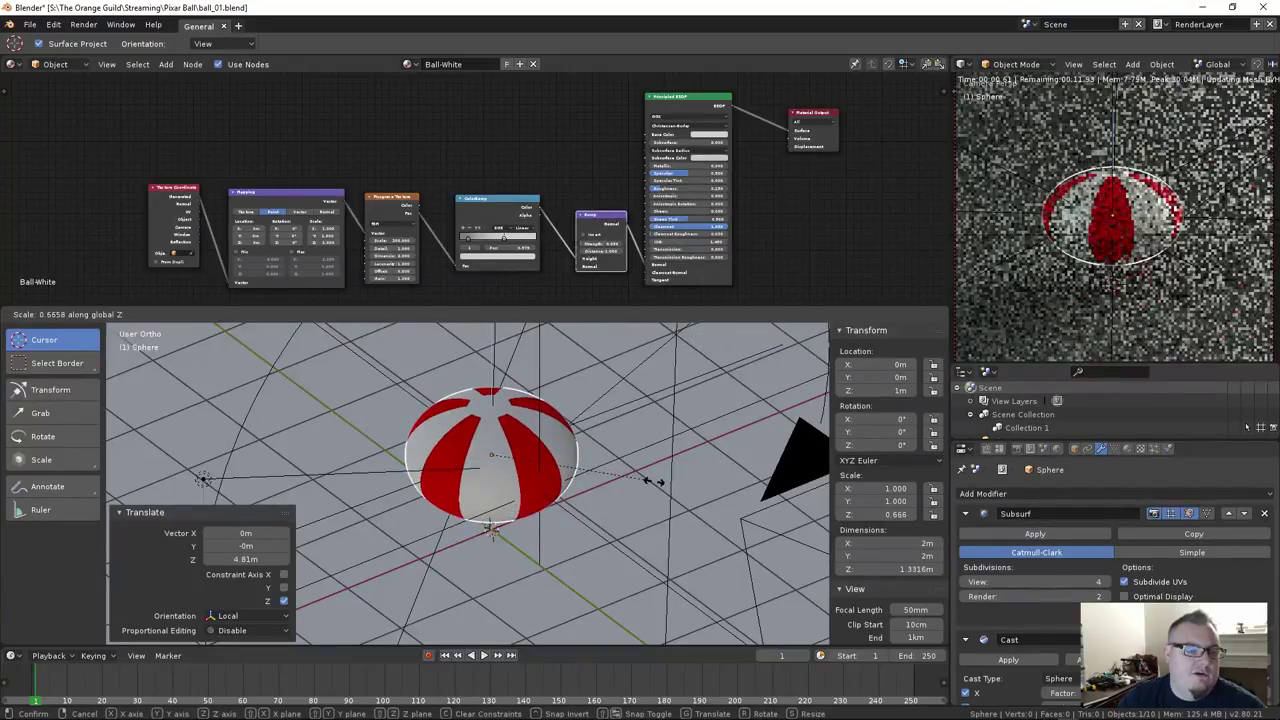
pyautogui.press('Escape')
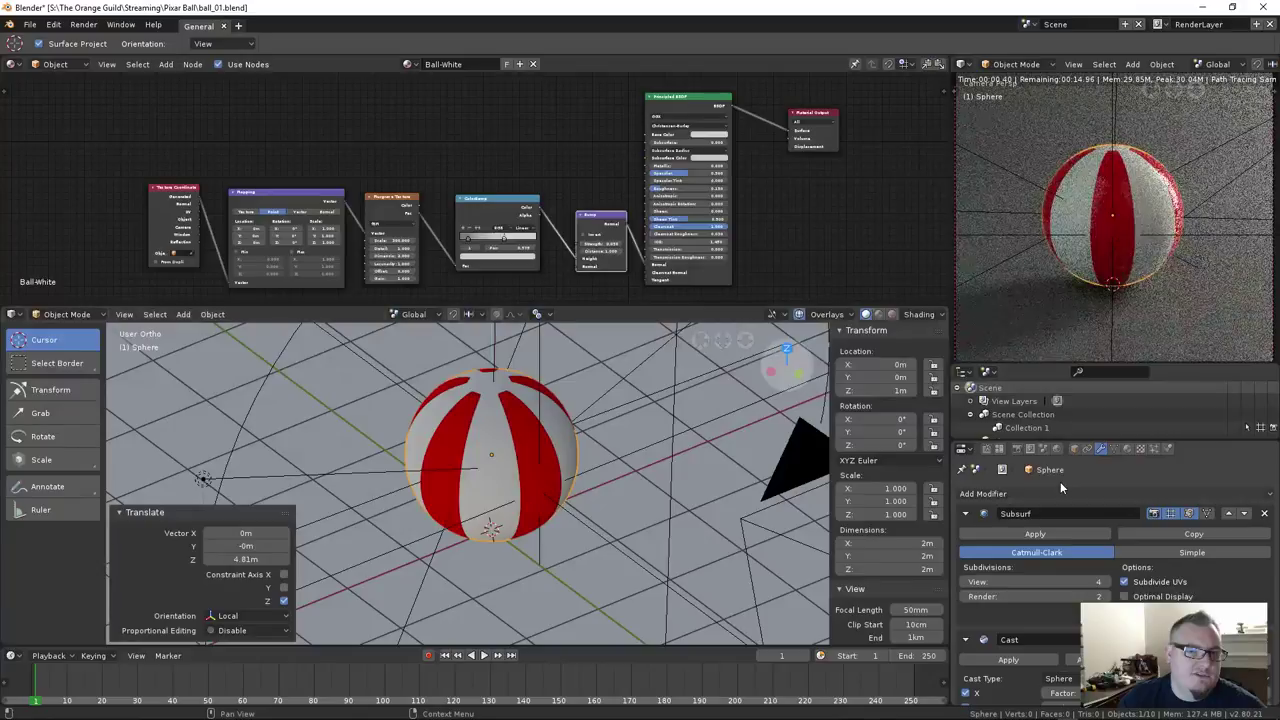
pyautogui.scroll(-1, 1052, 569)
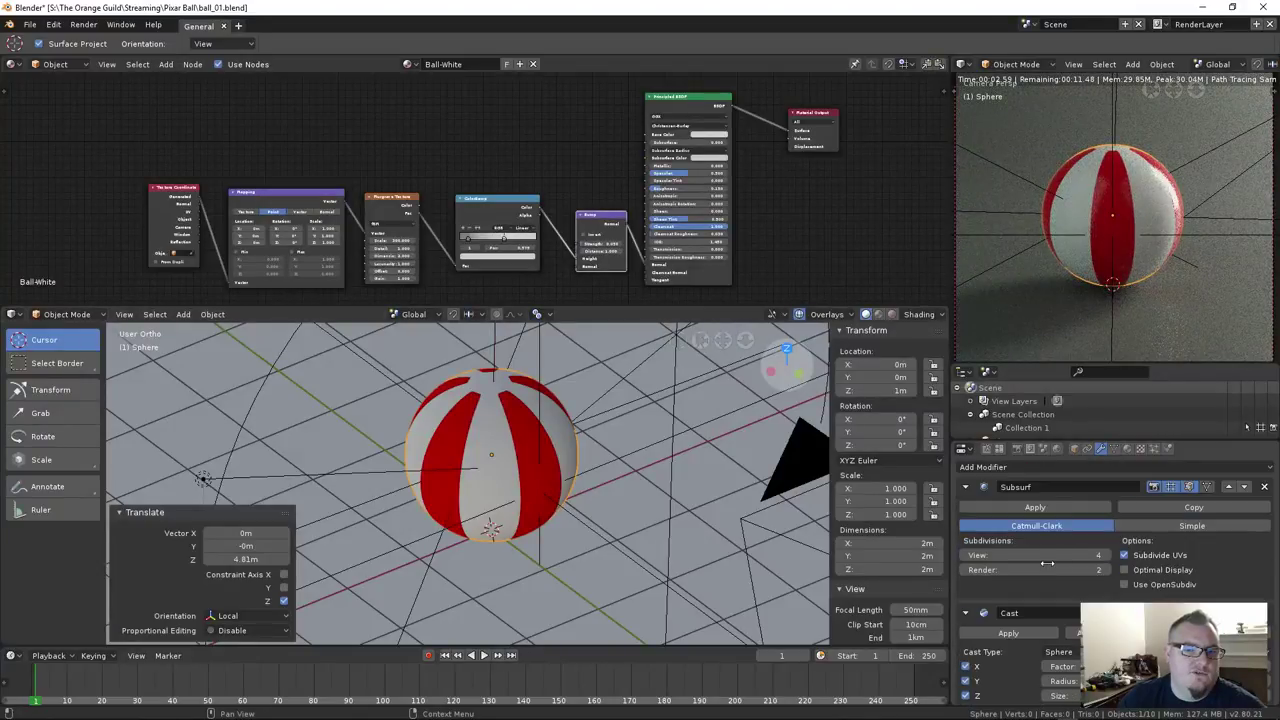
pyautogui.click(966, 489)
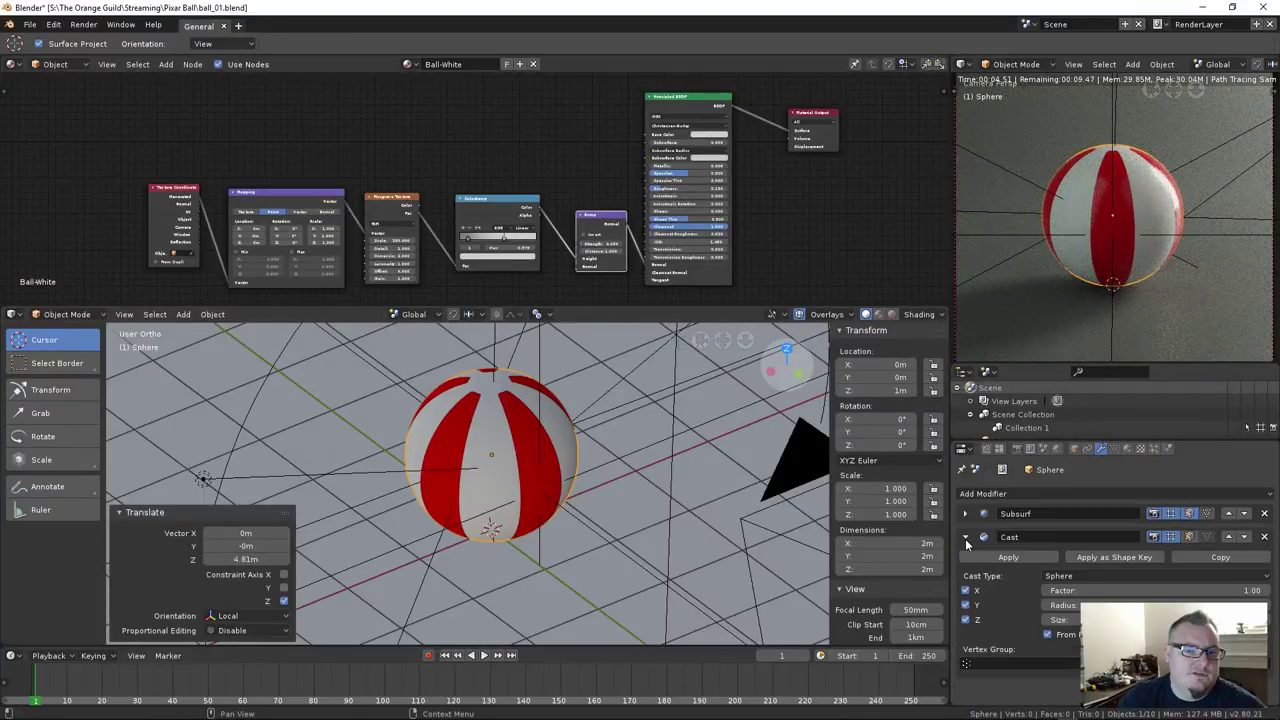
pyautogui.click(966, 537)
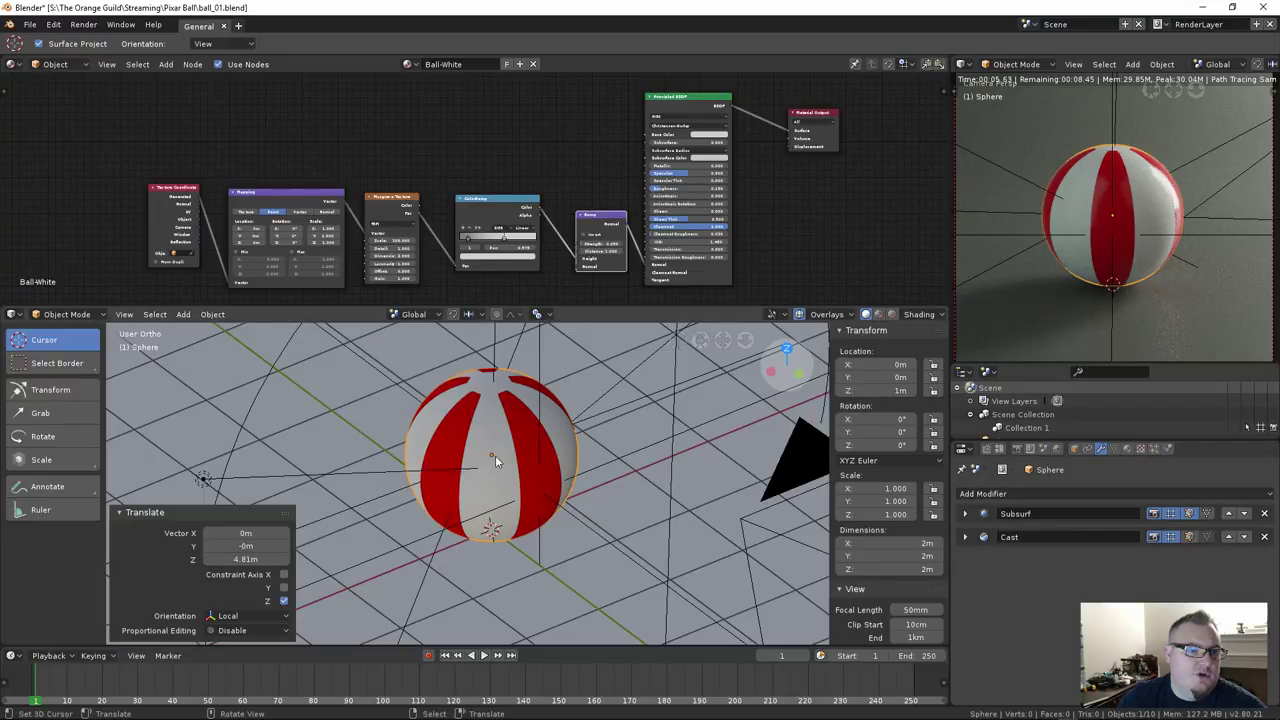
pyautogui.click(531, 447)
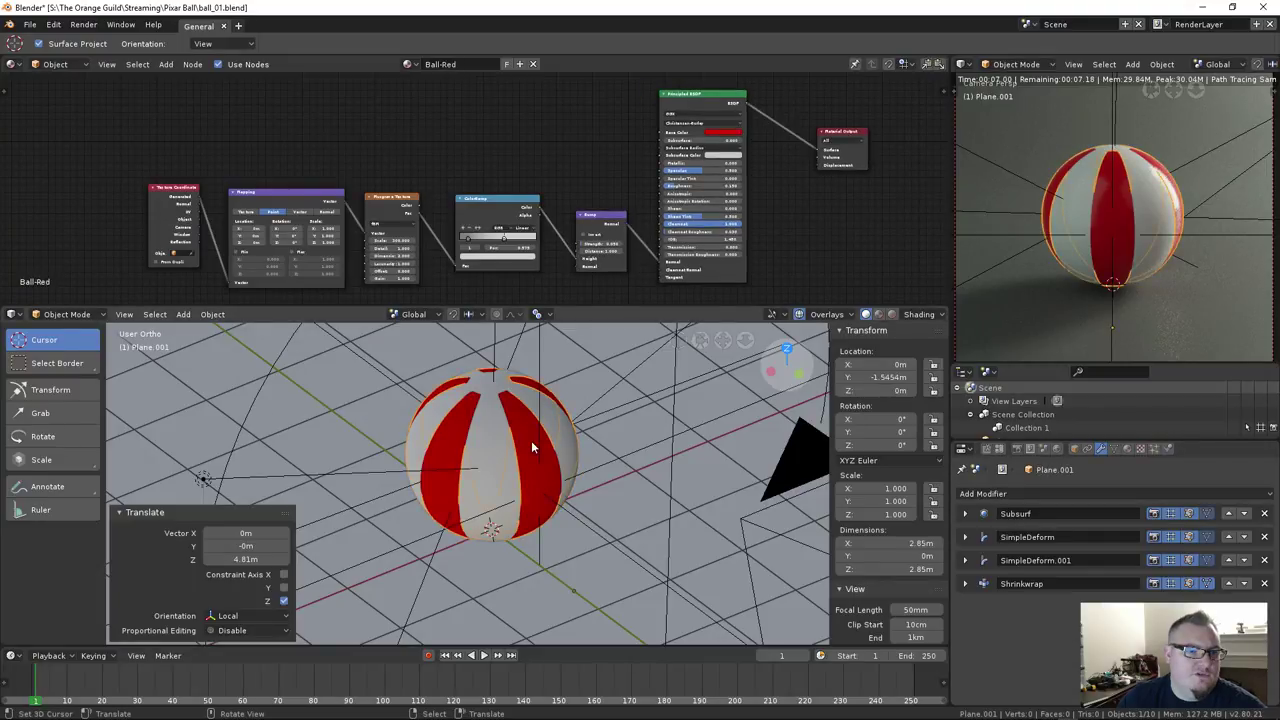
pyautogui.moveTo(531, 440); pyautogui.dragTo(518, 421, button='middle')
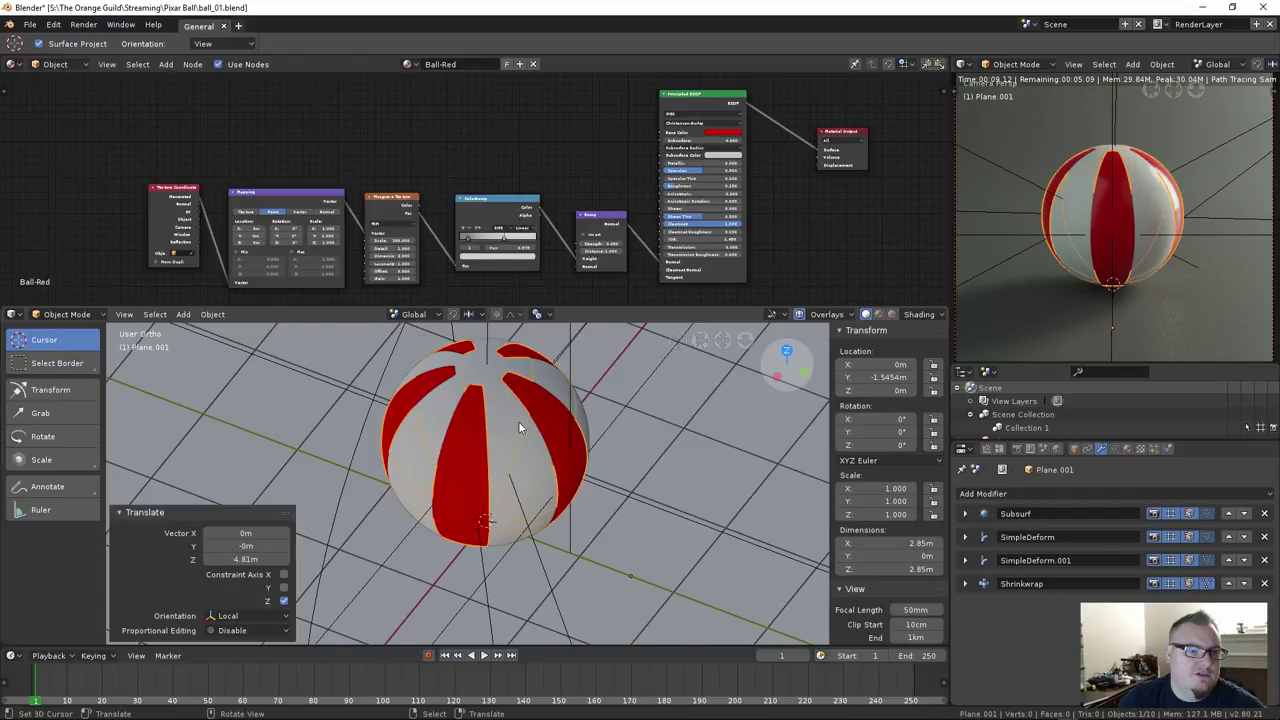
pyautogui.click(518, 421)
pyautogui.moveTo(518, 421); pyautogui.dragTo(505, 470, button='middle')
pyautogui.press('s')
pyautogui.press('z')
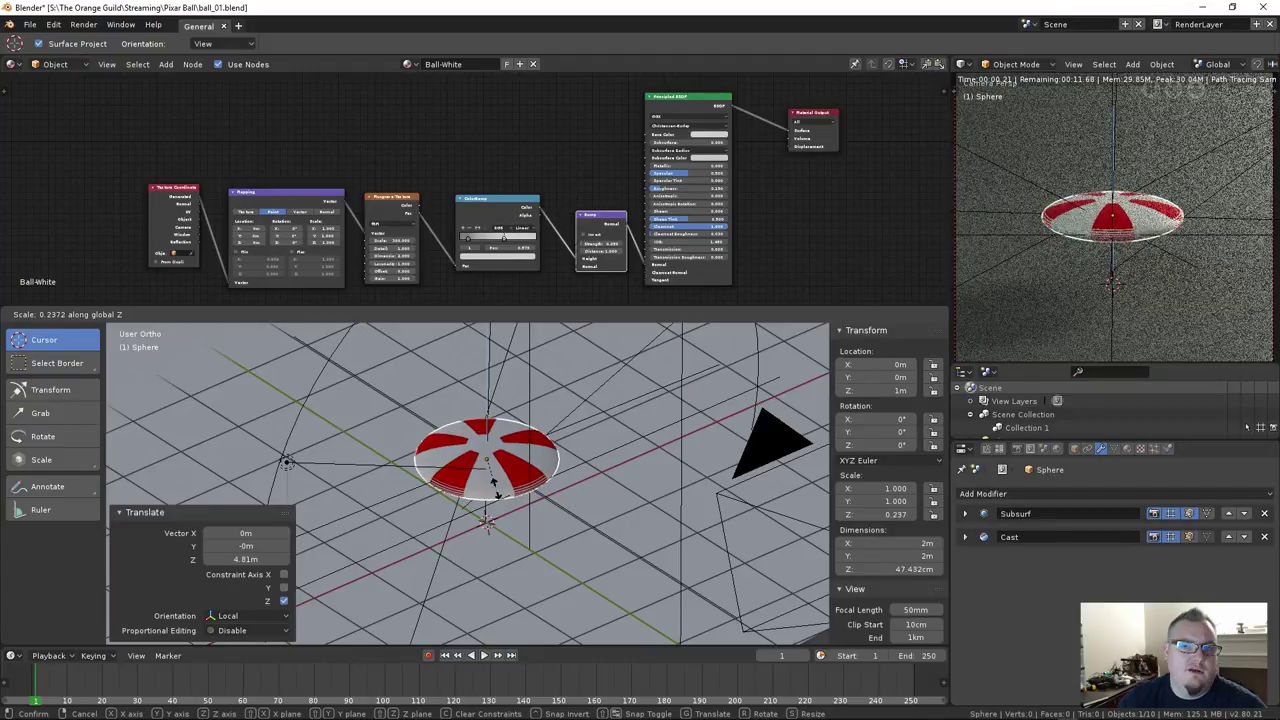
pyautogui.rightClick(520, 567)
pyautogui.moveTo(520, 567); pyautogui.dragTo(432, 485, button='middle')
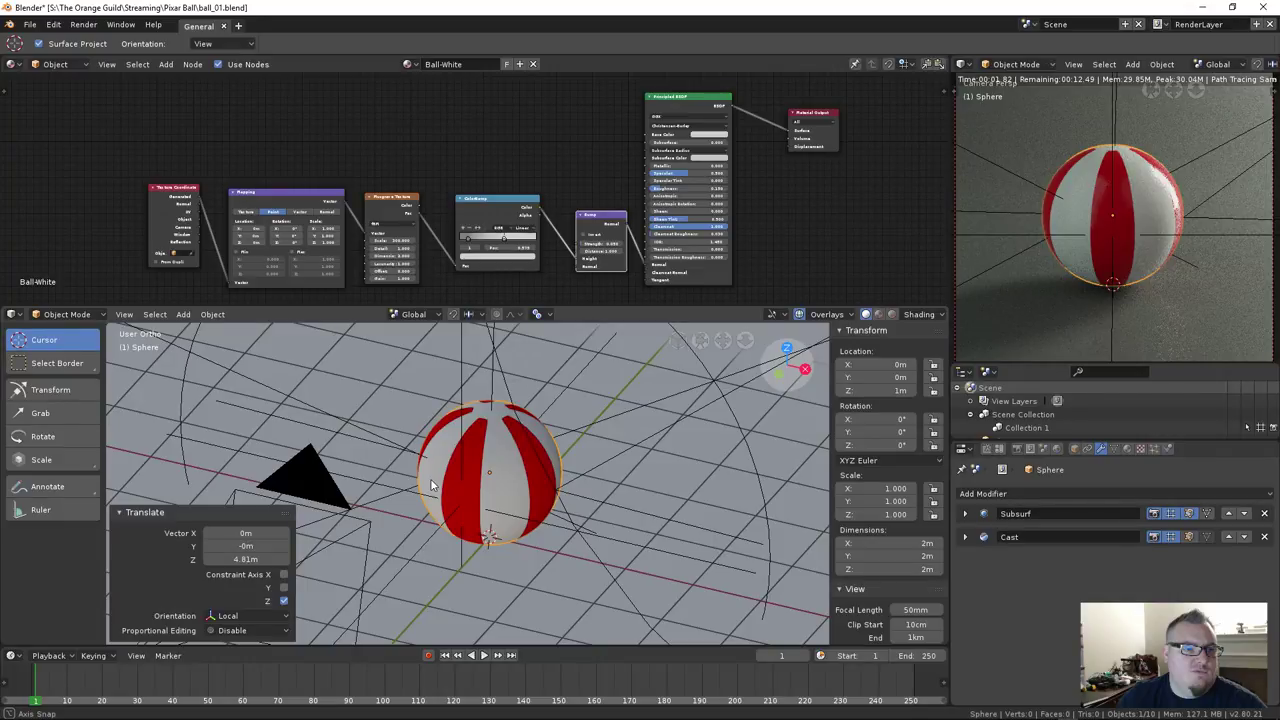
pyautogui.scroll(-3, 432, 485)
pyautogui.moveTo(432, 485); pyautogui.dragTo(471, 499, button='middle')
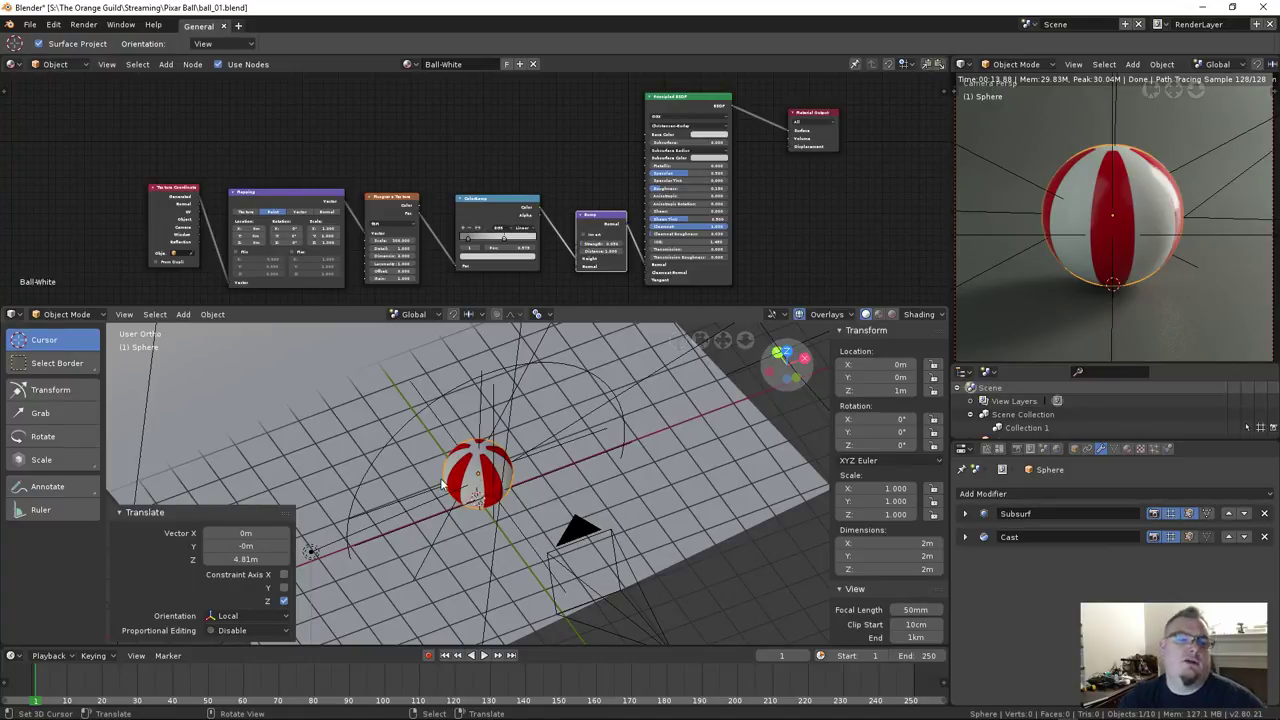
pyautogui.moveTo(422, 497); pyautogui.dragTo(450, 480, button='middle')
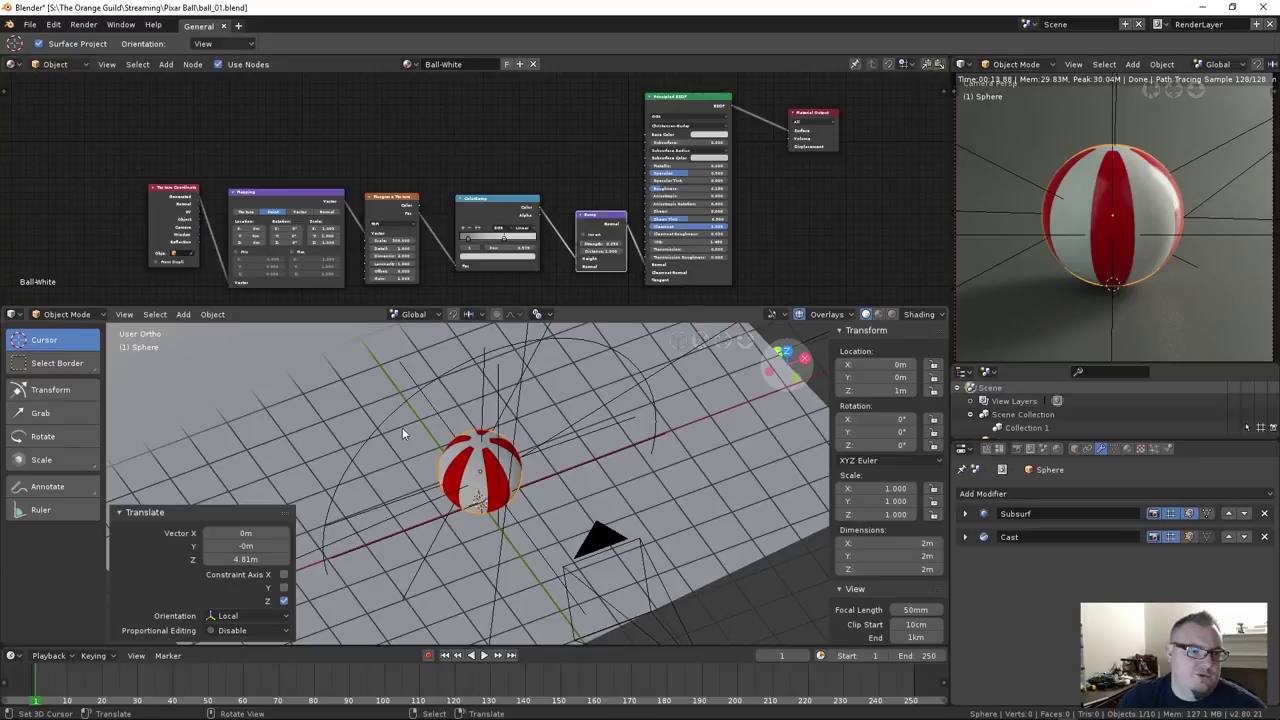
pyautogui.moveTo(556, 452); pyautogui.dragTo(487, 479, button='middle')
pyautogui.scroll(-2, 486, 478)
pyautogui.click(469, 362)
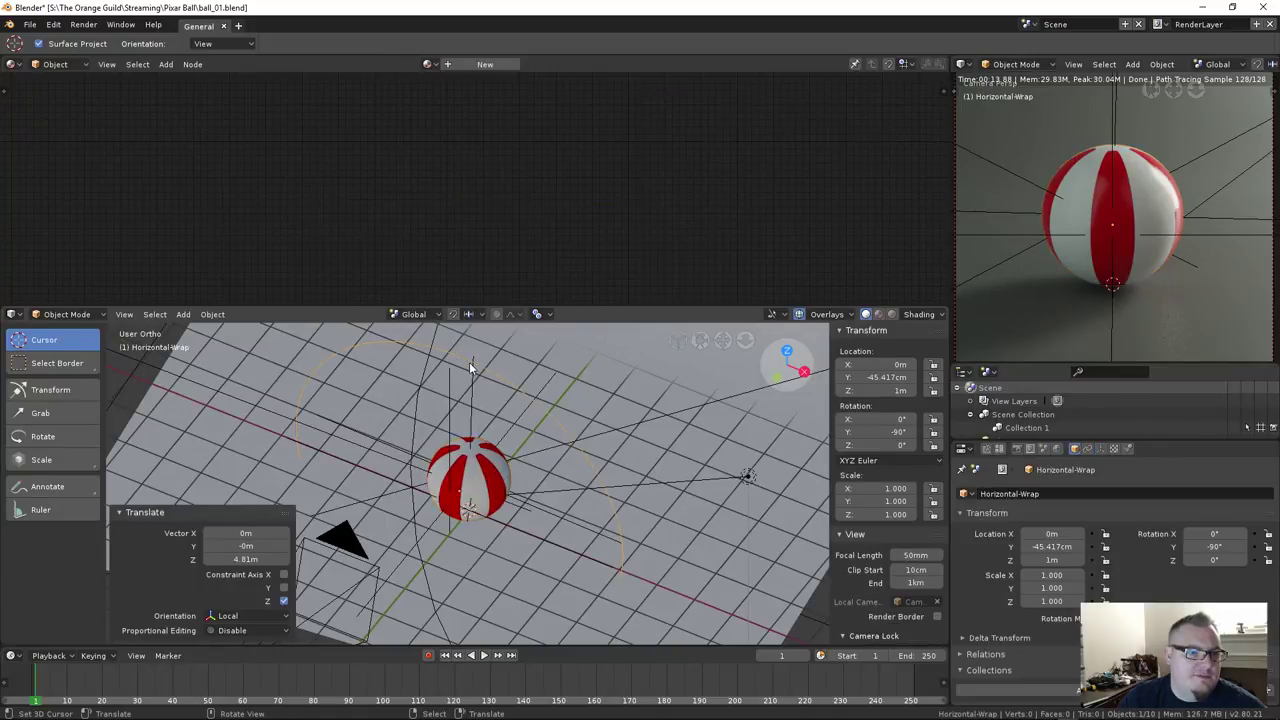
# Duplicate the Empty as Empty.001, offset along Y to −90.125 cm
pyautogui.click(481, 371)
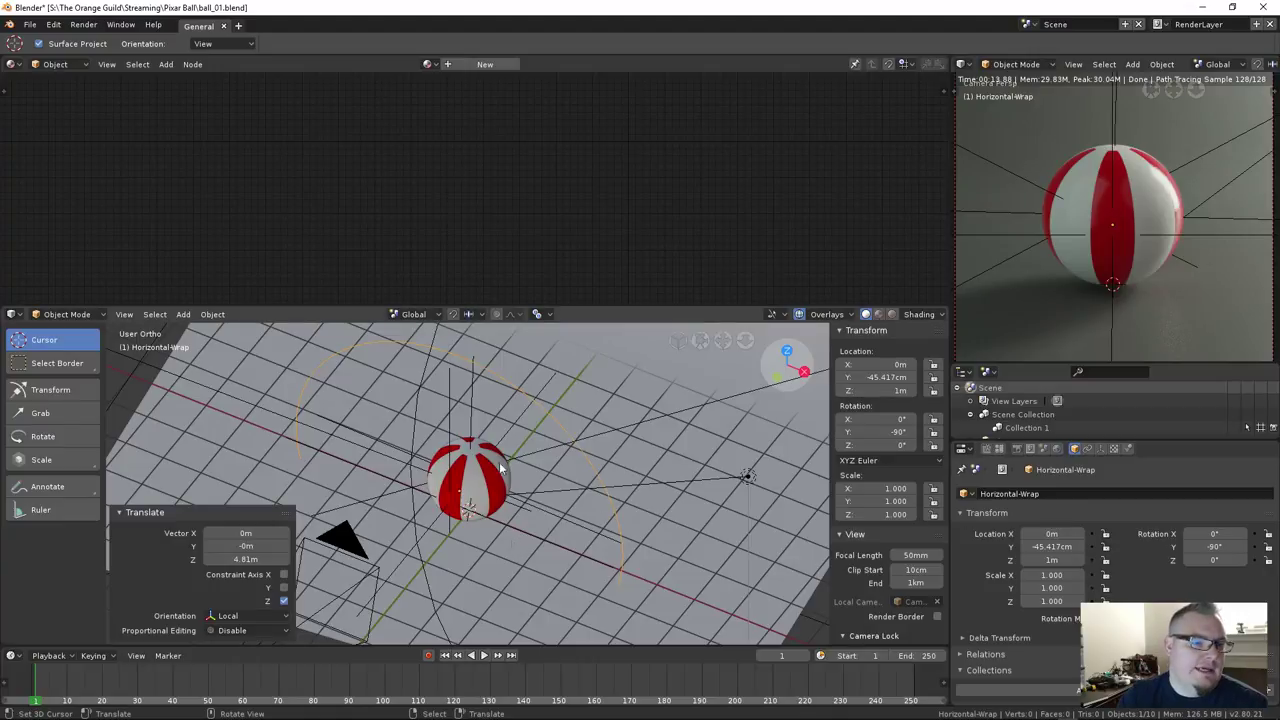
pyautogui.keyDown('shift'); pyautogui.moveTo(497, 463); pyautogui.dragTo(479, 485, button='middle'); pyautogui.keyUp('shift')
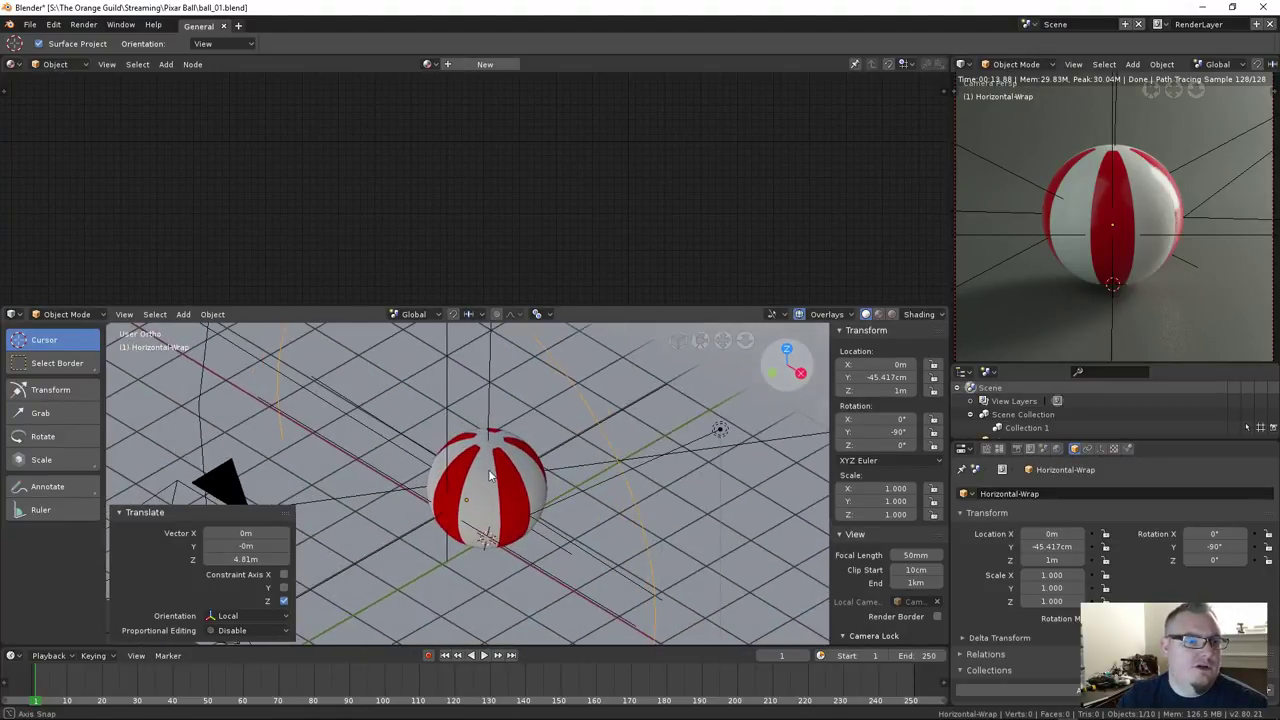
pyautogui.moveTo(1045, 442); pyautogui.dragTo(1041, 506)
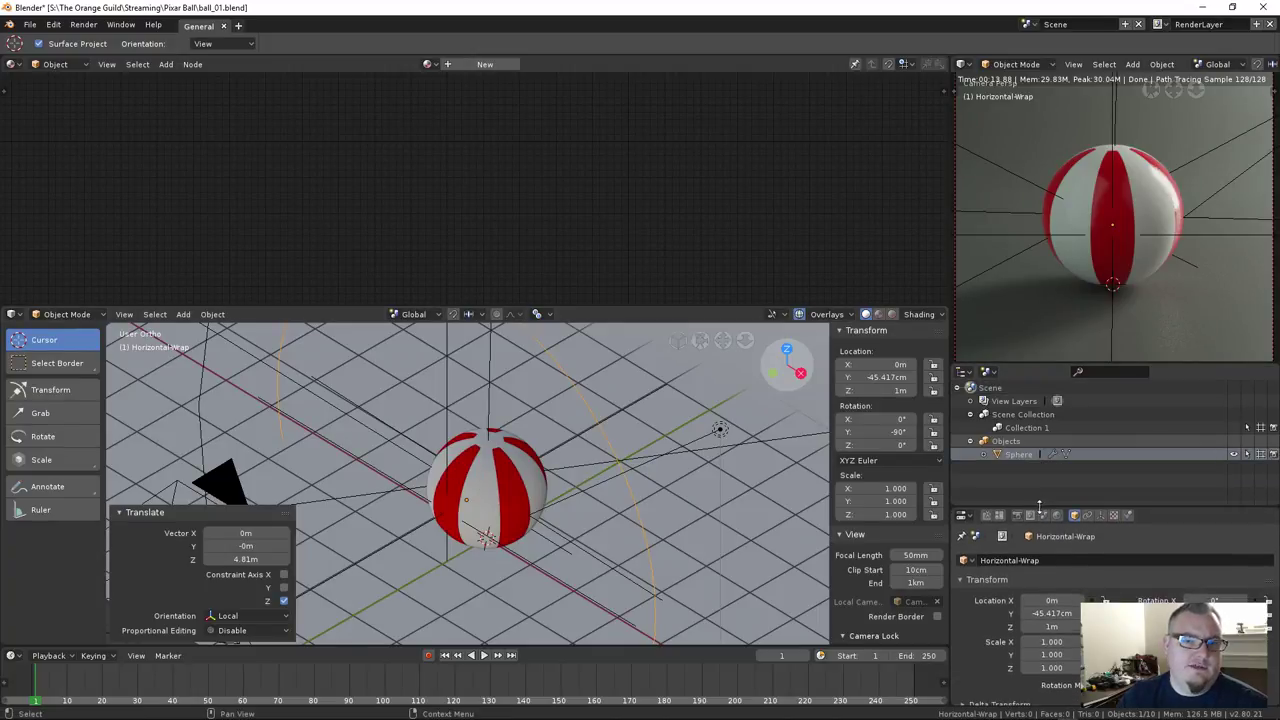
pyautogui.click(485, 427)
pyautogui.click(487, 422)
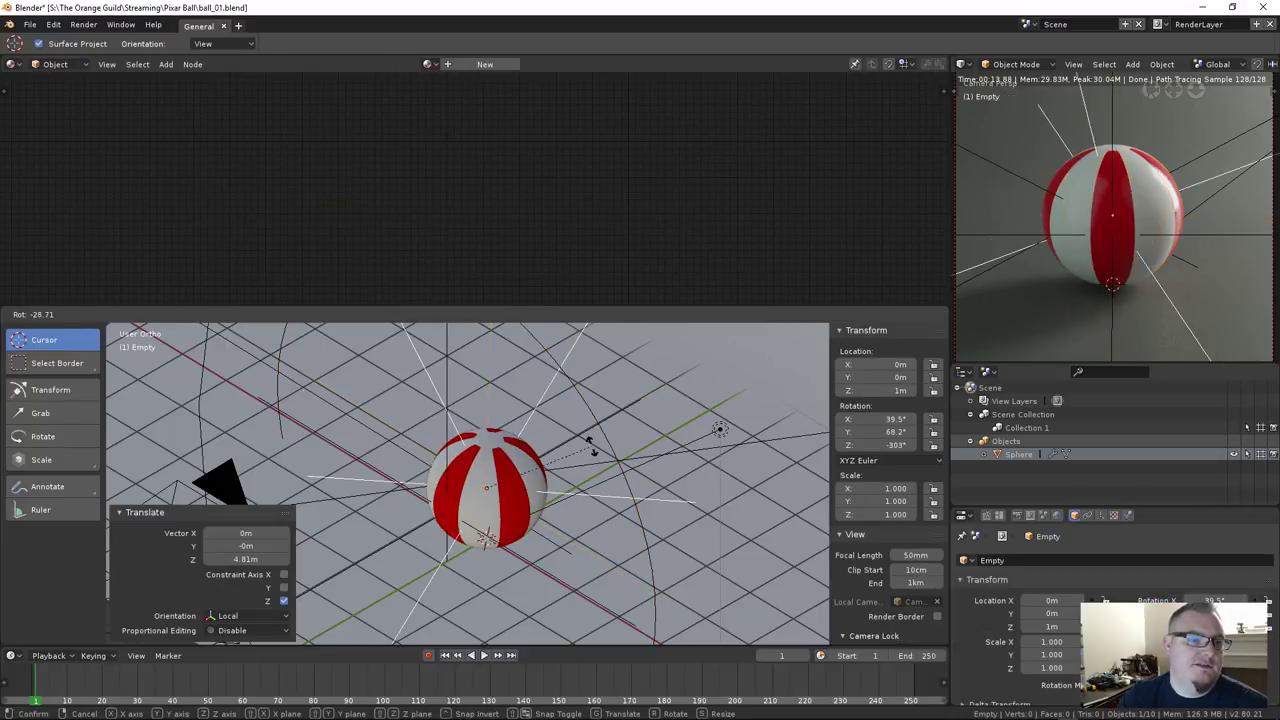
pyautogui.hotkey('shift', 'd')
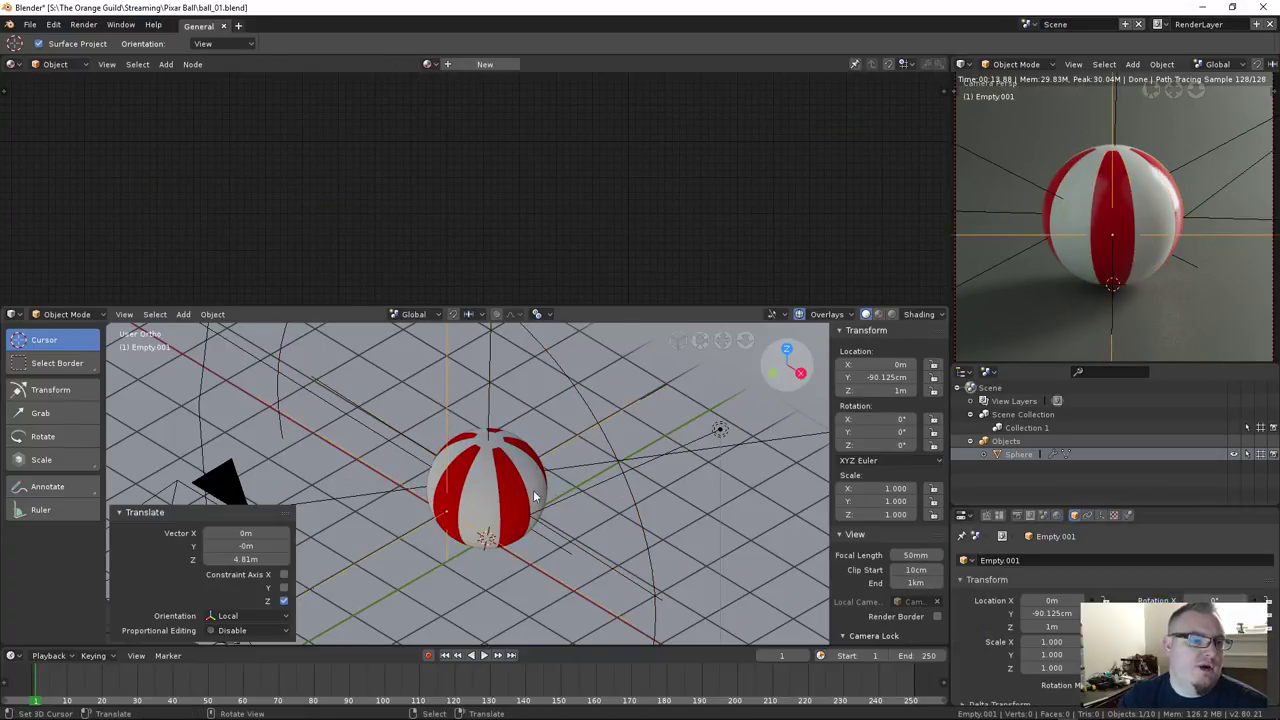
# Begin tilting Empty.001 about X, then switch the rotation to the Y axis
pyautogui.press('r')
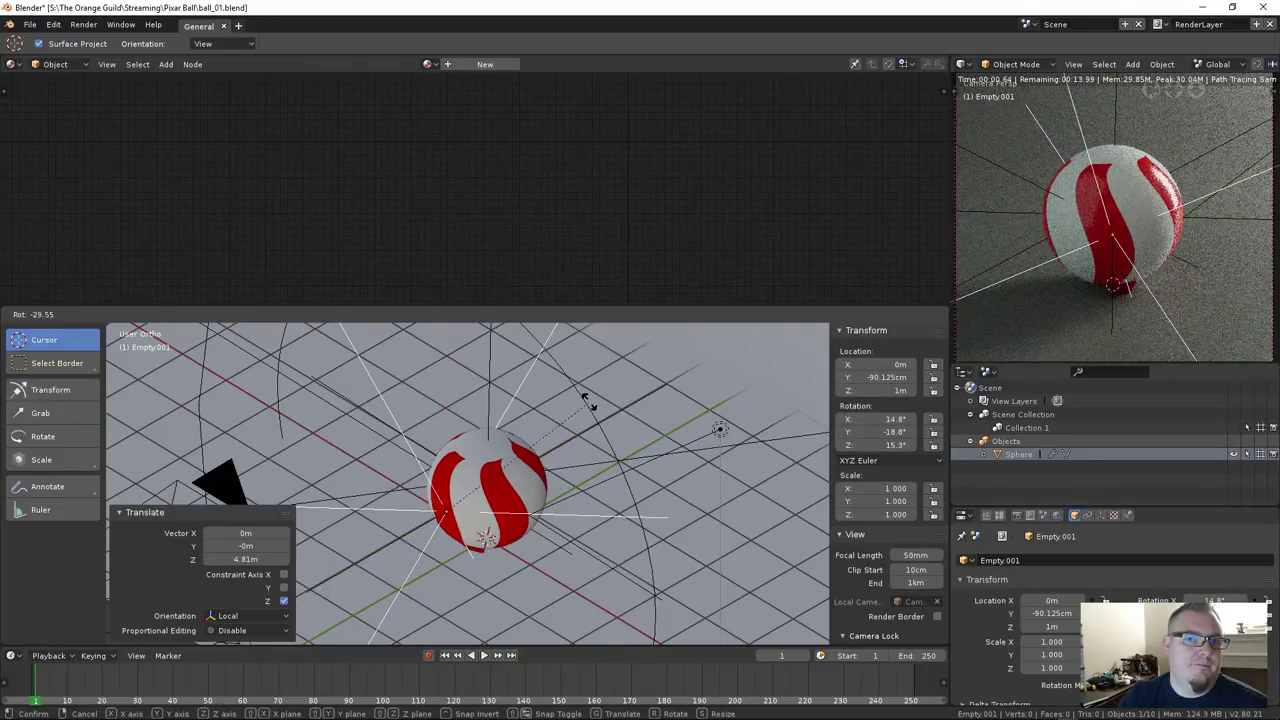
pyautogui.press('Escape')
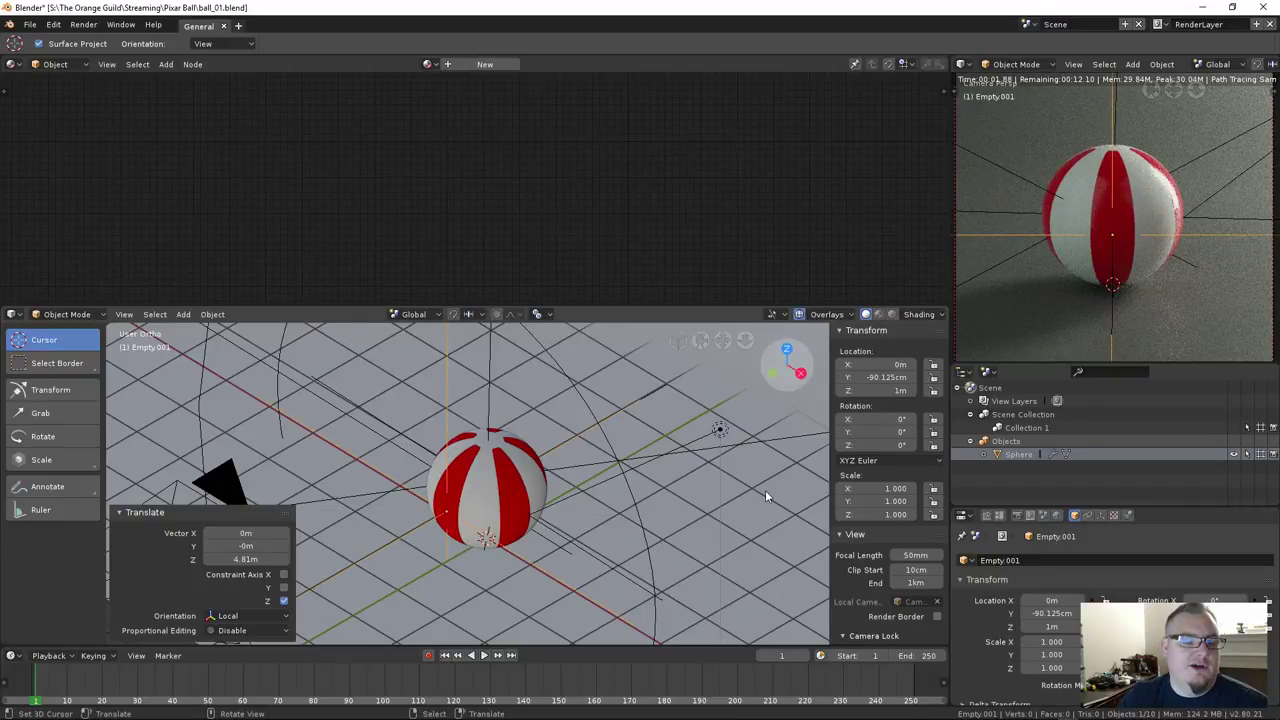
pyautogui.moveTo(528, 510); pyautogui.dragTo(500, 482, button='middle')
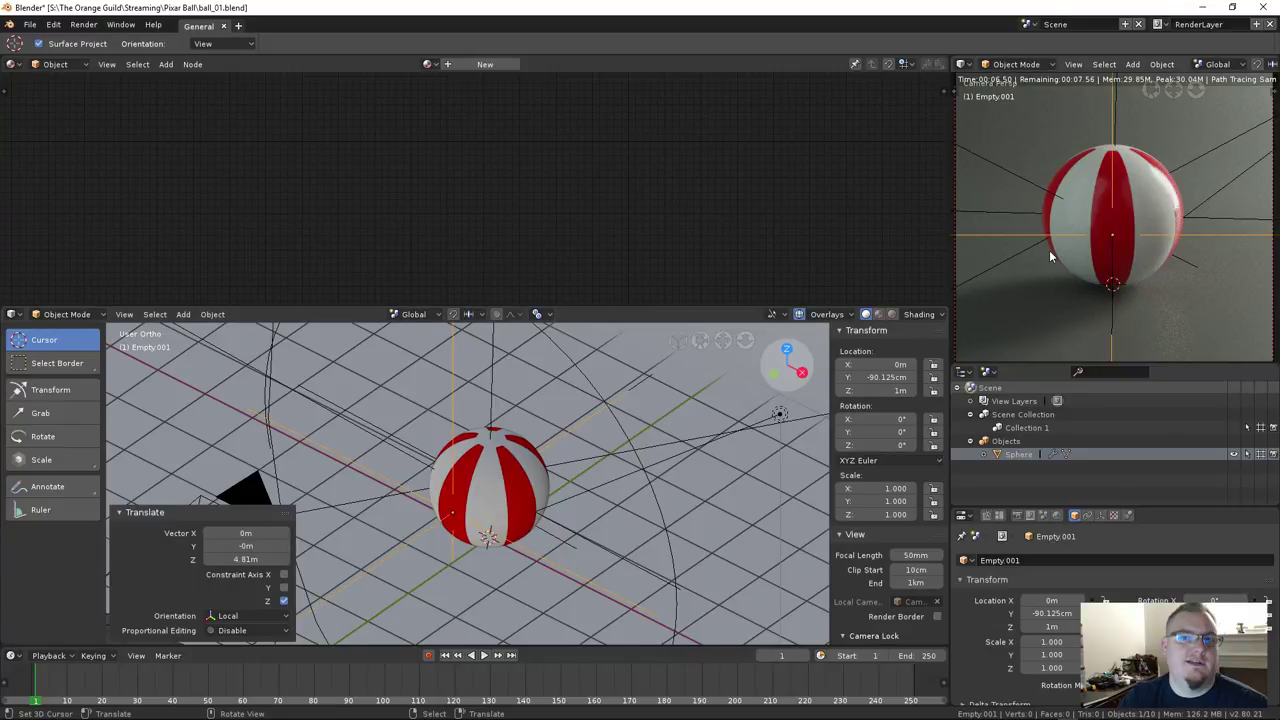
pyautogui.press('r')
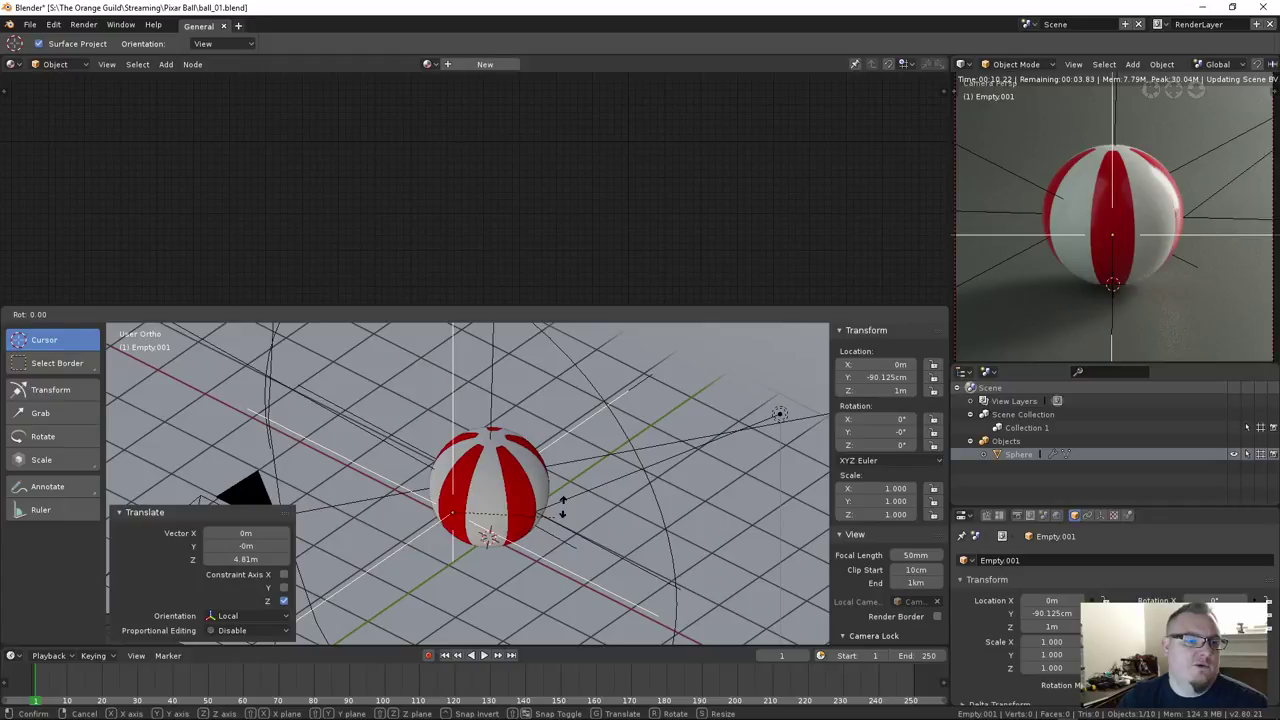
pyautogui.press('x')
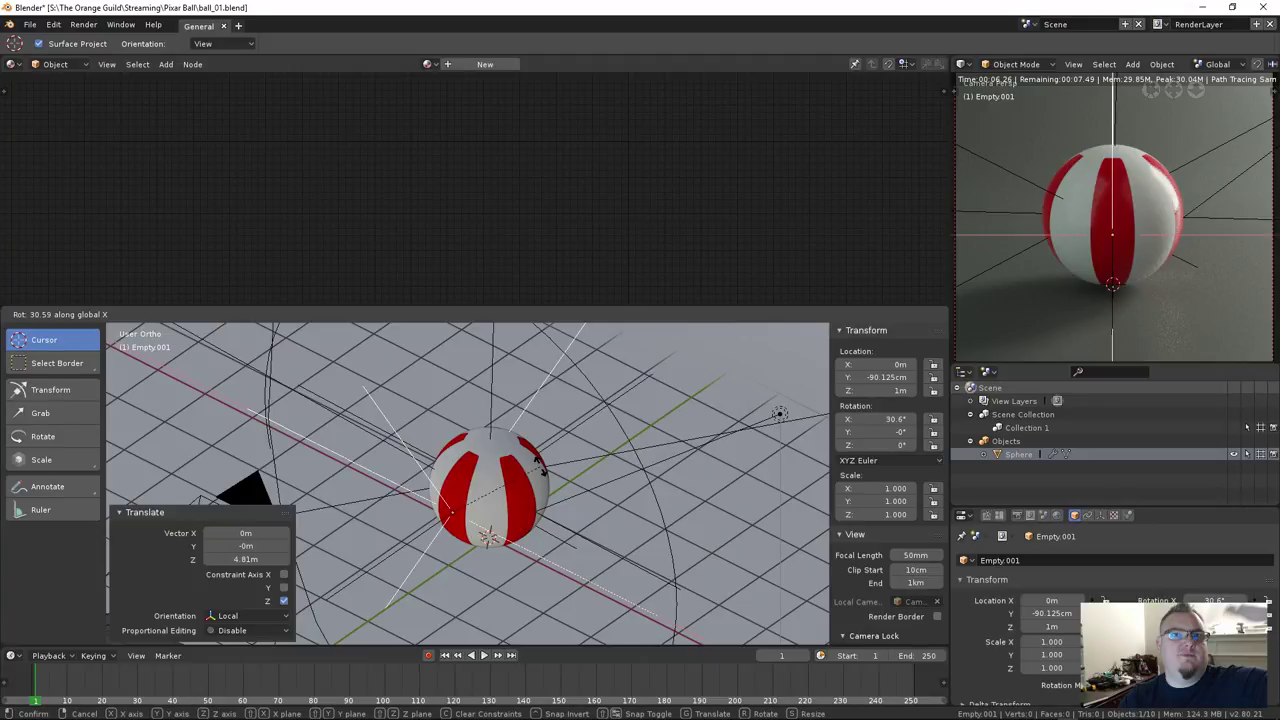
pyautogui.press('y')
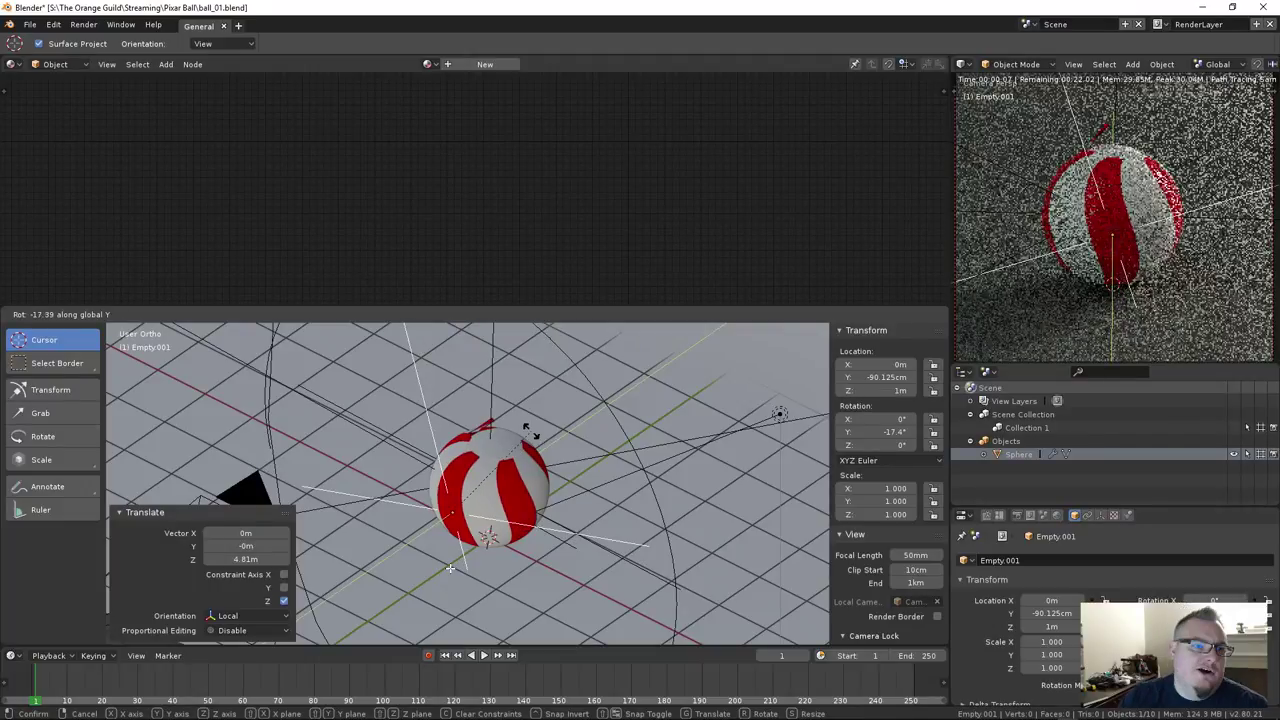
# Cancel the trial Y, Z and X rotations so Empty.001 stays at 0° on every axis
pyautogui.press('Escape')
pyautogui.moveTo(450, 567); pyautogui.dragTo(540, 483, button='middle')
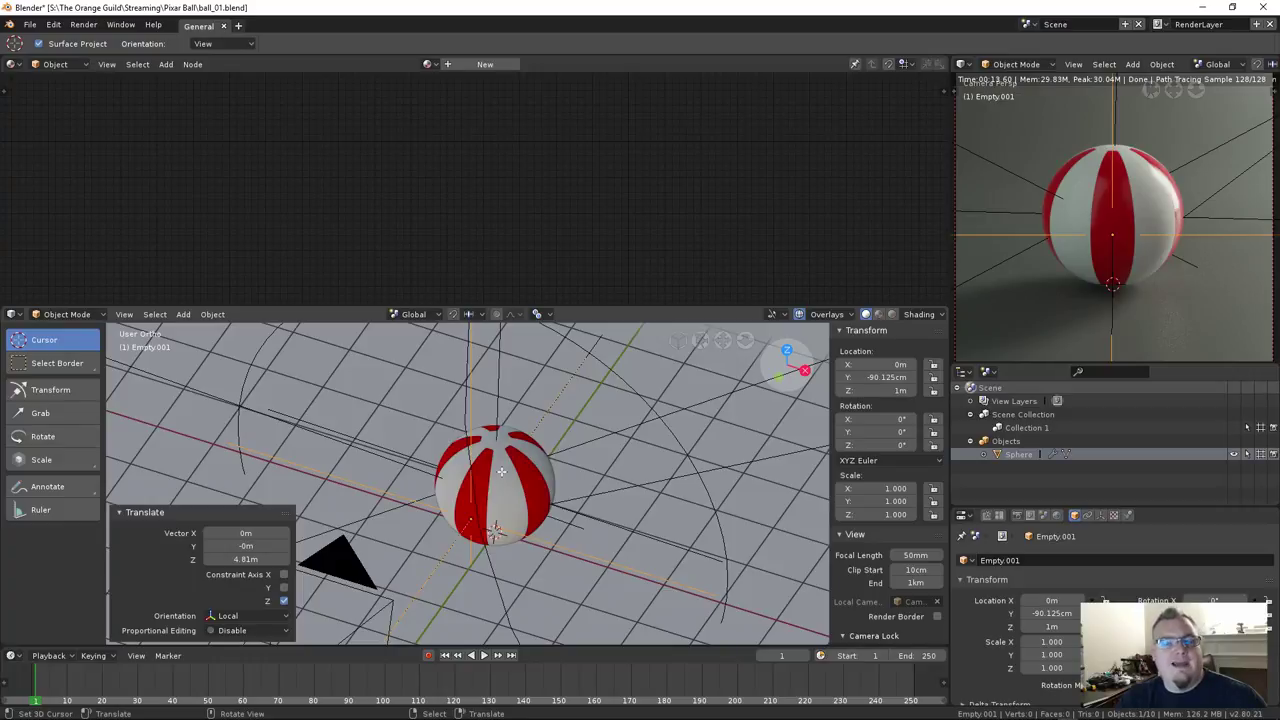
pyautogui.moveTo(486, 507); pyautogui.dragTo(578, 480, button='middle')
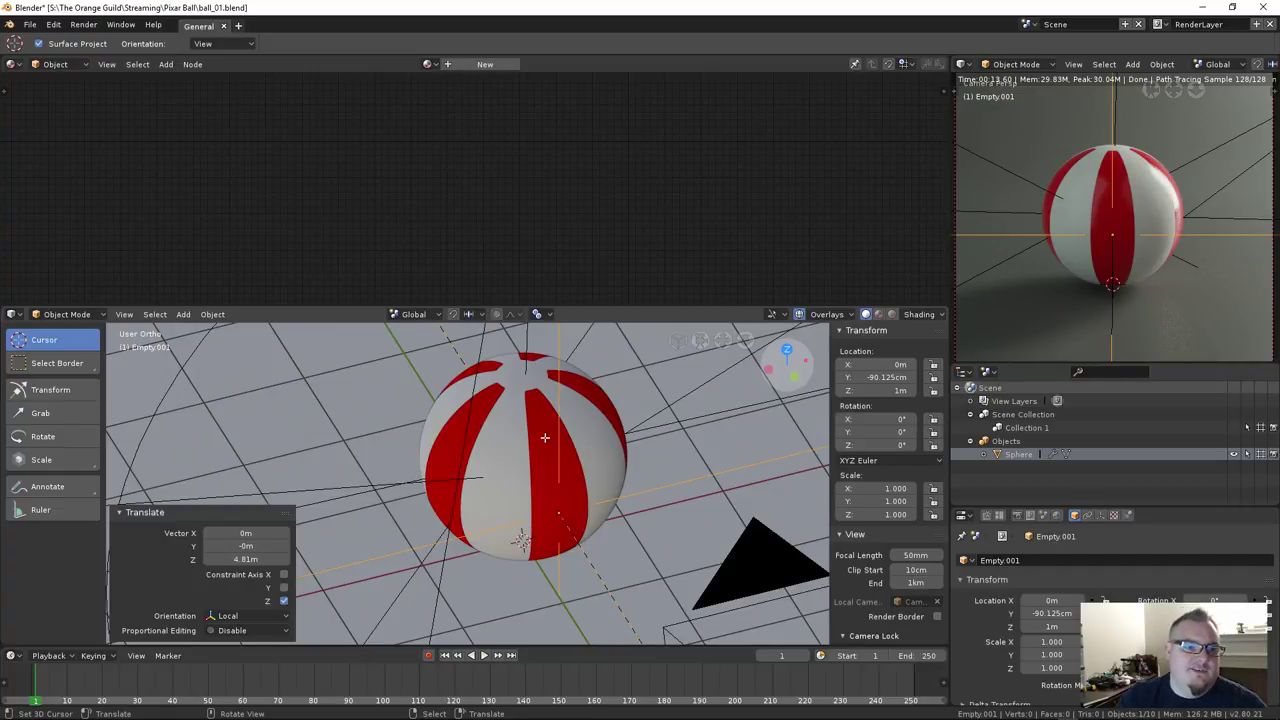
pyautogui.press('r')
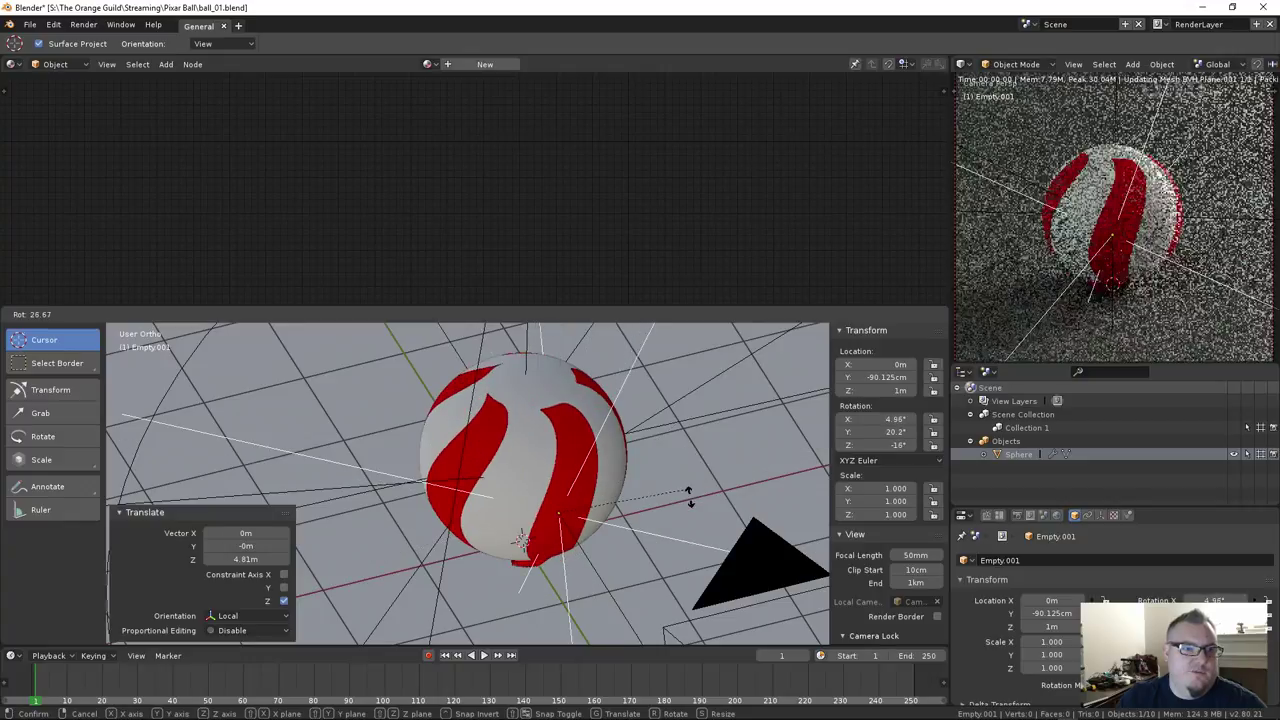
pyautogui.press('z')
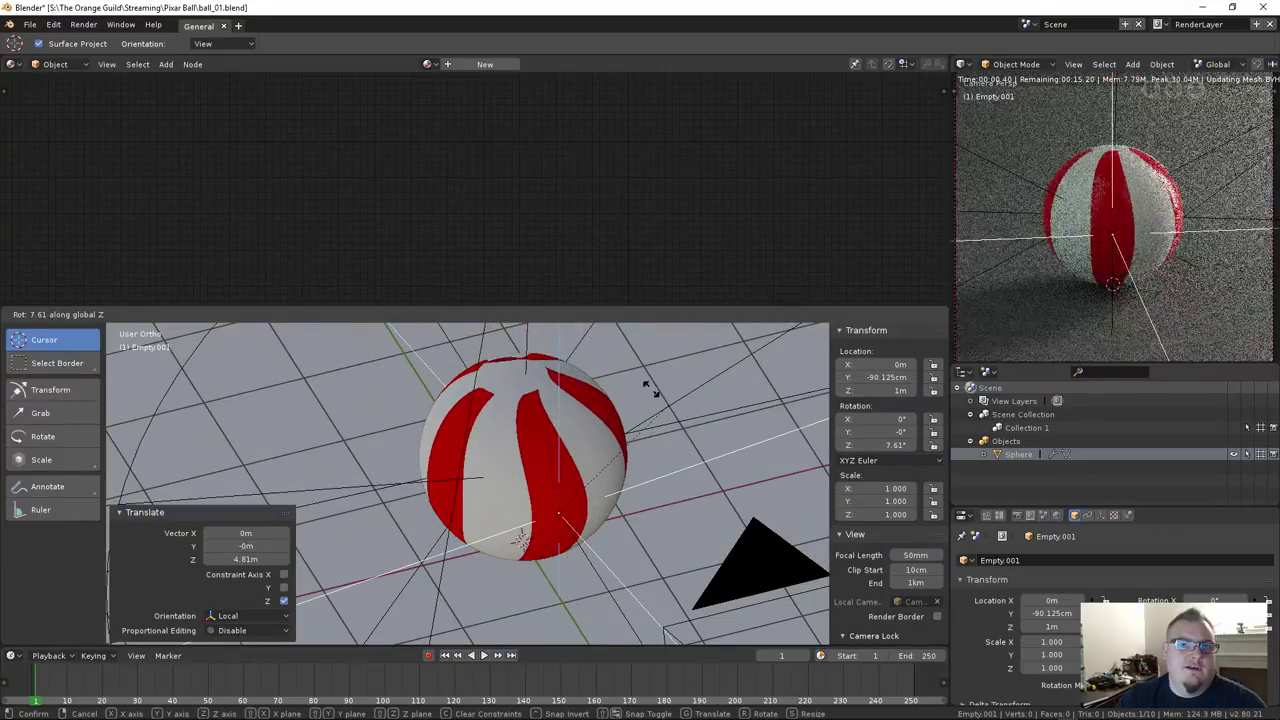
pyautogui.press('x')
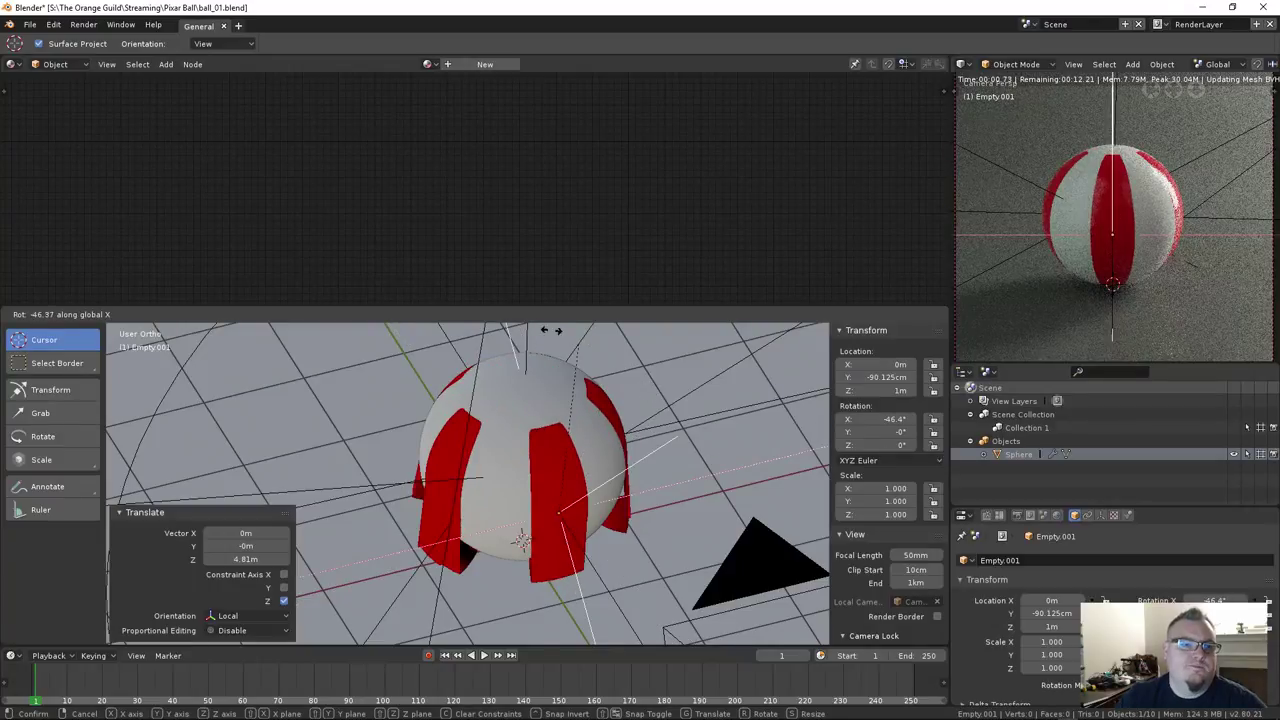
pyautogui.rightClick(563, 455)
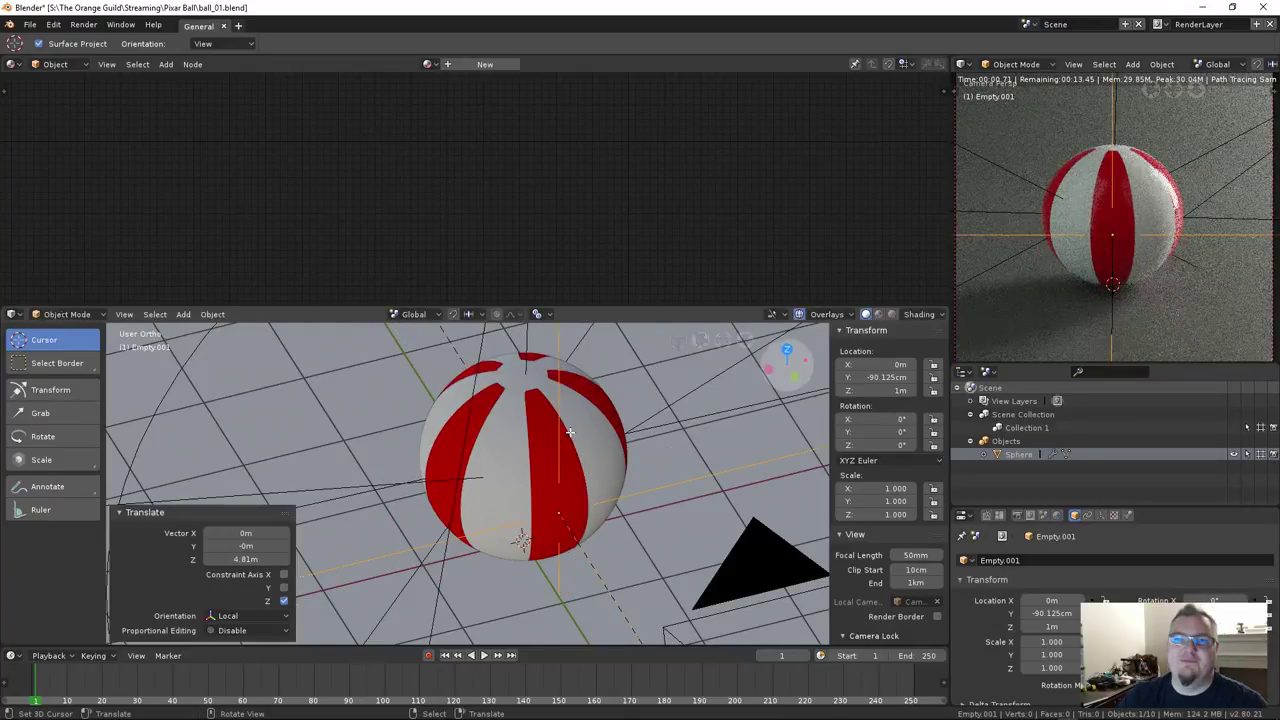
pyautogui.scroll(-3, 571, 434)
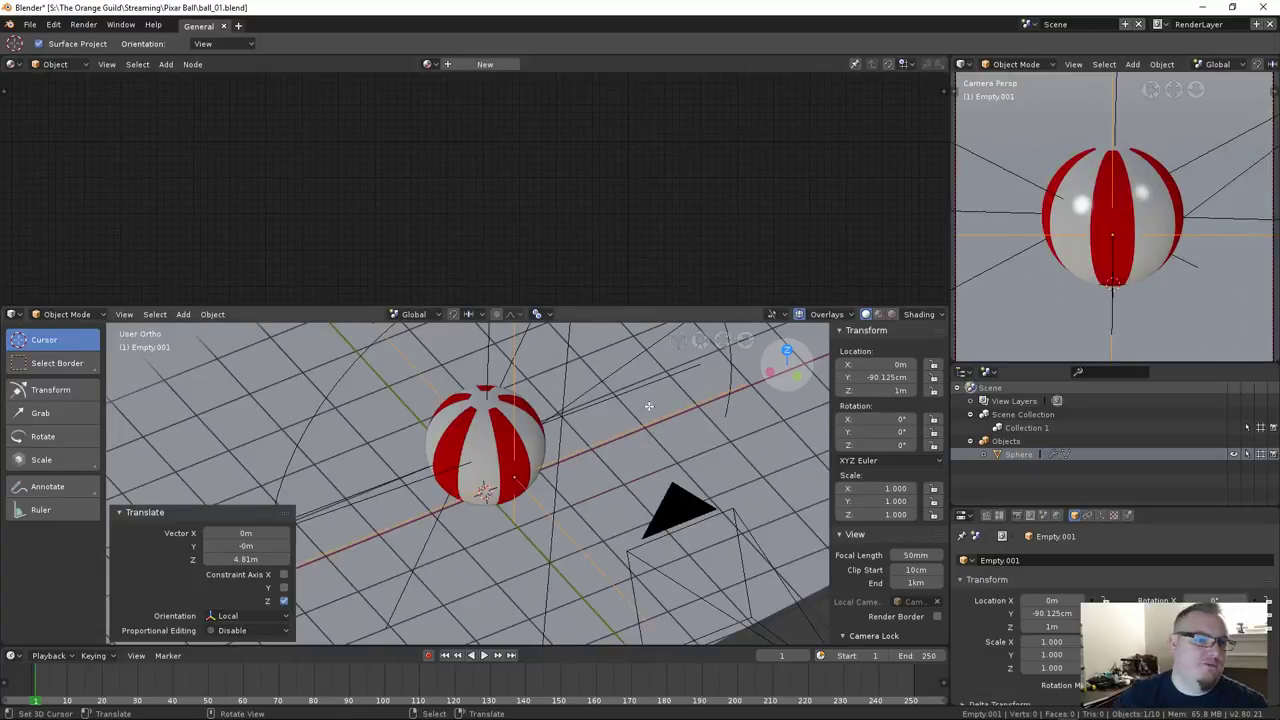
# Merge the node editor area into the 3D view to enlarge it
pyautogui.moveTo(571, 434); pyautogui.dragTo(707, 414, button='middle')
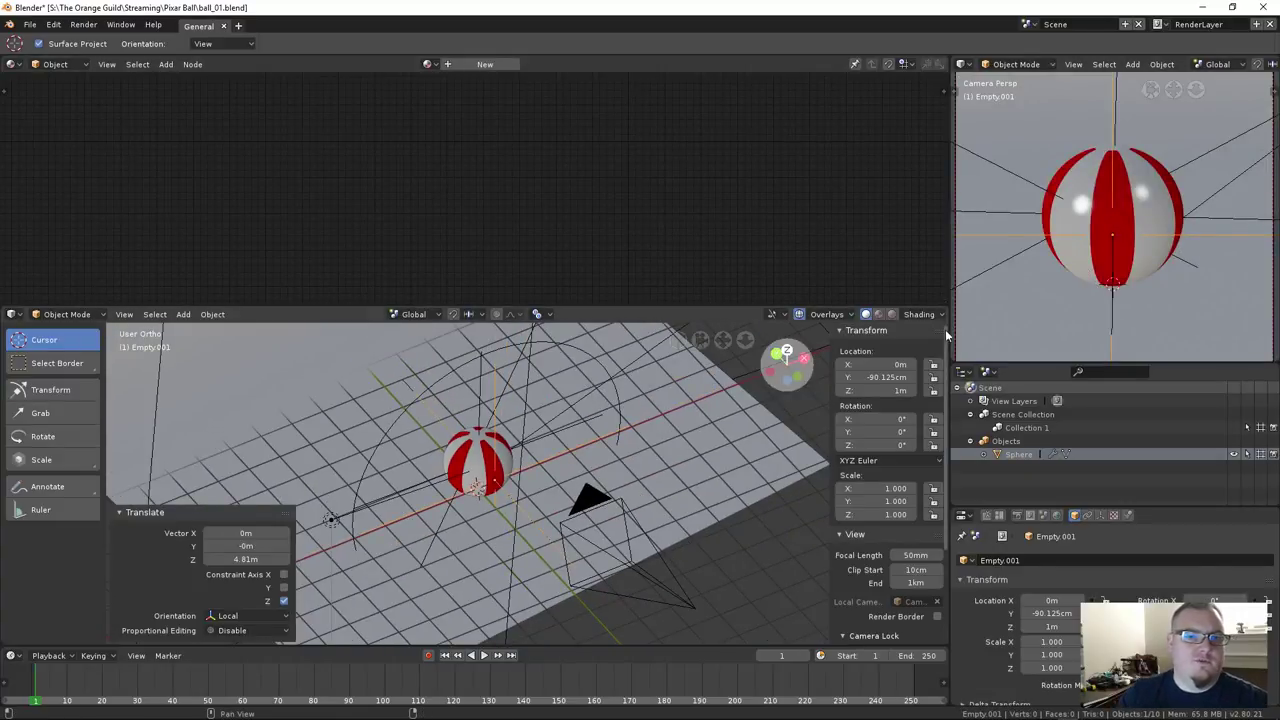
pyautogui.moveTo(946, 318); pyautogui.dragTo(940, 180)
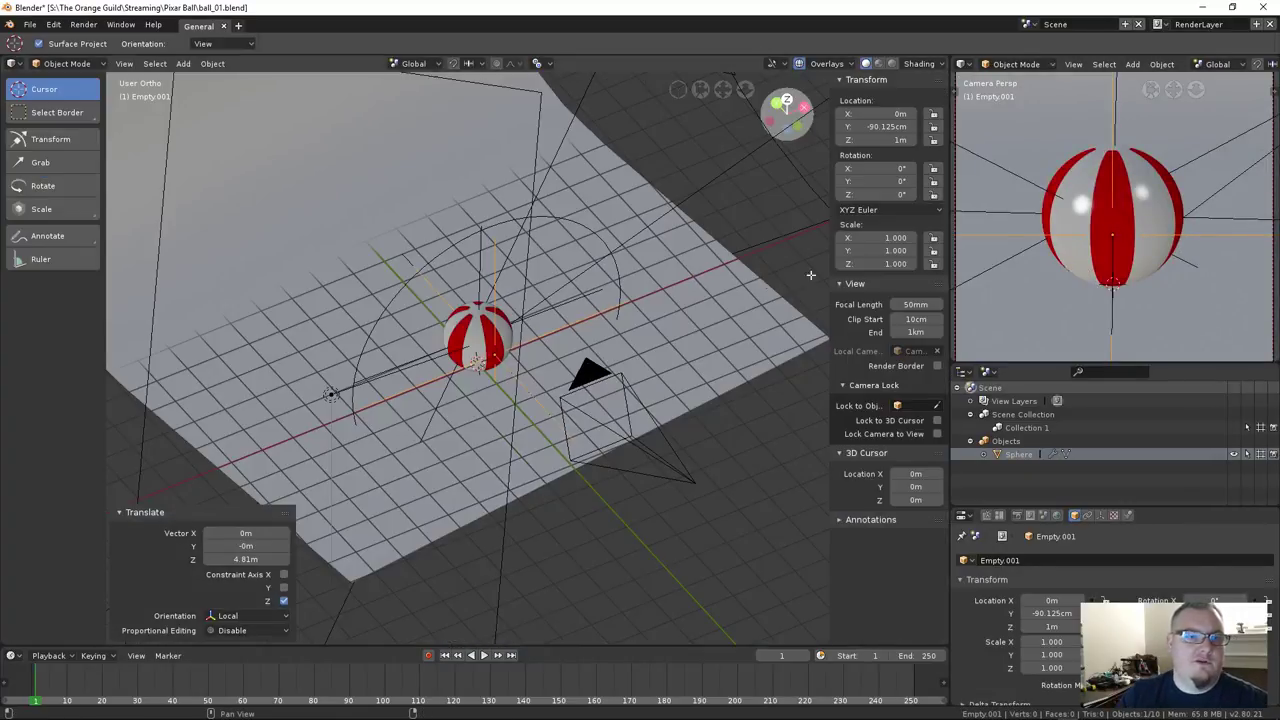
pyautogui.moveTo(600, 380)
pyautogui.mouseDown(button='middle')
pyautogui.moveTo(632, 378)
pyautogui.moveTo(610, 370)
pyautogui.mouseUp(button='middle')
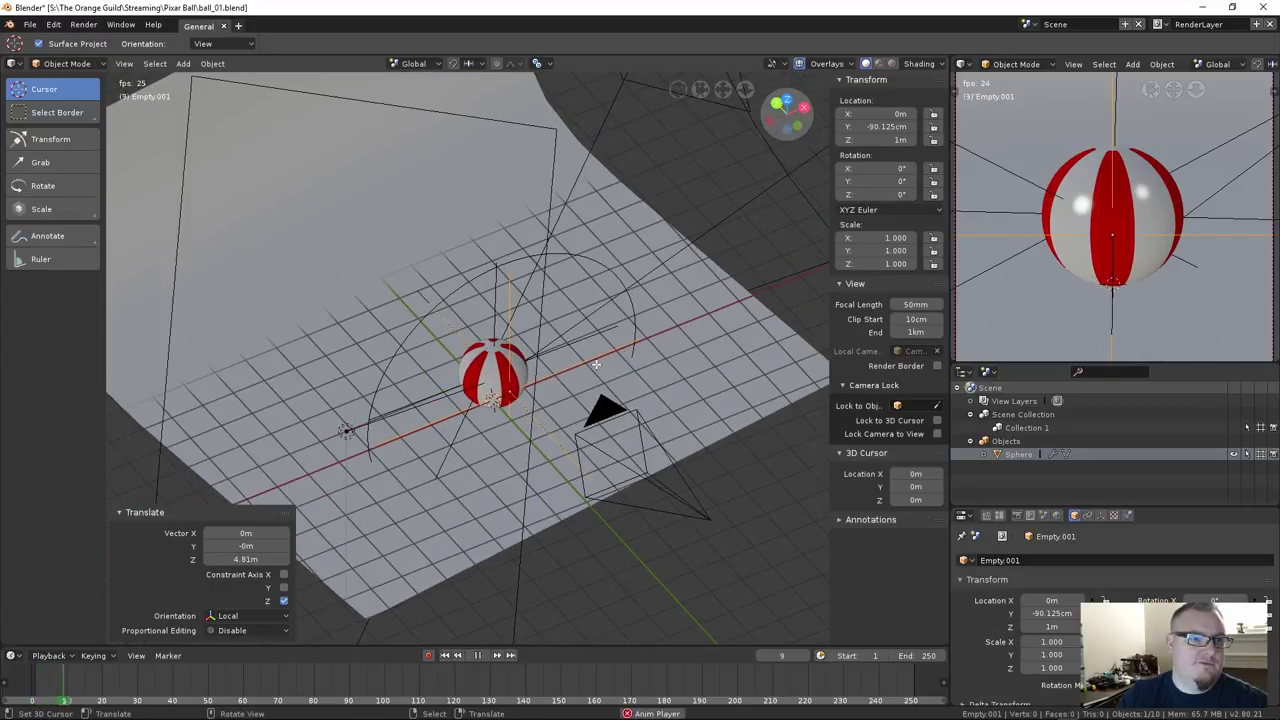
pyautogui.hotkey('shift', 'h')
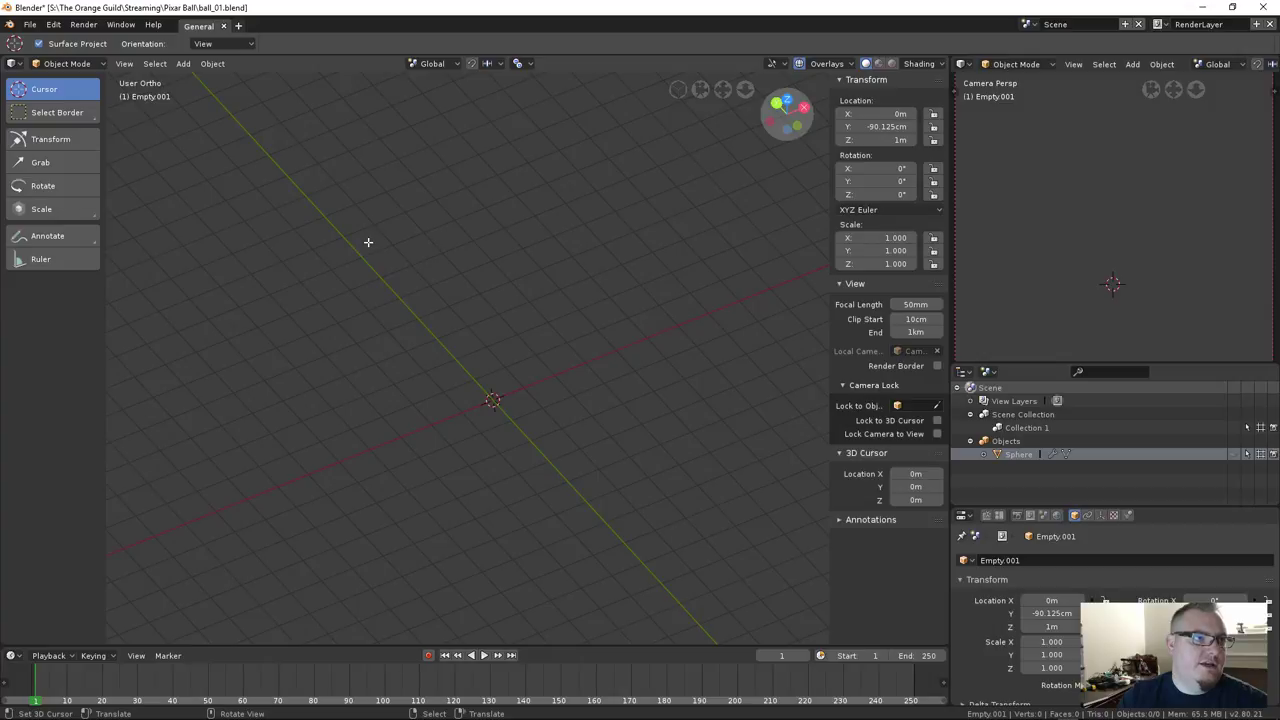
pyautogui.press('`')
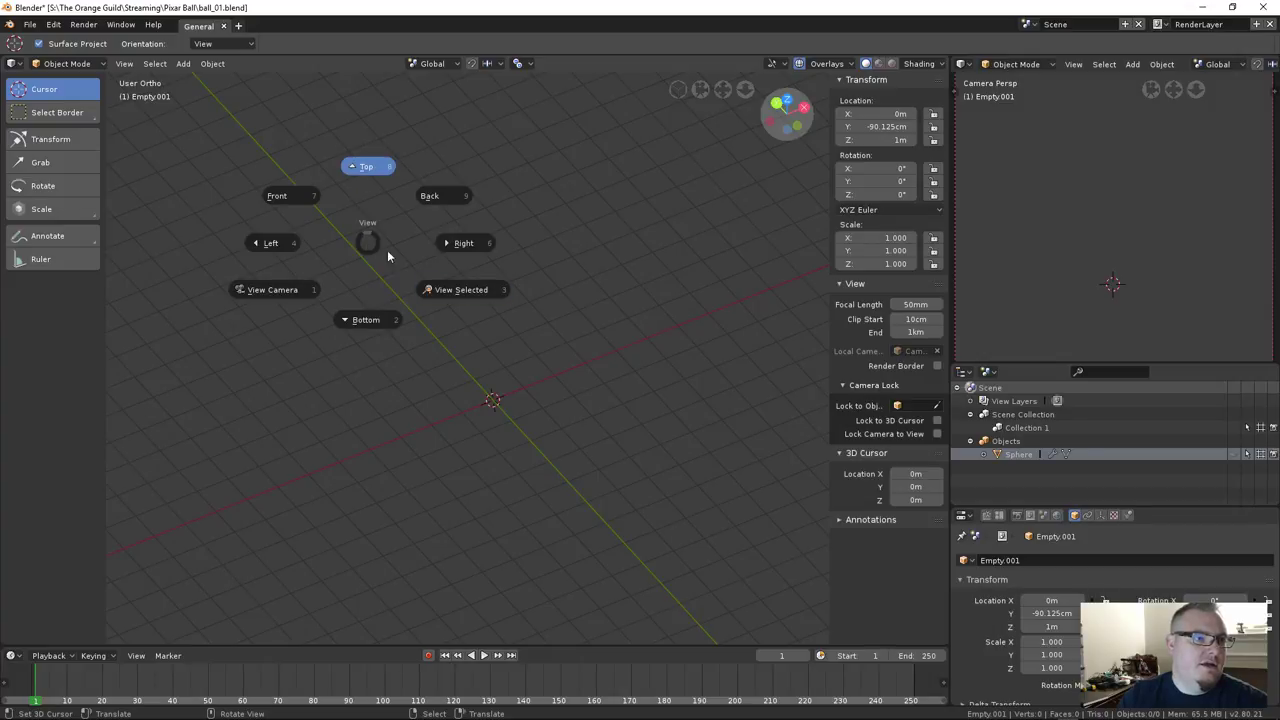
pyautogui.press('Escape')
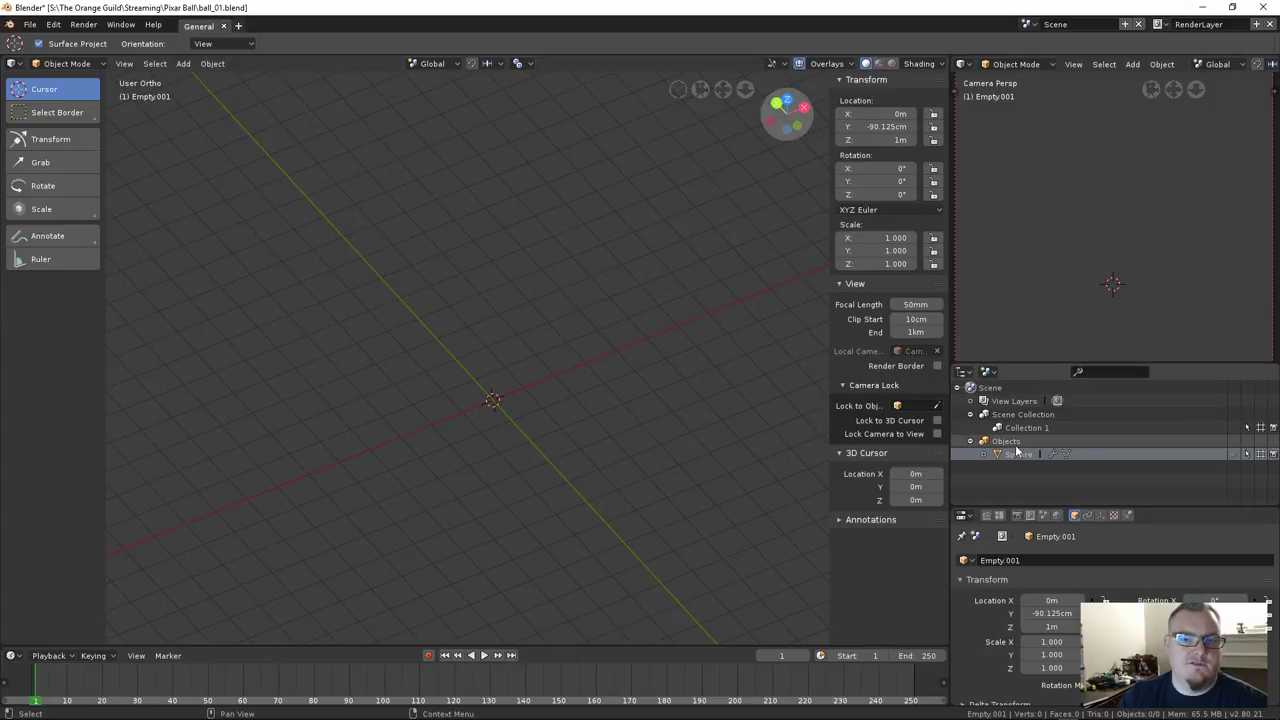
# Unhide the Sphere and reveal the hidden camera, light and backdrop, leaving nothing selected
pyautogui.click(1239, 455)
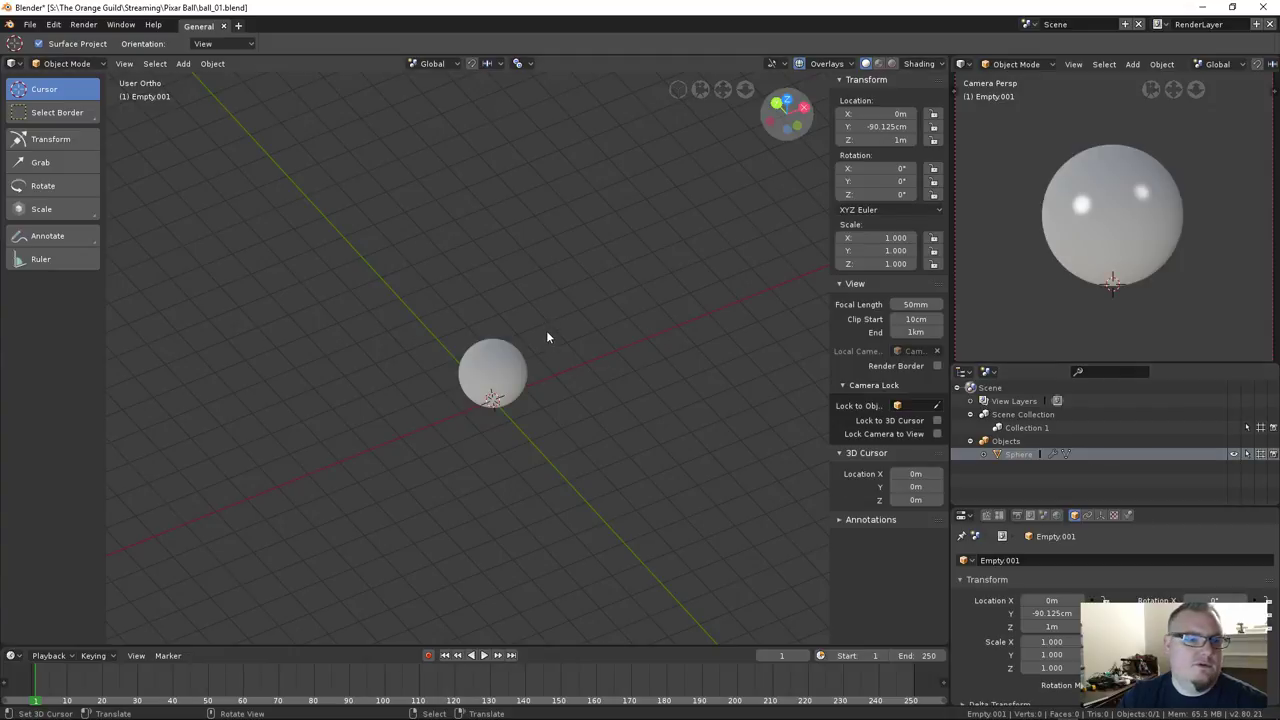
pyautogui.hotkey('alt', 'h')
pyautogui.moveTo(584, 363); pyautogui.dragTo(545, 383, button='middle')
pyautogui.scroll(3, 515, 358)
pyautogui.press('a')
pyautogui.hotkey('alt', 'a')
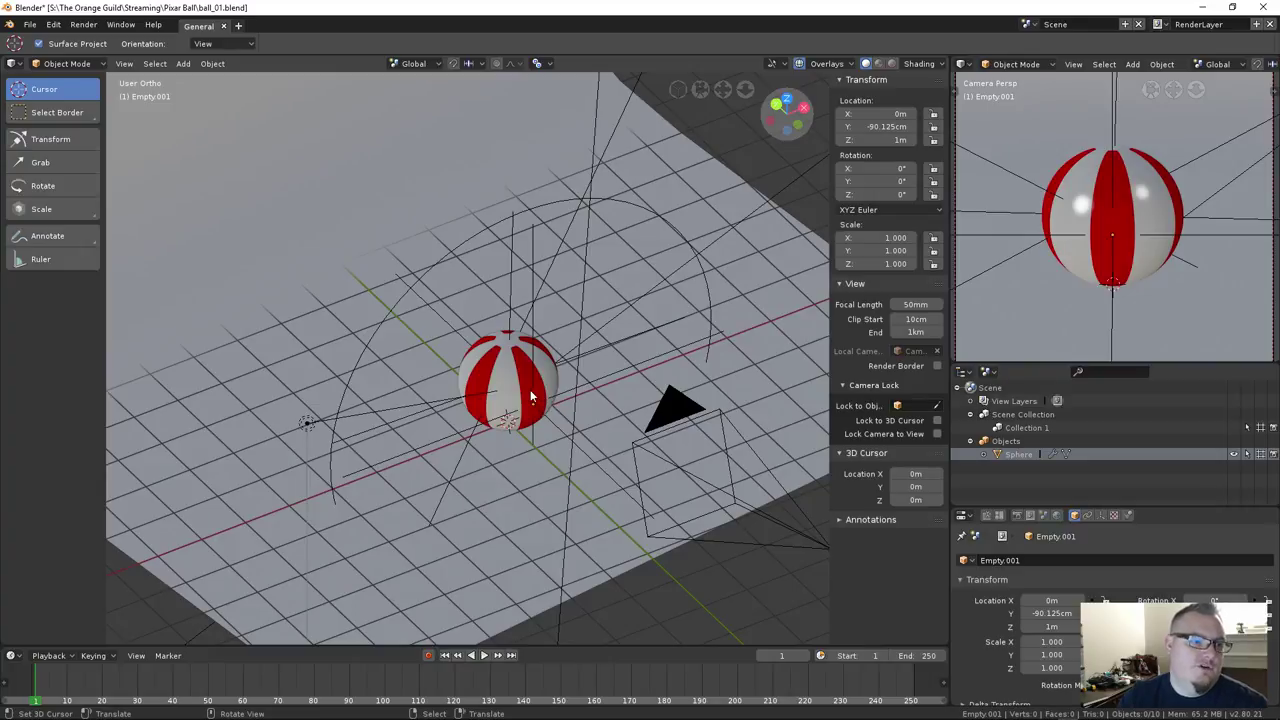
# Preview the animation playback twice, returning to frame 1
pyautogui.press('space')
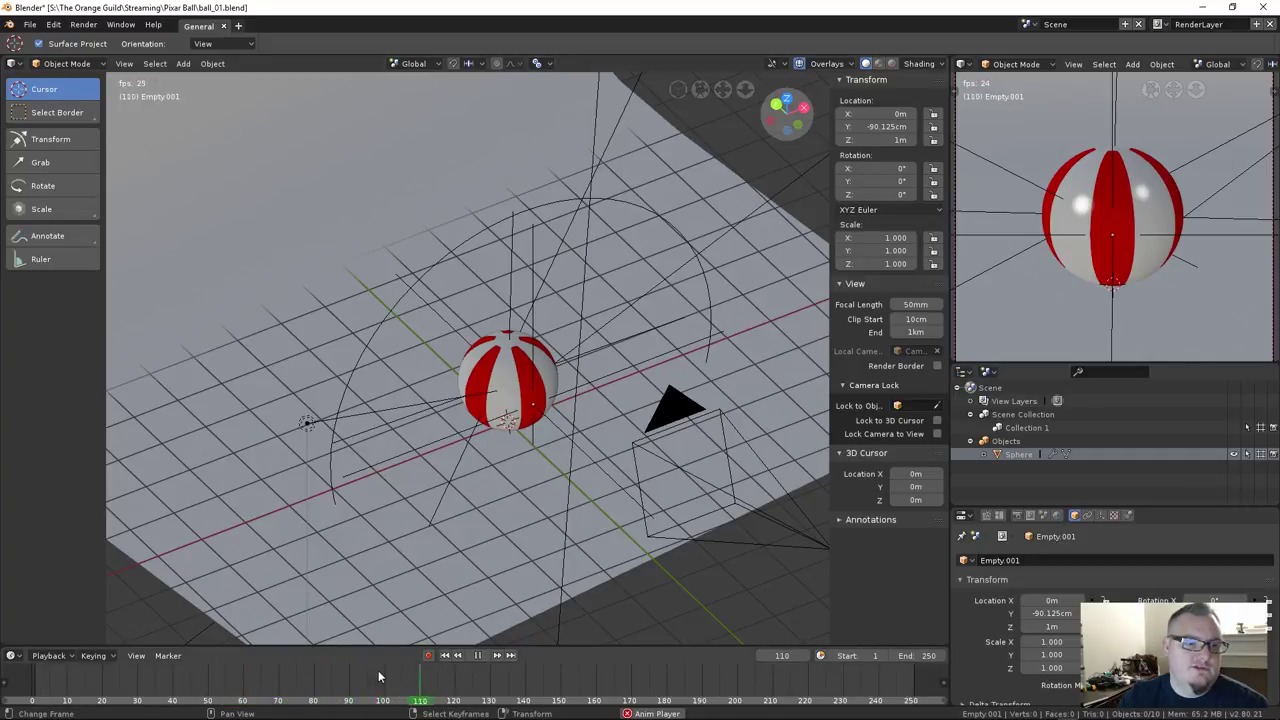
pyautogui.press('Escape')
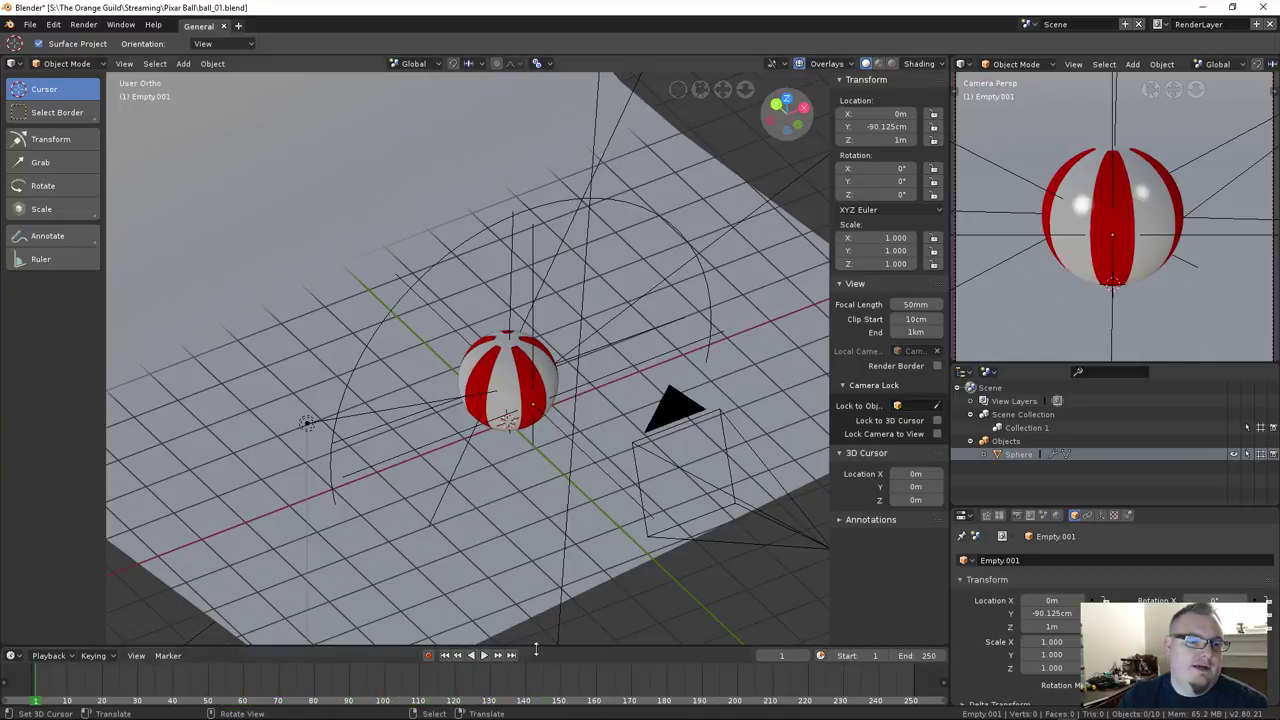
pyautogui.press('space')
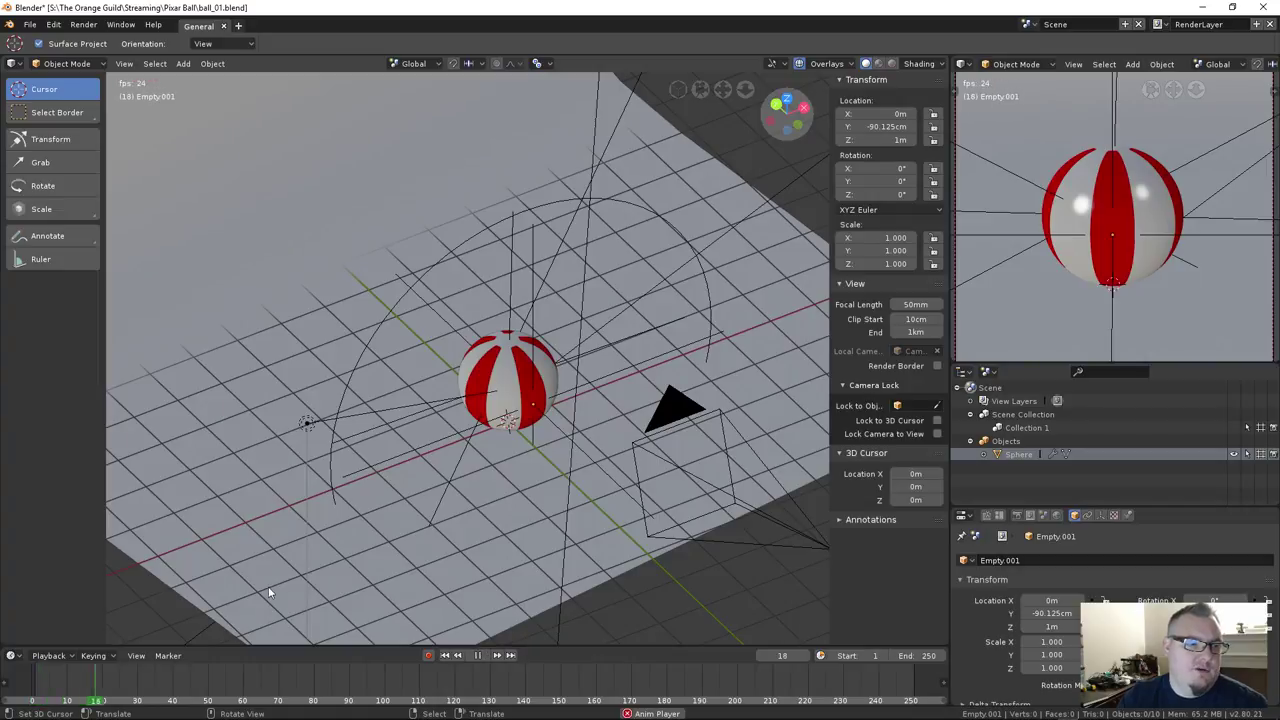
pyautogui.press('Escape')
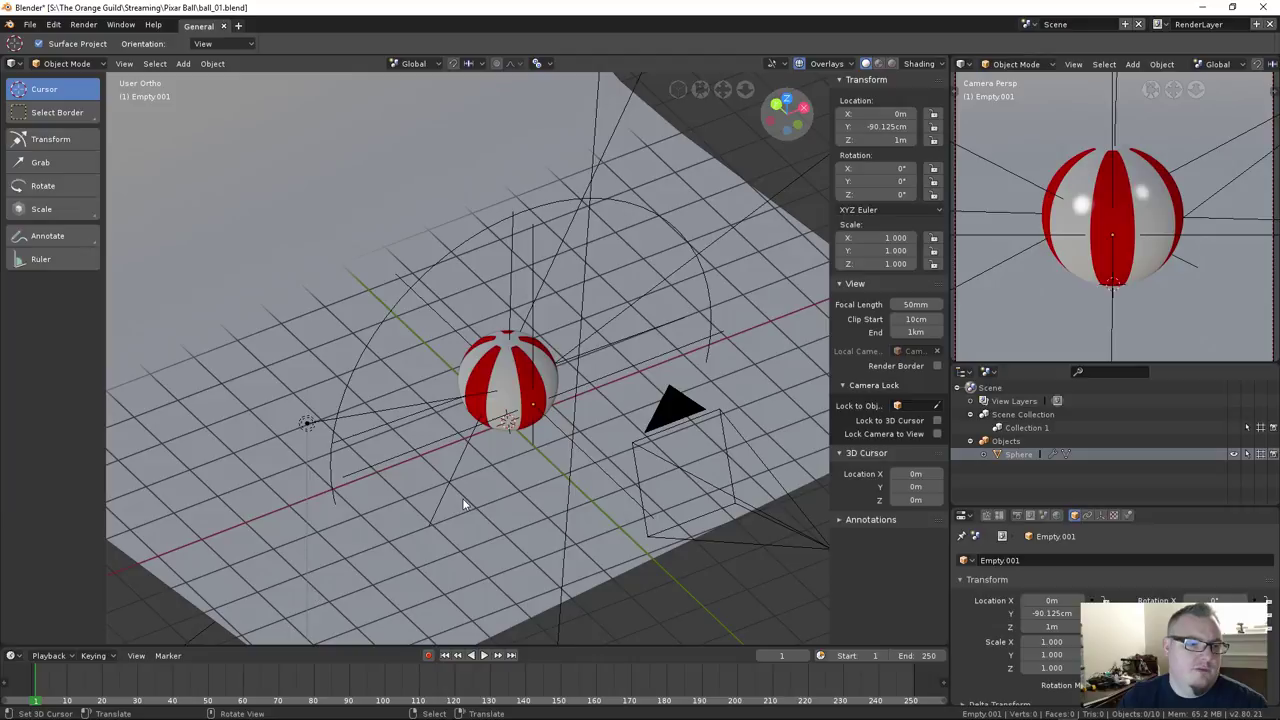
# Toggle maximized view on the 3D view, camera view, properties and outliner
pyautogui.hotkey('ctrl', 'space')
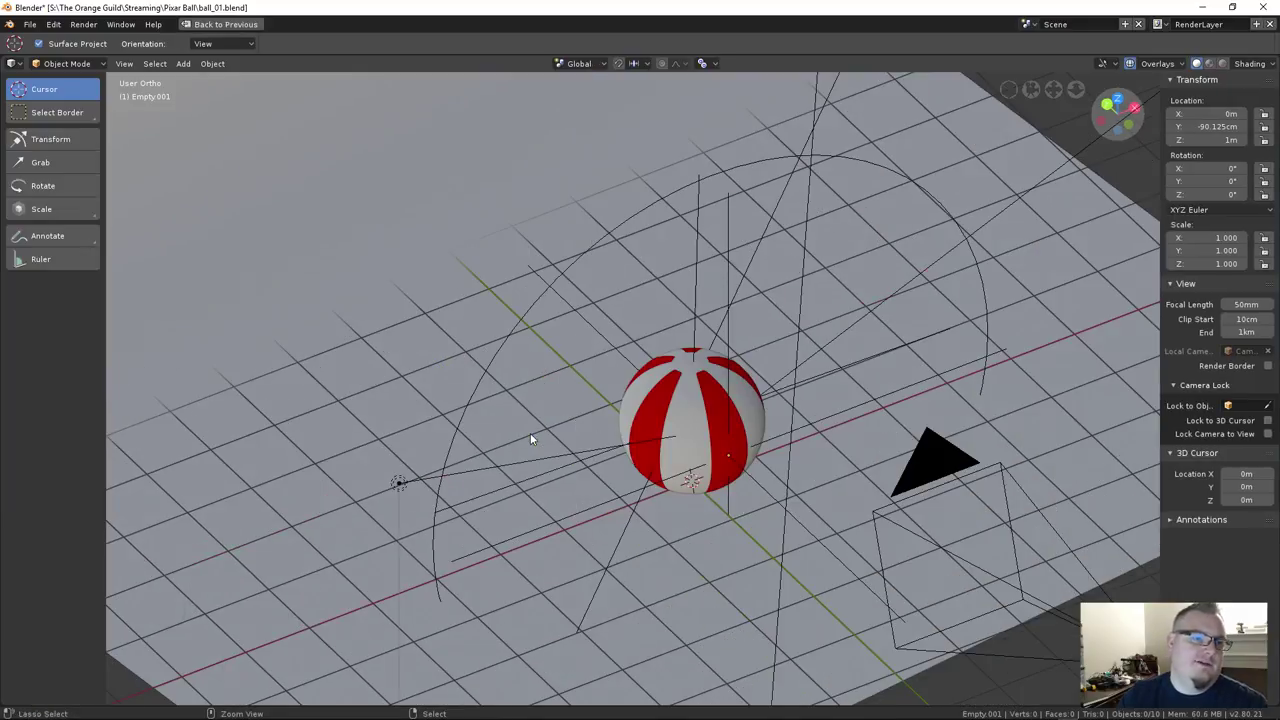
pyautogui.hotkey('ctrl', 'space')
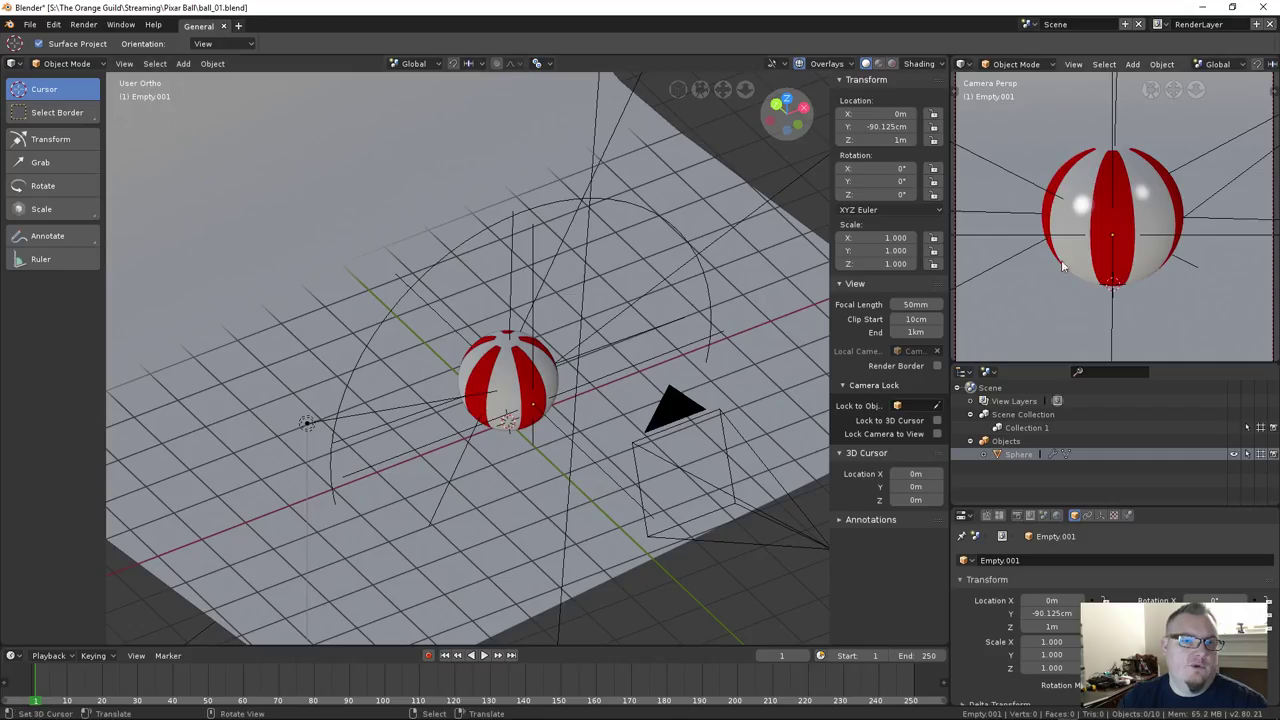
pyautogui.hotkey('ctrl', 'space')
pyautogui.hotkey('ctrl', 'space')
pyautogui.hotkey('ctrl', 'space')
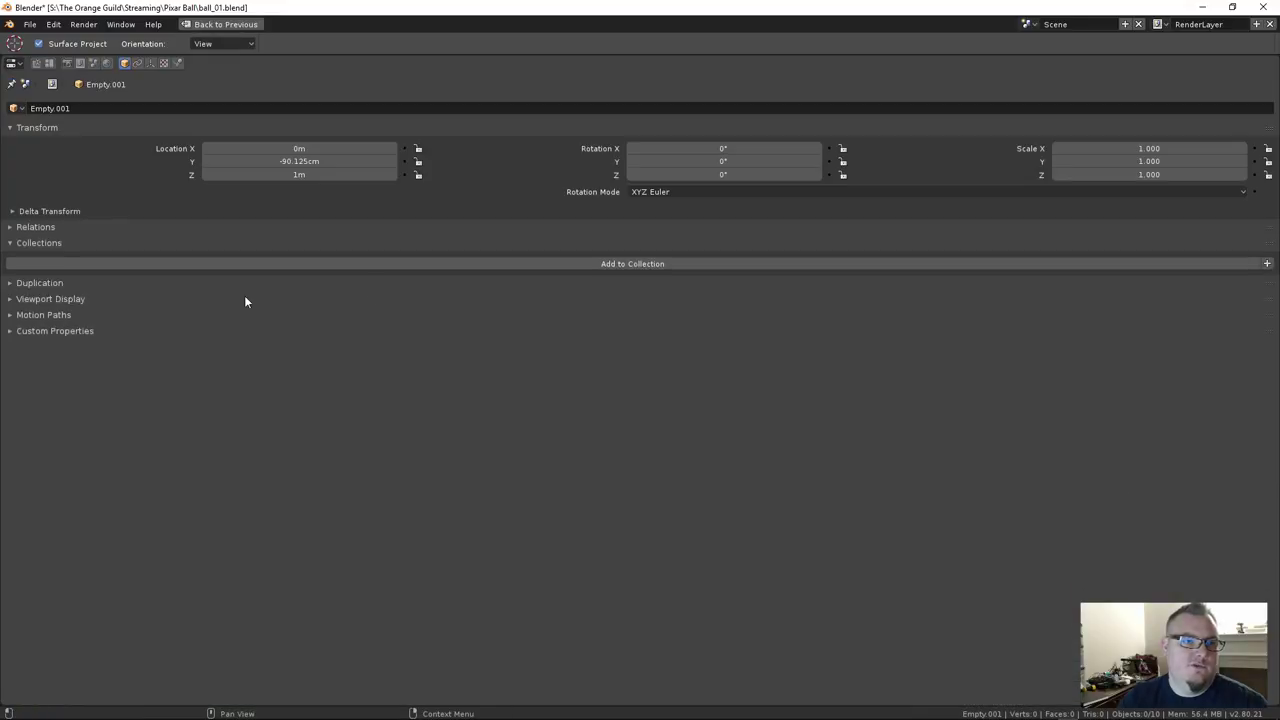
pyautogui.hotkey('ctrl', 'space')
pyautogui.hotkey('ctrl', 'space')
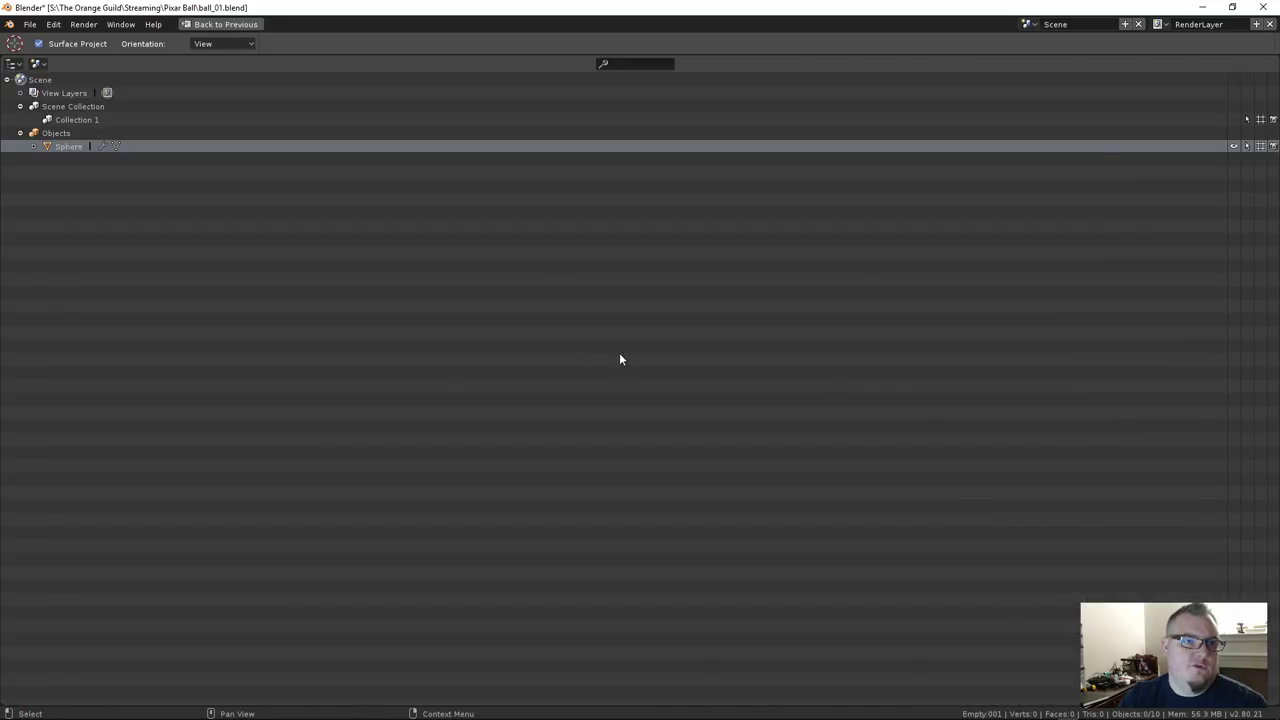
pyautogui.hotkey('ctrl', 'space')
pyautogui.moveTo(465, 346); pyautogui.dragTo(476, 356, button='middle')
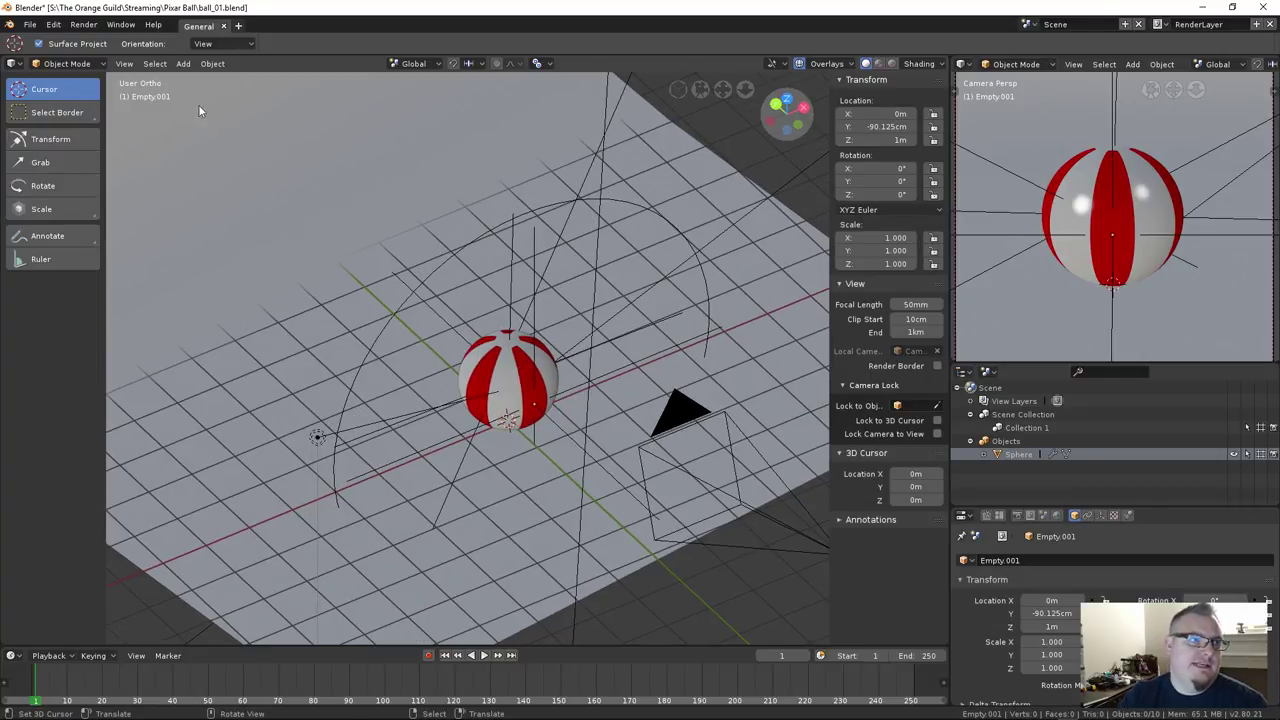
# Look through Object > Apply without applying anything, then show the viewport tool popup
pyautogui.click(211, 67)
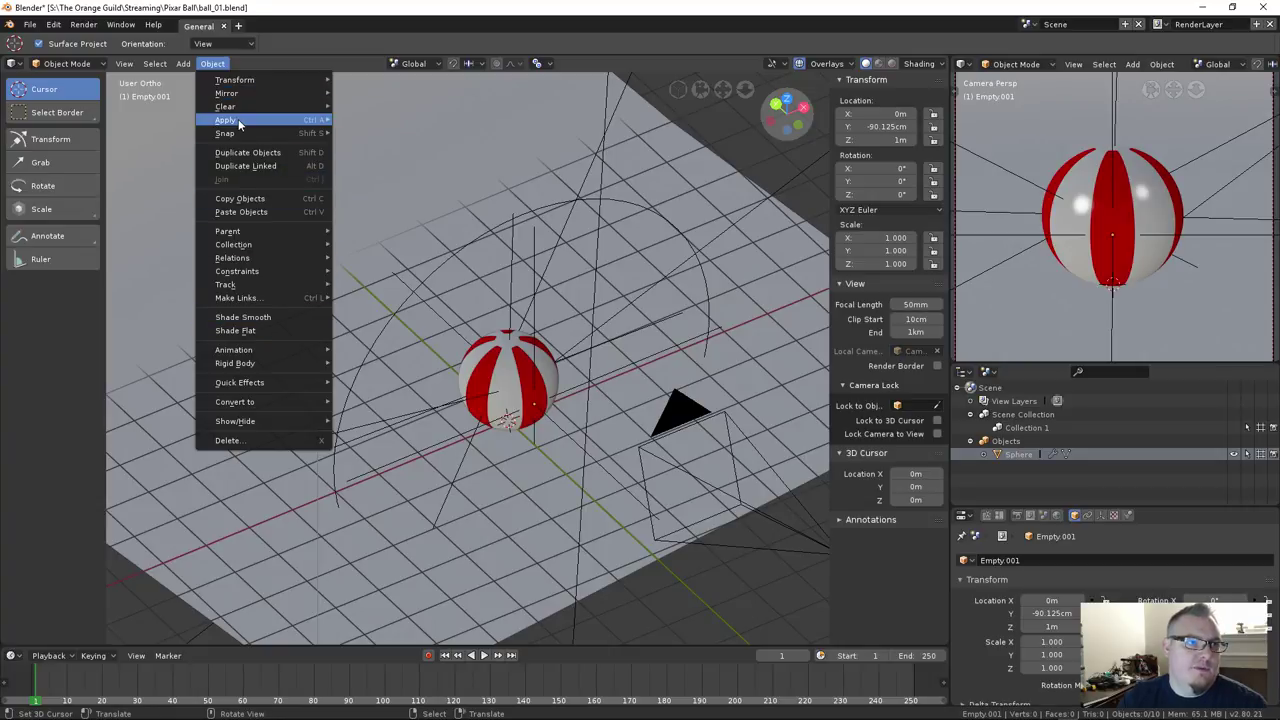
pyautogui.moveTo(239, 124)
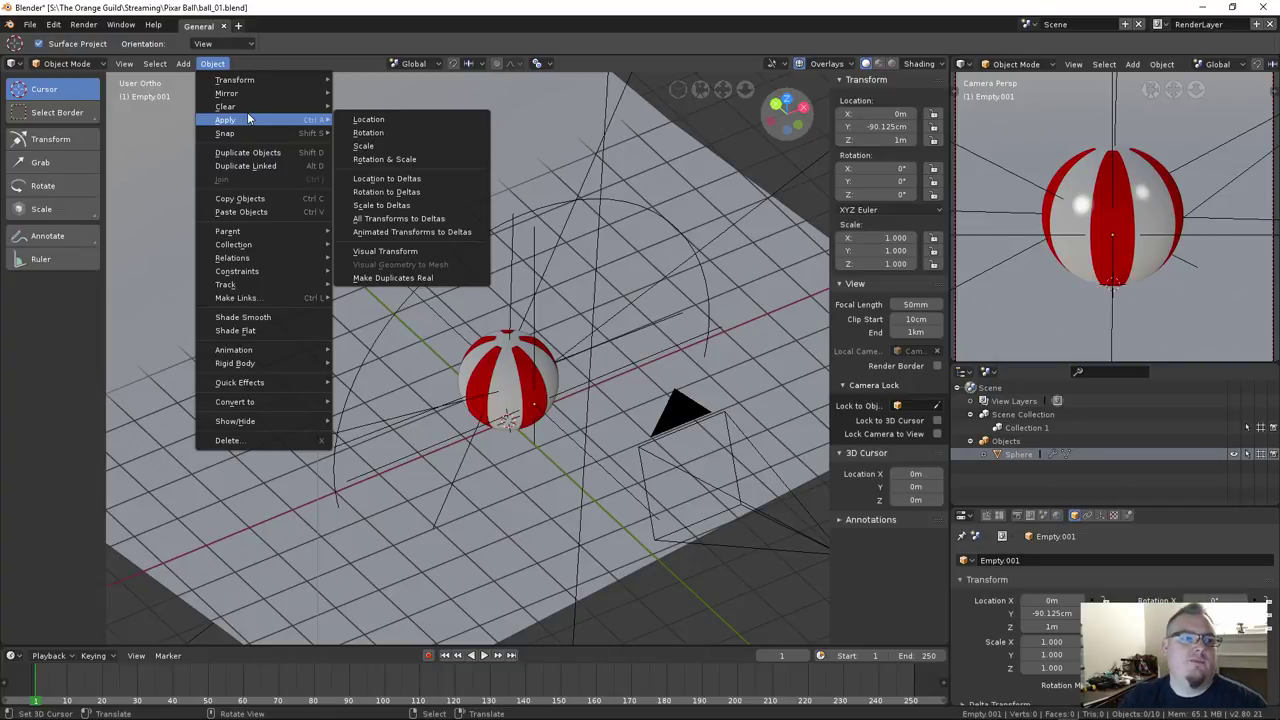
pyautogui.click(207, 66)
pyautogui.hotkey('shift', 'space')
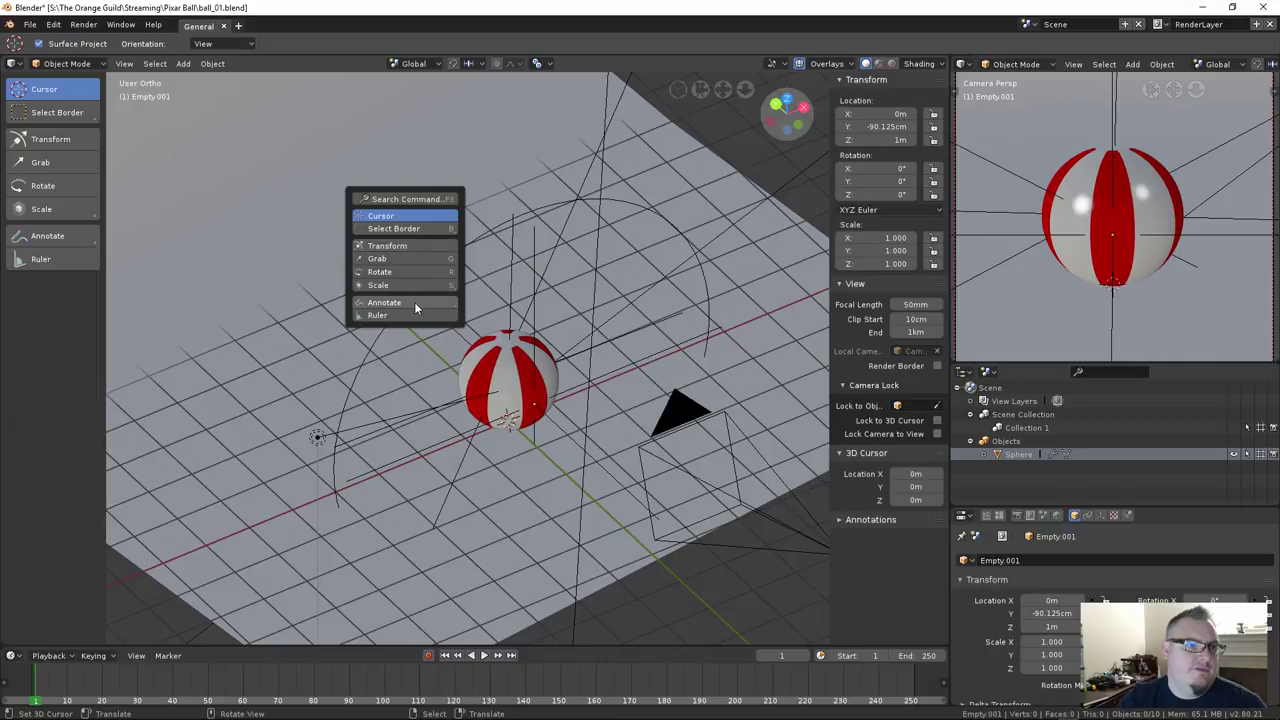
# Dismiss the command search and select the Horizontal-Wrap empty
pyautogui.click(405, 199)
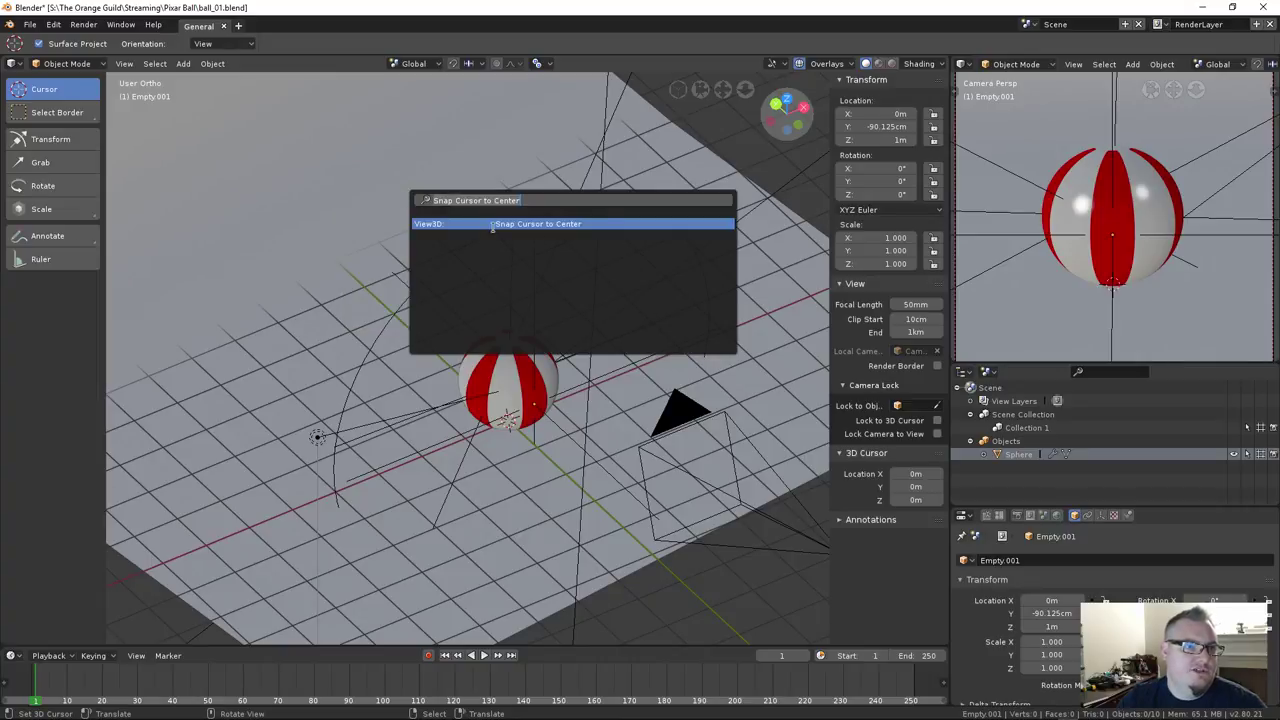
pyautogui.write('g')
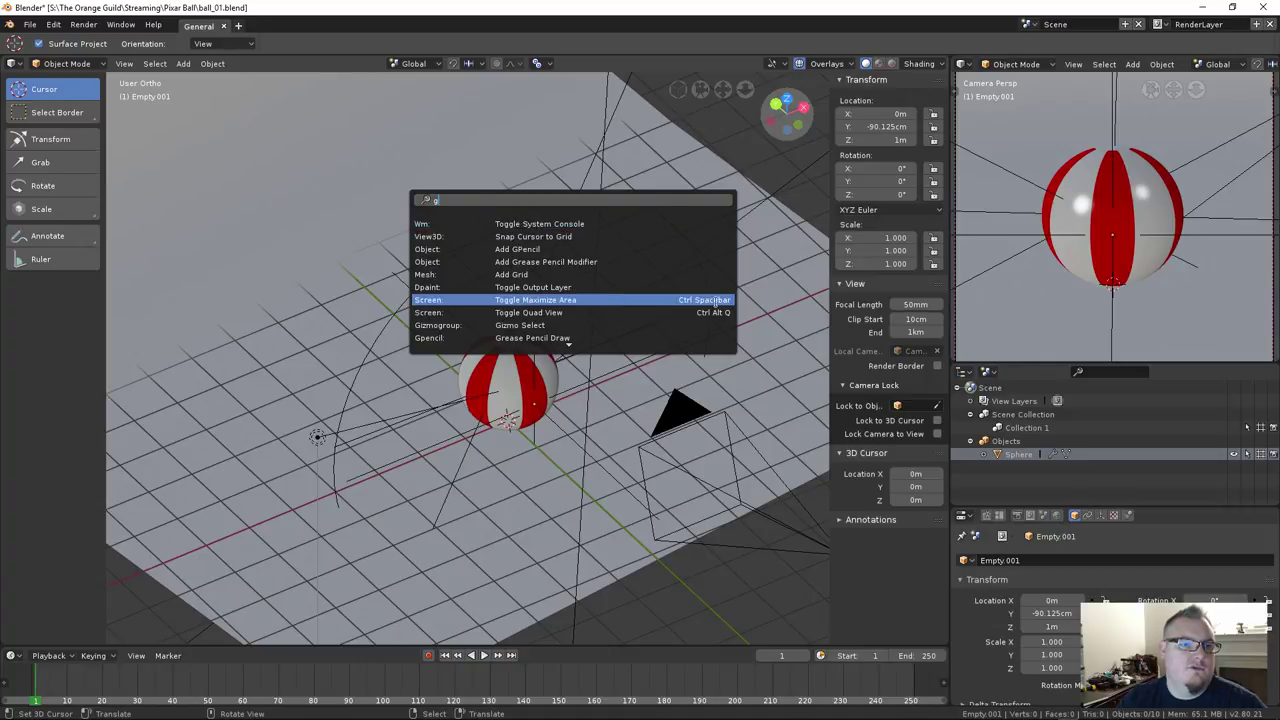
pyautogui.press('Escape')
pyautogui.moveTo(457, 342); pyautogui.dragTo(539, 369, button='middle')
pyautogui.rightClick(502, 222)
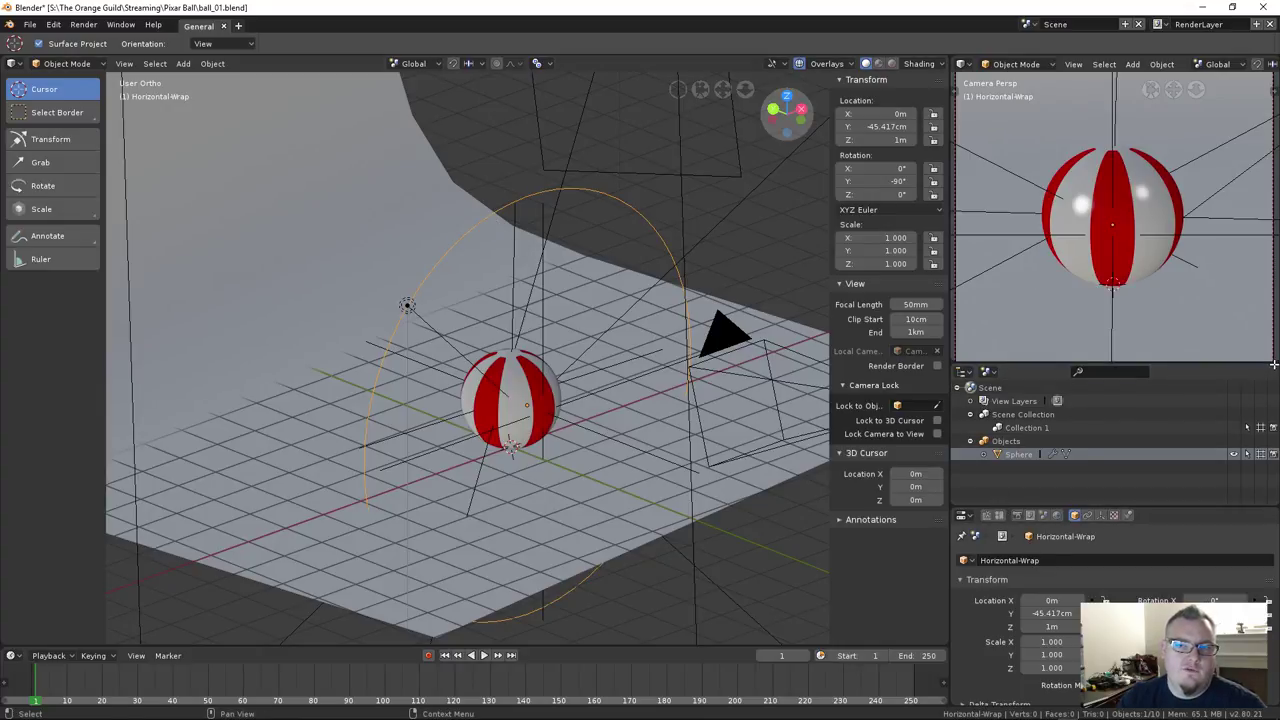
# Join the camera preview into the outliner, heighten the properties, and select the backdrop Plane
pyautogui.moveTo(1274, 365); pyautogui.dragTo(1159, 236)
pyautogui.moveTo(1052, 508); pyautogui.dragTo(1052, 214)
pyautogui.scroll(-8, 495, 345)
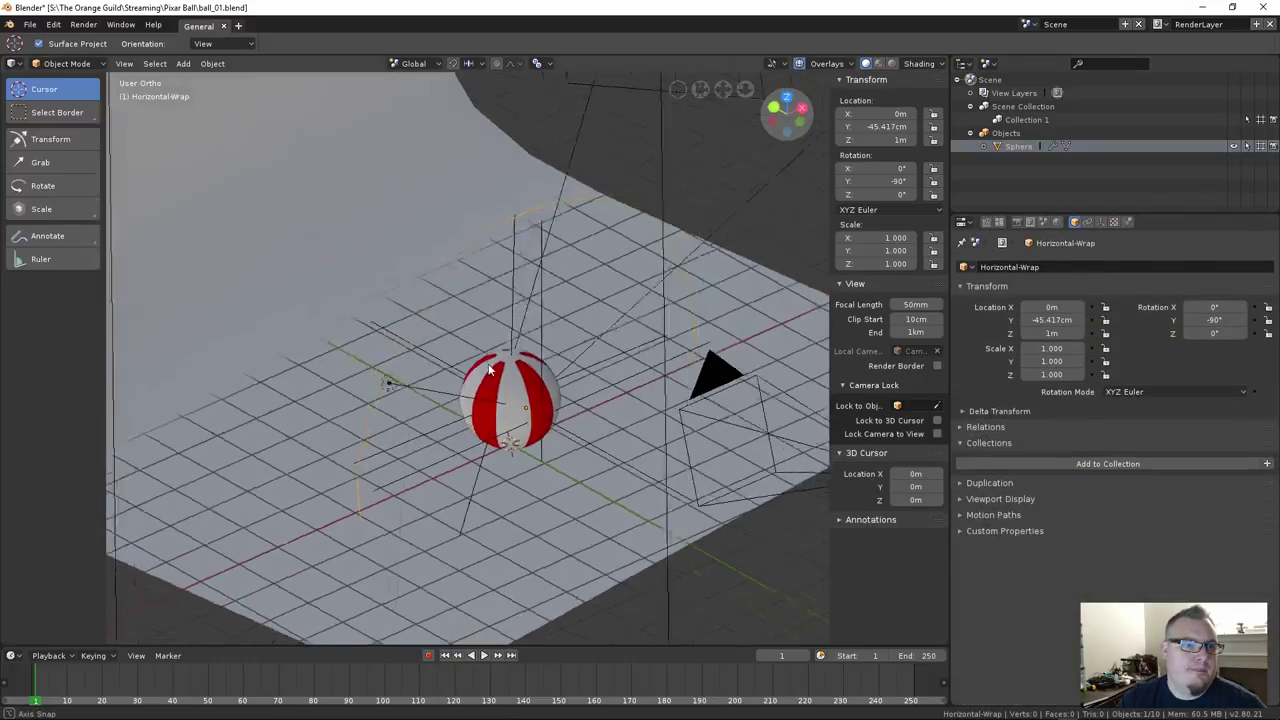
pyautogui.moveTo(480, 345); pyautogui.dragTo(434, 352, button='middle')
pyautogui.click(270, 375)
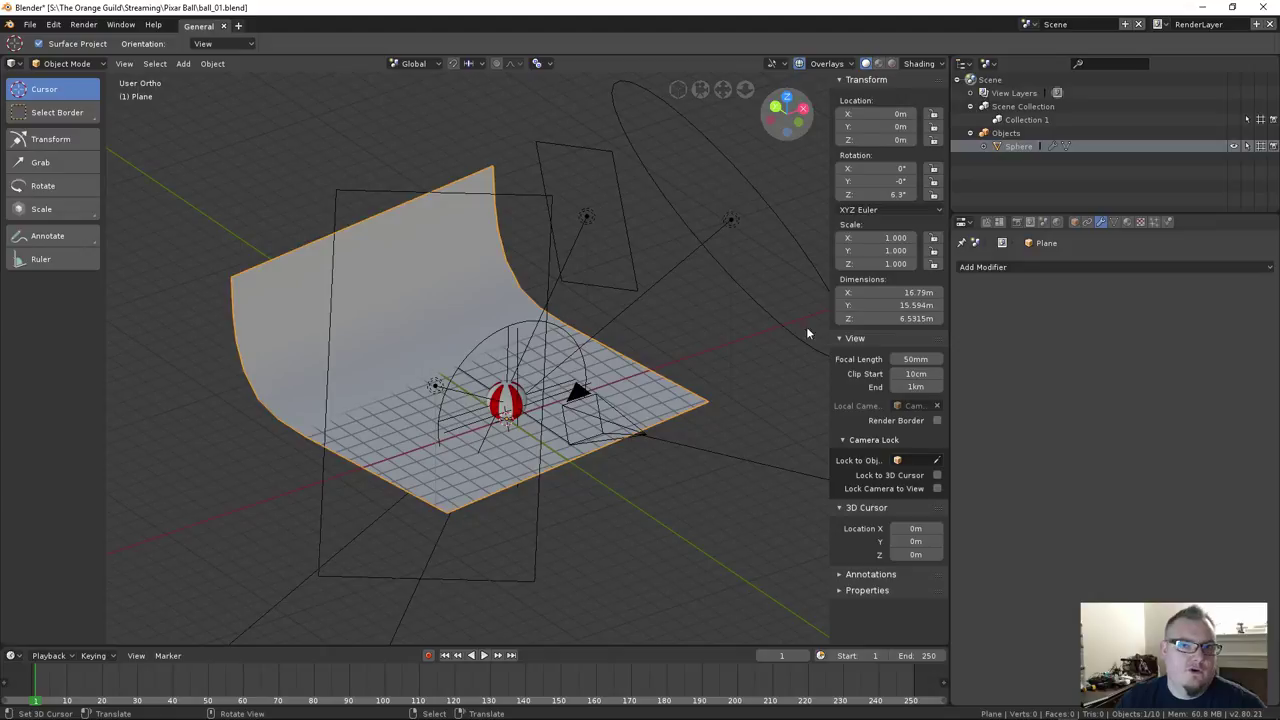
# Show the backdrop Plane's object properties with its Background collection
pyautogui.rightClick(1010, 149)
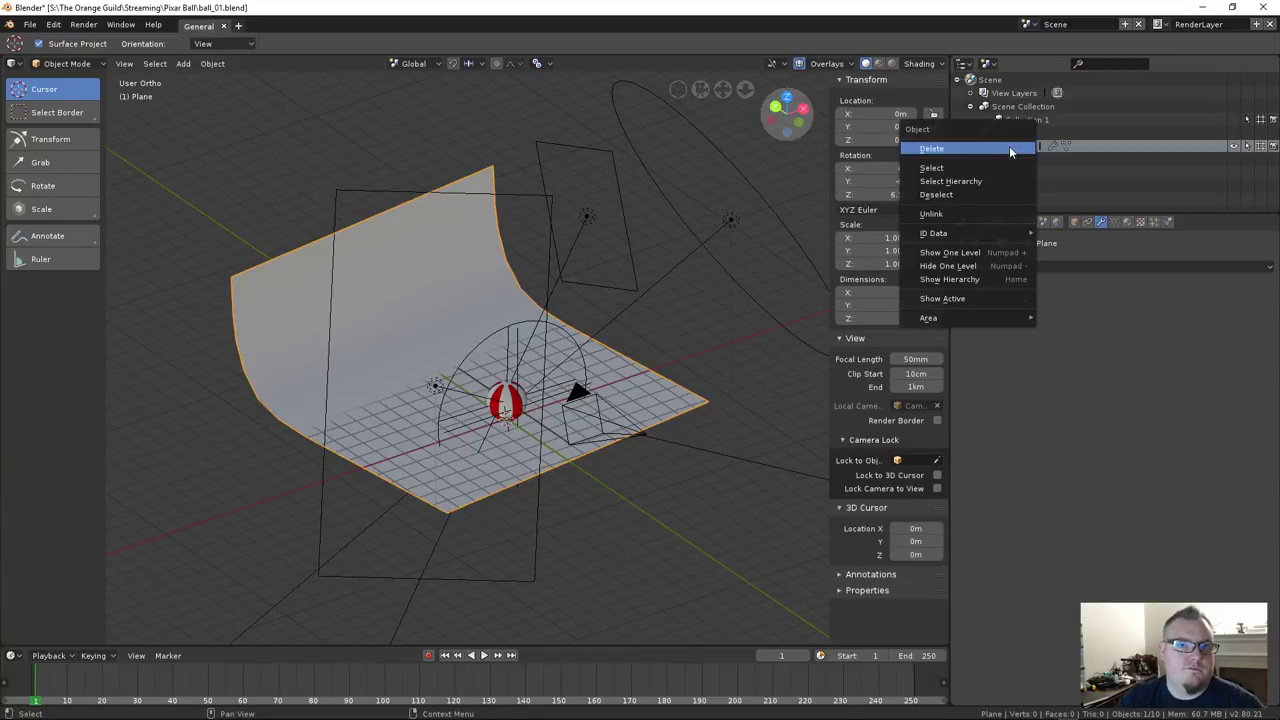
pyautogui.moveTo(1002, 234)
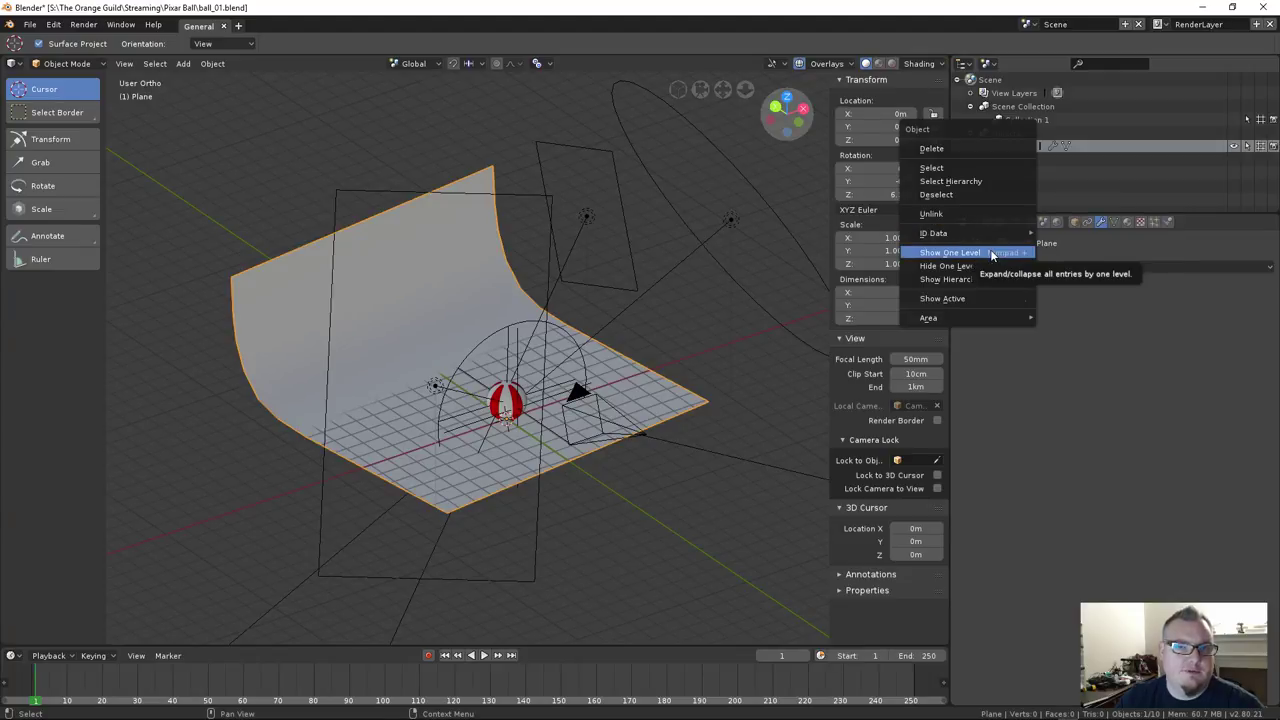
pyautogui.moveTo(952, 318)
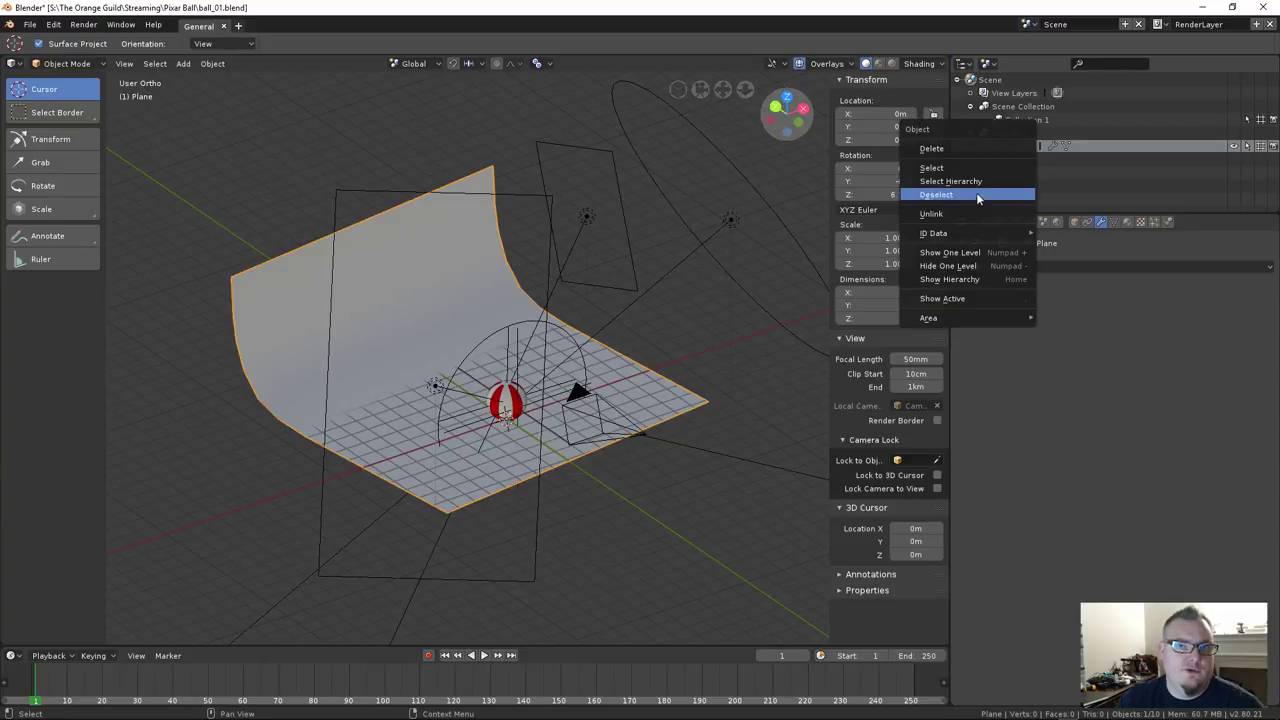
pyautogui.click(1075, 222)
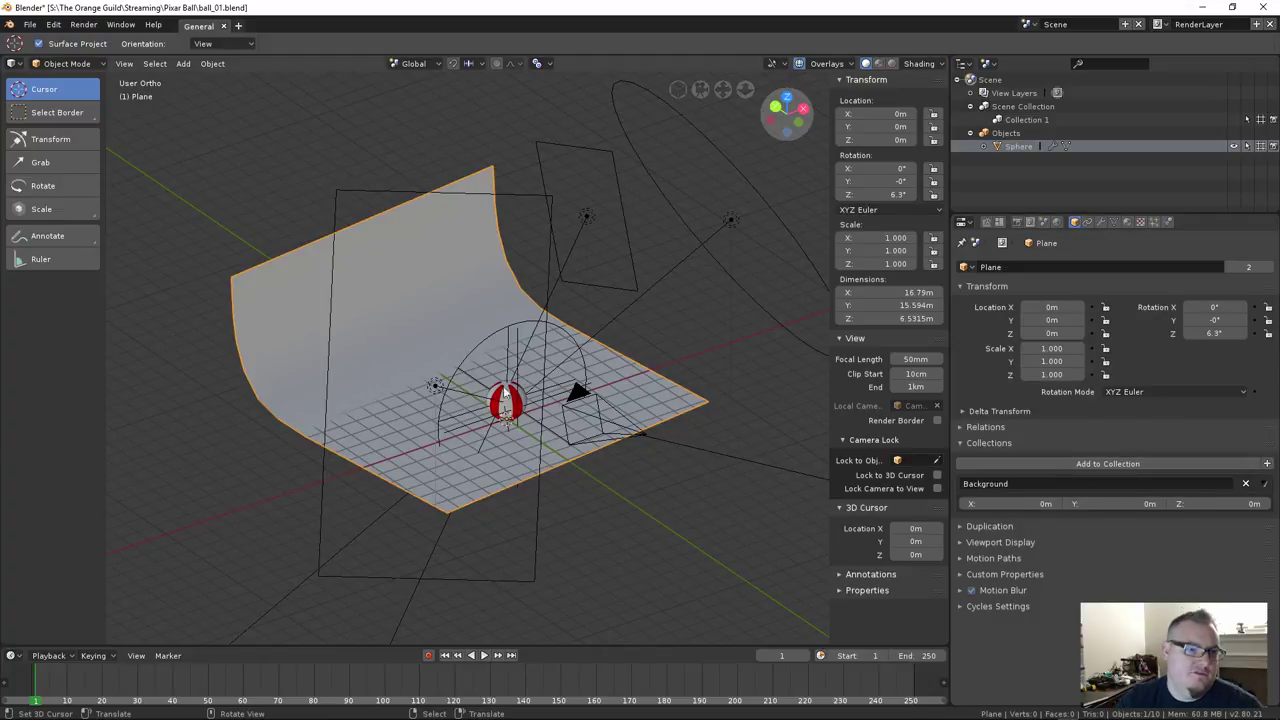
pyautogui.scroll(4, 524, 392)
pyautogui.moveTo(498, 394); pyautogui.dragTo(510, 340, button='middle')
# Expand the outliner's Objects tree one level, collapsing and re-expanding with numpad +/−
pyautogui.rightClick(980, 133)
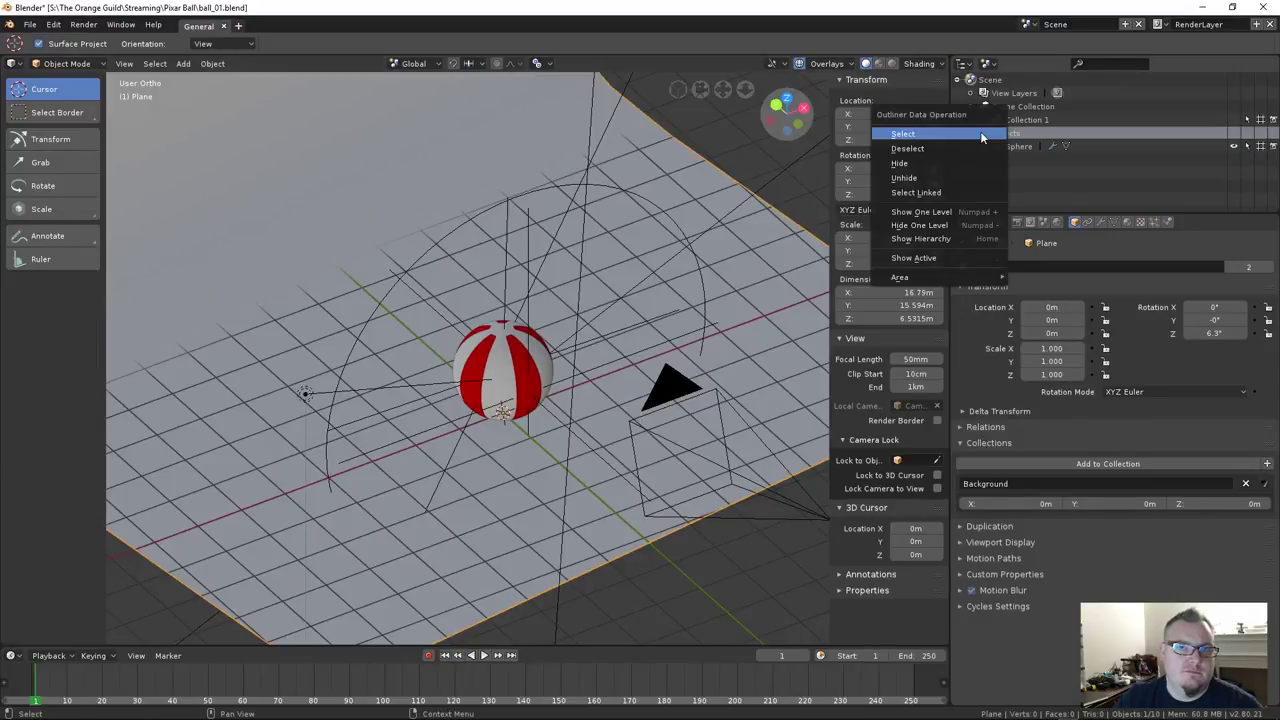
pyautogui.click(921, 211)
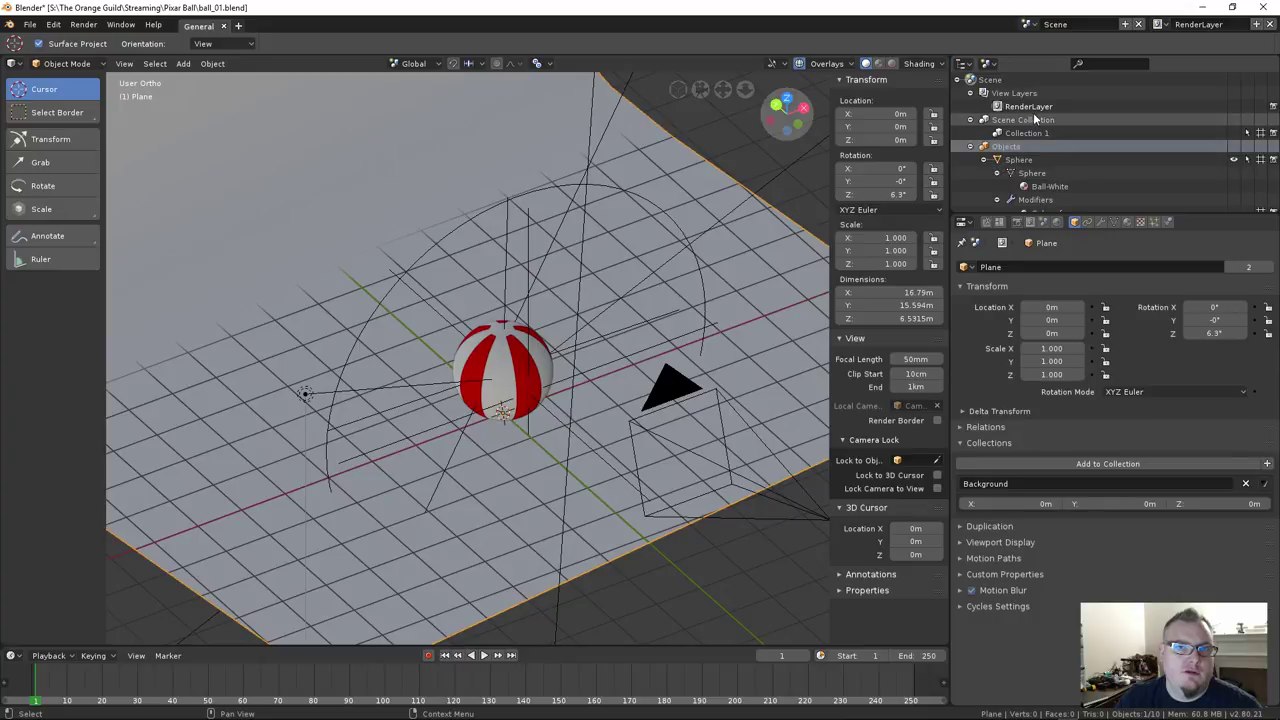
pyautogui.press('KP_Subtract')
pyautogui.press('KP_Subtract')
pyautogui.press('KP_Subtract')
pyautogui.press('KP_Subtract')
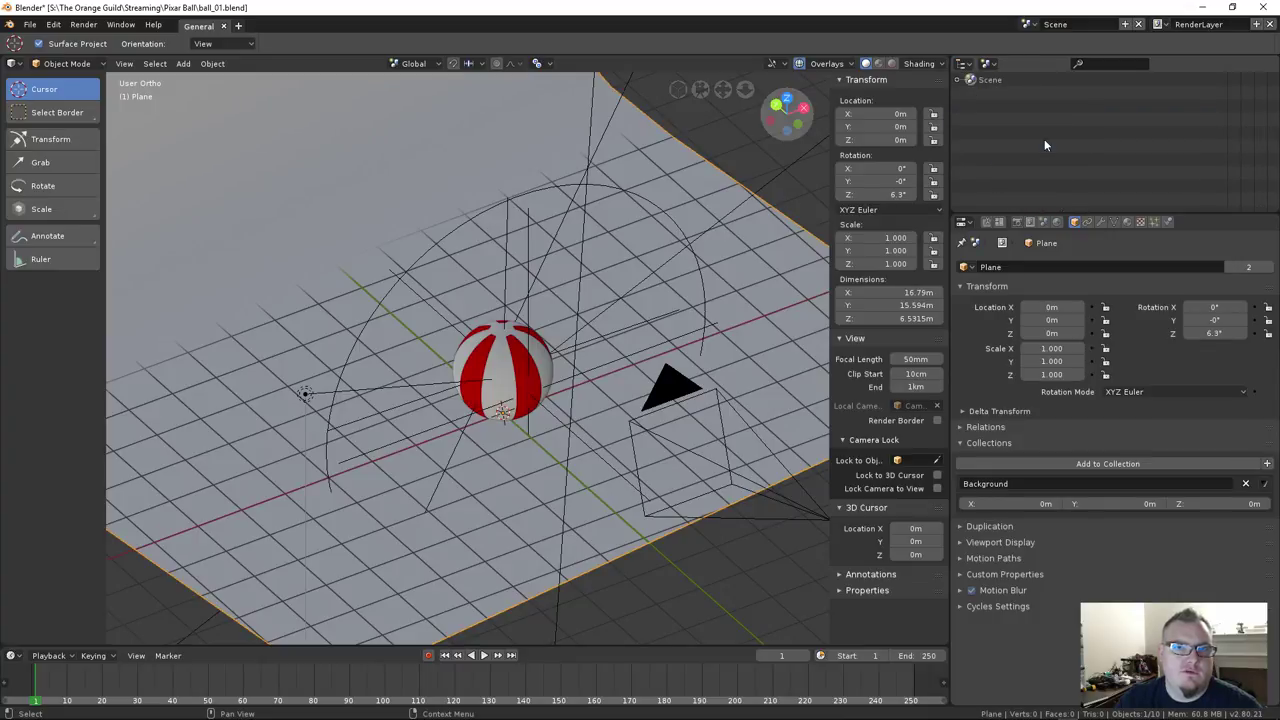
pyautogui.press('KP_Add')
pyautogui.press('KP_Add')
pyautogui.press('KP_Add')
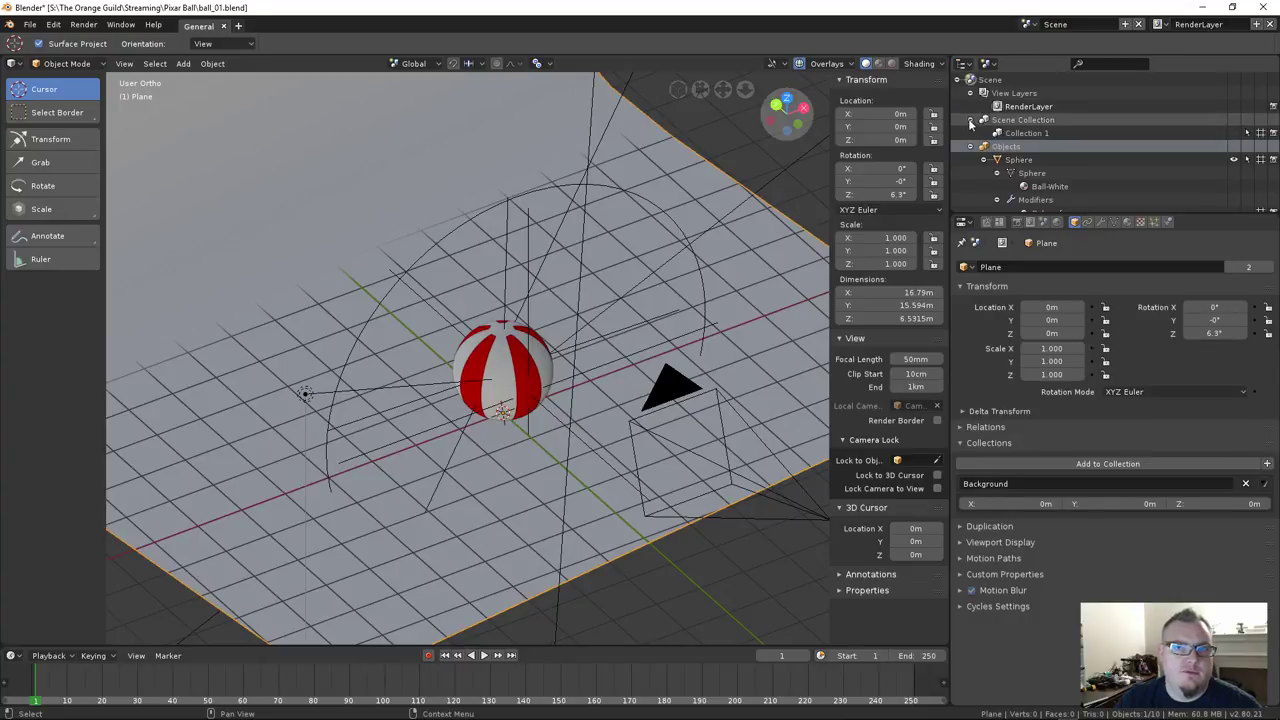
pyautogui.press('KP_Subtract')
pyautogui.press('KP_Subtract')
pyautogui.press('KP_Subtract')
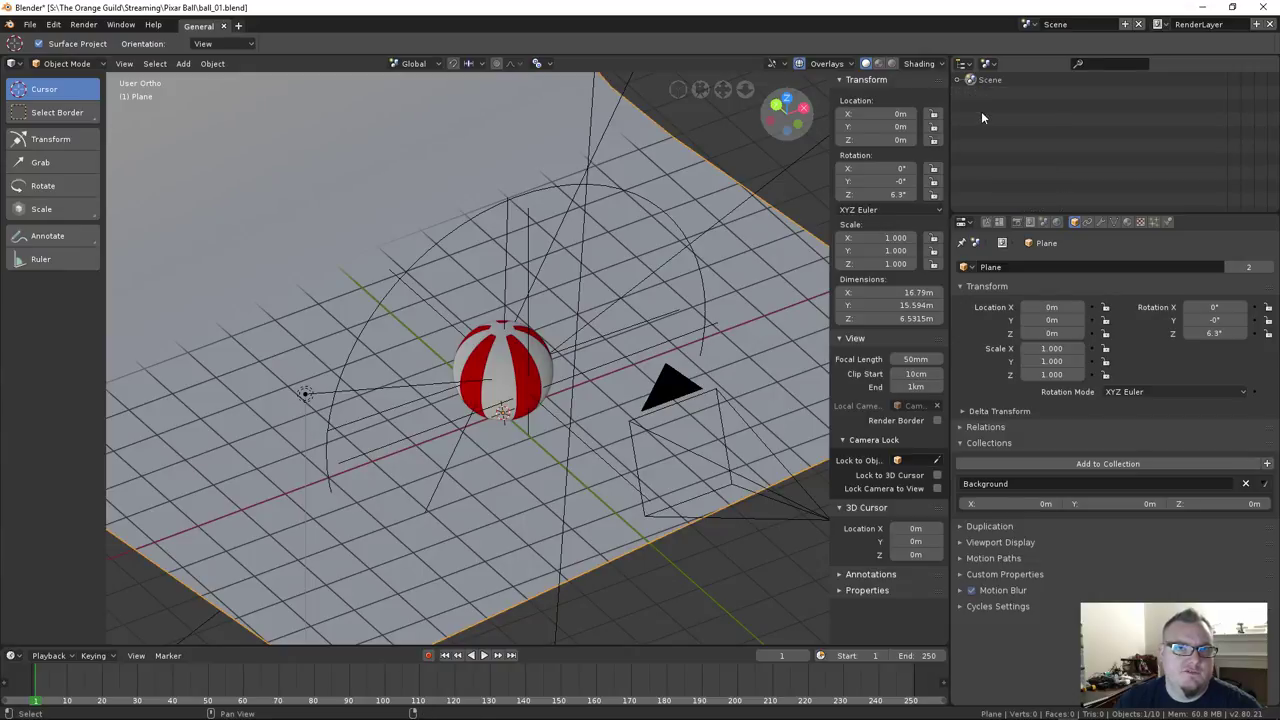
pyautogui.press('KP_Add')
pyautogui.press('KP_Add')
pyautogui.press('KP_Add')
pyautogui.moveTo(557, 332); pyautogui.dragTo(513, 320, button='middle')
pyautogui.scroll(4, 525, 324)
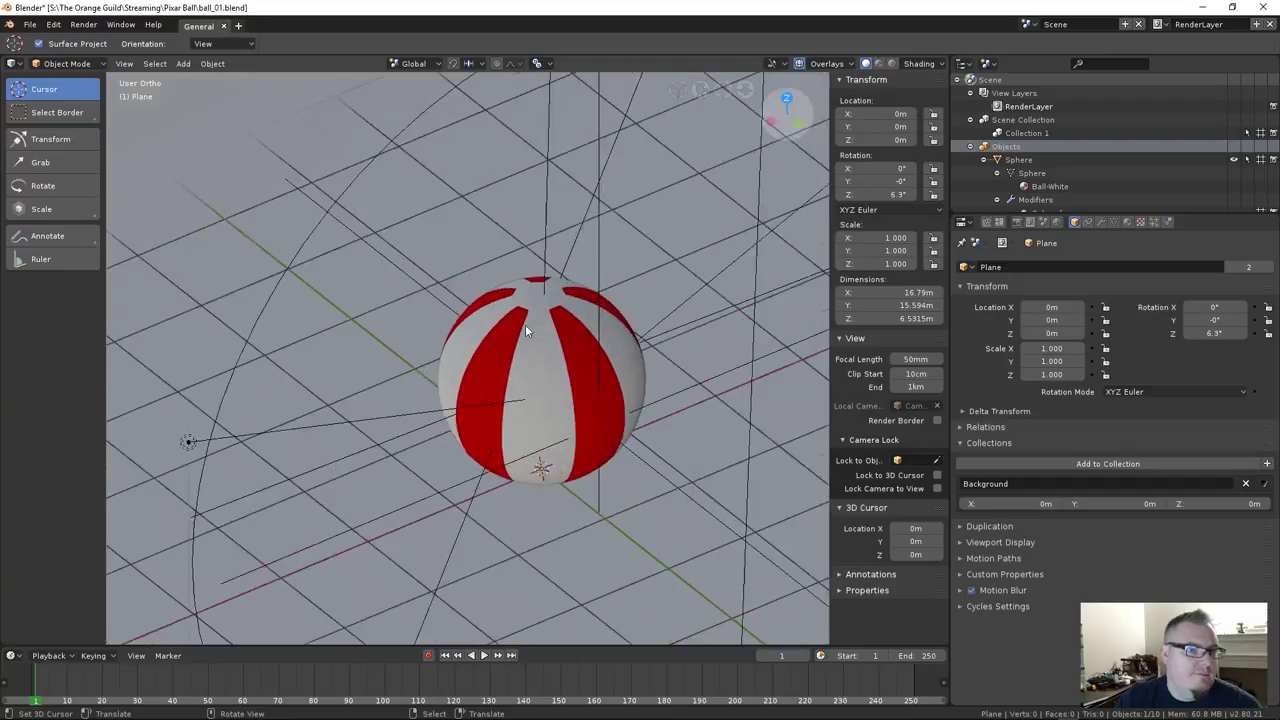
# Select and frame the Horizontal-Wrap empty, leaving its position unchanged
pyautogui.scroll(-4, 525, 324)
pyautogui.click(385, 251)
pyautogui.press('KP_Decimal')
pyautogui.keyDown('shift'); pyautogui.moveTo(408, 281); pyautogui.dragTo(483, 316, button='middle'); pyautogui.keyUp('shift')
pyautogui.press('g')
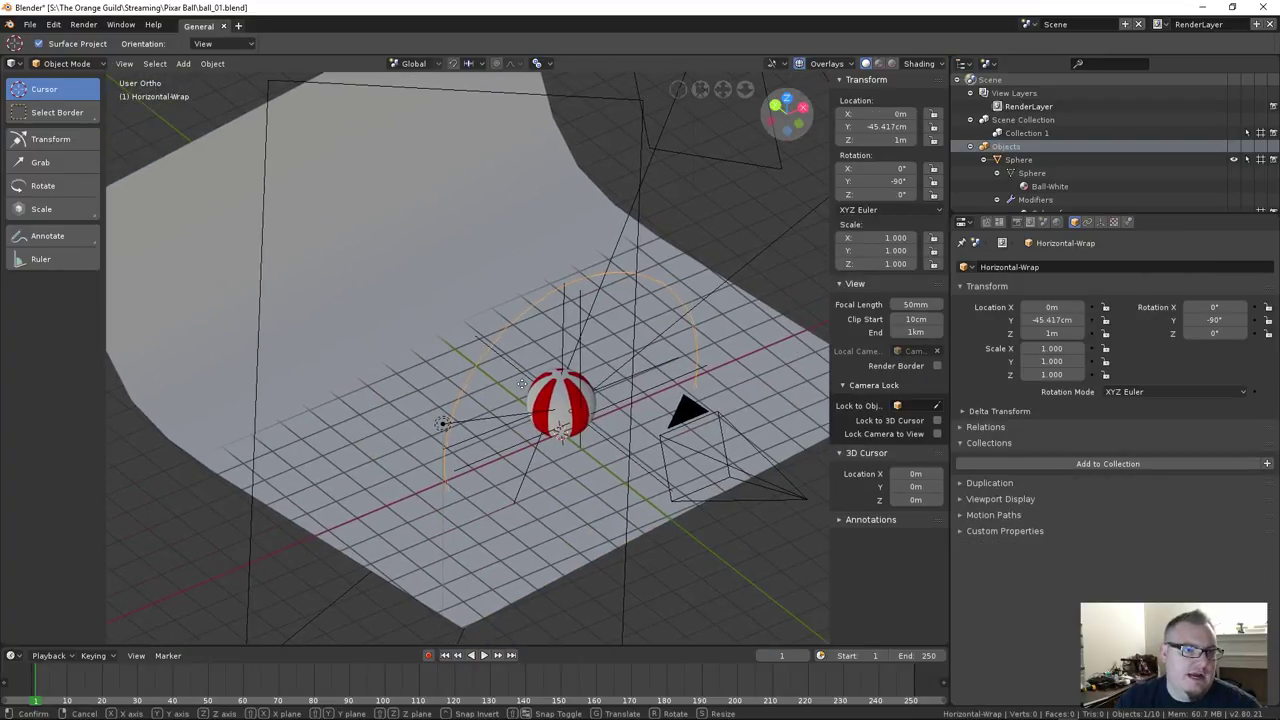
pyautogui.press('Escape')
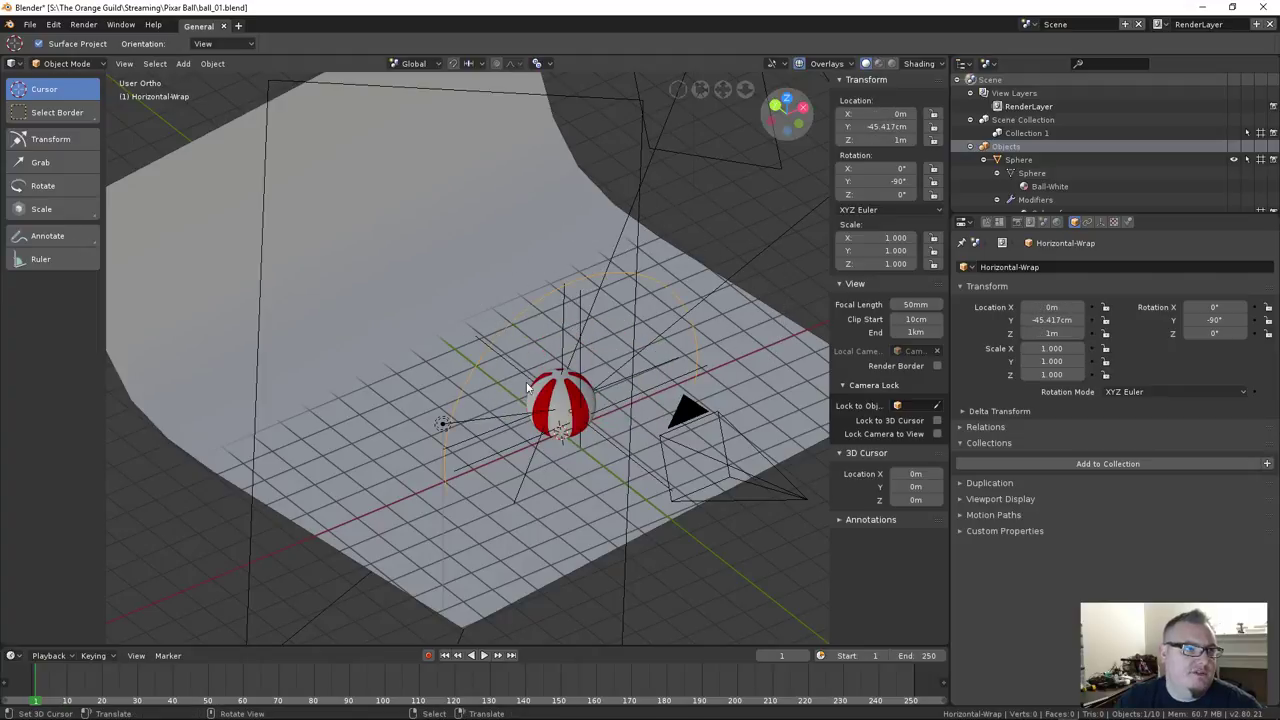
pyautogui.scroll(3, 535, 425)
pyautogui.moveTo(535, 425); pyautogui.dragTo(532, 476, button='middle')
pyautogui.moveTo(493, 547); pyautogui.dragTo(482, 387, button='middle')
# Rename the unnamed wrap Empty to 'Vertical-Wrap'
pyautogui.click(482, 387)
pyautogui.moveTo(358, 390); pyautogui.dragTo(409, 383, button='middle')
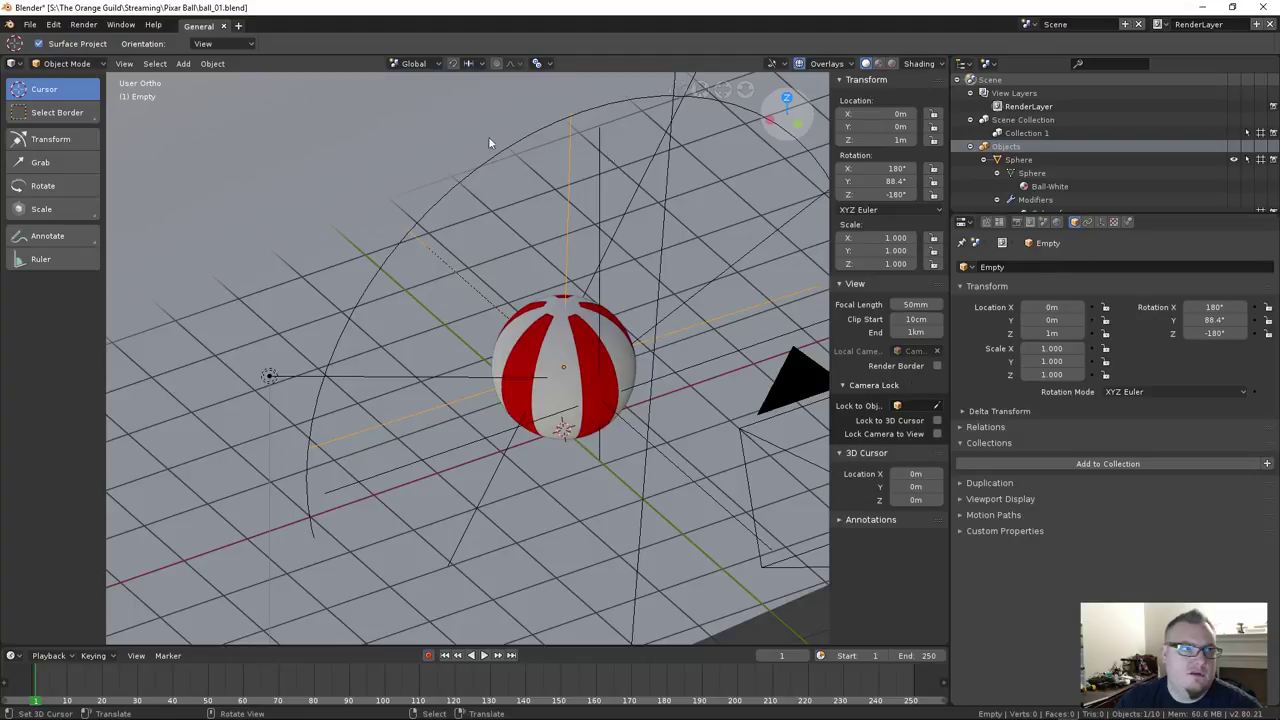
pyautogui.click(1046, 263)
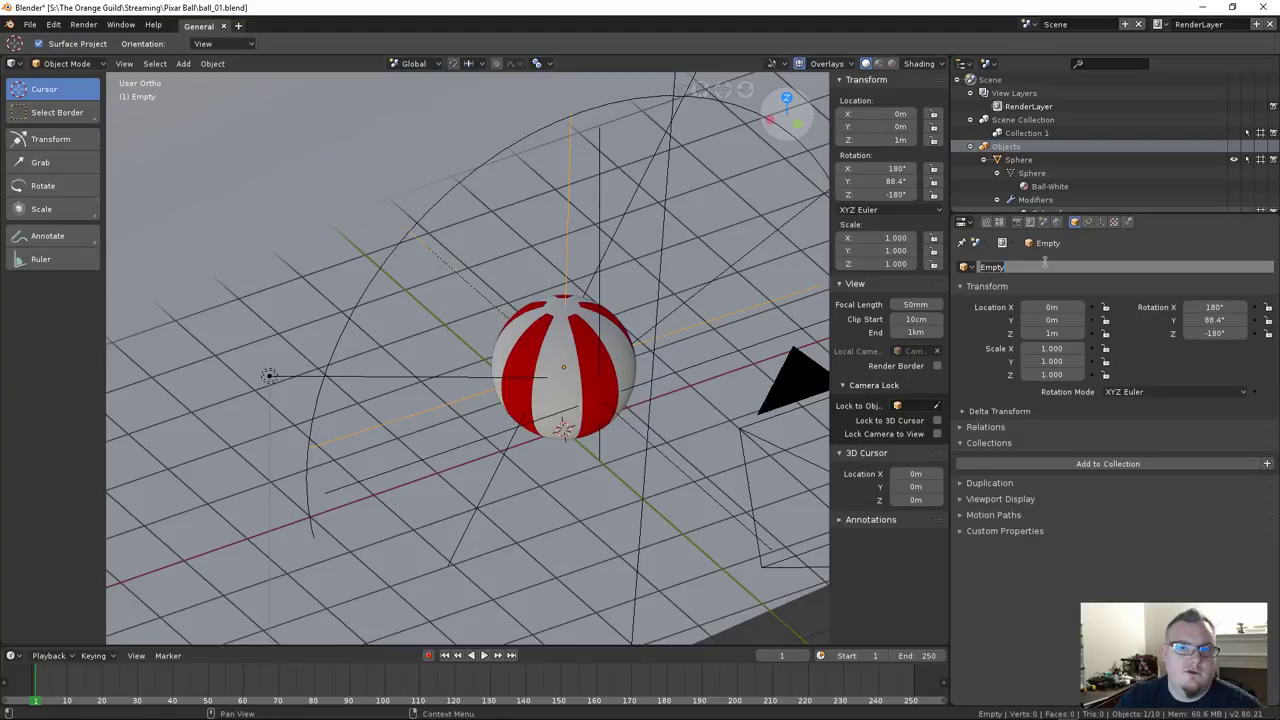
pyautogui.write('Vertical-')
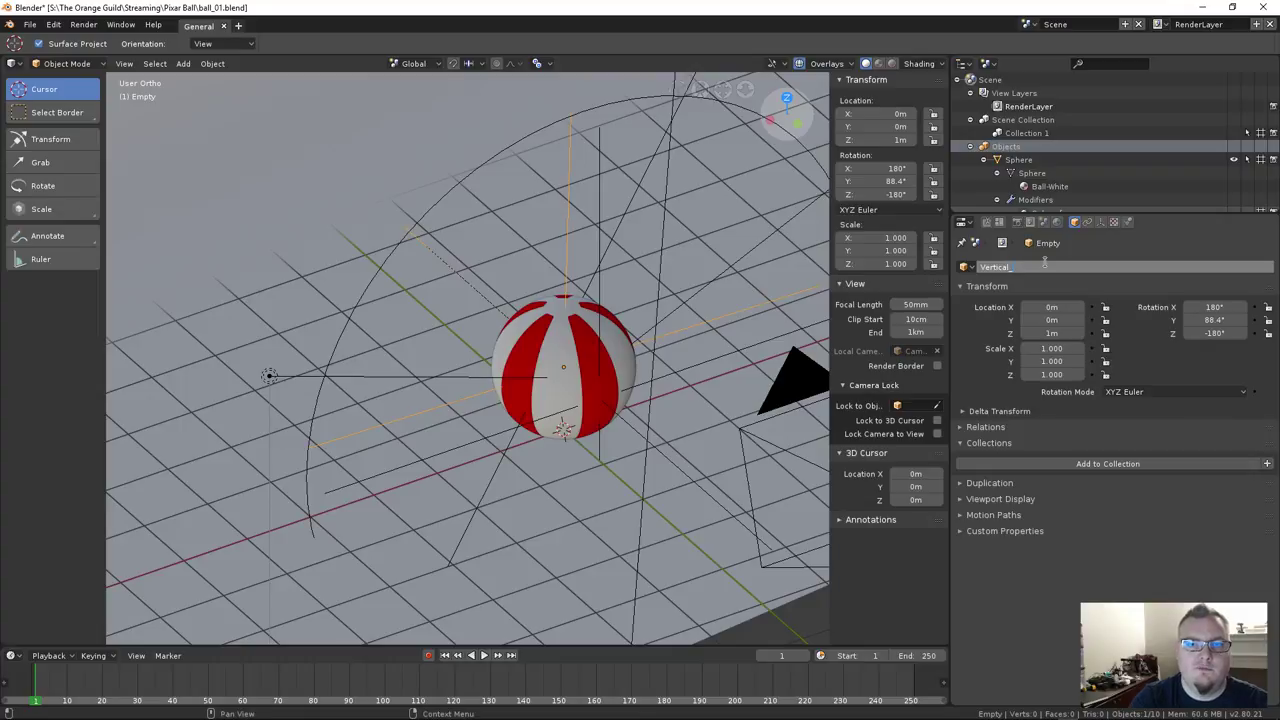
pyautogui.write('Wrap')
pyautogui.press('Return')
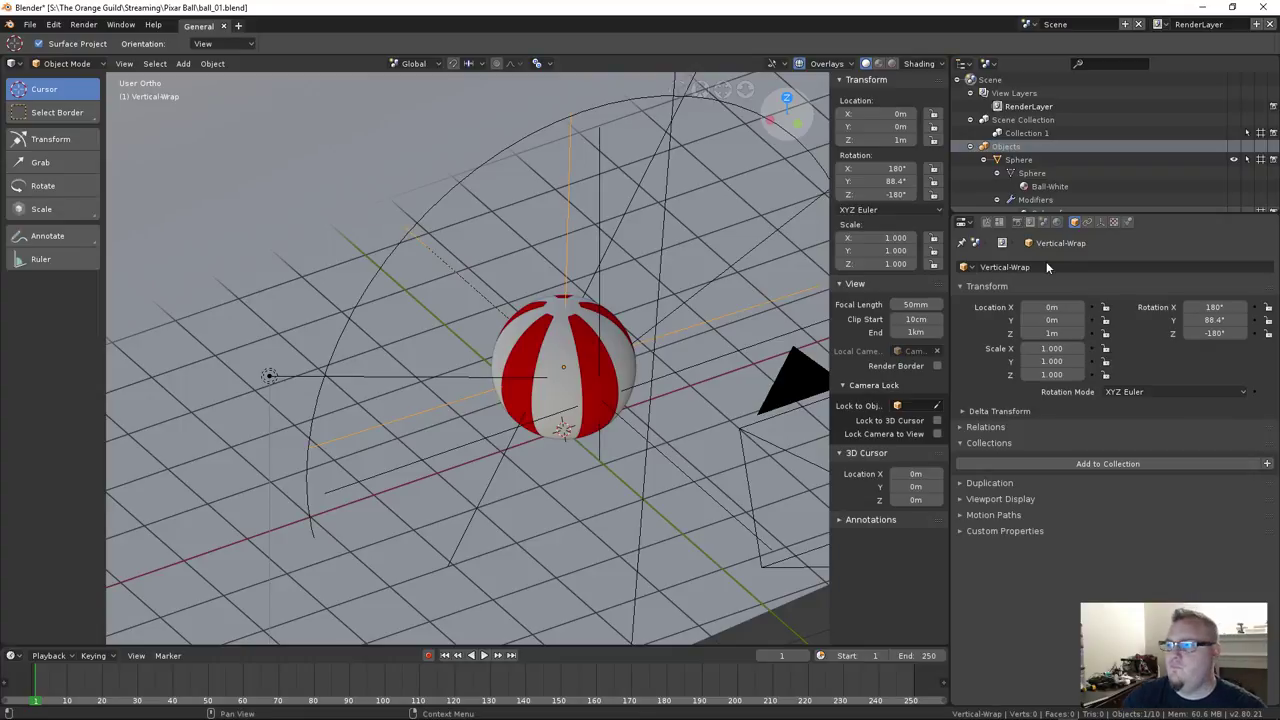
pyautogui.moveTo(601, 288); pyautogui.dragTo(640, 300, button='middle')
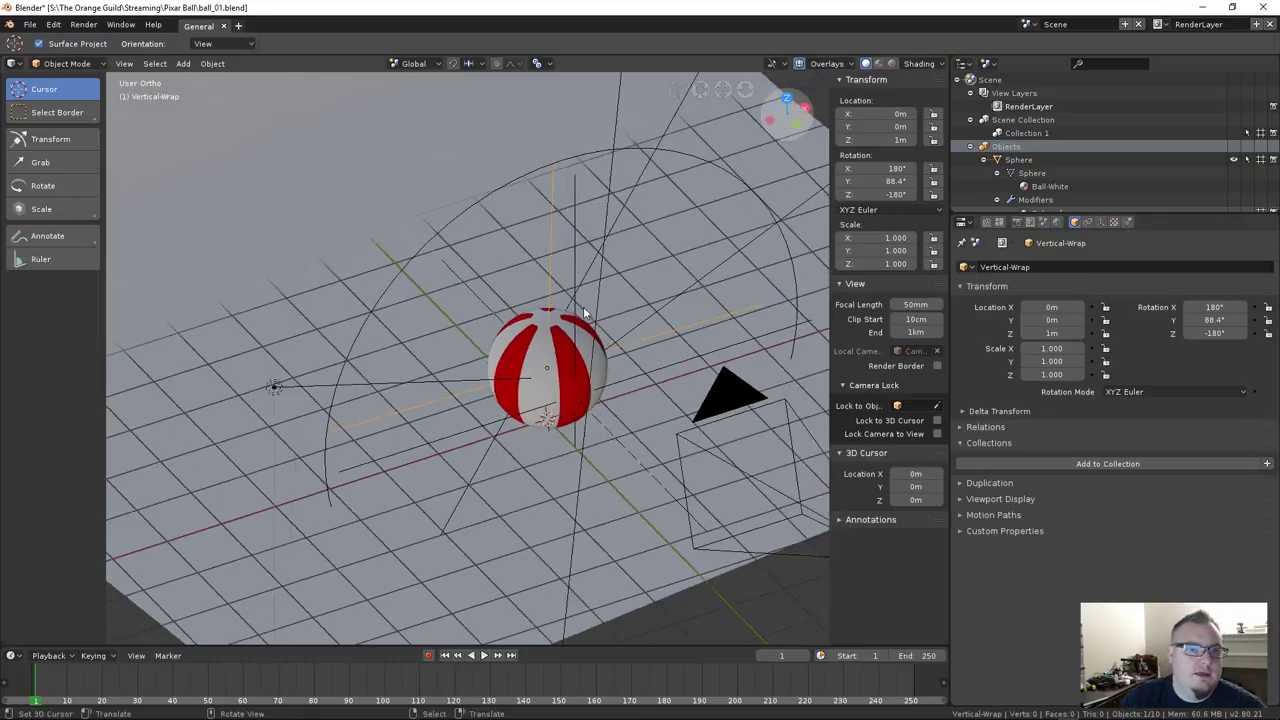
# Add the Vertical-Wrap empty to Collection 1, undoing a mistaken new Background collection
pyautogui.hotkey('shift', 'a')
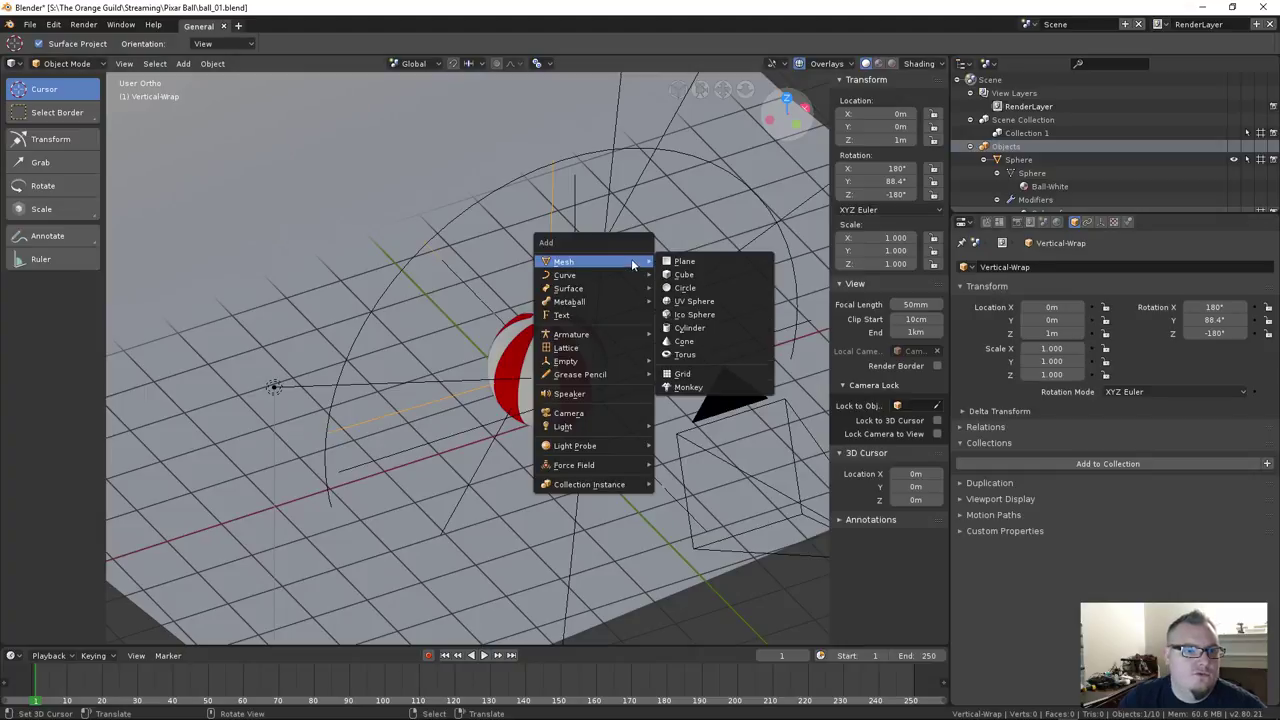
pyautogui.hotkey('ctrl', 'g')
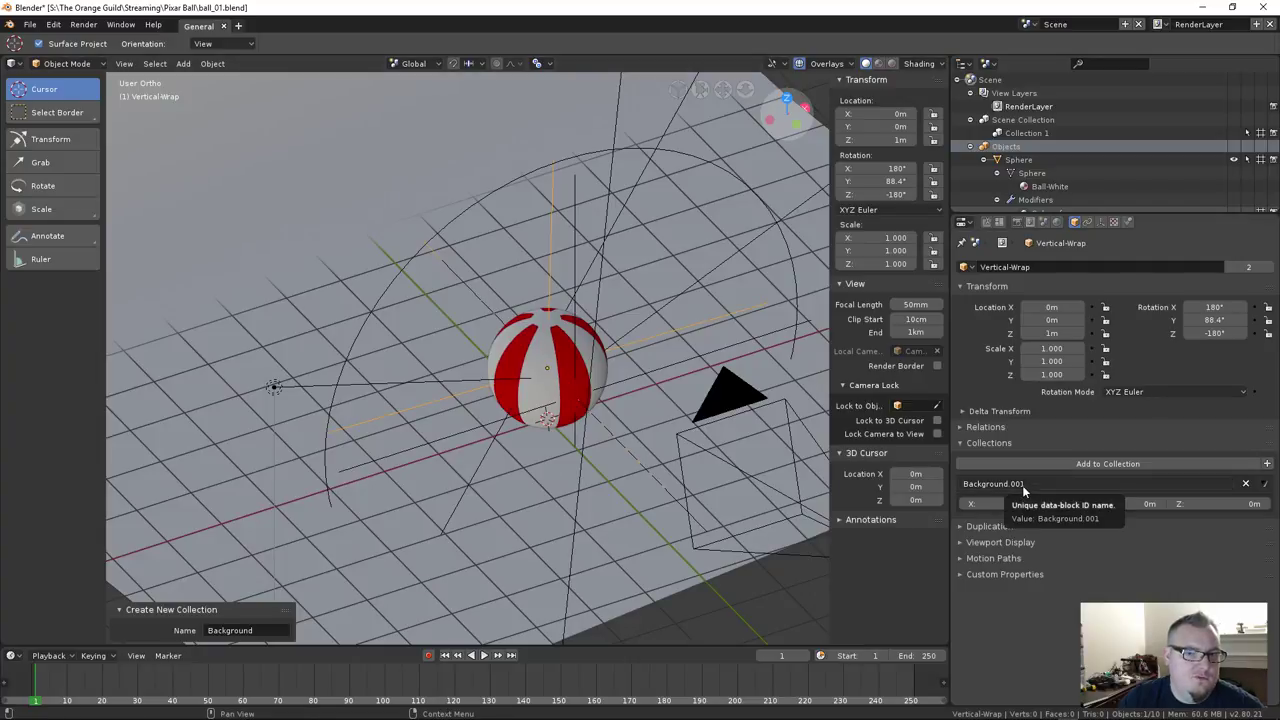
pyautogui.hotkey('ctrl', 'z')
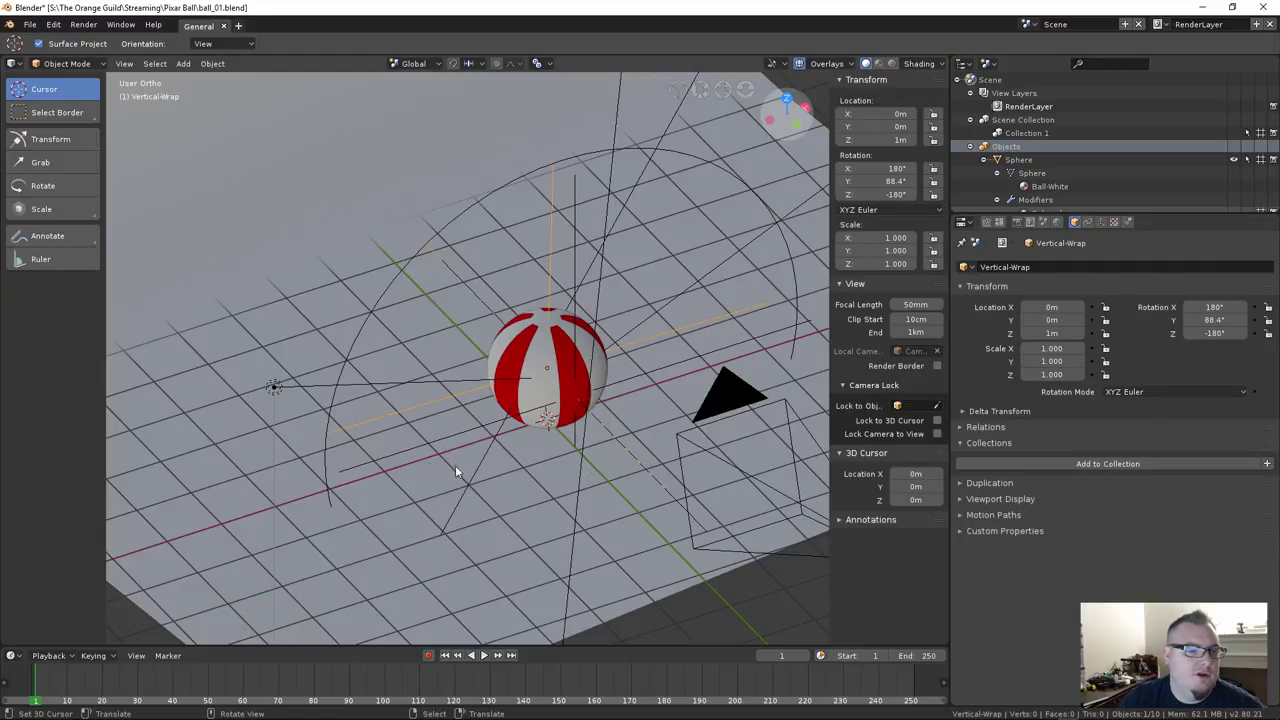
pyautogui.click(1033, 463)
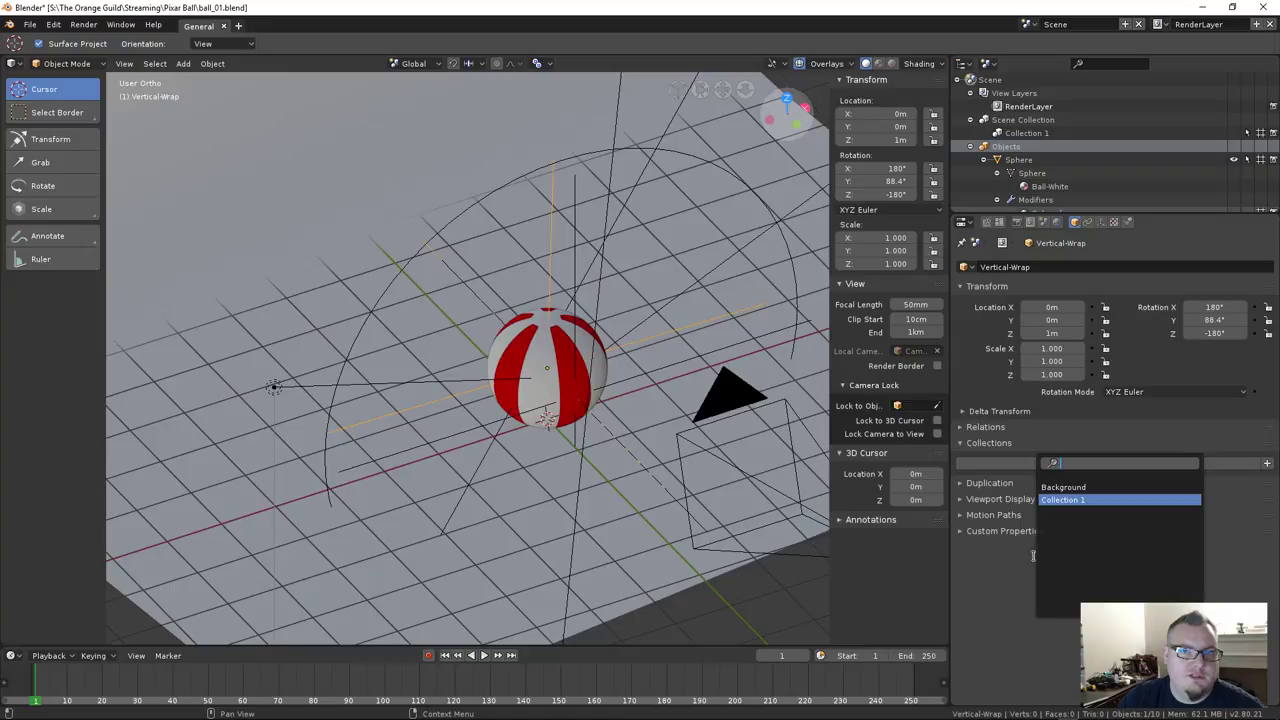
pyautogui.click(1076, 500)
pyautogui.scroll(-2, 1016, 160)
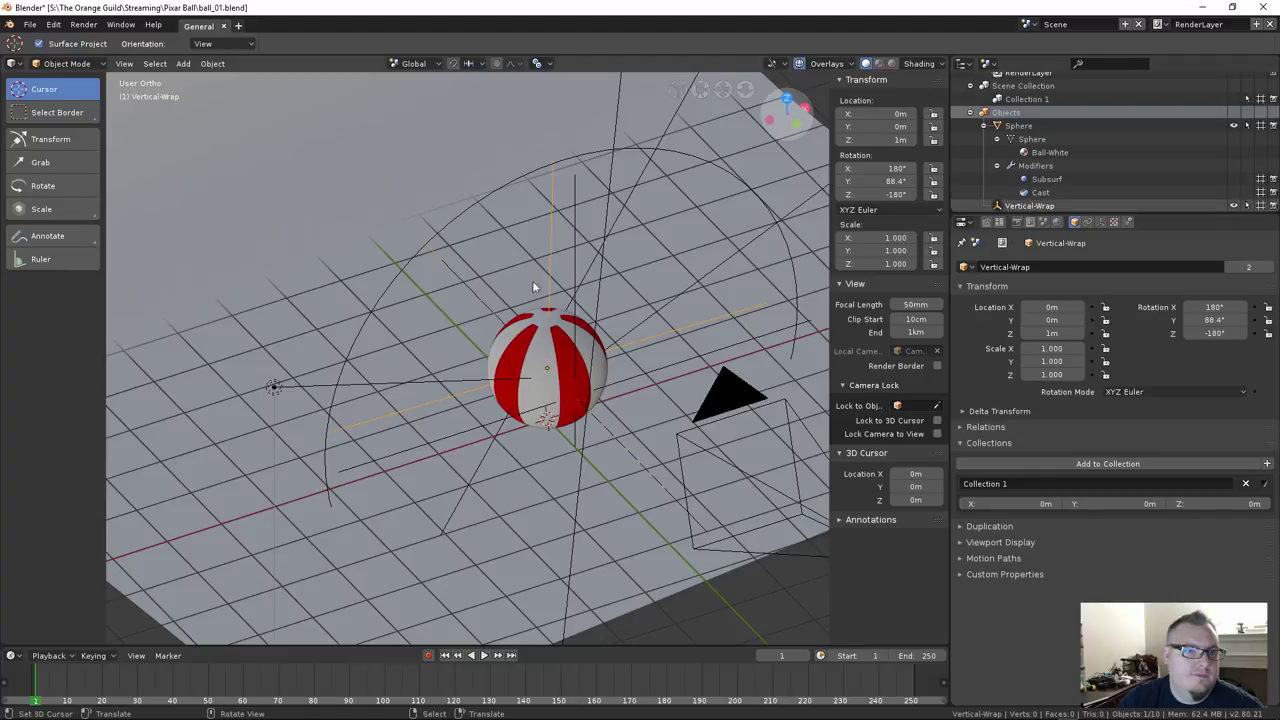
# Add the Horizontal-Wrap empty to Collection 1 and collapse the Sphere's Outliner hierarchy
pyautogui.rightClick(502, 183)
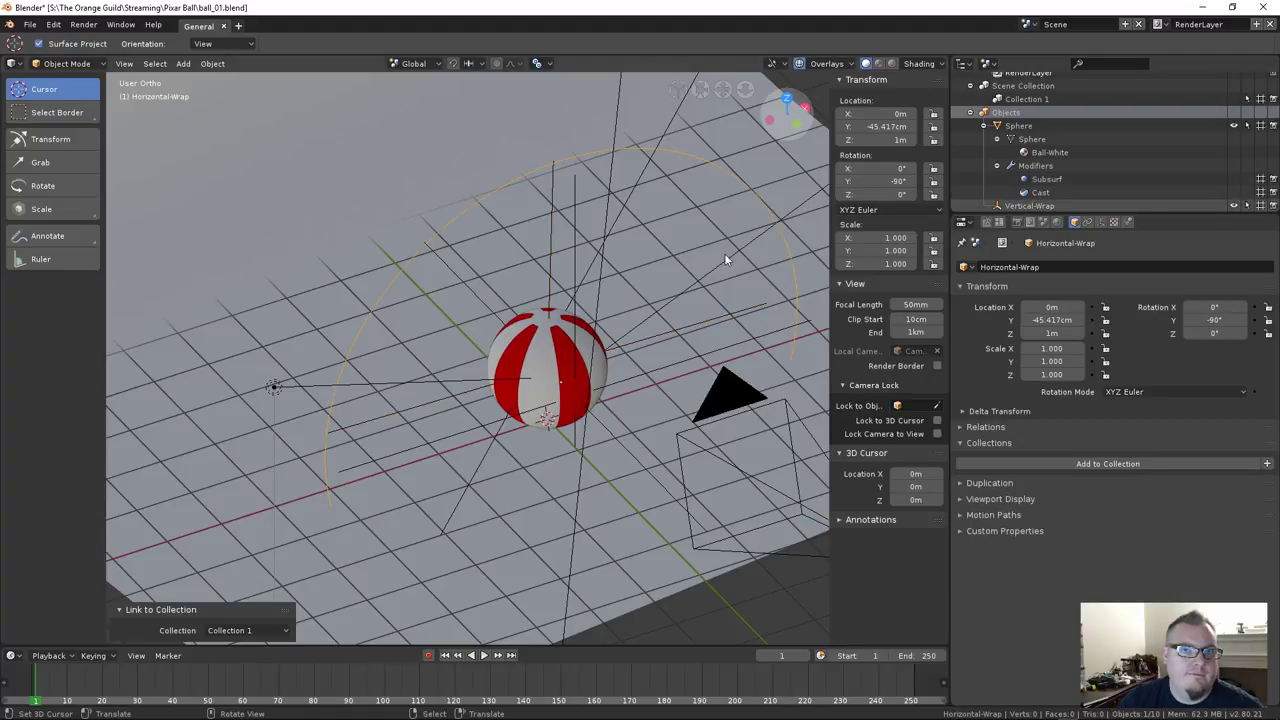
pyautogui.click(1115, 464)
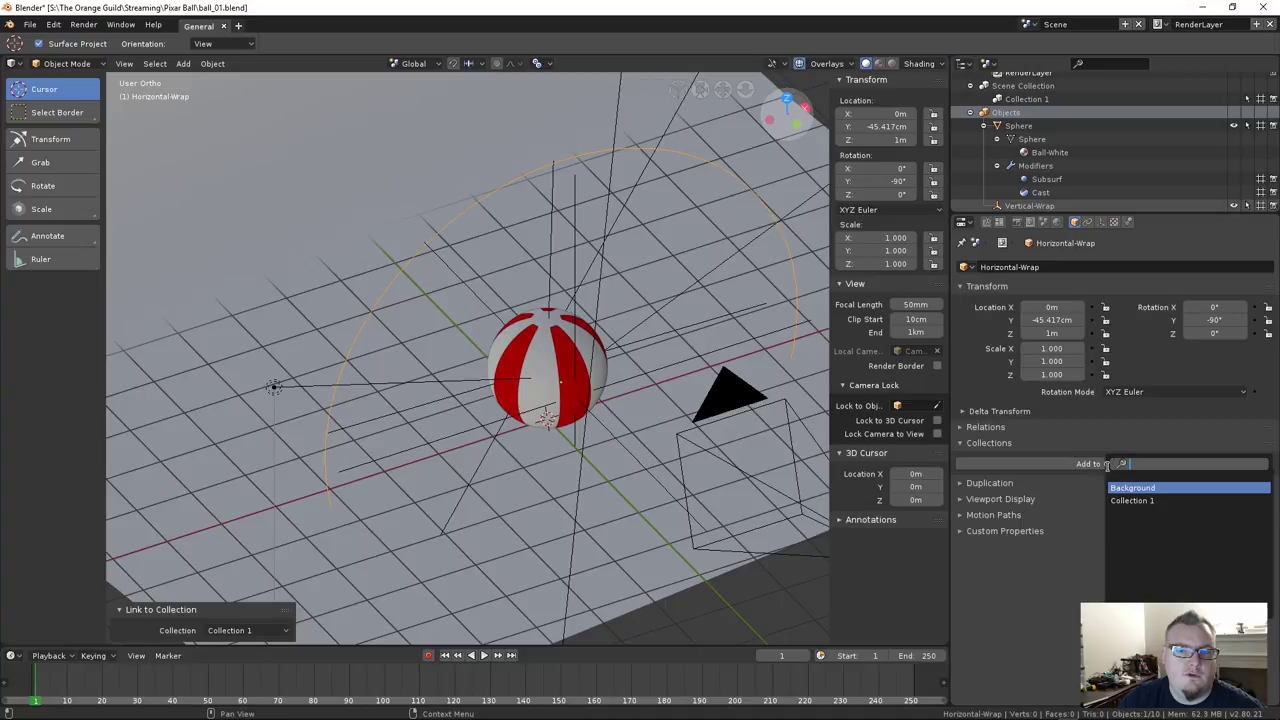
pyautogui.click(1131, 500)
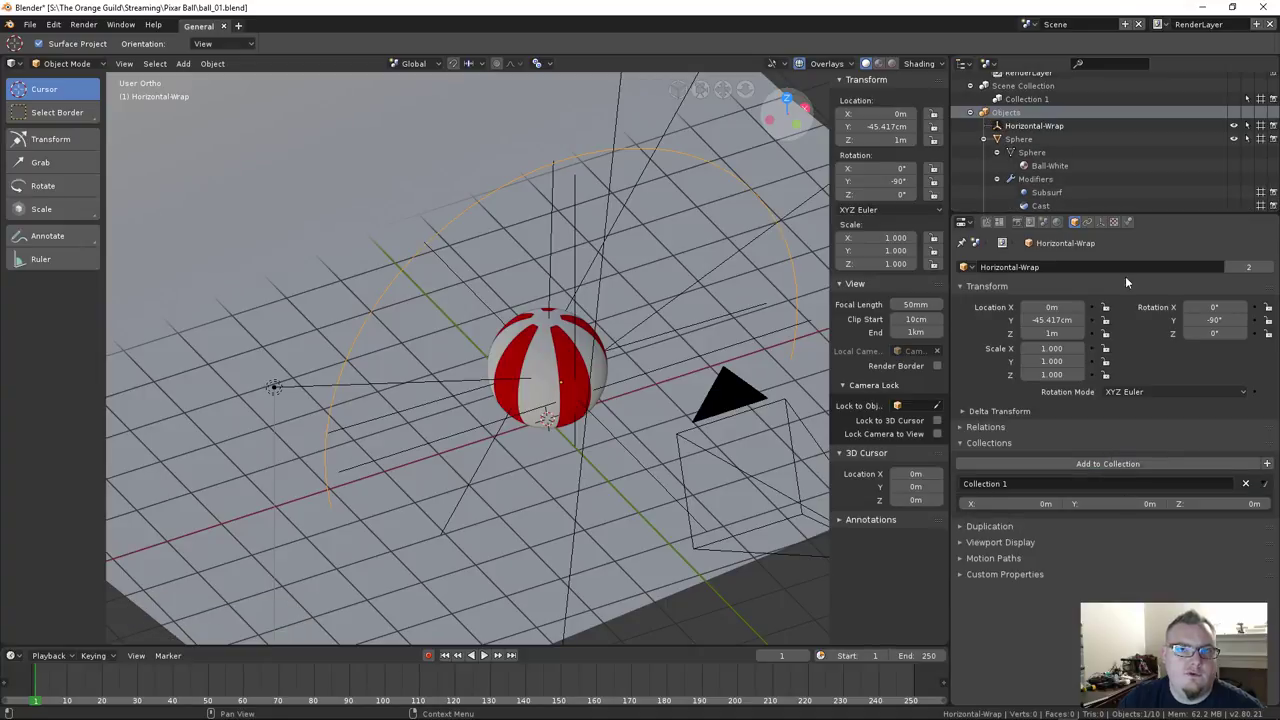
pyautogui.click(984, 140)
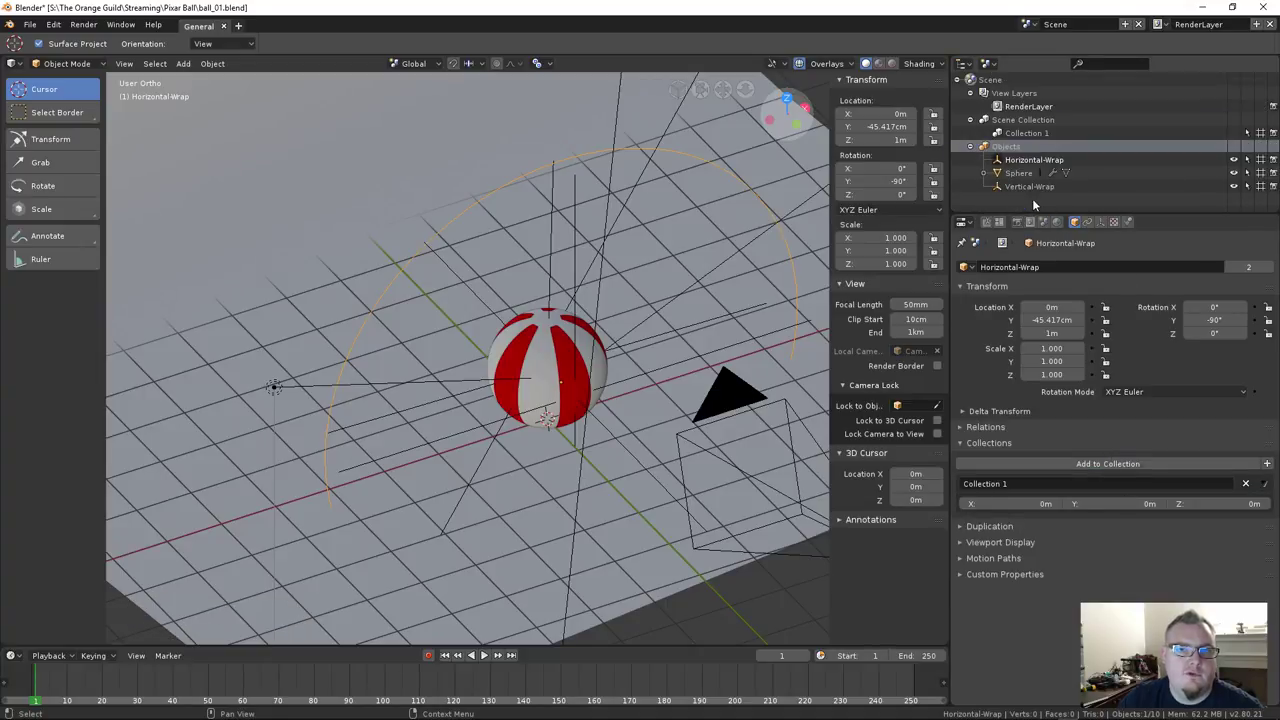
pyautogui.click(1026, 160)
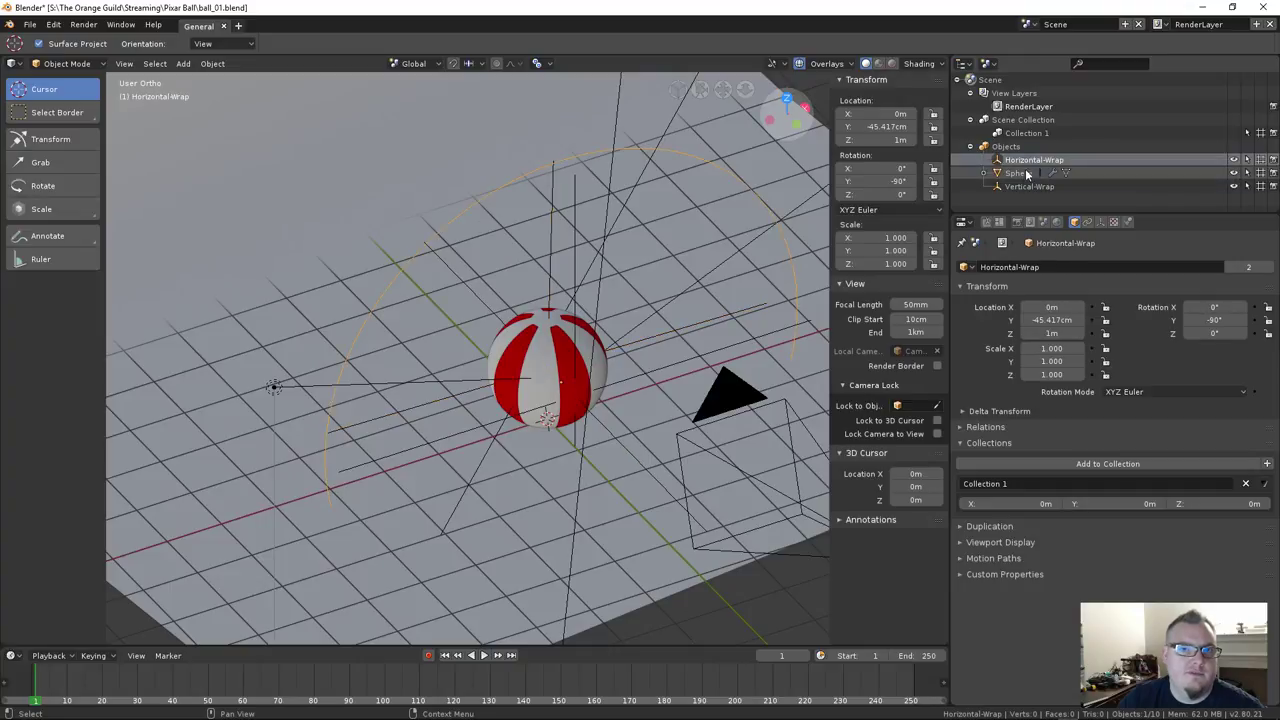
# Tidy Collection 1 in the Outliner, adjust its render toggle, and switch to camera view
pyautogui.doubleClick(1018, 187)
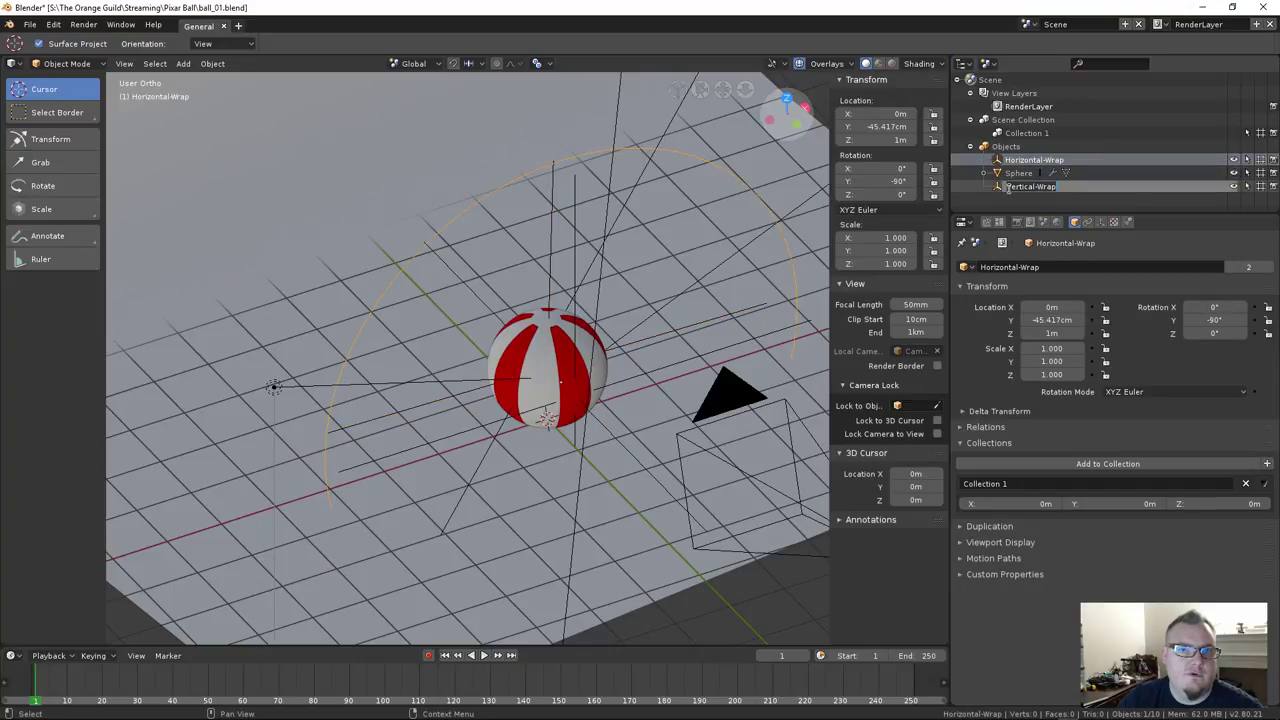
pyautogui.click(1012, 138)
pyautogui.doubleClick(1020, 134)
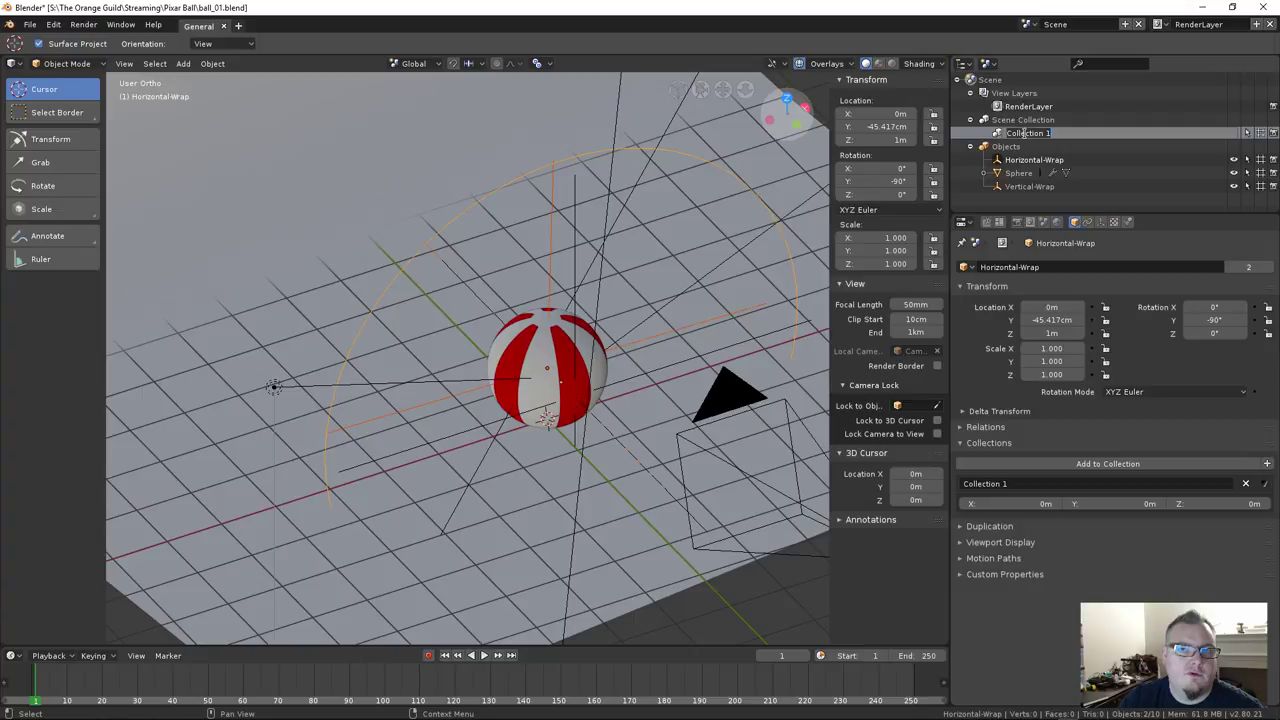
pyautogui.press('Return')
pyautogui.click(1260, 134)
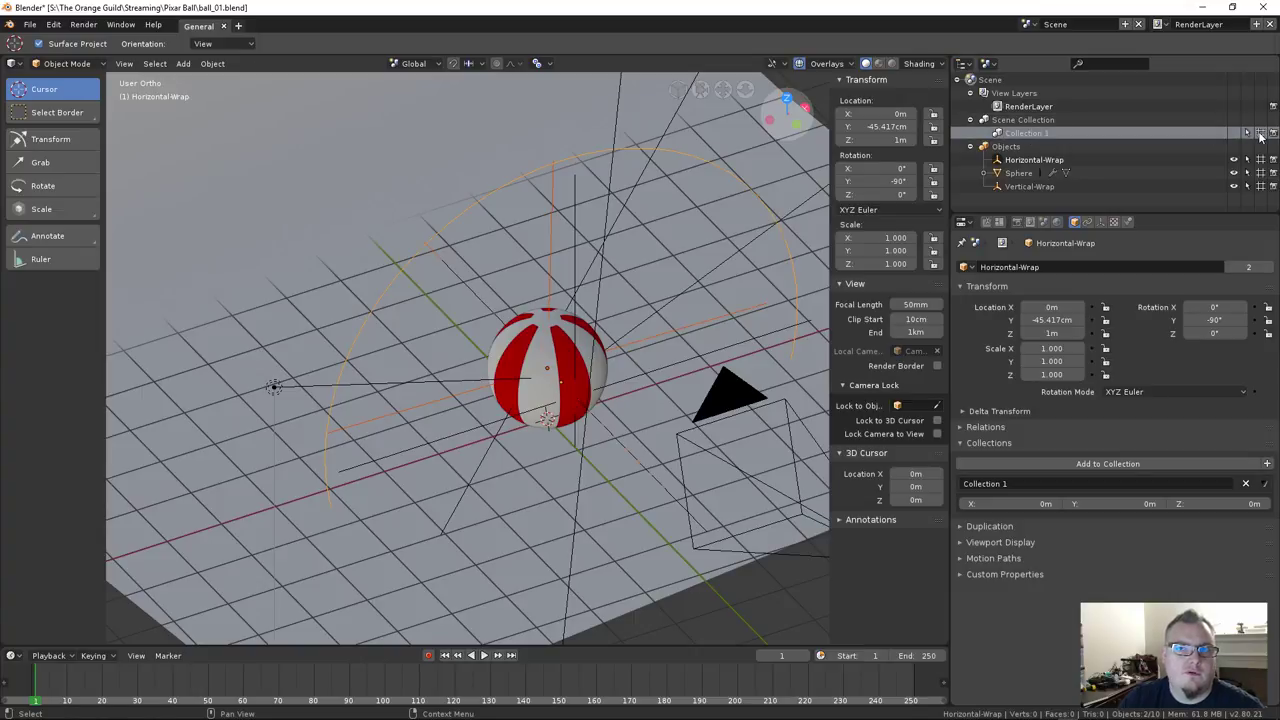
pyautogui.click(1260, 134)
pyautogui.click(1271, 134)
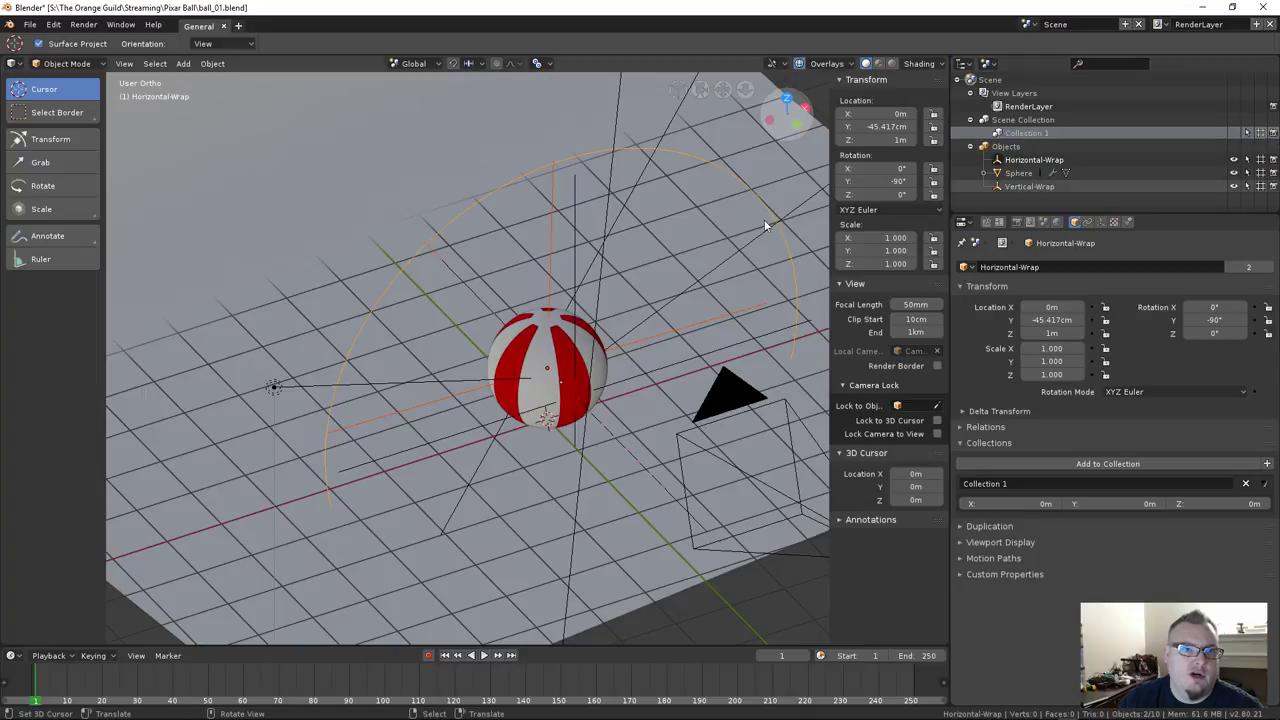
pyautogui.press('KP_0')
# Check the Sphere renders in Rendered preview, return to Solid, and start the F12 Cycles render
pyautogui.scroll(3, 572, 298)
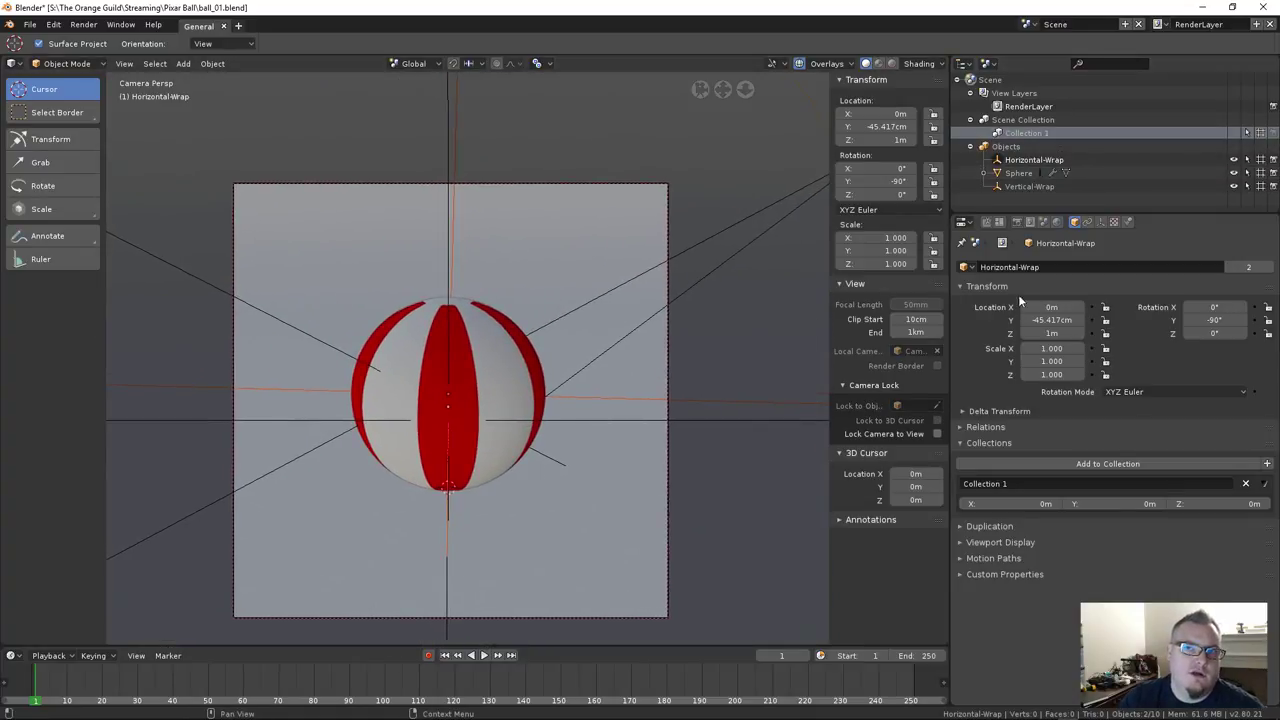
pyautogui.hotkey('shift', 'z')
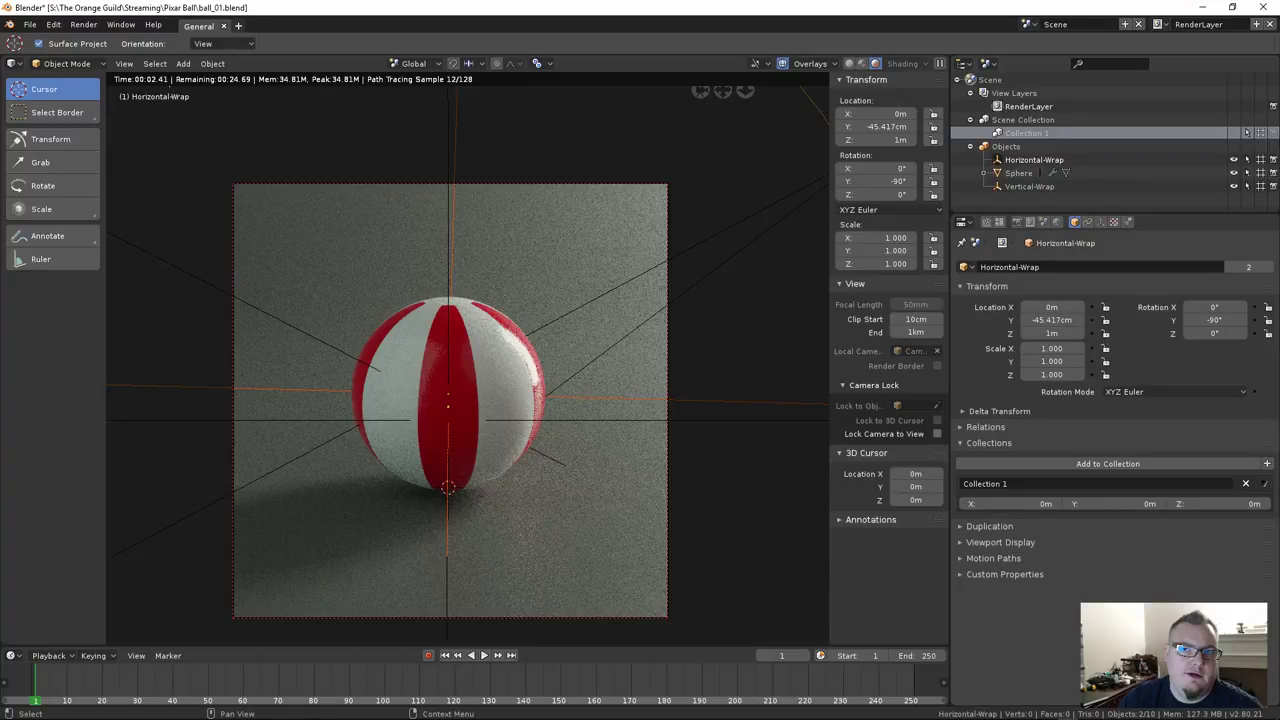
pyautogui.click(1261, 173)
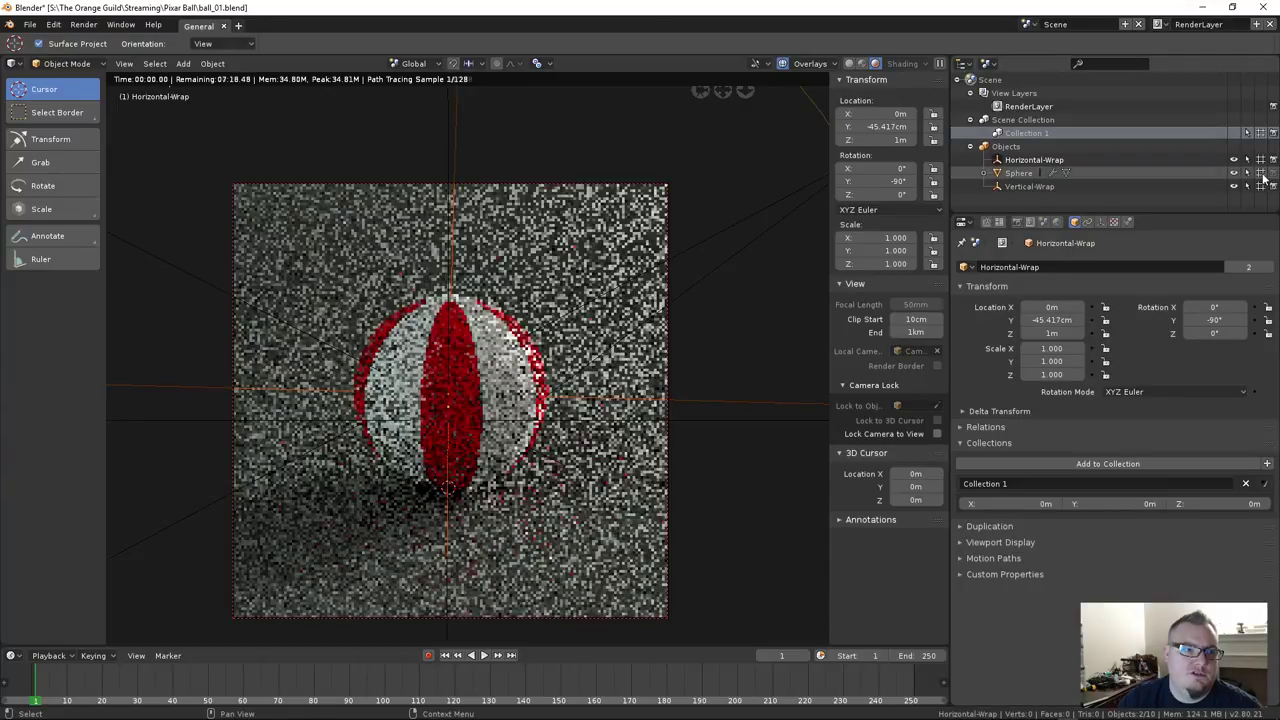
pyautogui.click(1261, 174)
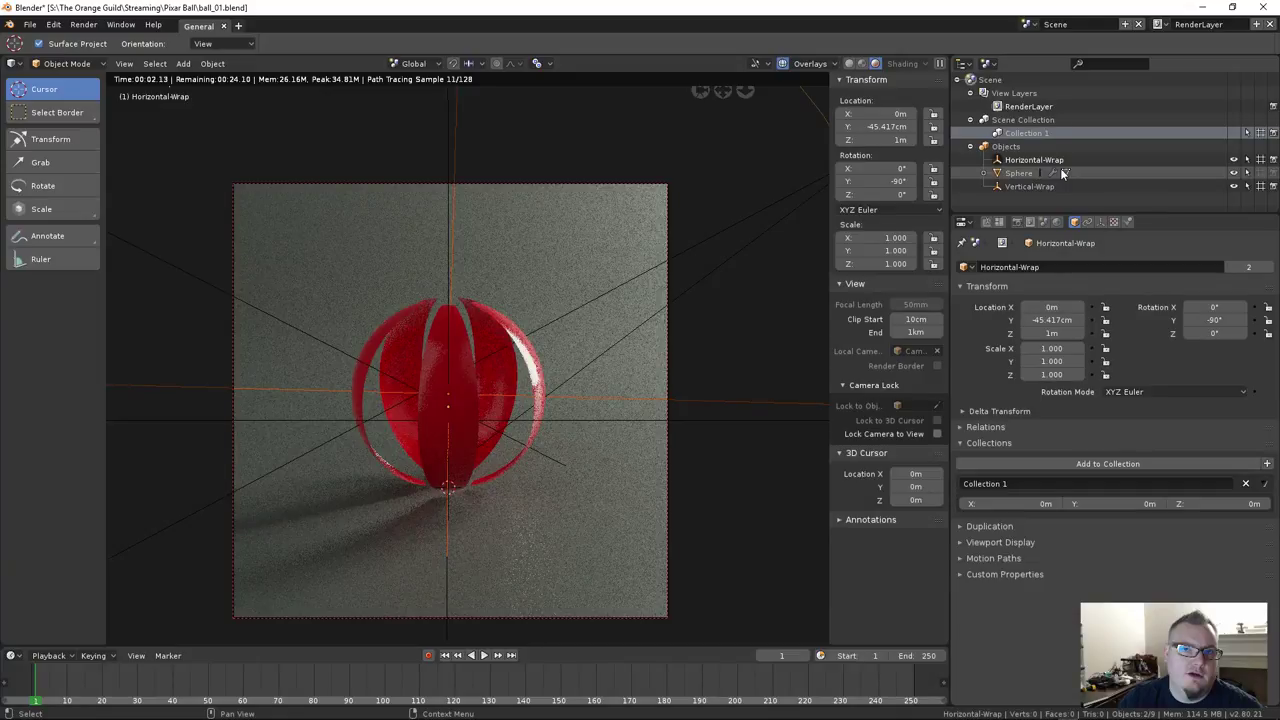
pyautogui.click(1273, 173)
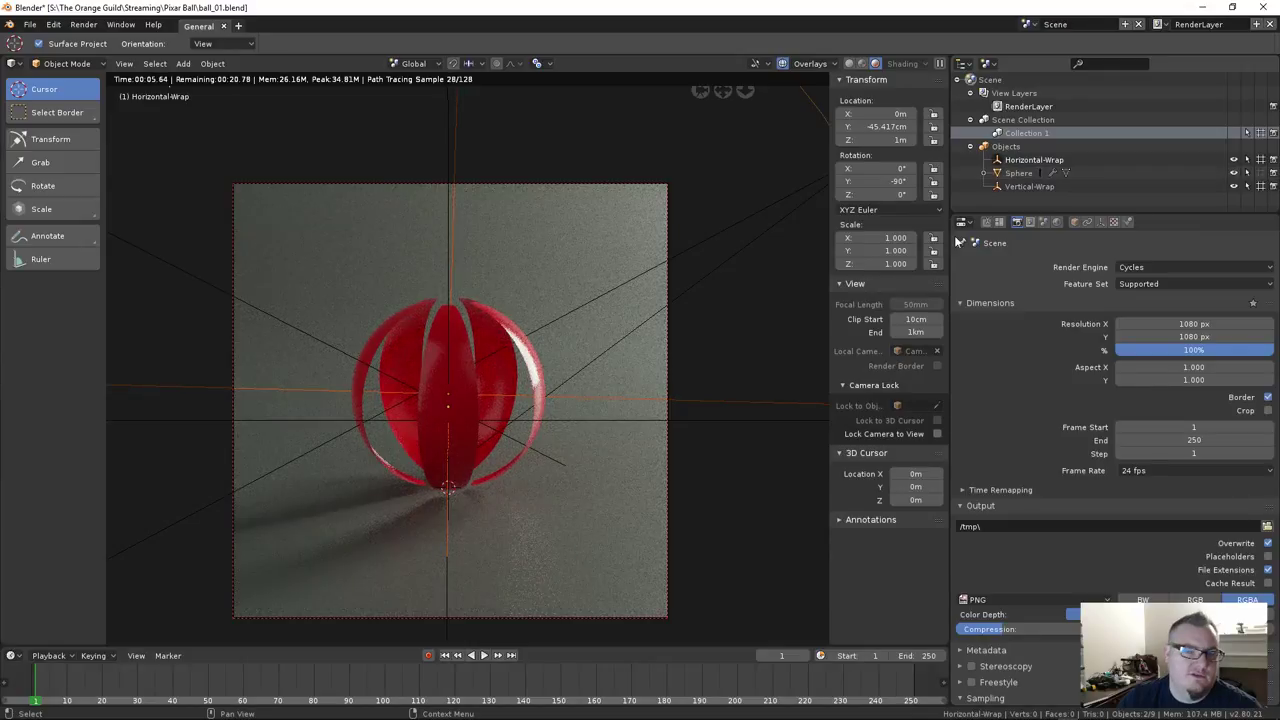
pyautogui.click(1267, 174)
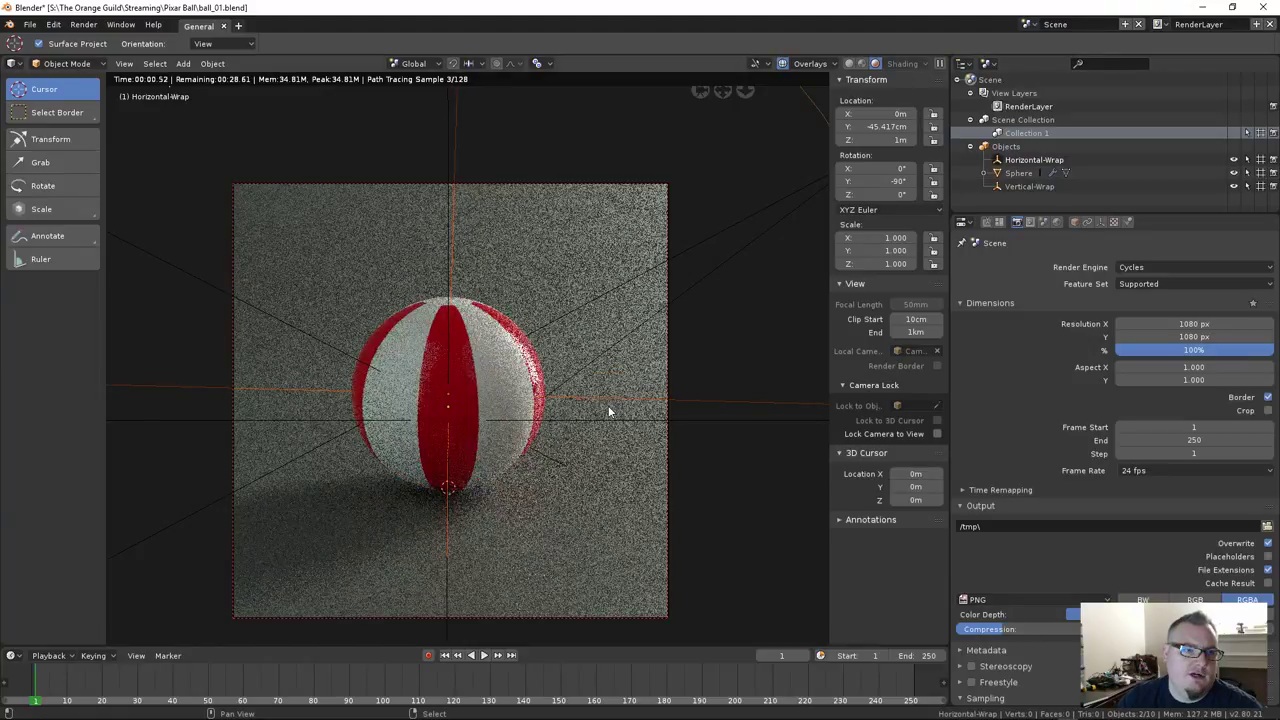
pyautogui.hotkey('shift', 'z')
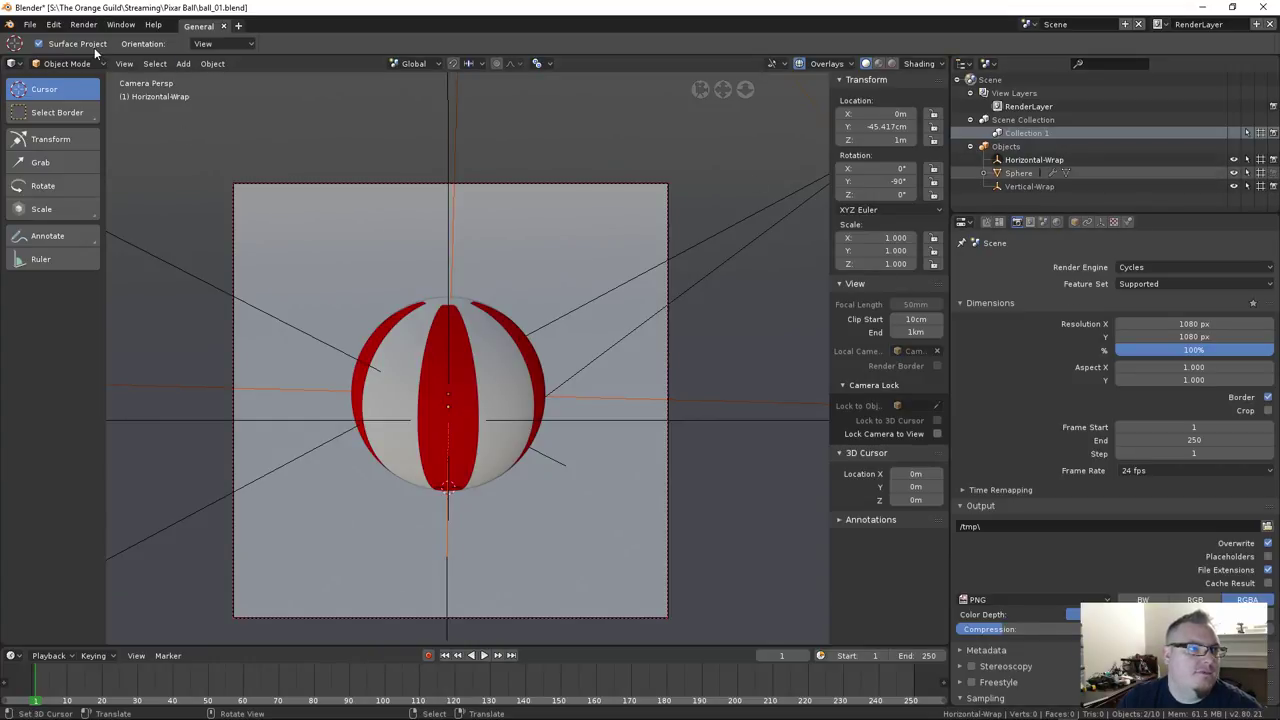
pyautogui.press('F12')
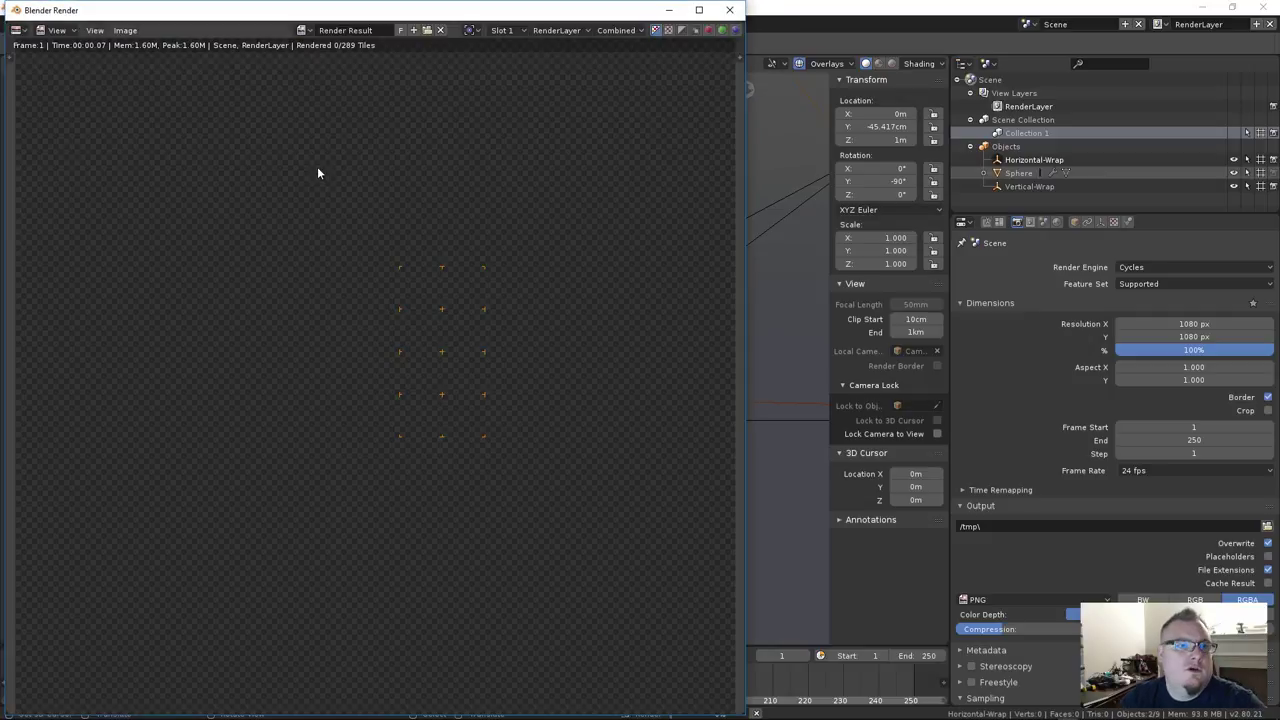
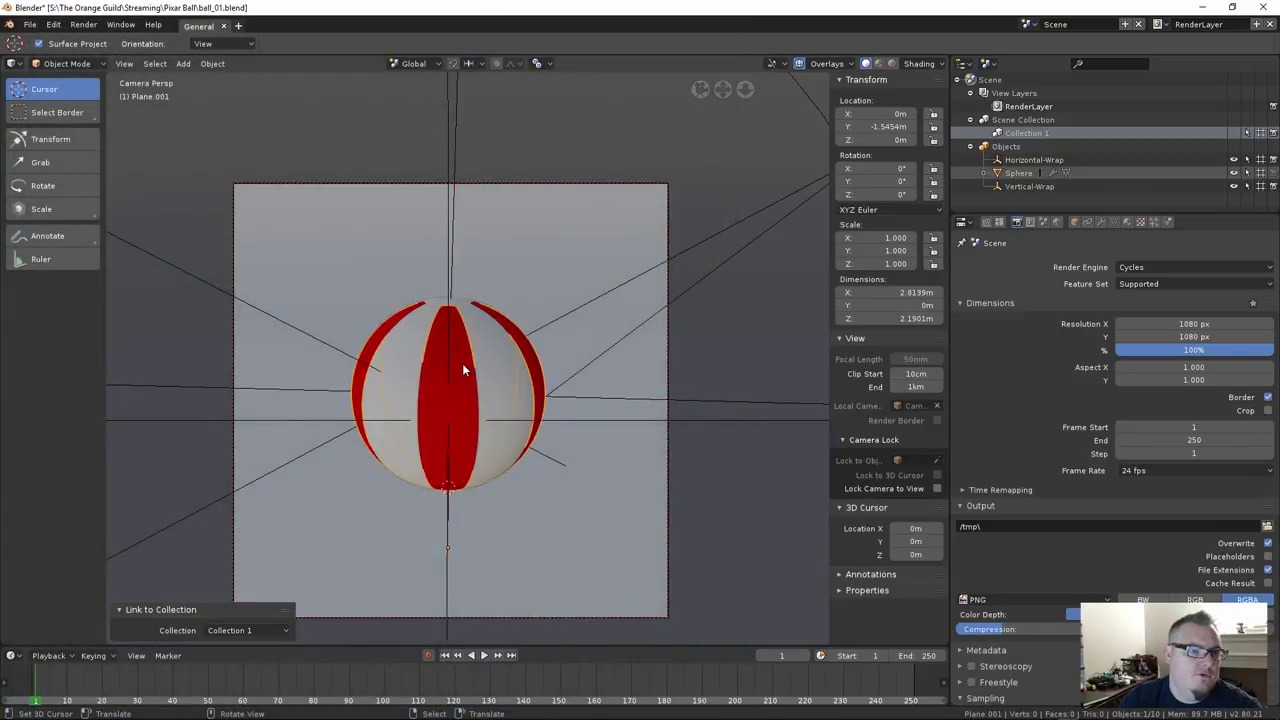
# Set Plane.001's Subsurf render subdivisions to 6
pyautogui.click(1100, 222)
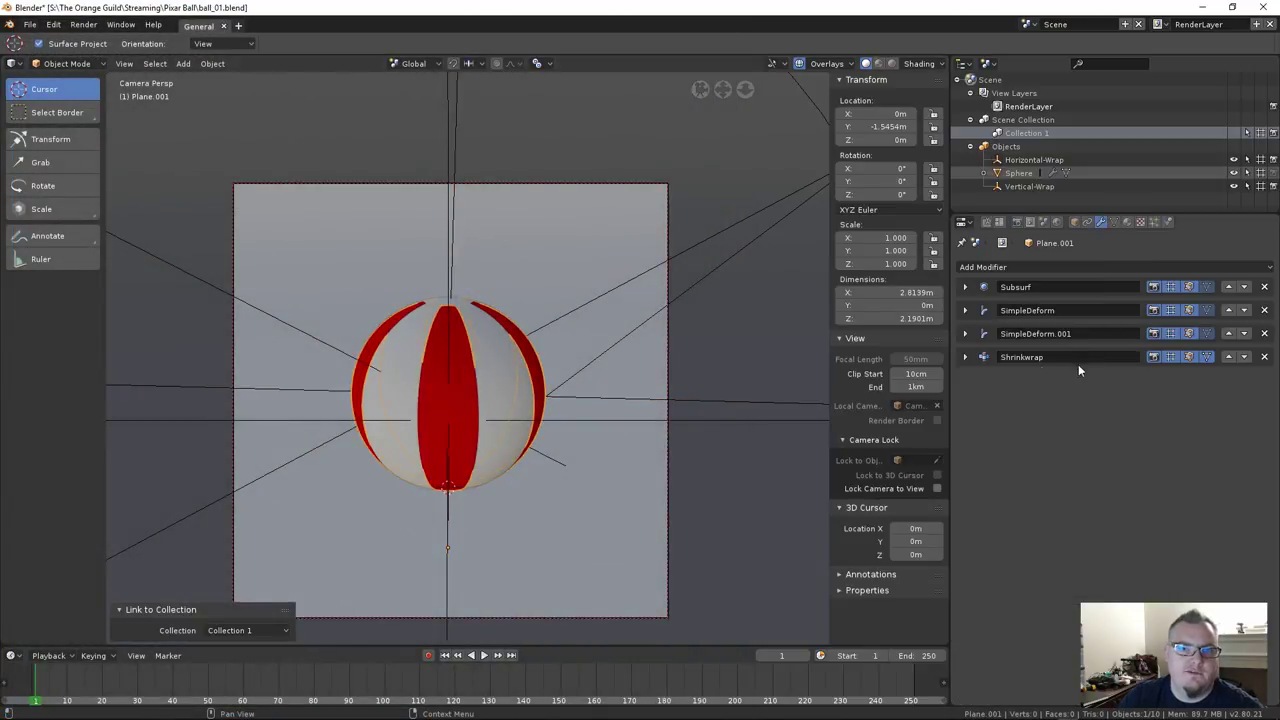
pyautogui.click(965, 287)
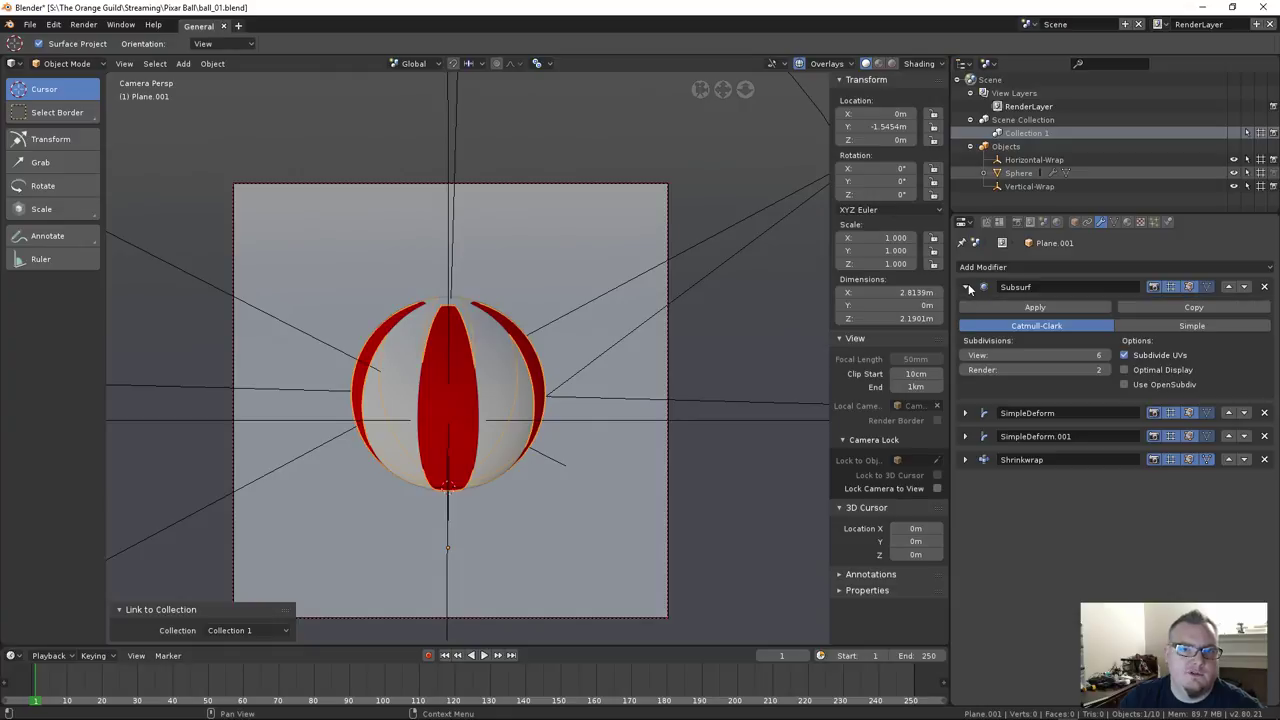
pyautogui.click(1030, 369)
pyautogui.write('6')
pyautogui.press('Return')
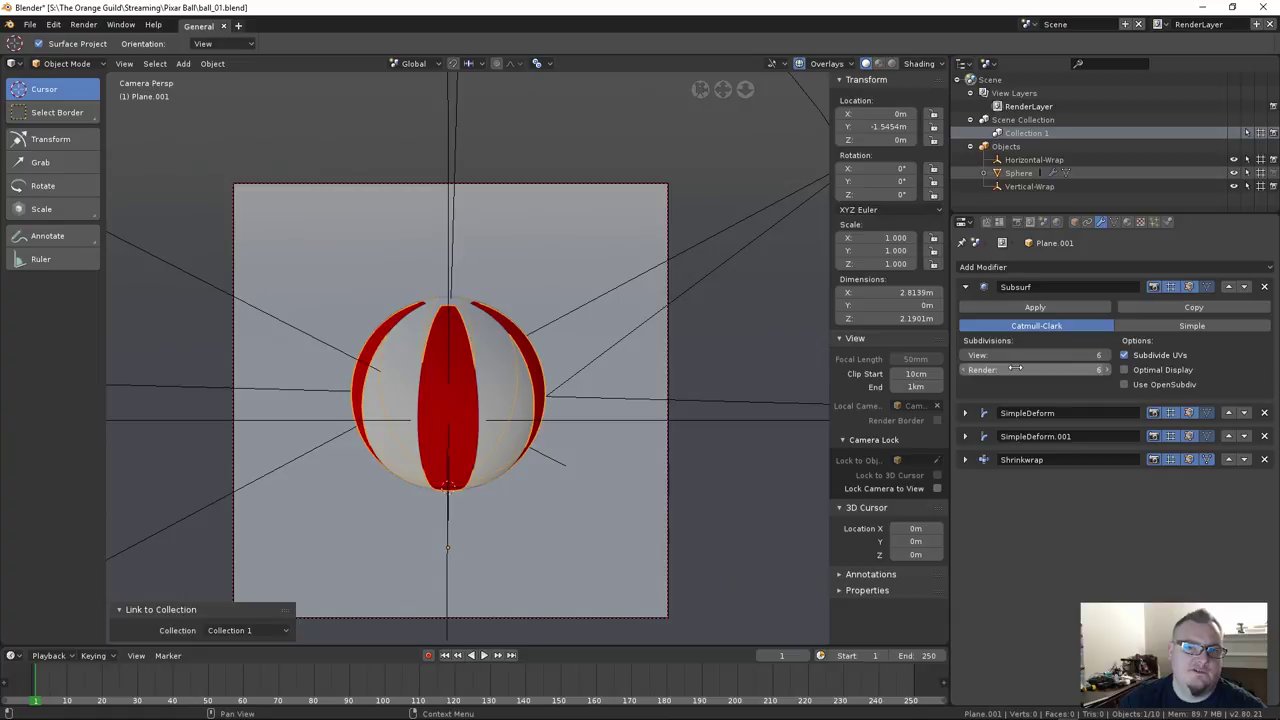
pyautogui.click(966, 287)
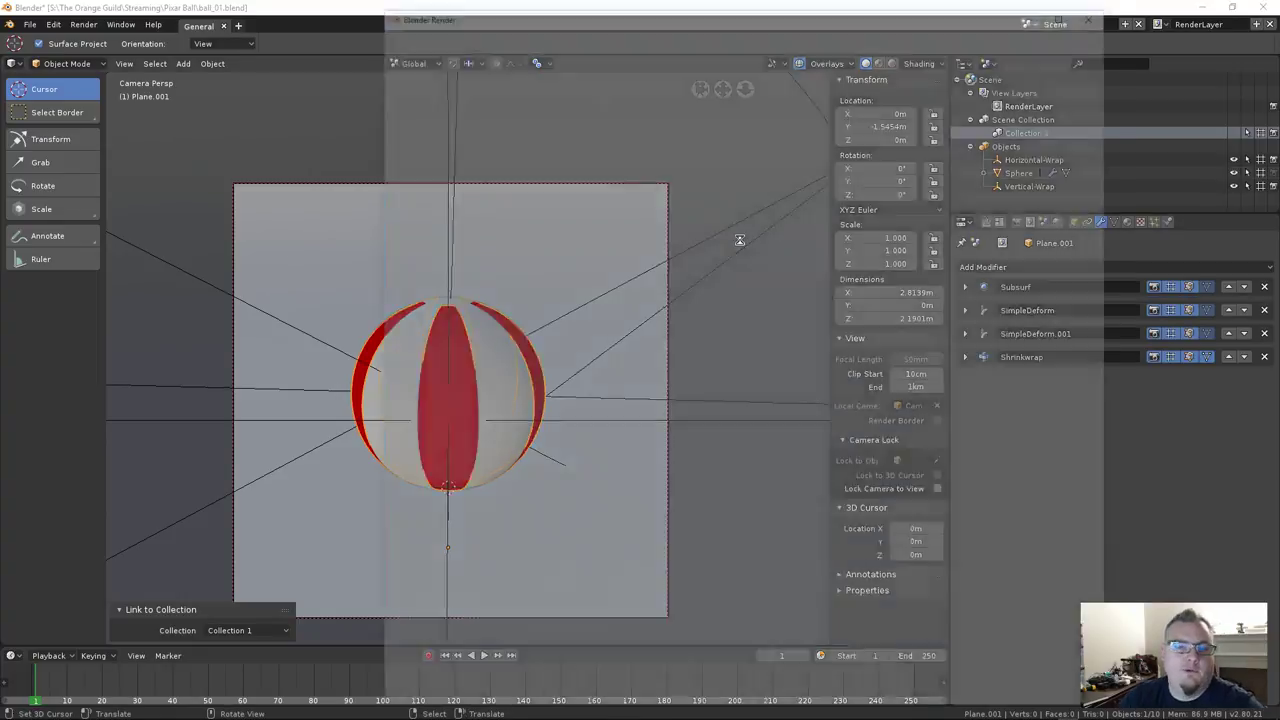
# Run an F12 test render of the striped ball, then close it without moving anything
pyautogui.press('F12')
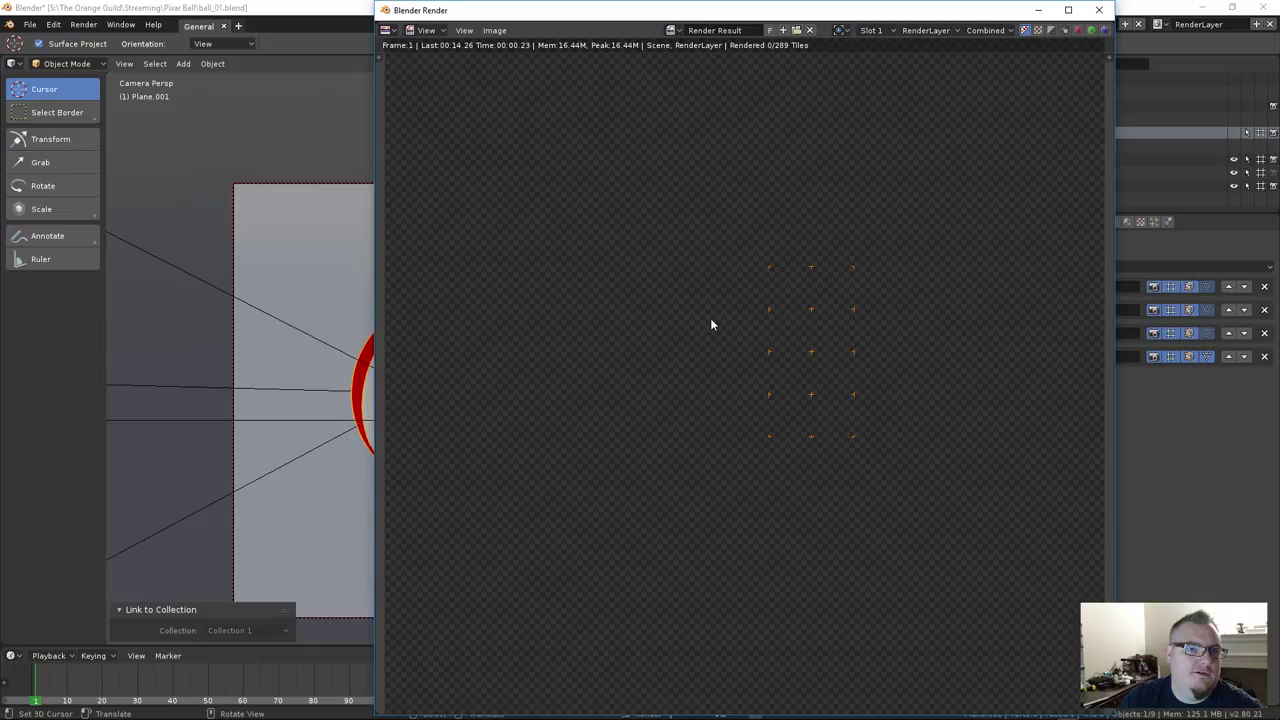
pyautogui.press('Escape')
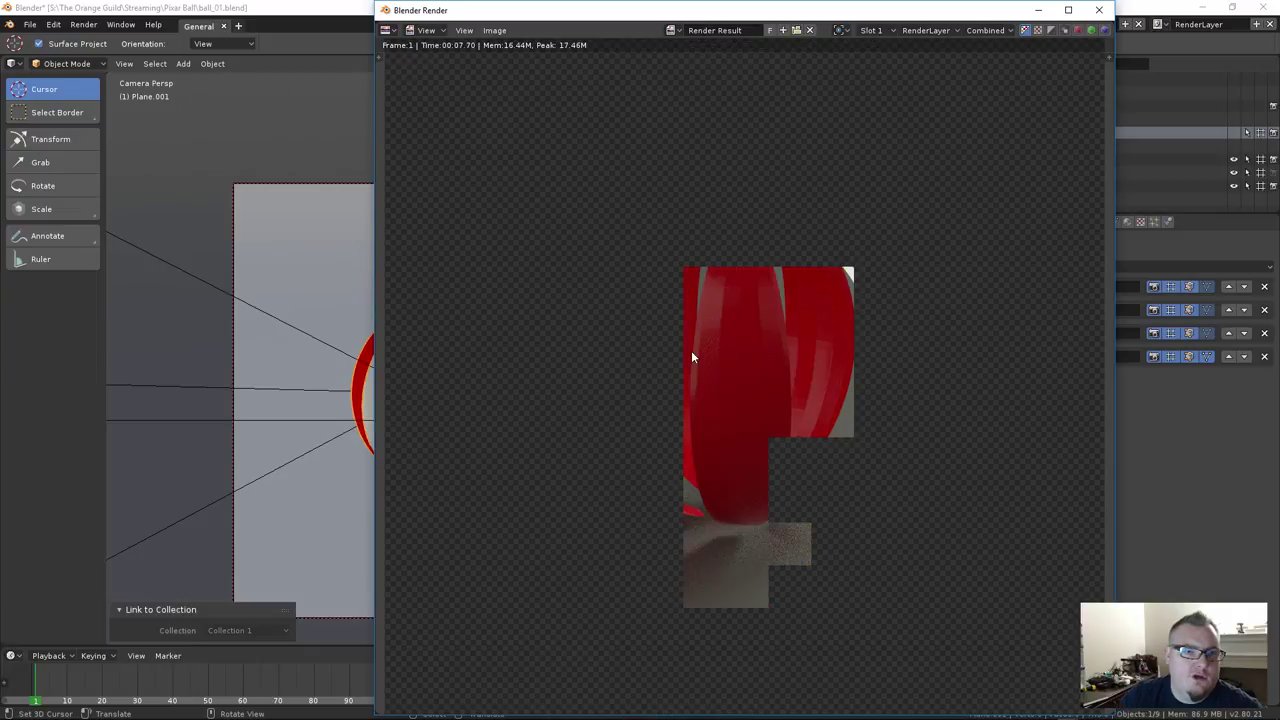
pyautogui.press('Escape')
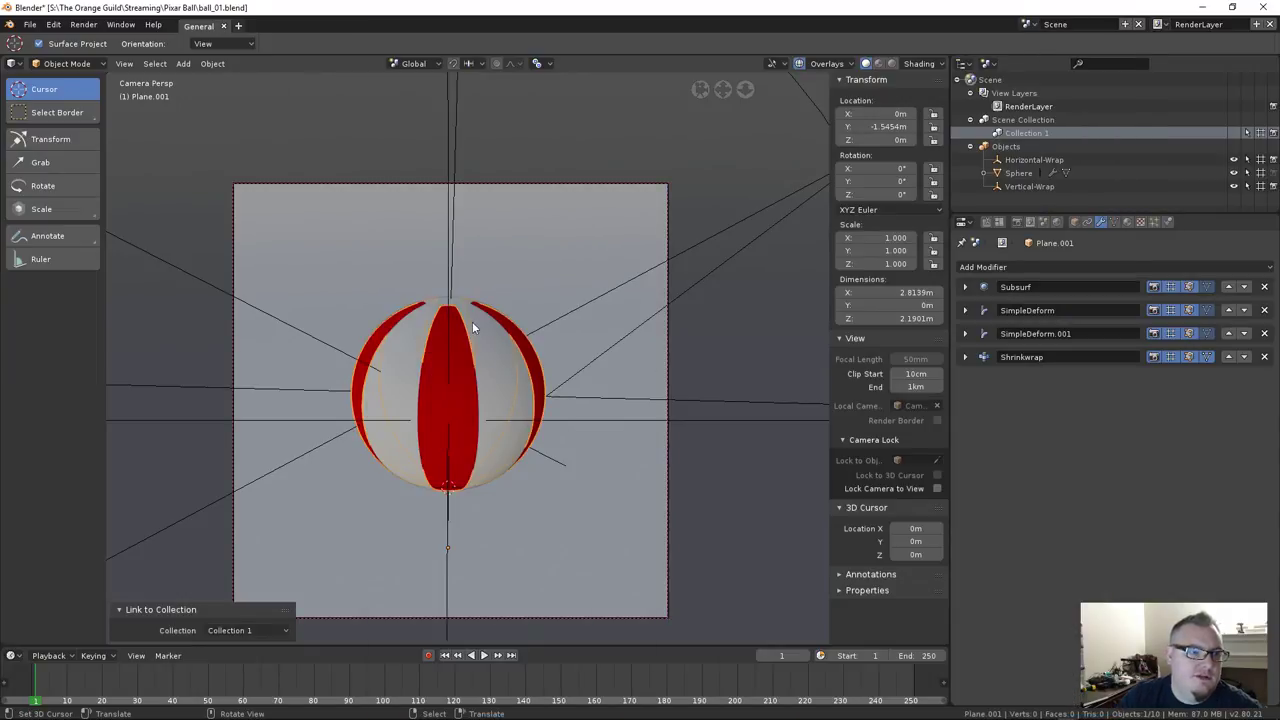
pyautogui.press('g')
pyautogui.press('Escape')
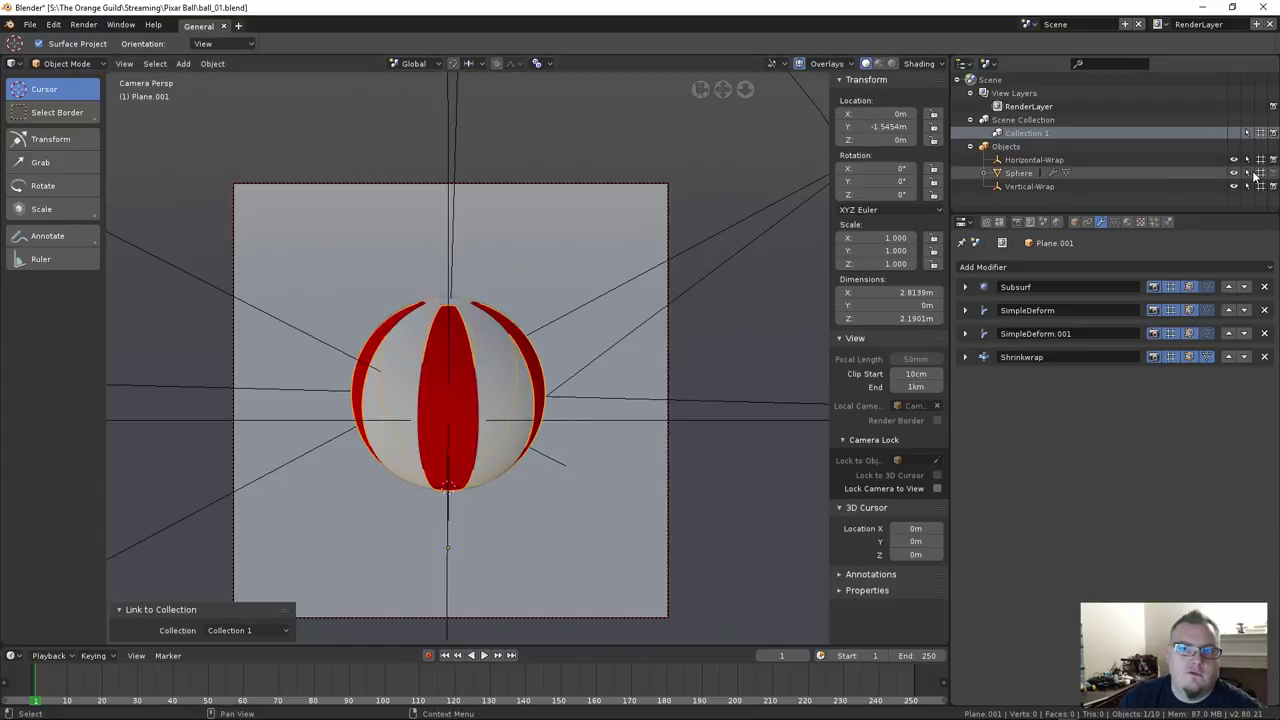
# Select the Sphere and stripe parts in turn, toggling X-ray briefly to inspect the ball
pyautogui.click(1016, 174)
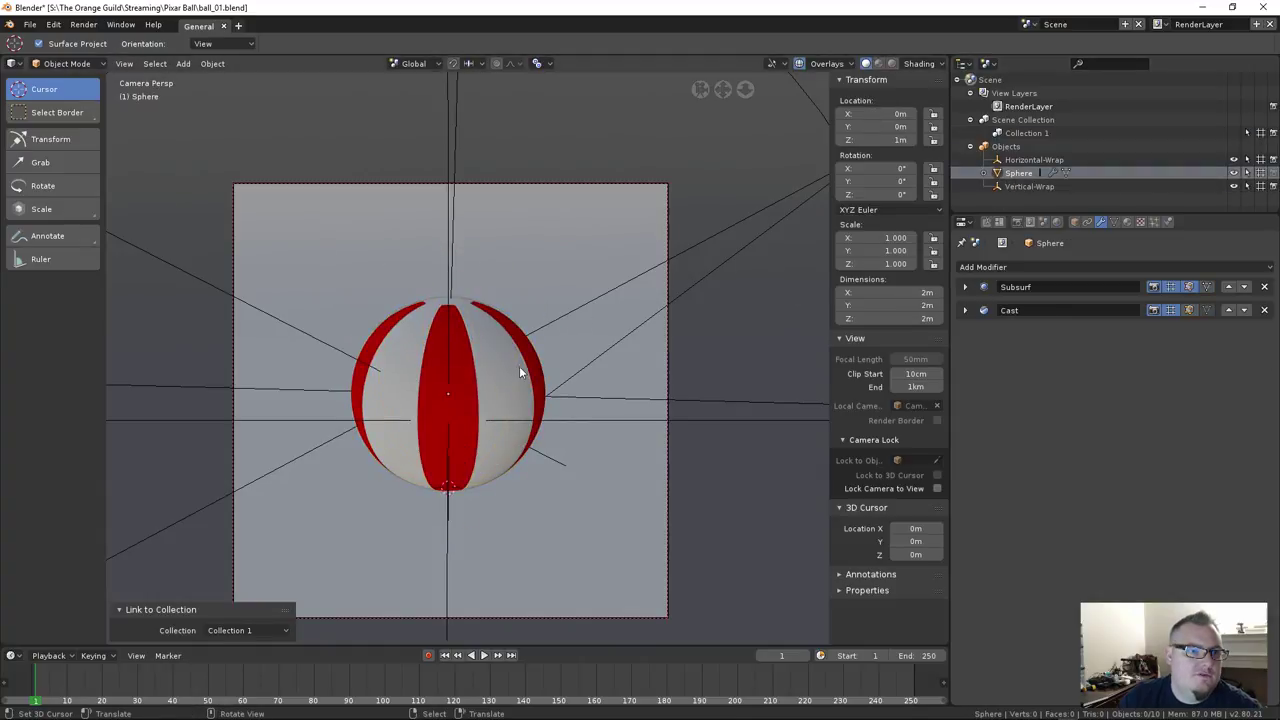
pyautogui.click(508, 360)
pyautogui.hotkey('alt', 'z')
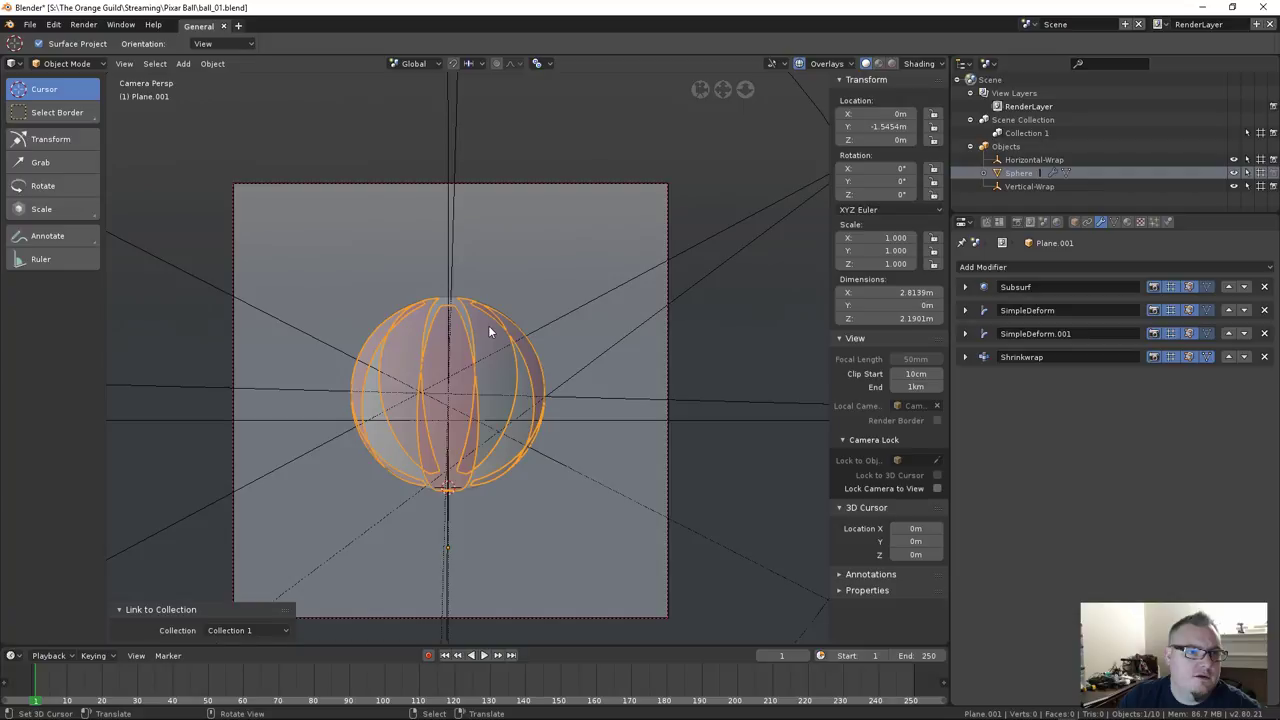
pyautogui.hotkey('alt', 'z')
pyautogui.press('g')
pyautogui.press('Escape')
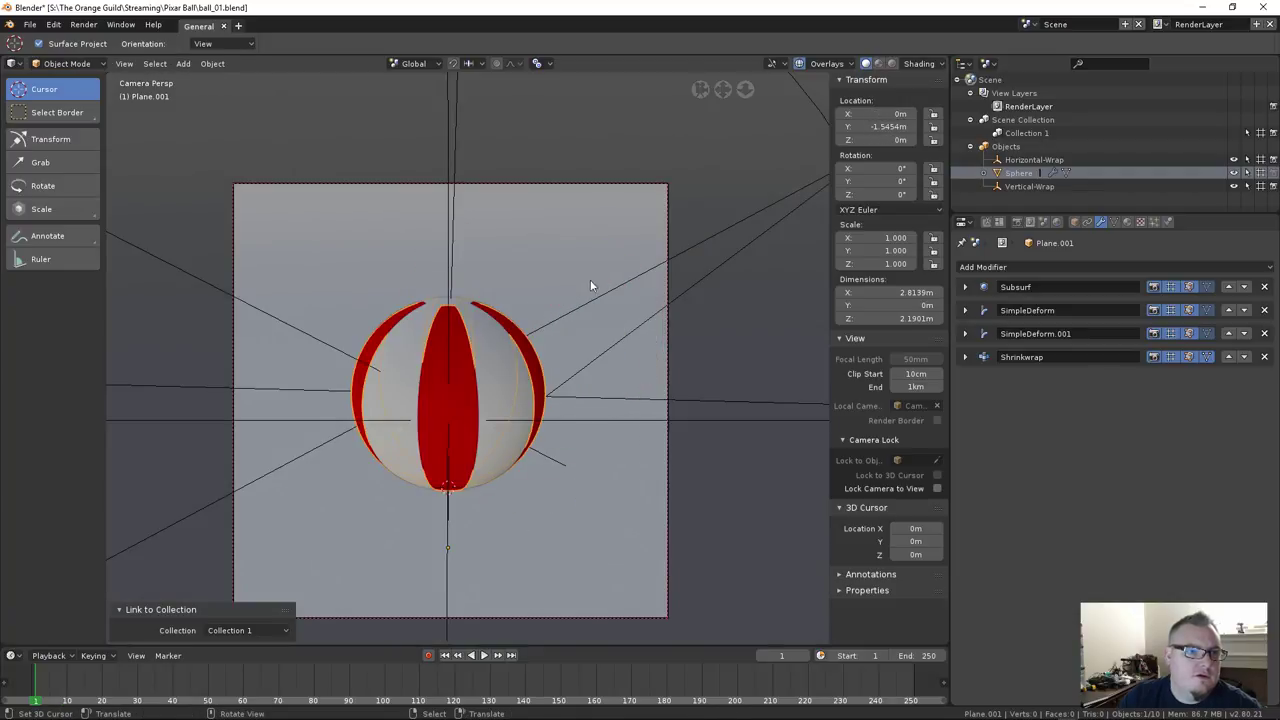
pyautogui.click(458, 306)
pyautogui.click(462, 297)
pyautogui.press('g')
pyautogui.press('Escape')
# Click through the Plane objects and Collection 1, ending with the Sphere selected
pyautogui.click(474, 303)
pyautogui.click(457, 311)
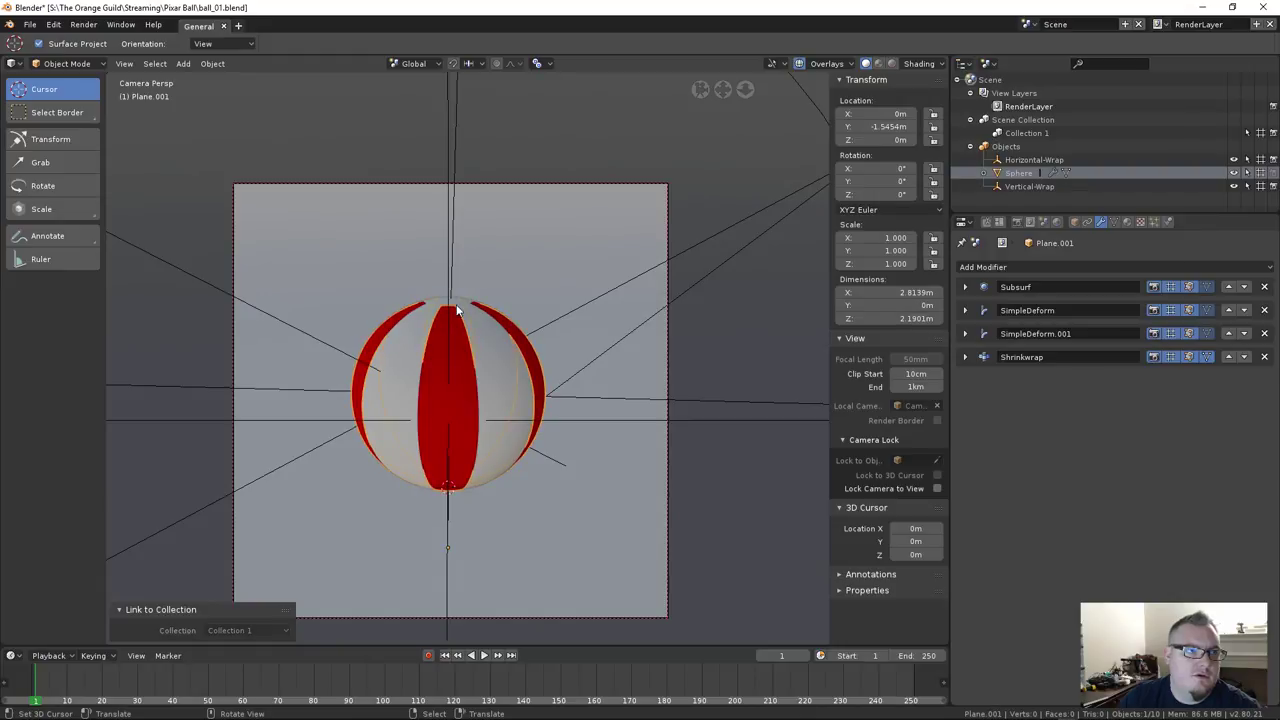
pyautogui.click(457, 311)
pyautogui.moveTo(538, 303); pyautogui.dragTo(443, 365, button='middle')
pyautogui.click(413, 347)
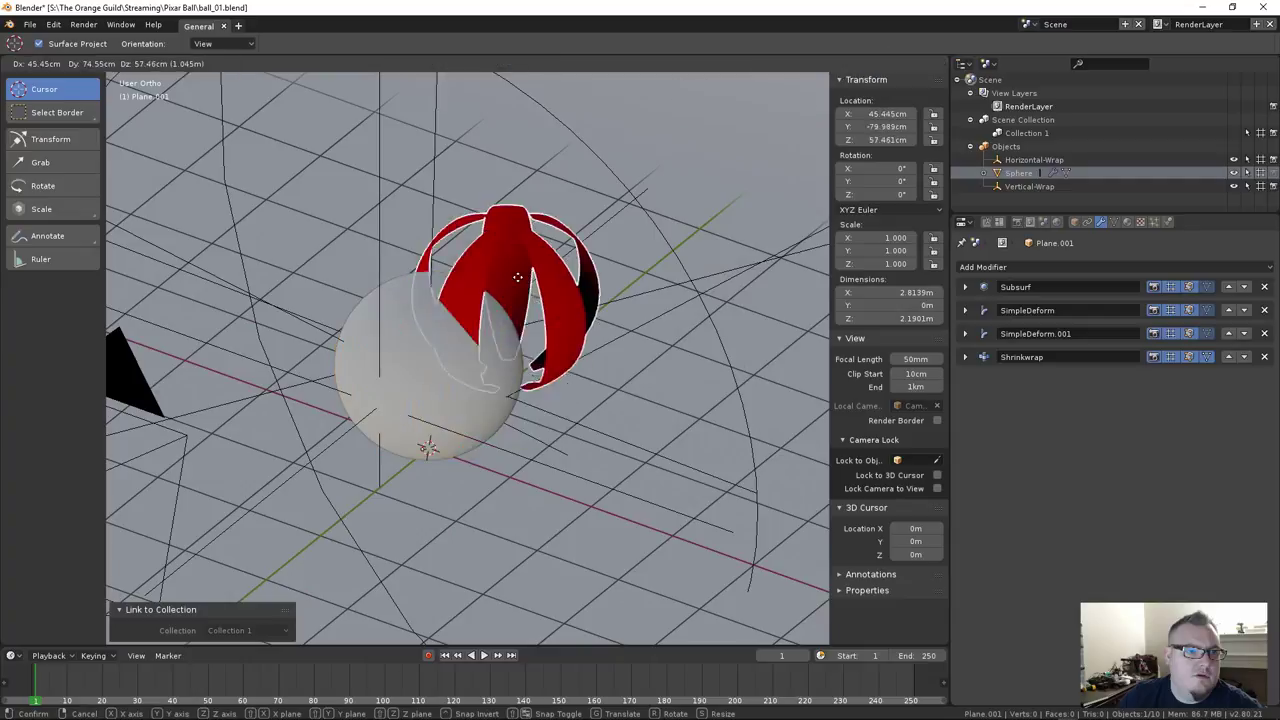
pyautogui.scroll(1, 438, 284)
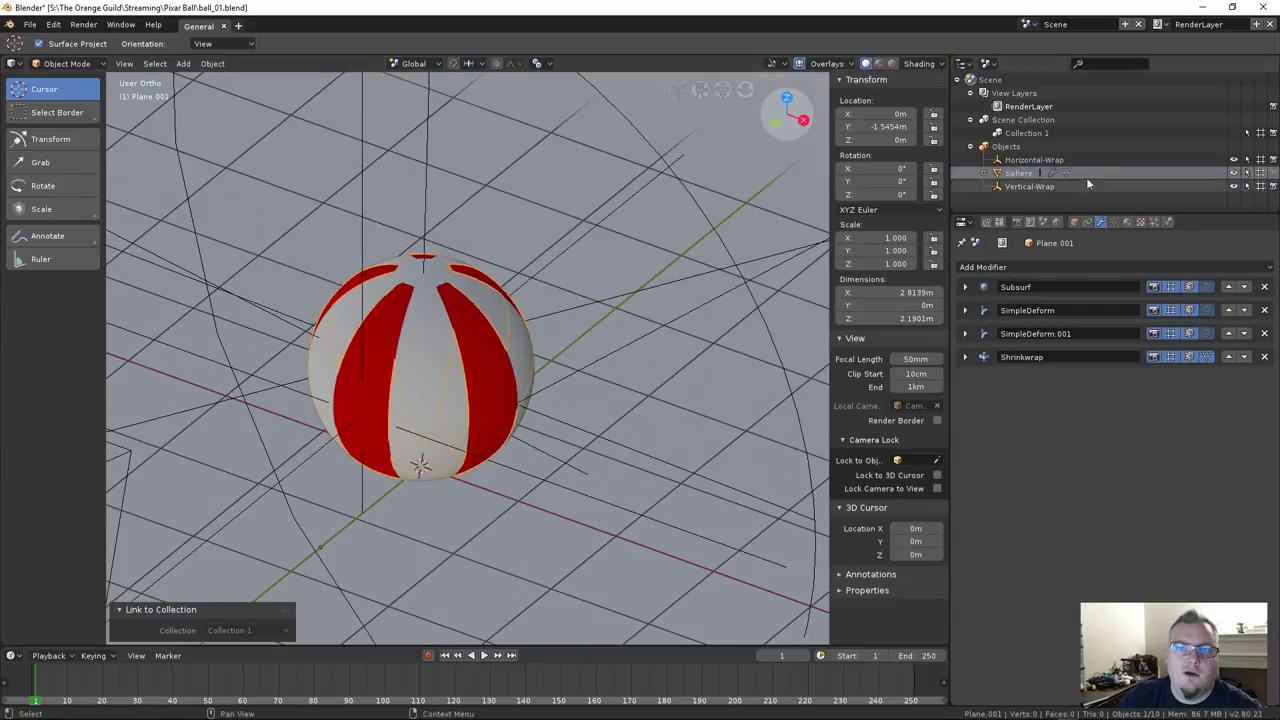
pyautogui.click(1236, 136)
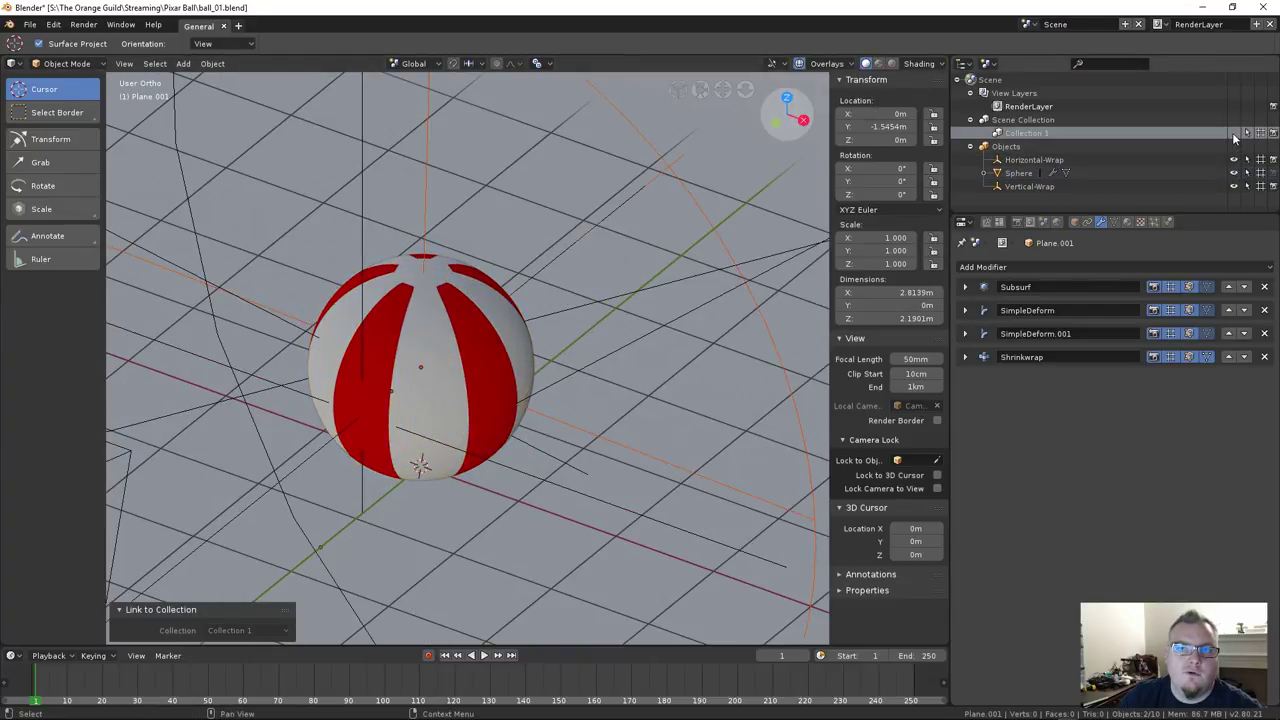
pyautogui.click(1100, 173)
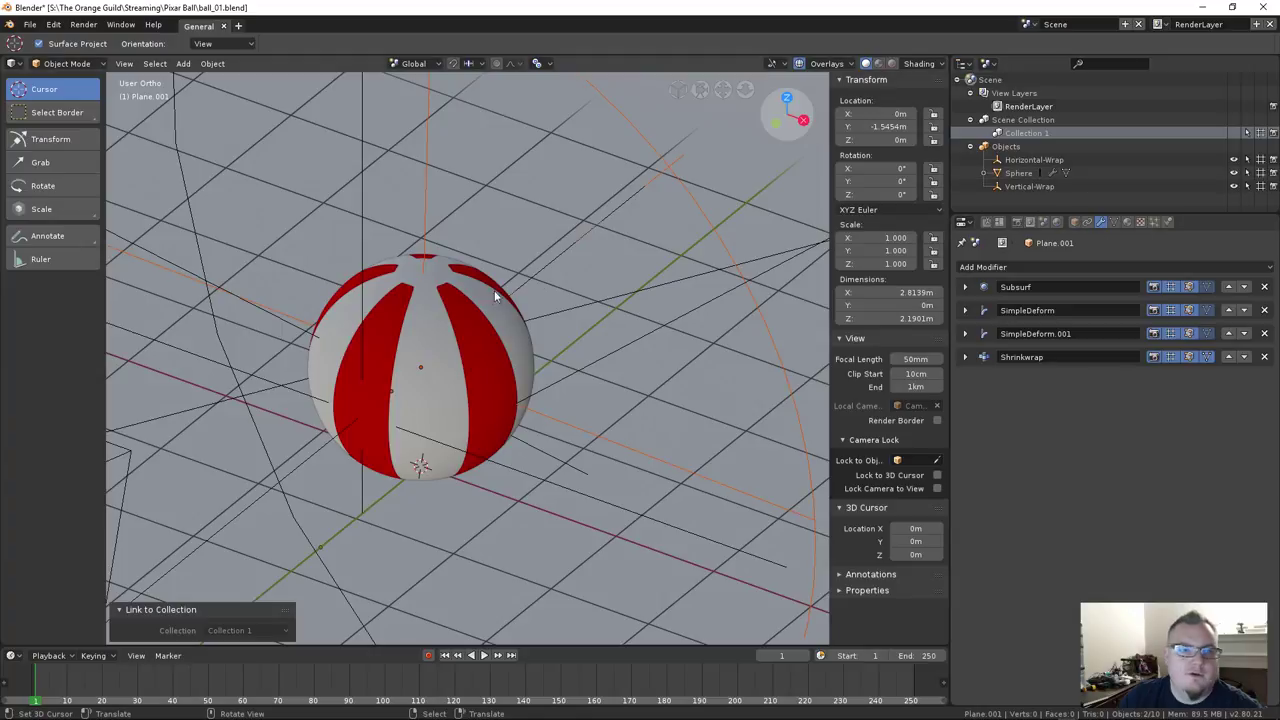
pyautogui.press('g')
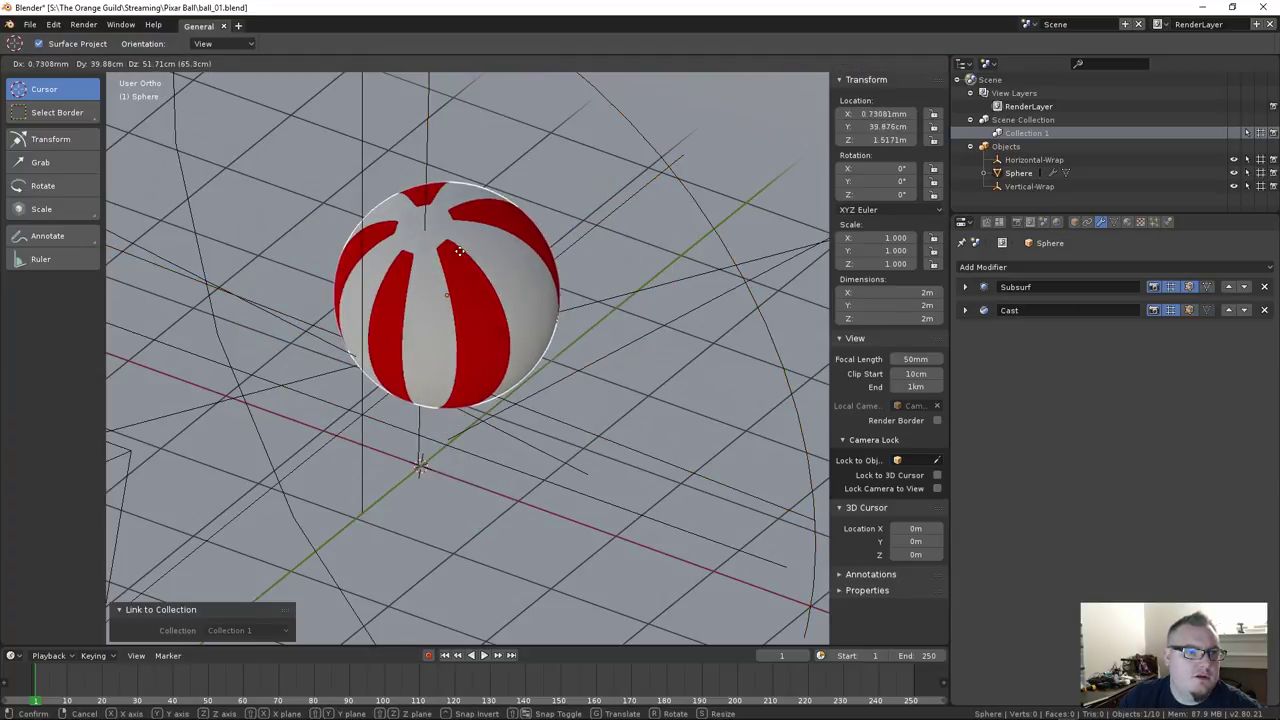
pyautogui.press('Escape')
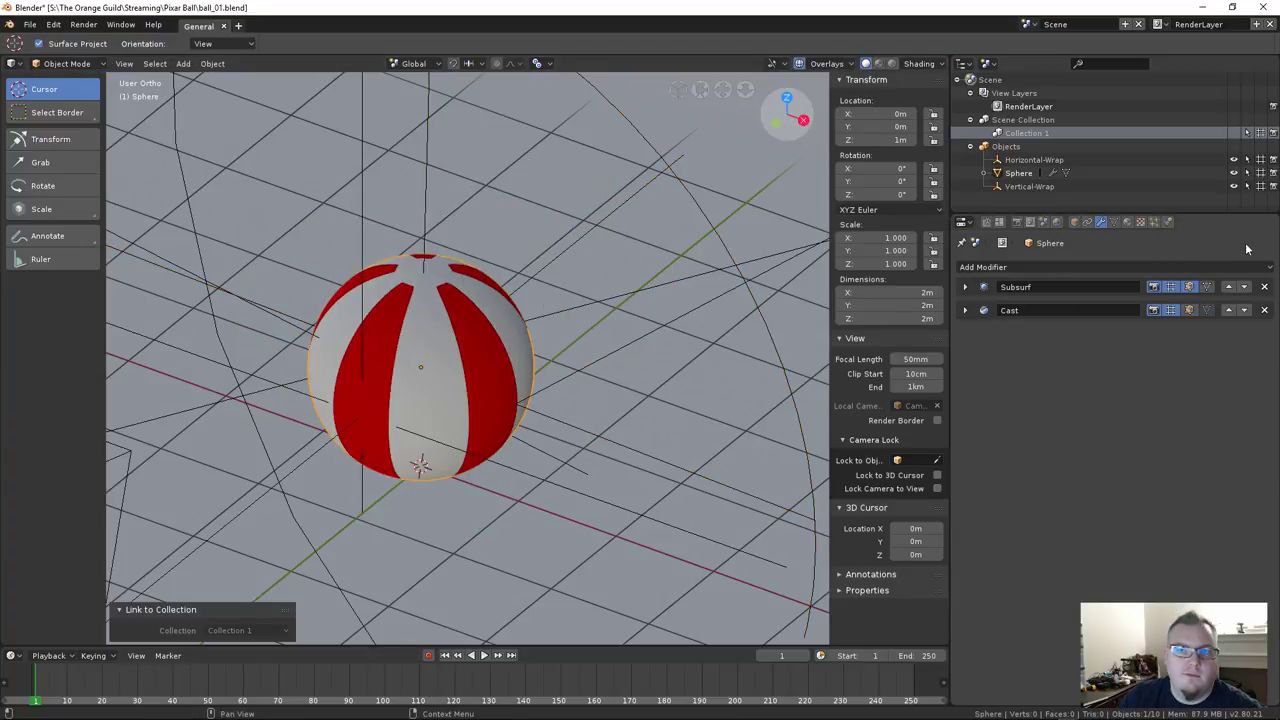
# Raise the Sphere's Subsurf render subdivisions to 4 and test-render from the camera view
pyautogui.click(965, 287)
pyautogui.moveTo(1010, 373); pyautogui.dragTo(1054, 371)
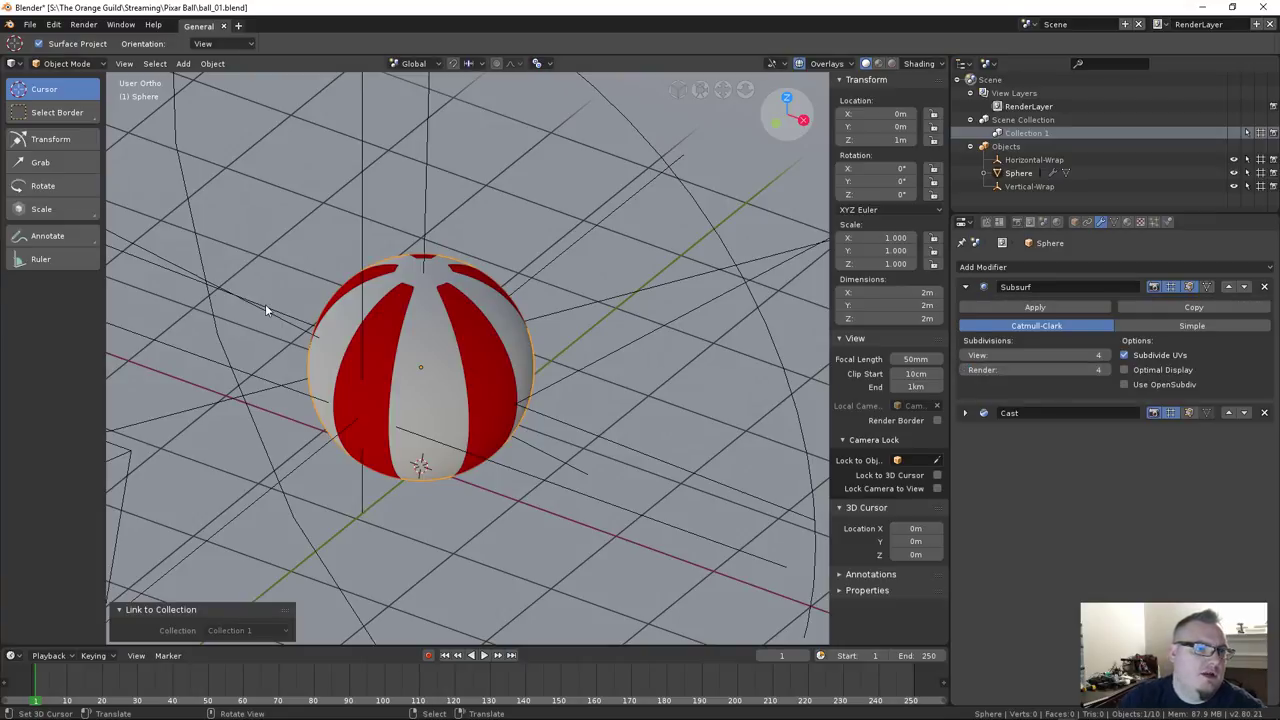
pyautogui.press('KP_0')
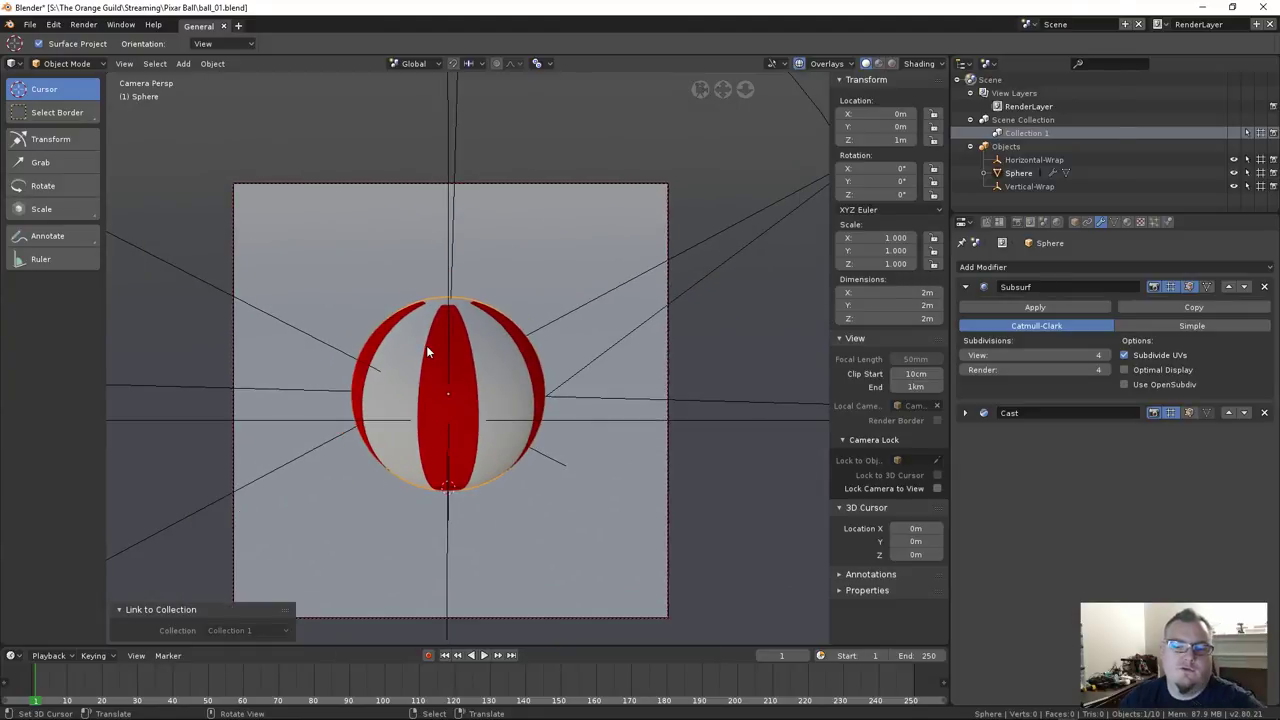
pyautogui.press('F12')
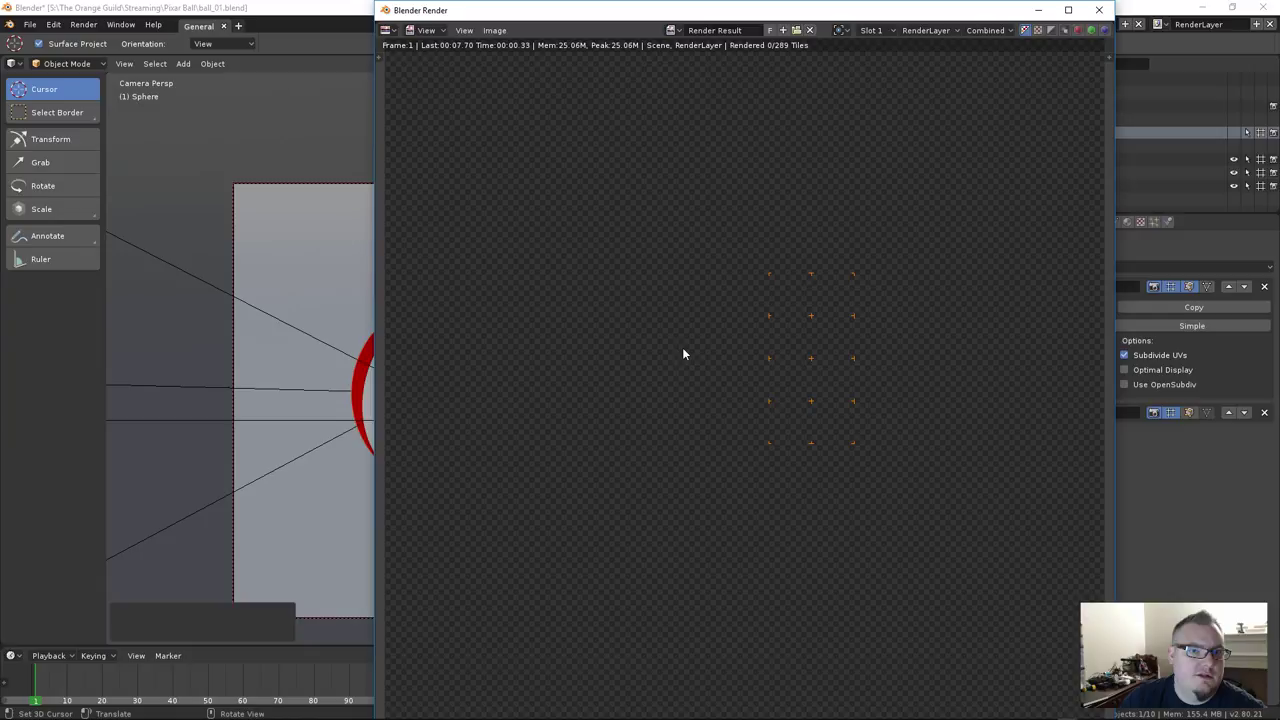
pyautogui.press('Escape')
pyautogui.press('Escape')
# Save the blend file
pyautogui.hotkey('ctrl', 's')
pyautogui.click(497, 318)
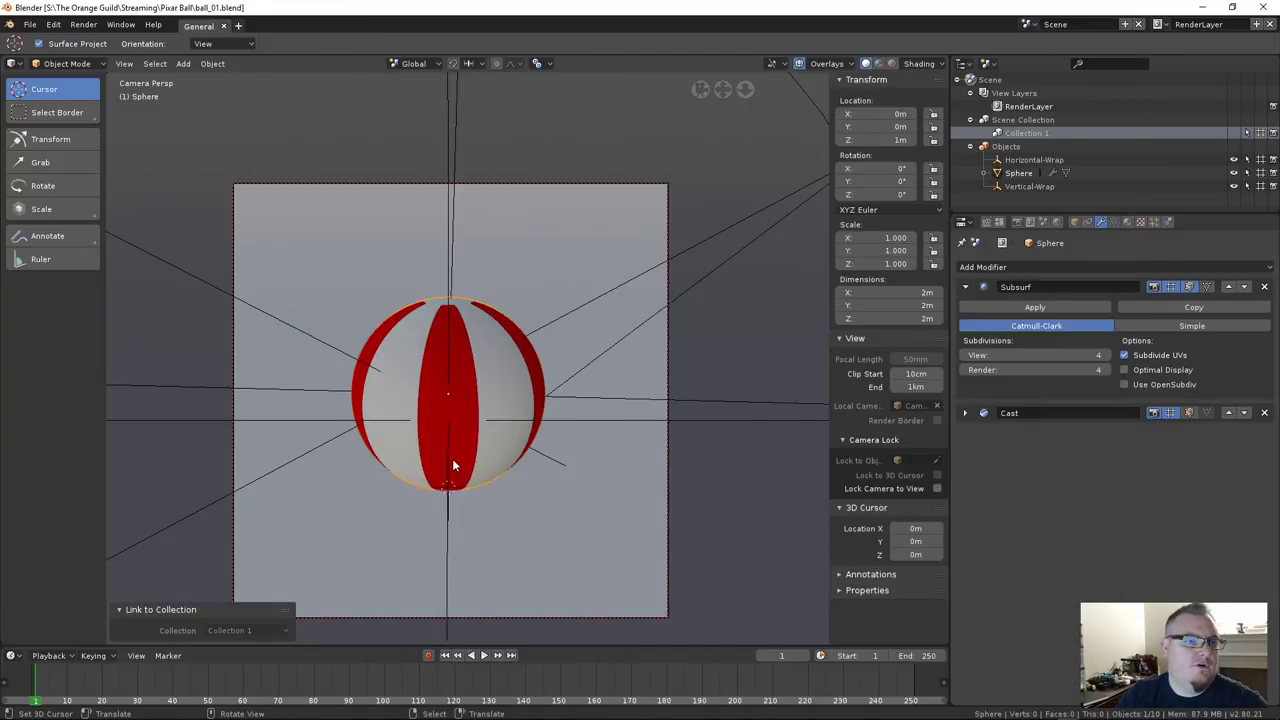
pyautogui.keyDown('shift'); pyautogui.moveTo(499, 461); pyautogui.dragTo(495, 445, button='middle'); pyautogui.keyUp('shift')
# Select the striped Plane.001 mesh and bring up its Object properties
pyautogui.moveTo(500, 298); pyautogui.dragTo(485, 350, button='middle')
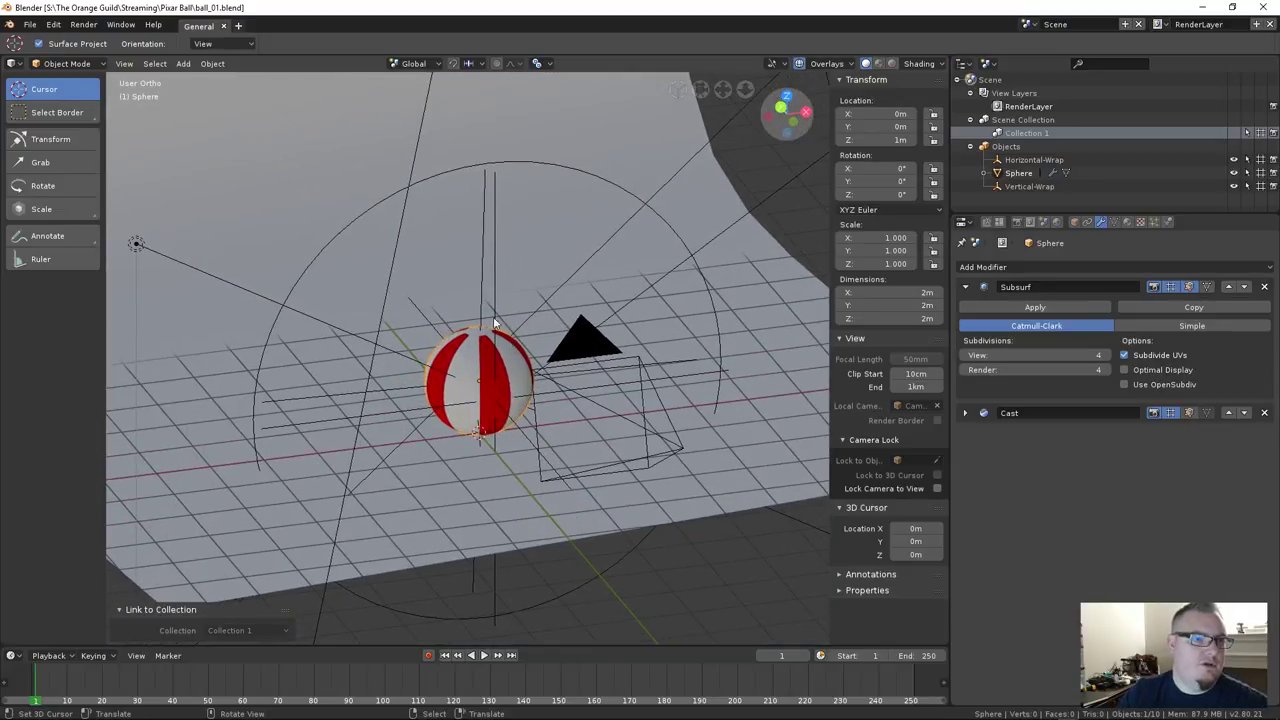
pyautogui.click(469, 162)
pyautogui.click(1030, 173)
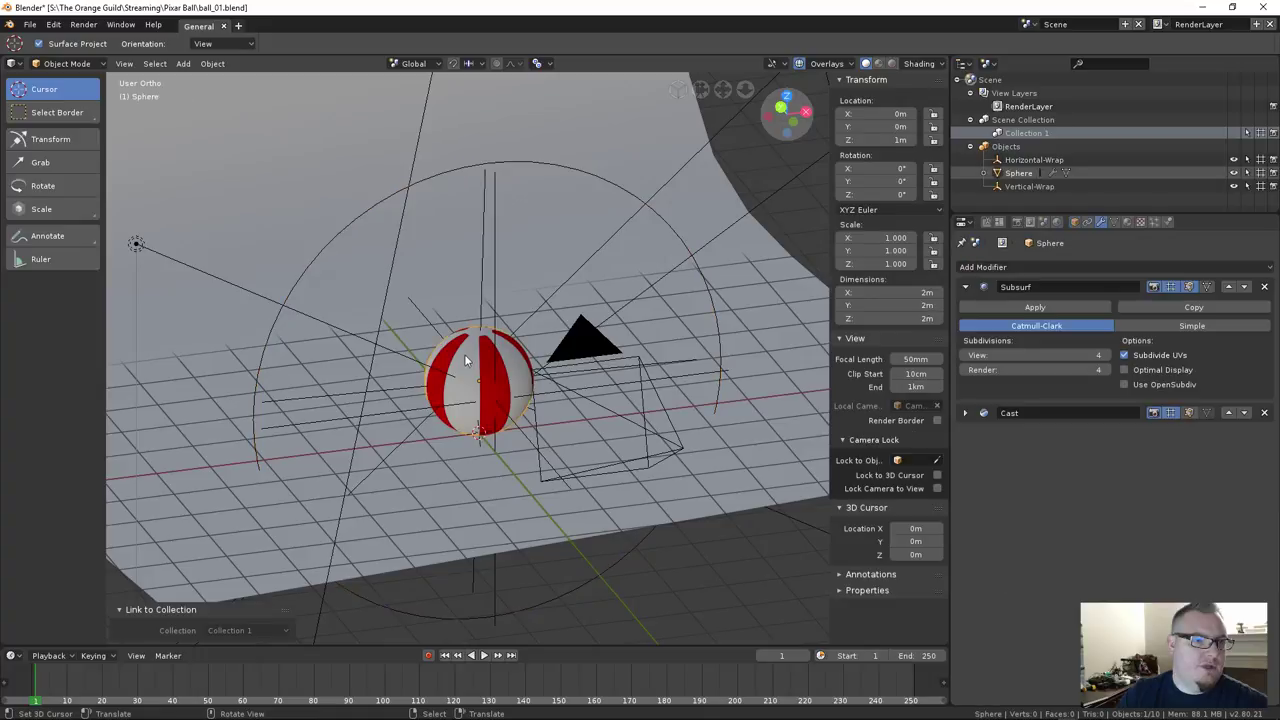
pyautogui.press('g')
pyautogui.press('Escape')
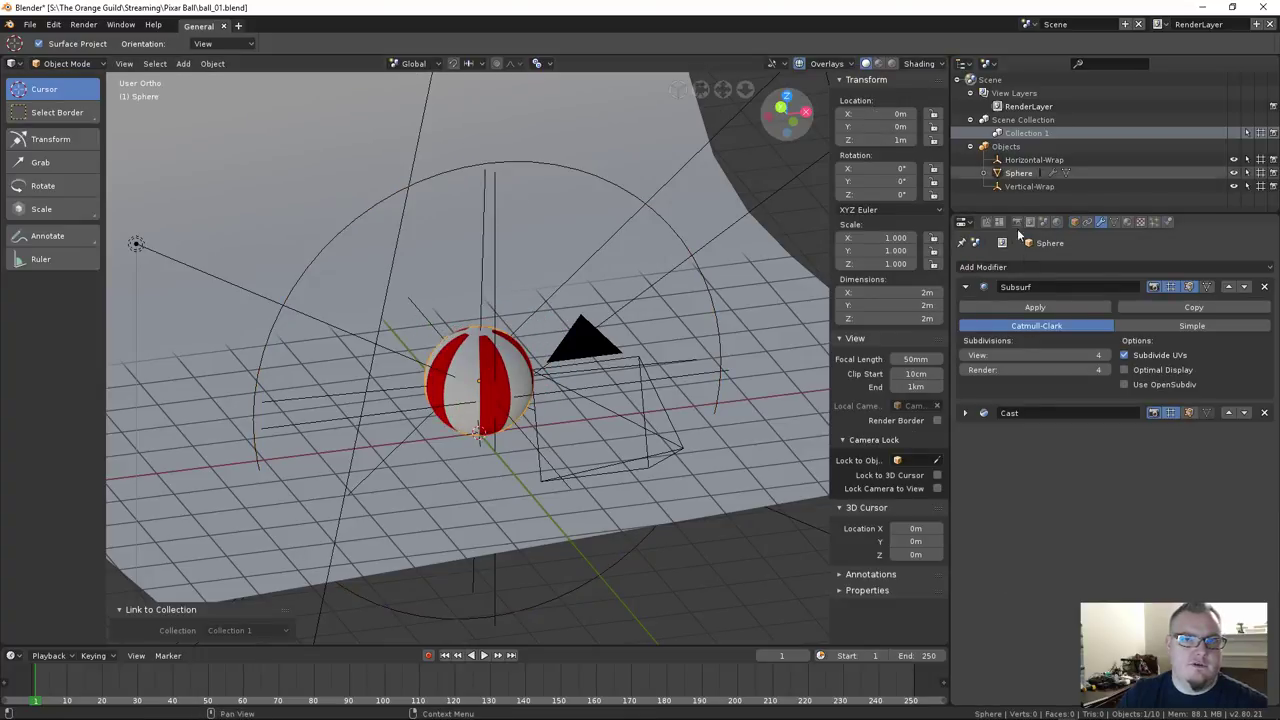
pyautogui.rightClick(488, 386)
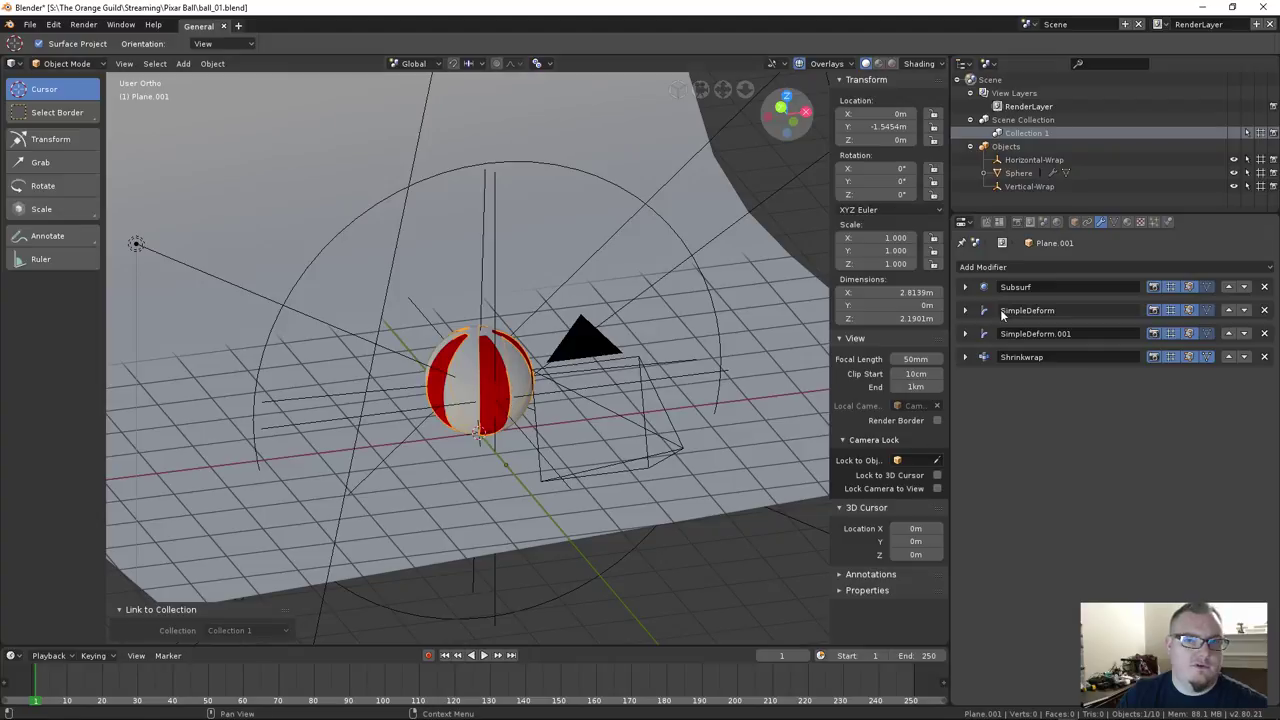
pyautogui.click(1111, 222)
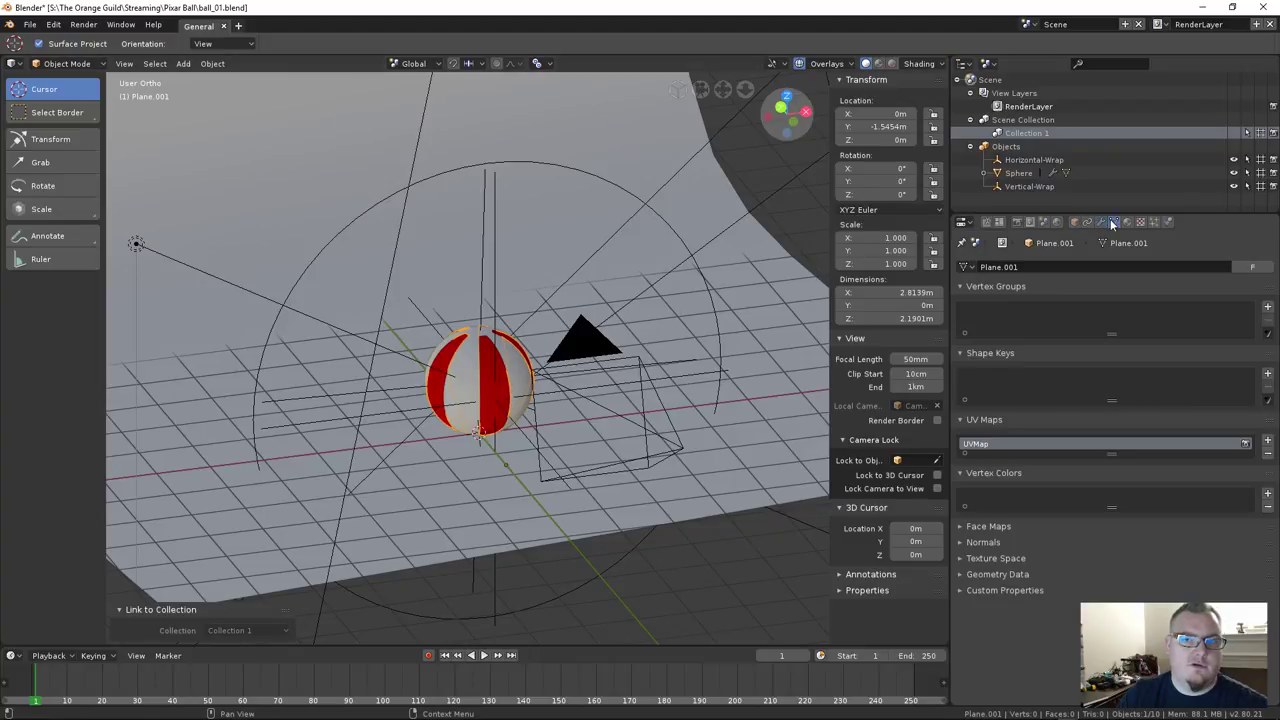
pyautogui.click(1074, 222)
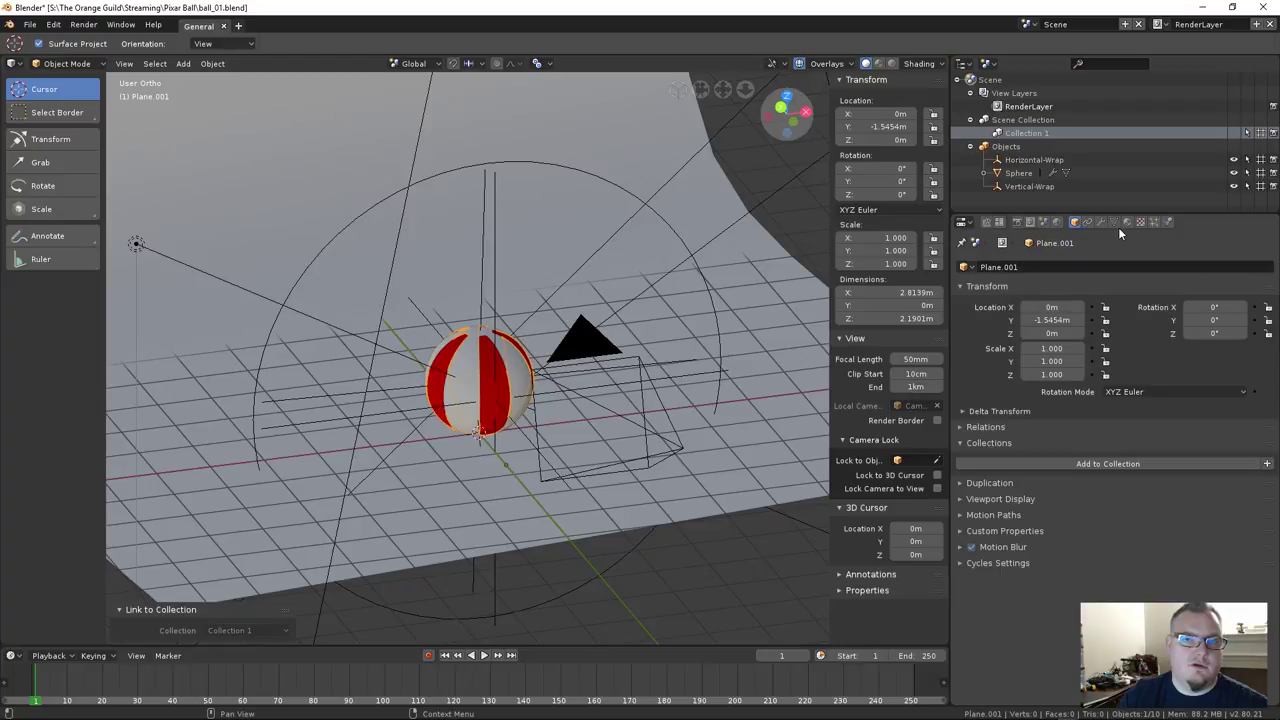
# Rename Plane.001 to 'Stripes'
pyautogui.click(1056, 263)
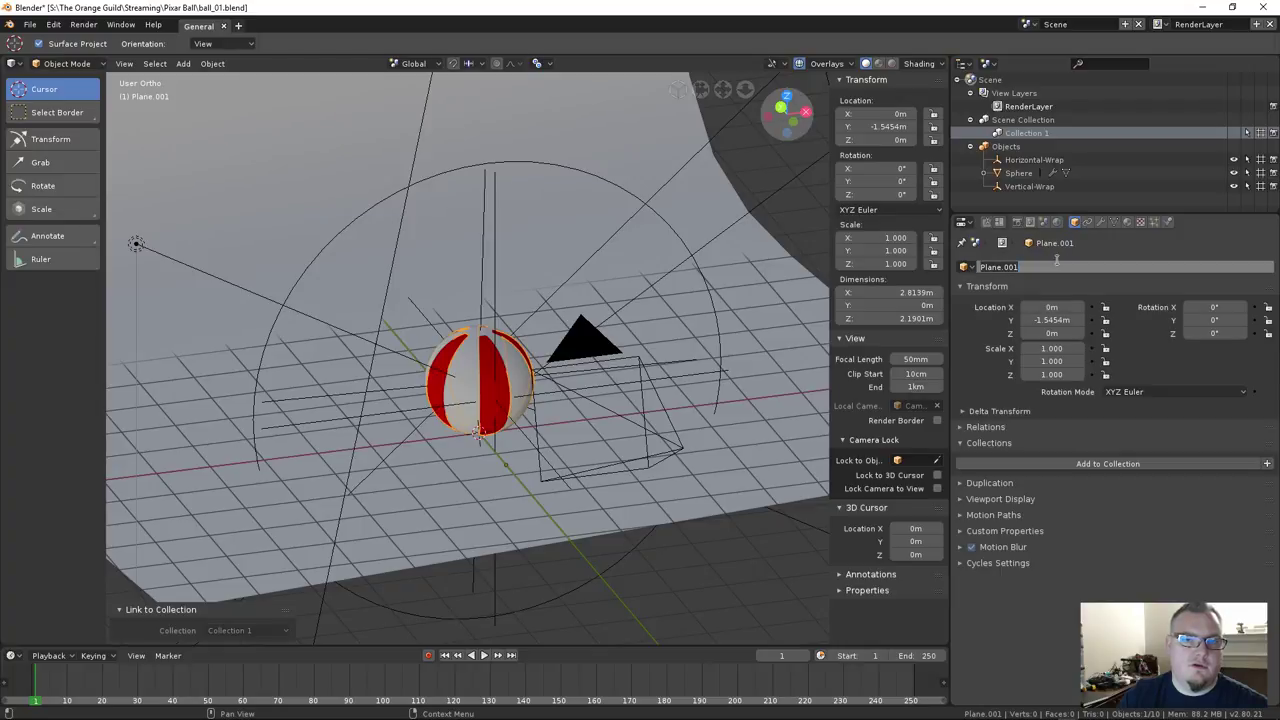
pyautogui.write('Strip')
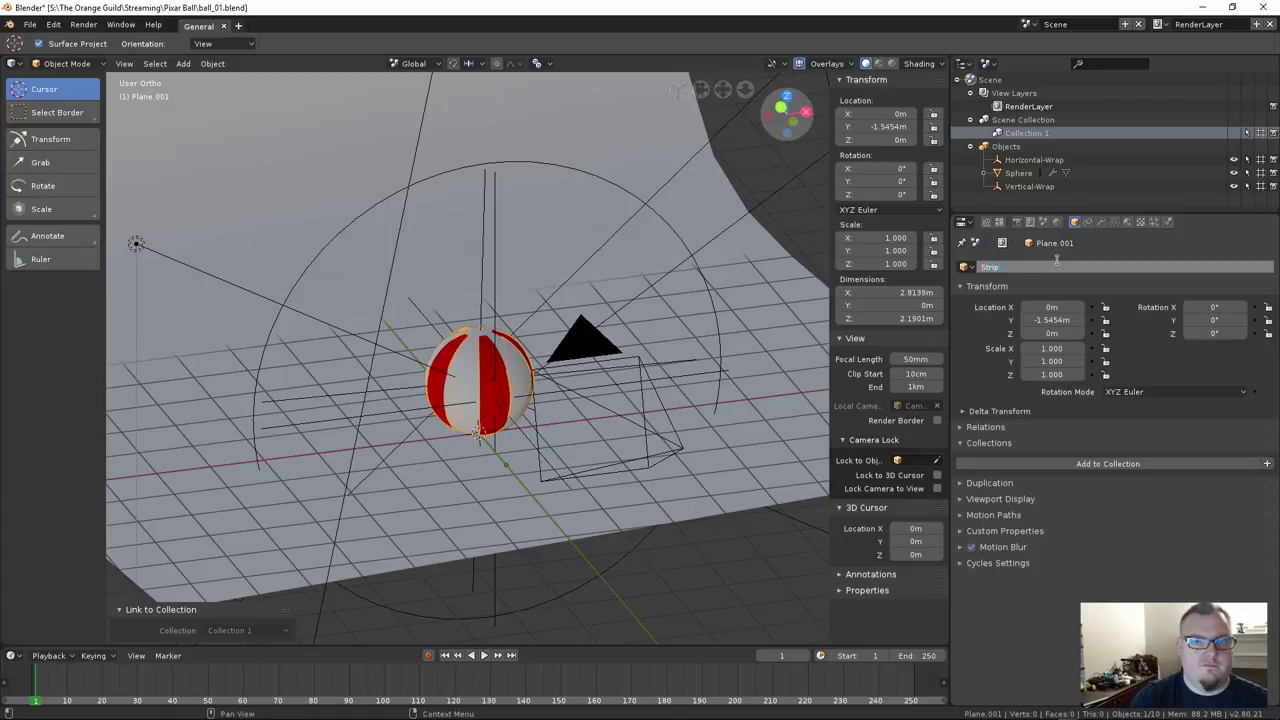
pyautogui.write('es')
pyautogui.press('Return')
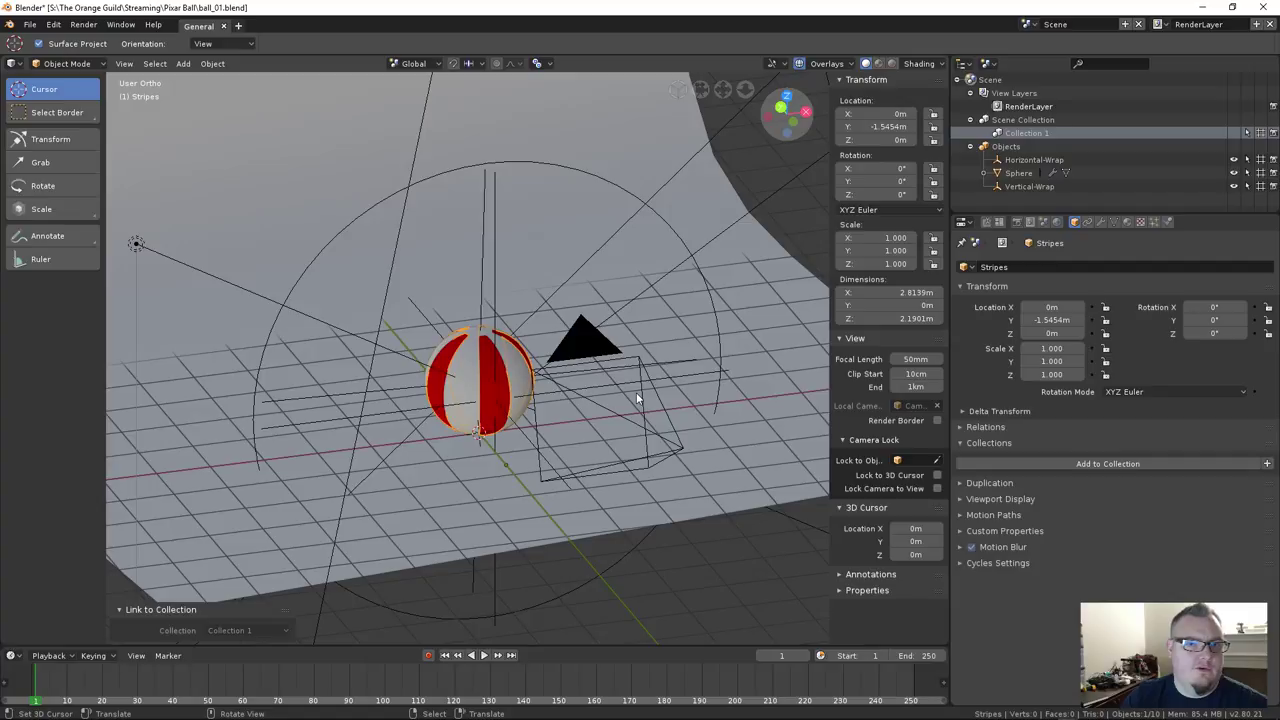
pyautogui.click(1081, 464)
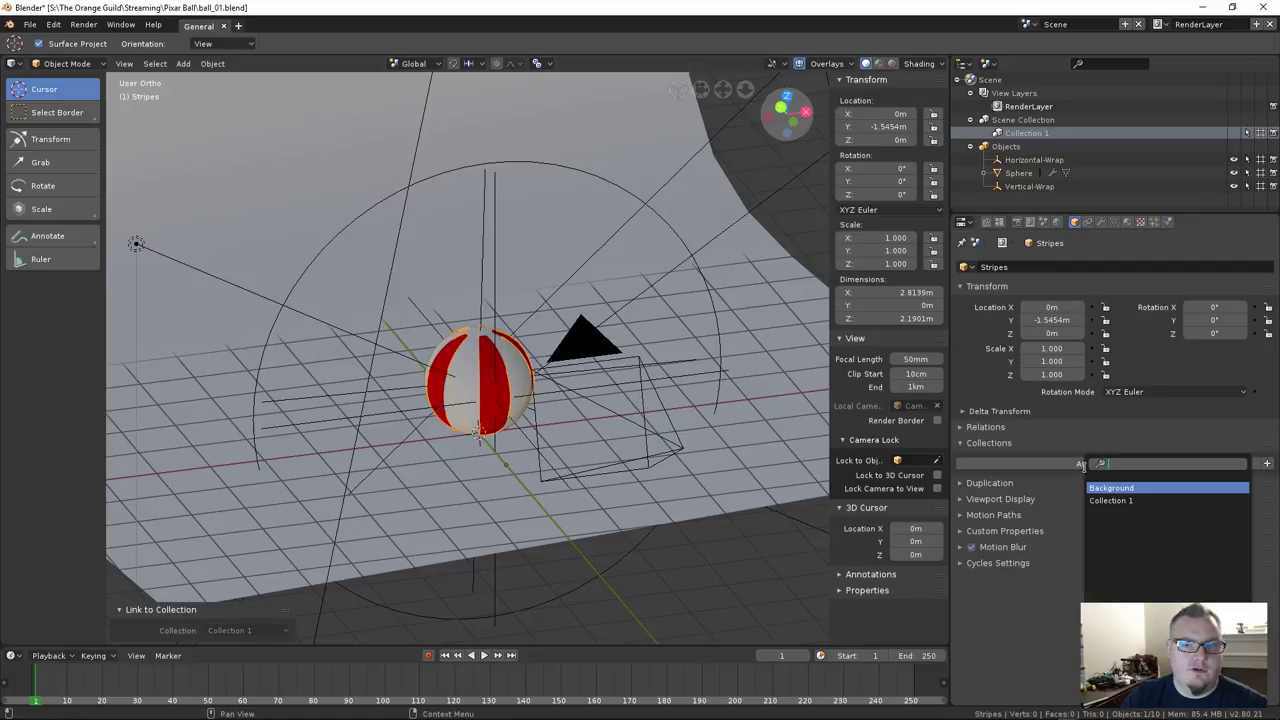
# Link Stripes into Collection 1 and check the outliner, briefly hiding and showing the Sphere
pyautogui.click(1104, 500)
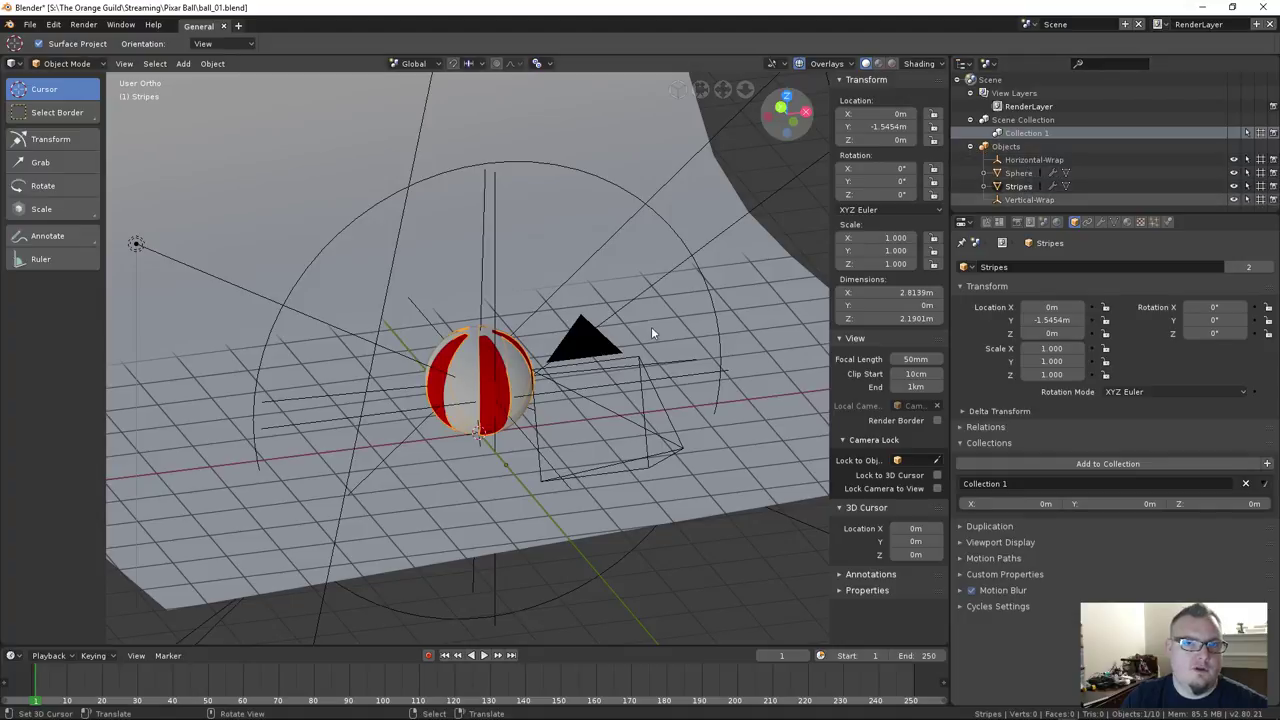
pyautogui.moveTo(659, 311); pyautogui.dragTo(637, 324, button='middle')
pyautogui.click(970, 147)
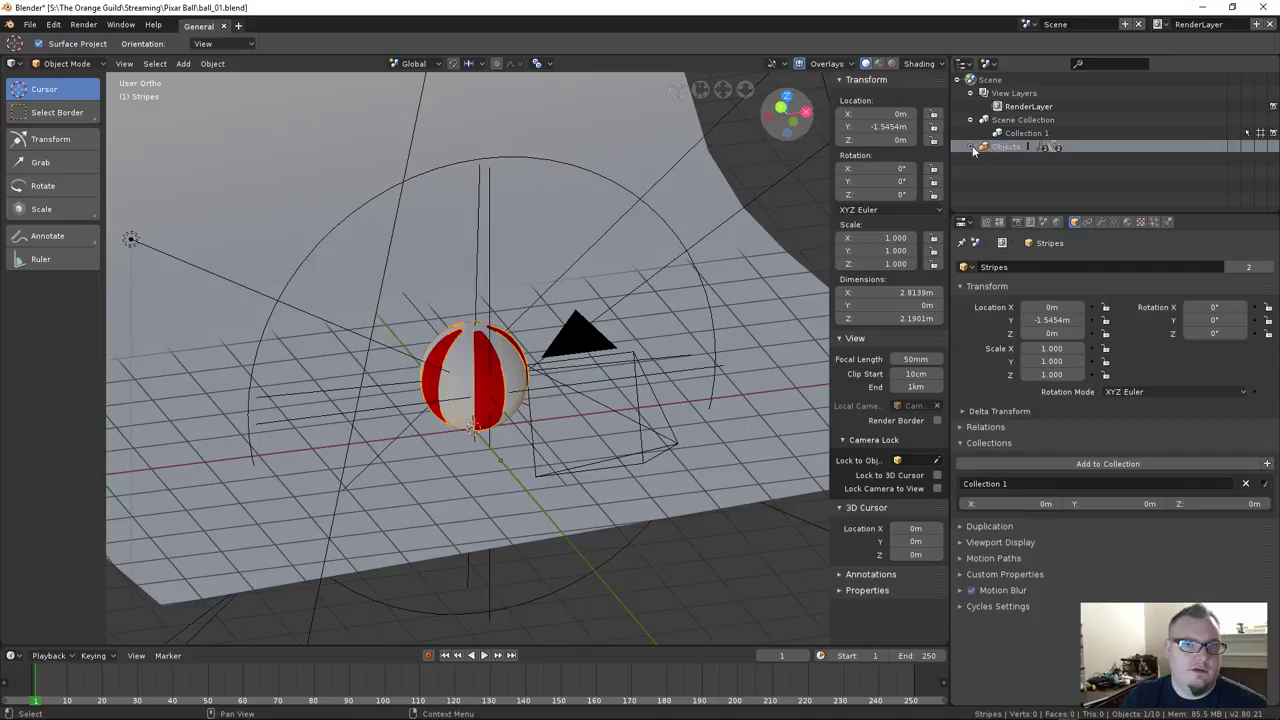
pyautogui.click(970, 147)
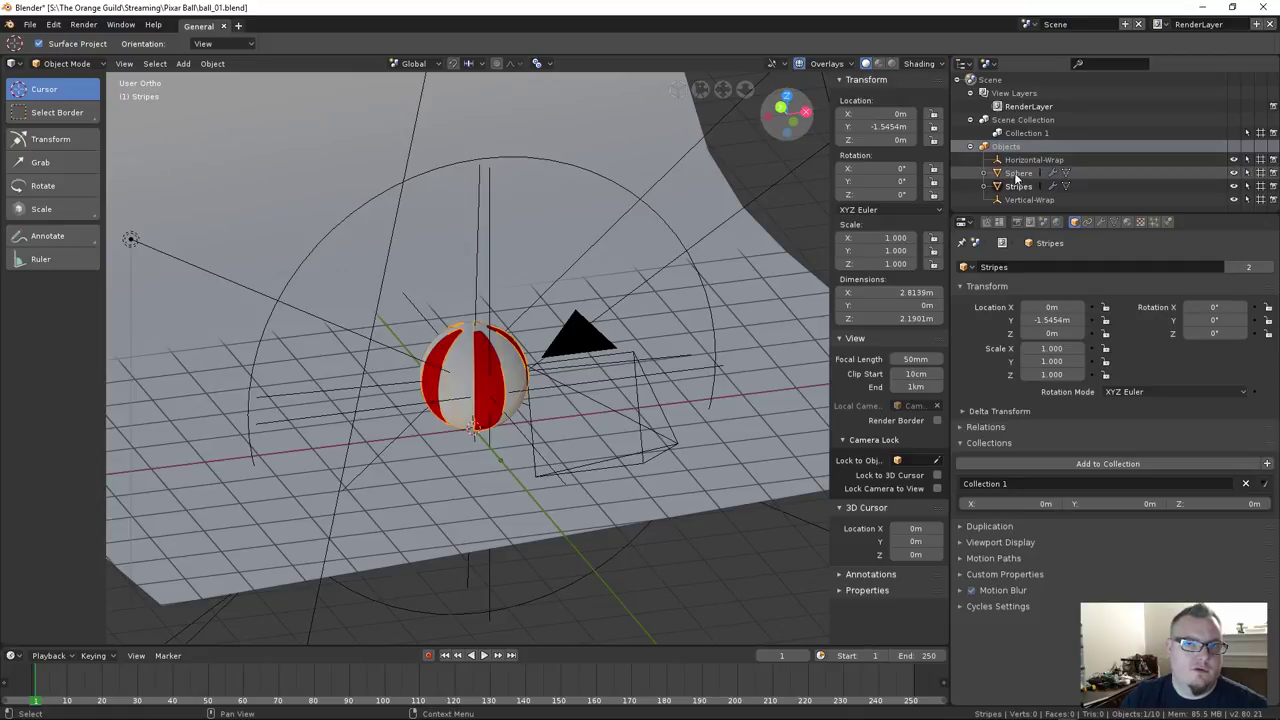
pyautogui.click(1233, 172)
pyautogui.click(1234, 173)
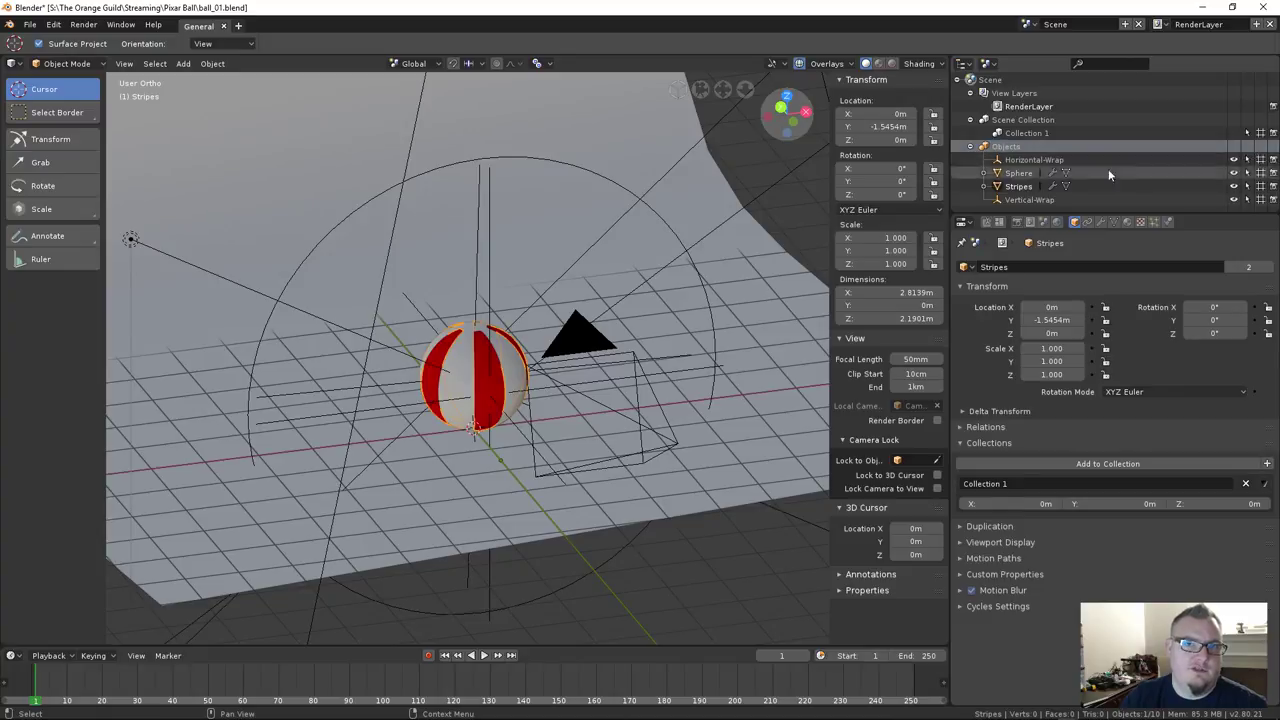
# Make Horizontal-Wrap and Vertical-Wrap unselectable in the viewport
pyautogui.click(396, 188)
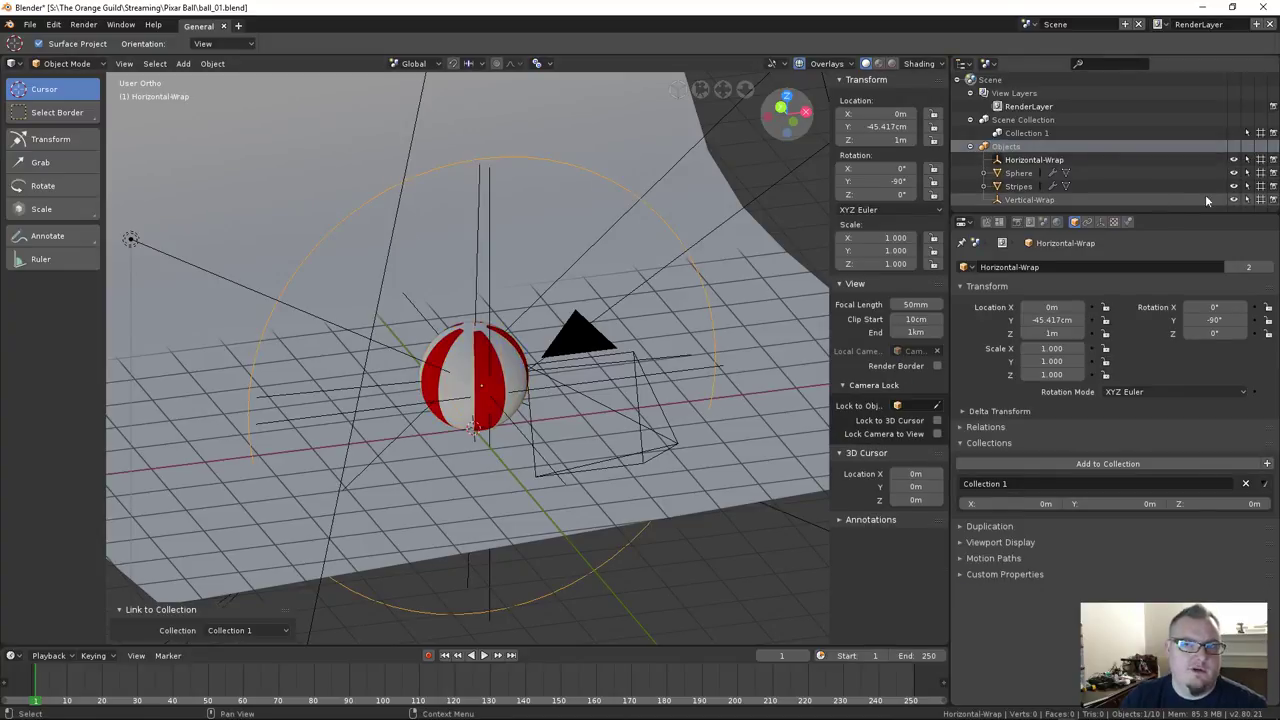
pyautogui.click(1246, 160)
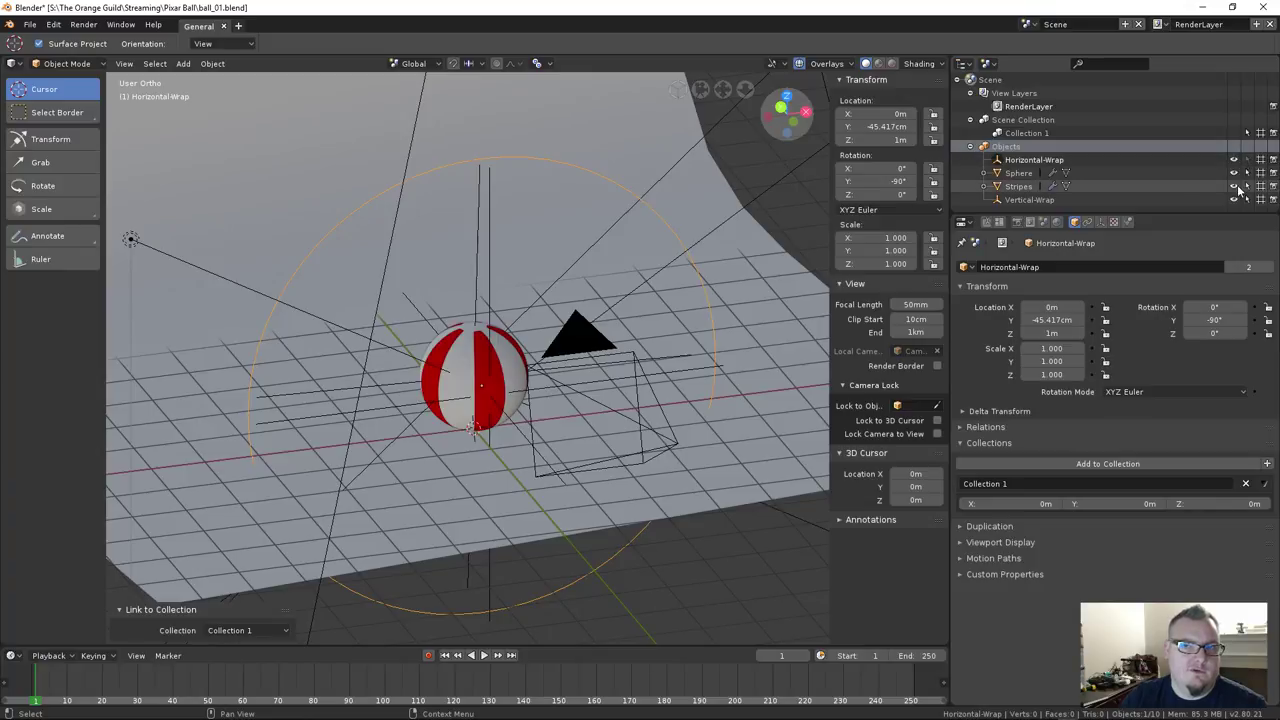
pyautogui.click(1247, 199)
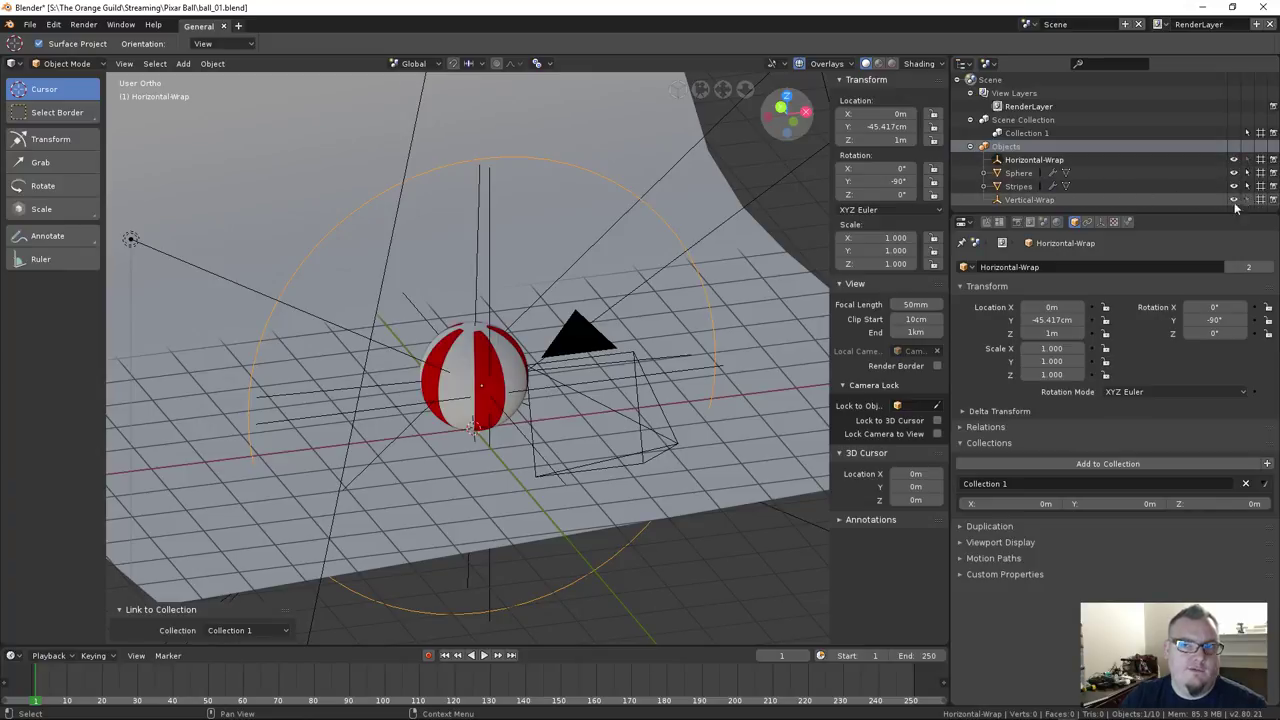
# Cycle selection through the ball, ground Plane and Horizontal-Wrap, then toggle Horizontal-Wrap's selectability back
pyautogui.click(474, 365)
pyautogui.click(416, 179)
pyautogui.click(422, 175)
pyautogui.click(422, 178)
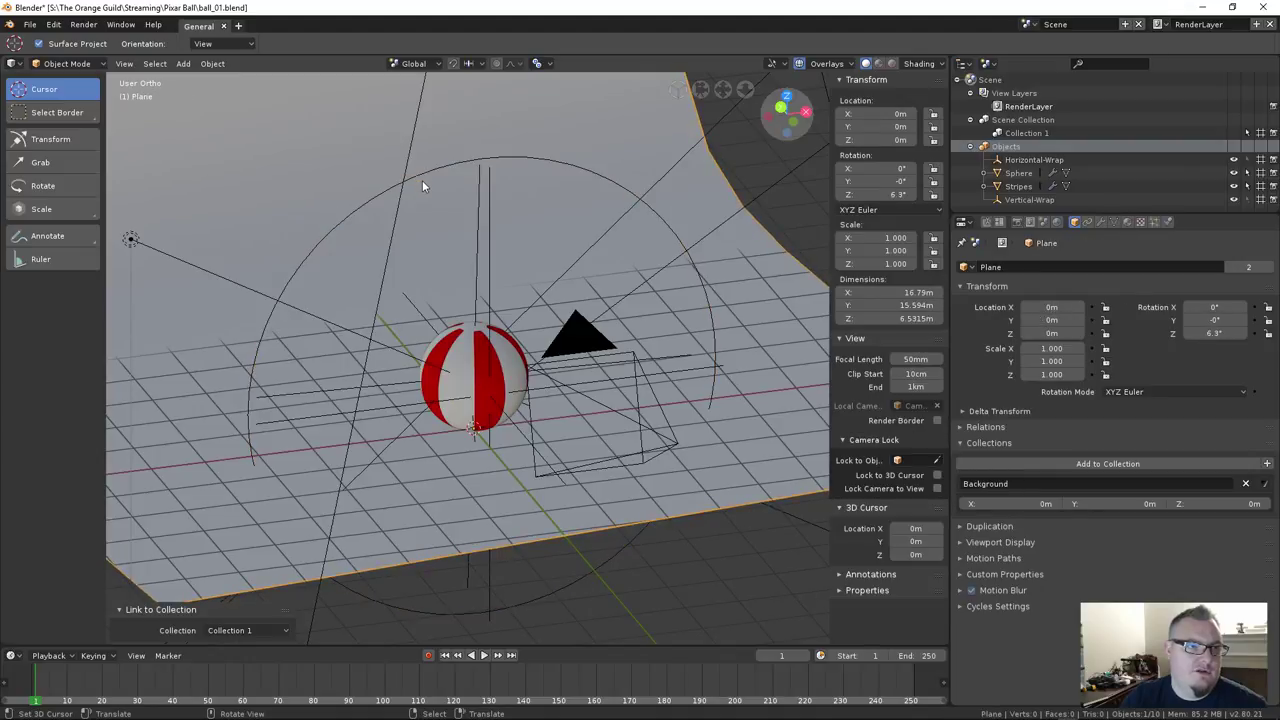
pyautogui.click(422, 175)
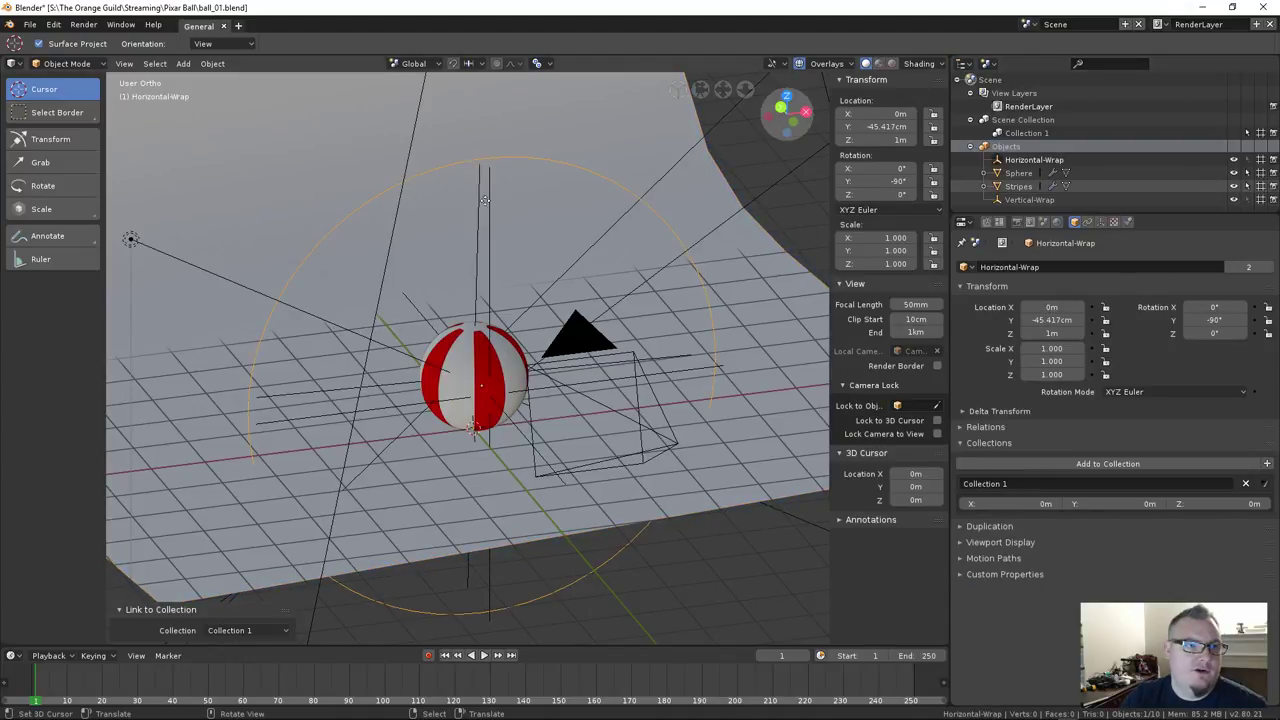
pyautogui.press('g')
pyautogui.rightClick(540, 252)
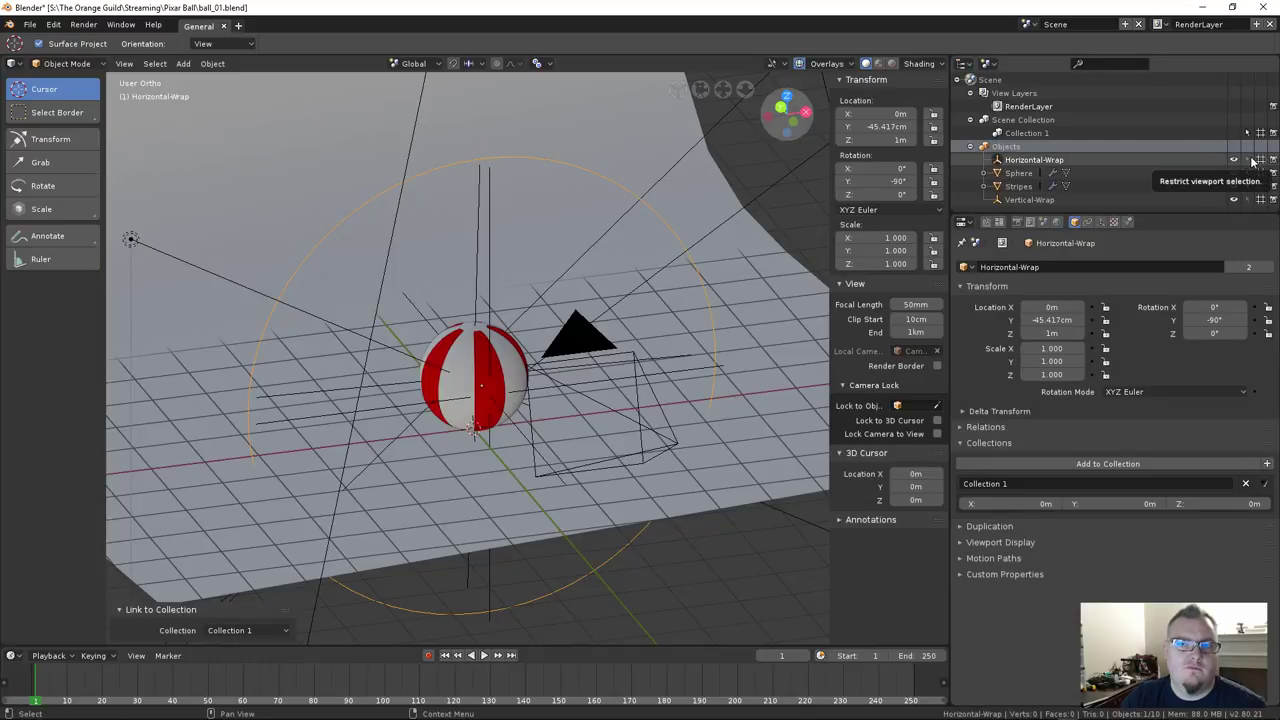
pyautogui.click(1252, 160)
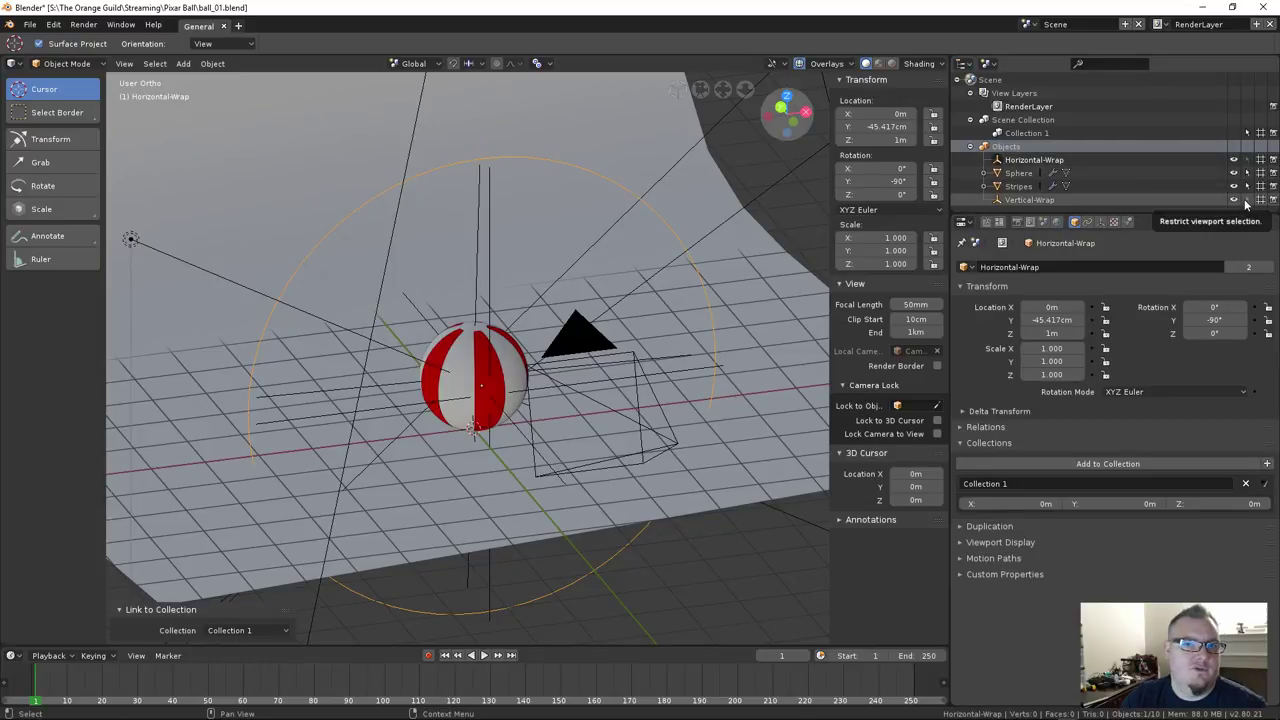
# Select Vertical-Wrap and Empty.001, test-moving Empty.001 without changing it
pyautogui.click(477, 274)
pyautogui.moveTo(537, 285); pyautogui.dragTo(592, 351, button='middle')
pyautogui.click(510, 341)
pyautogui.press('g')
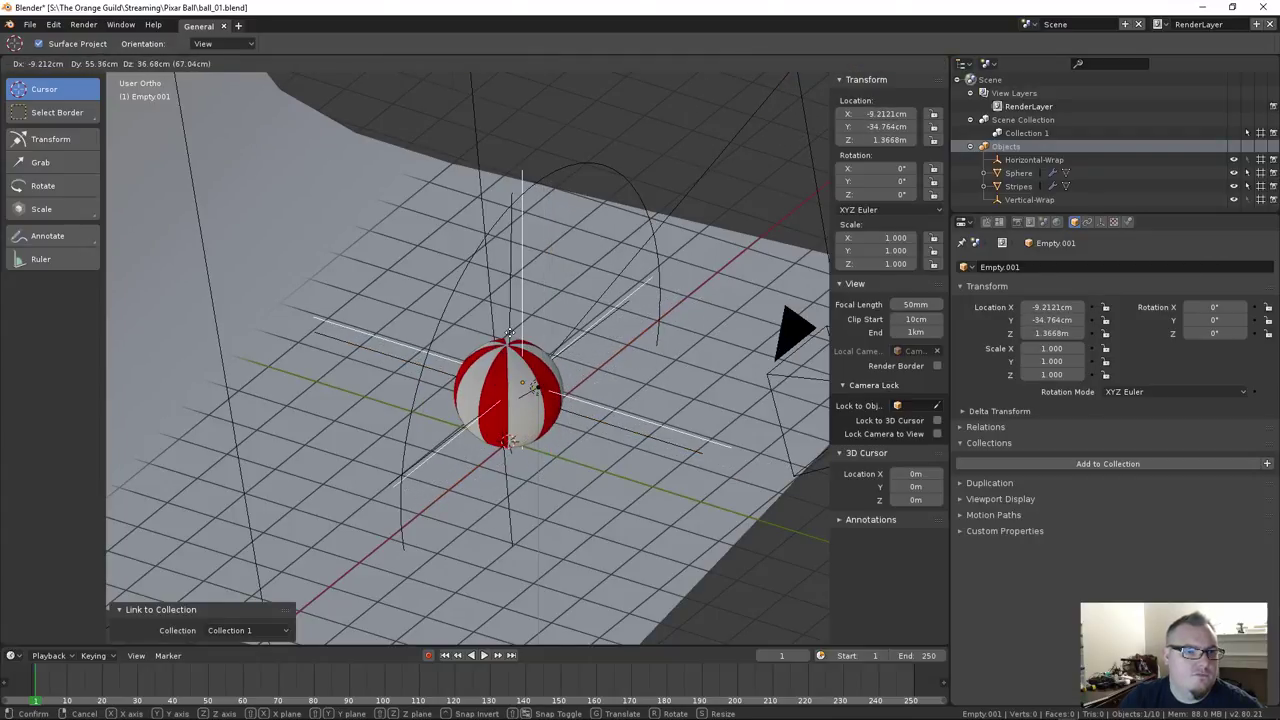
pyautogui.press('Escape')
# Hide the ground Plane, then select the Empty.001 axes
pyautogui.click(470, 264)
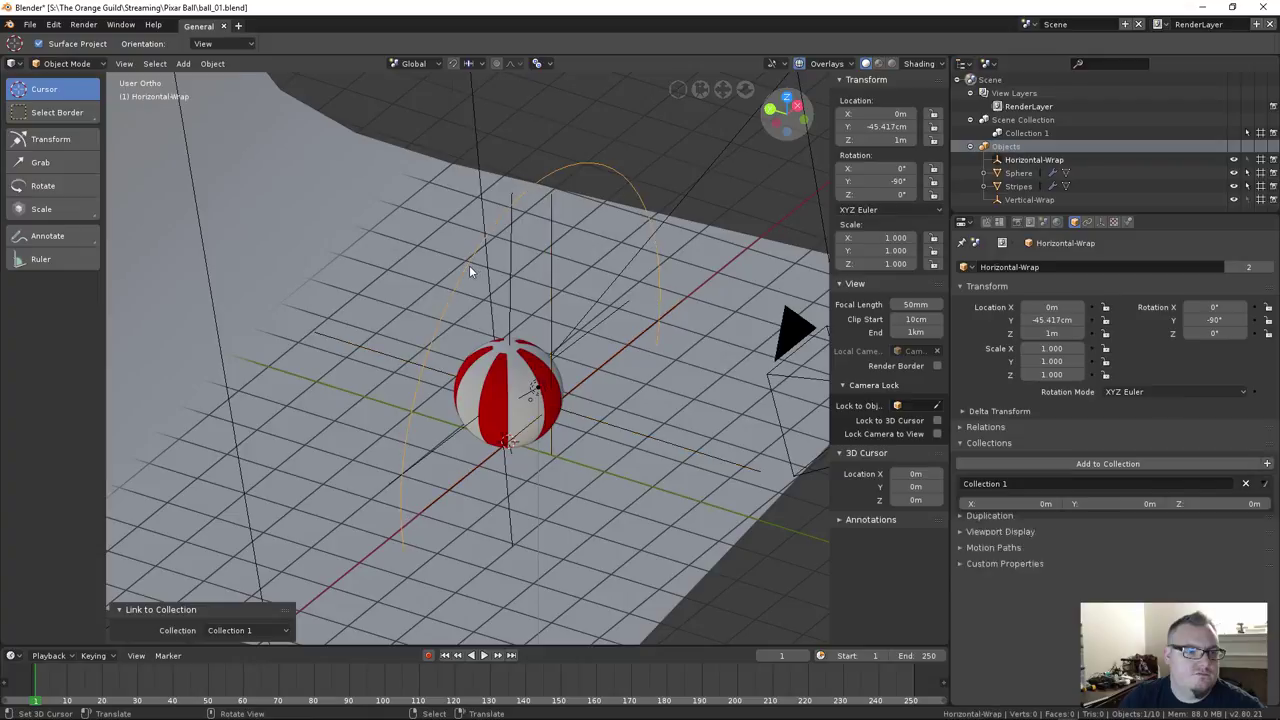
pyautogui.click(441, 374)
pyautogui.click(441, 374)
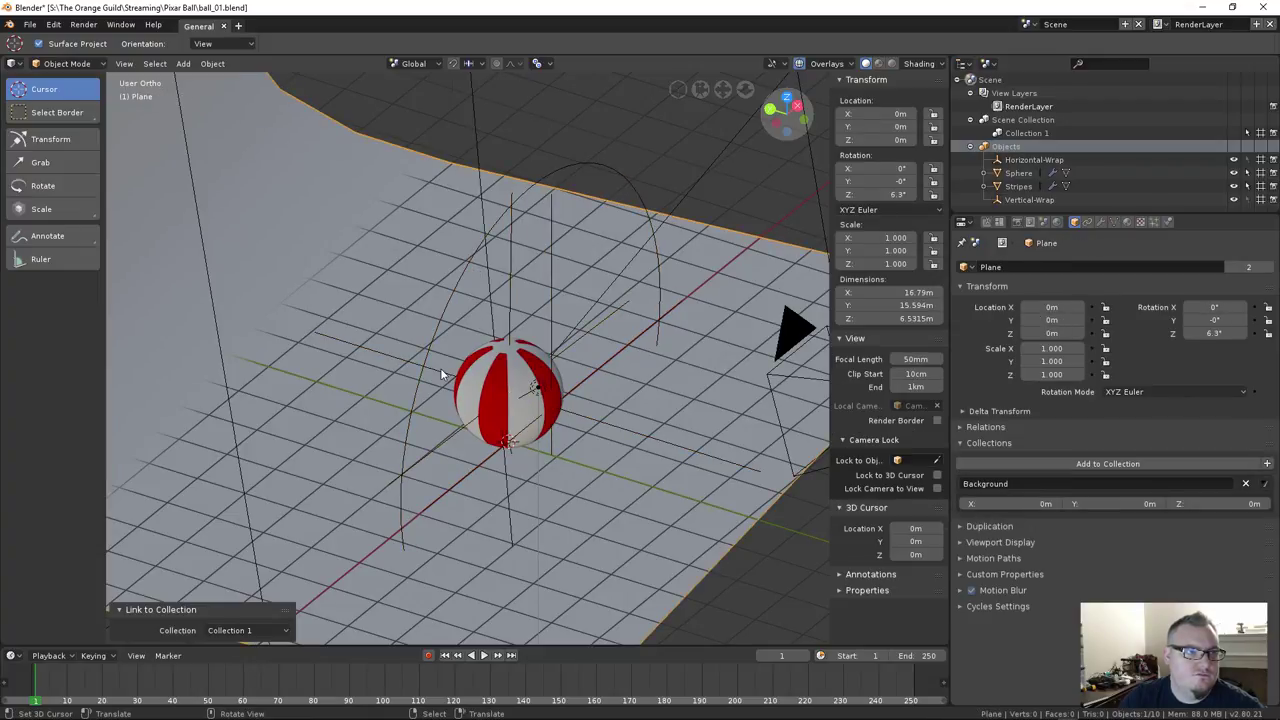
pyautogui.press('h')
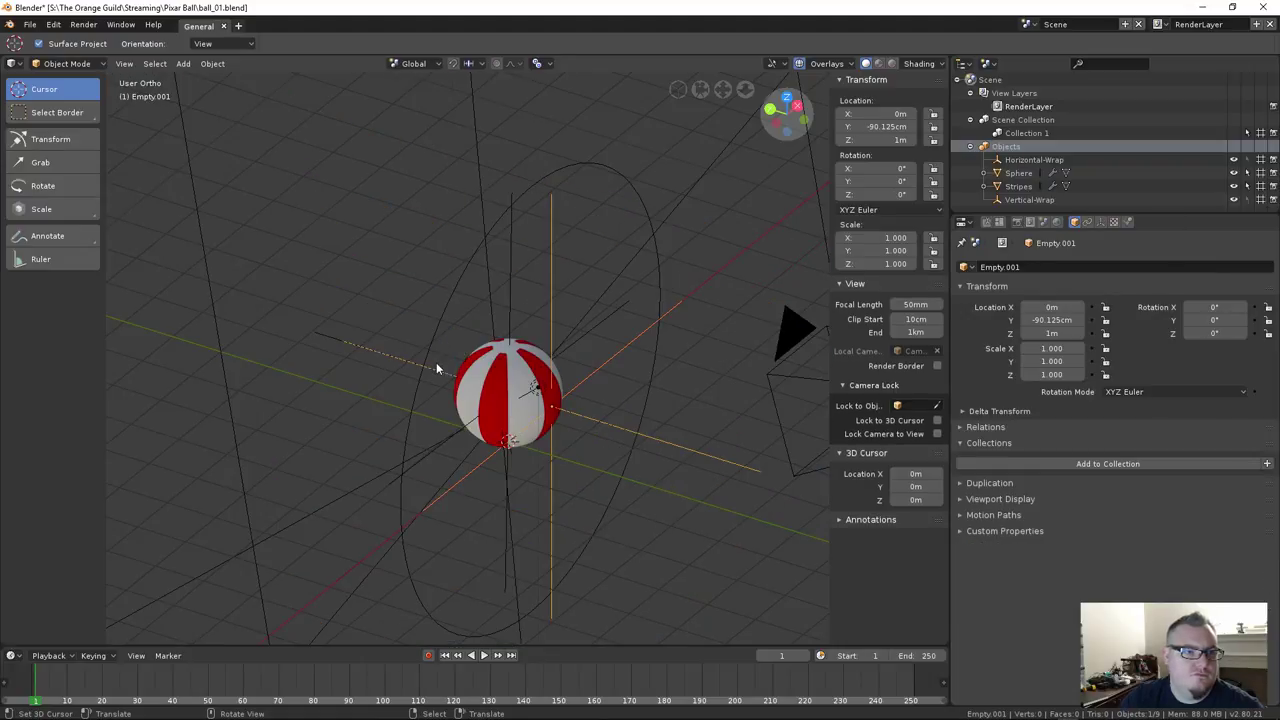
pyautogui.click(436, 362)
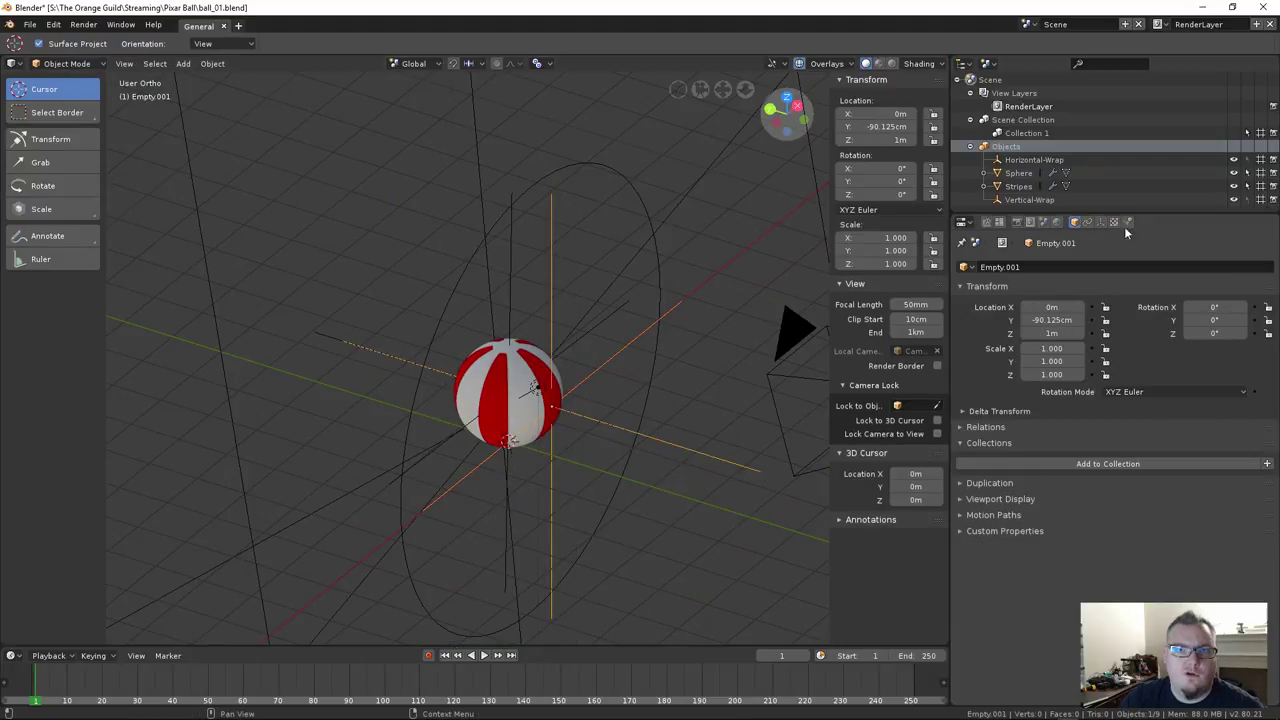
# Frame the Sphere and check its Cast and Subsurf modifiers, then select Stripes
pyautogui.rightClick(517, 377)
pyautogui.press('KP_Decimal')
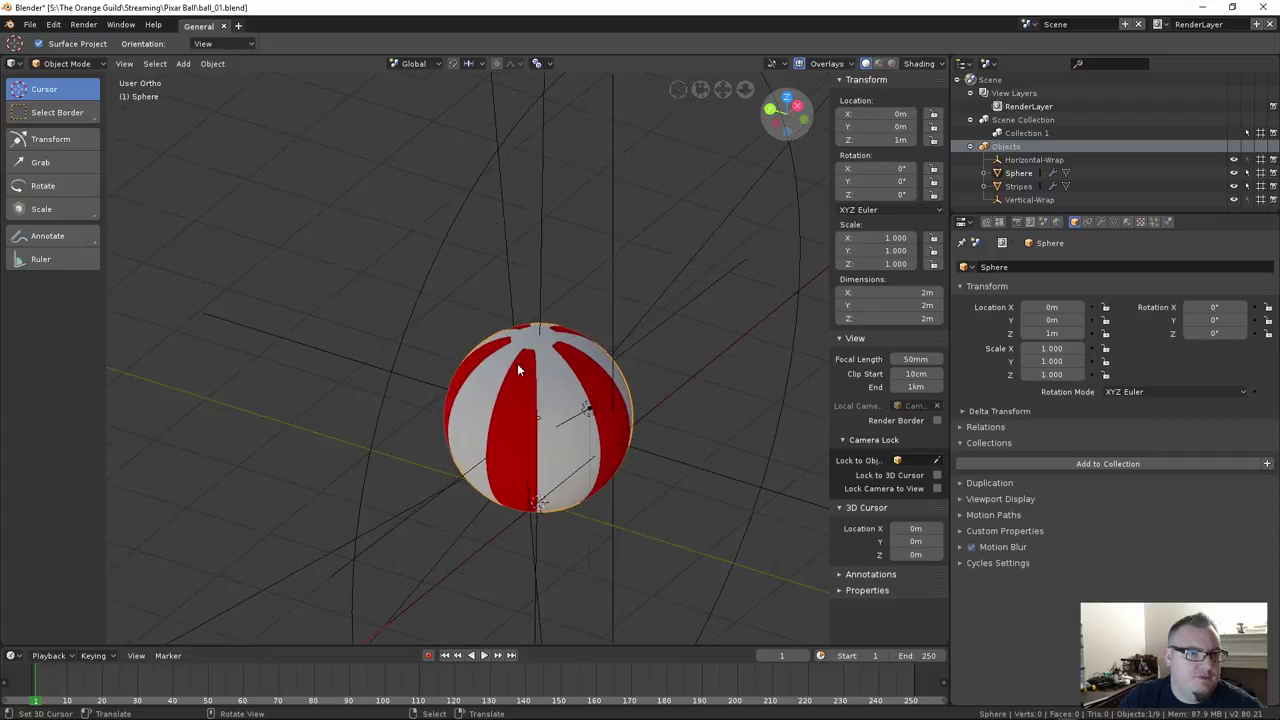
pyautogui.moveTo(491, 360); pyautogui.dragTo(600, 330, button='middle')
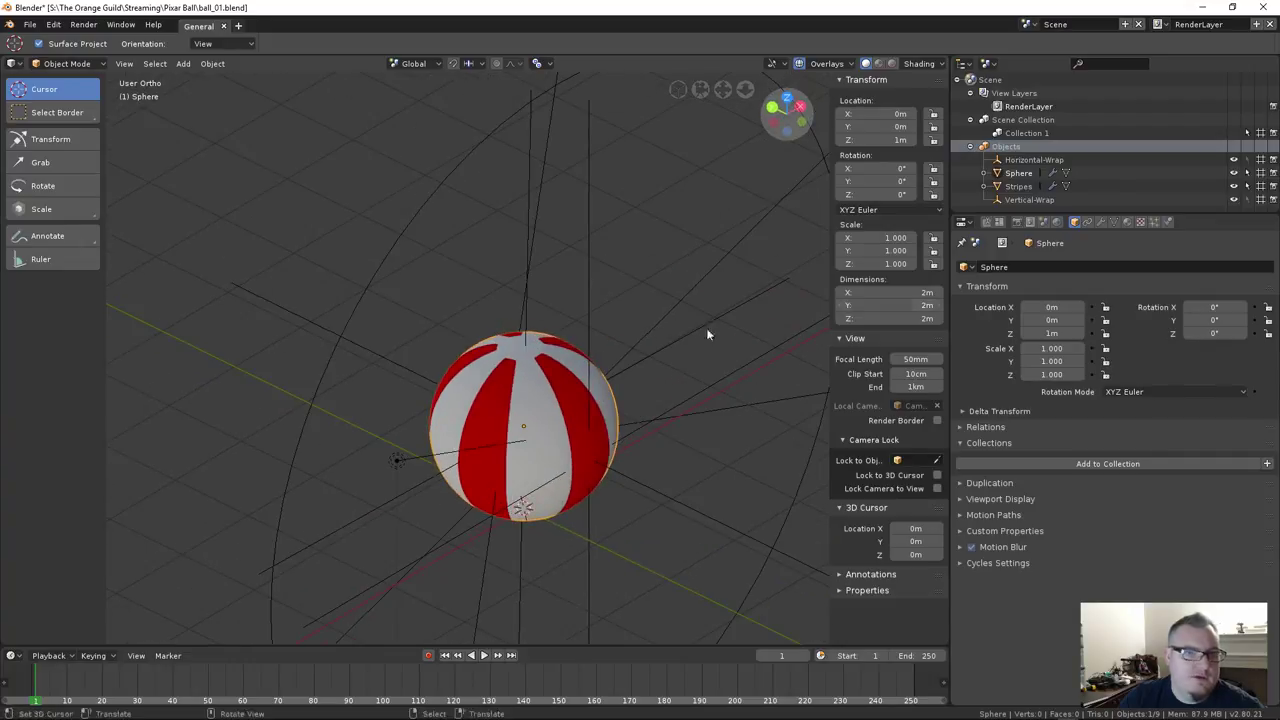
pyautogui.click(1101, 221)
pyautogui.moveTo(697, 361); pyautogui.dragTo(656, 358, button='middle')
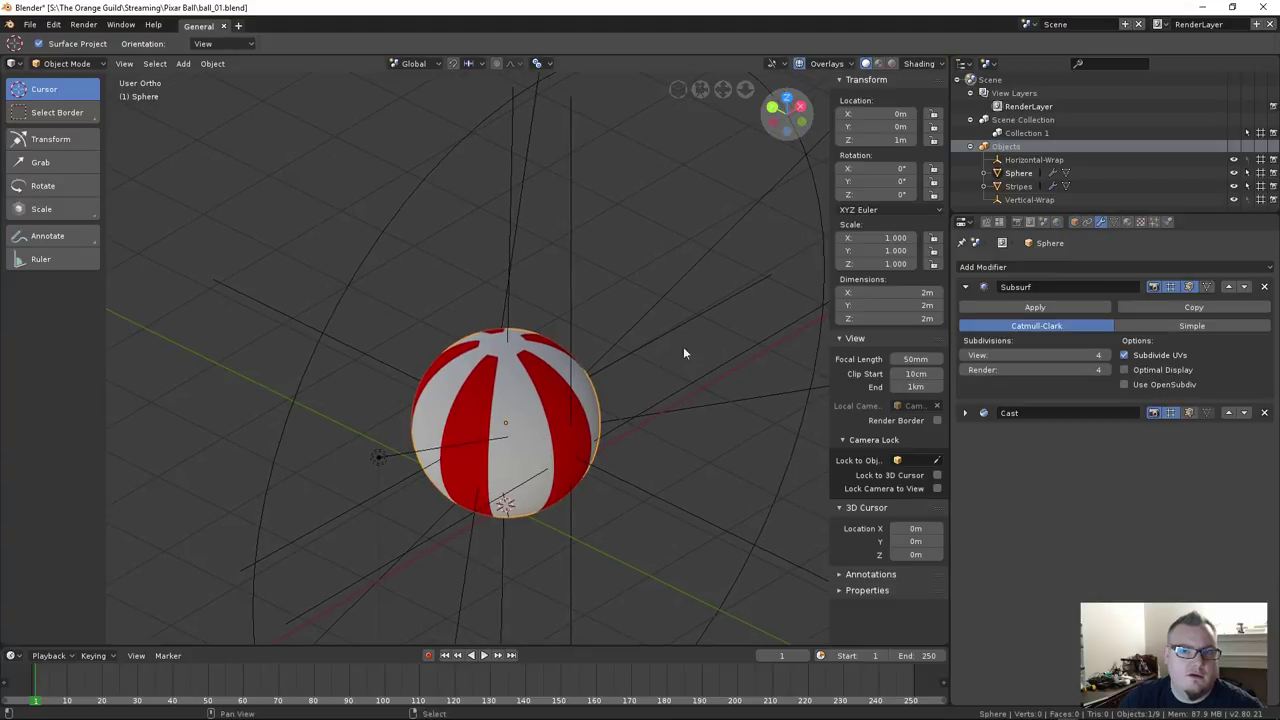
pyautogui.click(965, 413)
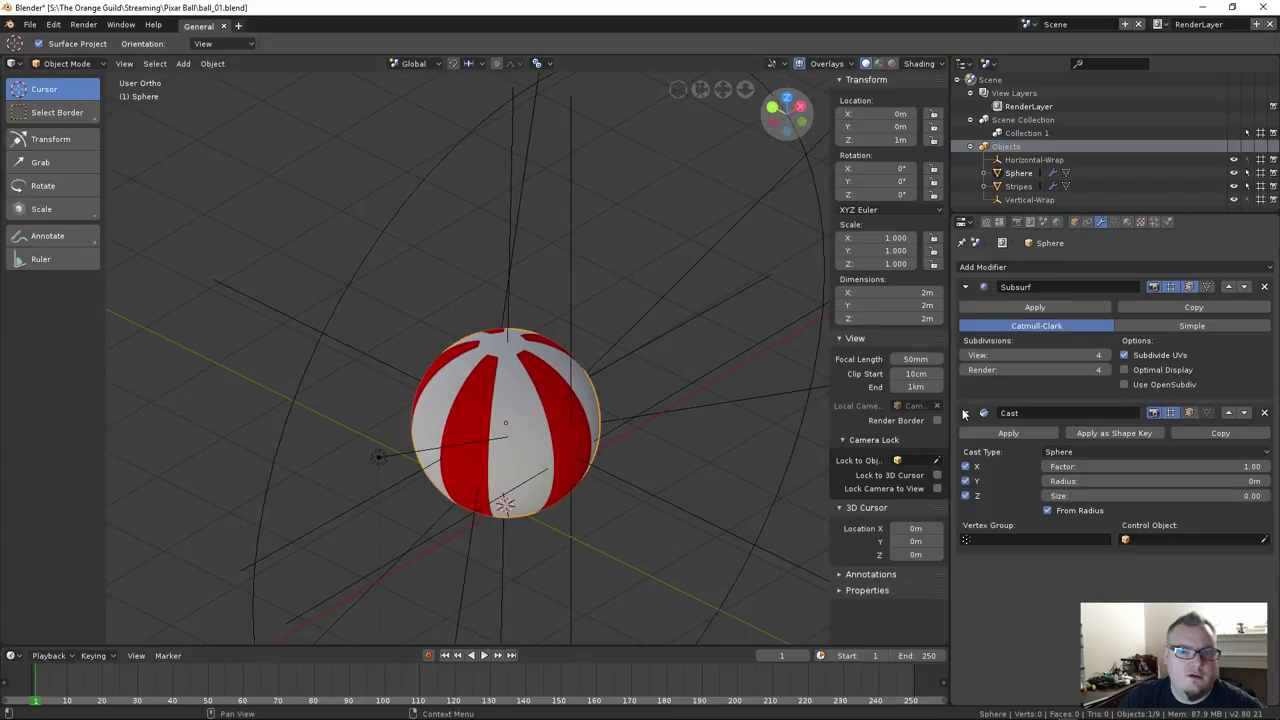
pyautogui.click(965, 413)
pyautogui.click(965, 287)
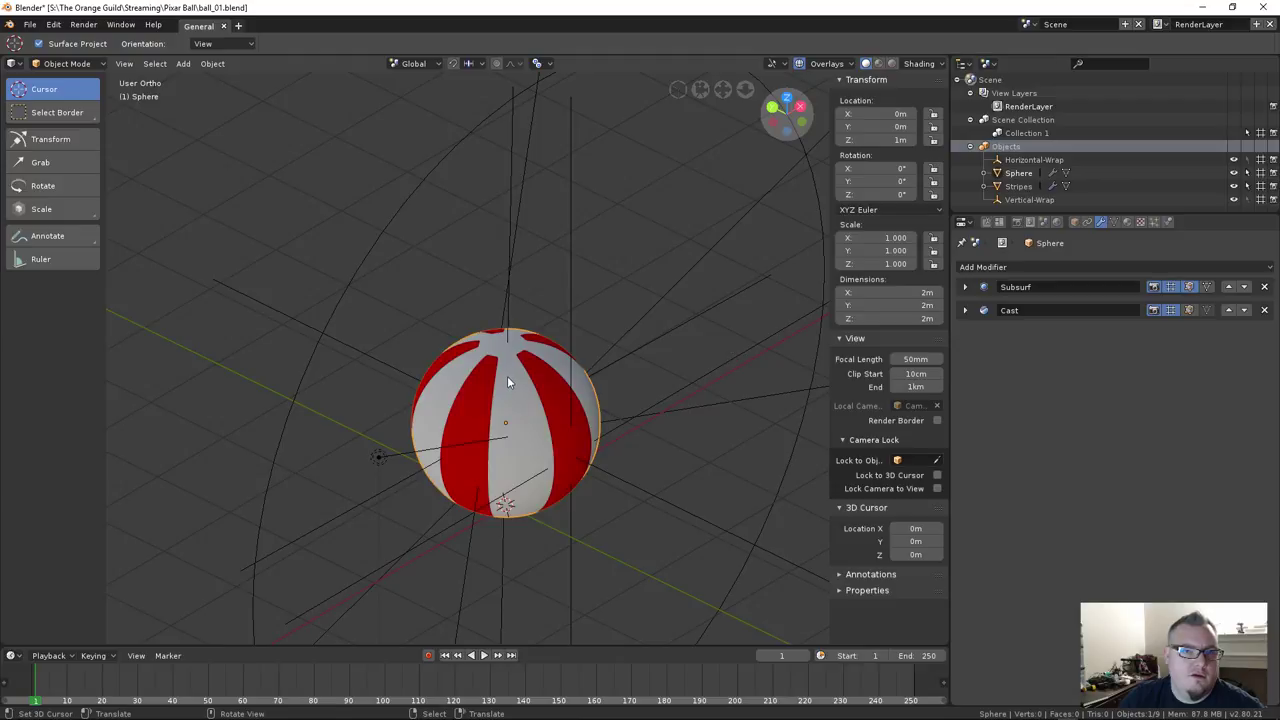
pyautogui.moveTo(512, 374); pyautogui.dragTo(469, 316, button='middle')
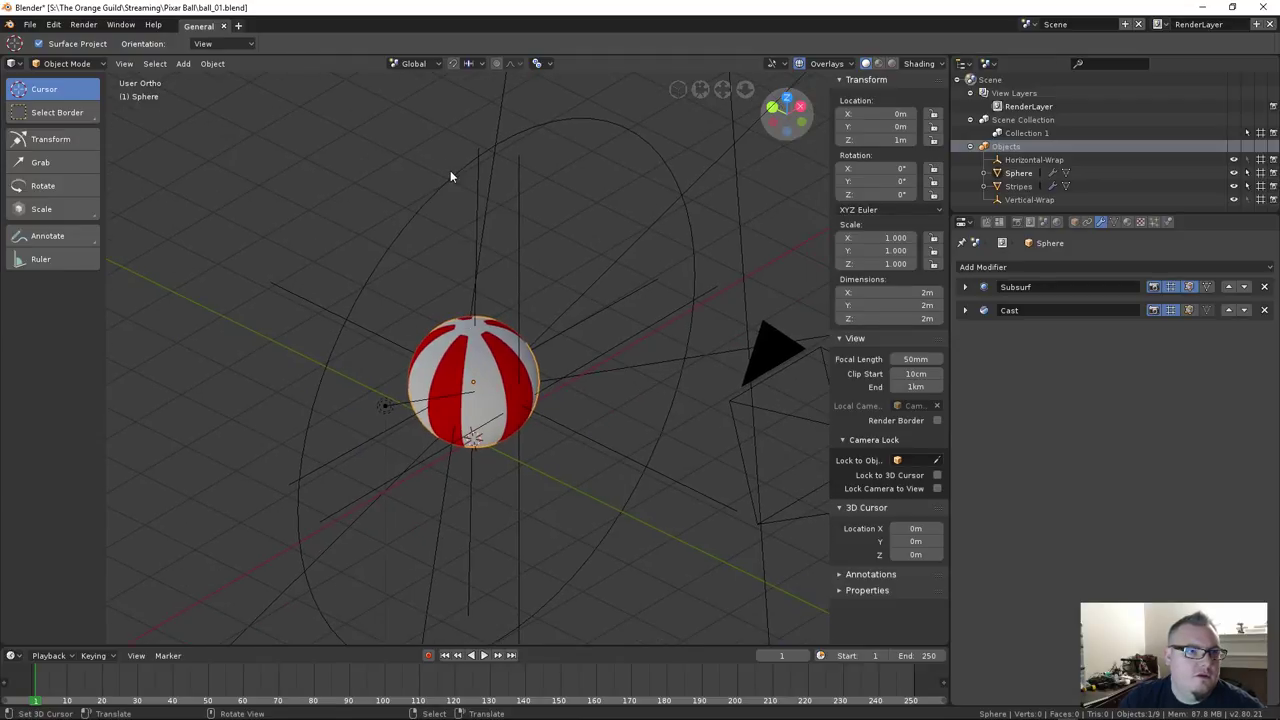
pyautogui.rightClick(498, 345)
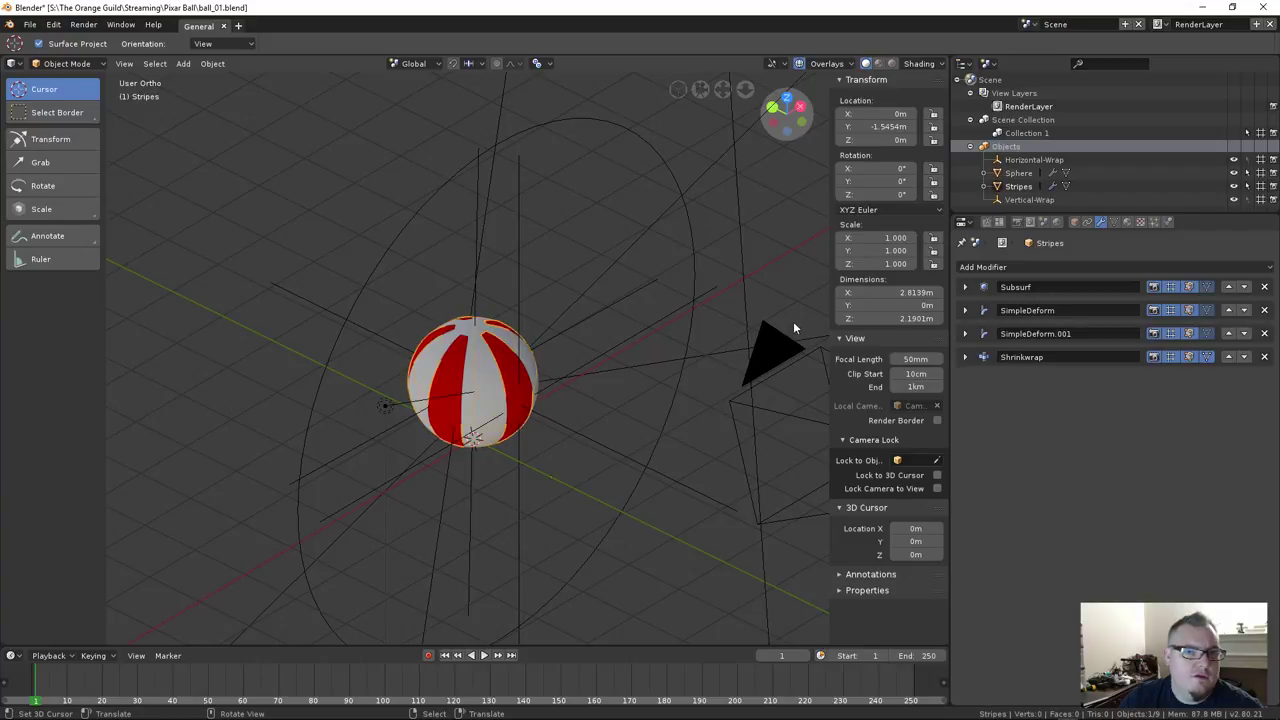
pyautogui.click(964, 357)
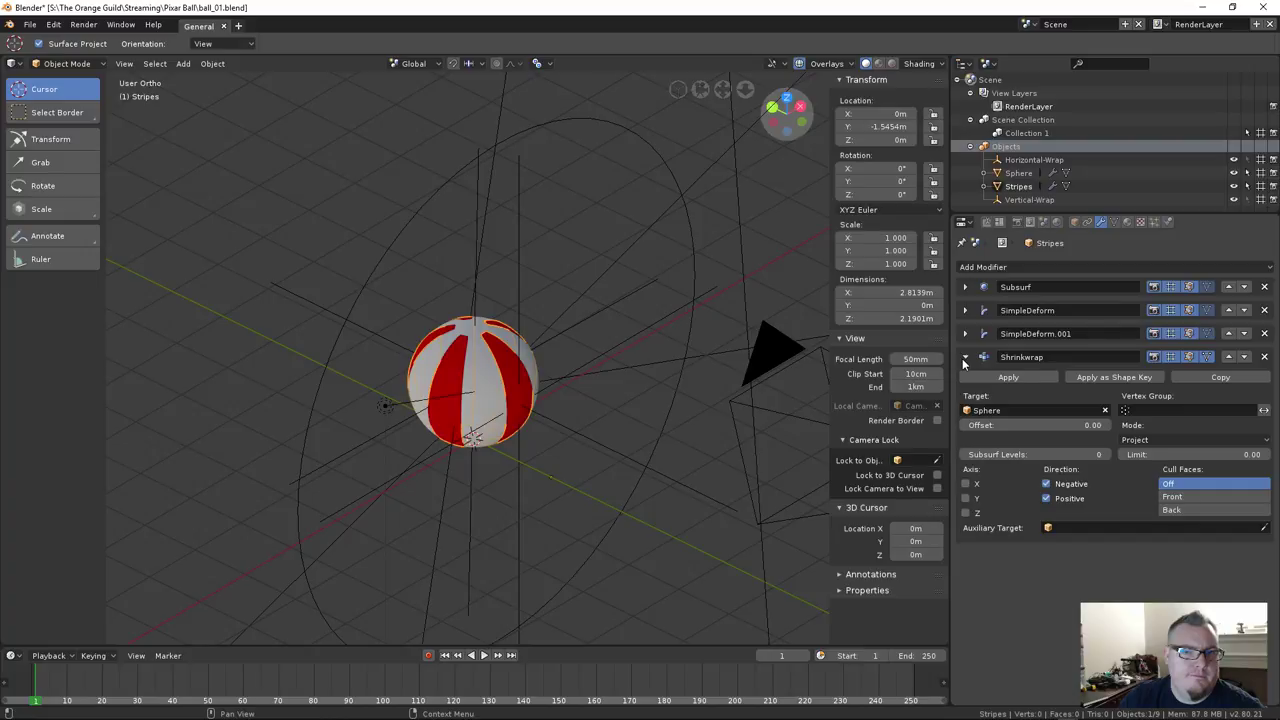
pyautogui.click(964, 358)
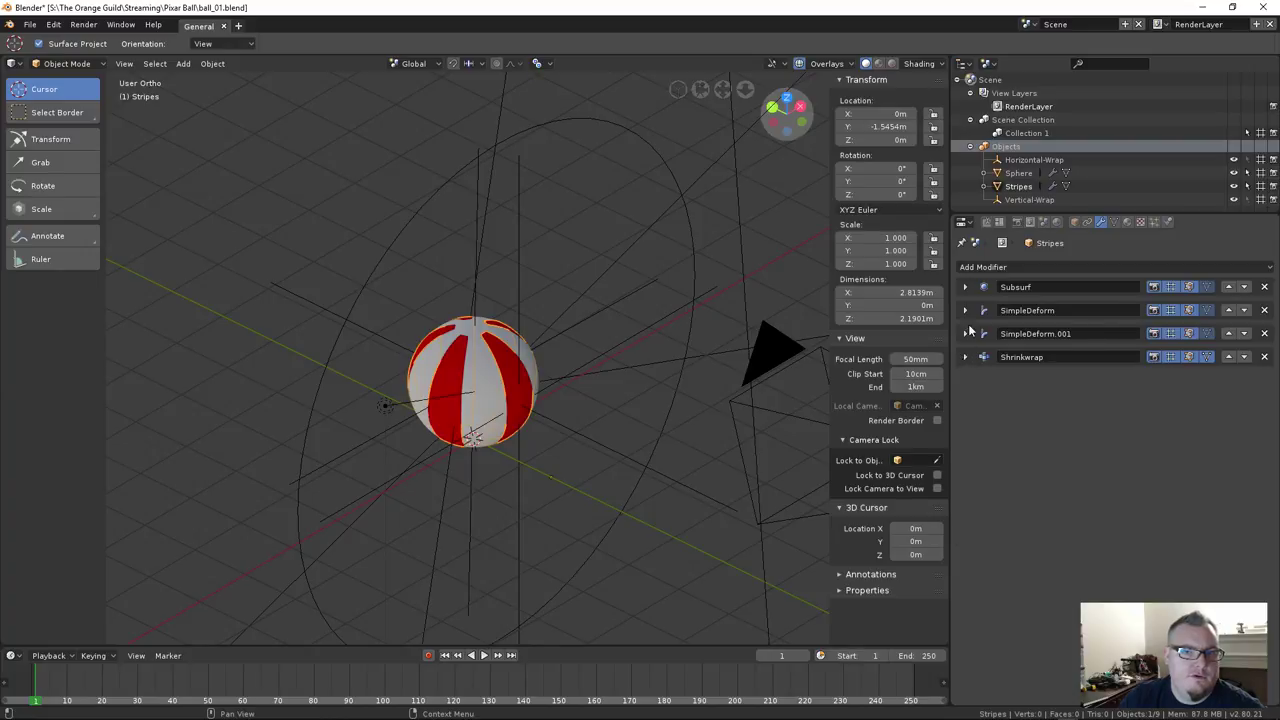
pyautogui.click(964, 311)
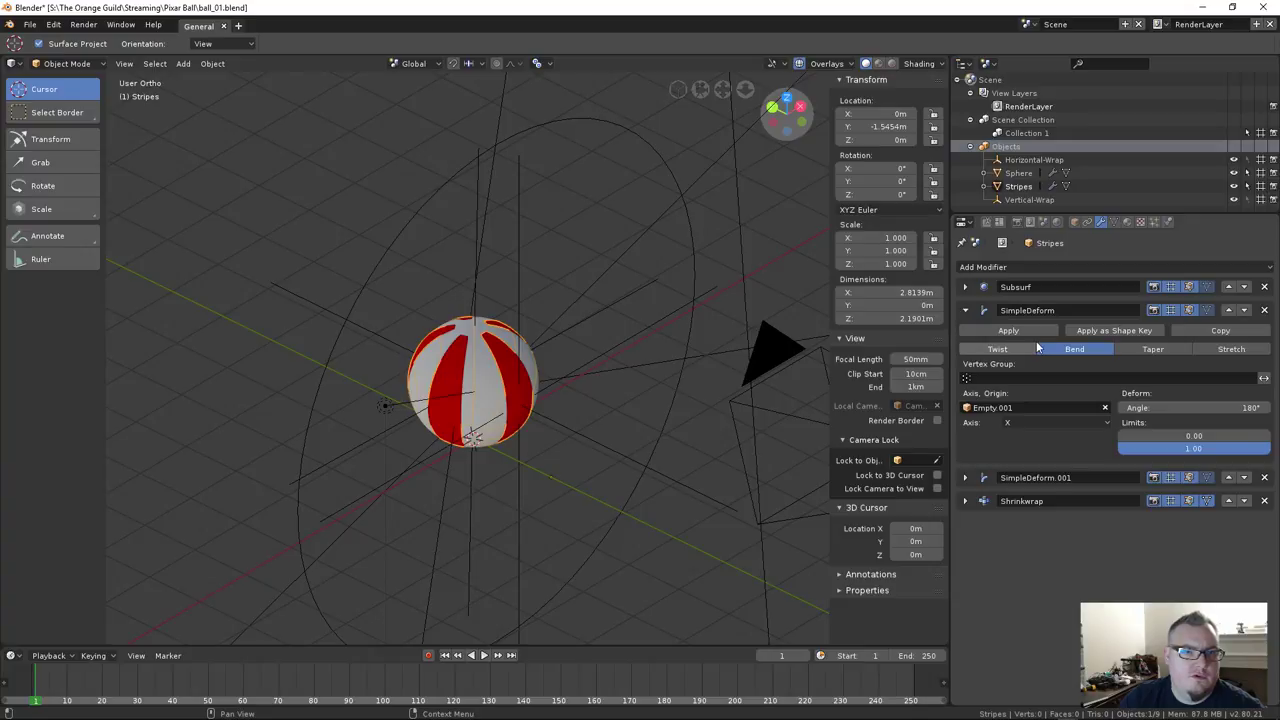
pyautogui.click(964, 477)
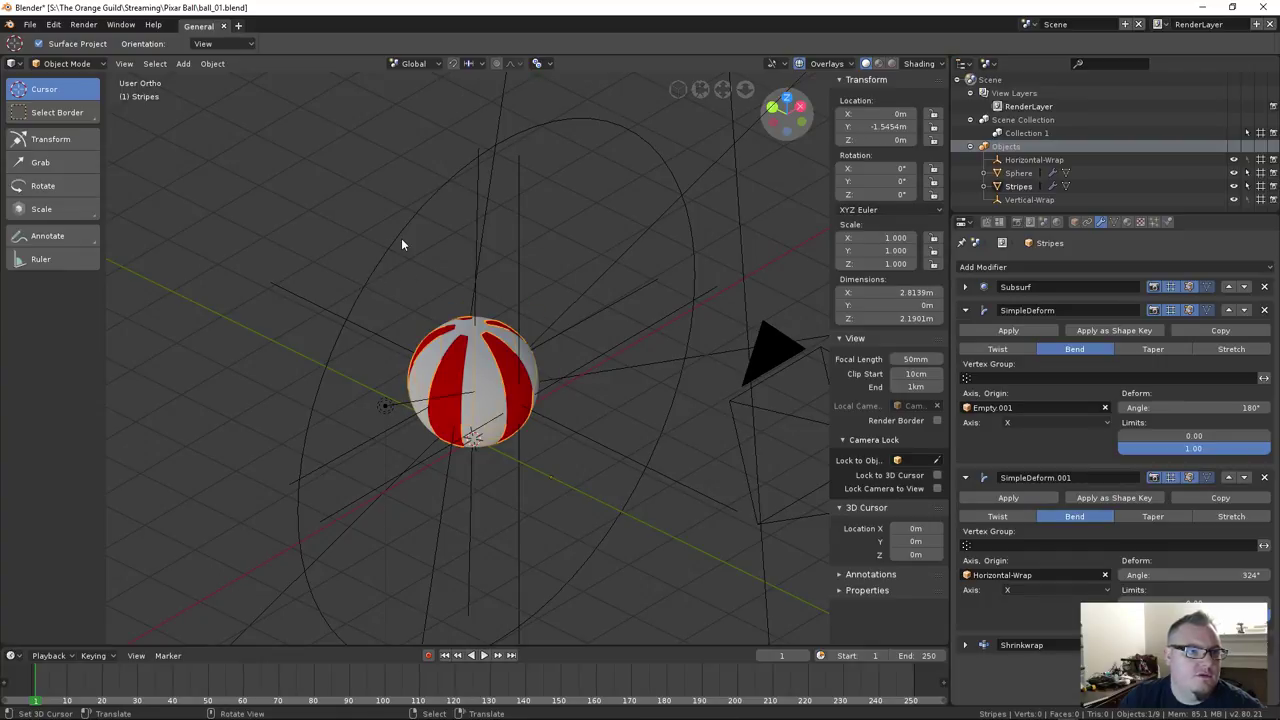
pyautogui.moveTo(407, 220); pyautogui.dragTo(437, 160, button='middle')
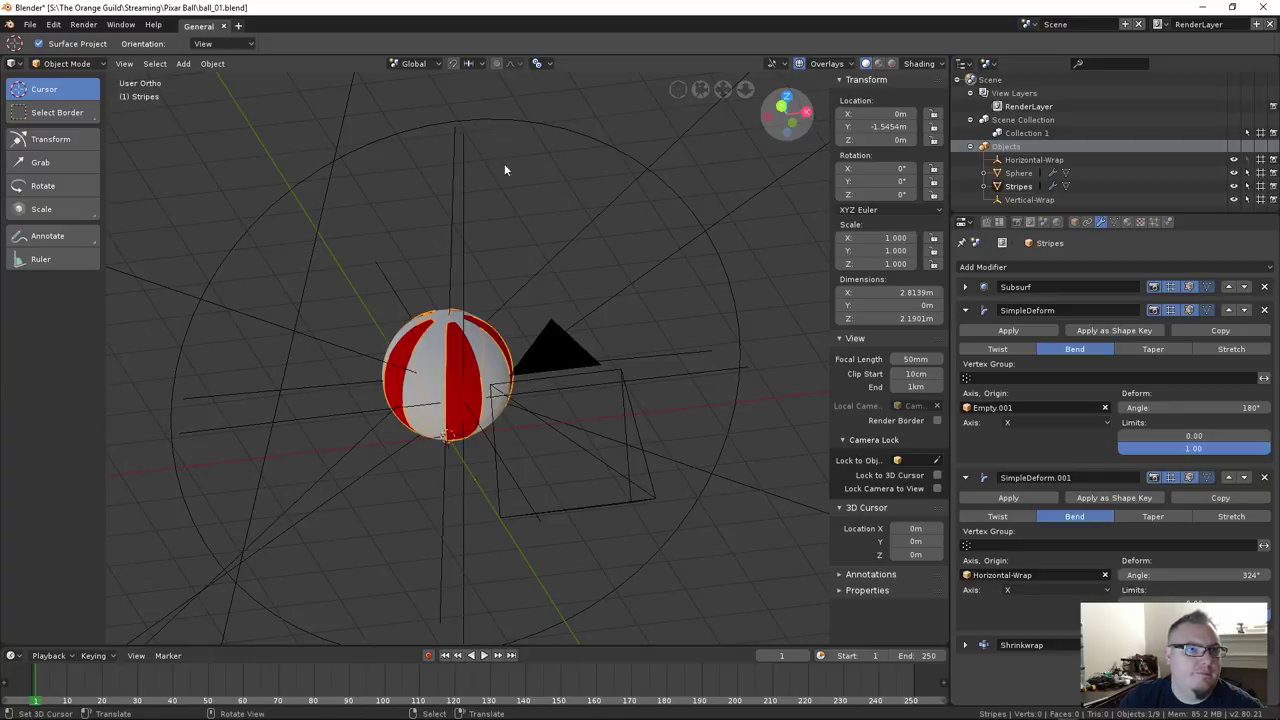
pyautogui.moveTo(530, 120); pyautogui.dragTo(578, 156, button='middle')
pyautogui.press('a')
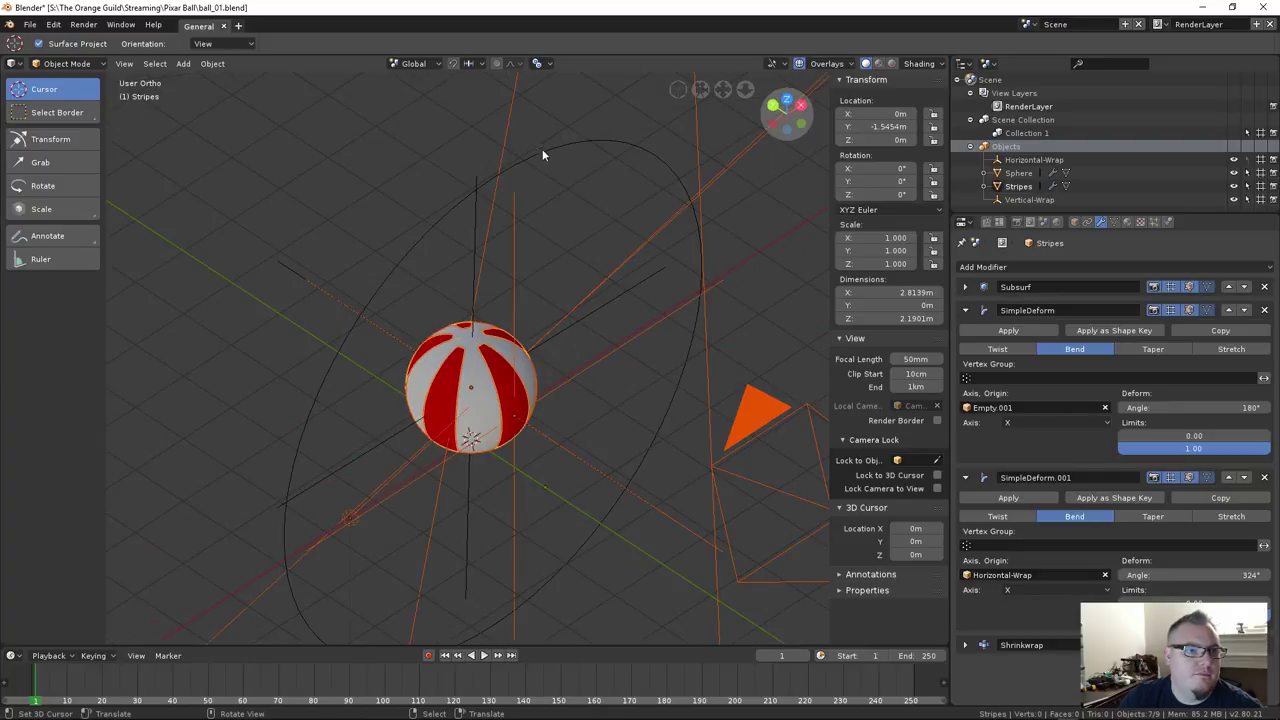
pyautogui.hotkey('alt', 'a')
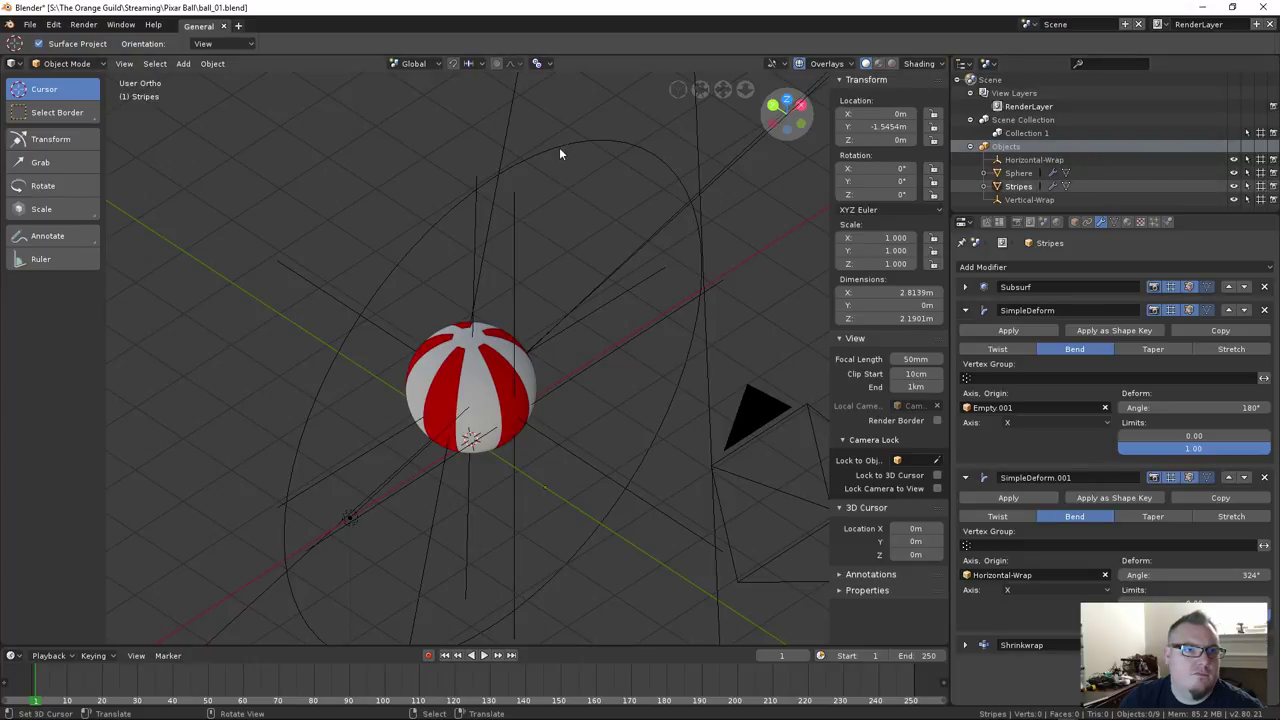
pyautogui.press('a')
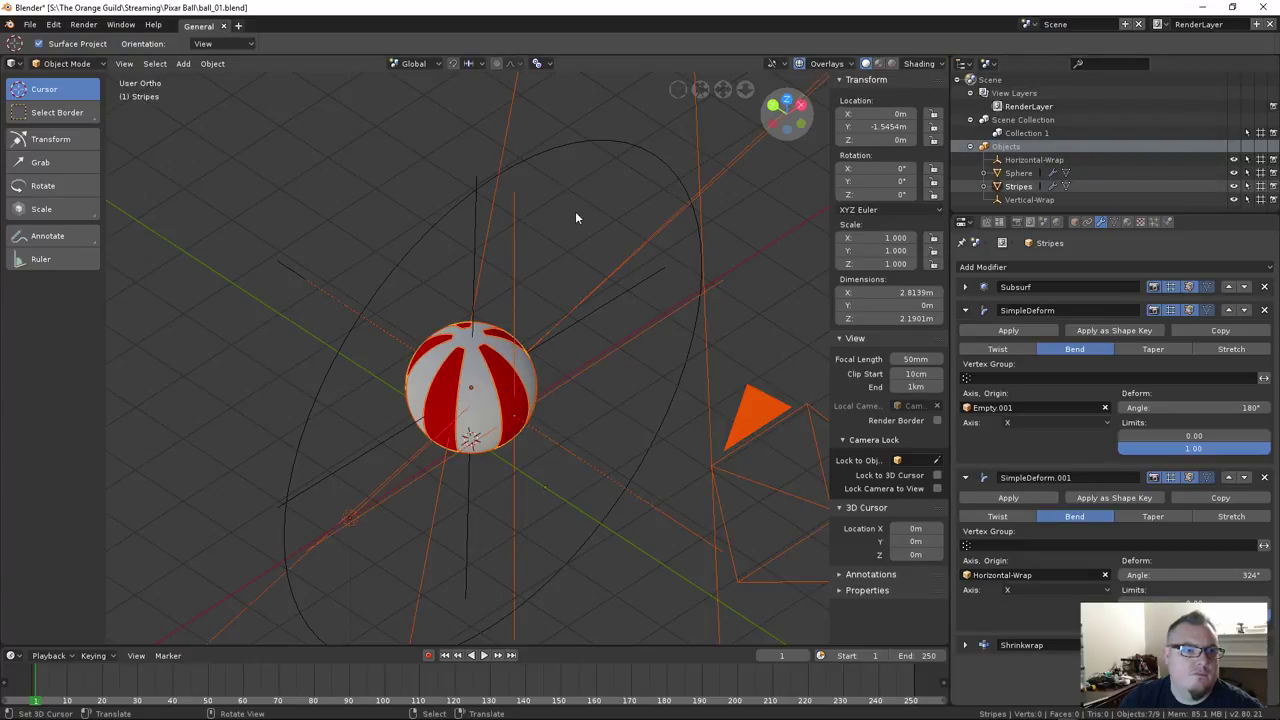
pyautogui.hotkey('alt', 'a')
pyautogui.press('a')
pyautogui.hotkey('alt', 'a')
pyautogui.click(1033, 160)
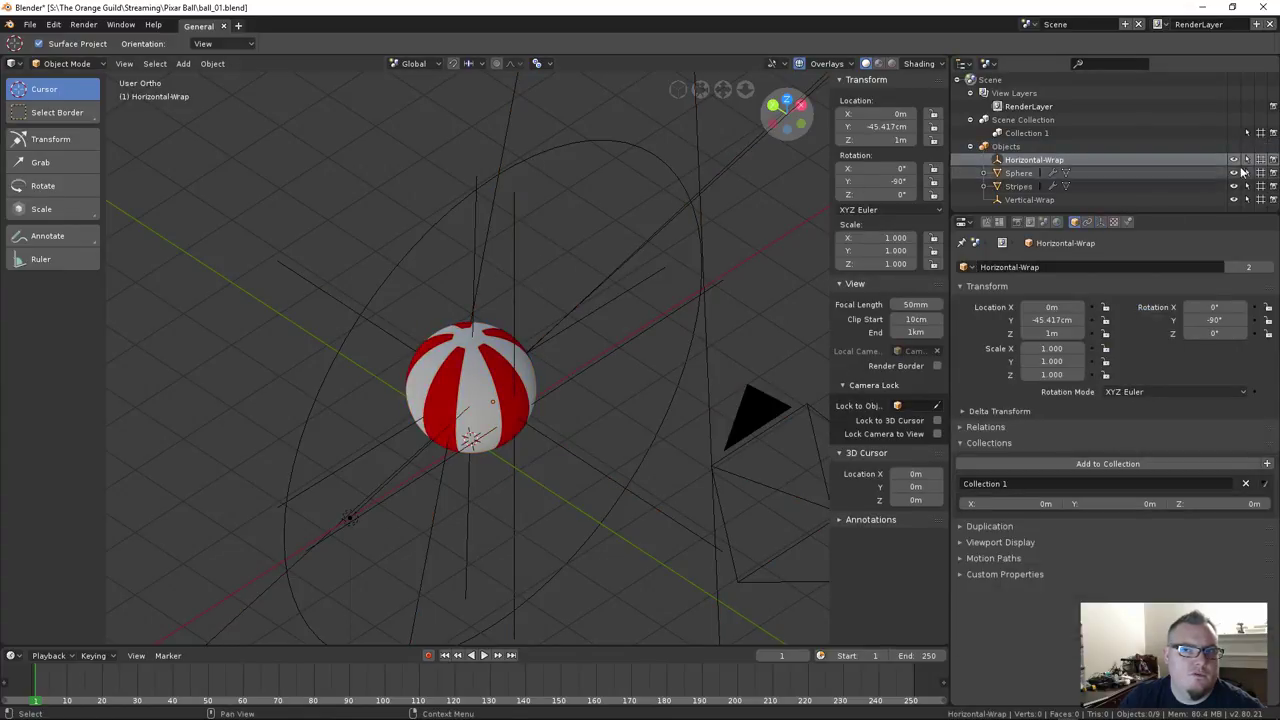
# Delete the old Vertical-Wrap empty
pyautogui.rightClick(557, 155)
pyautogui.moveTo(574, 235); pyautogui.dragTo(602, 278, button='middle')
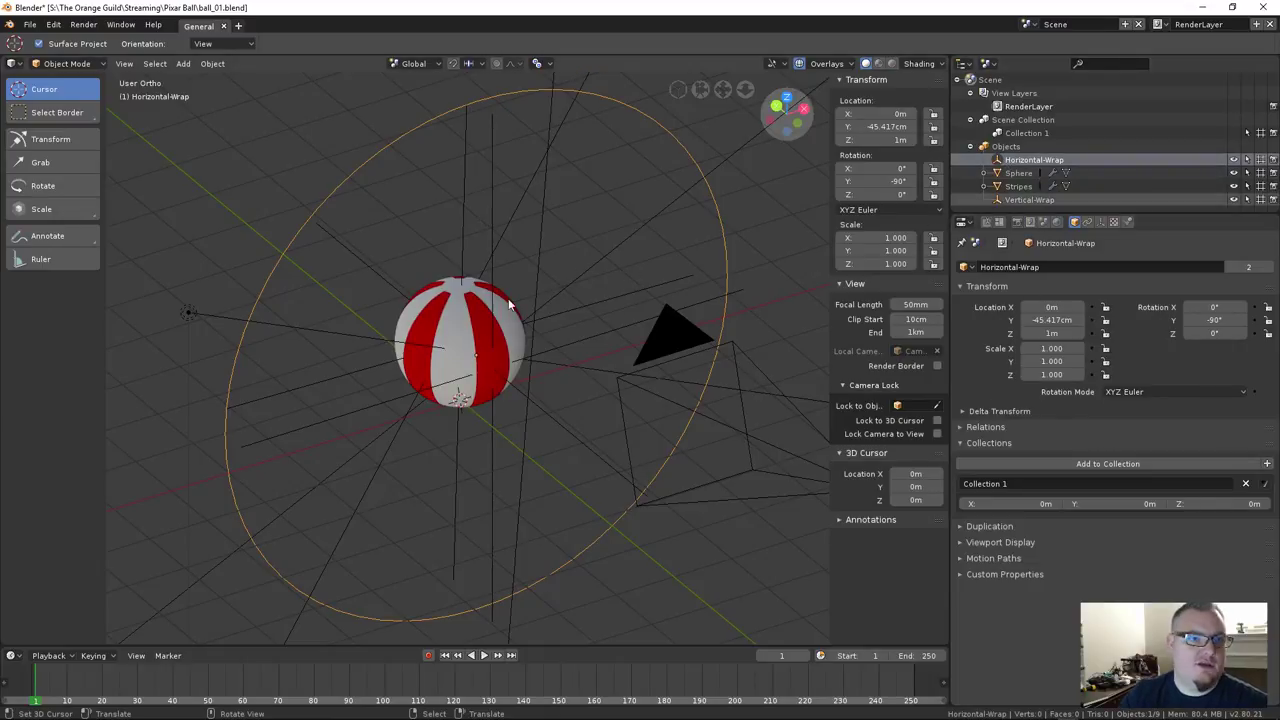
pyautogui.click(486, 334)
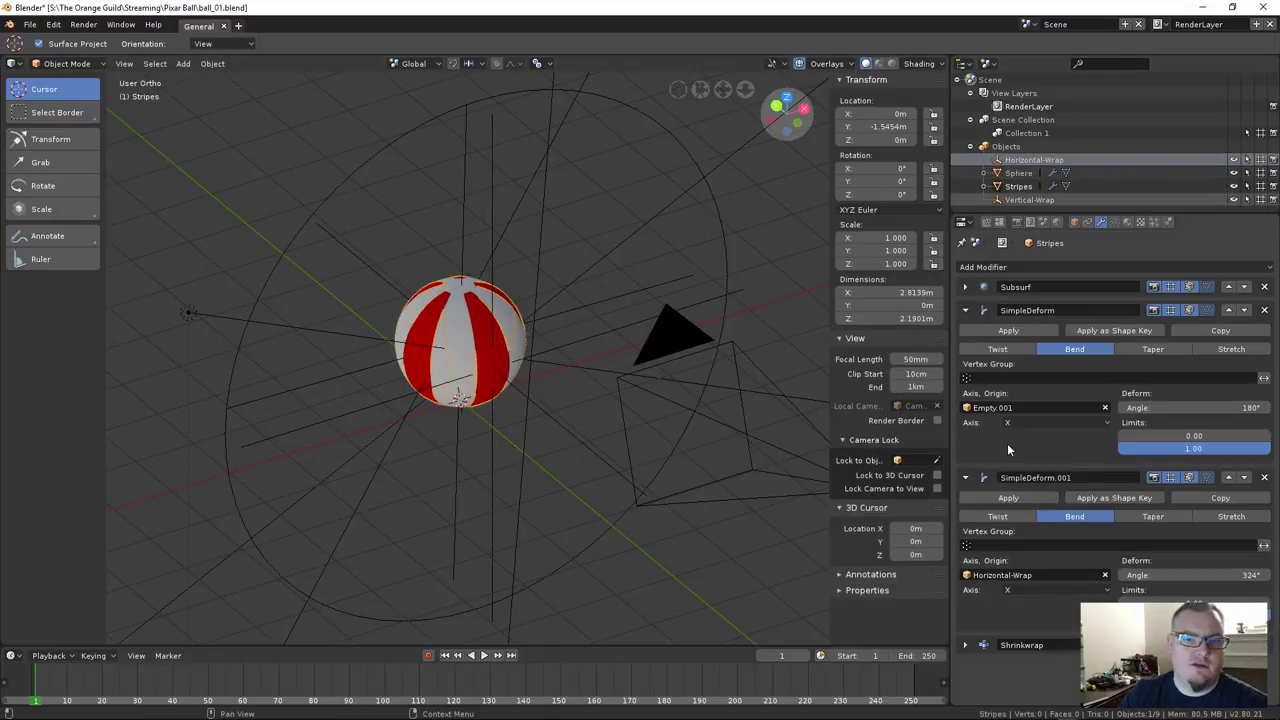
pyautogui.click(414, 129)
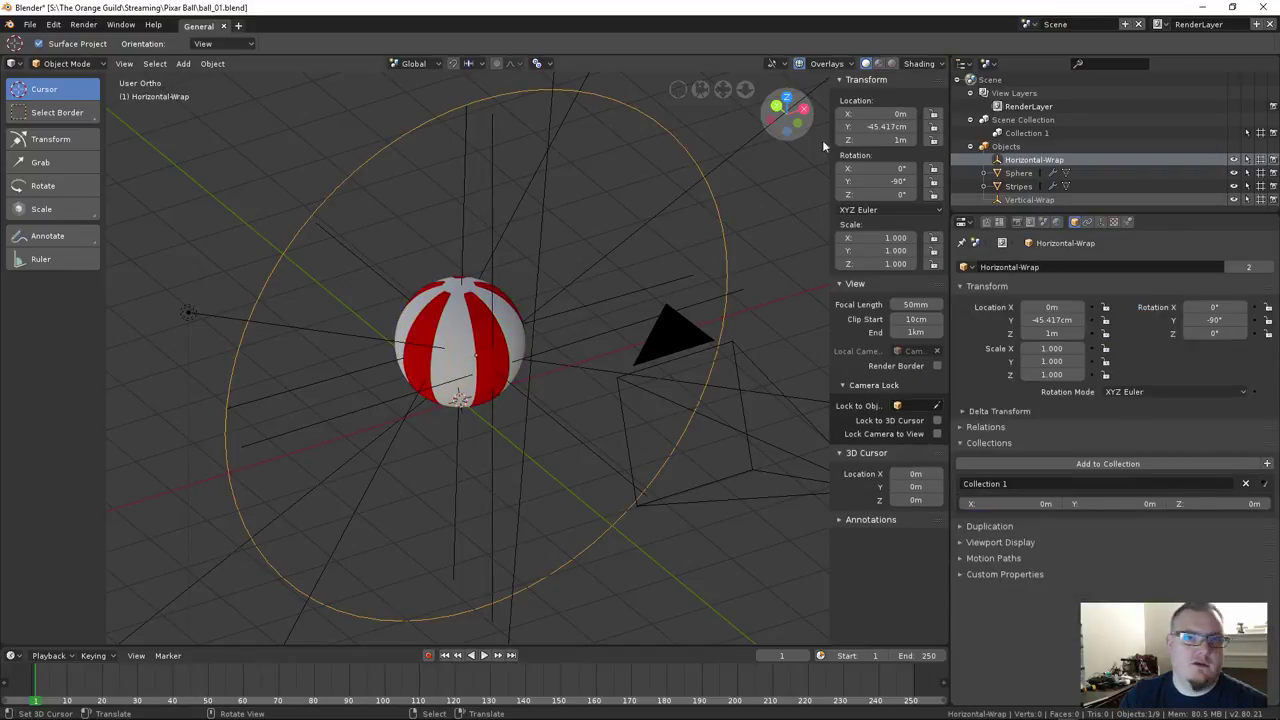
pyautogui.click(1024, 200)
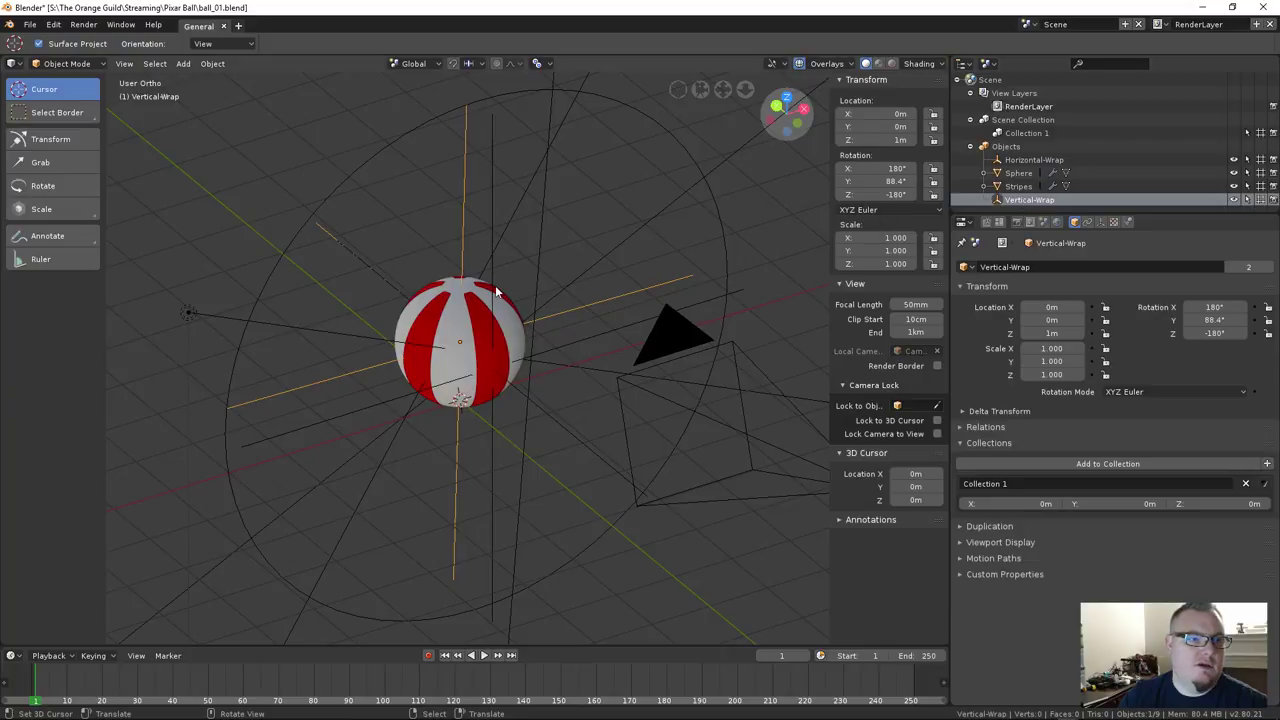
pyautogui.press('Delete')
# Select Empty.001 and rename it Vertical-Wrap
pyautogui.moveTo(564, 293); pyautogui.dragTo(461, 316, button='middle')
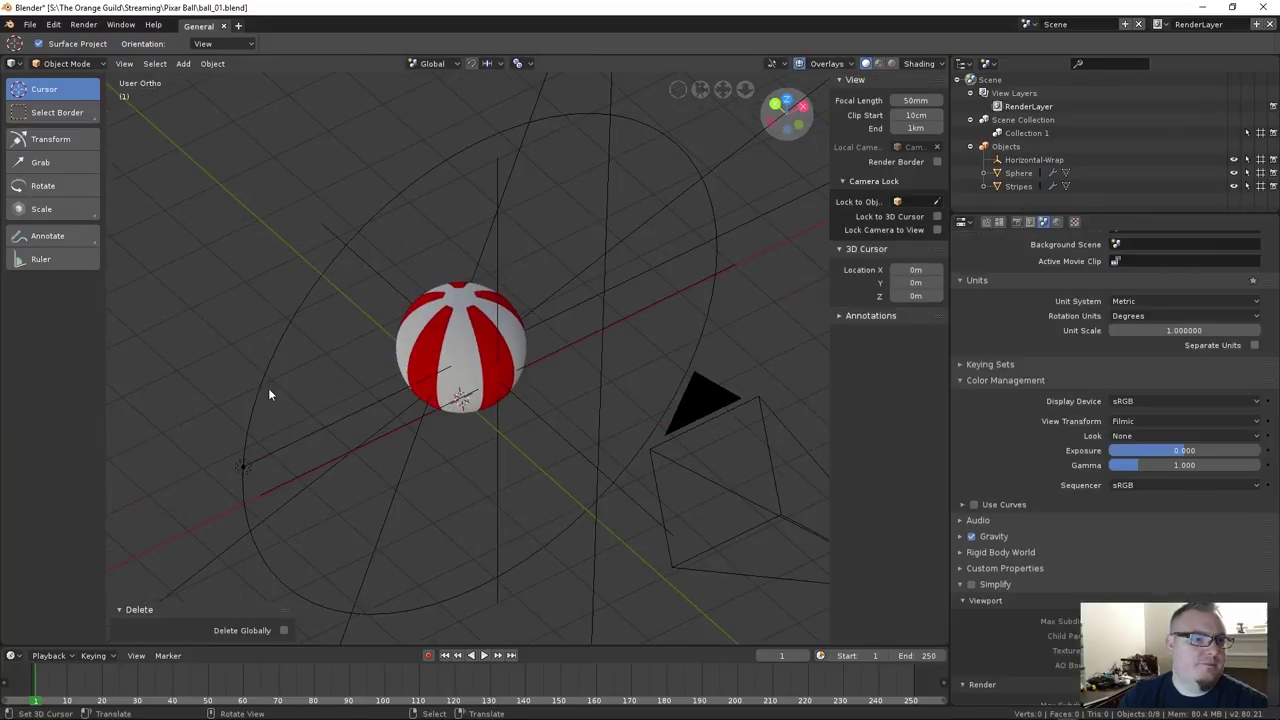
pyautogui.click(297, 440)
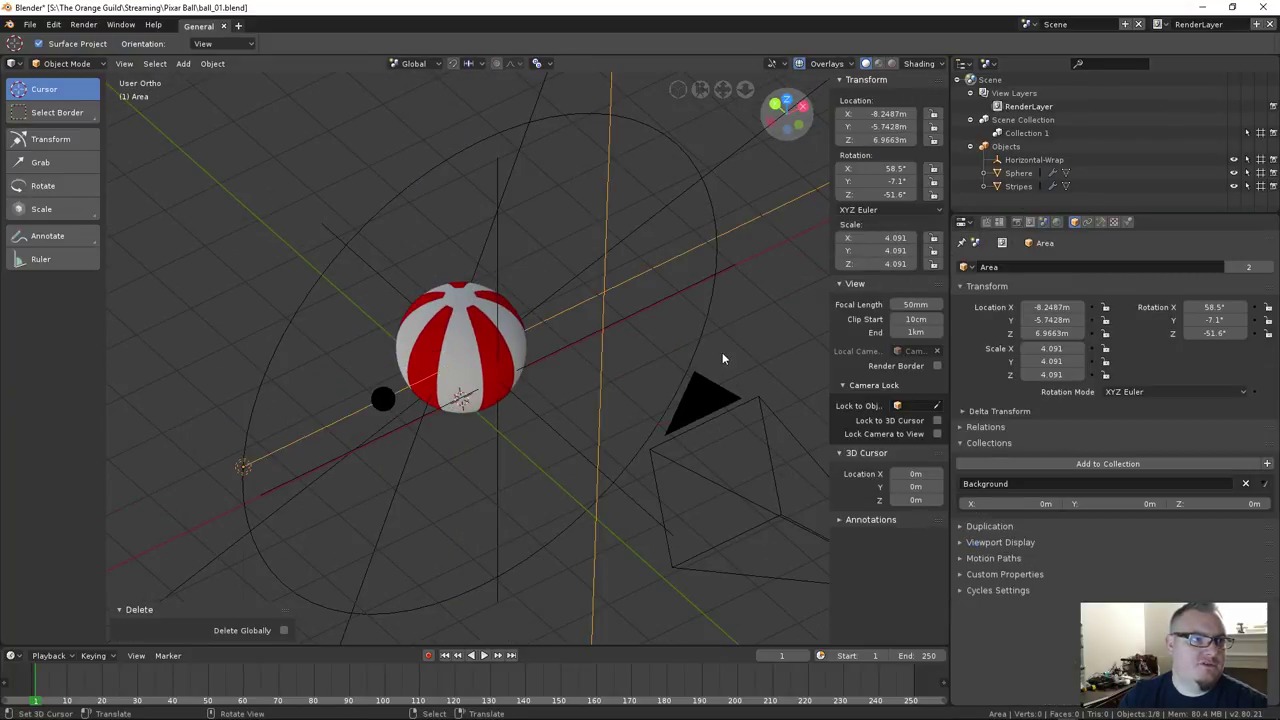
pyautogui.click(500, 447)
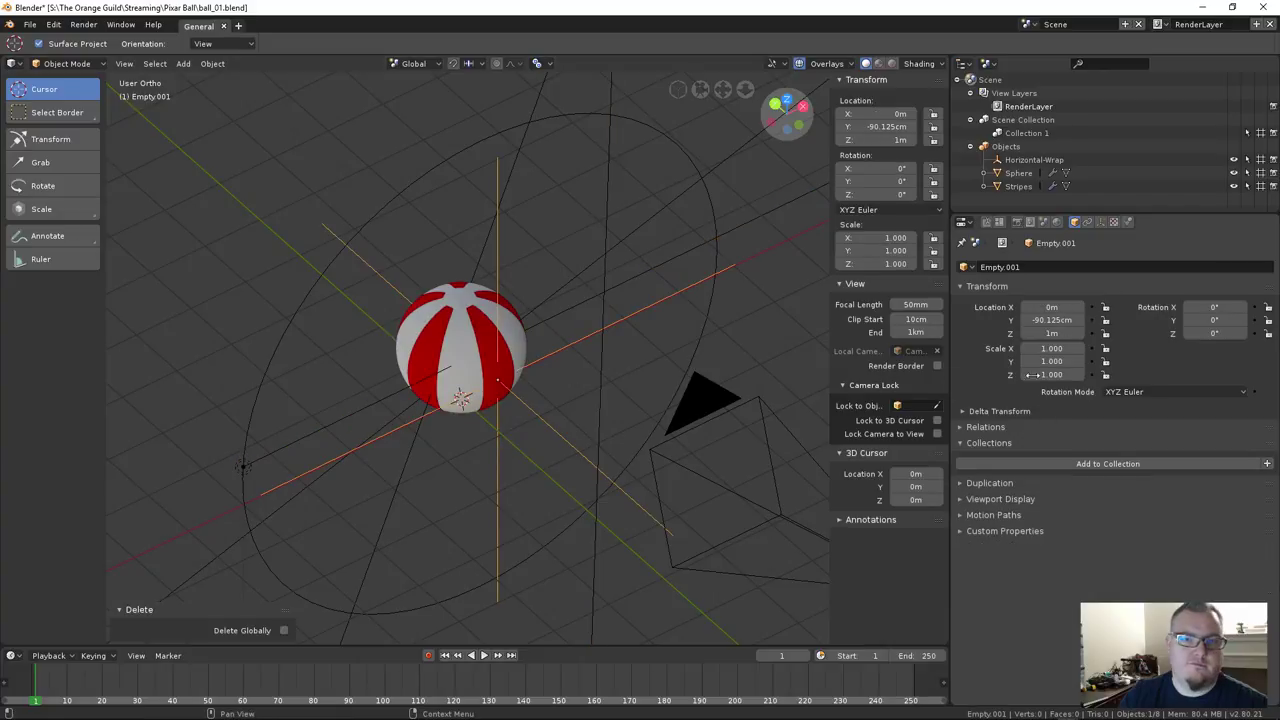
pyautogui.click(1013, 266)
pyautogui.write('Vertical-Wrap')
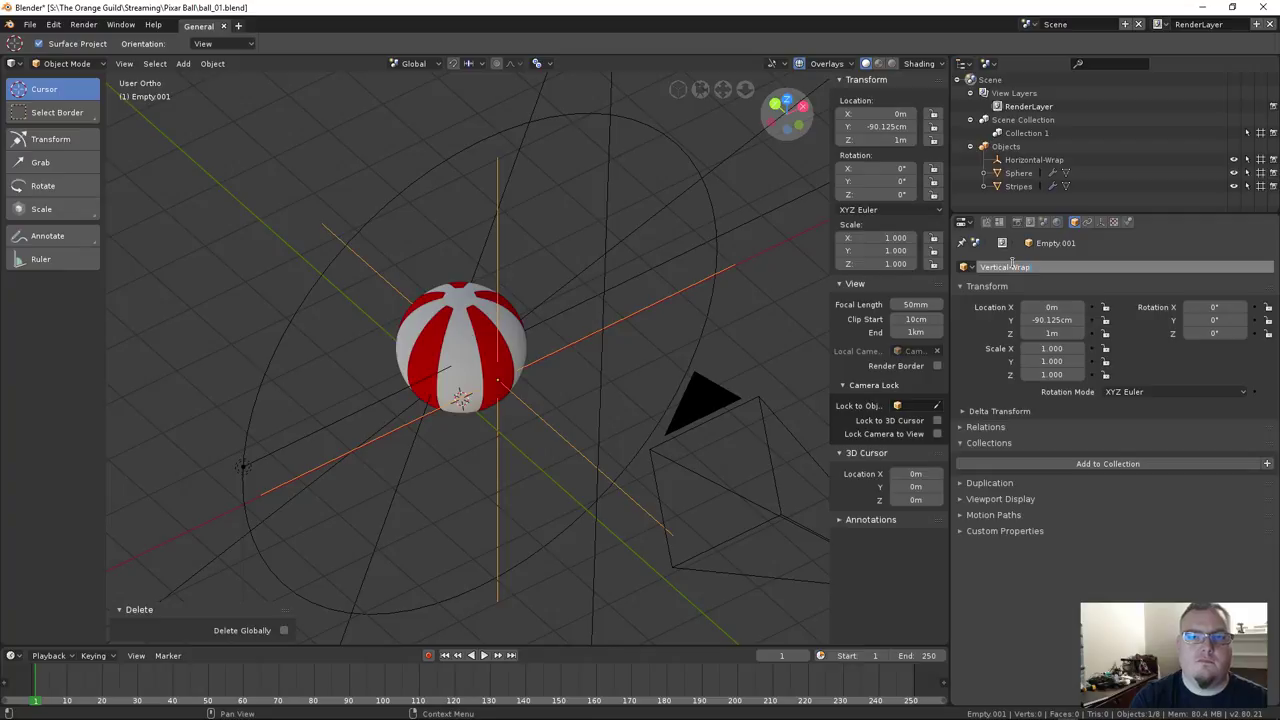
pyautogui.press('Return')
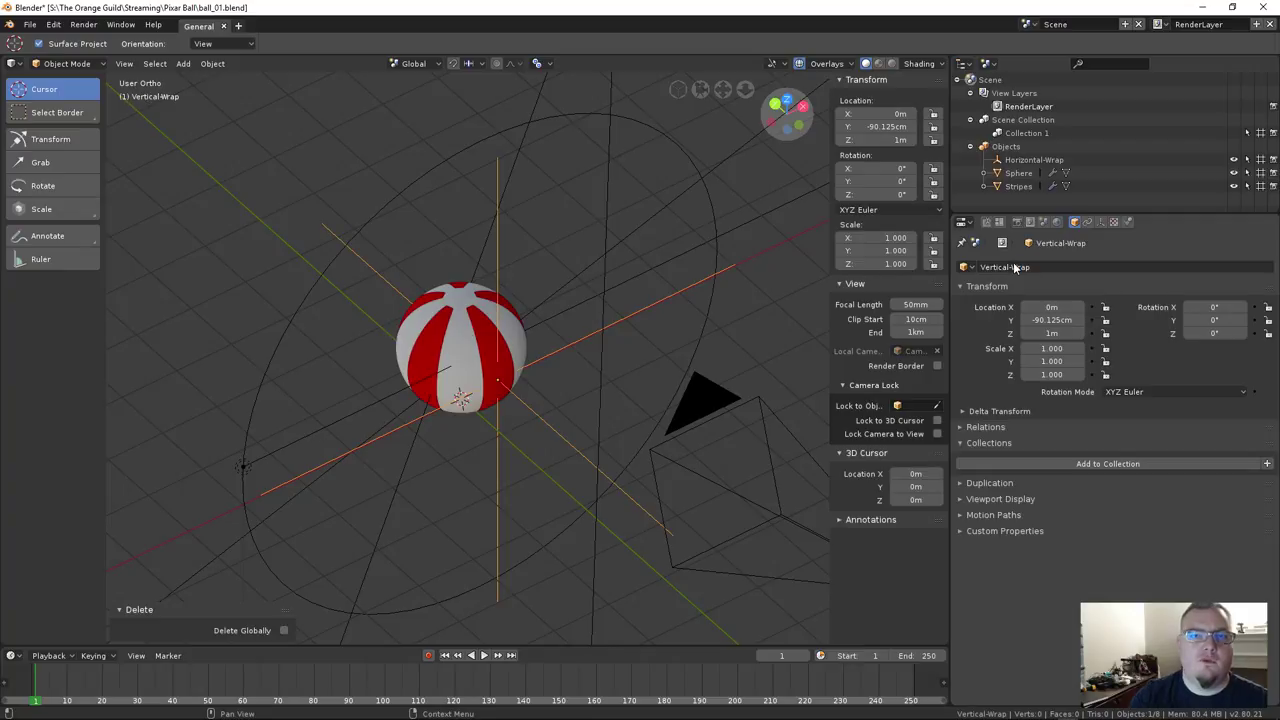
# Link the new Vertical-Wrap into Collection 1, then select Horizontal-Wrap
pyautogui.click(1046, 462)
pyautogui.click(1050, 494)
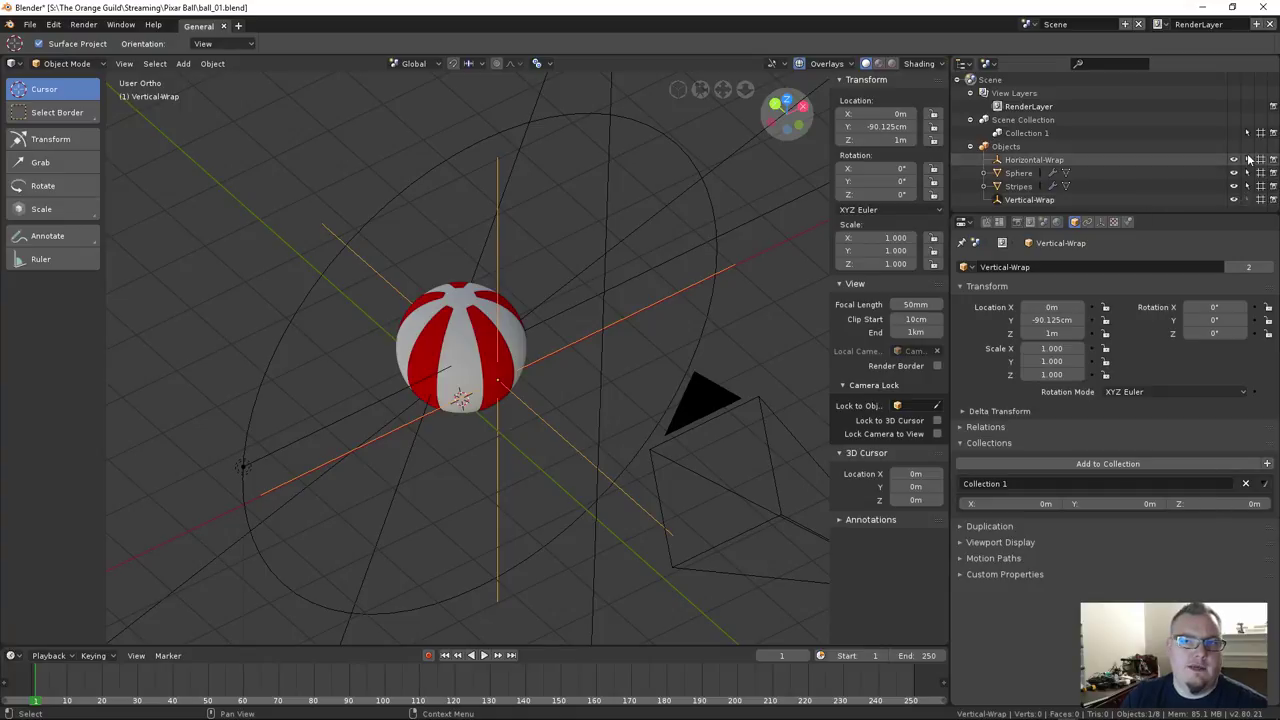
pyautogui.press('a')
pyautogui.hotkey('alt', 'a')
pyautogui.click(458, 143)
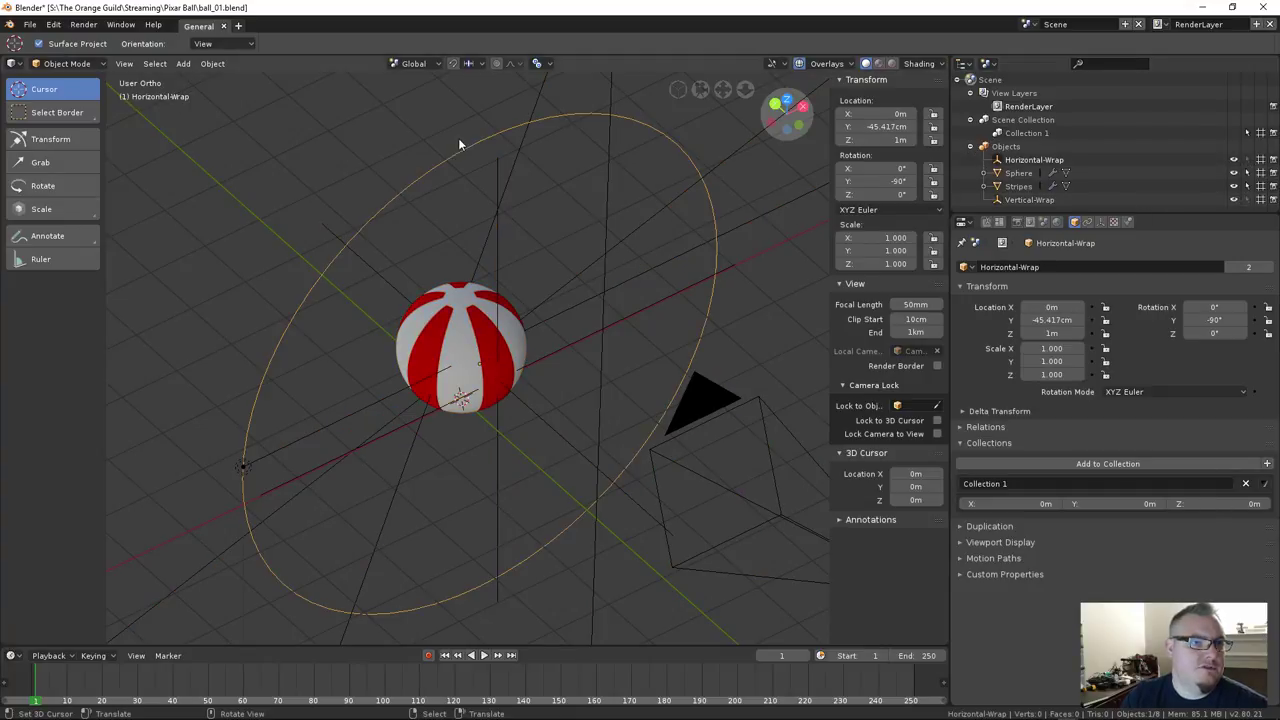
# Inspect the wrap empties, lights and Sphere with X-ray on, then deselect everything
pyautogui.click(494, 242)
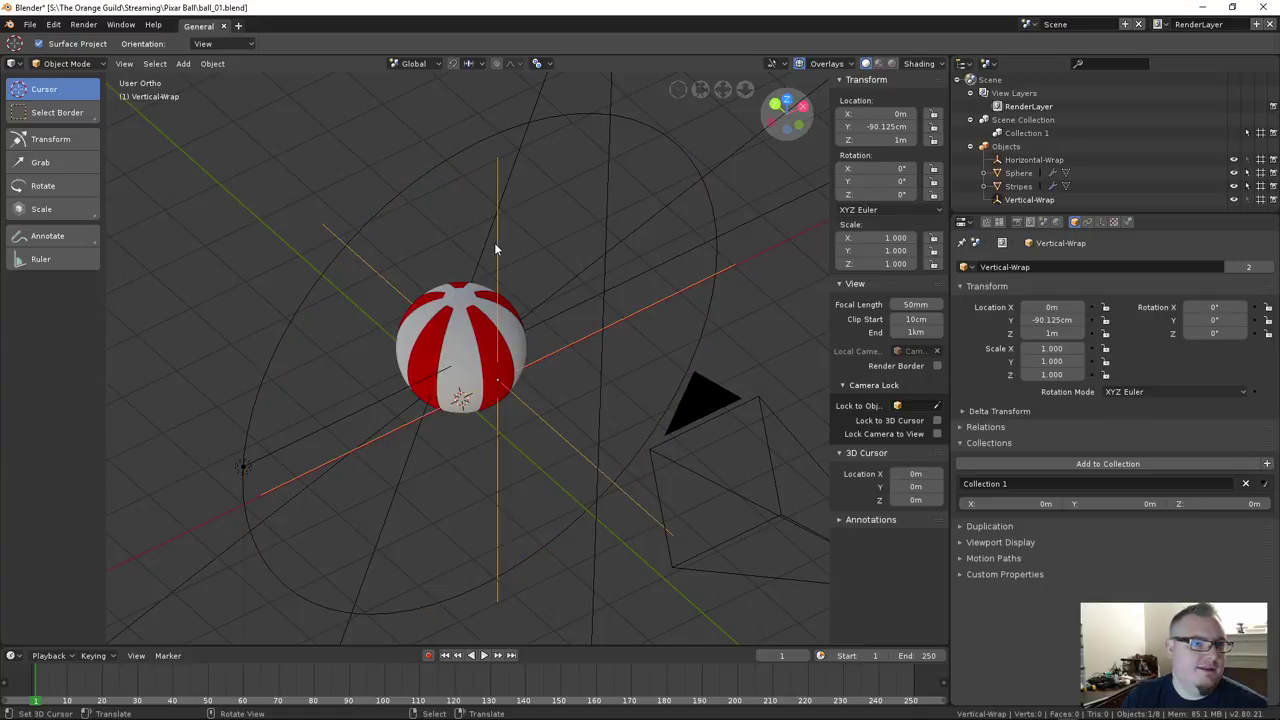
pyautogui.hotkey('alt', 'z')
pyautogui.hotkey('alt', 'z')
pyautogui.click(424, 162)
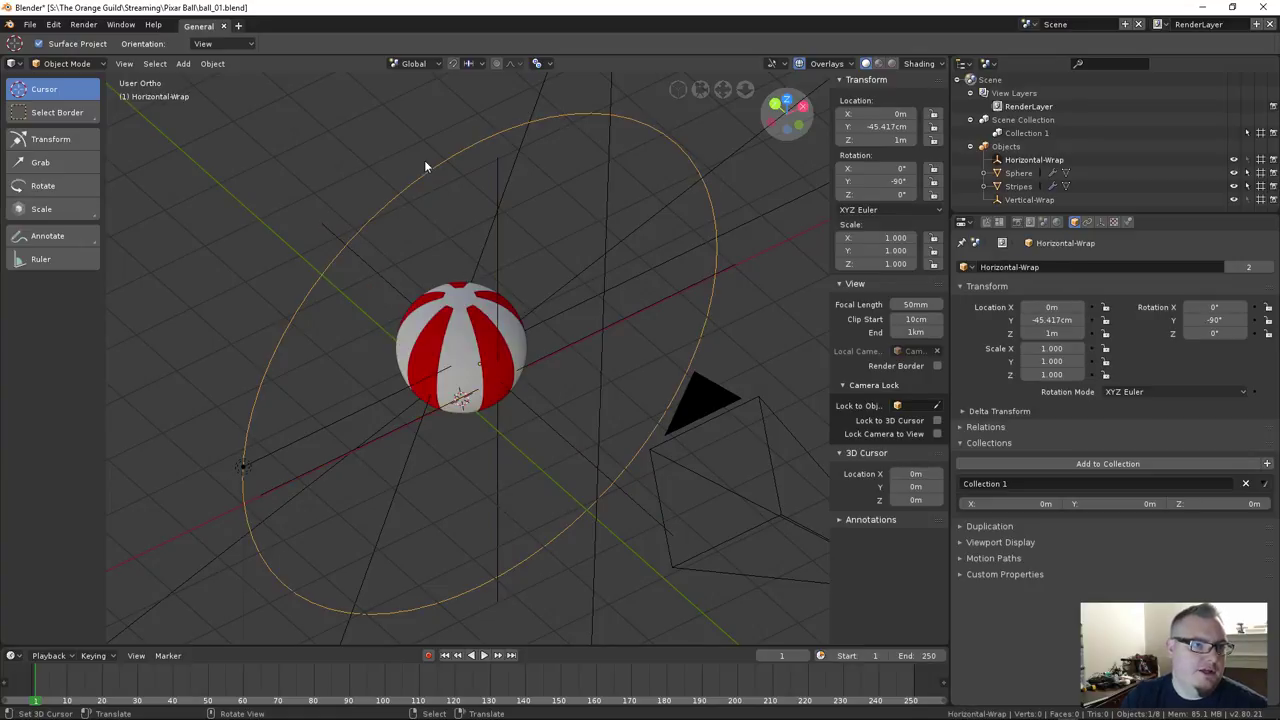
pyautogui.click(487, 236)
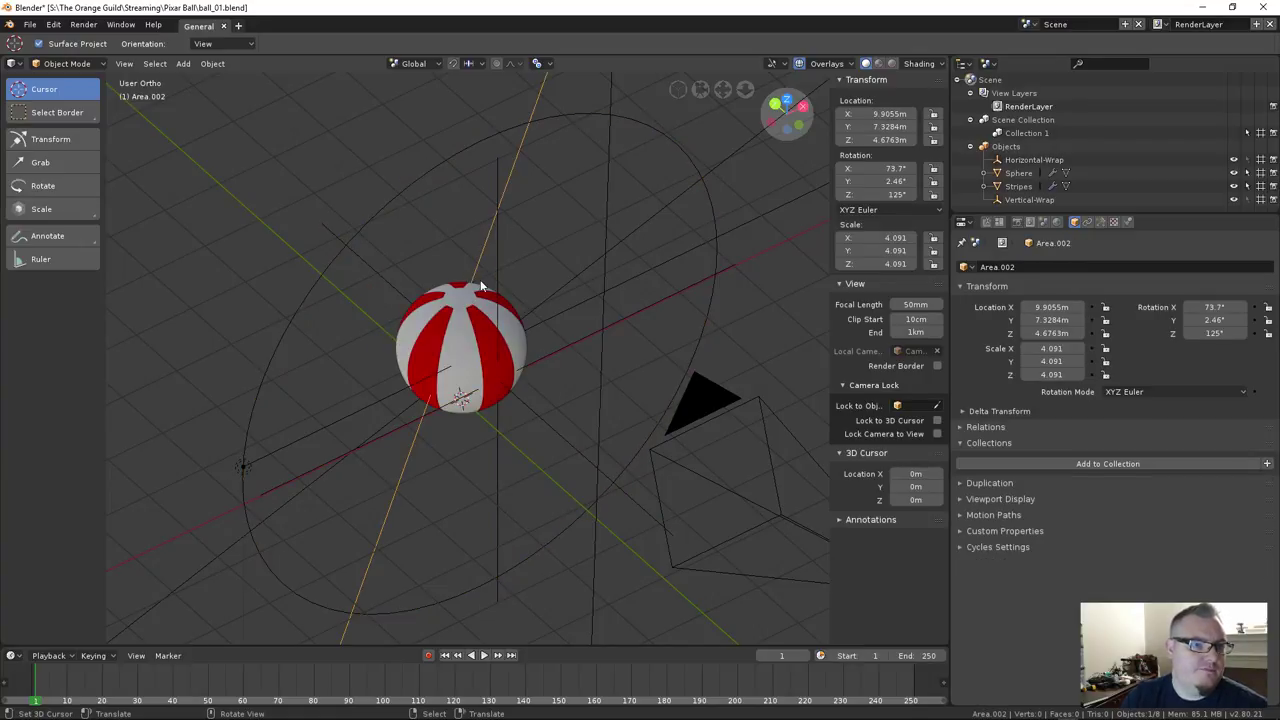
pyautogui.click(451, 303)
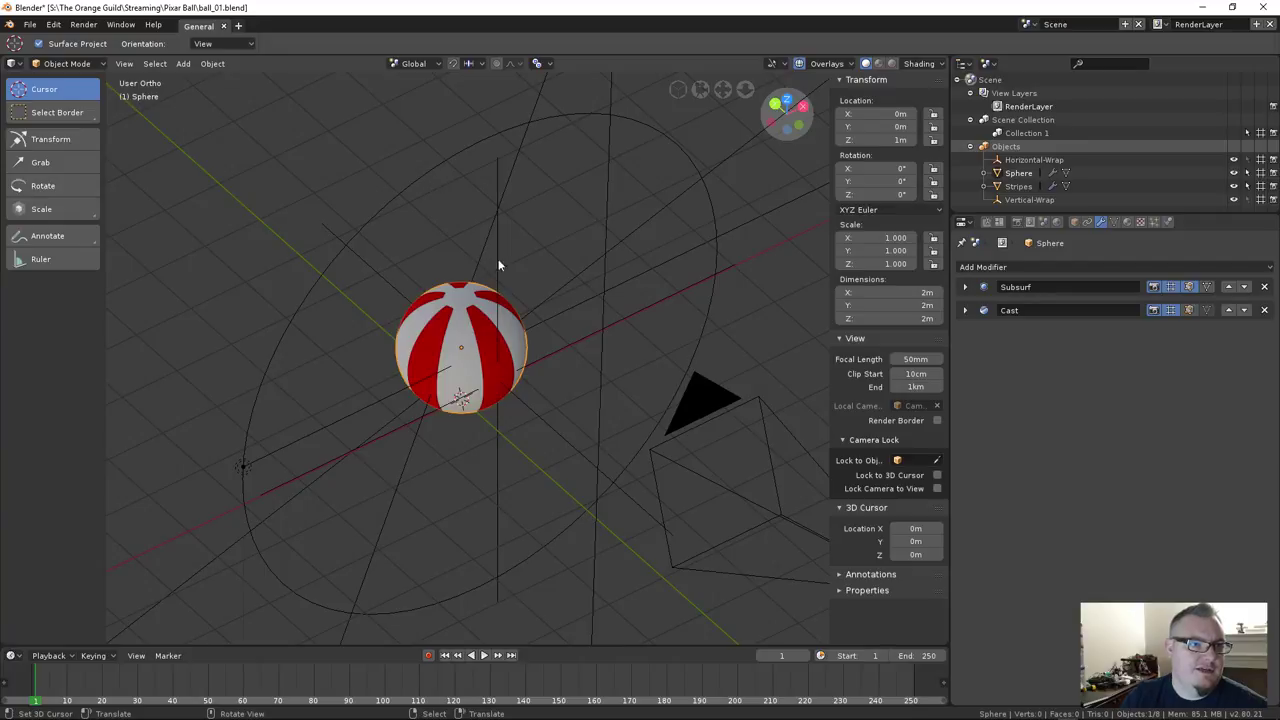
pyautogui.click(560, 313)
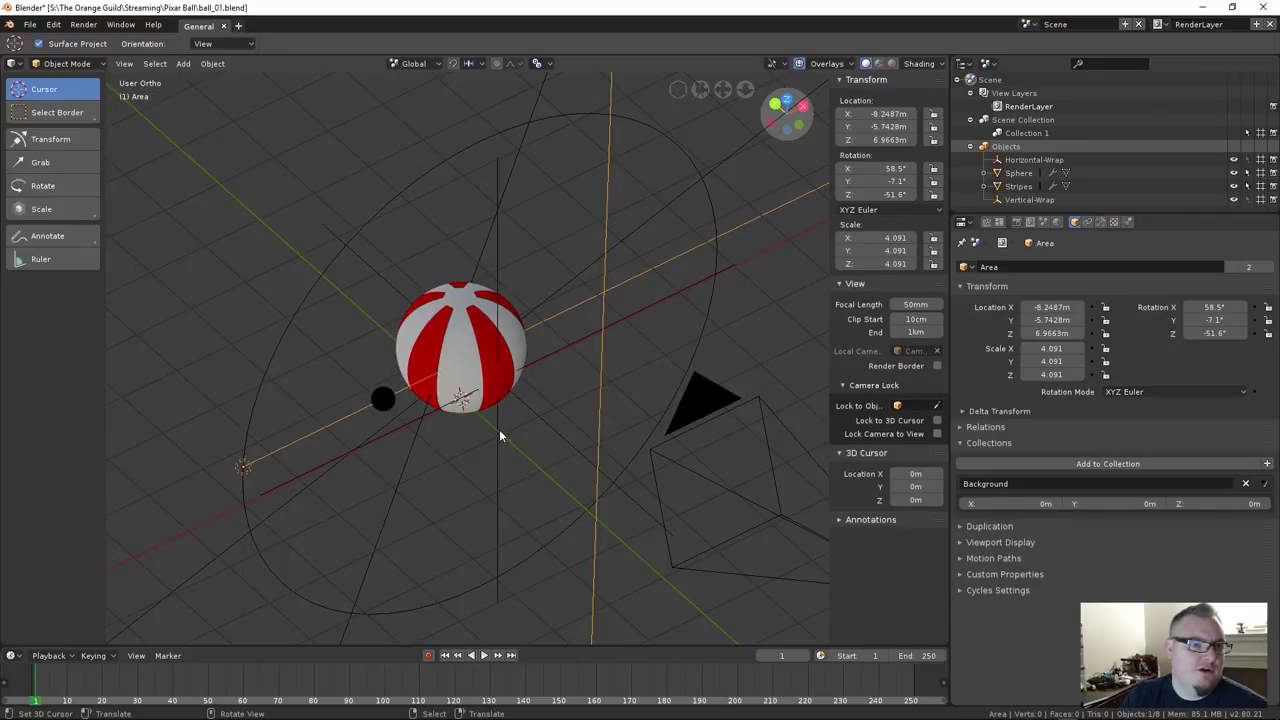
pyautogui.hotkey('alt', 'a')
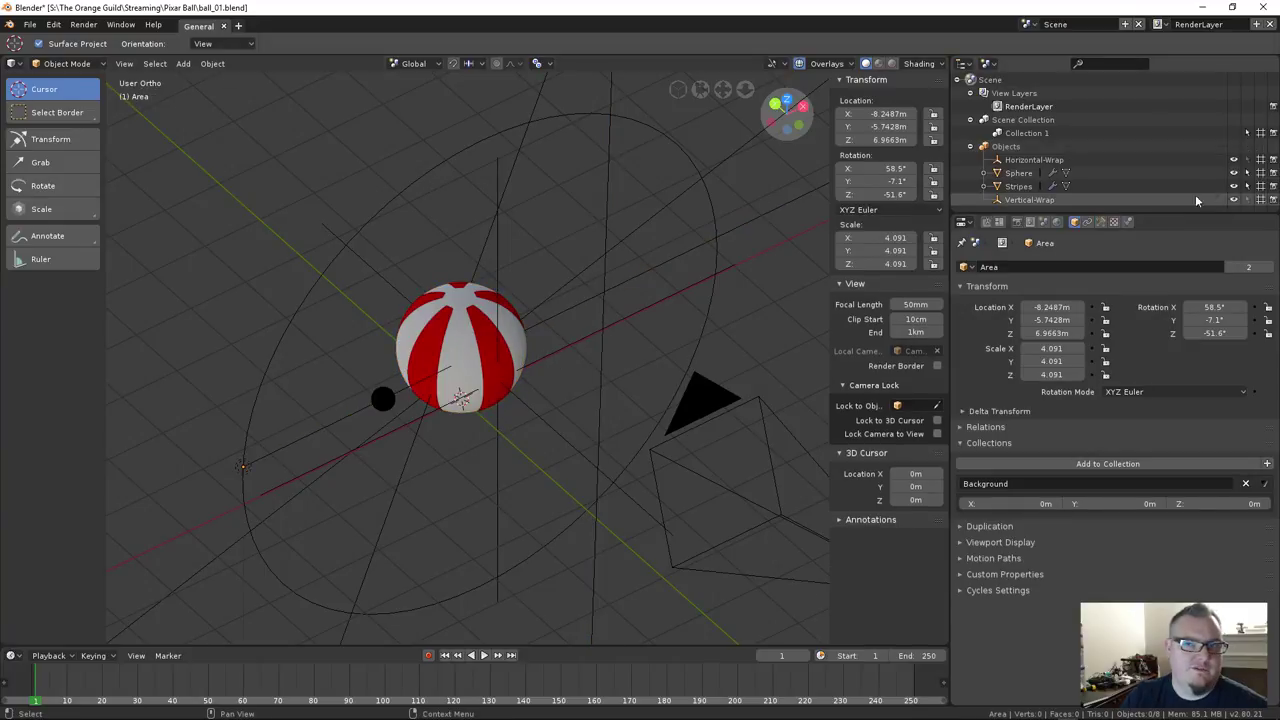
pyautogui.moveTo(466, 285); pyautogui.dragTo(491, 295, button='middle')
# Save over the existing blend file
pyautogui.hotkey('ctrl', 's')
pyautogui.click(491, 293)
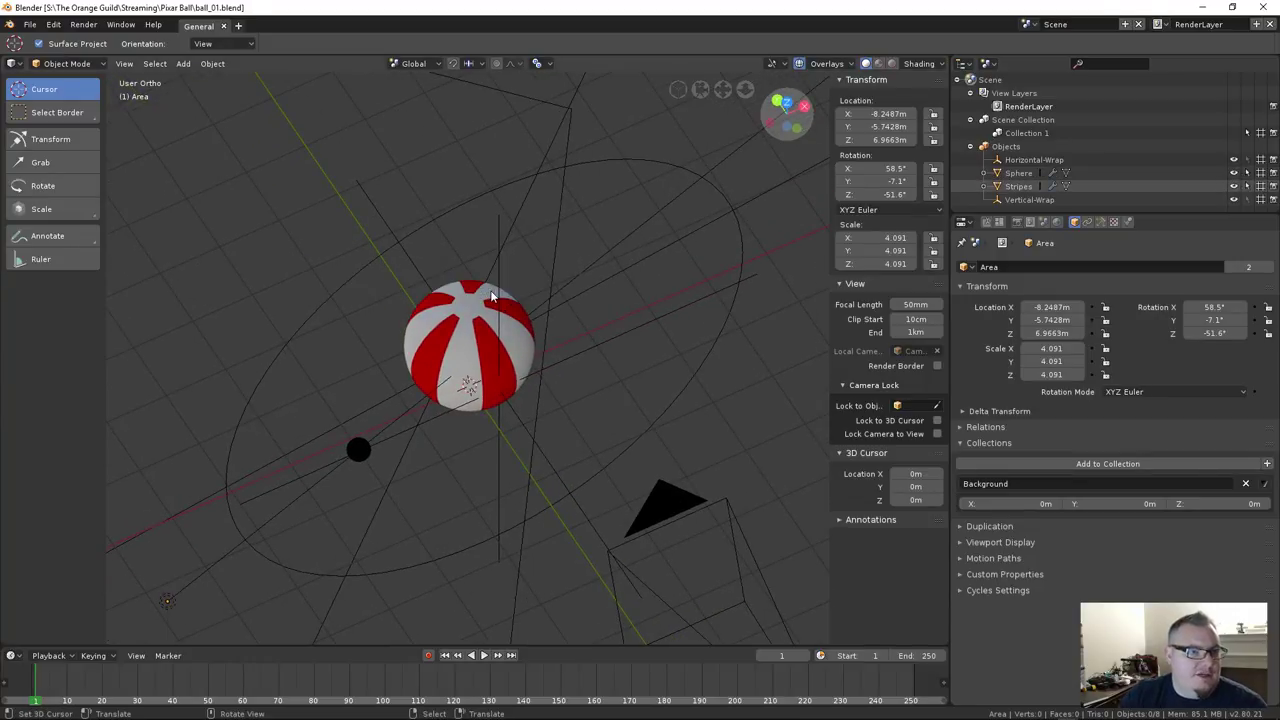
pyautogui.scroll(1, 484, 350)
pyautogui.moveTo(486, 350); pyautogui.dragTo(498, 334, button='middle')
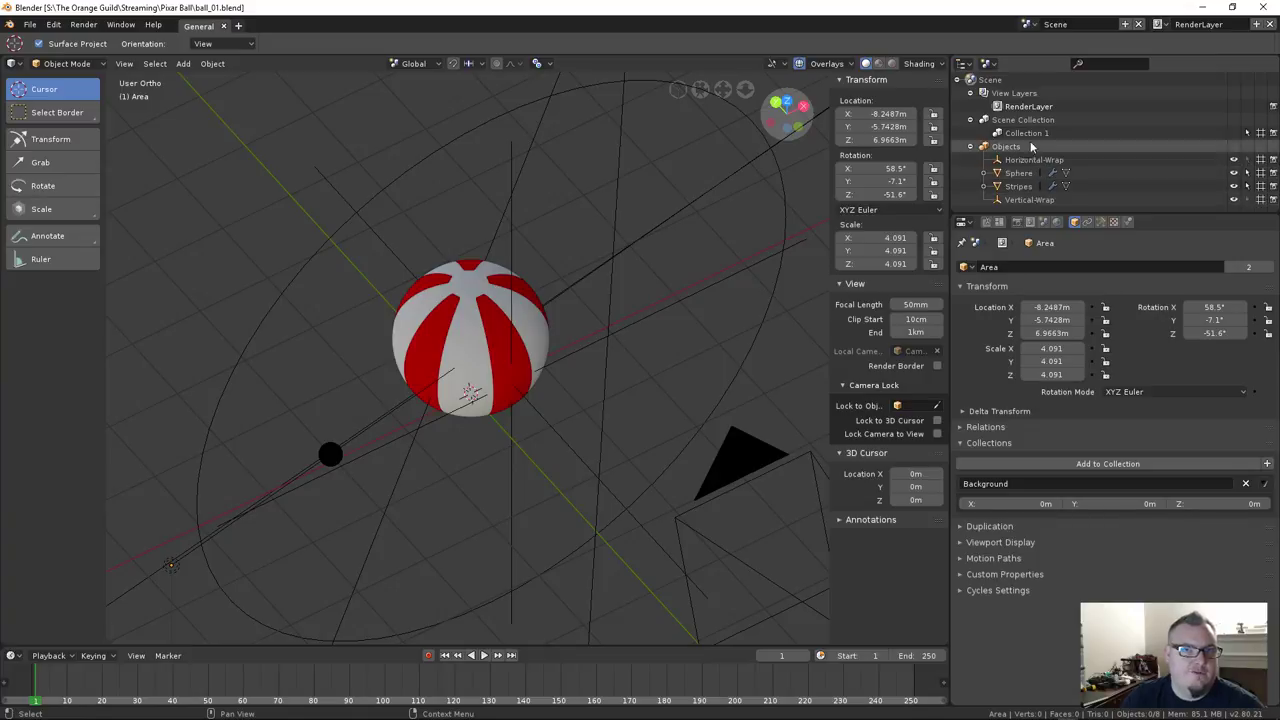
pyautogui.scroll(-3, 497, 322)
pyautogui.moveTo(497, 322); pyautogui.dragTo(465, 355, button='middle')
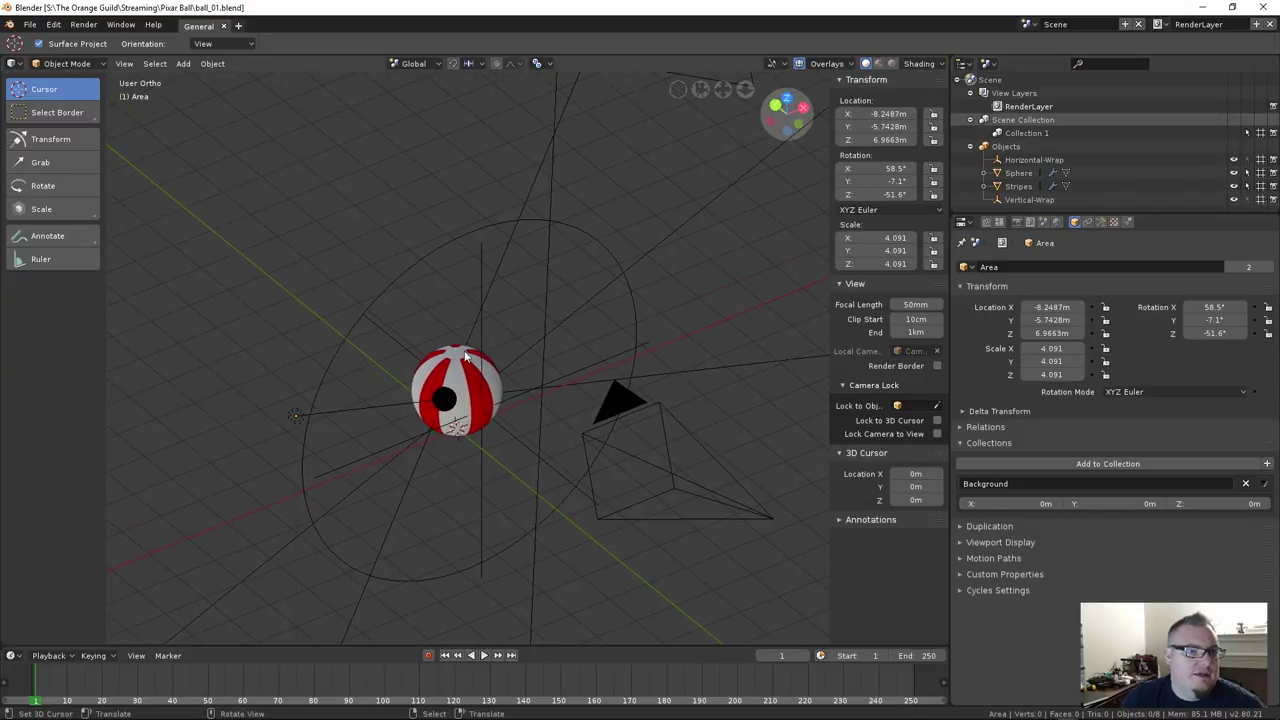
# Hide Horizontal-Wrap and Vertical-Wrap in the viewport
pyautogui.click(1234, 160)
pyautogui.click(1234, 199)
pyautogui.moveTo(807, 203); pyautogui.dragTo(448, 256, button='middle')
# Select the three area lights and try linking them to Collection 1, then undo it
pyautogui.click(499, 232)
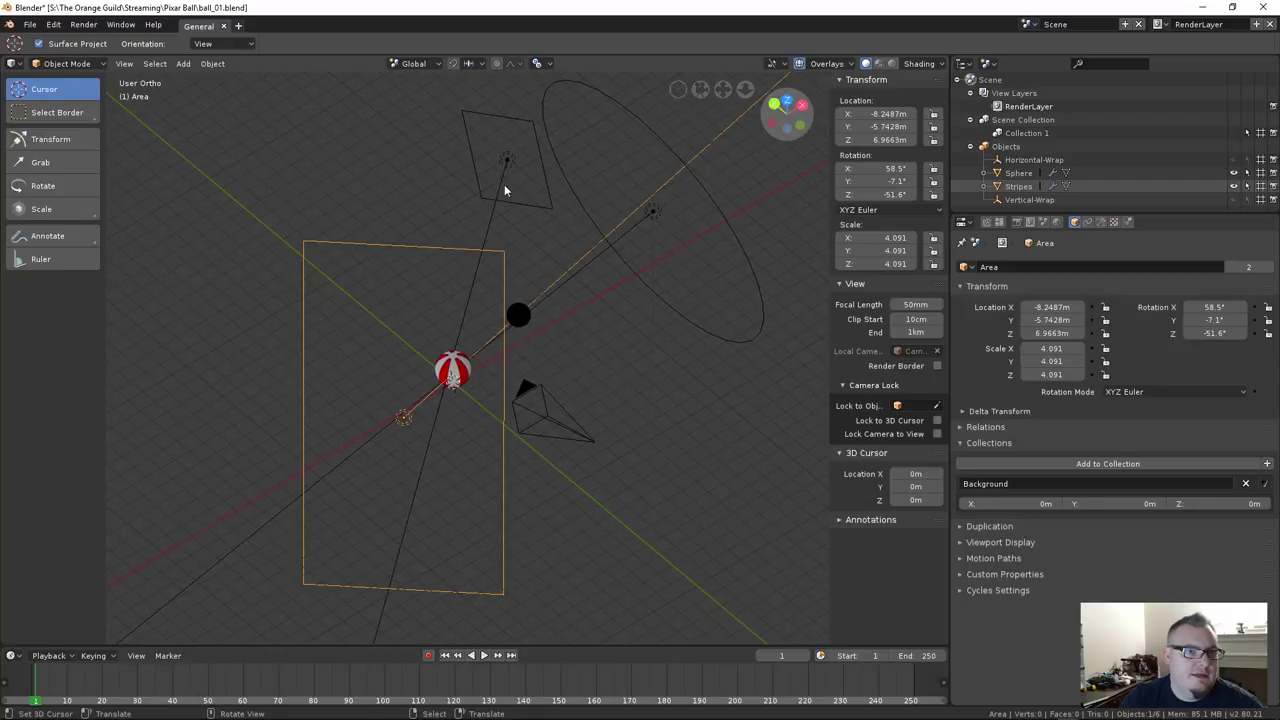
pyautogui.click(516, 213)
pyautogui.click(440, 277)
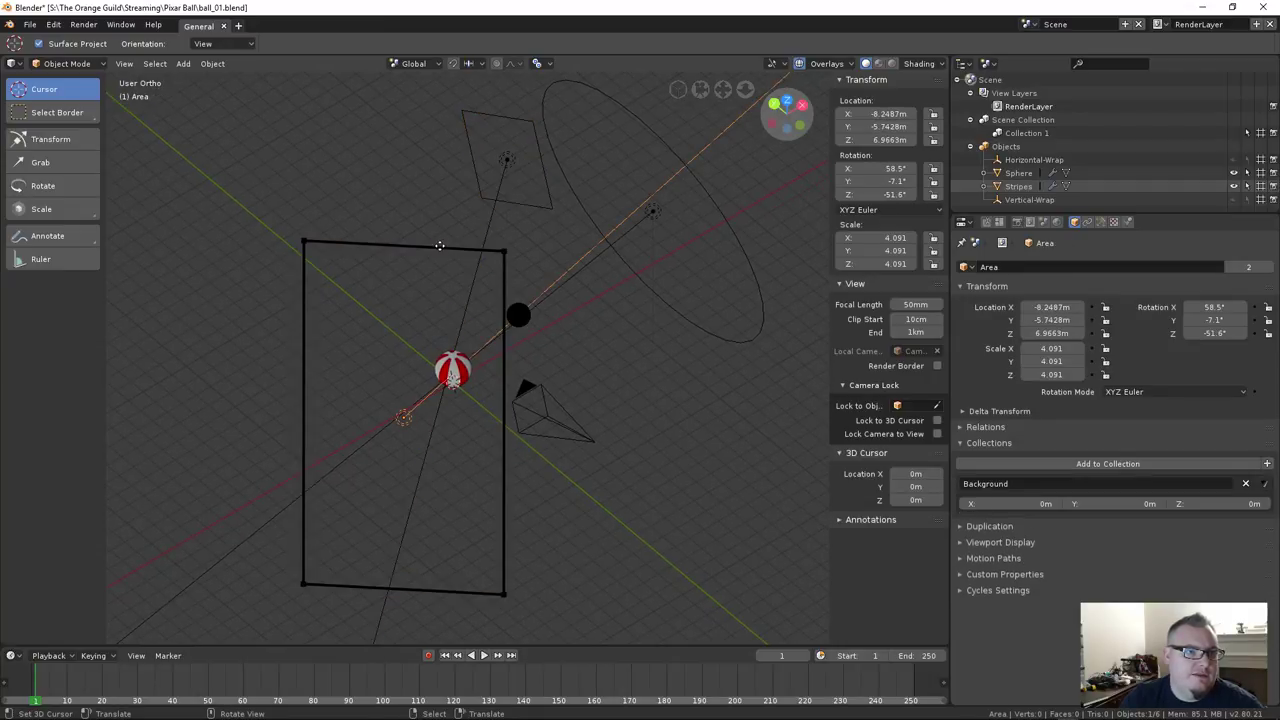
pyautogui.keyDown('shift'); pyautogui.click(541, 203); pyautogui.keyUp('shift')
pyautogui.keyDown('shift'); pyautogui.click(707, 323); pyautogui.keyUp('shift')
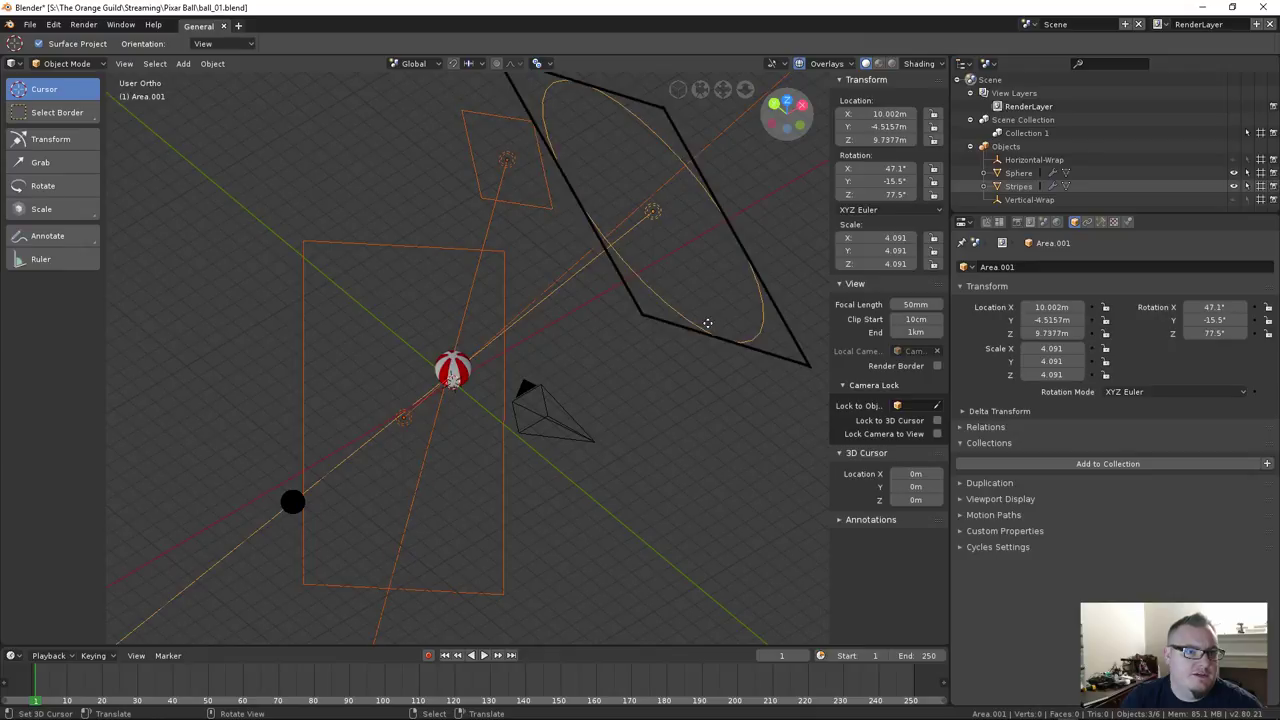
pyautogui.click(1100, 463)
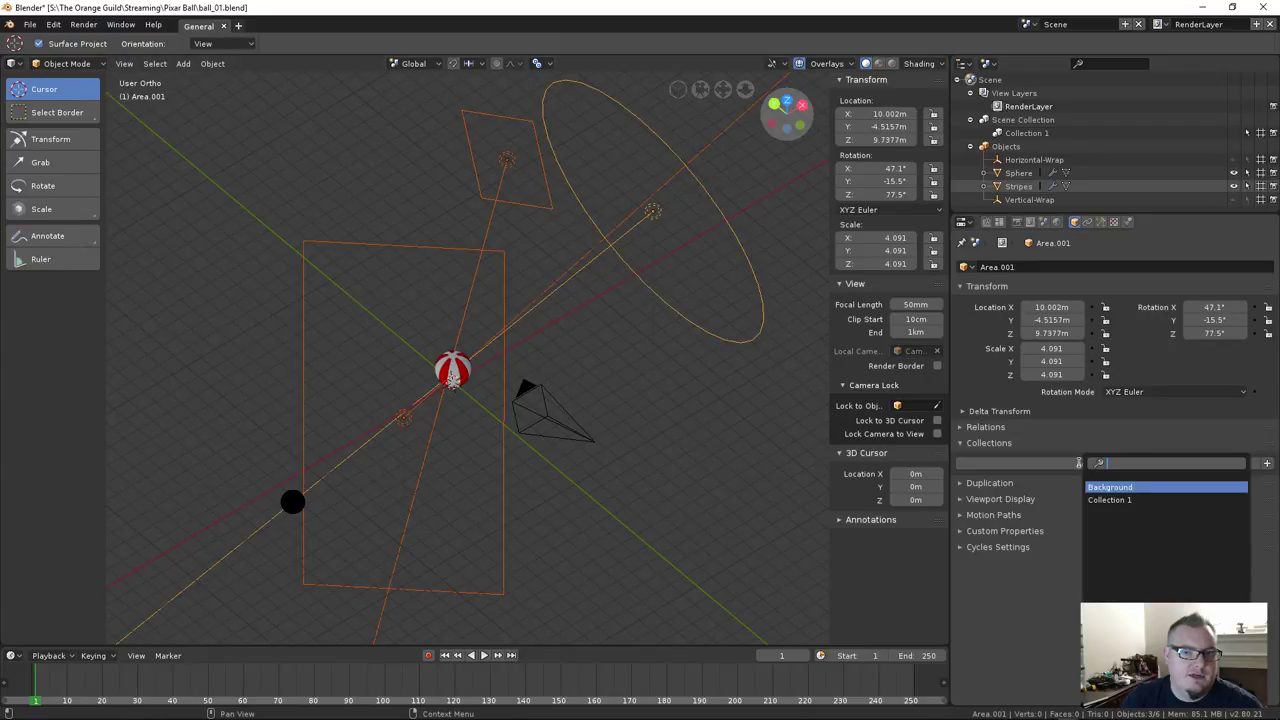
pyautogui.click(1108, 500)
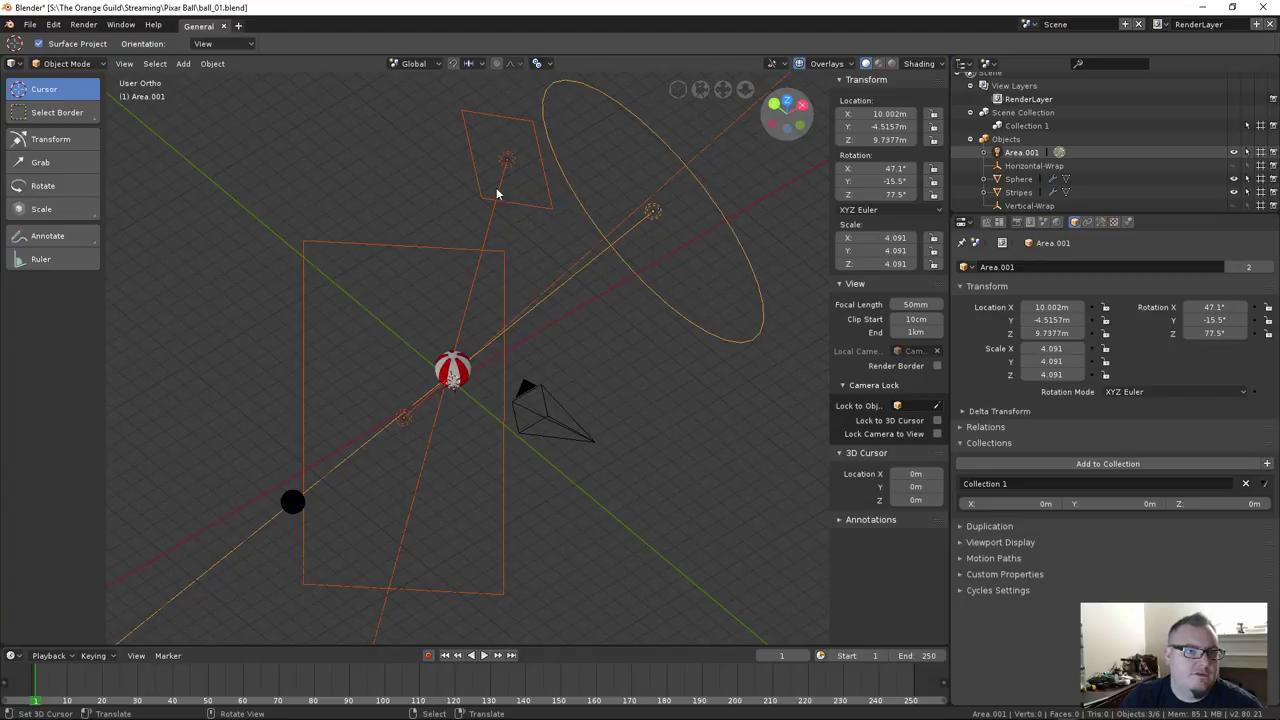
pyautogui.hotkey('ctrl', 'z')
pyautogui.hotkey('ctrl', 'z')
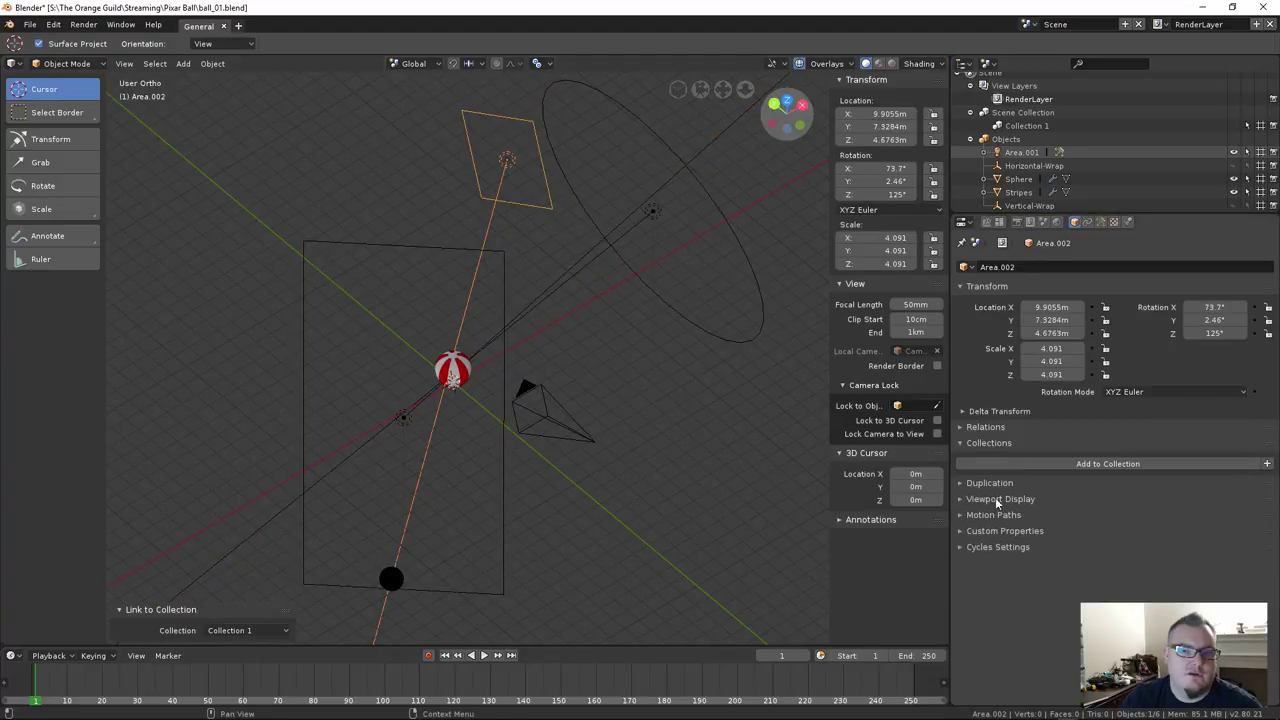
# Link the Area light into Collection 1 from its Object Properties collections
pyautogui.click(1020, 463)
pyautogui.click(990, 492)
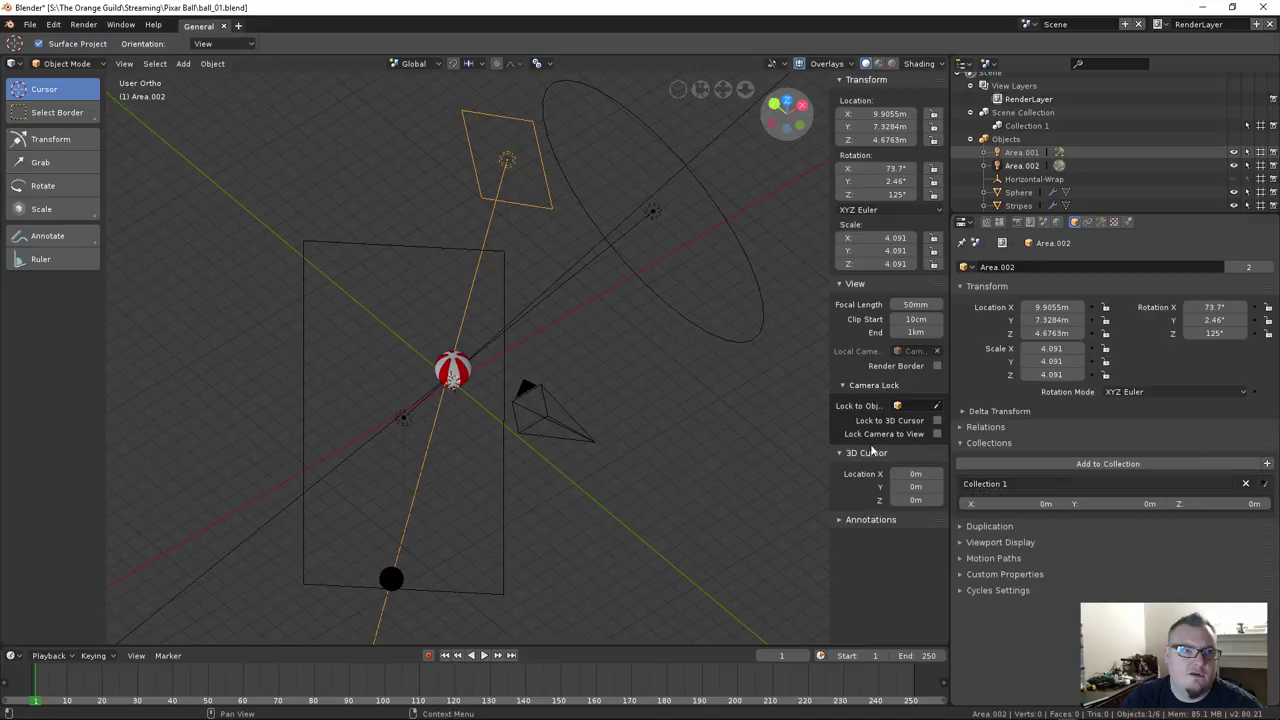
pyautogui.hotkey('ctrl', 'z')
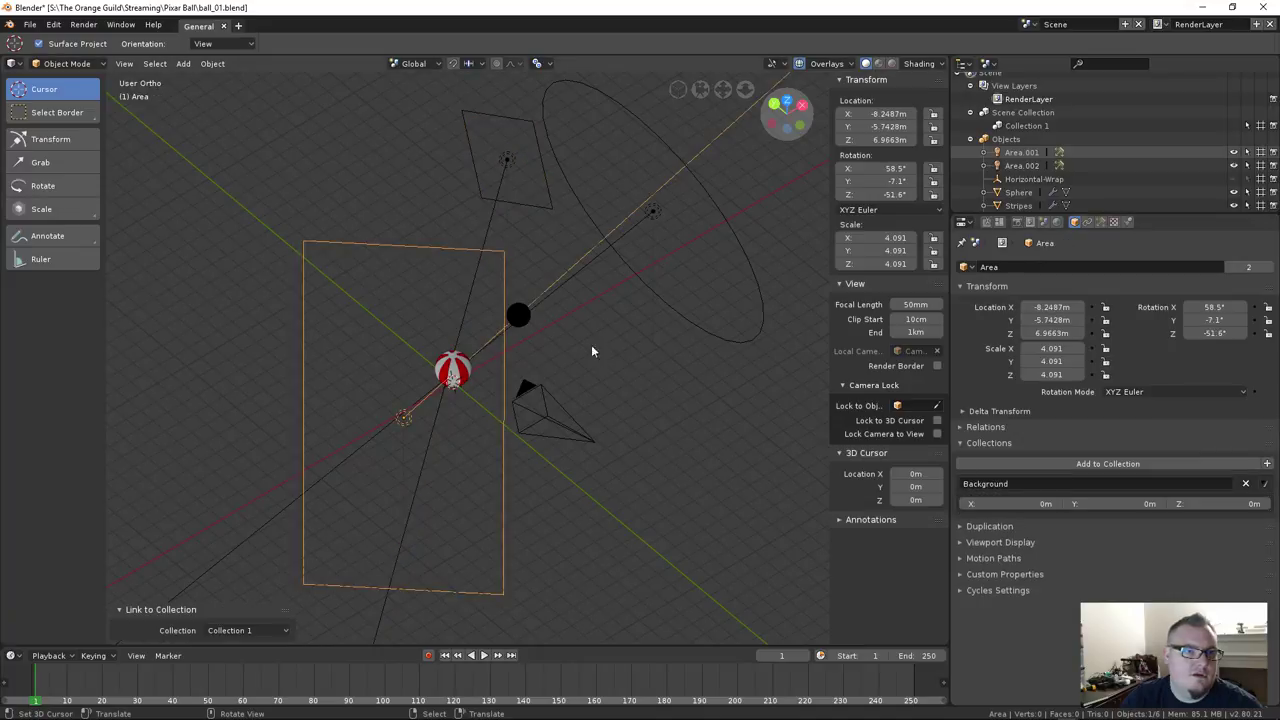
pyautogui.click(1060, 464)
pyautogui.click(1074, 500)
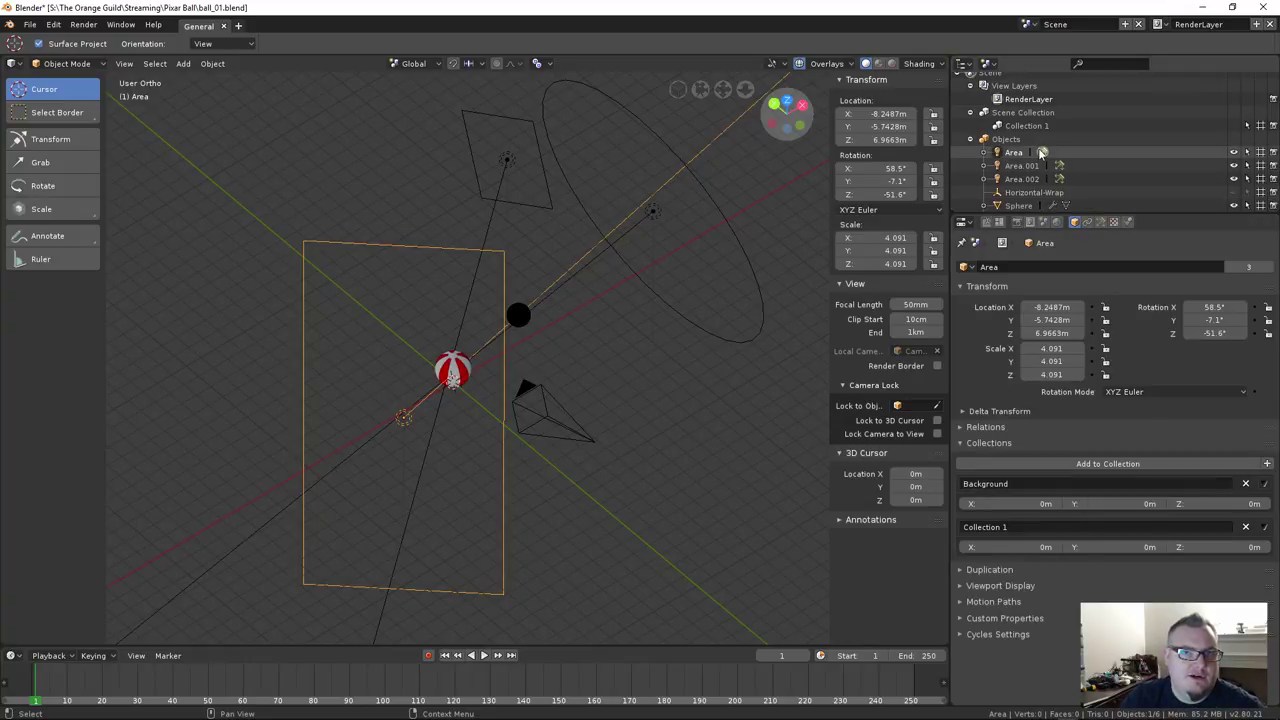
pyautogui.scroll(-1, 1045, 140)
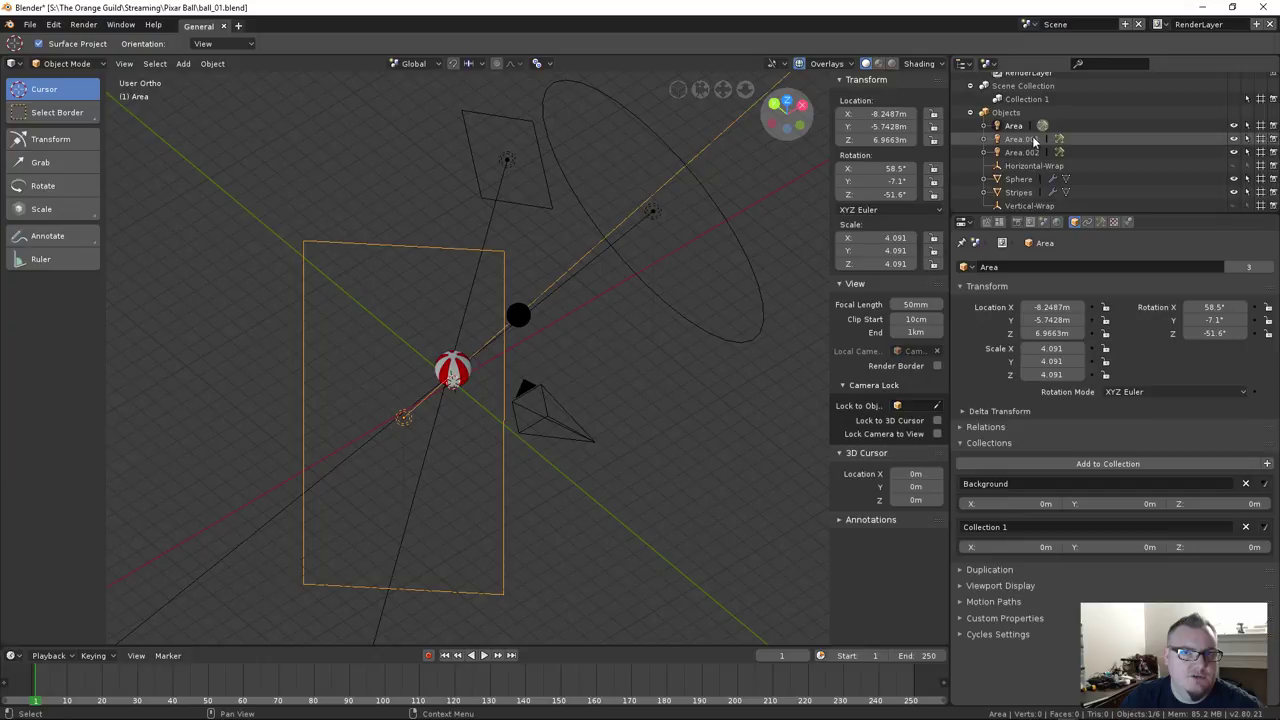
pyautogui.scroll(1, 1035, 140)
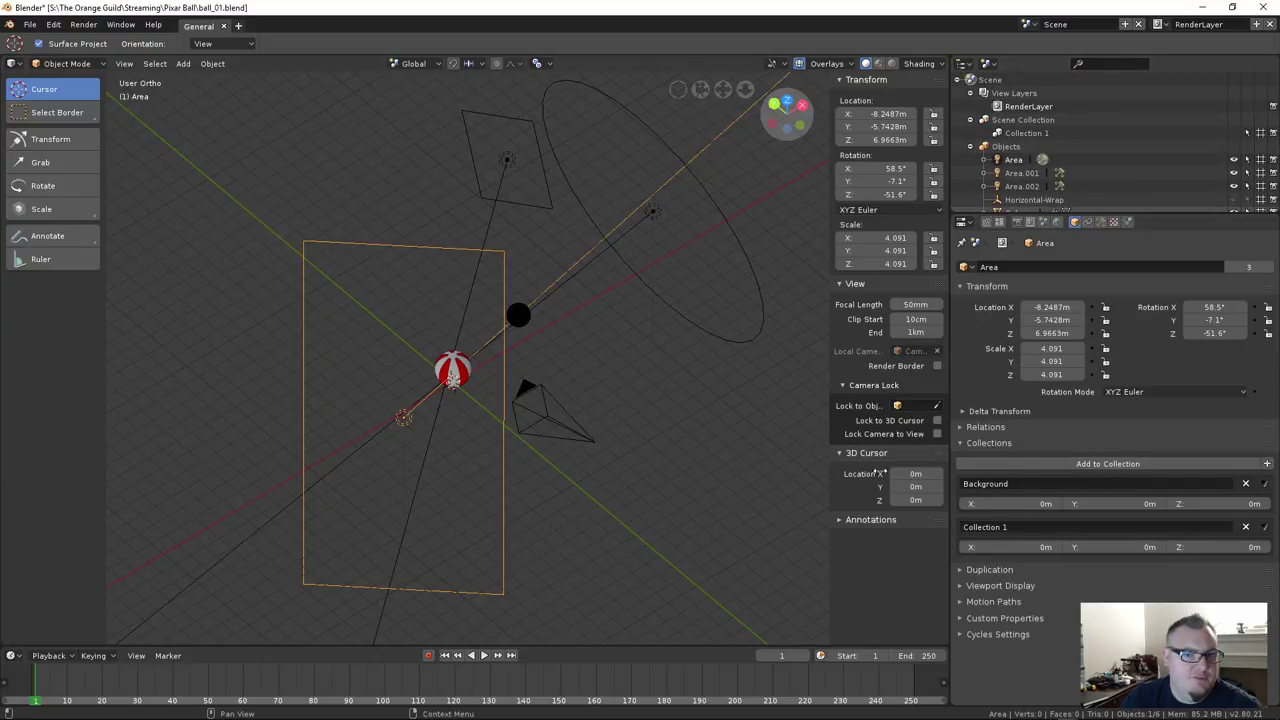
# Remove the Area light and the camera from the Background collection
pyautogui.click(1264, 485)
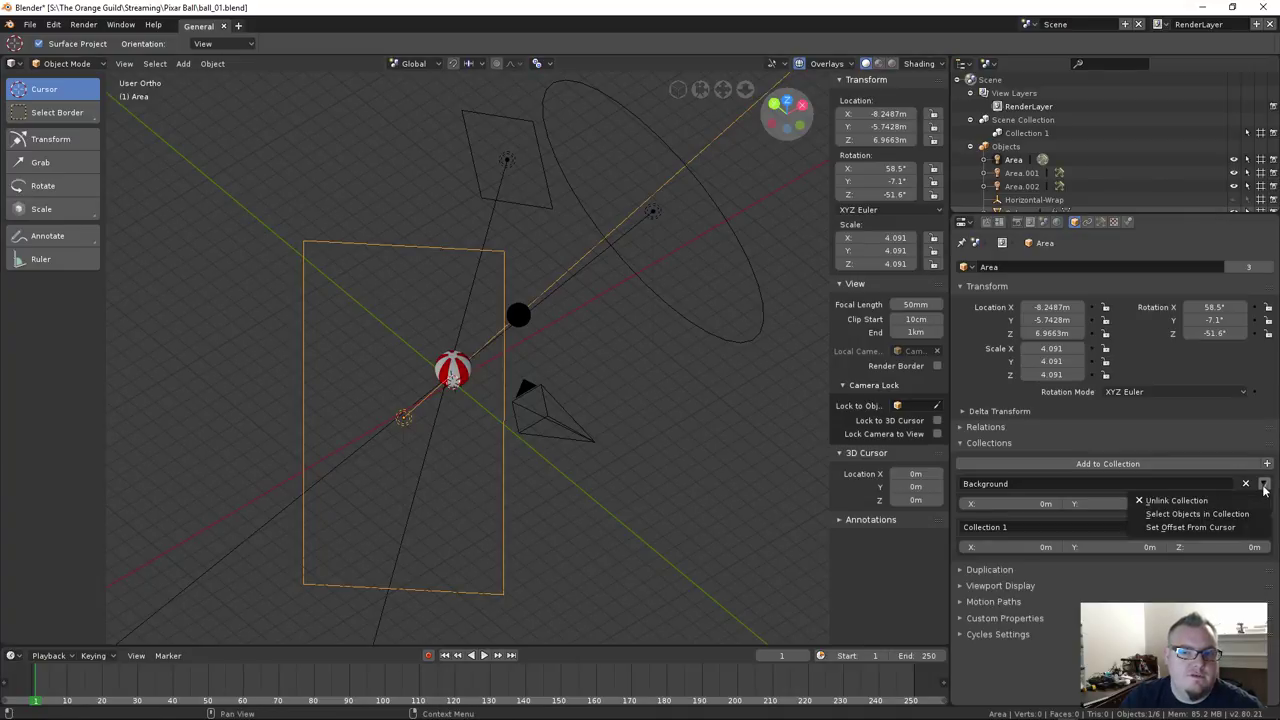
pyautogui.click(1265, 485)
pyautogui.click(1245, 485)
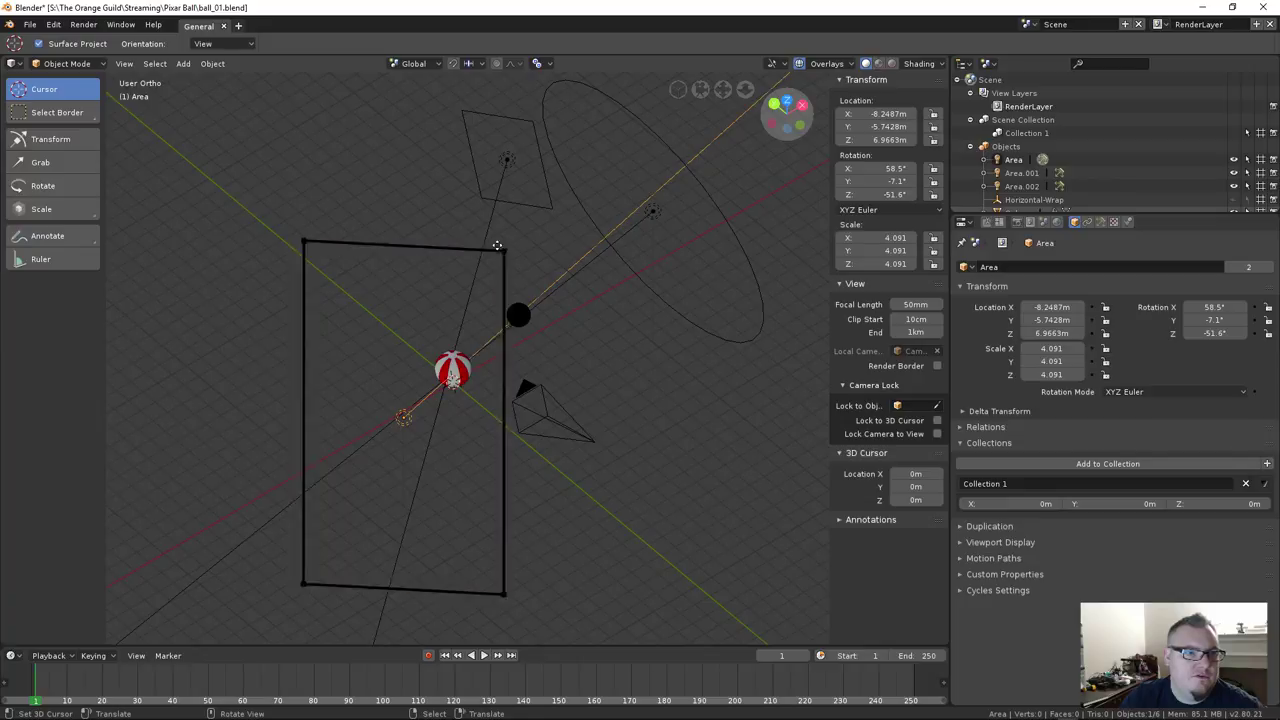
pyautogui.click(500, 180)
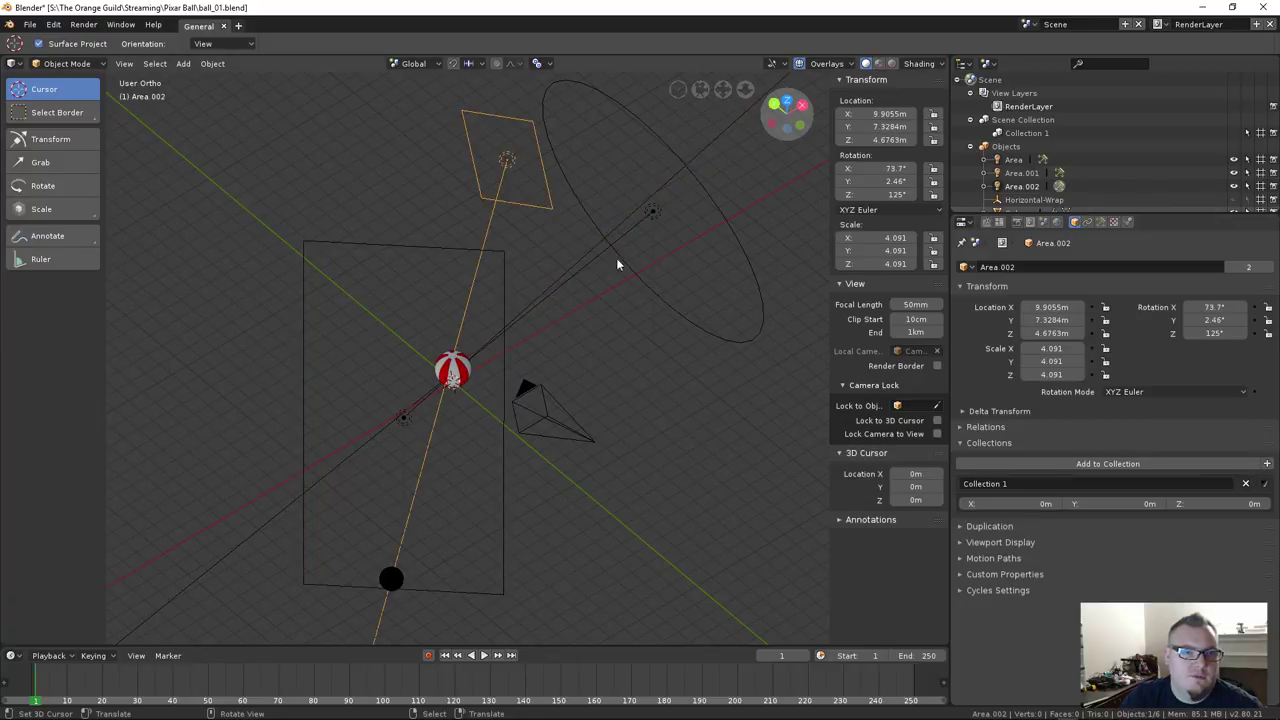
pyautogui.rightClick(752, 312)
pyautogui.moveTo(538, 383); pyautogui.dragTo(484, 415, button='middle')
pyautogui.rightClick(480, 418)
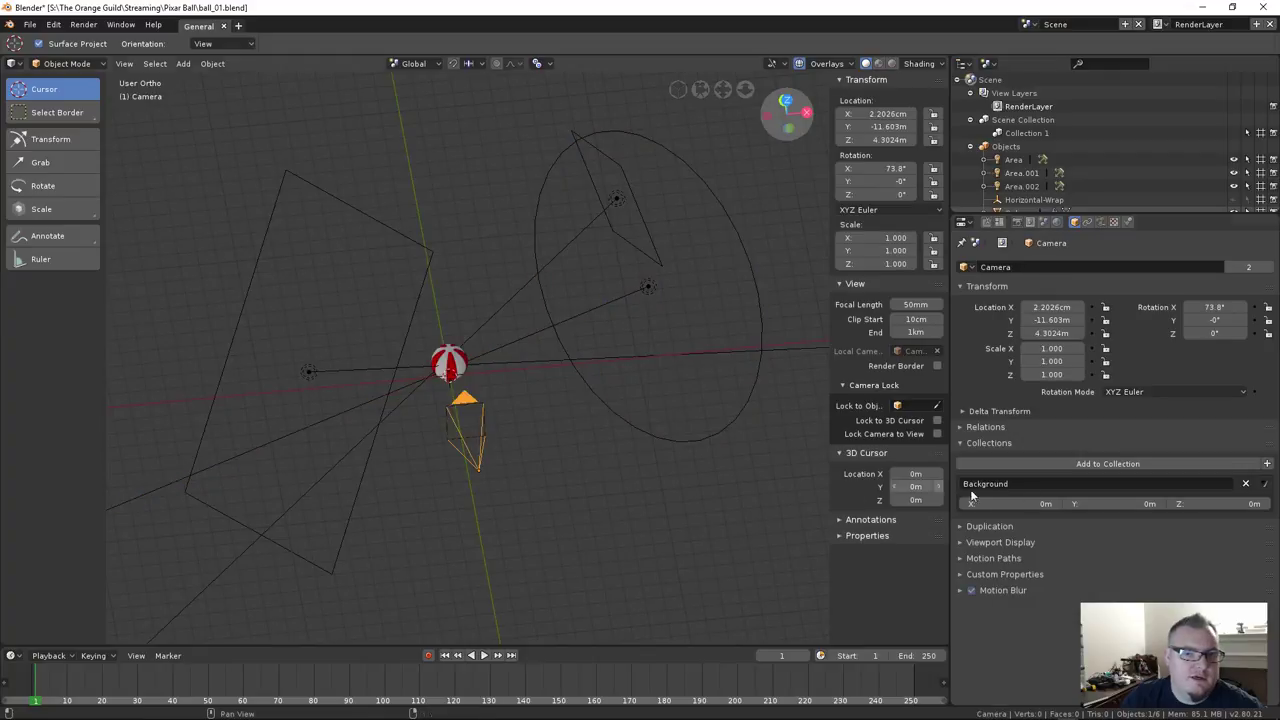
pyautogui.click(1245, 483)
# Hide the Area, Area.001 and Area.002 lights in the viewport
pyautogui.moveTo(572, 425); pyautogui.dragTo(530, 406, button='middle')
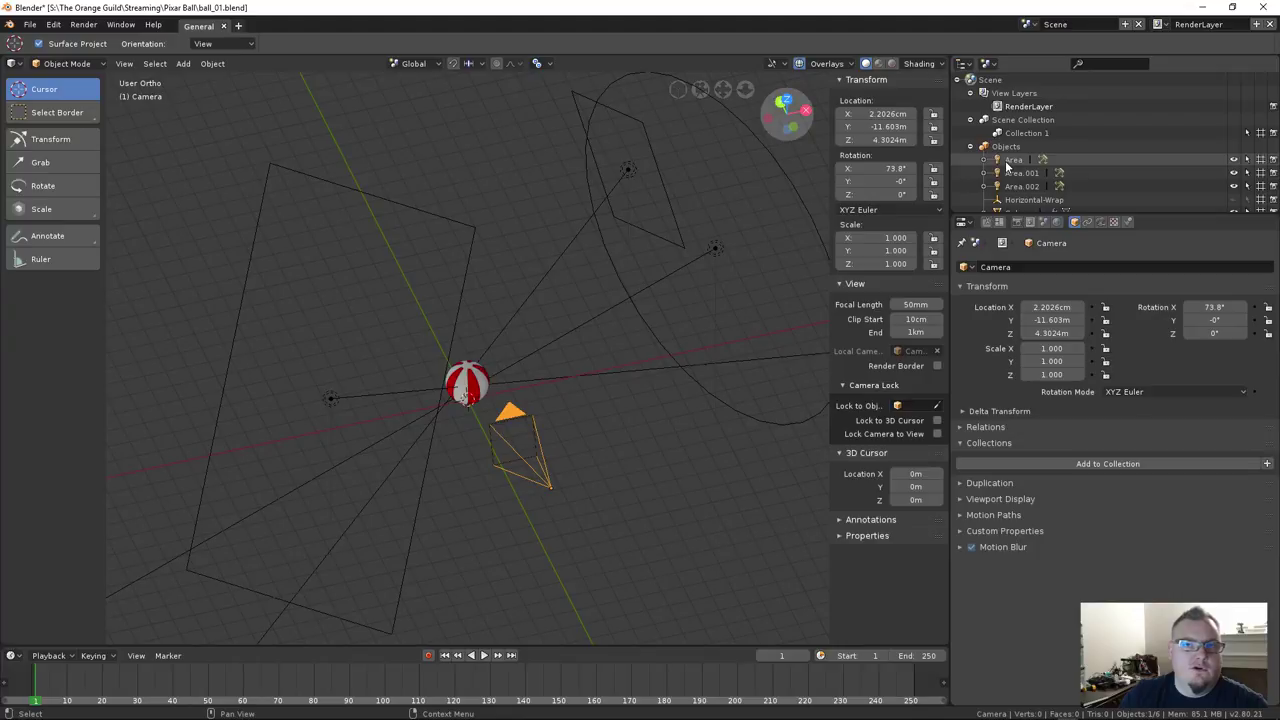
pyautogui.click(1233, 159)
pyautogui.click(1233, 173)
pyautogui.click(1233, 186)
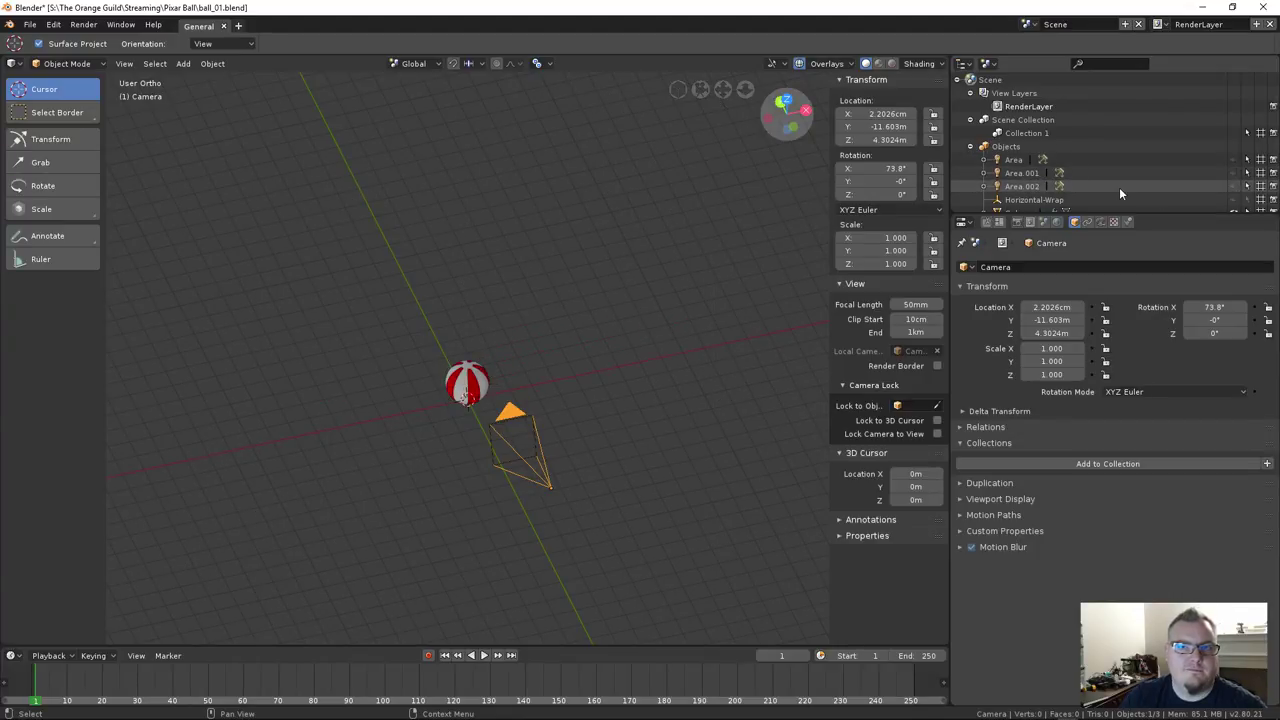
pyautogui.scroll(-2, 1119, 187)
pyautogui.moveTo(606, 336); pyautogui.dragTo(714, 377, button='middle')
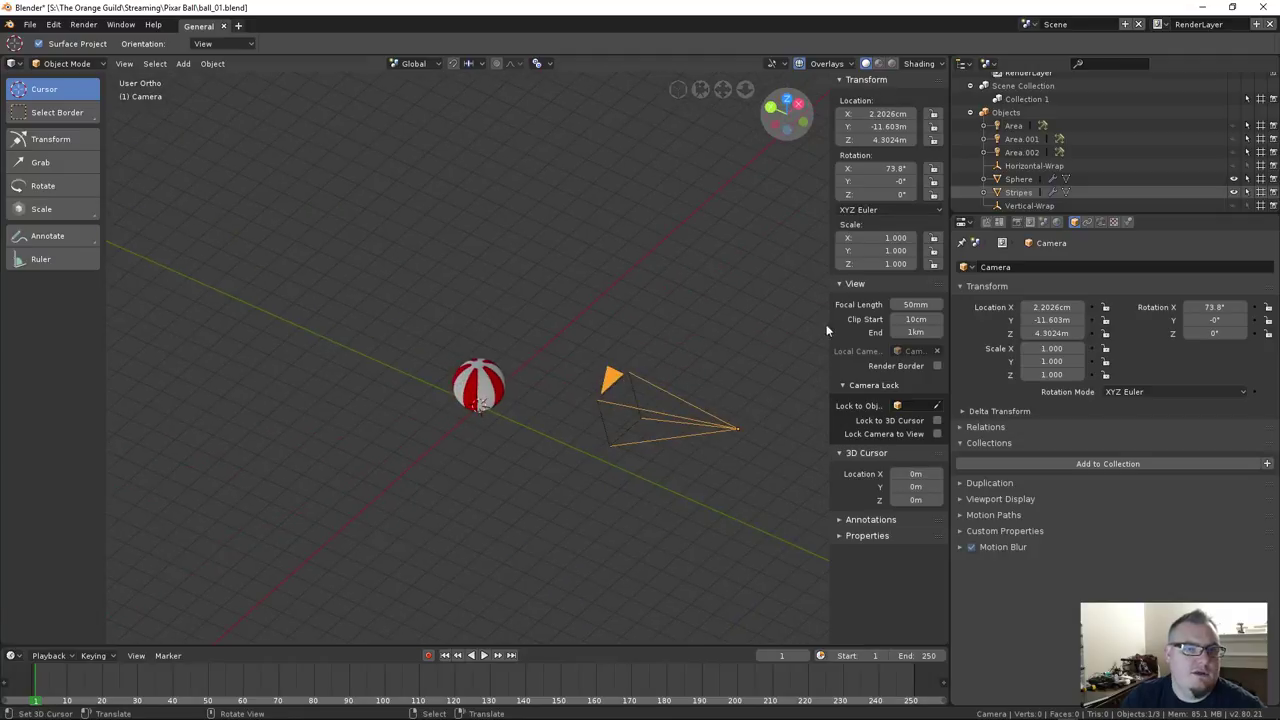
# Link the camera into Collection 1 and hide it in the viewport
pyautogui.click(1074, 462)
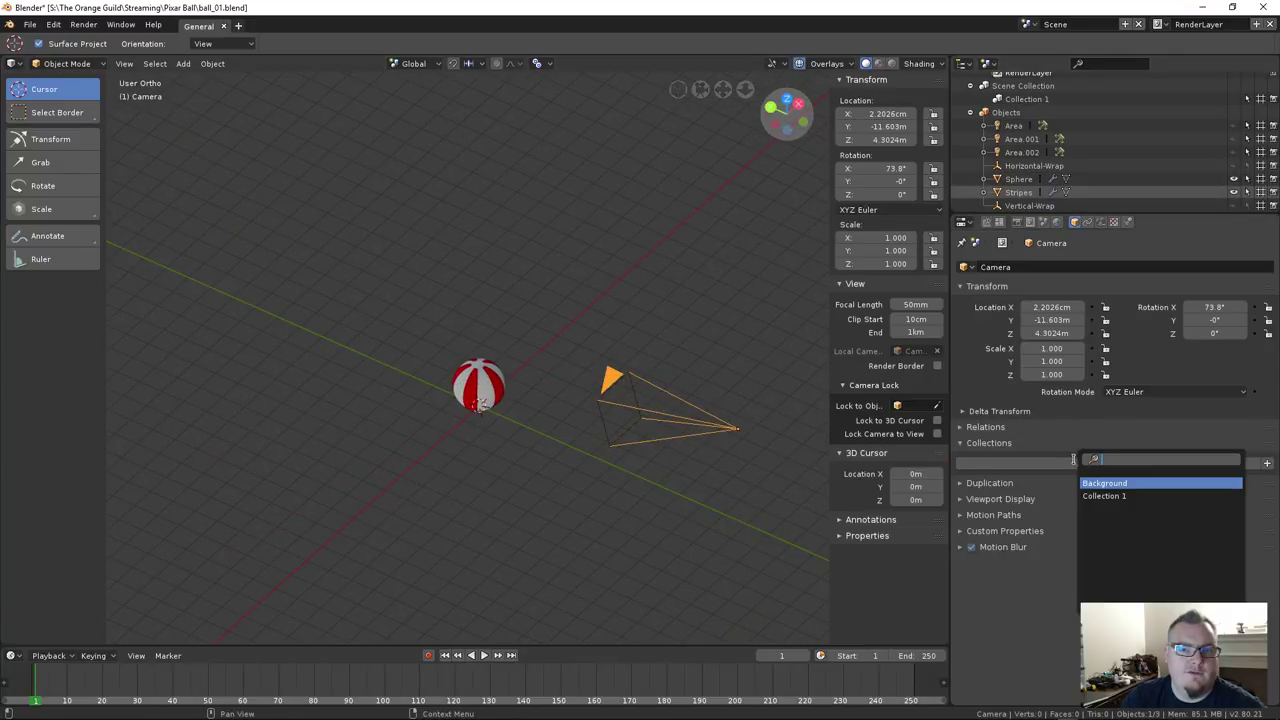
pyautogui.click(1104, 496)
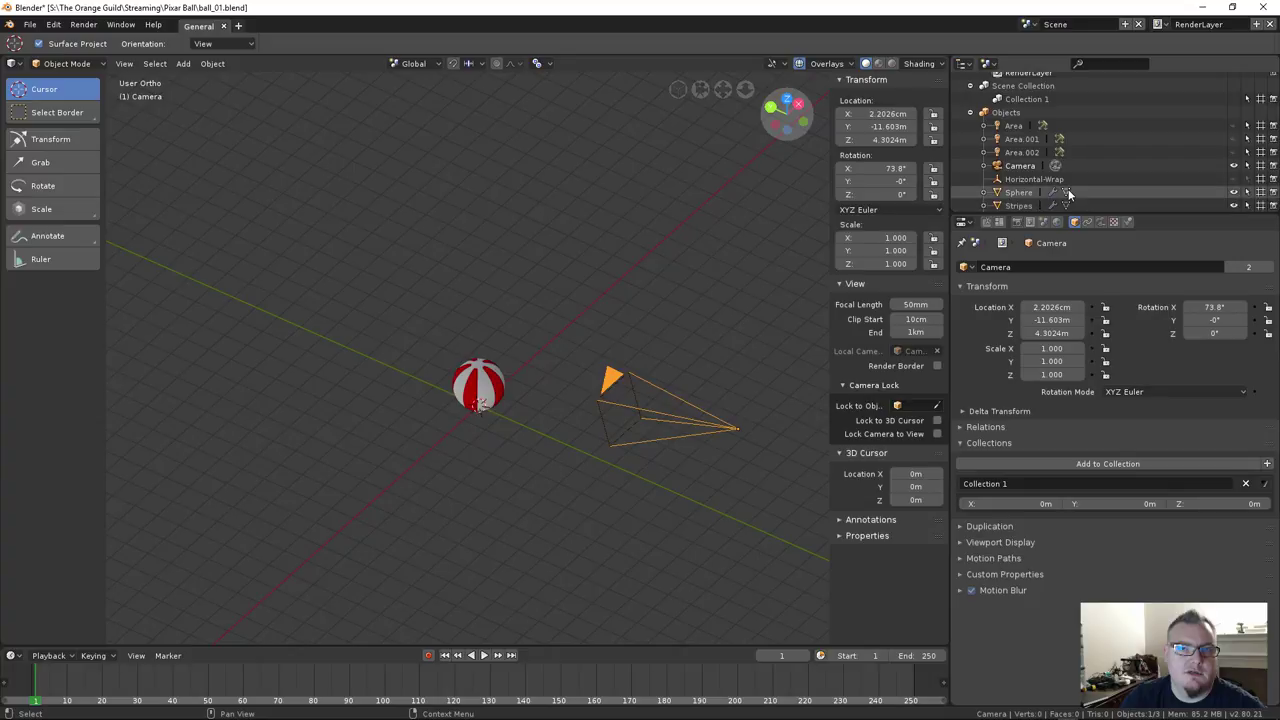
pyautogui.scroll(-1, 1068, 195)
pyautogui.click(1233, 152)
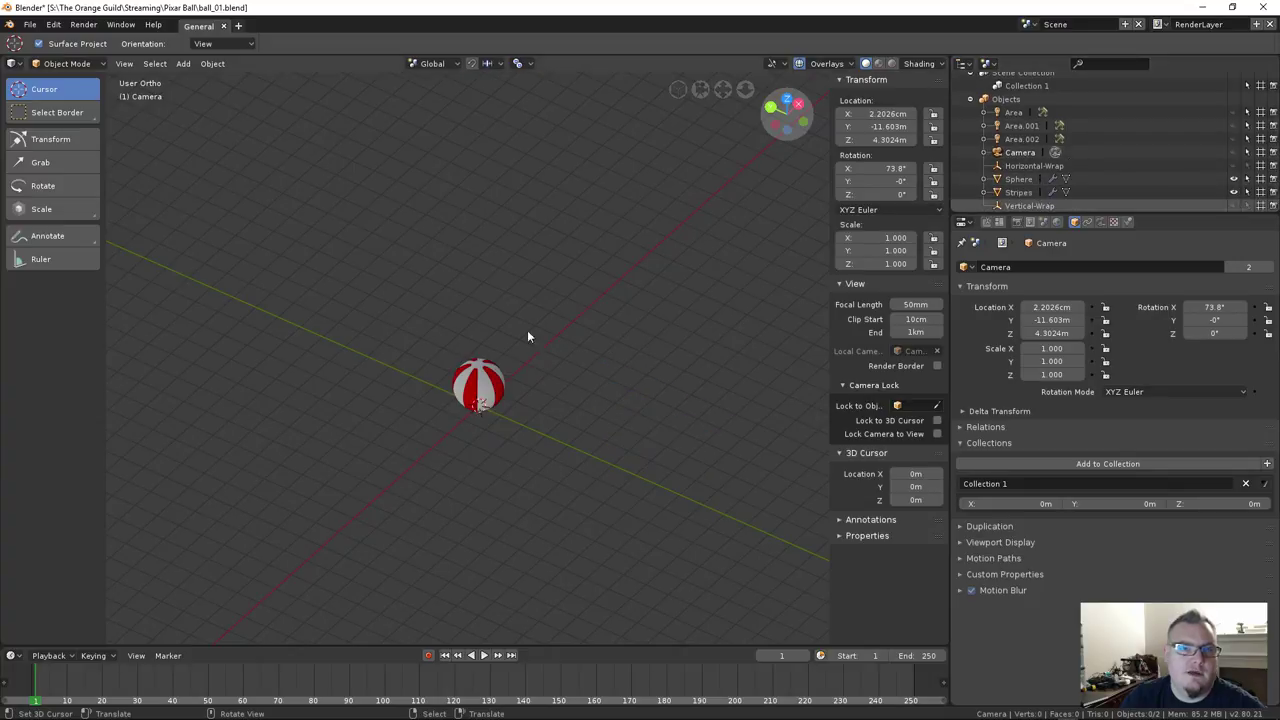
pyautogui.scroll(4, 522, 388)
pyautogui.scroll(5, 522, 388)
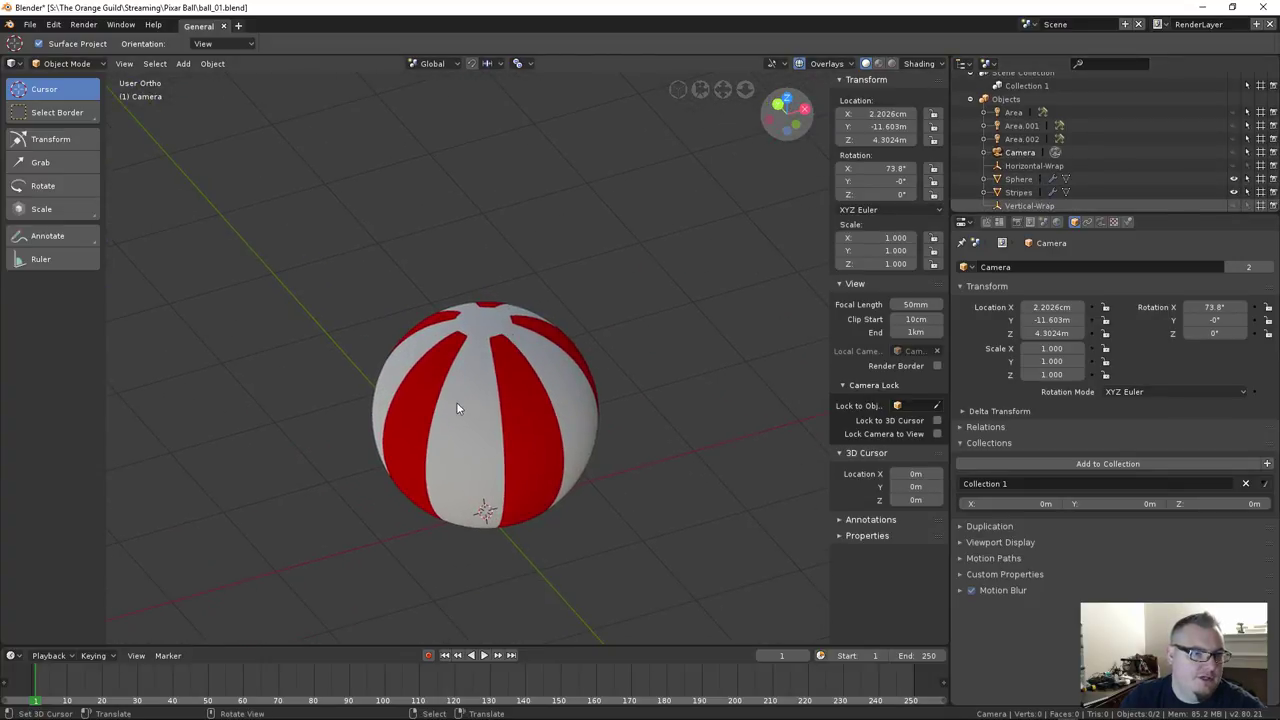
# Add a circle empty at the striped ball's base
pyautogui.click(562, 392)
pyautogui.press('g')
pyautogui.rightClick(513, 412)
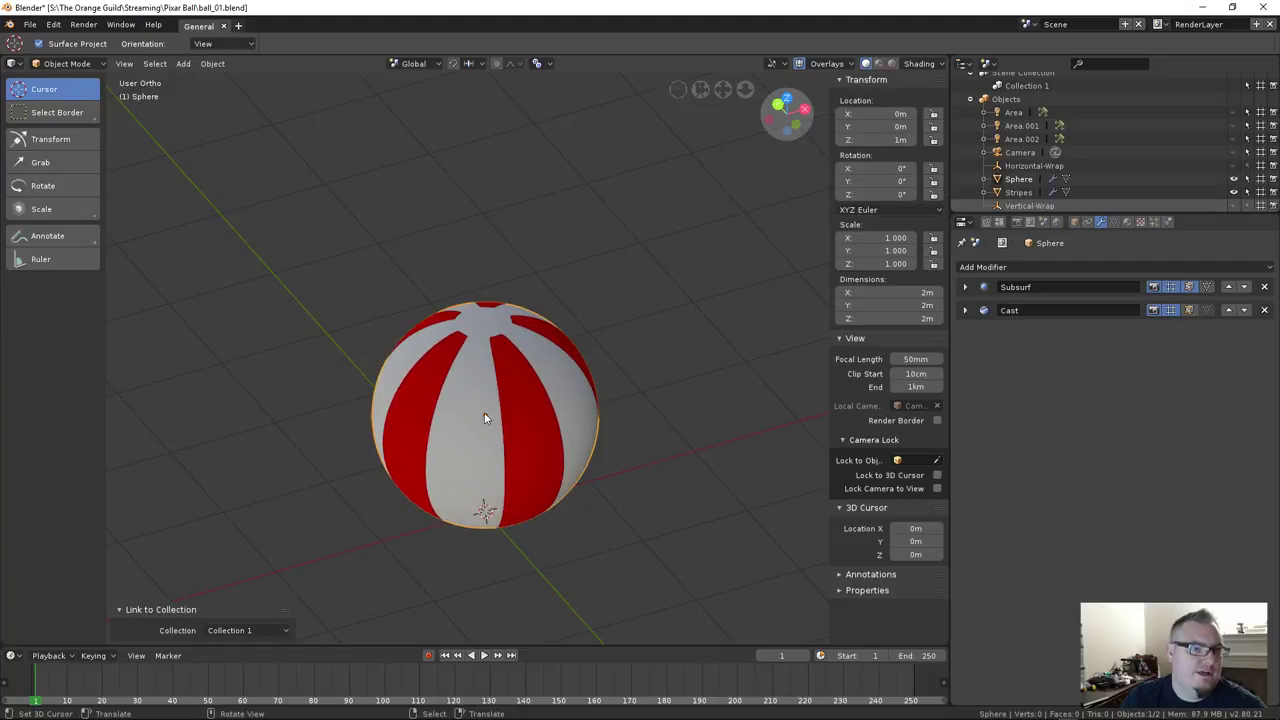
pyautogui.scroll(-3, 458, 385)
pyautogui.moveTo(462, 377); pyautogui.dragTo(528, 432, button='middle')
pyautogui.hotkey('shift', 'a')
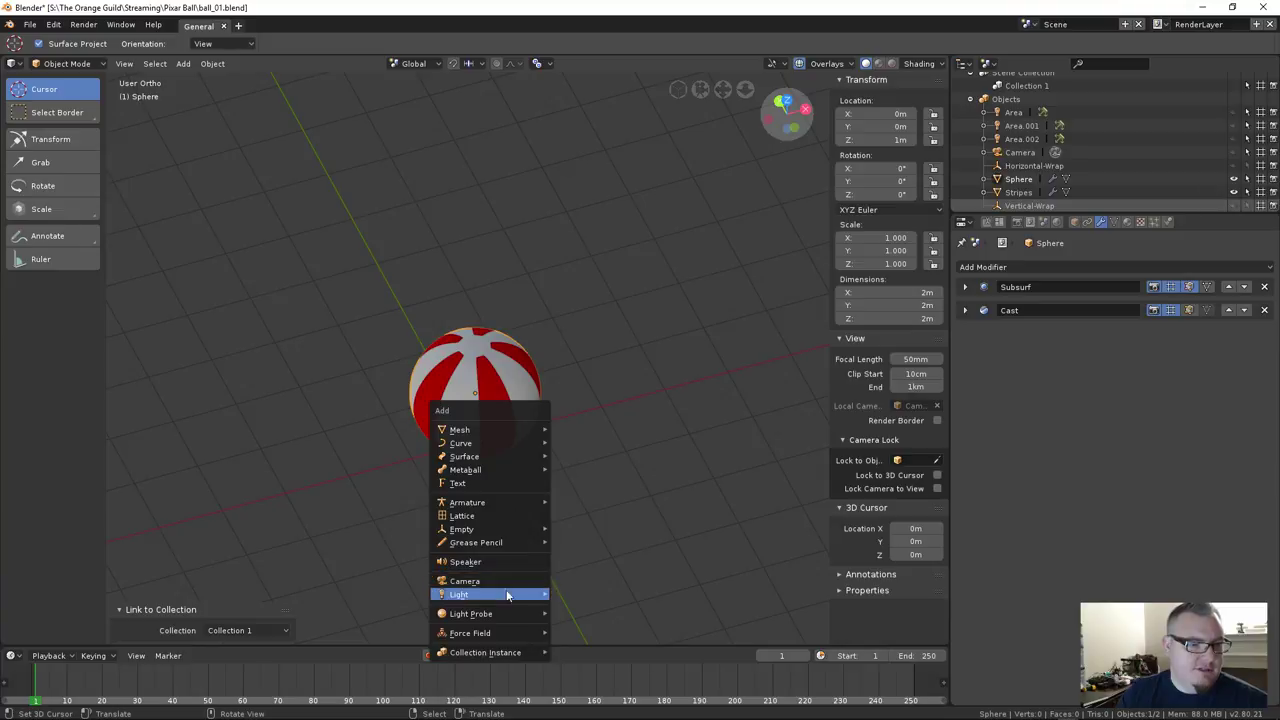
pyautogui.moveTo(507, 529)
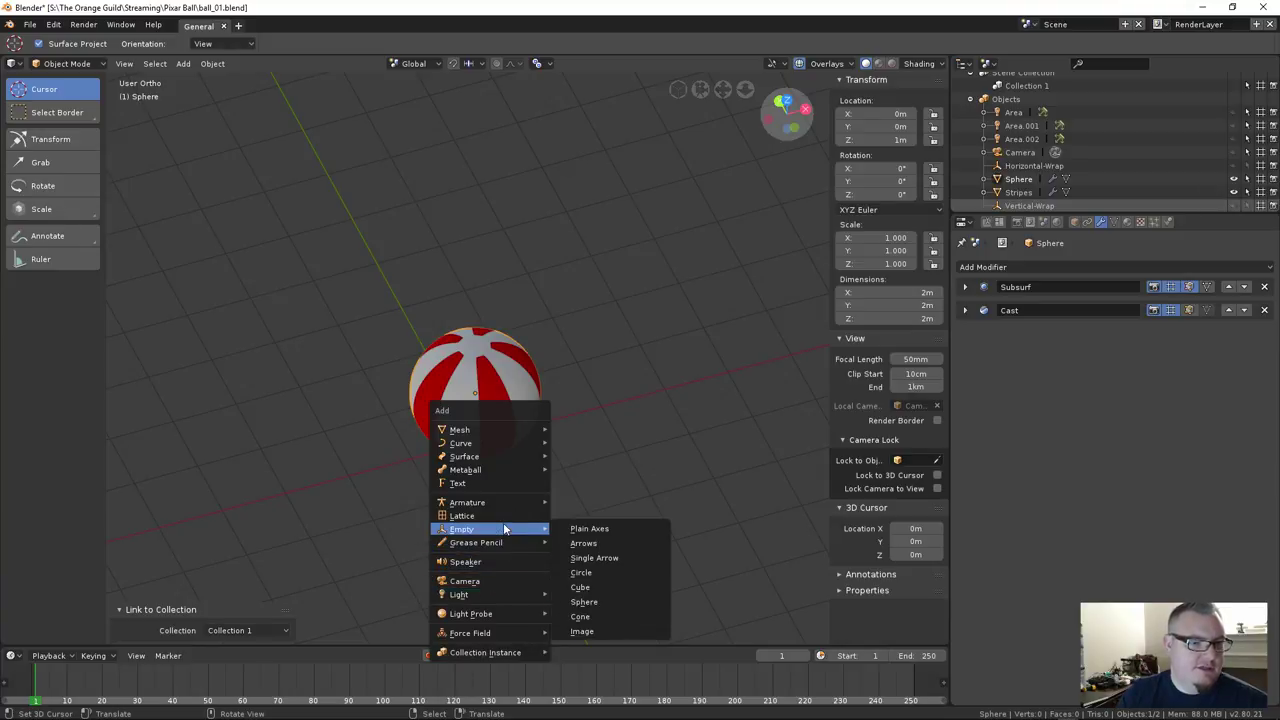
pyautogui.click(601, 573)
# In right side view, rotate the circle empty by -90 degrees
pyautogui.moveTo(521, 467); pyautogui.dragTo(349, 424, button='middle')
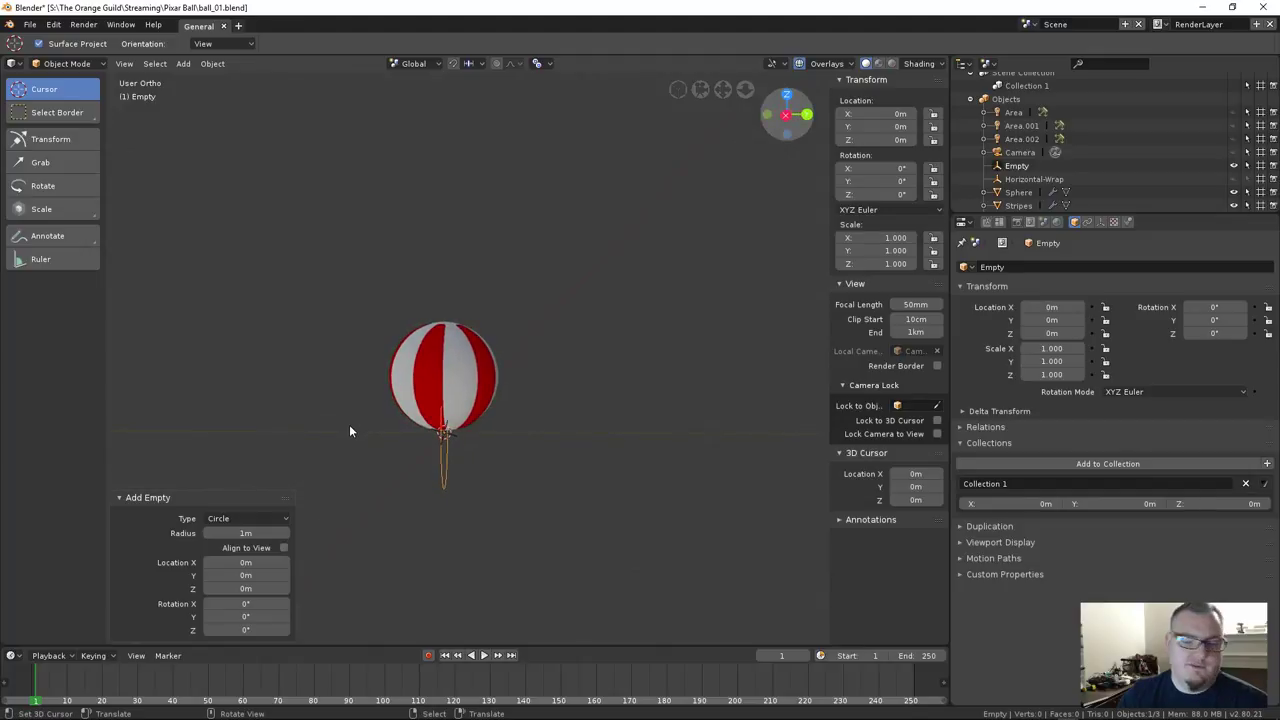
pyautogui.press('KP_3')
pyautogui.press('r')
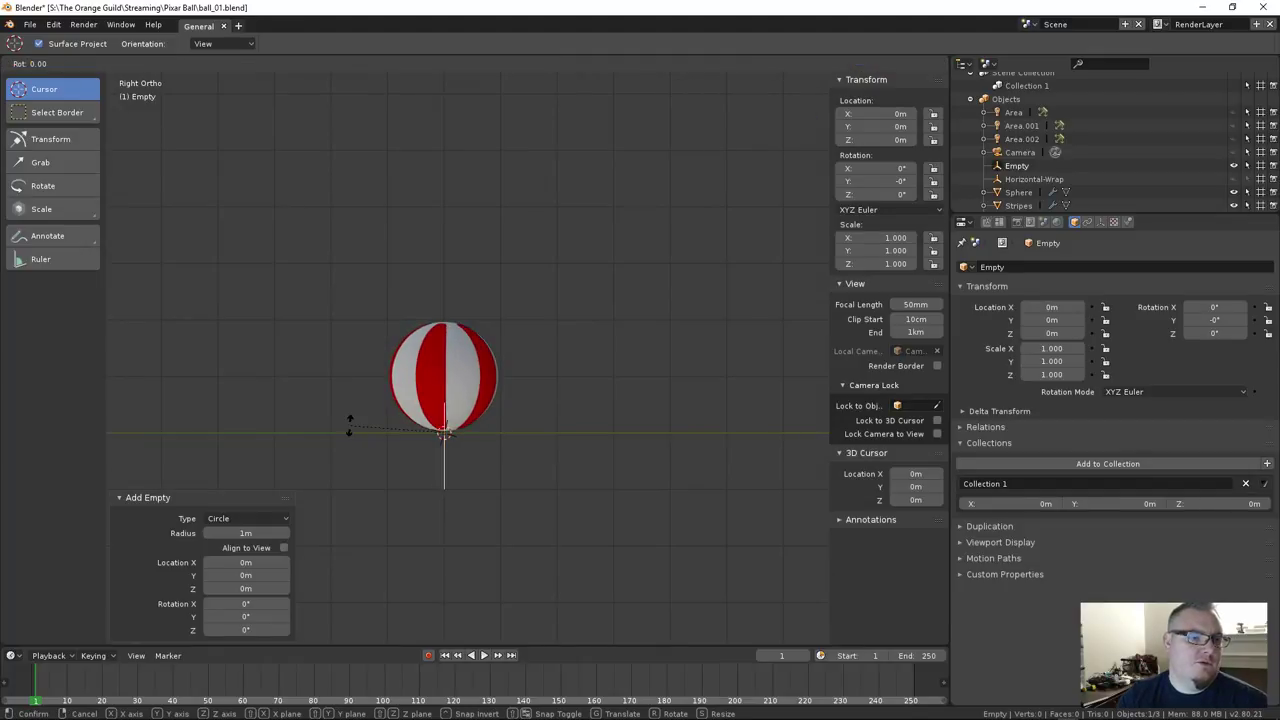
pyautogui.press('-')
pyautogui.write('90')
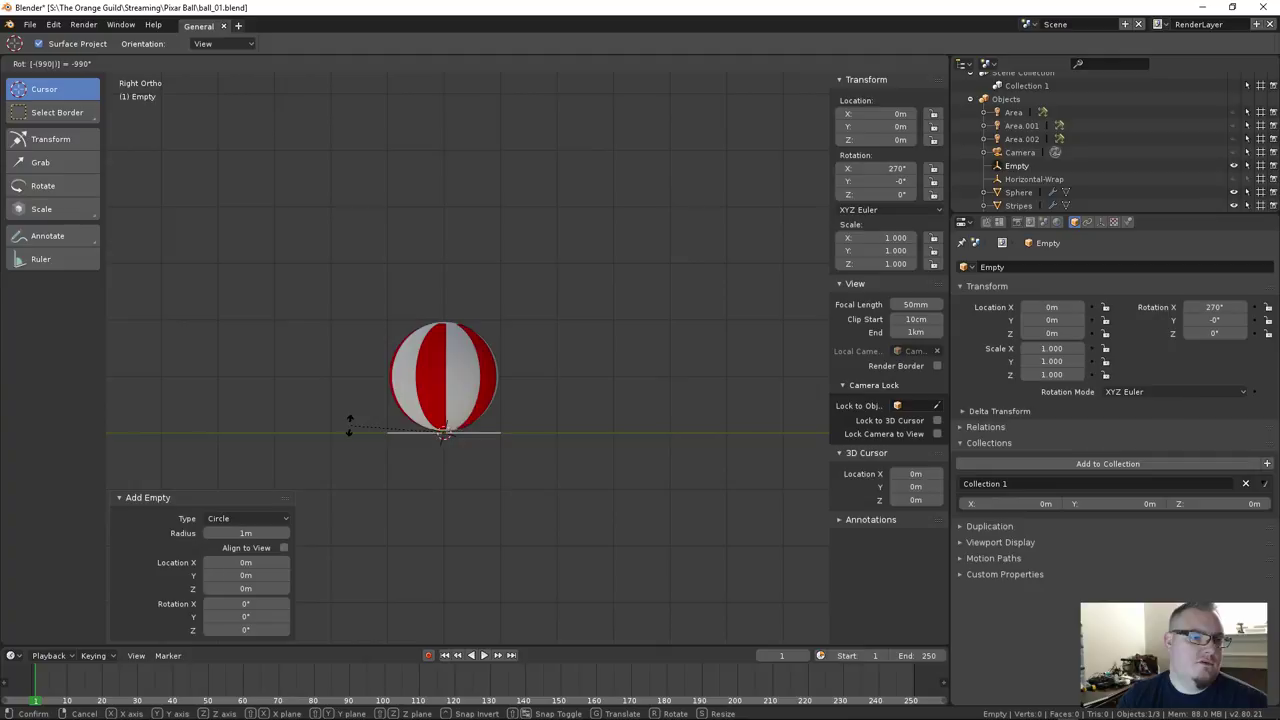
pyautogui.press('Return')
# Move the circle empty up along Z to a height of 1 m
pyautogui.scroll(1, 592, 423)
pyautogui.scroll(1, 585, 436)
pyautogui.moveTo(577, 443); pyautogui.dragTo(657, 463, button='middle')
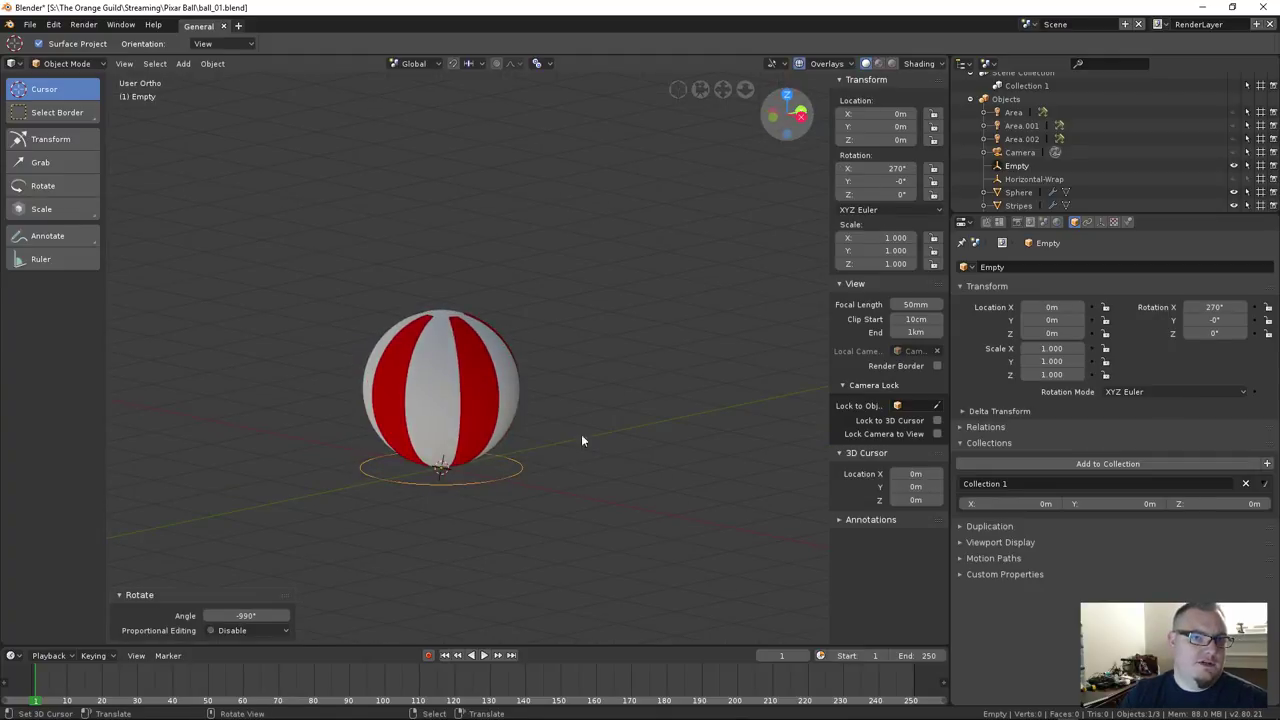
pyautogui.press('KP_1')
pyautogui.press('g')
pyautogui.press('z')
pyautogui.click(535, 452)
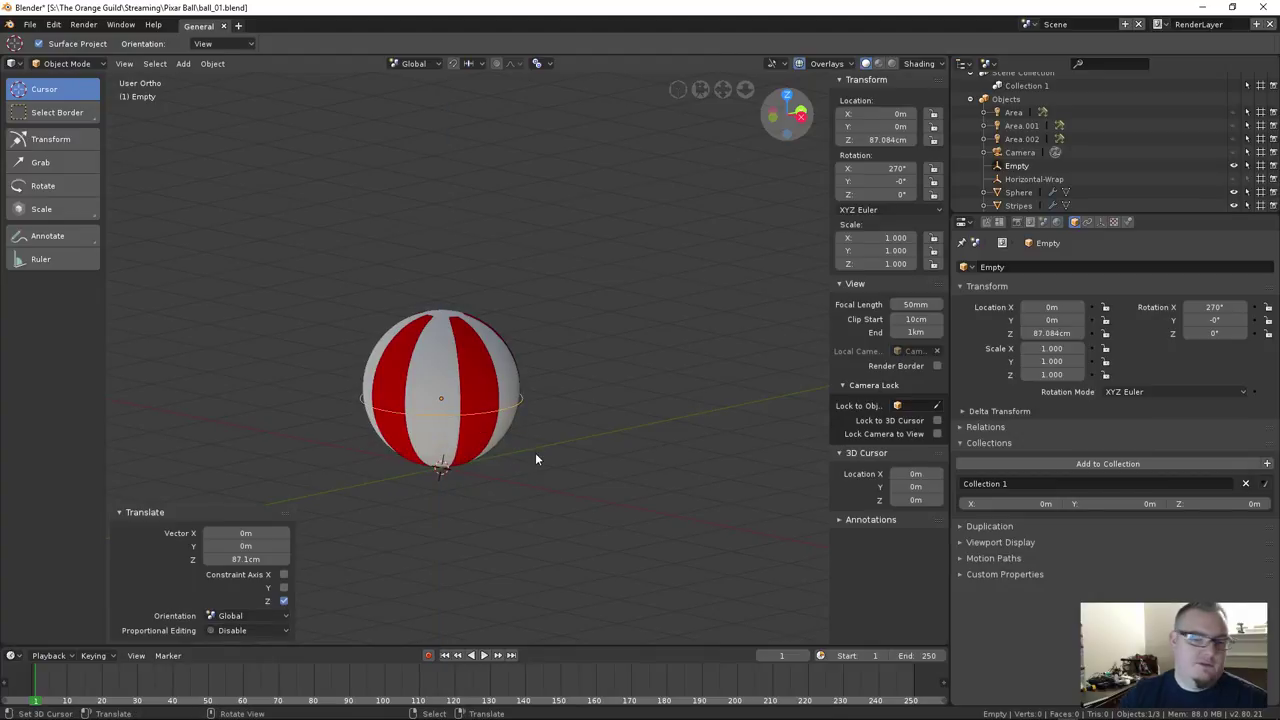
pyautogui.hotkey('ctrl', 'z')
pyautogui.write('gz')
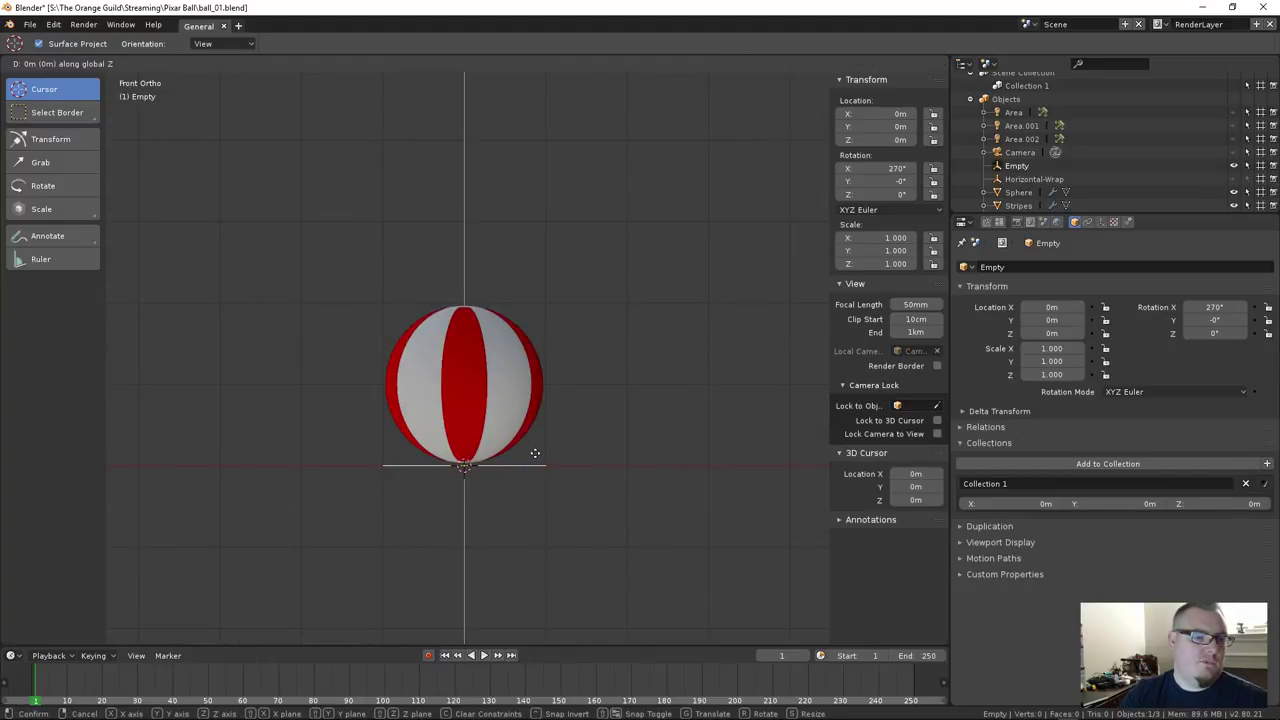
pyautogui.write('1')
pyautogui.press('Return')
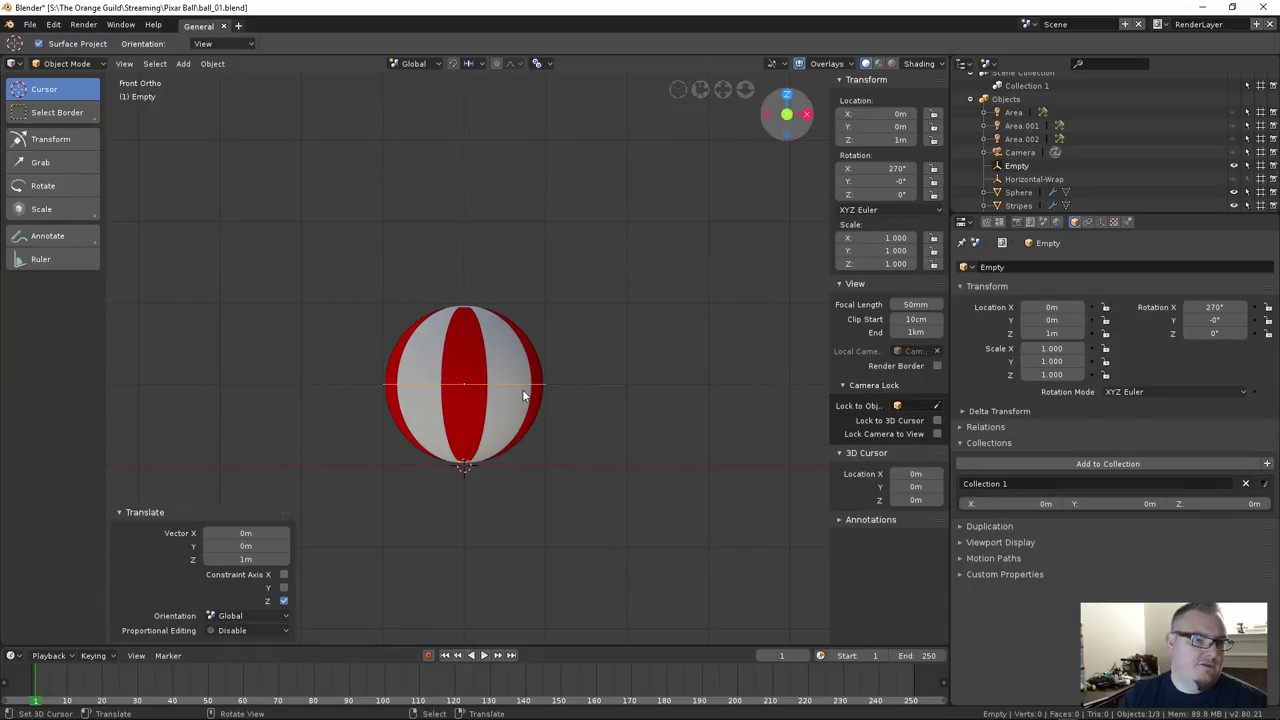
# Apply the empty's scale and reduce its display size from 1.6 m to 1.3 m
pyautogui.hotkey('ctrl', 'a')
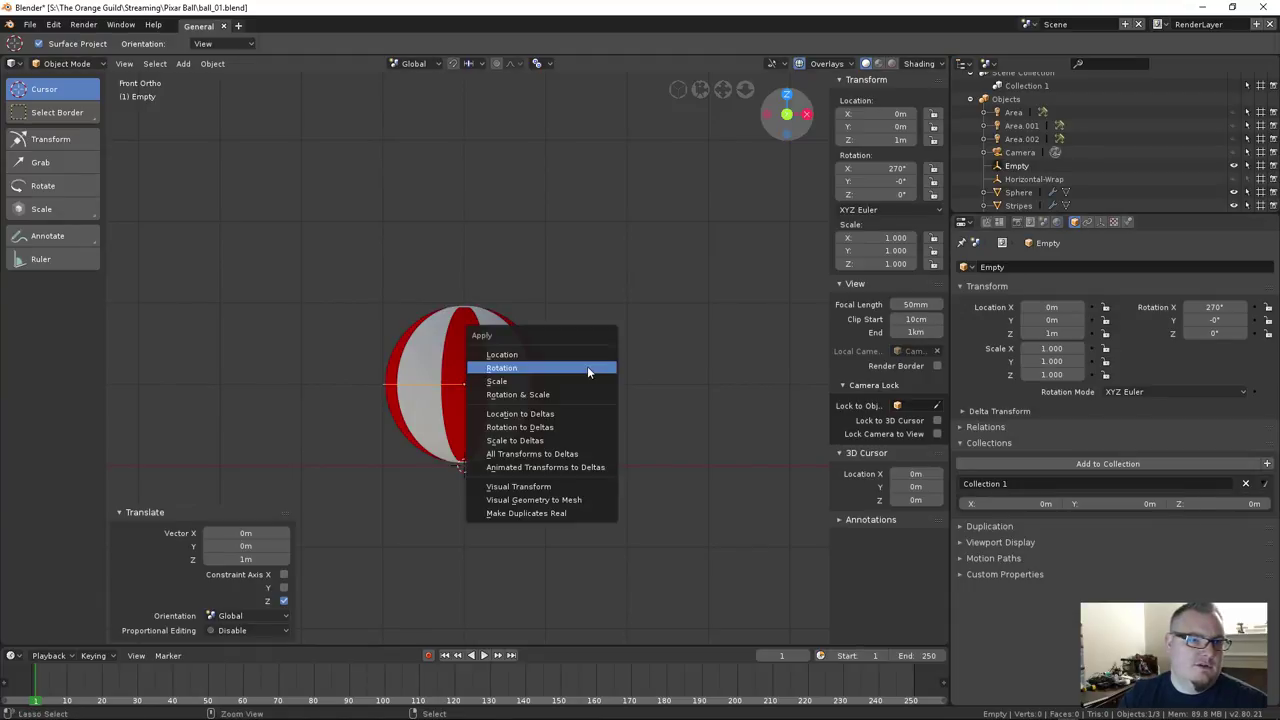
pyautogui.click(587, 384)
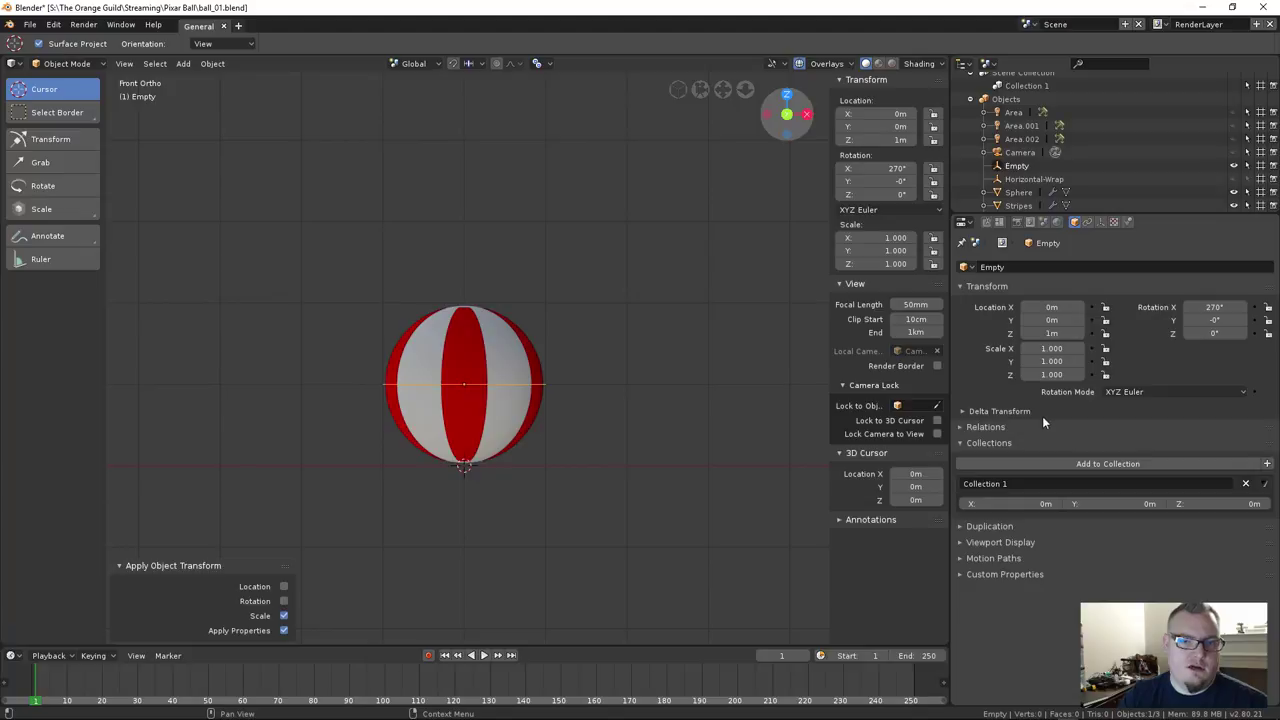
pyautogui.click(1101, 222)
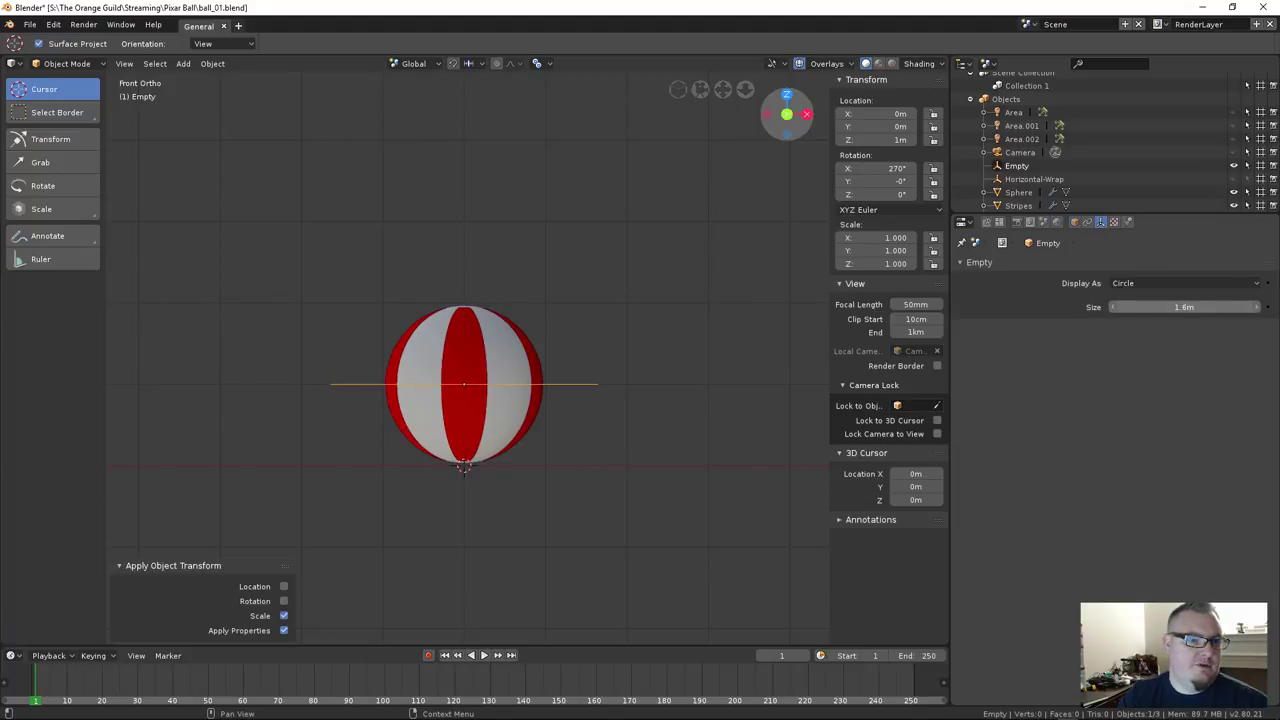
pyautogui.moveTo(612, 362); pyautogui.dragTo(602, 442, button='middle')
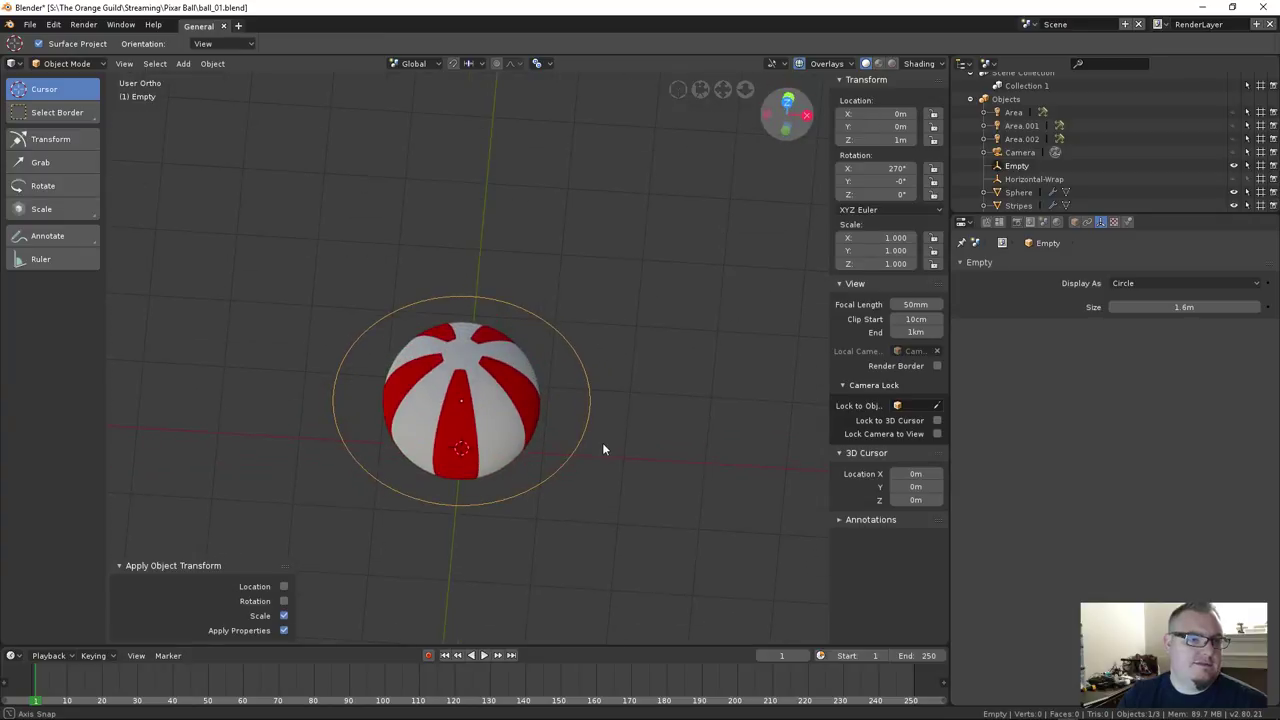
pyautogui.moveTo(1156, 307); pyautogui.dragTo(1124, 307)
pyautogui.moveTo(760, 330); pyautogui.dragTo(497, 375, button='middle')
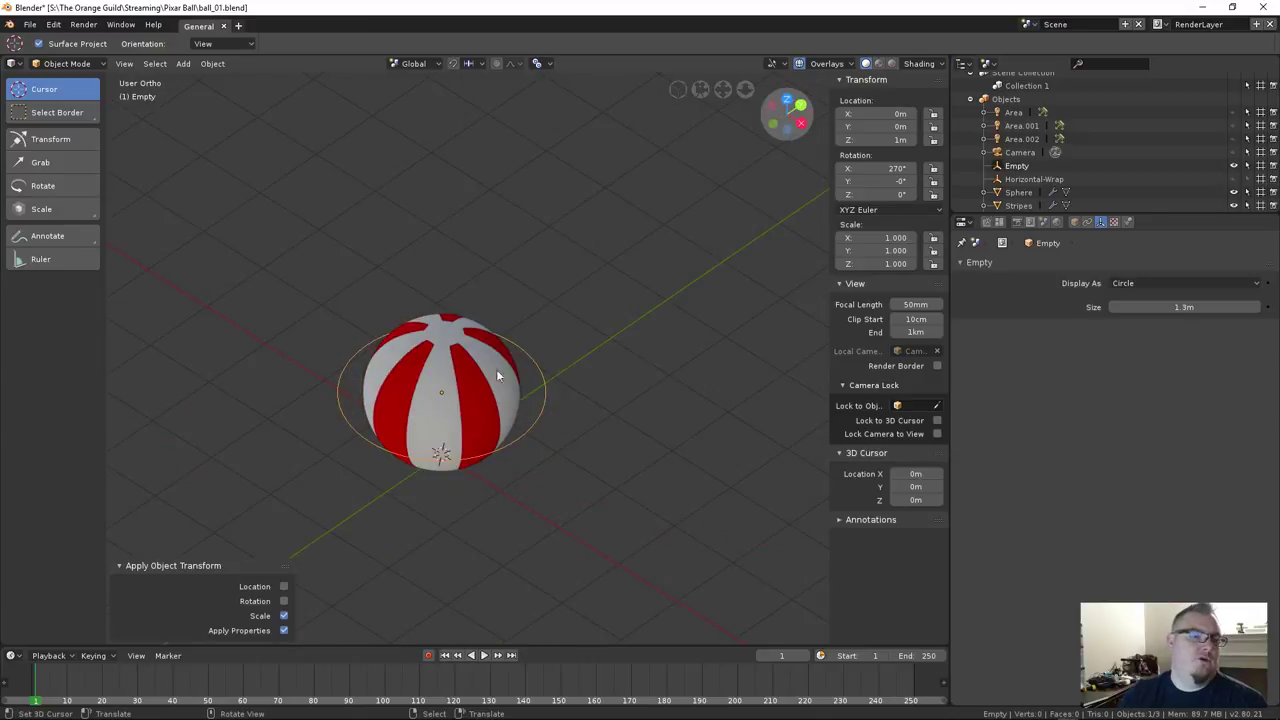
pyautogui.click(438, 383)
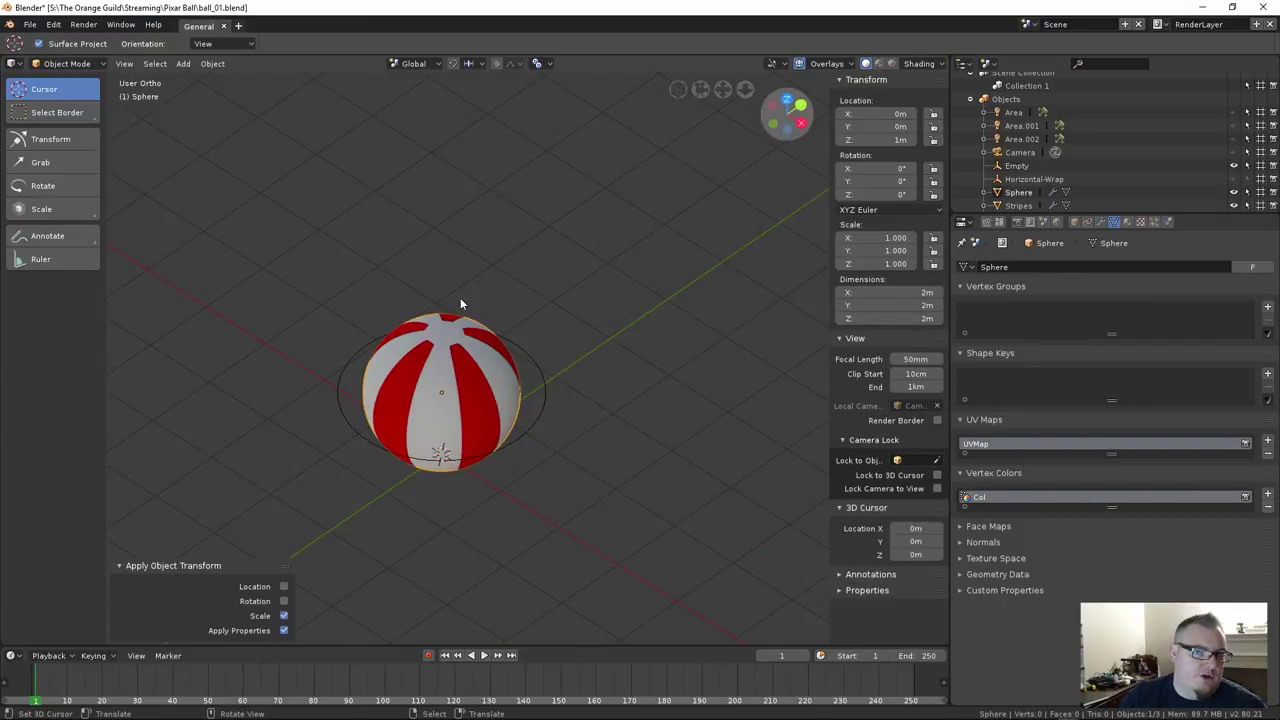
# Parent the striped ball to the circle Empty and test-move it
pyautogui.click(546, 391)
pyautogui.moveTo(597, 374)
pyautogui.mouseDown(button='middle')
pyautogui.moveTo(571, 380)
pyautogui.moveTo(583, 380)
pyautogui.mouseUp(button='middle')
pyautogui.hotkey('ctrl', 'p')
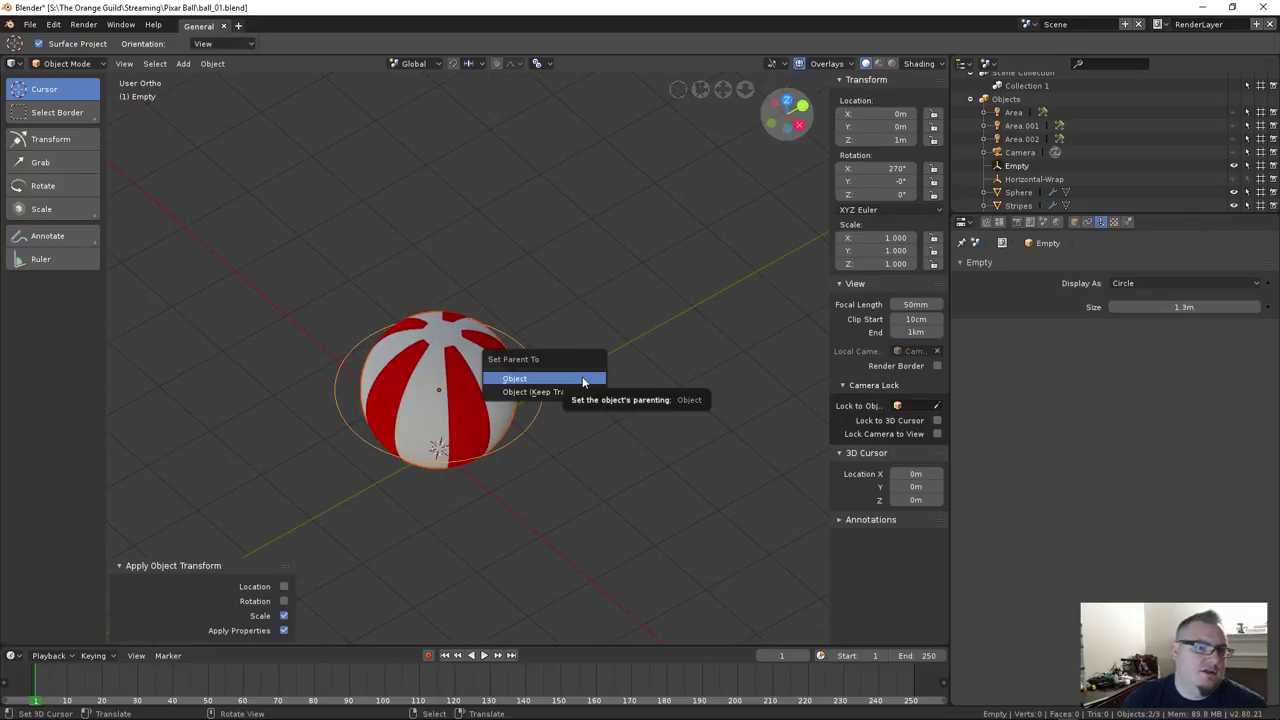
pyautogui.click(564, 379)
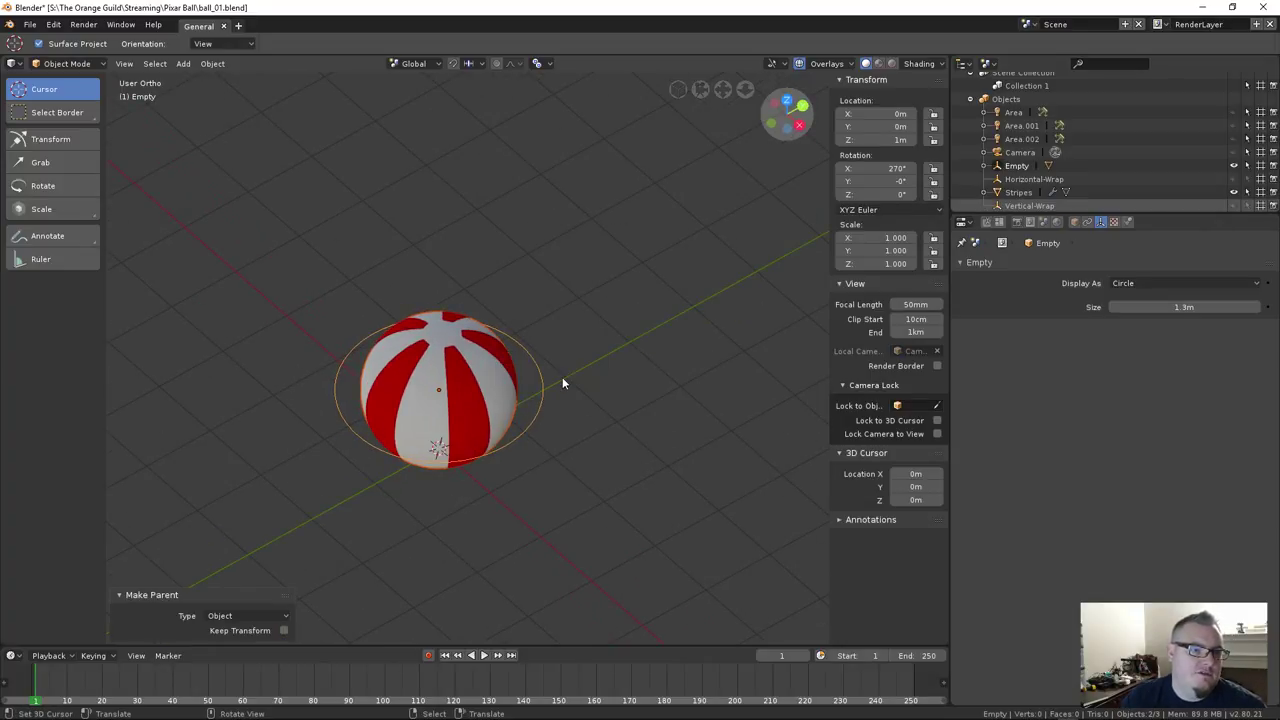
pyautogui.moveTo(514, 463); pyautogui.dragTo(568, 448, button='middle')
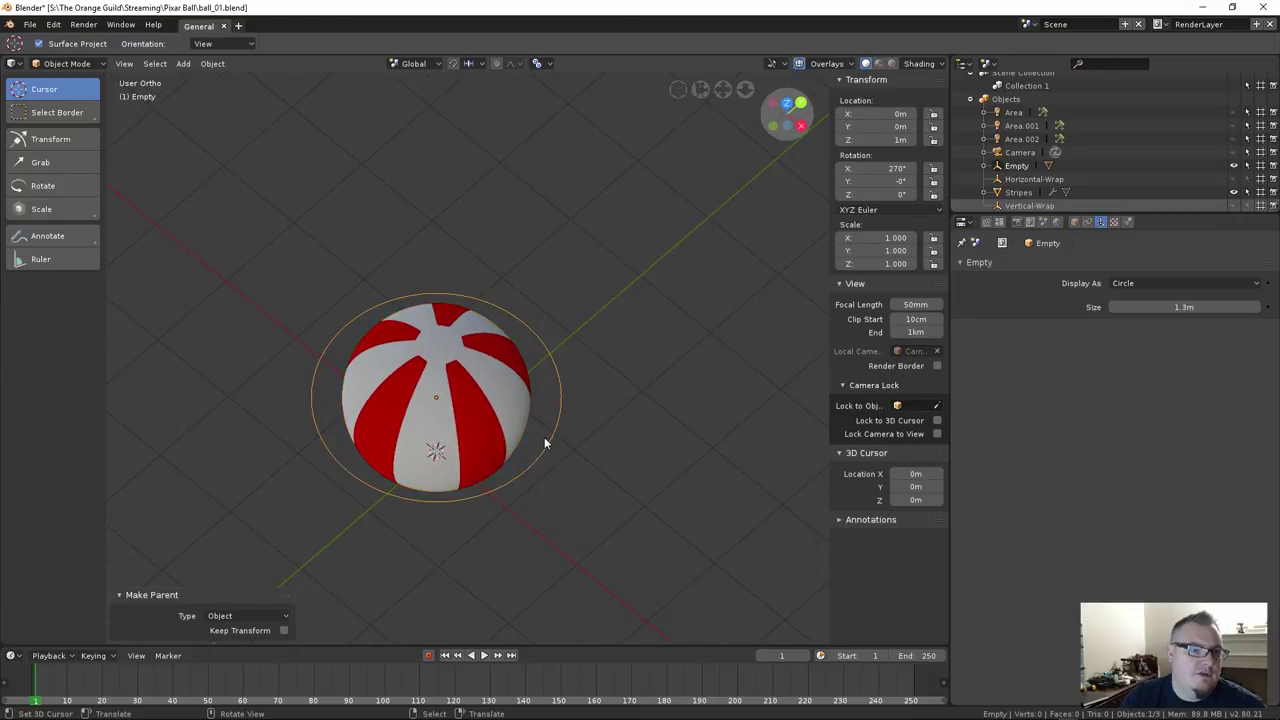
pyautogui.press('g')
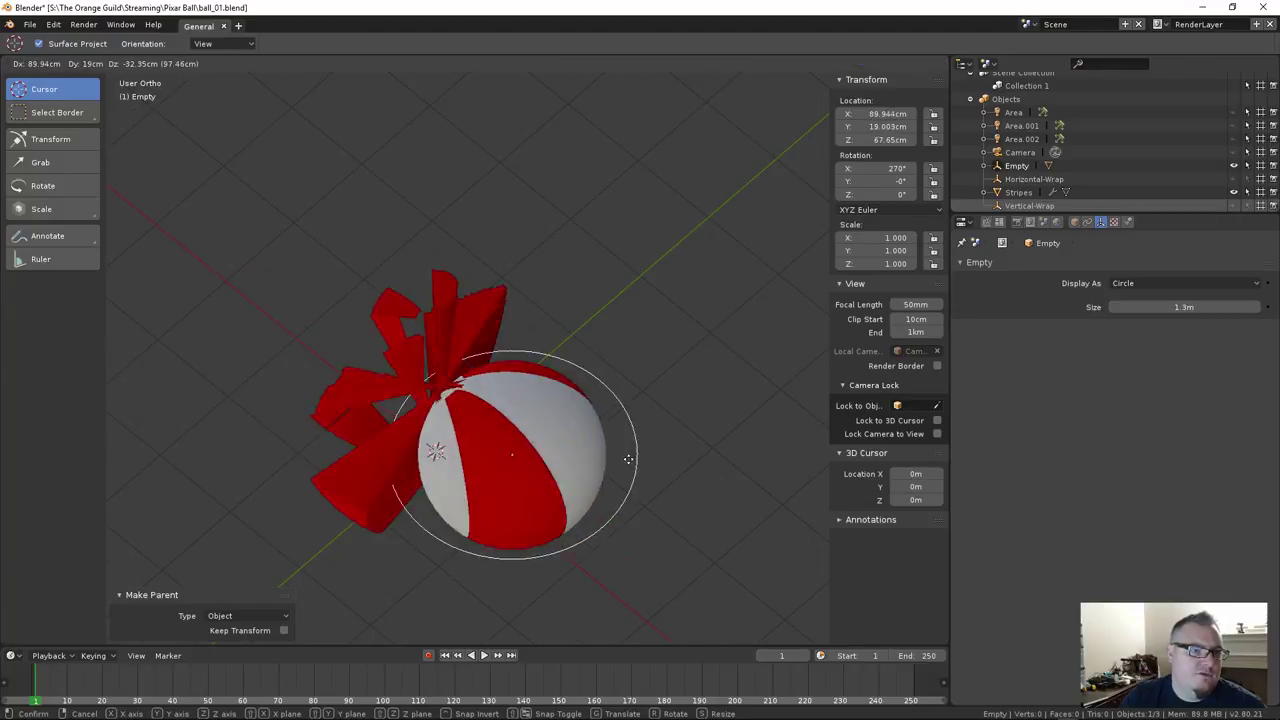
pyautogui.press('Escape')
pyautogui.moveTo(493, 380); pyautogui.dragTo(953, 325, button='middle')
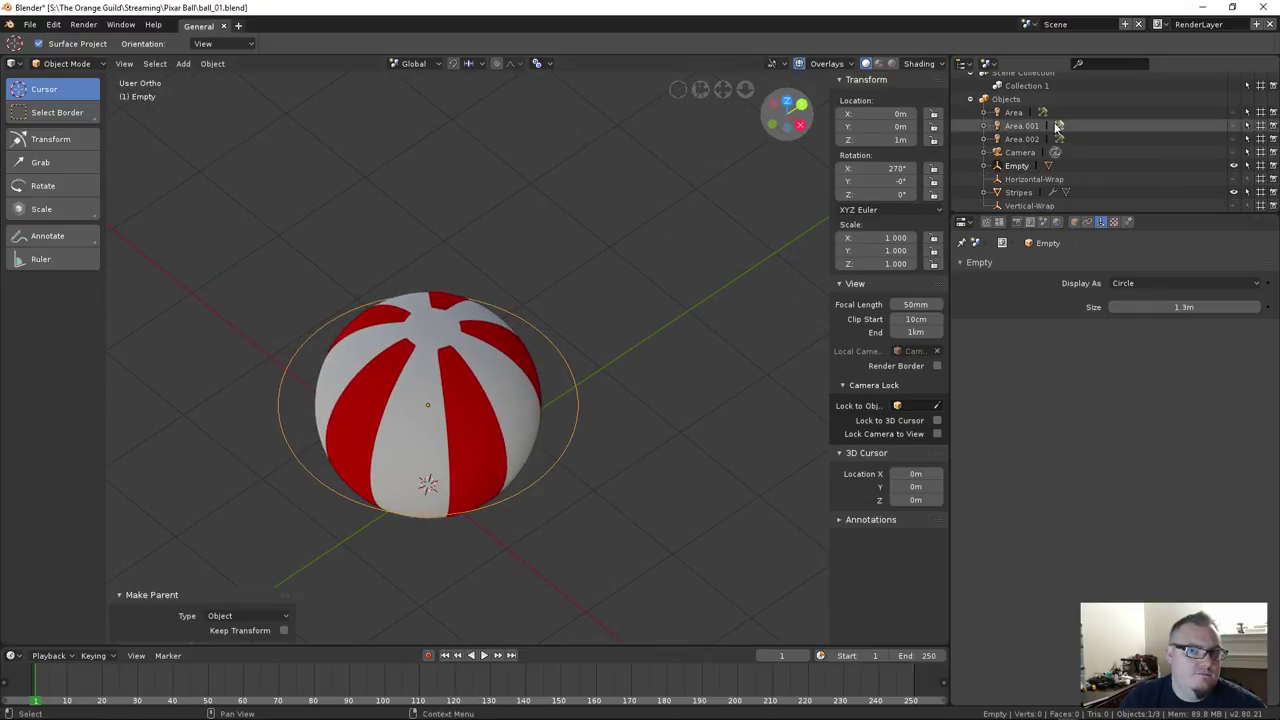
# Parent Horizontal-Wrap and Vertical-Wrap to the circle Empty, keeping transforms
pyautogui.click(1022, 179)
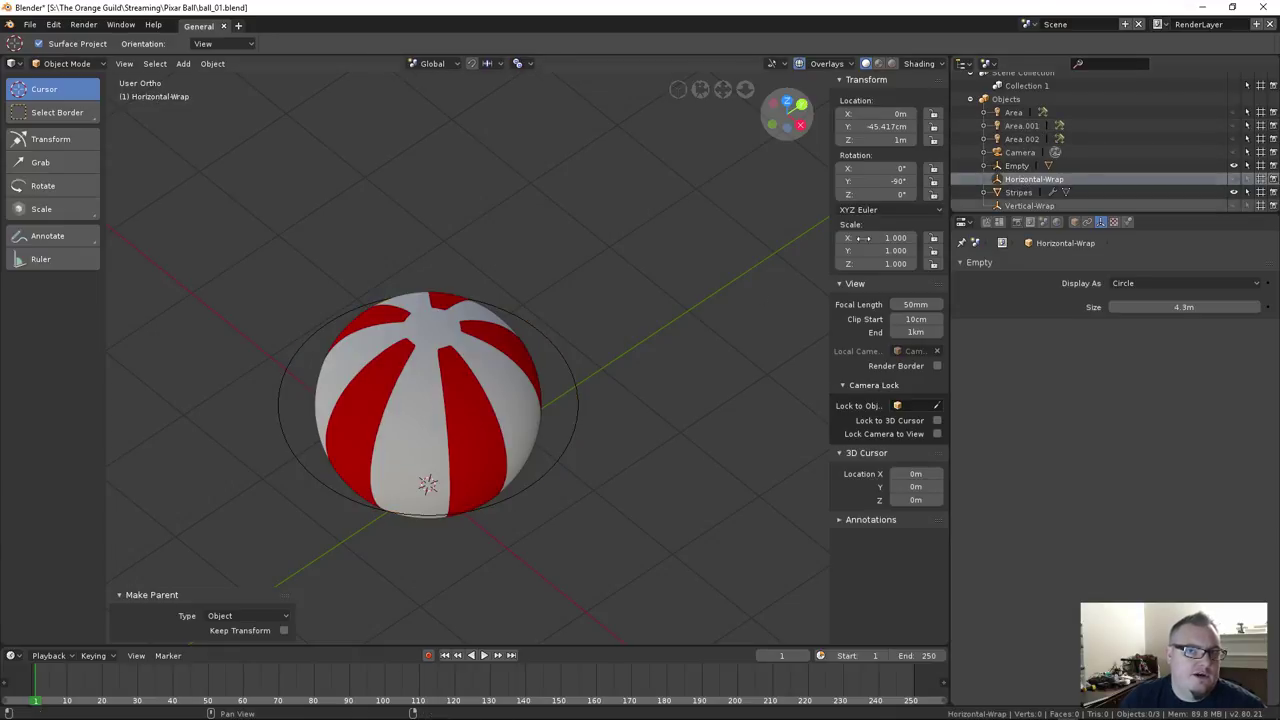
pyautogui.keyDown('ctrl'); pyautogui.click(1017, 207); pyautogui.keyUp('ctrl')
pyautogui.keyDown('shift'); pyautogui.click(574, 380); pyautogui.keyUp('shift')
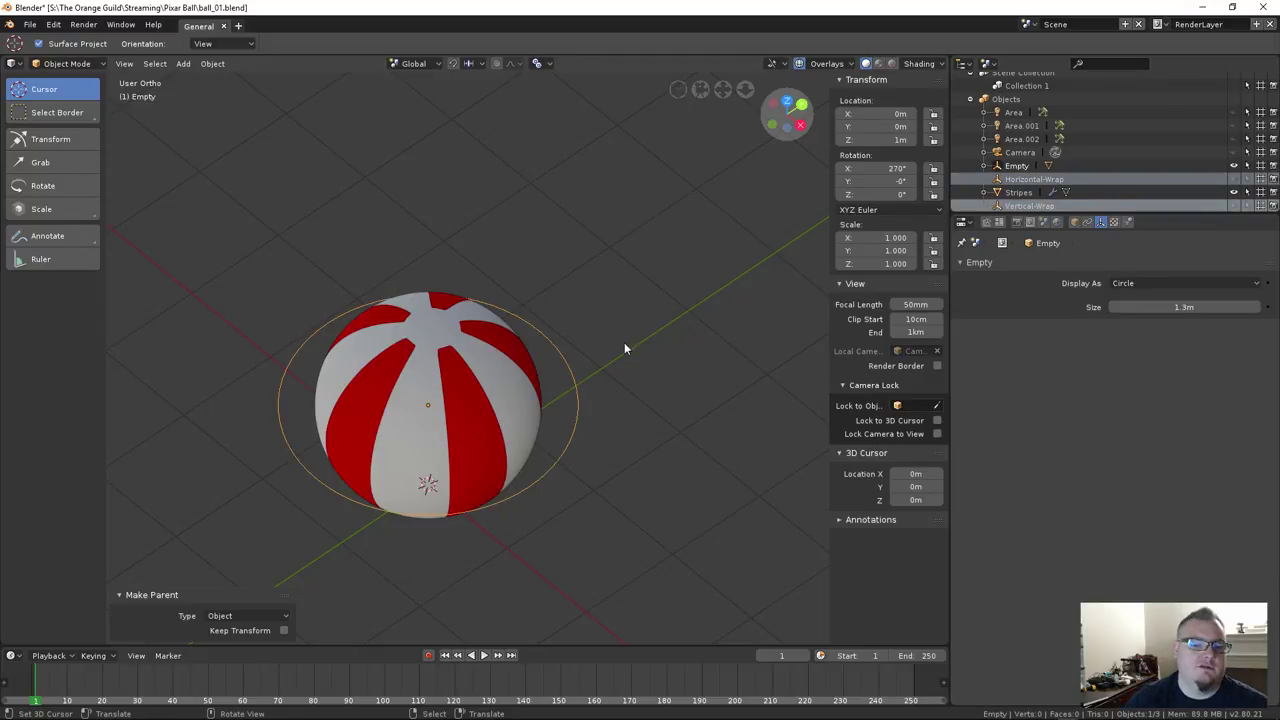
pyautogui.hotkey('ctrl', 'p')
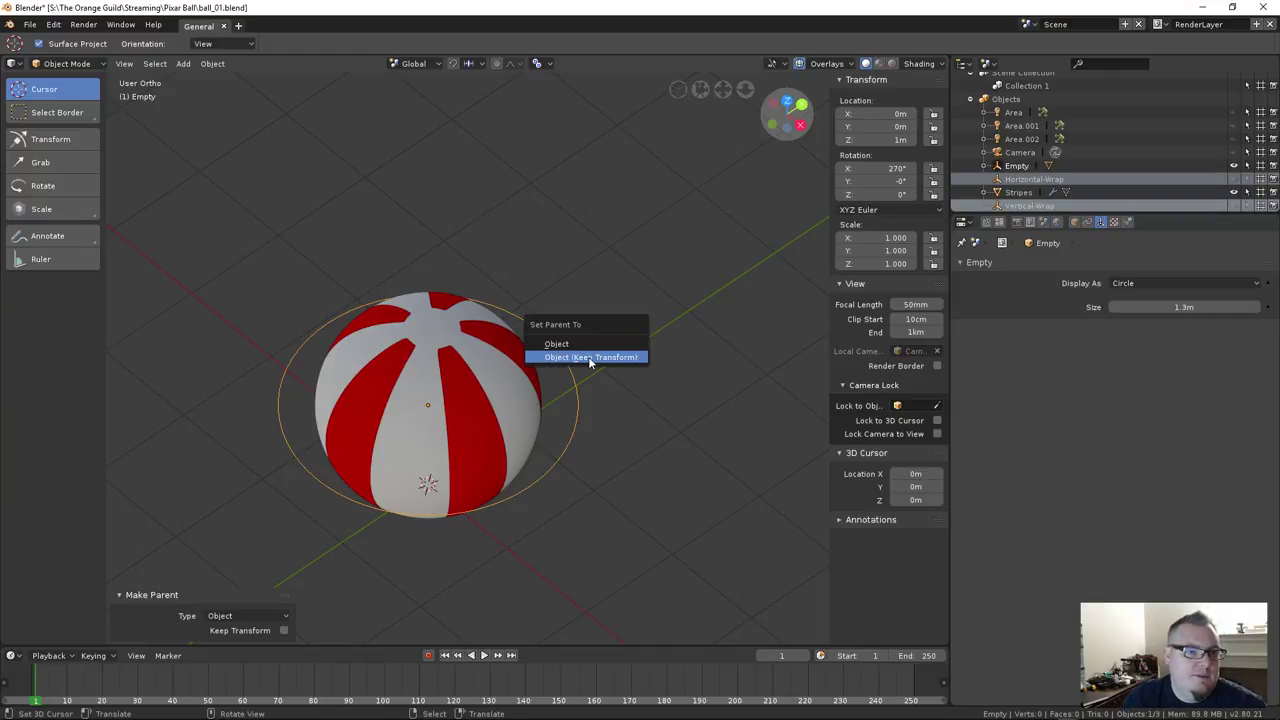
pyautogui.click(589, 358)
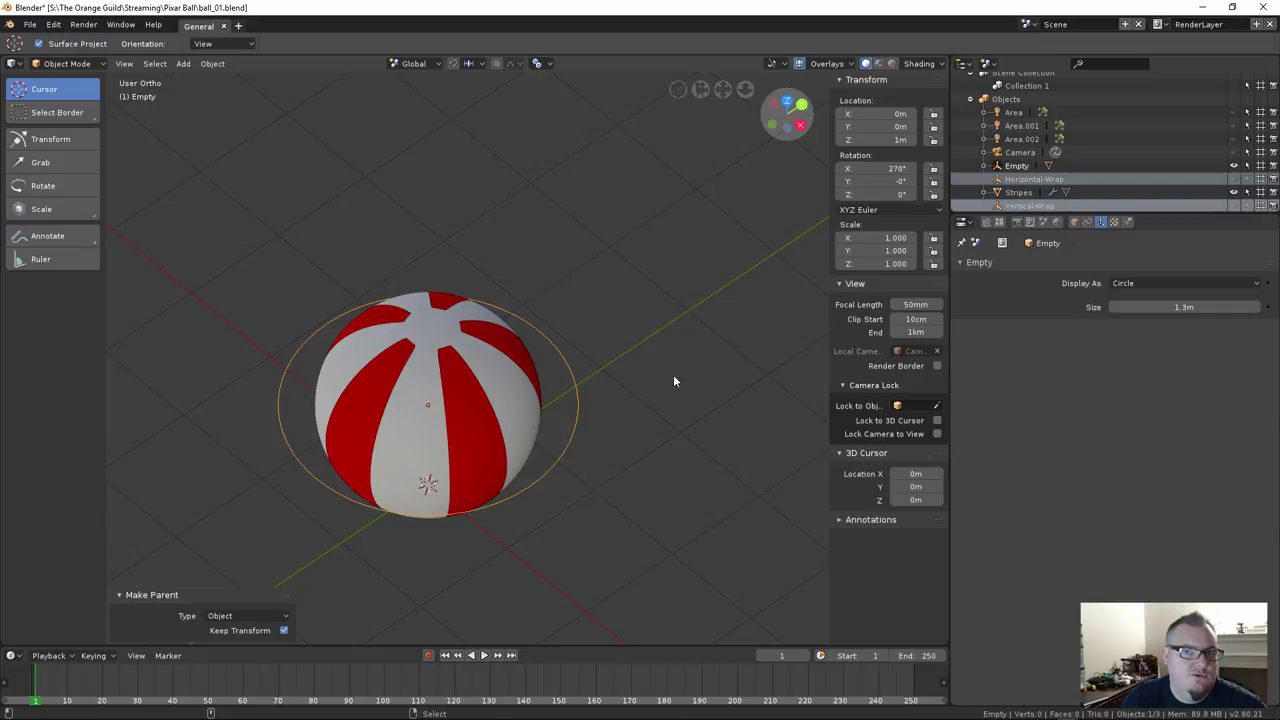
pyautogui.hotkey('alt', 'a')
pyautogui.click(1003, 167)
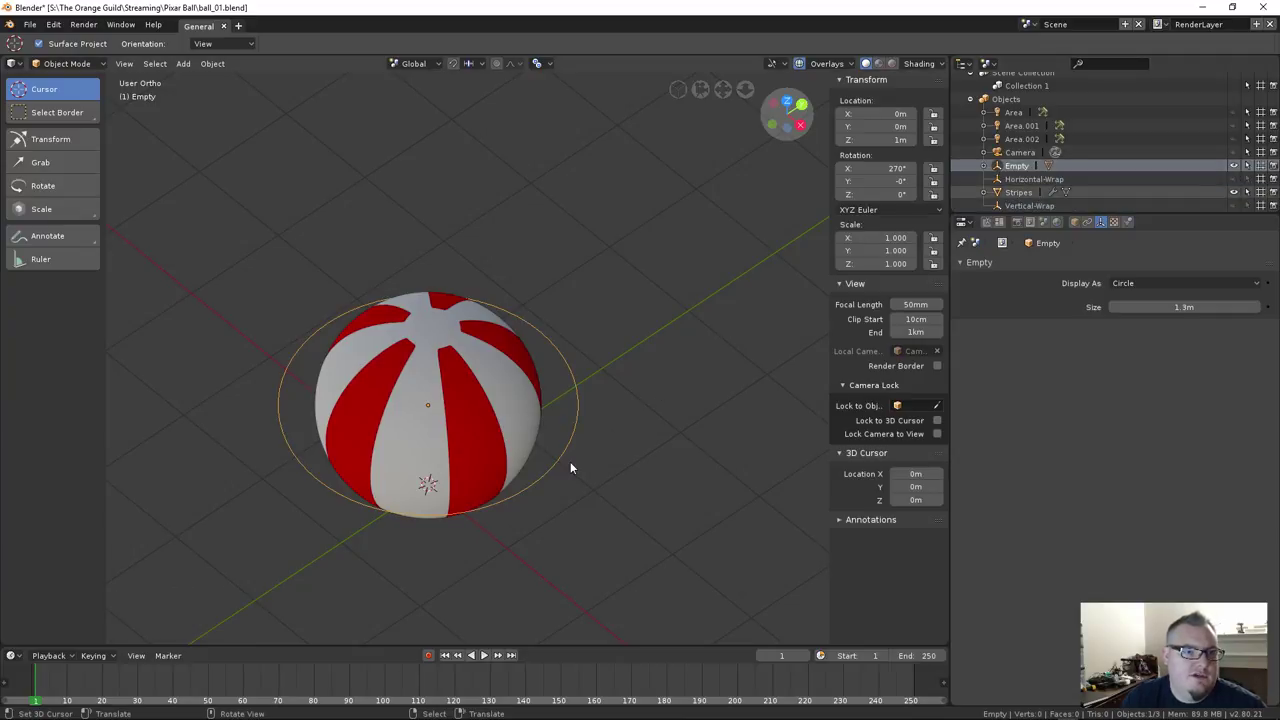
pyautogui.press('g')
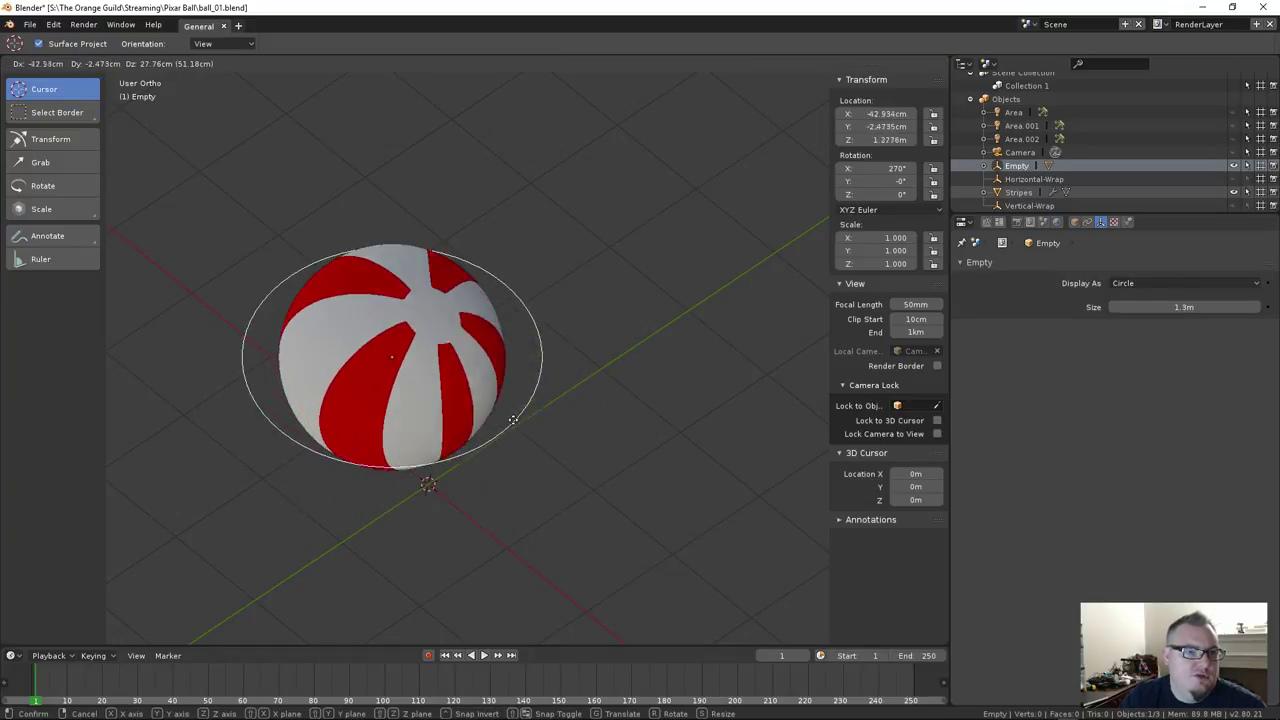
pyautogui.rightClick(600, 487)
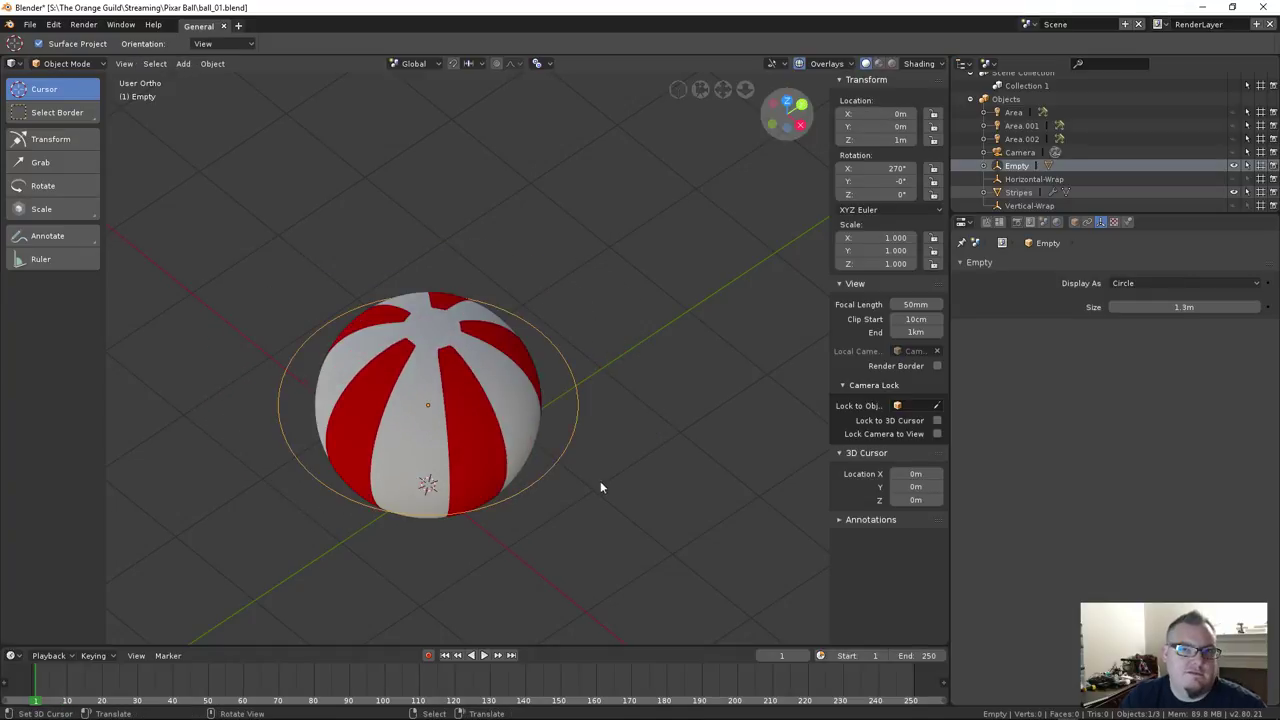
# Unhide Horizontal-Wrap and Vertical-Wrap in the viewport and test-move the Empty
pyautogui.click(1233, 179)
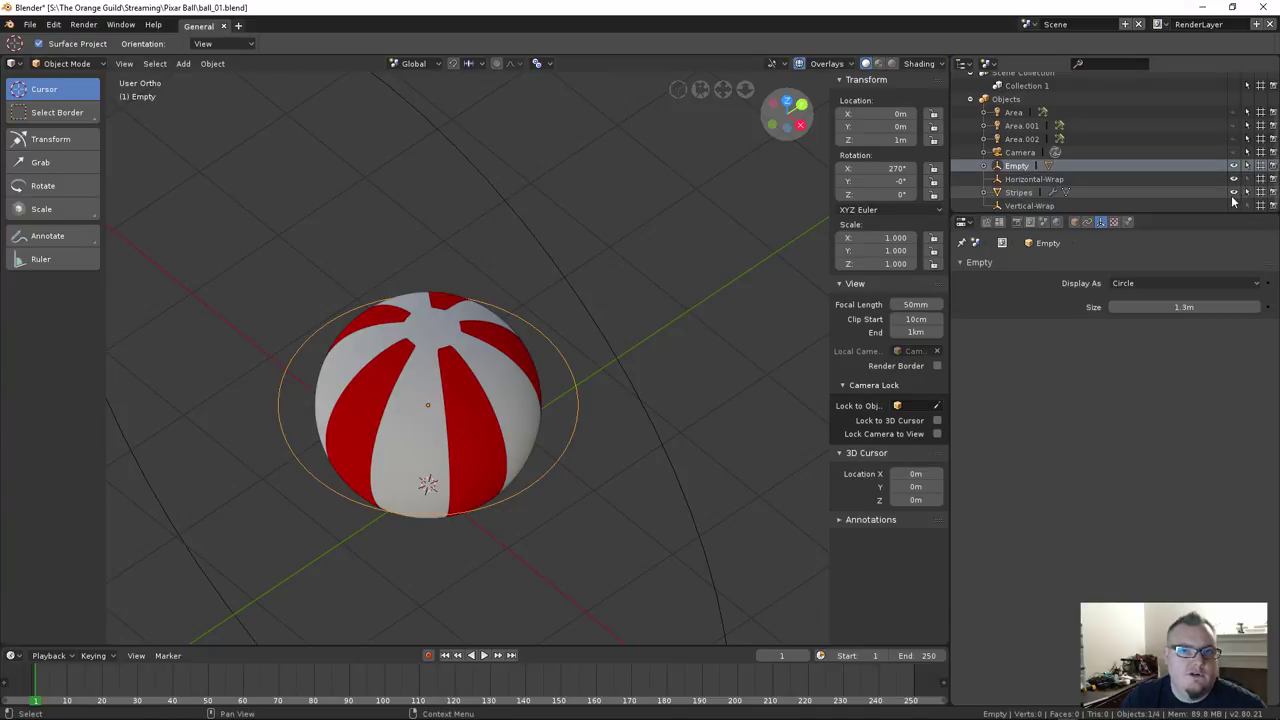
pyautogui.click(1233, 205)
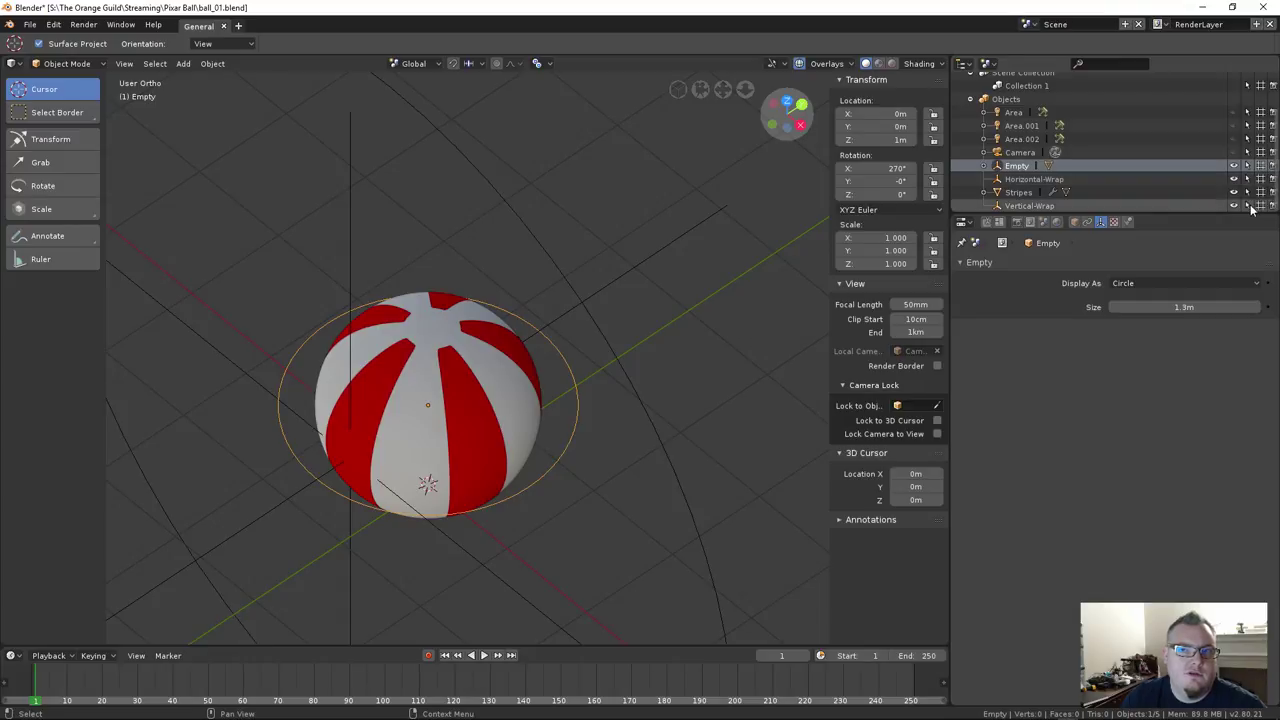
pyautogui.click(633, 375)
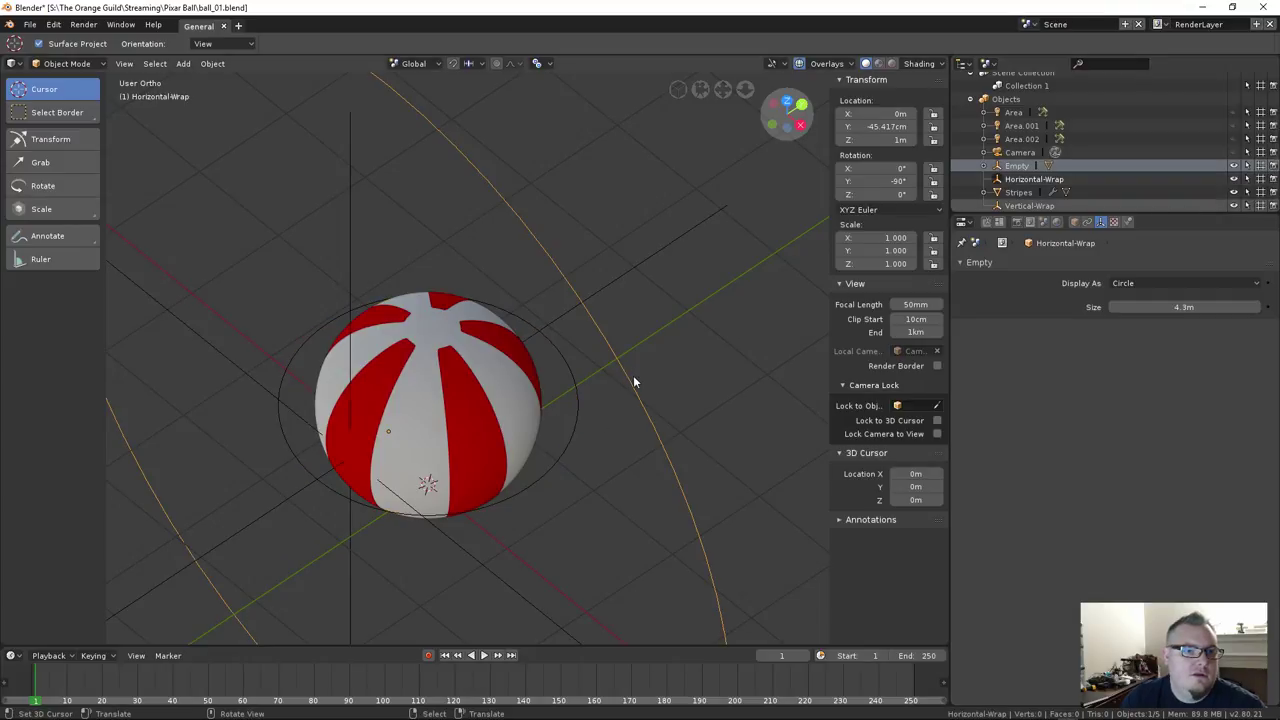
pyautogui.scroll(-4, 509, 415)
pyautogui.moveTo(509, 415); pyautogui.dragTo(562, 392, button='middle')
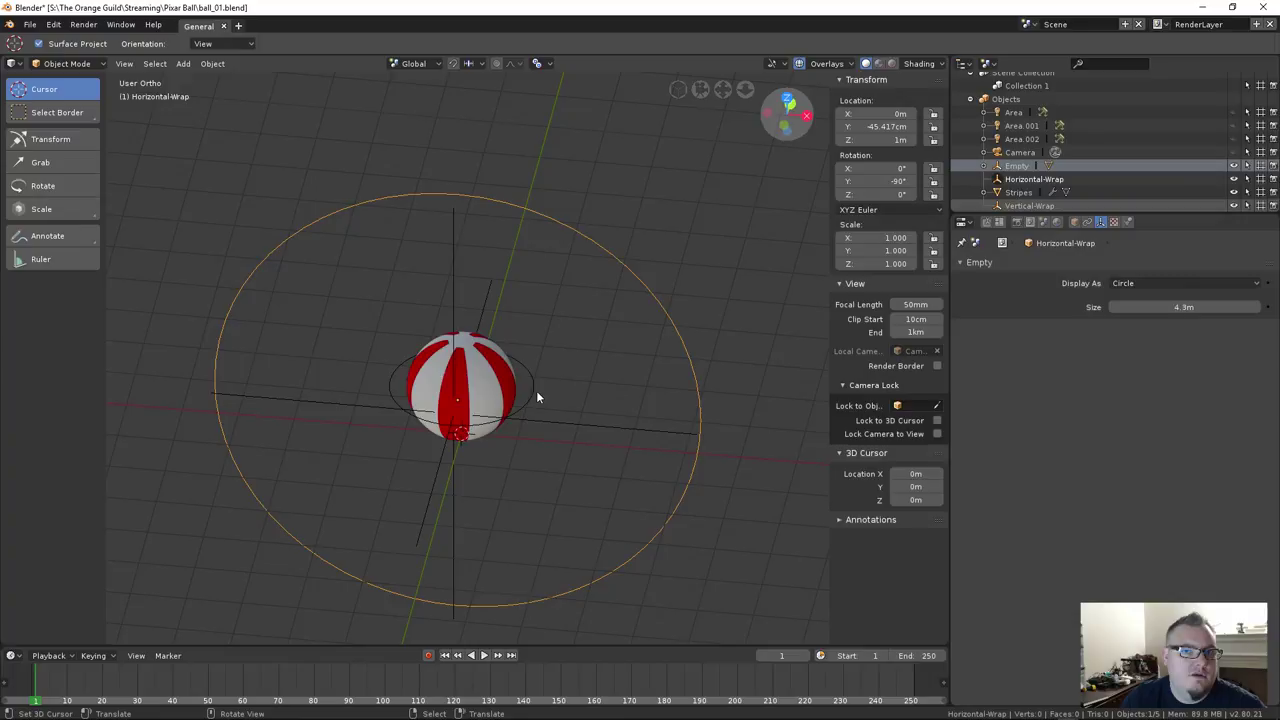
pyautogui.click(533, 391)
pyautogui.press('g')
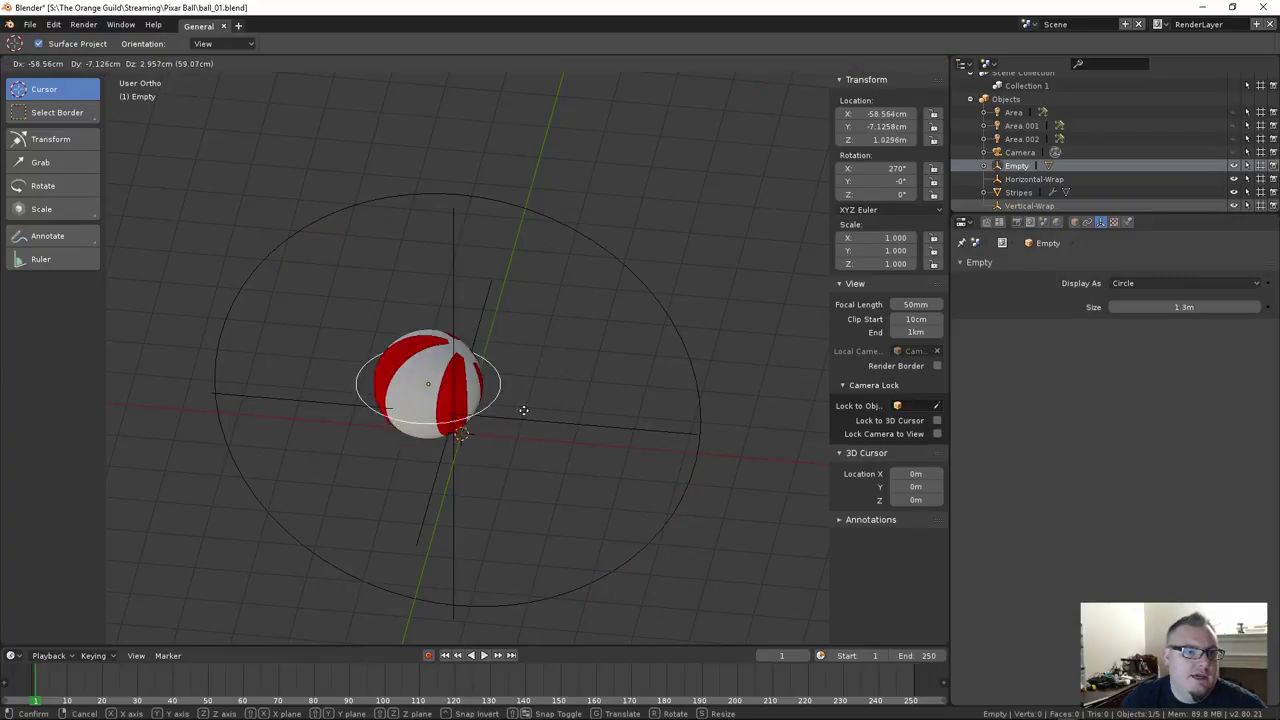
pyautogui.press('Escape')
# Parent the large Horizontal-Wrap circle and the axes object to the Empty, keeping transforms
pyautogui.click(637, 292)
pyautogui.keyDown('shift'); pyautogui.click(529, 397); pyautogui.keyUp('shift')
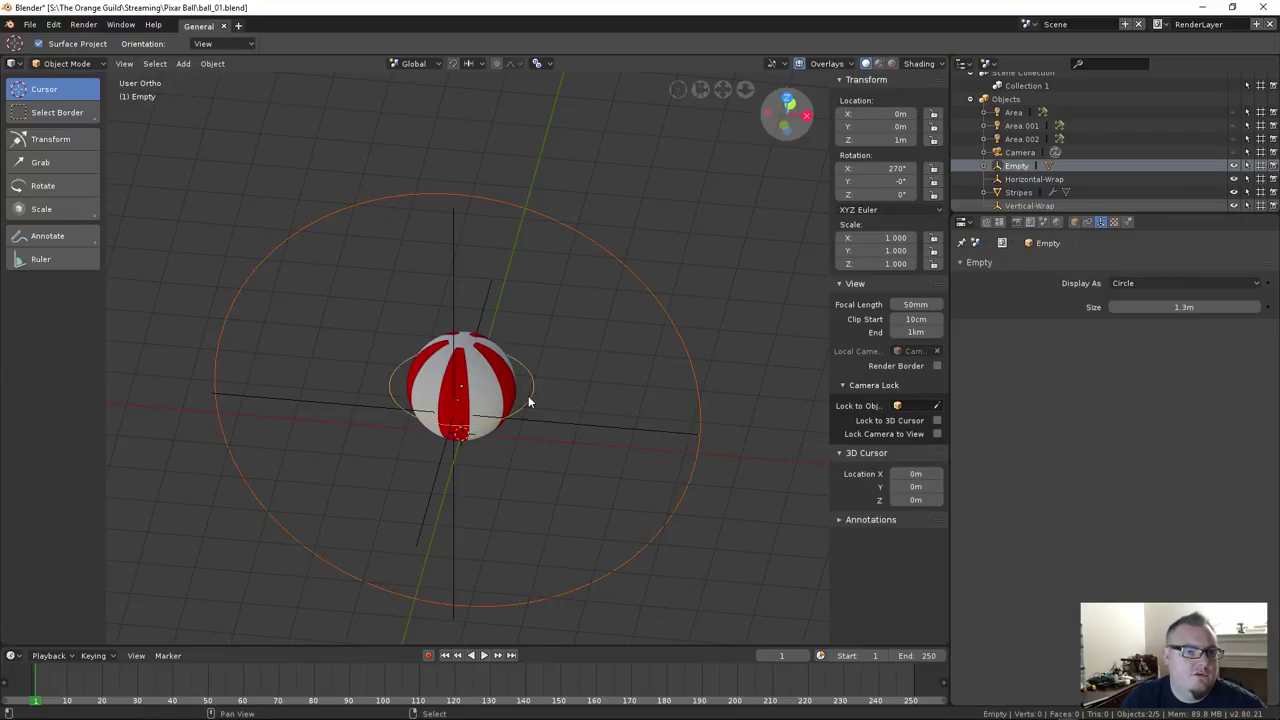
pyautogui.hotkey('ctrl', 'p')
pyautogui.click(563, 403)
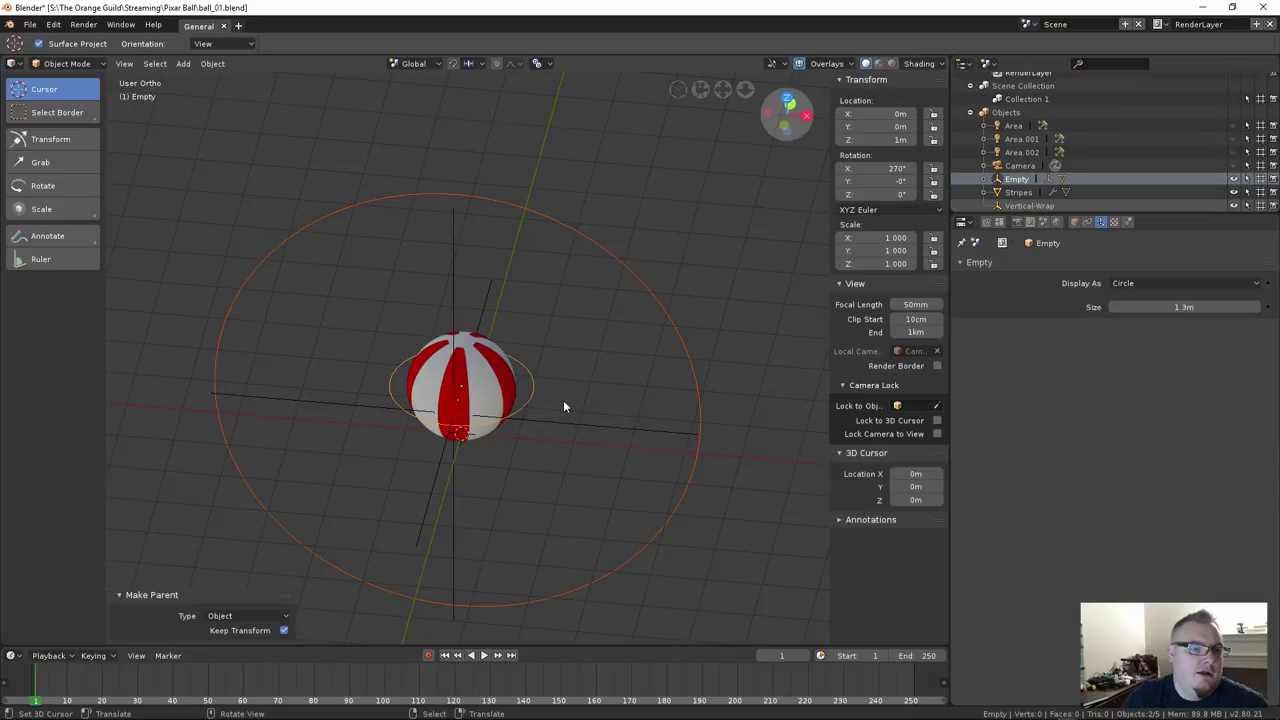
pyautogui.click(524, 405)
pyautogui.keyDown('shift'); pyautogui.click(517, 409); pyautogui.keyUp('shift')
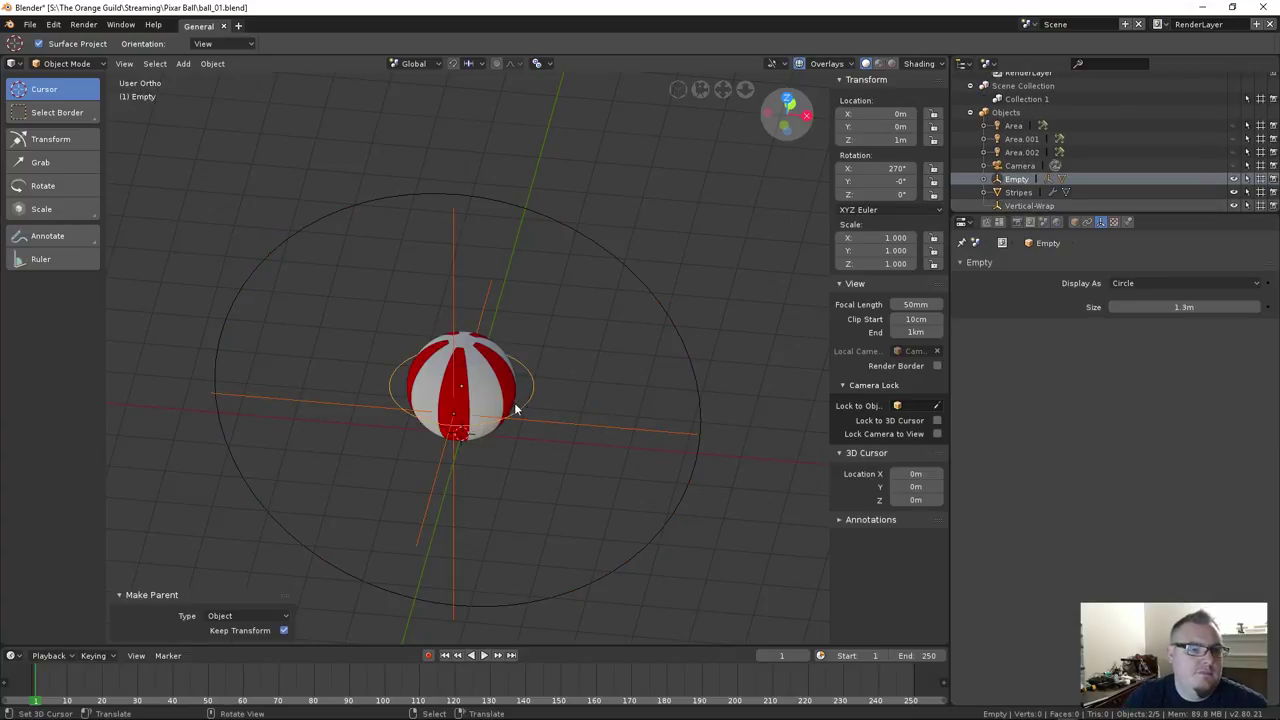
pyautogui.hotkey('ctrl', 'p')
pyautogui.click(517, 409)
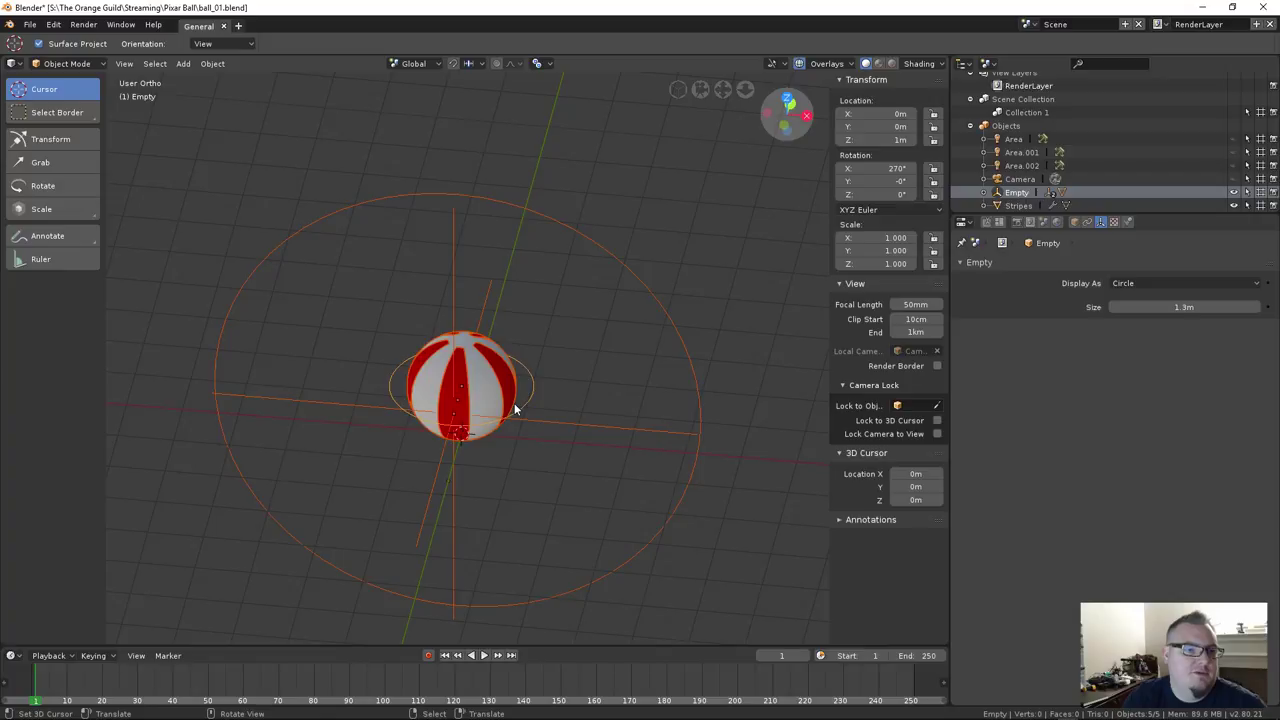
pyautogui.click(524, 405)
pyautogui.press('g')
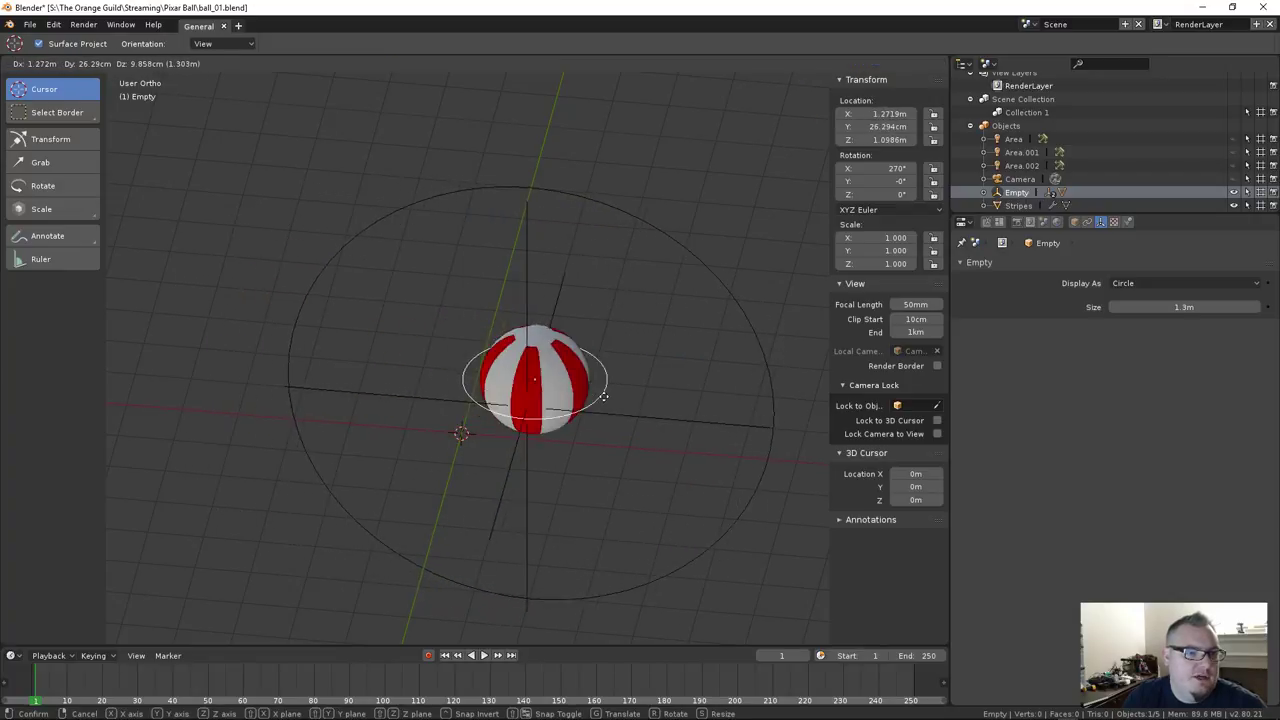
pyautogui.press('Escape')
pyautogui.moveTo(514, 371); pyautogui.dragTo(450, 416, button='middle')
pyautogui.scroll(5, 494, 423)
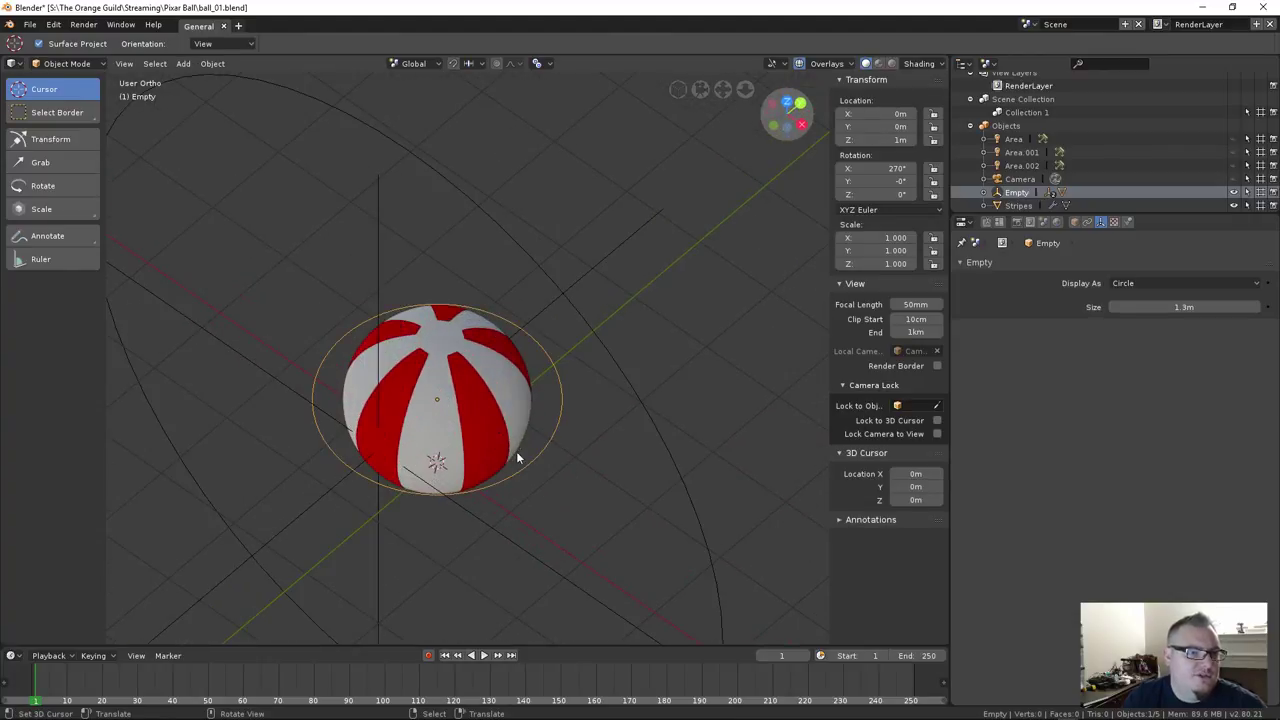
pyautogui.press('g')
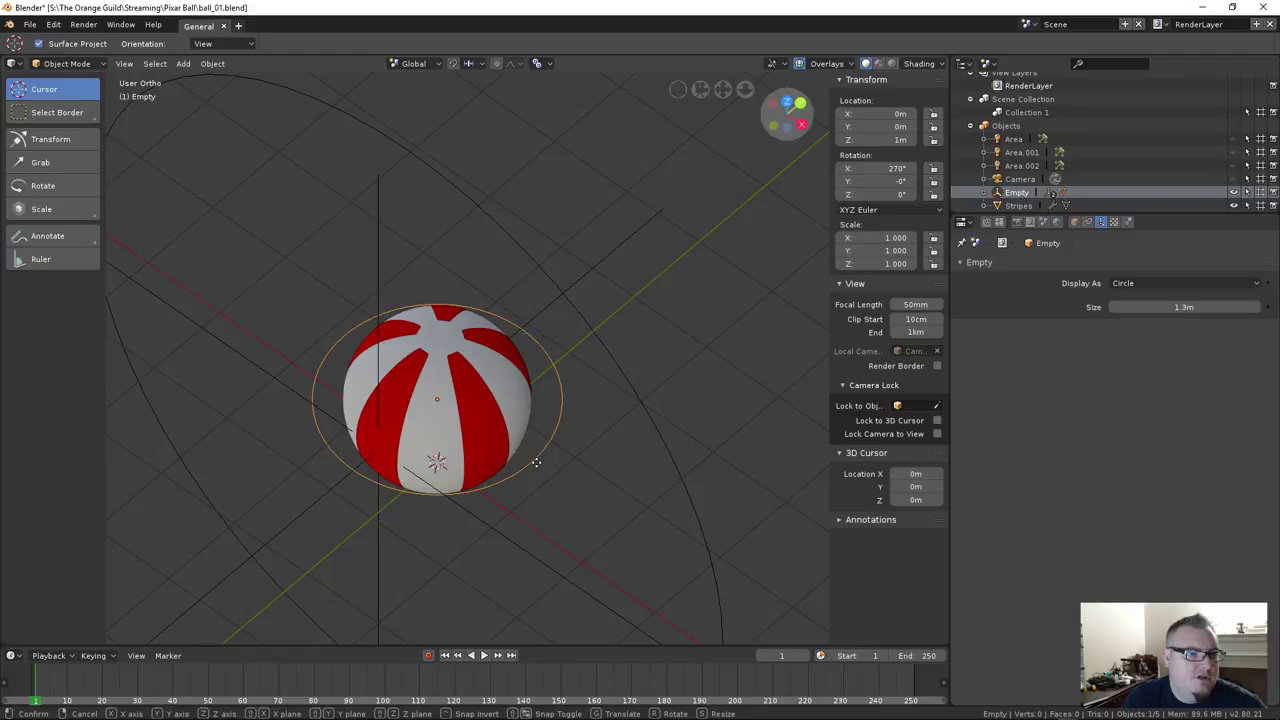
pyautogui.press('x')
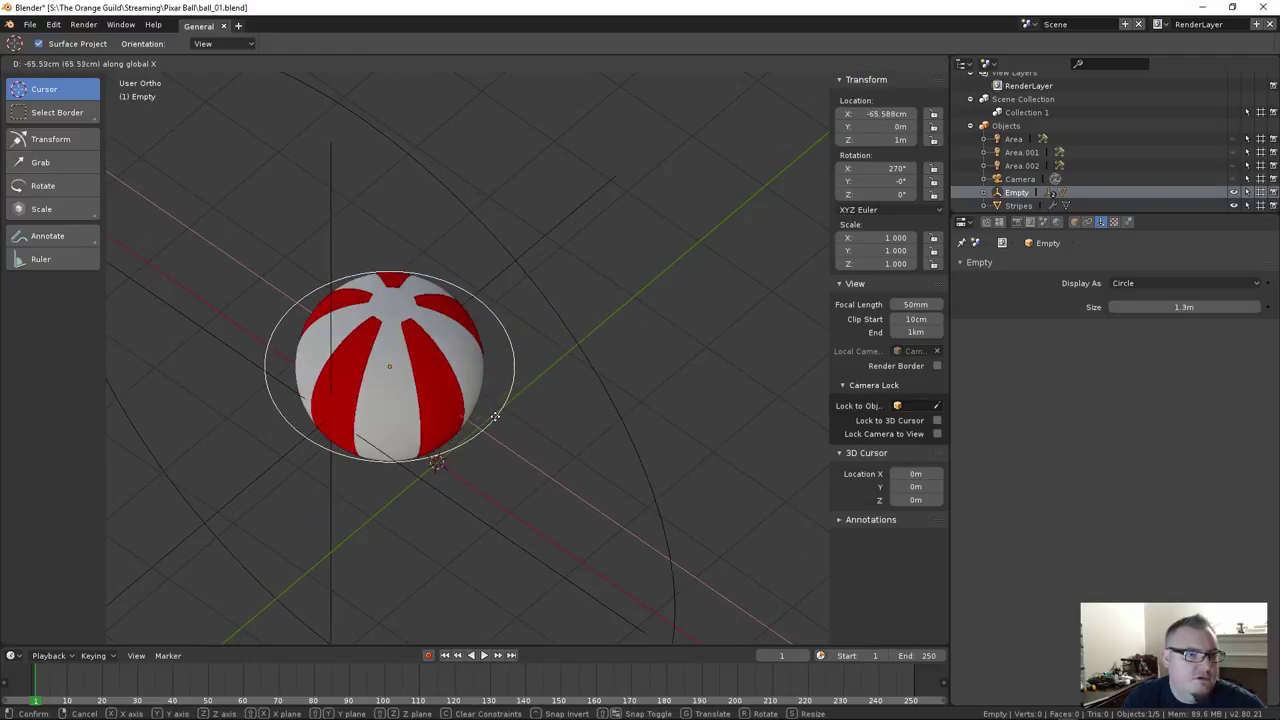
pyautogui.press('Escape')
pyautogui.press('s')
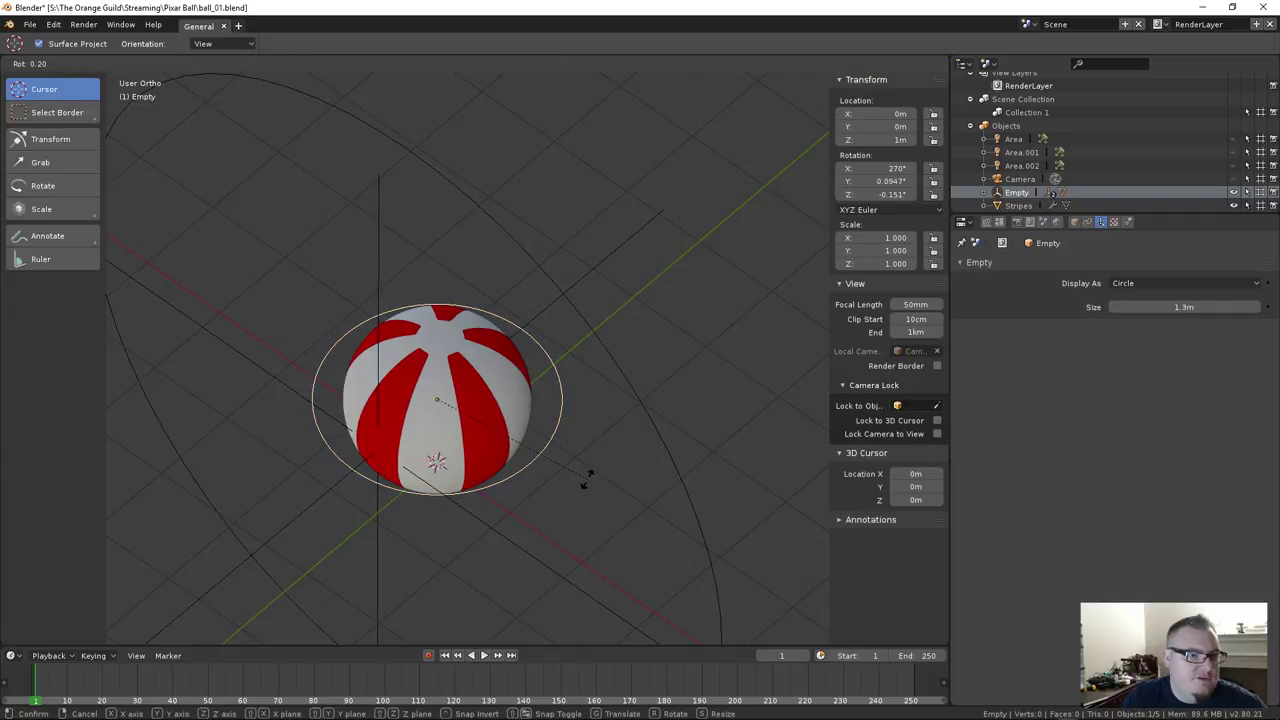
pyautogui.press('Escape')
pyautogui.press('g')
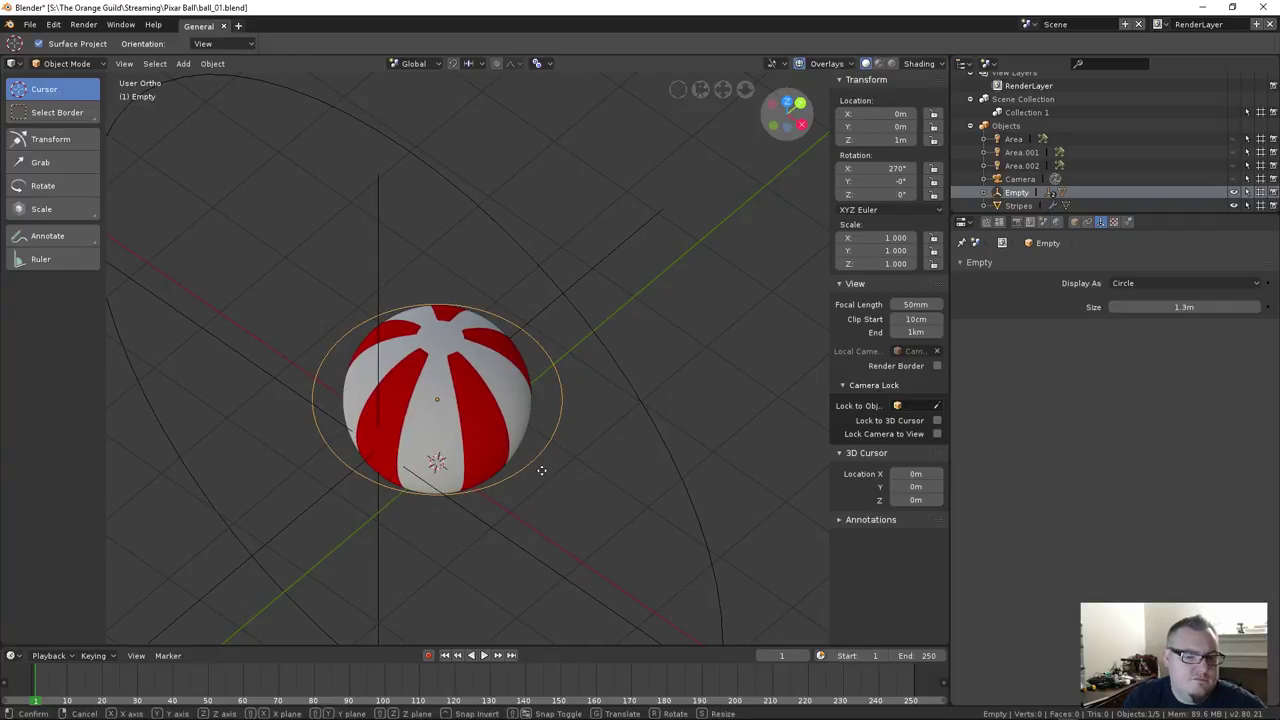
pyautogui.press('y')
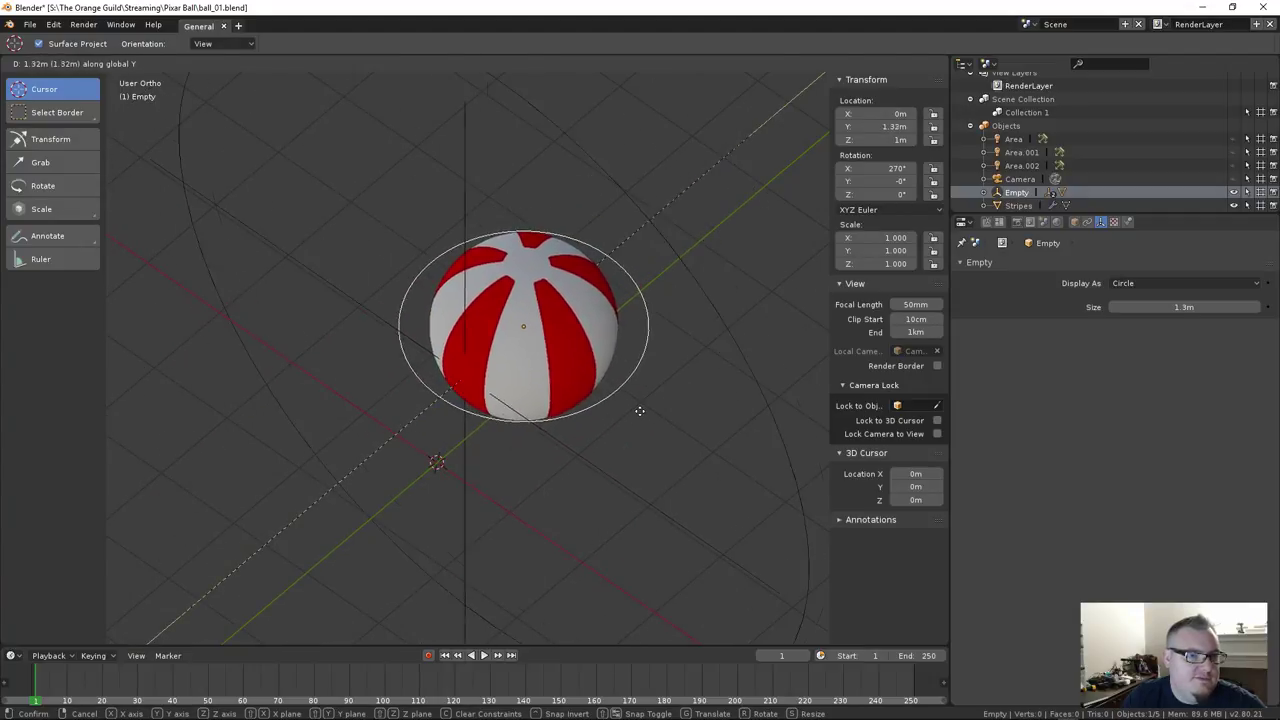
pyautogui.press('x')
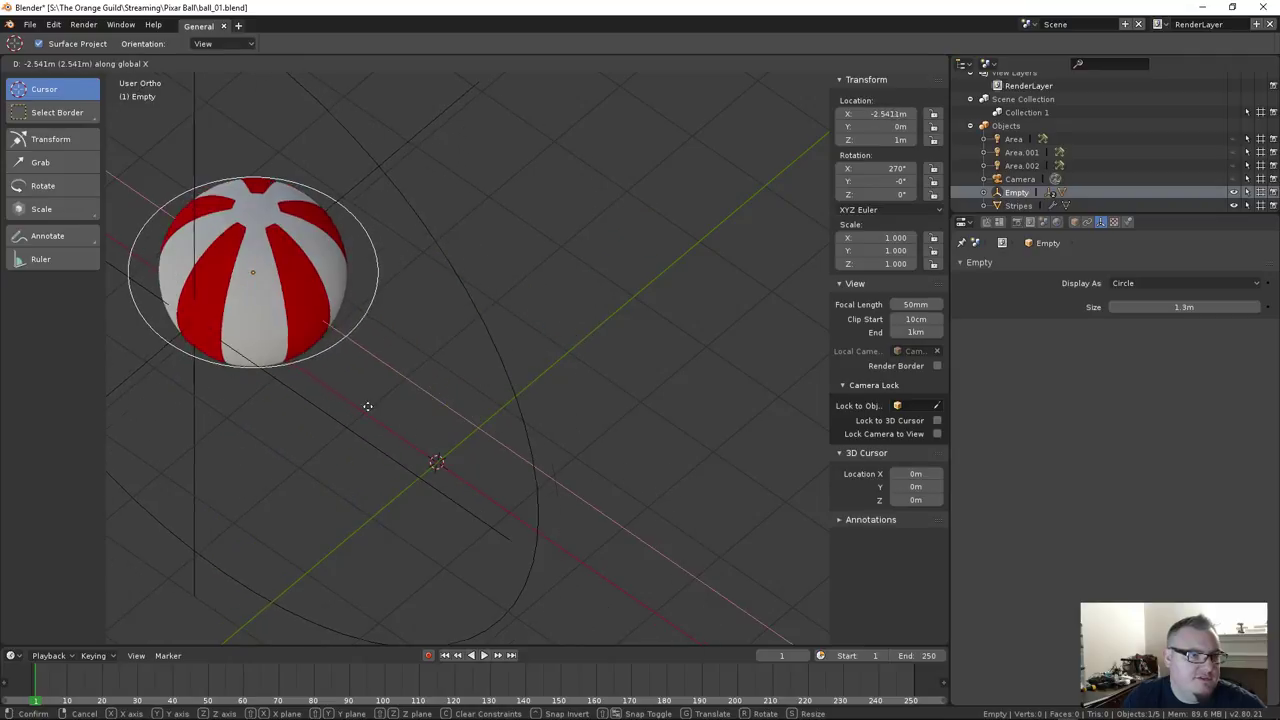
pyautogui.press('Escape')
pyautogui.moveTo(471, 420); pyautogui.dragTo(560, 441, button='middle')
pyautogui.rightClick(585, 428)
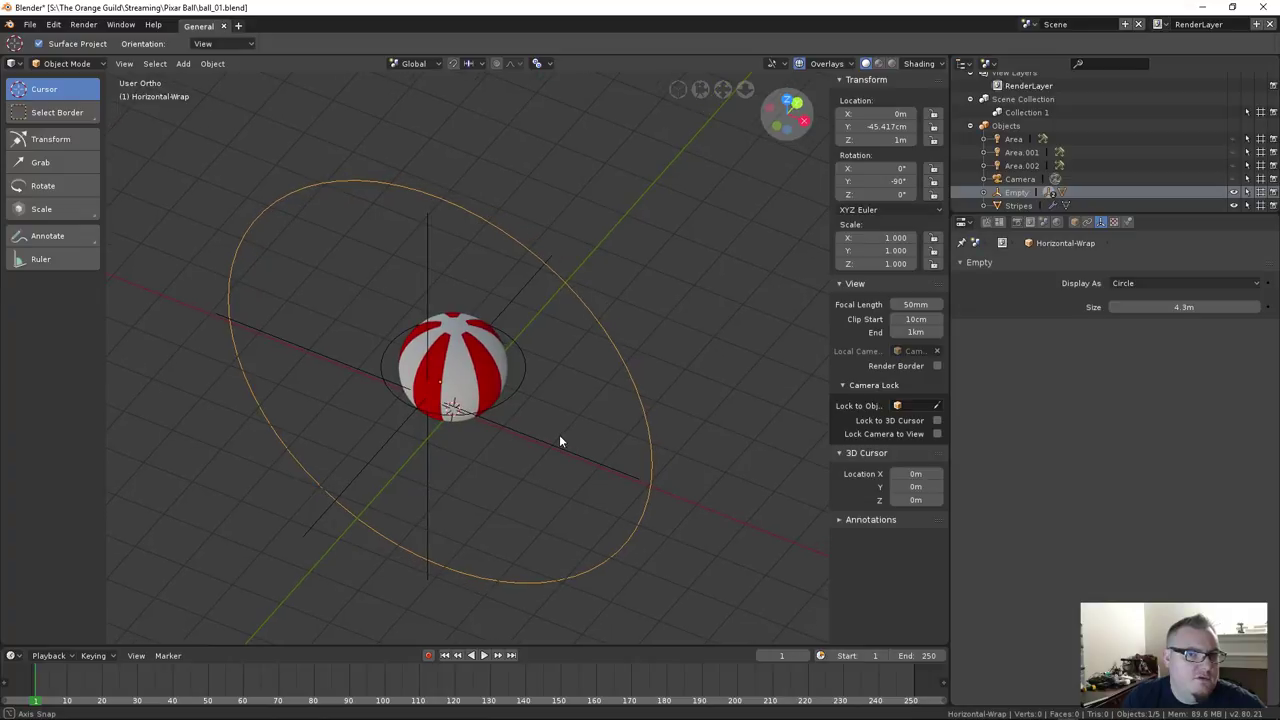
# Show the Stripes modifiers: SimpleDeform 180° via Vertical-Wrap, SimpleDeform.001 324° via Horizontal-Wrap
pyautogui.scroll(2, 485, 381)
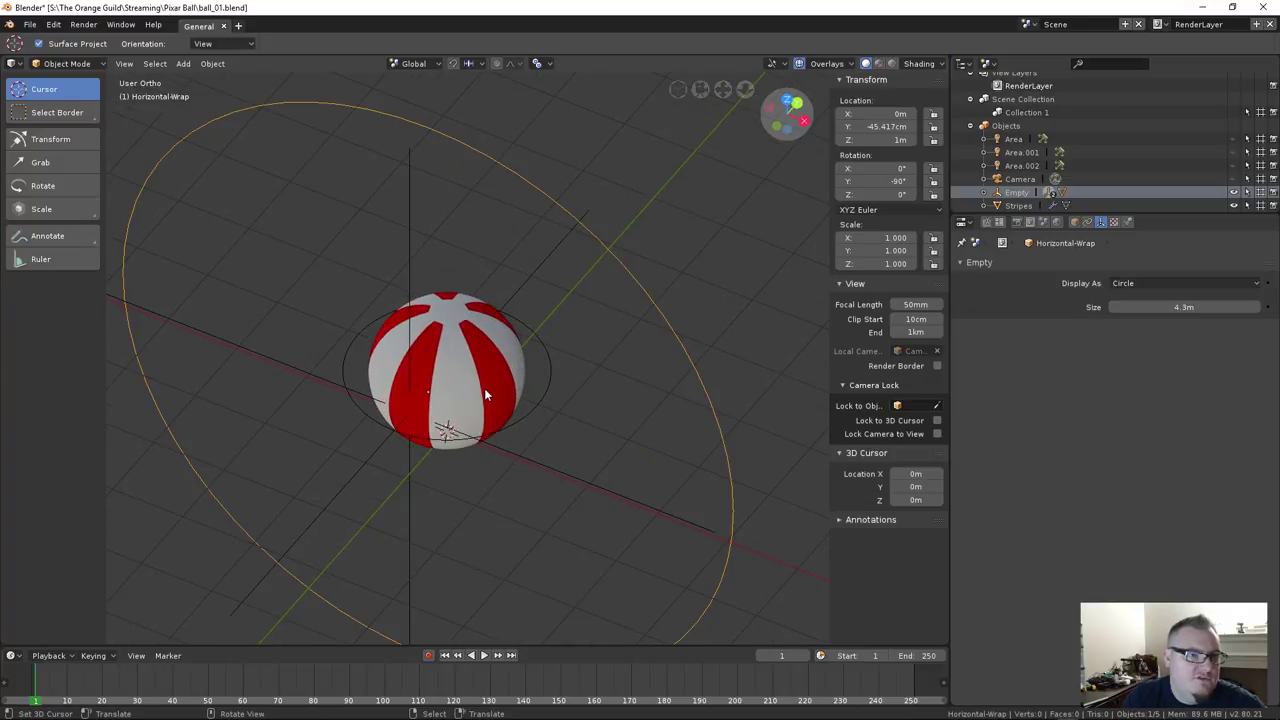
pyautogui.click(466, 395)
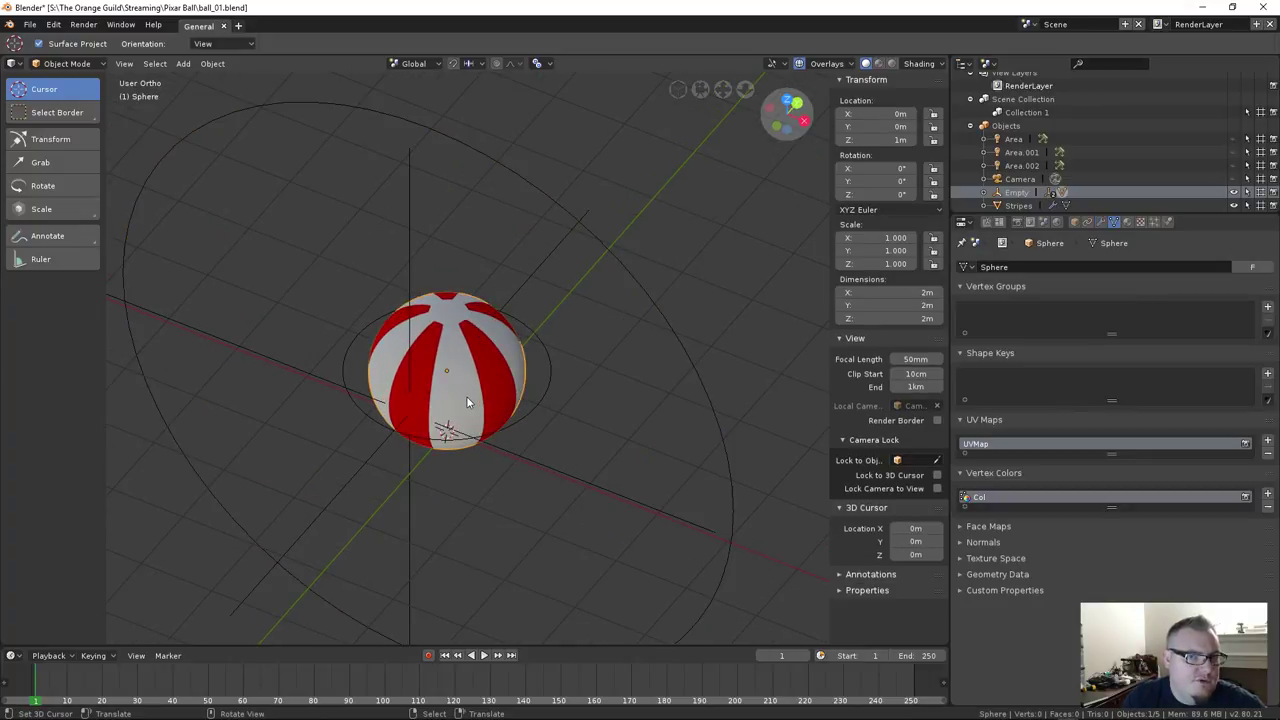
pyautogui.moveTo(466, 400)
pyautogui.mouseDown(button='middle')
pyautogui.moveTo(434, 360)
pyautogui.moveTo(396, 347)
pyautogui.moveTo(414, 237)
pyautogui.moveTo(472, 400)
pyautogui.mouseUp(button='middle')
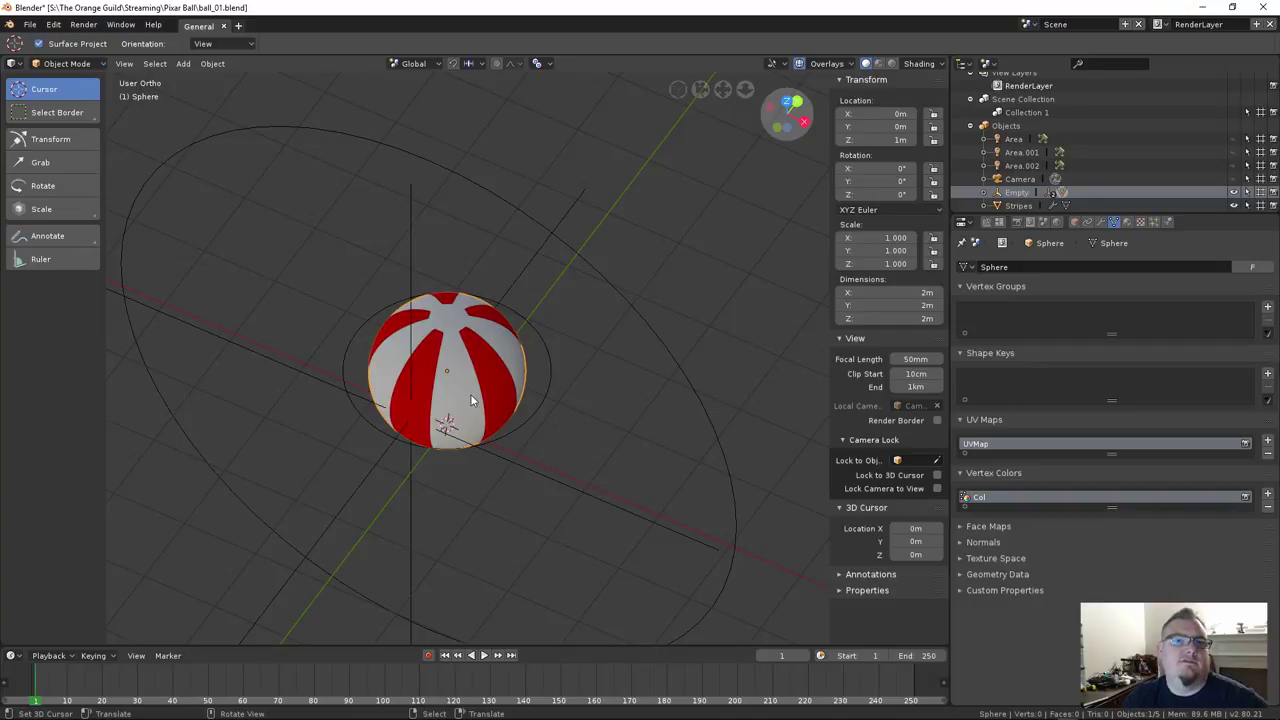
pyautogui.click(1102, 222)
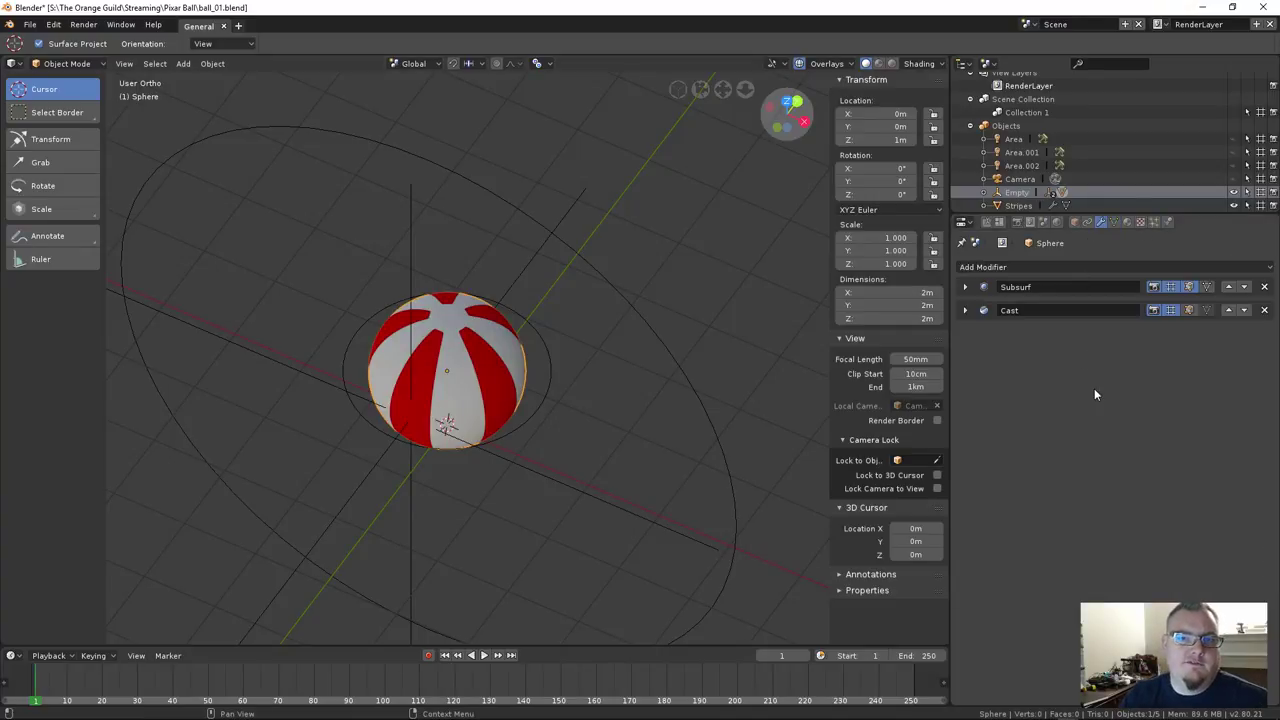
pyautogui.click(503, 389)
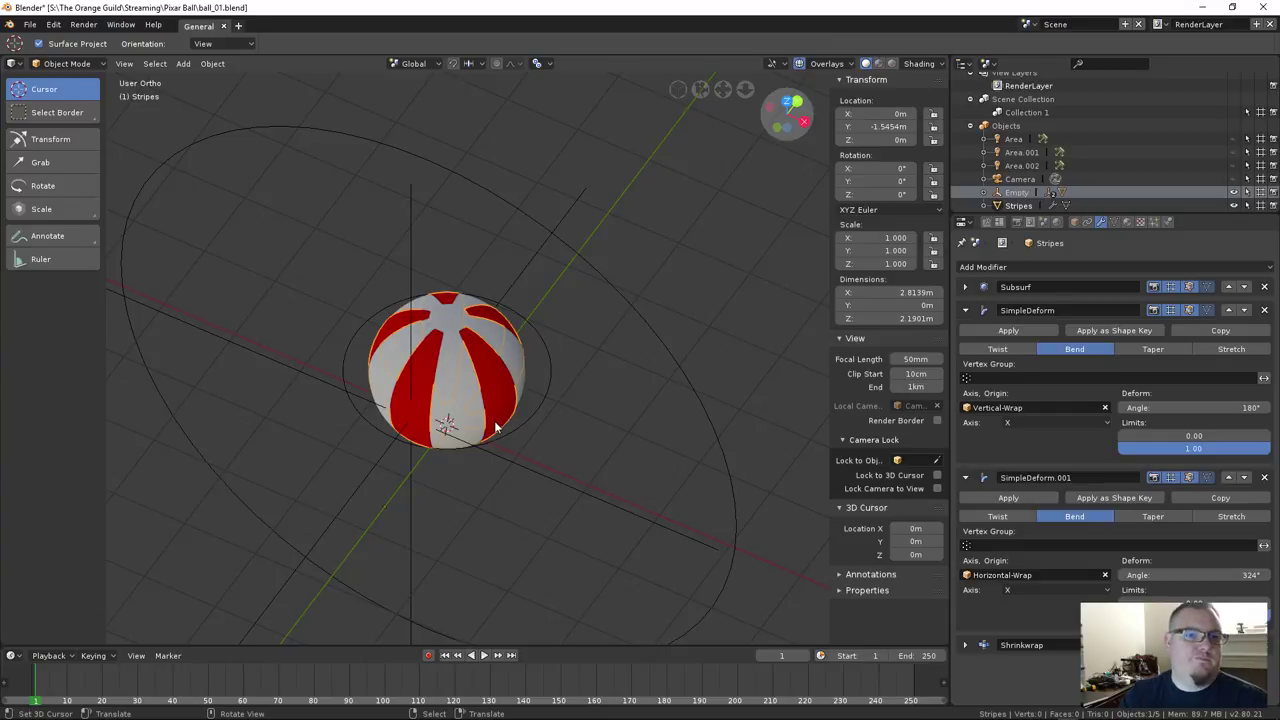
# Scale the Stripes mesh along X in Edit Mode so the red stripes are wider
pyautogui.press('Tab')
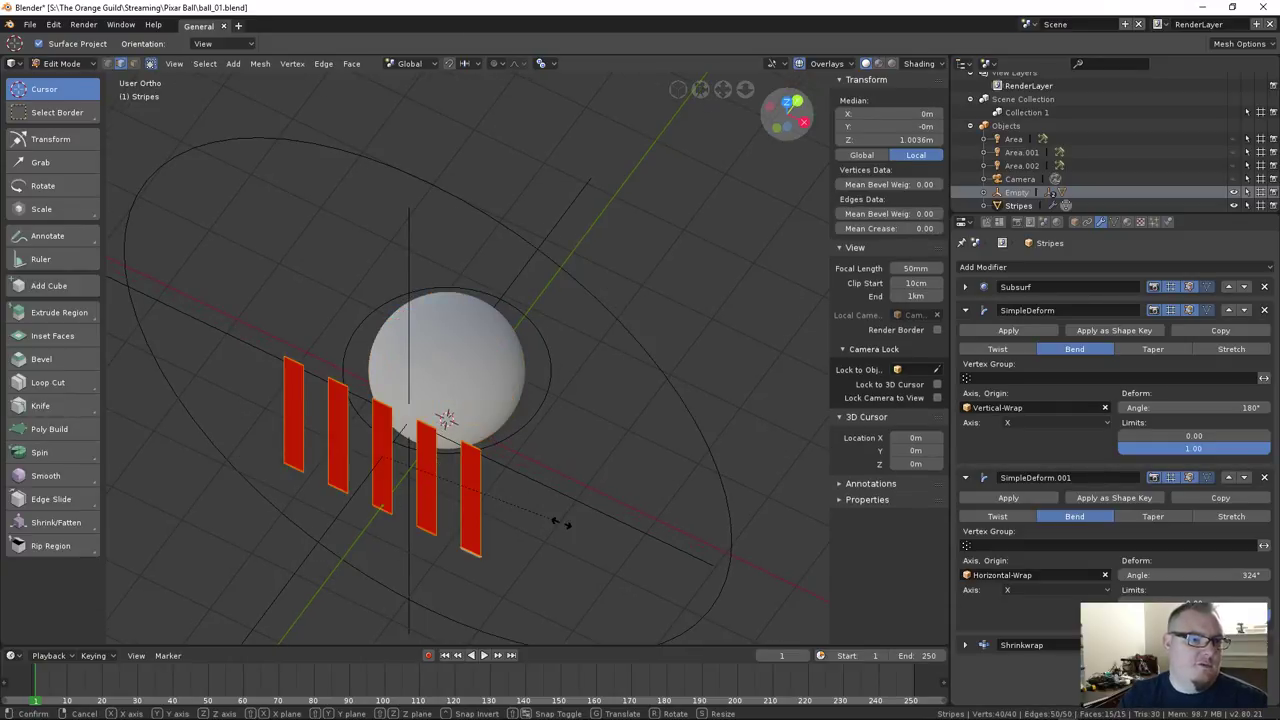
pyautogui.press('s')
pyautogui.press('x')
pyautogui.click(634, 562)
pyautogui.press('Tab')
pyautogui.moveTo(495, 453); pyautogui.dragTo(500, 405, button='middle')
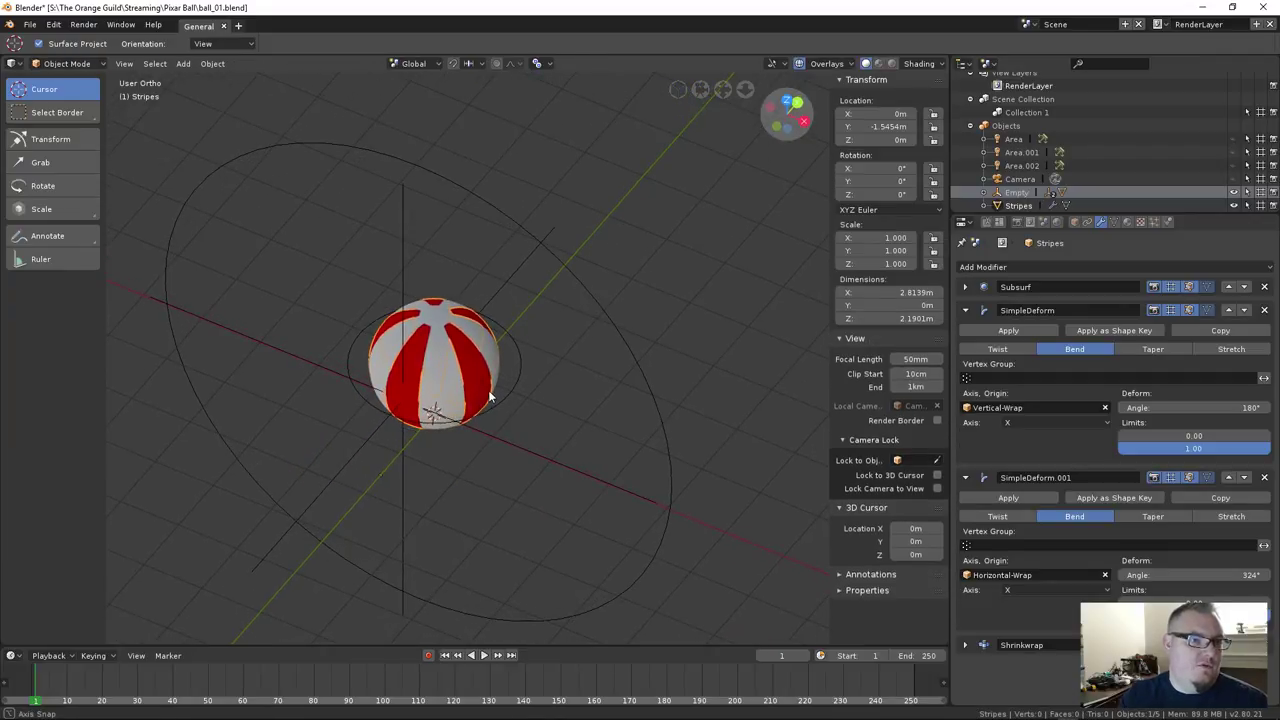
pyautogui.rightClick(502, 407)
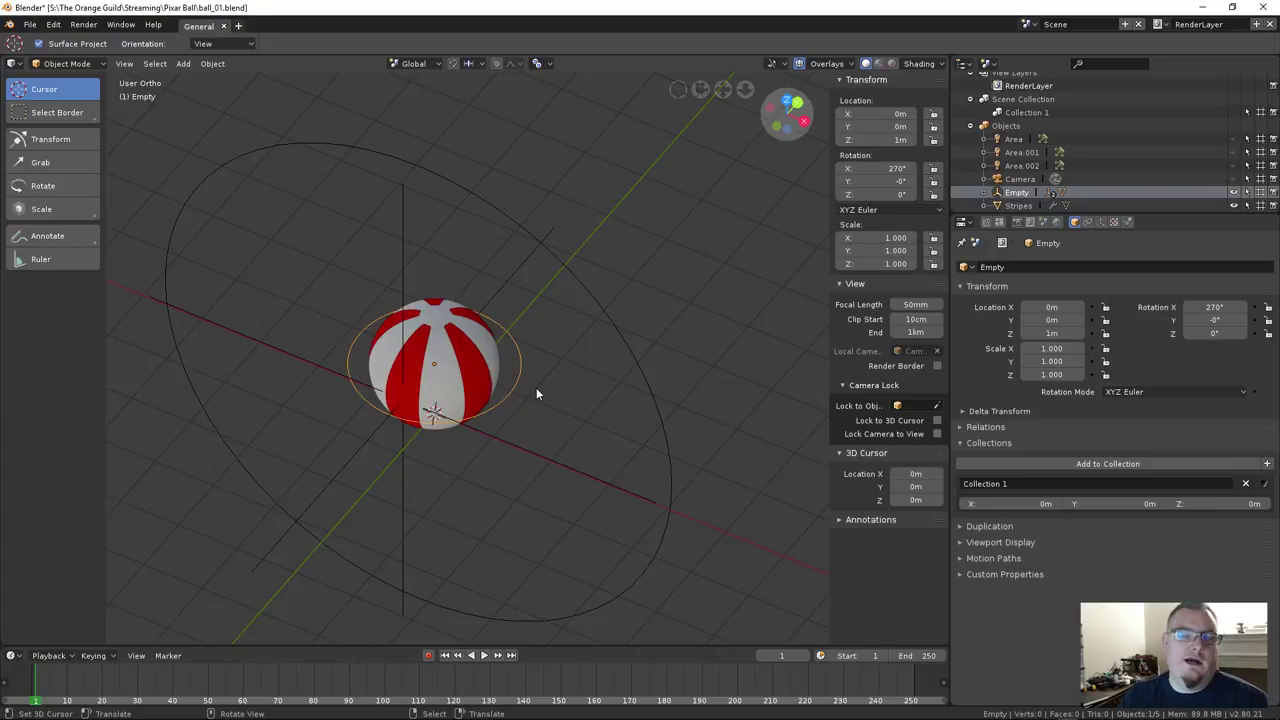
# Trial-move the control empty, Horizontal-Wrap and Vertical-Wrap along X and Y, cancelling each
pyautogui.press('g')
pyautogui.press('x')
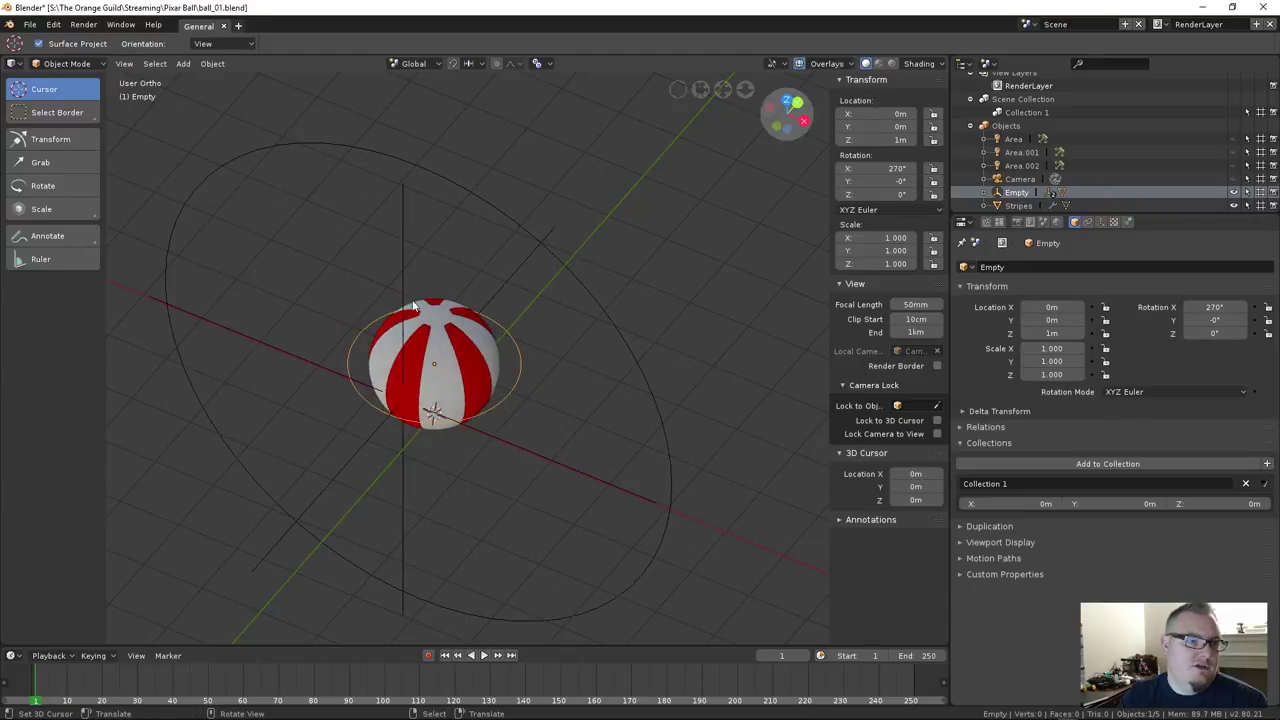
pyautogui.click(378, 155)
pyautogui.press('g')
pyautogui.press('x')
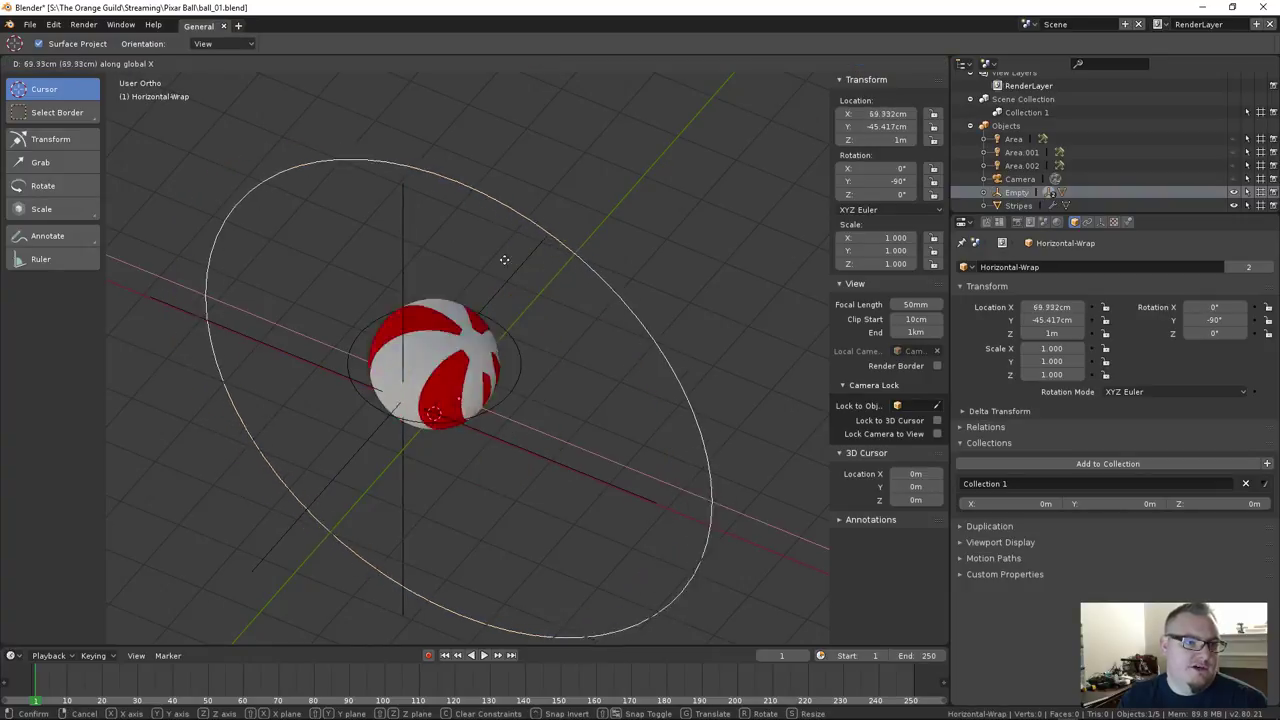
pyautogui.rightClick(410, 255)
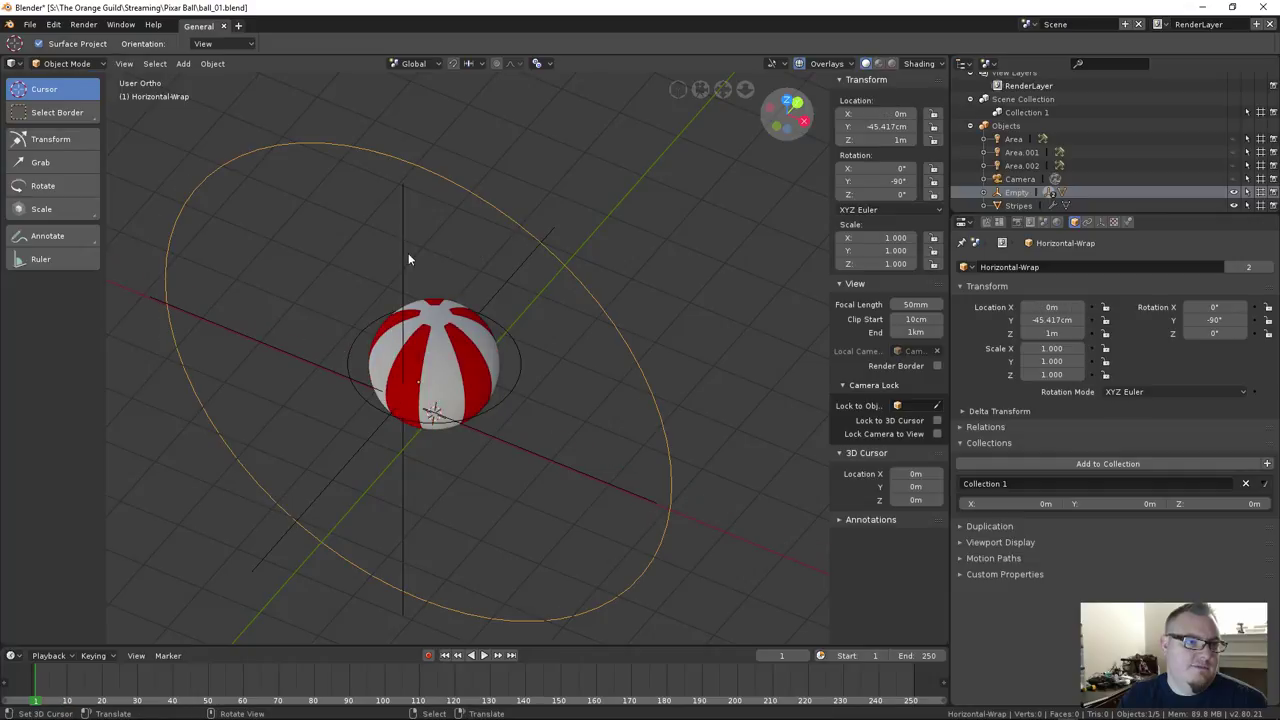
pyautogui.click(404, 259)
pyautogui.press('g')
pyautogui.press('x')
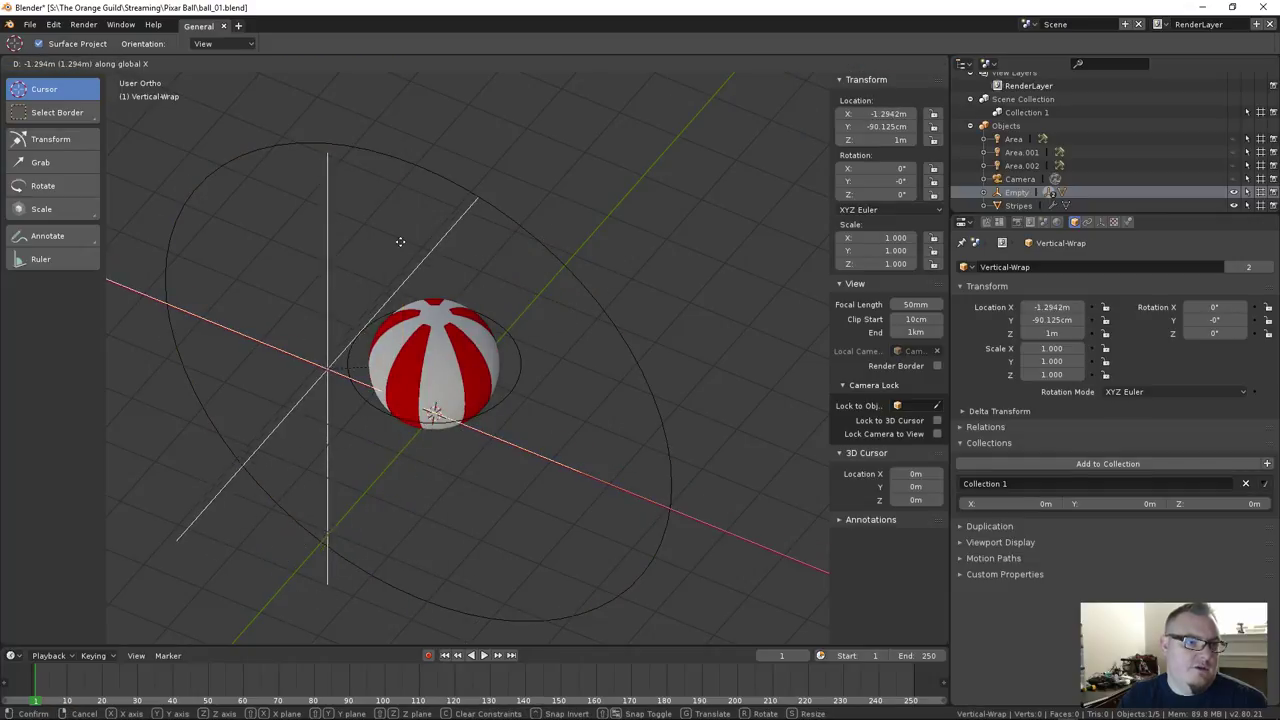
pyautogui.press('y')
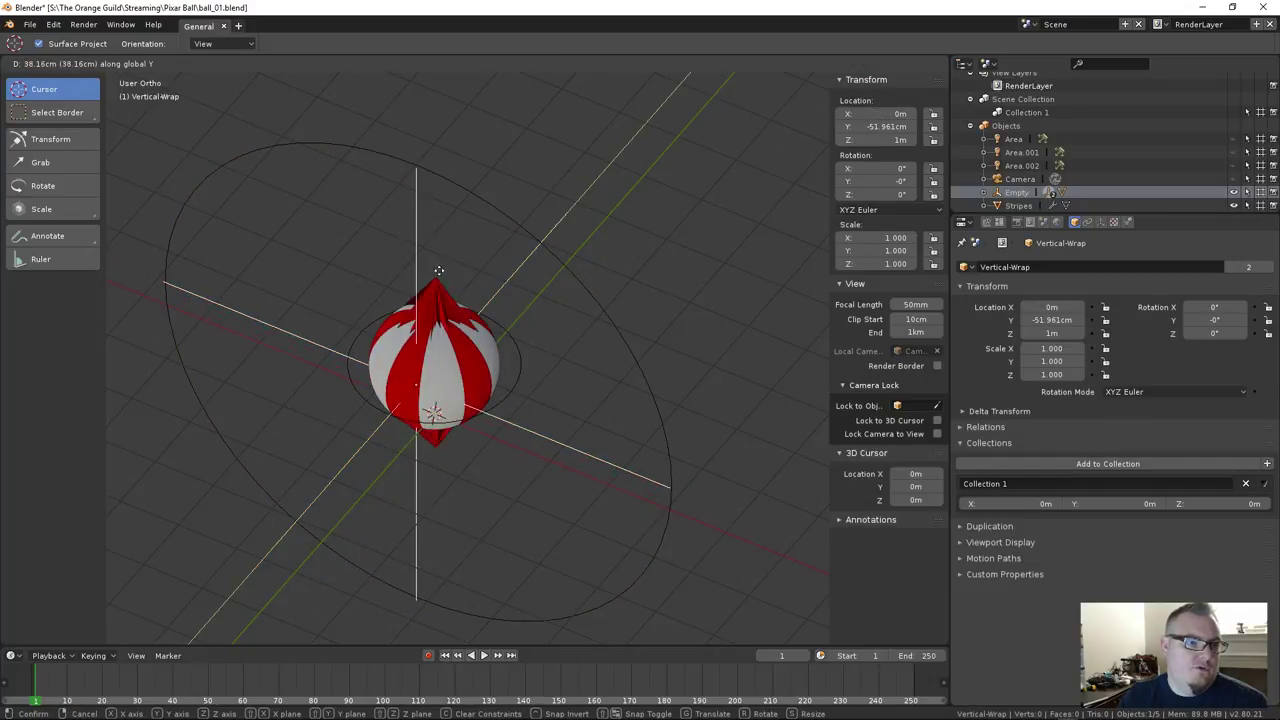
pyautogui.rightClick(420, 275)
# Trial-move Horizontal-Wrap along Y and Vertical-Wrap along Z, cancelling both moves
pyautogui.click(504, 213)
pyautogui.press('g')
pyautogui.press('y')
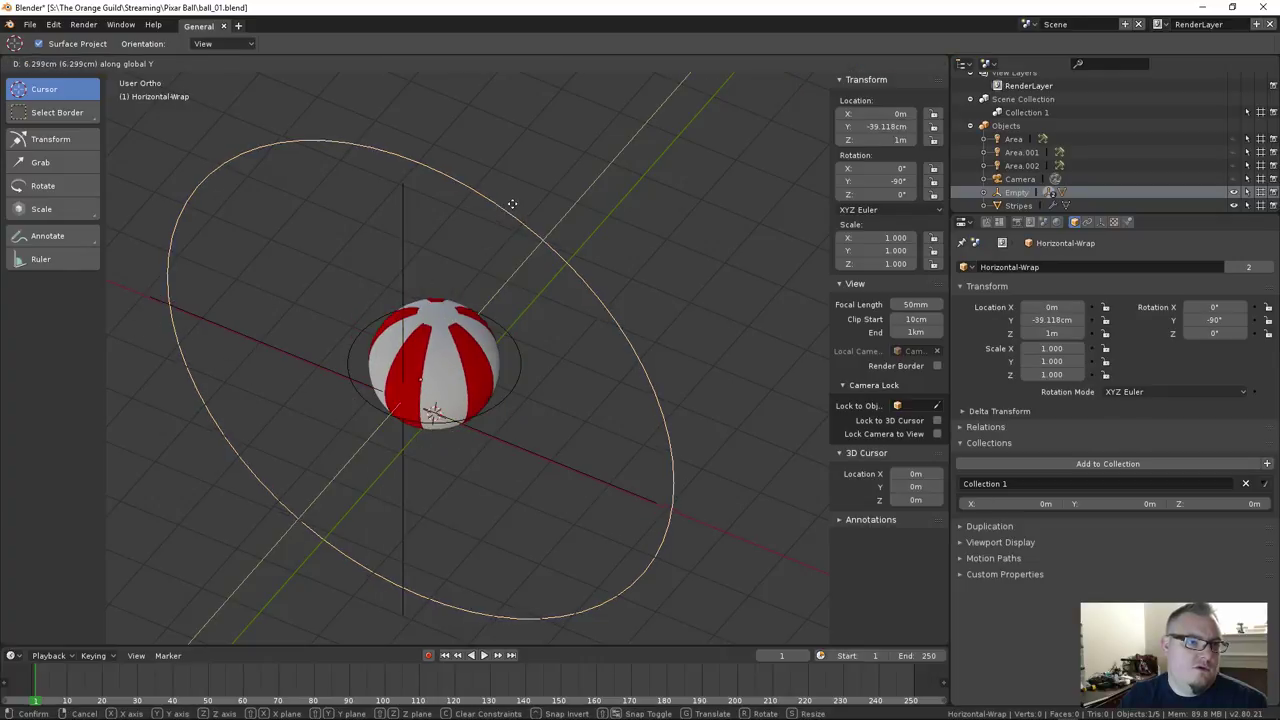
pyautogui.press('r')
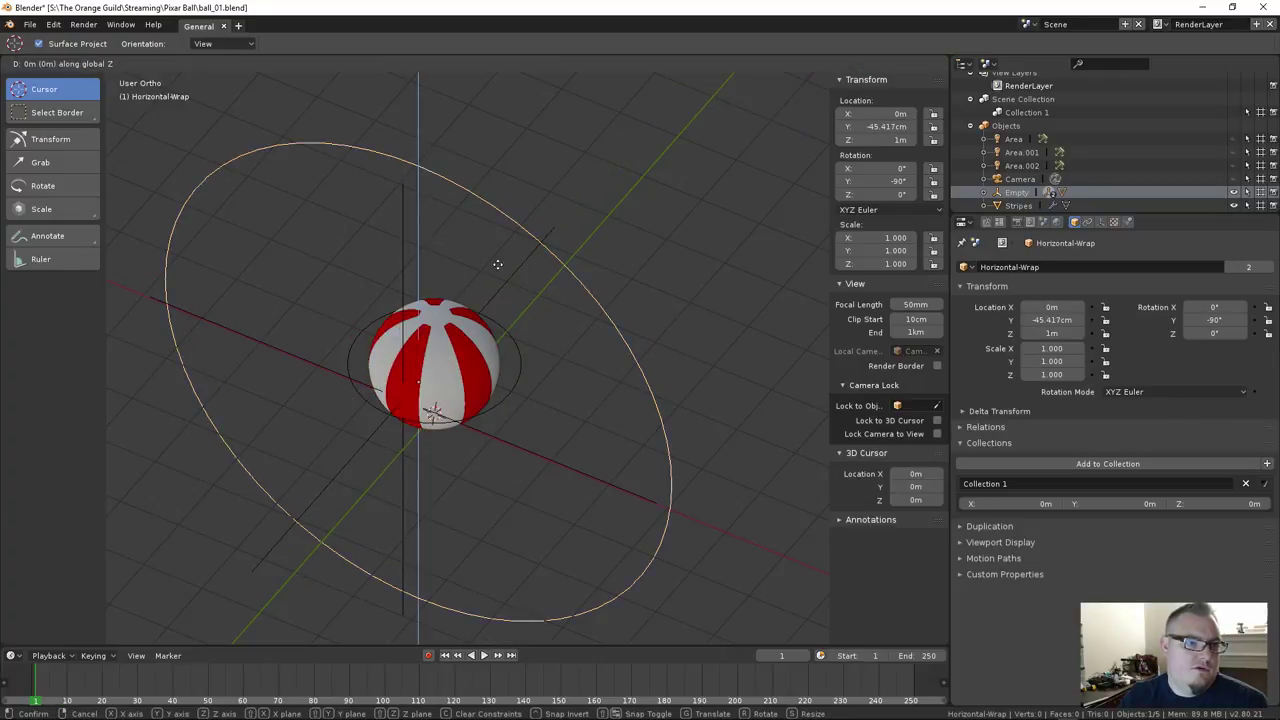
pyautogui.press('Escape')
pyautogui.rightClick(406, 267)
pyautogui.press('g')
pyautogui.press('z')
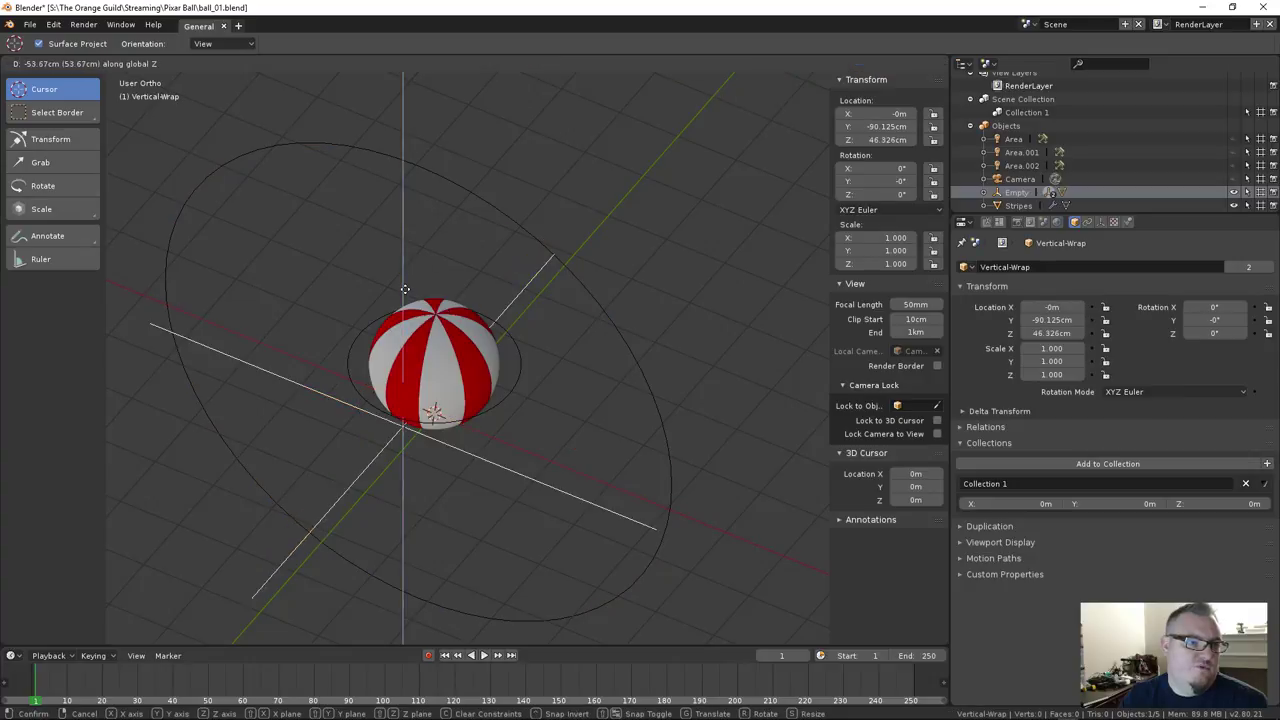
pyautogui.press('Escape')
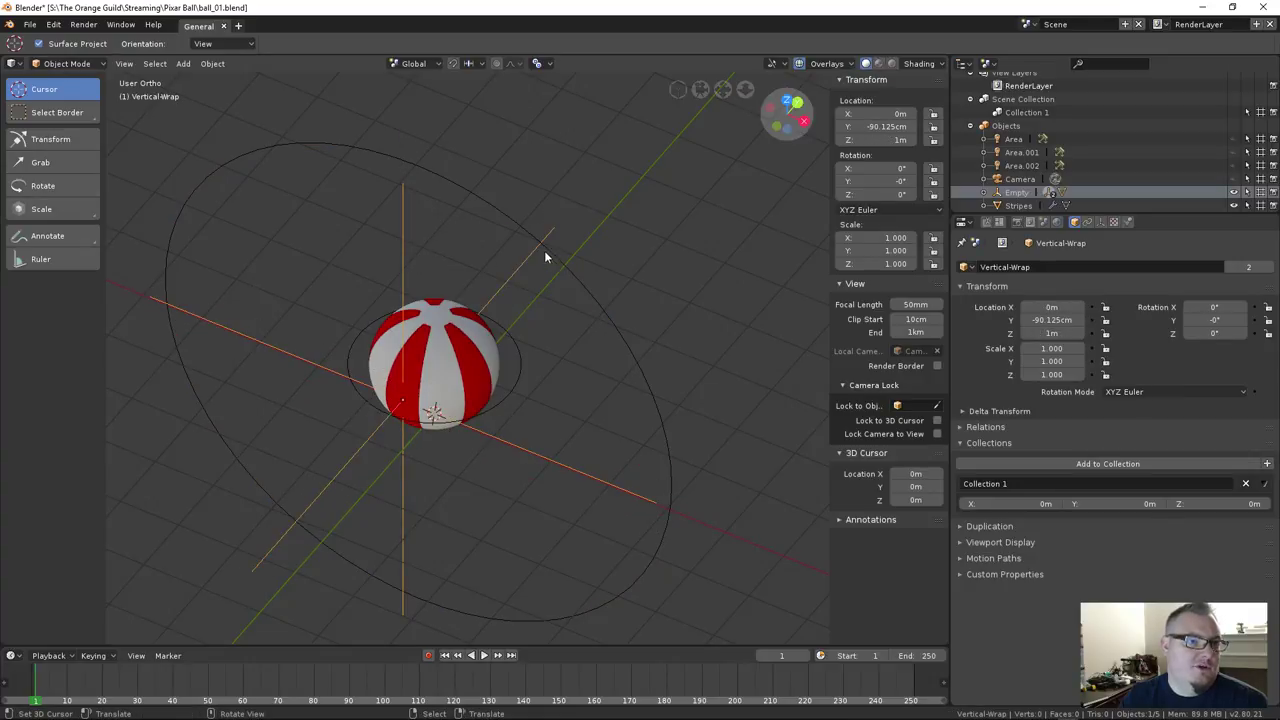
# Test Z rotations on the control empty and the Horizontal-Wrap ring
pyautogui.rightClick(524, 369)
pyautogui.press('r')
pyautogui.press('z')
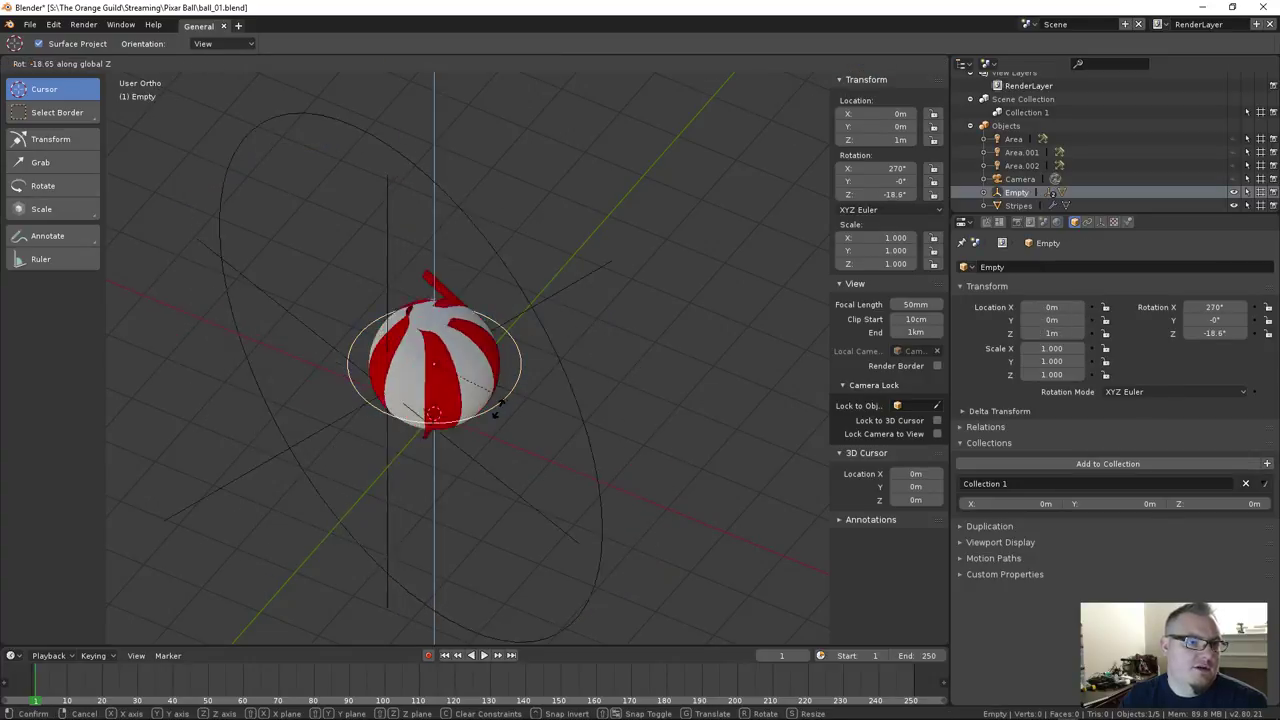
pyautogui.press('Escape')
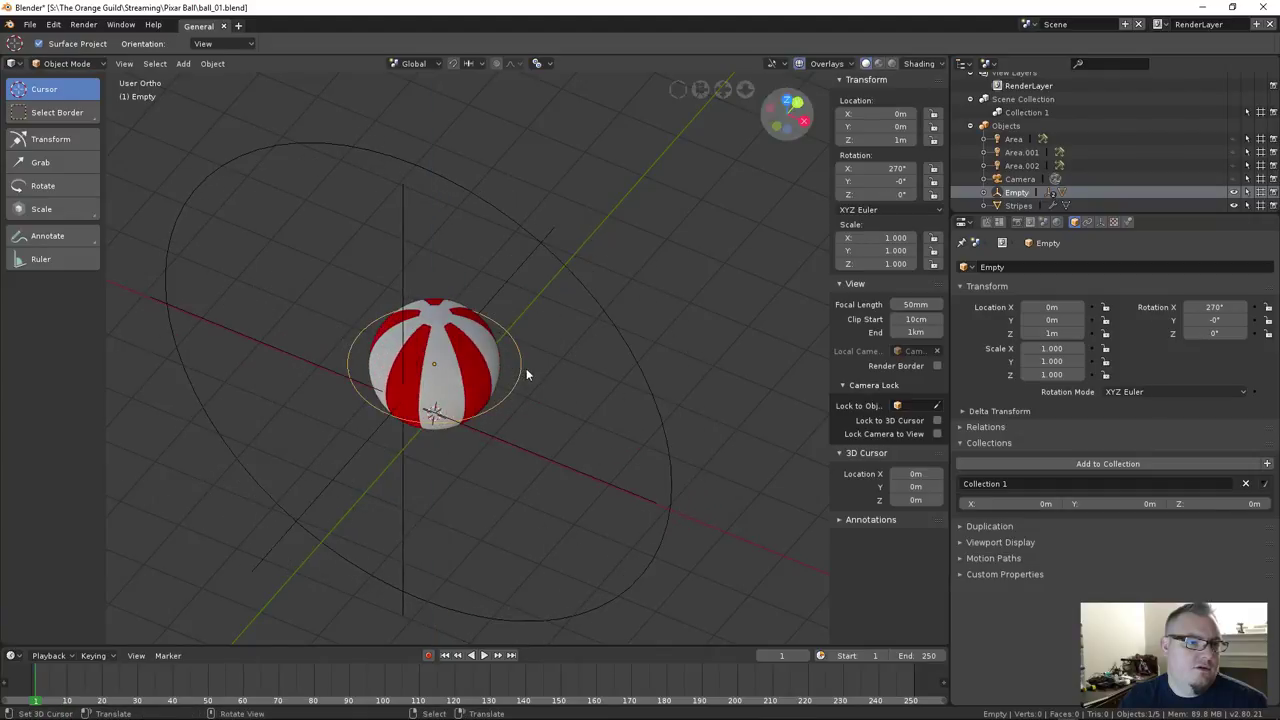
pyautogui.rightClick(585, 300)
pyautogui.press('r')
pyautogui.press('z')
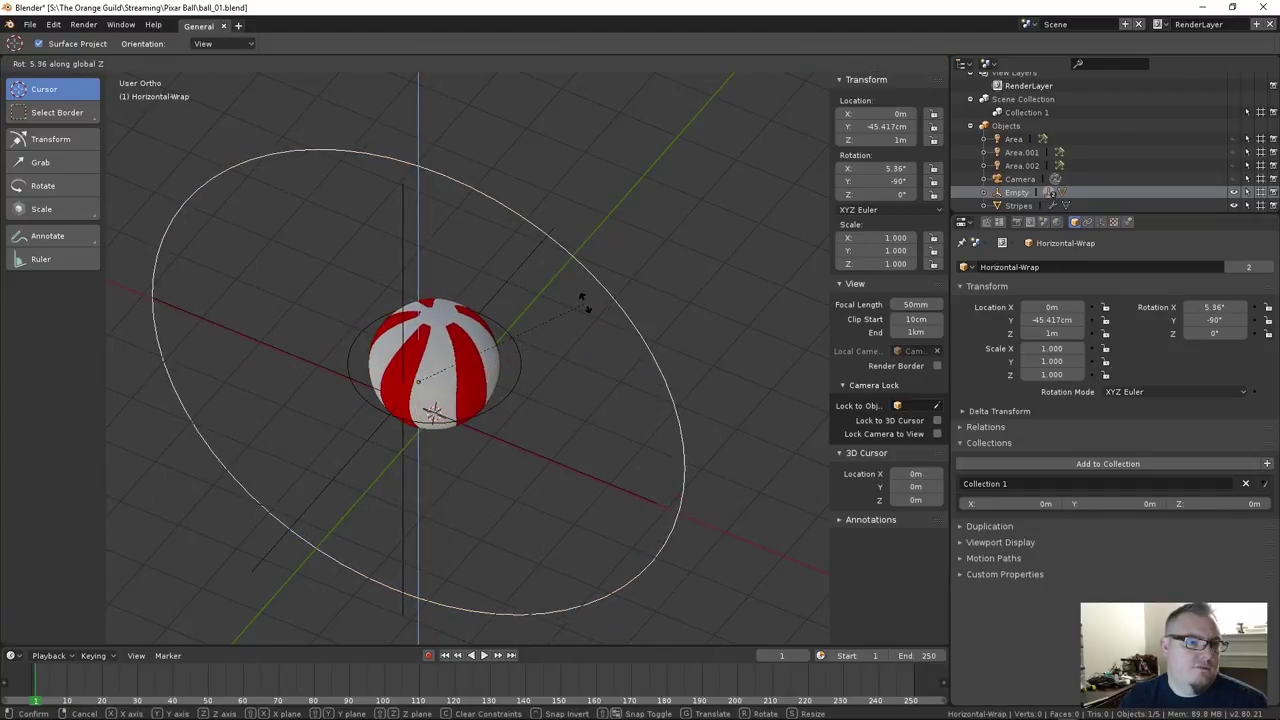
pyautogui.click(522, 390)
pyautogui.rightClick(522, 376)
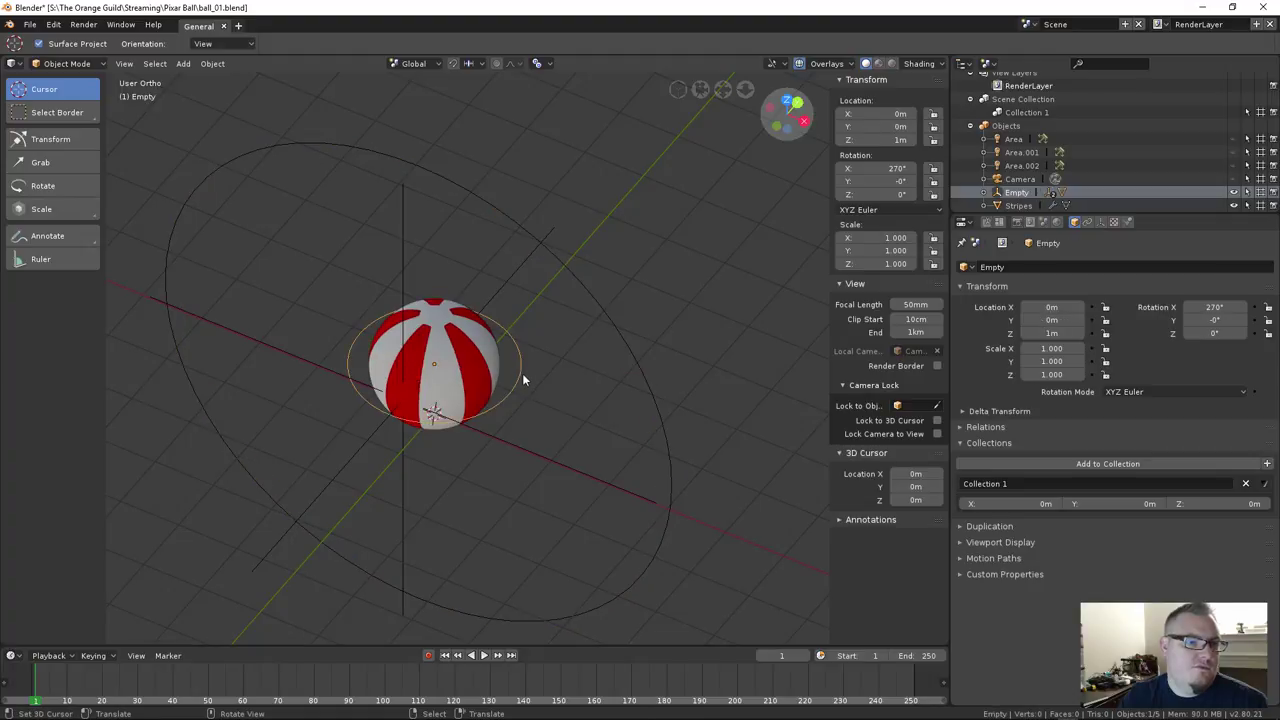
pyautogui.press('r')
pyautogui.press('z')
pyautogui.press('Escape')
# Test a Z rotation on Vertical-Wrap, cancel it, and select the Stripes object
pyautogui.rightClick(430, 300)
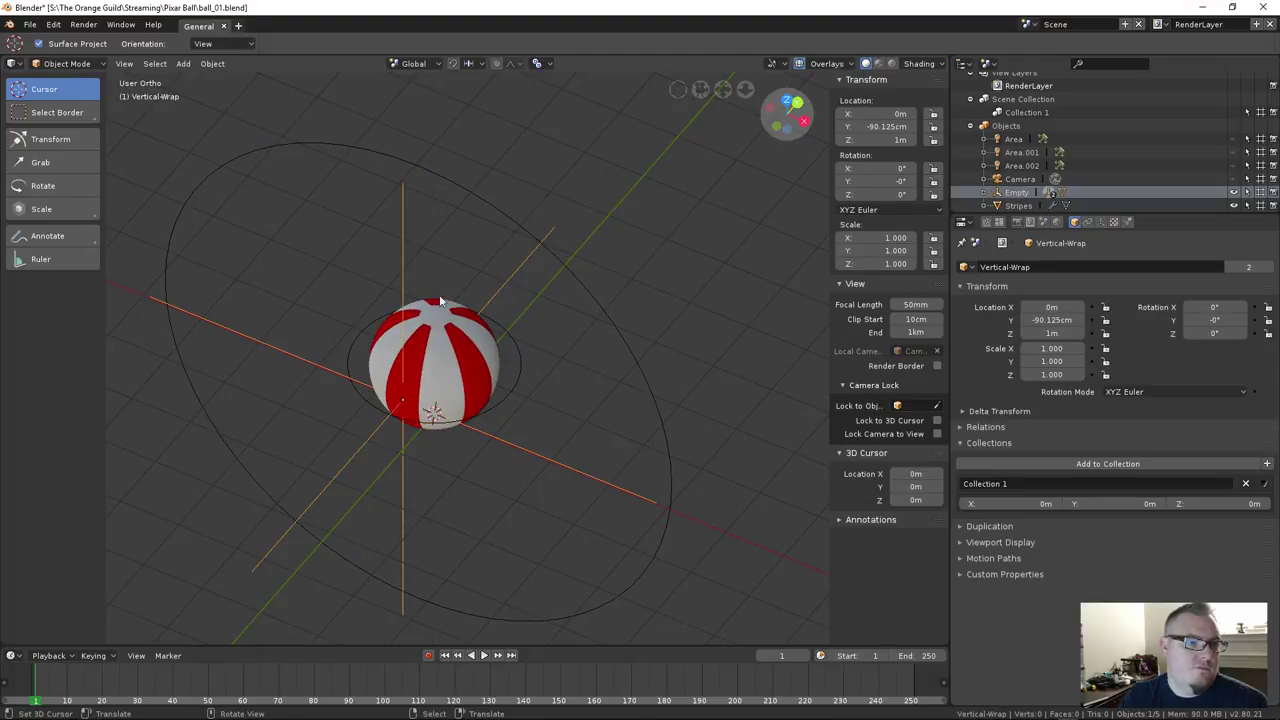
pyautogui.press('r')
pyautogui.press('z')
pyautogui.press('Escape')
pyautogui.moveTo(584, 331); pyautogui.dragTo(545, 367, button='middle')
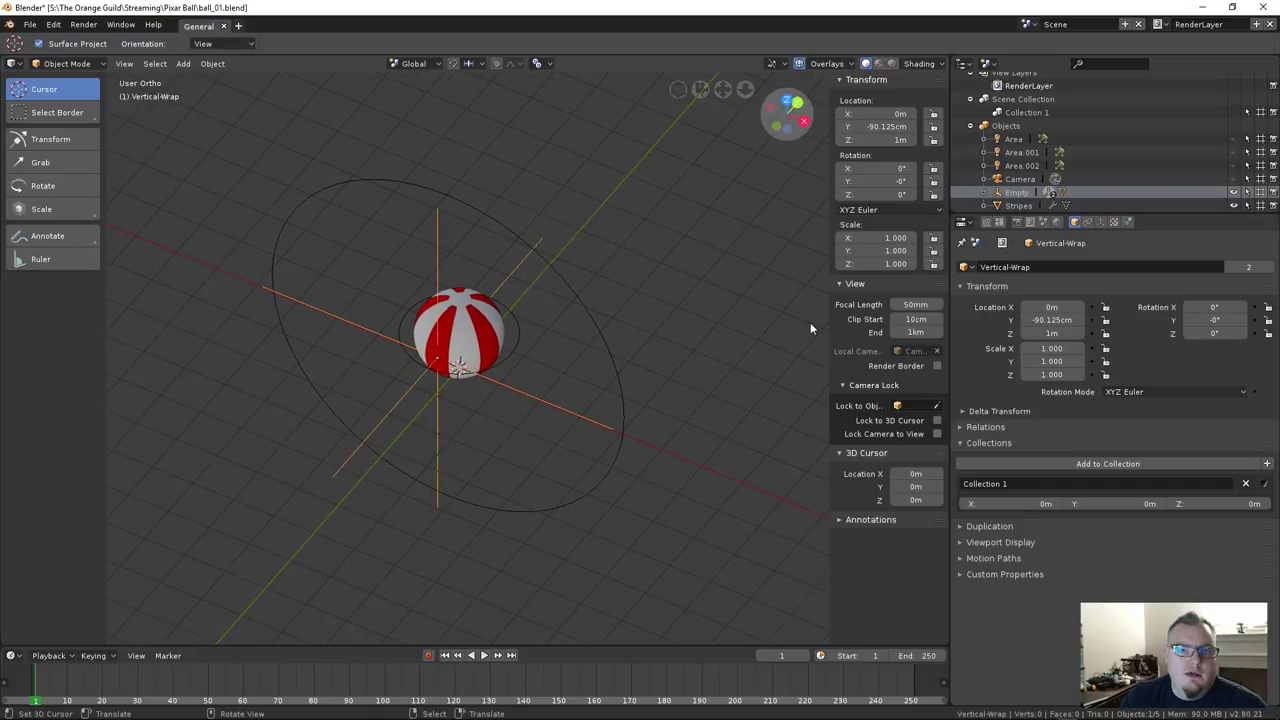
pyautogui.scroll(3, 530, 333)
pyautogui.rightClick(508, 326)
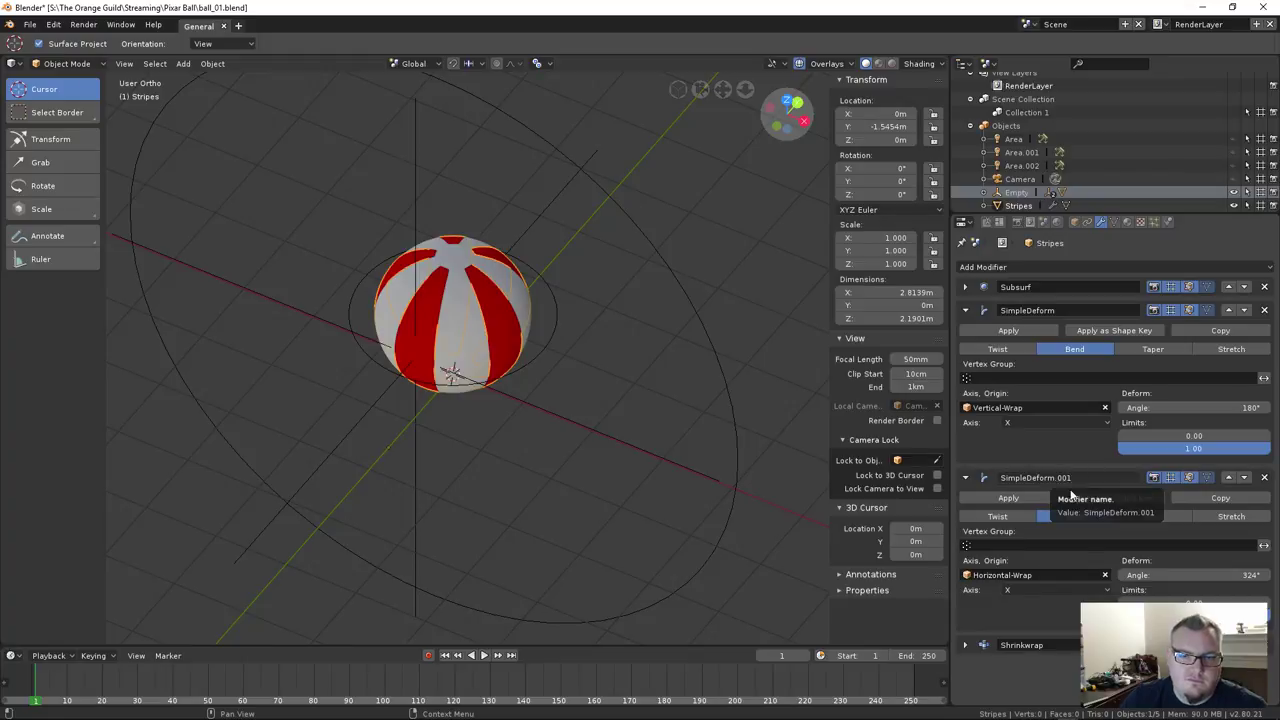
# Try Y and Z as the second bend's axis, then return it to X
pyautogui.click(1058, 593)
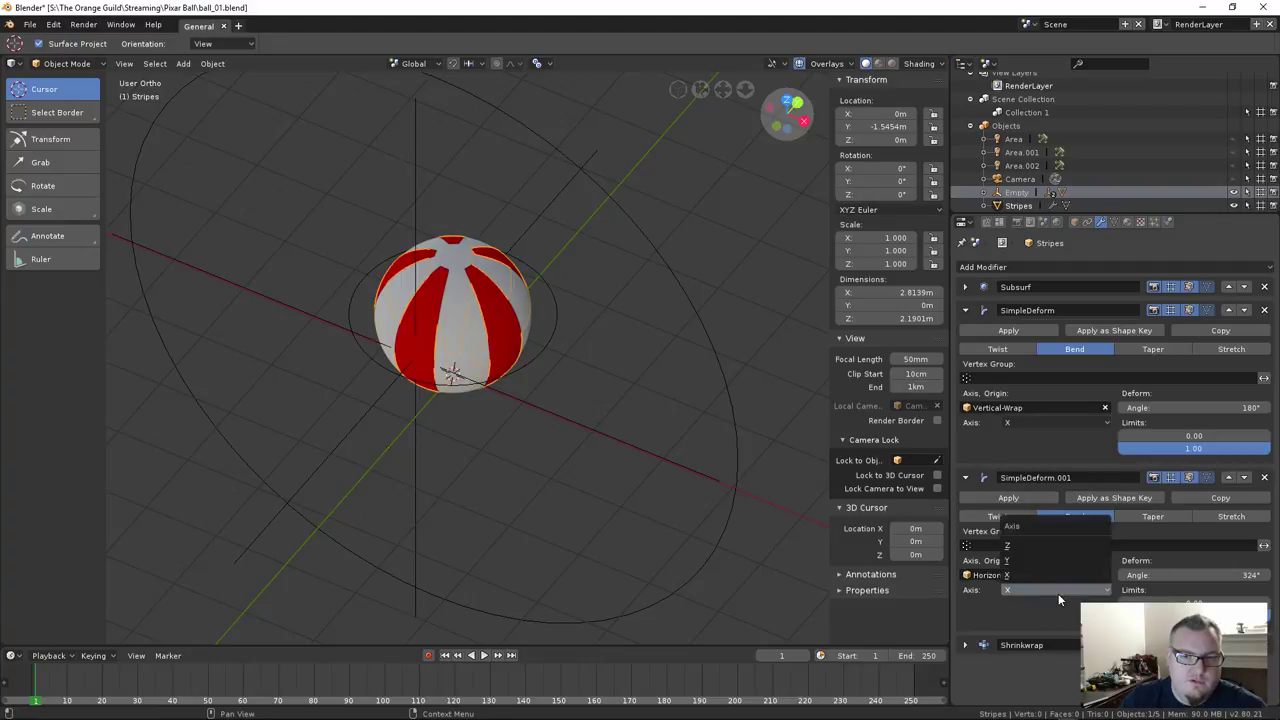
pyautogui.click(1015, 566)
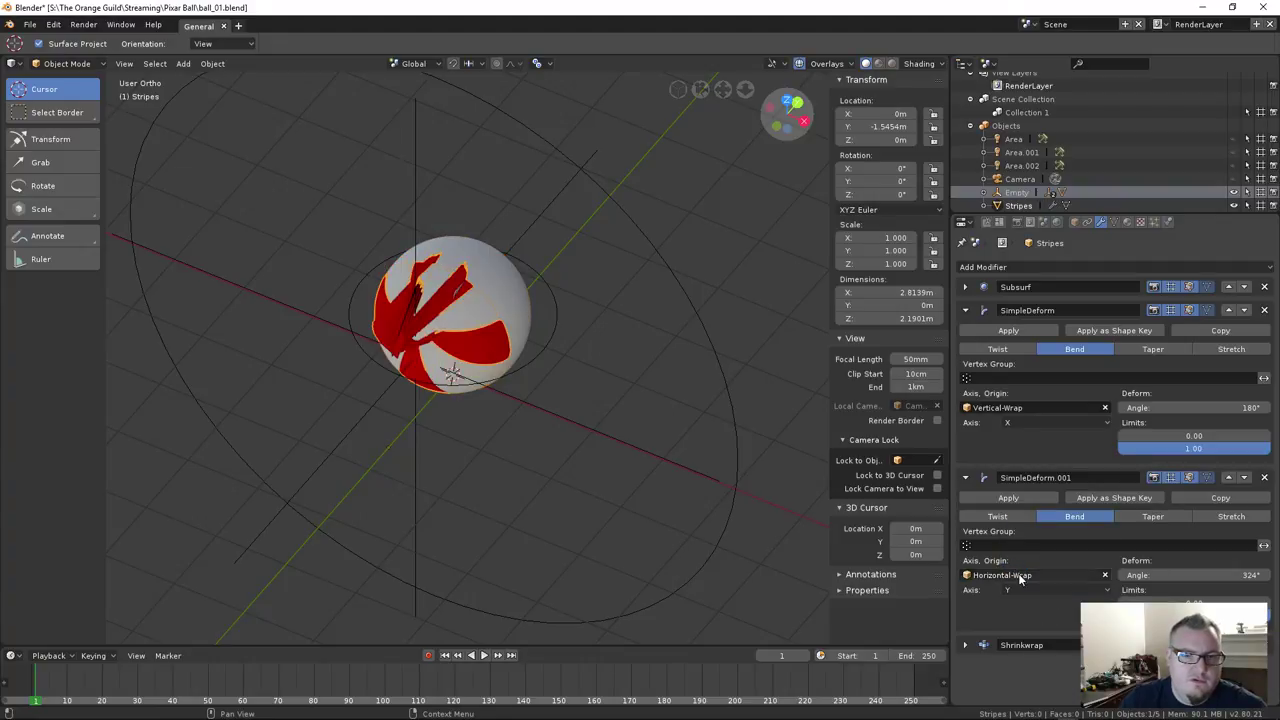
pyautogui.click(1020, 585)
pyautogui.click(1026, 545)
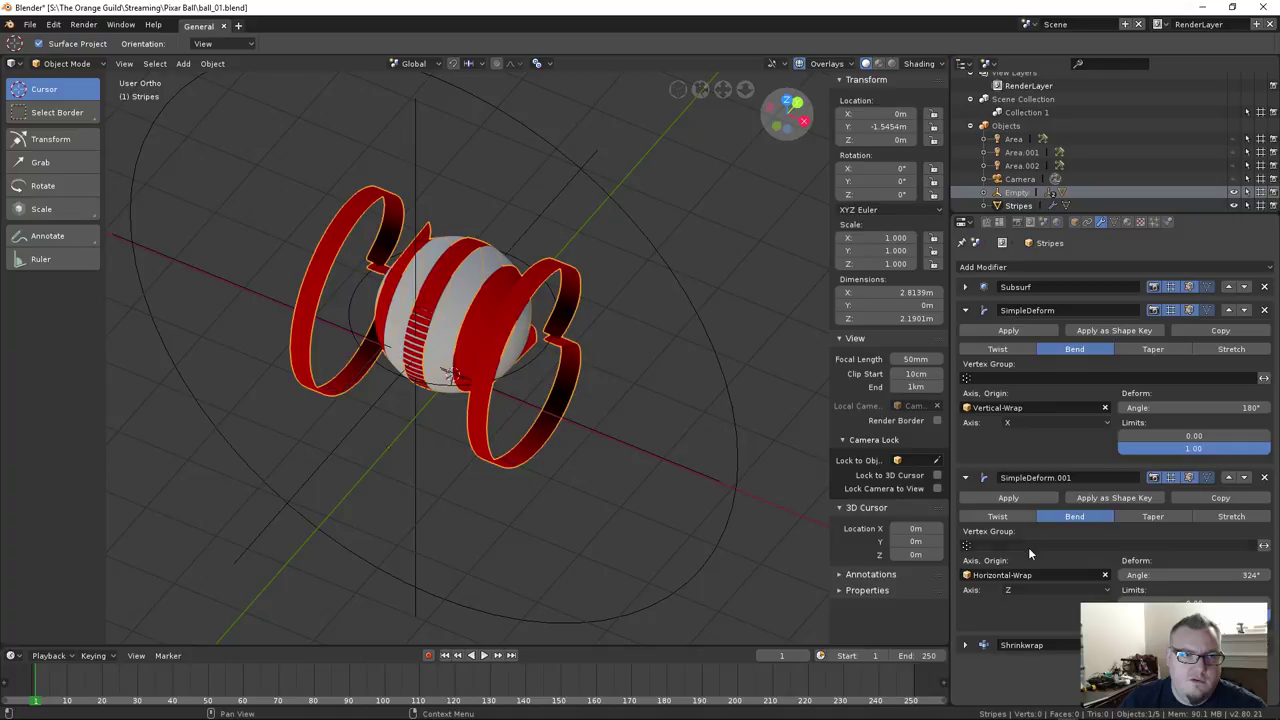
pyautogui.click(1040, 590)
pyautogui.click(1039, 576)
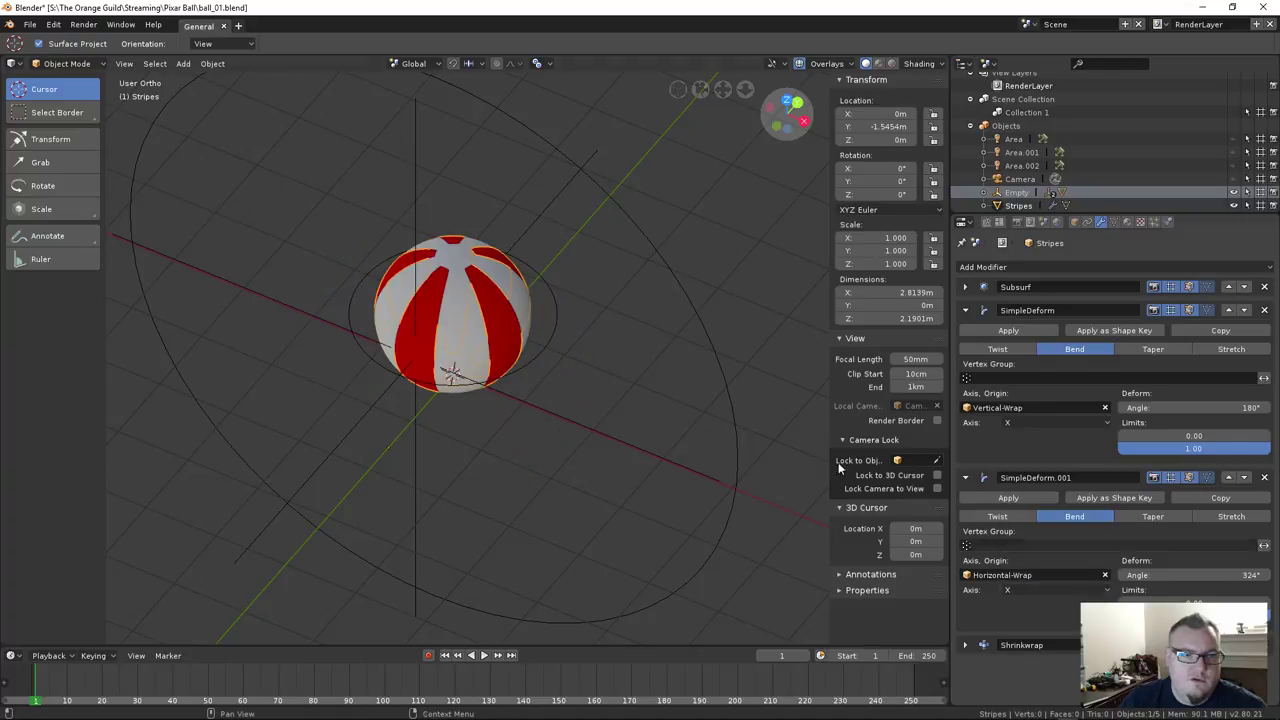
# Try Y on the first bend's axis, restore X, and select the circle control empty
pyautogui.click(555, 316)
pyautogui.click(502, 339)
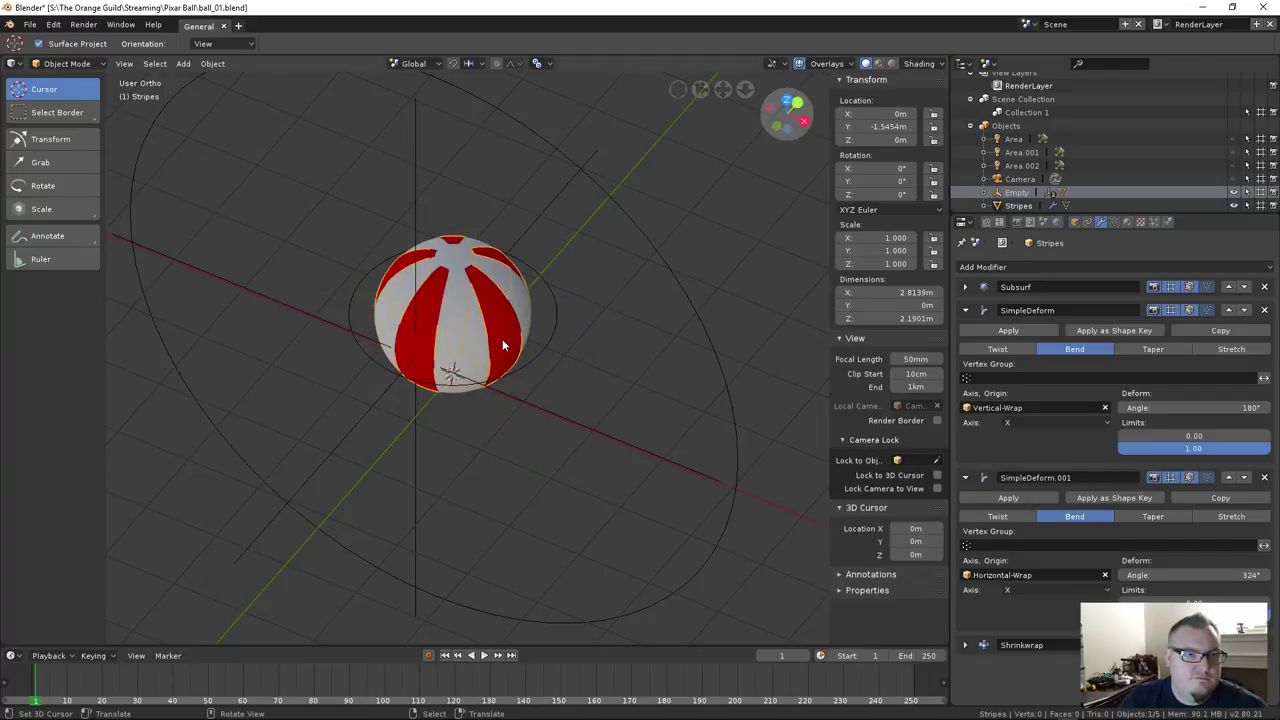
pyautogui.click(1041, 418)
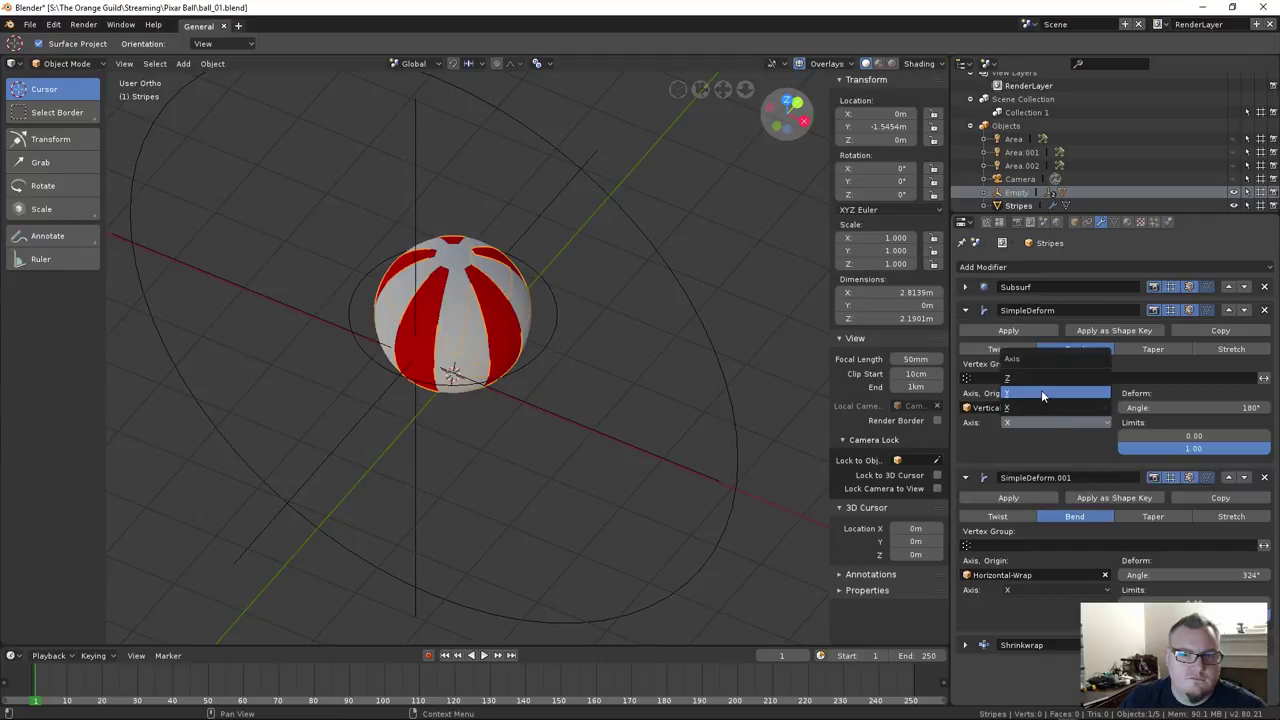
pyautogui.click(1041, 393)
pyautogui.click(1032, 419)
pyautogui.click(1033, 408)
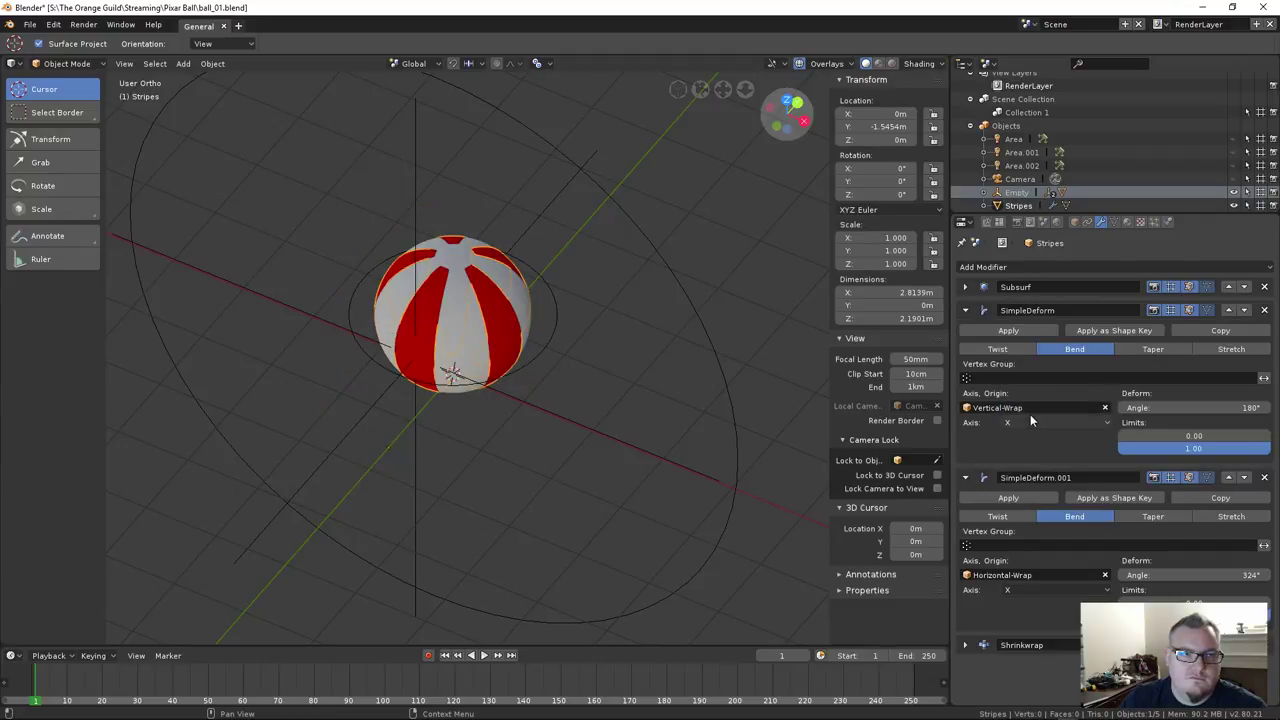
pyautogui.moveTo(728, 353); pyautogui.dragTo(660, 339, button='middle')
pyautogui.click(562, 323)
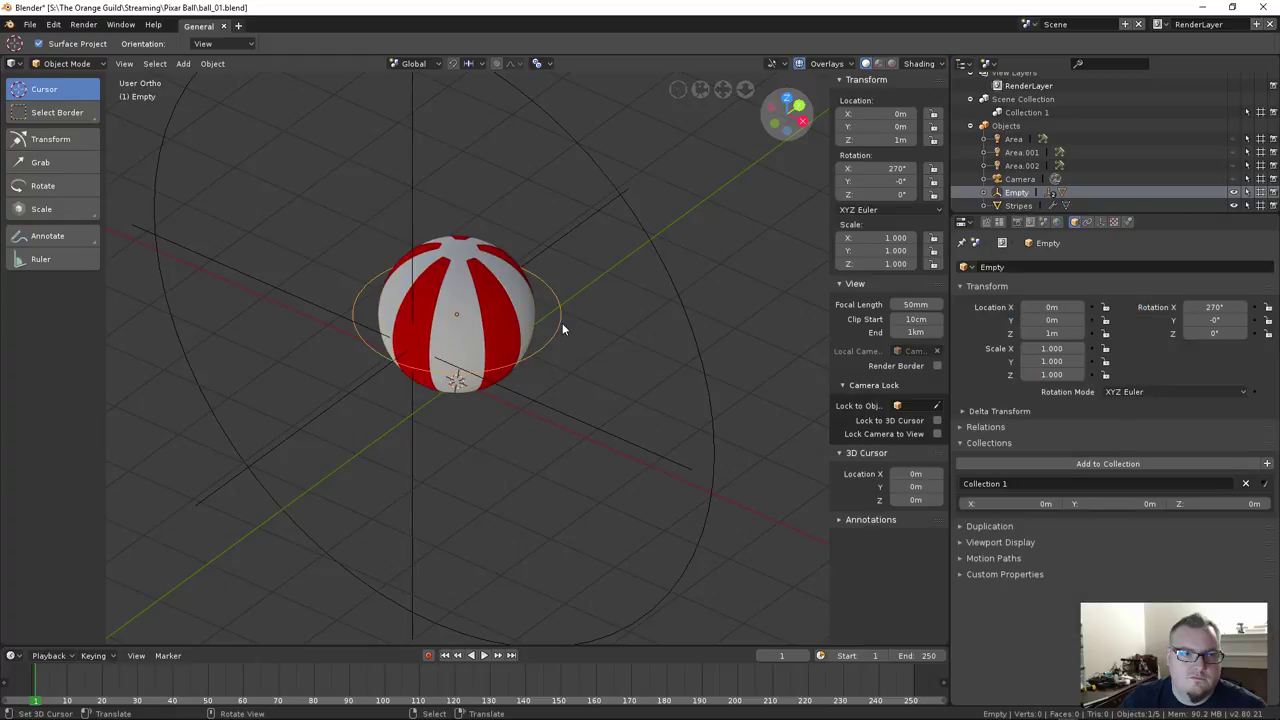
# Rotate the control empty about X and reselect the Stripes object
pyautogui.press('r')
pyautogui.press('x')
pyautogui.click(557, 336)
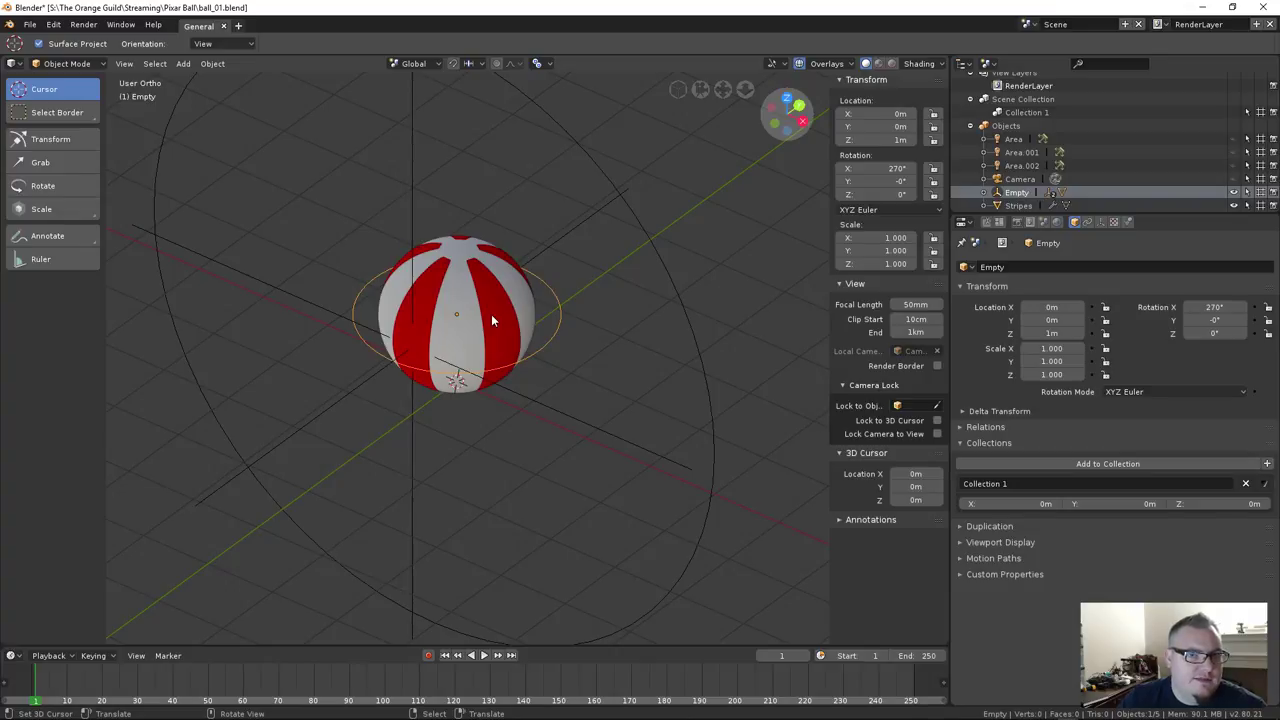
pyautogui.moveTo(517, 337); pyautogui.dragTo(523, 363, button='middle')
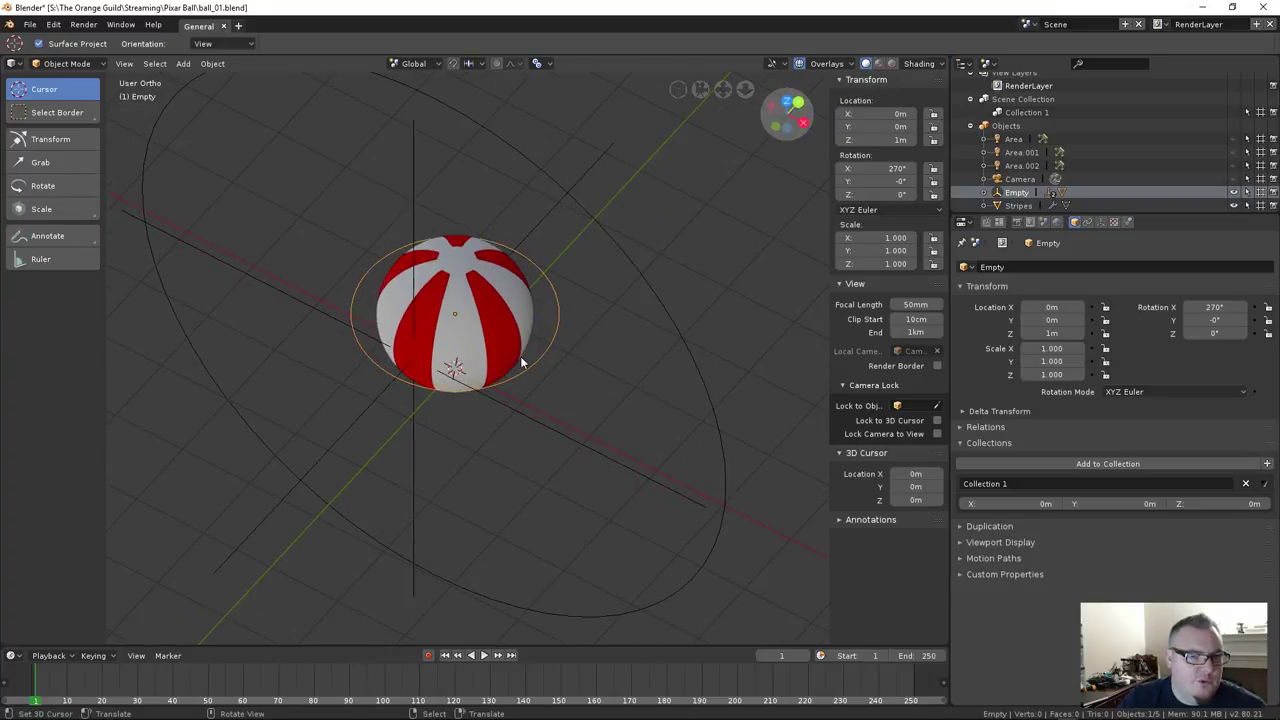
pyautogui.rightClick(505, 340)
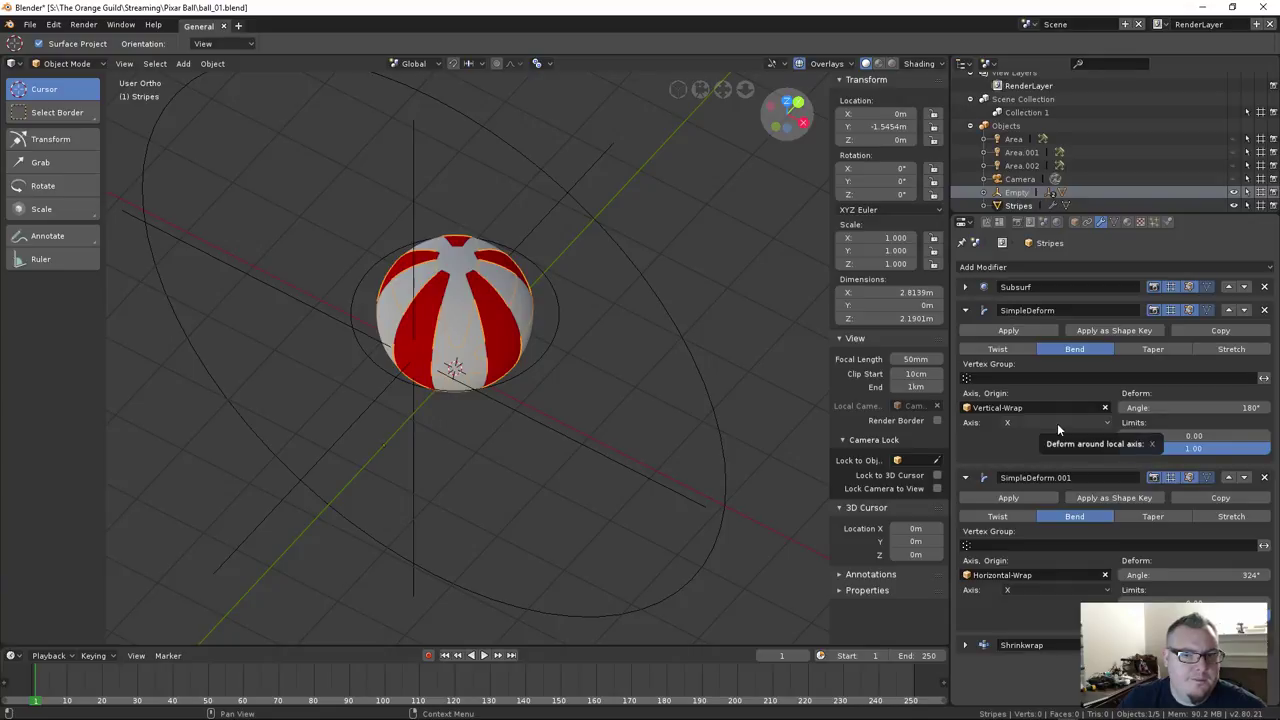
# Collapse both SimpleDeform panels and turn off Shrinkwrap's viewport display
pyautogui.click(967, 310)
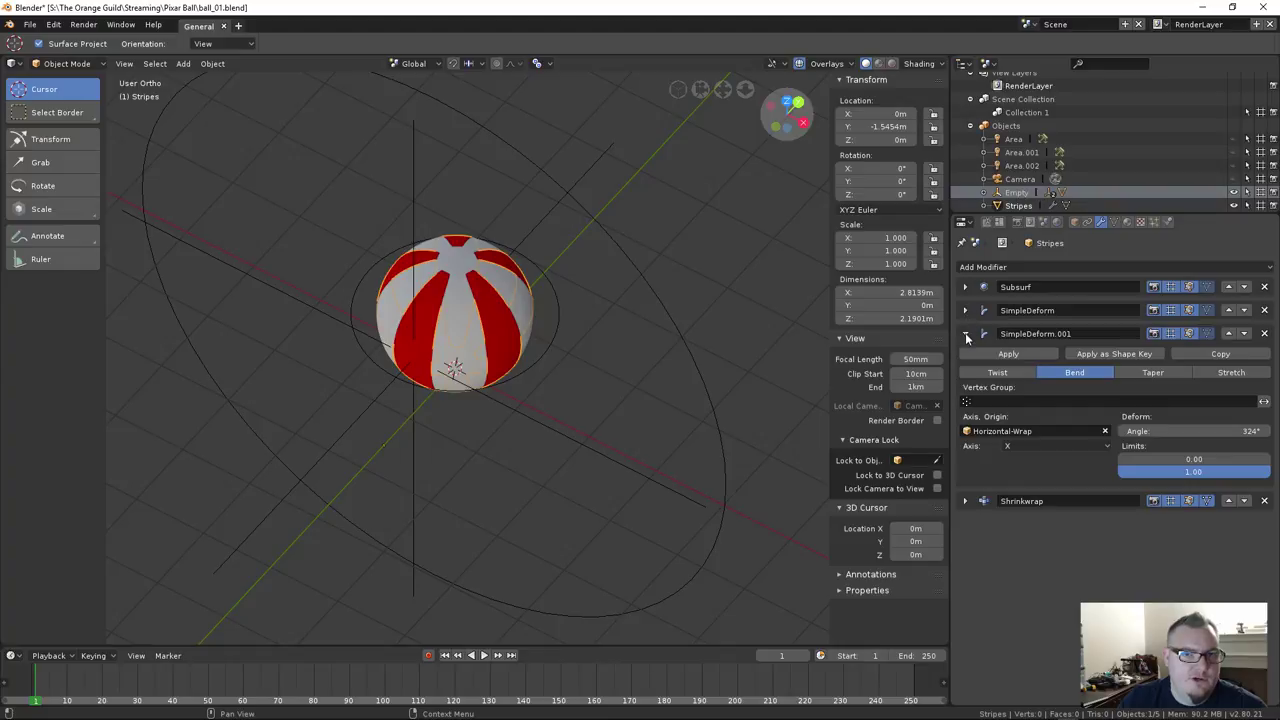
pyautogui.click(965, 333)
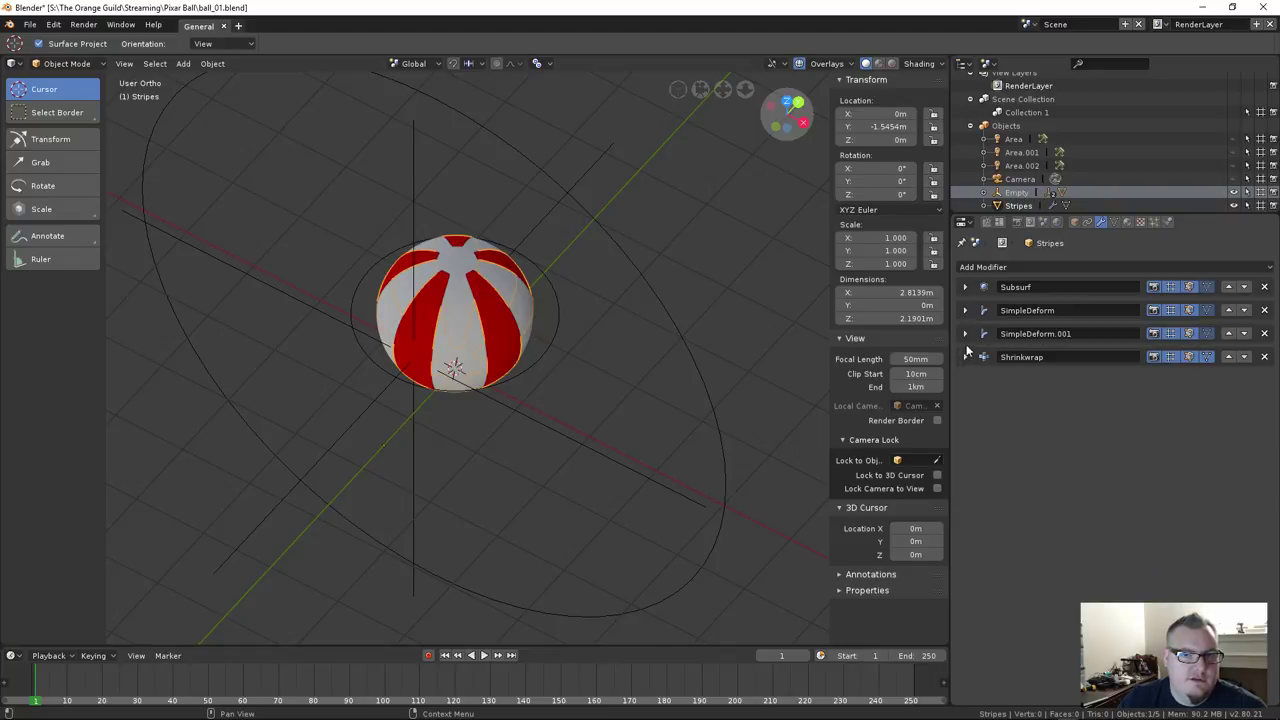
pyautogui.click(1171, 357)
pyautogui.moveTo(541, 322)
pyautogui.mouseDown(button='middle')
pyautogui.moveTo(574, 320)
pyautogui.moveTo(538, 346)
pyautogui.mouseUp(button='middle')
pyautogui.scroll(1, 538, 346)
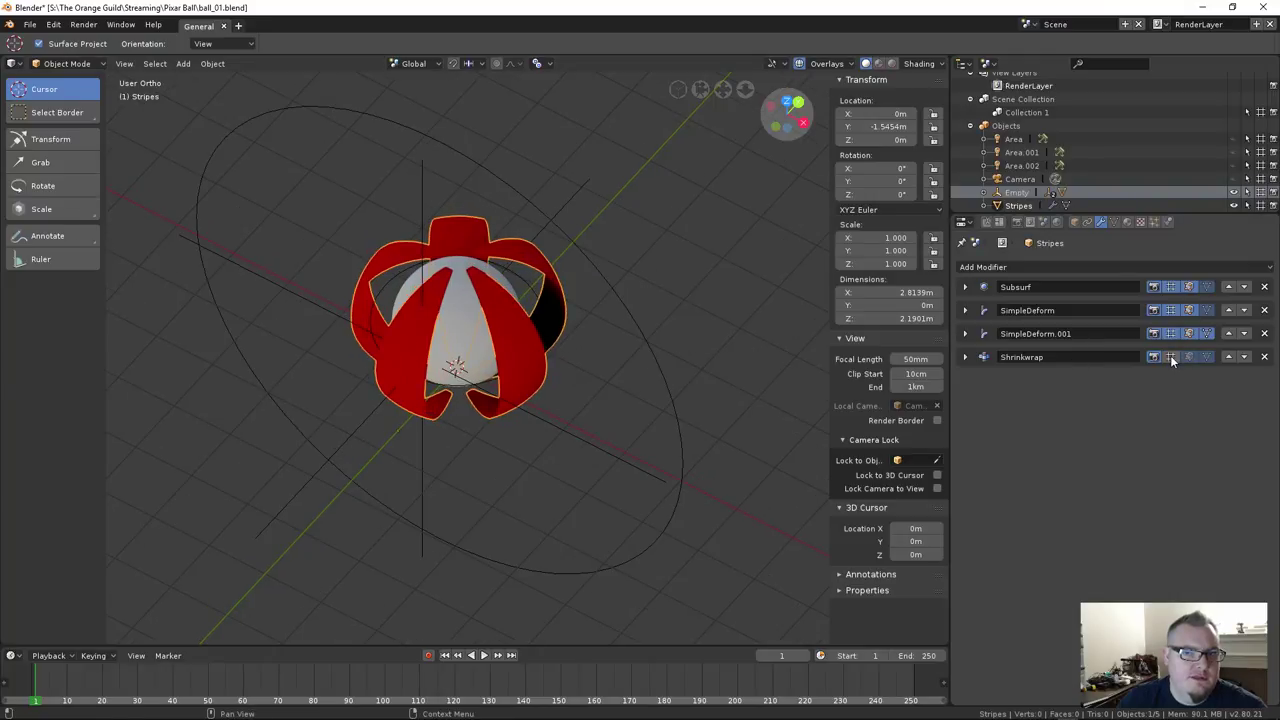
pyautogui.moveTo(667, 358); pyautogui.dragTo(572, 328, button='middle')
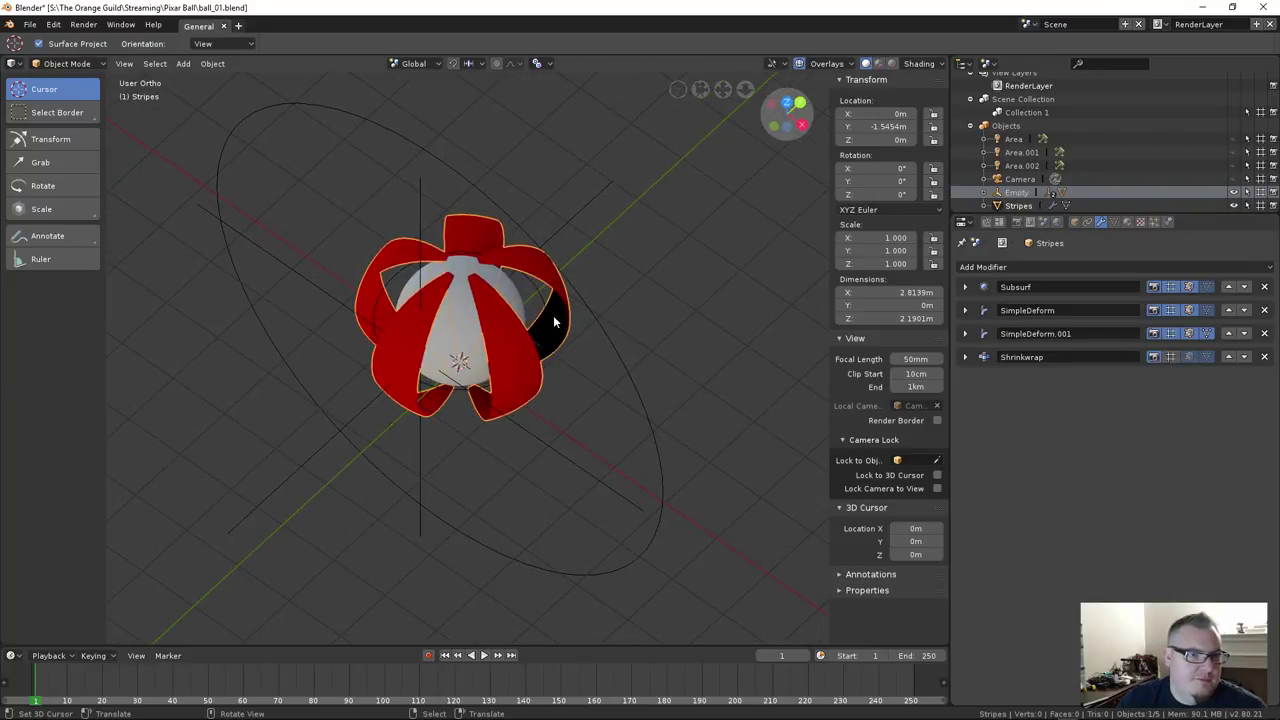
# Test-grab the empty along X, then hide SimpleDeform.001 in the viewport
pyautogui.rightClick(545, 304)
pyautogui.press('g')
pyautogui.press('x')
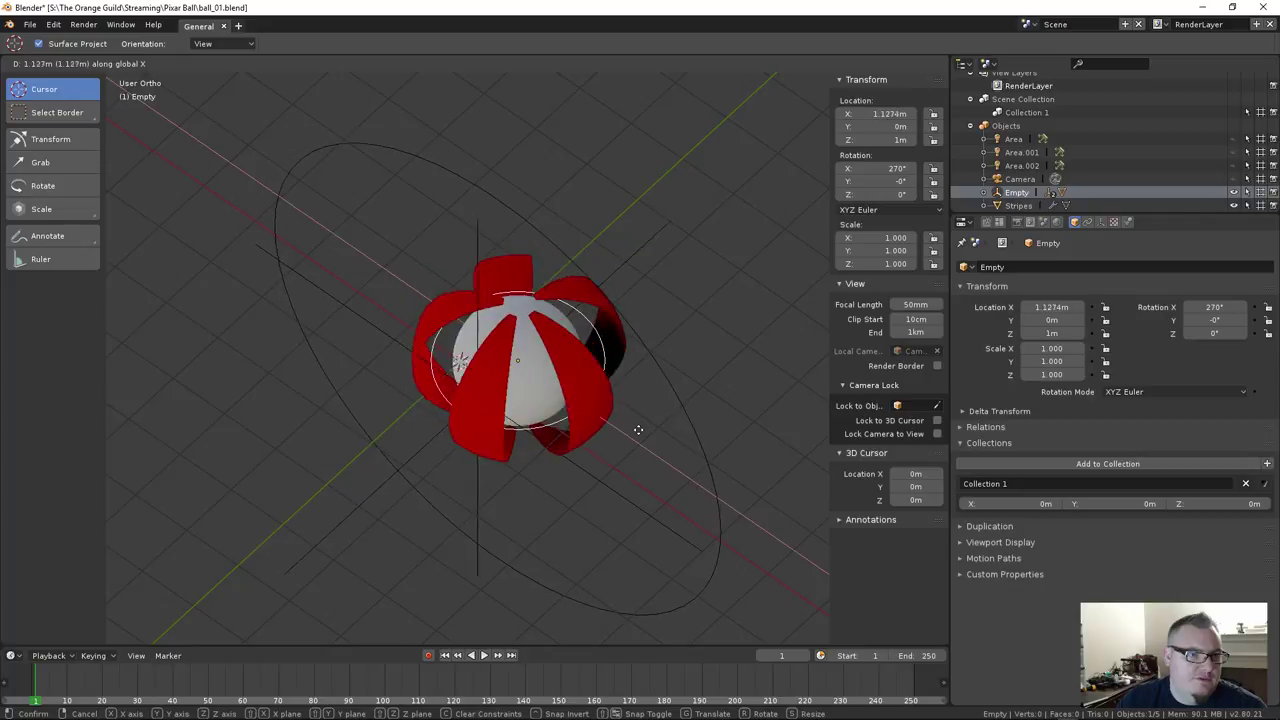
pyautogui.rightClick(704, 353)
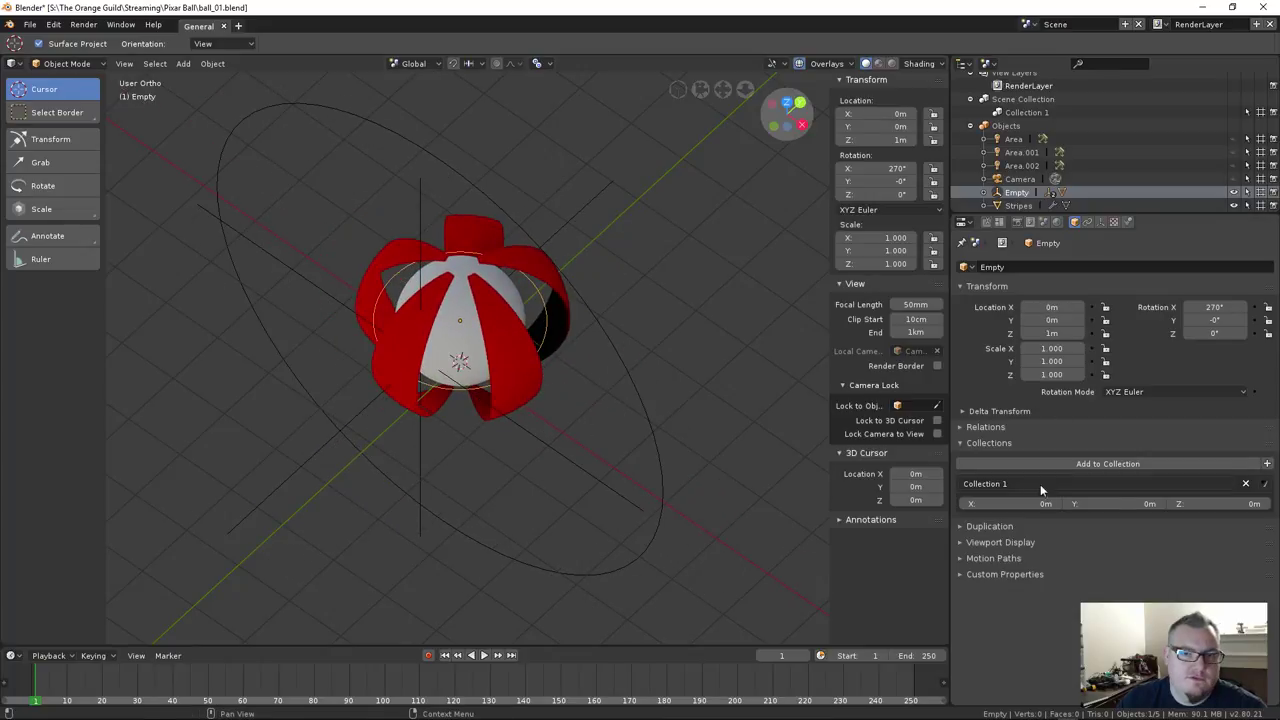
pyautogui.rightClick(493, 356)
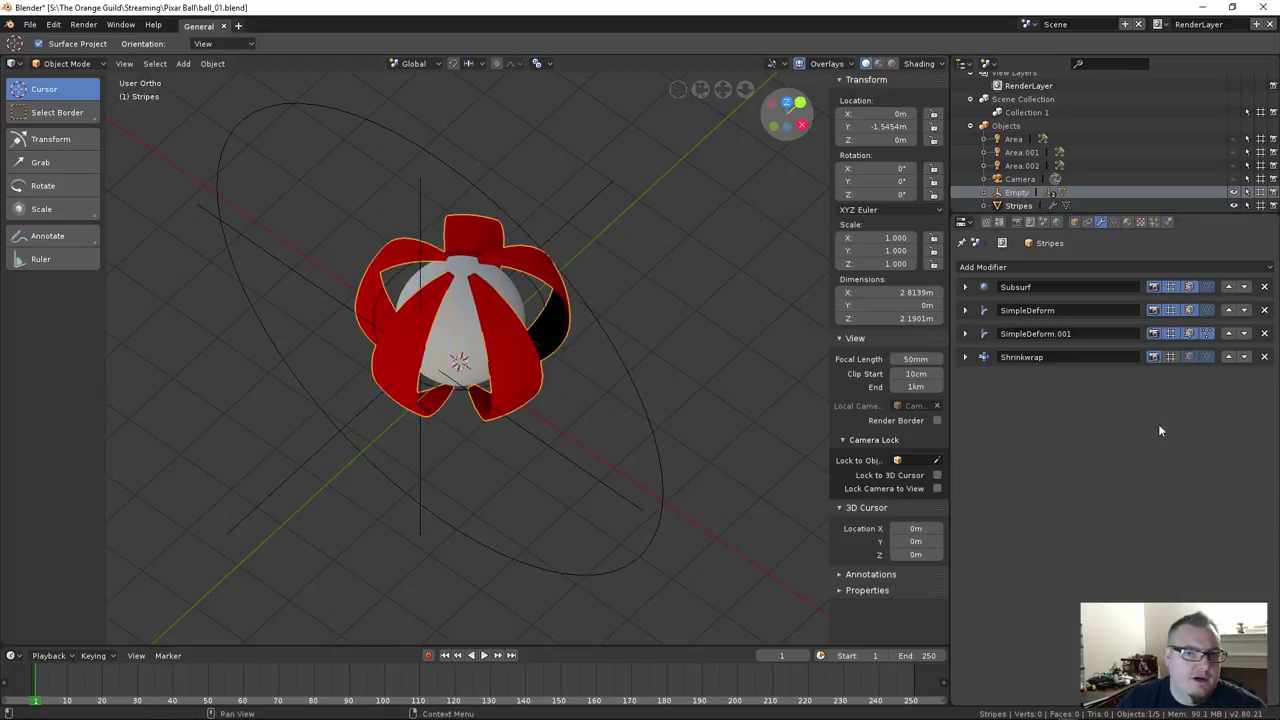
pyautogui.click(1170, 333)
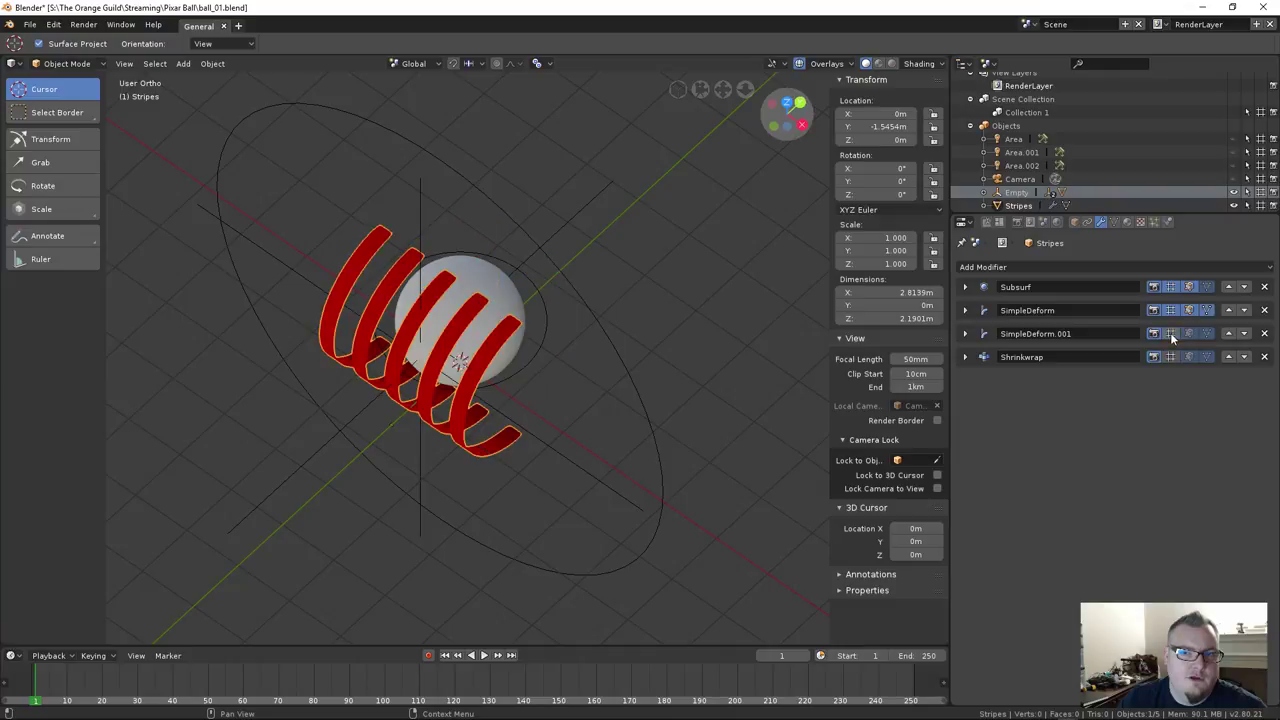
# Test-grab the control empty along X again, cancel, and reselect Stripes
pyautogui.rightClick(532, 344)
pyautogui.press('g')
pyautogui.press('x')
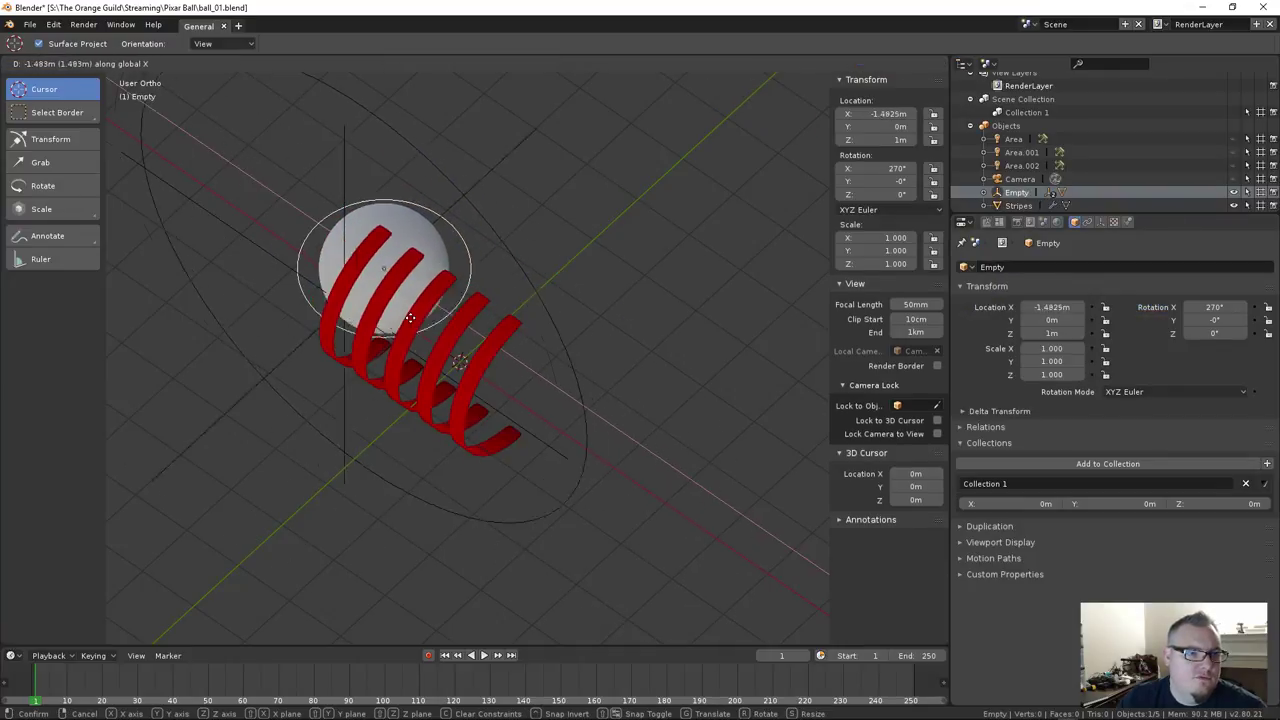
pyautogui.rightClick(502, 364)
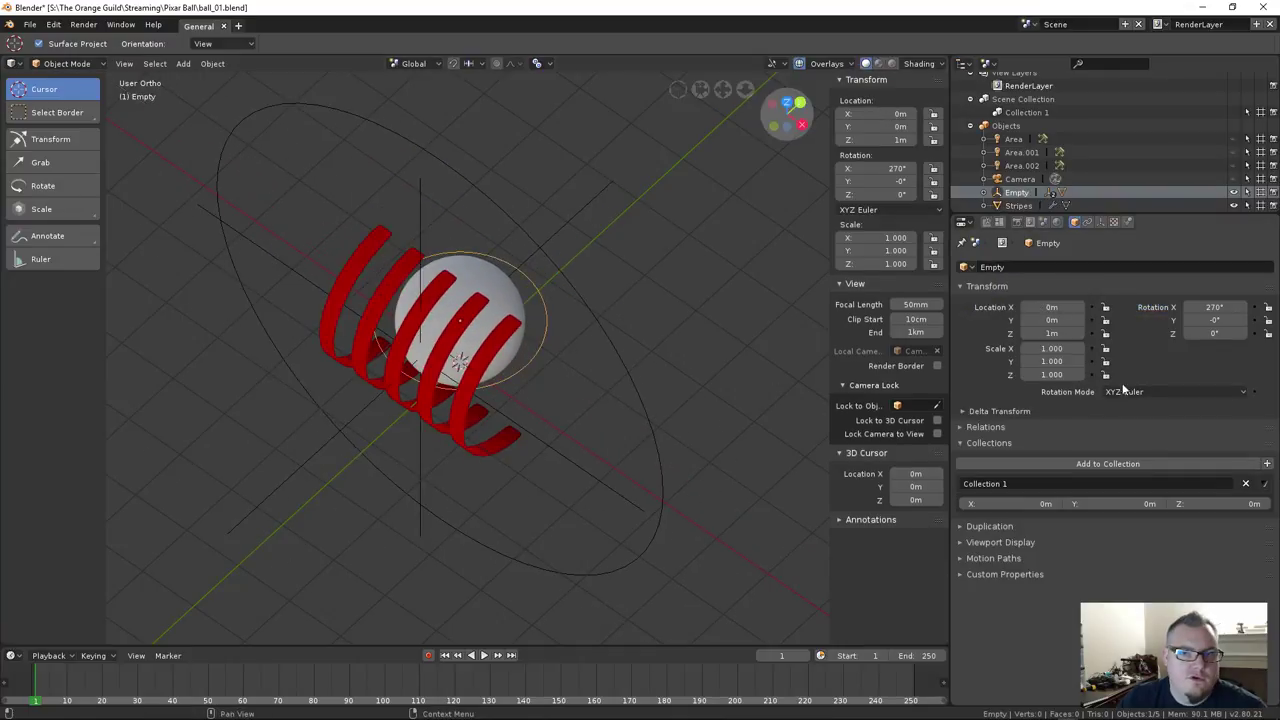
pyautogui.rightClick(479, 370)
pyautogui.click(1085, 330)
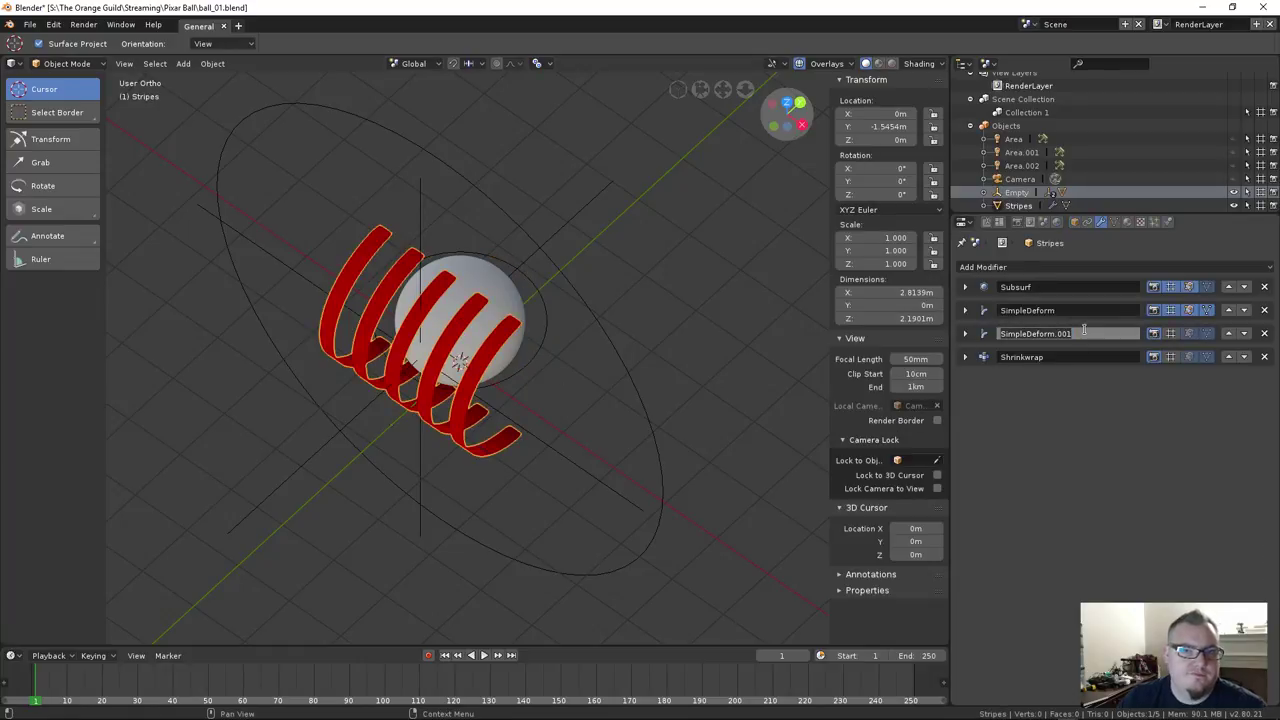
# Name the bends Horizontal-Wrap and Vertical-Wrap and show Horizontal-Wrap in the viewport again
pyautogui.write('Horizontal')
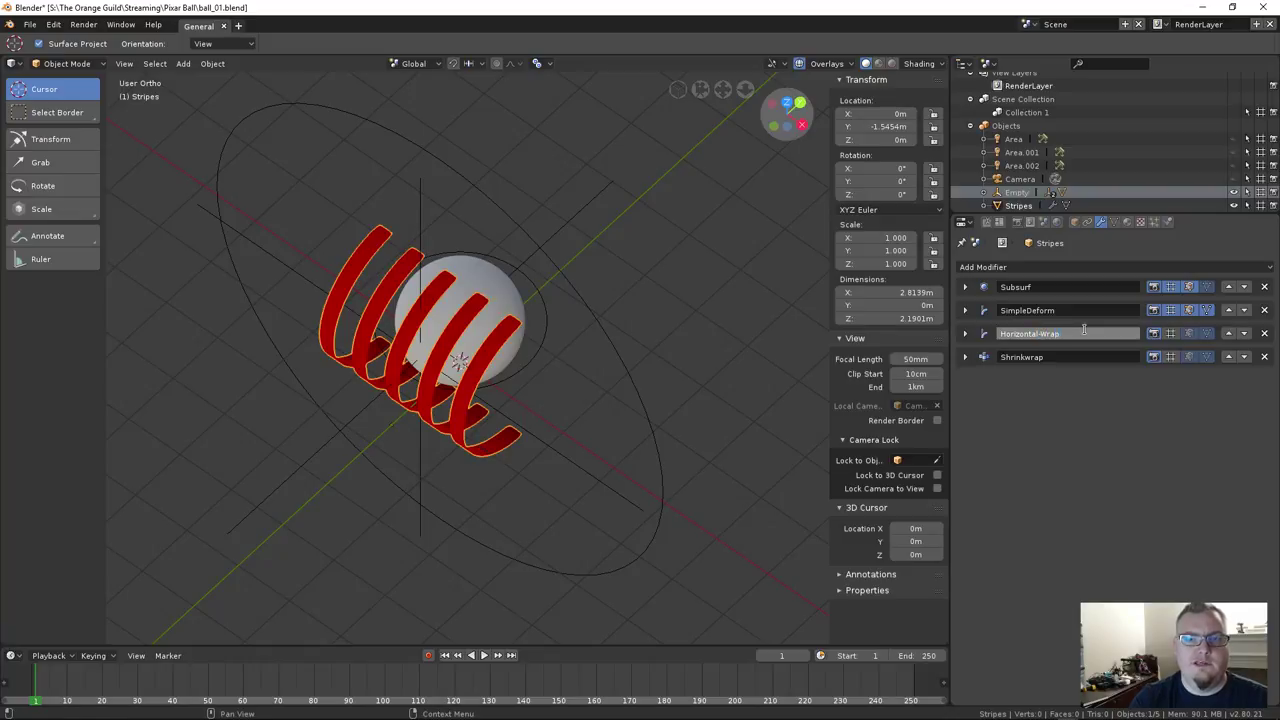
pyautogui.write('-Wrap')
pyautogui.press('Return')
pyautogui.click(1083, 312)
pyautogui.write('Vertical-Wrap')
pyautogui.press('Return')
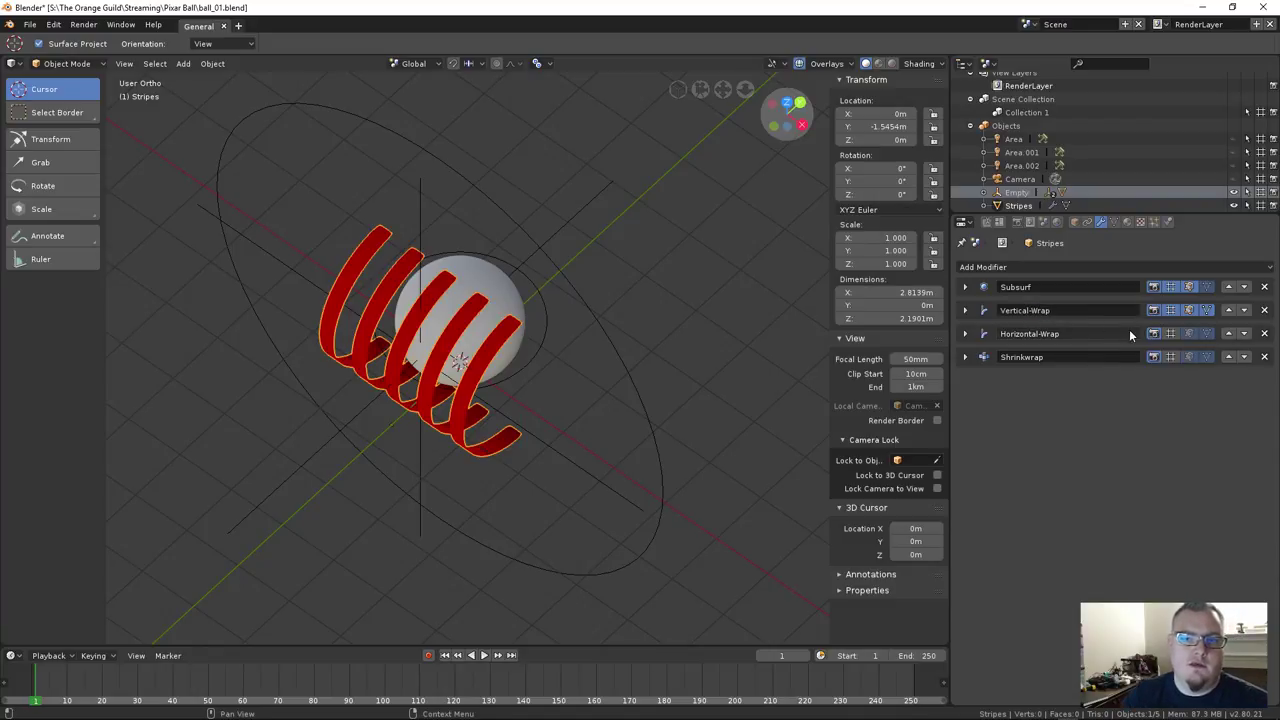
pyautogui.click(1189, 333)
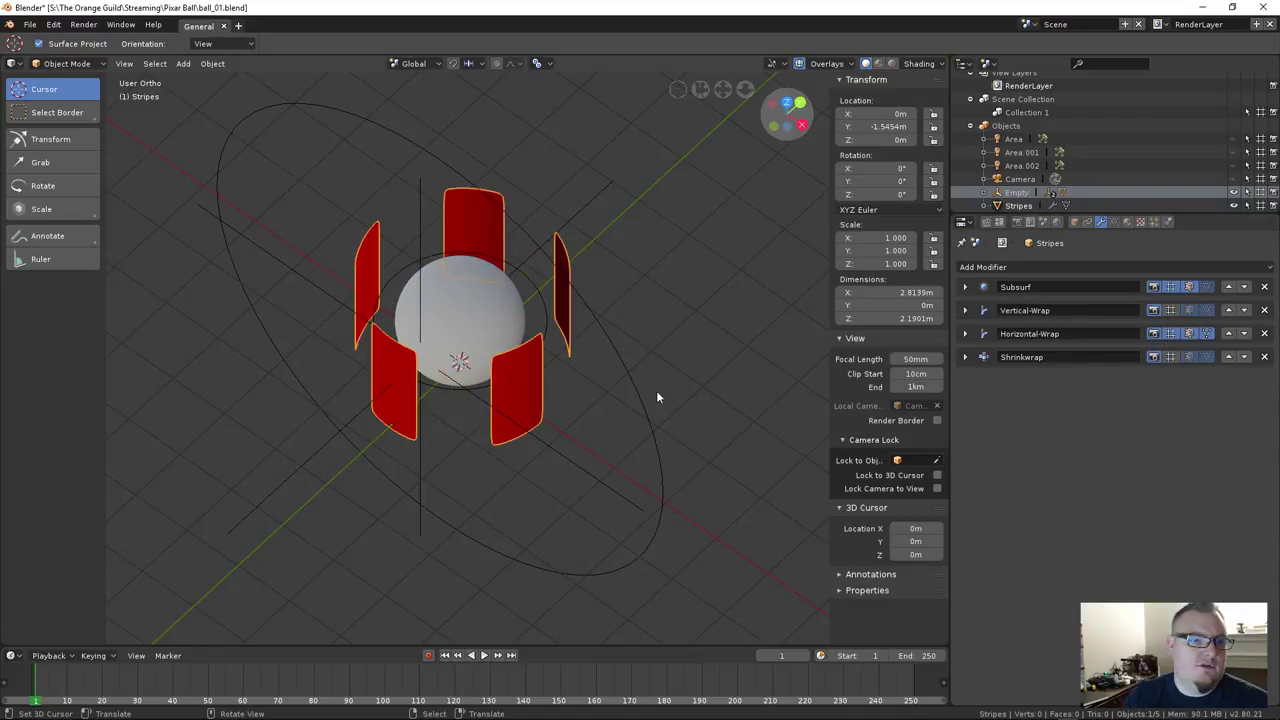
# Test-grab the empty along X, then re-enable Vertical-Wrap and Shrinkwrap viewport display
pyautogui.click(585, 380)
pyautogui.press('g')
pyautogui.press('x')
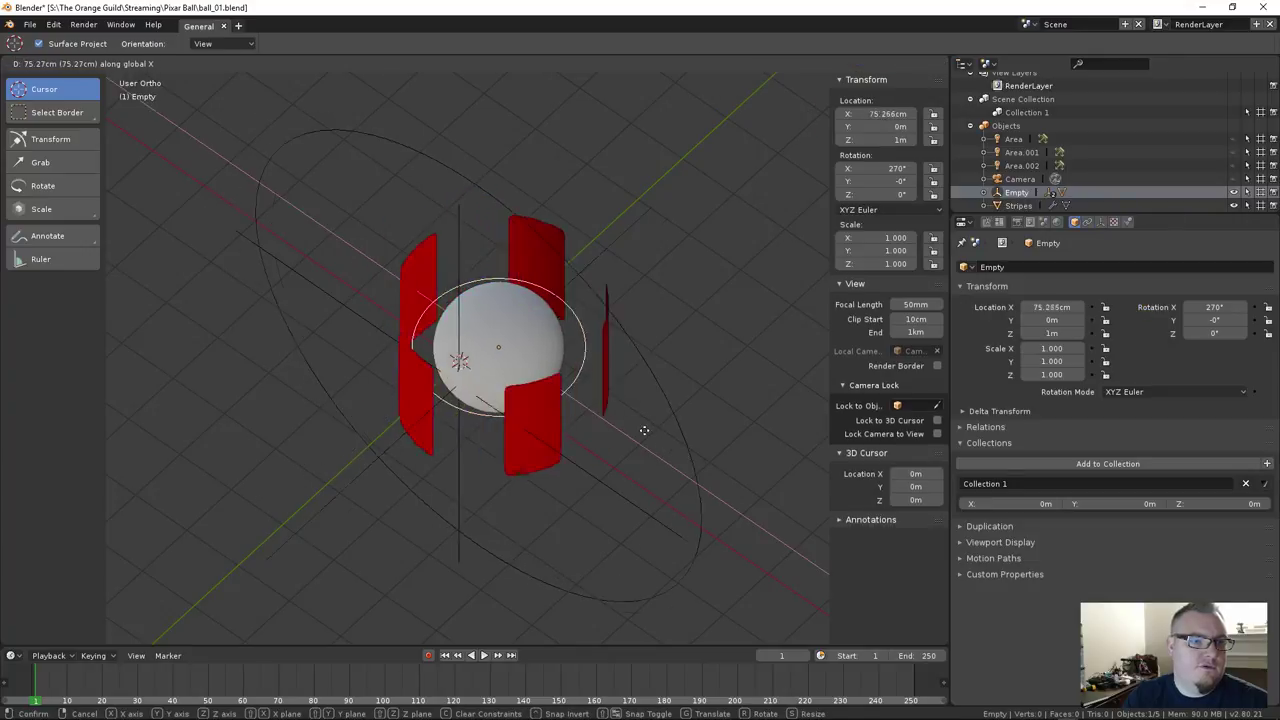
pyautogui.press('Escape')
pyautogui.click(557, 332)
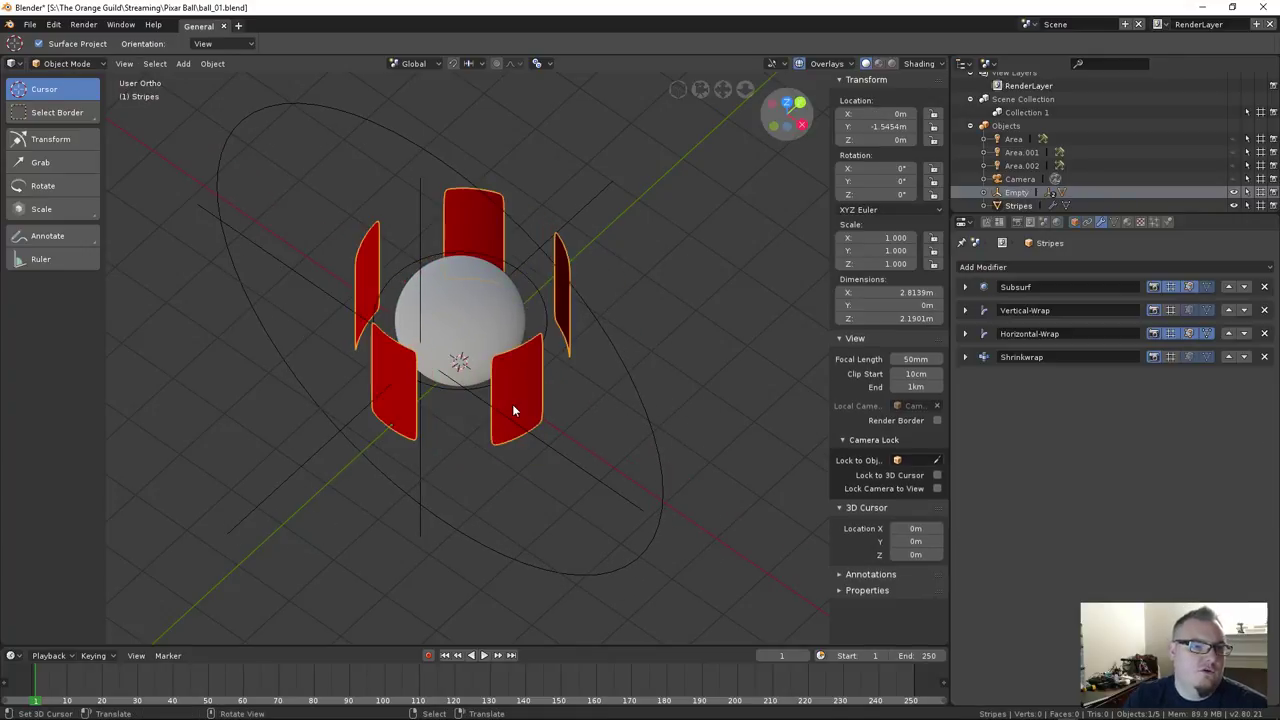
pyautogui.click(964, 334)
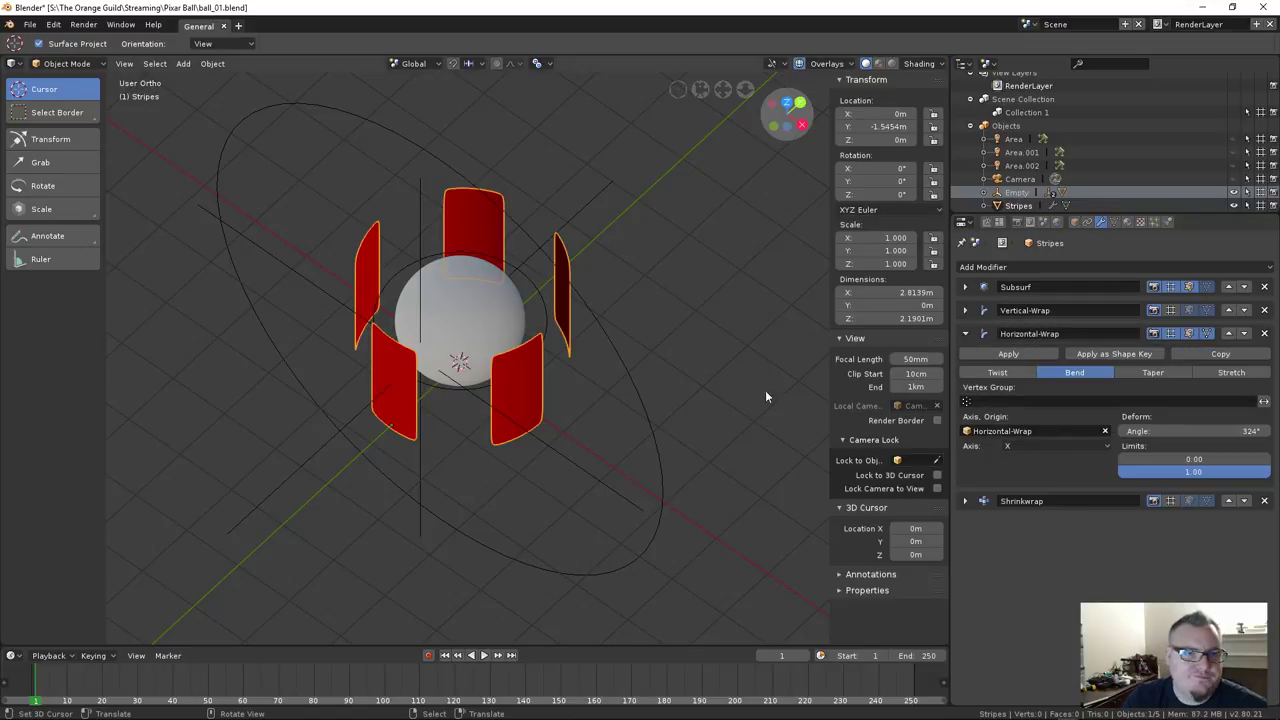
pyautogui.click(1170, 310)
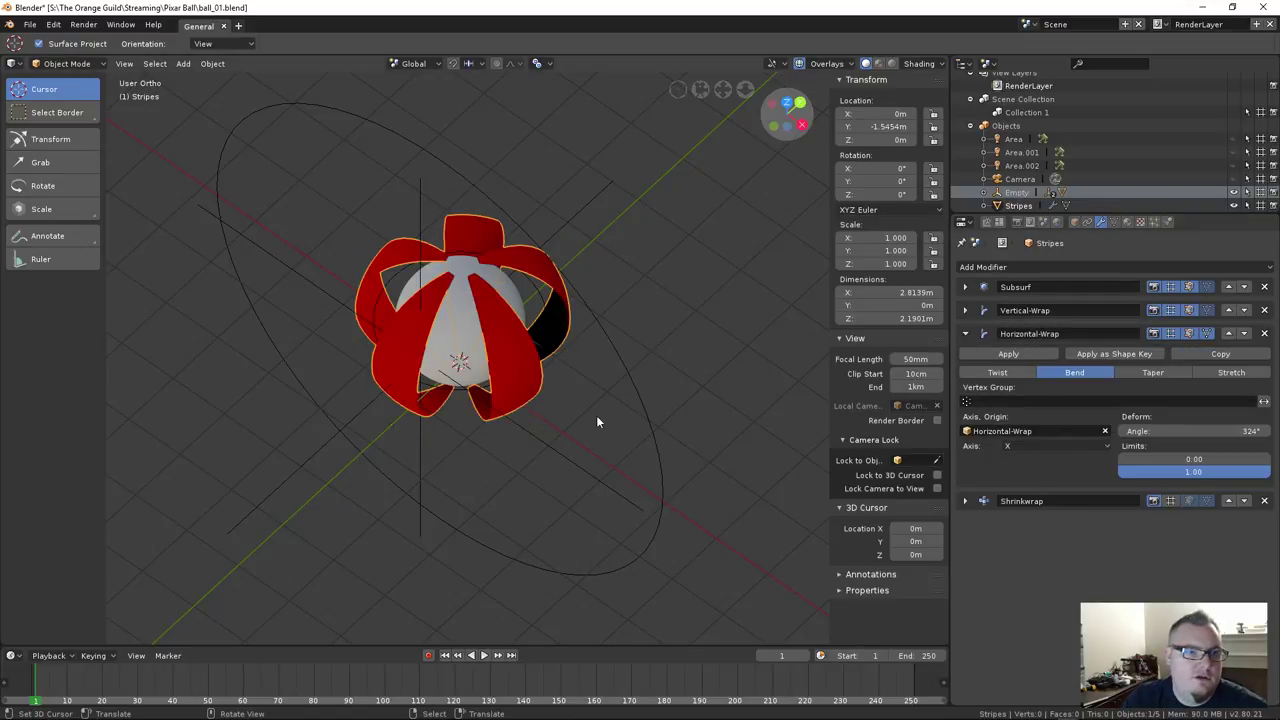
pyautogui.click(1171, 501)
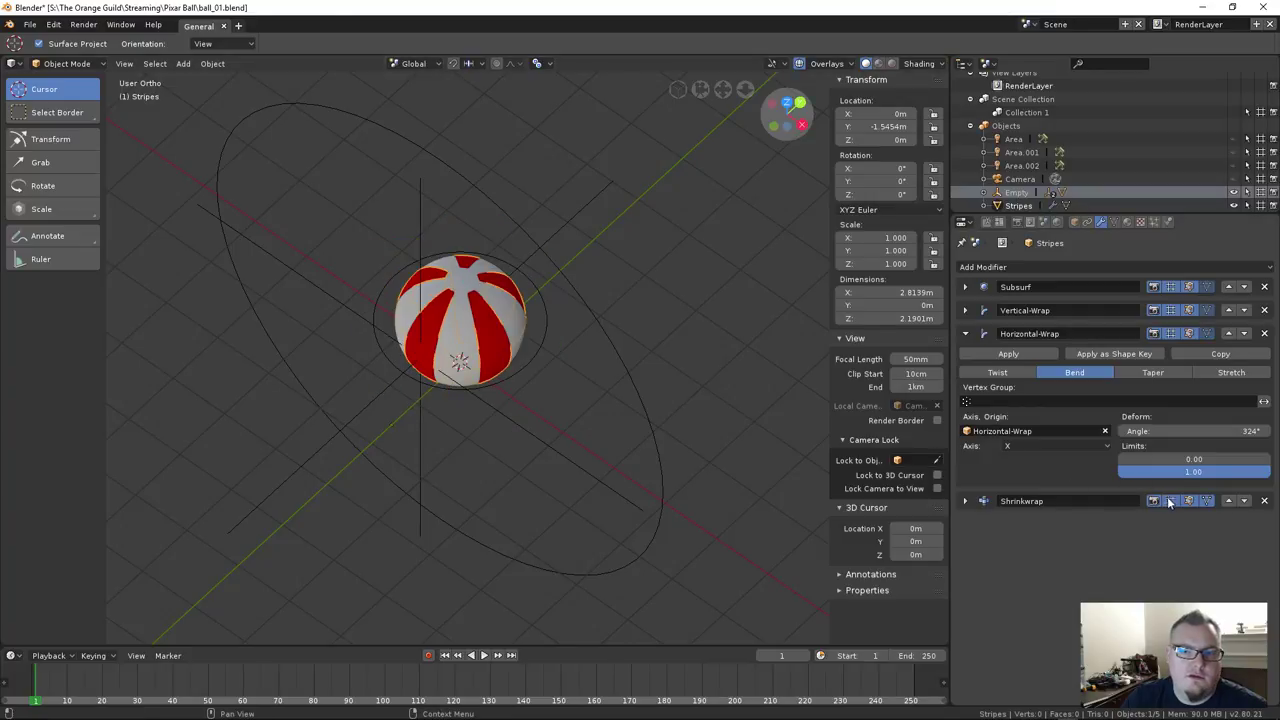
pyautogui.scroll(4, 623, 401)
pyautogui.scroll(-1, 798, 452)
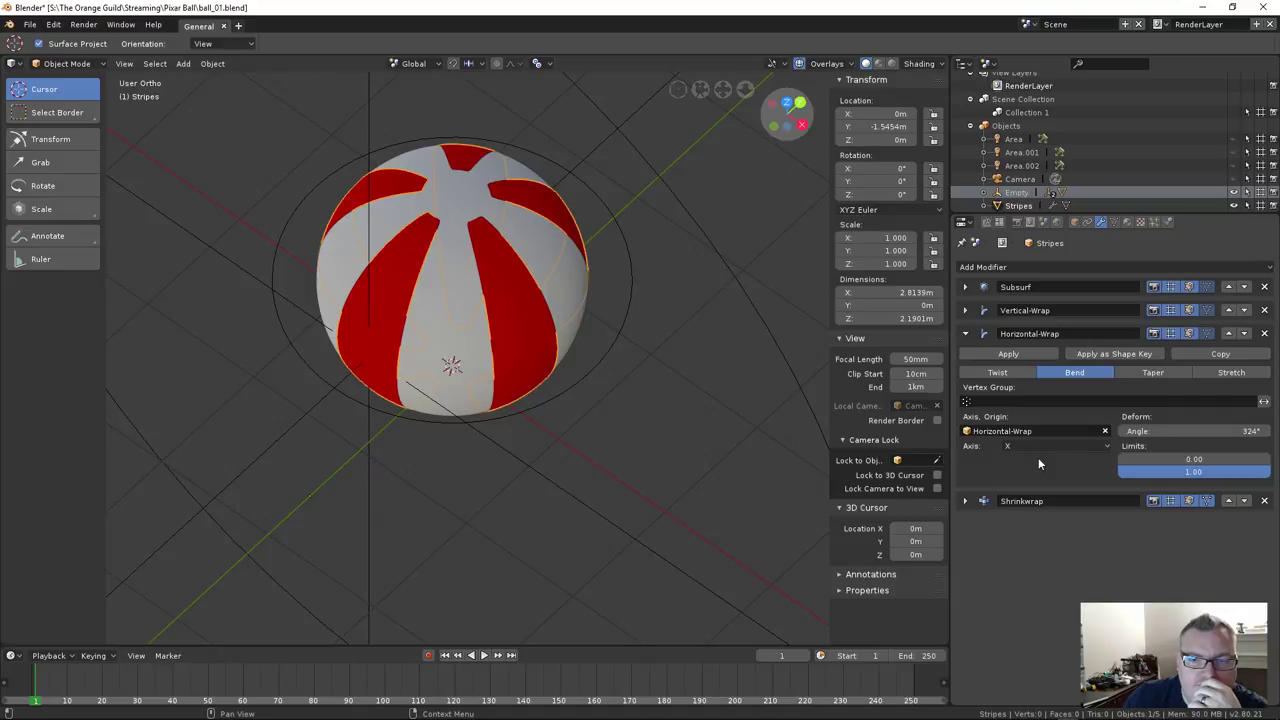
# Test modifier reordering, leaving Horizontal-Wrap below Vertical-Wrap, then undo and redo to compare
pyautogui.click(1227, 501)
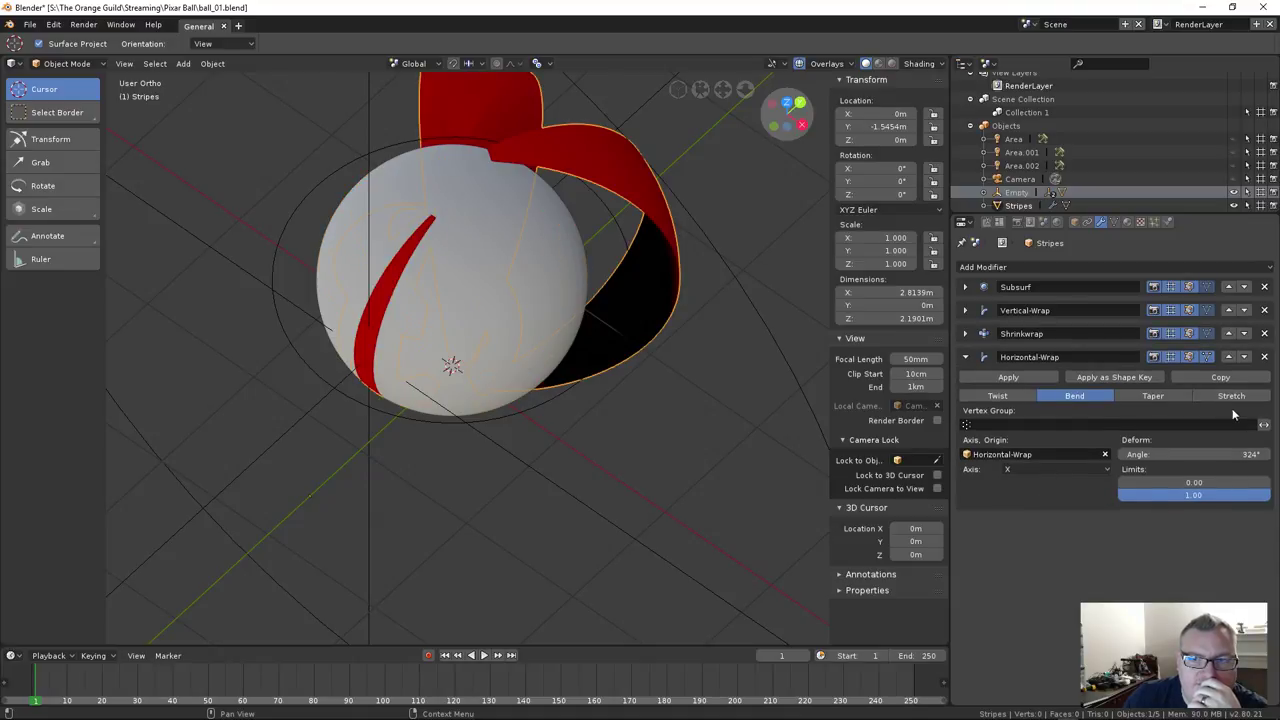
pyautogui.click(1230, 358)
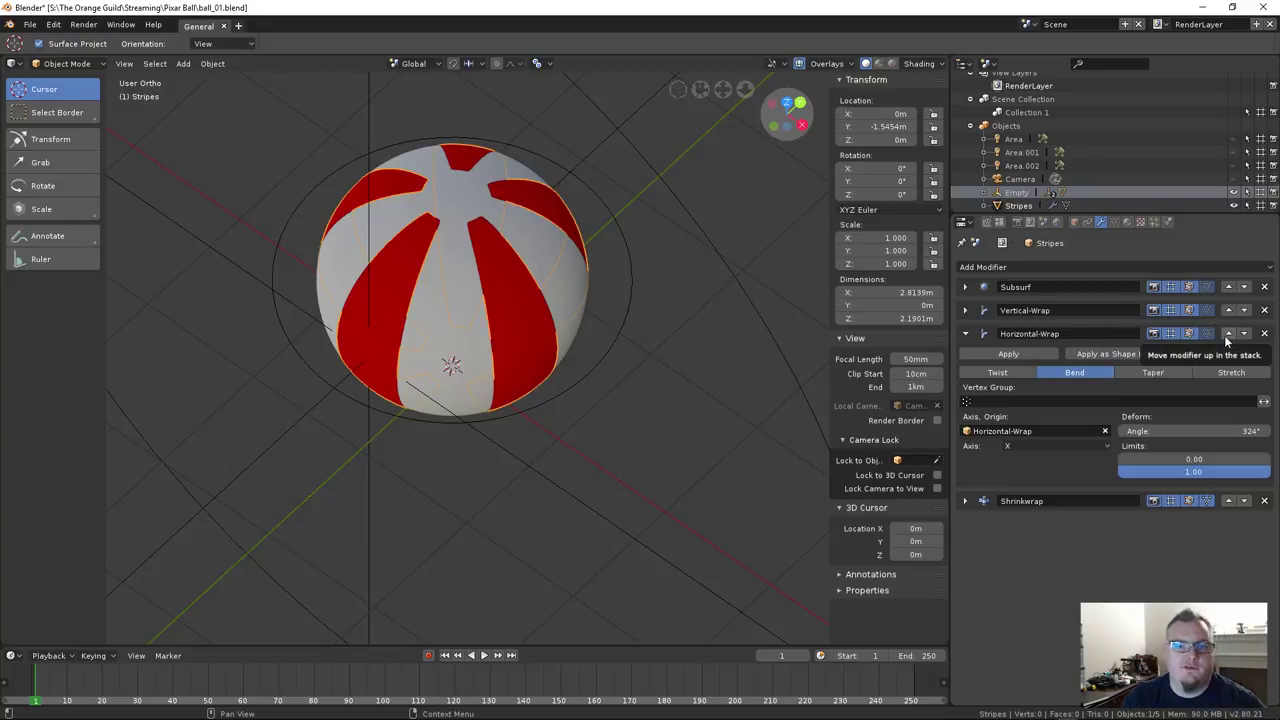
pyautogui.click(1227, 336)
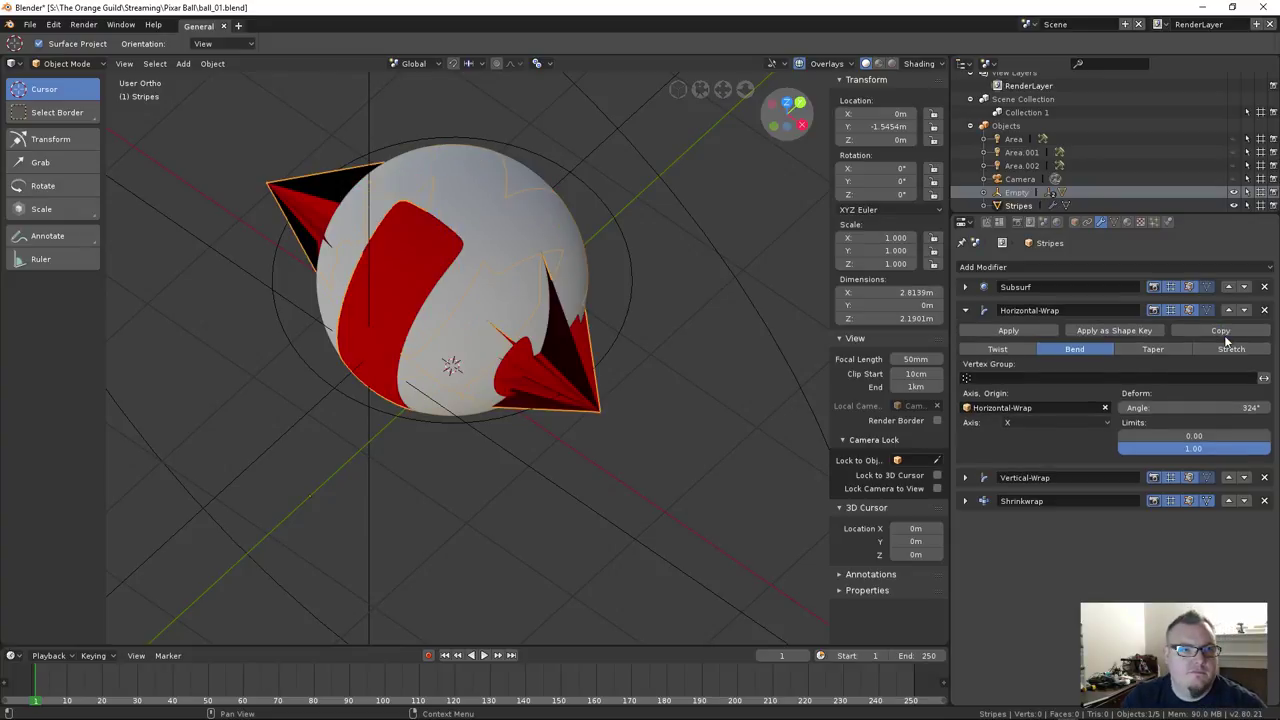
pyautogui.click(1244, 310)
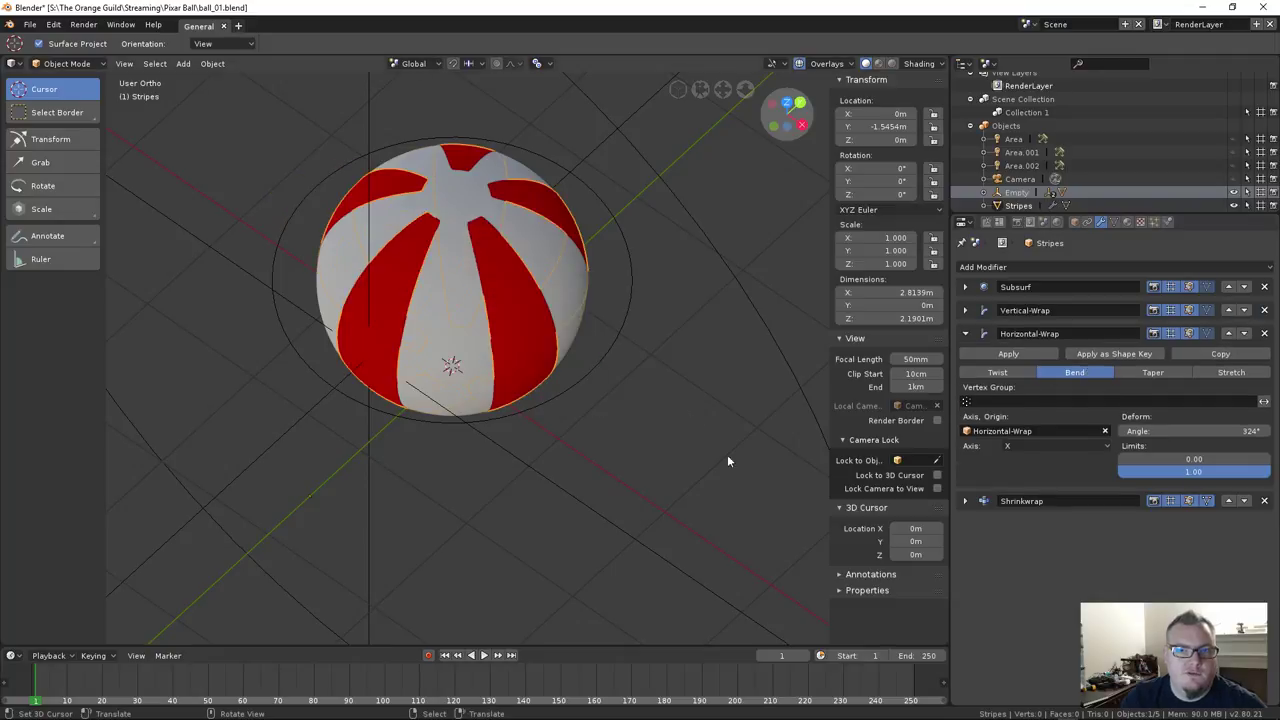
pyautogui.scroll(-3, 548, 369)
pyautogui.moveTo(548, 369); pyautogui.dragTo(579, 355, button='middle')
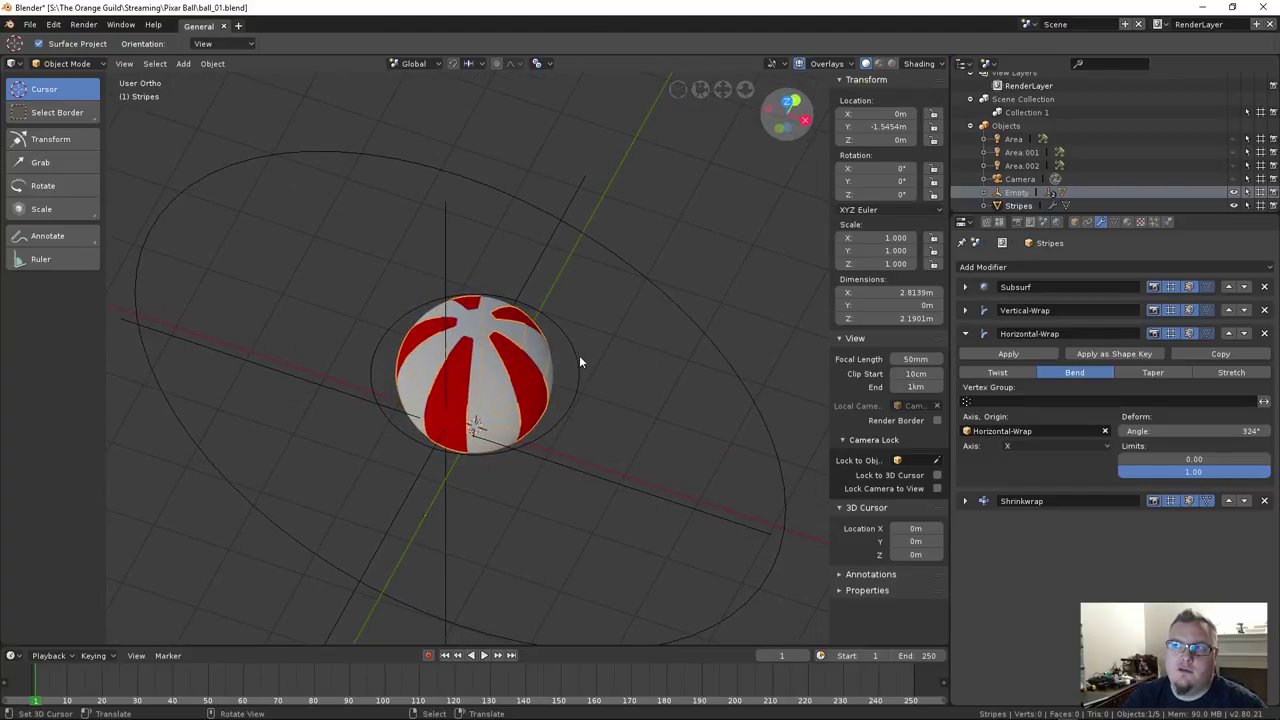
pyautogui.hotkey('ctrl', 'z')
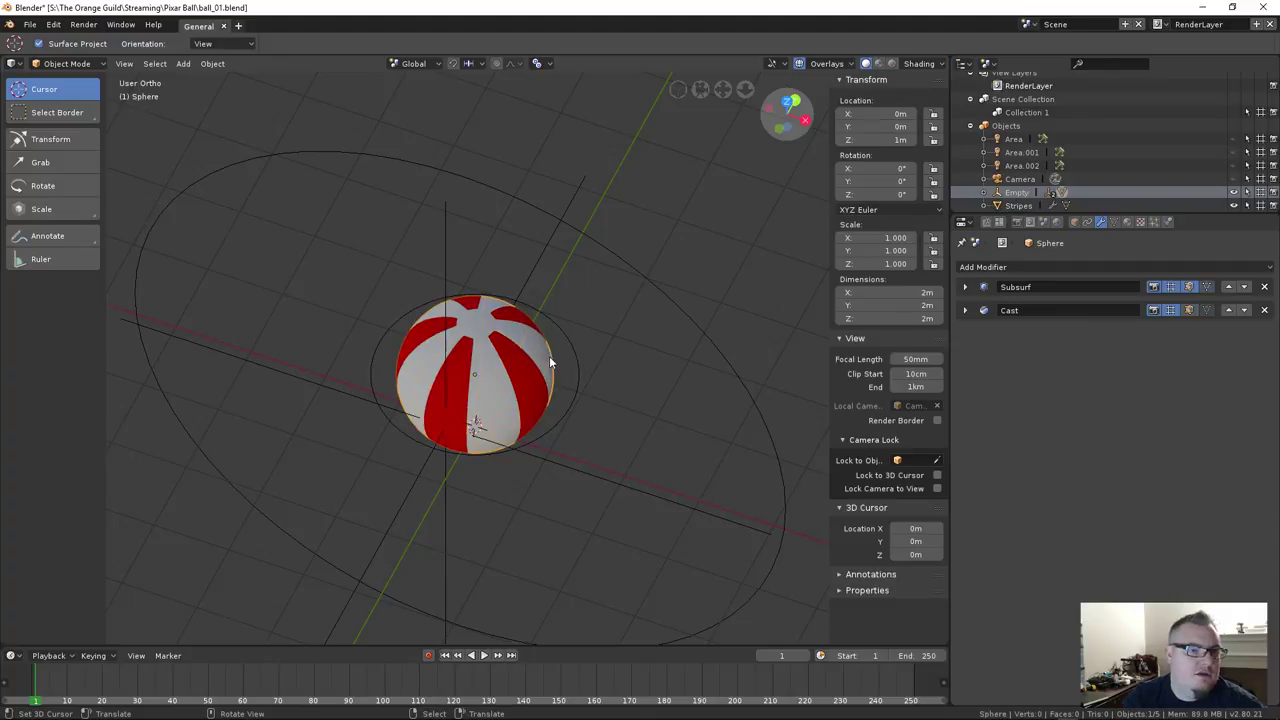
pyautogui.hotkey('ctrl', 'shift', 'z')
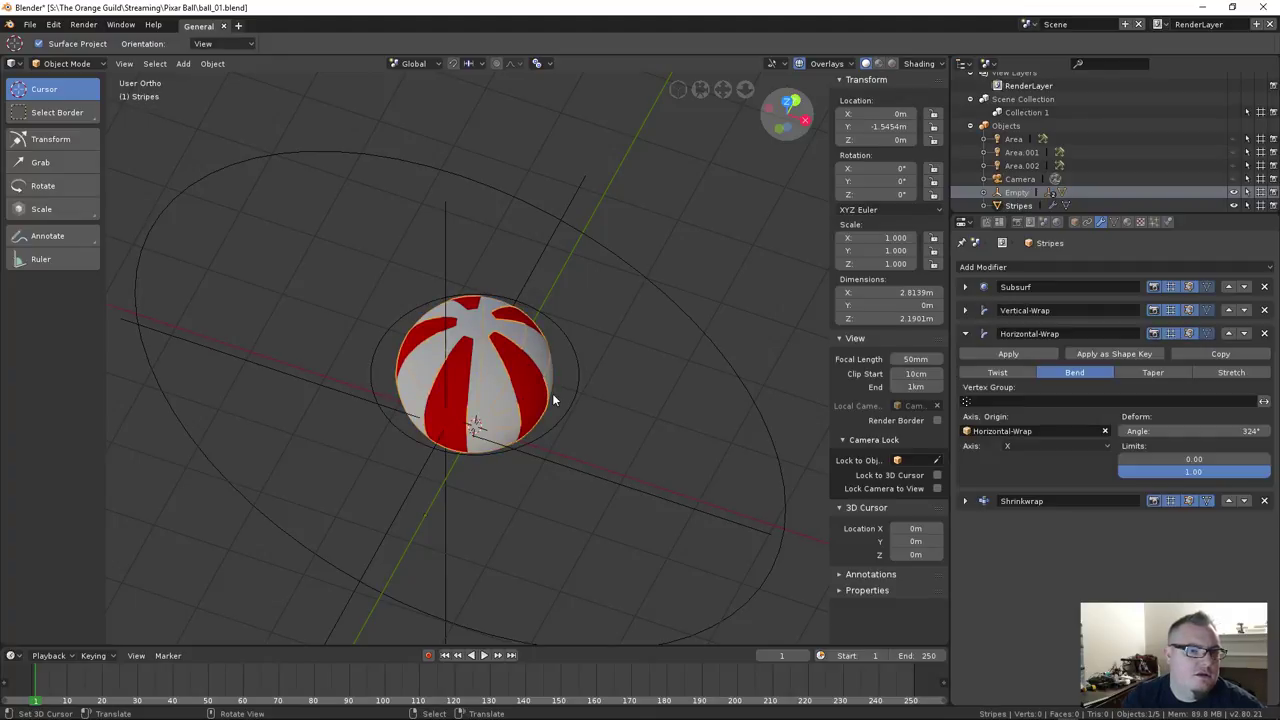
# Add a Limit Rotation constraint to Stripes with the Z rotation limit enabled
pyautogui.click(1088, 221)
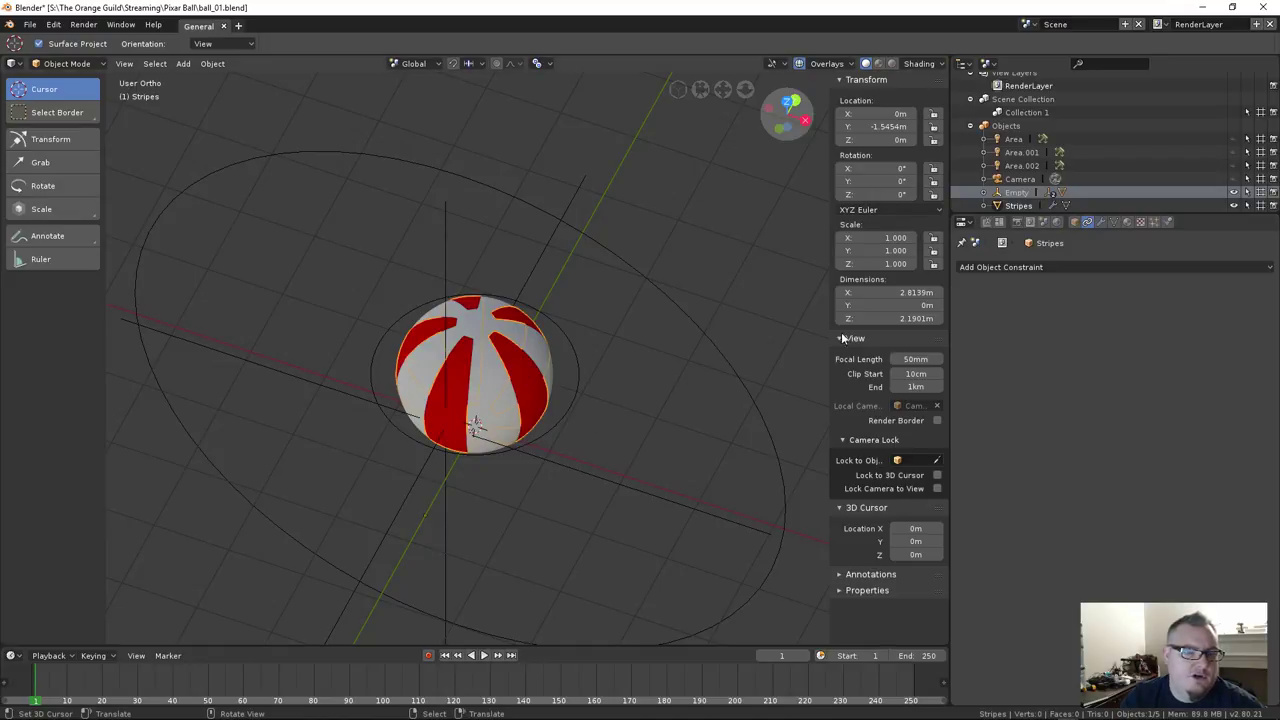
pyautogui.click(1022, 268)
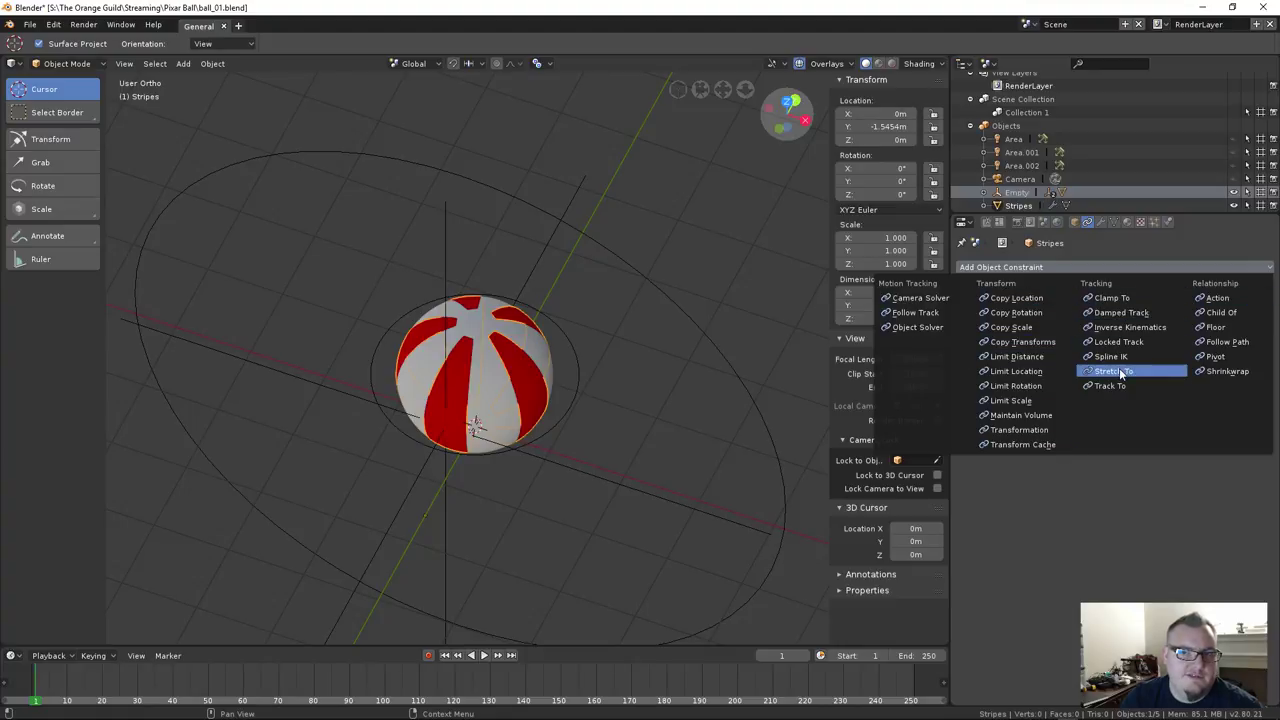
pyautogui.click(1045, 386)
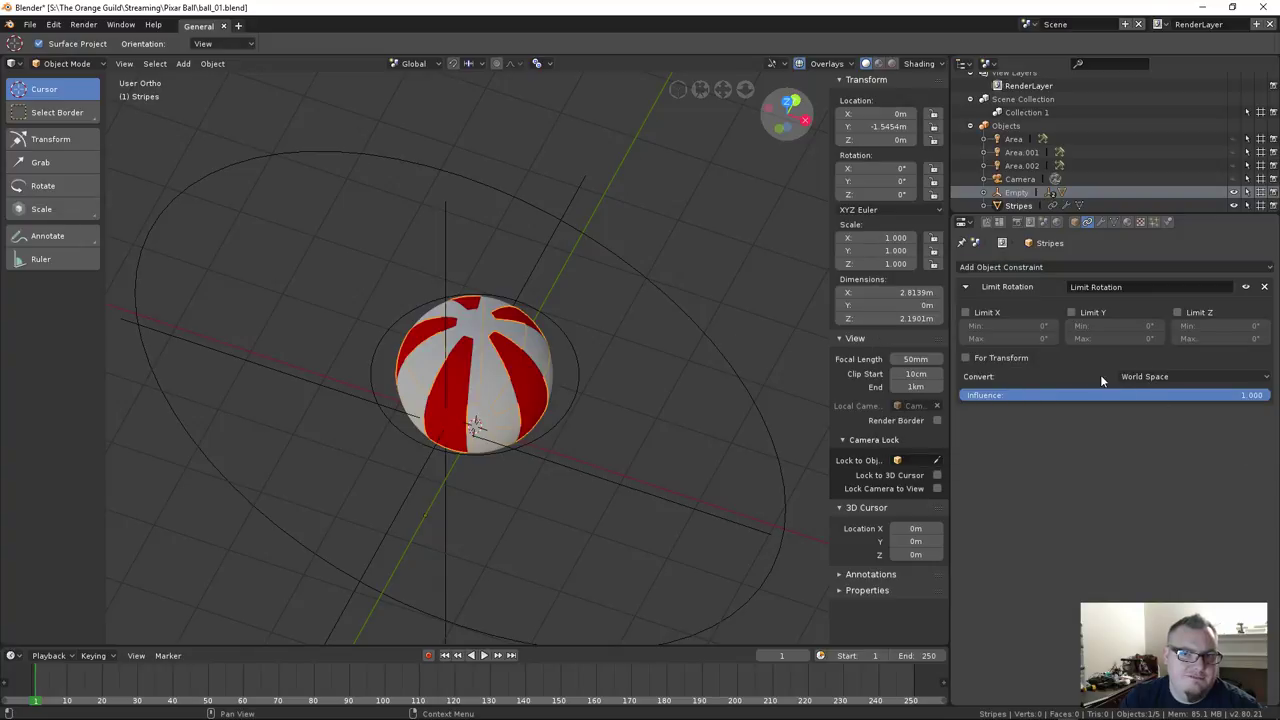
pyautogui.click(1177, 312)
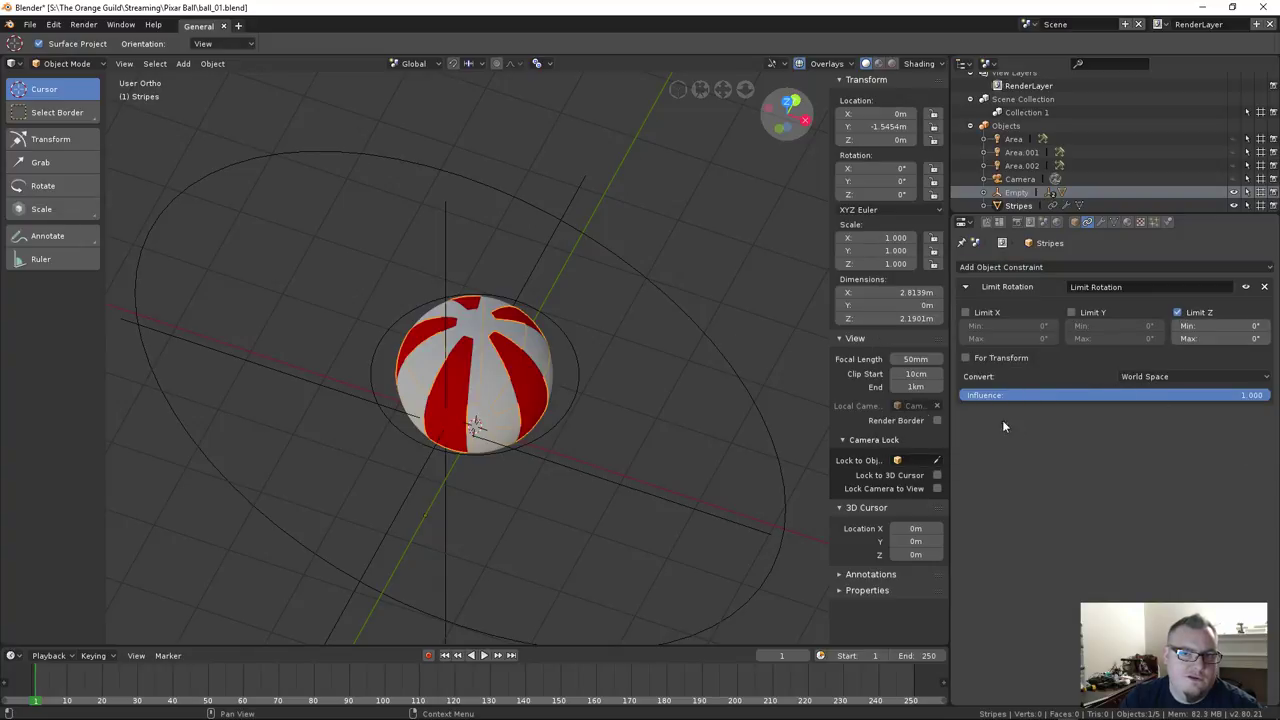
# Test the constraint by moving the control empty along X, cancelling the move
pyautogui.click(572, 379)
pyautogui.press('g')
pyautogui.press('x')
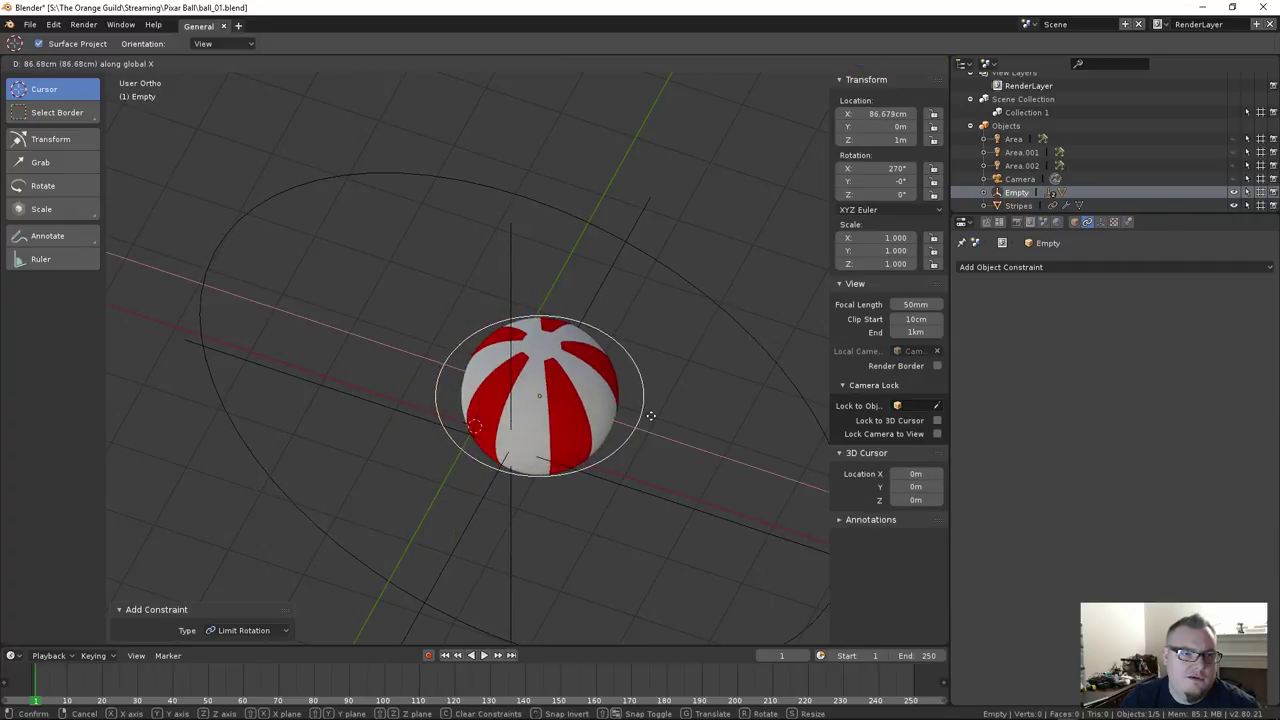
pyautogui.press('Escape')
pyautogui.moveTo(651, 415); pyautogui.dragTo(600, 390, button='middle')
pyautogui.click(480, 380)
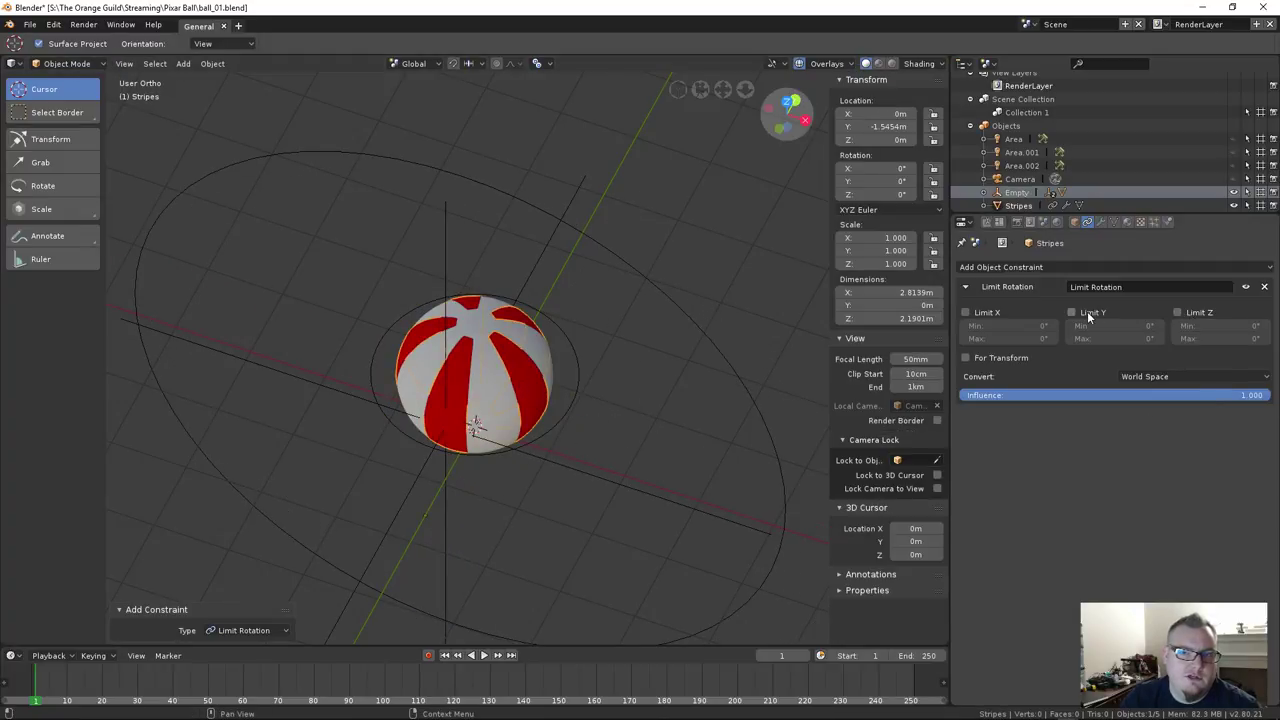
# Repeat the test with an X move and a rotation of the control empty, both cancelled
pyautogui.click(558, 420)
pyautogui.press('g')
pyautogui.press('x')
pyautogui.press('Escape')
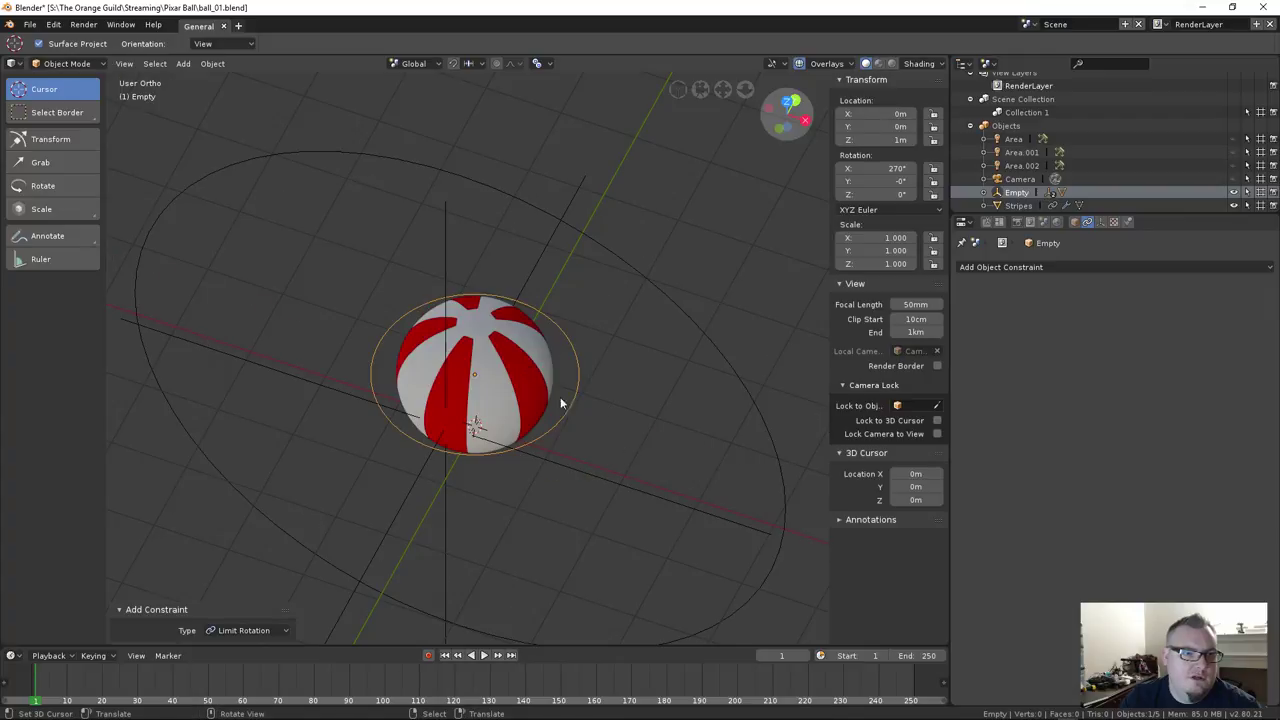
pyautogui.click(593, 428)
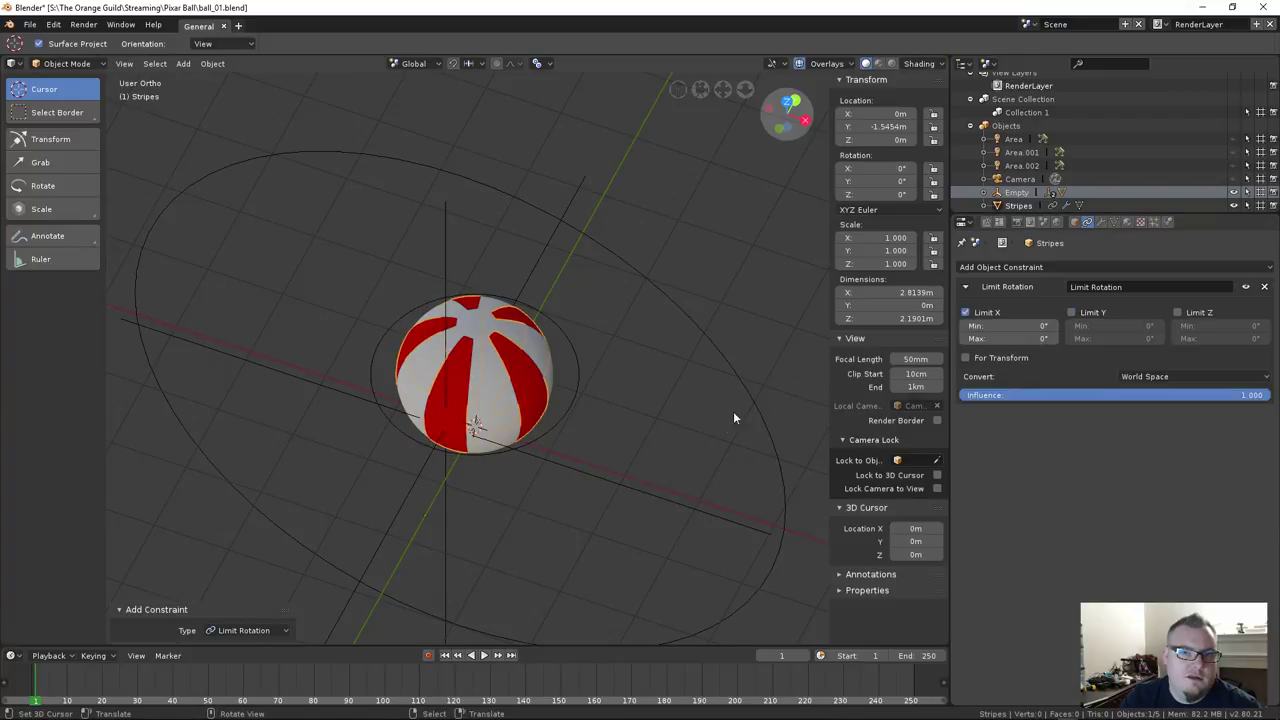
pyautogui.click(571, 402)
pyautogui.press('r')
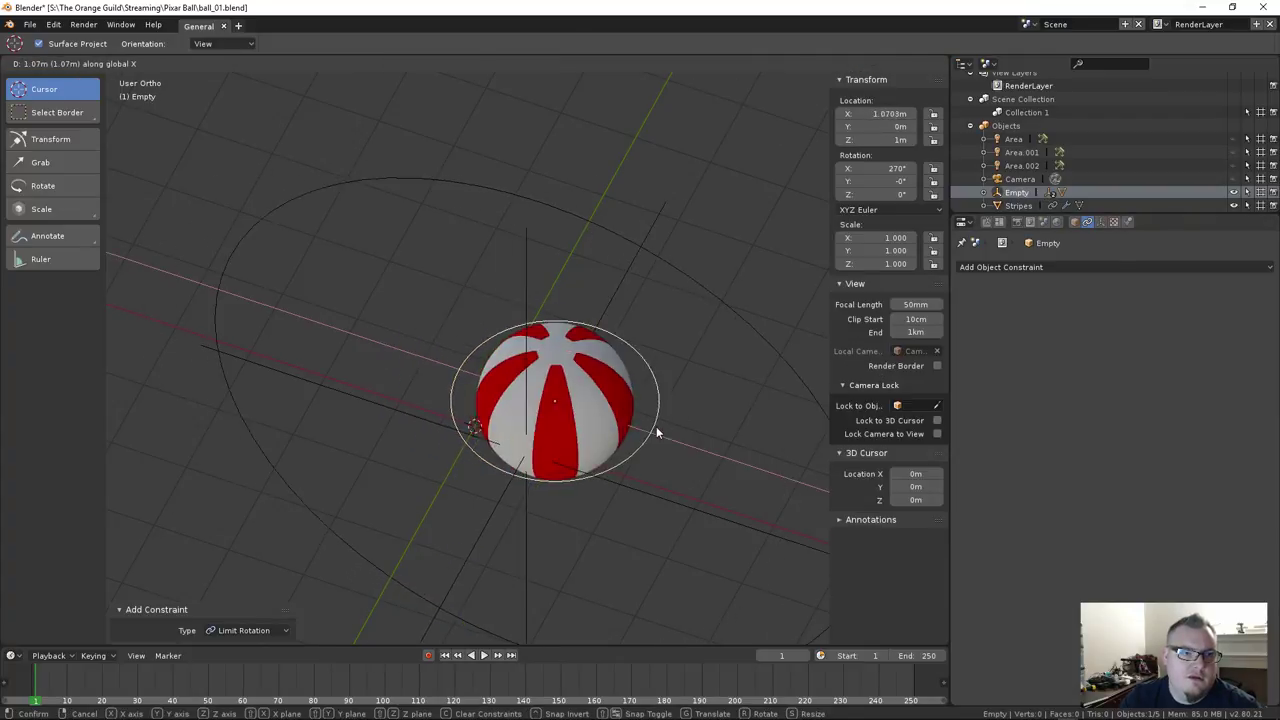
pyautogui.press('Escape')
pyautogui.click(516, 374)
# Turn off the X limit, enable For Transform in Local Space, and retest with the empty
pyautogui.click(966, 312)
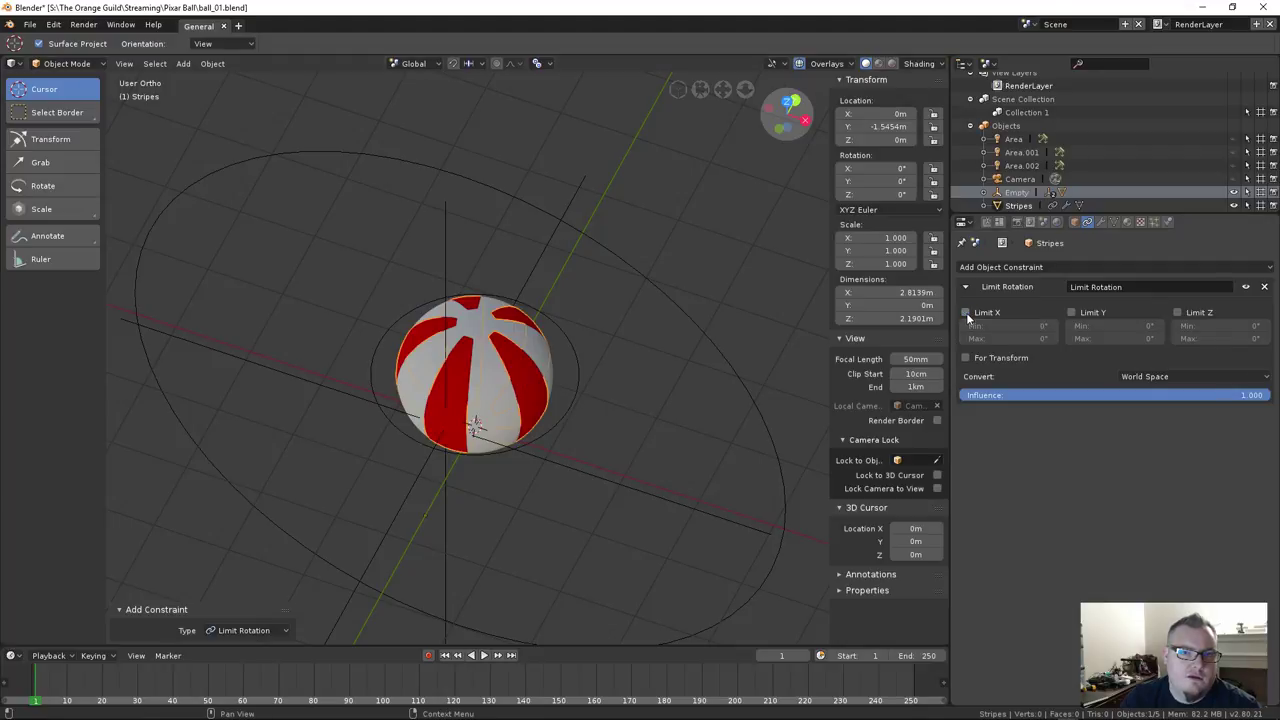
pyautogui.click(995, 363)
pyautogui.click(1140, 376)
pyautogui.click(1143, 347)
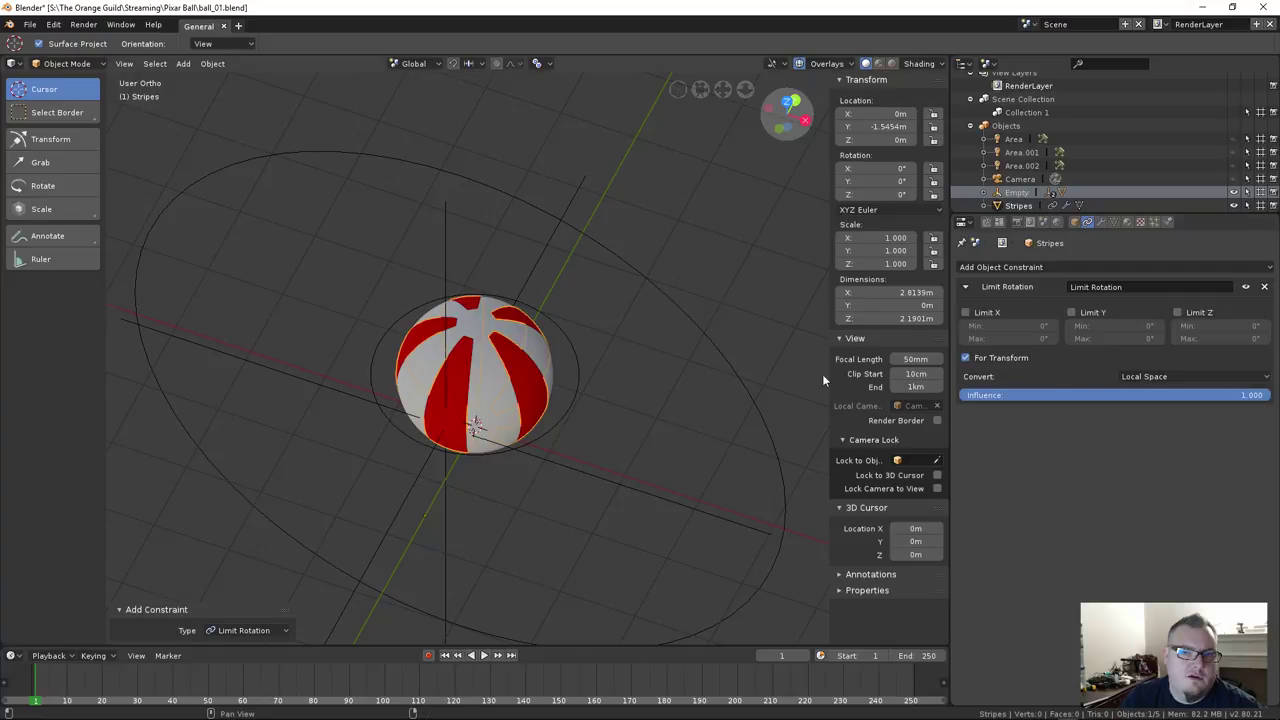
pyautogui.click(588, 404)
pyautogui.press('g')
pyautogui.press('x')
pyautogui.press('Escape')
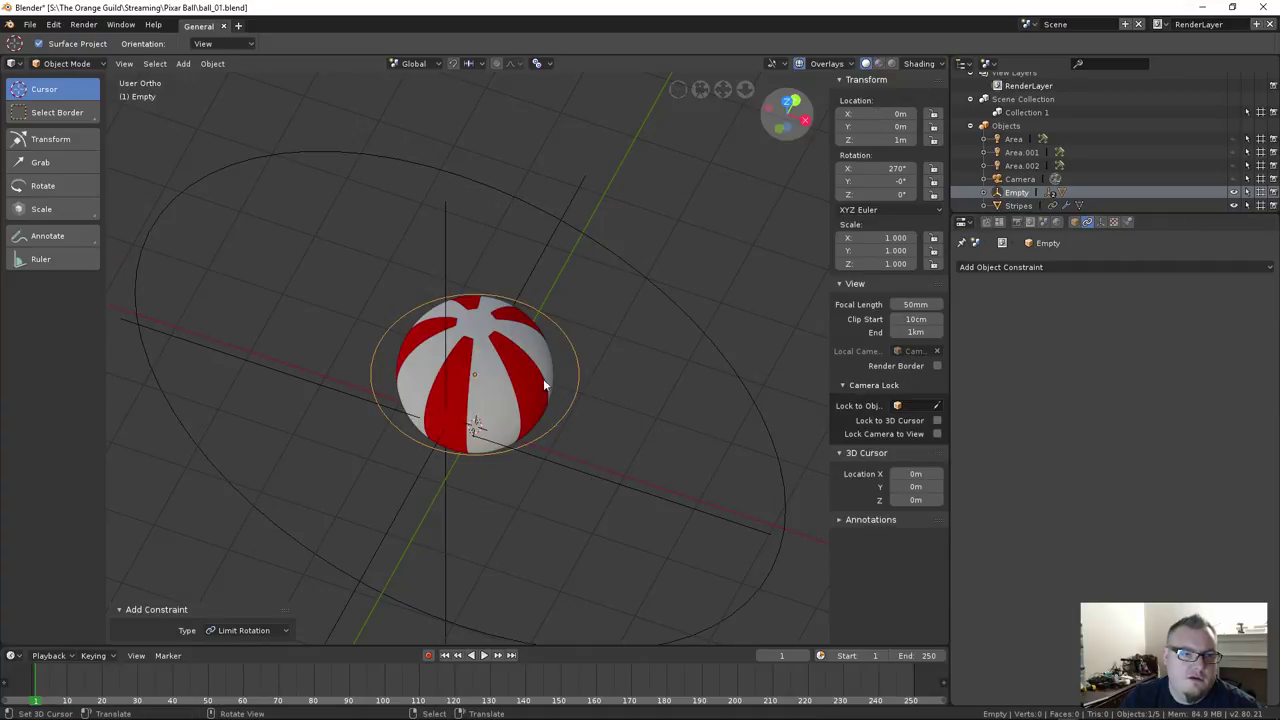
pyautogui.click(555, 378)
# Enable the Y and X rotation limits and check them by moving the control empty
pyautogui.click(1093, 312)
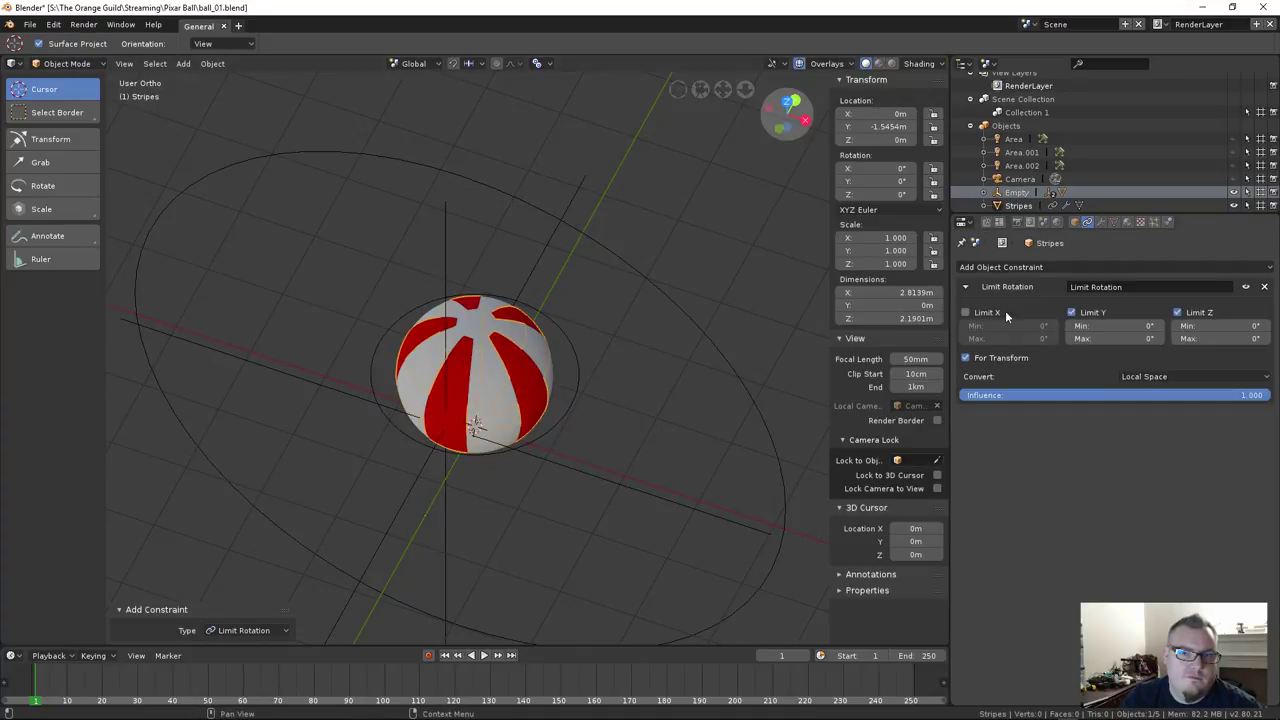
pyautogui.click(987, 312)
pyautogui.click(560, 427)
pyautogui.press('g')
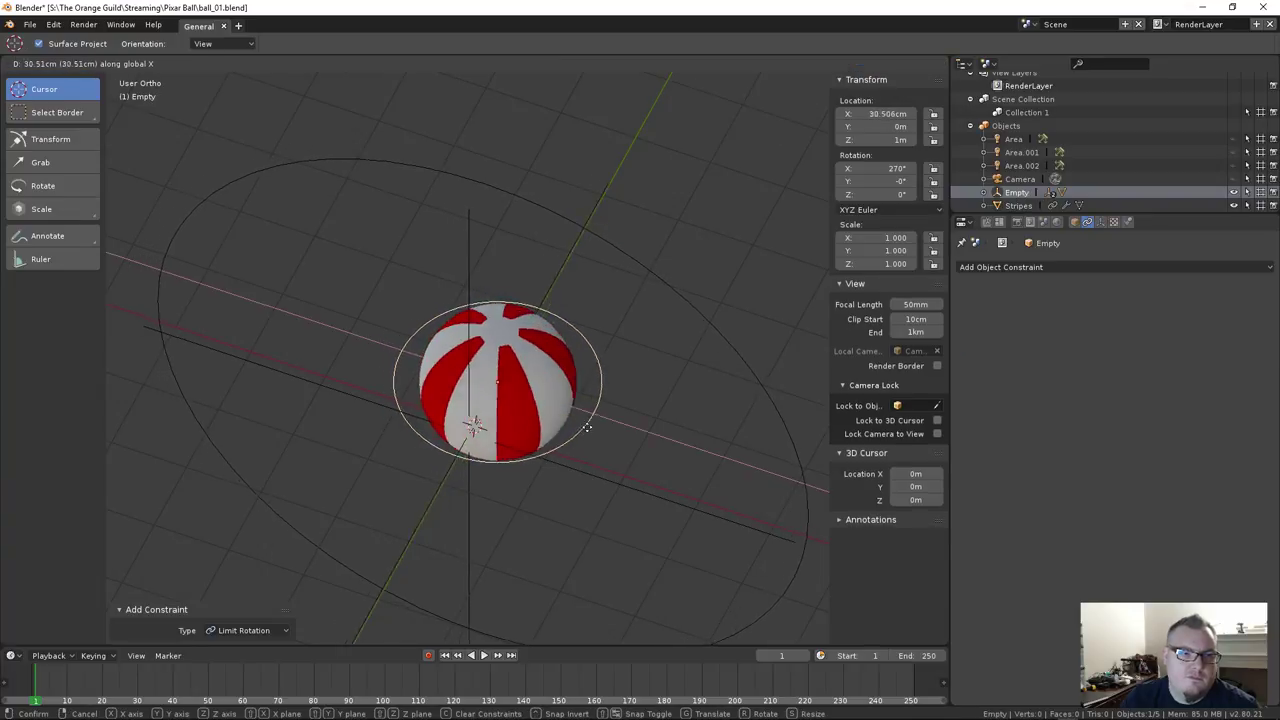
pyautogui.press('Escape')
# Test the inner Sphere with cancelled moves along X and Y and a cancelled rotation
pyautogui.click(484, 418)
pyautogui.press('g')
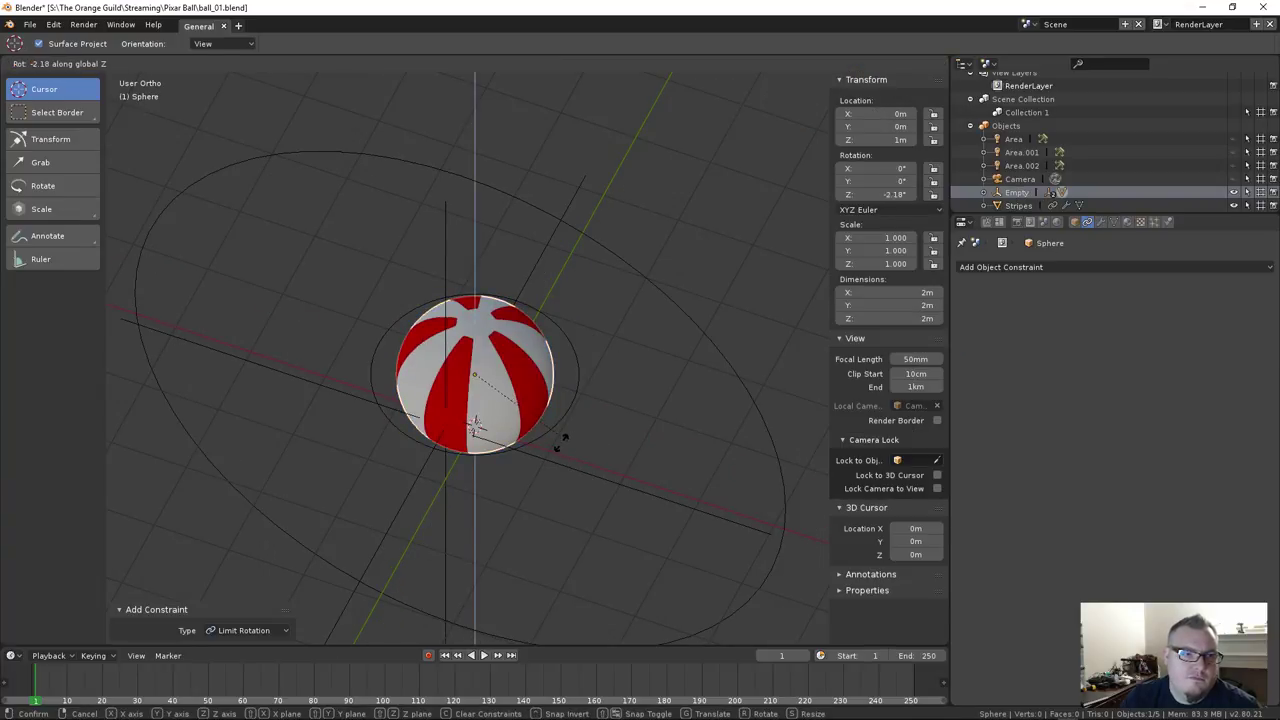
pyautogui.press('x')
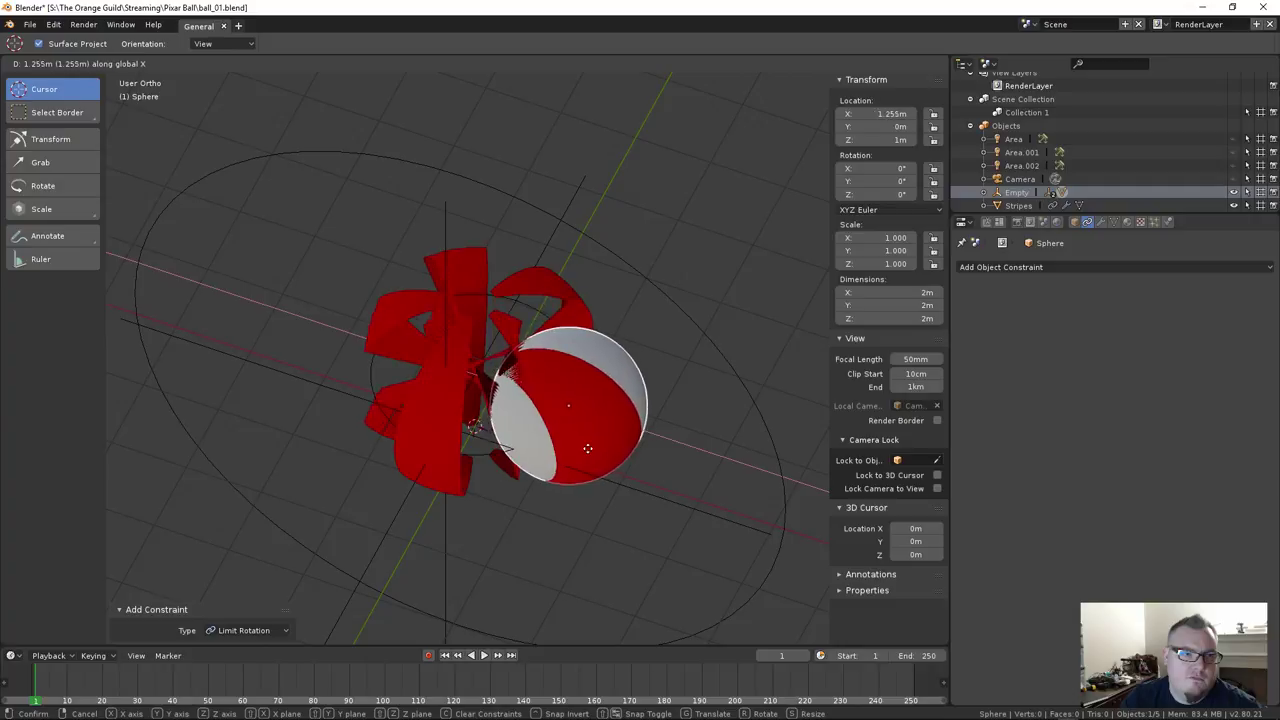
pyautogui.press('Escape')
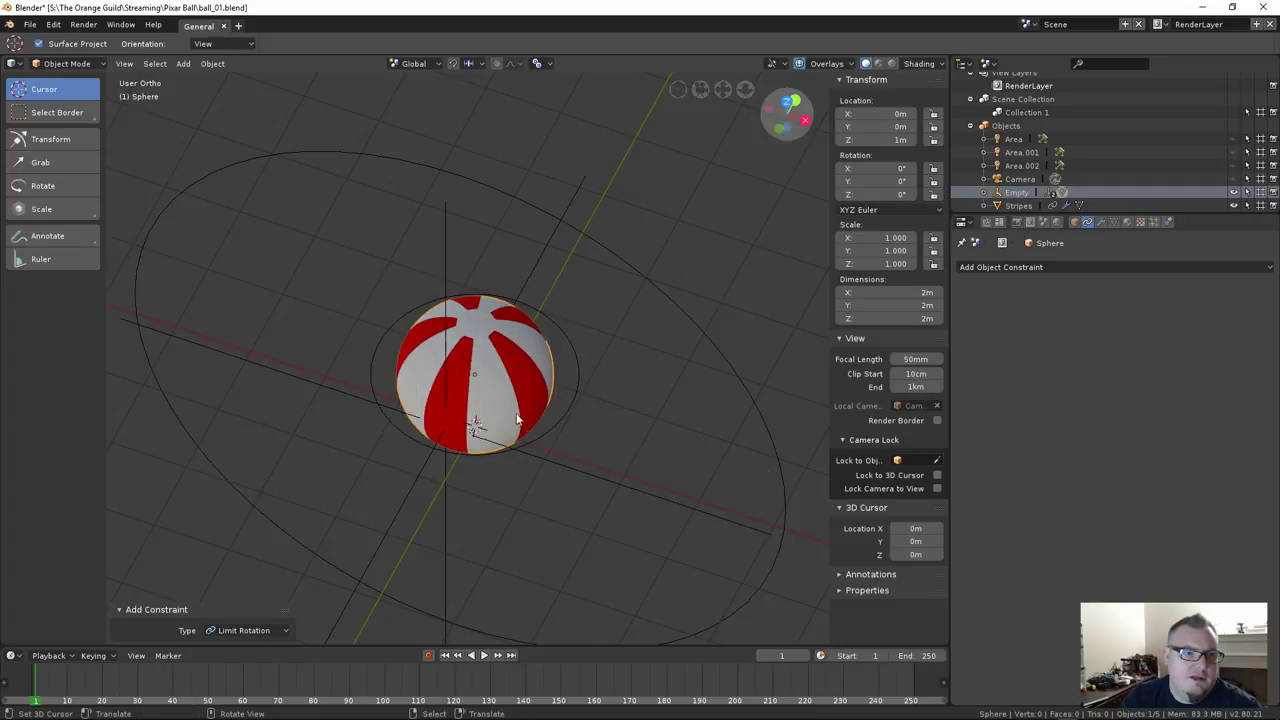
pyautogui.press('r')
pyautogui.press('Escape')
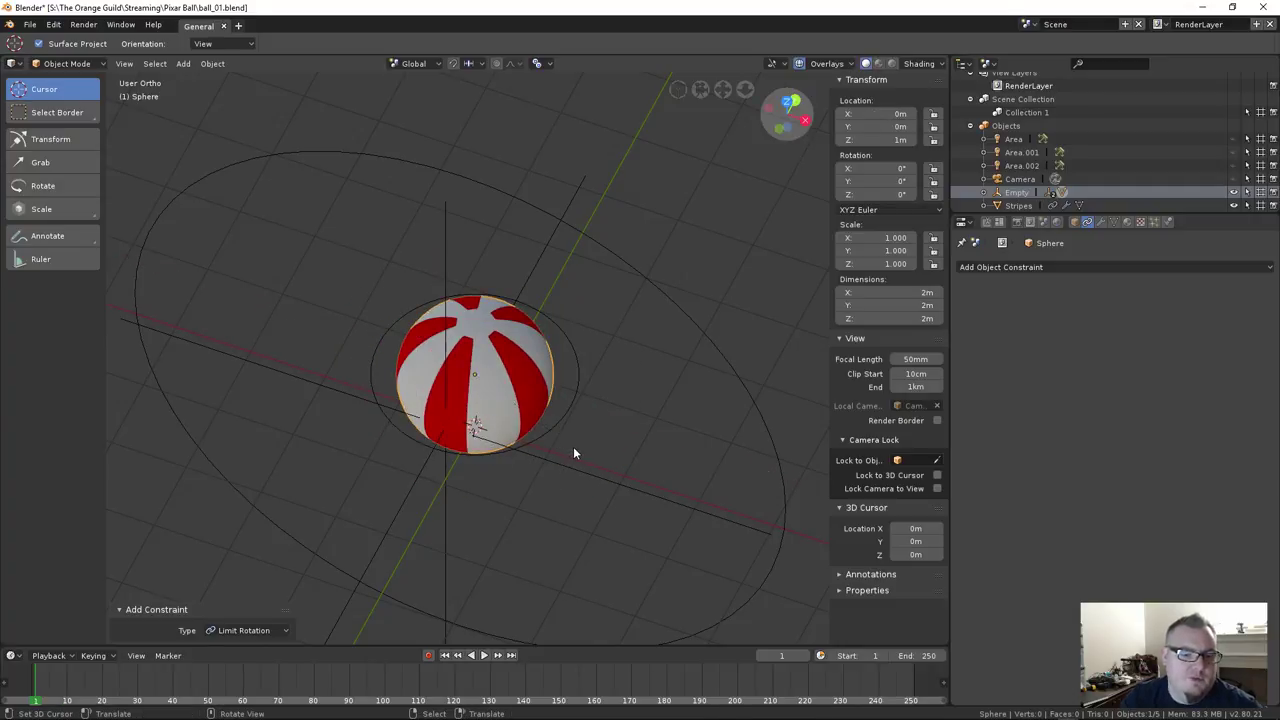
pyautogui.press('g')
pyautogui.press('y')
pyautogui.press('Escape')
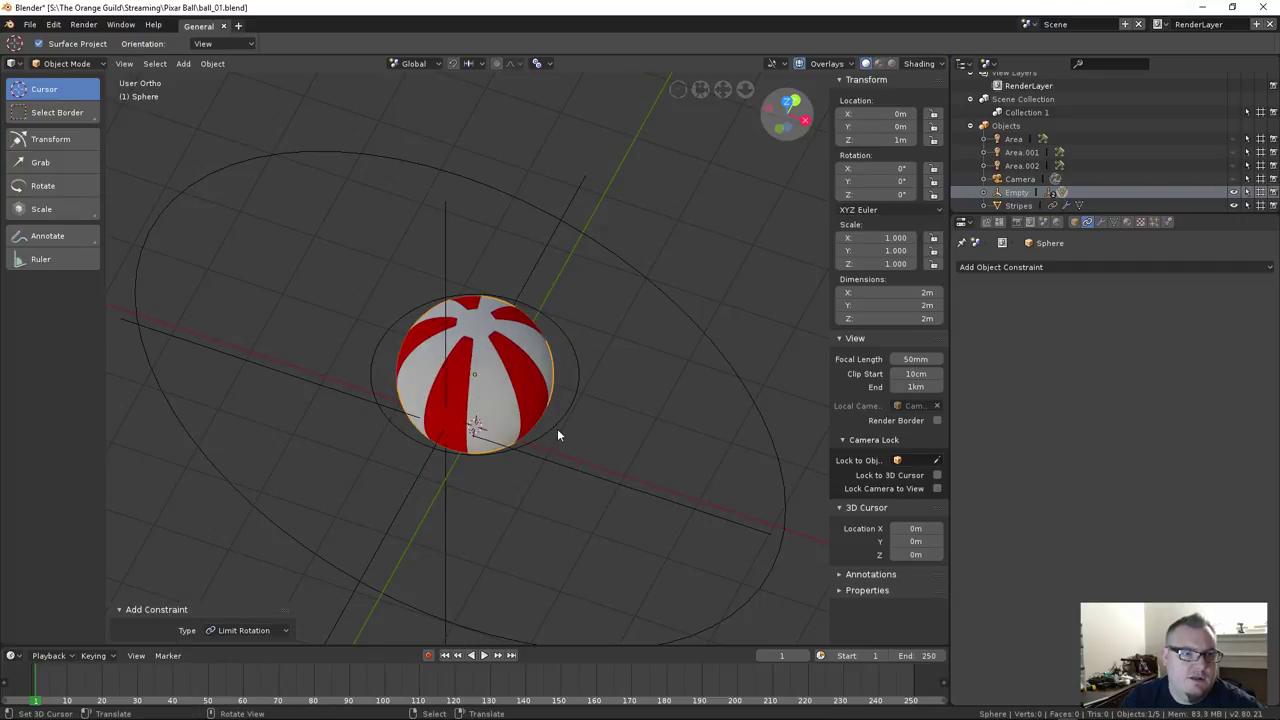
# Reselect the Stripes ball and delete its Limit Rotation constraint
pyautogui.click(556, 431)
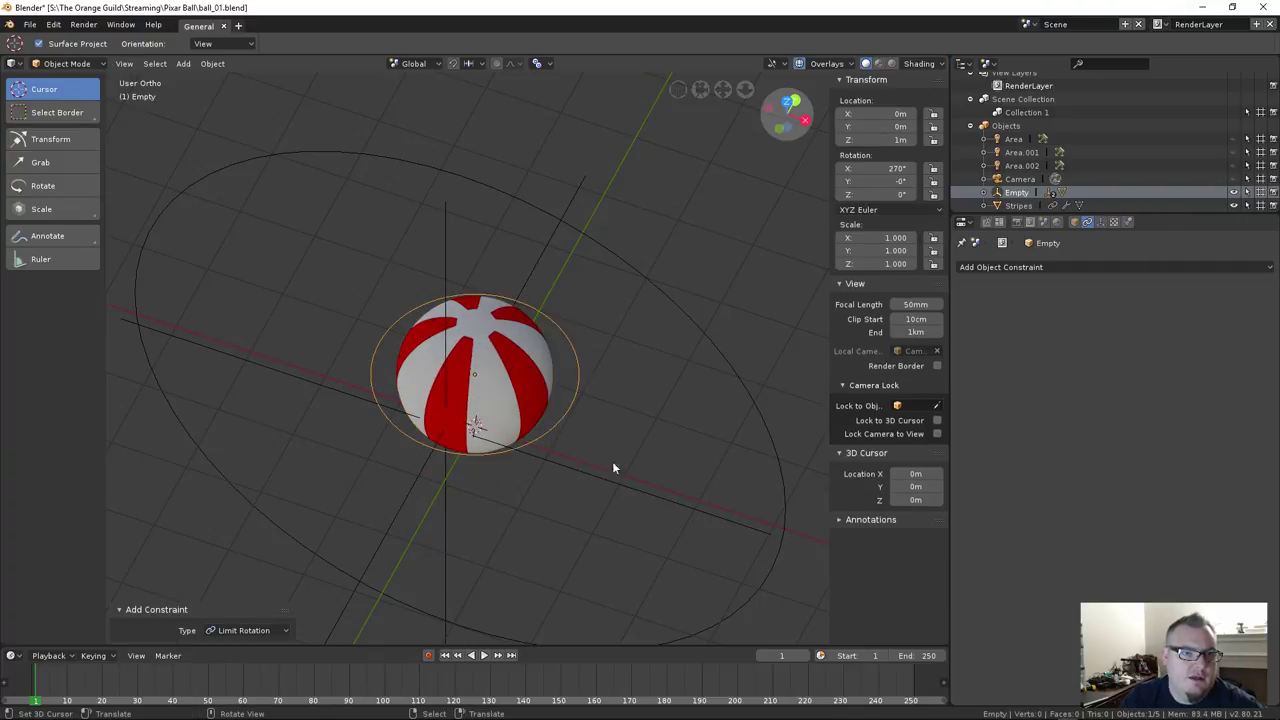
pyautogui.click(492, 412)
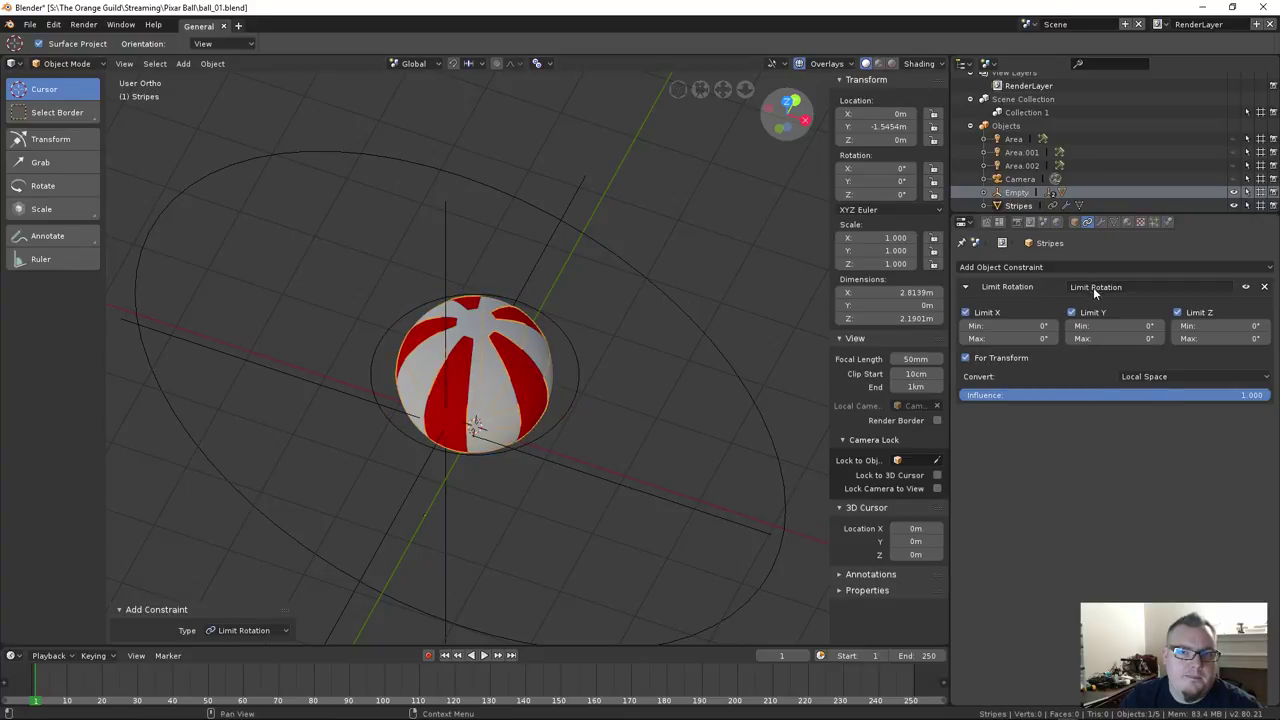
pyautogui.click(1264, 287)
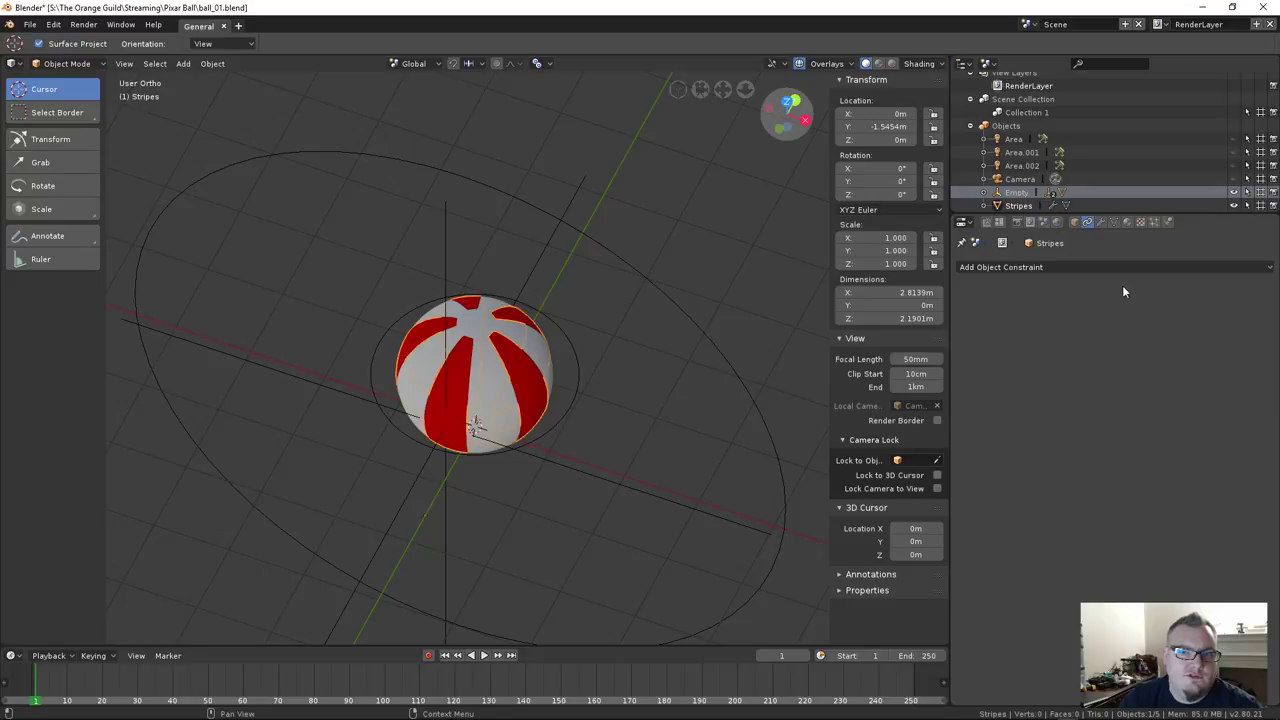
# Add a Copy Location constraint, remove it, then add a Copy Rotation constraint instead
pyautogui.click(1014, 266)
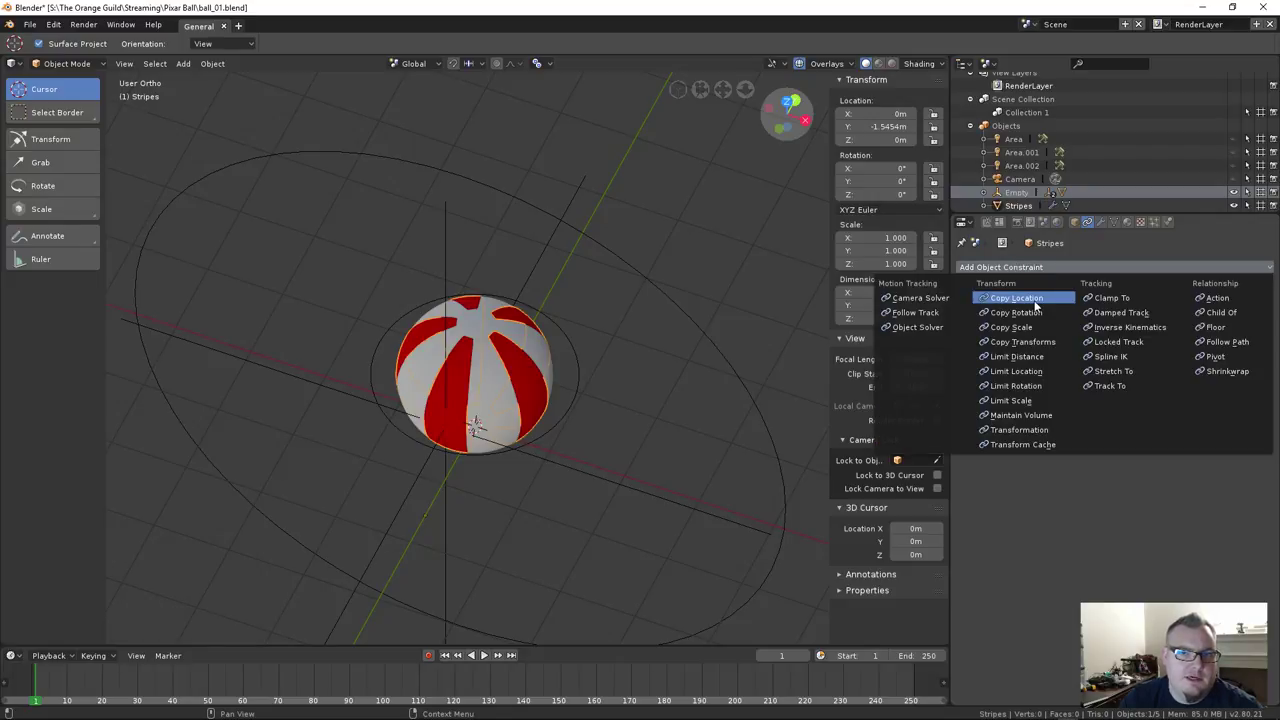
pyautogui.click(1034, 300)
pyautogui.click(1263, 291)
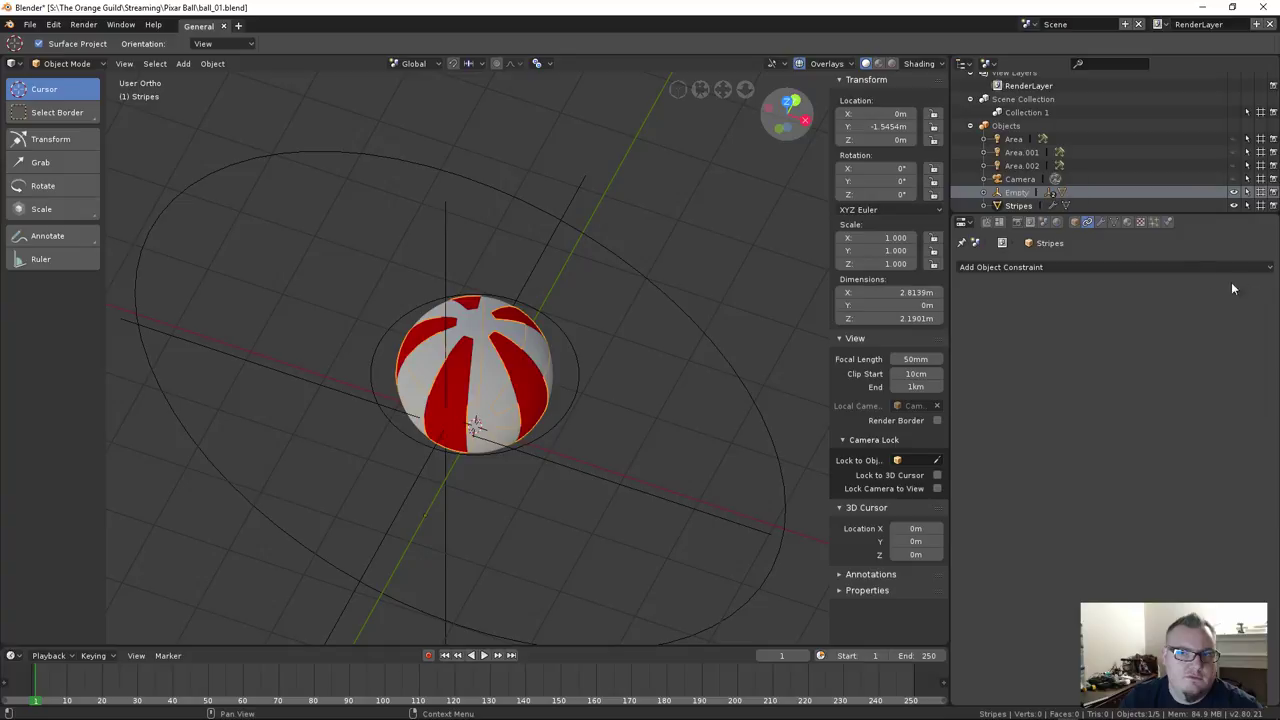
pyautogui.click(1200, 267)
pyautogui.click(1042, 316)
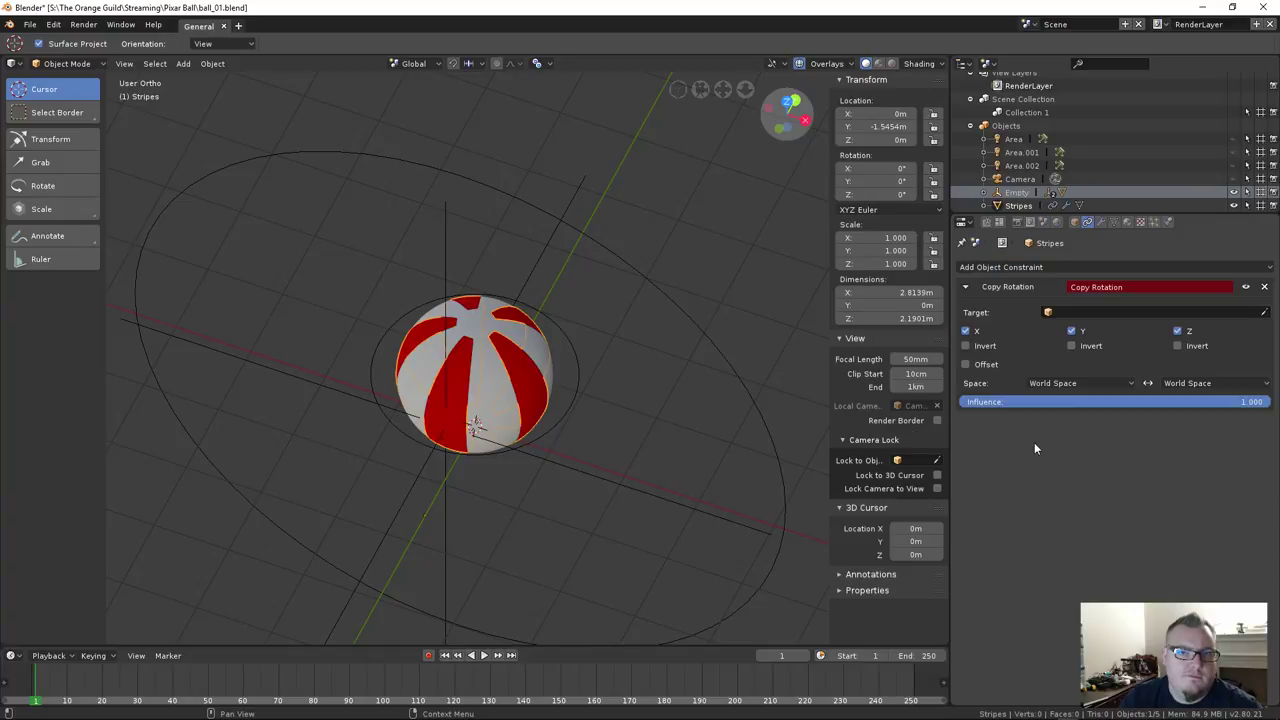
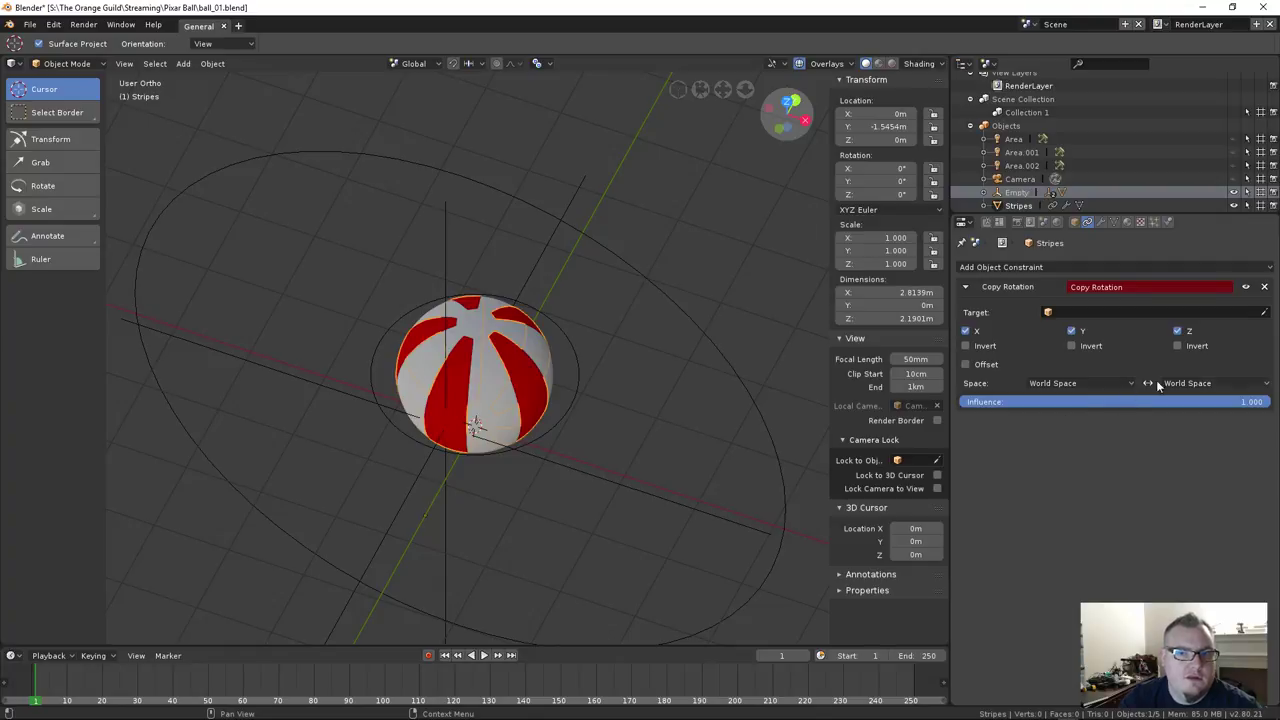
# Give the Copy Rotation constraint Local owner space and the Empty as target, then test-move the Empty
pyautogui.click(1079, 388)
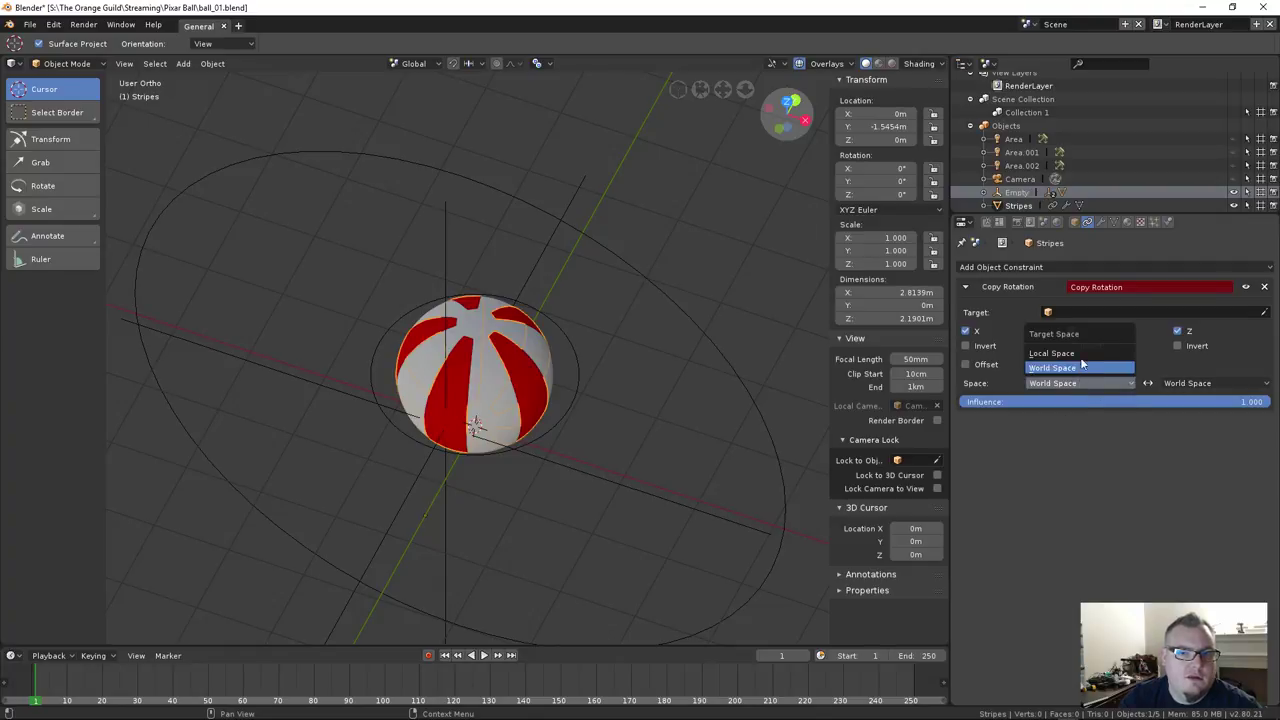
pyautogui.click(1070, 353)
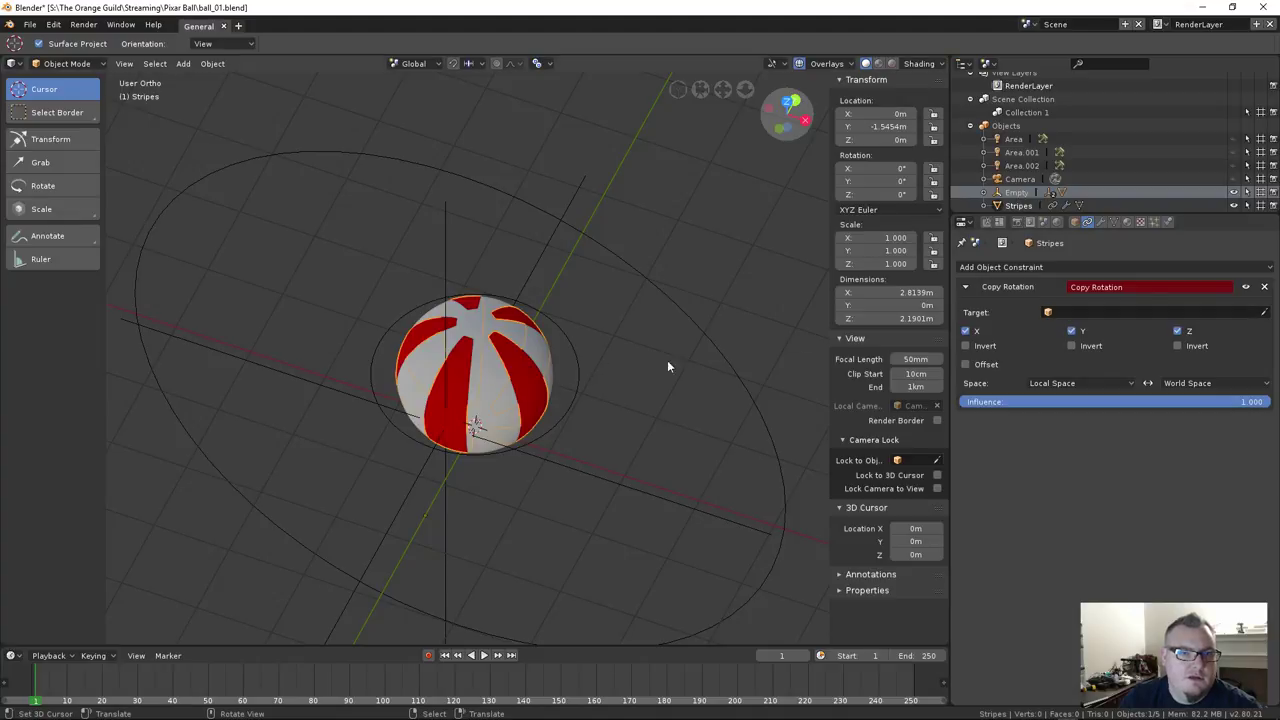
pyautogui.click(1264, 314)
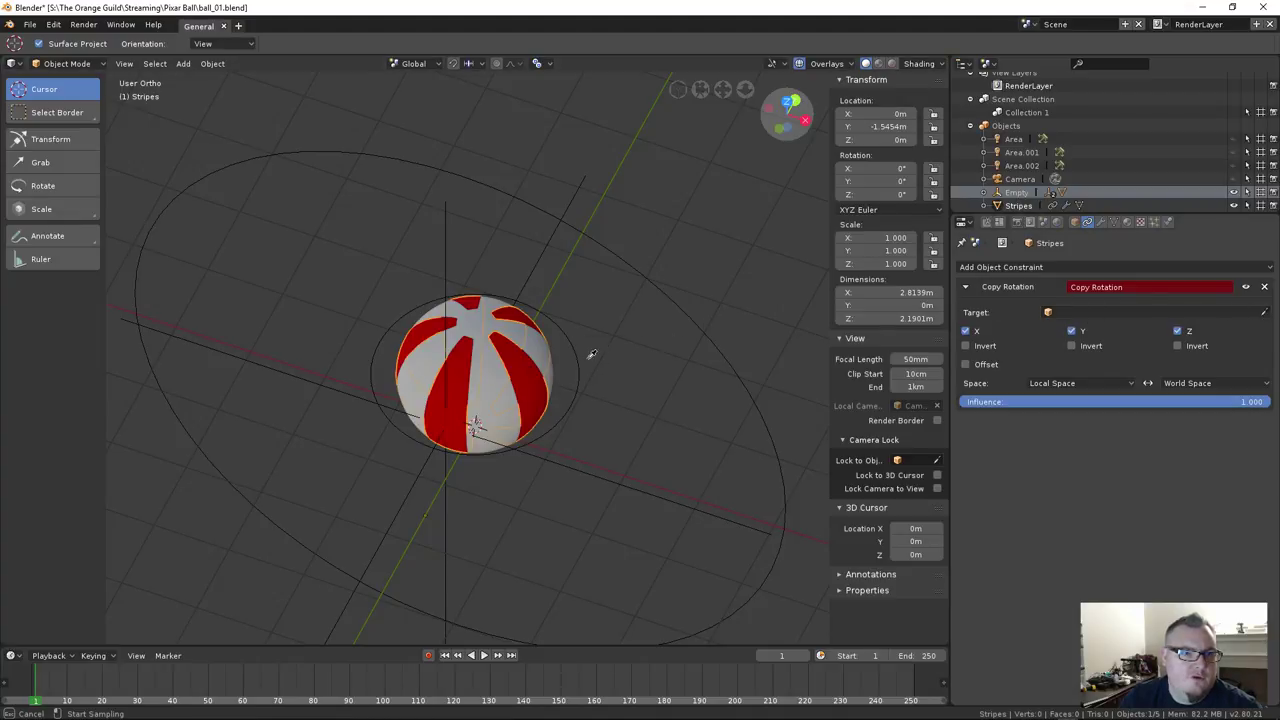
pyautogui.click(584, 376)
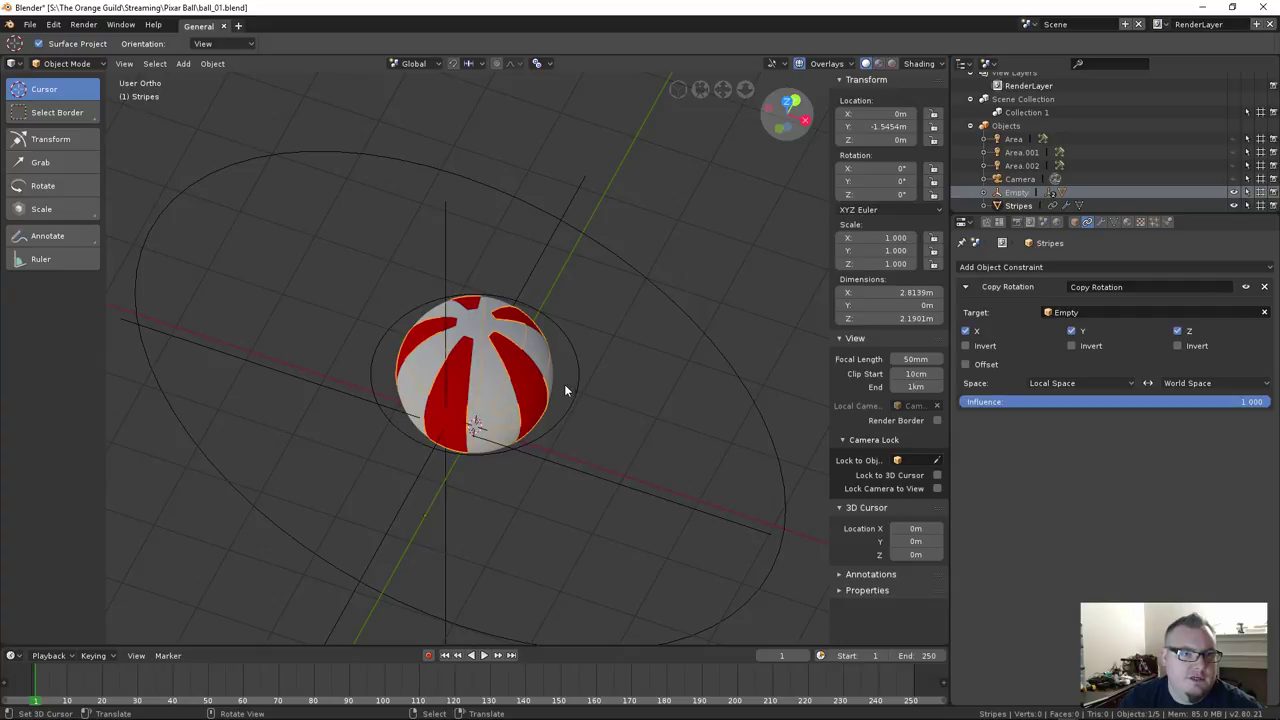
pyautogui.click(572, 368)
pyautogui.press('g')
pyautogui.press('x')
pyautogui.press('Escape')
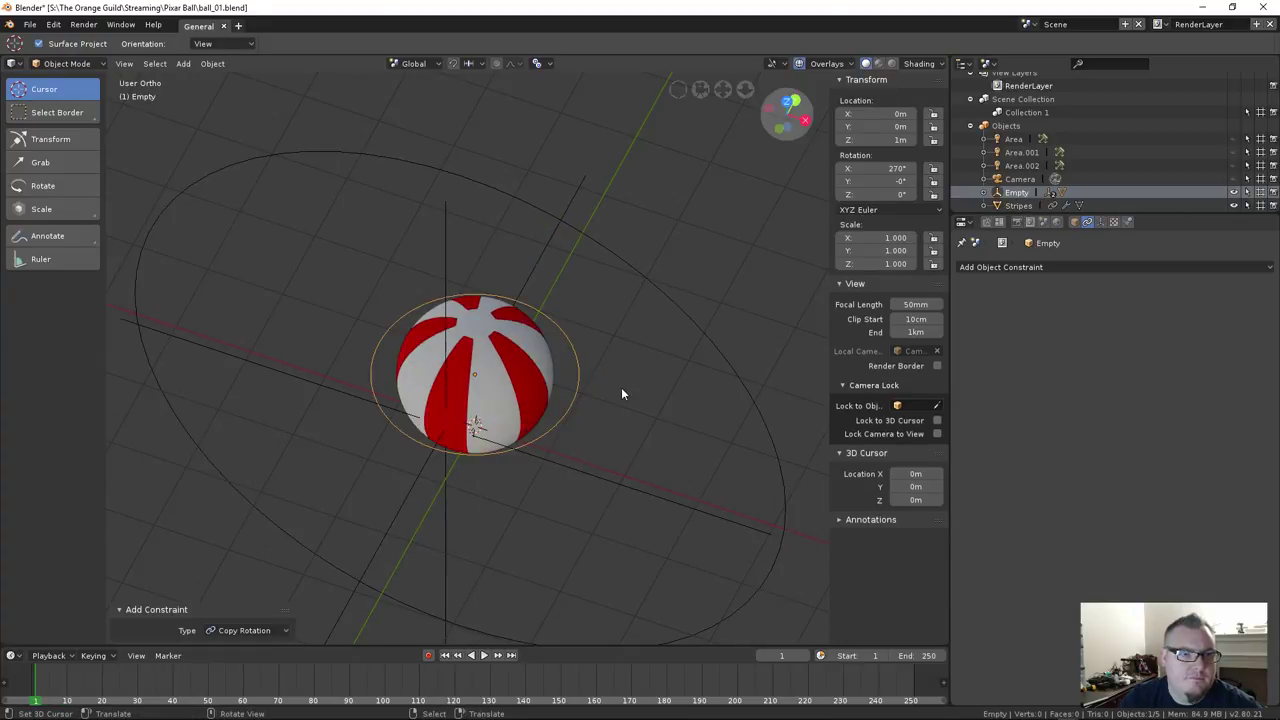
# Enable Offset on the Stripes ball's Copy Rotation, test-rotate it, then delete the constraint
pyautogui.click(513, 372)
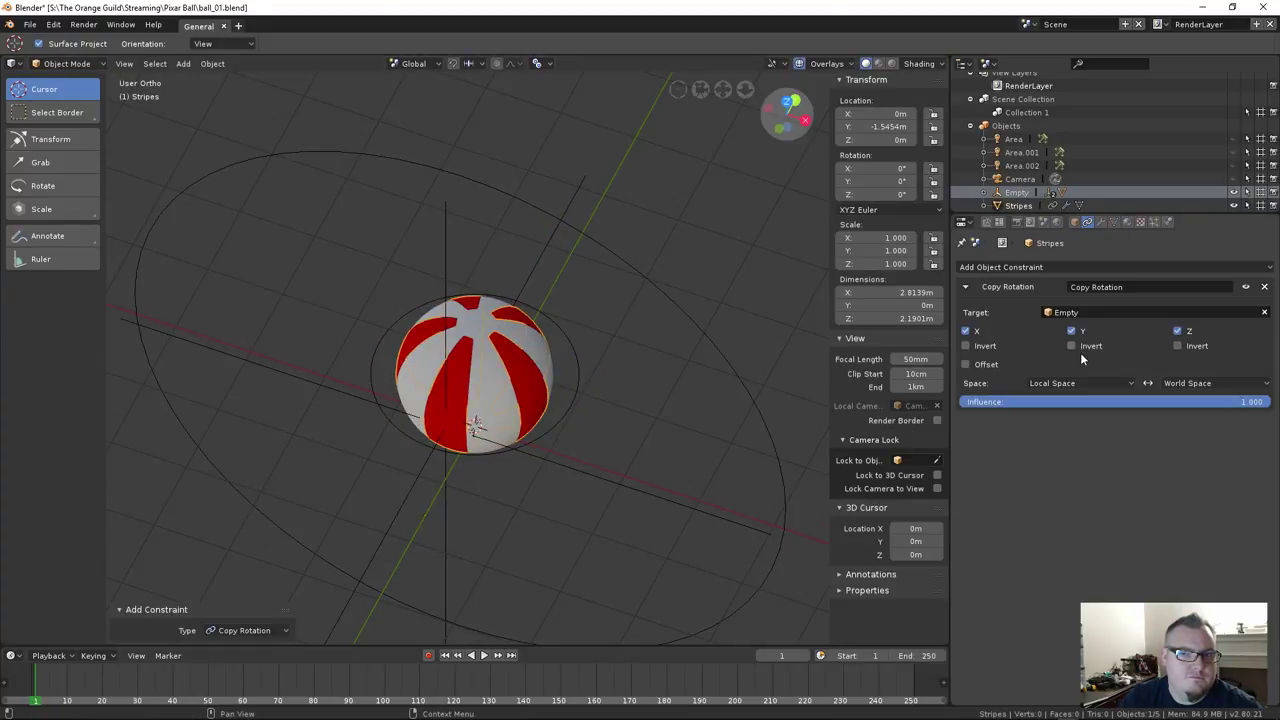
pyautogui.click(967, 364)
pyautogui.press('r')
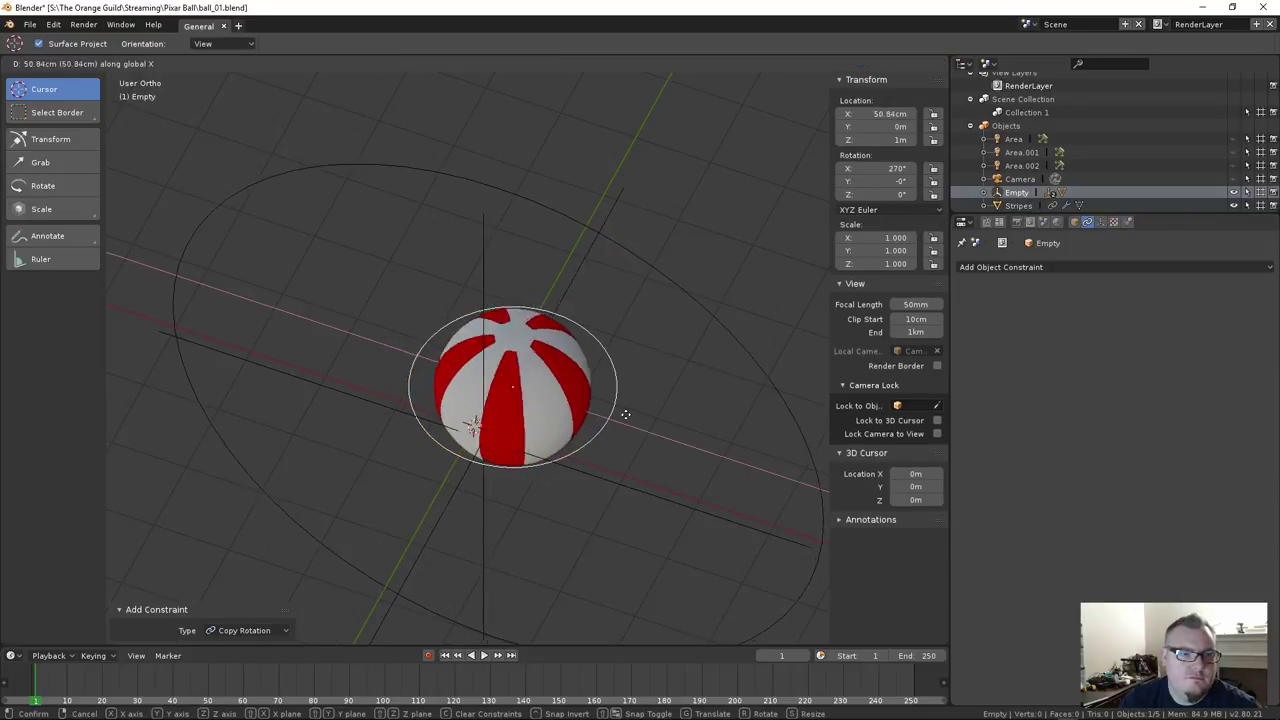
pyautogui.press('Escape')
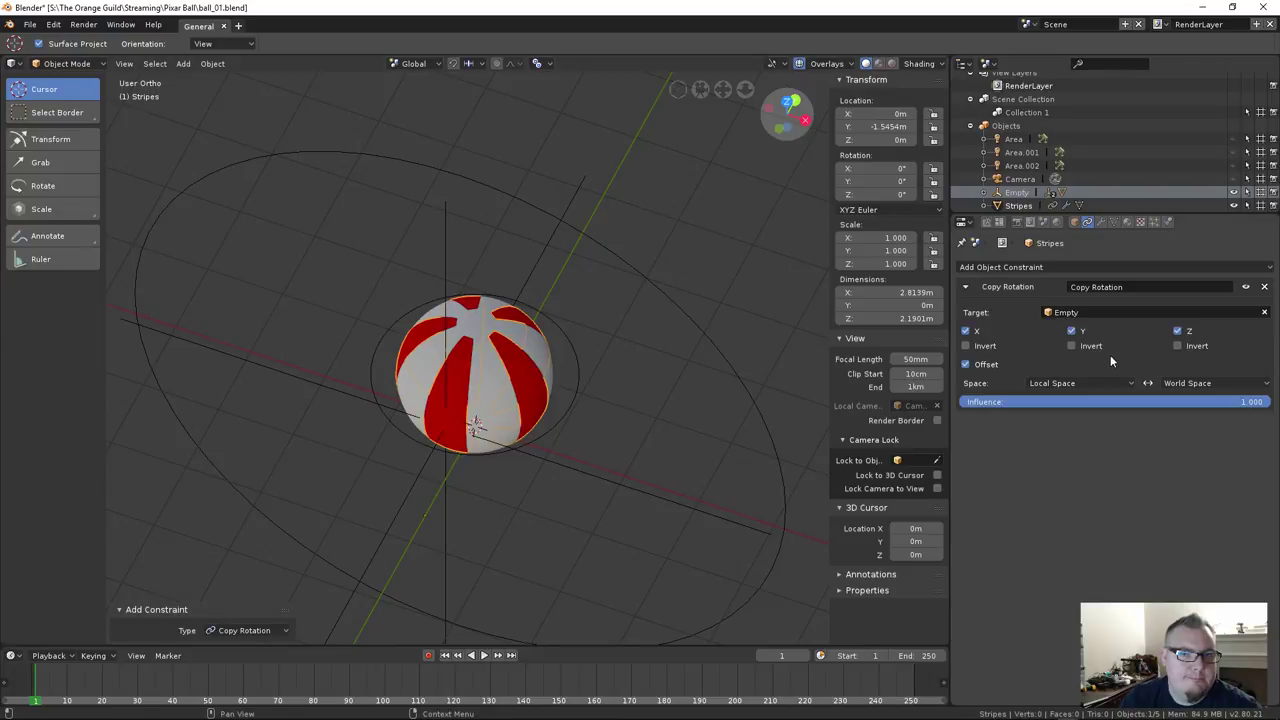
pyautogui.click(1264, 287)
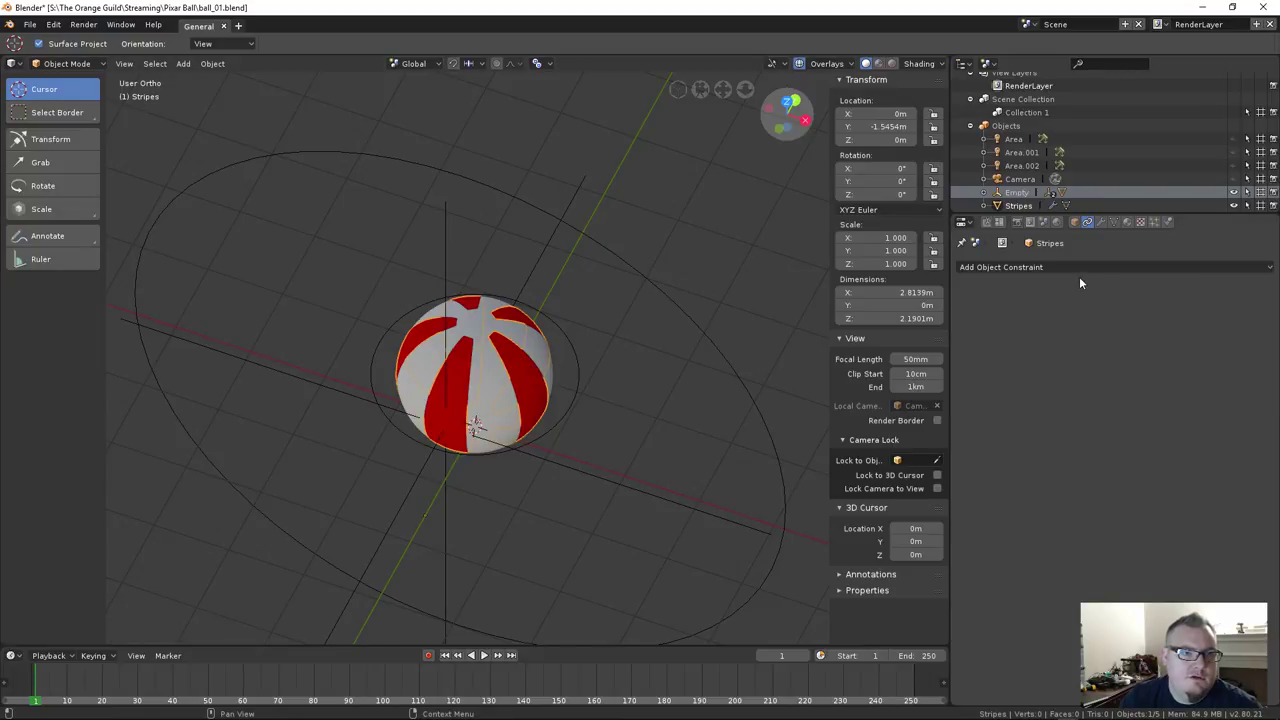
pyautogui.click(1073, 271)
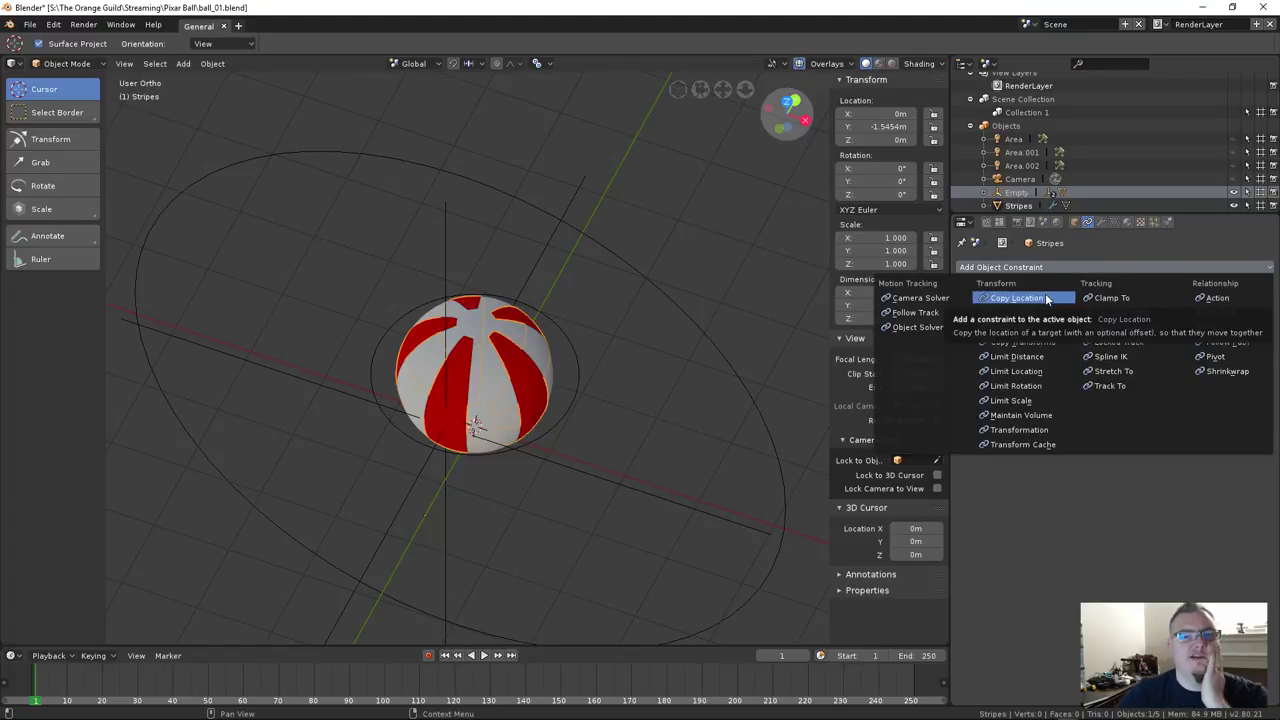
# Add a Limit Location constraint to the ball and try Minimum X and Maximum X while test-moving the Empty
pyautogui.click(1018, 372)
pyautogui.click(980, 313)
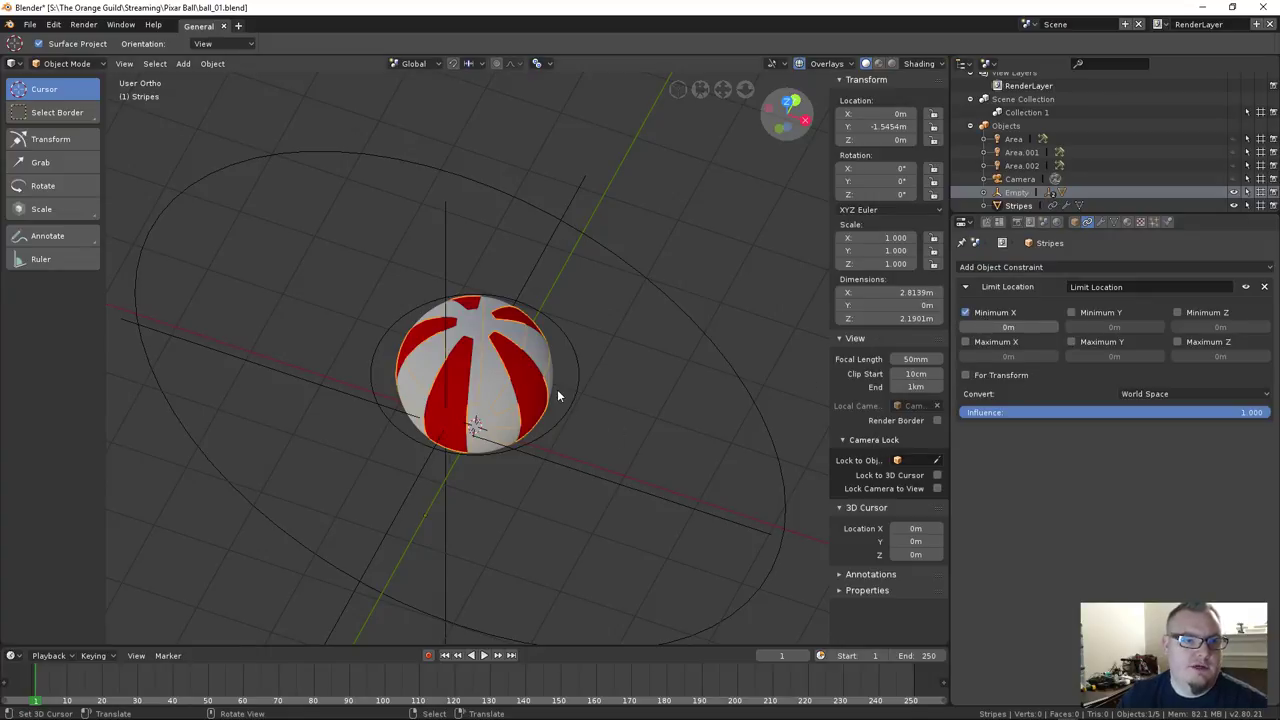
pyautogui.hotkey('ctrl', 'z')
pyautogui.press('g')
pyautogui.press('x')
pyautogui.press('Escape')
pyautogui.hotkey('ctrl', 'shift', 'z')
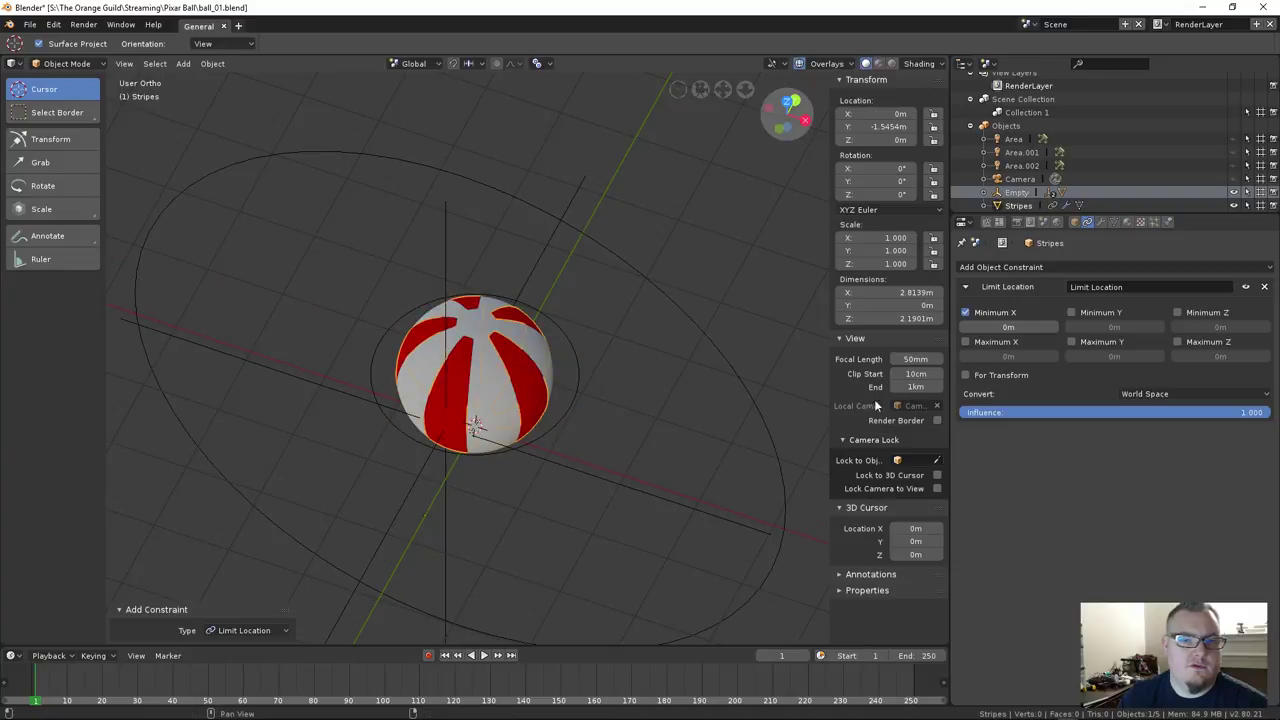
pyautogui.click(990, 344)
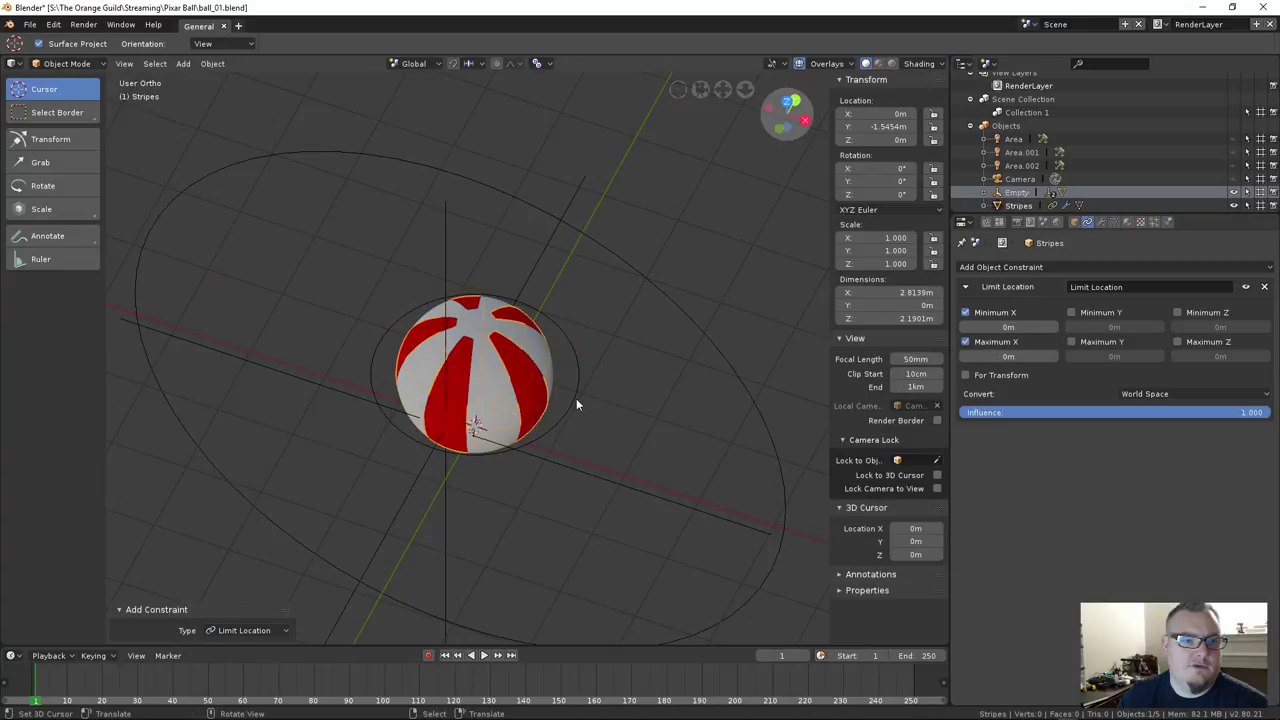
pyautogui.hotkey('ctrl', 'z')
pyautogui.press('g')
pyautogui.press('x')
pyautogui.press('Escape')
pyautogui.hotkey('ctrl', 'shift', 'z')
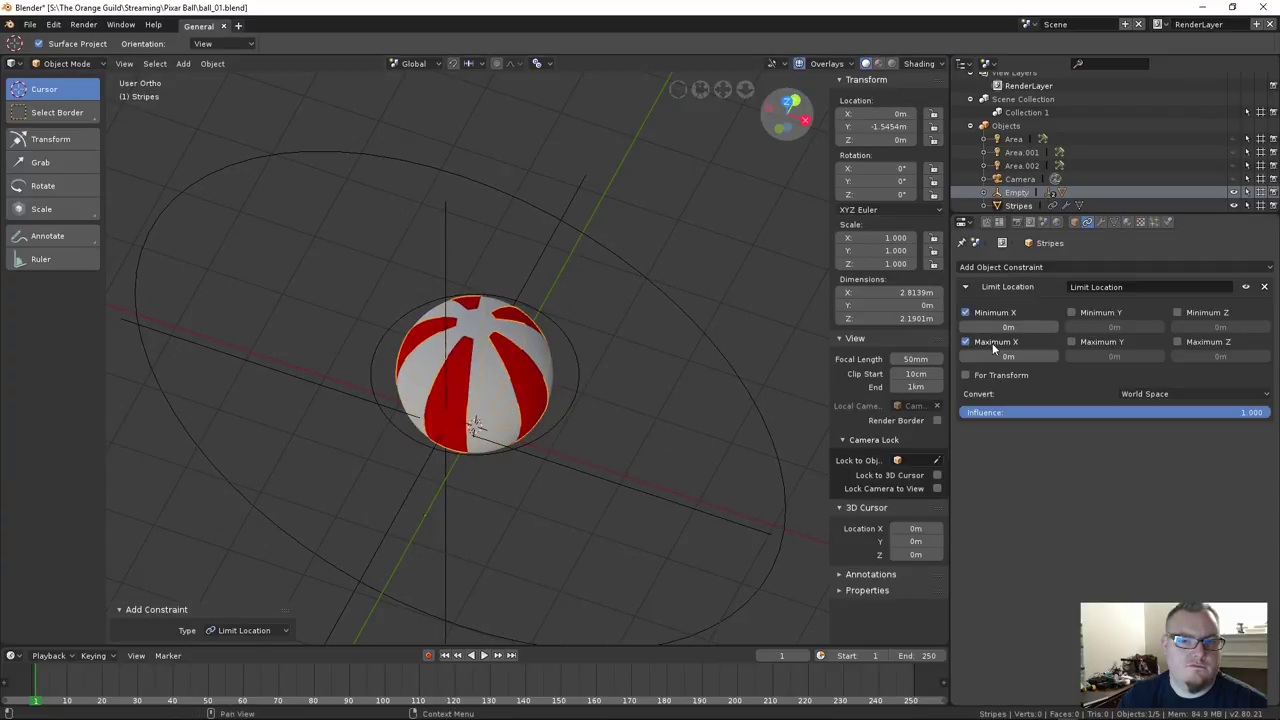
# Enable For Transform and Local Space, turn off Minimum X, and set Maximum X to 1m
pyautogui.click(993, 375)
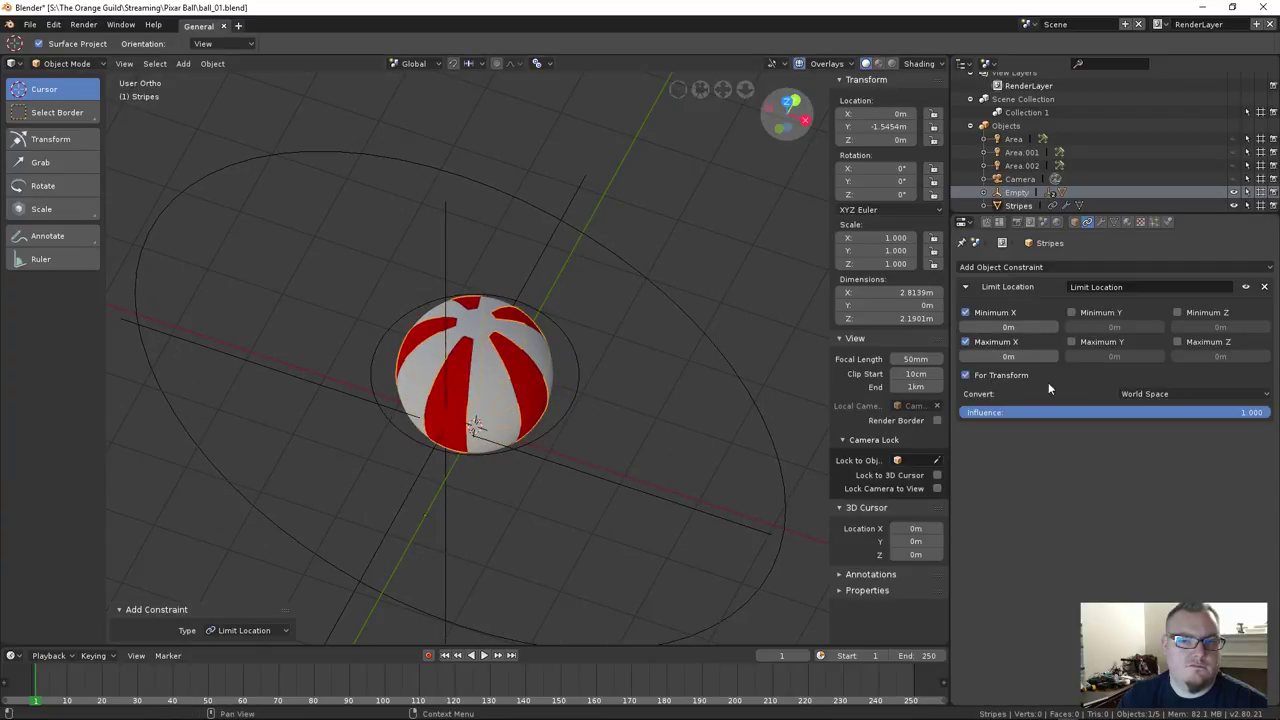
pyautogui.click(1150, 393)
pyautogui.click(1150, 379)
pyautogui.click(1150, 388)
pyautogui.click(1148, 365)
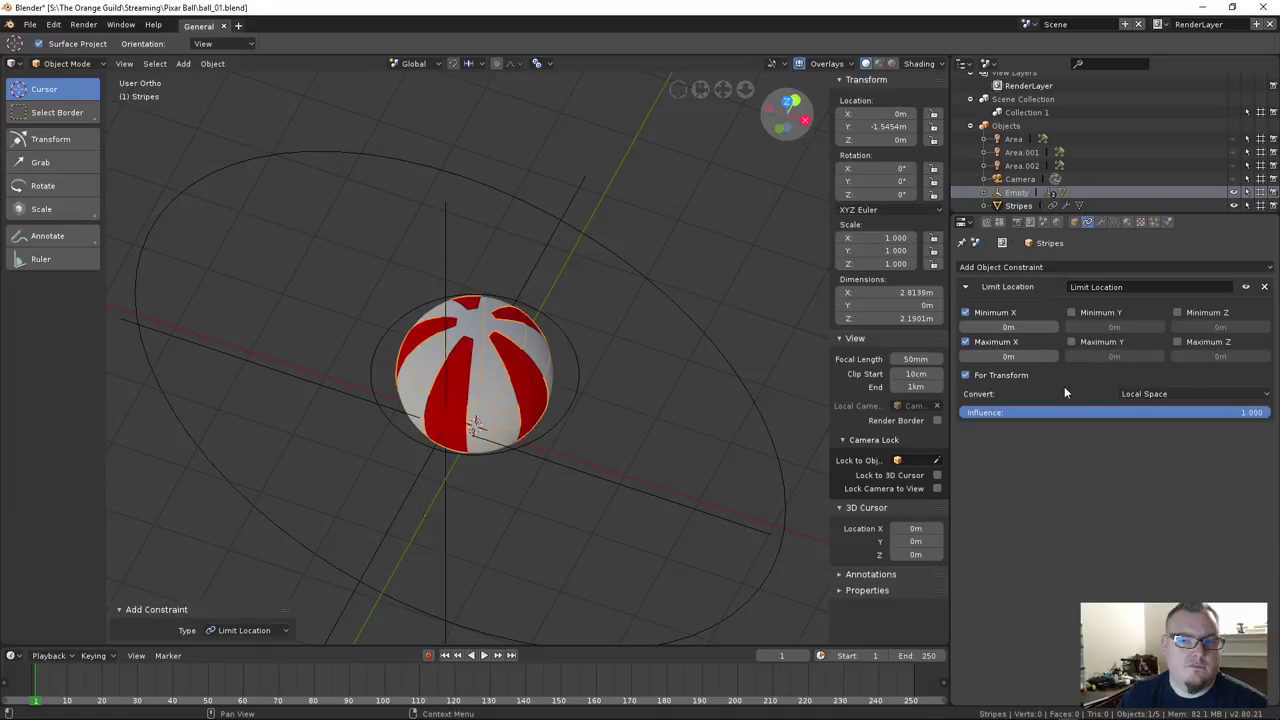
pyautogui.click(967, 313)
pyautogui.click(1008, 356)
pyautogui.write('1')
pyautogui.press('Return')
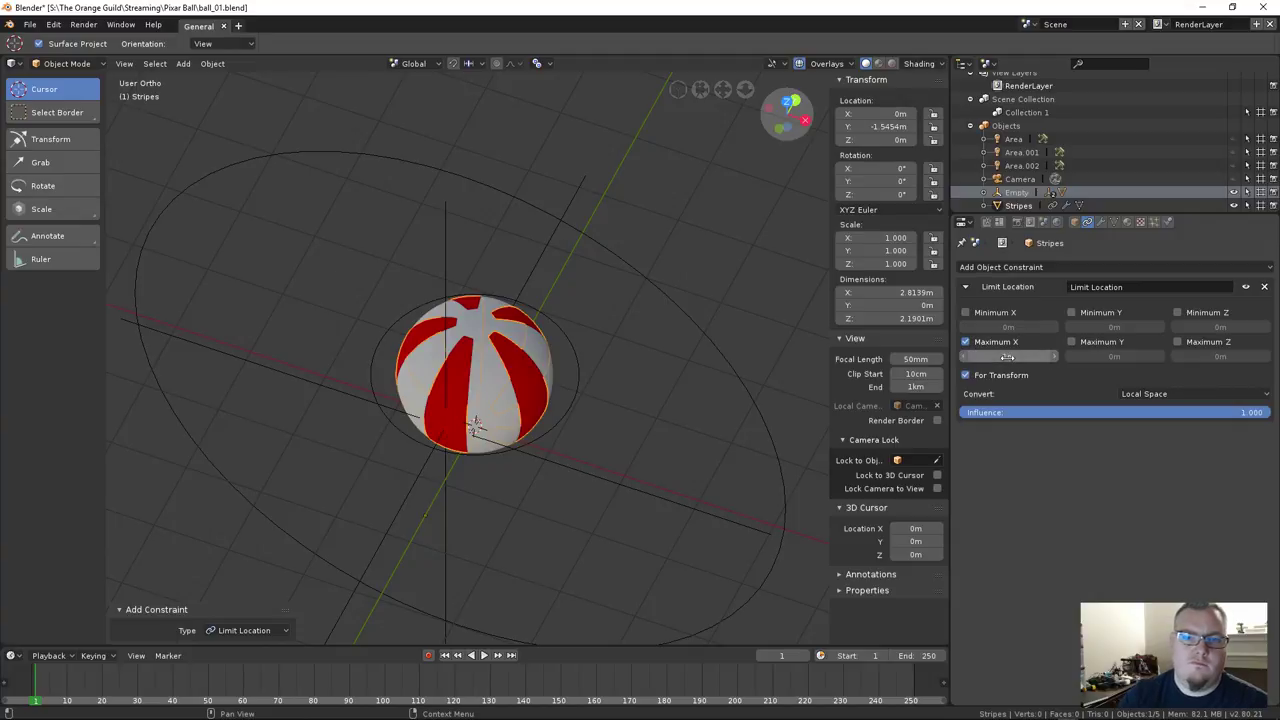
# Grab the Empty along X to test the 1m limit, then cancel
pyautogui.click(573, 399)
pyautogui.press('g')
pyautogui.press('x')
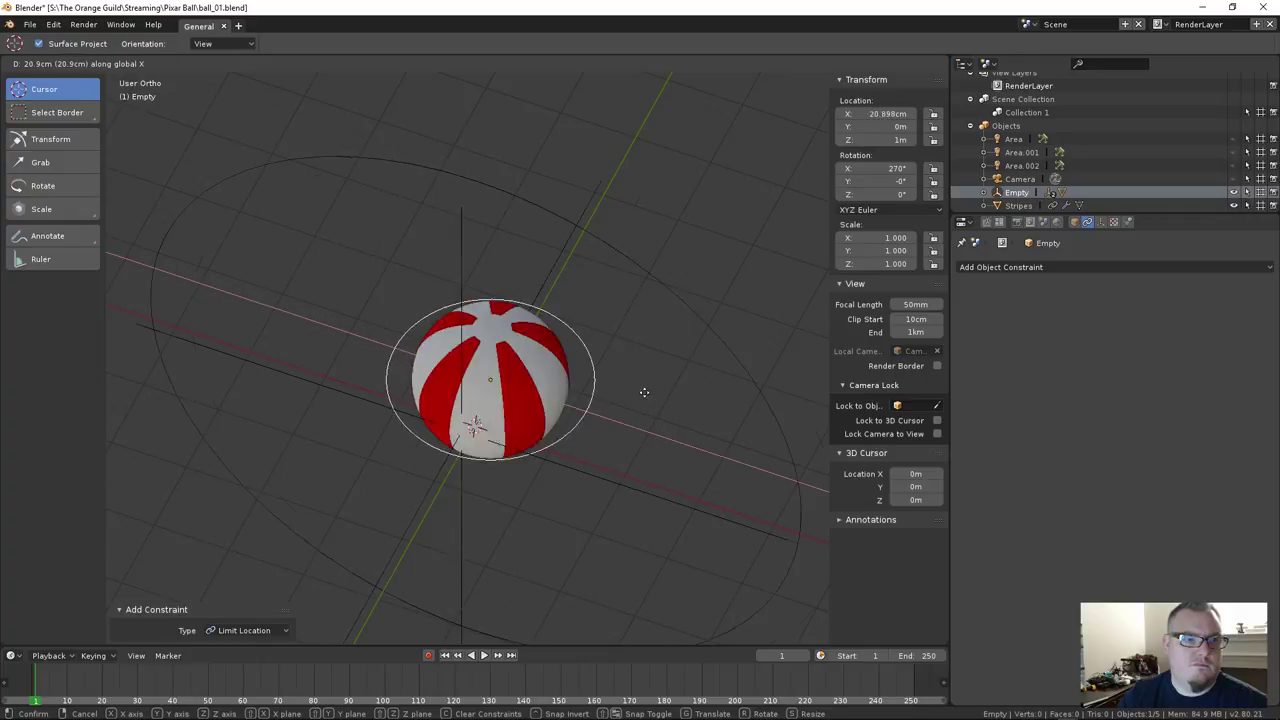
pyautogui.press('Escape')
# Test-rotate the Empty from a near-front view, then make Stripes the active object again
pyautogui.moveTo(526, 382); pyautogui.dragTo(556, 325, button='middle')
pyautogui.press('r')
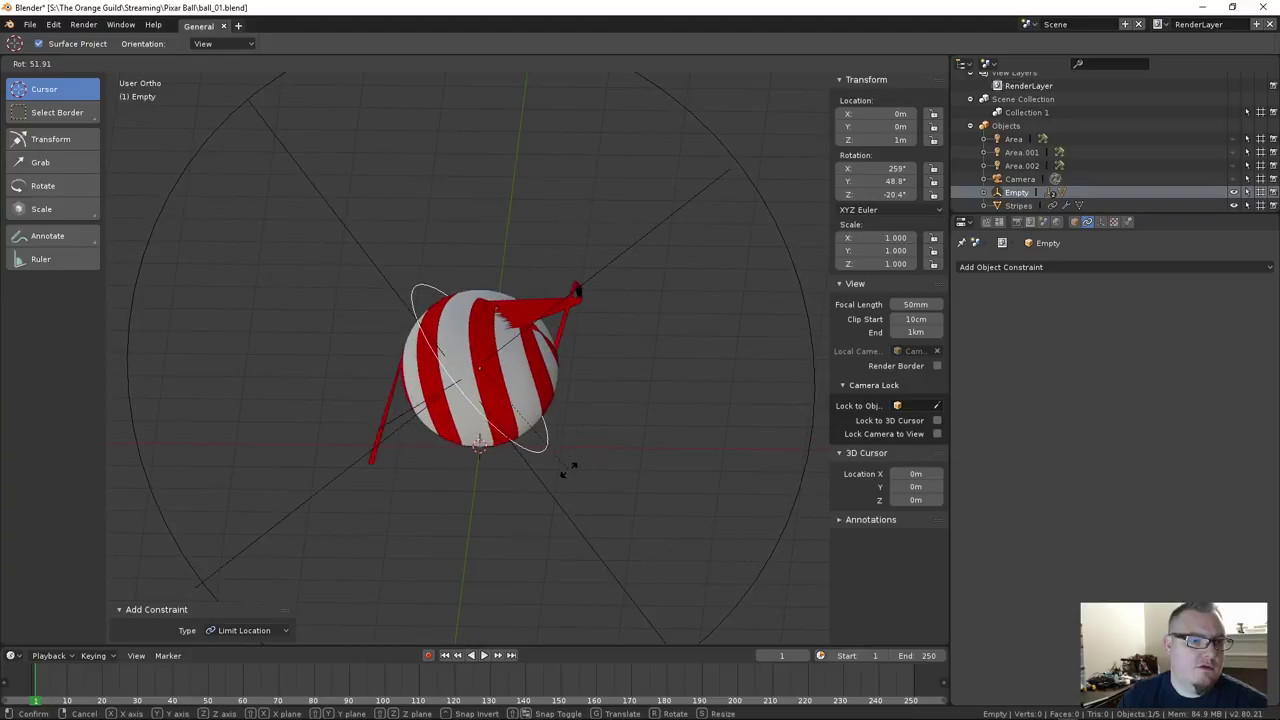
pyautogui.press('Escape')
pyautogui.moveTo(597, 310); pyautogui.dragTo(564, 357, button='middle')
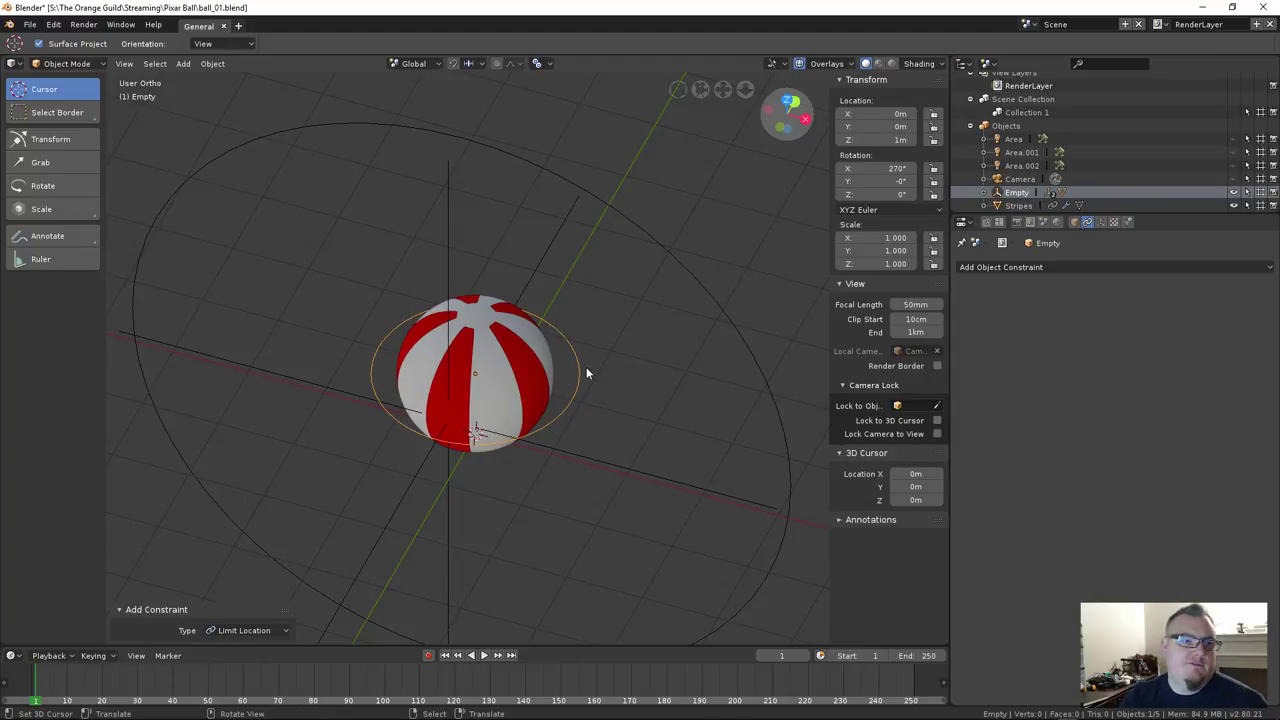
pyautogui.scroll(-1, 571, 342)
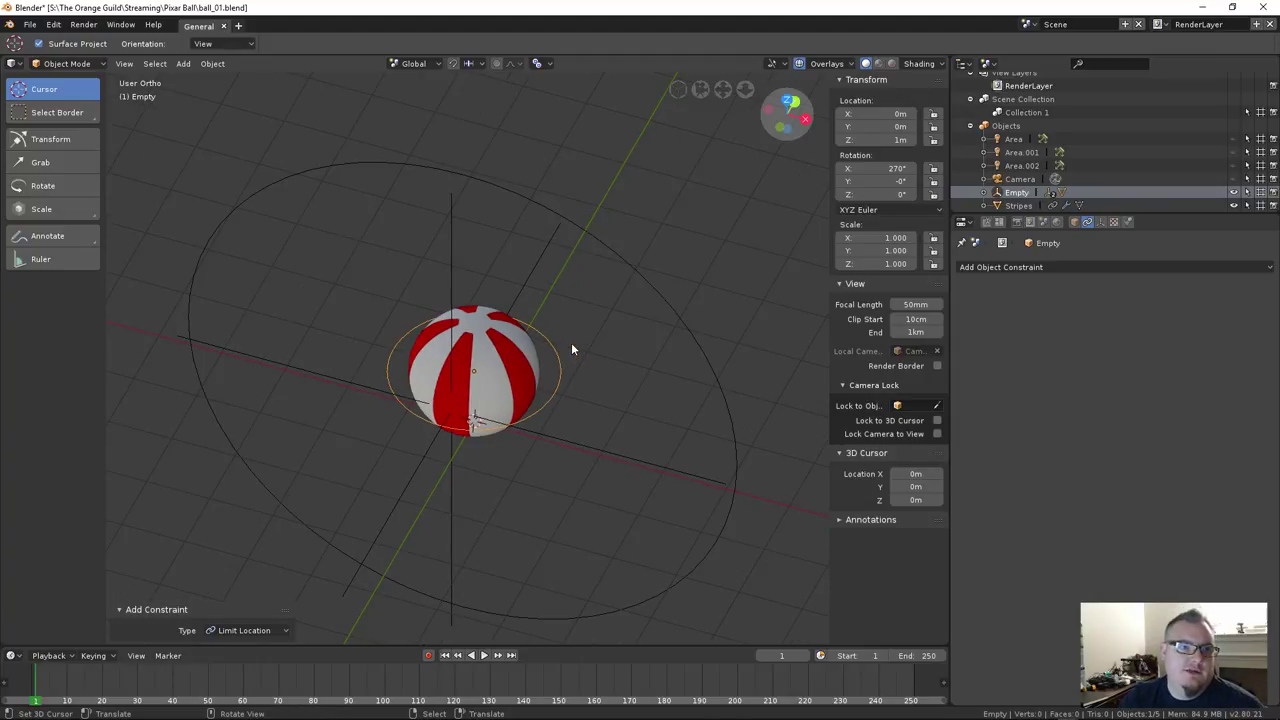
pyautogui.click(524, 377)
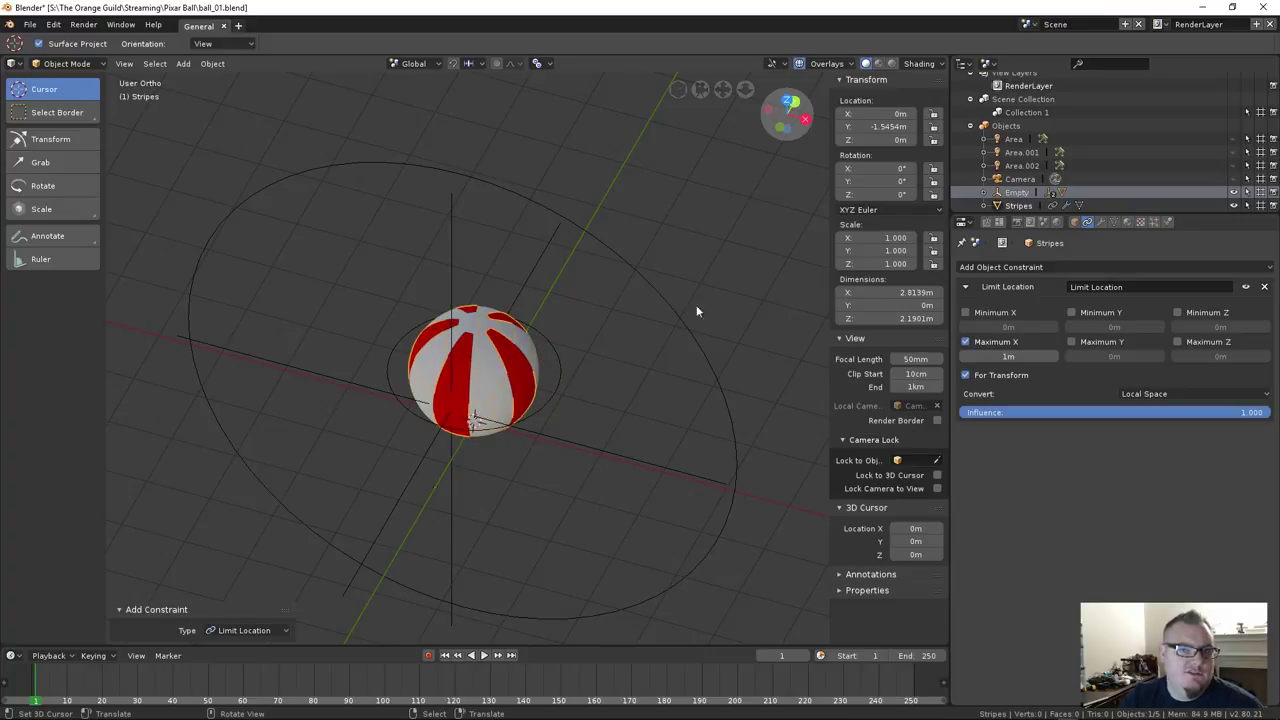
pyautogui.click(541, 382)
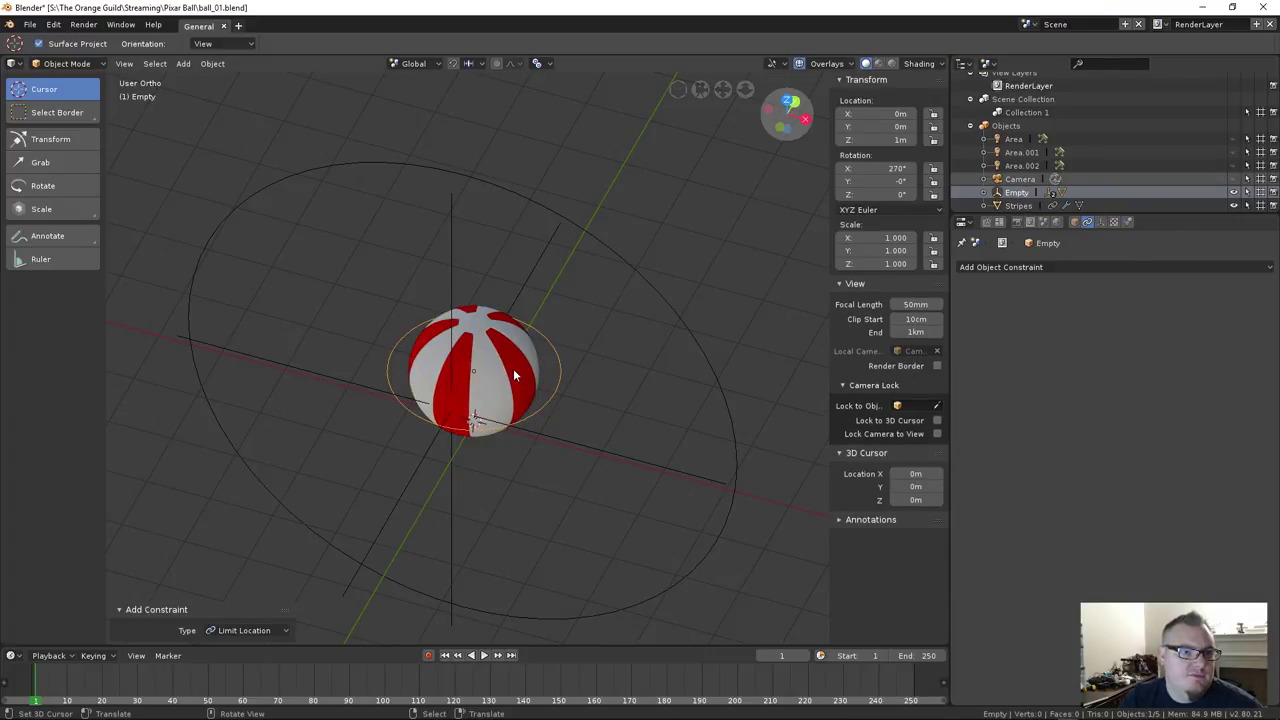
pyautogui.click(512, 375)
# Clear Stripes' parent keeping its transformation, test-rotate the Empty, and select Vertical-Wrap
pyautogui.hotkey('alt', 'p')
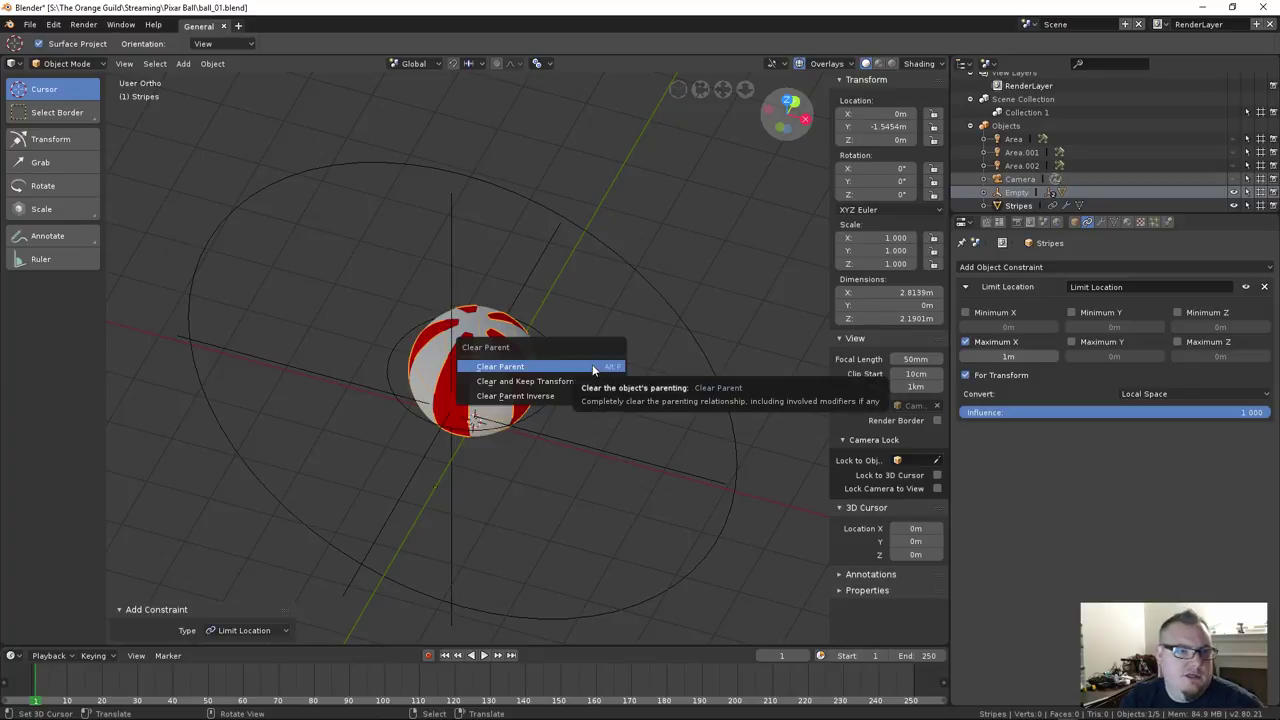
pyautogui.click(568, 383)
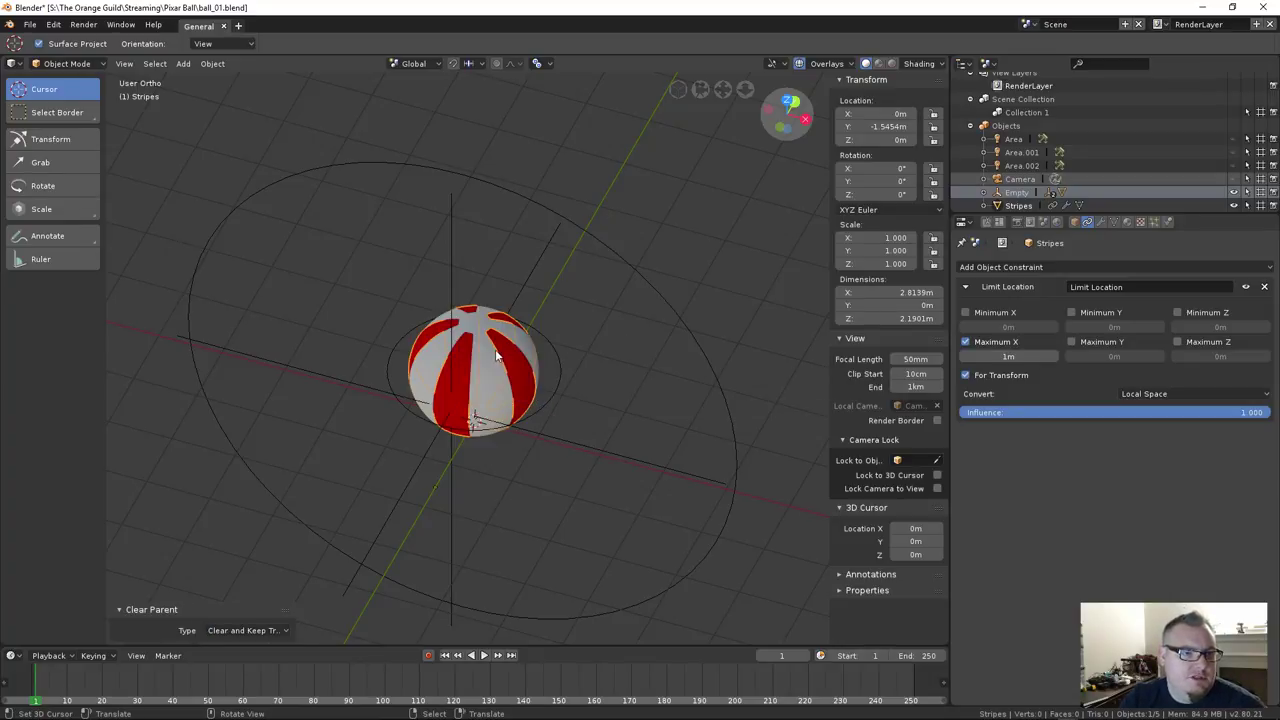
pyautogui.click(560, 374)
pyautogui.press('r')
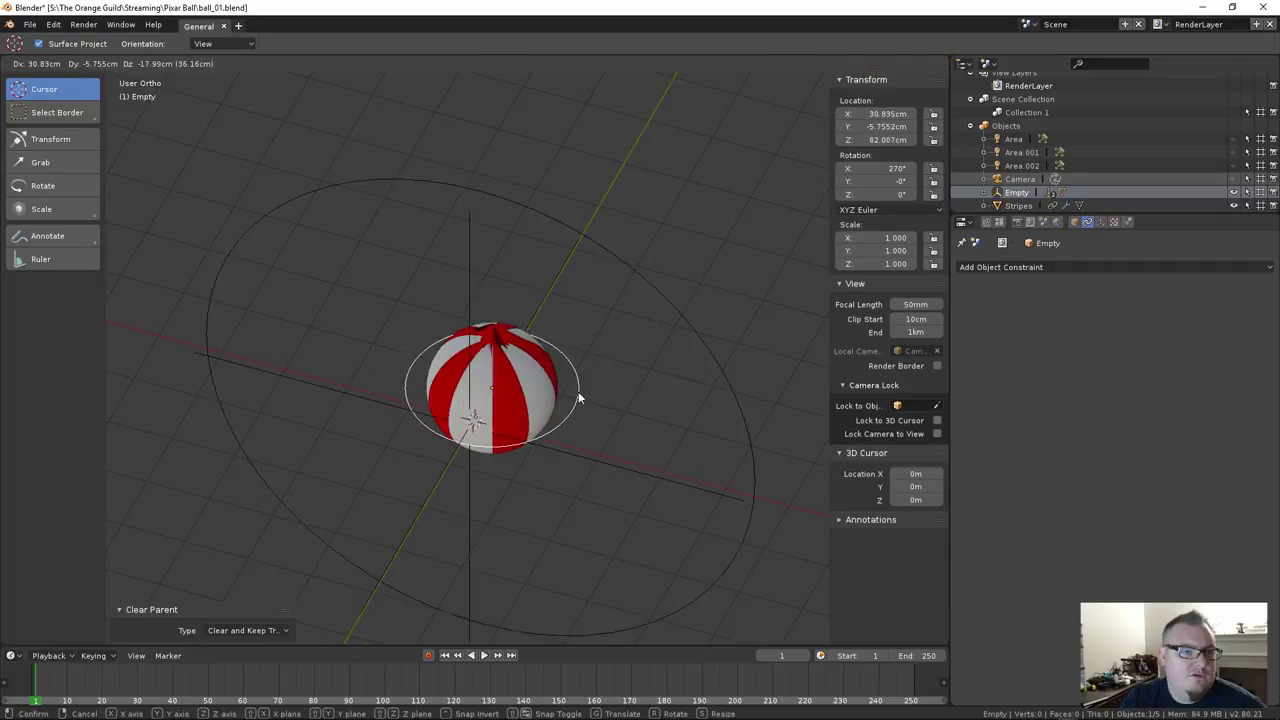
pyautogui.press('Escape')
pyautogui.click(578, 441)
pyautogui.keyDown('alt'); pyautogui.click(578, 441); pyautogui.keyUp('alt')
pyautogui.click(578, 441)
# Clear Horizontal-Wrap's parent keeping its transformation, then test-move the Empty and cancel
pyautogui.click(553, 210)
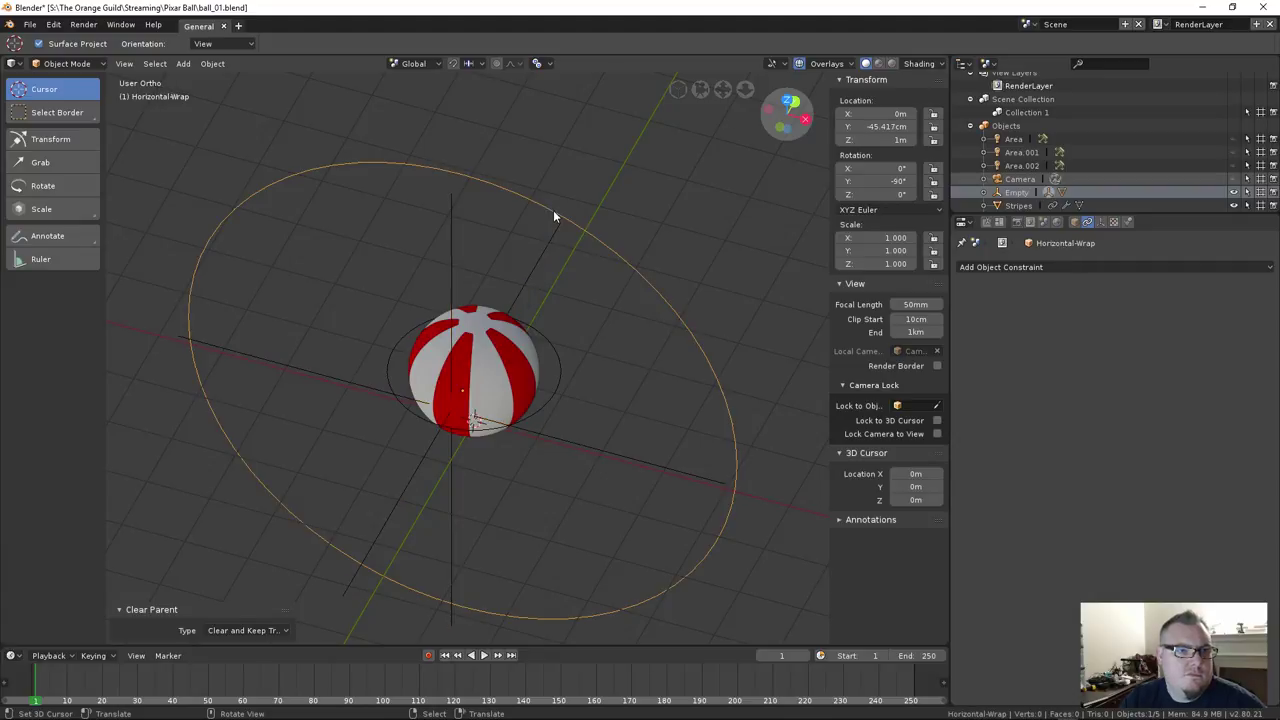
pyautogui.hotkey('alt', 'p')
pyautogui.click(553, 212)
pyautogui.click(554, 345)
pyautogui.press('g')
pyautogui.rightClick(554, 348)
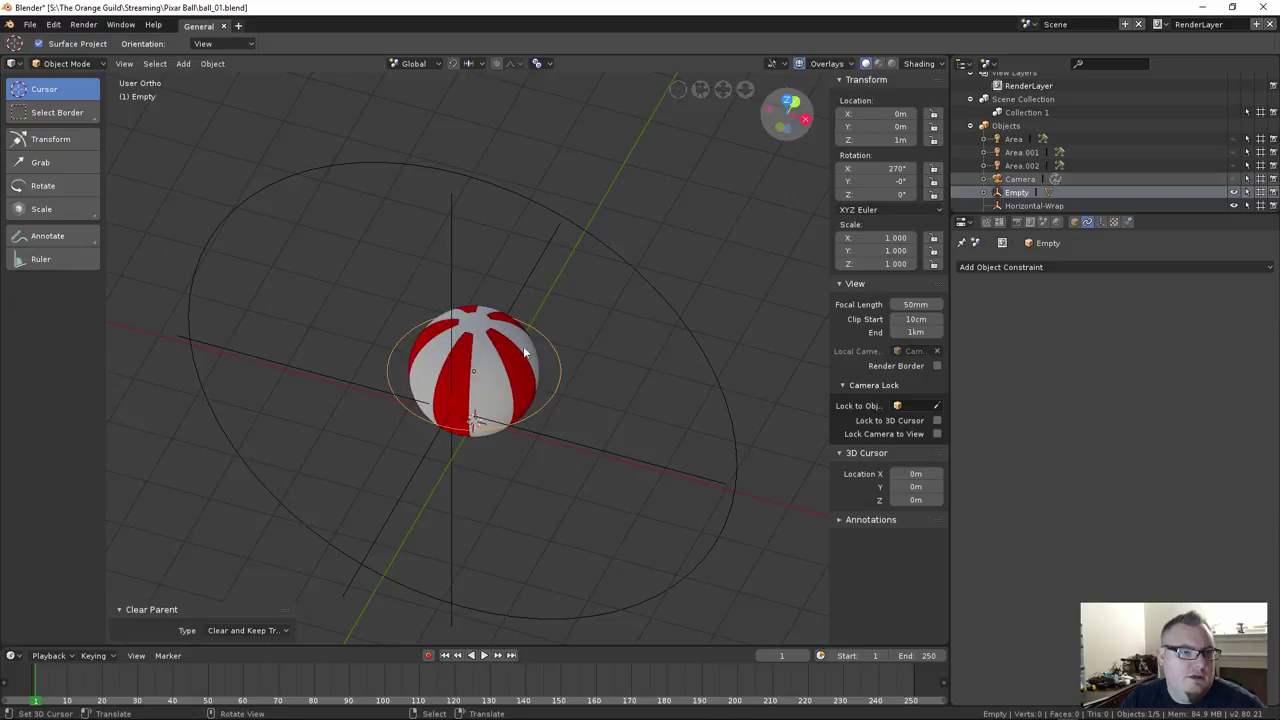
# Select the Vertical-Wrap empty and add a Copy Location constraint to it
pyautogui.click(519, 344)
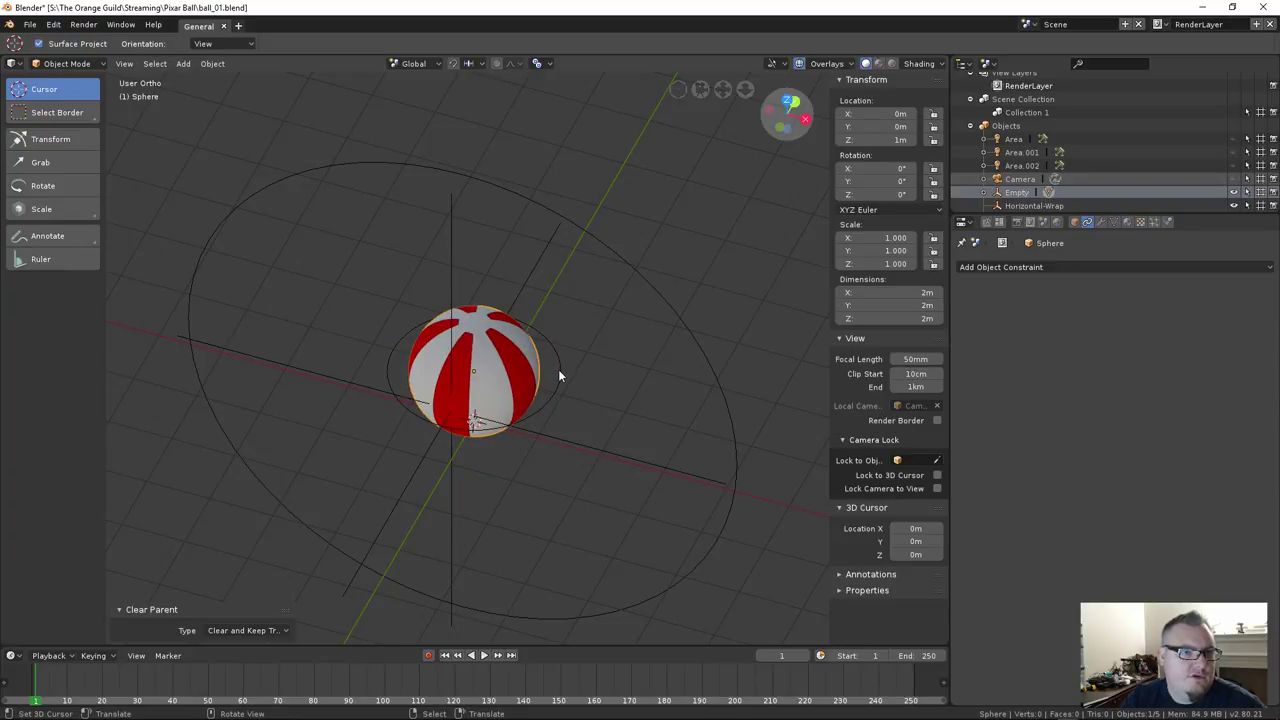
pyautogui.click(450, 276)
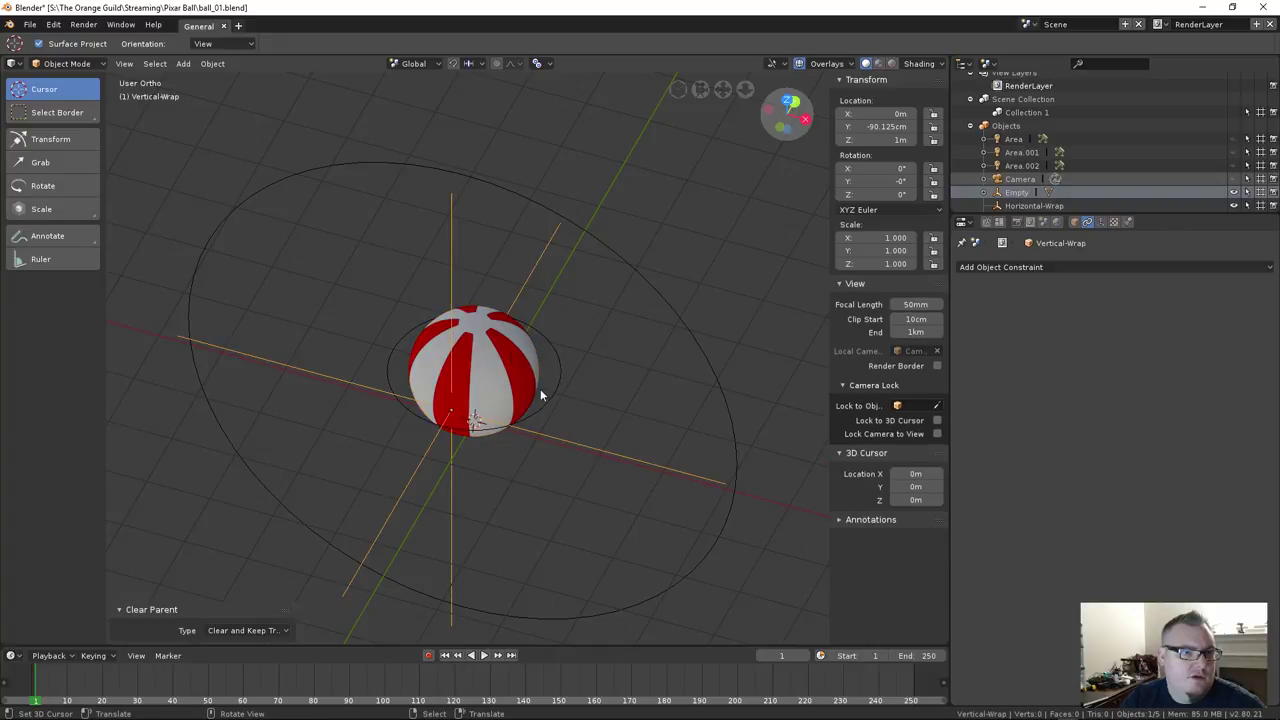
pyautogui.press('r')
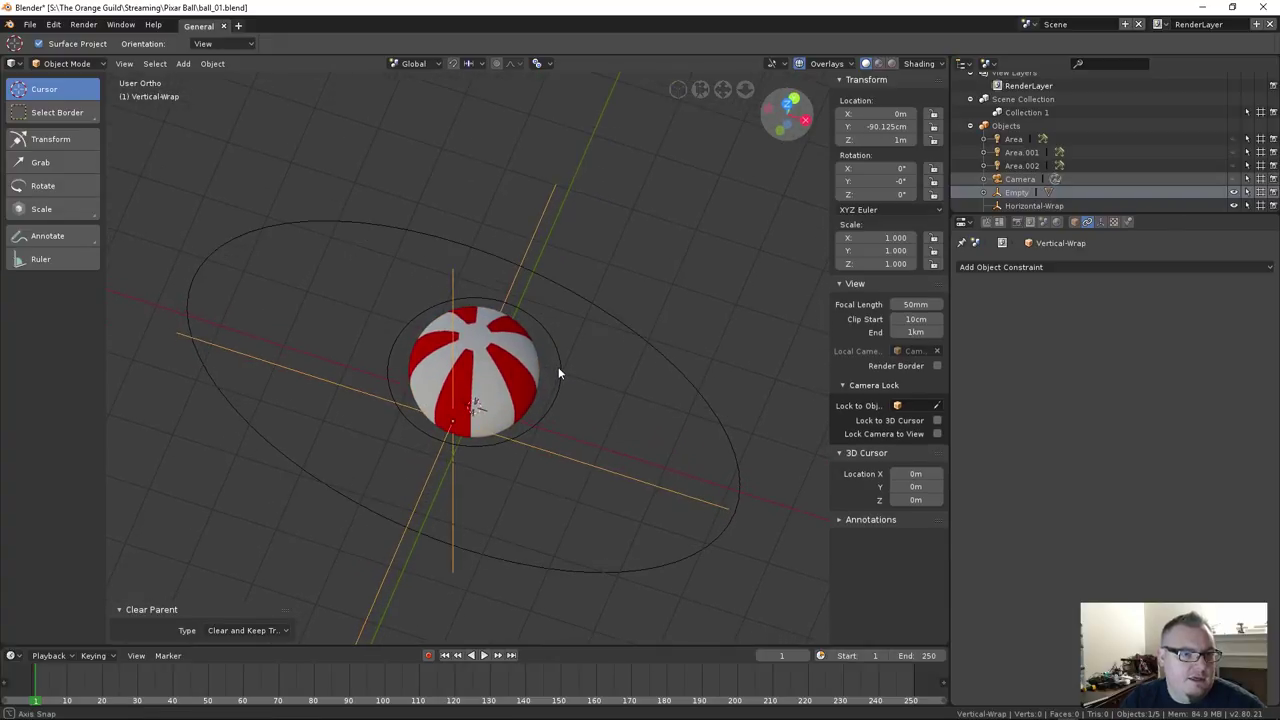
pyautogui.rightClick(558, 368)
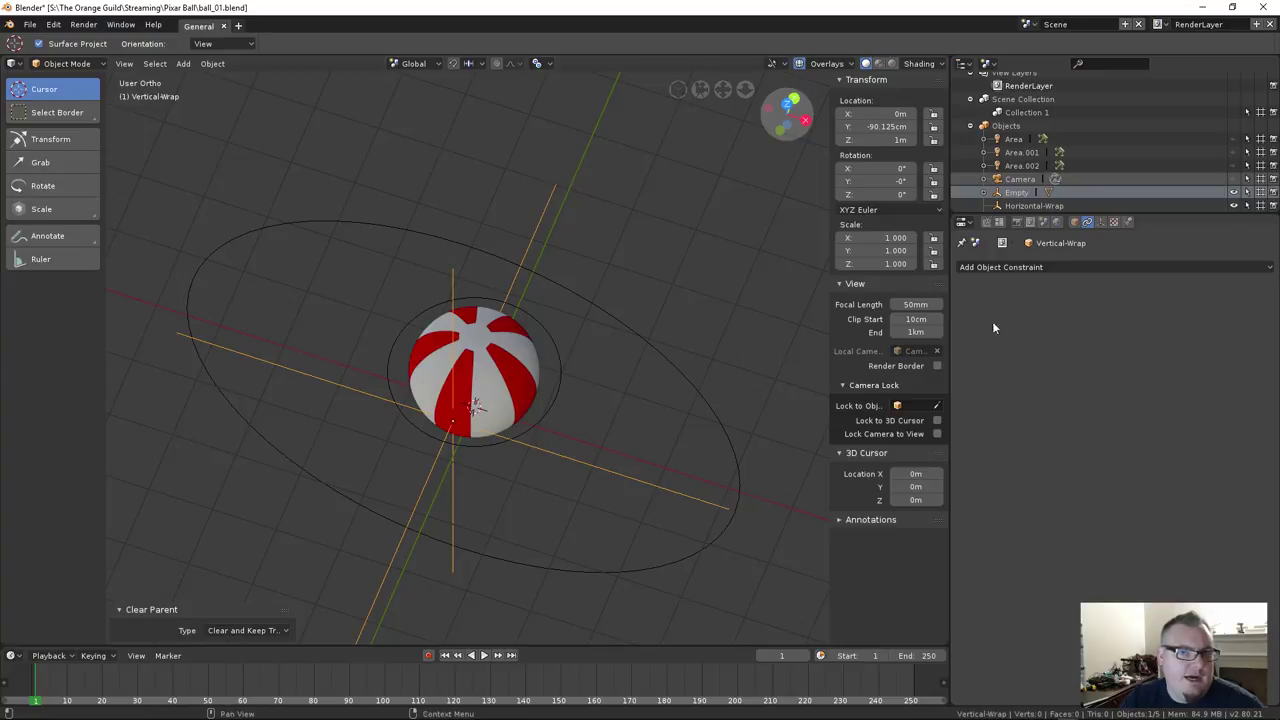
pyautogui.click(1104, 265)
pyautogui.click(1055, 295)
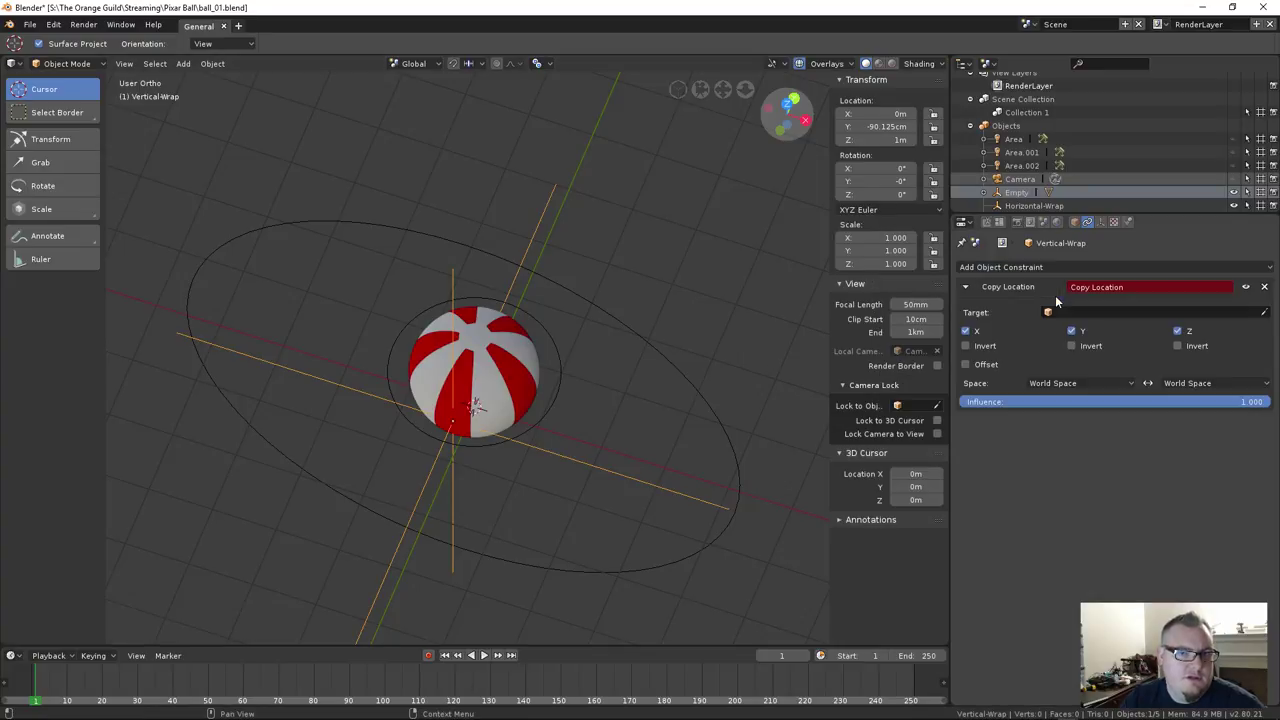
# Target the Empty with Vertical-Wrap's Copy Location and enable Offset
pyautogui.click(1263, 312)
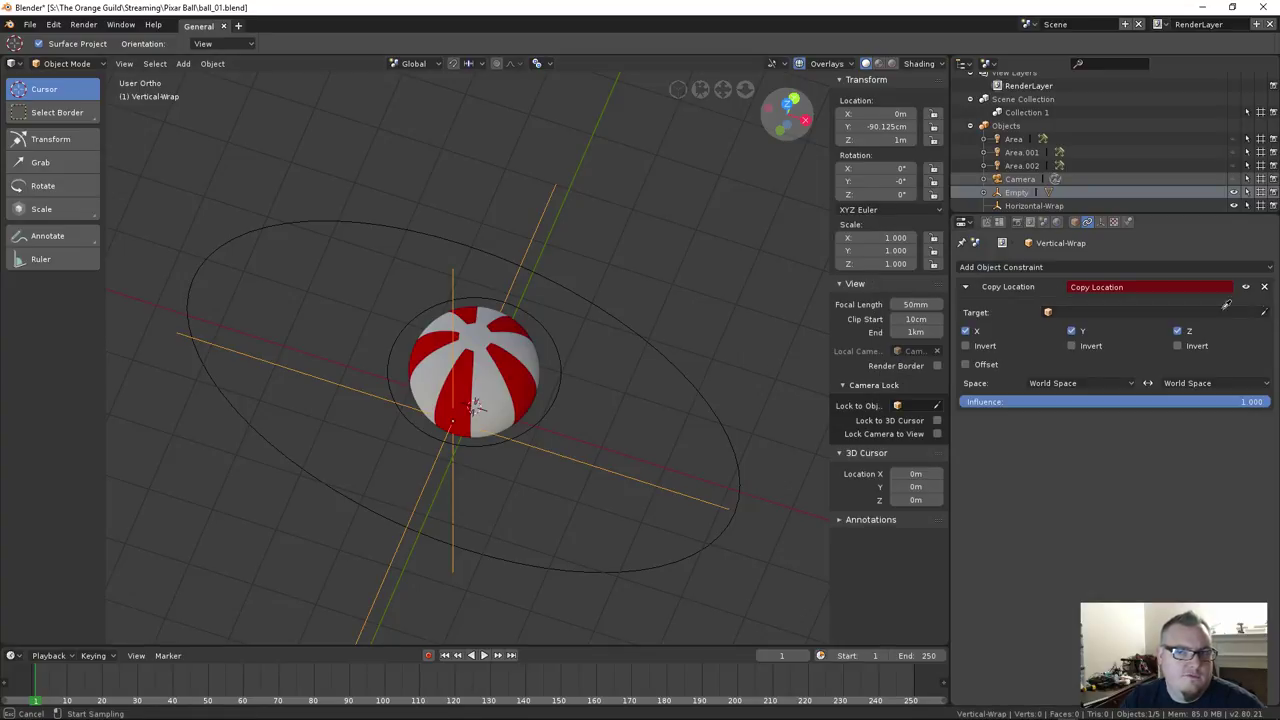
pyautogui.click(561, 396)
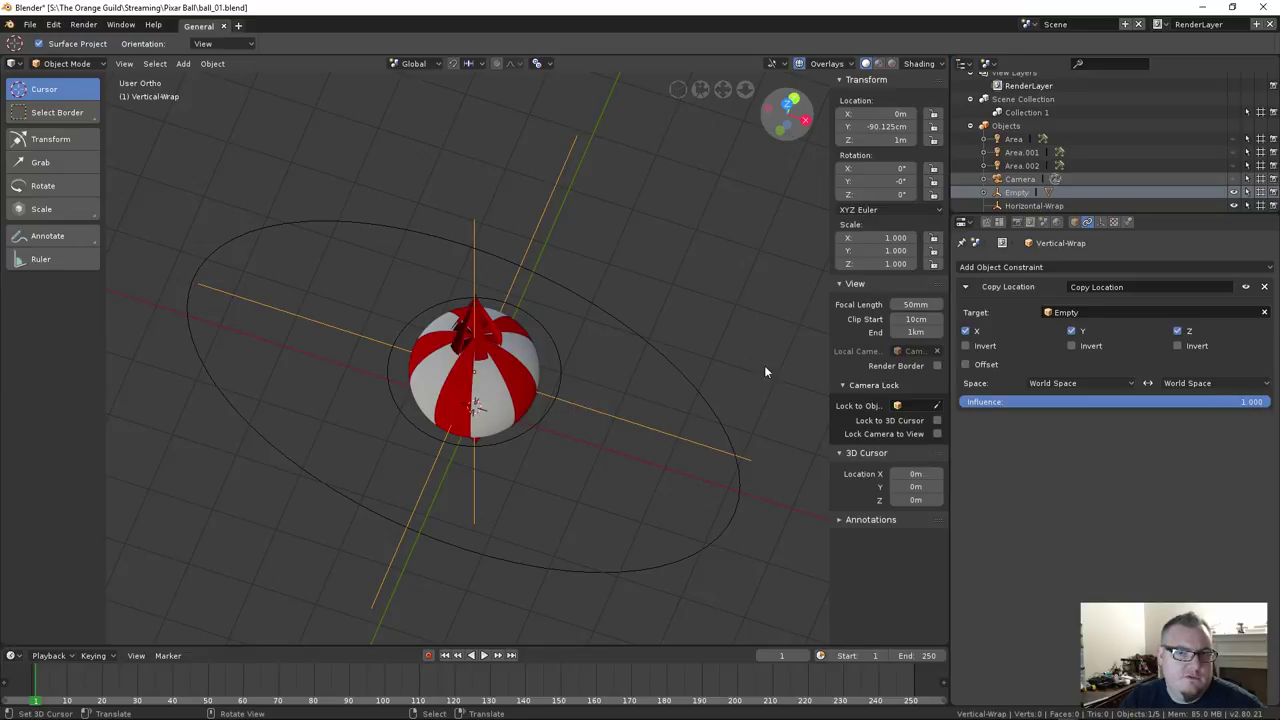
pyautogui.click(966, 364)
pyautogui.moveTo(595, 376); pyautogui.dragTo(596, 355, button='middle')
pyautogui.click(1071, 331)
pyautogui.click(1071, 331)
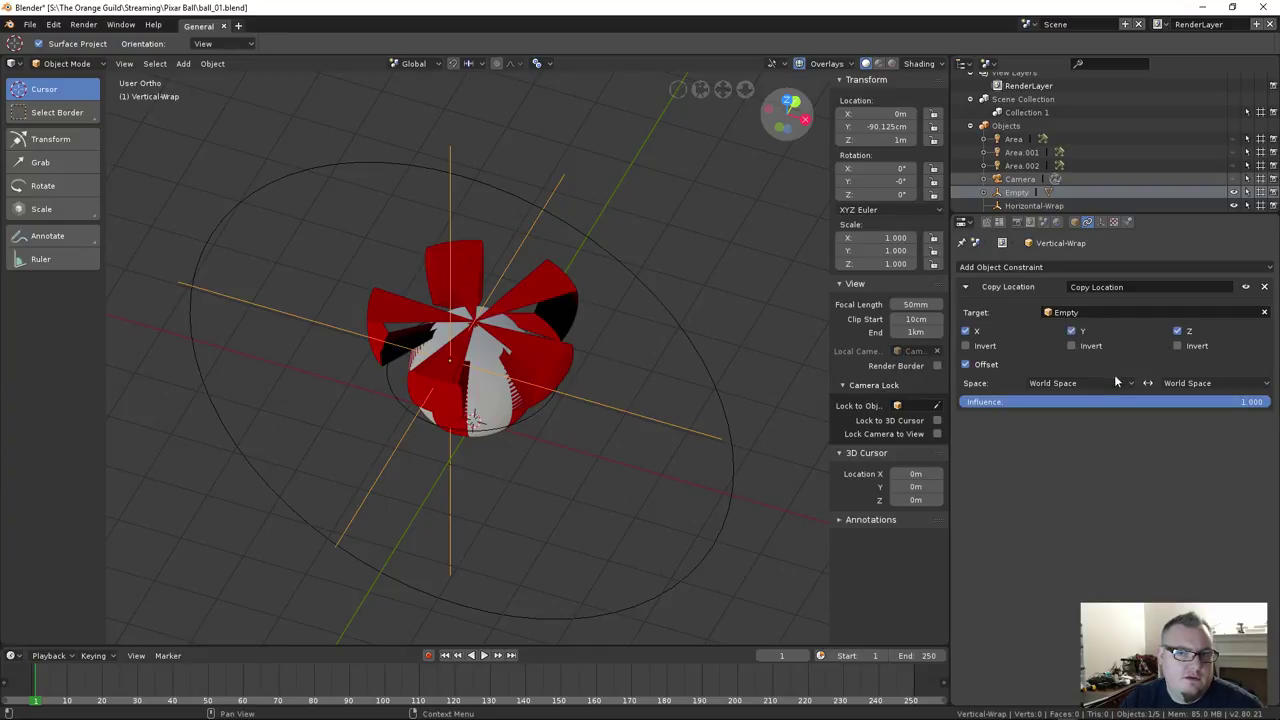
# Try Local and World spaces, ending with World owner space and Local target space
pyautogui.click(1090, 381)
pyautogui.click(1088, 354)
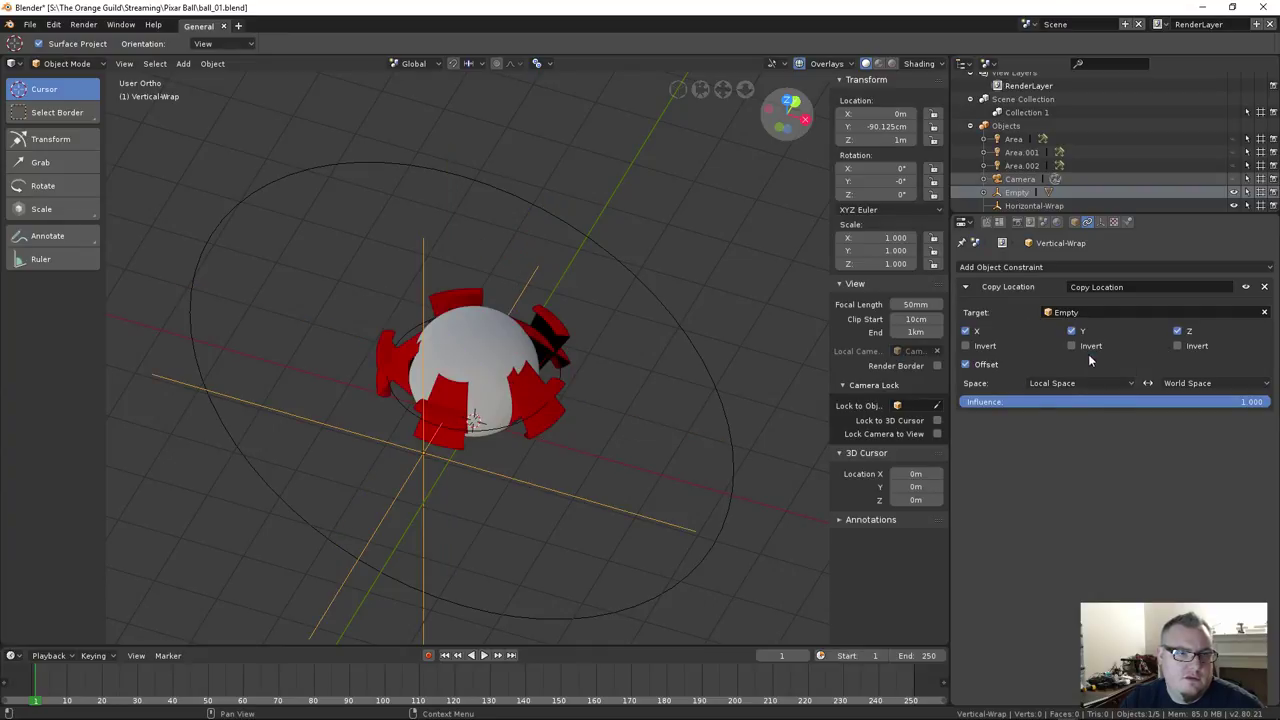
pyautogui.click(1195, 383)
pyautogui.click(1186, 364)
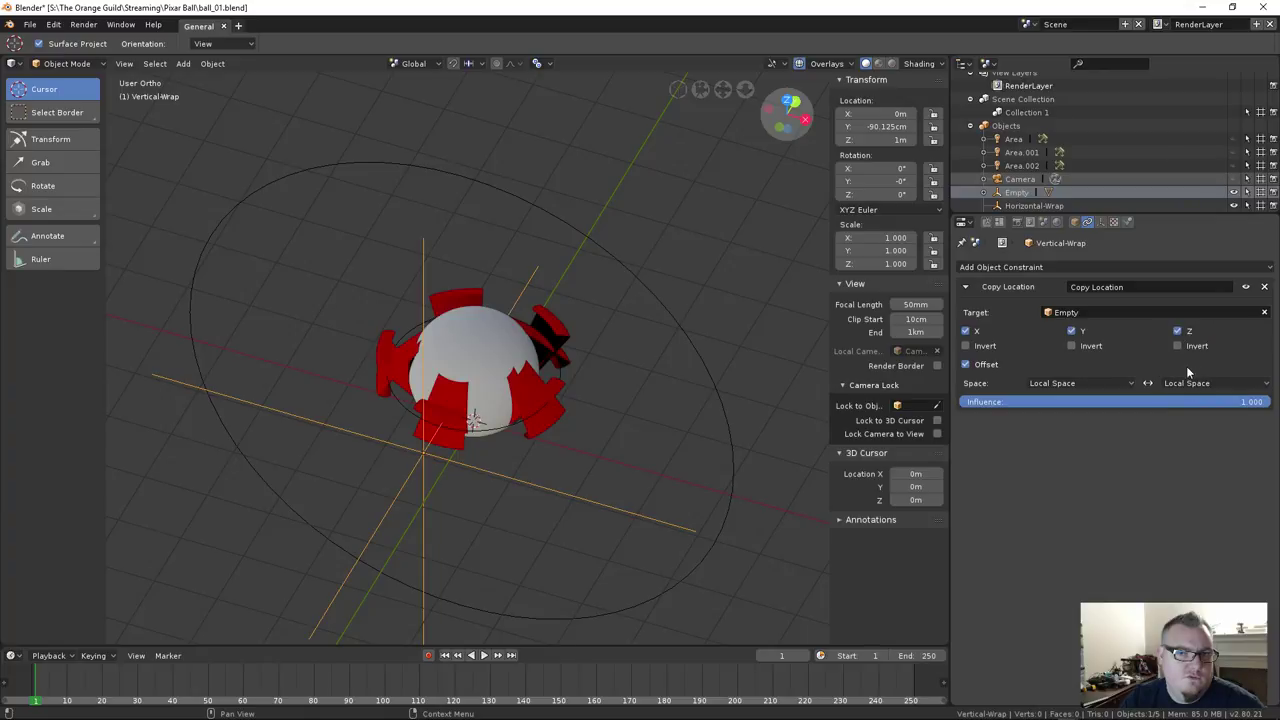
pyautogui.click(1187, 381)
pyautogui.click(1178, 371)
pyautogui.click(1120, 383)
pyautogui.click(1109, 364)
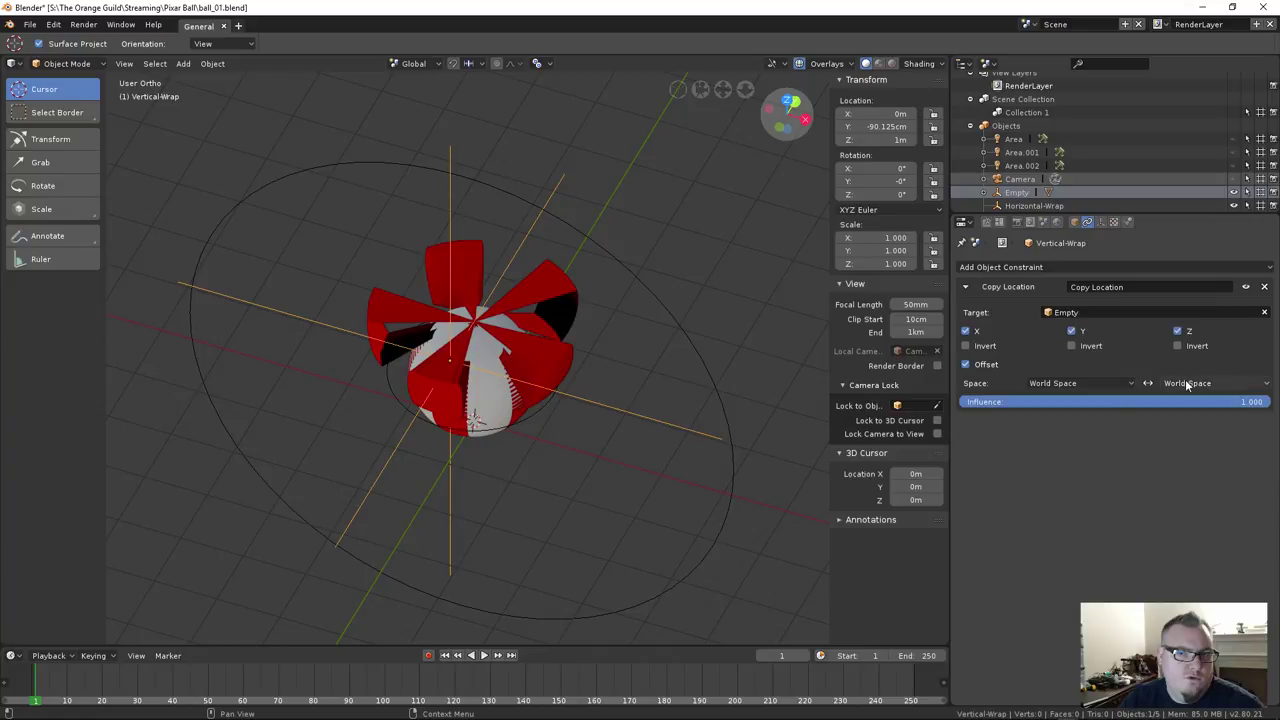
pyautogui.click(1187, 383)
pyautogui.click(1186, 362)
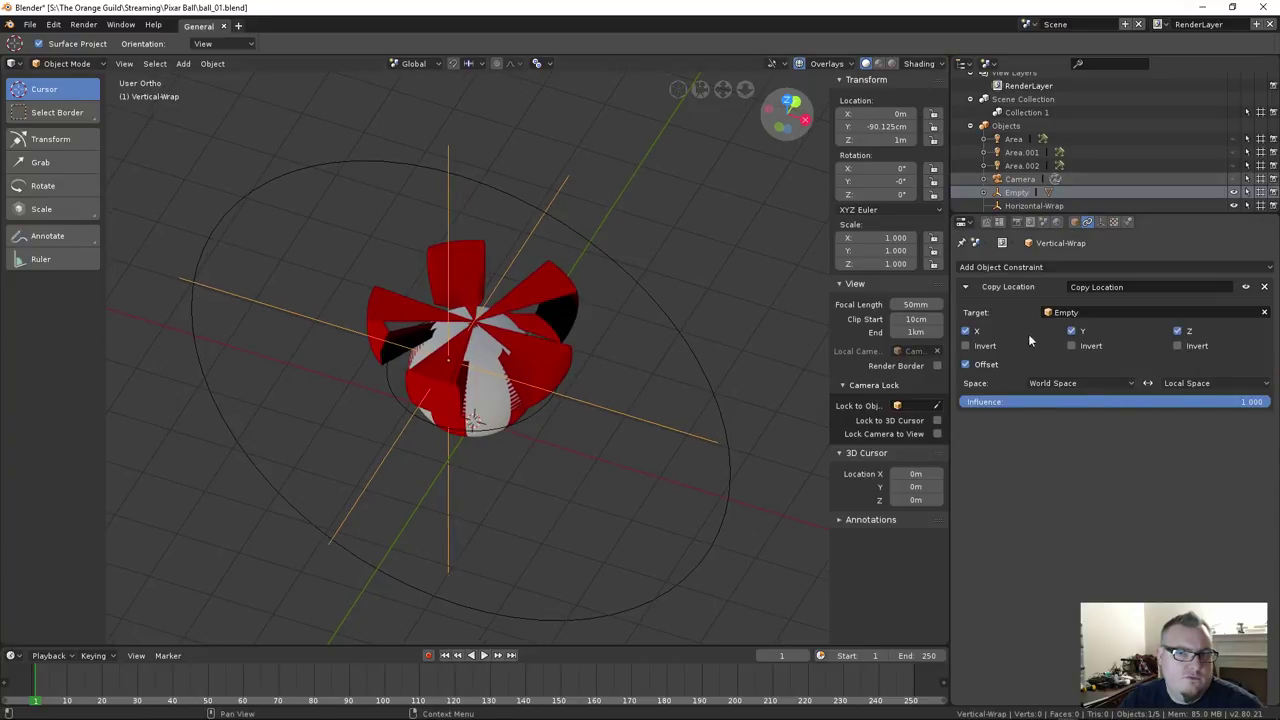
# Test-move the Empty, then make Vertical-Wrap copy only X and Y by turning off Z
pyautogui.click(550, 406)
pyautogui.press('g')
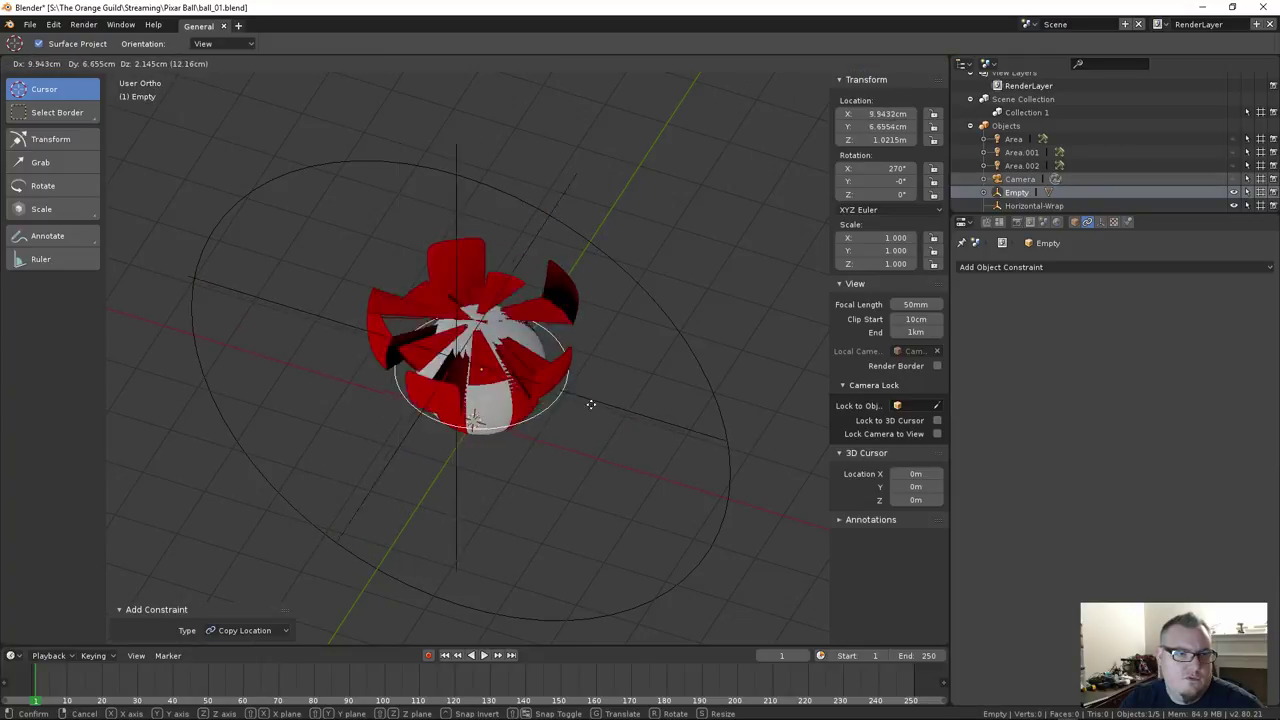
pyautogui.rightClick(584, 415)
pyautogui.click(589, 400)
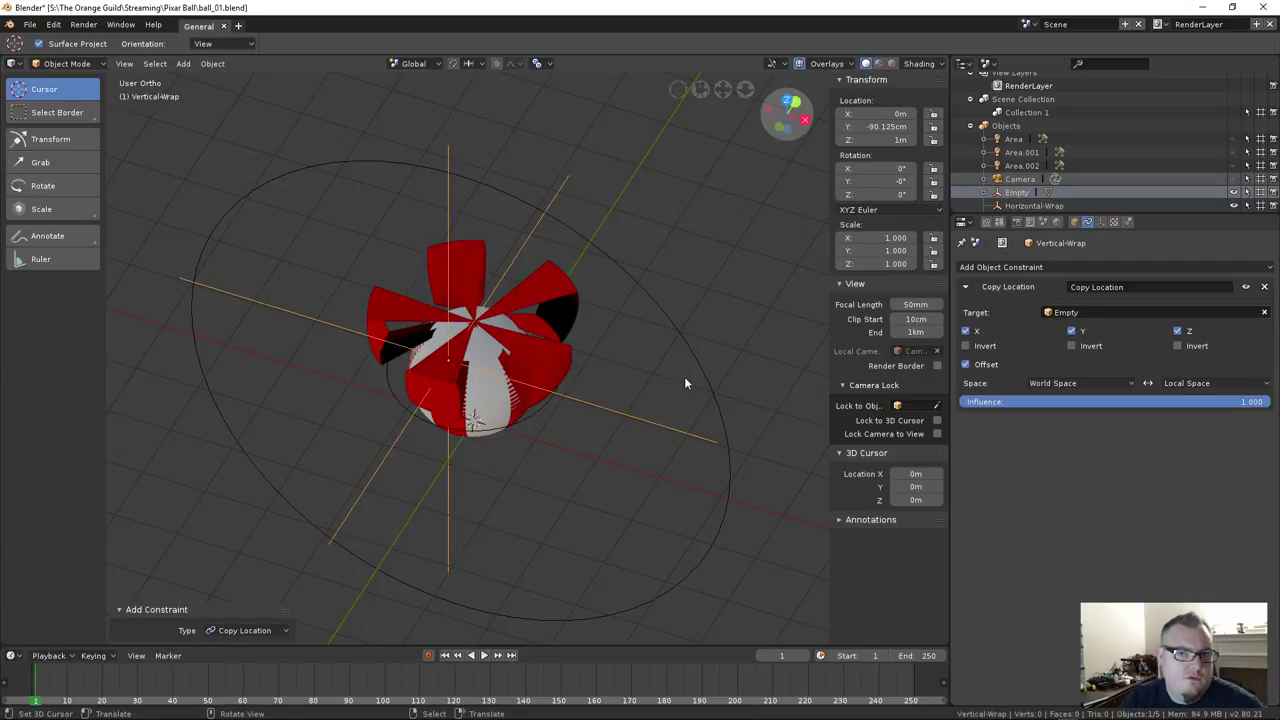
pyautogui.click(1072, 332)
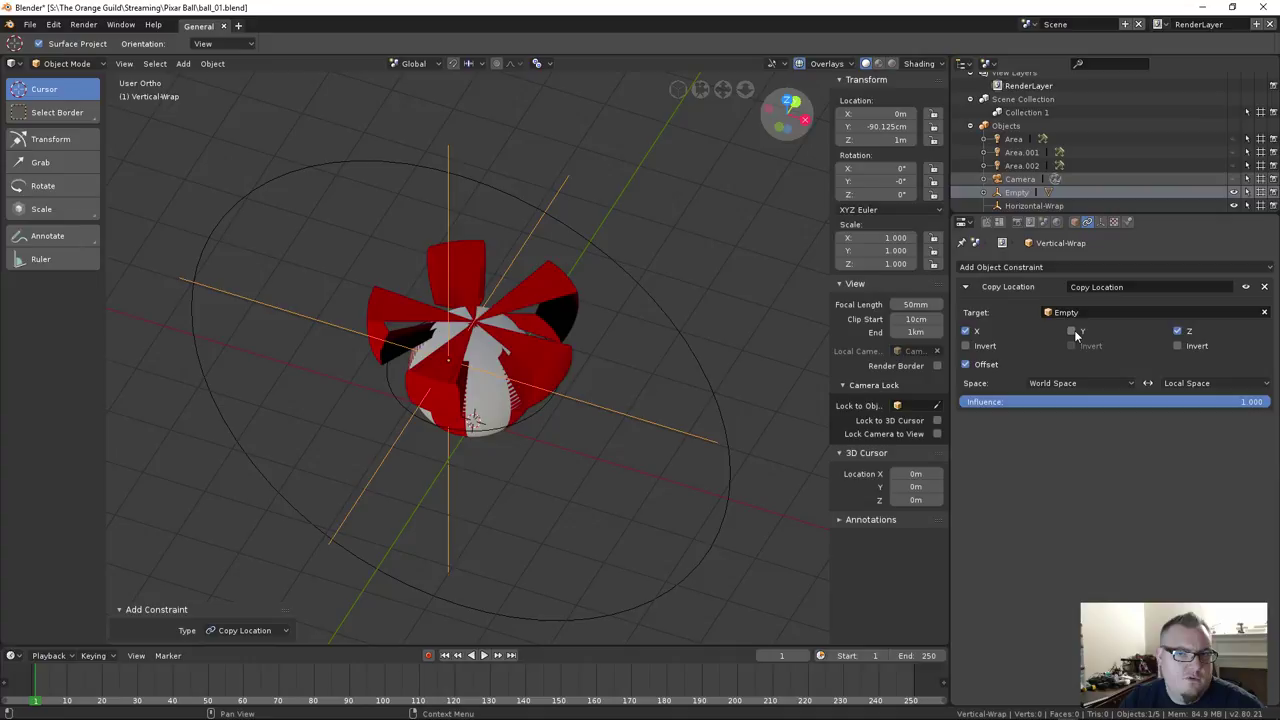
pyautogui.click(1072, 331)
pyautogui.click(1178, 331)
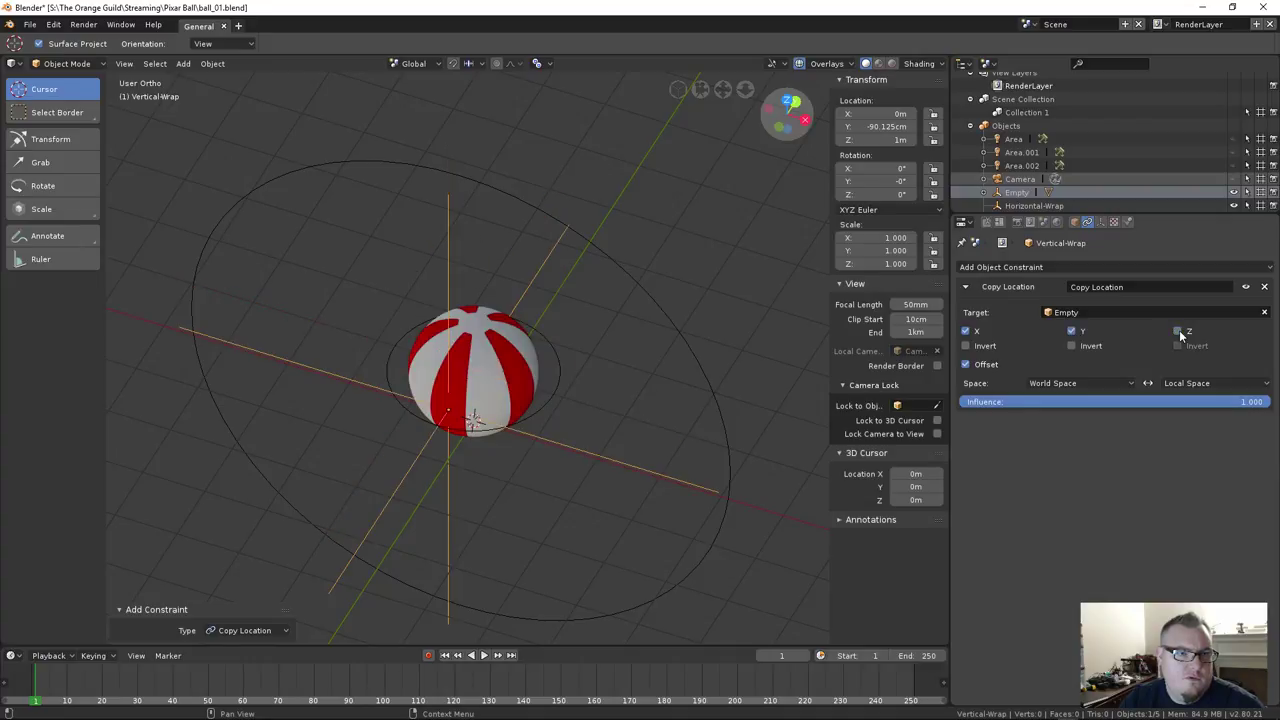
# Test-move the Empty again, then select the horizontal wrap circle
pyautogui.click(546, 401)
pyautogui.press('g')
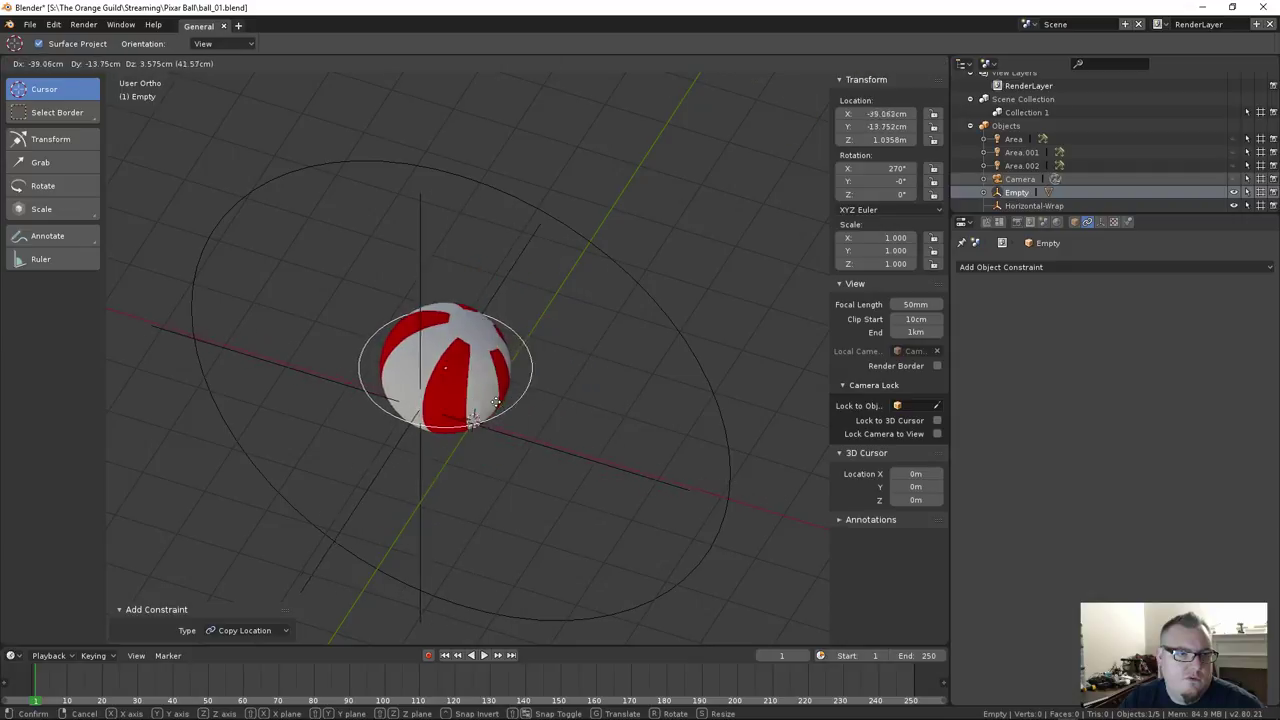
pyautogui.press('Escape')
pyautogui.click(668, 322)
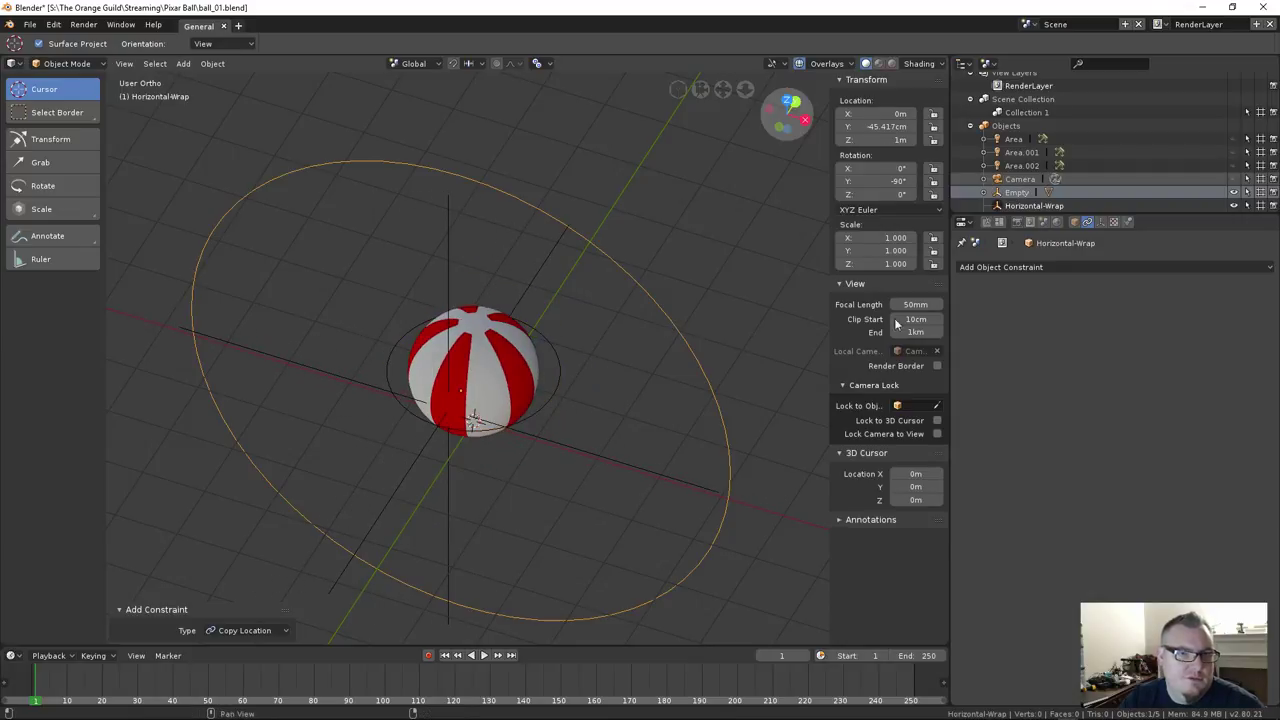
# Add a Copy Location constraint to Horizontal-Wrap targeting the Empty, with Offset on
pyautogui.click(1010, 268)
pyautogui.click(1021, 297)
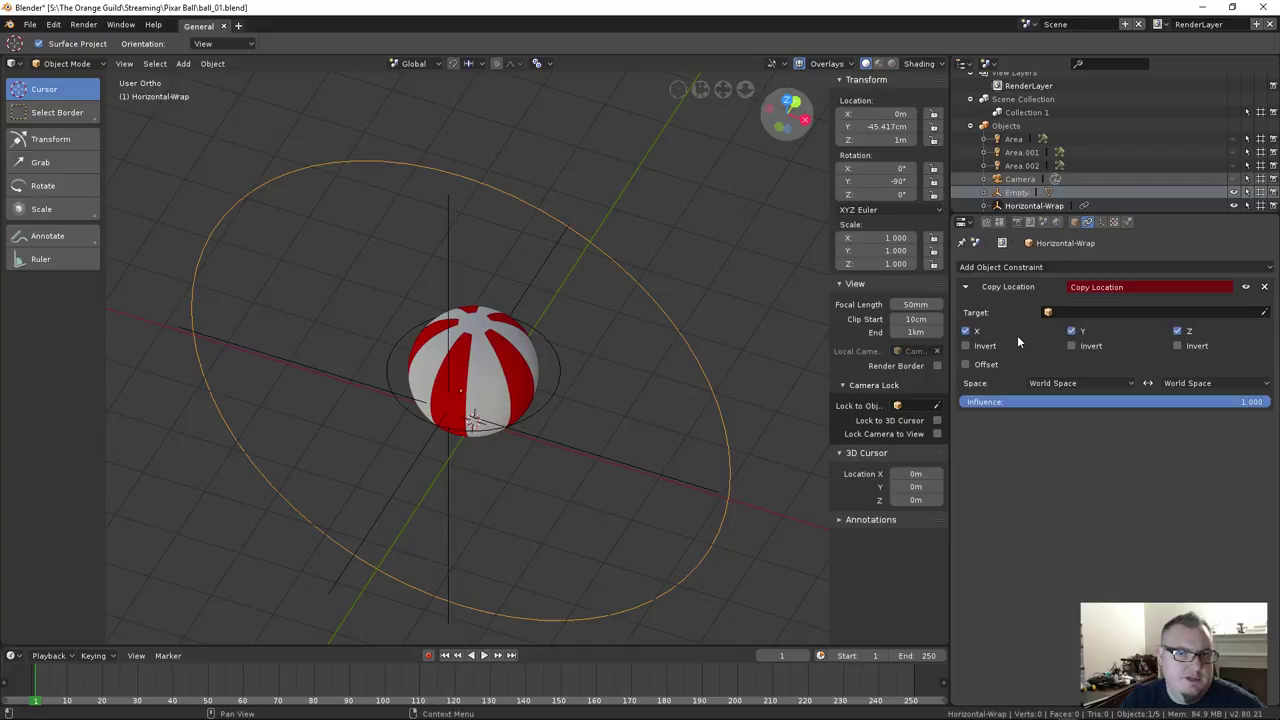
pyautogui.click(1095, 313)
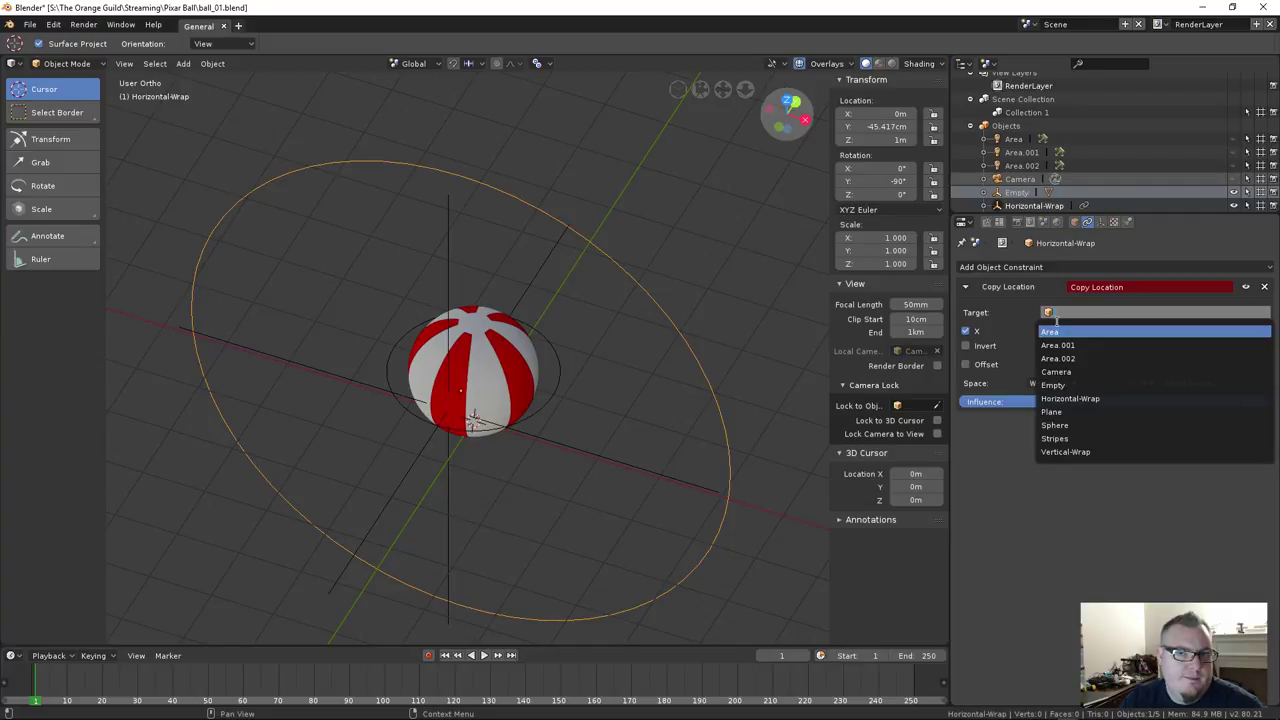
pyautogui.press('e')
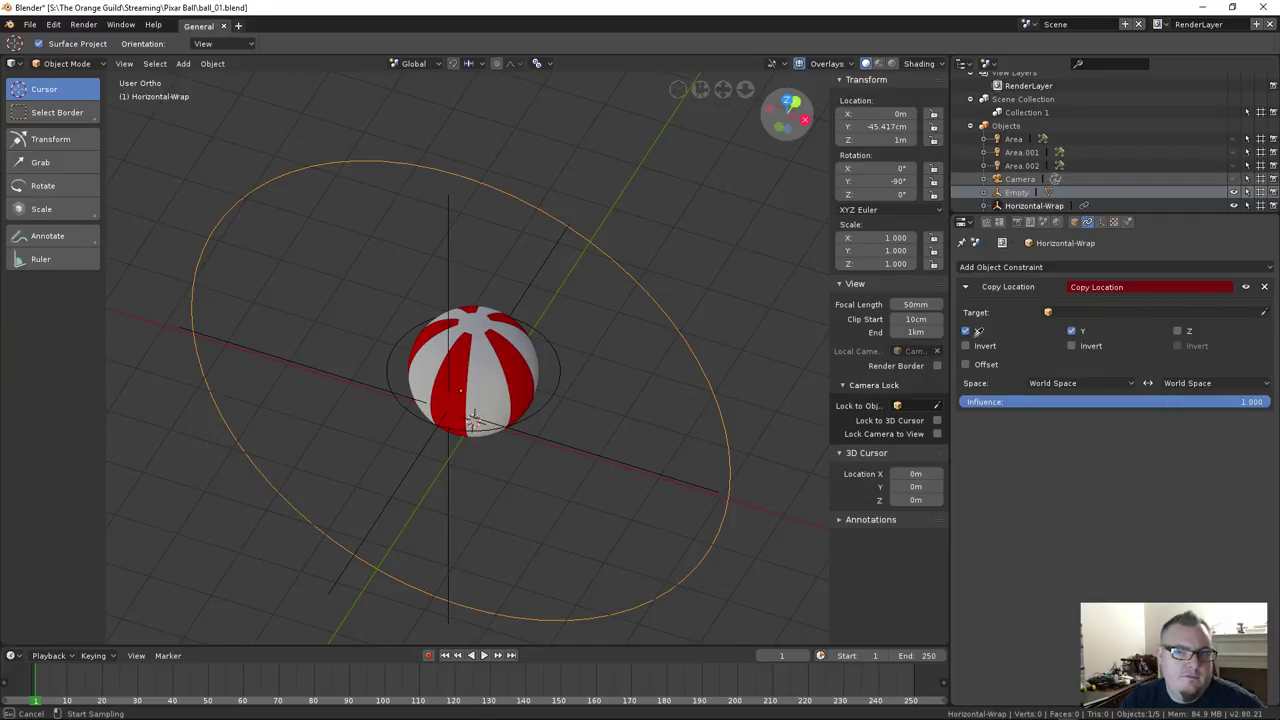
pyautogui.click(554, 396)
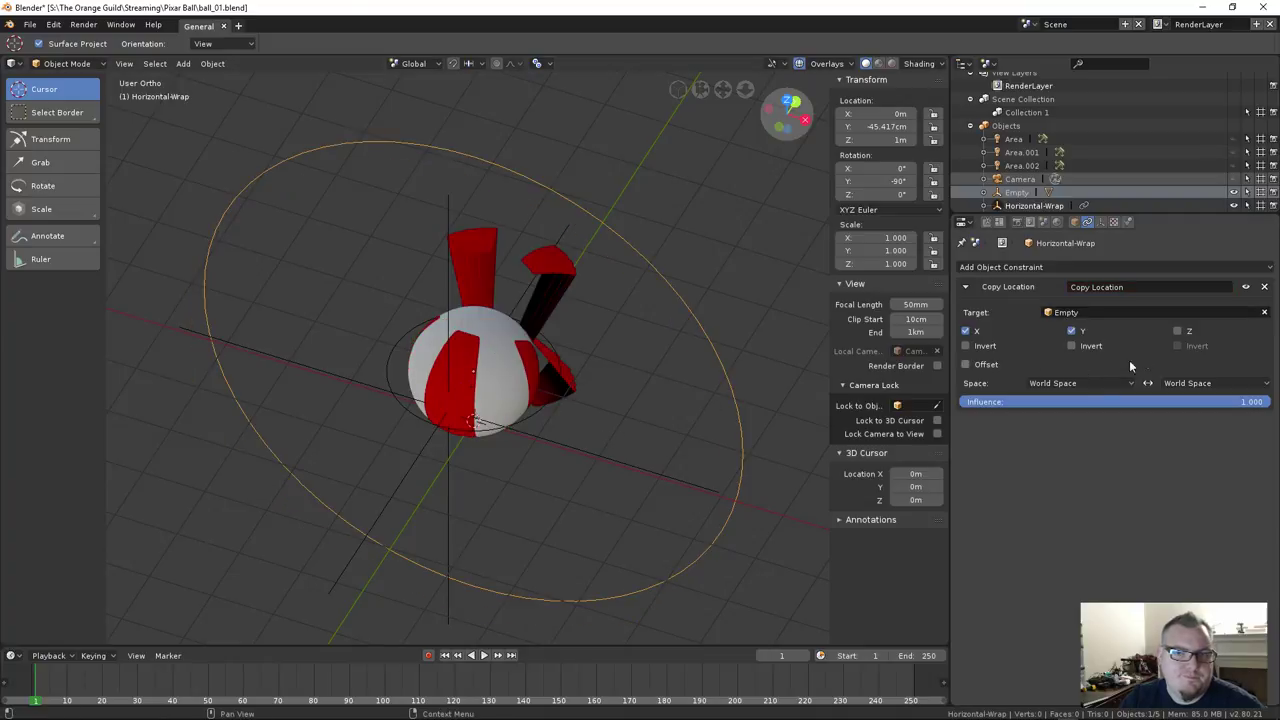
pyautogui.click(965, 364)
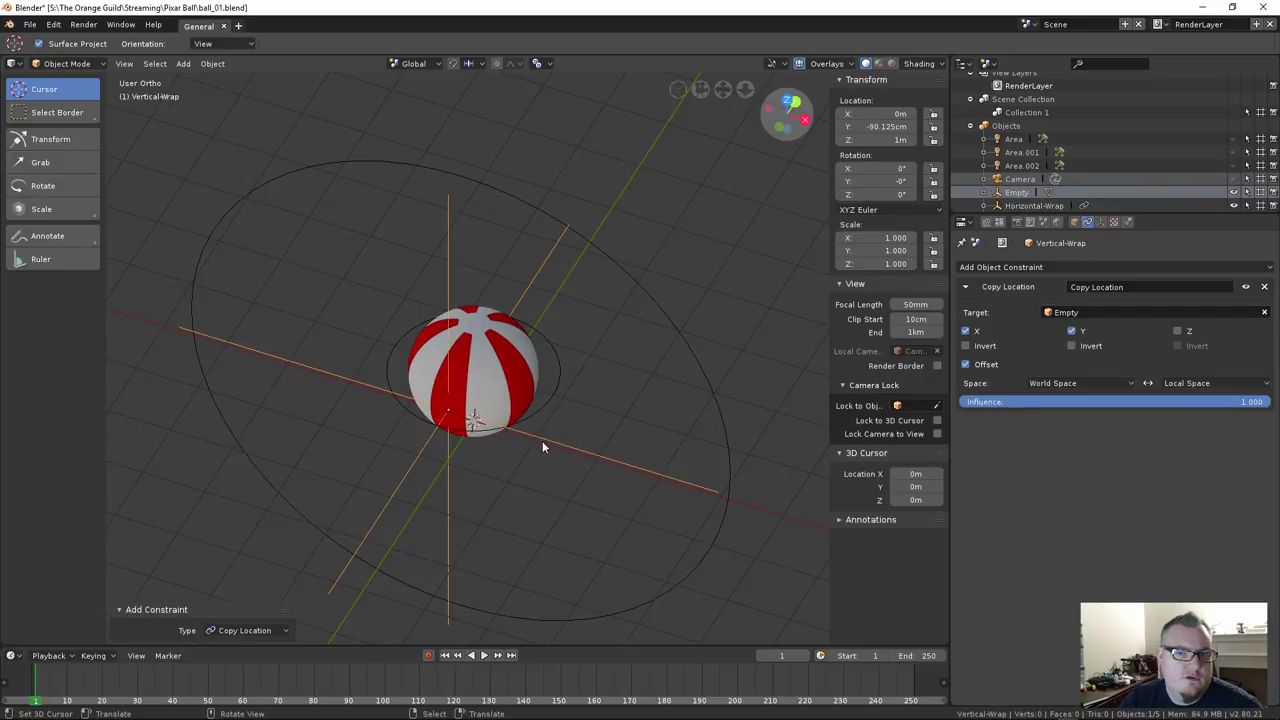
# Set Horizontal-Wrap's owner space to Local and test-move the Empty
pyautogui.click(659, 298)
pyautogui.click(1207, 383)
pyautogui.click(1210, 354)
pyautogui.click(552, 397)
pyautogui.press('g')
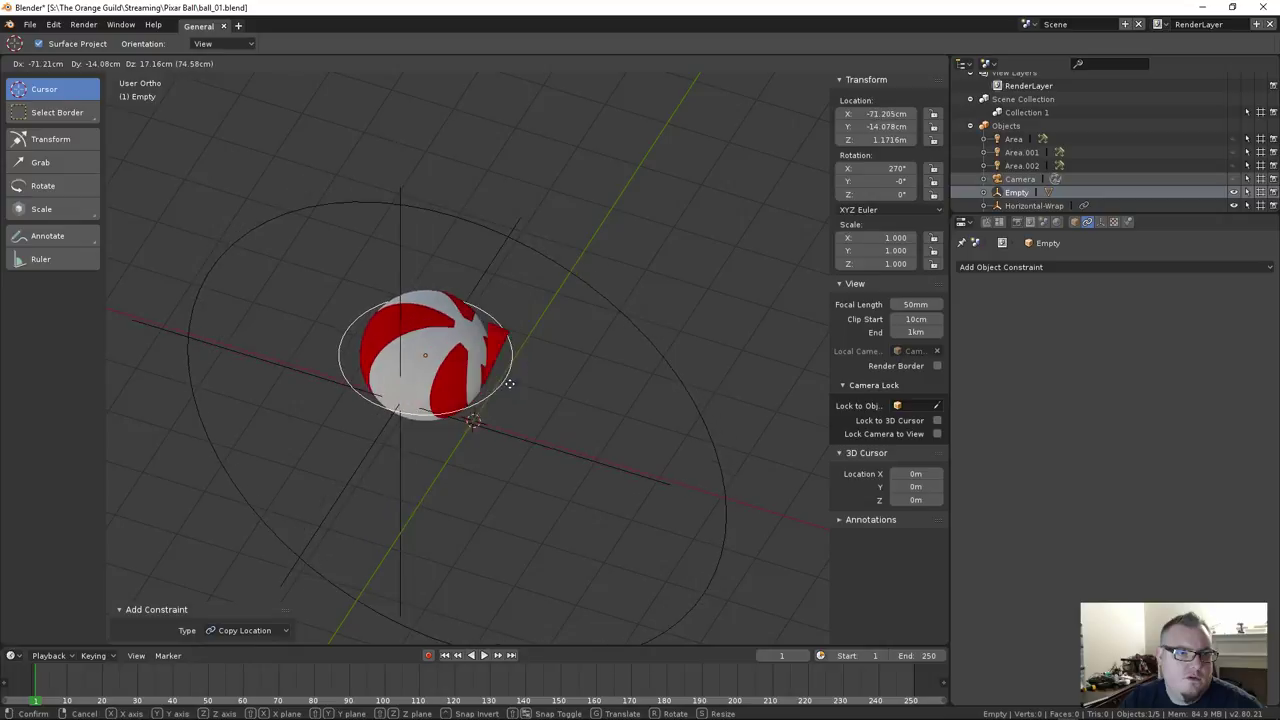
pyautogui.rightClick(648, 330)
# Copy only X and Y on Horizontal-Wrap, test-move the Empty, and turn off X and Y Invert
pyautogui.moveTo(648, 330); pyautogui.dragTo(535, 426, button='middle')
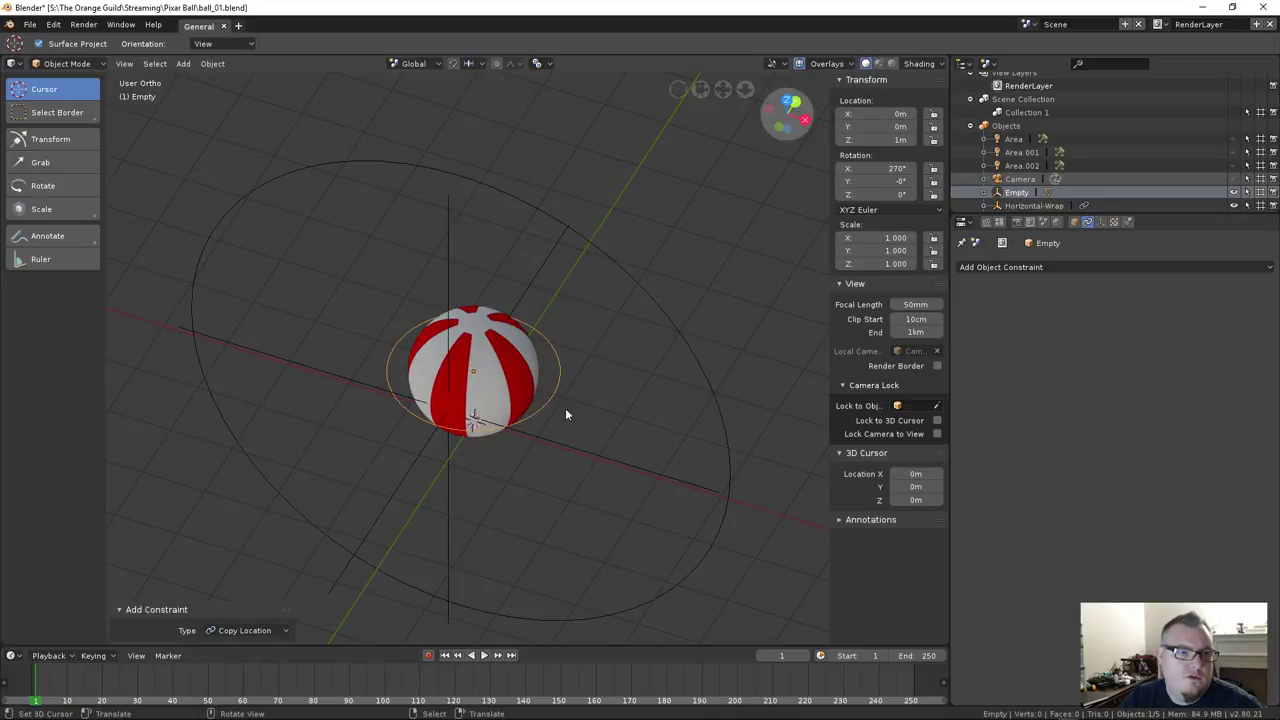
pyautogui.rightClick(694, 340)
pyautogui.click(1179, 331)
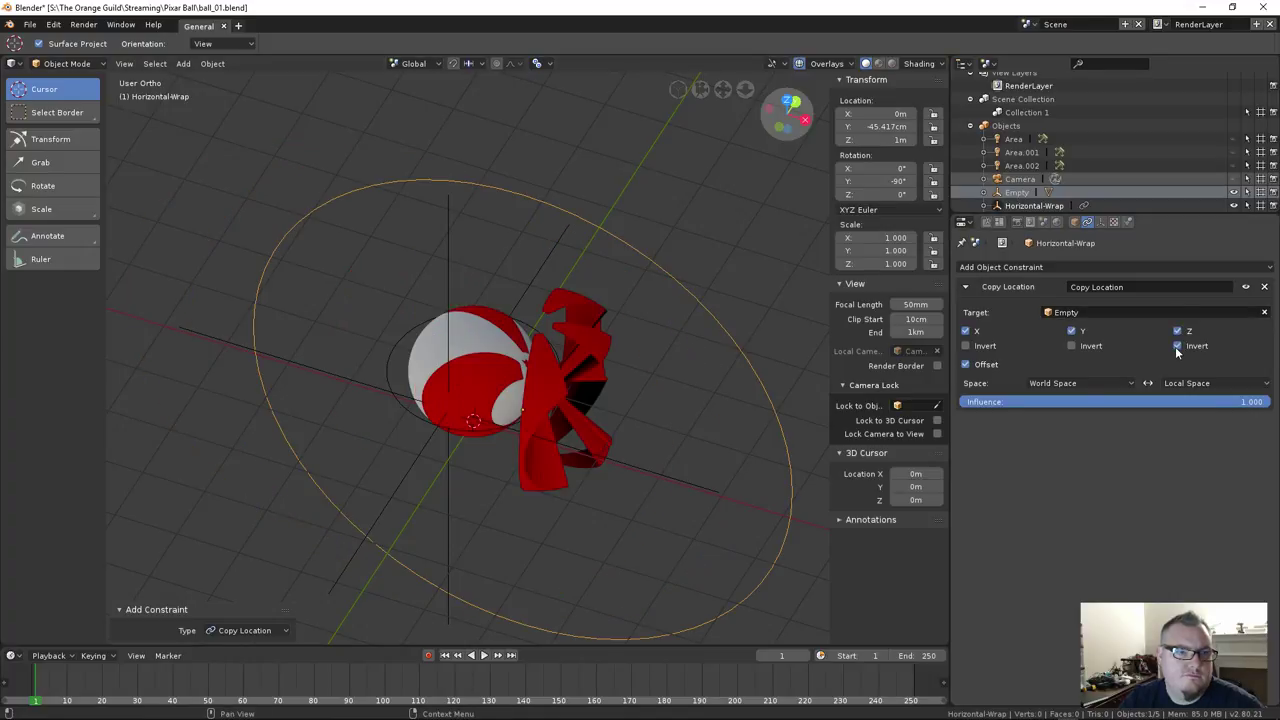
pyautogui.click(1178, 331)
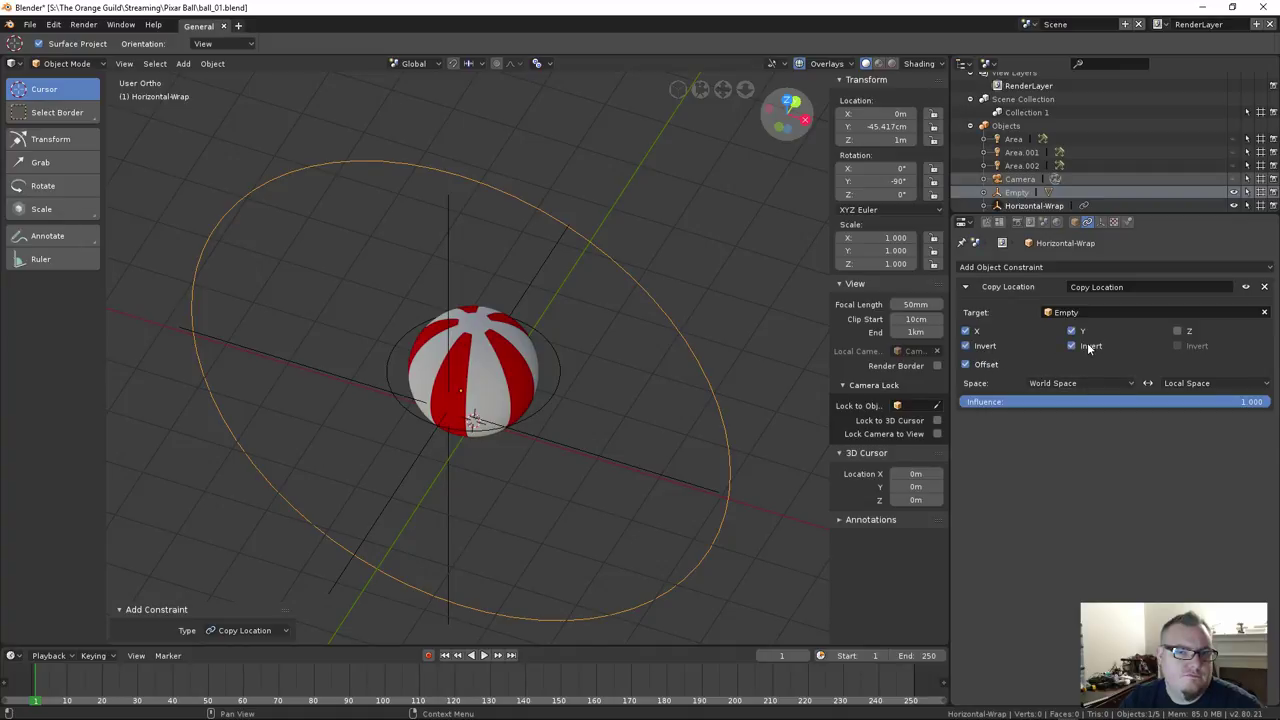
pyautogui.click(565, 370)
pyautogui.press('g')
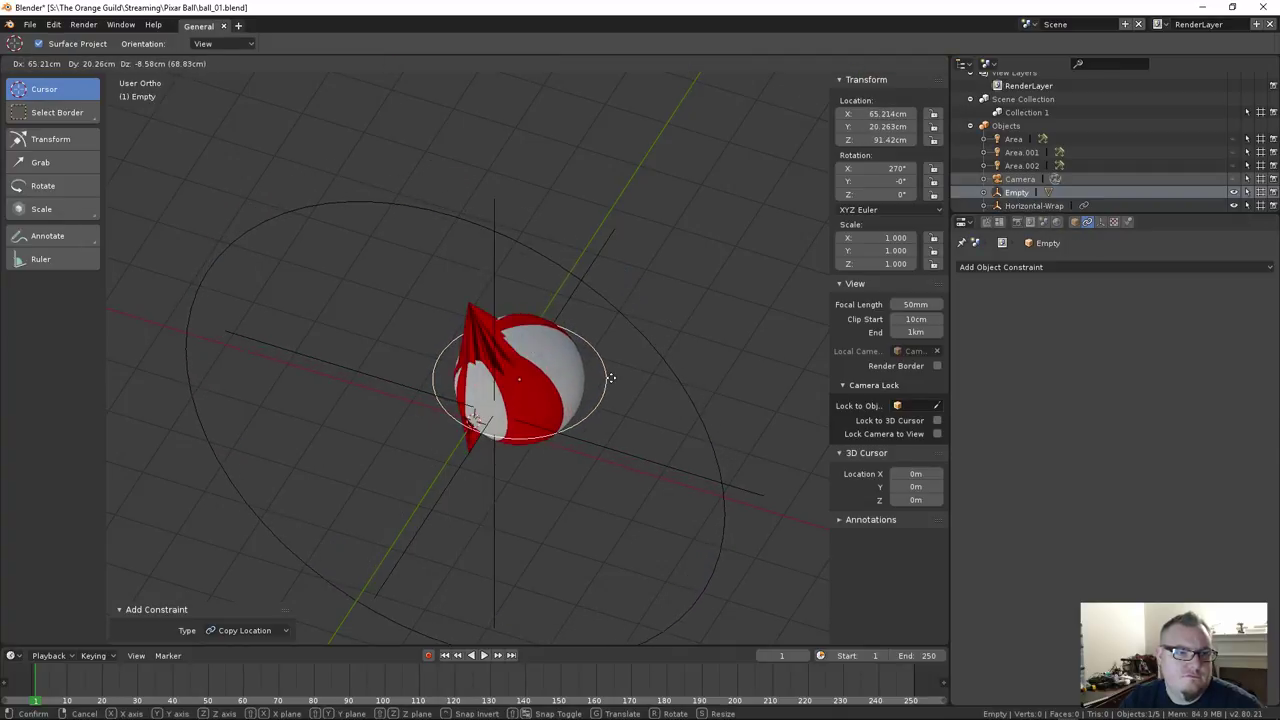
pyautogui.click(631, 280)
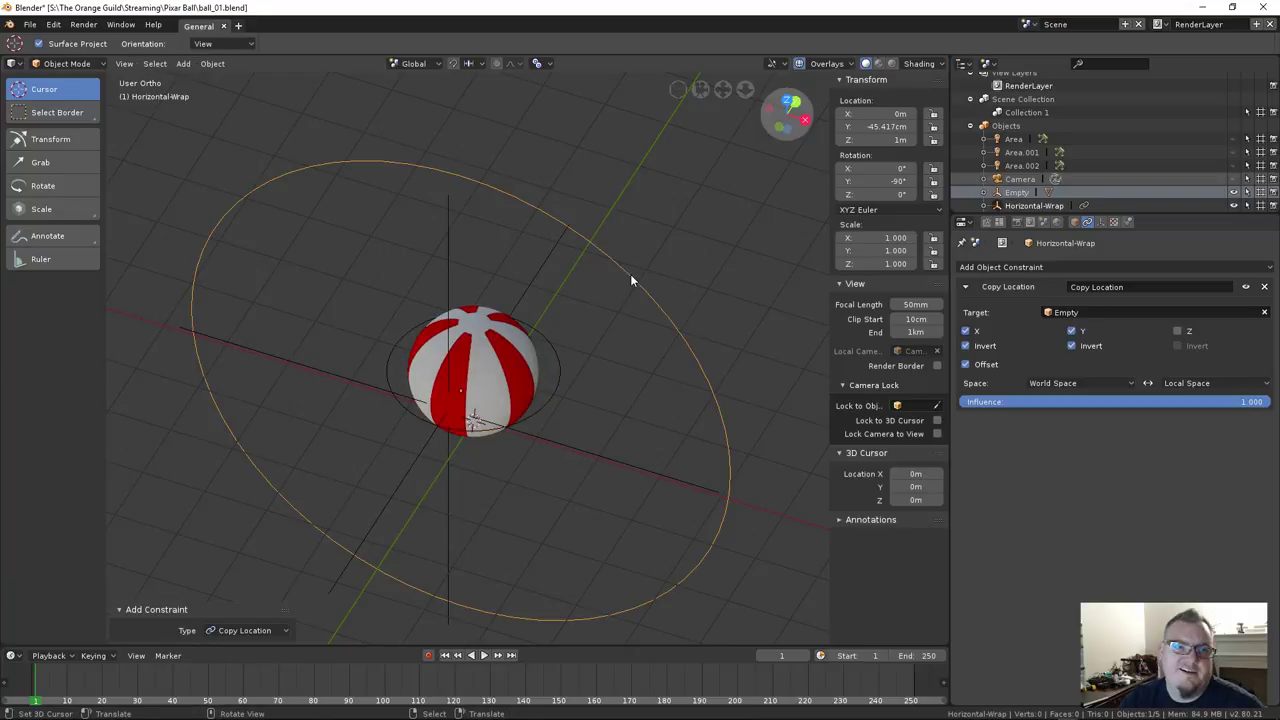
pyautogui.click(965, 345)
pyautogui.click(1071, 345)
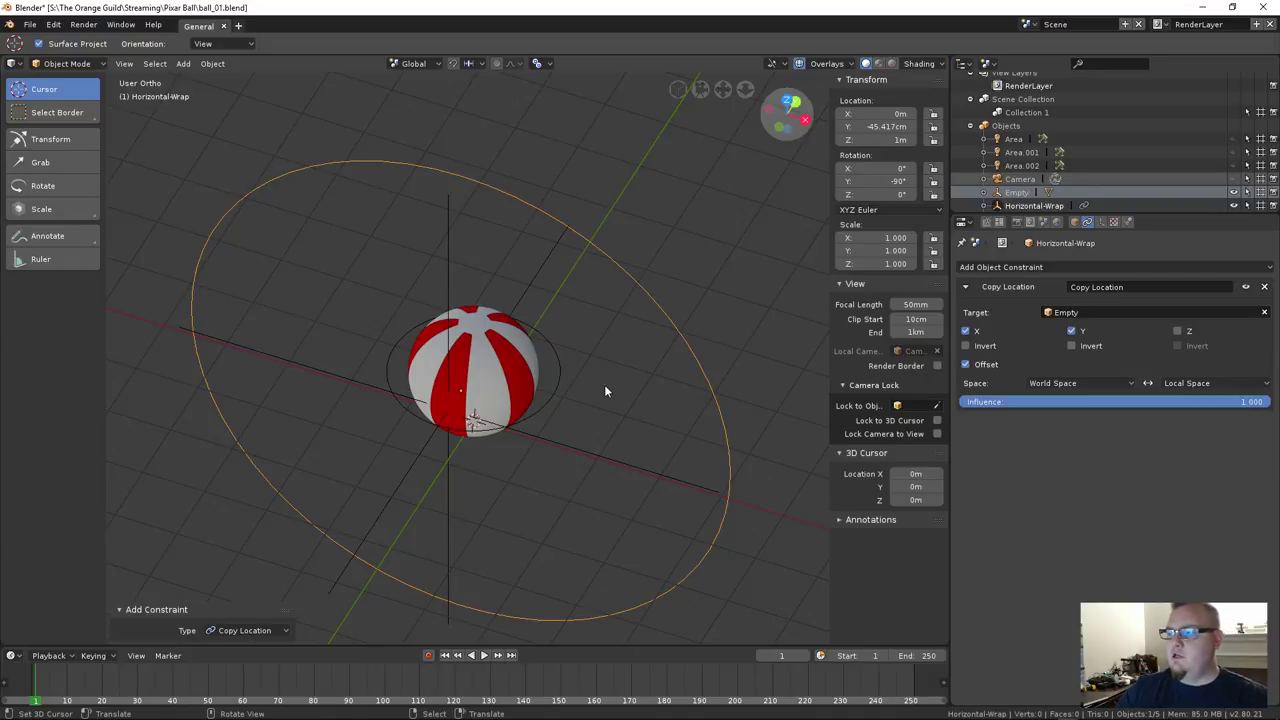
# From a low side view, move the Empty to watch the stripes roll, then cancel back to origin
pyautogui.moveTo(498, 391); pyautogui.dragTo(532, 378, button='middle')
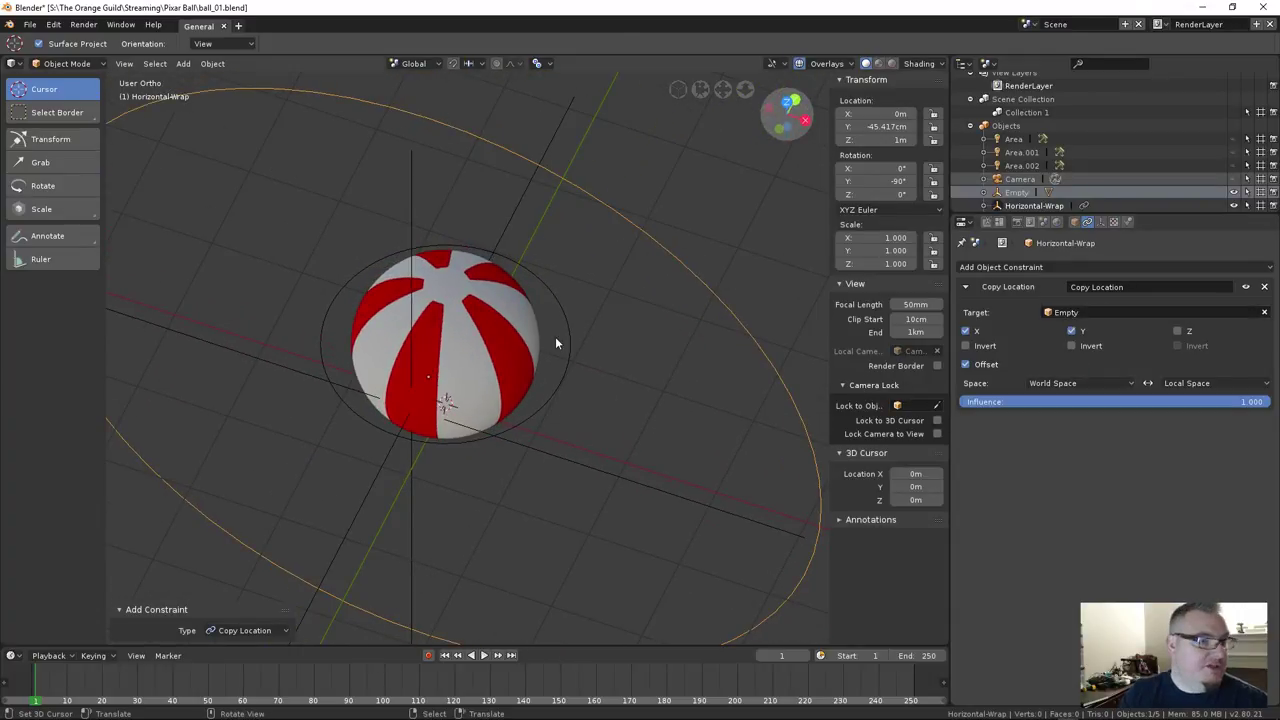
pyautogui.scroll(-2, 550, 340)
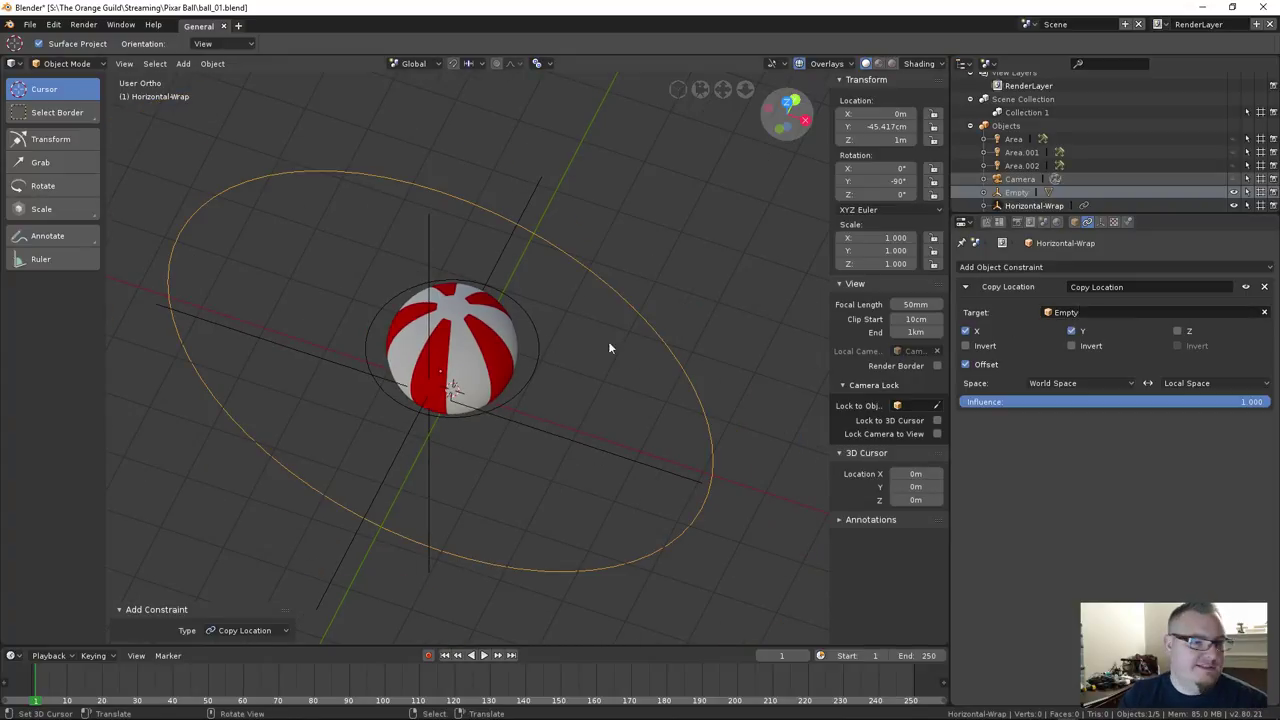
pyautogui.moveTo(540, 340); pyautogui.dragTo(505, 342, button='middle')
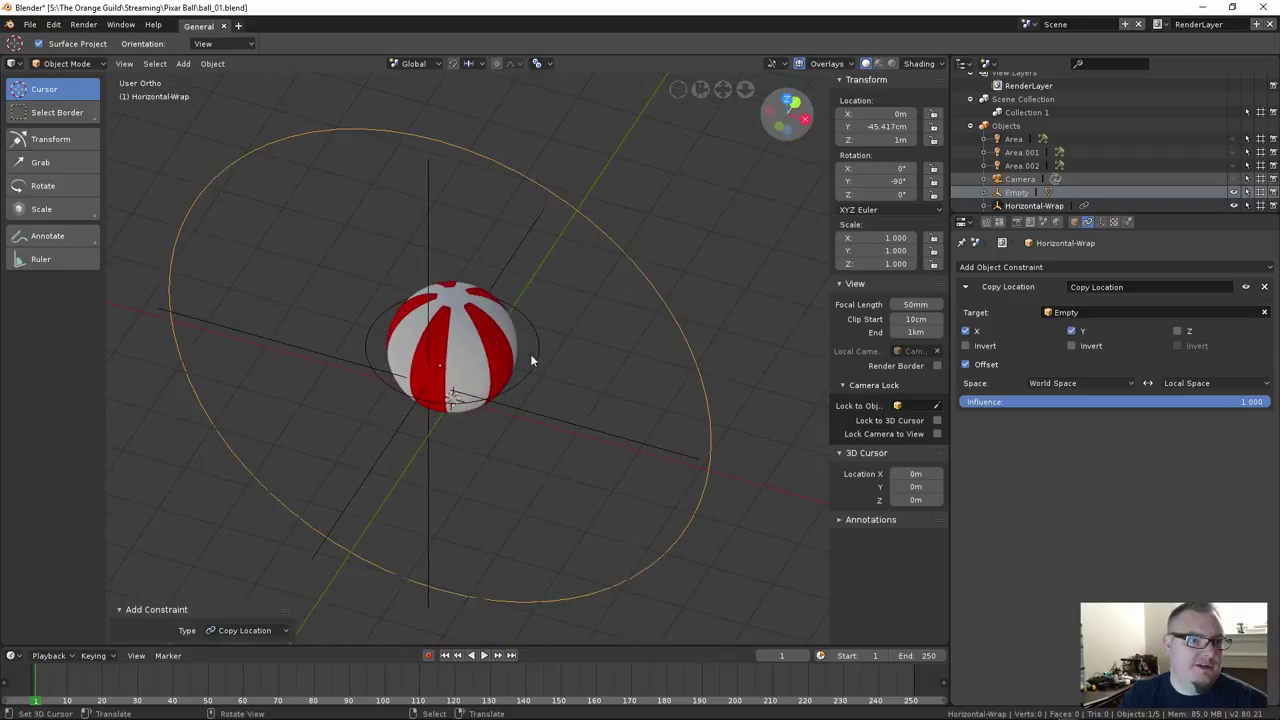
pyautogui.click(539, 364)
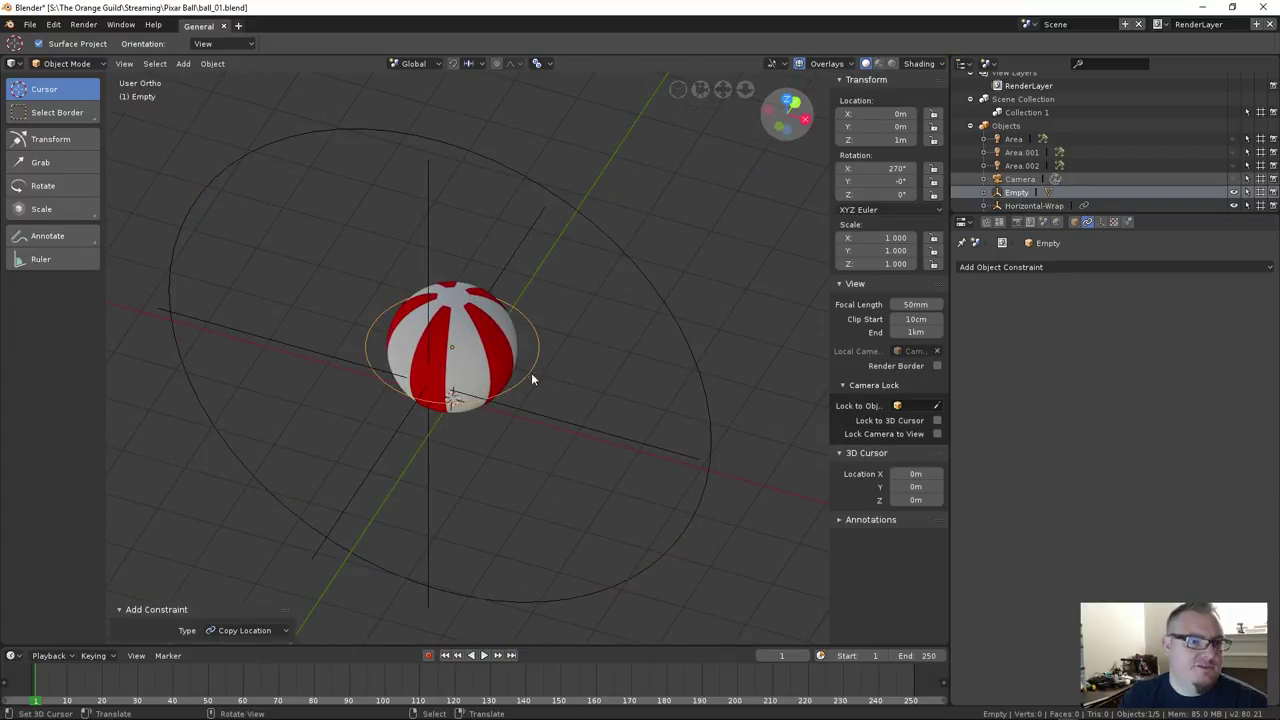
pyautogui.moveTo(539, 364); pyautogui.dragTo(540, 408, button='middle')
pyautogui.moveTo(496, 348); pyautogui.dragTo(512, 345, button='middle')
pyautogui.press('g')
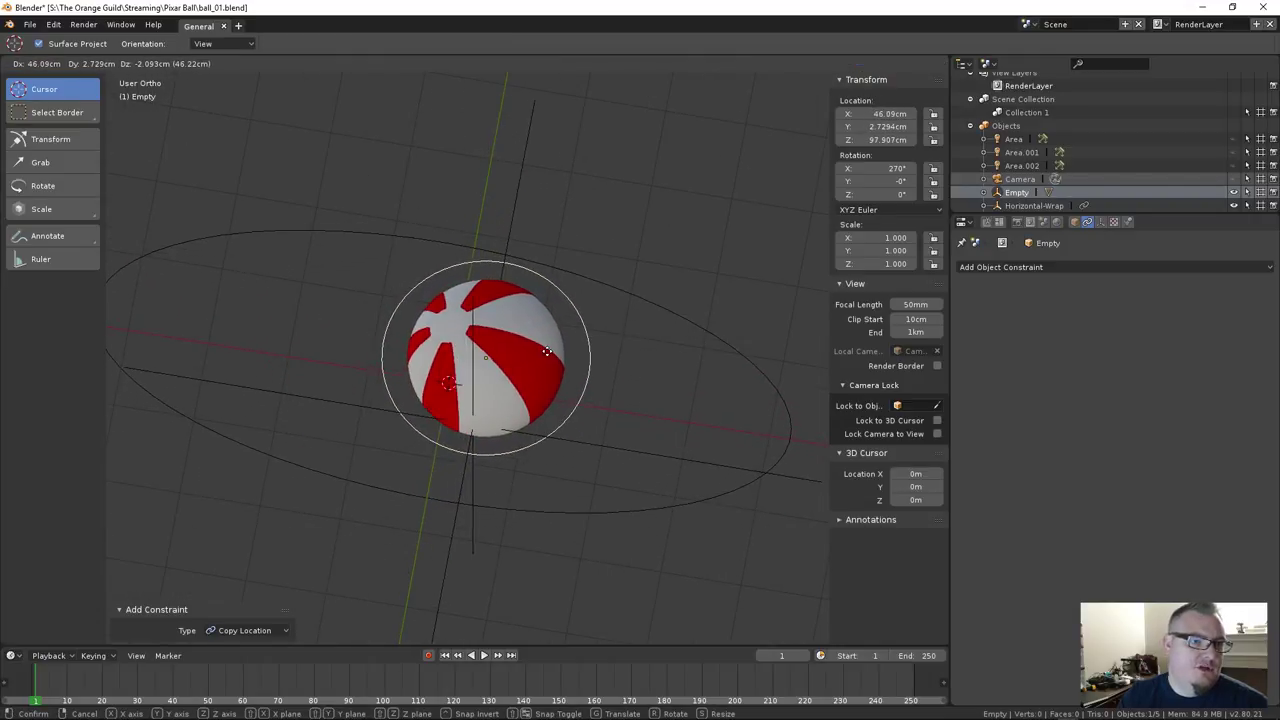
pyautogui.rightClick(542, 349)
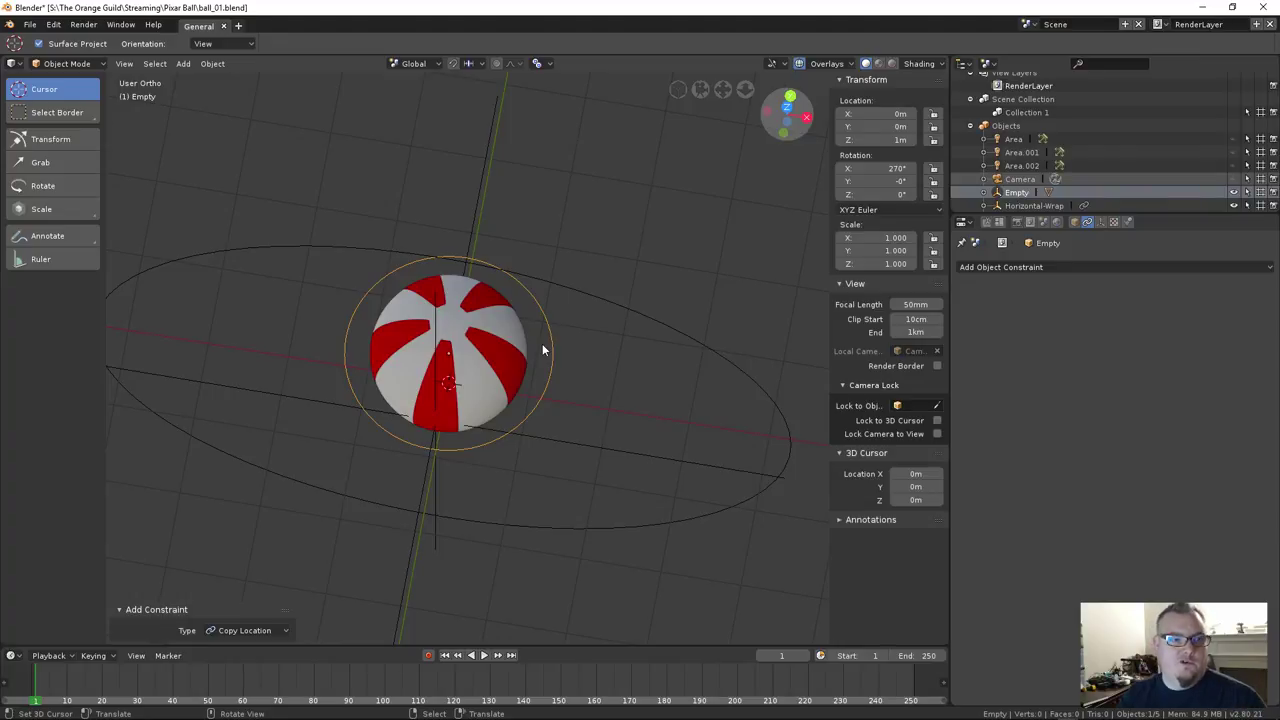
pyautogui.moveTo(540, 343); pyautogui.dragTo(534, 429, button='middle')
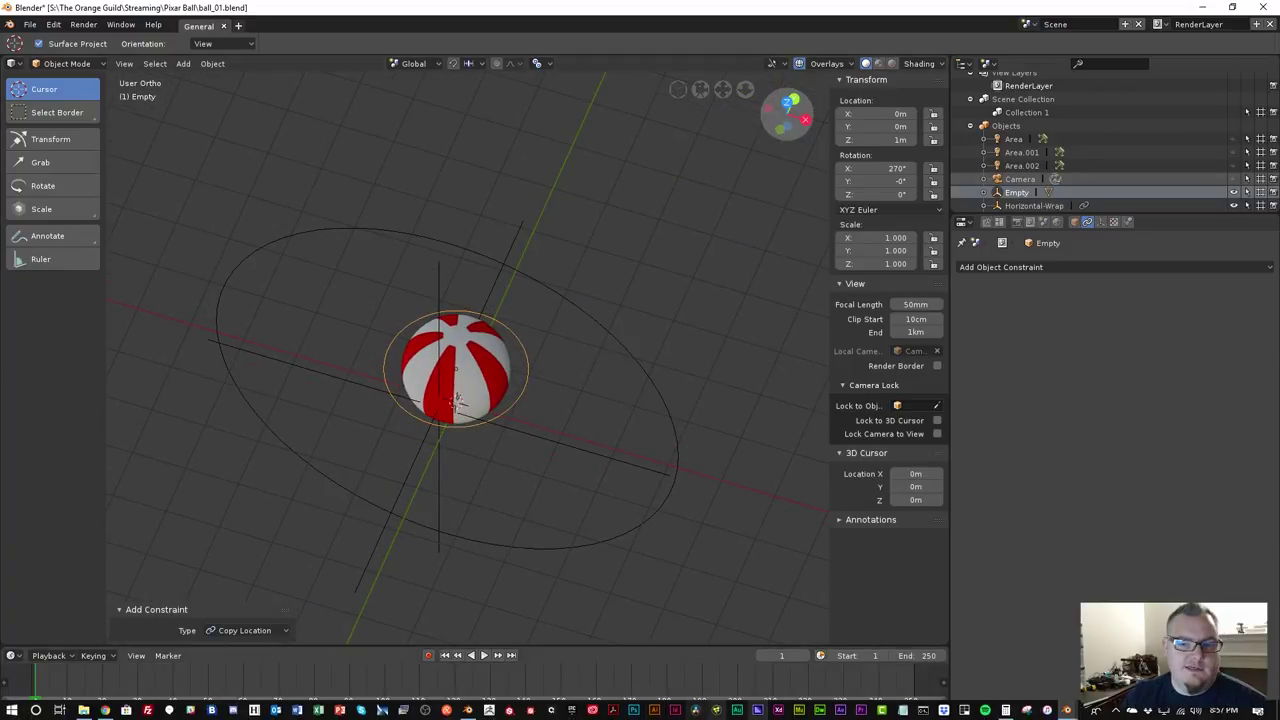